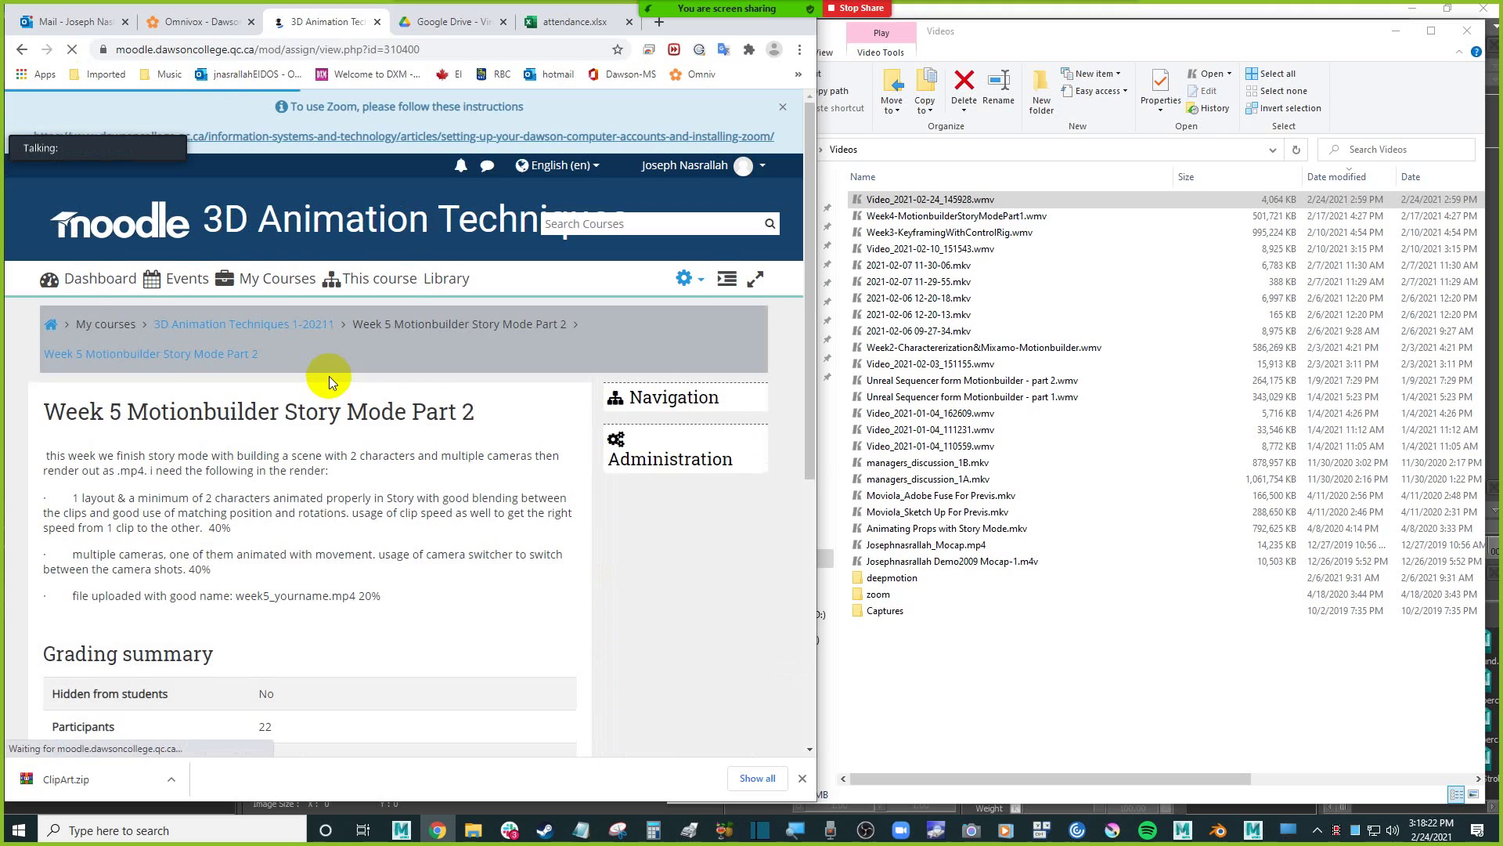
Review the Week 5 assignment's requirements for the file name, mp4 format and animated camera movement, highlighting the relevant words.
{"action": "scroll", "coordinate": [329, 376], "scroll_direction": "down", "scroll_amount": 1}
{"action": "left_click_drag", "start_coordinate": [360, 517], "coordinate": [242, 516]}
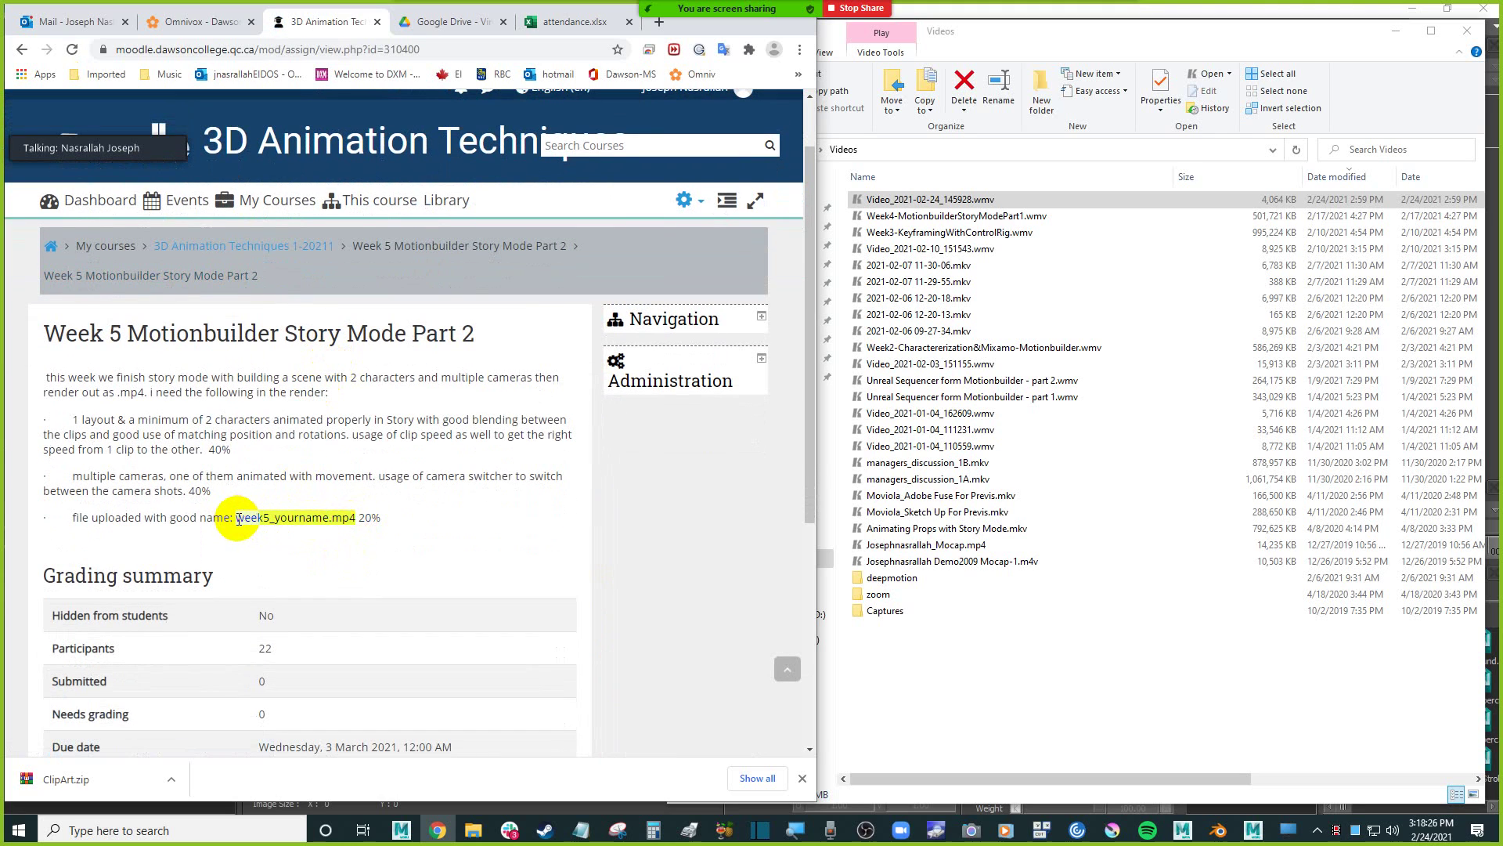
{"action": "left_click_drag", "start_coordinate": [345, 476], "coordinate": [344, 518]}
{"action": "double_click", "coordinate": [345, 519]}
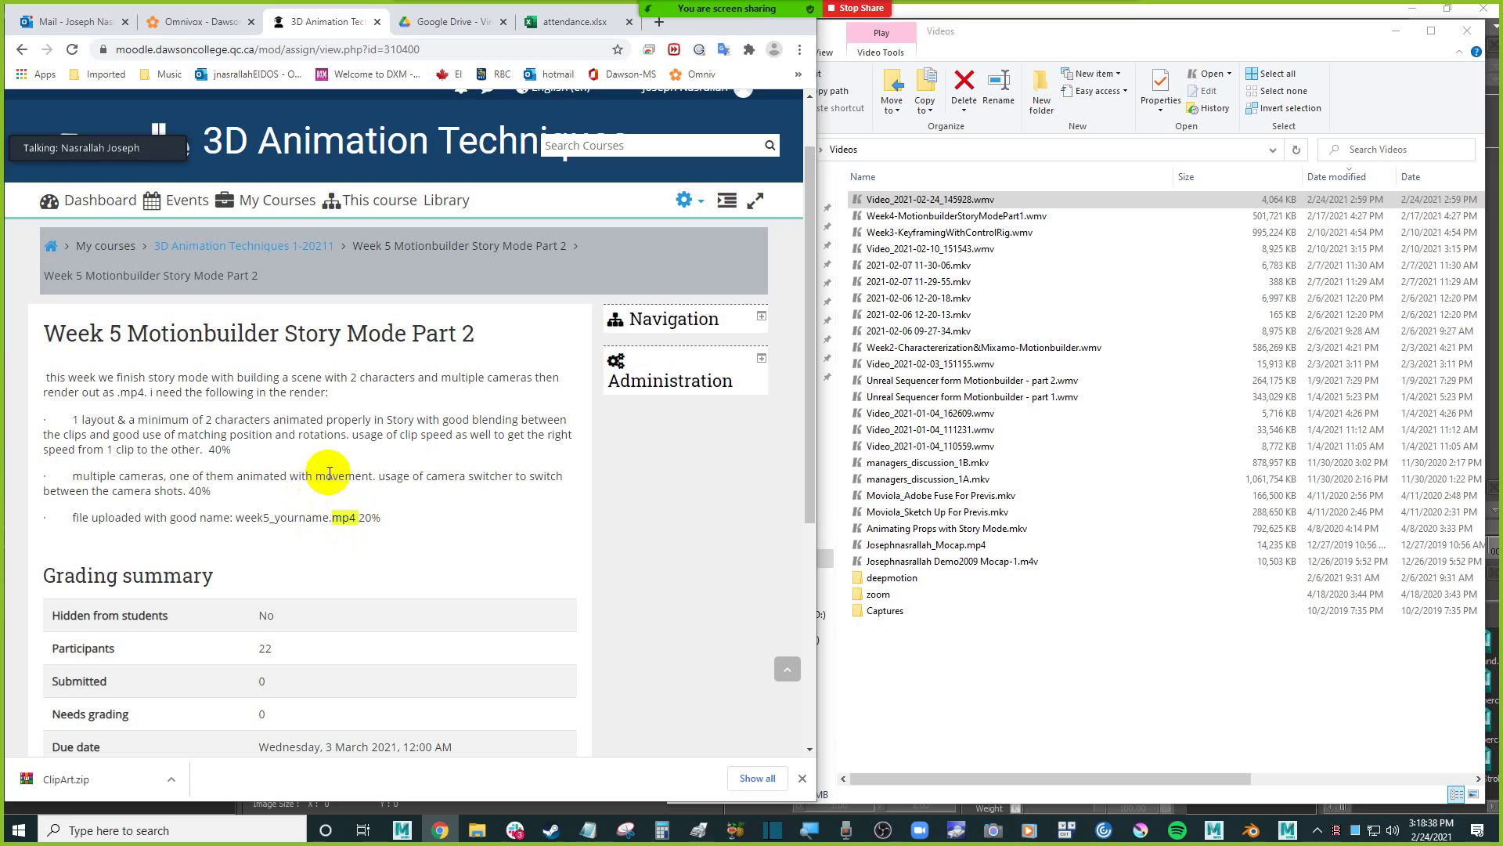
{"action": "left_click_drag", "start_coordinate": [326, 476], "coordinate": [352, 475]}
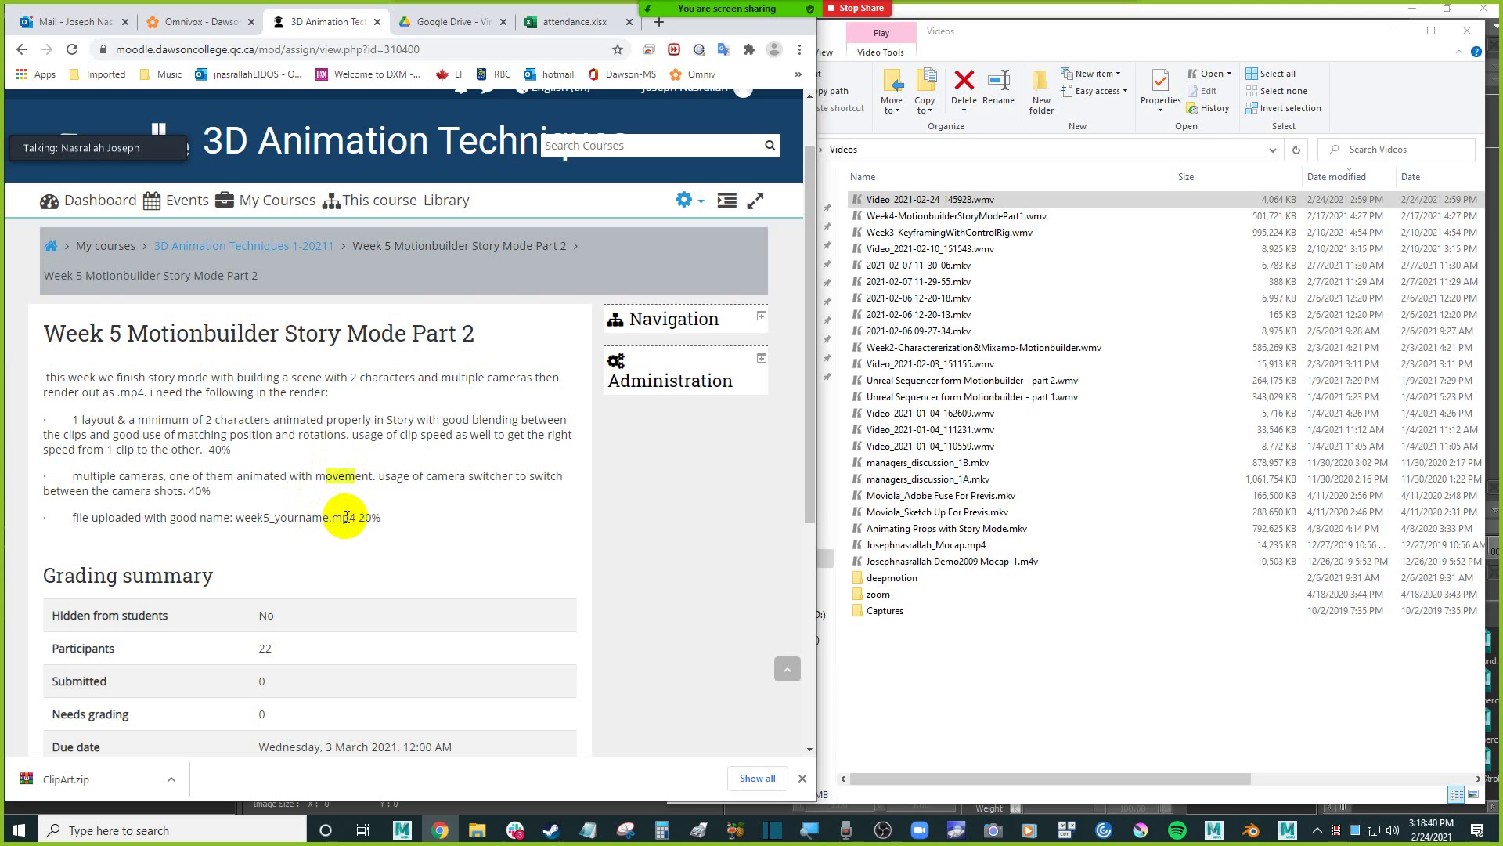
{"action": "double_click", "coordinate": [320, 478]}
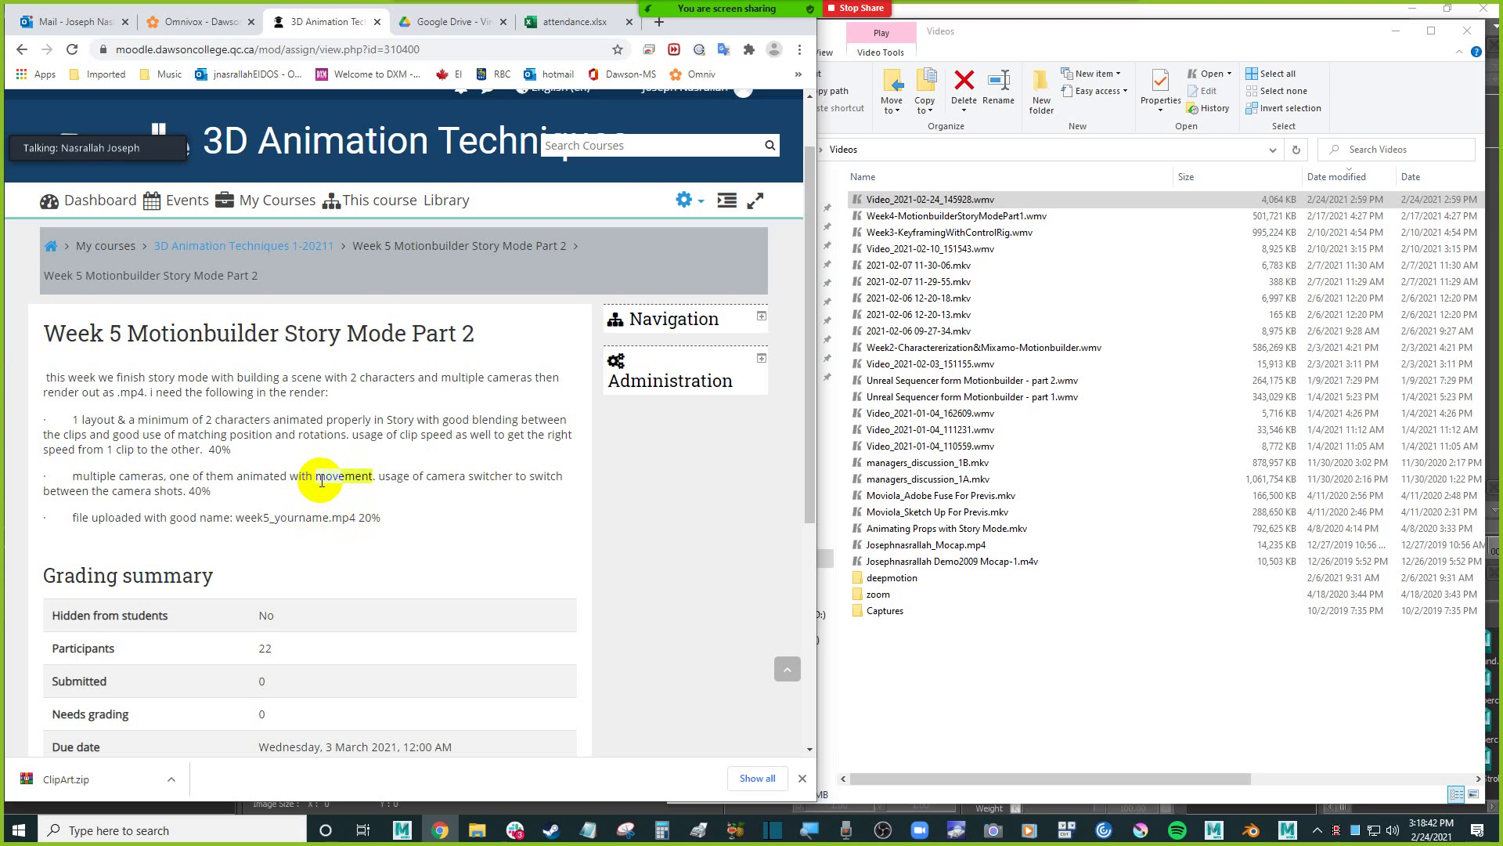
{"action": "left_click", "coordinate": [391, 475]}
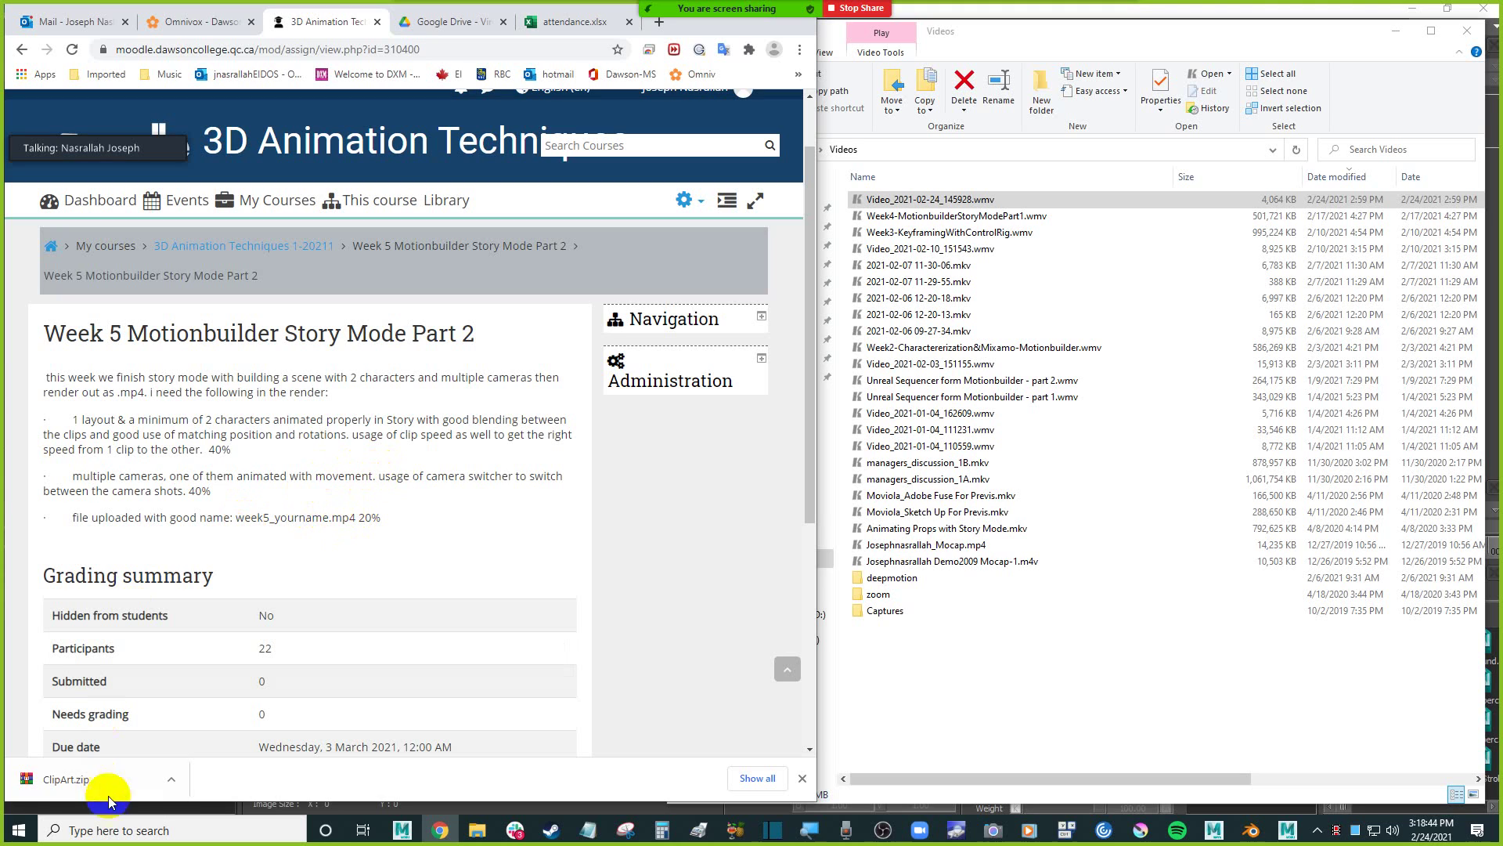
Search the computer's apps for "quick" and dismiss the search results.
{"action": "left_click", "coordinate": [174, 831]}
{"action": "type", "text": "quick"}
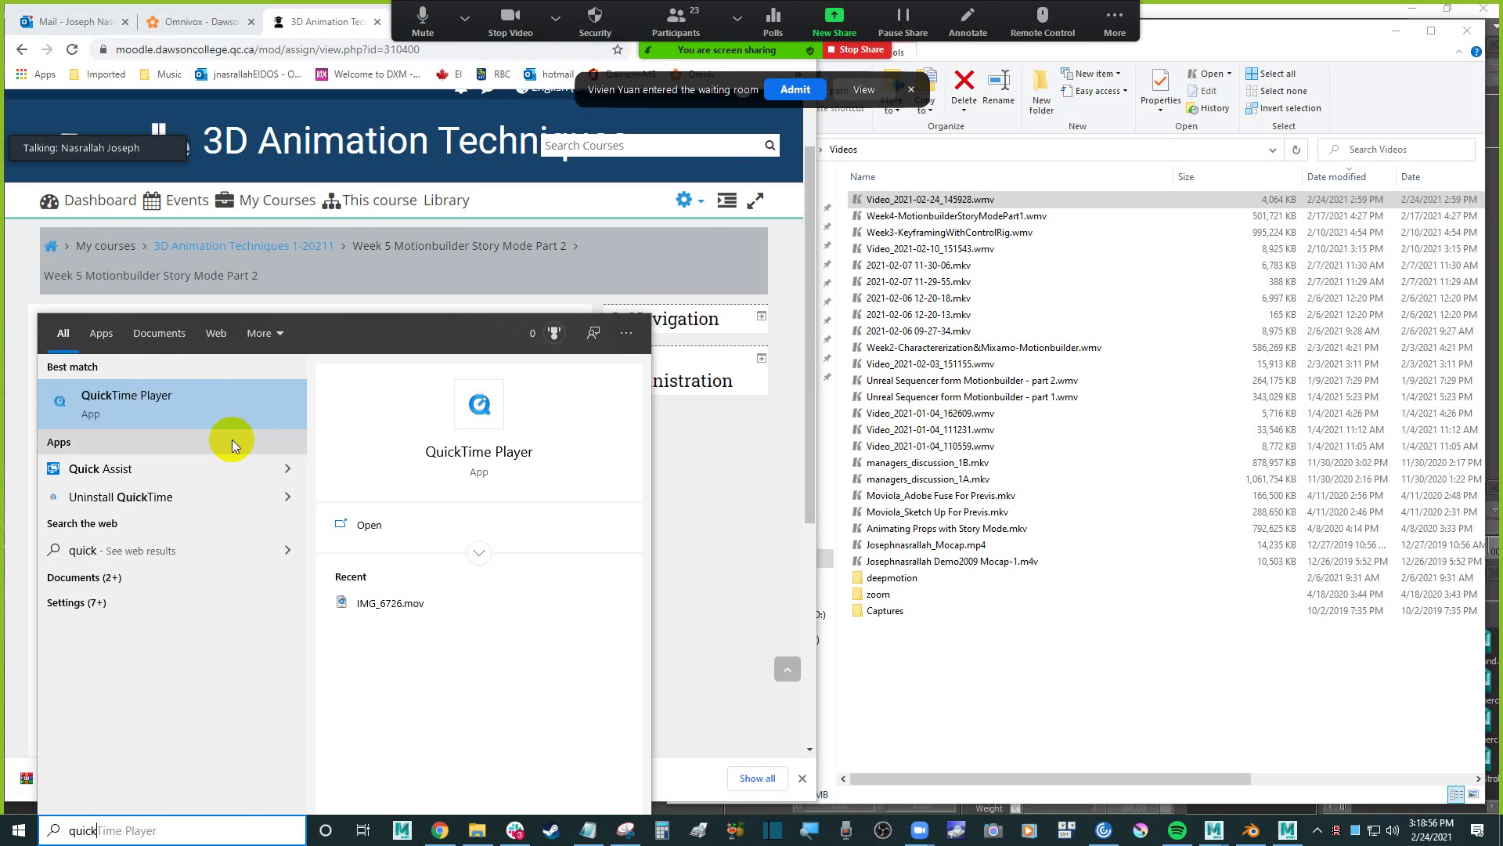
{"action": "left_click", "coordinate": [702, 477]}
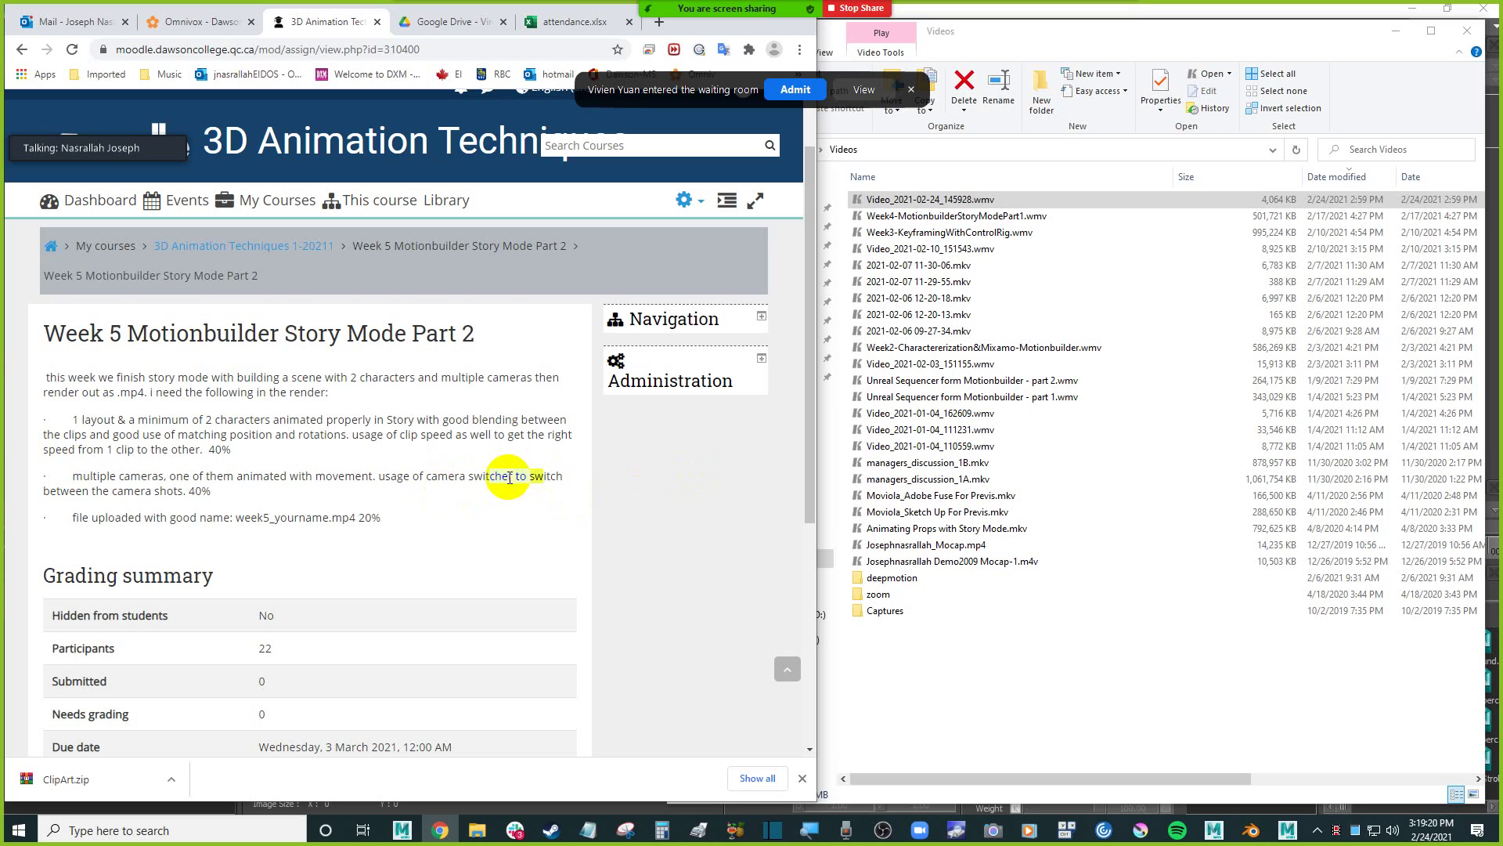
Review the assignment's camera switcher requirement and return to the course page's Week 4 to Week 6 sections.
{"action": "left_click_drag", "start_coordinate": [468, 477], "coordinate": [516, 475]}
{"action": "left_click_drag", "start_coordinate": [510, 474], "coordinate": [529, 475]}
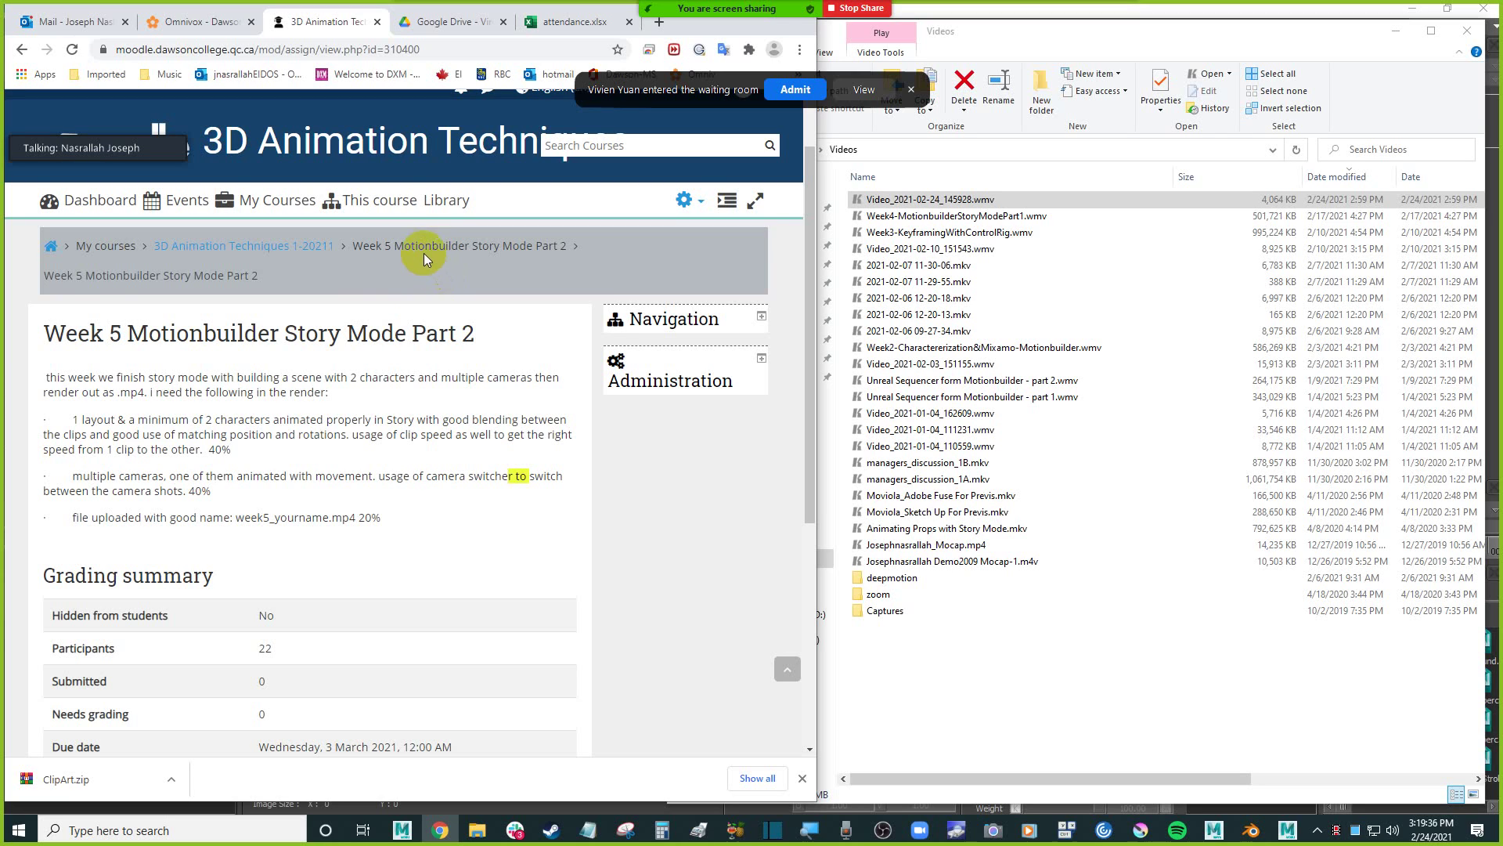
{"action": "left_click_drag", "start_coordinate": [440, 377], "coordinate": [489, 376]}
{"action": "left_click", "coordinate": [22, 49]}
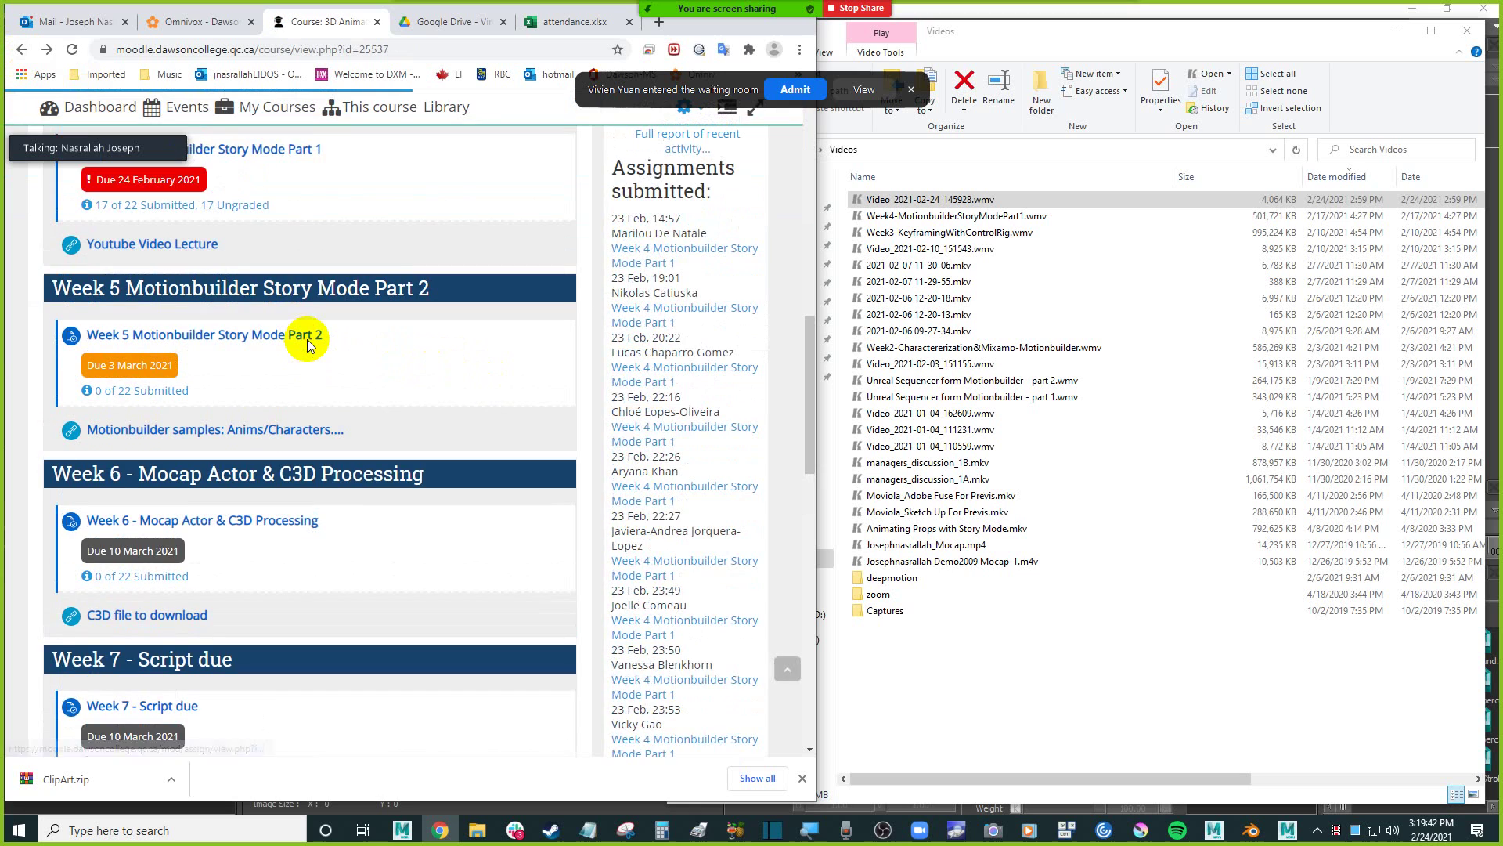
{"action": "scroll", "coordinate": [307, 340], "scroll_direction": "up", "scroll_amount": 1}
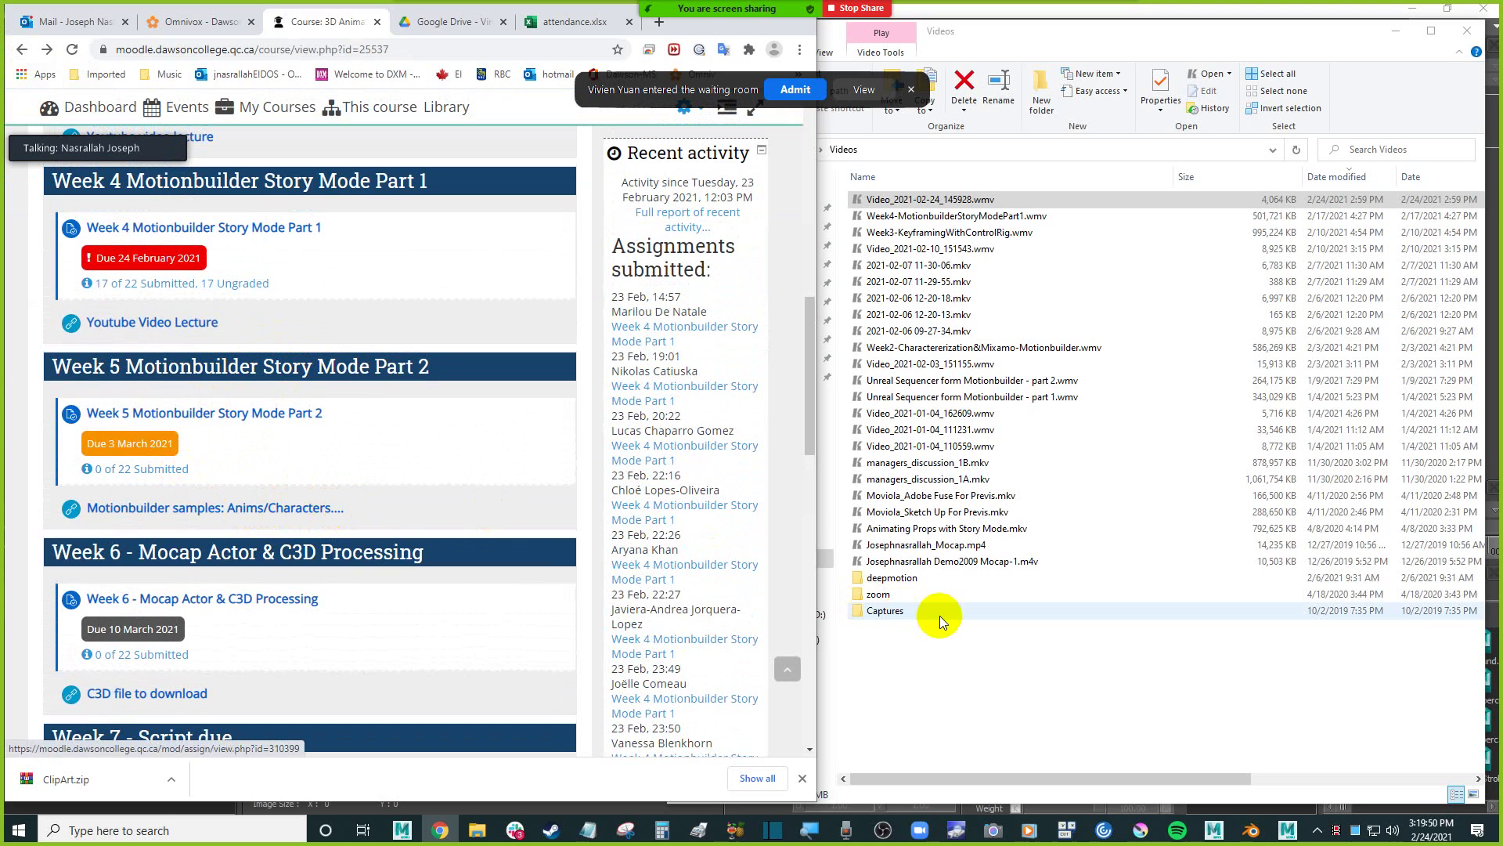
Open the Downloads folder in File Explorer and select ClipArt.zip.
{"action": "left_click", "coordinate": [1020, 666]}
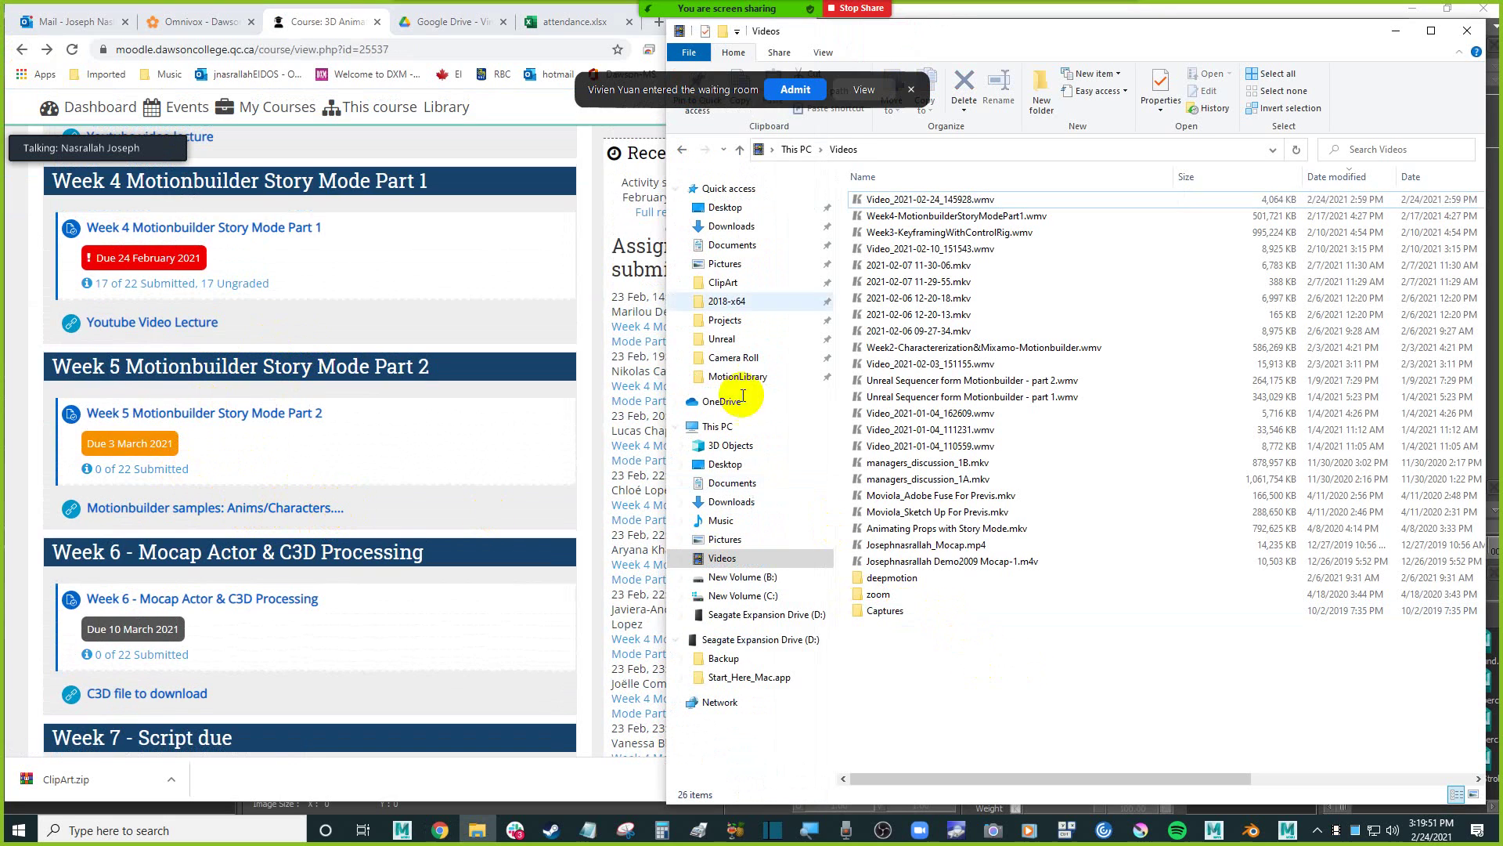
{"action": "left_click", "coordinate": [756, 229]}
{"action": "left_click", "coordinate": [934, 199]}
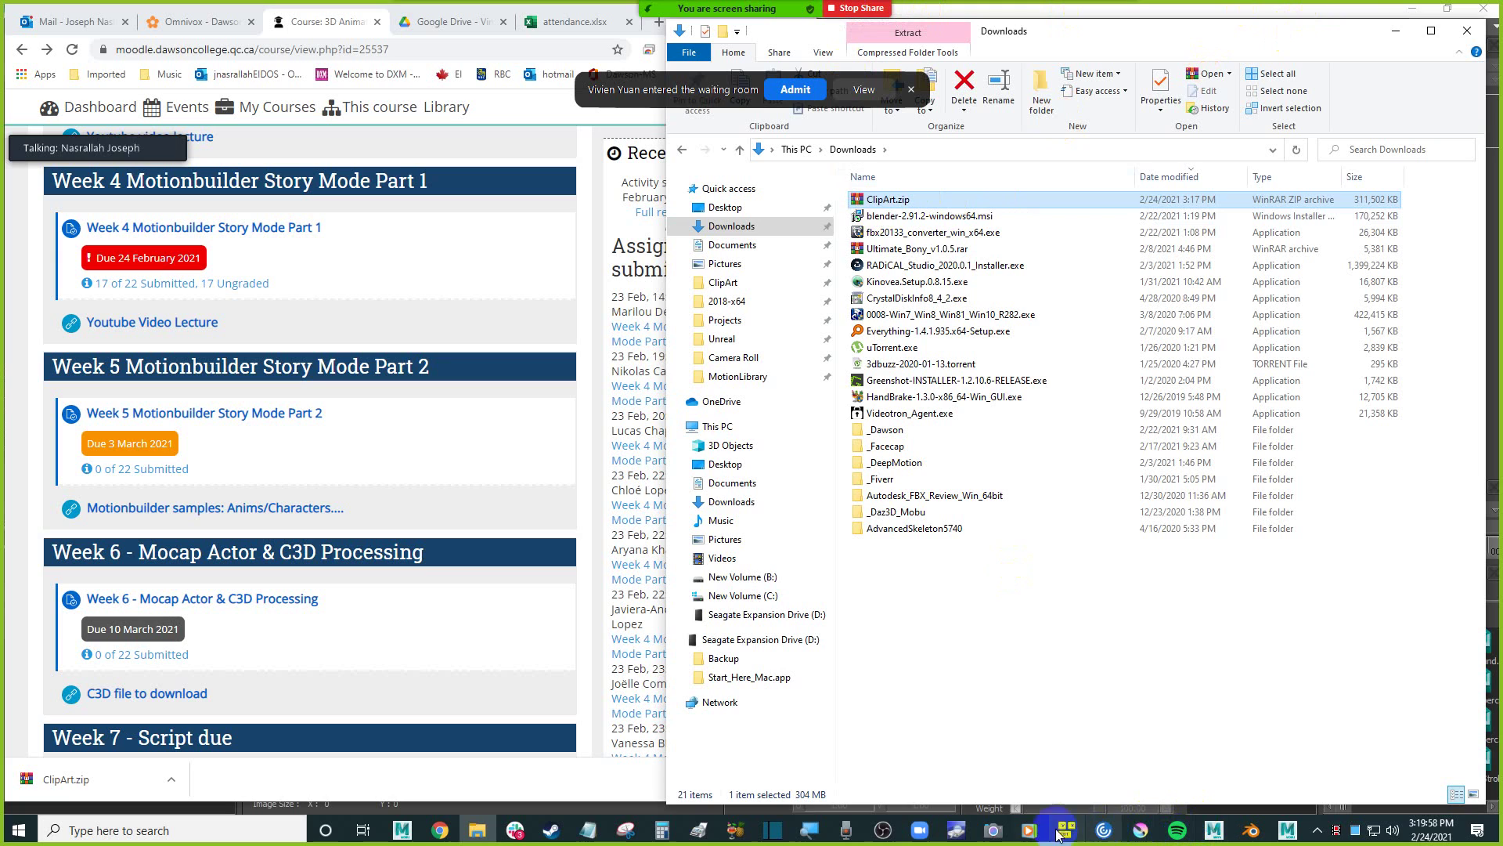
{"action": "left_click", "coordinate": [919, 830]}
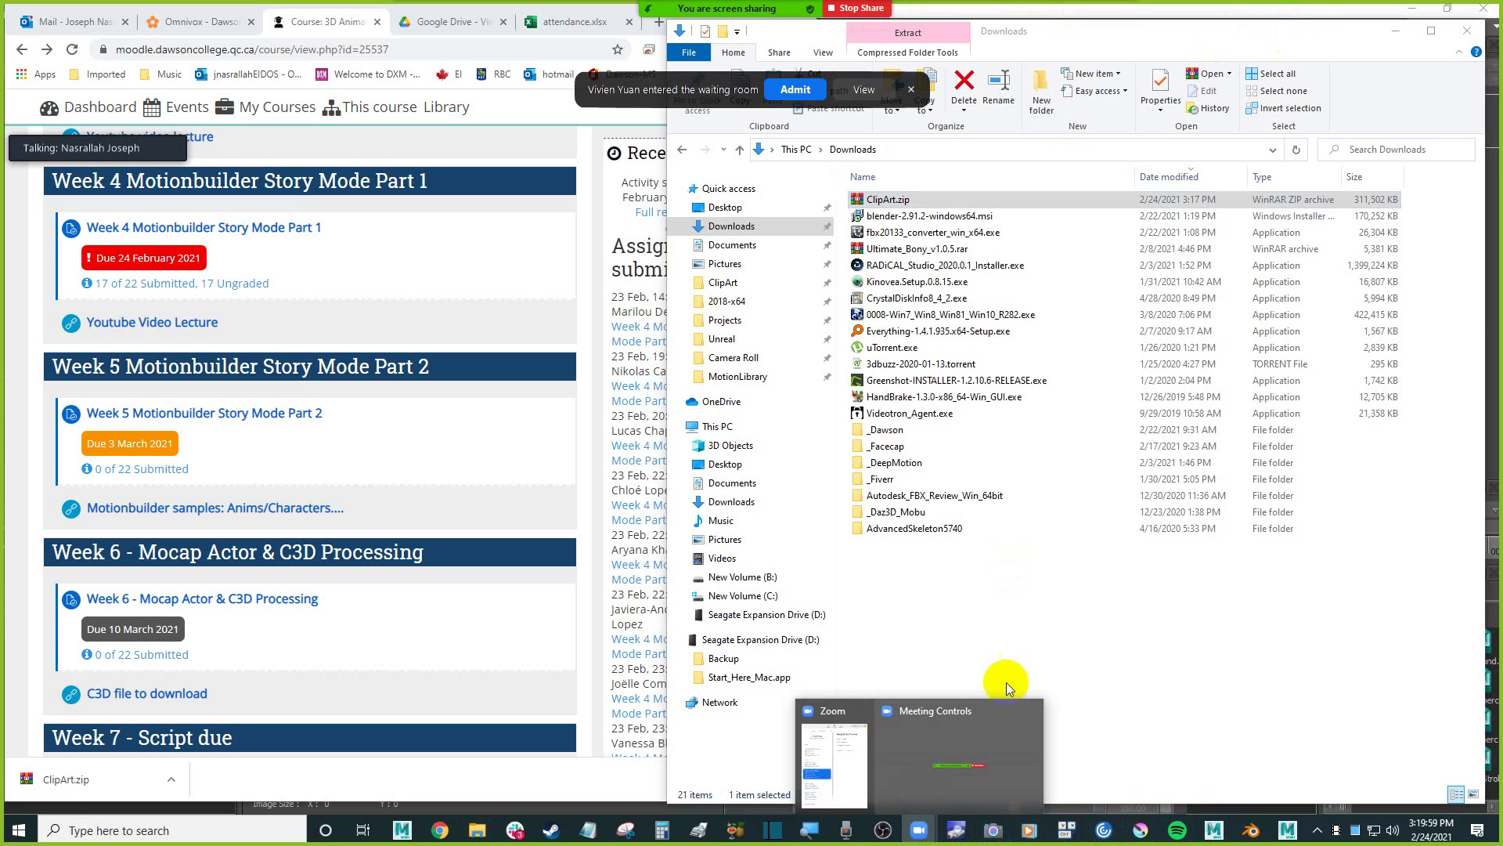
{"action": "left_click", "coordinate": [963, 750]}
{"action": "mouse_move", "coordinate": [919, 830]}
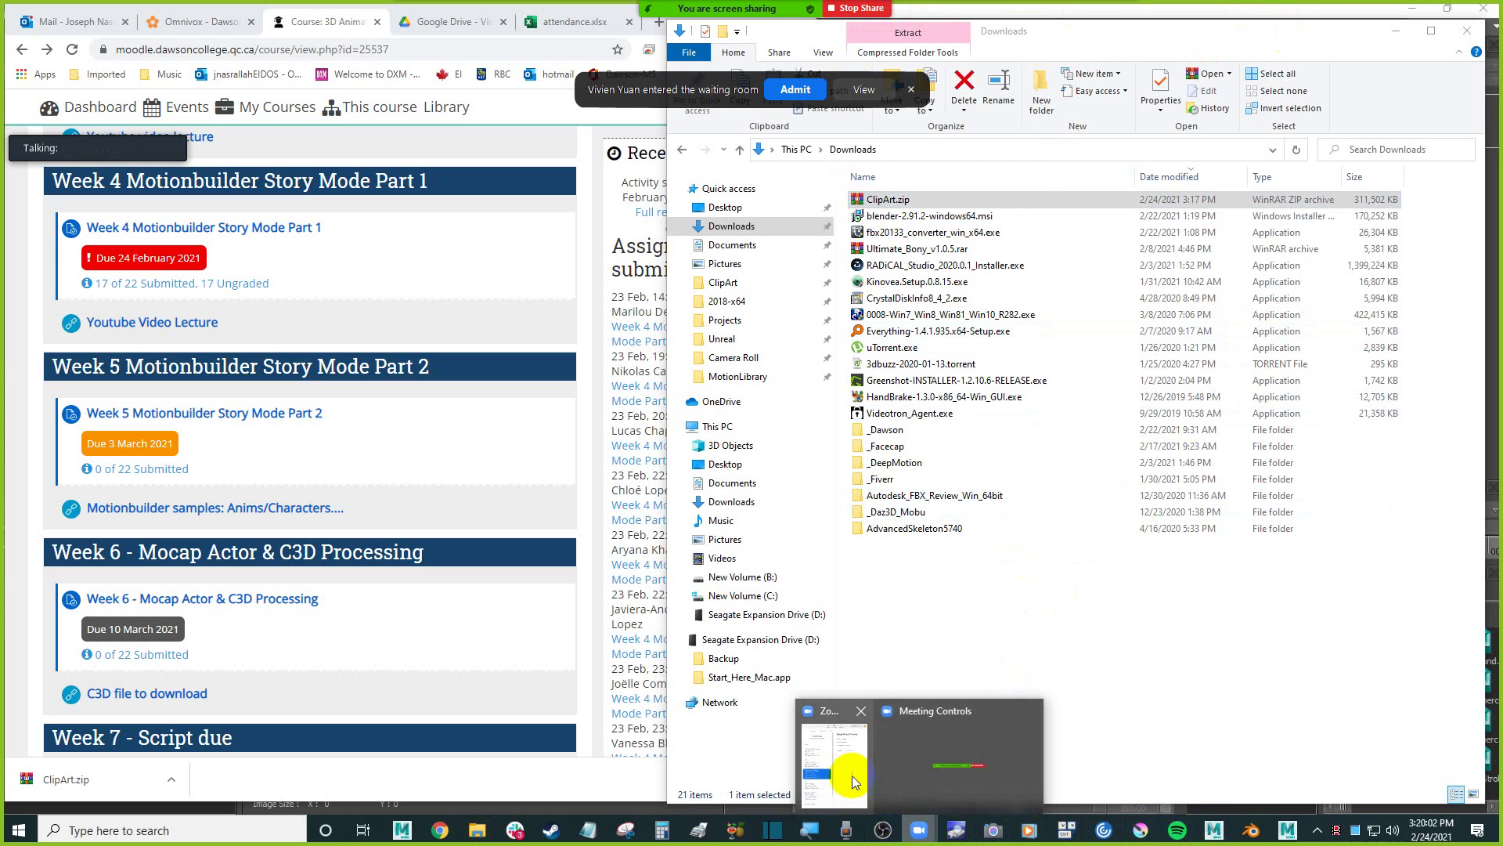
{"action": "left_click", "coordinate": [853, 781]}
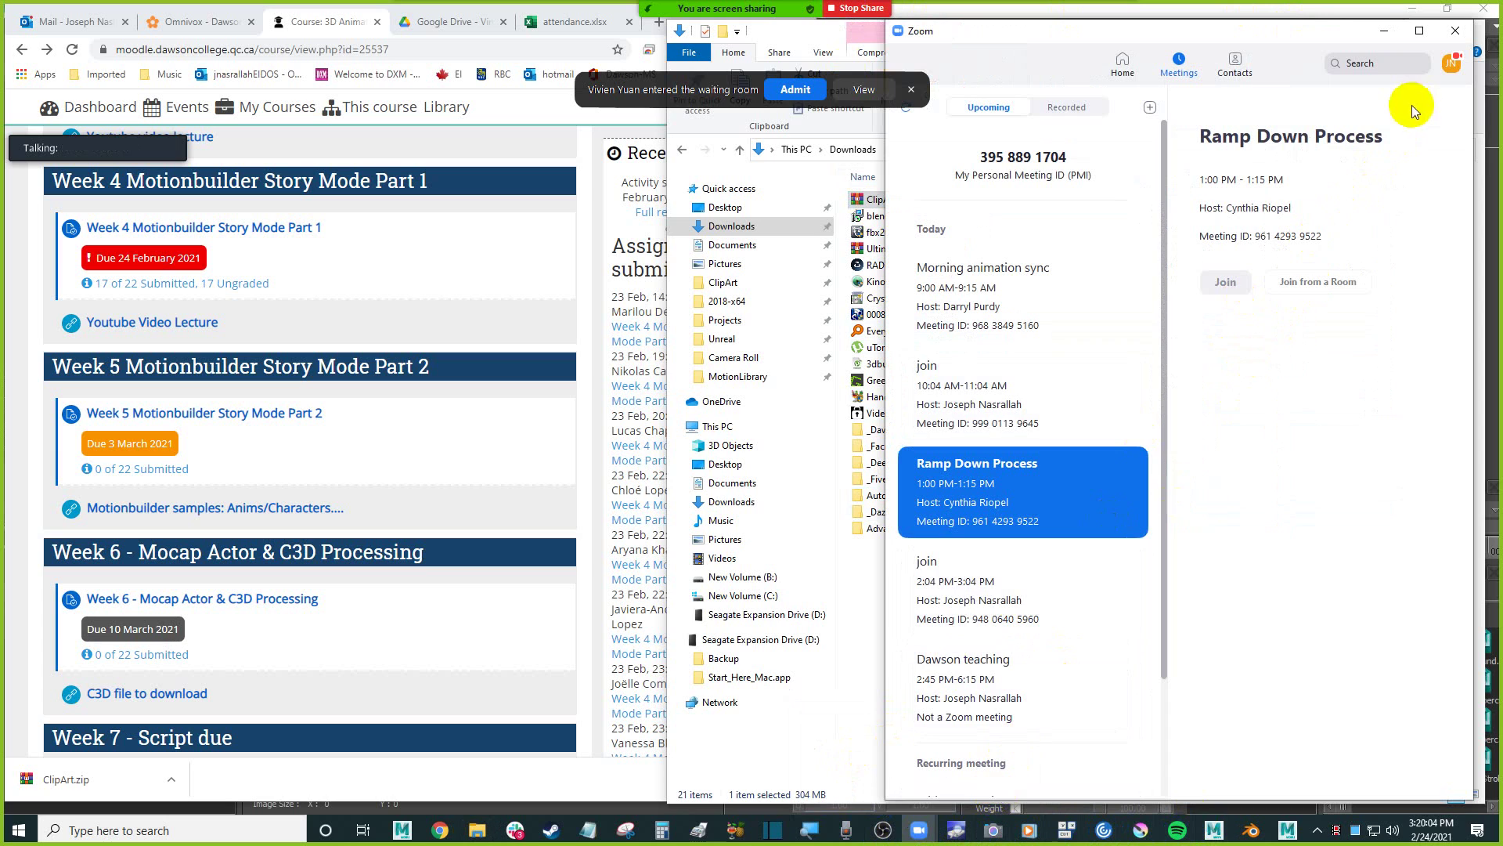
{"action": "left_click", "coordinate": [1384, 30]}
{"action": "left_click", "coordinate": [769, 835]}
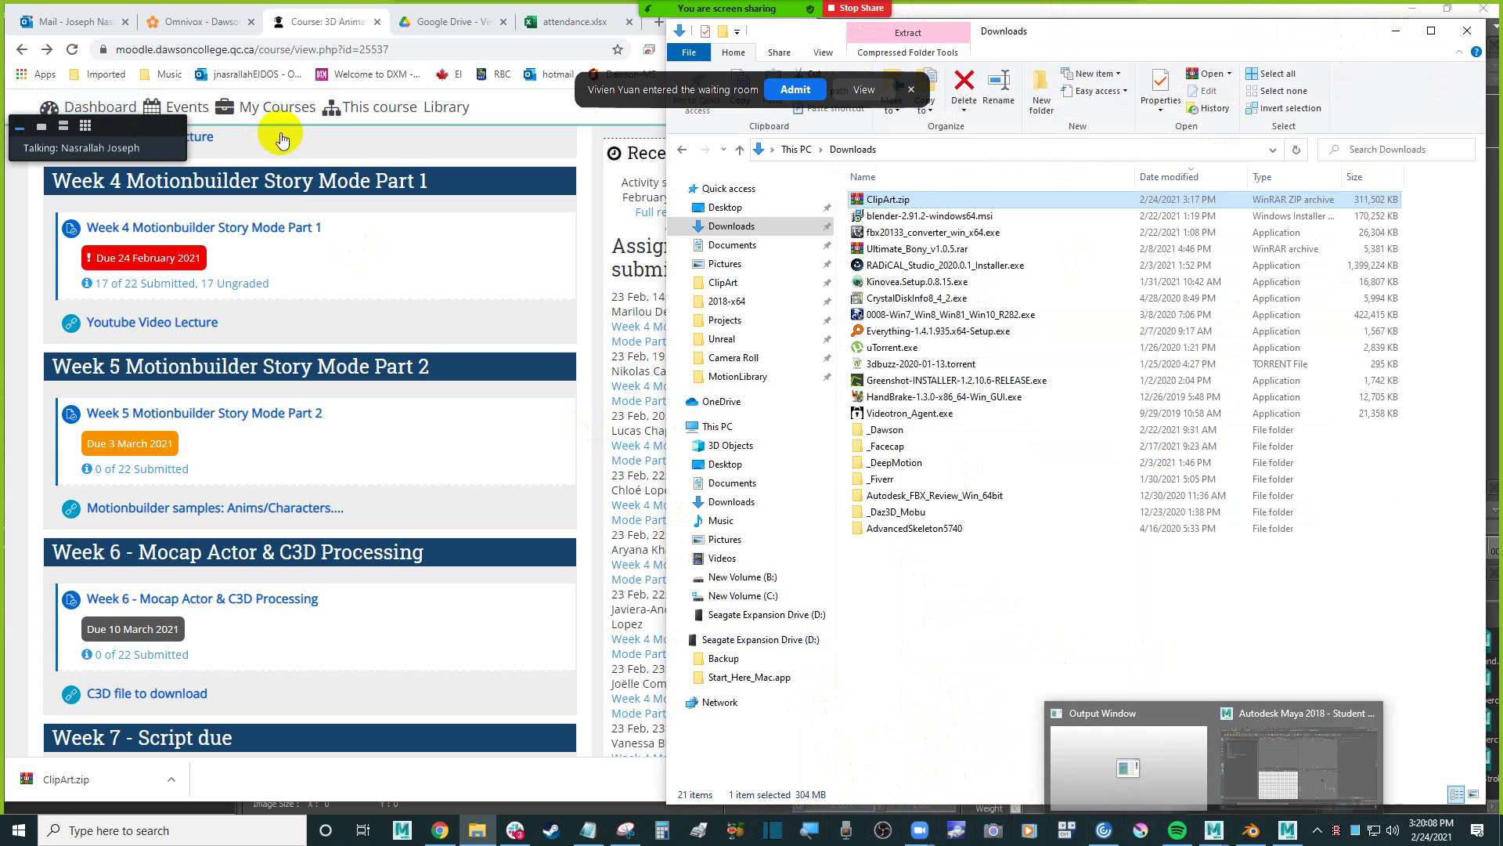
Expand the meeting's video panel to the participant grid and browse to its second page.
{"action": "left_click", "coordinate": [42, 126]}
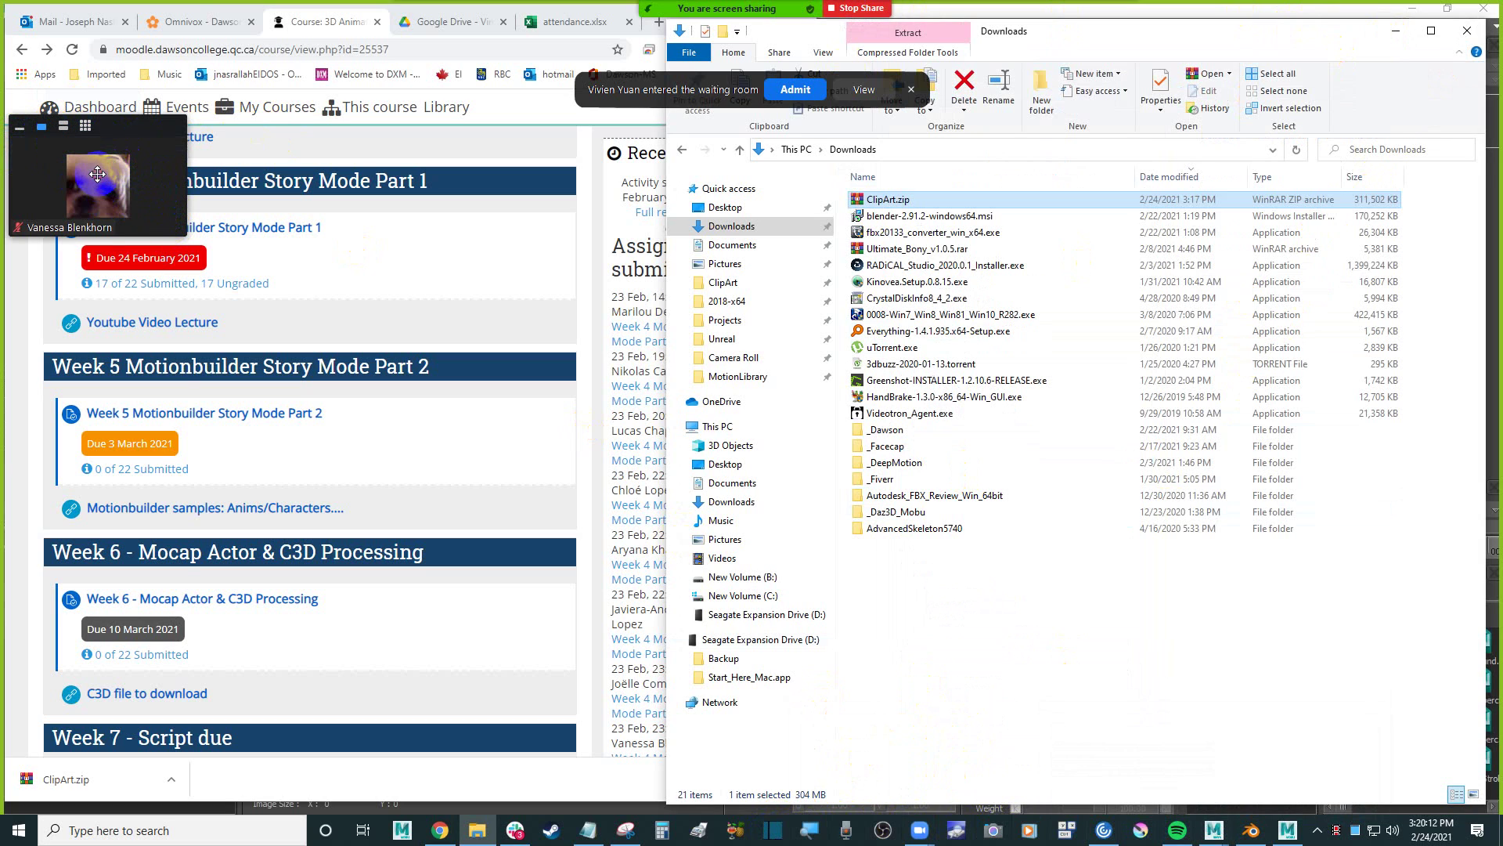
{"action": "left_click", "coordinate": [64, 126]}
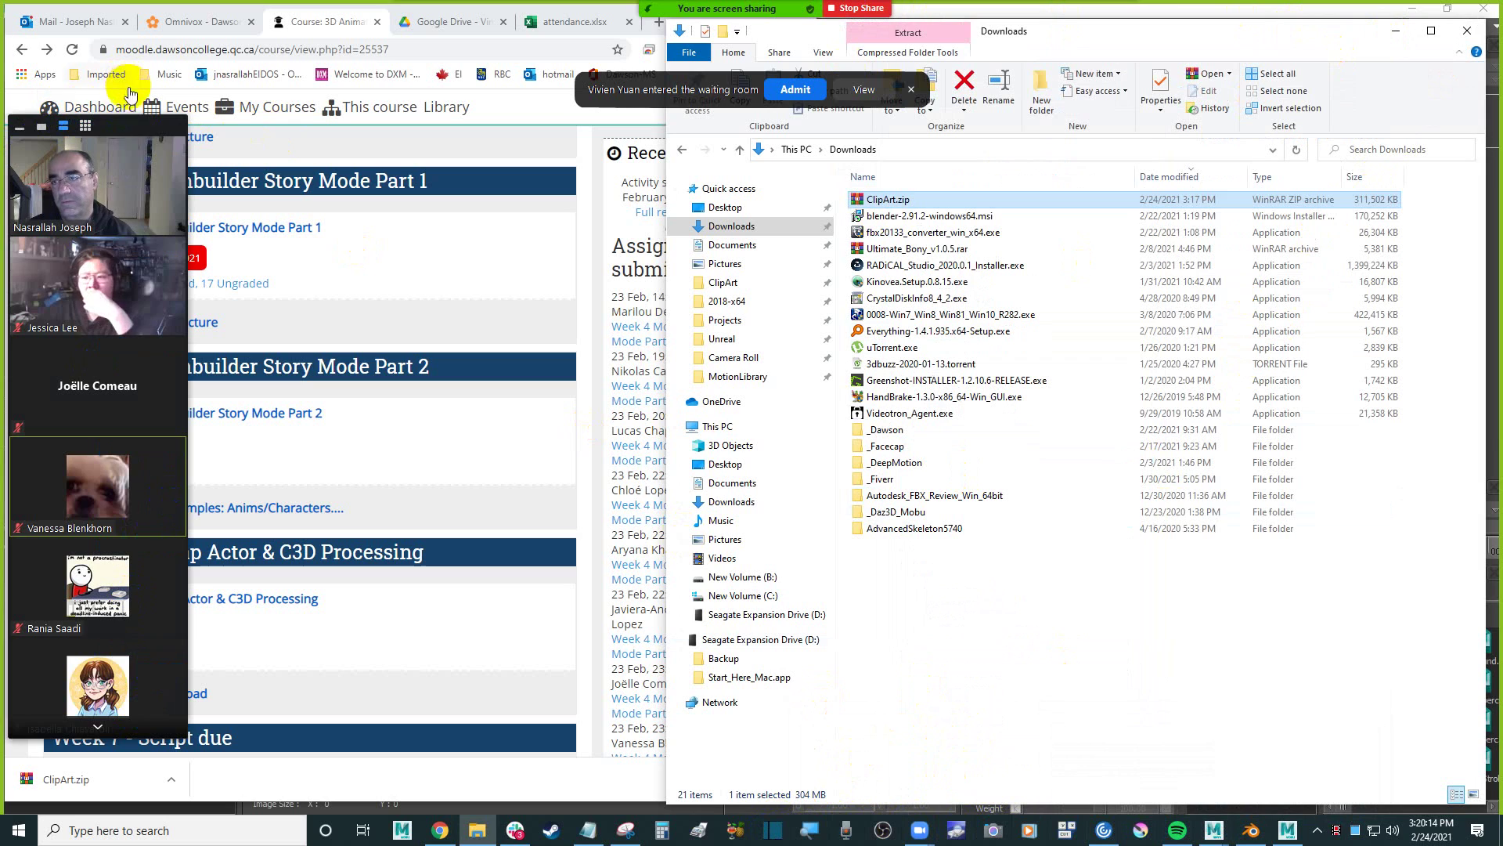
{"action": "mouse_move", "coordinate": [158, 162]}
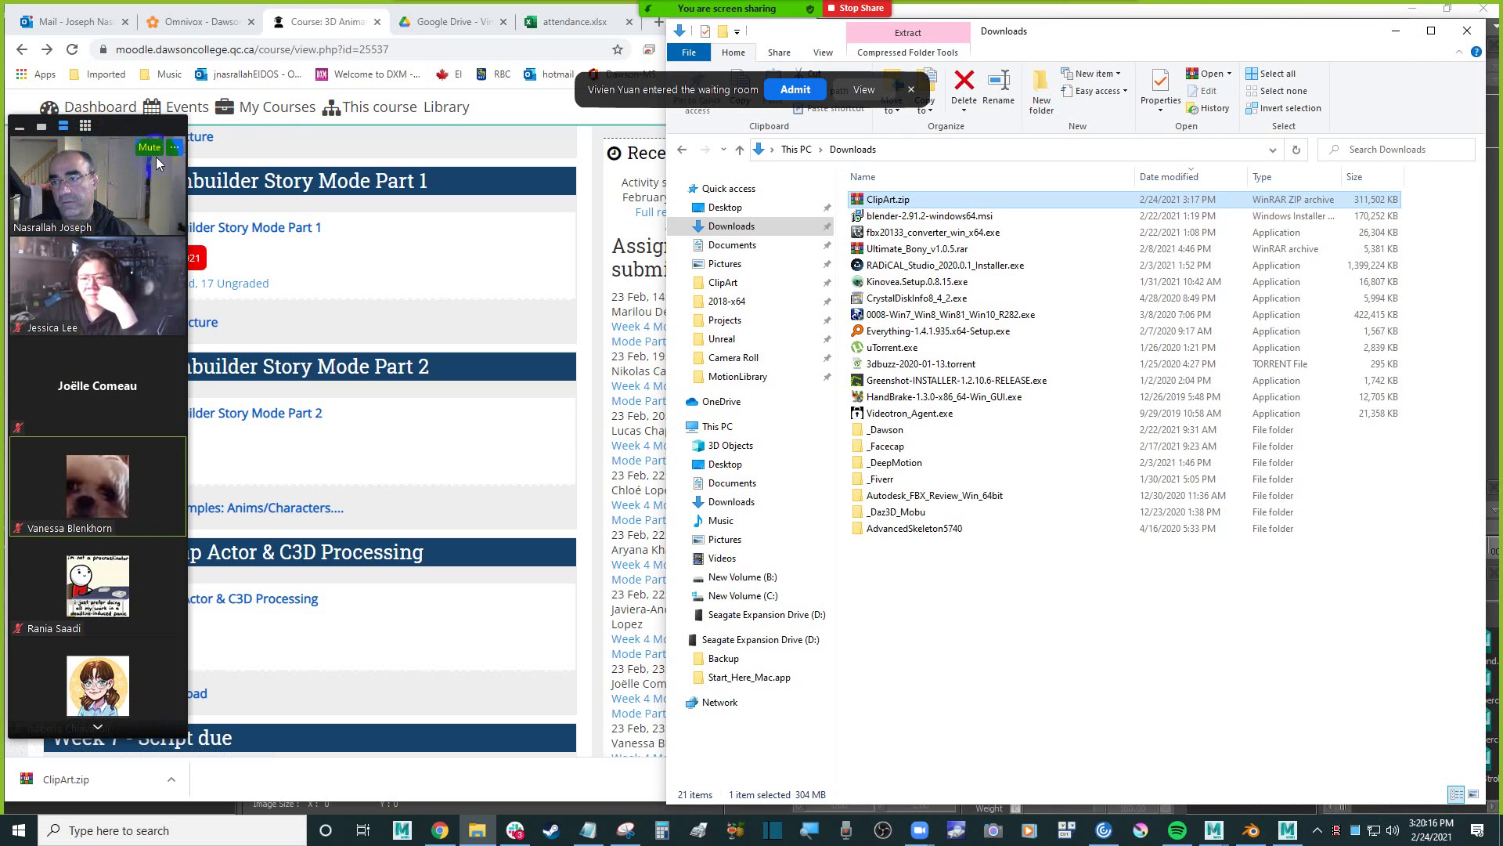
{"action": "left_click", "coordinate": [86, 126]}
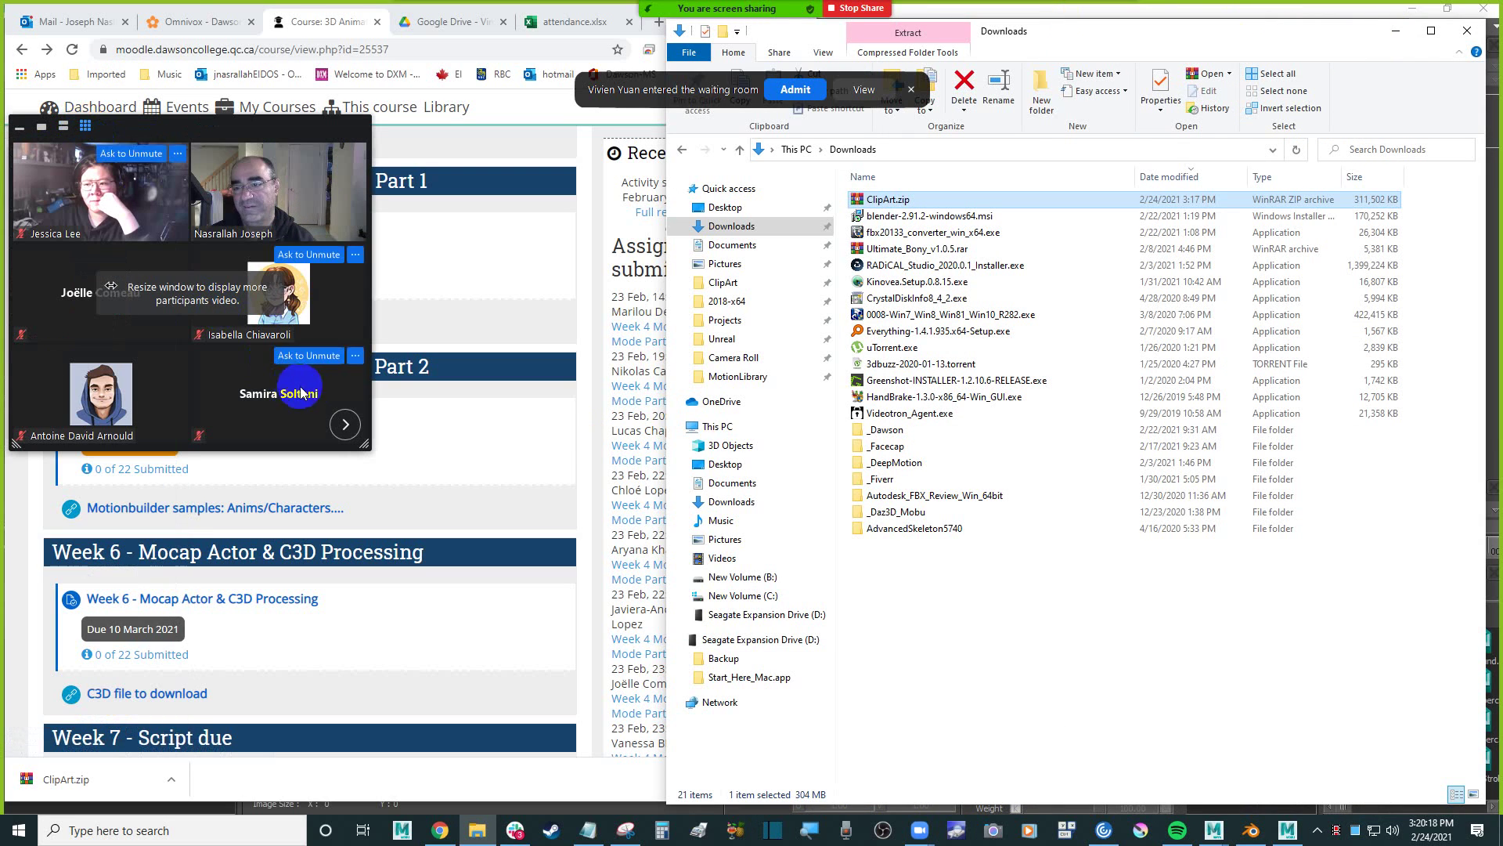
{"action": "left_click", "coordinate": [346, 424]}
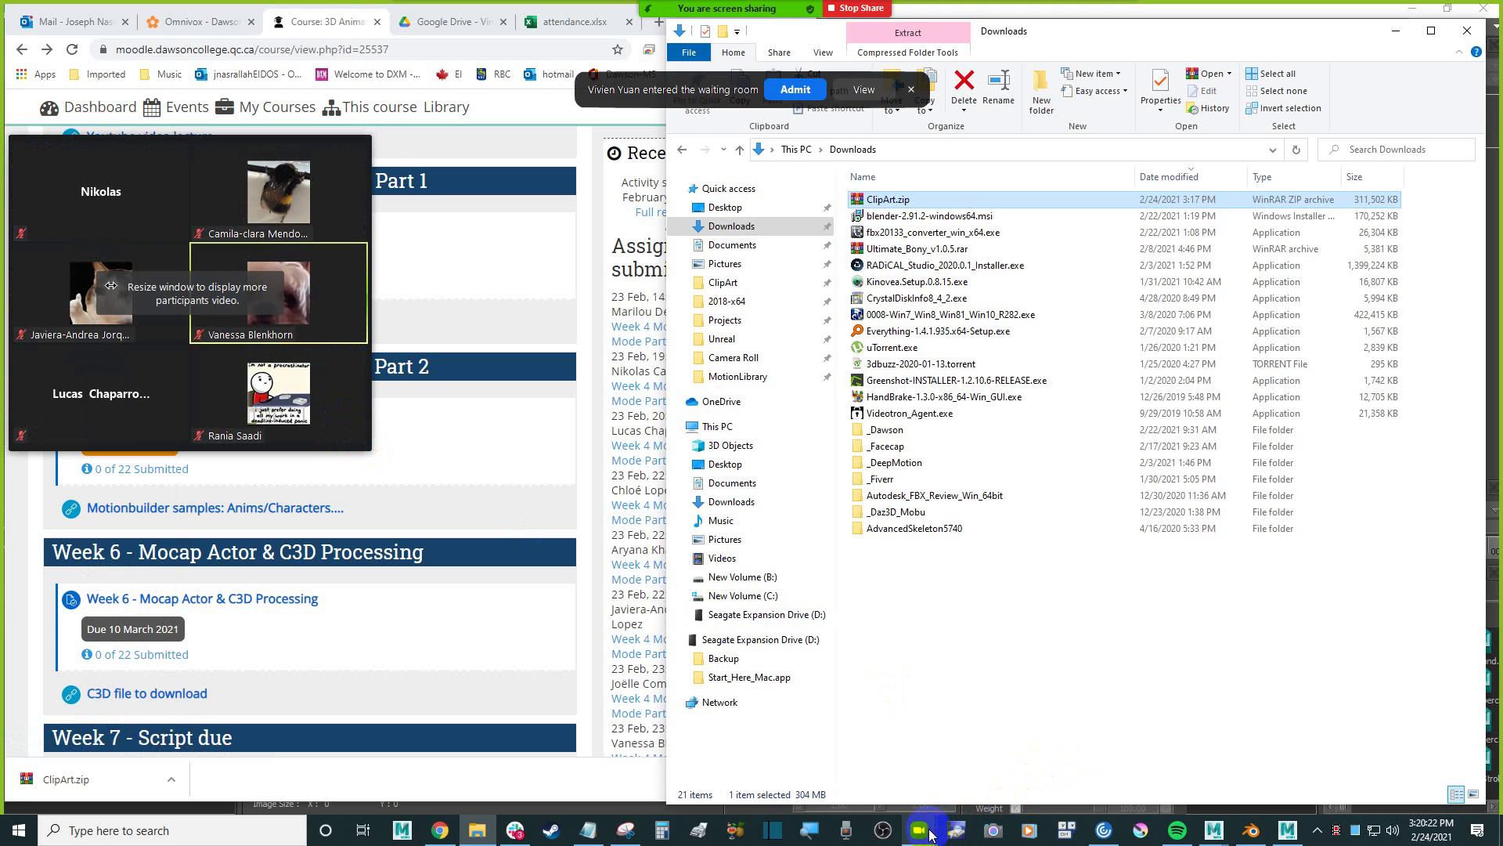
Admit the person in the waiting room to the Zoom meeting.
{"action": "mouse_move", "coordinate": [931, 836]}
{"action": "left_click", "coordinate": [911, 766]}
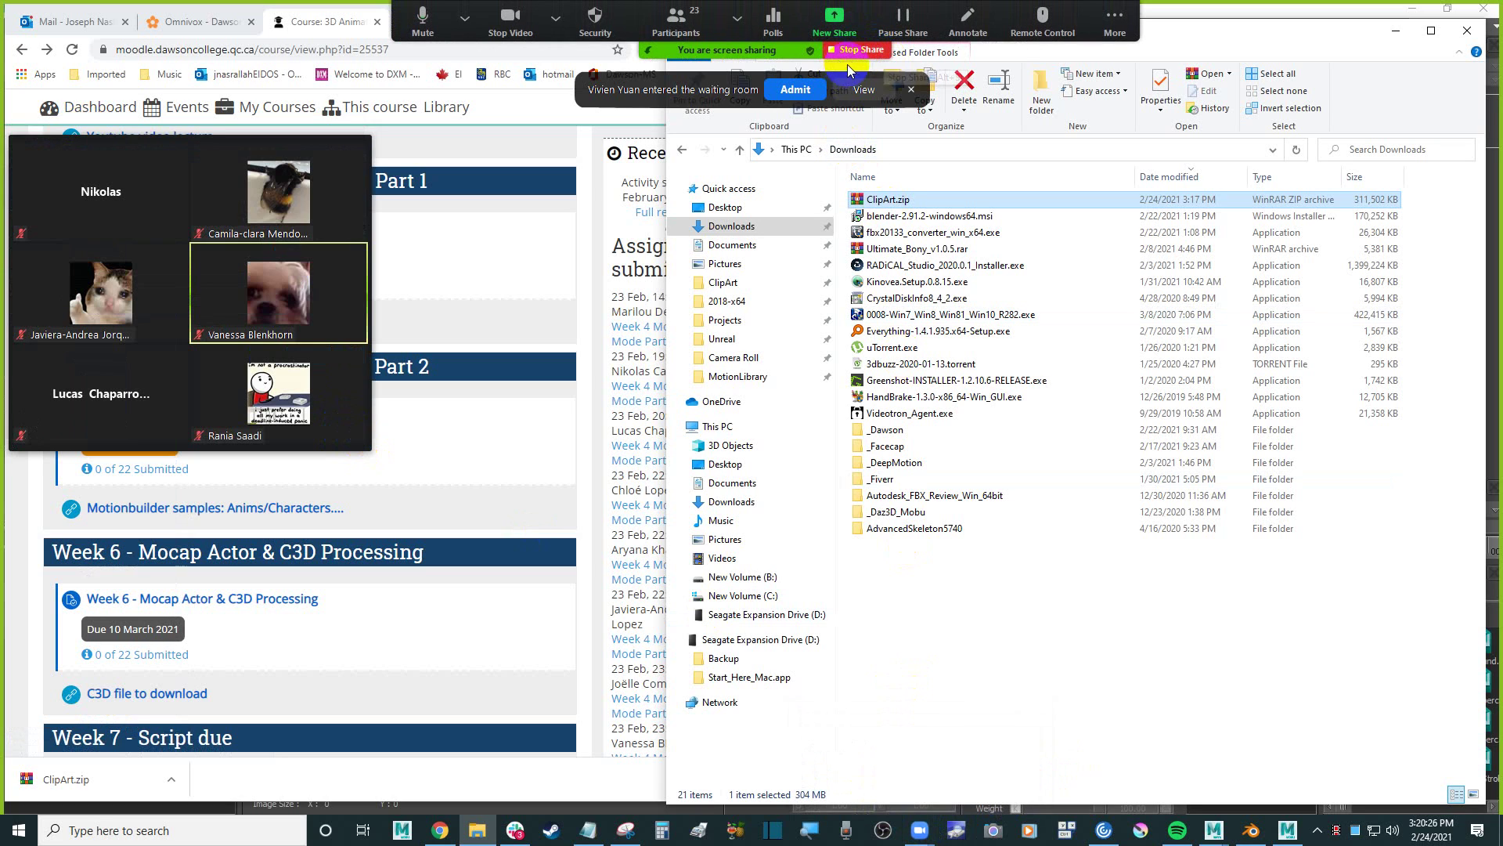
{"action": "left_click", "coordinate": [796, 90]}
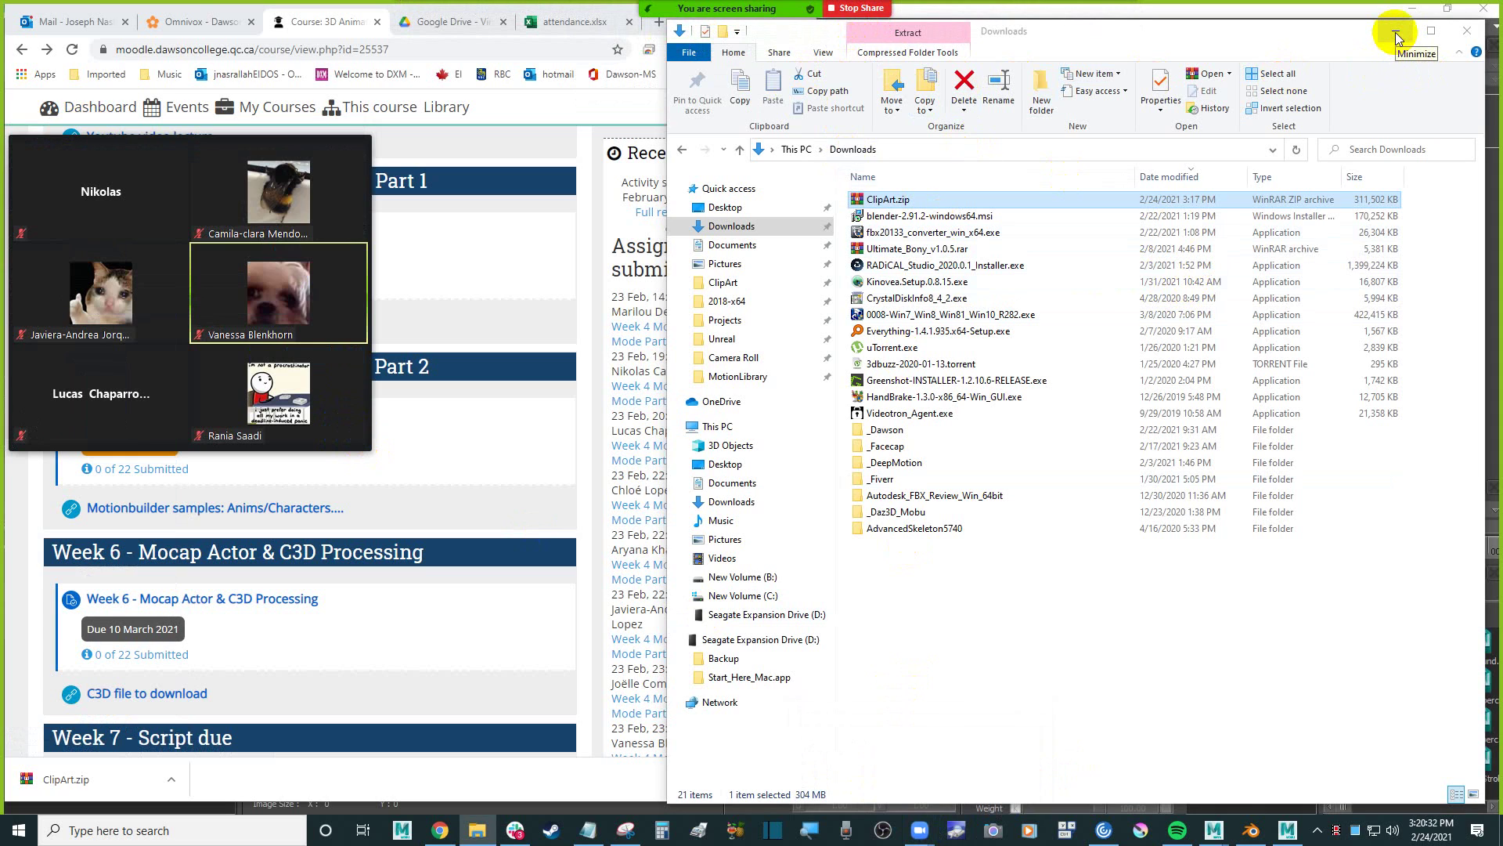
Open the meeting chat, check its messages and close the chat window.
{"action": "left_click", "coordinate": [1113, 20]}
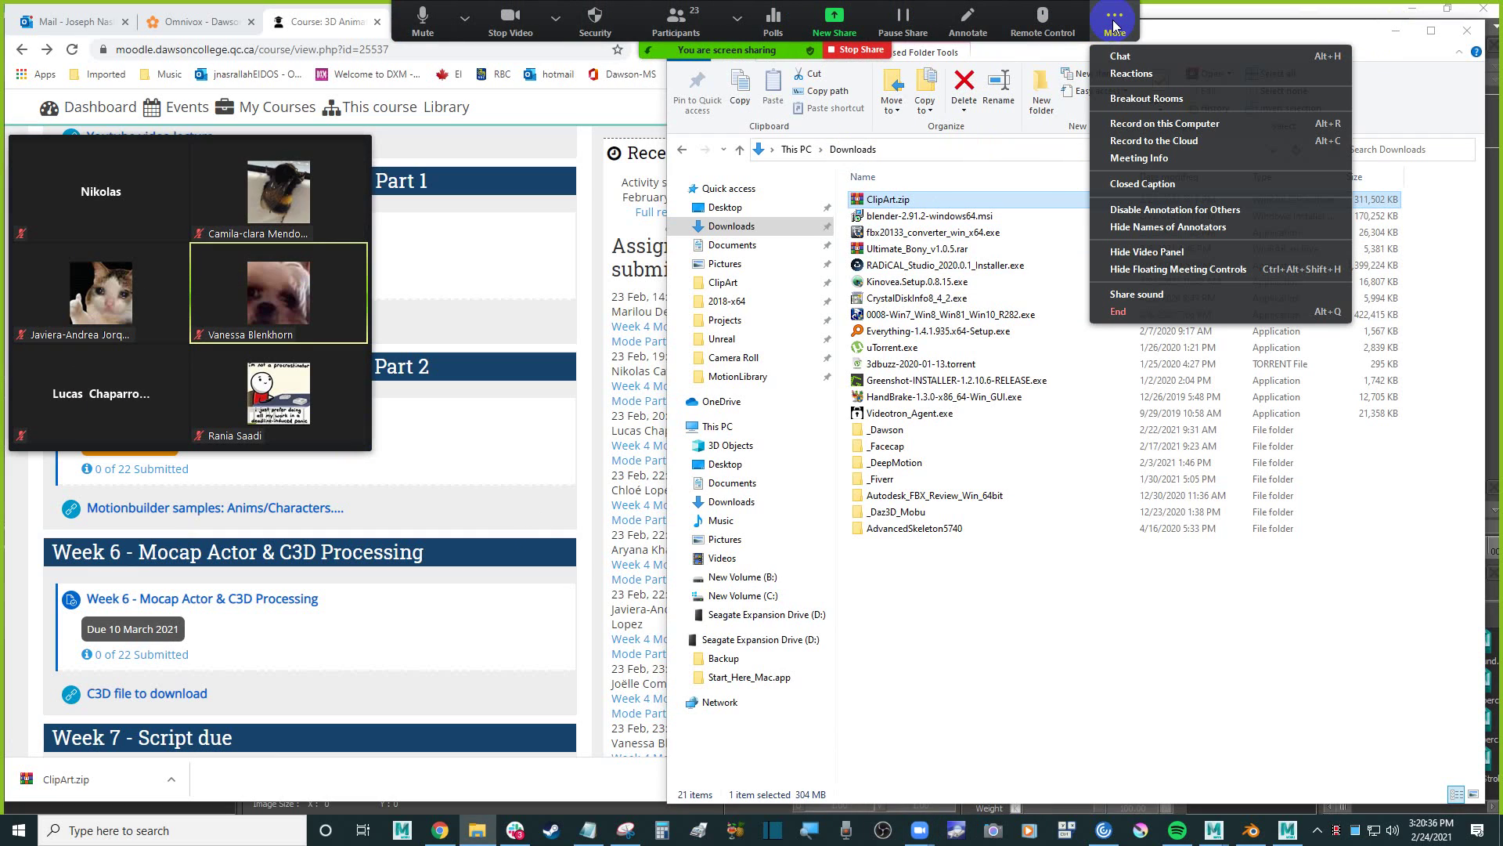
{"action": "left_click", "coordinate": [1162, 54]}
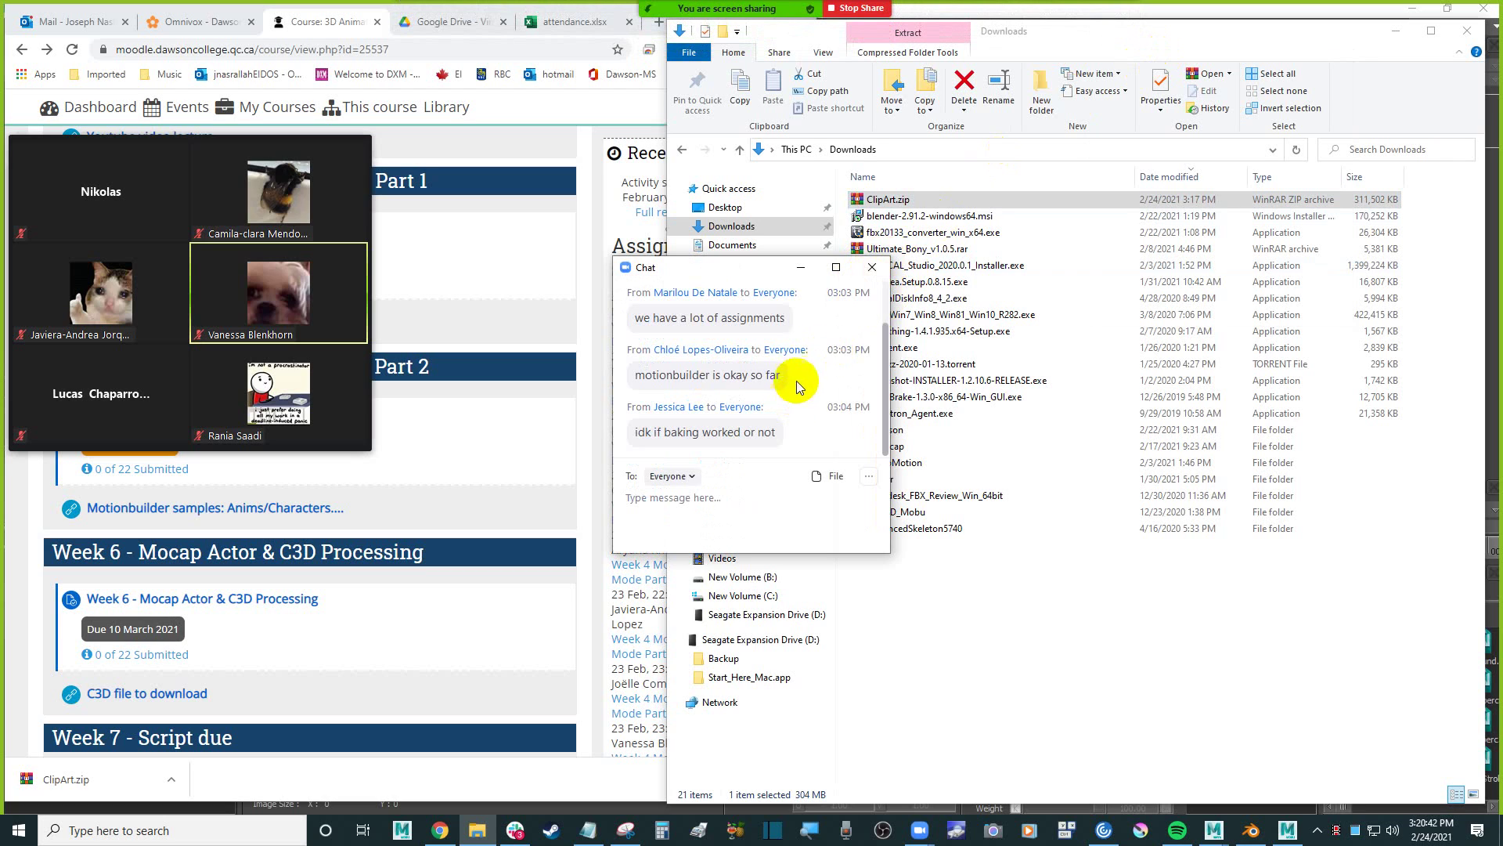
{"action": "left_click", "coordinate": [873, 268]}
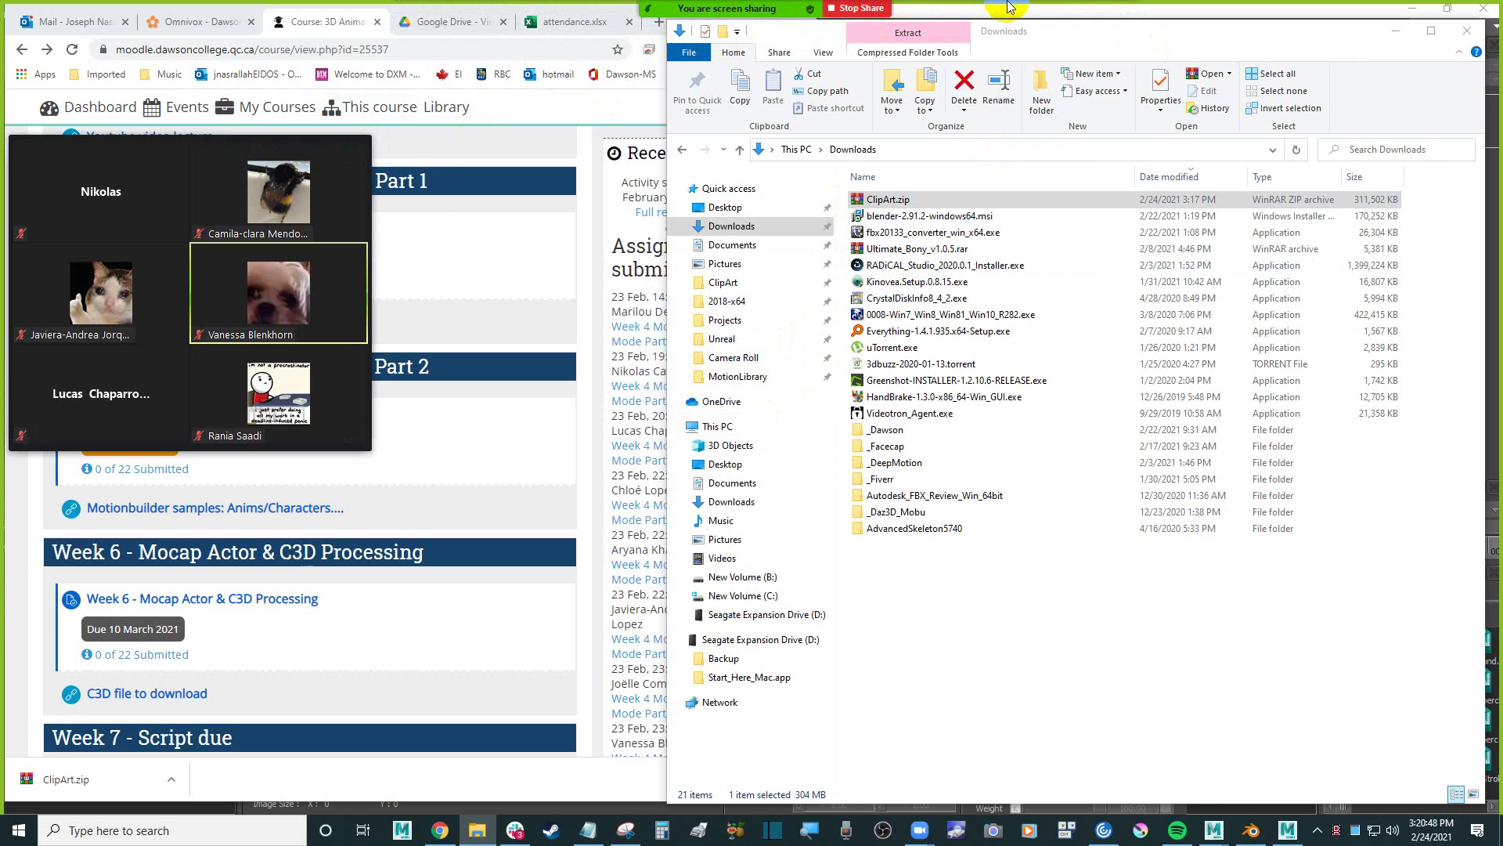
{"action": "mouse_move", "coordinate": [758, 6]}
{"action": "left_click", "coordinate": [1115, 22]}
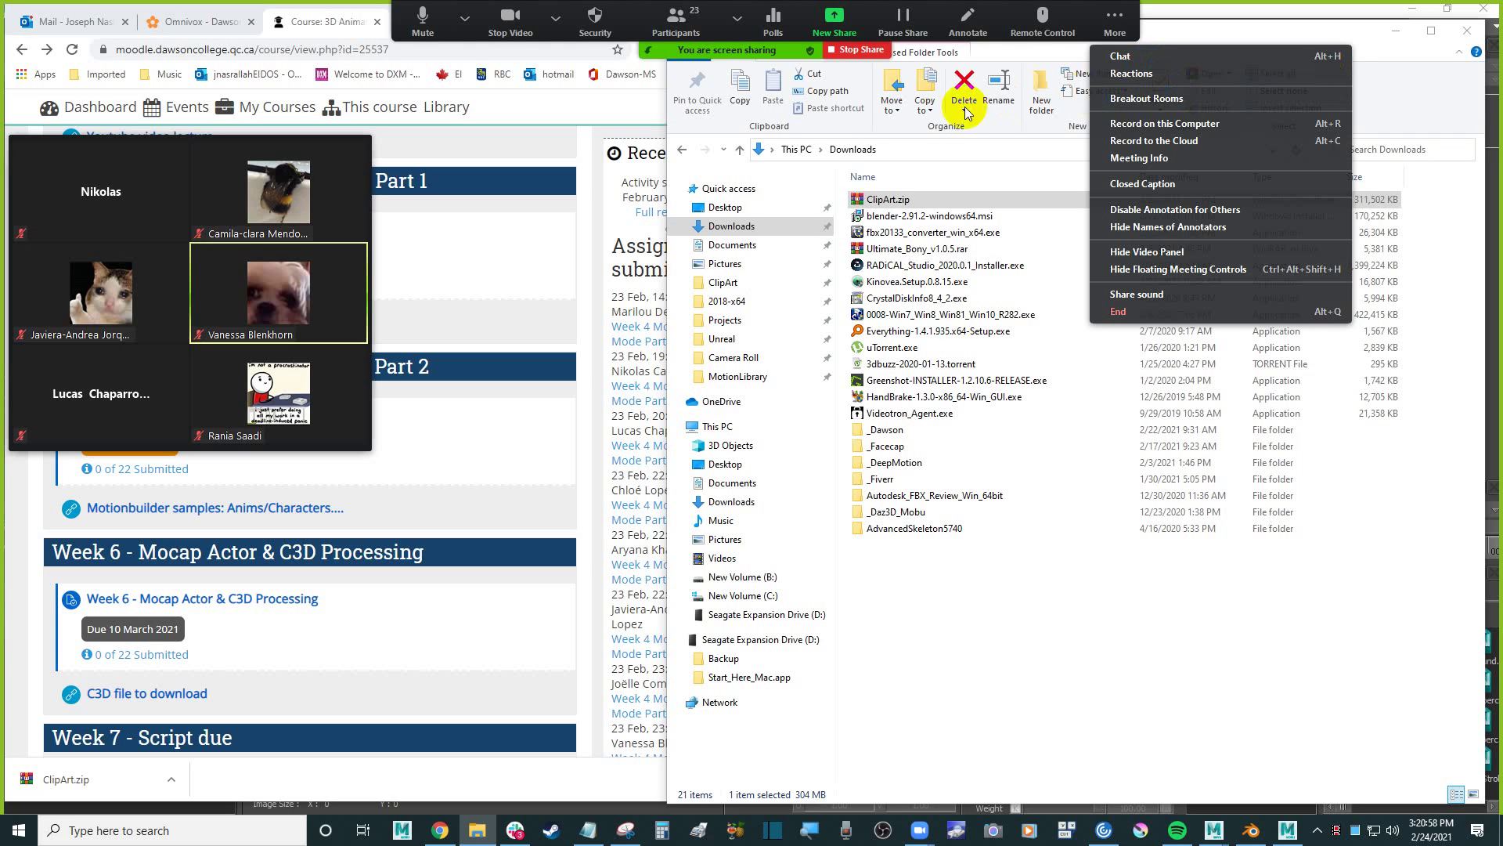
{"action": "left_click", "coordinate": [1050, 621]}
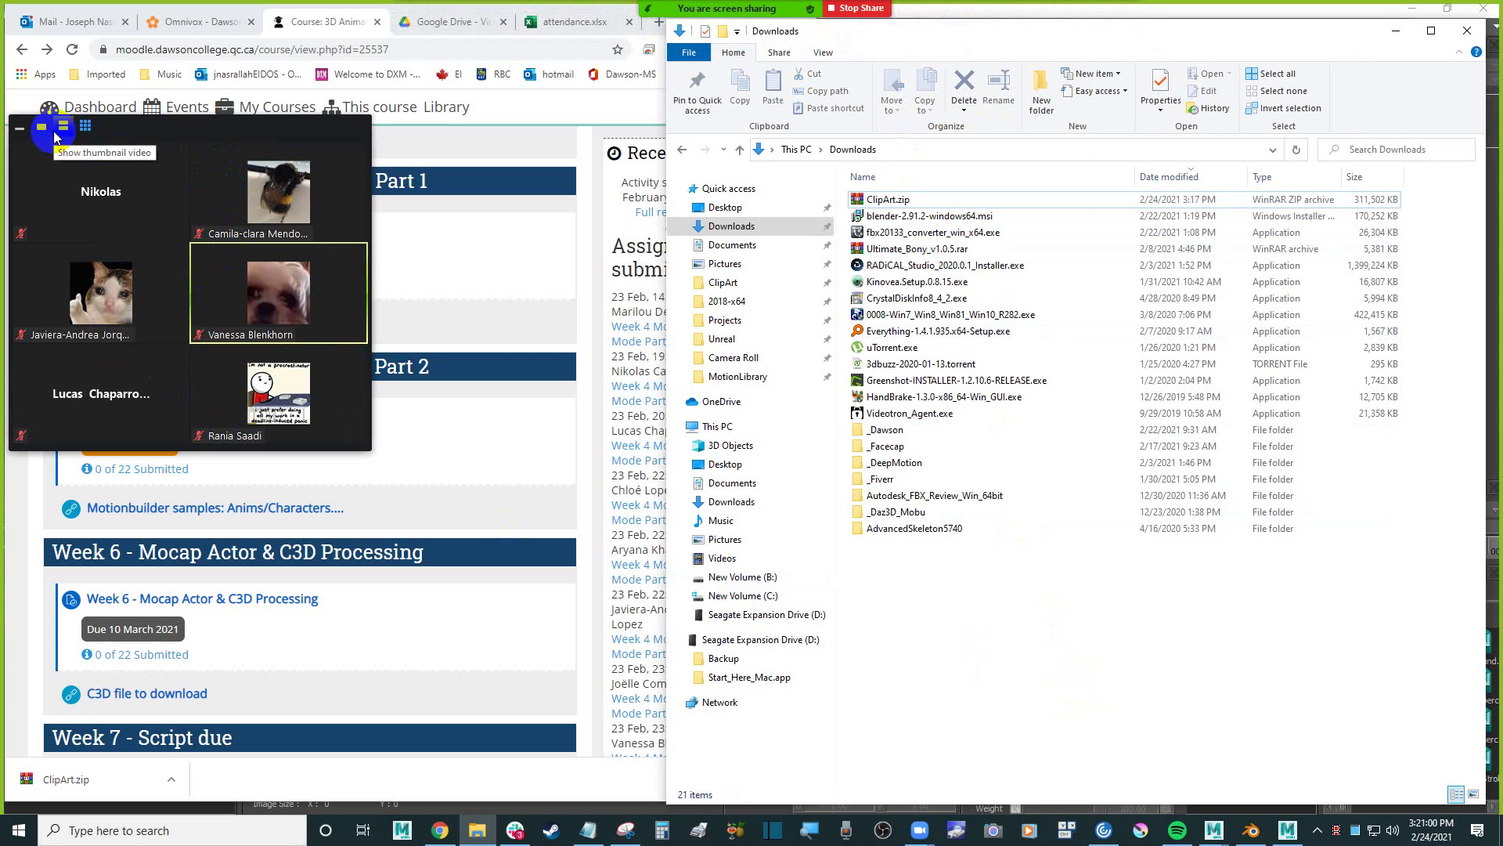
Enlarge the participant grid to check its next page and collapse the video panel.
{"action": "left_click_drag", "start_coordinate": [364, 444], "coordinate": [447, 507]}
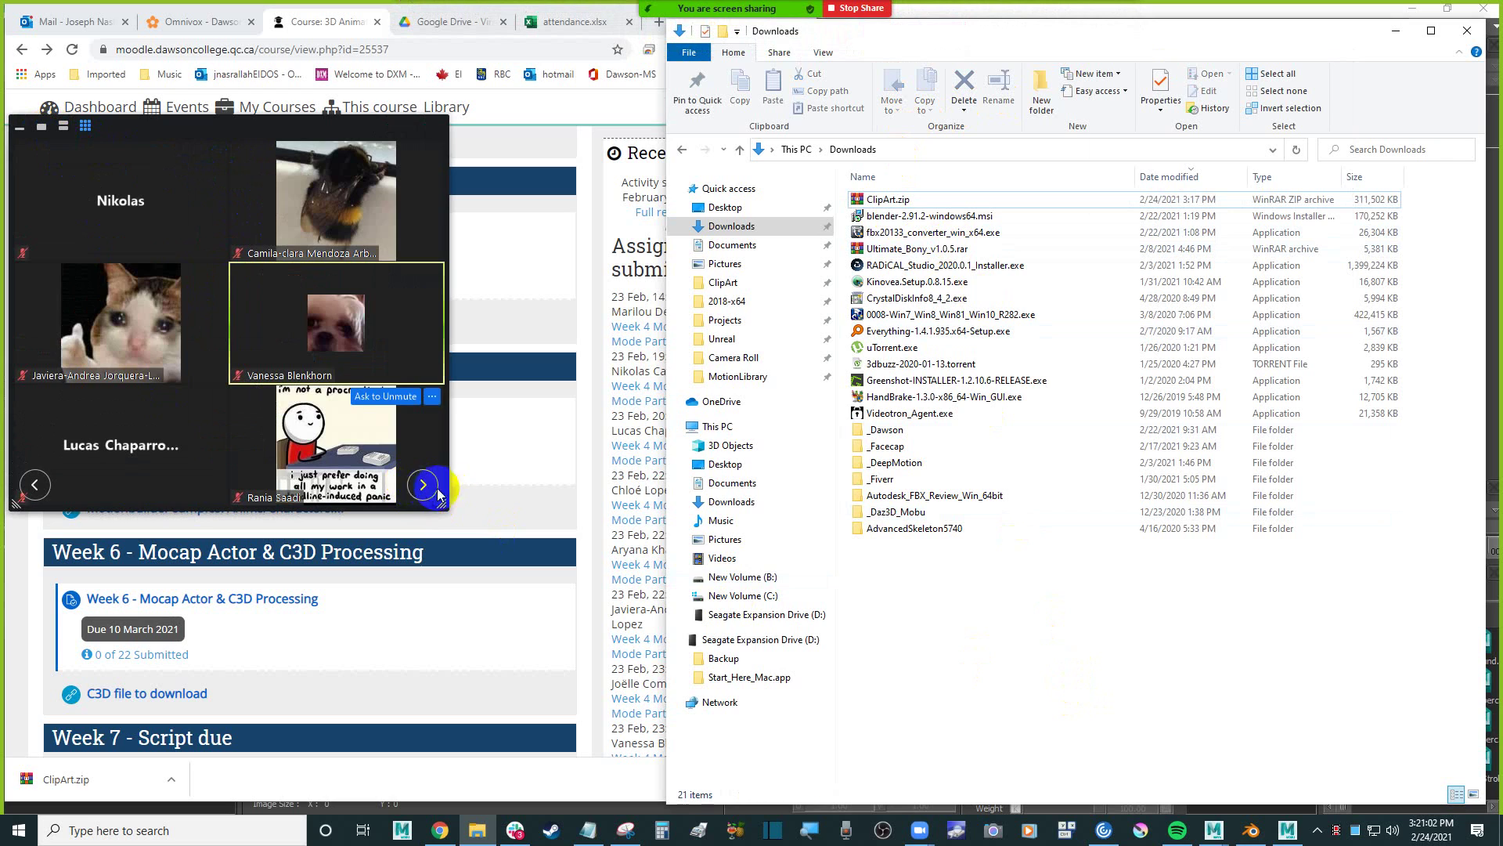
{"action": "left_click", "coordinate": [426, 485]}
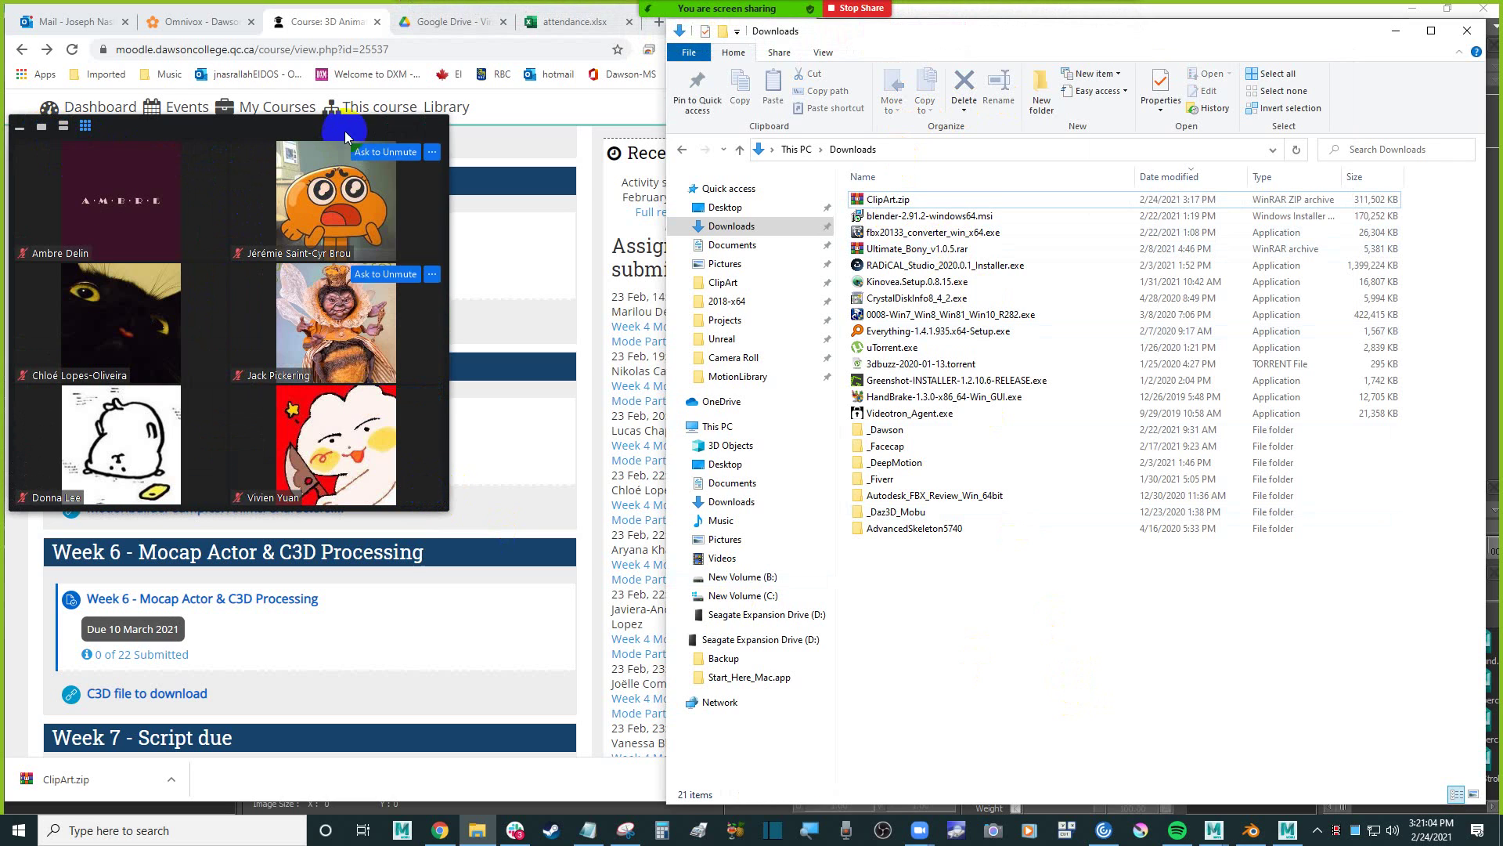
{"action": "left_click", "coordinate": [40, 117]}
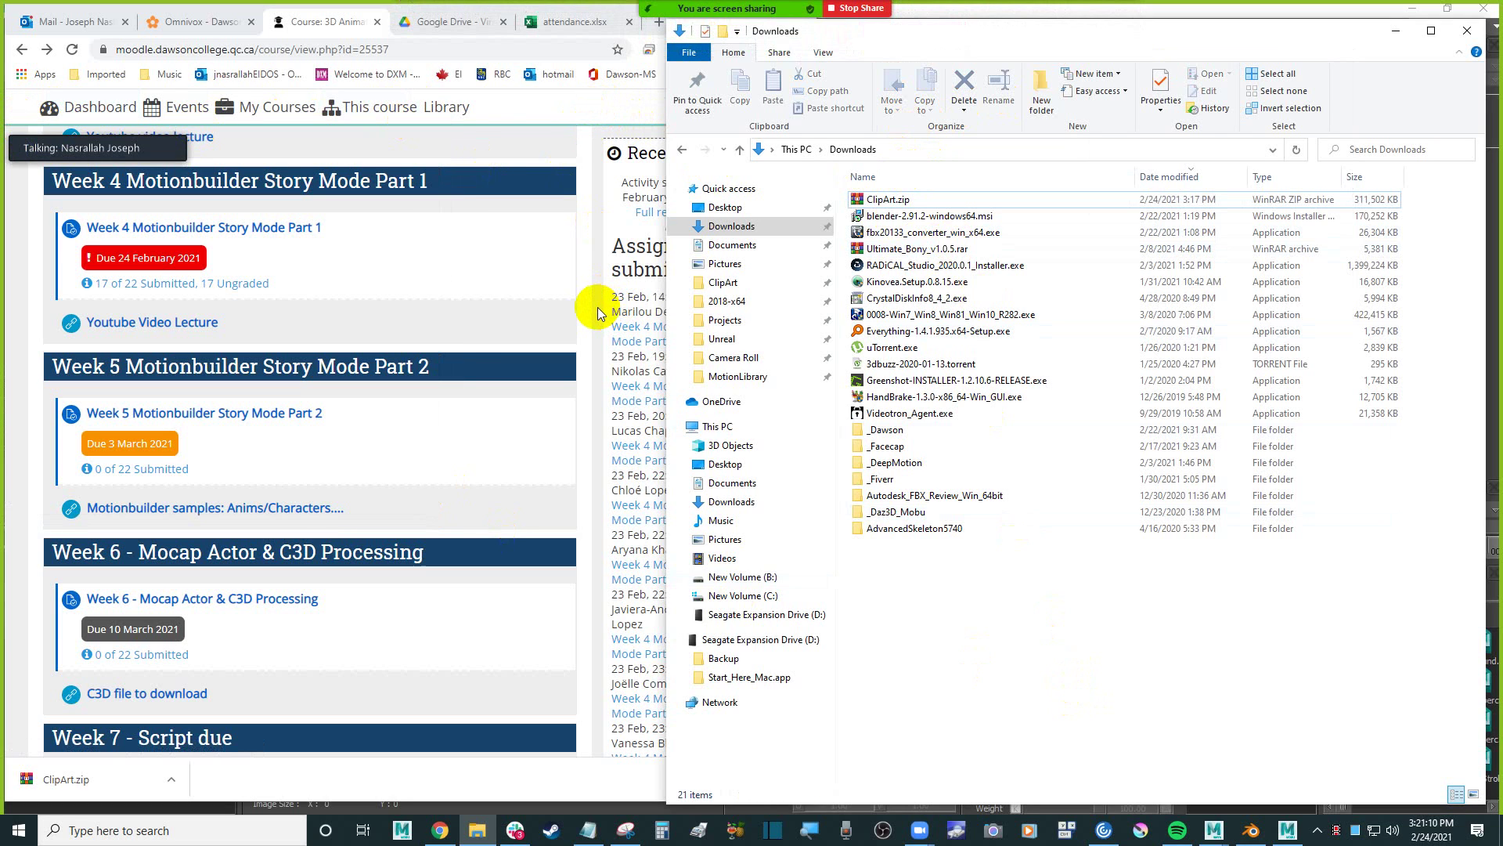
Move ClipArt.zip from Downloads into the _Dawson folder.
{"action": "left_click", "coordinate": [902, 201]}
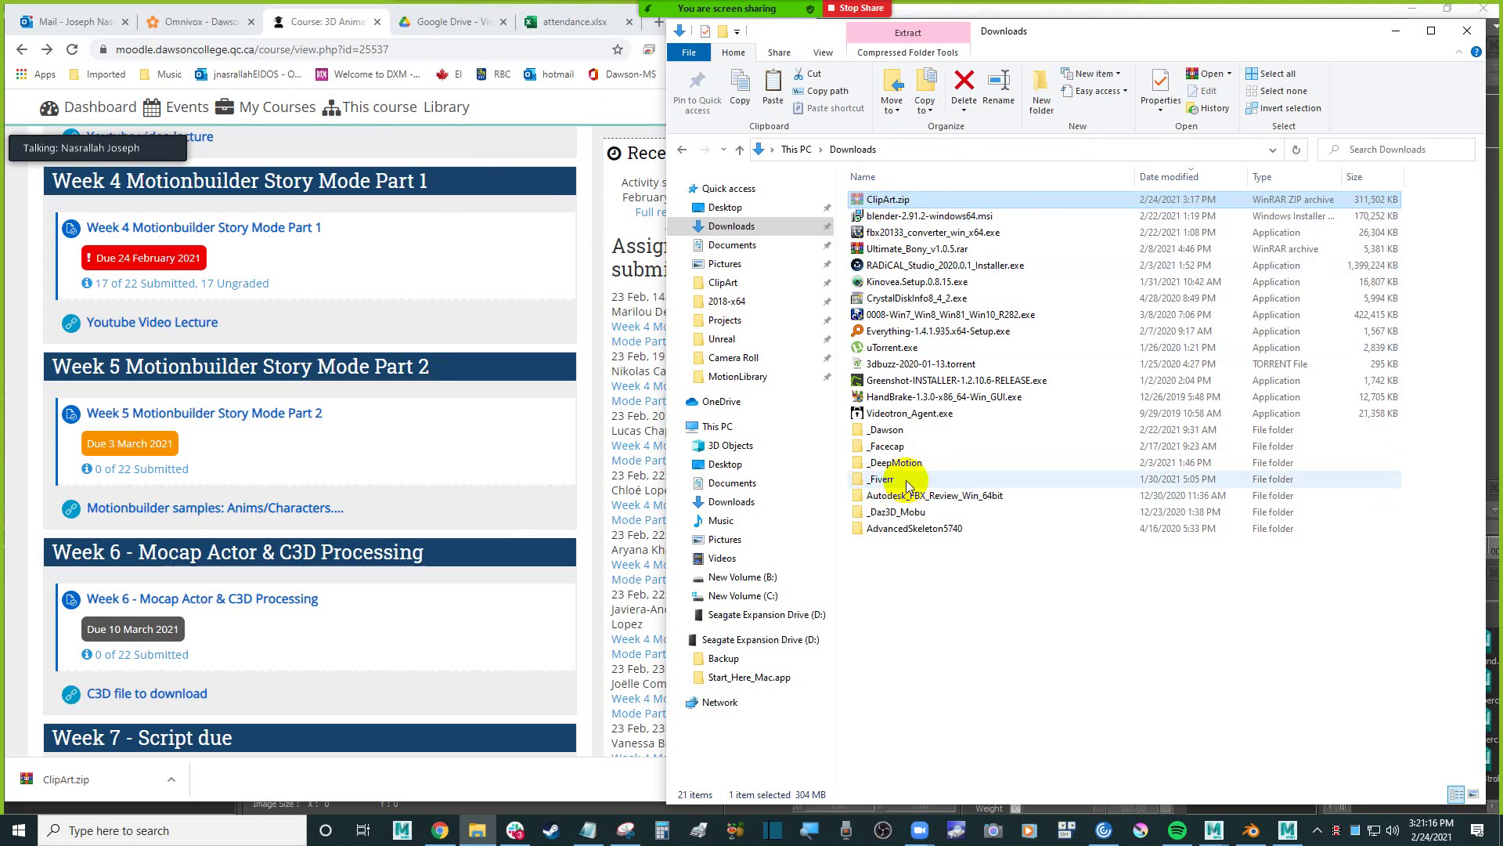
{"action": "double_click", "coordinate": [911, 438]}
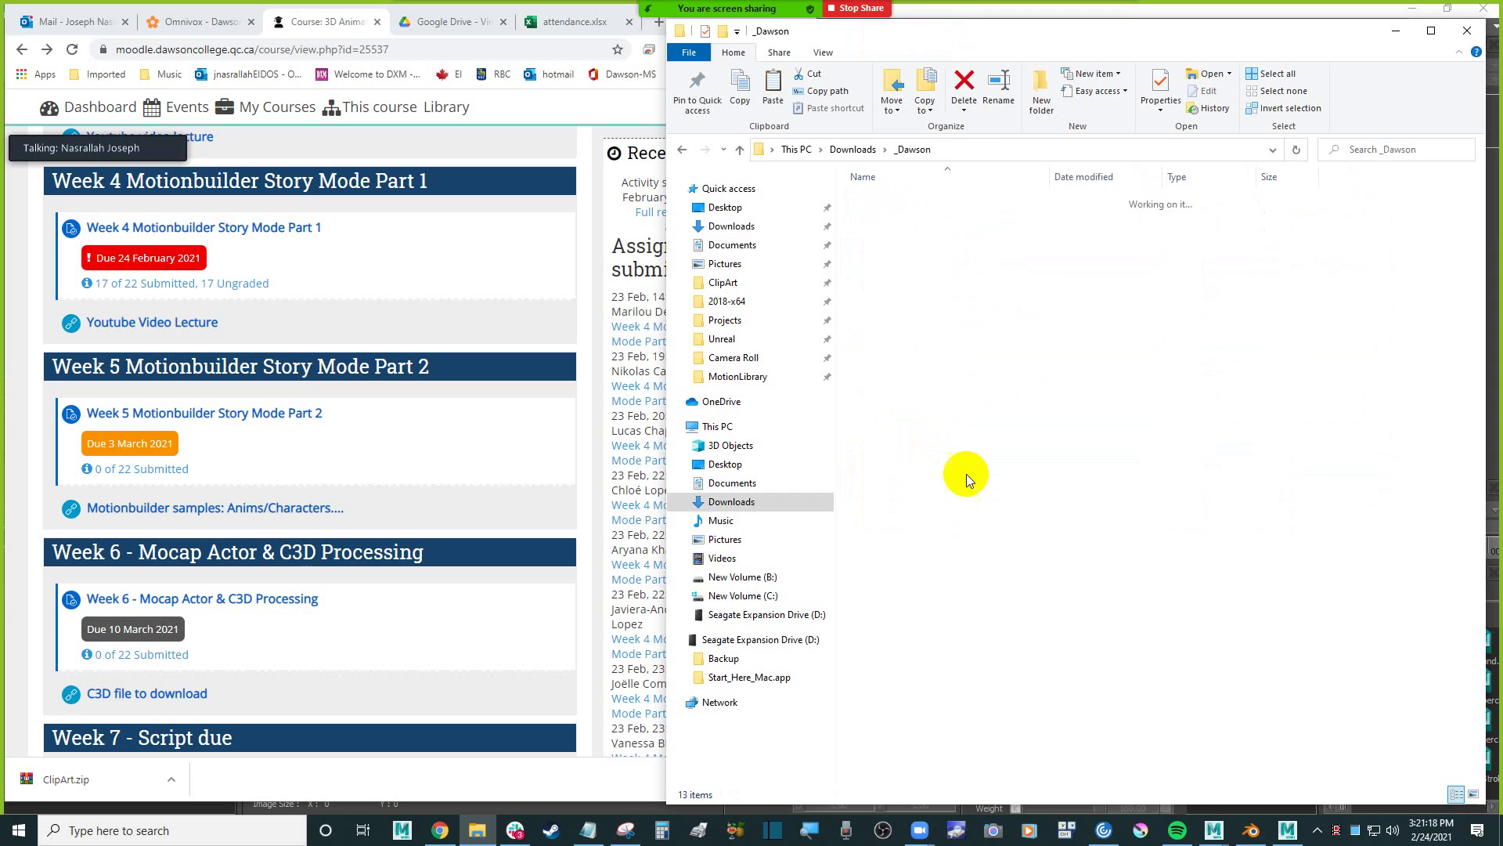
{"action": "key", "text": "ctrl+v"}
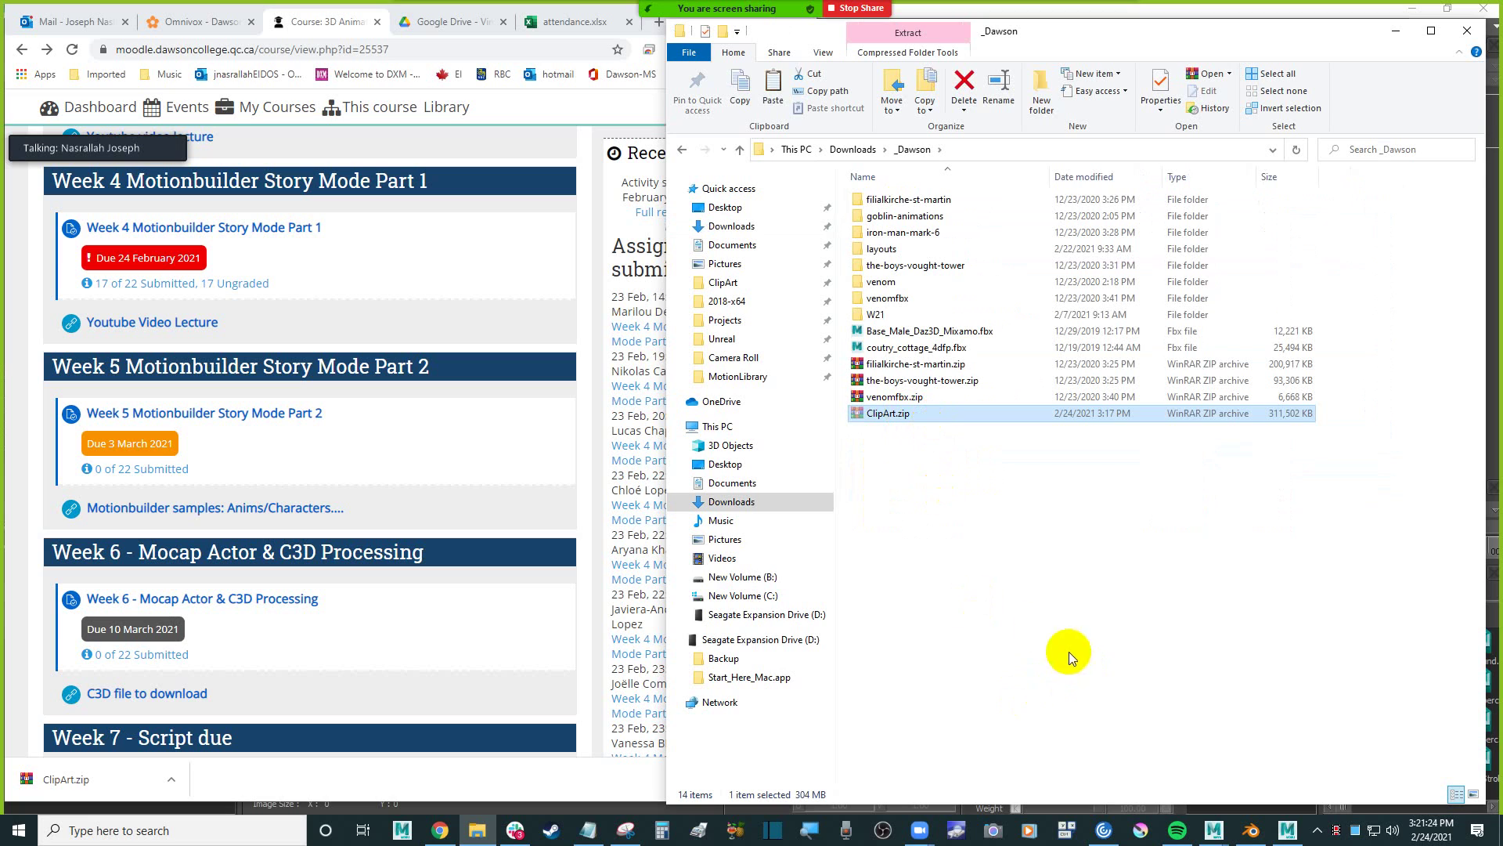
Paste ClipArt.zip into the ___motionbuilder_class folder inside Dawson\_W21 on the Desktop.
{"action": "left_click", "coordinate": [763, 213]}
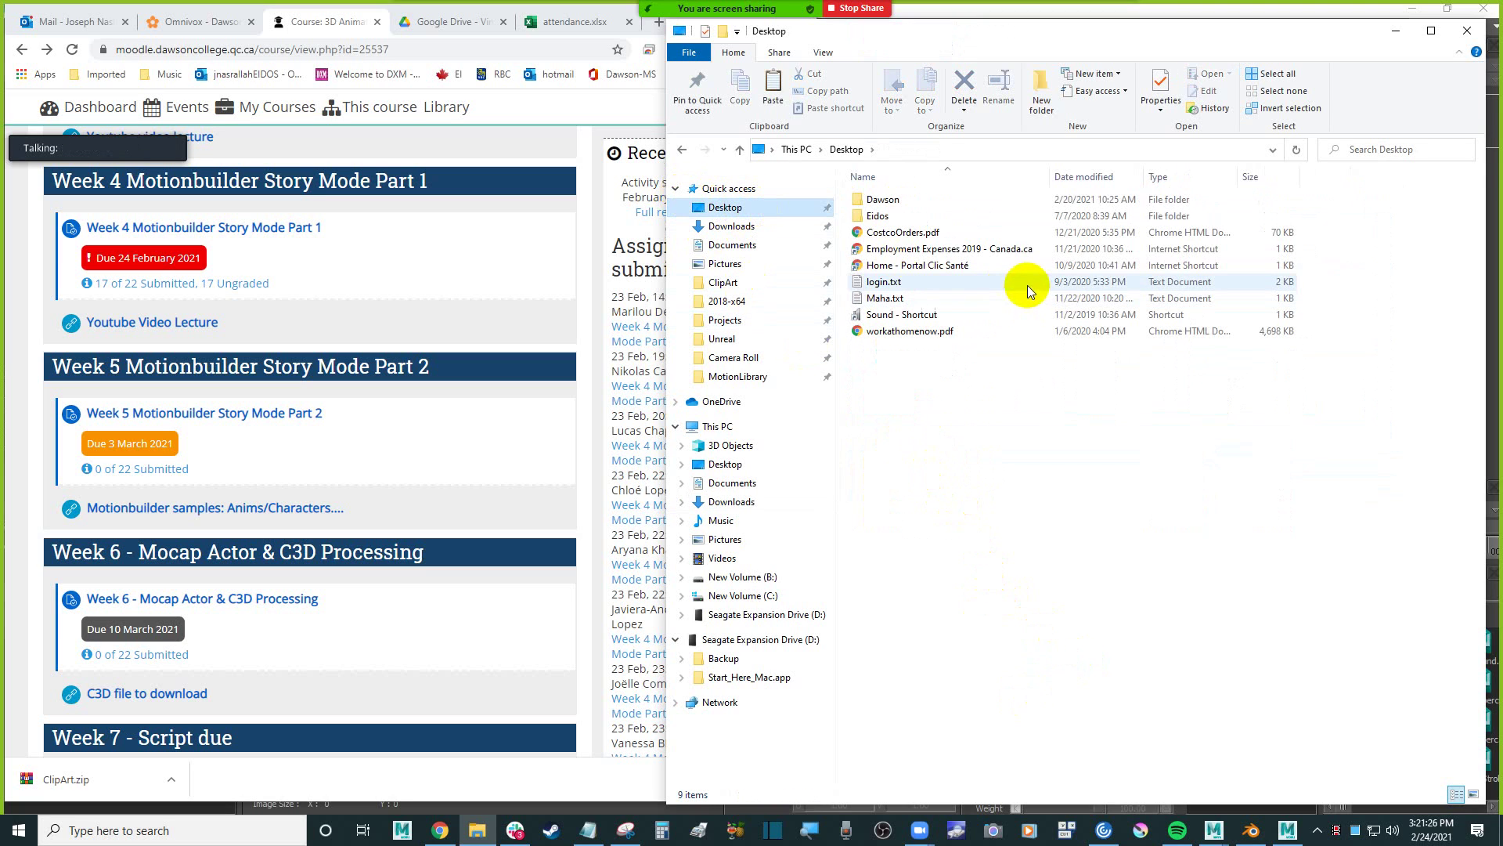
{"action": "double_click", "coordinate": [910, 200]}
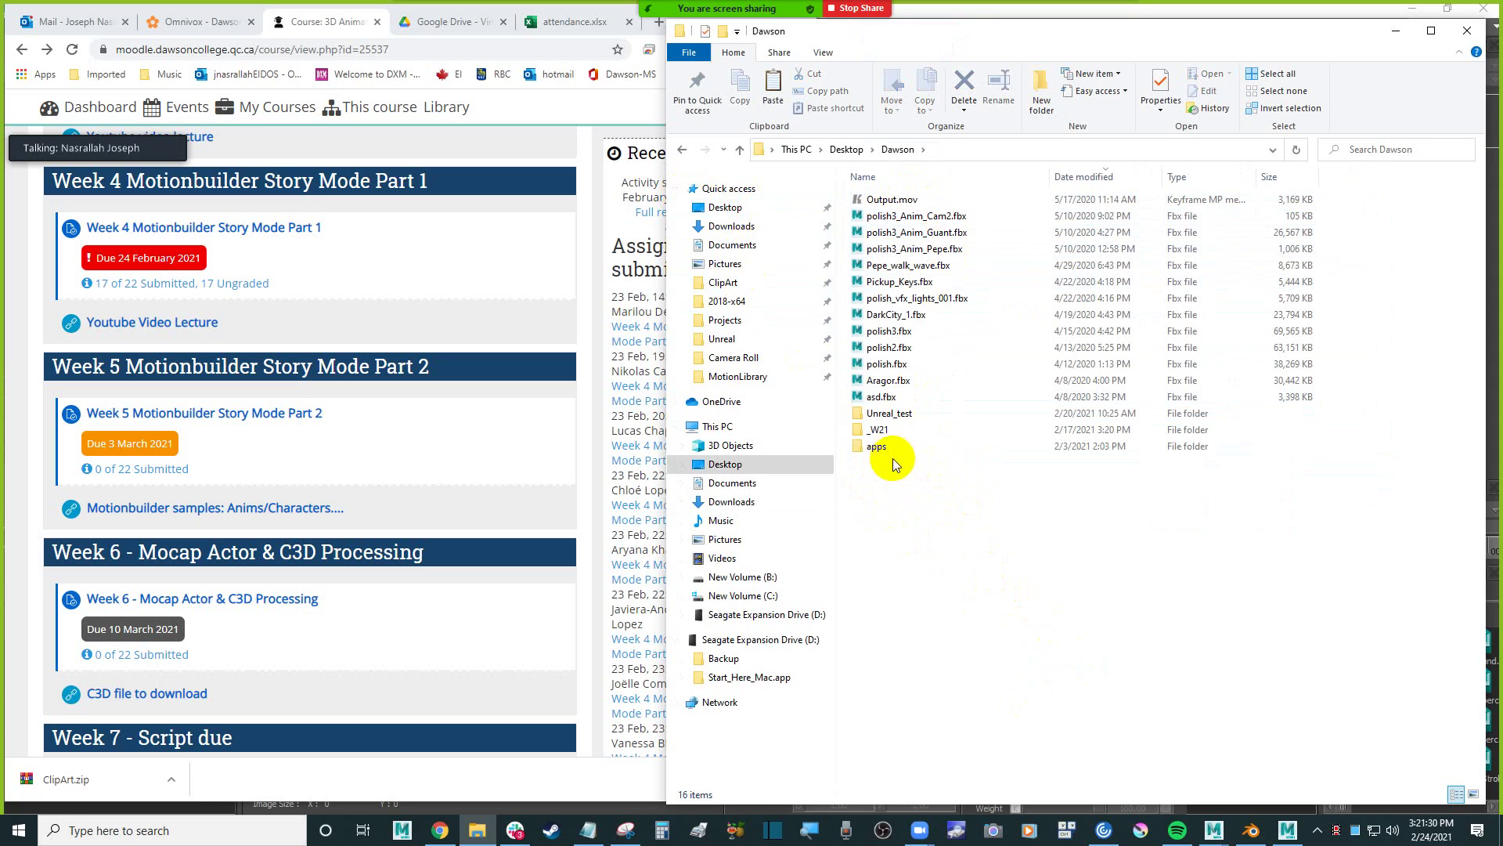
{"action": "double_click", "coordinate": [892, 430]}
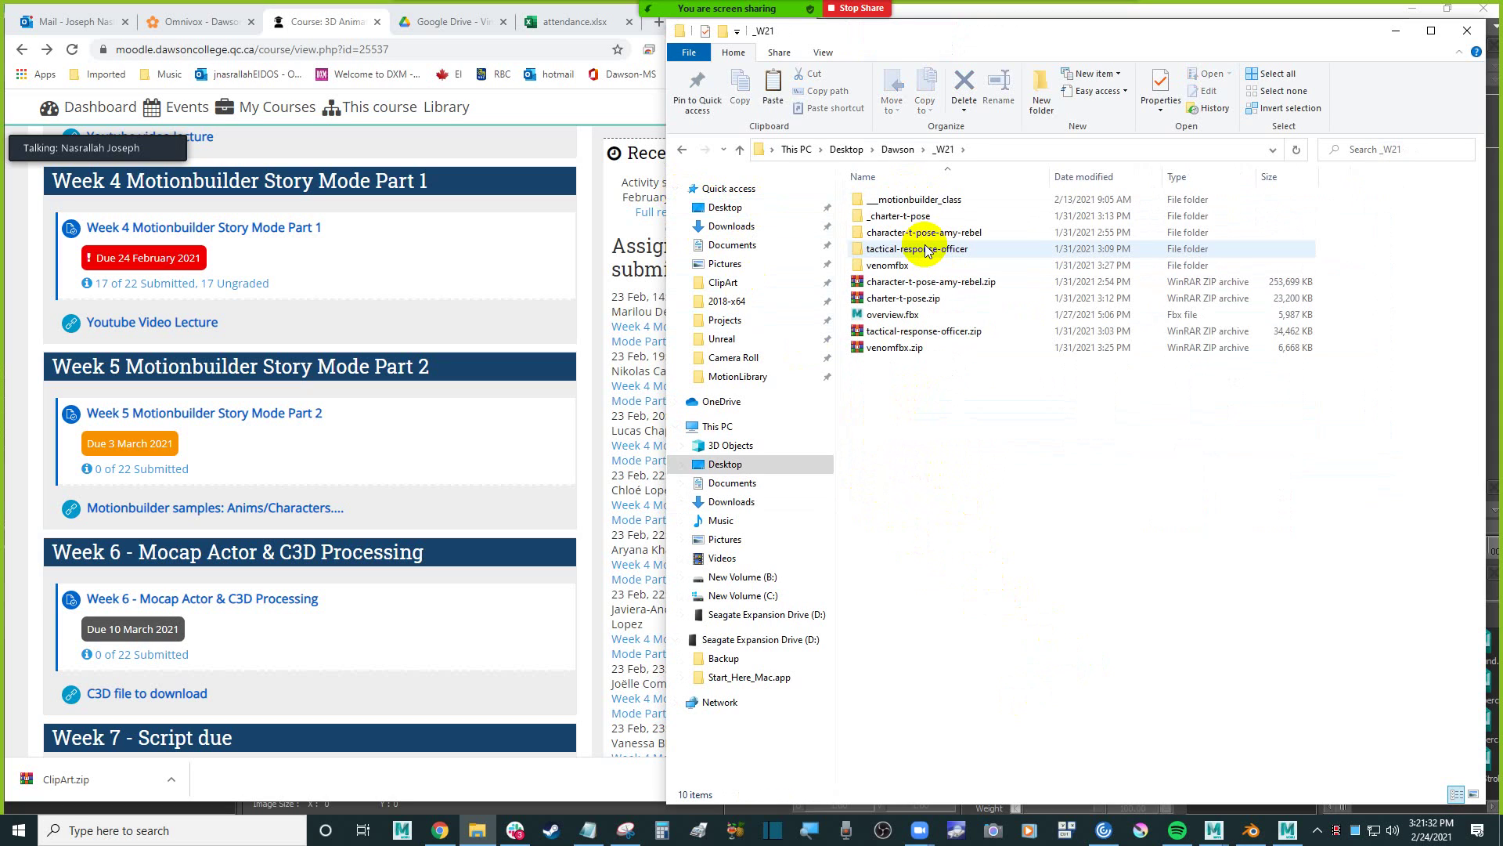
{"action": "double_click", "coordinate": [969, 197]}
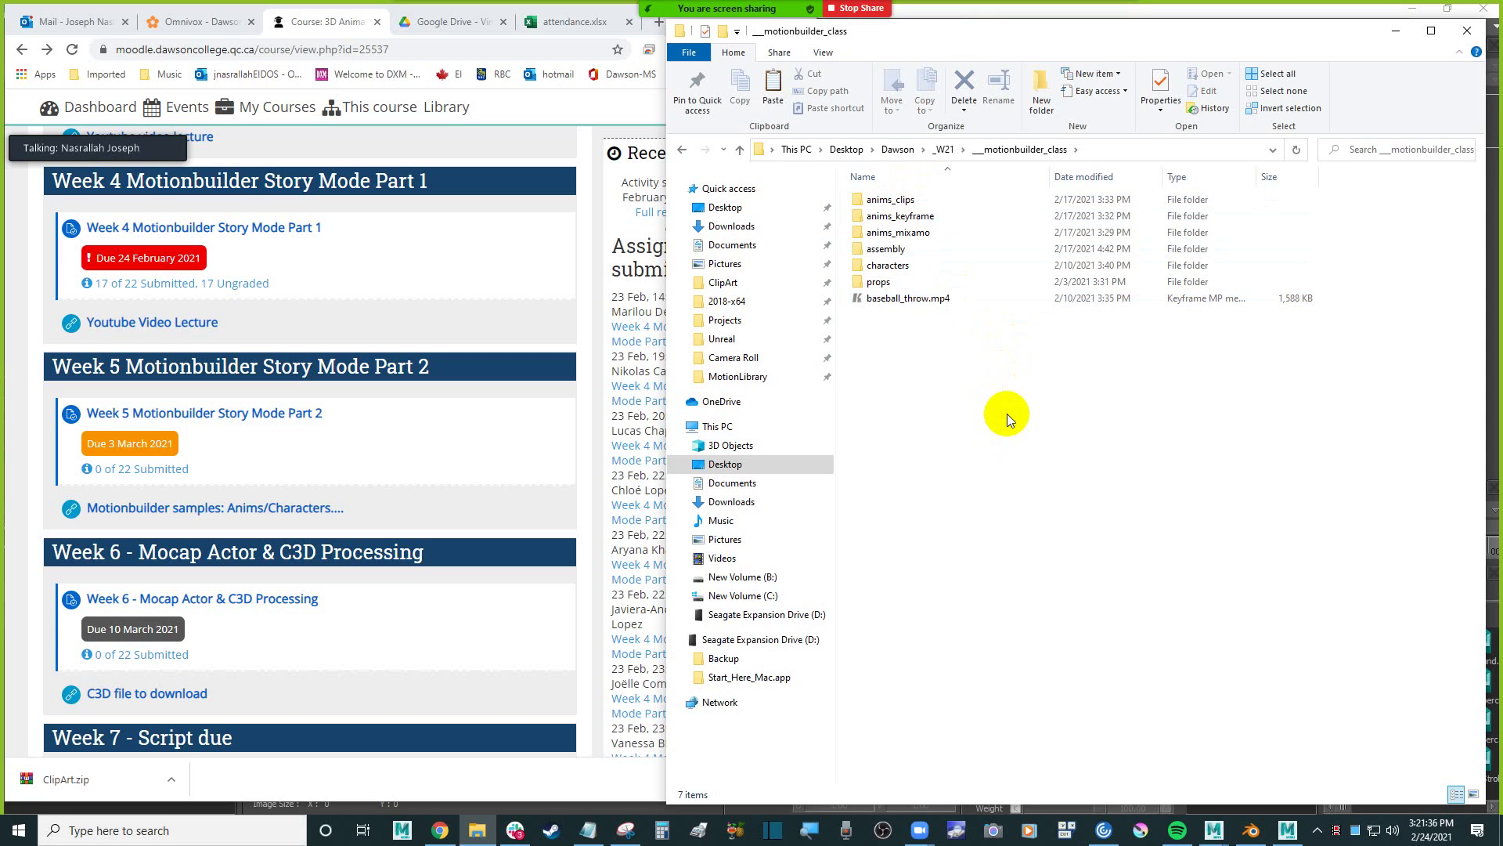
{"action": "key", "text": "ctrl+v"}
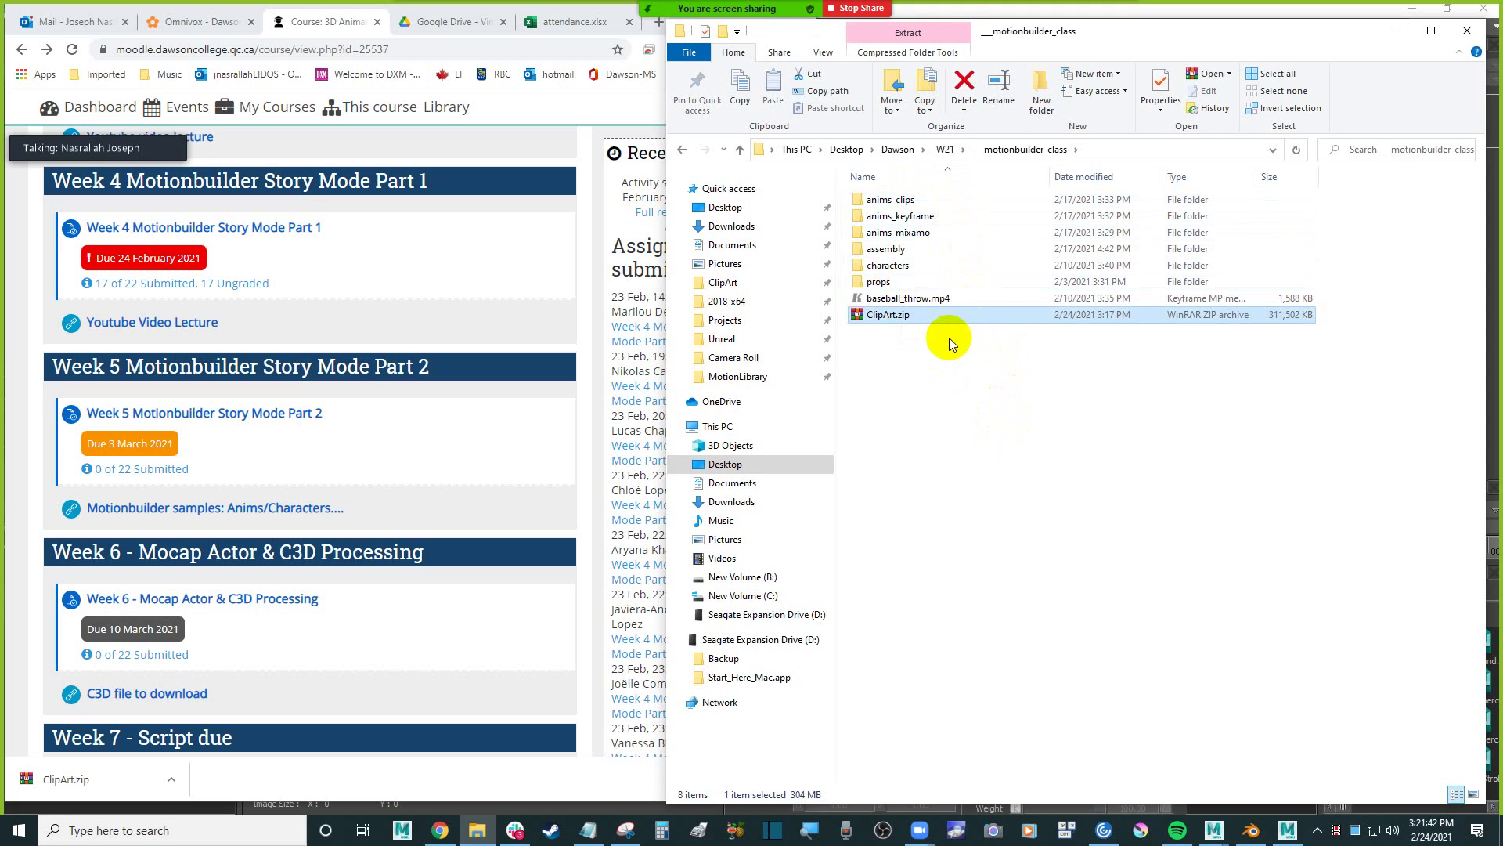
Extract ClipArt.zip into its own ClipArt folder inside ___motionbuilder_class and shift the file window aside.
{"action": "right_click", "coordinate": [911, 315]}
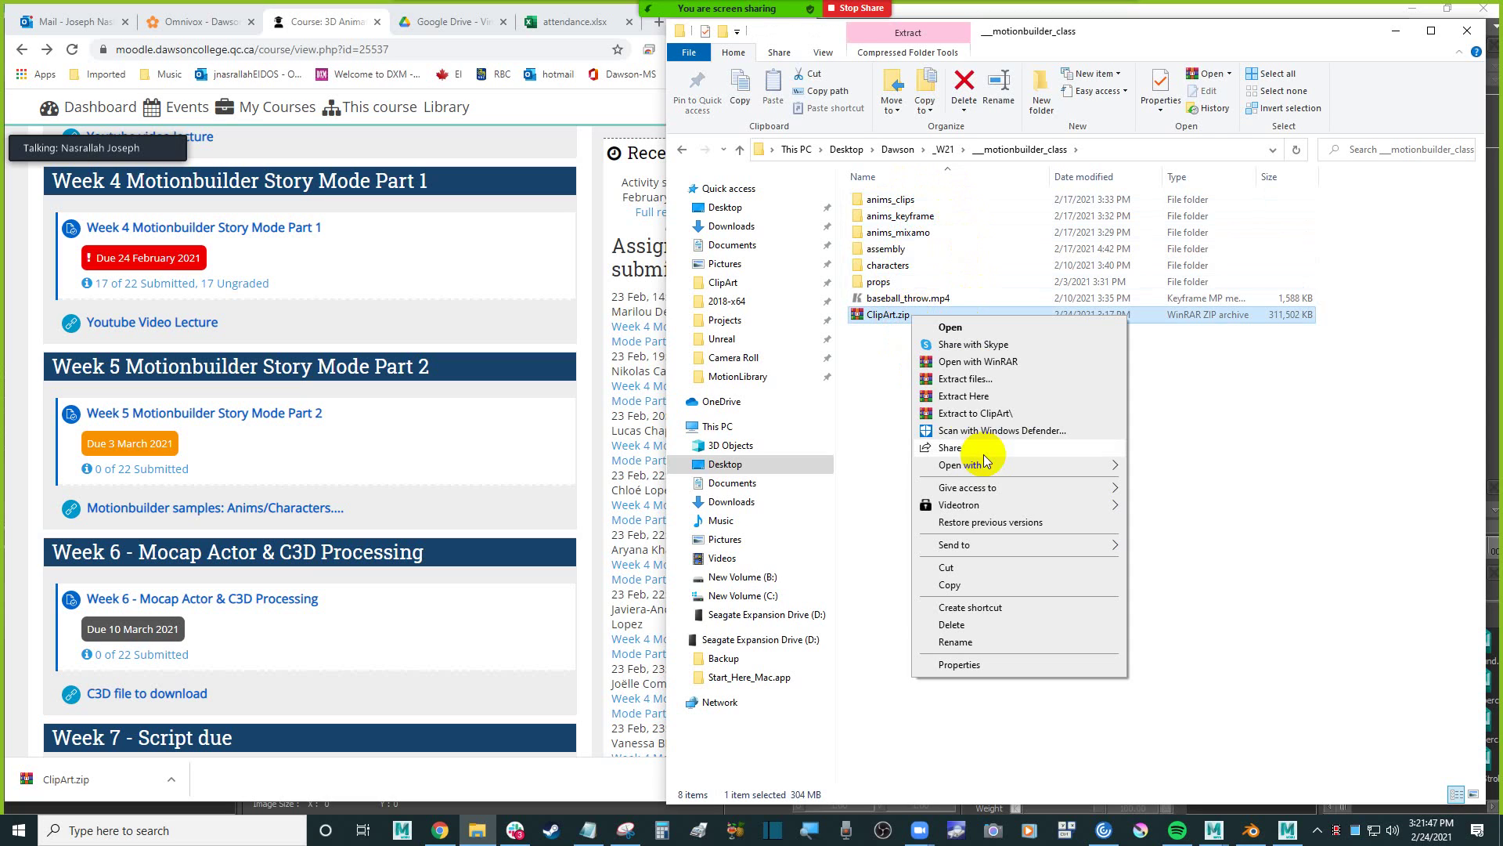
{"action": "left_click", "coordinate": [1064, 415]}
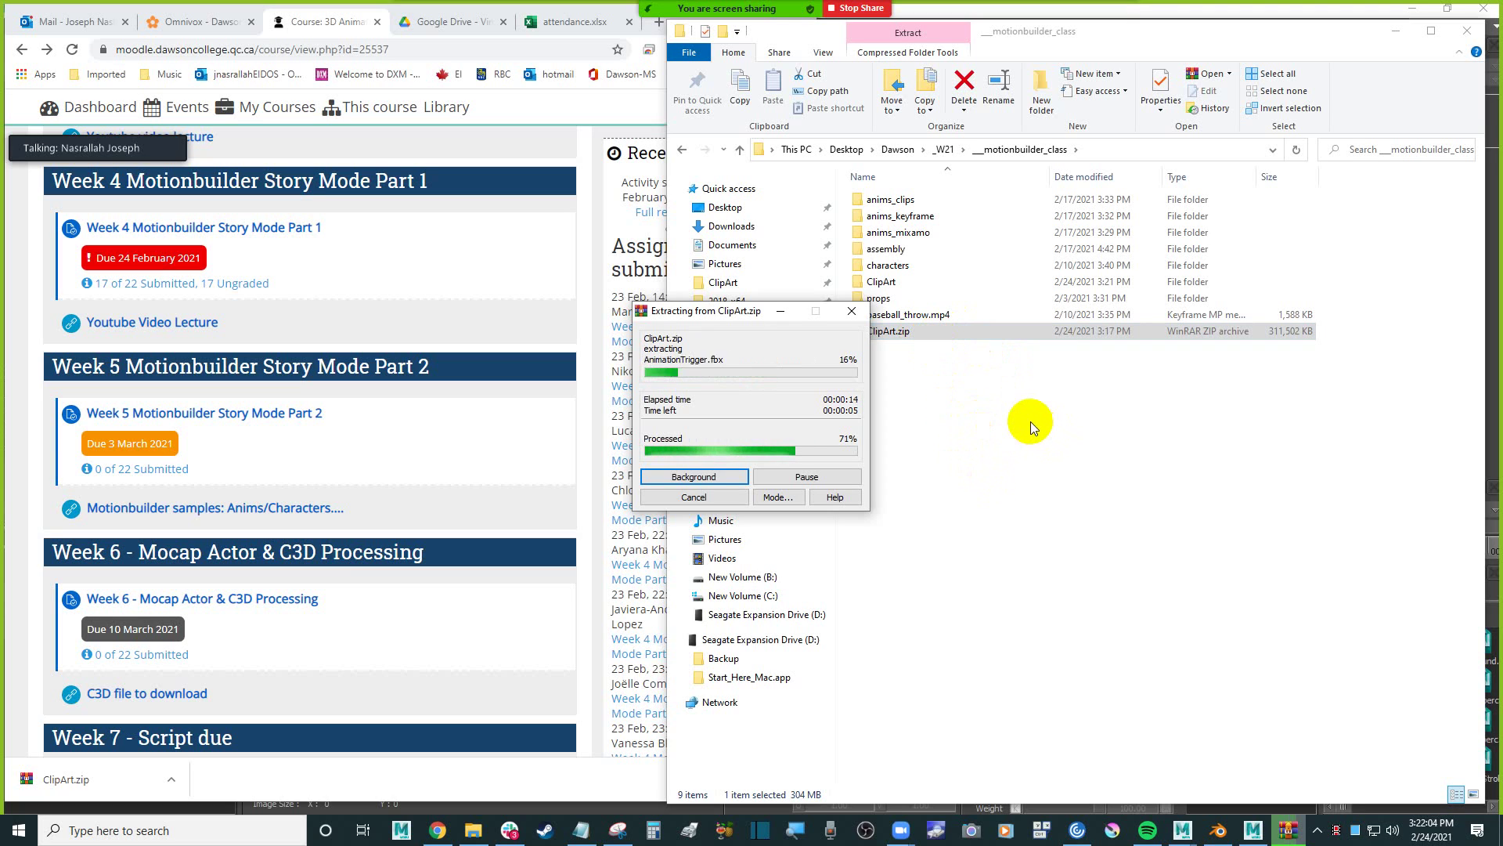
{"action": "left_click", "coordinate": [1115, 41]}
{"action": "left_click_drag", "start_coordinate": [1115, 43], "coordinate": [1144, 39]}
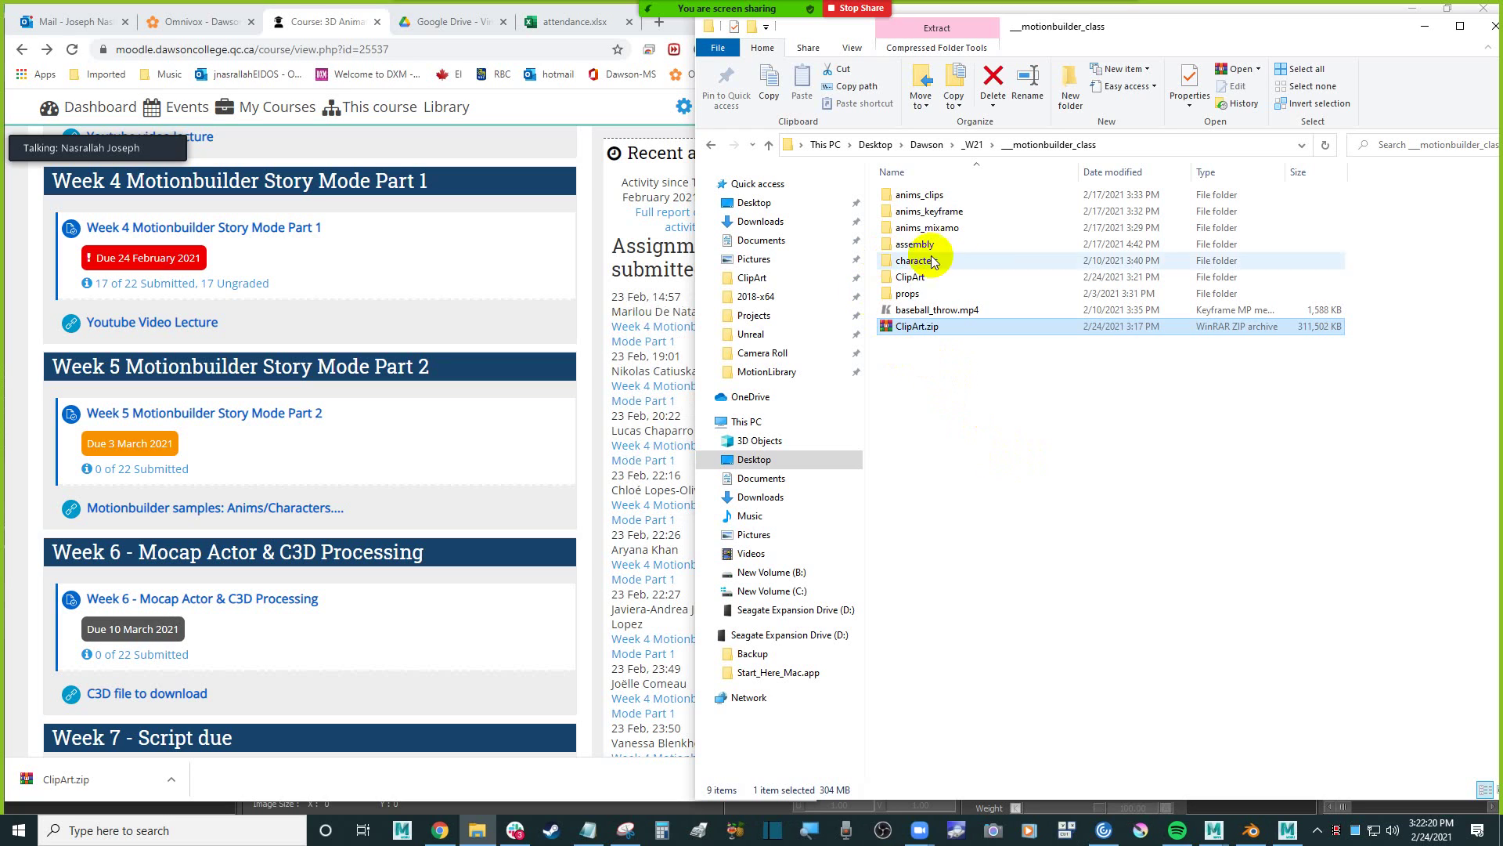
Open the extracted ClipArt folder and look through its Characters, Motions and Sets subfolders.
{"action": "double_click", "coordinate": [942, 275]}
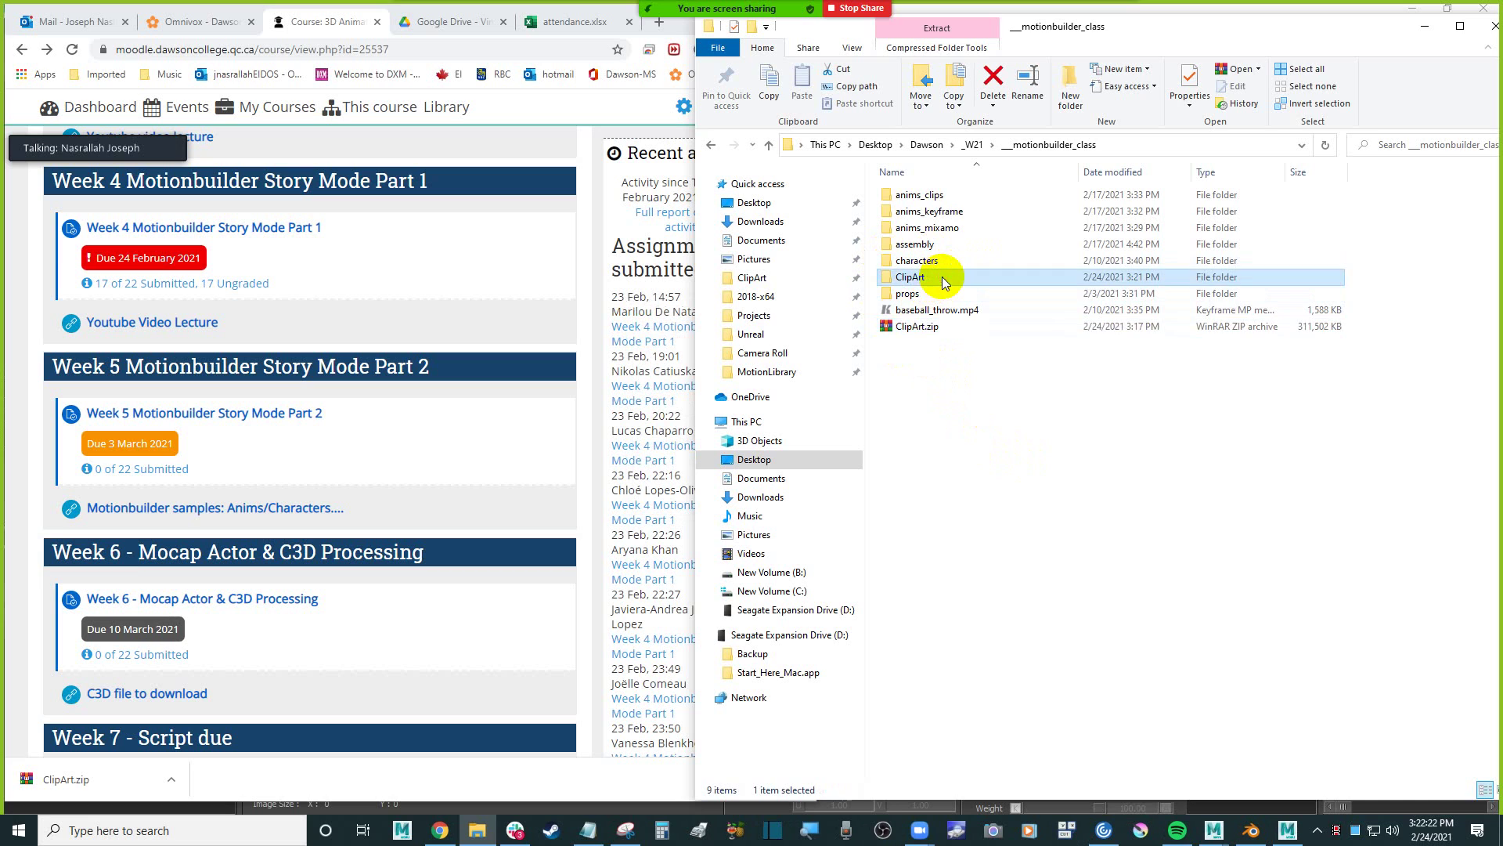
{"action": "double_click", "coordinate": [945, 194]}
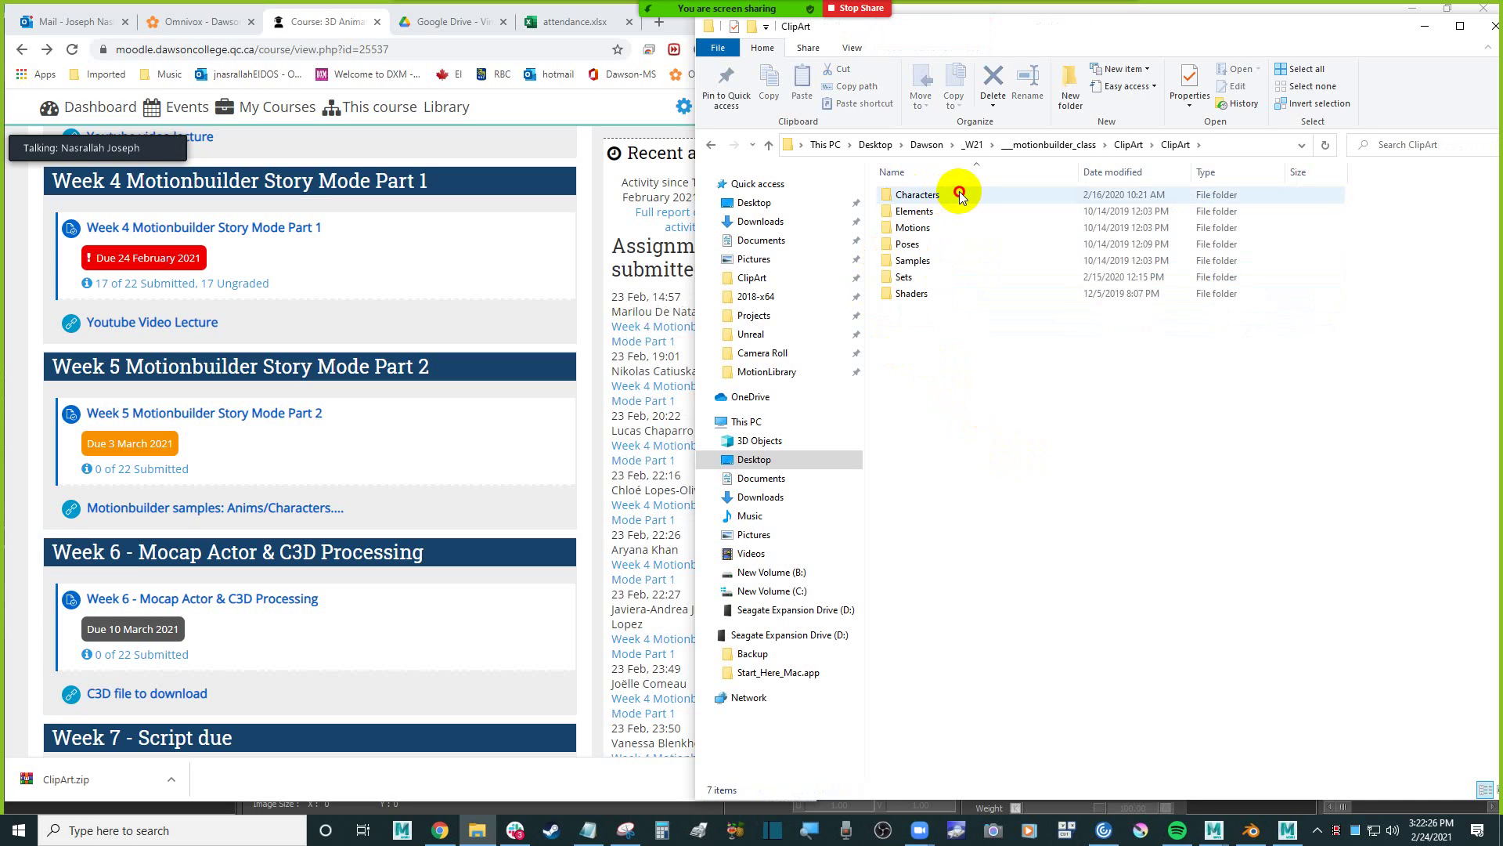
{"action": "double_click", "coordinate": [960, 193]}
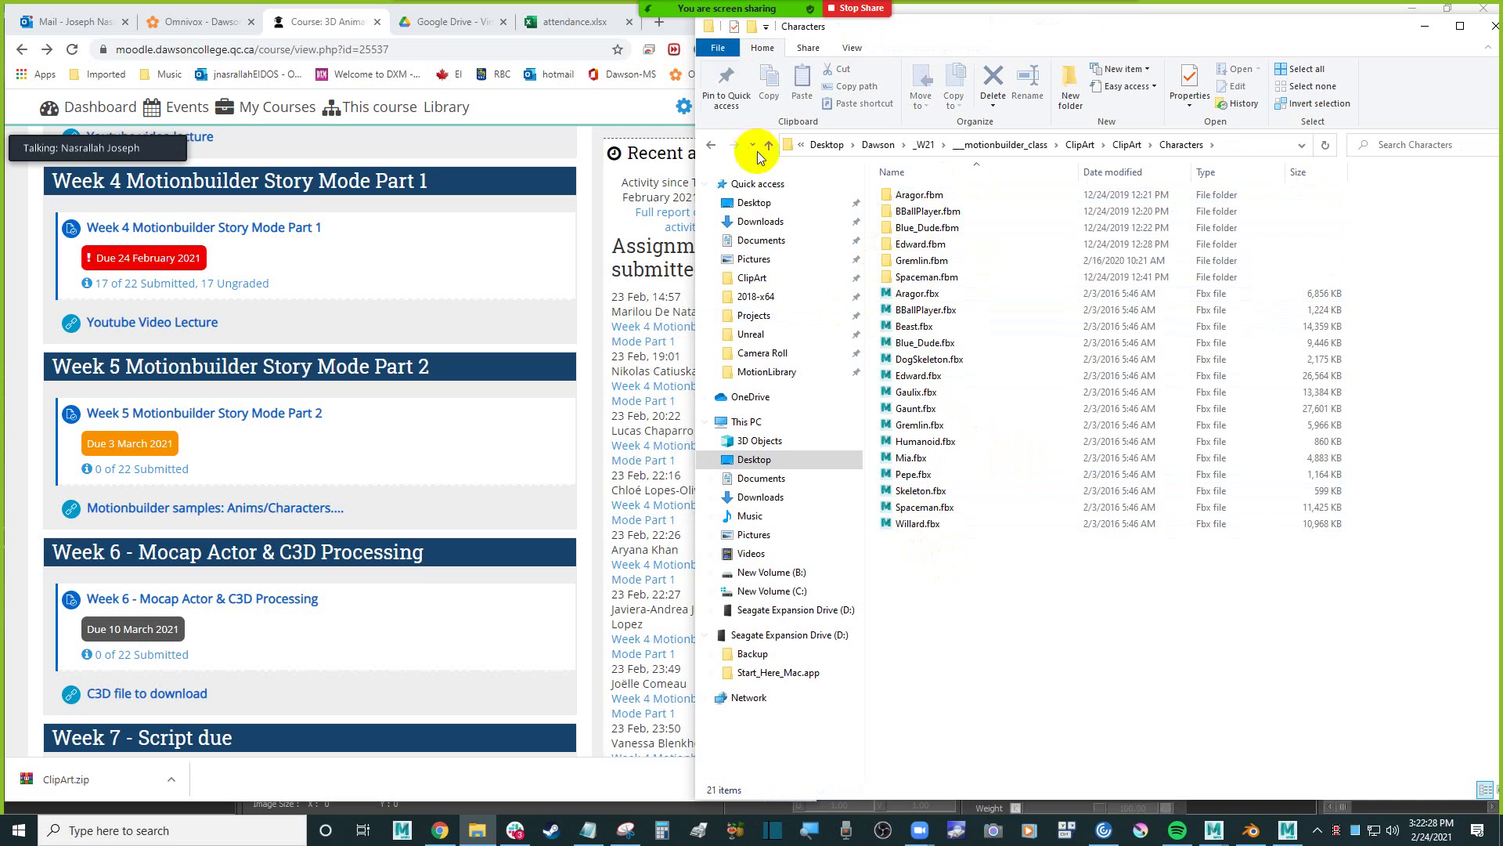
{"action": "left_click", "coordinate": [711, 145]}
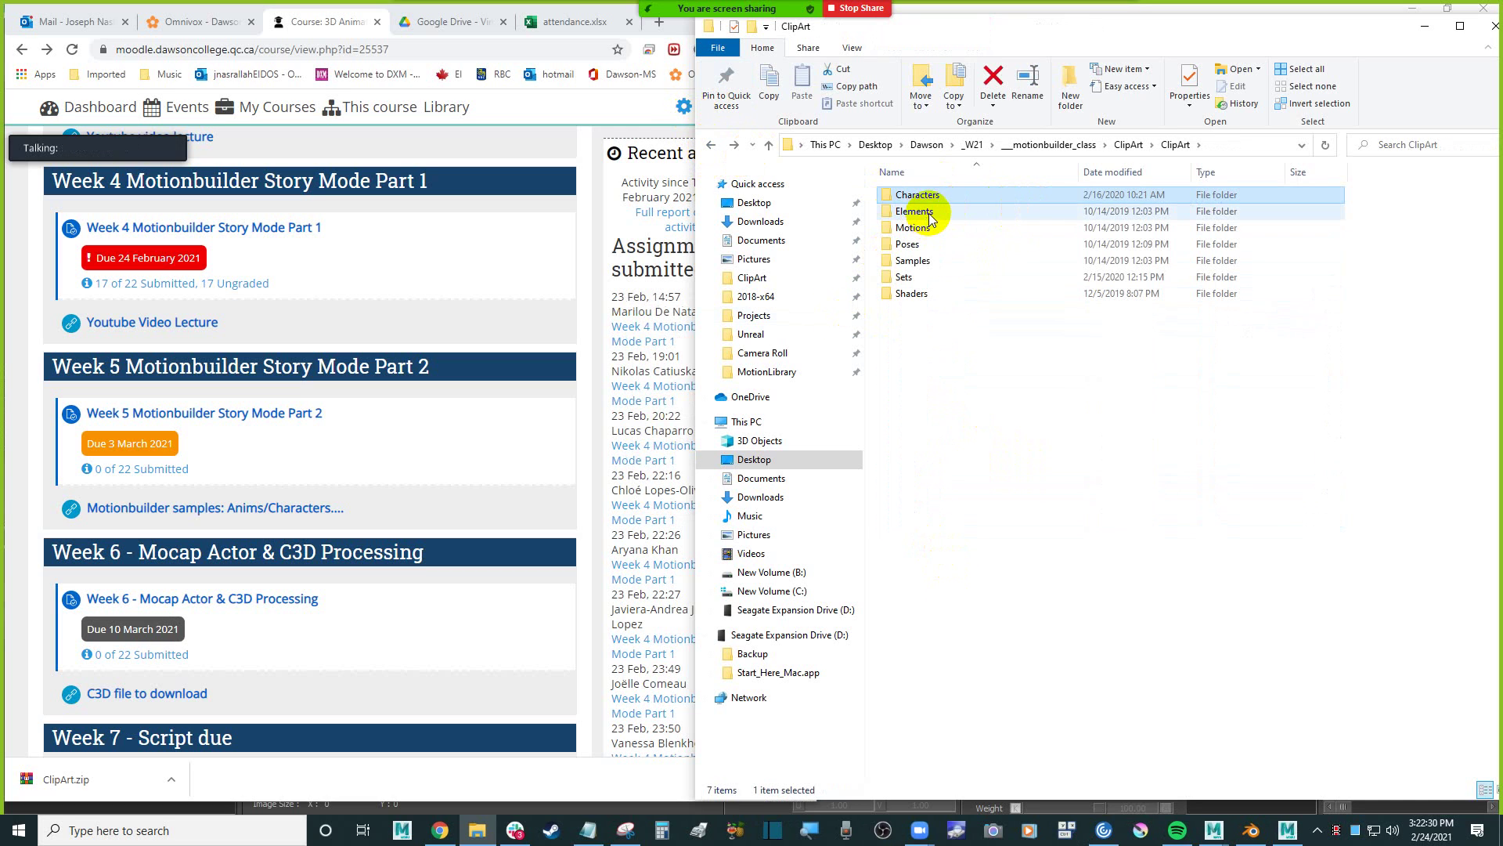
{"action": "double_click", "coordinate": [935, 228]}
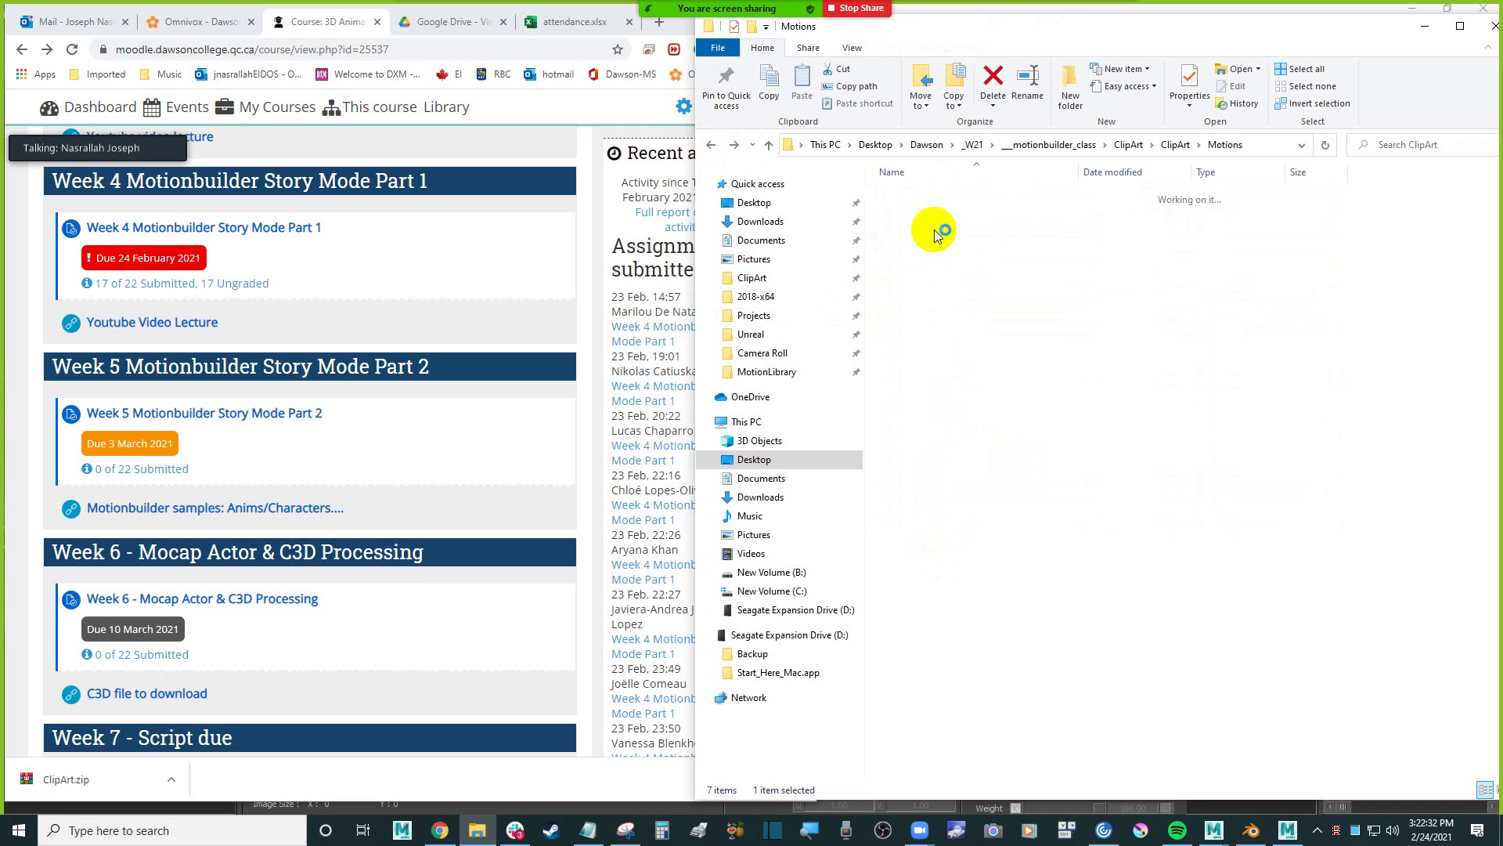
{"action": "left_click", "coordinate": [711, 146]}
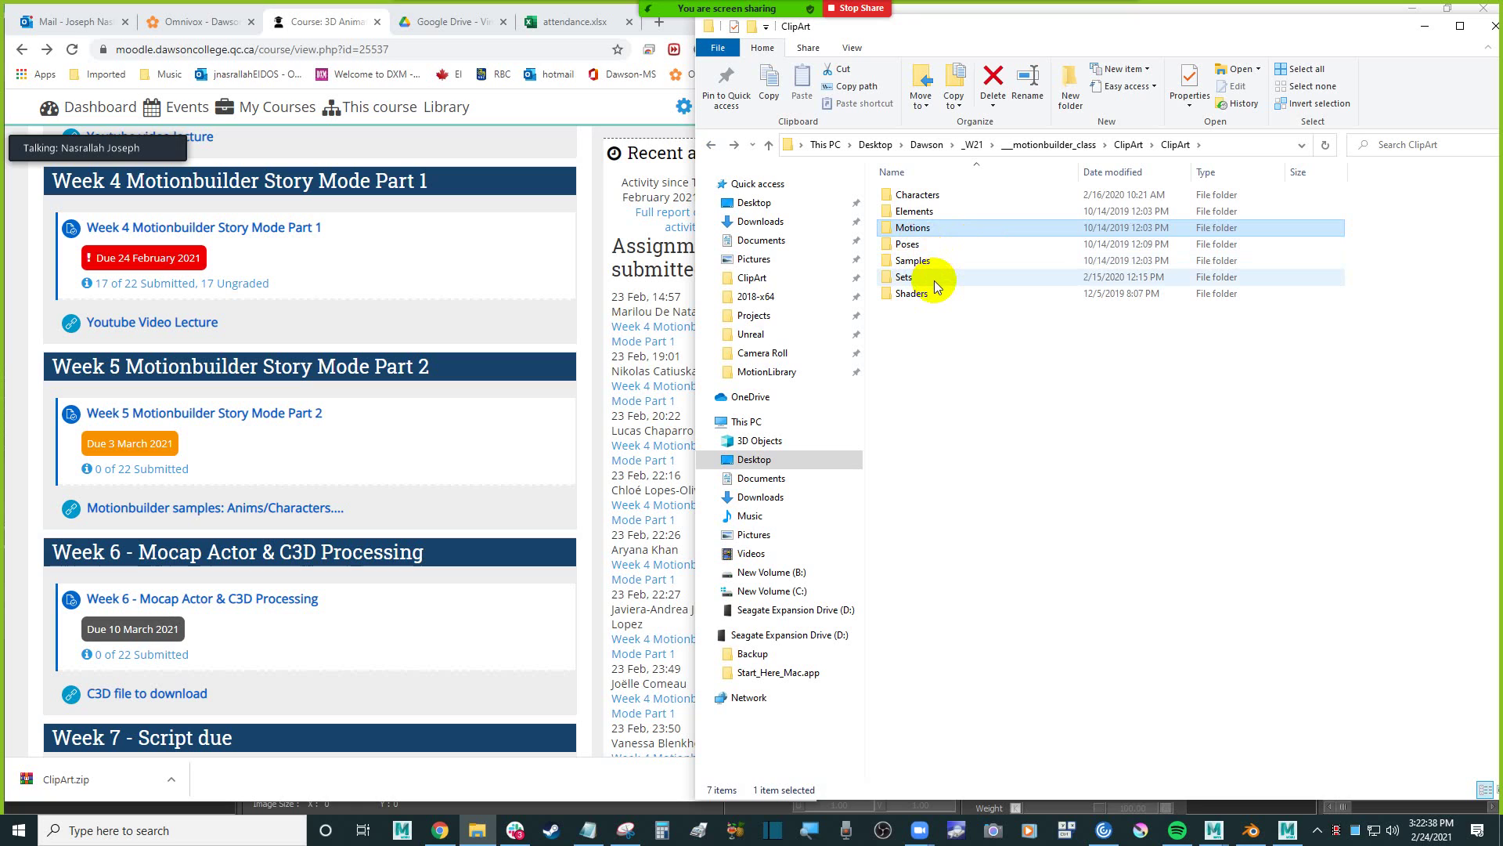
{"action": "double_click", "coordinate": [936, 279]}
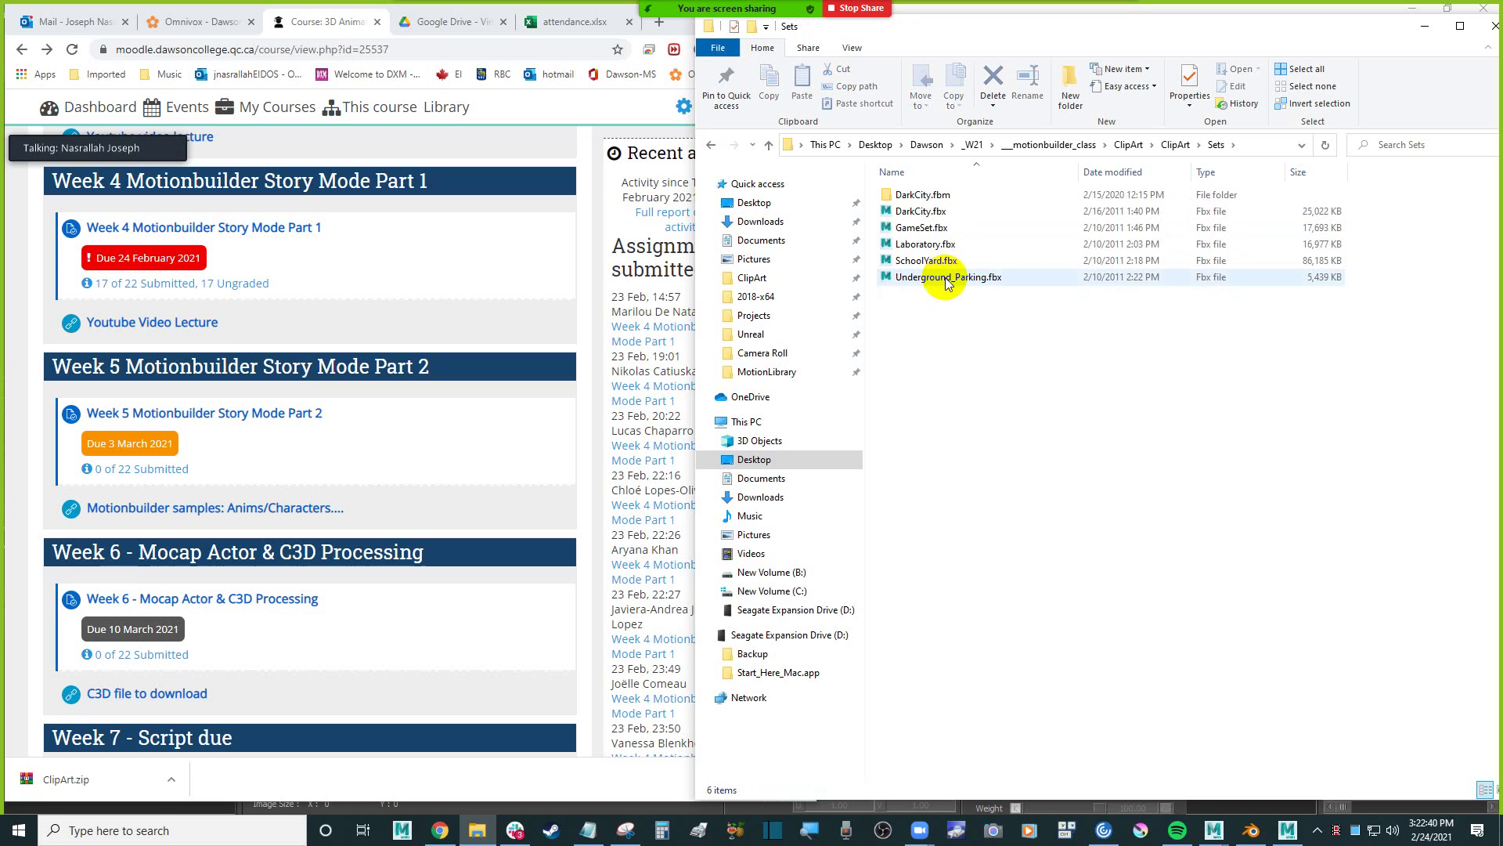
{"action": "left_click", "coordinate": [713, 145]}
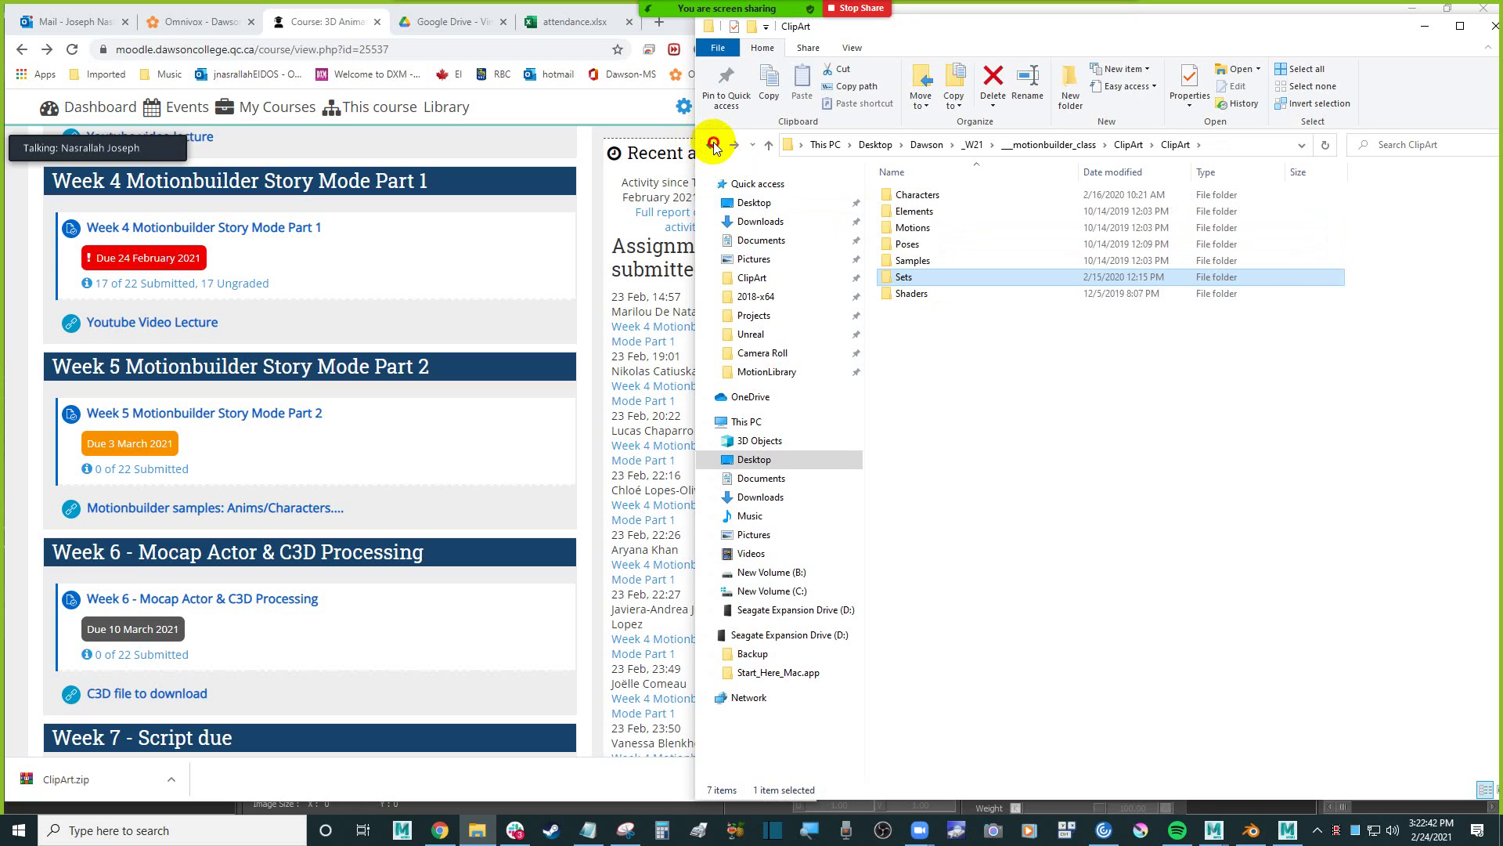
Return to the outer ClipArt folder in ___motionbuilder_class and copy its full path.
{"action": "left_click", "coordinate": [712, 145]}
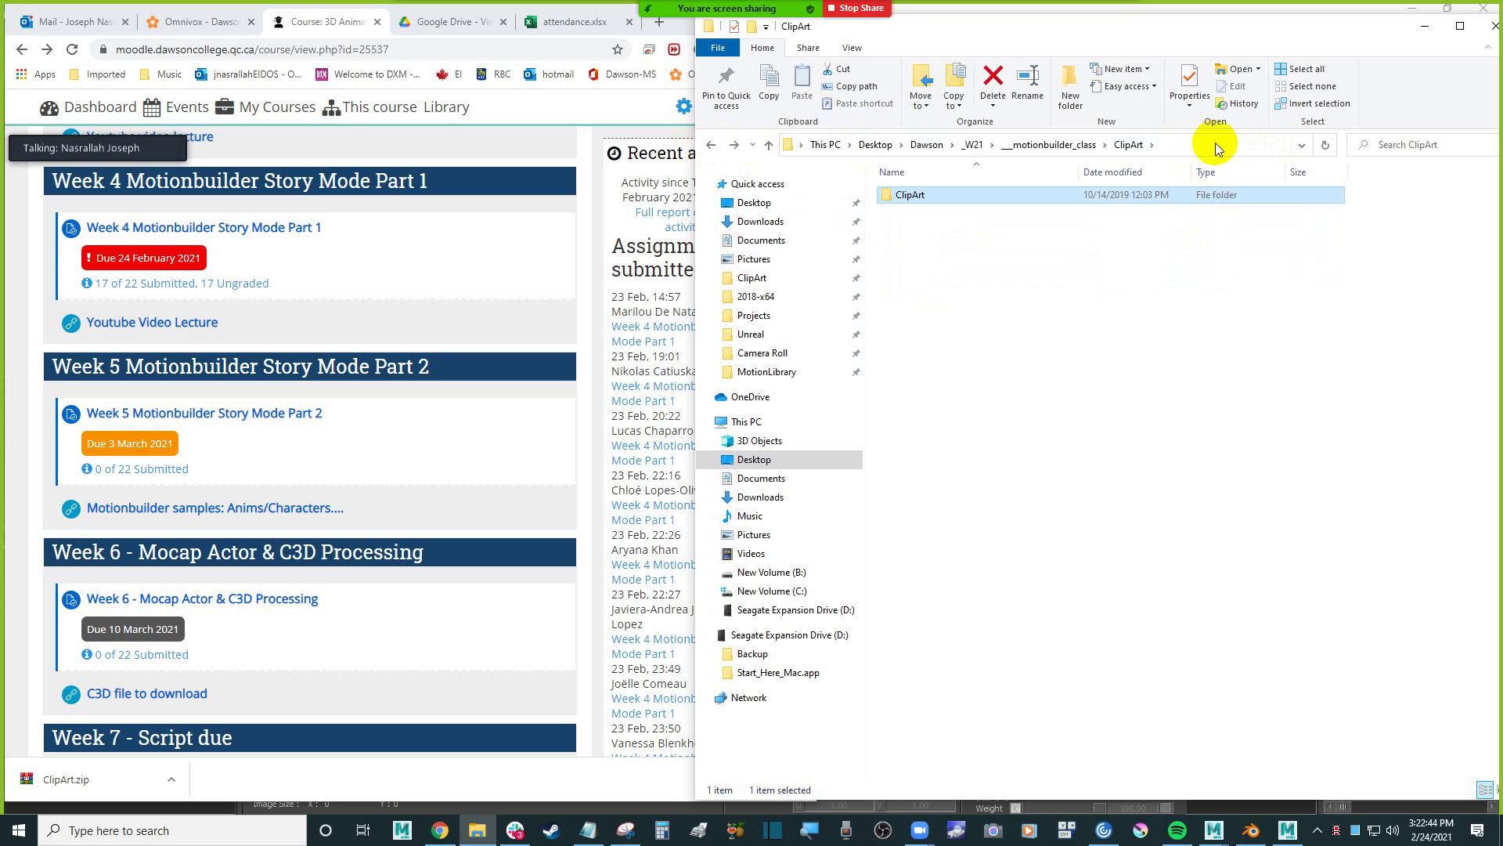
{"action": "double_click", "coordinate": [918, 196]}
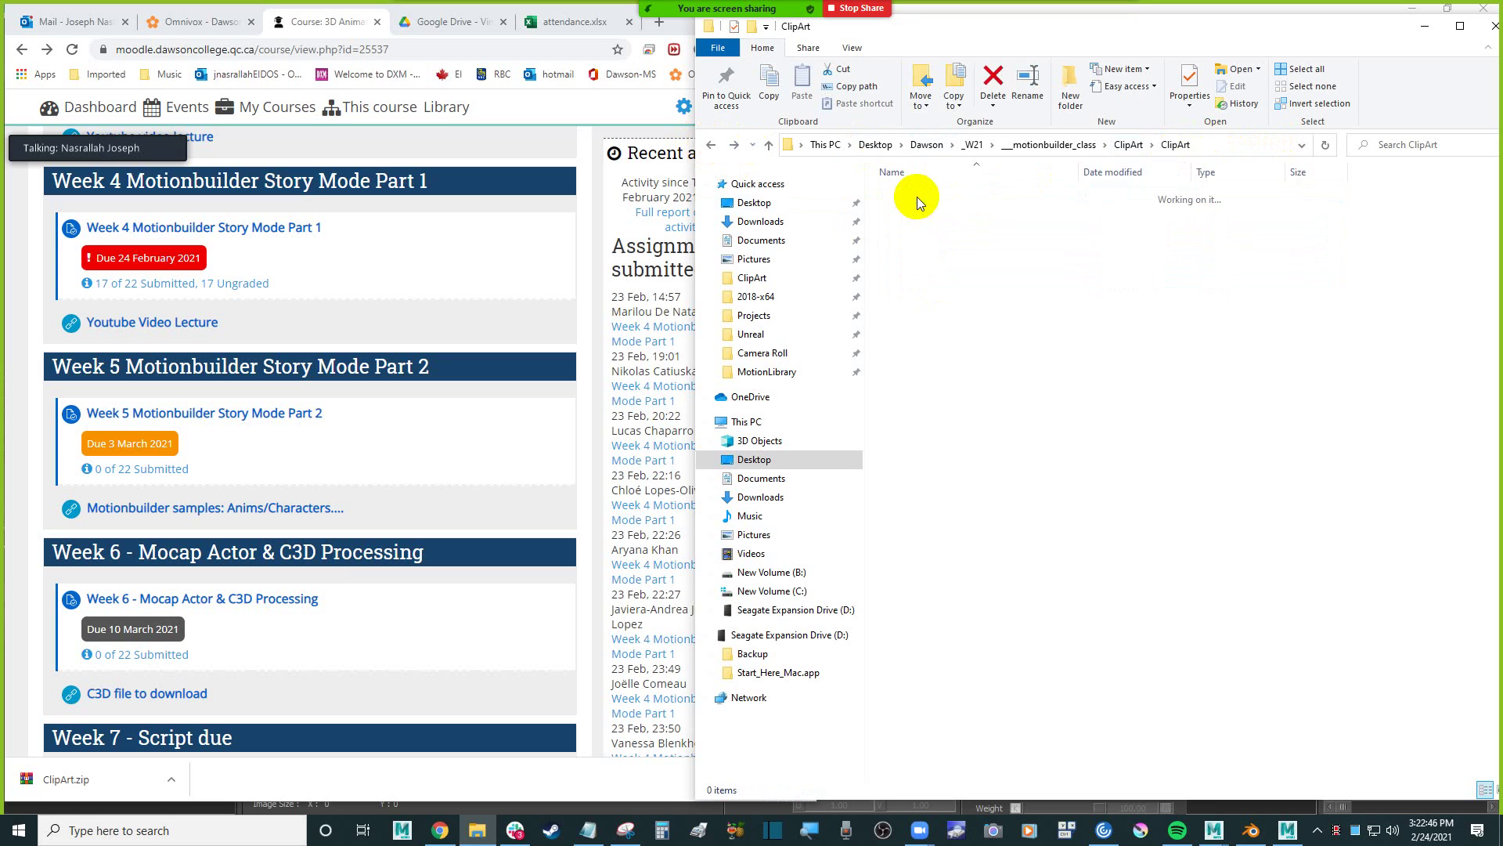
{"action": "left_click", "coordinate": [1131, 146]}
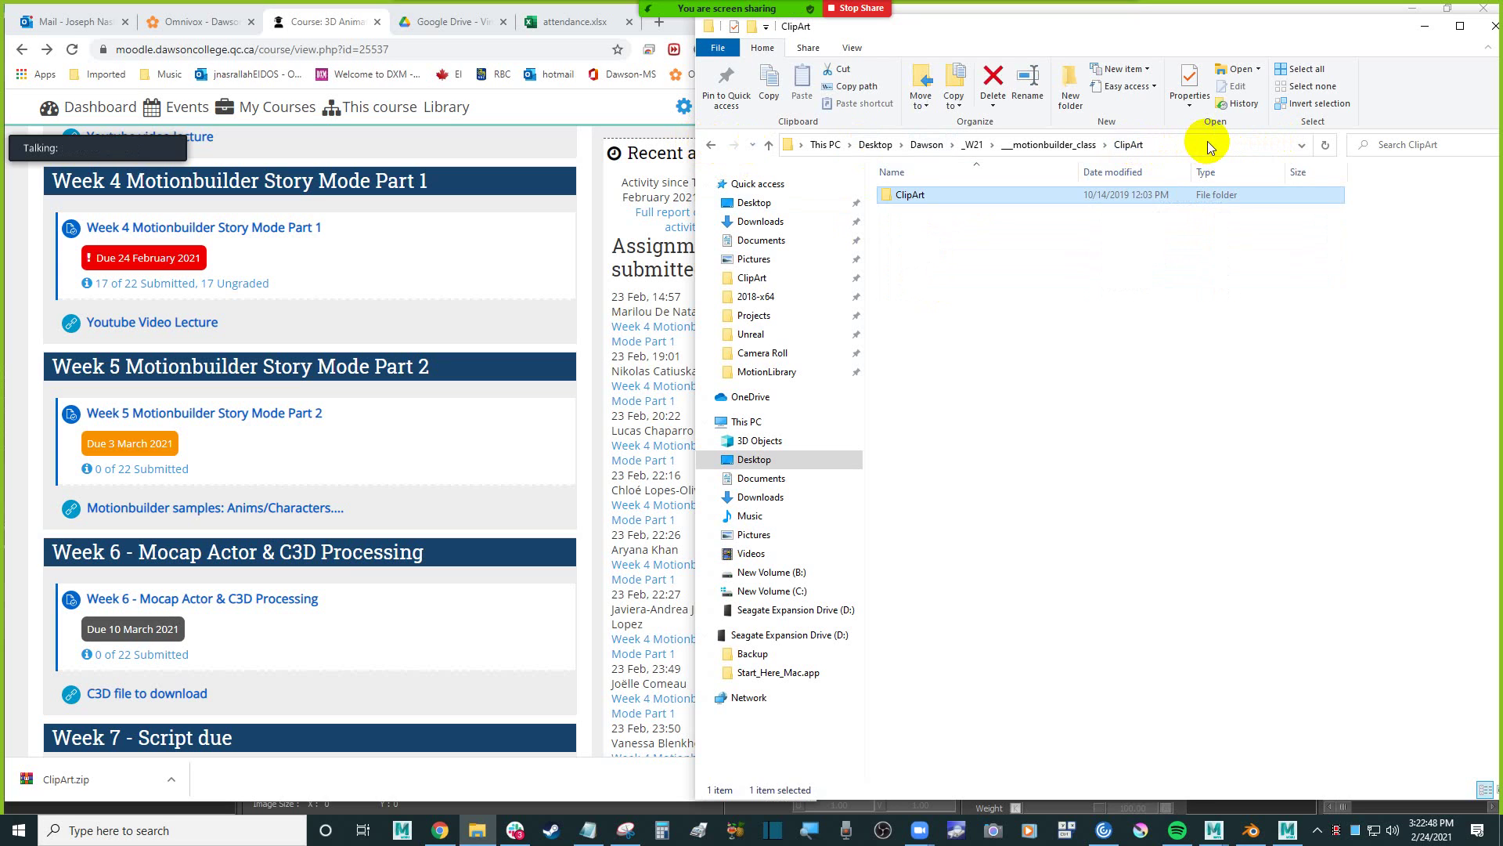
{"action": "left_click", "coordinate": [1207, 142]}
{"action": "key", "text": "ctrl+c"}
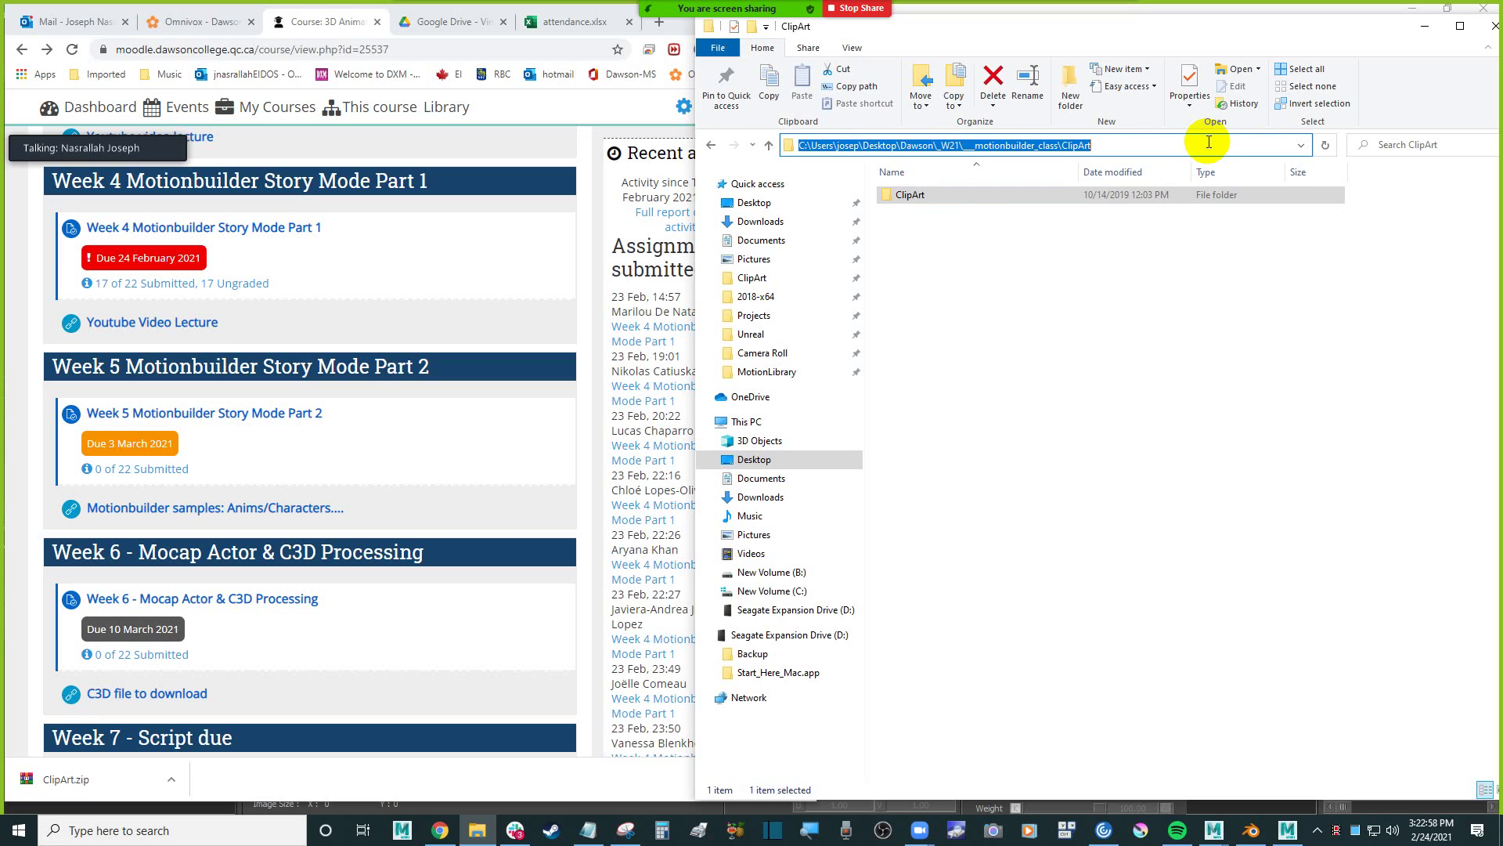
{"action": "left_click", "coordinate": [1106, 308]}
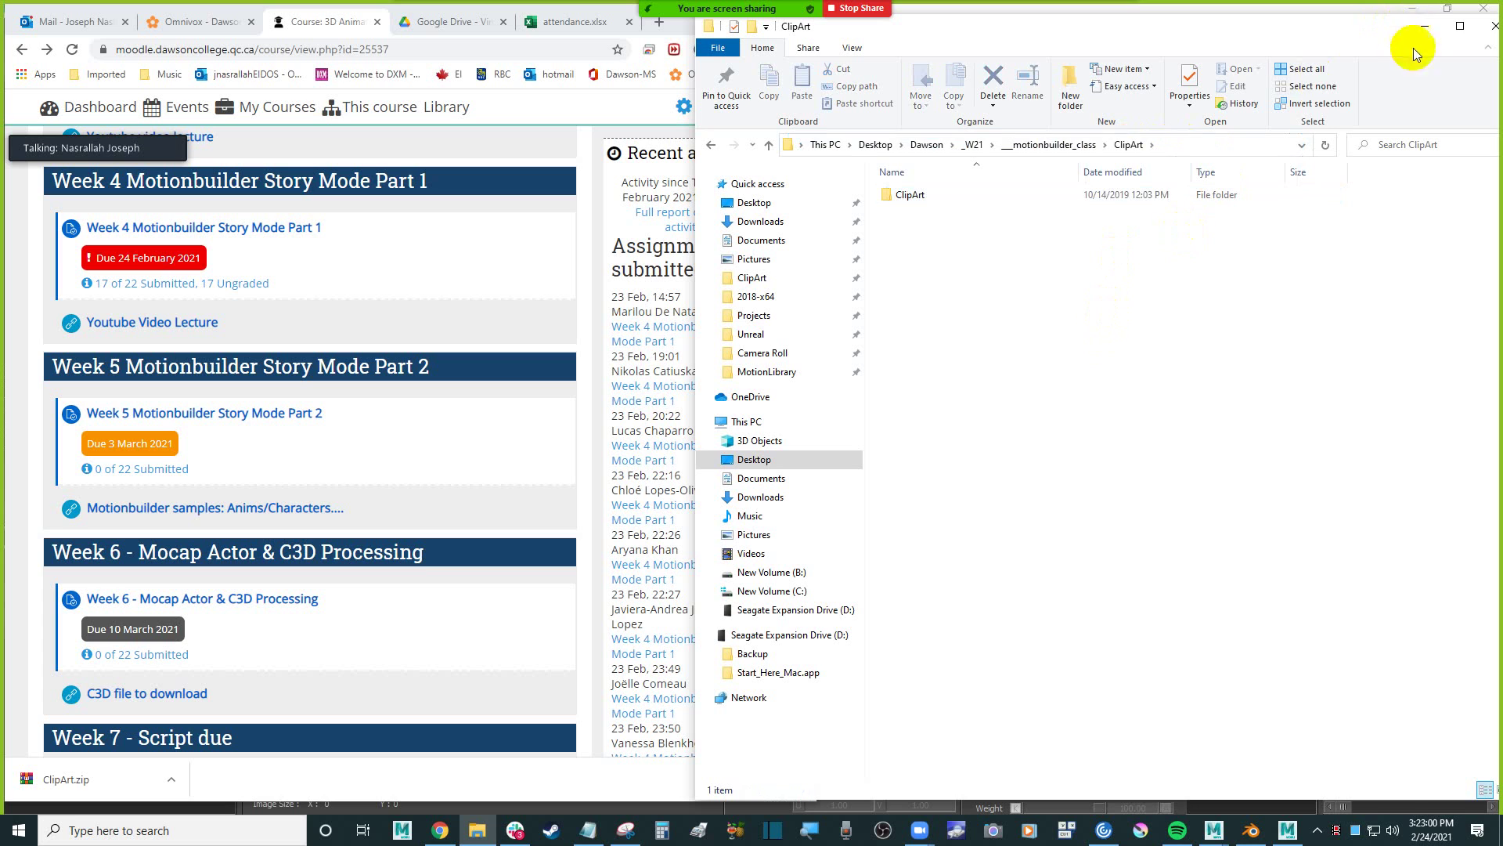
Switch to MotionBuilder and add the copied ClipArt folder path as a favorite path in the Asset Browser.
{"action": "left_click", "coordinate": [1425, 27]}
{"action": "left_click", "coordinate": [1018, 255]}
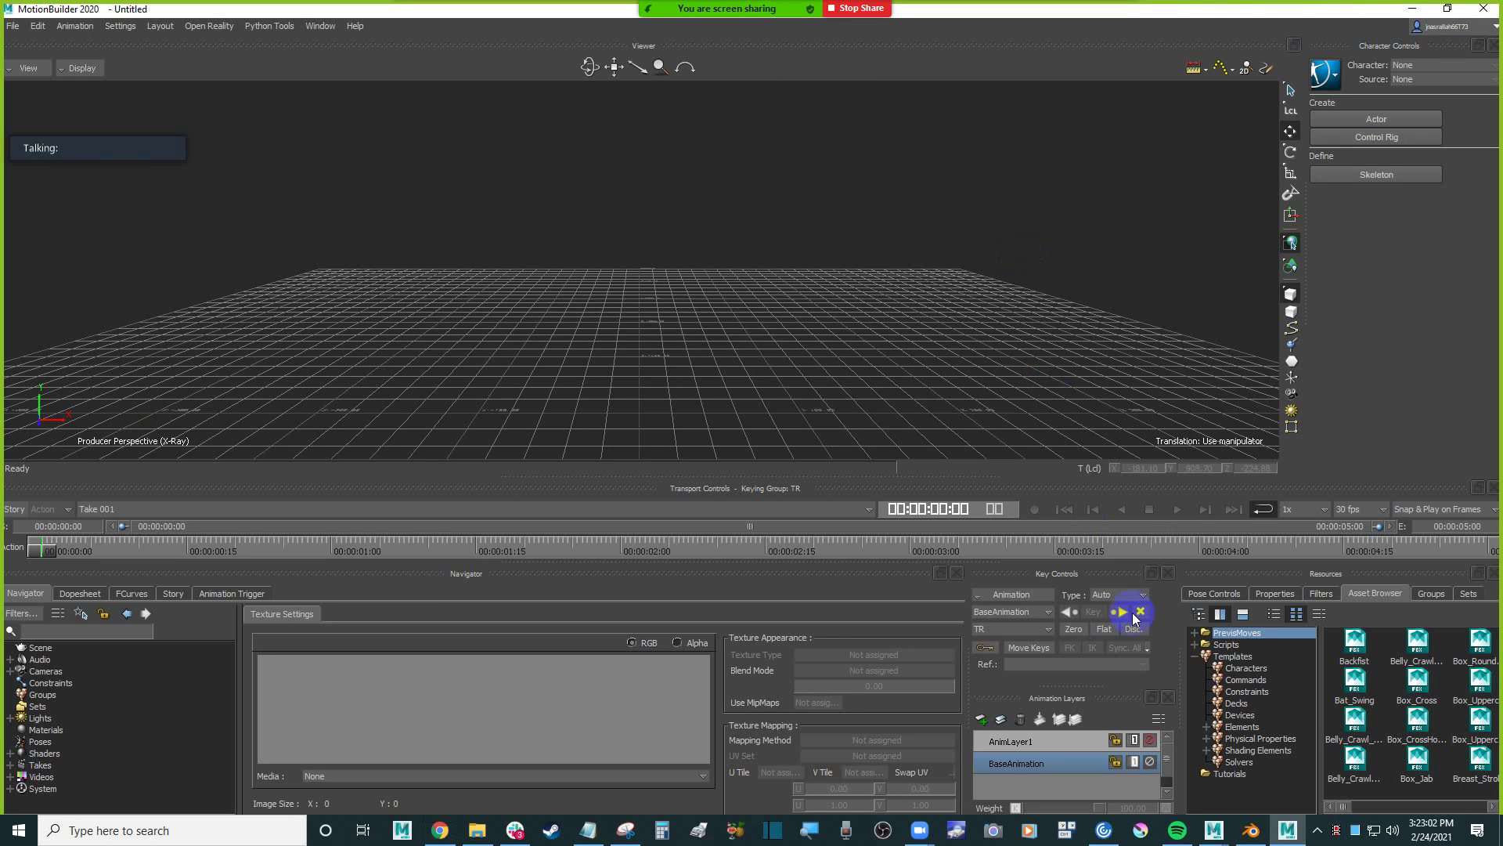
{"action": "right_click", "coordinate": [1257, 638]}
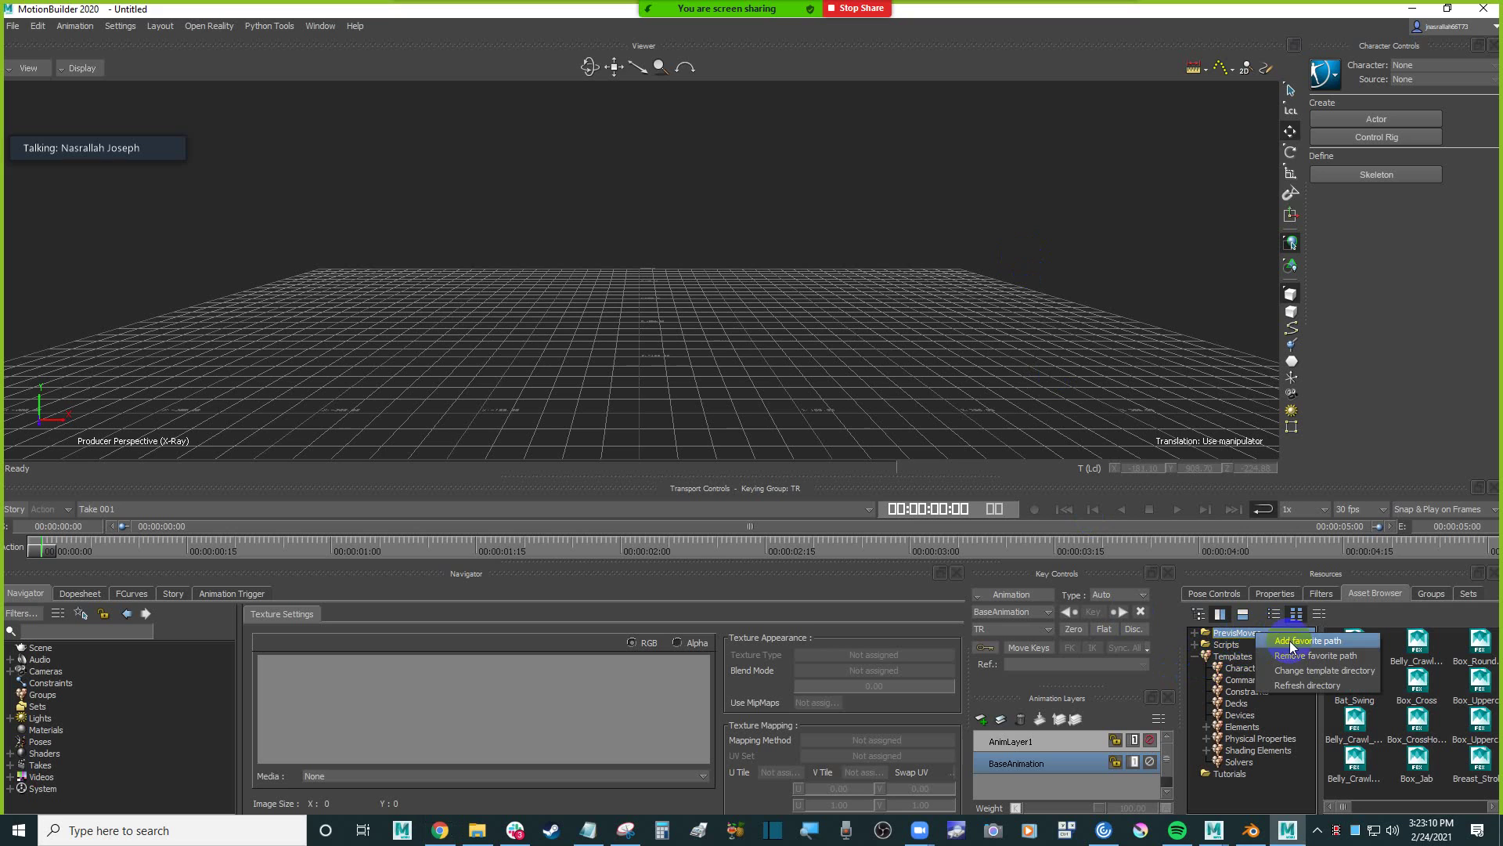
{"action": "left_click", "coordinate": [1289, 640]}
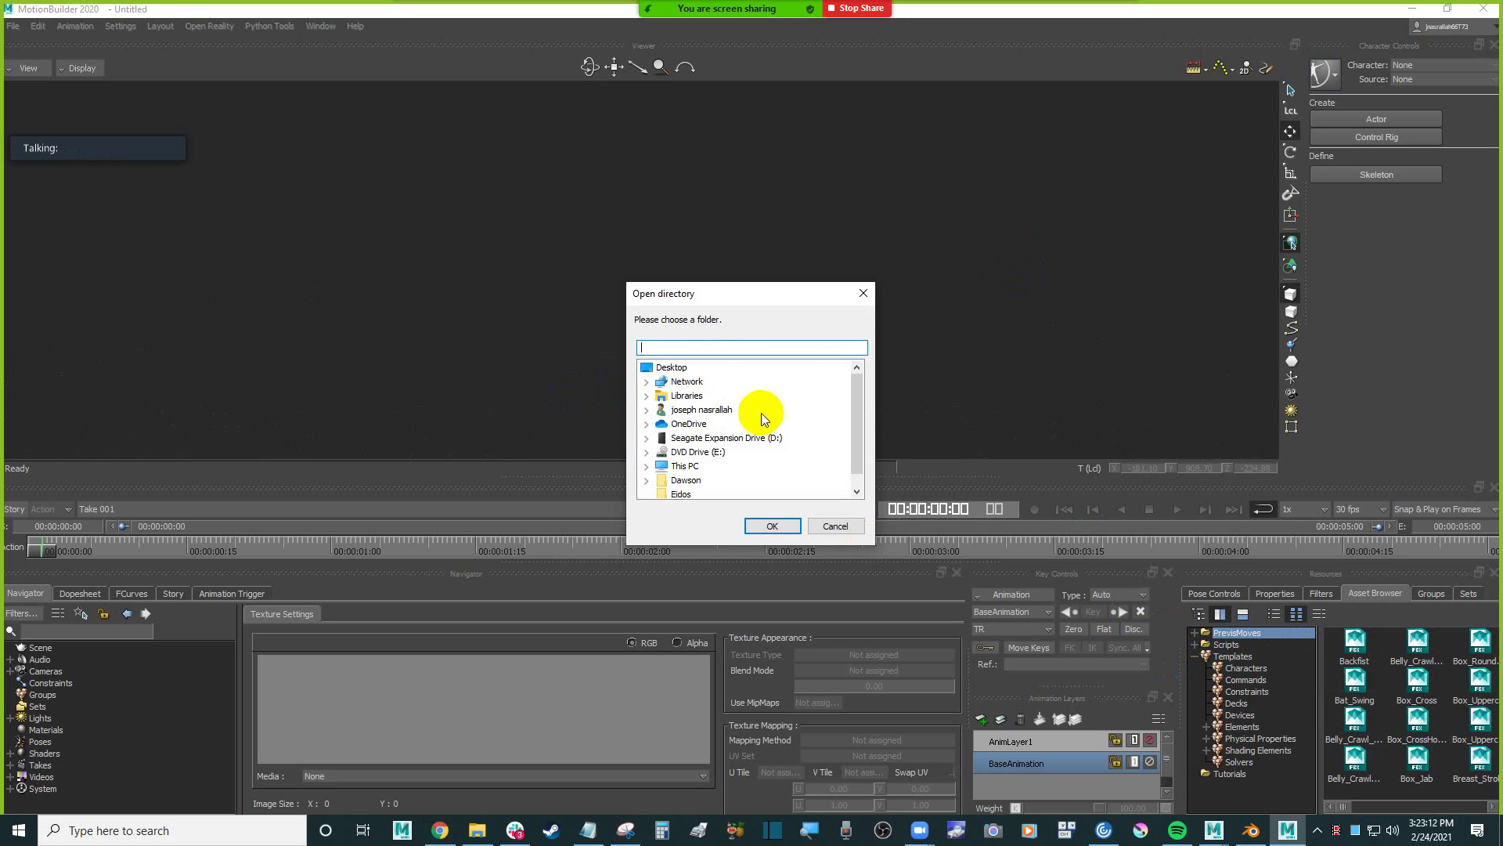
{"action": "key", "text": "ctrl+v"}
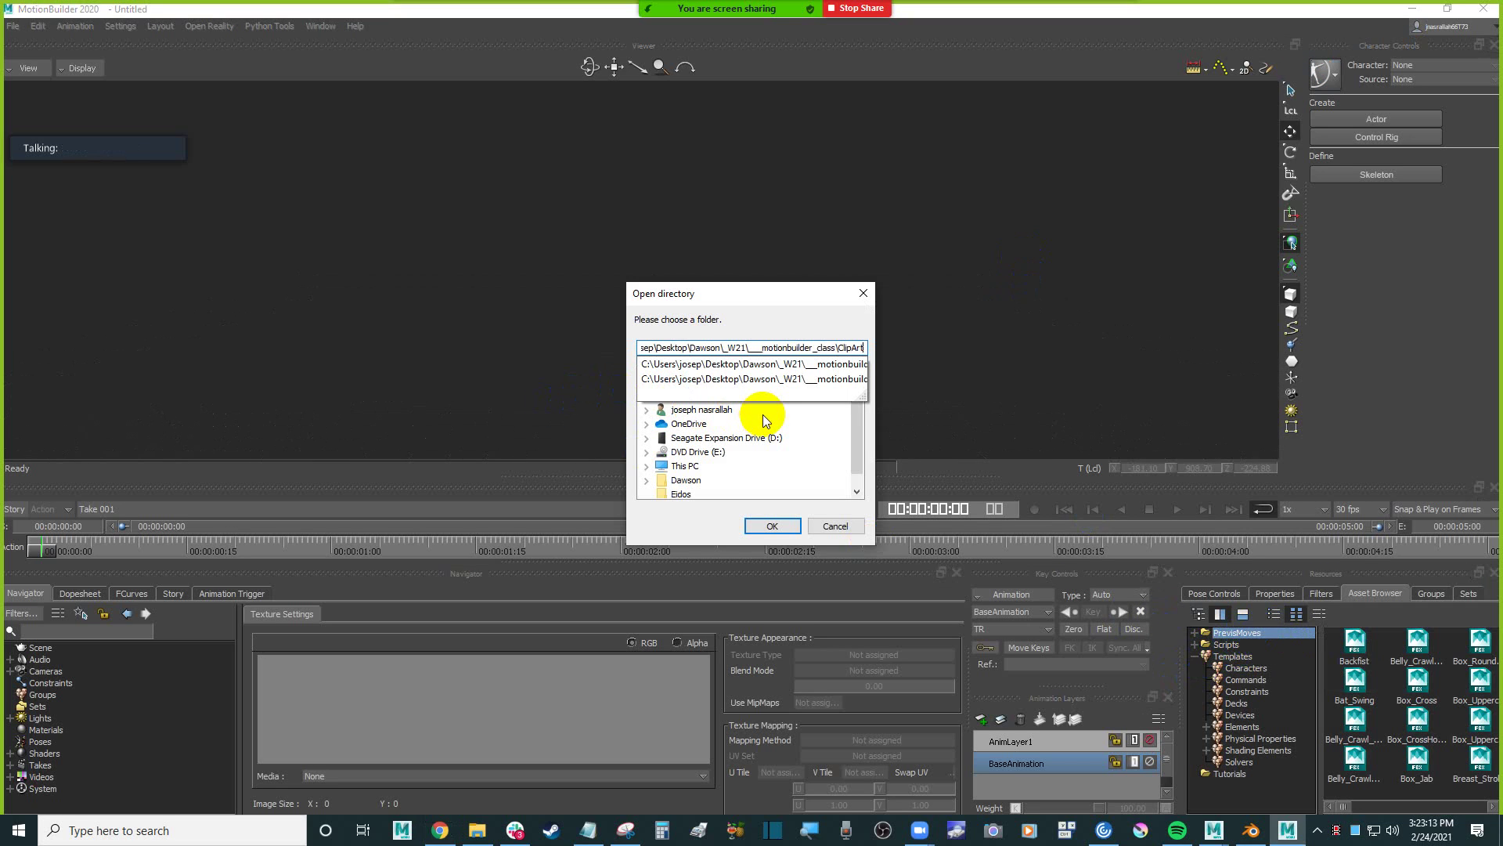
{"action": "left_click", "coordinate": [765, 526]}
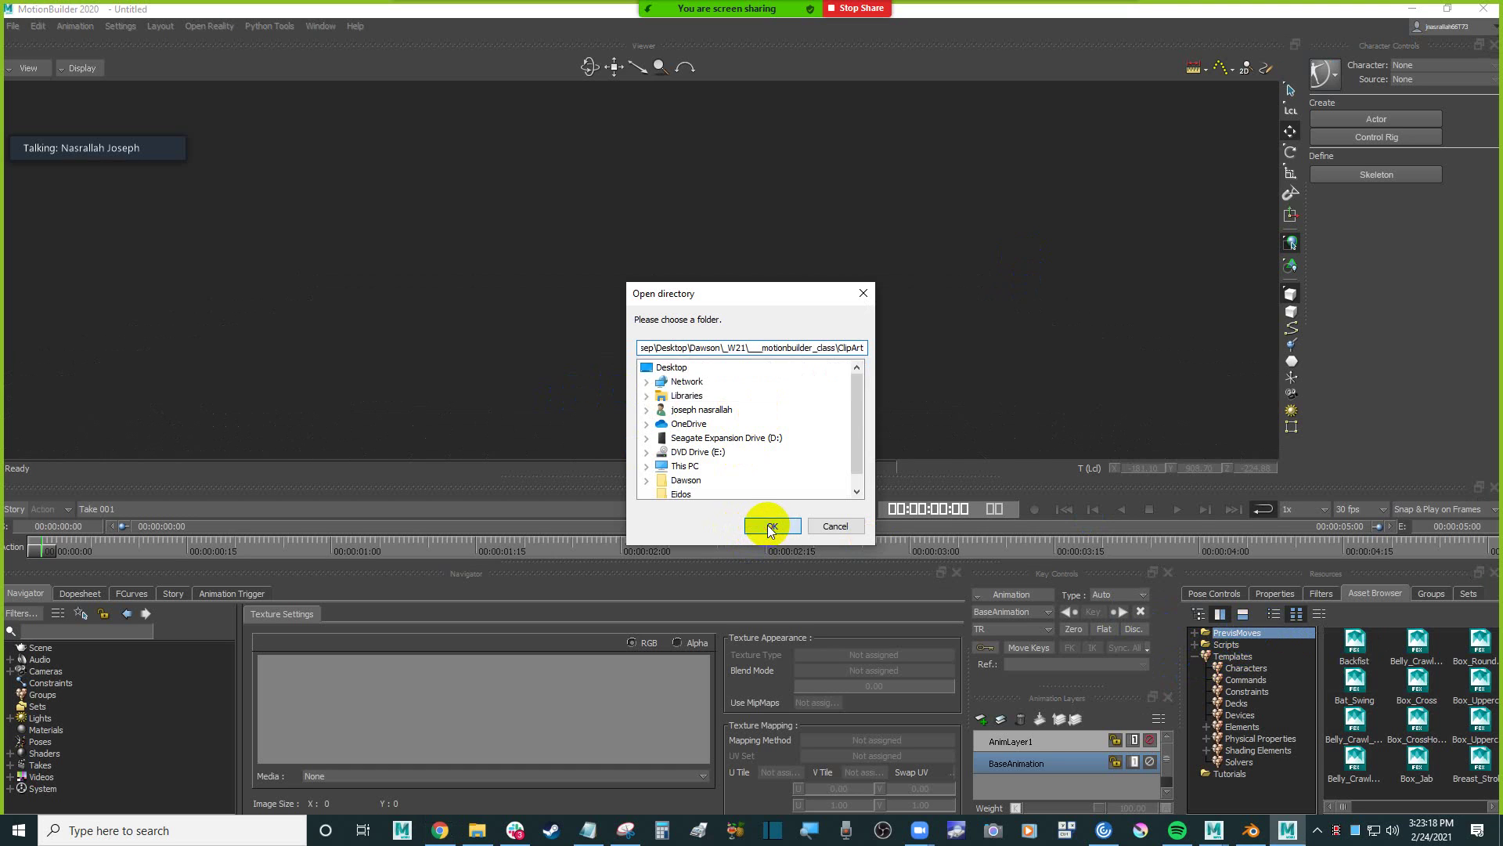
{"action": "left_click", "coordinate": [765, 527]}
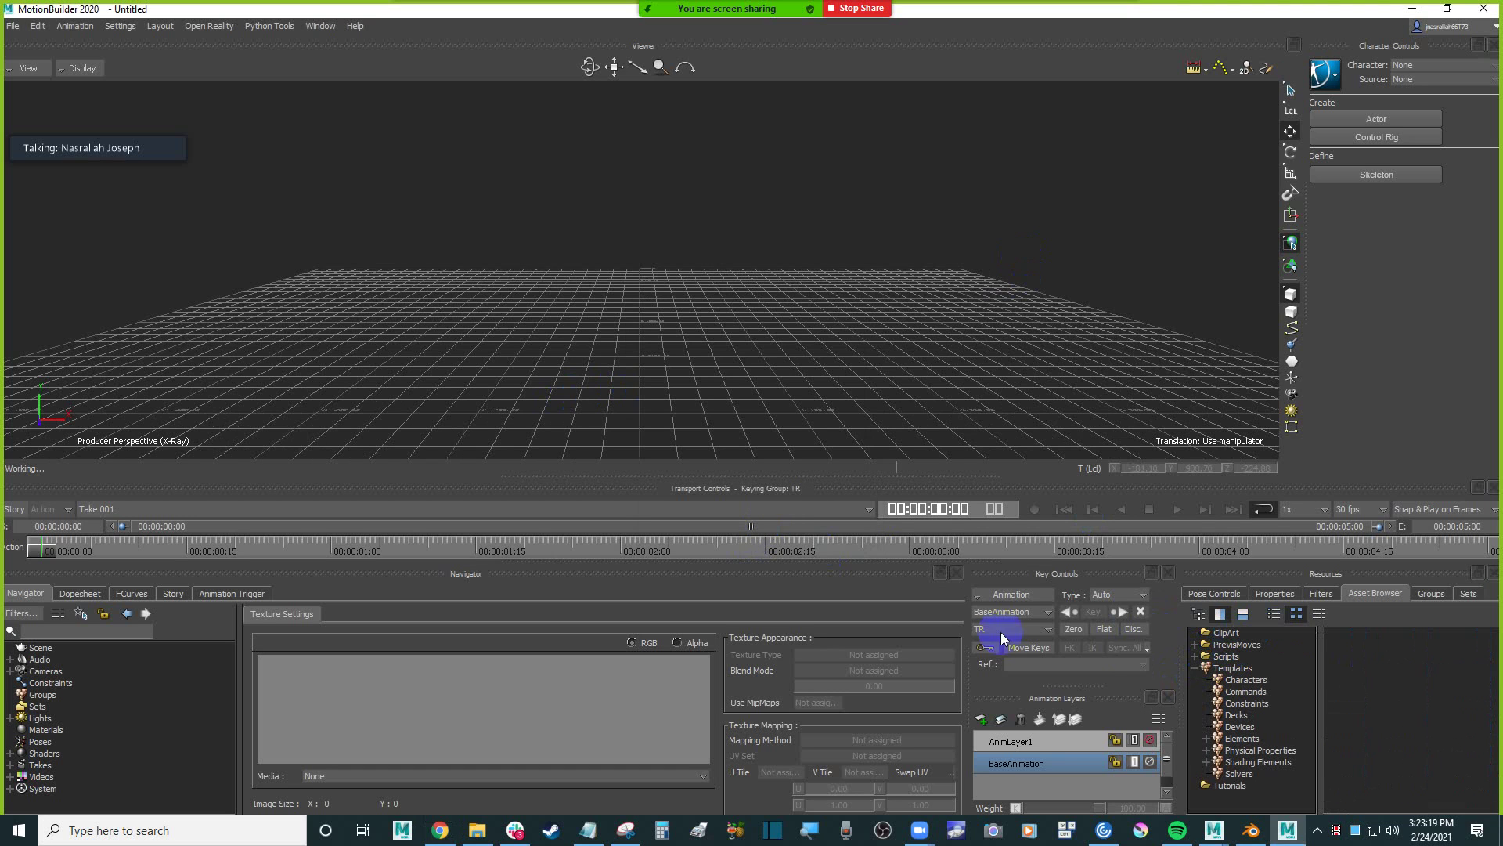
Expand the new ClipArt favorite down to its Characters folder and show the character assets as a list.
{"action": "left_click", "coordinate": [478, 832]}
{"action": "left_click", "coordinate": [478, 832]}
{"action": "left_click", "coordinate": [1234, 635]}
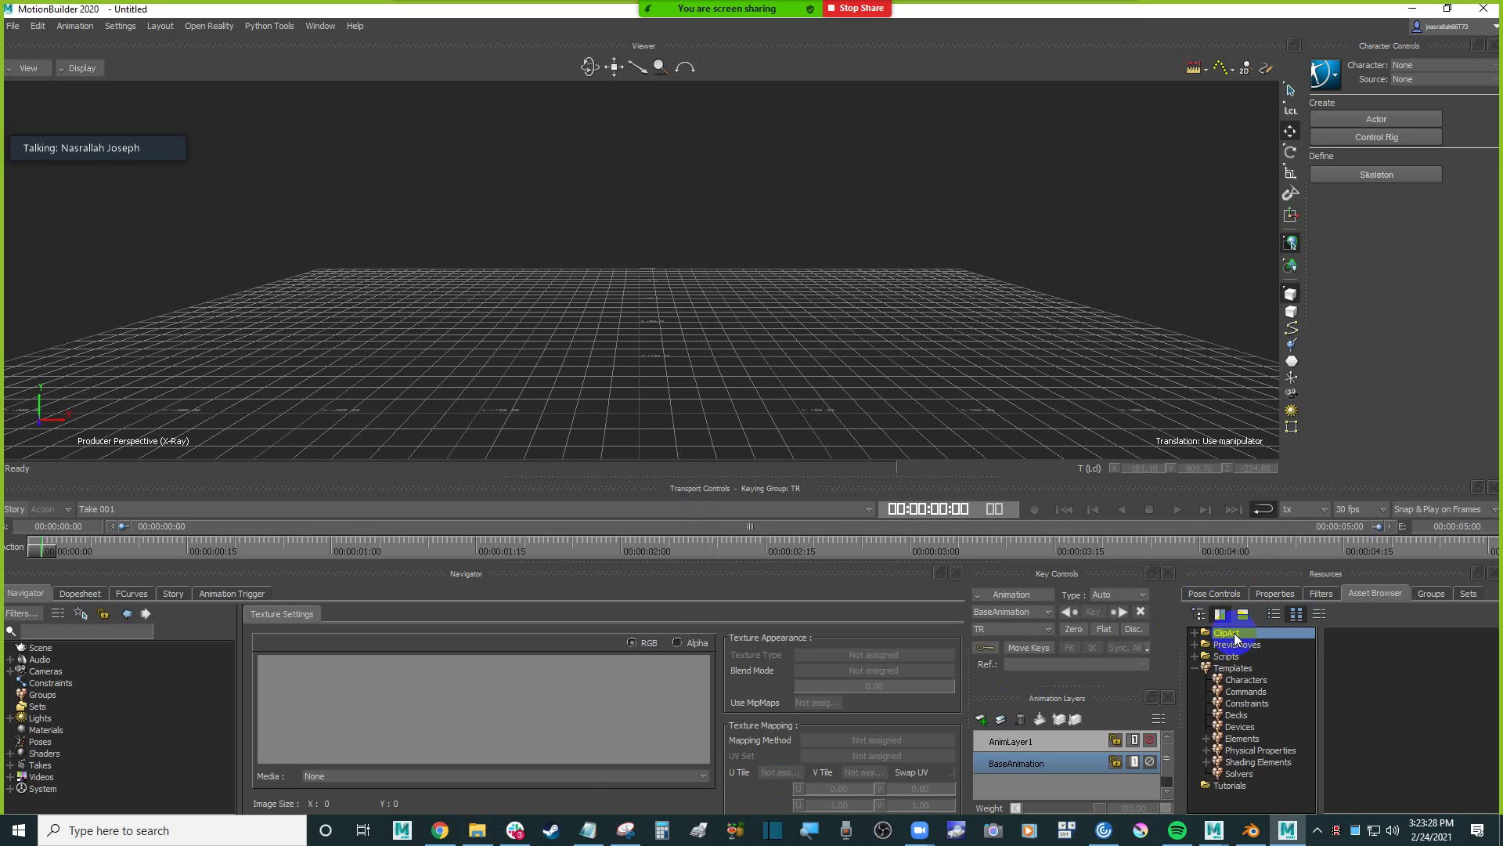
{"action": "left_click", "coordinate": [1199, 634]}
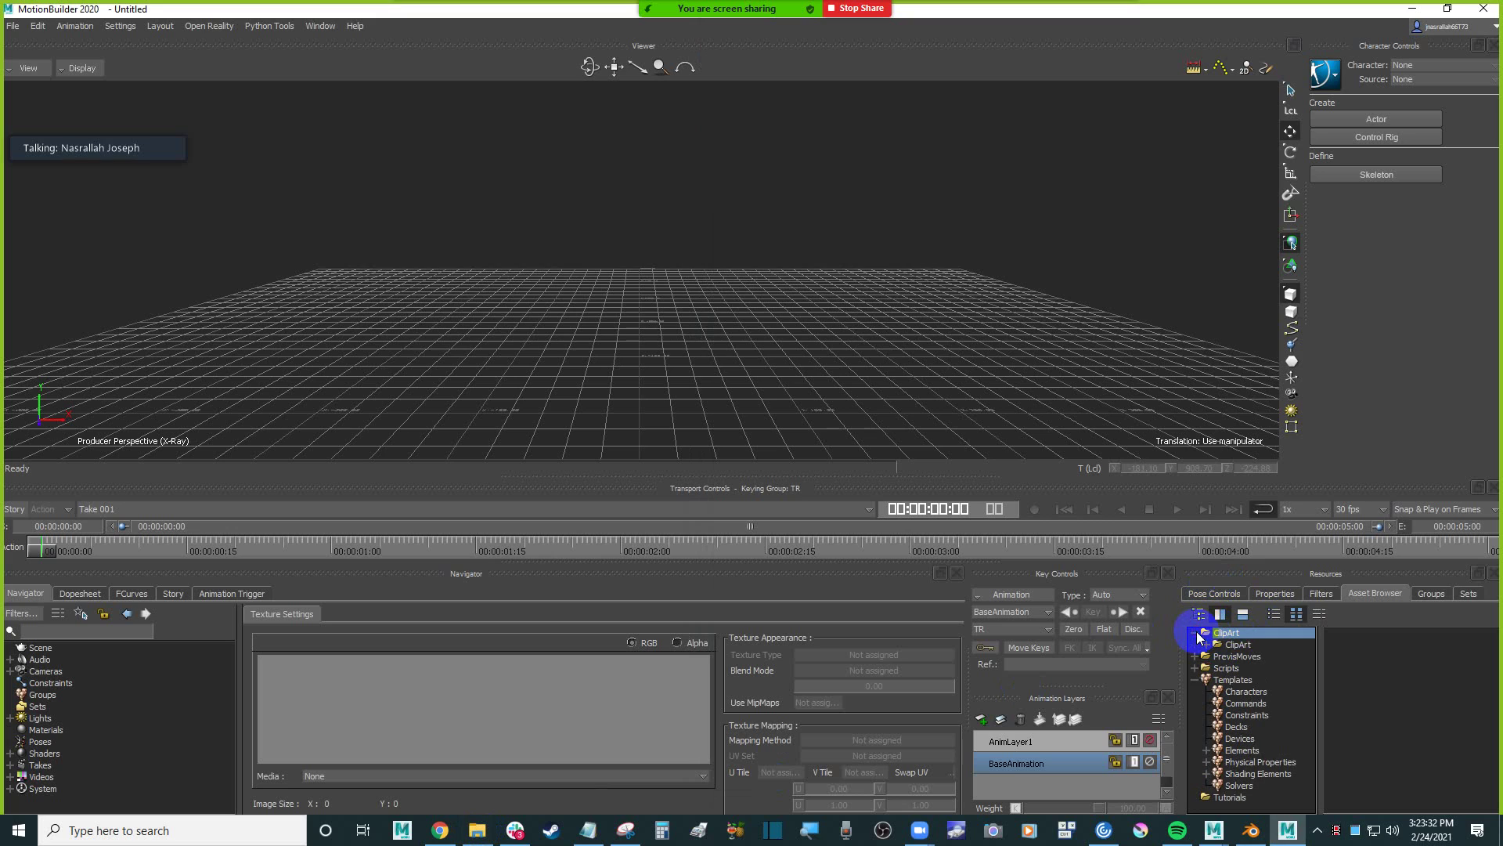
{"action": "left_click", "coordinate": [1210, 644]}
{"action": "left_click", "coordinate": [1207, 645]}
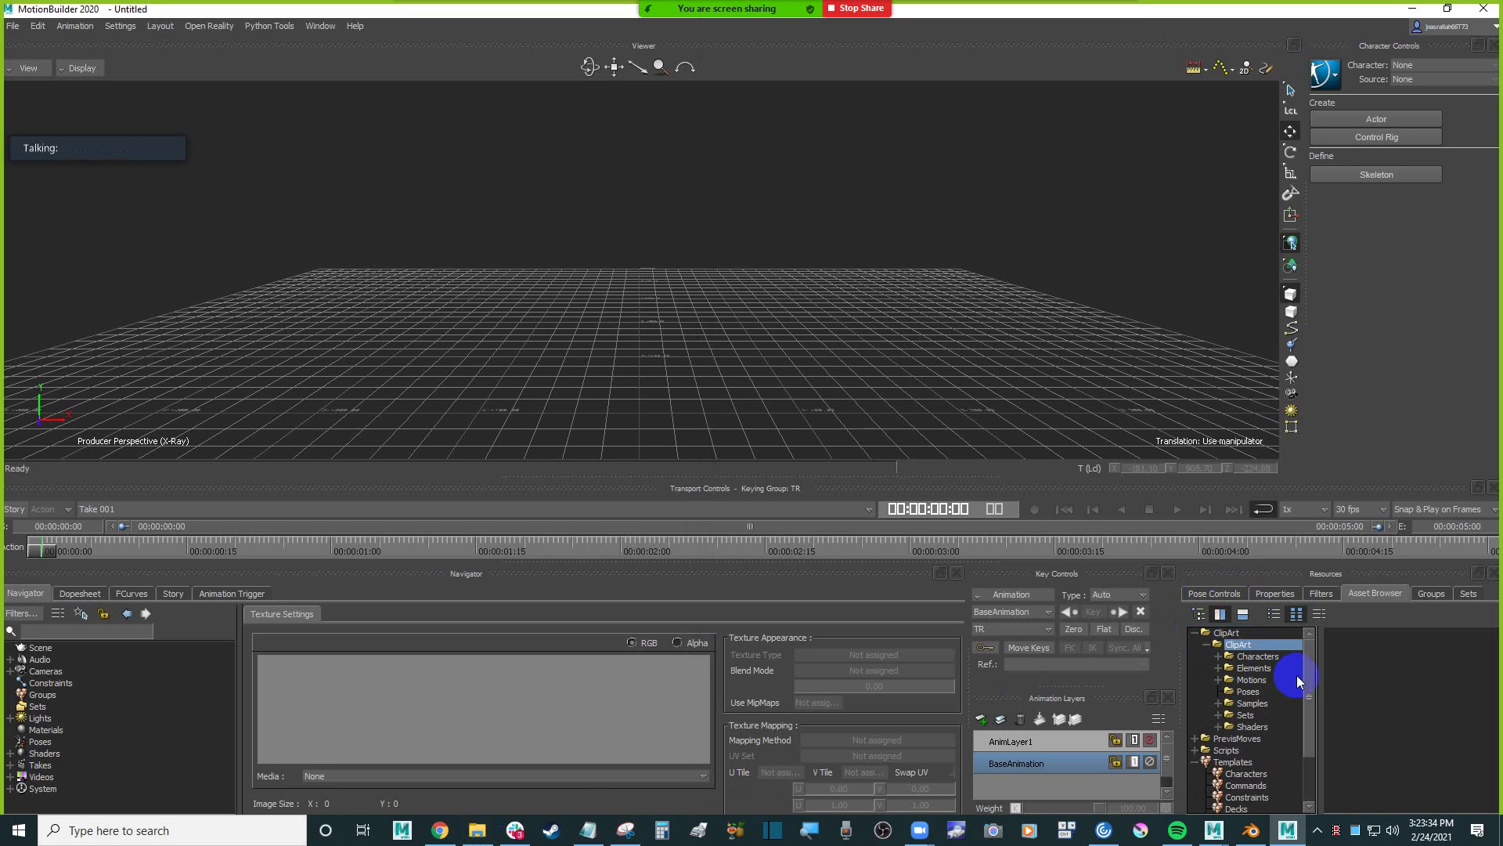
{"action": "left_click", "coordinate": [1258, 656]}
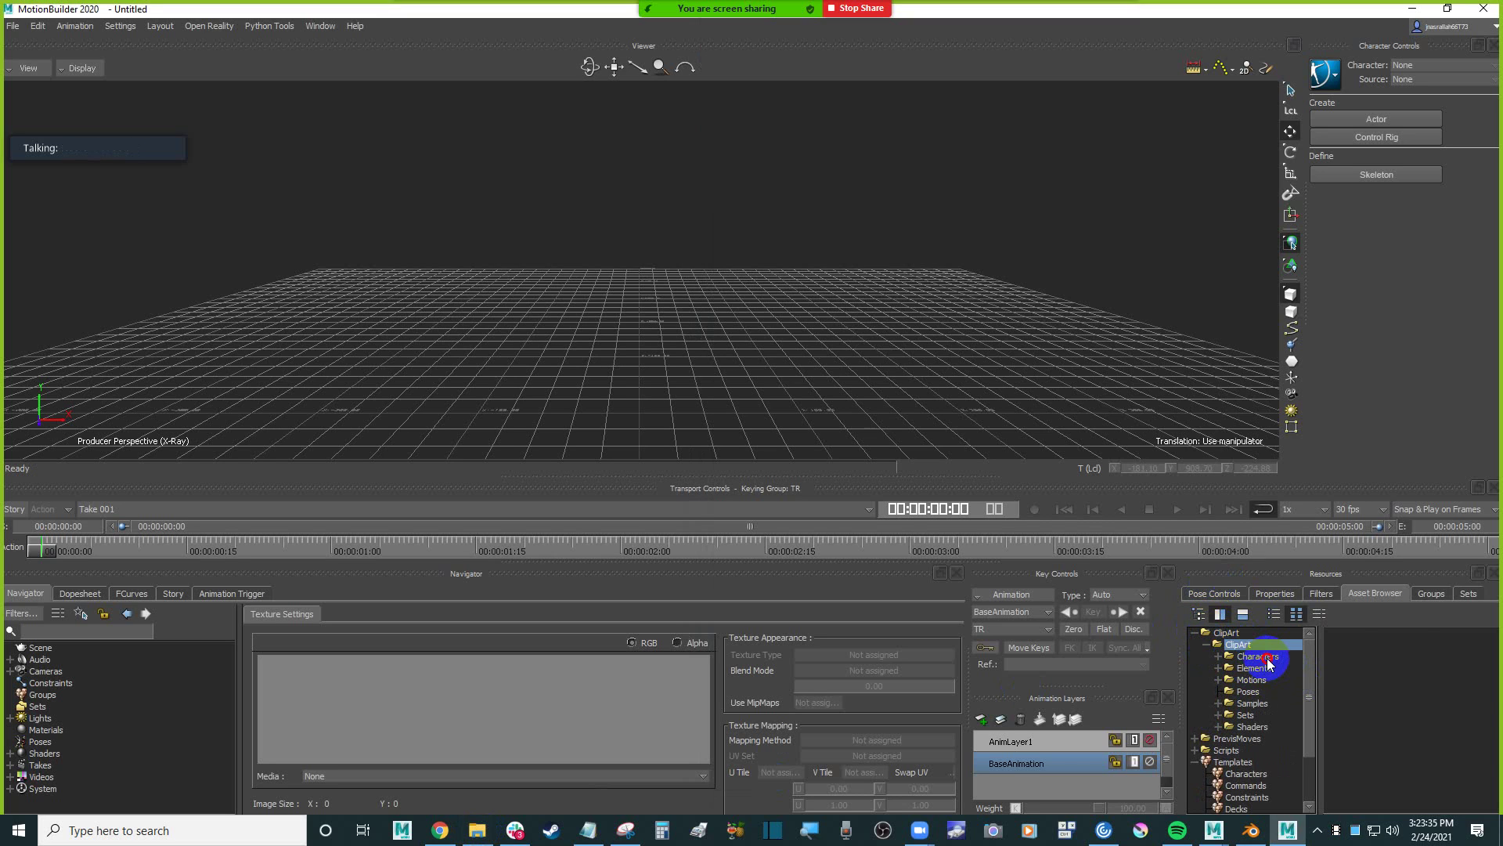
{"action": "left_click", "coordinate": [1273, 613]}
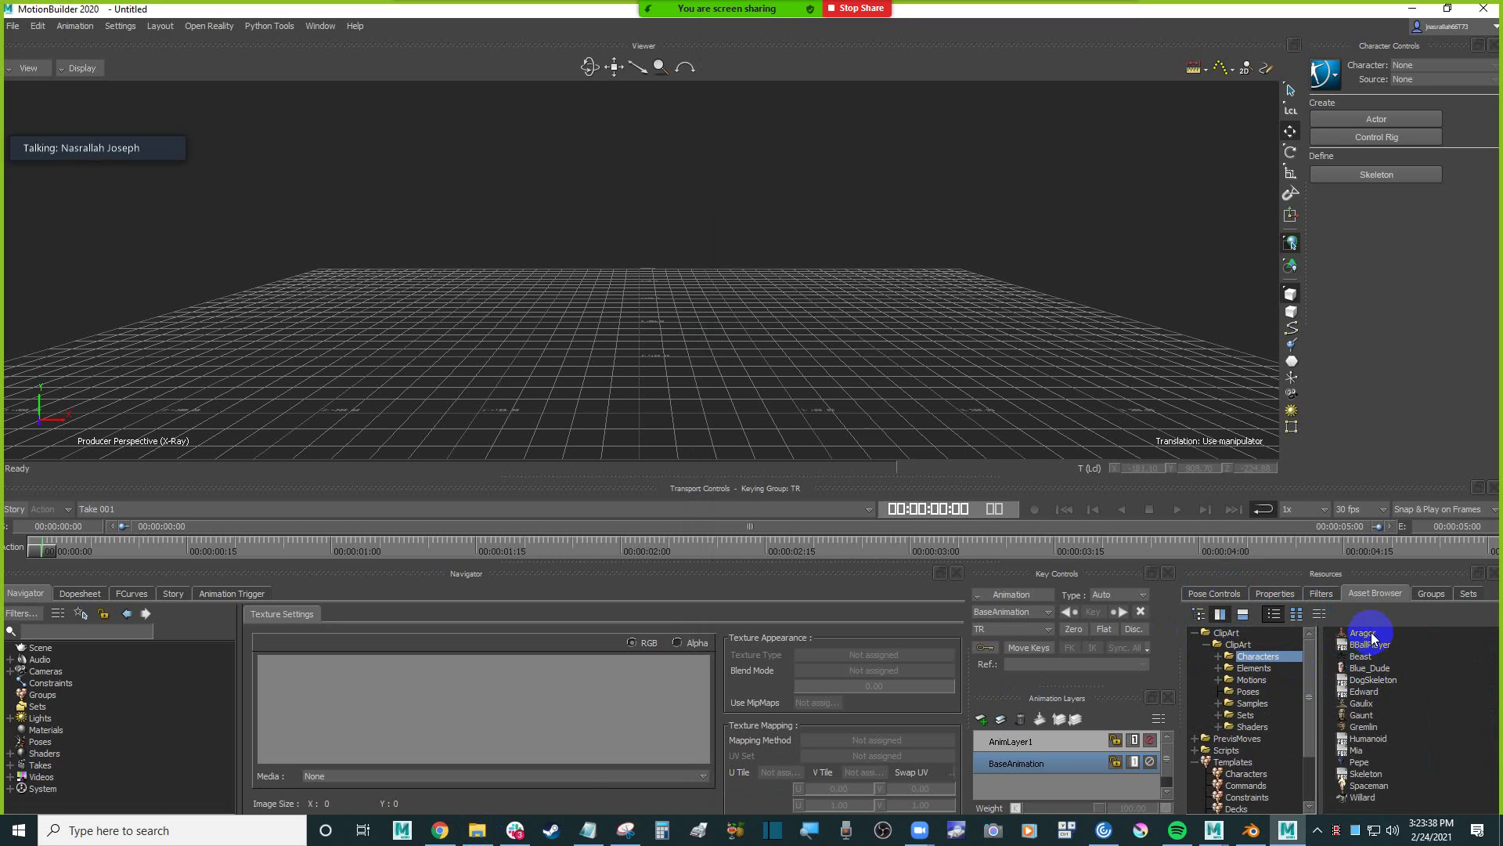
Open the Pepe character from the ClipArt Characters folder in the viewer and frame it closely.
{"action": "left_click", "coordinate": [1368, 633]}
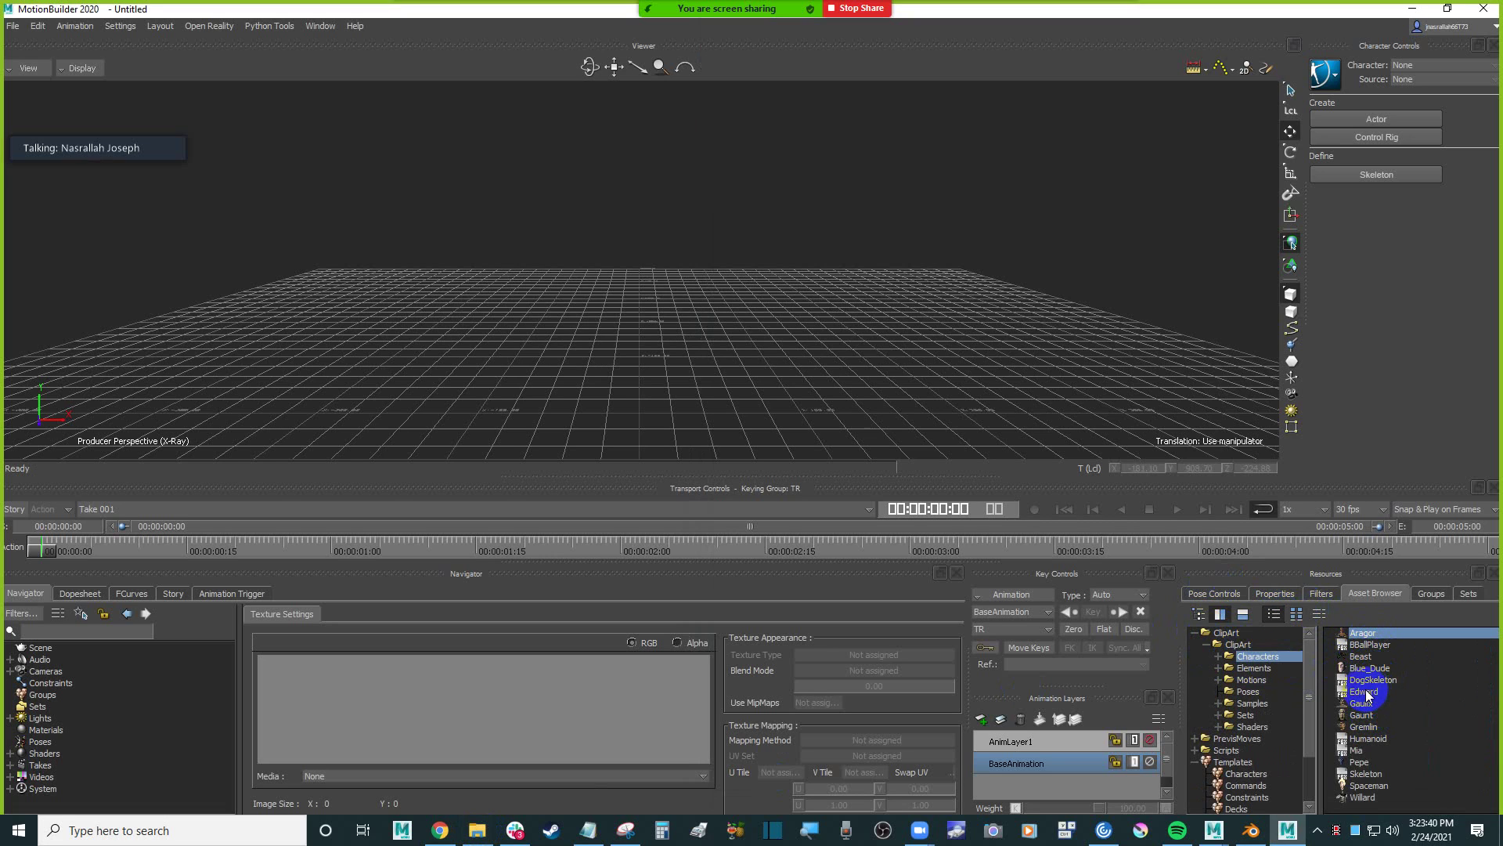
{"action": "left_click", "coordinate": [1386, 680]}
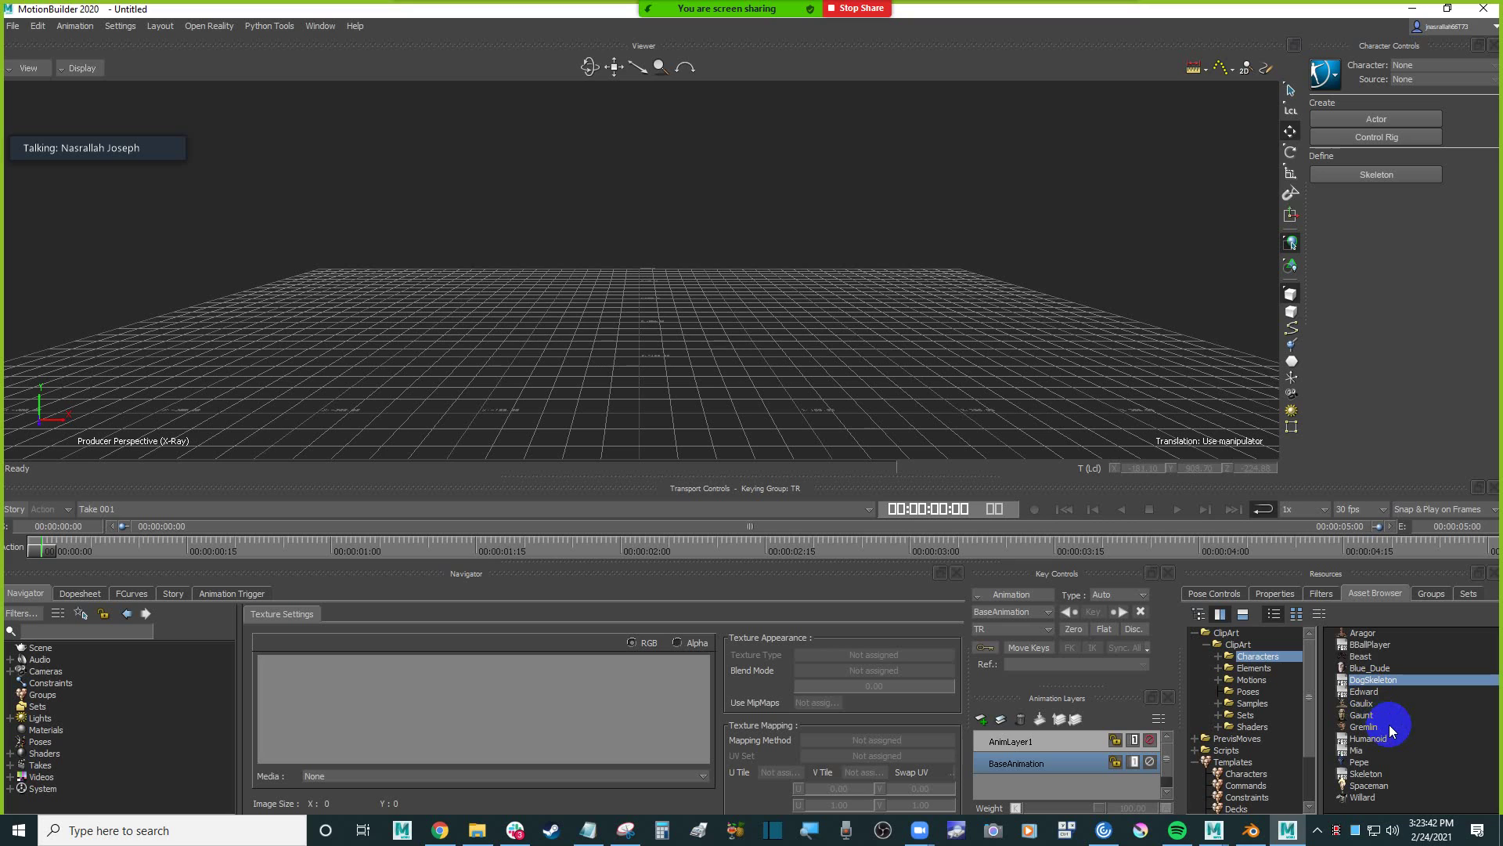
{"action": "left_click", "coordinate": [1374, 763]}
{"action": "left_click_drag", "start_coordinate": [1382, 767], "coordinate": [736, 311]}
{"action": "mouse_move", "coordinate": [779, 311]}
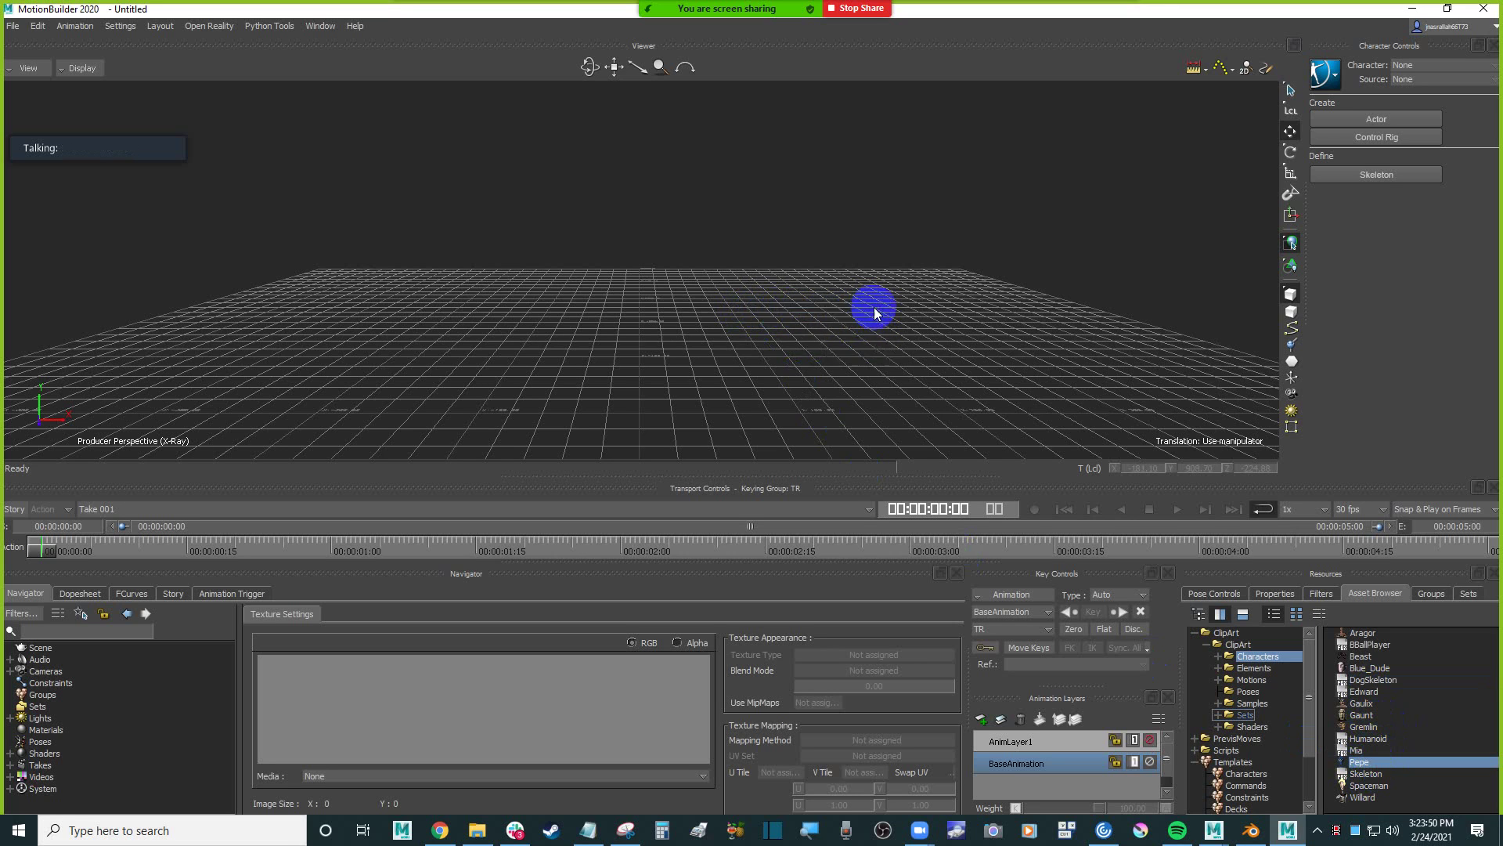
{"action": "left_click", "coordinate": [872, 312]}
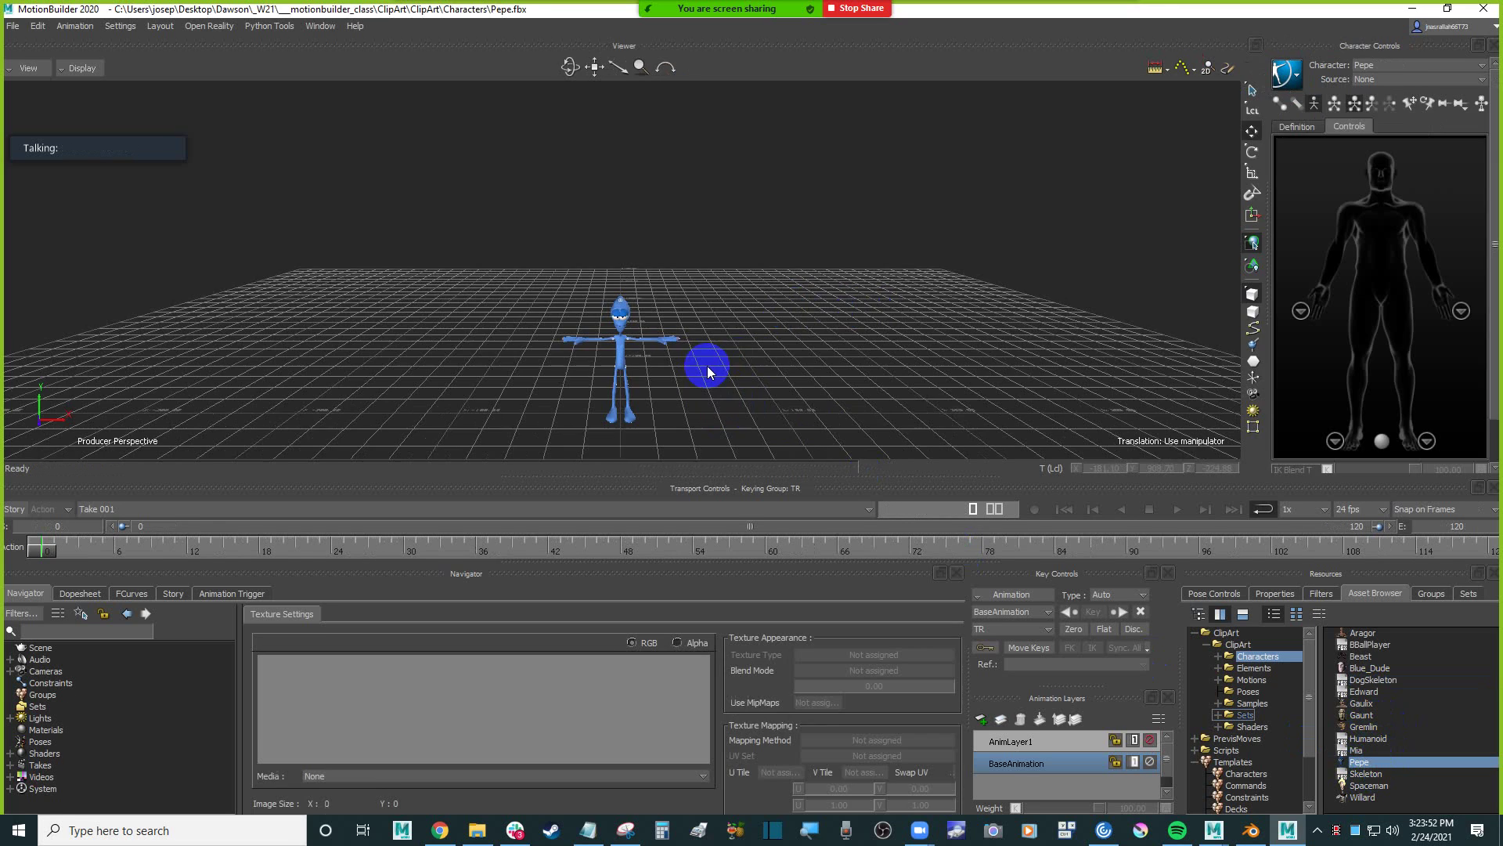
{"action": "left_click_drag", "start_coordinate": [702, 366], "coordinate": [900, 281]}
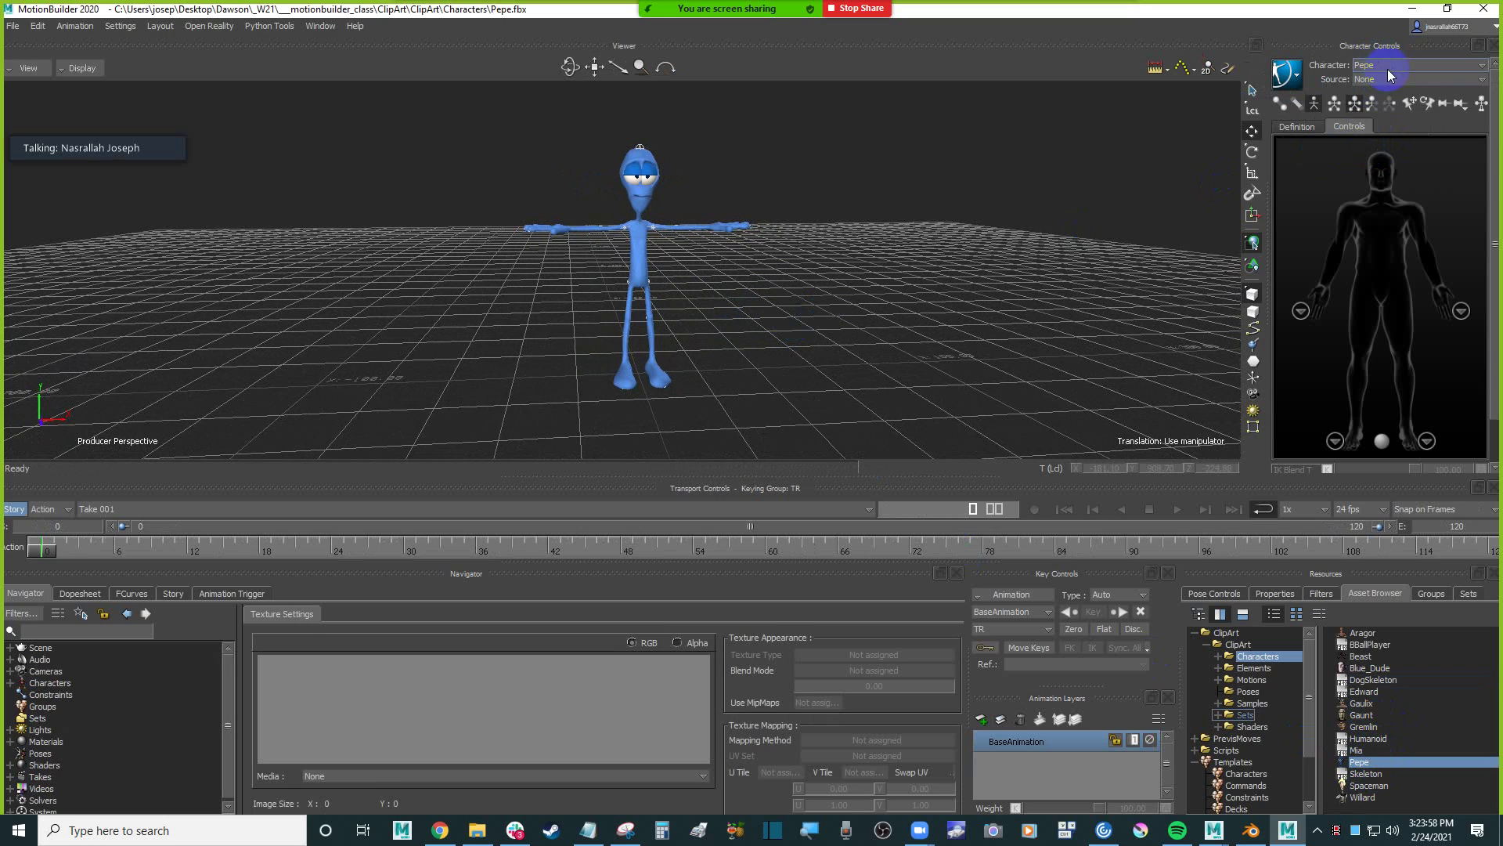
Set Pepe's source to Control Rig and select the rig's right wrist effector.
{"action": "left_click", "coordinate": [1366, 79]}
{"action": "left_click", "coordinate": [1393, 121]}
{"action": "left_click", "coordinate": [709, 461]}
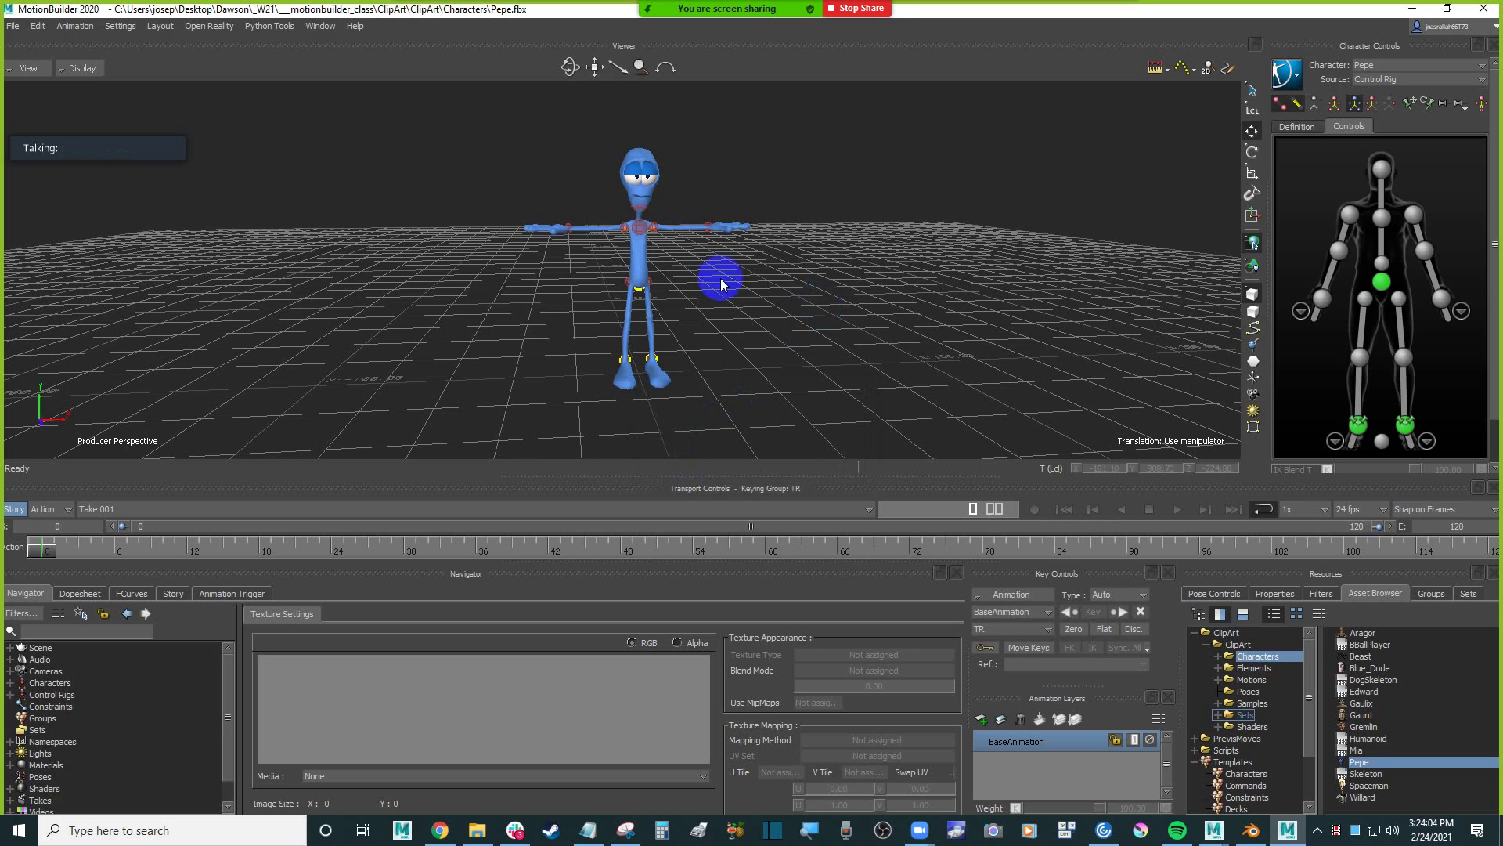
{"action": "left_click_drag", "start_coordinate": [715, 279], "coordinate": [775, 280], "text": "ctrl+shift"}
{"action": "left_click", "coordinate": [1322, 298]}
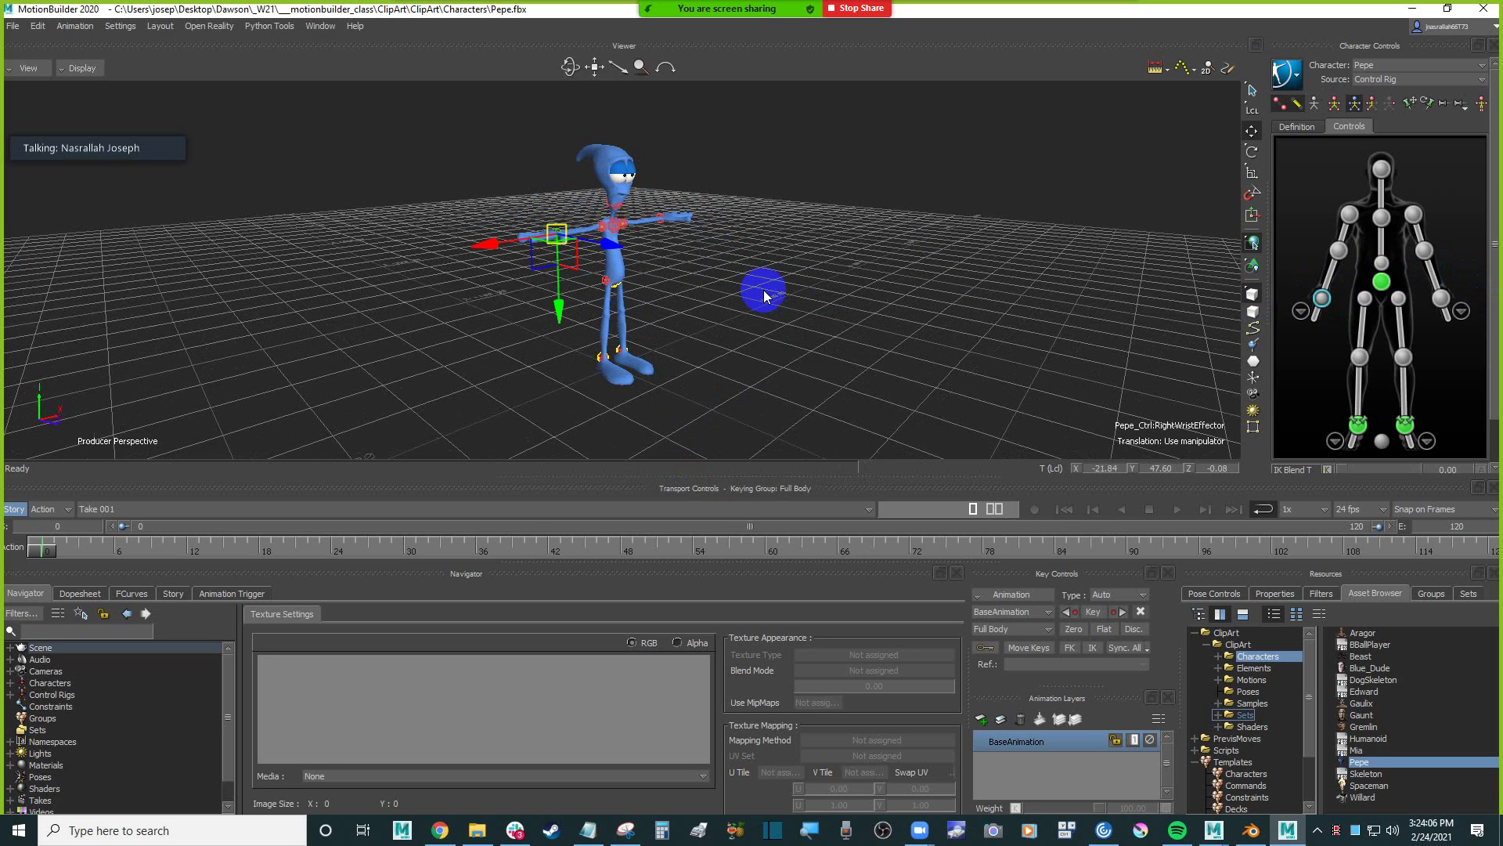
Examine Pepe's skeleton definition and view the character from the front.
{"action": "left_click", "coordinate": [1297, 126]}
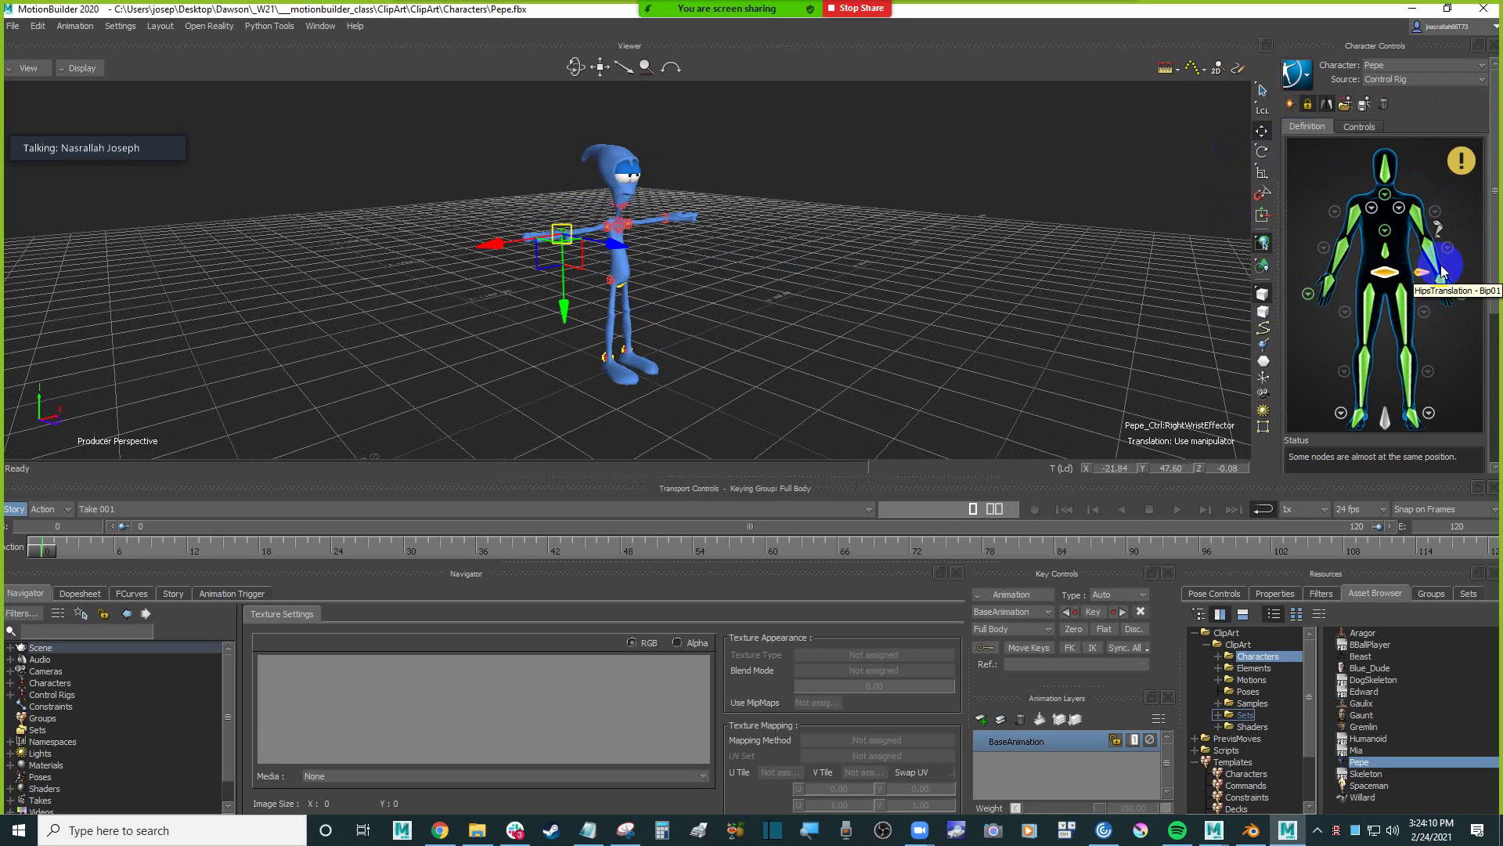
{"action": "mouse_move", "coordinate": [1475, 196]}
{"action": "left_click_drag", "start_coordinate": [799, 288], "coordinate": [590, 258], "text": "ctrl+shift"}
{"action": "key", "text": "ctrl+z"}
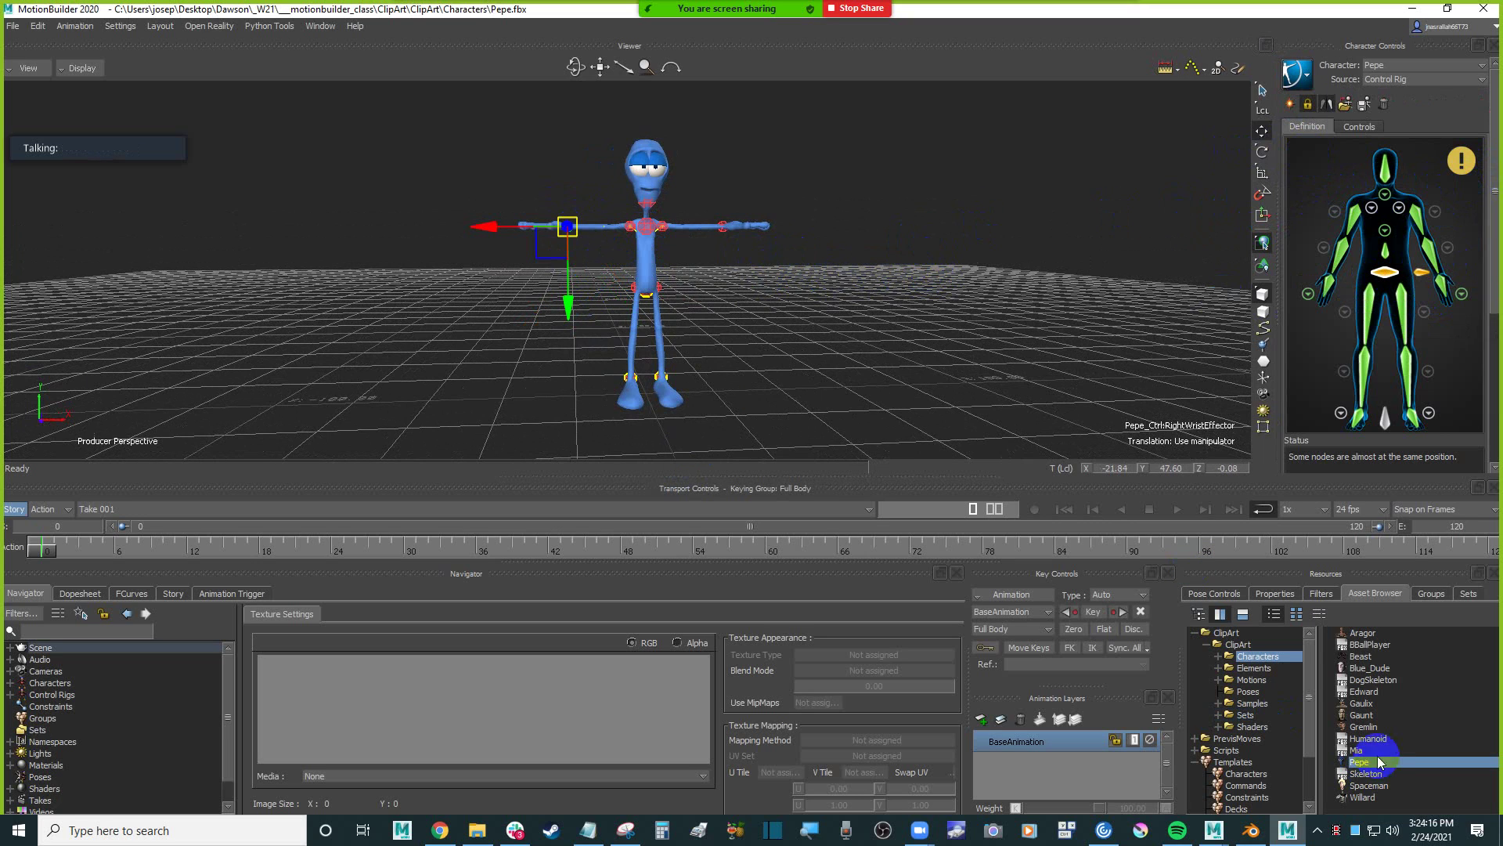
Browse the ClipArt Motions folder and list the motions in its Female subfolder.
{"action": "left_click", "coordinate": [1264, 680]}
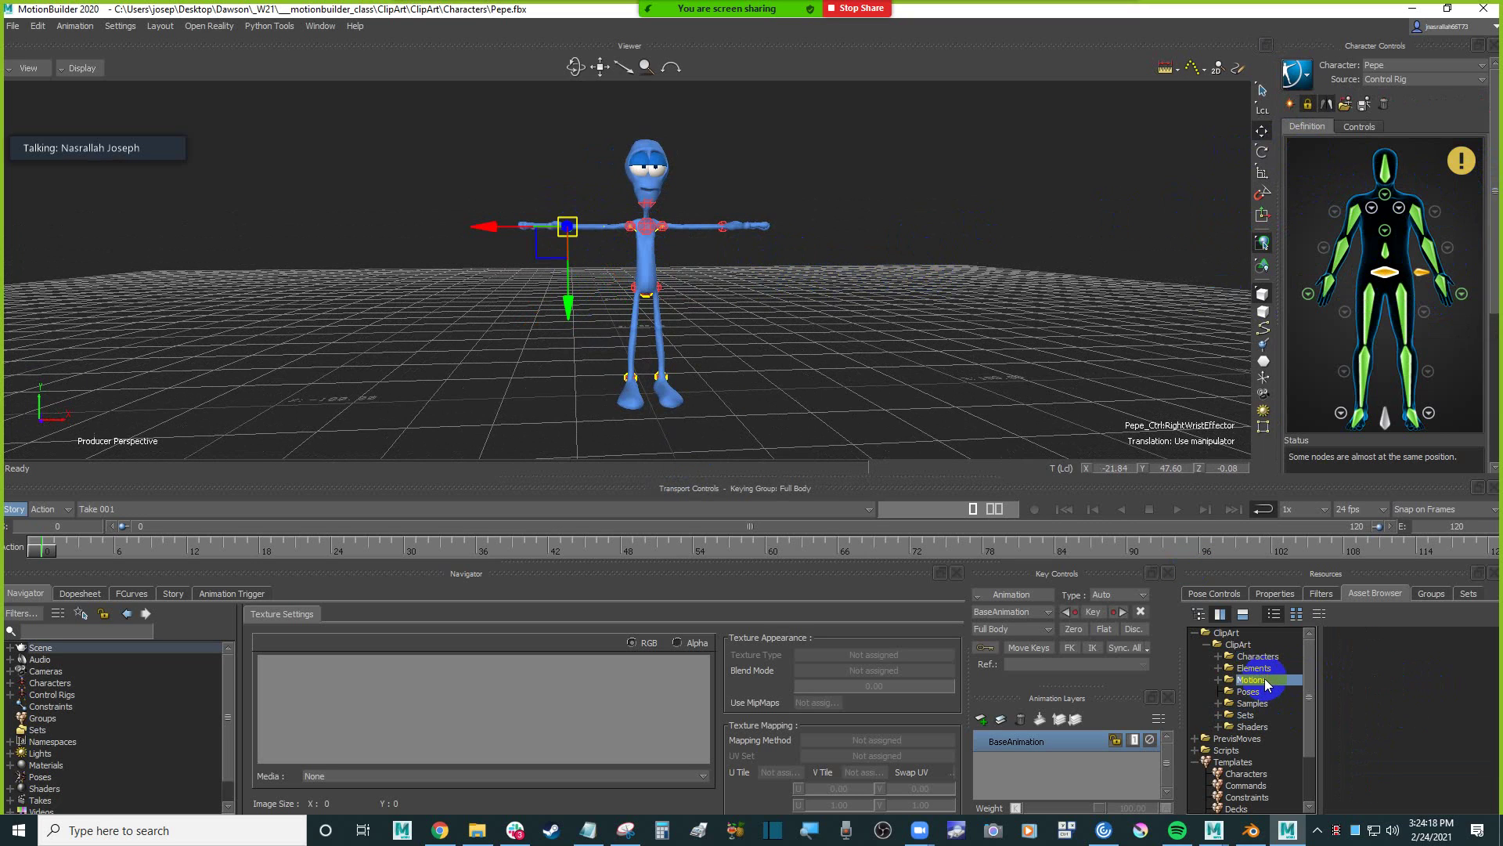
{"action": "double_click", "coordinate": [1263, 680]}
{"action": "left_click", "coordinate": [1267, 692]}
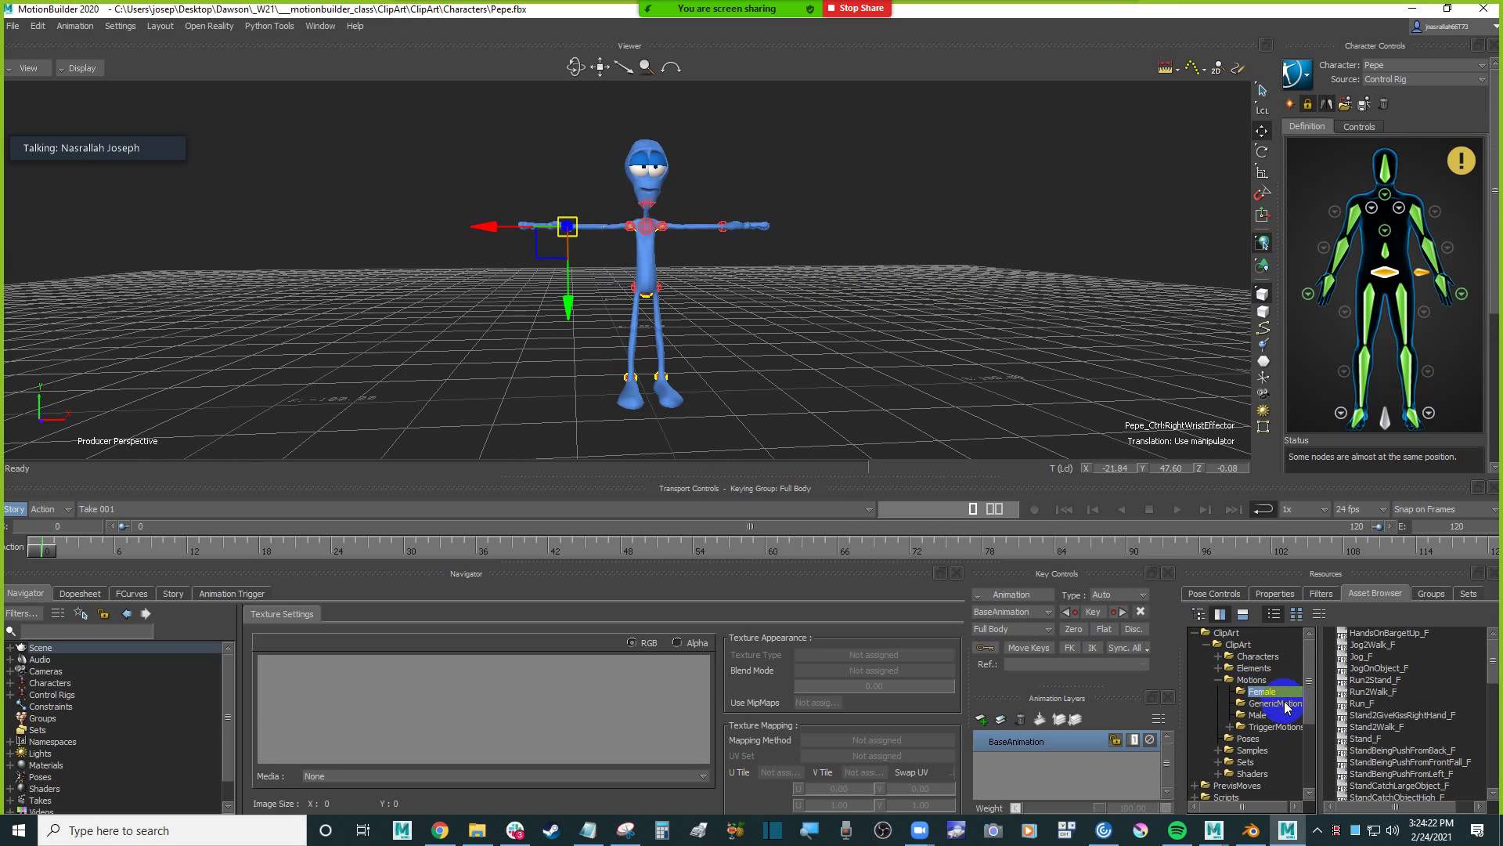
Insert a Character Animation Track in the Story timeline and assign it to Pepe.
{"action": "left_click", "coordinate": [173, 593]}
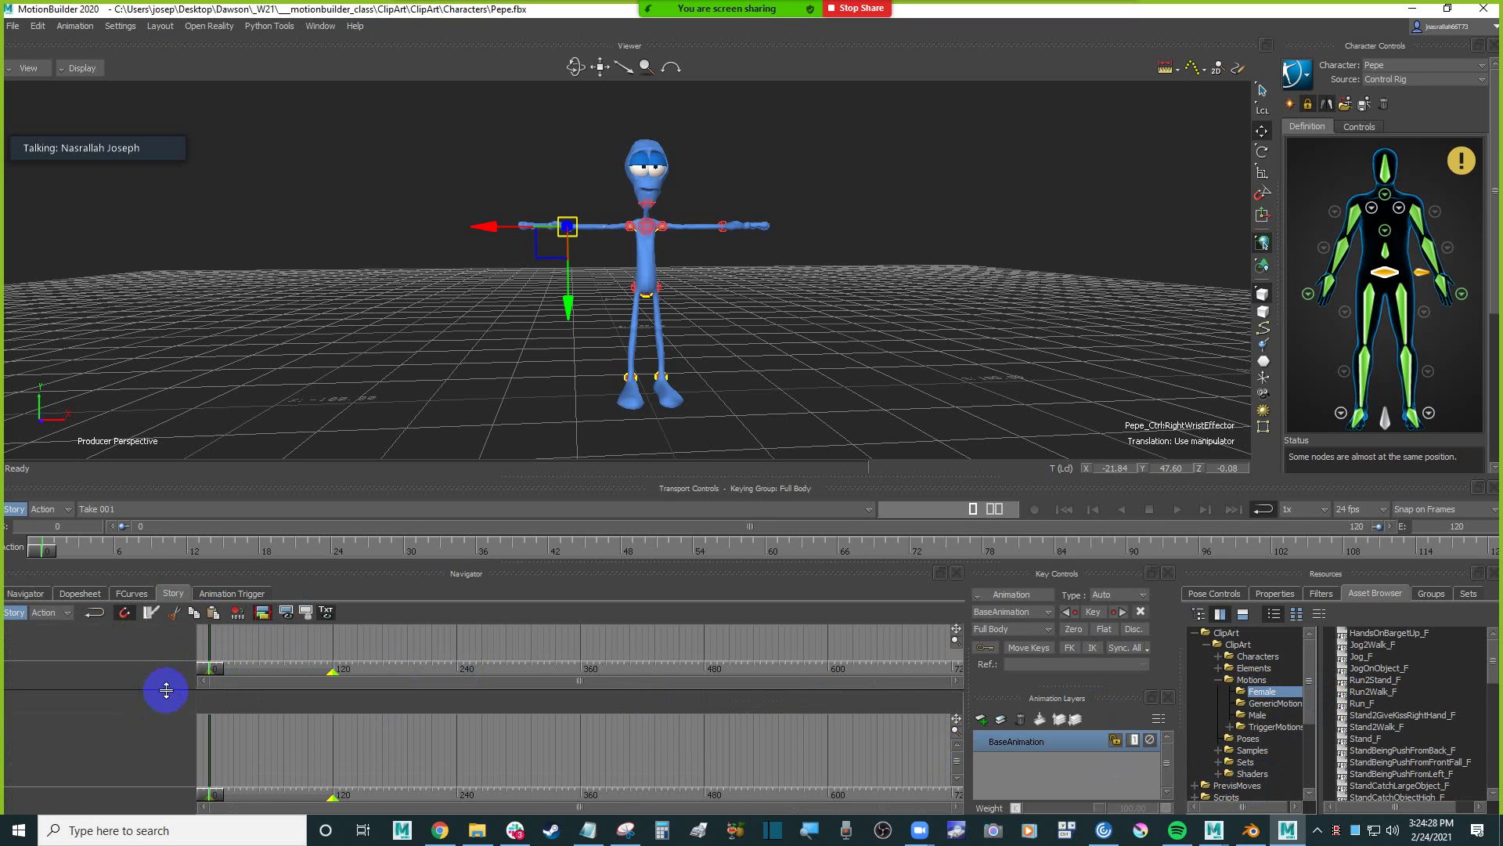
{"action": "left_click_drag", "start_coordinate": [168, 688], "coordinate": [155, 705]}
{"action": "right_click", "coordinate": [159, 668]}
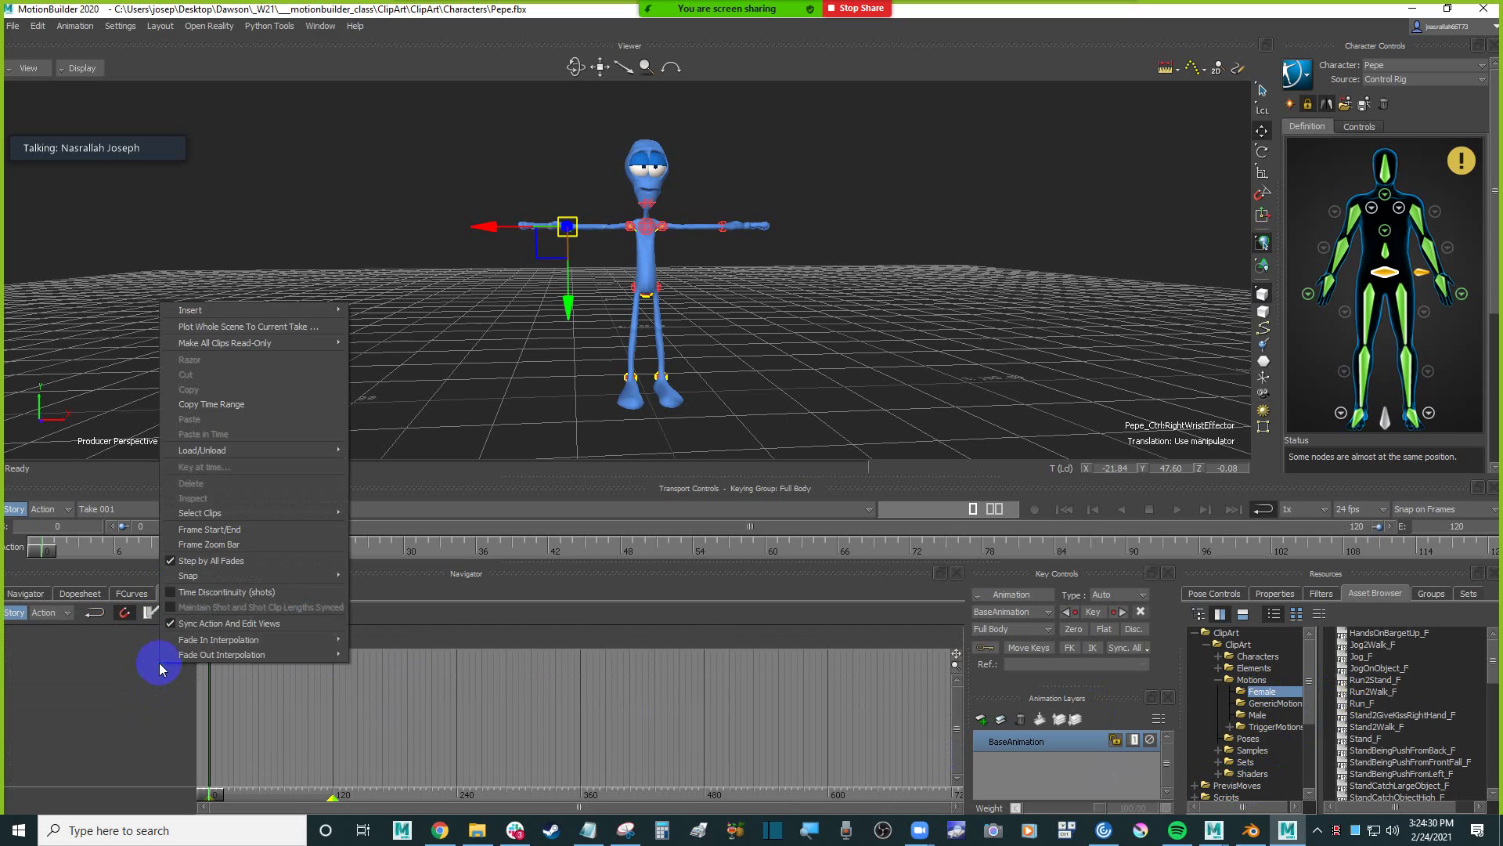
{"action": "mouse_move", "coordinate": [313, 311]}
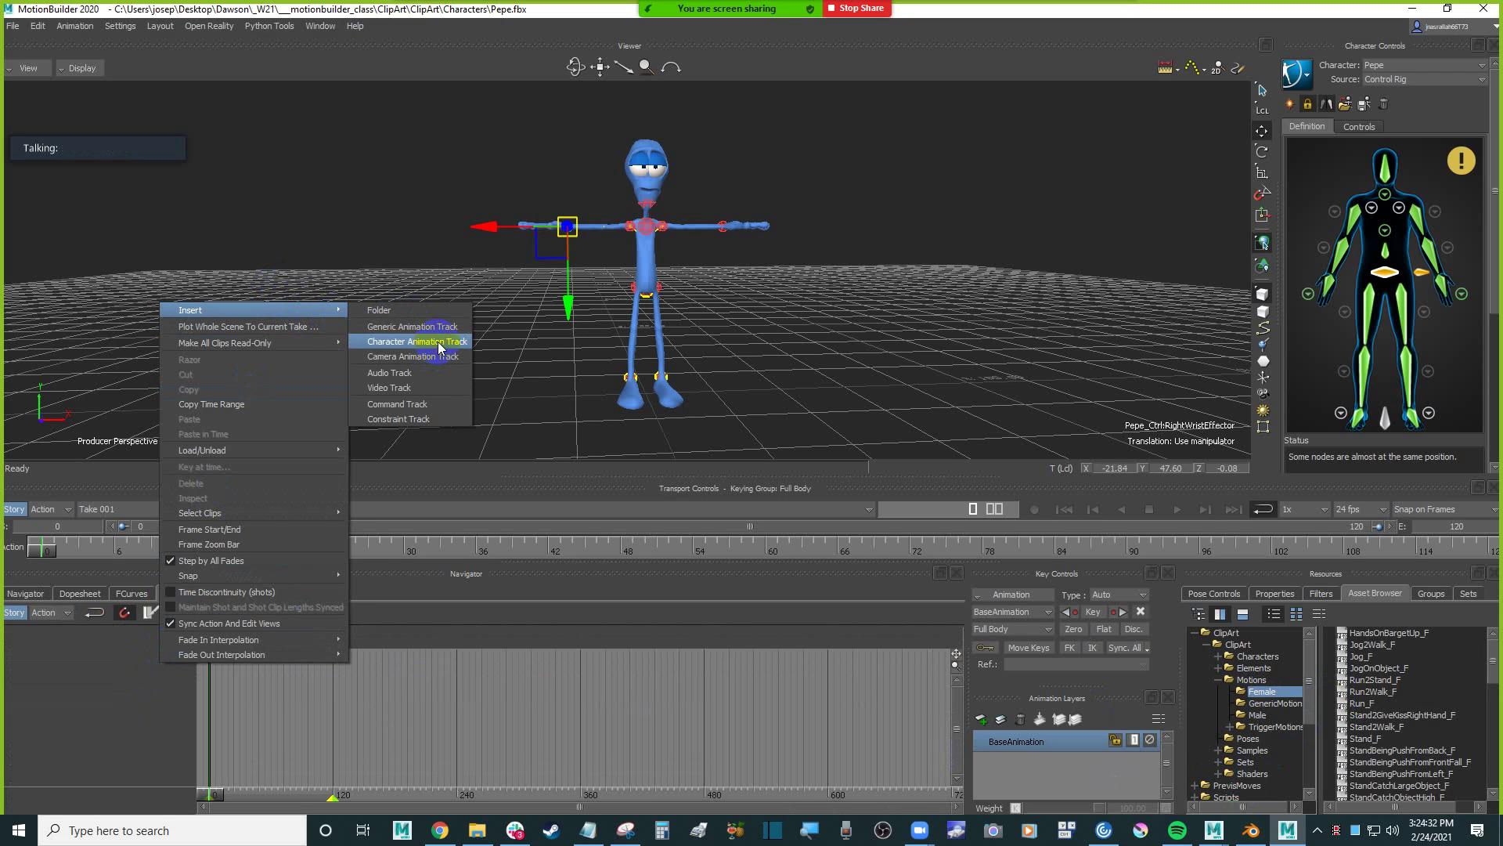
{"action": "left_click", "coordinate": [439, 347]}
{"action": "left_click", "coordinate": [133, 675]}
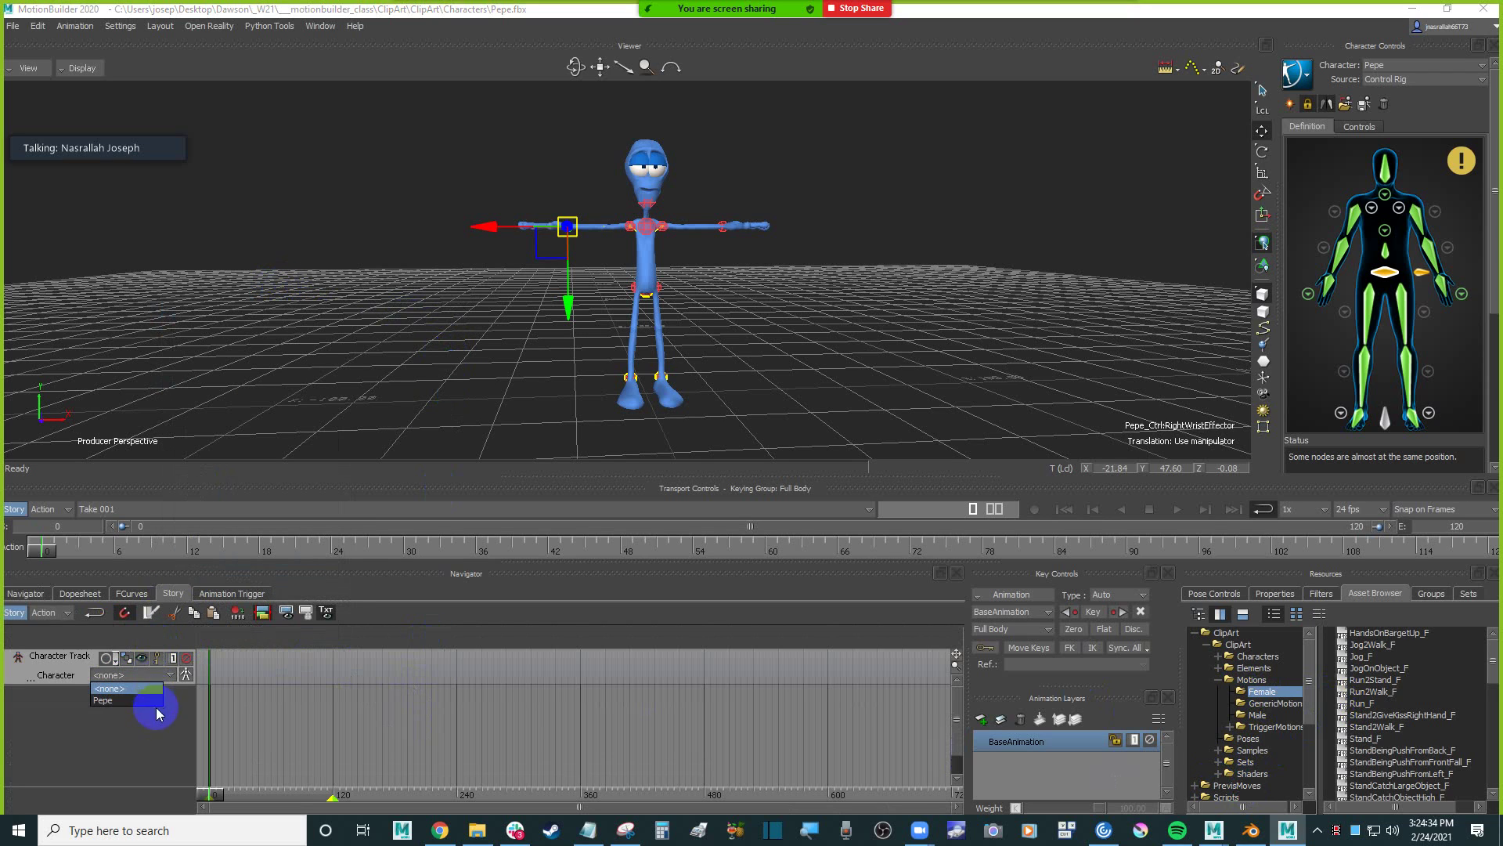
{"action": "left_click", "coordinate": [139, 700]}
Add the Jog_F motion from the Female folder as a clip on Pepe's character track.
{"action": "right_click", "coordinate": [485, 664]}
{"action": "left_click", "coordinate": [479, 664]}
{"action": "left_click", "coordinate": [1378, 645]}
{"action": "left_click", "coordinate": [1384, 658]}
{"action": "left_click_drag", "start_coordinate": [1385, 660], "coordinate": [500, 681]}
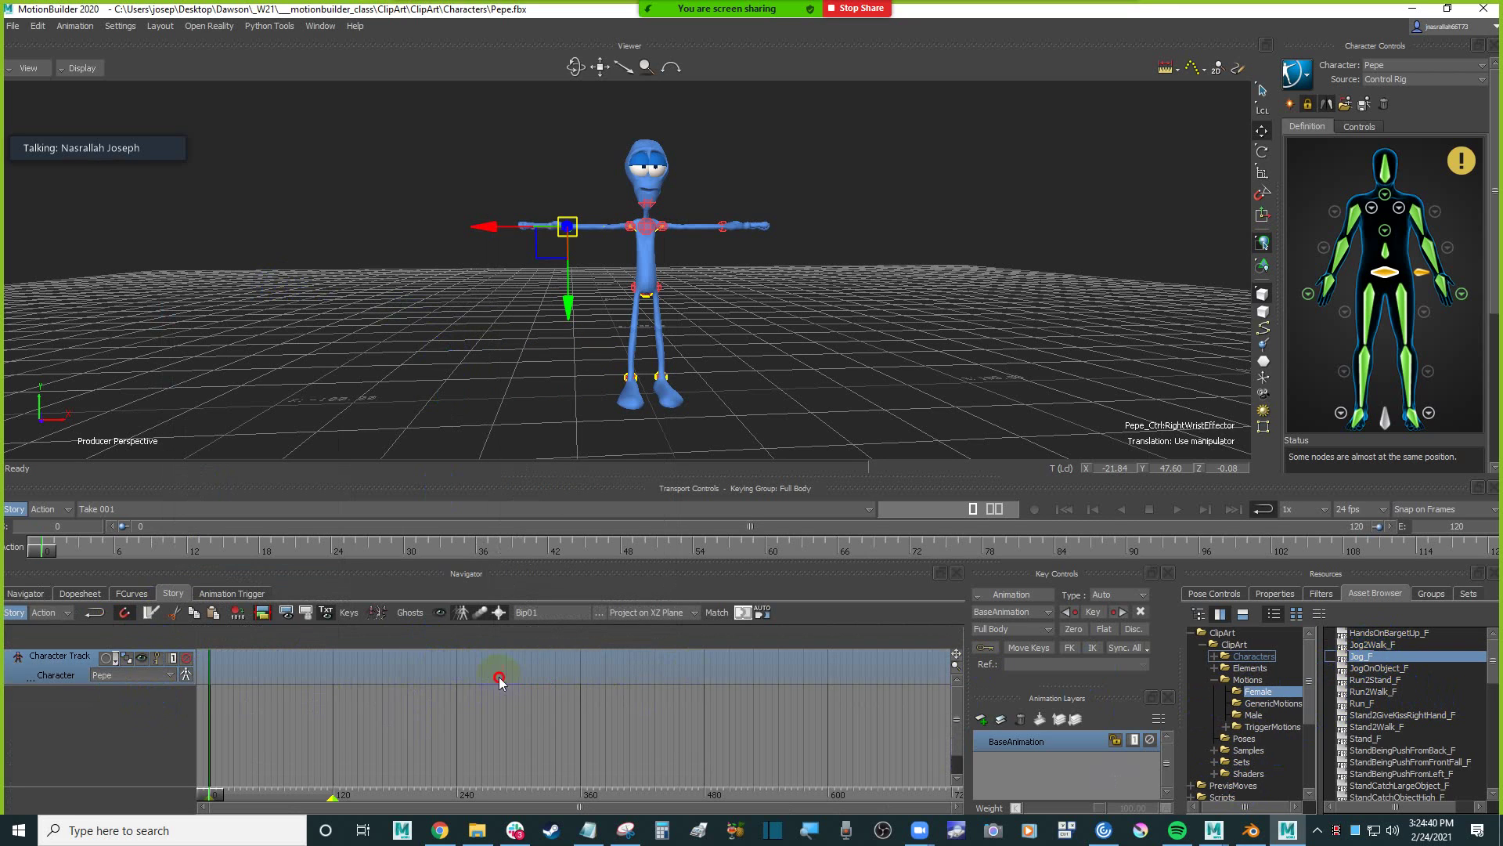
{"action": "mouse_move", "coordinate": [848, 377]}
{"action": "left_mouse_down", "text": "ctrl+shift"}
{"action": "mouse_move", "coordinate": [900, 355]}
{"action": "mouse_move", "coordinate": [866, 353]}
{"action": "mouse_move", "coordinate": [857, 386]}
{"action": "left_mouse_up", "text": "ctrl+shift"}
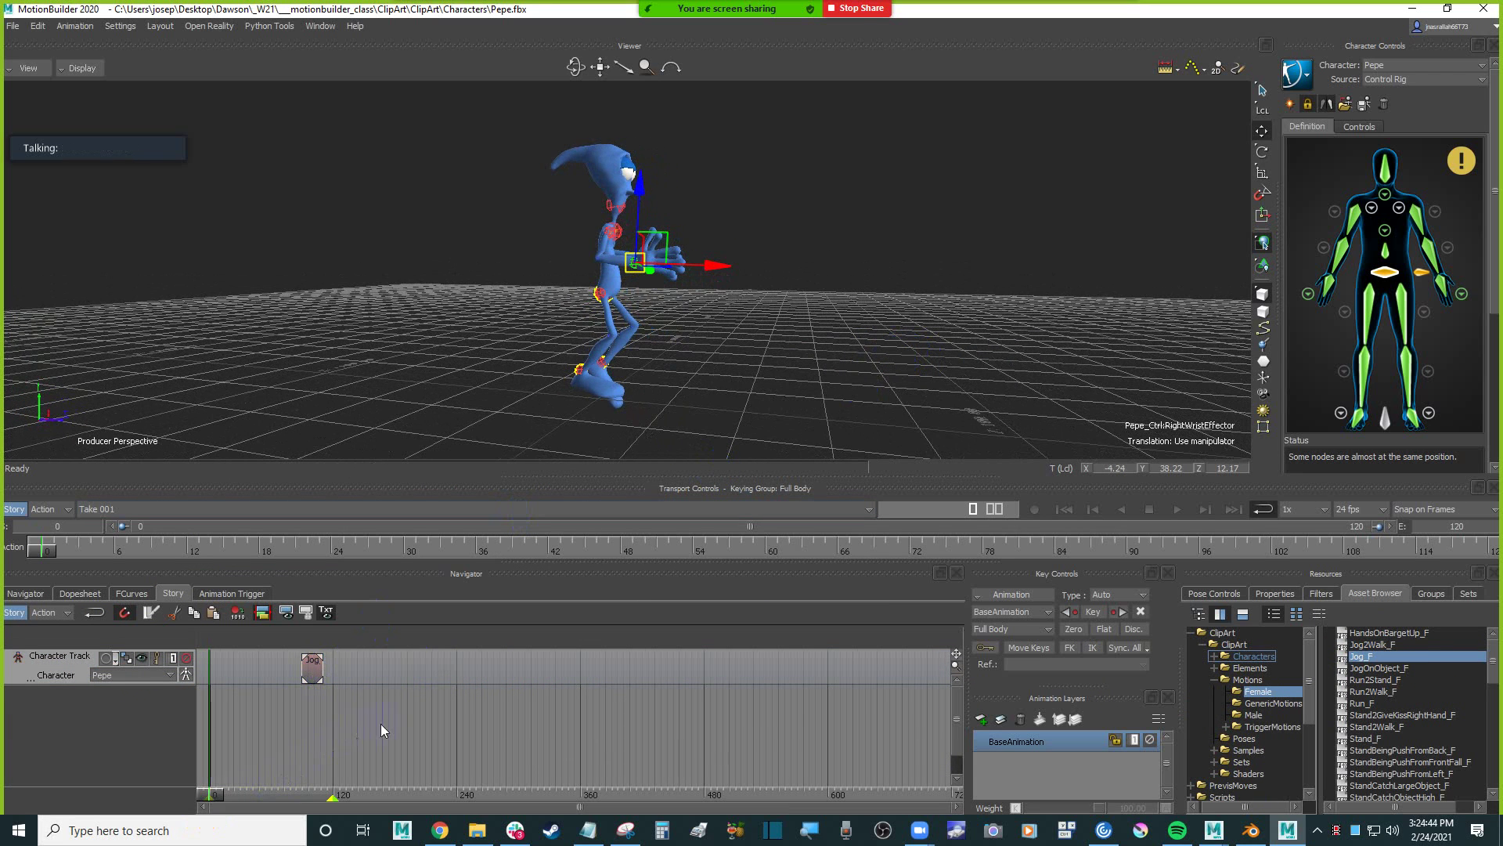
Frame the Jog_F clip in the Story timeline and scrub to frame 94 to examine Pepe's jogging pose.
{"action": "key", "text": "a"}
{"action": "left_click_drag", "start_coordinate": [239, 796], "coordinate": [361, 756]}
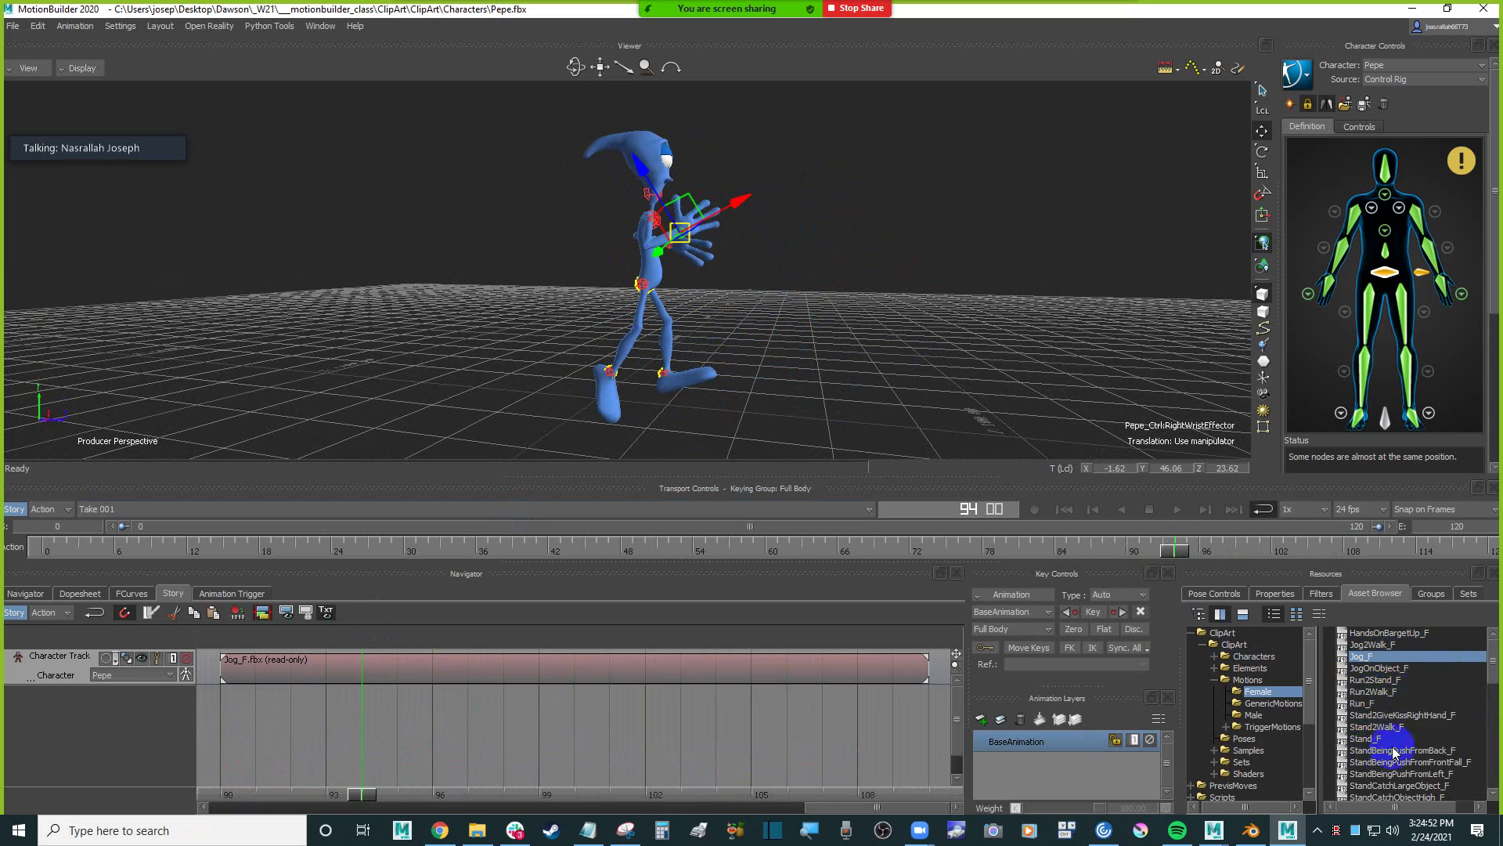
{"action": "left_click", "coordinate": [866, 290]}
{"action": "left_click_drag", "start_coordinate": [866, 292], "coordinate": [849, 345], "text": "alt"}
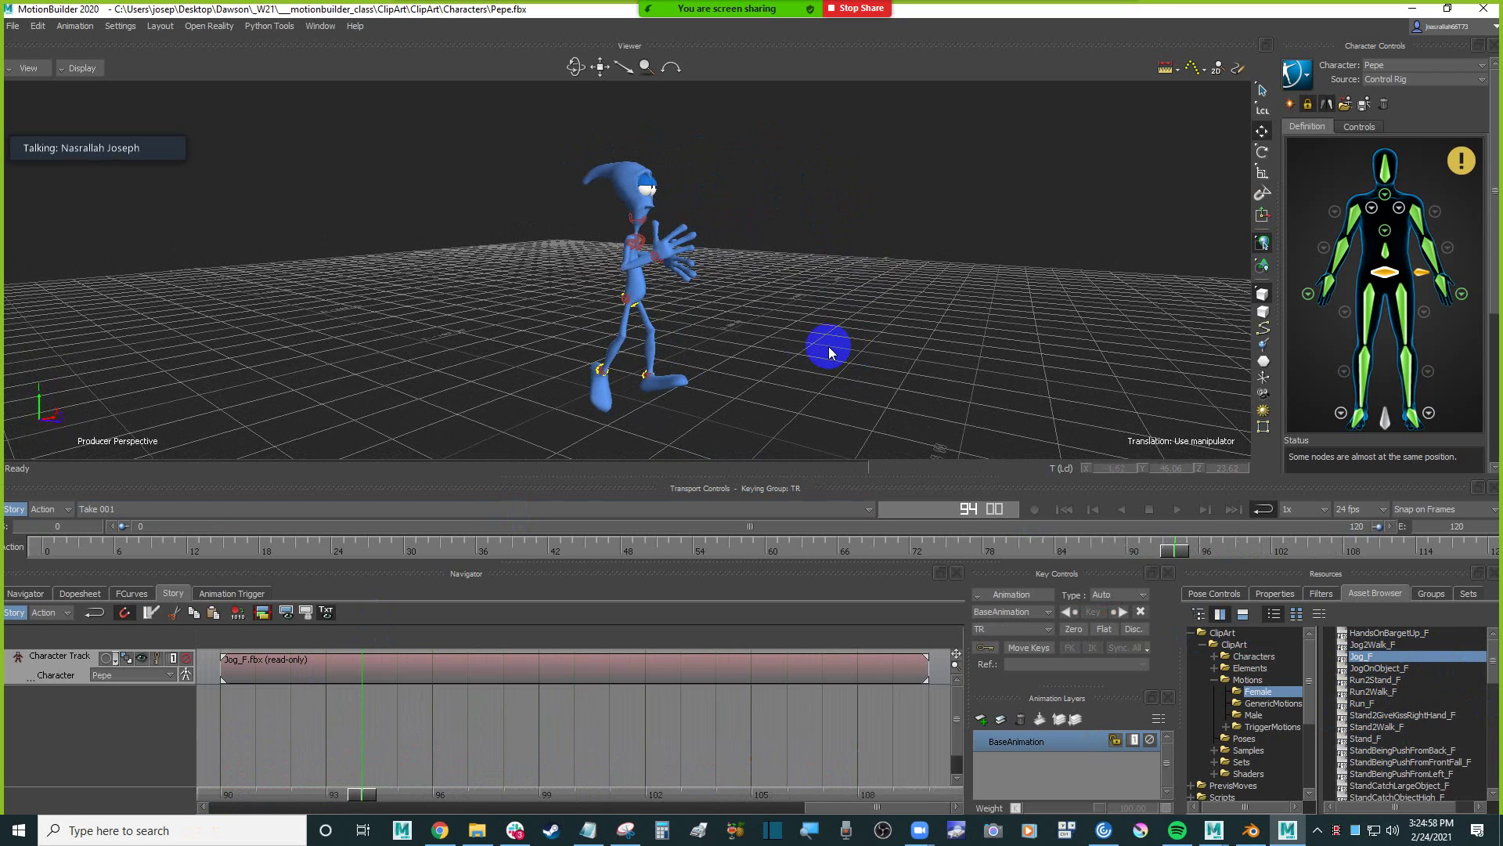
{"action": "left_click", "coordinate": [45, 661]}
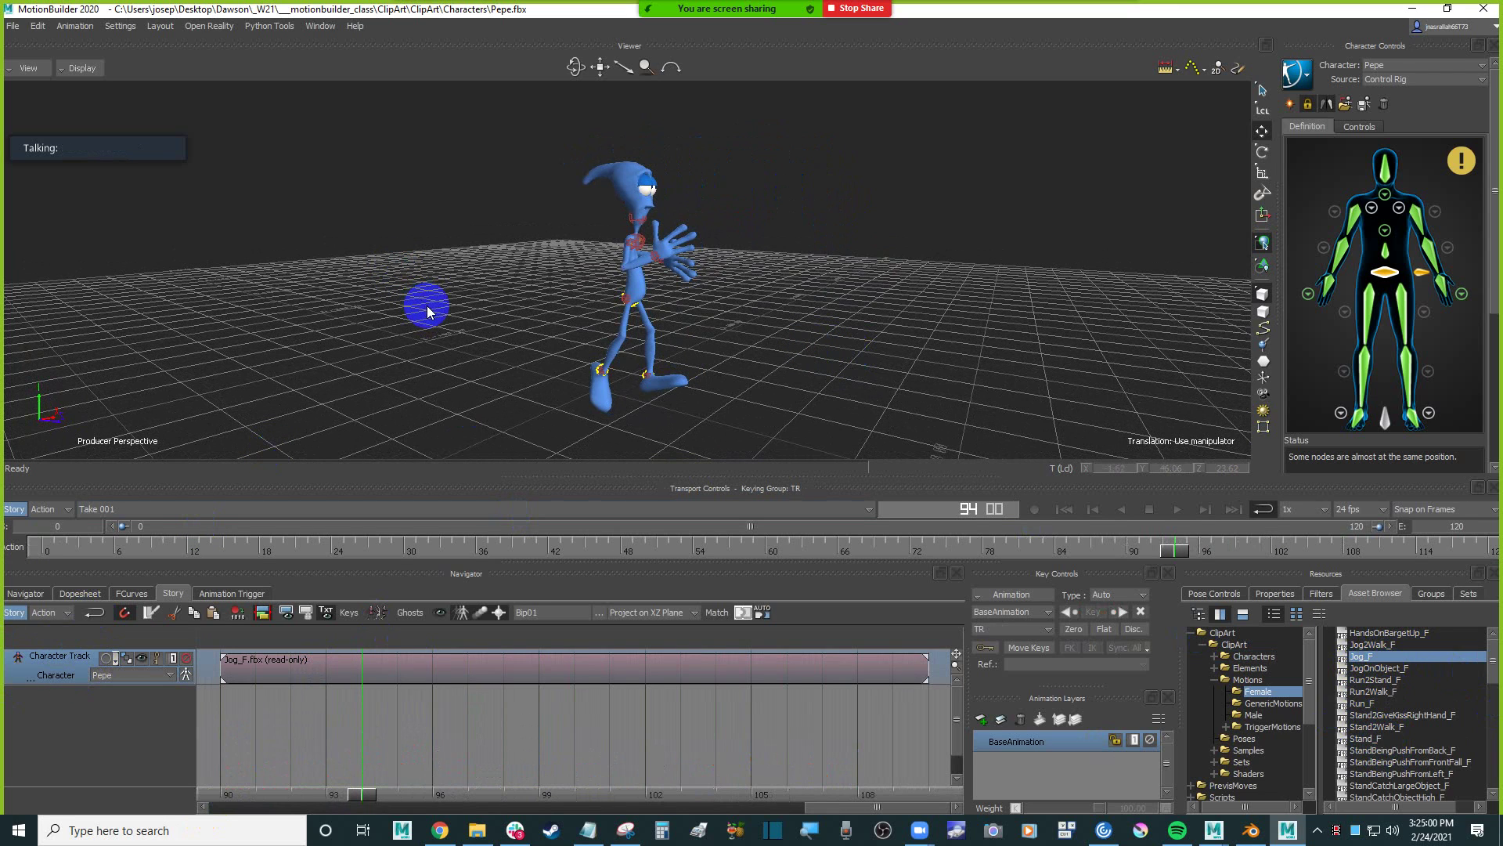
Start a new scene without saving and browse the ClipArt Characters, Motions and Sets folders.
{"action": "key", "text": "ctrl+n"}
{"action": "left_click", "coordinate": [745, 460]}
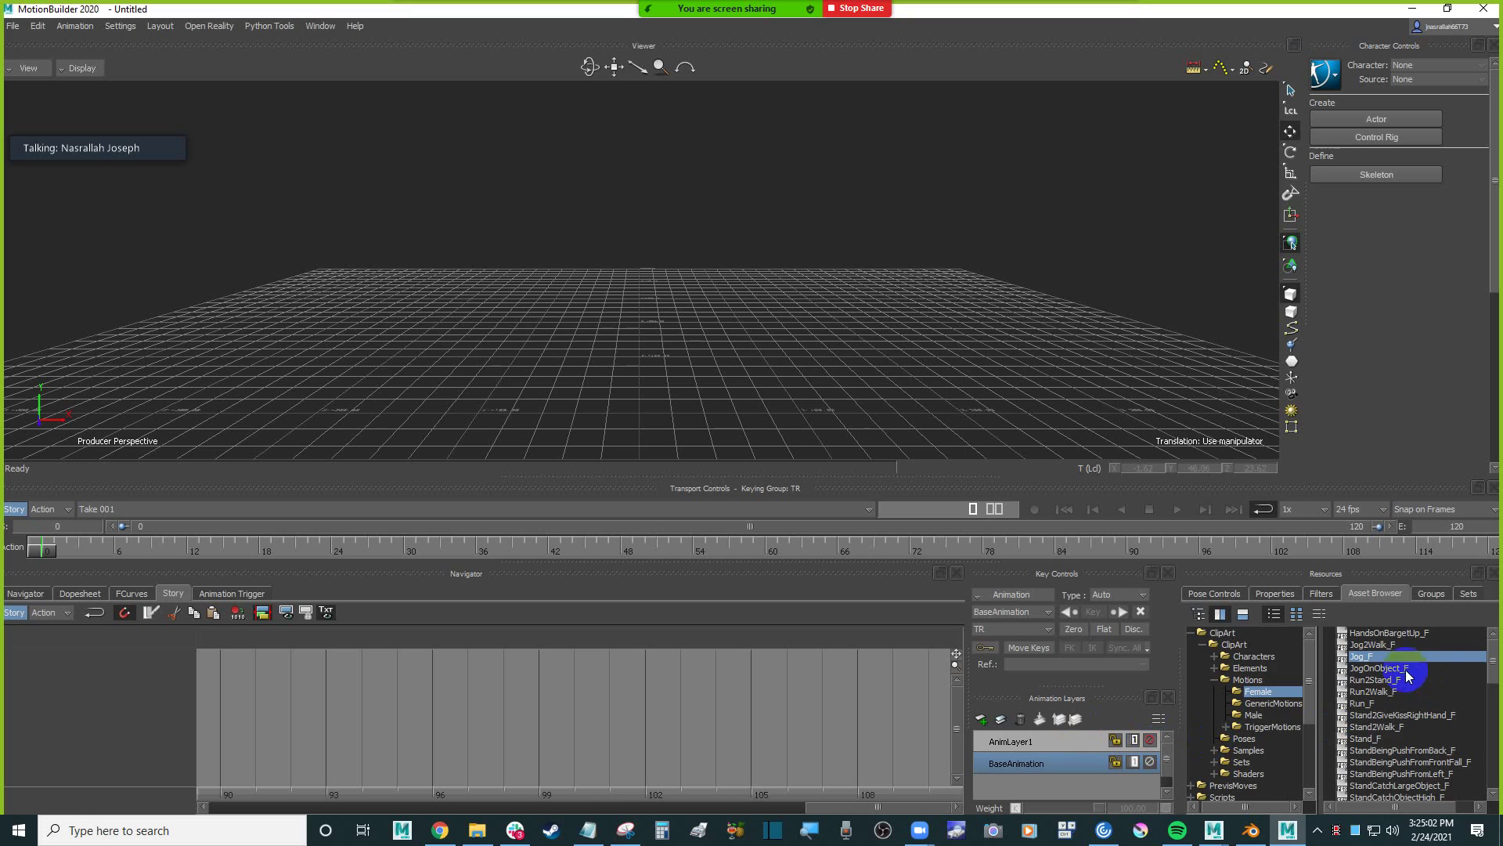
{"action": "left_click", "coordinate": [1261, 657]}
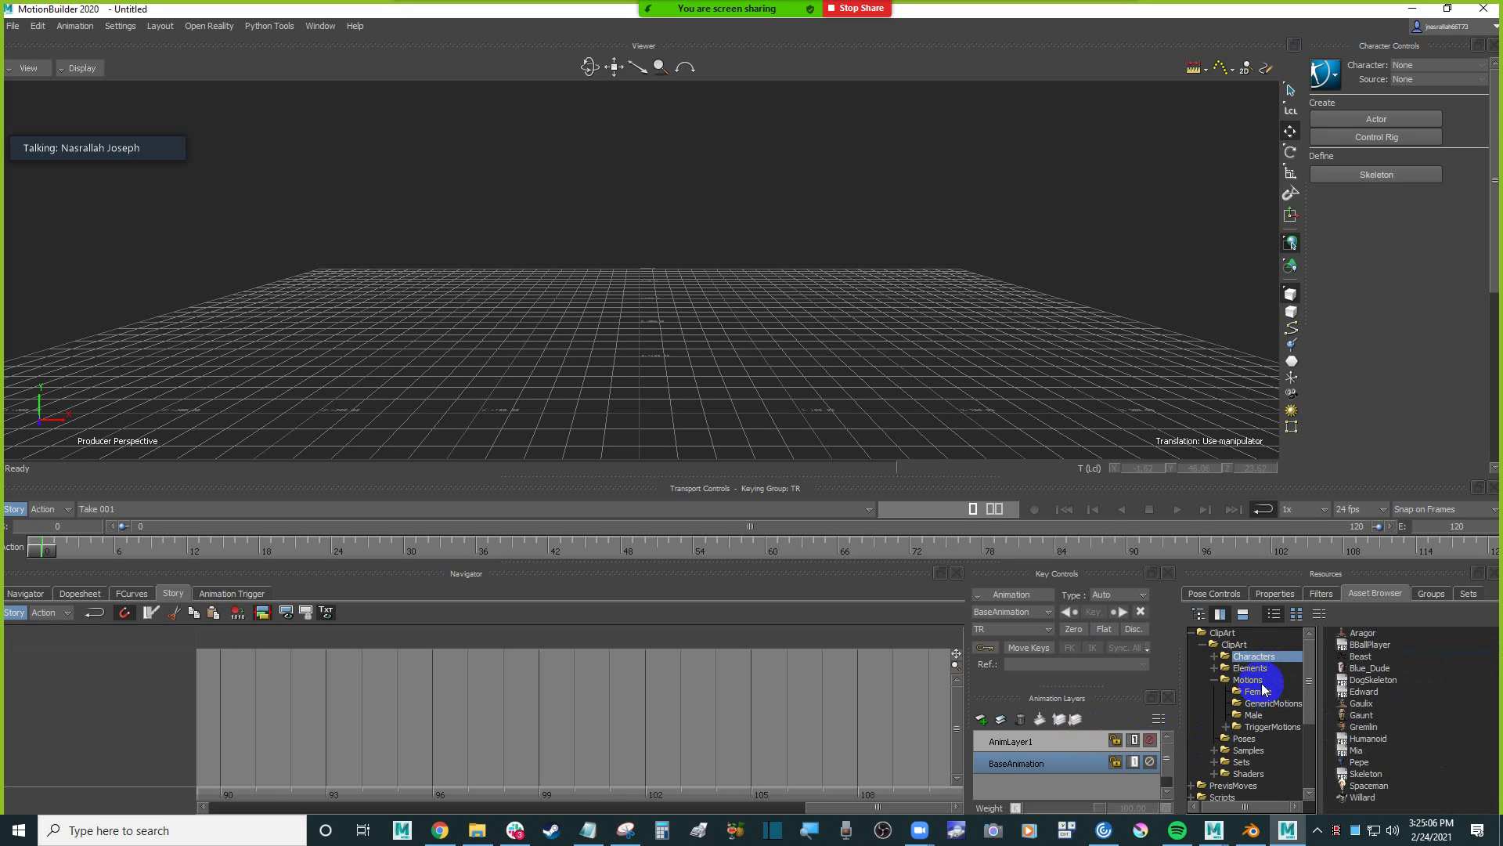
{"action": "left_click", "coordinate": [1252, 680]}
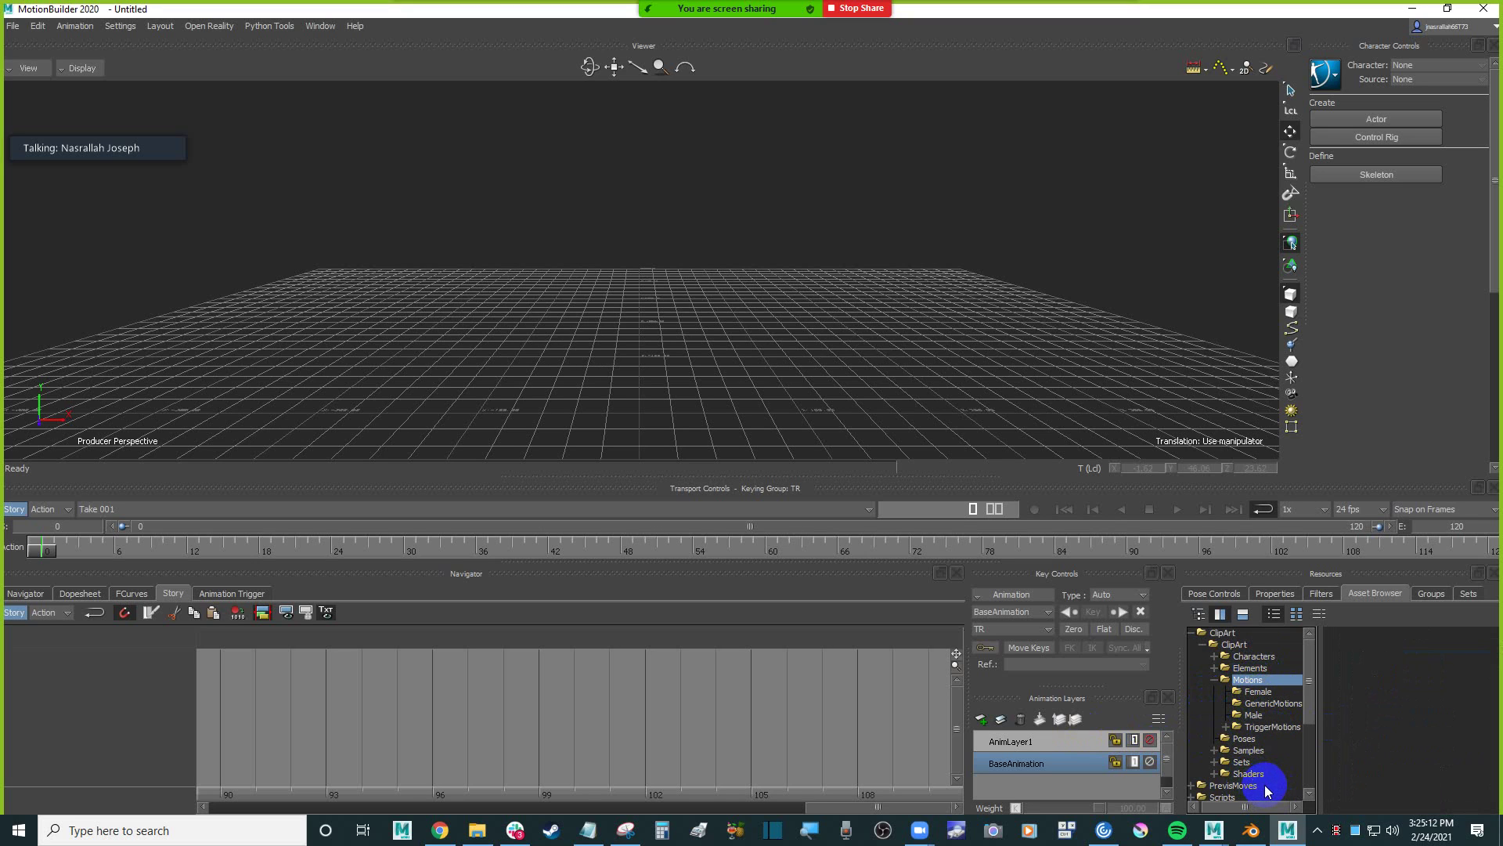
{"action": "left_click", "coordinate": [1246, 763]}
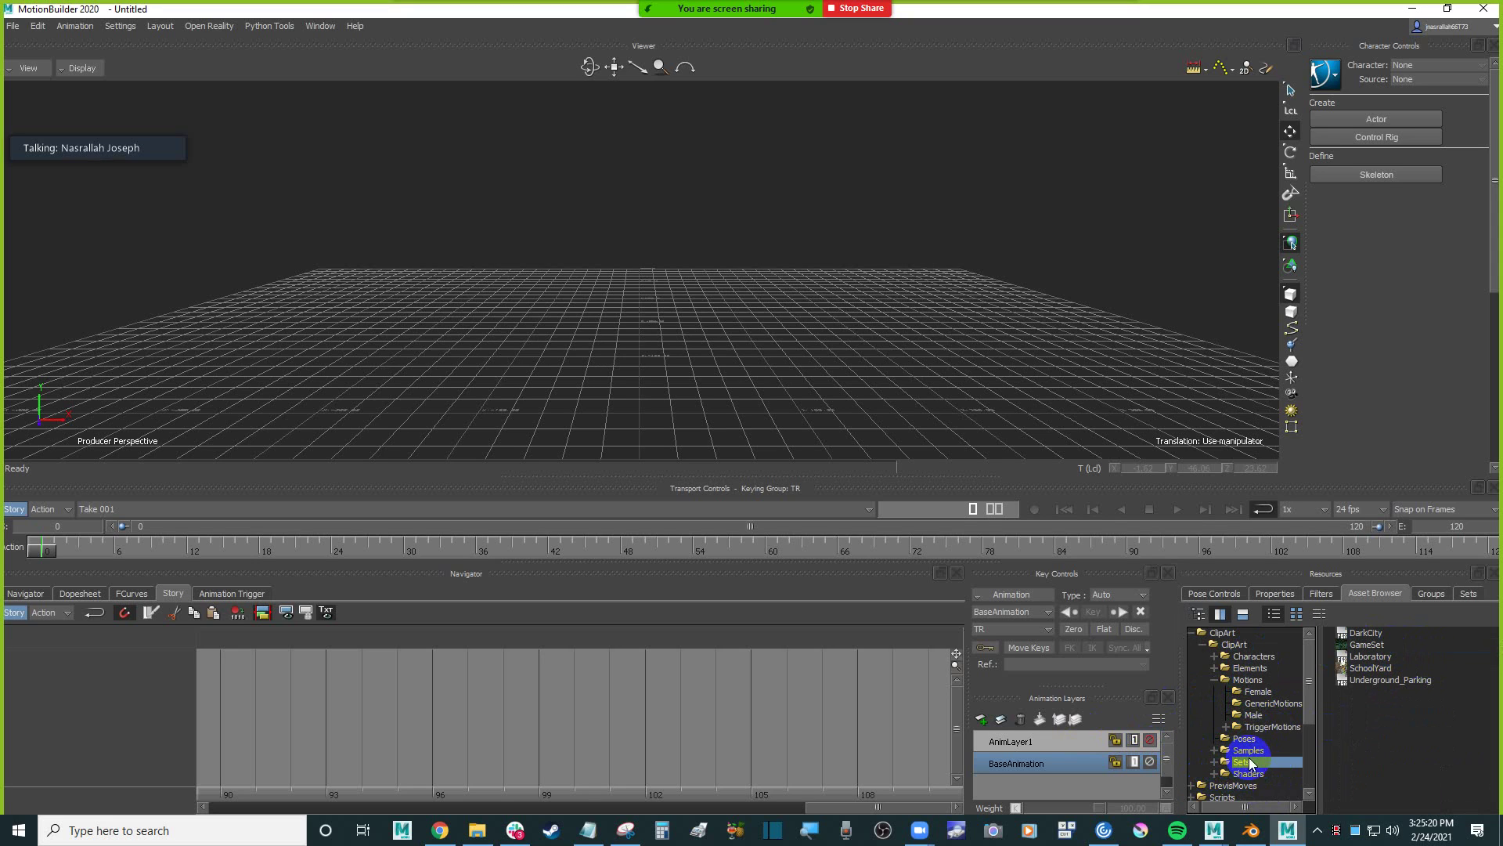
Open the DarkCity set from the Sets folder and look over its buildings and streets.
{"action": "left_click", "coordinate": [1363, 635]}
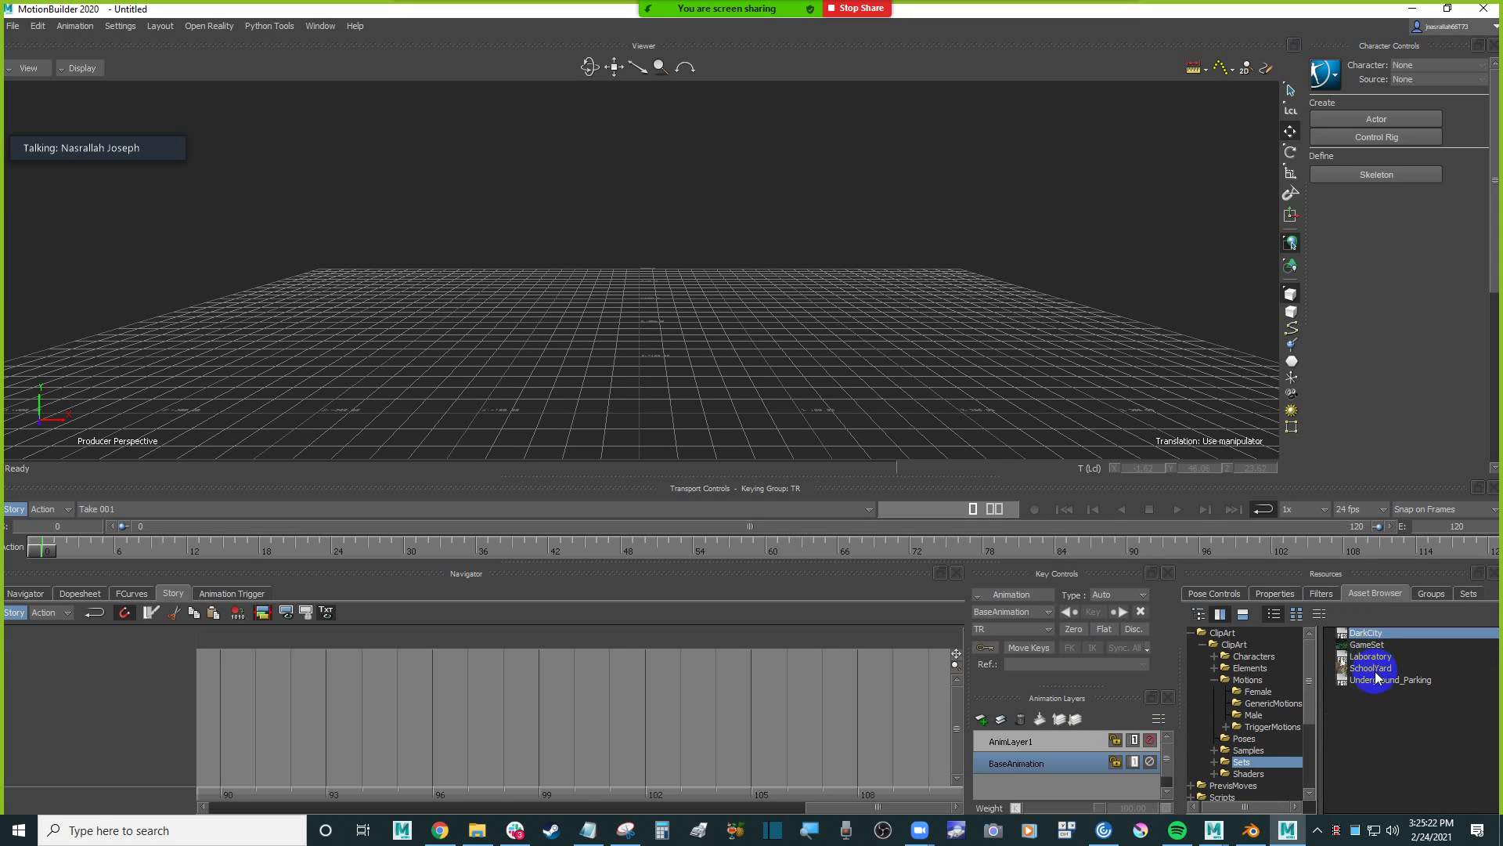
{"action": "left_click_drag", "start_coordinate": [1379, 638], "coordinate": [565, 325]}
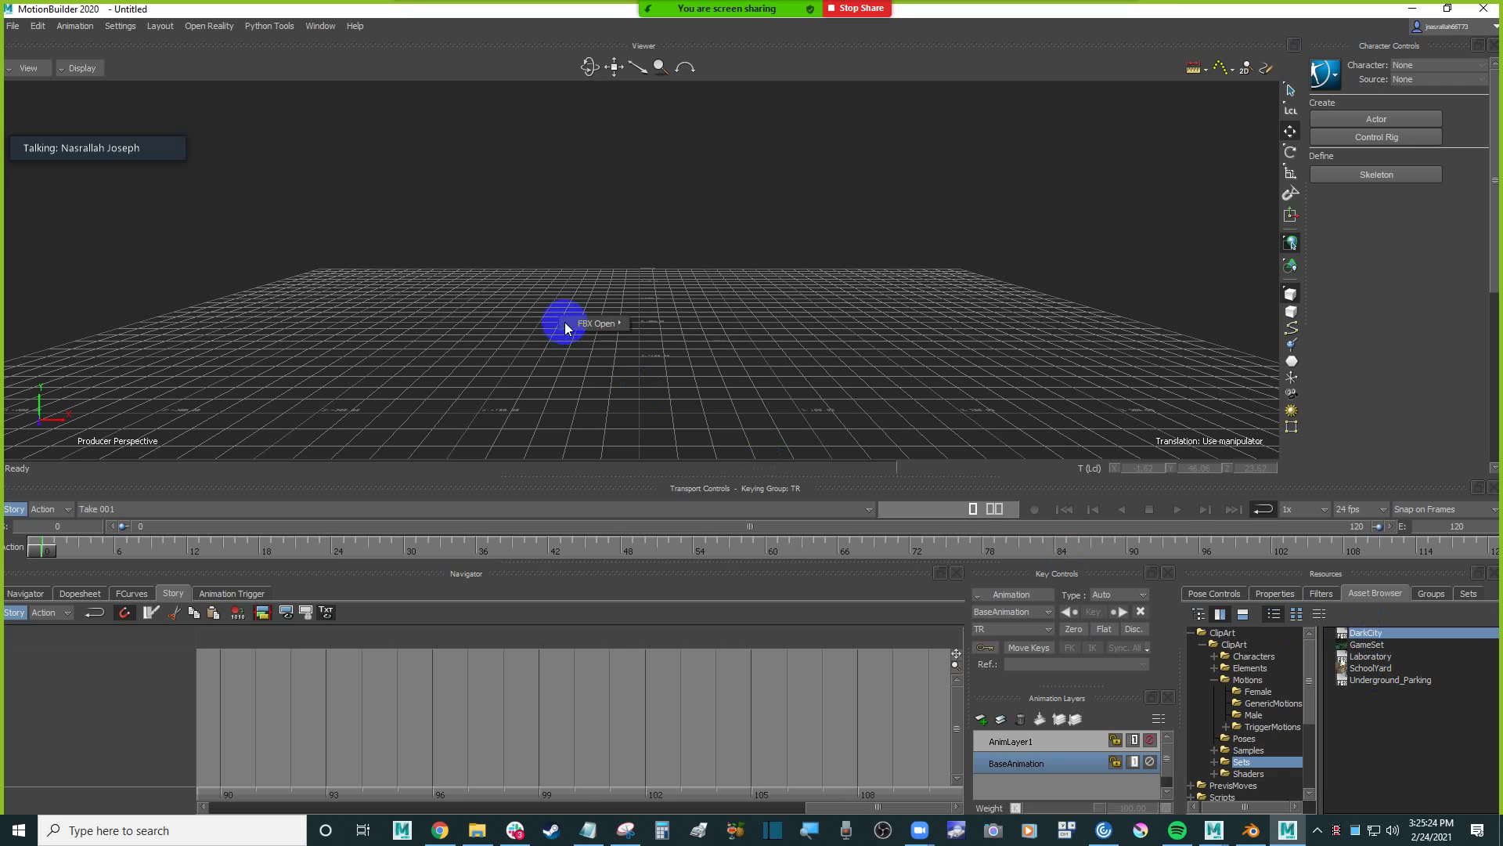
{"action": "mouse_move", "coordinate": [616, 327]}
{"action": "left_click", "coordinate": [672, 324]}
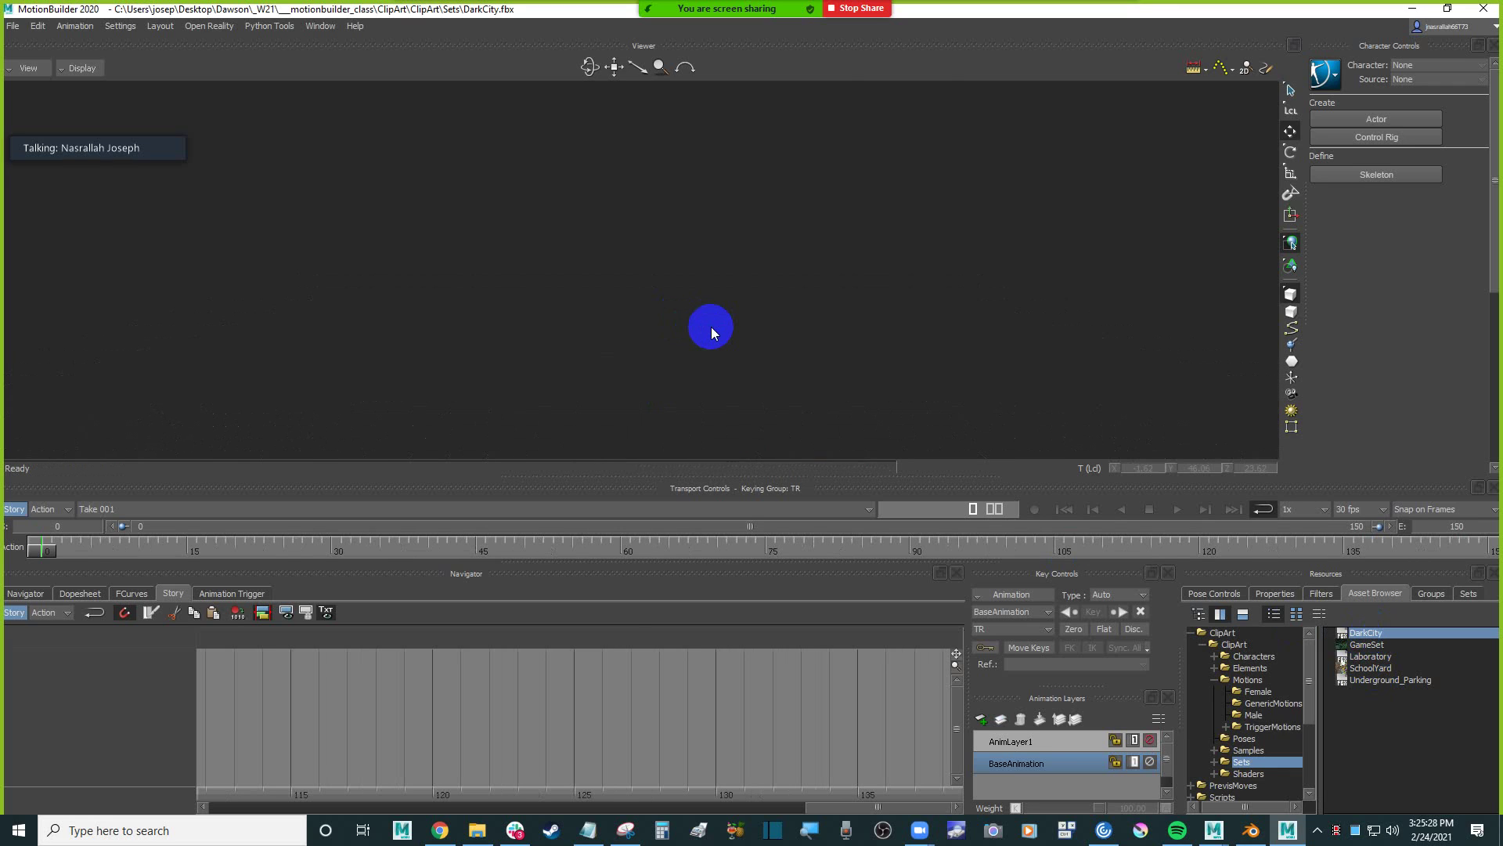
{"action": "scroll", "coordinate": [713, 334], "scroll_direction": "down", "scroll_amount": 10}
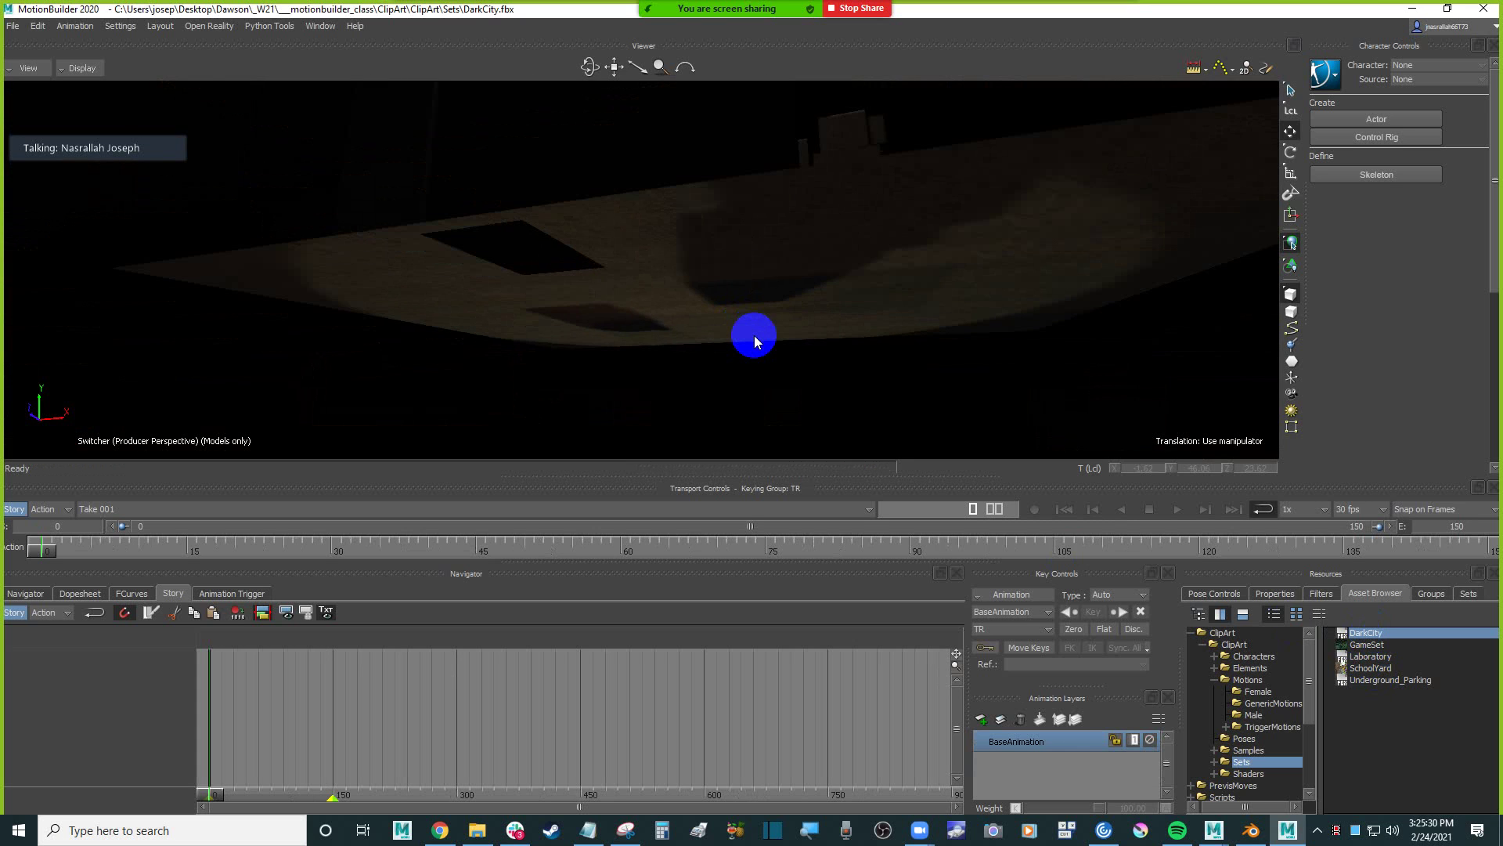
{"action": "scroll", "coordinate": [743, 341], "scroll_direction": "up", "scroll_amount": 8}
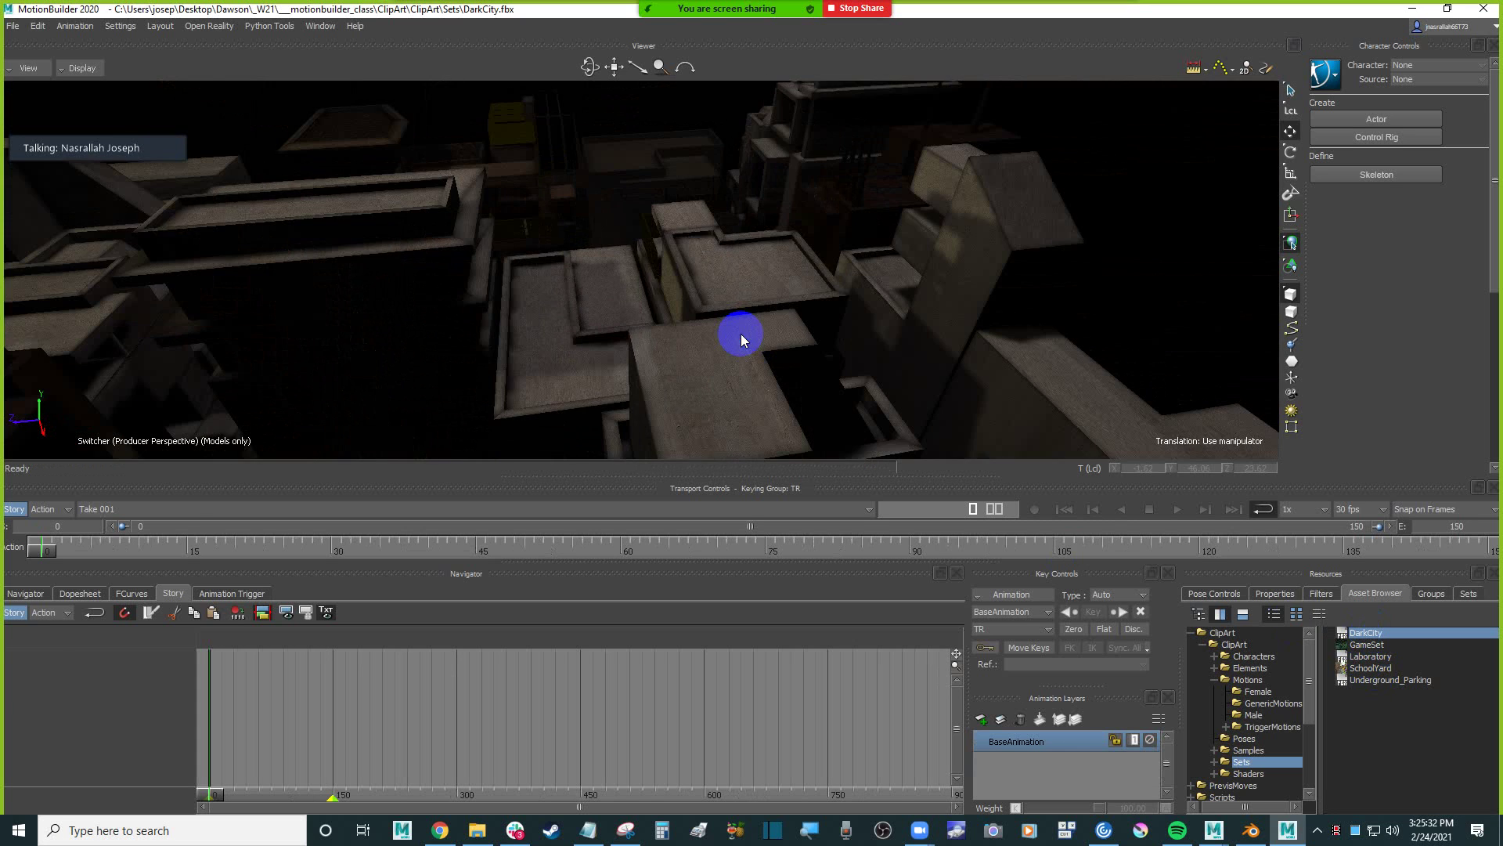
{"action": "left_click_drag", "start_coordinate": [632, 324], "coordinate": [684, 317], "text": "shift"}
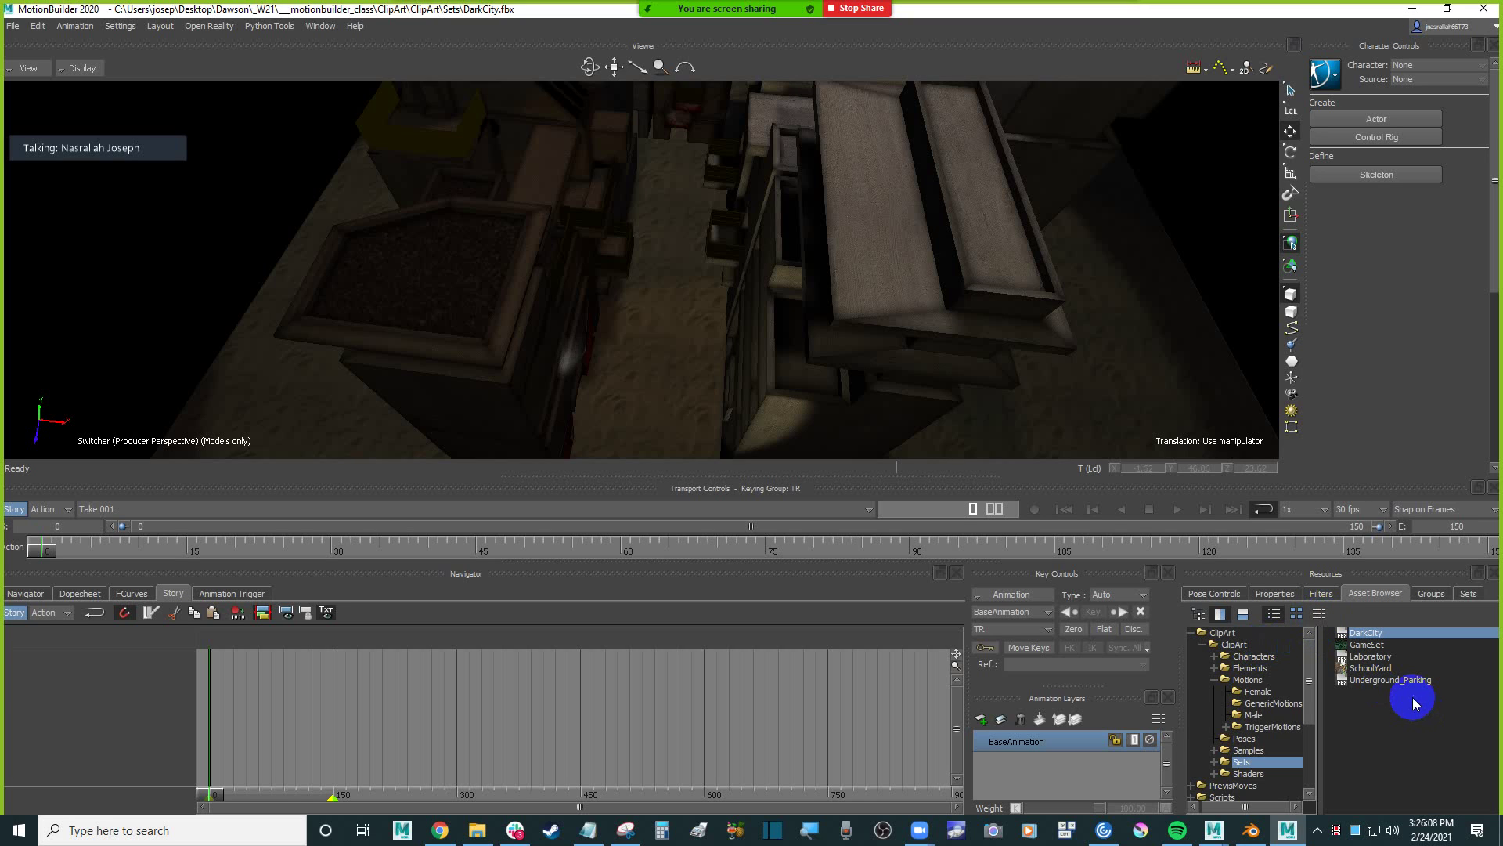
Go through the sets listed in the Sets folder, from DarkCity to Underground_Parking, and start a new scene without saving.
{"action": "left_click", "coordinate": [1377, 645]}
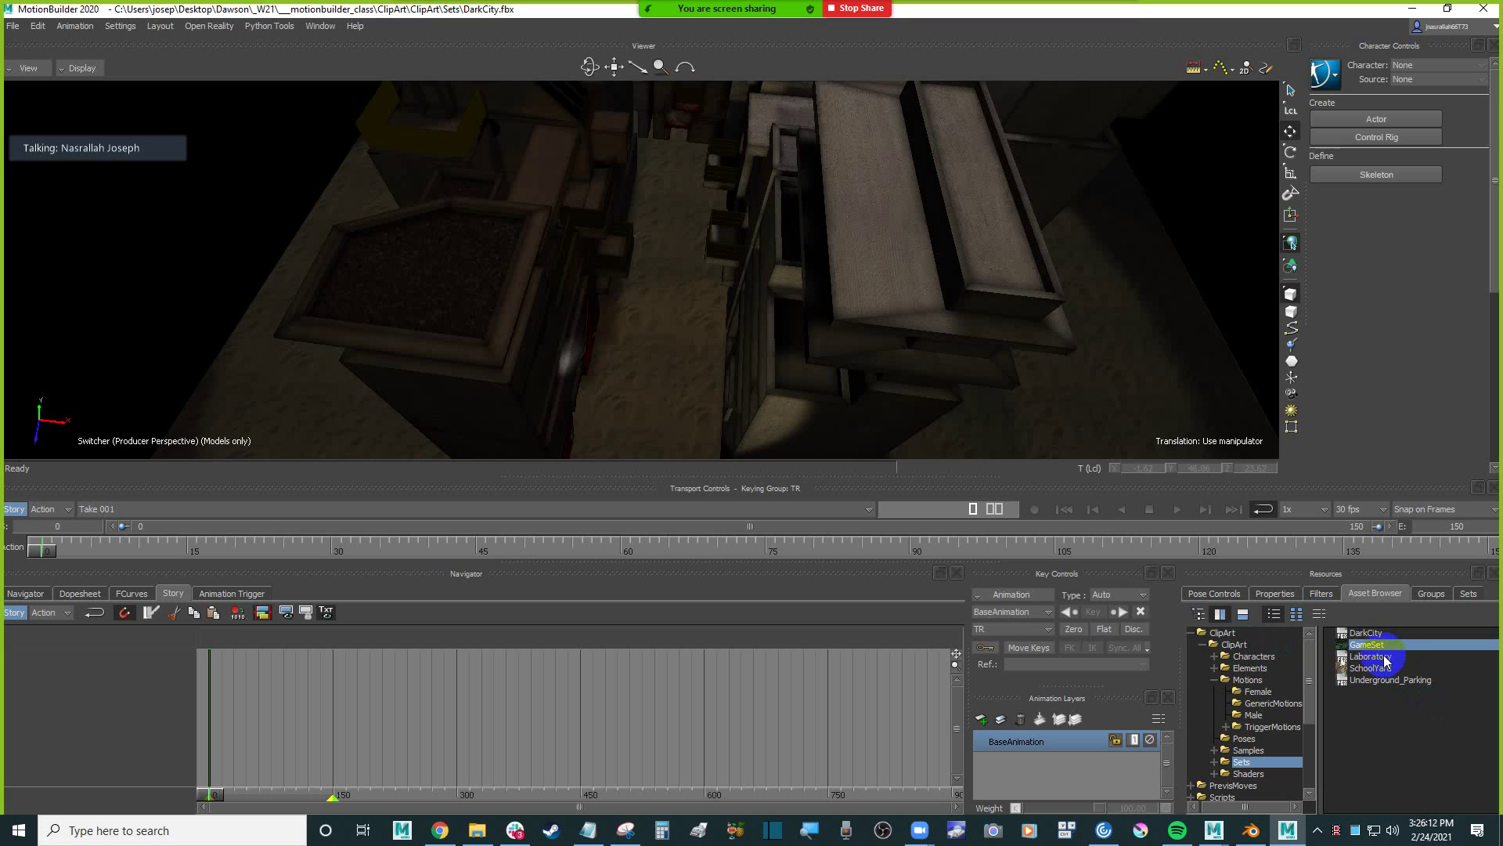
{"action": "left_click", "coordinate": [1385, 658]}
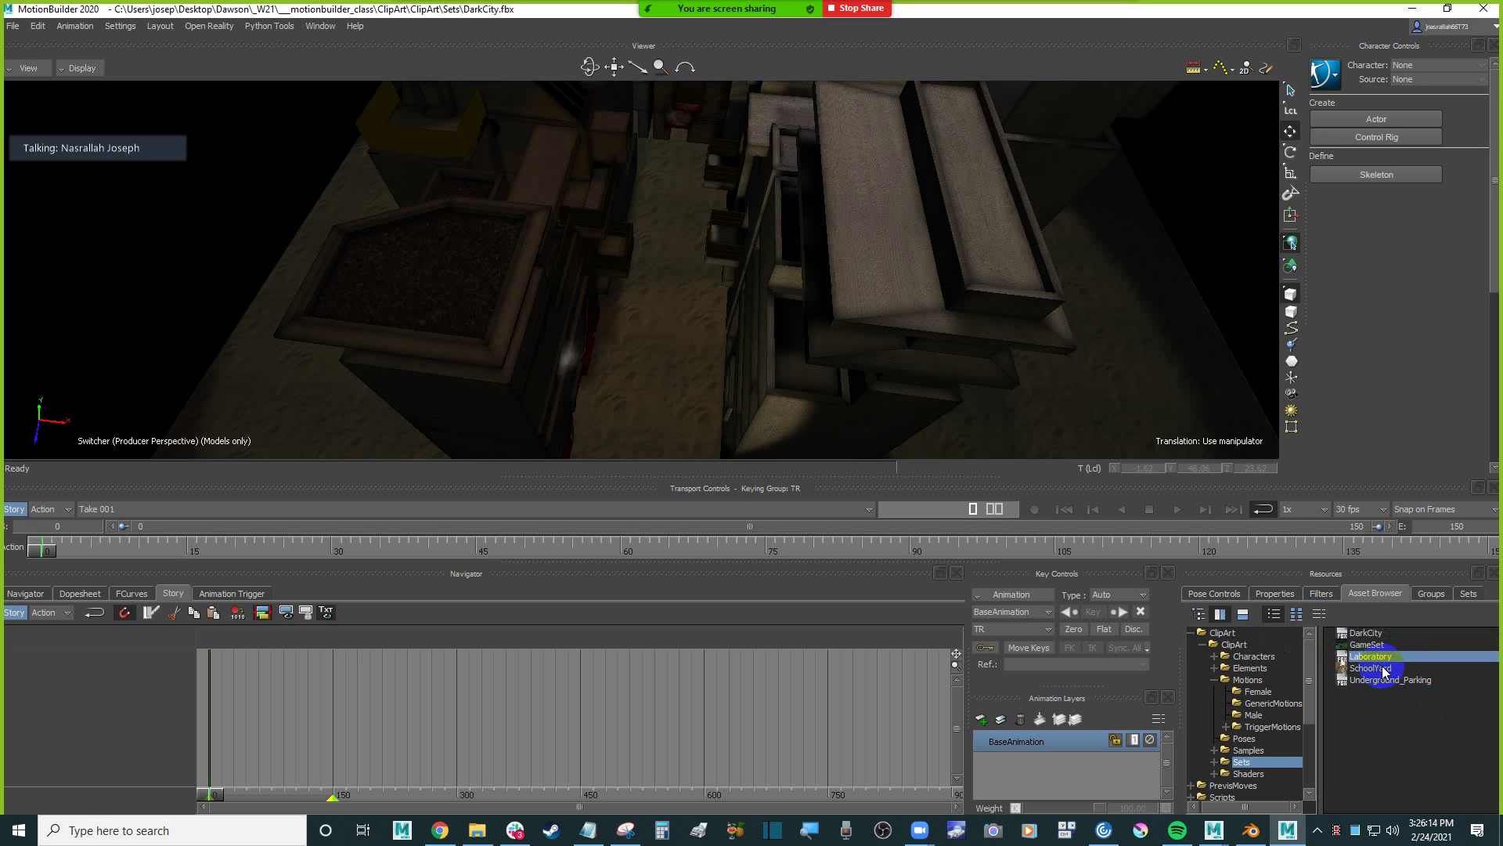
{"action": "left_click", "coordinate": [1389, 669]}
{"action": "left_click", "coordinate": [1386, 680]}
{"action": "left_click", "coordinate": [1366, 634]}
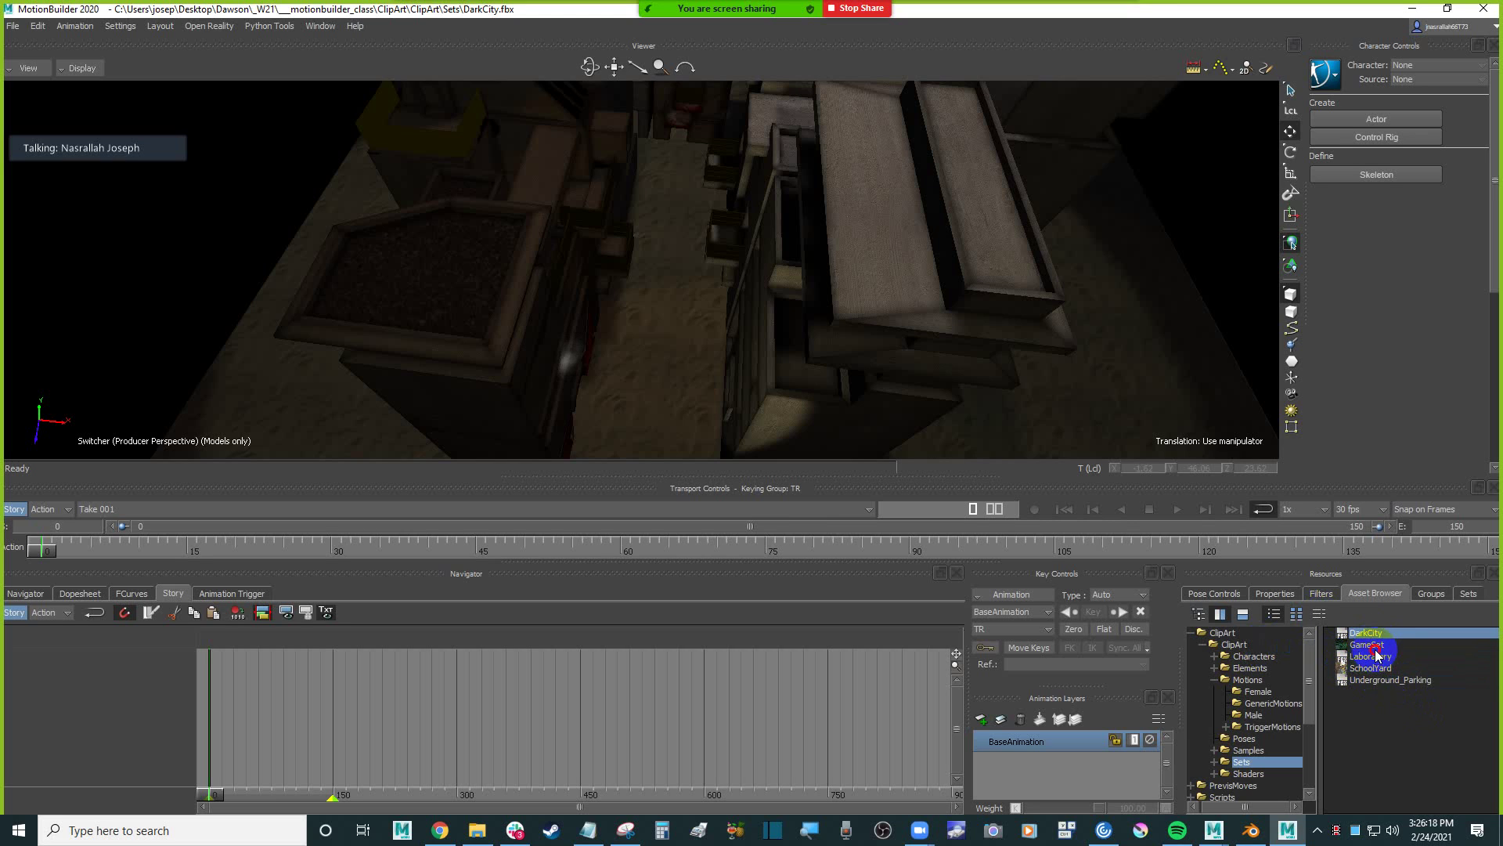
{"action": "left_click", "coordinate": [1369, 647]}
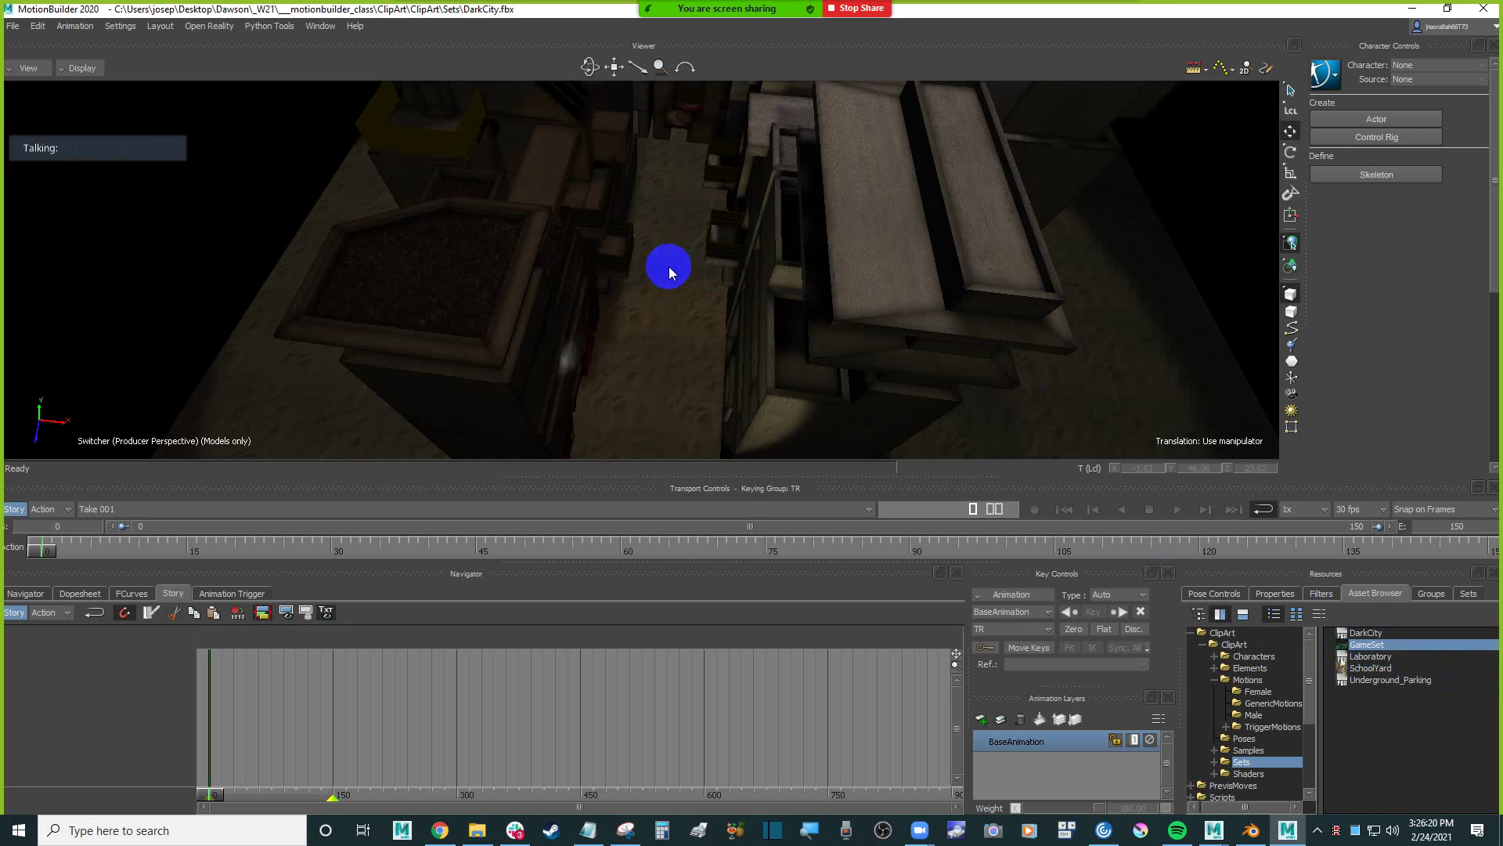
{"action": "left_click", "coordinate": [684, 290]}
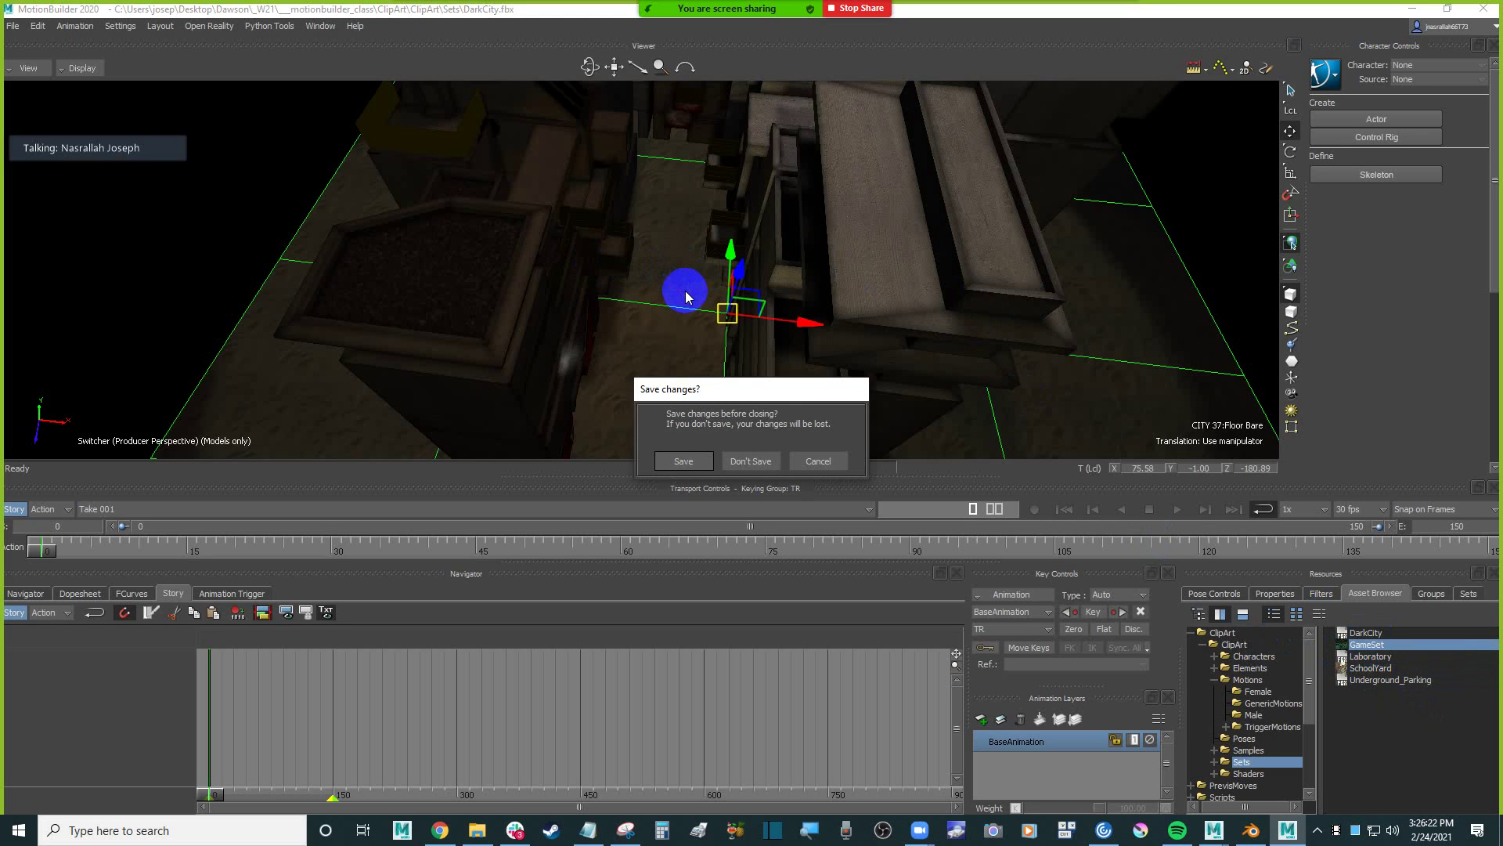
{"action": "left_click", "coordinate": [750, 461]}
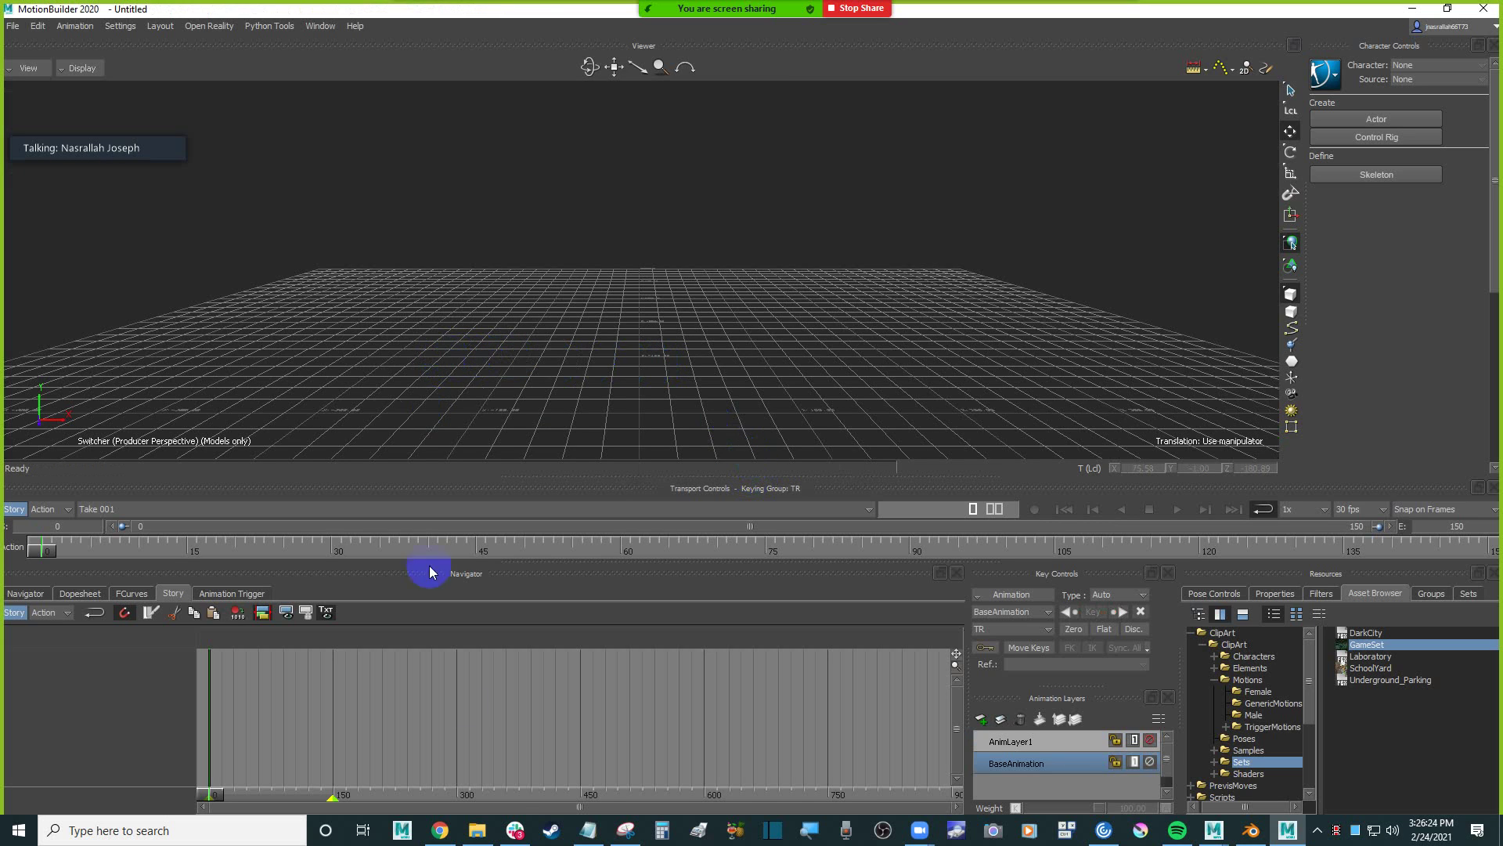
Switch to Chrome and open Sketchfab's page of this week's downloadable 3D models in place of the Google Drive page.
{"action": "left_click", "coordinate": [454, 836]}
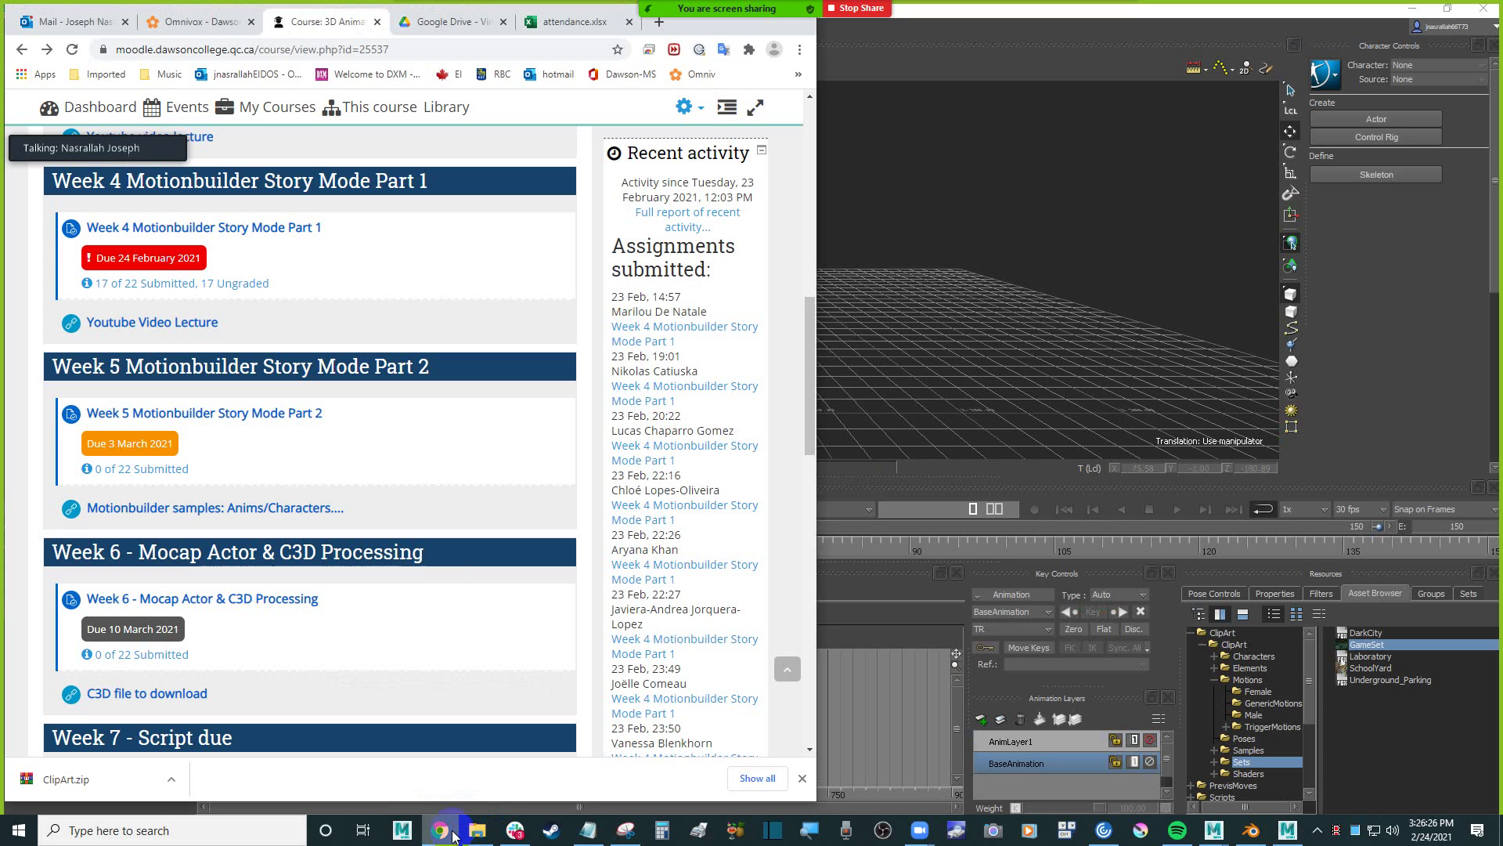
{"action": "left_click", "coordinate": [439, 22]}
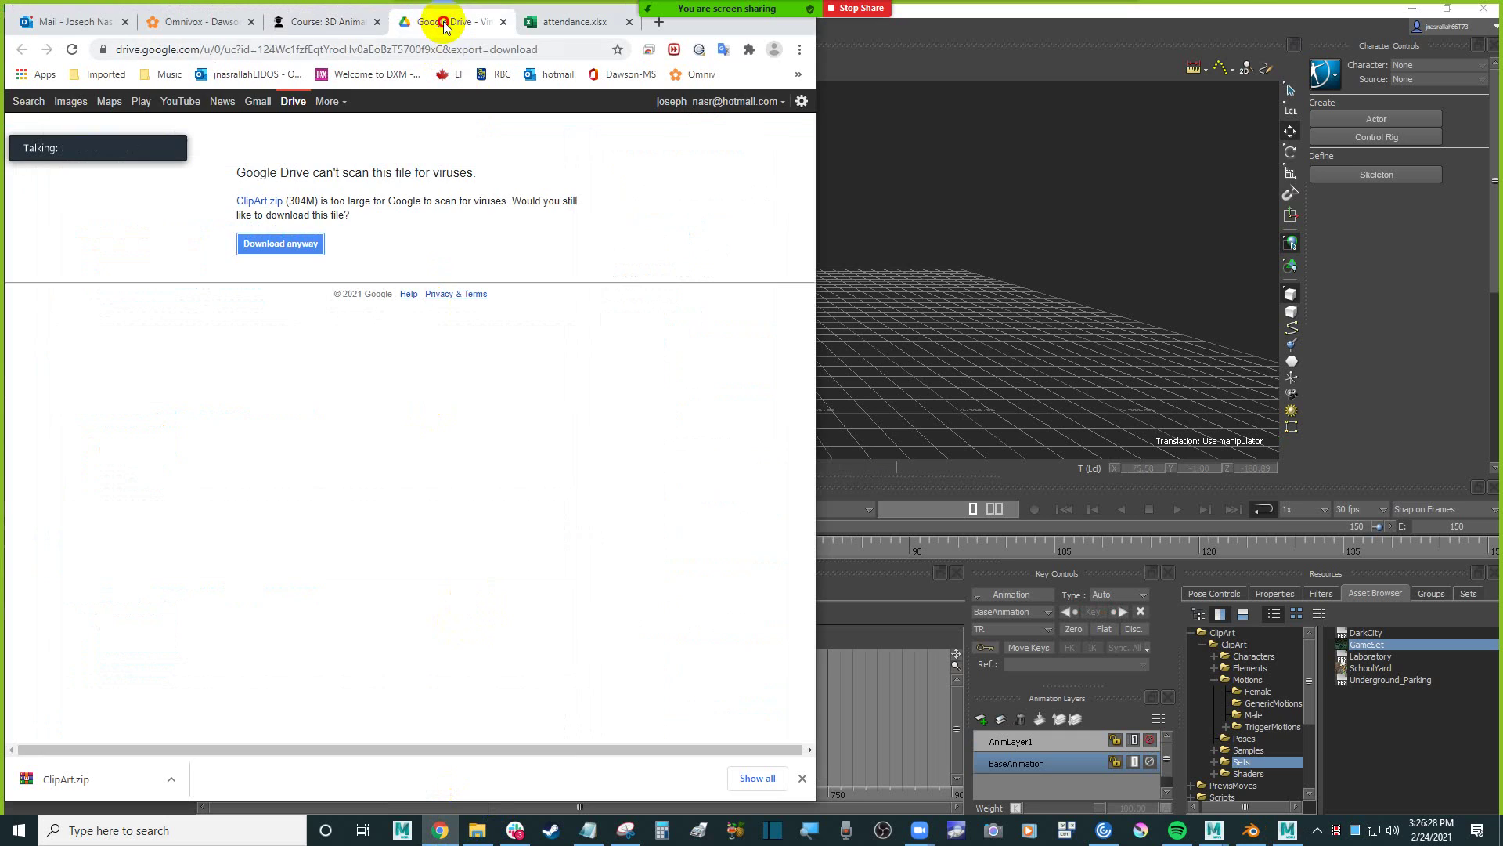
{"action": "left_click", "coordinate": [310, 49]}
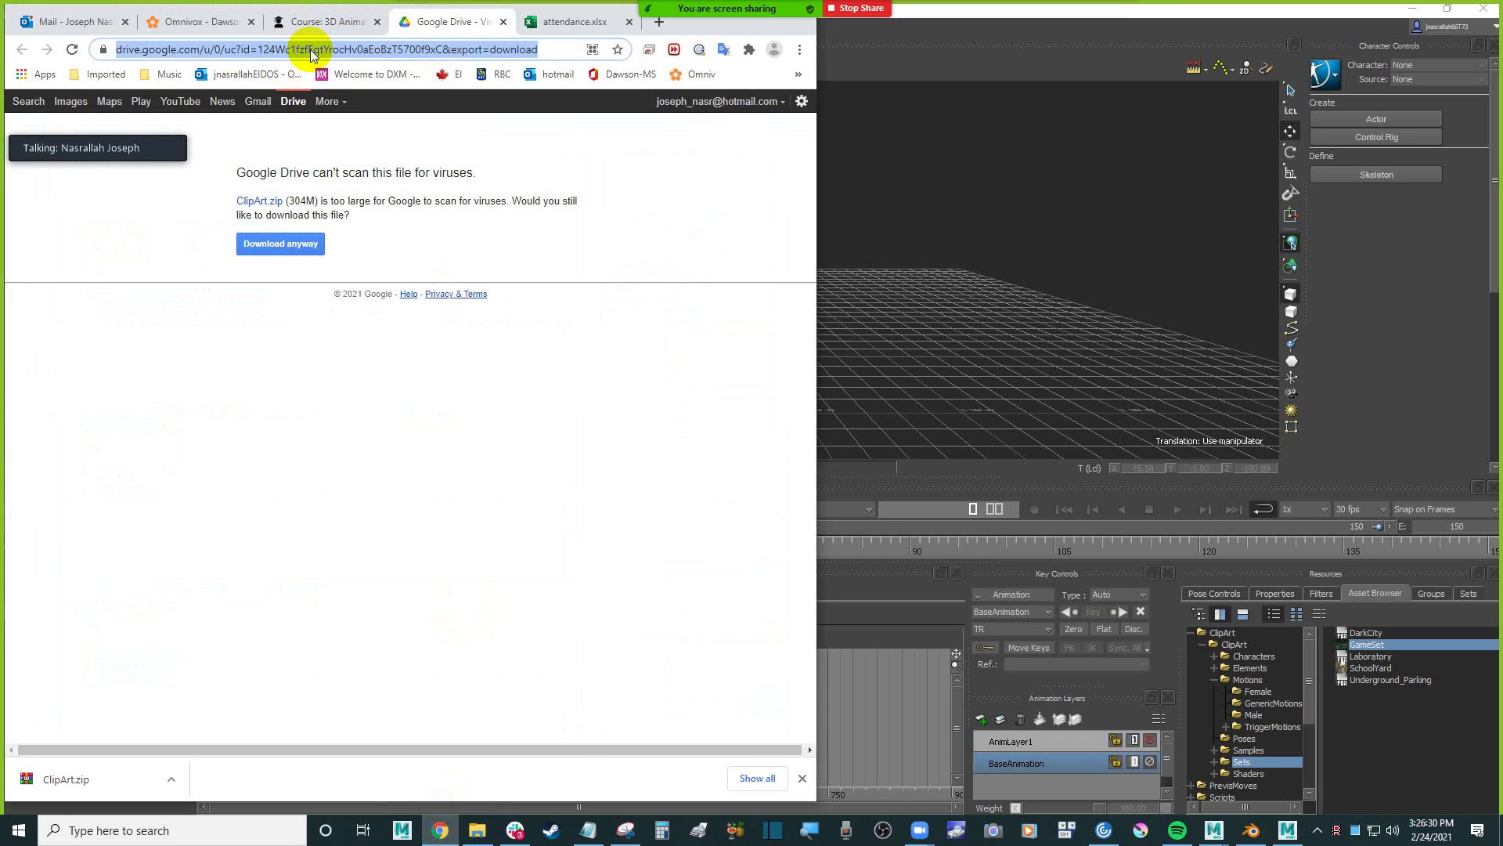
{"action": "type", "text": "sketchfa"}
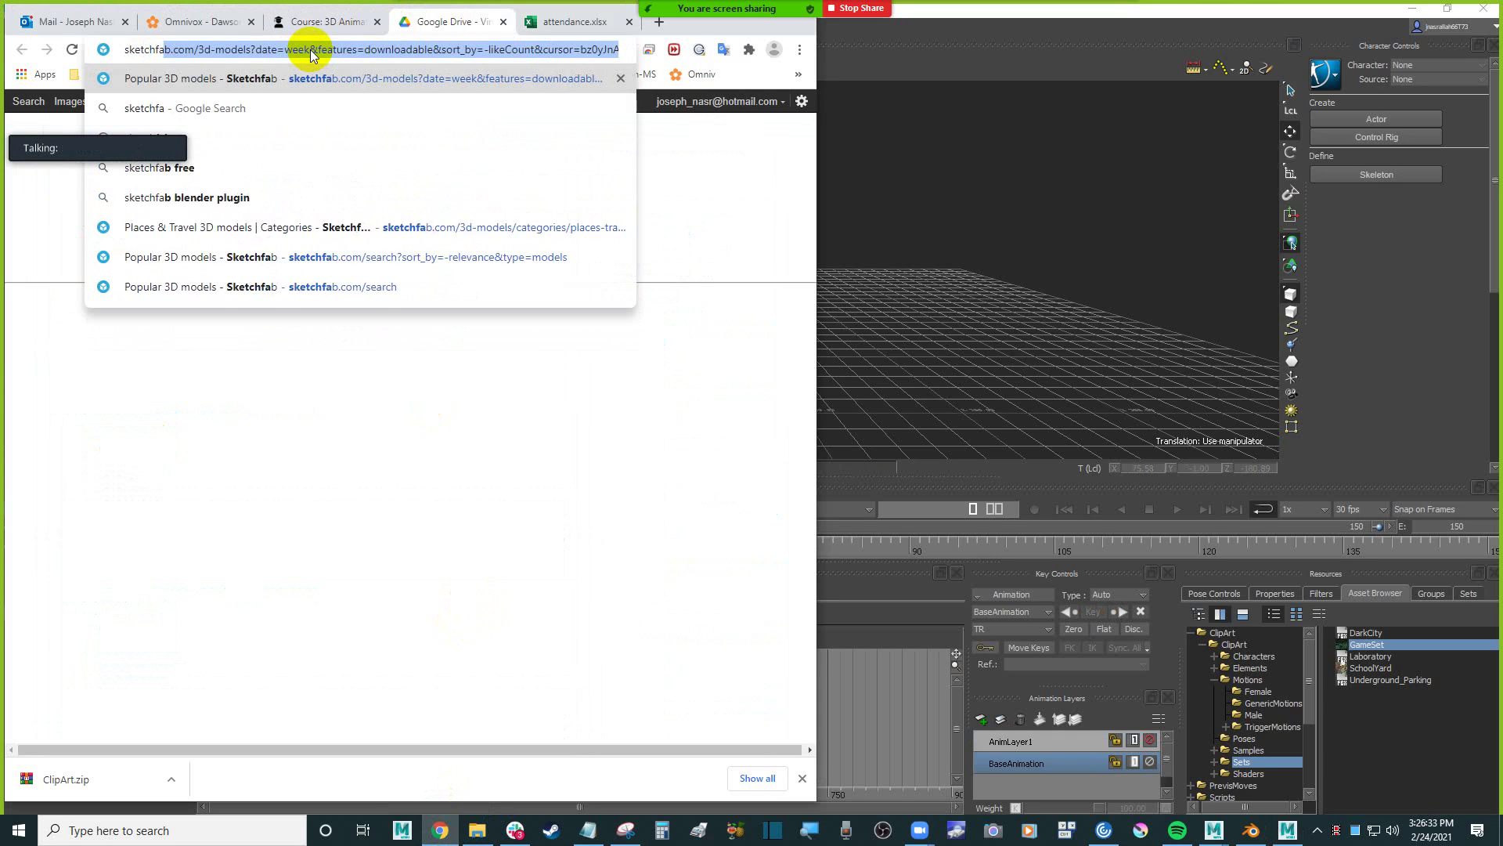
{"action": "key", "text": "Return"}
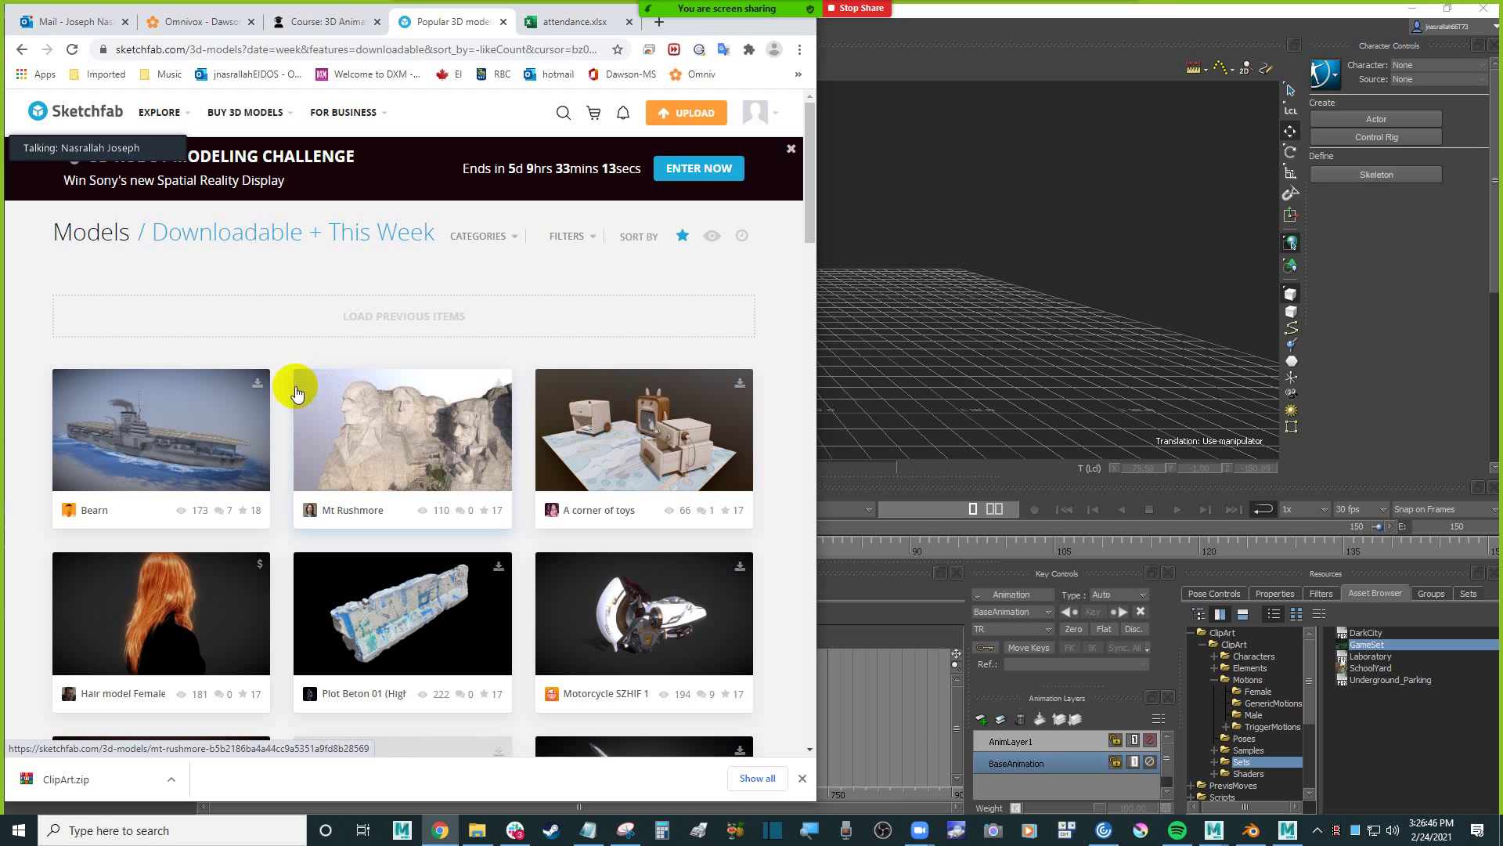
Browse Sketchfab's model categories and open the store's Places & Travel category.
{"action": "mouse_move", "coordinate": [165, 112]}
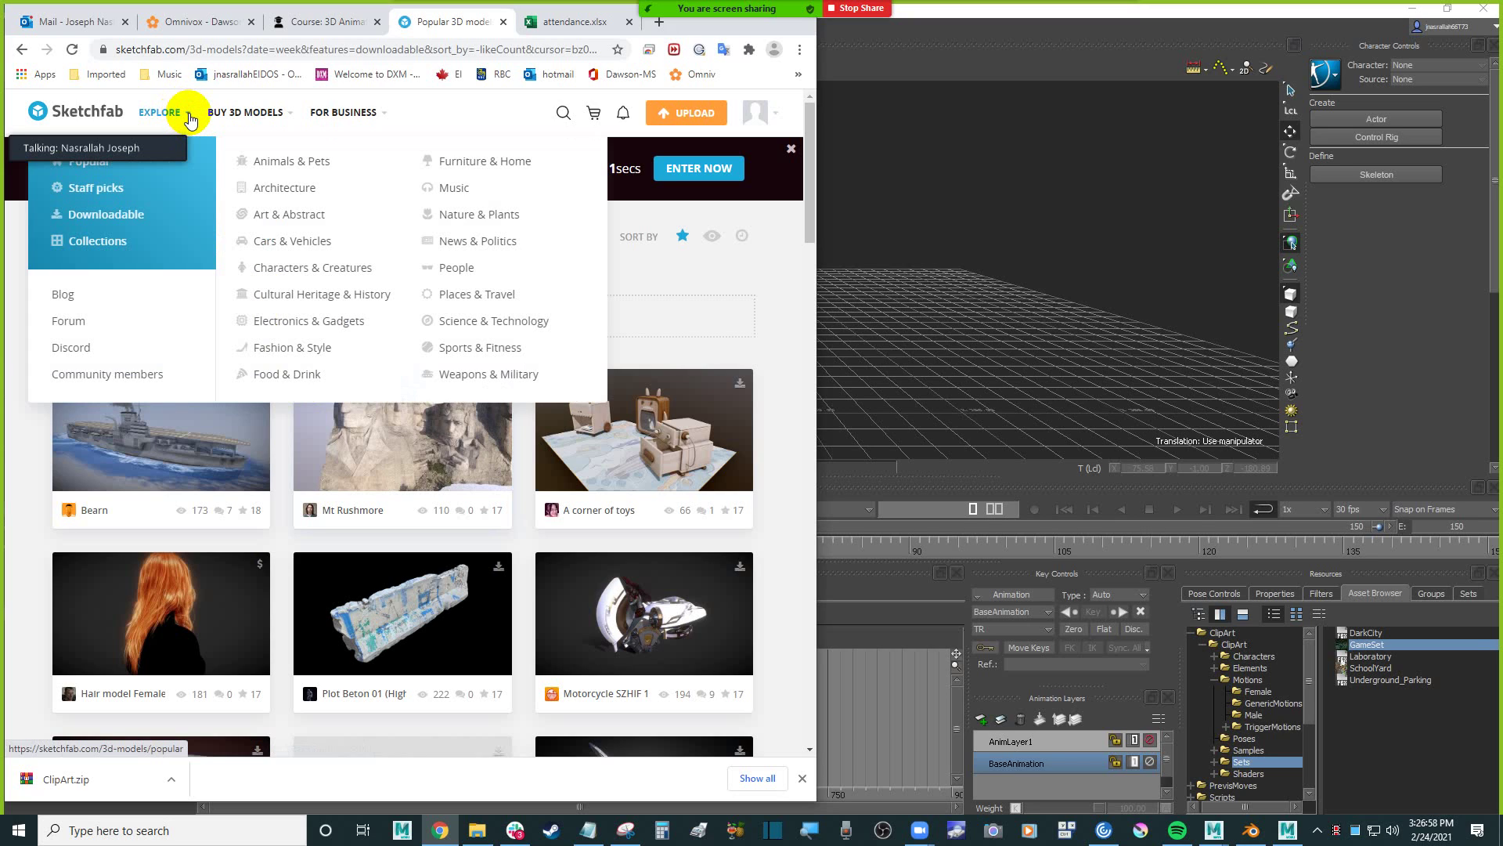
{"action": "mouse_move", "coordinate": [246, 117]}
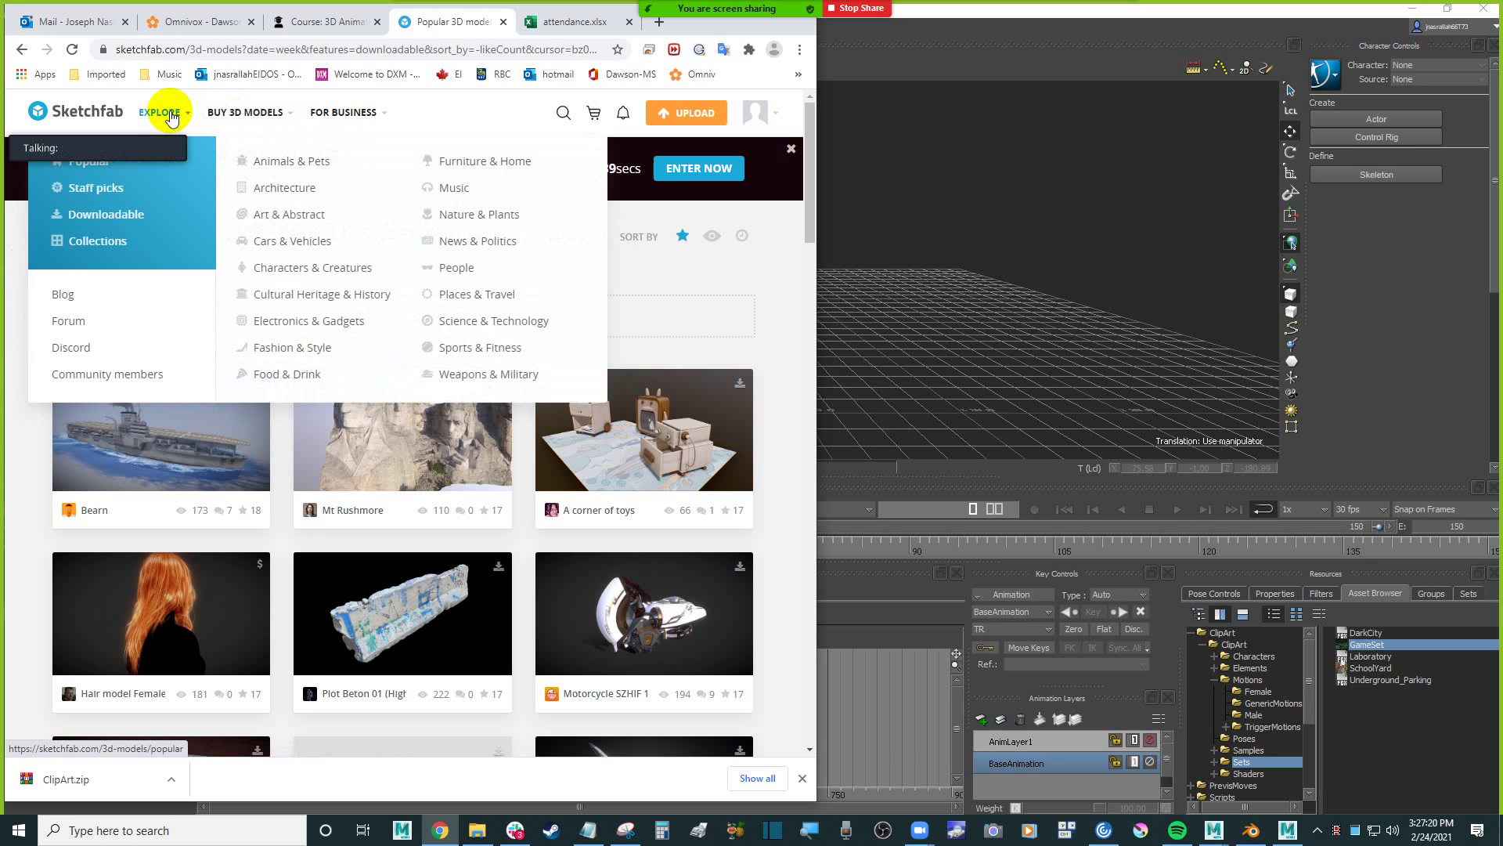
{"action": "left_click", "coordinate": [468, 297]}
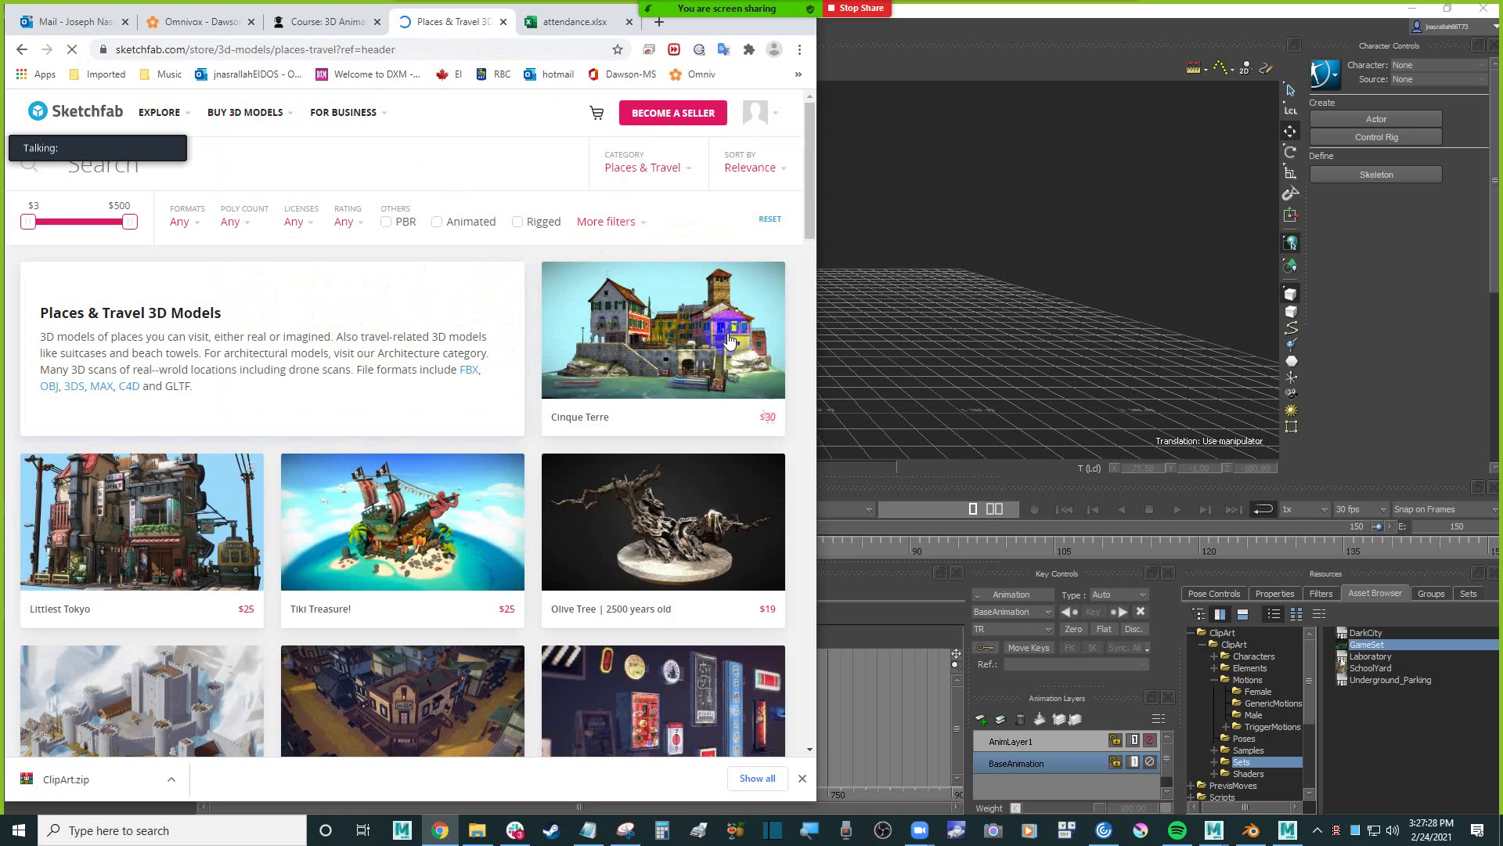
Look through the Places & Travel models for environments suitable as sets, checking their previews and prices.
{"action": "scroll", "coordinate": [734, 383], "scroll_direction": "down", "scroll_amount": 4}
{"action": "scroll", "coordinate": [736, 385], "scroll_direction": "up", "scroll_amount": 2}
{"action": "scroll", "coordinate": [736, 386], "scroll_direction": "up", "scroll_amount": 2}
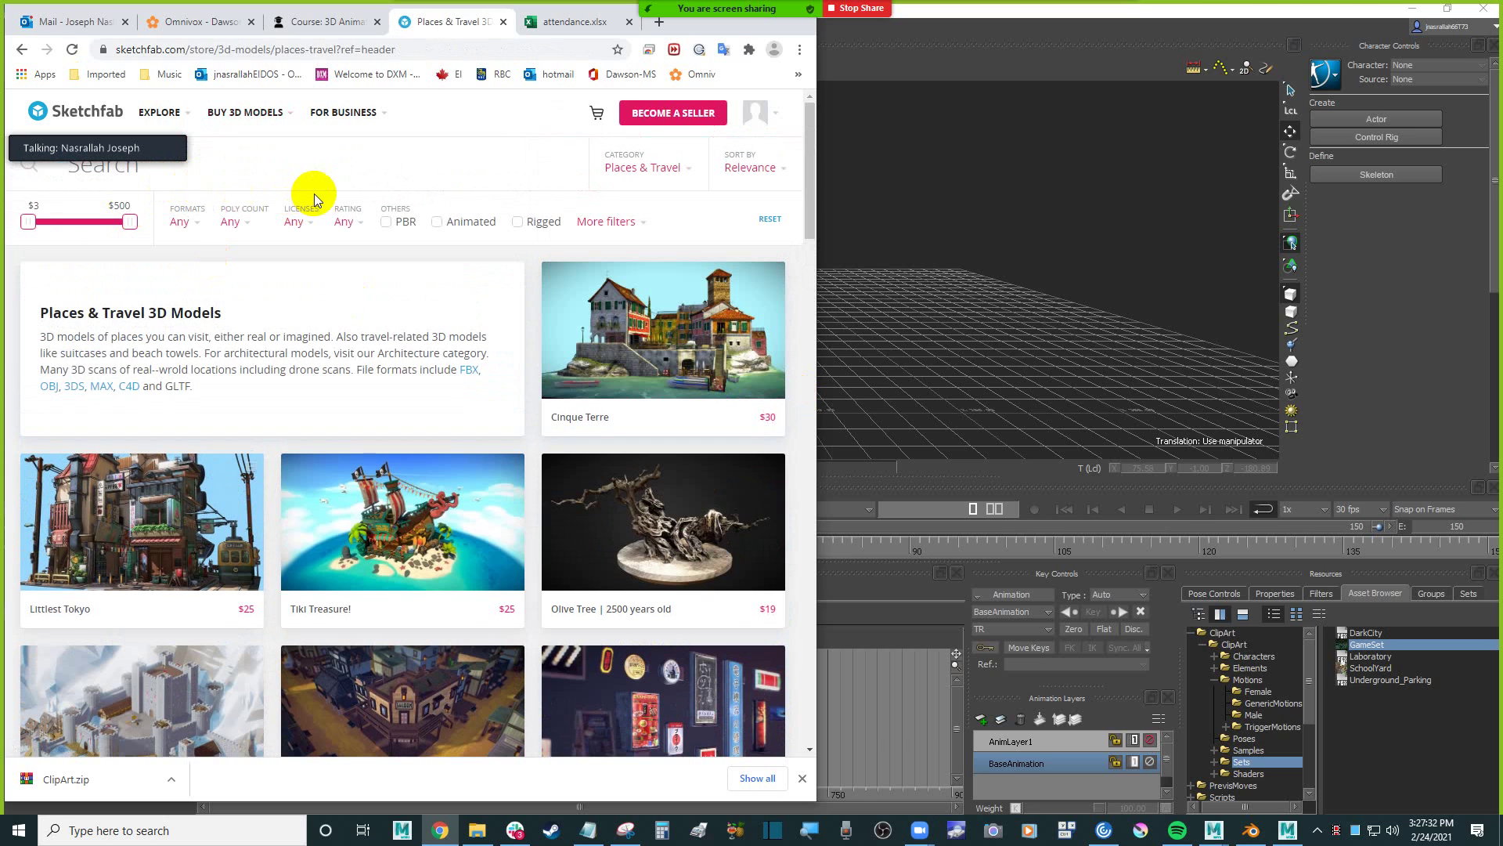
{"action": "scroll", "coordinate": [510, 368], "scroll_direction": "down", "scroll_amount": 8}
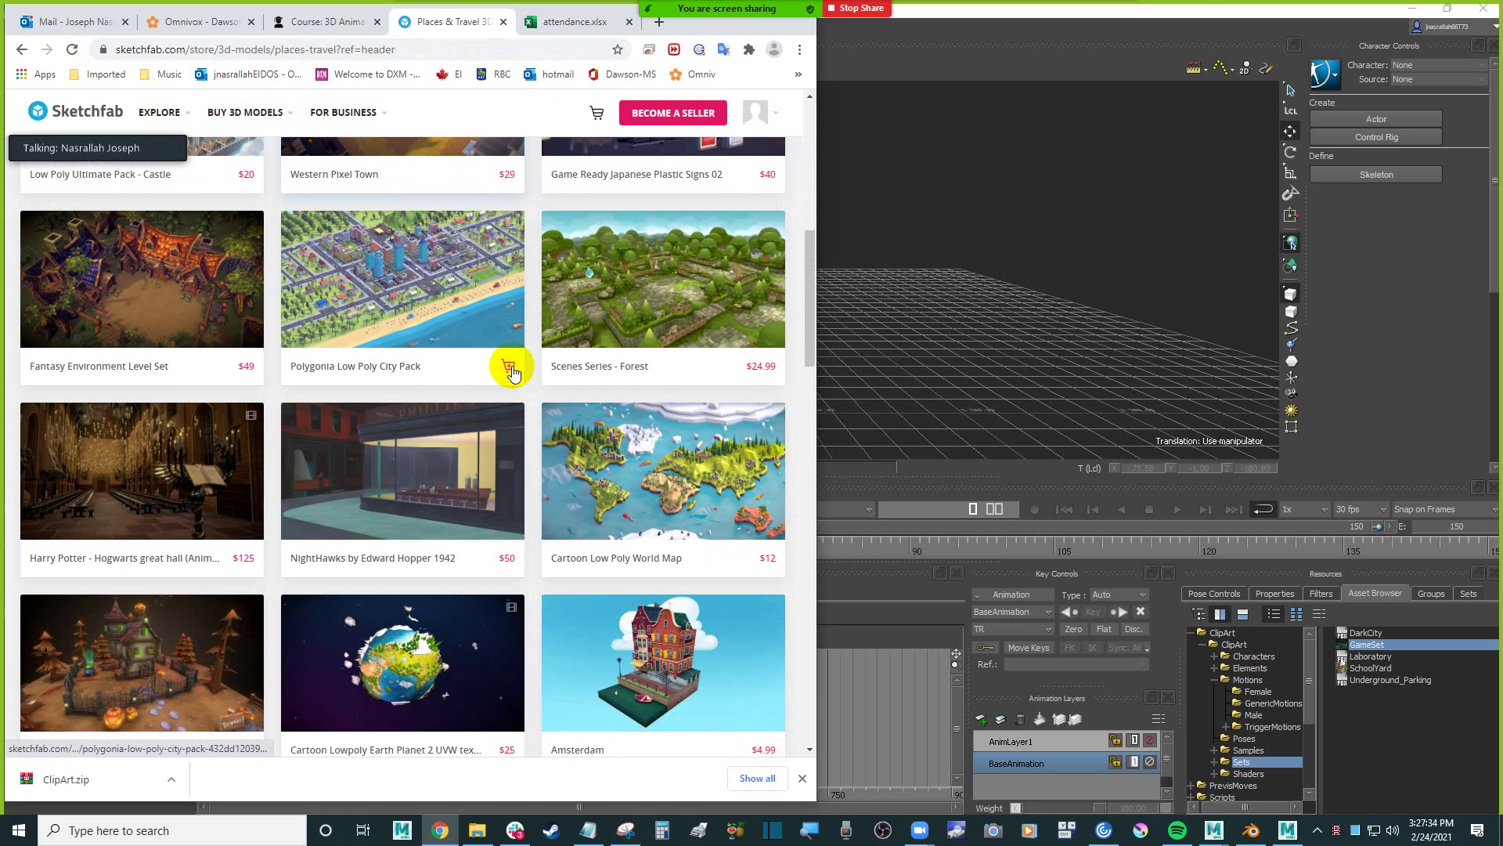
{"action": "scroll", "coordinate": [510, 368], "scroll_direction": "down", "scroll_amount": 4}
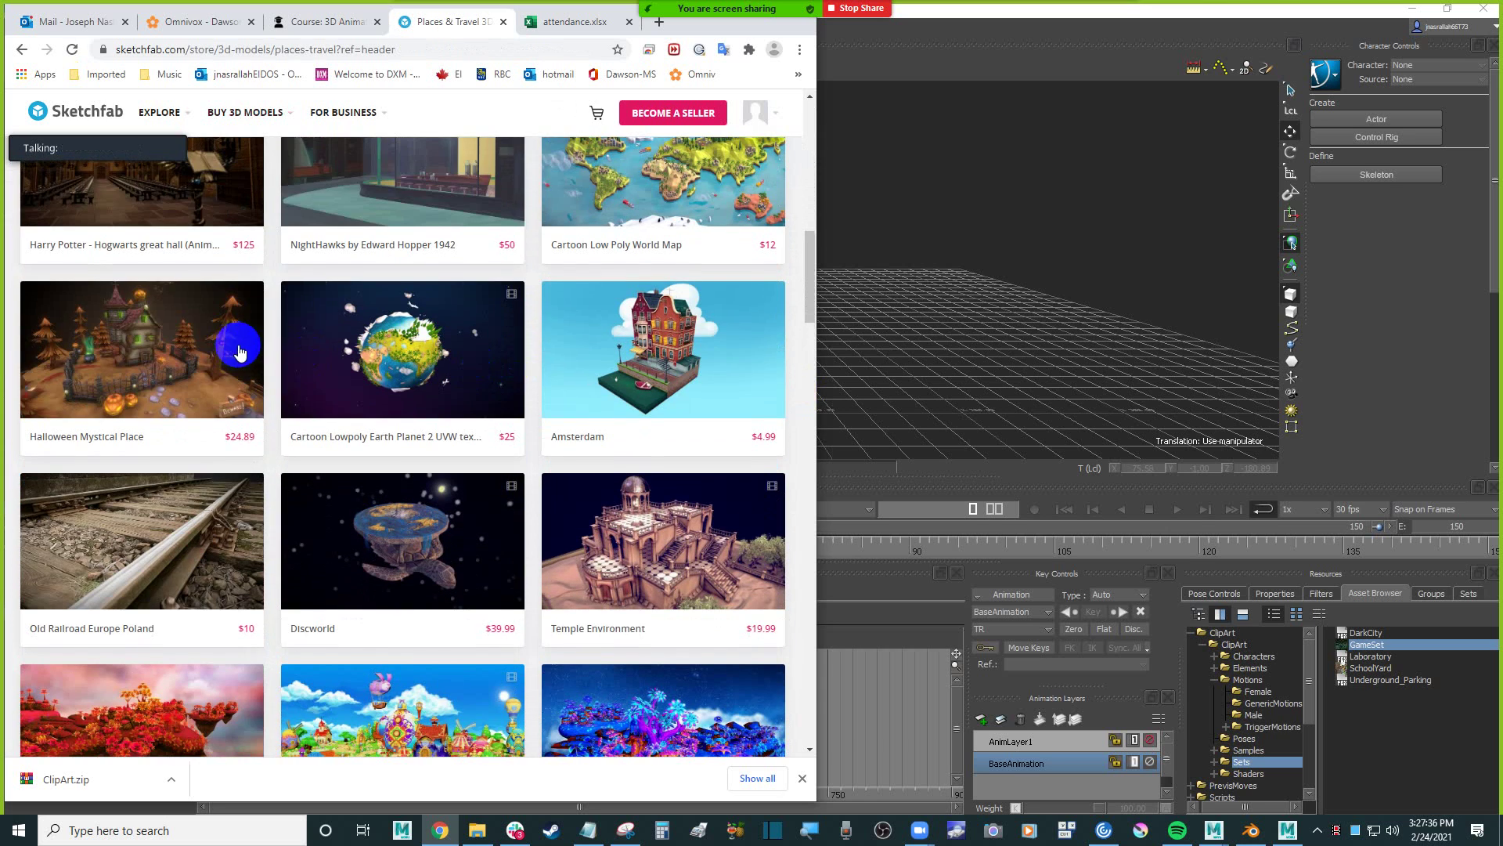
{"action": "scroll", "coordinate": [164, 300], "scroll_direction": "down", "scroll_amount": 1}
{"action": "scroll", "coordinate": [587, 439], "scroll_direction": "down", "scroll_amount": 2}
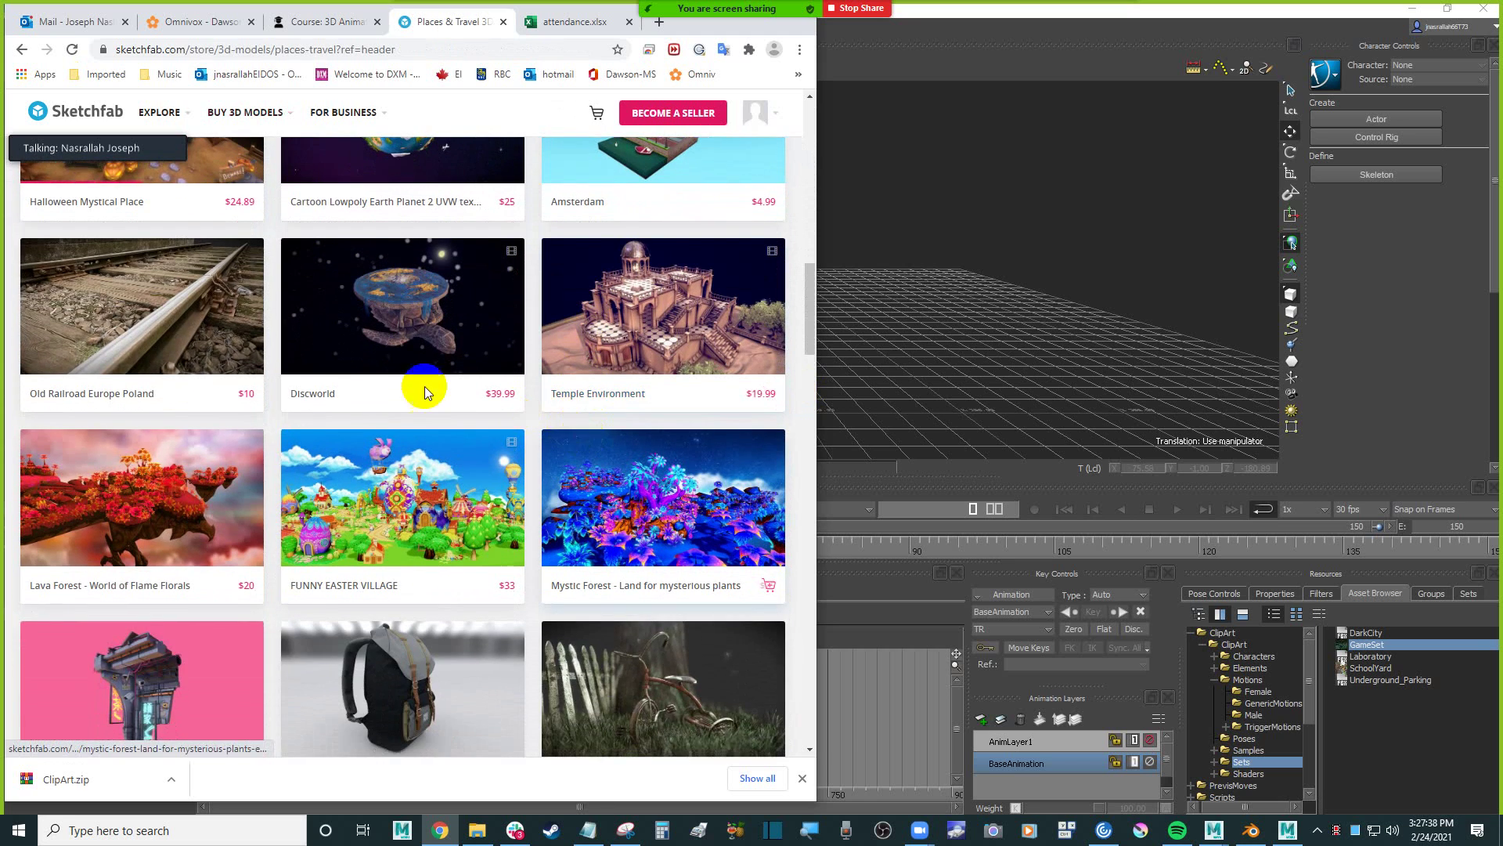
{"action": "scroll", "coordinate": [415, 385], "scroll_direction": "up", "scroll_amount": 7}
{"action": "scroll", "coordinate": [407, 383], "scroll_direction": "up", "scroll_amount": 8}
{"action": "mouse_move", "coordinate": [393, 123]}
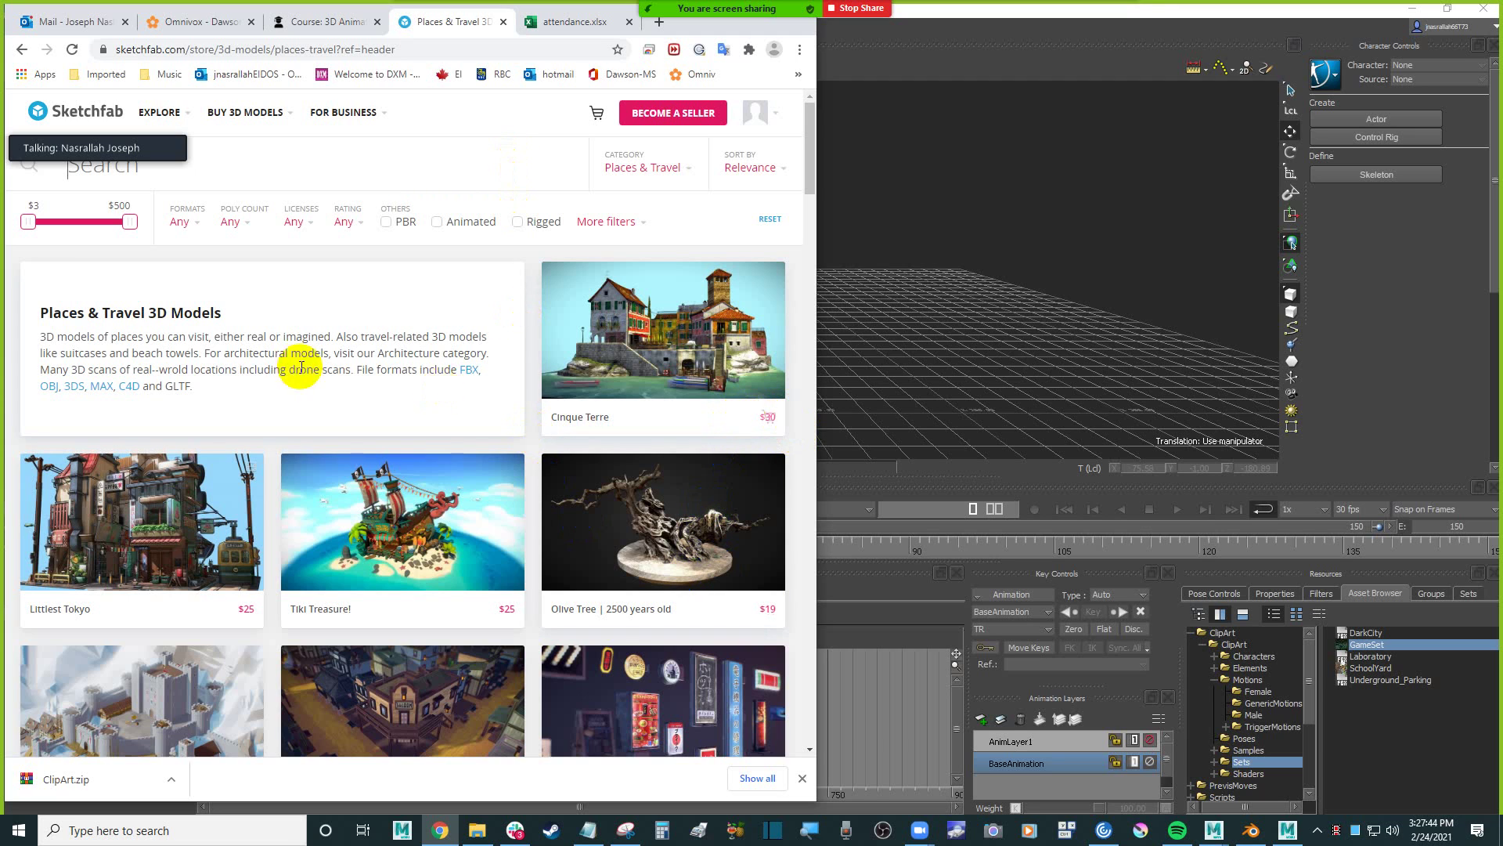
{"action": "scroll", "coordinate": [415, 368], "scroll_direction": "down", "scroll_amount": 2}
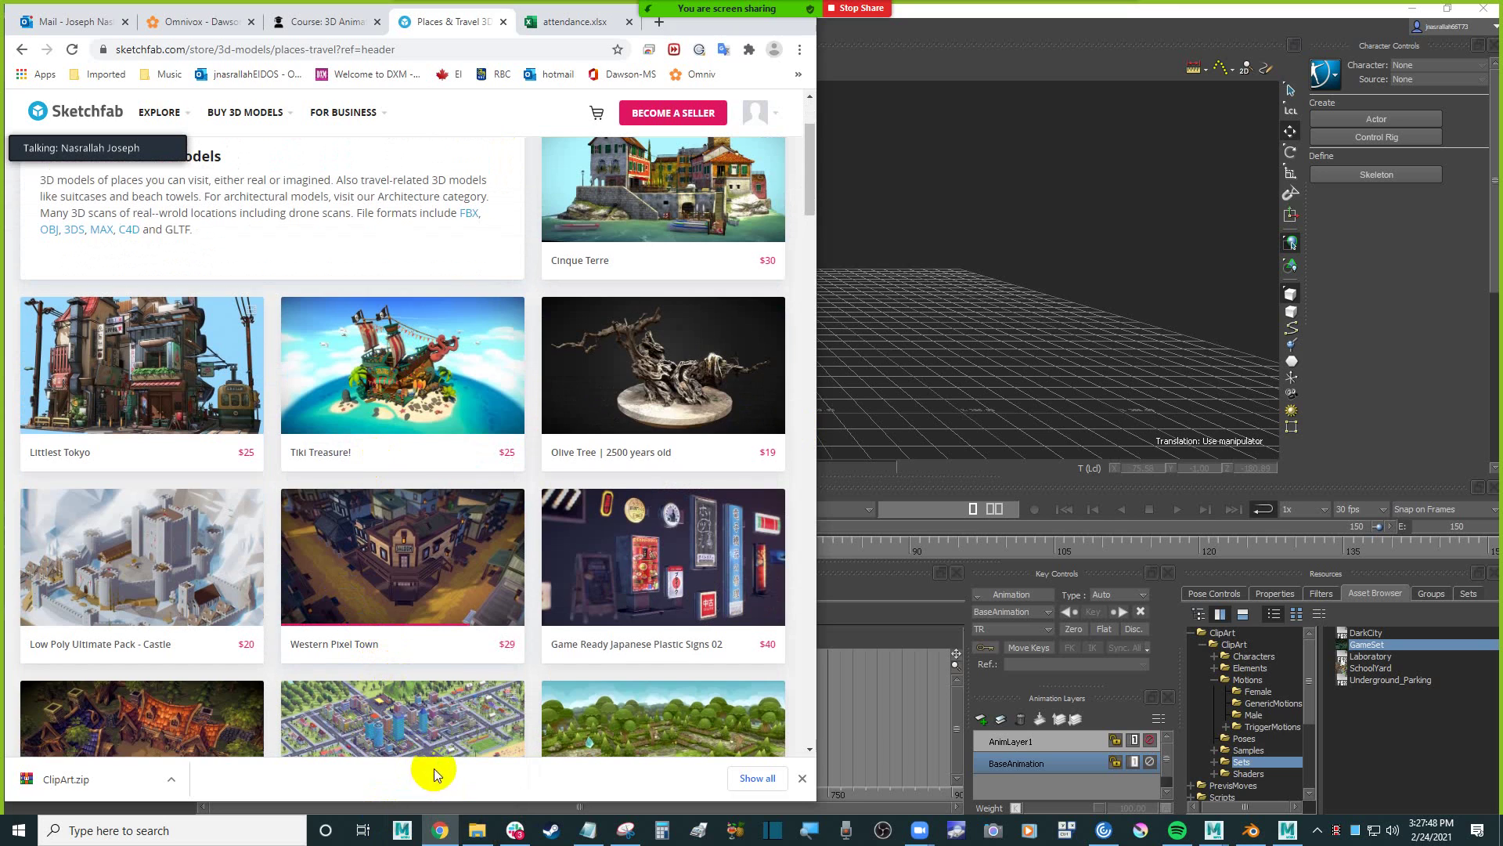
Switch to File Explorer, open the layouts folder inside Downloads\_Dawson, and point out the three downloaded scene ZIP archives.
{"action": "left_click", "coordinate": [477, 830]}
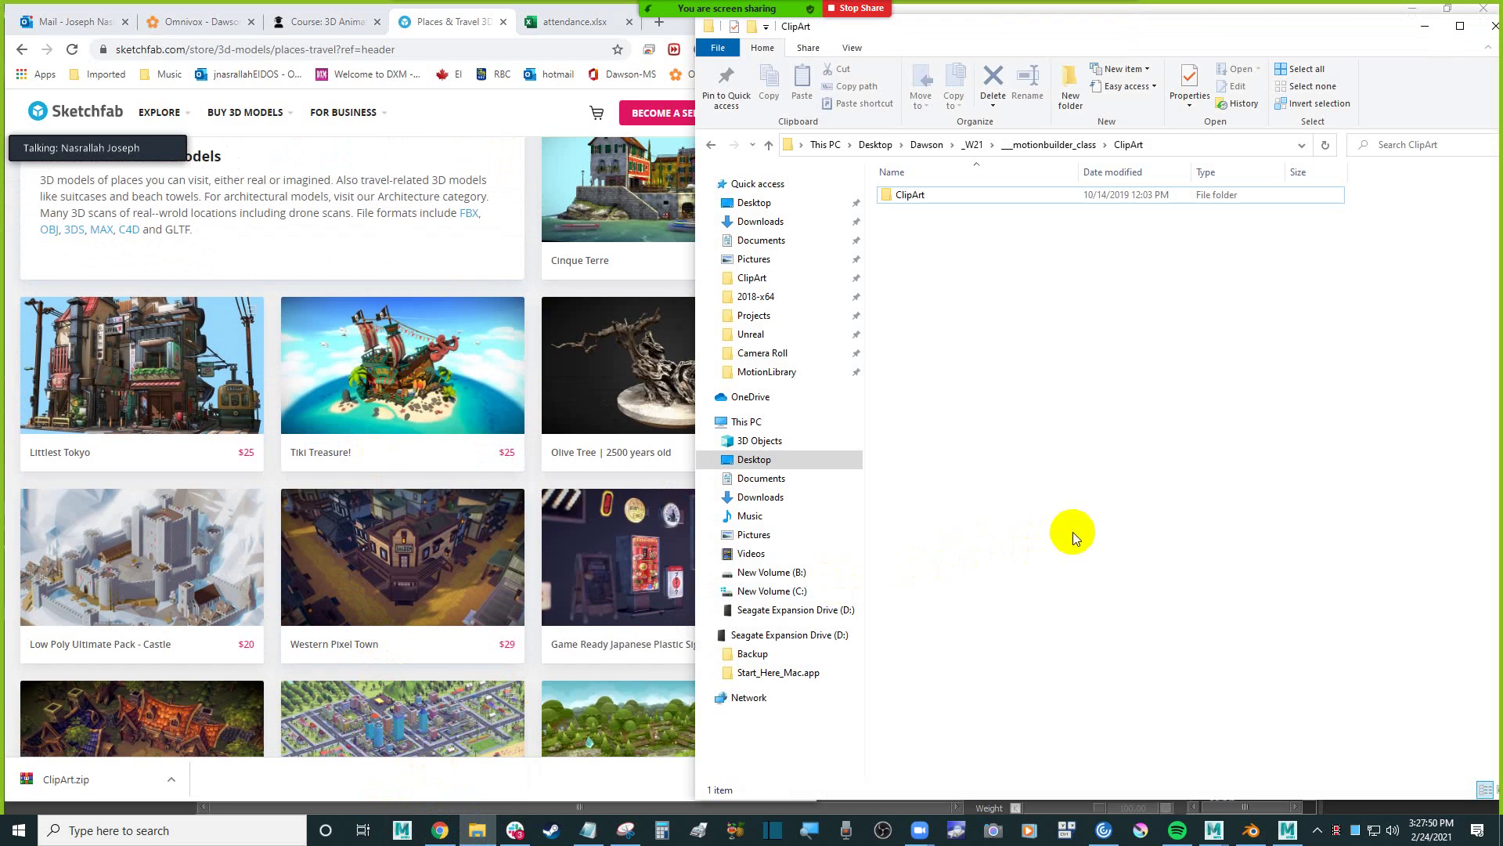
{"action": "left_click", "coordinate": [796, 223]}
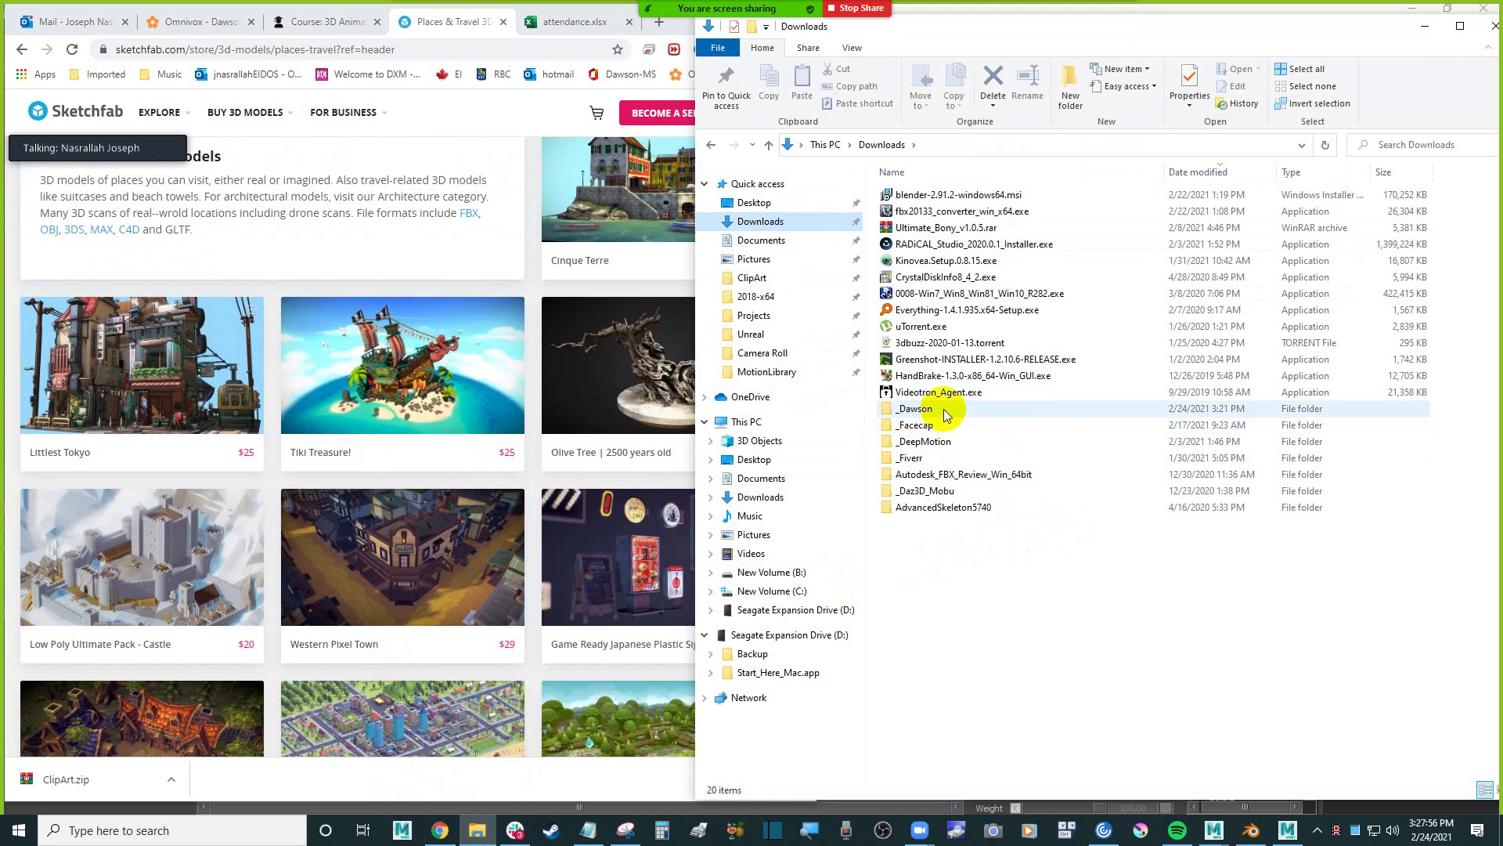
{"action": "double_click", "coordinate": [950, 409]}
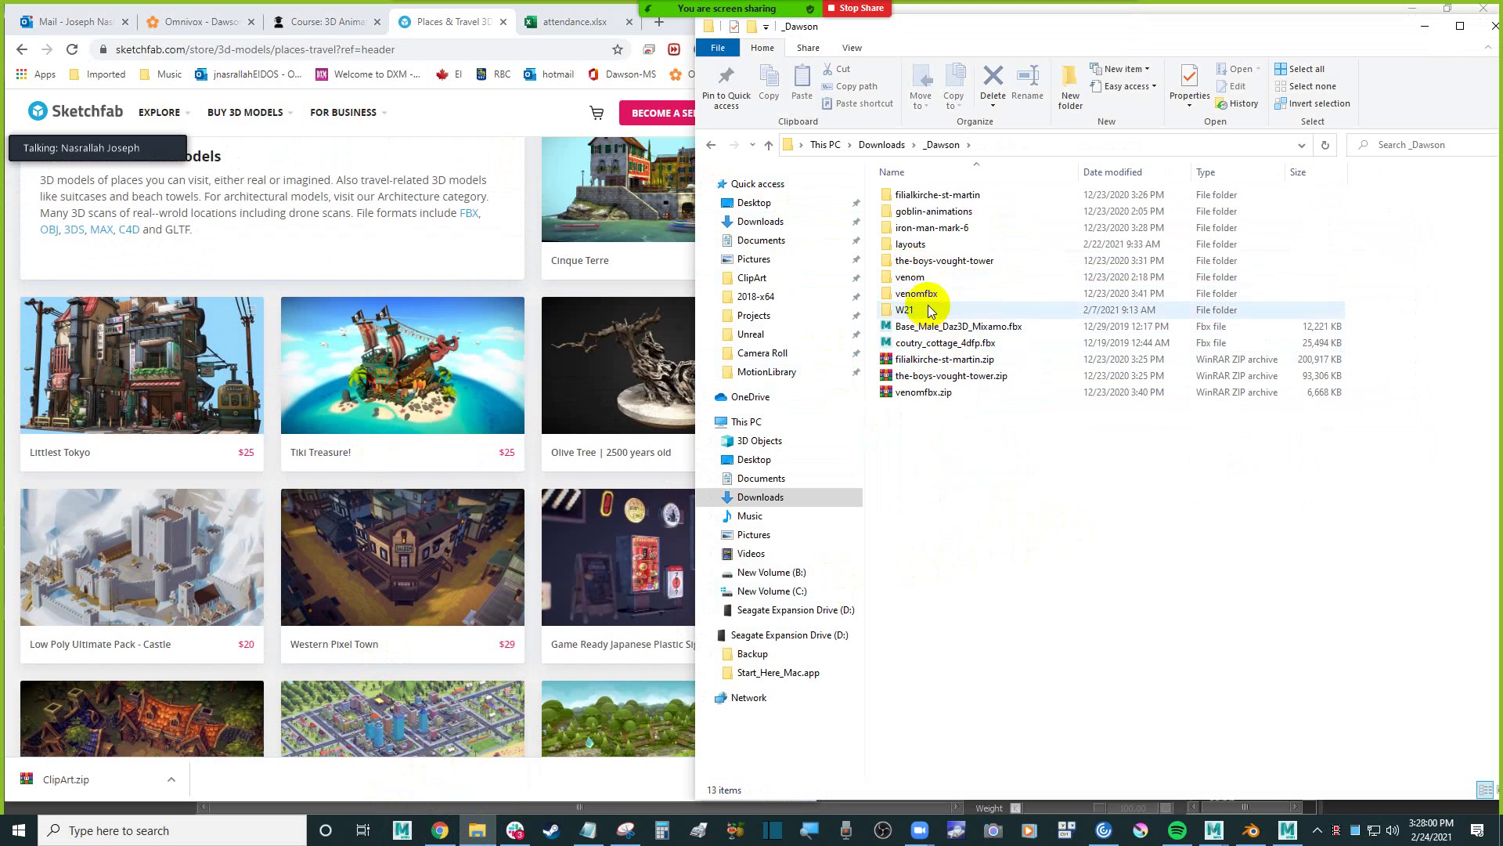
{"action": "double_click", "coordinate": [933, 248]}
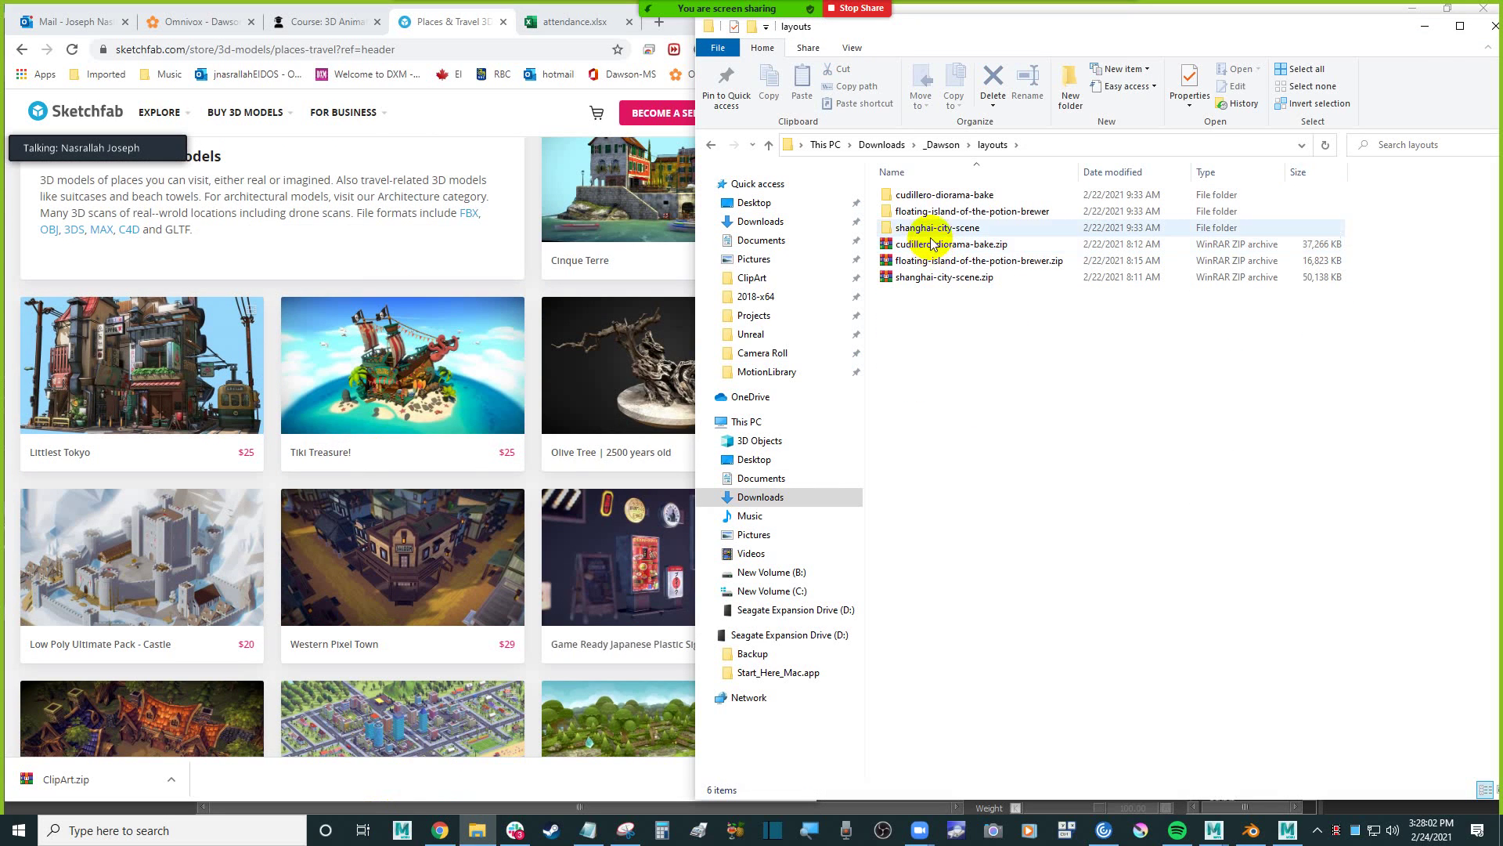
{"action": "left_click_drag", "start_coordinate": [1018, 305], "coordinate": [956, 246]}
{"action": "left_click", "coordinate": [1052, 363]}
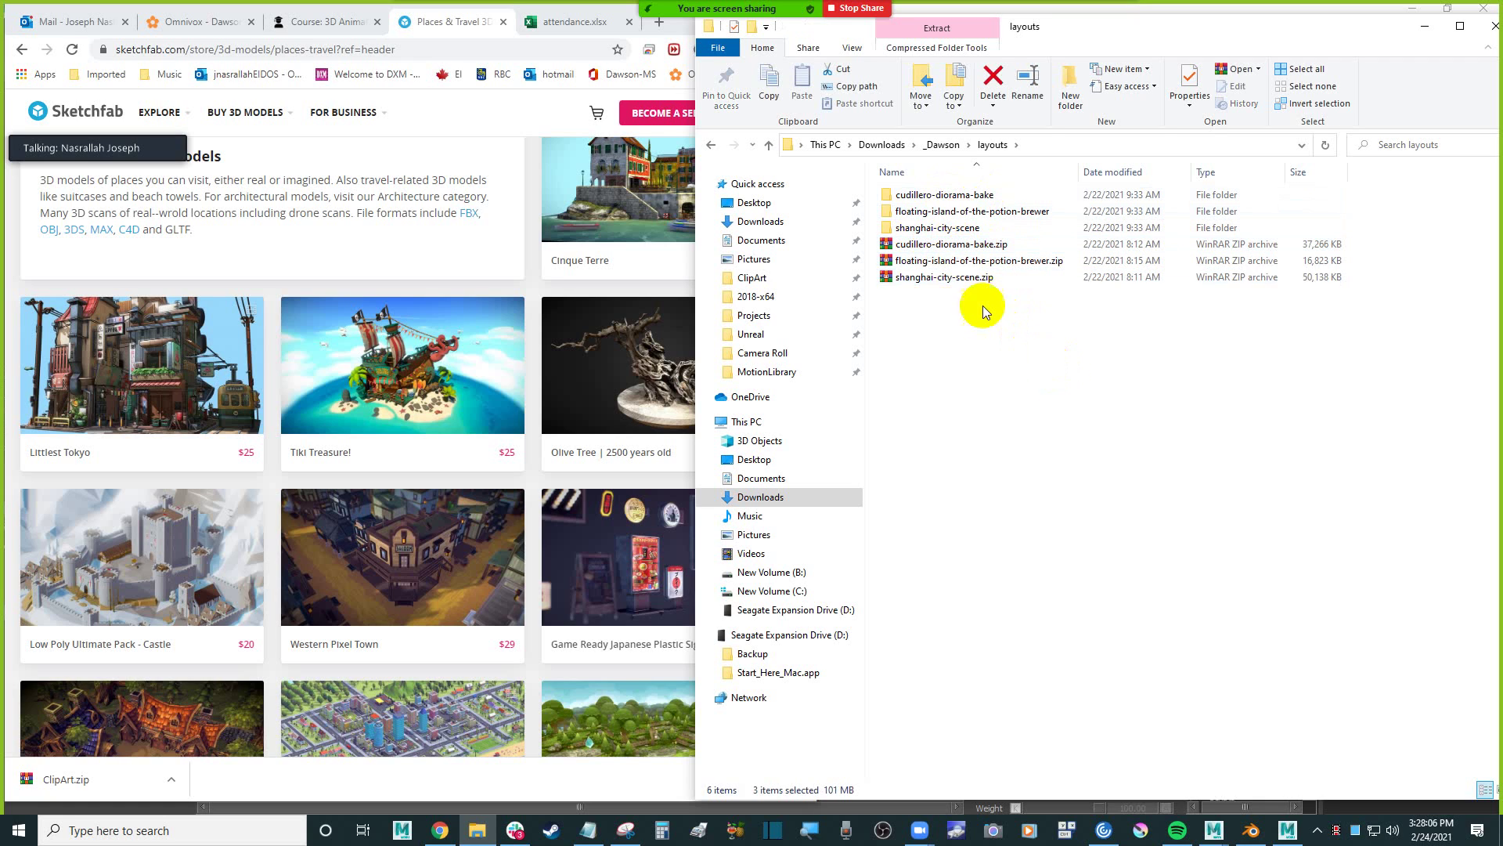
Open the source folder of the extracted cudillero-diorama-bake download.
{"action": "double_click", "coordinate": [980, 196]}
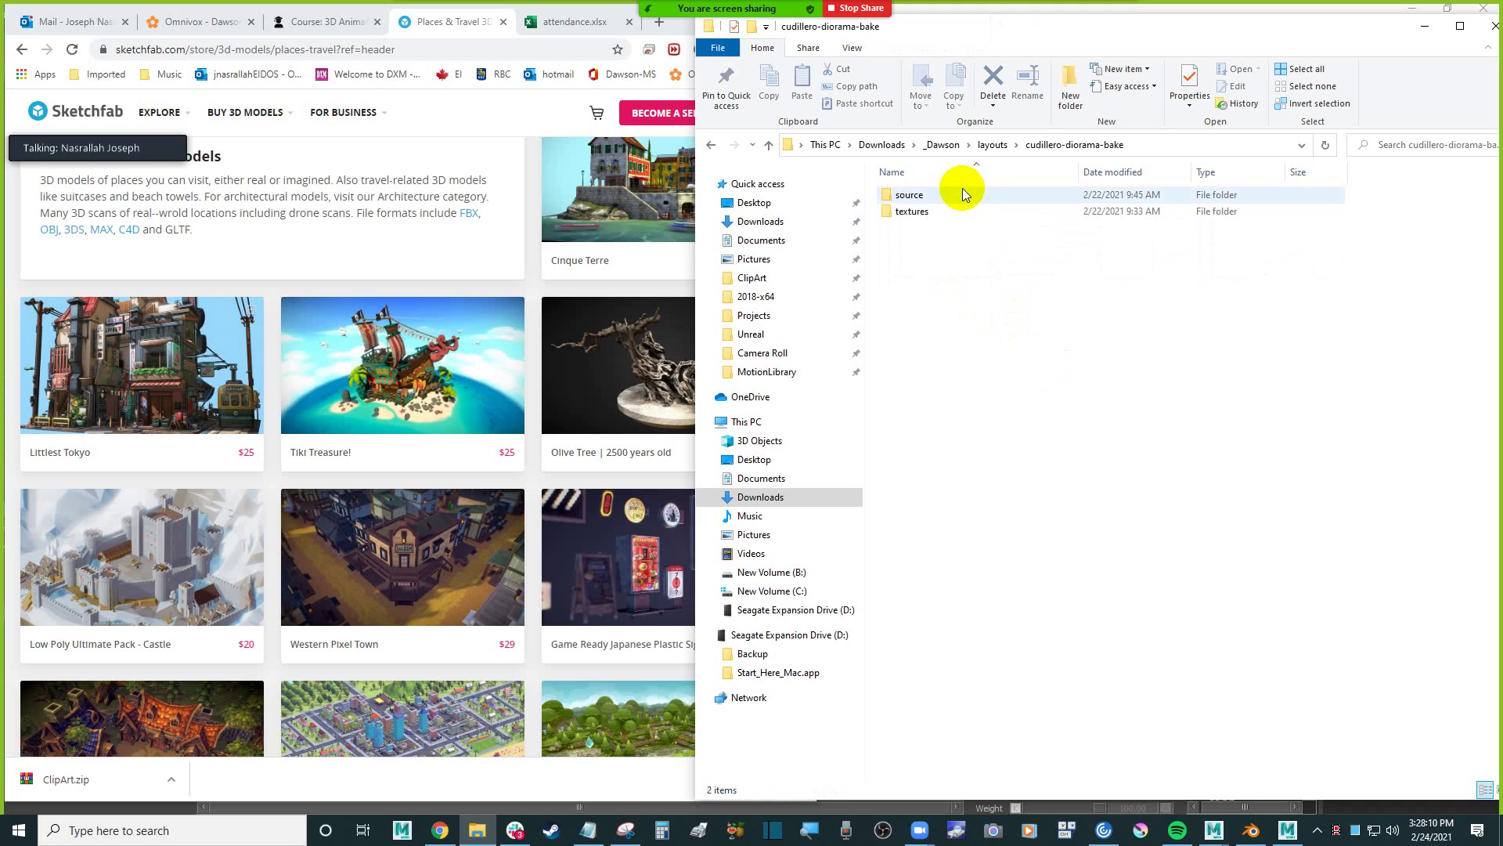
{"action": "left_click", "coordinate": [936, 198]}
{"action": "double_click", "coordinate": [936, 198]}
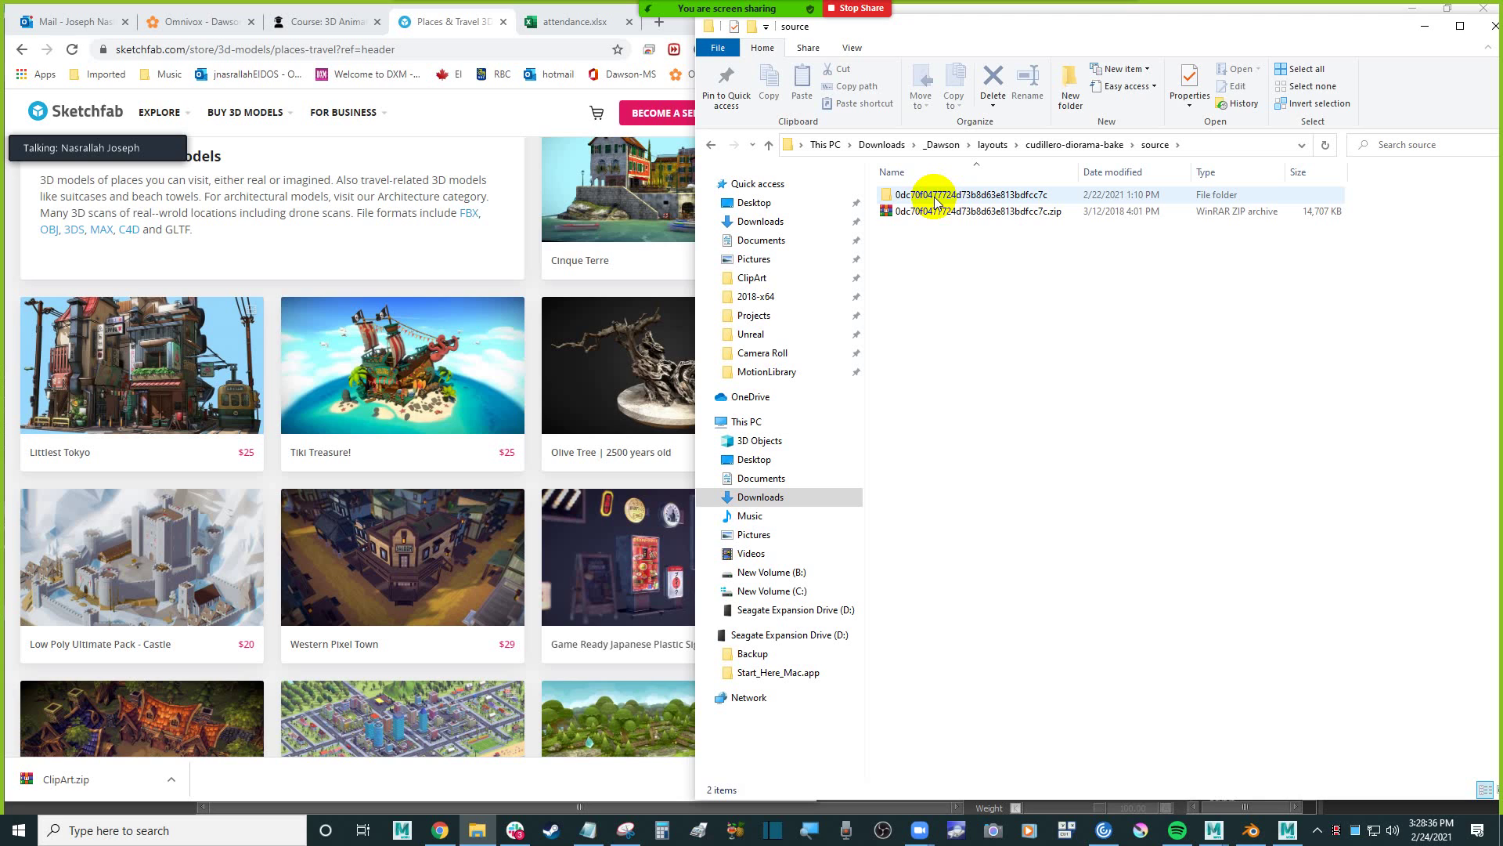
Switch to Blender to view the shanghai city scene and the file import and export commands, and minimize Blender.
{"action": "left_click", "coordinate": [1251, 830]}
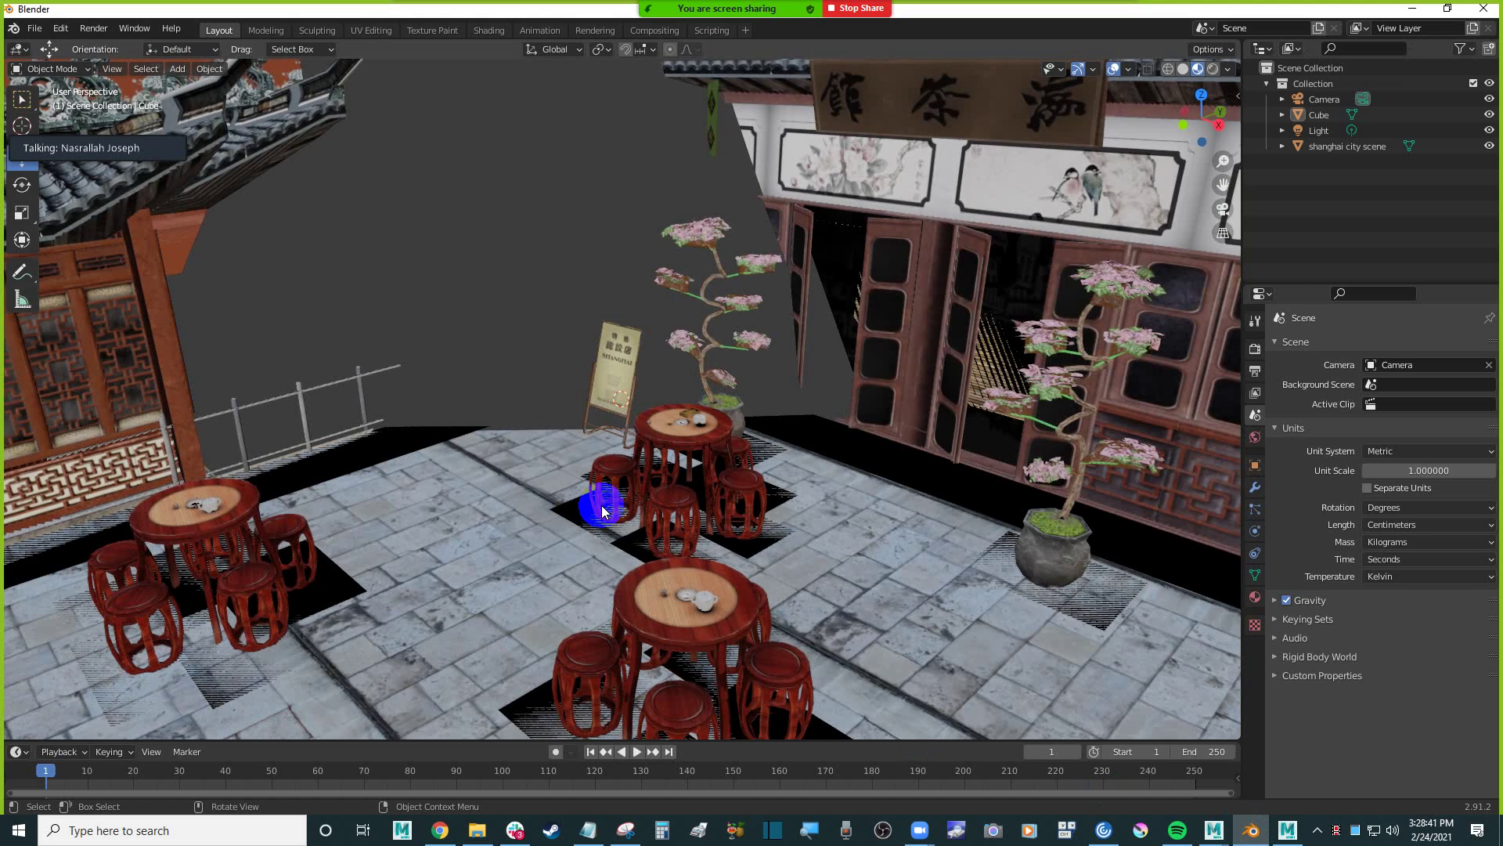
{"action": "left_click", "coordinate": [35, 28]}
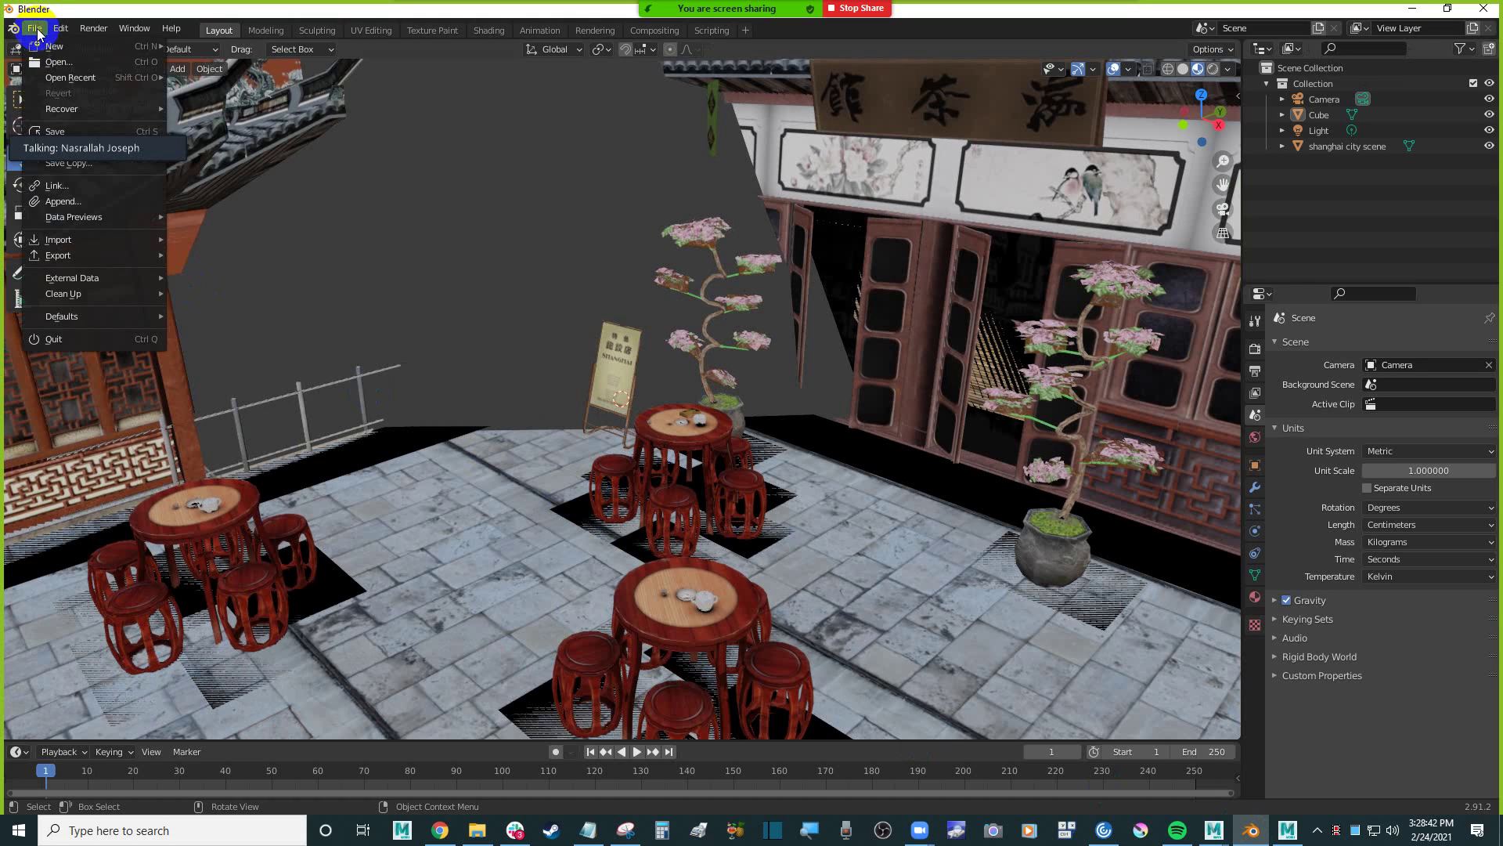
{"action": "mouse_move", "coordinate": [114, 269]}
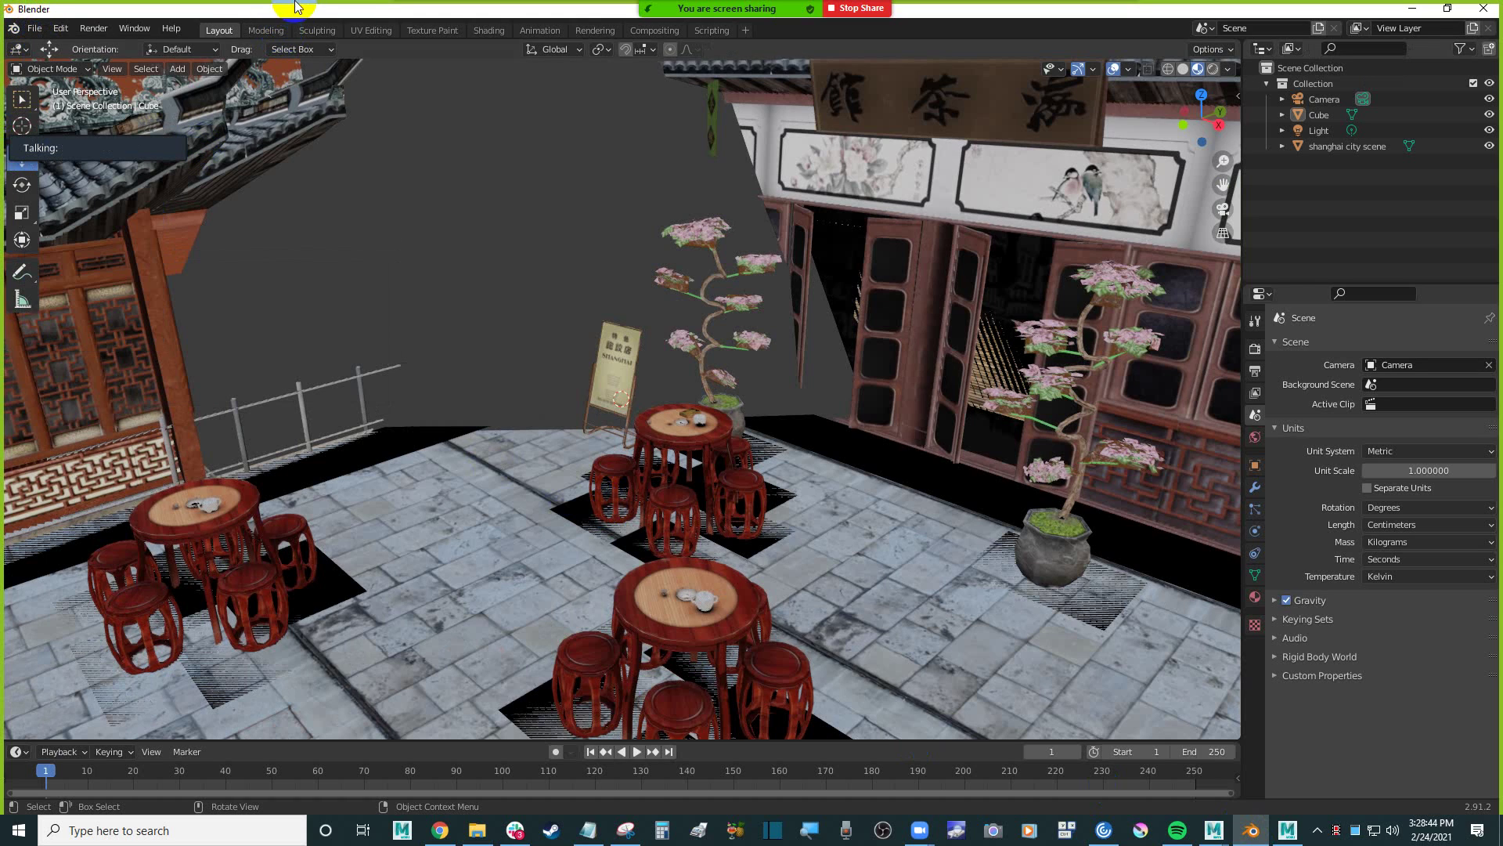
{"action": "left_click", "coordinate": [1414, 11]}
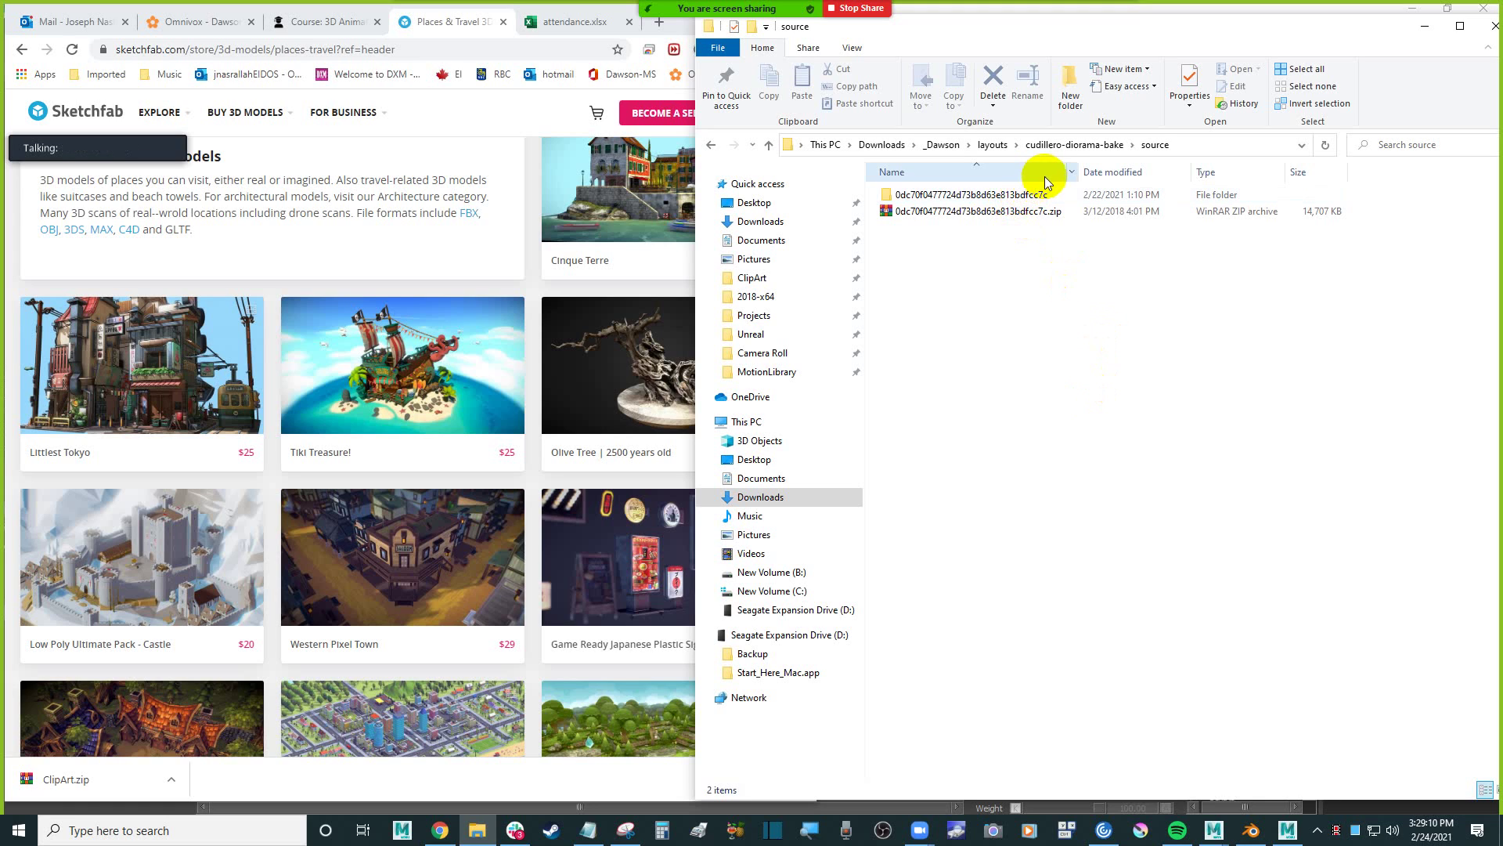
Examine the Cudillero Bake Final model files and textures in the extracted source folder, and return to the layouts folder.
{"action": "double_click", "coordinate": [1001, 194]}
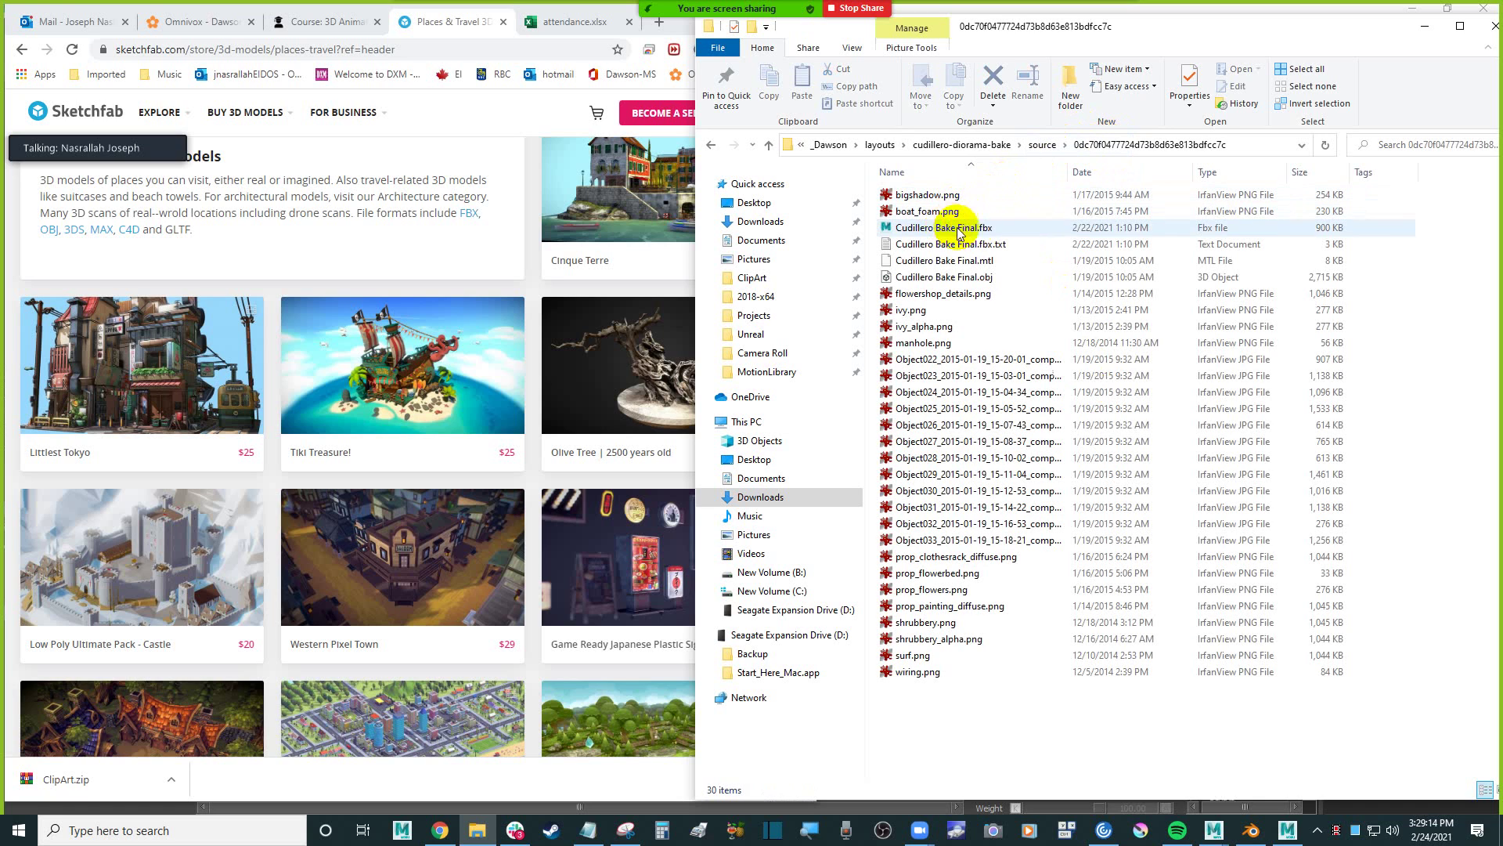
{"action": "left_click", "coordinate": [961, 145]}
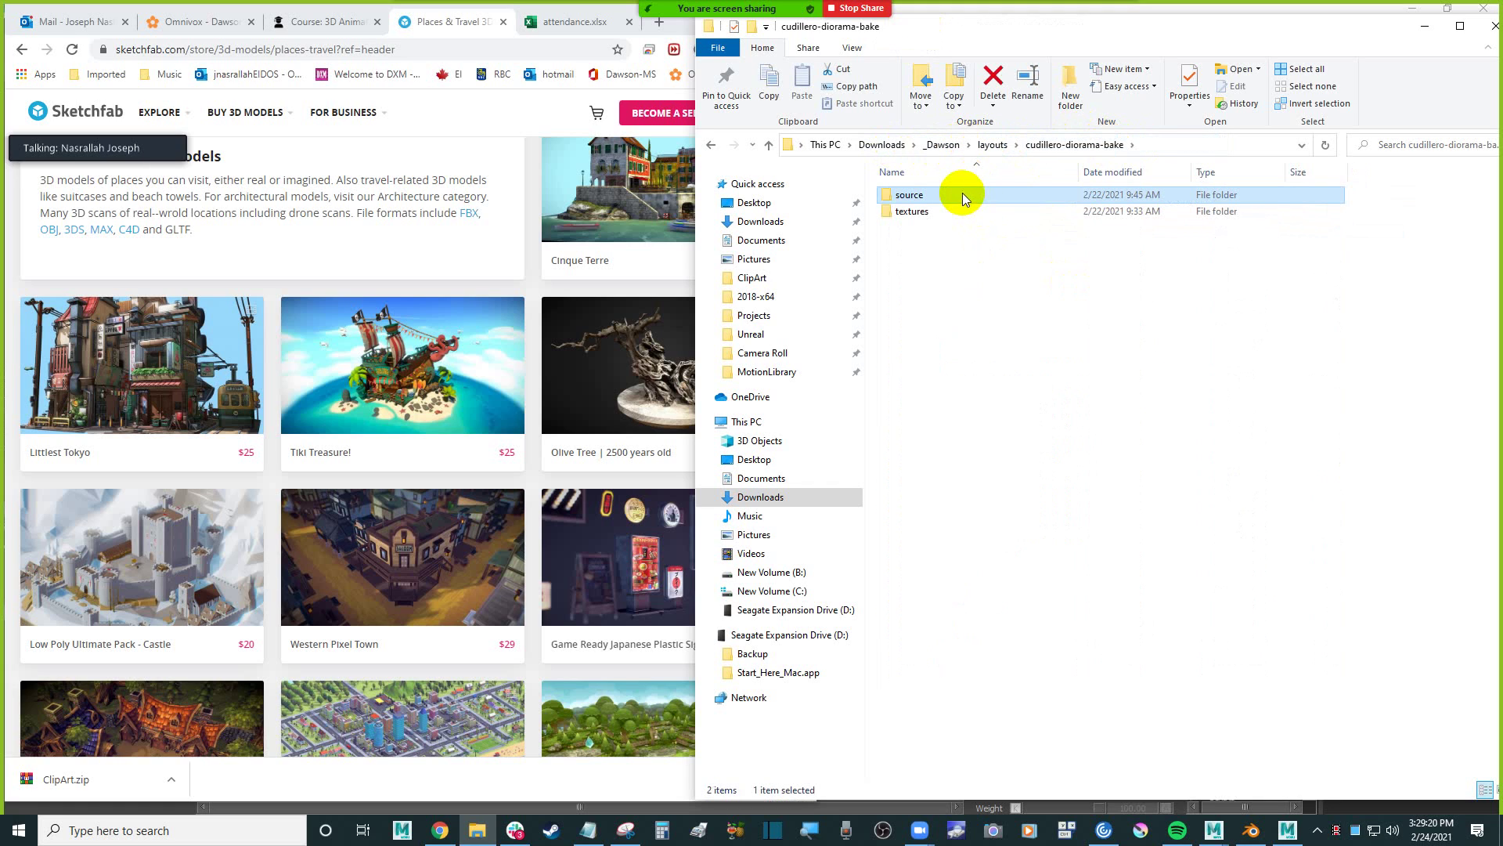
{"action": "left_click", "coordinate": [979, 146]}
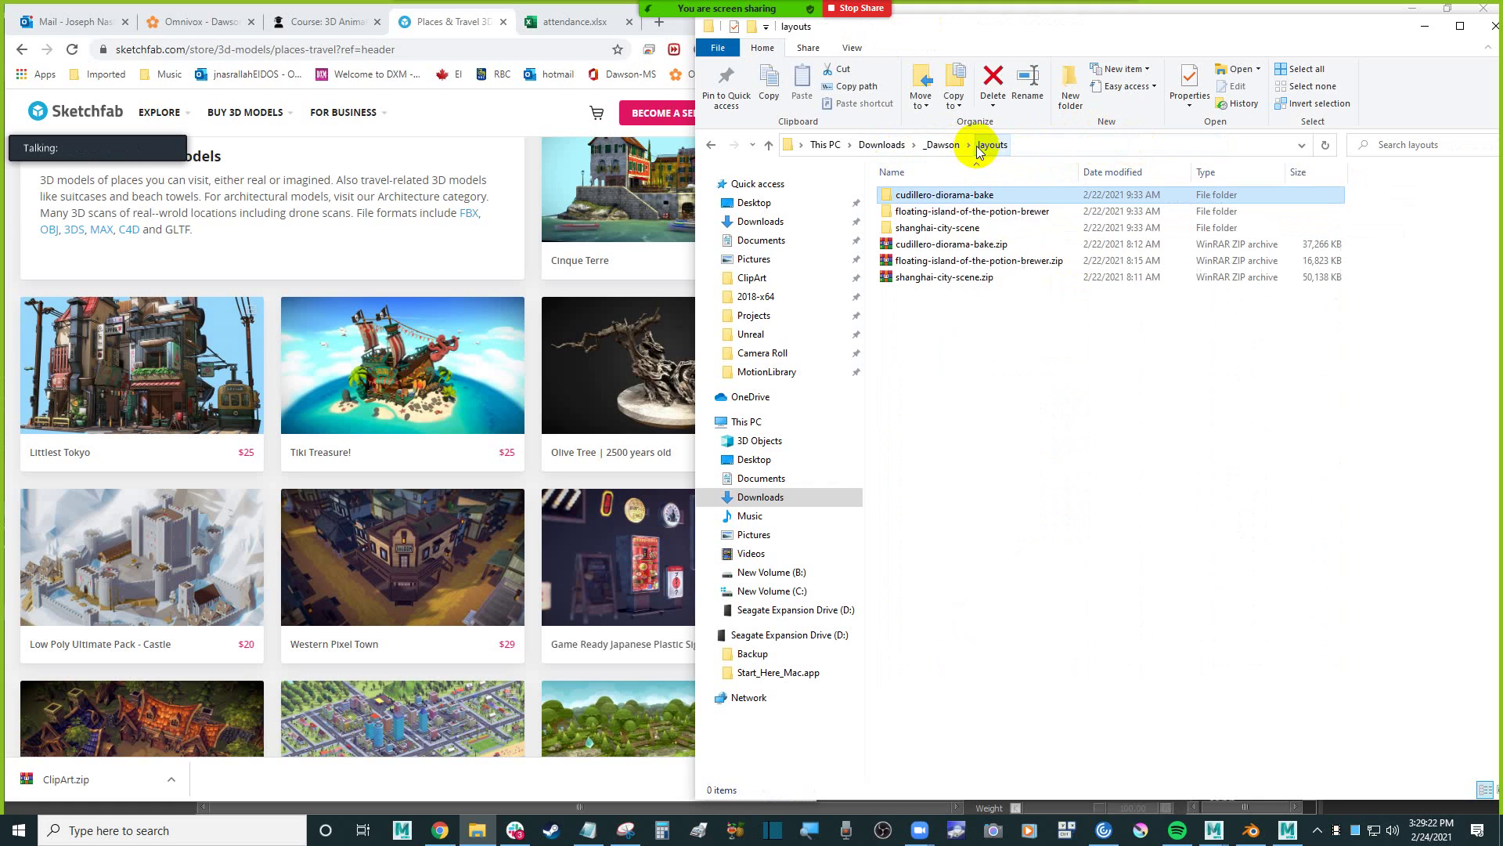
{"action": "double_click", "coordinate": [975, 196]}
{"action": "double_click", "coordinate": [711, 144]}
{"action": "key", "text": "alt+Left"}
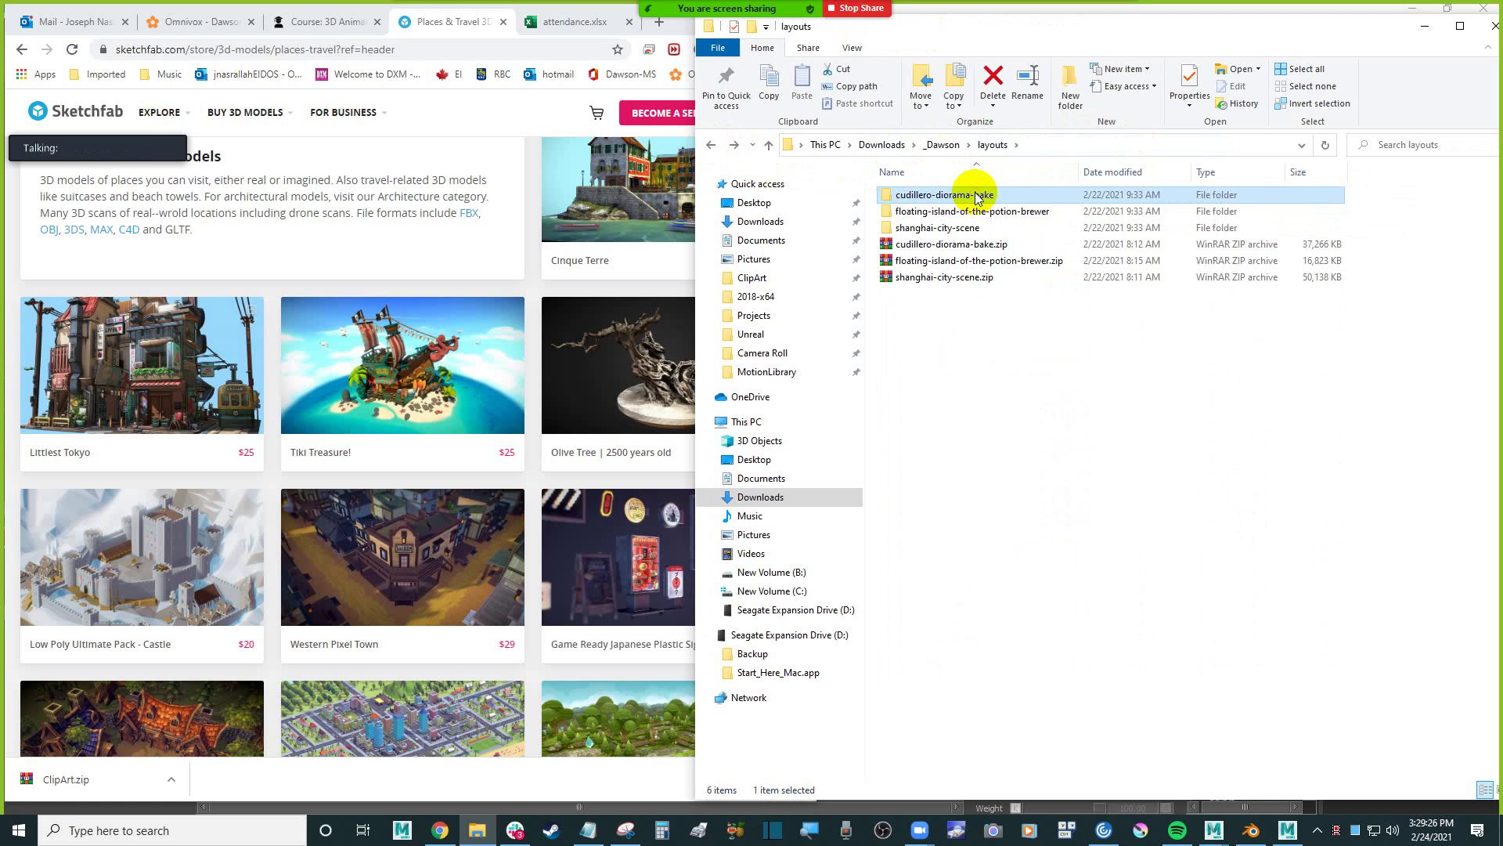
Copy the cudillero-diorama-bake folder name and search the Sketchfab Places & Travel store for it.
{"action": "left_click", "coordinate": [978, 195]}
{"action": "key", "text": "ctrl+c"}
{"action": "key", "text": "Escape"}
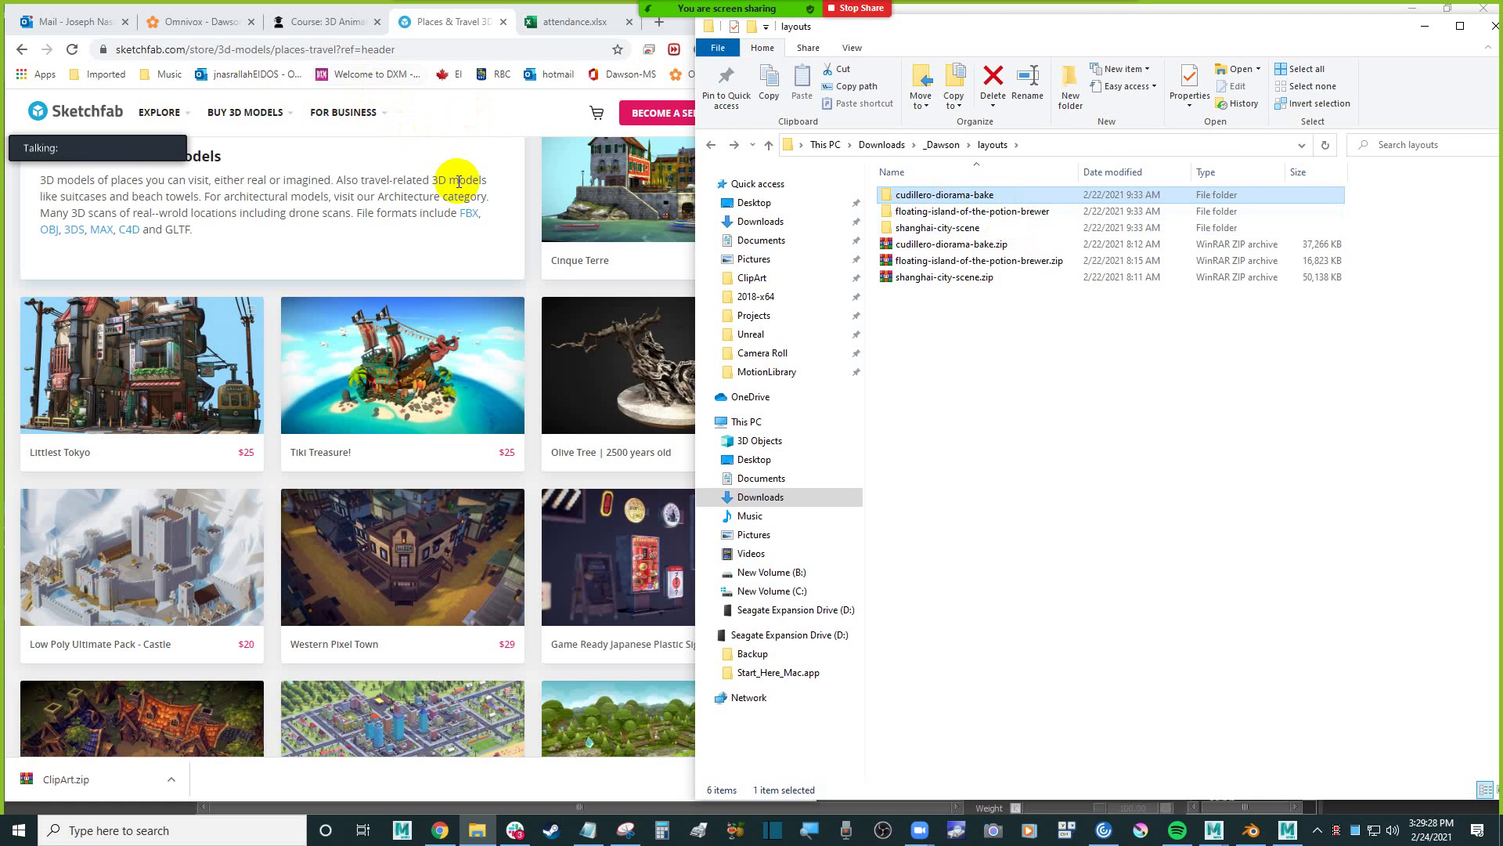
{"action": "scroll", "coordinate": [474, 171], "scroll_direction": "up", "scroll_amount": 2}
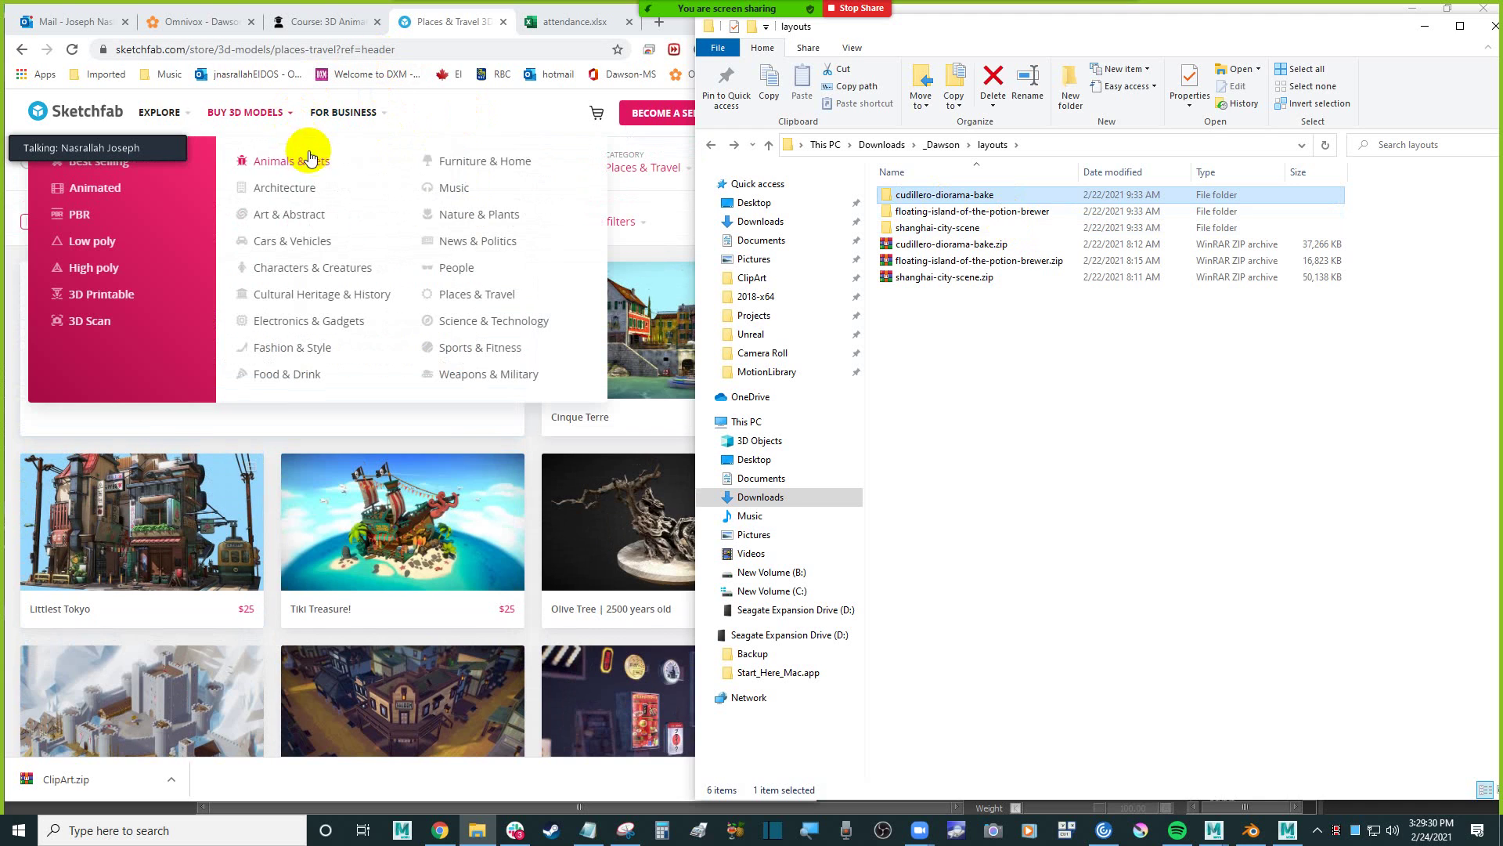
{"action": "mouse_move", "coordinate": [245, 112]}
{"action": "left_click", "coordinate": [293, 162]}
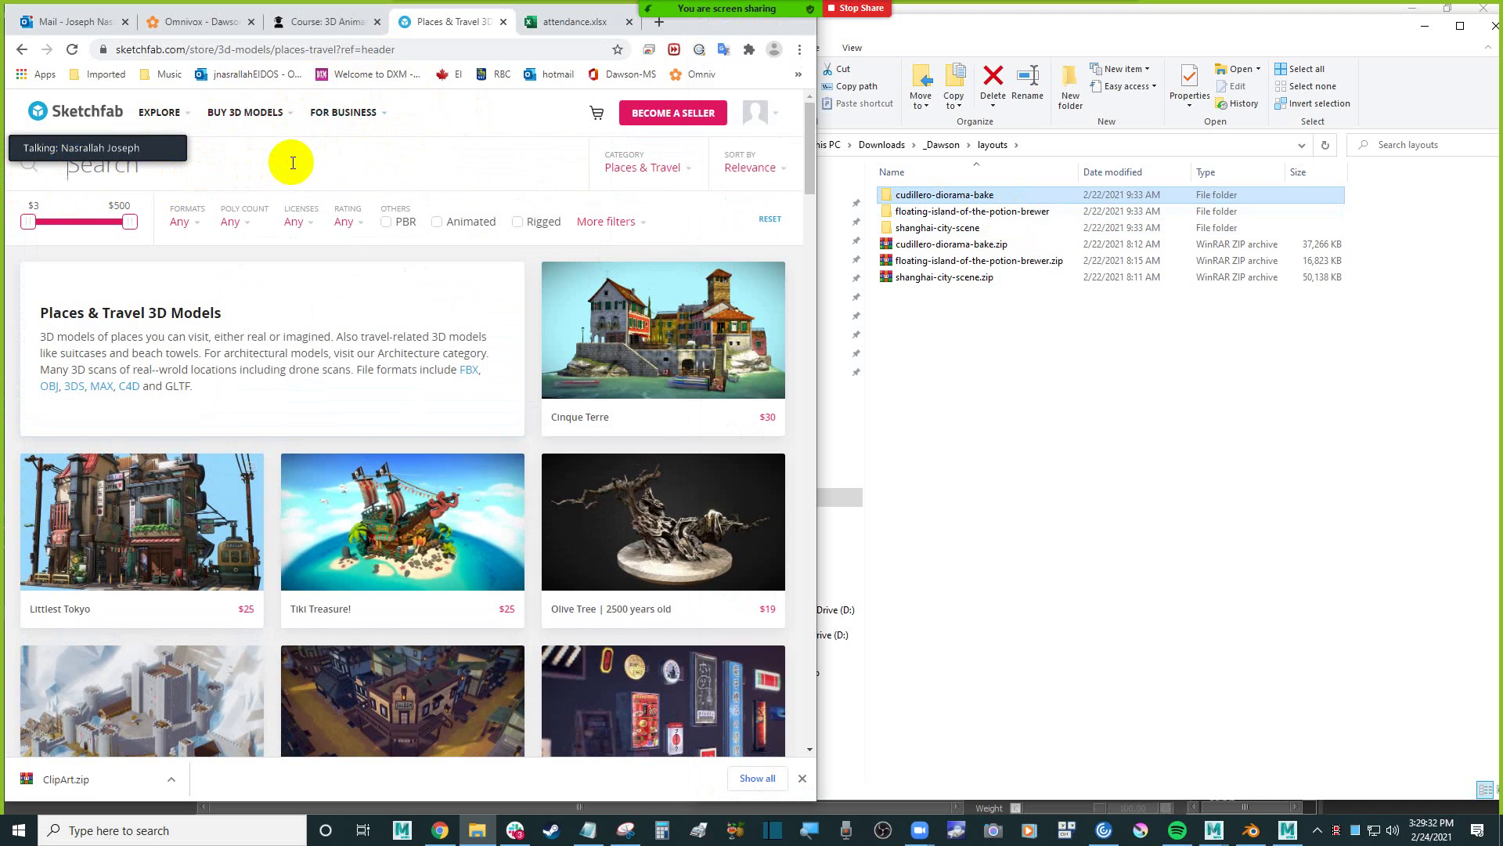
{"action": "key", "text": "ctrl+v"}
{"action": "key", "text": "Return"}
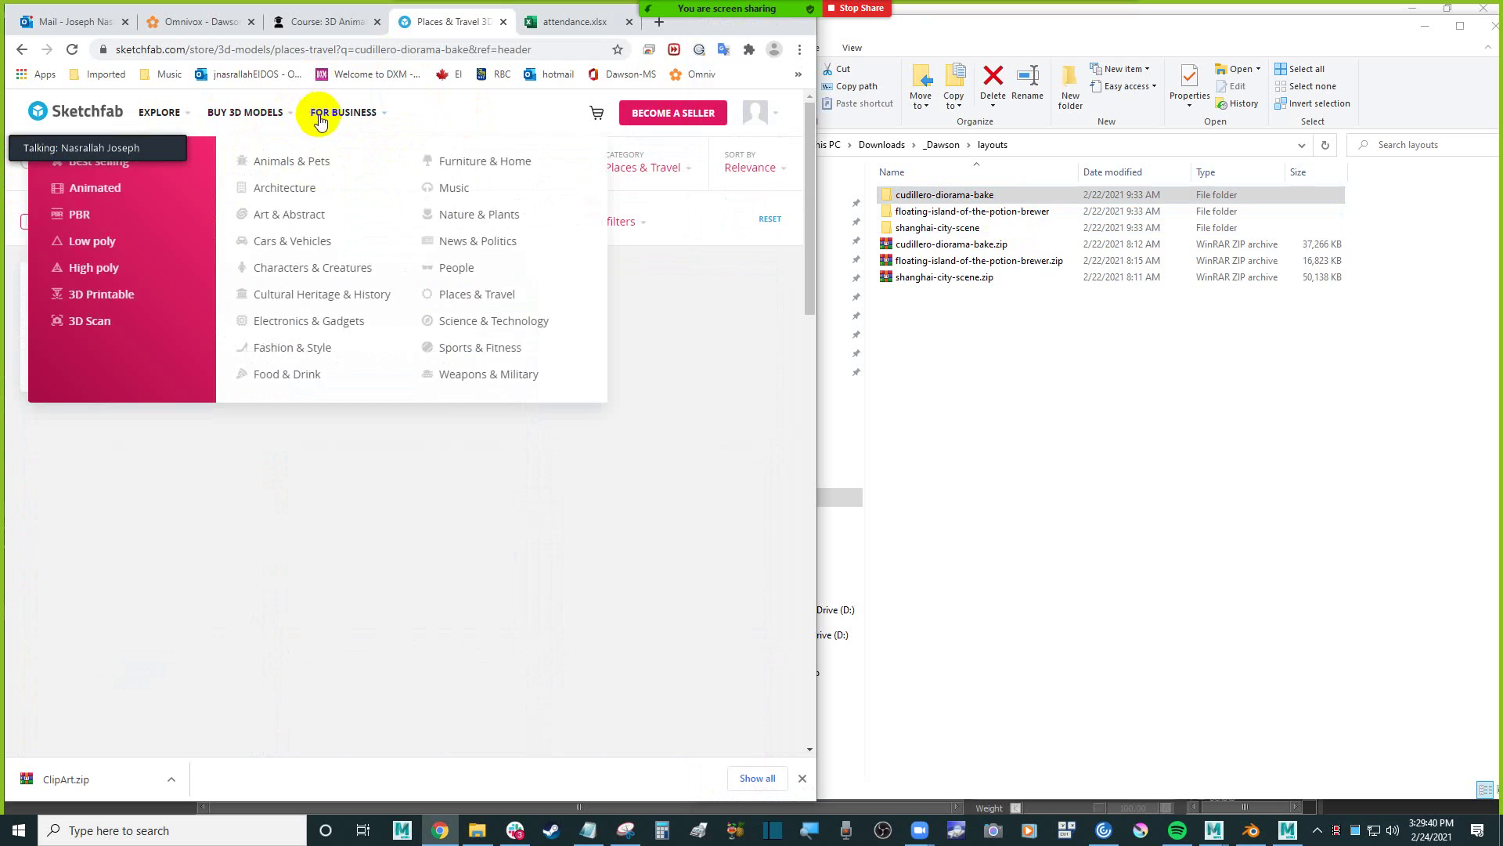
{"action": "scroll", "coordinate": [618, 397], "scroll_direction": "down", "scroll_amount": 5}
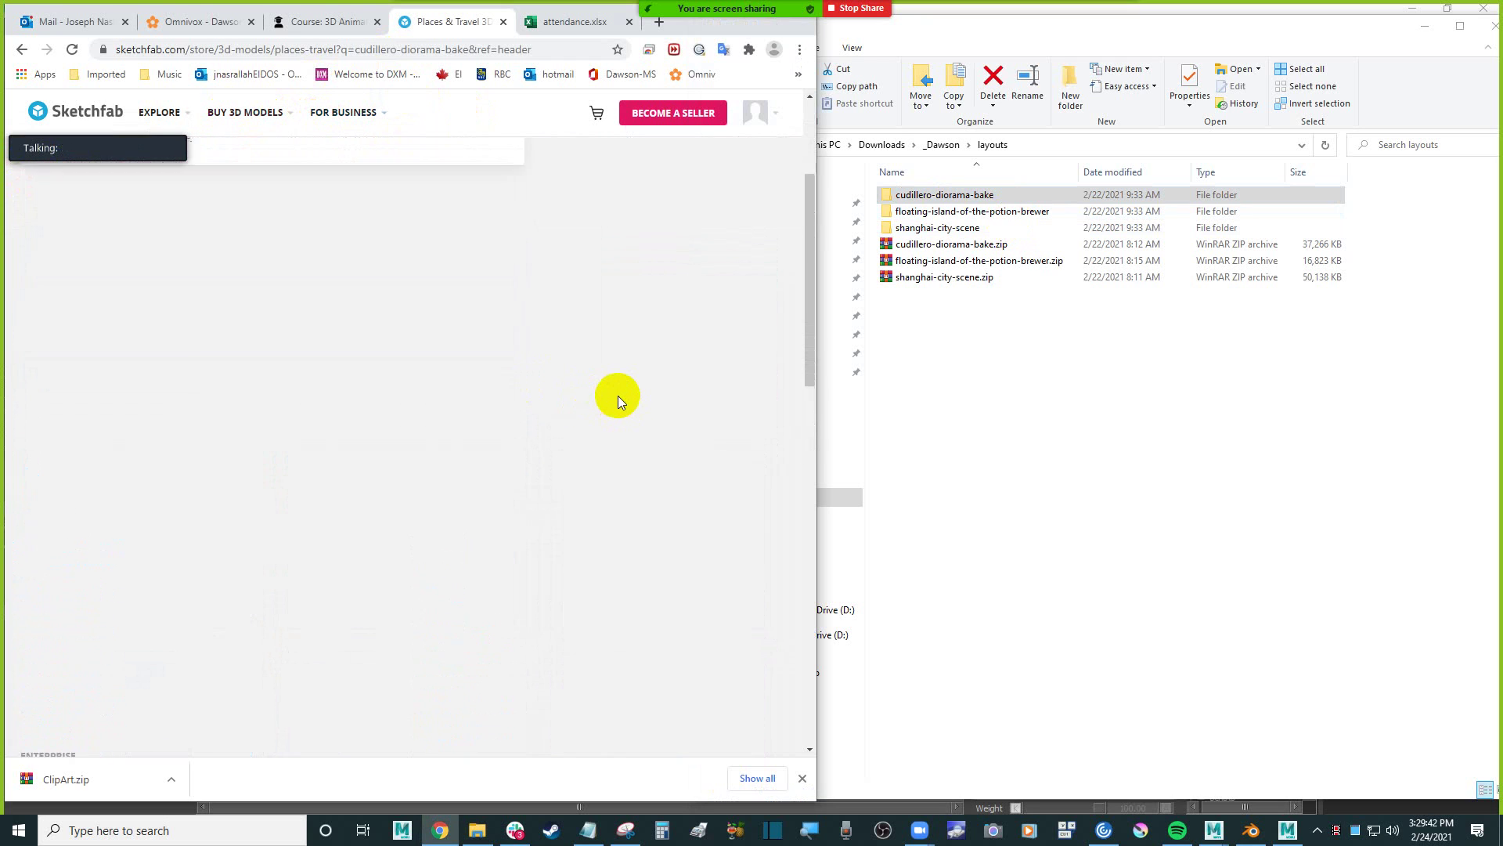
{"action": "scroll", "coordinate": [617, 396], "scroll_direction": "up", "scroll_amount": 5}
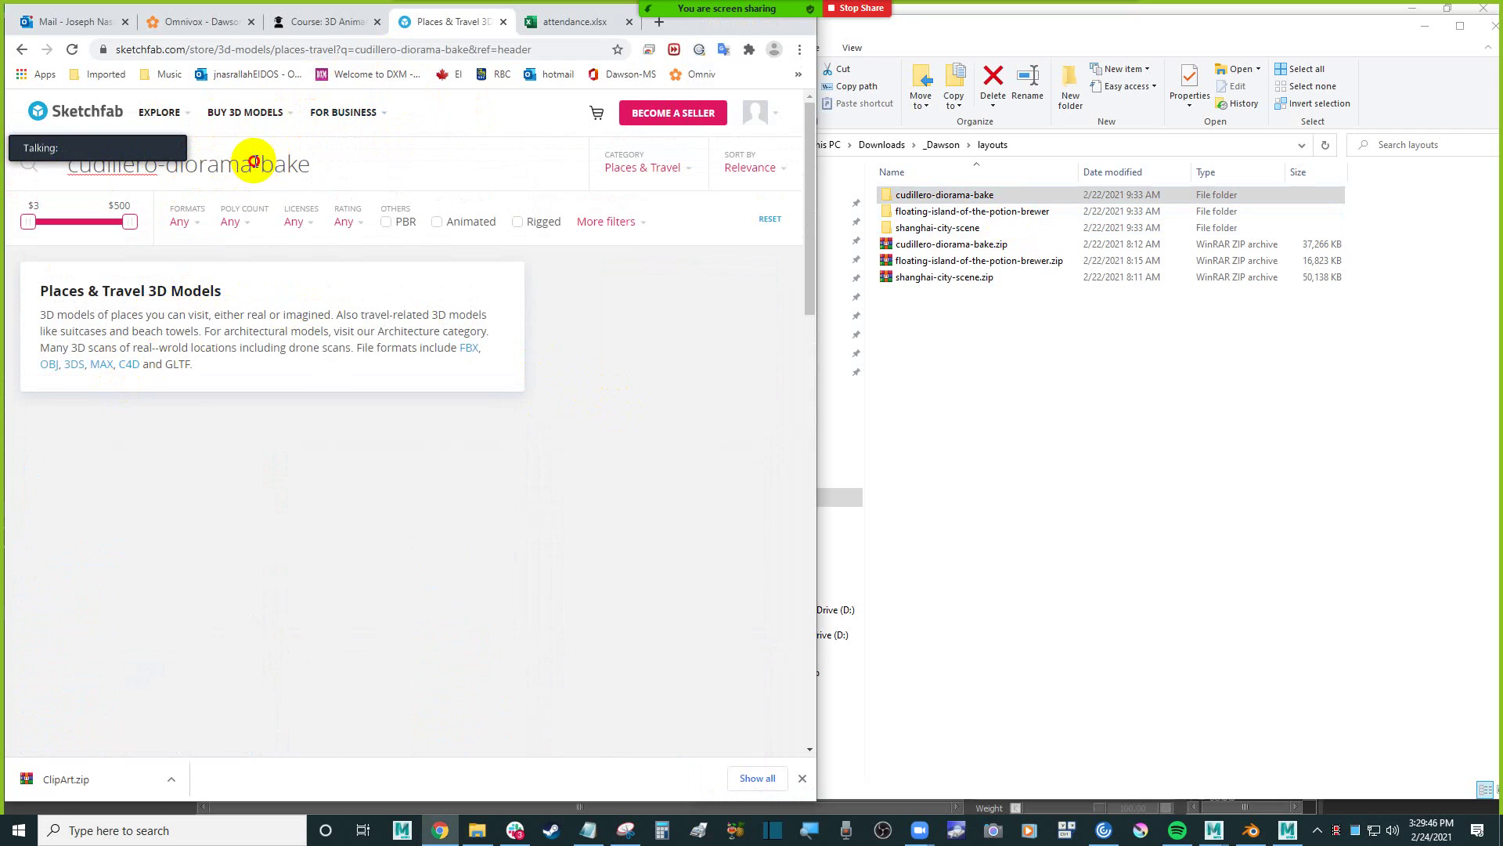
Retry the Sketchfab search with the shorter terms cudillero-diorama and cudillero.
{"action": "left_click_drag", "start_coordinate": [255, 162], "coordinate": [380, 159]}
{"action": "key", "text": "BackSpace"}
{"action": "key", "text": "Return"}
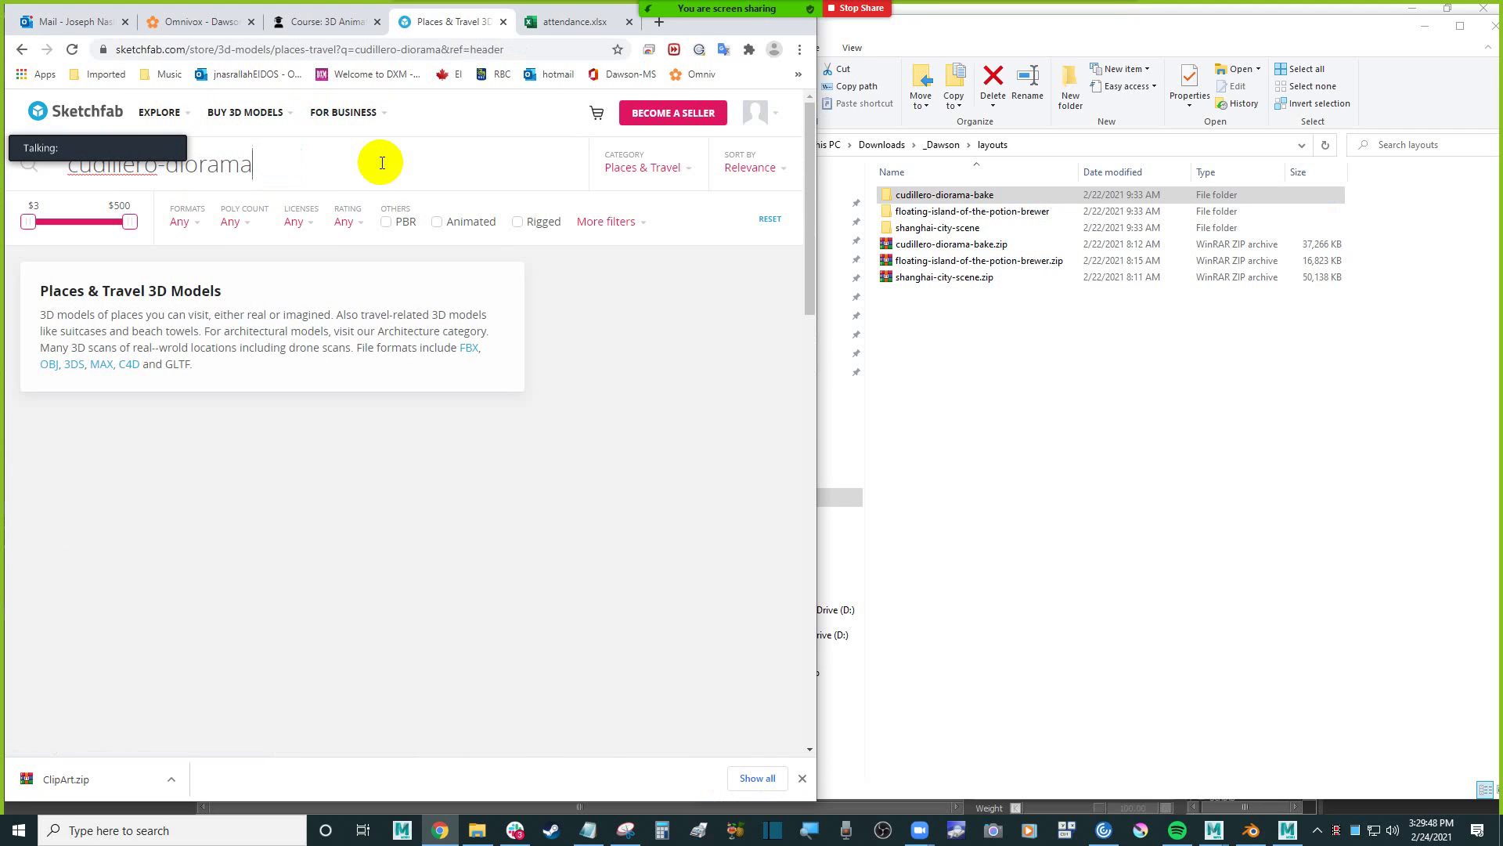
{"action": "left_click", "coordinate": [169, 170]}
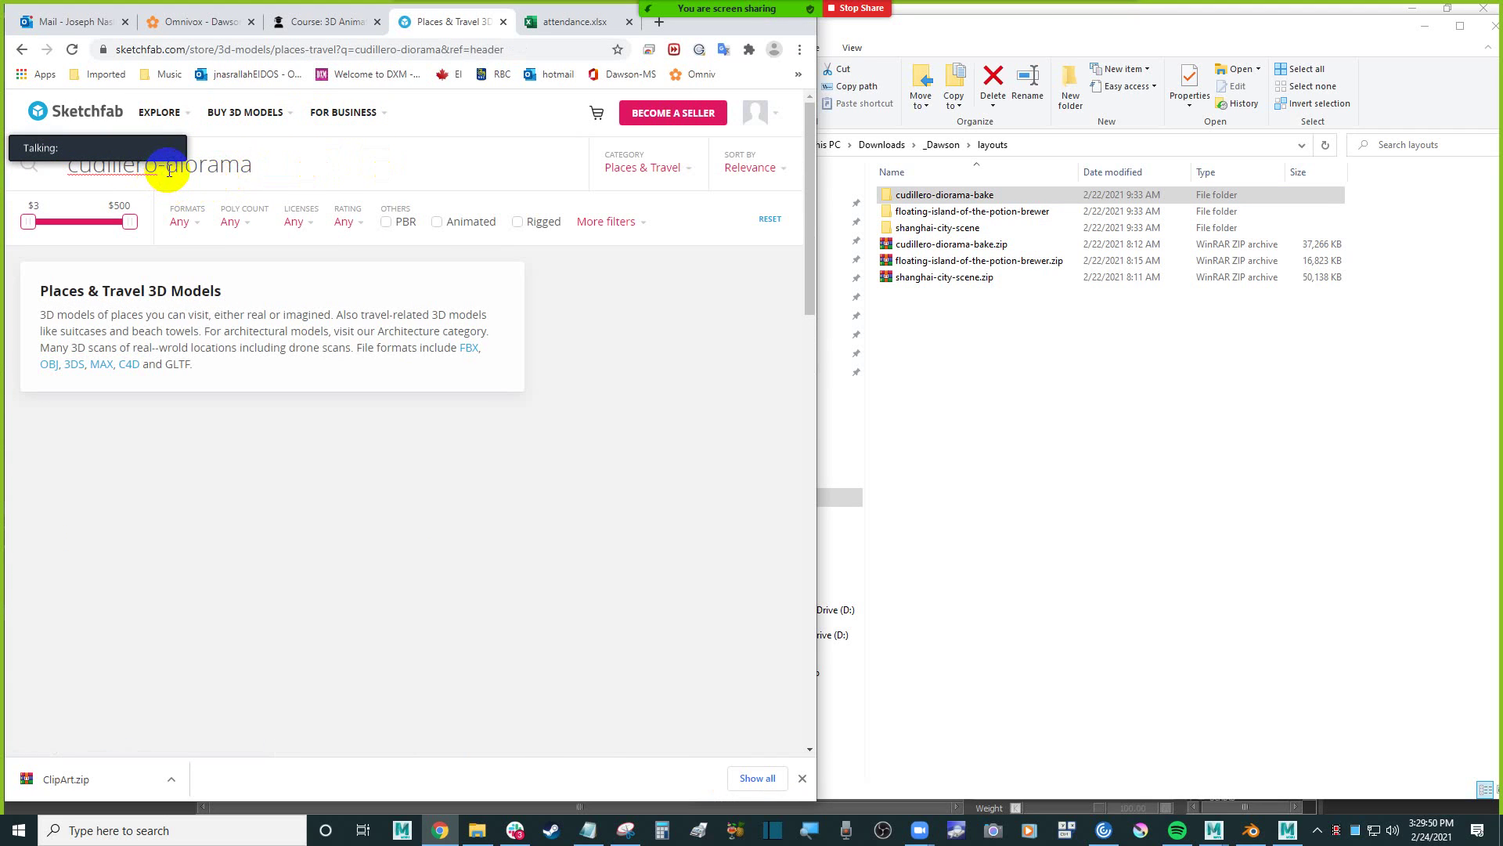
{"action": "key", "text": "ctrl+a"}
{"action": "key", "text": "ctrl+v"}
{"action": "key", "text": "Return"}
{"action": "mouse_move", "coordinate": [332, 160]}
{"action": "left_mouse_down"}
{"action": "mouse_move", "coordinate": [161, 165]}
{"action": "mouse_move", "coordinate": [111, 138]}
{"action": "mouse_move", "coordinate": [91, 403]}
{"action": "mouse_move", "coordinate": [125, 717]}
{"action": "left_mouse_up"}
{"action": "key", "text": "BackSpace"}
{"action": "key", "text": "Return"}
{"action": "mouse_move", "coordinate": [157, 111]}
{"action": "left_click", "coordinate": [211, 163]}
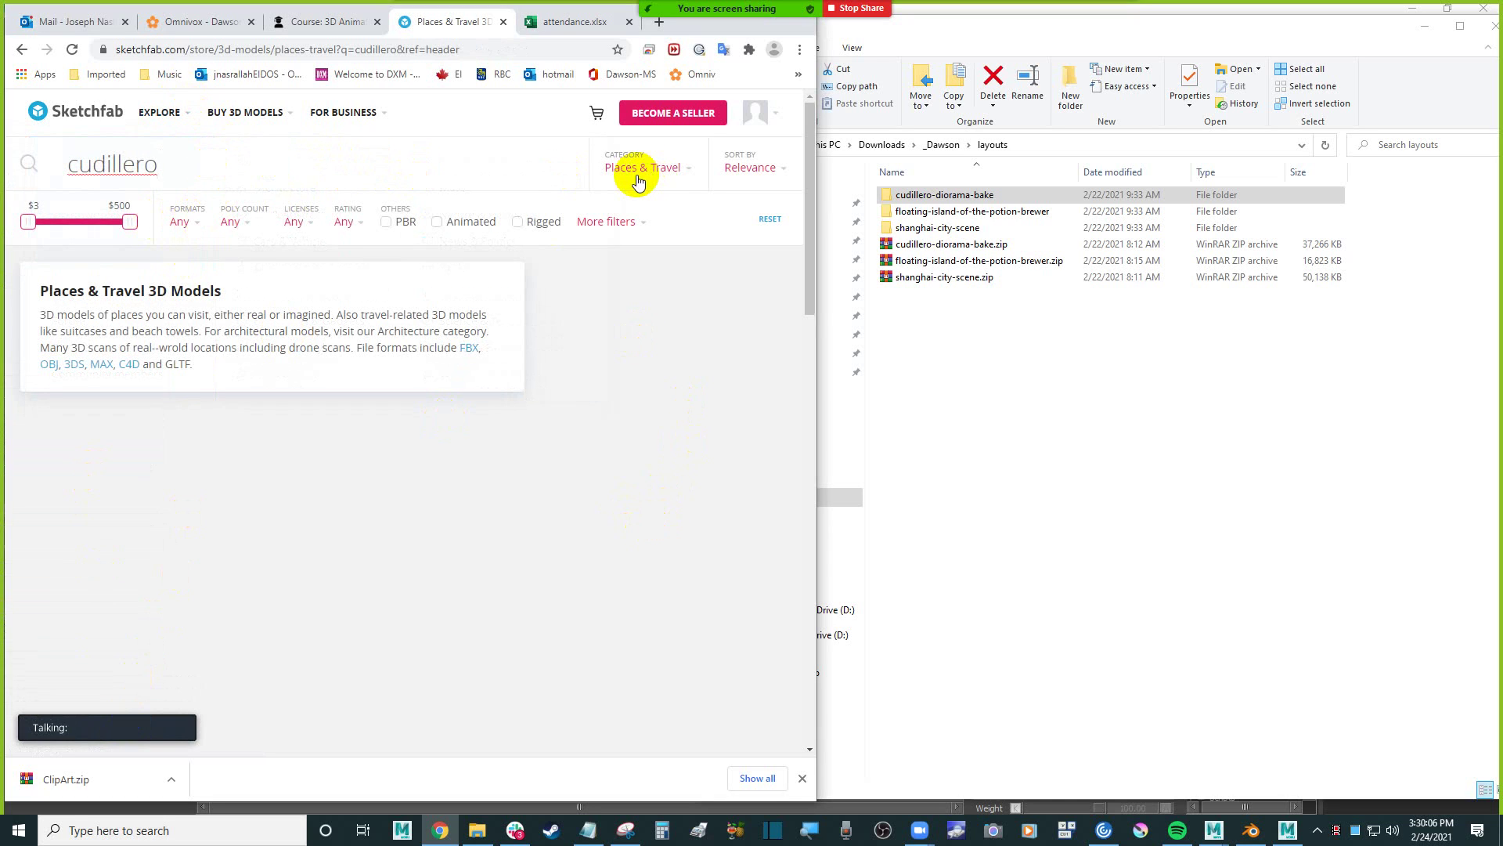
In File Explorer, open the extracted model folder inside cudillero-diorama-bake\source and select Cudillero Bake Final.obj.
{"action": "left_click", "coordinate": [996, 197]}
{"action": "double_click", "coordinate": [995, 197]}
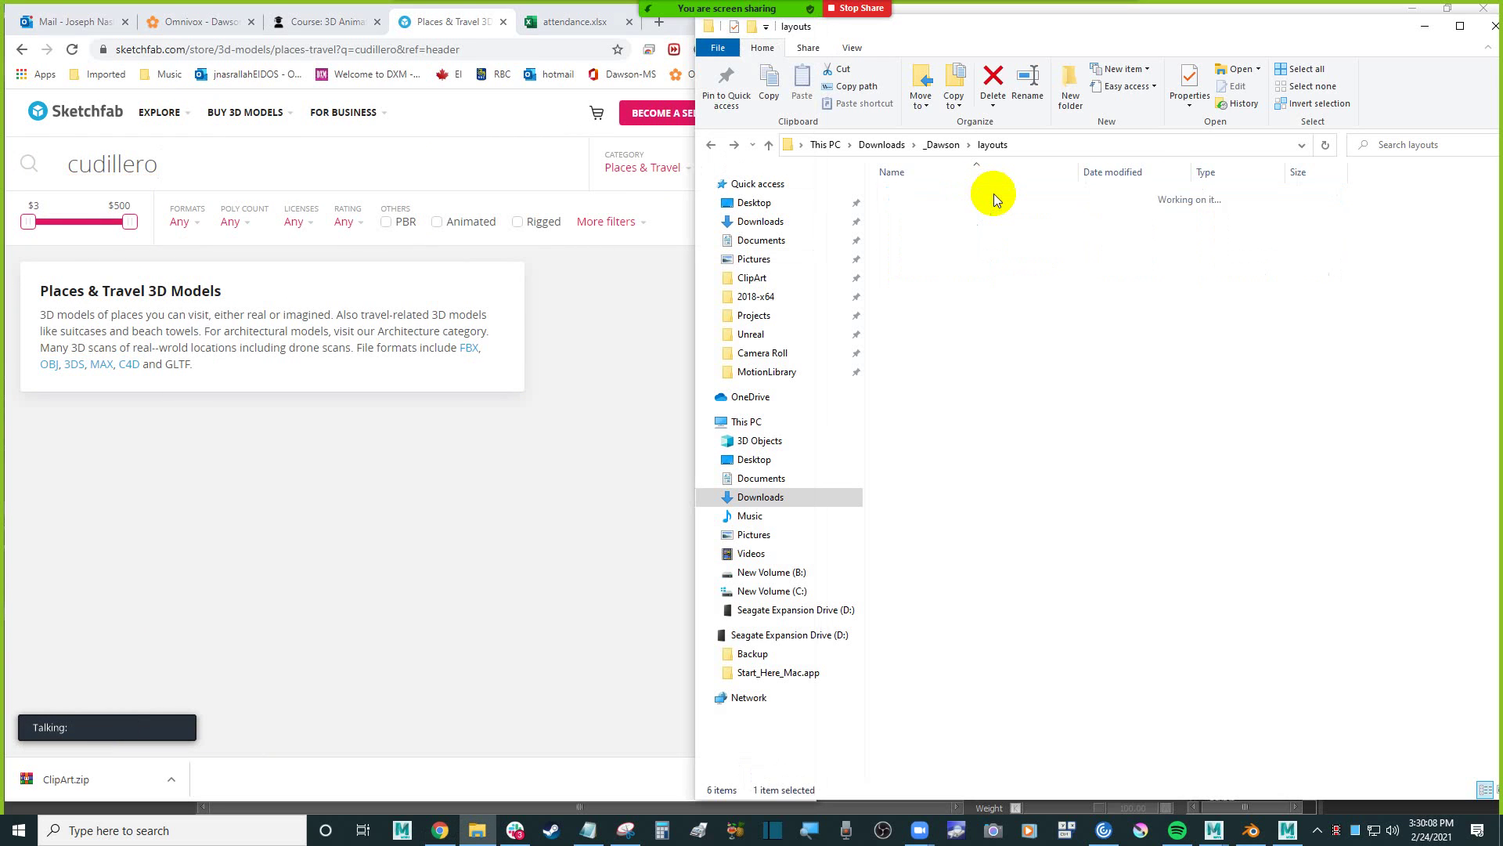
{"action": "double_click", "coordinate": [963, 194]}
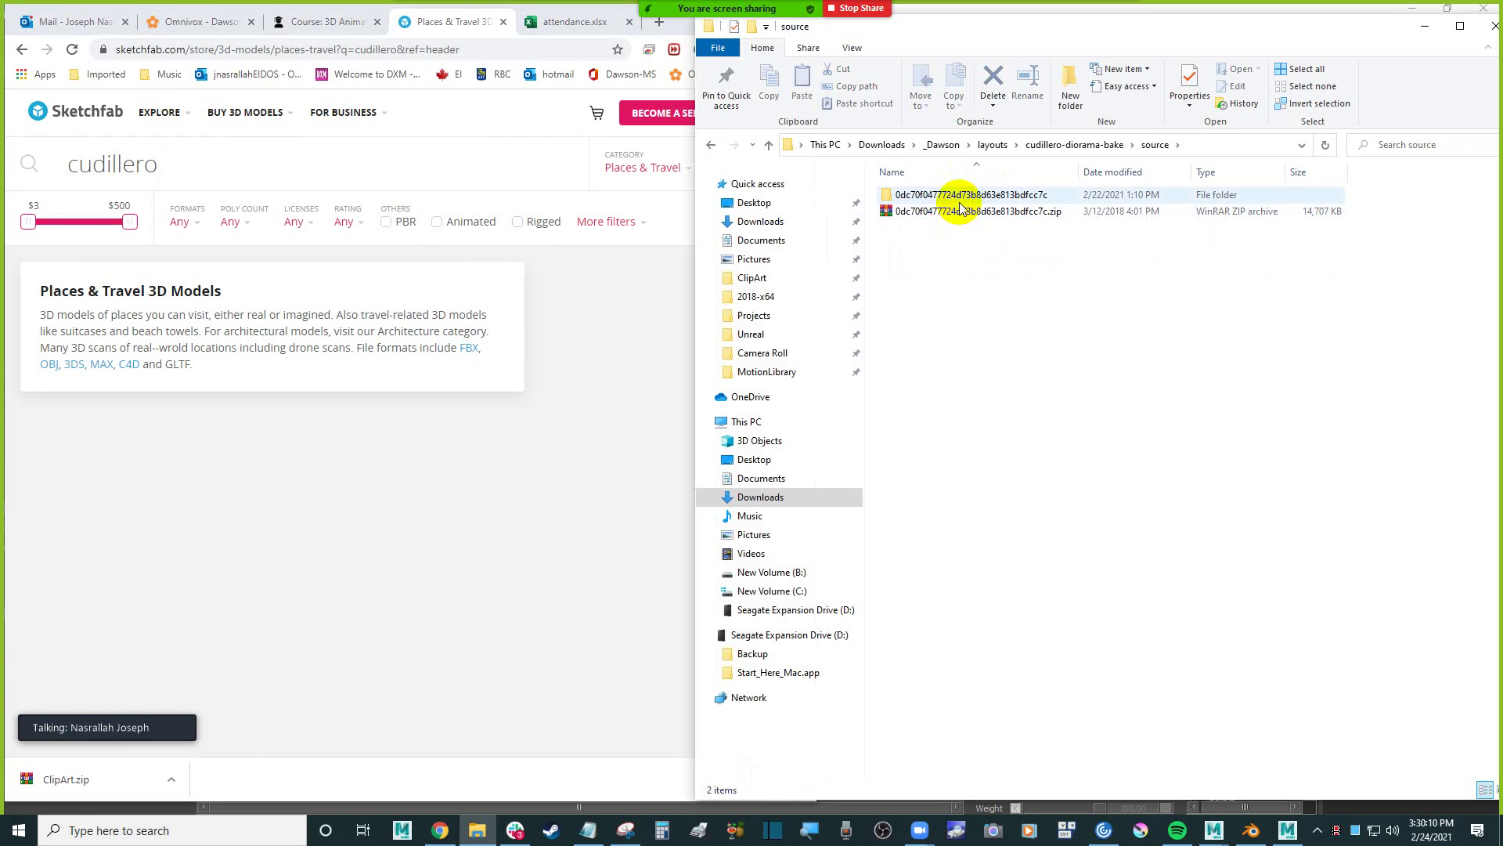
{"action": "double_click", "coordinate": [974, 194]}
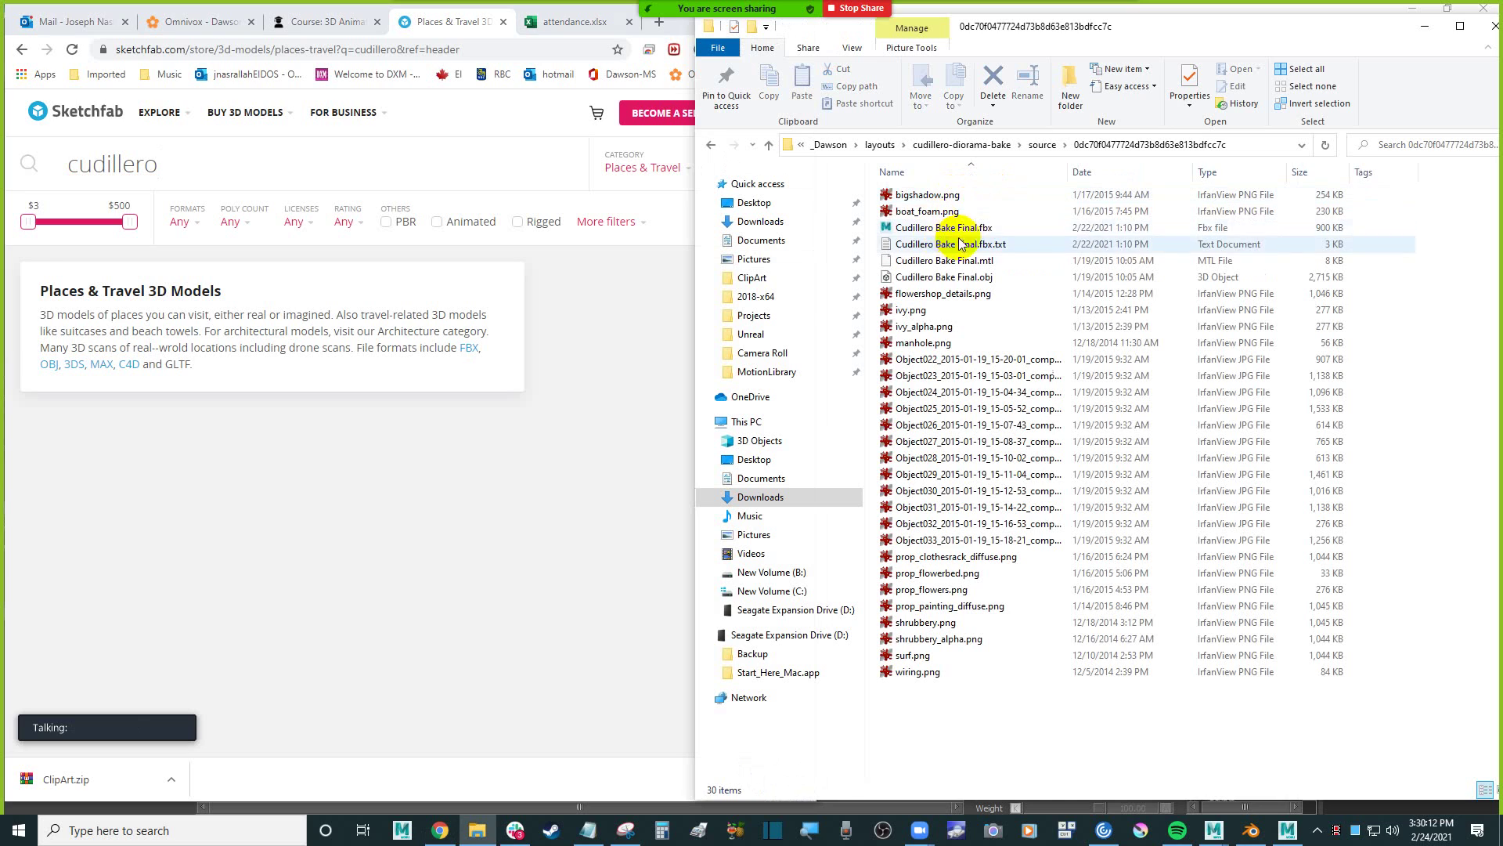
{"action": "left_click", "coordinate": [955, 227]}
{"action": "left_click", "coordinate": [984, 280]}
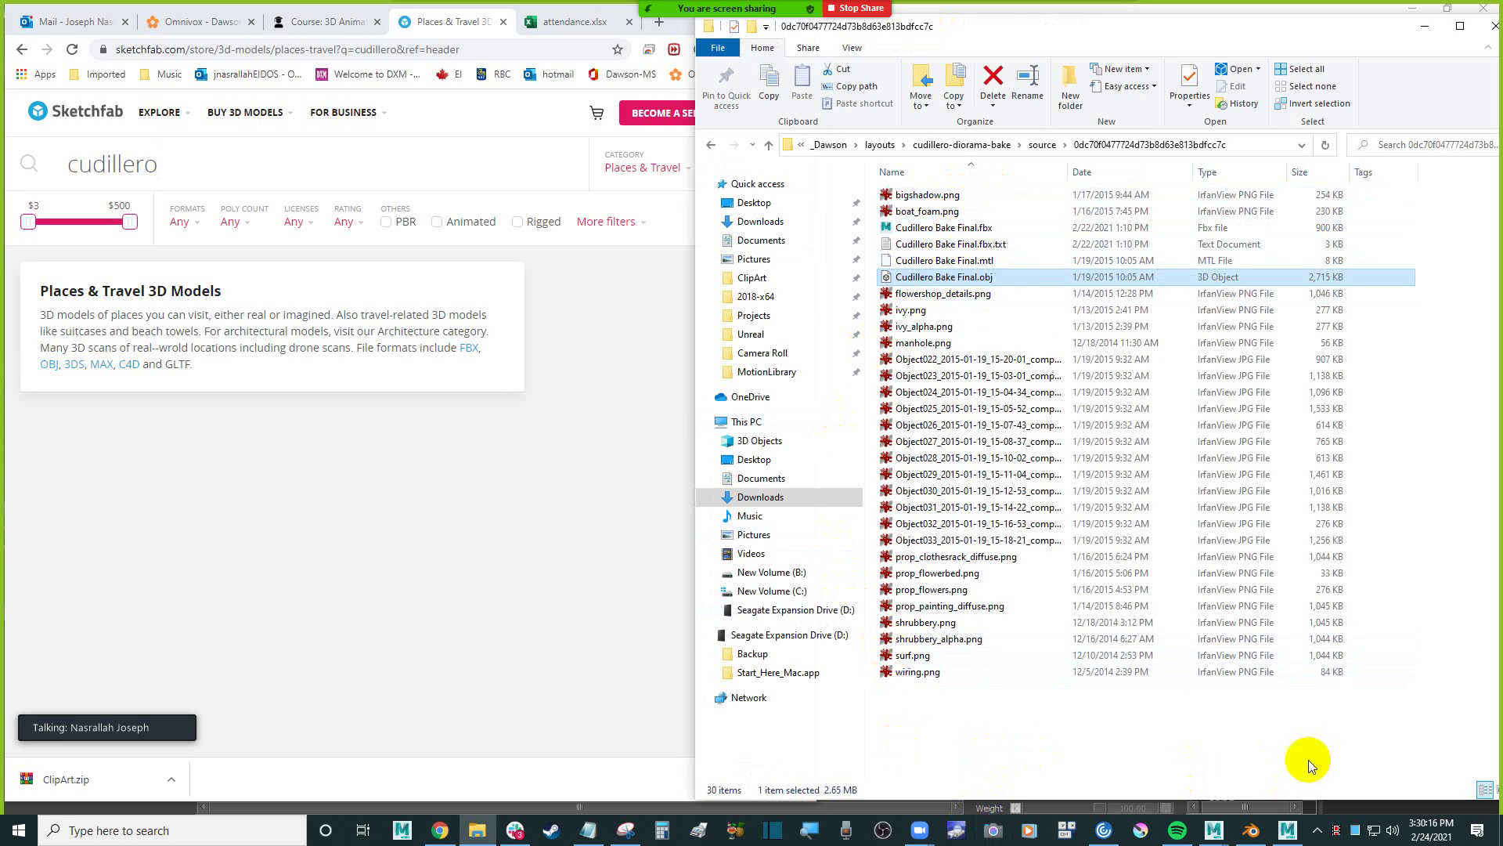
Switch to Maya, load Cudillero Bake Final.obj from File Explorer into the scene, and frame the model in the perspective view.
{"action": "left_click", "coordinate": [1226, 838]}
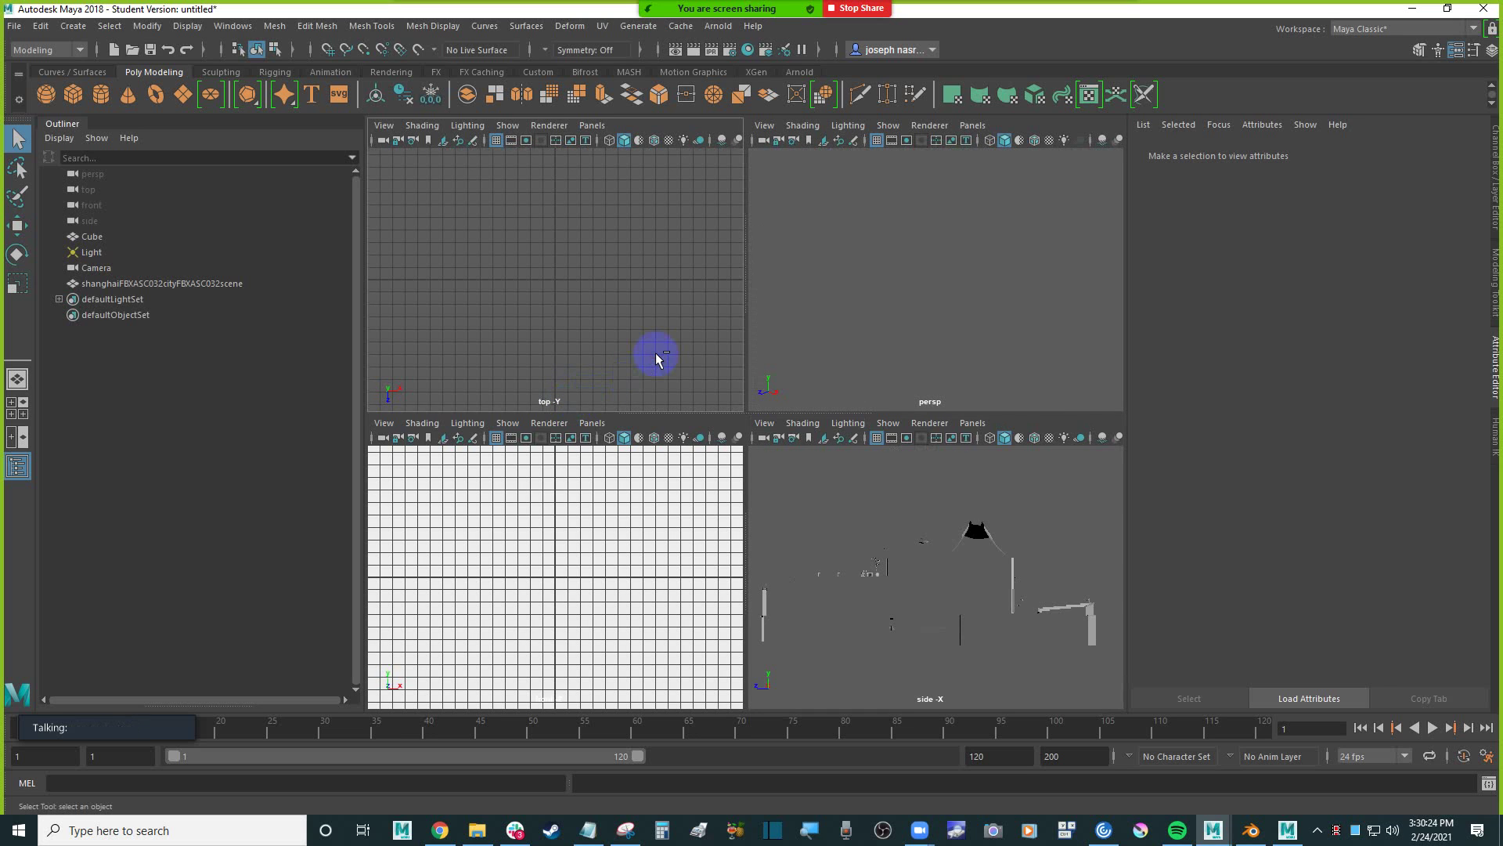
{"action": "left_click", "coordinate": [761, 420]}
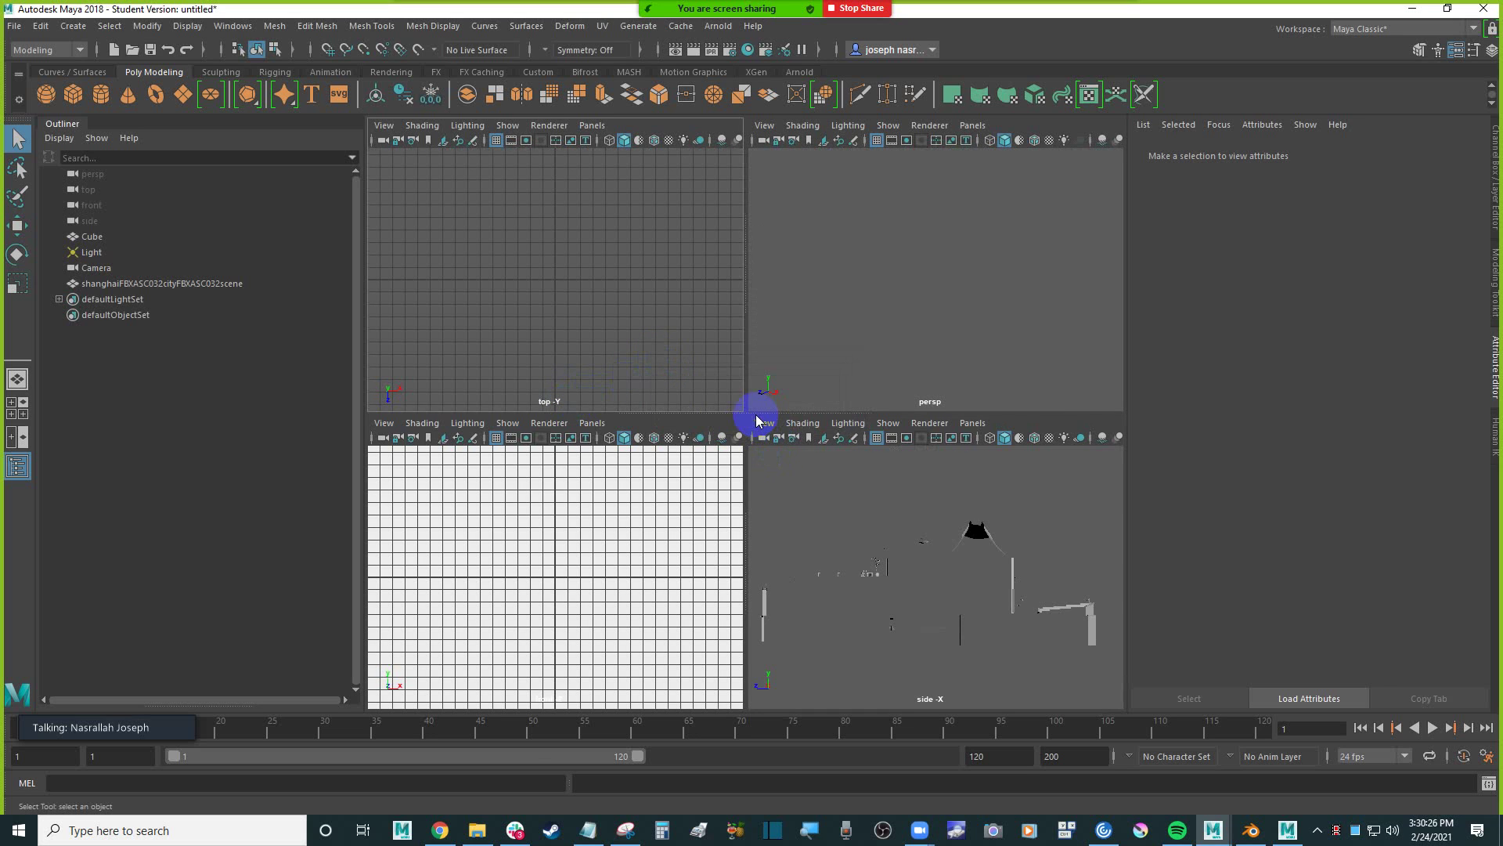
{"action": "left_click", "coordinate": [476, 830]}
{"action": "left_click_drag", "start_coordinate": [948, 280], "coordinate": [486, 238]}
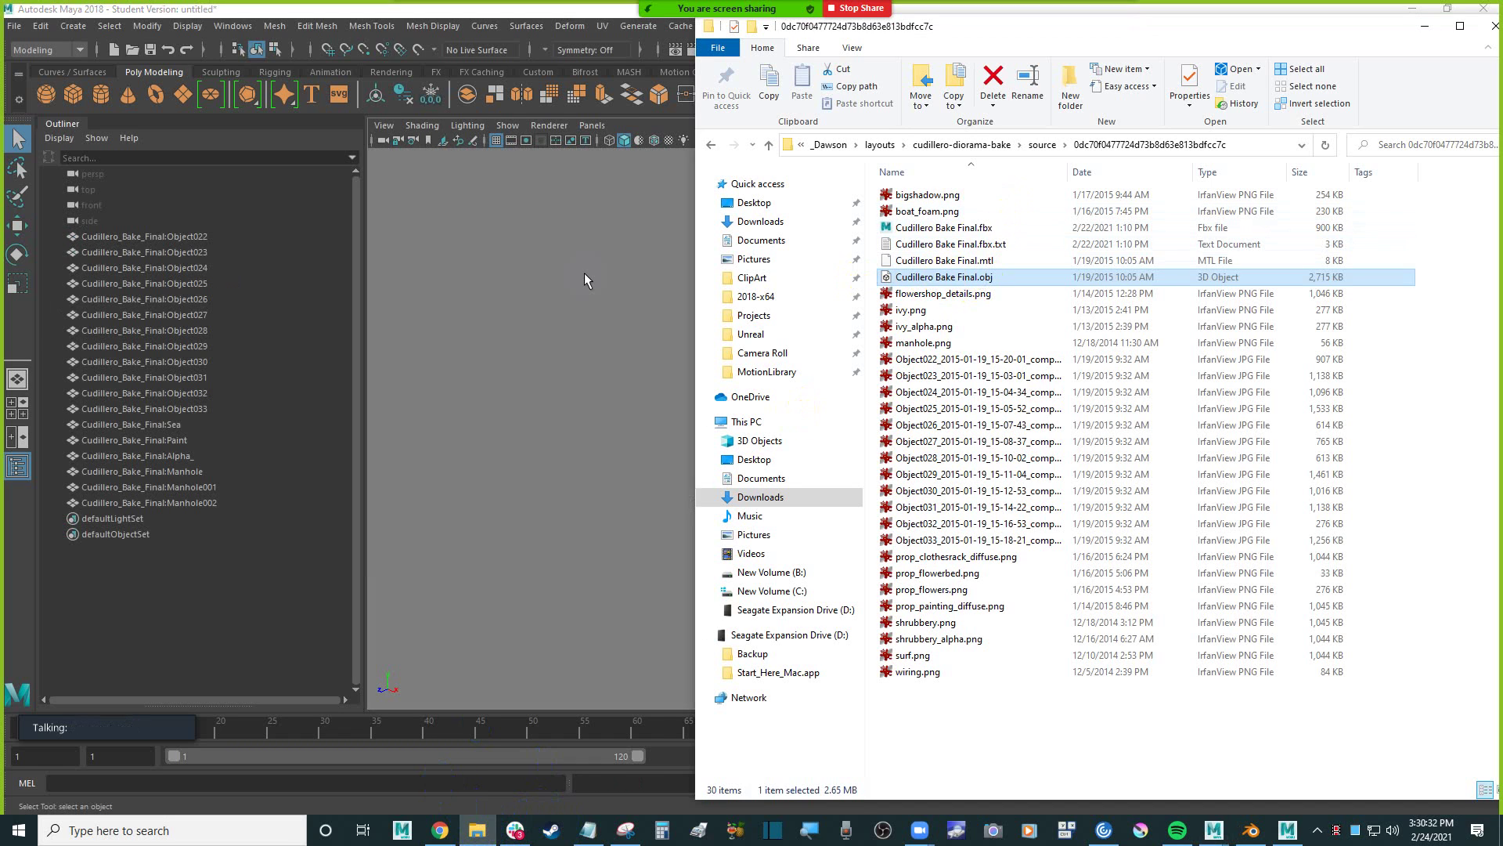
{"action": "left_click", "coordinate": [584, 273]}
{"action": "key", "text": "f"}
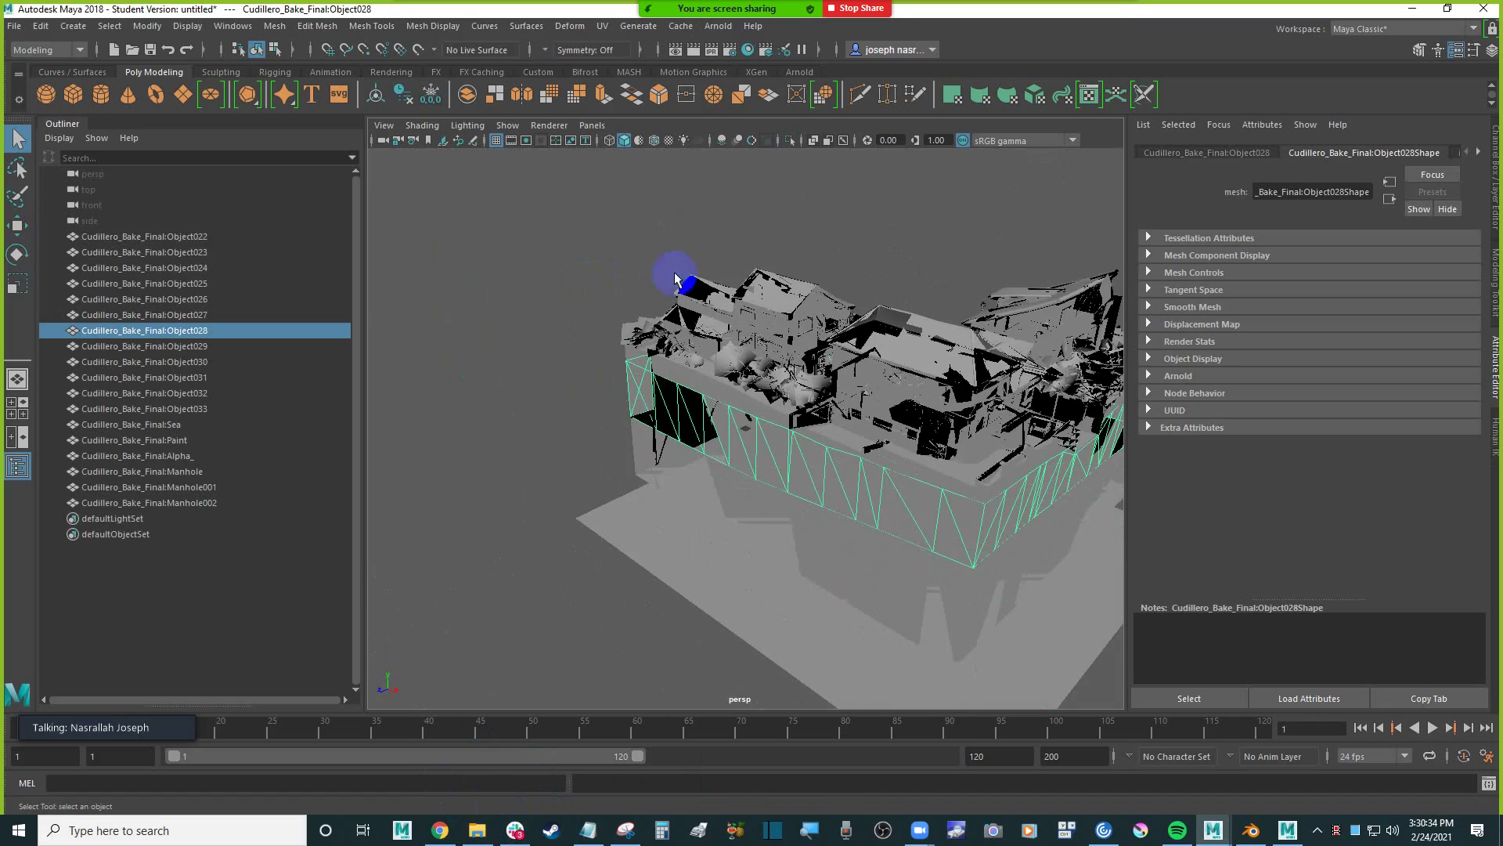
Examine the Cudillero village courtyard and surrounding buildings up close, and clear the mesh selection.
{"action": "left_click_drag", "start_coordinate": [859, 251], "coordinate": [658, 295], "text": "alt"}
{"action": "right_click_drag", "start_coordinate": [658, 295], "coordinate": [728, 325], "text": "alt"}
{"action": "mouse_move", "coordinate": [728, 326]}
{"action": "left_mouse_down", "text": "alt"}
{"action": "mouse_move", "coordinate": [717, 311]}
{"action": "mouse_move", "coordinate": [725, 335]}
{"action": "left_mouse_up", "text": "alt"}
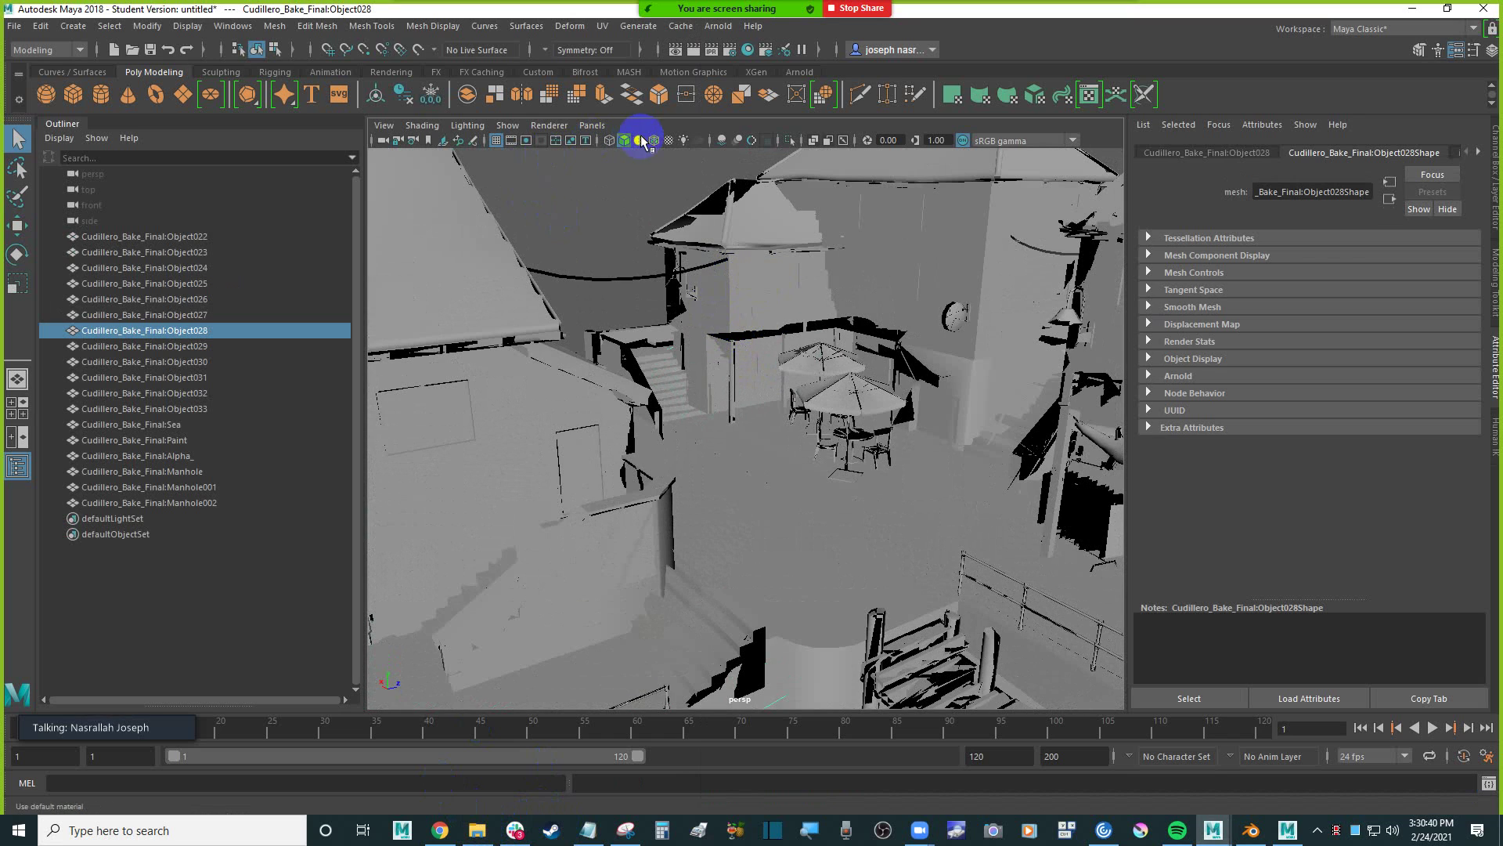
{"action": "left_click", "coordinate": [642, 227]}
{"action": "mouse_move", "coordinate": [642, 227]}
{"action": "left_mouse_down", "text": "alt"}
{"action": "mouse_move", "coordinate": [632, 222]}
{"action": "mouse_move", "coordinate": [664, 243]}
{"action": "left_mouse_up", "text": "alt"}
{"action": "scroll", "coordinate": [631, 218], "scroll_direction": "down", "scroll_amount": 2}
{"action": "scroll", "coordinate": [662, 242], "scroll_direction": "up", "scroll_amount": 4}
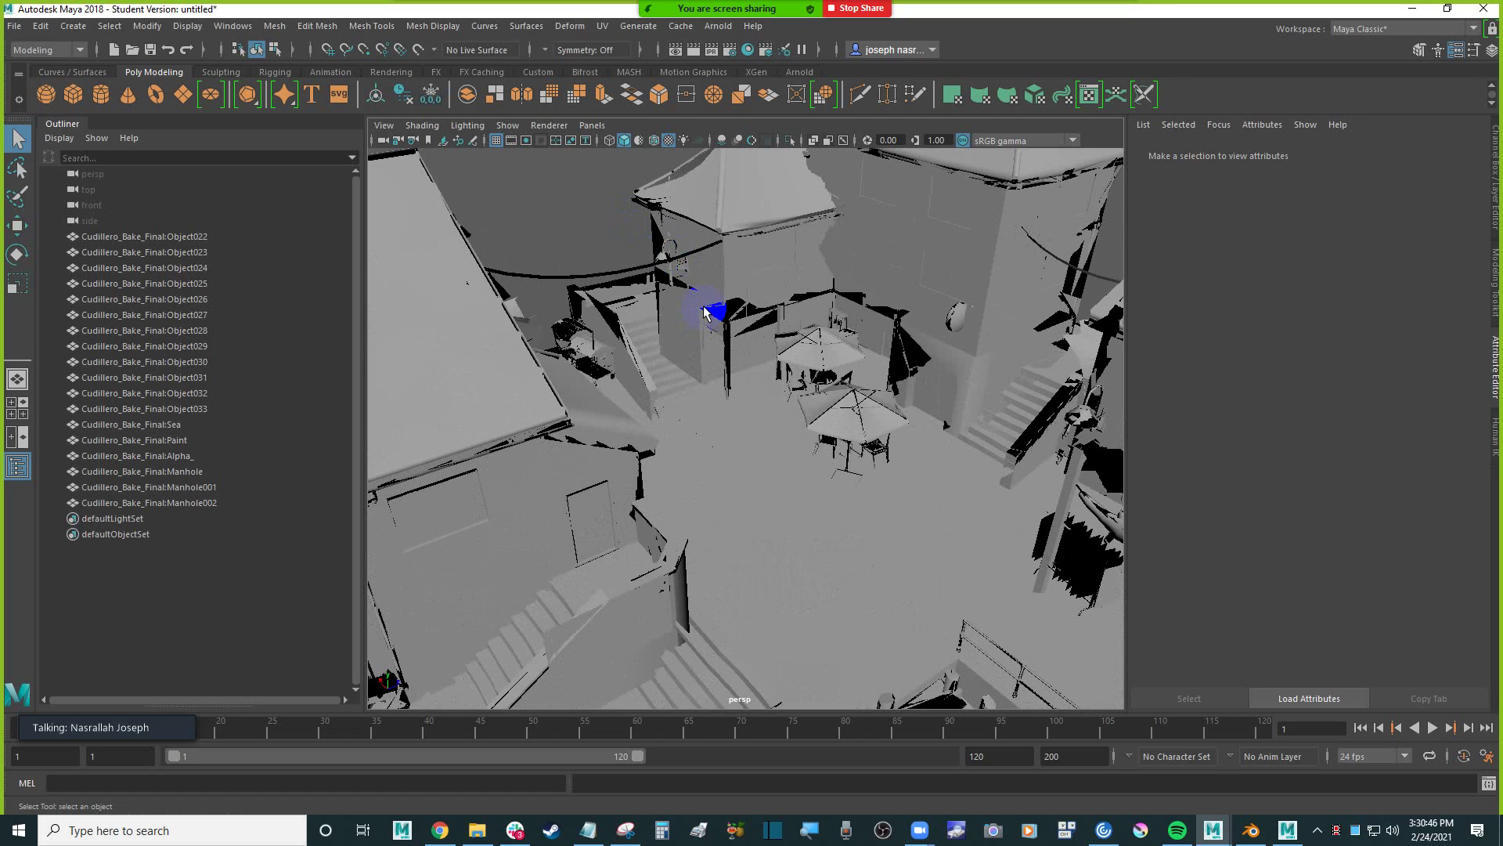
Inspect the lambert1 material attributes of the Object029 building mesh, deselect it, and view the wider village.
{"action": "left_click", "coordinate": [765, 260]}
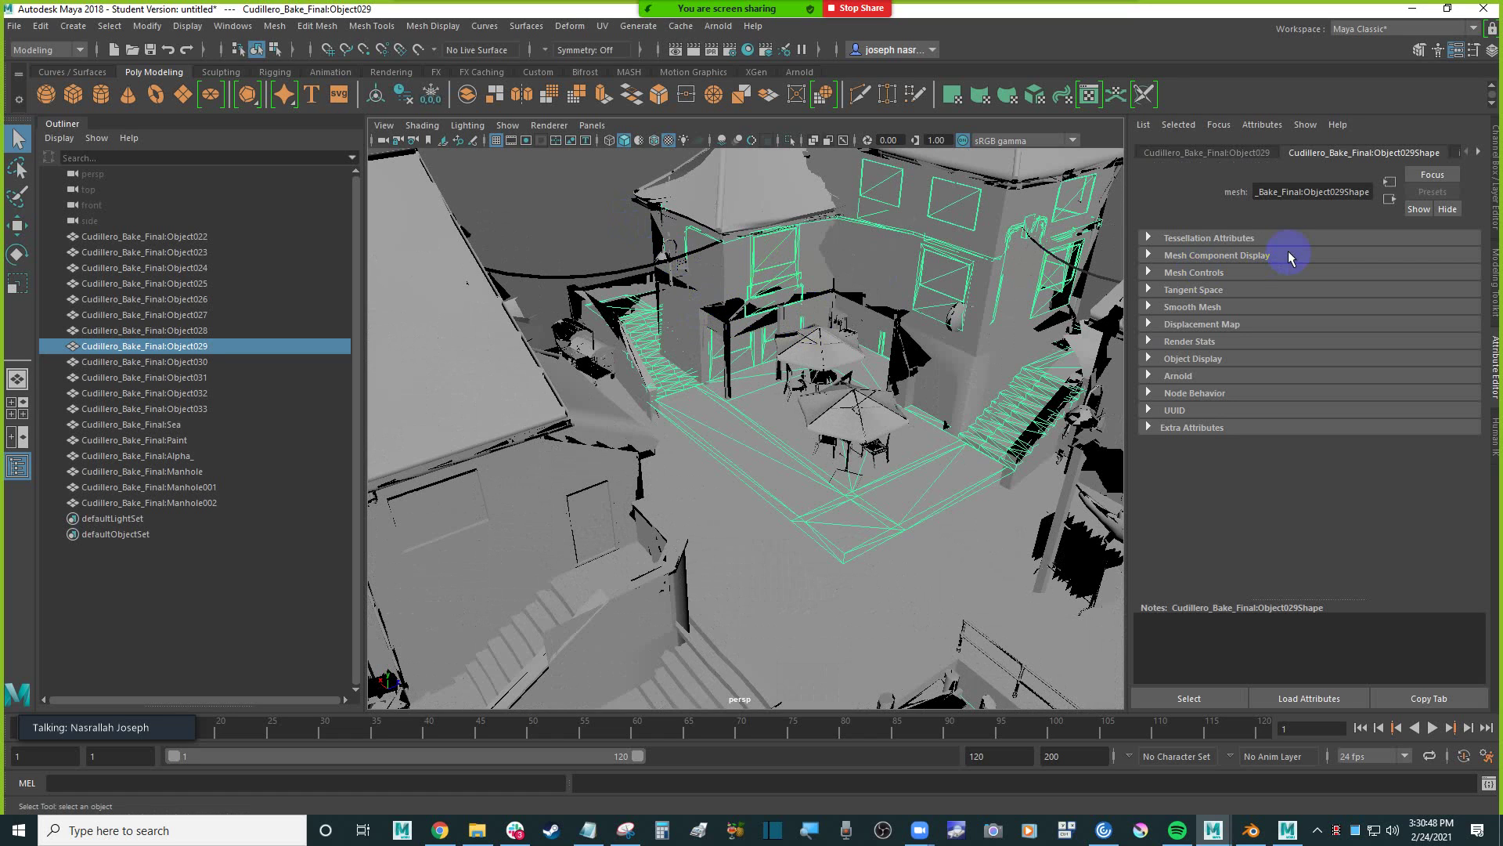
{"action": "left_click", "coordinate": [1478, 151]}
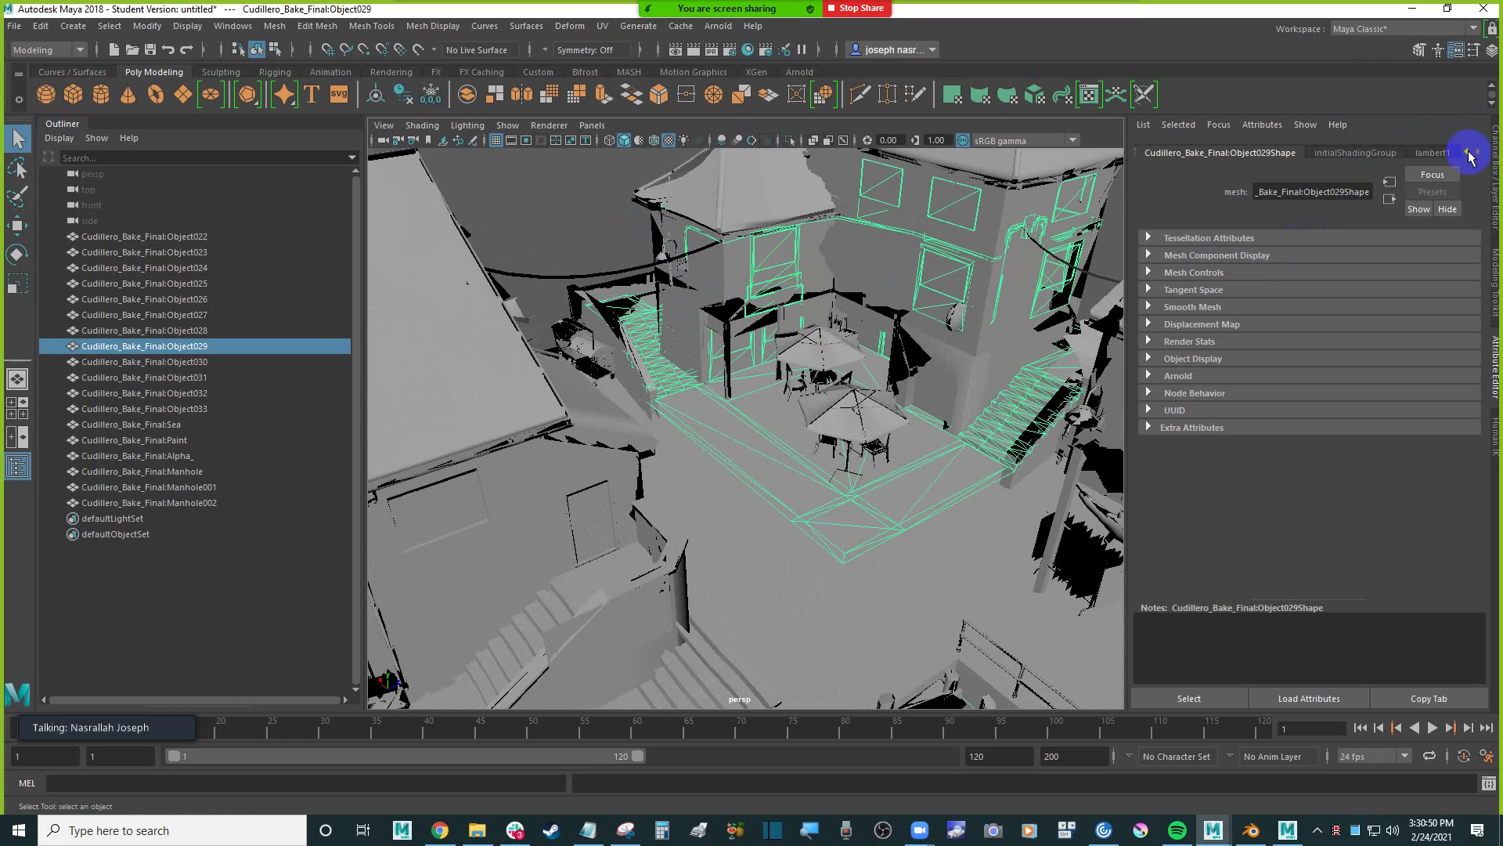
{"action": "left_click", "coordinate": [1432, 152]}
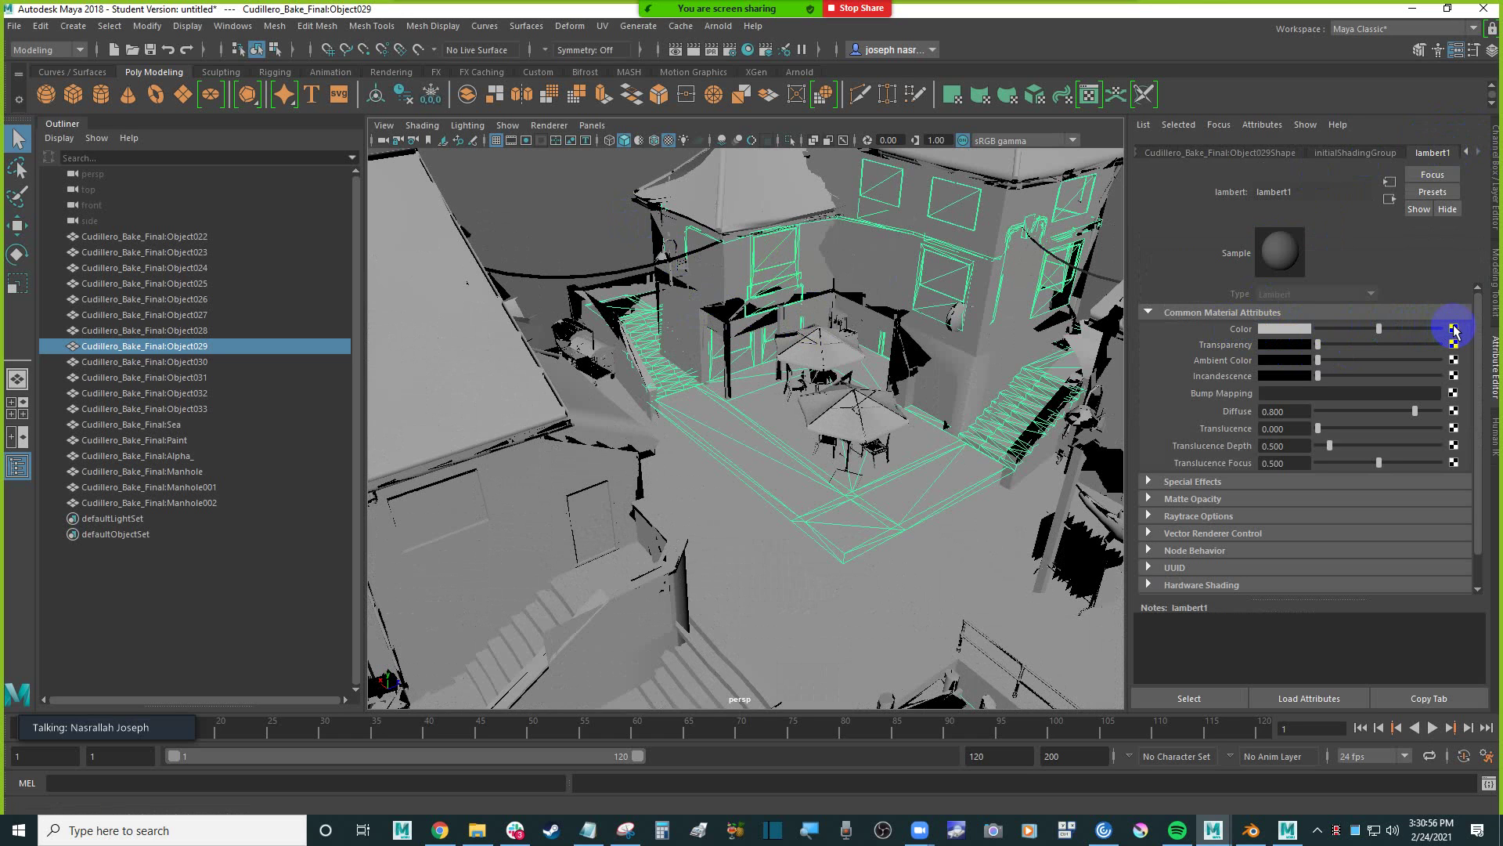
{"action": "left_click", "coordinate": [578, 207]}
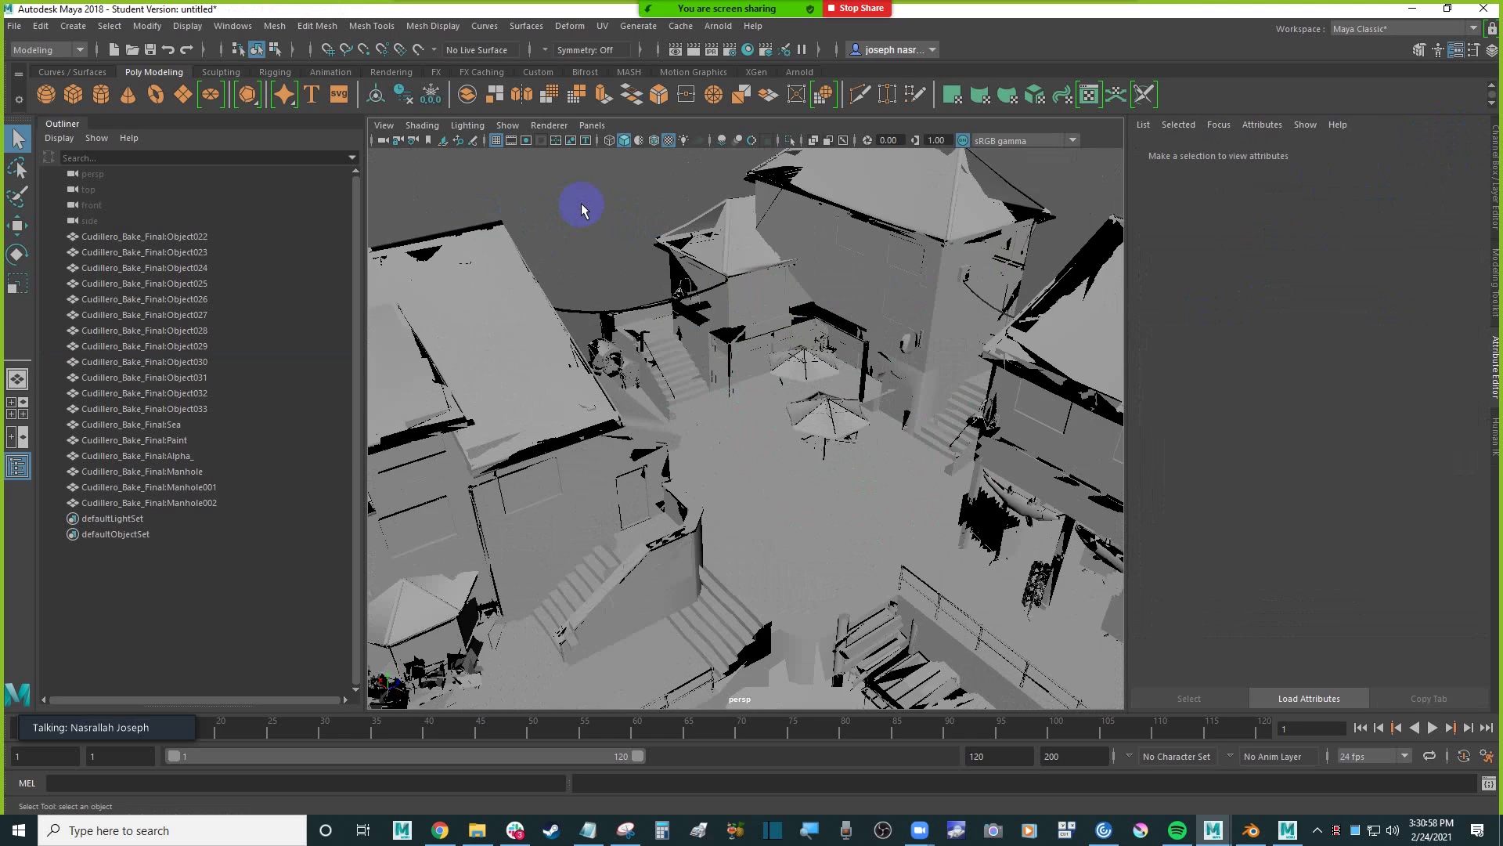
{"action": "scroll", "coordinate": [581, 204], "scroll_direction": "down", "scroll_amount": 5}
{"action": "scroll", "coordinate": [581, 204], "scroll_direction": "up", "scroll_amount": 5}
{"action": "scroll", "coordinate": [581, 203], "scroll_direction": "down", "scroll_amount": 2}
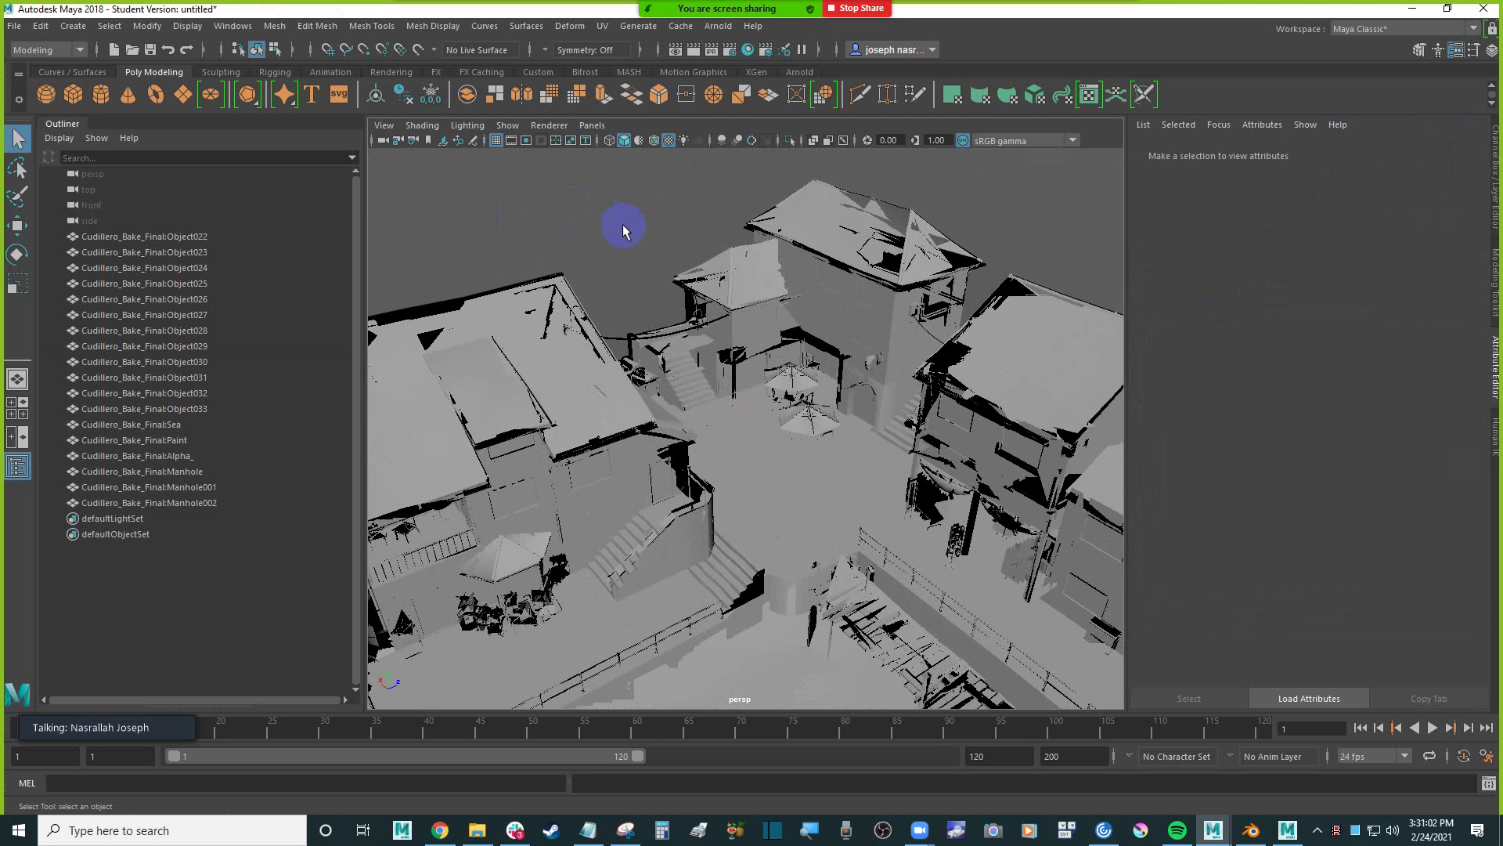
Switch to Blender to compare the textured shanghai city scene, return to Maya, and minimize it.
{"action": "left_click", "coordinate": [1250, 830]}
{"action": "left_click", "coordinate": [672, 462]}
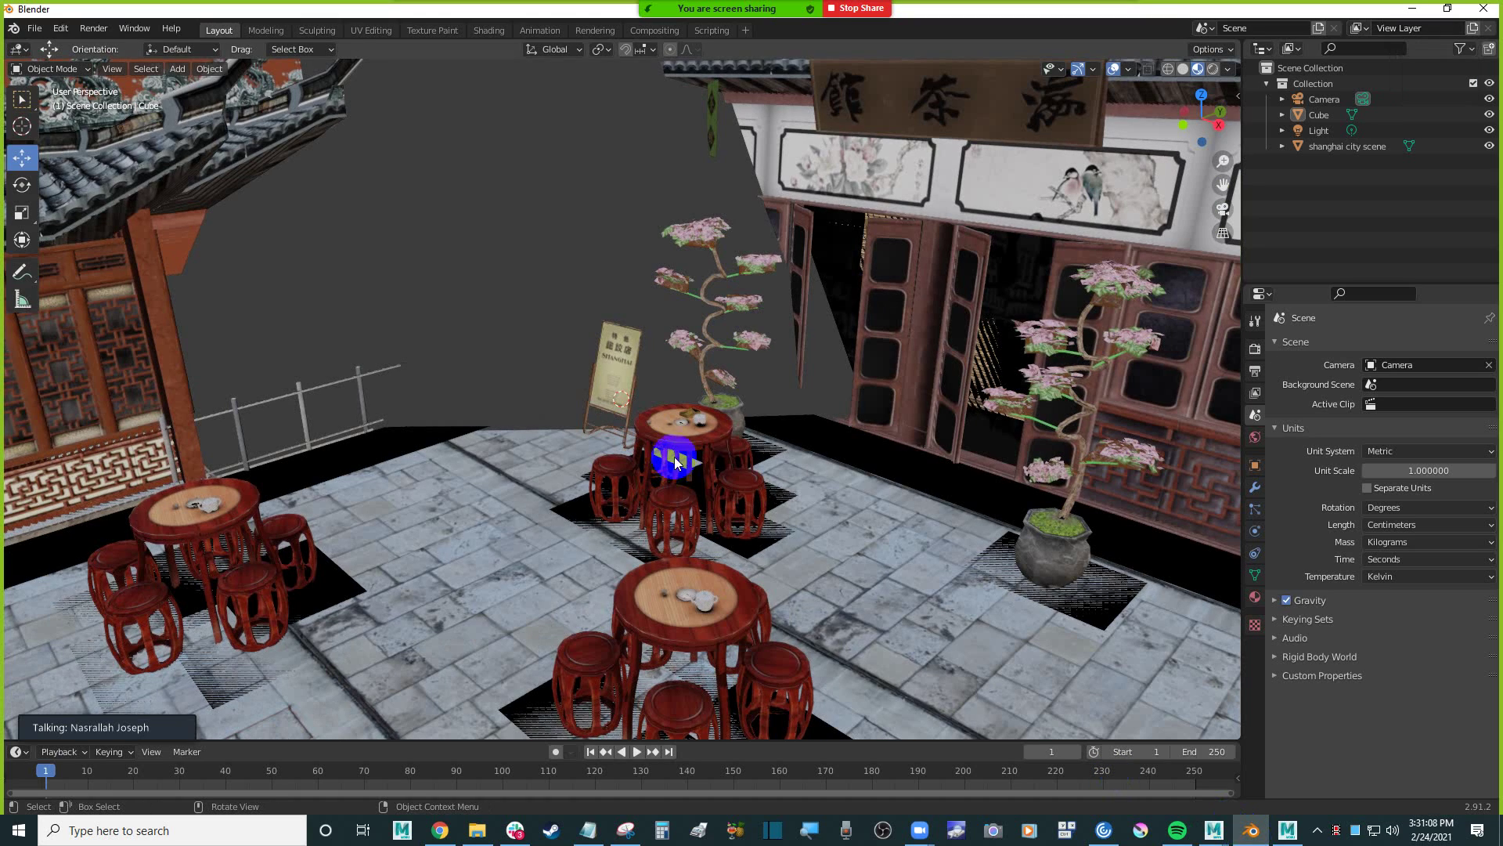
{"action": "key", "text": "alt+Tab"}
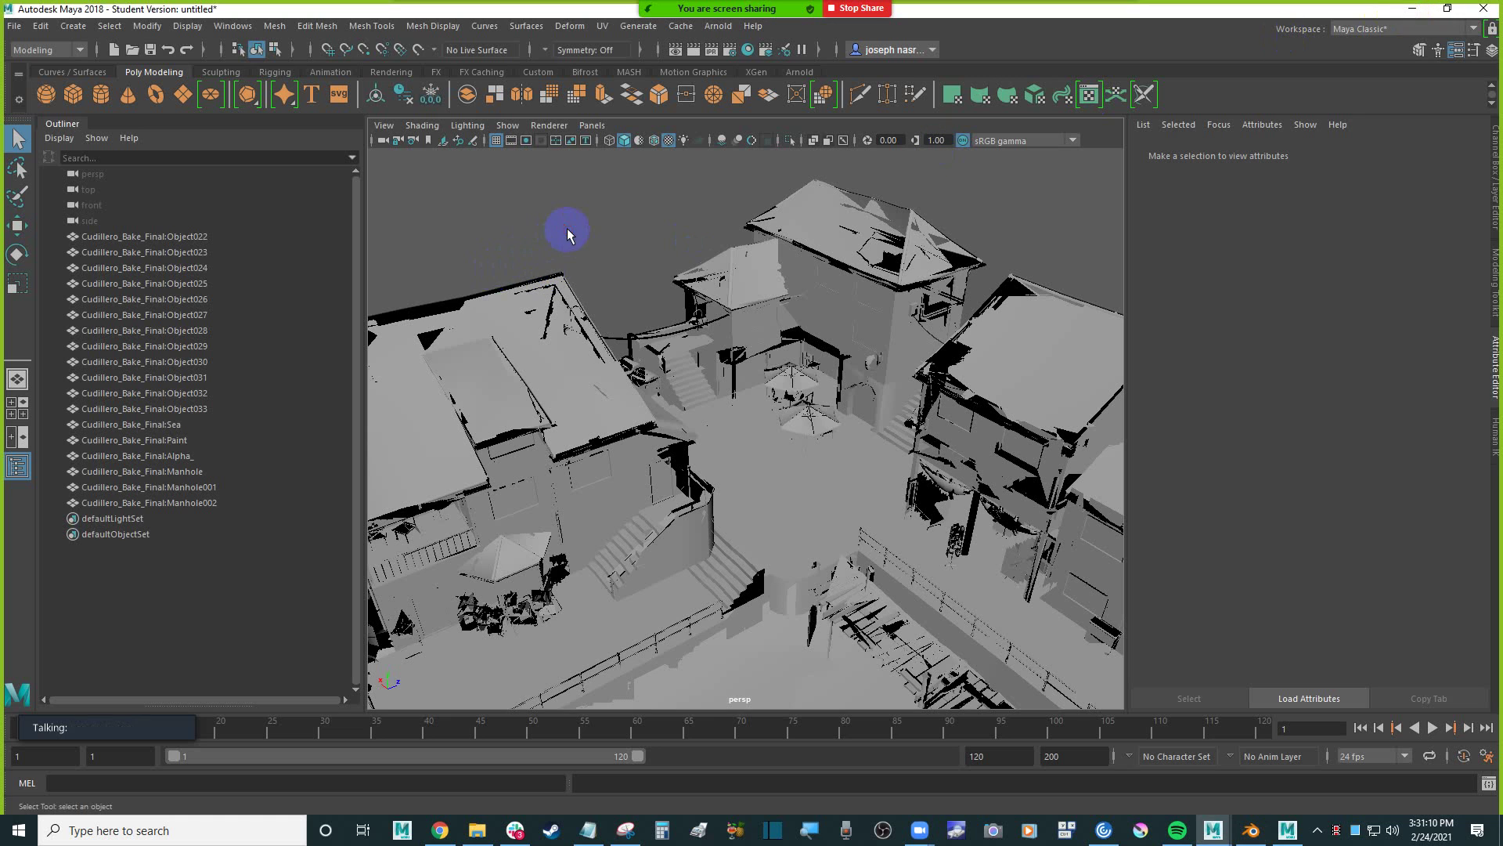
{"action": "left_click", "coordinate": [1409, 12]}
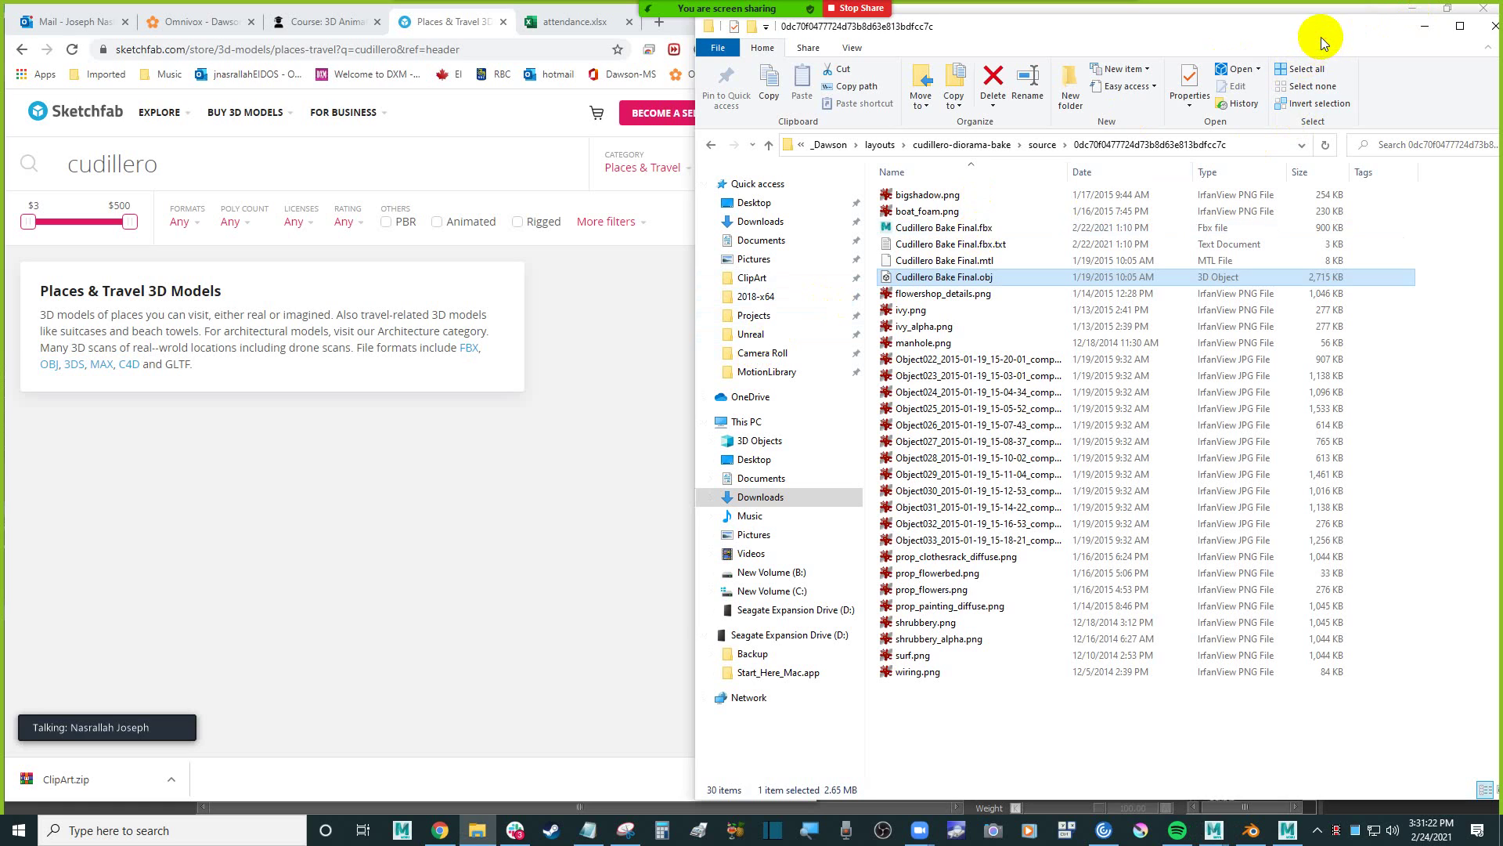
{"action": "left_click", "coordinate": [630, 389]}
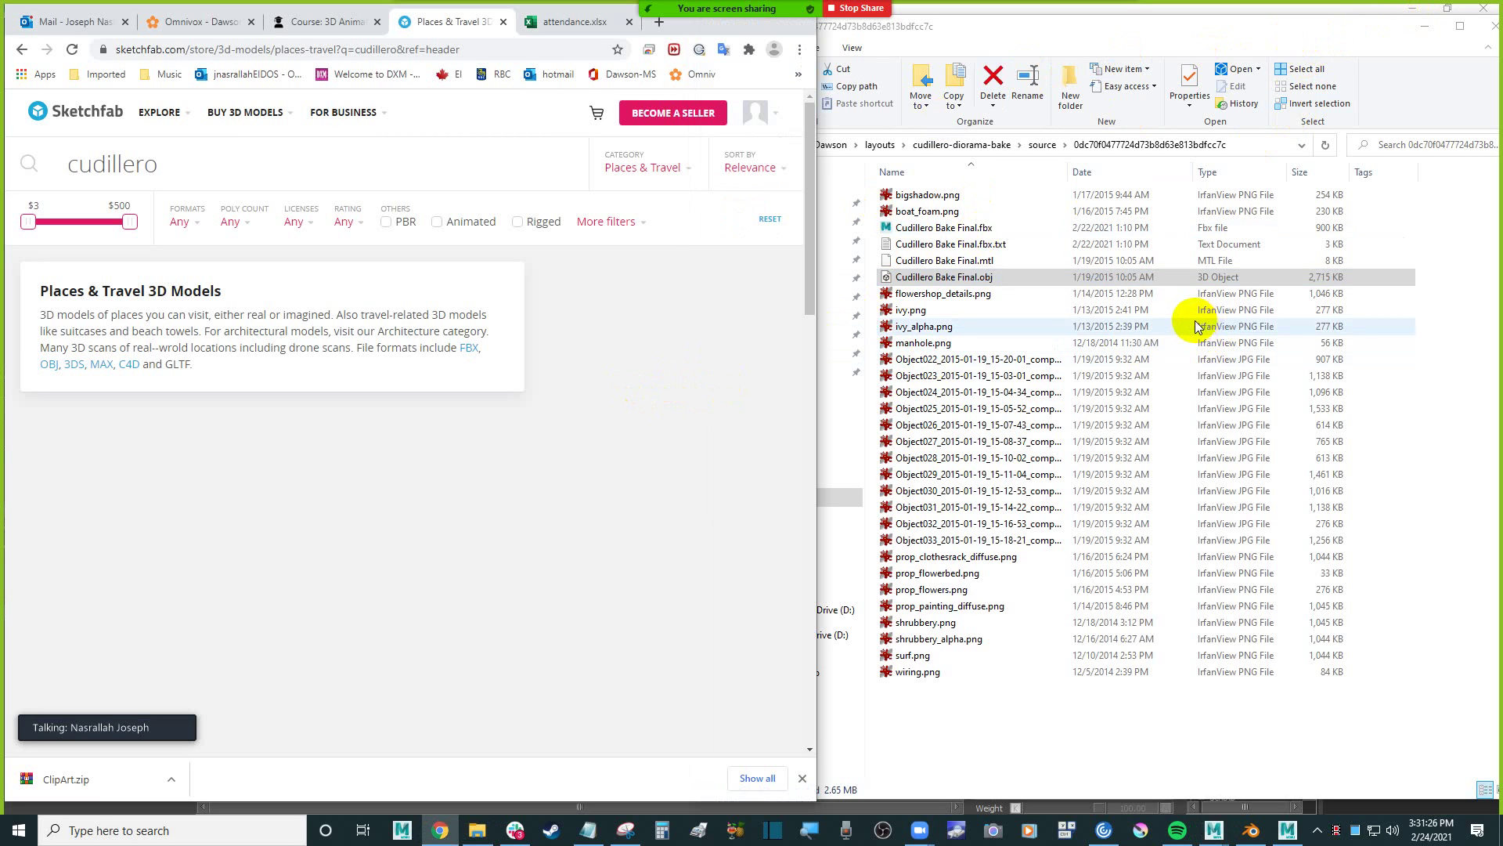
In File Explorer, open the extracted model folder inside floating-island-of-the-potion-brewer\source and select SketchfabFIXfinal.FBX.
{"action": "left_click", "coordinate": [880, 144]}
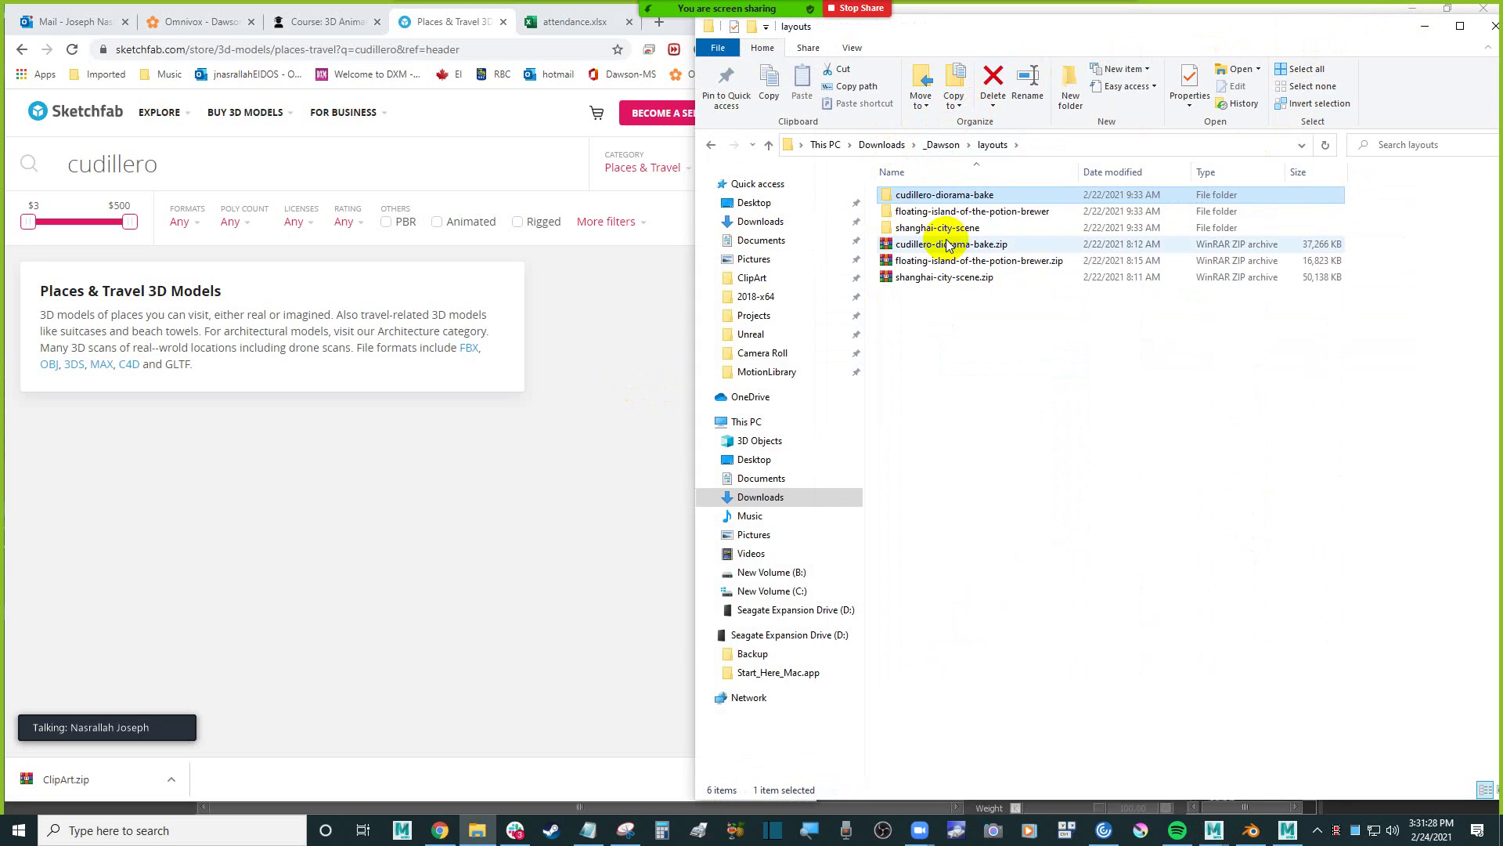
{"action": "double_click", "coordinate": [967, 211]}
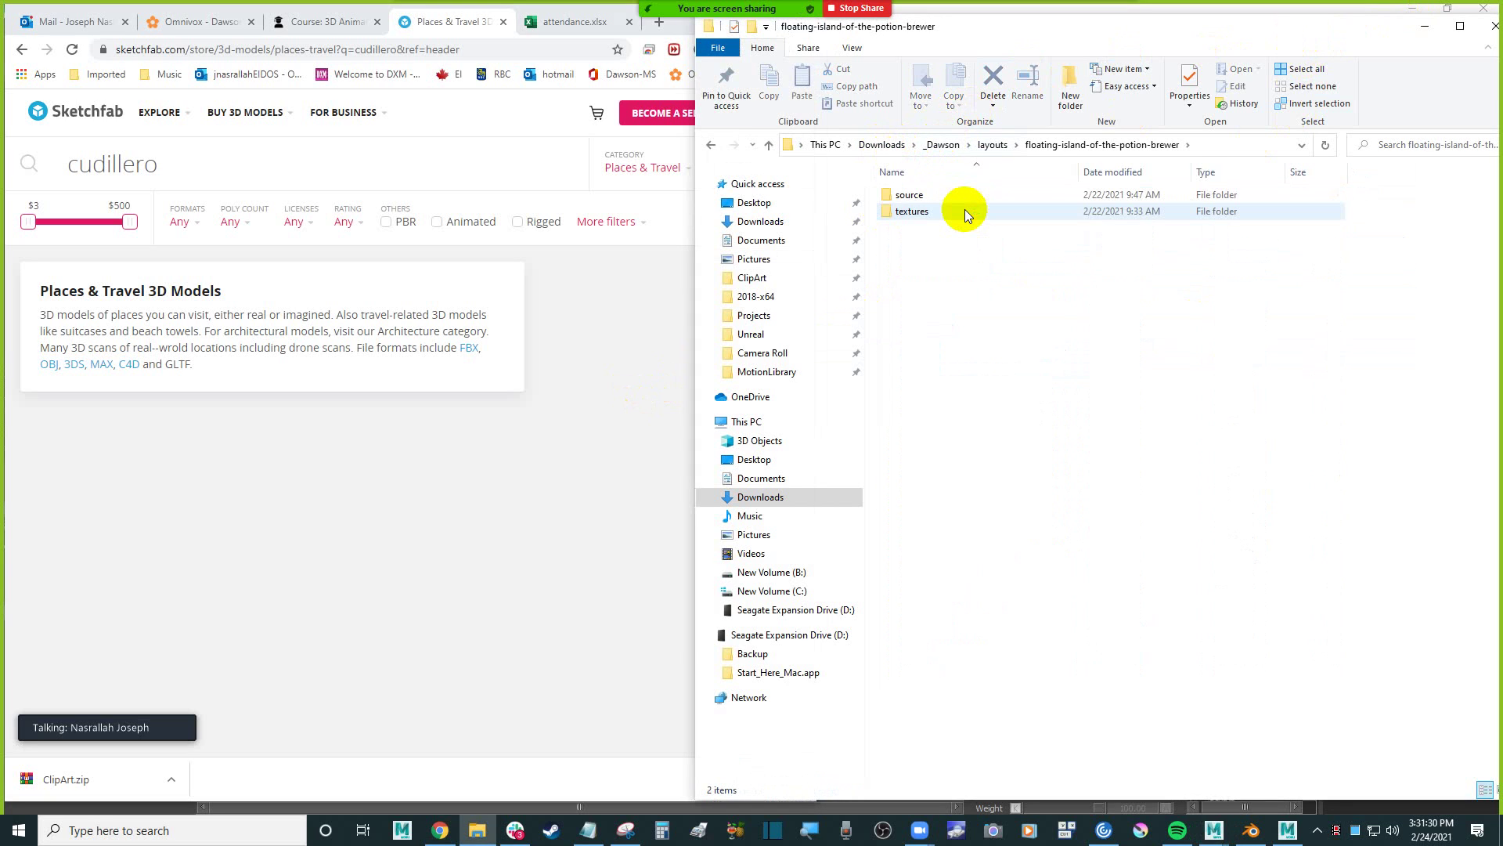
{"action": "left_click", "coordinate": [943, 192]}
{"action": "double_click", "coordinate": [943, 192]}
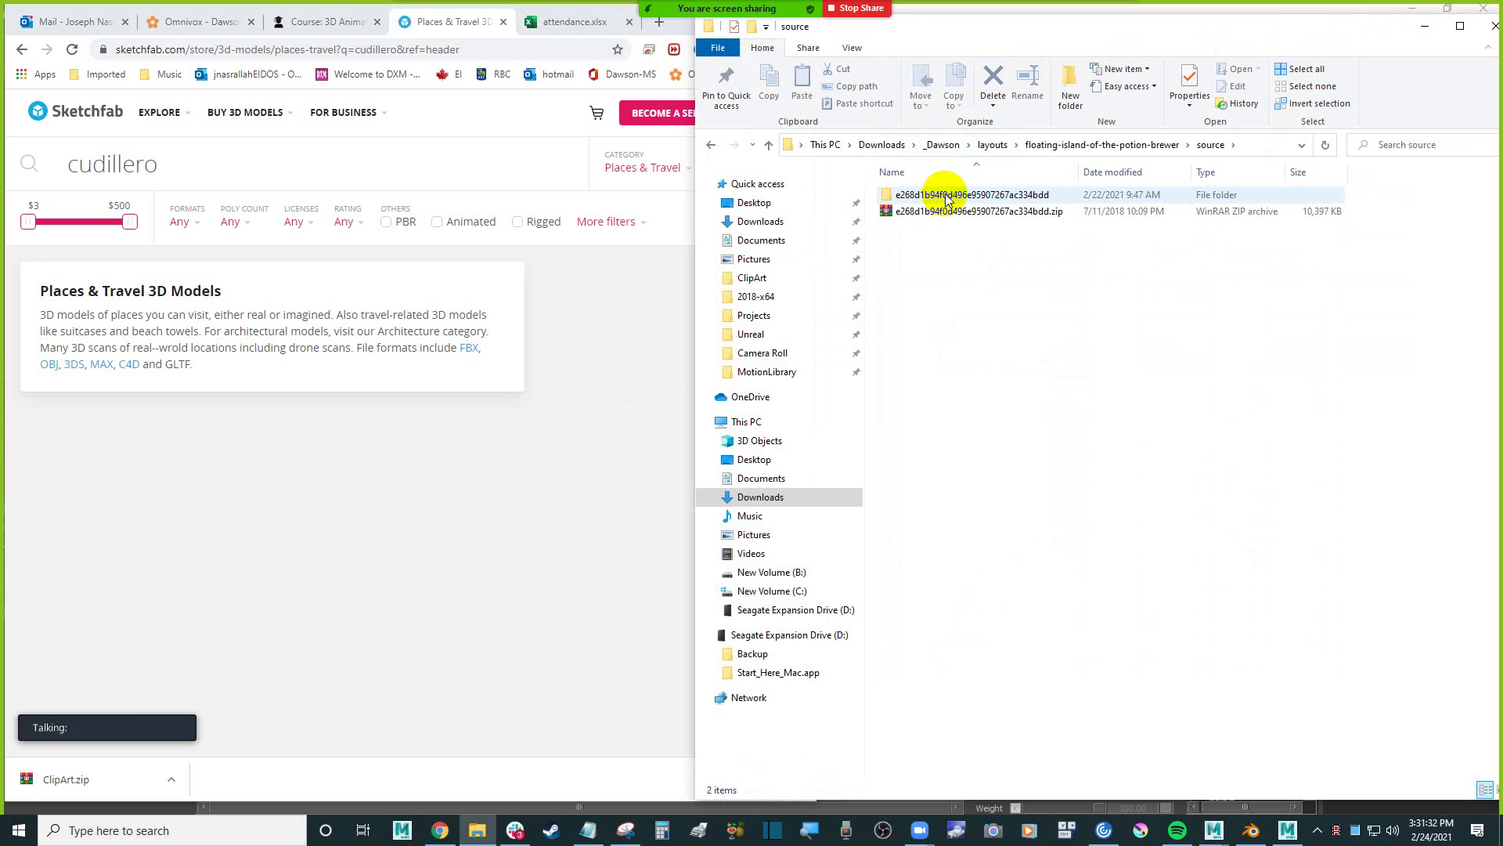
{"action": "double_click", "coordinate": [970, 195]}
{"action": "left_click", "coordinate": [961, 194]}
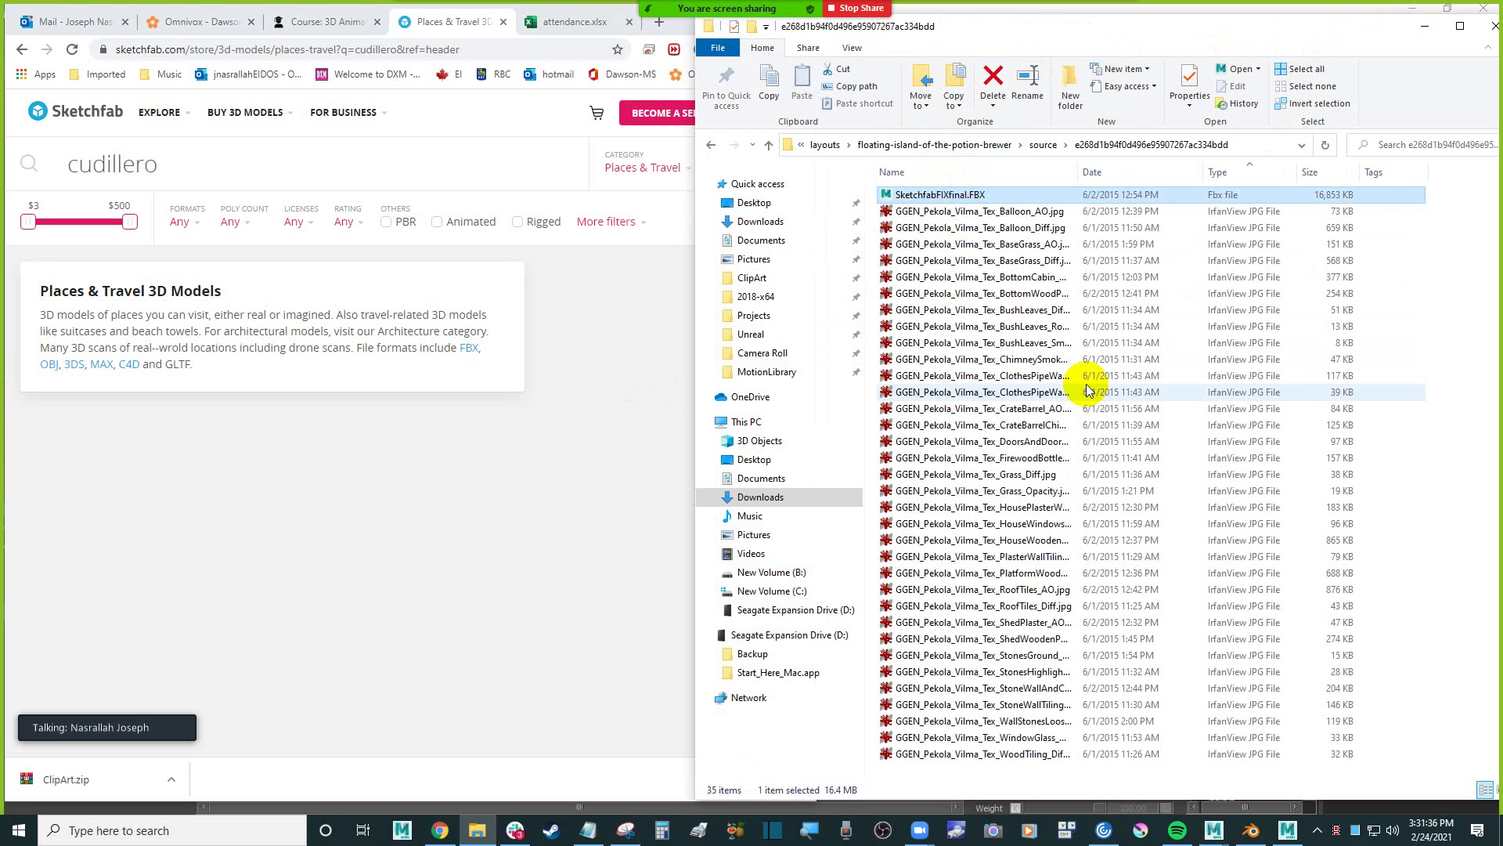
Switch to MotionBuilder and open SketchfabFIXfinal.FBX from File Explorer with FBX Open and no animation, without saving the current scene.
{"action": "left_click", "coordinate": [480, 682]}
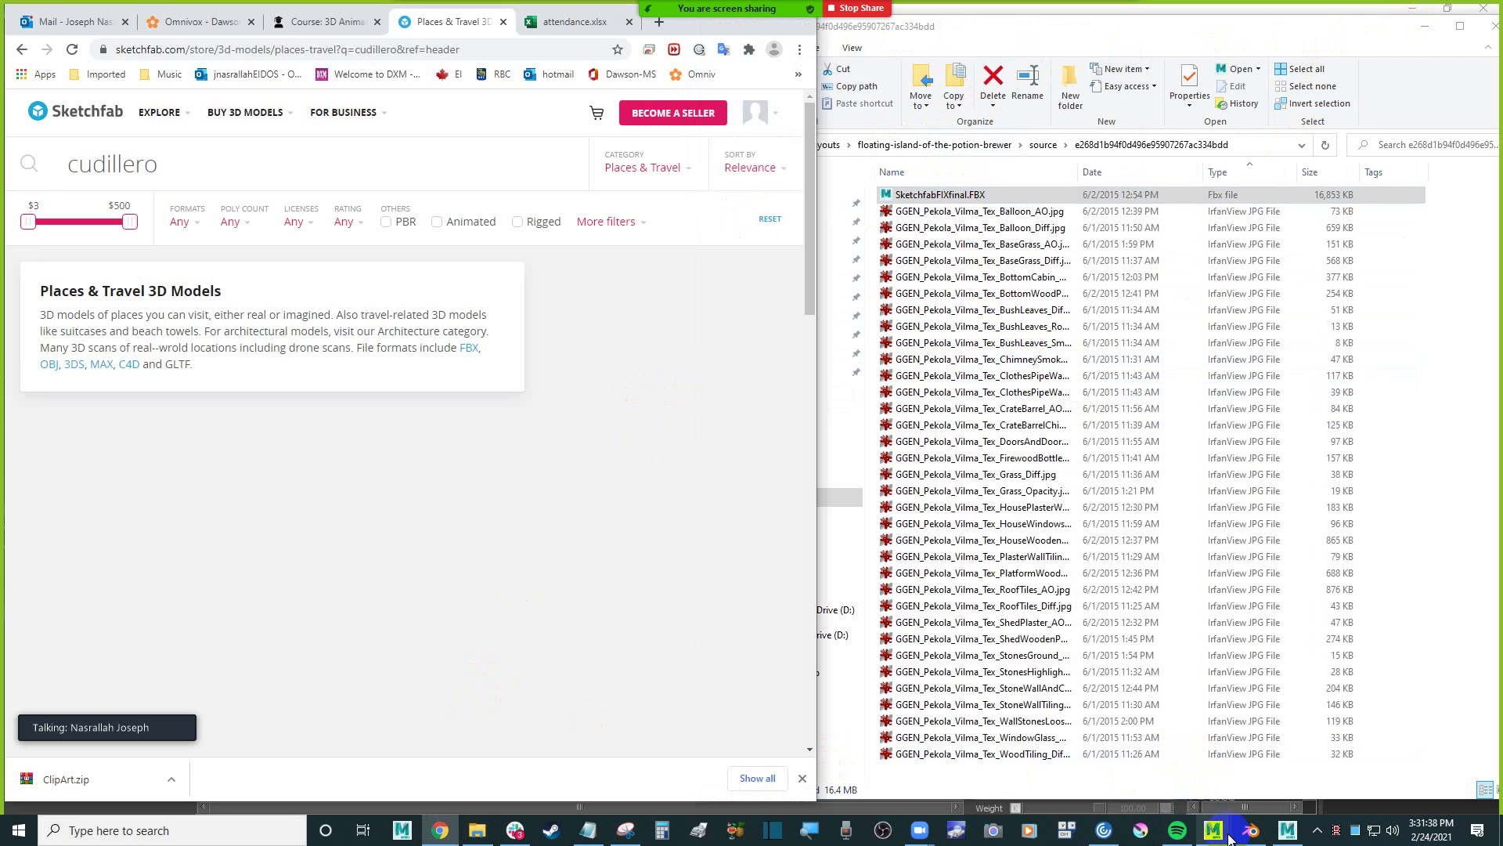
{"action": "left_click", "coordinate": [1288, 832]}
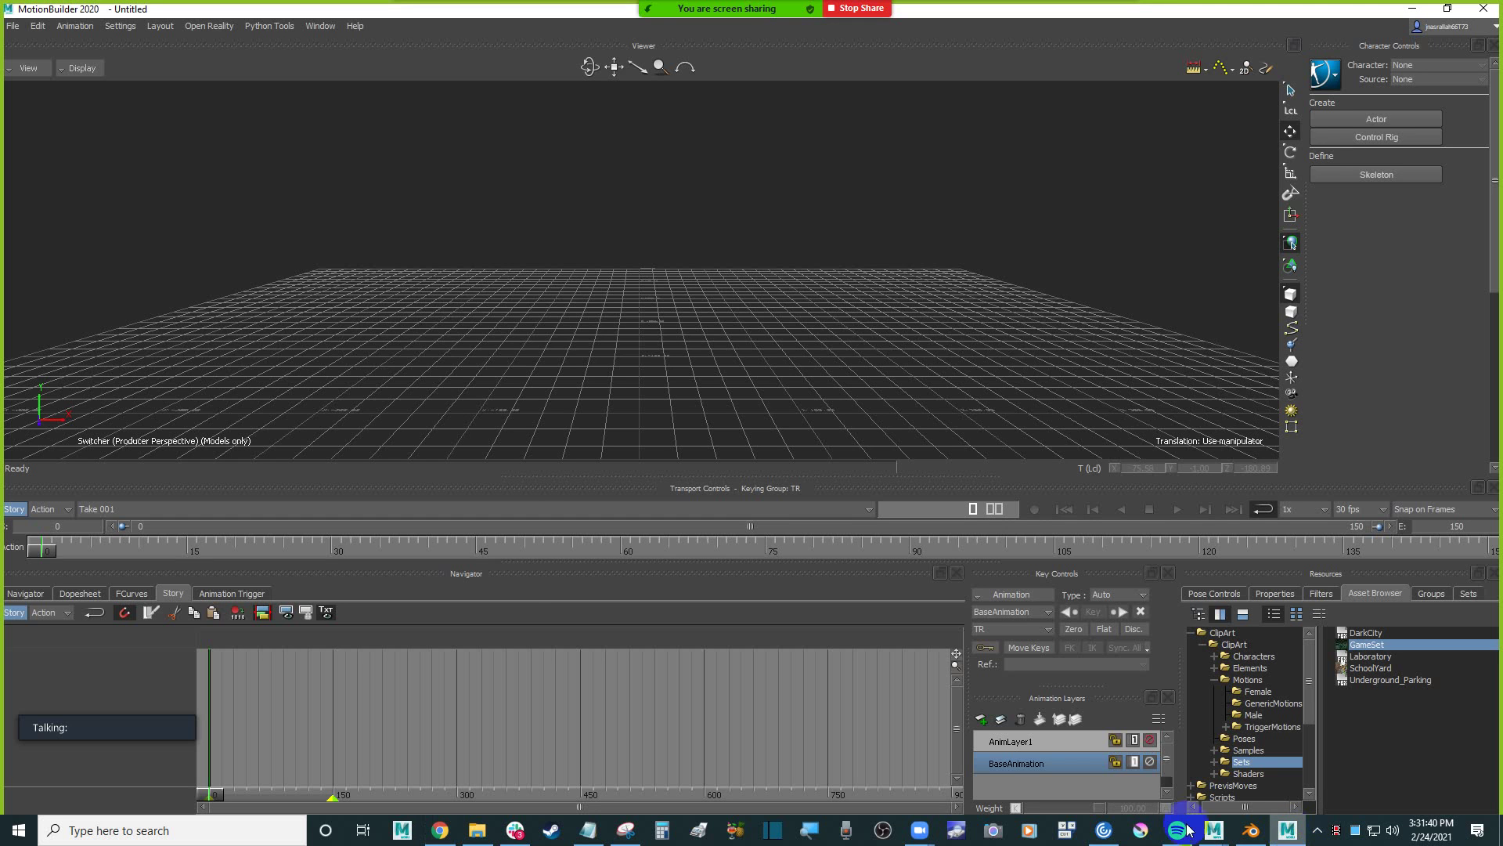
{"action": "left_click", "coordinate": [467, 822]}
{"action": "left_click", "coordinate": [977, 196]}
{"action": "left_click_drag", "start_coordinate": [981, 201], "coordinate": [324, 191]}
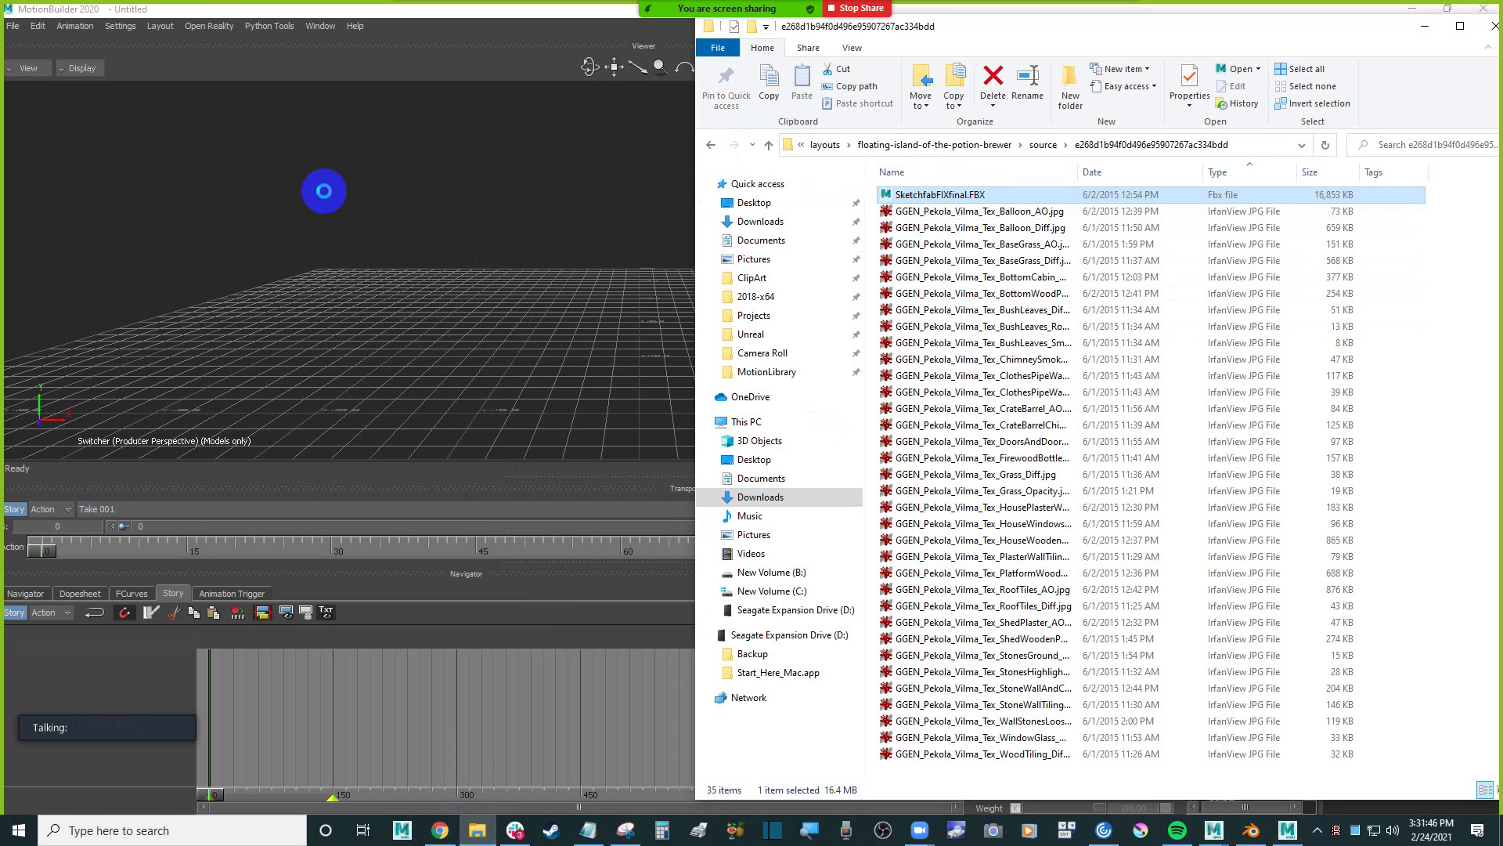
{"action": "mouse_move", "coordinate": [368, 200]}
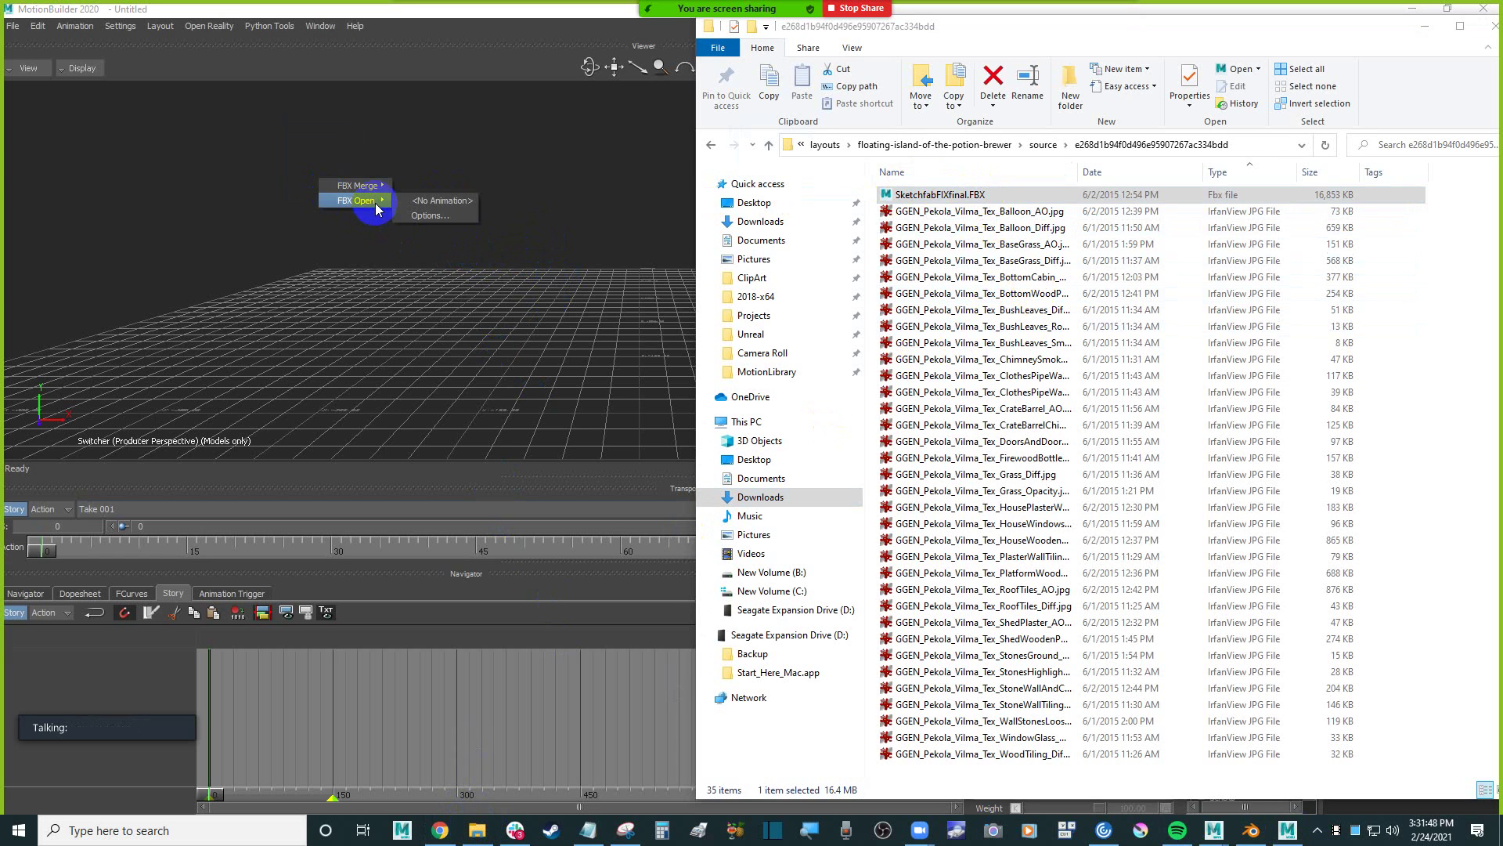
{"action": "left_click", "coordinate": [459, 205]}
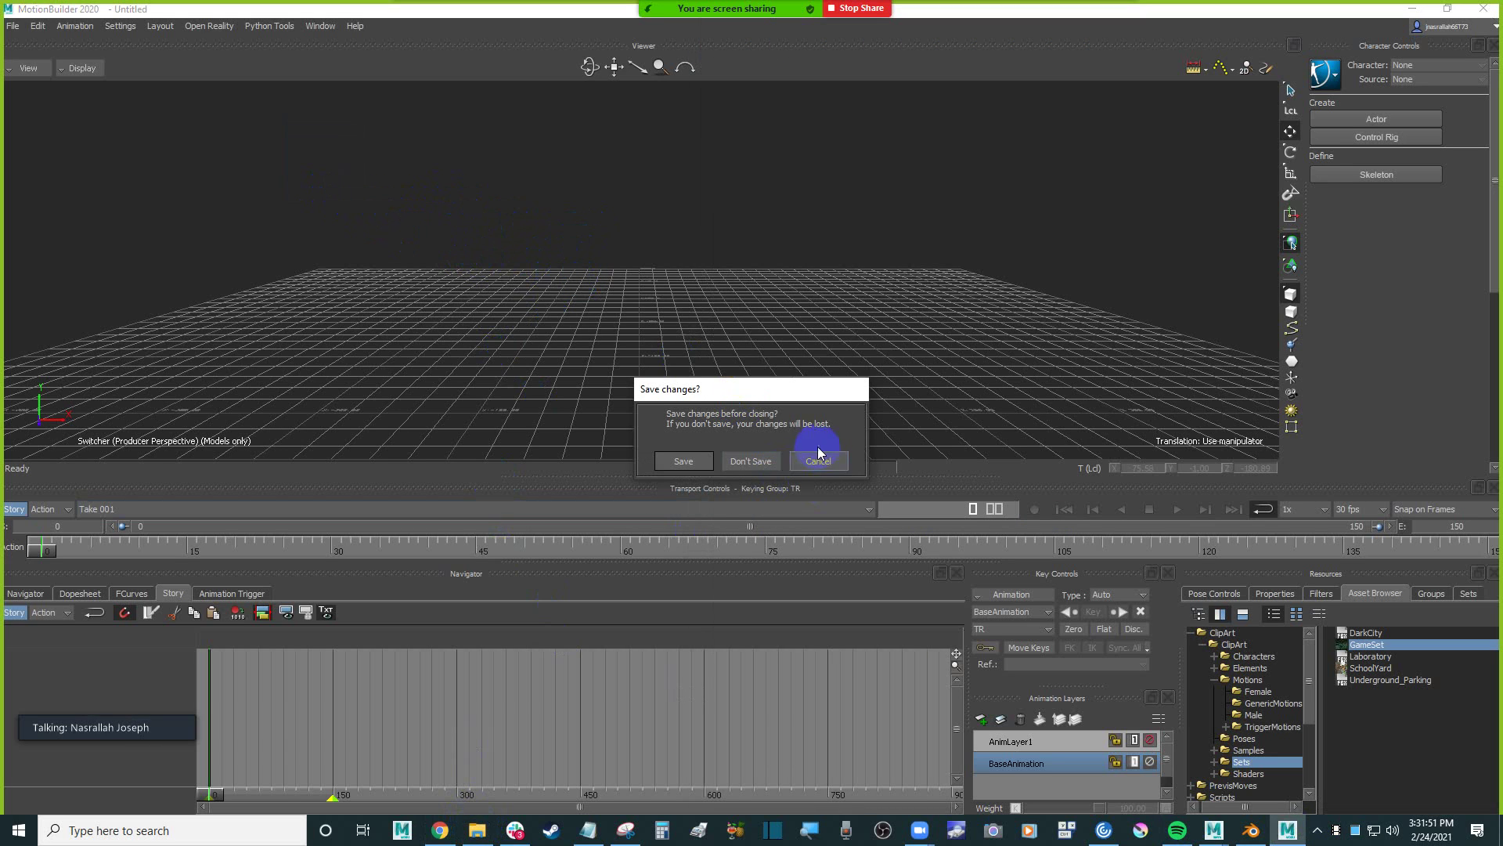
{"action": "left_click", "coordinate": [763, 462]}
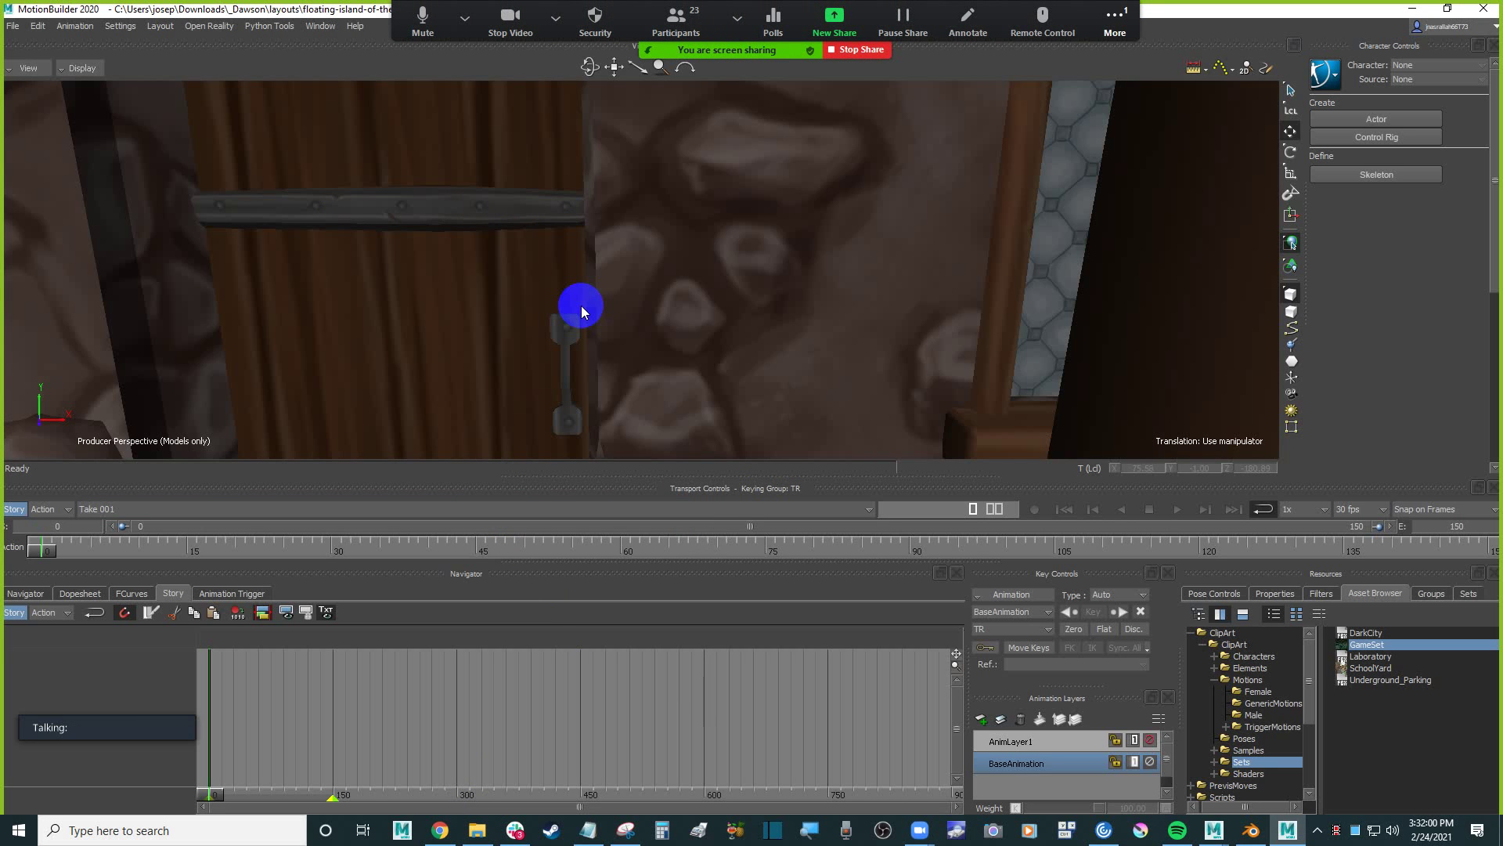
Examine the potion brewer's house up close and view the whole floating island from another angle.
{"action": "scroll", "coordinate": [646, 257], "scroll_direction": "down", "scroll_amount": 8}
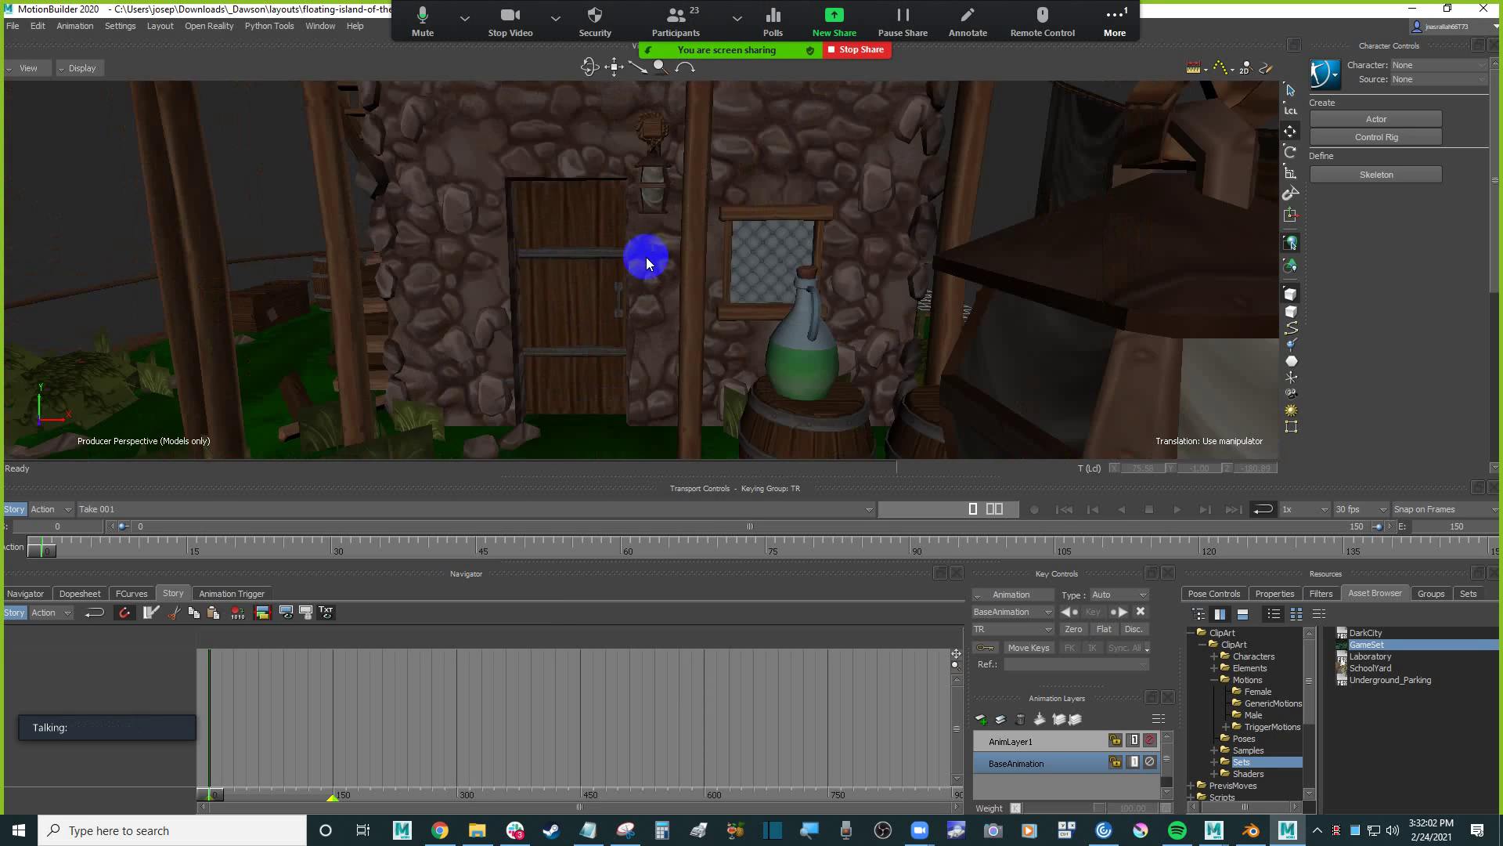
{"action": "scroll", "coordinate": [646, 267], "scroll_direction": "down", "scroll_amount": 10}
{"action": "scroll", "coordinate": [647, 267], "scroll_direction": "up", "scroll_amount": 6}
{"action": "scroll", "coordinate": [646, 266], "scroll_direction": "down", "scroll_amount": 6}
{"action": "left_click_drag", "start_coordinate": [637, 275], "coordinate": [819, 282], "text": "ctrl+shift"}
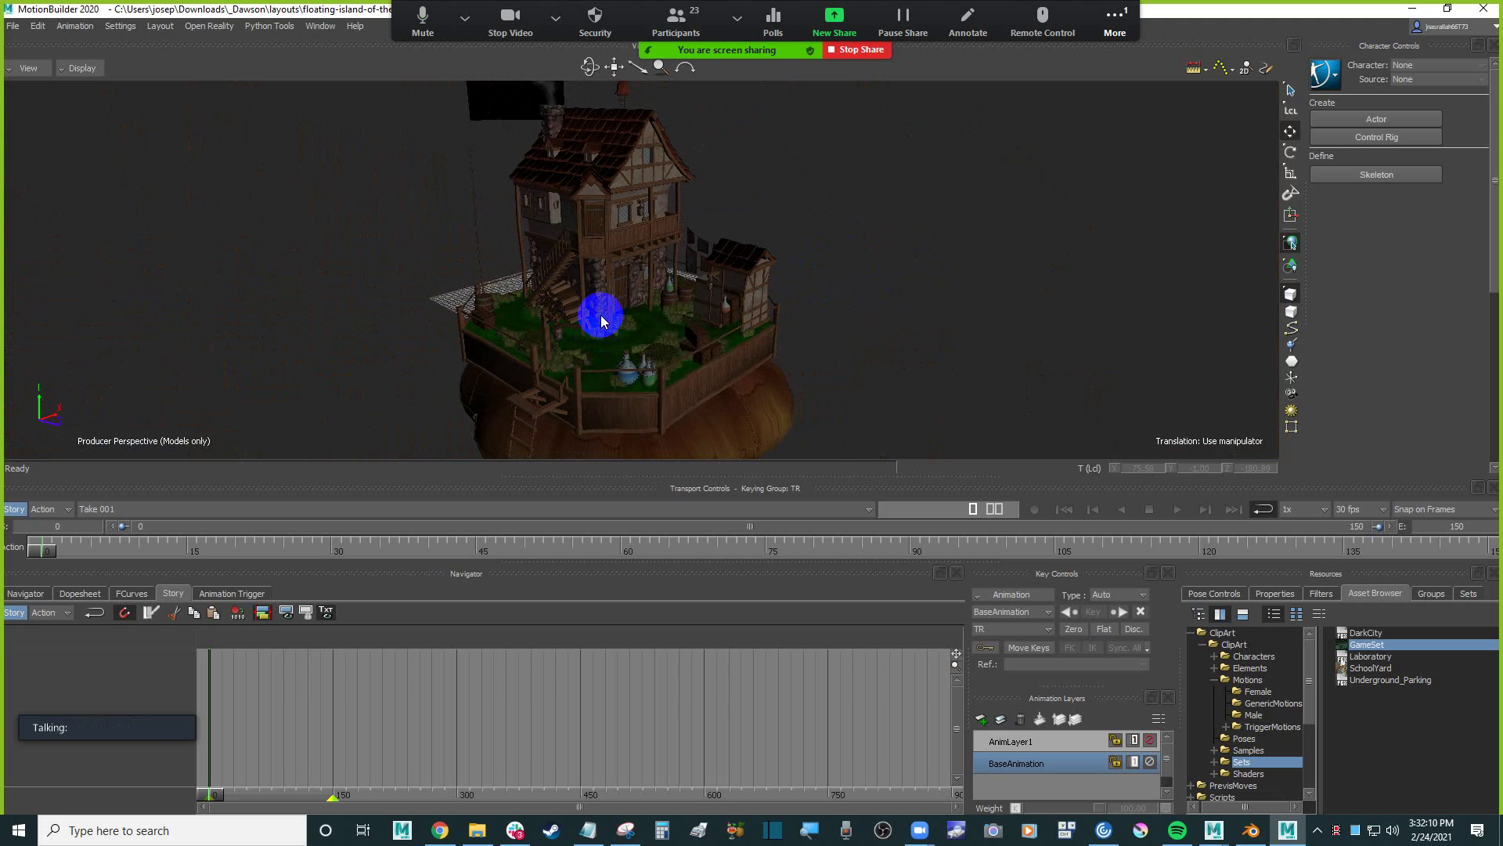
Close MotionBuilder without saving the scene and relaunch MotionBuilder 2020.
{"action": "left_click", "coordinate": [1483, 13]}
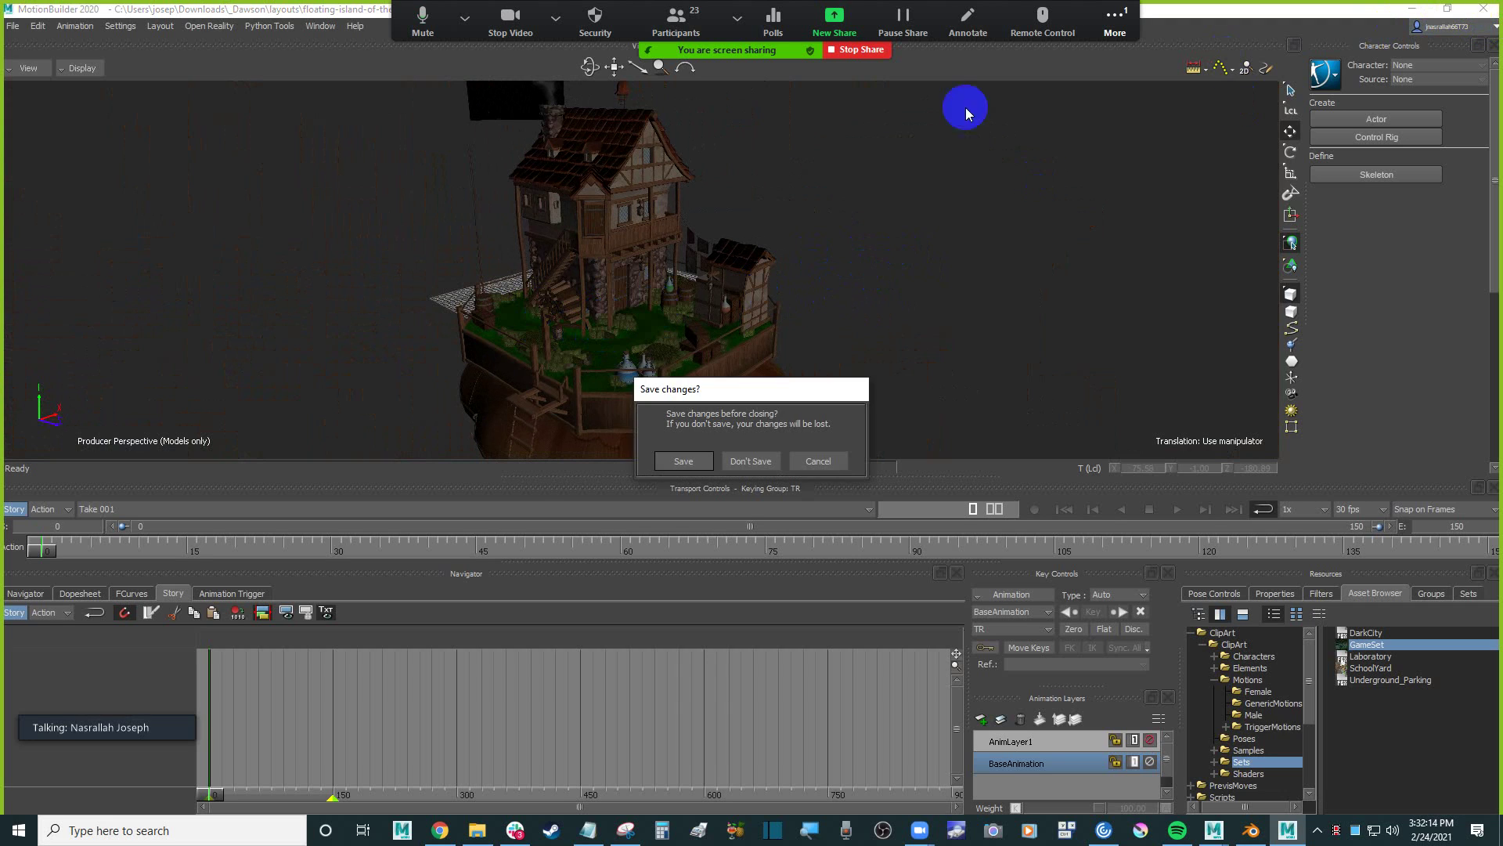
{"action": "left_click", "coordinate": [761, 463]}
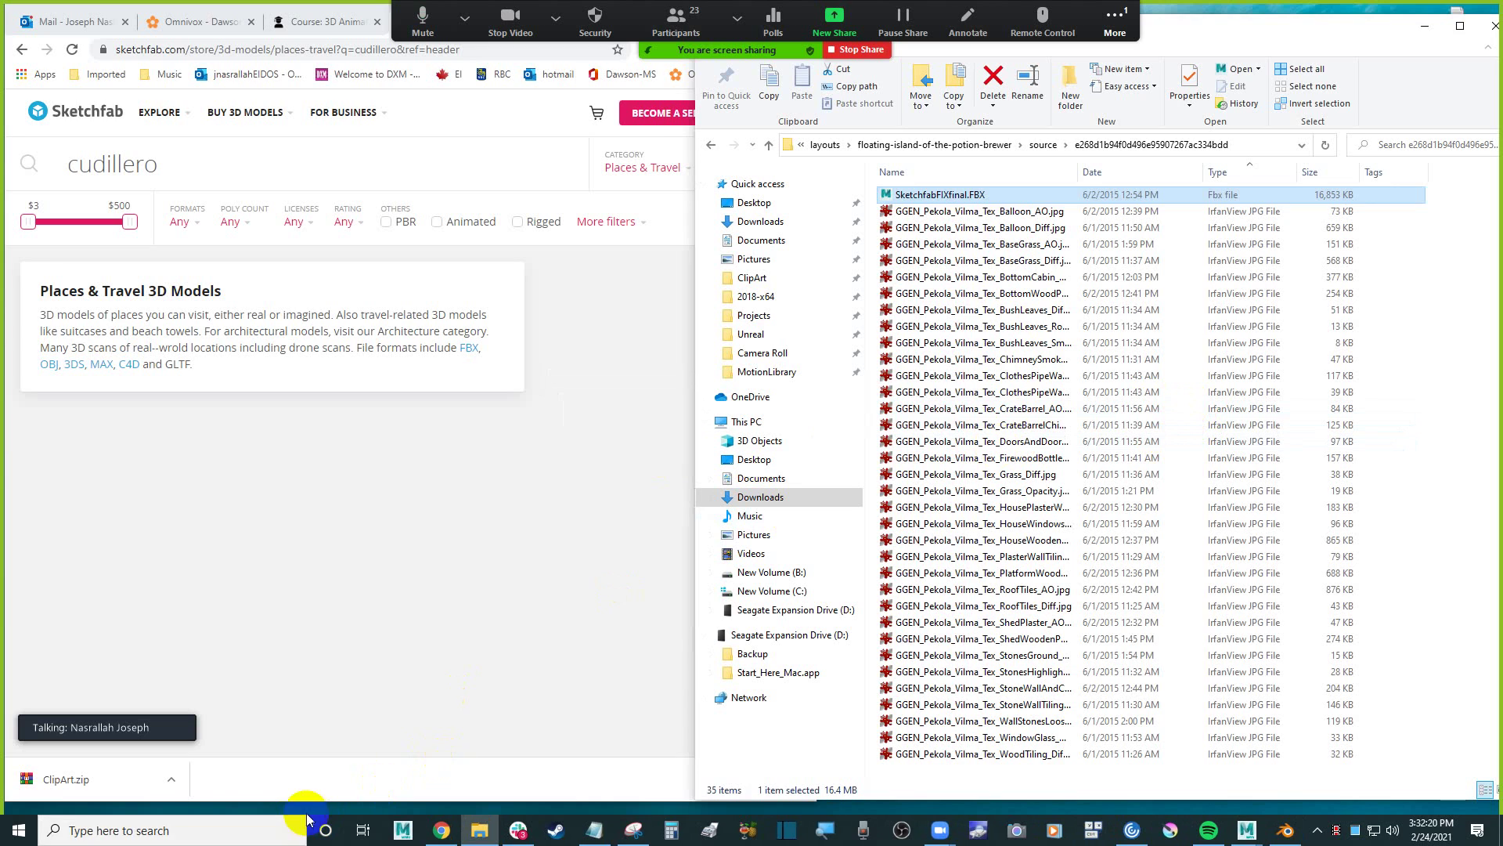
{"action": "left_click", "coordinate": [266, 830]}
{"action": "type", "text": "2020"}
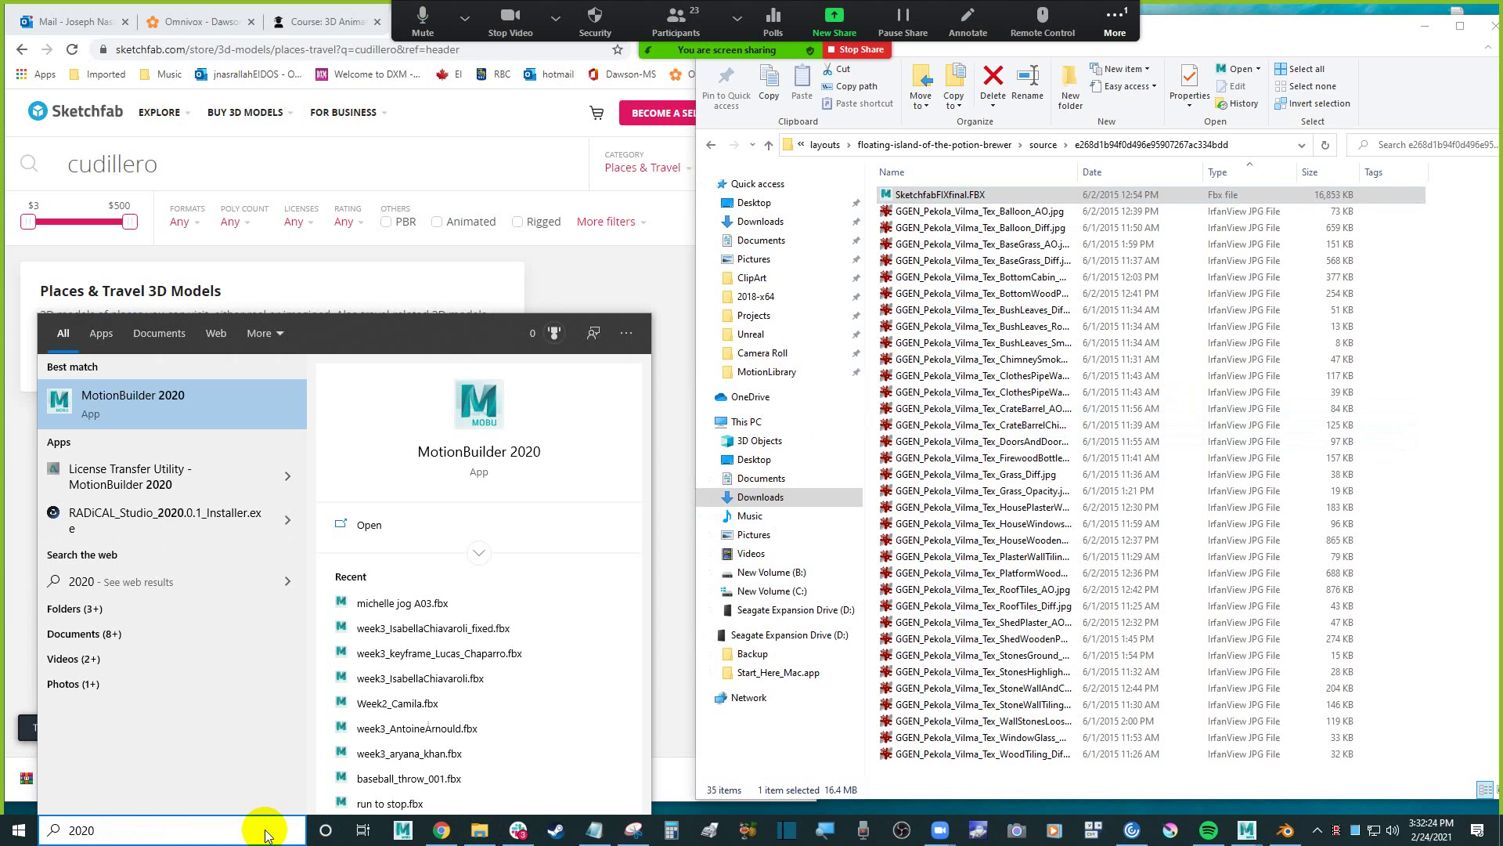
{"action": "key", "text": "Return"}
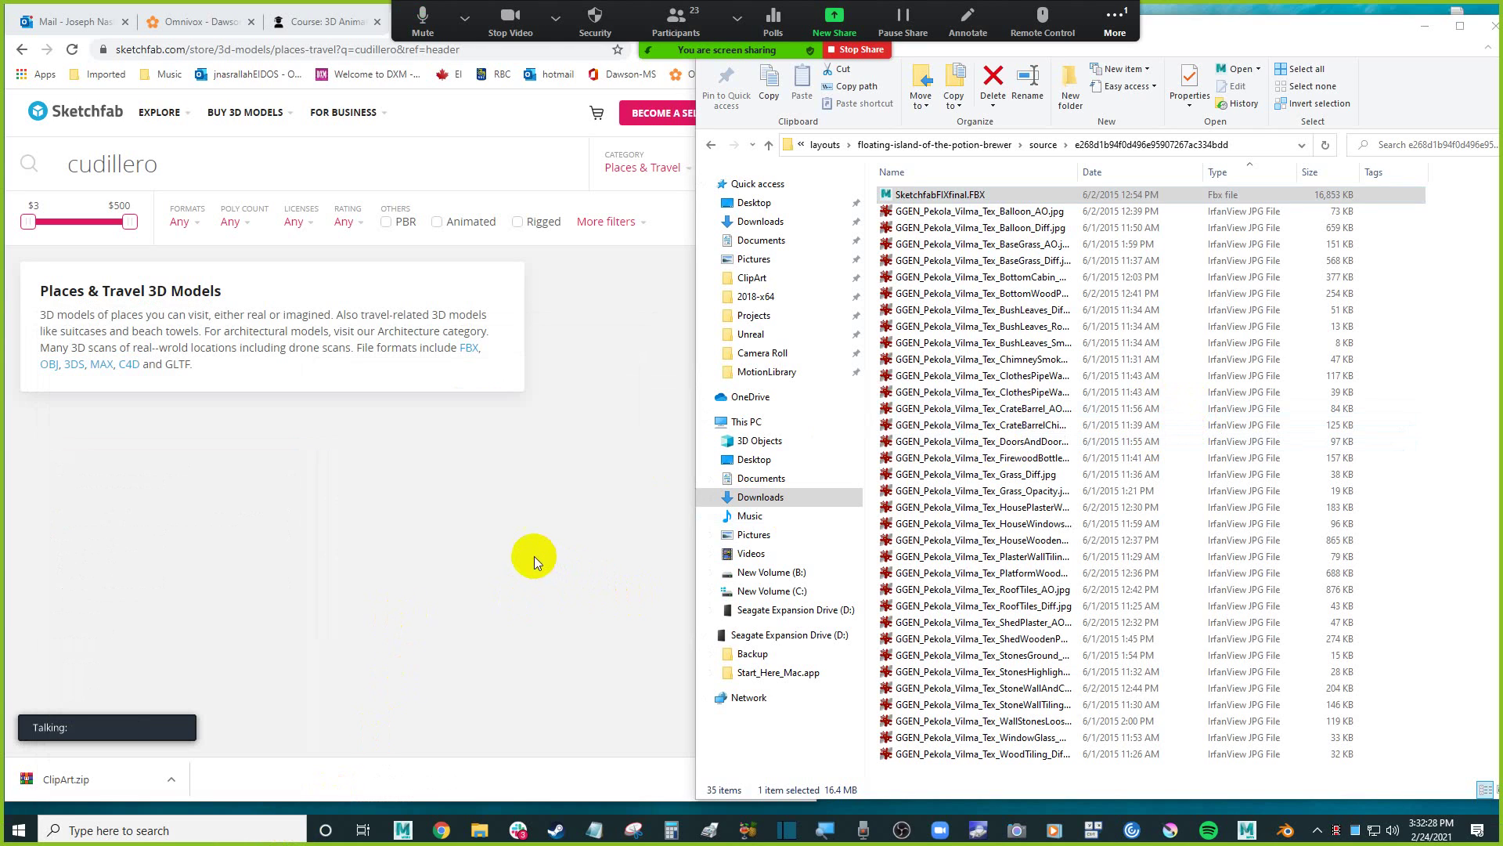
Search the Sketchfab store's Places & Travel category for "floating island" and look through the results.
{"action": "left_click", "coordinate": [570, 559]}
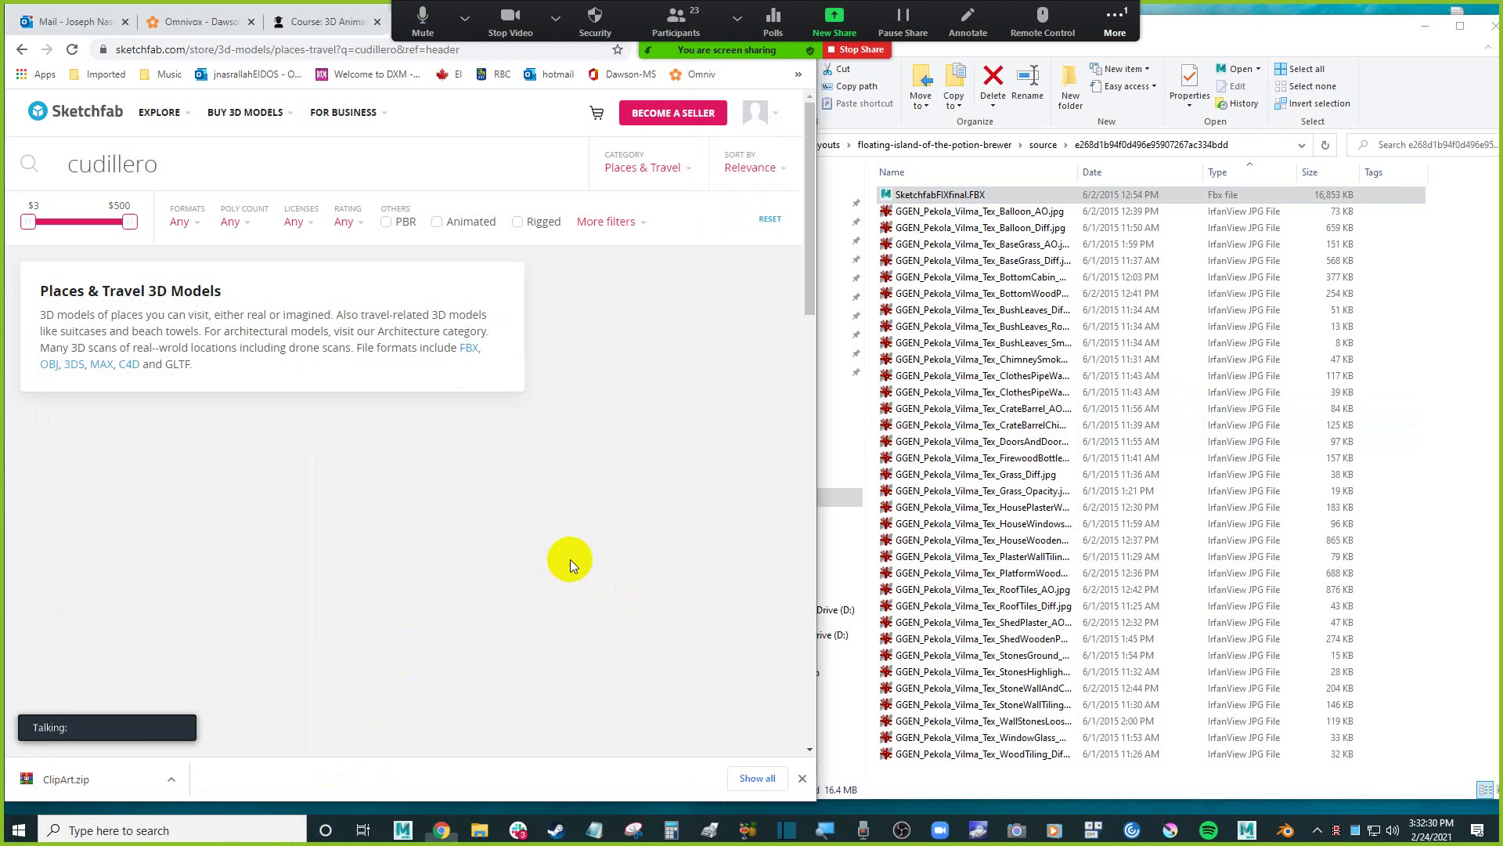
{"action": "left_click_drag", "start_coordinate": [183, 173], "coordinate": [40, 160]}
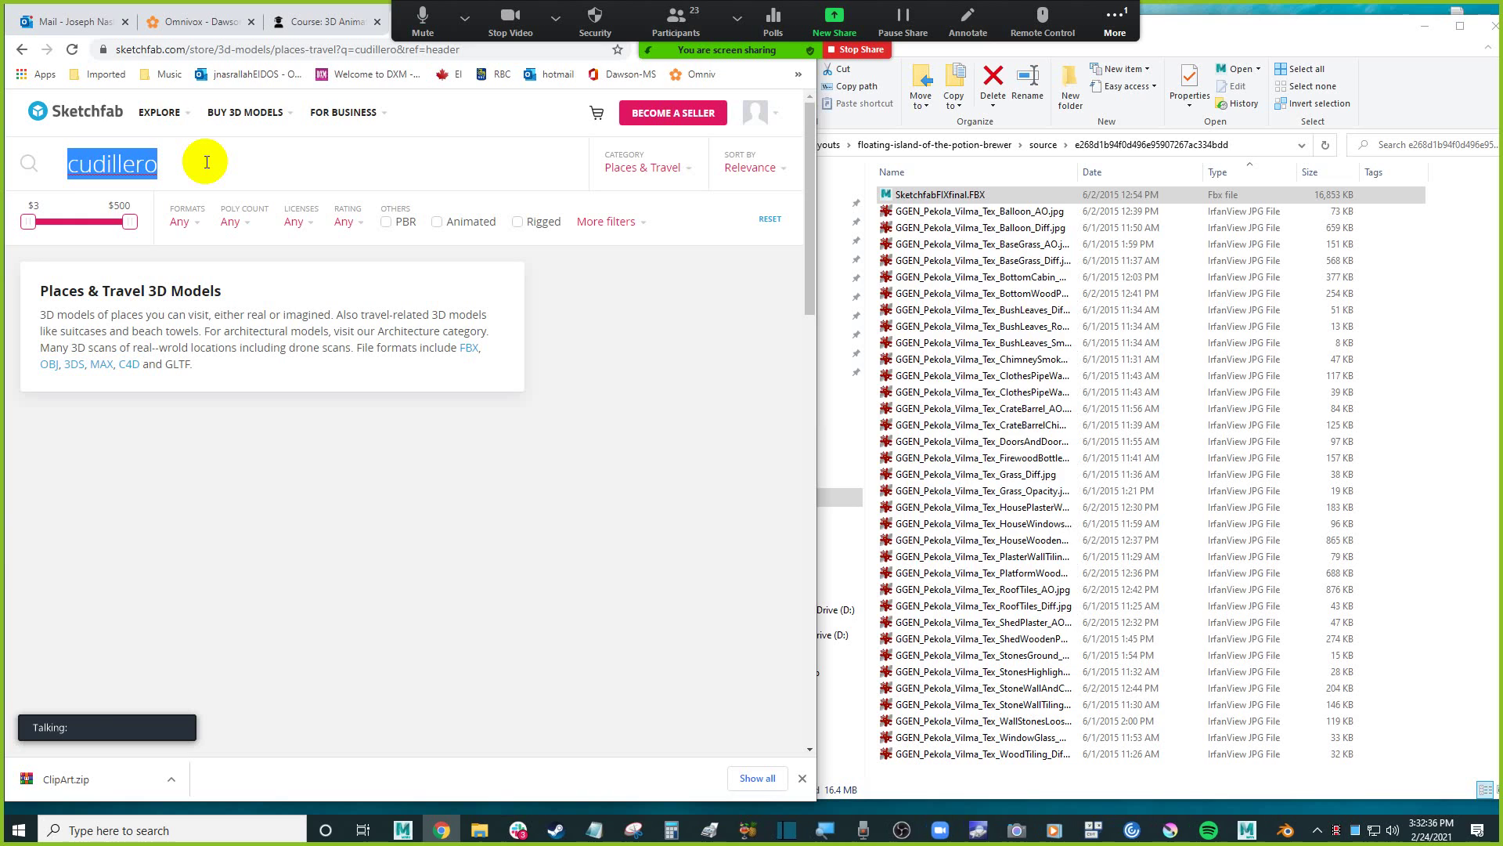
{"action": "type", "text": "floa"}
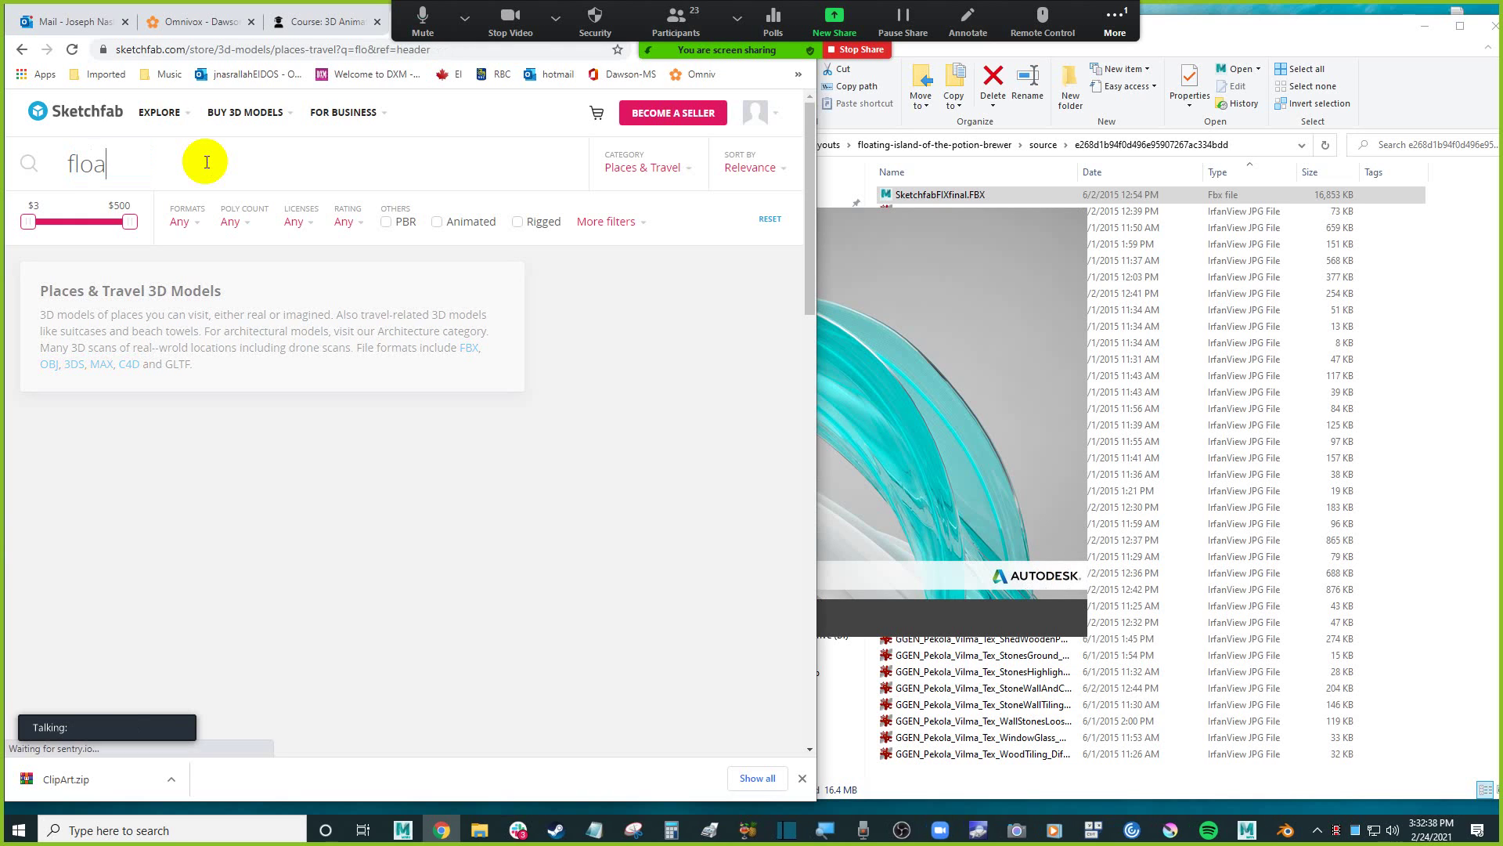
{"action": "type", "text": "ting"}
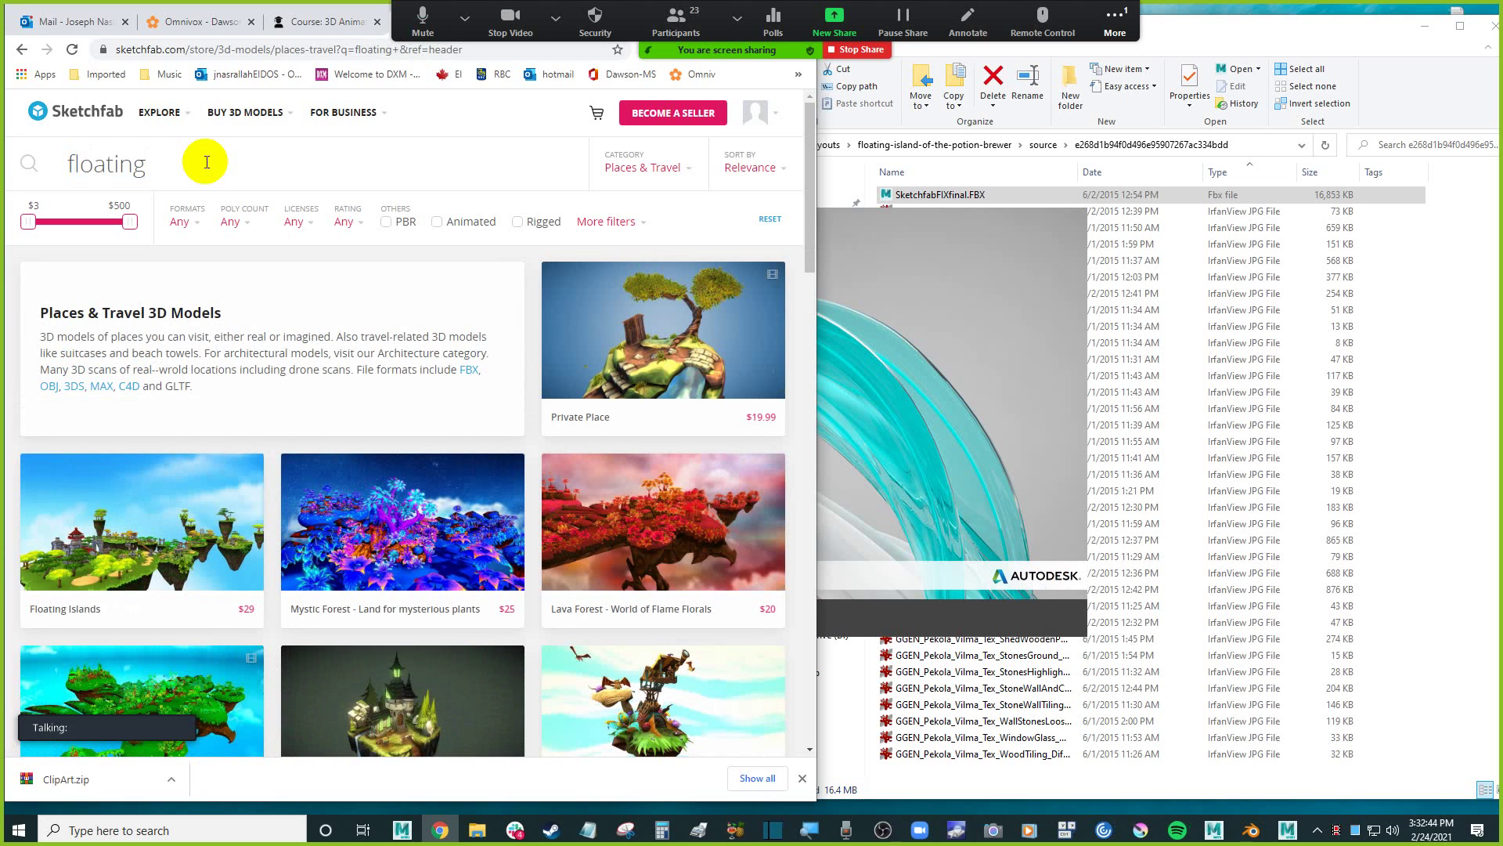
{"action": "type", "text": "isla"}
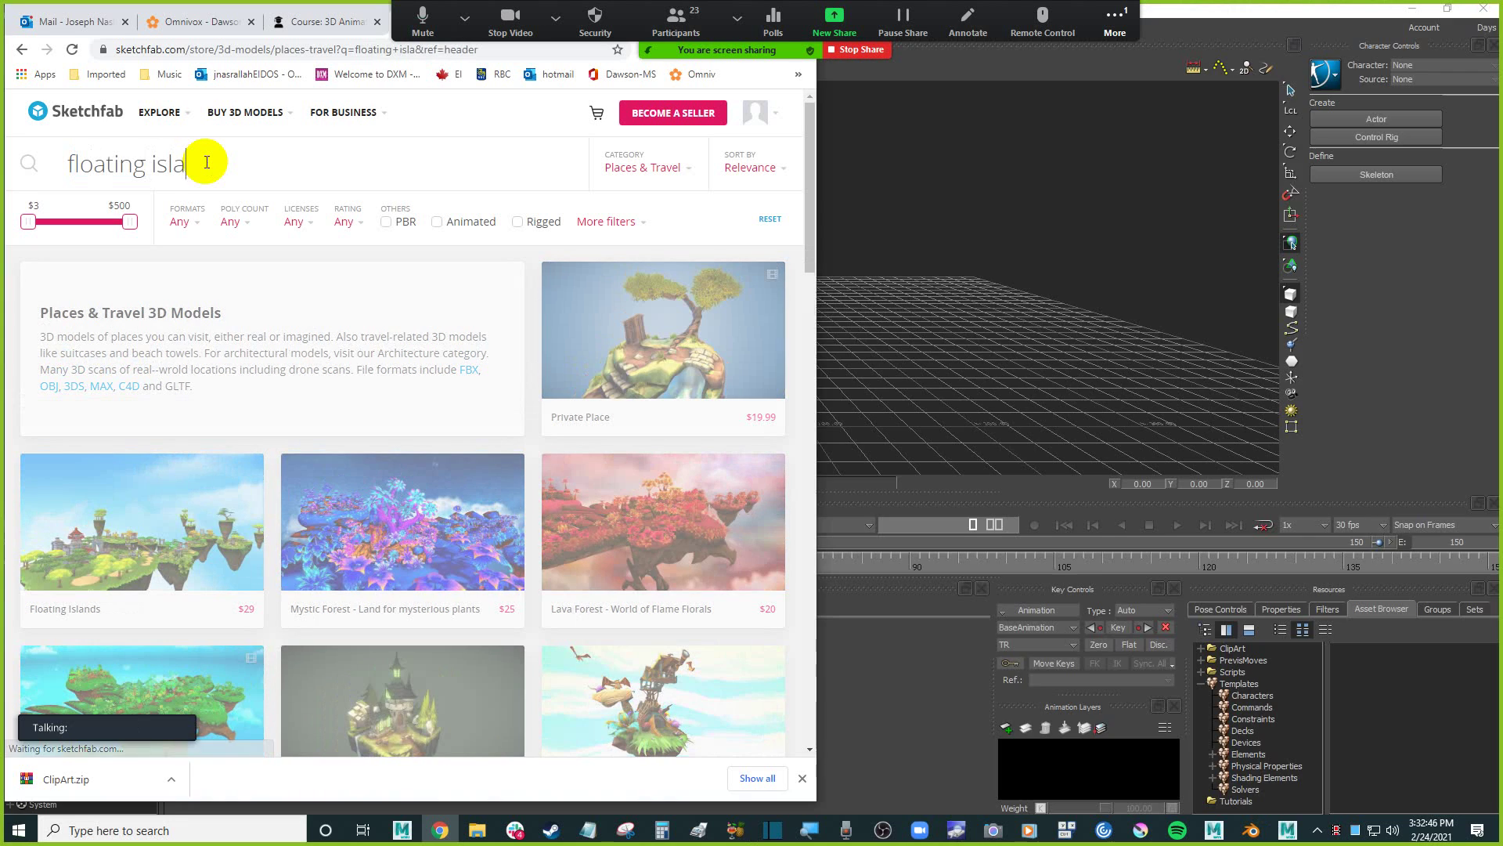
{"action": "type", "text": "nd"}
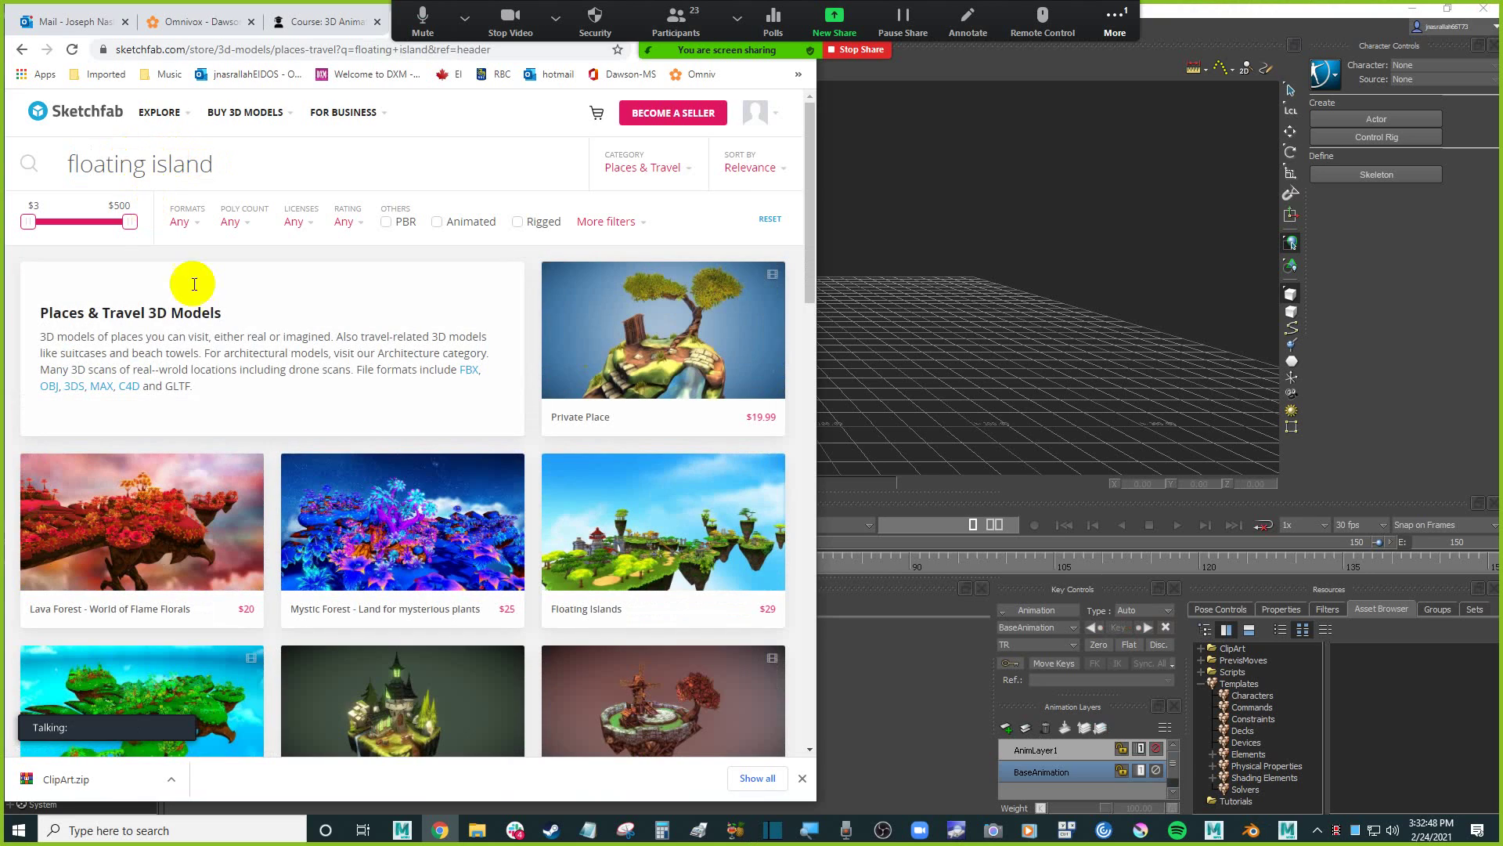
{"action": "scroll", "coordinate": [309, 385], "scroll_direction": "down", "scroll_amount": 5}
{"action": "scroll", "coordinate": [308, 365], "scroll_direction": "down", "scroll_amount": 5}
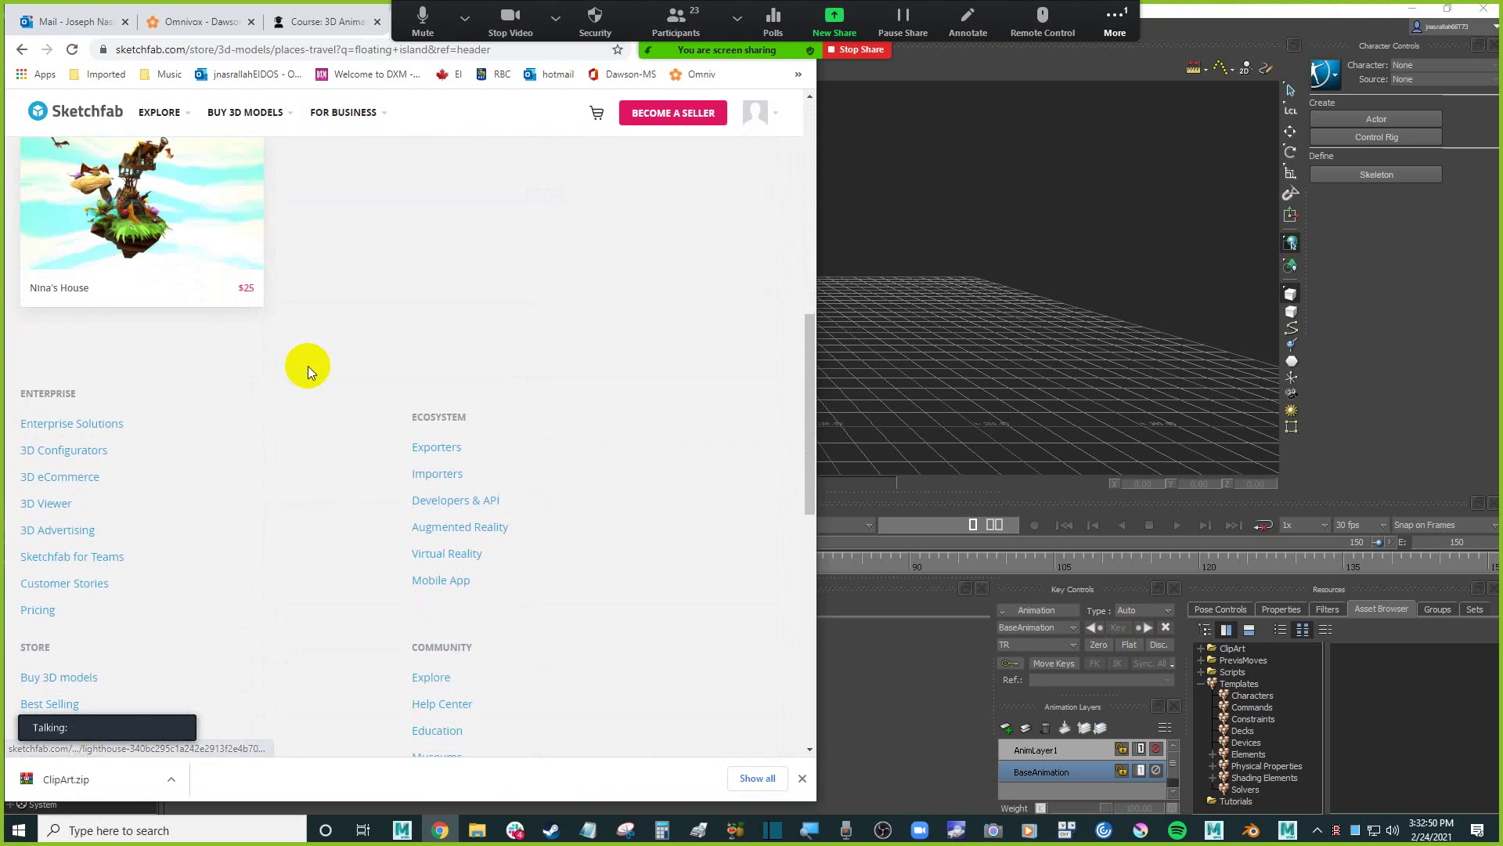
{"action": "scroll", "coordinate": [307, 365], "scroll_direction": "up", "scroll_amount": 10}
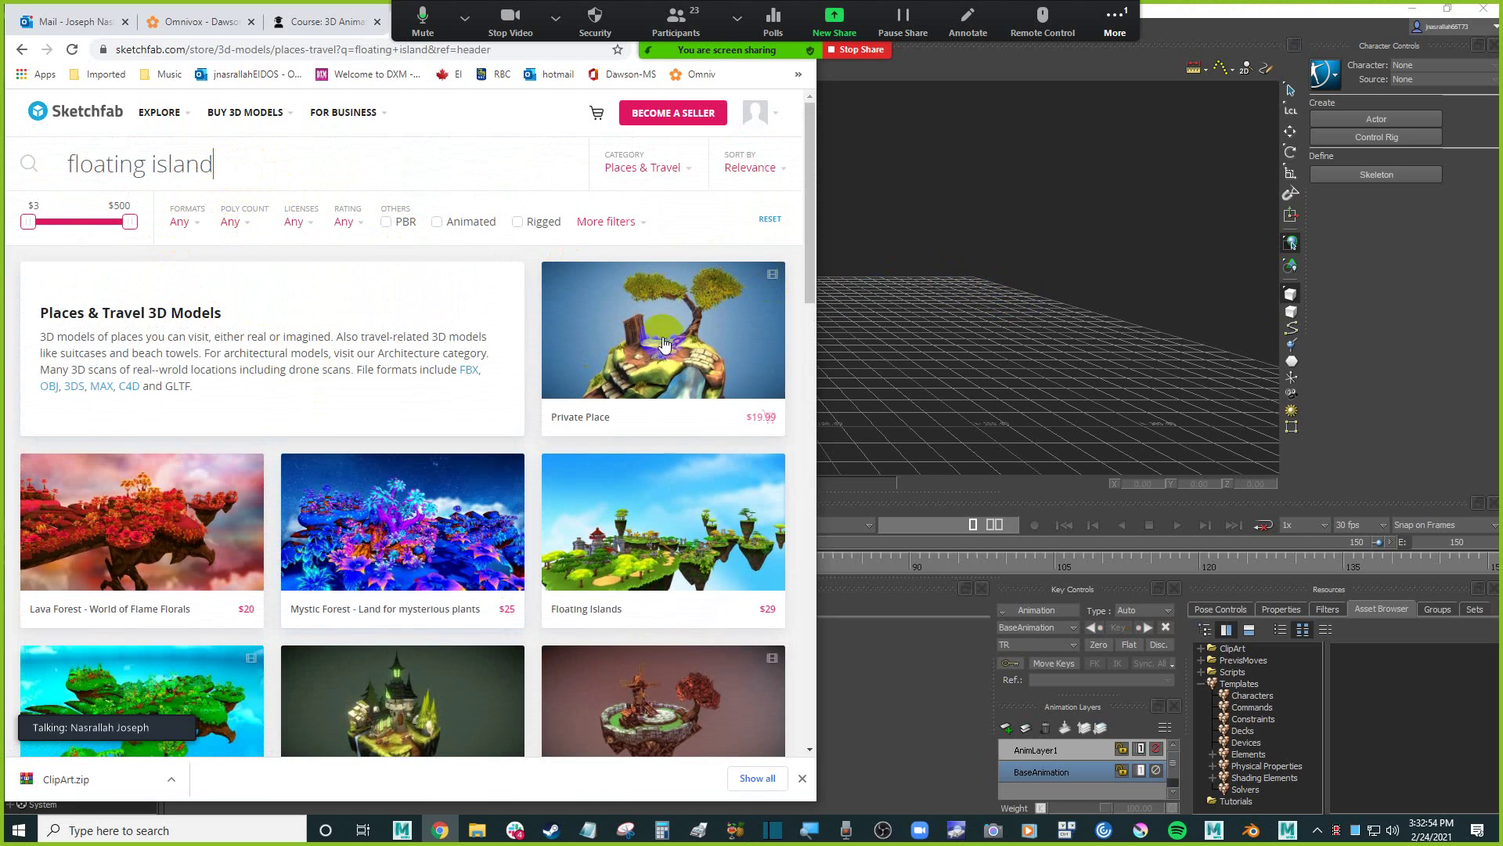
{"action": "scroll", "coordinate": [588, 449], "scroll_direction": "down", "scroll_amount": 6}
{"action": "scroll", "coordinate": [589, 449], "scroll_direction": "up", "scroll_amount": 6}
In the relaunched MotionBuilder, open SketchfabFIXfinal.FBX from File Explorer using FBX Open with no animation, discarding the untitled scene.
{"action": "left_click", "coordinate": [1045, 197]}
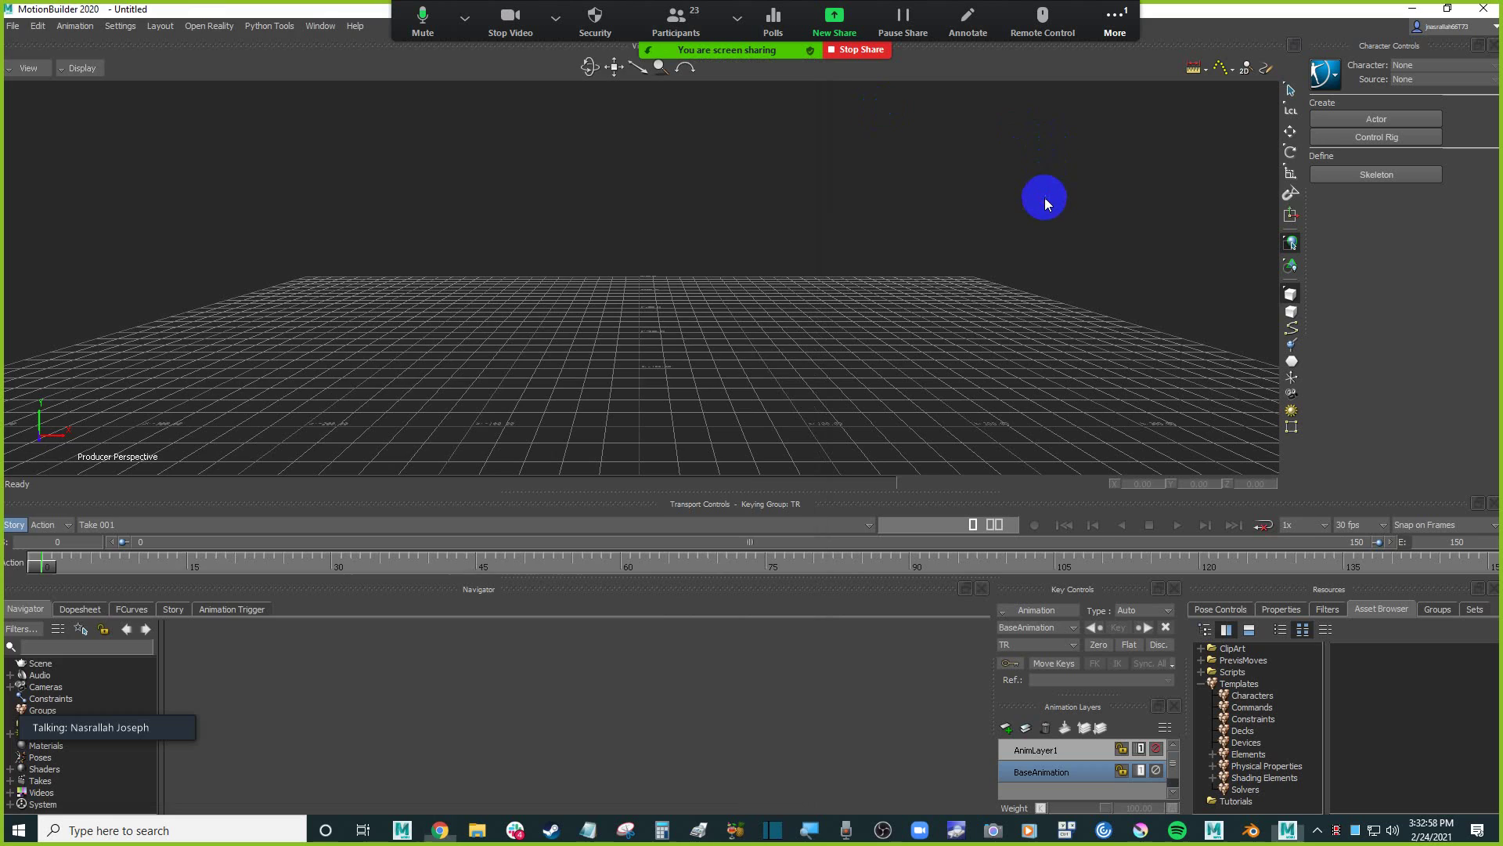
{"action": "left_click", "coordinate": [830, 234]}
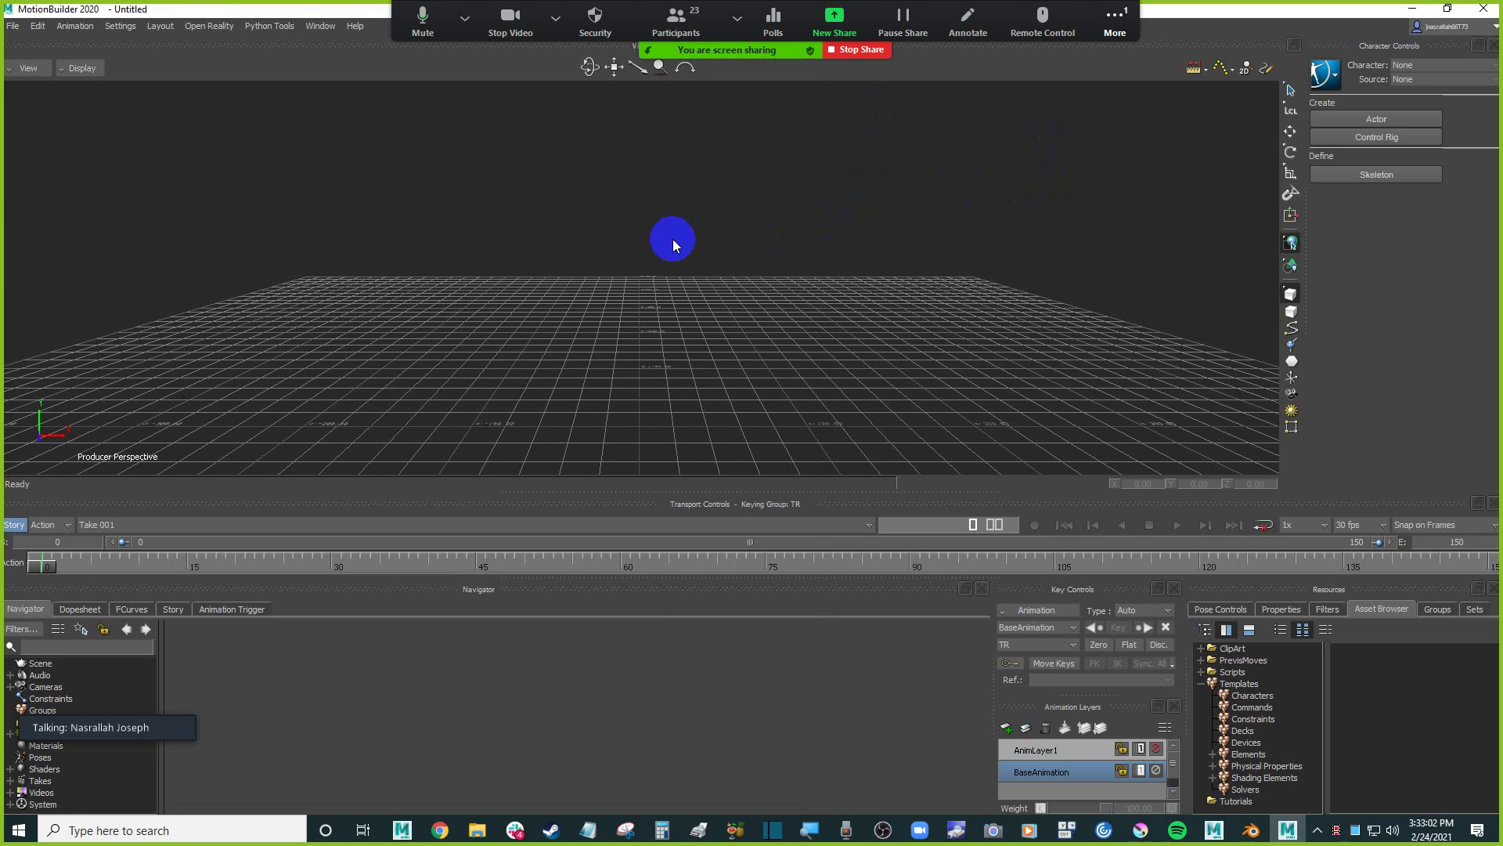
{"action": "left_click", "coordinate": [479, 830]}
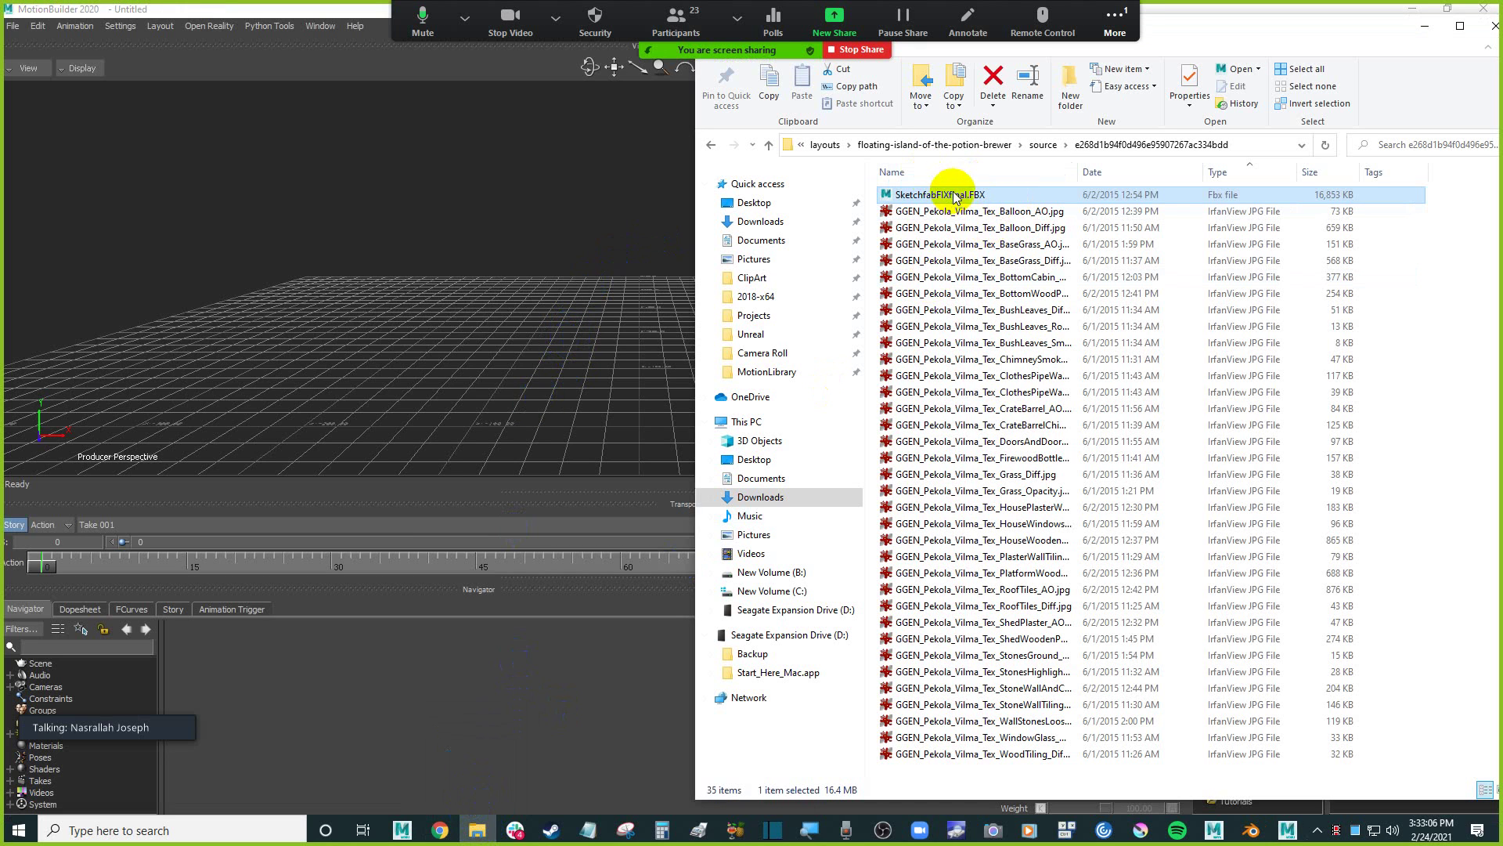
{"action": "left_click_drag", "start_coordinate": [955, 193], "coordinate": [425, 213]}
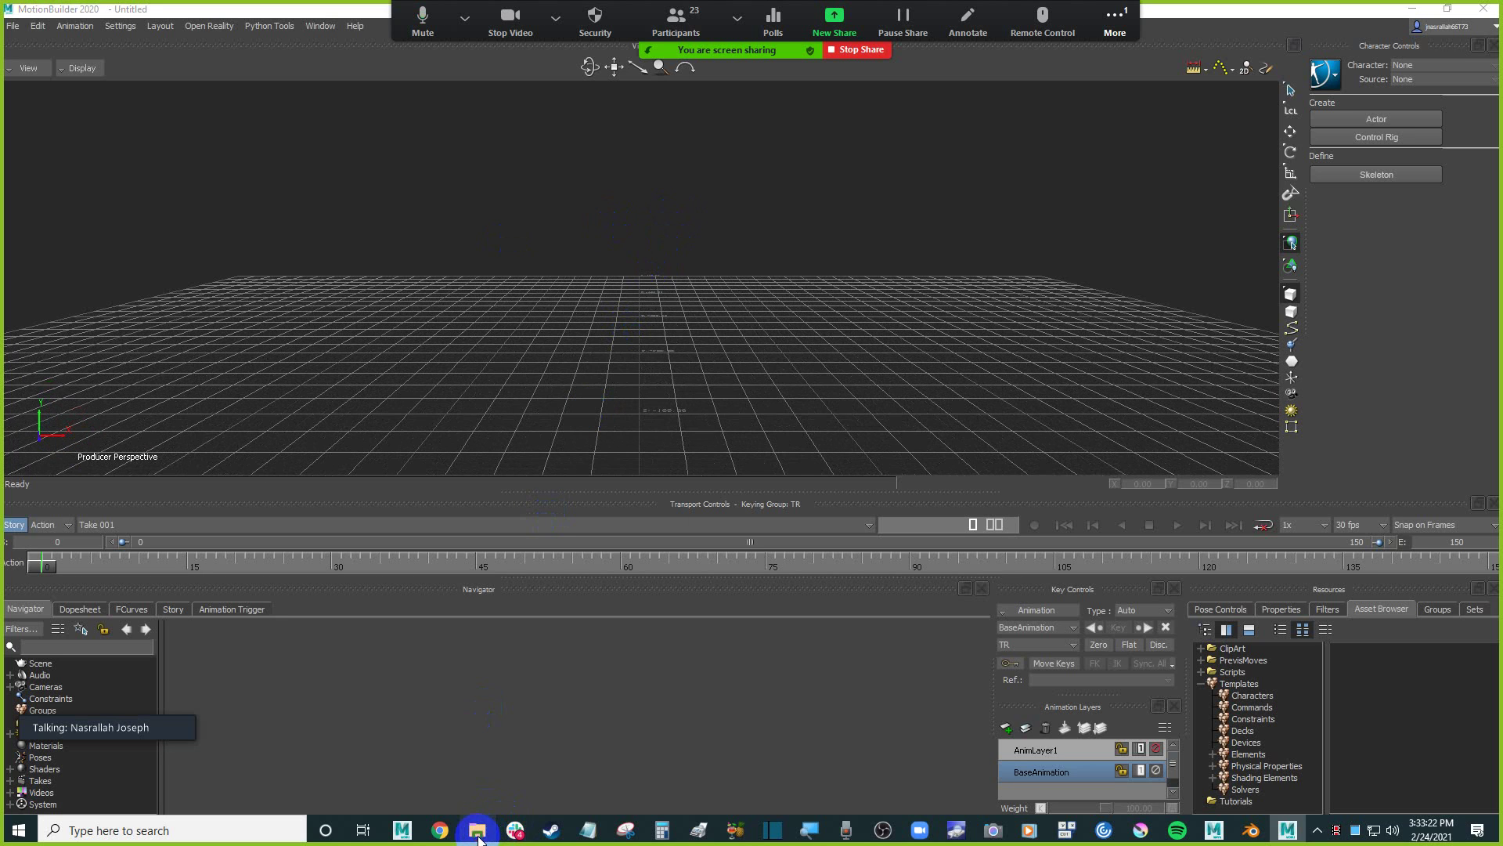
{"action": "left_click", "coordinate": [477, 830]}
{"action": "left_click", "coordinate": [951, 195]}
{"action": "mouse_move", "coordinate": [951, 195]}
{"action": "left_mouse_down"}
{"action": "mouse_move", "coordinate": [474, 192]}
{"action": "mouse_move", "coordinate": [467, 206]}
{"action": "left_mouse_up"}
{"action": "mouse_move", "coordinate": [472, 202]}
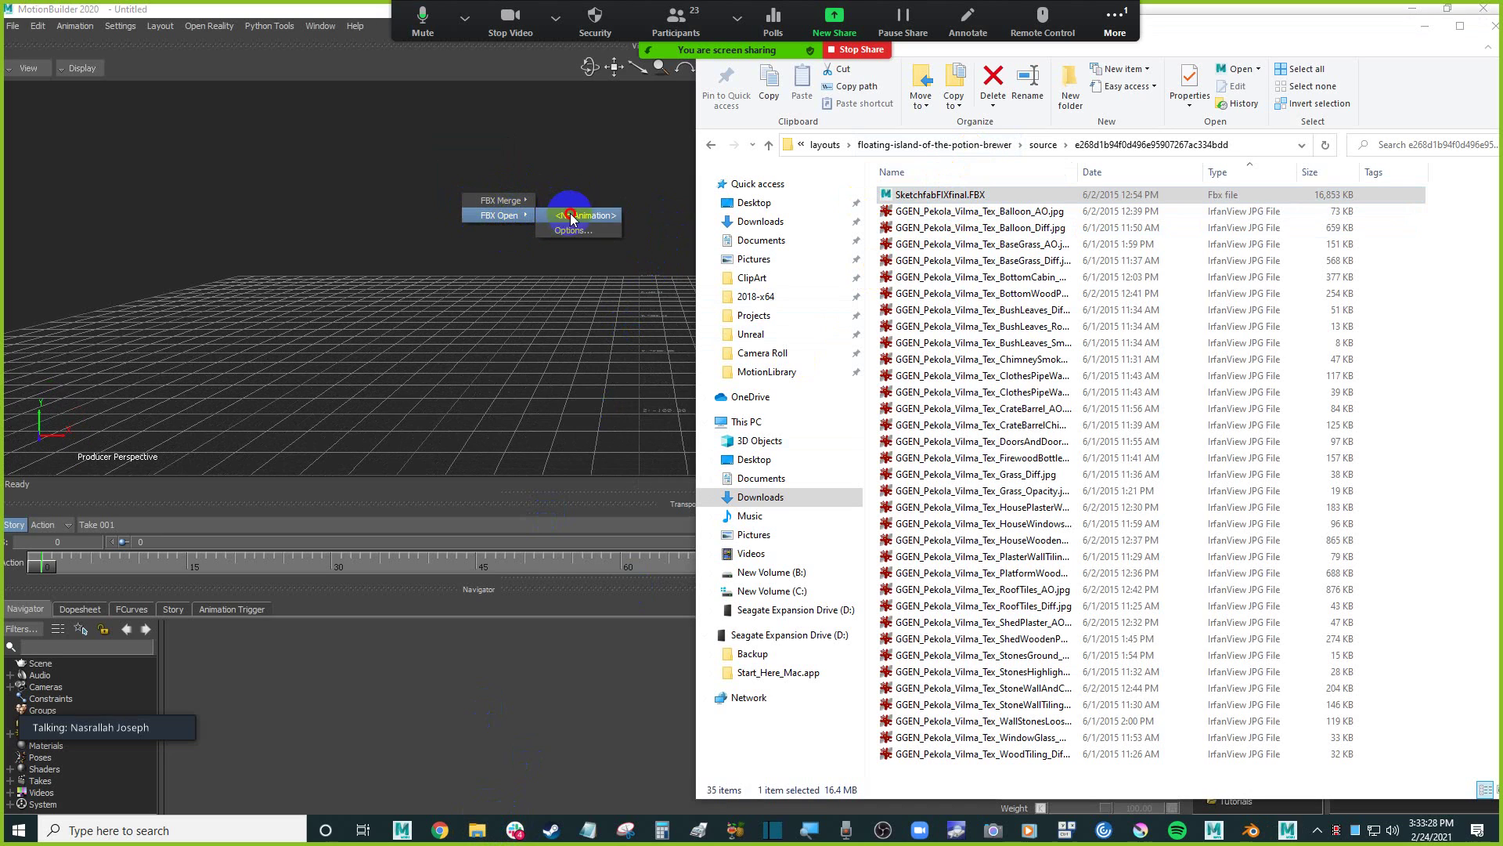
{"action": "left_click", "coordinate": [576, 201]}
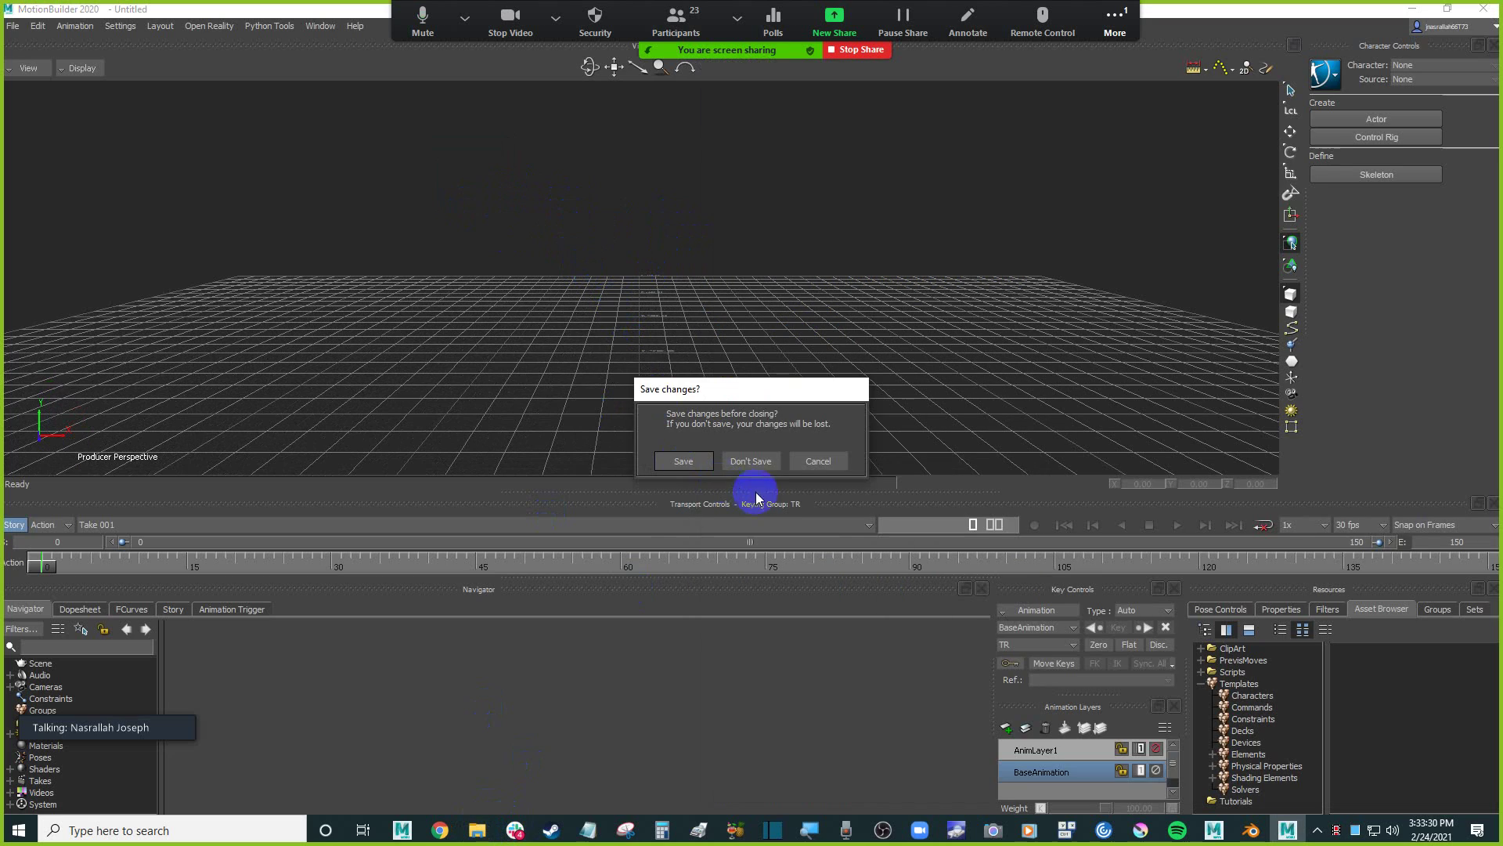
{"action": "left_click", "coordinate": [756, 479]}
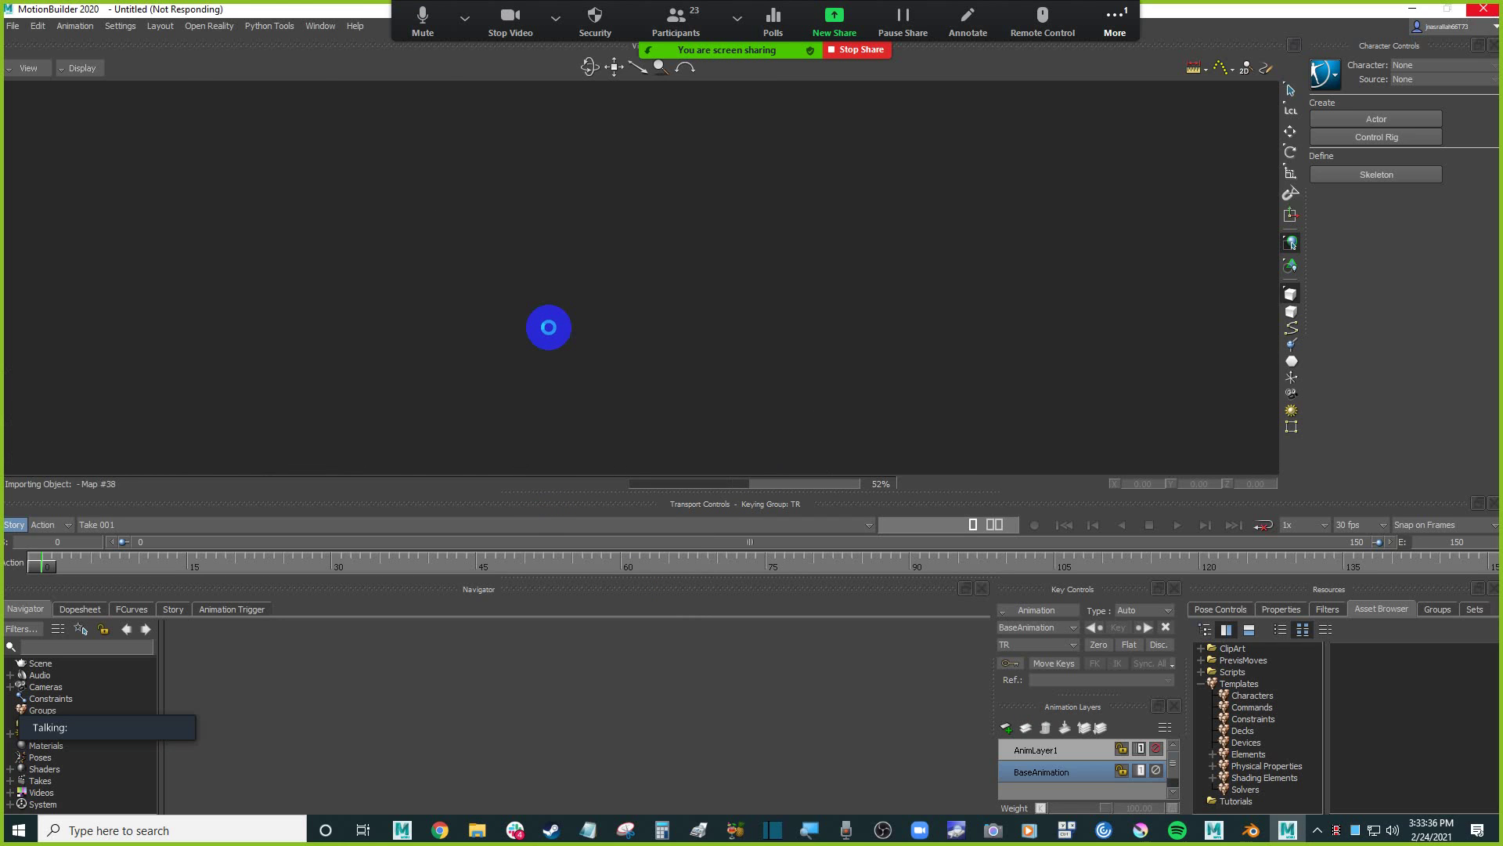
Bring the entire floating island into view and examine it from nearer and farther away.
{"action": "scroll", "coordinate": [548, 327], "scroll_direction": "down", "scroll_amount": 5}
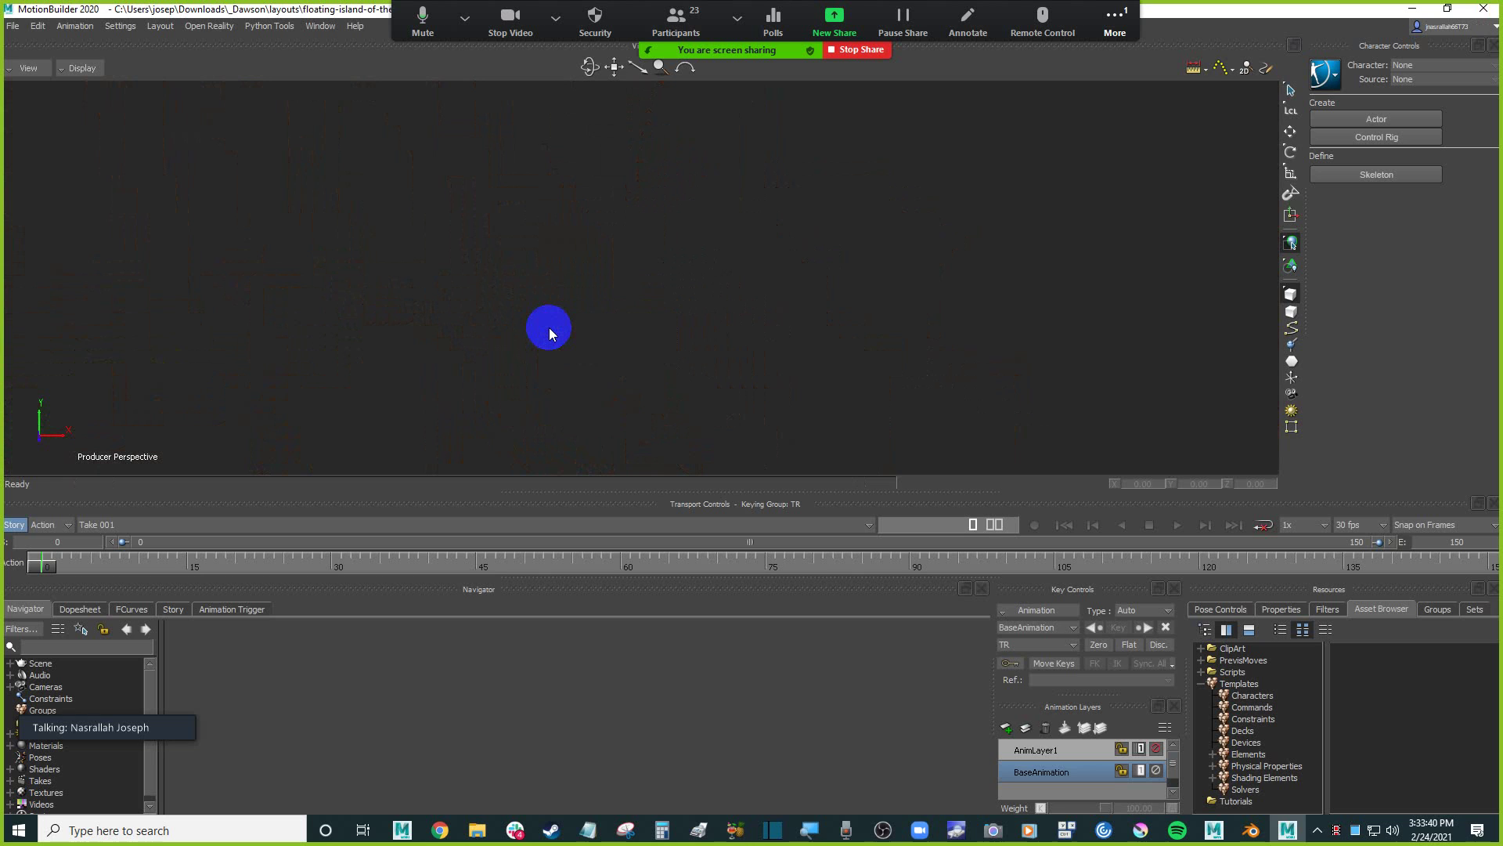
{"action": "left_click", "coordinate": [642, 325]}
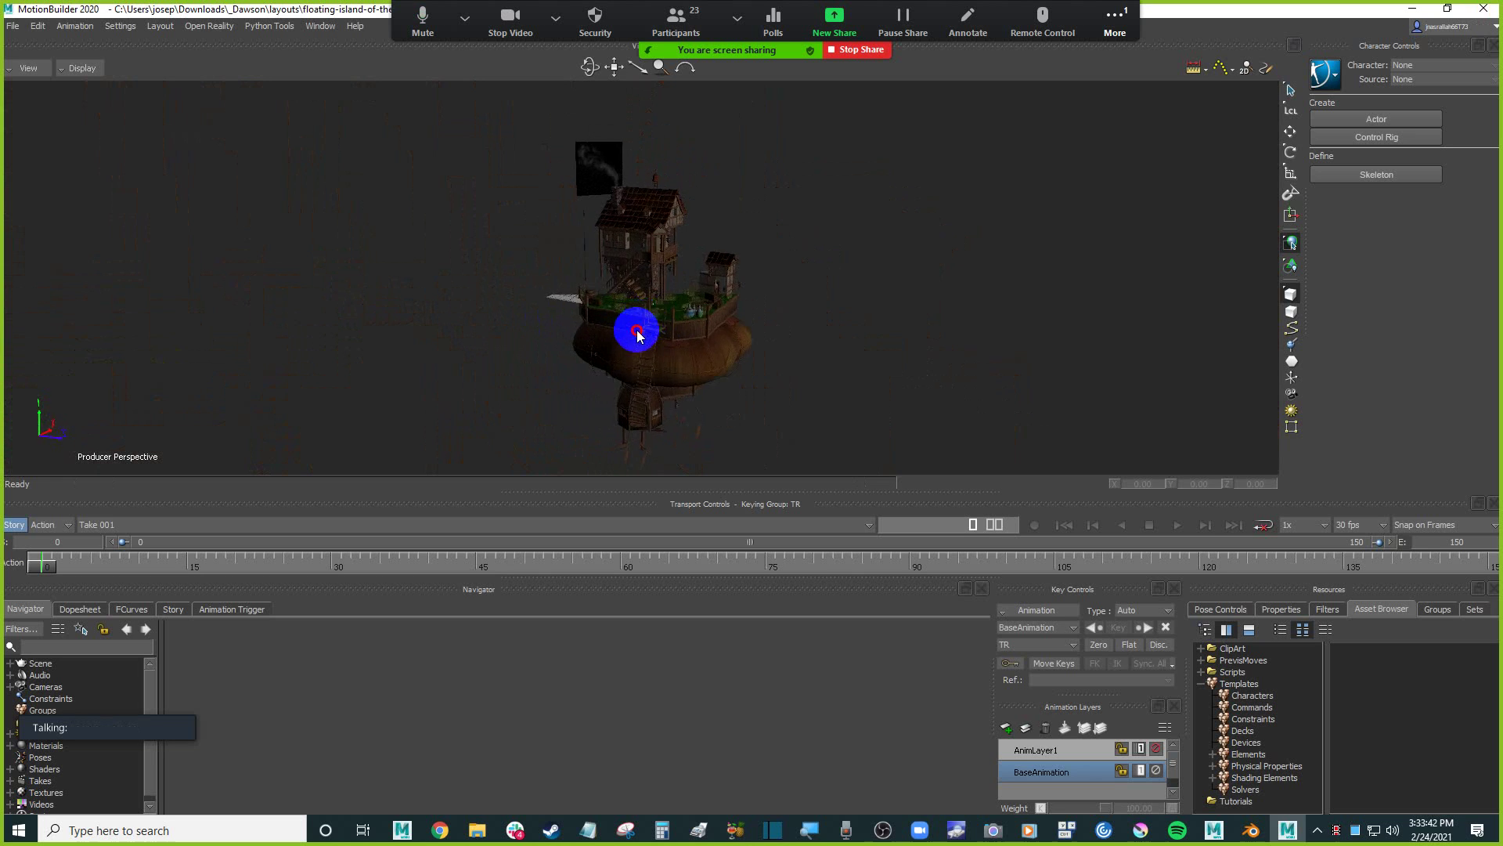
{"action": "scroll", "coordinate": [611, 313], "scroll_direction": "up", "scroll_amount": 3}
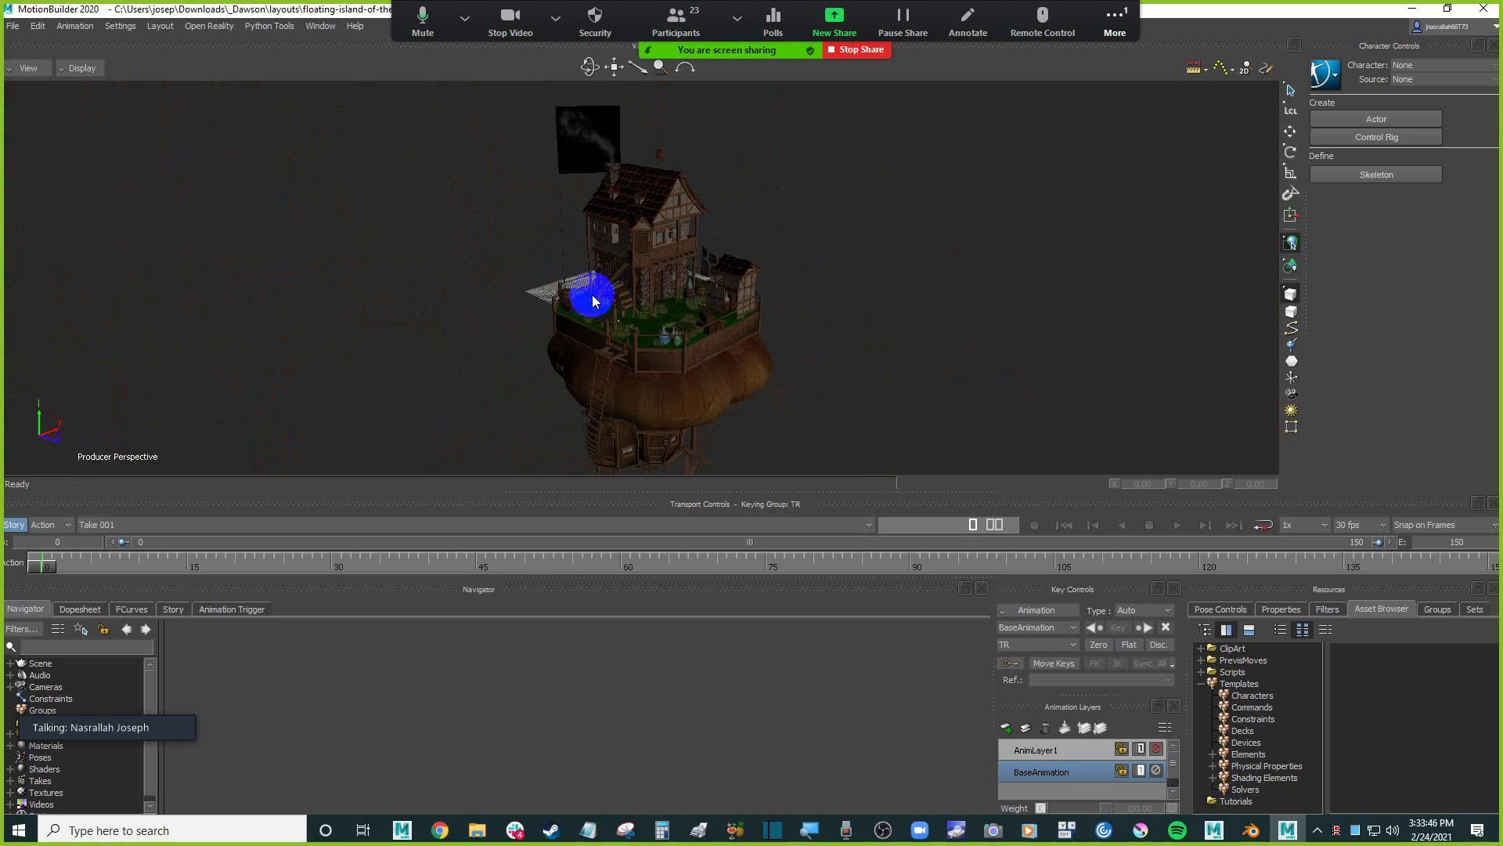
{"action": "scroll", "coordinate": [593, 321], "scroll_direction": "down", "scroll_amount": 3}
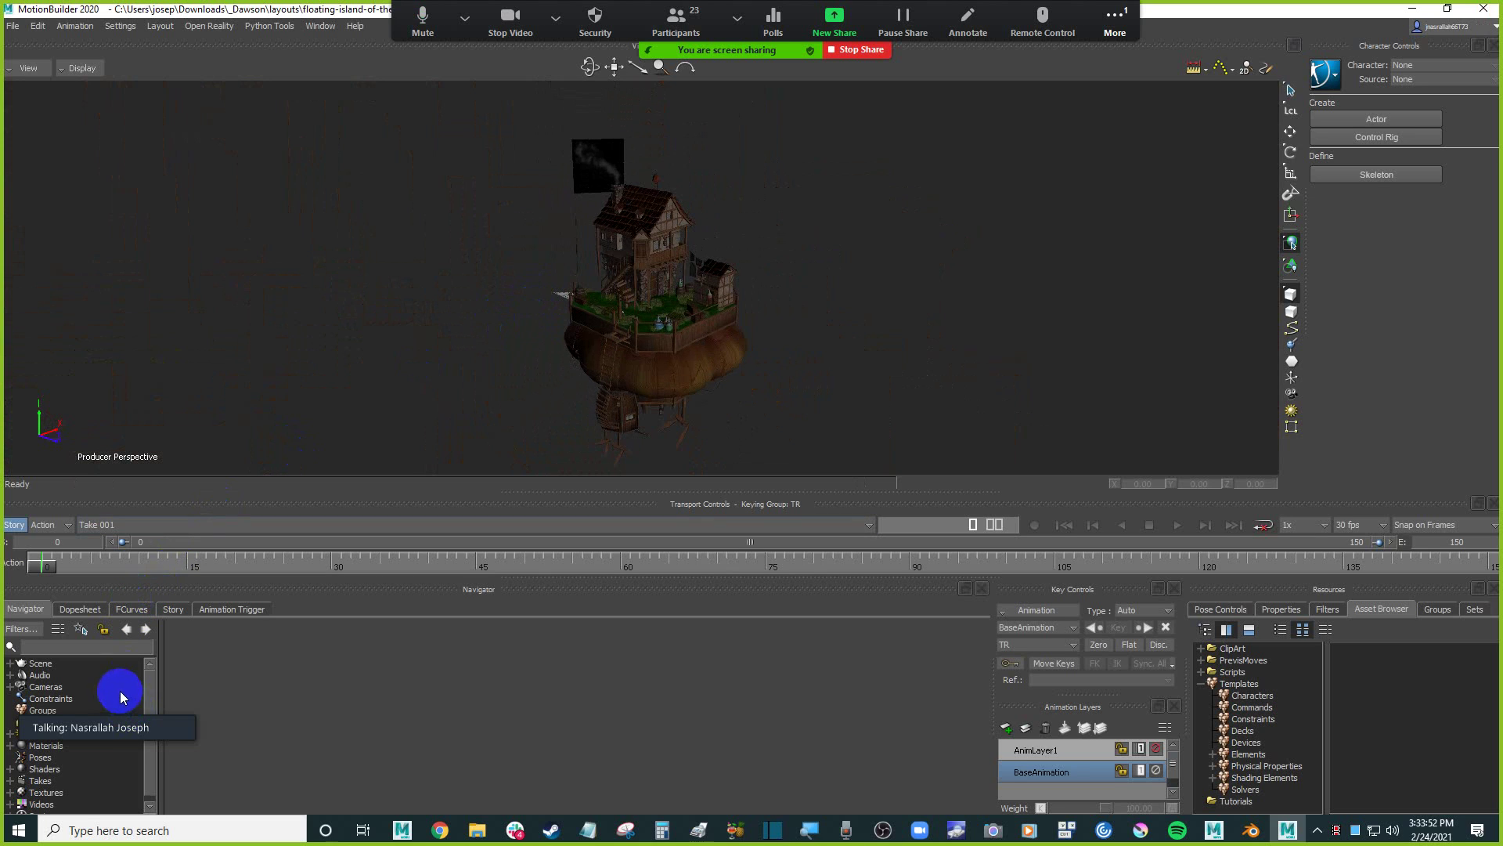
Uncover and widen the scene tree, show the Producer Perspective camera's settings, and enlarge the settings area.
{"action": "mouse_move", "coordinate": [76, 733]}
{"action": "left_click_drag", "start_coordinate": [124, 725], "coordinate": [124, 42]}
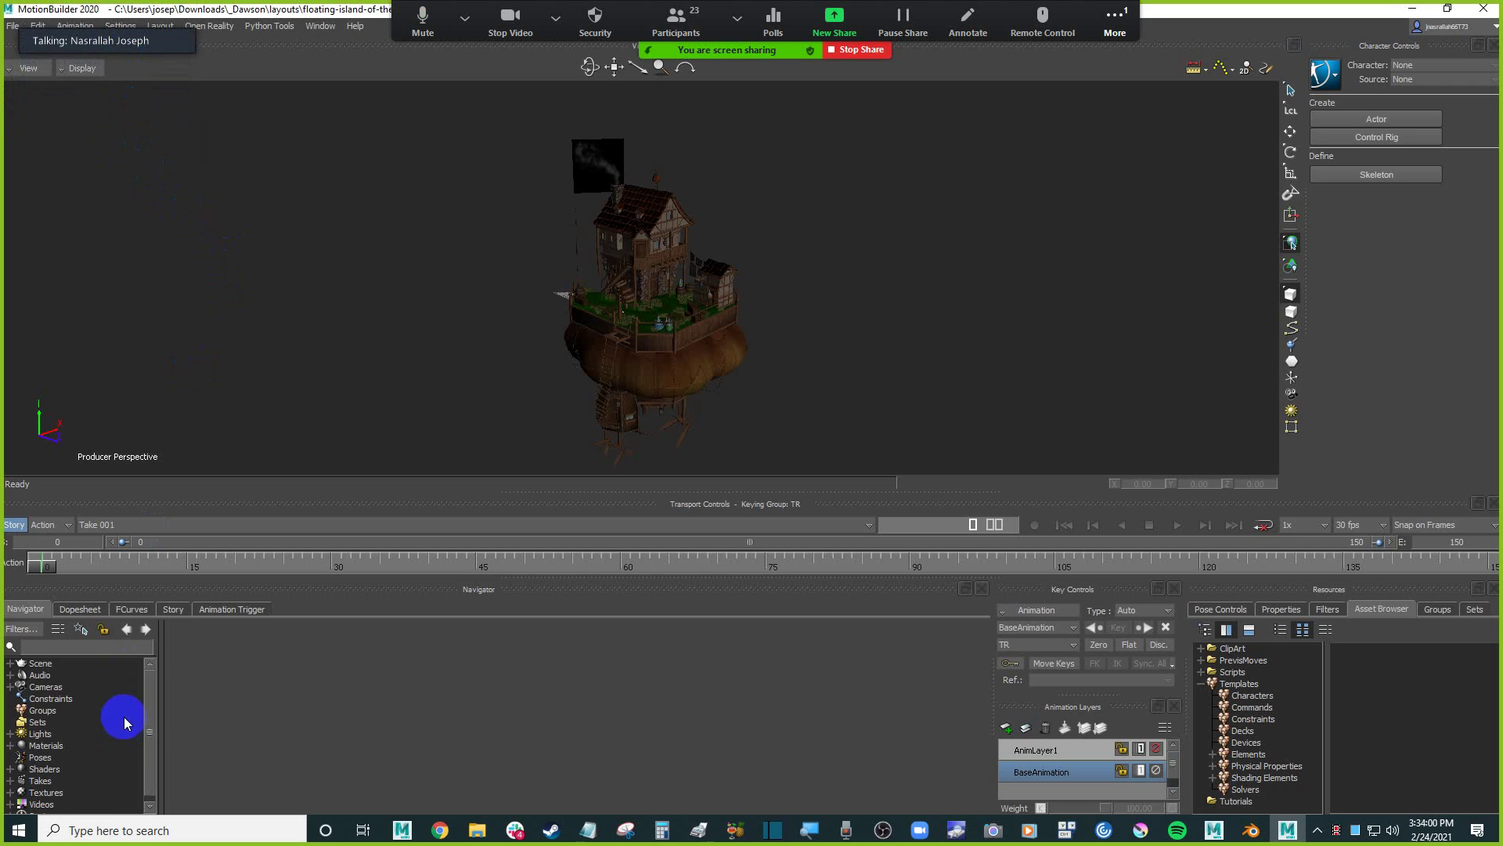
{"action": "left_click", "coordinate": [10, 688]}
{"action": "left_click_drag", "start_coordinate": [158, 703], "coordinate": [193, 698]}
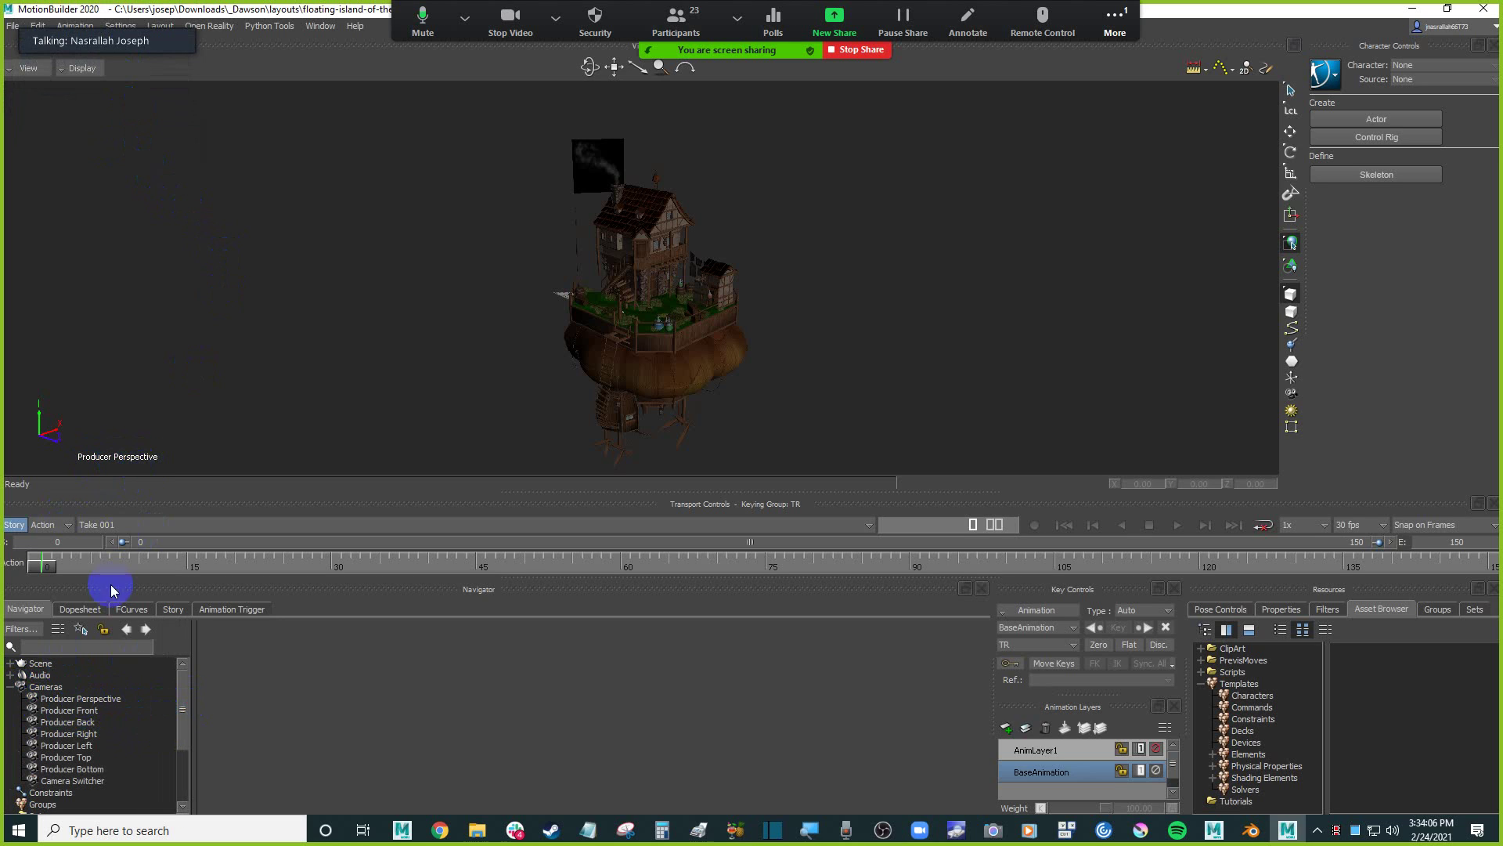
{"action": "left_click", "coordinate": [111, 698]}
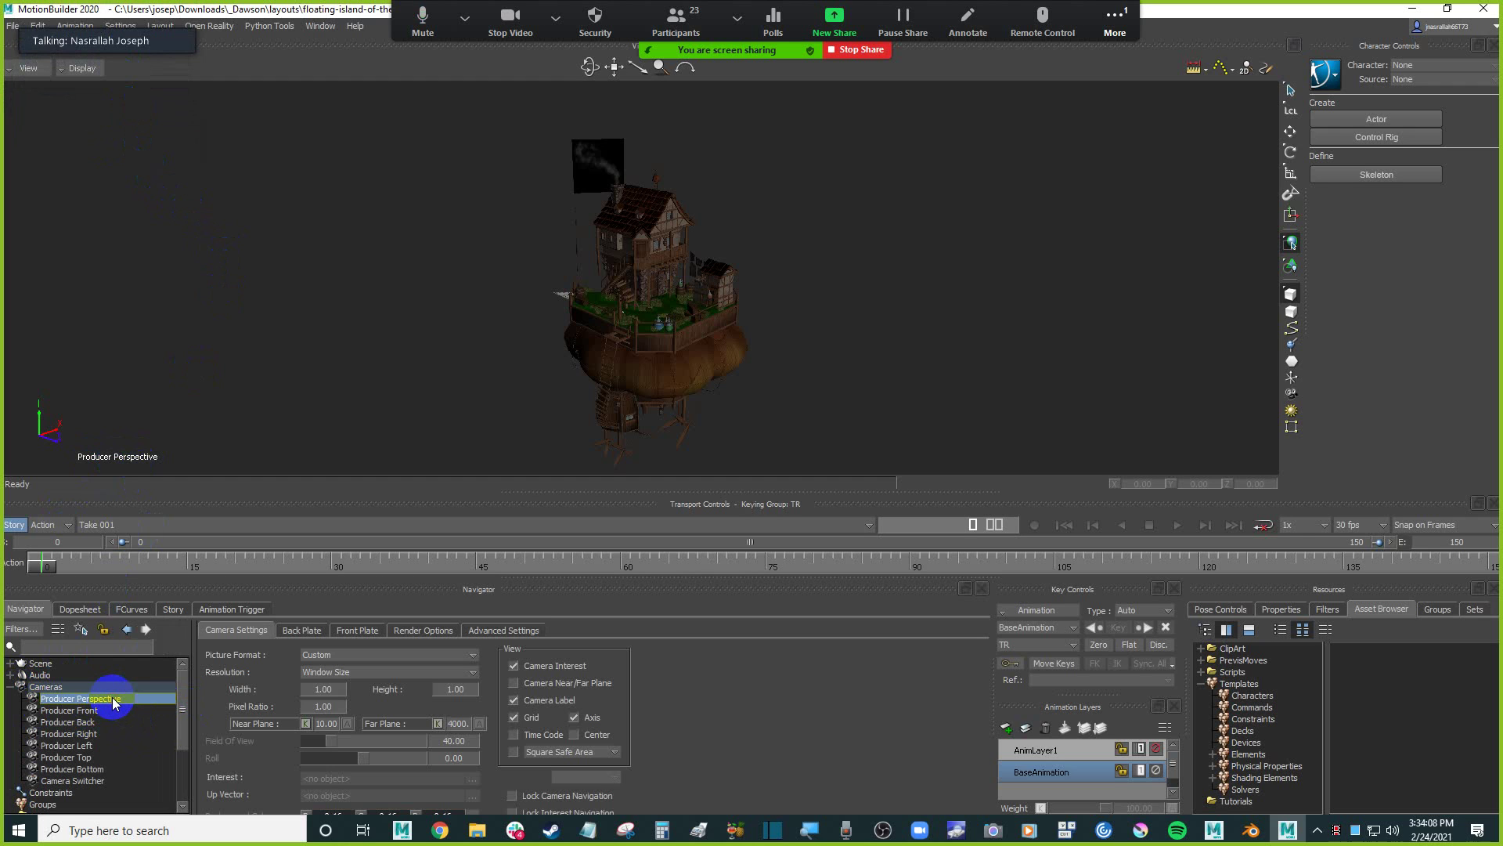
{"action": "left_click_drag", "start_coordinate": [624, 487], "coordinate": [629, 444]}
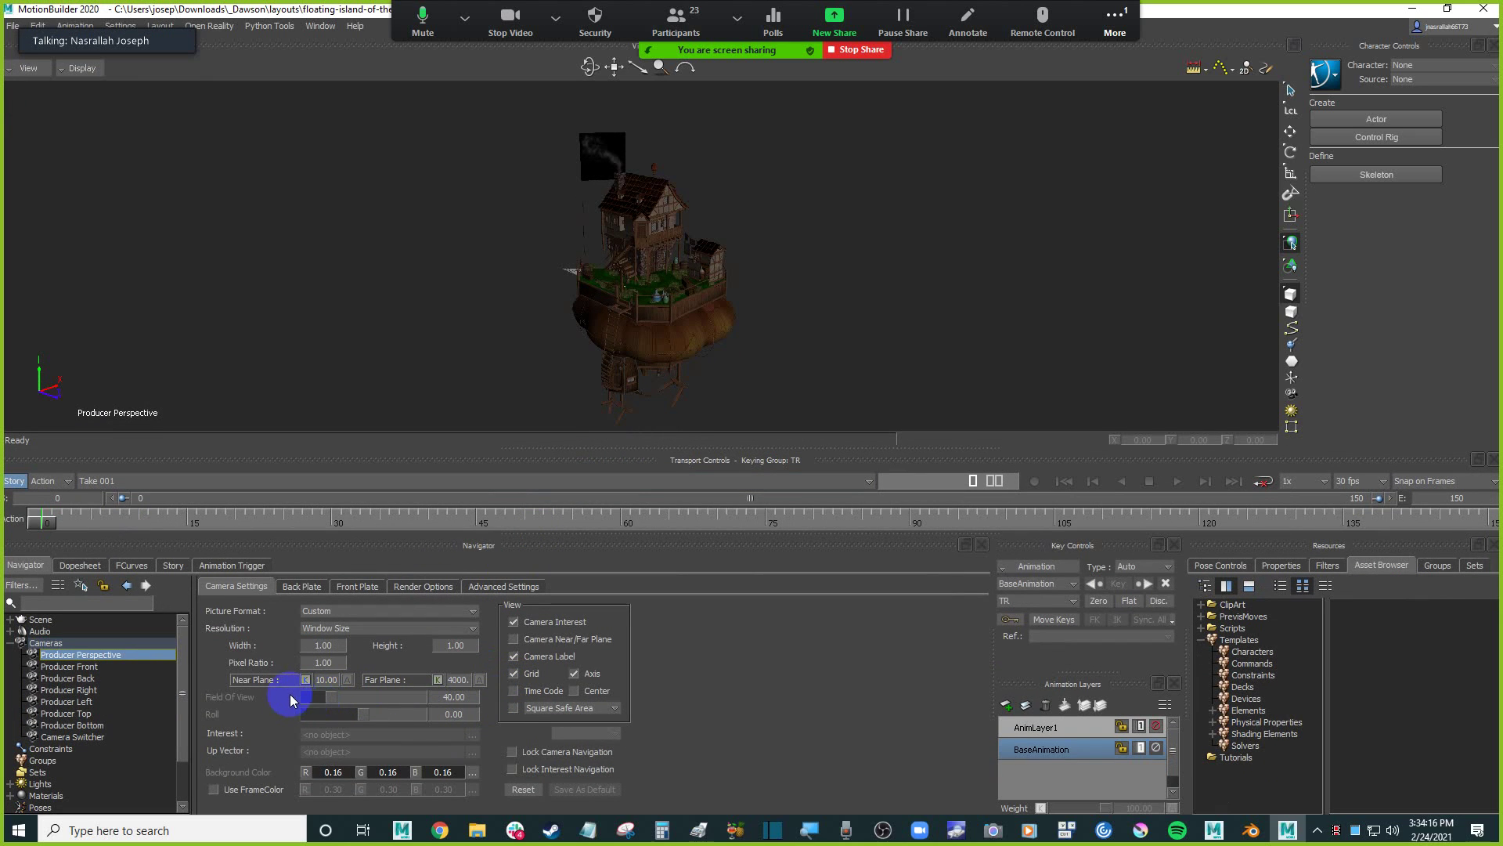
Examine the floating island from very close to far away to check how the camera's far plane affects it.
{"action": "scroll", "coordinate": [718, 305], "scroll_direction": "up", "scroll_amount": 2}
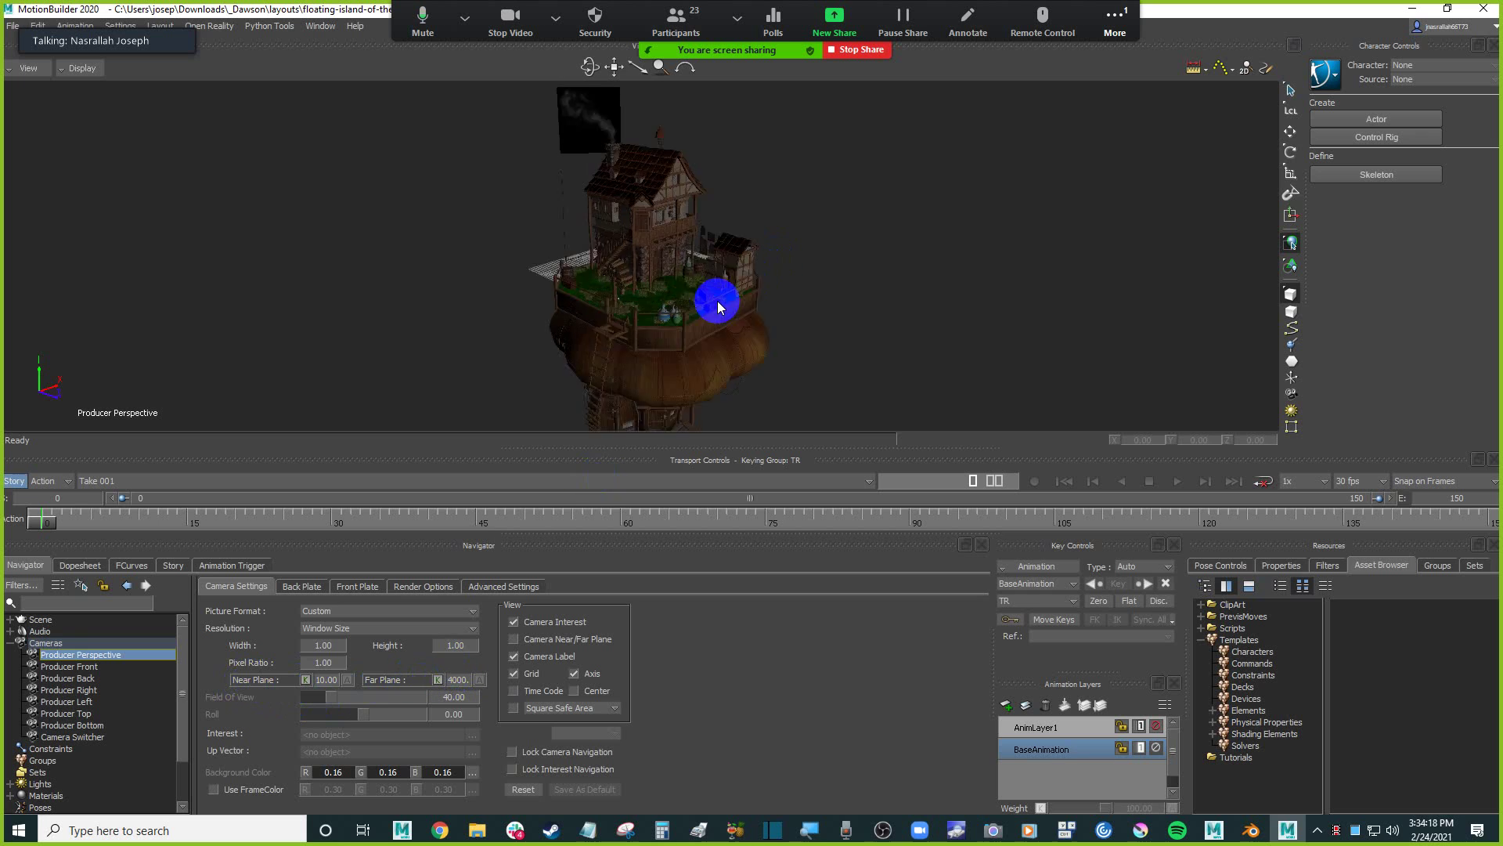
{"action": "scroll", "coordinate": [719, 306], "scroll_direction": "up", "scroll_amount": 6}
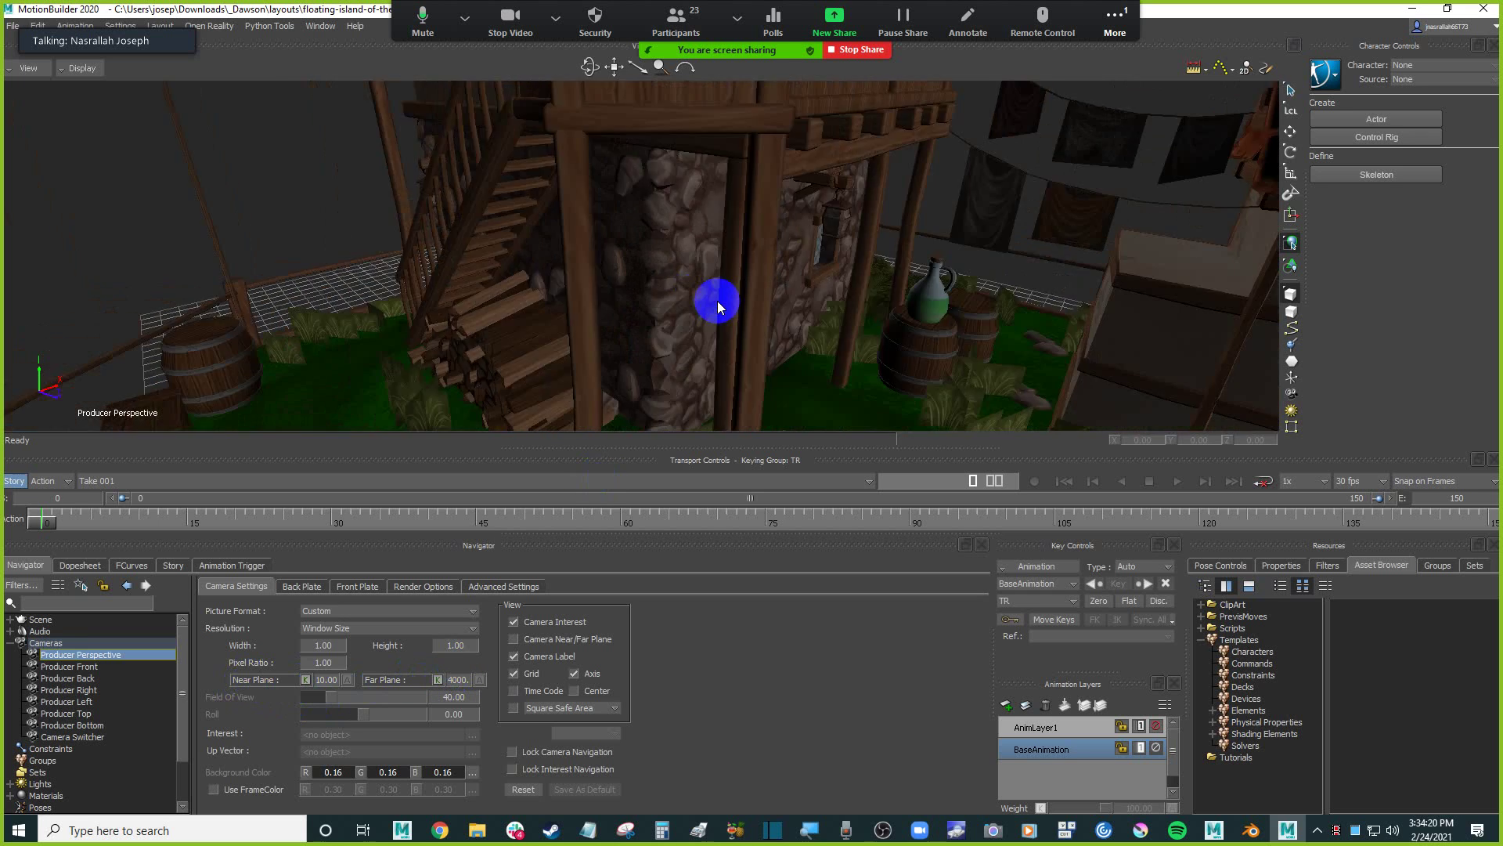
{"action": "scroll", "coordinate": [718, 300], "scroll_direction": "up", "scroll_amount": 5}
{"action": "scroll", "coordinate": [717, 301], "scroll_direction": "down", "scroll_amount": 2}
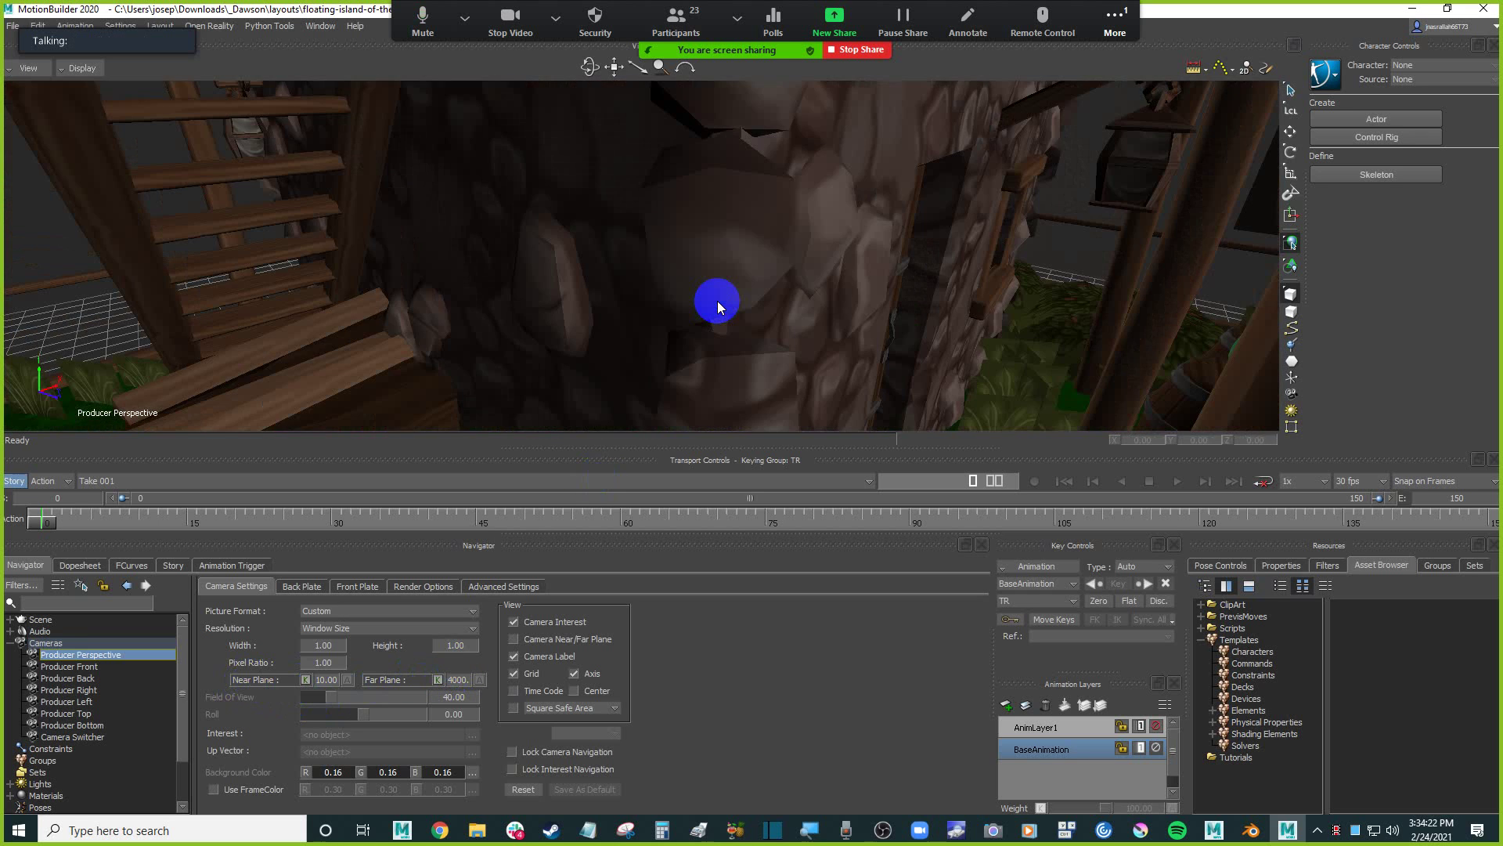
{"action": "scroll", "coordinate": [718, 300], "scroll_direction": "down", "scroll_amount": 10}
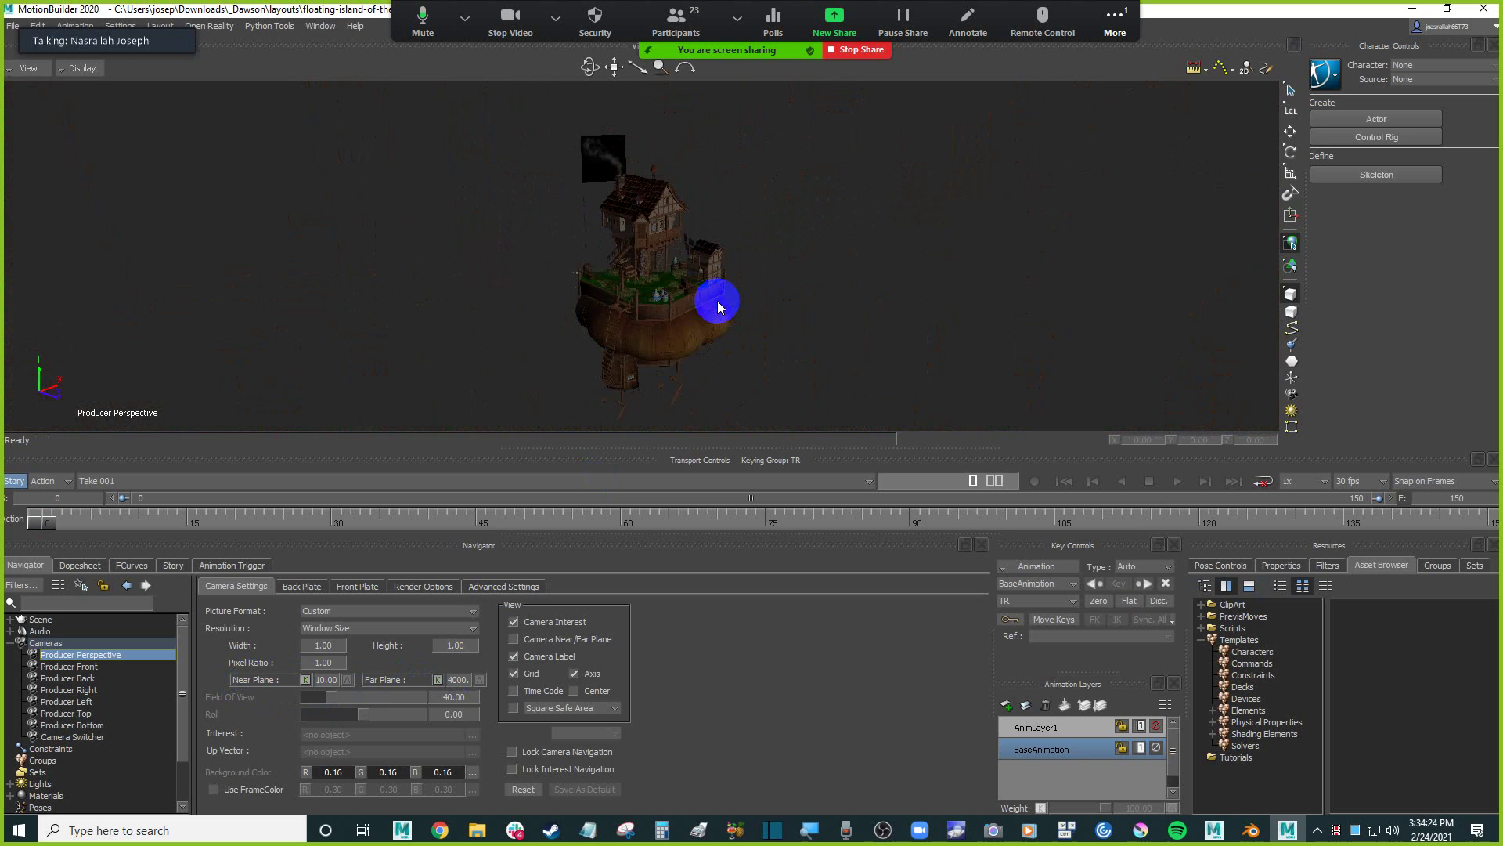
{"action": "scroll", "coordinate": [719, 306], "scroll_direction": "down", "scroll_amount": 3}
{"action": "scroll", "coordinate": [719, 305], "scroll_direction": "up", "scroll_amount": 3}
{"action": "scroll", "coordinate": [719, 305], "scroll_direction": "down", "scroll_amount": 1}
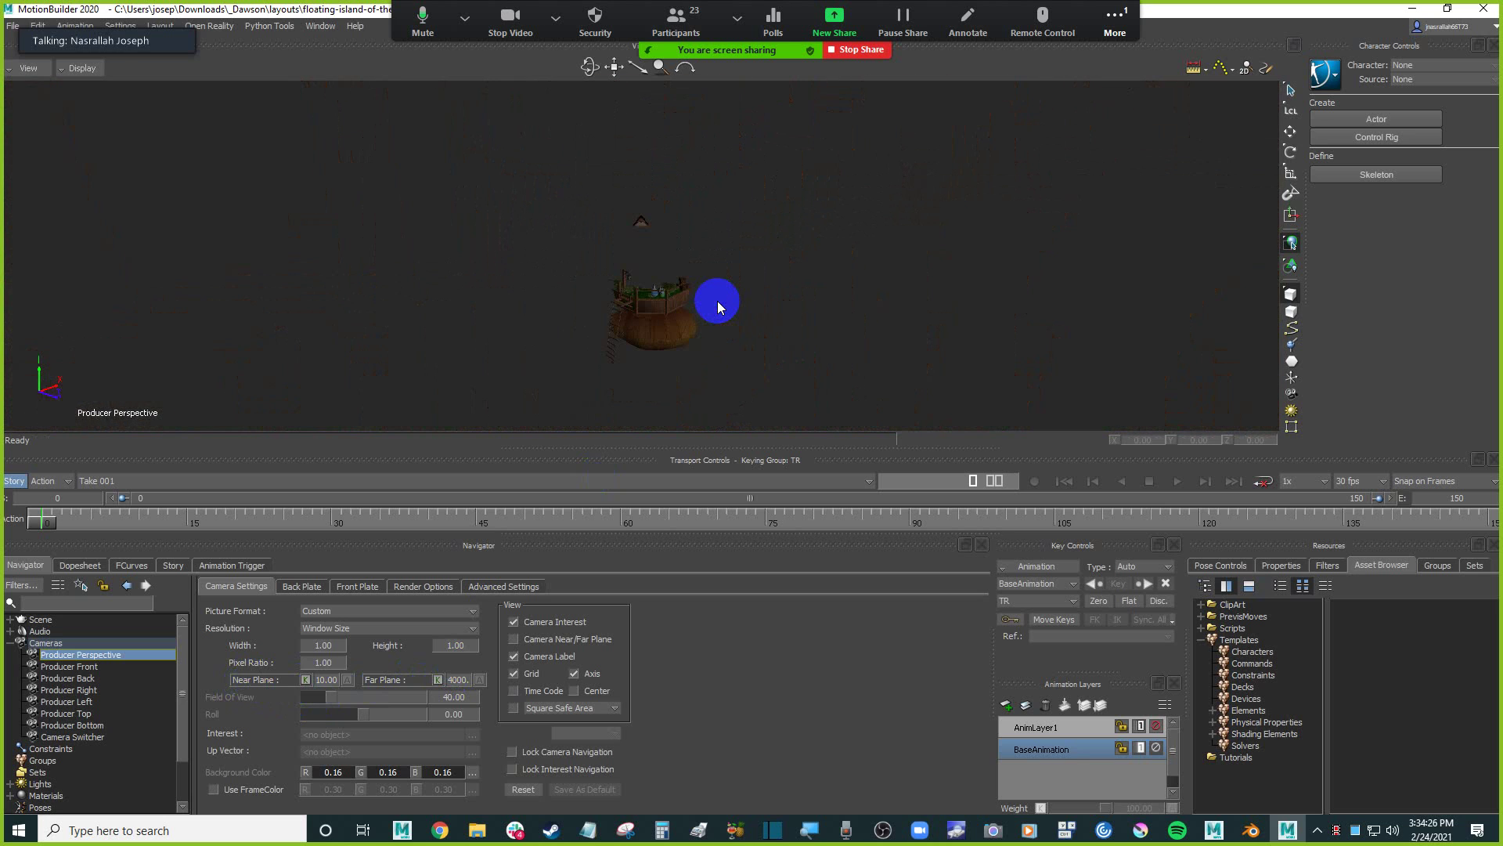
Set the Producer Perspective camera's far plane to 99999.
{"action": "double_click", "coordinate": [458, 678]}
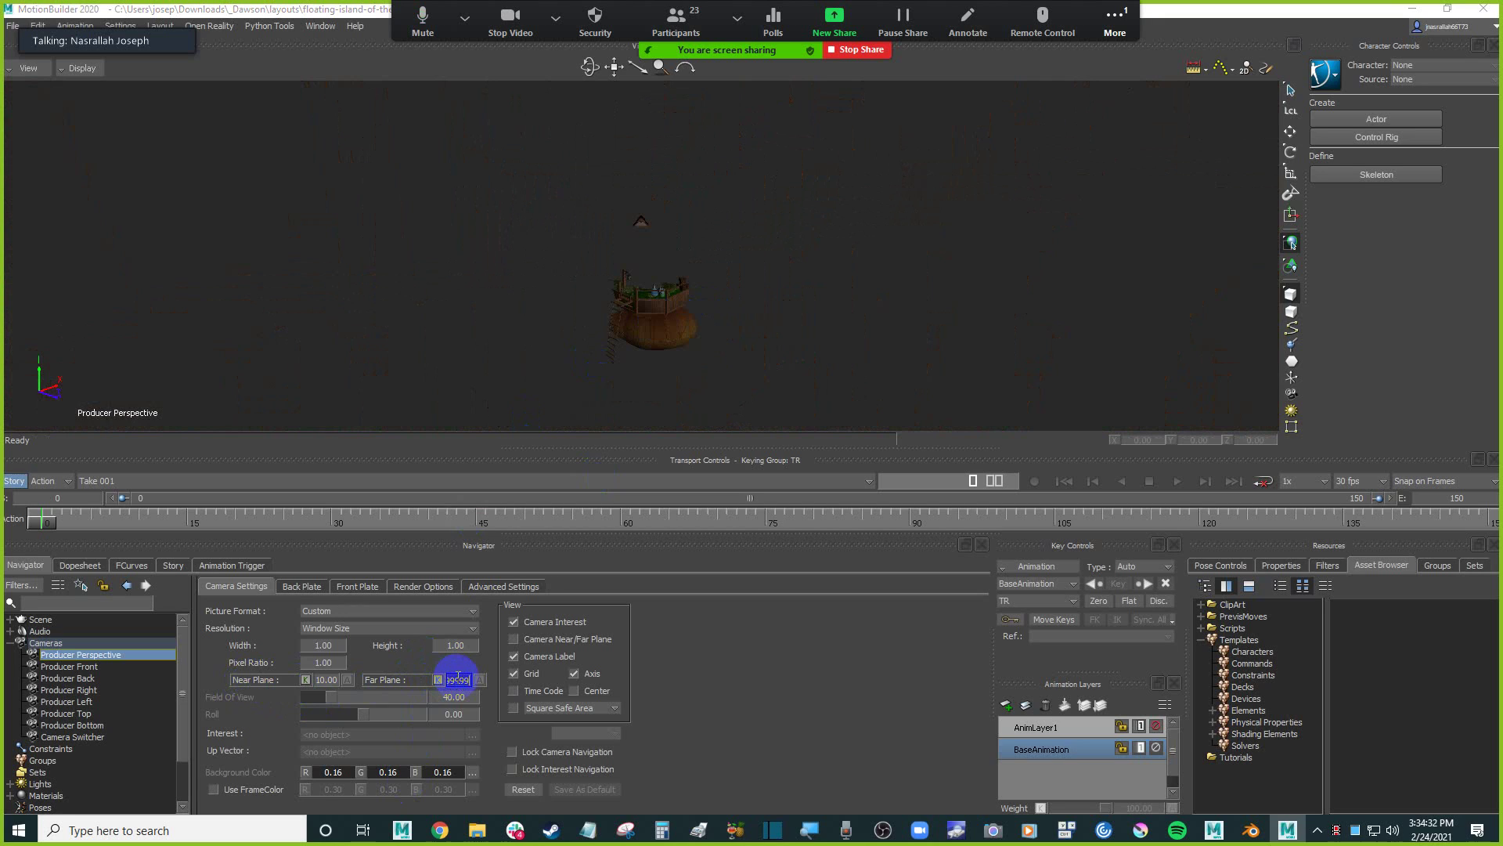
{"action": "key", "text": "Return"}
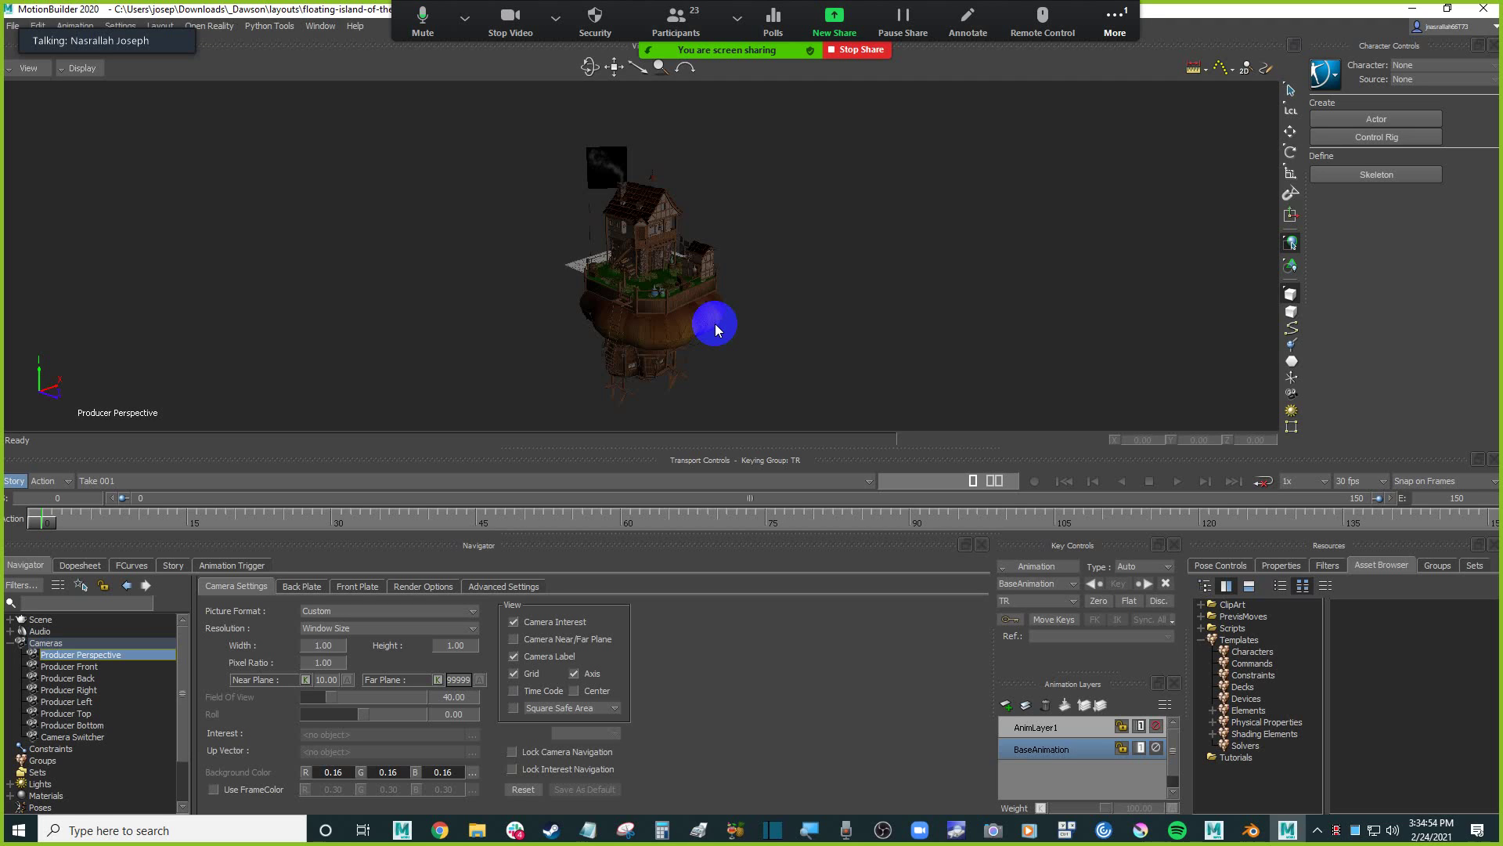
Examine the island's yard and house from several angles, briefly selecting the stone walls and the house's wooden parts.
{"action": "left_click_drag", "start_coordinate": [749, 332], "coordinate": [318, 332], "text": "ctrl"}
{"action": "left_click", "coordinate": [898, 277]}
{"action": "left_click_drag", "start_coordinate": [697, 282], "coordinate": [607, 295], "text": "ctrl"}
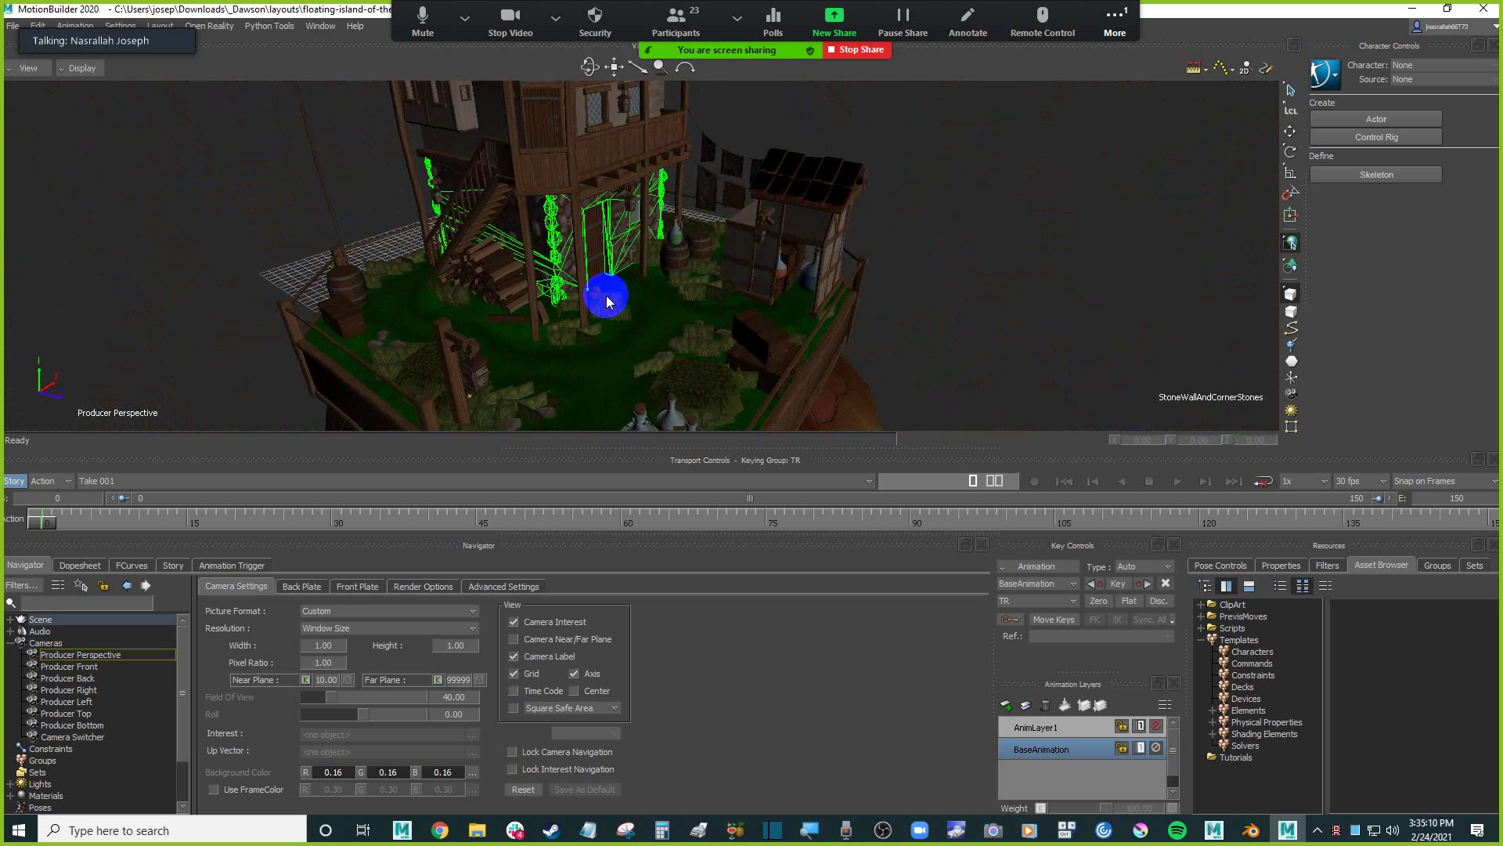
{"action": "left_click_drag", "start_coordinate": [1003, 274], "coordinate": [952, 255], "text": "ctrl+shift"}
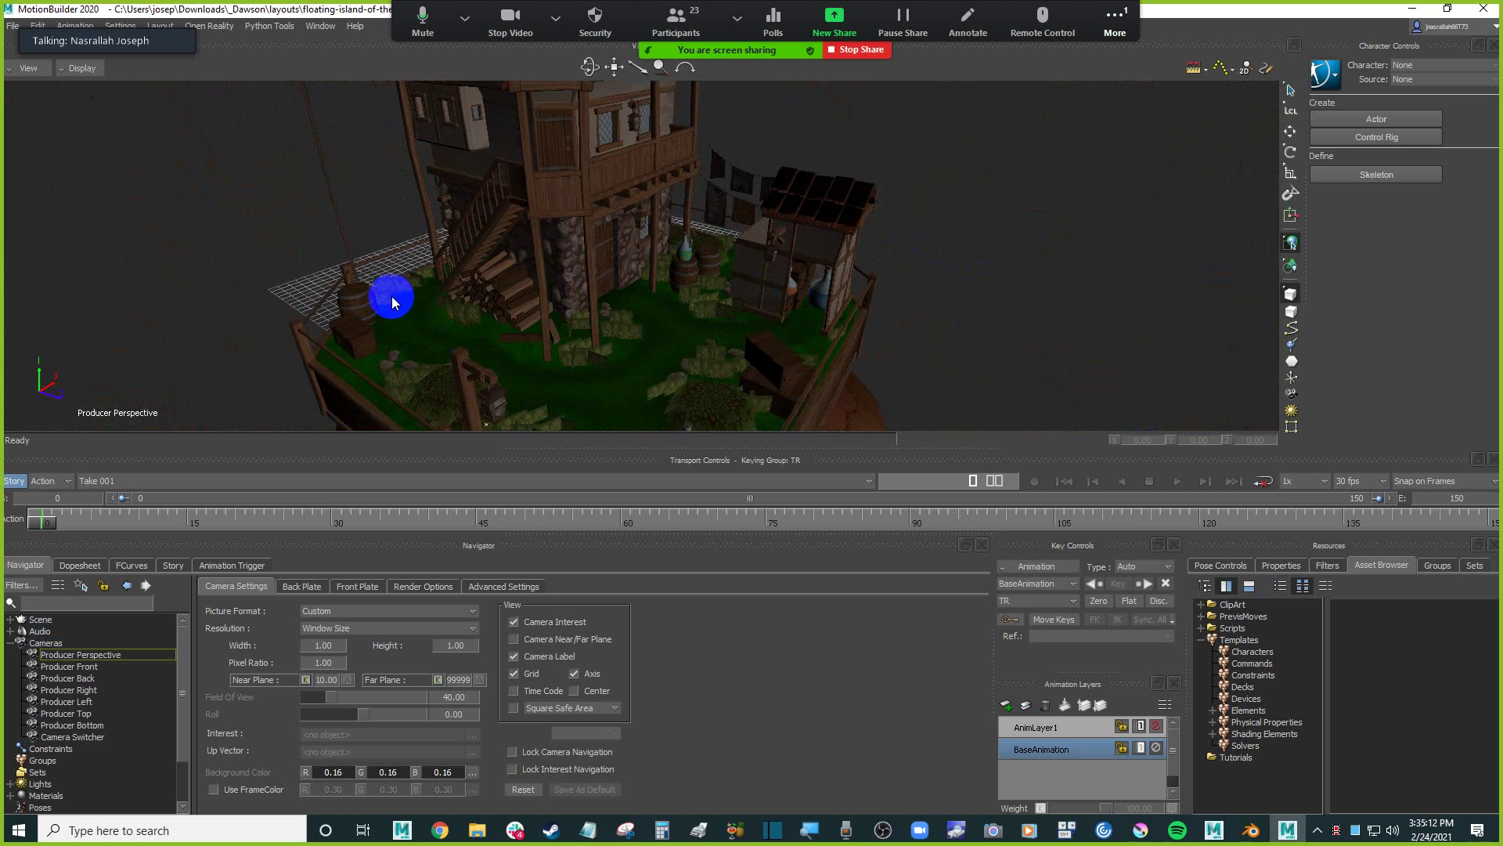
{"action": "left_click_drag", "start_coordinate": [829, 211], "coordinate": [941, 219], "text": "ctrl+shift"}
{"action": "left_click", "coordinate": [649, 192]}
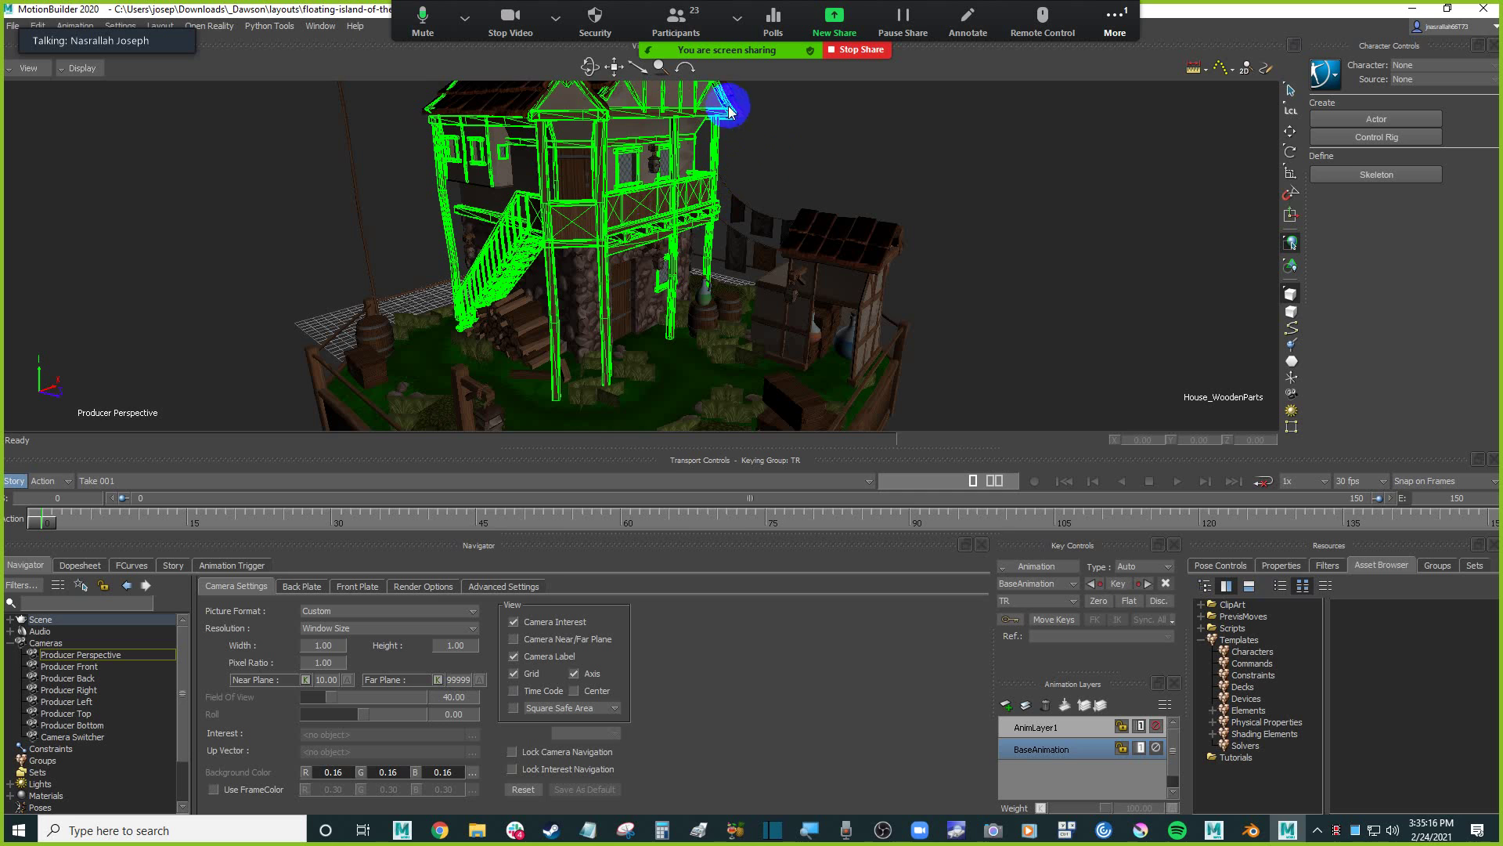
{"action": "left_click", "coordinate": [946, 199]}
{"action": "left_click_drag", "start_coordinate": [913, 181], "coordinate": [947, 212], "text": "ctrl+shift"}
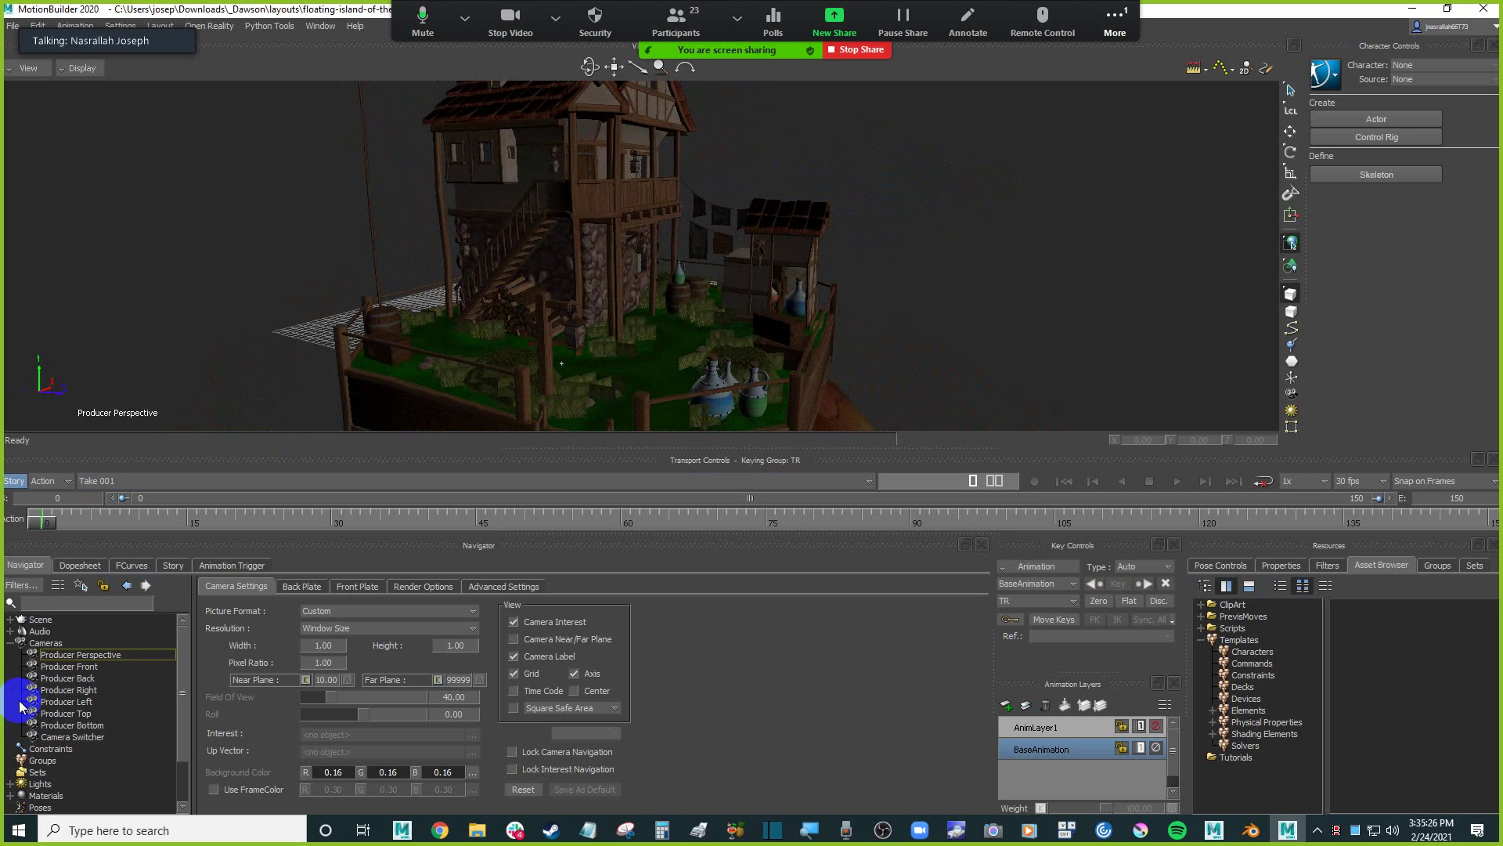
Collapse the Cameras branch, expand the Scene branch, and give the scene tree more height.
{"action": "left_click", "coordinate": [10, 643]}
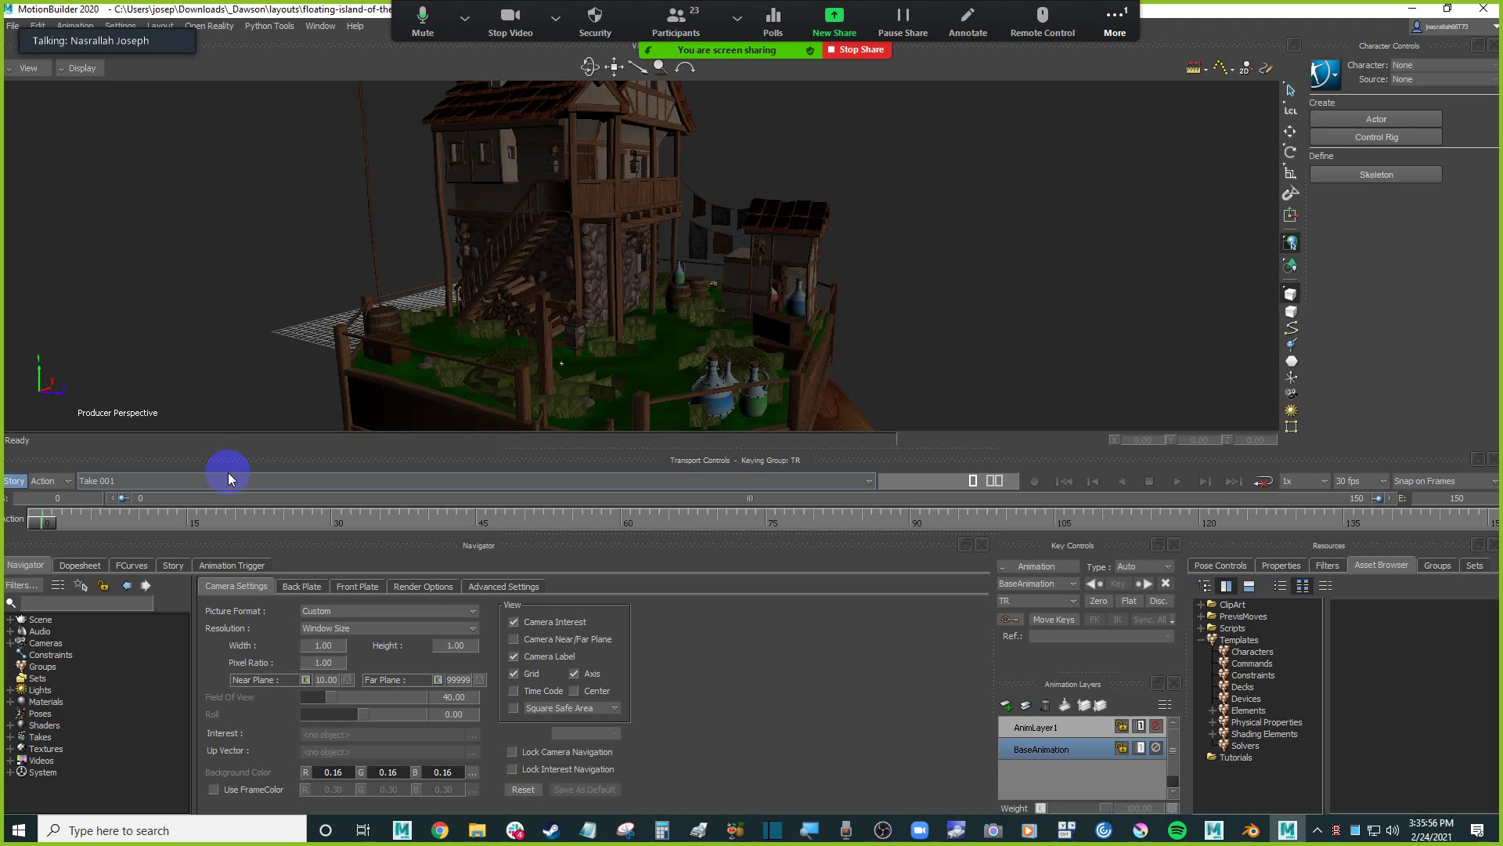
{"action": "left_click", "coordinate": [11, 619]}
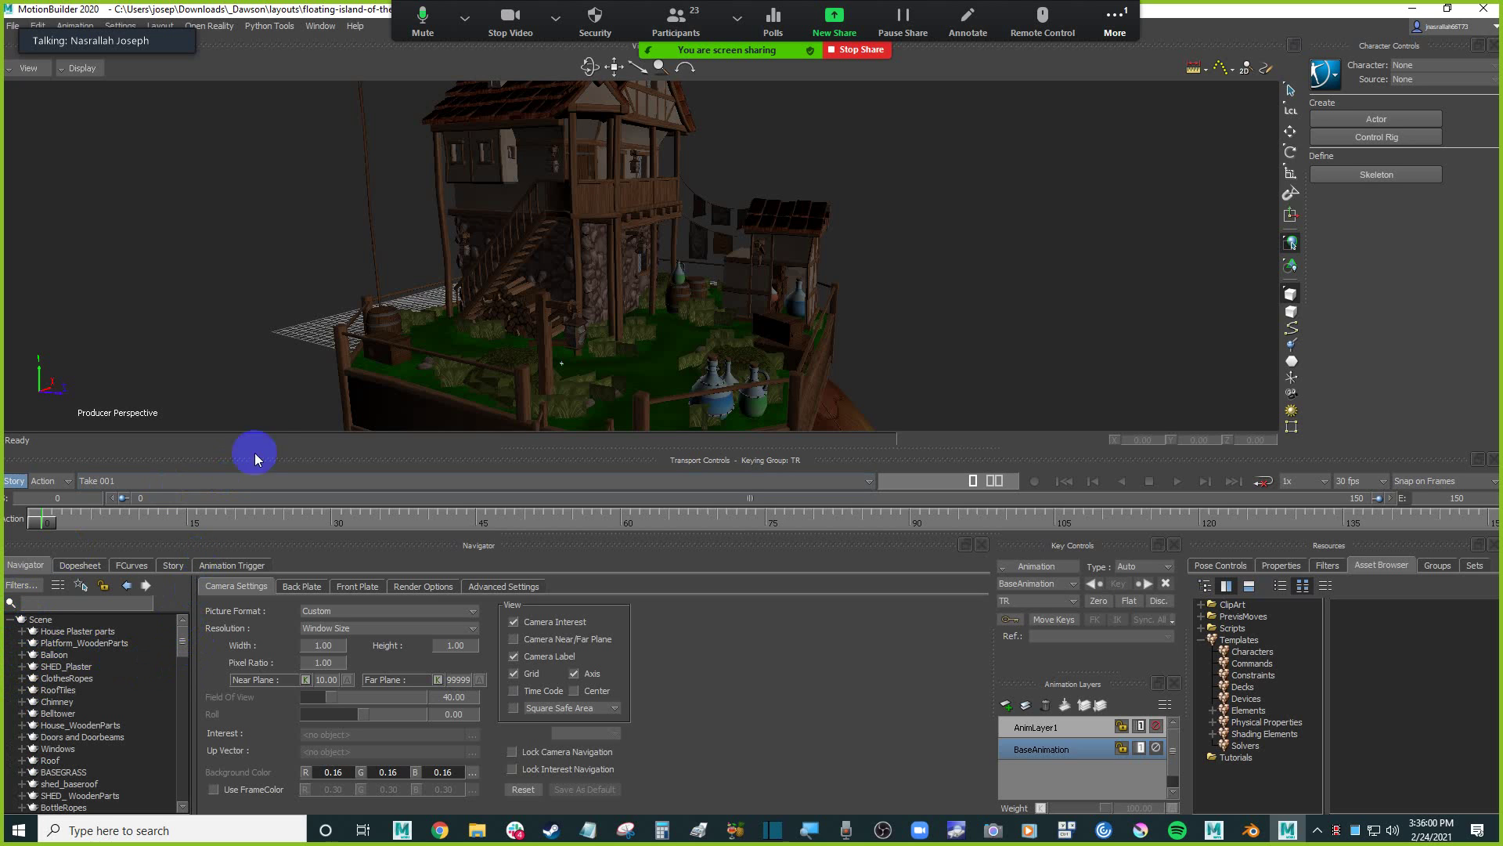
{"action": "left_click_drag", "start_coordinate": [269, 447], "coordinate": [272, 411]}
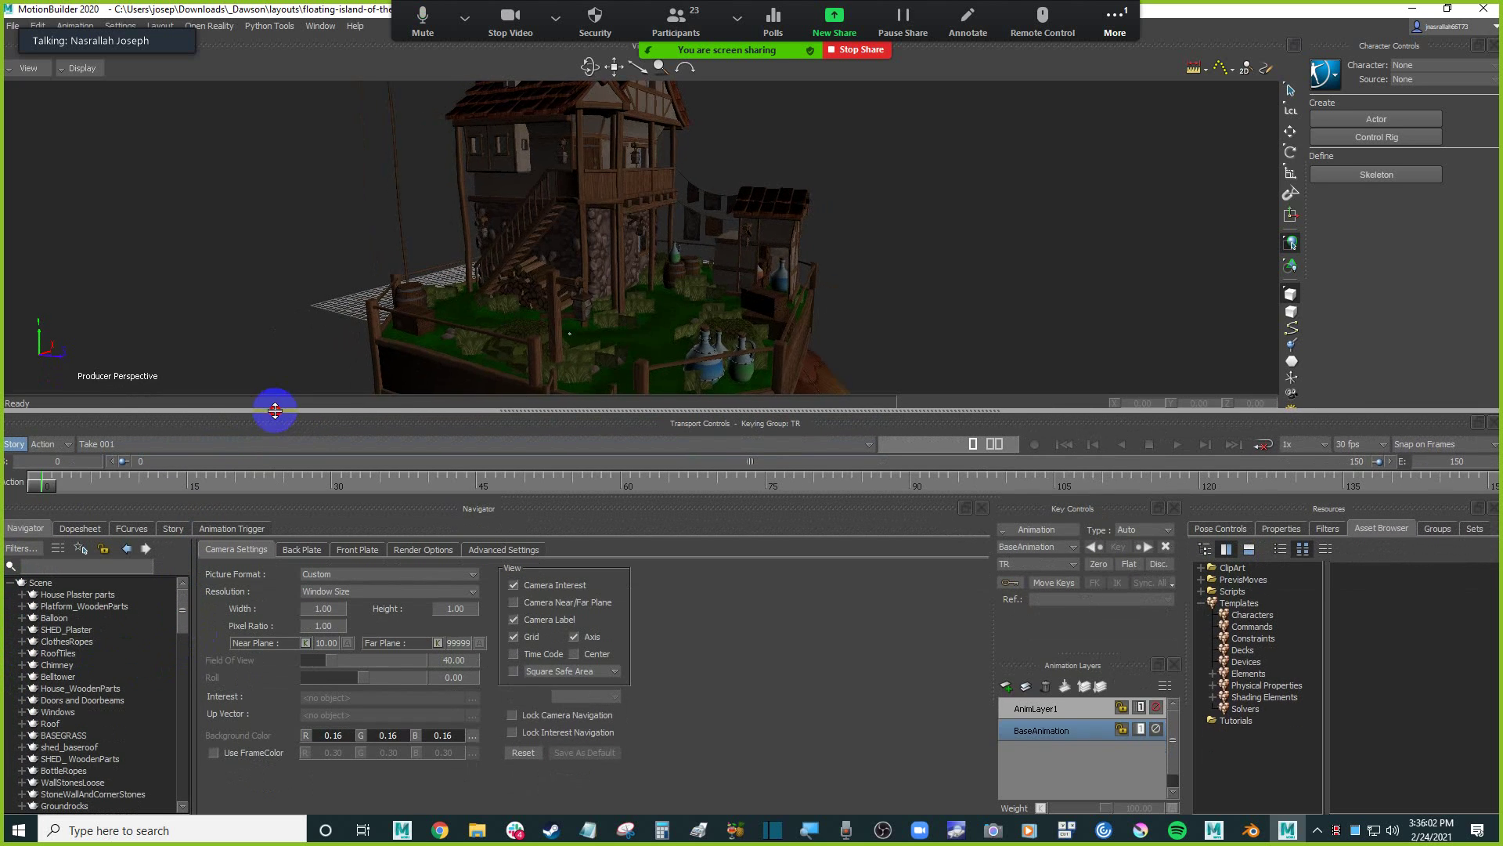
{"action": "mouse_move", "coordinate": [183, 604]}
{"action": "left_mouse_down"}
{"action": "mouse_move", "coordinate": [177, 772]}
{"action": "mouse_move", "coordinate": [196, 599]}
{"action": "left_mouse_up"}
Identify House Plaster parts and Platform_WoodenParts by selecting them in the scene tree, and finish with the Scene root selected.
{"action": "left_click", "coordinate": [77, 594]}
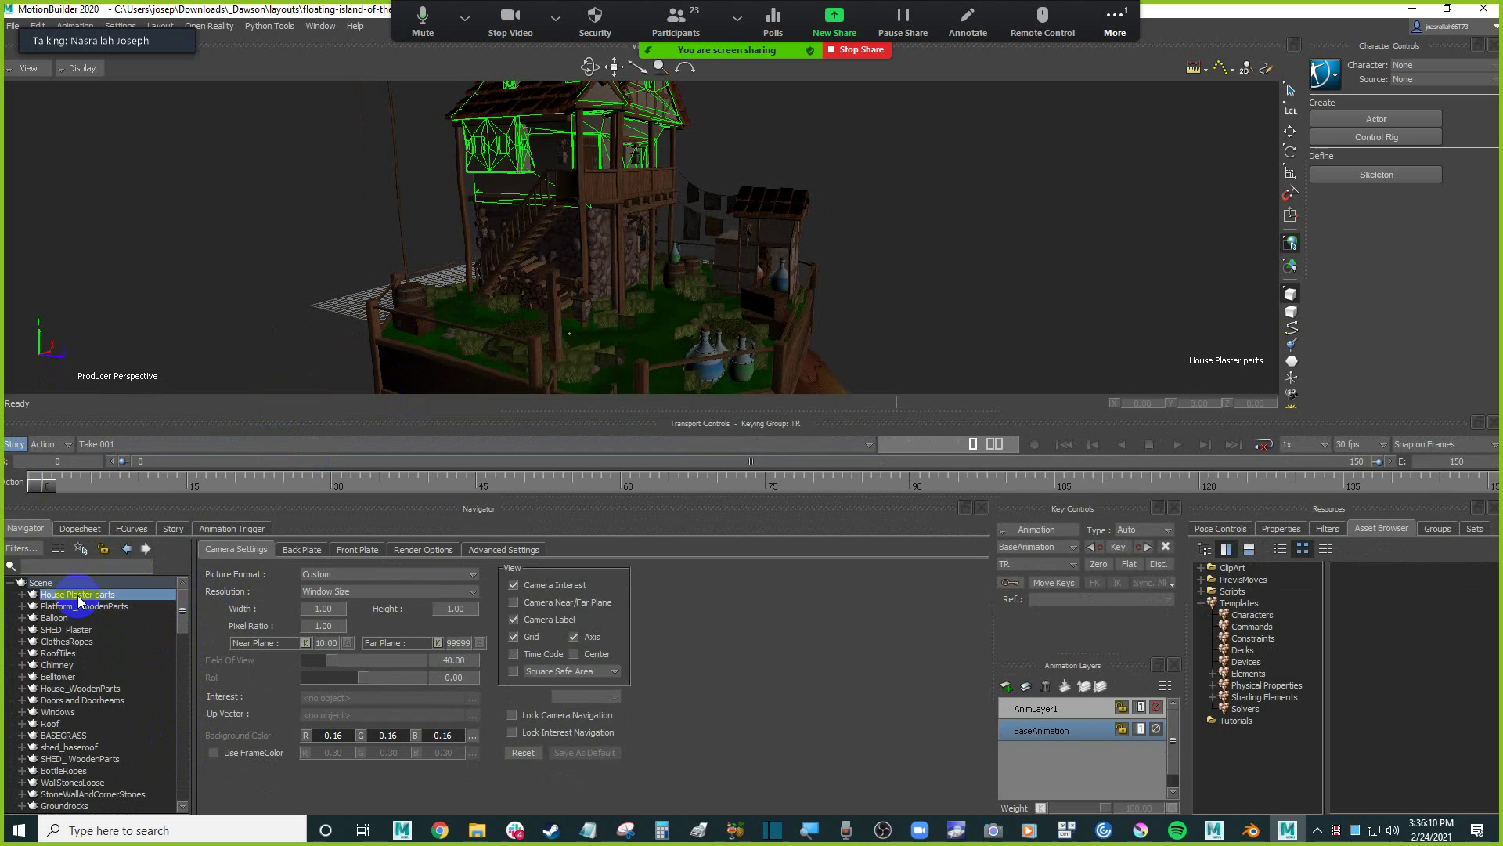
{"action": "left_click", "coordinate": [102, 606]}
{"action": "left_click", "coordinate": [117, 594]}
{"action": "left_click", "coordinate": [61, 597]}
{"action": "left_click", "coordinate": [66, 584]}
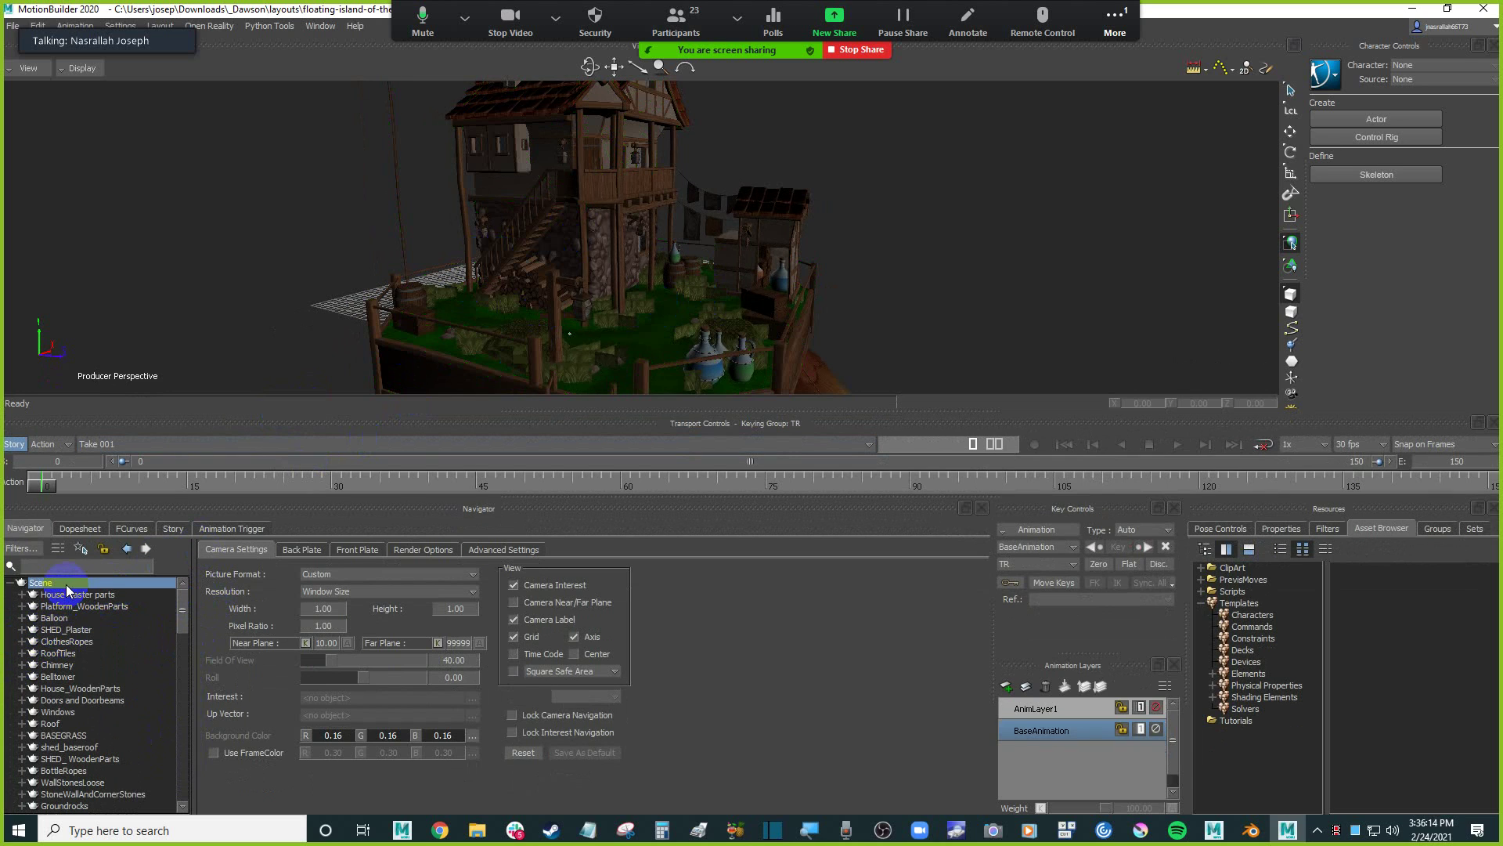
{"action": "mouse_move", "coordinate": [976, 280]}
{"action": "left_mouse_down", "text": "ctrl+shift"}
{"action": "mouse_move", "coordinate": [950, 278]}
{"action": "mouse_move", "coordinate": [943, 307]}
{"action": "mouse_move", "coordinate": [954, 288]}
{"action": "left_mouse_up", "text": "ctrl+shift"}
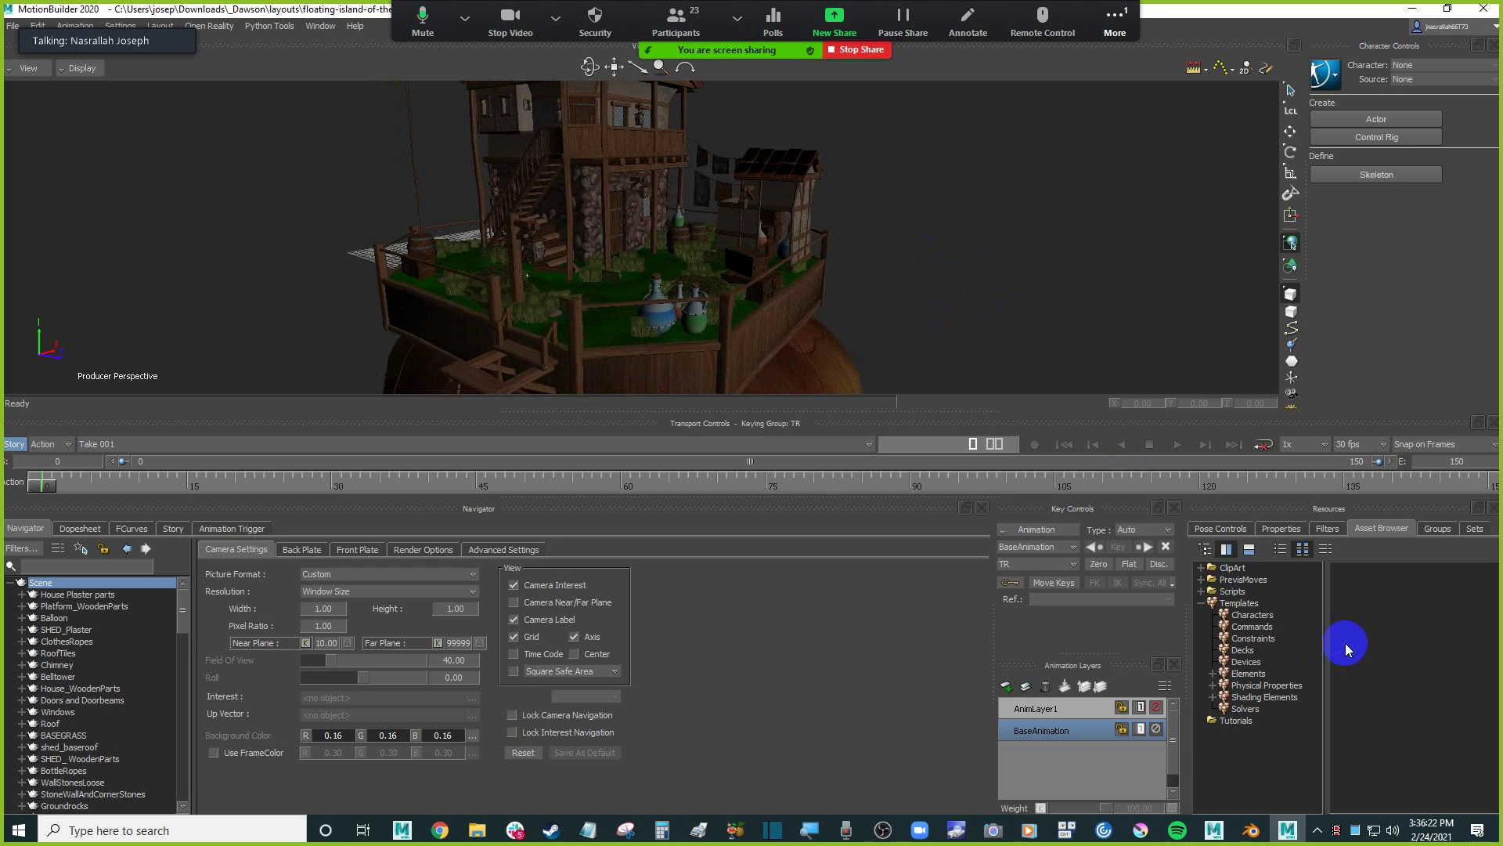
Show the Elements templates of the Asset Browser as a compact list.
{"action": "left_click", "coordinate": [1269, 675]}
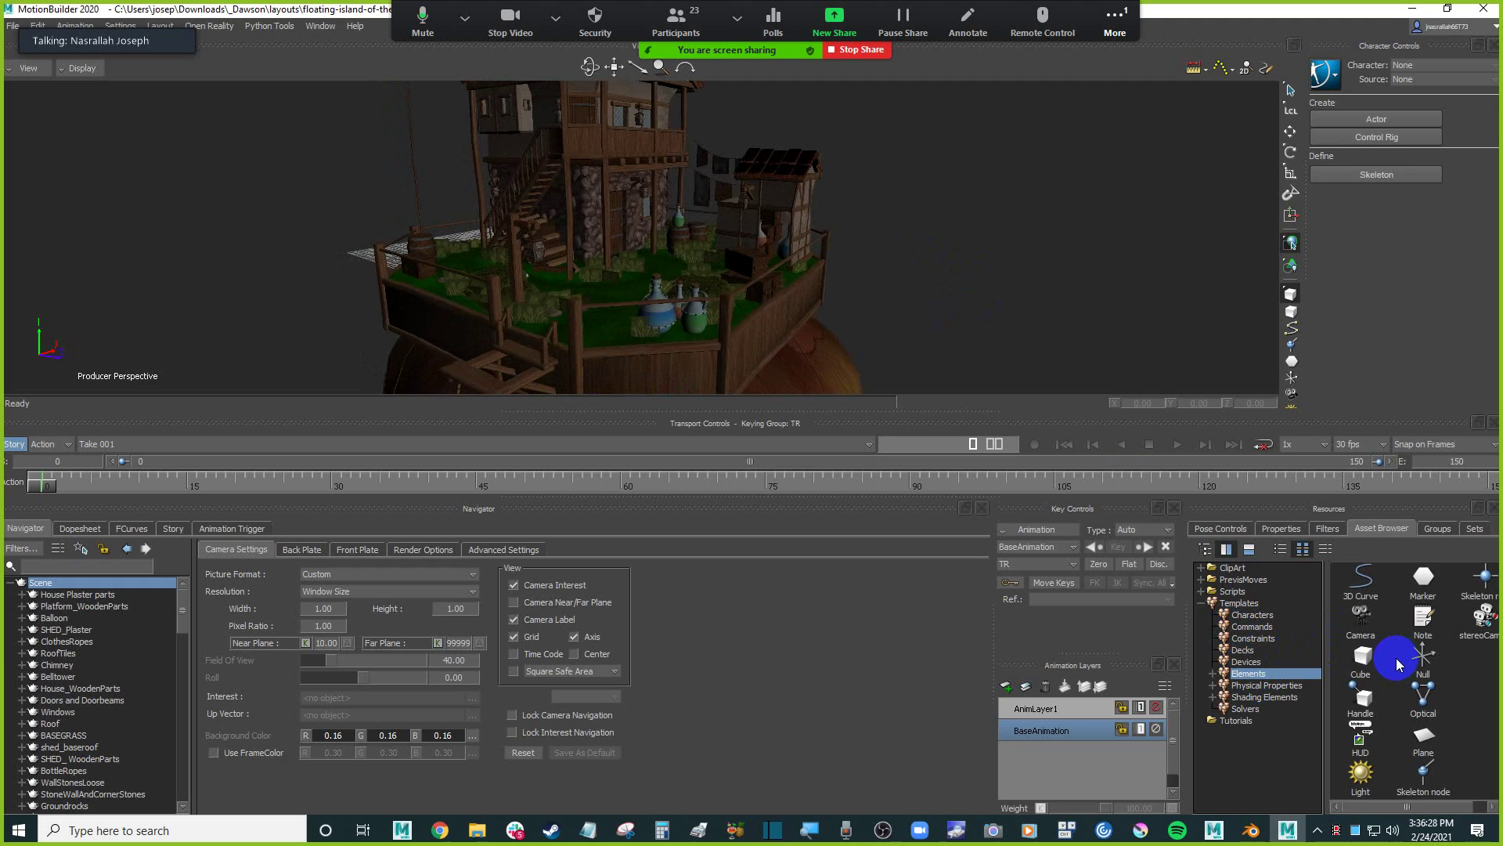
{"action": "left_click", "coordinate": [1281, 550]}
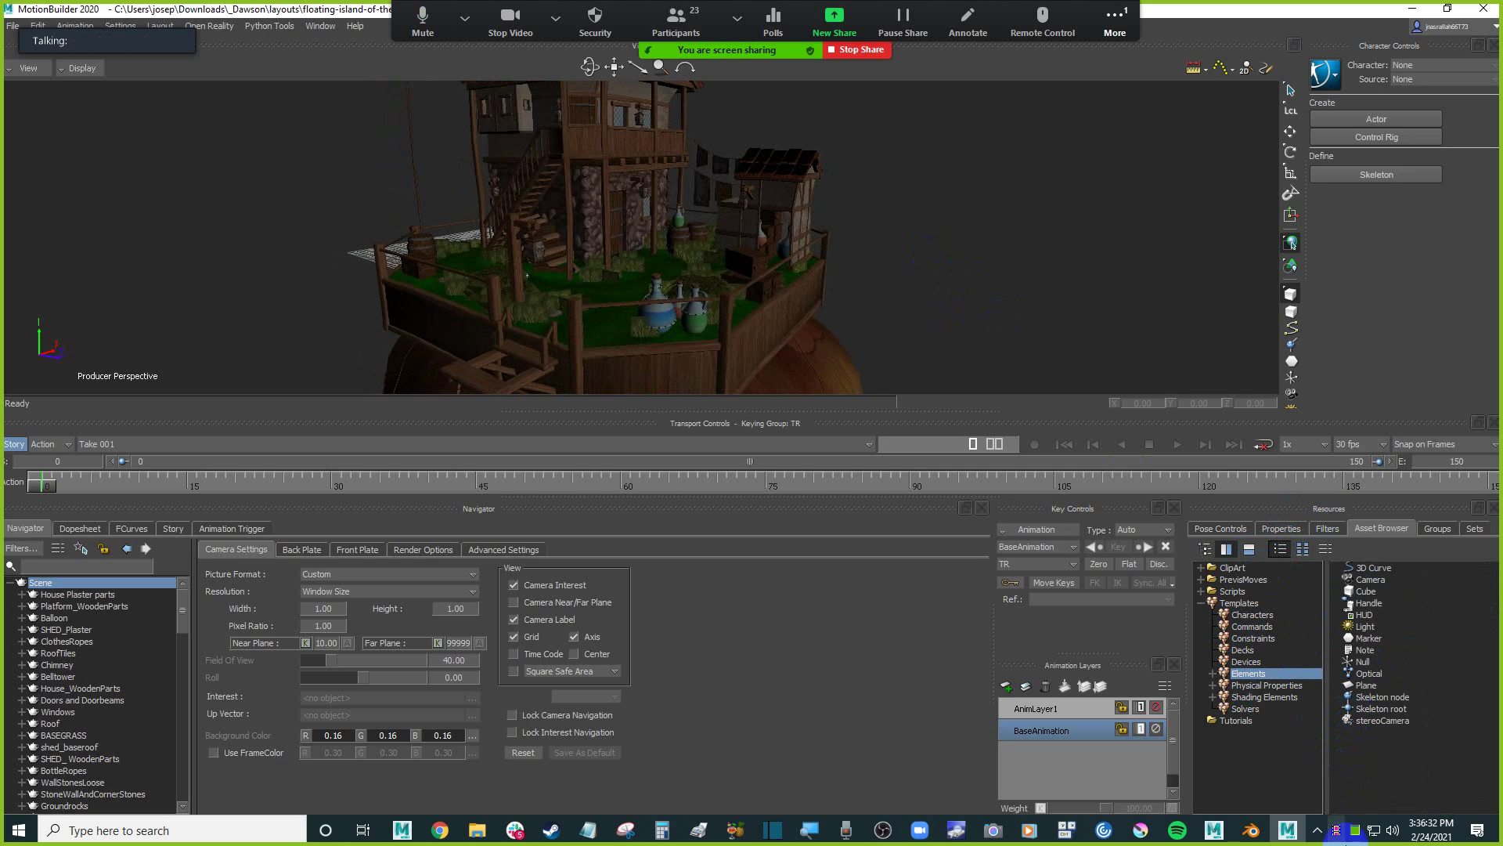
Switch to Task Manager, end the Slack process, and minimize Task Manager to return to MotionBuilder.
{"action": "left_click", "coordinate": [1355, 830]}
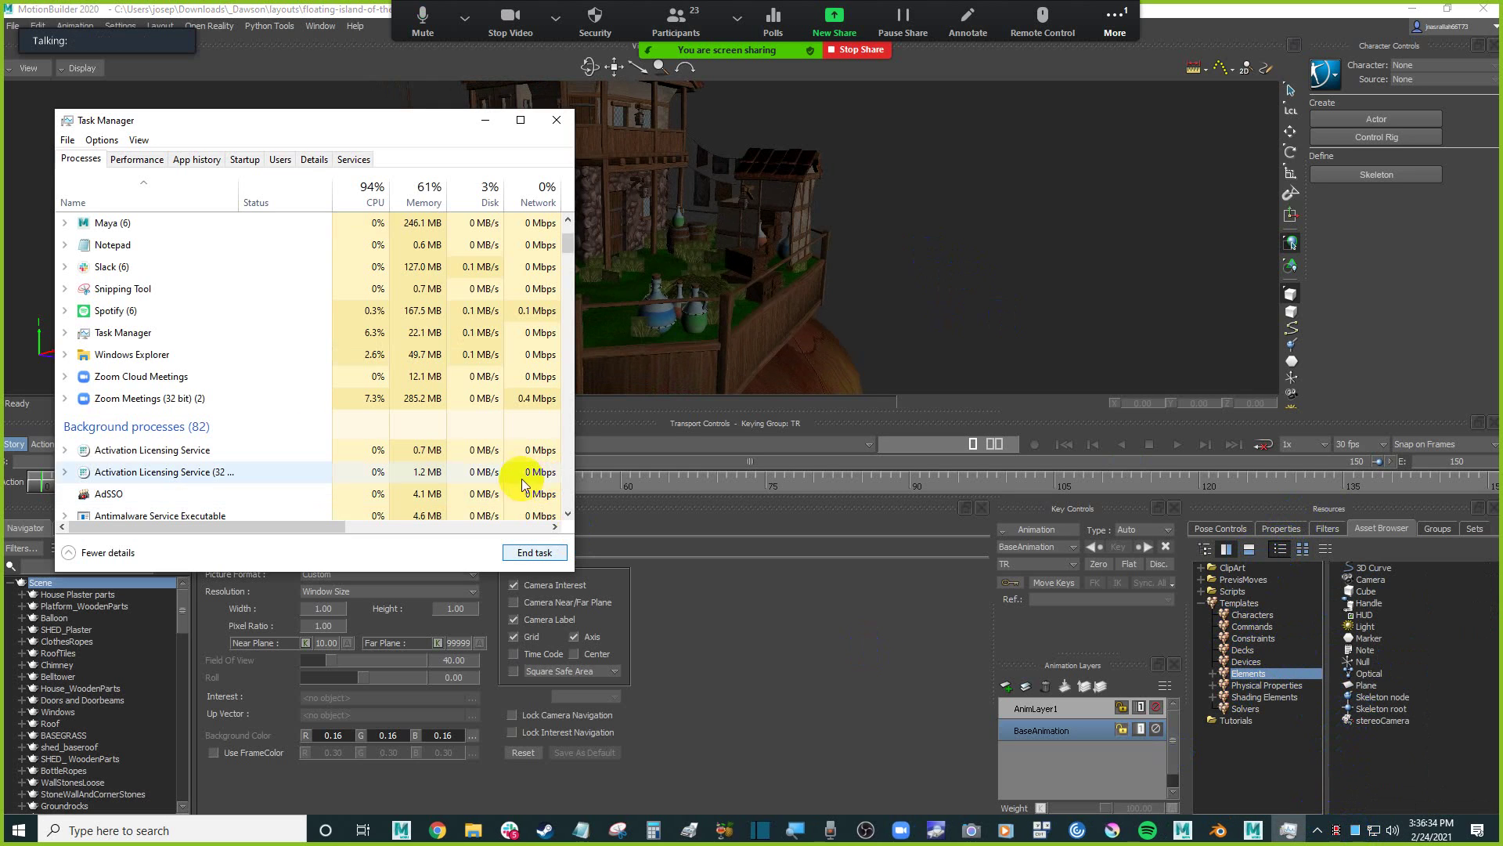
{"action": "left_click", "coordinate": [125, 267]}
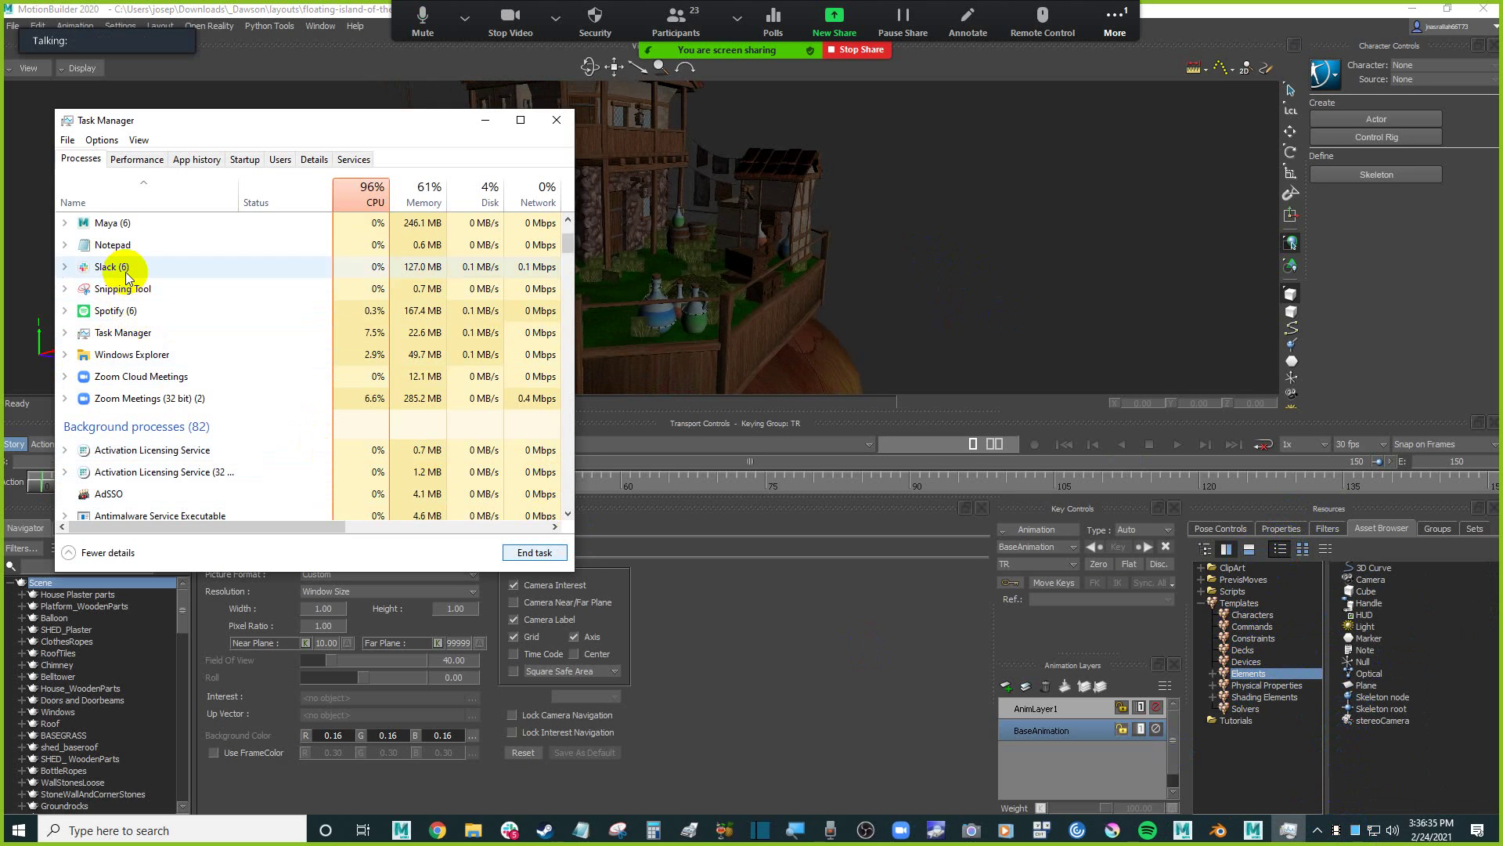
{"action": "left_click", "coordinate": [533, 552]}
{"action": "left_click", "coordinate": [486, 120]}
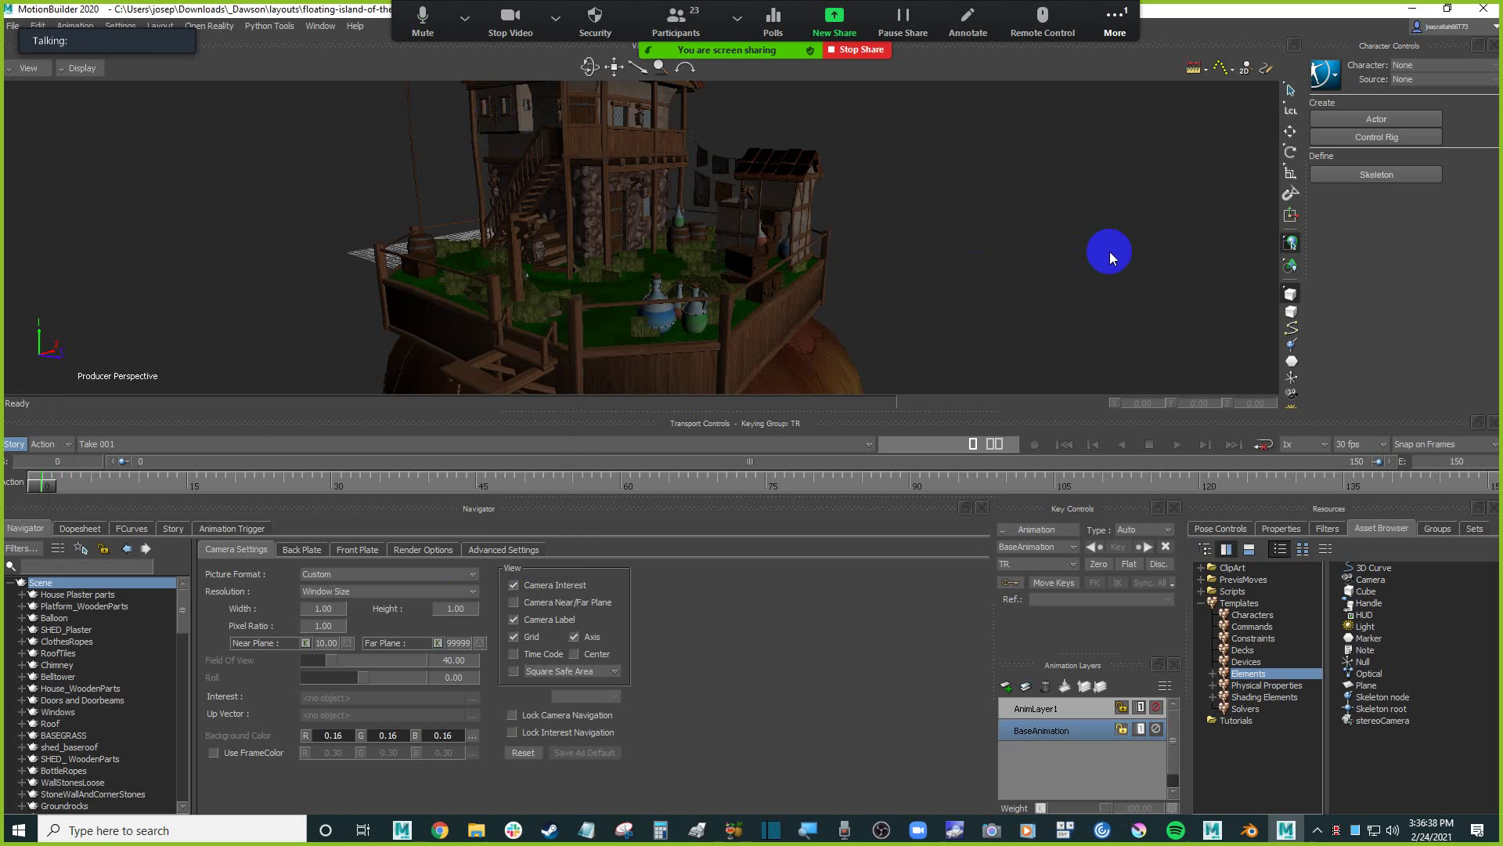
Add a Marker from the Elements templates to the scene, in the empty space beside the island.
{"action": "left_click", "coordinate": [1378, 651]}
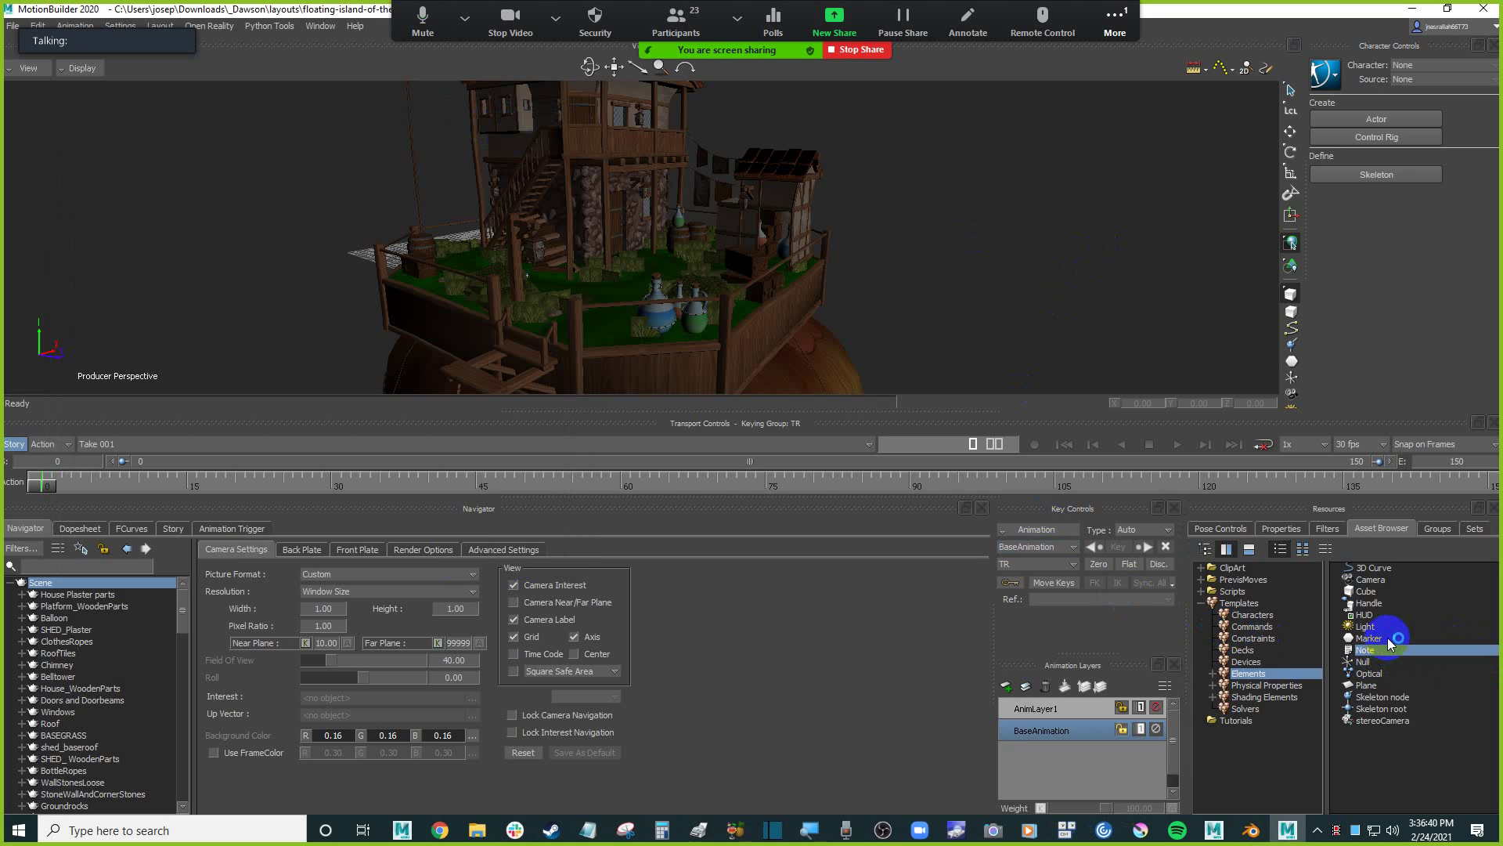
{"action": "left_click", "coordinate": [1393, 626]}
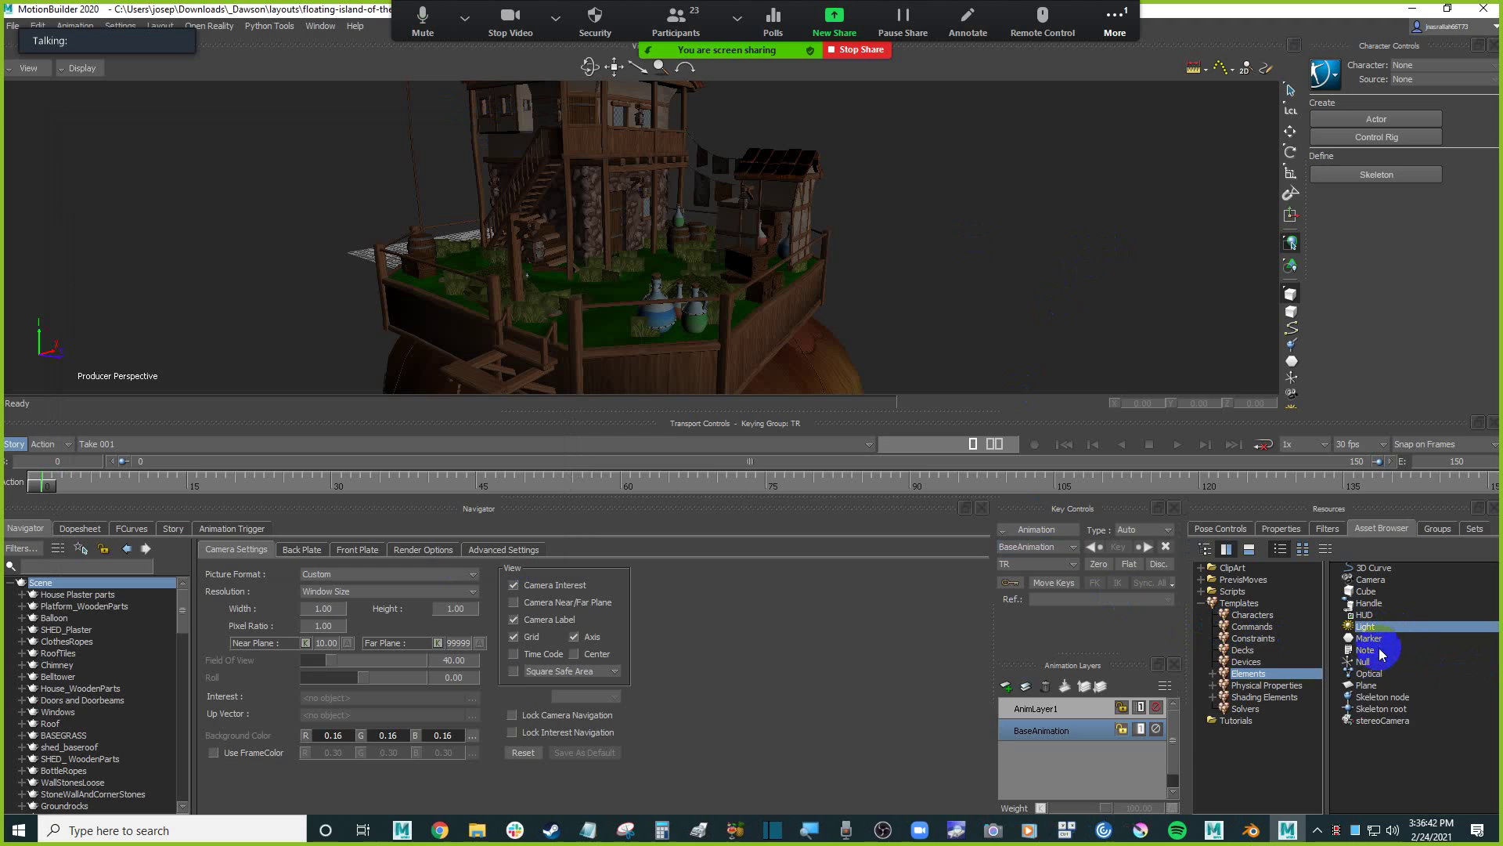
{"action": "left_click", "coordinate": [1375, 528]}
{"action": "left_click", "coordinate": [1268, 675]}
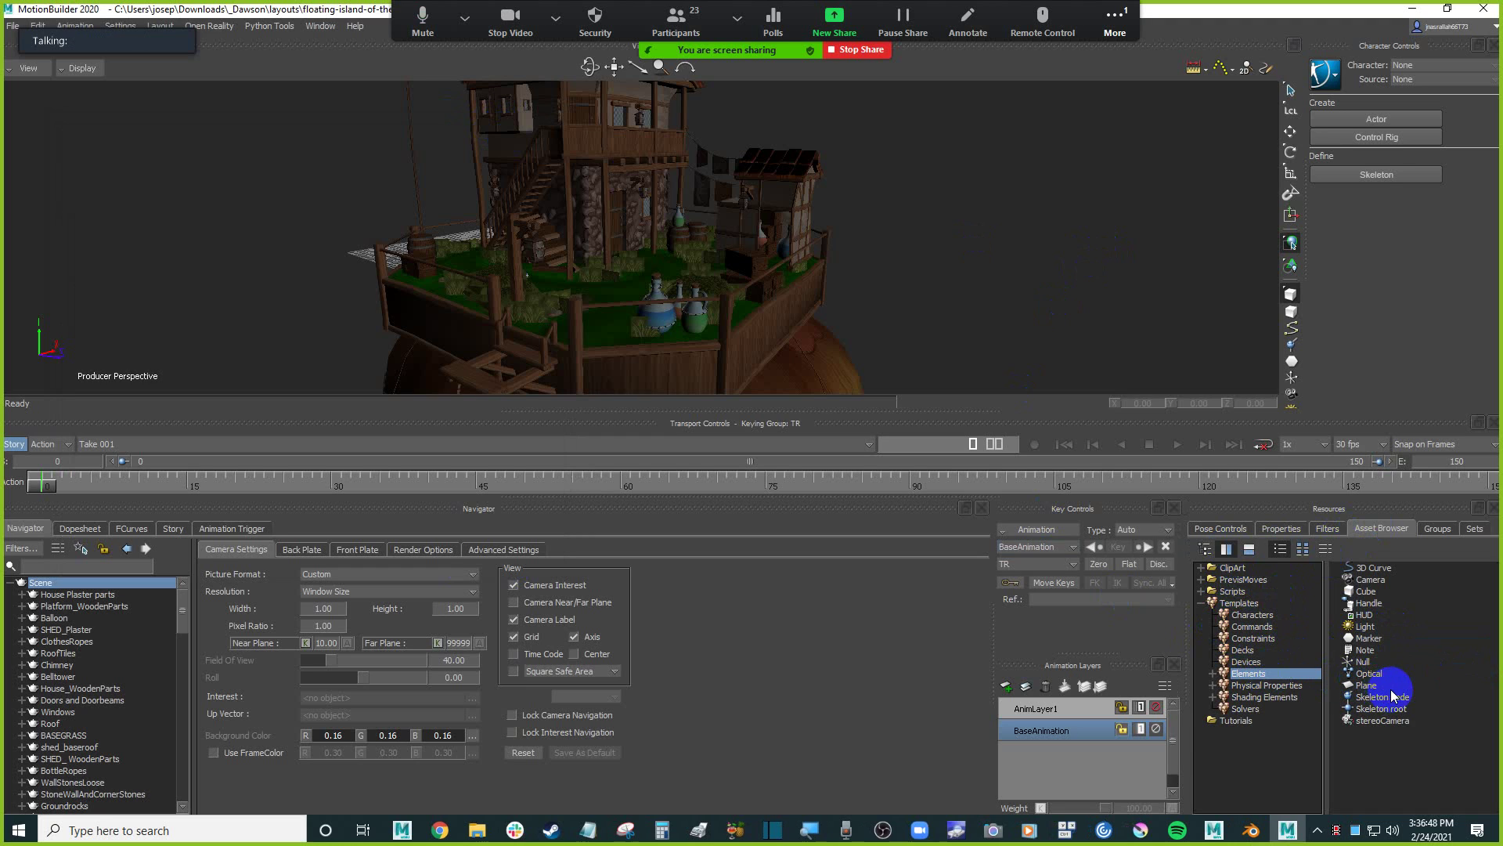
{"action": "mouse_move", "coordinate": [1378, 639]}
{"action": "left_mouse_down"}
{"action": "mouse_move", "coordinate": [1390, 646]}
{"action": "mouse_move", "coordinate": [1391, 621]}
{"action": "mouse_move", "coordinate": [1328, 617]}
{"action": "mouse_move", "coordinate": [888, 287]}
{"action": "left_mouse_up"}
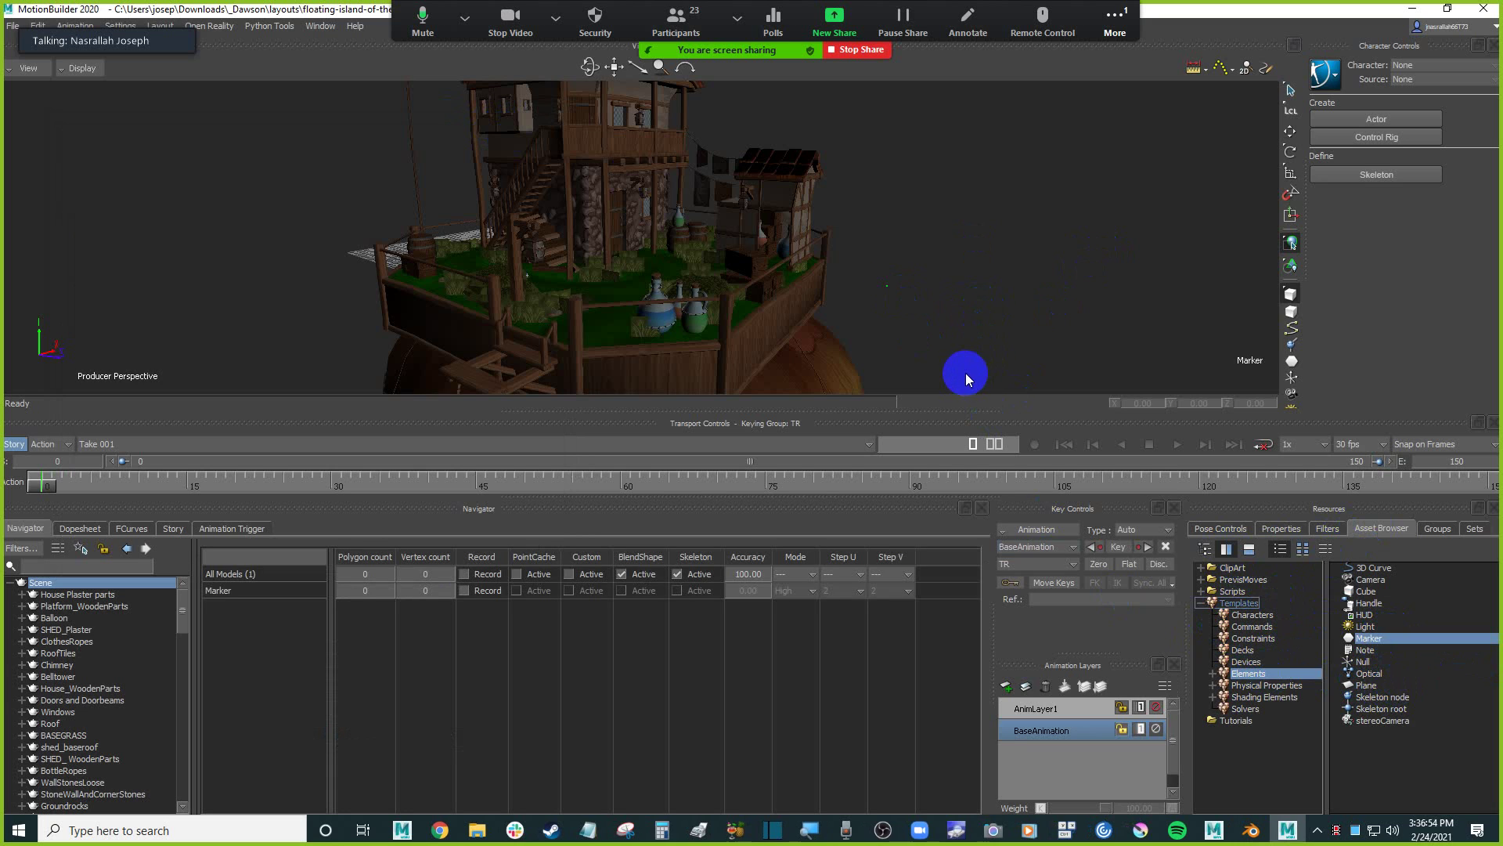
Show the marker's properties, expand its Marker Settings, and set its look to Hard Cross.
{"action": "left_click", "coordinate": [1284, 530]}
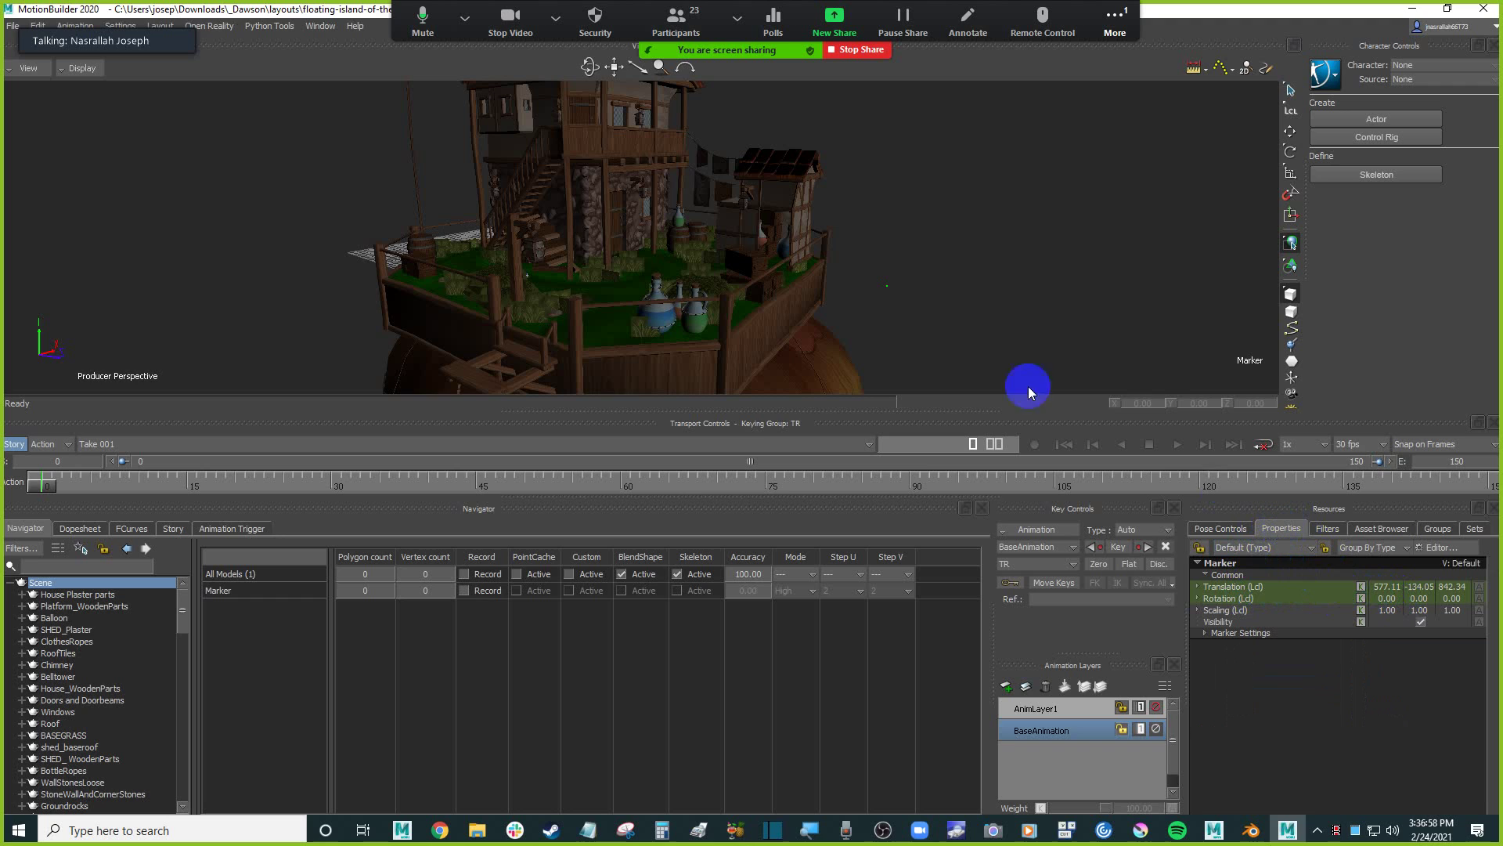
{"action": "left_click", "coordinate": [1284, 530]}
{"action": "left_click", "coordinate": [1205, 633]}
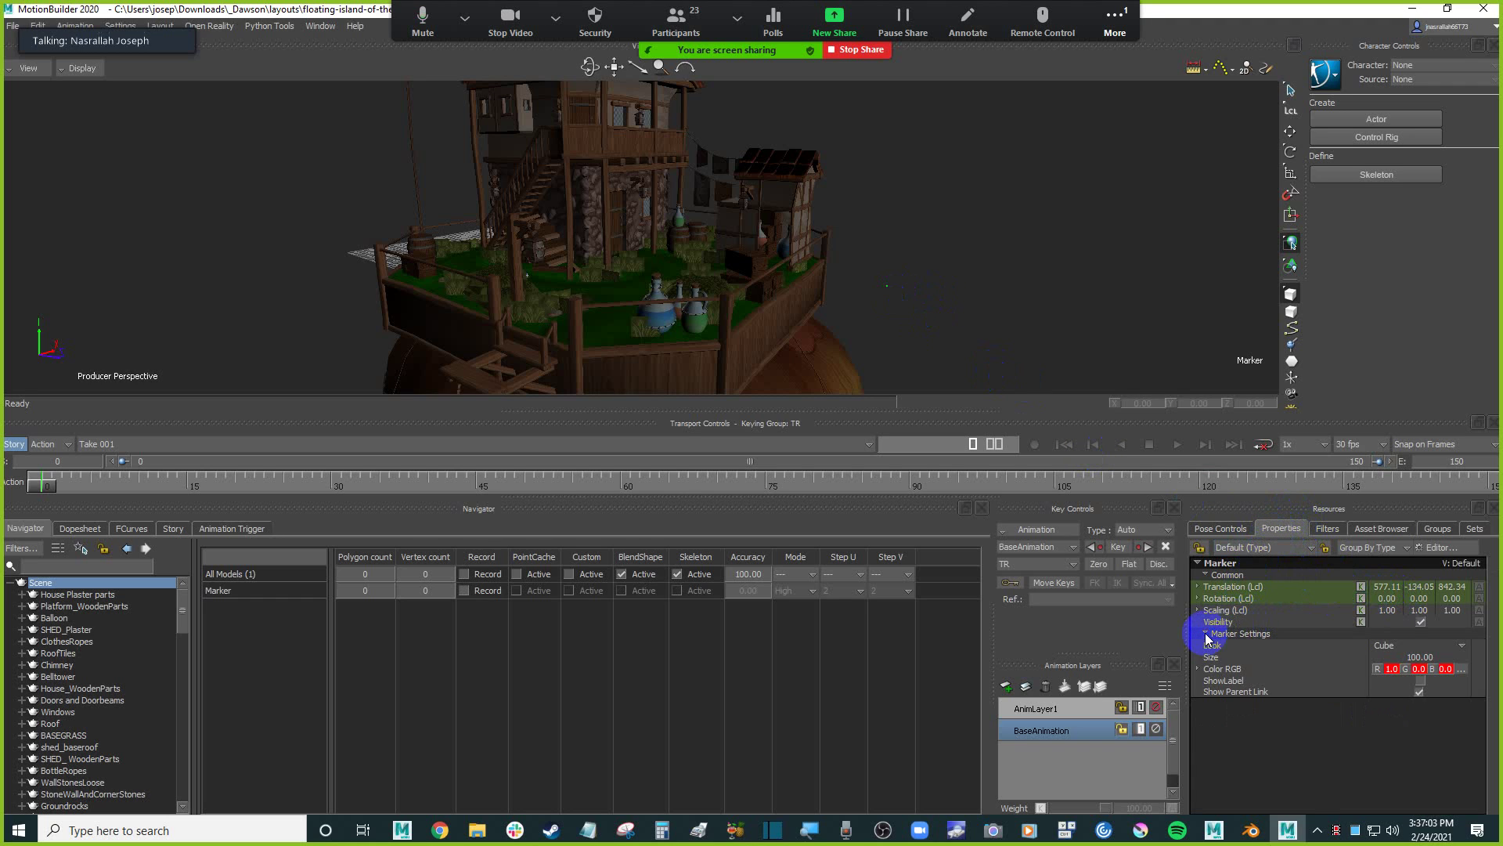
{"action": "left_click", "coordinate": [1389, 648]}
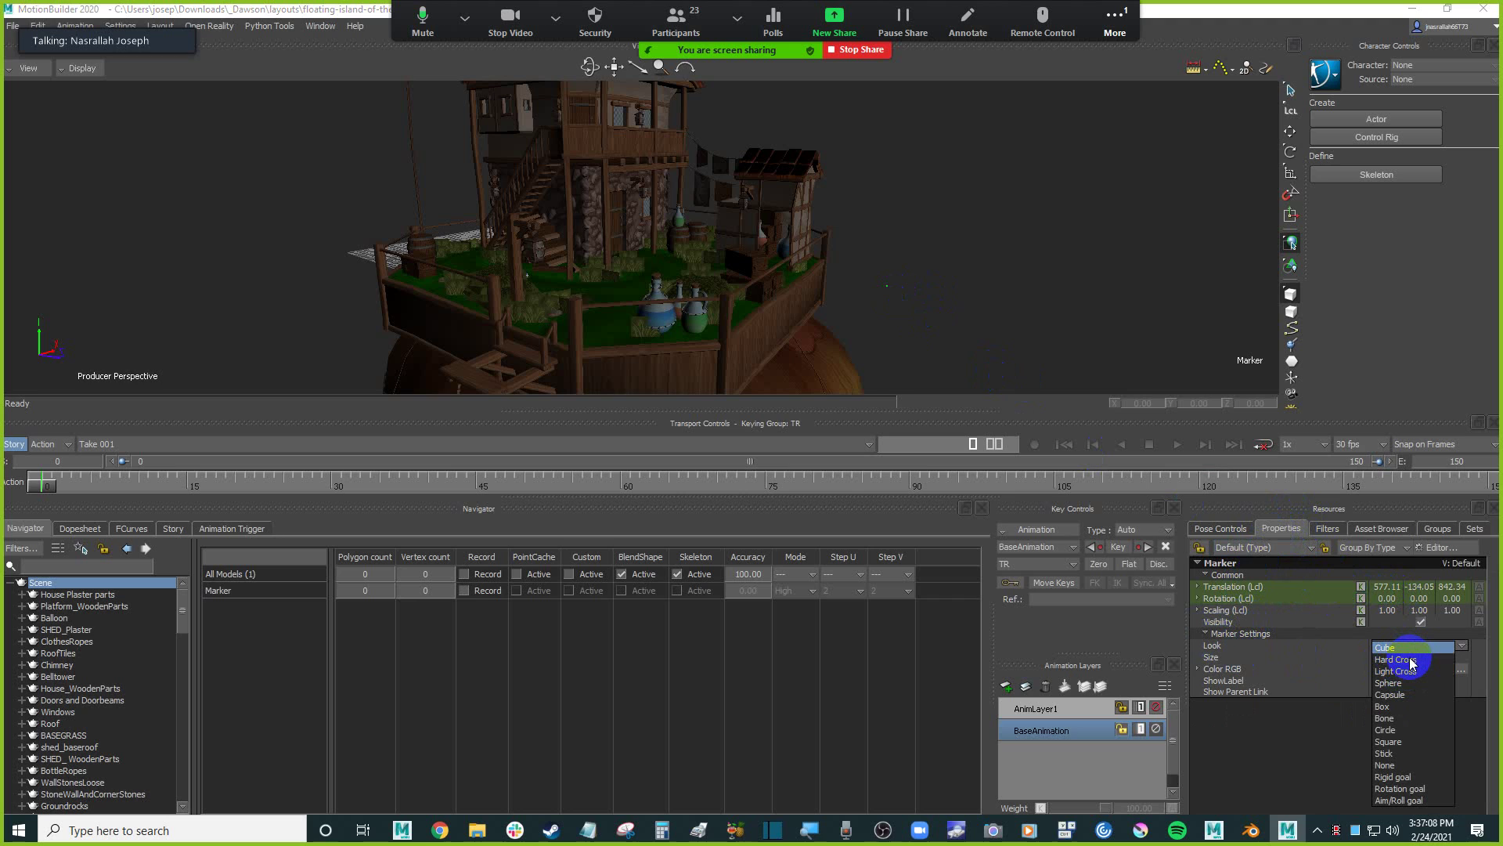
{"action": "left_click", "coordinate": [1401, 659]}
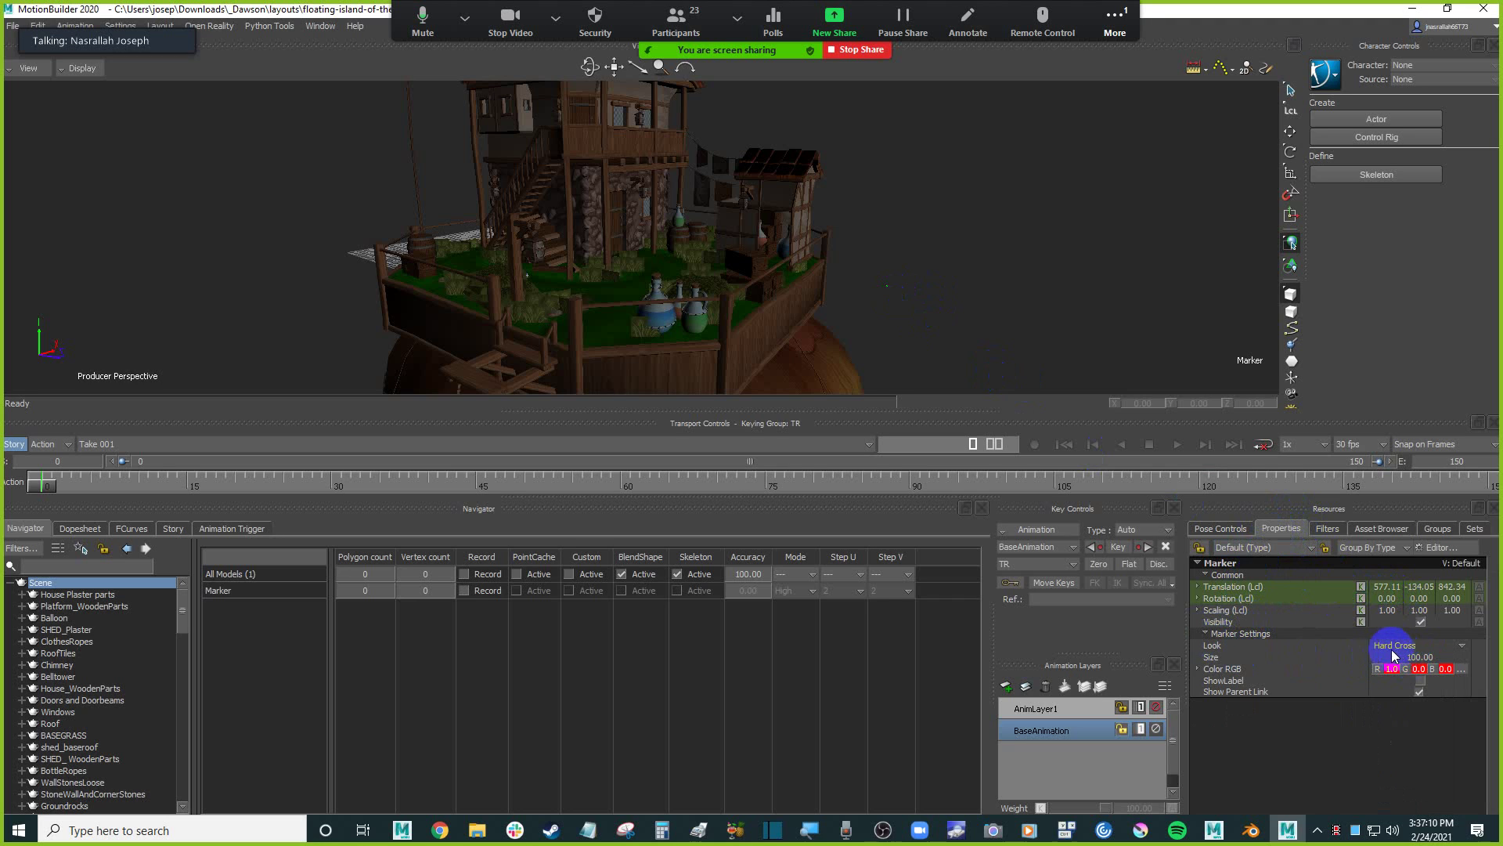
Try marker sizes of 555 and 999.
{"action": "double_click", "coordinate": [1413, 658]}
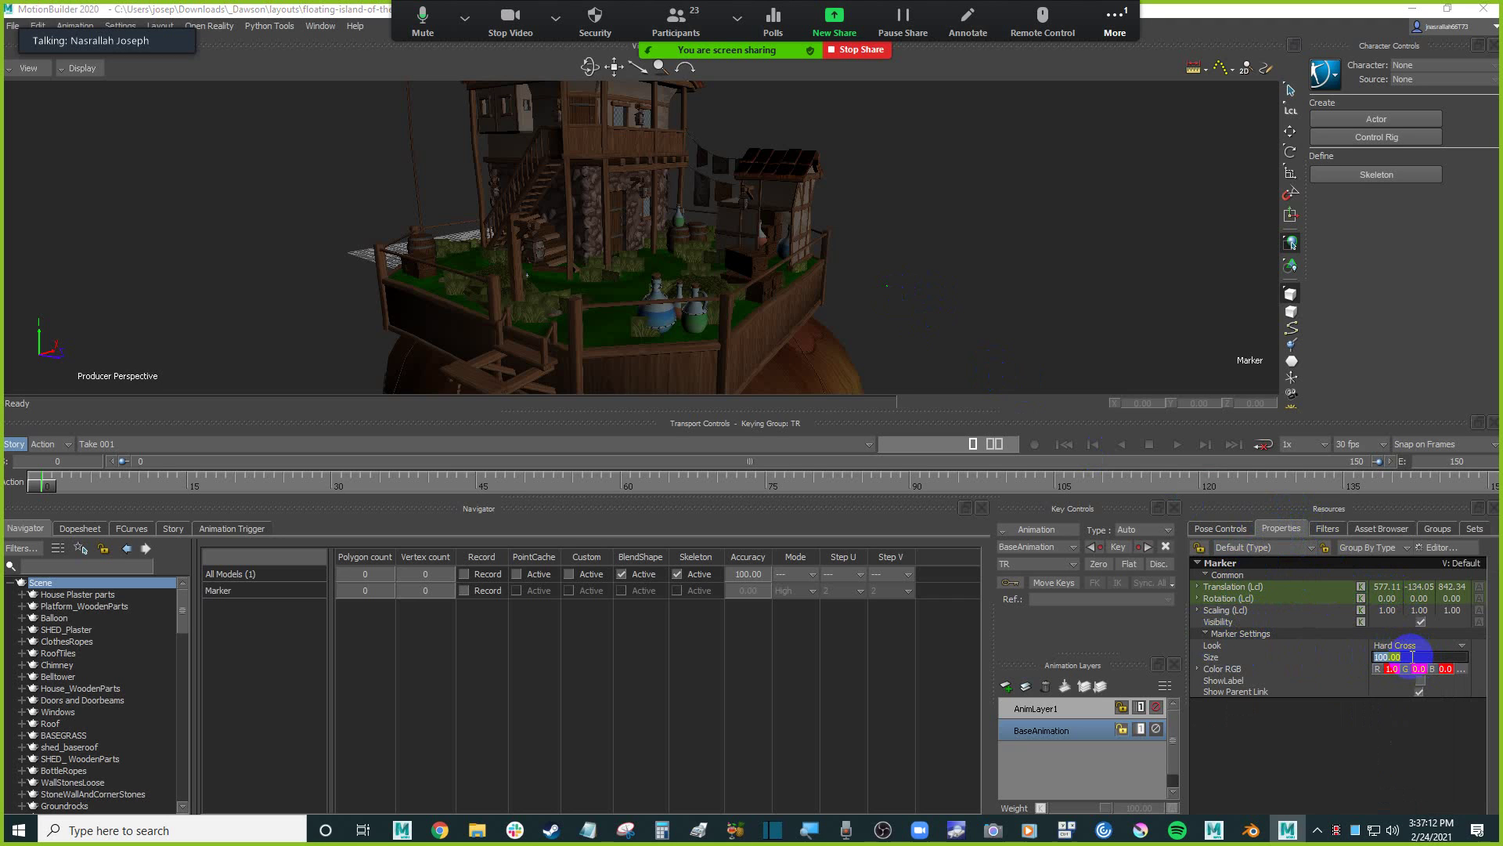
{"action": "type", "text": "555"}
{"action": "key", "text": "Return"}
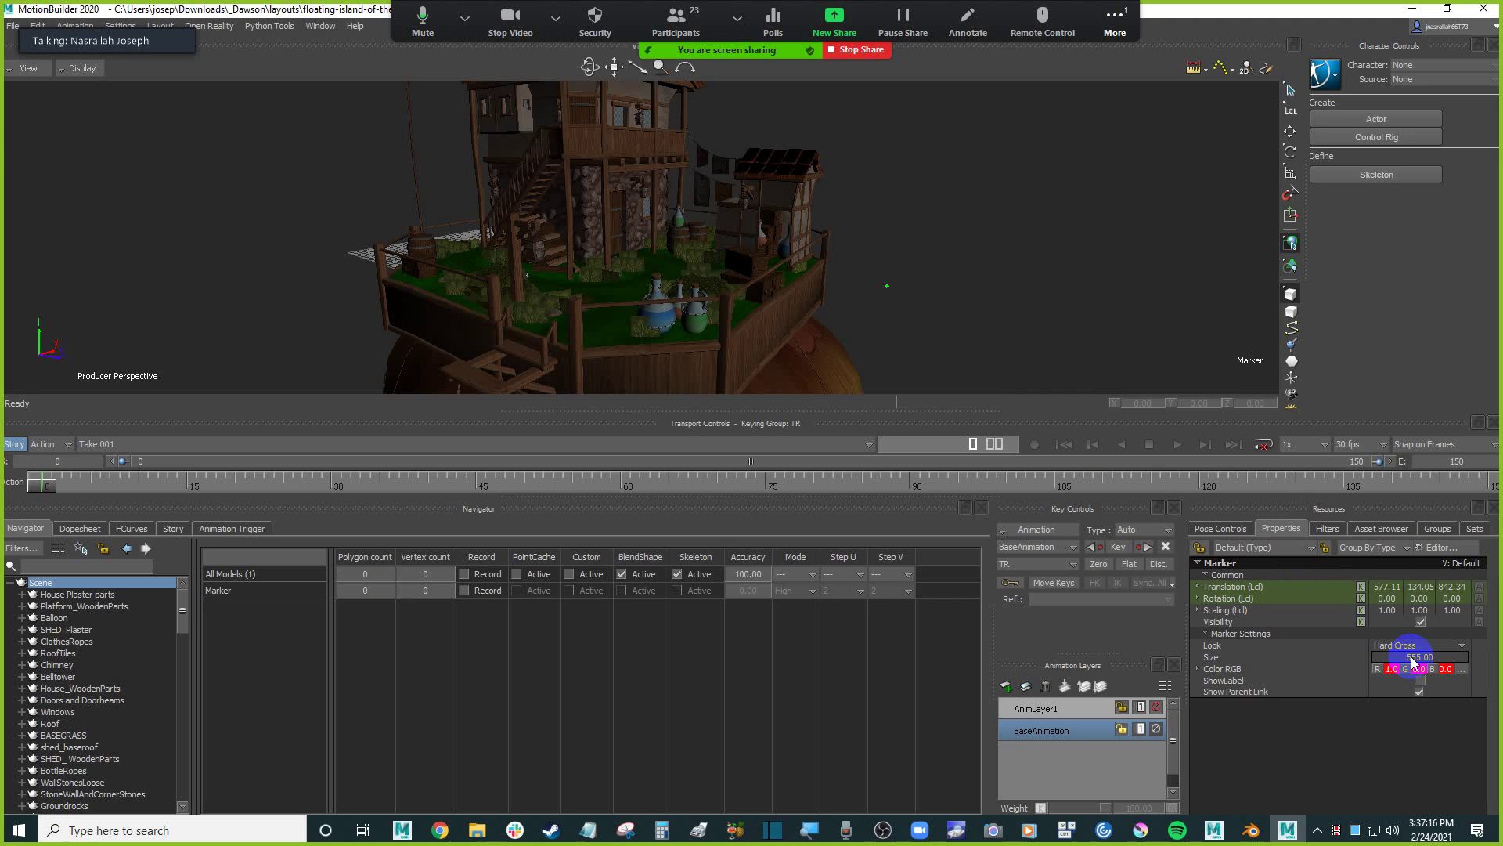
{"action": "double_click", "coordinate": [1413, 657]}
{"action": "type", "text": "999"}
{"action": "key", "text": "Return"}
Set the marker's size to 3333.
{"action": "left_click_drag", "start_coordinate": [1414, 662], "coordinate": [1428, 658]}
{"action": "double_click", "coordinate": [1428, 656]}
{"action": "type", "text": "3333"}
{"action": "key", "text": "Return"}
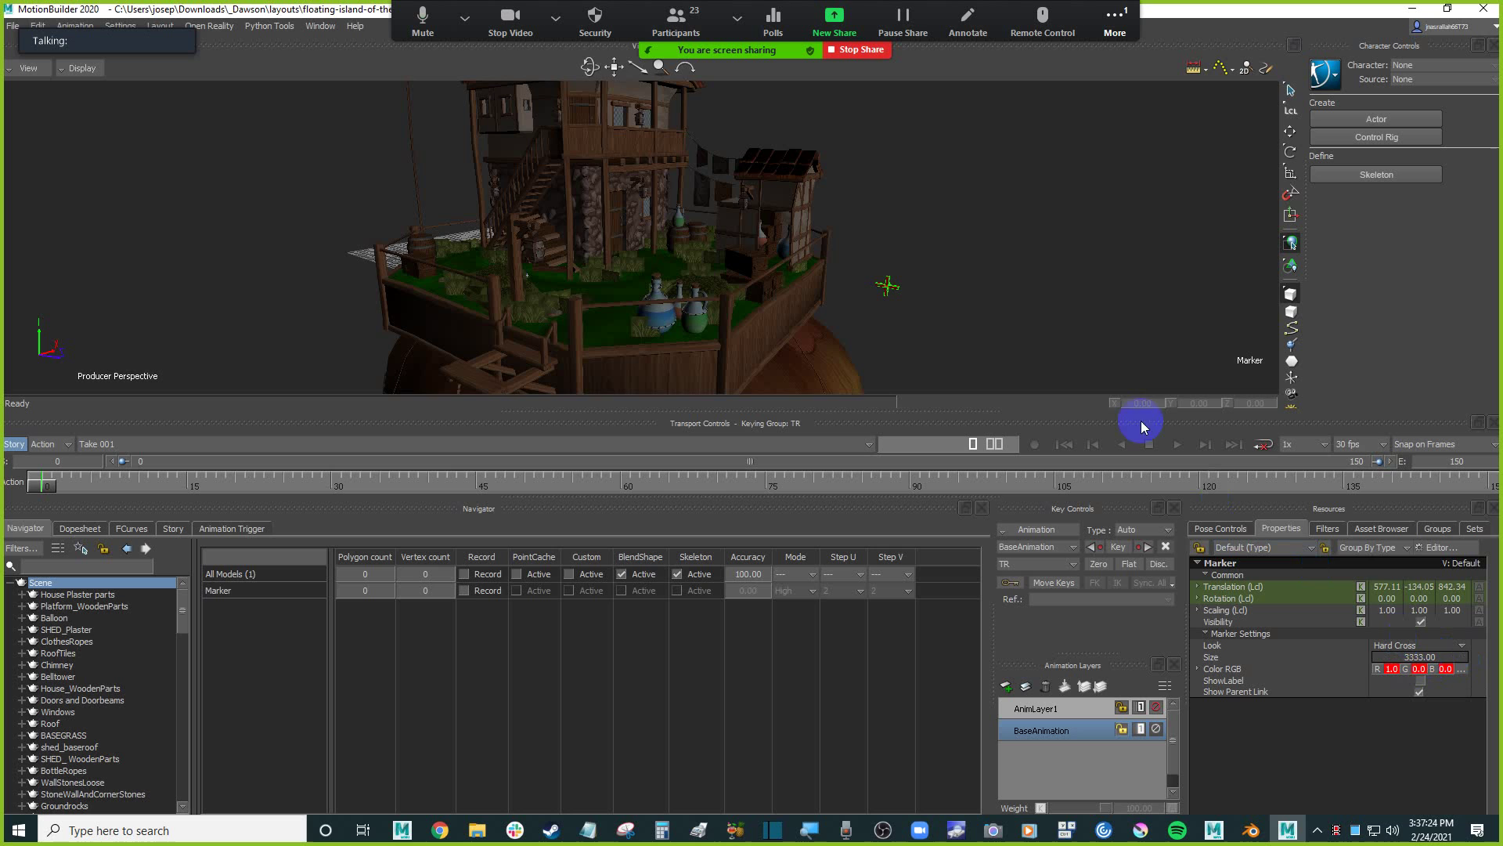
Zero the marker's translation and rotation so it sits at the scene origin.
{"action": "left_click_drag", "start_coordinate": [1030, 289], "coordinate": [1061, 323]}
{"action": "key", "text": "t"}
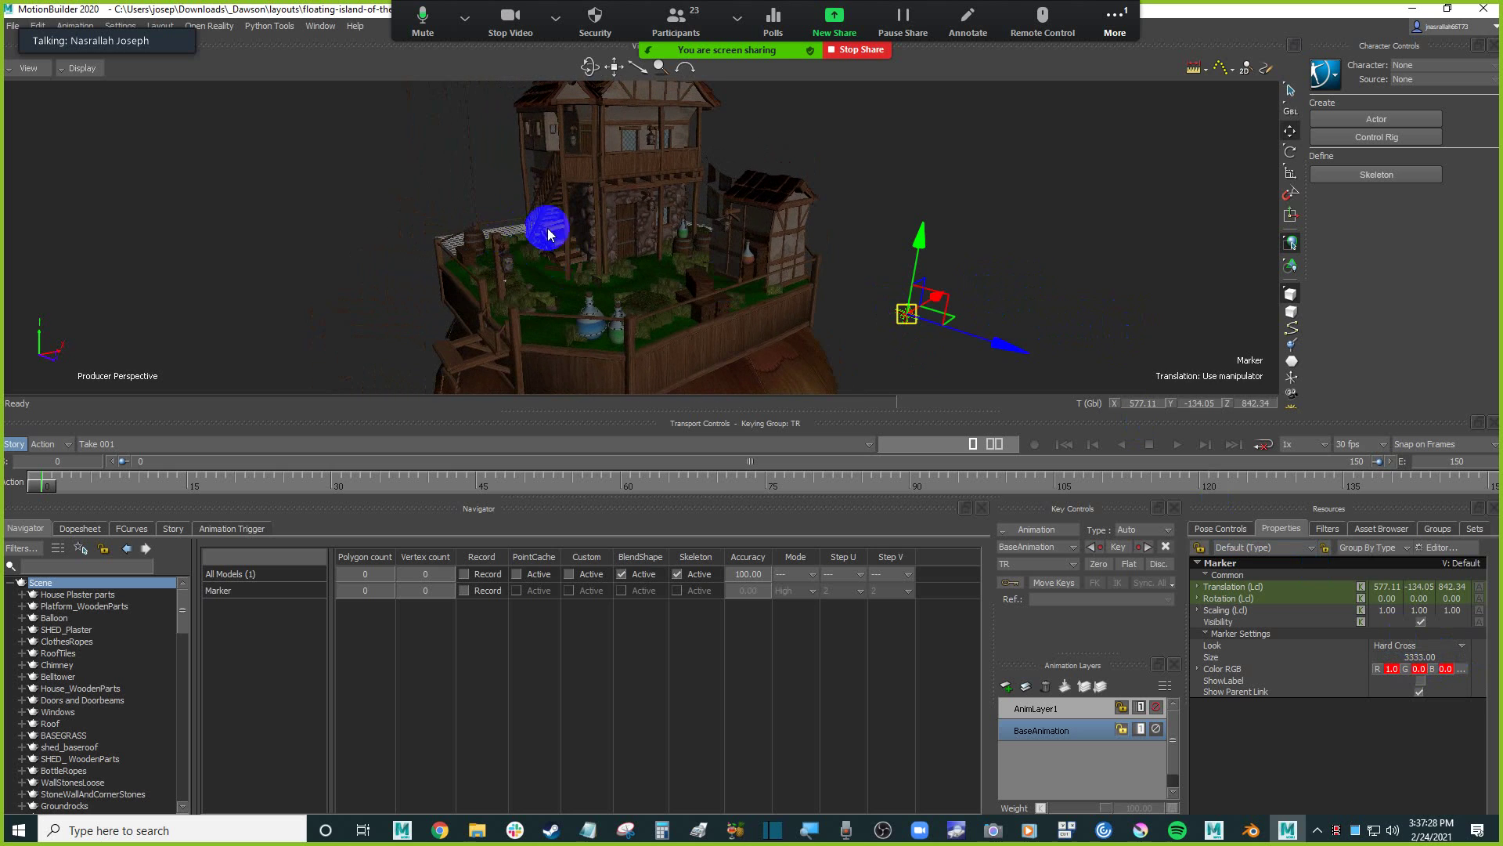
{"action": "mouse_move", "coordinate": [918, 310]}
{"action": "left_mouse_down"}
{"action": "mouse_move", "coordinate": [1047, 295]}
{"action": "mouse_move", "coordinate": [1057, 248]}
{"action": "mouse_move", "coordinate": [1096, 304]}
{"action": "mouse_move", "coordinate": [949, 292]}
{"action": "left_mouse_up"}
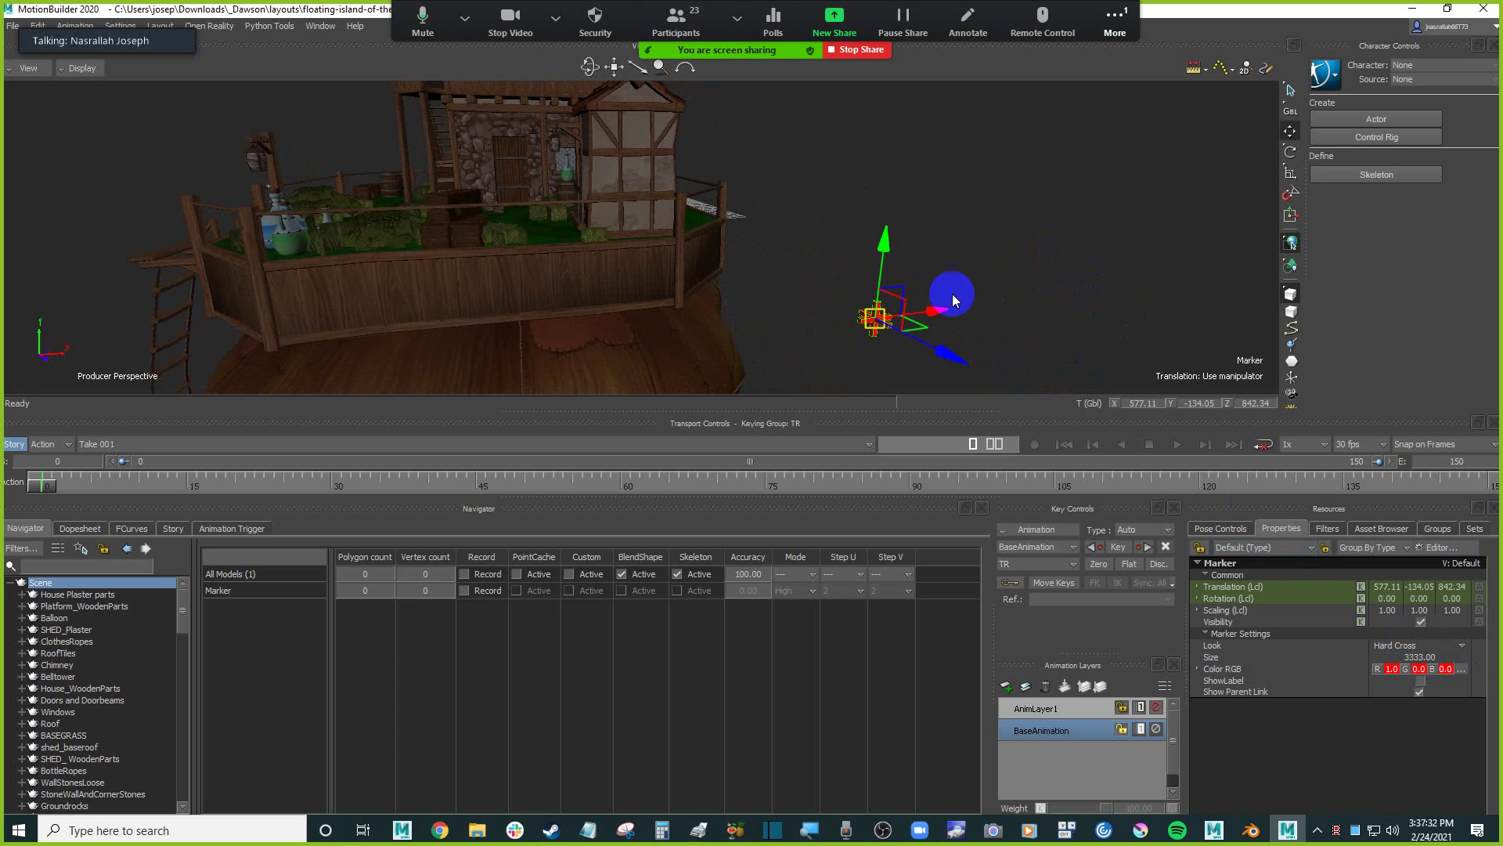
{"action": "right_click", "coordinate": [875, 339]}
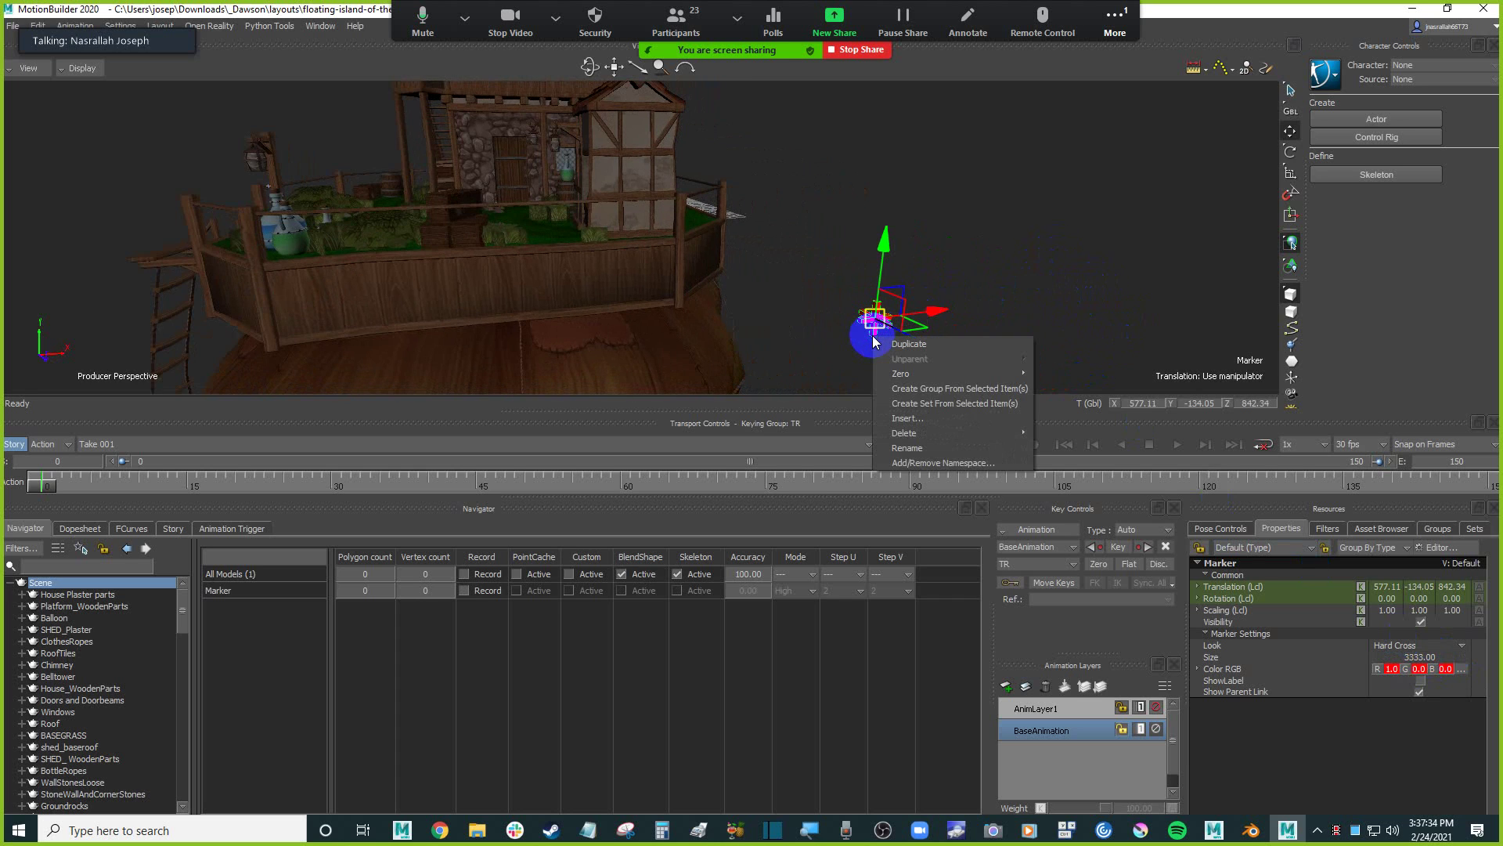
{"action": "mouse_move", "coordinate": [920, 375]}
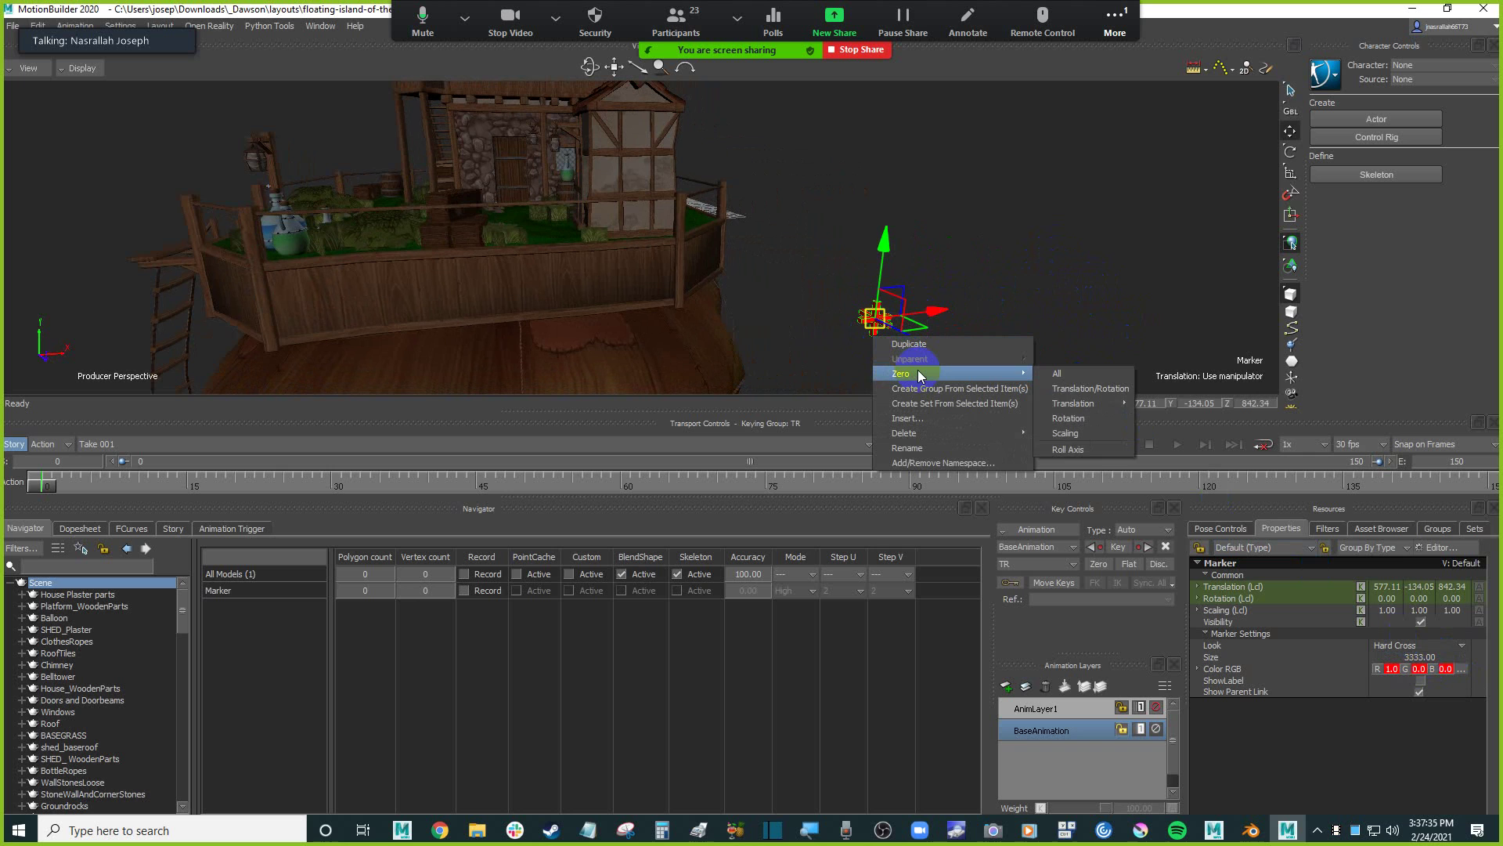
{"action": "left_click", "coordinate": [1106, 387]}
Try moving the marker along its Z axis to about -406, and undo the move.
{"action": "mouse_move", "coordinate": [1047, 322]}
{"action": "left_mouse_down"}
{"action": "mouse_move", "coordinate": [809, 258]}
{"action": "mouse_move", "coordinate": [966, 268]}
{"action": "mouse_move", "coordinate": [913, 282]}
{"action": "mouse_move", "coordinate": [614, 266]}
{"action": "mouse_move", "coordinate": [681, 297]}
{"action": "mouse_move", "coordinate": [745, 289]}
{"action": "left_mouse_up"}
{"action": "left_click_drag", "start_coordinate": [762, 233], "coordinate": [600, 251]}
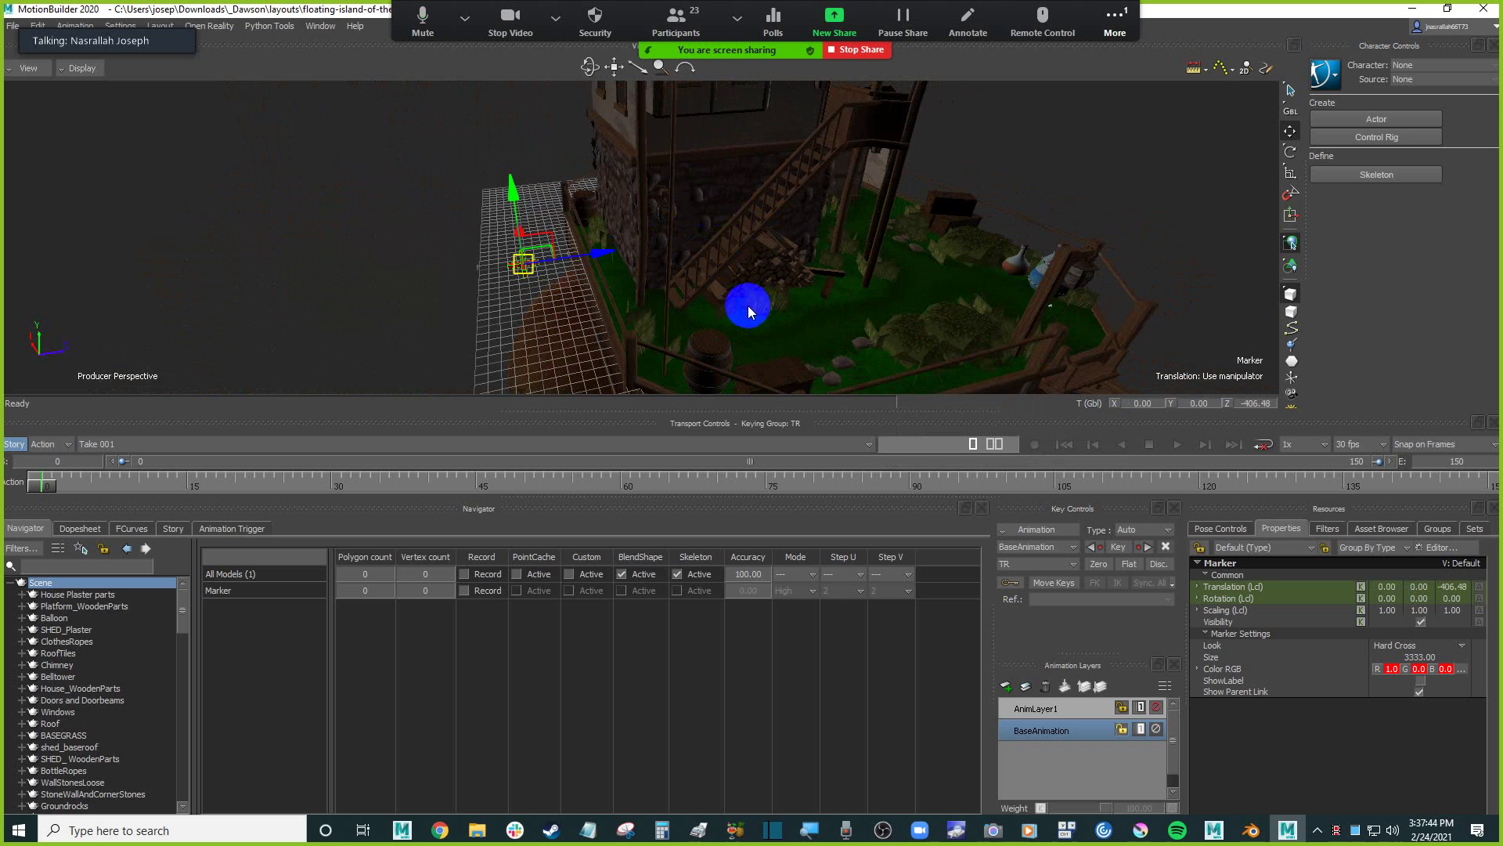
{"action": "key", "text": "ctrl+z"}
Move the marker along the ground plane to the grass in front of the house, at about X -110, Z 221.
{"action": "mouse_move", "coordinate": [744, 309]}
{"action": "left_mouse_down"}
{"action": "mouse_move", "coordinate": [861, 284]}
{"action": "mouse_move", "coordinate": [806, 266]}
{"action": "mouse_move", "coordinate": [979, 269]}
{"action": "mouse_move", "coordinate": [973, 312]}
{"action": "left_mouse_up"}
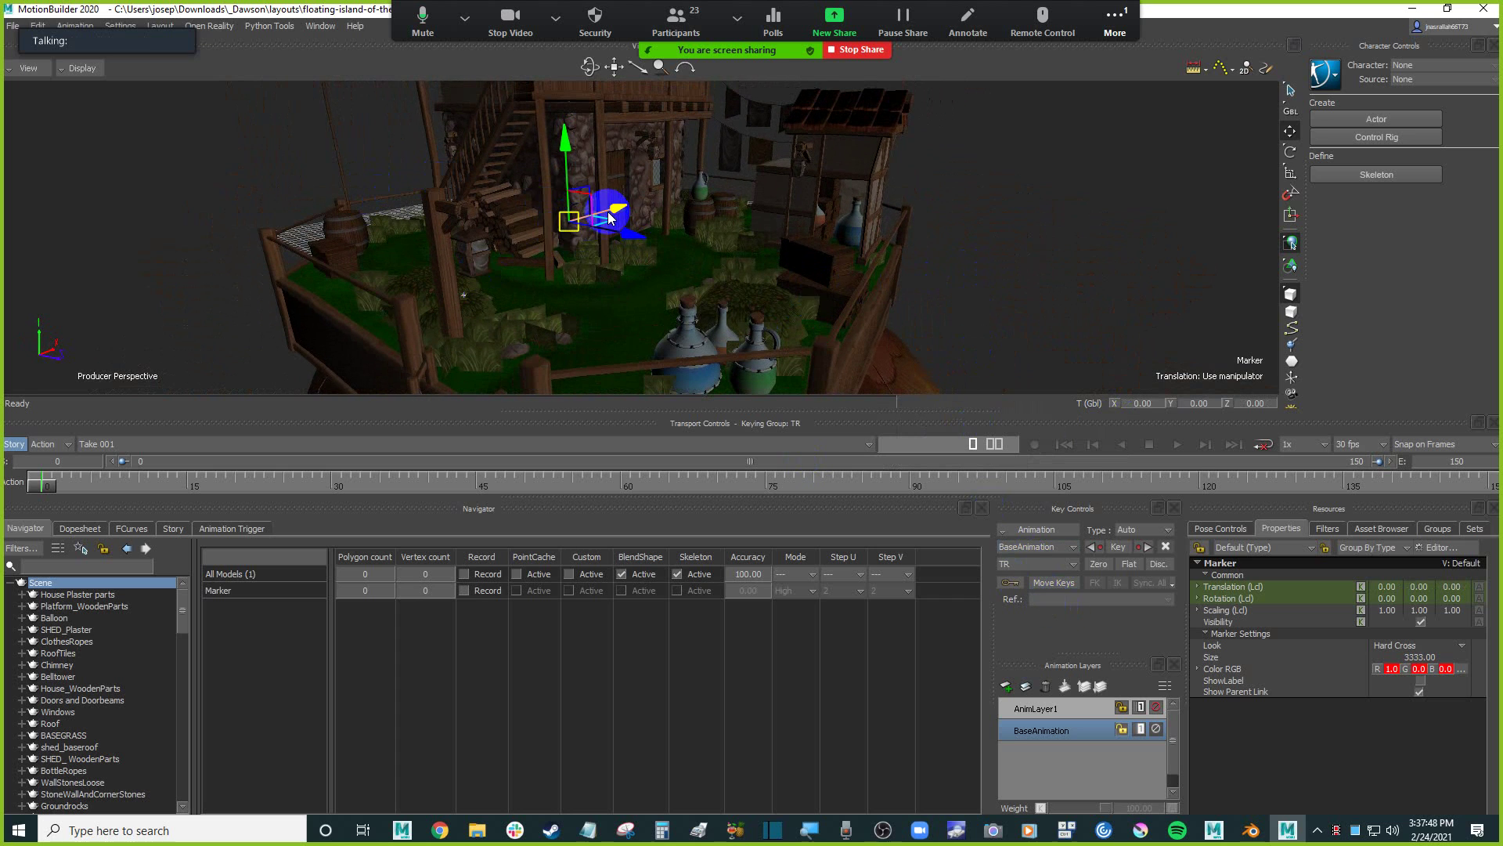
{"action": "mouse_move", "coordinate": [609, 221]}
{"action": "left_mouse_down"}
{"action": "mouse_move", "coordinate": [612, 321]}
{"action": "mouse_move", "coordinate": [631, 285]}
{"action": "left_mouse_up"}
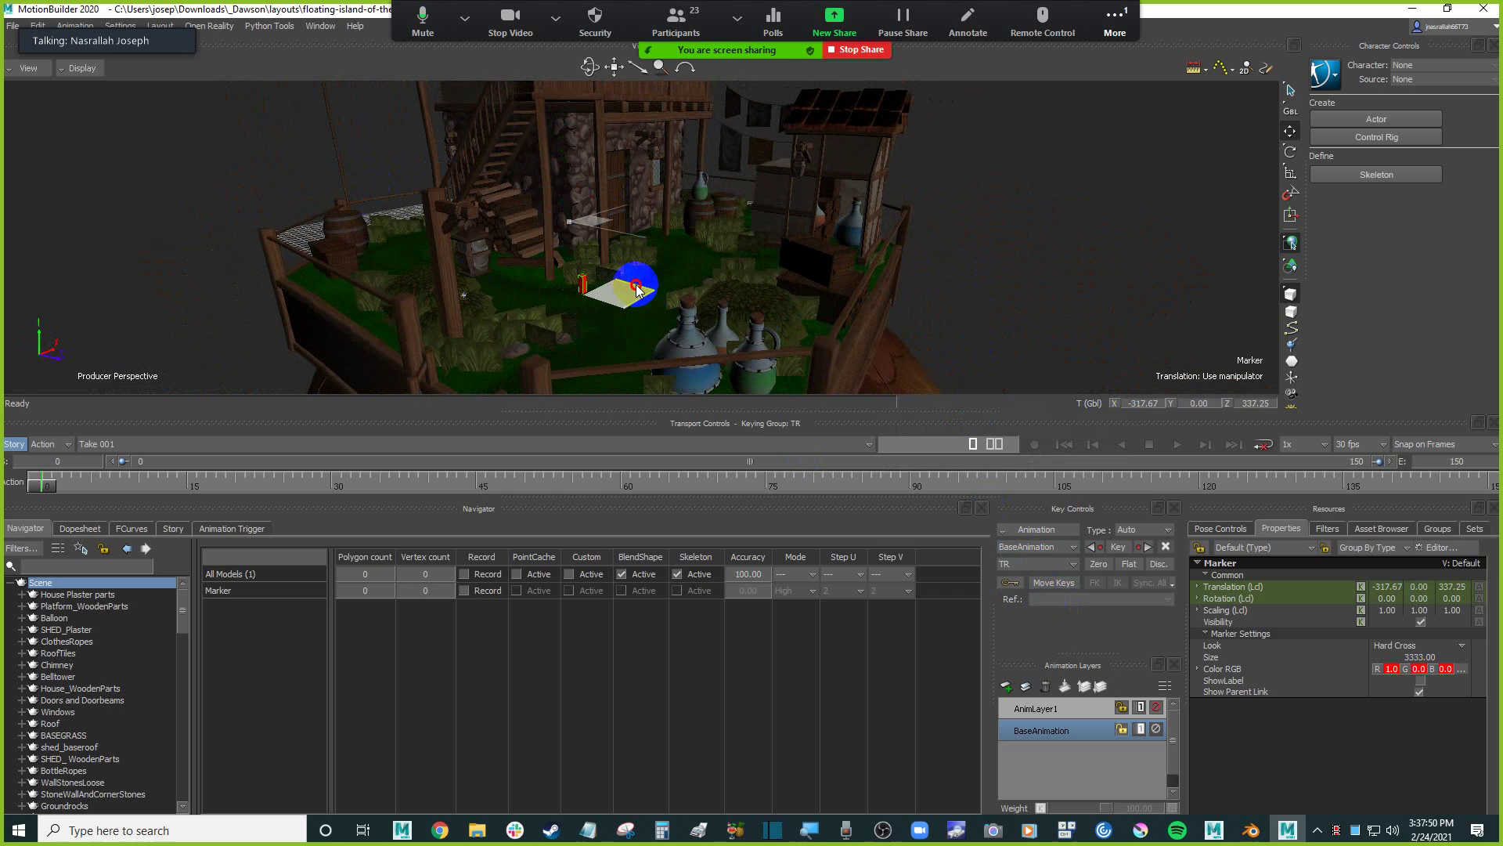
{"action": "mouse_move", "coordinate": [809, 284]}
{"action": "left_mouse_down"}
{"action": "mouse_move", "coordinate": [731, 262]}
{"action": "mouse_move", "coordinate": [738, 228]}
{"action": "mouse_move", "coordinate": [768, 214]}
{"action": "left_mouse_up"}
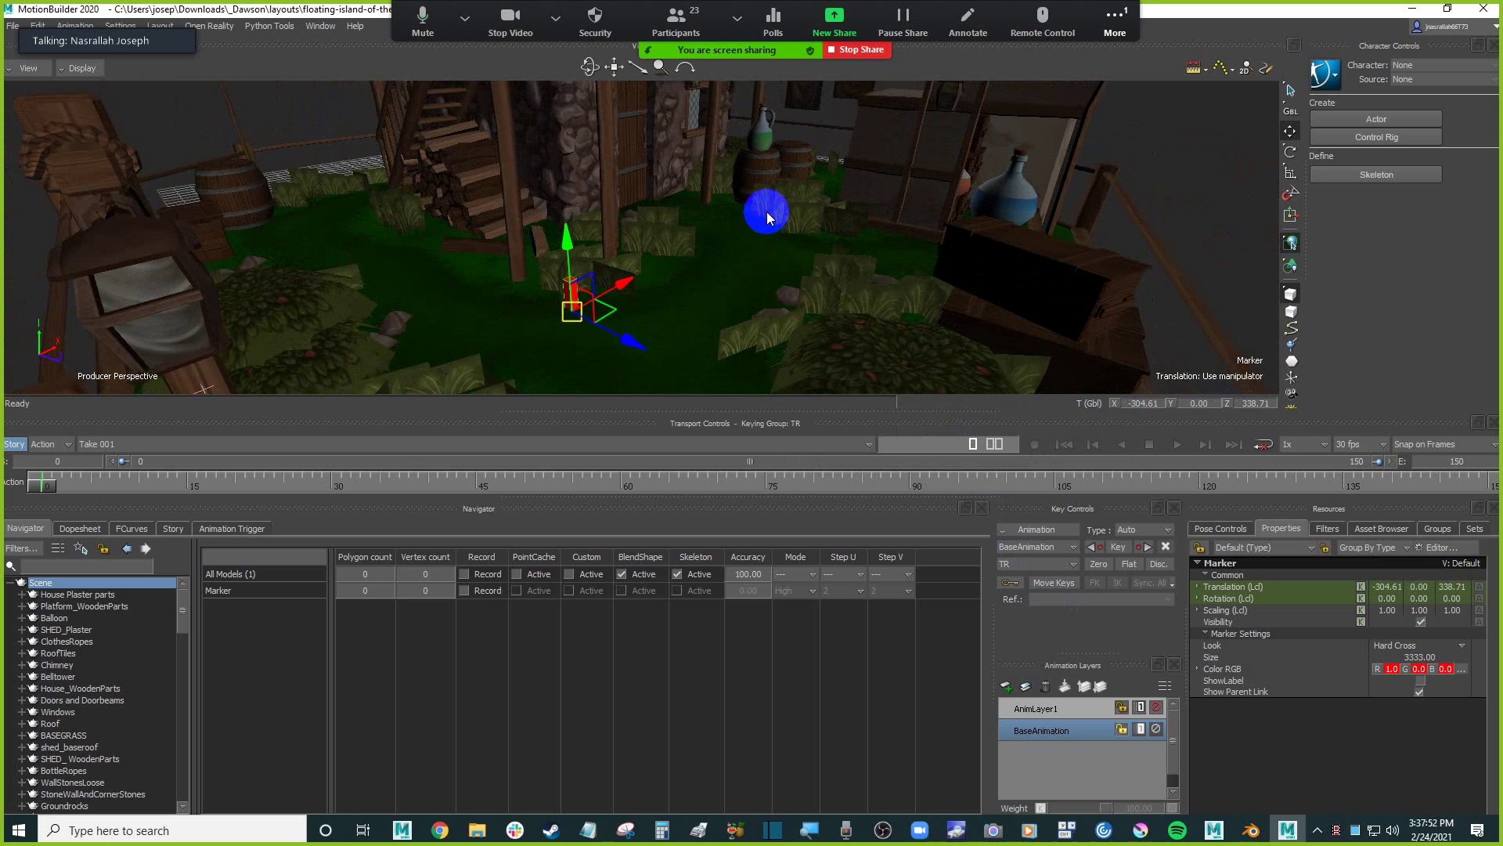
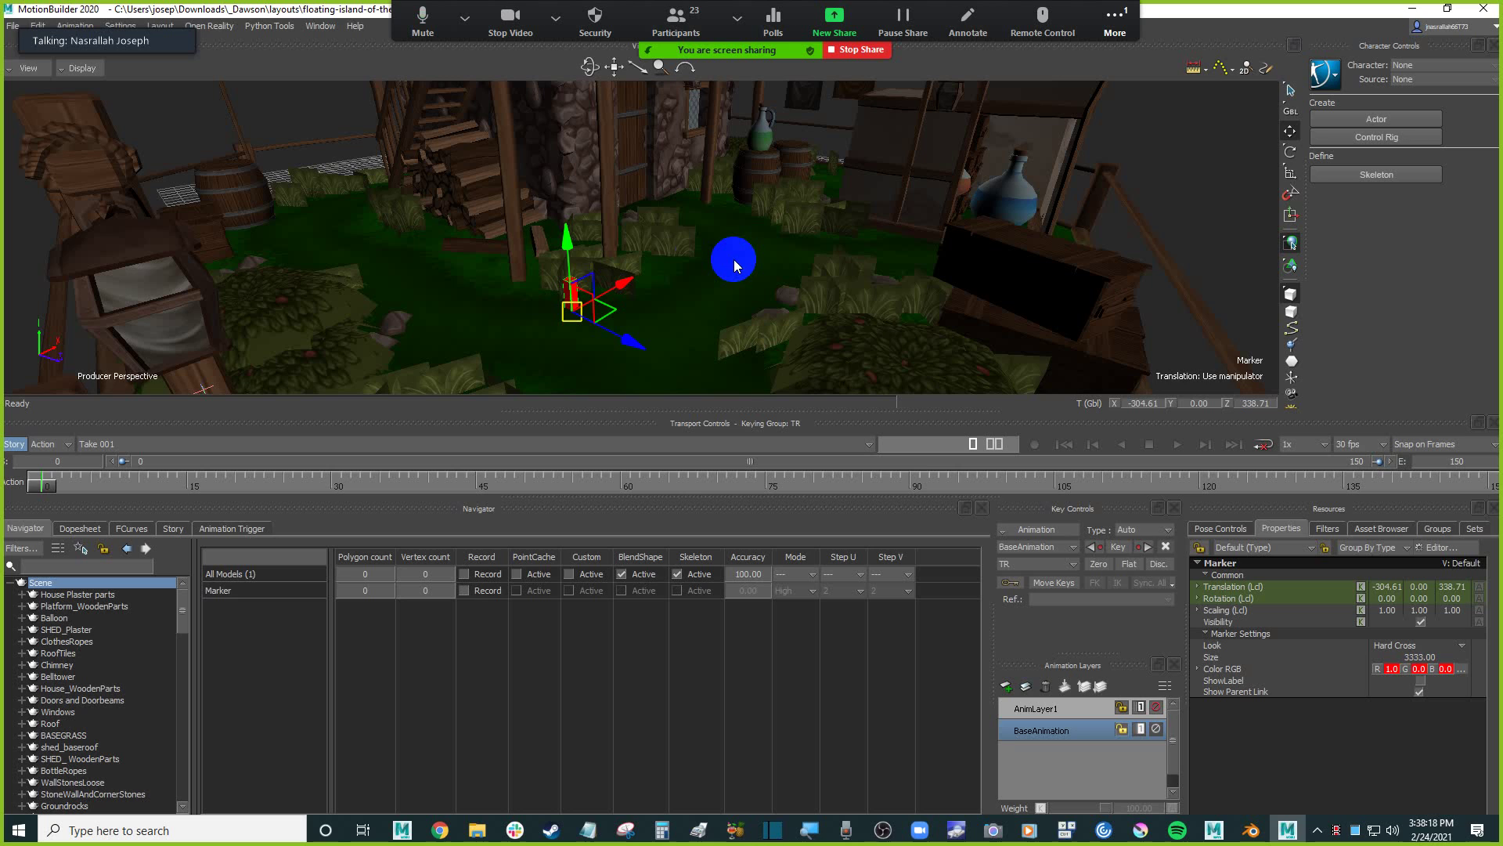
{"action": "left_click_drag", "start_coordinate": [570, 235], "coordinate": [569, 238]}
{"action": "key", "text": "ctrl+z"}
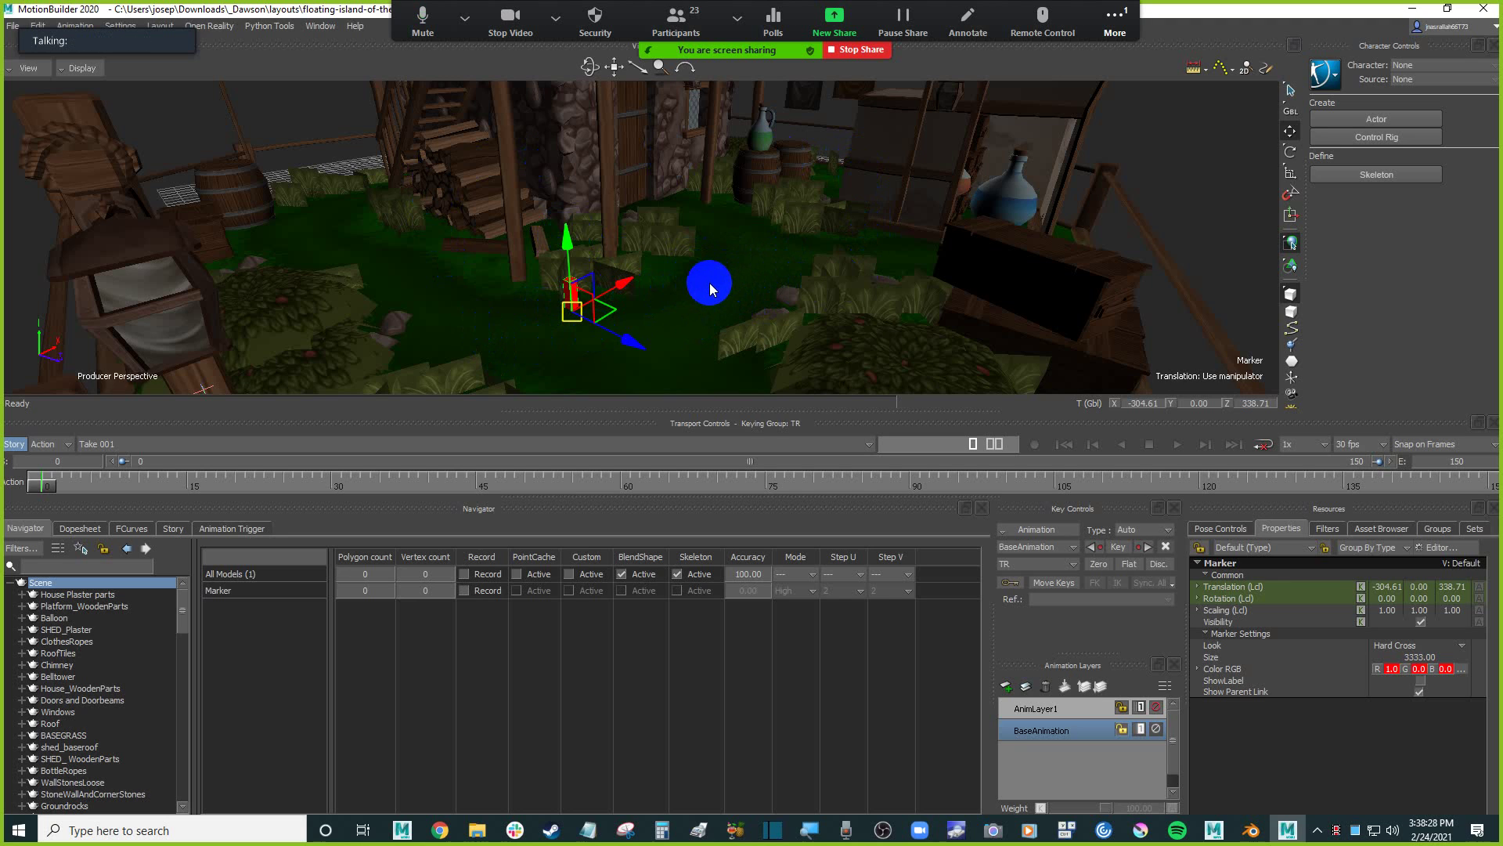
{"action": "scroll", "coordinate": [711, 297], "scroll_direction": "down", "scroll_amount": 4}
{"action": "mouse_move", "coordinate": [711, 297]}
{"action": "left_mouse_down"}
{"action": "mouse_move", "coordinate": [725, 279]}
{"action": "mouse_move", "coordinate": [712, 268]}
{"action": "mouse_move", "coordinate": [697, 292]}
{"action": "mouse_move", "coordinate": [715, 345]}
{"action": "mouse_move", "coordinate": [718, 228]}
{"action": "mouse_move", "coordinate": [759, 208]}
{"action": "mouse_move", "coordinate": [795, 329]}
{"action": "mouse_move", "coordinate": [782, 313]}
{"action": "mouse_move", "coordinate": [818, 283]}
{"action": "left_mouse_up"}
{"action": "mouse_move", "coordinate": [658, 317]}
{"action": "left_mouse_down"}
{"action": "mouse_move", "coordinate": [675, 295]}
{"action": "mouse_move", "coordinate": [661, 296]}
{"action": "mouse_move", "coordinate": [815, 326]}
{"action": "mouse_move", "coordinate": [725, 249]}
{"action": "mouse_move", "coordinate": [809, 289]}
{"action": "mouse_move", "coordinate": [829, 242]}
{"action": "mouse_move", "coordinate": [869, 295]}
{"action": "mouse_move", "coordinate": [896, 282]}
{"action": "mouse_move", "coordinate": [902, 302]}
{"action": "left_mouse_up"}
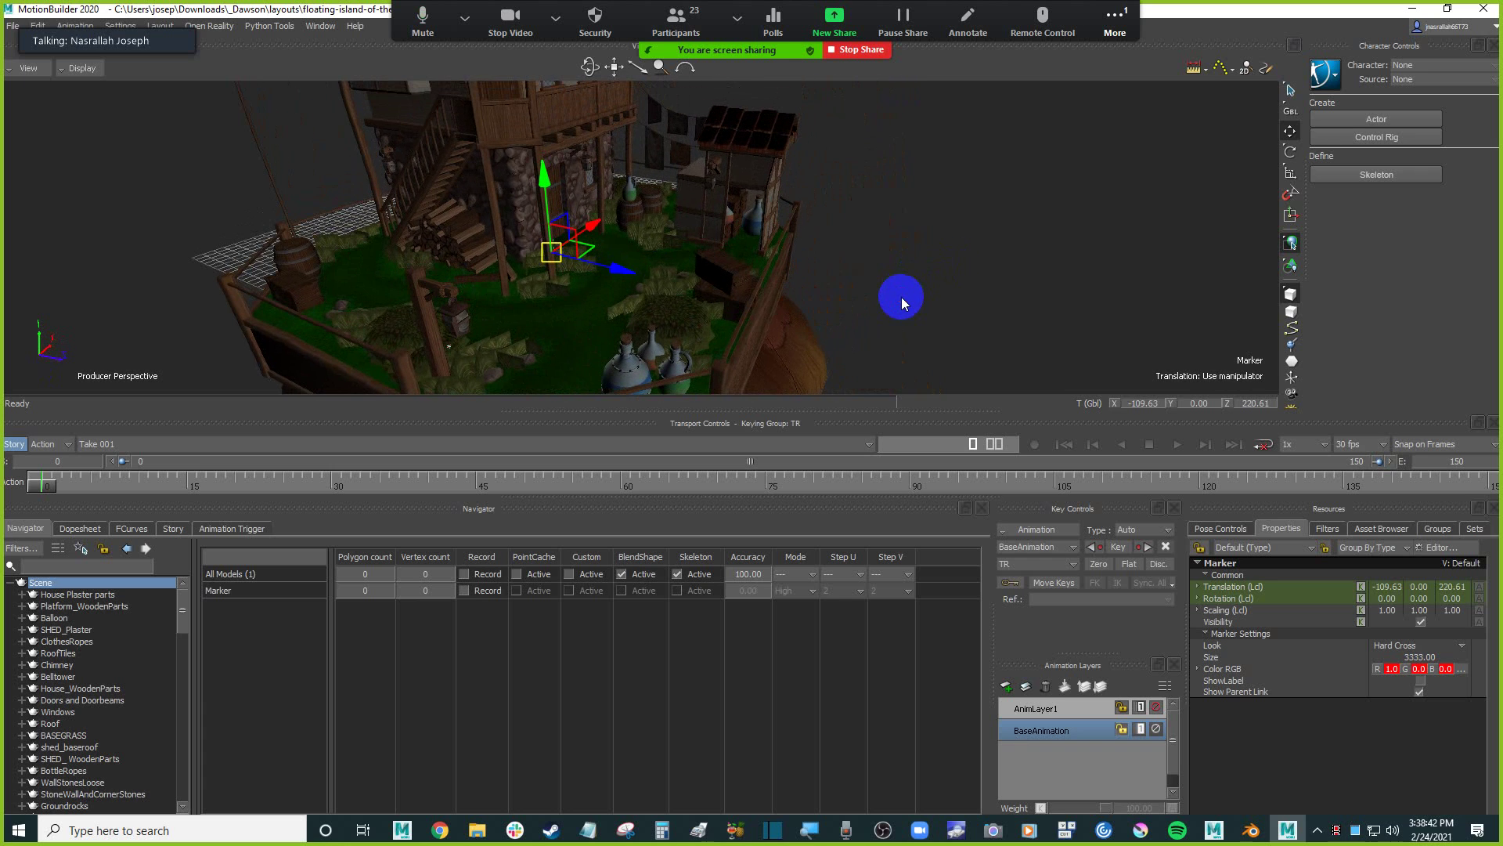
{"action": "left_click_drag", "start_coordinate": [918, 280], "coordinate": [913, 275]}
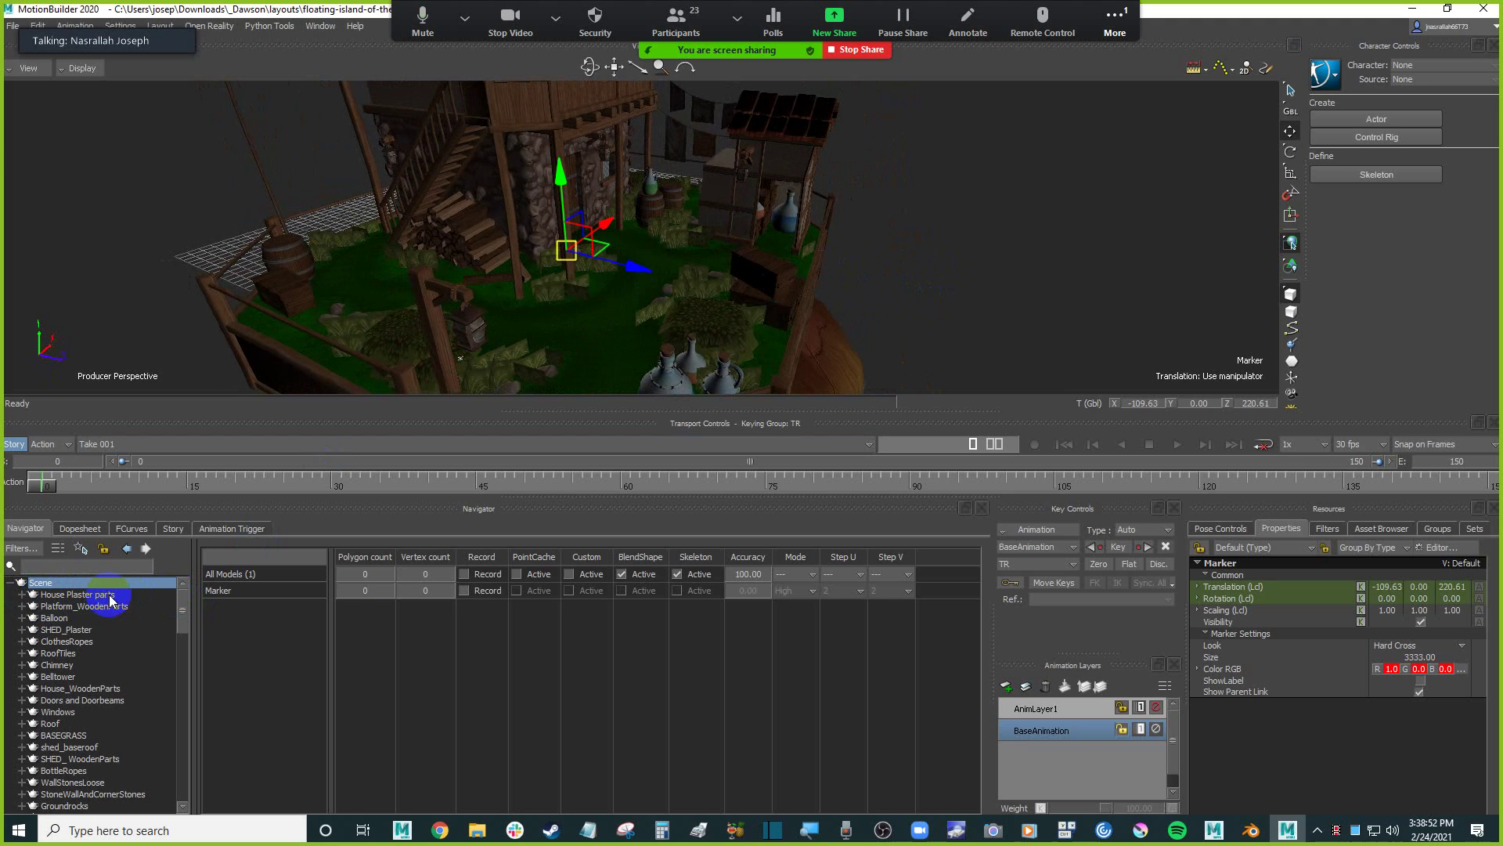
Try selecting the island models from House Plaster parts through CorkBlue001 as one range, and clear the selection.
{"action": "mouse_move", "coordinate": [182, 612]}
{"action": "left_mouse_down"}
{"action": "mouse_move", "coordinate": [188, 768]}
{"action": "mouse_move", "coordinate": [192, 591]}
{"action": "left_mouse_up"}
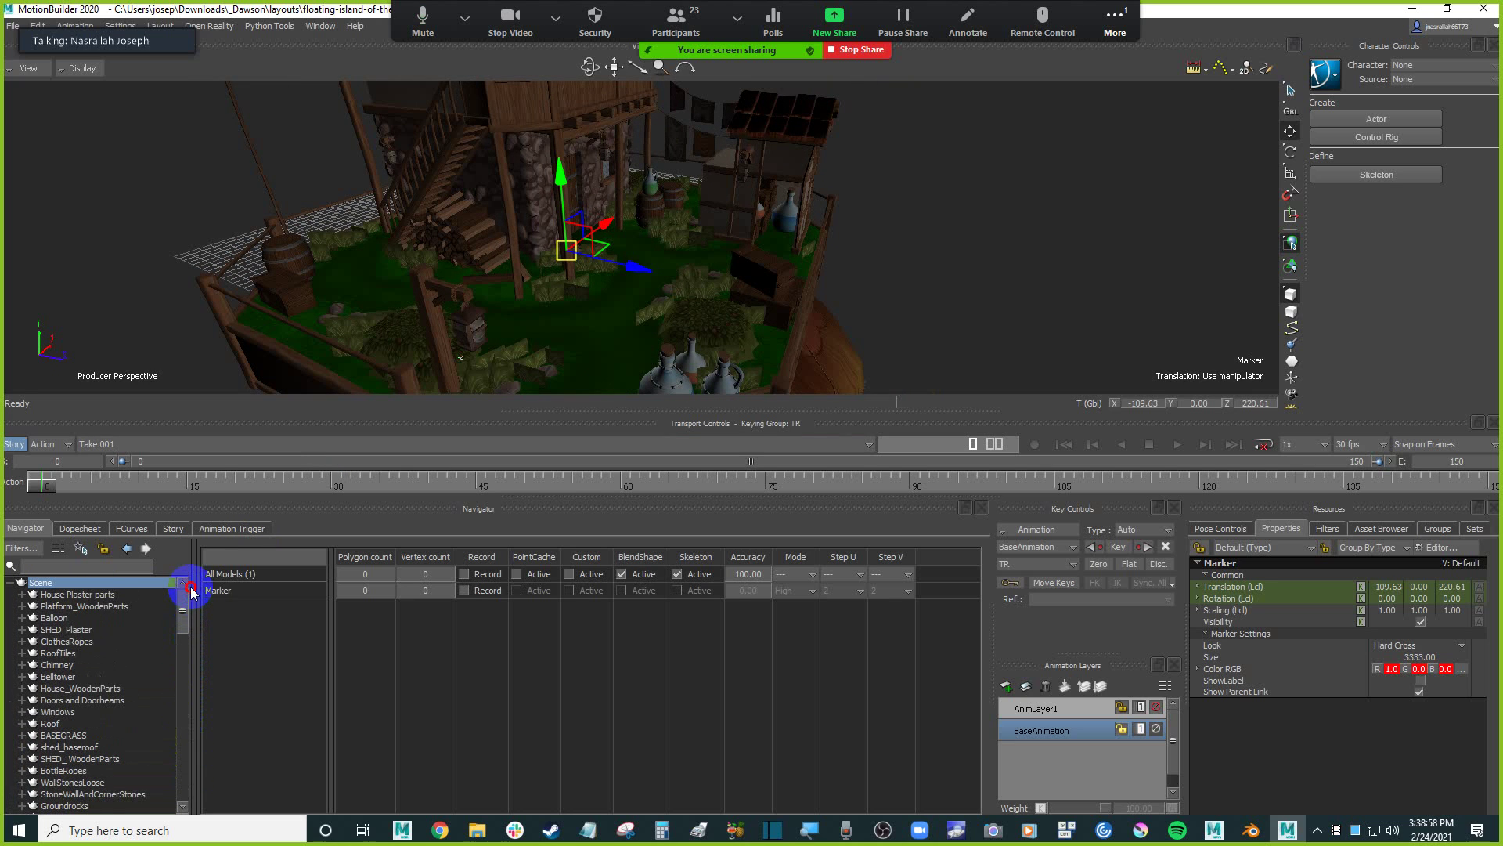
{"action": "left_click", "coordinate": [121, 597]}
{"action": "left_click_drag", "start_coordinate": [185, 611], "coordinate": [186, 778]}
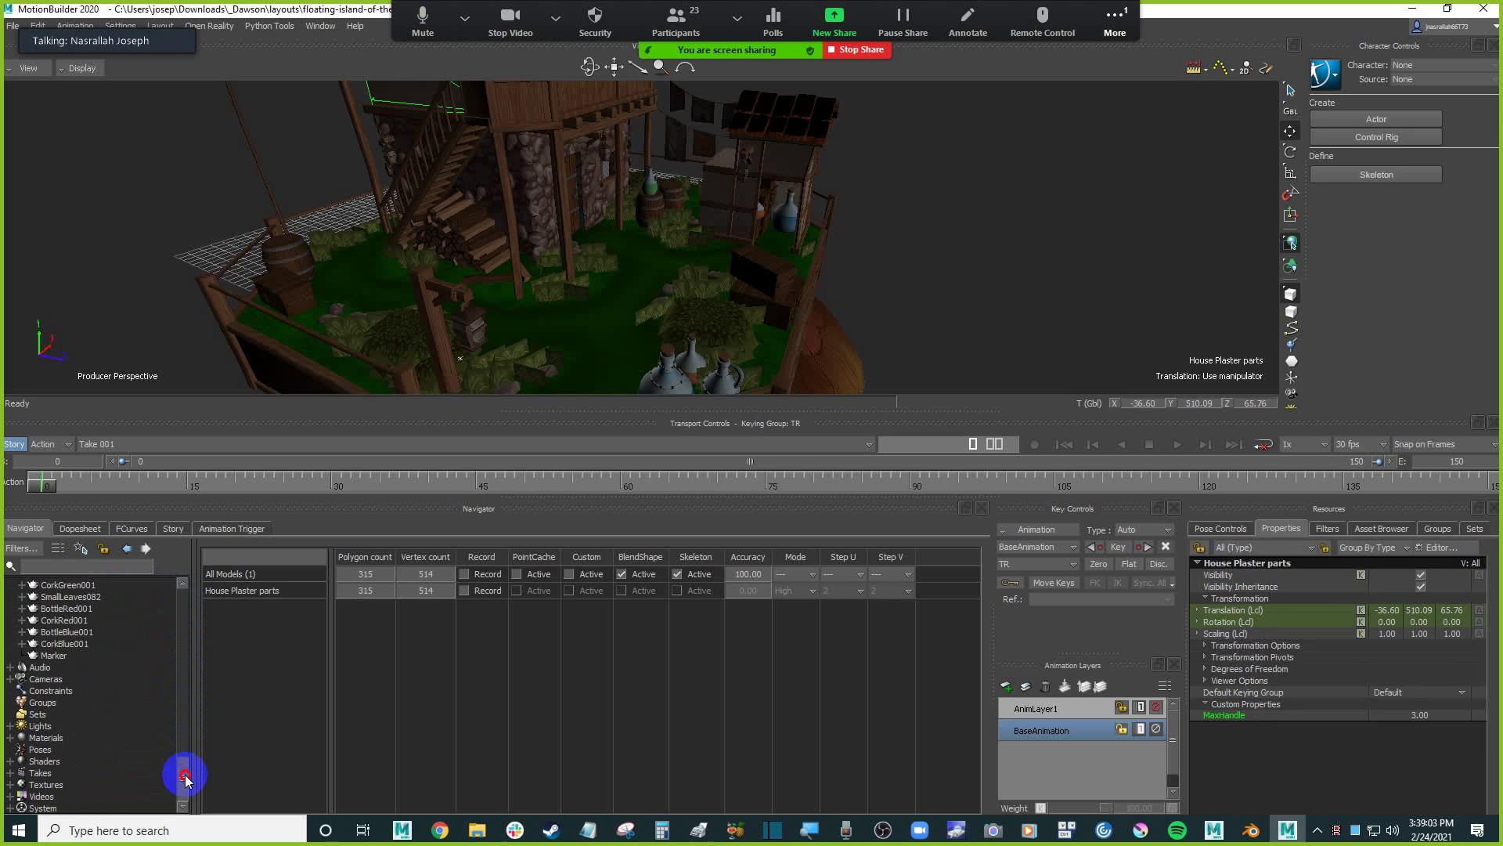
{"action": "left_click", "coordinate": [86, 644], "text": "shift"}
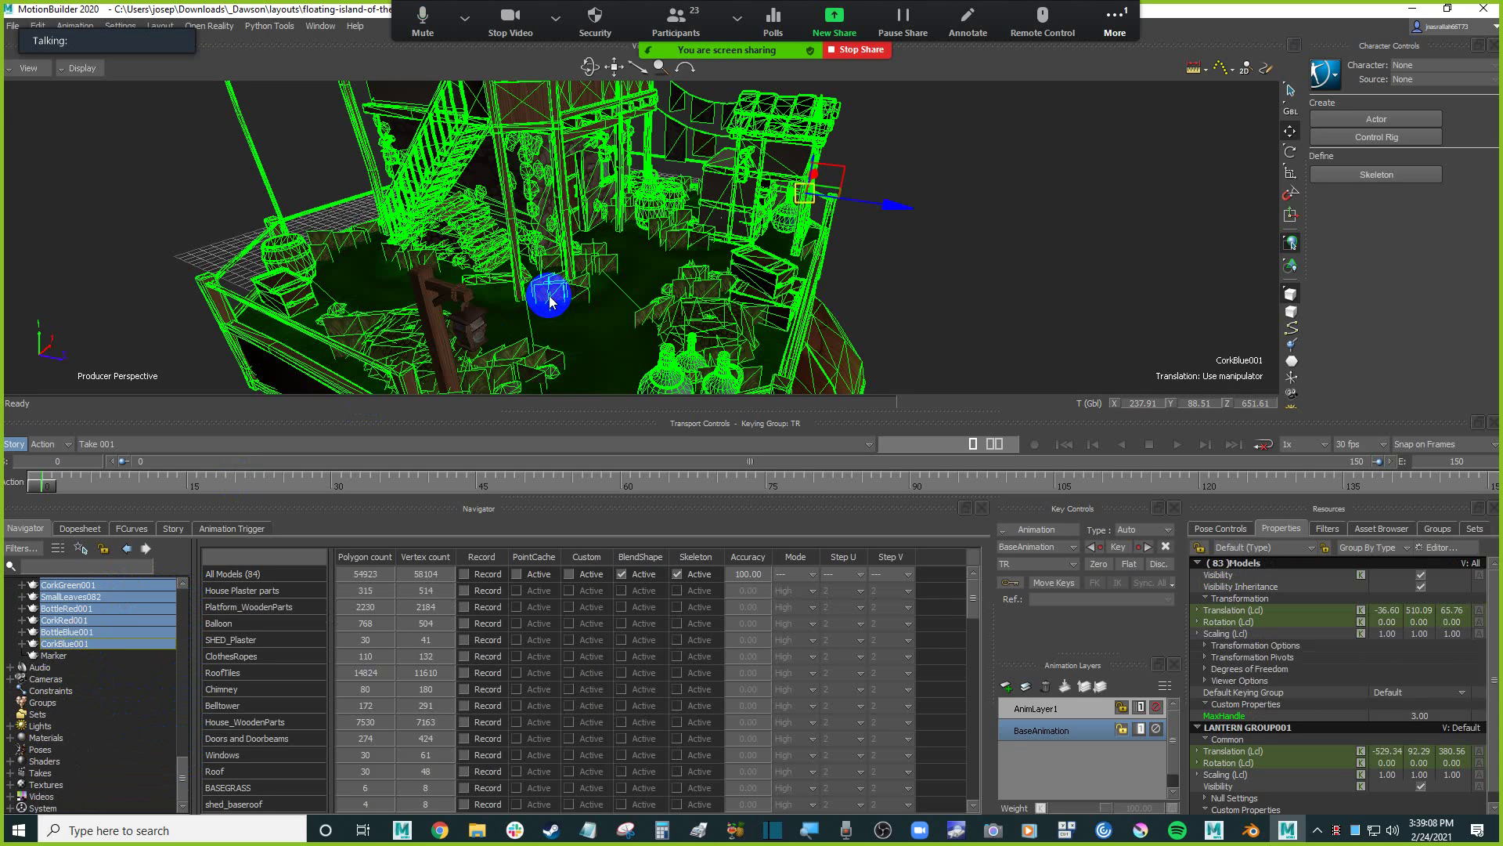
{"action": "mouse_move", "coordinate": [182, 775]}
{"action": "left_mouse_down"}
{"action": "mouse_move", "coordinate": [188, 577]}
{"action": "mouse_move", "coordinate": [180, 780]}
{"action": "left_mouse_up"}
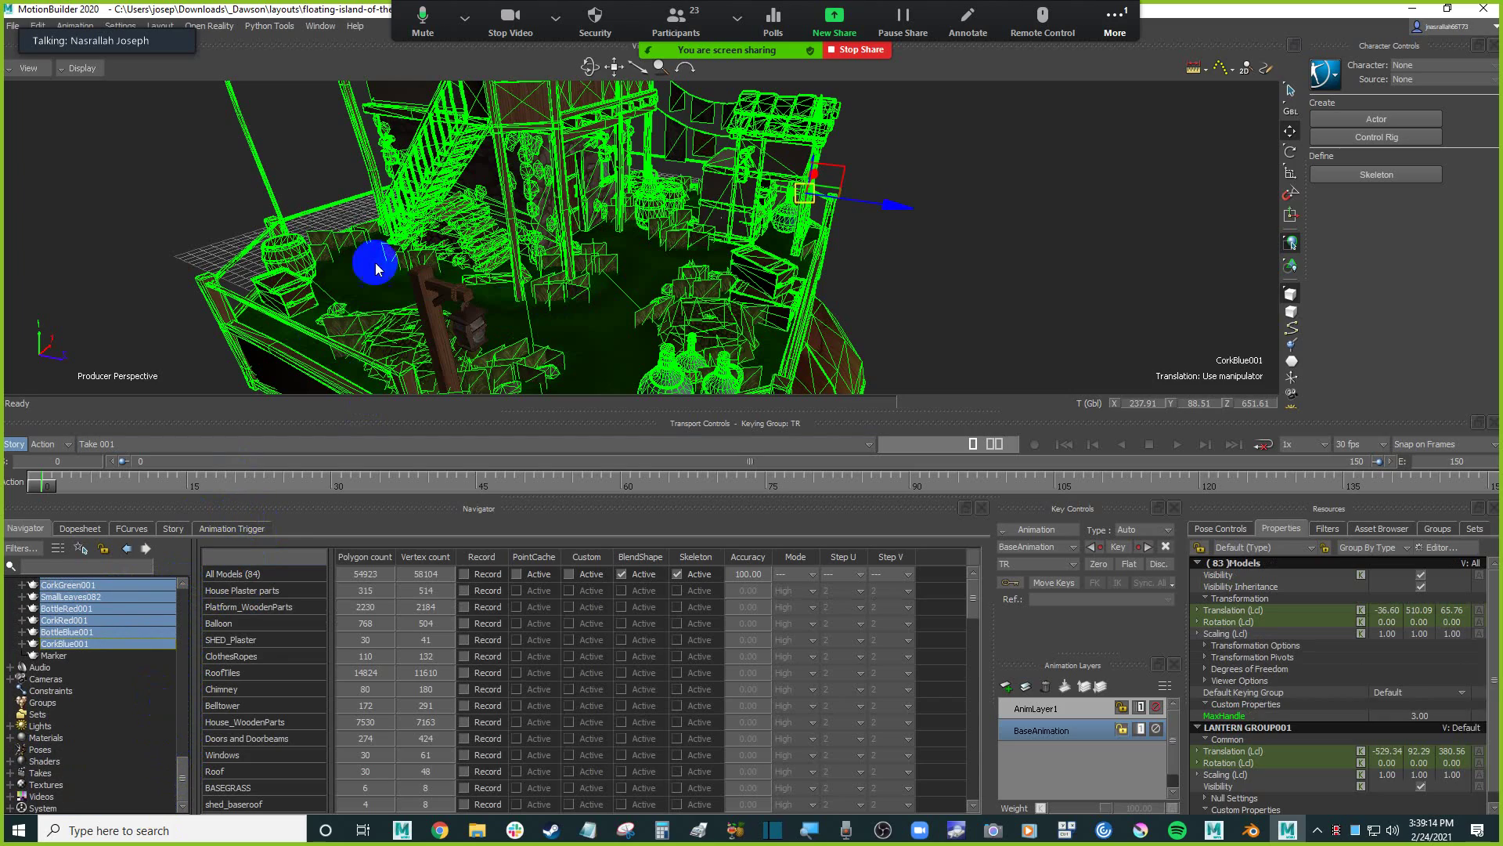
{"action": "left_click_drag", "start_coordinate": [648, 249], "coordinate": [514, 287], "text": "ctrl+shift"}
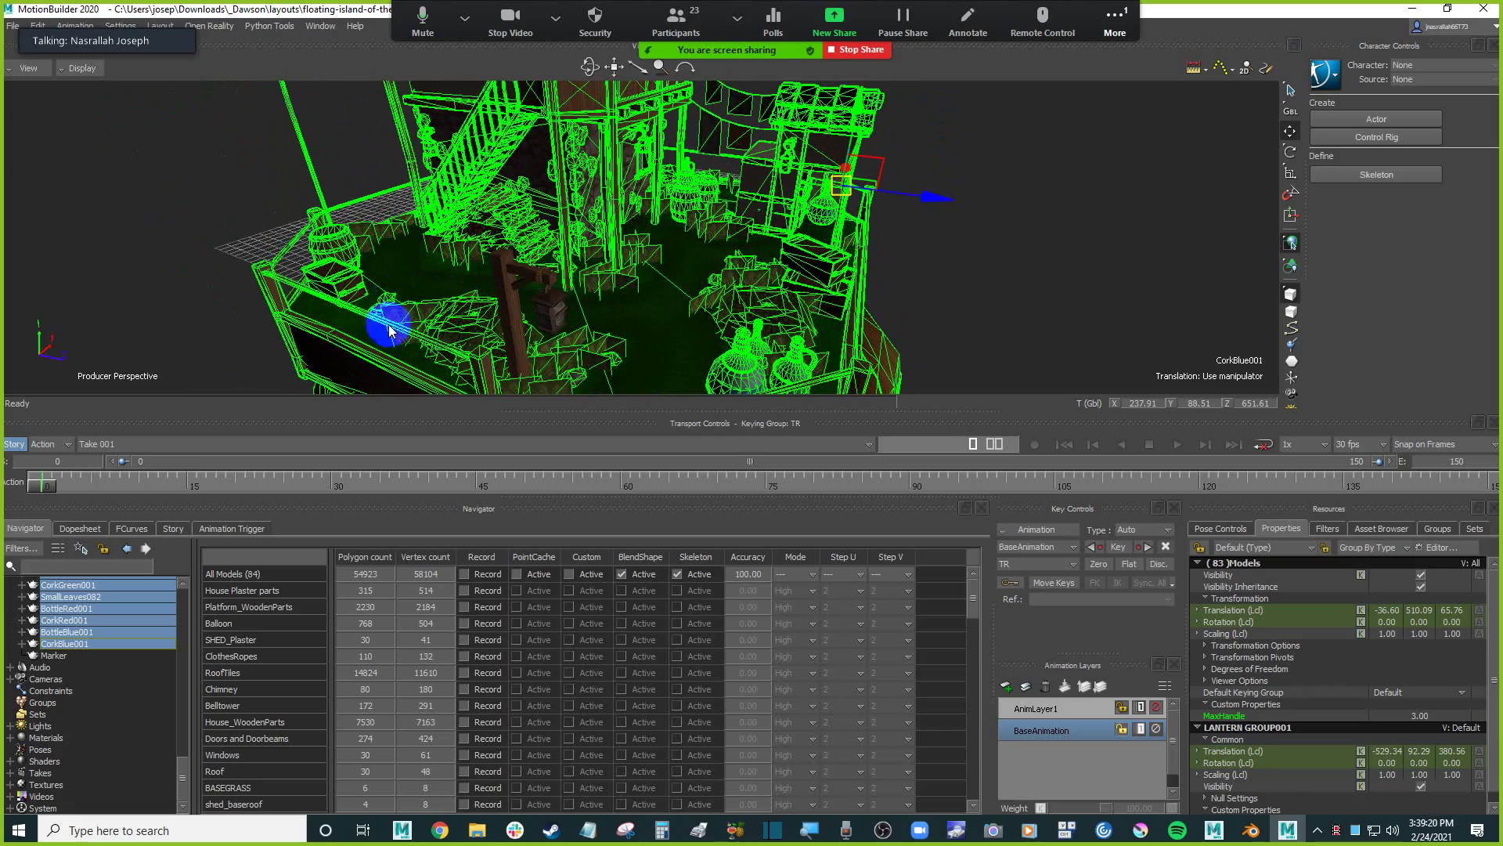
{"action": "left_click_drag", "start_coordinate": [601, 258], "coordinate": [962, 268], "text": "ctrl+shift"}
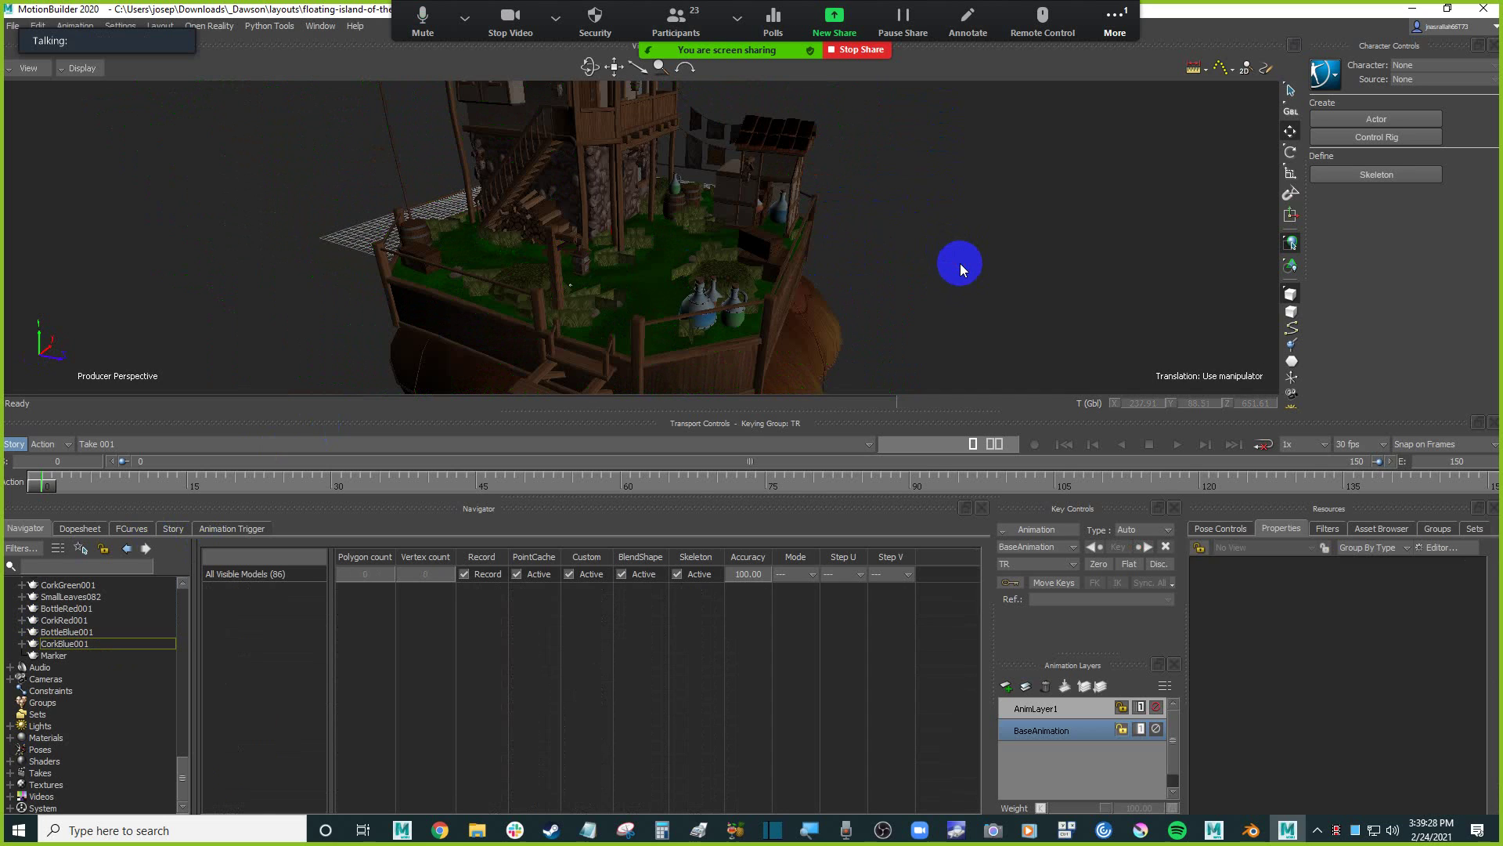
Select everything in the scene and take only the Marker back out of the selection.
{"action": "left_click_drag", "start_coordinate": [144, 17], "coordinate": [133, 106]}
{"action": "left_click", "coordinate": [38, 26]}
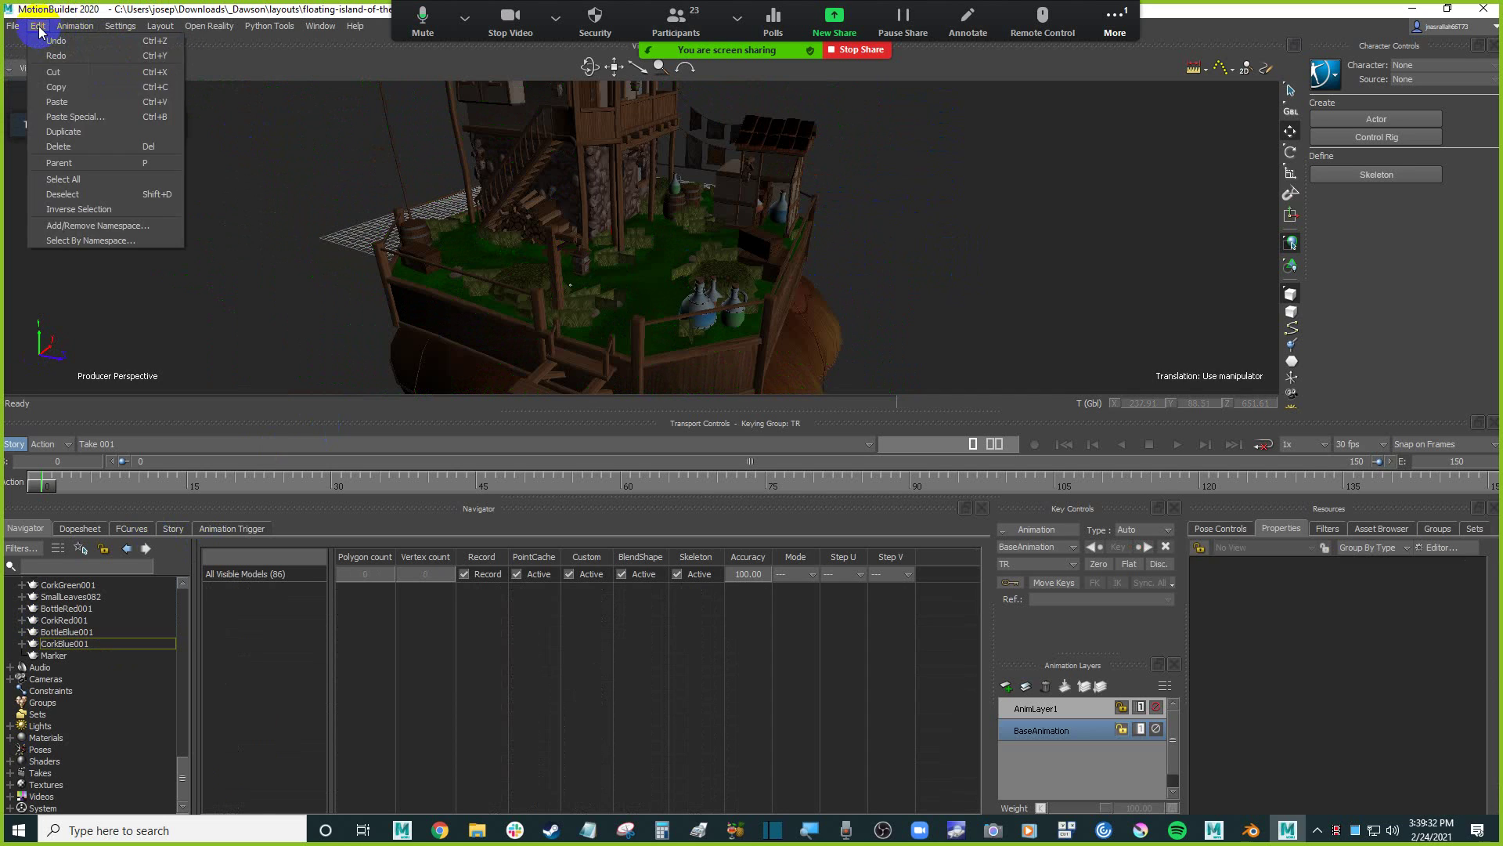
{"action": "left_click", "coordinate": [104, 179]}
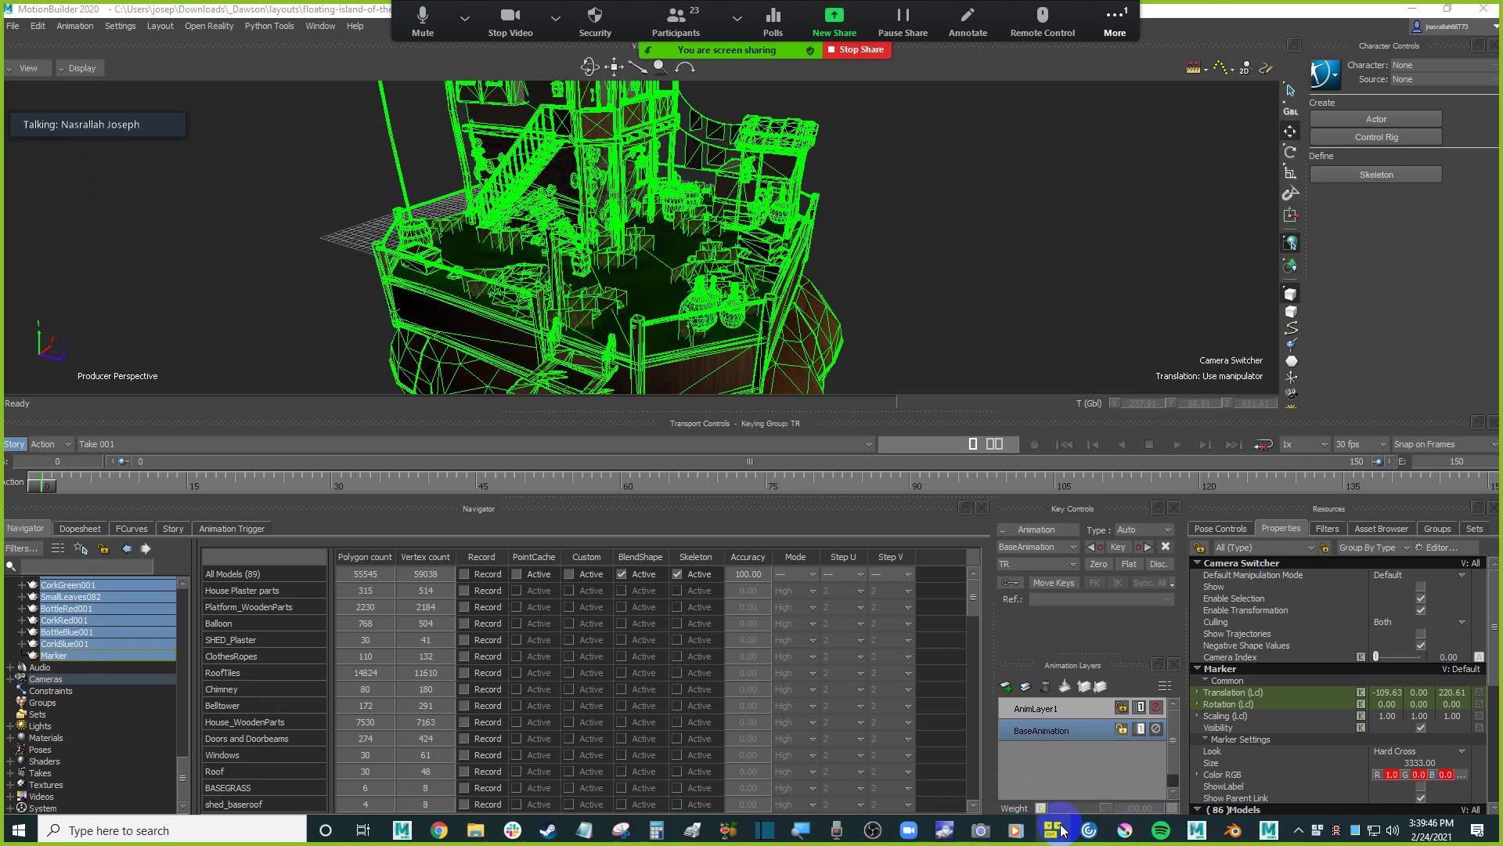
{"action": "left_click", "coordinate": [1034, 325]}
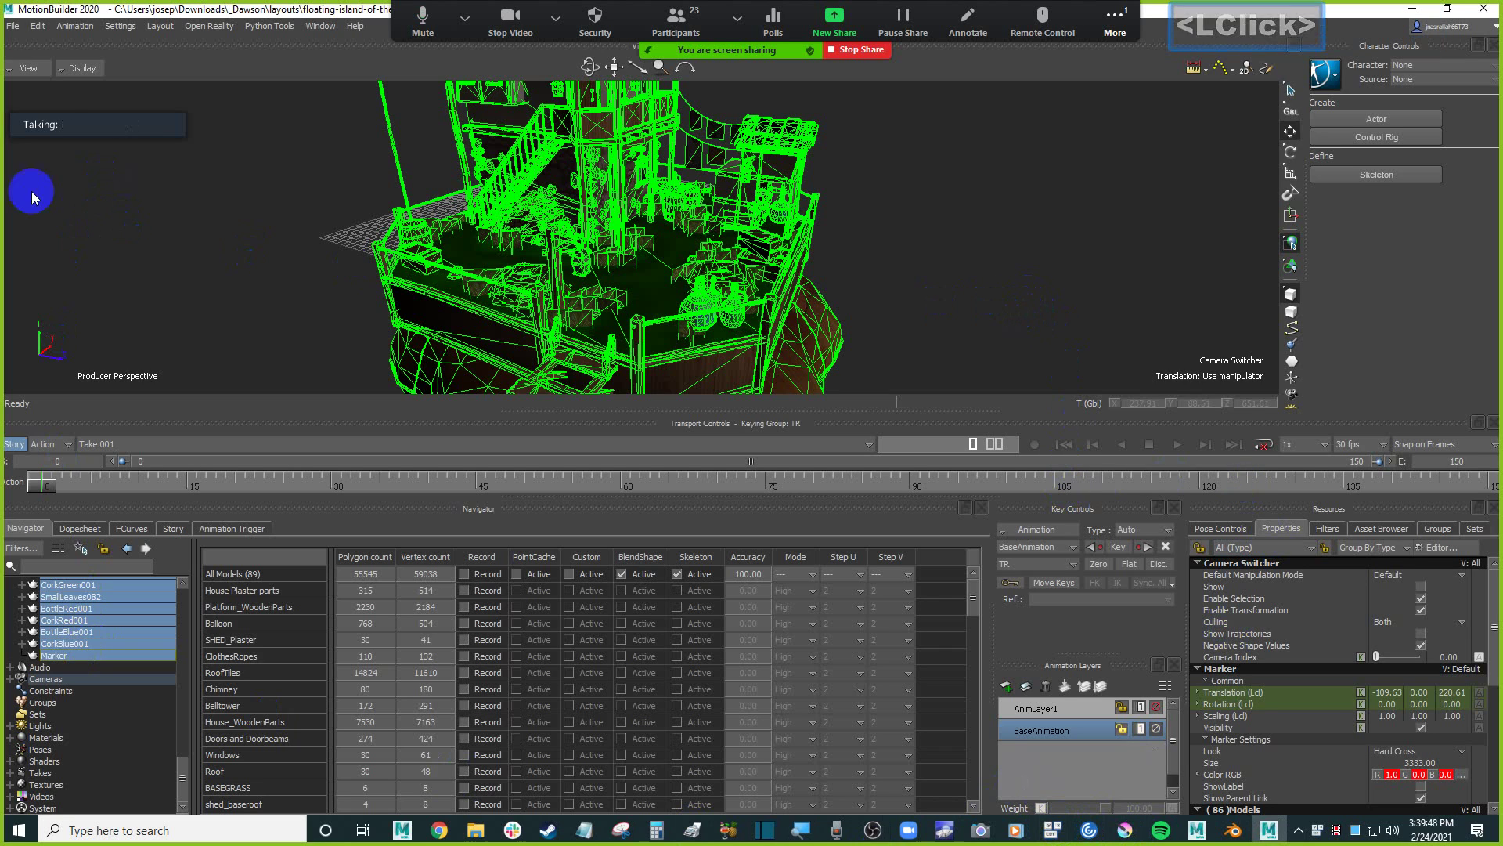
{"action": "left_click", "coordinate": [37, 26]}
{"action": "left_click", "coordinate": [38, 26]}
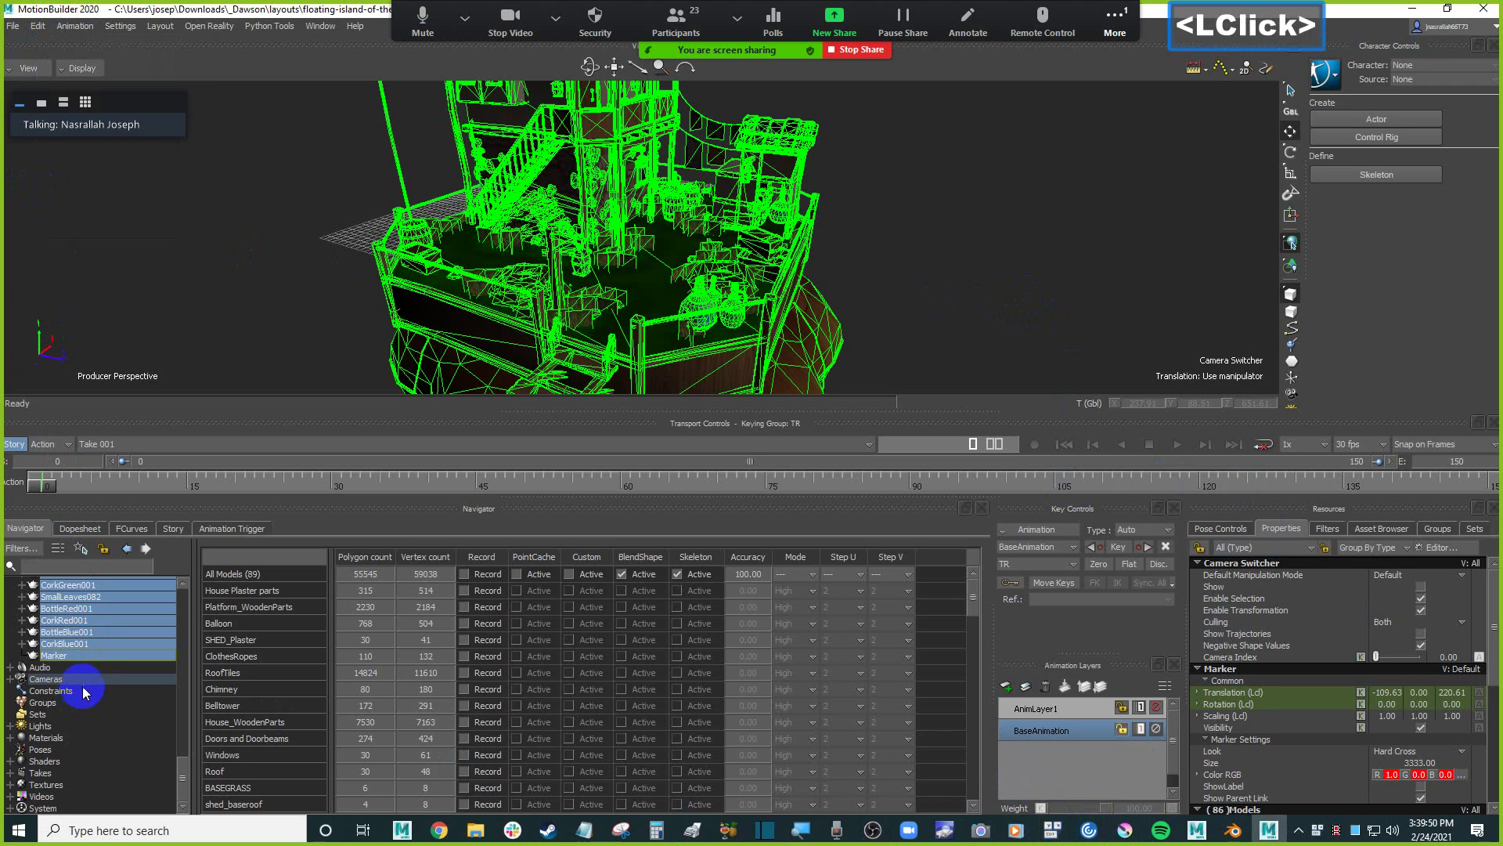
{"action": "left_click", "coordinate": [83, 642]}
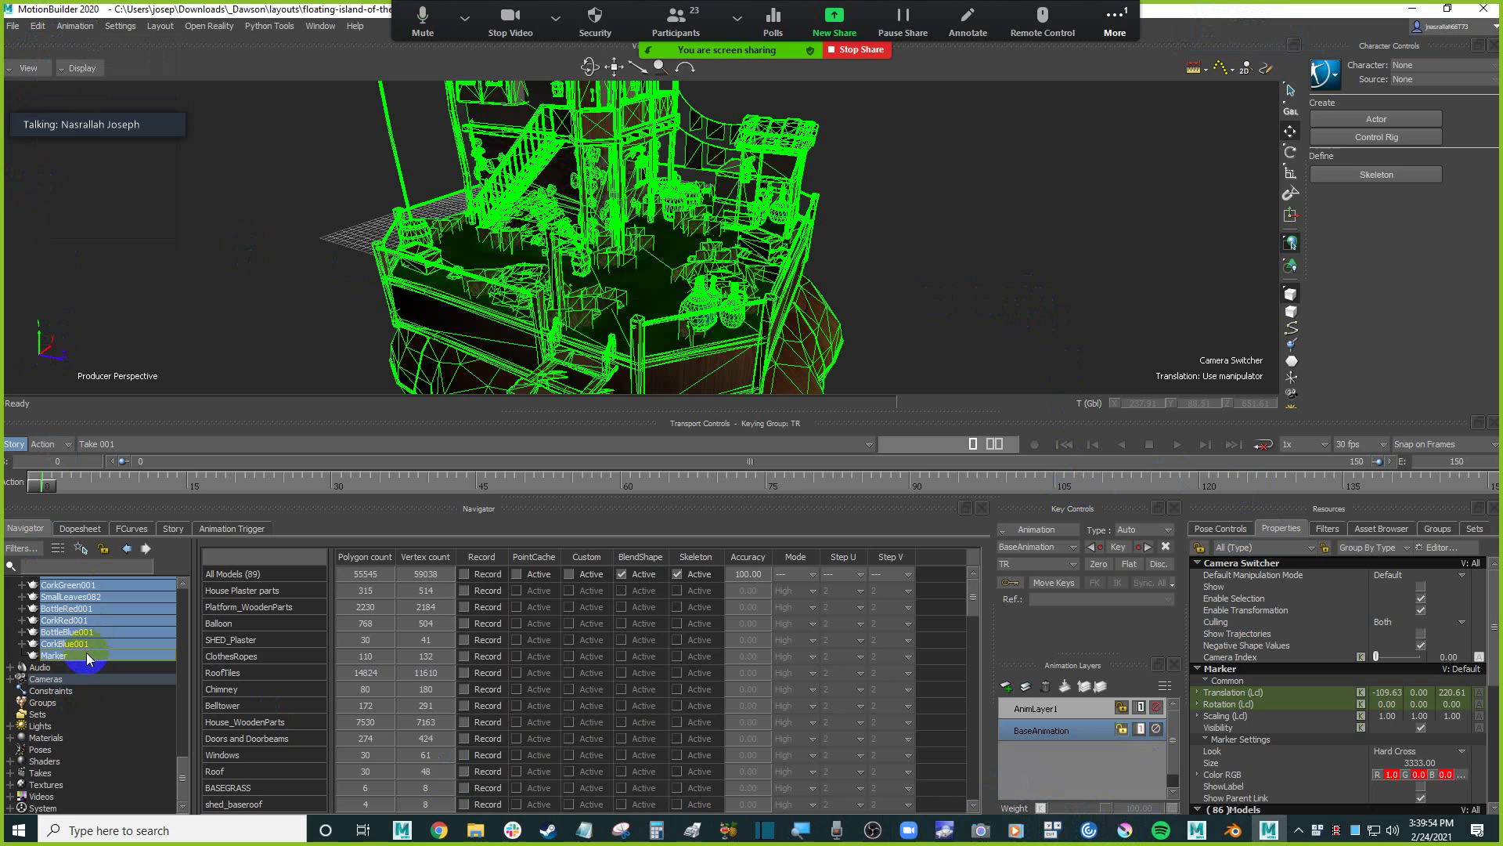
{"action": "key", "text": "ctrl"}
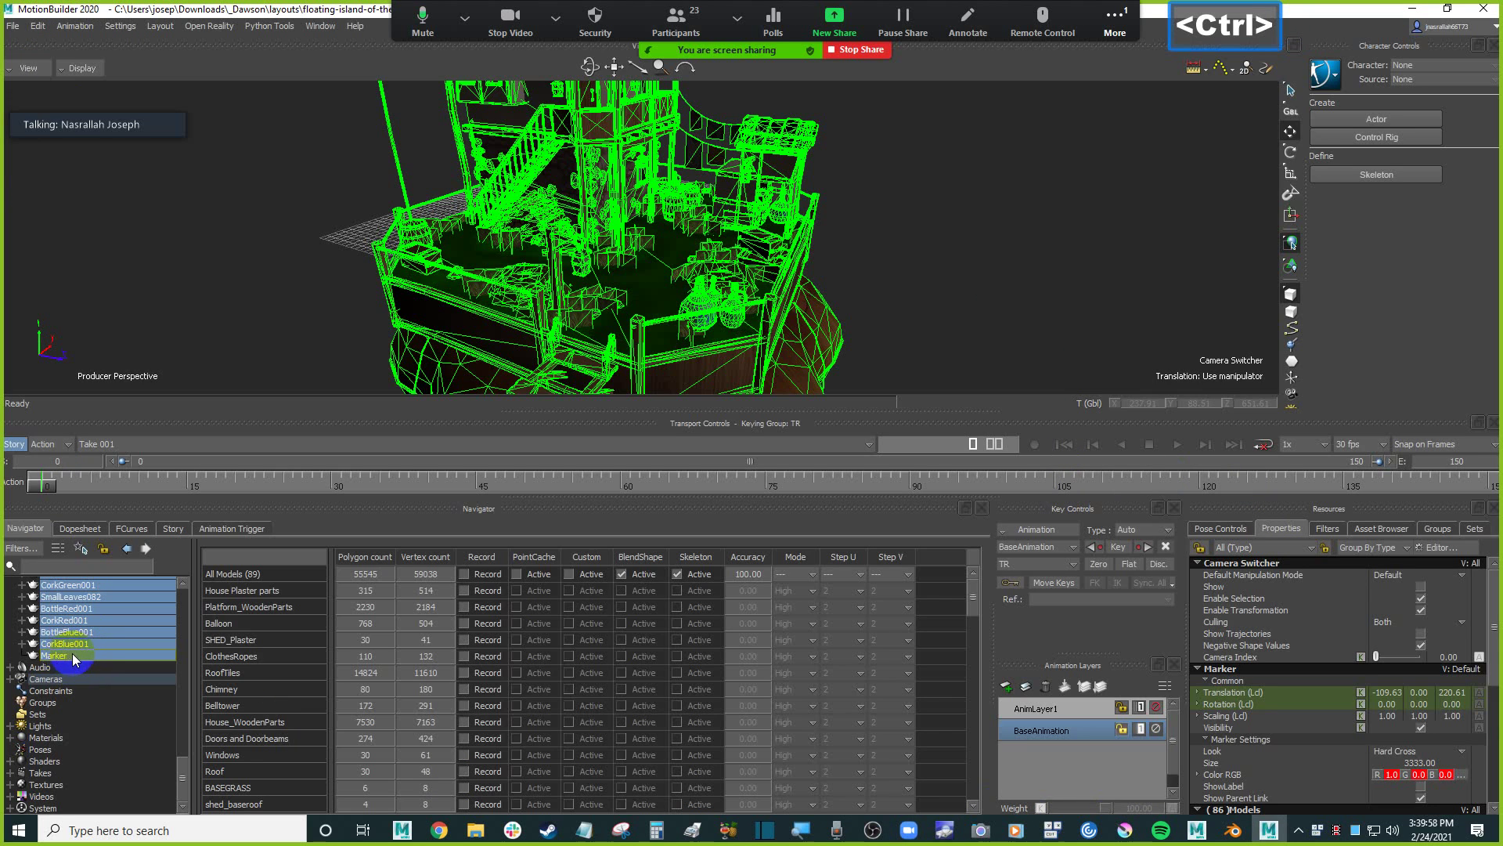
{"action": "left_click", "coordinate": [70, 656], "text": "ctrl"}
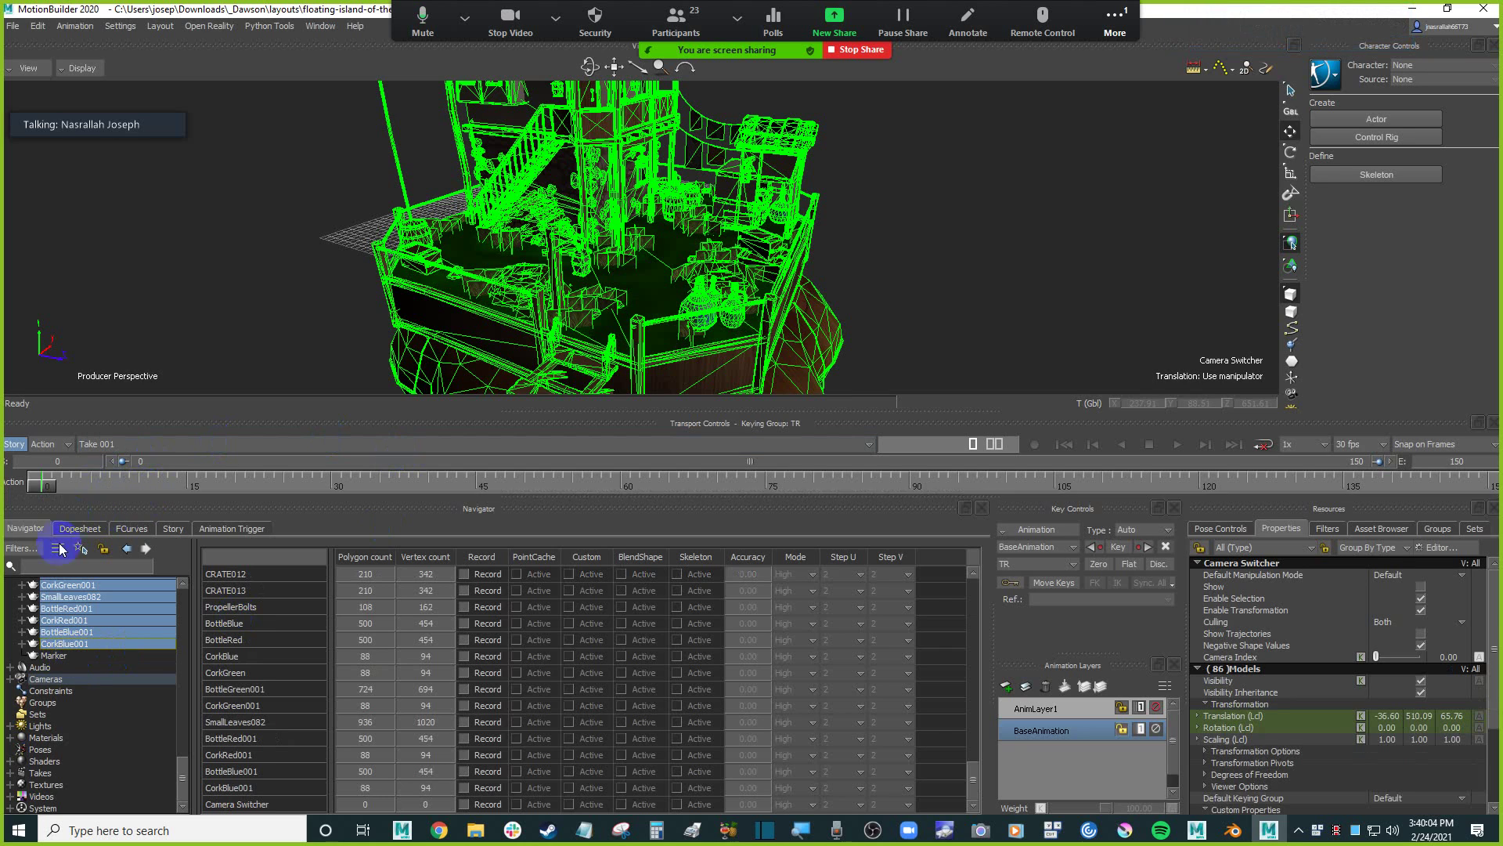
Parent all the selected island models to the Marker.
{"action": "left_click", "coordinate": [89, 643]}
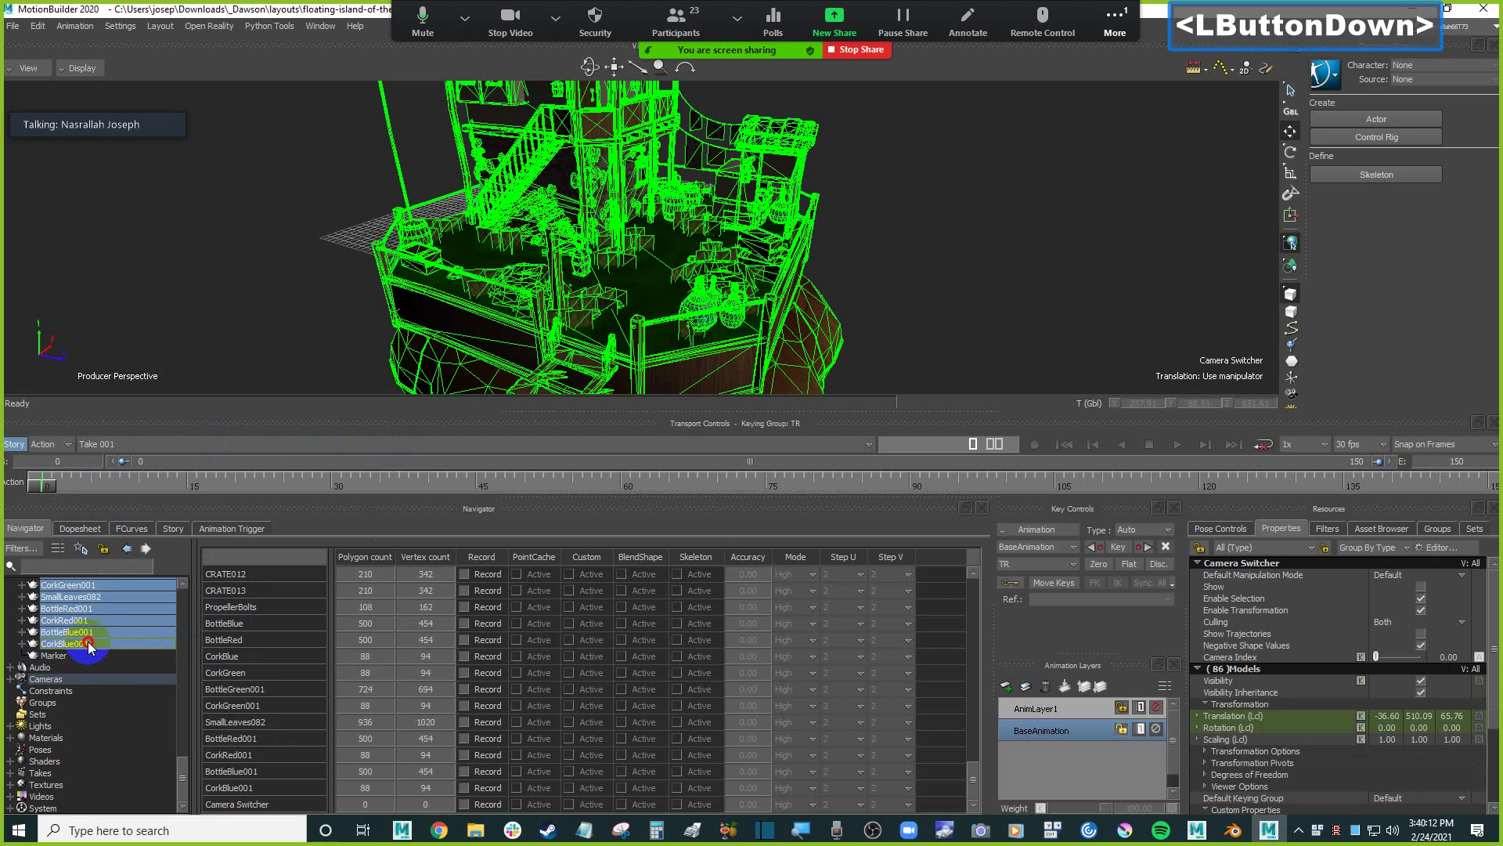
{"action": "left_click", "coordinate": [67, 655]}
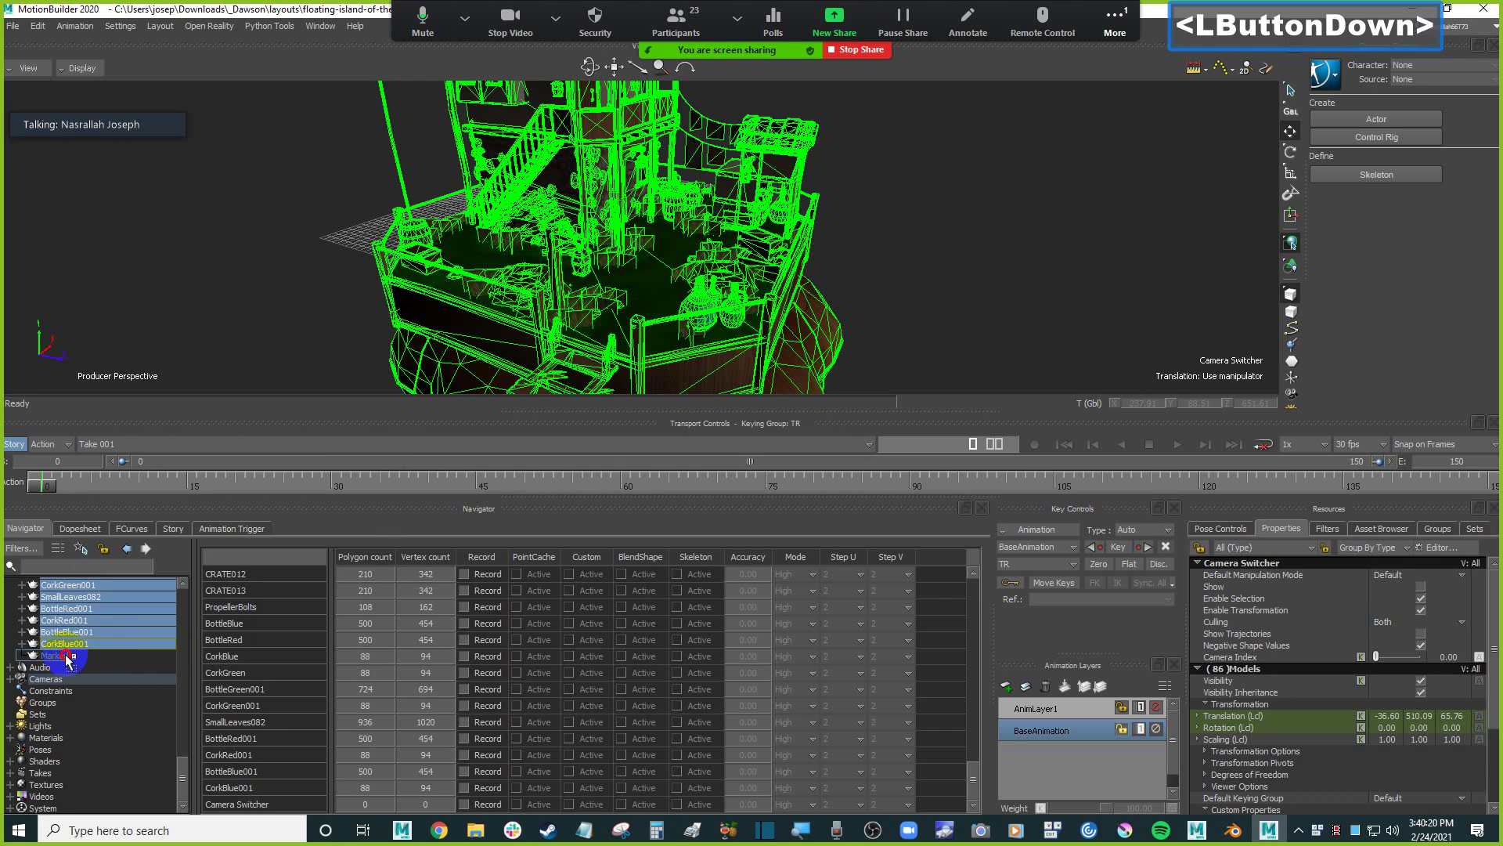
{"action": "left_click_drag", "start_coordinate": [66, 656], "coordinate": [66, 657]}
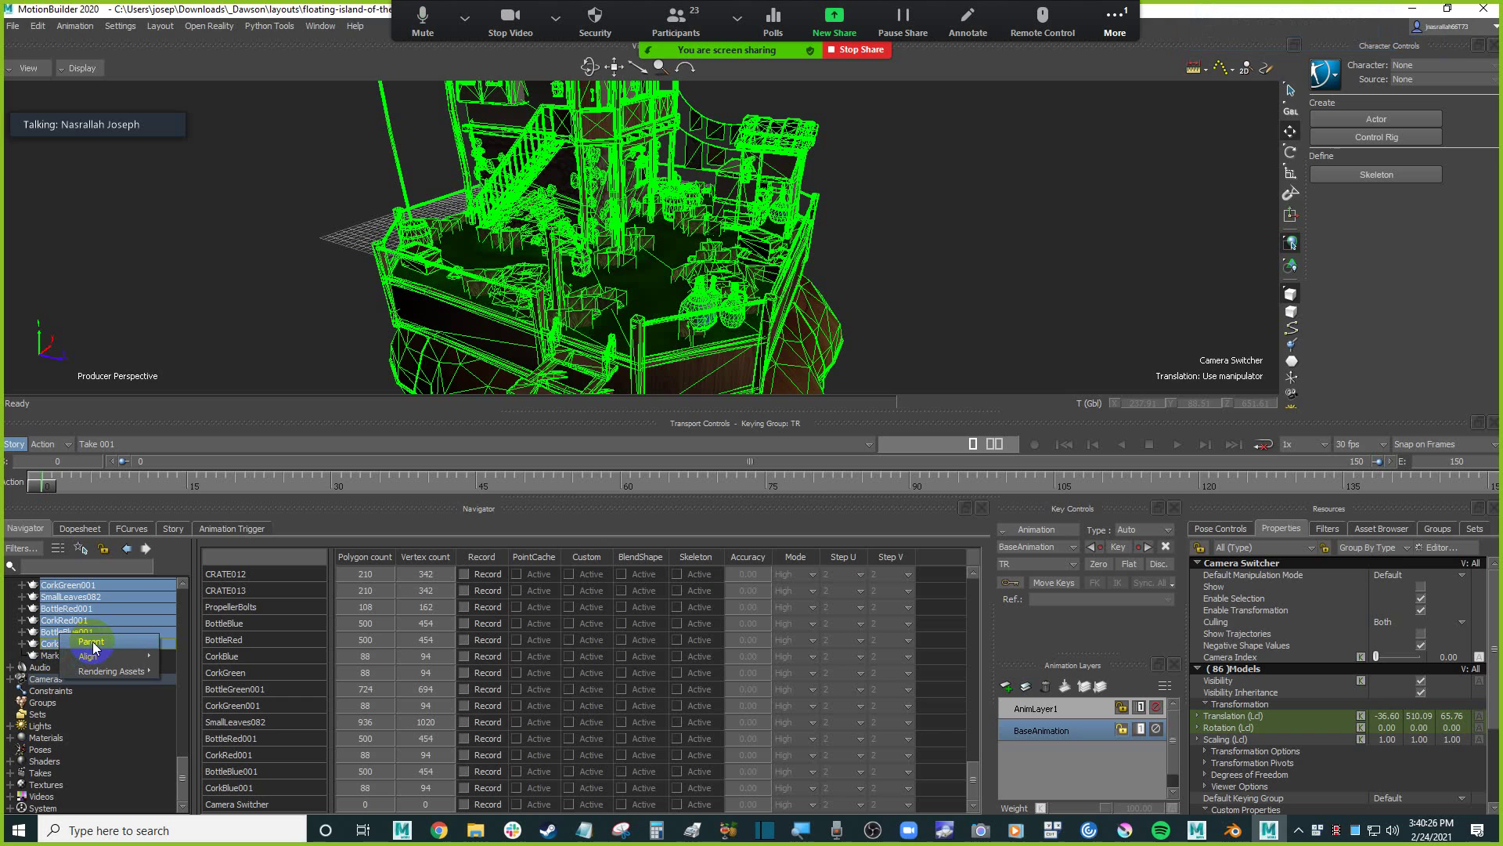
{"action": "left_click", "coordinate": [92, 642]}
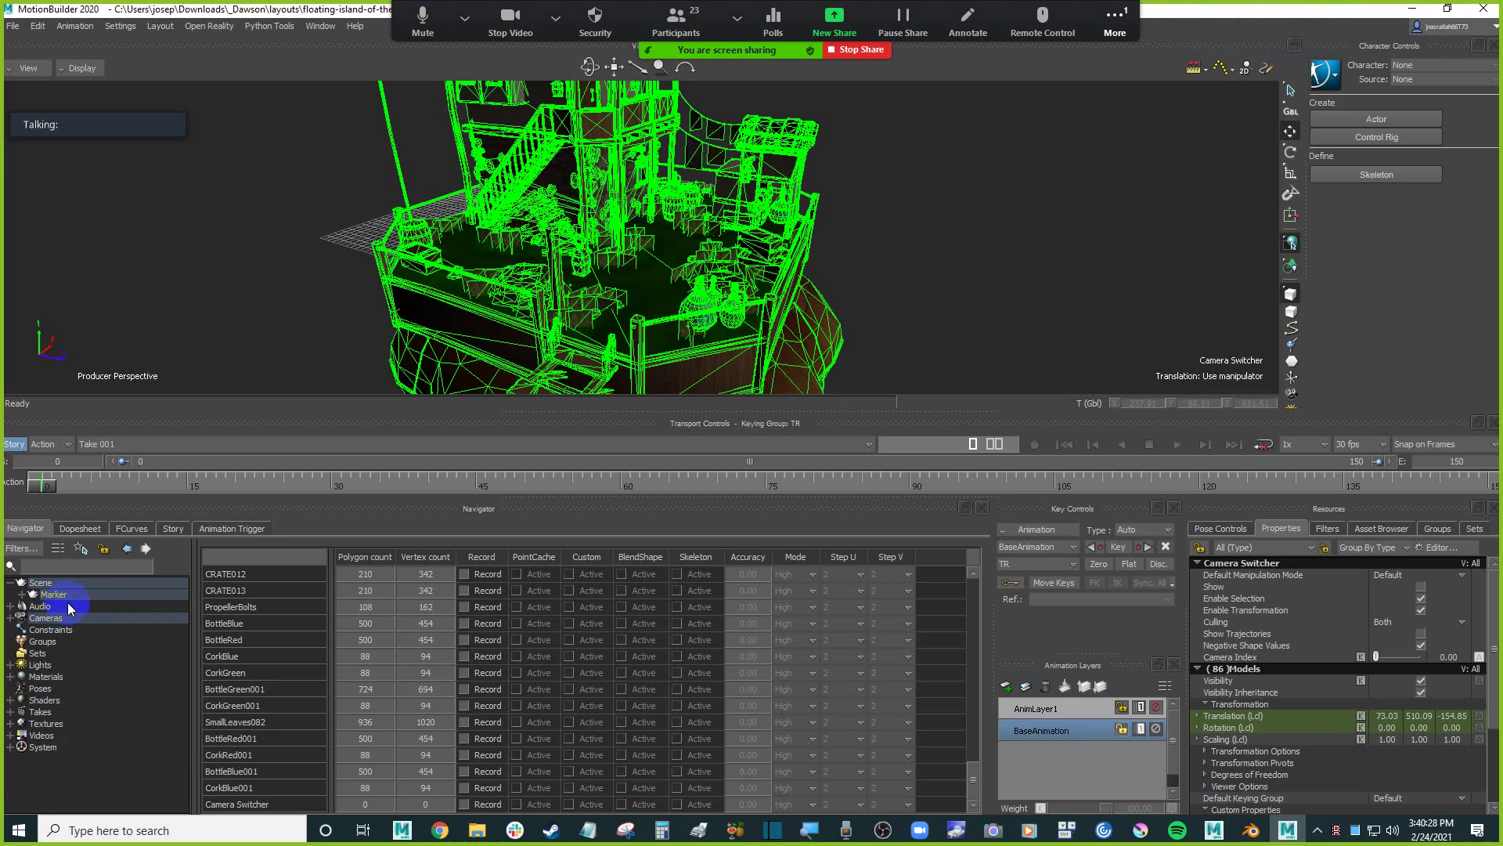
Select the Marker and move it with the parented island to about X -9.90, Z -11.60.
{"action": "left_click", "coordinate": [78, 596]}
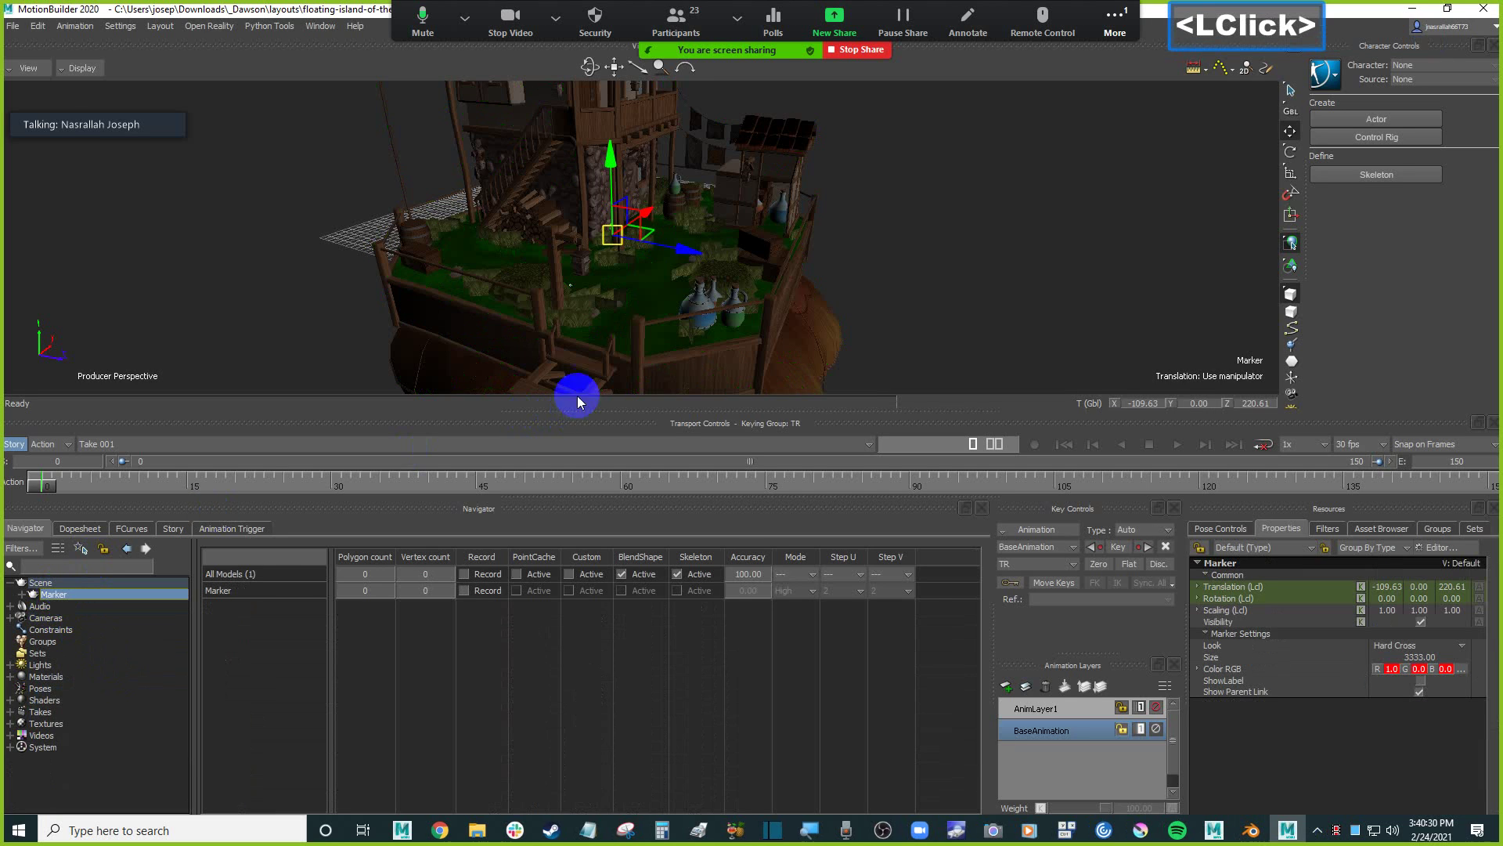
{"action": "mouse_move", "coordinate": [674, 247]}
{"action": "left_mouse_down"}
{"action": "mouse_move", "coordinate": [577, 242]}
{"action": "mouse_move", "coordinate": [594, 258]}
{"action": "mouse_move", "coordinate": [611, 244]}
{"action": "mouse_move", "coordinate": [612, 270]}
{"action": "mouse_move", "coordinate": [805, 275]}
{"action": "mouse_move", "coordinate": [671, 268]}
{"action": "mouse_move", "coordinate": [587, 235]}
{"action": "mouse_move", "coordinate": [628, 240]}
{"action": "mouse_move", "coordinate": [614, 235]}
{"action": "left_mouse_up"}
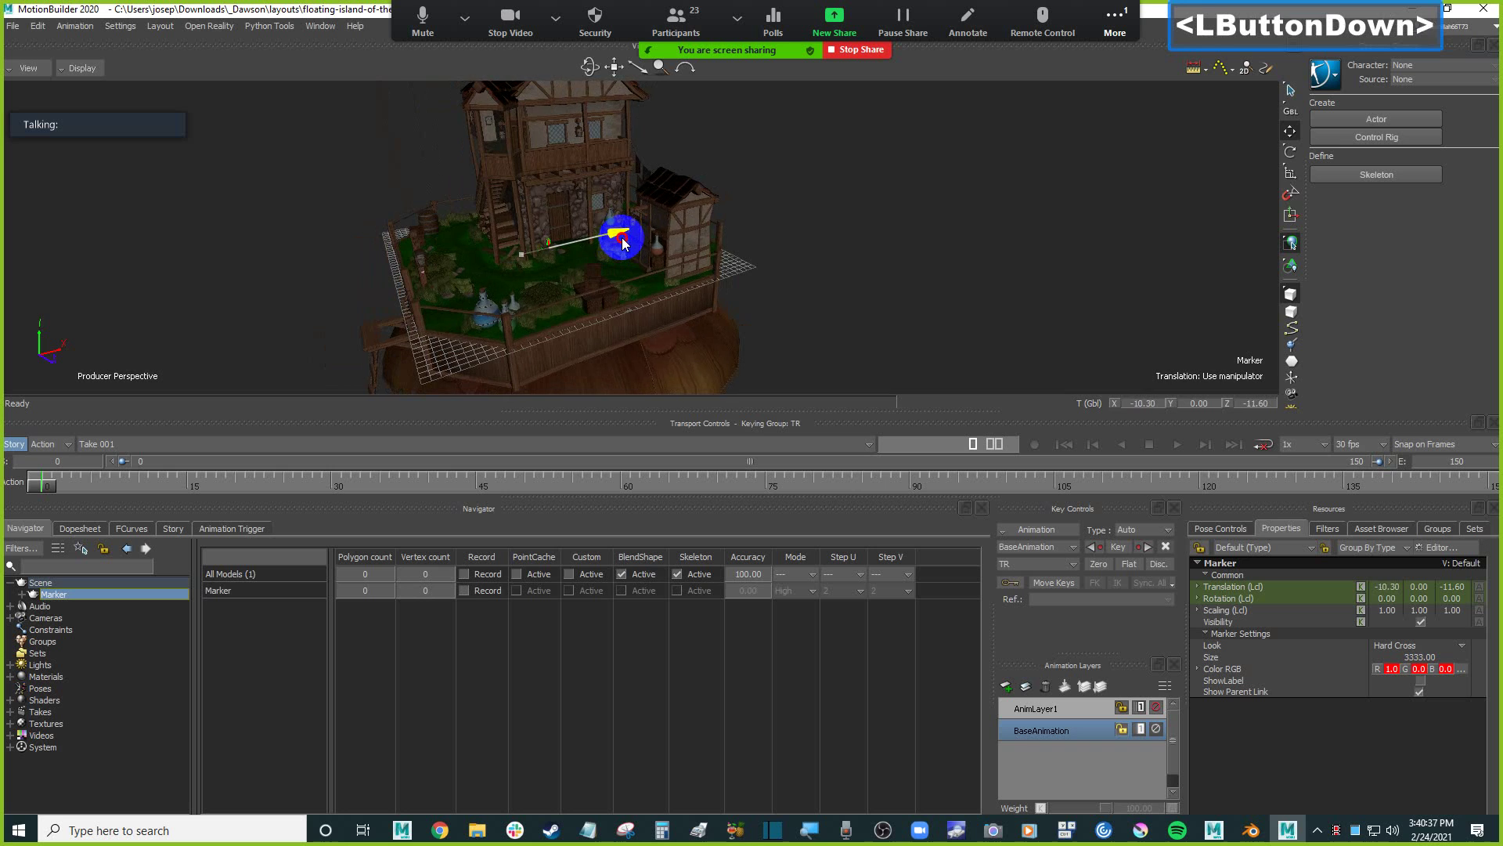
{"action": "mouse_move", "coordinate": [614, 235]}
{"action": "left_mouse_down", "text": "ctrl"}
{"action": "mouse_move", "coordinate": [805, 251]}
{"action": "mouse_move", "coordinate": [824, 238]}
{"action": "mouse_move", "coordinate": [839, 278]}
{"action": "mouse_move", "coordinate": [870, 235]}
{"action": "mouse_move", "coordinate": [869, 275]}
{"action": "left_mouse_up", "text": "ctrl"}
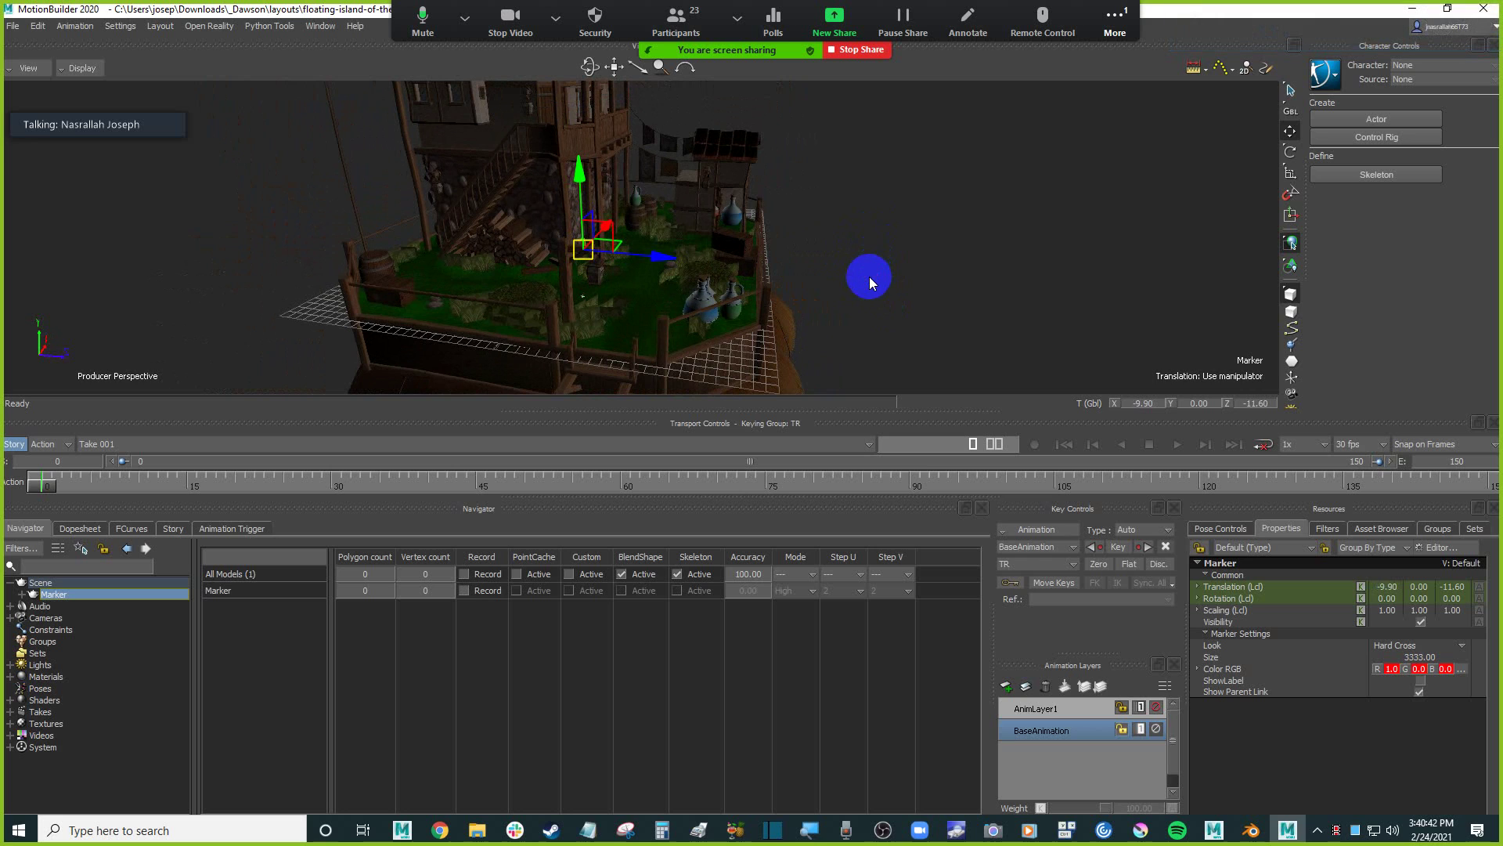
Bring up the asset library again and frame the grassy area around the marker.
{"action": "left_click", "coordinate": [1382, 528]}
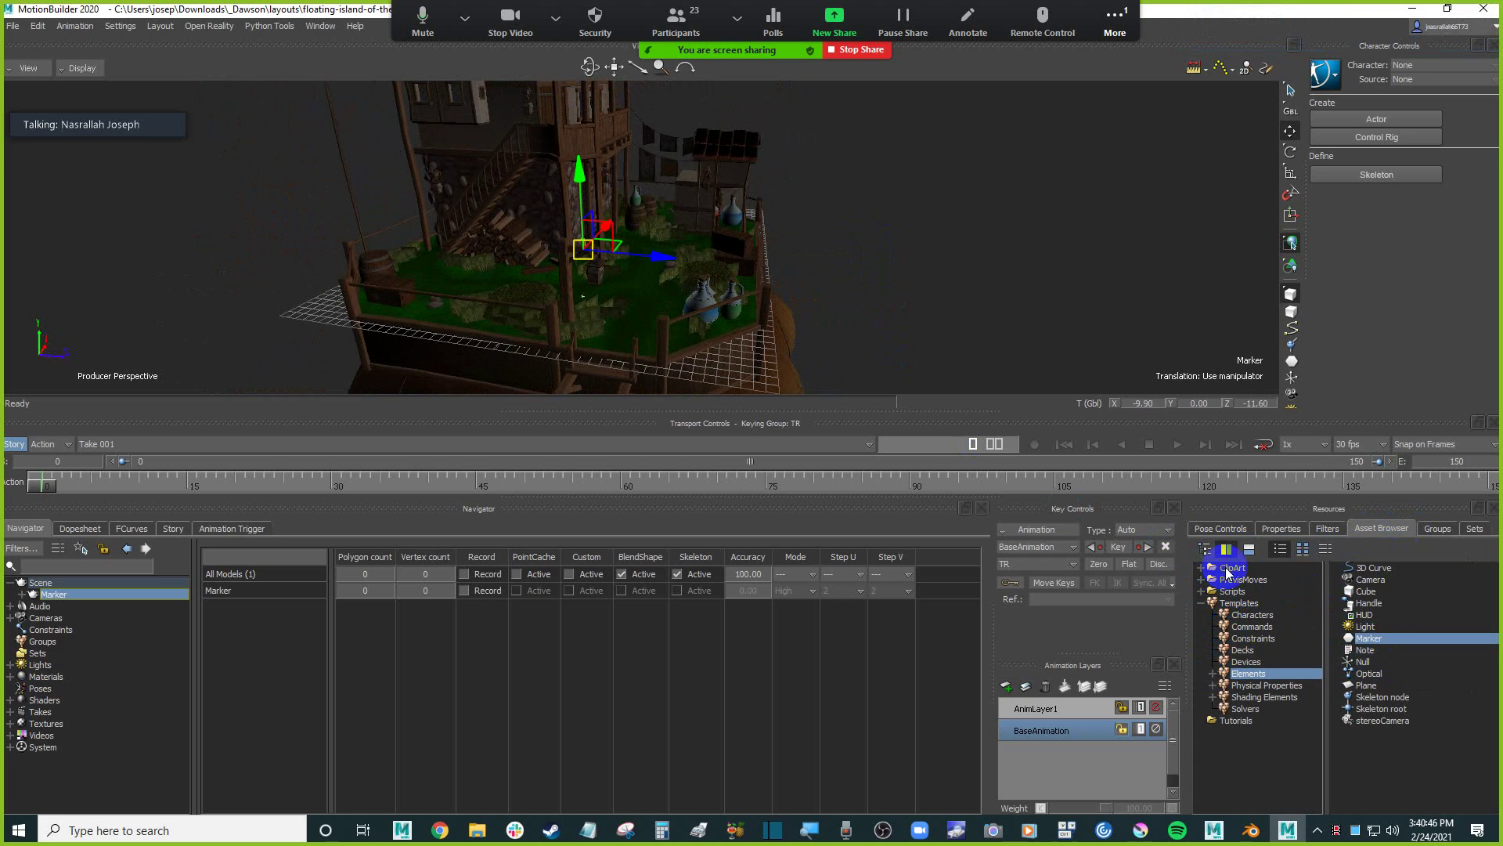
{"action": "mouse_move", "coordinate": [868, 246]}
{"action": "left_mouse_down", "text": "ctrl"}
{"action": "mouse_move", "coordinate": [832, 238]}
{"action": "mouse_move", "coordinate": [842, 209]}
{"action": "mouse_move", "coordinate": [872, 232]}
{"action": "left_mouse_up", "text": "ctrl"}
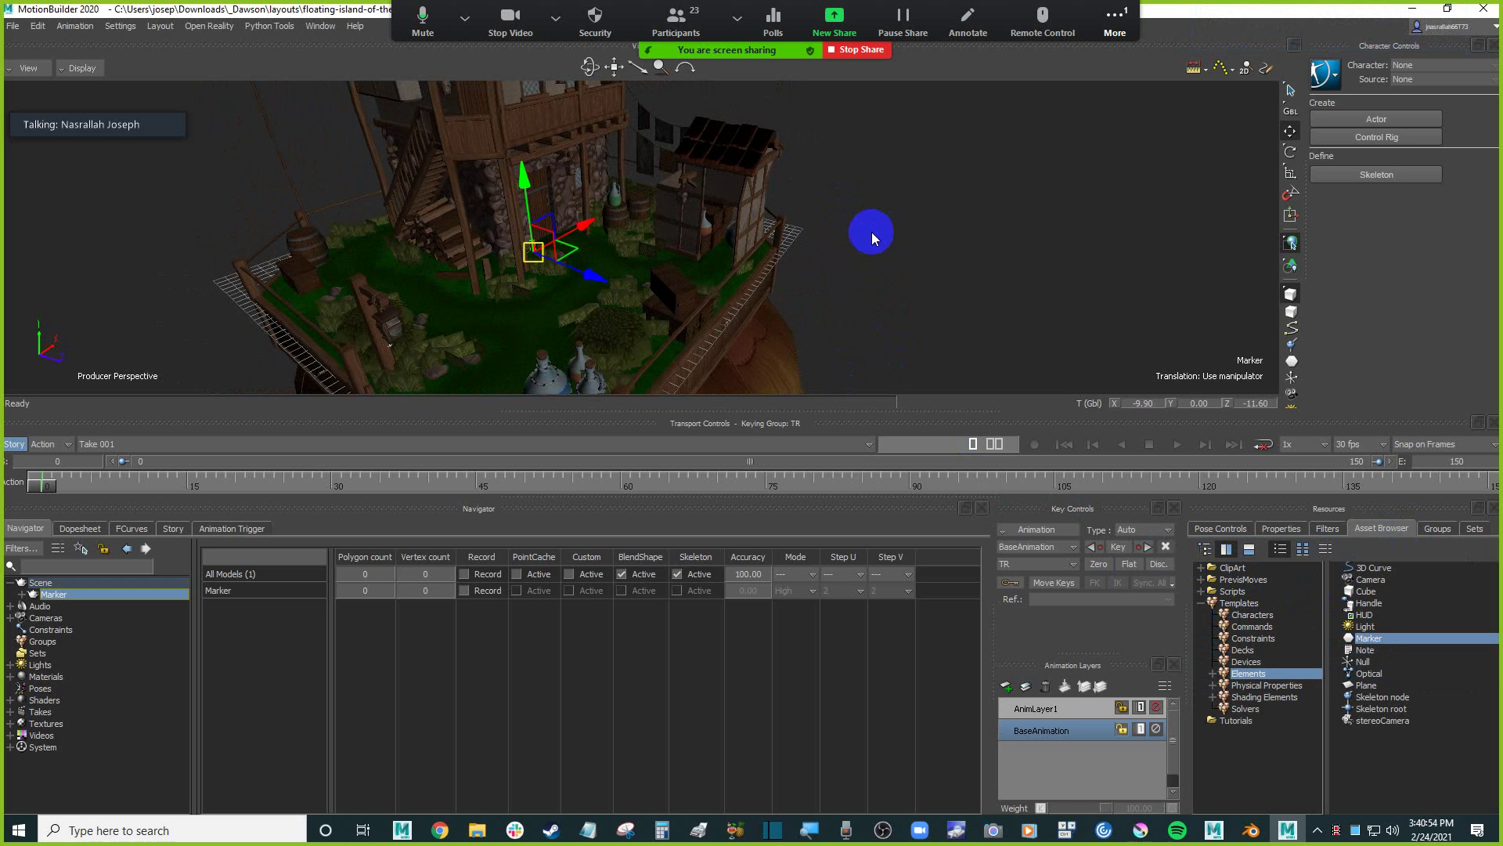
{"action": "left_click_drag", "start_coordinate": [877, 228], "coordinate": [943, 201], "text": "ctrl"}
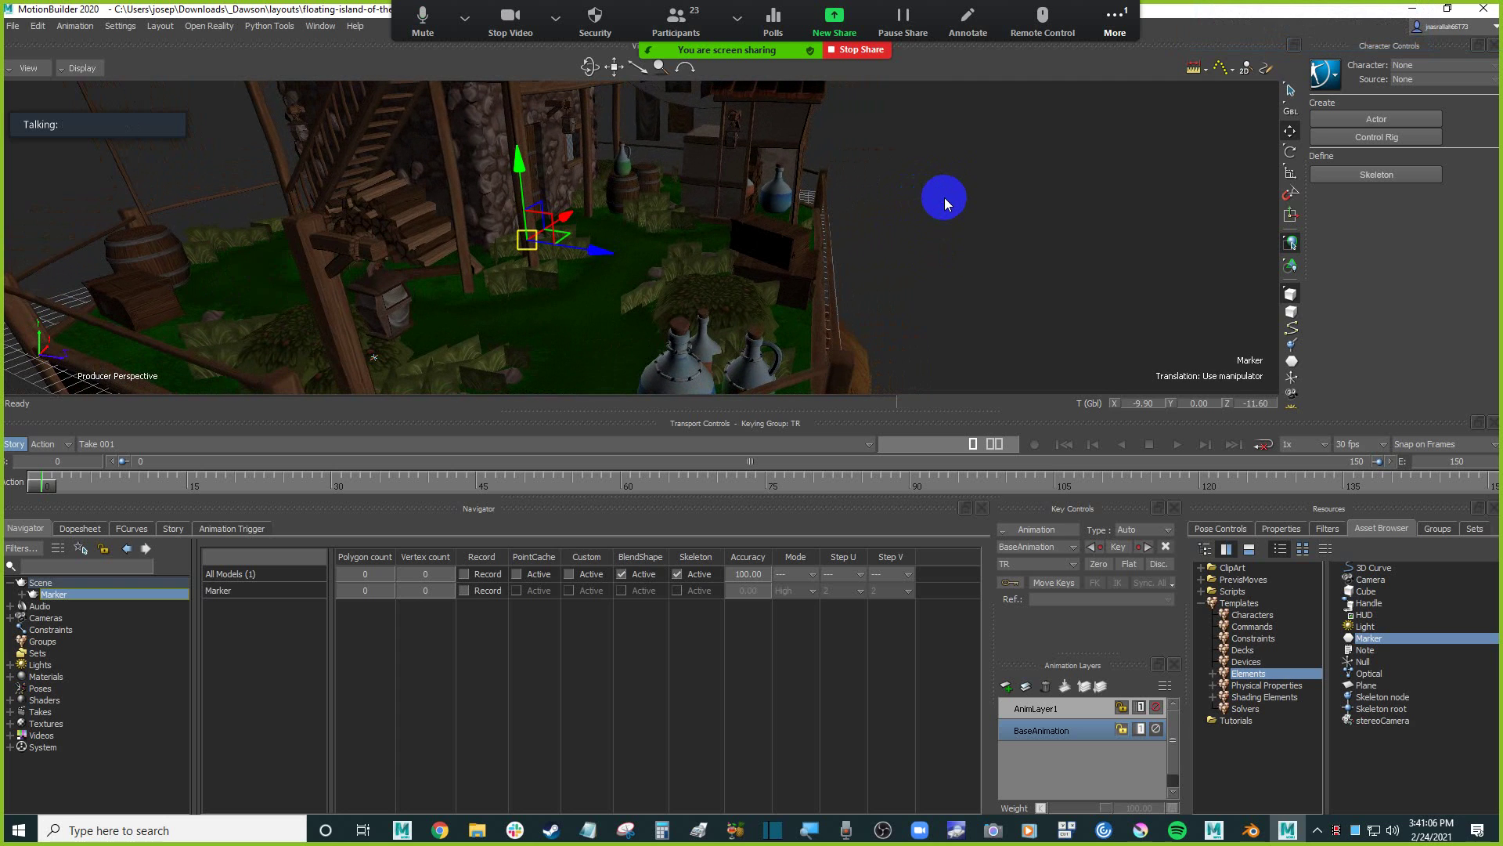
Select the Marker together with its whole branch of parented island models.
{"action": "left_click", "coordinate": [944, 197]}
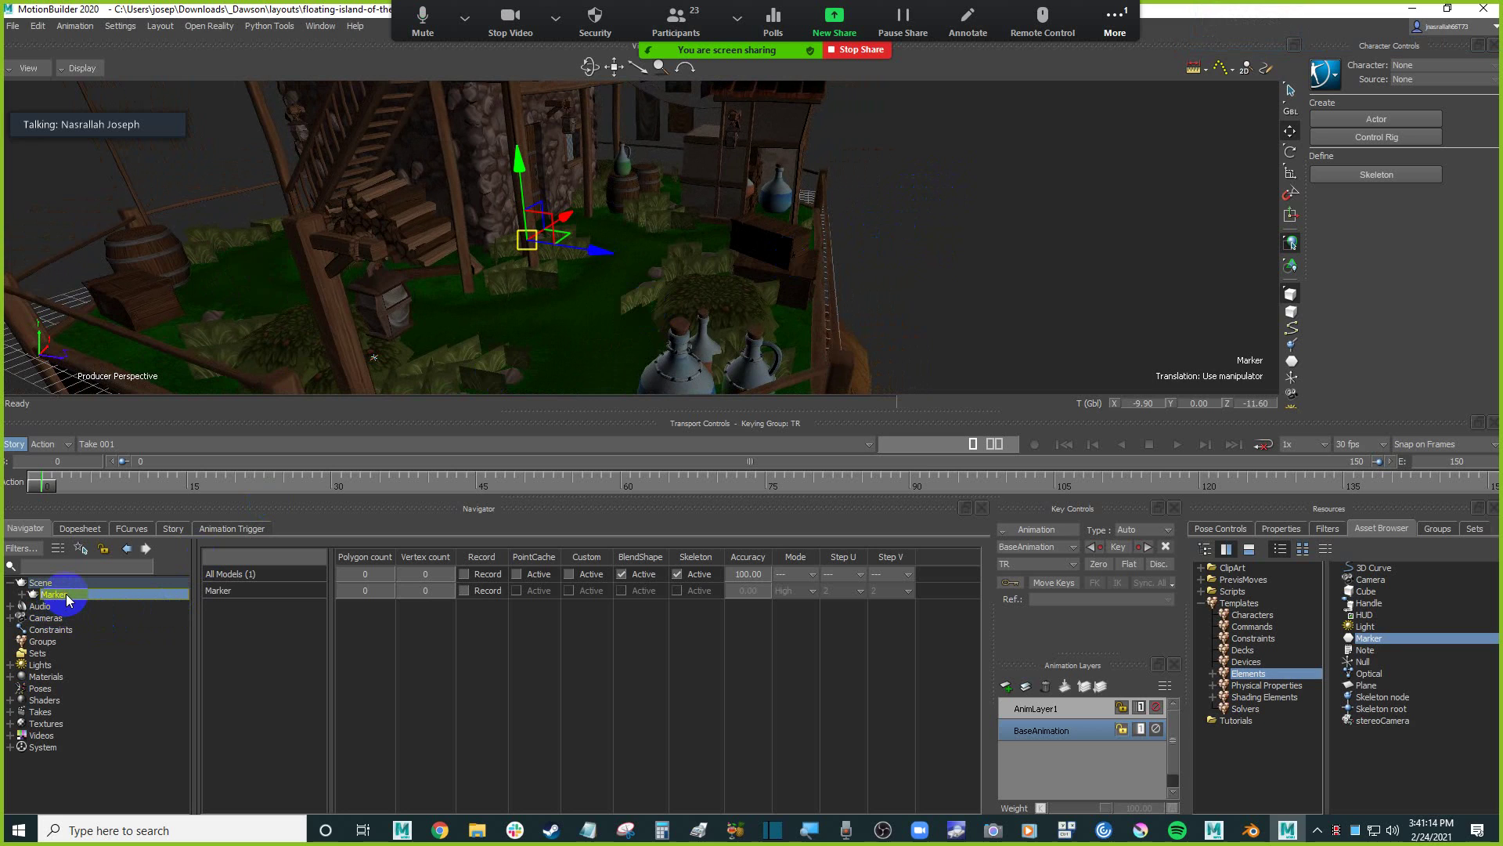
{"action": "left_click", "coordinate": [976, 228]}
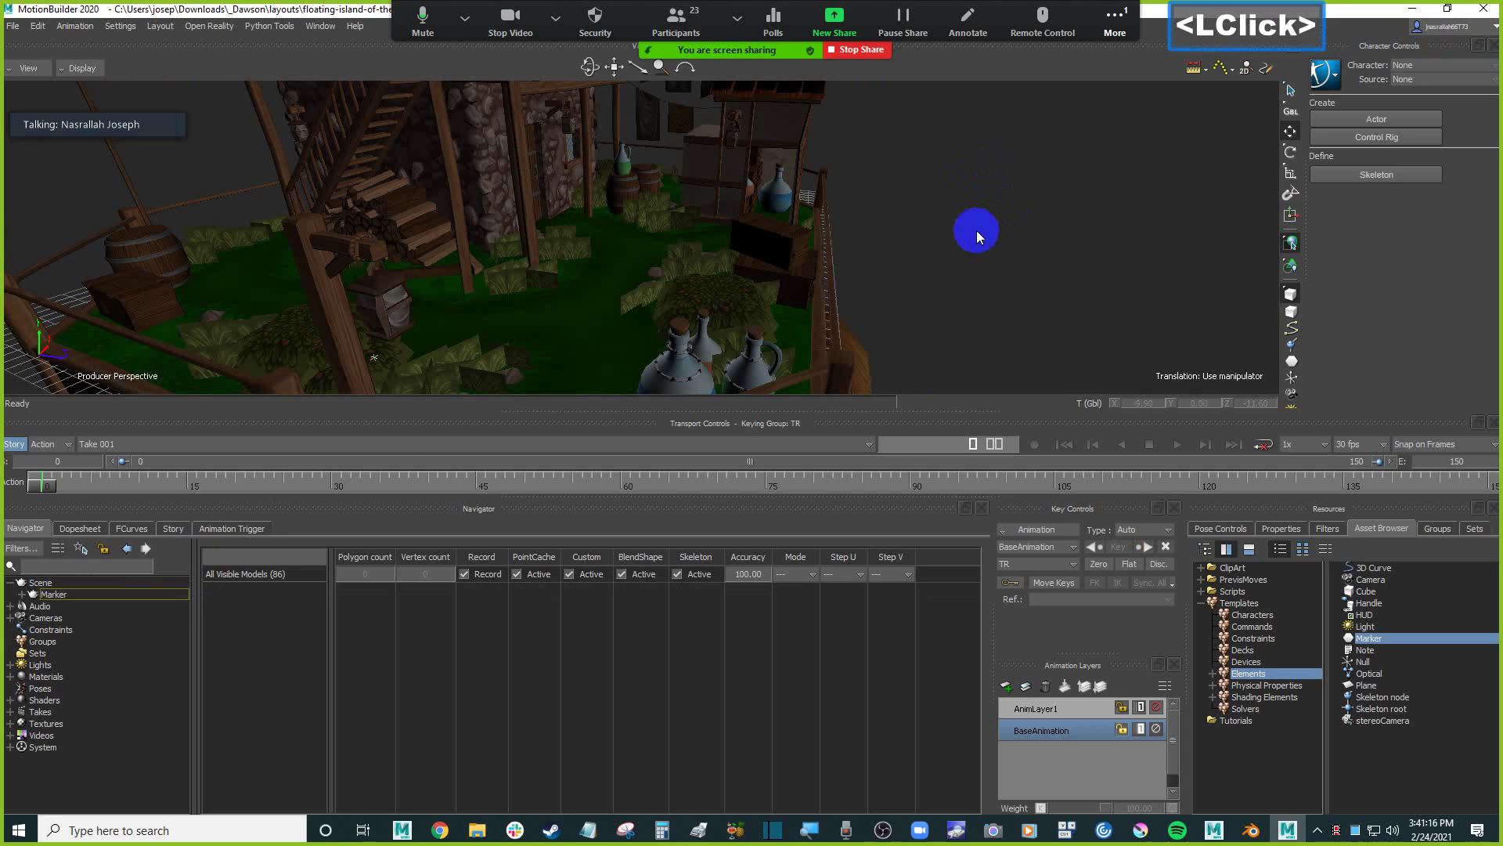
{"action": "left_click", "coordinate": [82, 600]}
{"action": "right_click", "coordinate": [84, 597]}
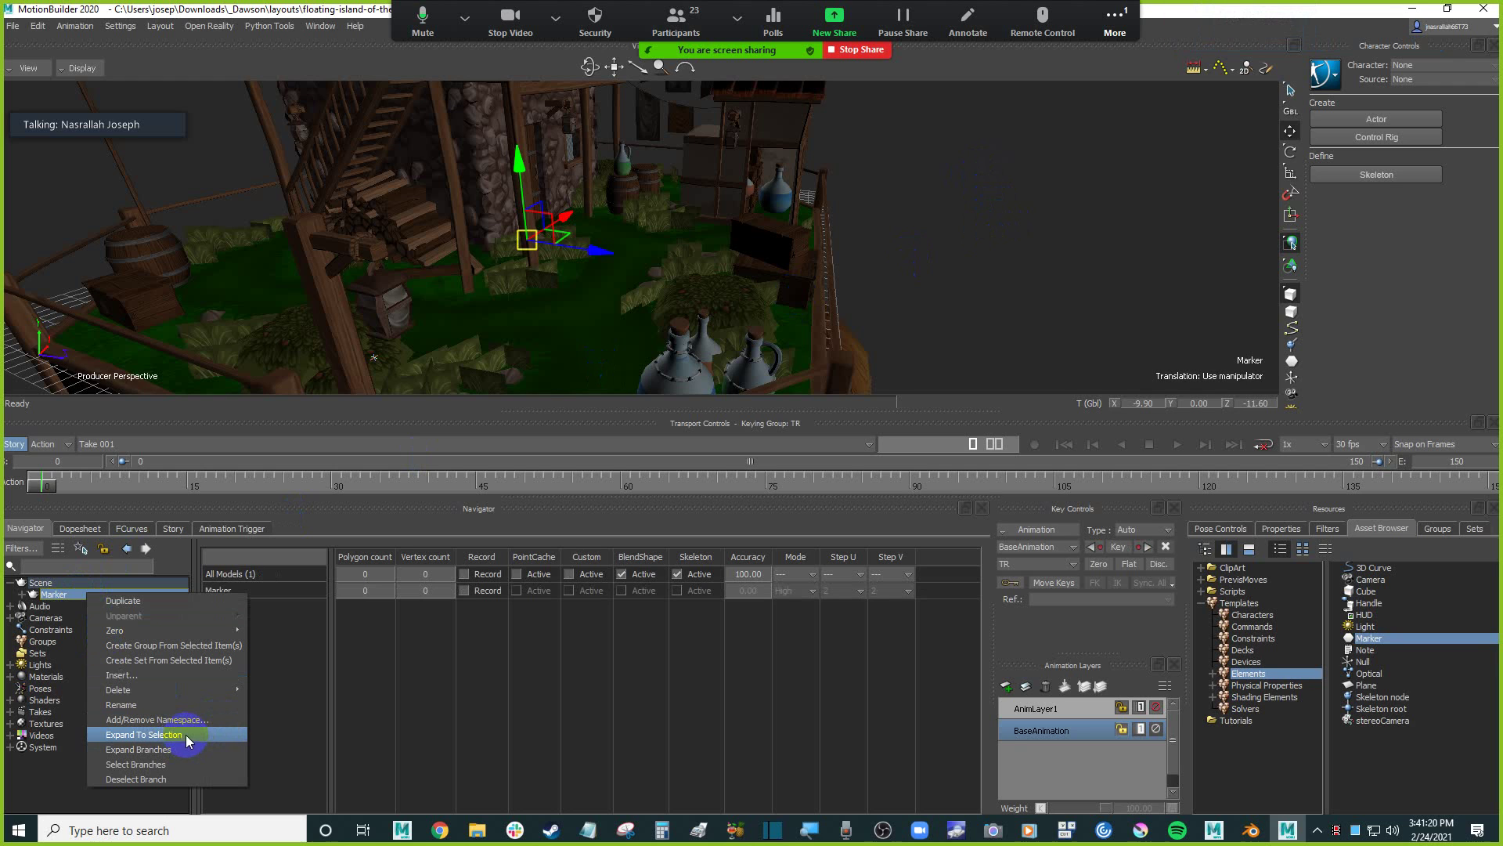
{"action": "left_click", "coordinate": [188, 759]}
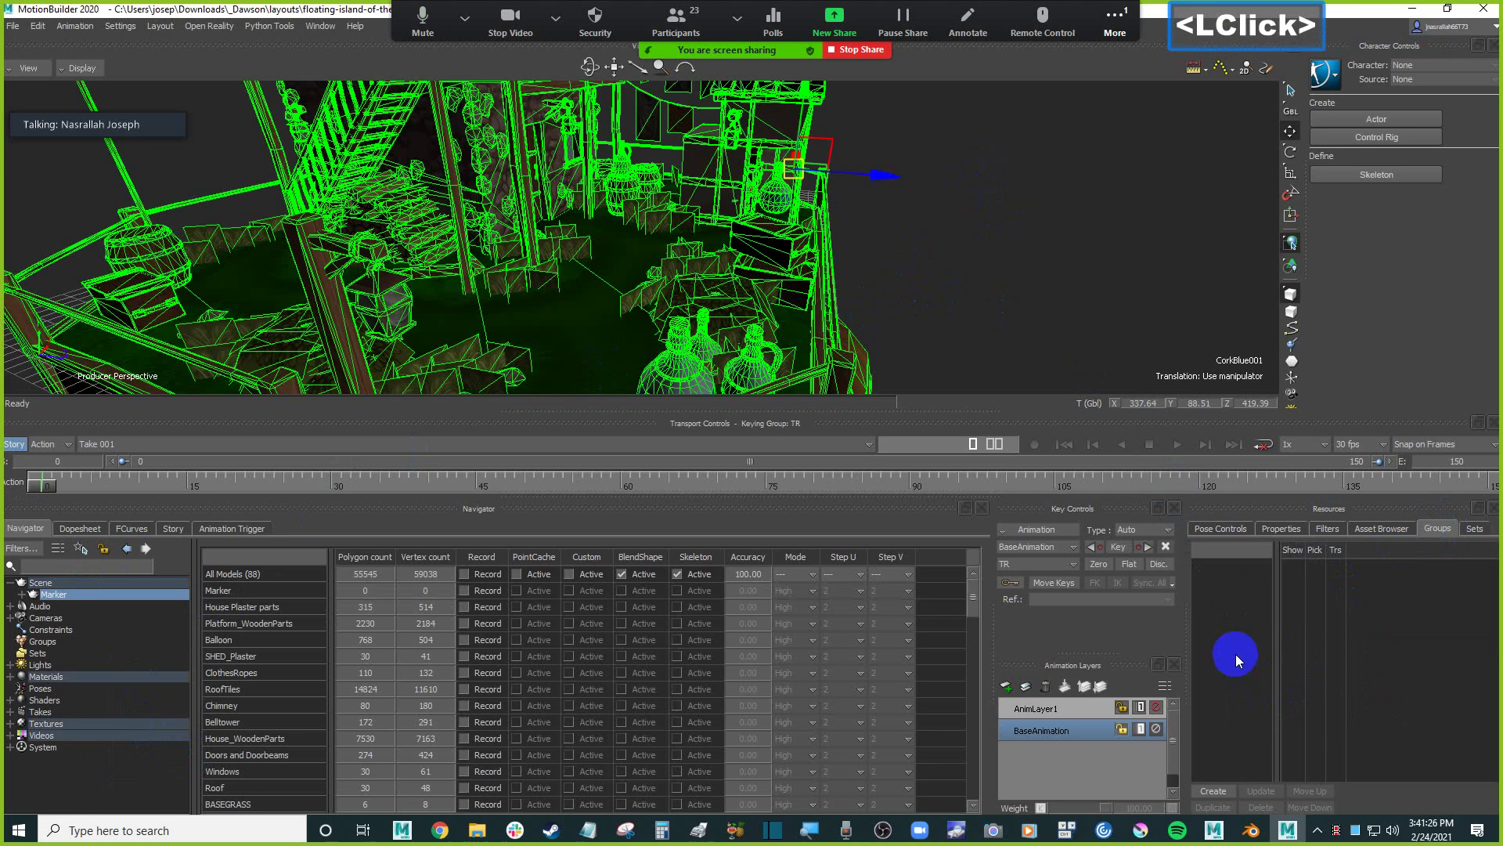
Create a group from the selected models and name it layout.
{"action": "left_click", "coordinate": [1218, 790]}
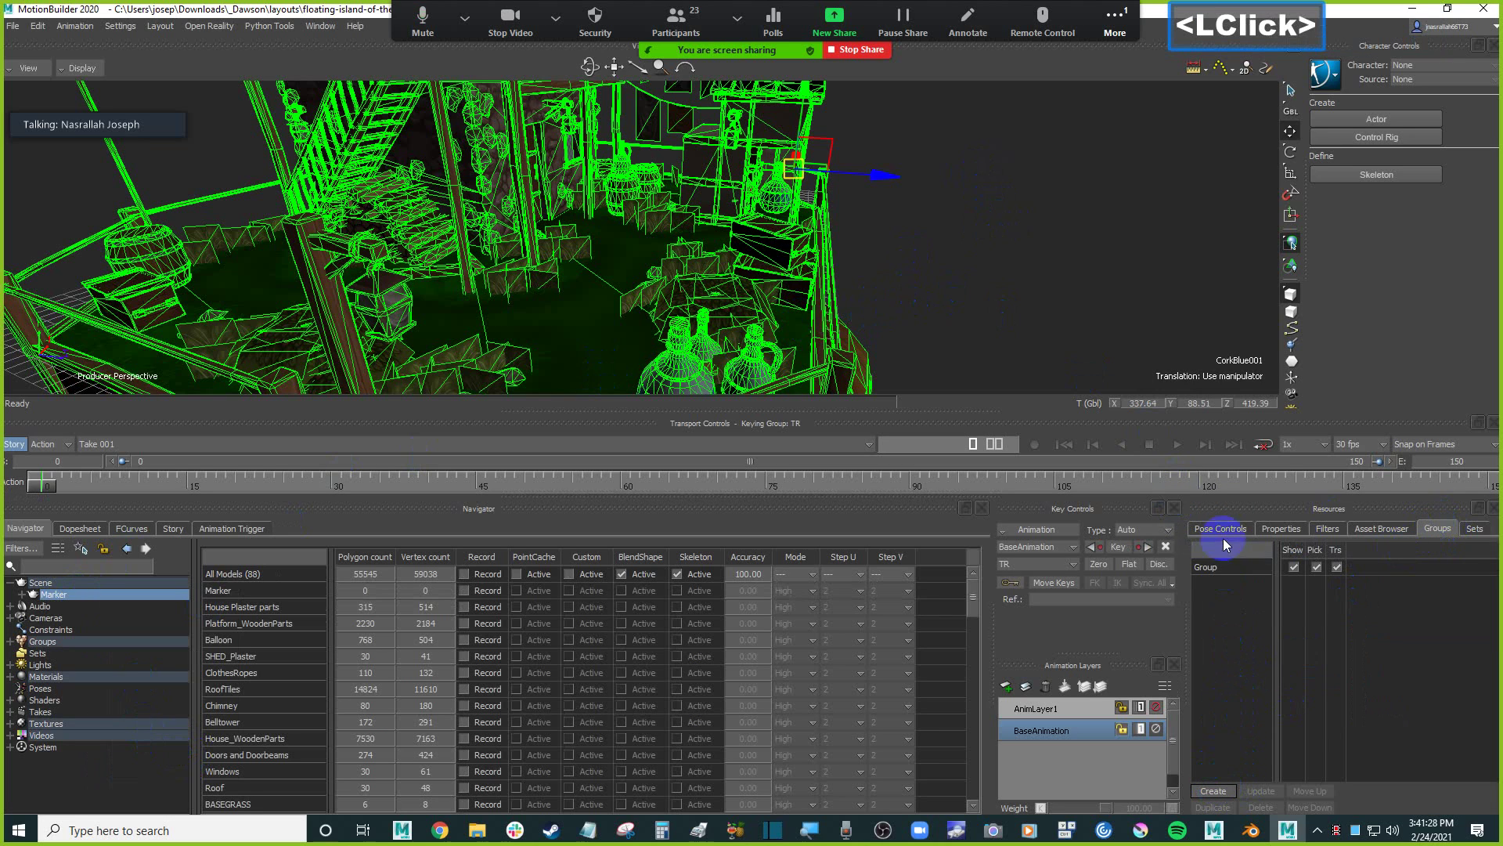
{"action": "double_click", "coordinate": [1242, 569]}
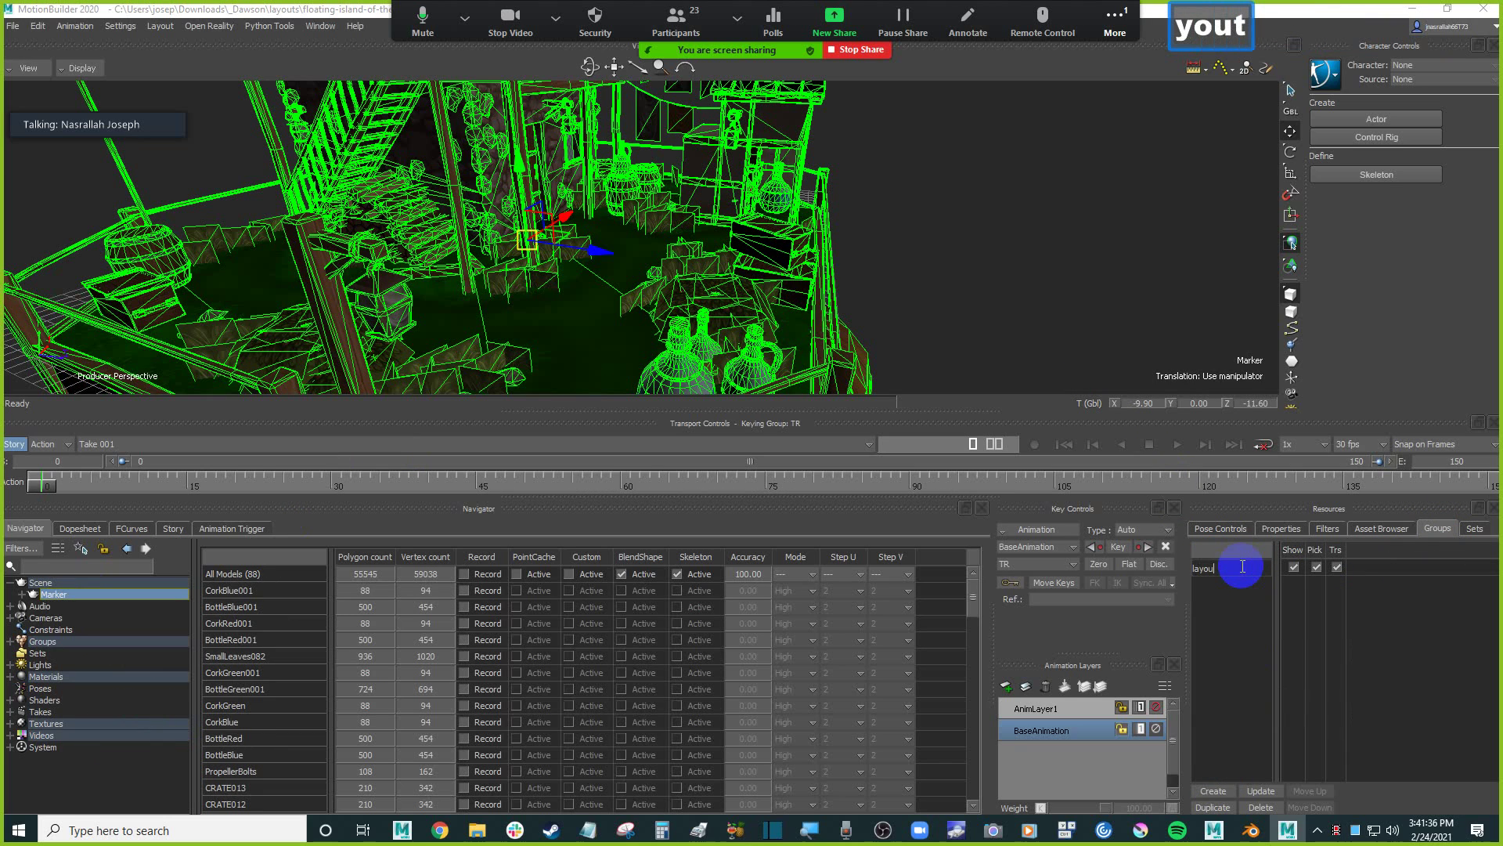
{"action": "key", "text": "Return"}
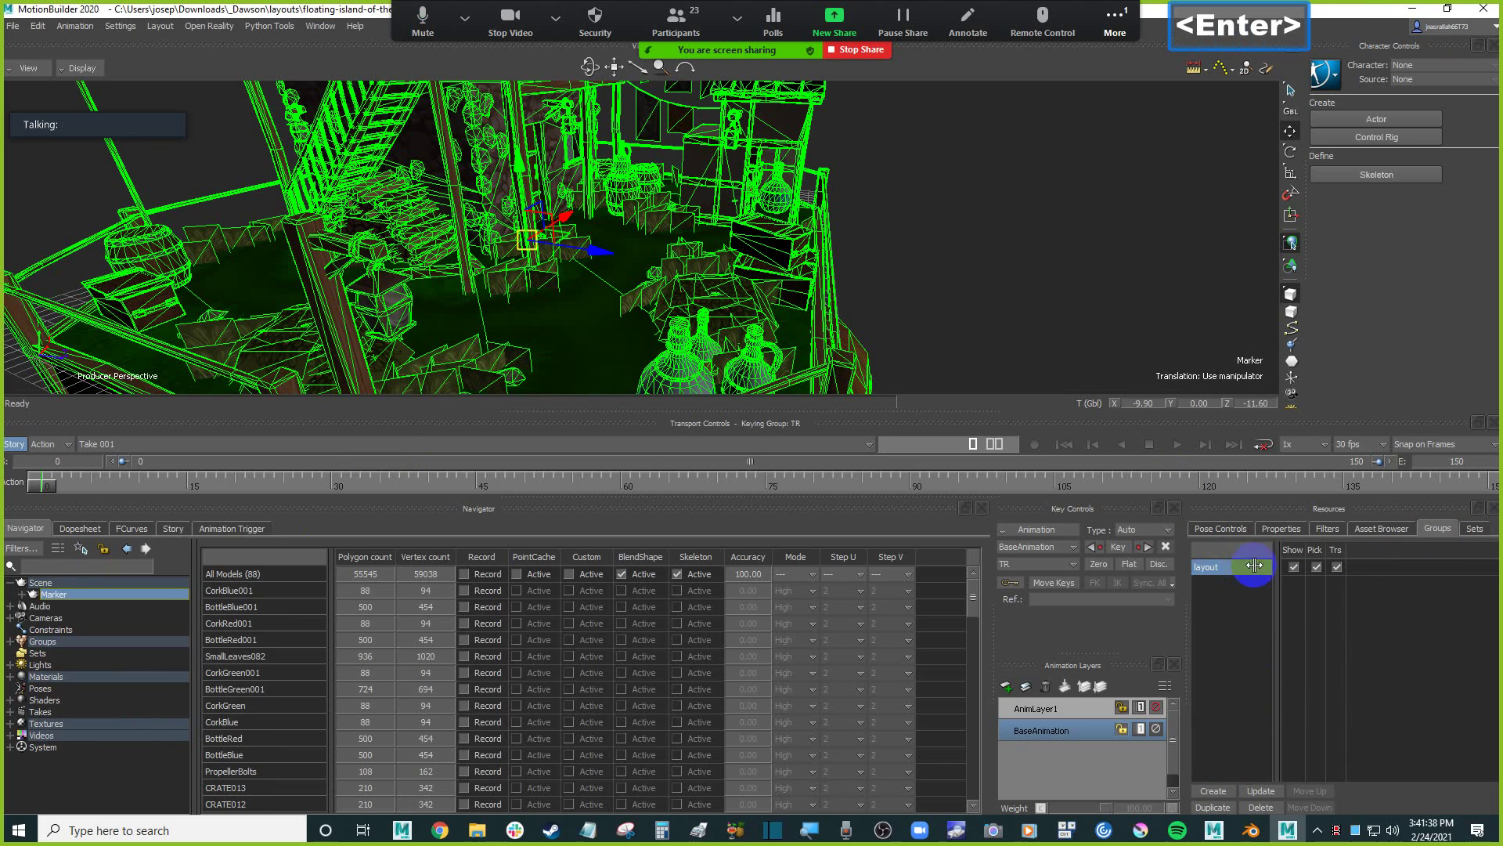
Disable Pick and Trs for the layout group and clear the selection.
{"action": "left_click", "coordinate": [1317, 572]}
{"action": "double_click", "coordinate": [1336, 570]}
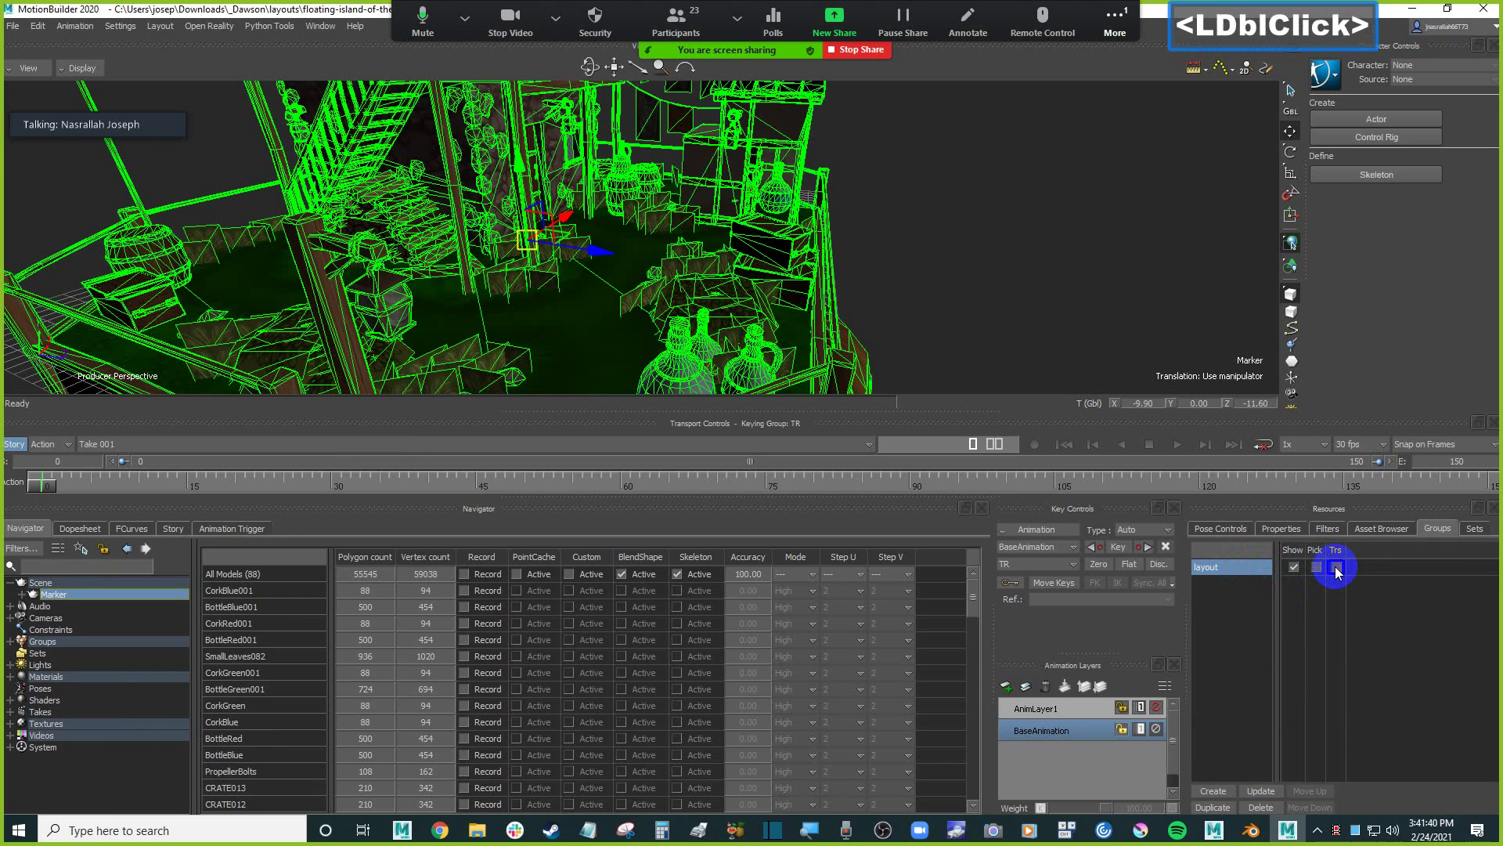
{"action": "left_click", "coordinate": [975, 258]}
Test whether the island's individual models can still be picked in the viewport.
{"action": "scroll", "coordinate": [970, 235], "scroll_direction": "down", "scroll_amount": 3}
{"action": "left_click_drag", "start_coordinate": [971, 233], "coordinate": [929, 285], "text": "ctrl"}
{"action": "left_click", "coordinate": [724, 234]}
{"action": "left_click", "coordinate": [548, 287]}
{"action": "left_click", "coordinate": [742, 139]}
{"action": "left_click", "coordinate": [489, 263]}
{"action": "left_click", "coordinate": [570, 243]}
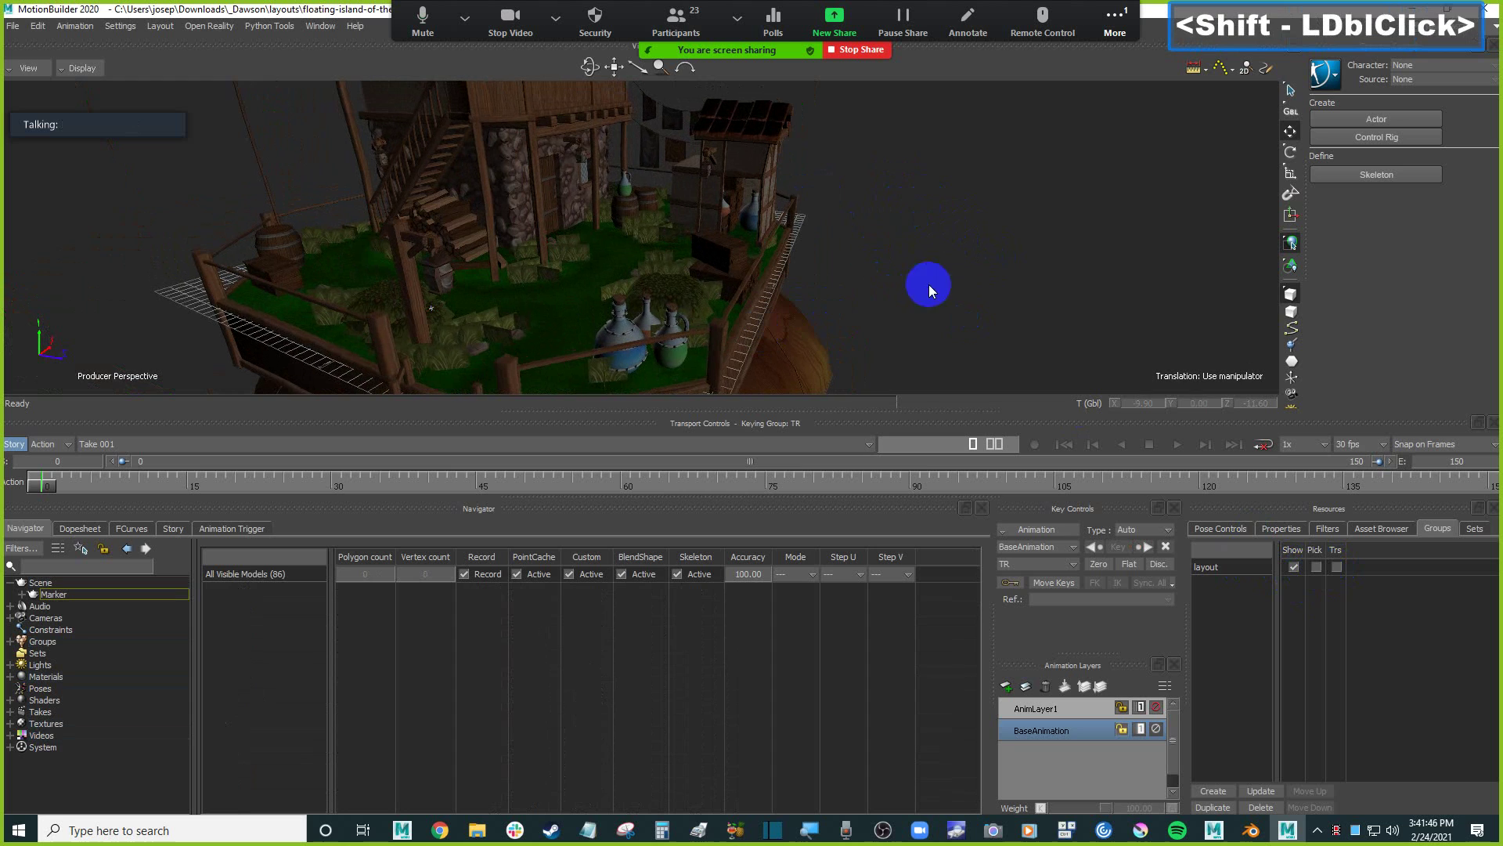
{"action": "left_click", "coordinate": [722, 201]}
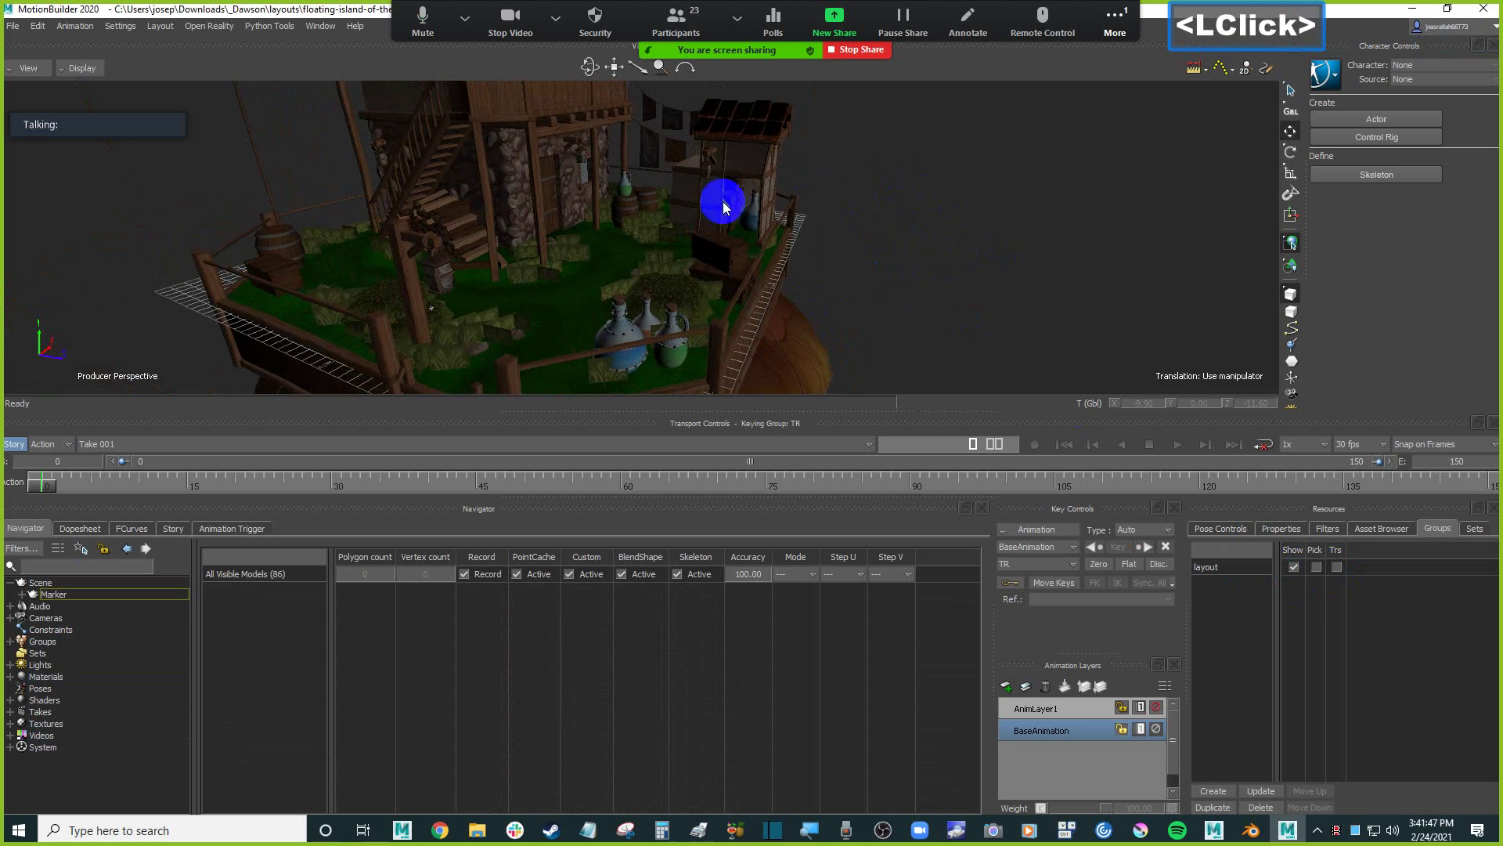
Start saving the scene as a new file with Embed Medias turned off.
{"action": "left_click", "coordinate": [12, 25]}
{"action": "left_click", "coordinate": [81, 100]}
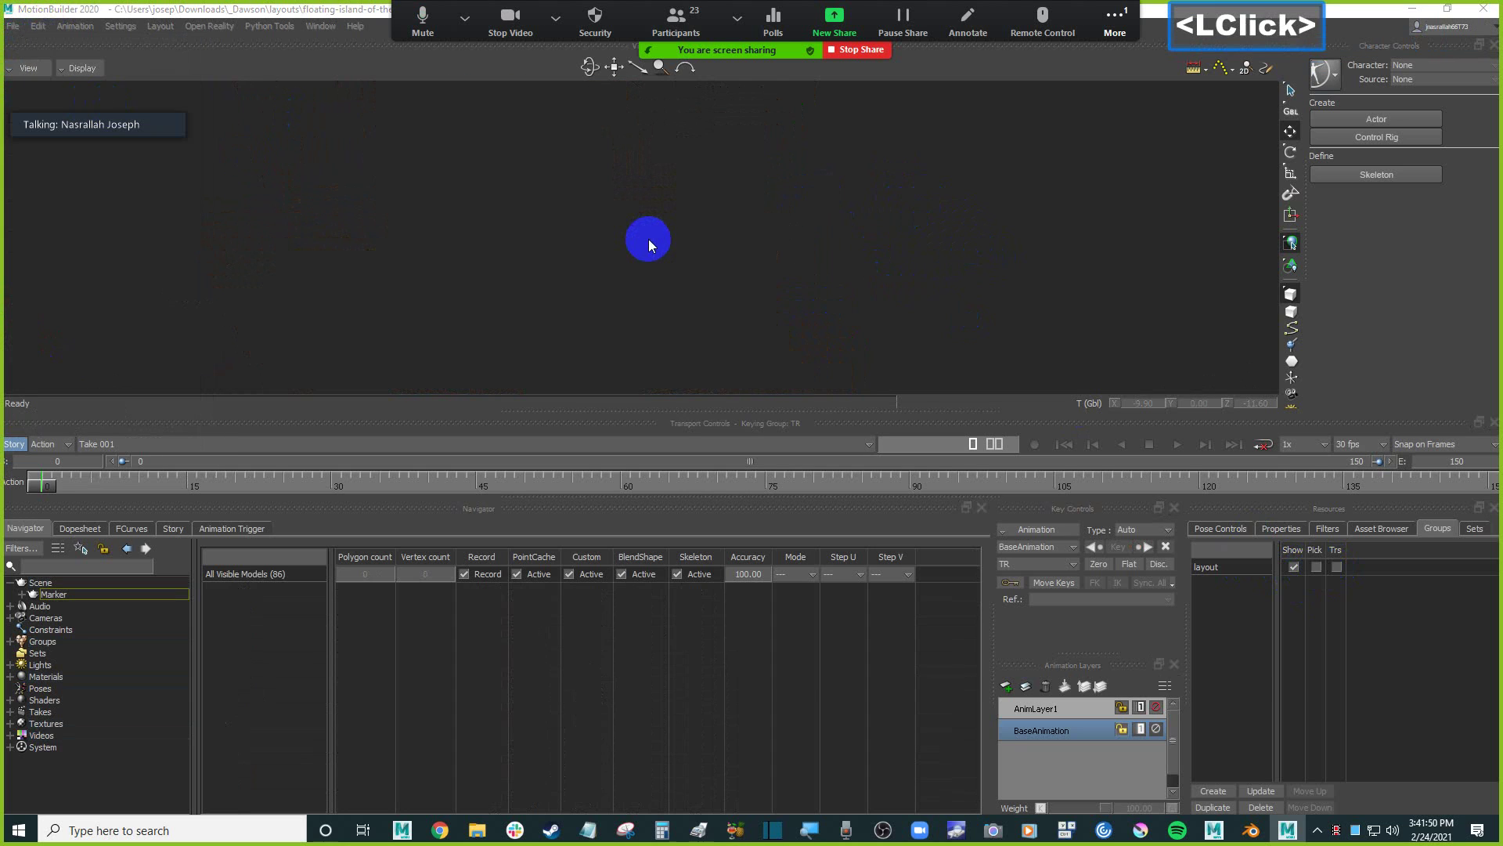
{"action": "left_click_drag", "start_coordinate": [691, 269], "coordinate": [615, 244]}
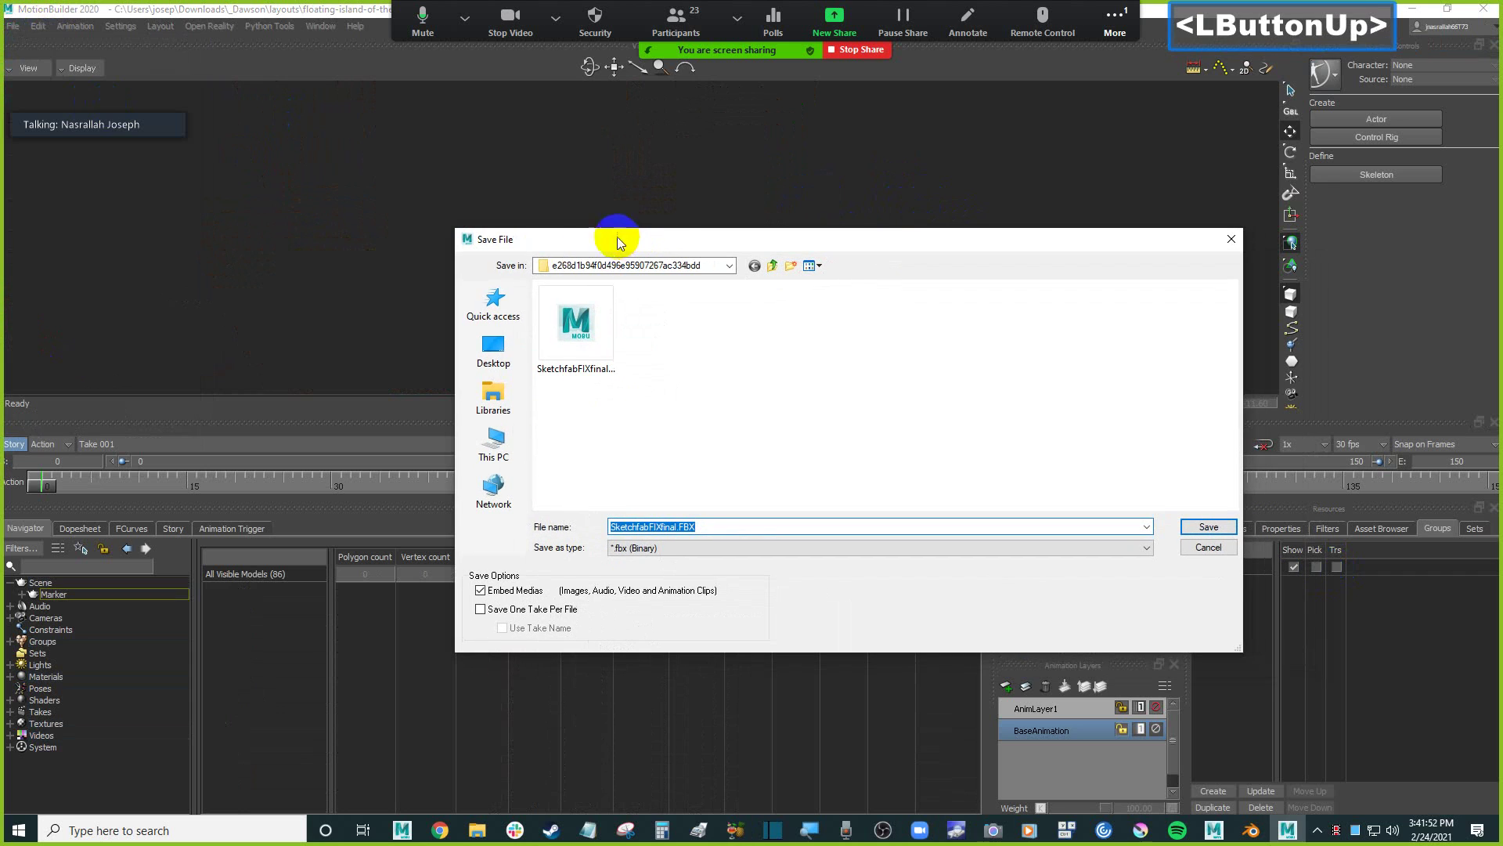
{"action": "left_click", "coordinate": [500, 441]}
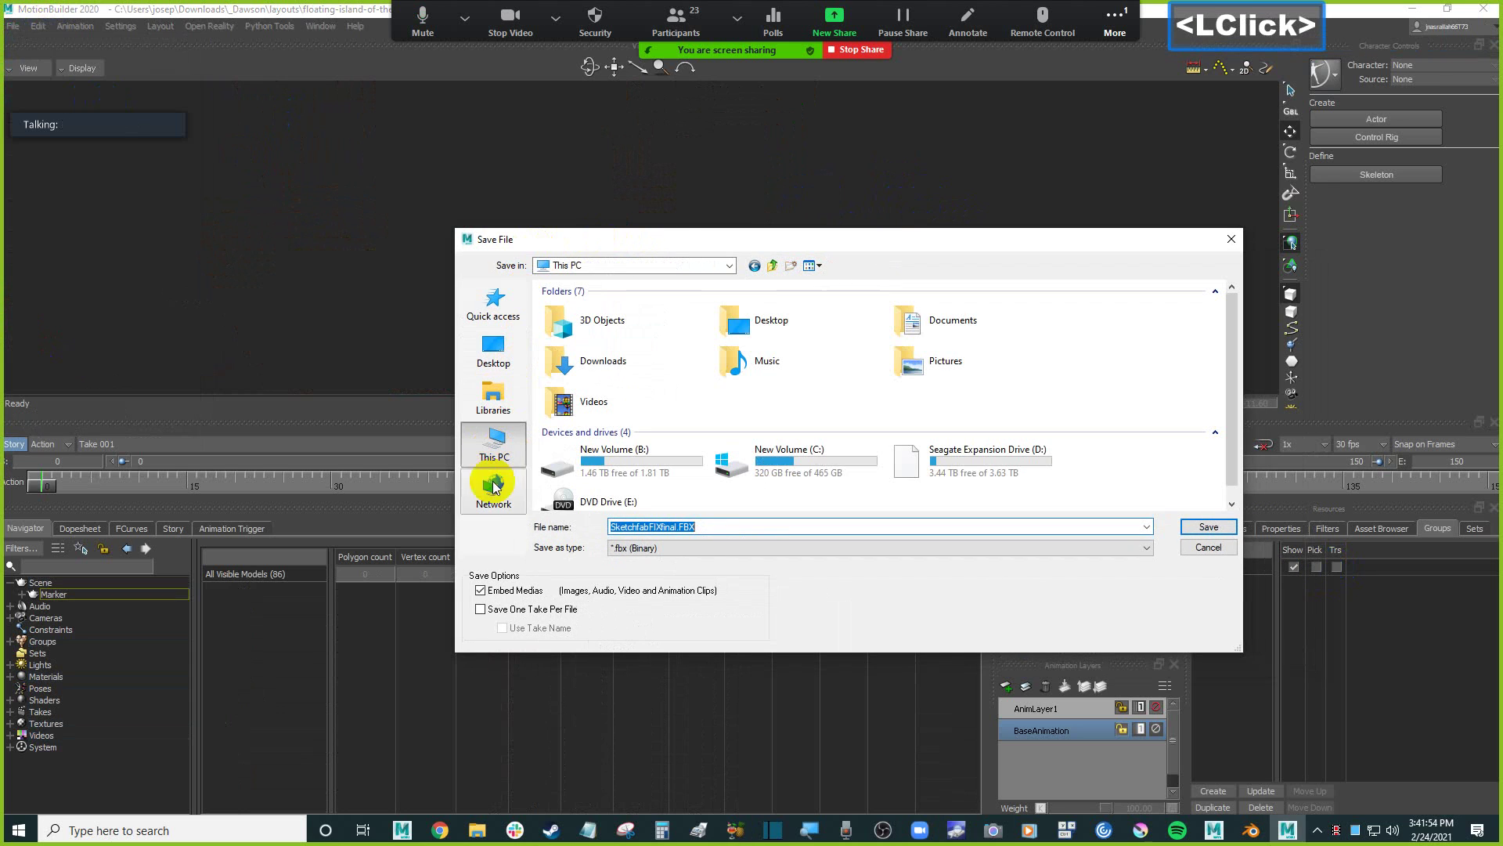
{"action": "left_click", "coordinate": [480, 591]}
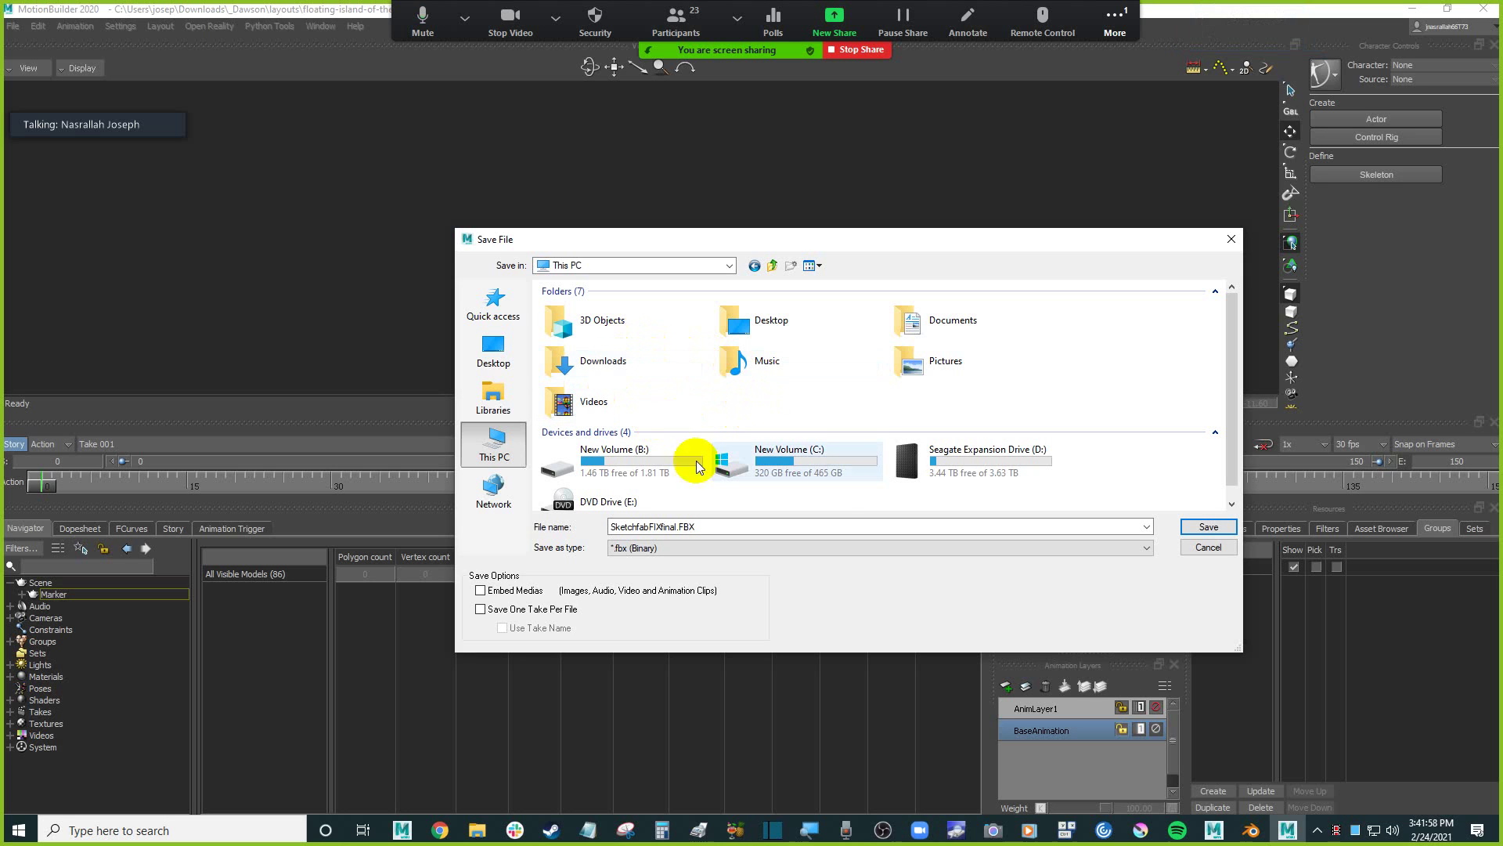
Set the save location to the ___motionbuilder_class folder inside Dawson\_W21 on the Desktop.
{"action": "left_click", "coordinate": [494, 350]}
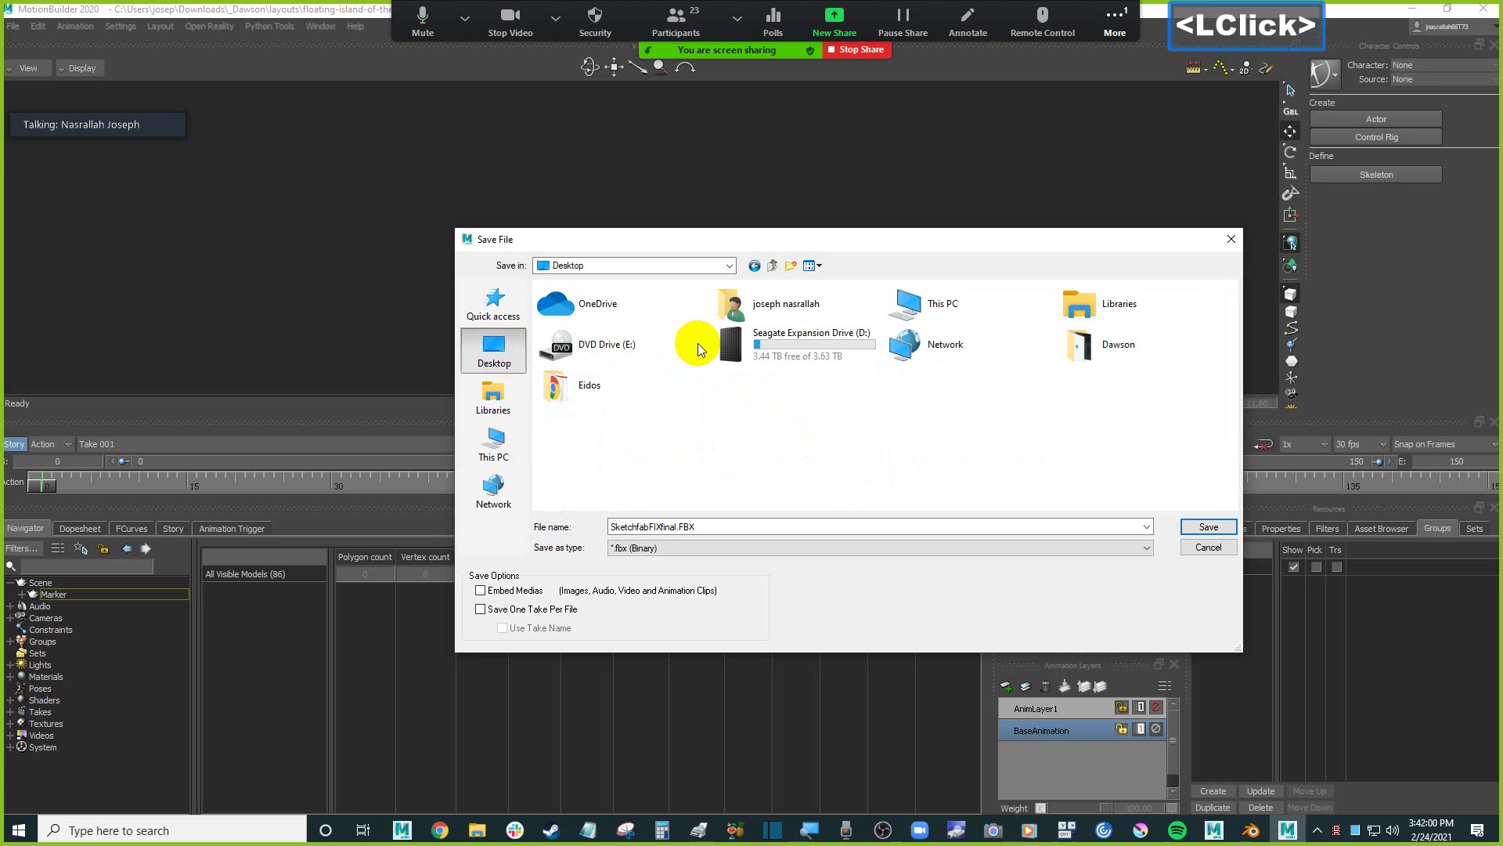
{"action": "double_click", "coordinate": [1148, 341]}
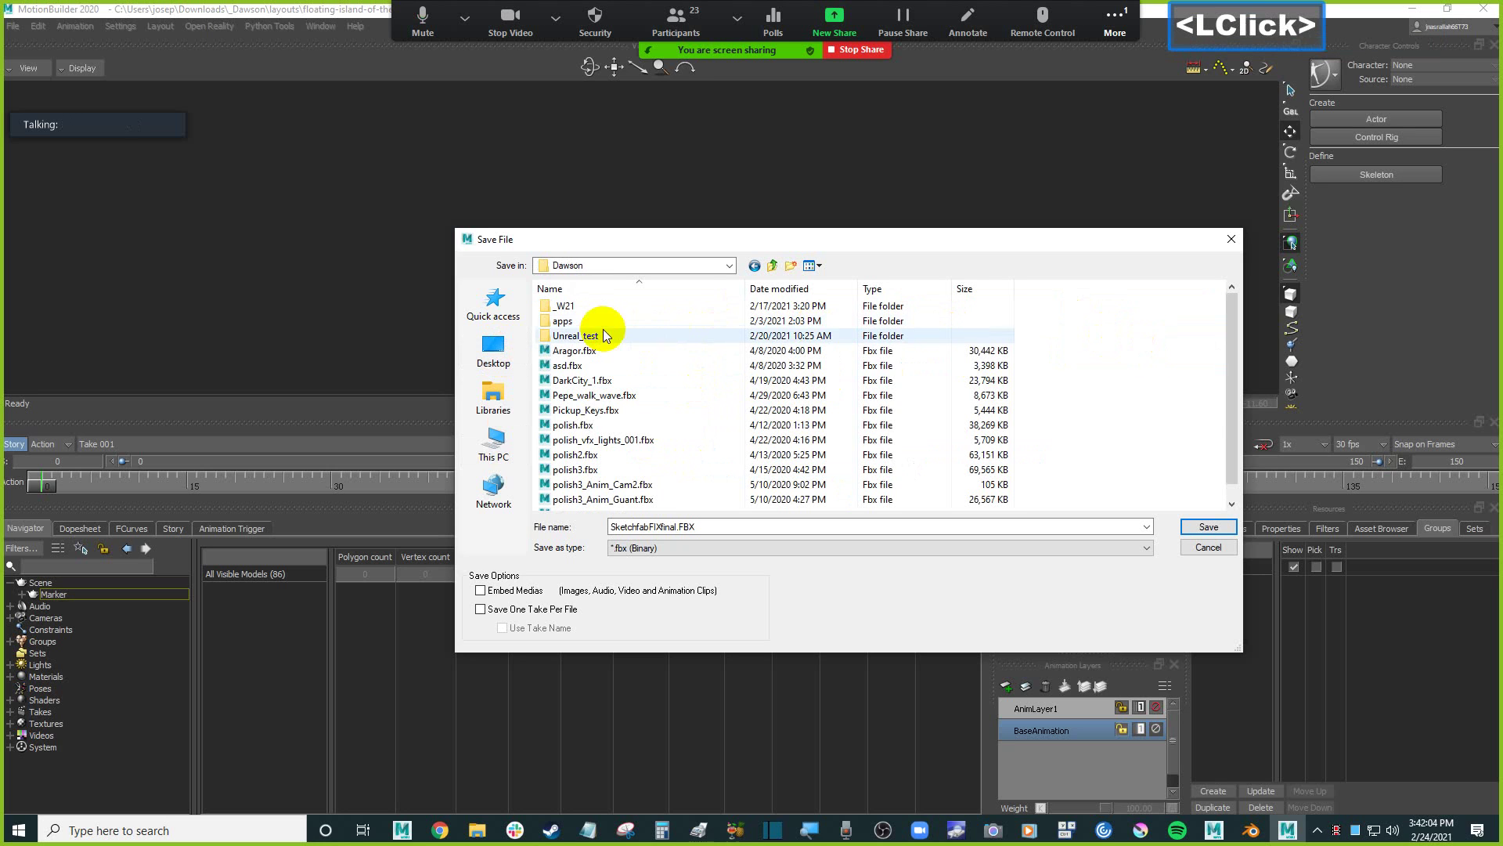
{"action": "double_click", "coordinate": [597, 306]}
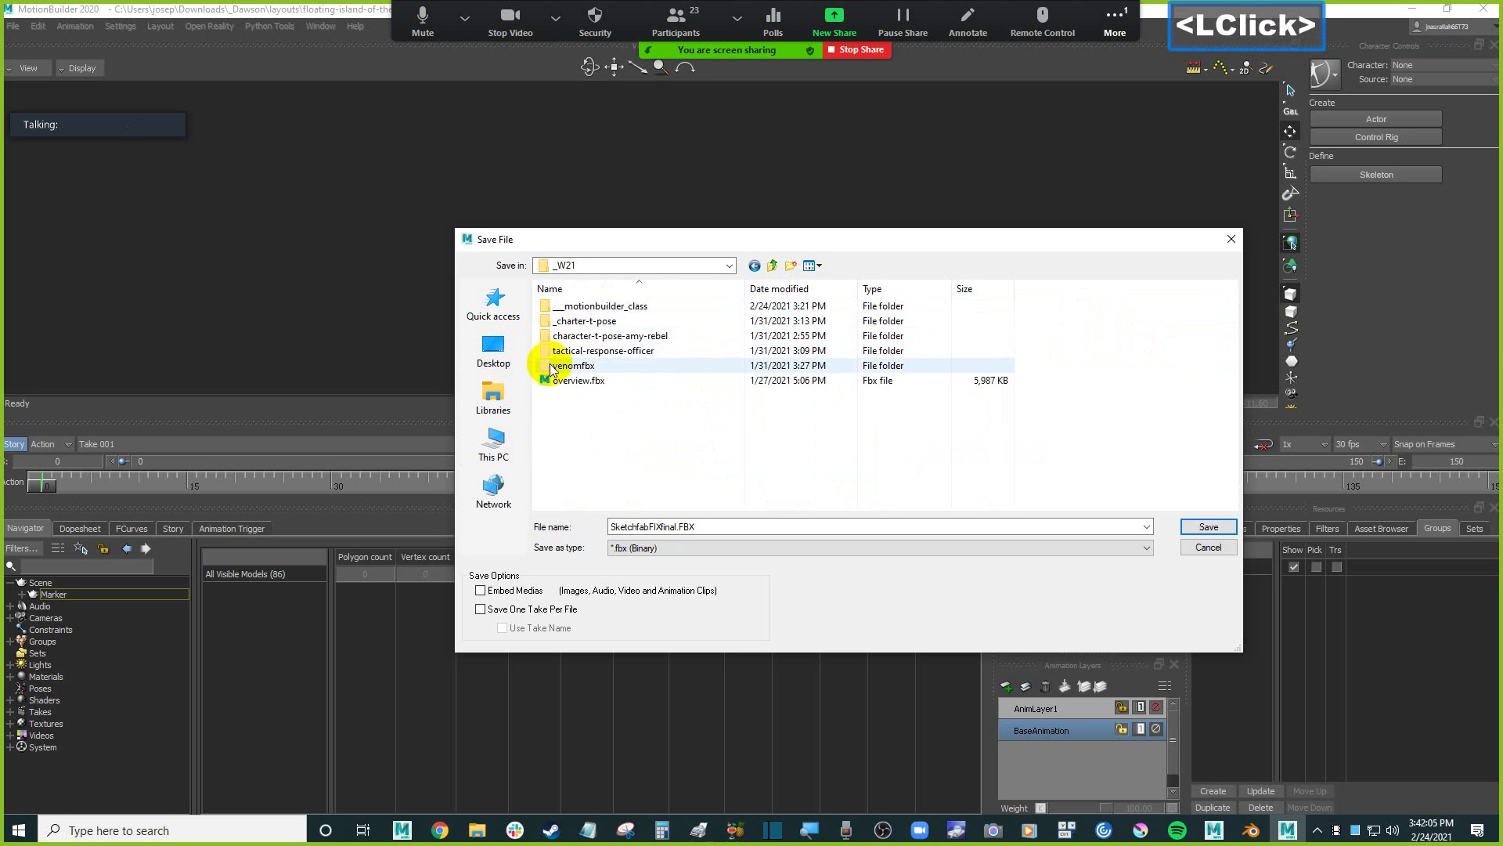
{"action": "double_click", "coordinate": [607, 306]}
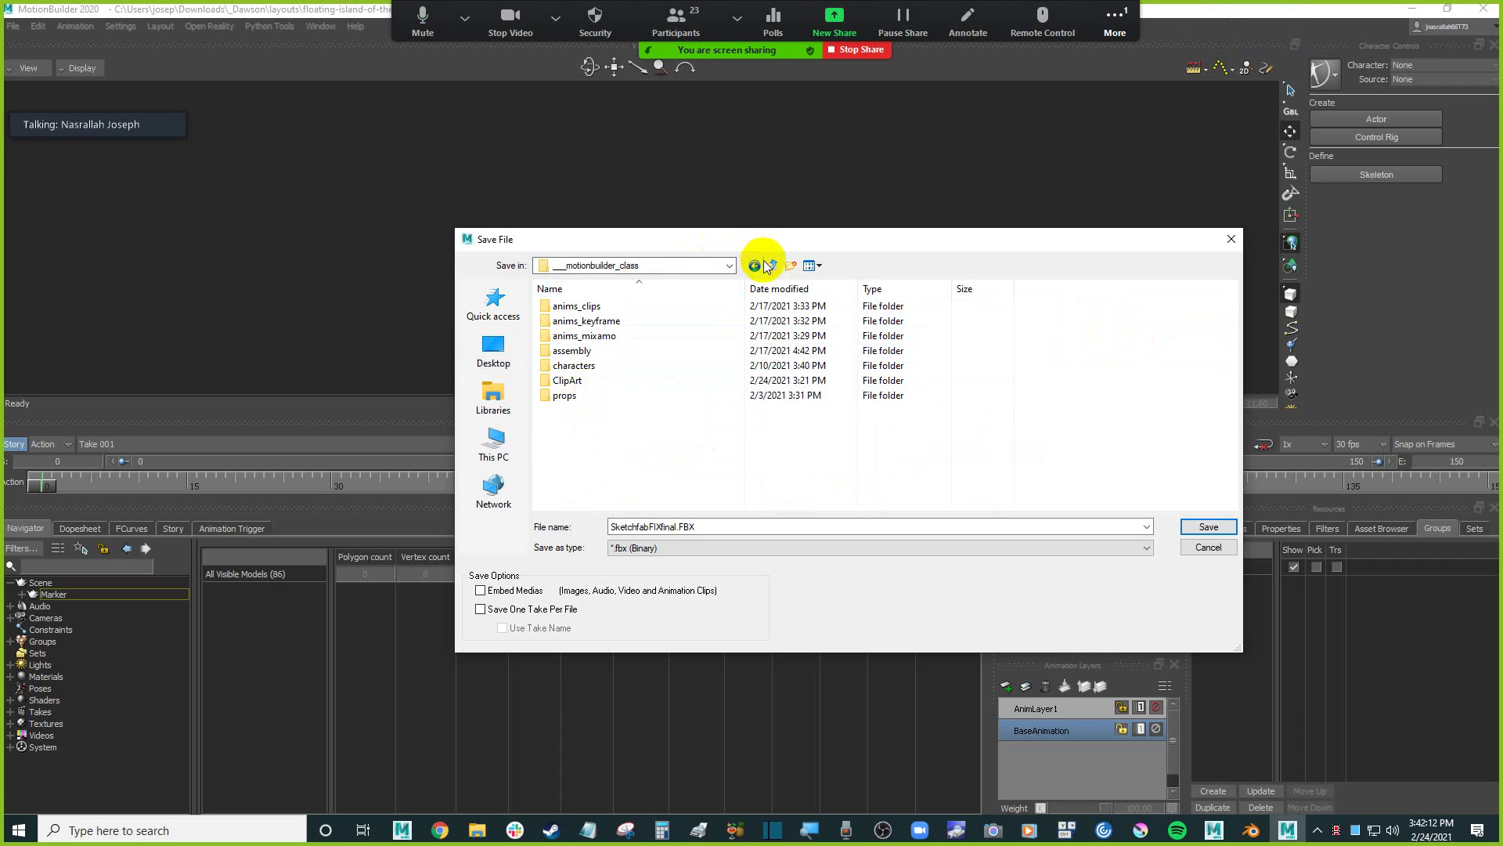
Create a new folder named layout in the class folder and open it.
{"action": "left_click", "coordinate": [792, 266]}
{"action": "type", "text": "layout"}
{"action": "key", "text": "Return"}
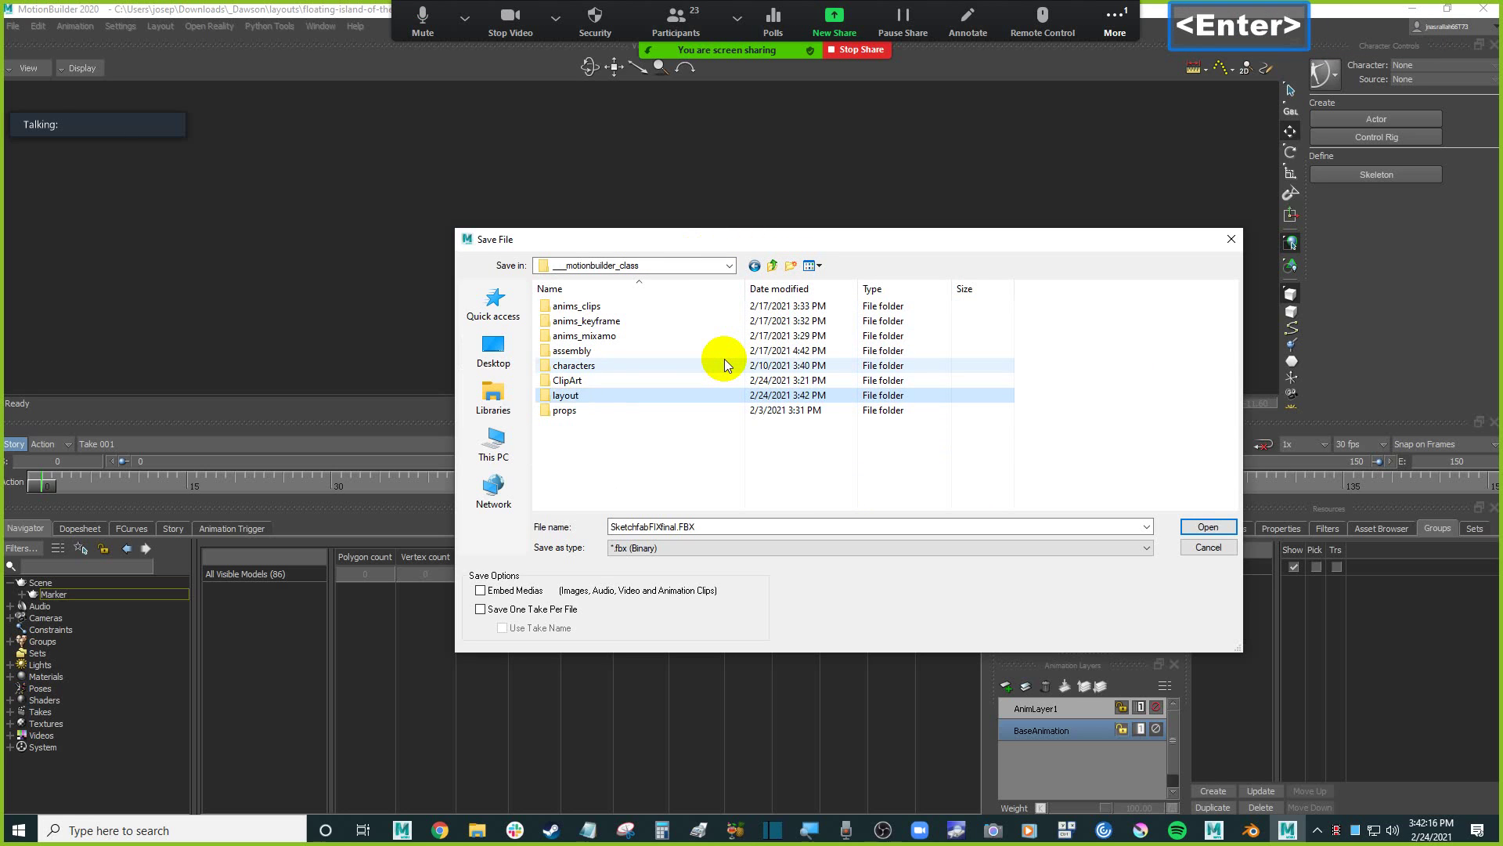
{"action": "key", "text": "Return"}
Save the scene as floating_island_01 with the default save options.
{"action": "left_click", "coordinate": [742, 525]}
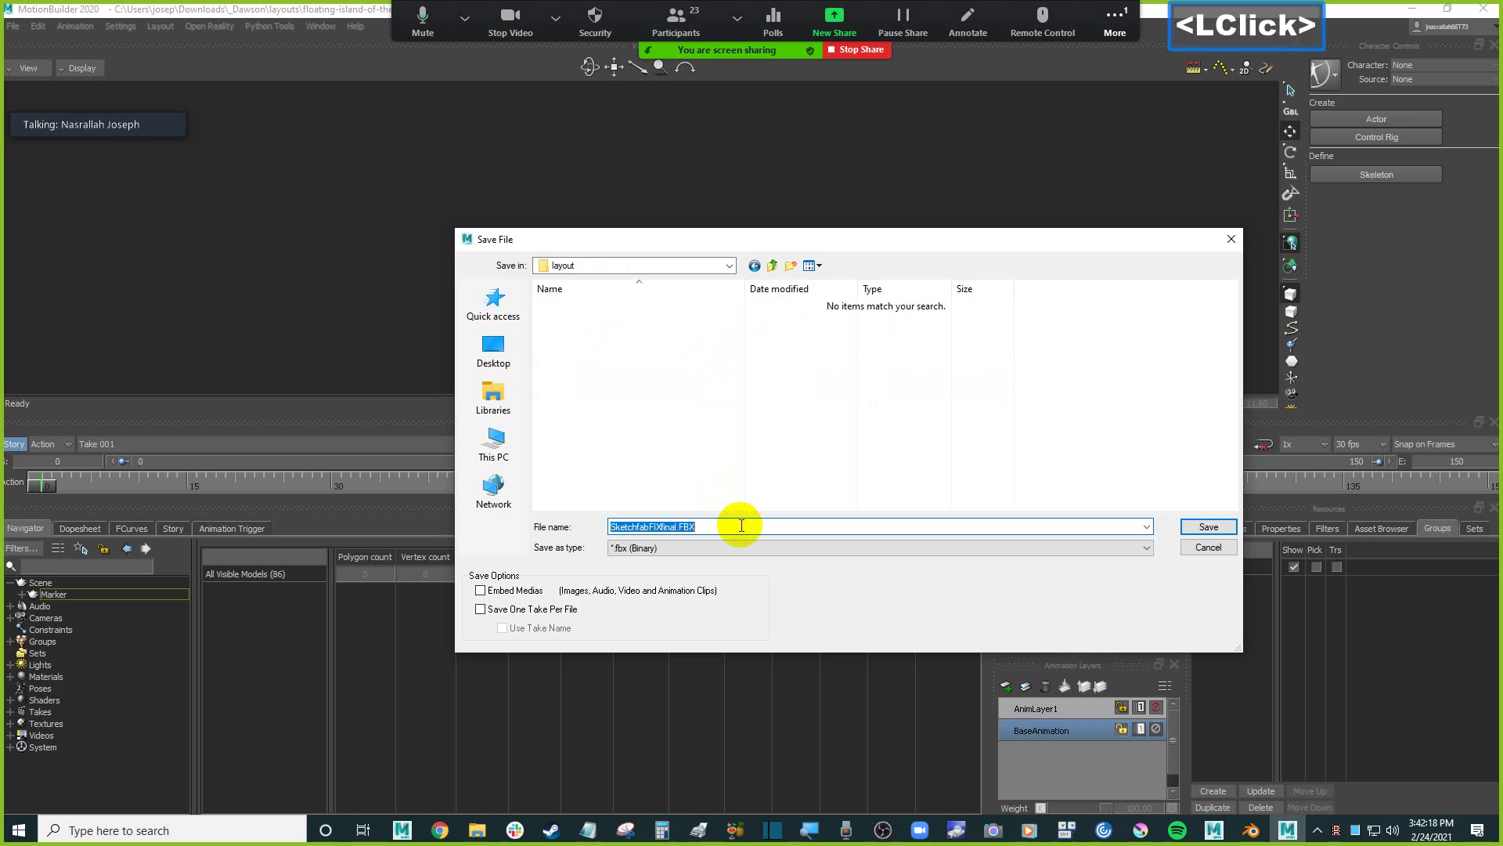
{"action": "type", "text": "floating"}
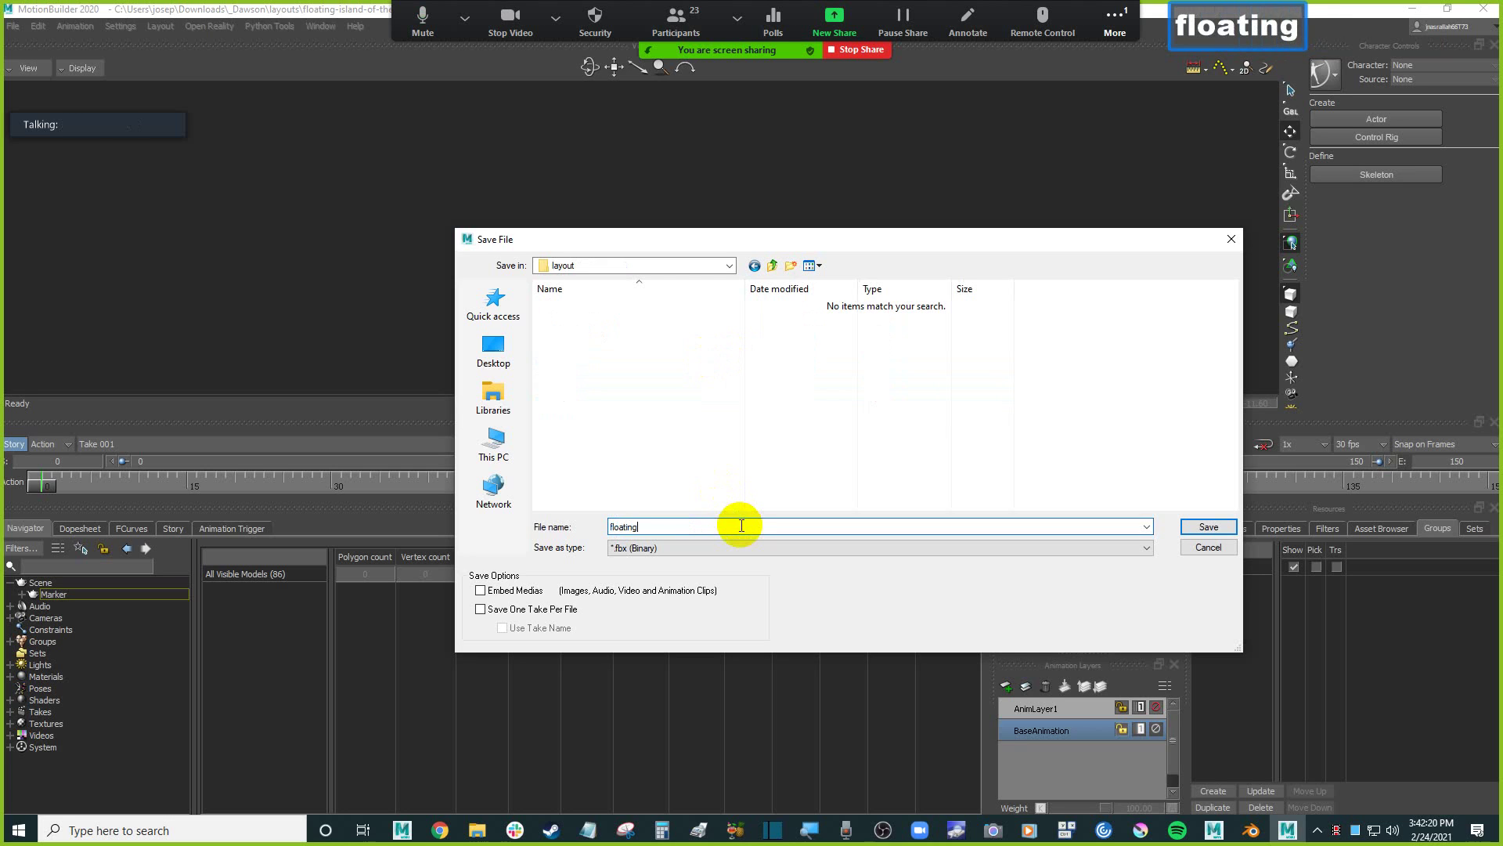
{"action": "type", "text": "_island"}
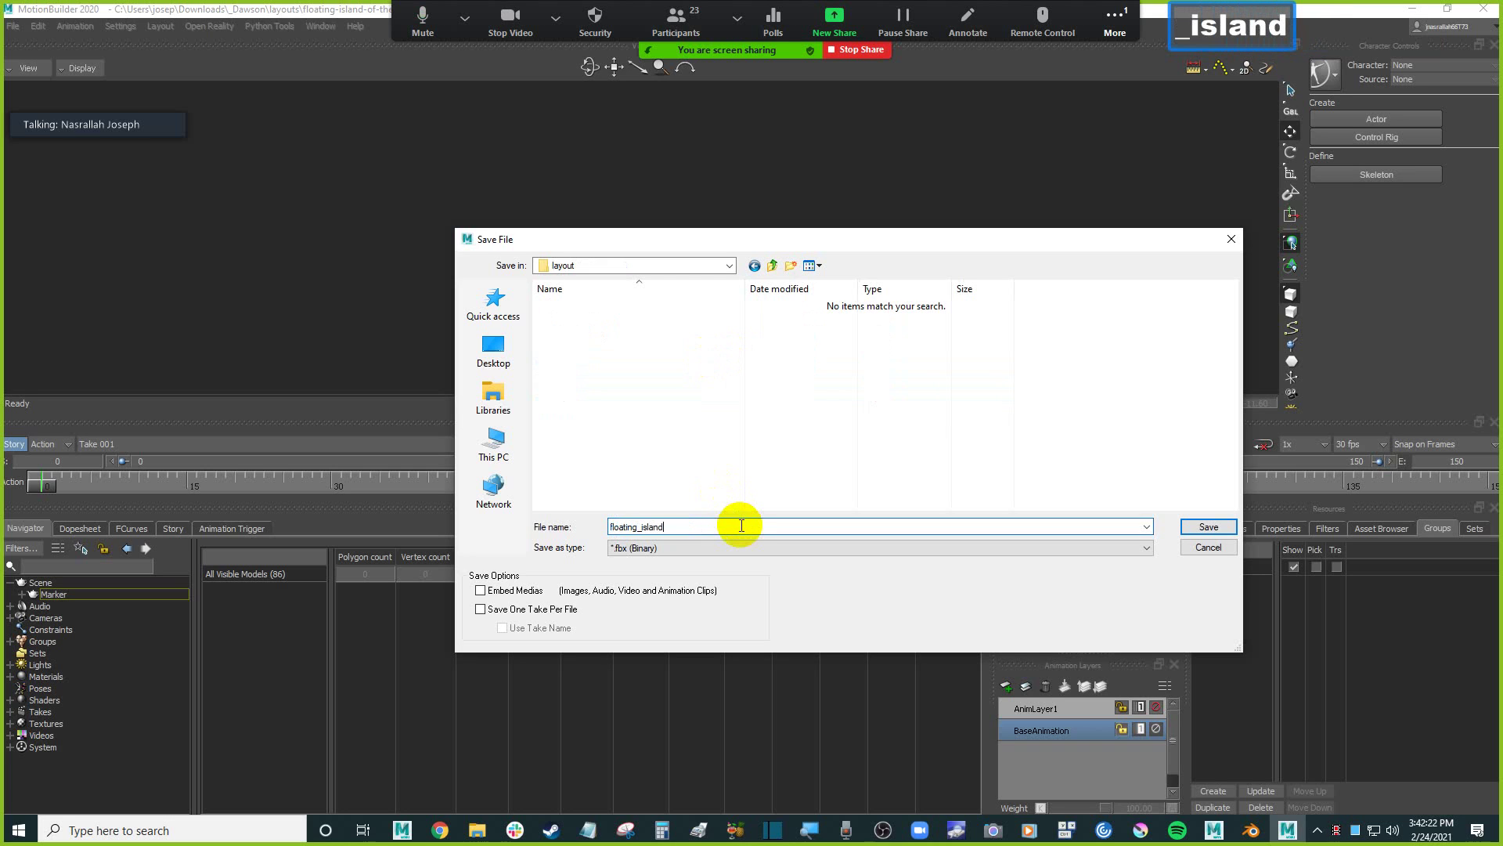
{"action": "type", "text": "_01"}
{"action": "key", "text": "Return"}
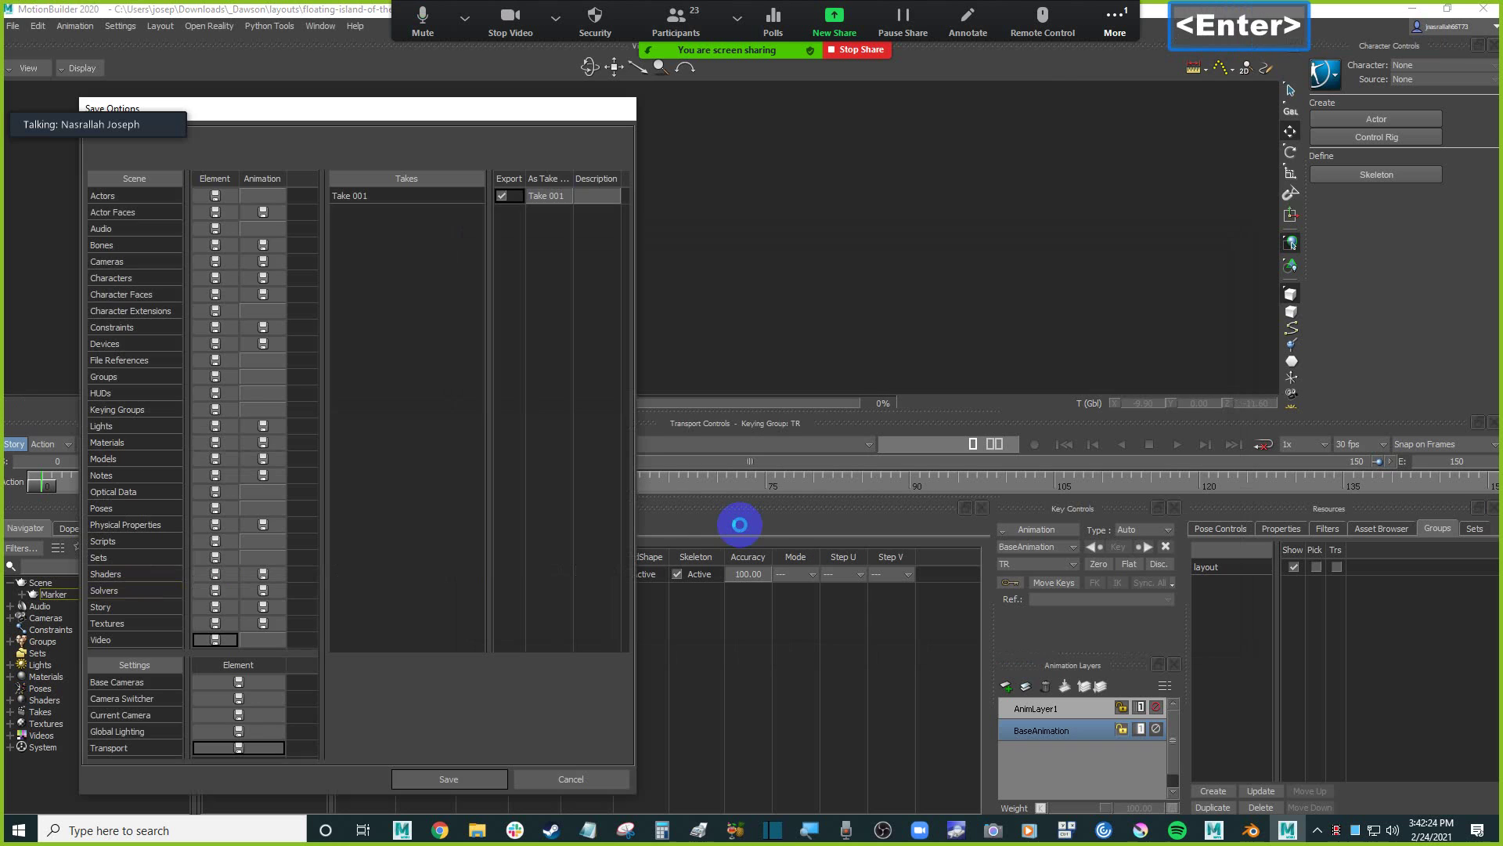
{"action": "key", "text": "Return"}
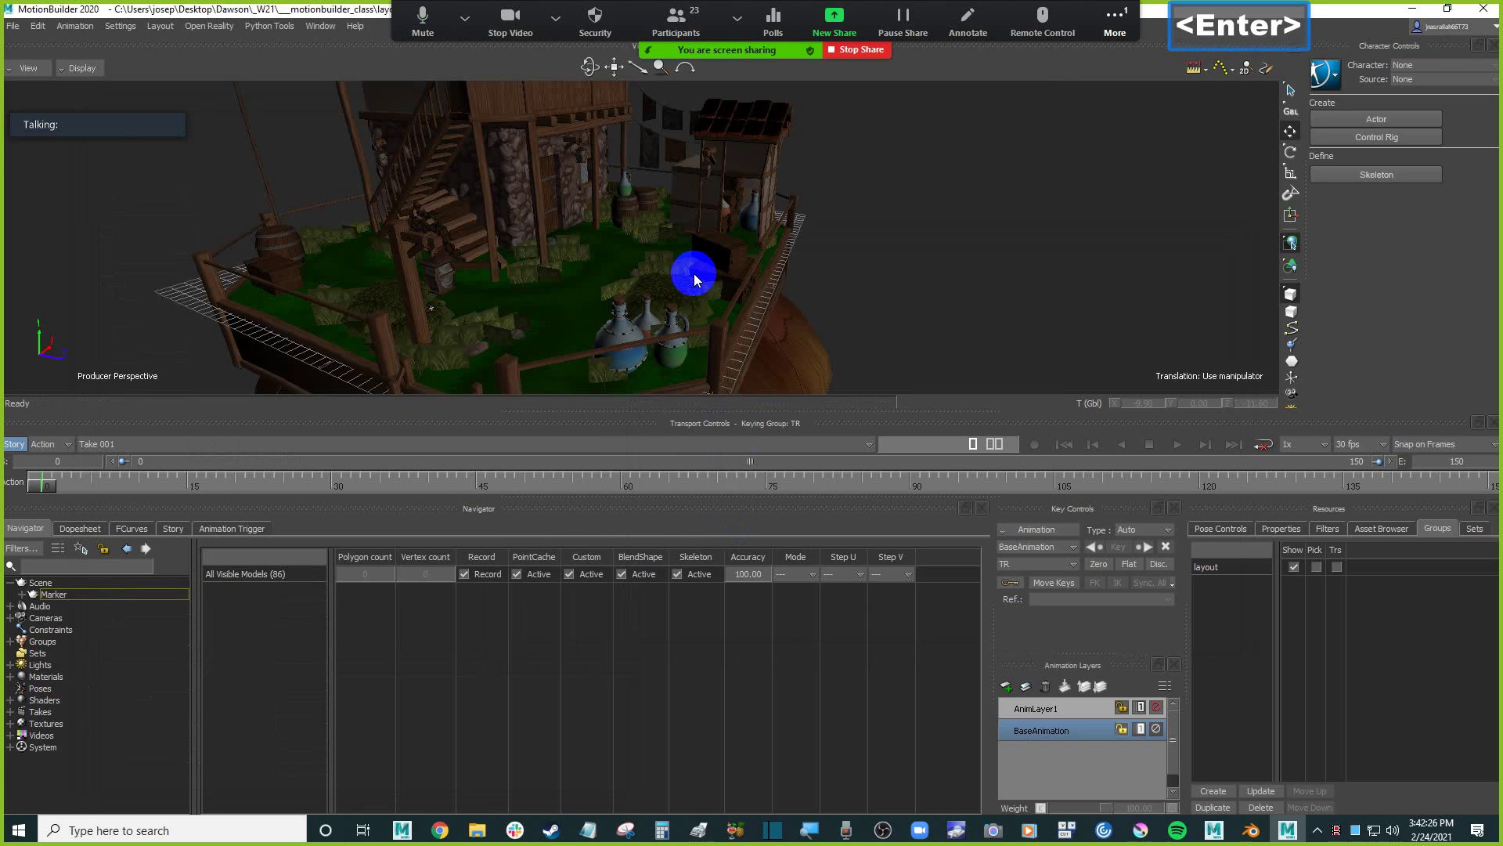
Examine the whole floating island from farther away in the perspective view.
{"action": "scroll", "coordinate": [796, 235], "scroll_direction": "down", "scroll_amount": 2}
{"action": "left_click", "coordinate": [762, 245], "text": "ctrl"}
{"action": "left_click", "coordinate": [777, 245], "text": "shift"}
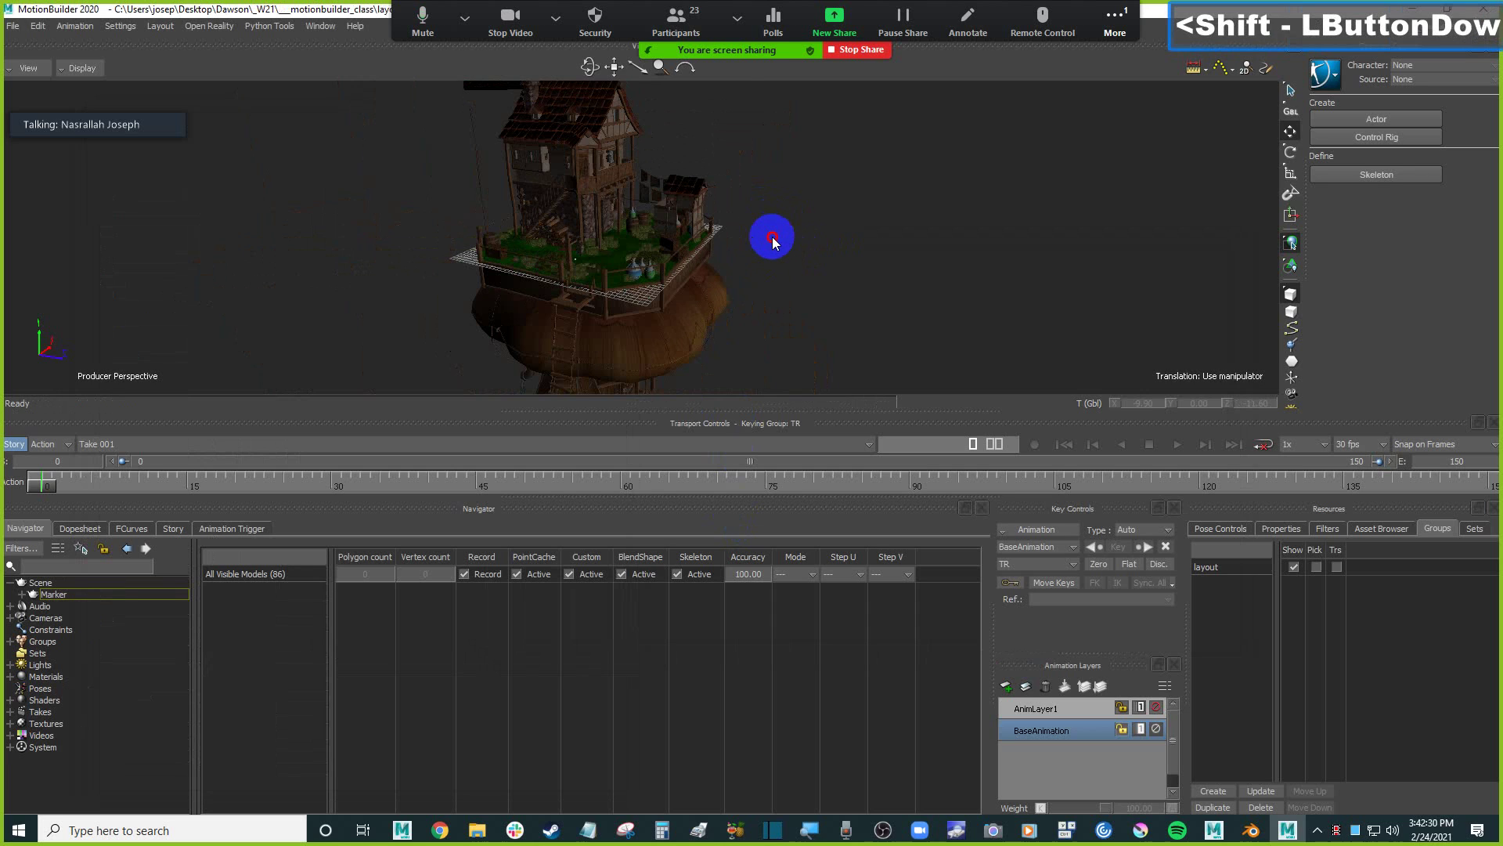
{"action": "left_click", "coordinate": [758, 241], "text": "shift"}
{"action": "left_click", "coordinate": [758, 241]}
{"action": "left_click_drag", "start_coordinate": [614, 66], "coordinate": [617, 68]}
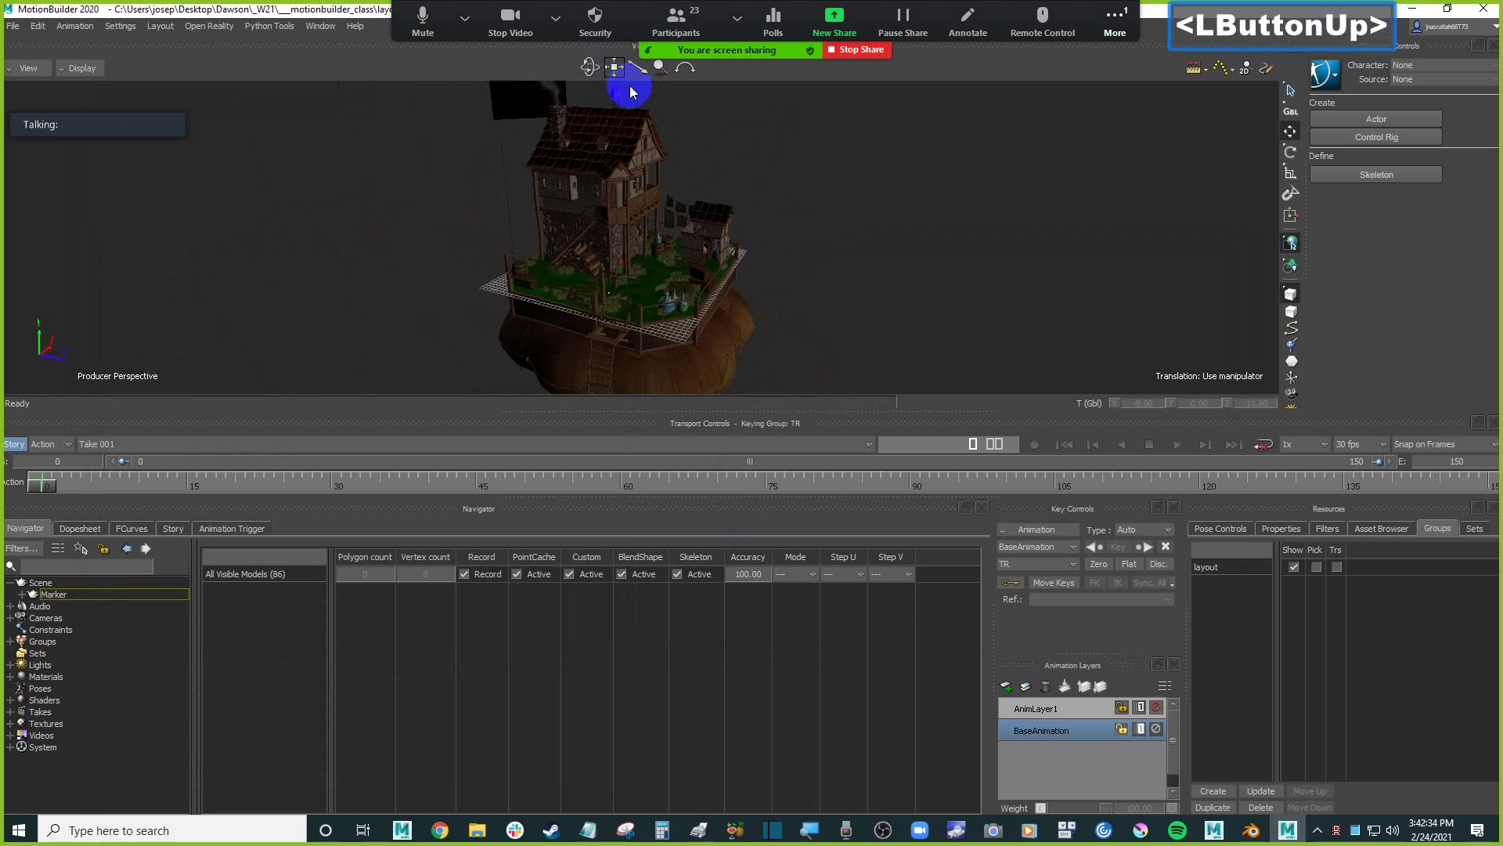
{"action": "left_click", "coordinate": [773, 215], "text": "ctrl"}
{"action": "left_click", "coordinate": [786, 202], "text": "shift"}
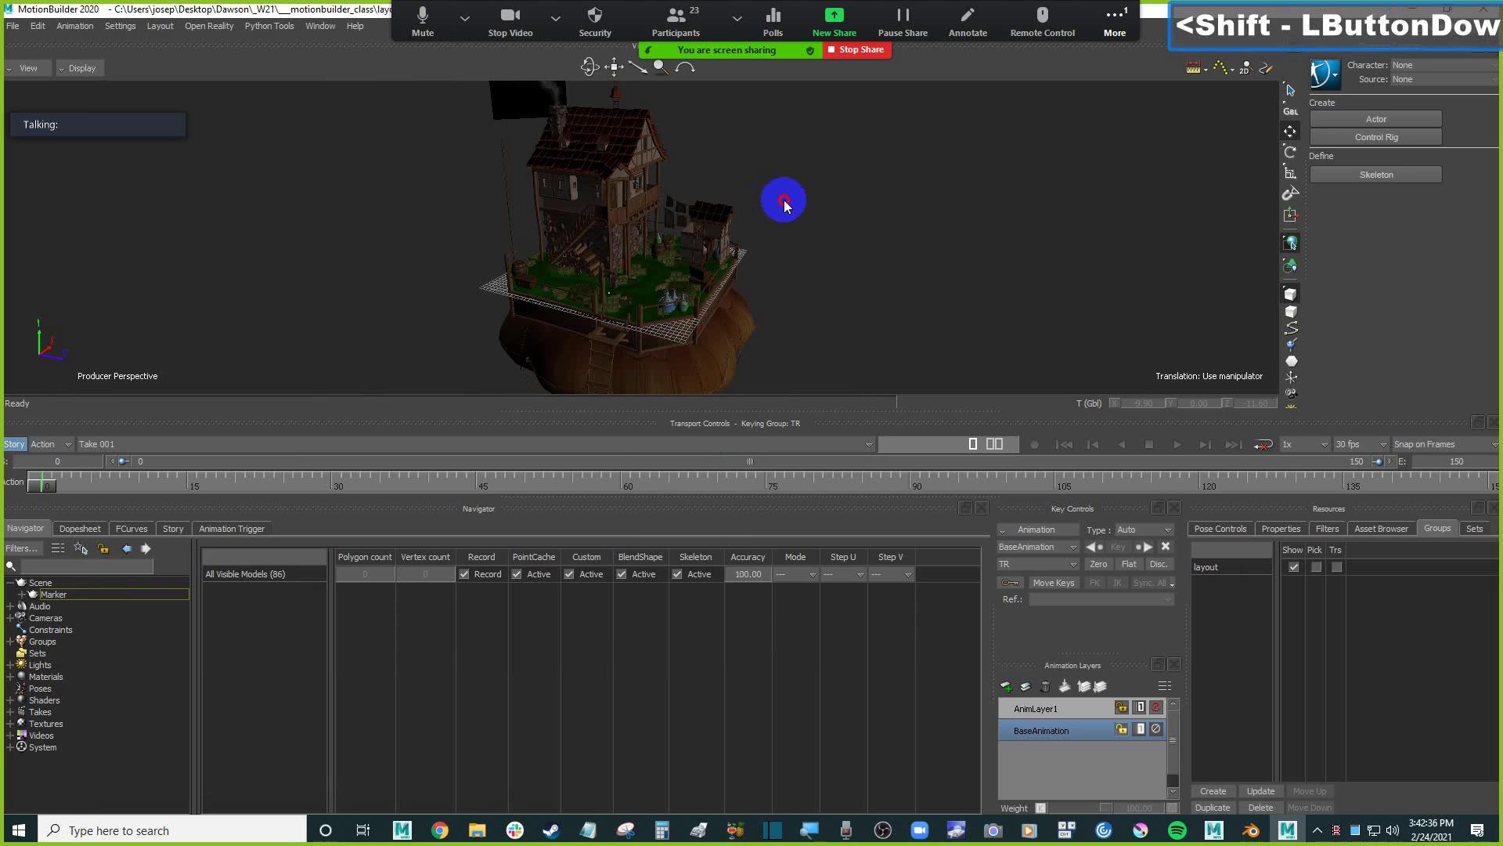
{"action": "double_click", "coordinate": [779, 197], "text": "shift"}
Check the mouse and keyboard interaction mode and keep it on MotionBuilder.
{"action": "left_click", "coordinate": [121, 26]}
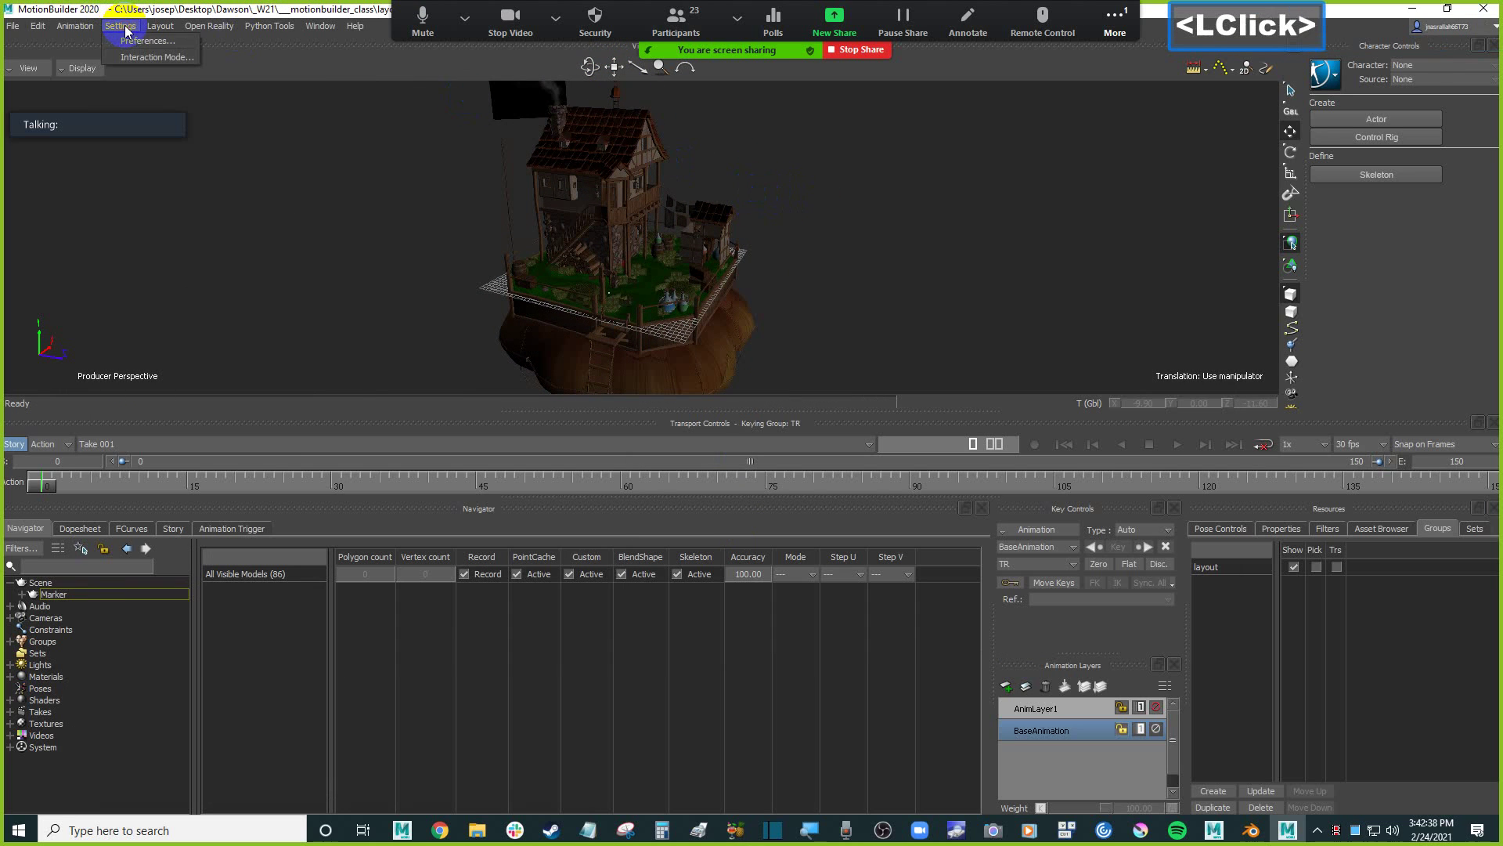
{"action": "left_click", "coordinate": [157, 57]}
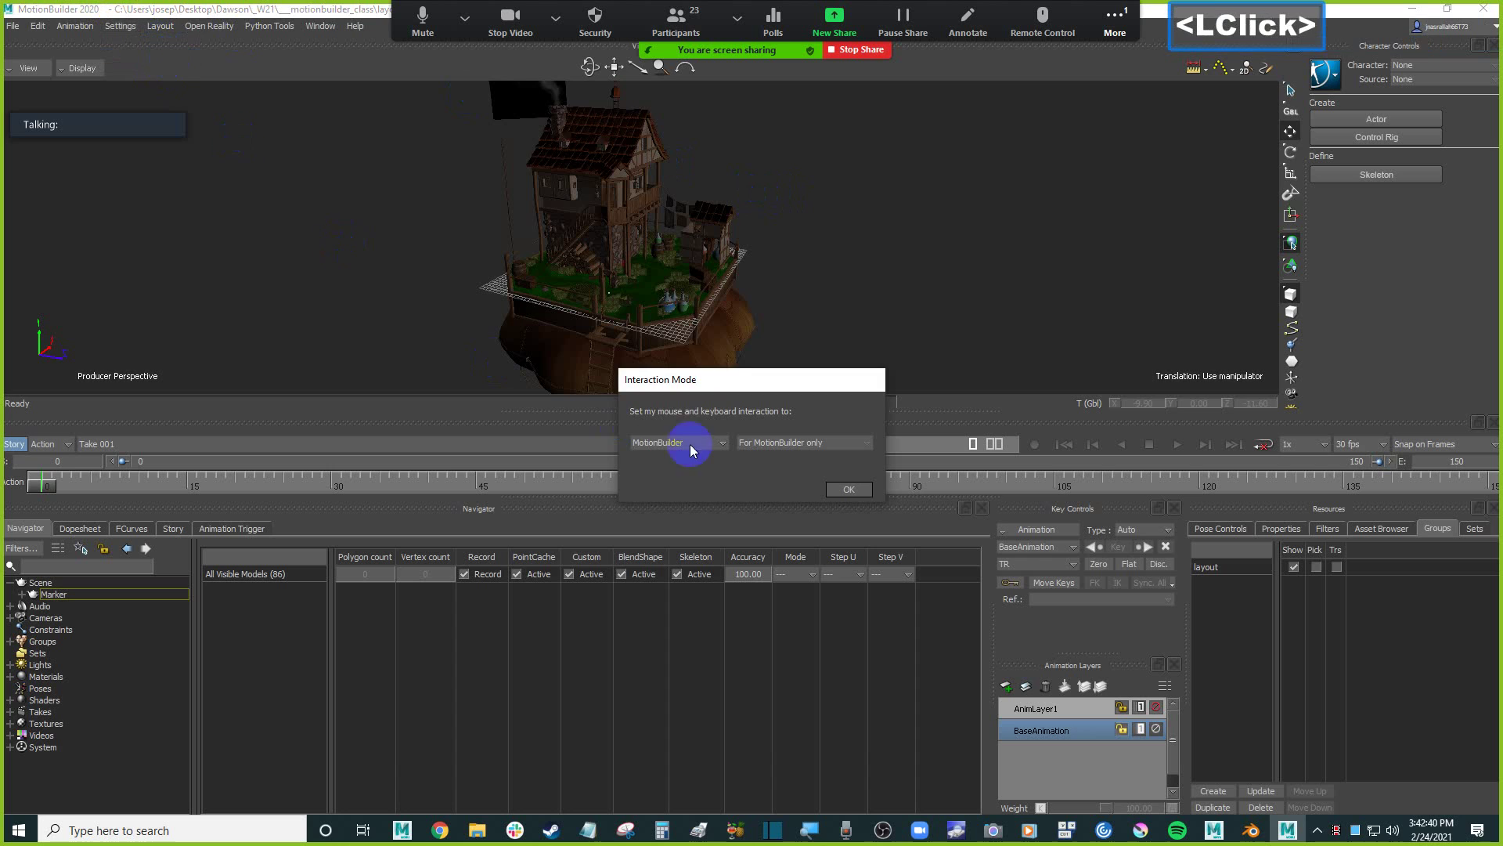
{"action": "left_click", "coordinate": [849, 489]}
Make the viewport taller and frame the island and house from another side.
{"action": "left_click_drag", "start_coordinate": [811, 291], "coordinate": [758, 326], "text": "ctrl"}
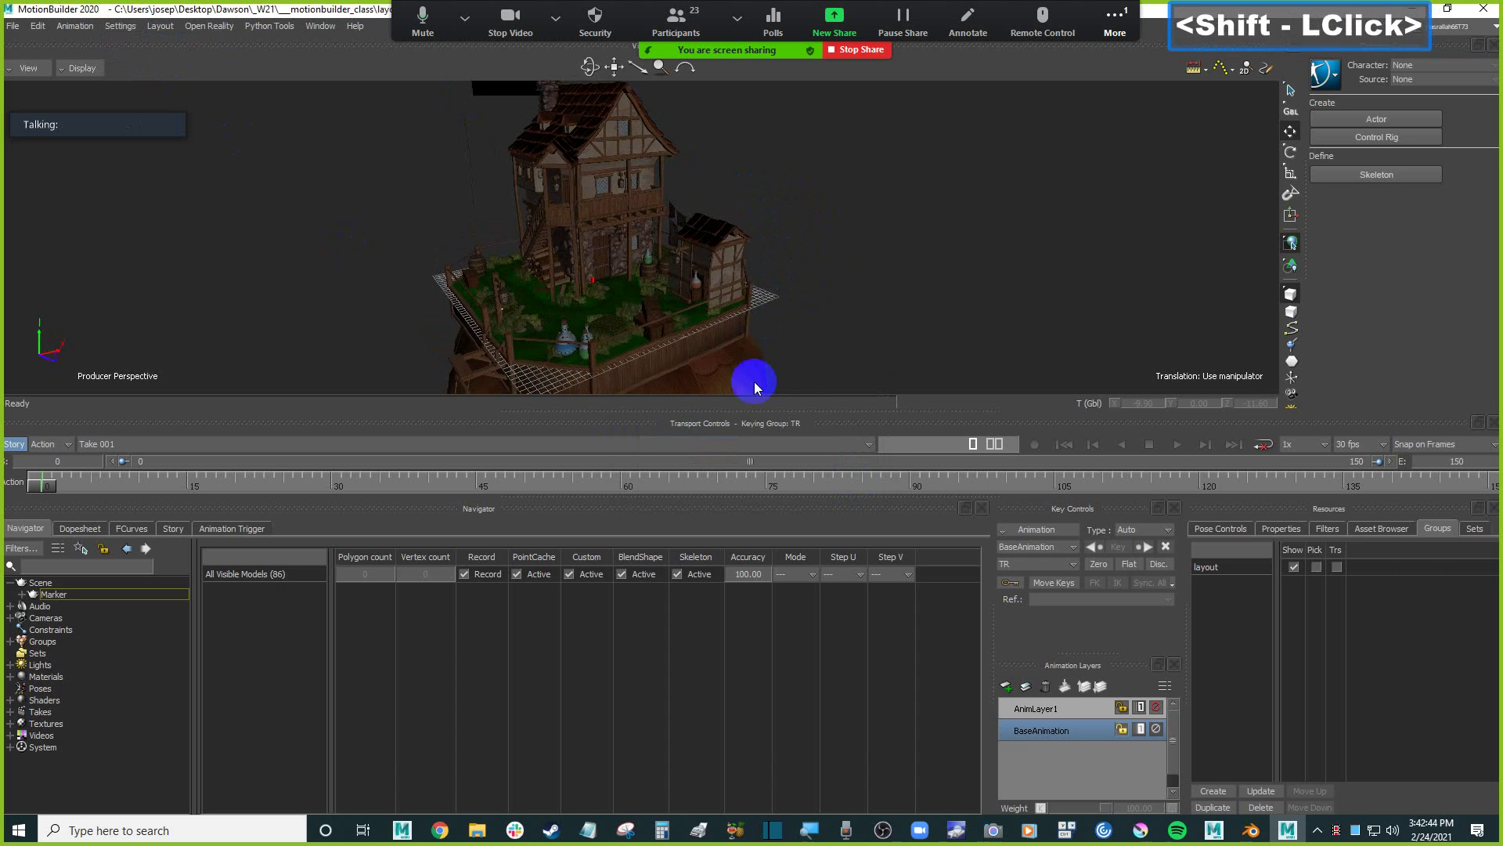
{"action": "left_click_drag", "start_coordinate": [787, 408], "coordinate": [678, 510]}
{"action": "mouse_move", "coordinate": [571, 399]}
{"action": "left_mouse_down", "text": "ctrl+shift"}
{"action": "mouse_move", "coordinate": [564, 410]}
{"action": "mouse_move", "coordinate": [564, 376]}
{"action": "mouse_move", "coordinate": [553, 398]}
{"action": "left_mouse_up", "text": "ctrl+shift"}
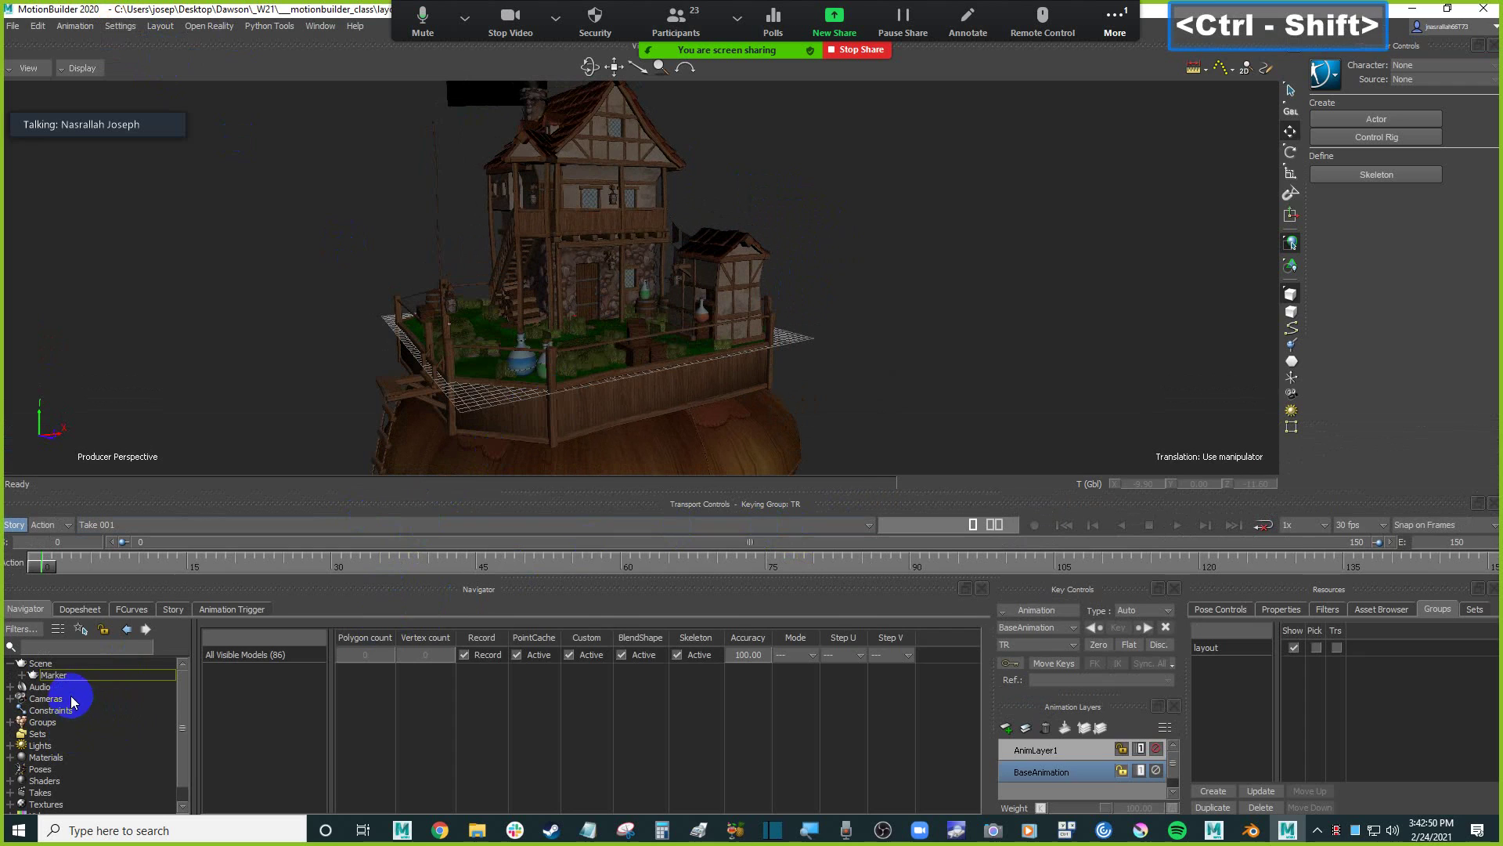
Hide the grid in the Producer Perspective camera's settings.
{"action": "double_click", "coordinate": [47, 698]}
{"action": "double_click", "coordinate": [128, 708]}
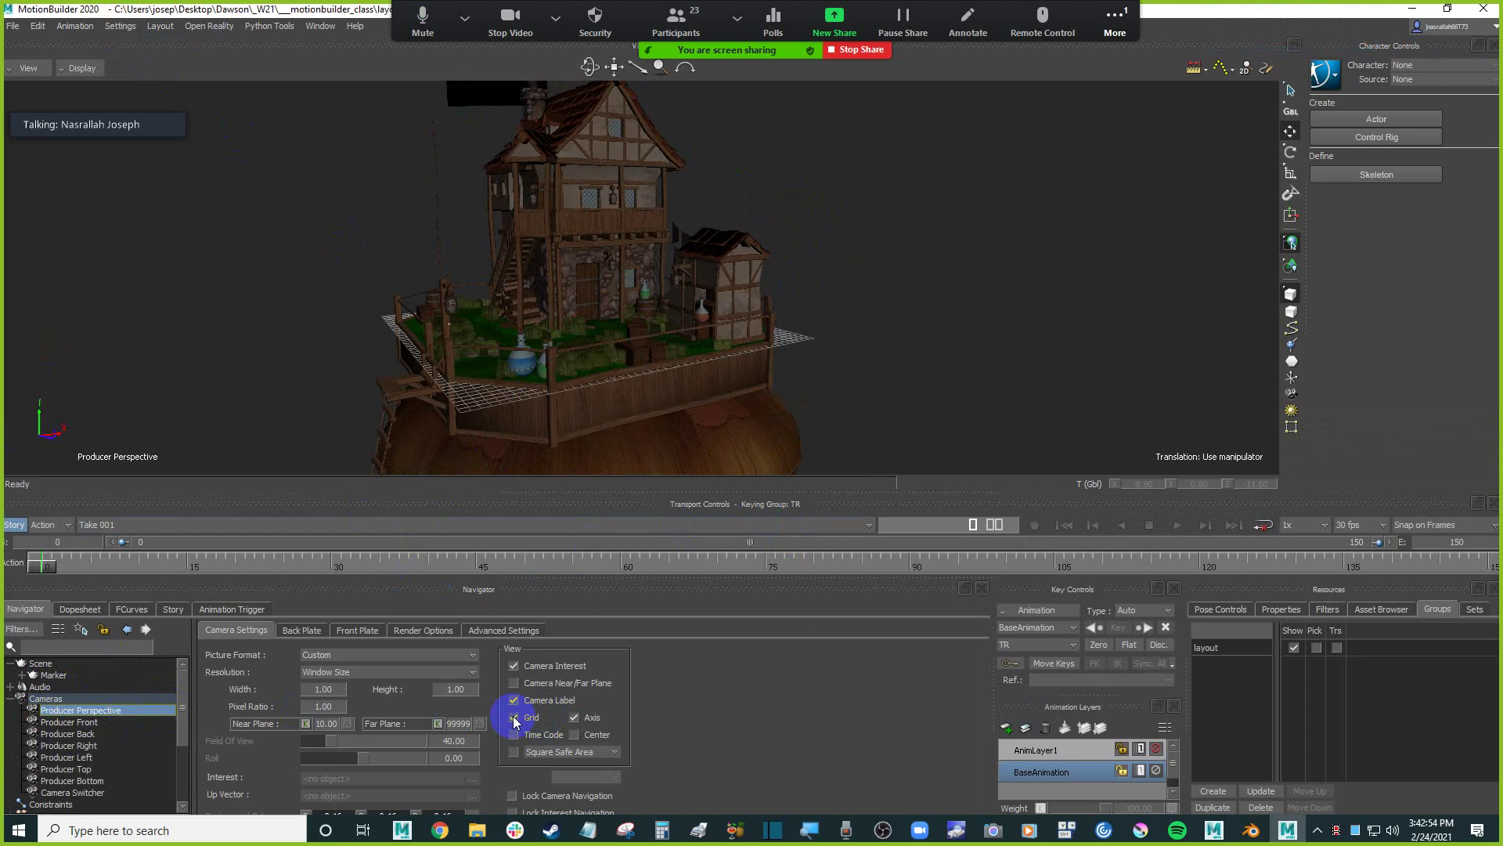
{"action": "double_click", "coordinate": [575, 717]}
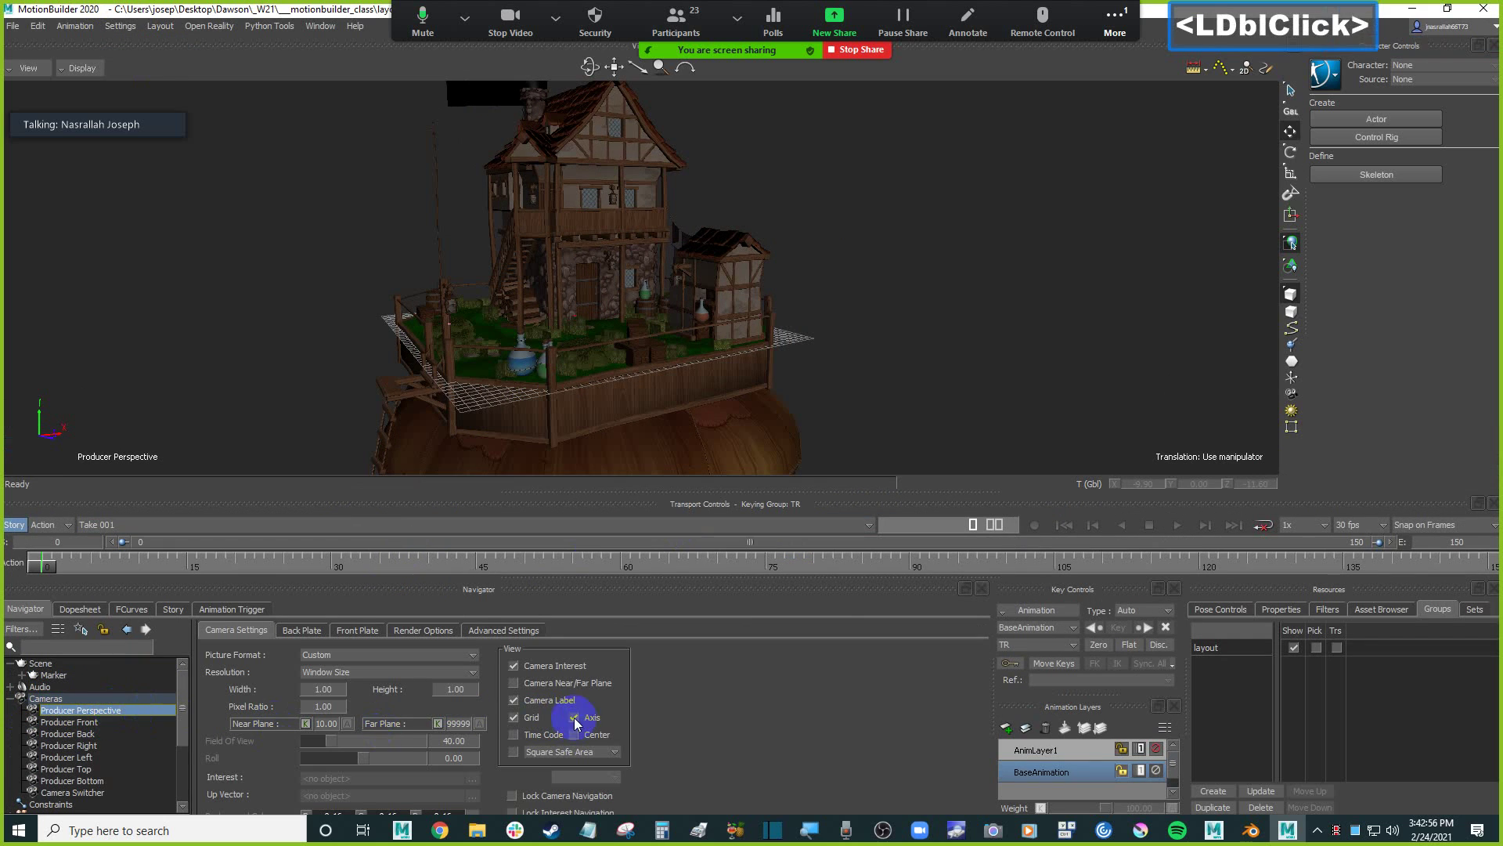
{"action": "left_click", "coordinate": [515, 717]}
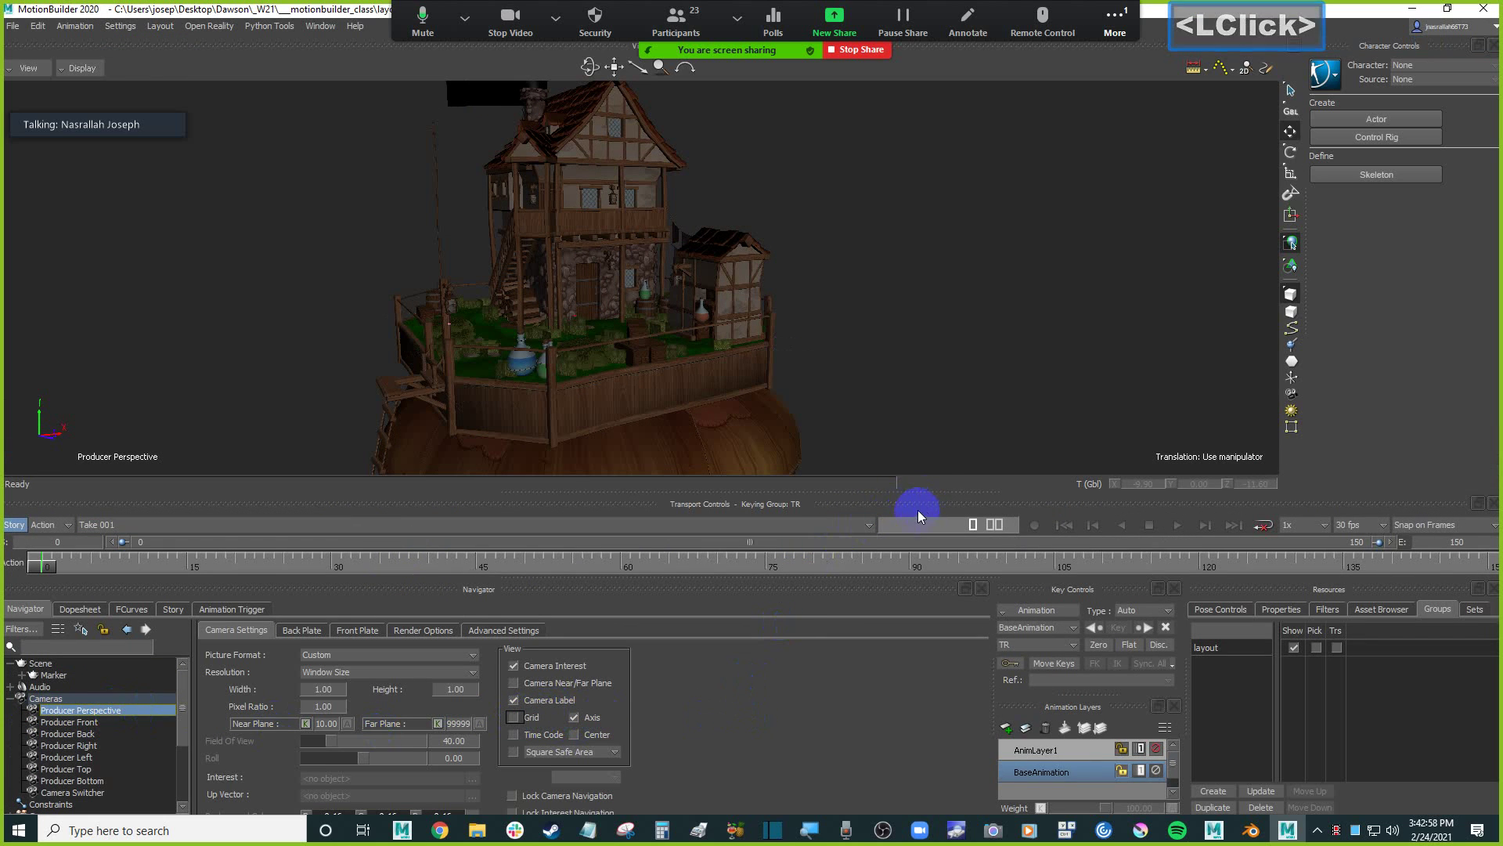
Reduce the viewport's height slightly and frame the house and grassy area more closely.
{"action": "left_click_drag", "start_coordinate": [939, 491], "coordinate": [940, 451]}
{"action": "left_click", "coordinate": [791, 339]}
{"action": "left_click_drag", "start_coordinate": [792, 341], "coordinate": [844, 329], "text": "shift"}
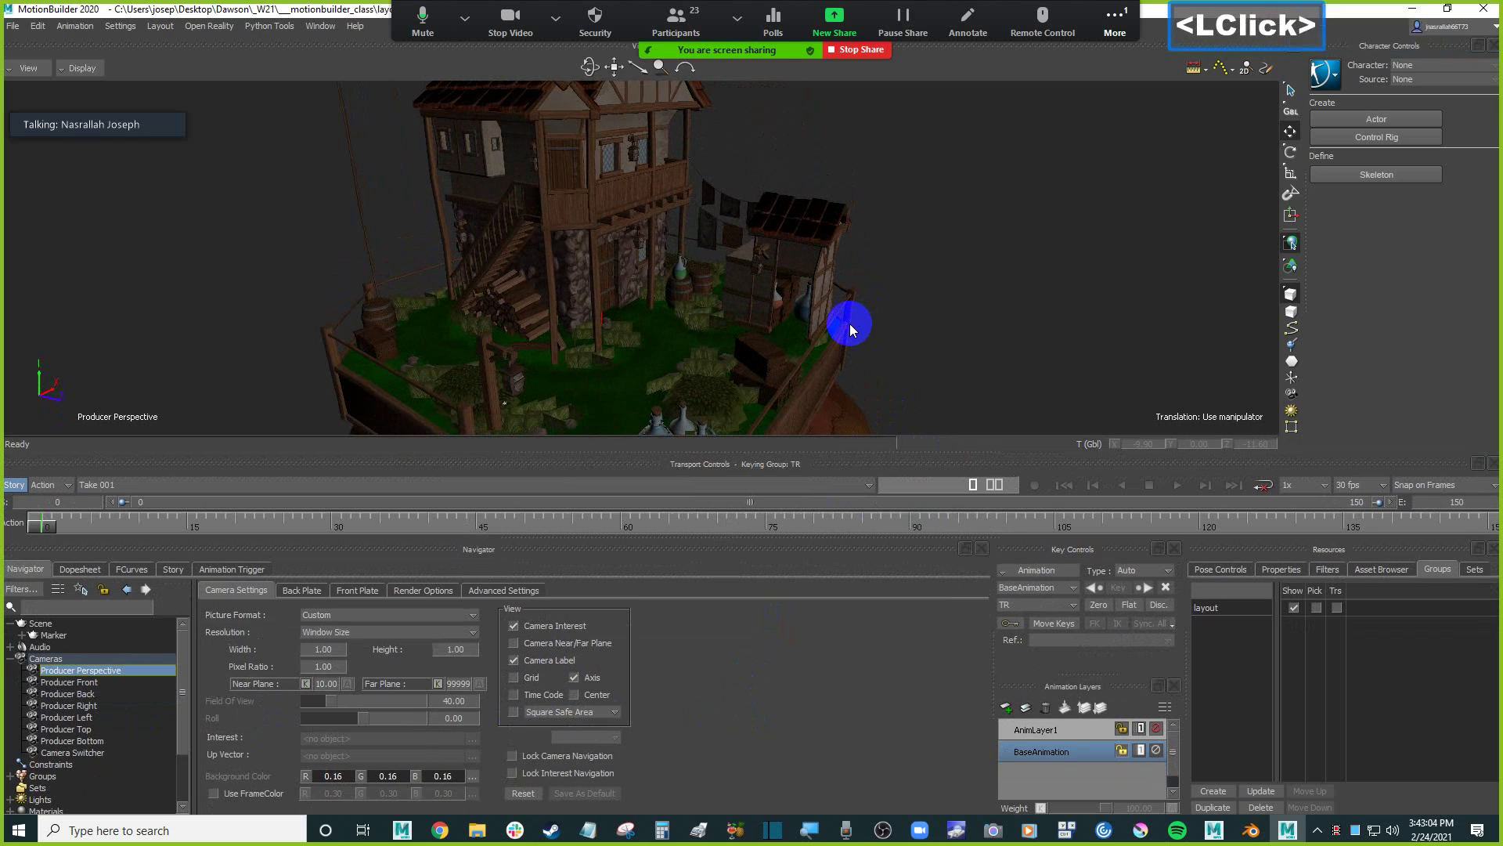
Show the character assets of the ClipArt library in the asset browser.
{"action": "double_click", "coordinate": [849, 322]}
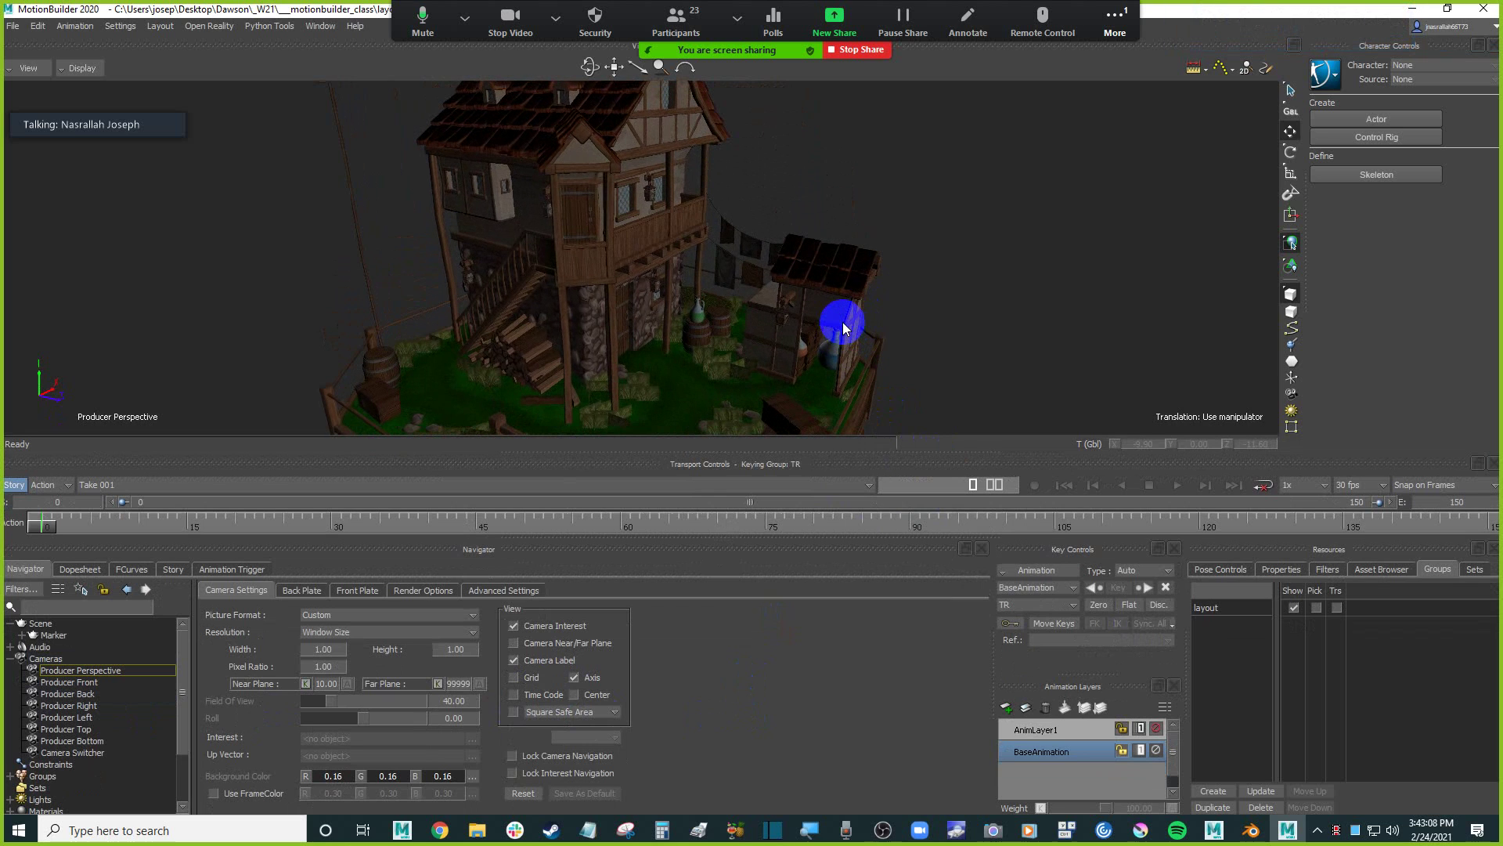
{"action": "left_click_drag", "start_coordinate": [848, 318], "coordinate": [505, 189], "text": "ctrl"}
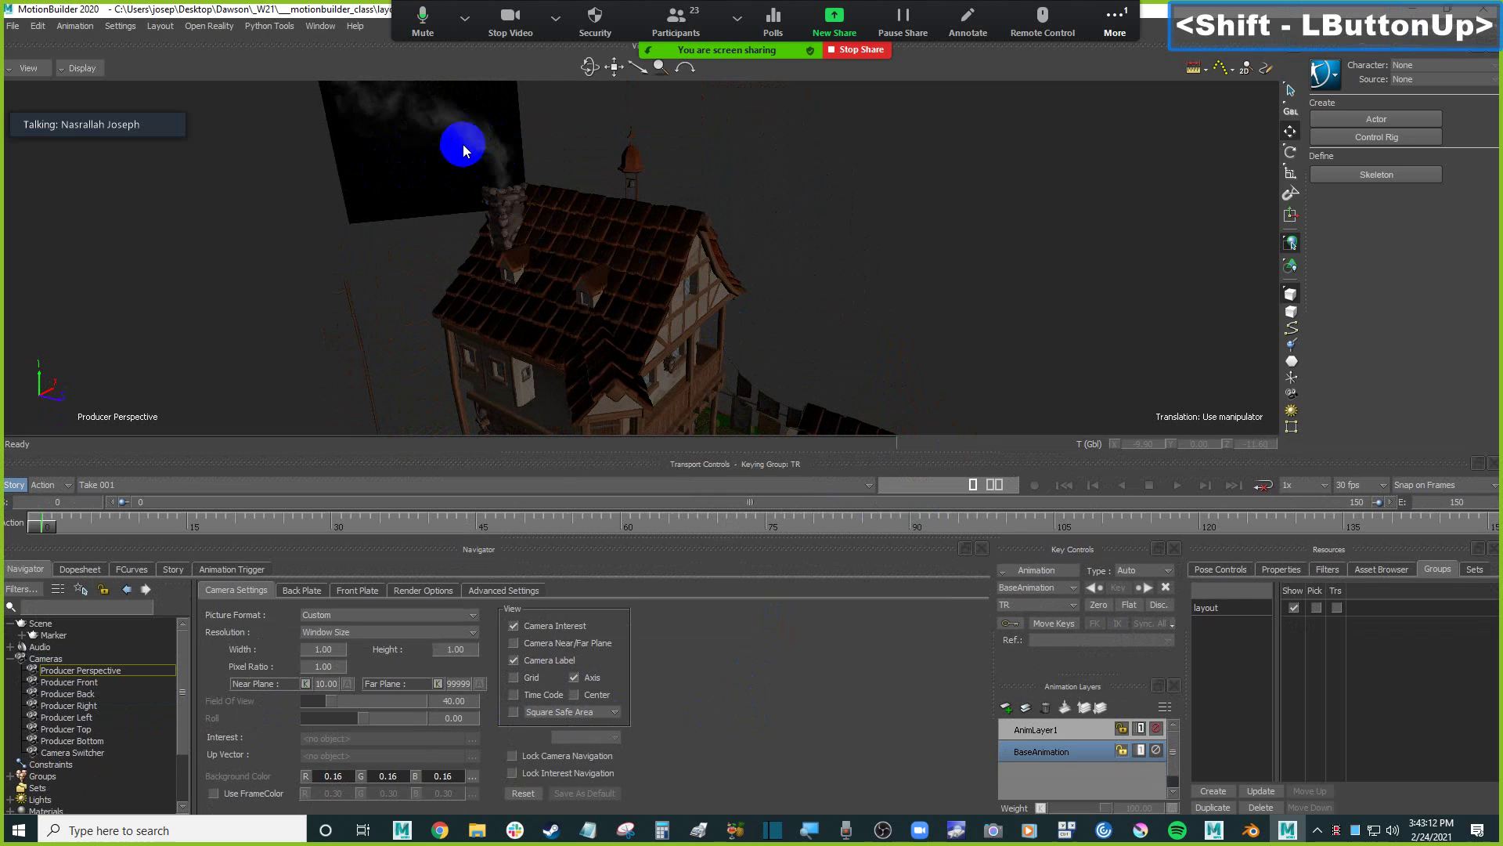
{"action": "left_click_drag", "start_coordinate": [527, 218], "coordinate": [676, 248], "text": "shift"}
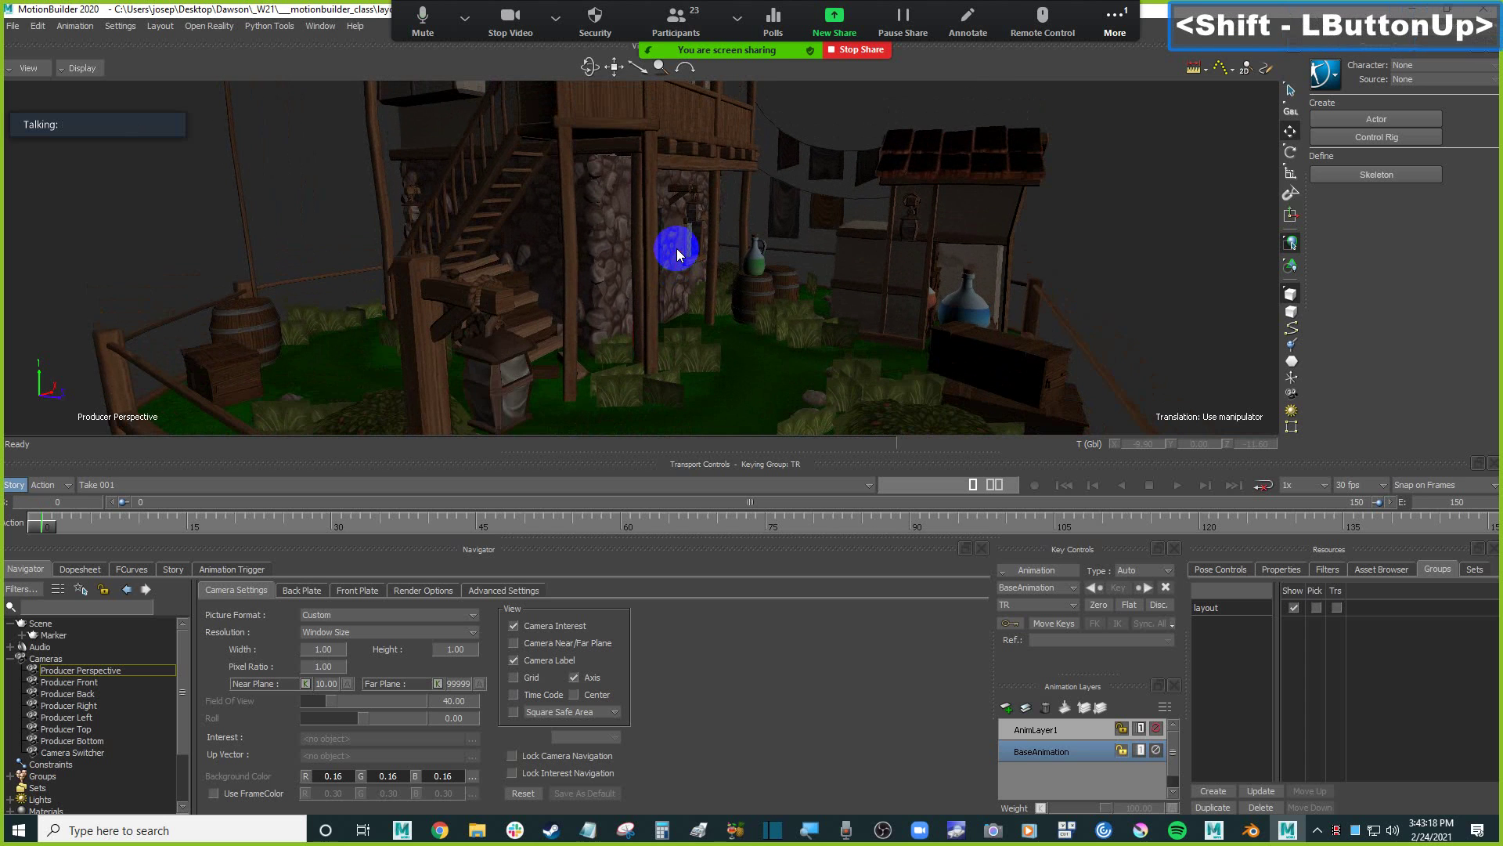
{"action": "left_click", "coordinate": [1169, 317]}
{"action": "left_click_drag", "start_coordinate": [1169, 317], "coordinate": [970, 308], "text": "ctrl"}
{"action": "double_click", "coordinate": [1287, 595], "text": "shift"}
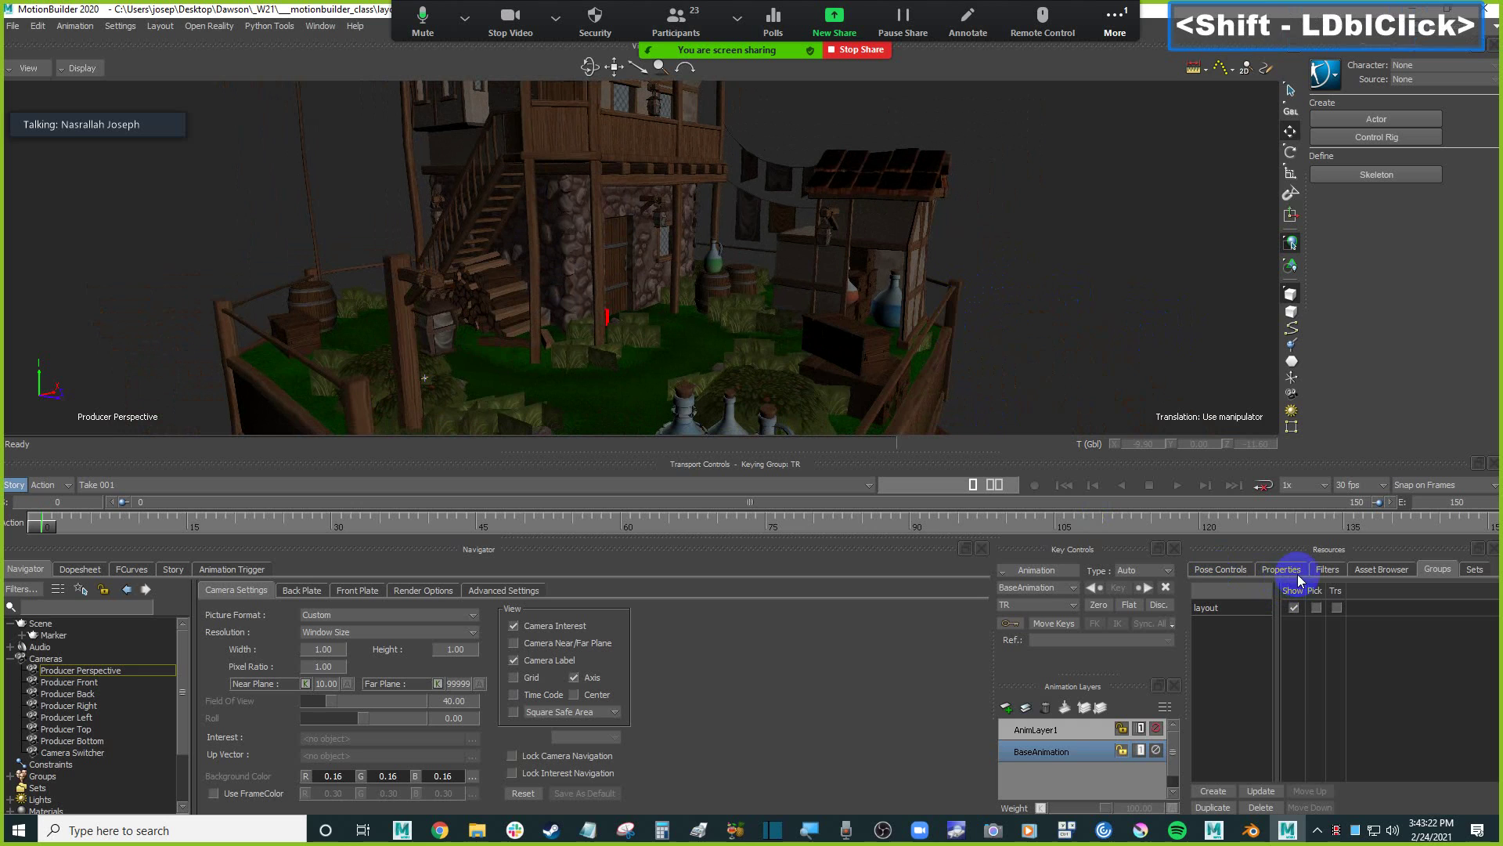
{"action": "left_click", "coordinate": [1390, 569]}
{"action": "left_click", "coordinate": [1228, 610]}
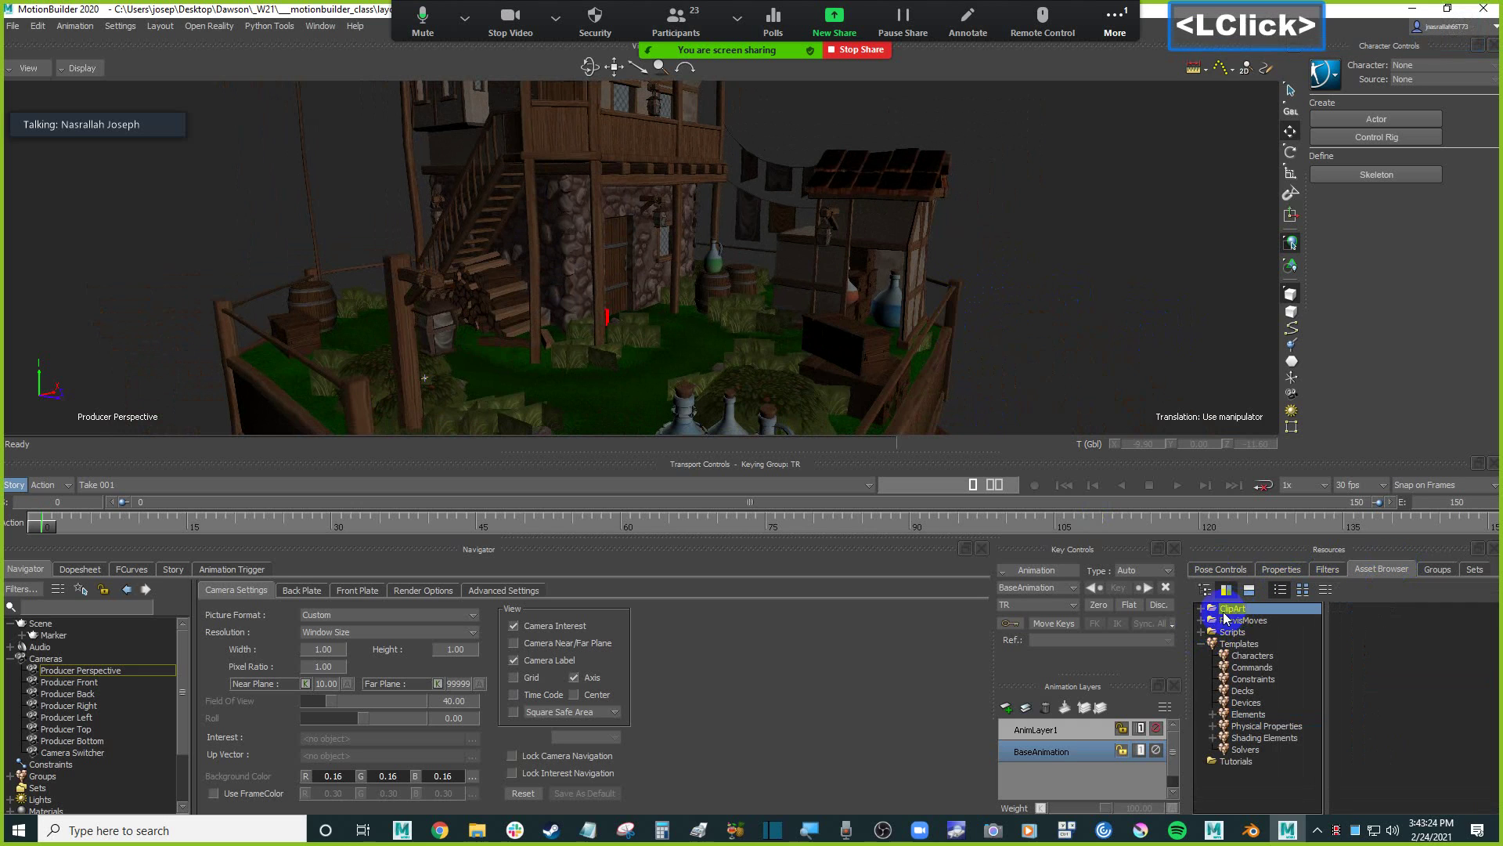
{"action": "left_click", "coordinate": [1203, 609]}
{"action": "left_click", "coordinate": [1213, 621]}
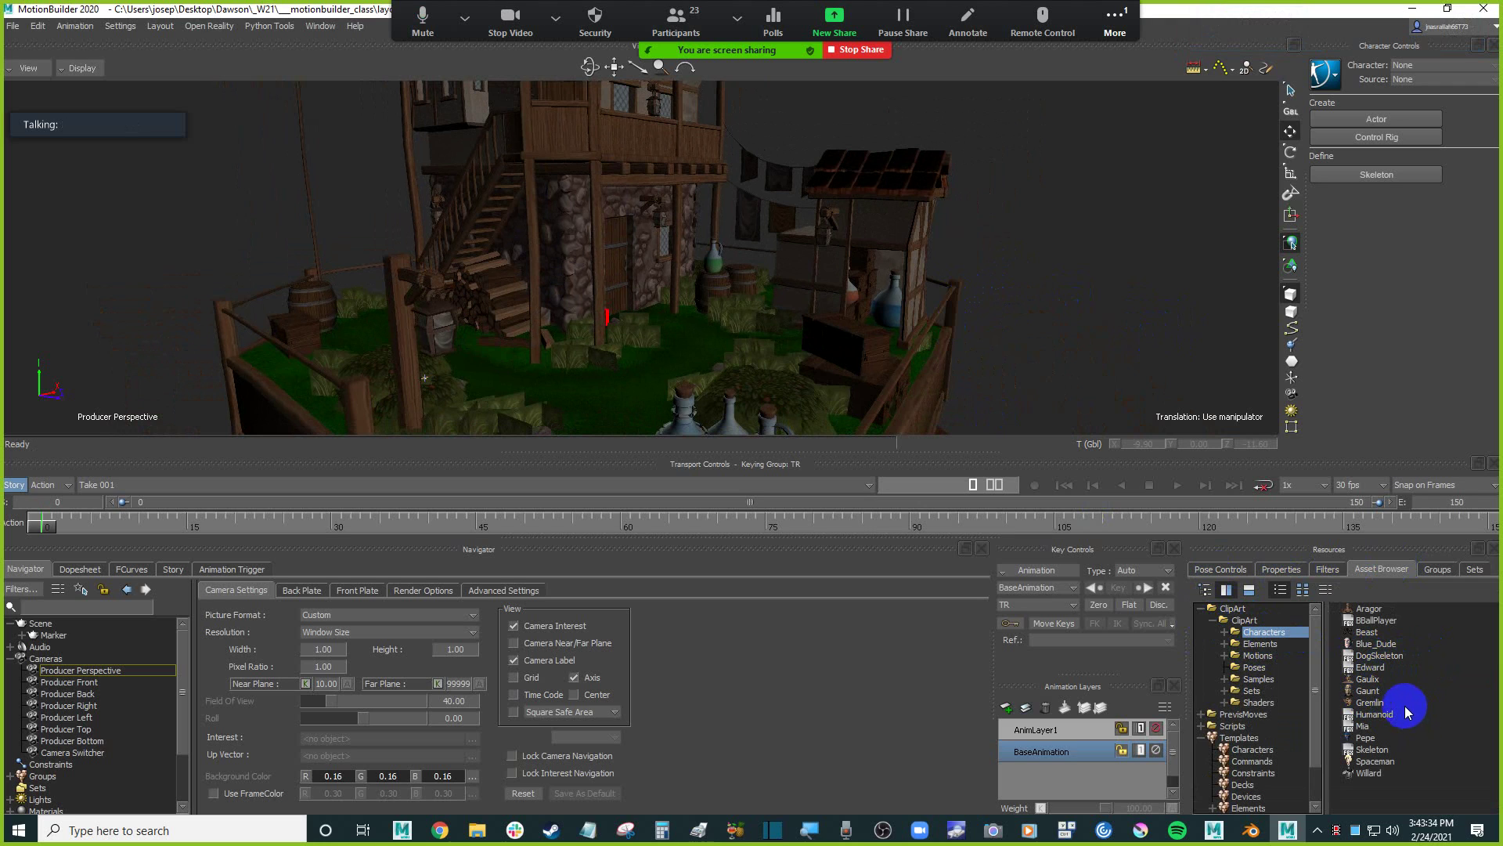
Merge the Gaulix clip-art character into the island scene with no animation.
{"action": "left_click", "coordinate": [1393, 685]}
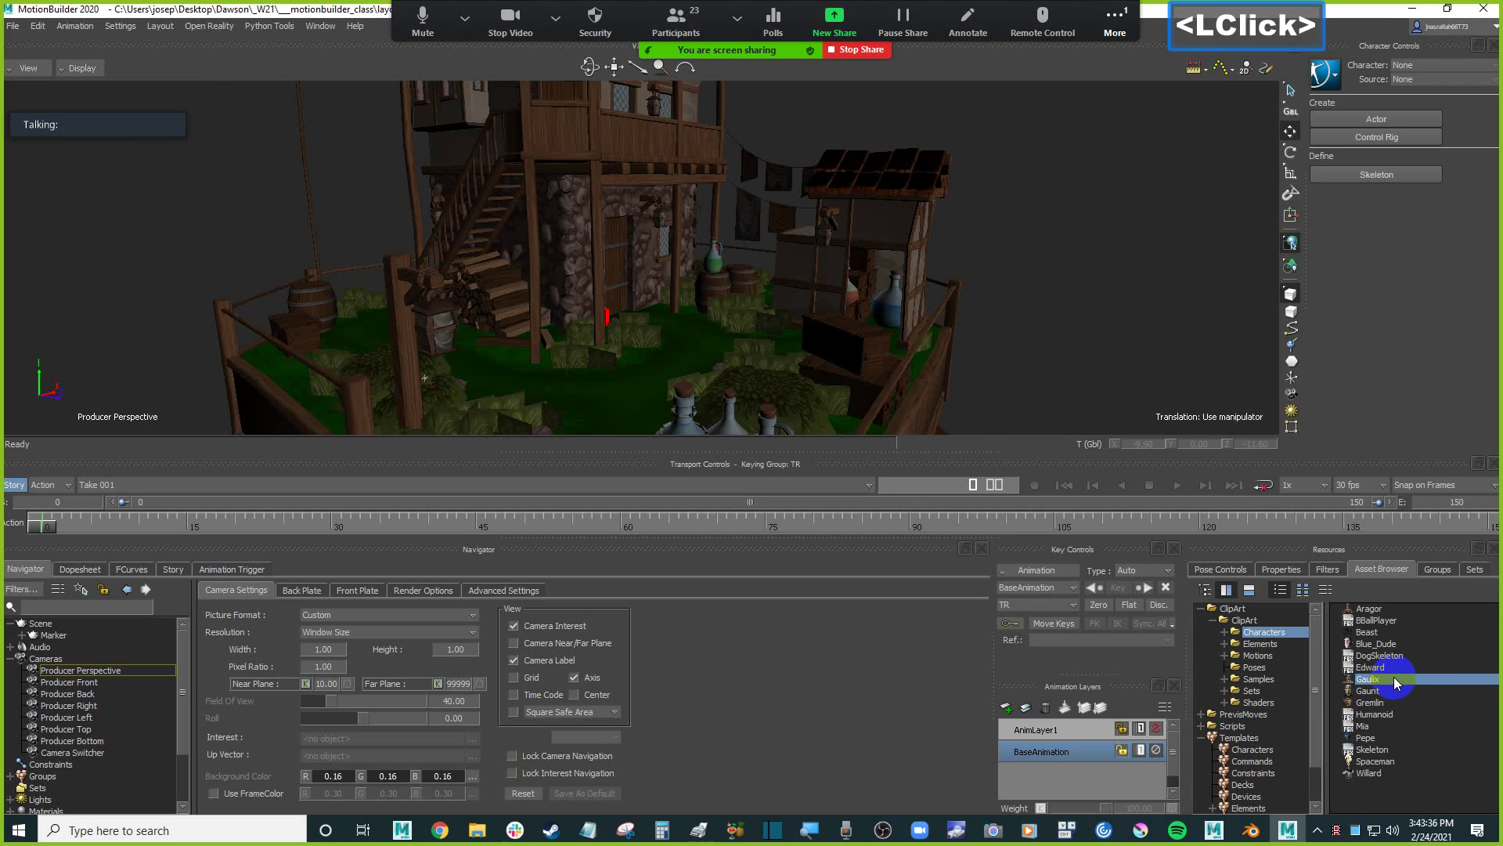
{"action": "left_click", "coordinate": [1390, 692]}
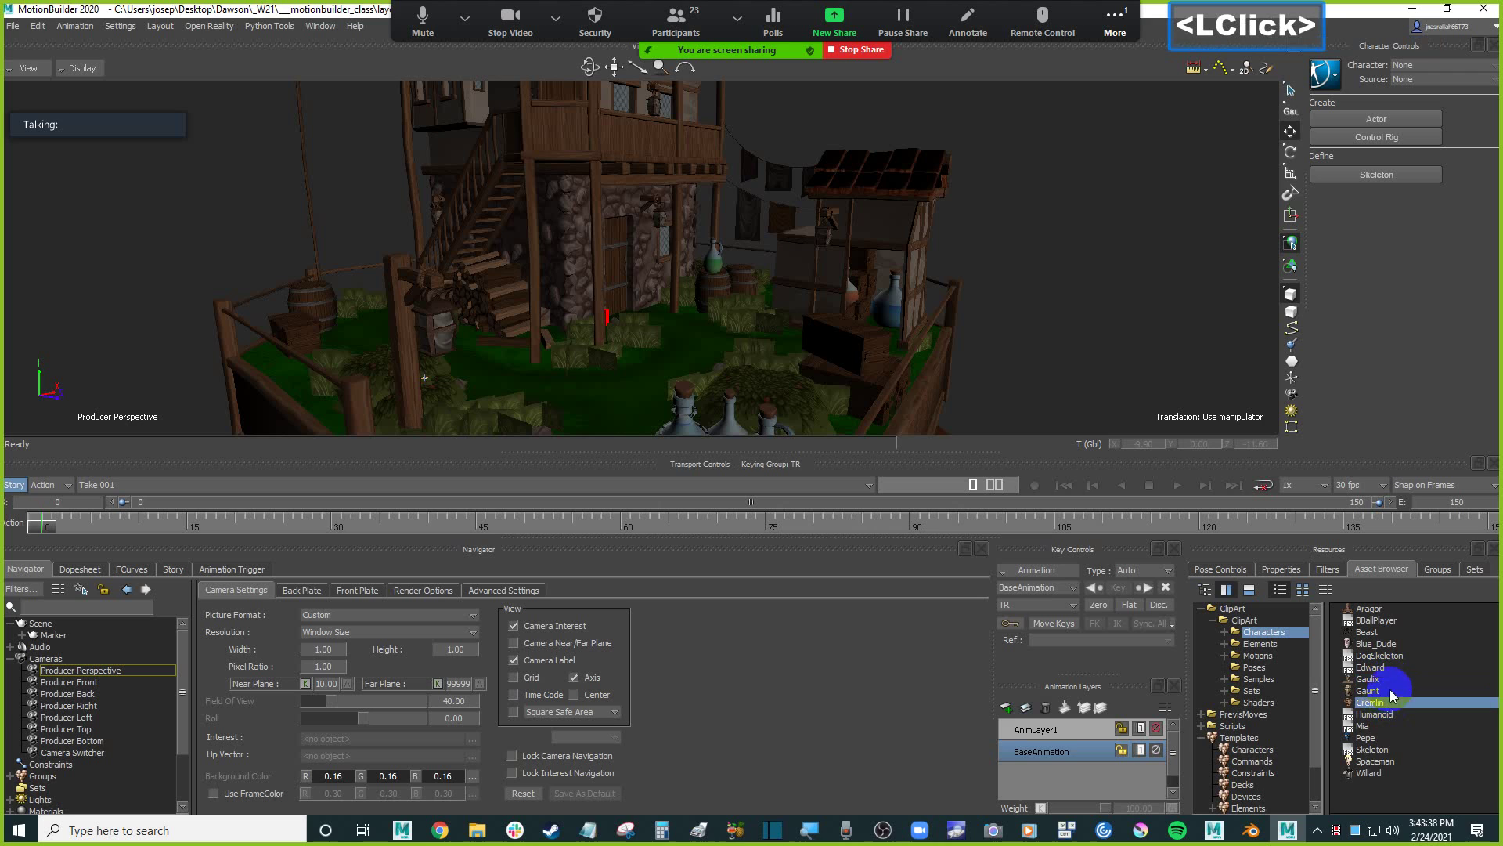
{"action": "left_click_drag", "start_coordinate": [1392, 676], "coordinate": [687, 326]}
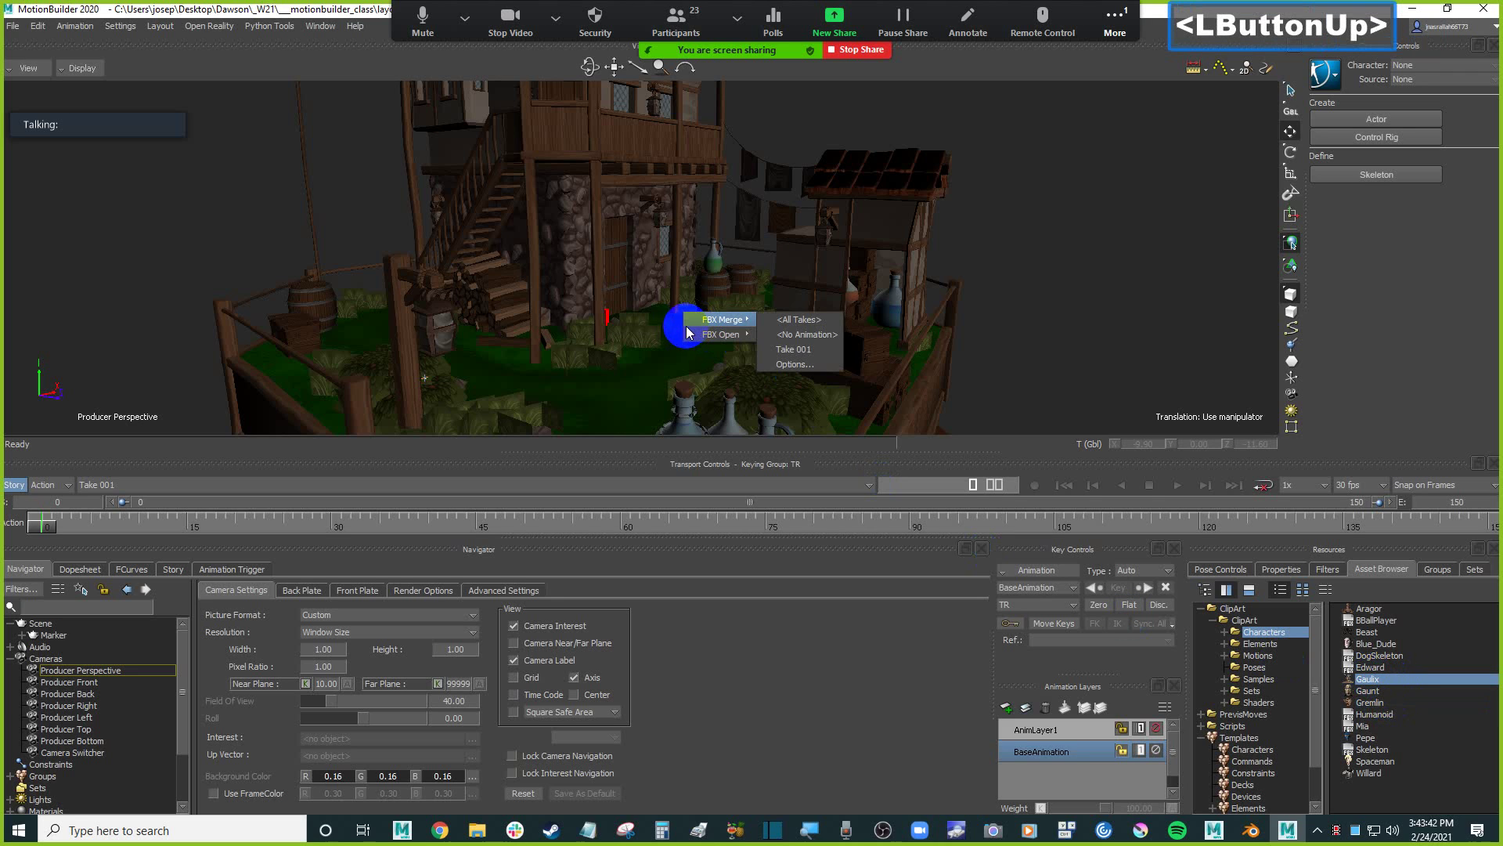
{"action": "left_click", "coordinate": [739, 321]}
{"action": "mouse_move", "coordinate": [740, 323]}
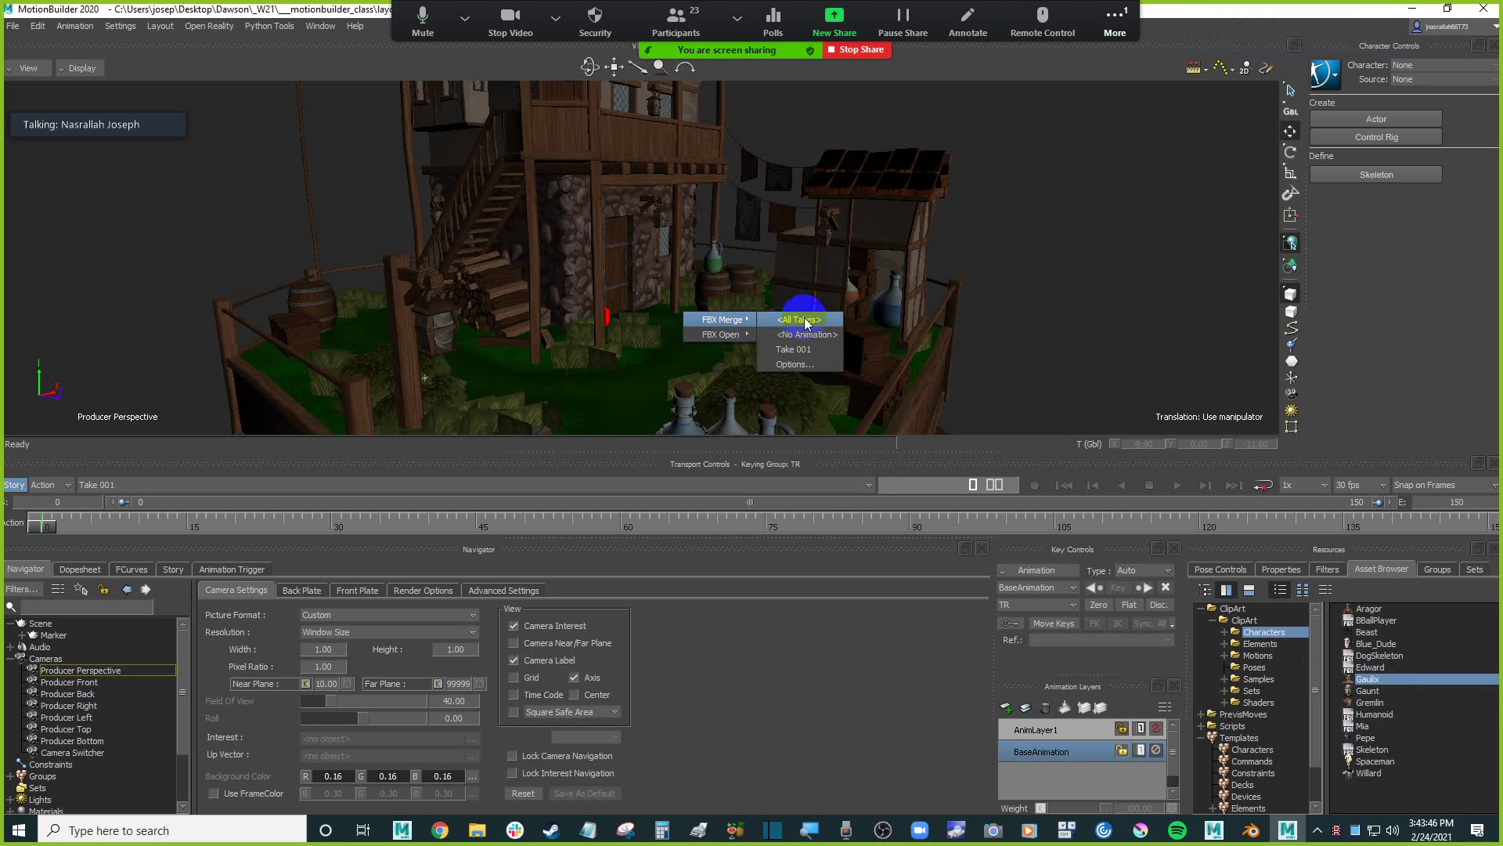
{"action": "left_click", "coordinate": [822, 336]}
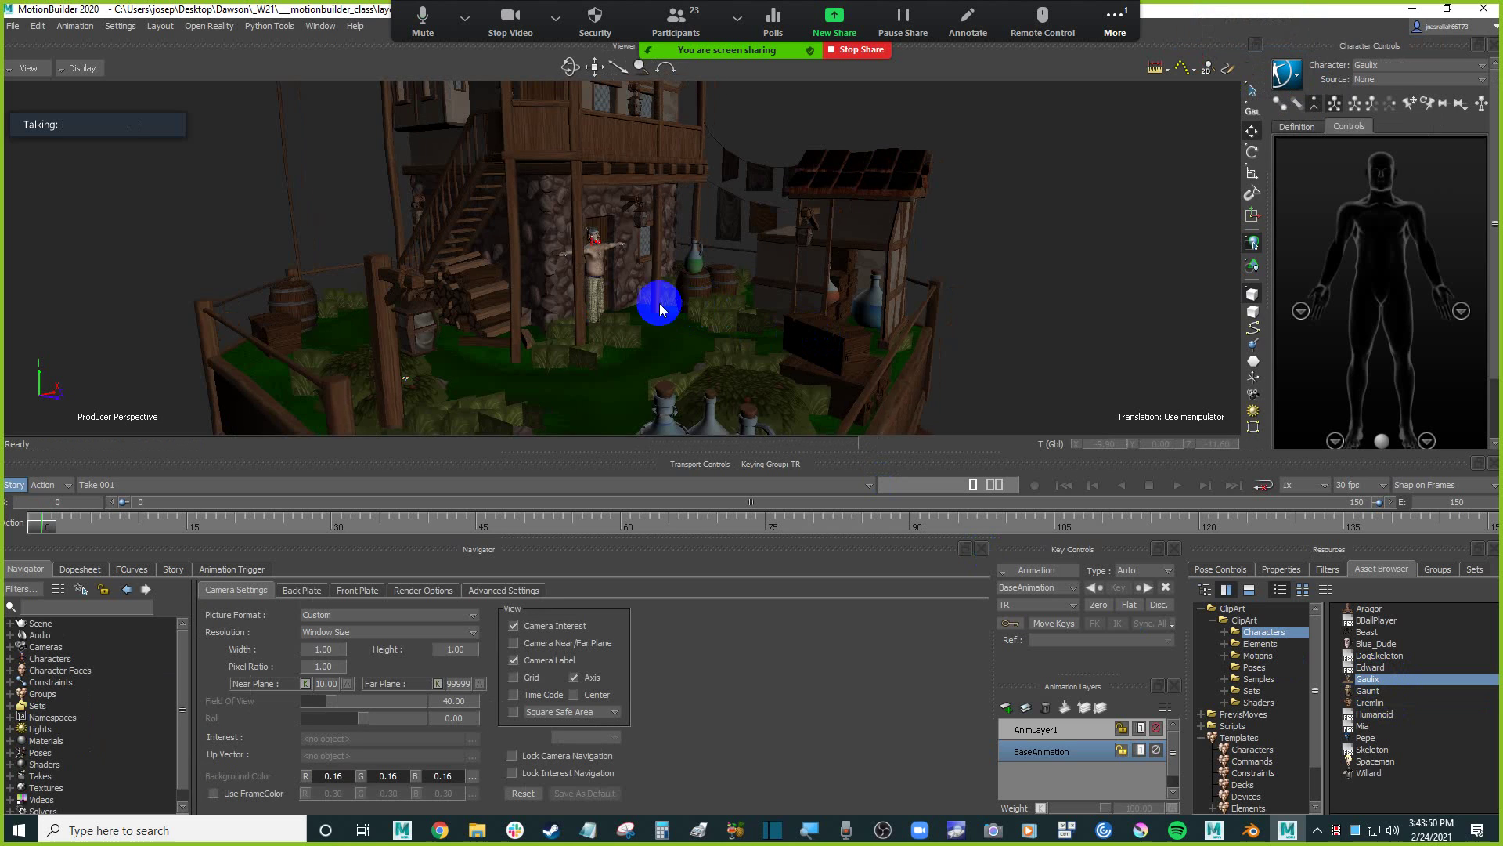
Set Gaulix's source to Control Rig and create an FK/IK control rig.
{"action": "scroll", "coordinate": [666, 308], "scroll_direction": "up", "scroll_amount": 4}
{"action": "left_click_drag", "start_coordinate": [665, 309], "coordinate": [647, 258], "text": "ctrl"}
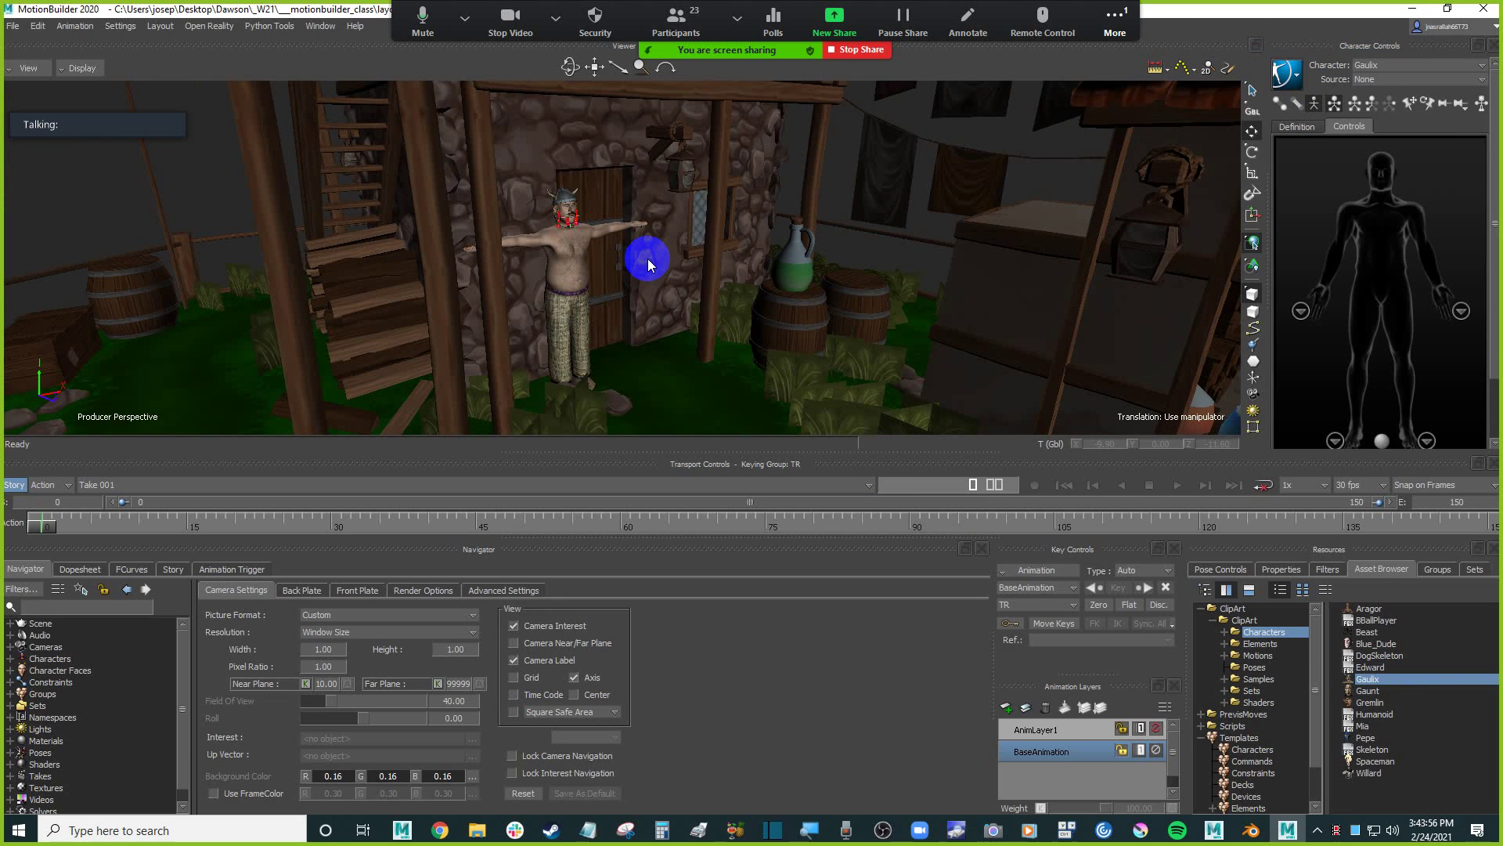
{"action": "left_click_drag", "start_coordinate": [589, 258], "coordinate": [655, 268], "text": "ctrl"}
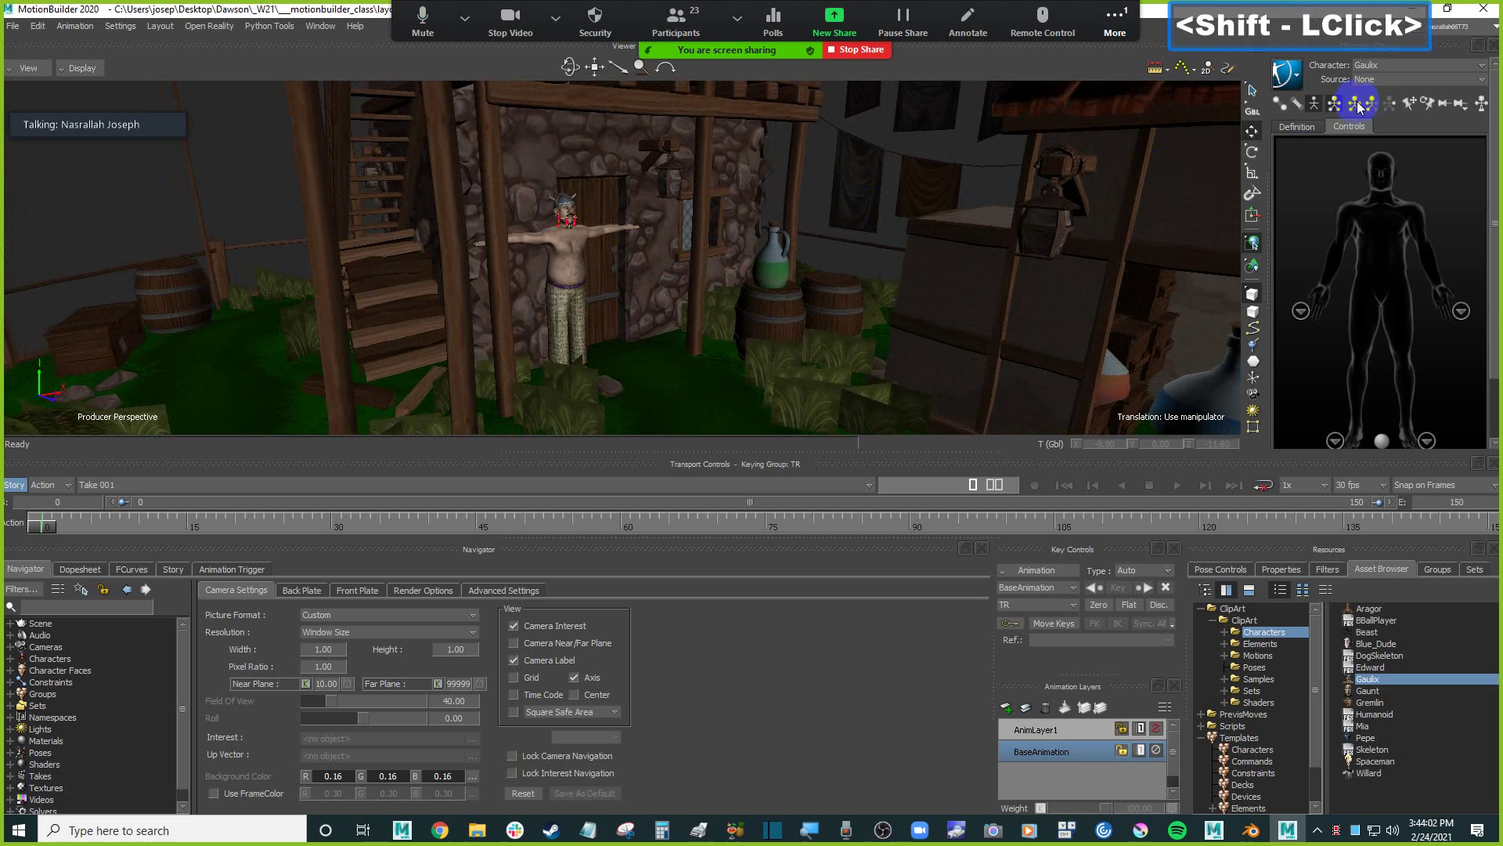
{"action": "left_click", "coordinate": [1374, 81]}
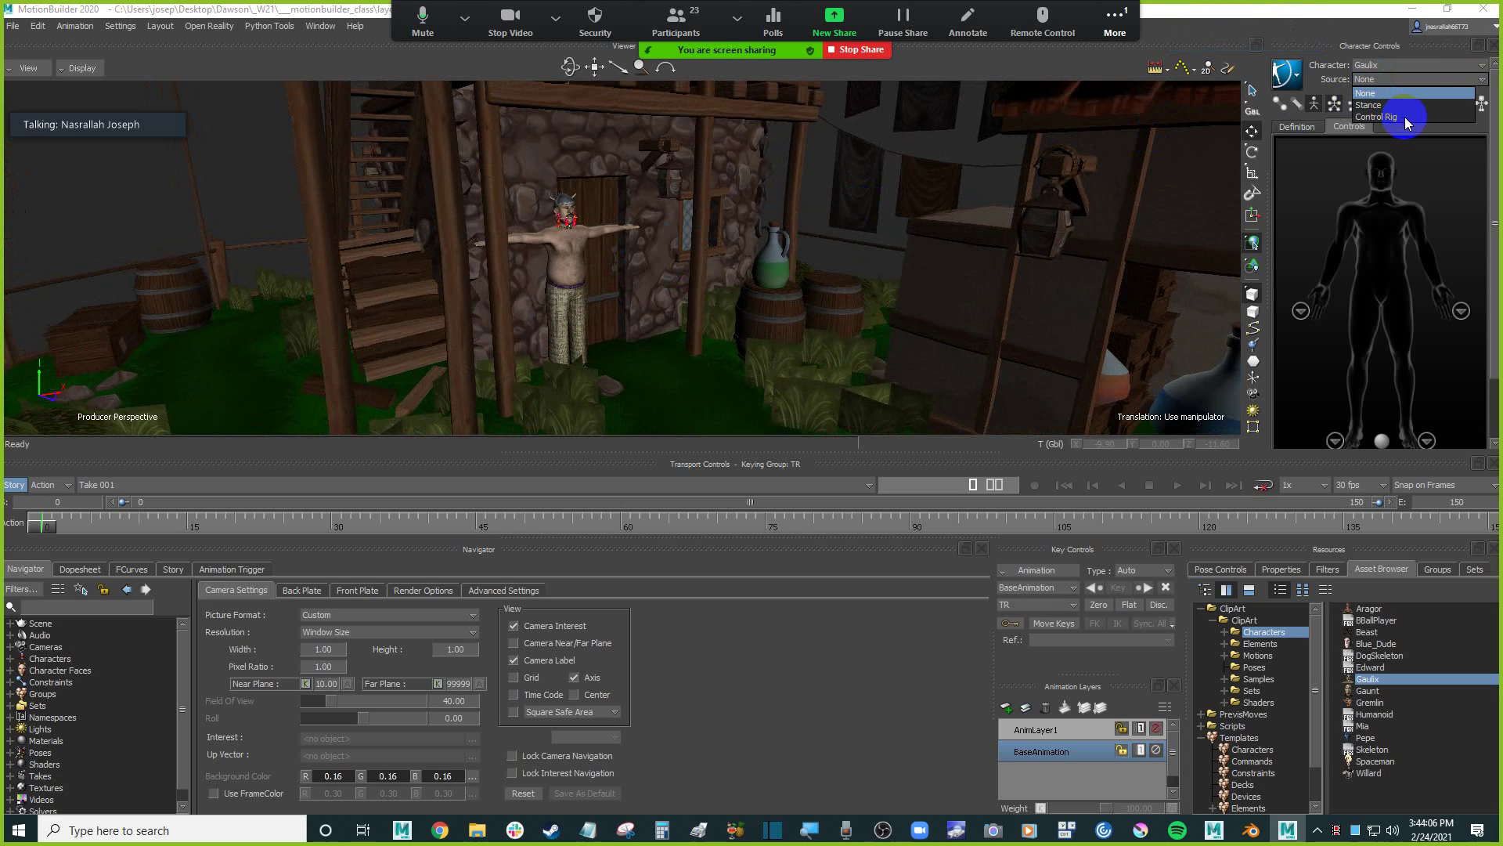
{"action": "left_click", "coordinate": [1405, 116]}
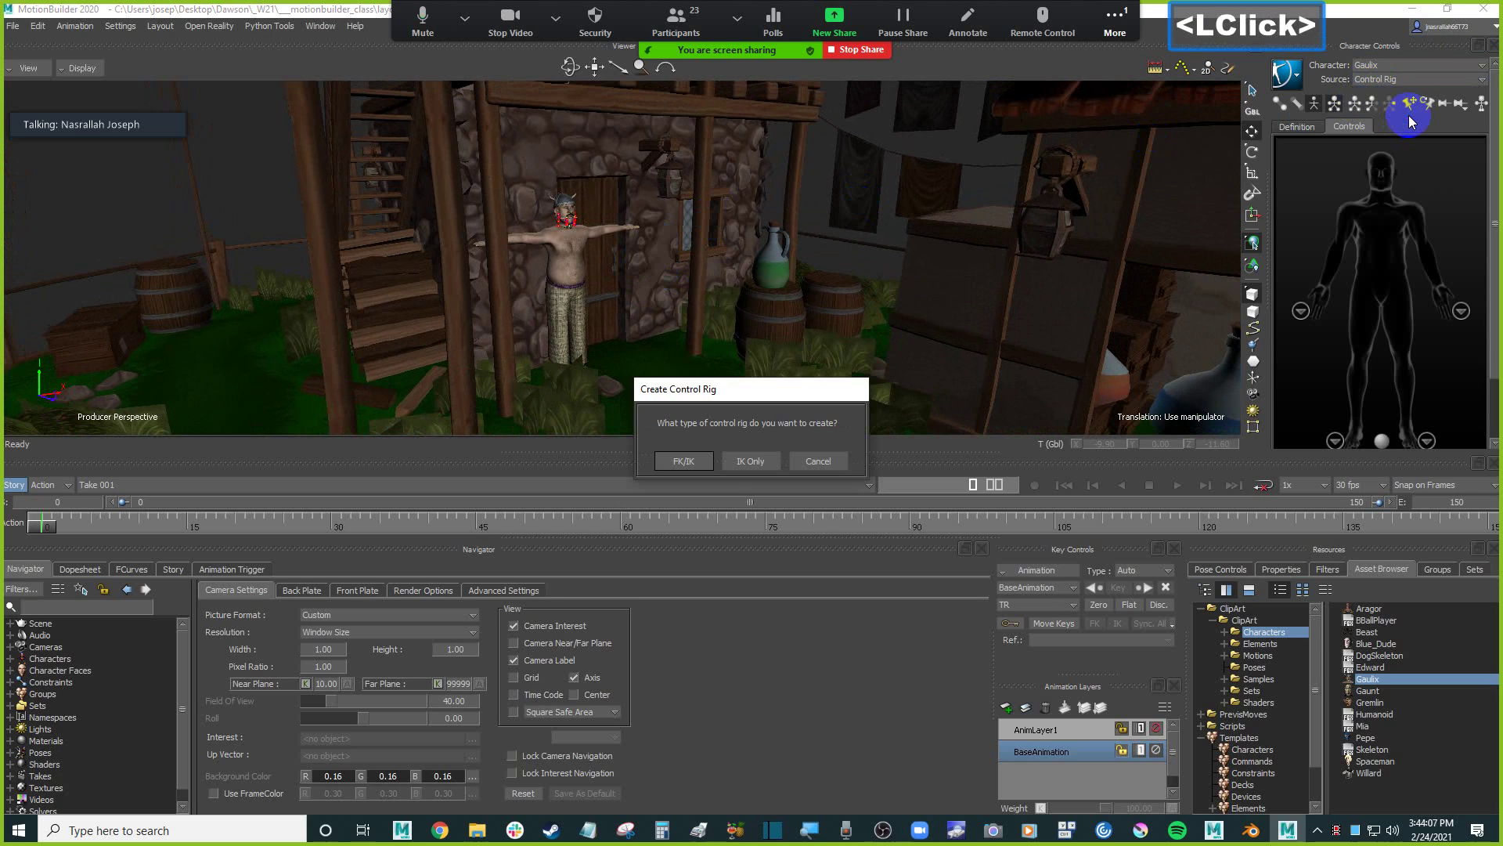
{"action": "left_click", "coordinate": [683, 462]}
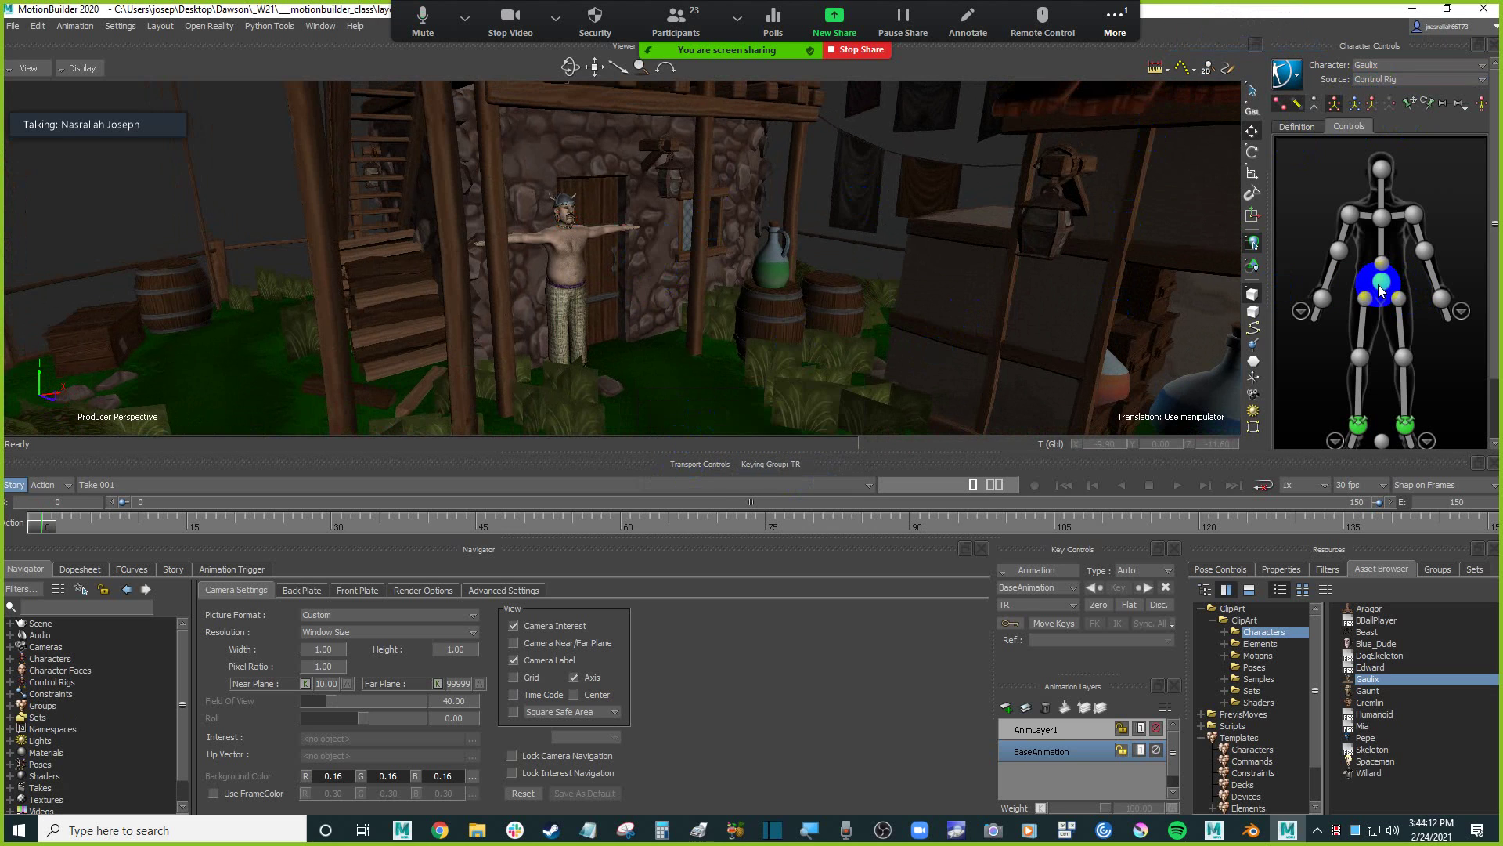
Select Gaulix's hips effector, try moving it sideways and undo the move.
{"action": "left_click", "coordinate": [1381, 291]}
{"action": "left_click_drag", "start_coordinate": [655, 268], "coordinate": [742, 283], "text": "ctrl"}
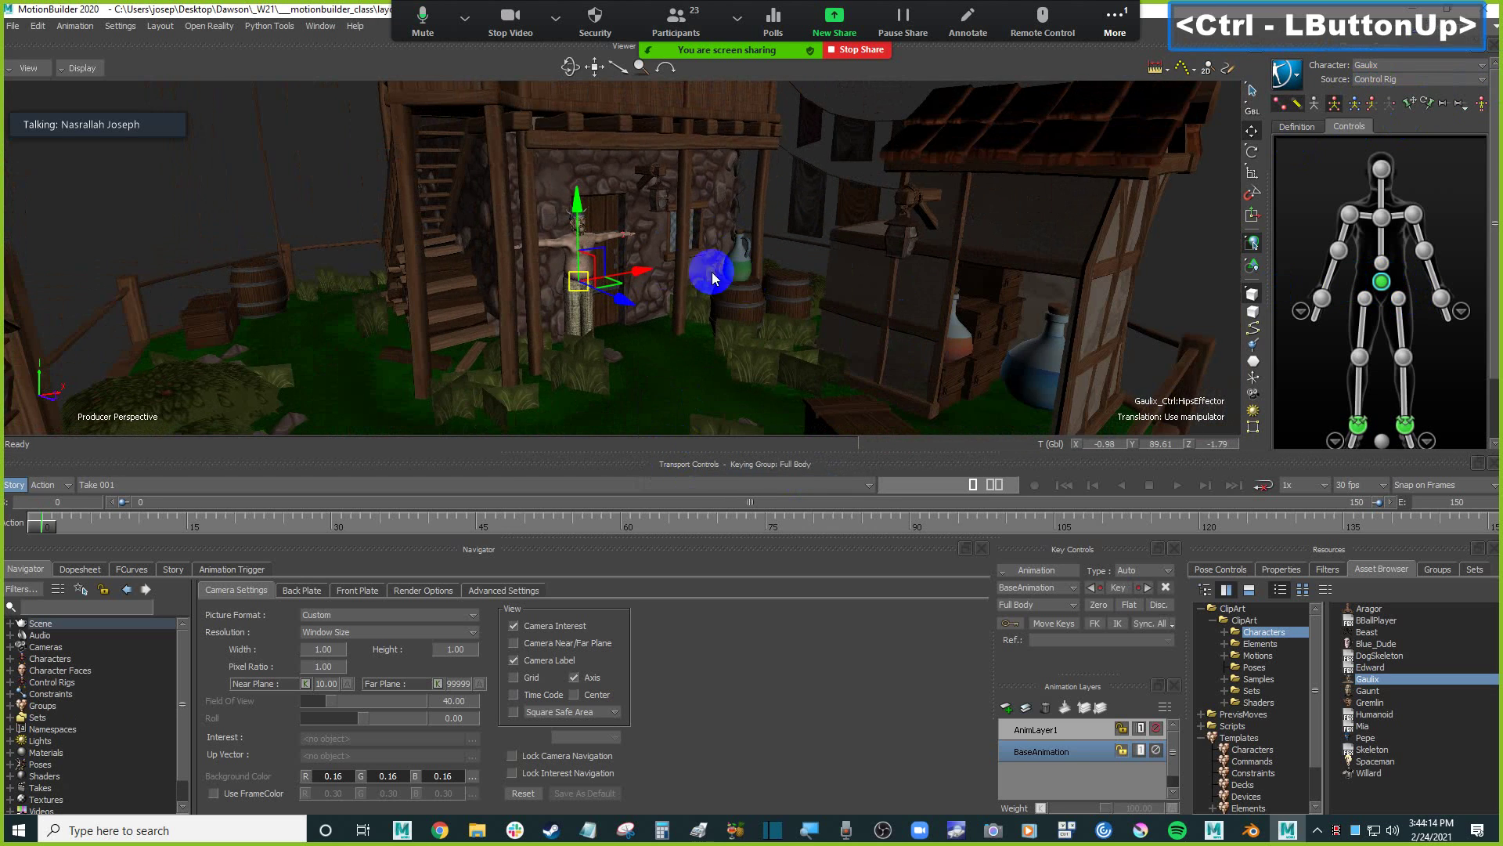
{"action": "left_click_drag", "start_coordinate": [595, 274], "coordinate": [697, 262]}
{"action": "key", "text": "ctrl+z"}
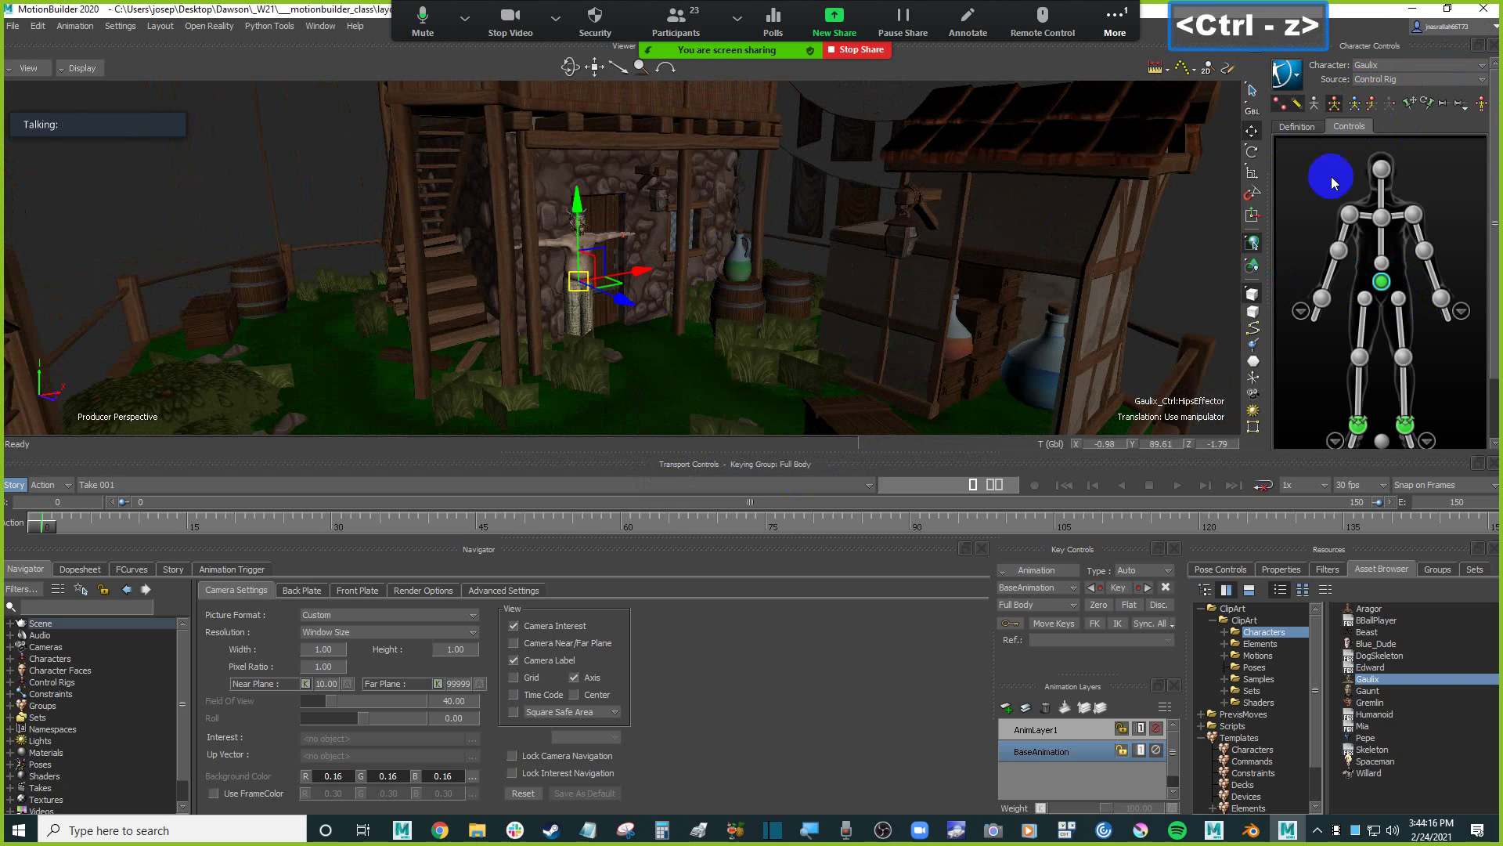
Release all of the rig's pinning in body-part mode and try moving the hips, undoing the move.
{"action": "left_click", "coordinate": [1481, 104]}
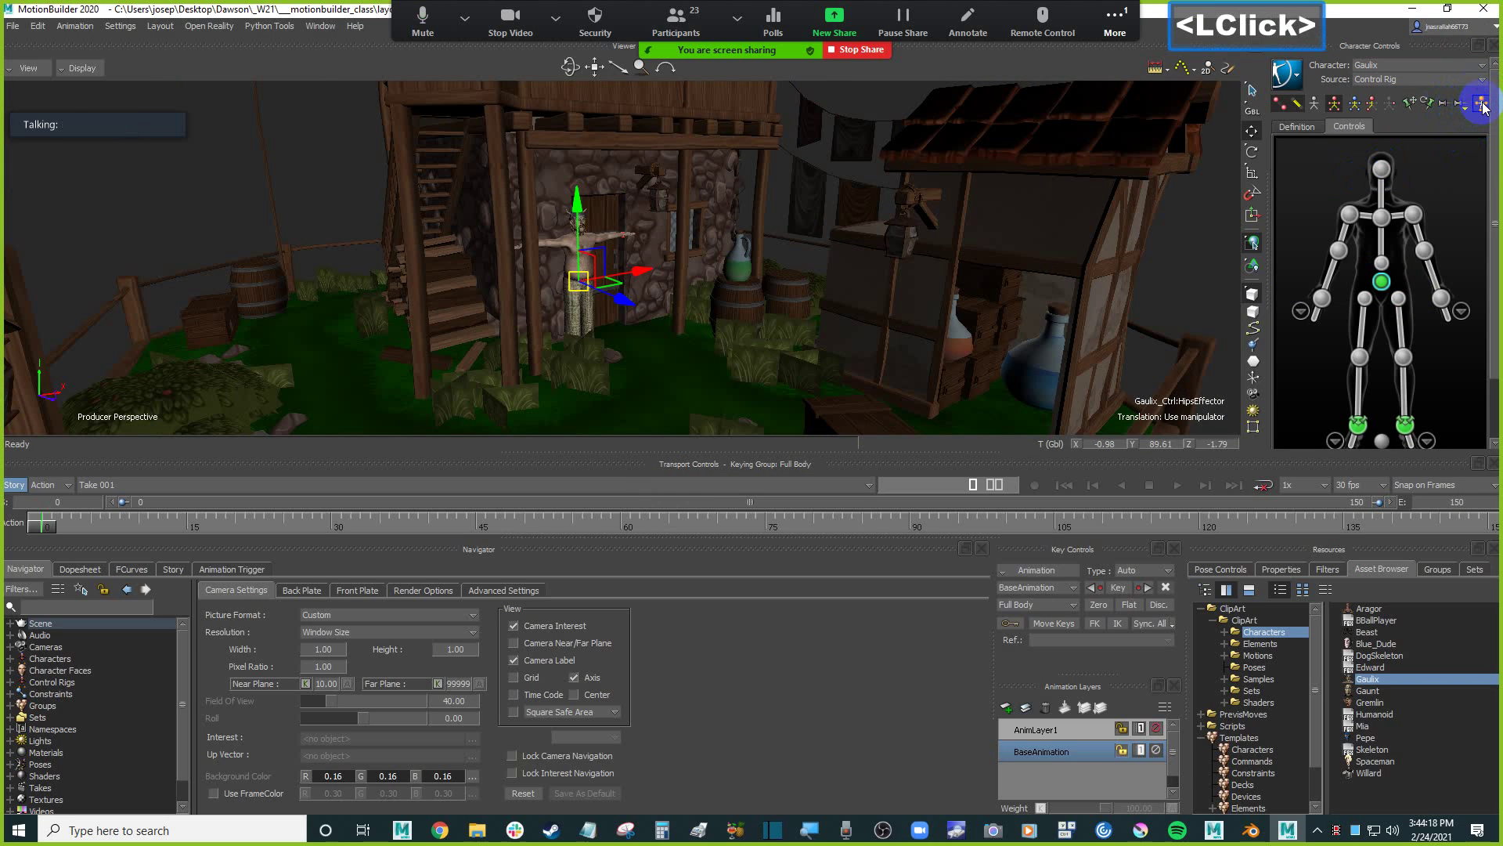
{"action": "left_click", "coordinate": [1352, 104]}
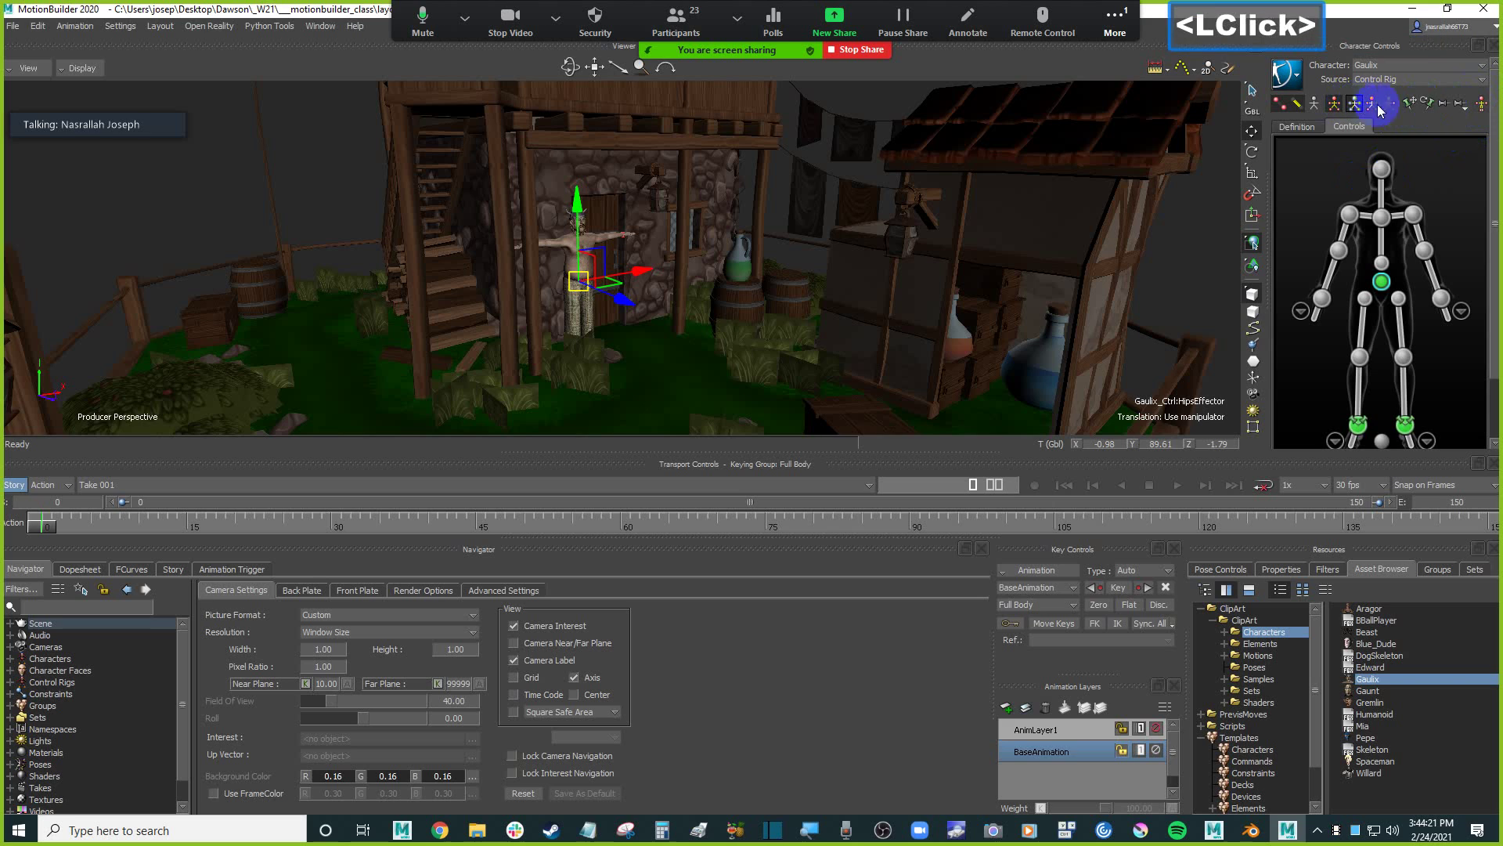
{"action": "left_click", "coordinate": [1445, 107]}
{"action": "left_click_drag", "start_coordinate": [620, 299], "coordinate": [642, 318]}
{"action": "key", "text": "ctrl+z"}
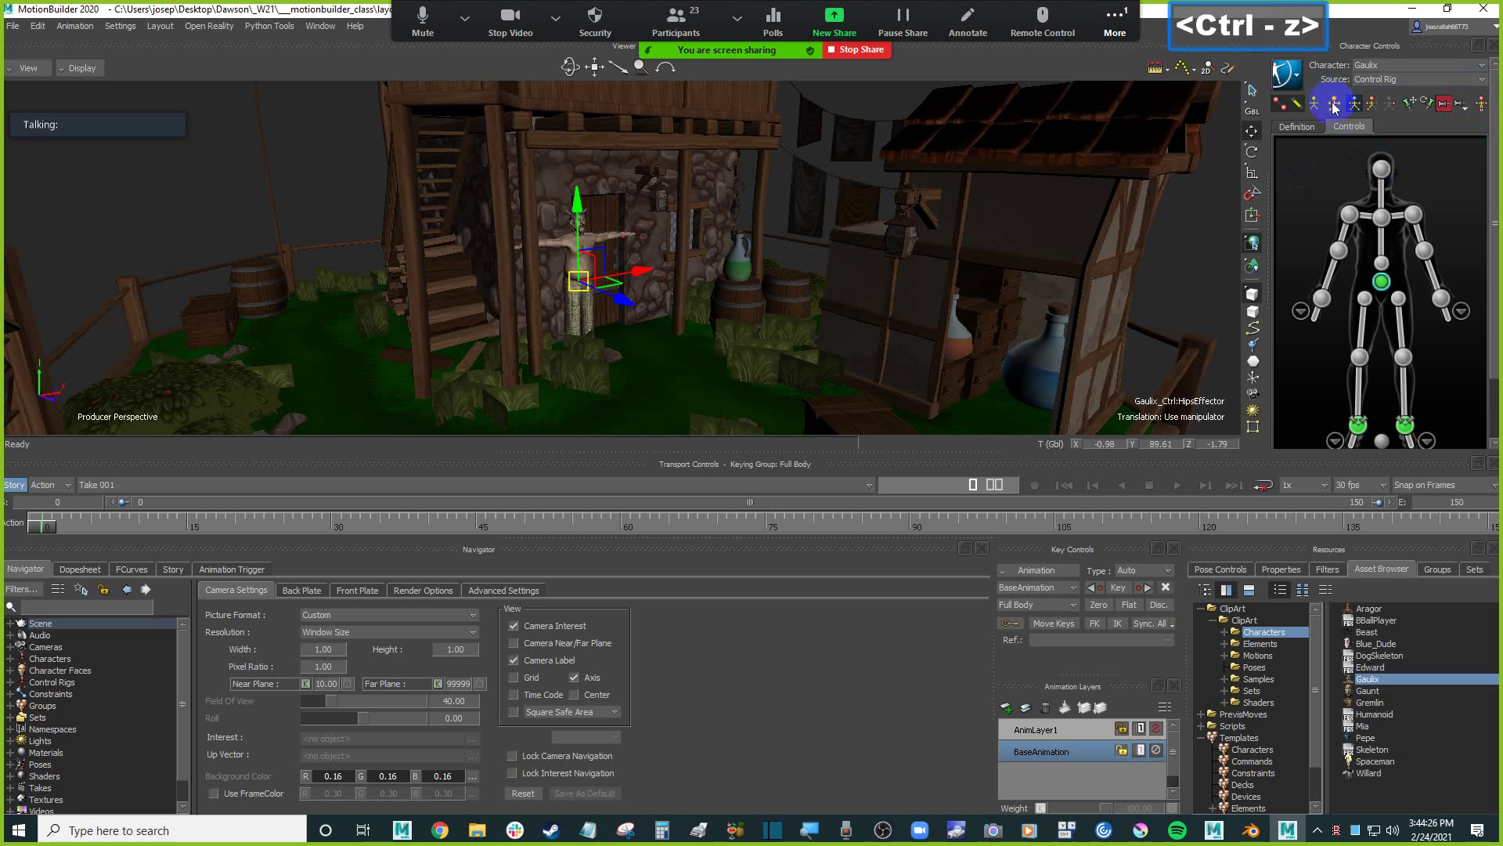
In full-body mode, move Gaulix by the hips onto the grass between the barrel and the woodpile, and clear the selection.
{"action": "left_click", "coordinate": [1335, 105]}
{"action": "left_click_drag", "start_coordinate": [621, 298], "coordinate": [842, 363]}
{"action": "left_click_drag", "start_coordinate": [990, 349], "coordinate": [631, 349]}
{"action": "left_click_drag", "start_coordinate": [519, 349], "coordinate": [529, 337]}
{"action": "left_click_drag", "start_coordinate": [528, 337], "coordinate": [622, 289], "text": "ctrl+shift"}
{"action": "left_click", "coordinate": [693, 225]}
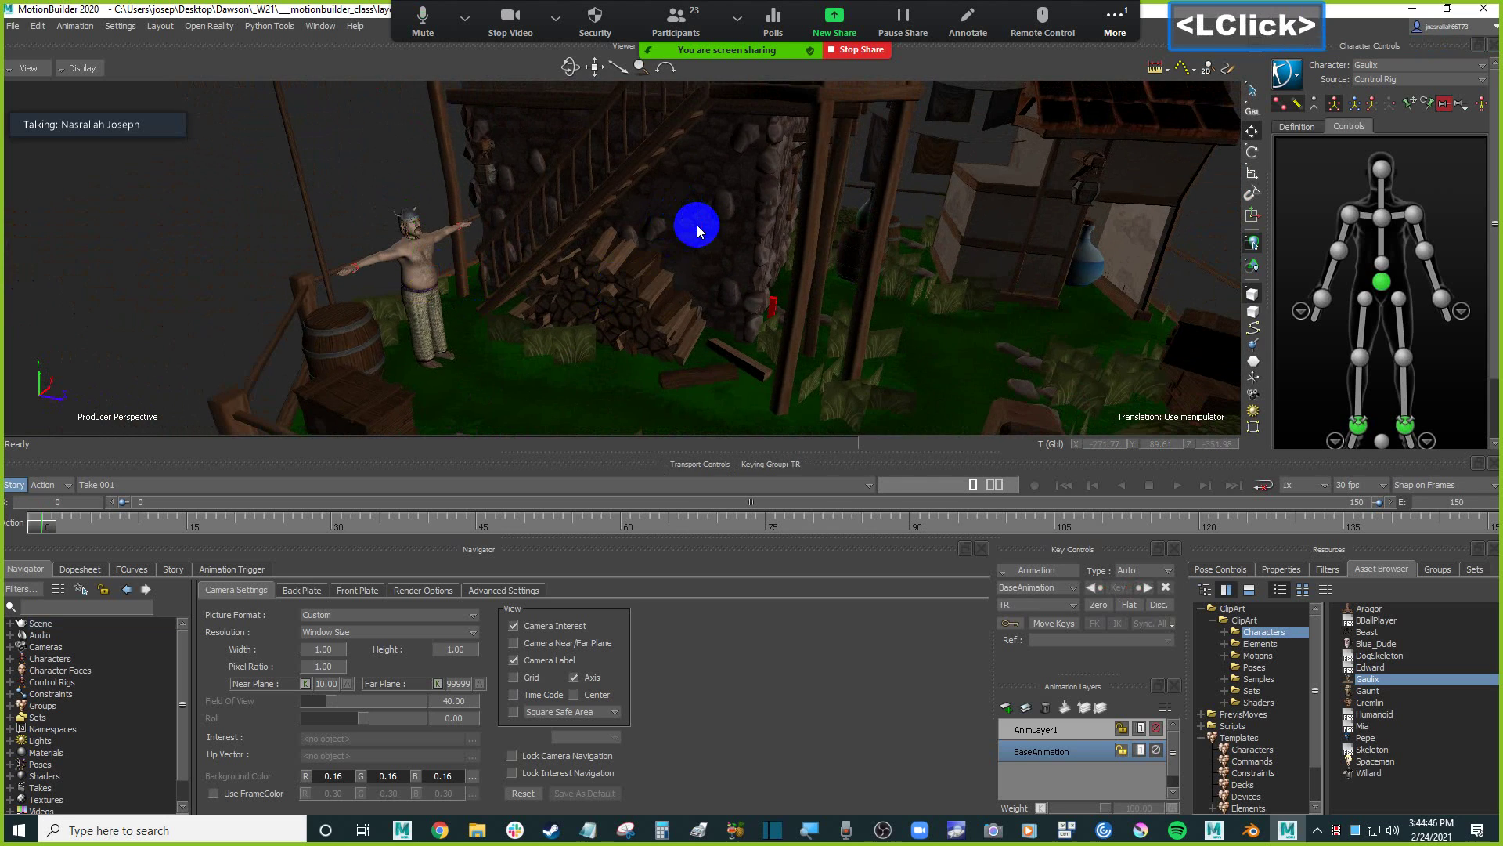
Select the island's Marker in the scene hierarchy and try to scale it uniformly.
{"action": "left_click_drag", "start_coordinate": [655, 227], "coordinate": [680, 280], "text": "ctrl"}
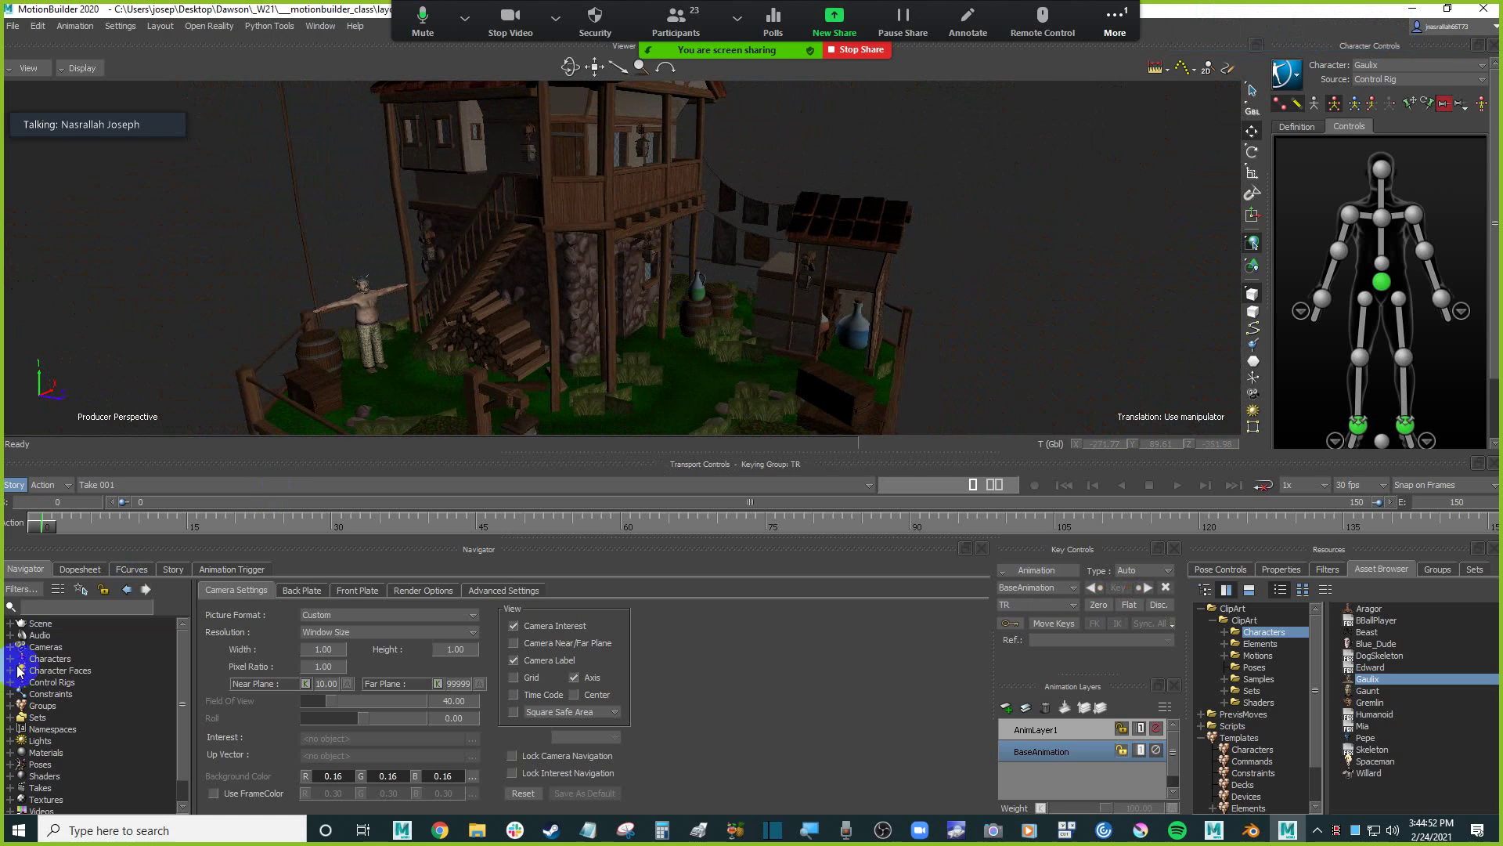
{"action": "left_click", "coordinate": [11, 623]}
{"action": "left_click", "coordinate": [61, 635]}
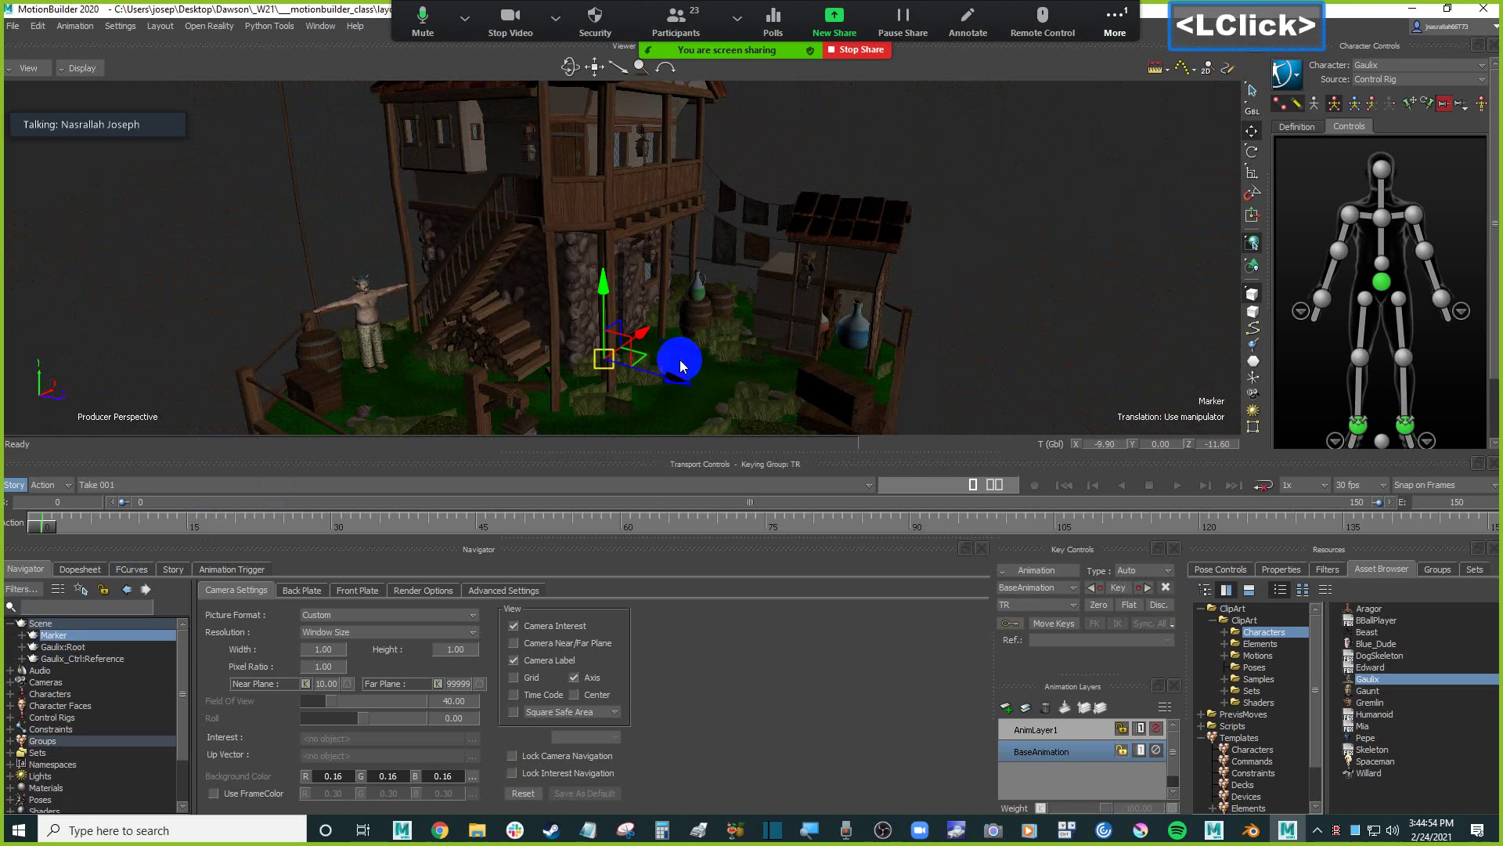
{"action": "left_click", "coordinate": [1252, 172]}
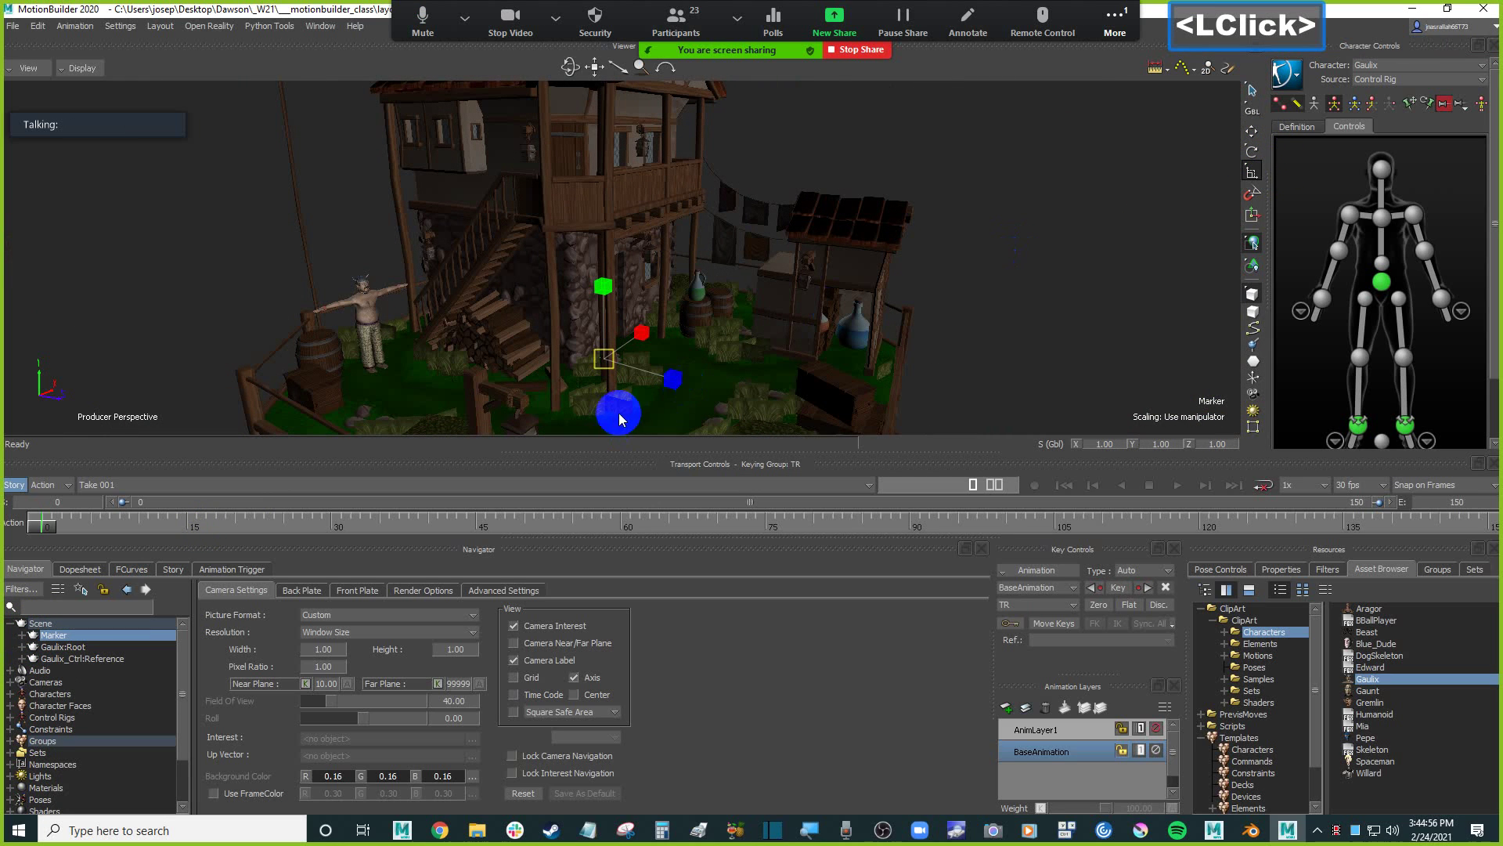
{"action": "left_click_drag", "start_coordinate": [611, 364], "coordinate": [650, 335]}
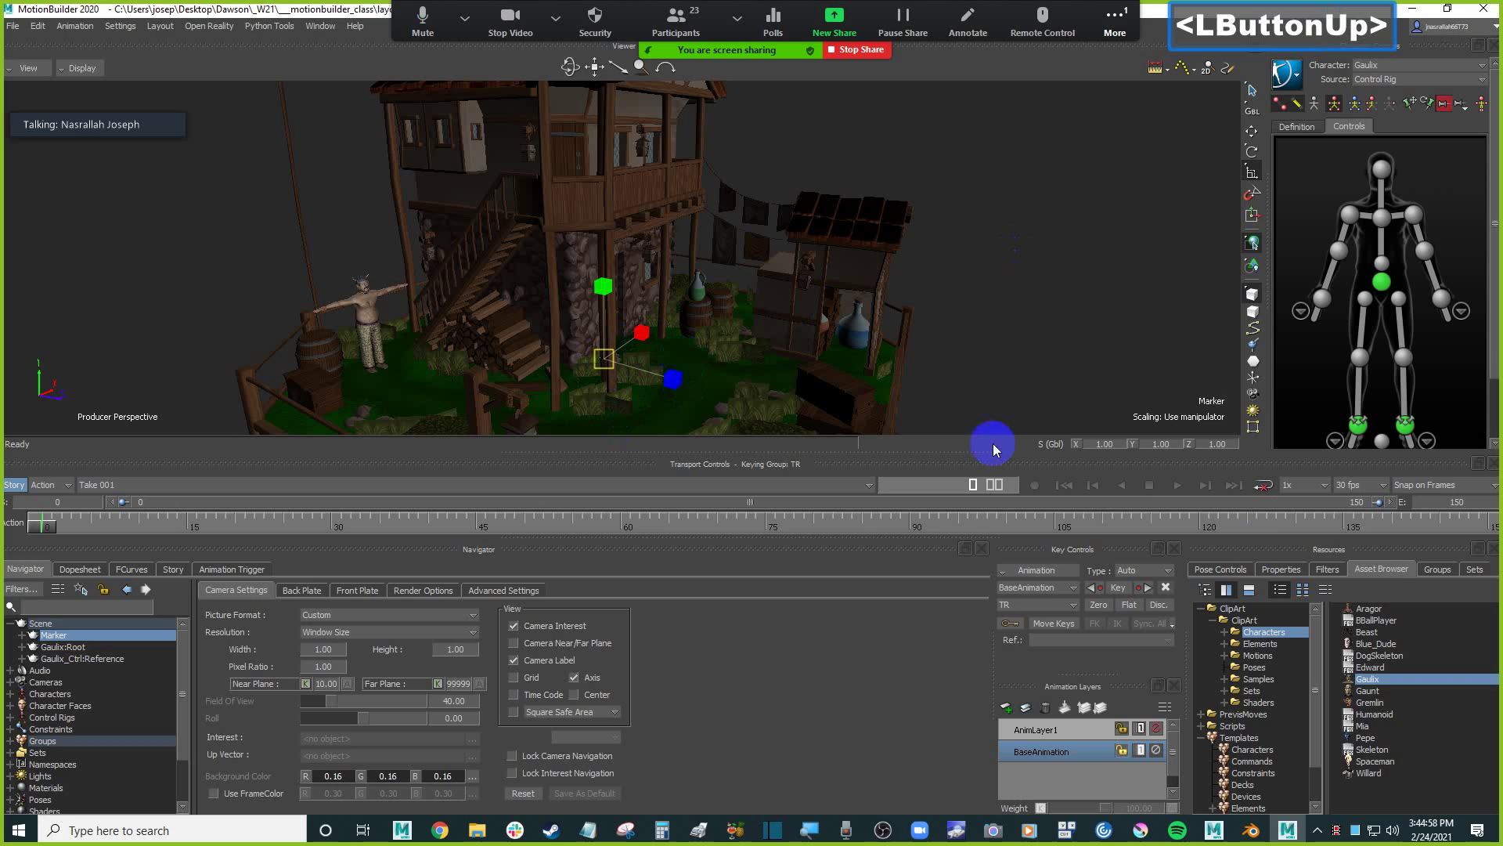
Allow transforms for the layout group and test-scale the marker uniformly, down to about 0.59 and up to about 1.12.
{"action": "left_click", "coordinate": [1441, 570]}
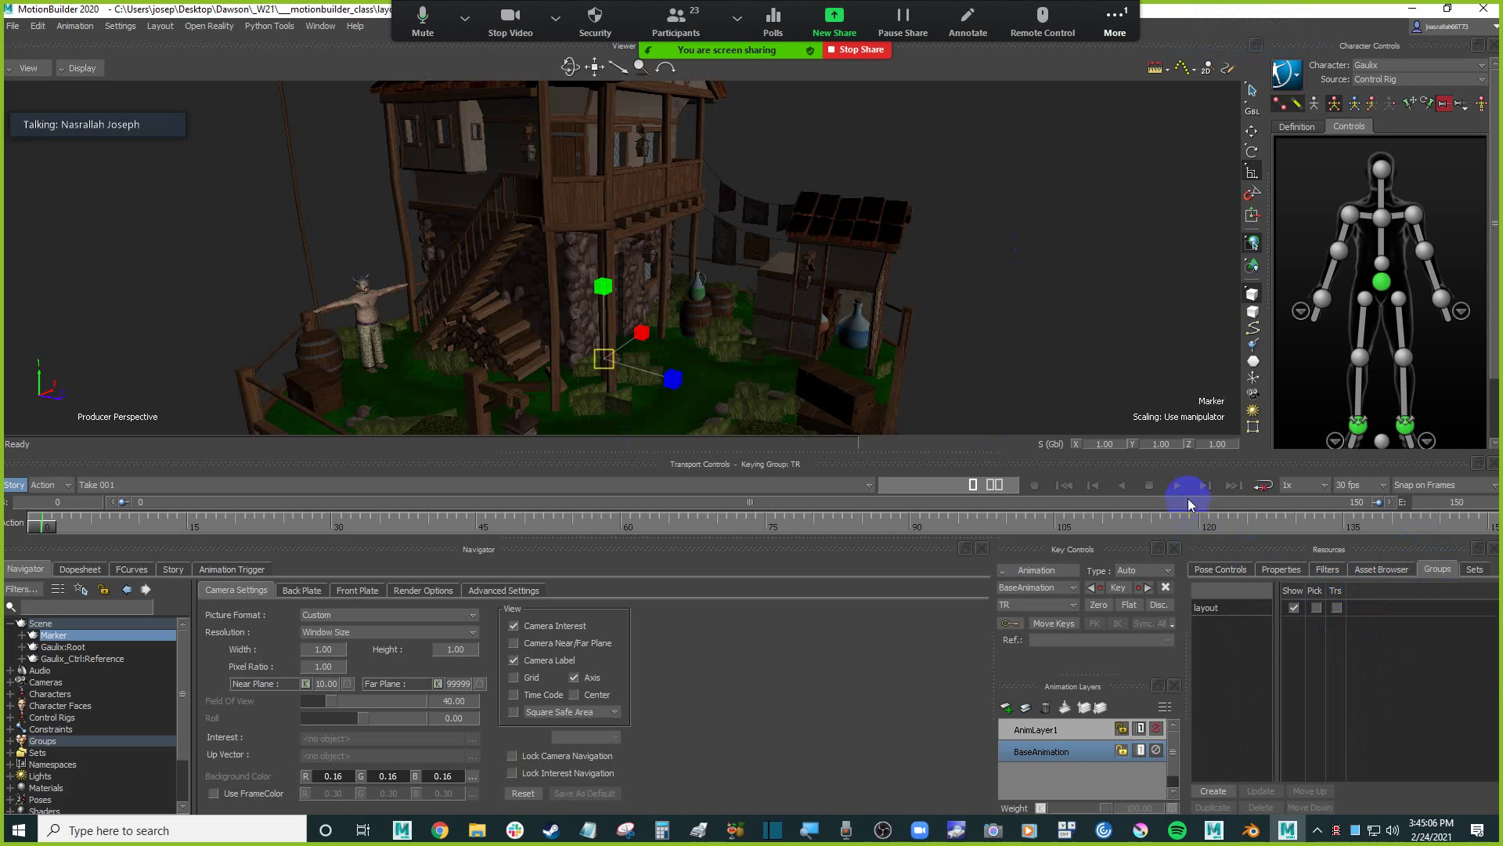
{"action": "left_click", "coordinate": [1337, 610]}
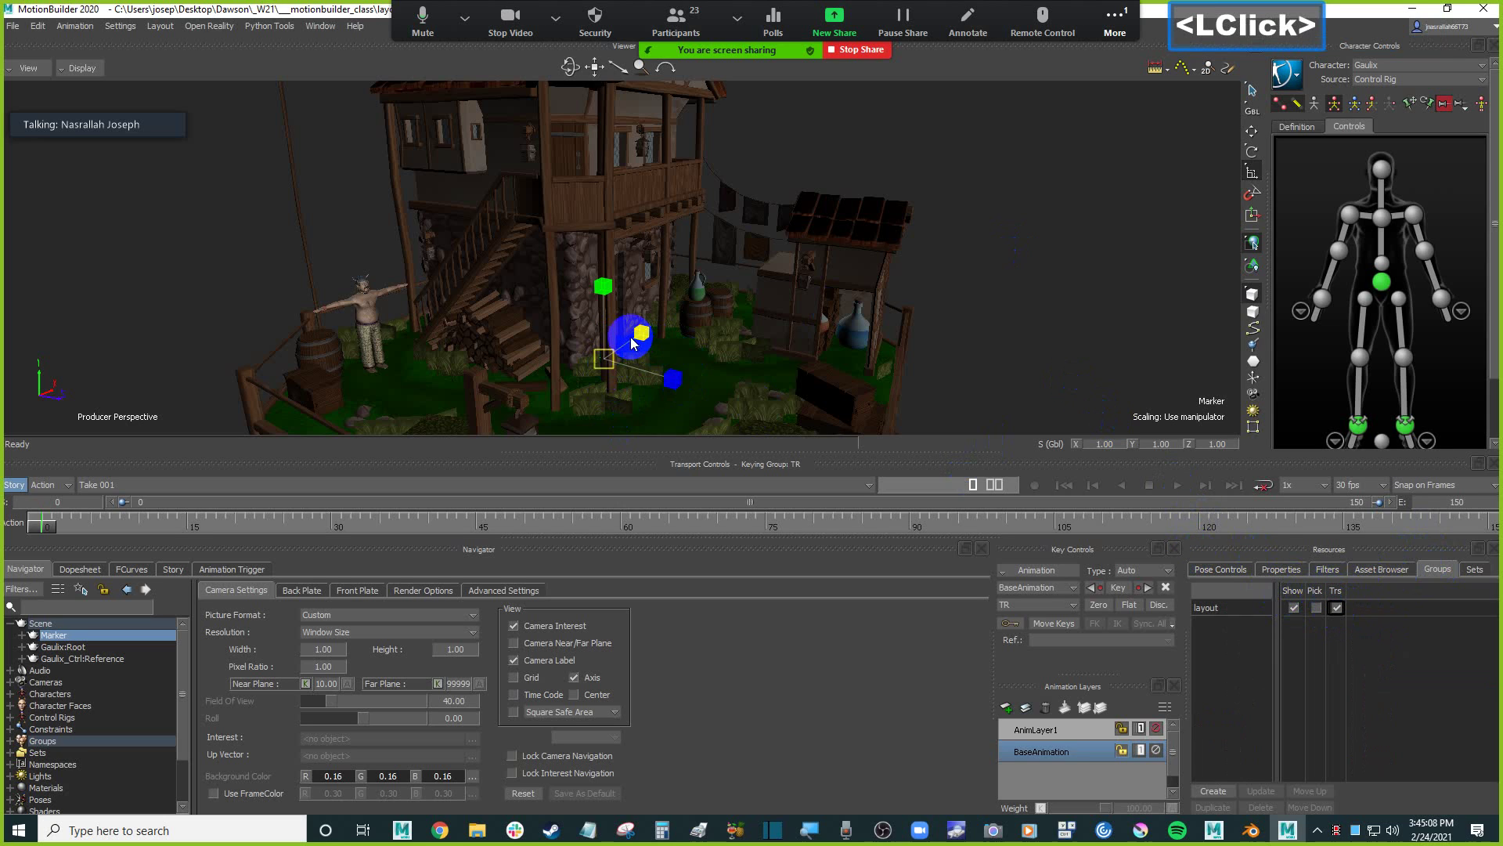
{"action": "mouse_move", "coordinate": [608, 359]}
{"action": "left_mouse_down"}
{"action": "mouse_move", "coordinate": [543, 426]}
{"action": "mouse_move", "coordinate": [910, 350]}
{"action": "left_mouse_up"}
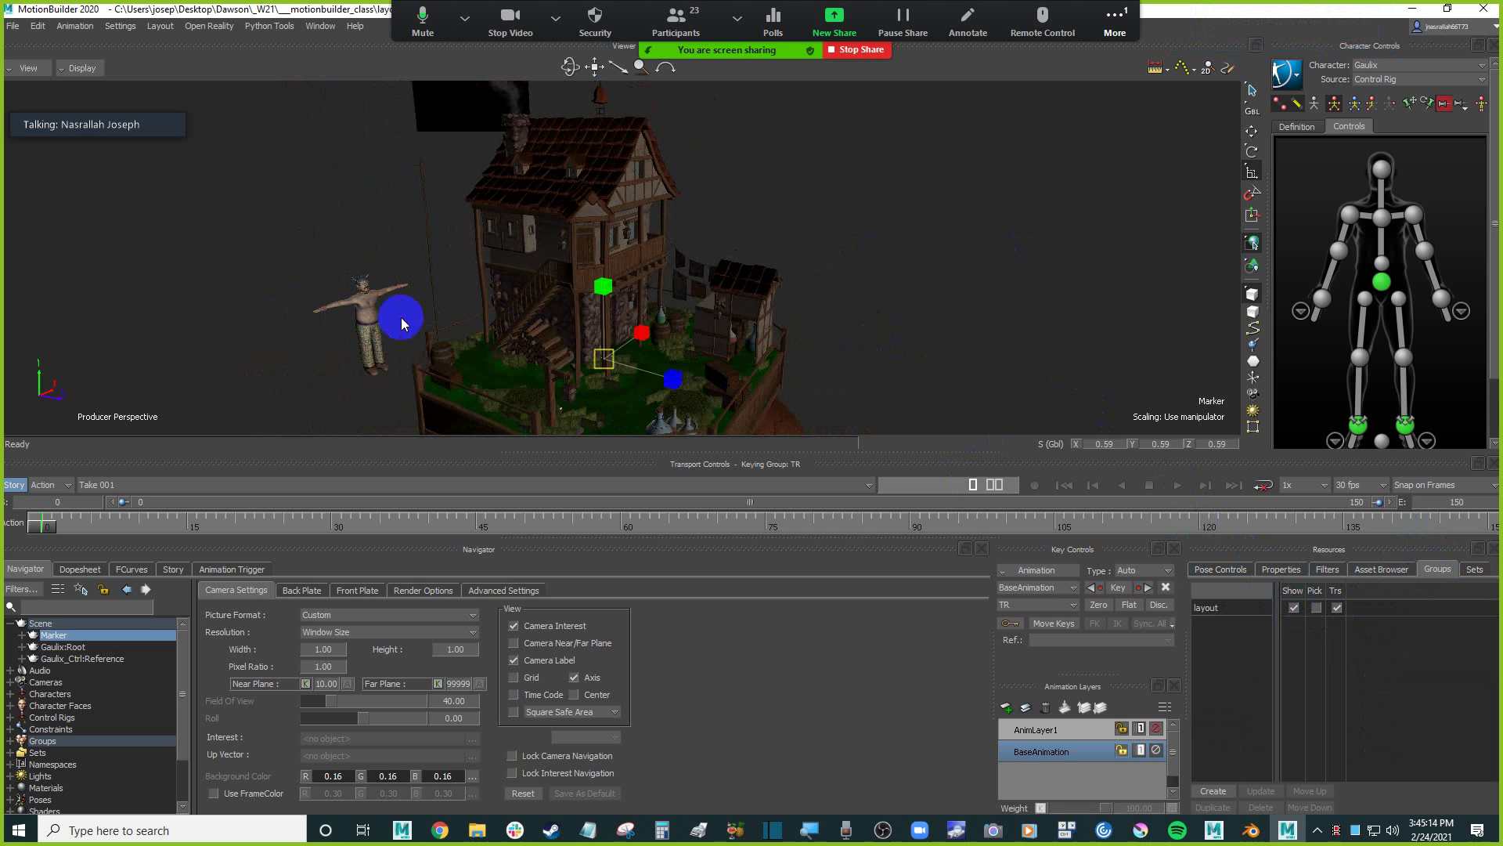
{"action": "mouse_move", "coordinate": [616, 367]}
{"action": "left_mouse_down"}
{"action": "mouse_move", "coordinate": [627, 345]}
{"action": "mouse_move", "coordinate": [684, 335]}
{"action": "left_mouse_up"}
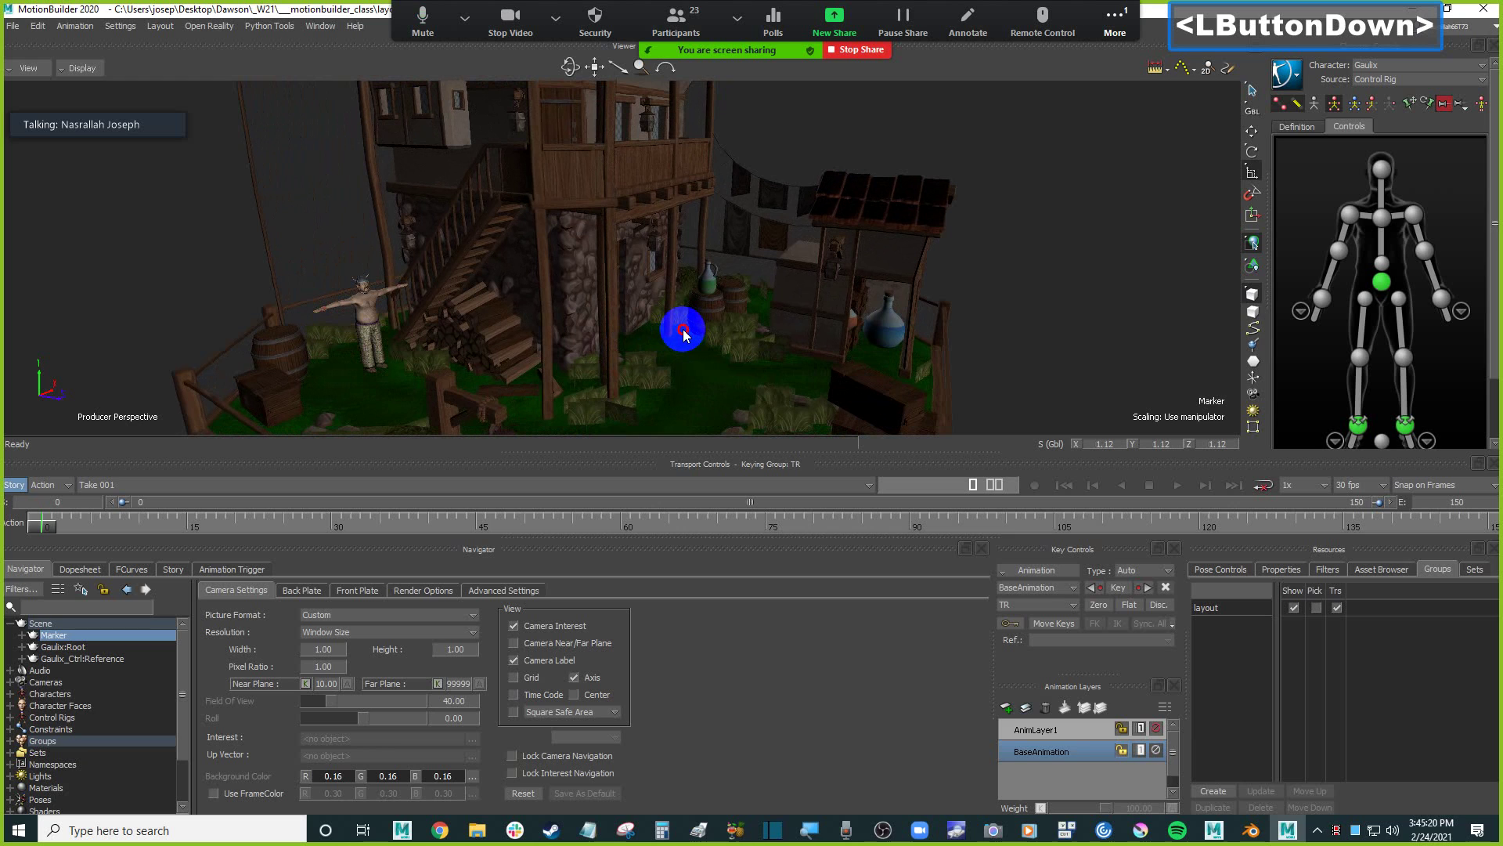
{"action": "left_click_drag", "start_coordinate": [684, 336], "coordinate": [584, 341]}
Undo the marker scaling and lock the layout group's transforms again.
{"action": "key", "text": "ctrl+z"}
{"action": "key", "text": "ctrl+z"}
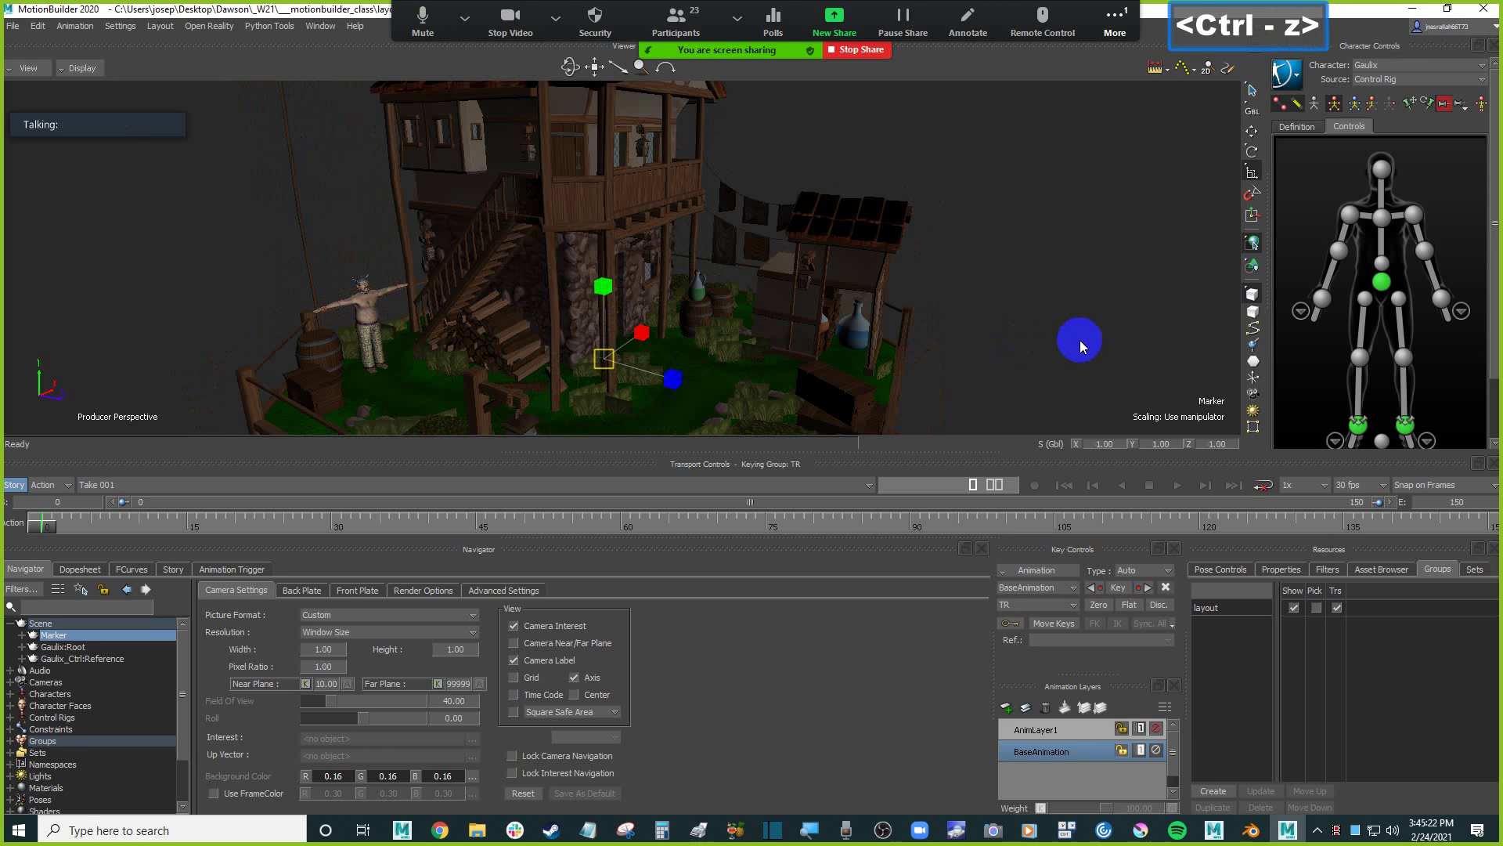
{"action": "left_click", "coordinate": [1337, 608]}
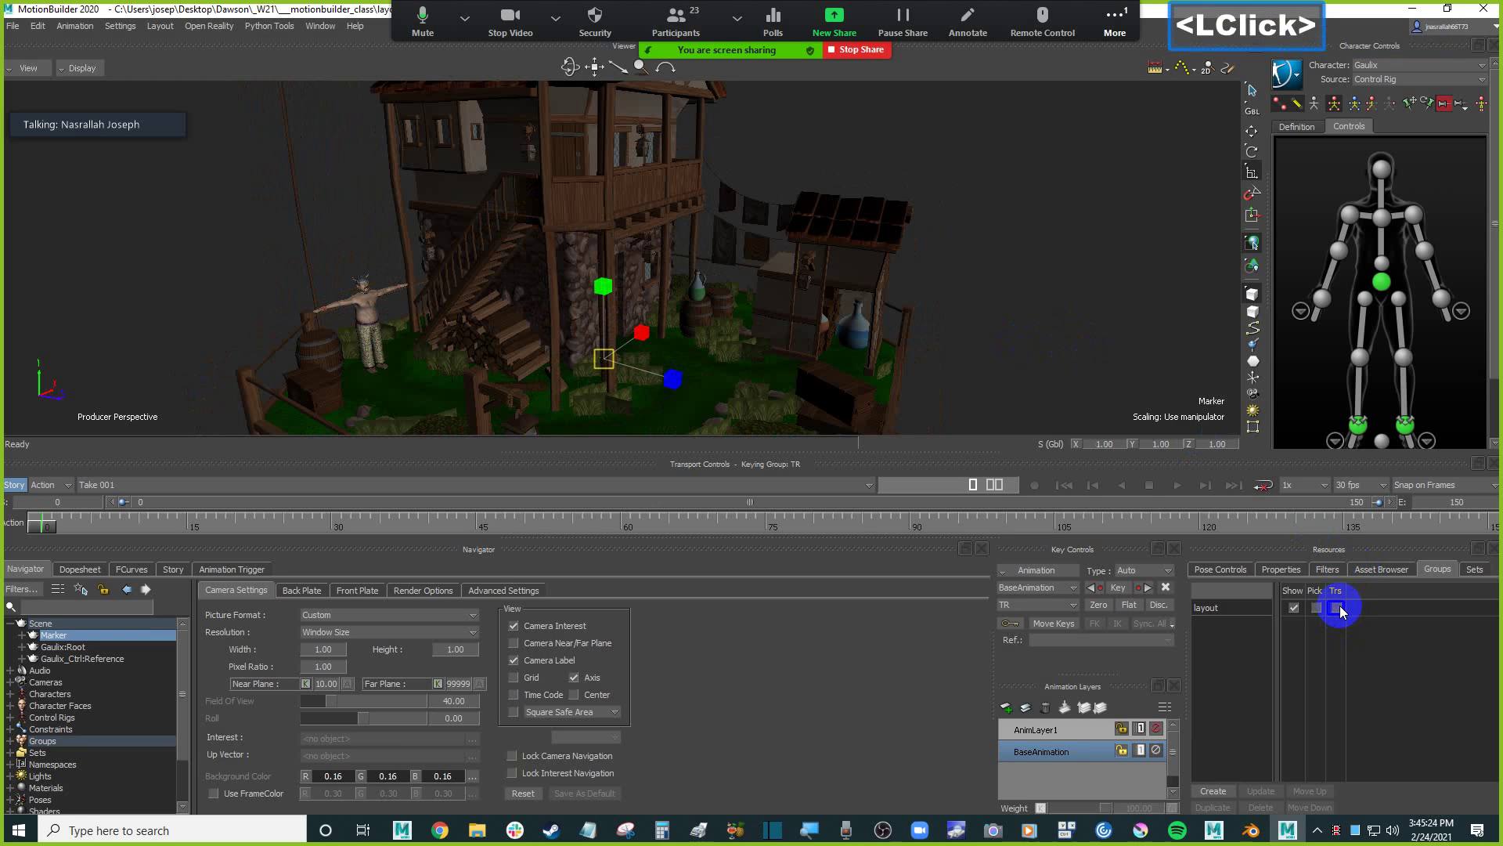
Clear the selection and frame Gaulix beside the woodpile more closely.
{"action": "left_click_drag", "start_coordinate": [996, 327], "coordinate": [1013, 317], "text": "ctrl+shift"}
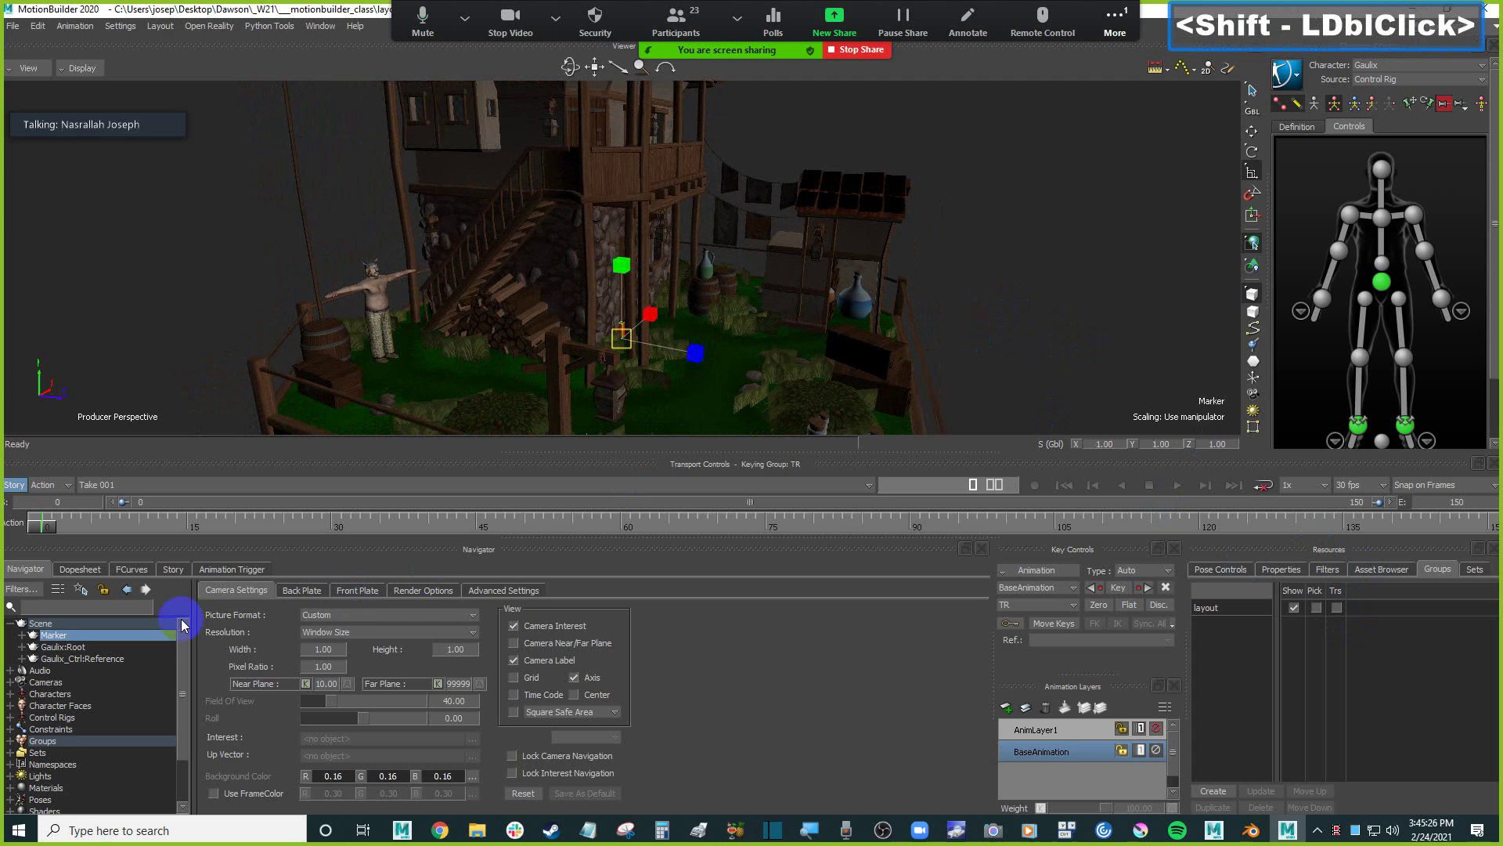
{"action": "left_click", "coordinate": [520, 295], "text": "shift"}
{"action": "double_click", "coordinate": [480, 275]}
{"action": "scroll", "coordinate": [459, 326], "scroll_direction": "up", "scroll_amount": 6}
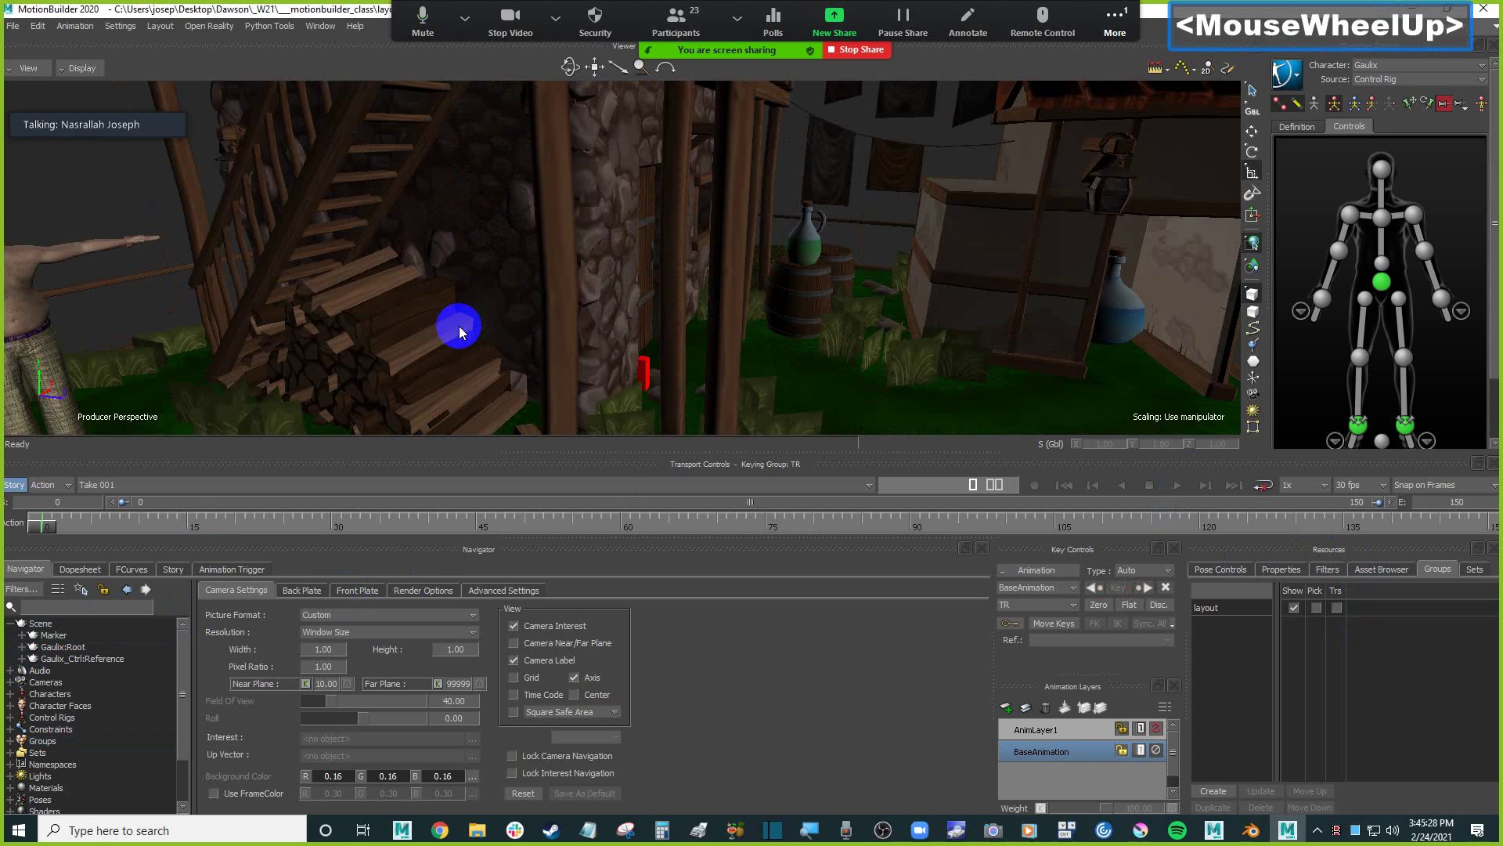
{"action": "left_click_drag", "start_coordinate": [487, 267], "coordinate": [483, 304], "text": "shift"}
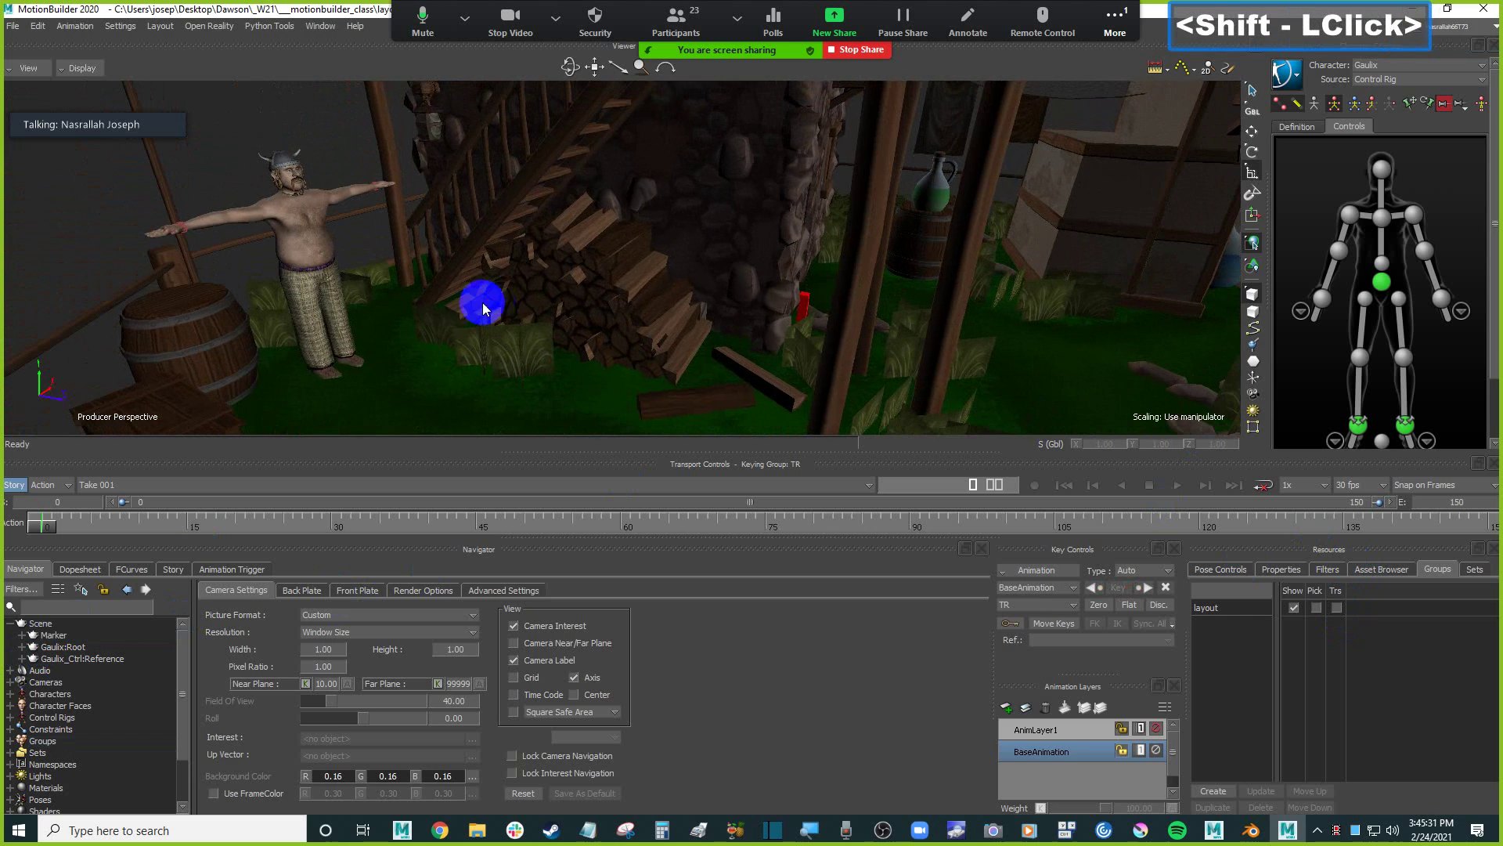
Expand the Characters branch of the scene hierarchy and select the Gaulix character.
{"action": "left_click_drag", "start_coordinate": [342, 368], "coordinate": [566, 308], "text": "ctrl"}
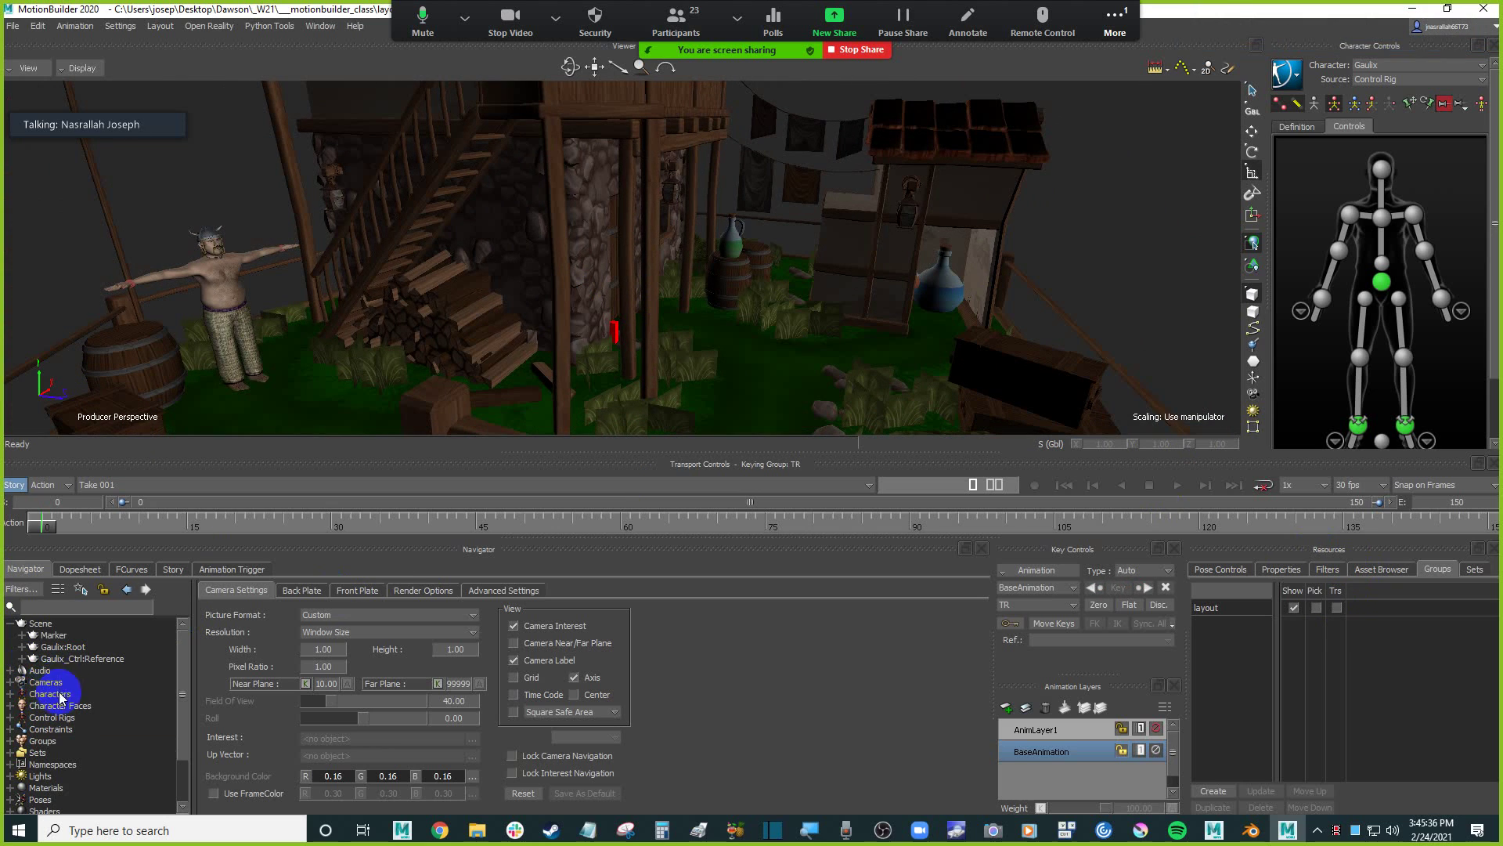
{"action": "left_click", "coordinate": [9, 694]}
{"action": "left_click", "coordinate": [10, 695]}
{"action": "left_click", "coordinate": [61, 706]}
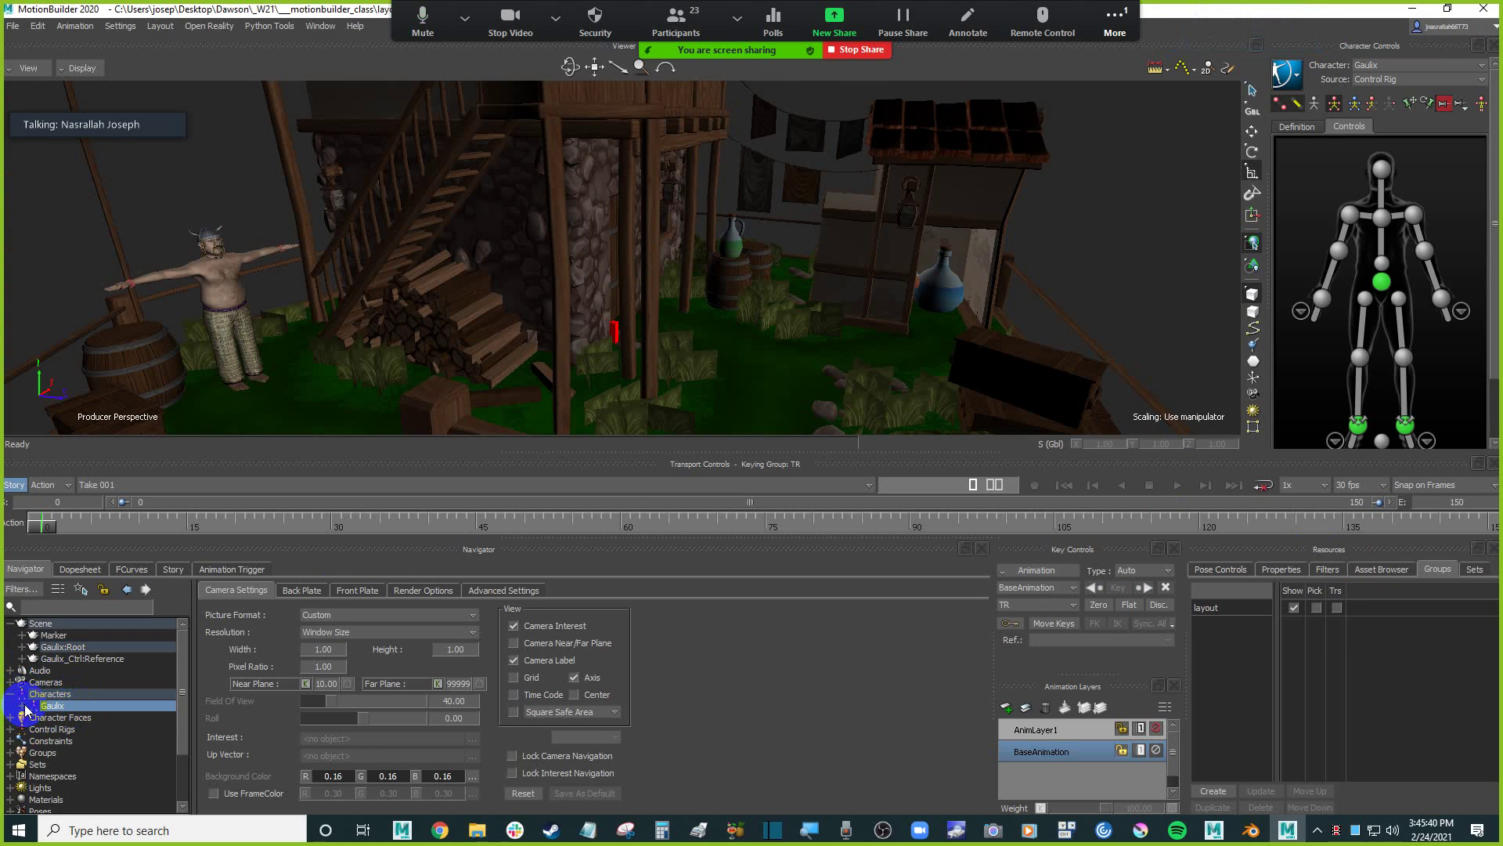
{"action": "left_click", "coordinate": [25, 710]}
{"action": "left_click", "coordinate": [78, 713]}
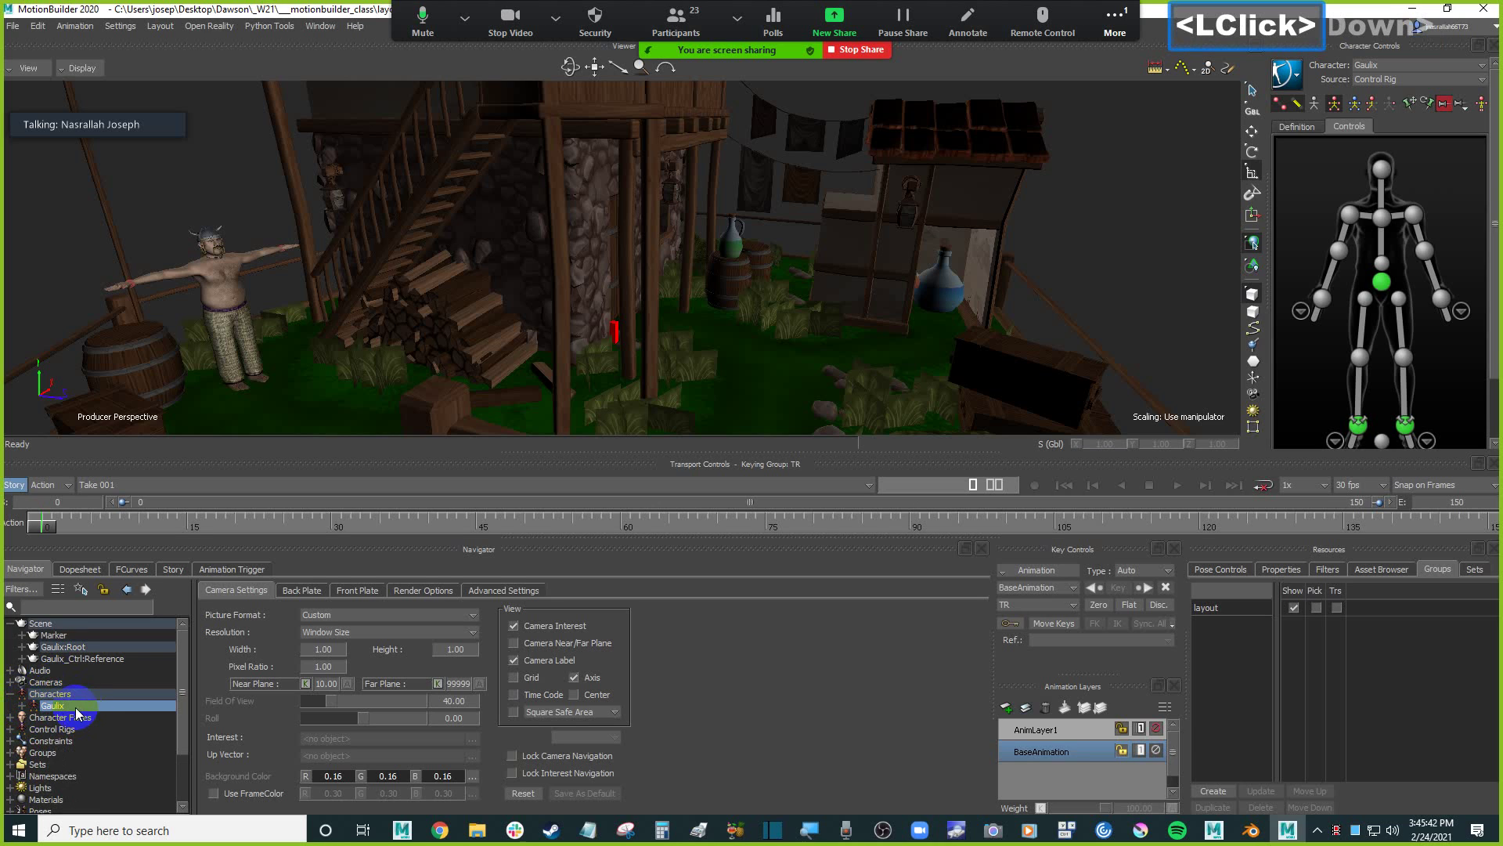
Rename the Control Rig entry under Control Rigs to "Gaulix Control Rig".
{"action": "left_click", "coordinate": [13, 729]}
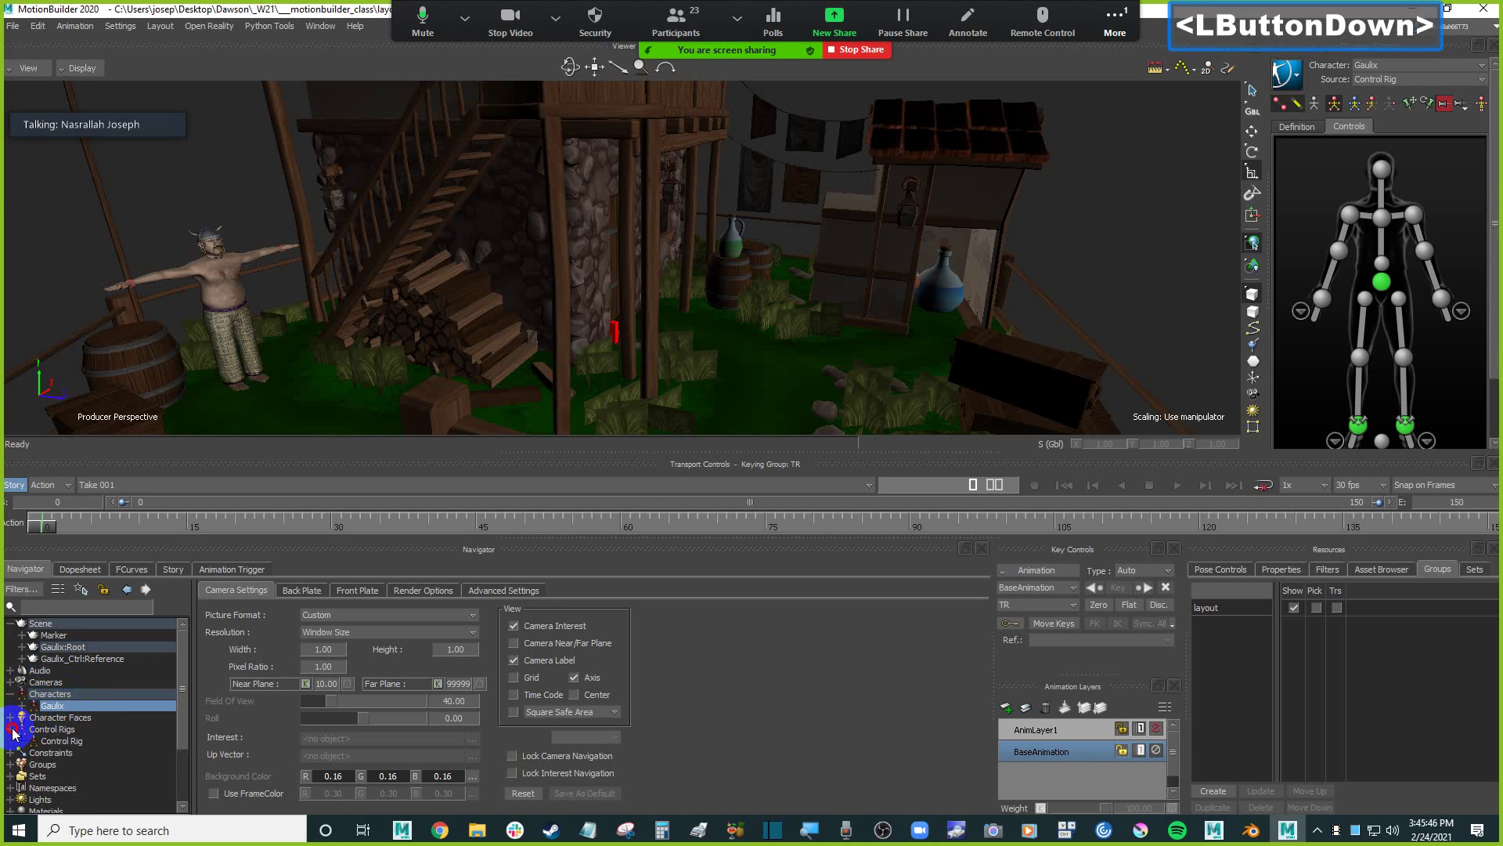
{"action": "double_click", "coordinate": [61, 741]}
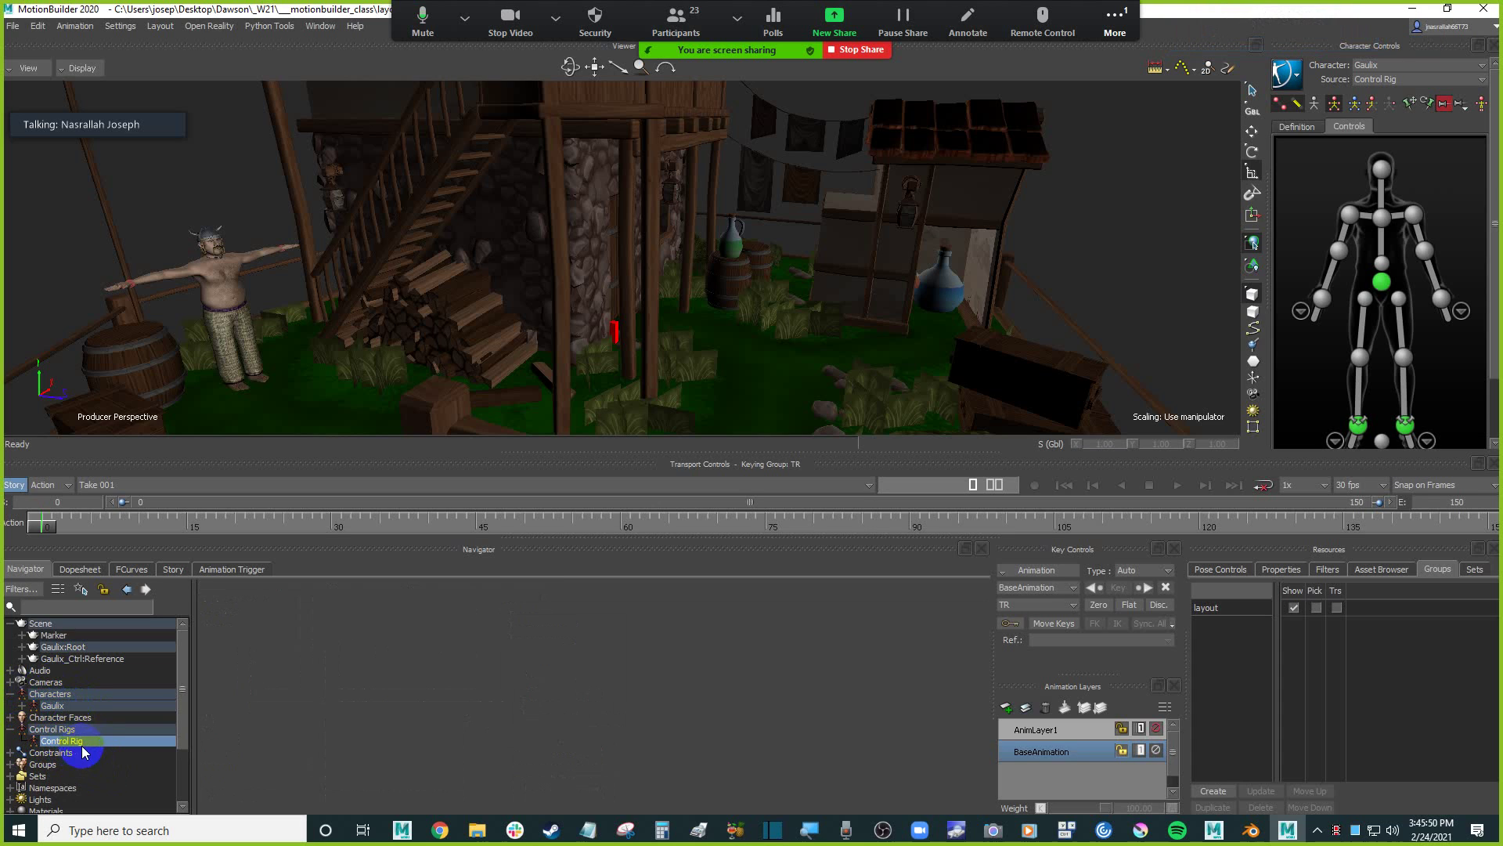
{"action": "left_click", "coordinate": [90, 743]}
{"action": "right_click", "coordinate": [92, 744]}
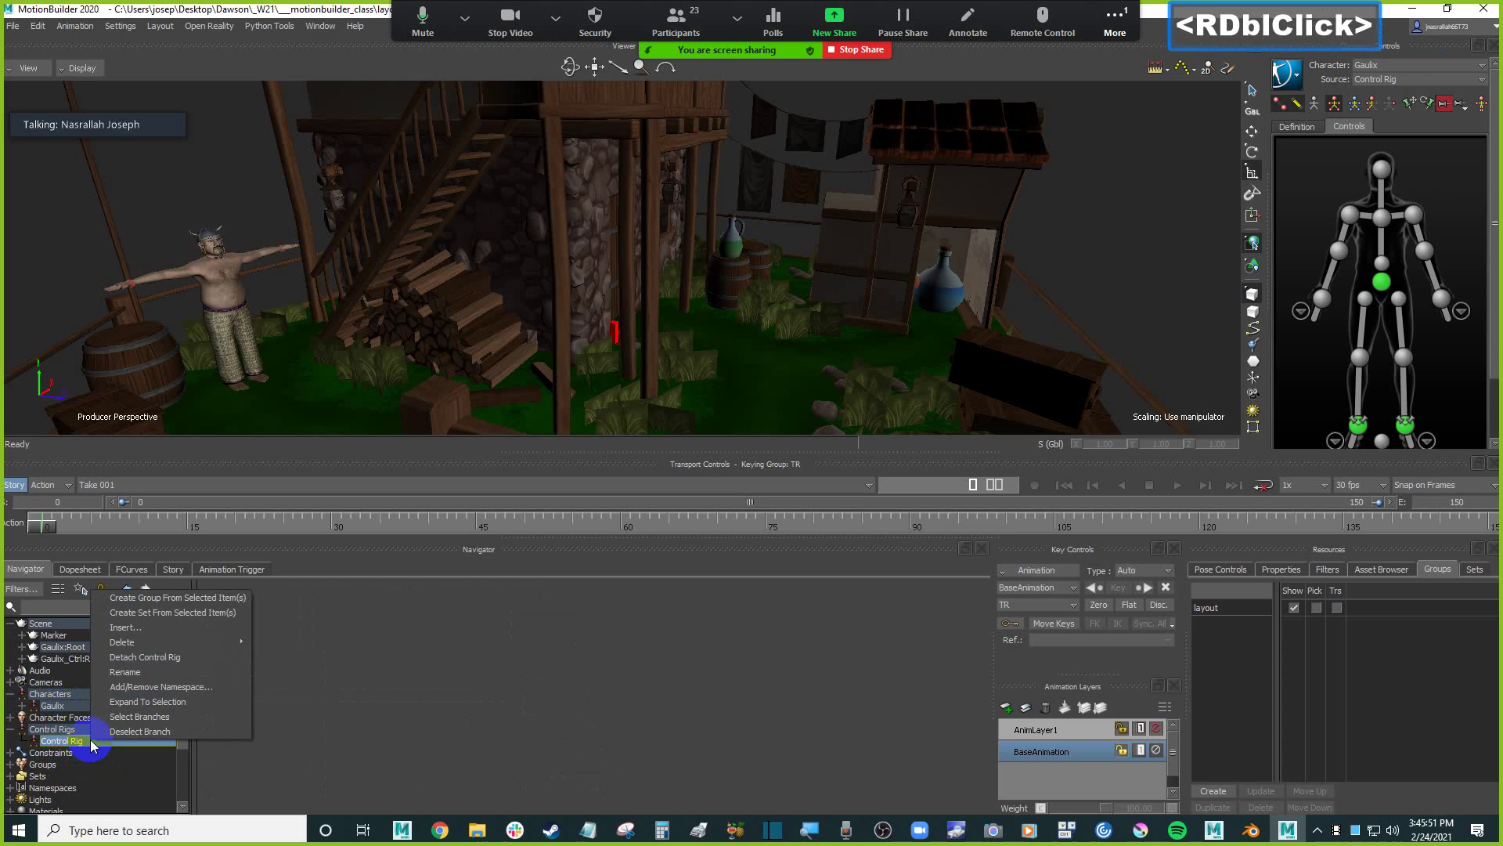
{"action": "left_click", "coordinate": [182, 672]}
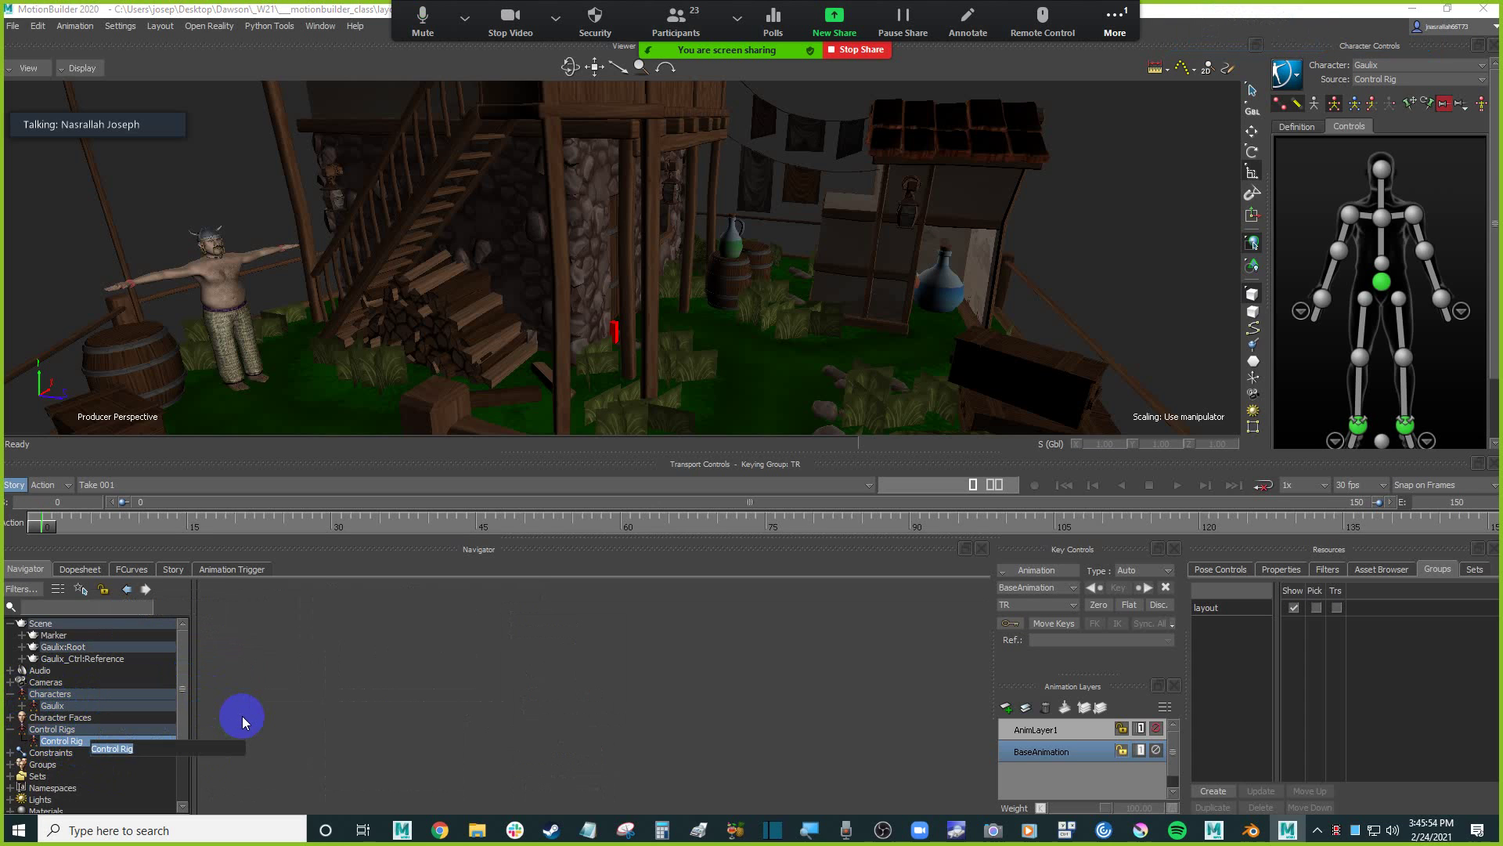
{"action": "key", "text": "Home"}
{"action": "type", "text": "Gaau"}
{"action": "key", "text": "BackSpace"}
{"action": "key", "text": "BackSpace"}
{"action": "type", "text": "uli"}
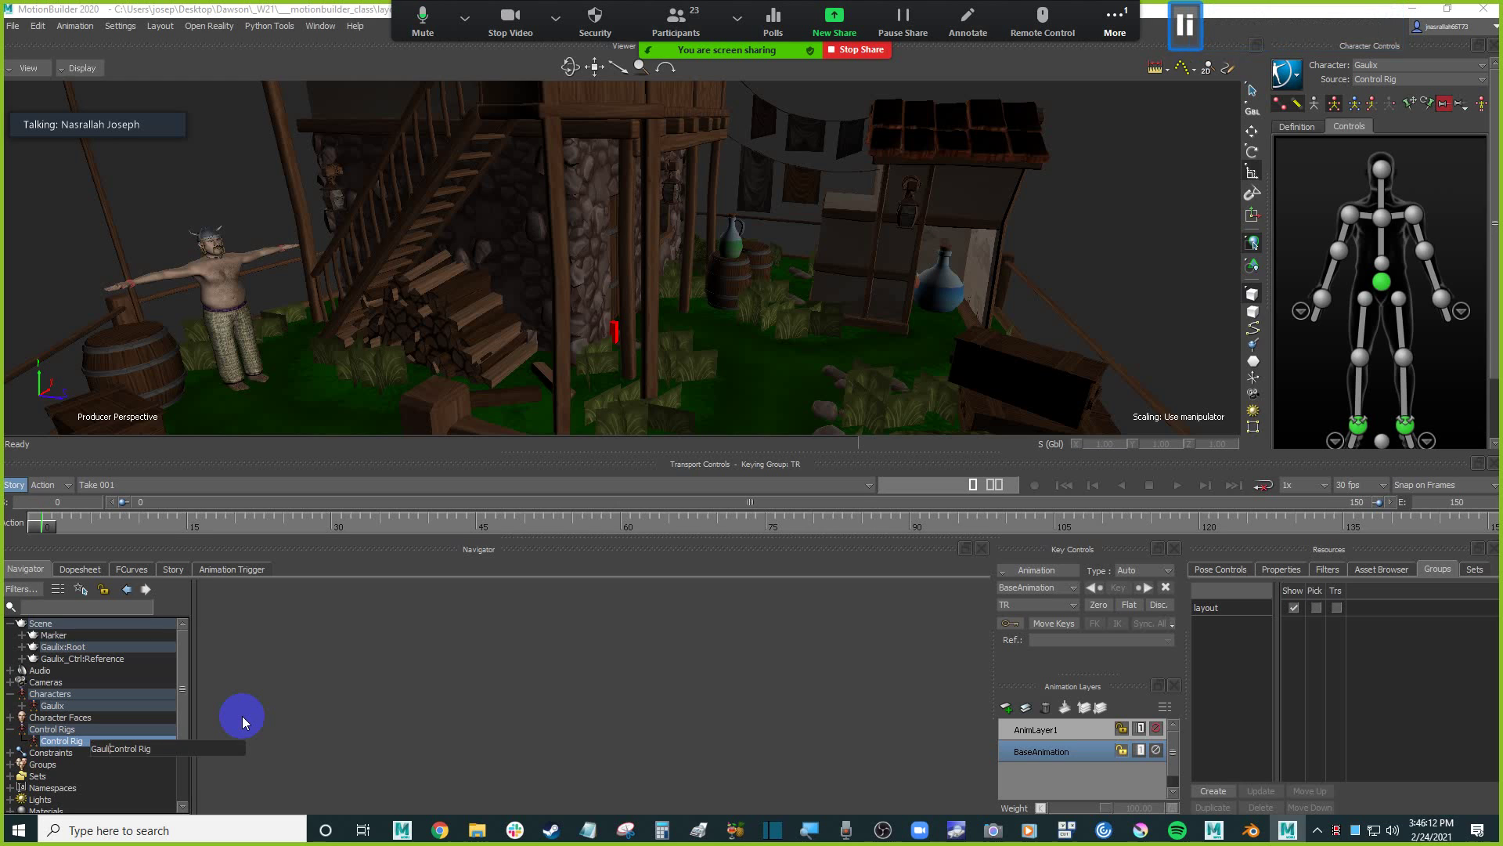
{"action": "type", "text": "x"}
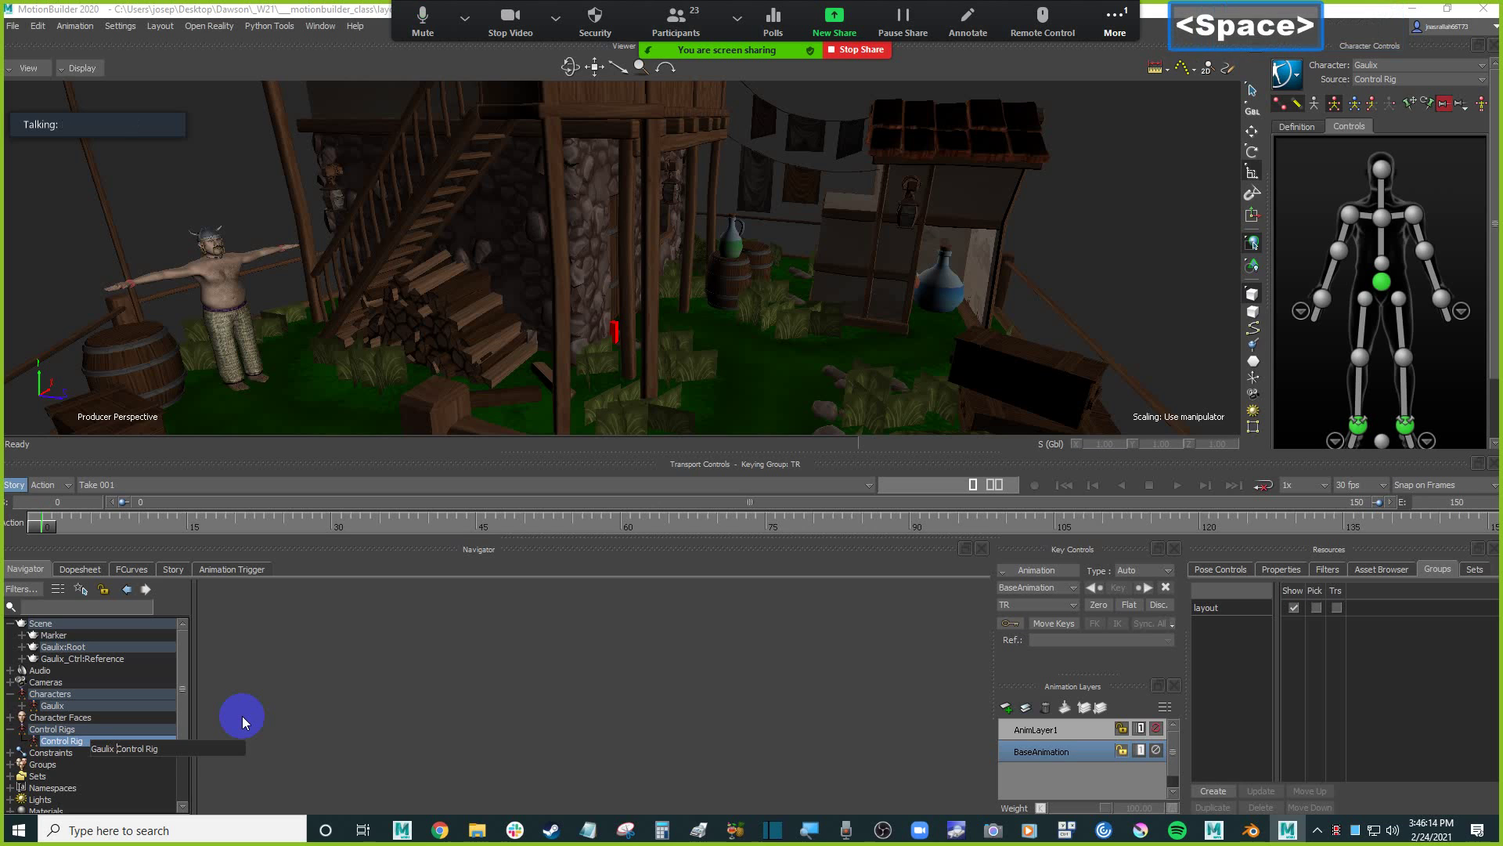
{"action": "key", "text": "Return"}
Clear the selection and check the renamed rig as Gaulix's source in the character controls.
{"action": "left_click", "coordinate": [1115, 153]}
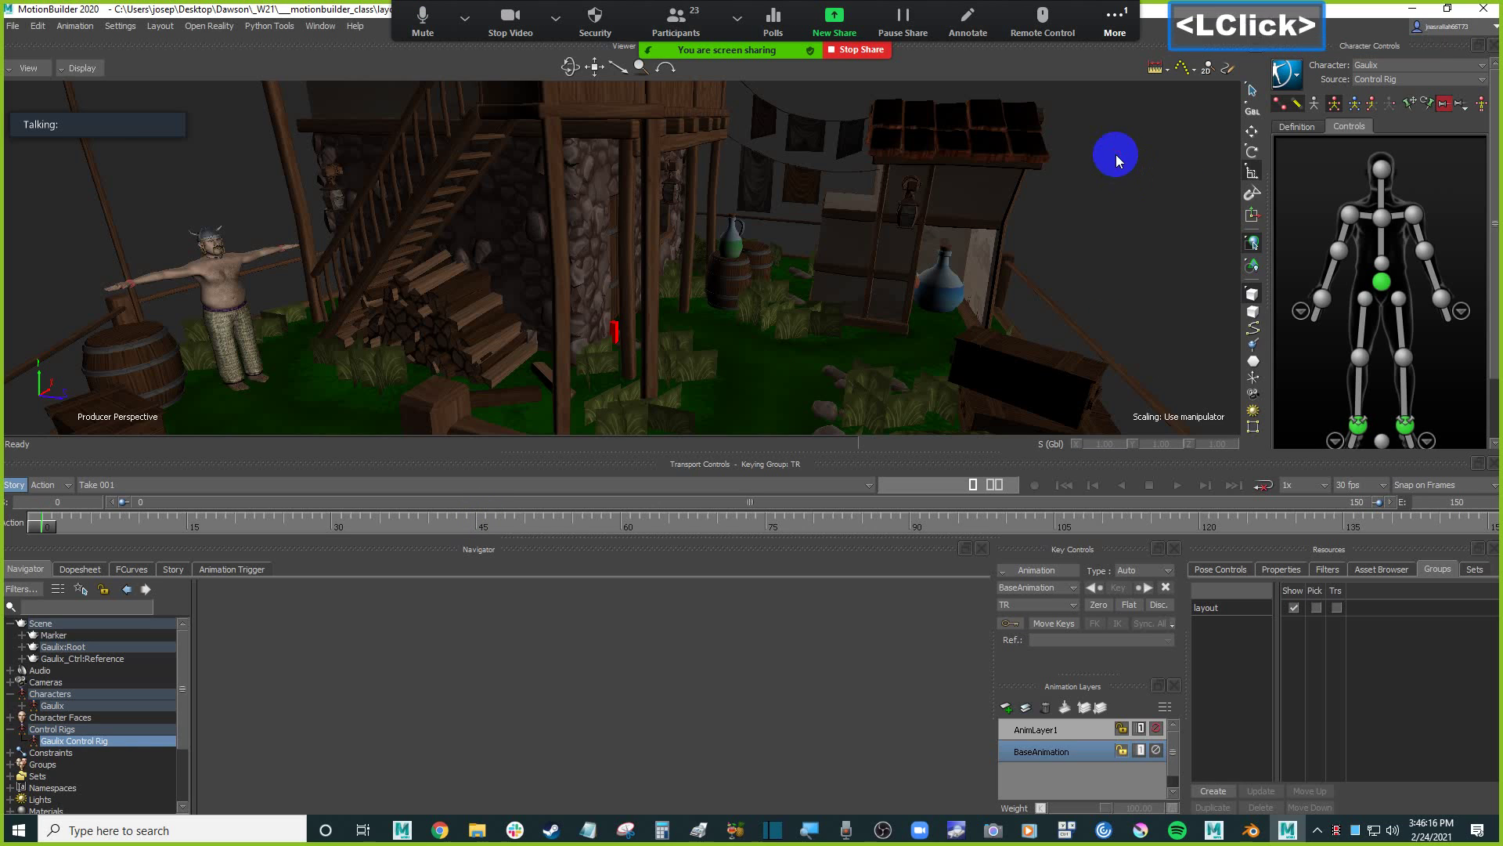
{"action": "left_click", "coordinate": [1134, 201]}
{"action": "double_click", "coordinate": [1274, 114]}
{"action": "left_click", "coordinate": [1359, 66]}
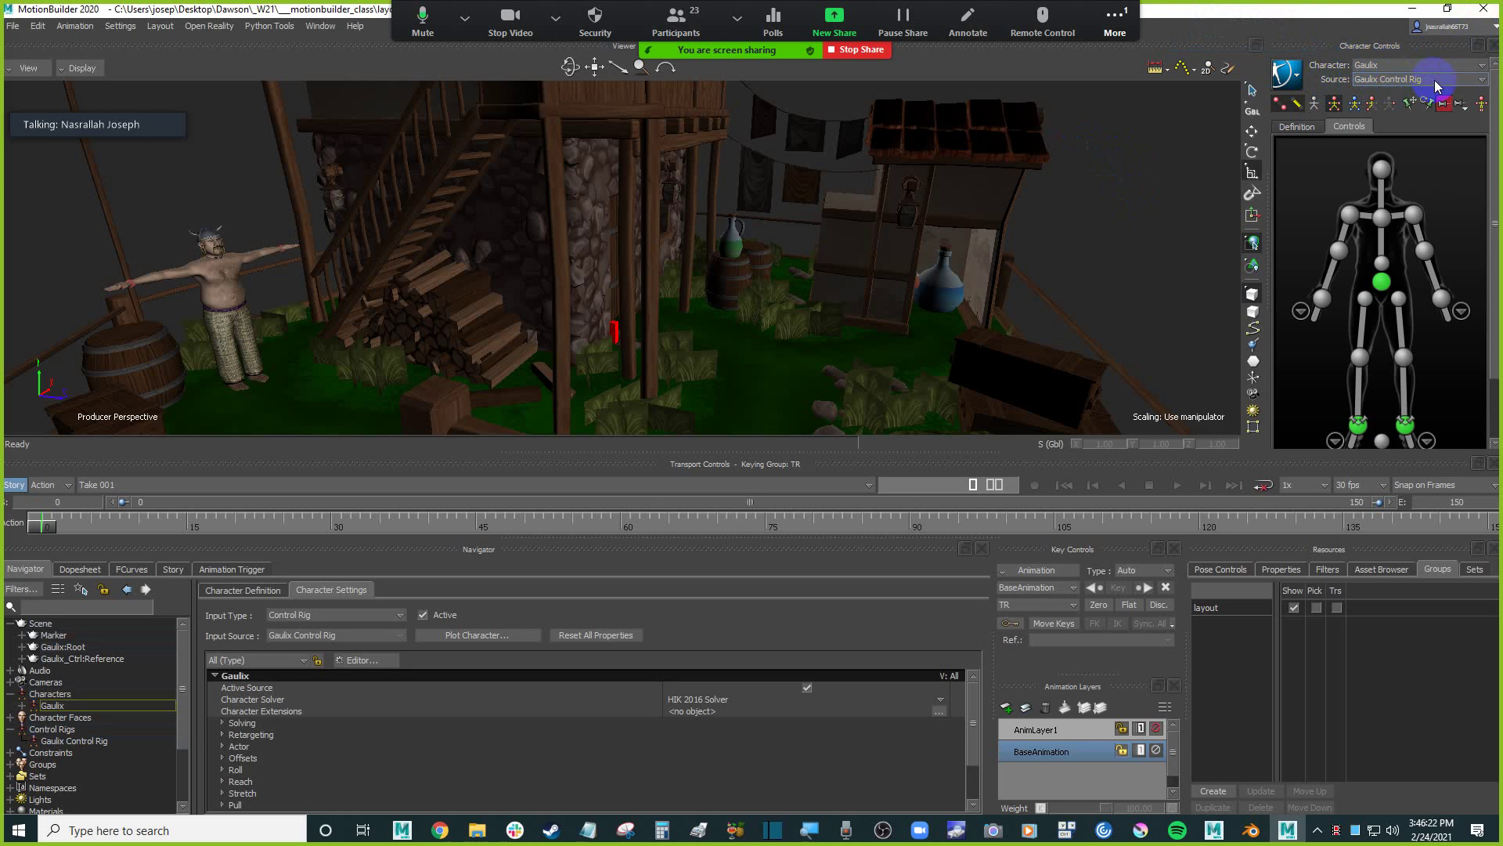
Bring the Gremlin from the ClipArt characters into the island scene and open its FBX Merge options.
{"action": "scroll", "coordinate": [1072, 227], "scroll_direction": "down", "scroll_amount": 1, "text": "ctrl"}
{"action": "scroll", "coordinate": [1069, 222], "scroll_direction": "down", "scroll_amount": 3, "text": "ctrl"}
{"action": "mouse_move", "coordinate": [1037, 208]}
{"action": "left_mouse_down", "text": "shift"}
{"action": "mouse_move", "coordinate": [1023, 185]}
{"action": "mouse_move", "coordinate": [1026, 224]}
{"action": "left_mouse_up", "text": "shift"}
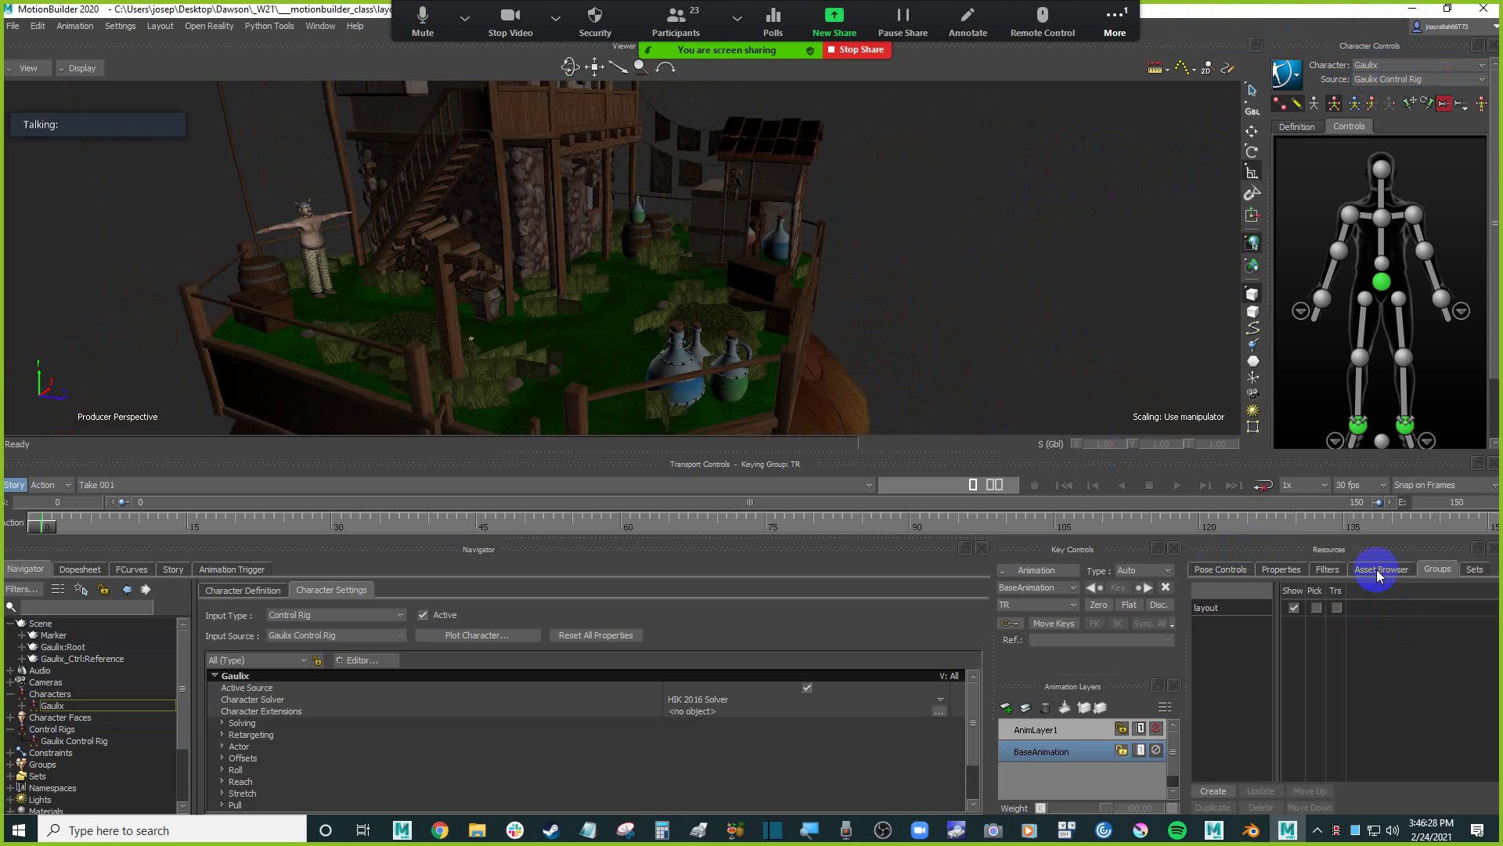
{"action": "left_click", "coordinate": [1379, 571]}
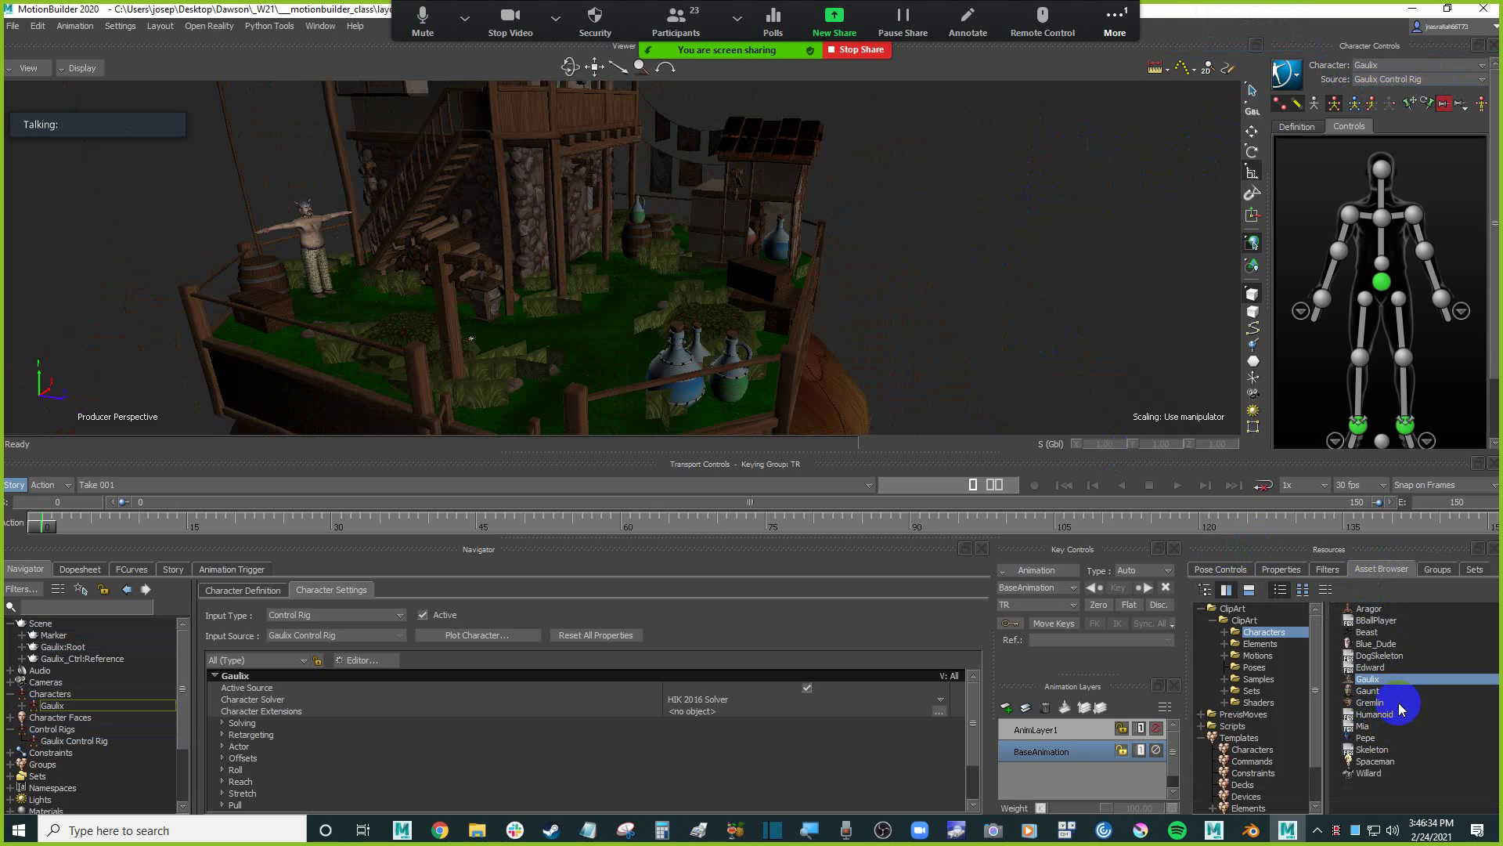
{"action": "left_click", "coordinate": [1384, 703]}
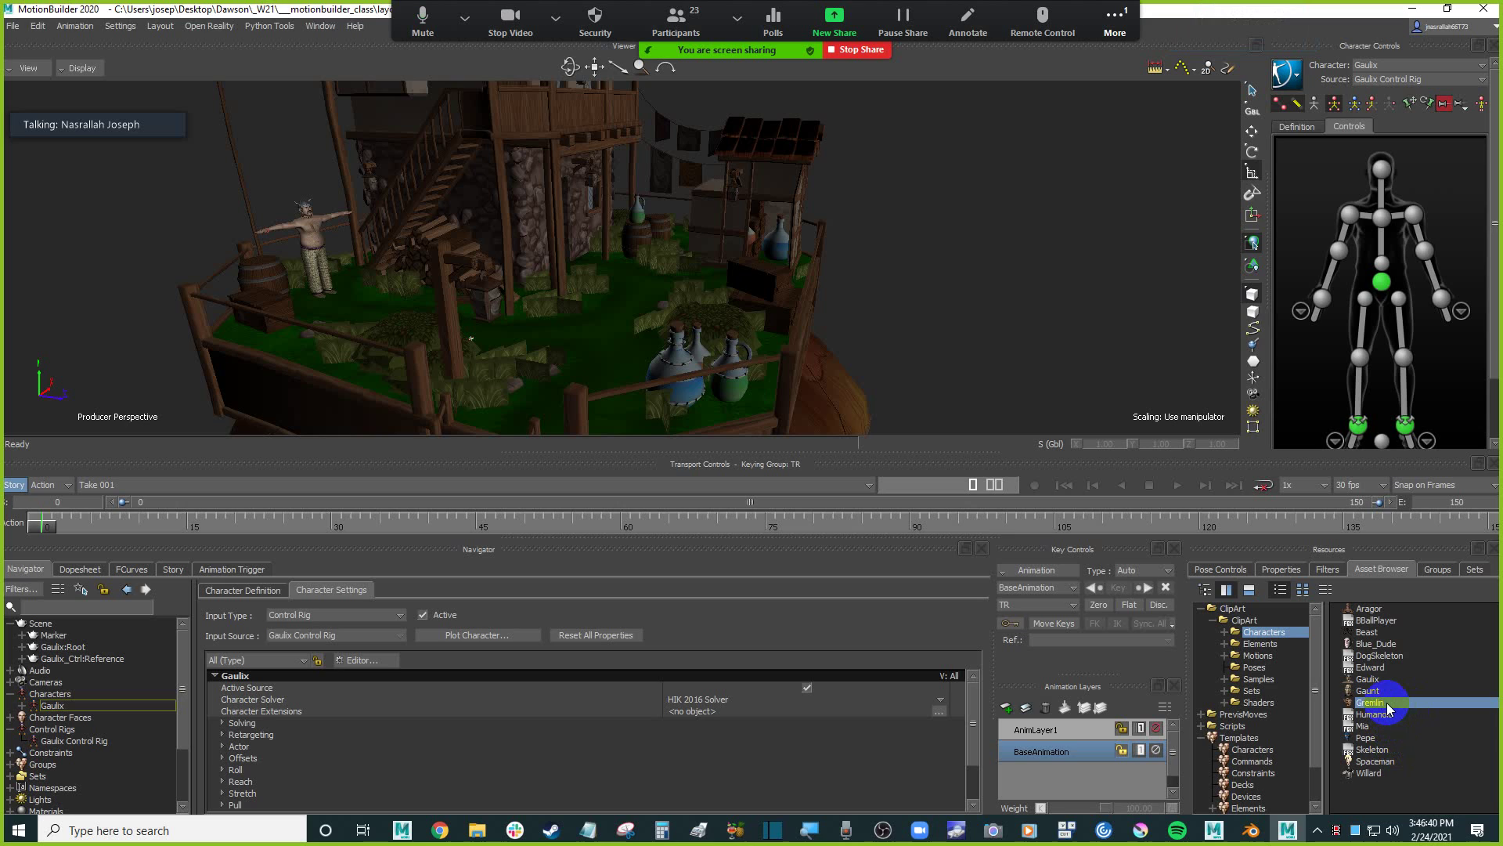
{"action": "left_click_drag", "start_coordinate": [1388, 709], "coordinate": [669, 356]}
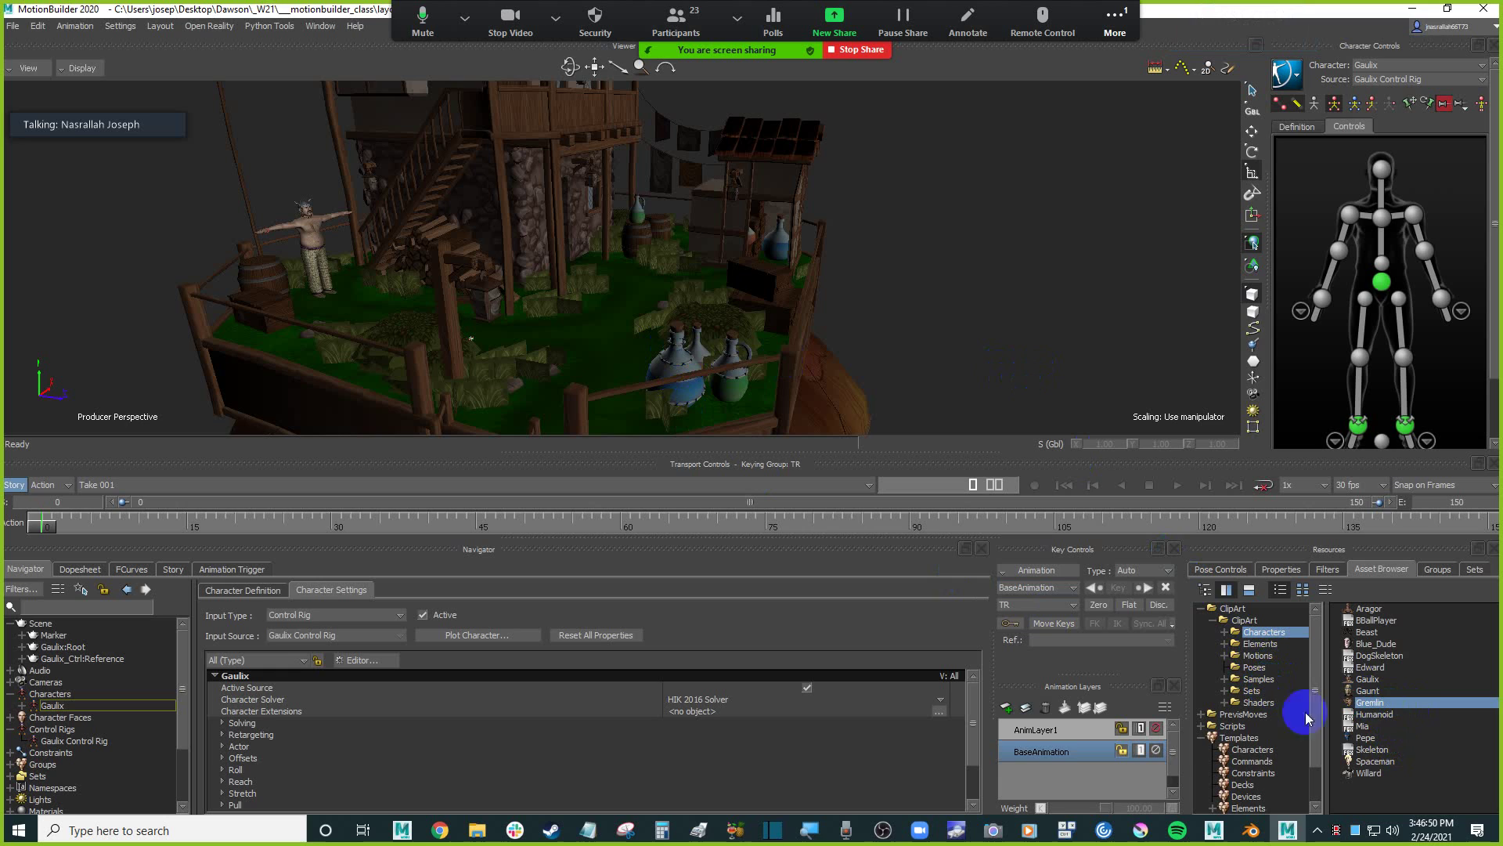
{"action": "left_click", "coordinate": [1384, 746]}
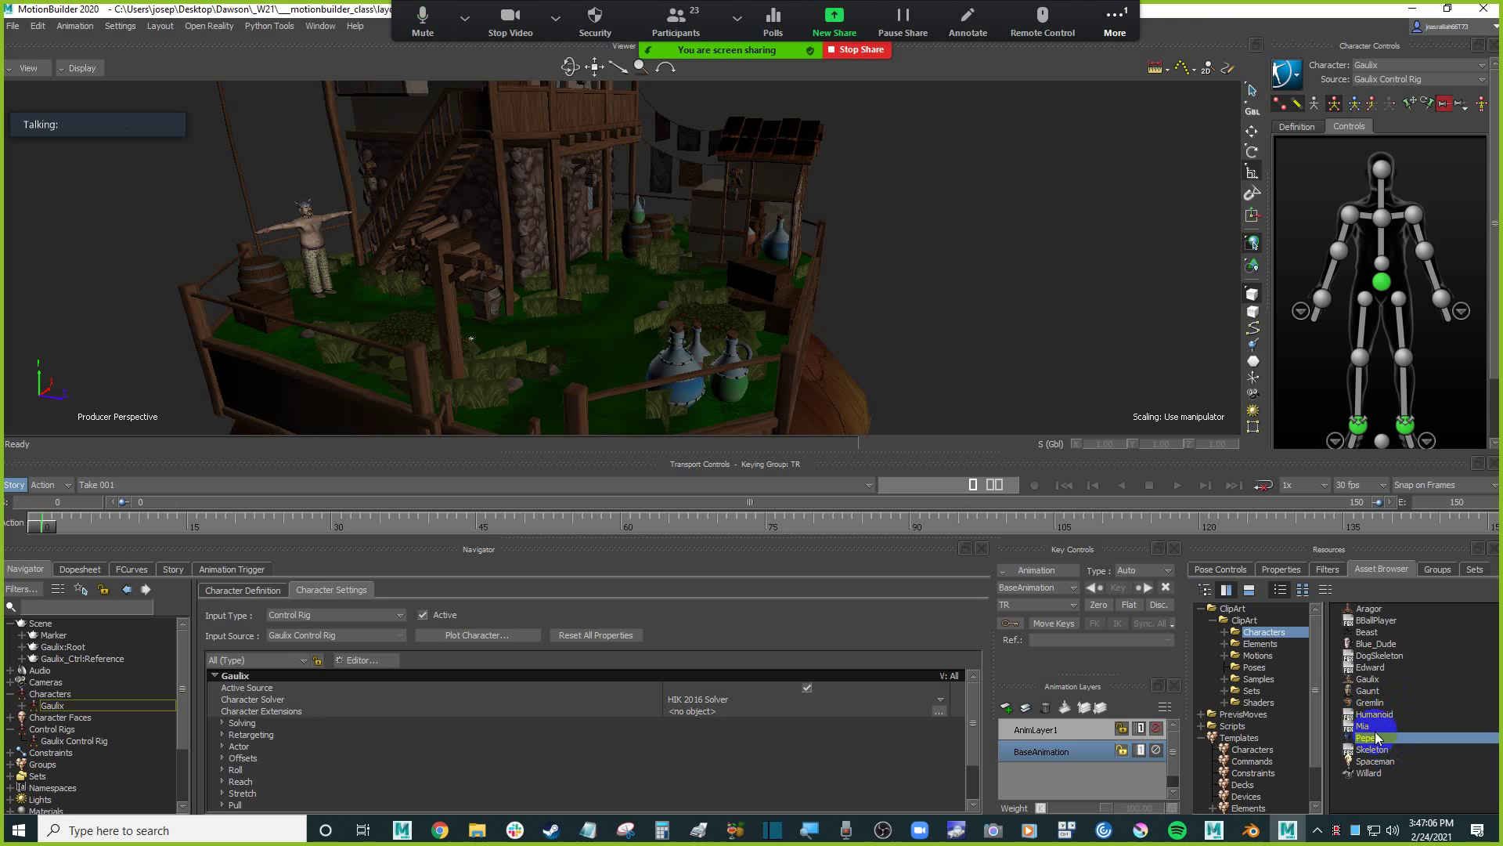
{"action": "left_click", "coordinate": [1371, 704]}
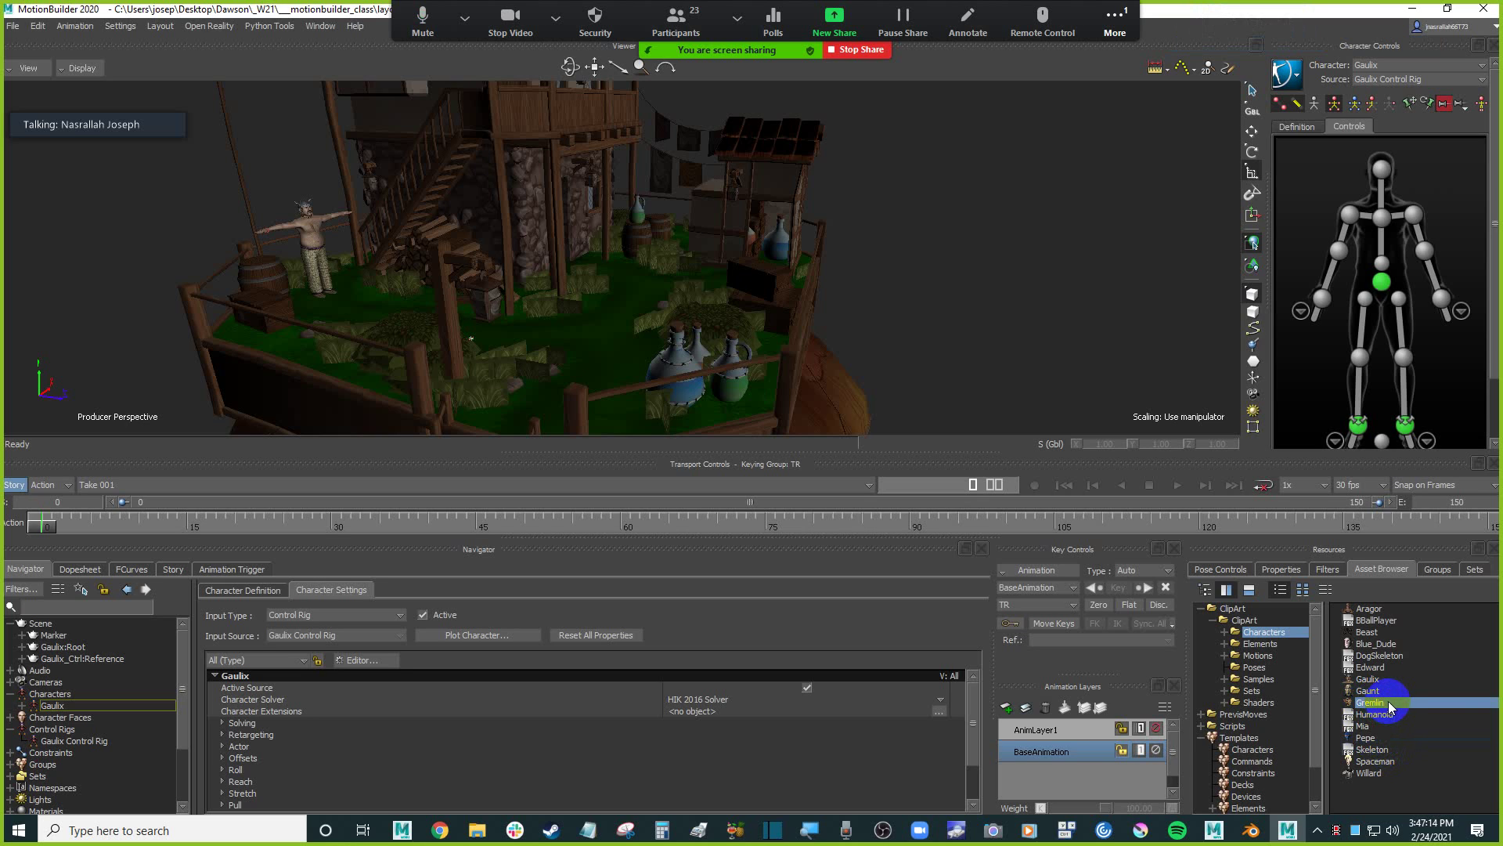
{"action": "left_click_drag", "start_coordinate": [1382, 701], "coordinate": [647, 263]}
{"action": "mouse_move", "coordinate": [680, 252]}
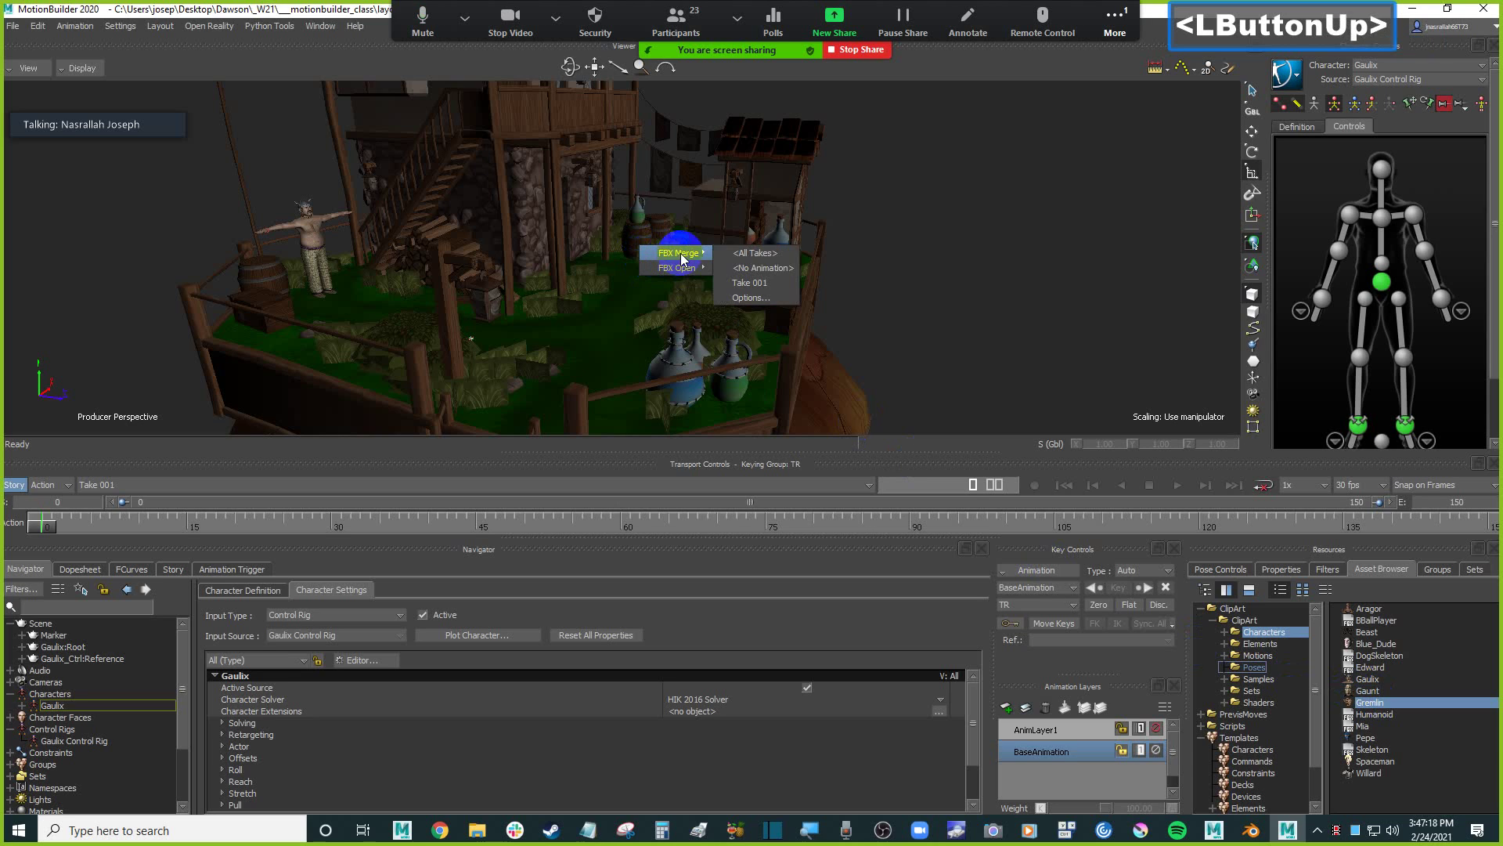
{"action": "left_click", "coordinate": [772, 298]}
Switch all scene elements to Merge in the merge options, and return them to Append.
{"action": "left_click_drag", "start_coordinate": [419, 105], "coordinate": [571, 101]}
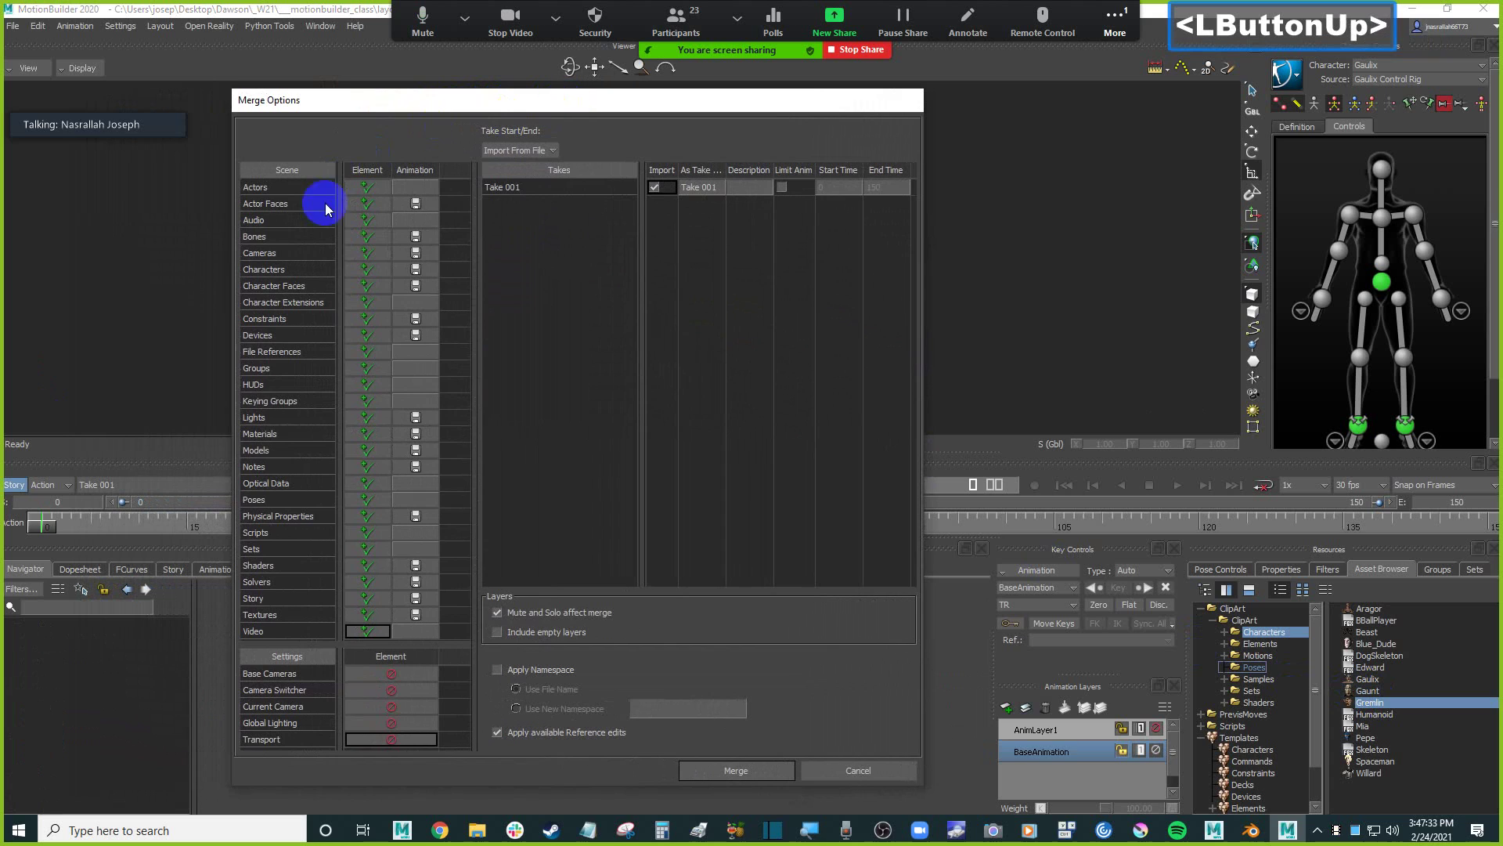
{"action": "right_click", "coordinate": [369, 173]}
{"action": "left_click", "coordinate": [384, 203]}
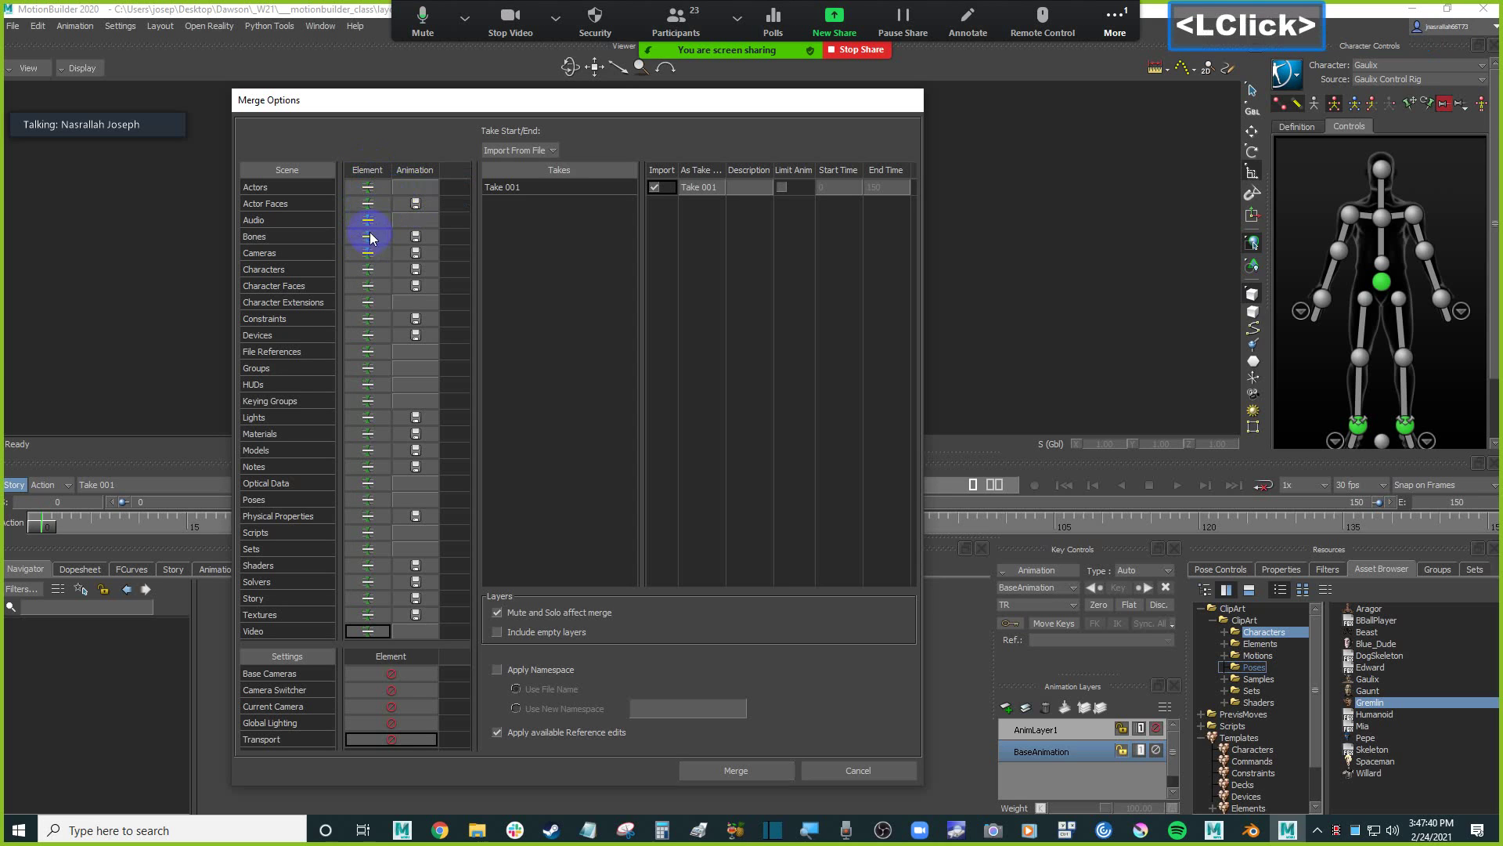
{"action": "right_click", "coordinate": [370, 170]}
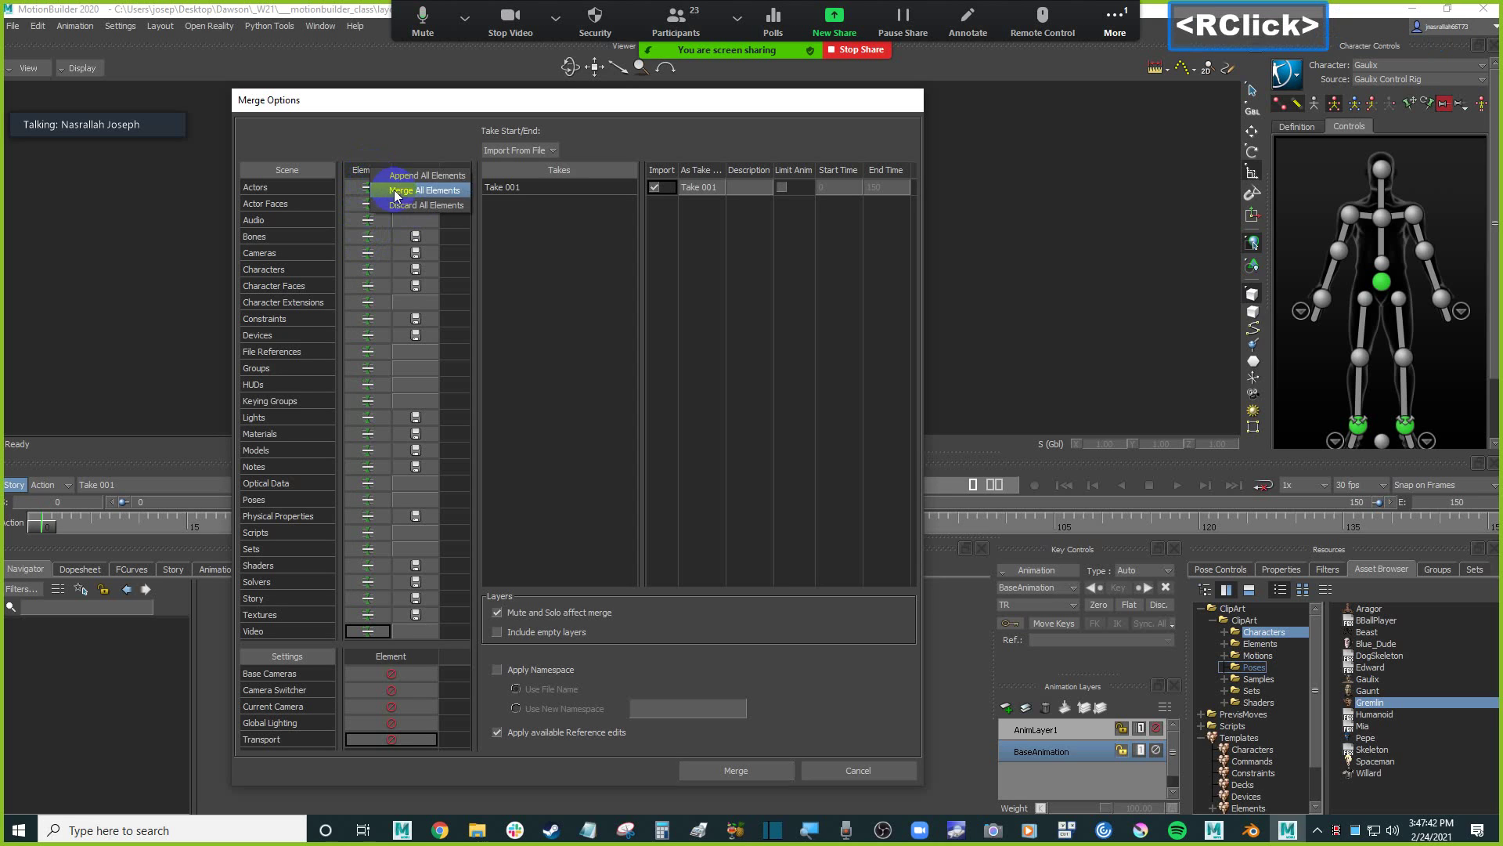
{"action": "left_click", "coordinate": [409, 175]}
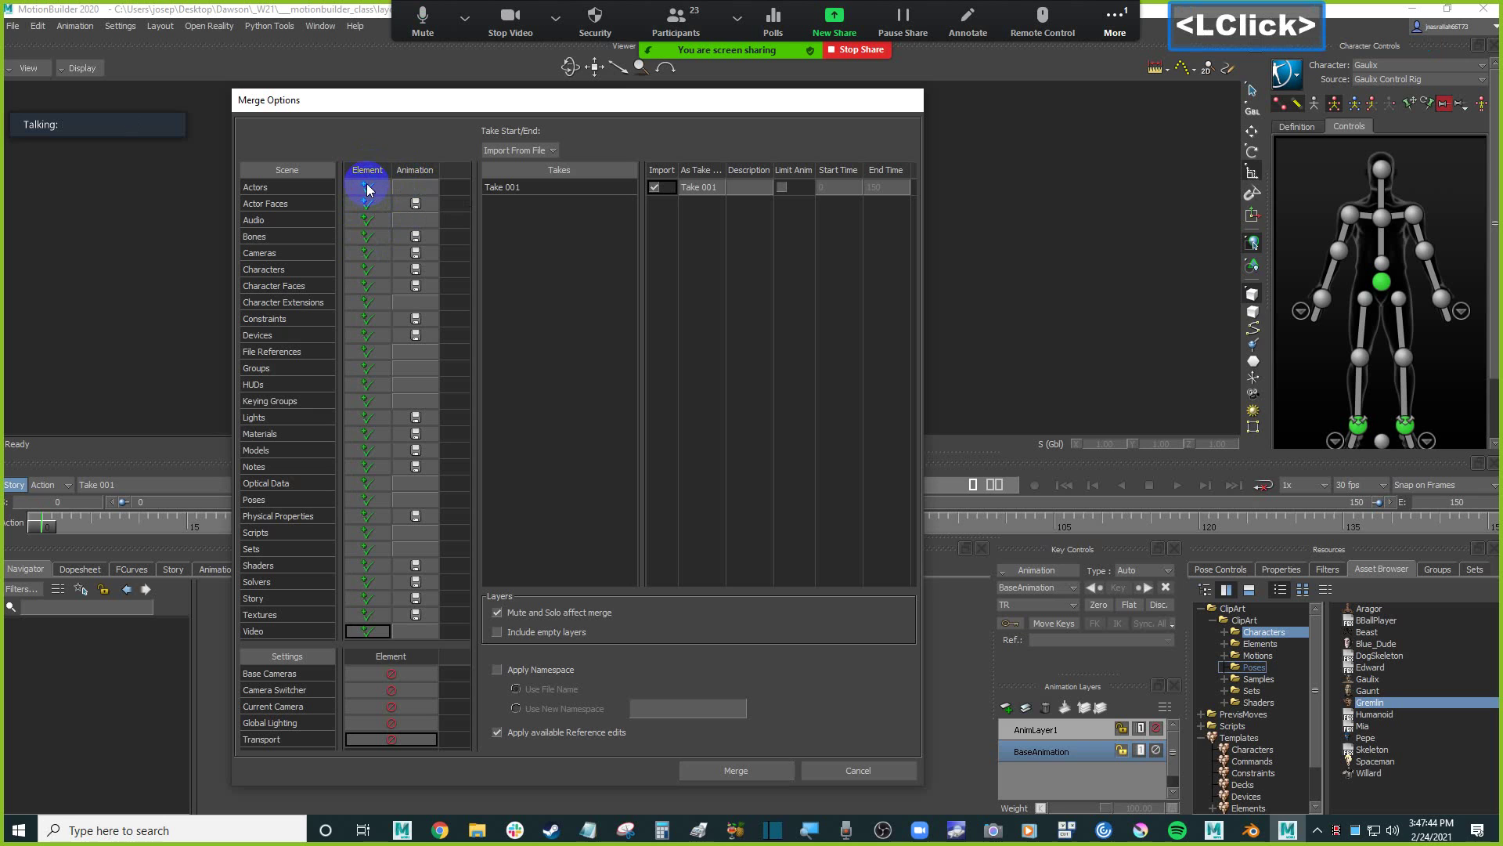
Apply Append to all scene elements again and compare it with the Merge setting.
{"action": "mouse_move", "coordinate": [385, 103]}
{"action": "left_mouse_down"}
{"action": "mouse_move", "coordinate": [608, 107]}
{"action": "mouse_move", "coordinate": [402, 111]}
{"action": "left_mouse_up"}
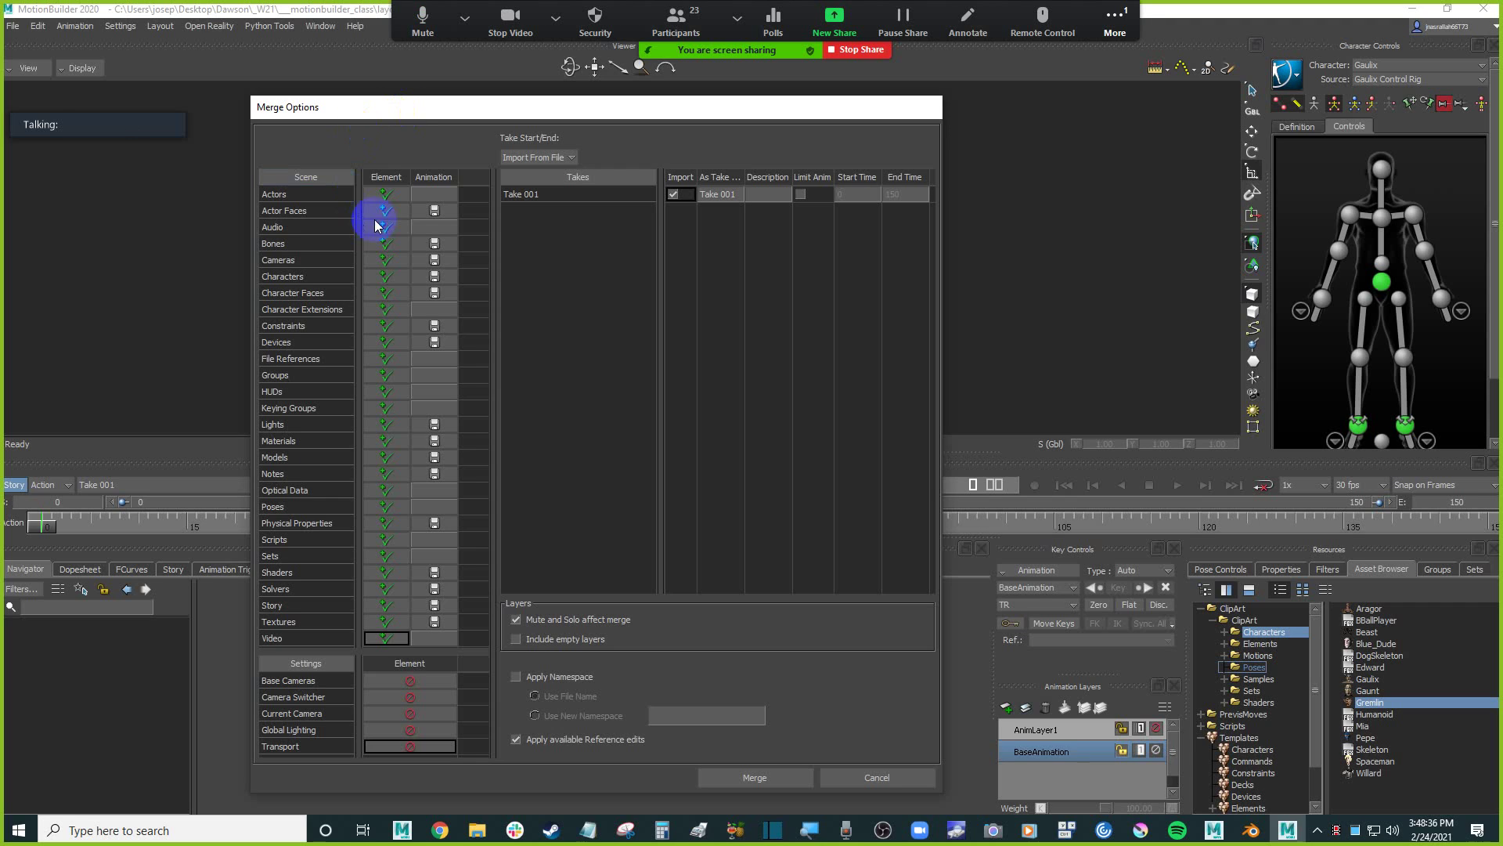
{"action": "right_click", "coordinate": [390, 178]}
{"action": "left_click", "coordinate": [430, 195]}
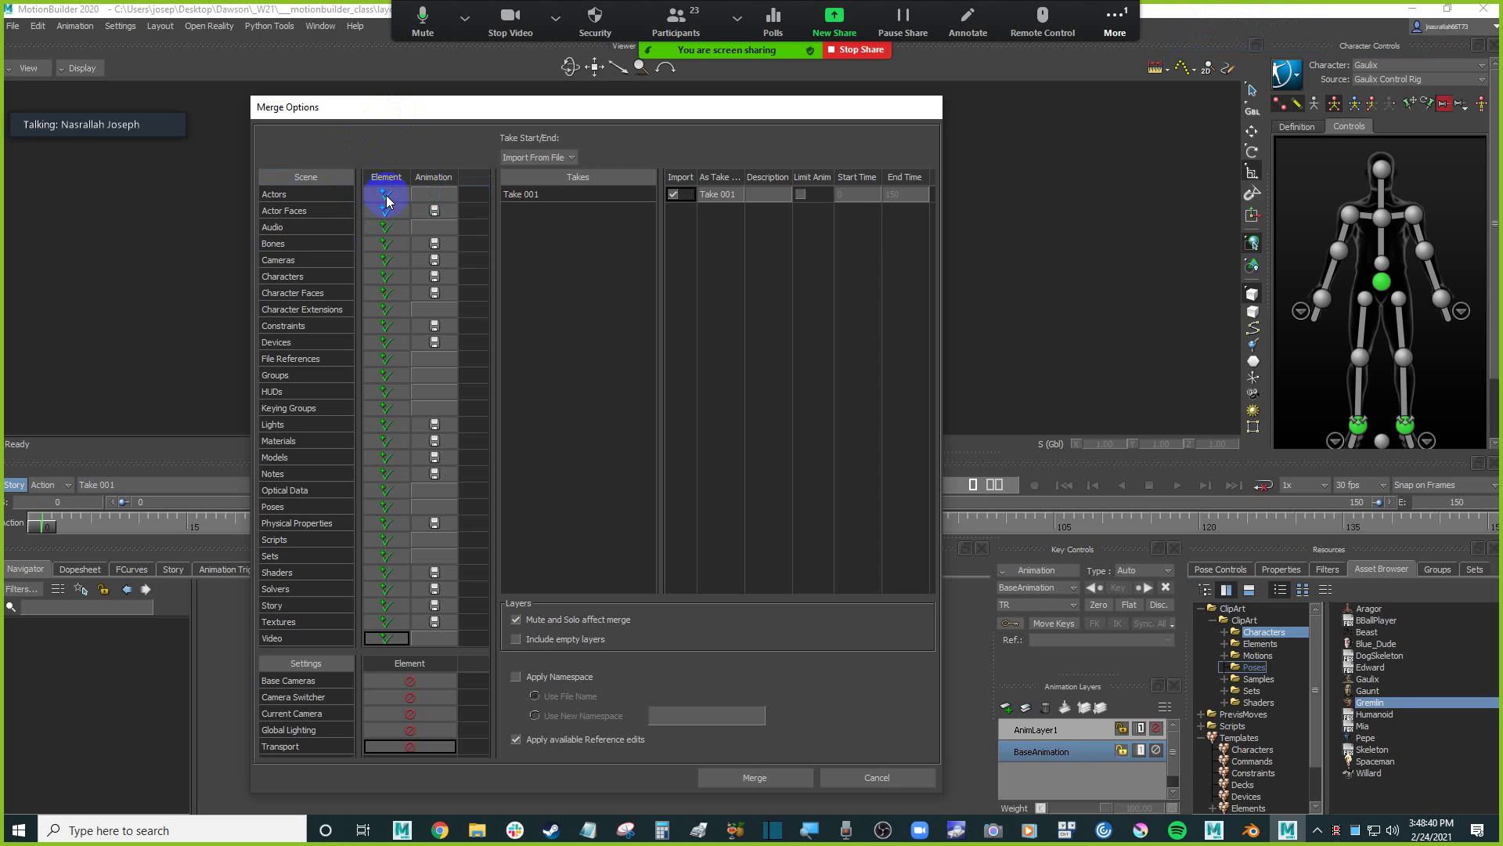
{"action": "right_click", "coordinate": [390, 182]}
{"action": "left_click", "coordinate": [446, 205]}
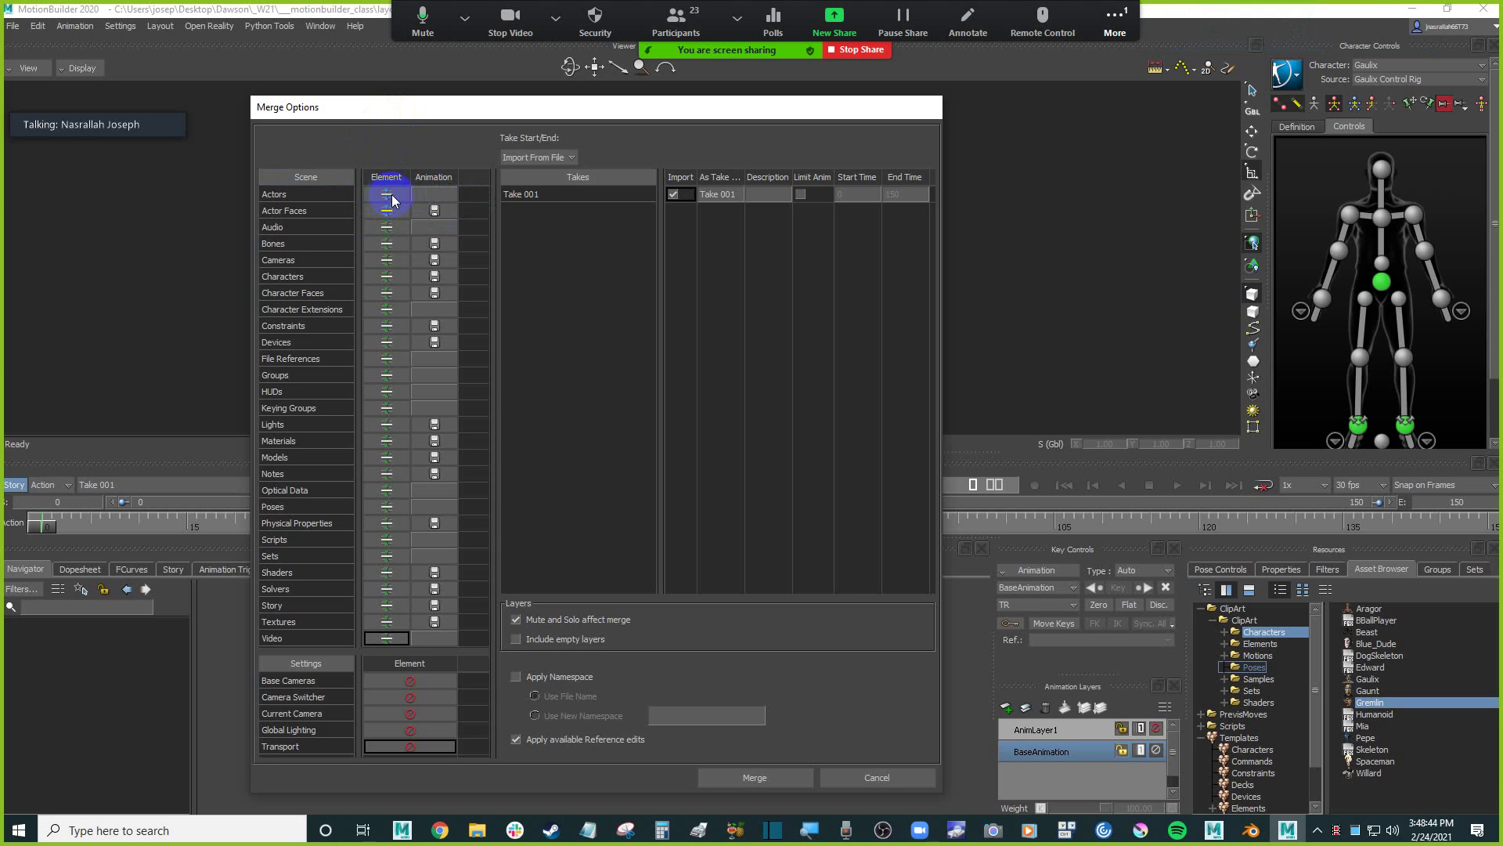
Set all scene elements to Append and merge the Gremlin file into the scene.
{"action": "right_click", "coordinate": [388, 182]}
{"action": "left_click", "coordinate": [420, 190]}
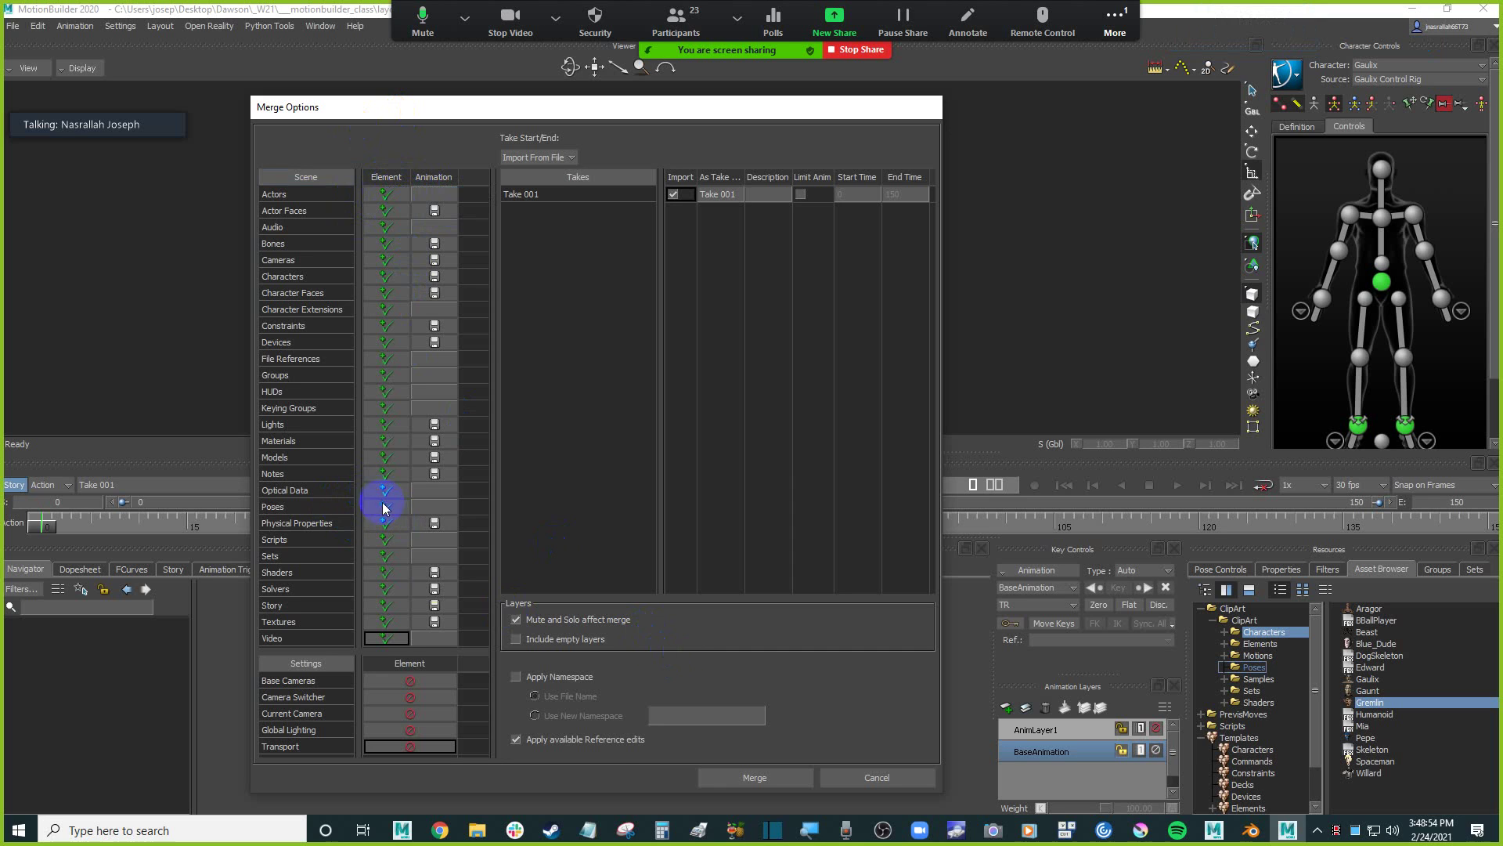
{"action": "left_click", "coordinate": [734, 771]}
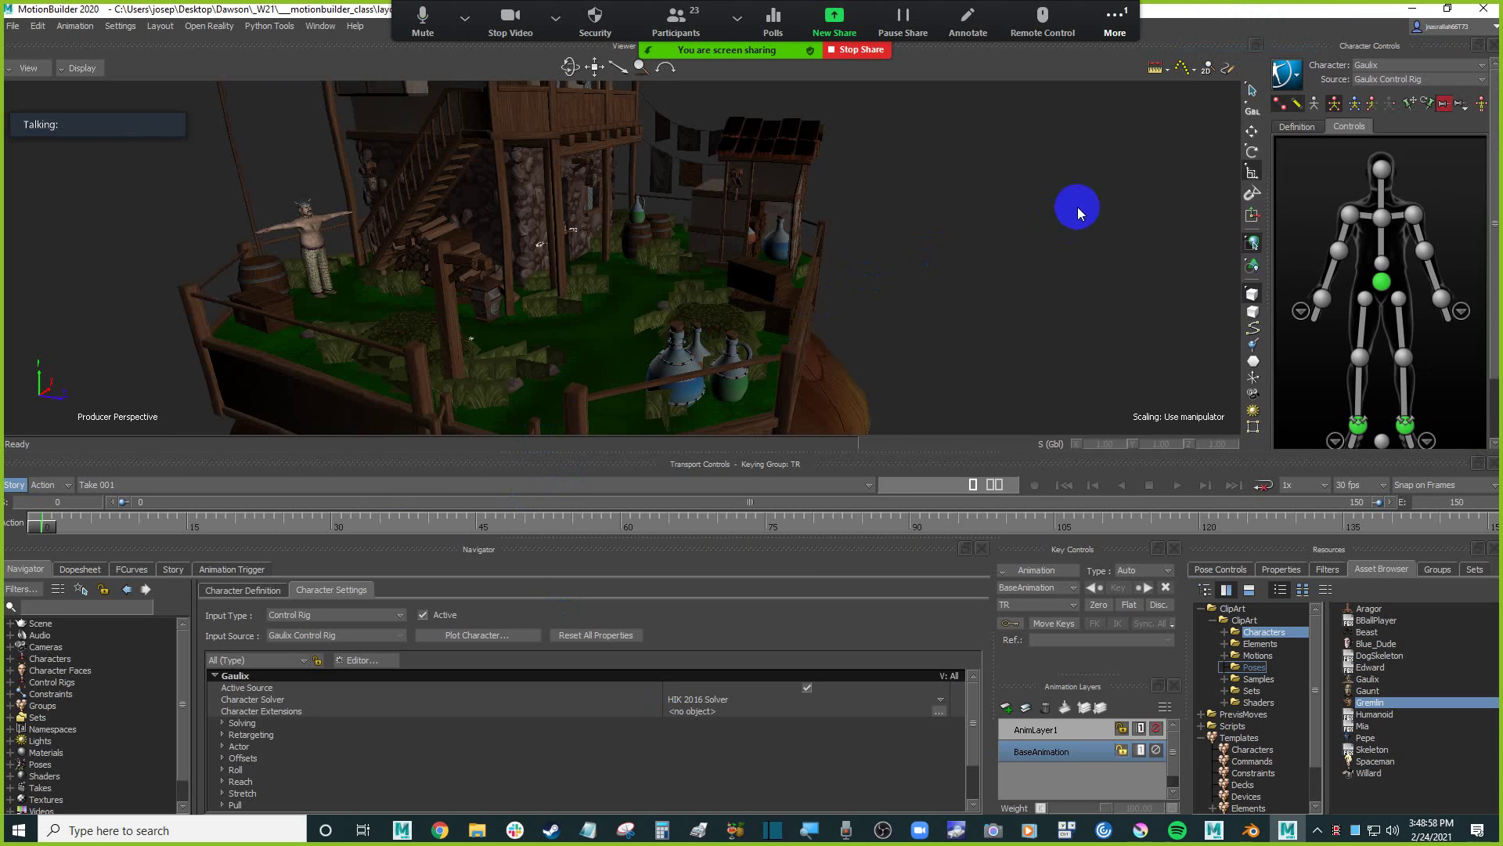
Make Gremlin the current character and create an FK/IK control rig as its source.
{"action": "left_click", "coordinate": [1401, 65]}
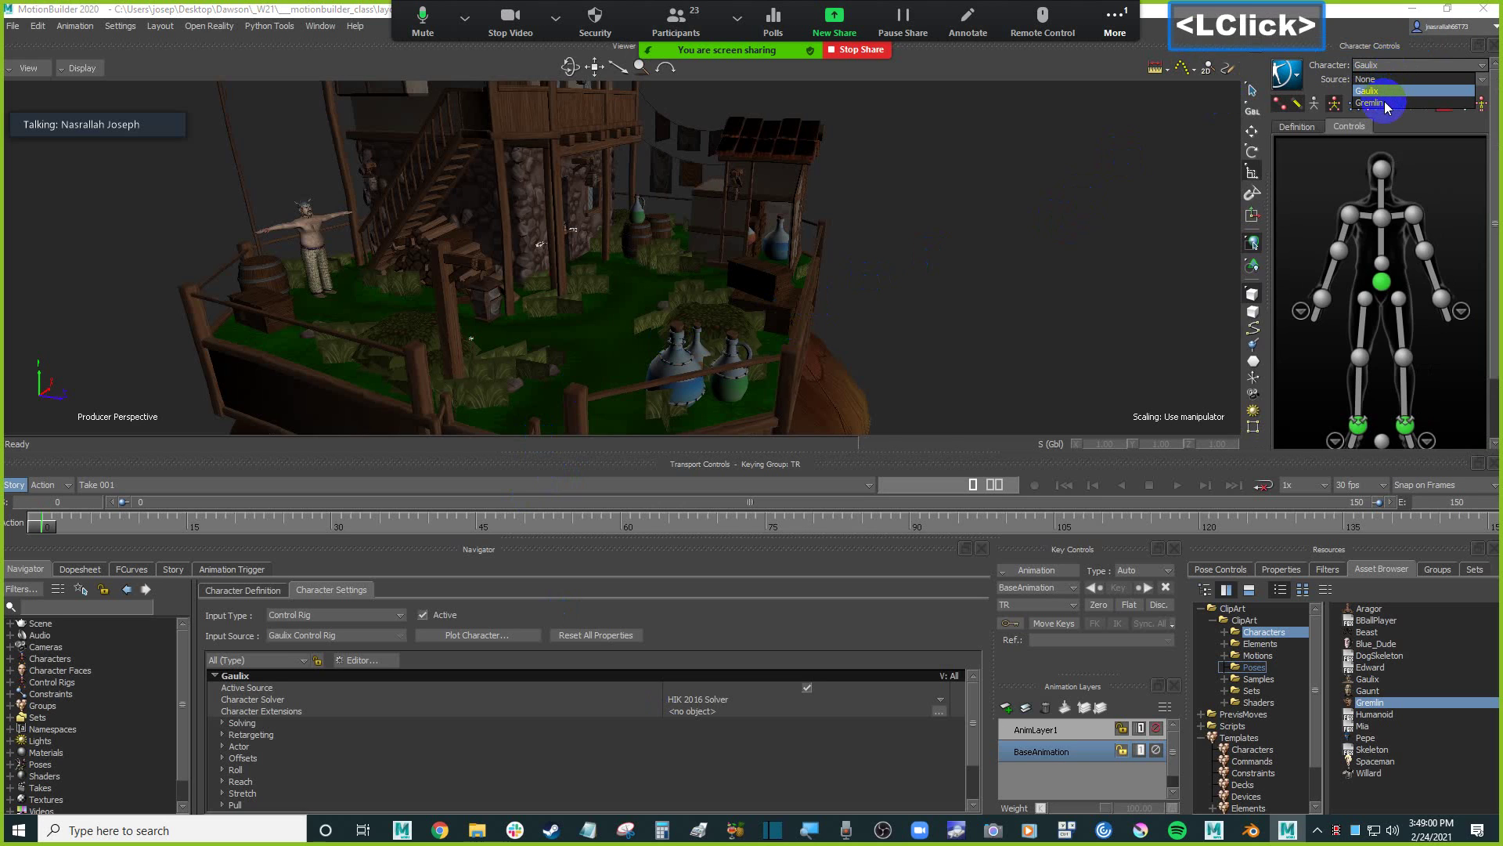
{"action": "left_click", "coordinate": [1385, 103]}
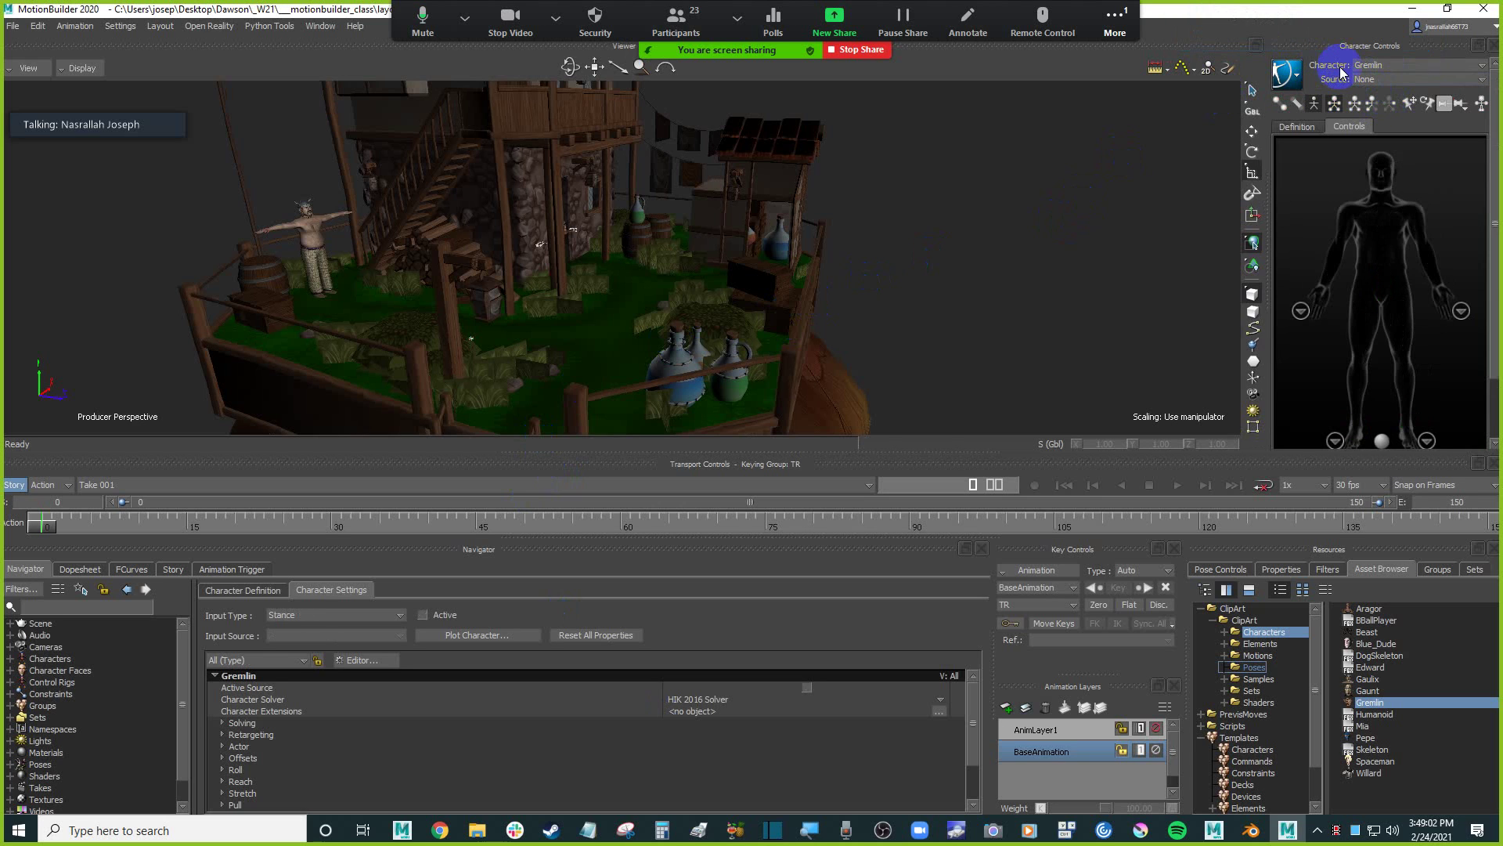
{"action": "left_click", "coordinate": [1385, 81]}
{"action": "left_click", "coordinate": [1384, 117]}
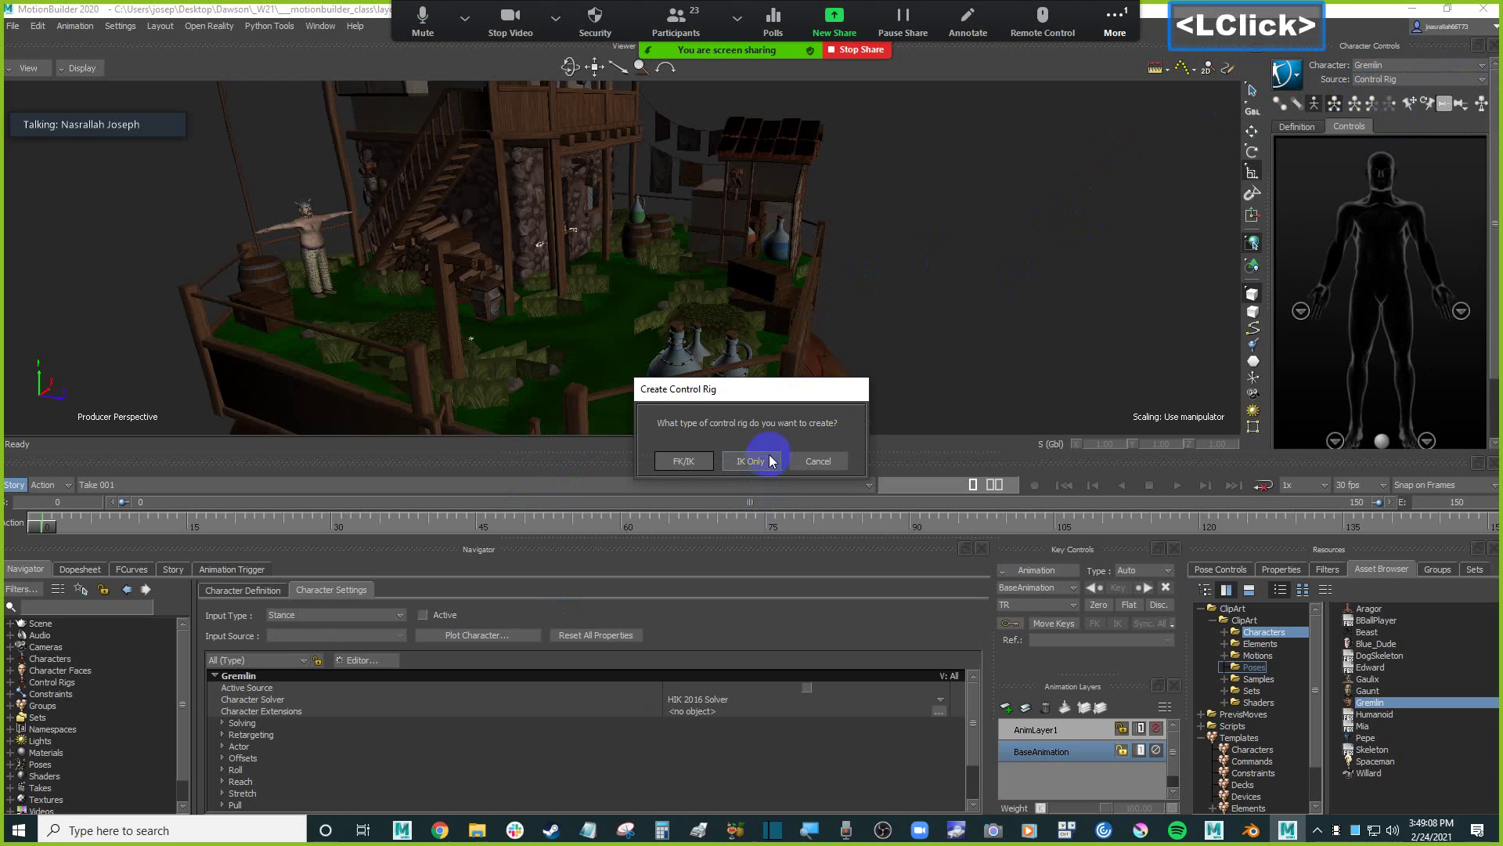
{"action": "left_click", "coordinate": [682, 460]}
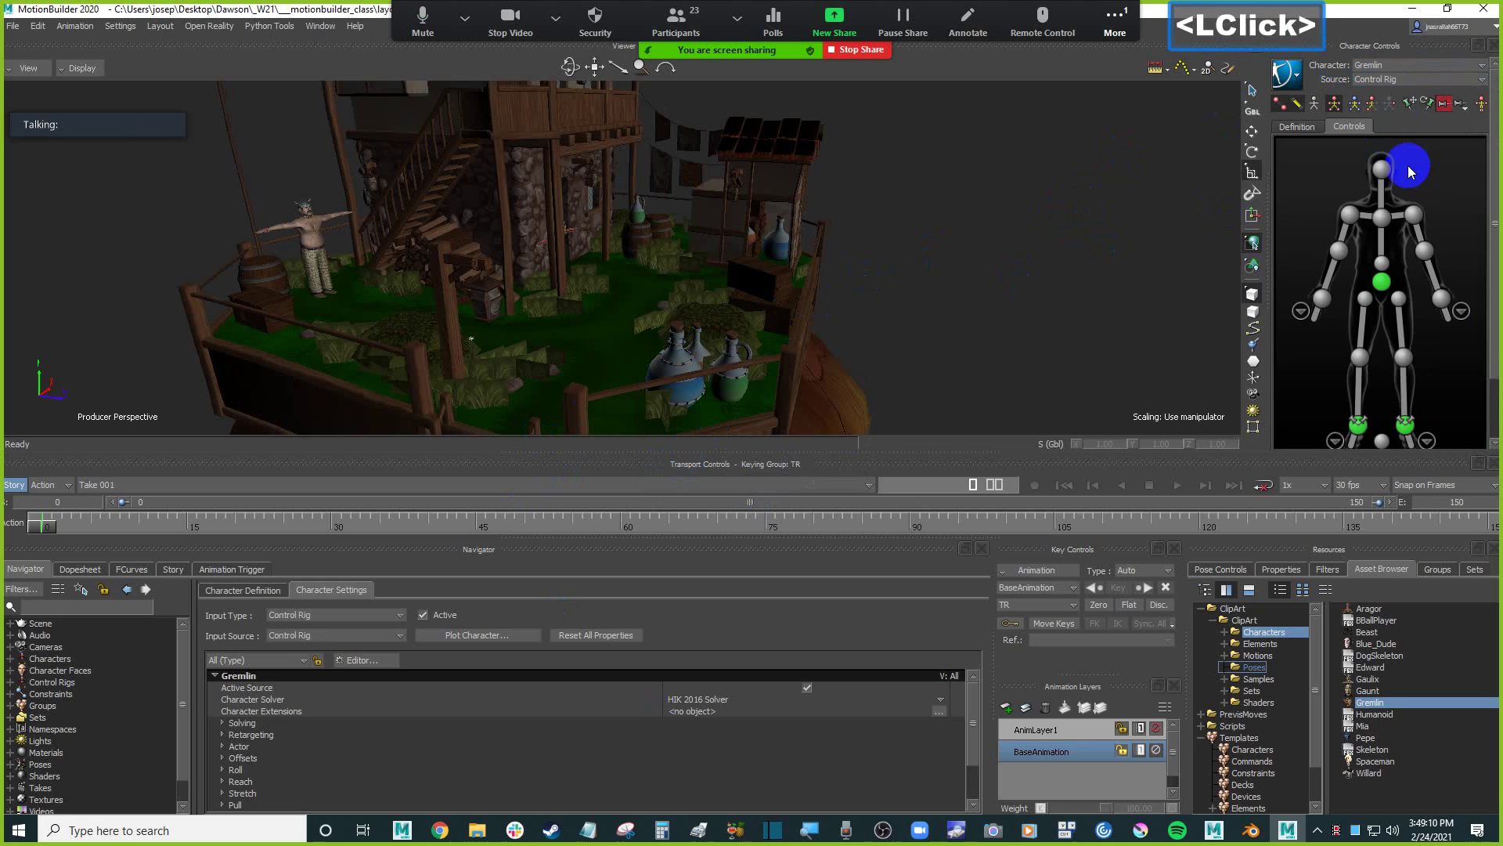
{"action": "left_click", "coordinate": [1405, 79]}
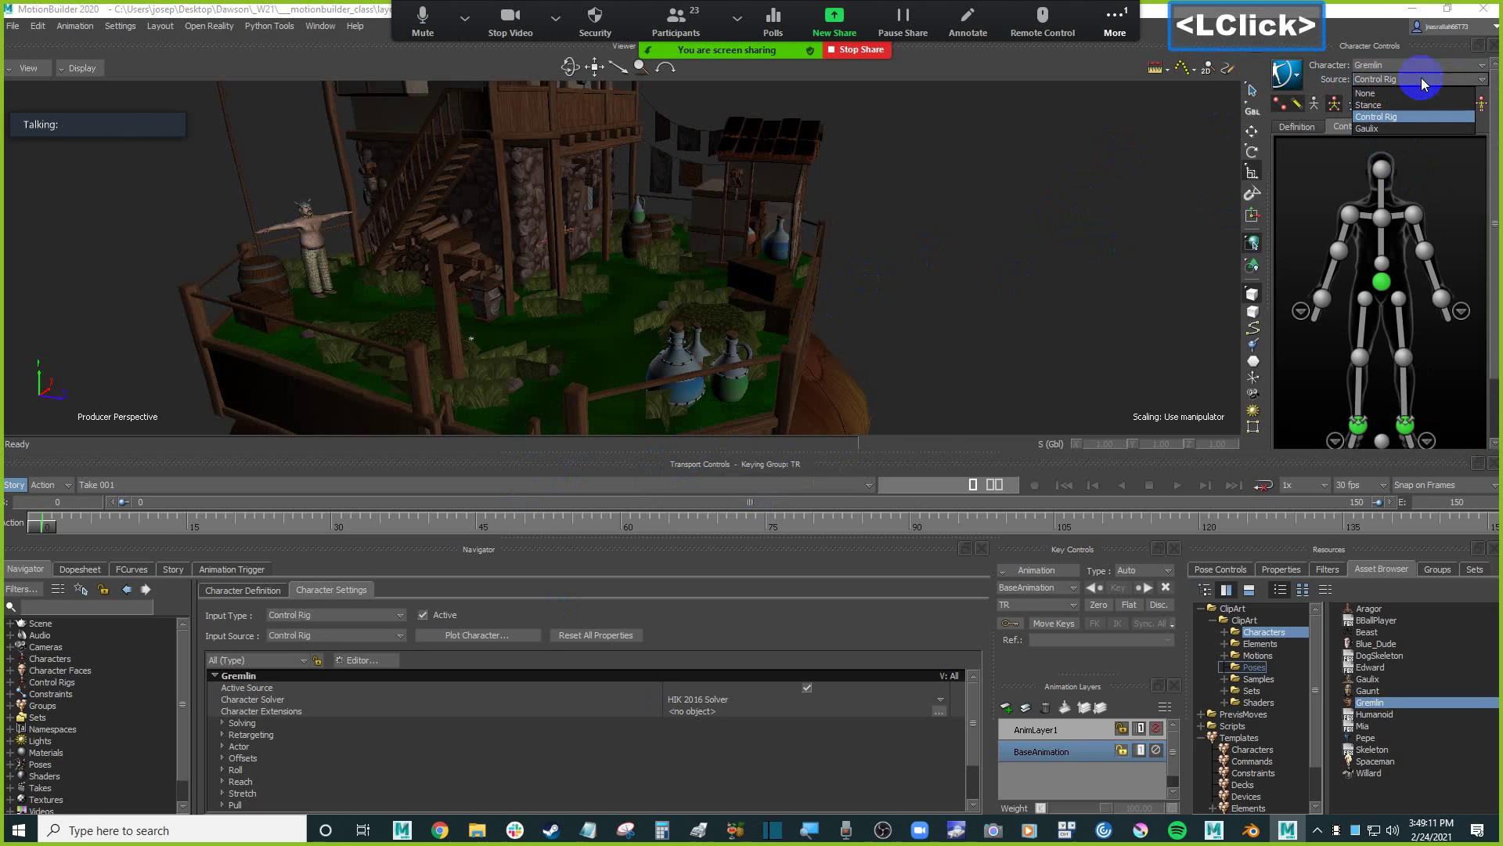
{"action": "left_click", "coordinate": [1398, 118]}
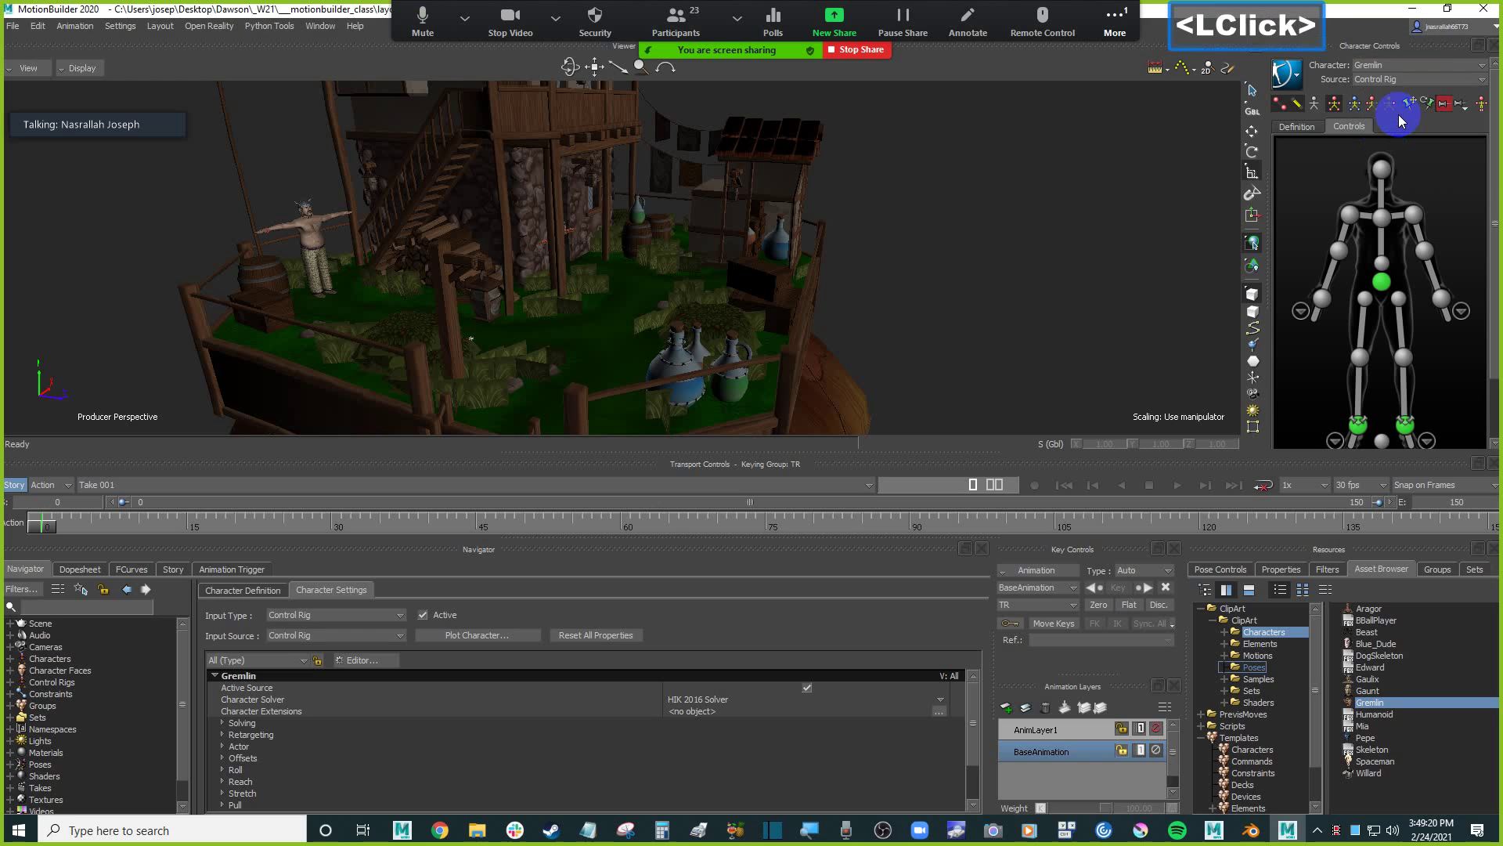
Rename the Gremlin's new control rig as Gremlin Control Rig, matching the naming of the Gaulix rig.
{"action": "left_click", "coordinate": [69, 685]}
{"action": "left_click", "coordinate": [11, 683]}
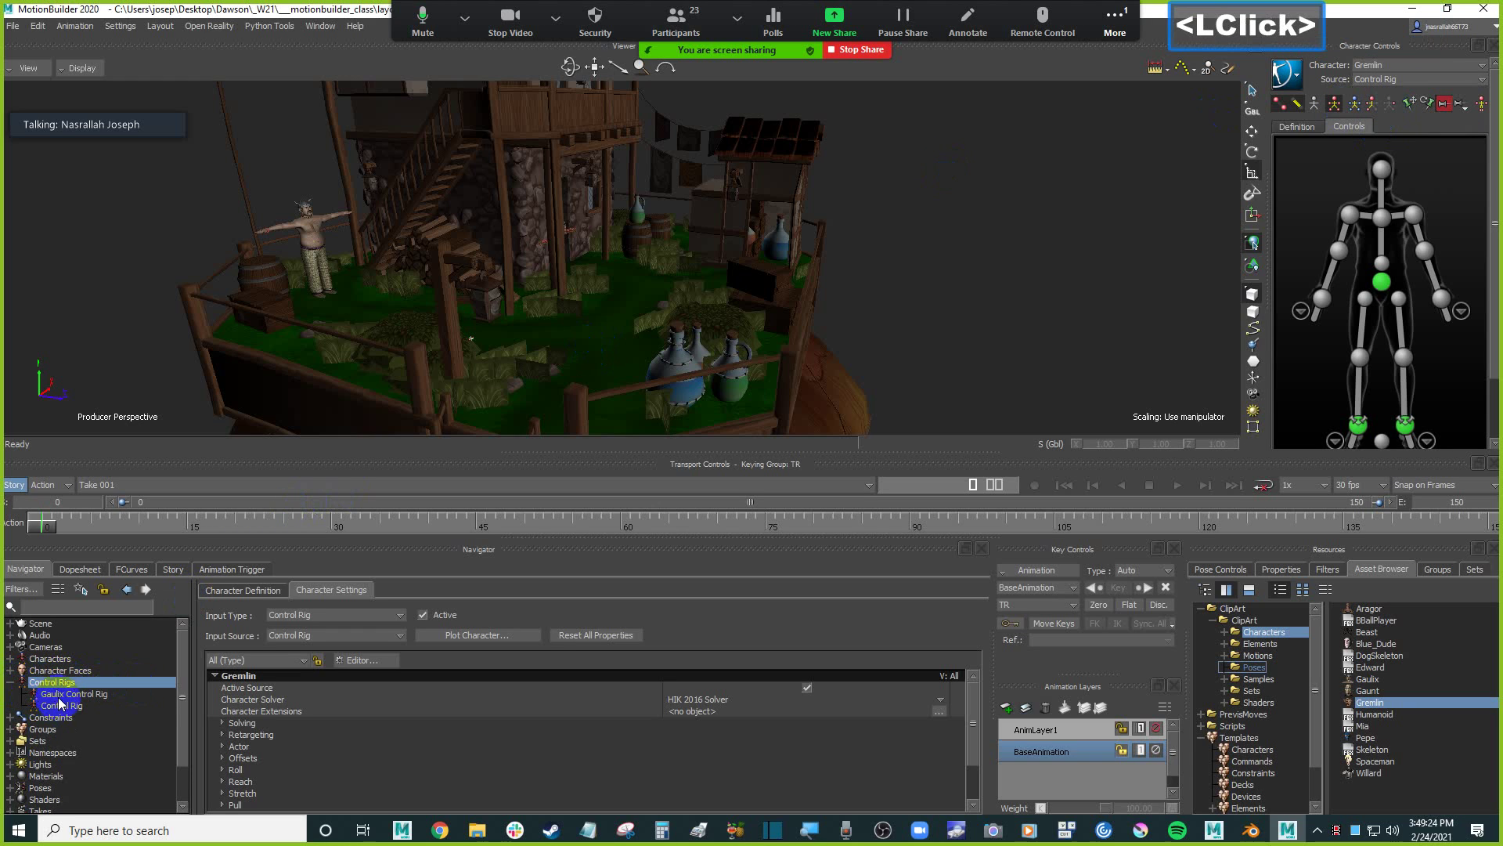
{"action": "left_click", "coordinate": [11, 659]}
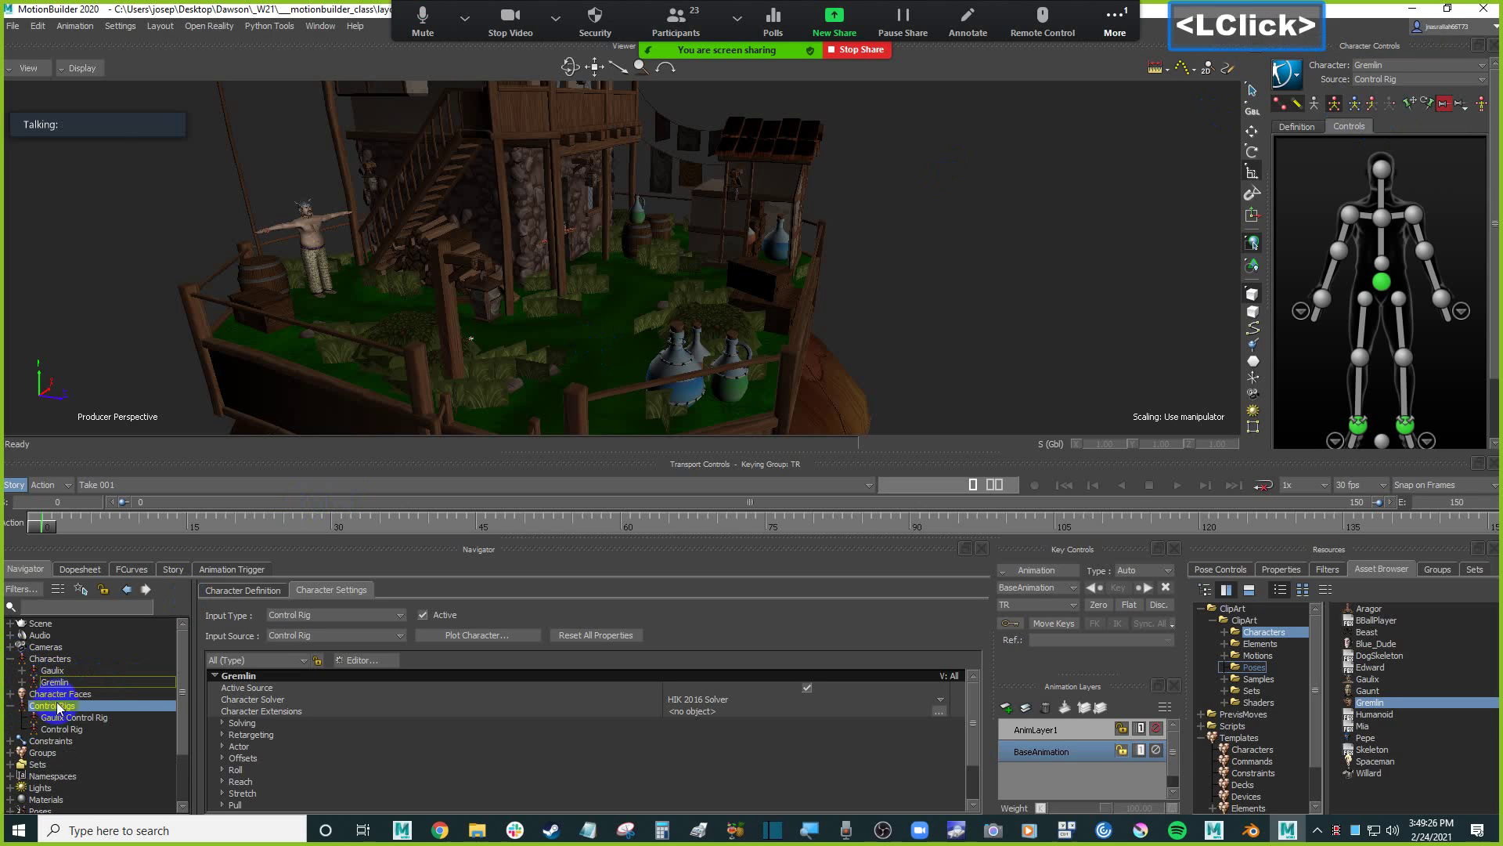
{"action": "left_click", "coordinate": [90, 730]}
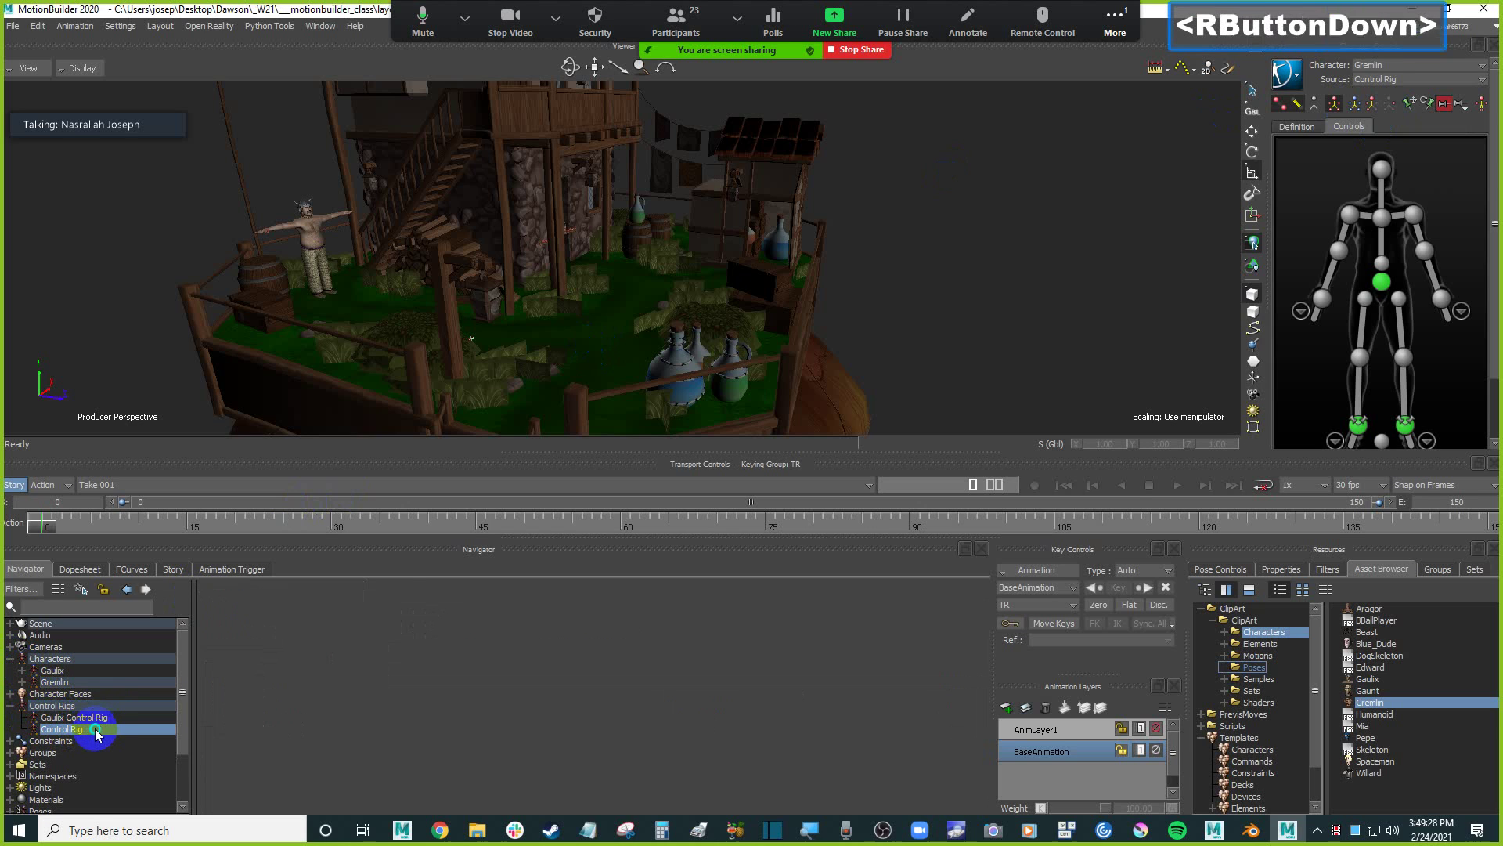
{"action": "right_click", "coordinate": [97, 731]}
{"action": "left_click", "coordinate": [130, 660]}
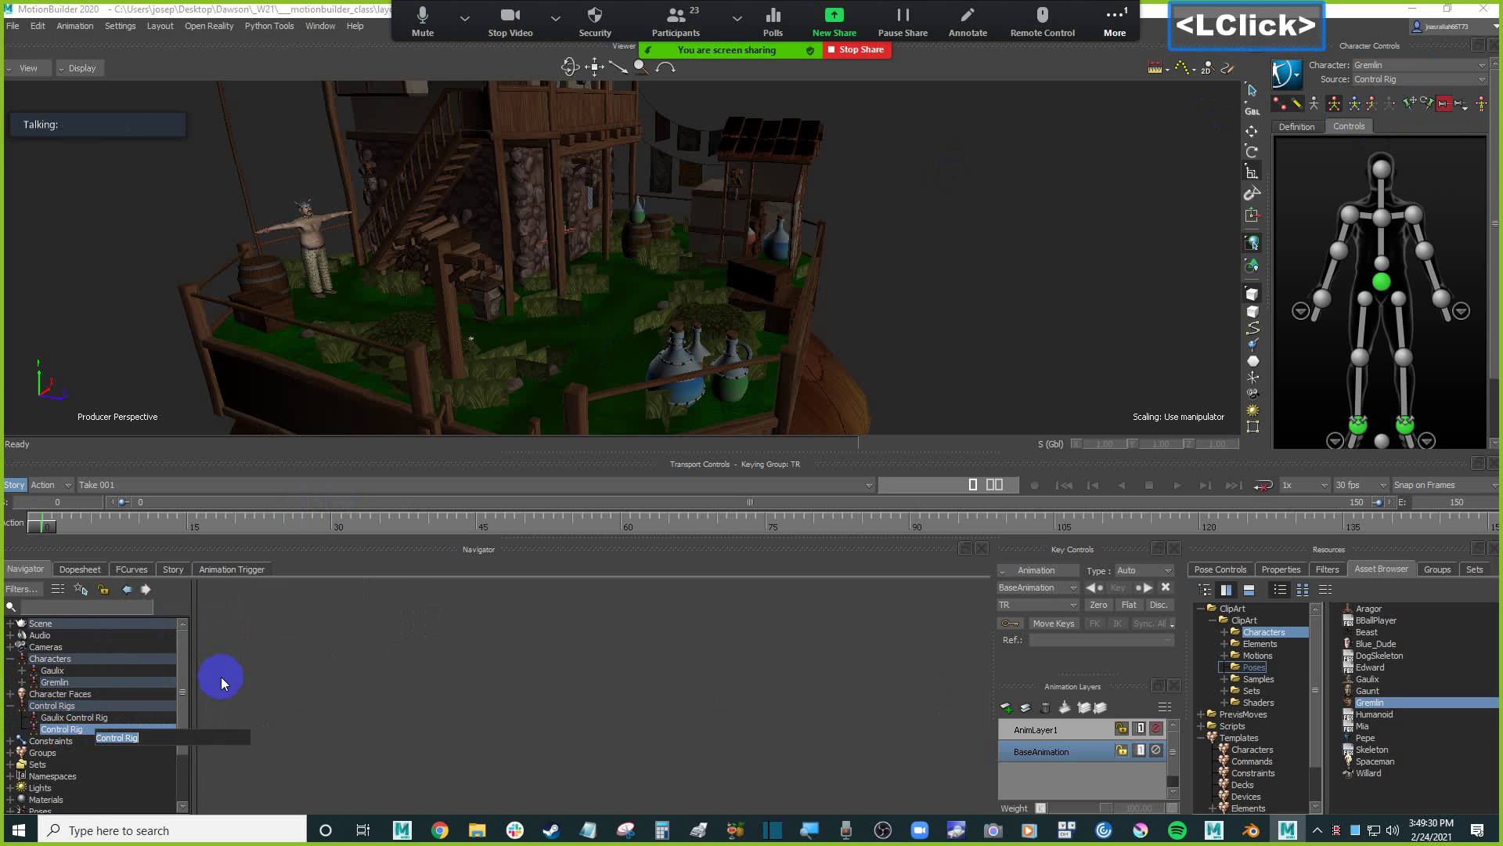
{"action": "key", "text": "Home"}
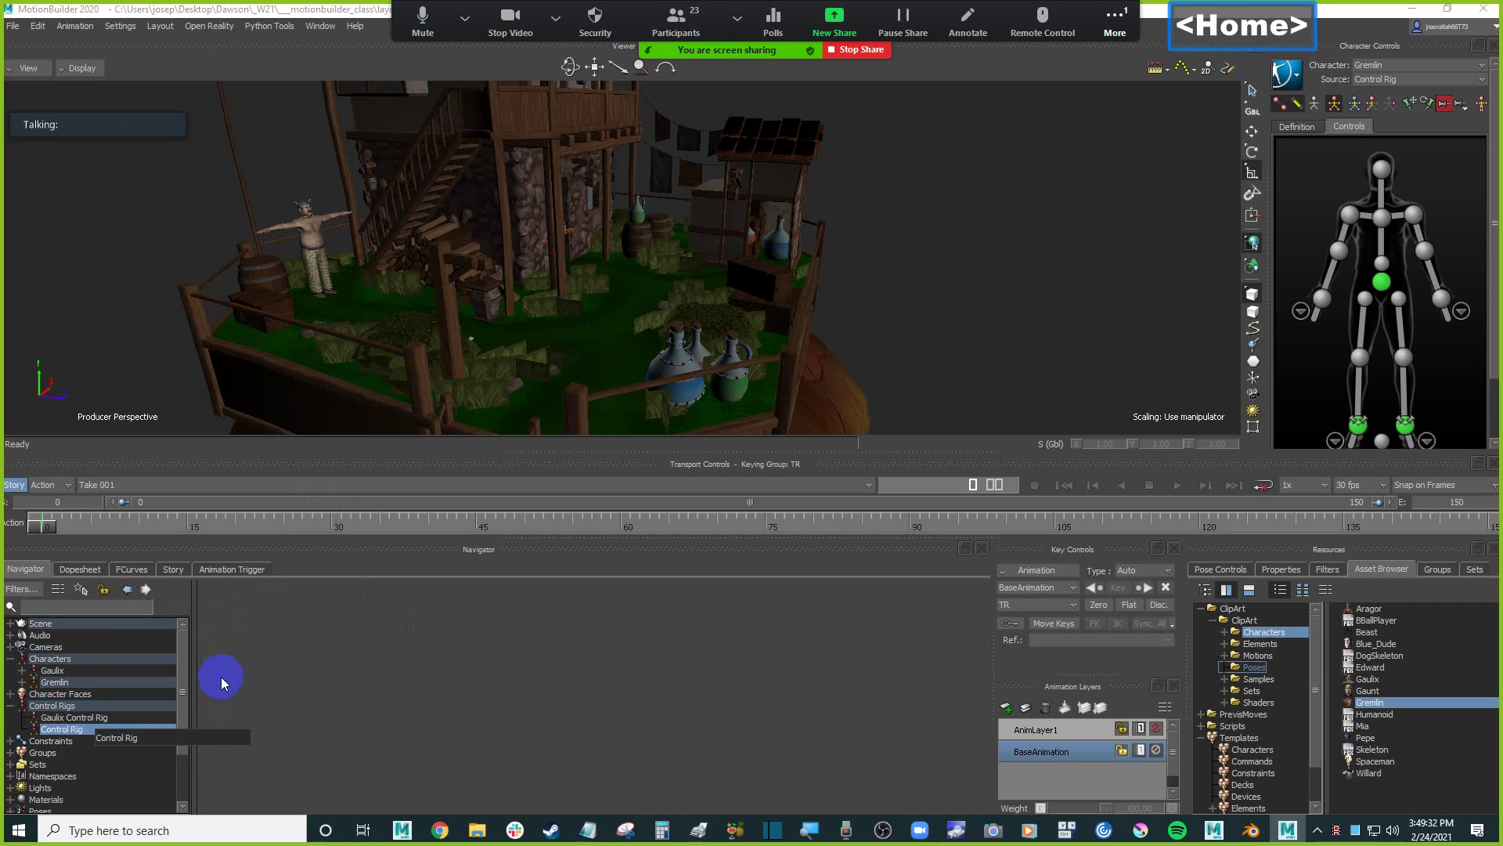
{"action": "type", "text": "Gremli"}
{"action": "key", "text": "BackSpace"}
{"action": "key", "text": "BackSpace"}
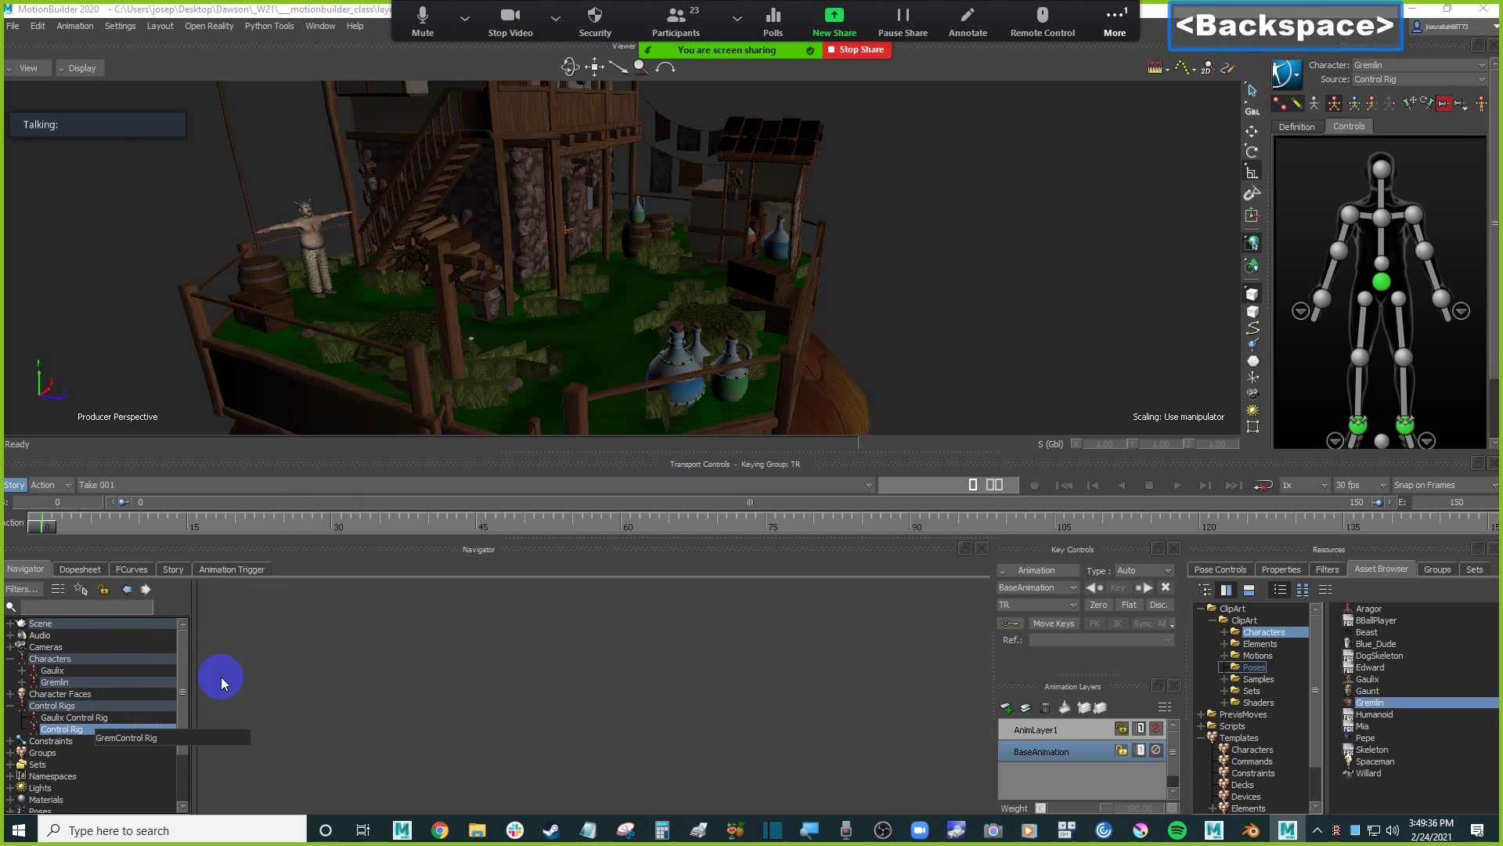
{"action": "type", "text": "lin"}
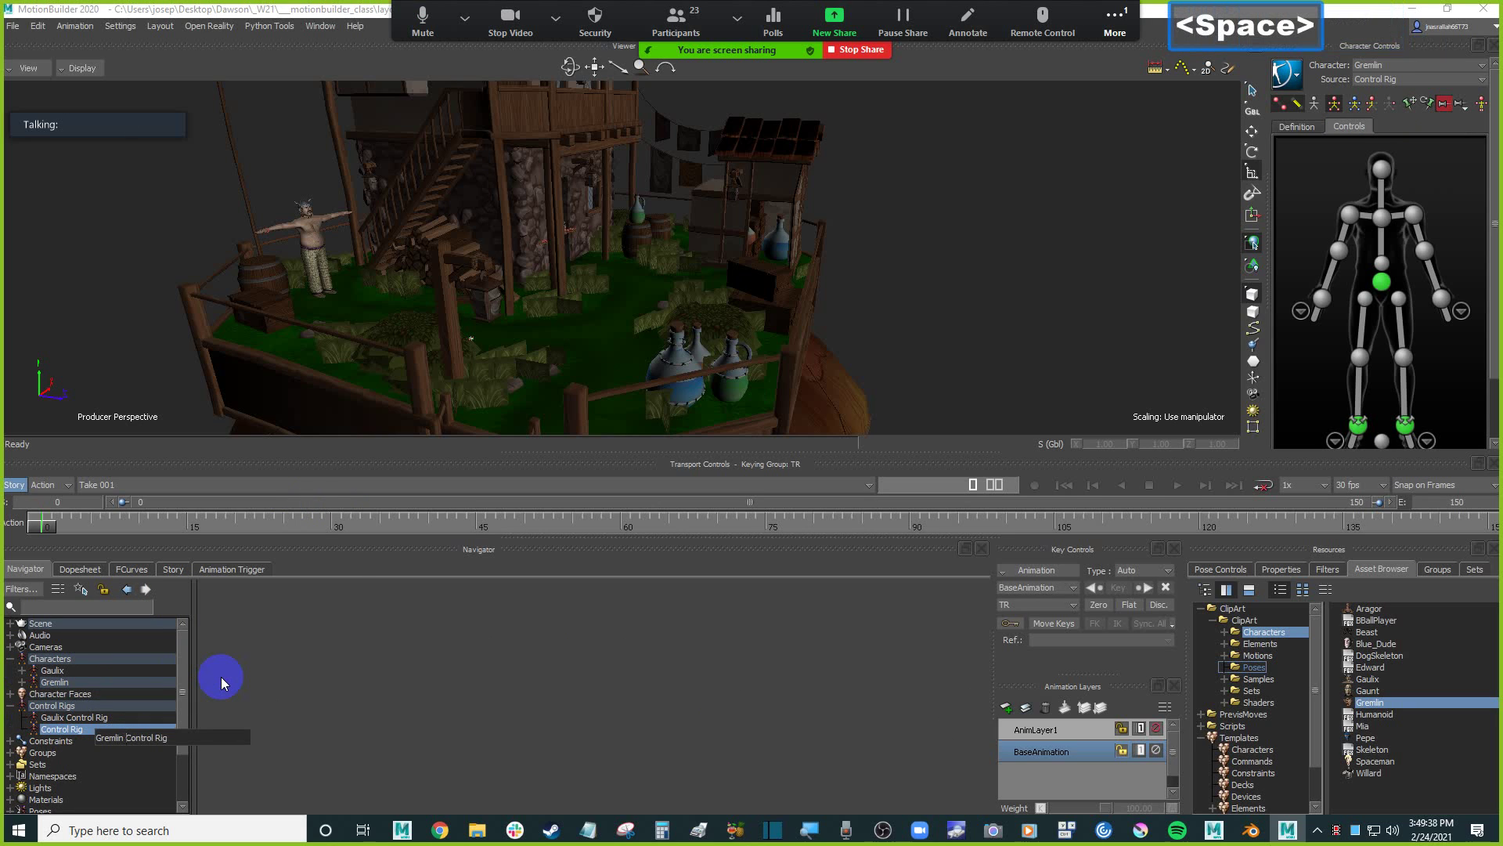
{"action": "key", "text": "Return"}
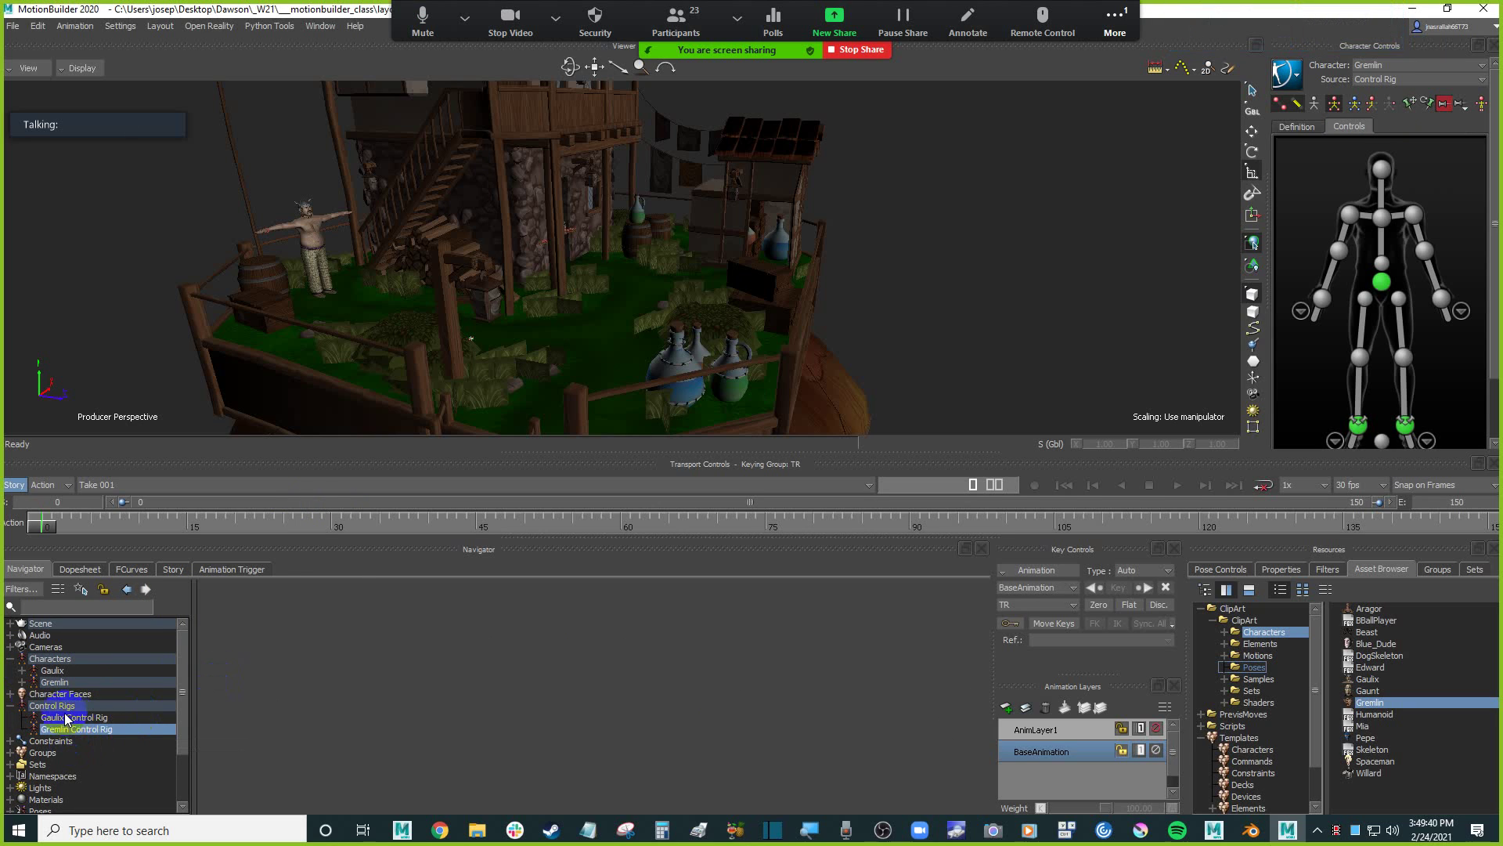
{"action": "left_click", "coordinate": [1077, 201]}
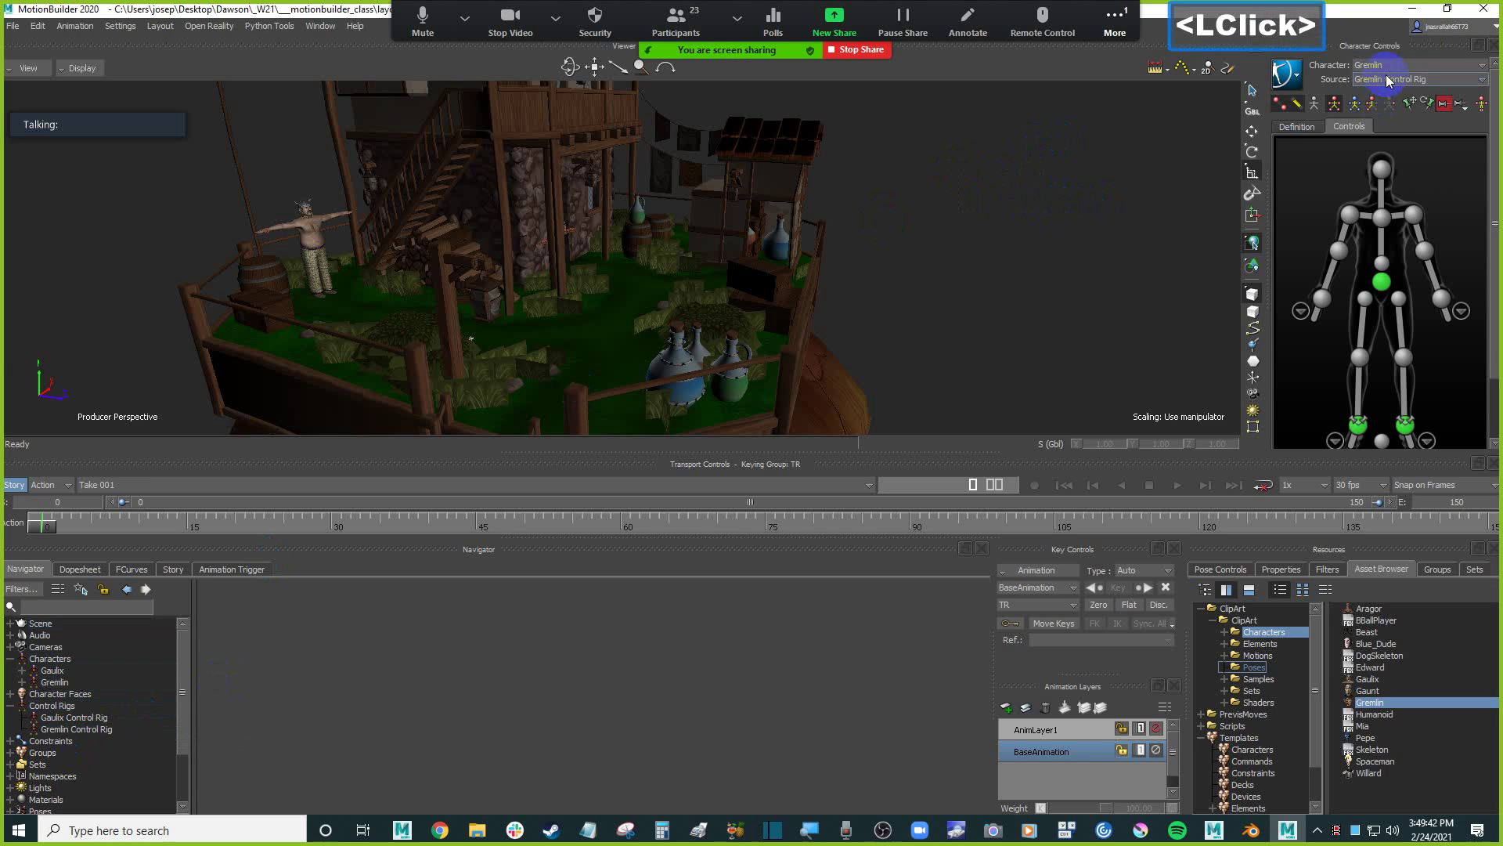
Switch the viewer to models-only display and move Gremlin by its hips effector onto the grass beside Gaulix, at about X -269, Y 57, Z -182.
{"action": "left_click", "coordinate": [900, 246]}
{"action": "left_click", "coordinate": [1396, 266], "text": "ctrl"}
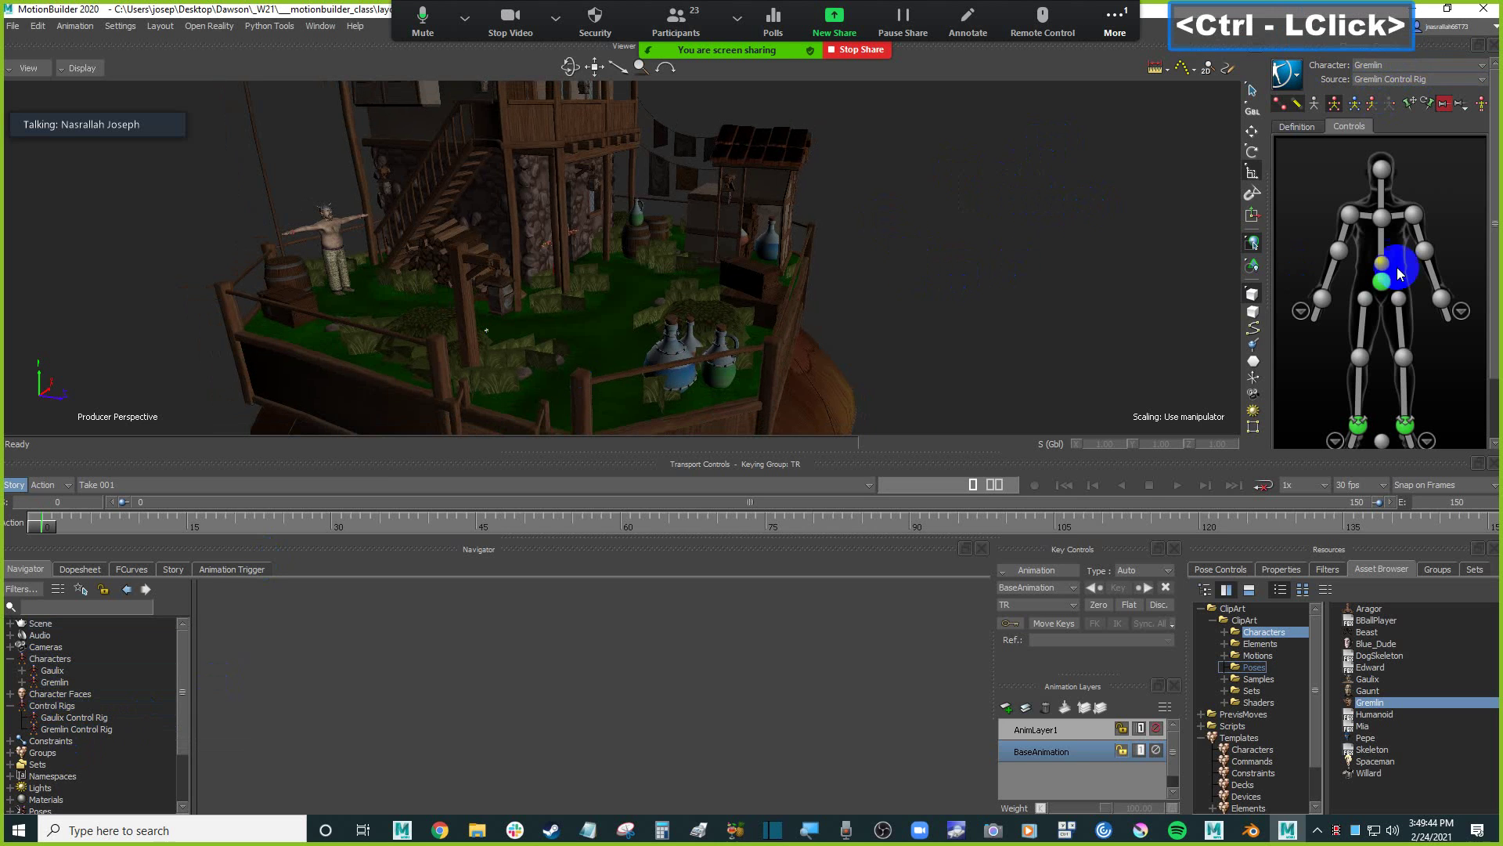
{"action": "left_click", "coordinate": [967, 250]}
{"action": "left_click_drag", "start_coordinate": [967, 251], "coordinate": [924, 235], "text": "ctrl"}
{"action": "key", "text": "ctrl+a"}
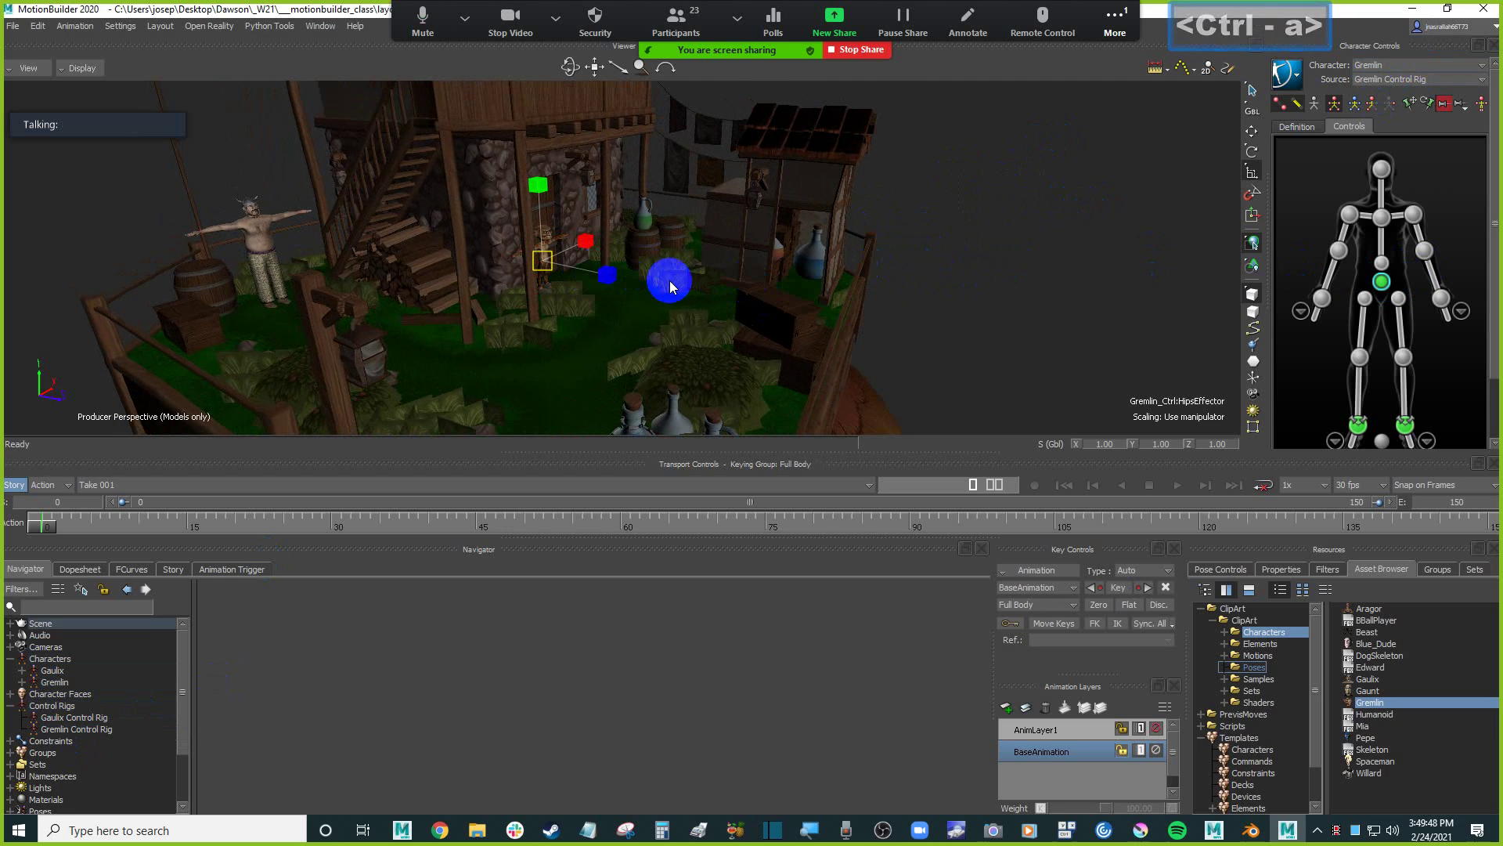
{"action": "key", "text": "t"}
{"action": "left_click", "coordinate": [624, 282]}
{"action": "left_click_drag", "start_coordinate": [624, 282], "coordinate": [742, 291]}
{"action": "double_click", "coordinate": [648, 261], "text": "ctrl"}
{"action": "left_click_drag", "start_coordinate": [592, 278], "coordinate": [539, 312]}
{"action": "left_click_drag", "start_coordinate": [539, 311], "coordinate": [435, 337], "text": "shift"}
{"action": "scroll", "coordinate": [679, 277], "scroll_direction": "up", "scroll_amount": 3}
{"action": "left_click_drag", "start_coordinate": [498, 265], "coordinate": [705, 282]}
Start saving the scene as a new file in the assembly folder of the class project.
{"action": "left_click", "coordinate": [14, 26]}
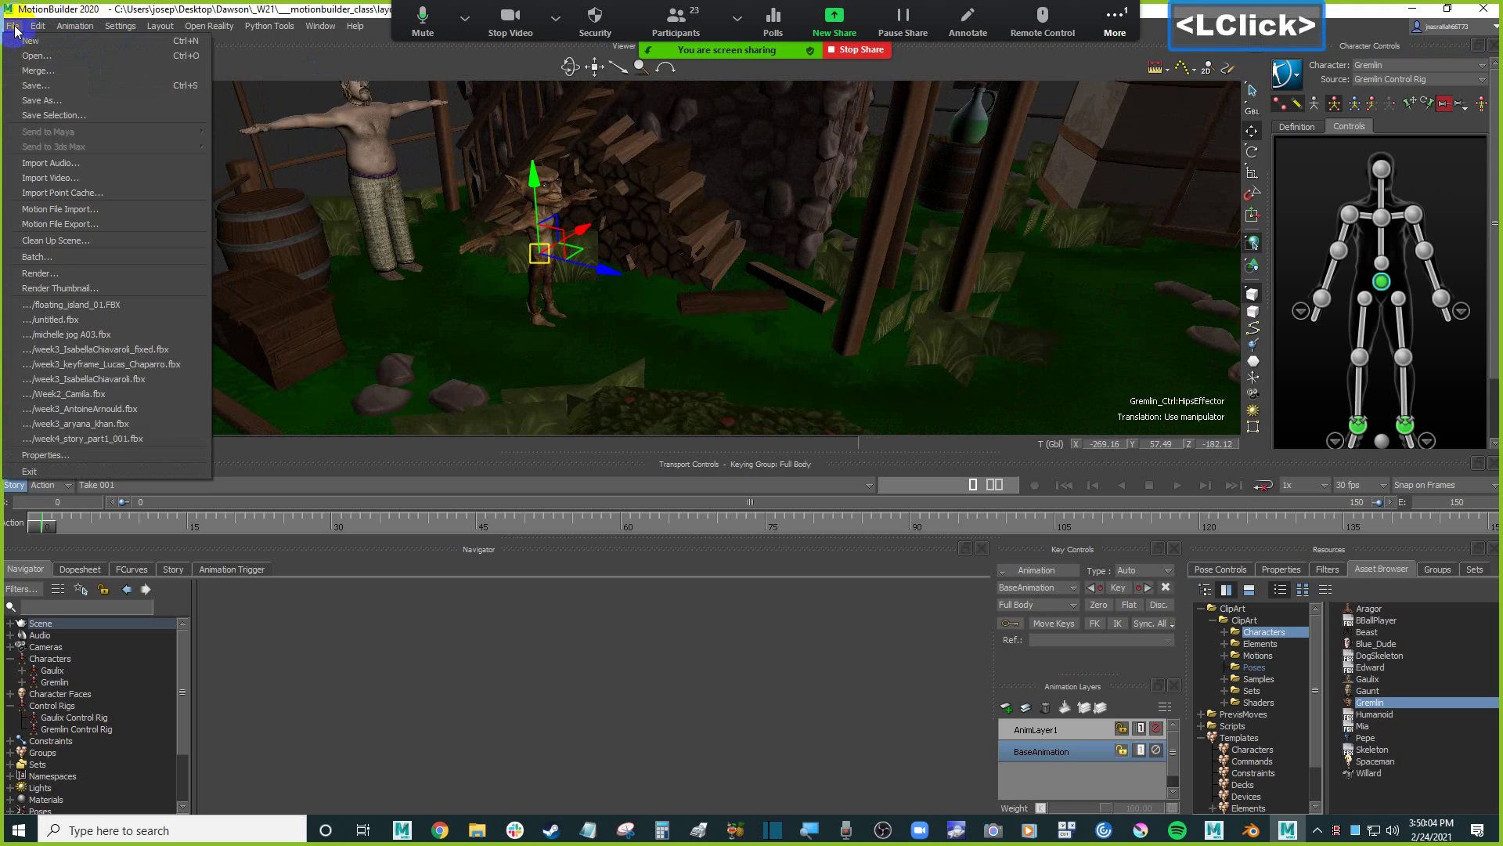
{"action": "left_click", "coordinate": [603, 346]}
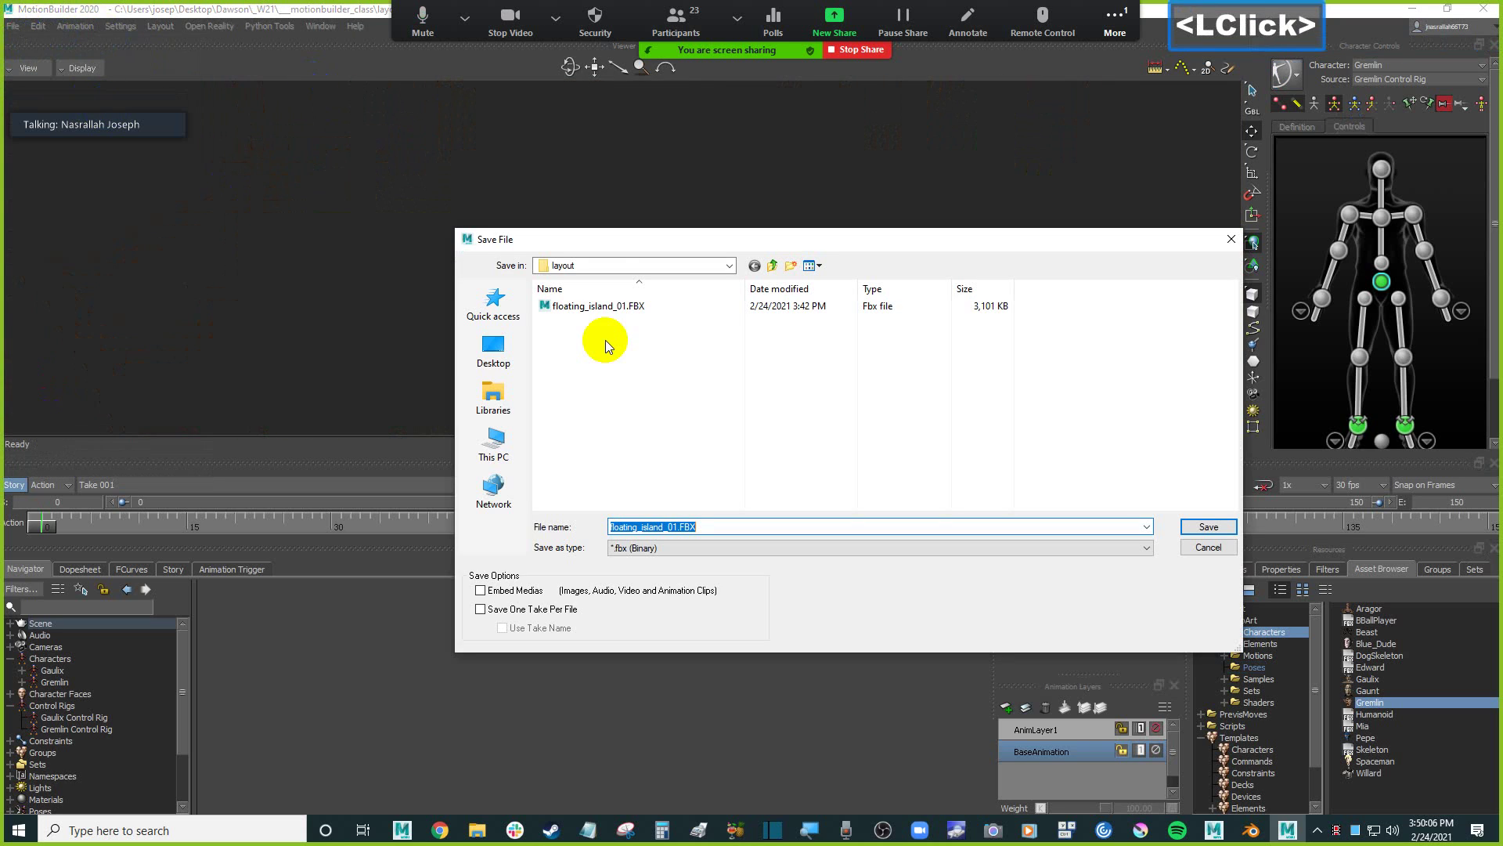
{"action": "left_click_drag", "start_coordinate": [678, 237], "coordinate": [649, 238]}
{"action": "left_click", "coordinate": [752, 266]}
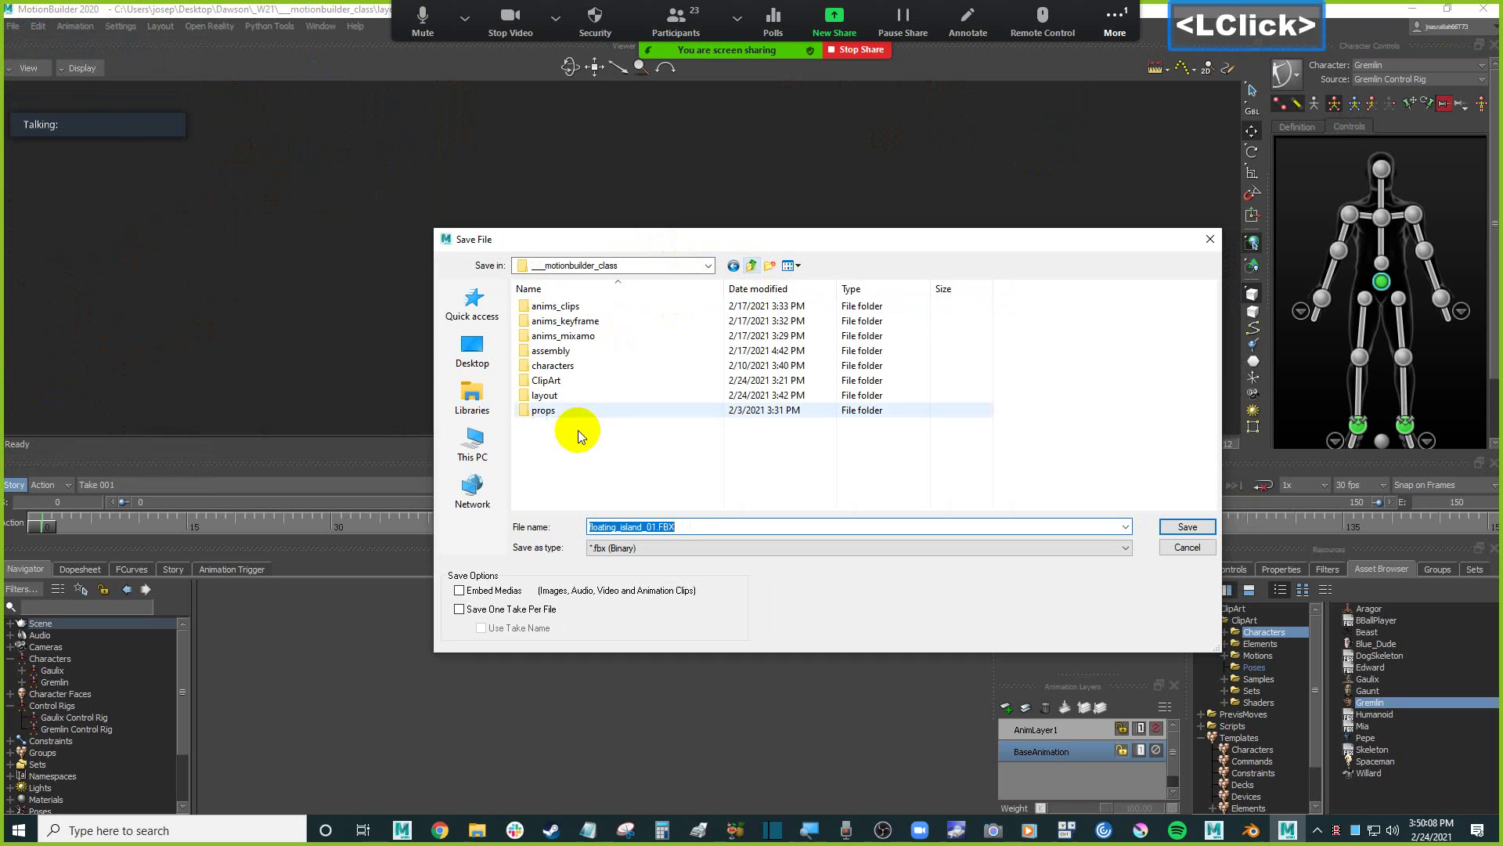
{"action": "double_click", "coordinate": [572, 347]}
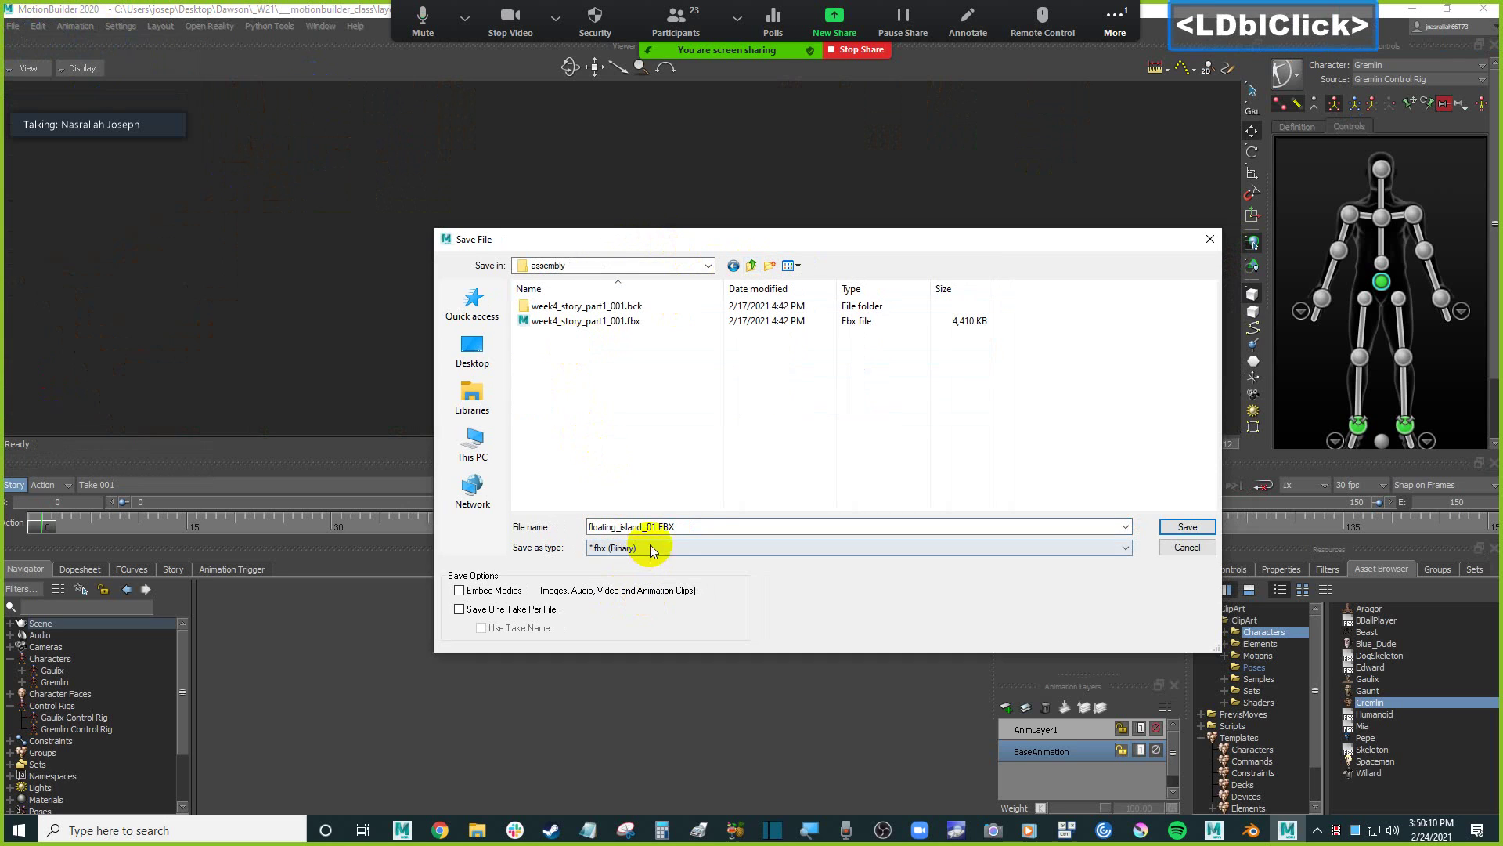
Name the scene file week5_story_part1_001.fbx, based on the existing week4 file name, and continue to the save options.
{"action": "left_click_drag", "start_coordinate": [675, 527], "coordinate": [587, 527]}
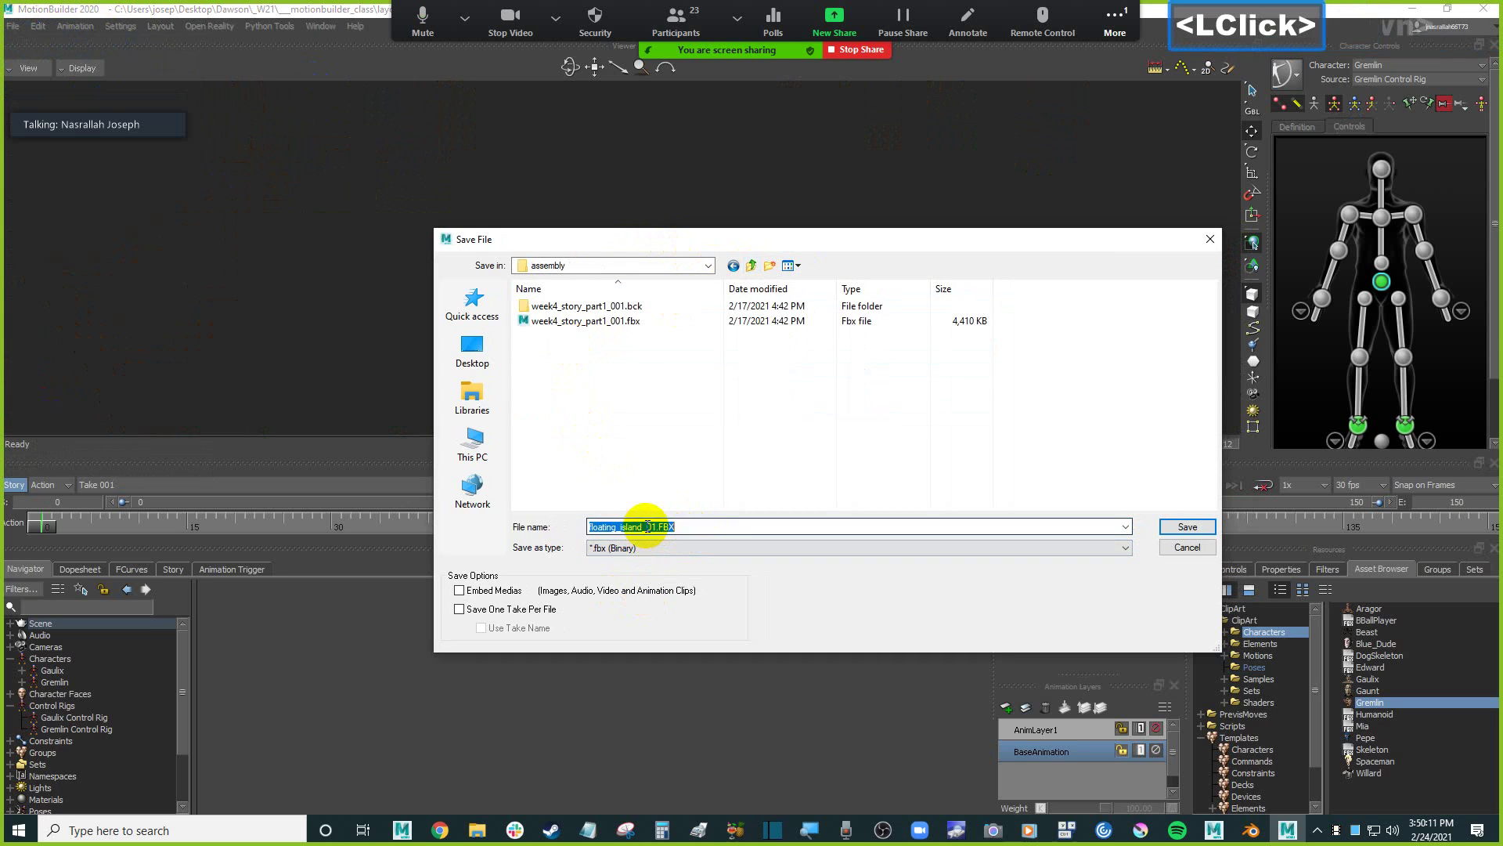
{"action": "left_click", "coordinate": [571, 320]}
{"action": "double_click", "coordinate": [615, 527]}
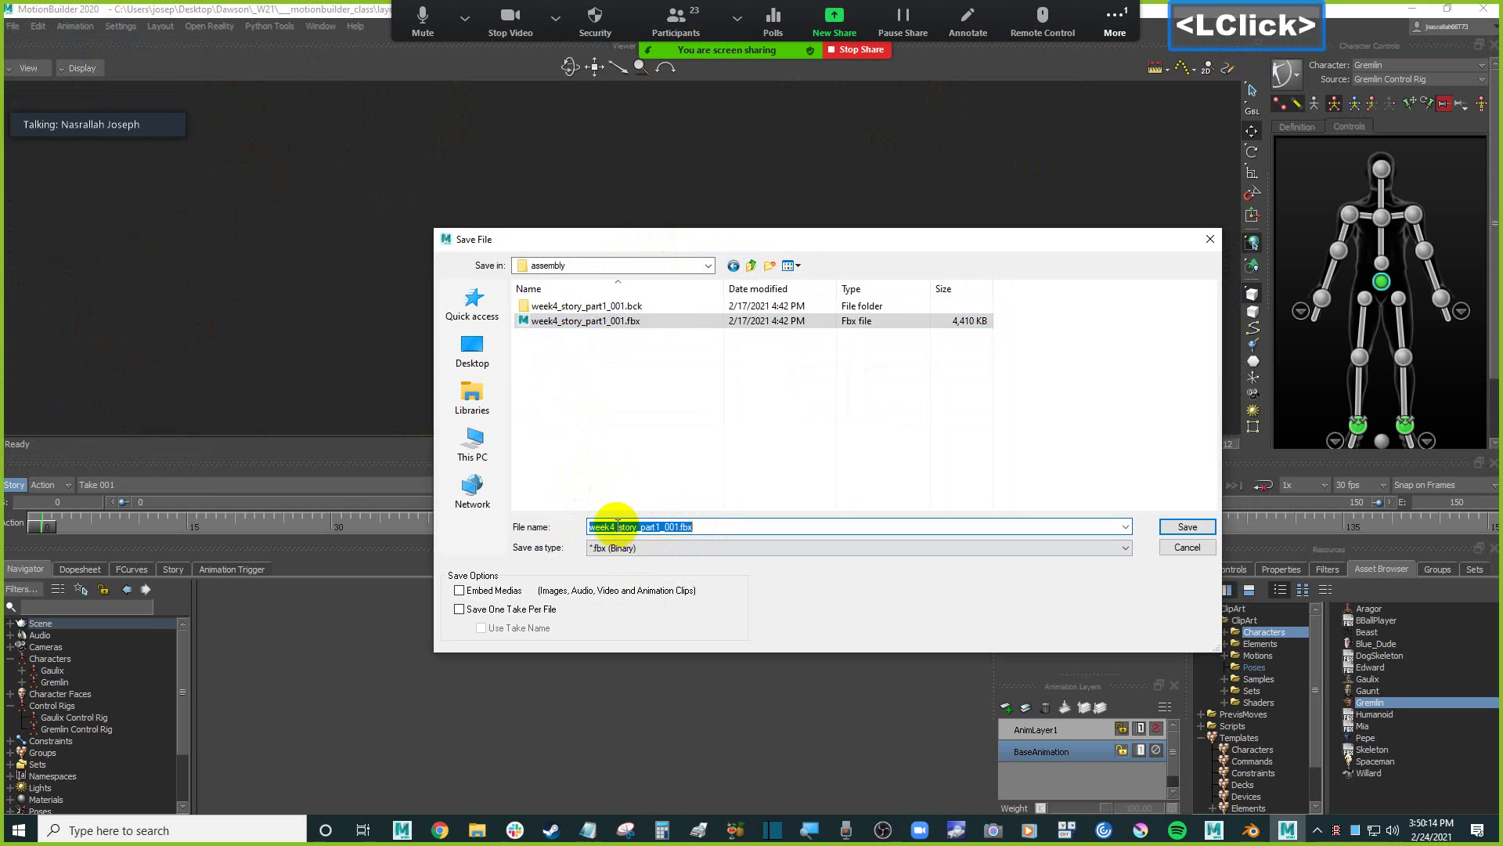
{"action": "left_click", "coordinate": [614, 527]}
{"action": "type", "text": "5"}
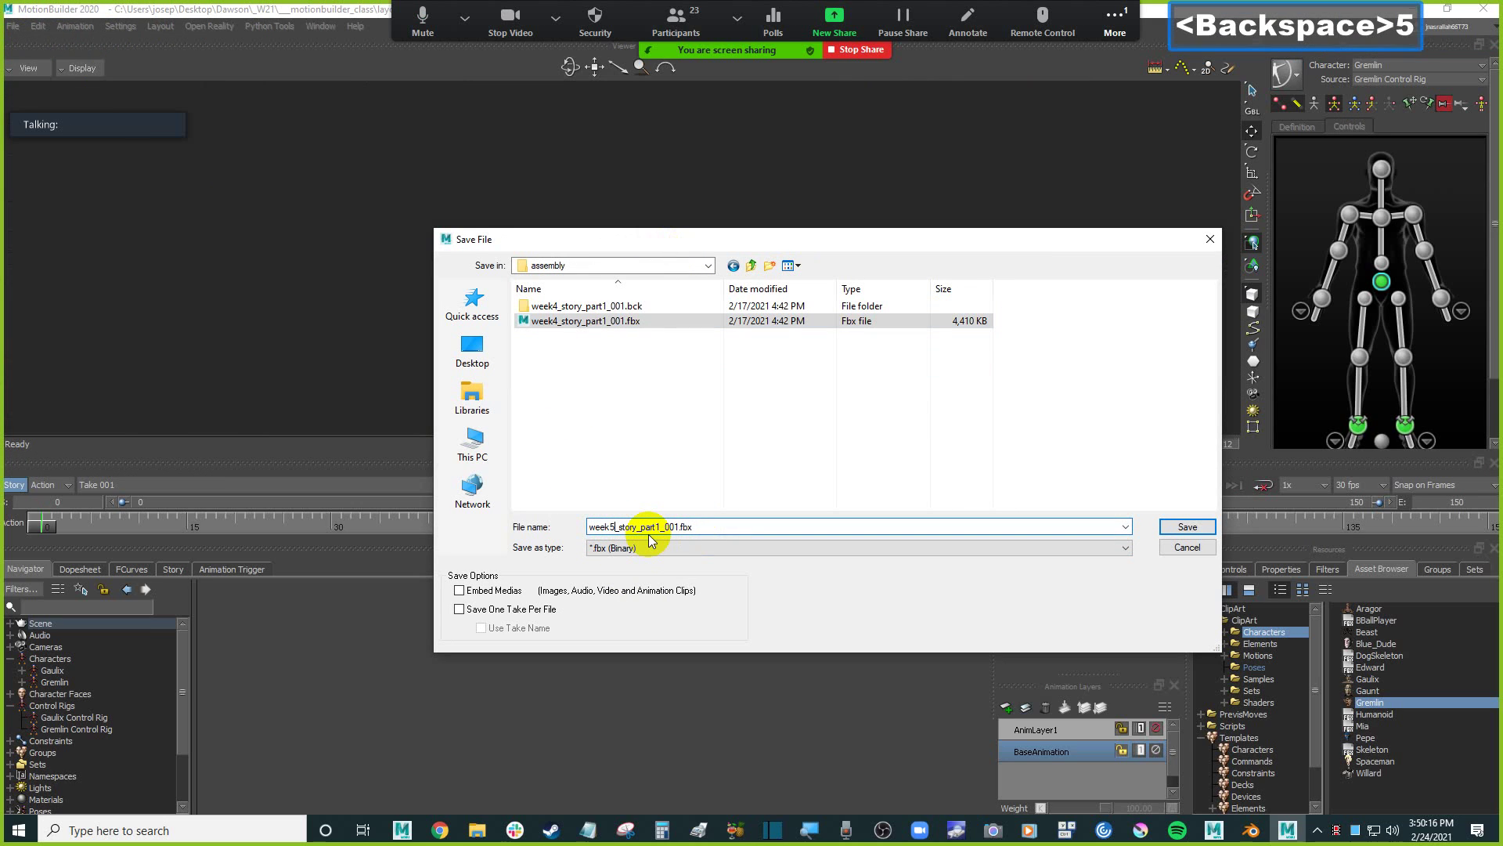
{"action": "key", "text": "Right"}
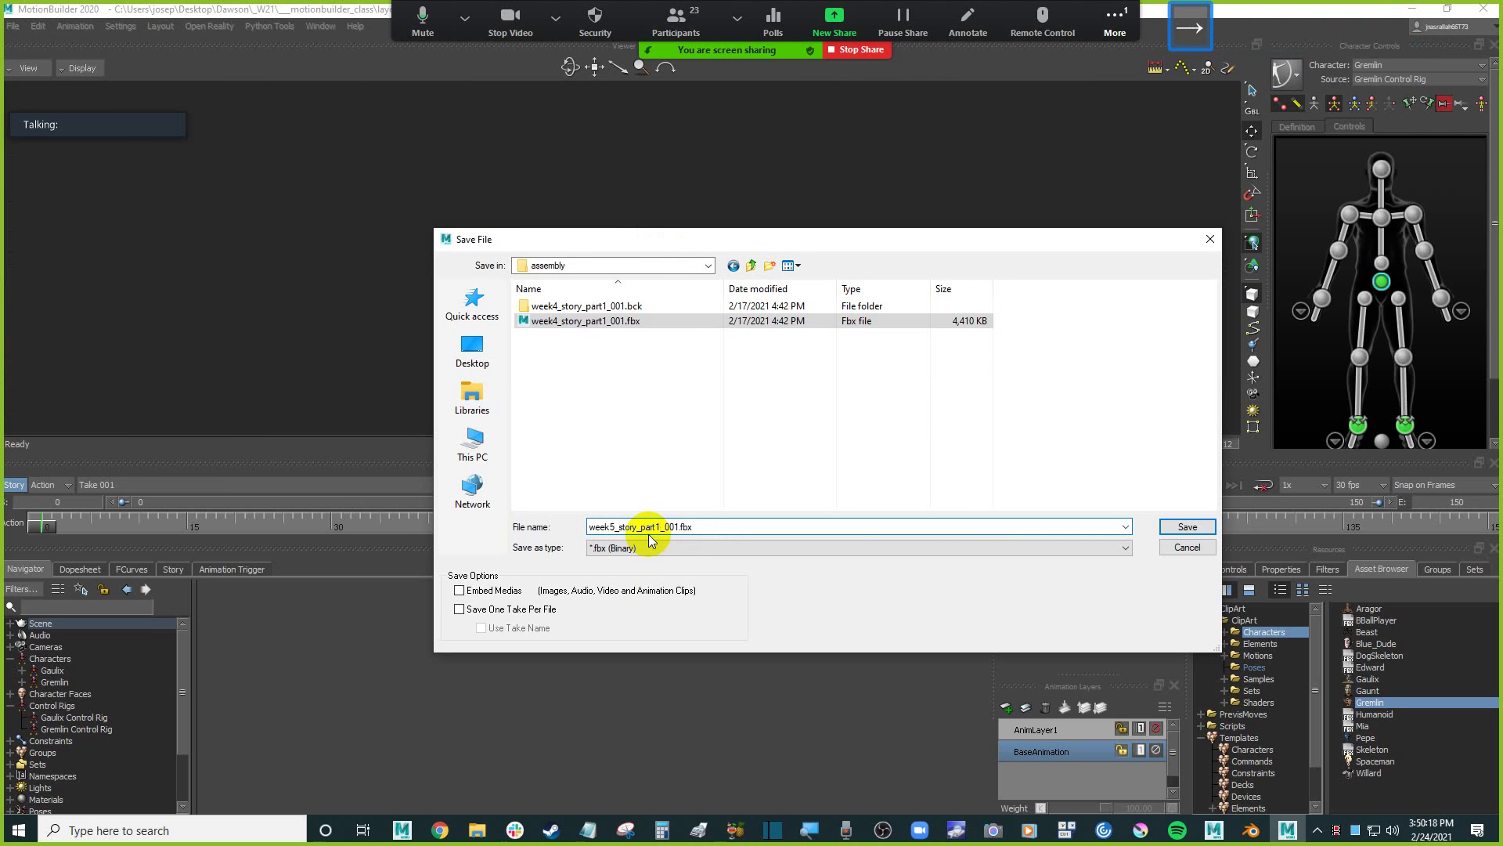
{"action": "key", "text": "BackSpace"}
{"action": "key", "text": "Return"}
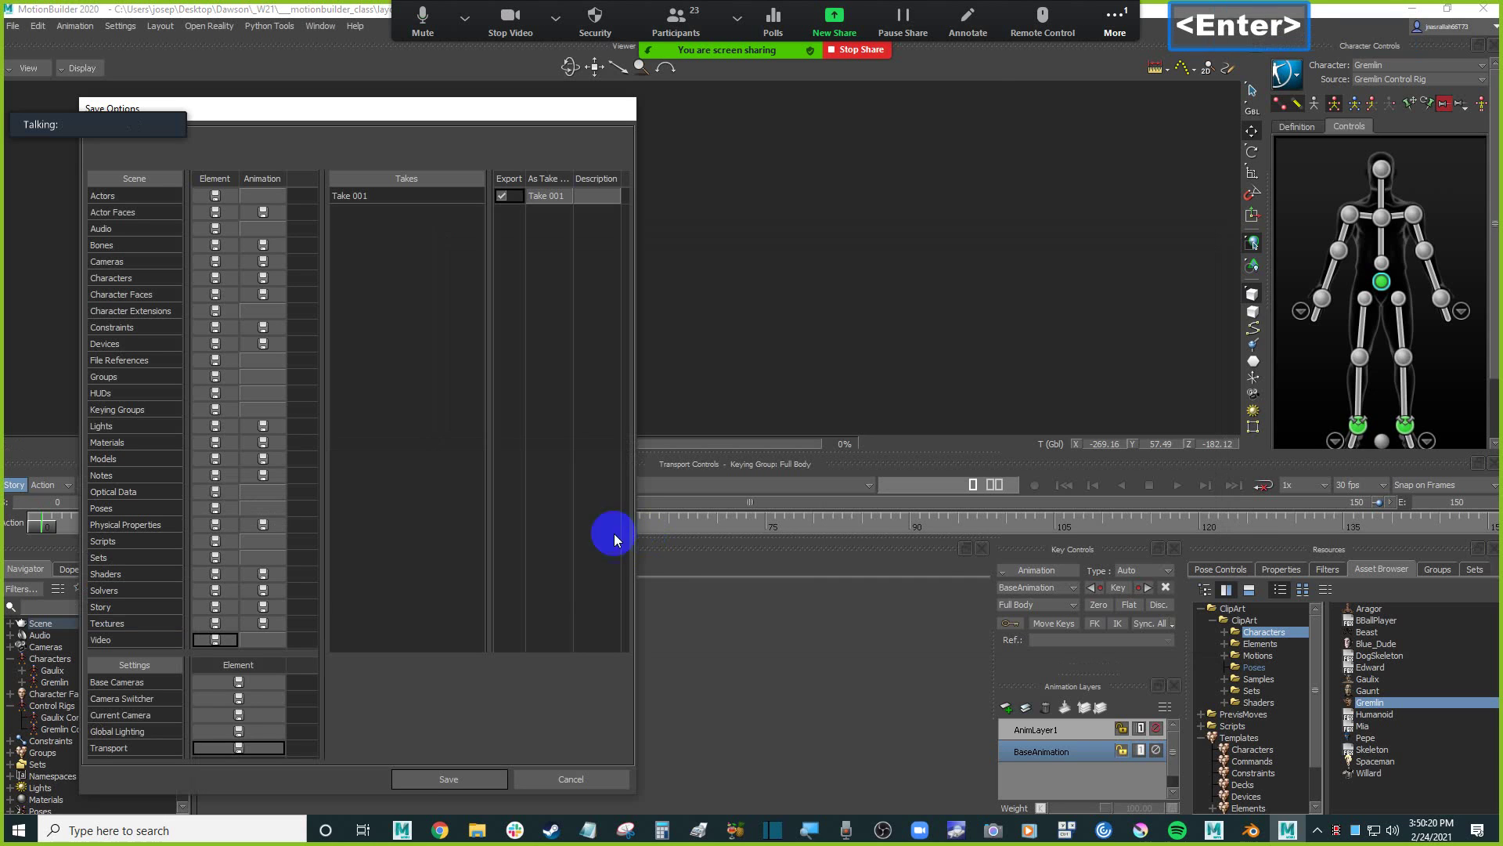
Save the scene with the current save options, including Take 001.
{"action": "left_click", "coordinate": [461, 778]}
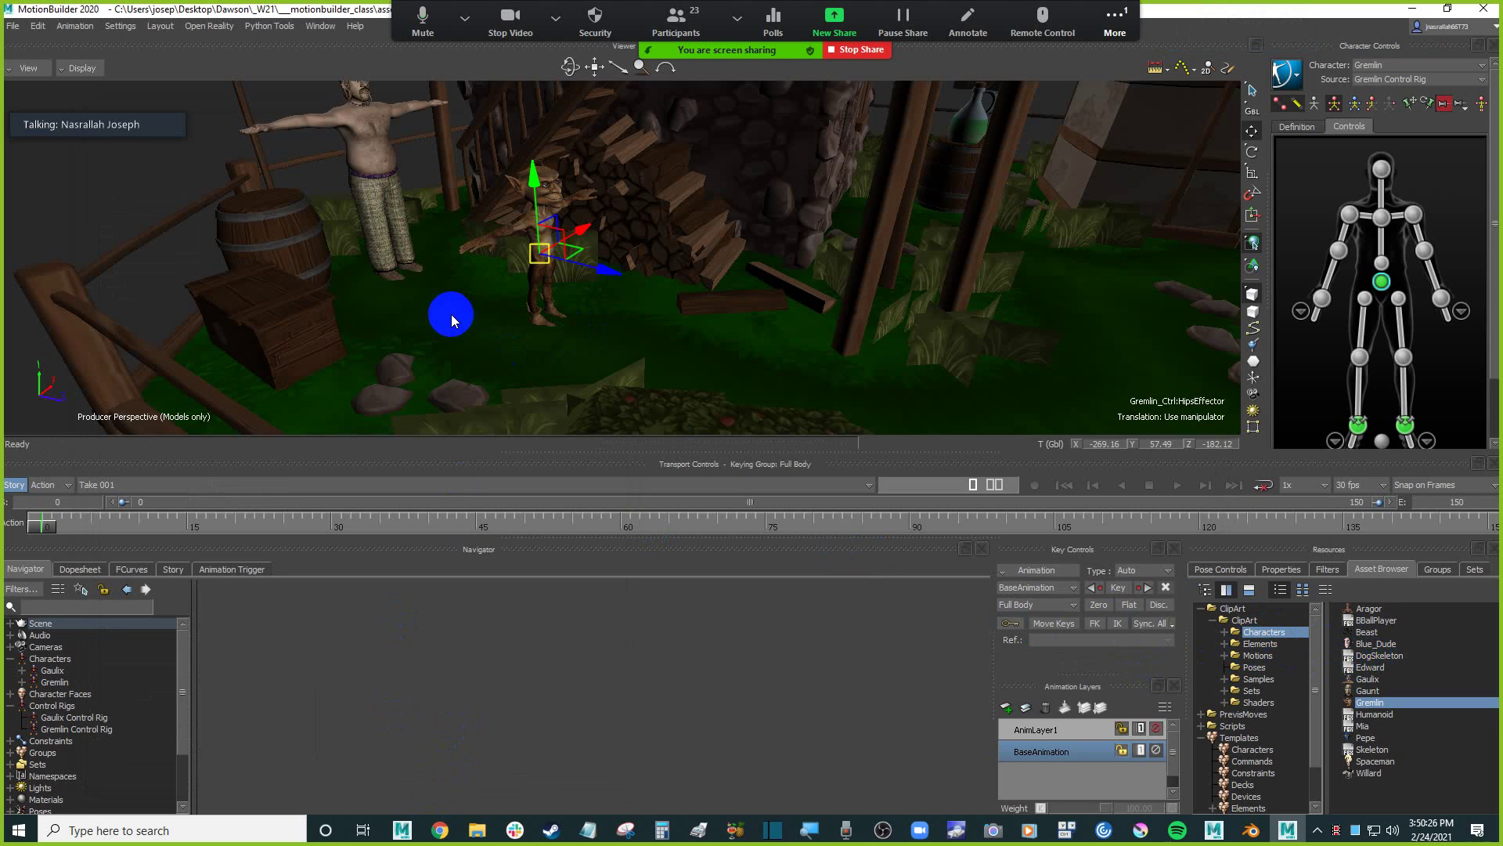
Examine the scene around both characters, the staircase, the house and the market stall from several angles and distances.
{"action": "left_click_drag", "start_coordinate": [755, 188], "coordinate": [779, 285], "text": "ctrl+shift"}
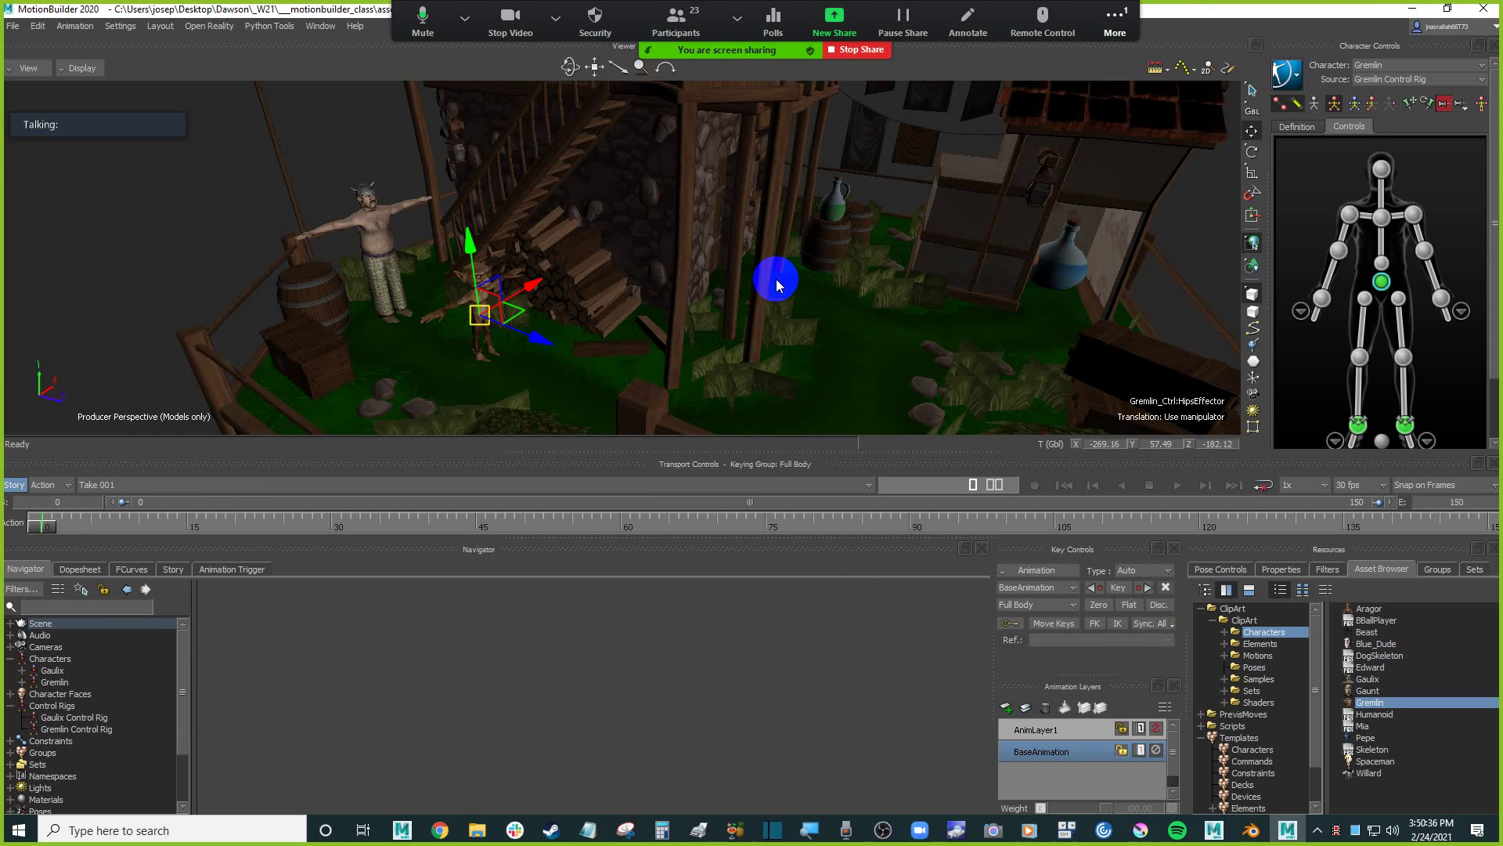
{"action": "left_click_drag", "start_coordinate": [755, 276], "coordinate": [632, 293], "text": "ctrl+shift"}
{"action": "scroll", "coordinate": [665, 285], "scroll_direction": "down", "scroll_amount": 3}
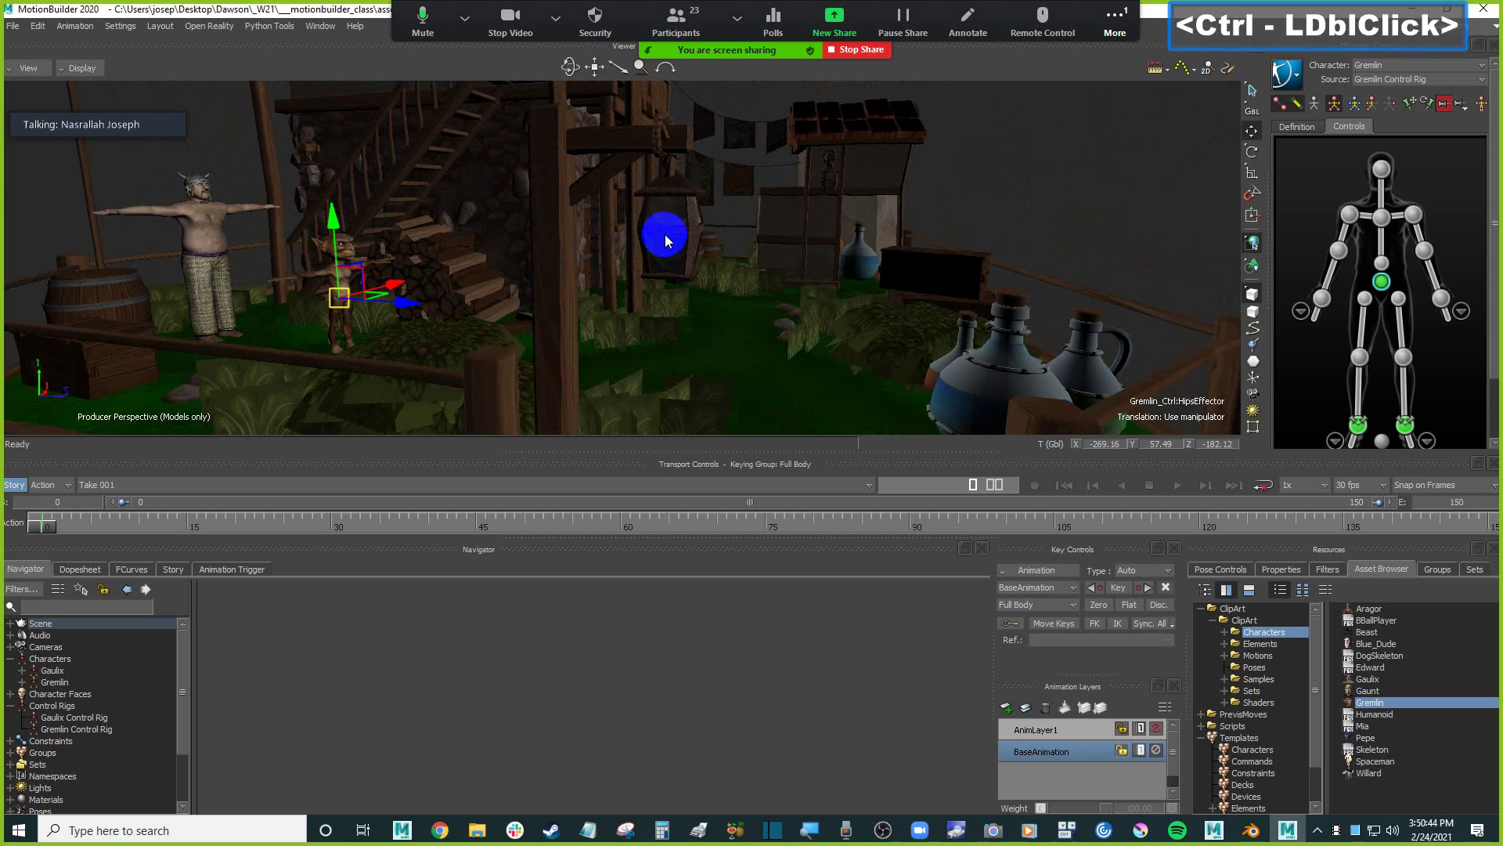
{"action": "left_click", "coordinate": [678, 241]}
{"action": "scroll", "coordinate": [624, 319], "scroll_direction": "down", "scroll_amount": 2}
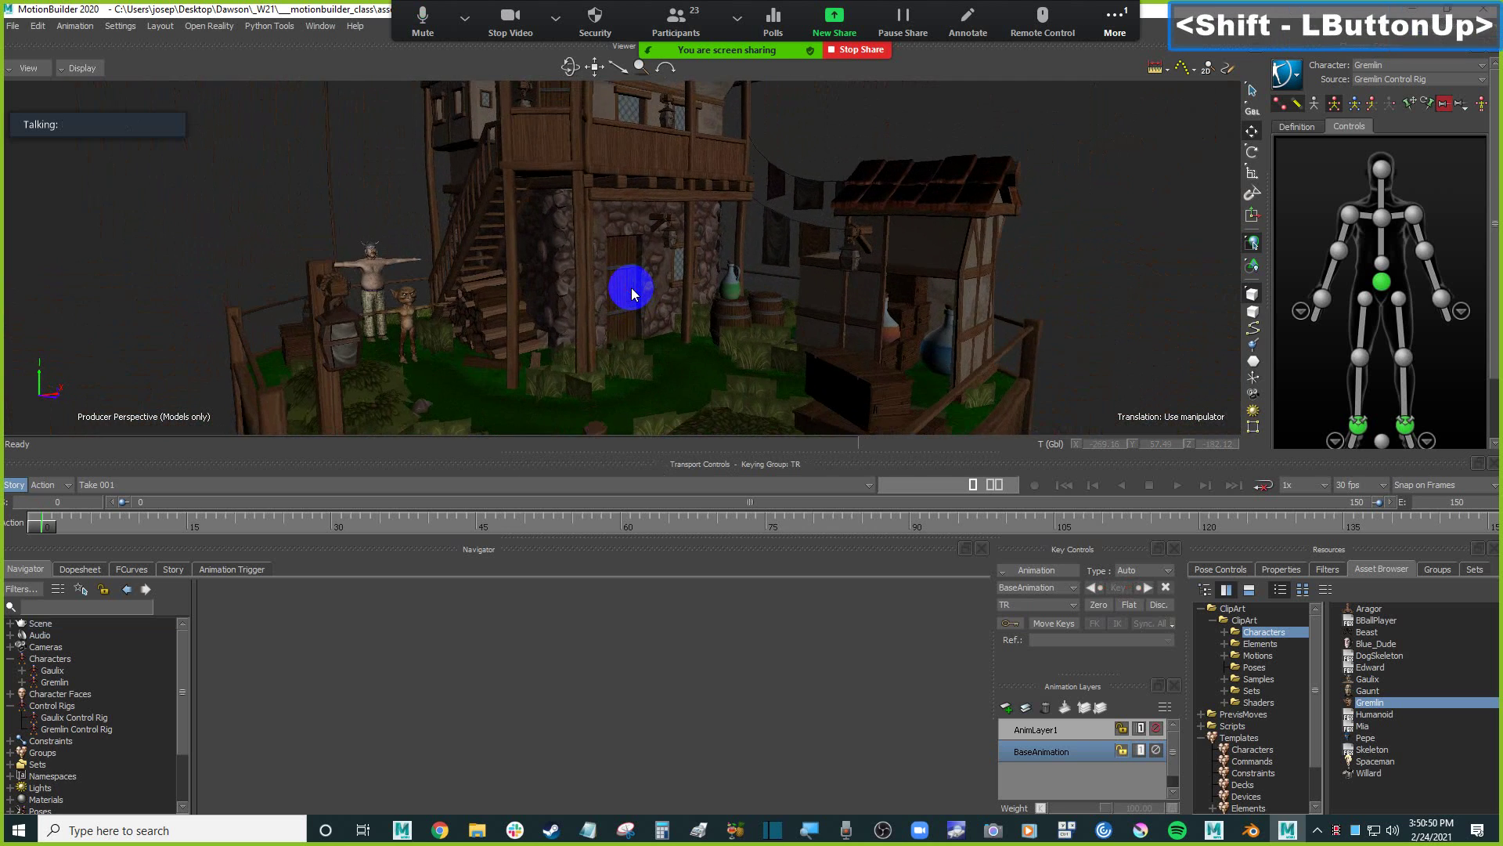
{"action": "left_click_drag", "start_coordinate": [495, 290], "coordinate": [715, 195], "text": "ctrl"}
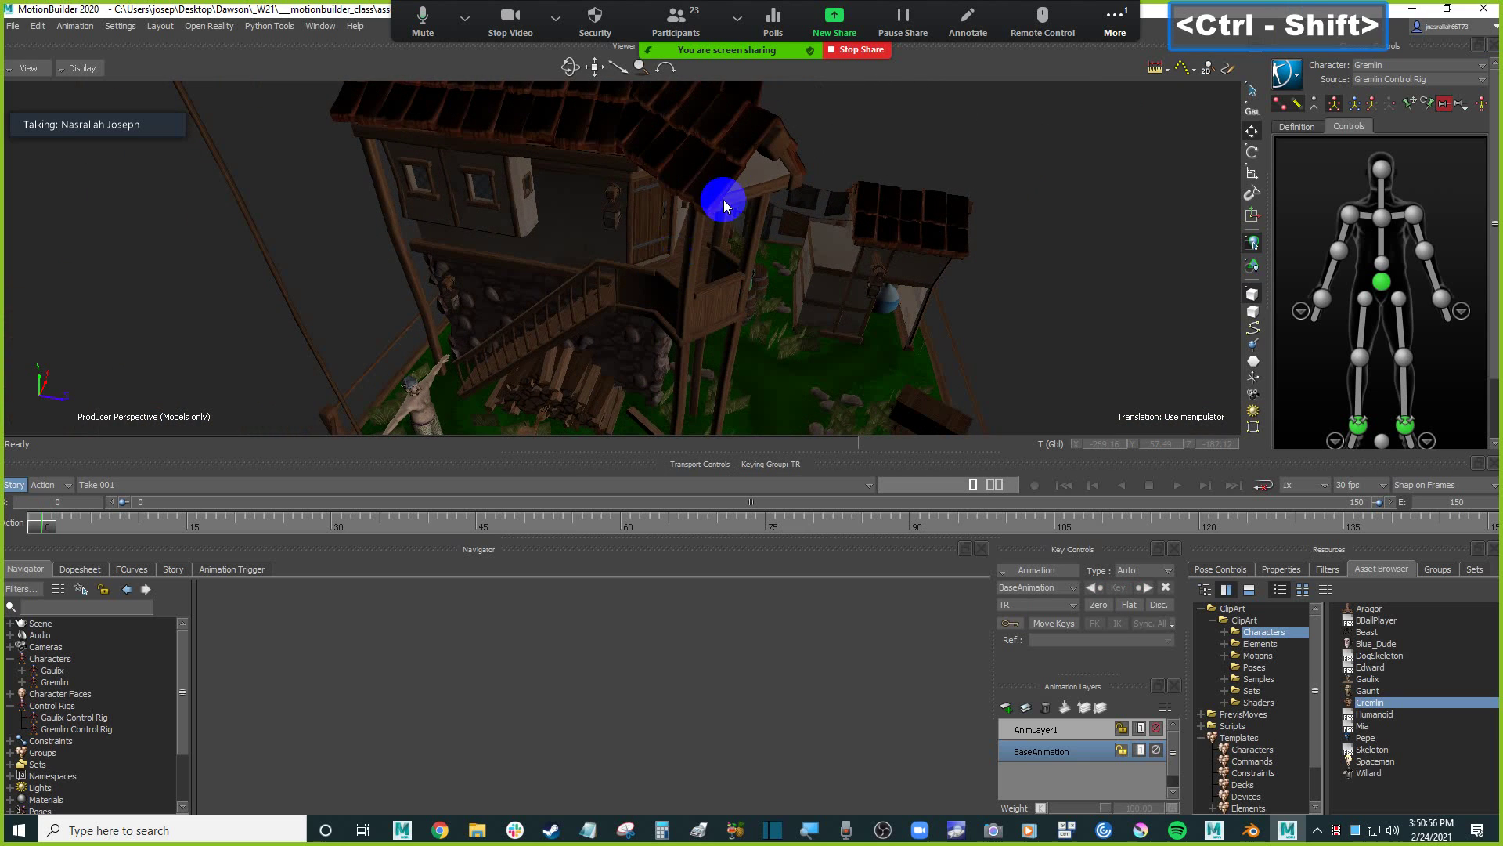
{"action": "left_click_drag", "start_coordinate": [622, 278], "coordinate": [740, 247], "text": "ctrl"}
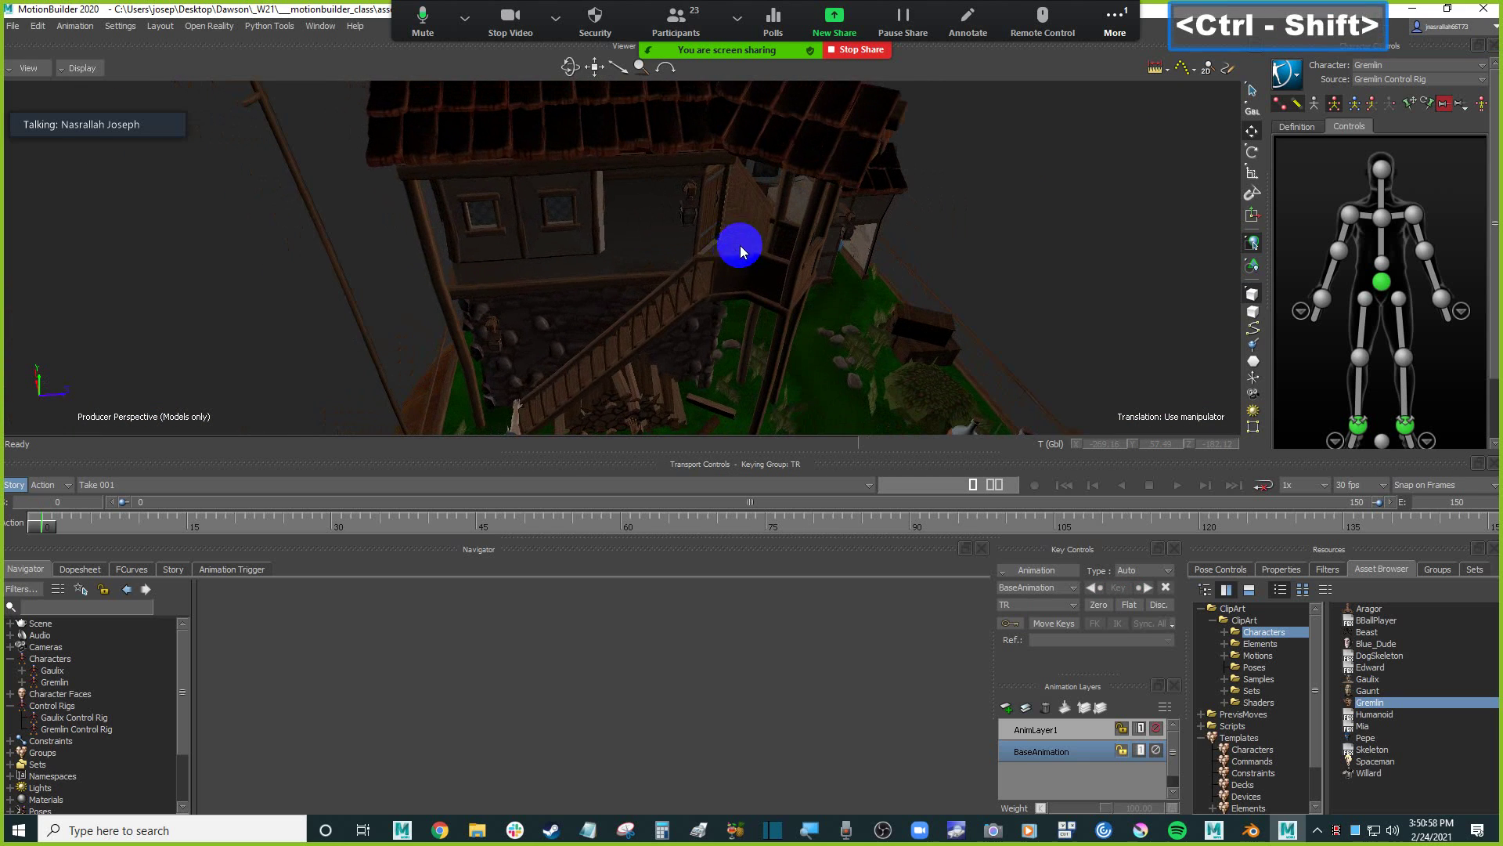
{"action": "left_click_drag", "start_coordinate": [685, 332], "coordinate": [661, 278], "text": "ctrl+shift"}
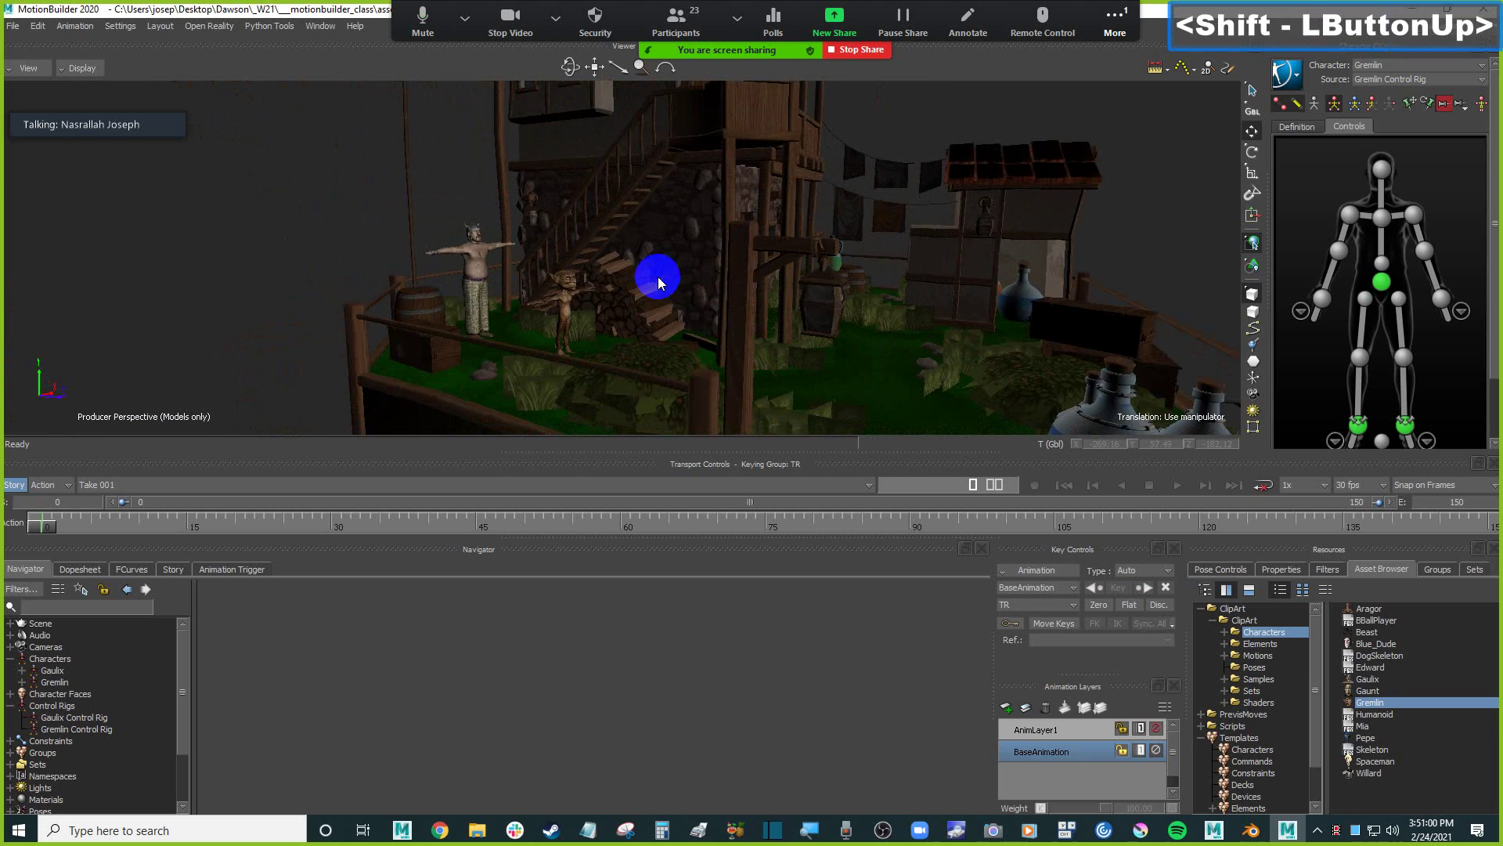
{"action": "left_click_drag", "start_coordinate": [466, 256], "coordinate": [572, 292], "text": "ctrl"}
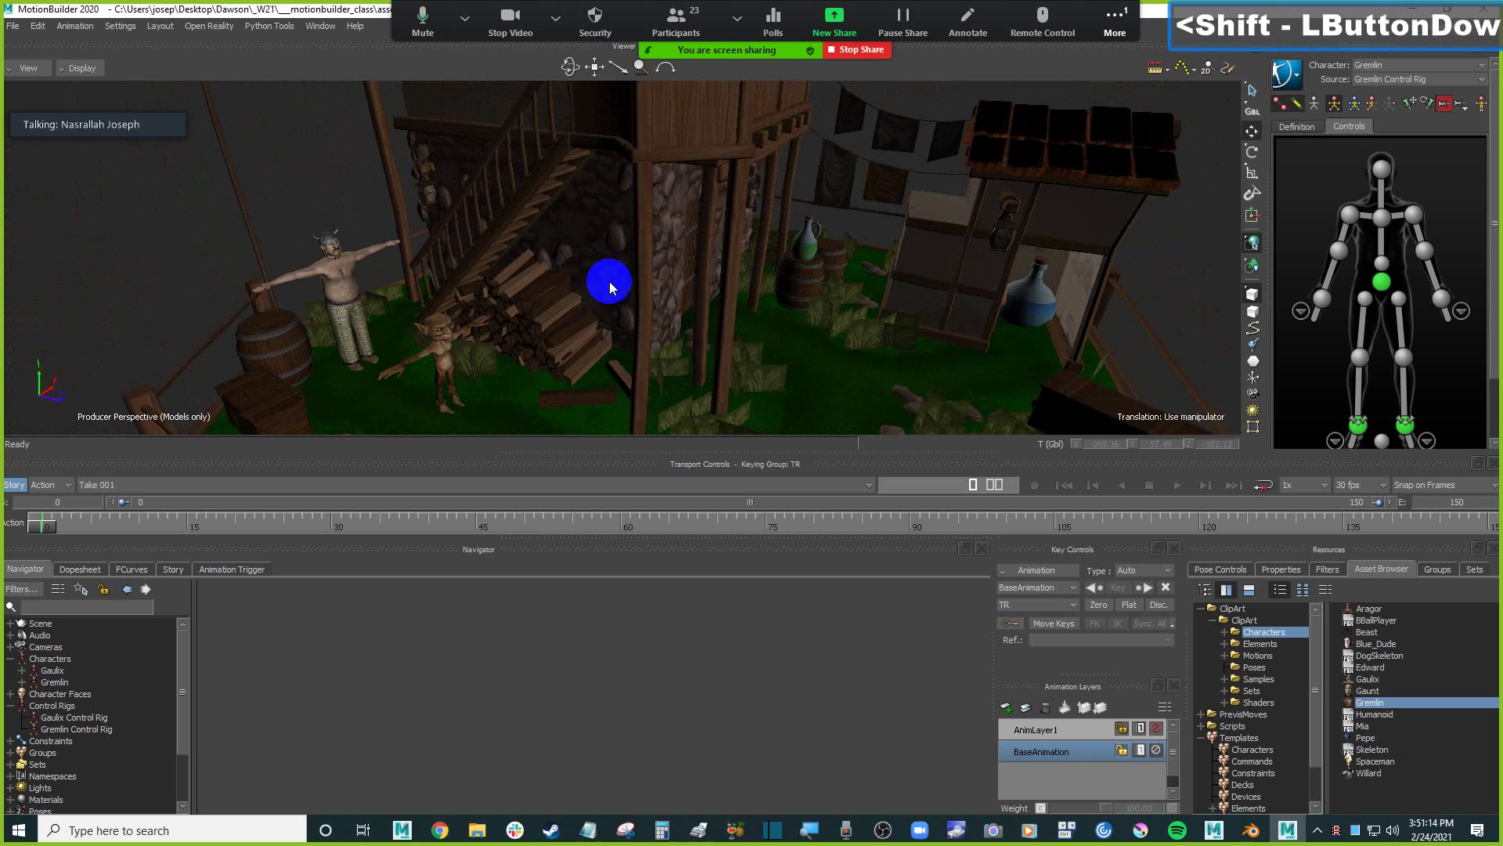
{"action": "left_click_drag", "start_coordinate": [463, 269], "coordinate": [552, 290], "text": "ctrl"}
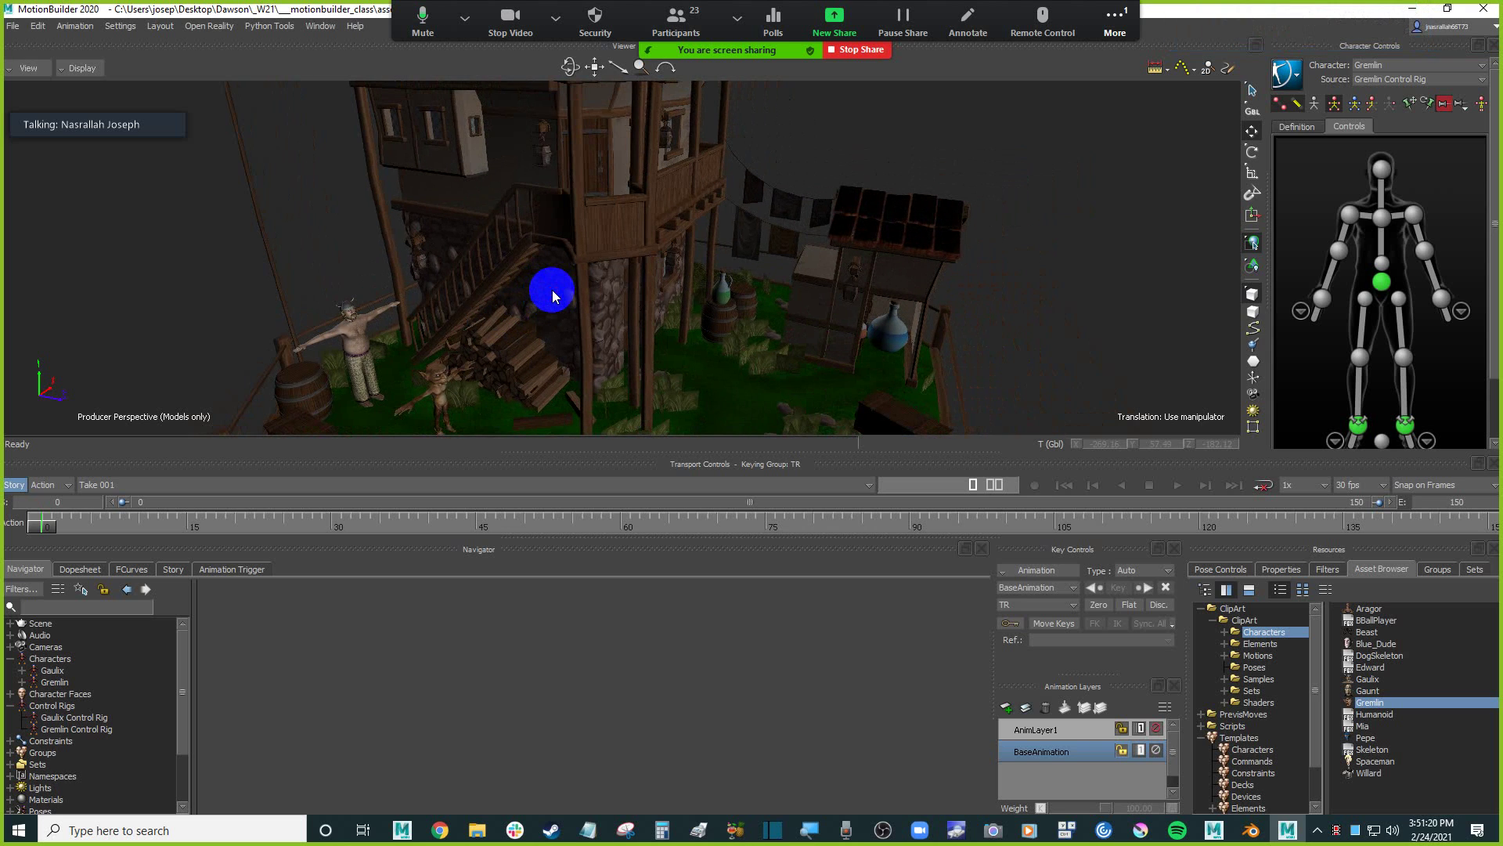
{"action": "left_click_drag", "start_coordinate": [571, 345], "coordinate": [576, 295], "text": "shift"}
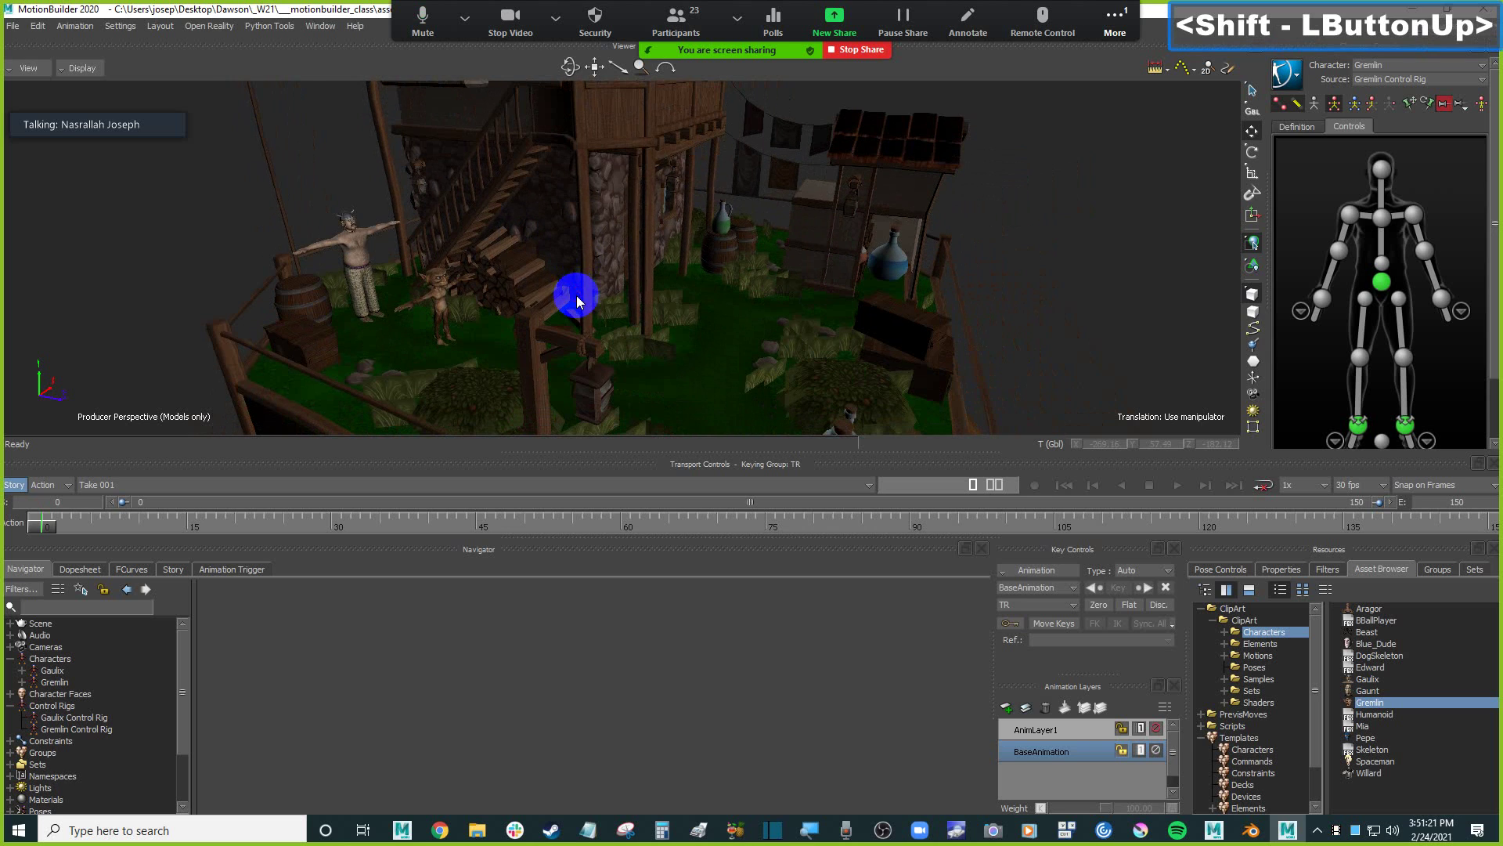
Display the Story editor with its empty track area.
{"action": "left_click", "coordinate": [172, 570]}
{"action": "left_click_drag", "start_coordinate": [168, 664], "coordinate": [163, 584]}
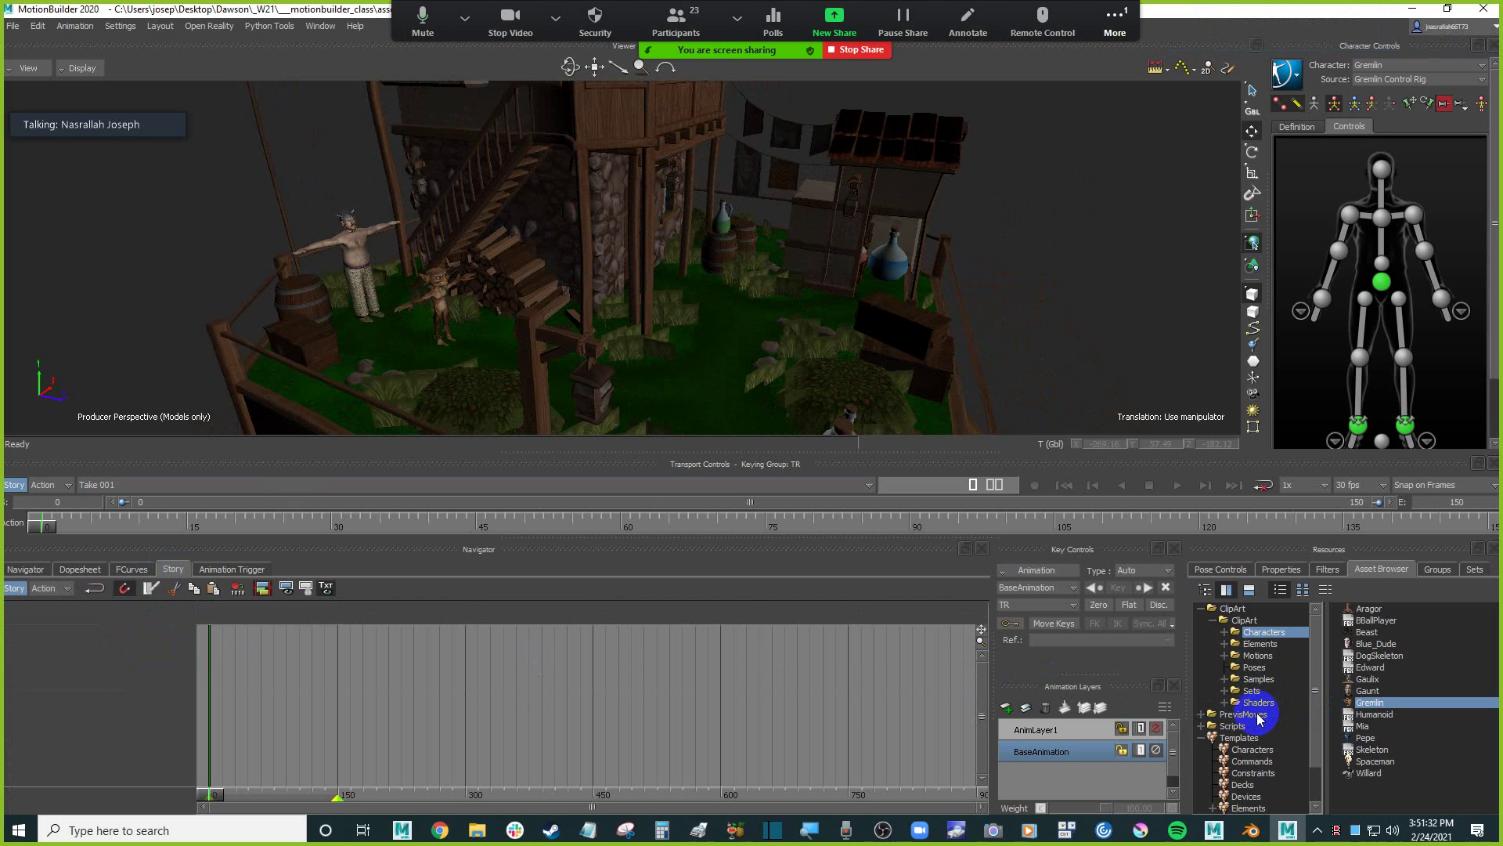
{"action": "left_click", "coordinate": [148, 645]}
{"action": "right_click", "coordinate": [150, 646]}
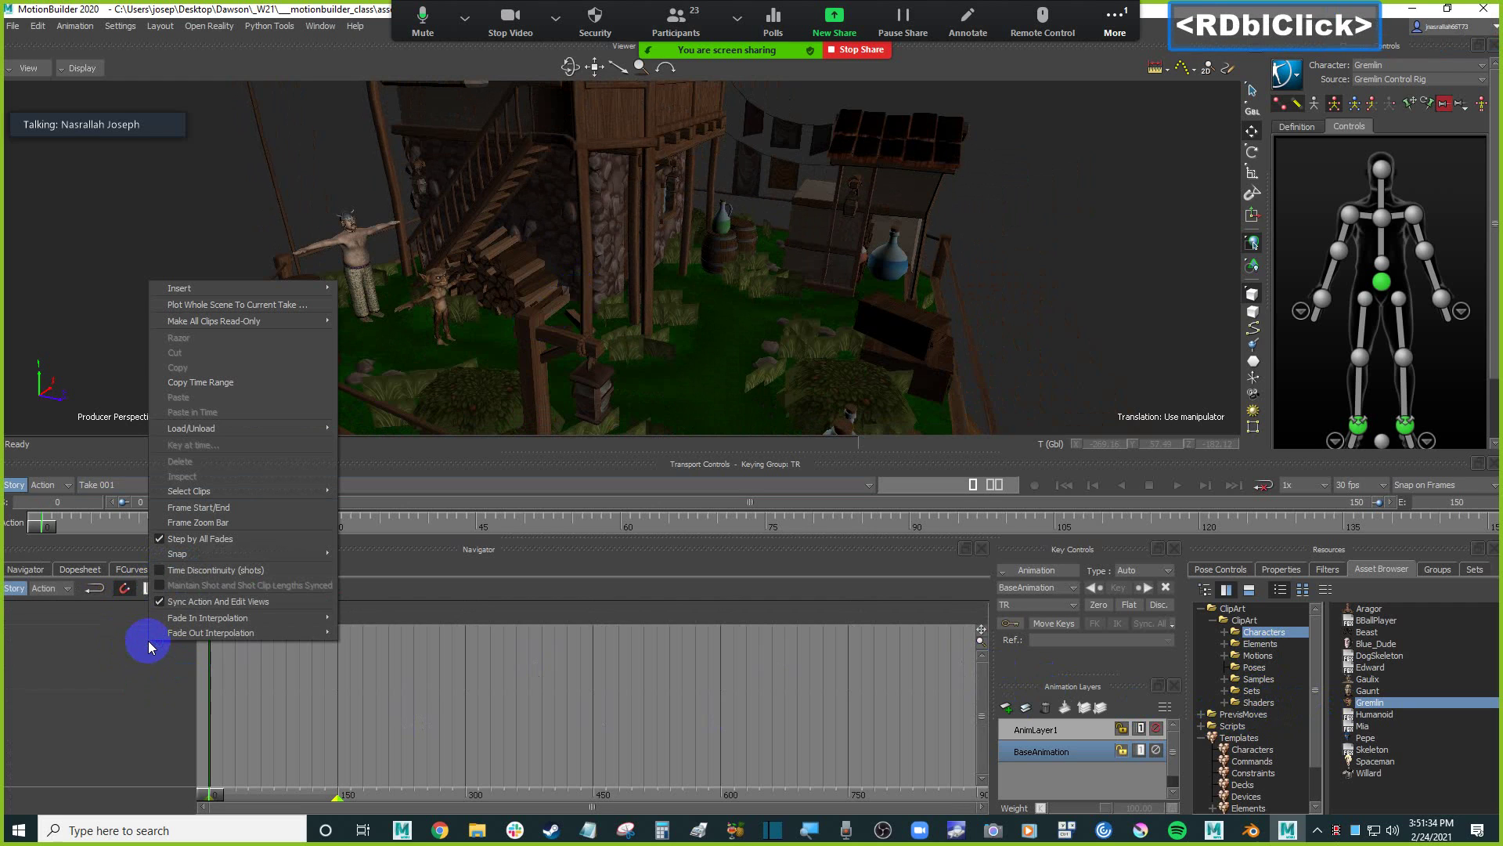
{"action": "mouse_move", "coordinate": [284, 287]}
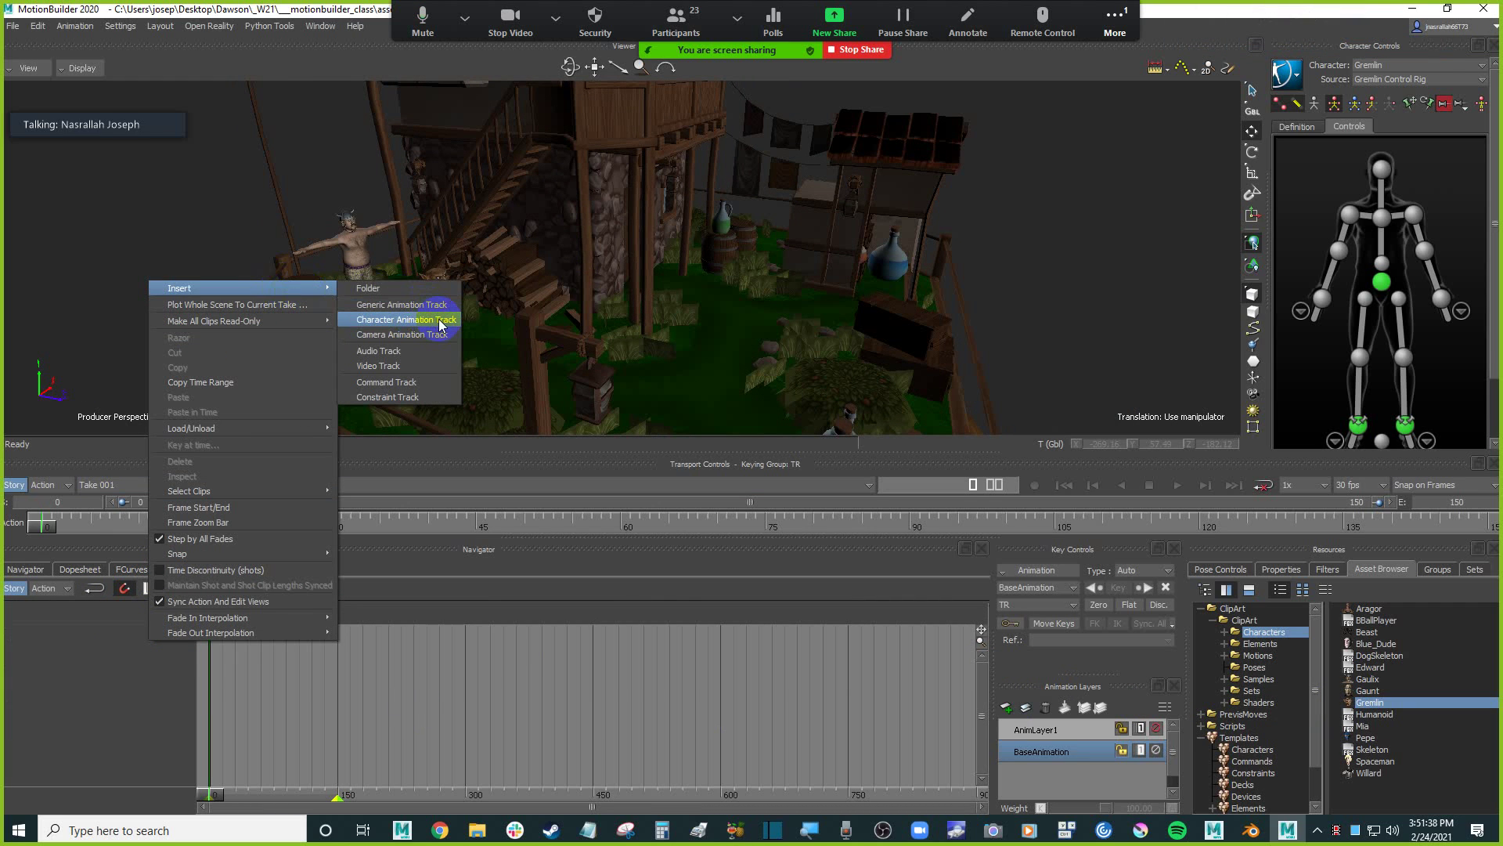
{"action": "left_click", "coordinate": [117, 680]}
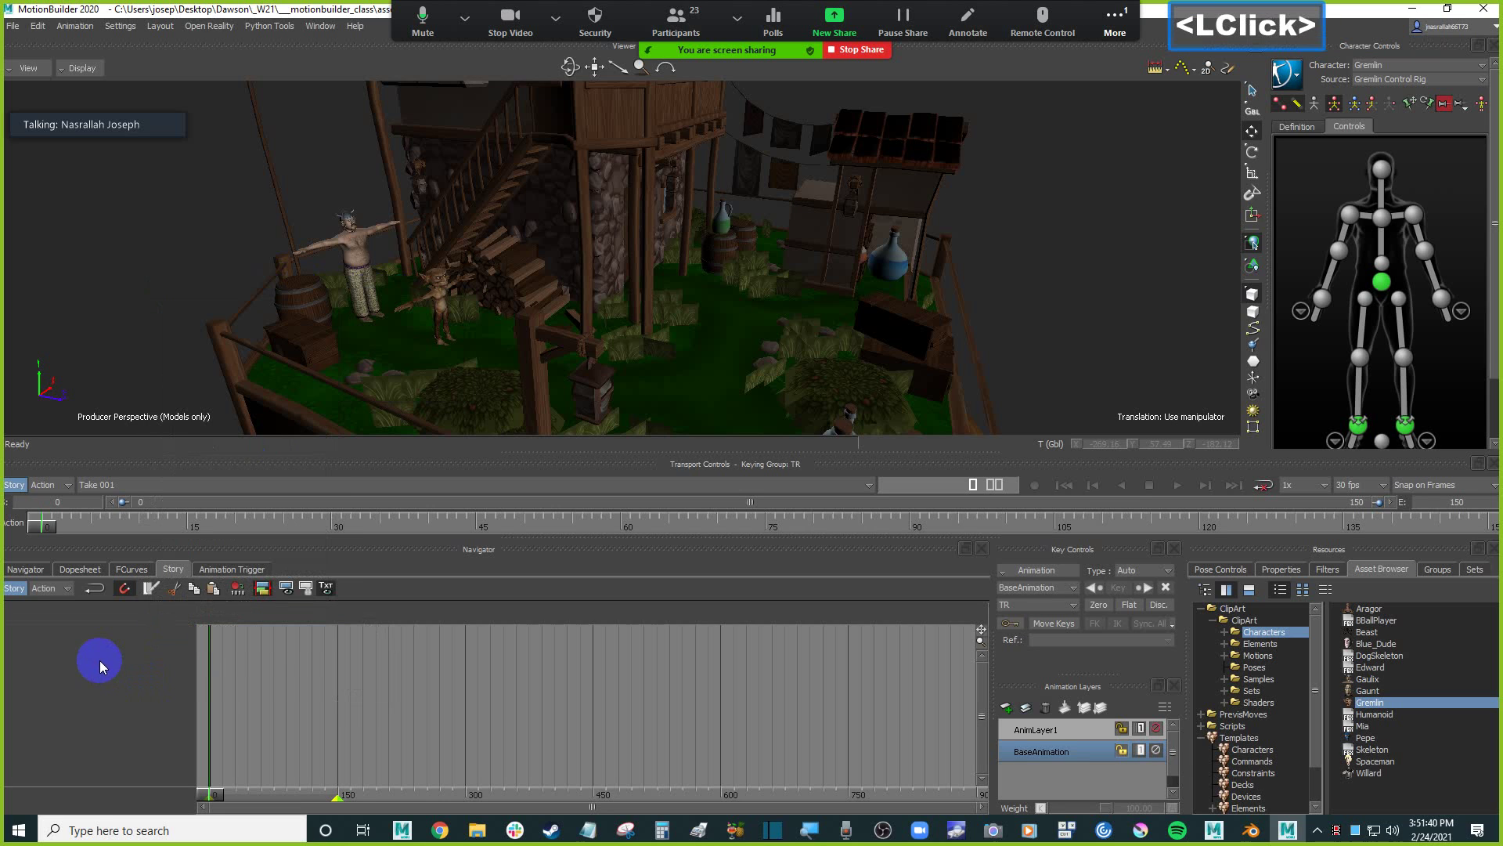
Insert a character animation track in the Story editor and assign it to the Gaulix character.
{"action": "right_click", "coordinate": [141, 632]}
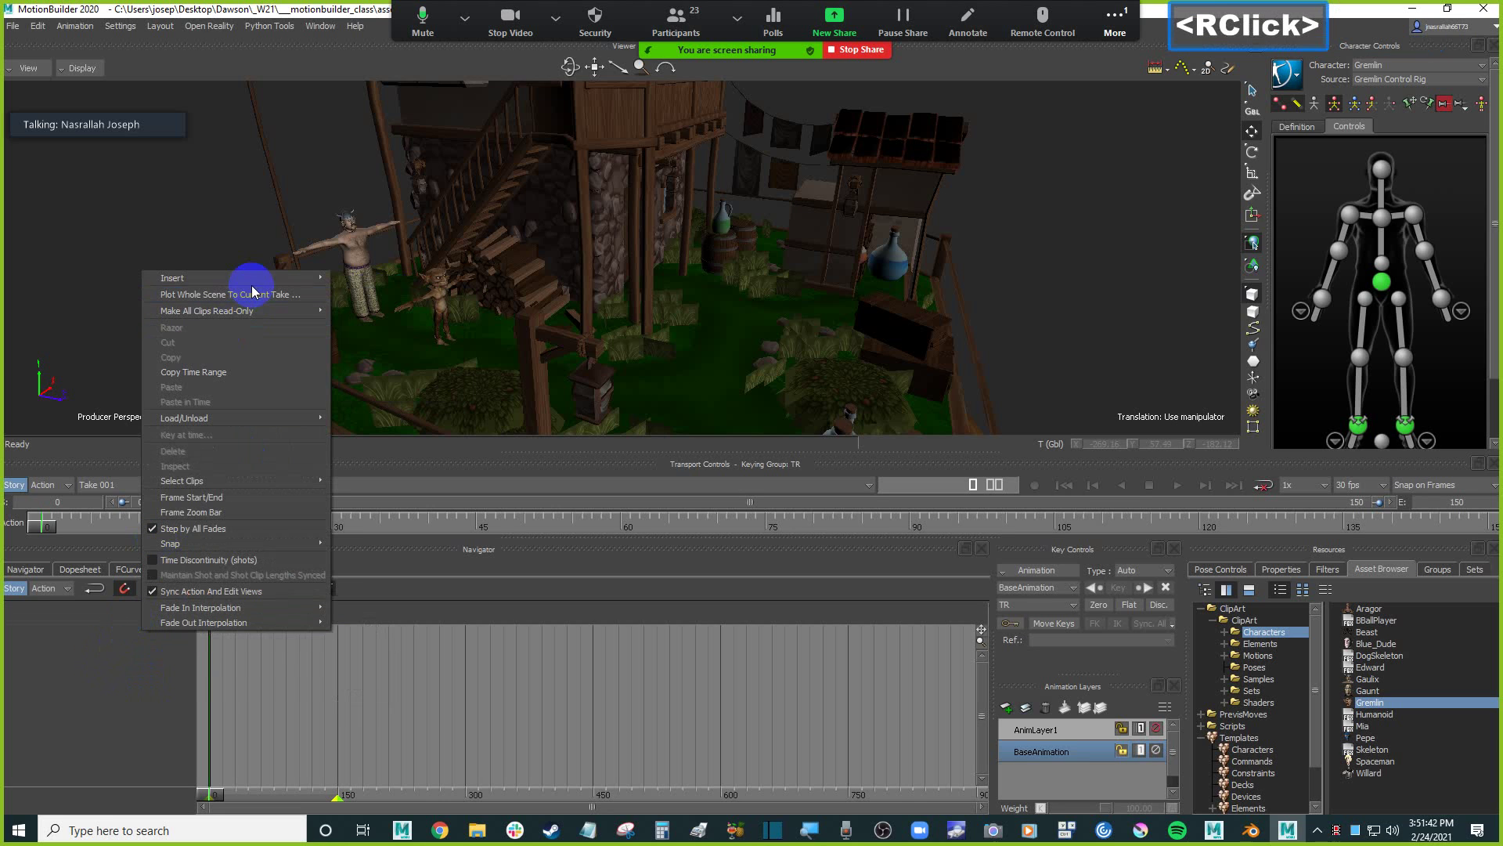
{"action": "mouse_move", "coordinate": [260, 277]}
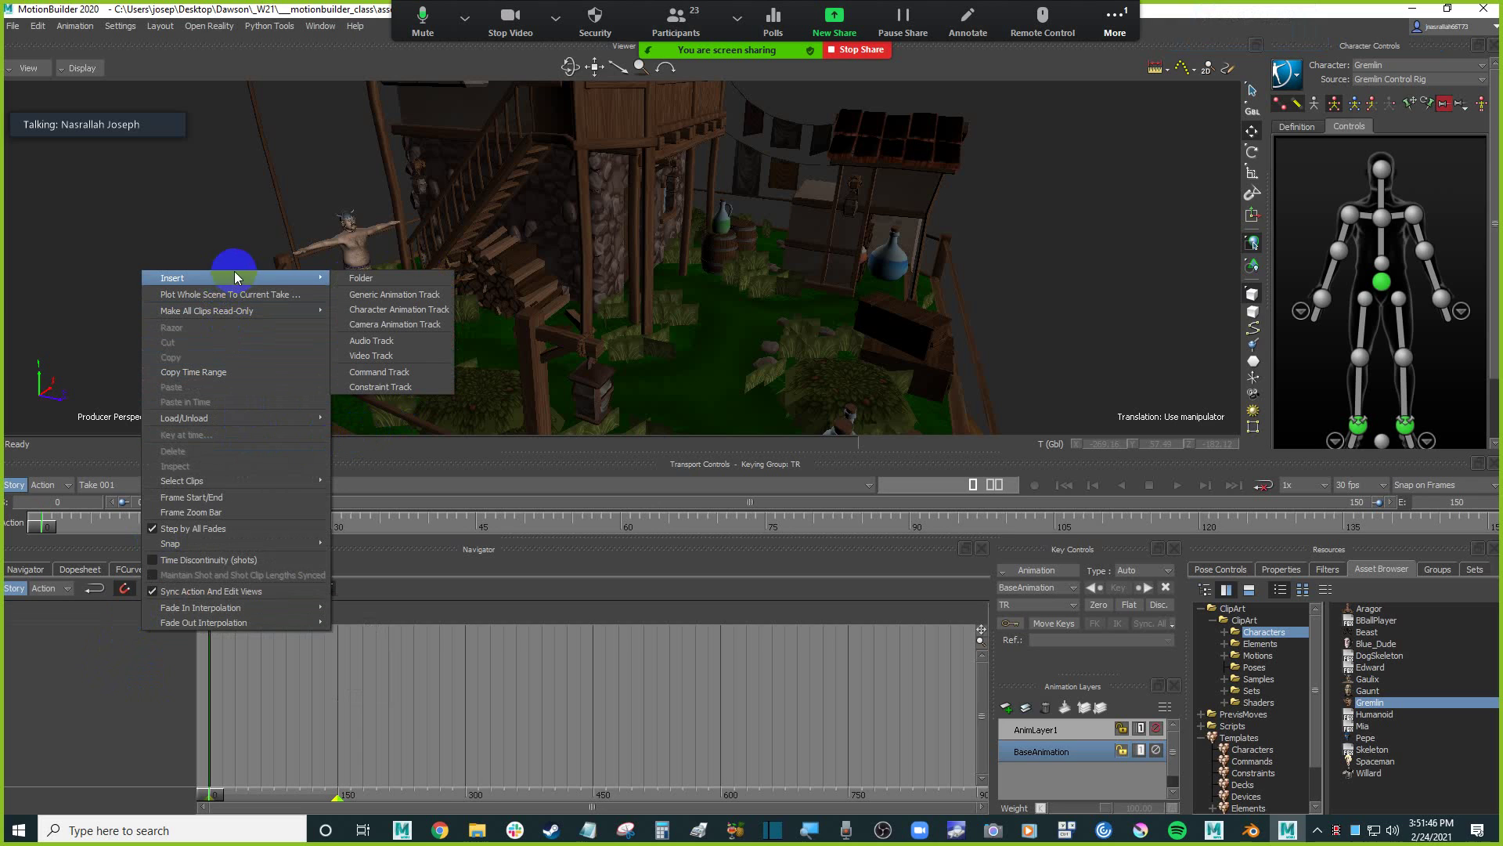
{"action": "left_click", "coordinate": [432, 309]}
{"action": "left_click", "coordinate": [134, 651]}
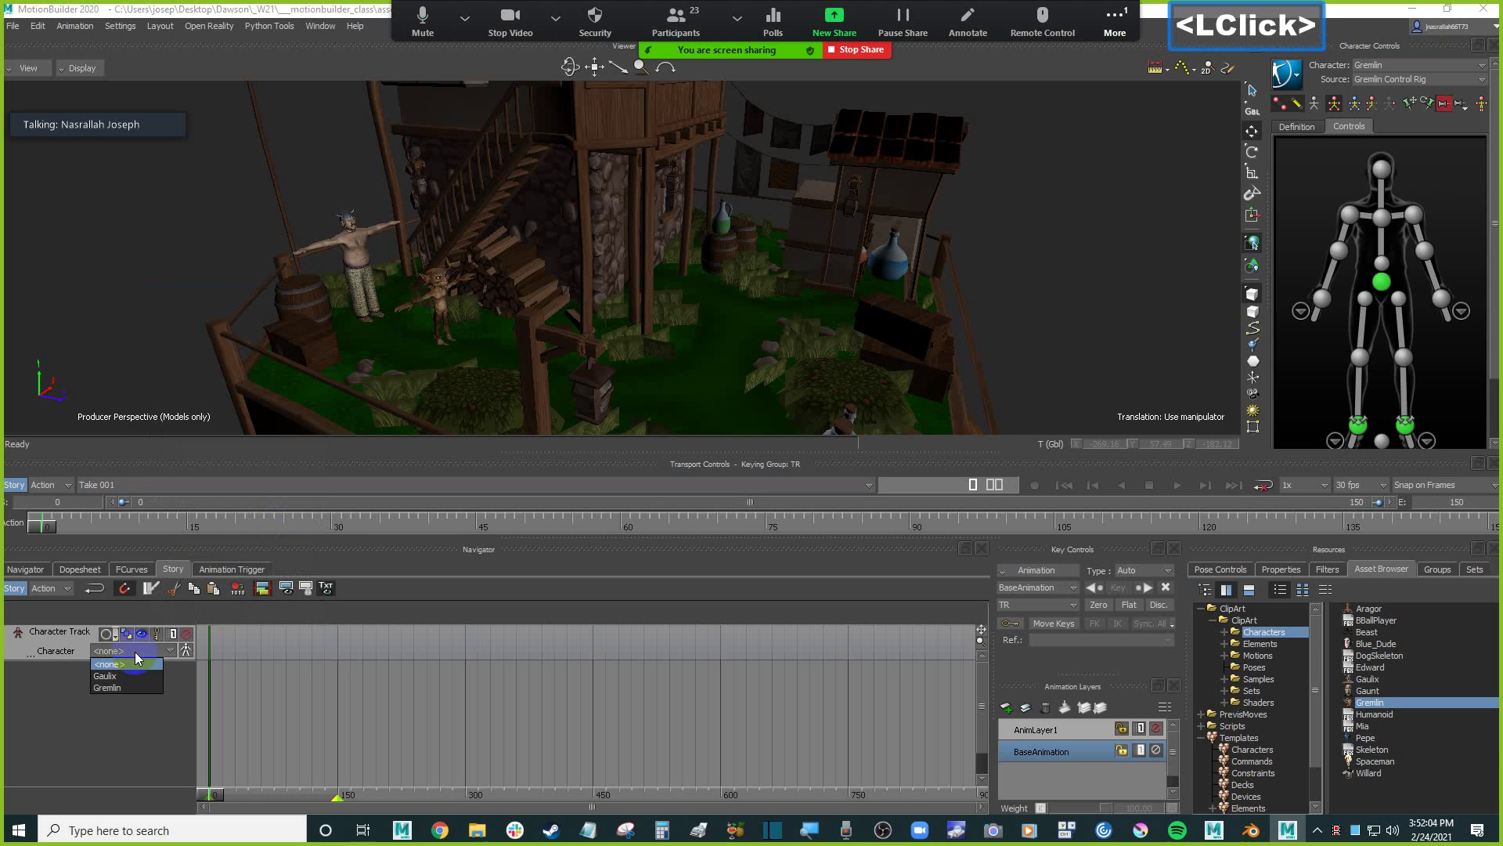
{"action": "left_click", "coordinate": [112, 676]}
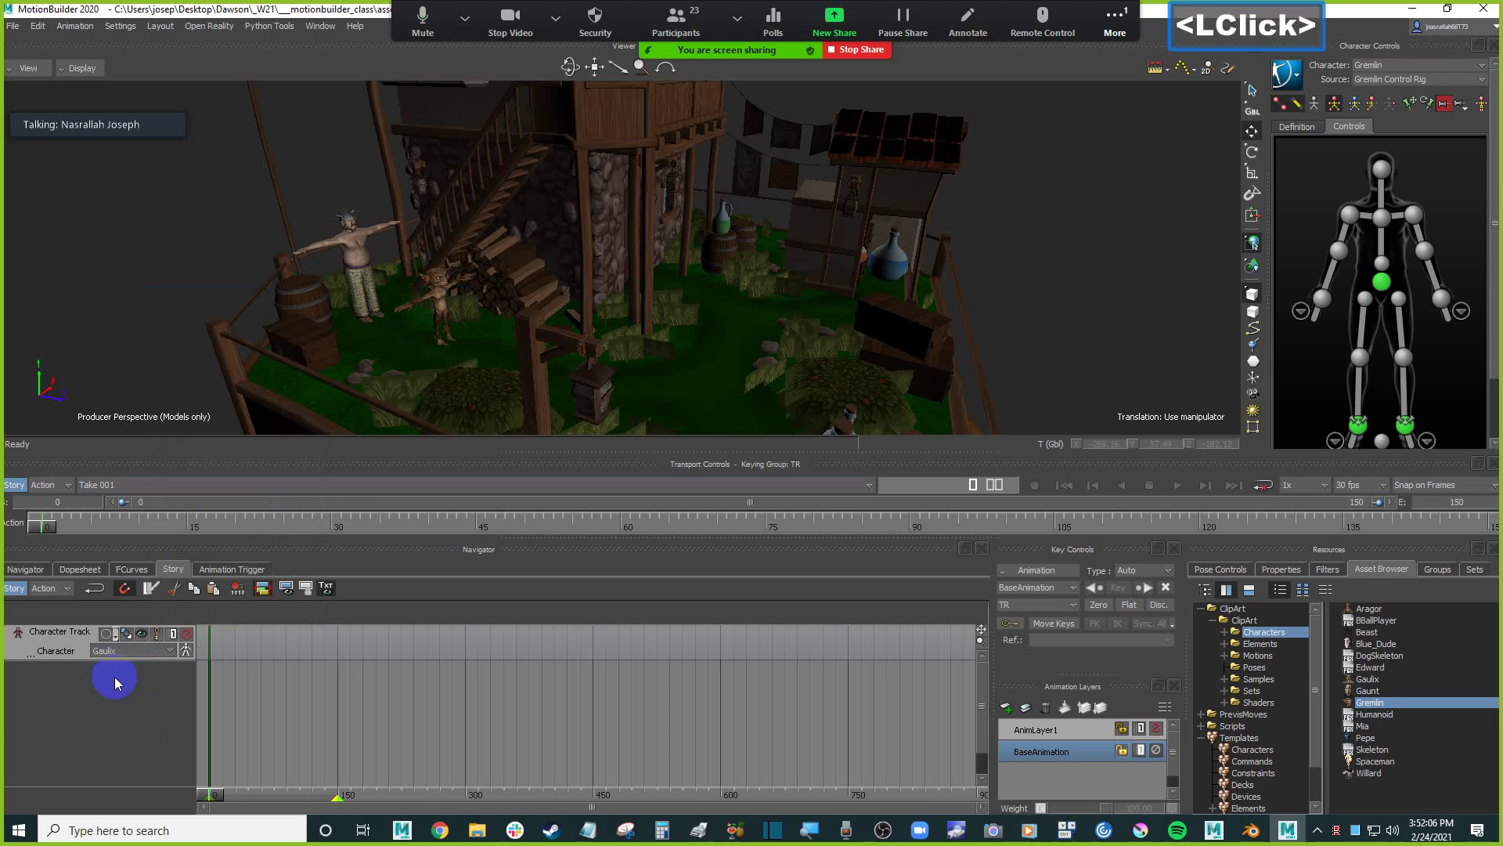
Insert a second character animation track assigned to Gremlin, and select the Gaulix track.
{"action": "right_click", "coordinate": [126, 671]}
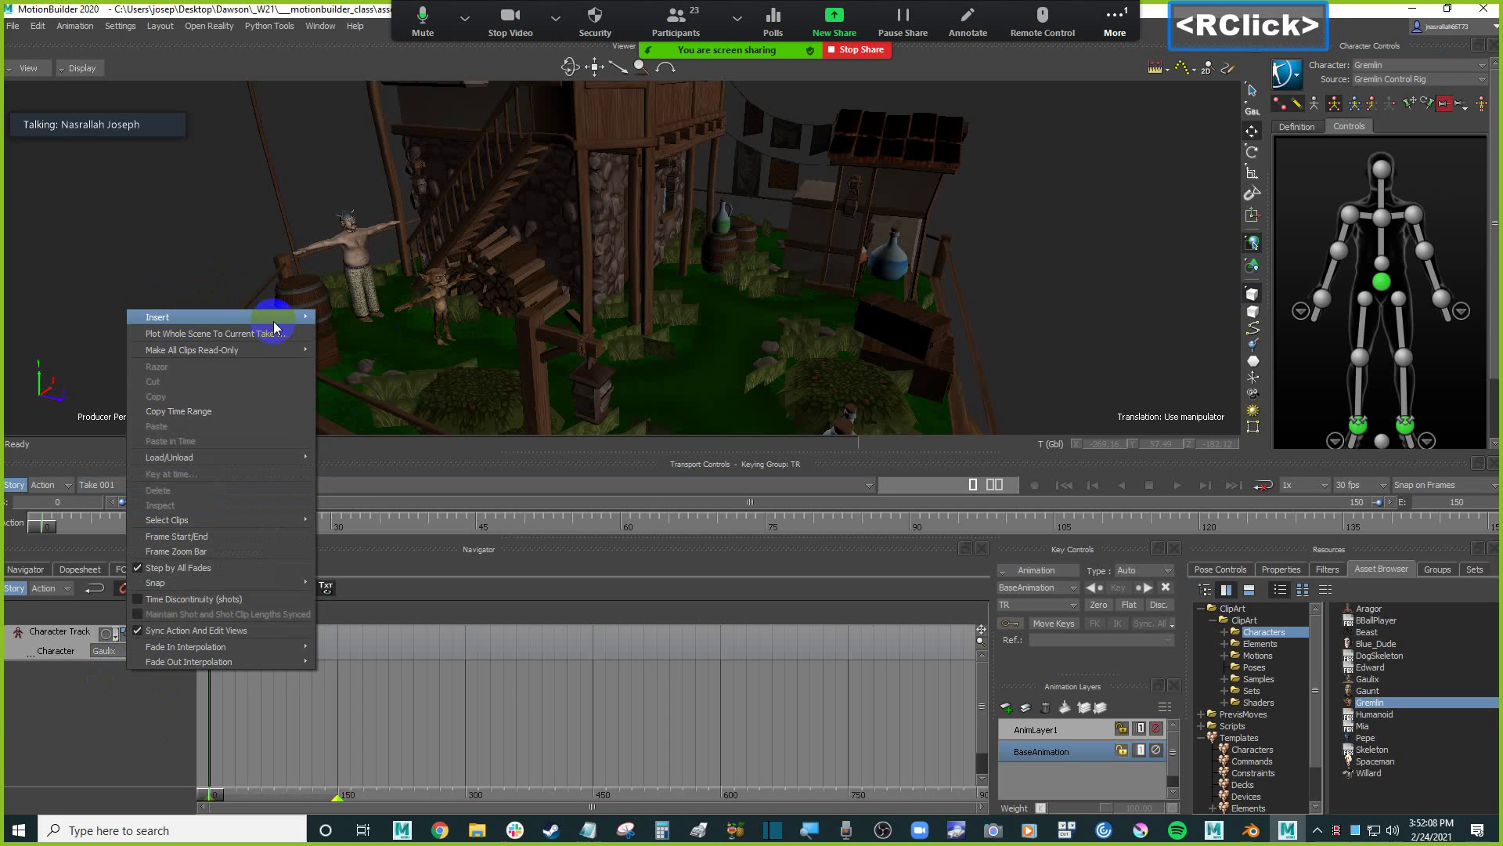
{"action": "left_click", "coordinate": [390, 359]}
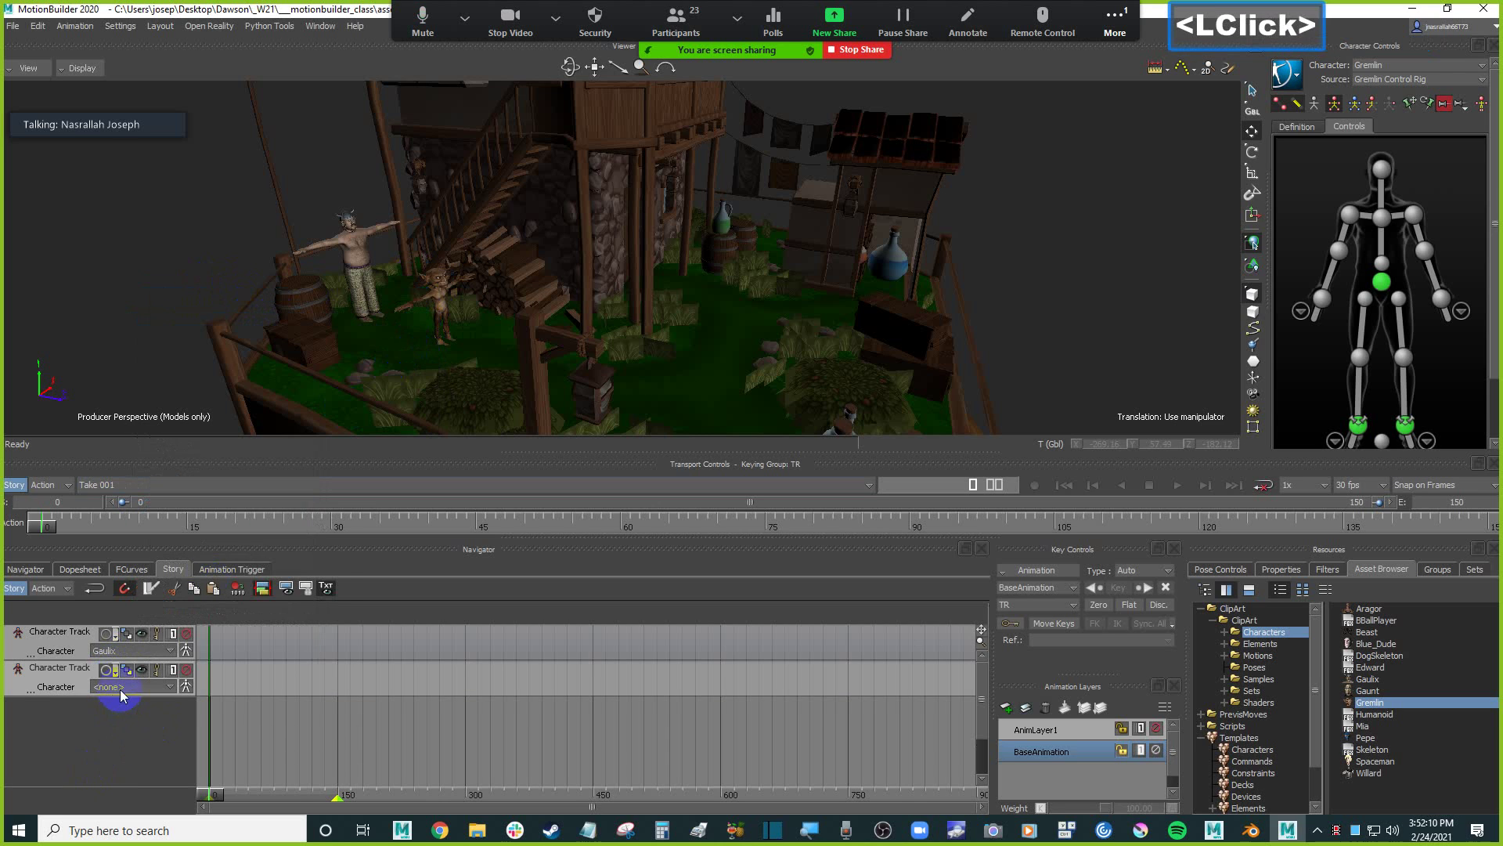
{"action": "left_click", "coordinate": [115, 721]}
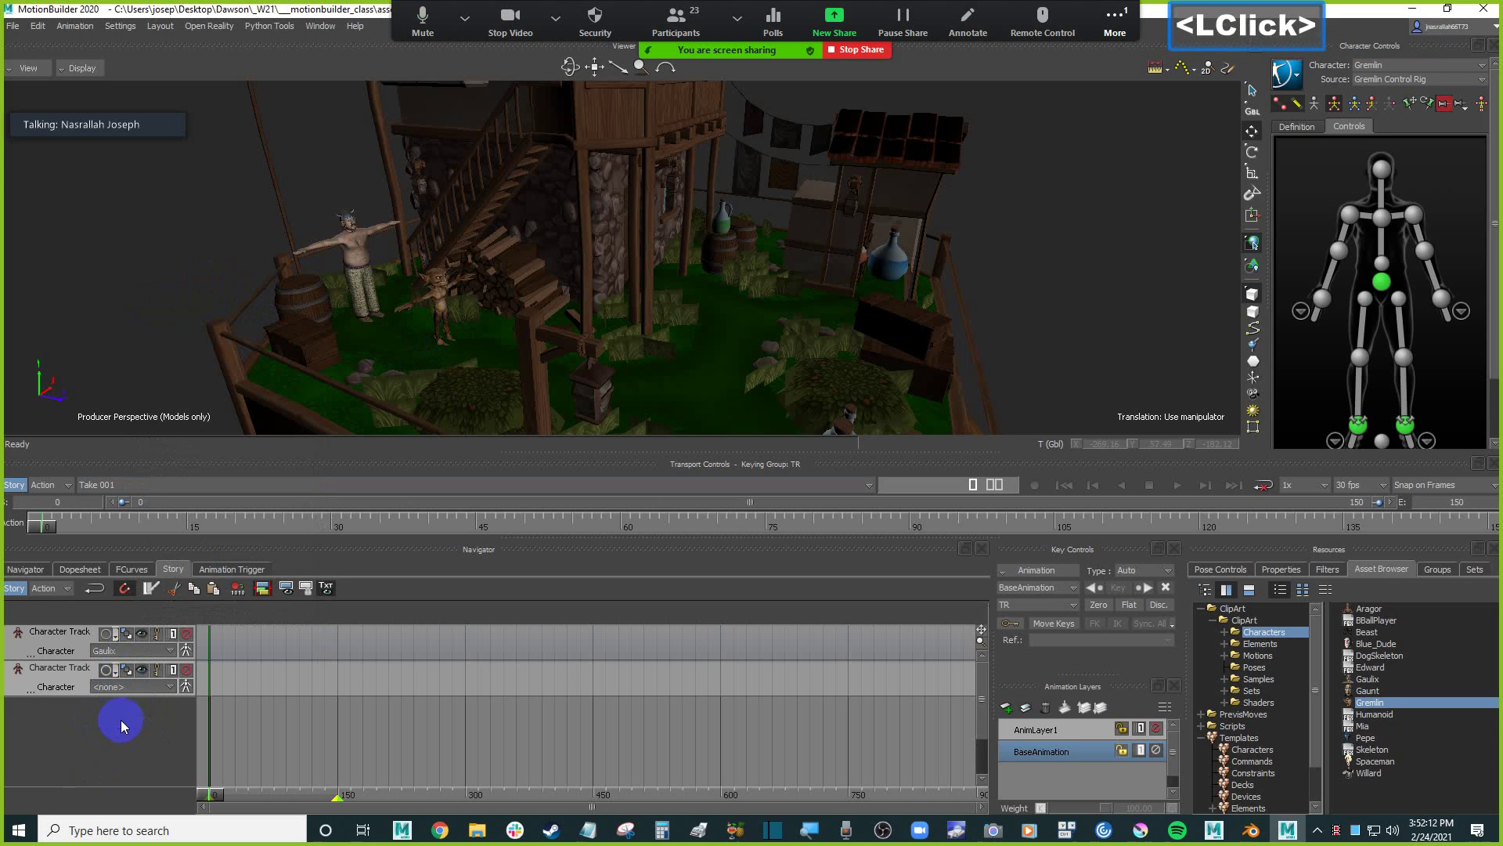
{"action": "left_click", "coordinate": [312, 646]}
{"action": "mouse_move", "coordinate": [314, 710]}
{"action": "left_mouse_down", "text": "ctrl"}
{"action": "mouse_move", "coordinate": [331, 698]}
{"action": "mouse_move", "coordinate": [313, 700]}
{"action": "mouse_move", "coordinate": [313, 727]}
{"action": "left_mouse_up", "text": "ctrl"}
{"action": "left_click", "coordinate": [335, 642]}
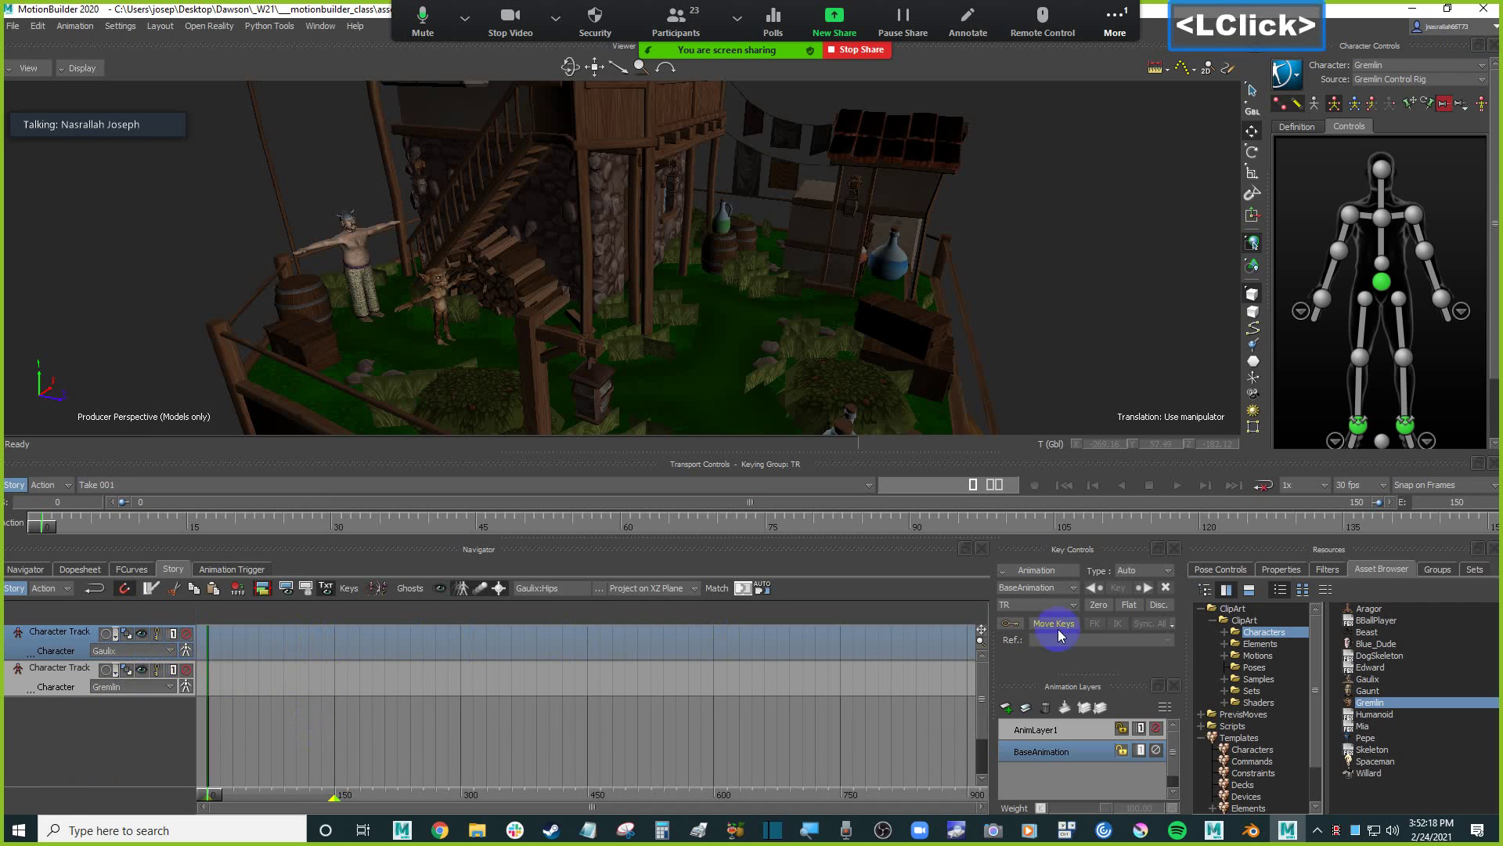
Look through the PrevisMoves motion clips in the asset library, from the first entries to the end of the list.
{"action": "left_click", "coordinate": [1243, 714]}
{"action": "left_click", "coordinate": [1425, 673]}
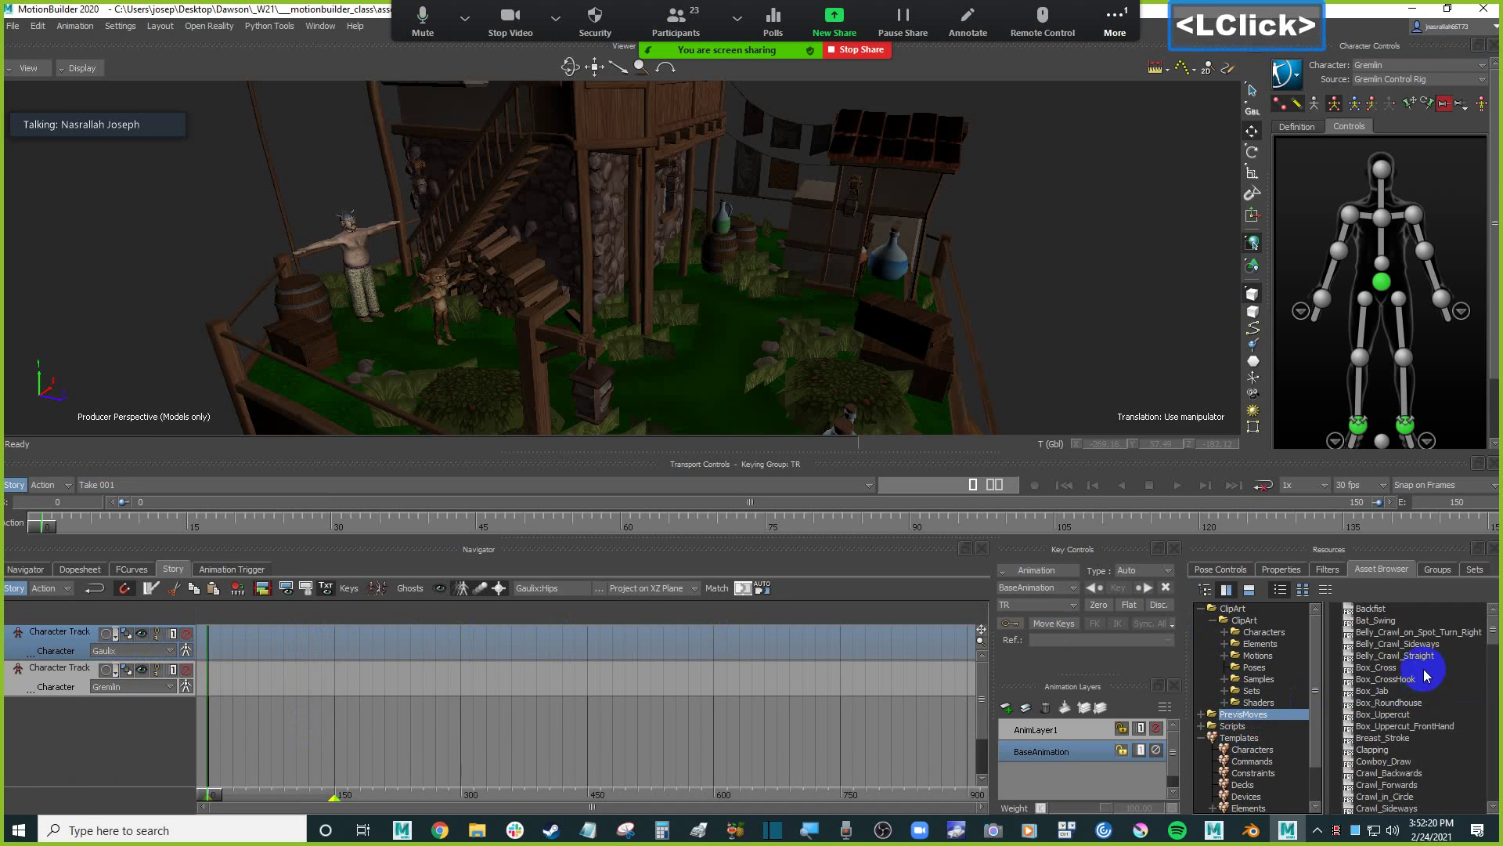
{"action": "left_click", "coordinate": [1495, 626]}
{"action": "left_click", "coordinate": [1495, 624]}
{"action": "left_click", "coordinate": [1496, 618]}
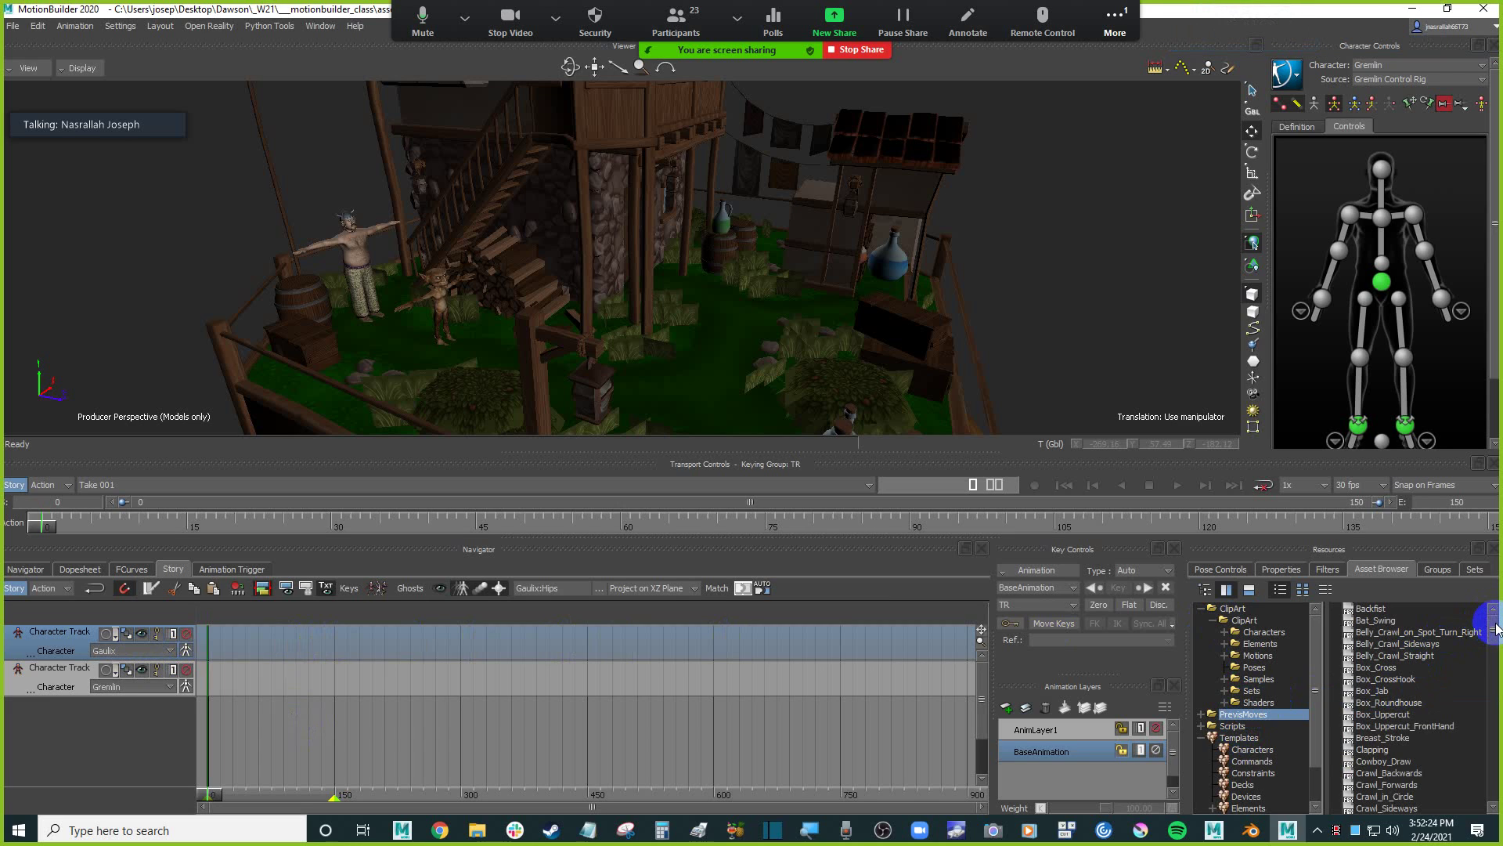
{"action": "left_click_drag", "start_coordinate": [1496, 631], "coordinate": [1497, 746]}
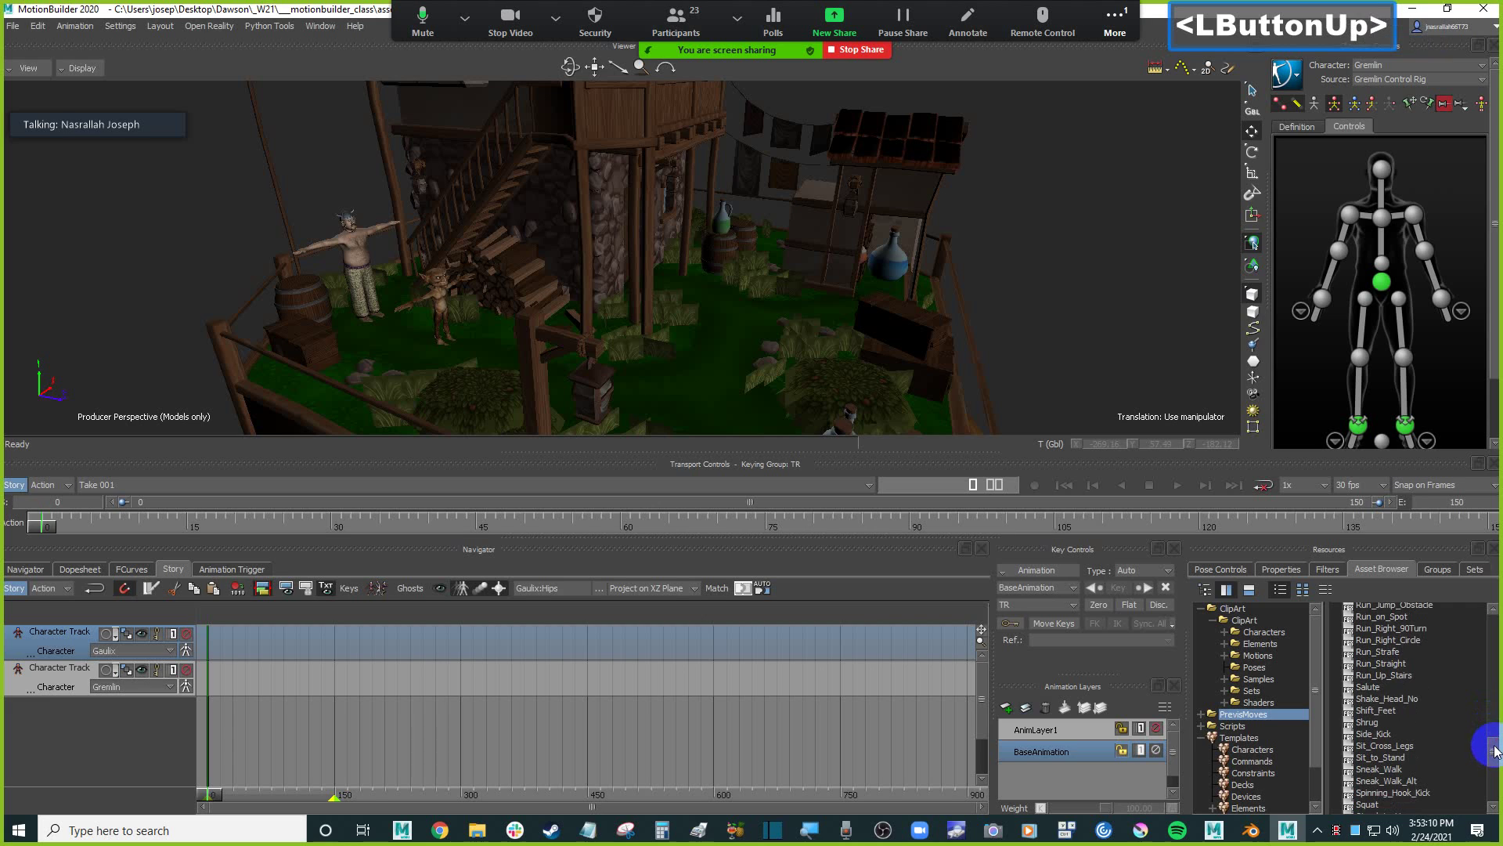
{"action": "left_click_drag", "start_coordinate": [1495, 750], "coordinate": [1409, 799]}
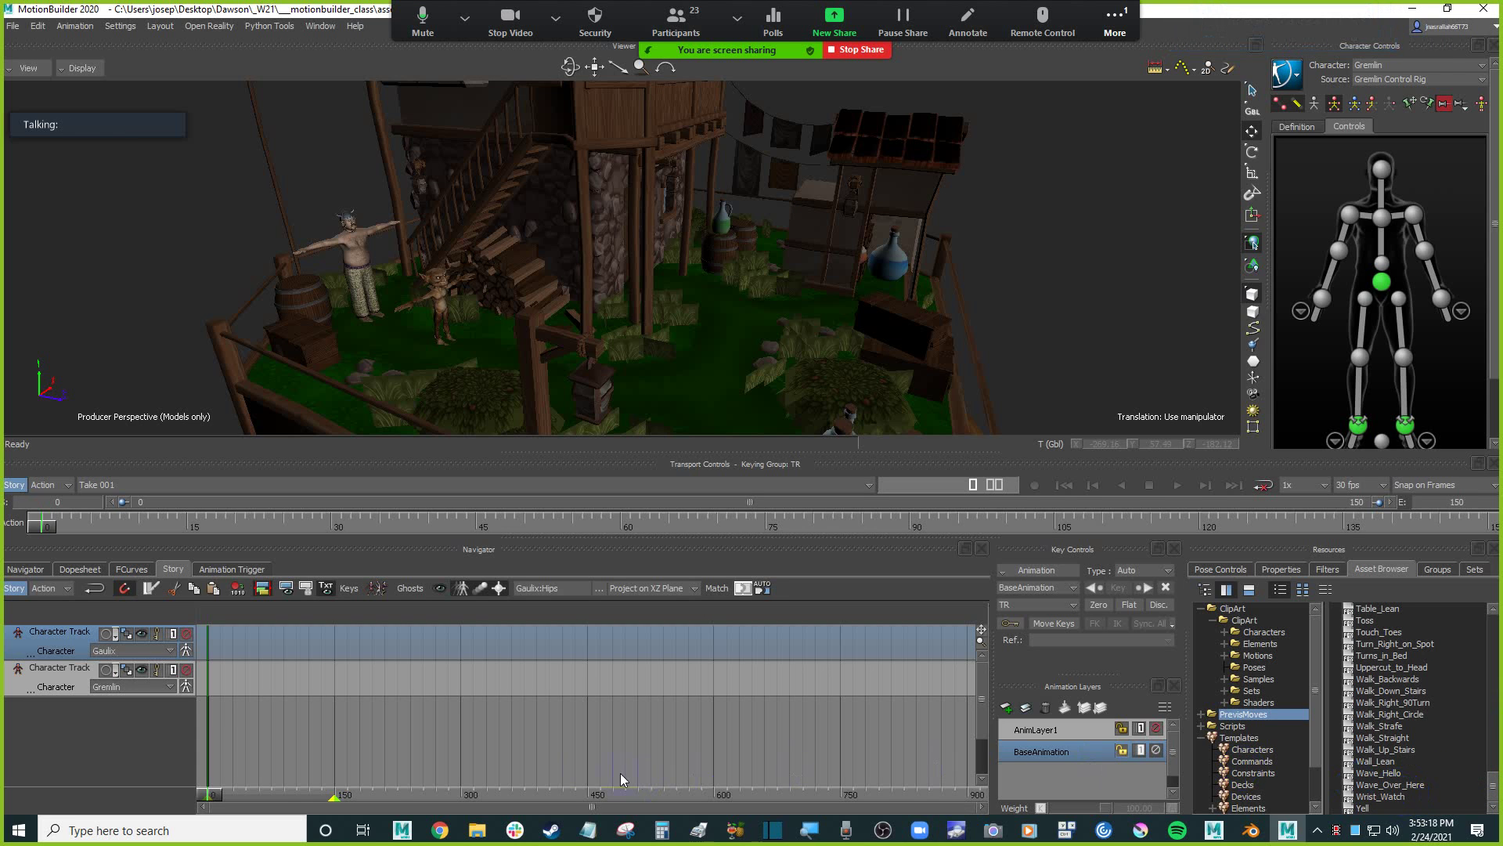
Switch to File Explorer and open the folder Desktop\Dawson\_W21\___motionbuilder_class\ClipArt\ClipArt\Motions.
{"action": "left_click", "coordinate": [477, 830]}
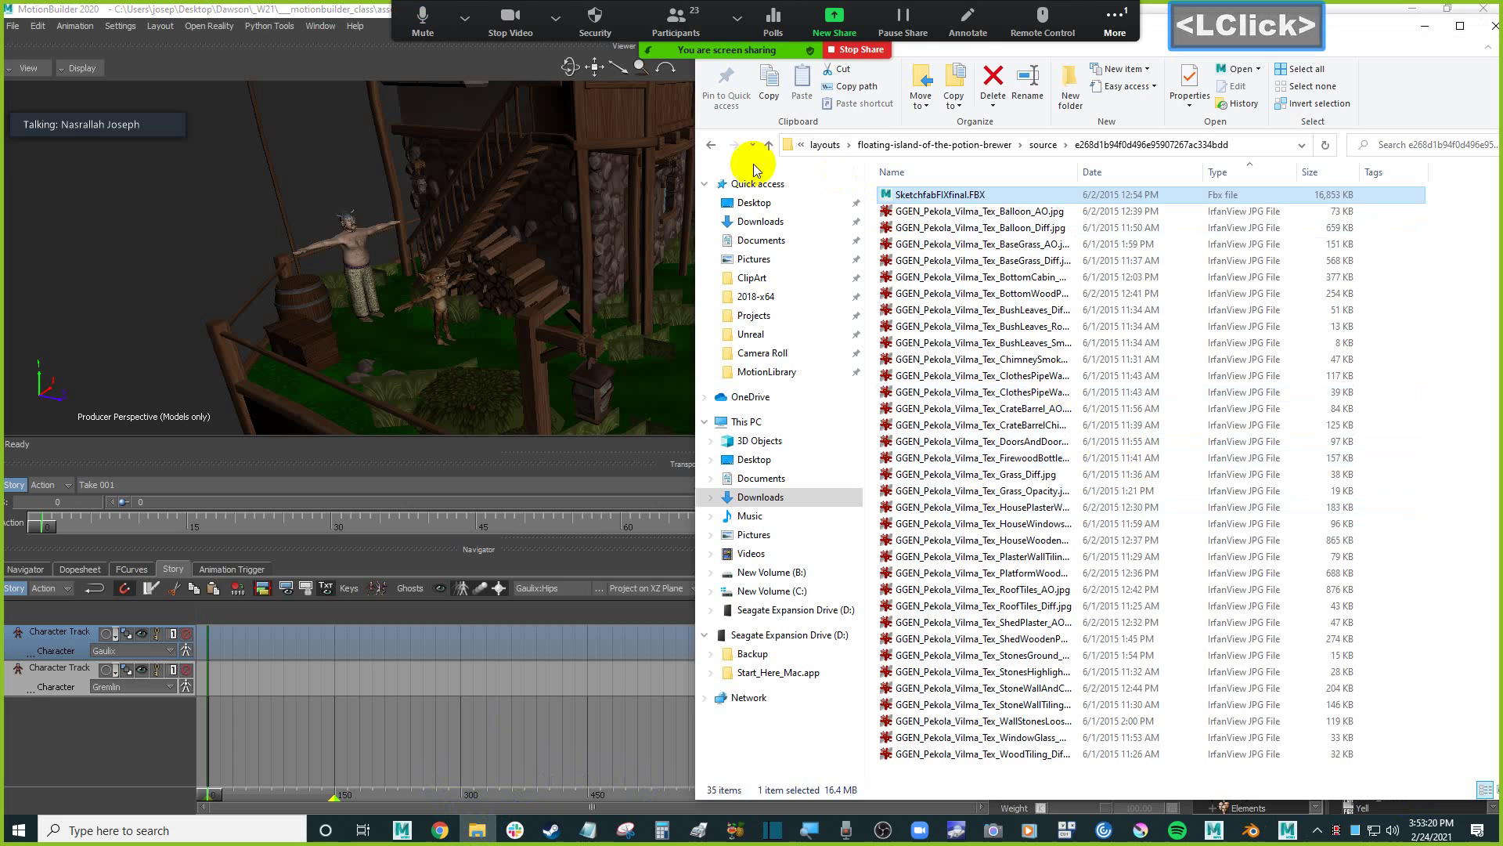
{"action": "left_click", "coordinate": [770, 223]}
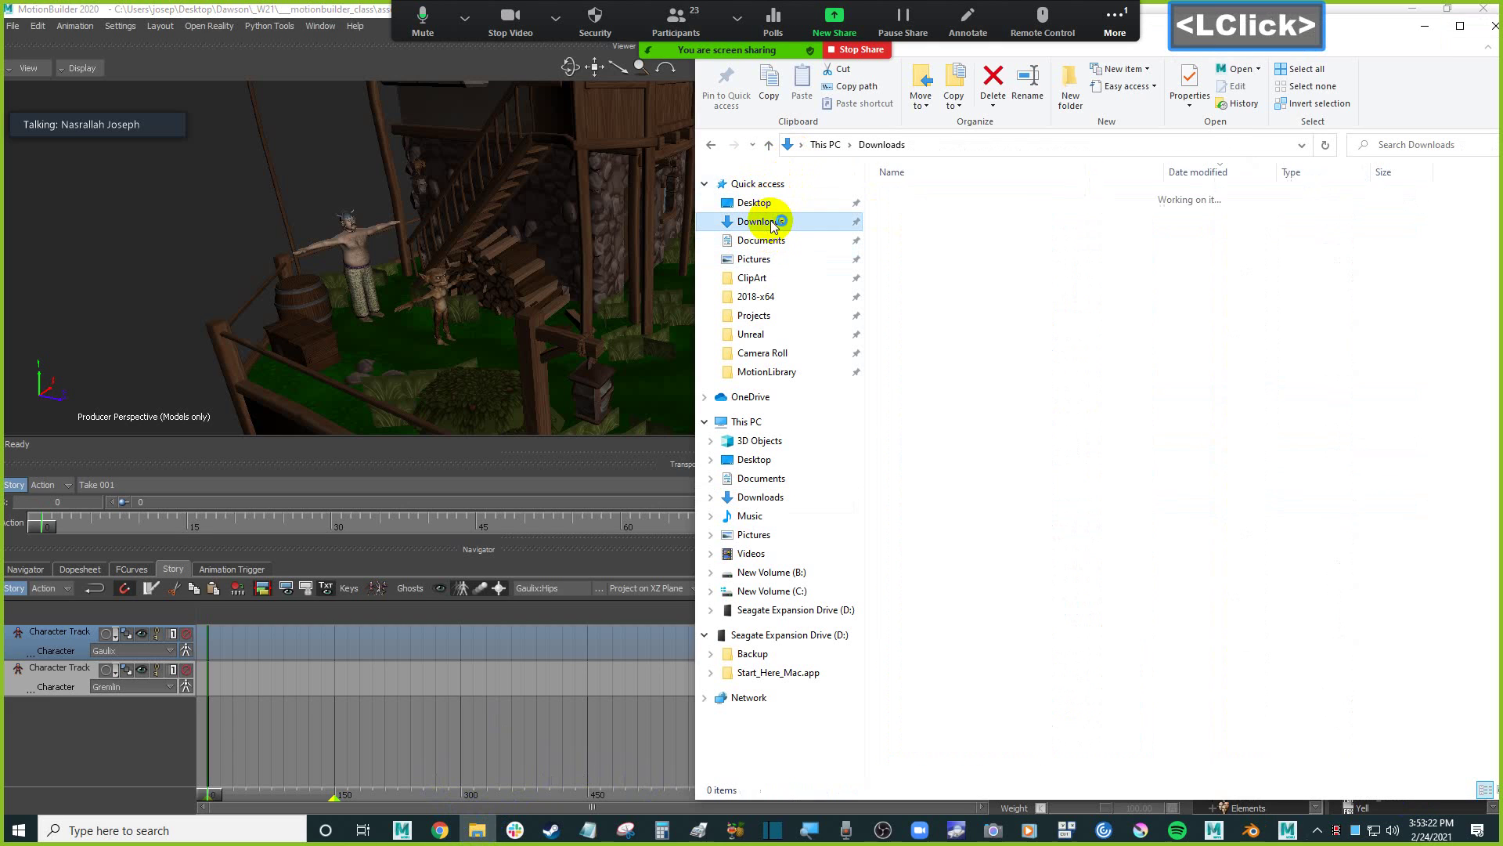
{"action": "left_click", "coordinate": [753, 203]}
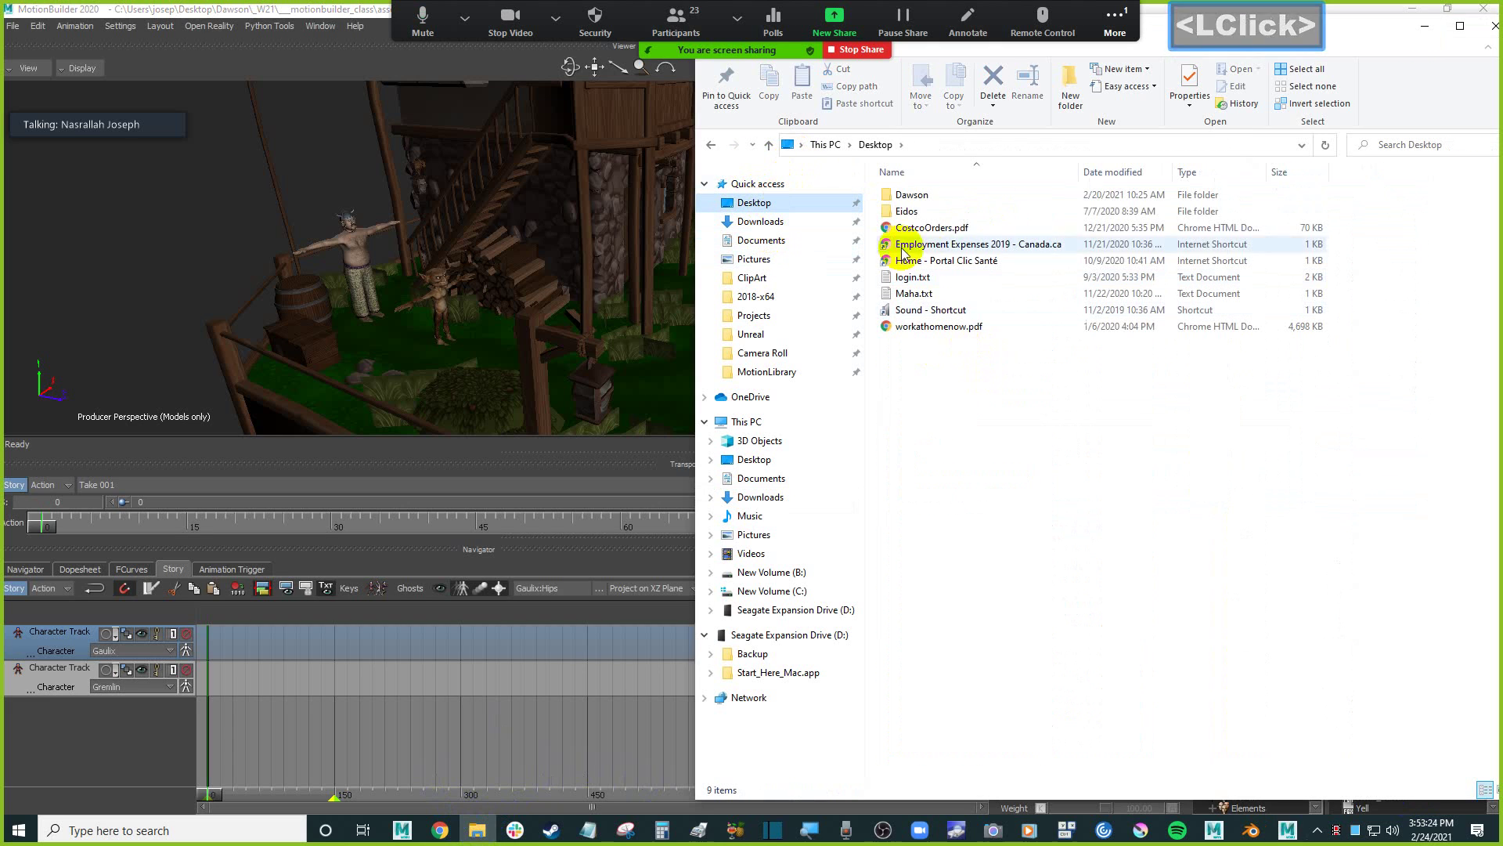
{"action": "double_click", "coordinate": [912, 196]}
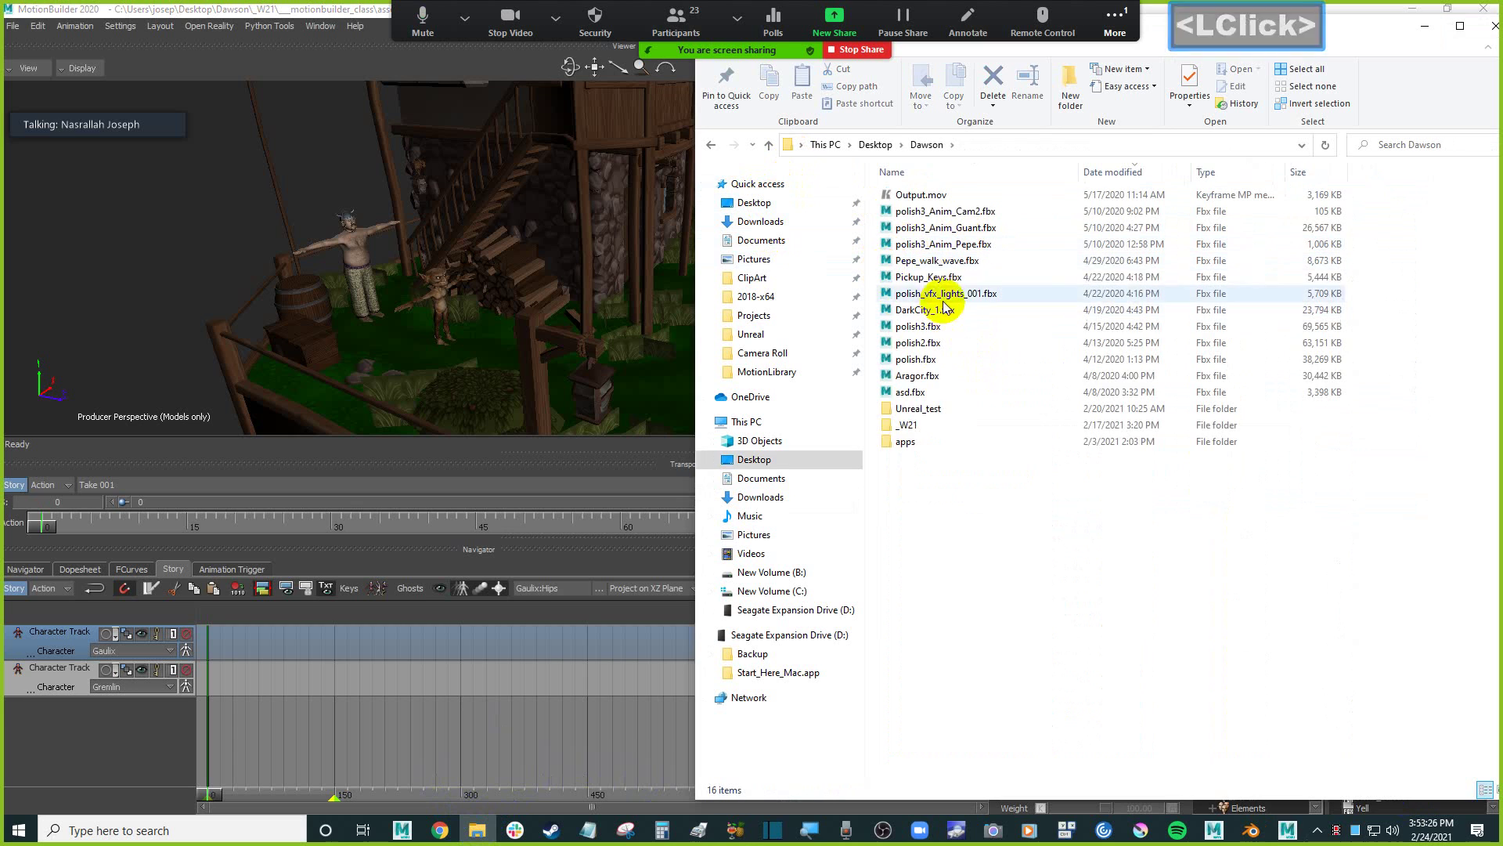
{"action": "double_click", "coordinate": [935, 424]}
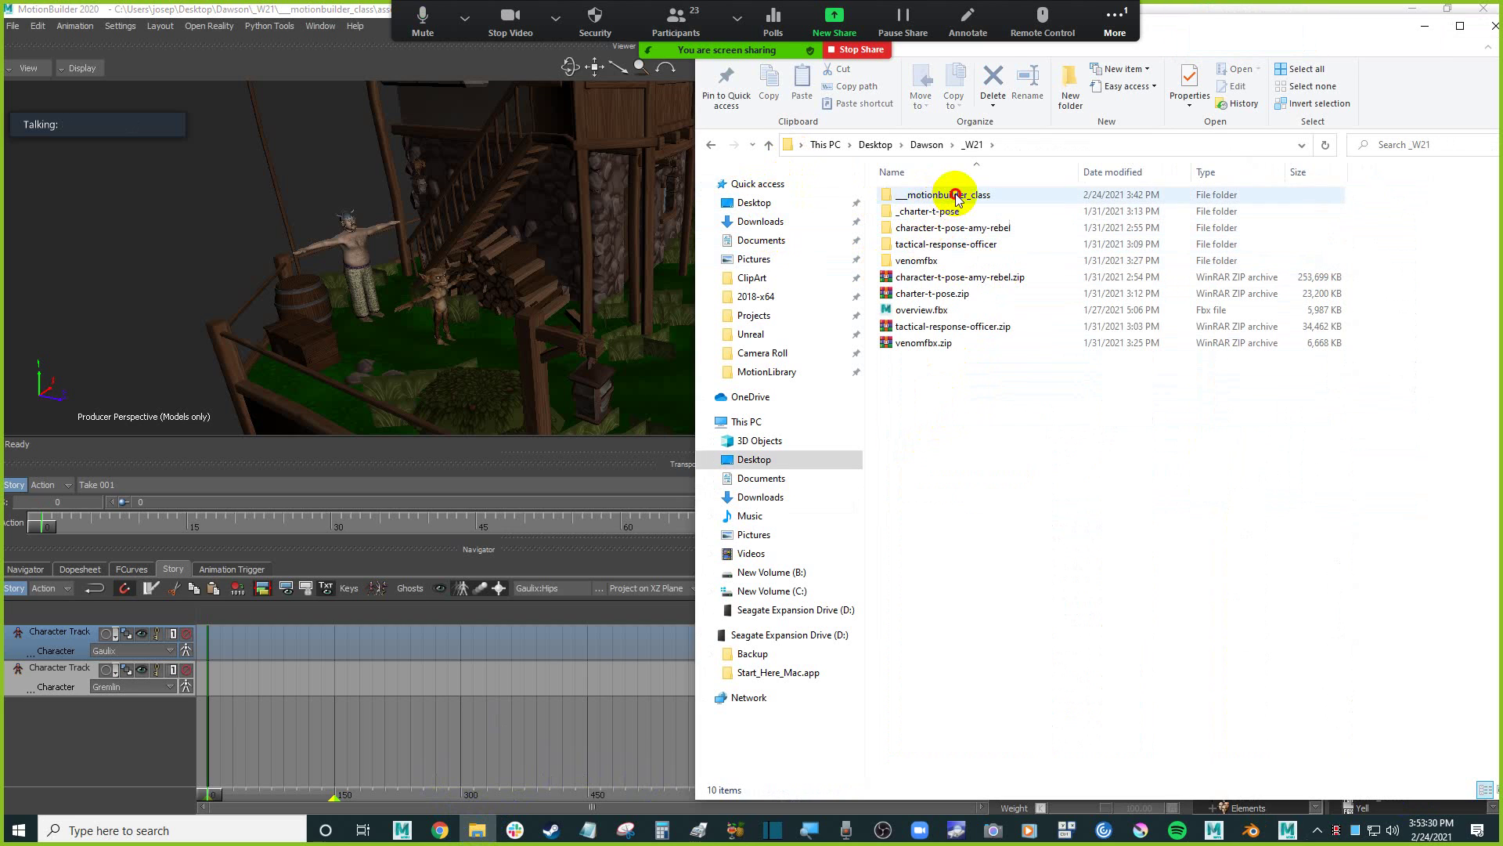
{"action": "double_click", "coordinate": [957, 196]}
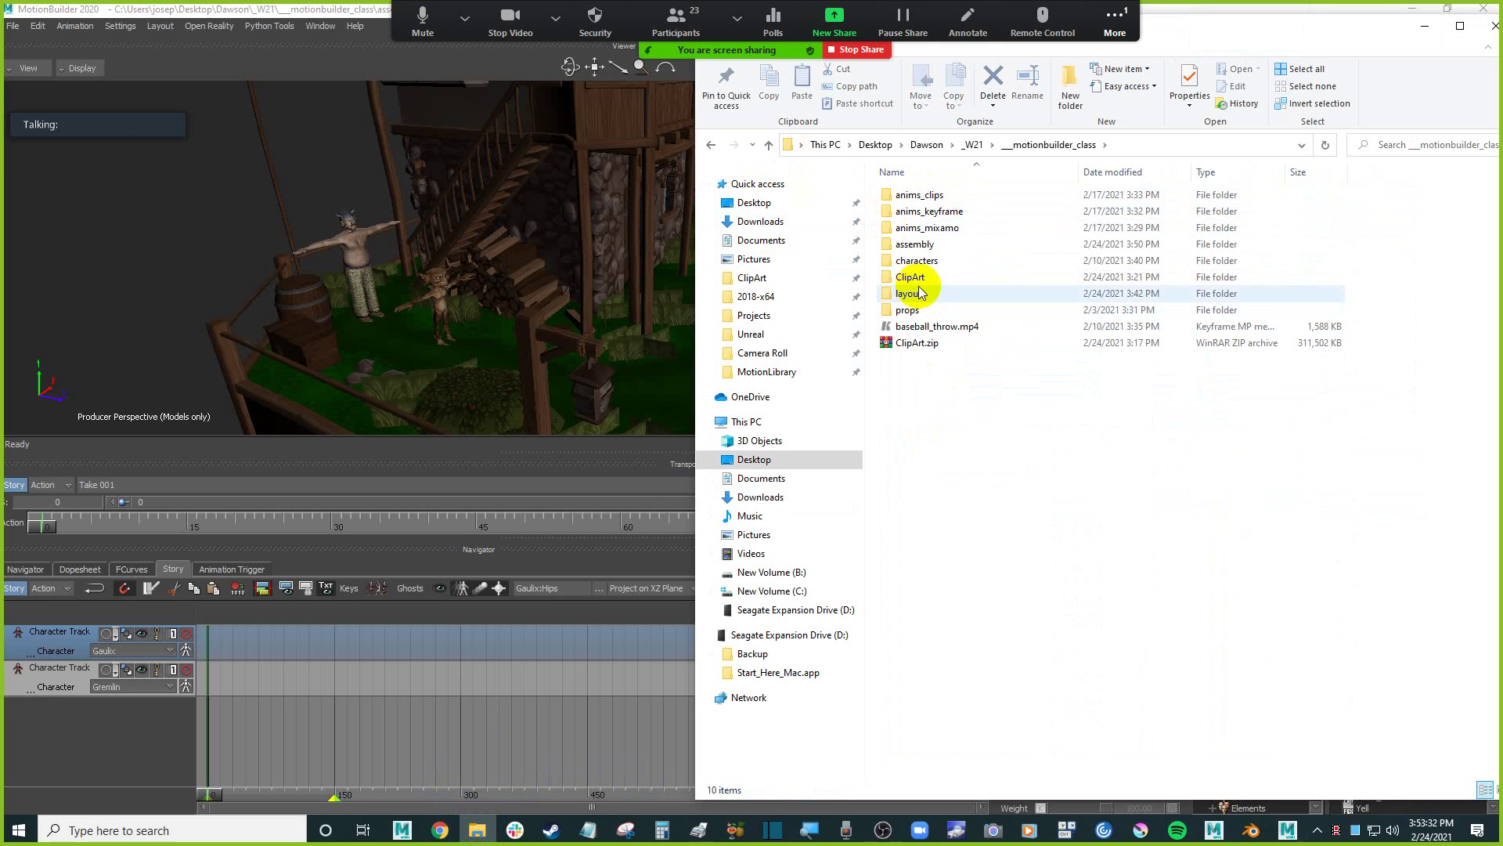
{"action": "double_click", "coordinate": [932, 277]}
{"action": "left_click", "coordinate": [930, 195]}
{"action": "double_click", "coordinate": [928, 196]}
{"action": "left_click", "coordinate": [929, 229]}
{"action": "double_click", "coordinate": [930, 228]}
Search the Motions folder and its subfolders for "work".
{"action": "left_click", "coordinate": [1406, 145]}
{"action": "left_click", "coordinate": [1408, 145]}
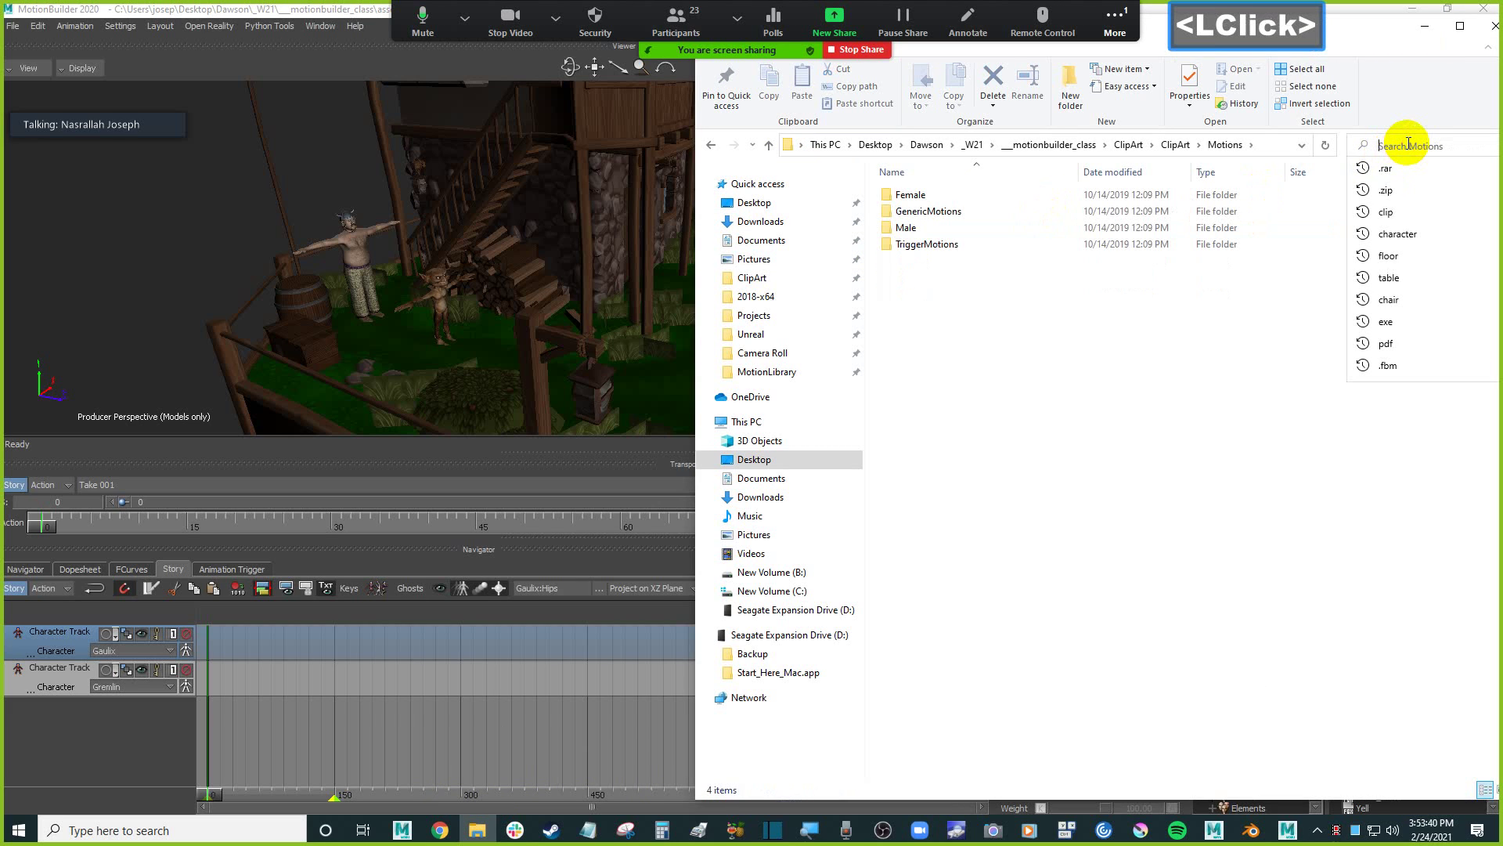
{"action": "type", "text": "worl"}
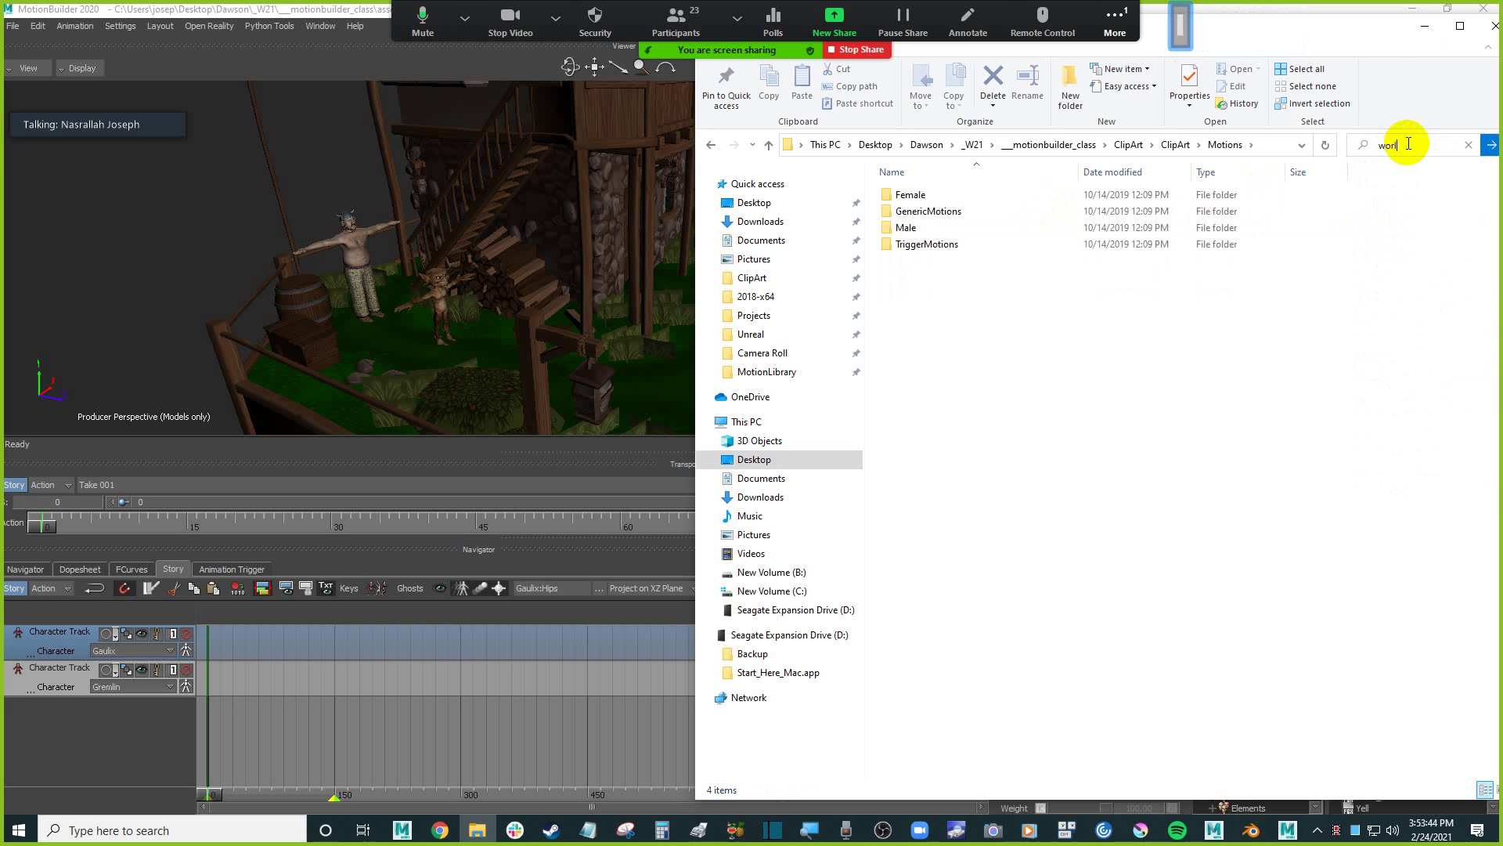
{"action": "key", "text": "BackSpace"}
{"action": "type", "text": "k"}
{"action": "key", "text": "Return"}
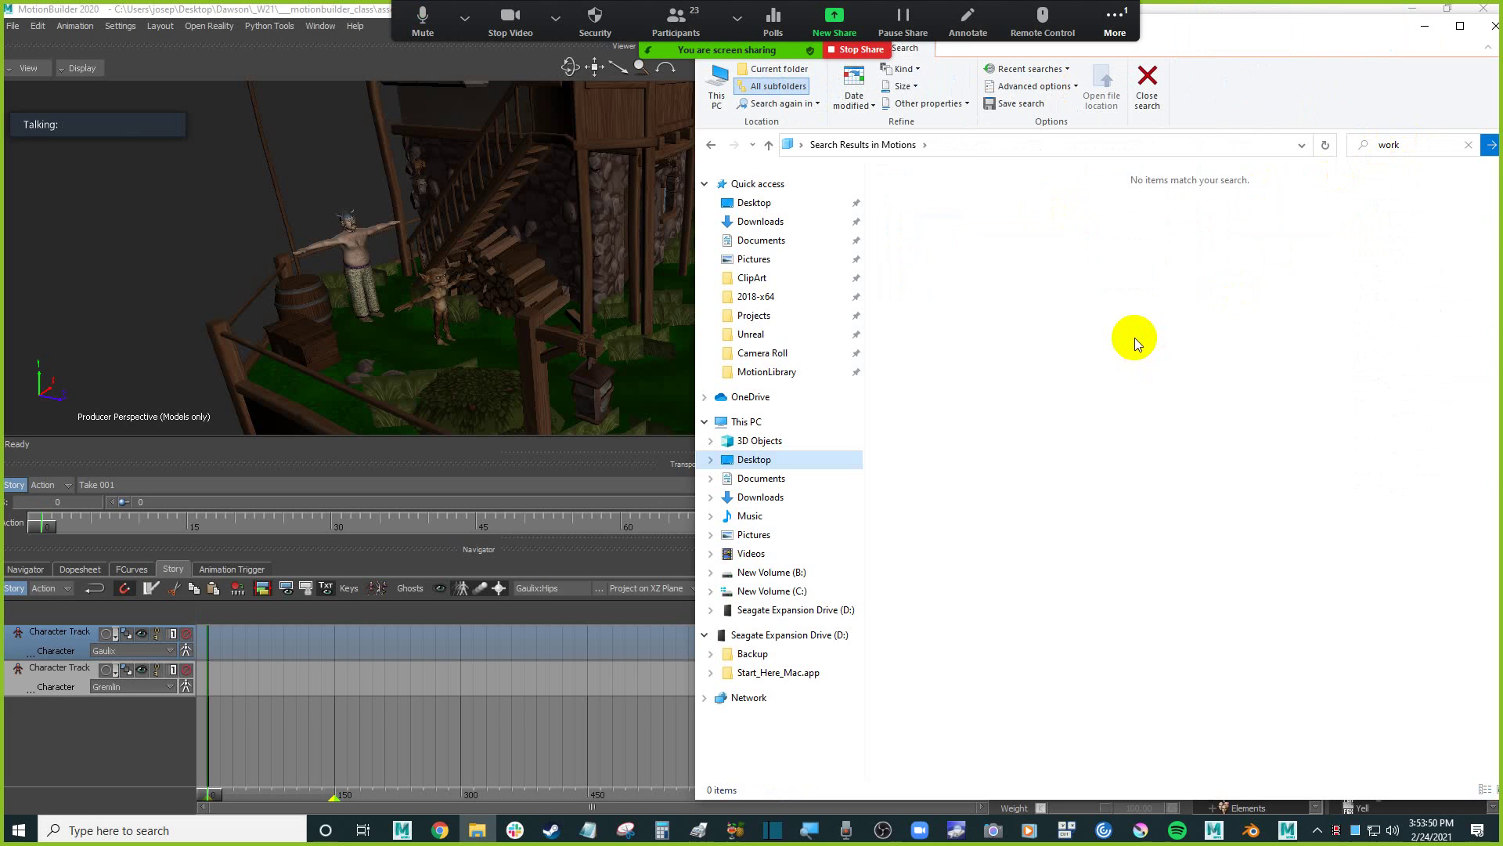
Search the Motions folder and its subfolders for "fix" instead of "work".
{"action": "left_click", "coordinate": [1410, 145]}
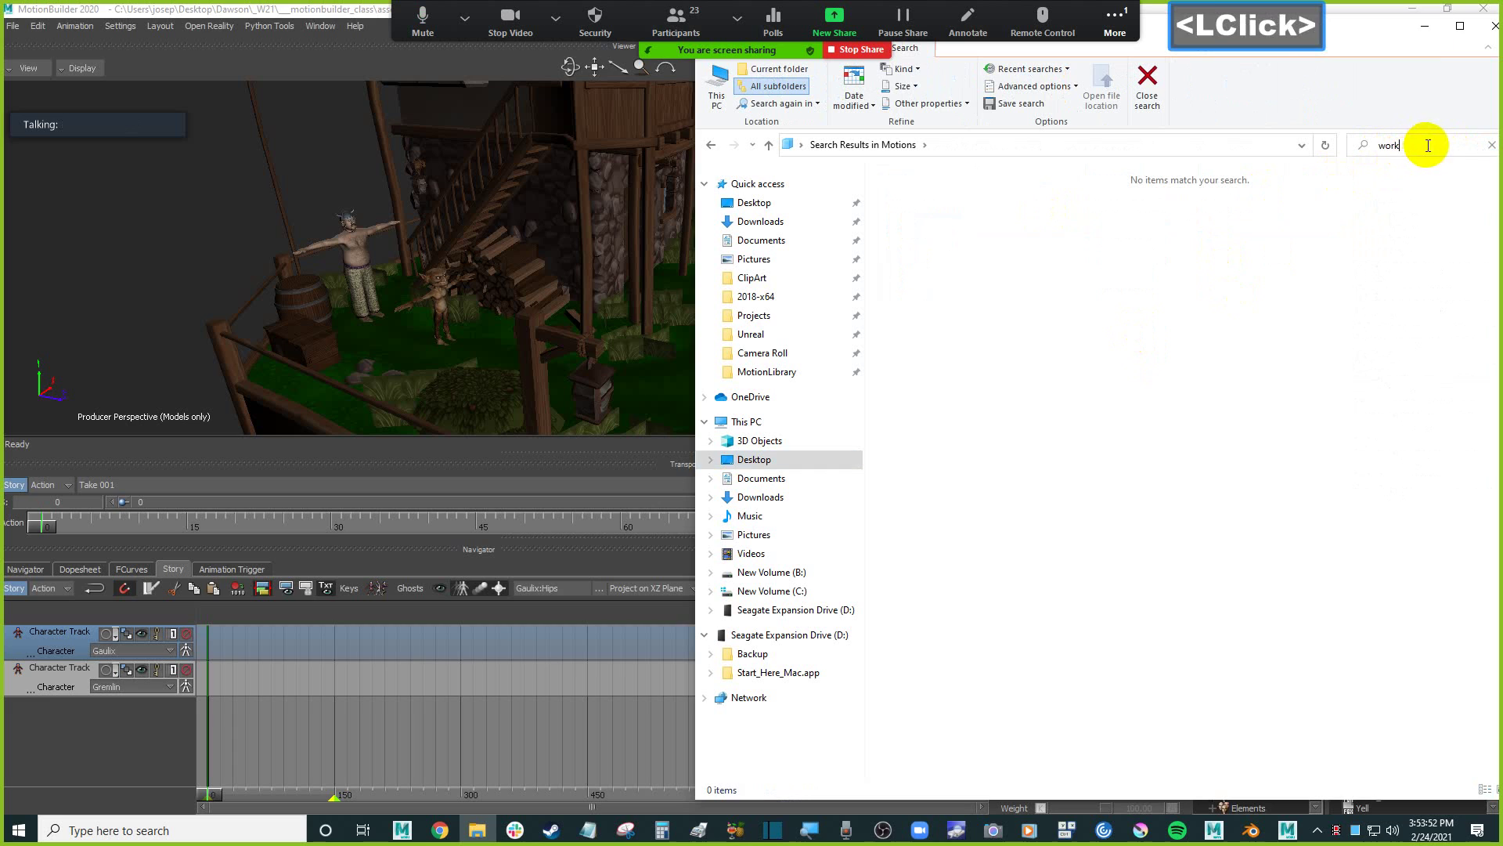
{"action": "left_click_drag", "start_coordinate": [1409, 145], "coordinate": [1367, 146]}
{"action": "type", "text": "fix"}
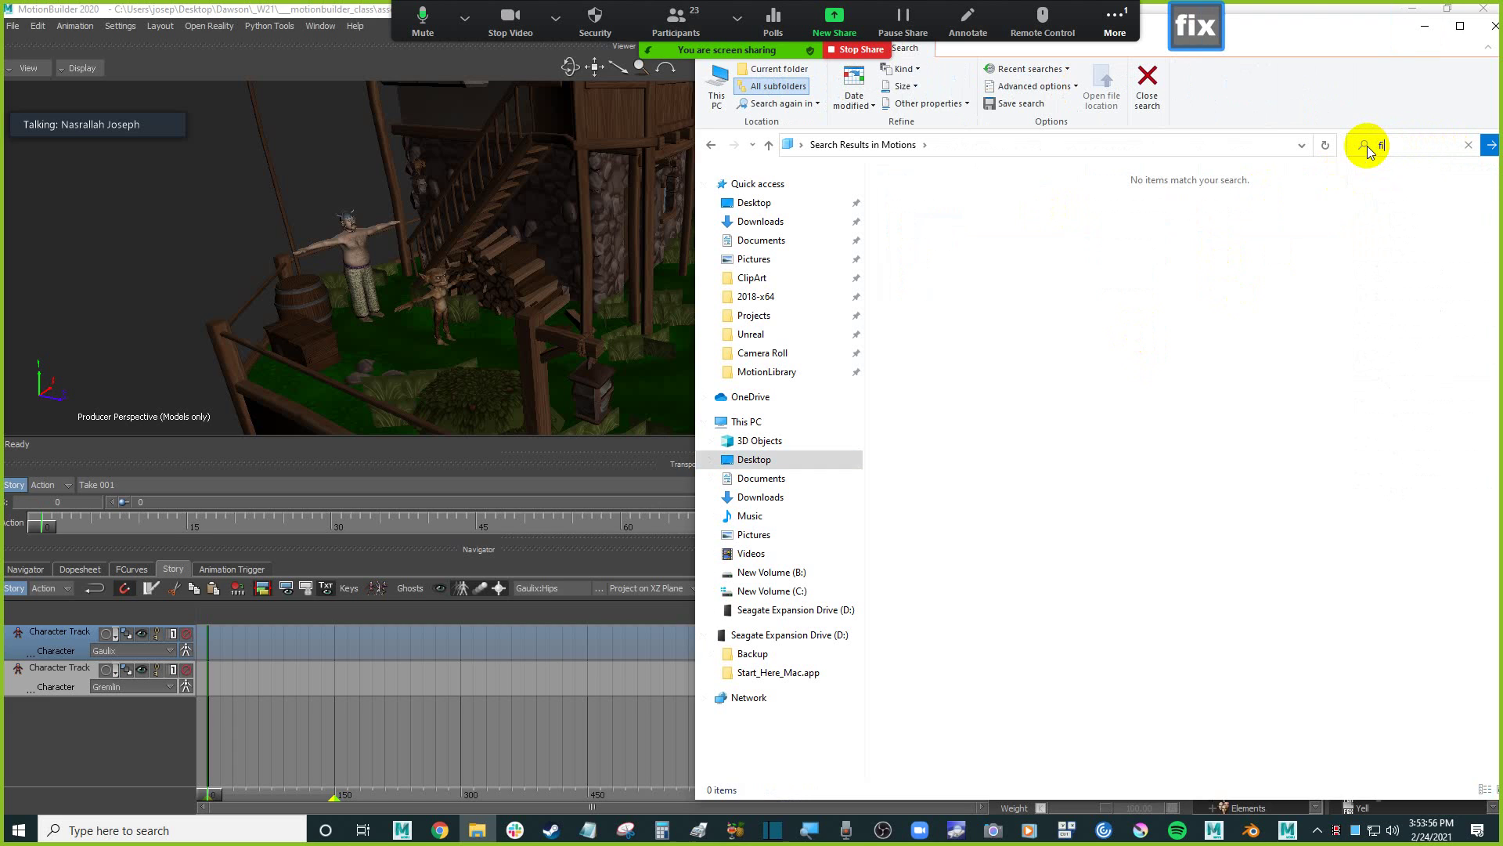
{"action": "key", "text": "Return"}
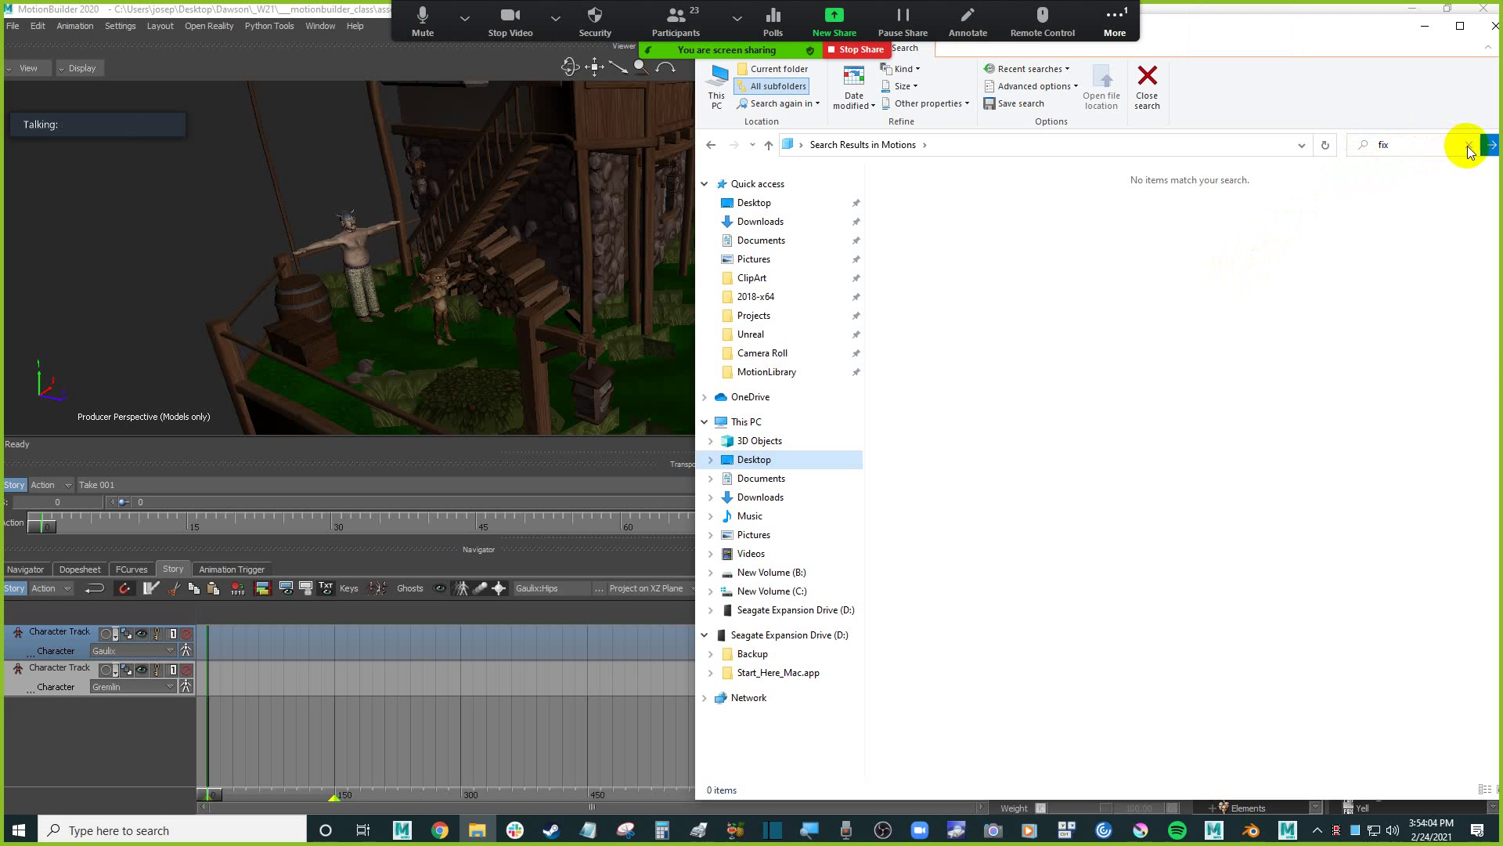
Search the Motions folder and its subfolders for "kneel".
{"action": "left_click", "coordinate": [1392, 145]}
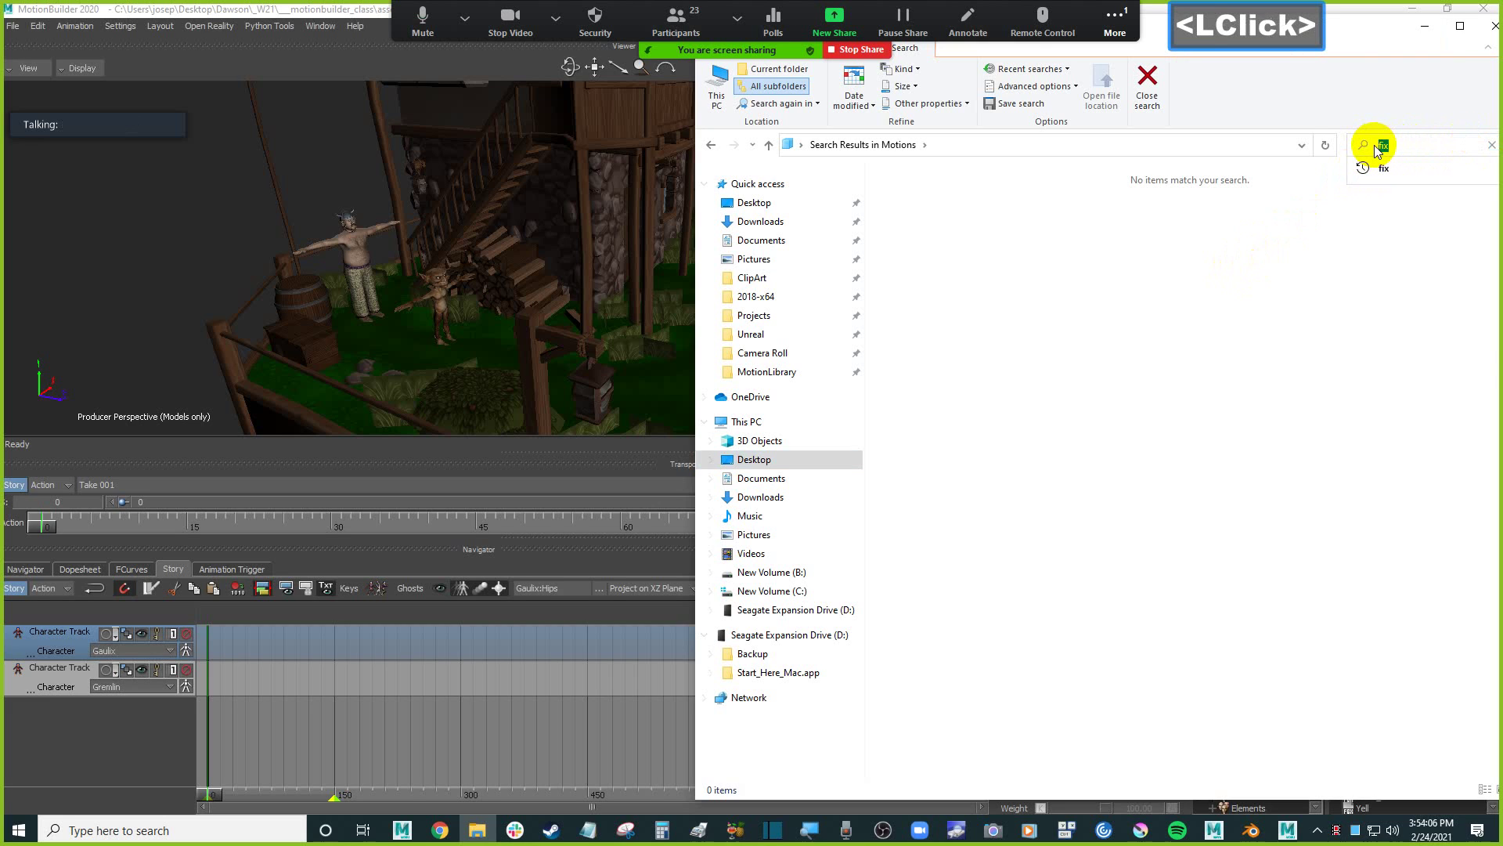
{"action": "type", "text": "kneel"}
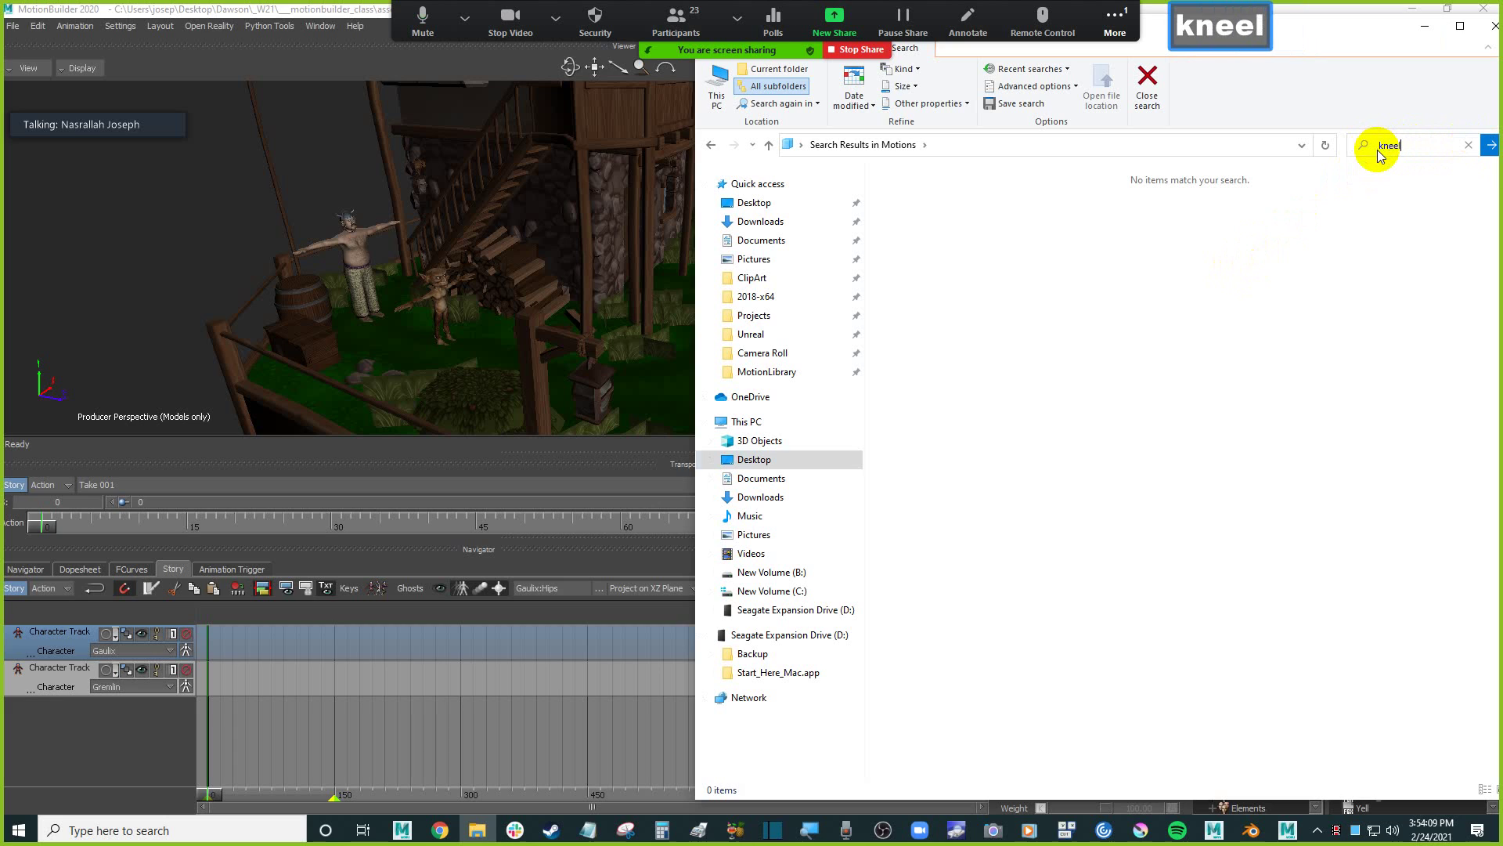
{"action": "key", "text": "Return"}
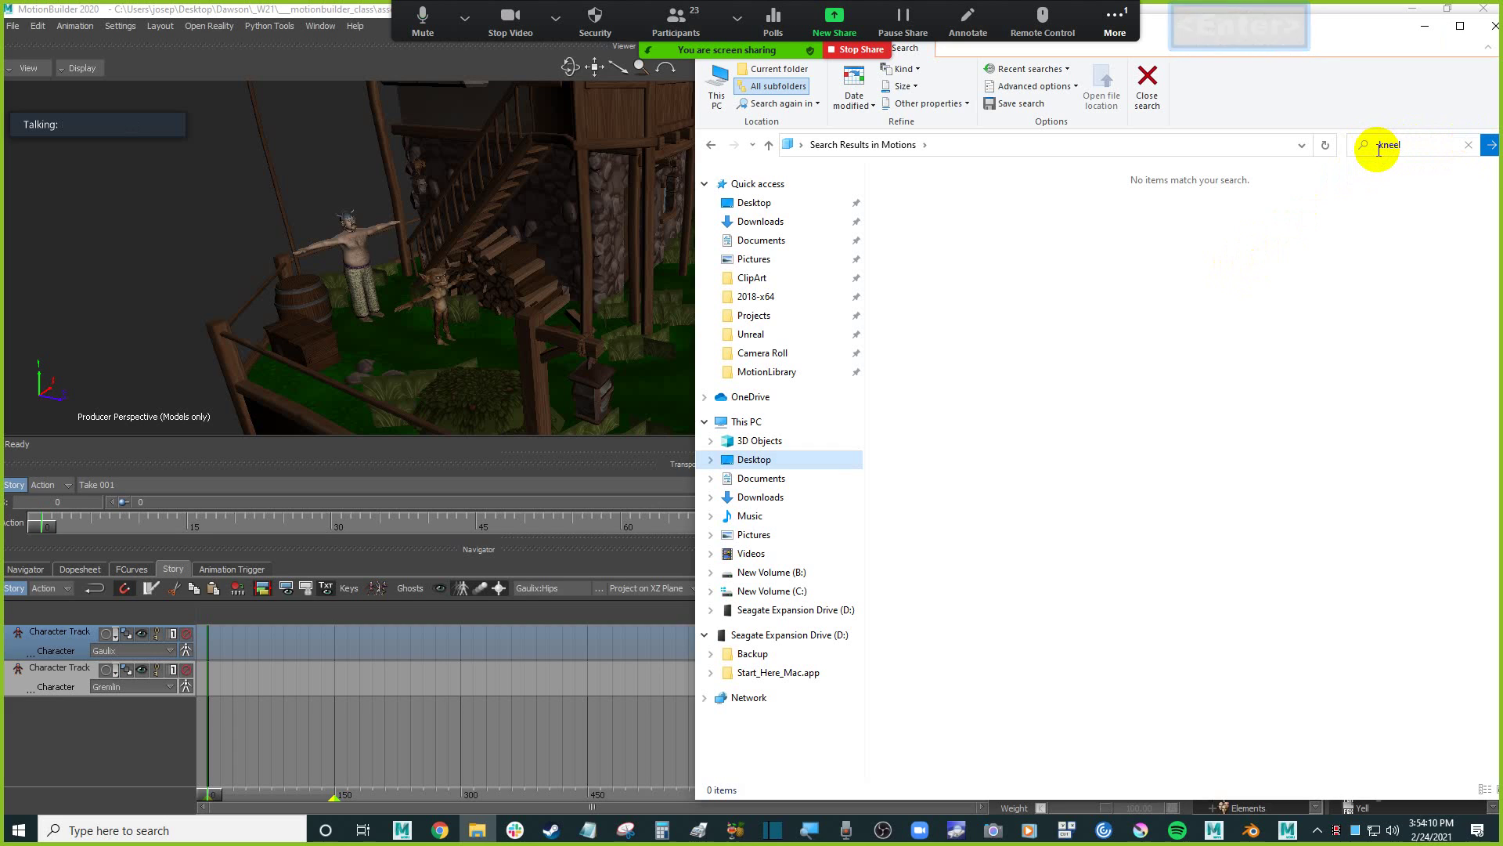
Close the search to get back to the Motions folder, and switch to MotionBuilder.
{"action": "left_click", "coordinate": [1396, 145]}
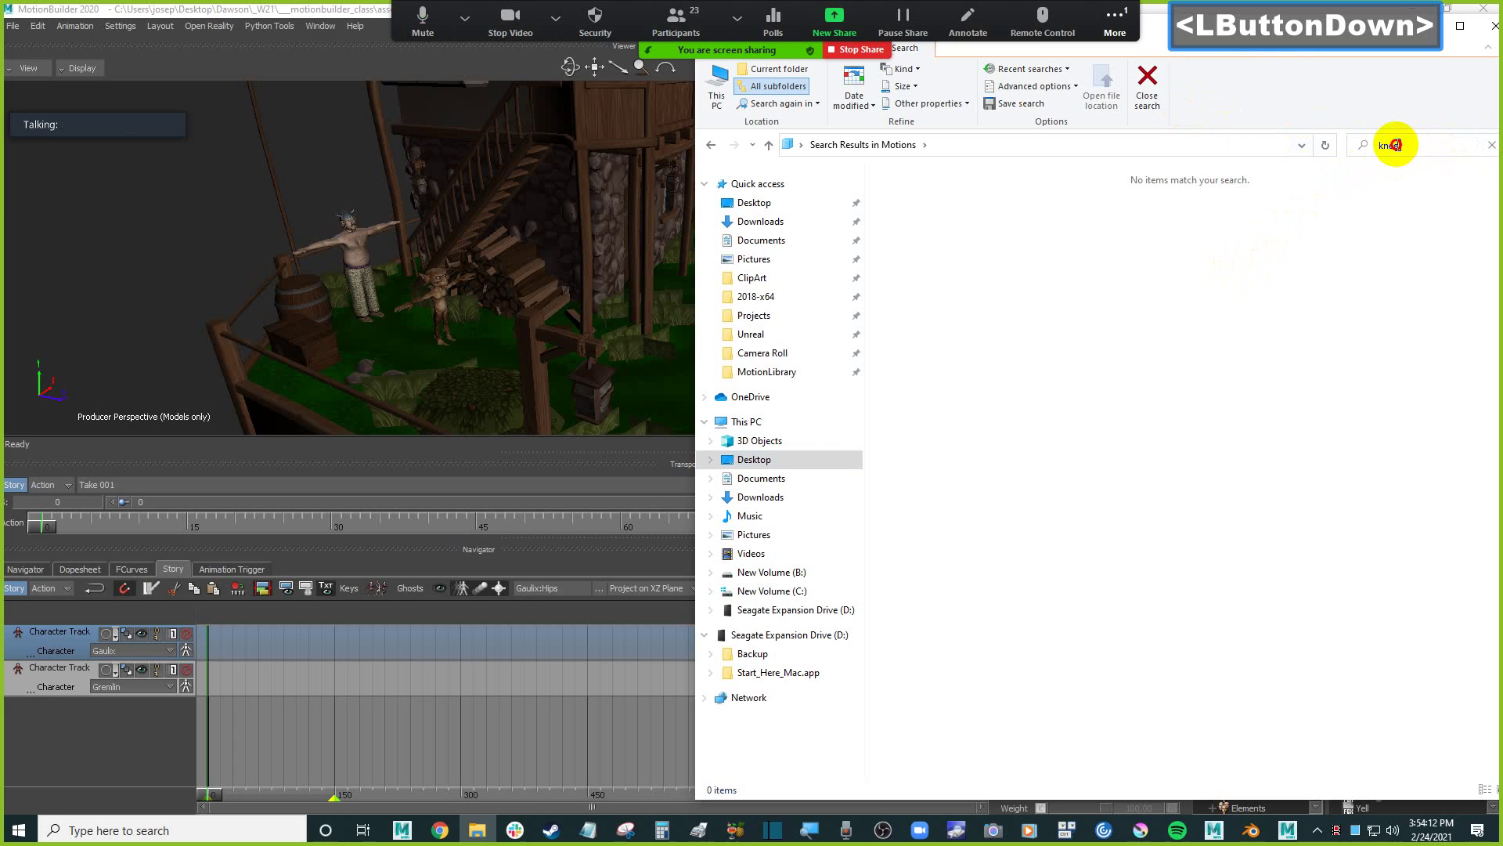
{"action": "left_click", "coordinate": [1150, 84]}
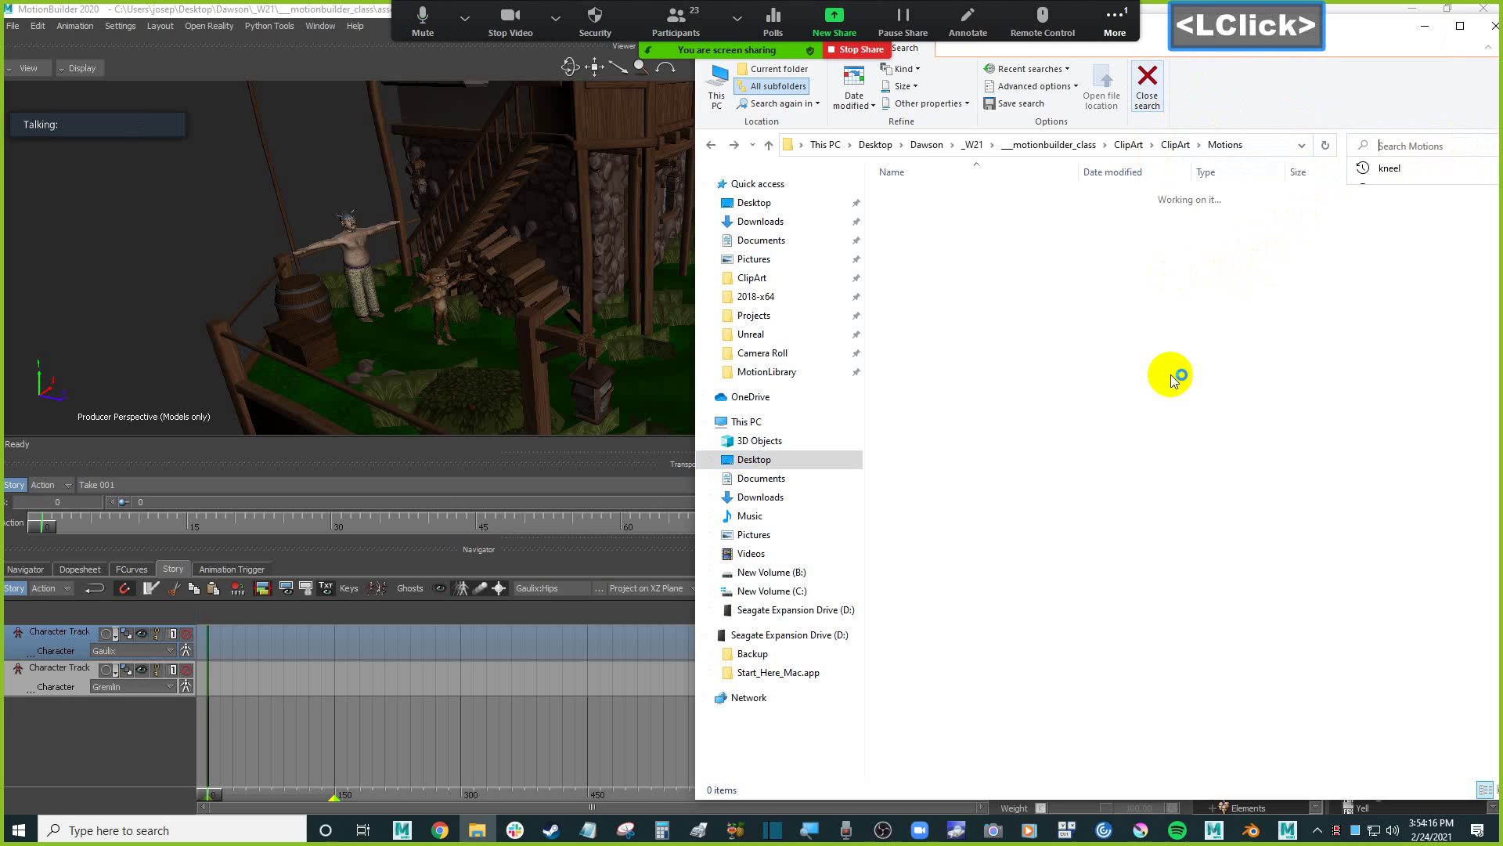
{"action": "left_click", "coordinate": [1192, 538]}
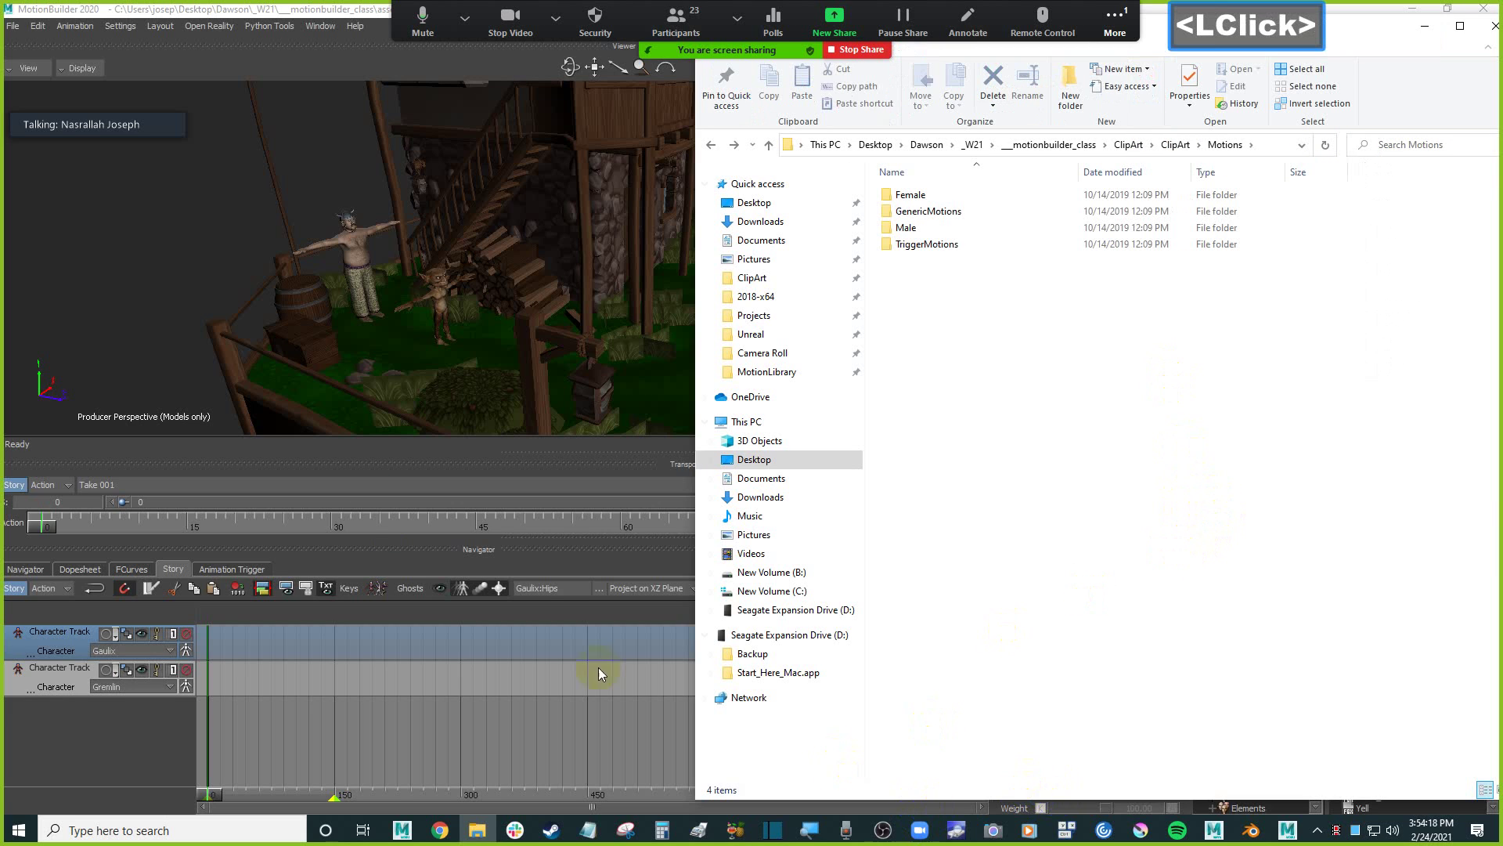
{"action": "left_click", "coordinate": [511, 731]}
Examine the motion clips at the end of the PrevisMoves list, around Sweep and on to Yell, for a suitable work action.
{"action": "left_click_drag", "start_coordinate": [1497, 791], "coordinate": [1494, 779]}
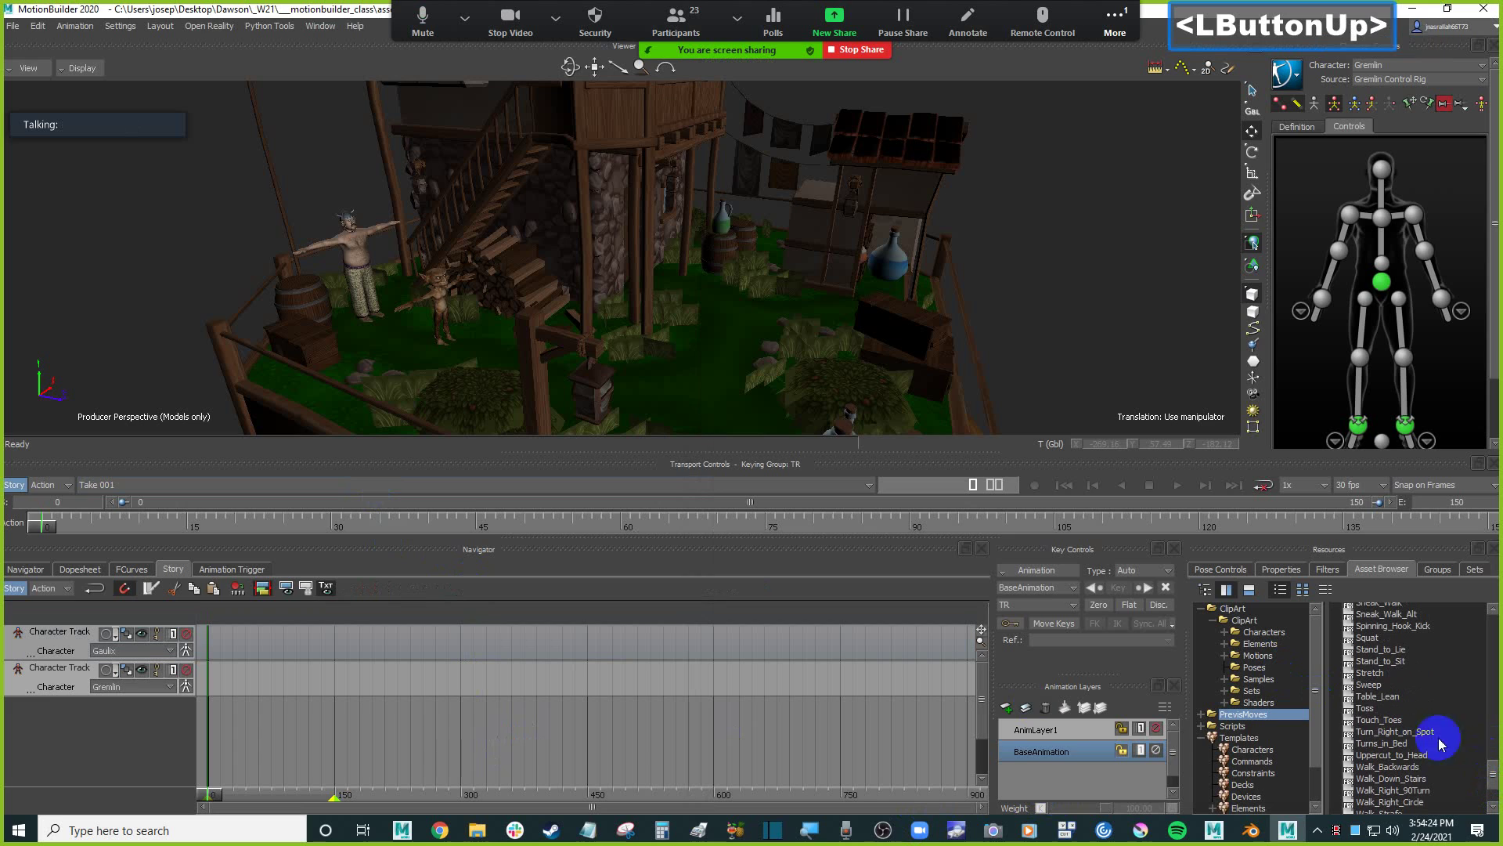
{"action": "left_click", "coordinate": [1455, 686]}
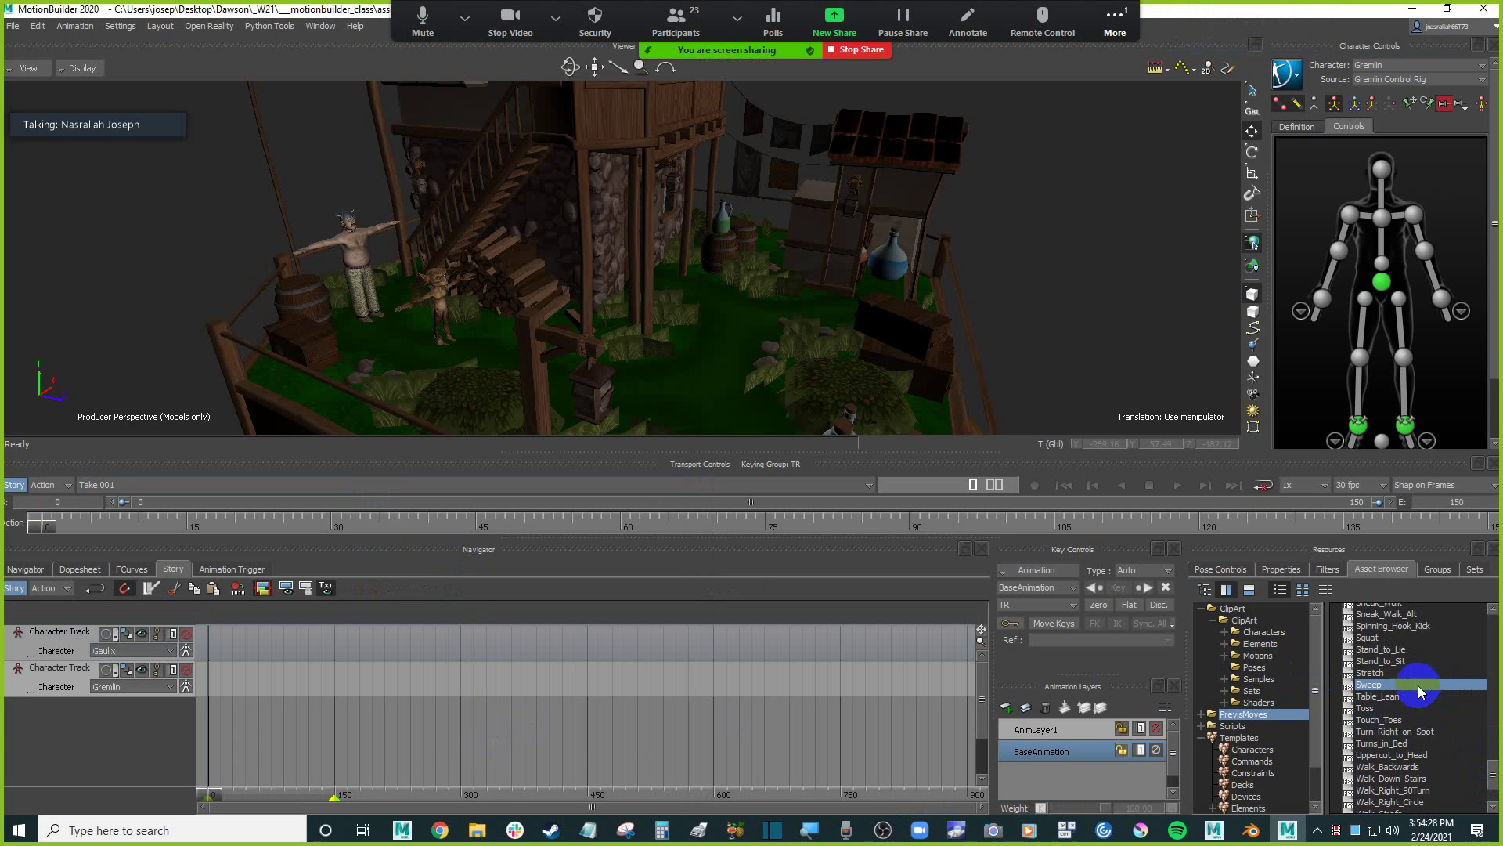
{"action": "scroll", "coordinate": [1415, 711], "scroll_direction": "down", "scroll_amount": 1}
{"action": "scroll", "coordinate": [1413, 708], "scroll_direction": "down", "scroll_amount": 3}
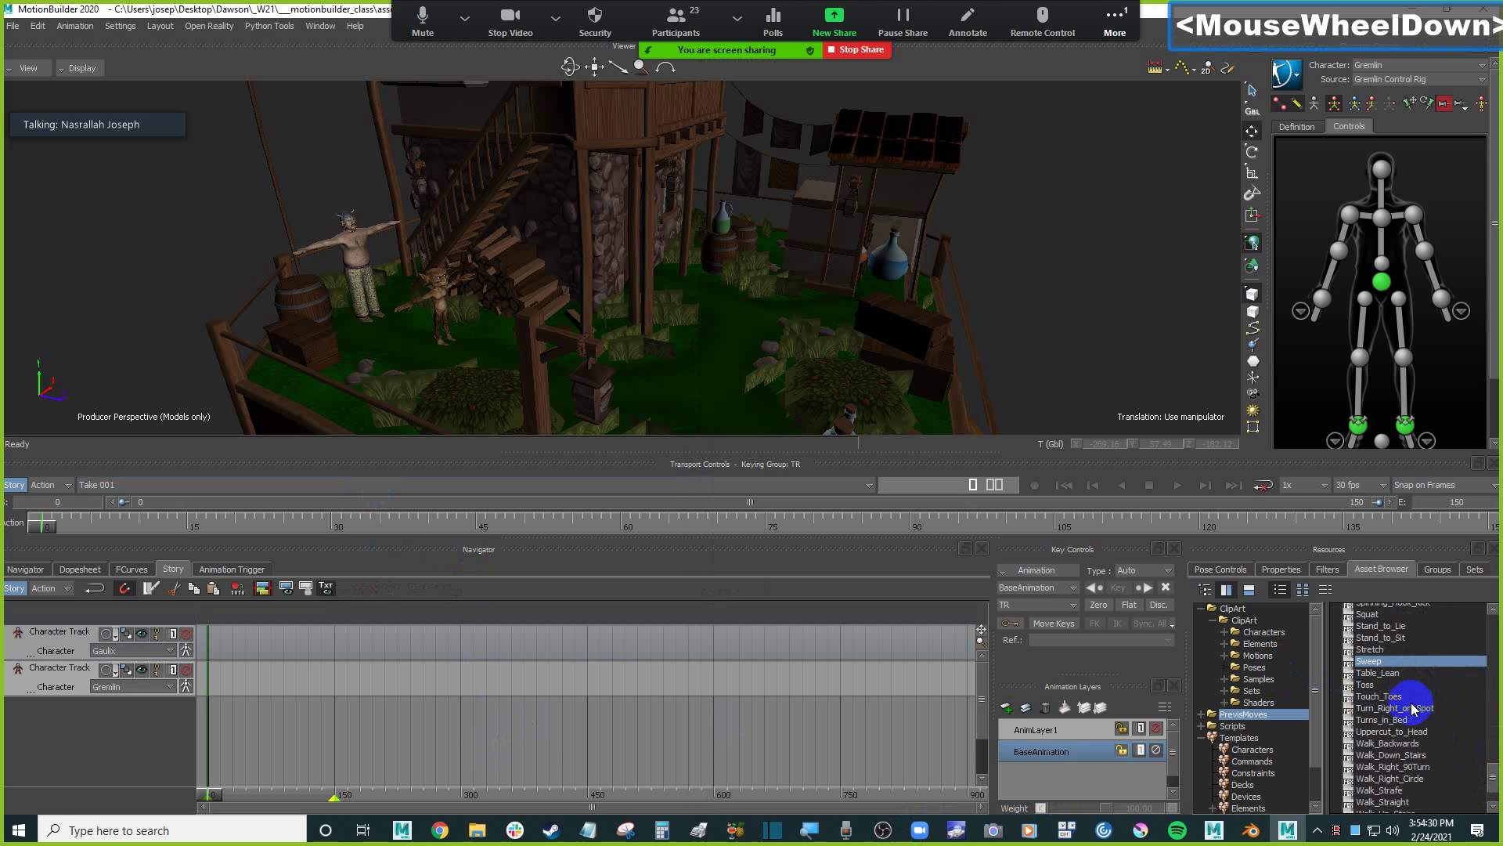
{"action": "scroll", "coordinate": [1410, 697], "scroll_direction": "down", "scroll_amount": 3}
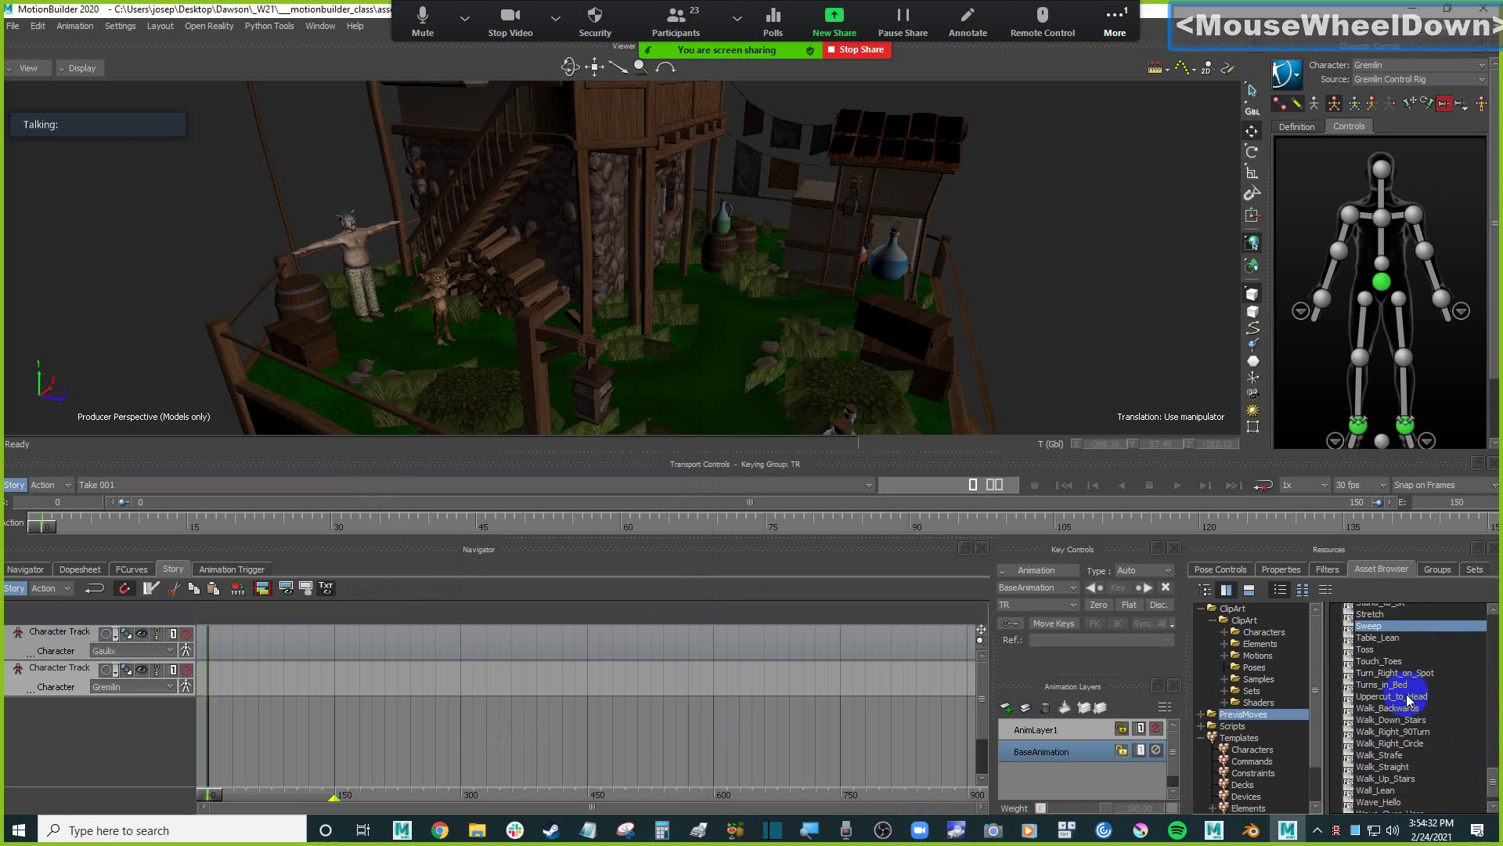
{"action": "scroll", "coordinate": [1433, 707], "scroll_direction": "down", "scroll_amount": 1}
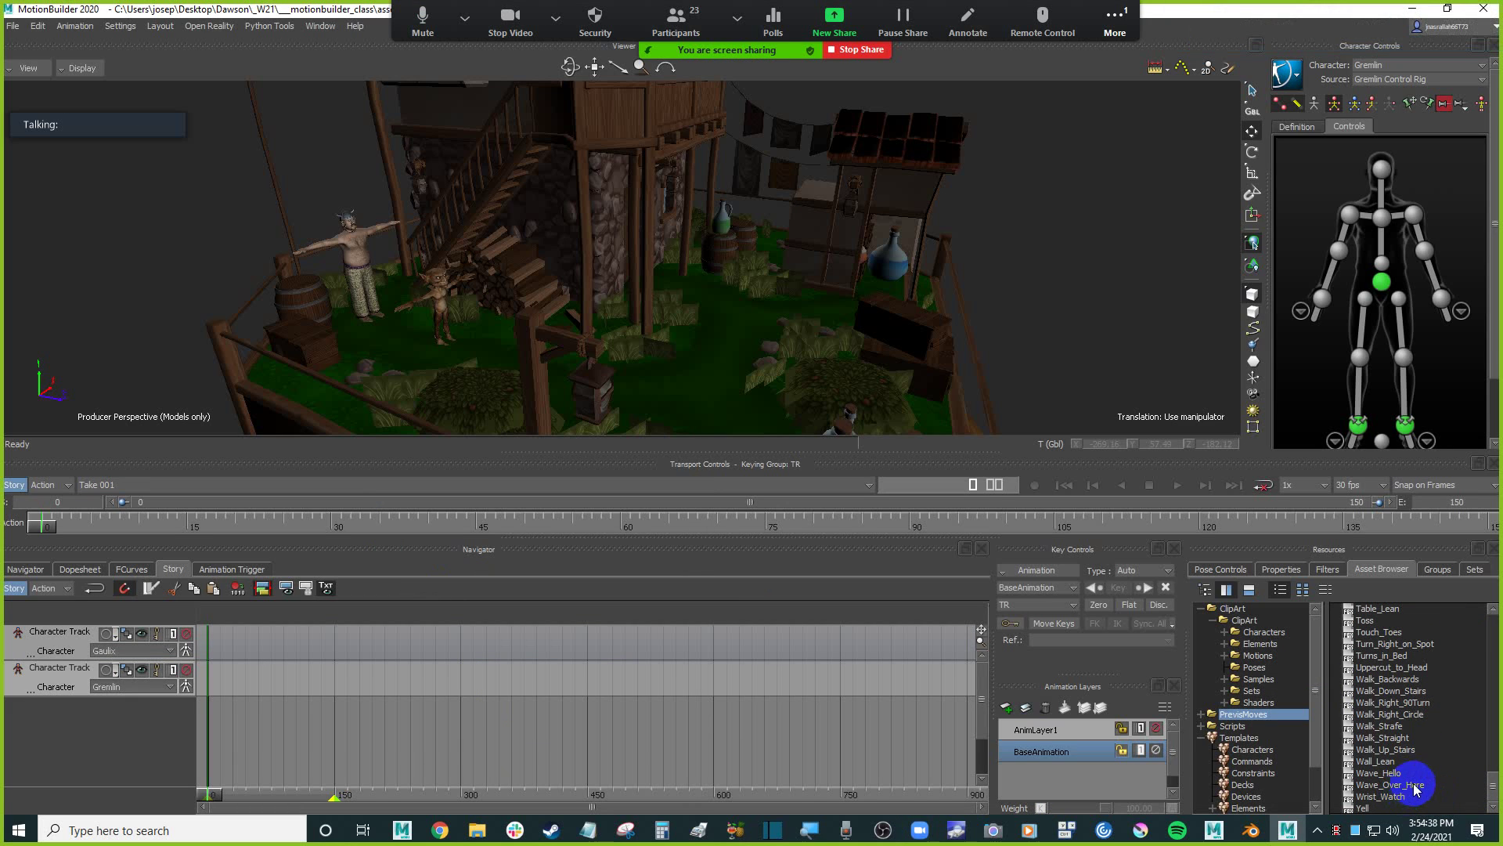
{"action": "scroll", "coordinate": [1410, 787], "scroll_direction": "up", "scroll_amount": 1}
{"action": "scroll", "coordinate": [1408, 787], "scroll_direction": "up", "scroll_amount": 2}
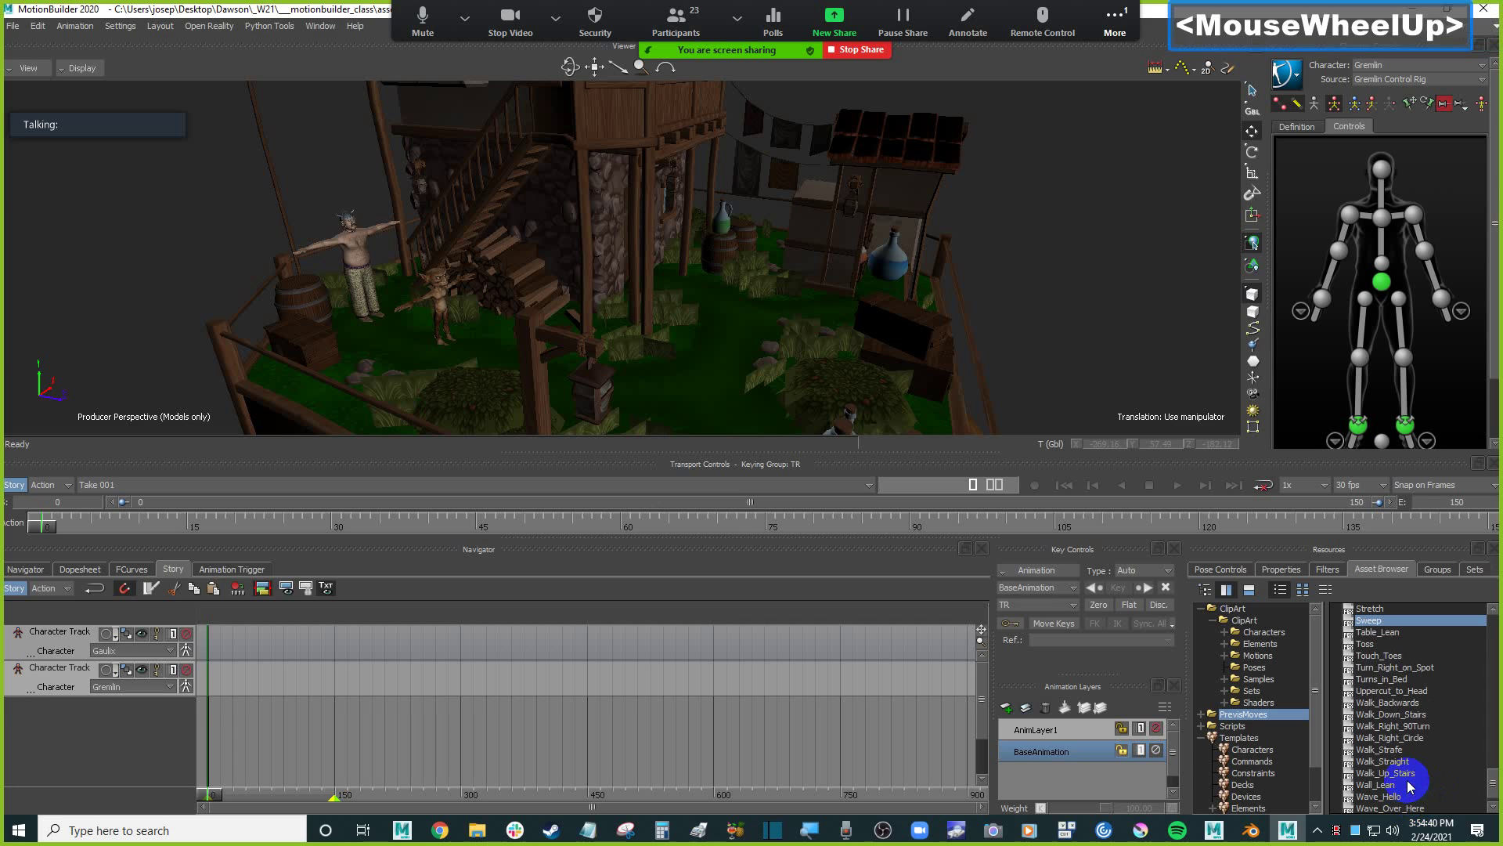
{"action": "scroll", "coordinate": [1405, 785], "scroll_direction": "up", "scroll_amount": 1}
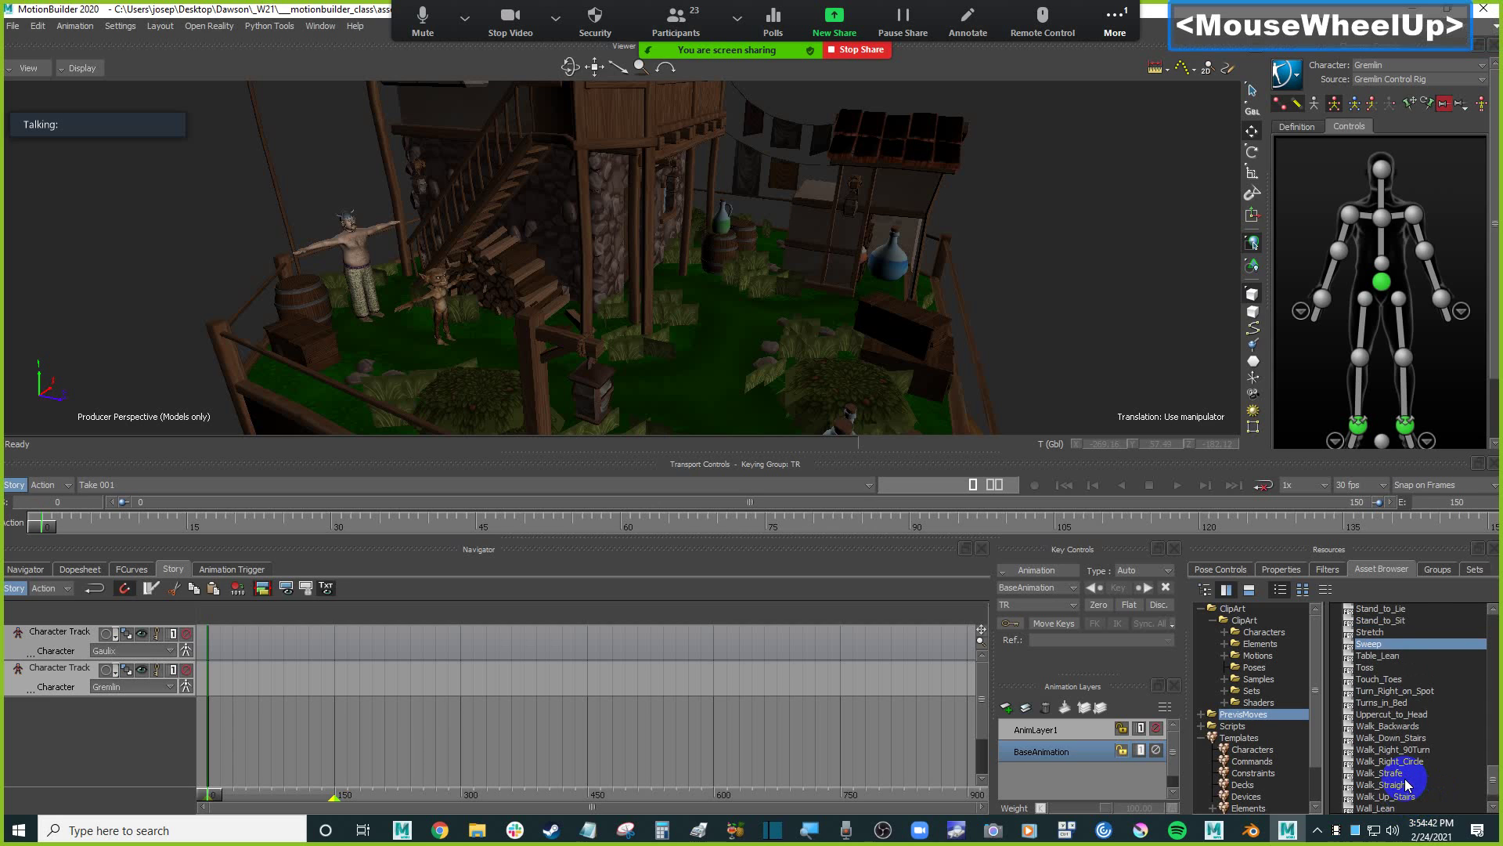
Place the Table_Lean motion clip from PrevisMoves on the Gaulix character track, starting at about frame 60.
{"action": "left_click", "coordinate": [1388, 656]}
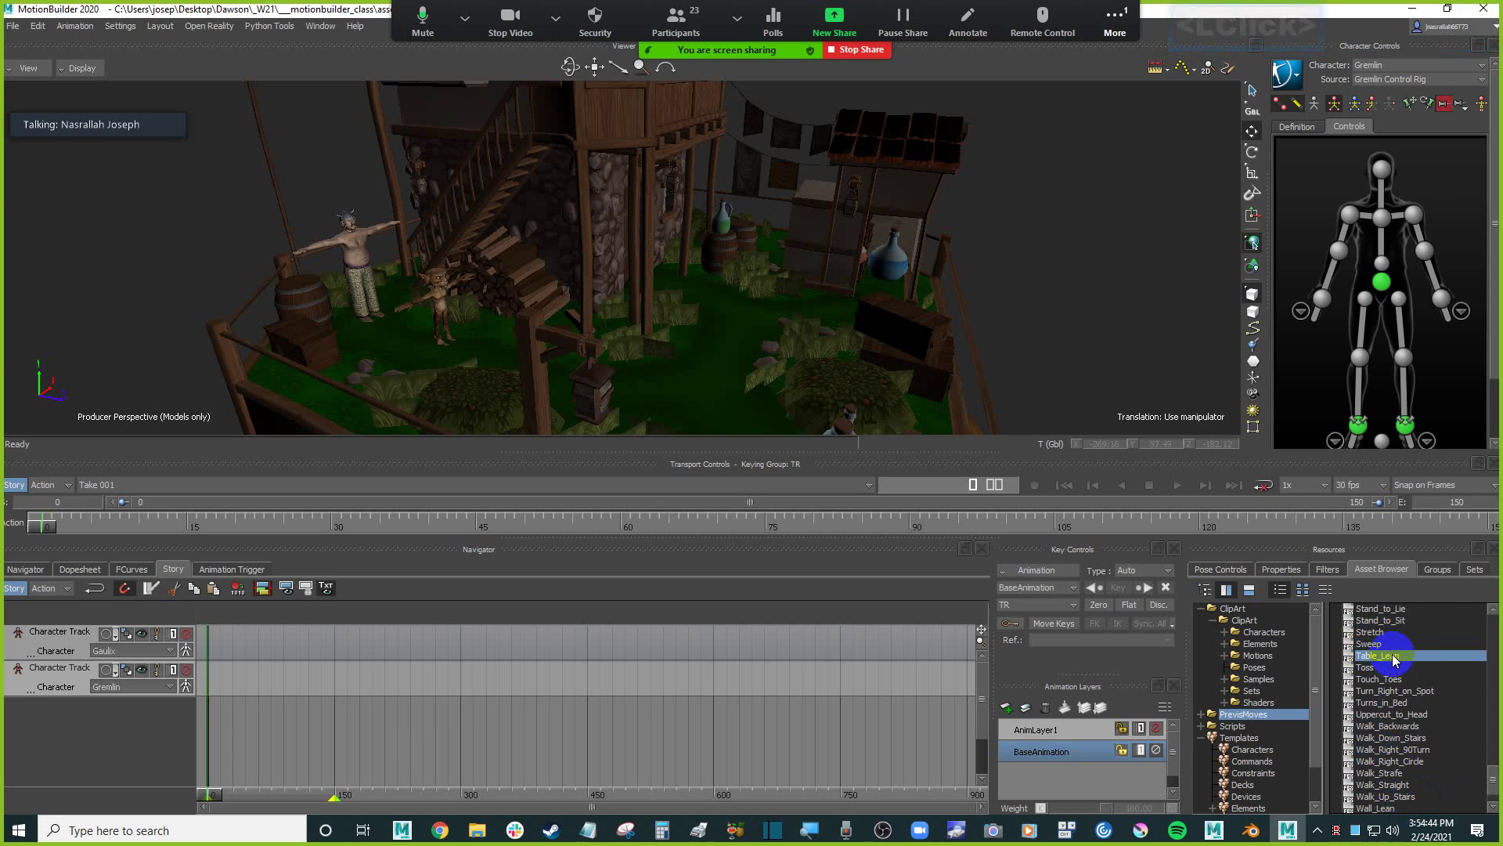
{"action": "left_click_drag", "start_coordinate": [1389, 662], "coordinate": [551, 661]}
{"action": "left_click_drag", "start_coordinate": [258, 645], "coordinate": [259, 644]}
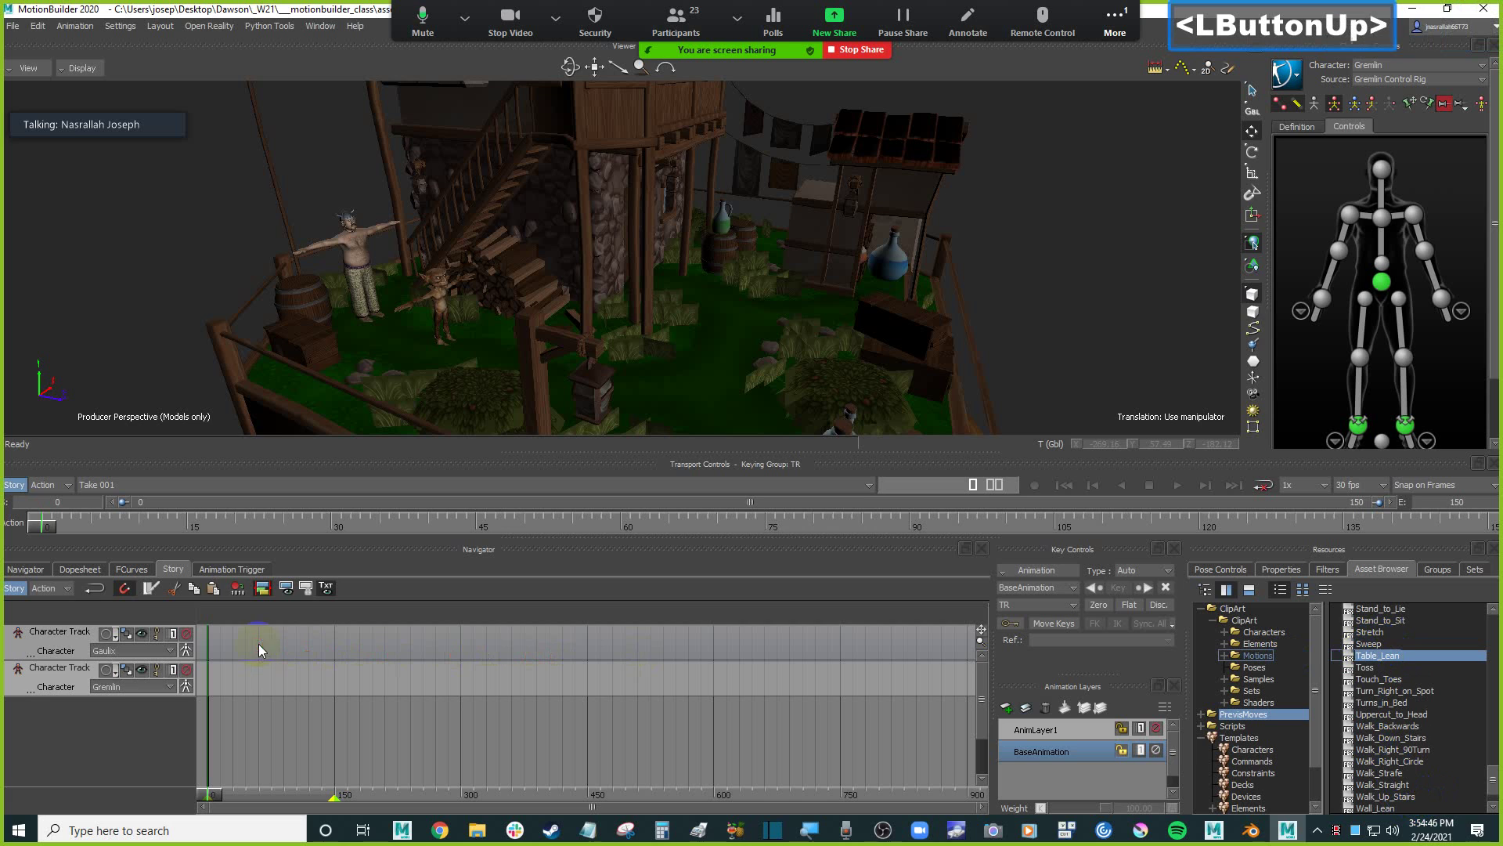
{"action": "left_click", "coordinate": [317, 660]}
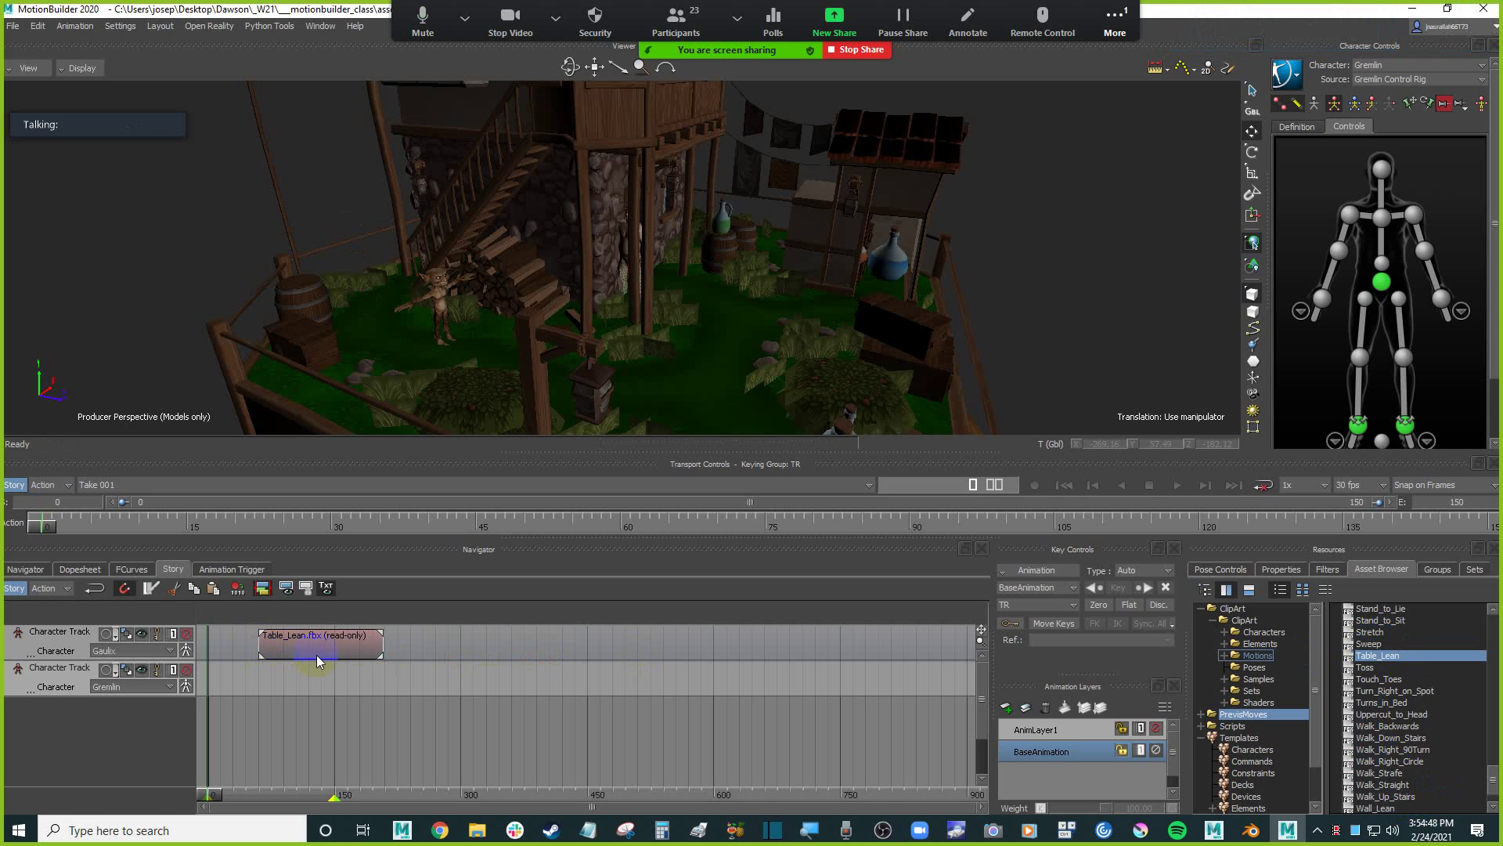
Bring Gaulix by the stone wall into closer view and scrub through the Table_Lean clip to preview his motion.
{"action": "mouse_move", "coordinate": [768, 339]}
{"action": "left_mouse_down", "text": "ctrl+shift"}
{"action": "mouse_move", "coordinate": [717, 340]}
{"action": "mouse_move", "coordinate": [754, 337]}
{"action": "left_mouse_up", "text": "ctrl+shift"}
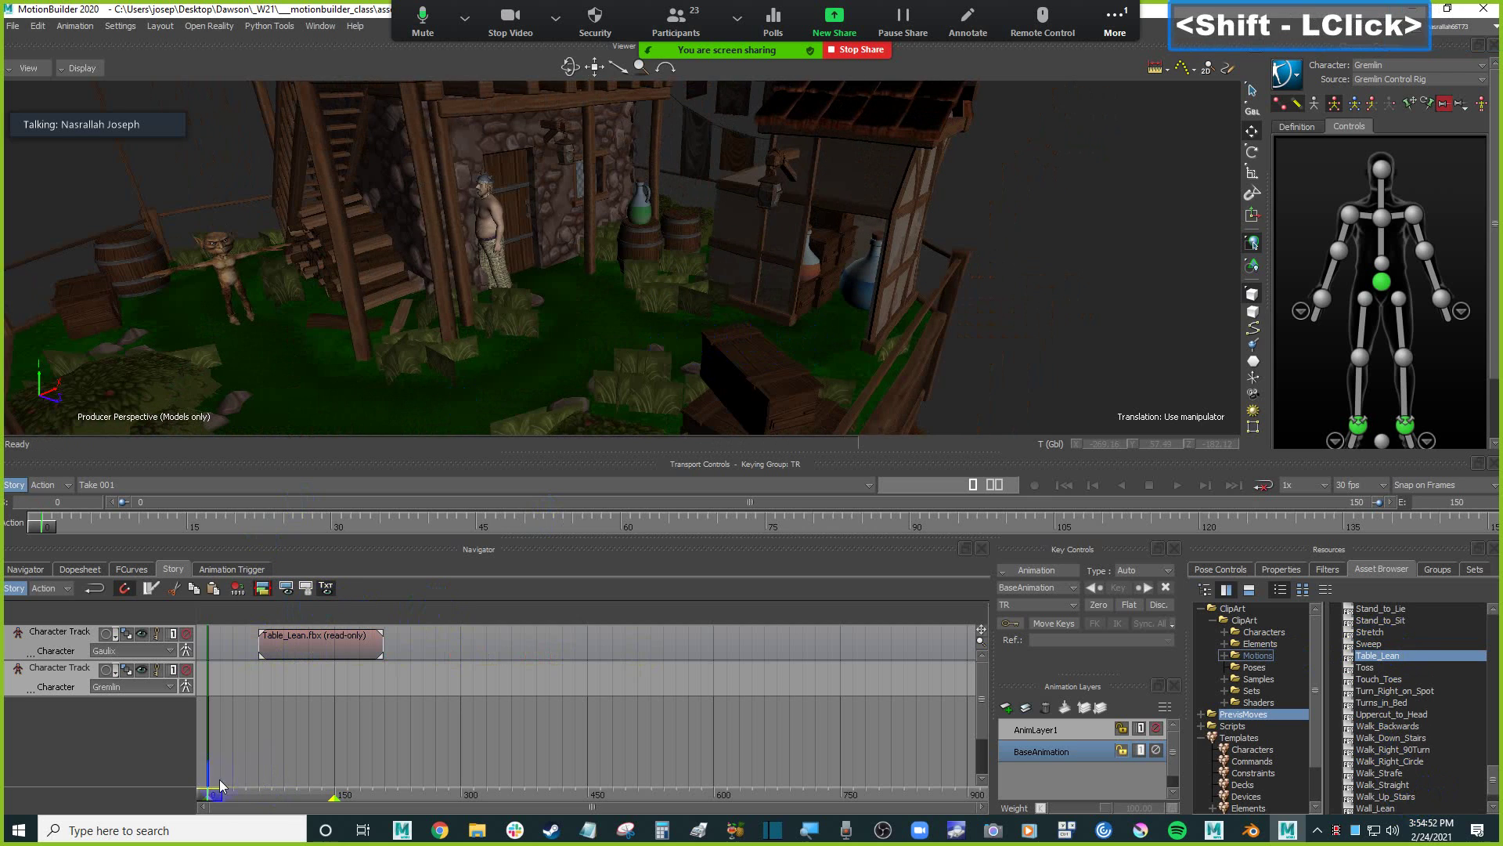
{"action": "left_click_drag", "start_coordinate": [223, 793], "coordinate": [313, 782]}
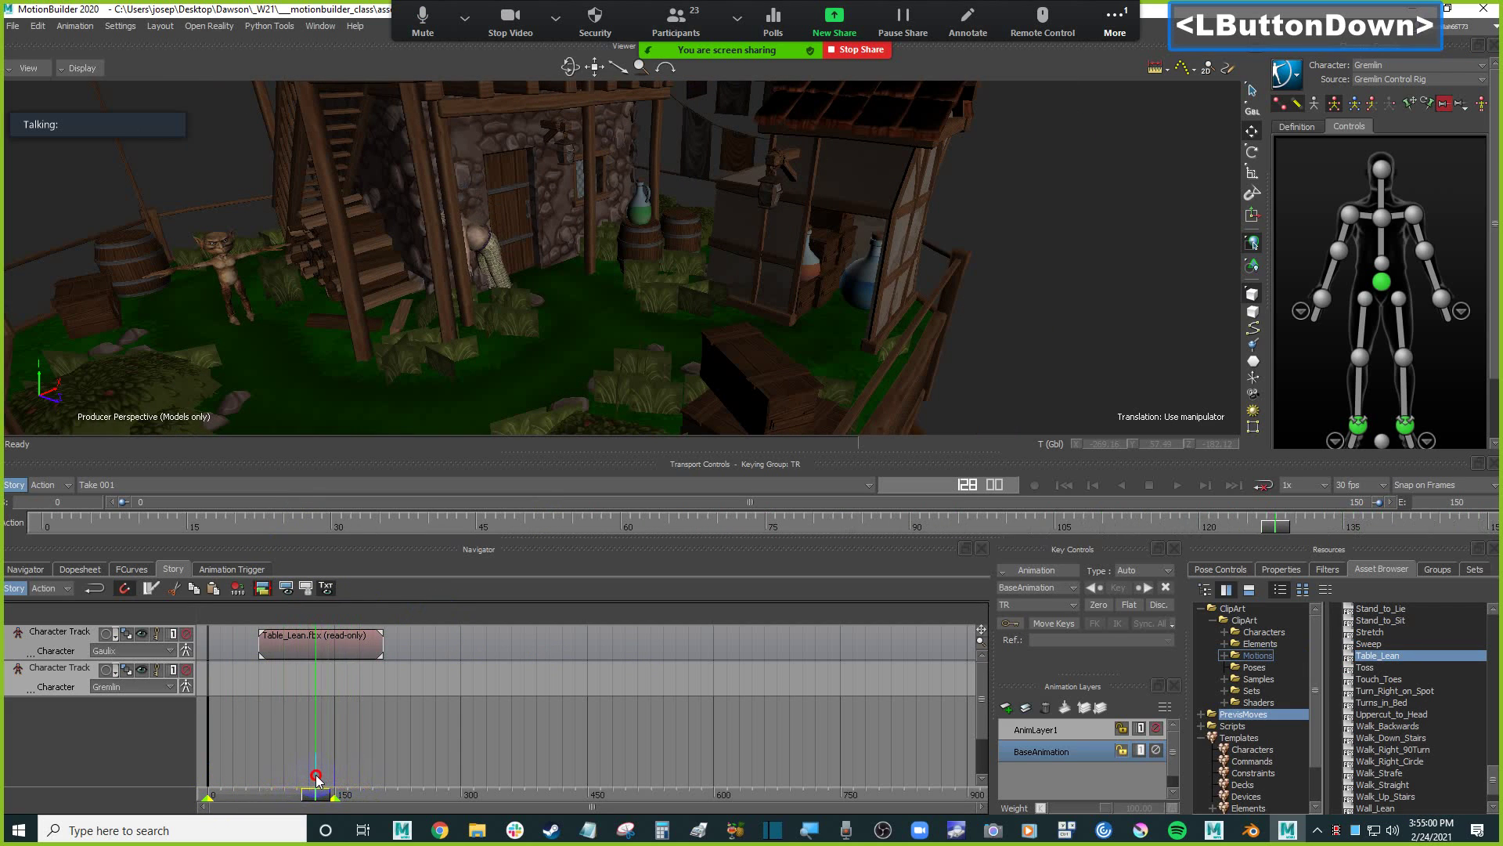
{"action": "left_click_drag", "start_coordinate": [317, 777], "coordinate": [317, 779]}
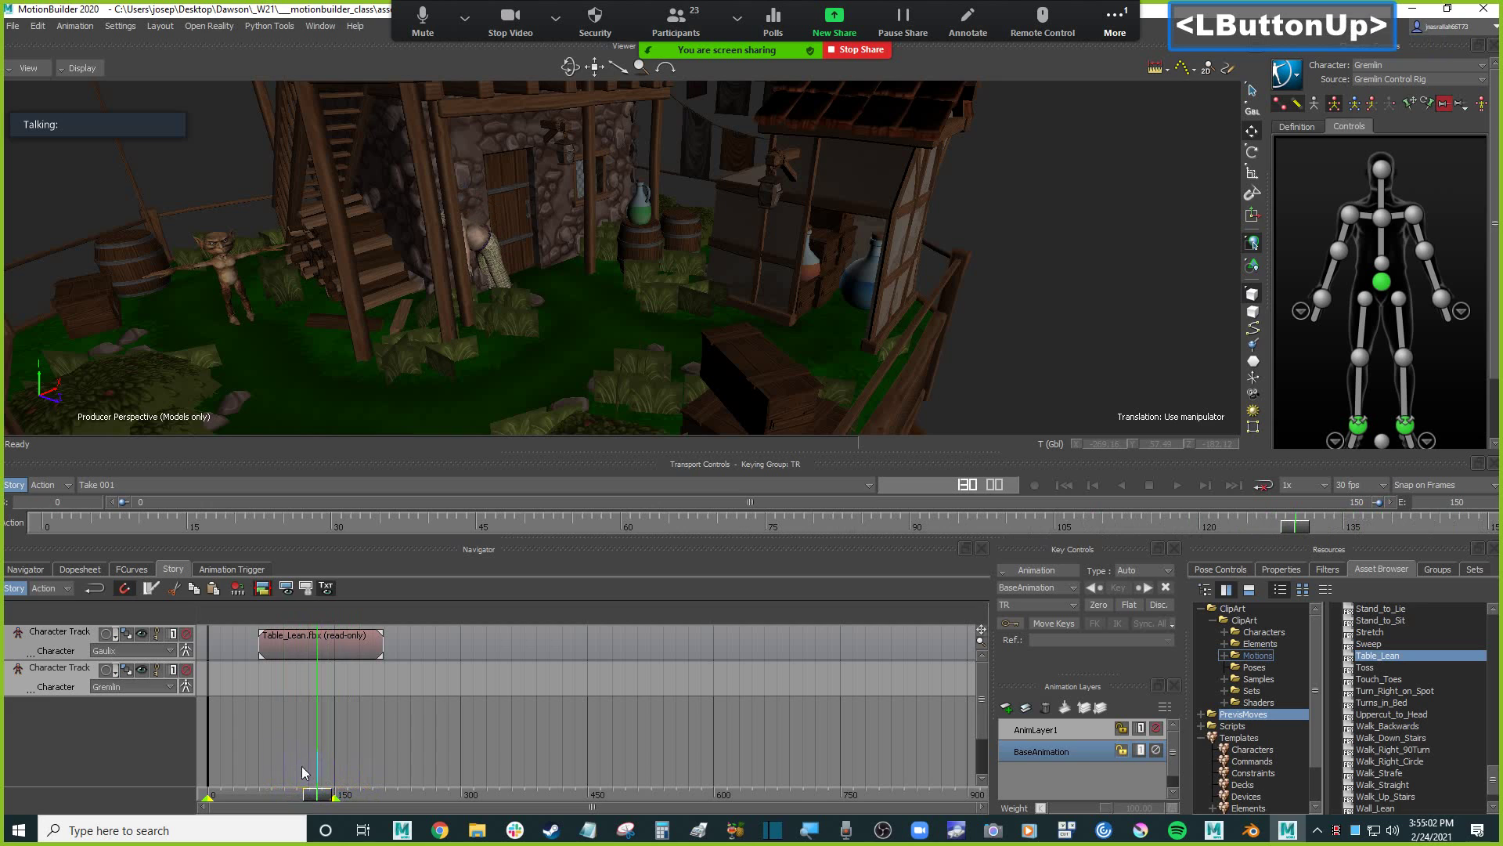
Place the Squat motion clip from PrevisMoves on the Gaulix track, a short gap after the Table_Lean clip.
{"action": "scroll", "coordinate": [1409, 670], "scroll_direction": "up", "scroll_amount": 1}
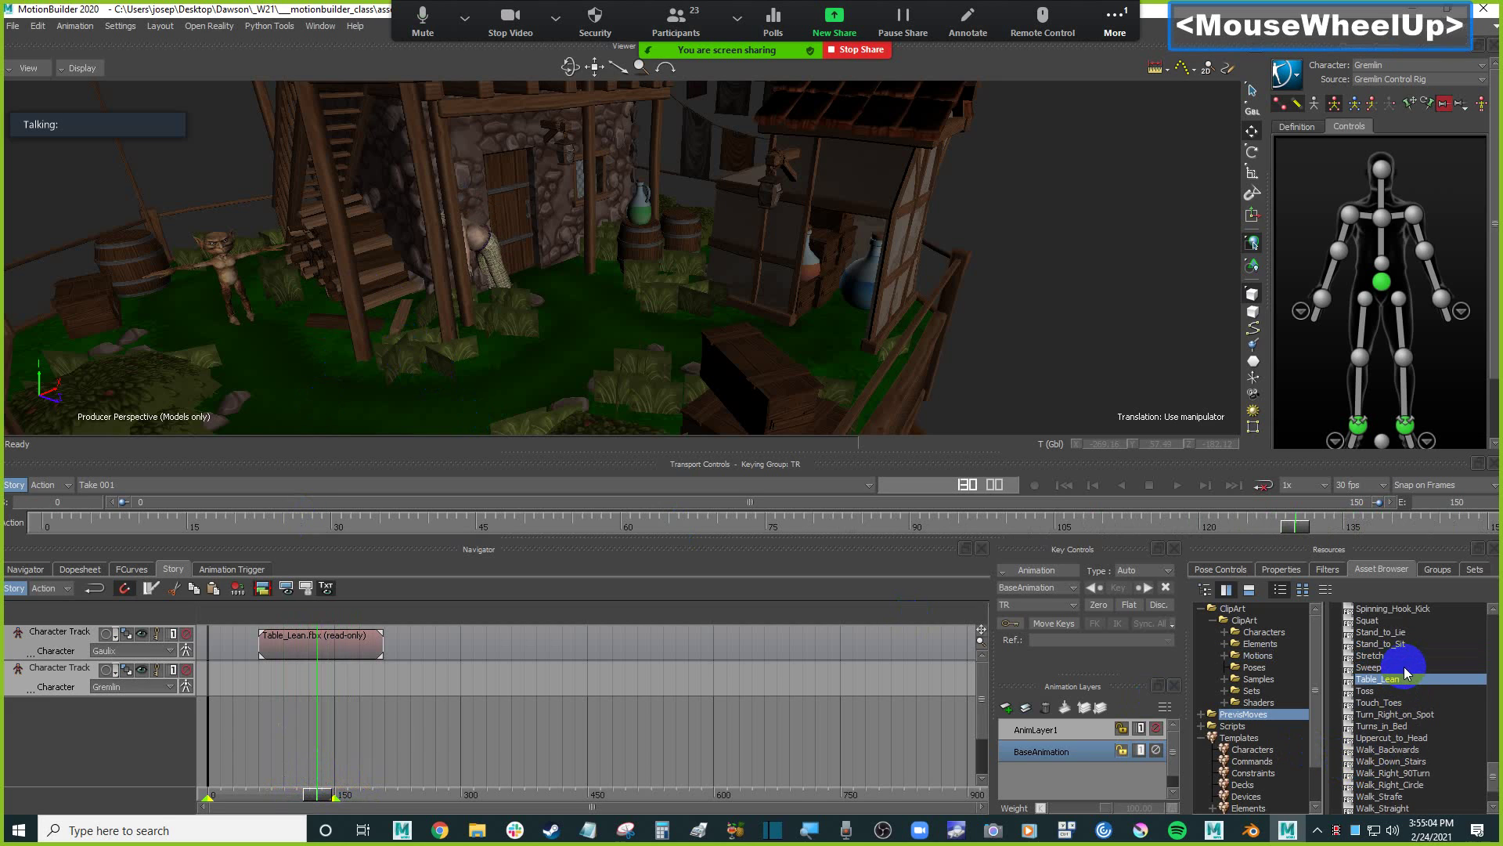
{"action": "scroll", "coordinate": [1393, 667], "scroll_direction": "up", "scroll_amount": 1}
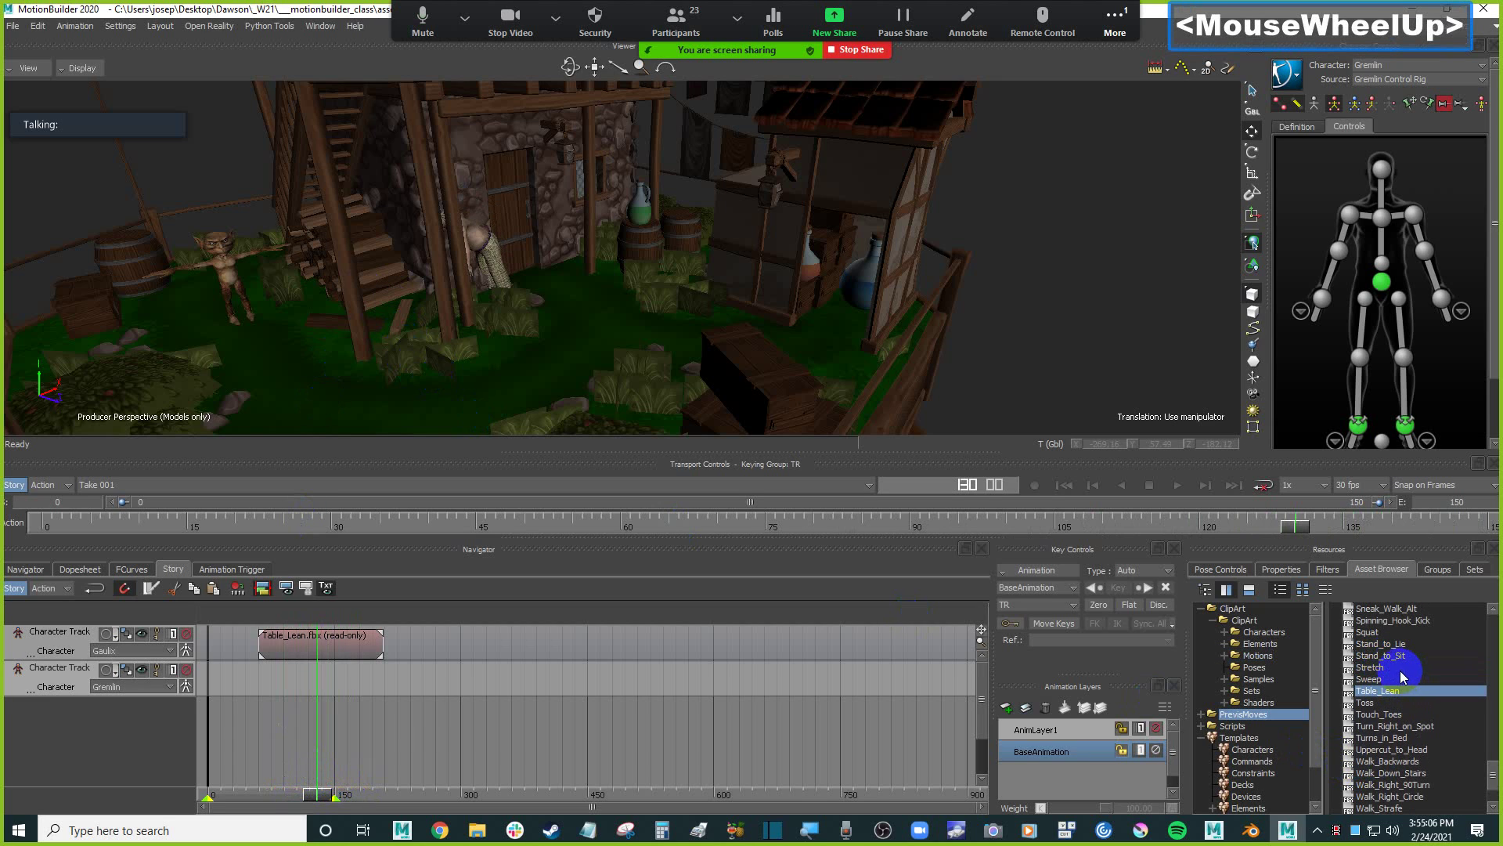
{"action": "scroll", "coordinate": [1400, 671], "scroll_direction": "up", "scroll_amount": 1}
{"action": "scroll", "coordinate": [1402, 675], "scroll_direction": "up", "scroll_amount": 1}
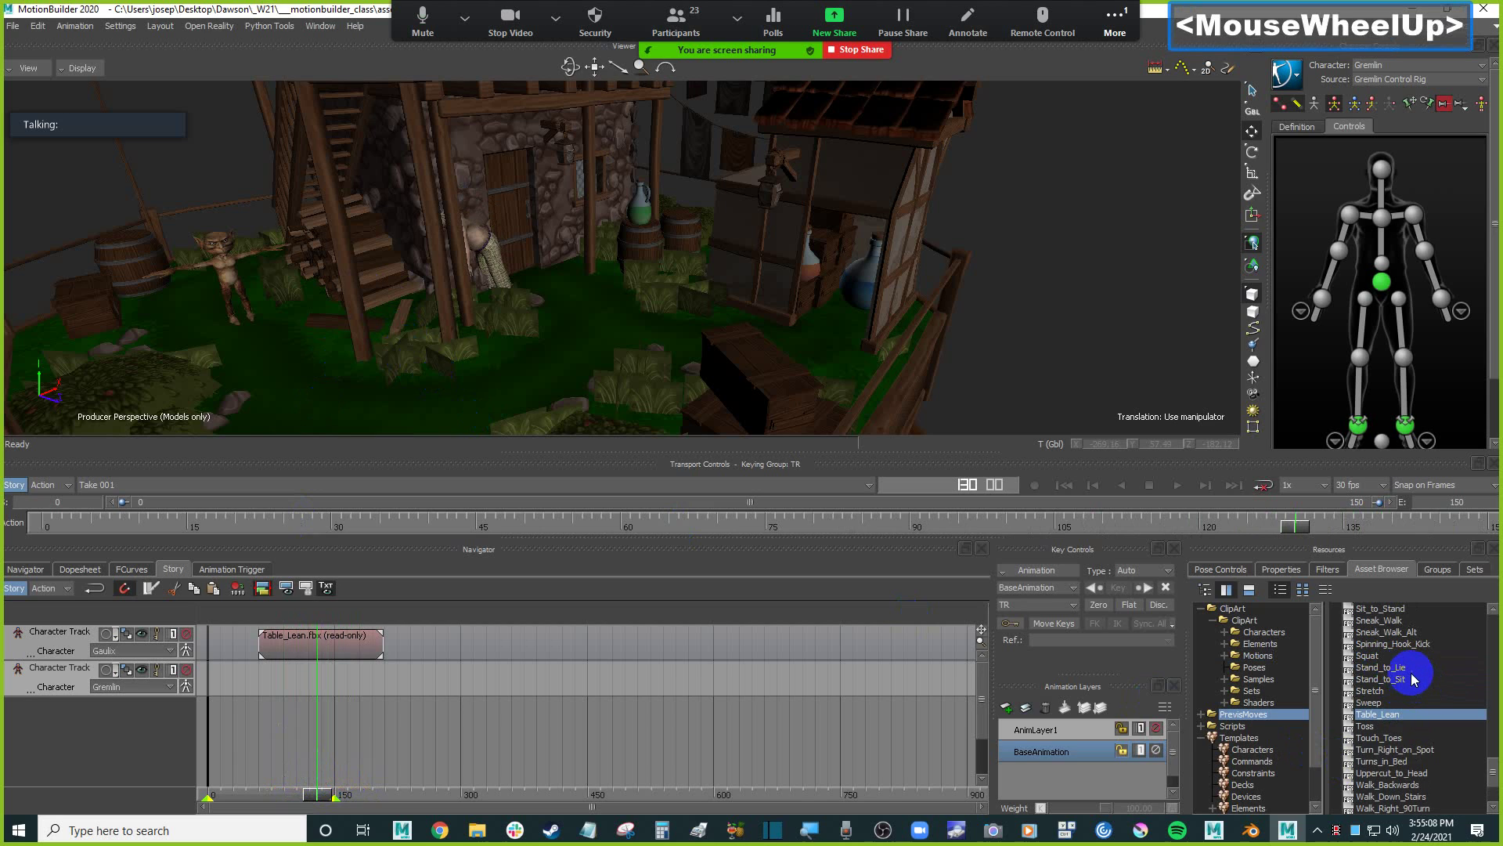
{"action": "scroll", "coordinate": [1414, 674], "scroll_direction": "up", "scroll_amount": 1}
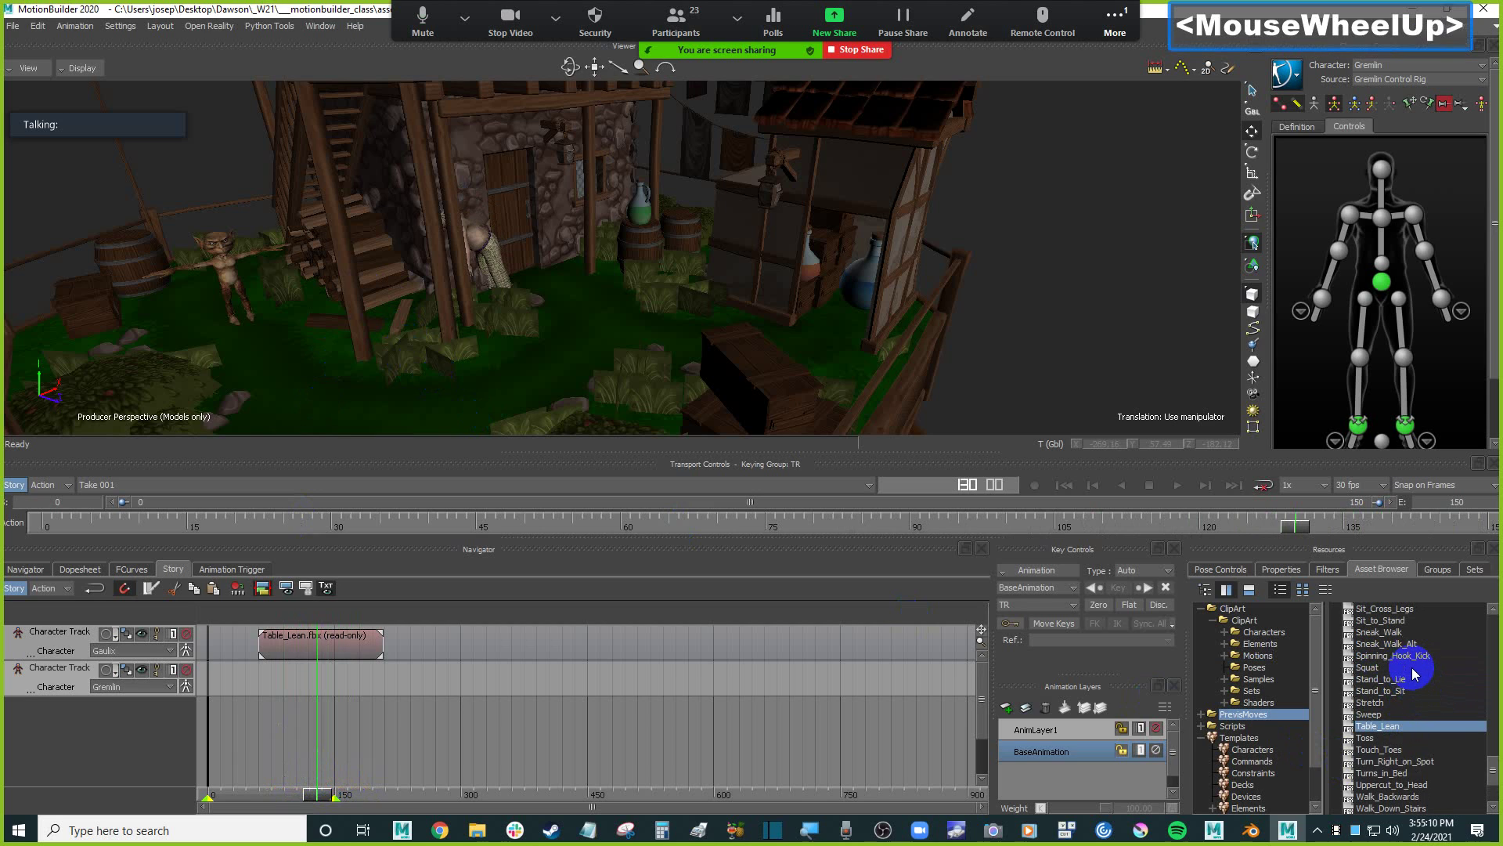
{"action": "left_click", "coordinate": [1368, 668]}
{"action": "left_click_drag", "start_coordinate": [1382, 675], "coordinate": [501, 668]}
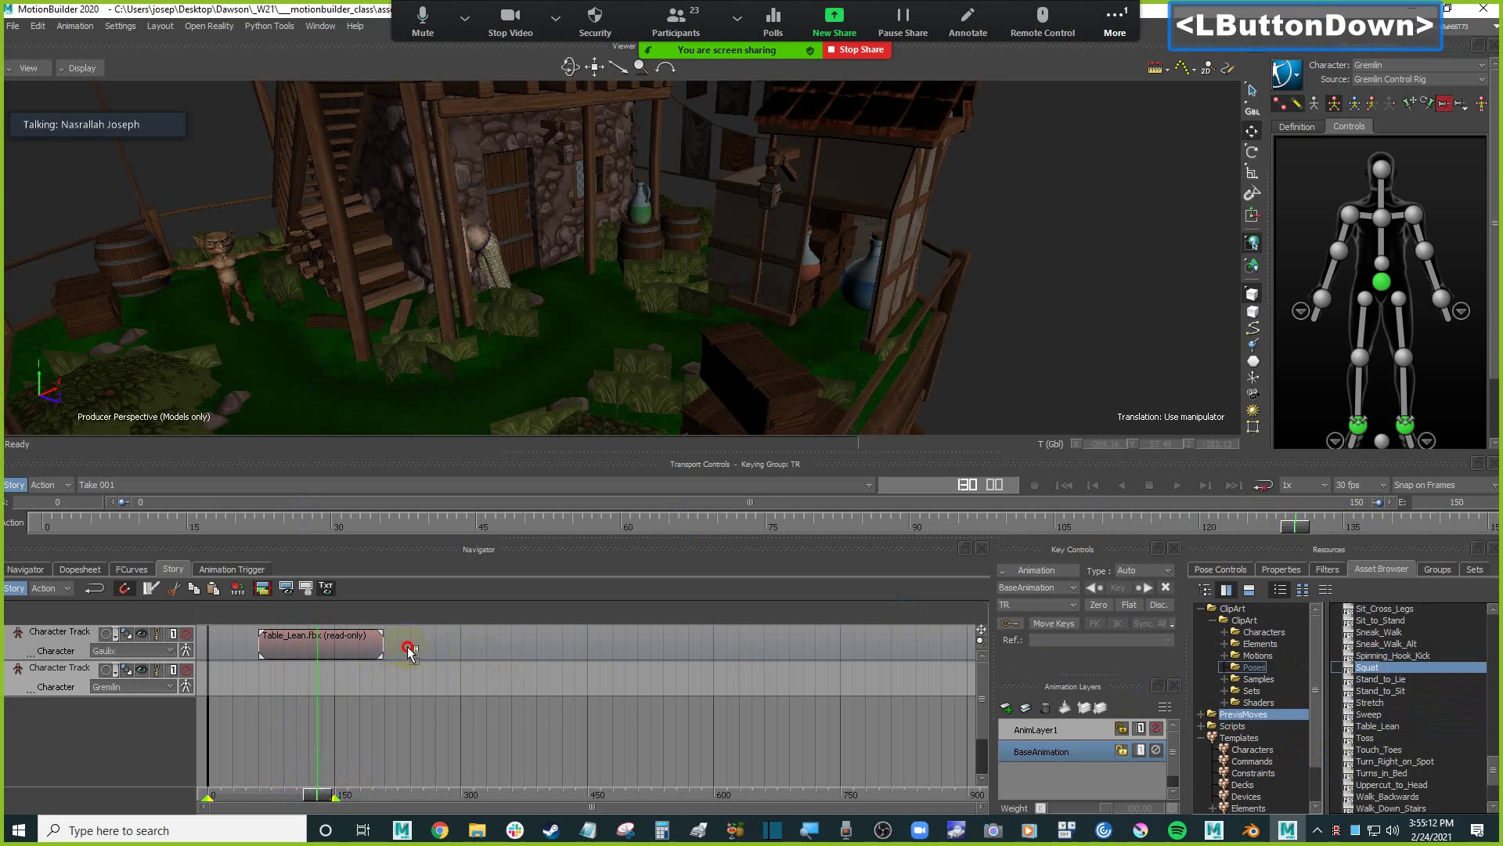
{"action": "left_click_drag", "start_coordinate": [408, 651], "coordinate": [409, 650]}
Scrub through the Squat clip to preview it, and delete it from the Gaulix track.
{"action": "left_click_drag", "start_coordinate": [319, 797], "coordinate": [413, 775]}
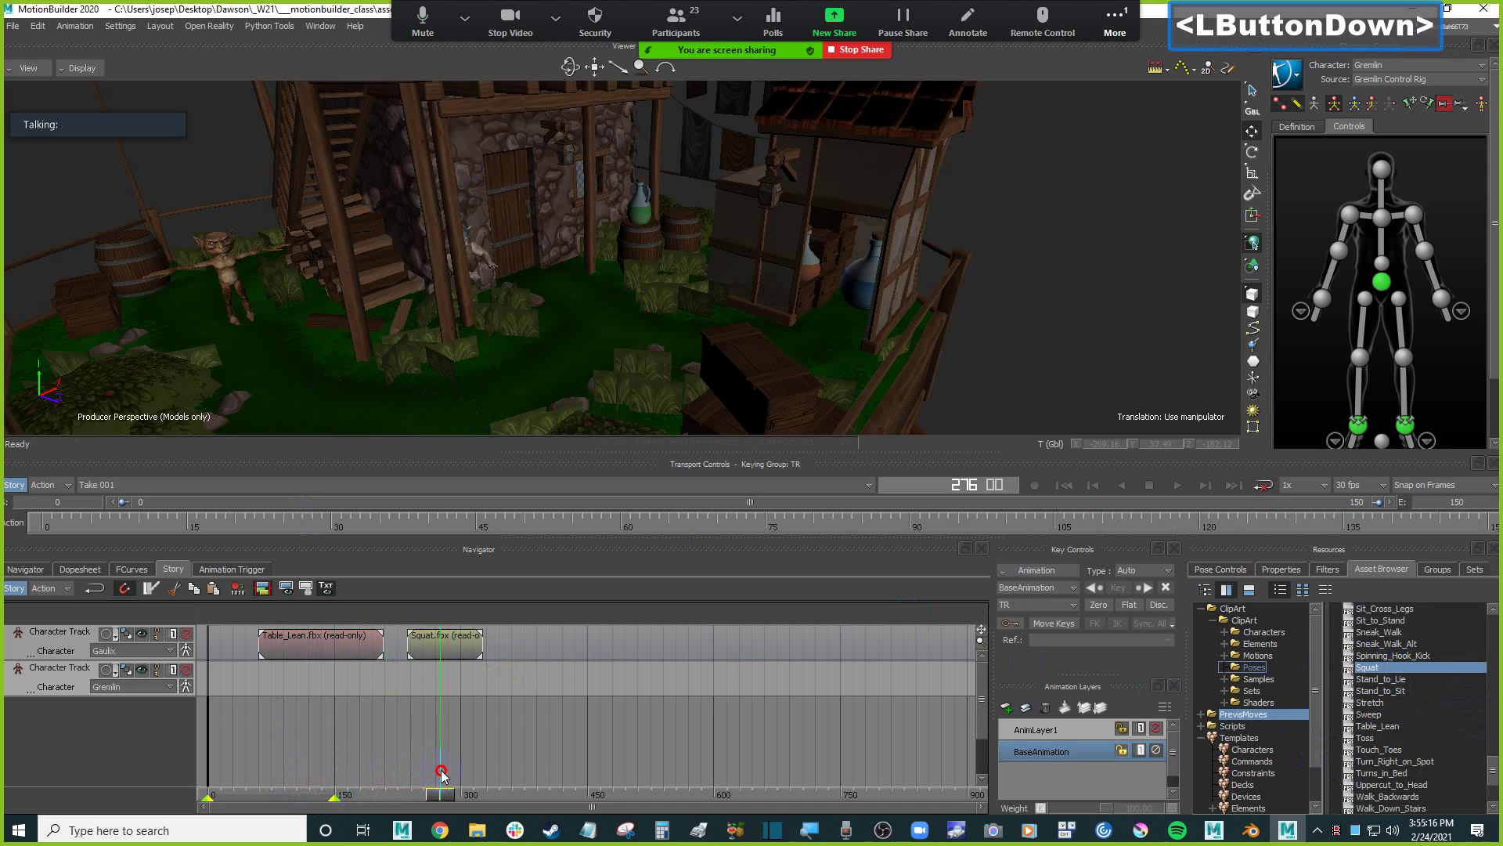
{"action": "left_click_drag", "start_coordinate": [429, 775], "coordinate": [429, 773]}
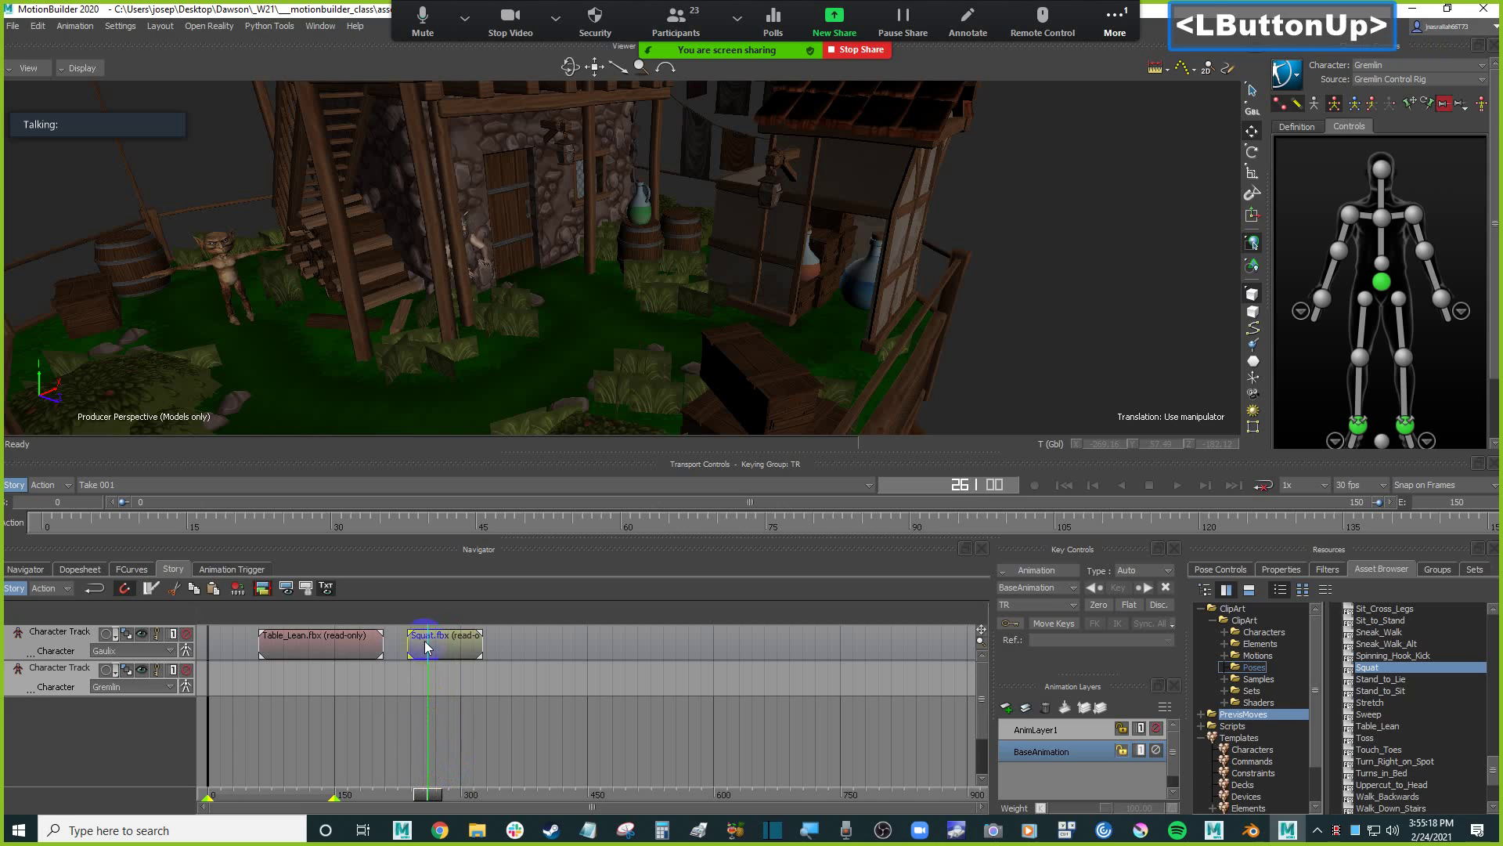
{"action": "left_click", "coordinate": [442, 643]}
{"action": "key", "text": "Delete"}
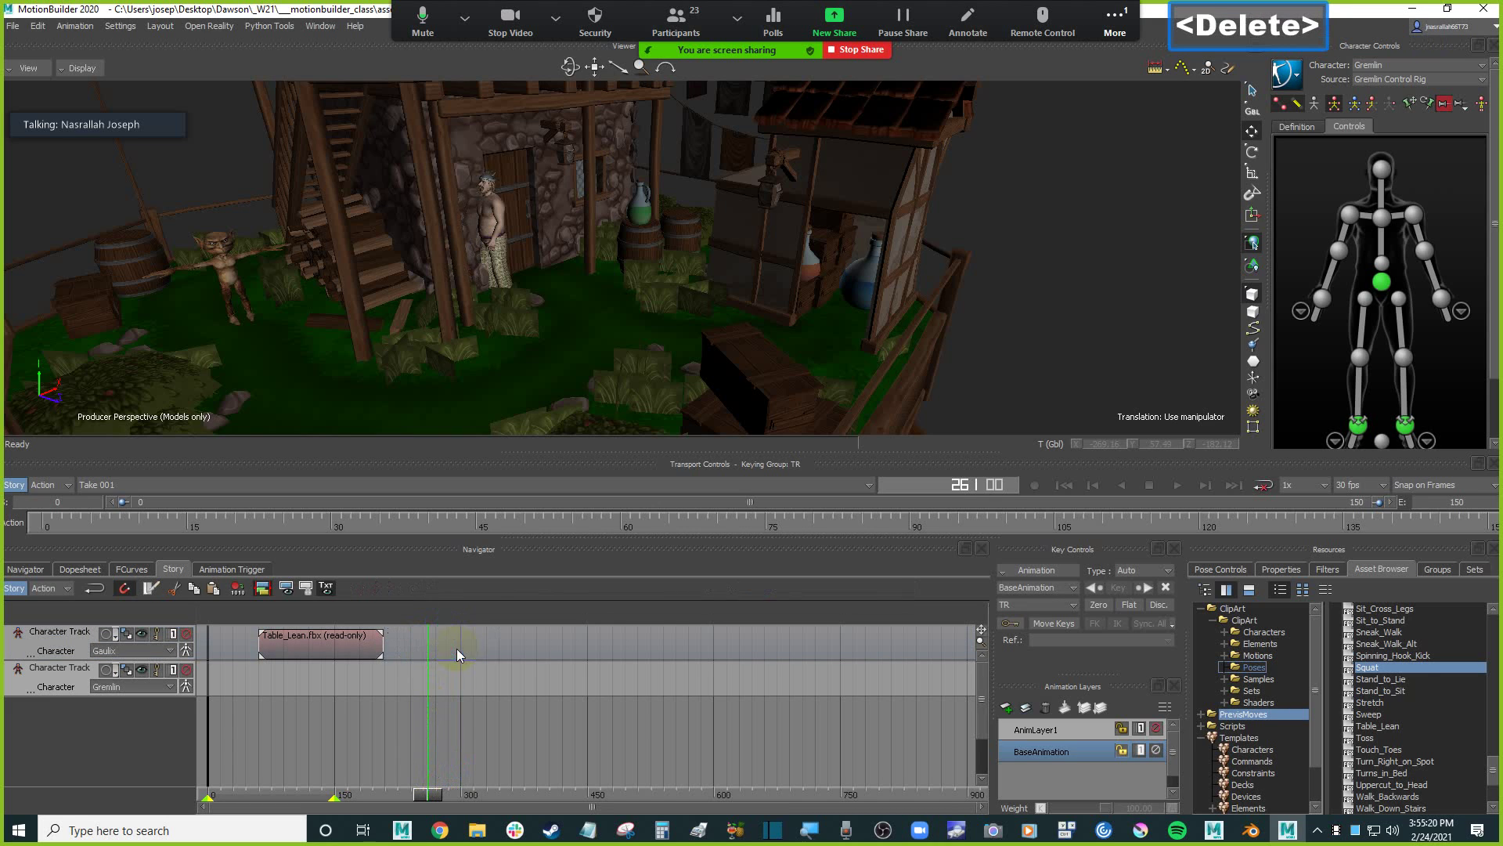
Find the Railing_Lean motion clip in PrevisMoves and place it on the Gaulix track after Table_Lean, starting at about frame 285.
{"action": "scroll", "coordinate": [1391, 678], "scroll_direction": "up", "scroll_amount": 1}
{"action": "left_click", "coordinate": [1405, 677]}
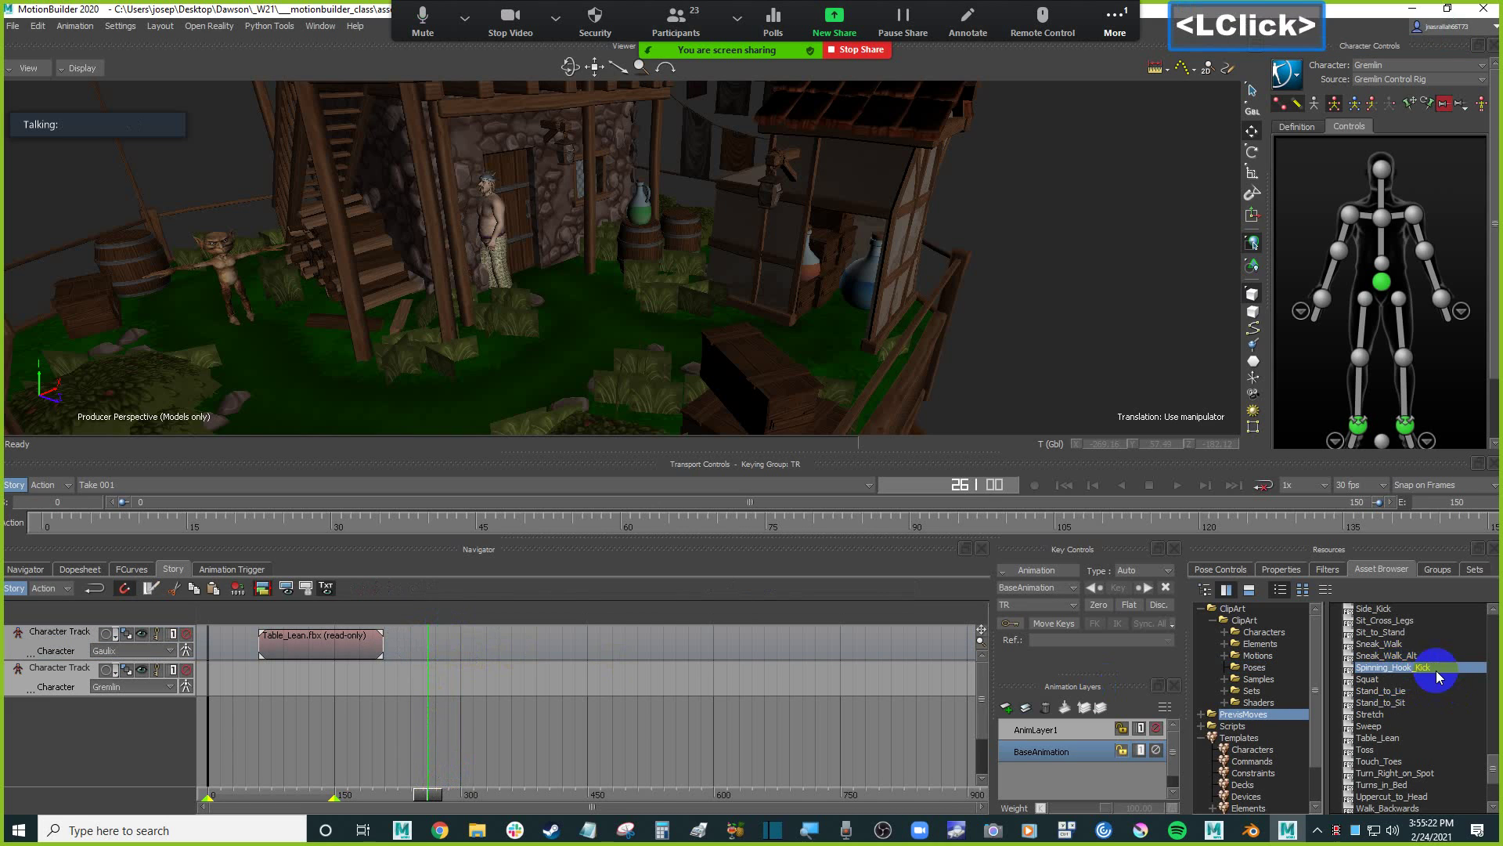
{"action": "scroll", "coordinate": [1408, 678], "scroll_direction": "up", "scroll_amount": 1}
{"action": "scroll", "coordinate": [1416, 671], "scroll_direction": "up", "scroll_amount": 1}
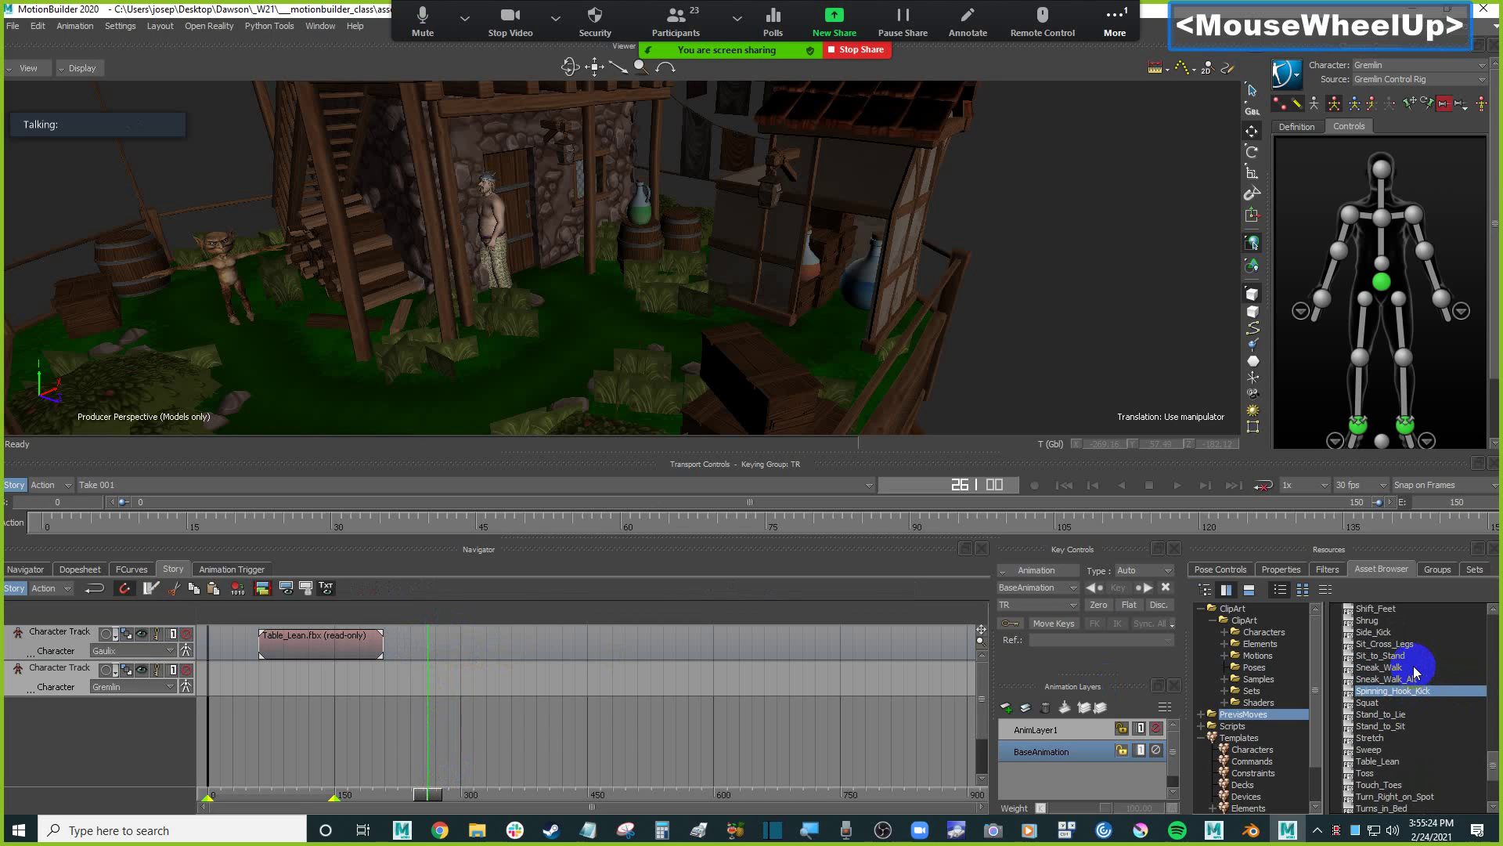
{"action": "scroll", "coordinate": [1393, 670], "scroll_direction": "up", "scroll_amount": 1}
{"action": "left_click", "coordinate": [1409, 667]}
{"action": "scroll", "coordinate": [1416, 667], "scroll_direction": "up", "scroll_amount": 2}
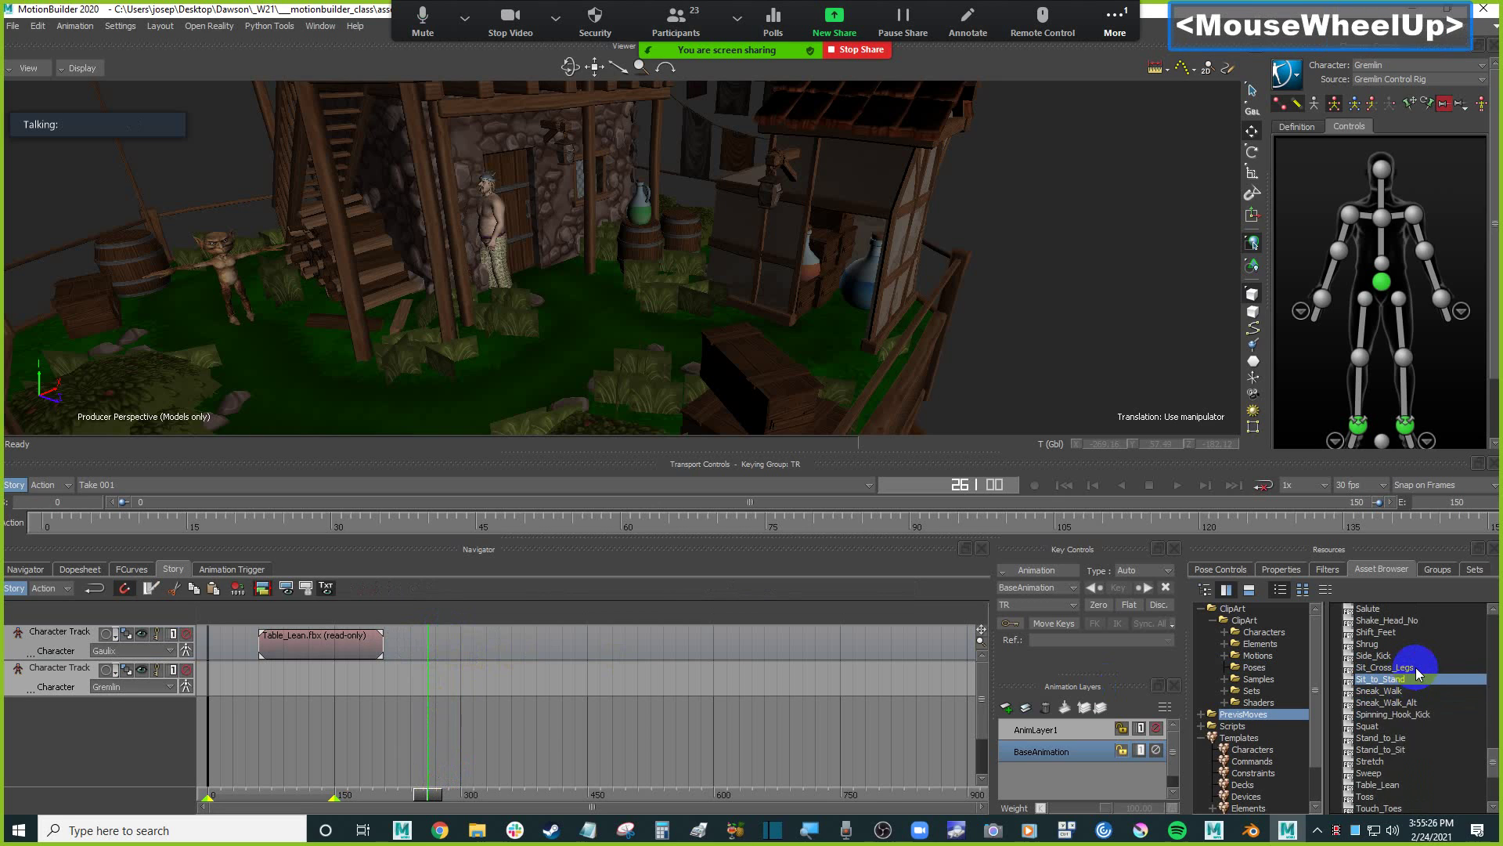
{"action": "scroll", "coordinate": [1421, 679], "scroll_direction": "up", "scroll_amount": 2}
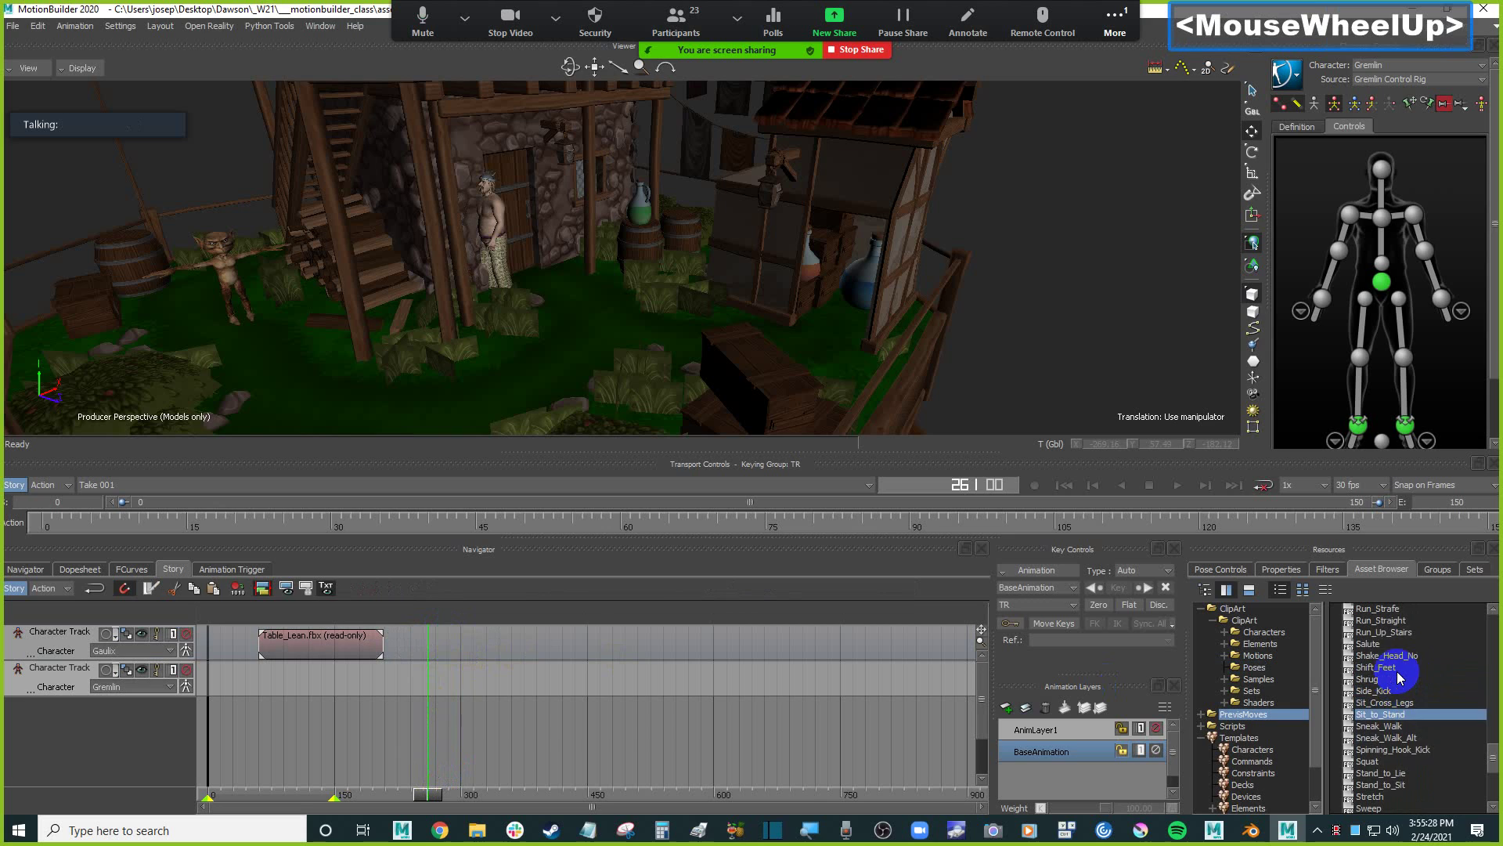
{"action": "scroll", "coordinate": [1399, 678], "scroll_direction": "up", "scroll_amount": 5}
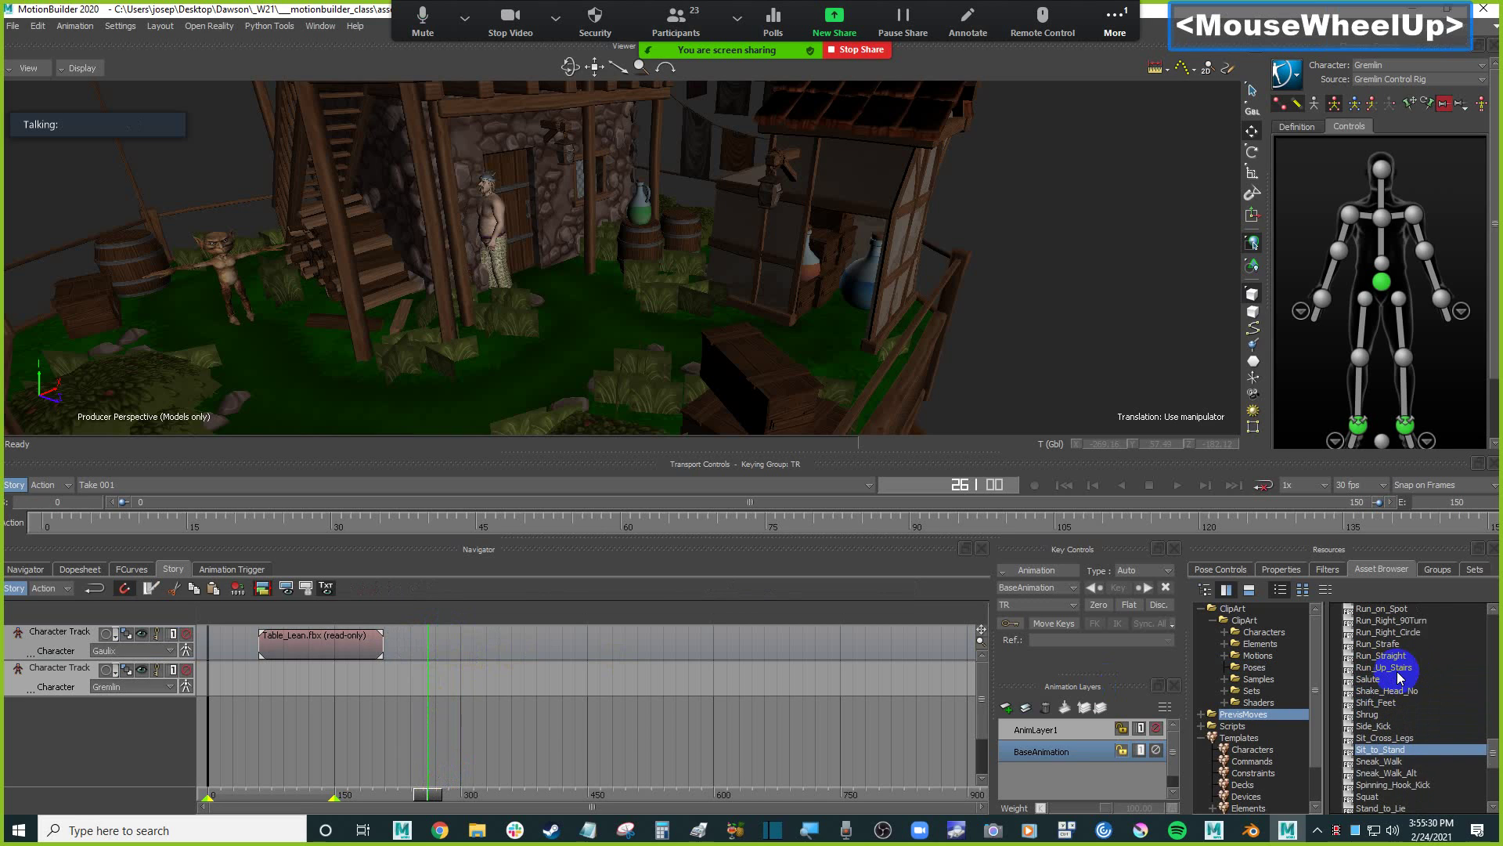
{"action": "scroll", "coordinate": [1400, 678], "scroll_direction": "up", "scroll_amount": 7}
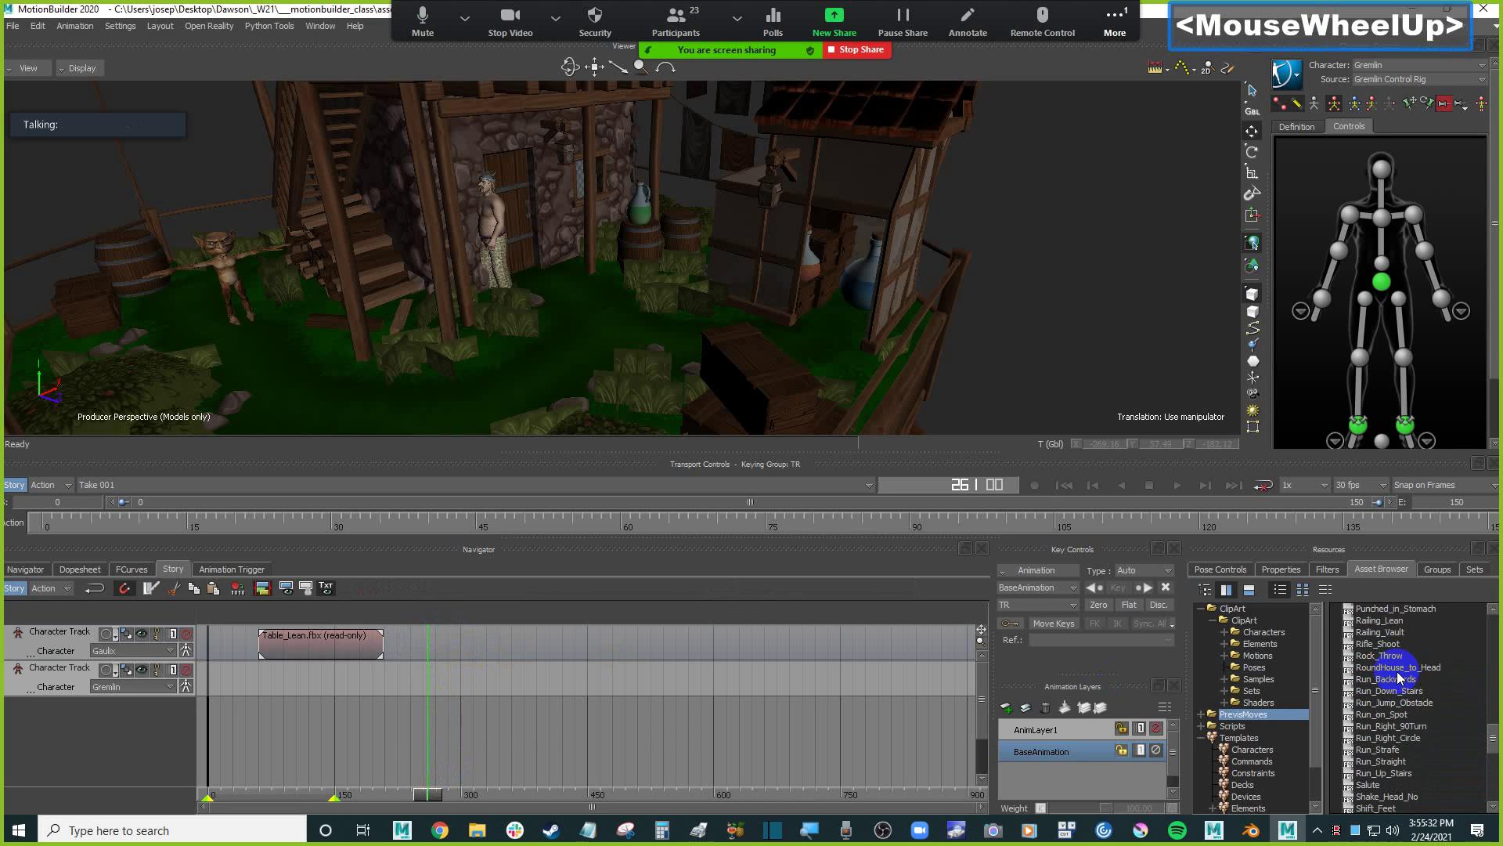
{"action": "scroll", "coordinate": [1399, 678], "scroll_direction": "up", "scroll_amount": 3}
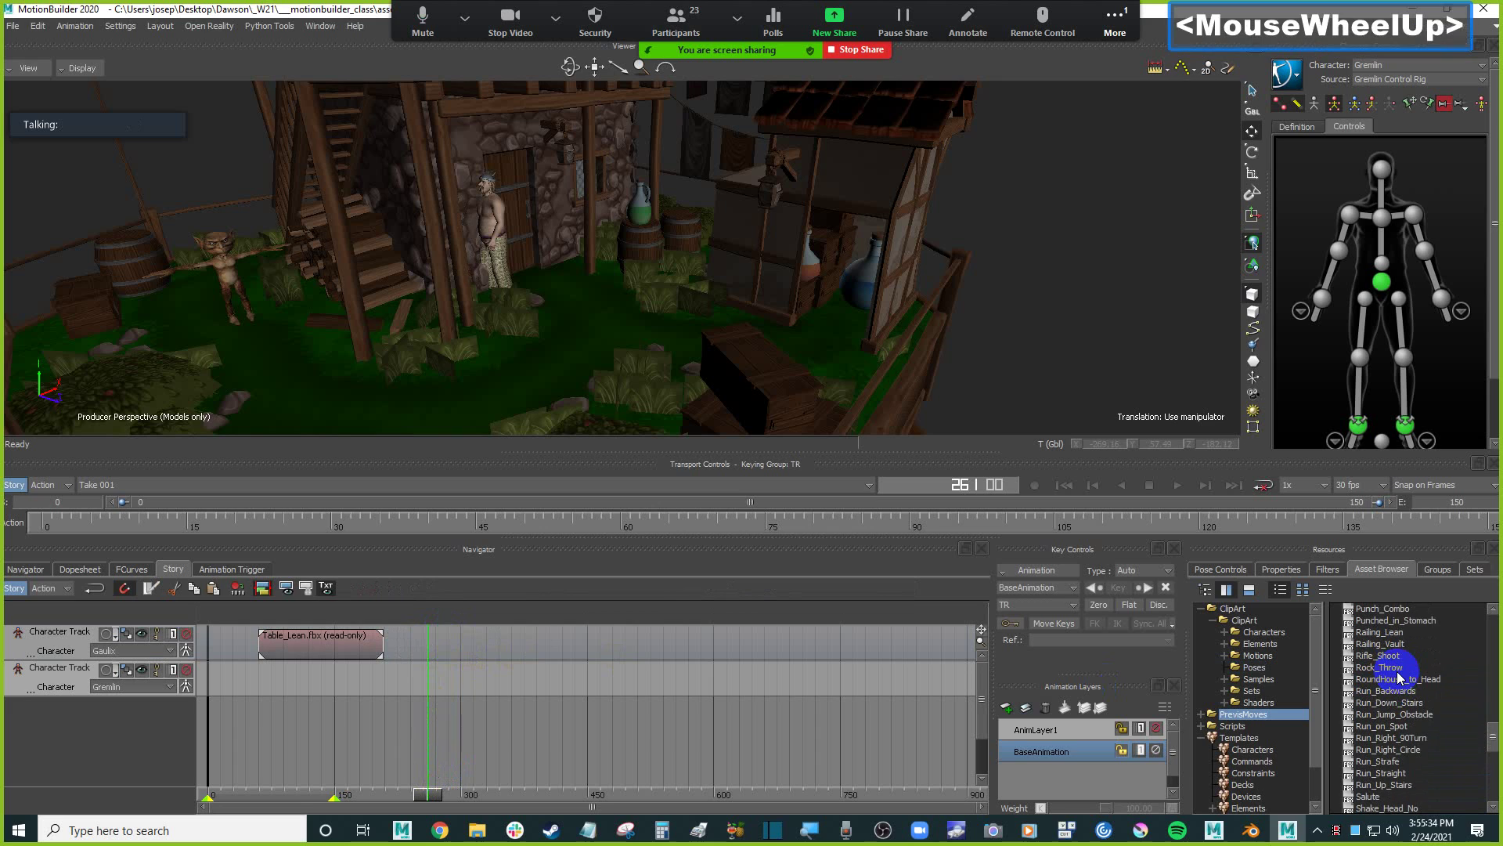
{"action": "scroll", "coordinate": [1399, 678], "scroll_direction": "up", "scroll_amount": 1}
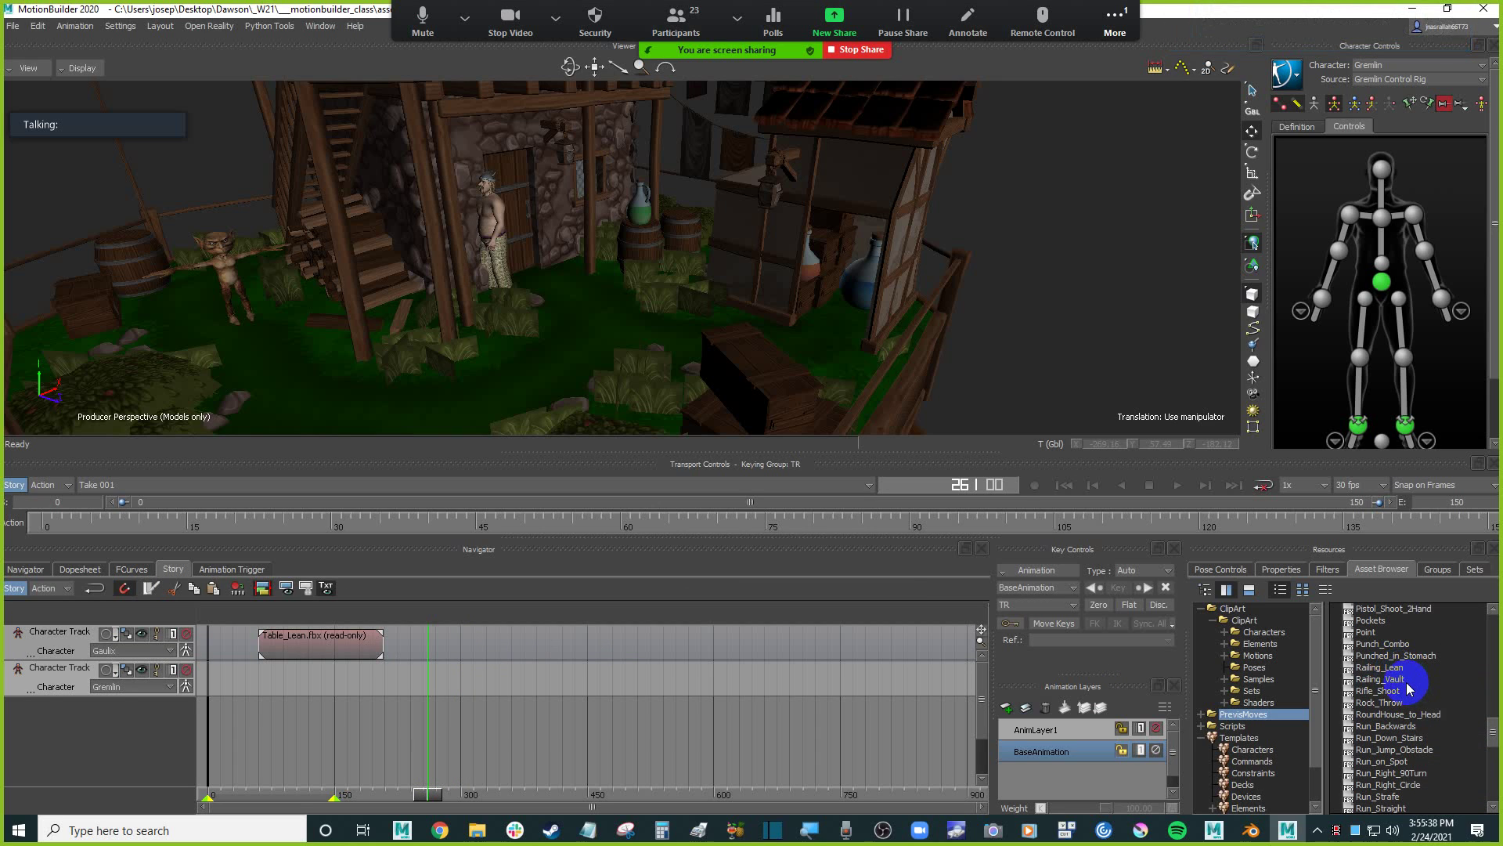
{"action": "left_click", "coordinate": [1401, 670]}
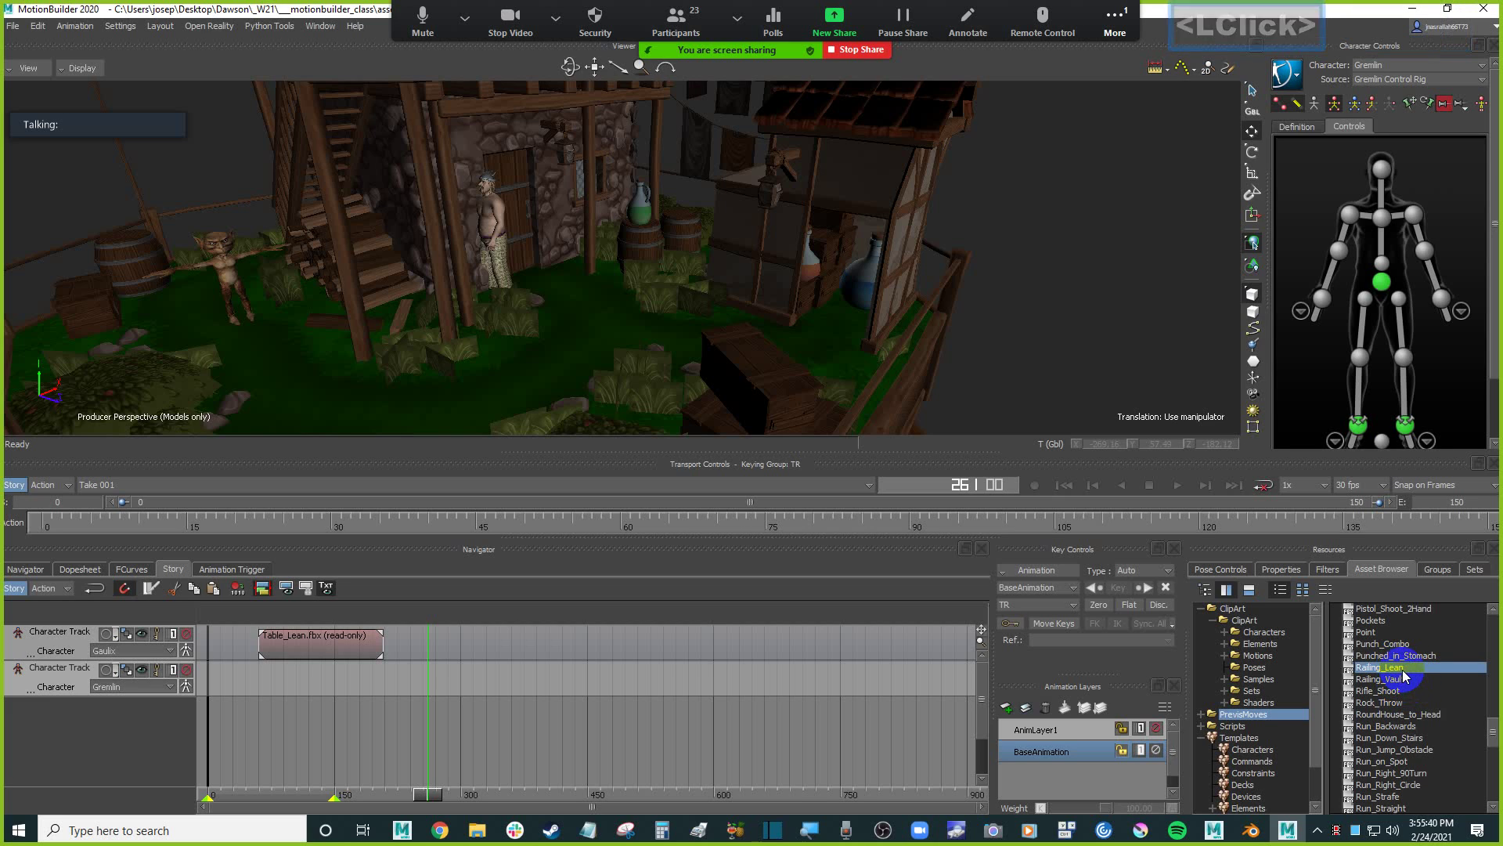
{"action": "left_click_drag", "start_coordinate": [1409, 671], "coordinate": [450, 641]}
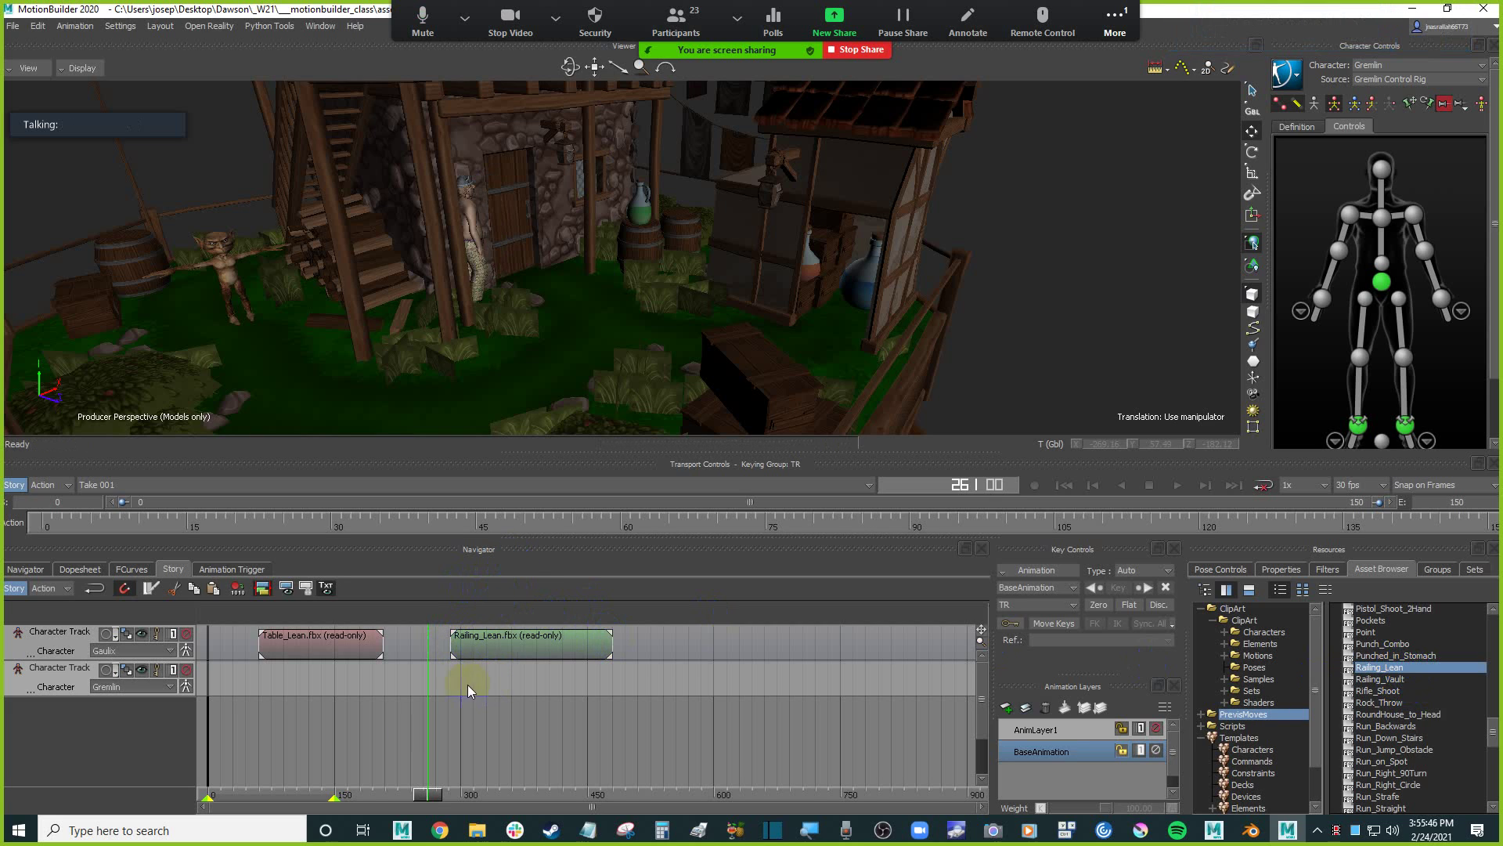
Scrub through the Railing_Lean clip and back toward the Table_Lean clip to preview Gaulix's motion.
{"action": "left_click_drag", "start_coordinate": [433, 810], "coordinate": [512, 774]}
{"action": "left_click", "coordinate": [567, 612]}
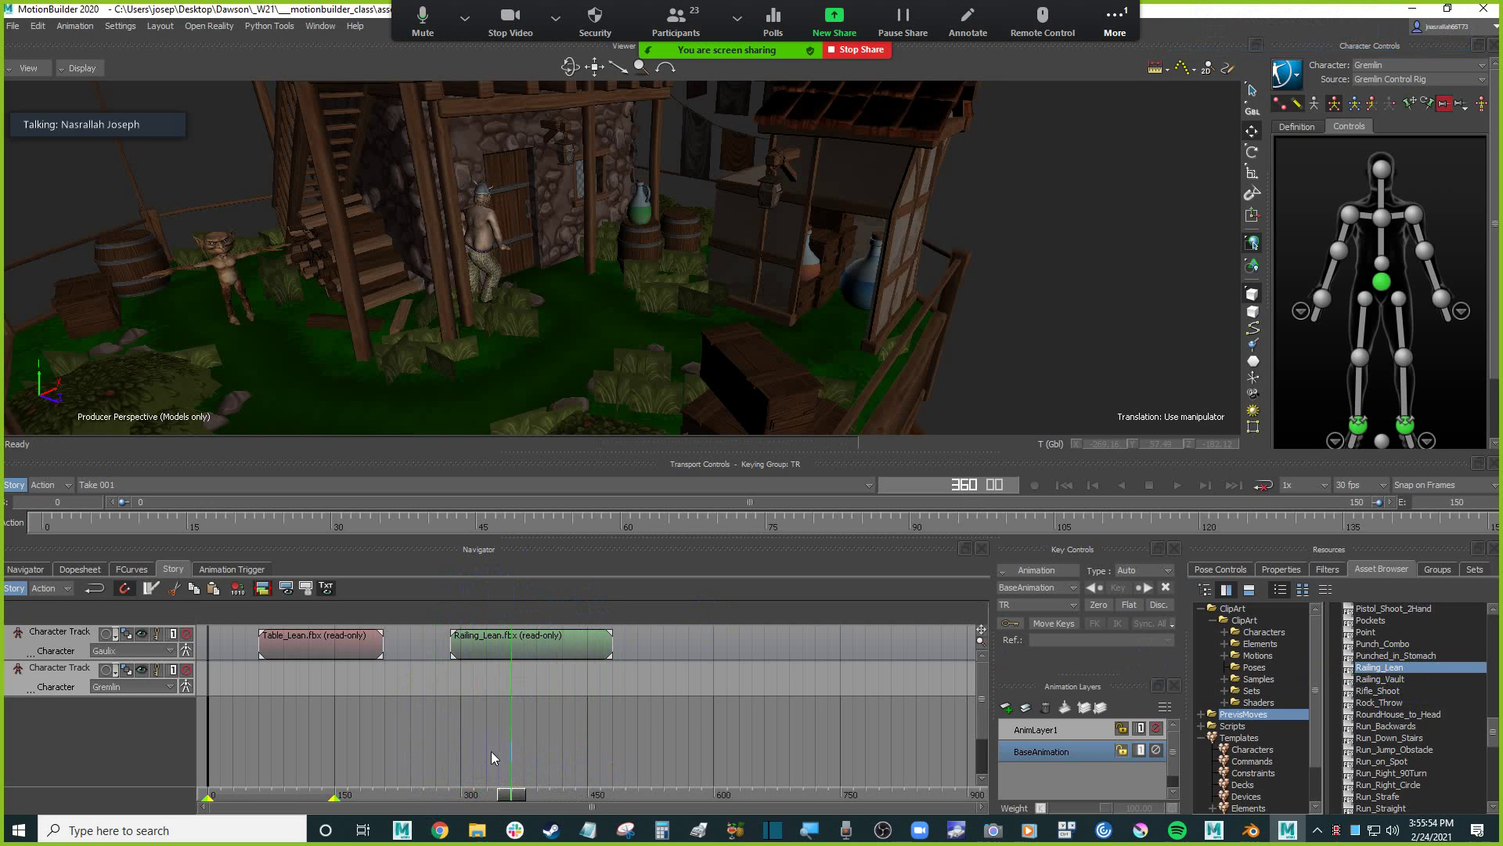
{"action": "left_click_drag", "start_coordinate": [516, 799], "coordinate": [360, 771]}
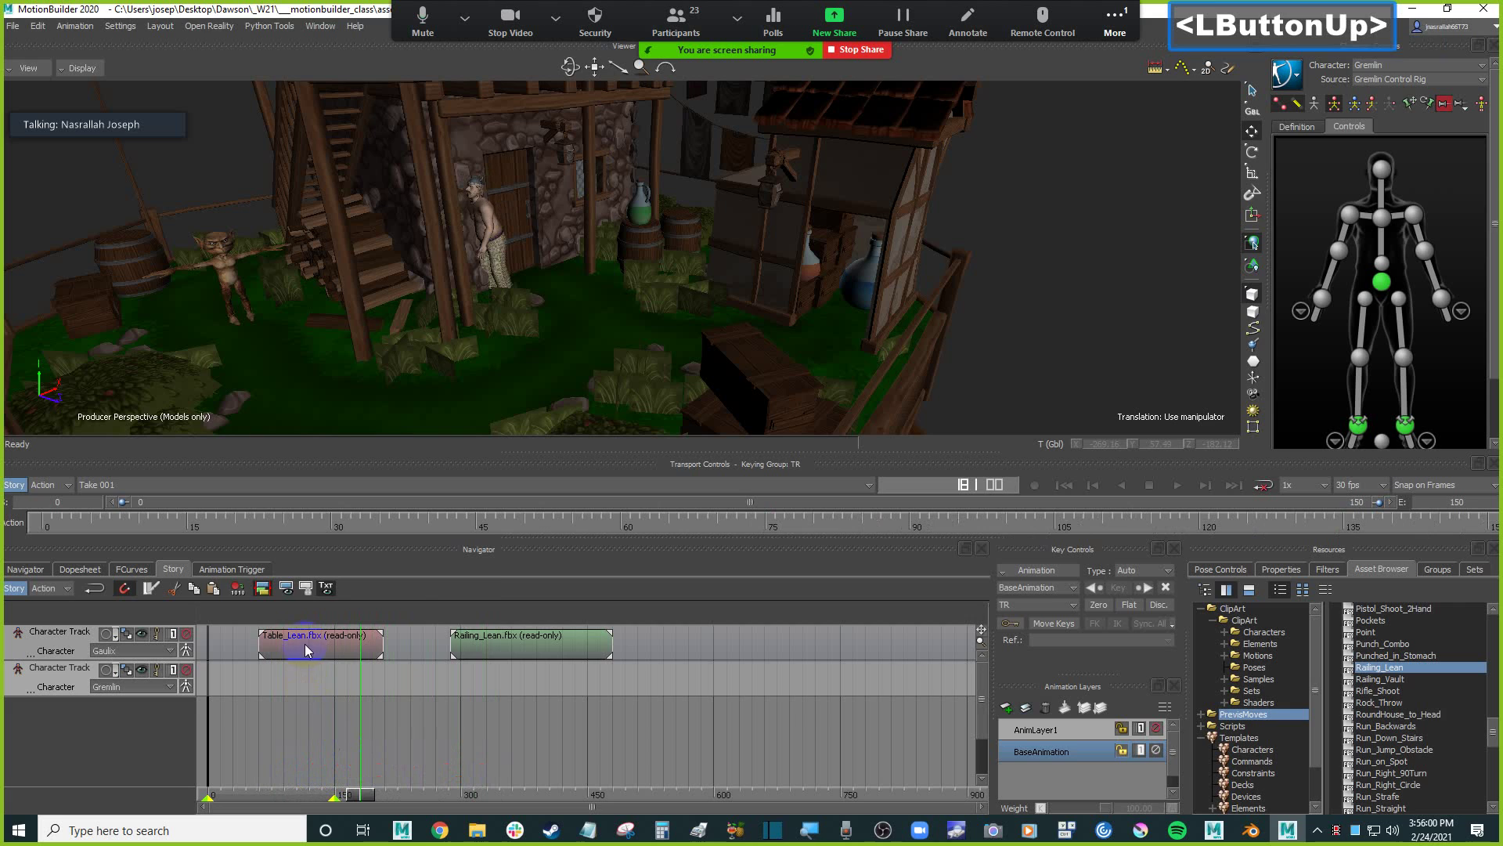
Delete the Table_Lean clip from the Gaulix track and move the Railing_Lean clip to start at frame 2.
{"action": "left_click", "coordinate": [307, 647]}
{"action": "key", "text": "Delete"}
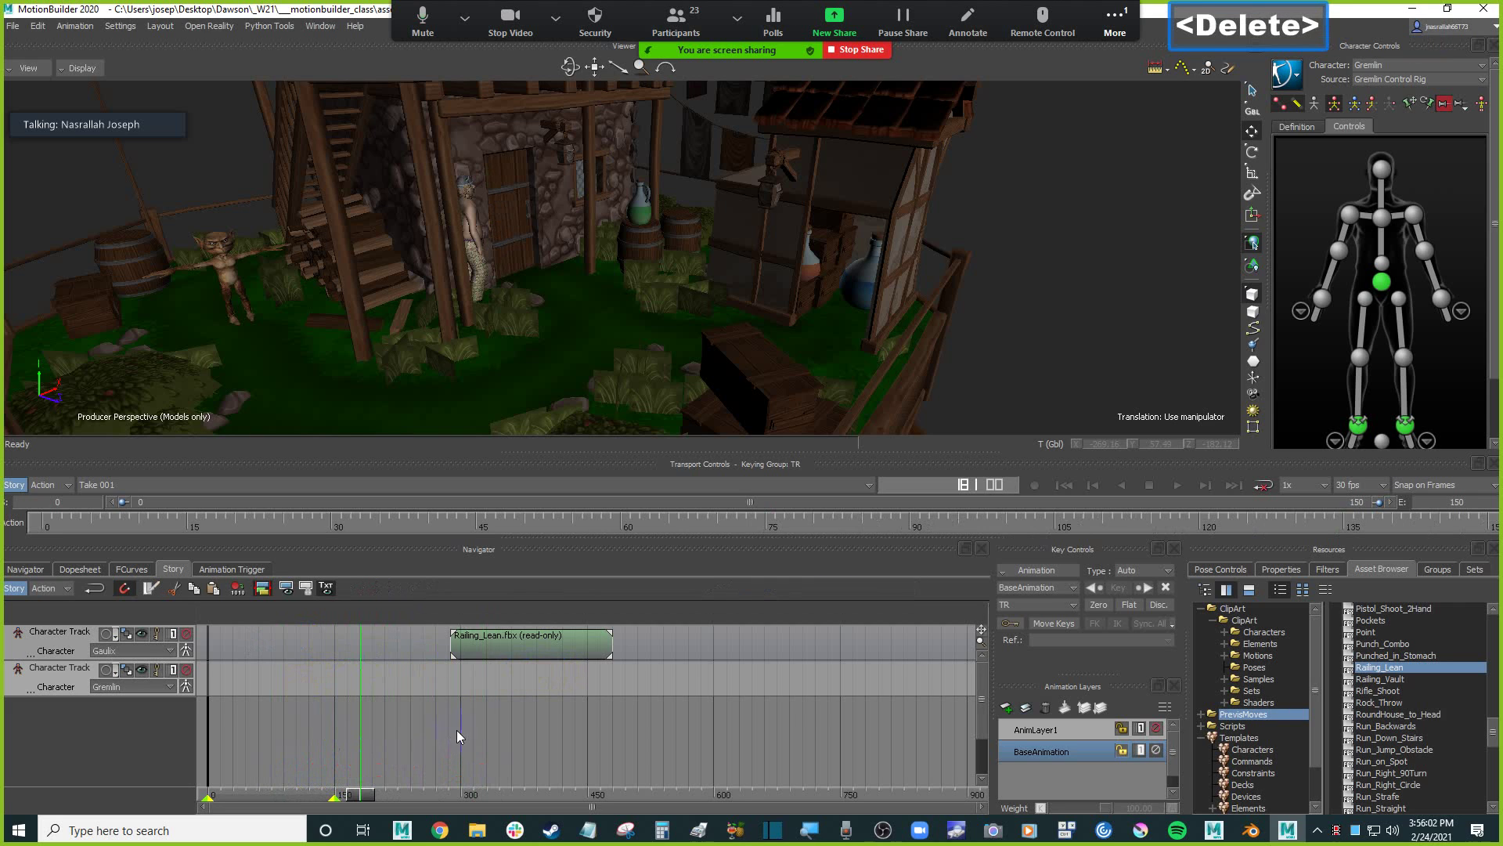
{"action": "left_click_drag", "start_coordinate": [517, 657], "coordinate": [279, 657]}
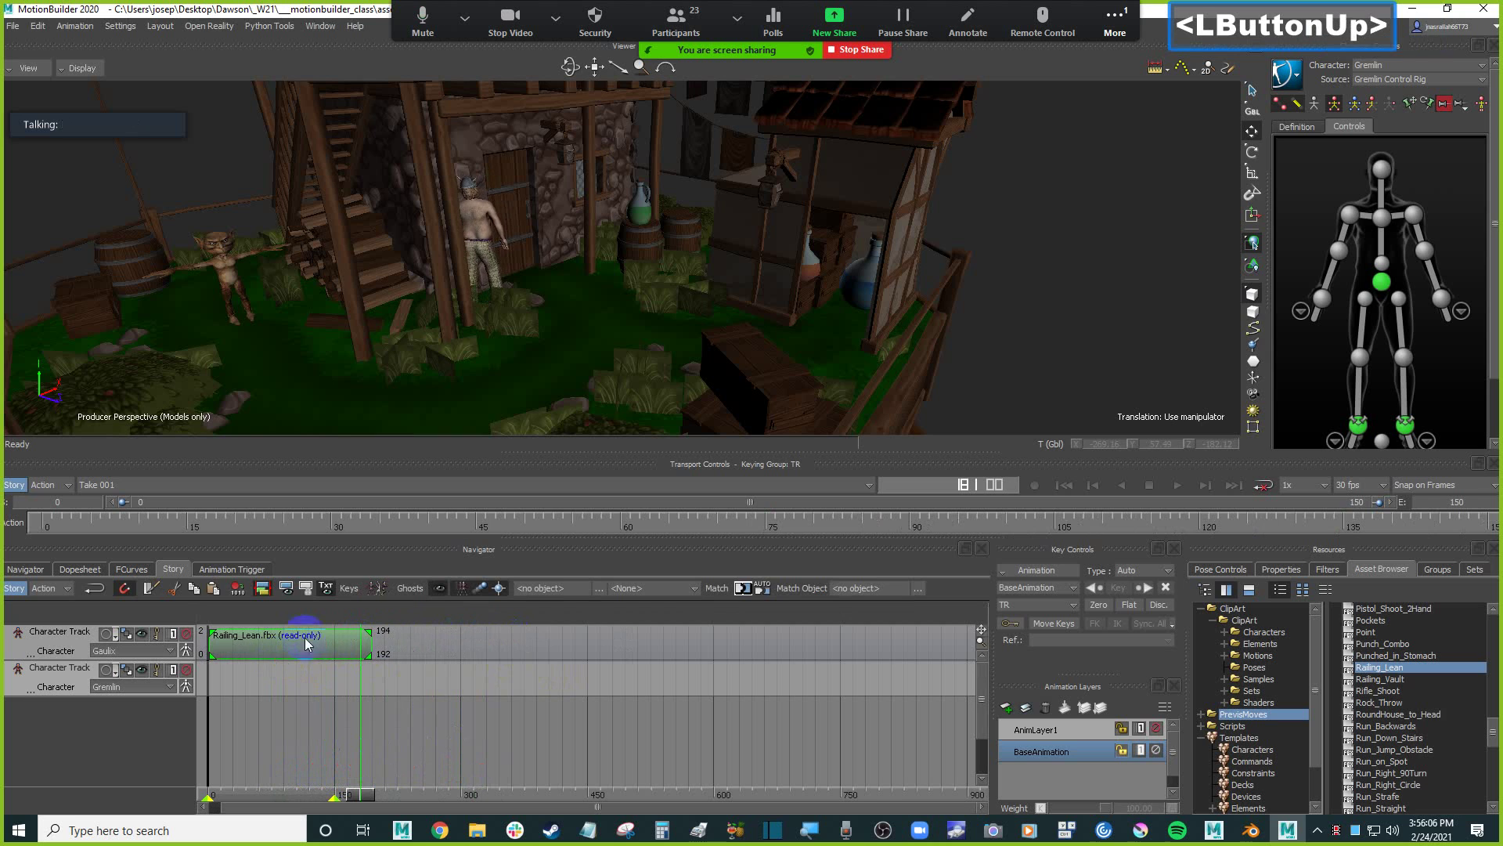
Show the Railing_Lean clip's ghost manipulator and move Gaulix from the house door to the wooden railing, about X 59, Z 389.
{"action": "left_click_drag", "start_coordinate": [754, 401], "coordinate": [725, 333], "text": "ctrl"}
{"action": "left_click_drag", "start_coordinate": [726, 333], "coordinate": [612, 256], "text": "shift"}
{"action": "left_click_drag", "start_coordinate": [439, 270], "coordinate": [779, 336], "text": "ctrl"}
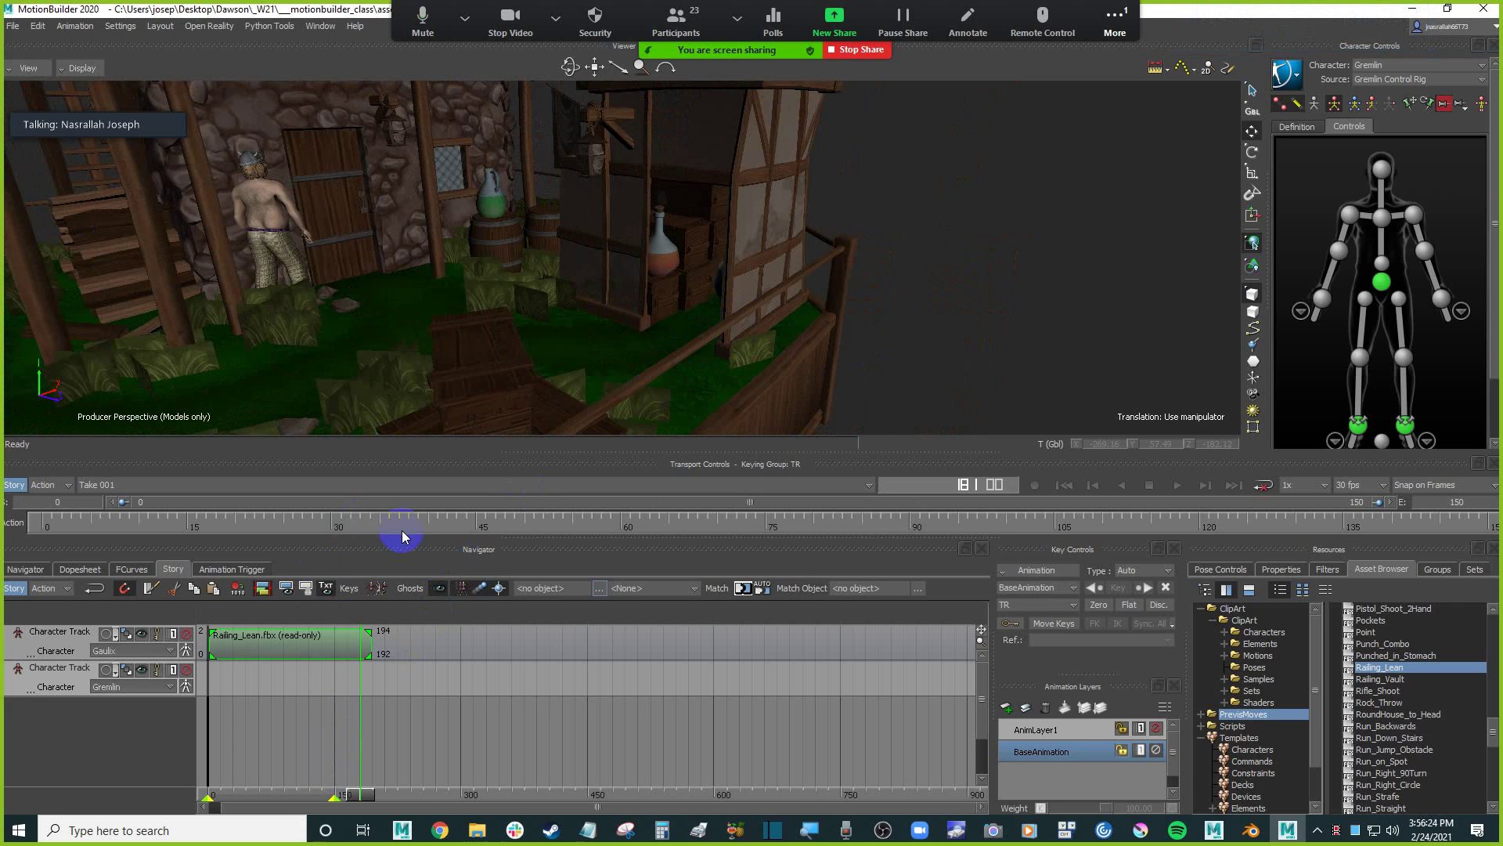
{"action": "left_click", "coordinate": [144, 639]}
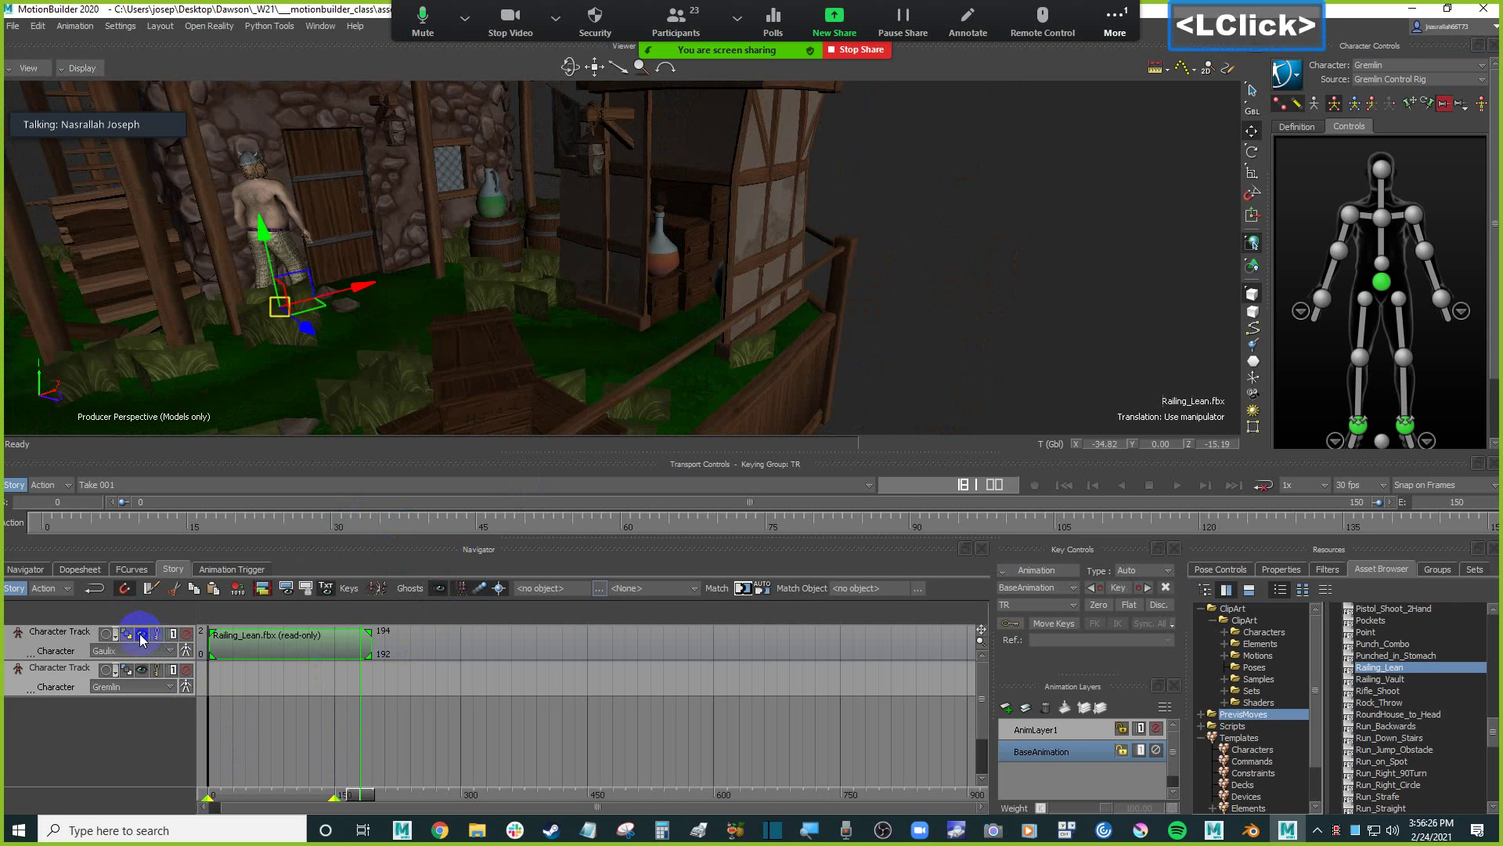
{"action": "left_click_drag", "start_coordinate": [306, 332], "coordinate": [443, 413]}
{"action": "left_click_drag", "start_coordinate": [444, 357], "coordinate": [639, 374]}
{"action": "left_click_drag", "start_coordinate": [826, 341], "coordinate": [810, 369], "text": "ctrl+shift"}
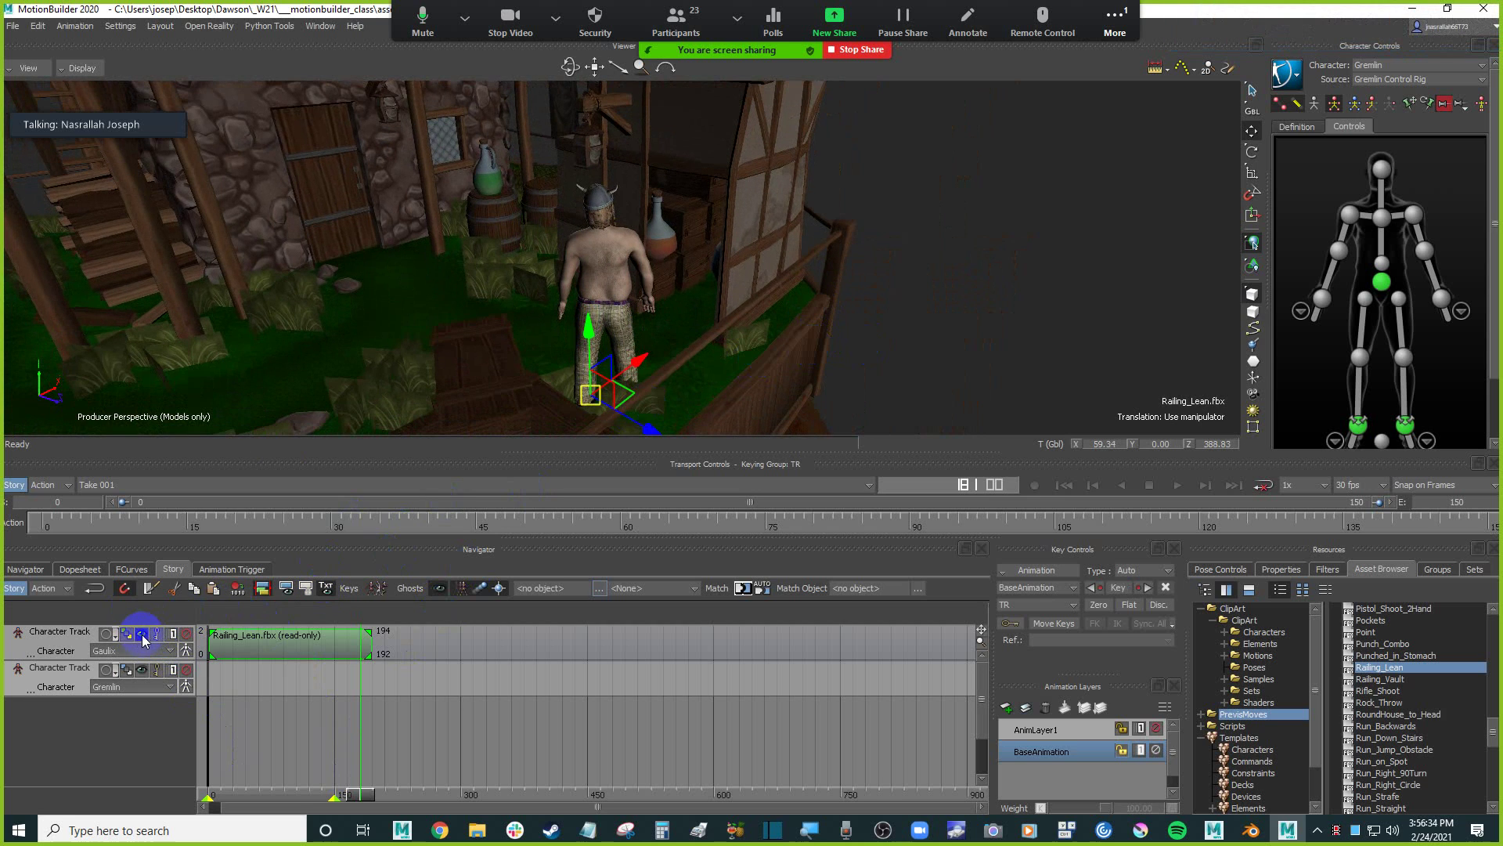
Rotate the Railing_Lean clip around its vertical axis so that Gaulix faces the wooden railing.
{"action": "key", "text": "F6"}
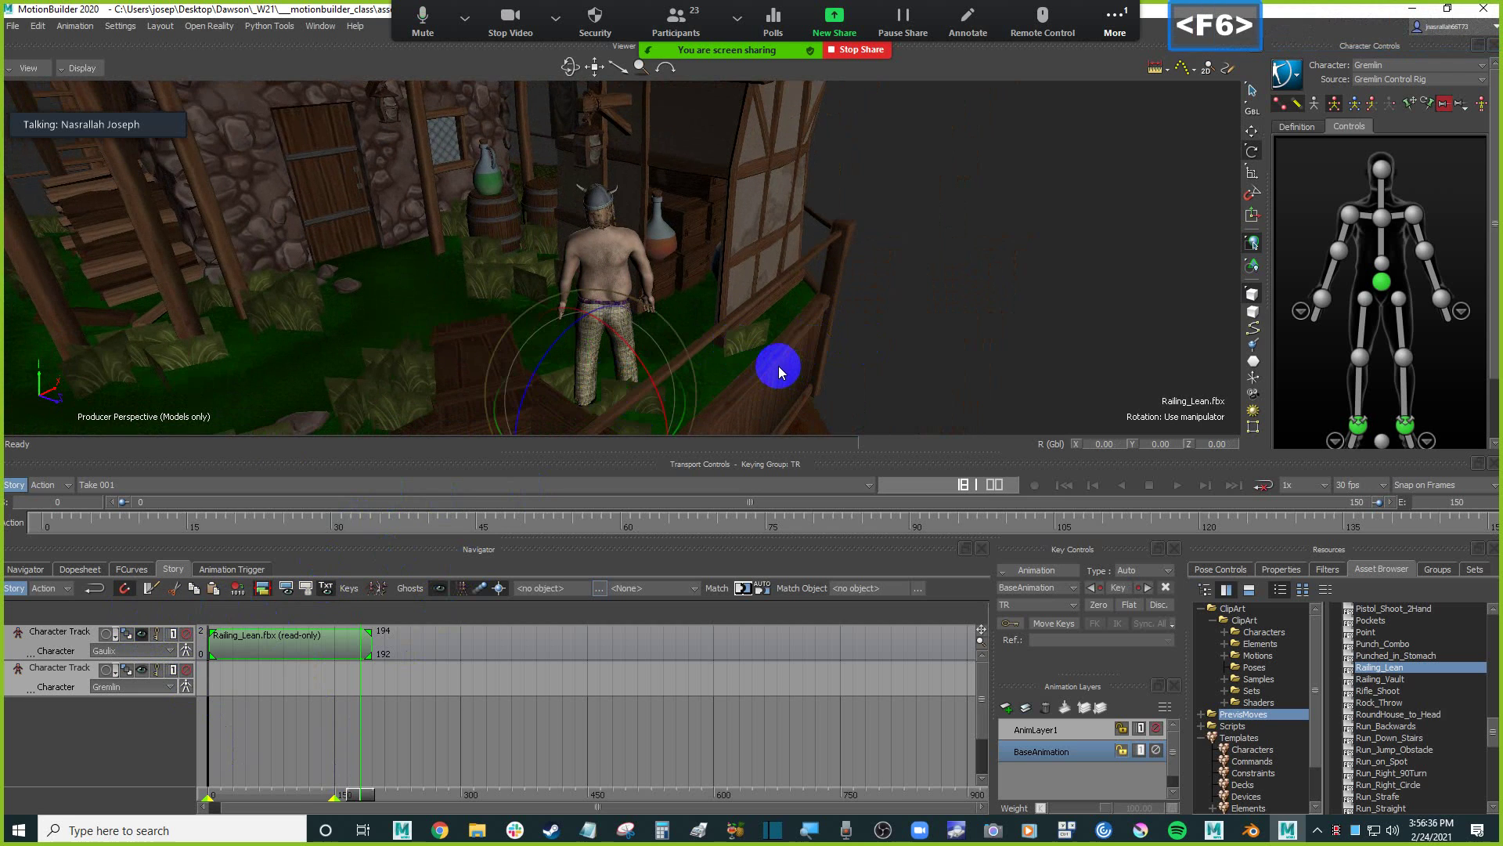
{"action": "left_click_drag", "start_coordinate": [702, 420], "coordinate": [744, 370], "text": "ctrl+shift"}
{"action": "left_click_drag", "start_coordinate": [639, 344], "coordinate": [540, 372]}
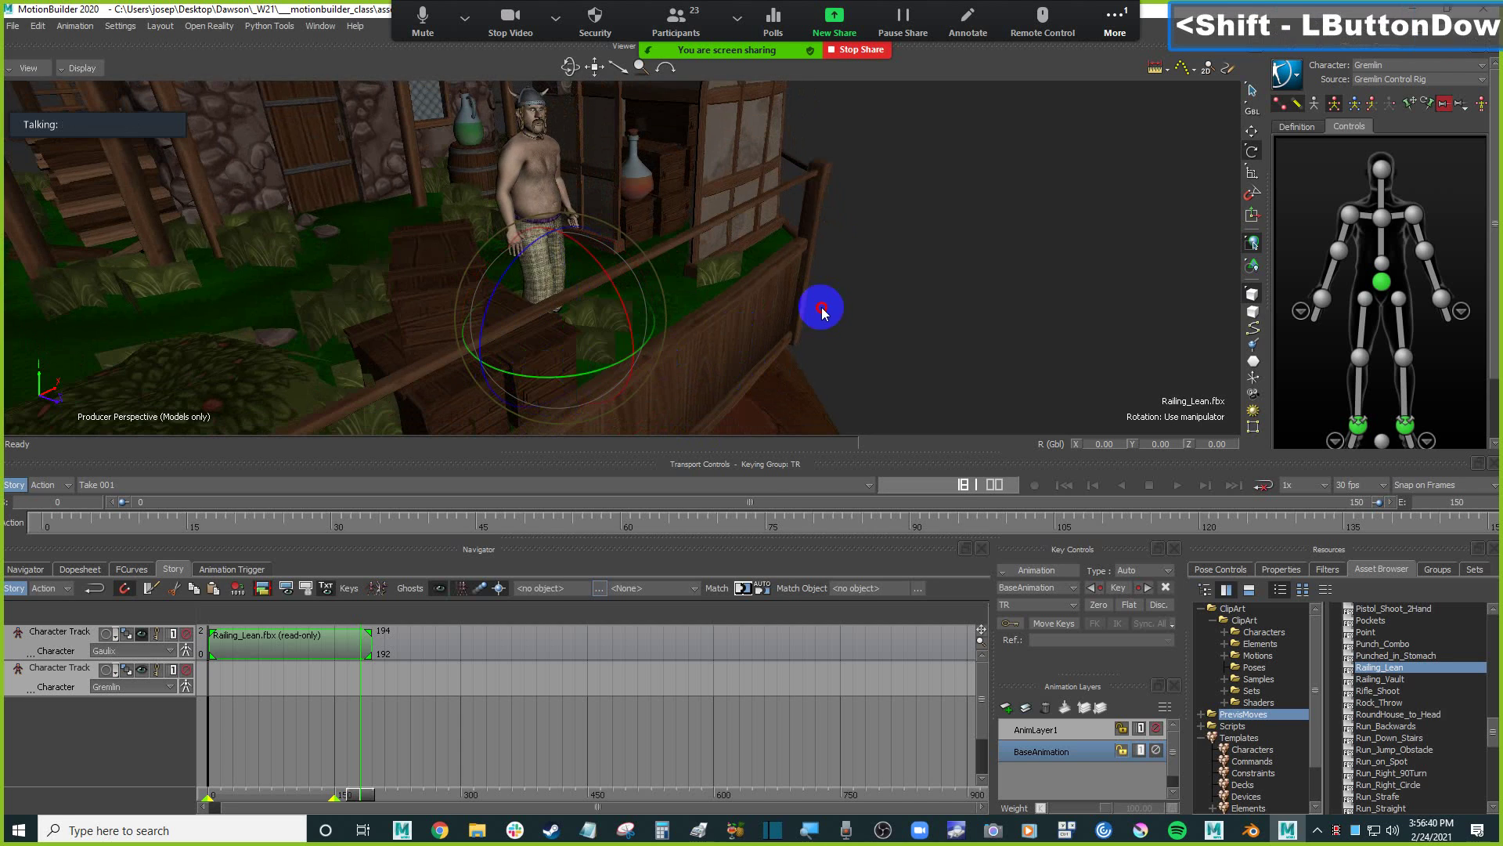
{"action": "left_click_drag", "start_coordinate": [822, 311], "coordinate": [317, 703], "text": "ctrl+shift"}
Scrub the Railing_Lean clip to about frame 88 and examine Gaulix's leaning pose from in front of the railing.
{"action": "left_click_drag", "start_coordinate": [210, 784], "coordinate": [282, 782]}
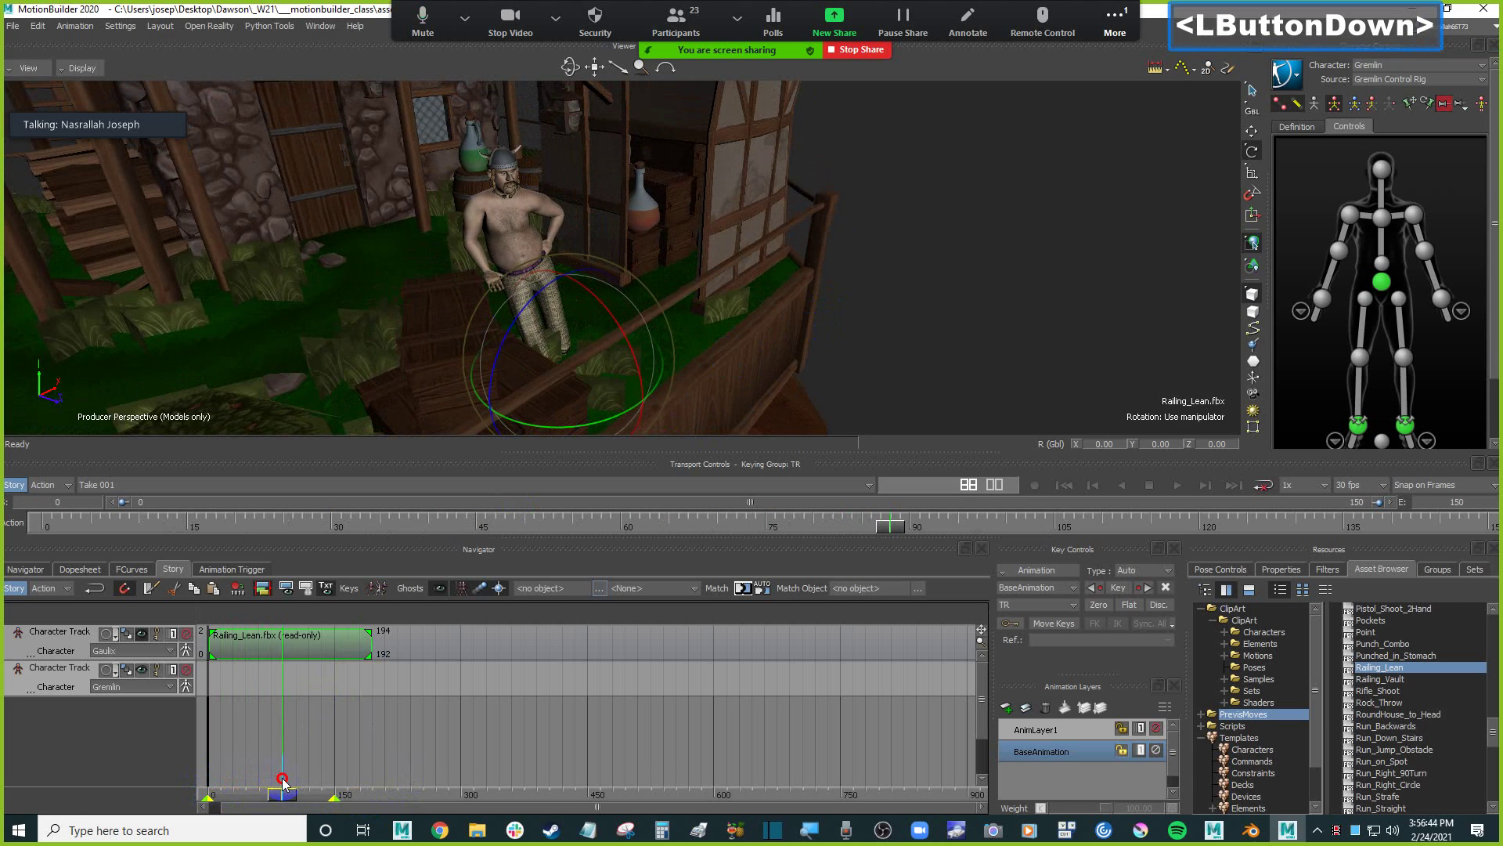
{"action": "left_click_drag", "start_coordinate": [283, 781], "coordinate": [284, 780]}
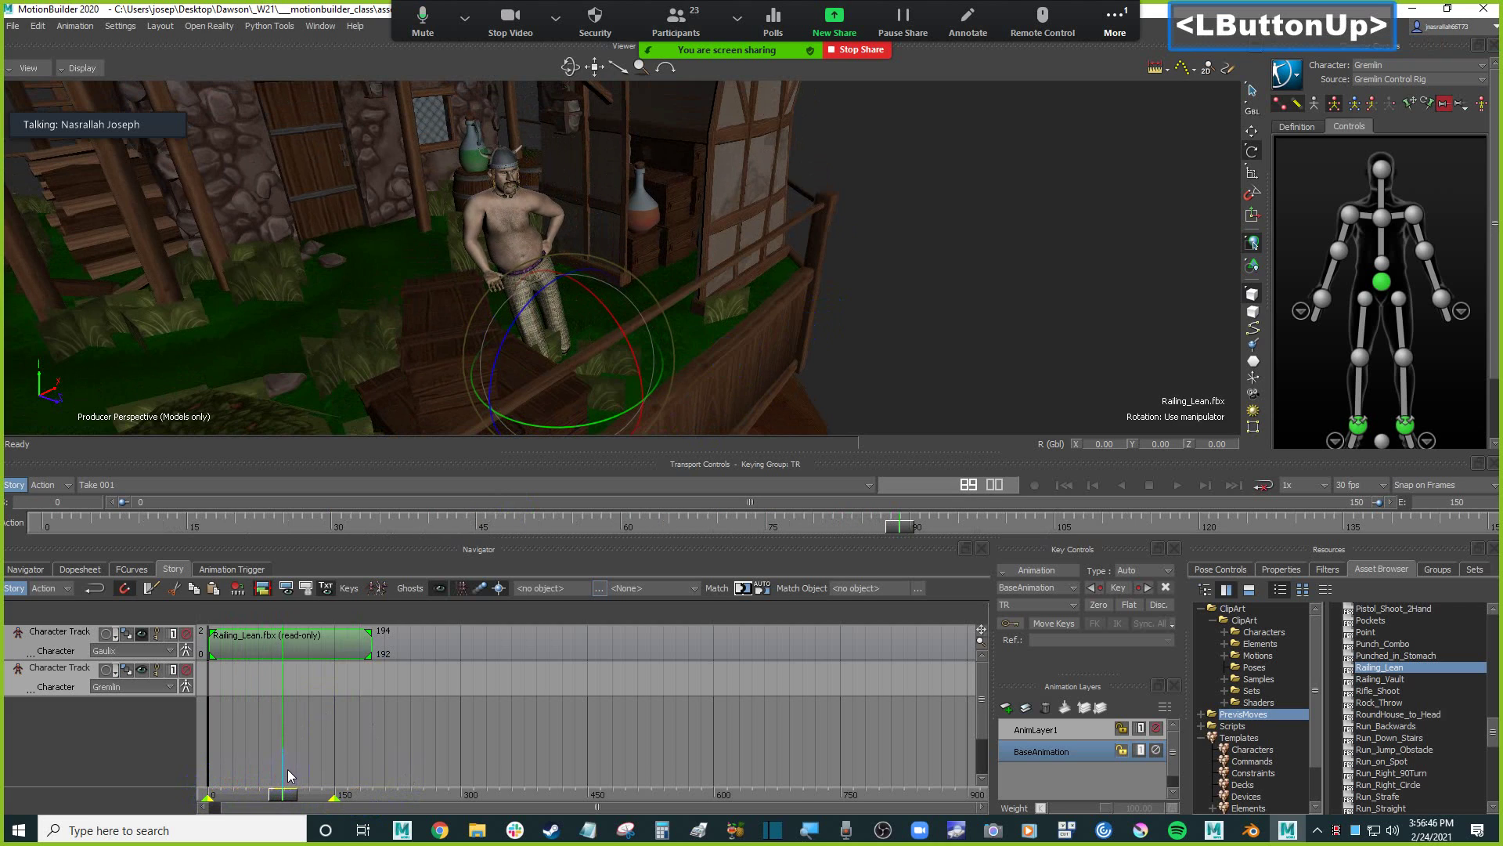
{"action": "left_click_drag", "start_coordinate": [712, 408], "coordinate": [799, 342], "text": "ctrl"}
{"action": "left_click_drag", "start_coordinate": [787, 429], "coordinate": [802, 420]}
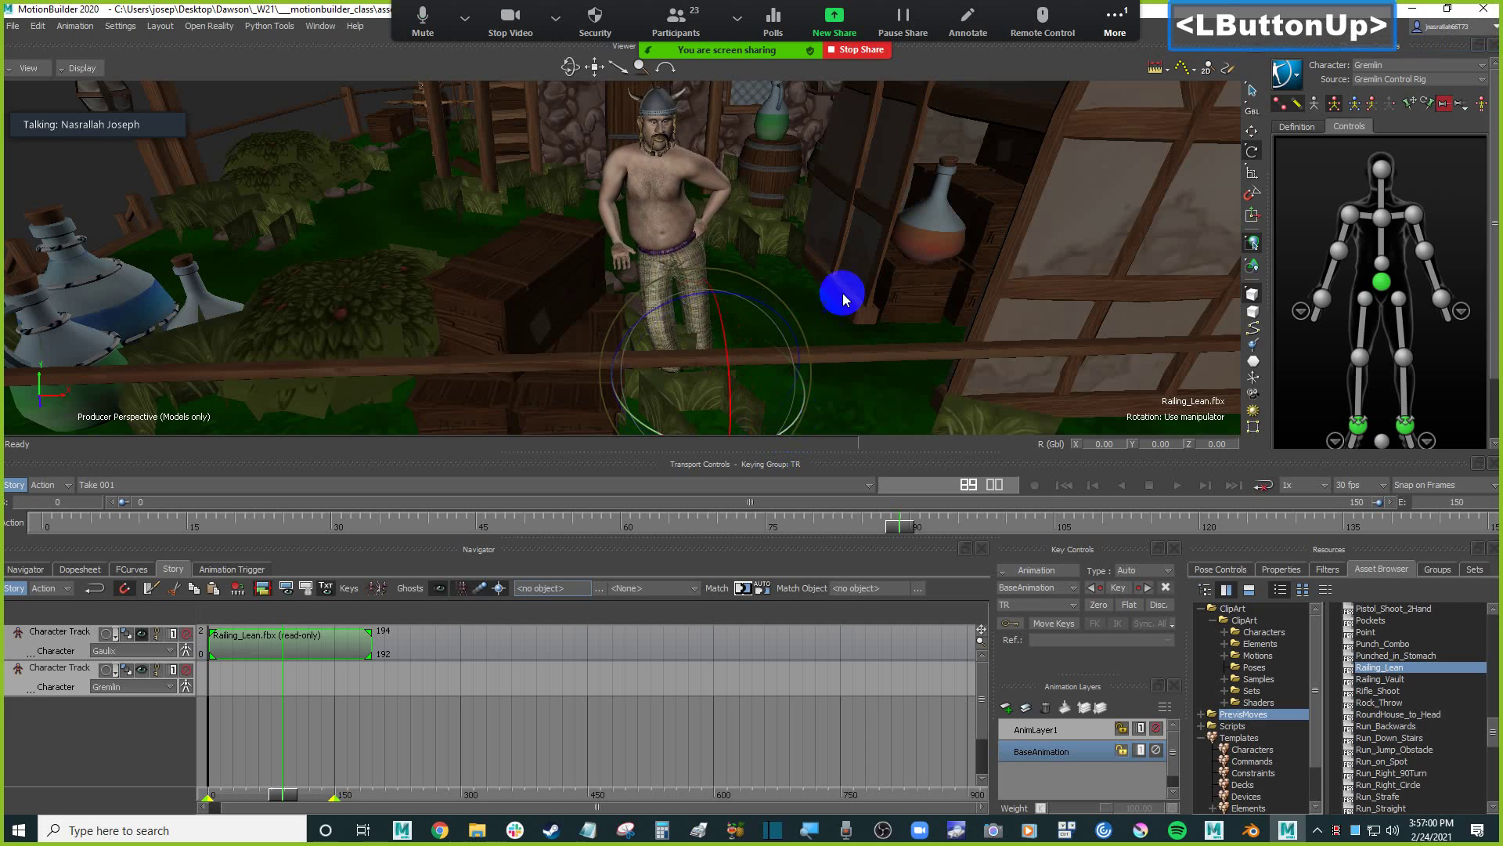
{"action": "mouse_move", "coordinate": [838, 293]}
{"action": "left_mouse_down", "text": "ctrl"}
{"action": "mouse_move", "coordinate": [888, 267]}
{"action": "mouse_move", "coordinate": [838, 268]}
{"action": "mouse_move", "coordinate": [822, 305]}
{"action": "left_mouse_up", "text": "ctrl"}
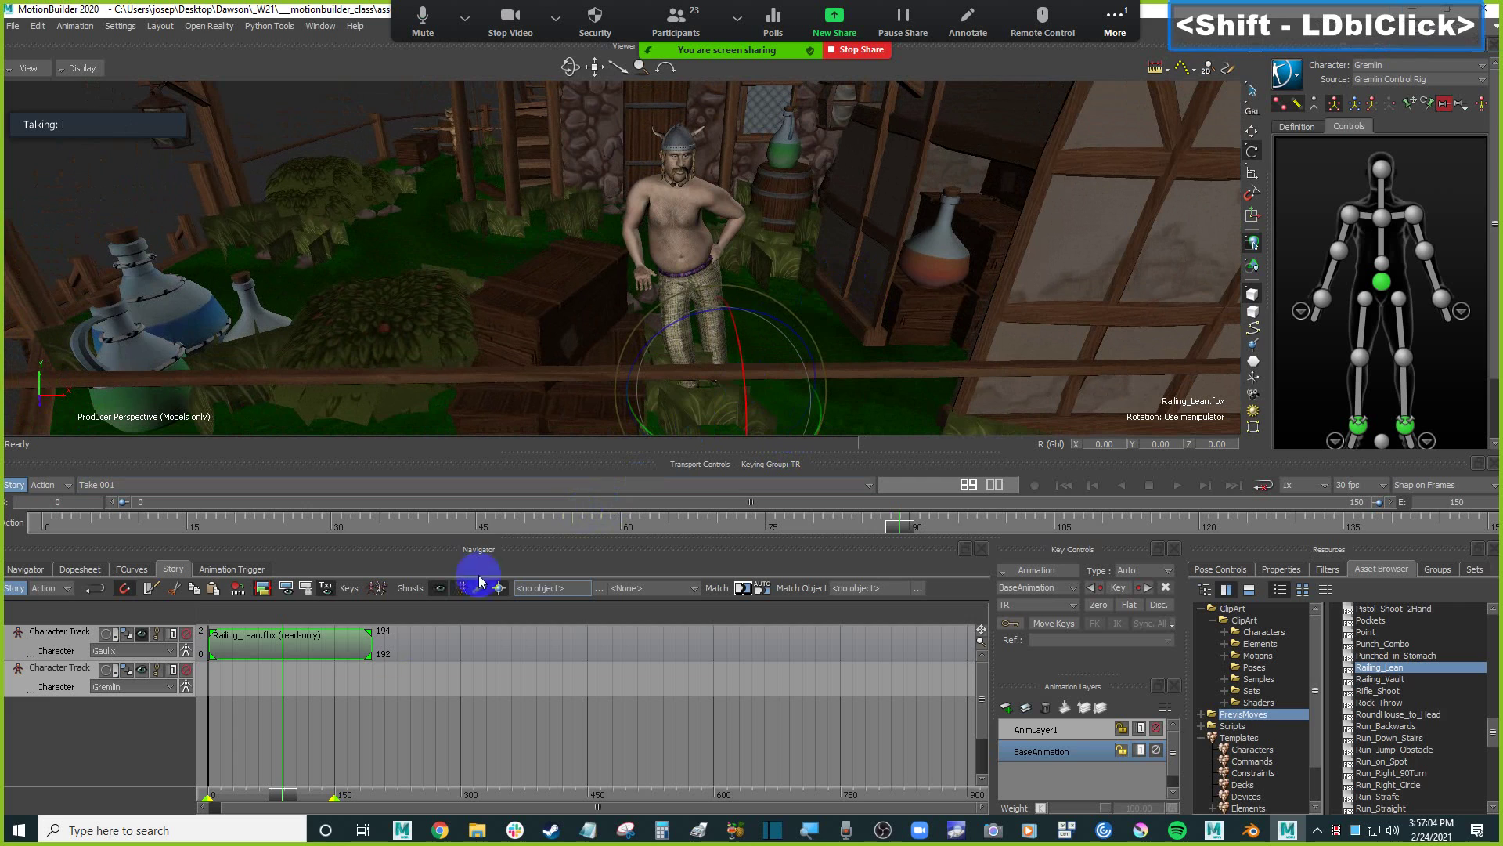
Show the Railing_Lean clip's properties and enable Mirror Animation for it.
{"action": "right_click", "coordinate": [315, 646]}
{"action": "left_click", "coordinate": [314, 642]}
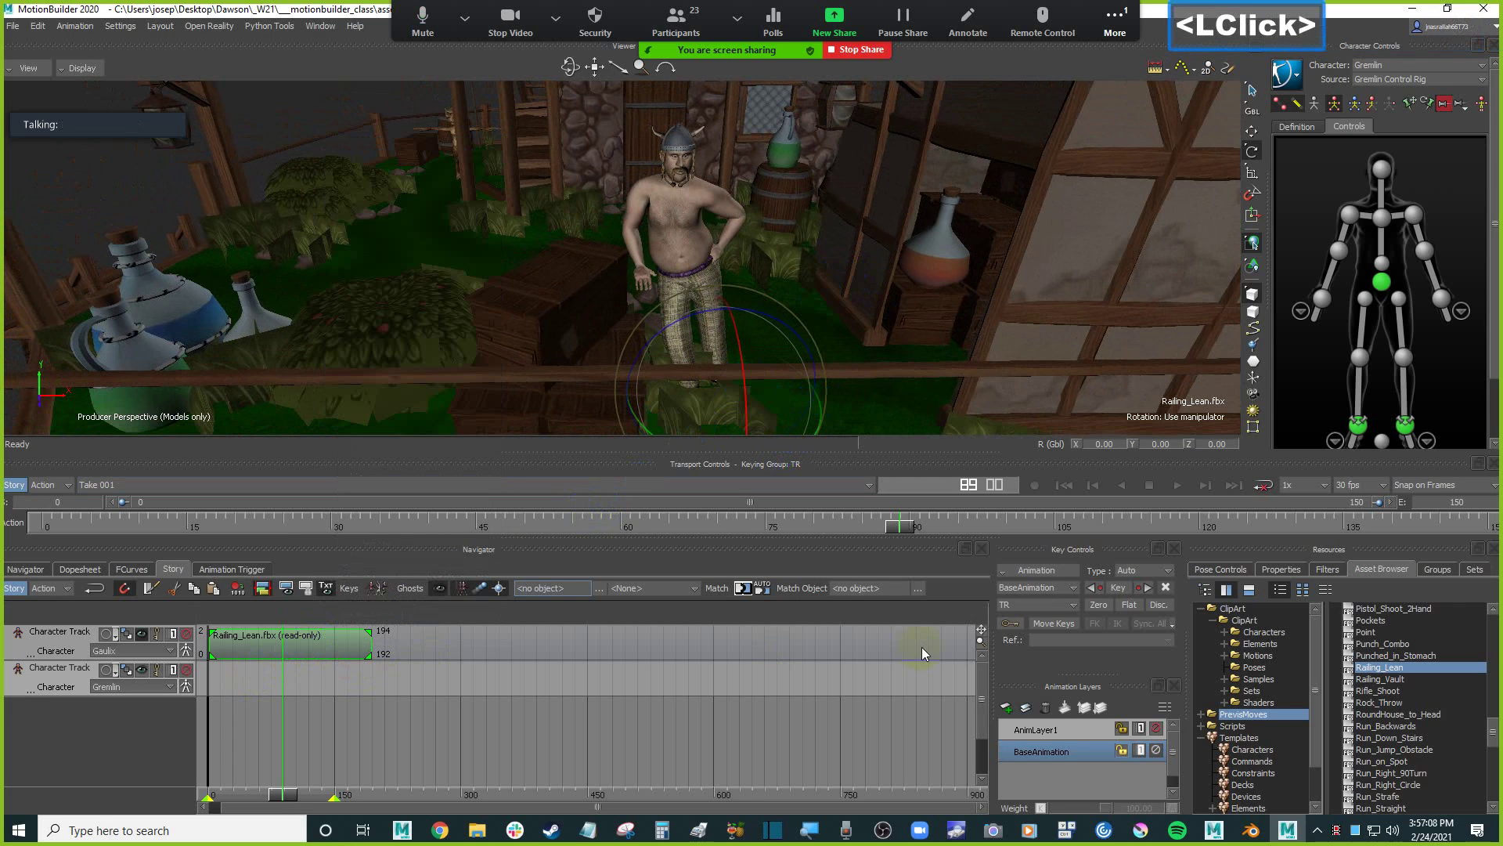
{"action": "left_click", "coordinate": [1289, 570]}
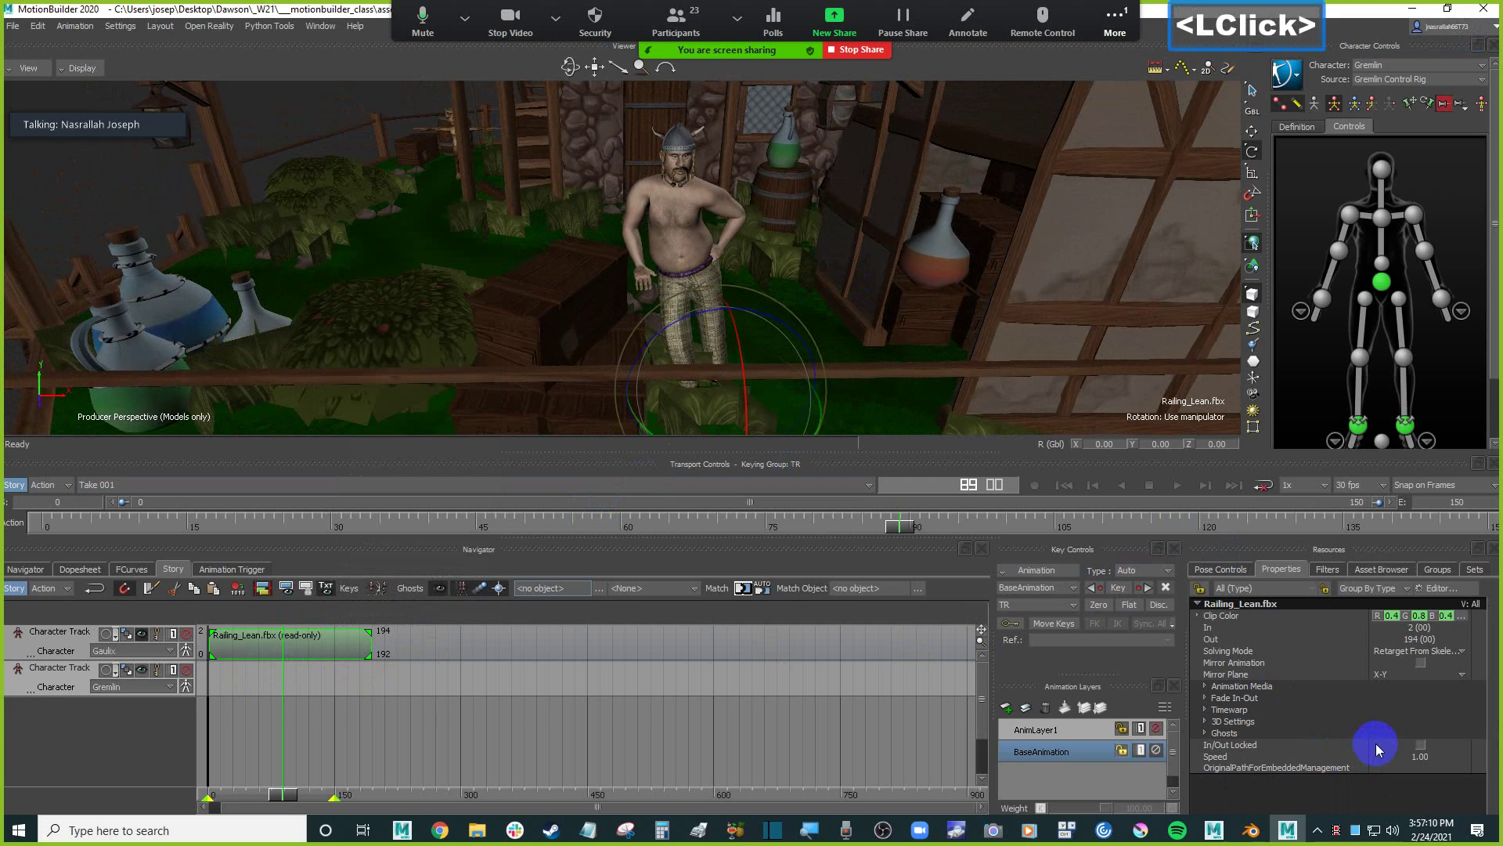
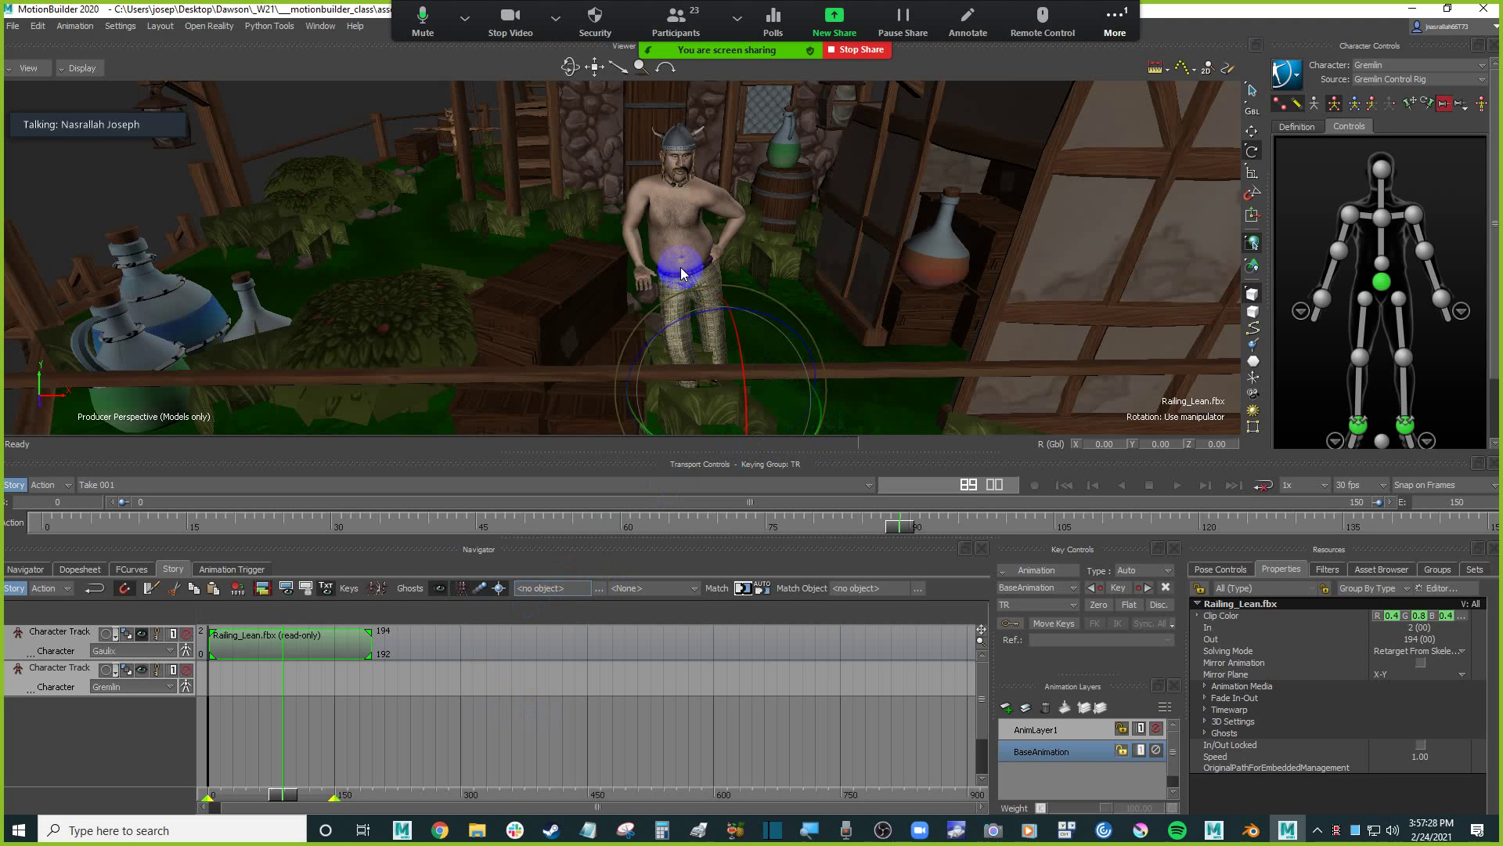
{"action": "left_click", "coordinate": [399, 679]}
{"action": "left_click", "coordinate": [315, 642]}
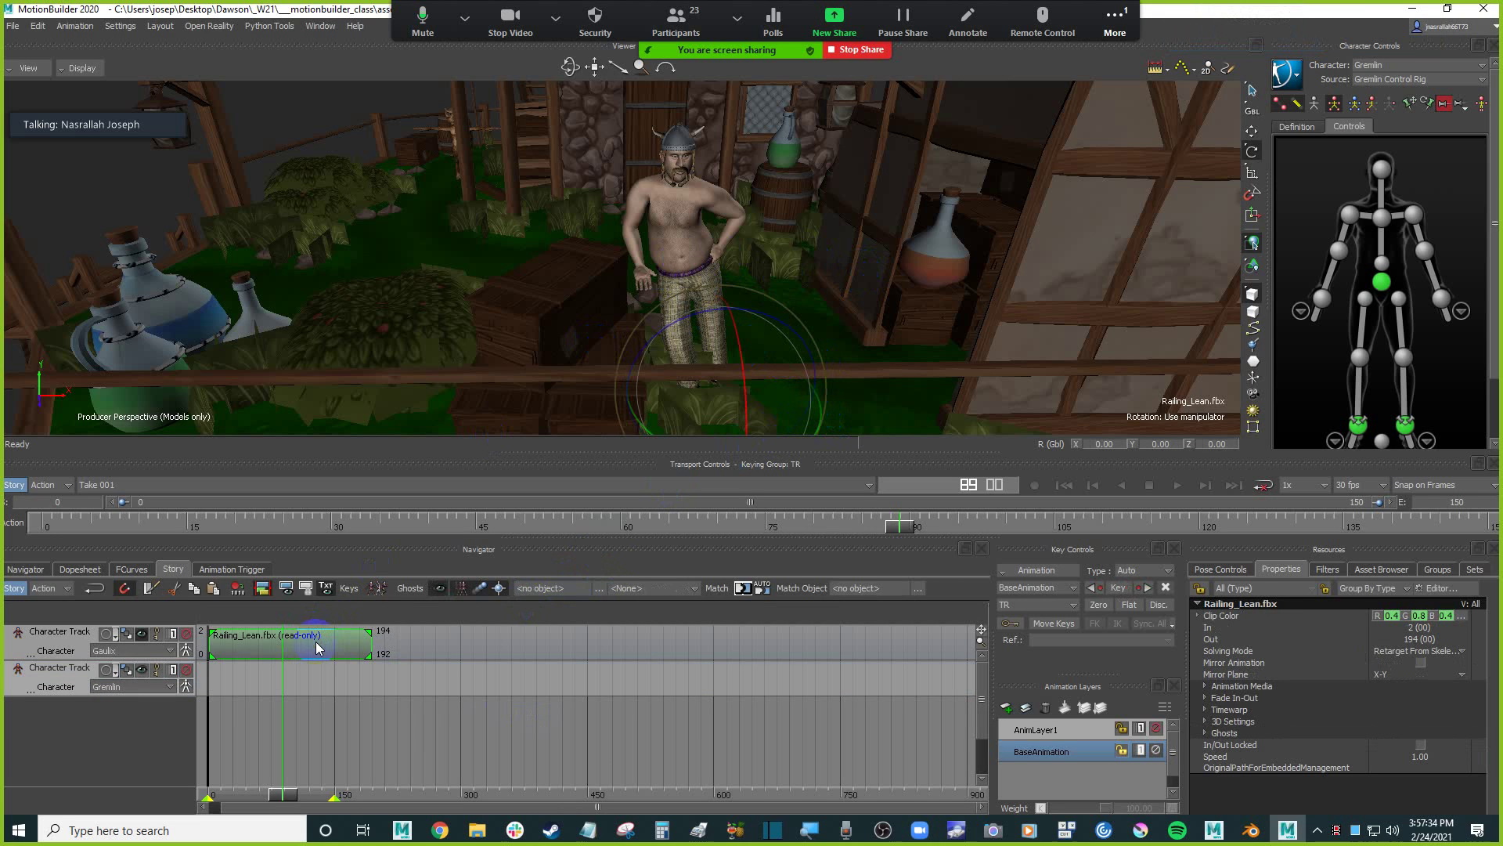
{"action": "double_click", "coordinate": [1284, 572]}
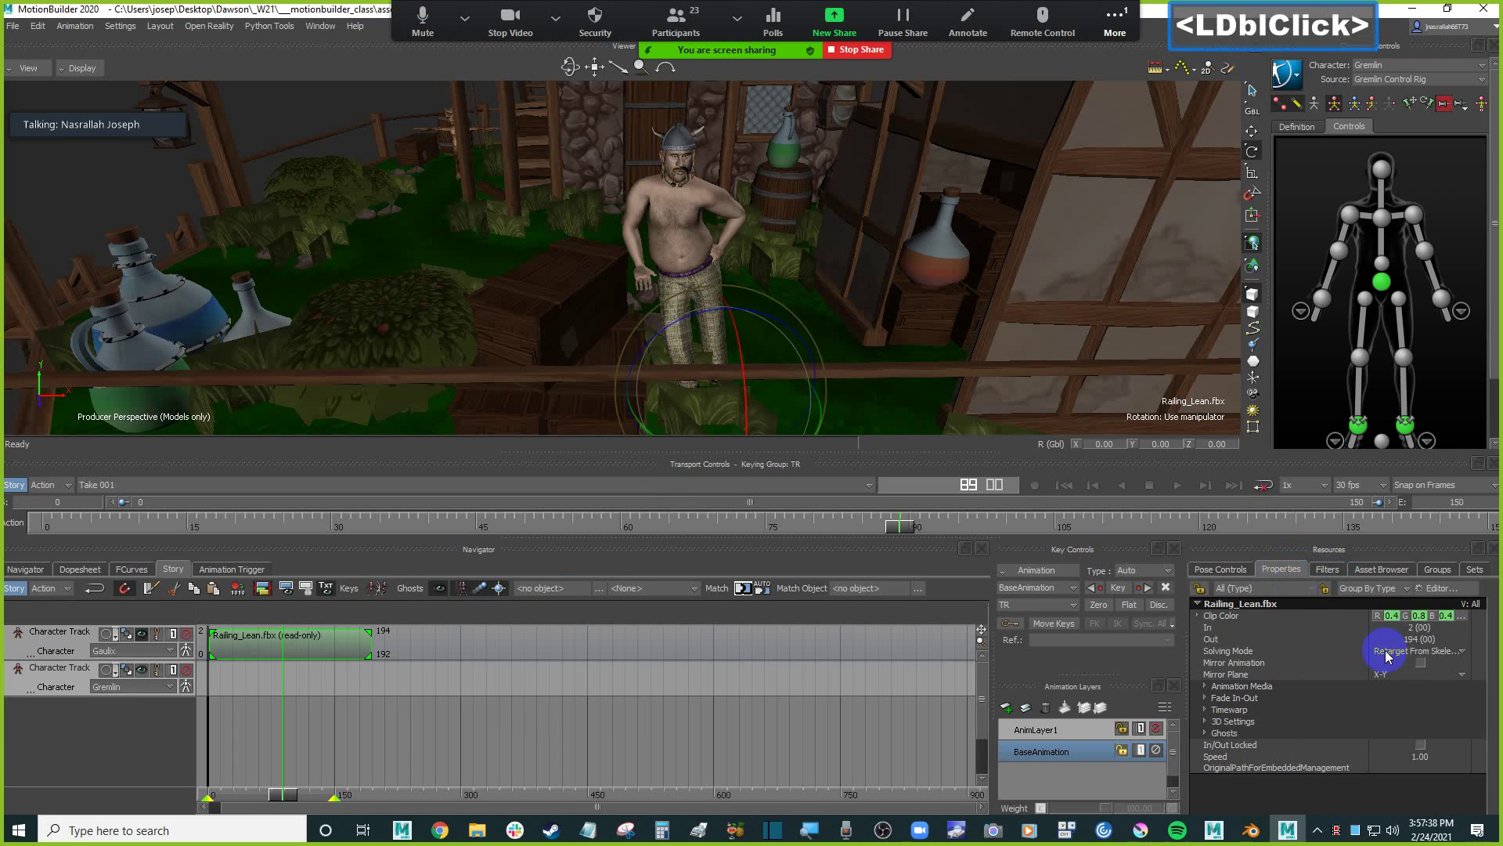
{"action": "left_click", "coordinate": [1268, 663]}
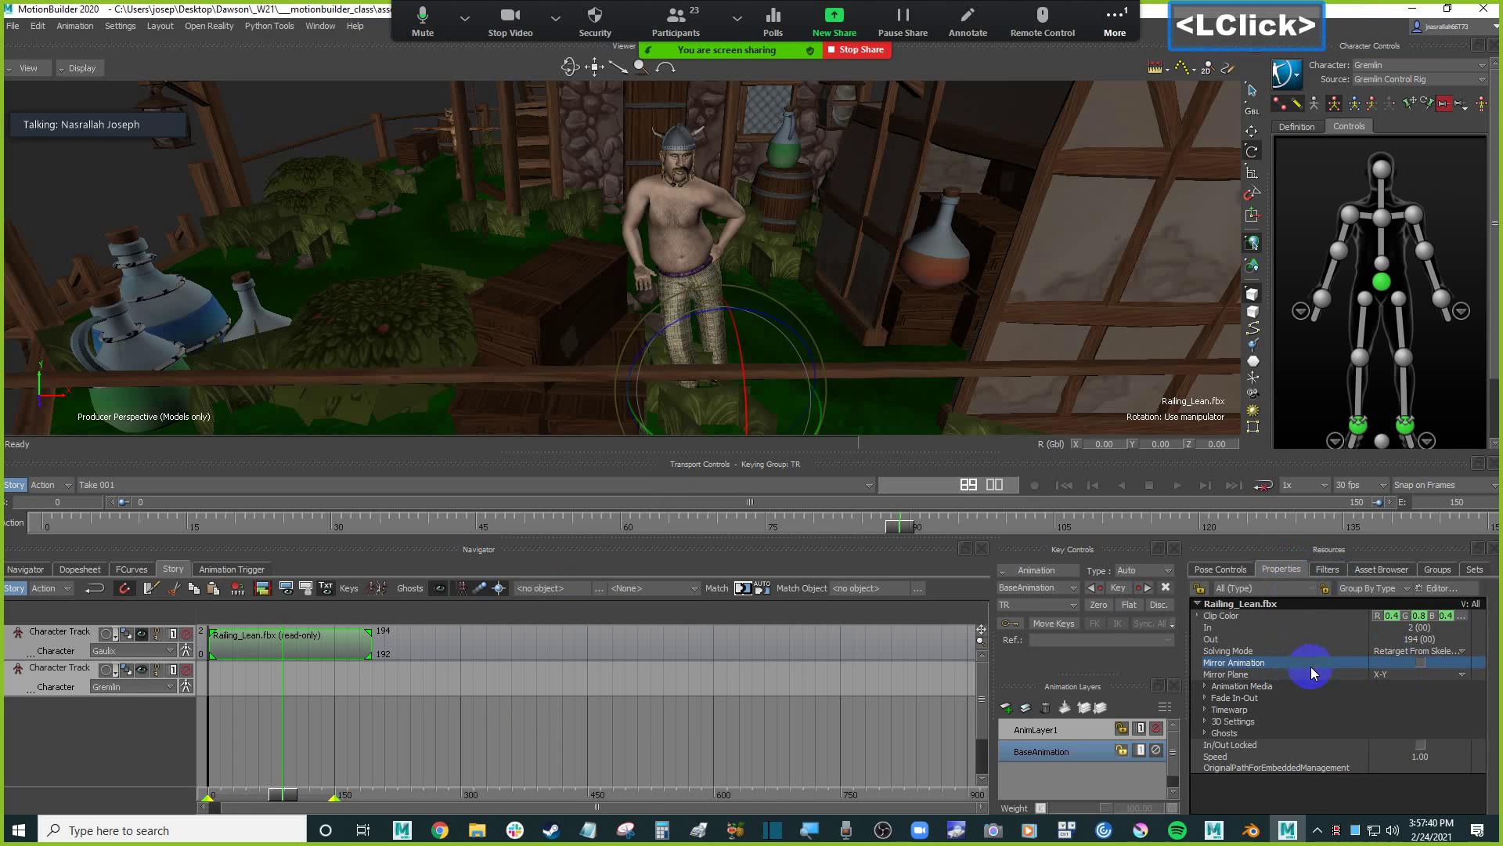
{"action": "left_click", "coordinate": [1420, 663]}
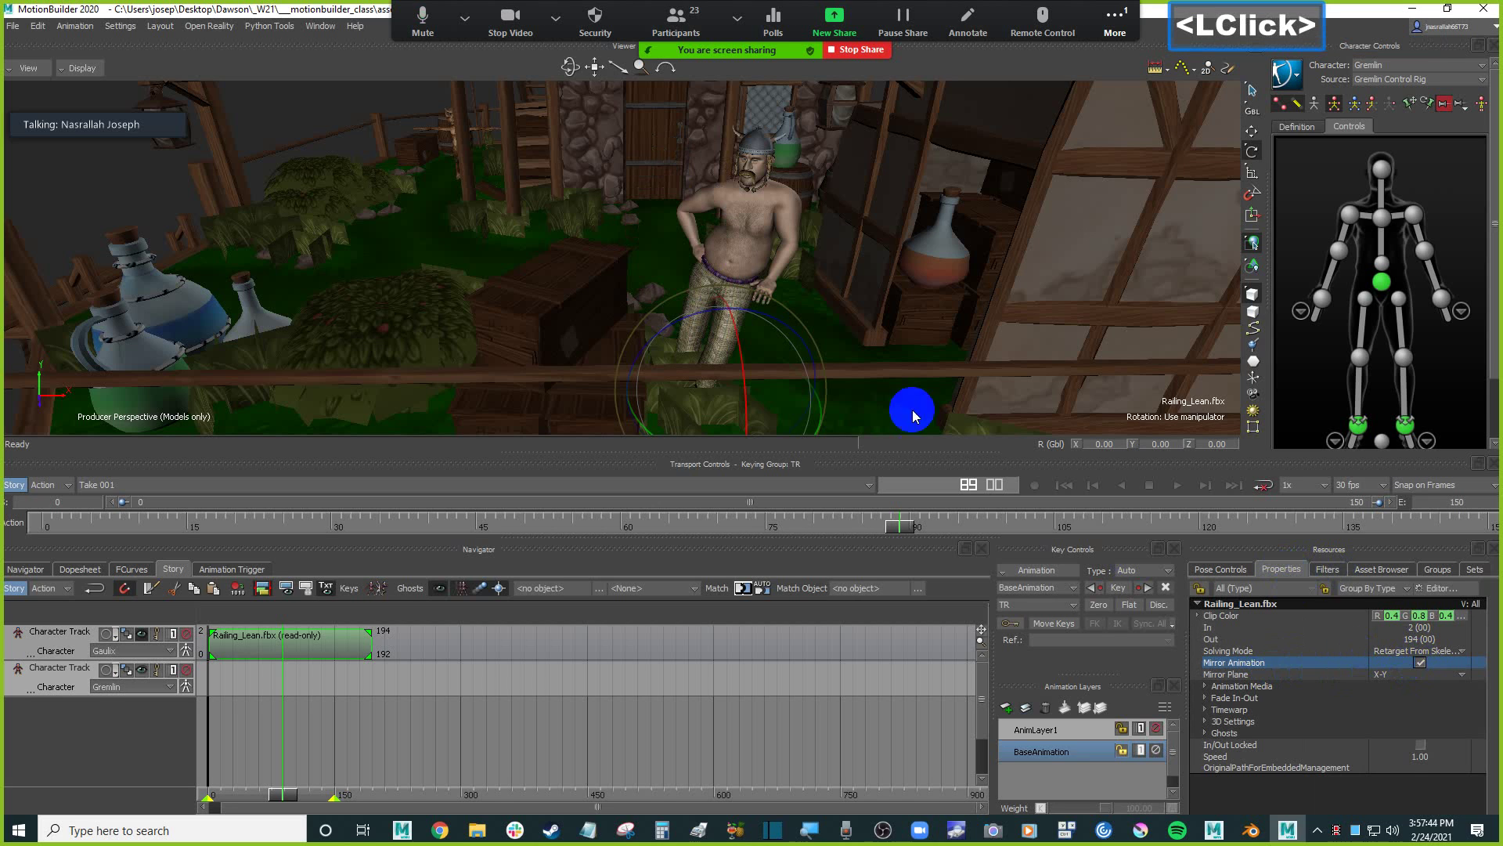
Move the mirrored Railing_Lean clip along the railing to about X -132, Z 381, between the bottles and the crates.
{"action": "left_click_drag", "start_coordinate": [882, 311], "coordinate": [916, 322], "text": "shift"}
{"action": "key", "text": "t"}
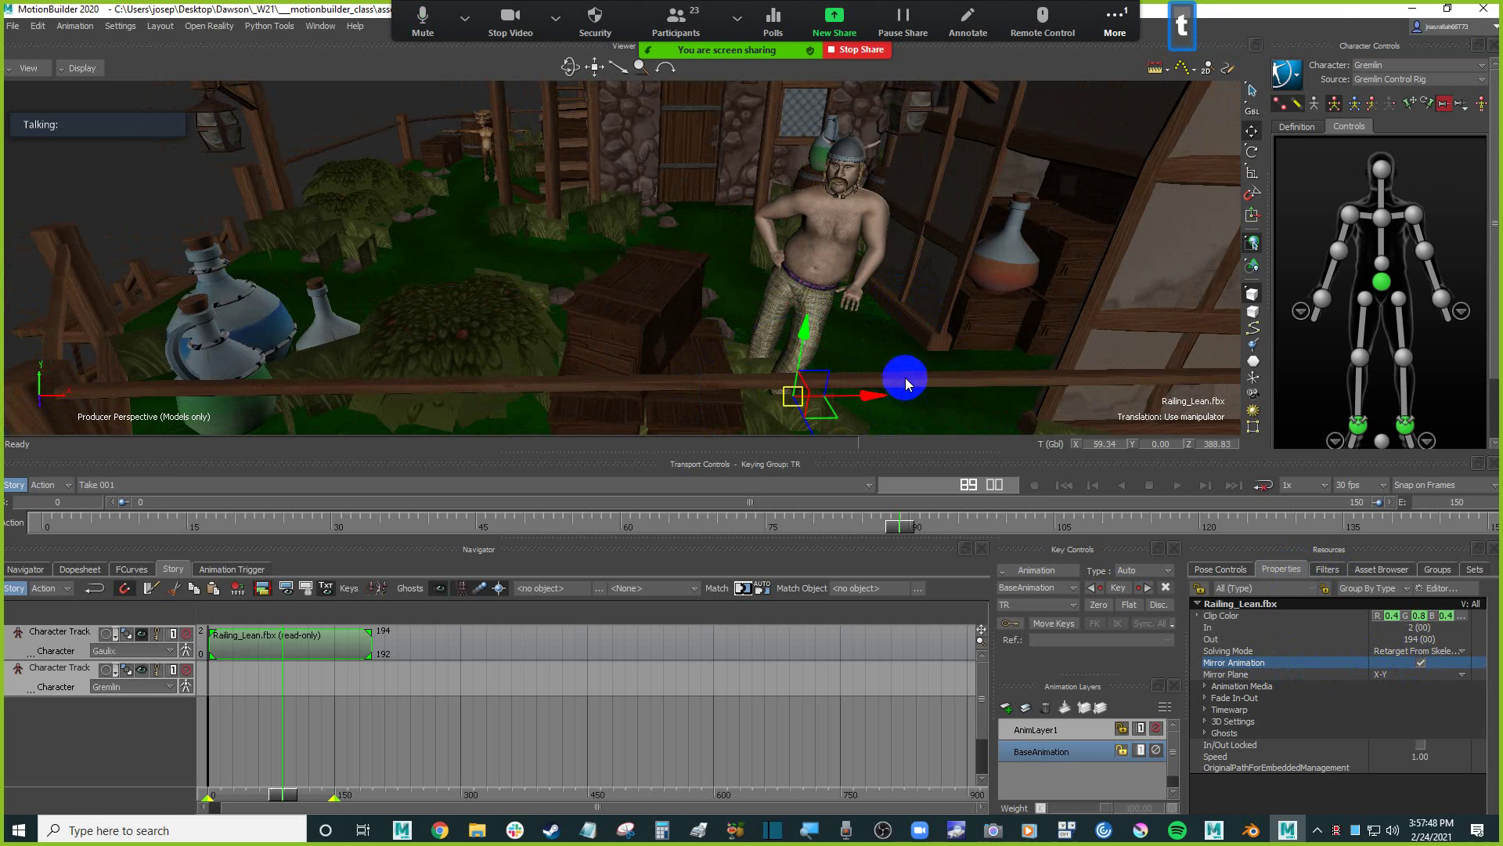
{"action": "left_click_drag", "start_coordinate": [862, 396], "coordinate": [684, 309]}
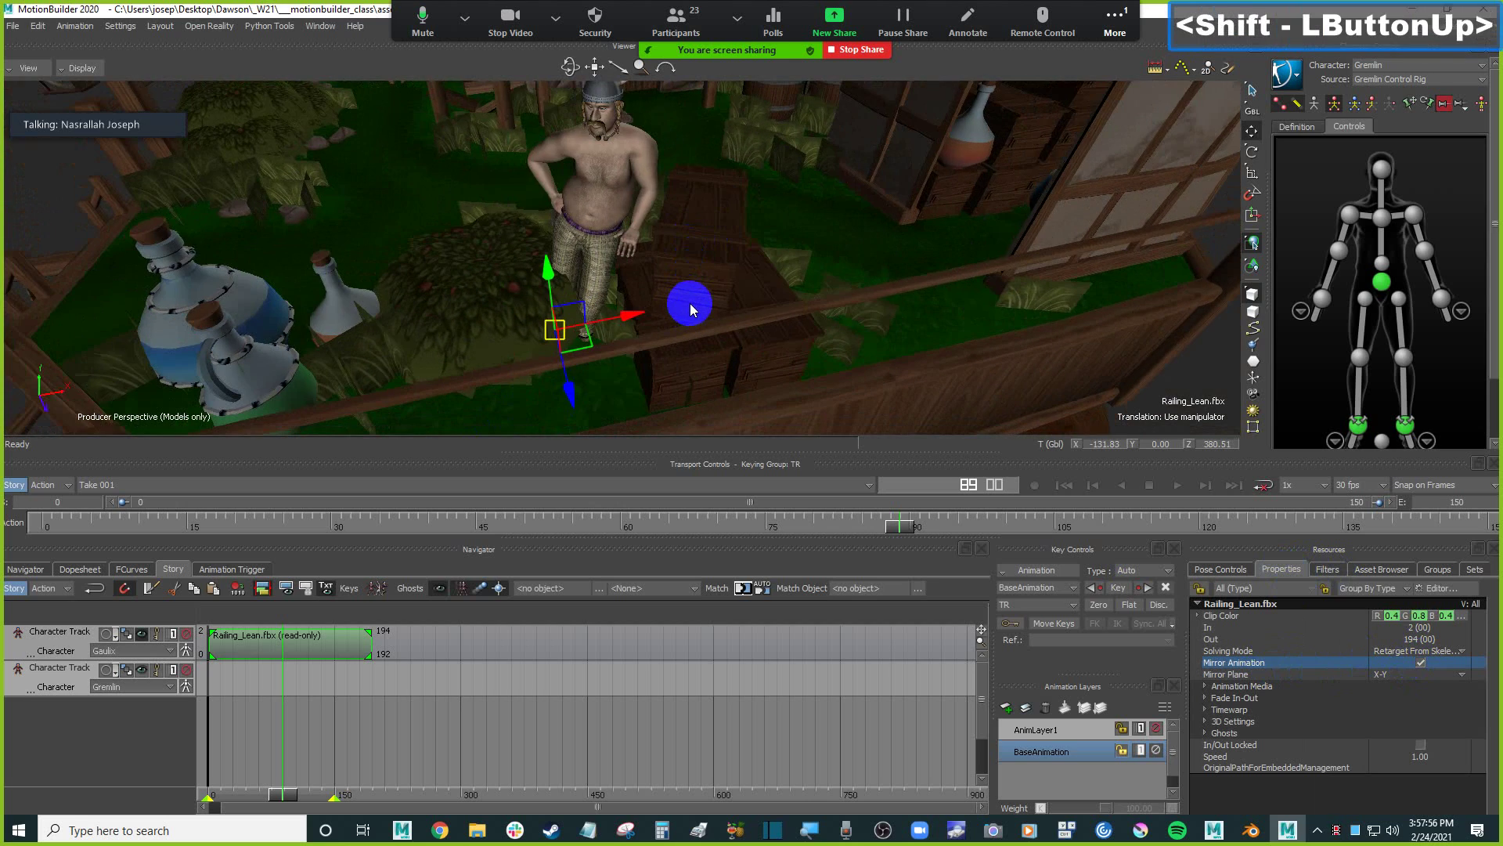
Turn the Railing_Lean clip slightly and move Gaulix closer to the railing, to about X -138, Z 430.
{"action": "key", "text": "F6"}
{"action": "left_click_drag", "start_coordinate": [624, 376], "coordinate": [638, 362]}
{"action": "mouse_move", "coordinate": [711, 241]}
{"action": "left_mouse_down", "text": "ctrl"}
{"action": "mouse_move", "coordinate": [695, 228]}
{"action": "mouse_move", "coordinate": [694, 251]}
{"action": "left_mouse_up", "text": "ctrl"}
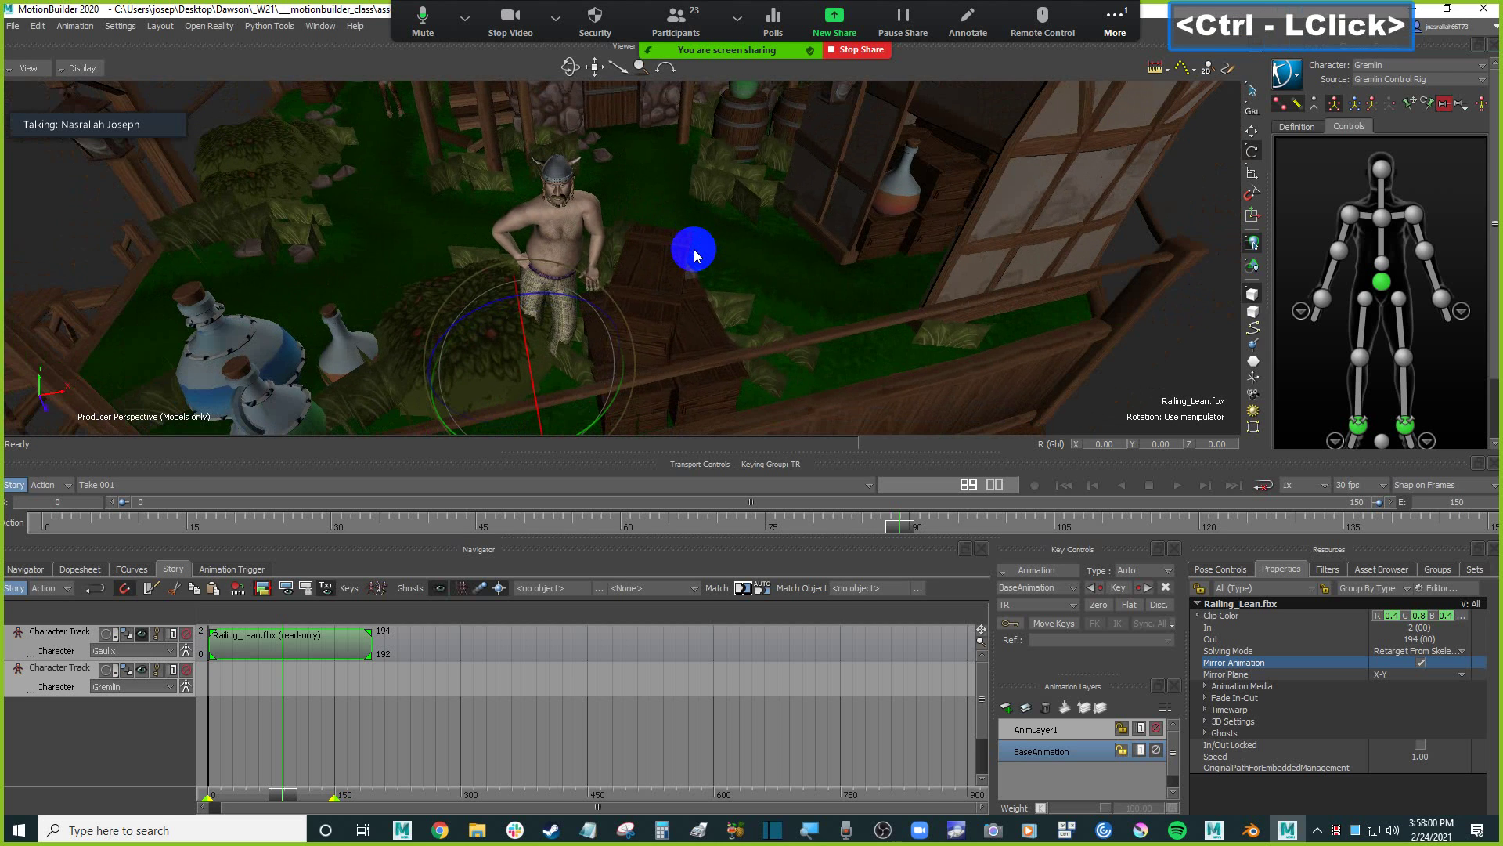
{"action": "key", "text": "F6"}
{"action": "left_click_drag", "start_coordinate": [545, 391], "coordinate": [555, 424]}
{"action": "left_click_drag", "start_coordinate": [597, 379], "coordinate": [674, 268], "text": "ctrl"}
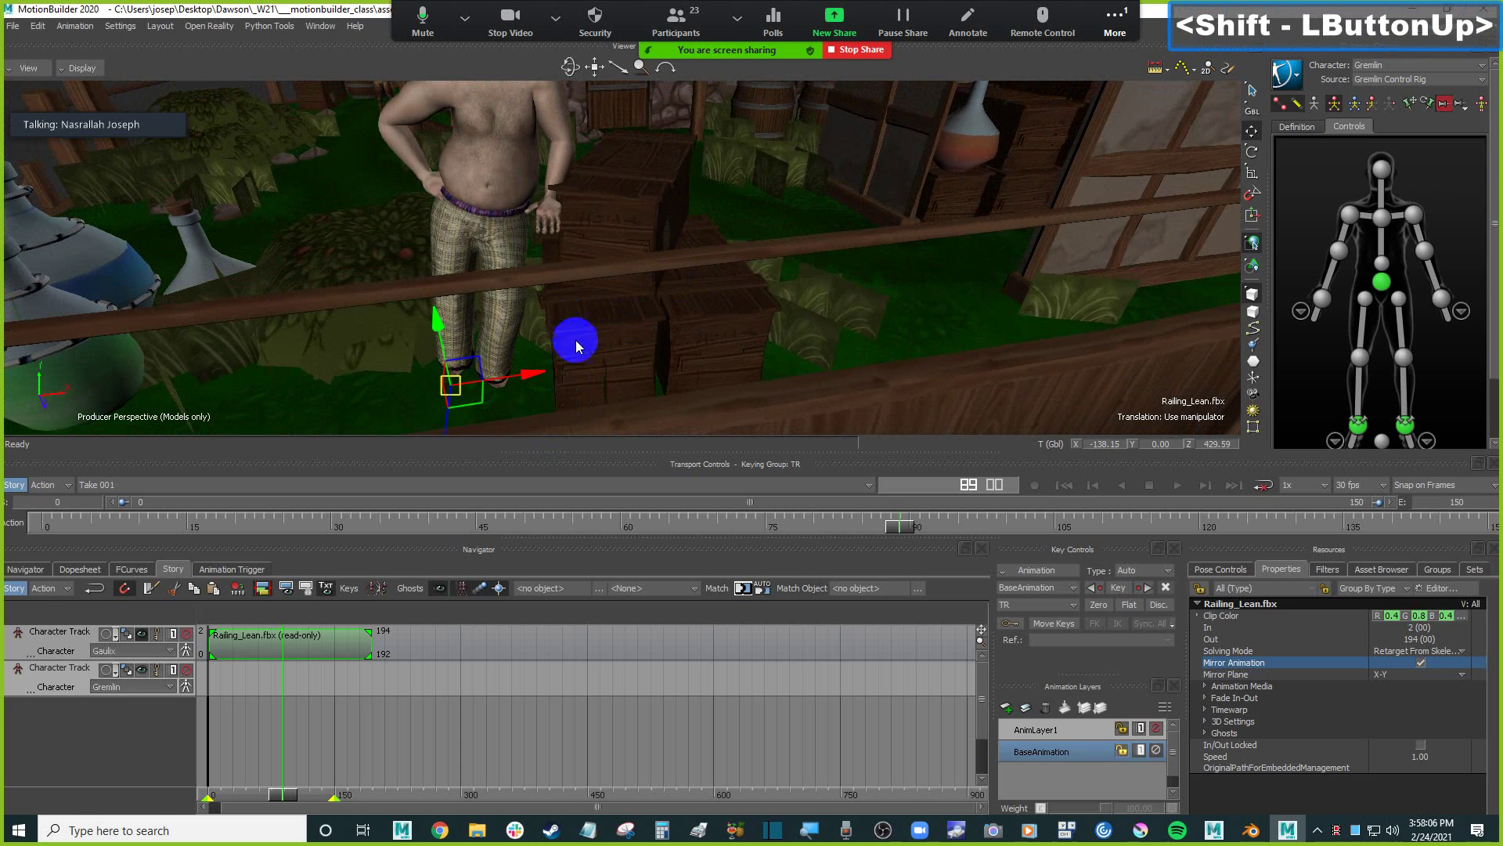
Raise Gaulix to Y 5.40 and scrub around the leaning pose to check his placement at the railing.
{"action": "left_click_drag", "start_coordinate": [443, 336], "coordinate": [759, 268]}
{"action": "left_click_drag", "start_coordinate": [304, 791], "coordinate": [282, 761]}
{"action": "mouse_move", "coordinate": [811, 285]}
{"action": "left_mouse_down", "text": "ctrl"}
{"action": "mouse_move", "coordinate": [745, 238]}
{"action": "mouse_move", "coordinate": [731, 322]}
{"action": "mouse_move", "coordinate": [791, 335]}
{"action": "mouse_move", "coordinate": [811, 315]}
{"action": "left_mouse_up", "text": "ctrl"}
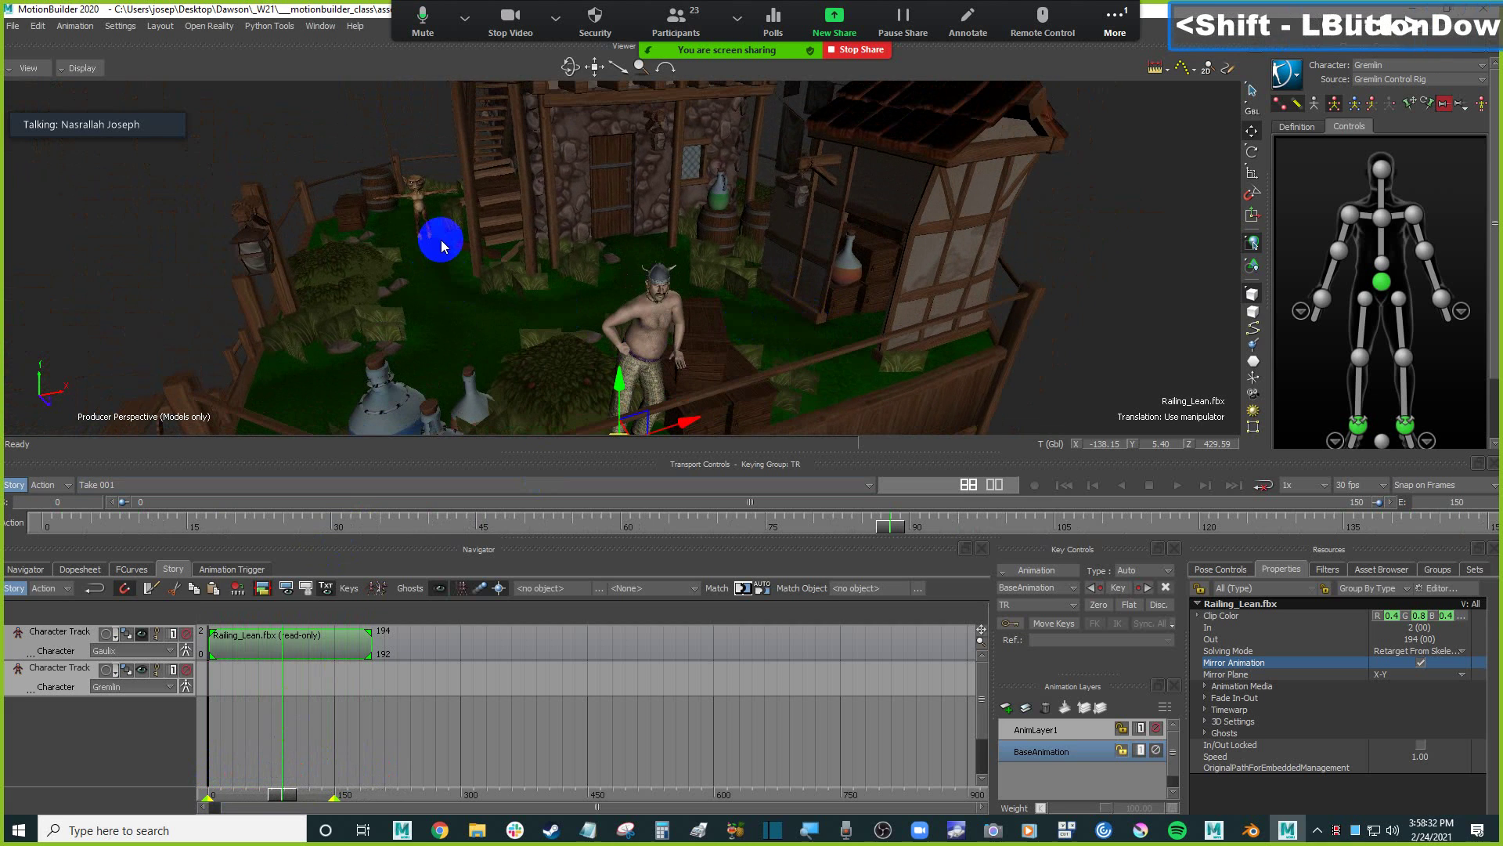
Add the Walk_Straight clip from the PrevisMoves folder to Gremlin's Story track, starting at frame 50.
{"action": "left_click", "coordinate": [468, 294]}
{"action": "left_click", "coordinate": [342, 670]}
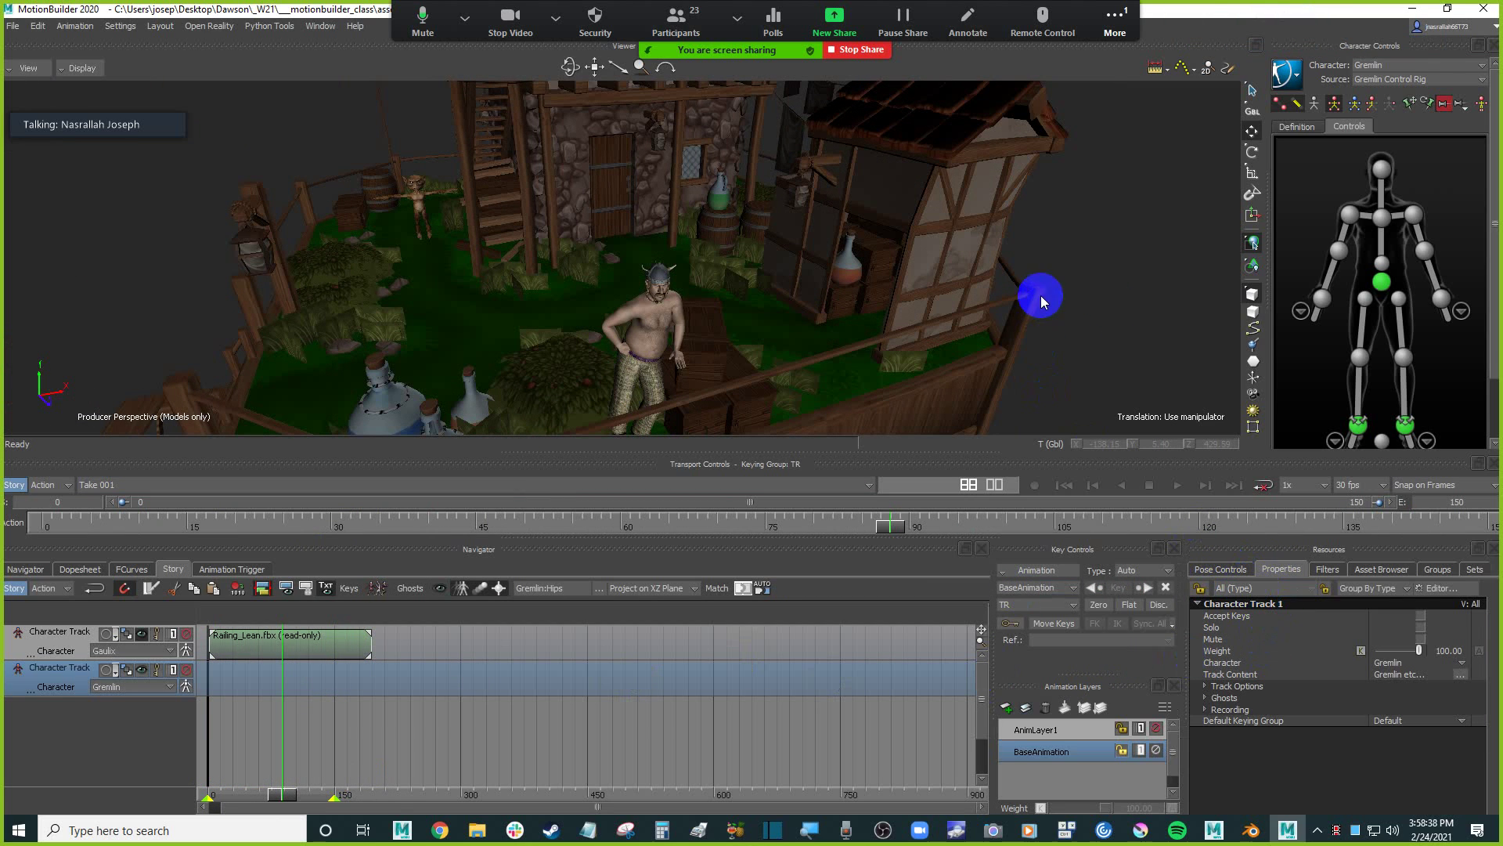
{"action": "key", "text": "ctrl"}
{"action": "left_click", "coordinate": [1382, 569]}
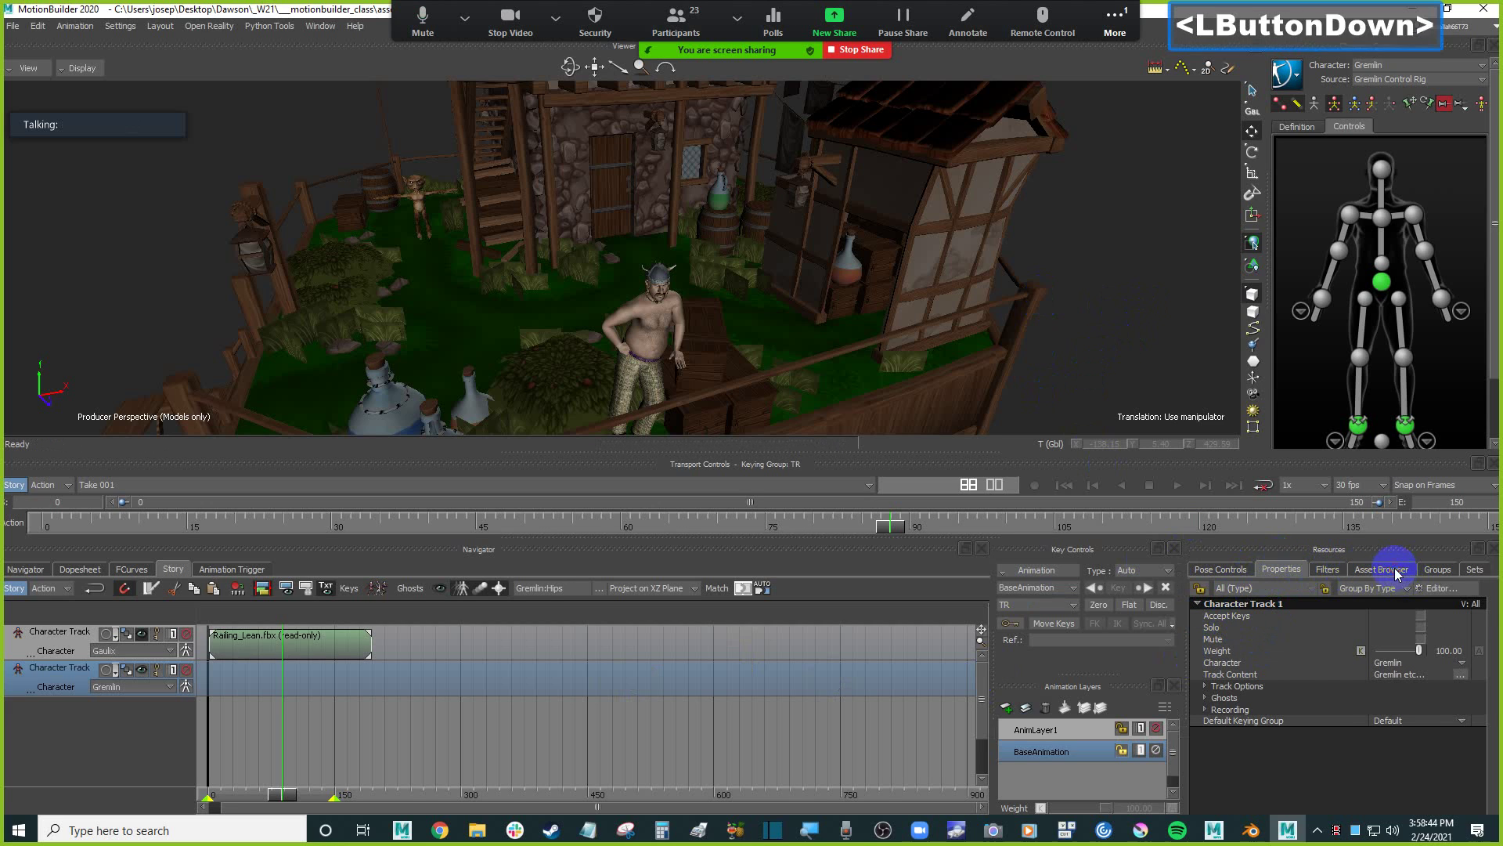
{"action": "scroll", "coordinate": [1486, 736], "scroll_direction": "down", "scroll_amount": 2}
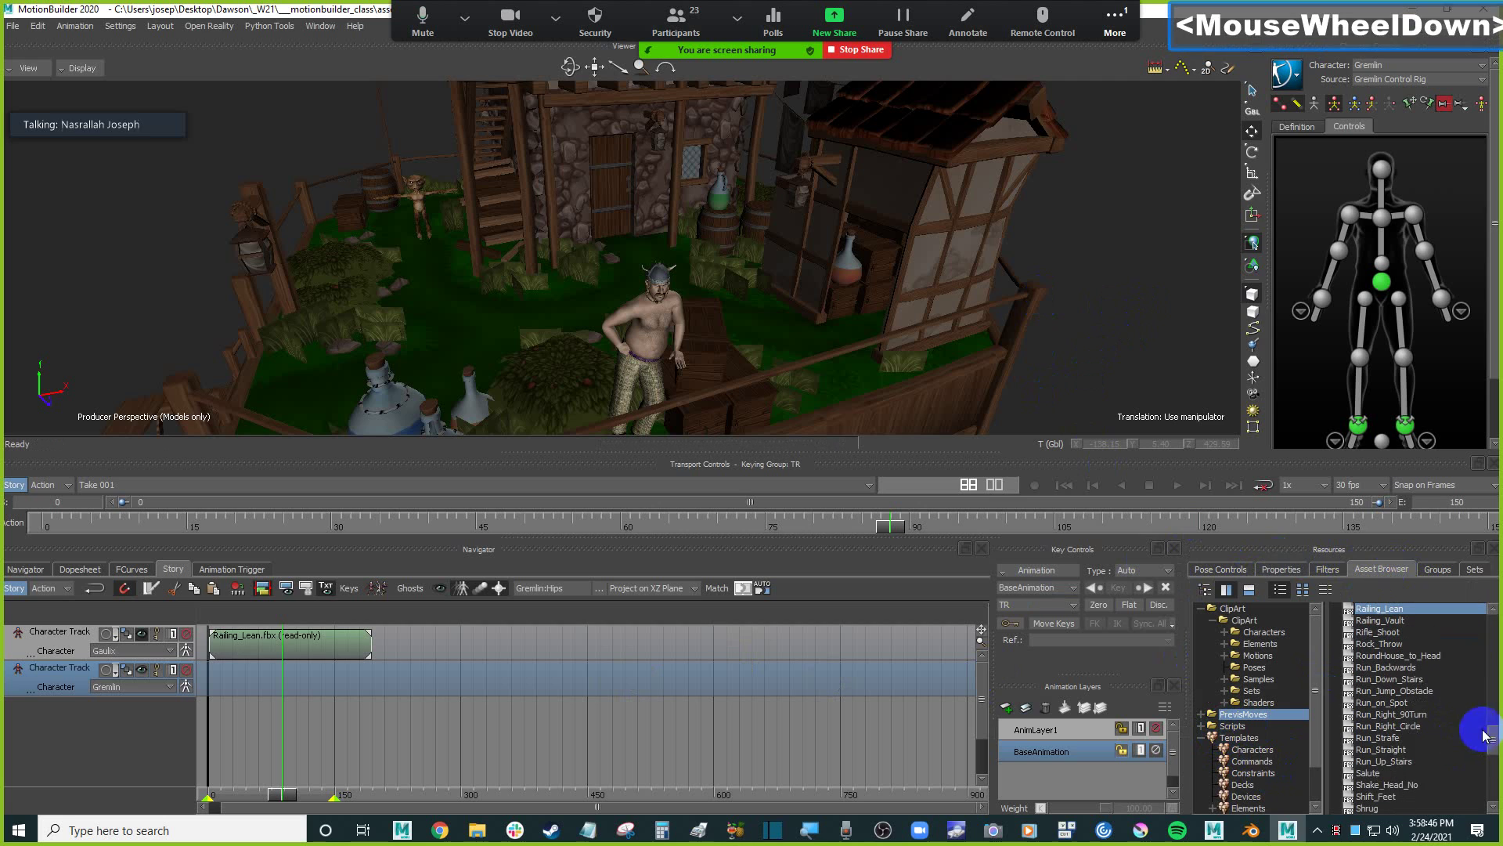
{"action": "left_click_drag", "start_coordinate": [1493, 743], "coordinate": [1495, 786]}
{"action": "left_click", "coordinate": [1368, 737]}
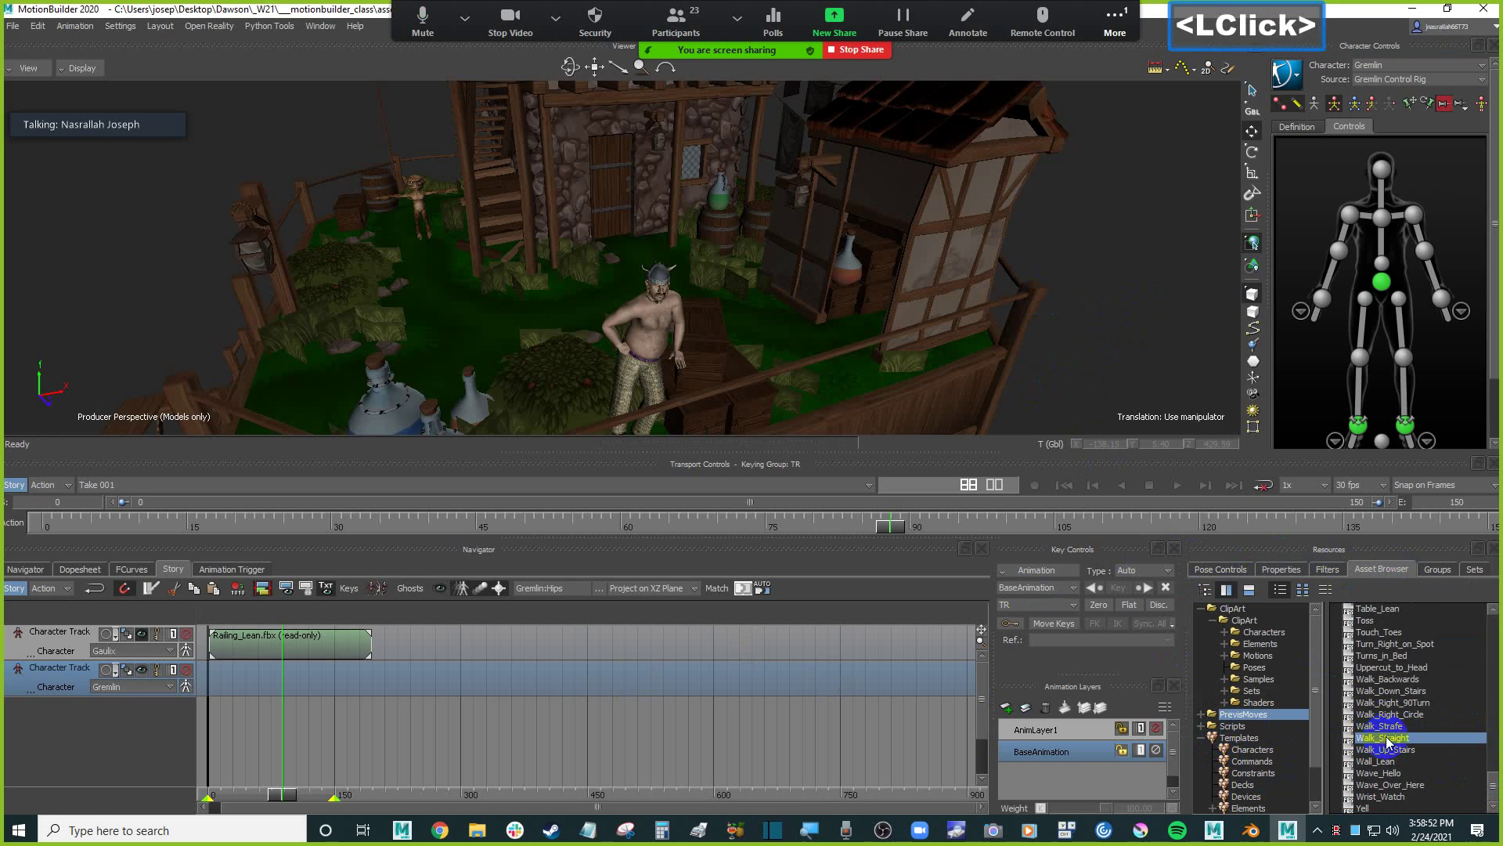
{"action": "left_click_drag", "start_coordinate": [254, 689], "coordinate": [250, 679]}
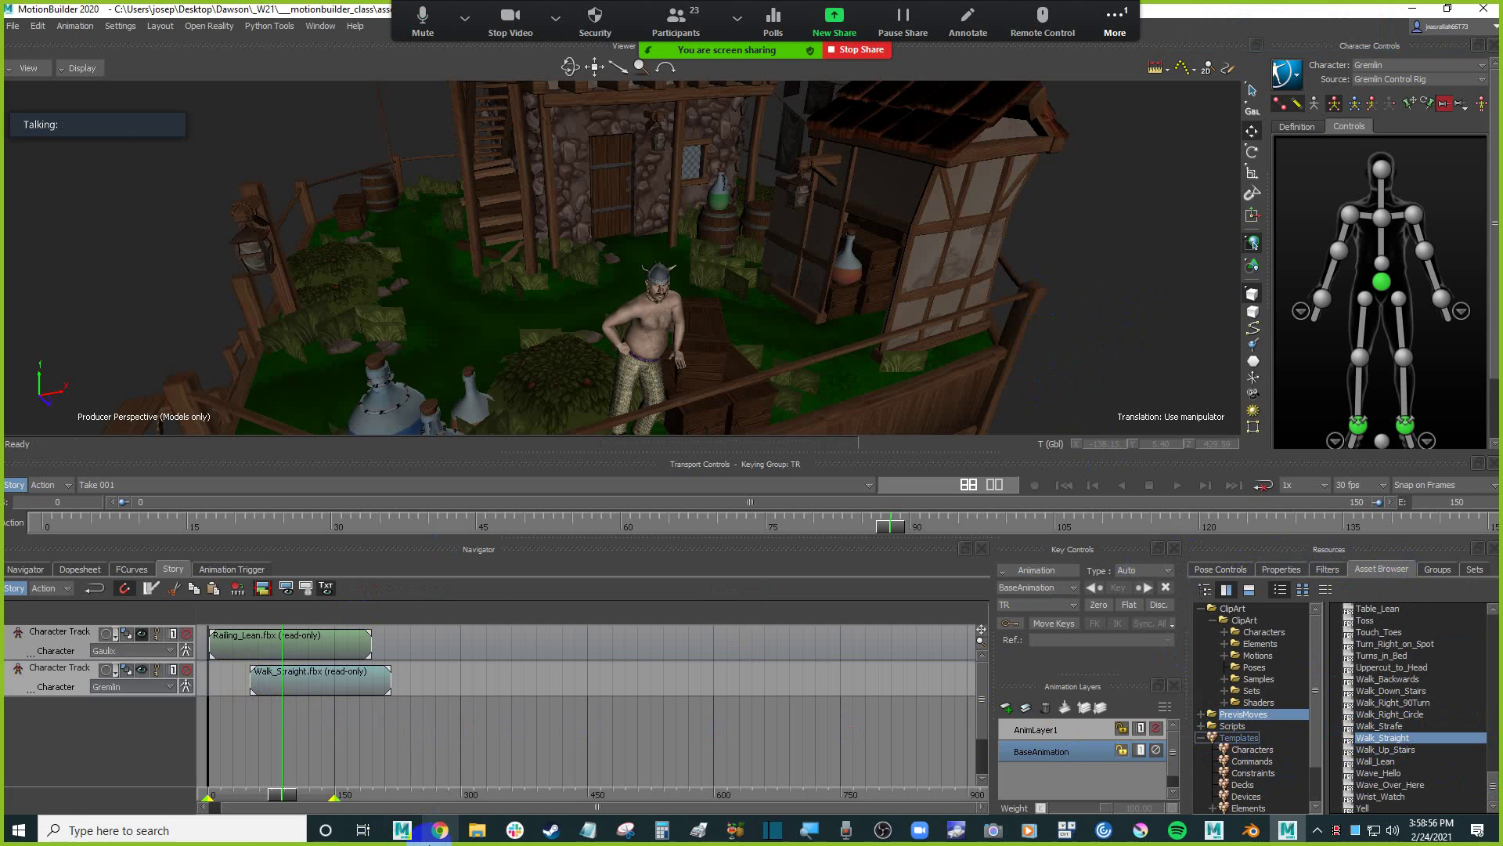
Select the Walk_Straight clip and move Gremlin forward onto the lawn in front of the house, to about Z 78.
{"action": "left_click", "coordinate": [269, 680]}
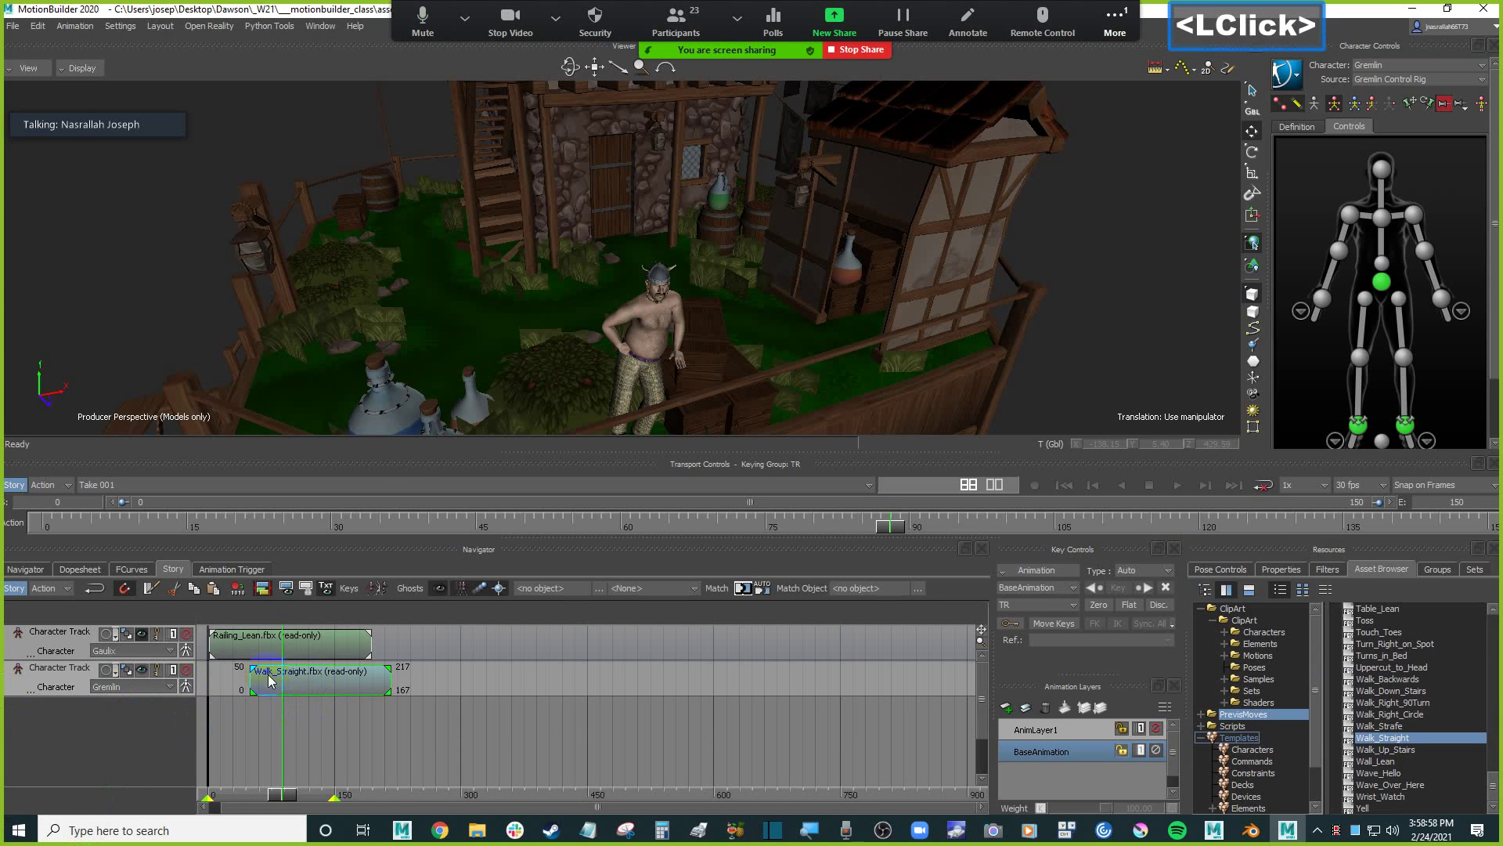
{"action": "scroll", "coordinate": [765, 201], "scroll_direction": "down", "scroll_amount": 5}
{"action": "left_click_drag", "start_coordinate": [712, 225], "coordinate": [752, 251], "text": "ctrl"}
{"action": "left_click", "coordinate": [144, 670]}
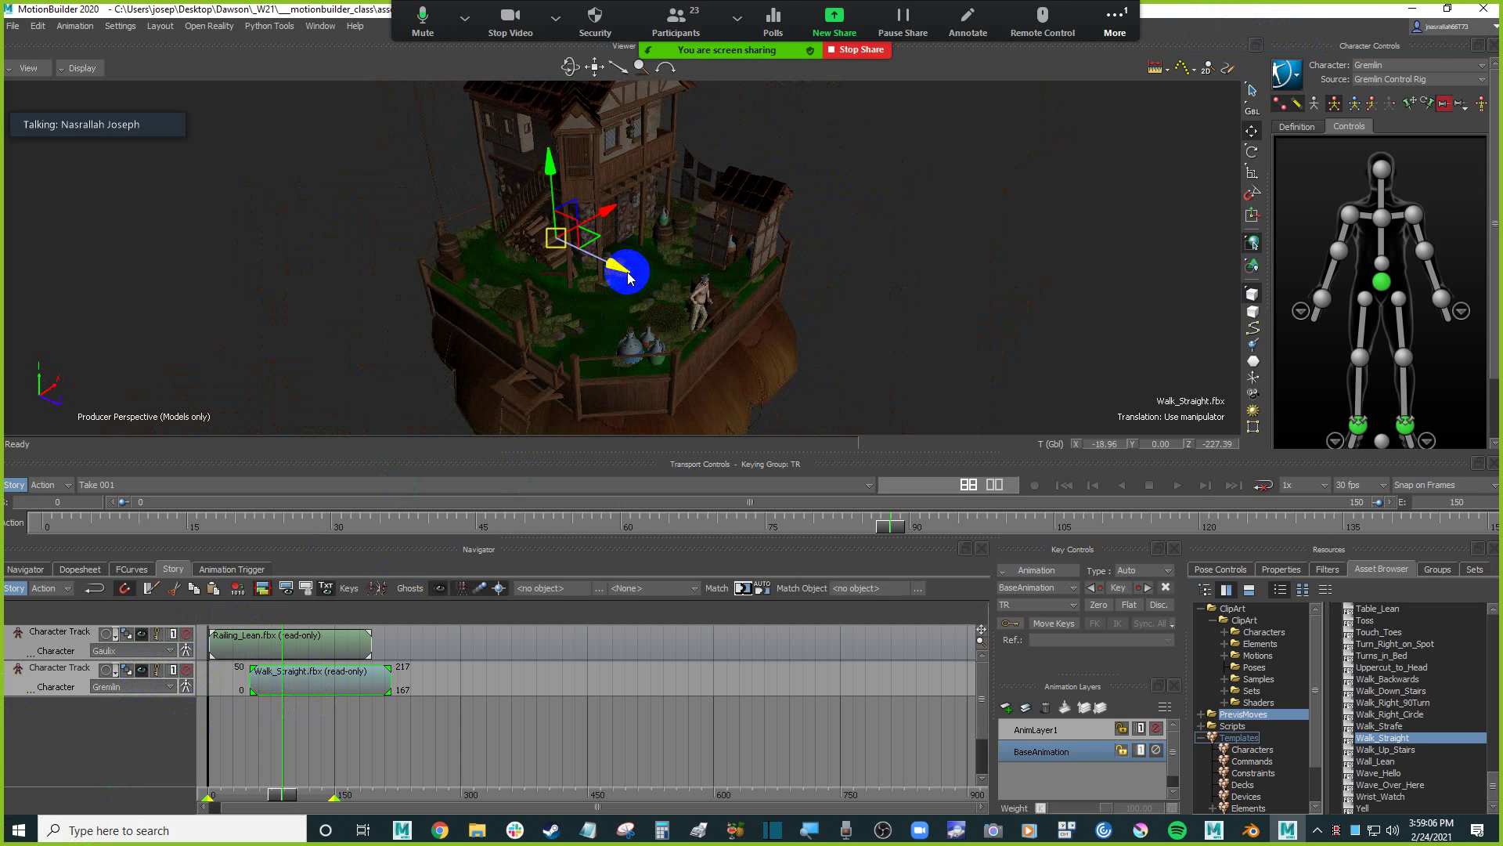
{"action": "left_click_drag", "start_coordinate": [621, 270], "coordinate": [700, 237]}
{"action": "scroll", "coordinate": [796, 295], "scroll_direction": "up", "scroll_amount": 3}
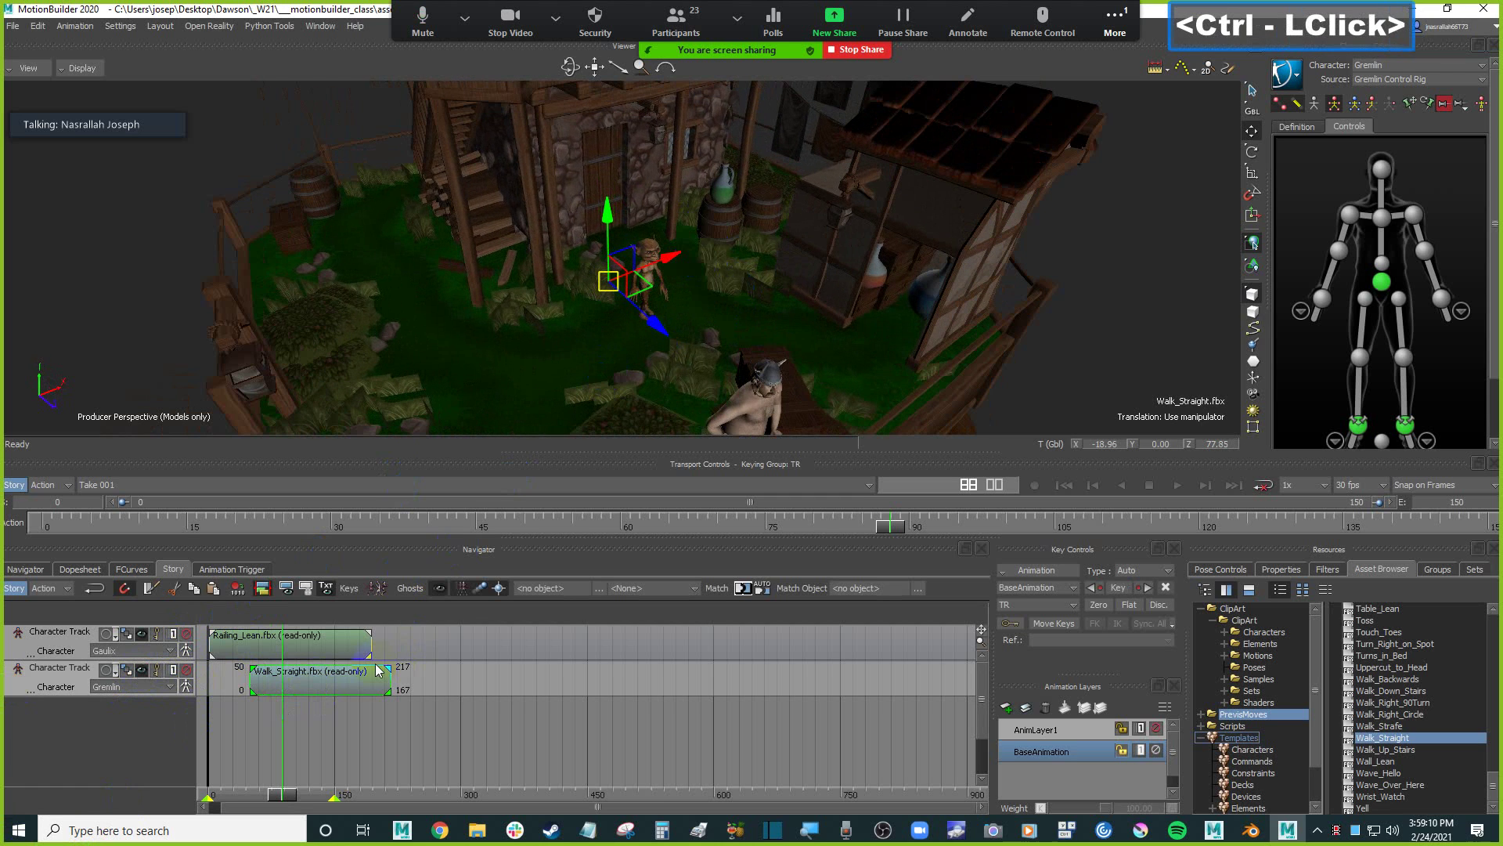
Scrub to about frame 62 and raise Gremlin's clip to the house balcony, at about Y 318, Z -18.
{"action": "mouse_move", "coordinate": [289, 798]}
{"action": "left_mouse_down"}
{"action": "mouse_move", "coordinate": [339, 796]}
{"action": "mouse_move", "coordinate": [261, 795]}
{"action": "left_mouse_up"}
{"action": "left_click_drag", "start_coordinate": [778, 274], "coordinate": [668, 218], "text": "shift"}
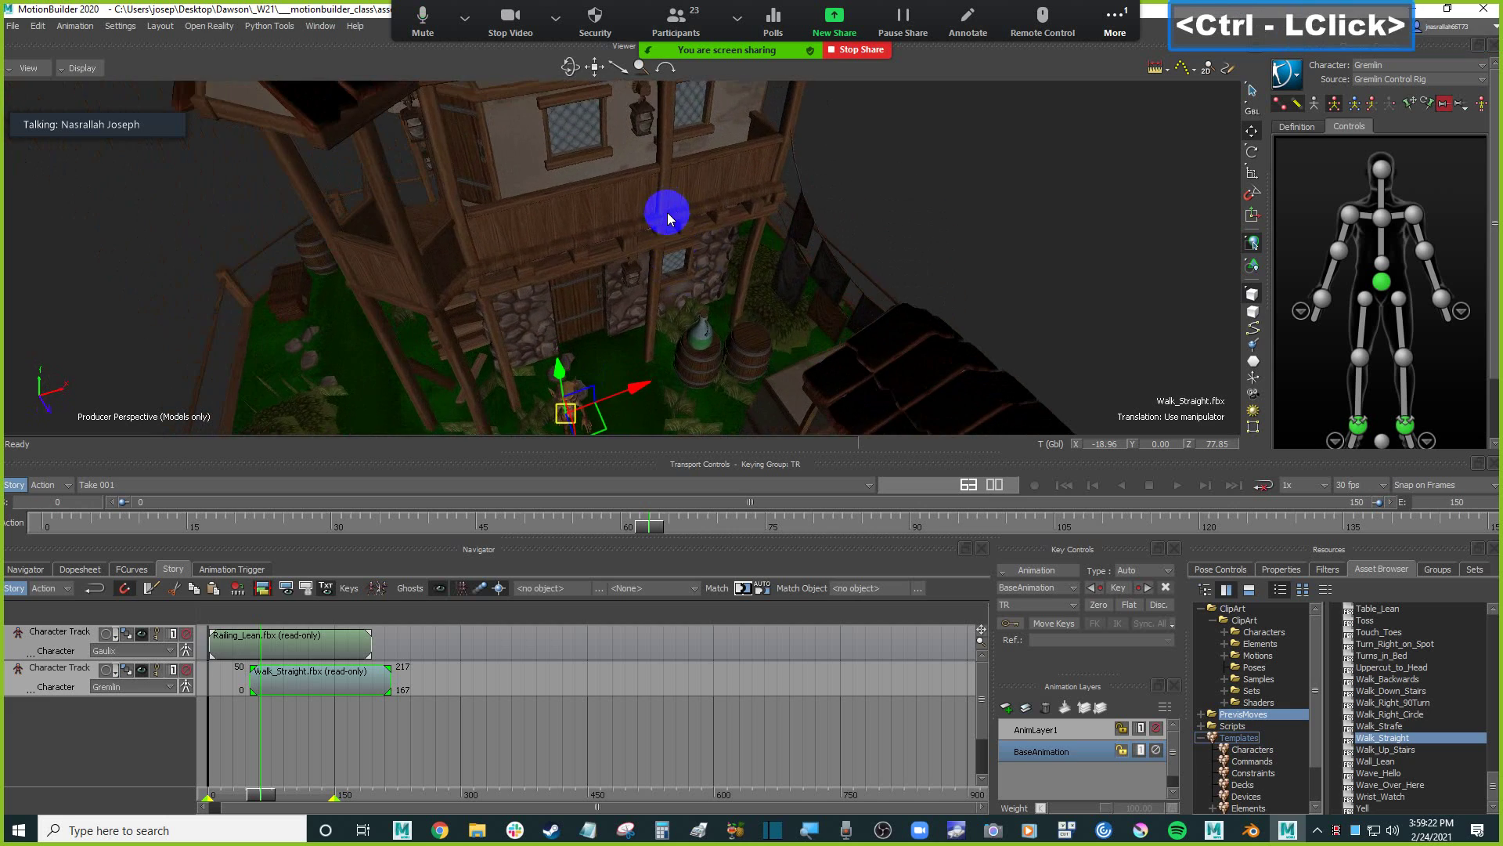
{"action": "left_click_drag", "start_coordinate": [736, 262], "coordinate": [717, 218], "text": "ctrl"}
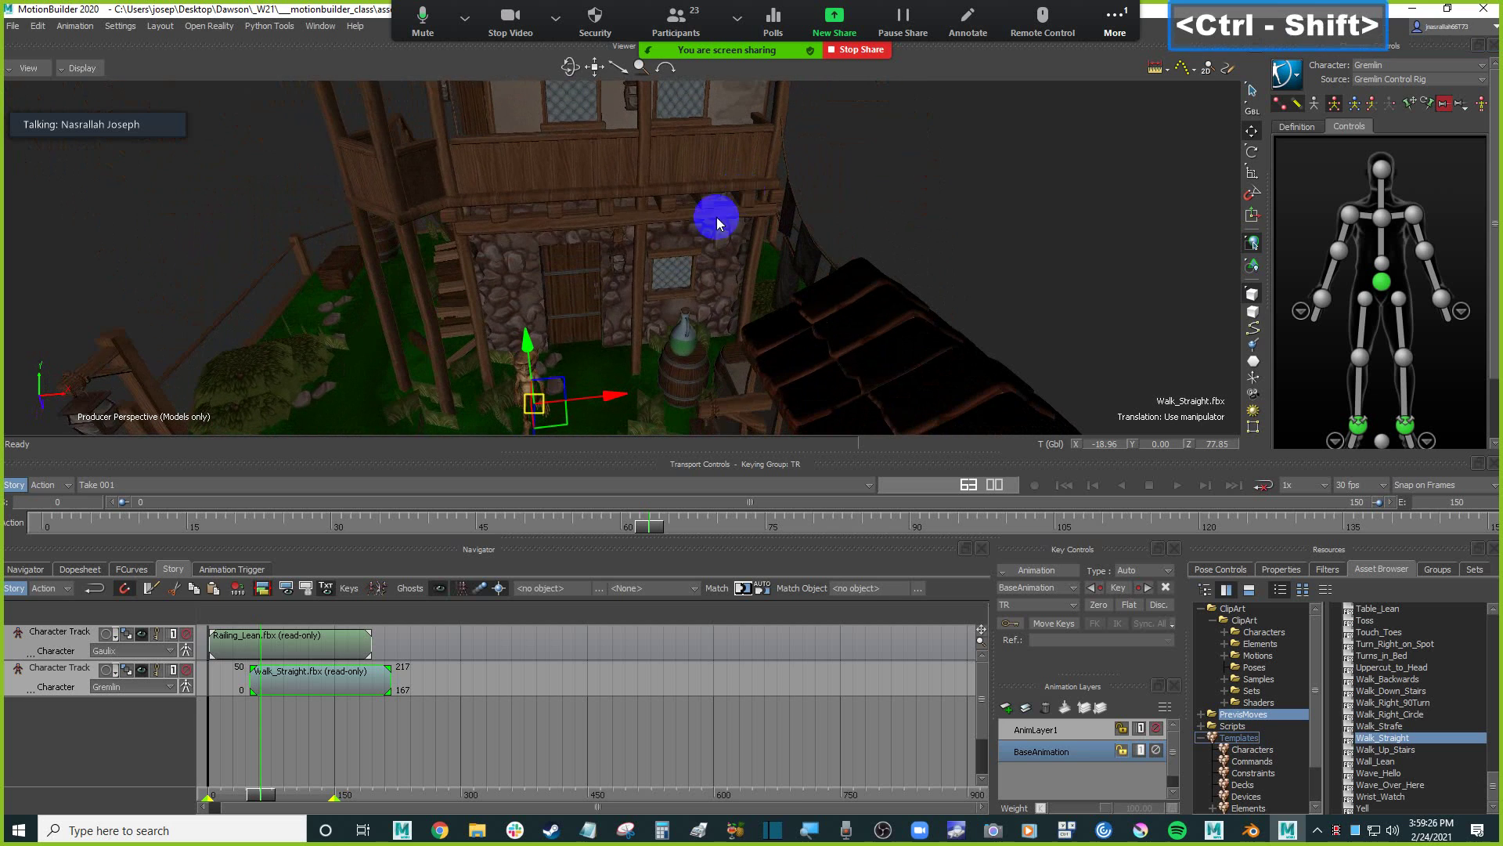
{"action": "left_click_drag", "start_coordinate": [526, 345], "coordinate": [514, 102]}
{"action": "left_click_drag", "start_coordinate": [566, 208], "coordinate": [808, 293], "text": "ctrl"}
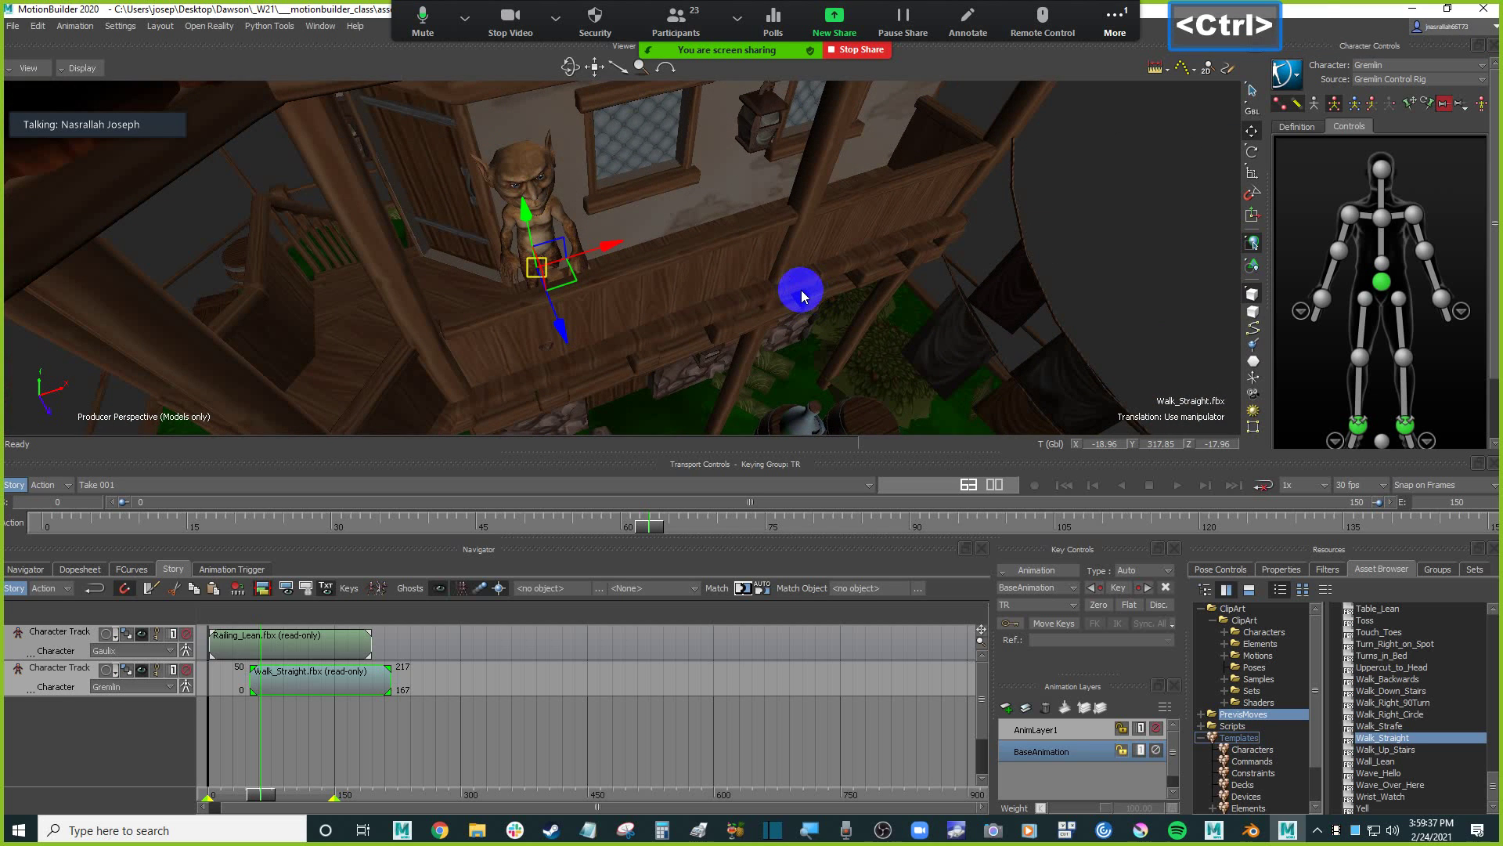
Compare the X-Ray and Models Only display modes and leave the viewer in Normal display.
{"action": "key", "text": "ctrl+a"}
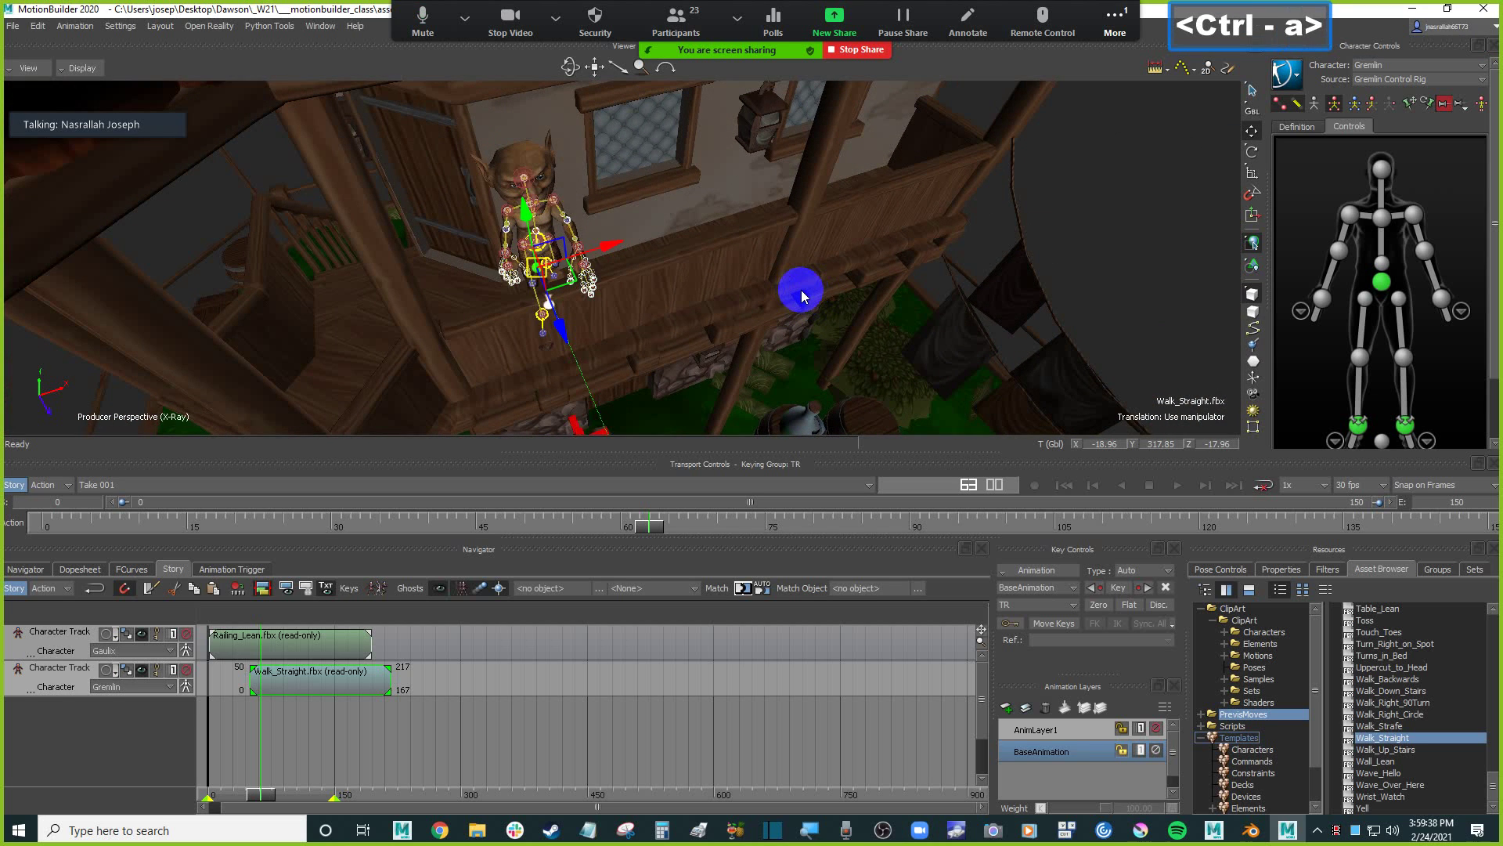
{"action": "left_click_drag", "start_coordinate": [755, 326], "coordinate": [668, 268], "text": "ctrl"}
{"action": "left_click", "coordinate": [84, 69]}
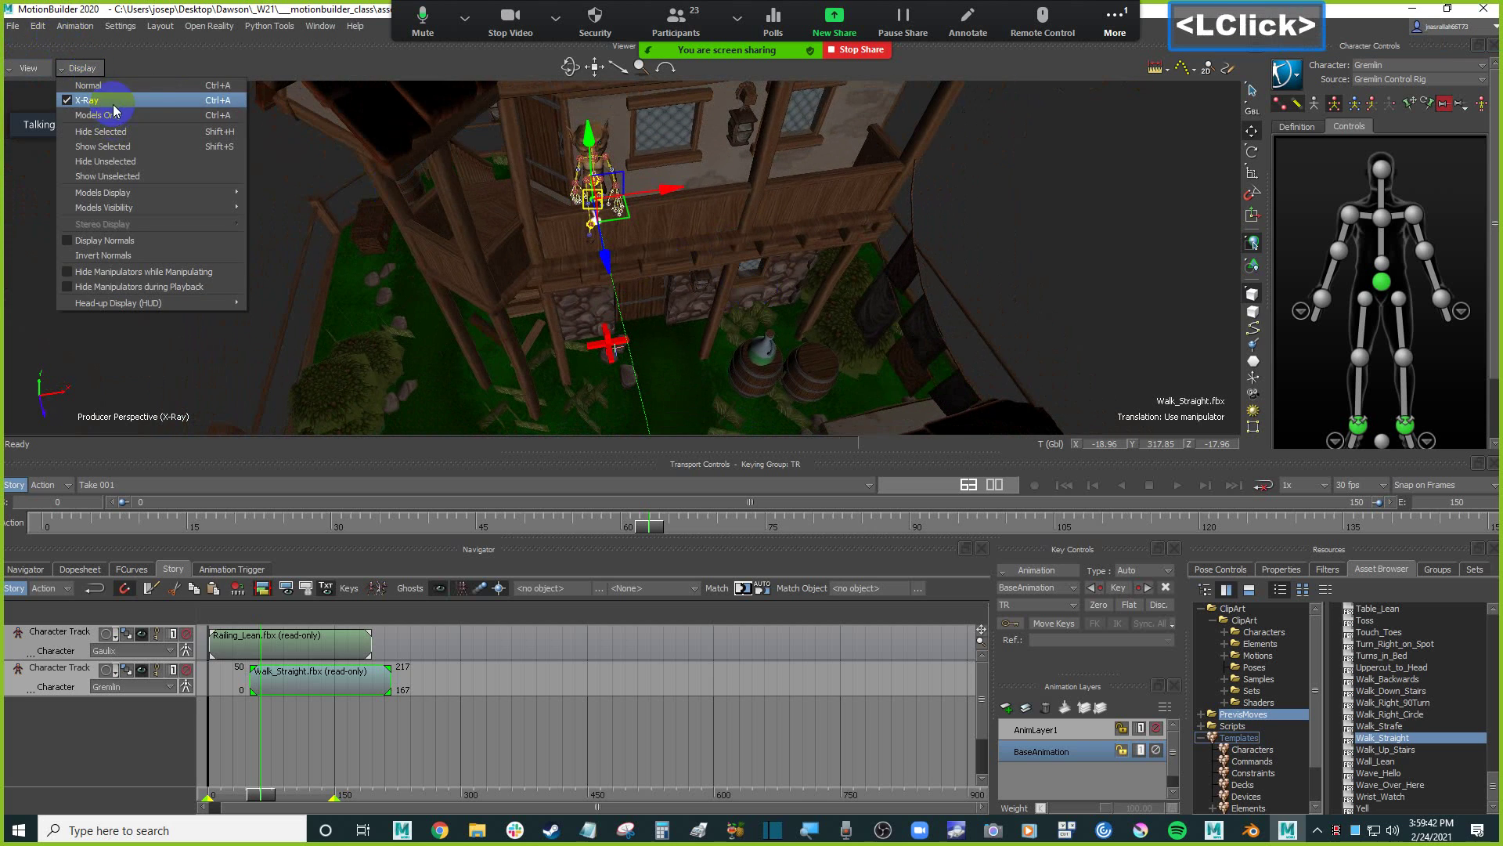
{"action": "left_click", "coordinate": [118, 117]}
{"action": "left_click", "coordinate": [95, 77]}
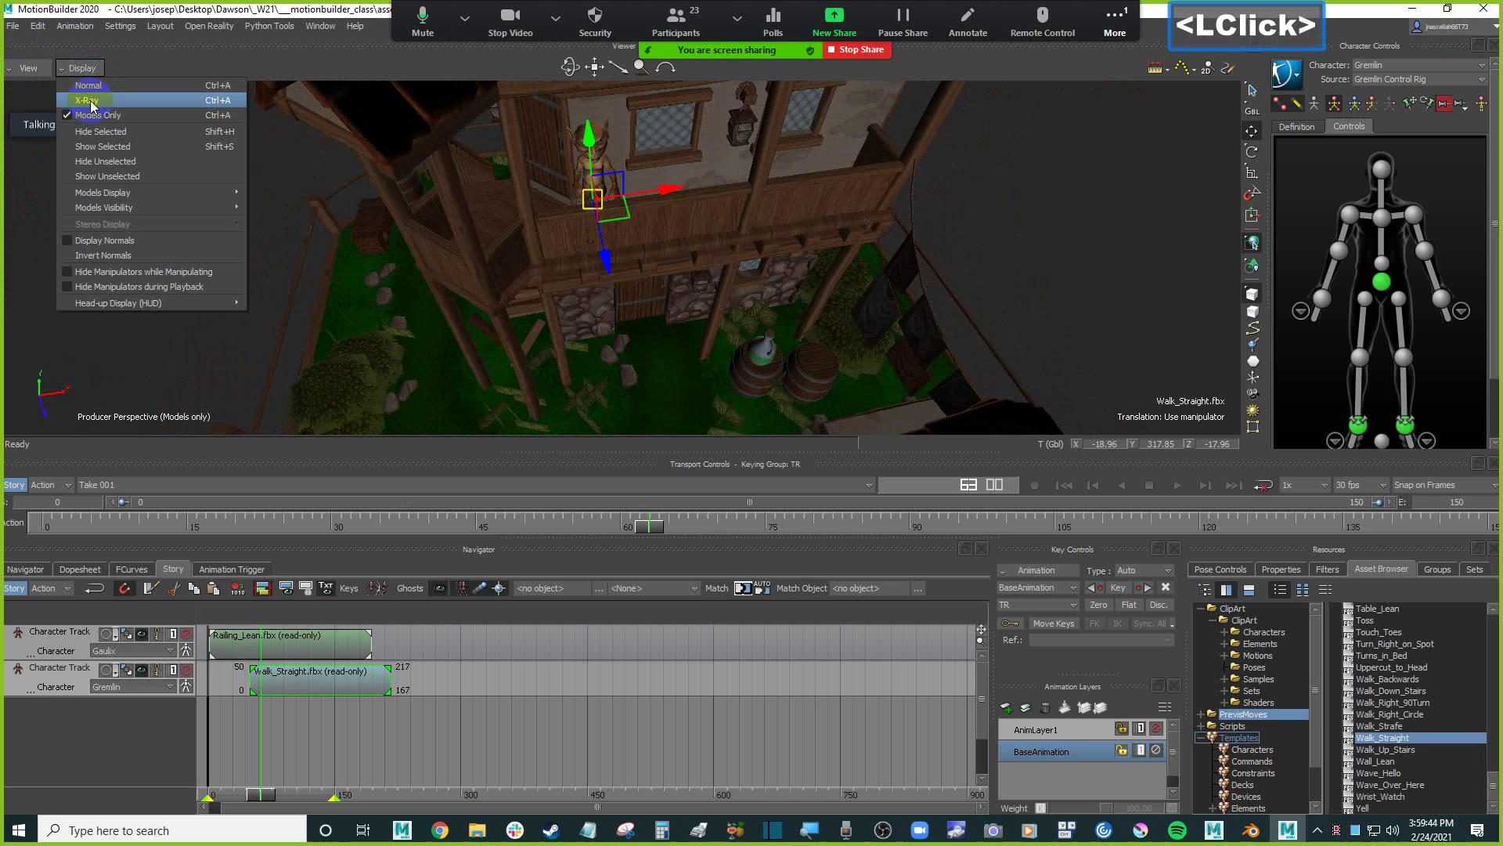
{"action": "left_click", "coordinate": [110, 99]}
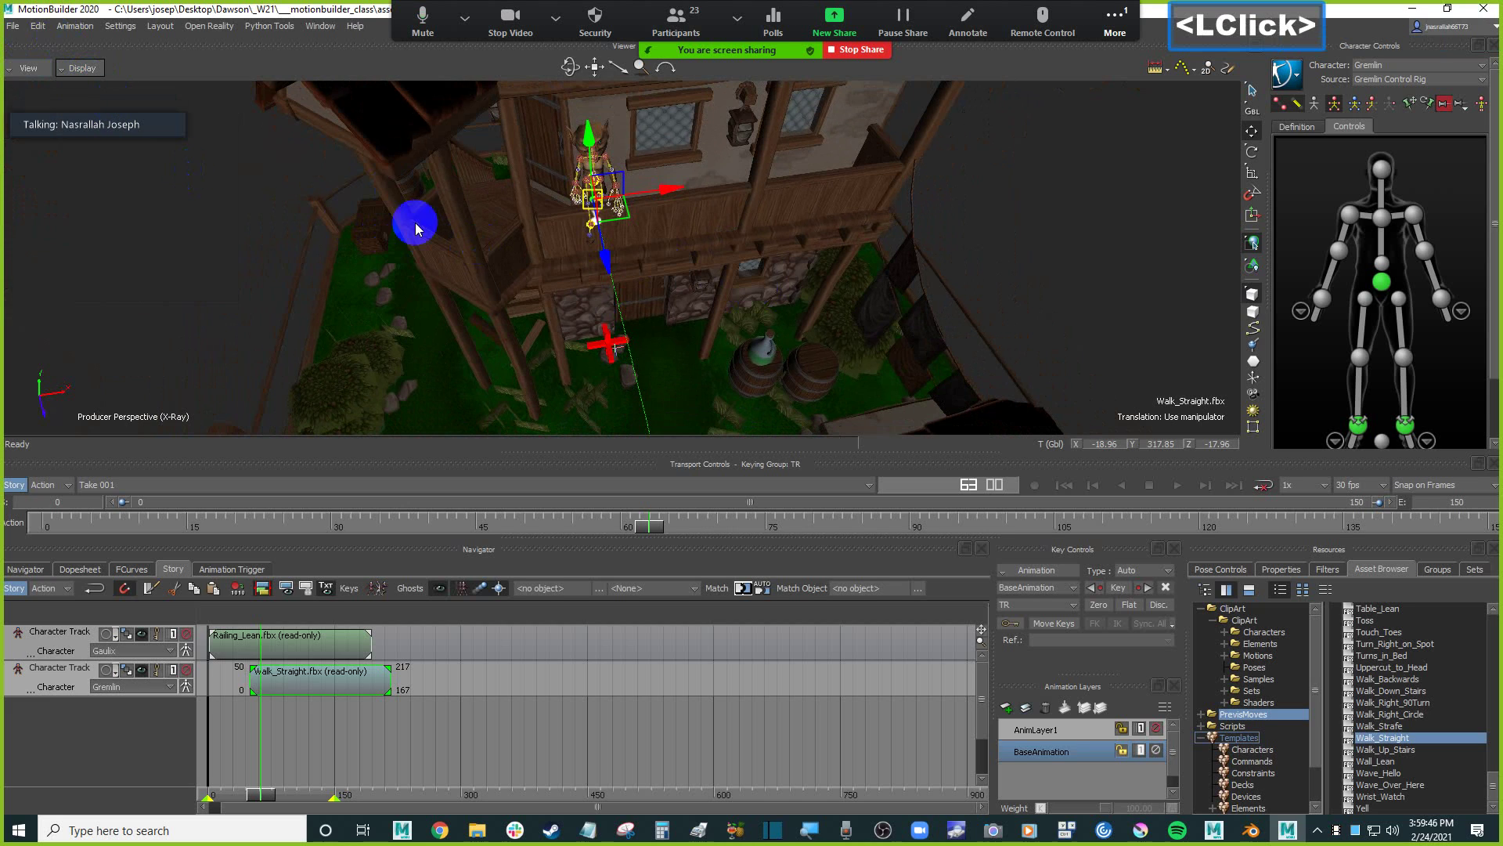
{"action": "left_click", "coordinate": [88, 70]}
{"action": "left_click", "coordinate": [101, 93]}
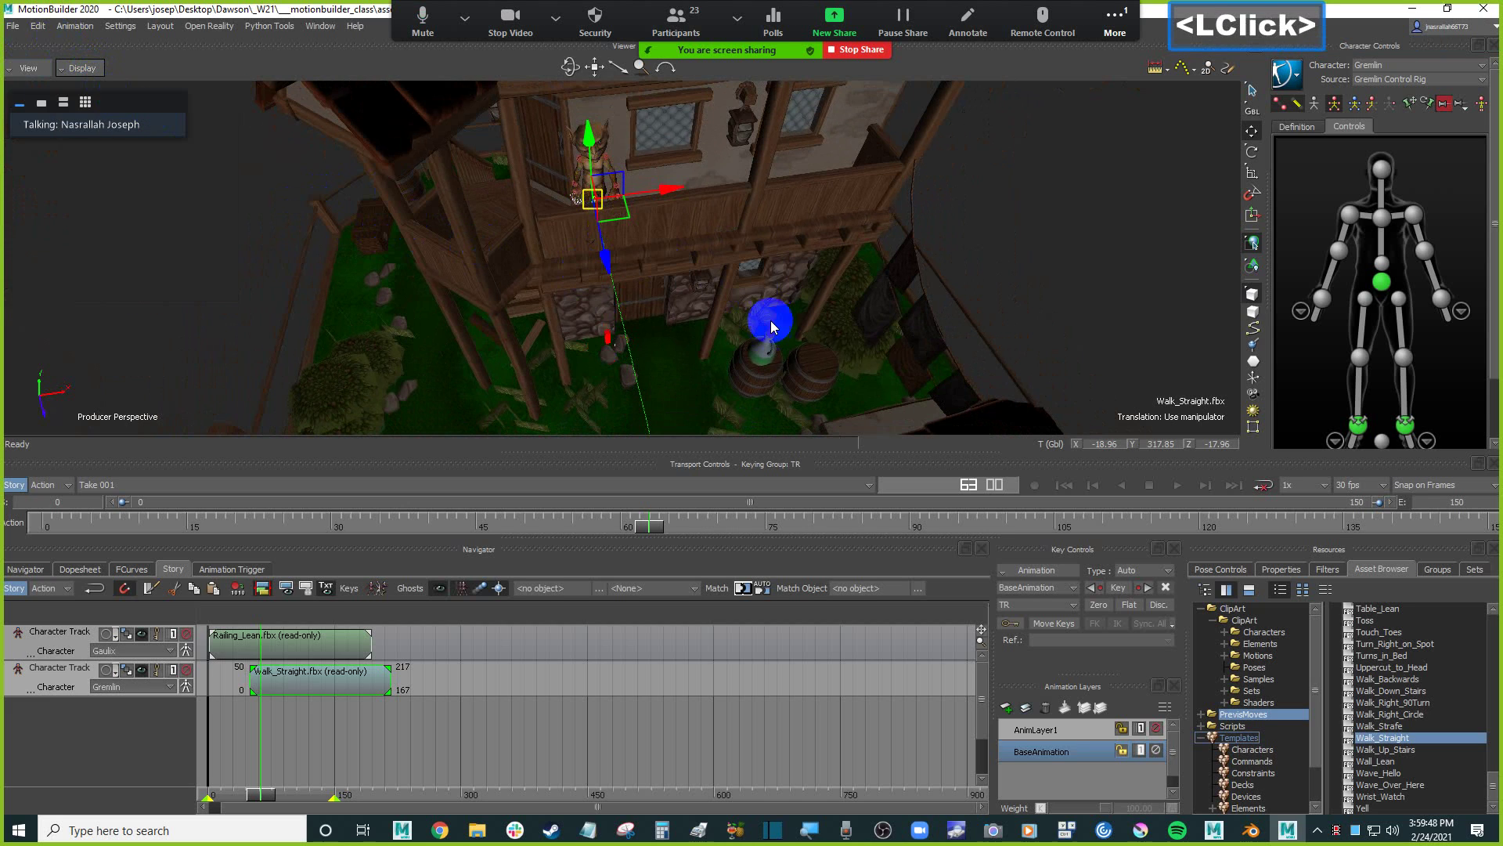
Slide the Walk_Straight clip to start at frame 2, aligned with the start of the Railing_Lean clip.
{"action": "left_click_drag", "start_coordinate": [765, 319], "coordinate": [680, 209], "text": "ctrl"}
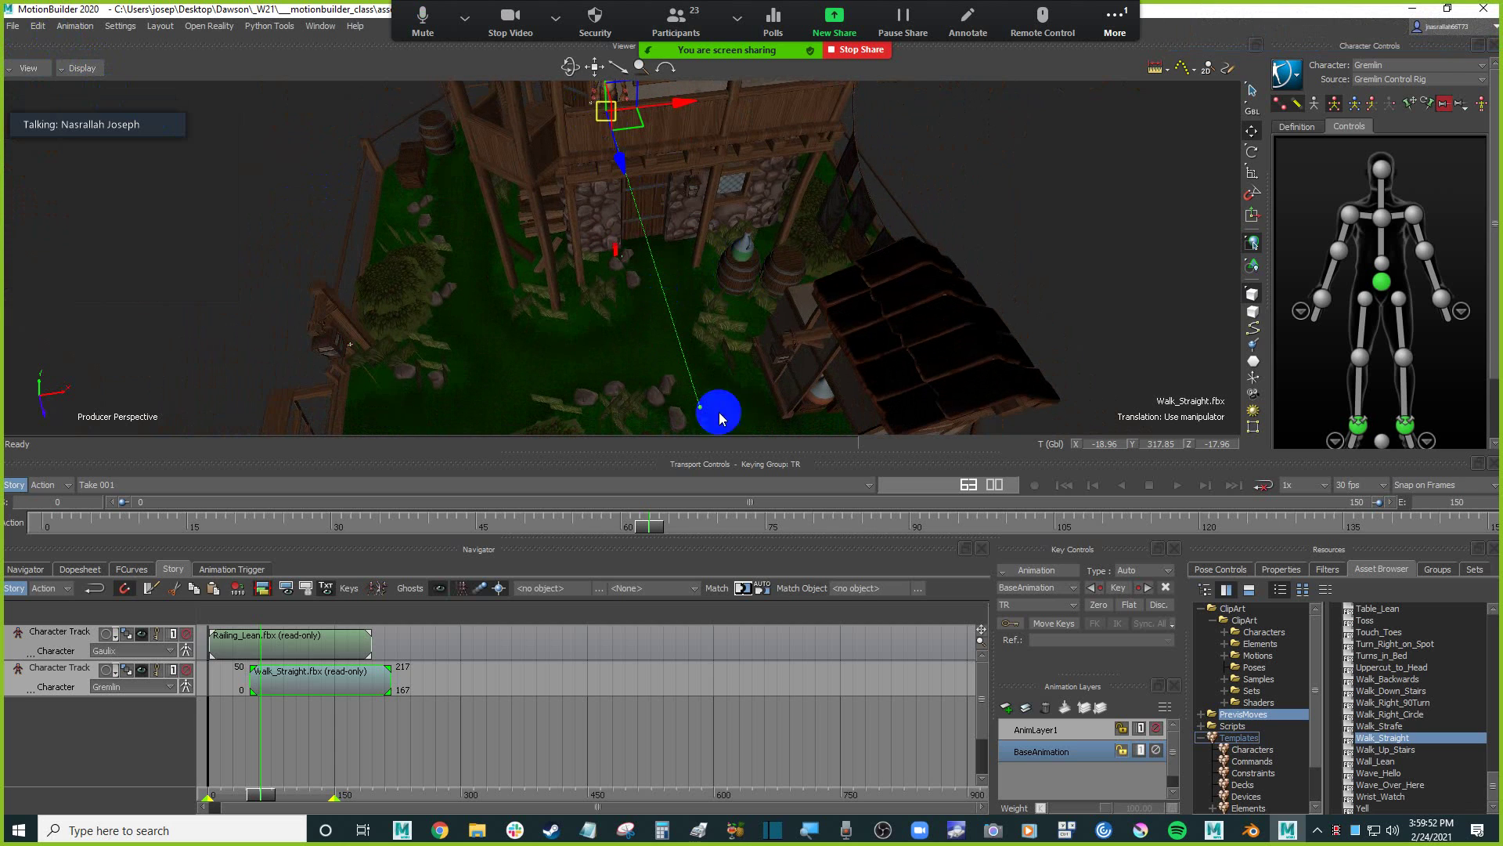
{"action": "left_click_drag", "start_coordinate": [702, 414], "coordinate": [787, 256], "text": "ctrl"}
{"action": "left_click_drag", "start_coordinate": [787, 255], "coordinate": [763, 272], "text": "shift"}
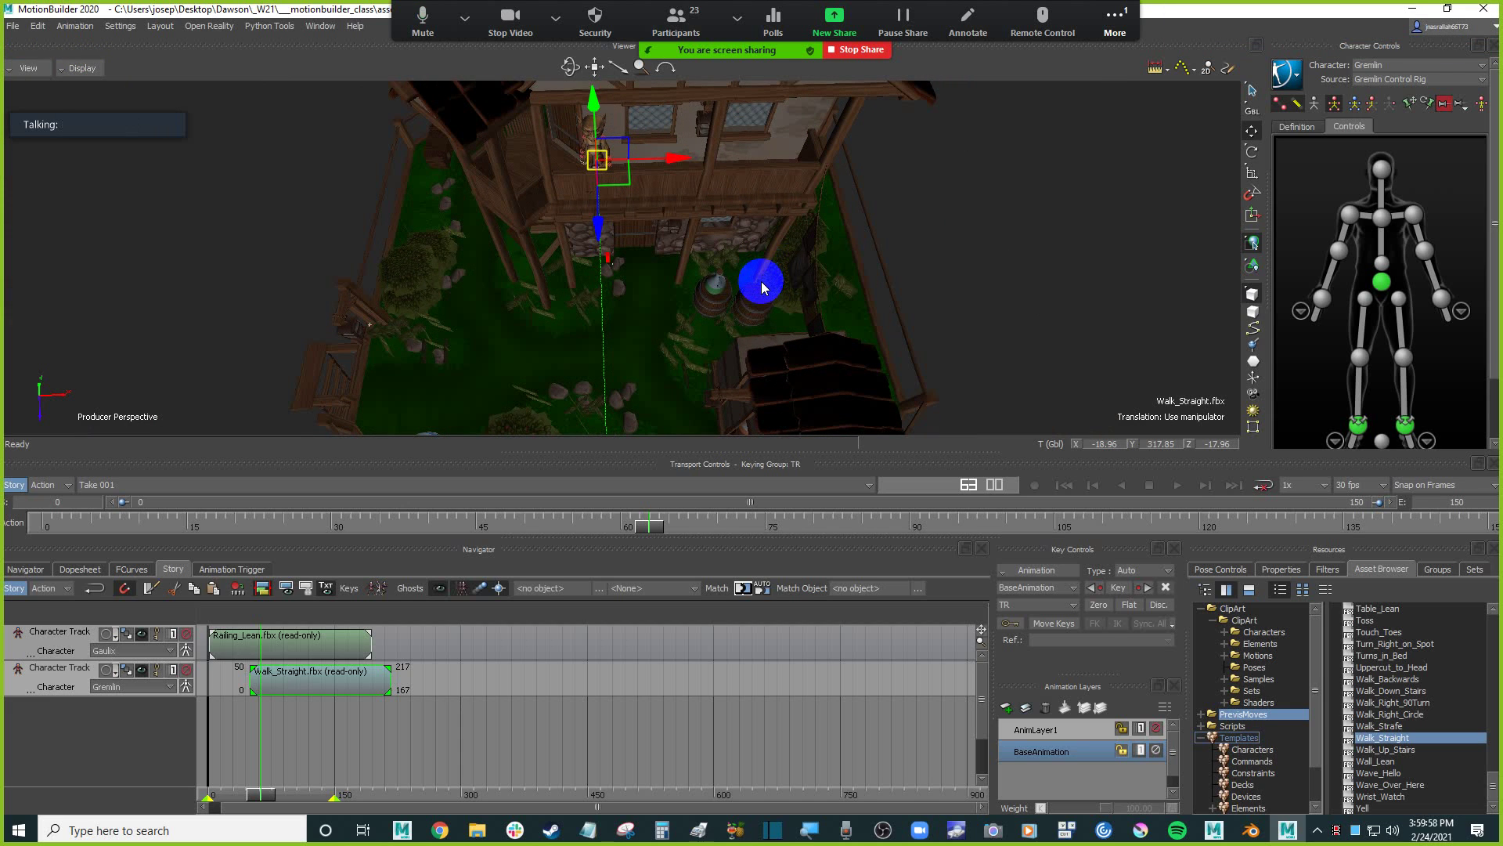
{"action": "left_click_drag", "start_coordinate": [325, 681], "coordinate": [283, 689]}
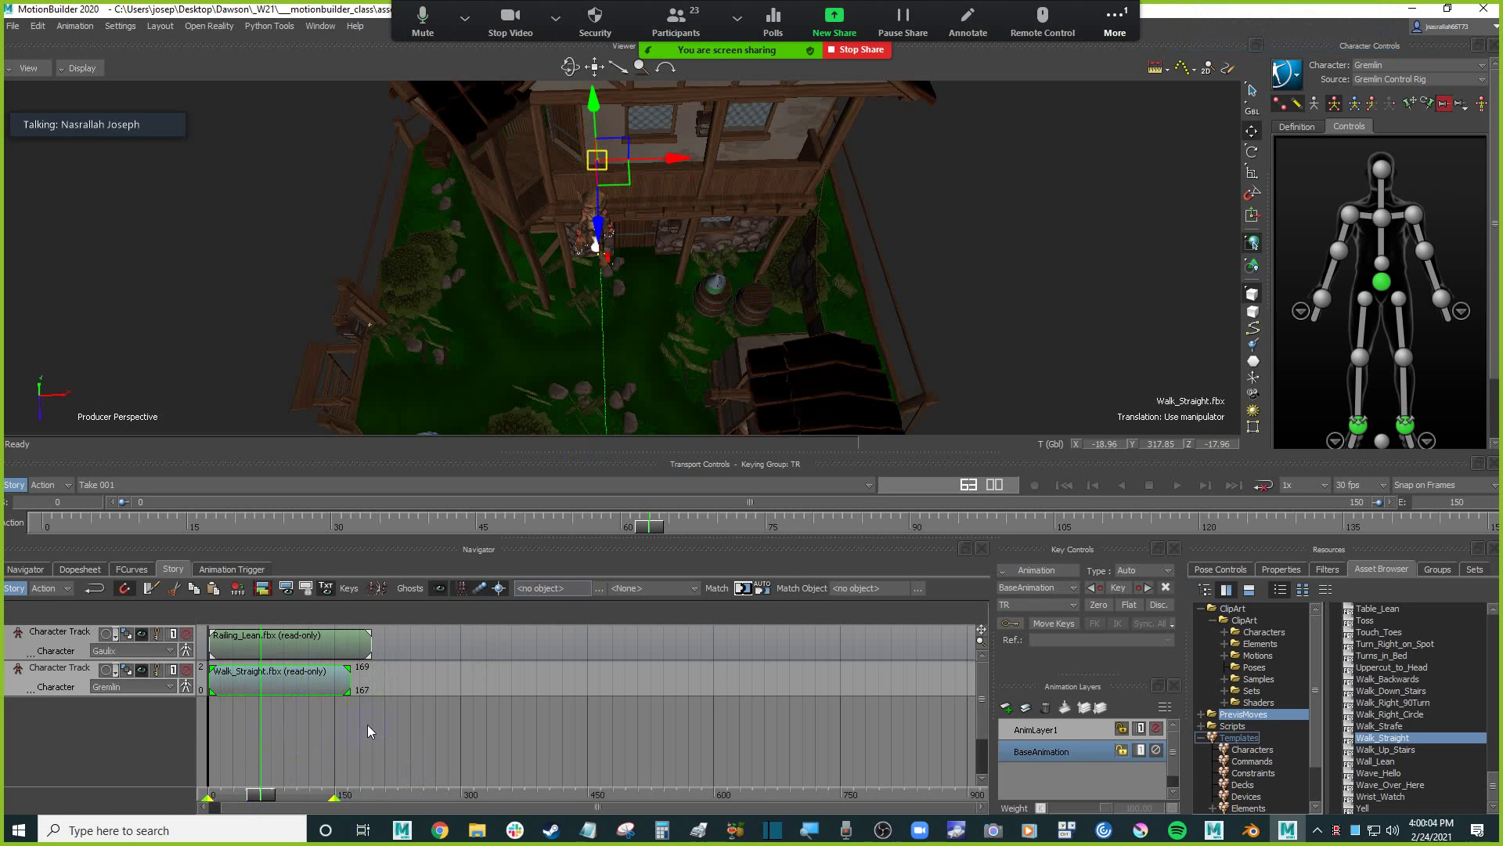
{"action": "scroll", "coordinate": [368, 725], "scroll_direction": "up", "scroll_amount": 5, "text": "ctrl"}
{"action": "left_click_drag", "start_coordinate": [565, 730], "coordinate": [470, 792], "text": "ctrl"}
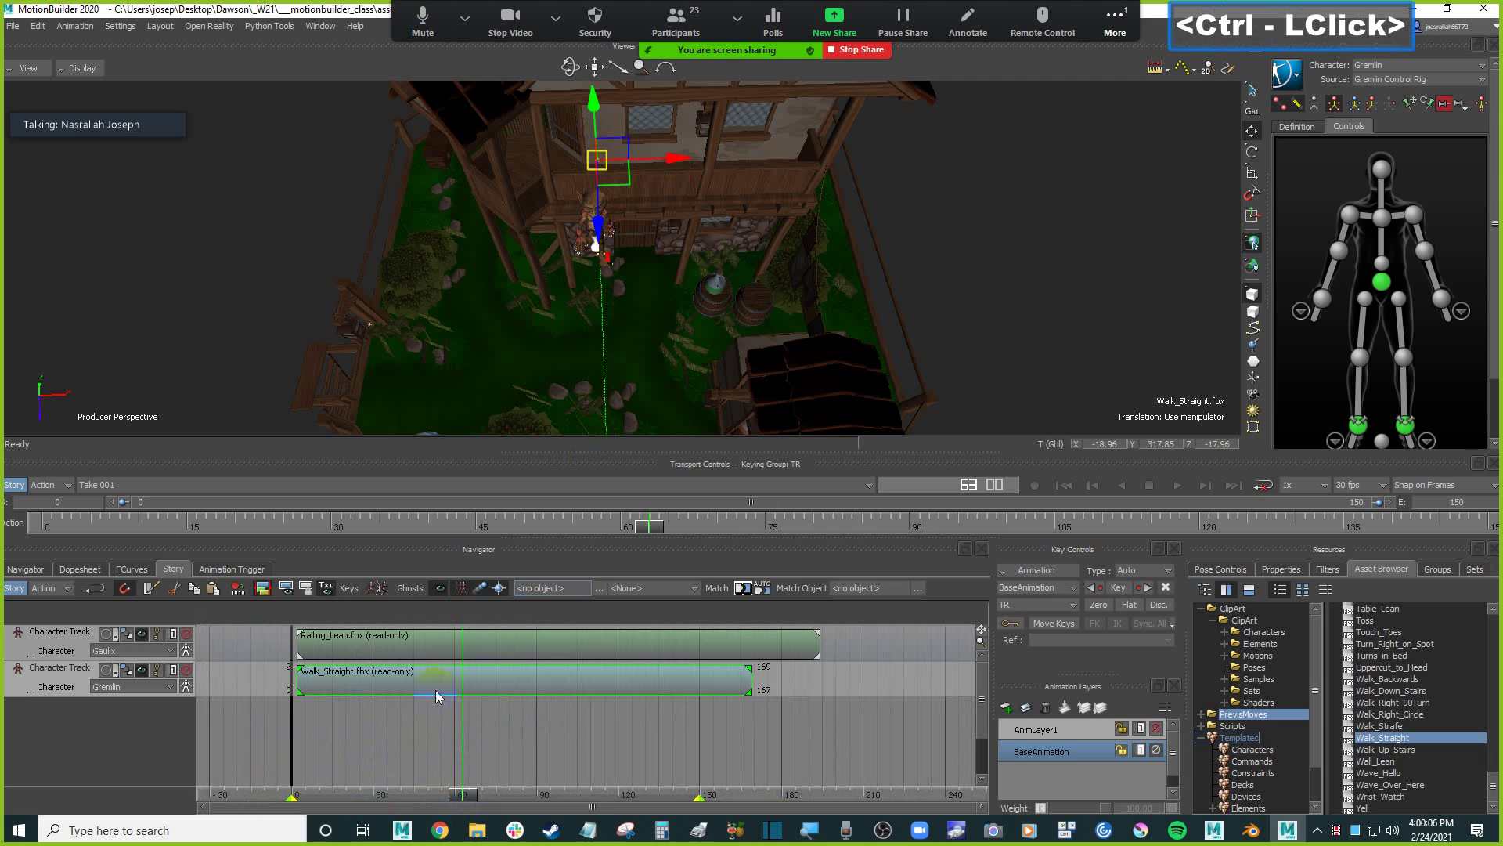
Select both clips, shift them together to start at frame 0 and return the current time to frame 0.
{"action": "left_click", "coordinate": [376, 650]}
{"action": "left_click_drag", "start_coordinate": [398, 637], "coordinate": [396, 645]}
{"action": "left_click", "coordinate": [463, 796]}
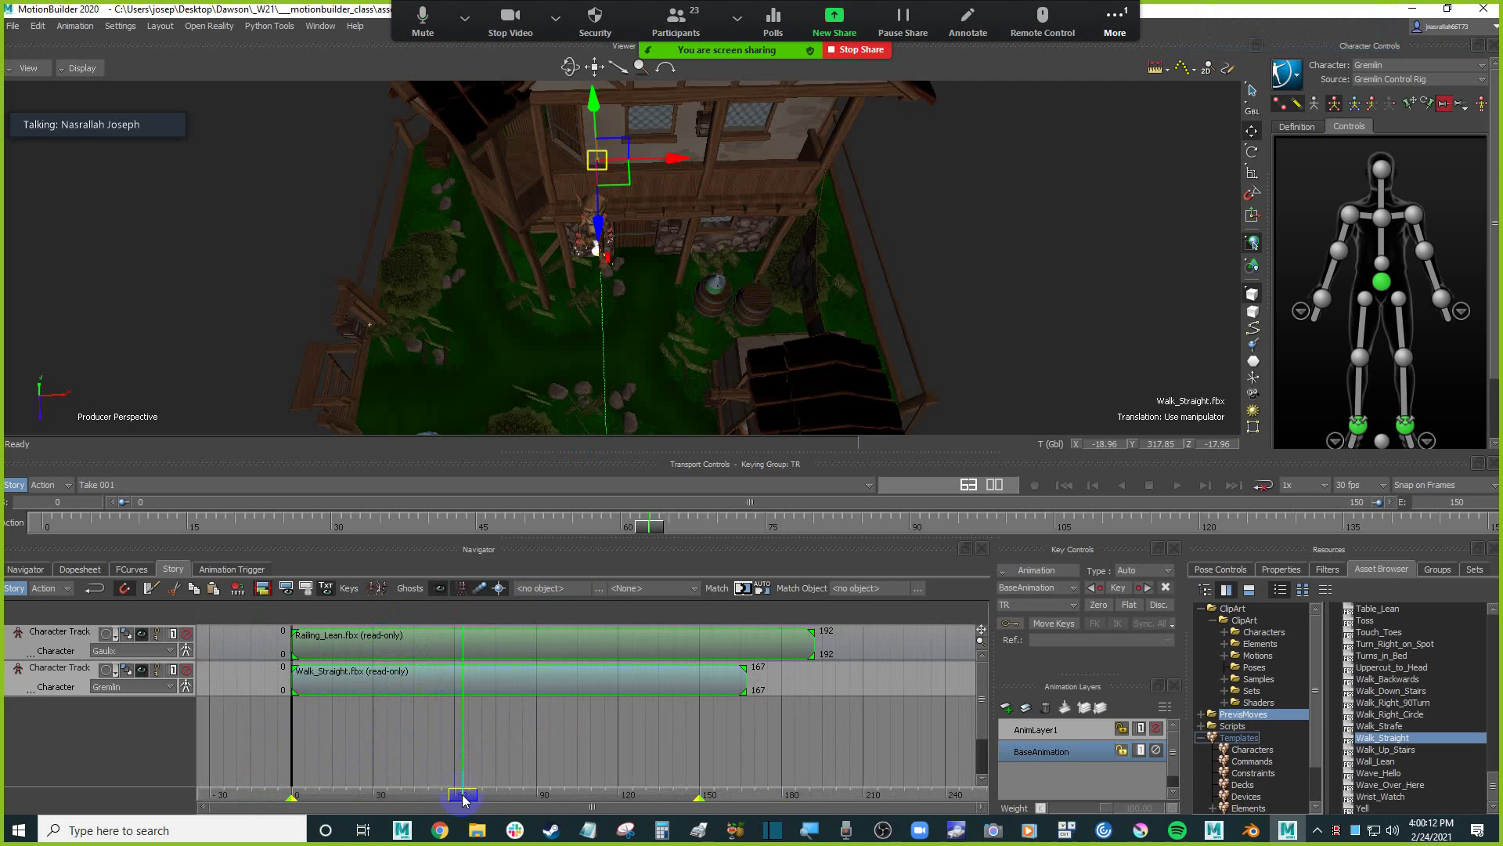
{"action": "left_click_drag", "start_coordinate": [458, 797], "coordinate": [295, 793]}
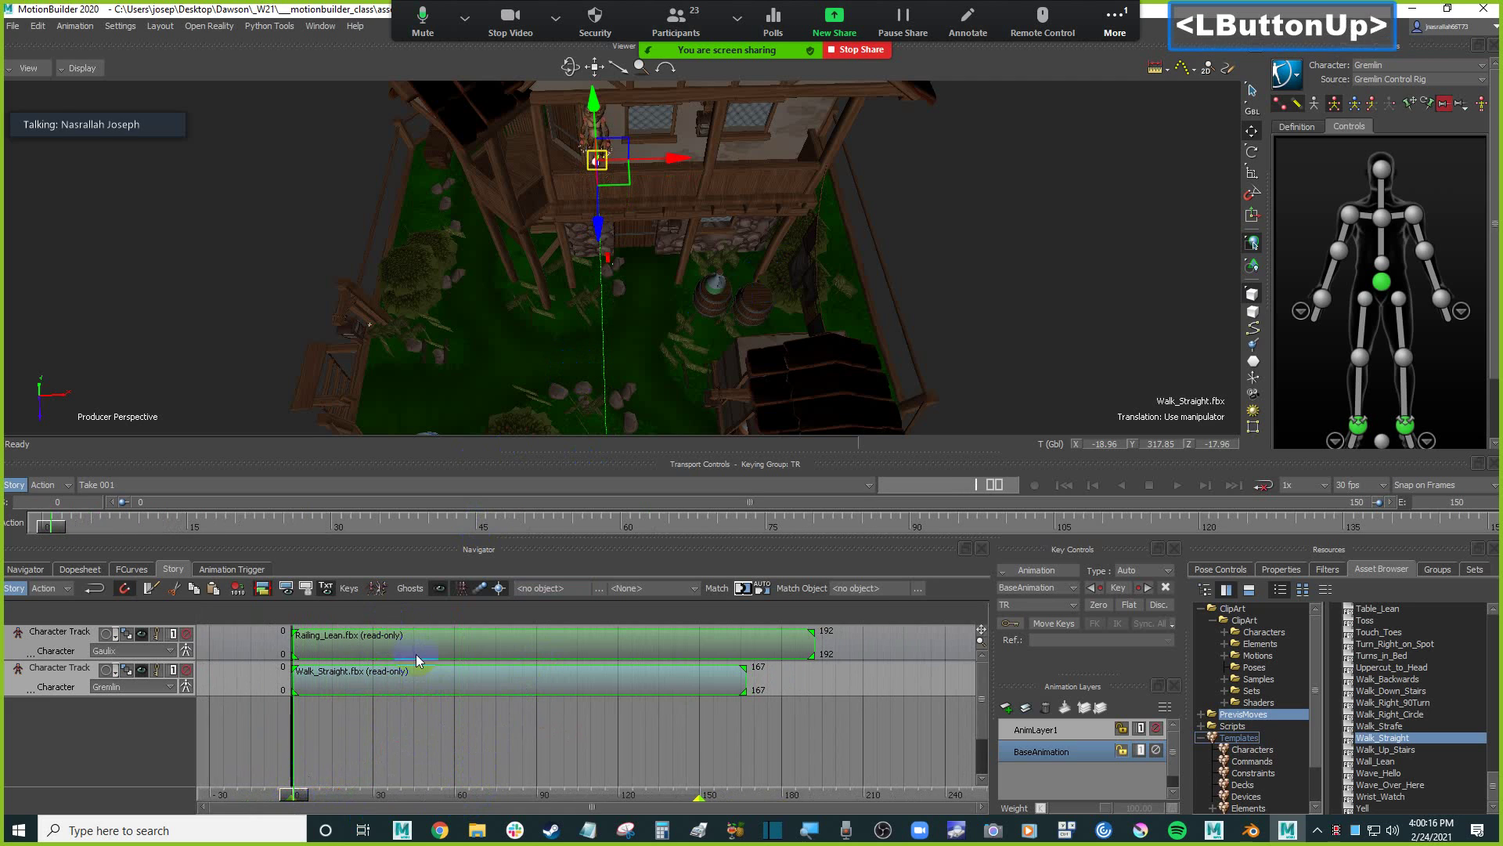
With both clips selected, adjust their position to fit Gremlin to the balcony, at about Y 303, Z 2.
{"action": "left_click_drag", "start_coordinate": [813, 218], "coordinate": [851, 270], "text": "shift"}
{"action": "scroll", "coordinate": [823, 265], "scroll_direction": "up", "scroll_amount": 5}
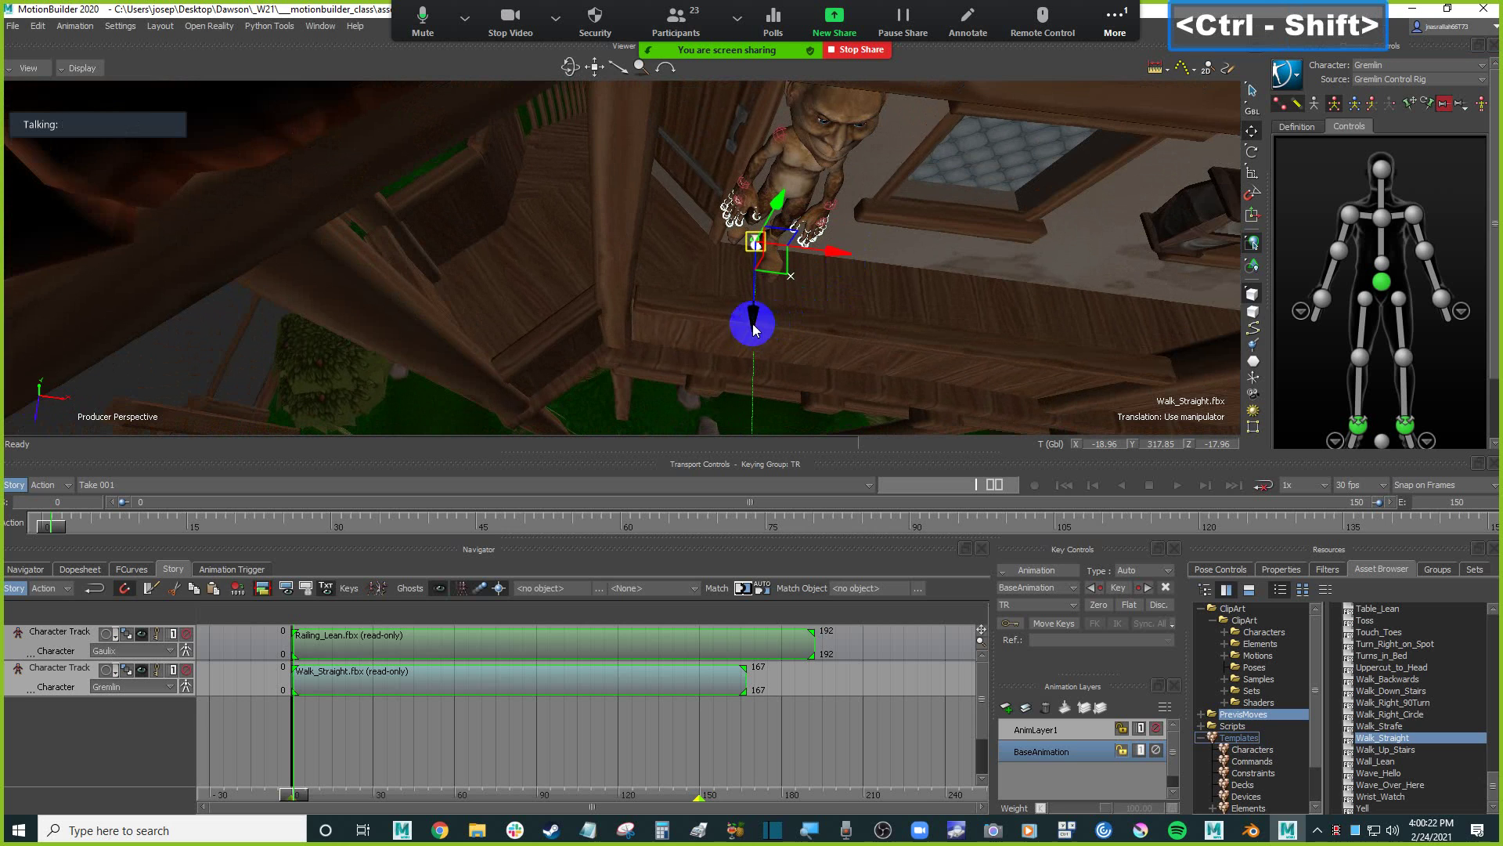
{"action": "left_click_drag", "start_coordinate": [758, 319], "coordinate": [739, 255]}
{"action": "scroll", "coordinate": [859, 184], "scroll_direction": "down", "scroll_amount": 3}
{"action": "left_click_drag", "start_coordinate": [858, 185], "coordinate": [752, 291], "text": "ctrl"}
{"action": "left_click_drag", "start_coordinate": [752, 291], "coordinate": [748, 280], "text": "shift"}
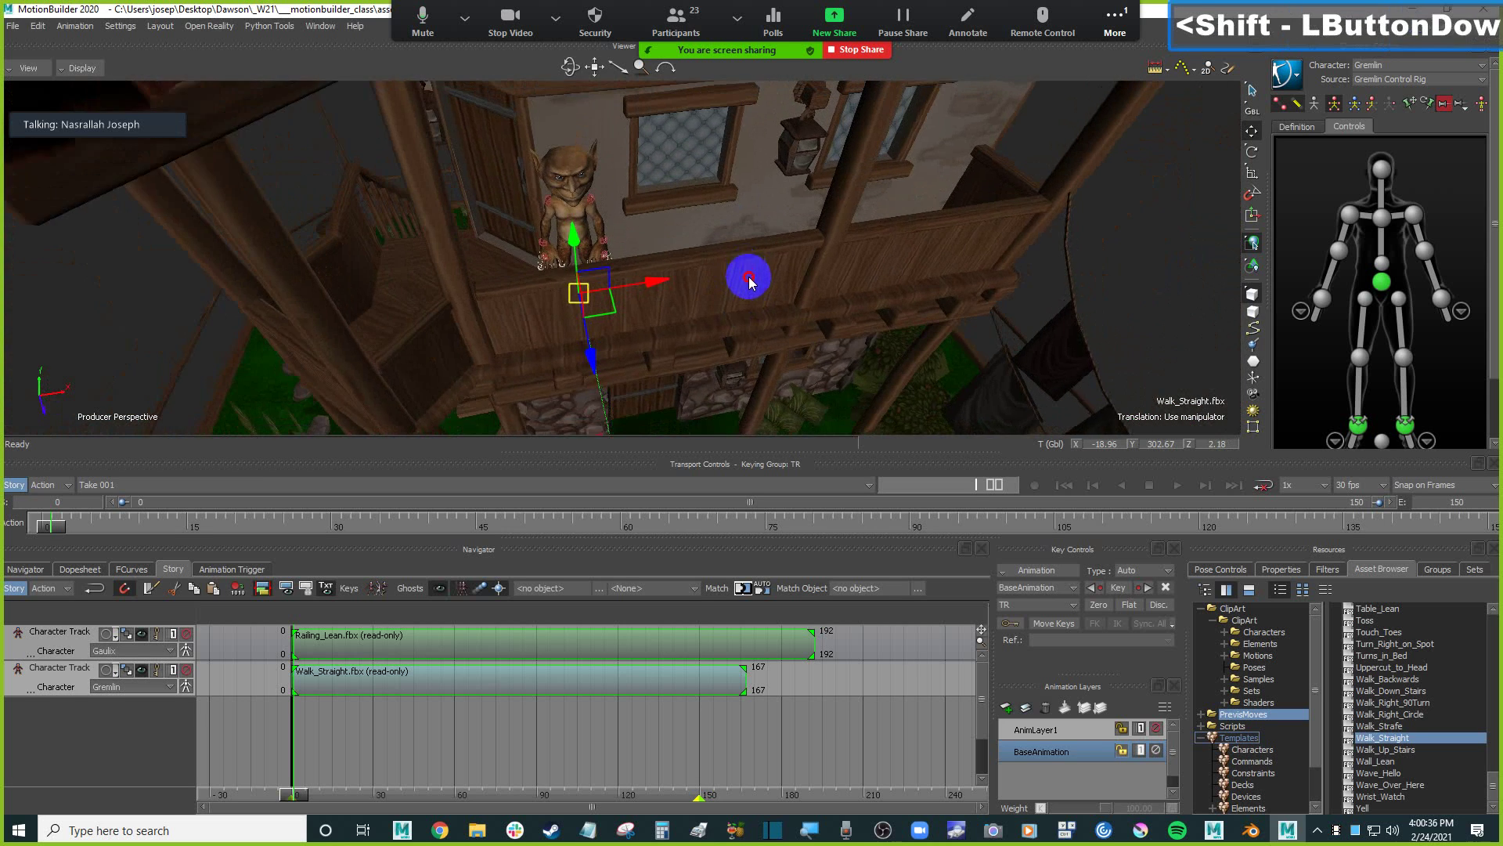
Try to rotate the two selected clips together about the vertical axis, and undo the rotation.
{"action": "double_click", "coordinate": [750, 277], "text": "shift"}
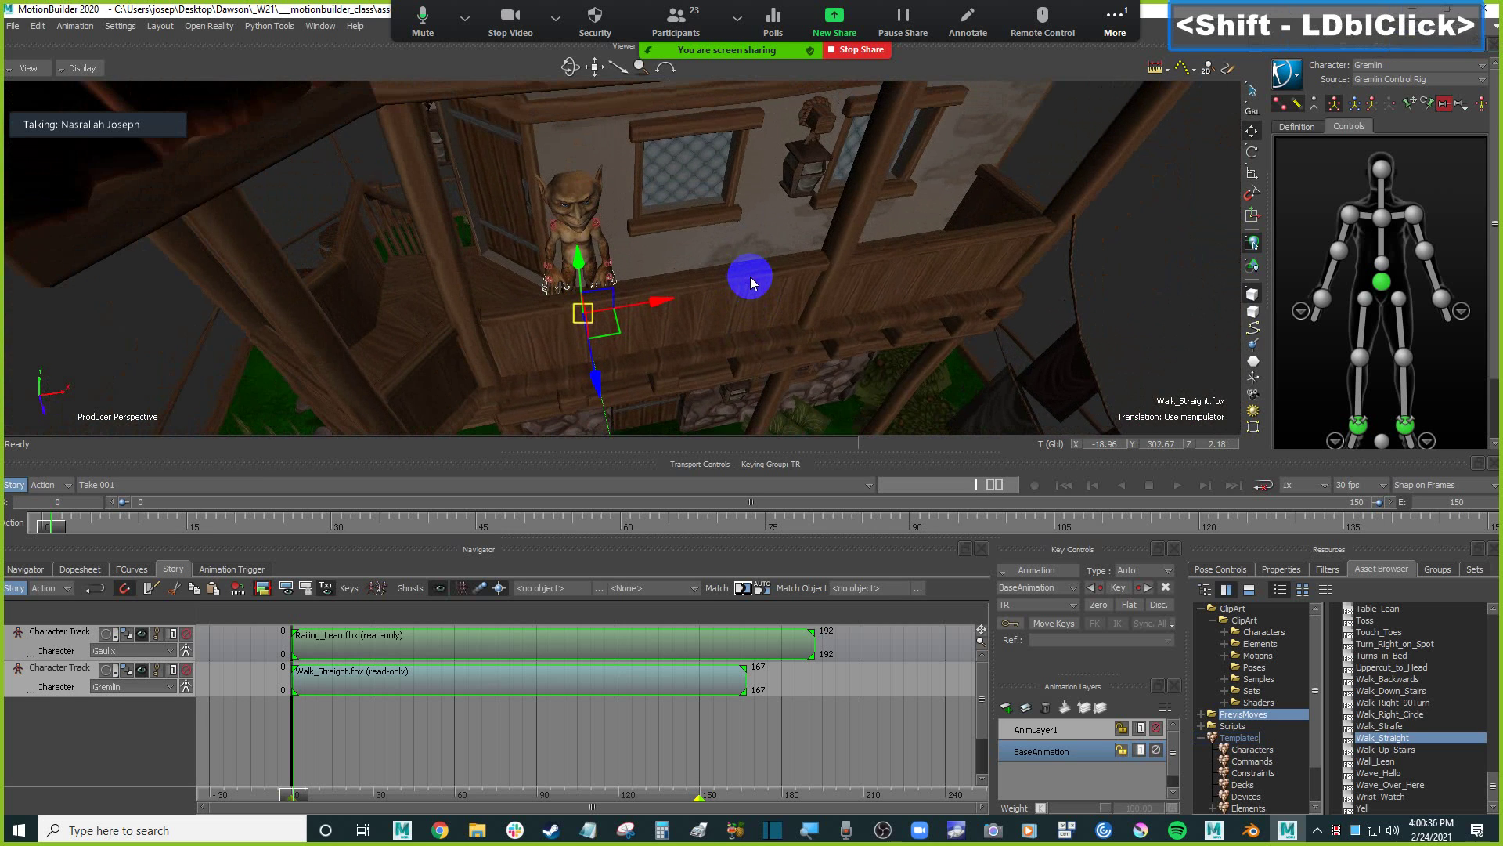
{"action": "key", "text": "F6"}
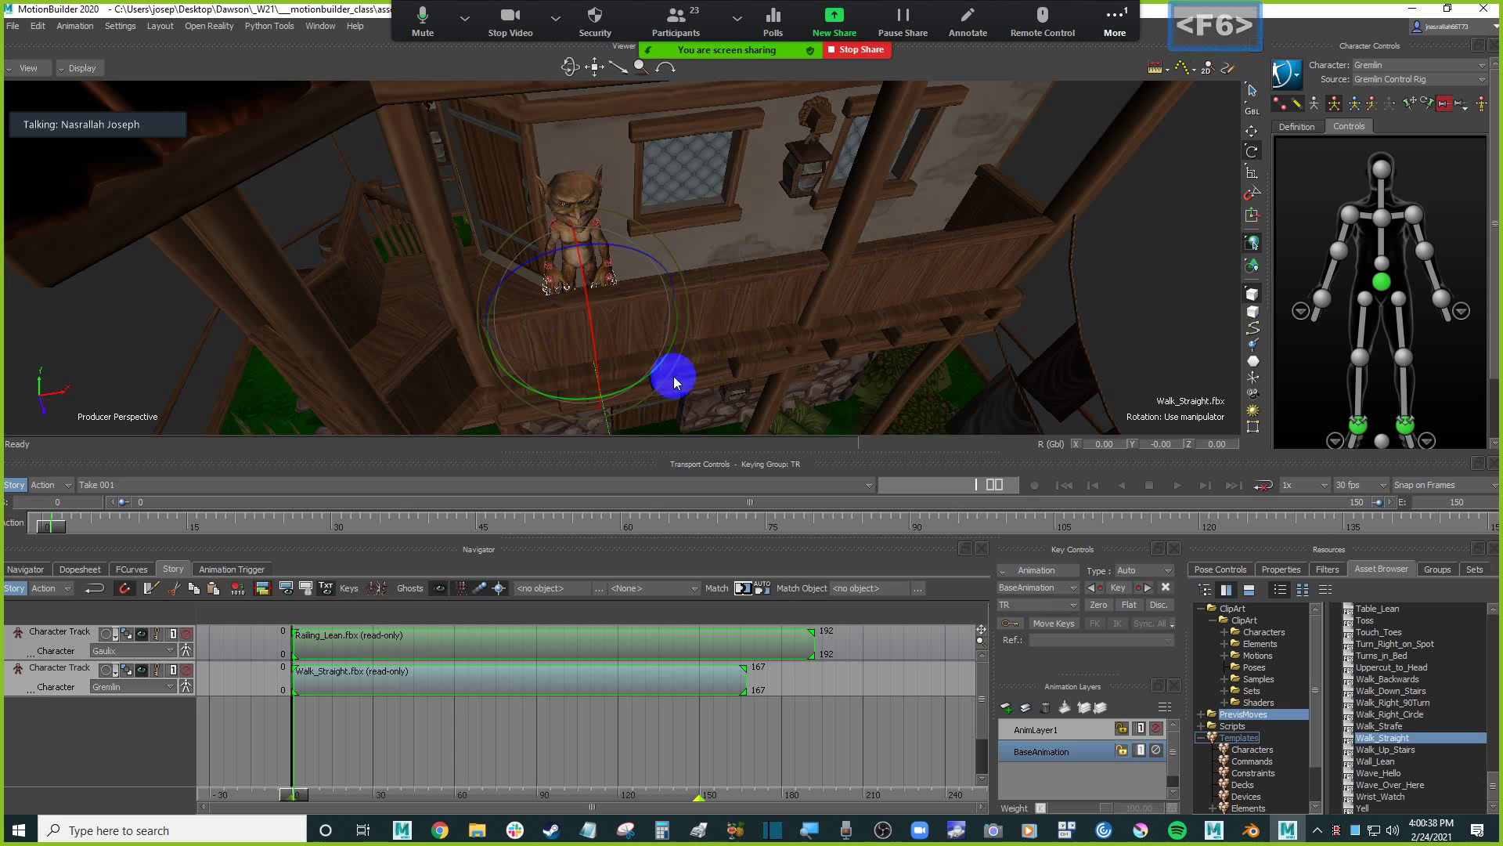
{"action": "left_click_drag", "start_coordinate": [654, 378], "coordinate": [562, 390]}
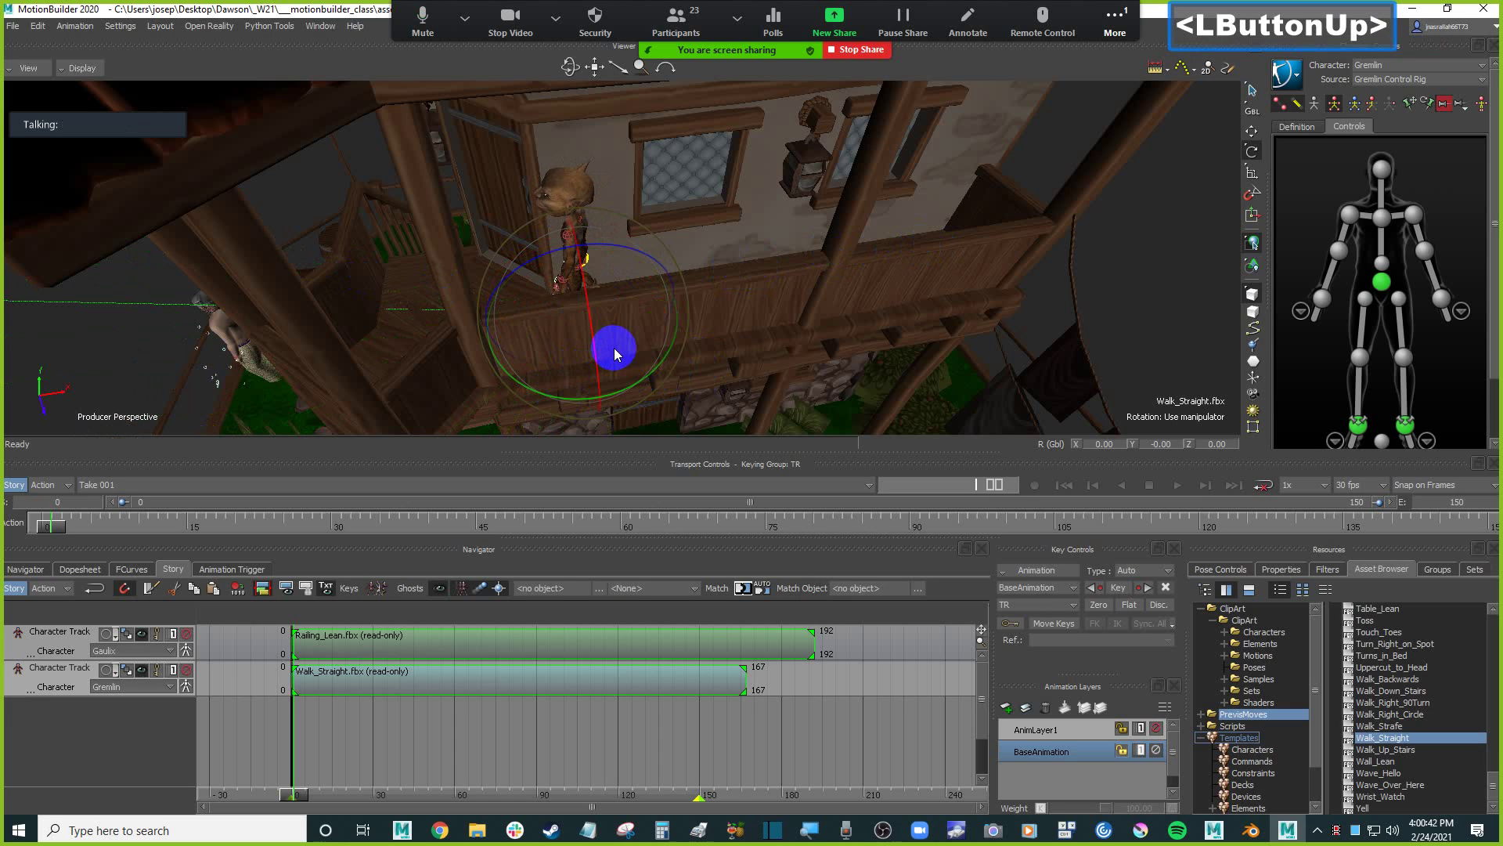
{"action": "key", "text": "ctrl+z"}
Undo the recent clip edits back past the addition of Walk_Straight and the repositioning of Gaulix at the railing.
{"action": "mouse_move", "coordinate": [814, 229]}
{"action": "left_mouse_down", "text": "ctrl"}
{"action": "mouse_move", "coordinate": [791, 268]}
{"action": "mouse_move", "coordinate": [791, 235]}
{"action": "left_mouse_up", "text": "ctrl"}
{"action": "scroll", "coordinate": [792, 235], "scroll_direction": "down", "scroll_amount": 2}
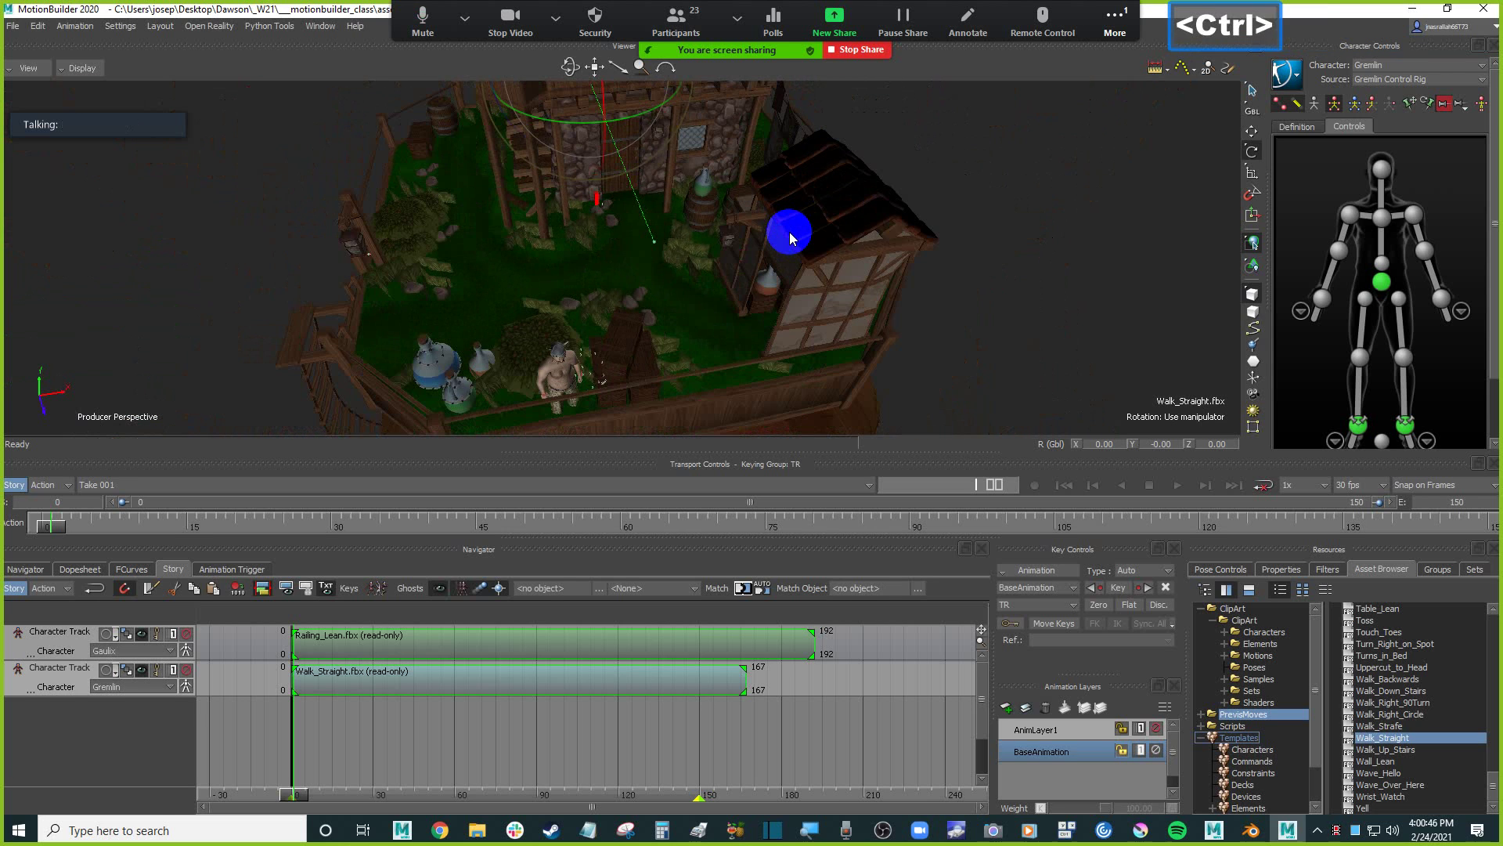
{"action": "key", "text": "ctrl+z"}
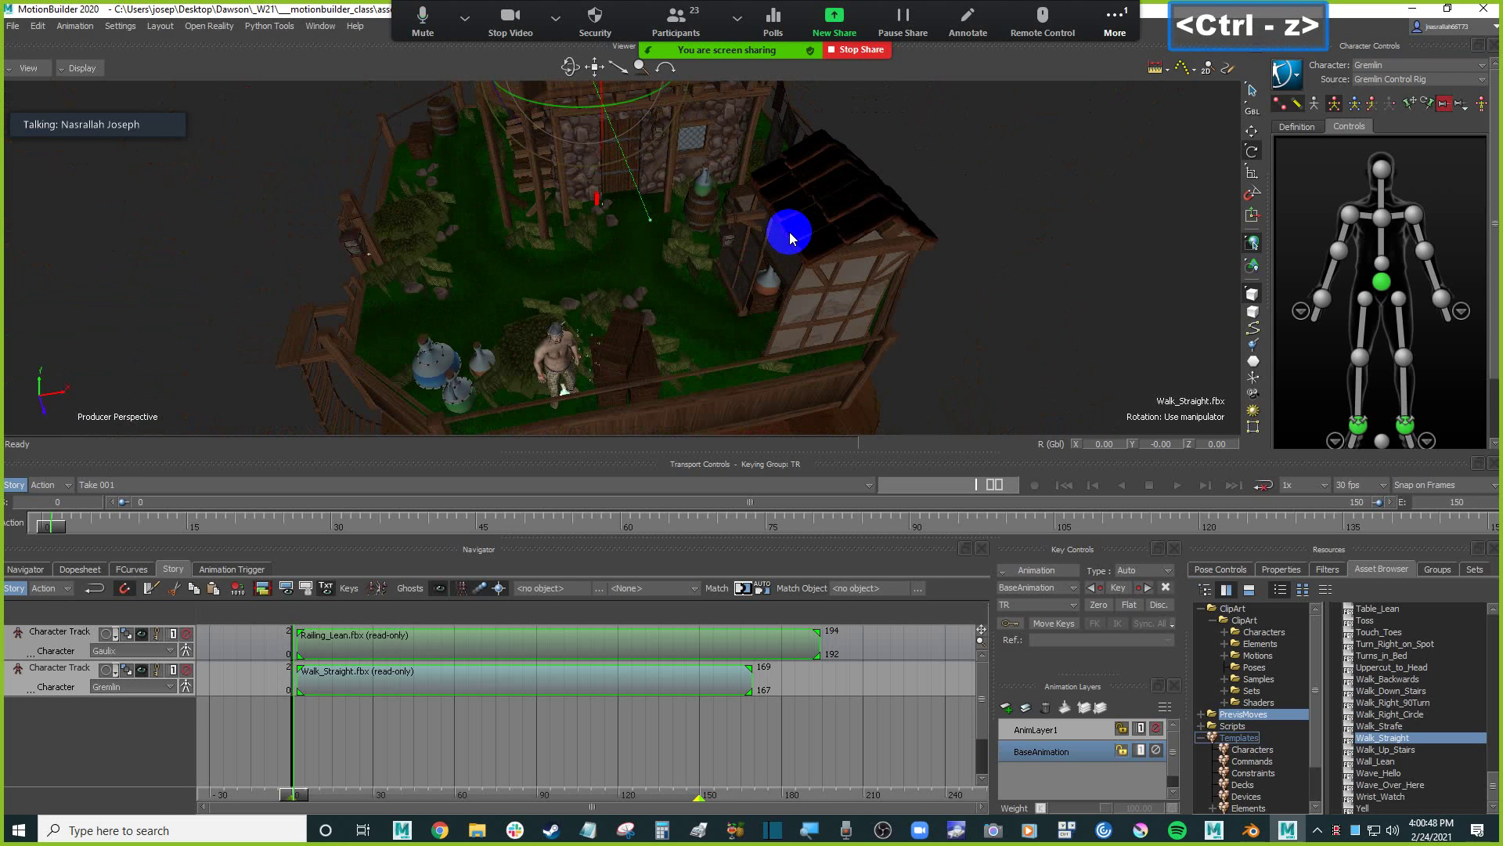
{"action": "key", "text": "ctrl+z"}
{"action": "key", "text": "ctrl+z"}
{"action": "key", "text": "ctrl+z"}
{"action": "key", "text": "ctrl+z"}
{"action": "key", "text": "ctrl+z"}
{"action": "key", "text": "ctrl+z"}
{"action": "key", "text": "ctrl+z"}
{"action": "key", "text": "ctrl+z"}
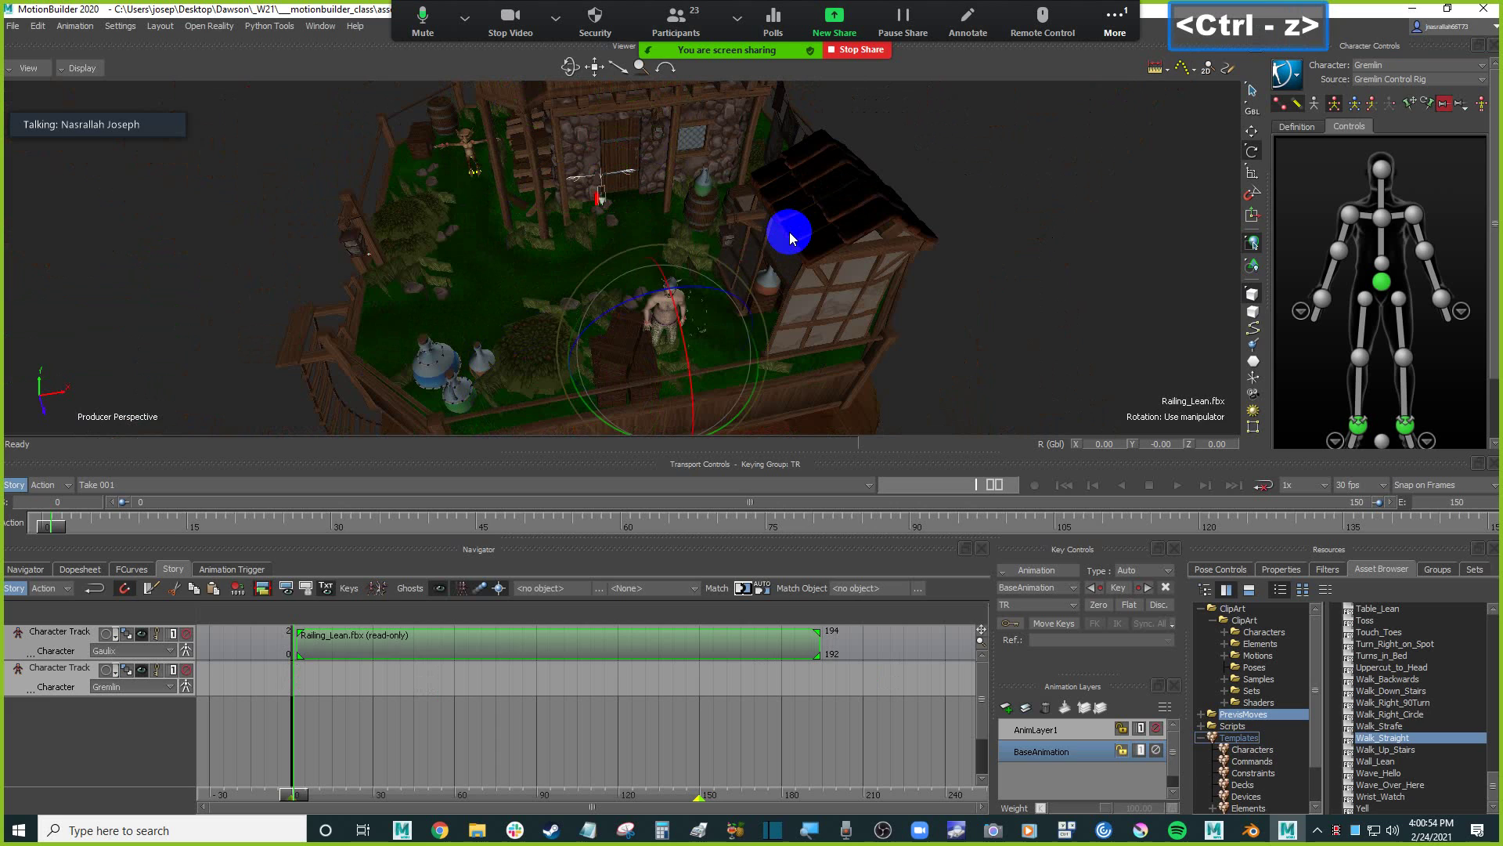
Redo the undone edits until Gaulix's railing position and the Walk_Straight clip at frame 50 are restored.
{"action": "key", "text": "ctrl+y"}
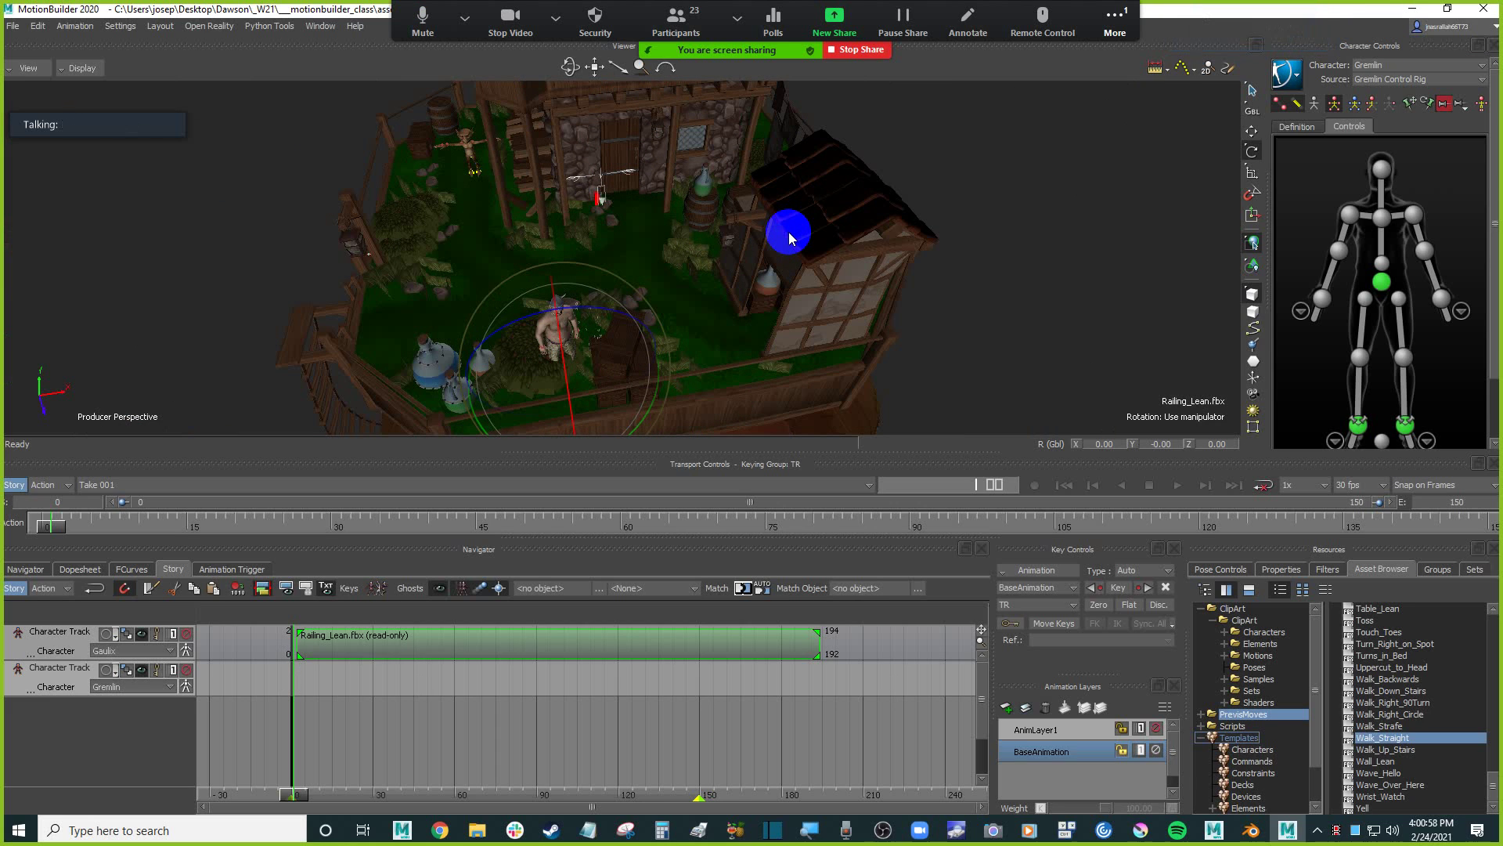
{"action": "key", "text": "ctrl+y"}
{"action": "key", "text": "ctrl+y"}
{"action": "key", "text": "ctrl+y"}
{"action": "key", "text": "ctrl+y"}
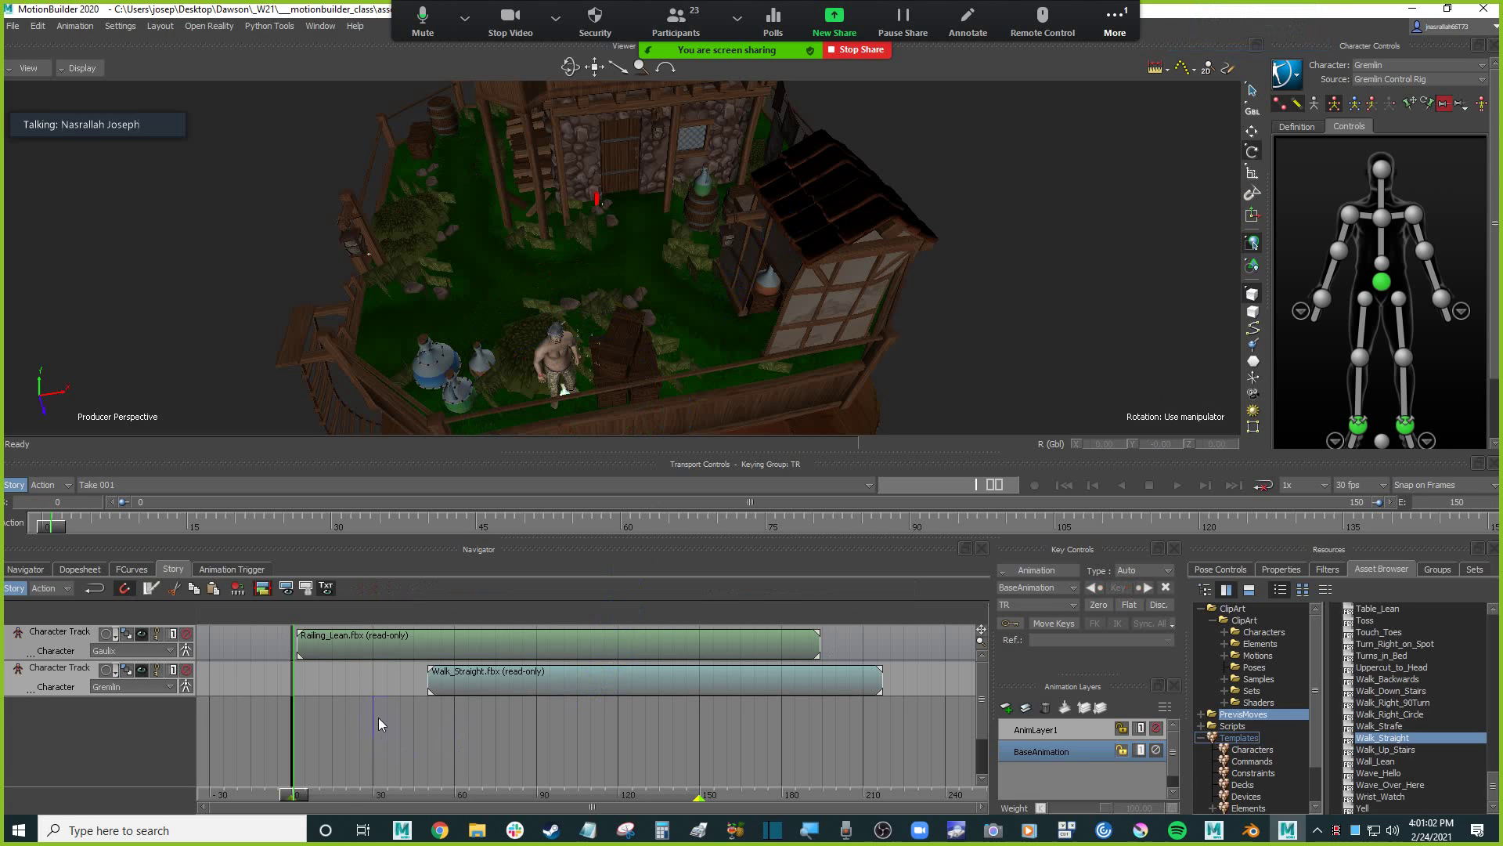
Scrub to frame 5 and try moving the Railing_Lean and Walk_Straight clips together along X, to about X 136, and undo it.
{"action": "left_click_drag", "start_coordinate": [306, 797], "coordinate": [358, 732]}
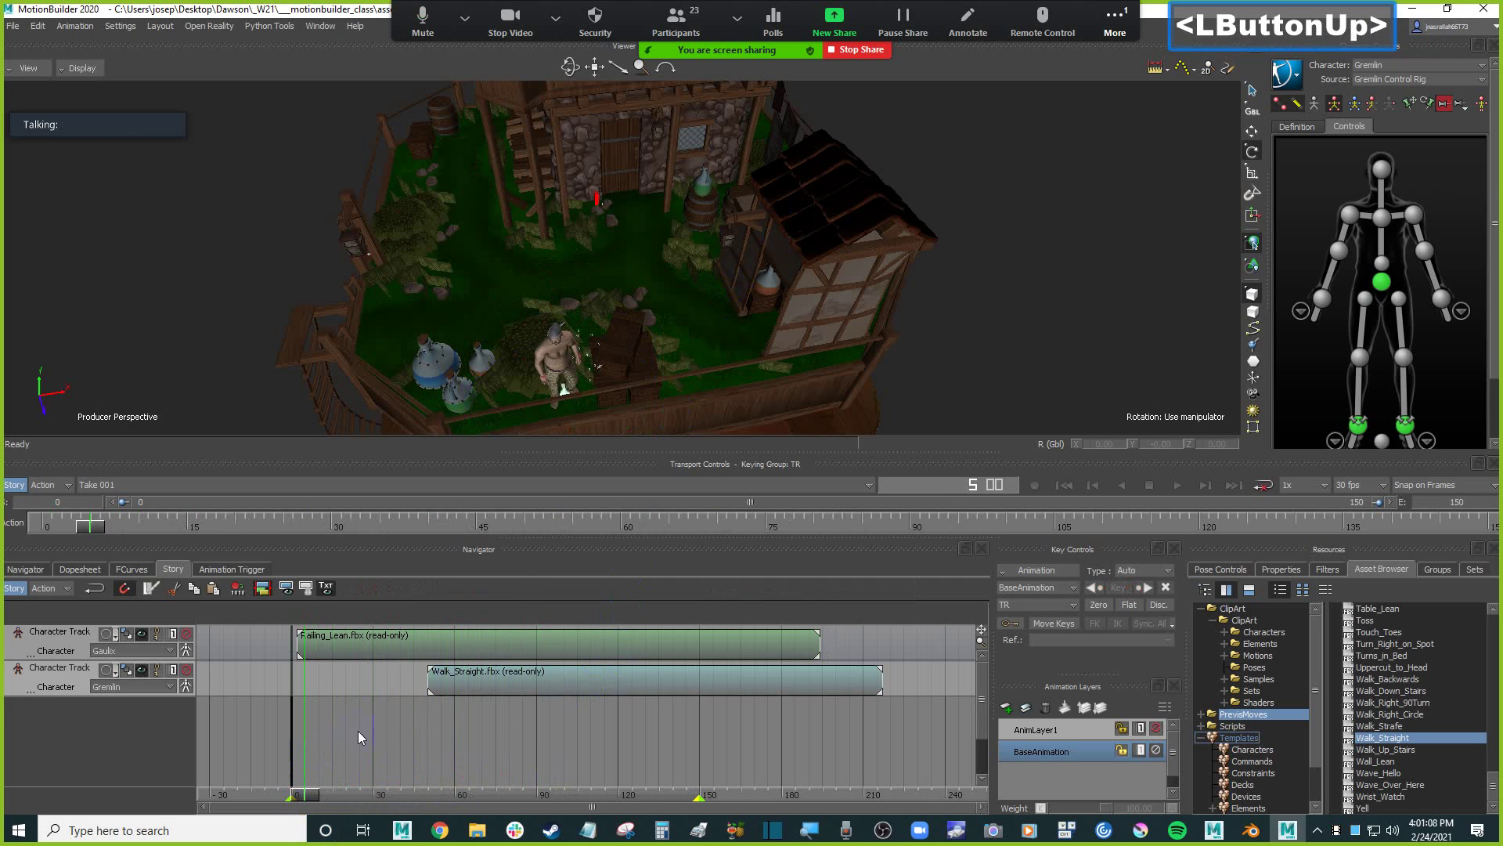
{"action": "left_click", "coordinate": [548, 641]}
{"action": "left_click", "coordinate": [584, 675], "text": "ctrl"}
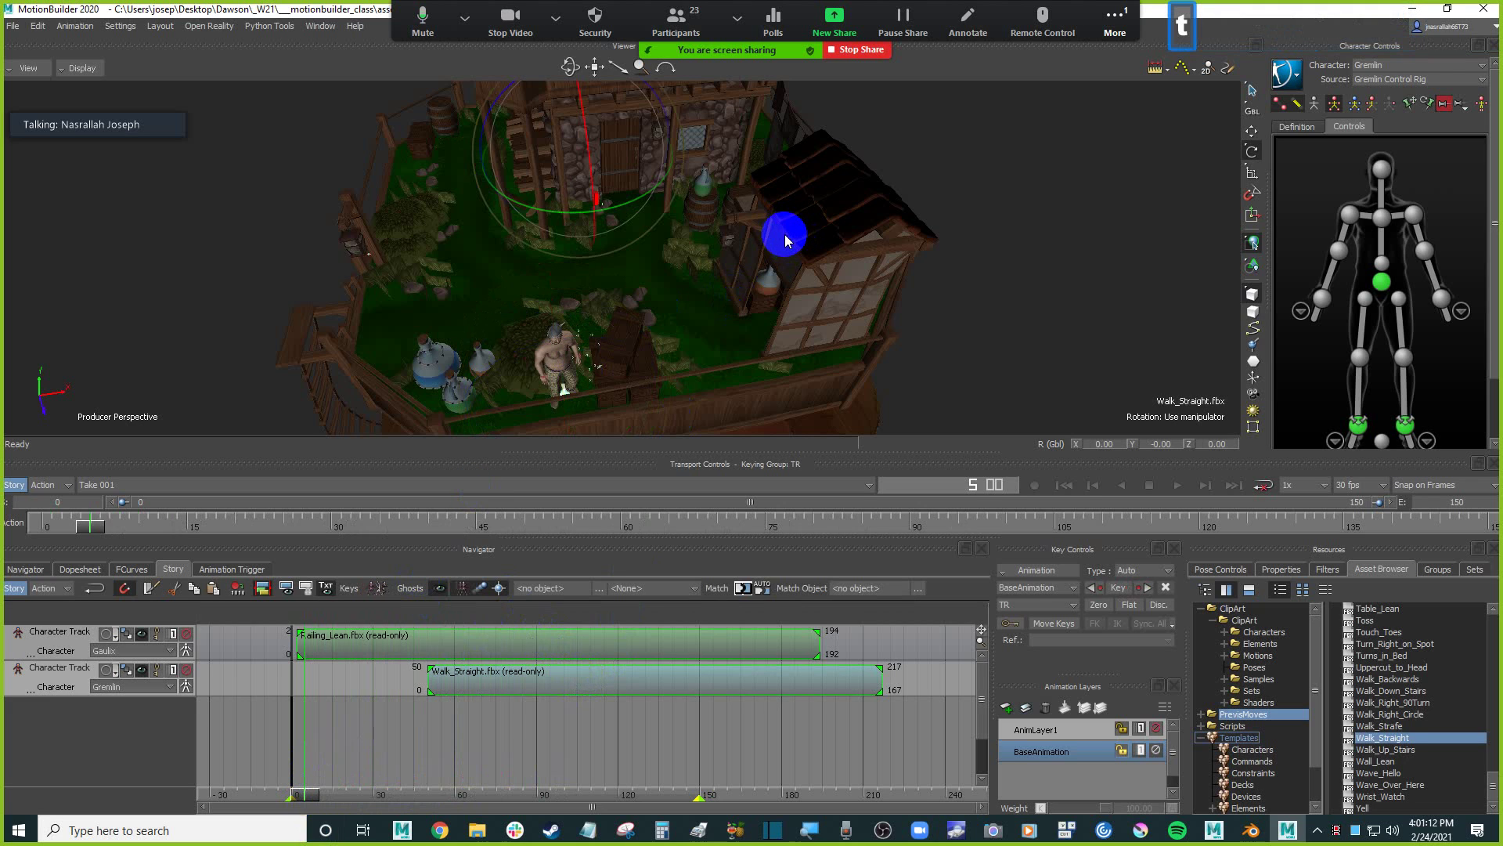
{"action": "key", "text": "t"}
{"action": "left_click_drag", "start_coordinate": [578, 151], "coordinate": [797, 204]}
{"action": "key", "text": "ctrl+z"}
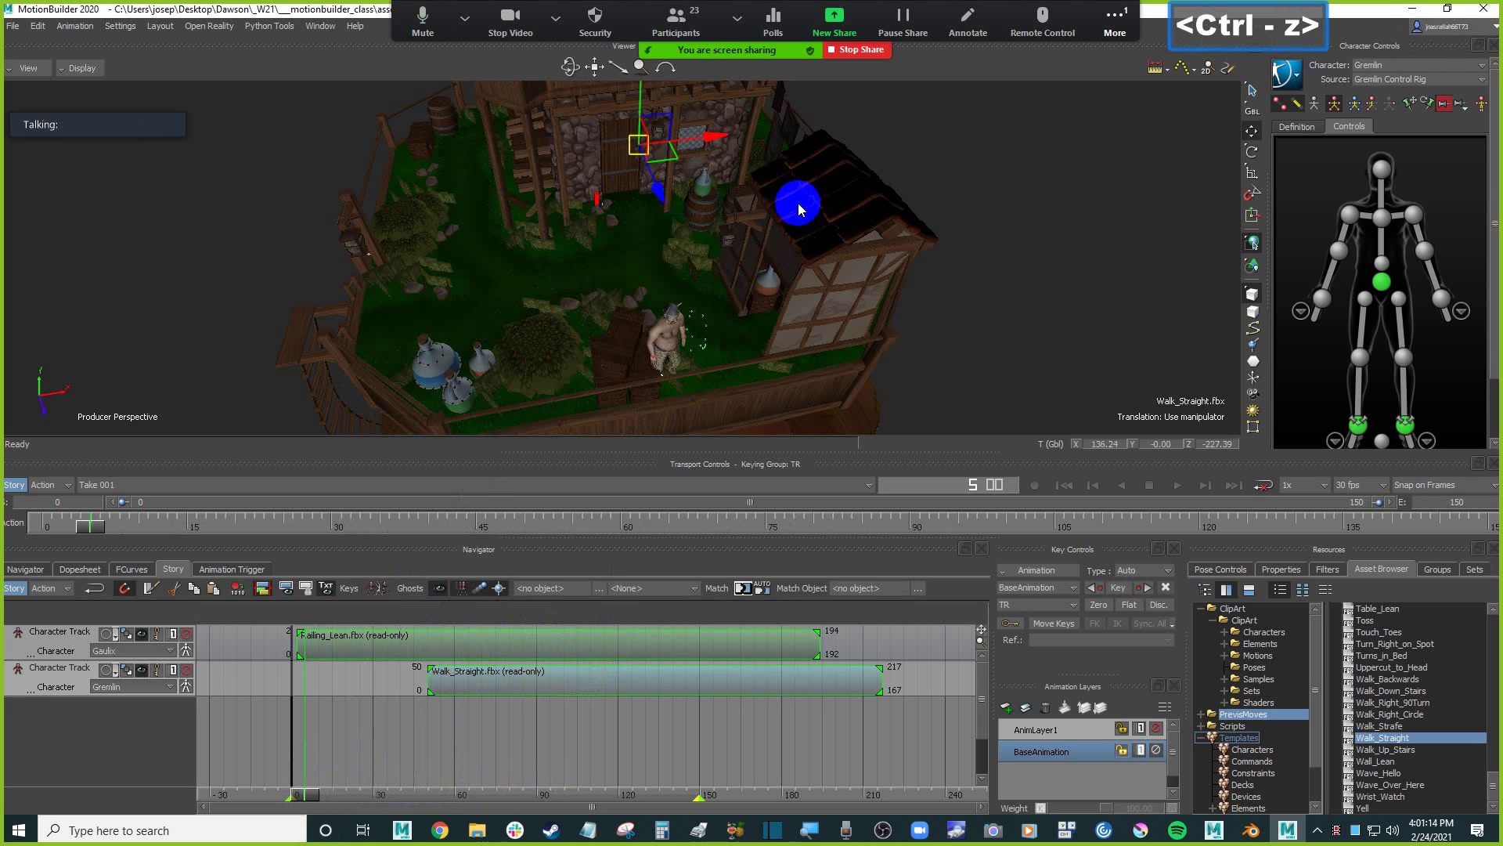
Select the Walk_Straight and Railing_Lean clips in turn to compare where their manipulators sit in the scene.
{"action": "left_click", "coordinate": [543, 674]}
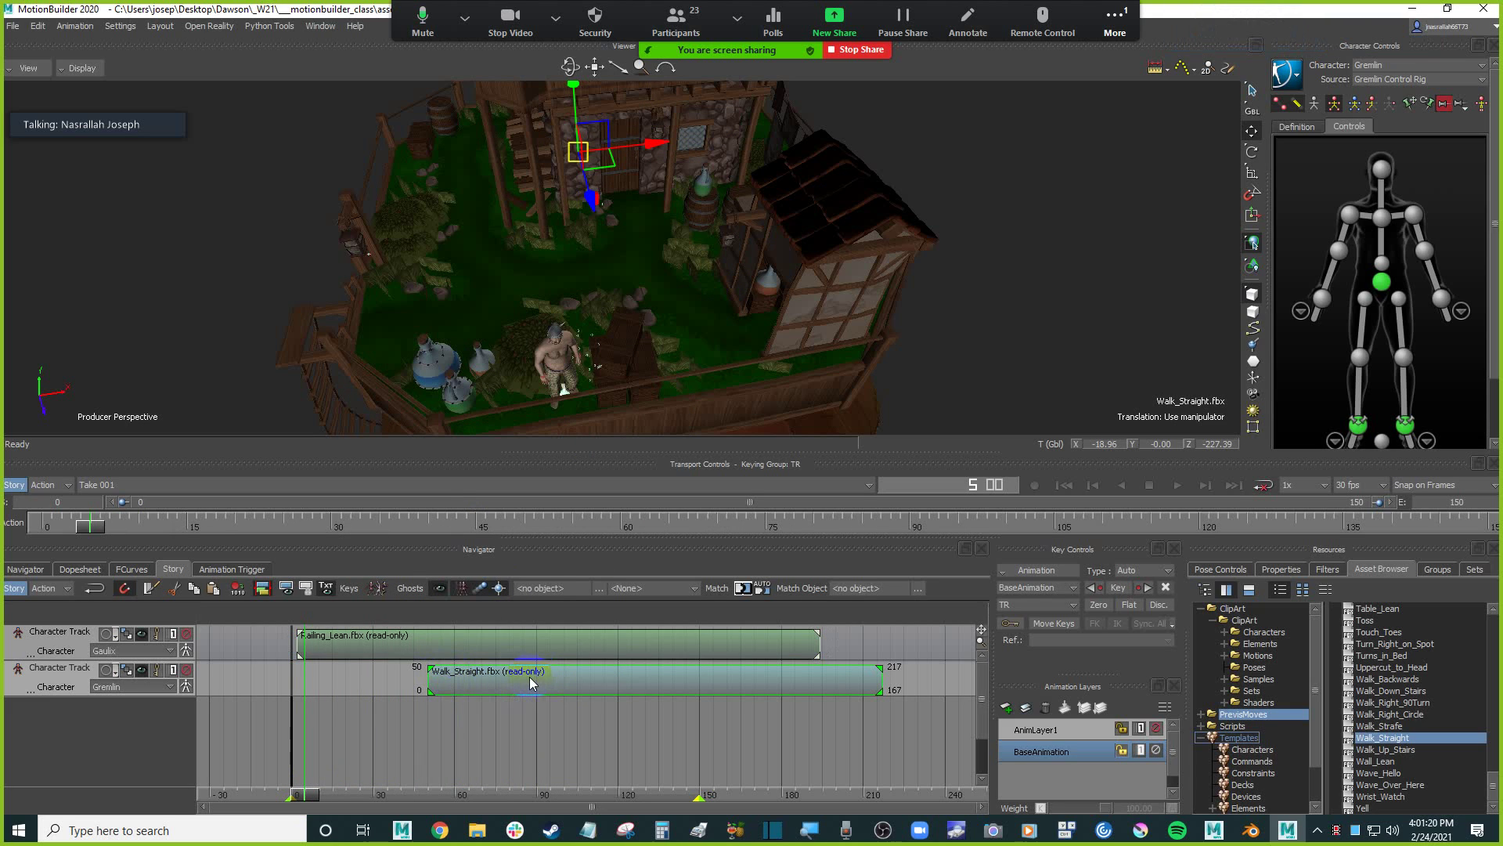
{"action": "left_click", "coordinate": [586, 726]}
{"action": "left_click", "coordinate": [540, 654]}
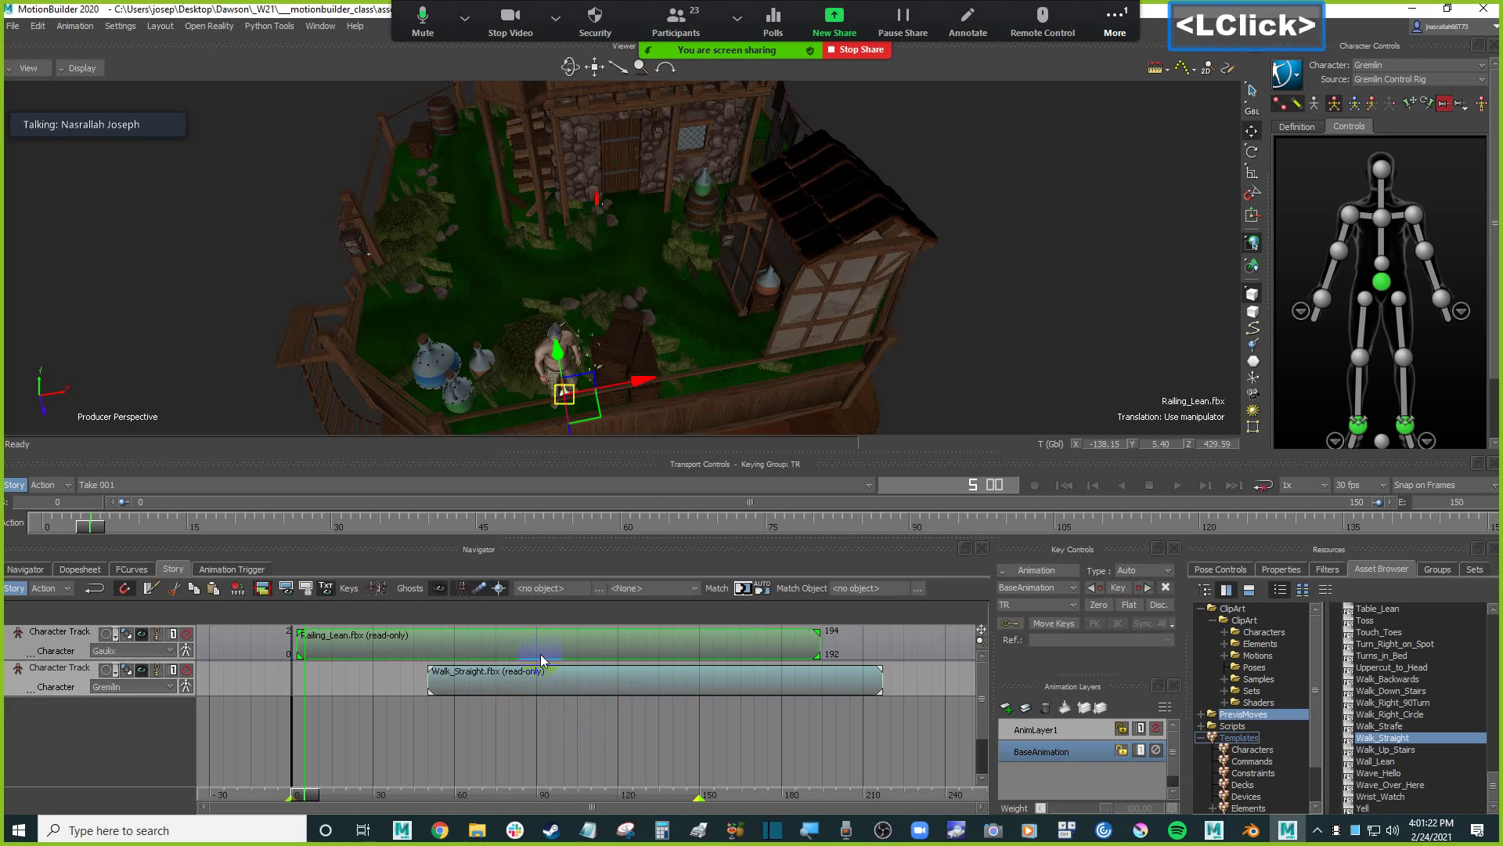
{"action": "left_click", "coordinate": [570, 683]}
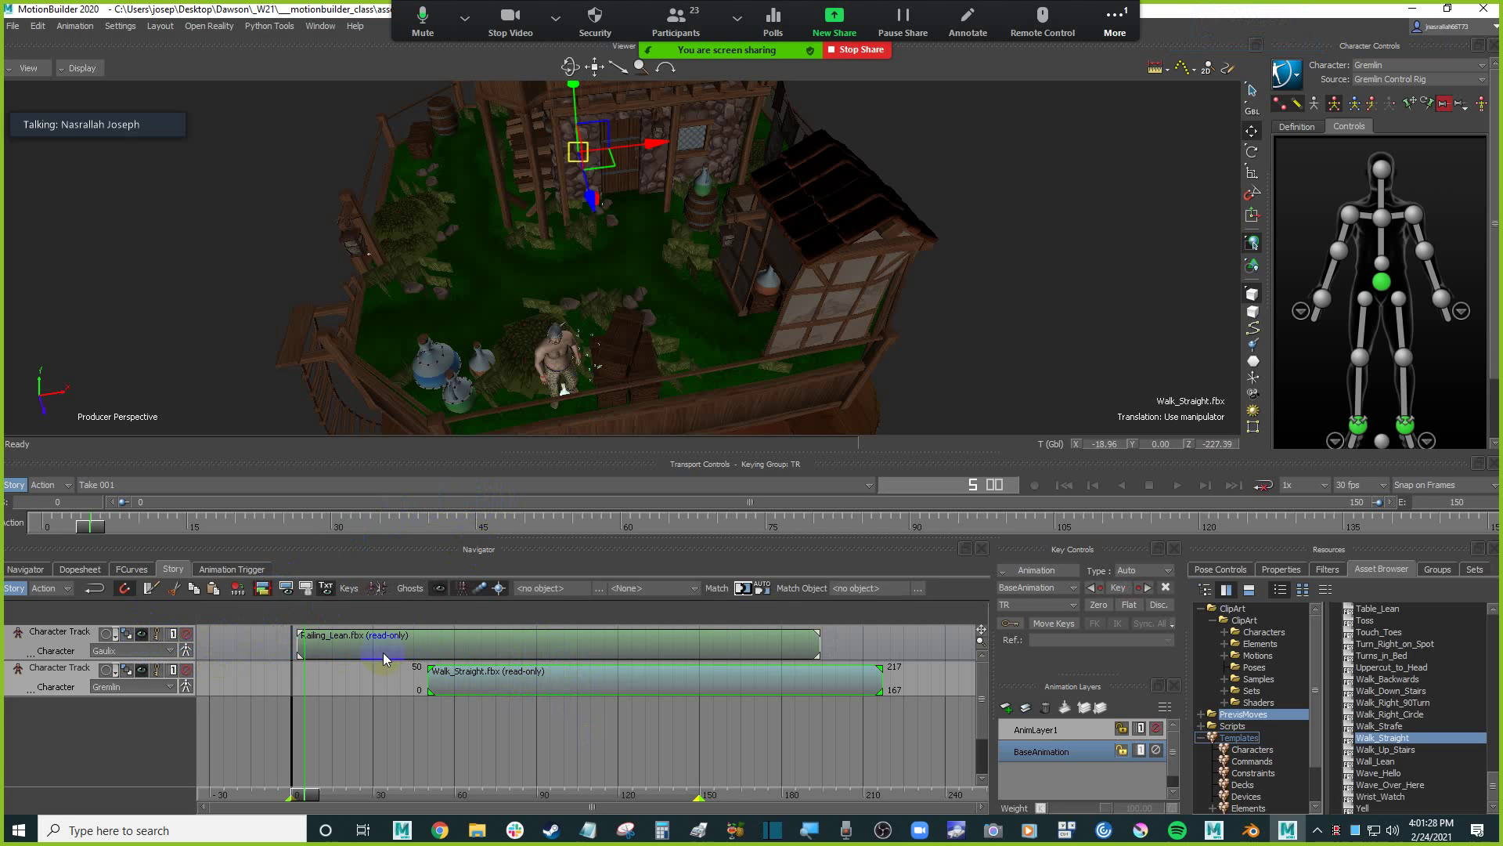
Move the Walk_Straight clip up onto the house's balcony floor, to about Y 301 and Z 8.
{"action": "left_click", "coordinate": [514, 683]}
{"action": "left_click_drag", "start_coordinate": [660, 267], "coordinate": [541, 5], "text": "shift"}
{"action": "left_click_drag", "start_coordinate": [702, 205], "coordinate": [369, 307], "text": "ctrl+shift"}
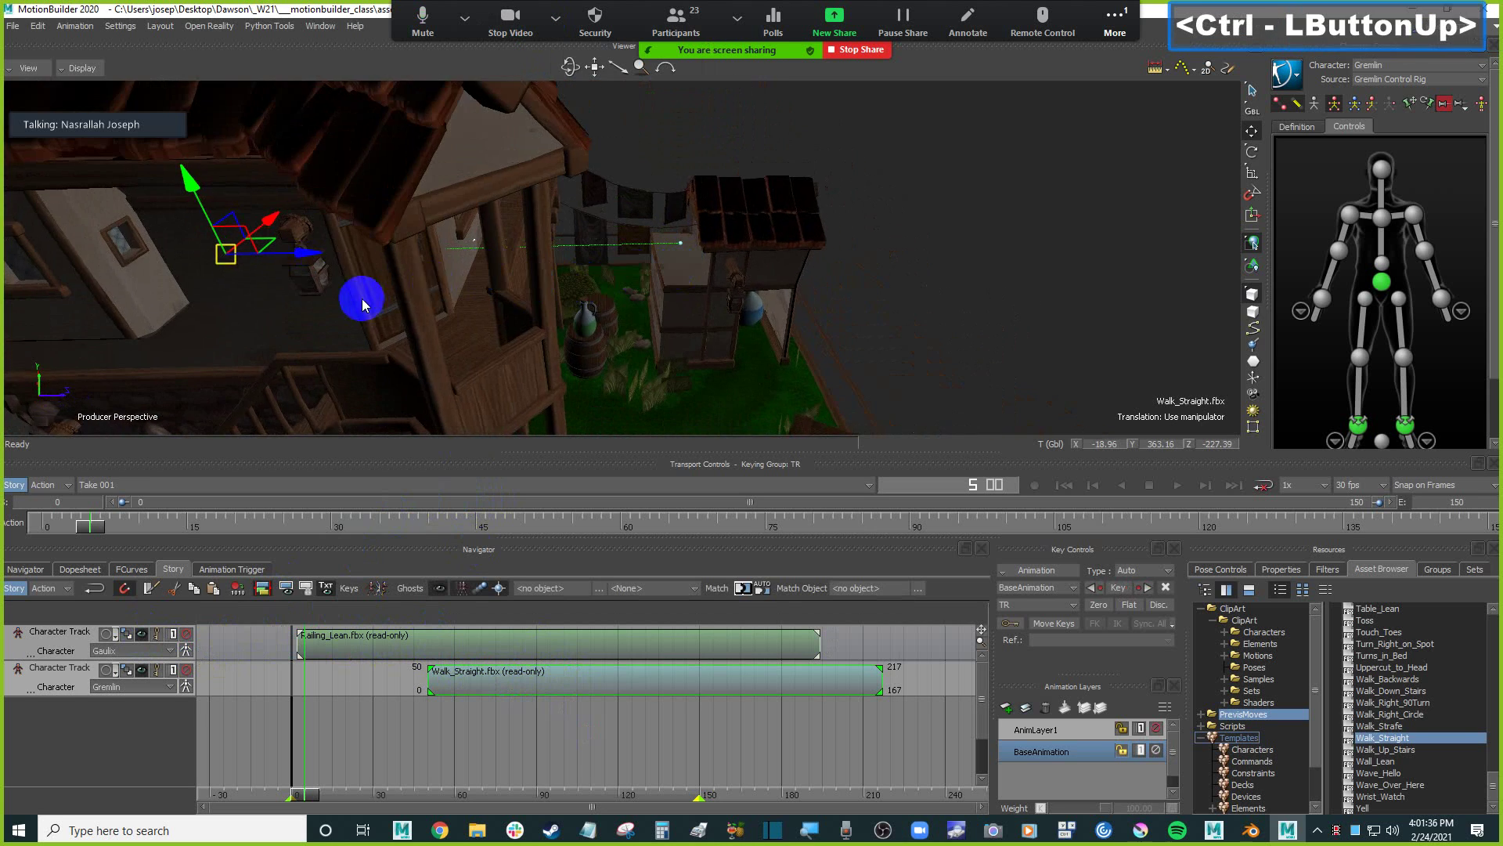
{"action": "left_click_drag", "start_coordinate": [303, 255], "coordinate": [570, 120]}
{"action": "left_click_drag", "start_coordinate": [580, 185], "coordinate": [540, 349]}
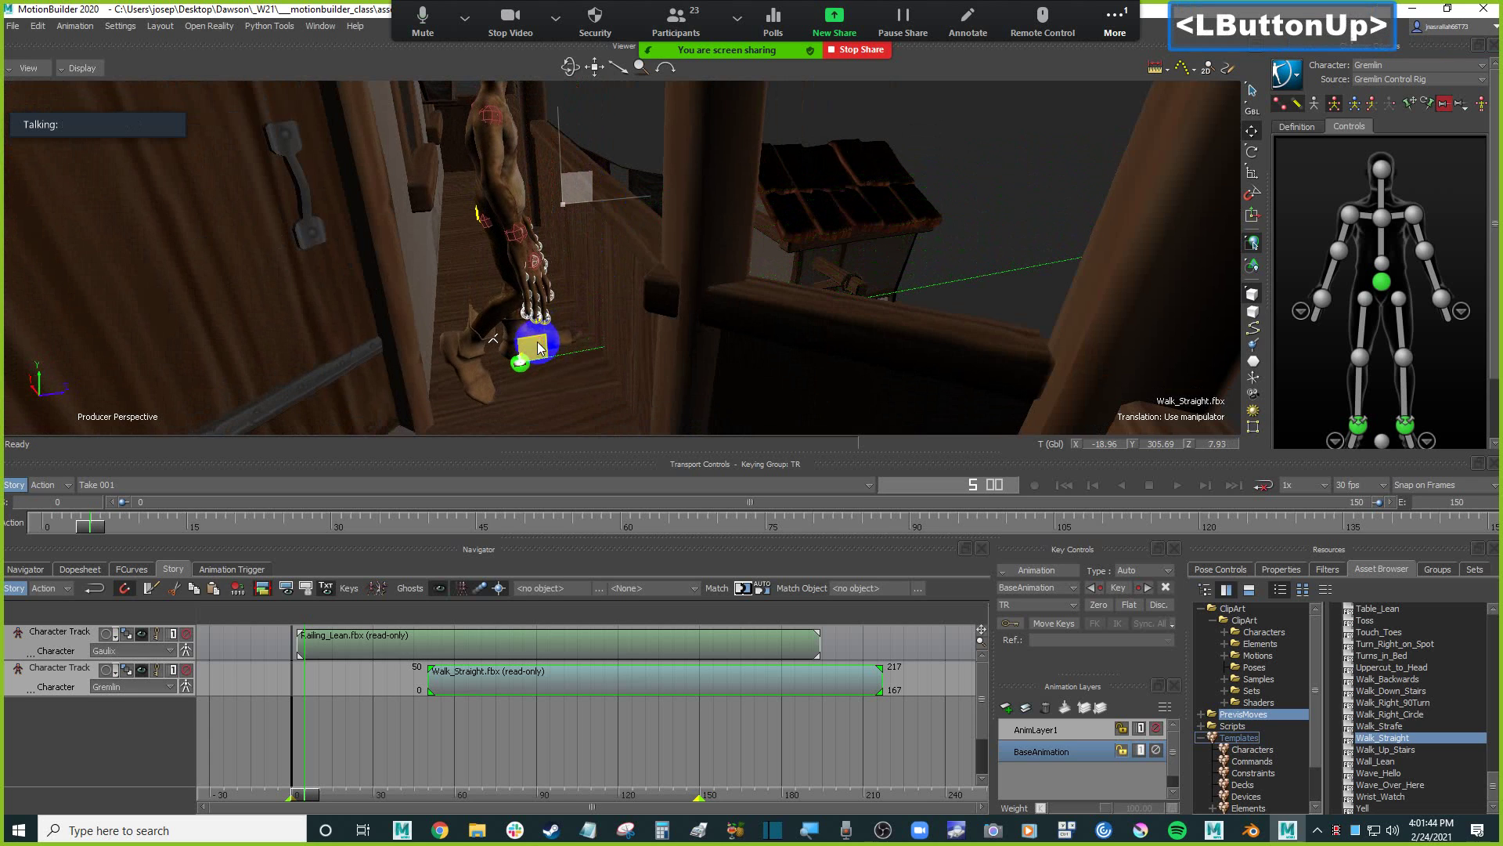
{"action": "left_click_drag", "start_coordinate": [515, 299], "coordinate": [516, 314]}
{"action": "scroll", "coordinate": [594, 269], "scroll_direction": "down", "scroll_amount": 3}
{"action": "left_click_drag", "start_coordinate": [595, 268], "coordinate": [712, 303], "text": "ctrl"}
Slide the Walk_Straight clip along X to the far end of the balcony, at about X 188.
{"action": "key", "text": "F6"}
{"action": "left_click_drag", "start_coordinate": [589, 359], "coordinate": [697, 263]}
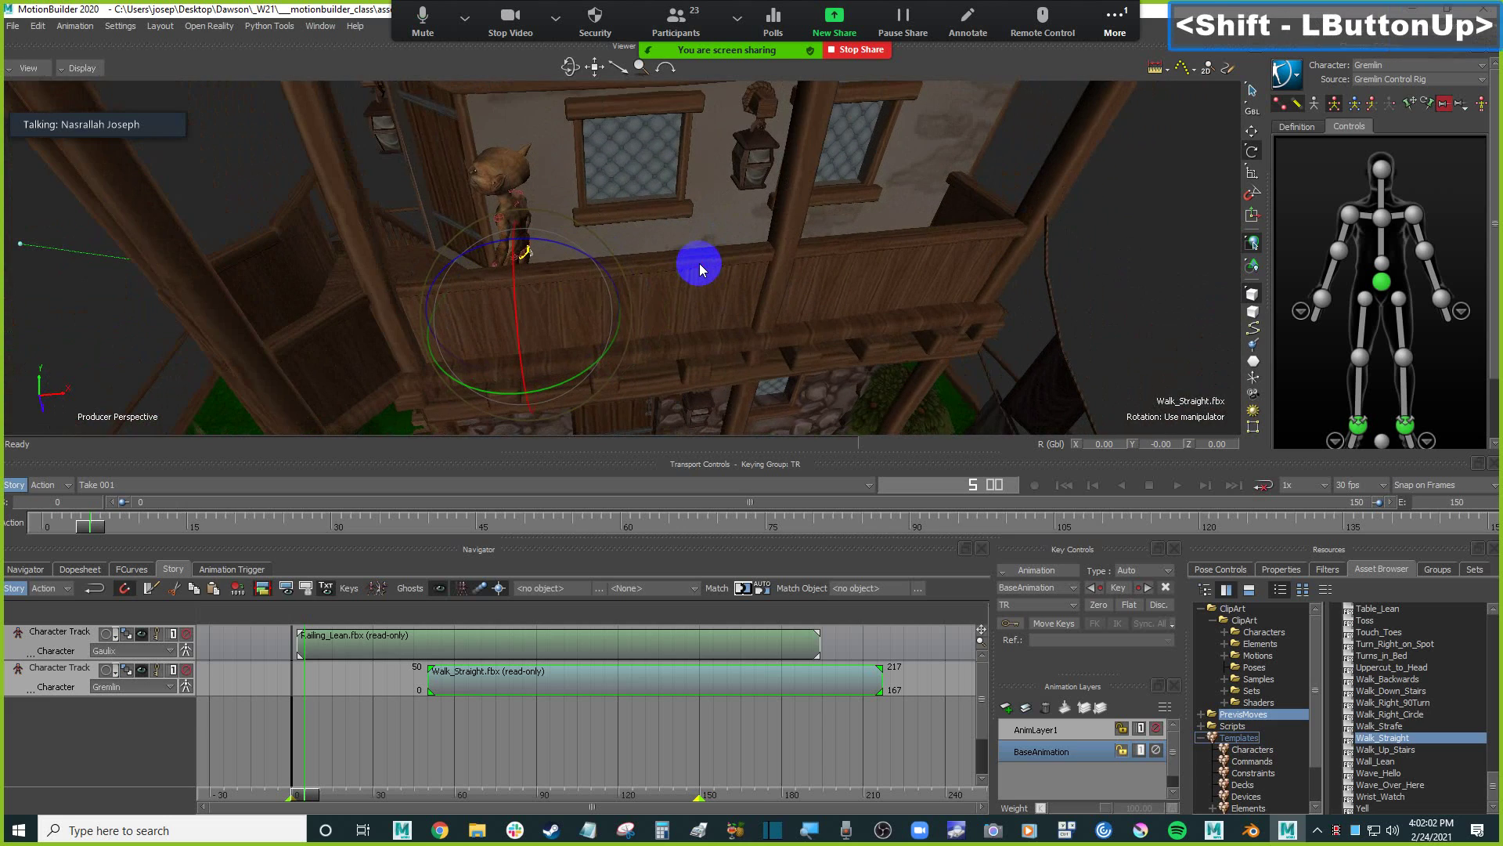
{"action": "key", "text": "F6"}
{"action": "left_click_drag", "start_coordinate": [597, 307], "coordinate": [883, 292]}
{"action": "left_click_drag", "start_coordinate": [715, 275], "coordinate": [639, 316], "text": "ctrl+shift"}
{"action": "left_click_drag", "start_coordinate": [629, 299], "coordinate": [623, 284], "text": "ctrl"}
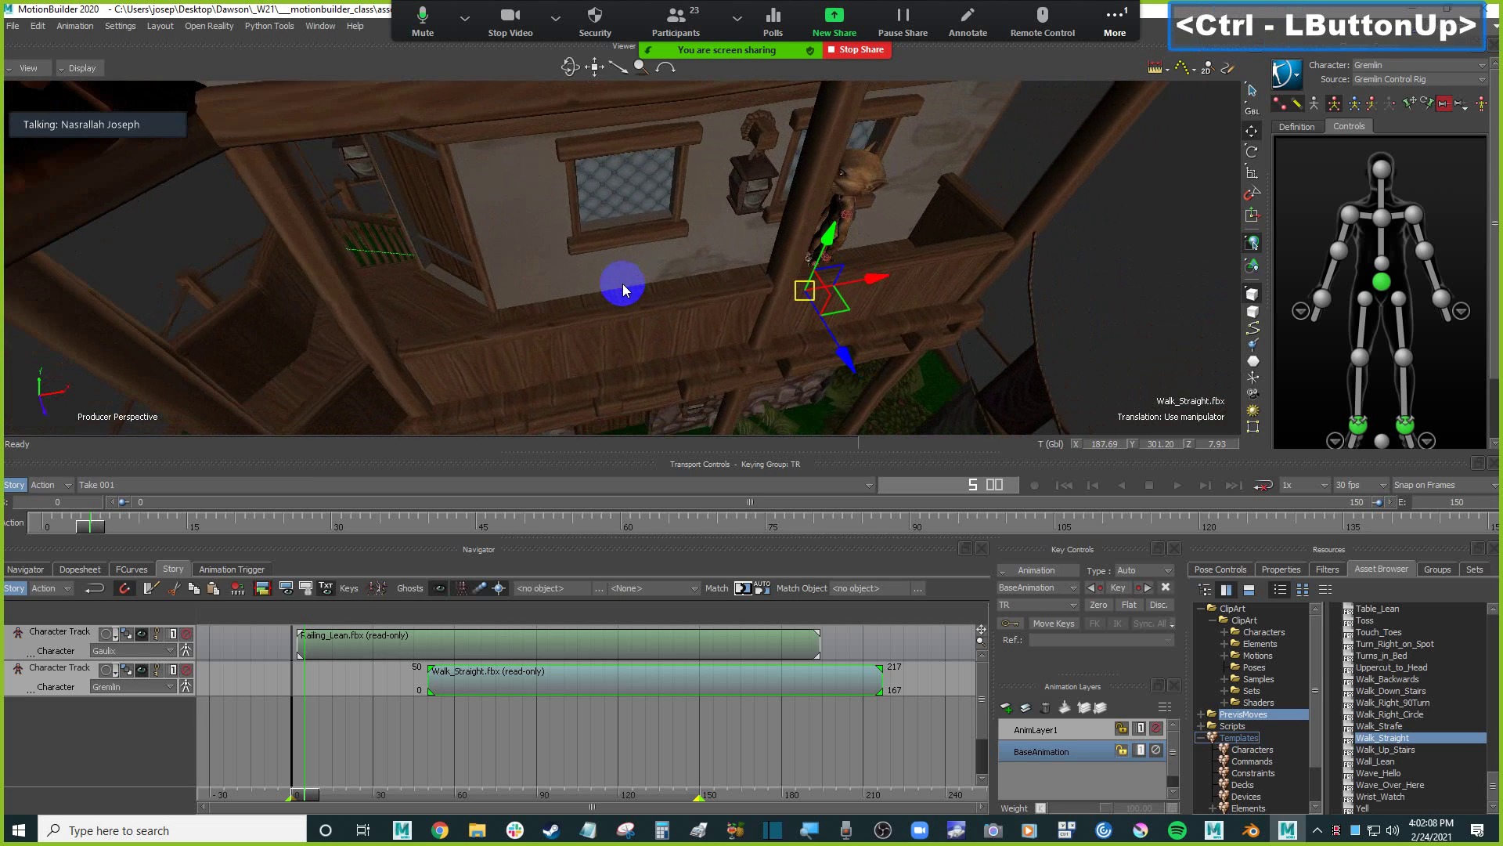
Enable local rotation for the Walk_Straight clip and compare the X-Ray and Normal viewport displays of the Gremlin.
{"action": "key", "text": "F5"}
{"action": "left_click_drag", "start_coordinate": [842, 377], "coordinate": [742, 302]}
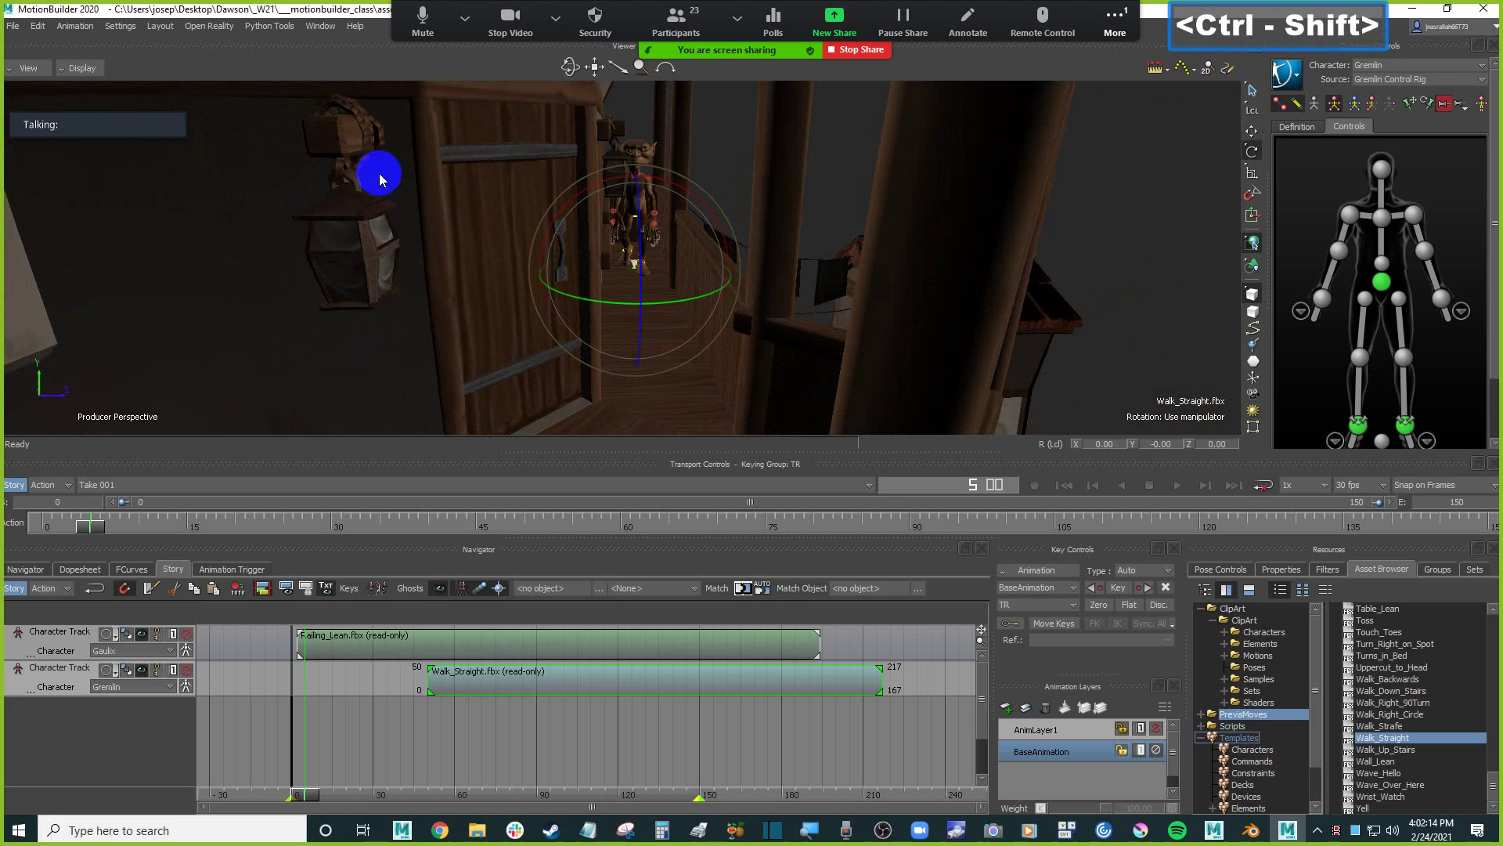
{"action": "left_click", "coordinate": [82, 69]}
{"action": "left_click", "coordinate": [87, 101]}
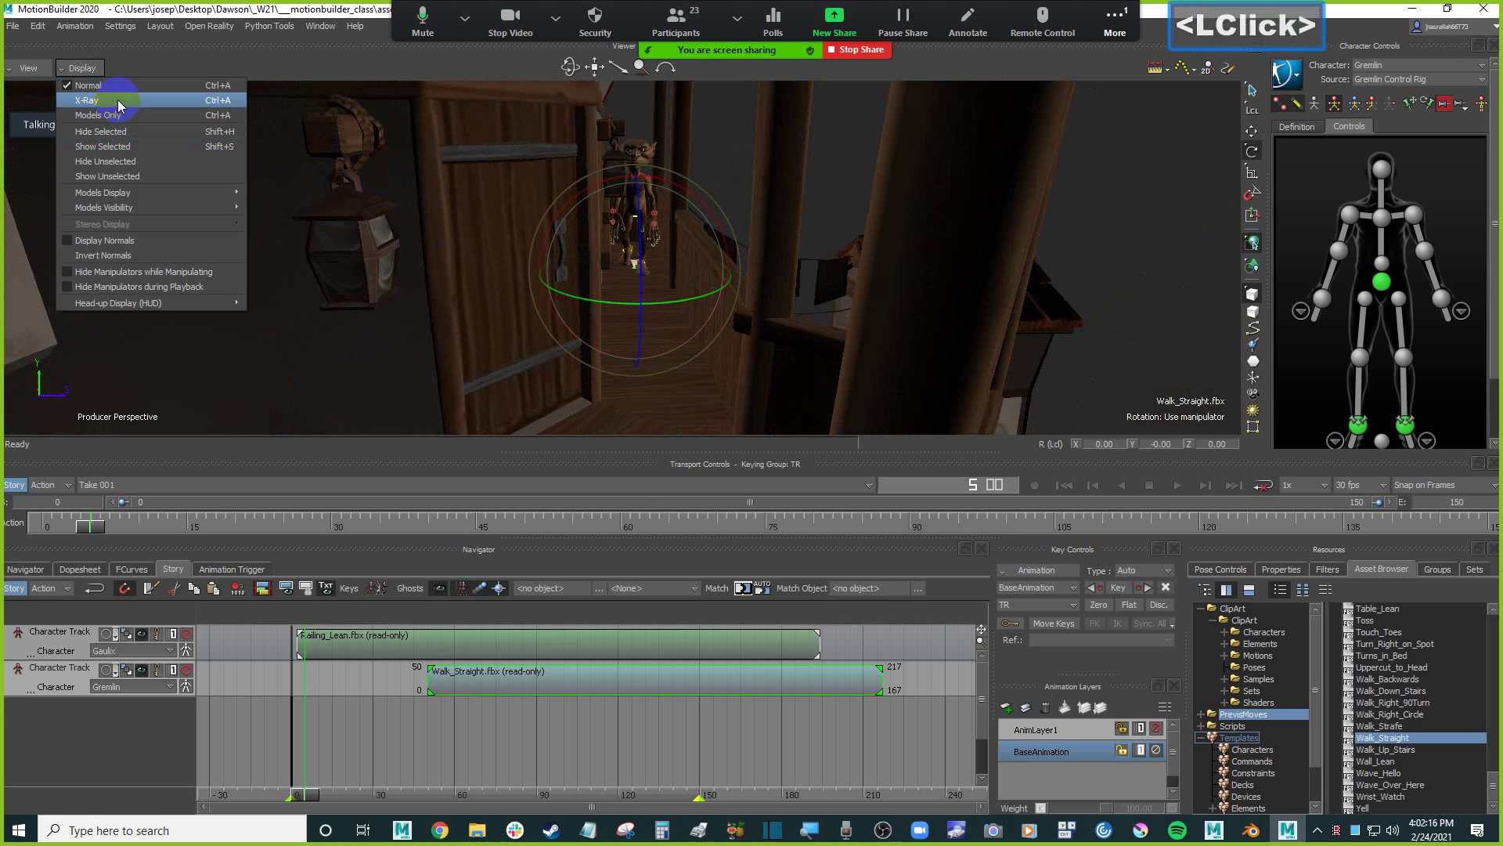
{"action": "left_click_drag", "start_coordinate": [687, 304], "coordinate": [722, 304]}
{"action": "left_click", "coordinate": [81, 68]}
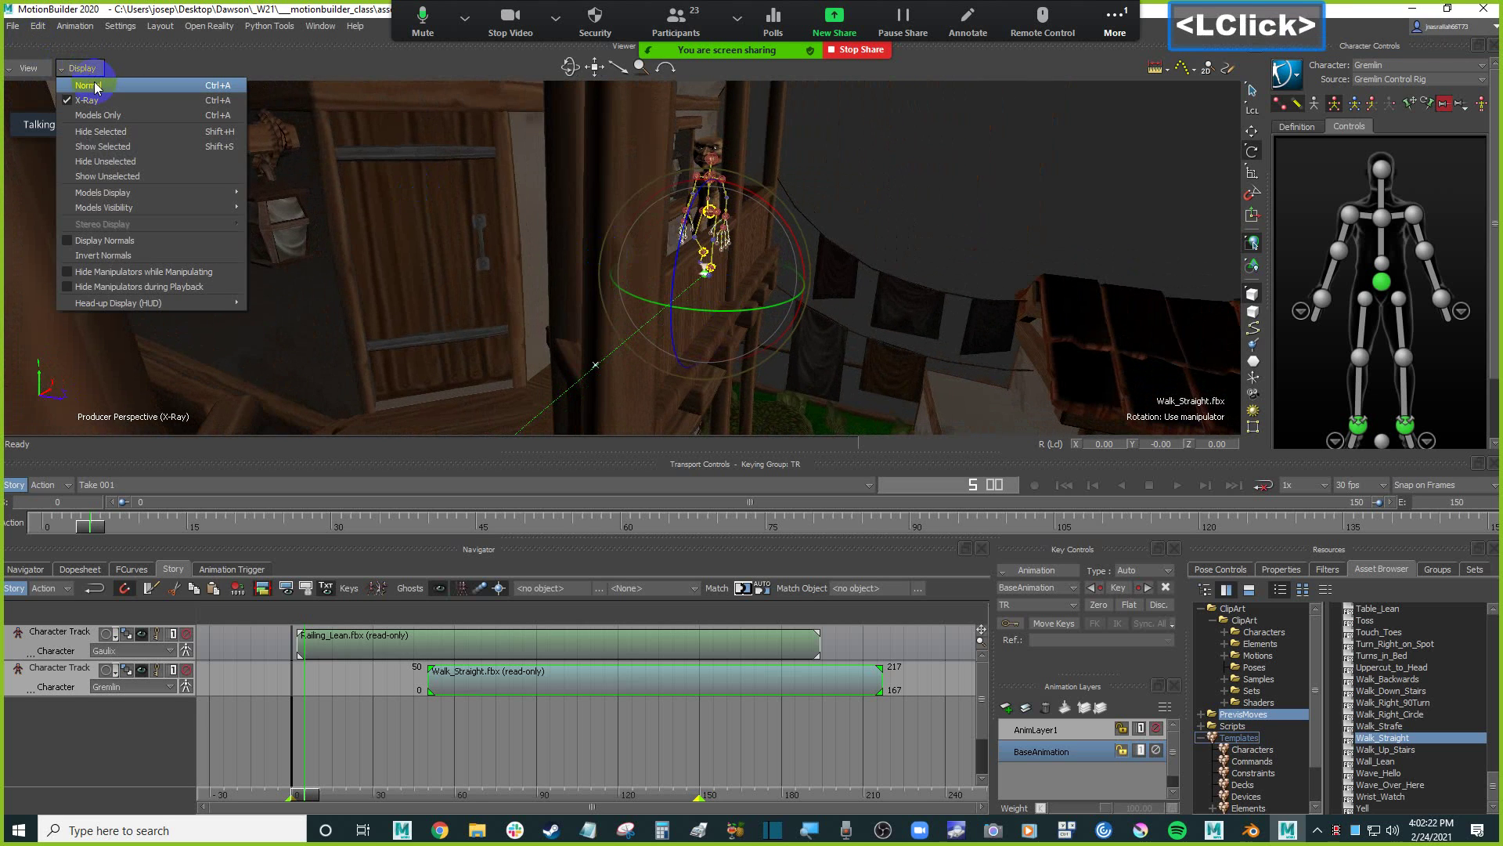
{"action": "left_click", "coordinate": [96, 86]}
{"action": "left_click_drag", "start_coordinate": [412, 239], "coordinate": [448, 231], "text": "ctrl+shift"}
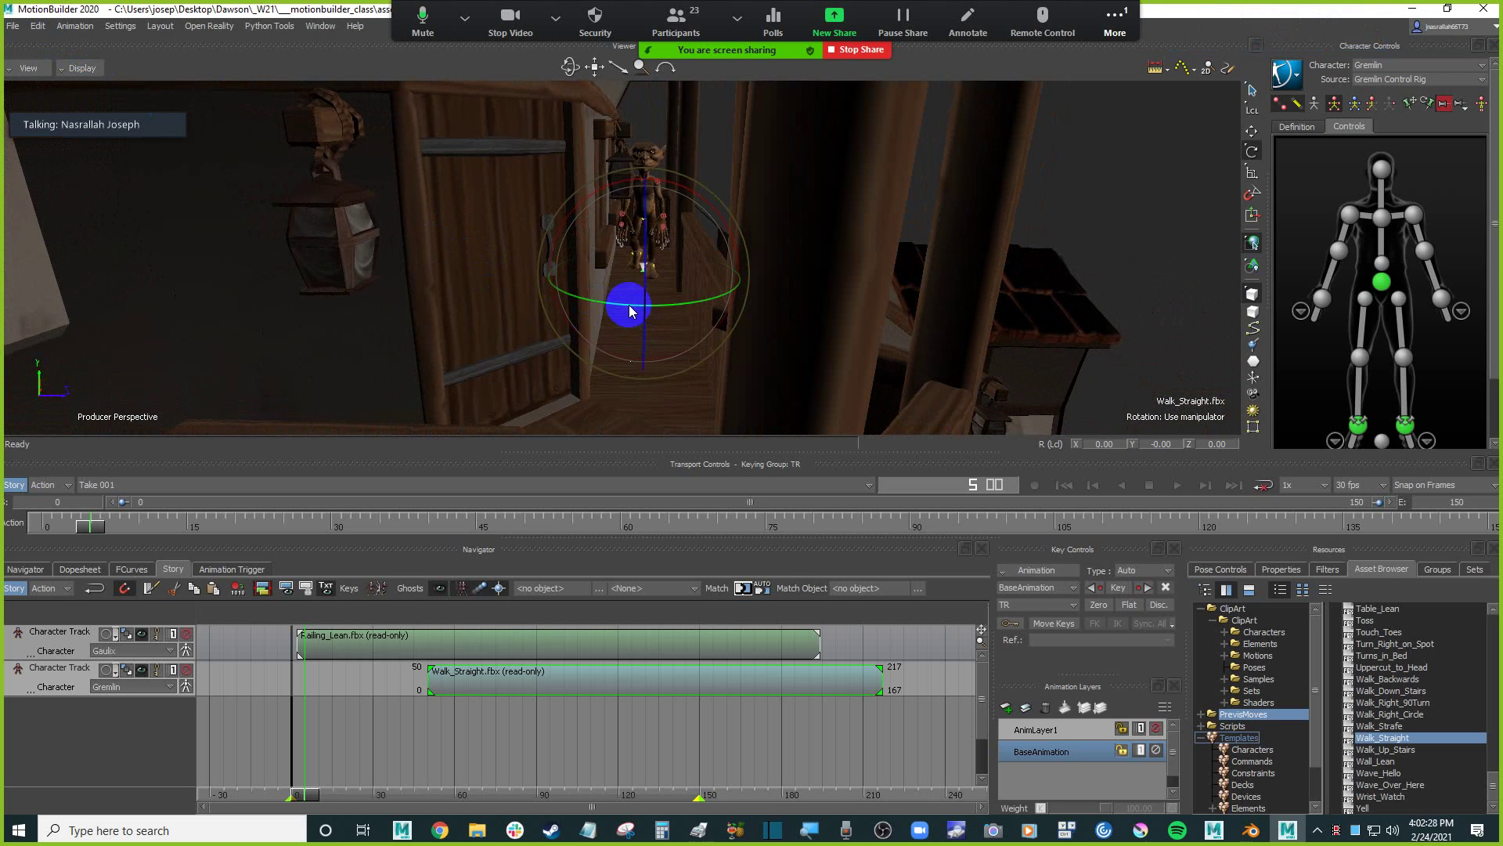
Set the viewport to X-Ray display and examine the Gremlin's walk path along the balcony.
{"action": "left_click", "coordinate": [85, 68]}
{"action": "left_click", "coordinate": [110, 100]}
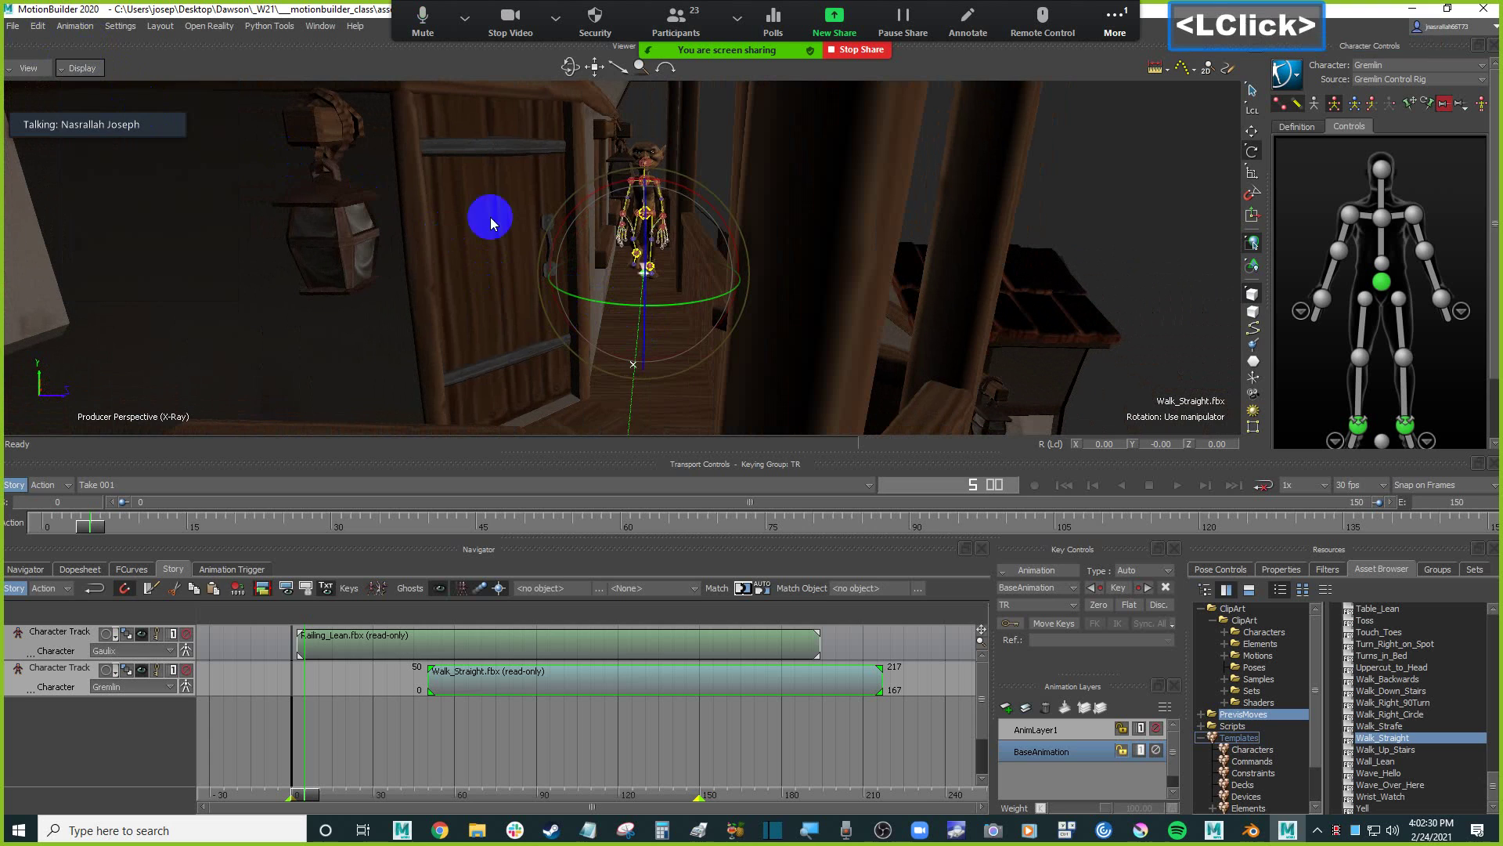
{"action": "left_click_drag", "start_coordinate": [633, 249], "coordinate": [768, 234], "text": "ctrl+shift"}
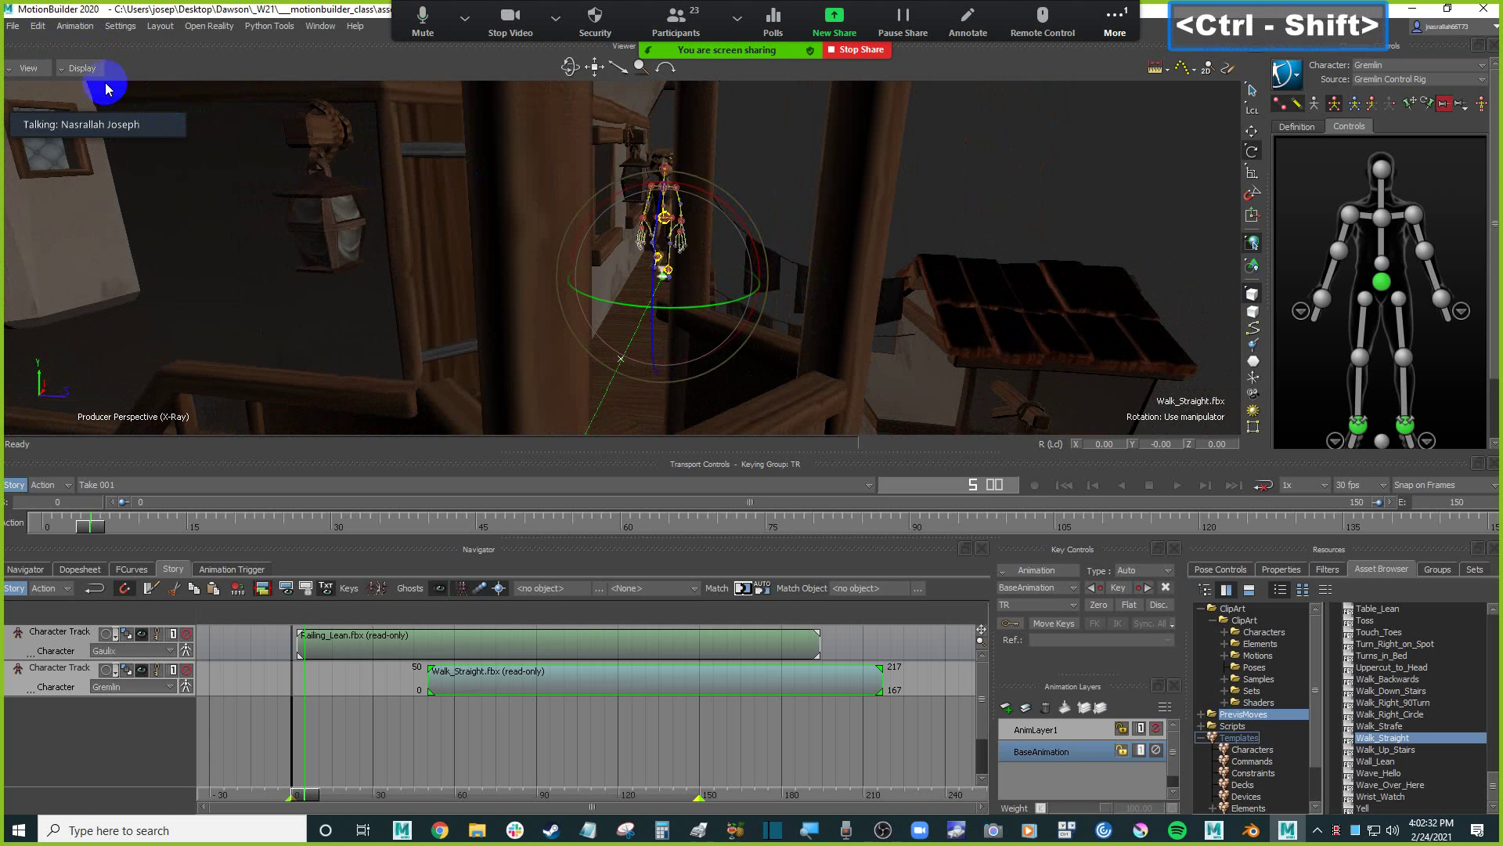
{"action": "left_click", "coordinate": [83, 69]}
{"action": "left_click", "coordinate": [207, 14]}
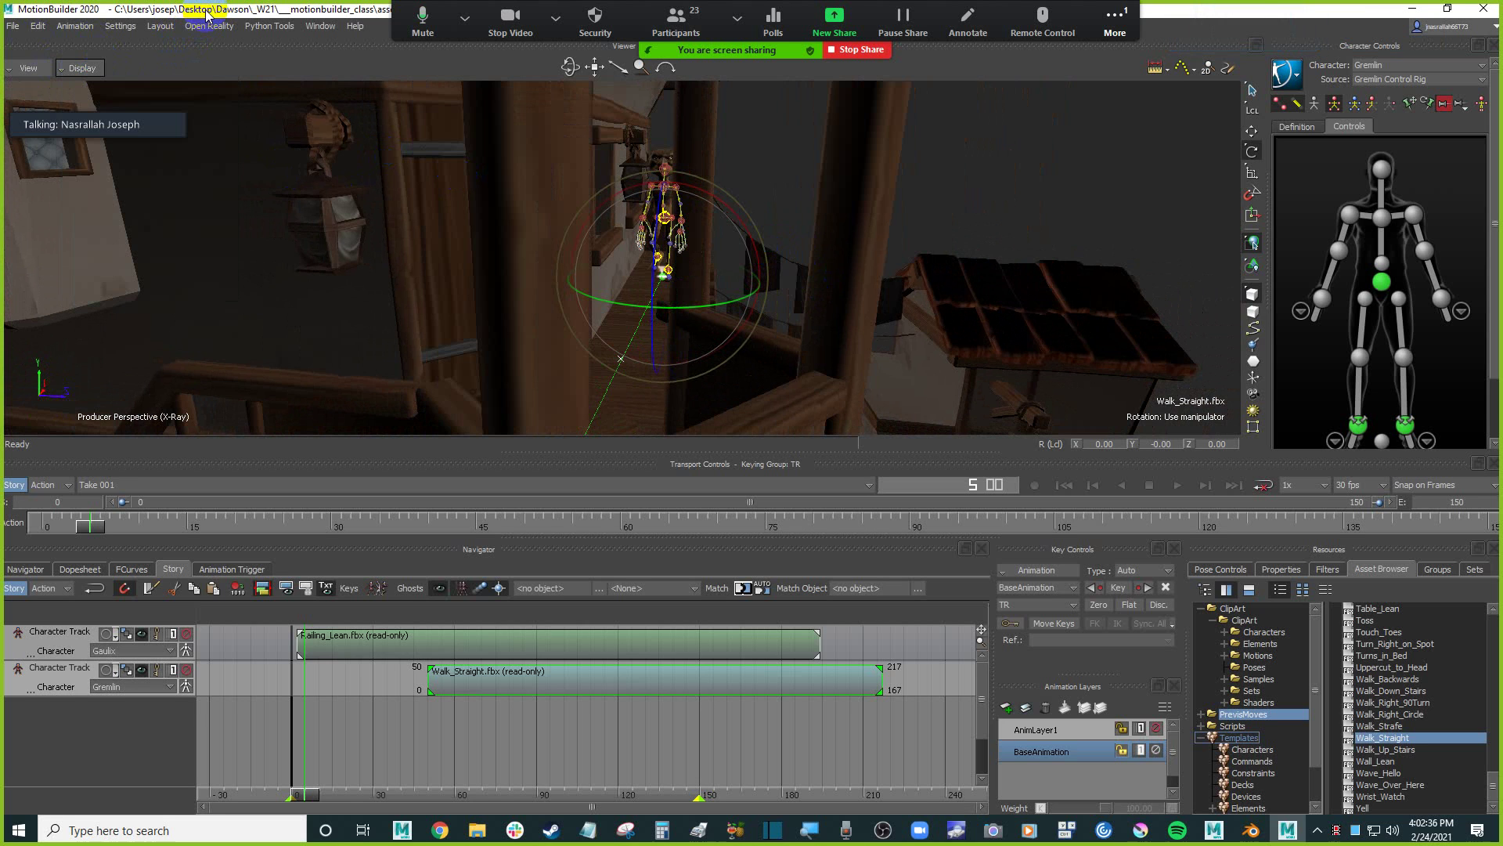
{"action": "left_click_drag", "start_coordinate": [792, 287], "coordinate": [656, 278], "text": "ctrl+shift"}
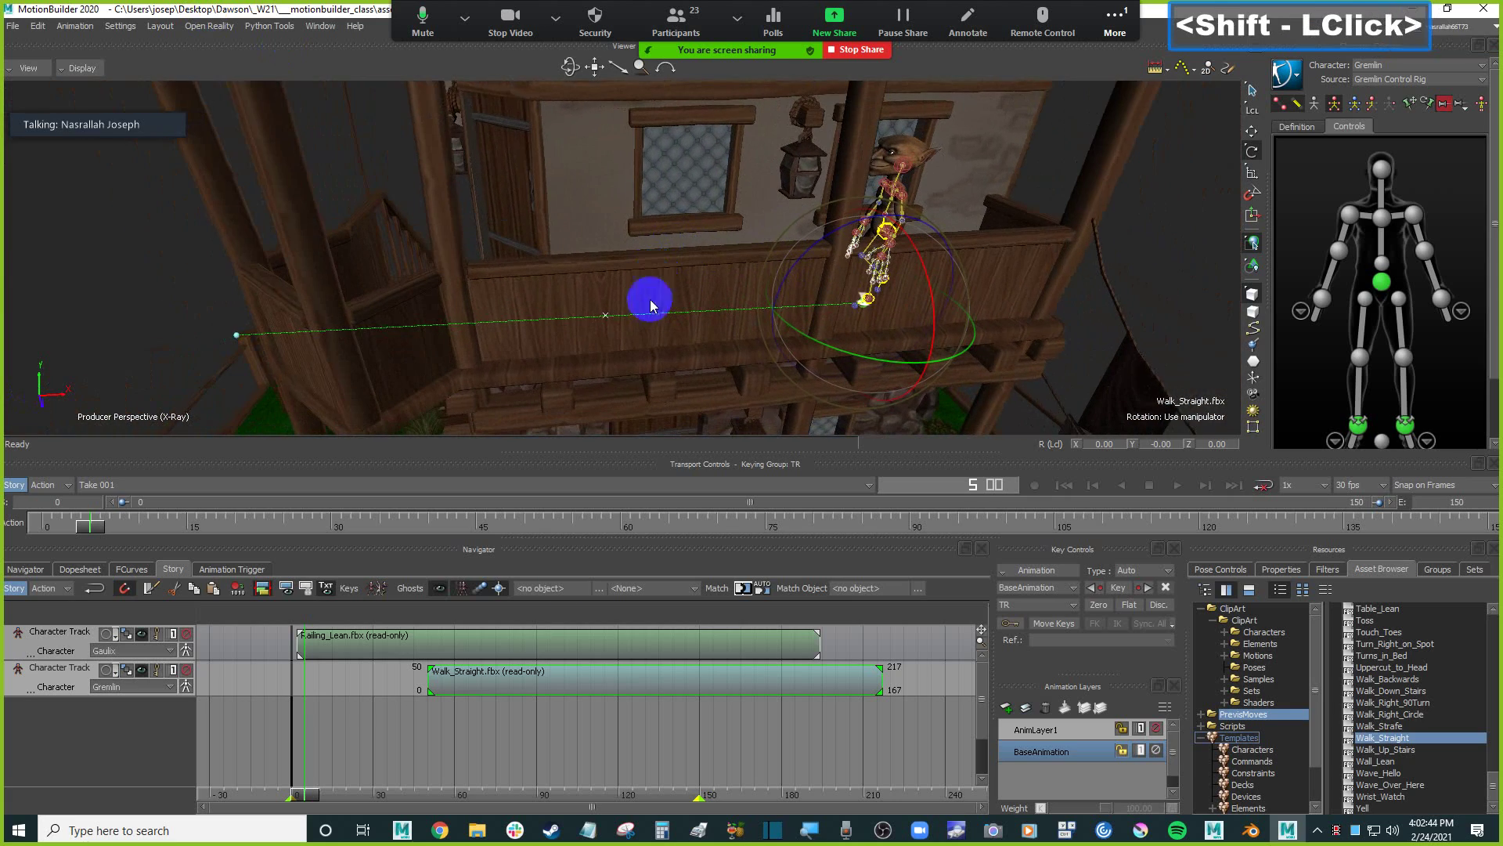
Set both the Walk_Straight and the Railing_Lean clips to start at frame 0.
{"action": "left_click_drag", "start_coordinate": [571, 675], "coordinate": [430, 678]}
{"action": "left_click", "coordinate": [278, 666]}
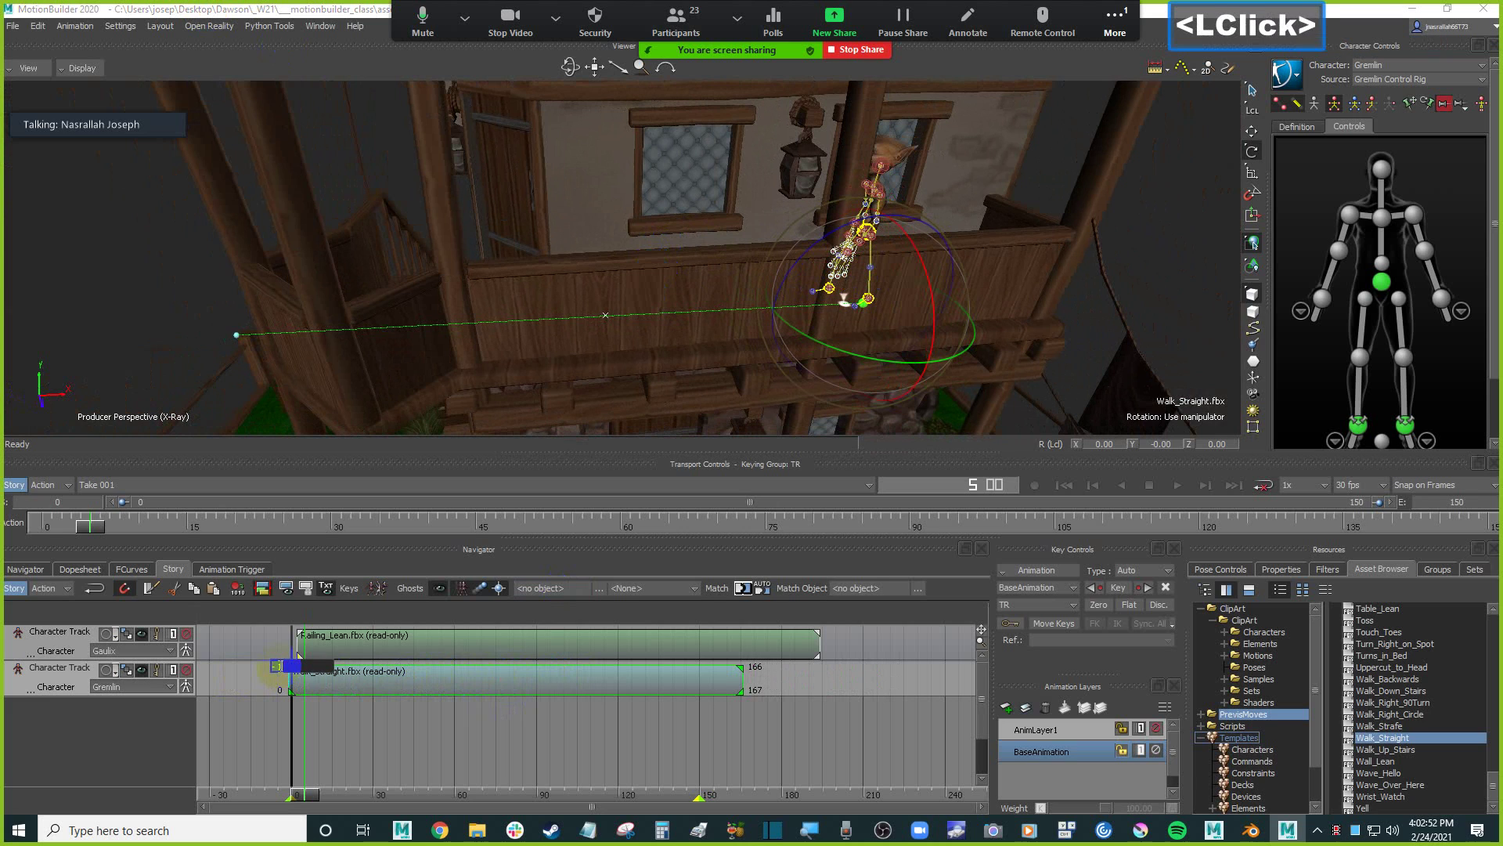
{"action": "type", "text": "0"}
{"action": "key", "text": "Return"}
{"action": "left_click", "coordinate": [296, 632]}
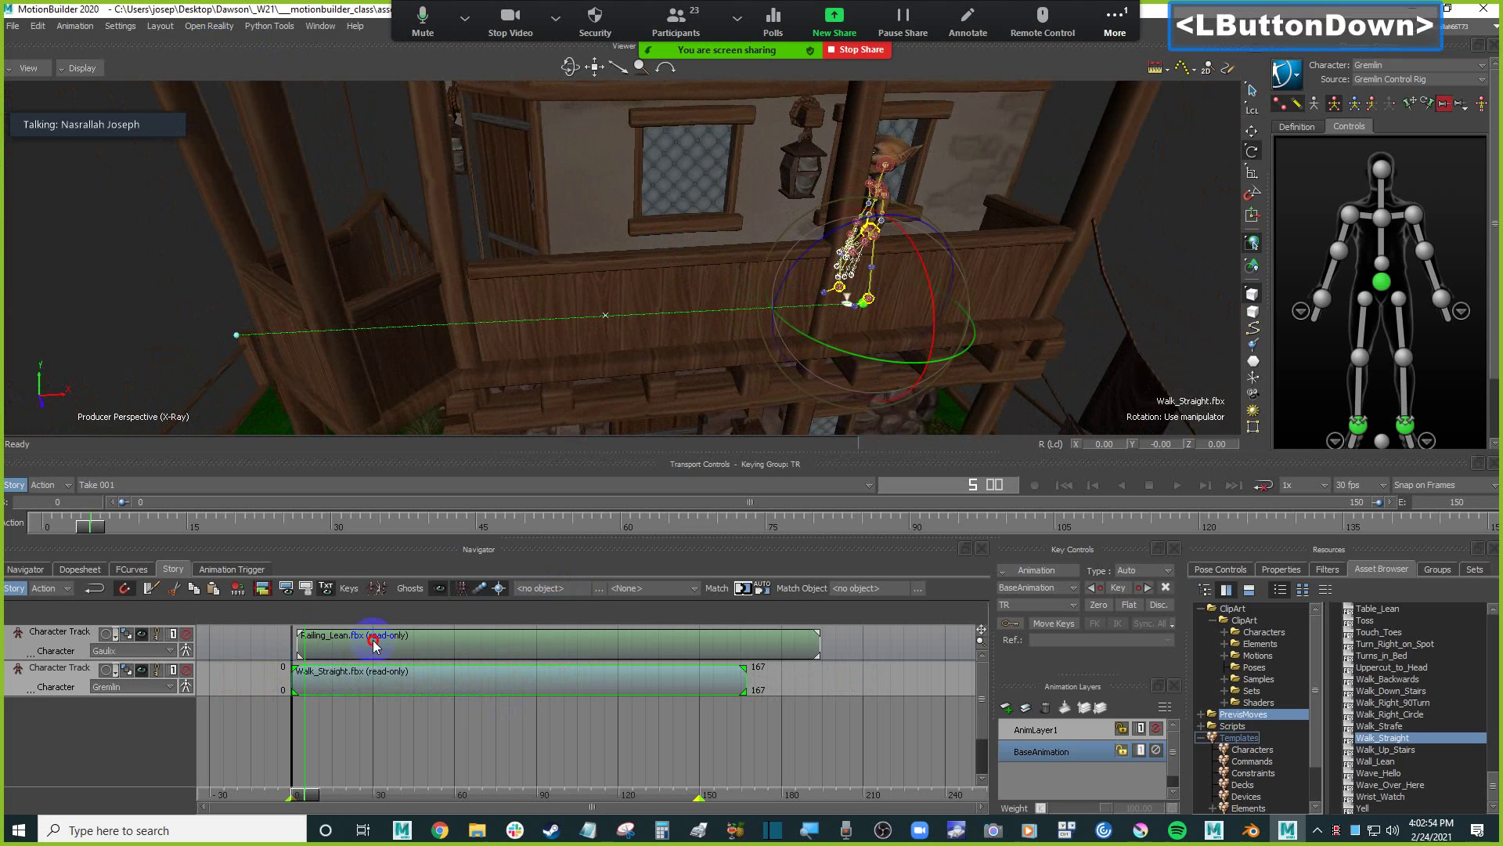
{"action": "double_click", "coordinate": [290, 630]}
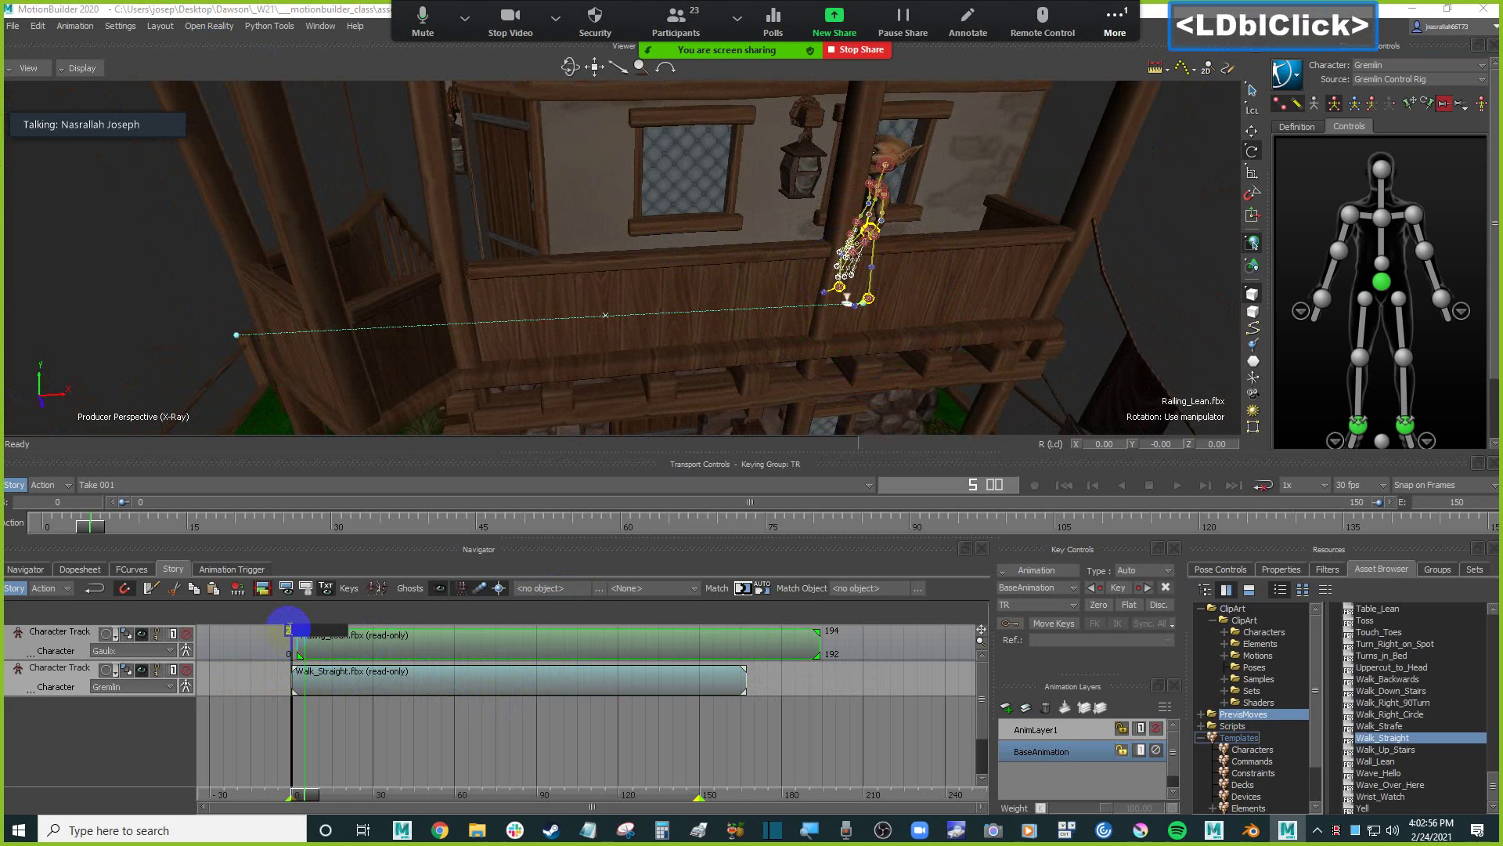
{"action": "type", "text": "0"}
{"action": "key", "text": "Return"}
Select the Walk_Straight clip and set the viewport display to Models Only.
{"action": "left_click", "coordinate": [404, 675]}
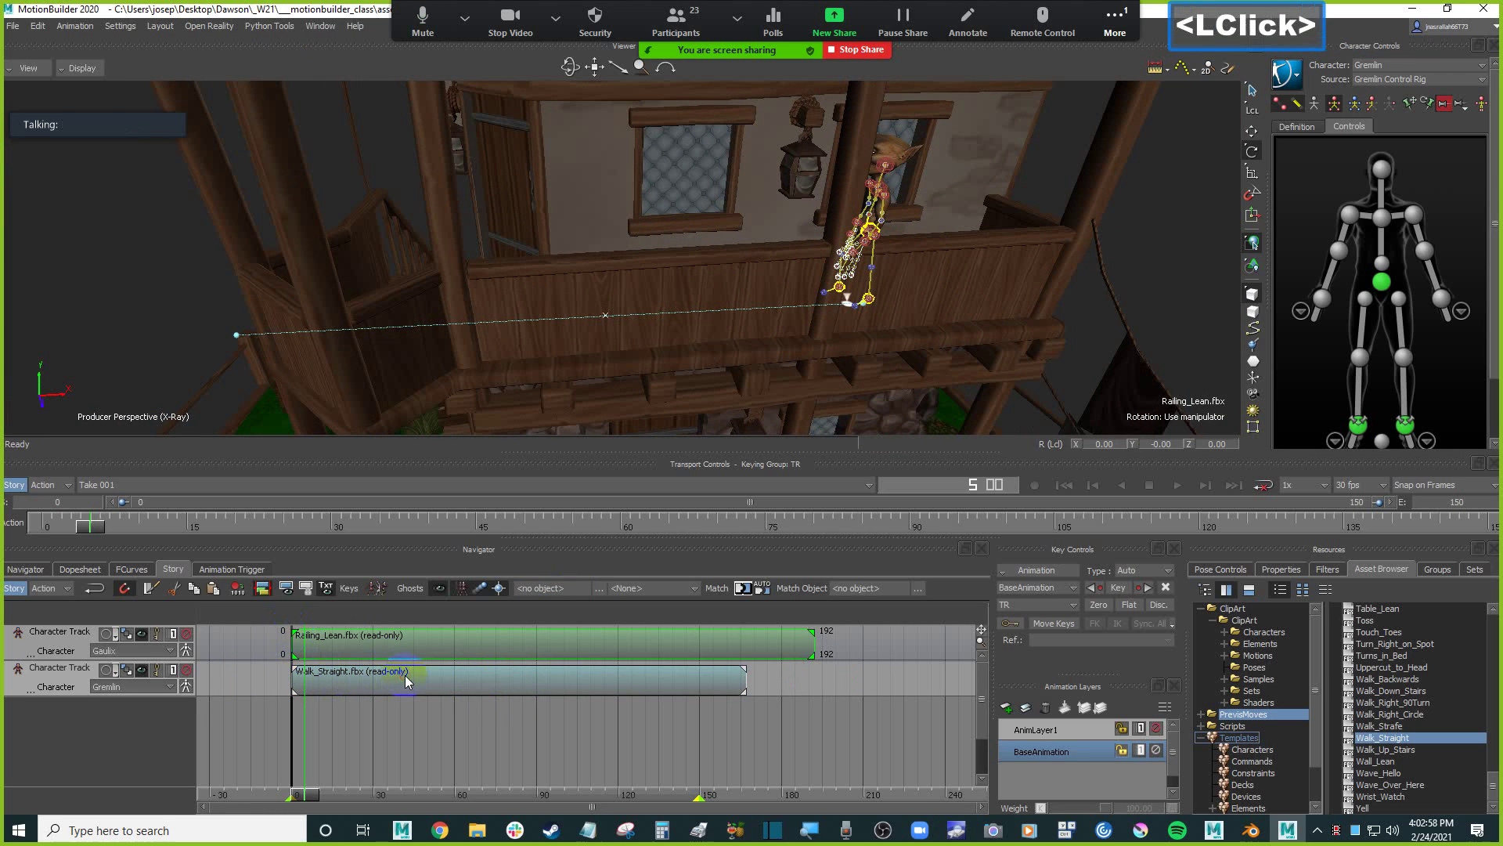
{"action": "left_click_drag", "start_coordinate": [1026, 282], "coordinate": [1025, 242], "text": "ctrl"}
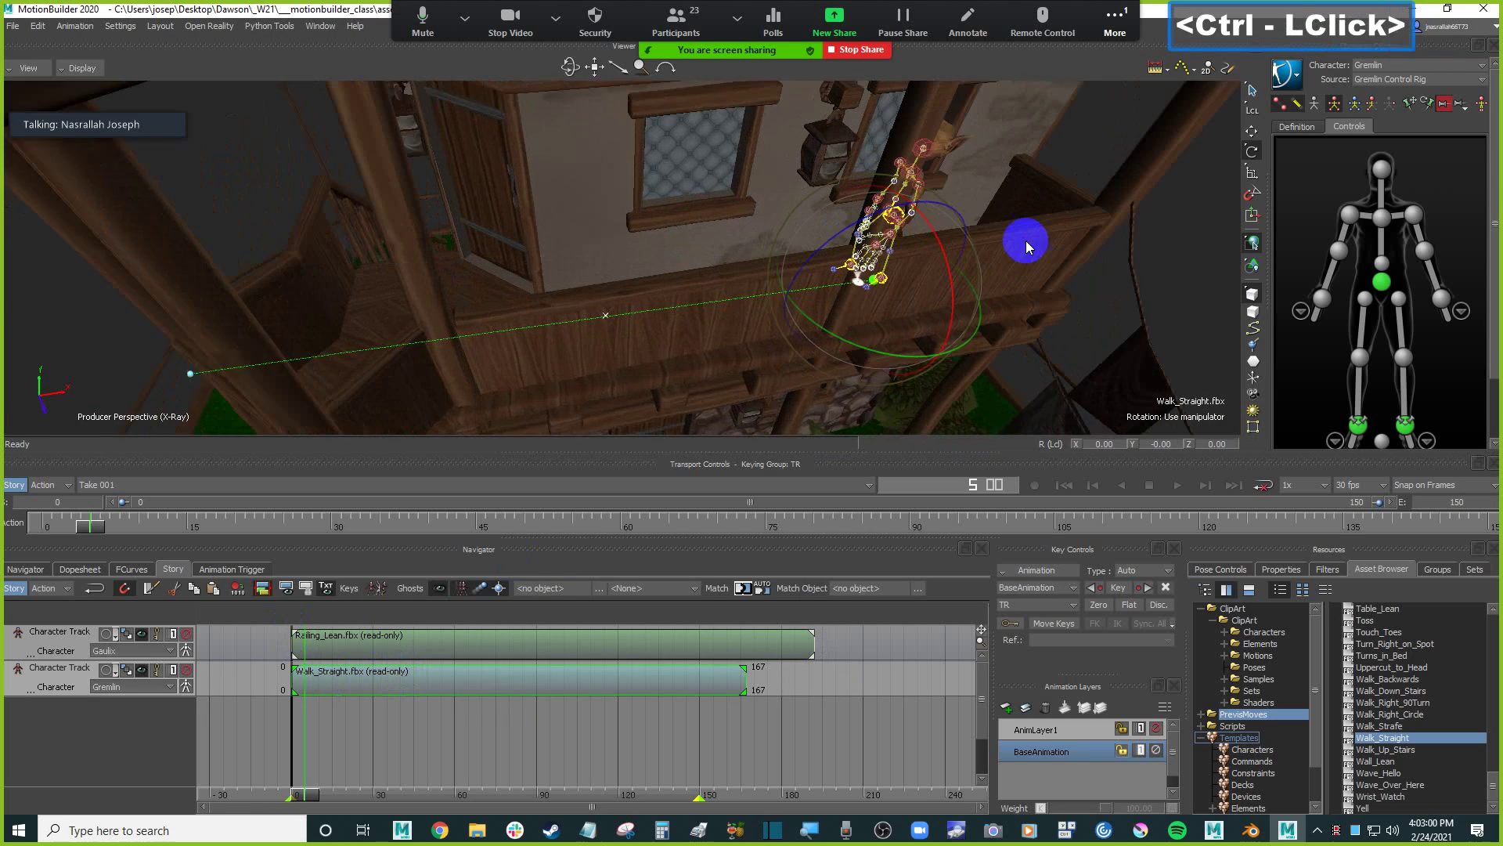
{"action": "key", "text": "ctrl+a"}
{"action": "key", "text": "ctrl+a"}
{"action": "key", "text": "ctrl+a"}
{"action": "left_click_drag", "start_coordinate": [1096, 267], "coordinate": [1113, 268], "text": "ctrl"}
{"action": "key", "text": "ctrl+a"}
Razor the Walk_Straight clip at frame 87, near the balcony's corner, and rotate the second piece about the vertical axis to start the turn.
{"action": "left_click_drag", "start_coordinate": [312, 799], "coordinate": [520, 756]}
{"action": "left_click_drag", "start_coordinate": [426, 329], "coordinate": [559, 277], "text": "ctrl"}
{"action": "left_click_drag", "start_coordinate": [747, 263], "coordinate": [722, 305]}
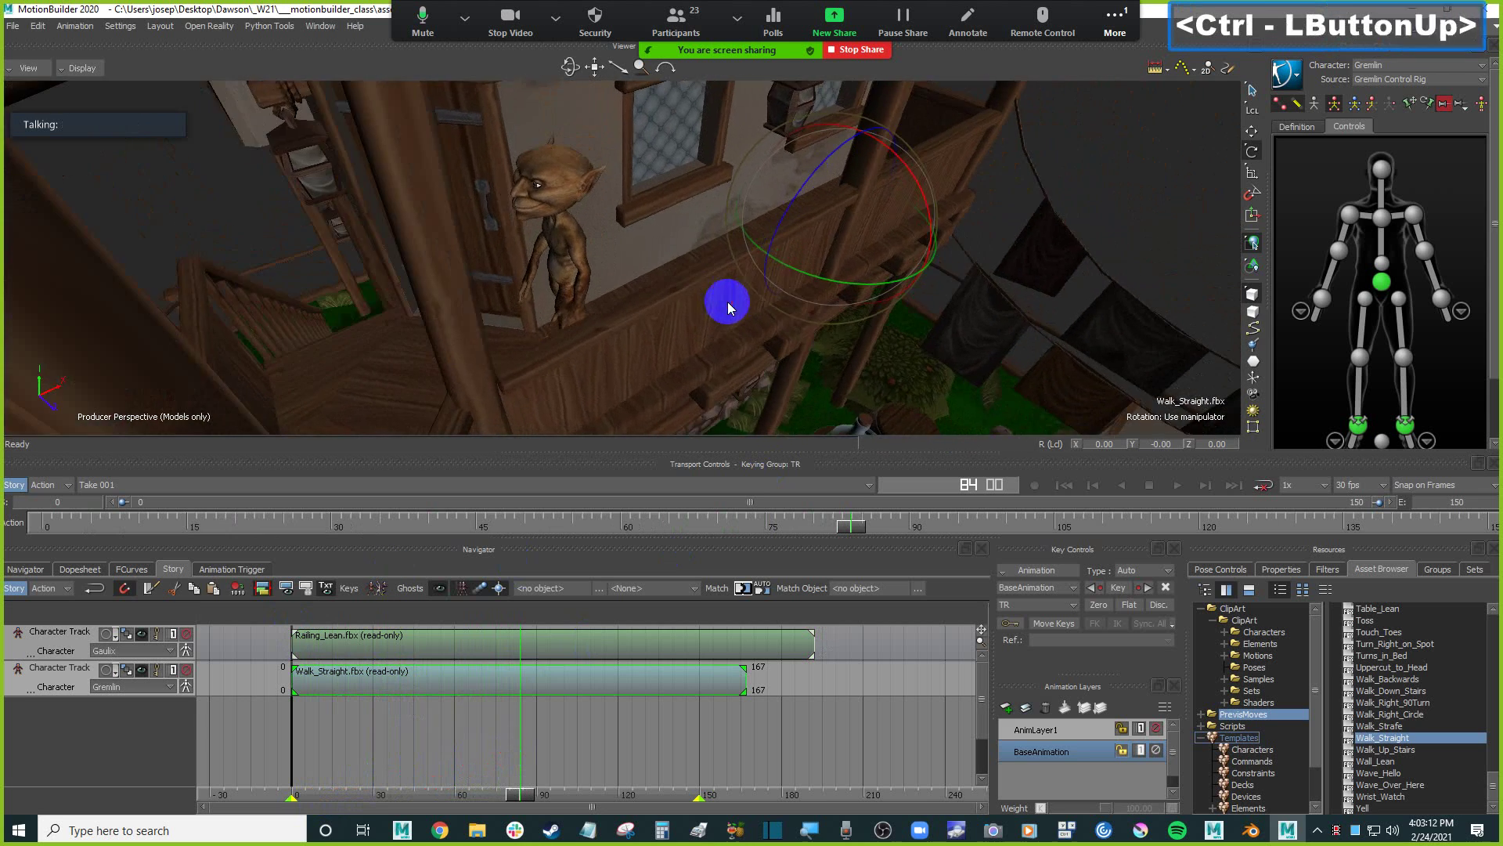
{"action": "left_click_drag", "start_coordinate": [451, 331], "coordinate": [631, 312], "text": "ctrl"}
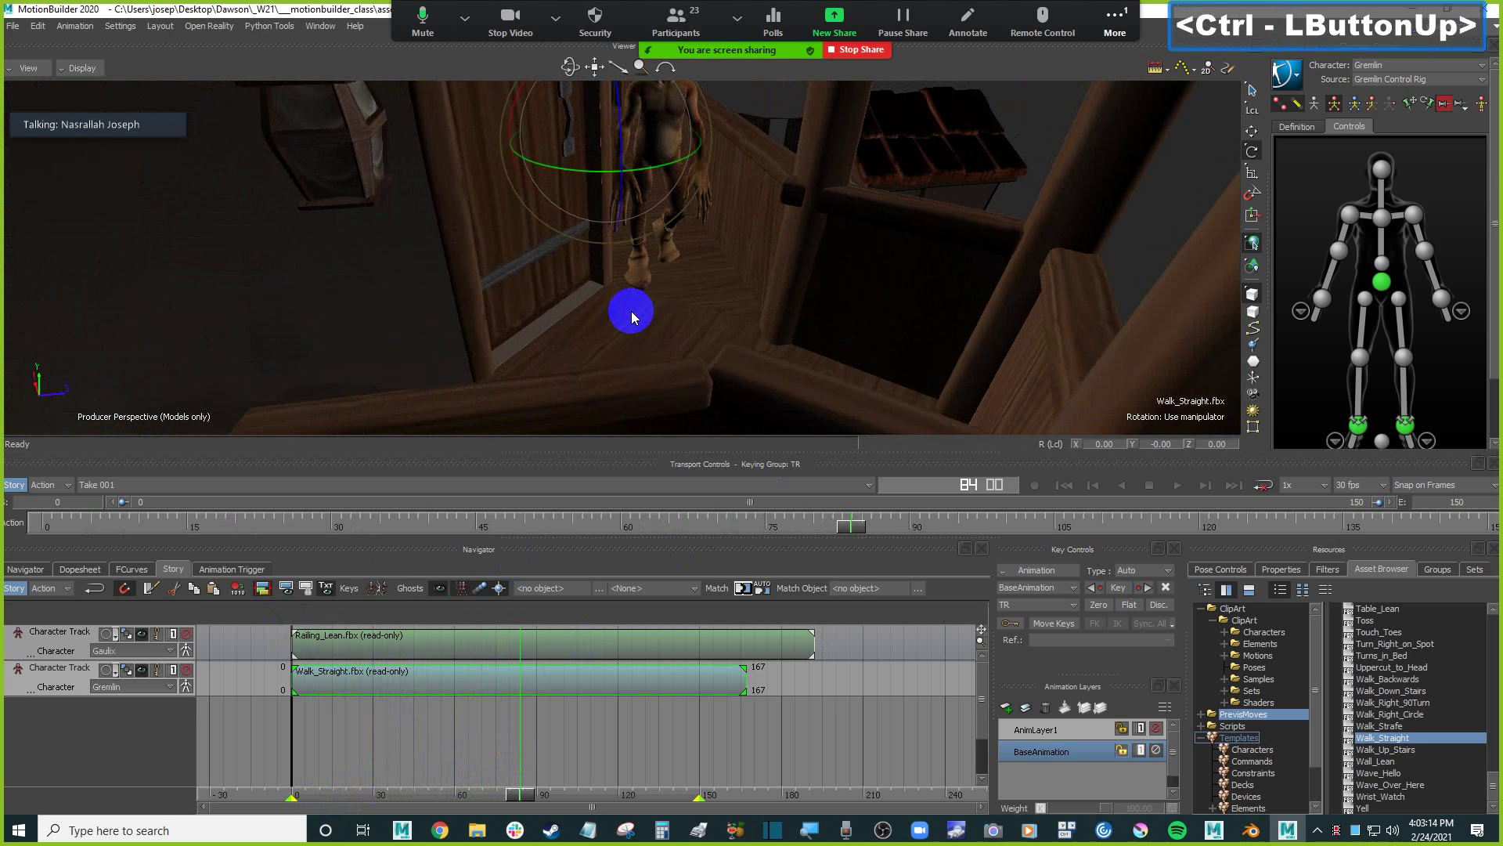
{"action": "left_click_drag", "start_coordinate": [565, 384], "coordinate": [678, 355], "text": "ctrl"}
{"action": "left_click_drag", "start_coordinate": [530, 793], "coordinate": [533, 791]}
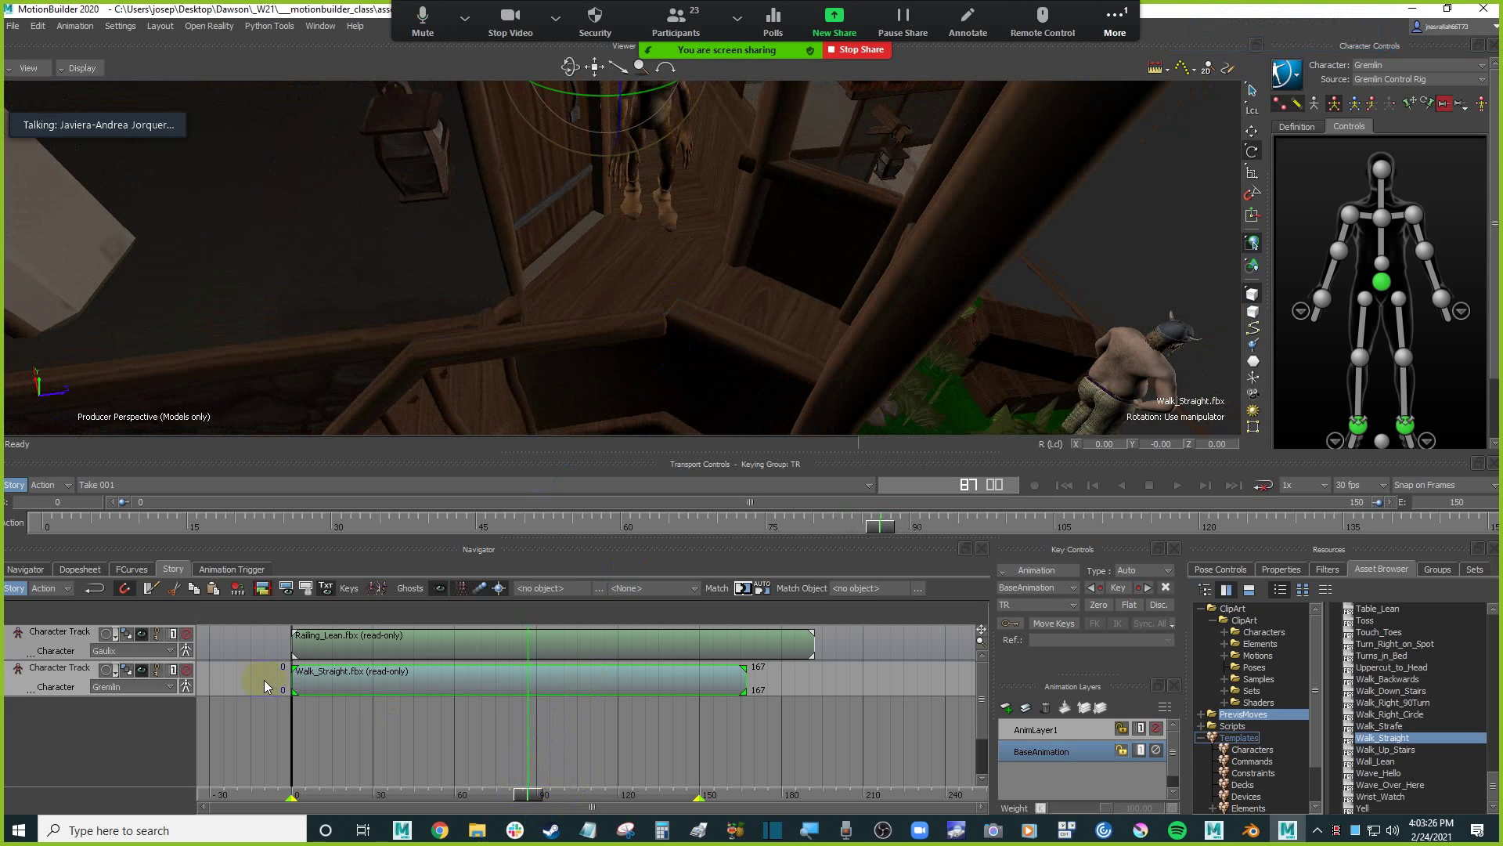
{"action": "left_click", "coordinate": [153, 589]}
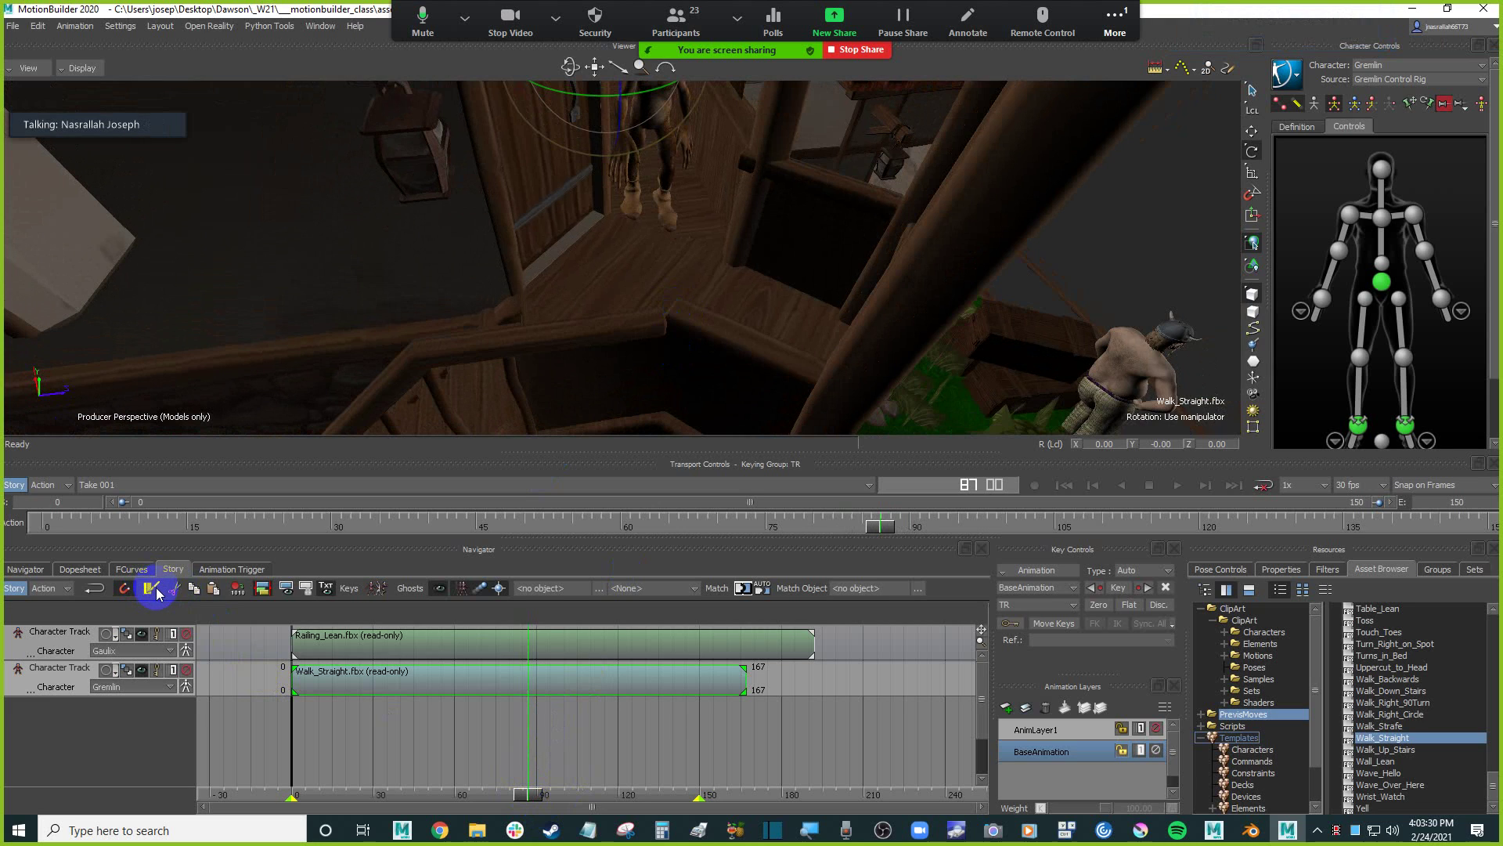
{"action": "left_click", "coordinate": [151, 589]}
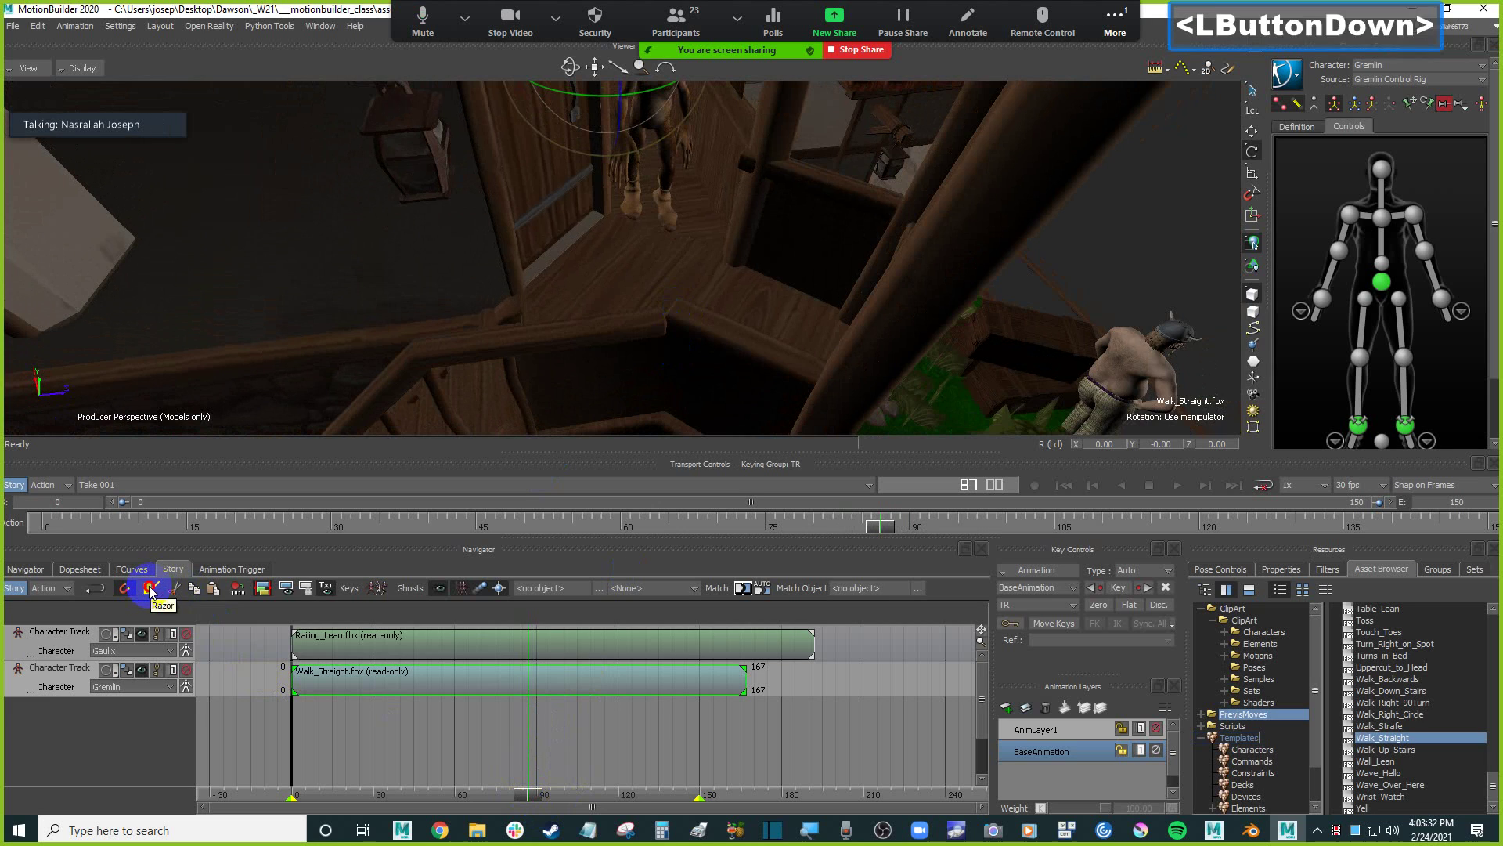
{"action": "left_click", "coordinate": [705, 270]}
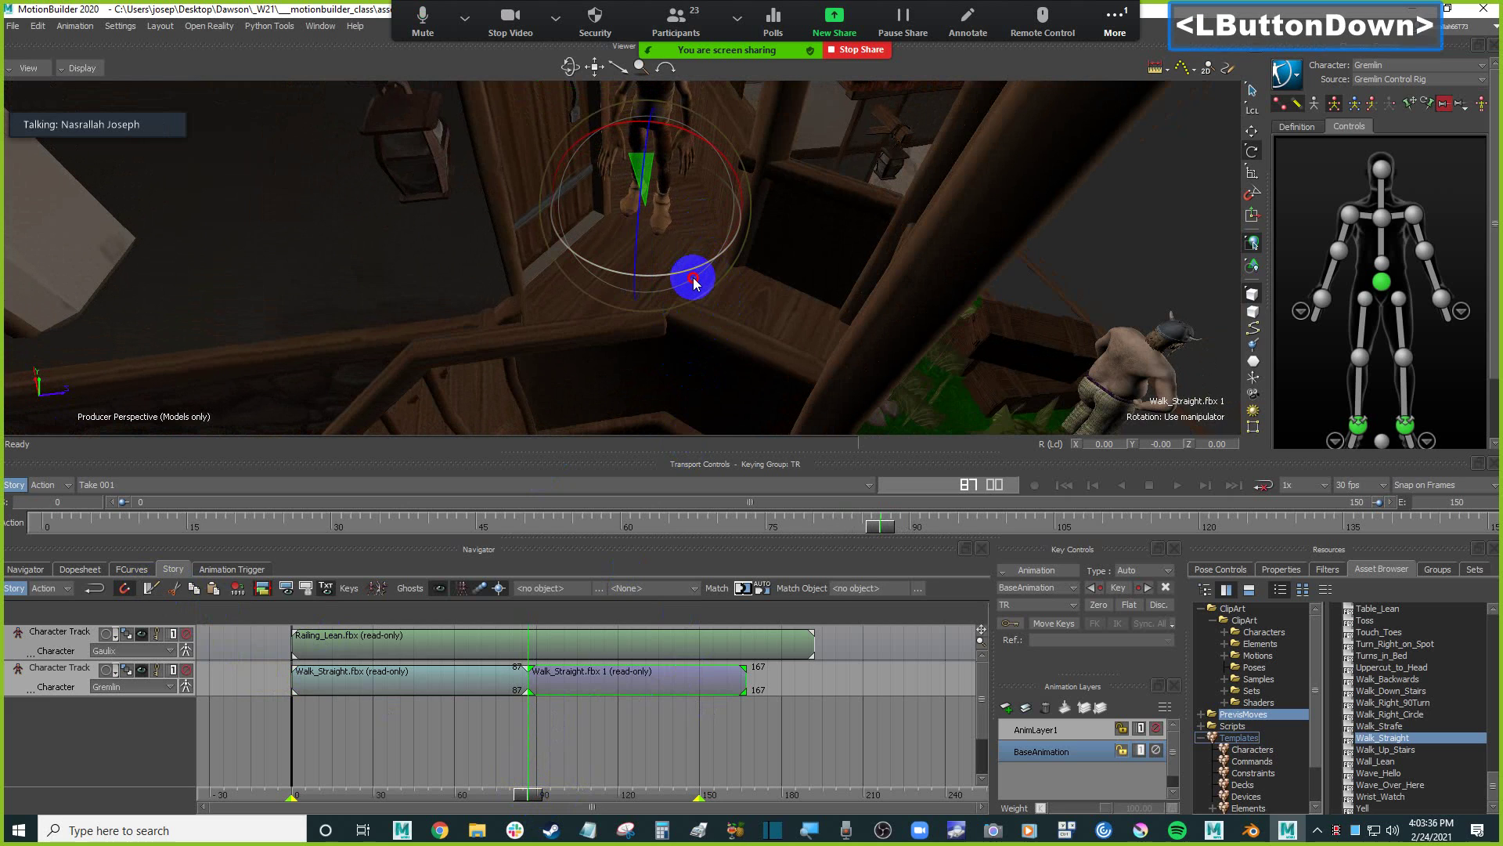
Razor the Gremlin's walk at frame 102 and rotate the remaining piece further around the balcony's corner.
{"action": "mouse_move", "coordinate": [530, 795]}
{"action": "left_mouse_down"}
{"action": "mouse_move", "coordinate": [493, 793]}
{"action": "mouse_move", "coordinate": [570, 777]}
{"action": "left_mouse_up"}
{"action": "left_click", "coordinate": [156, 586]}
{"action": "left_click_drag", "start_coordinate": [839, 251], "coordinate": [738, 314], "text": "ctrl+shift"}
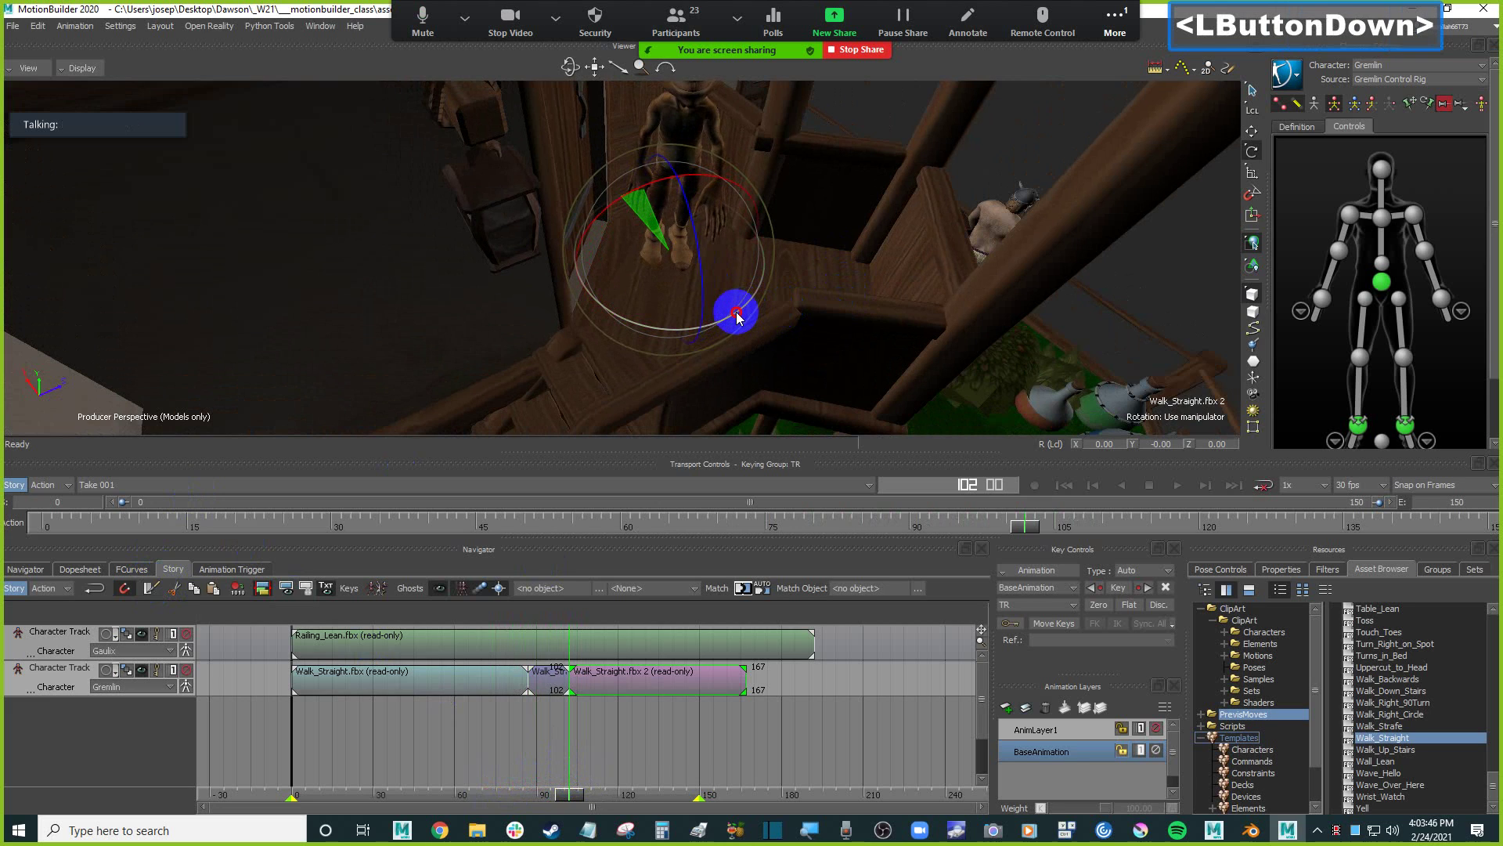
{"action": "left_click_drag", "start_coordinate": [735, 317], "coordinate": [733, 320]}
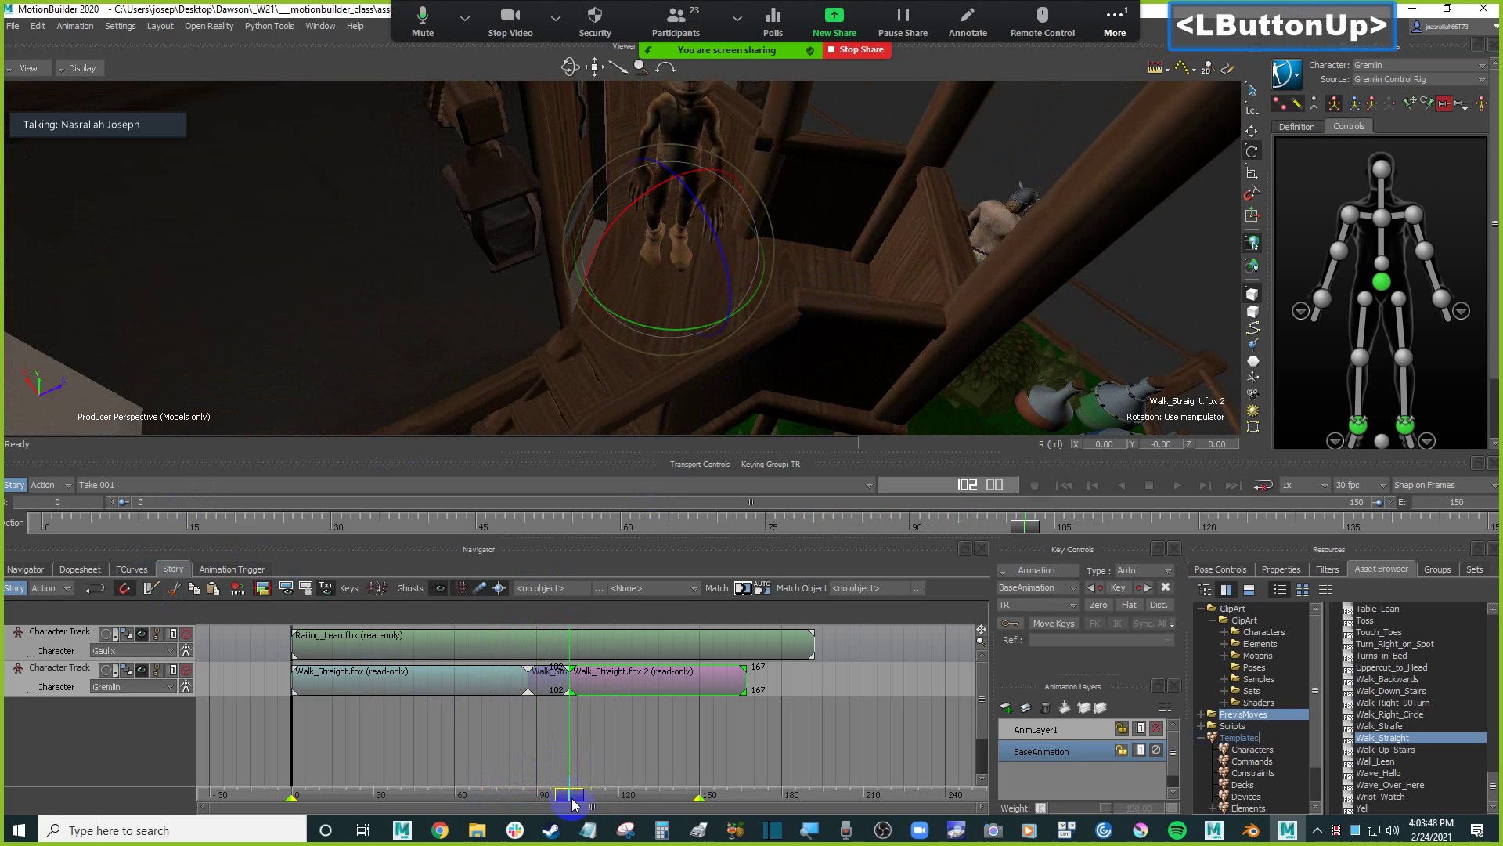
Razor the Gremlin's walk at frame 116 and rotate the remaining piece to keep following the deck.
{"action": "left_click_drag", "start_coordinate": [569, 797], "coordinate": [606, 784]}
{"action": "left_click", "coordinate": [151, 588]}
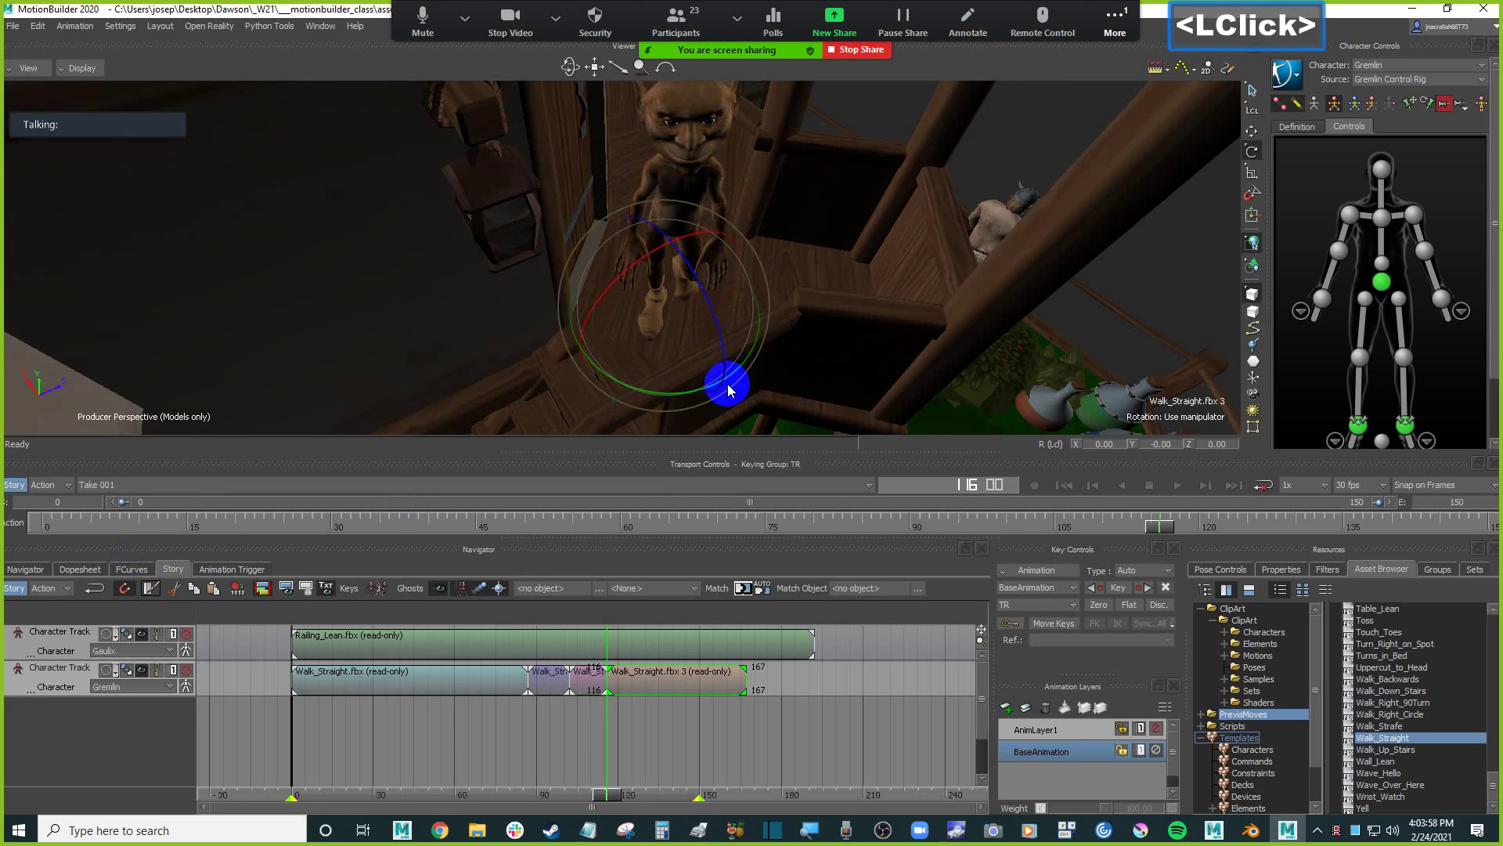
{"action": "left_click_drag", "start_coordinate": [689, 400], "coordinate": [670, 396]}
Razor the Gremlin's walk at frame 130 and rotate the last piece to line up with the walkway.
{"action": "left_click_drag", "start_coordinate": [806, 363], "coordinate": [836, 360], "text": "ctrl+shift"}
{"action": "left_click_drag", "start_coordinate": [607, 793], "coordinate": [662, 782]}
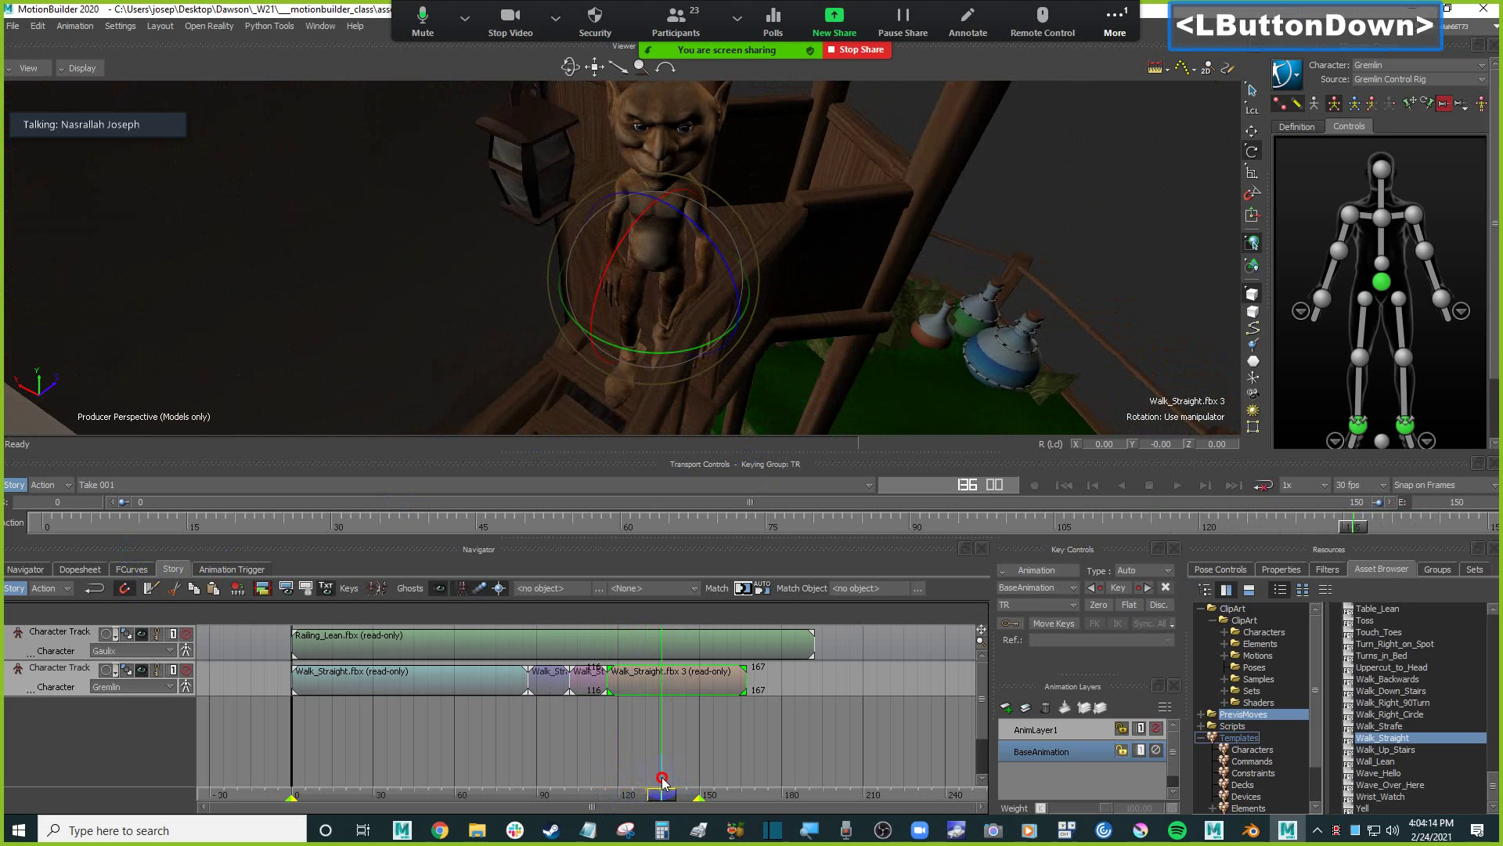
{"action": "mouse_move", "coordinate": [662, 781]}
{"action": "left_mouse_down"}
{"action": "mouse_move", "coordinate": [627, 783]}
{"action": "mouse_move", "coordinate": [645, 777]}
{"action": "left_mouse_up"}
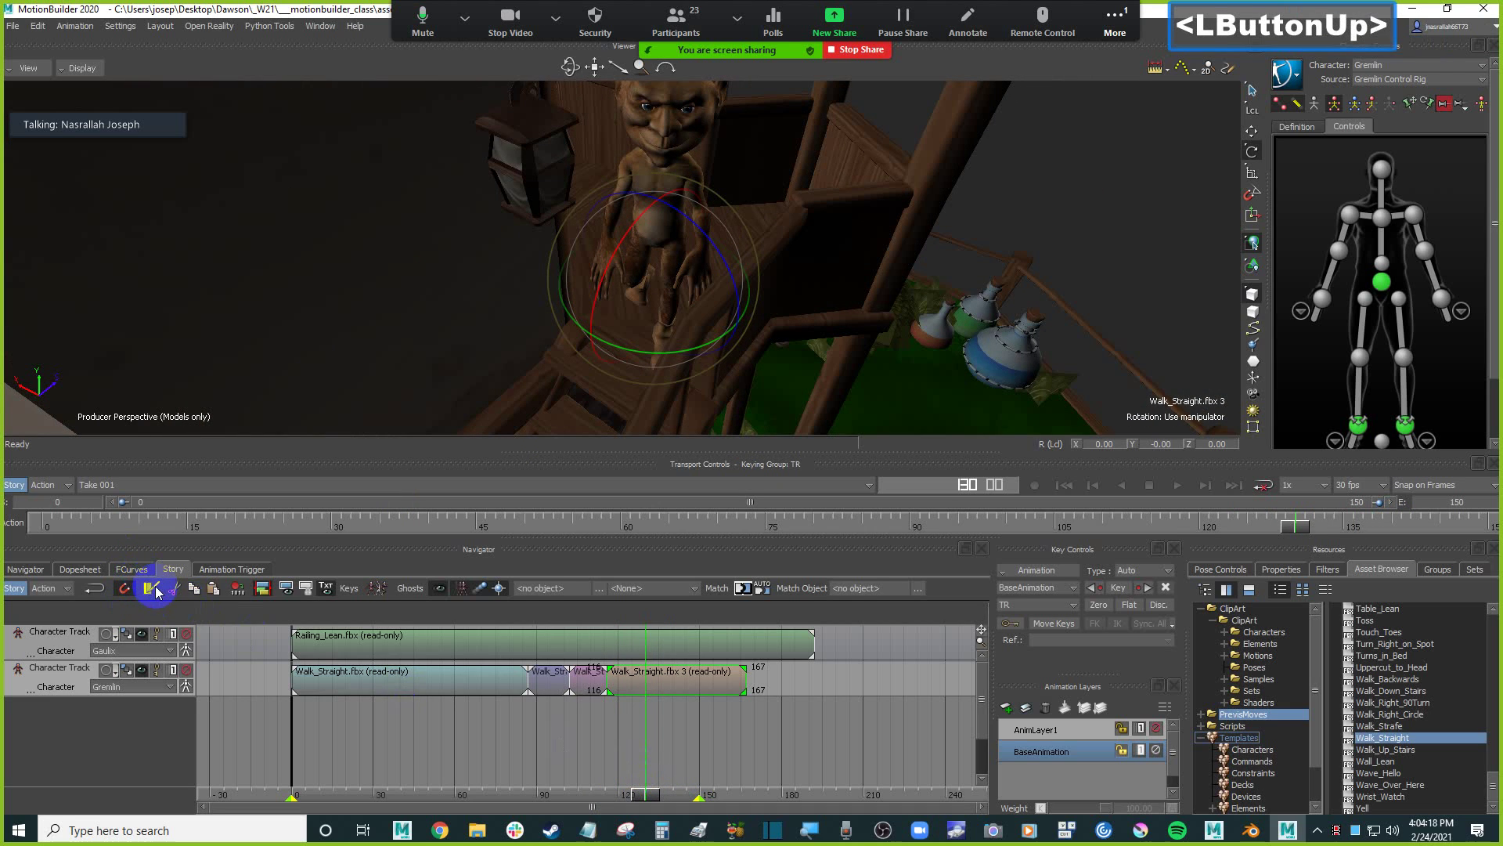
{"action": "left_click", "coordinate": [151, 589]}
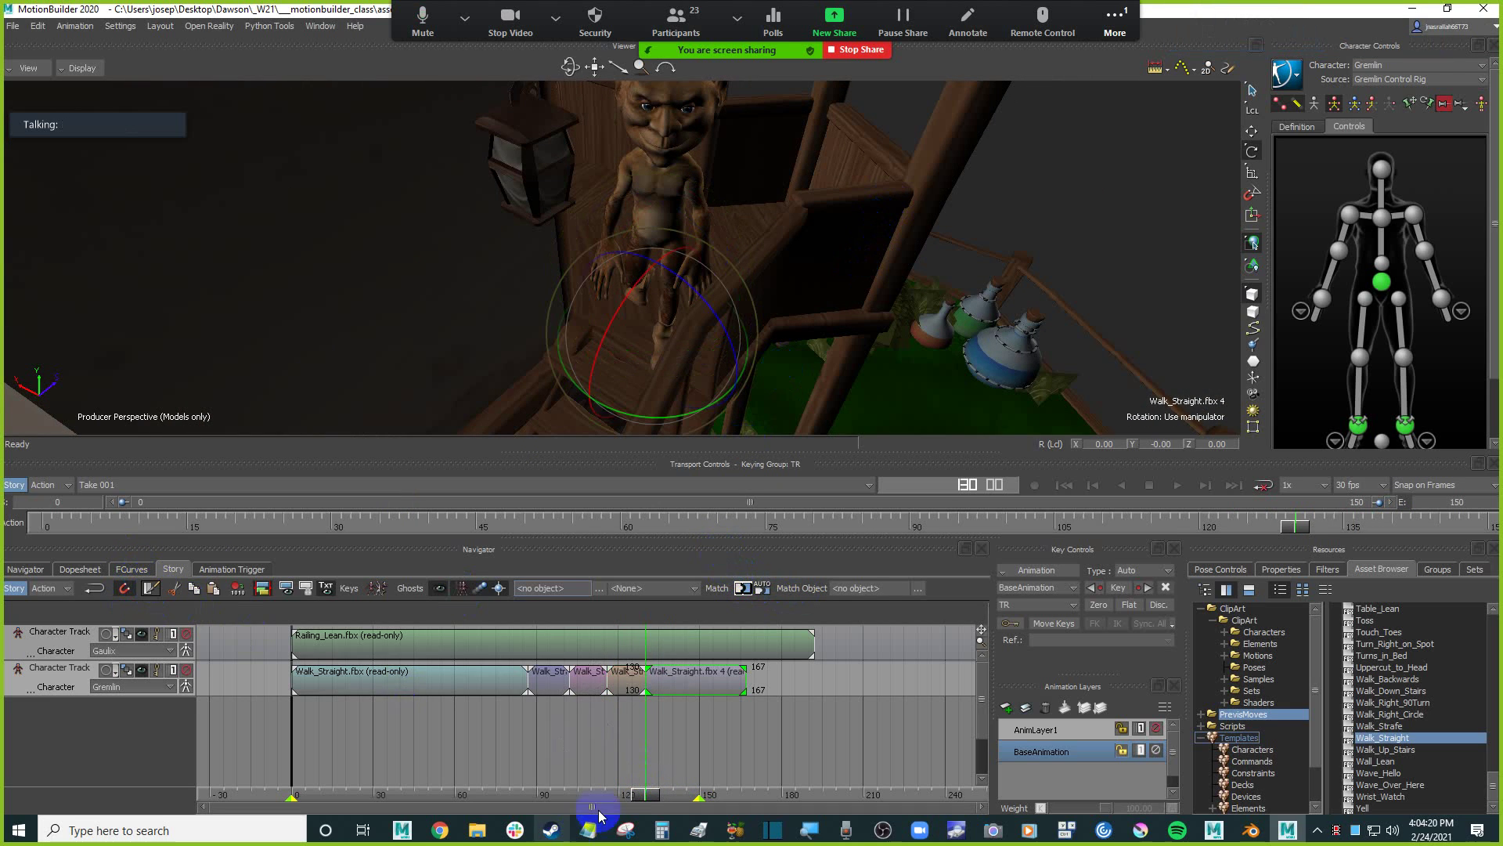
{"action": "left_click_drag", "start_coordinate": [653, 797], "coordinate": [650, 367]}
{"action": "left_click_drag", "start_coordinate": [703, 413], "coordinate": [648, 660]}
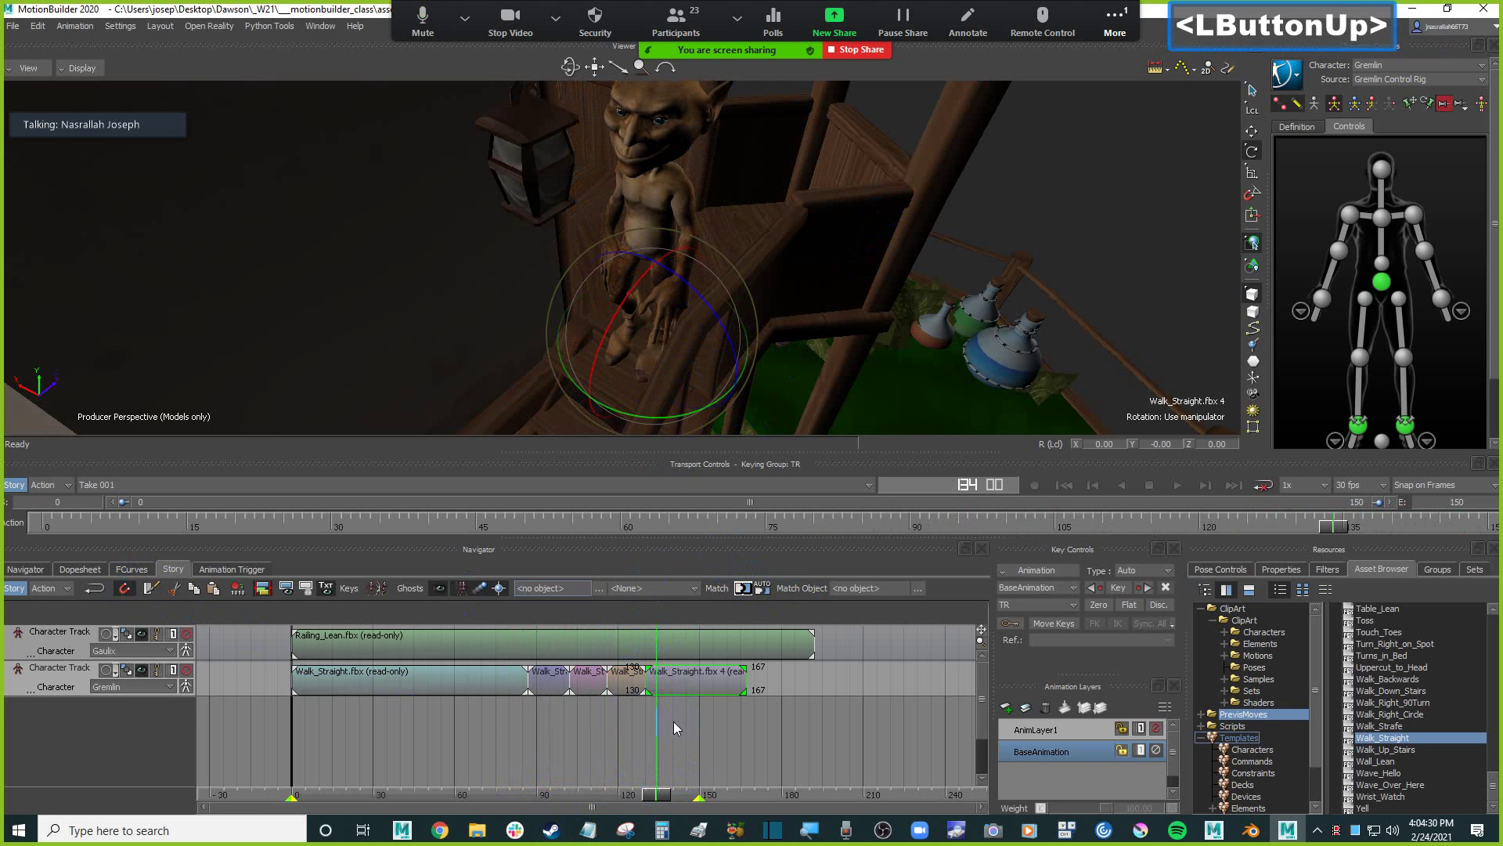
Extend the start of the Gremlin's second walk piece back over the first to create a blend between them.
{"action": "left_click", "coordinate": [543, 683]}
{"action": "left_click_drag", "start_coordinate": [524, 718], "coordinate": [666, 735], "text": "ctrl"}
{"action": "left_click", "coordinate": [577, 787]}
{"action": "mouse_move", "coordinate": [577, 787]}
{"action": "left_mouse_down"}
{"action": "mouse_move", "coordinate": [523, 786]}
{"action": "mouse_move", "coordinate": [594, 784]}
{"action": "left_mouse_up"}
{"action": "left_click_drag", "start_coordinate": [531, 683], "coordinate": [514, 680]}
Extend the start of the third walk piece back to frame 97 so it blends with the second.
{"action": "left_click_drag", "start_coordinate": [596, 792], "coordinate": [624, 778]}
{"action": "left_click", "coordinate": [651, 687]}
{"action": "left_click_drag", "start_coordinate": [617, 681], "coordinate": [598, 680]}
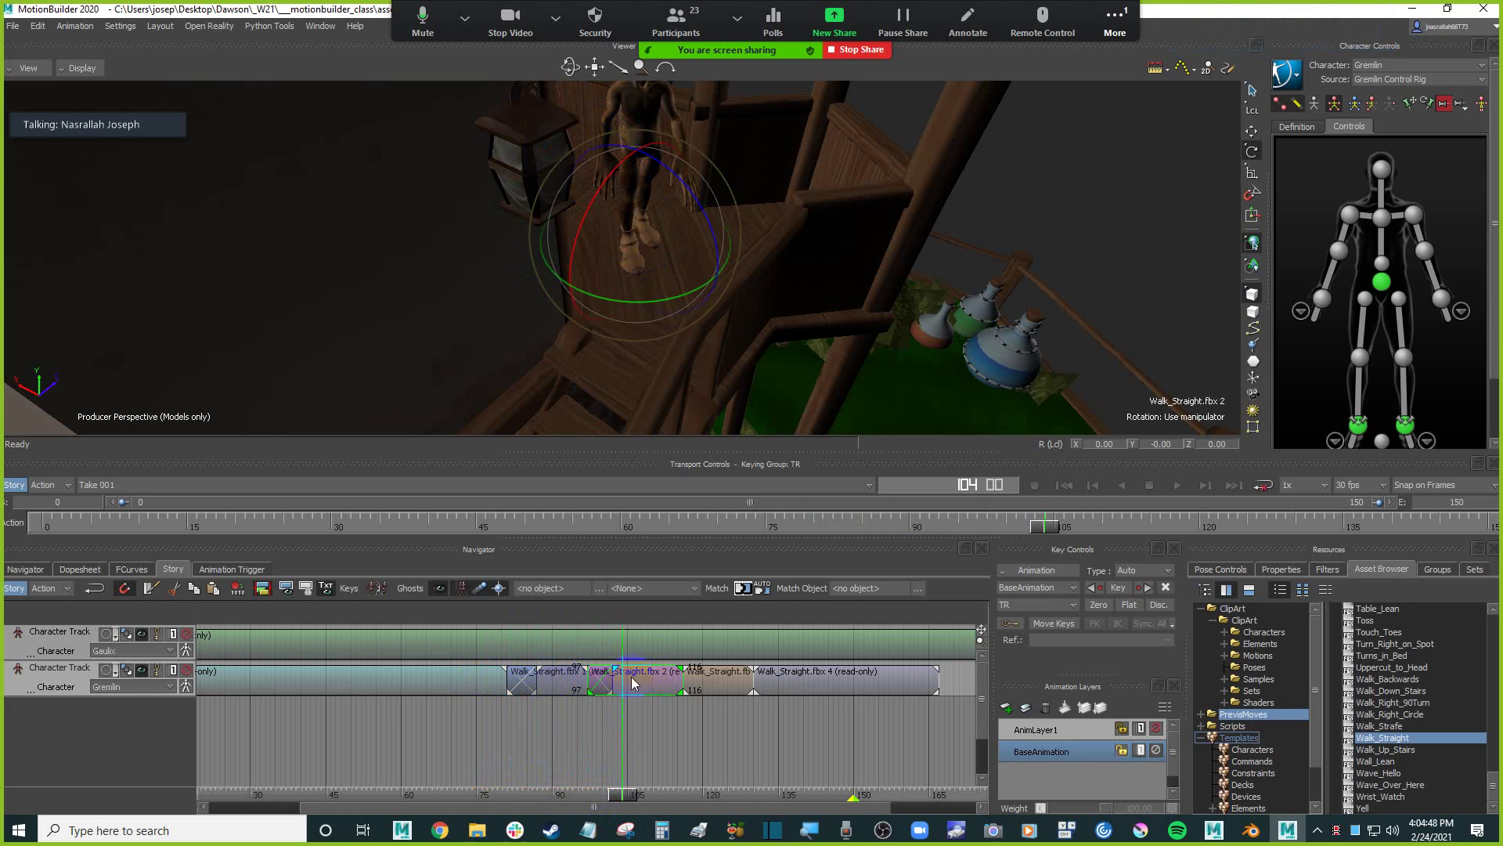
Extend the start of the fourth walk piece back to frame 110 so it blends with the third.
{"action": "mouse_move", "coordinate": [624, 794]}
{"action": "left_mouse_down"}
{"action": "mouse_move", "coordinate": [554, 793]}
{"action": "mouse_move", "coordinate": [667, 770]}
{"action": "left_mouse_up"}
{"action": "left_click", "coordinate": [710, 687]}
{"action": "left_click_drag", "start_coordinate": [689, 689], "coordinate": [660, 692]}
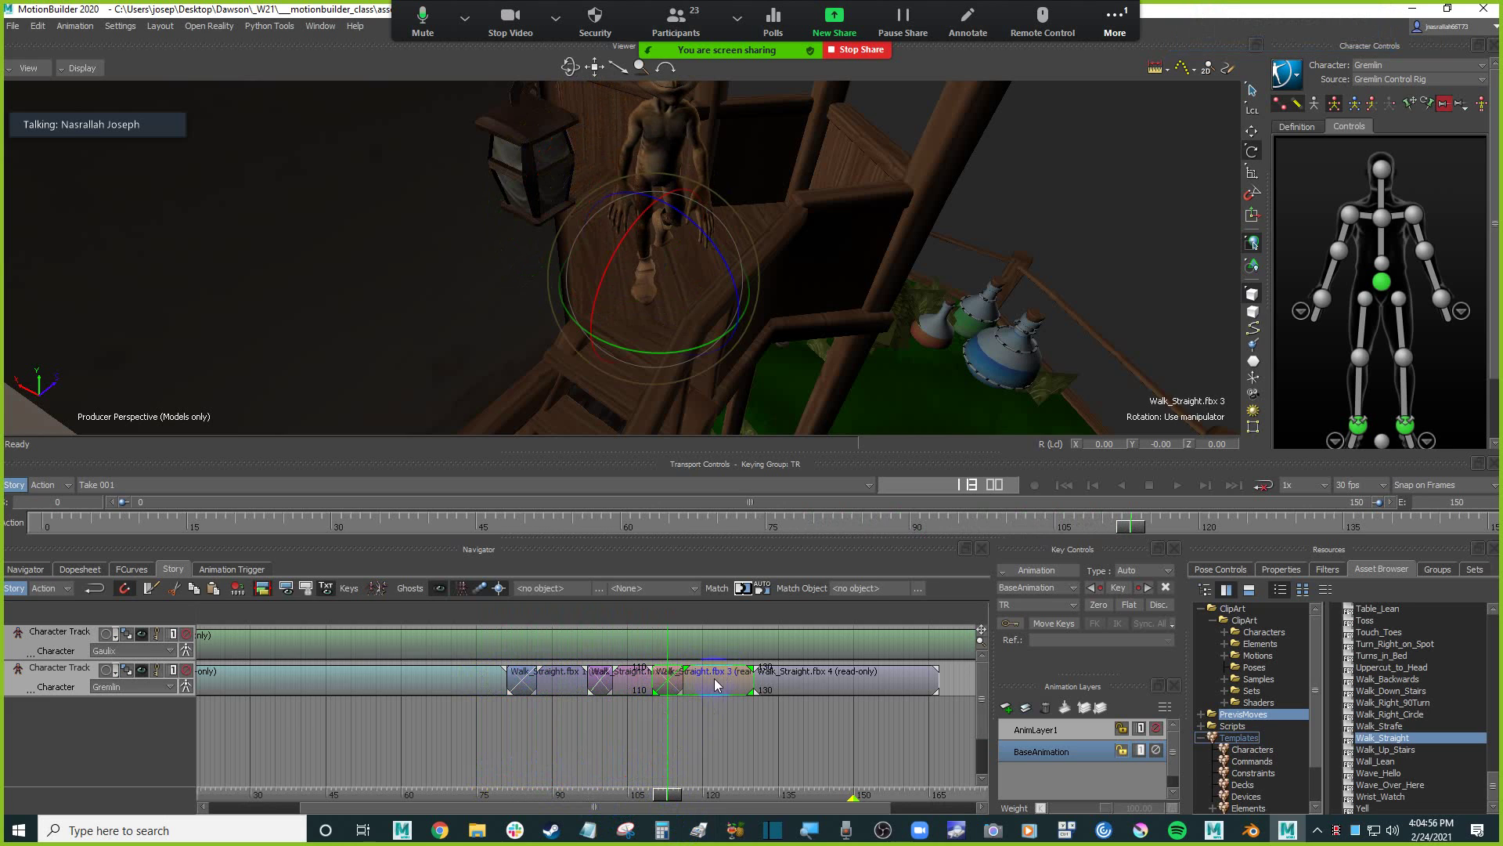
Extend the start of Gremlin's fourth walk piece back to frame 109 and scrub past its end to check the motion.
{"action": "mouse_move", "coordinate": [671, 799]}
{"action": "left_mouse_down"}
{"action": "mouse_move", "coordinate": [614, 792]}
{"action": "mouse_move", "coordinate": [668, 793]}
{"action": "mouse_move", "coordinate": [652, 783]}
{"action": "left_mouse_up"}
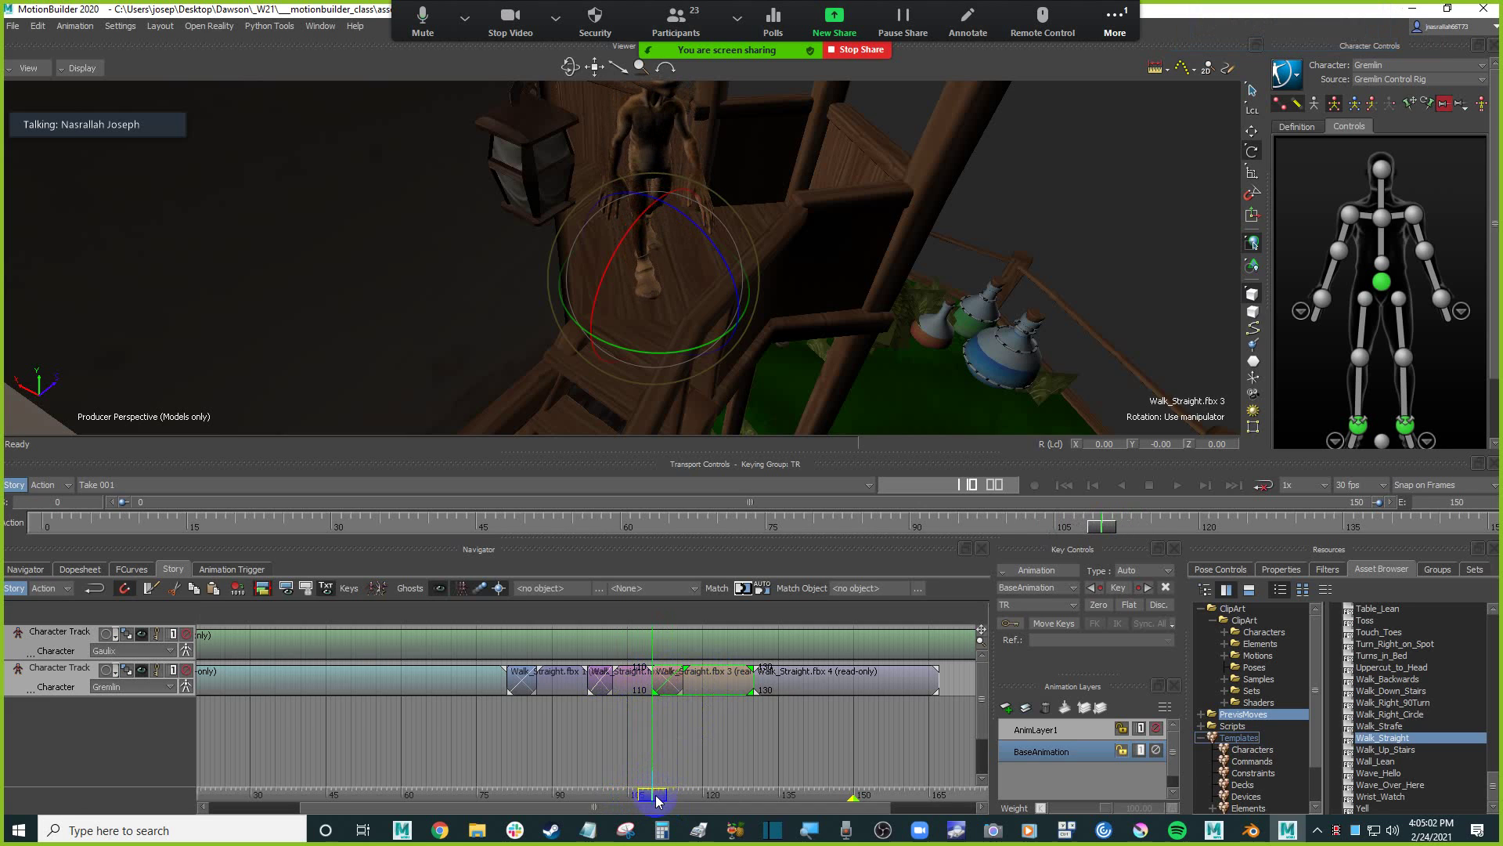
{"action": "left_click_drag", "start_coordinate": [656, 811], "coordinate": [653, 681]}
{"action": "left_click_drag", "start_coordinate": [657, 793], "coordinate": [774, 759]}
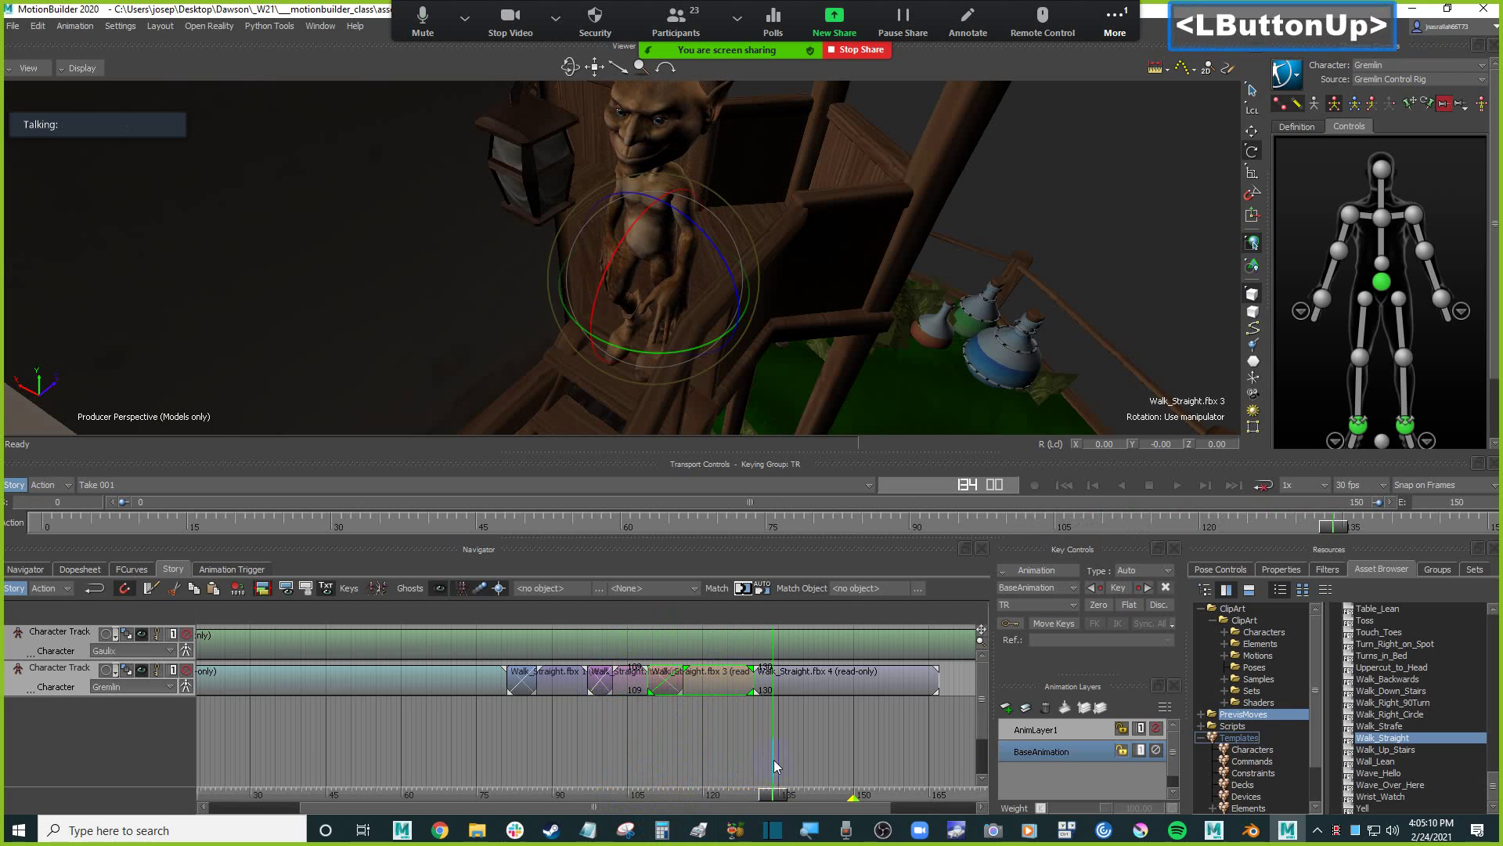
Extend the start of Gremlin's fifth walk piece back to frame 123 to blend it with the fourth, and play back the transition.
{"action": "left_click", "coordinate": [800, 678]}
{"action": "left_click_drag", "start_coordinate": [754, 680], "coordinate": [718, 681]}
{"action": "left_click_drag", "start_coordinate": [775, 795], "coordinate": [678, 797]}
{"action": "key", "text": "ctrl+space"}
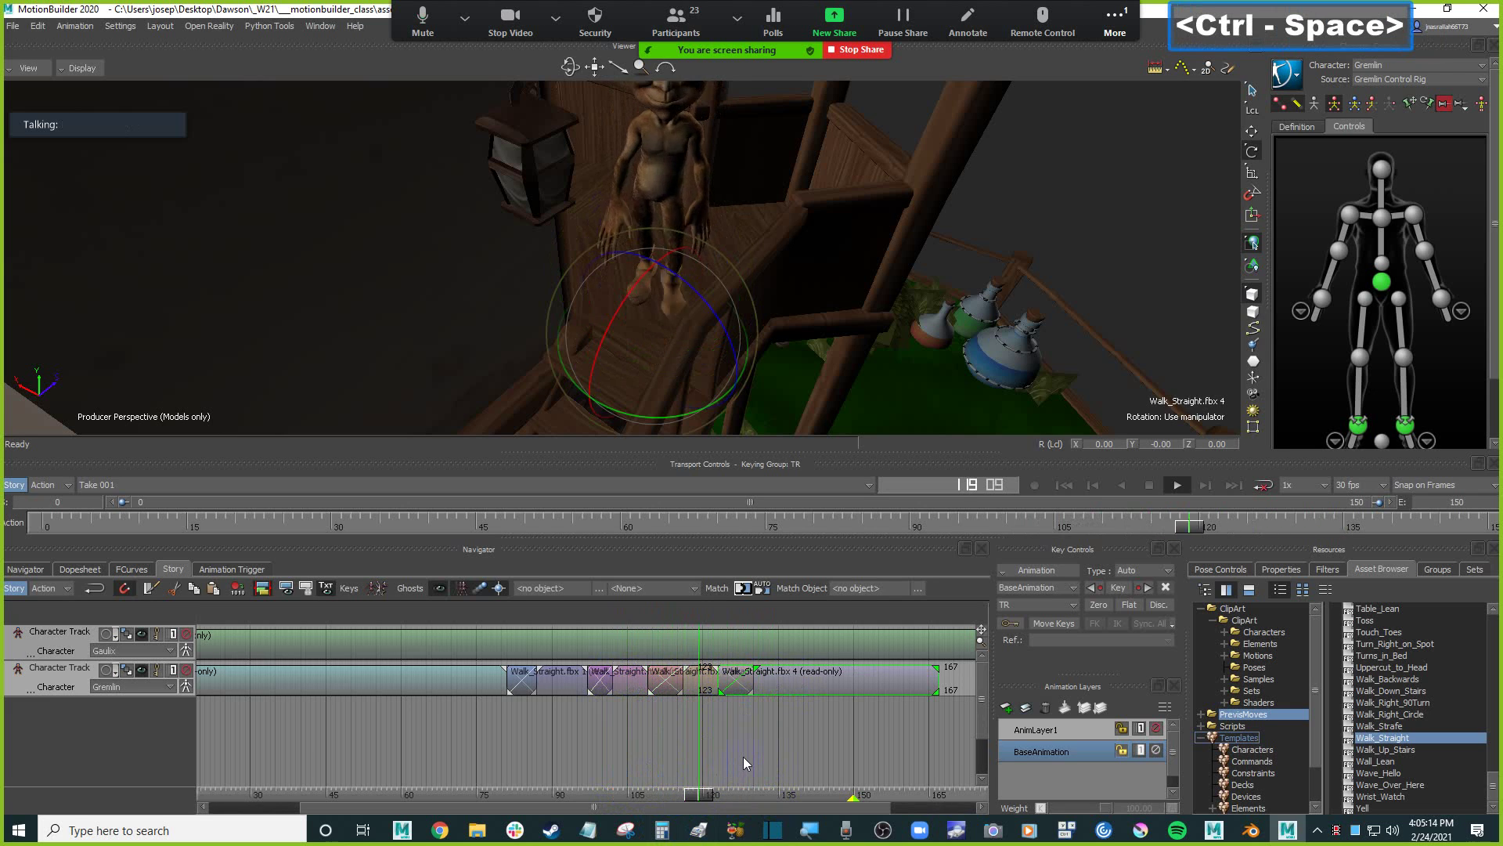
{"action": "left_click", "coordinate": [471, 722], "text": "ctrl"}
{"action": "key", "text": "ctrl+space"}
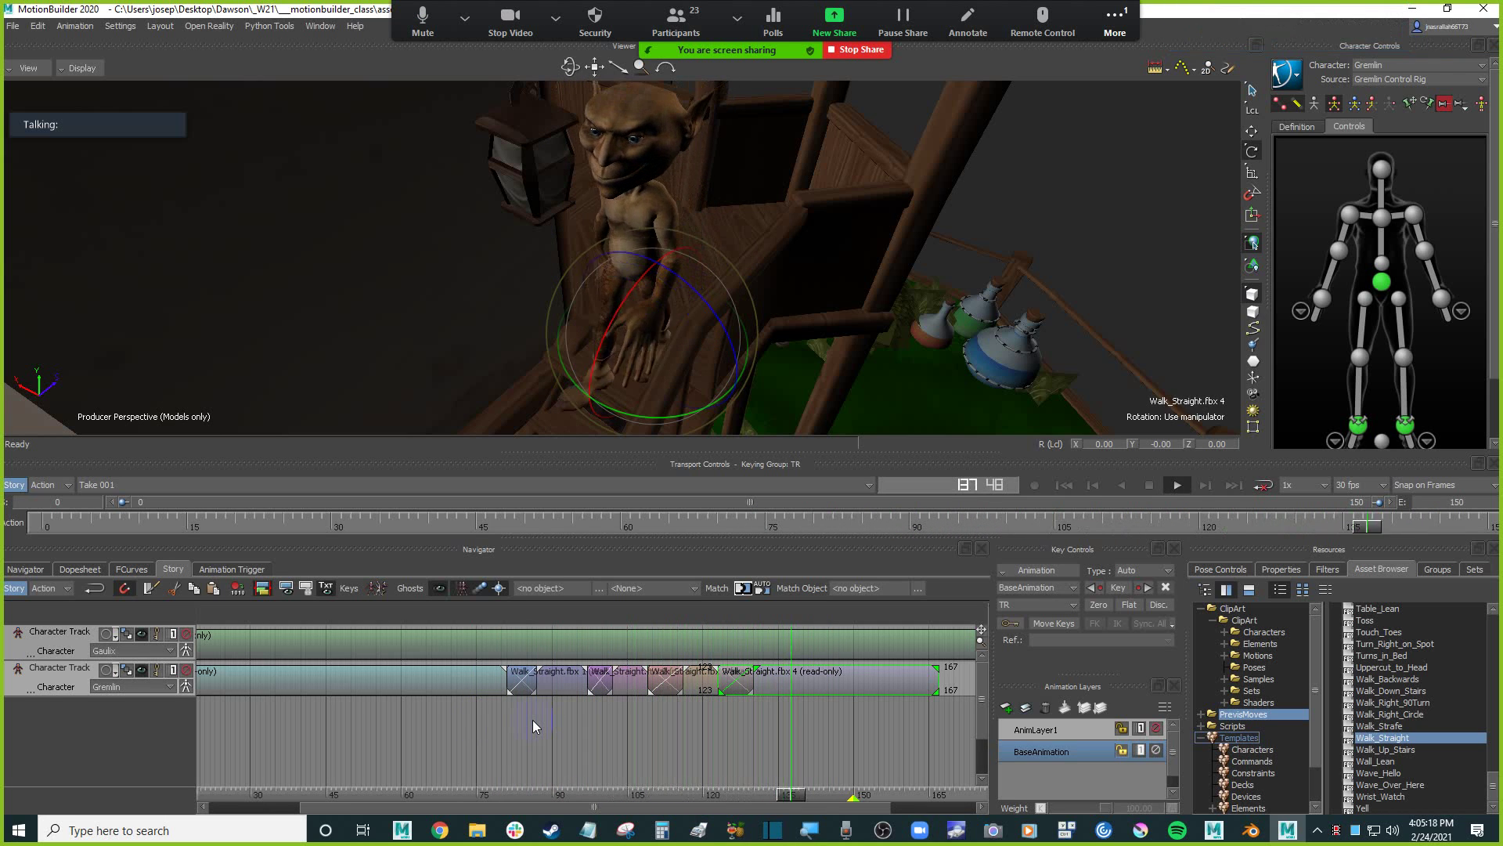
{"action": "key", "text": "ctrl+space"}
Examine the whole island scene with the house and both characters from several angles in the perspective view.
{"action": "left_click", "coordinate": [1073, 204]}
{"action": "left_click_drag", "start_coordinate": [1074, 204], "coordinate": [915, 313], "text": "ctrl+shift"}
{"action": "scroll", "coordinate": [883, 237], "scroll_direction": "down", "scroll_amount": 3}
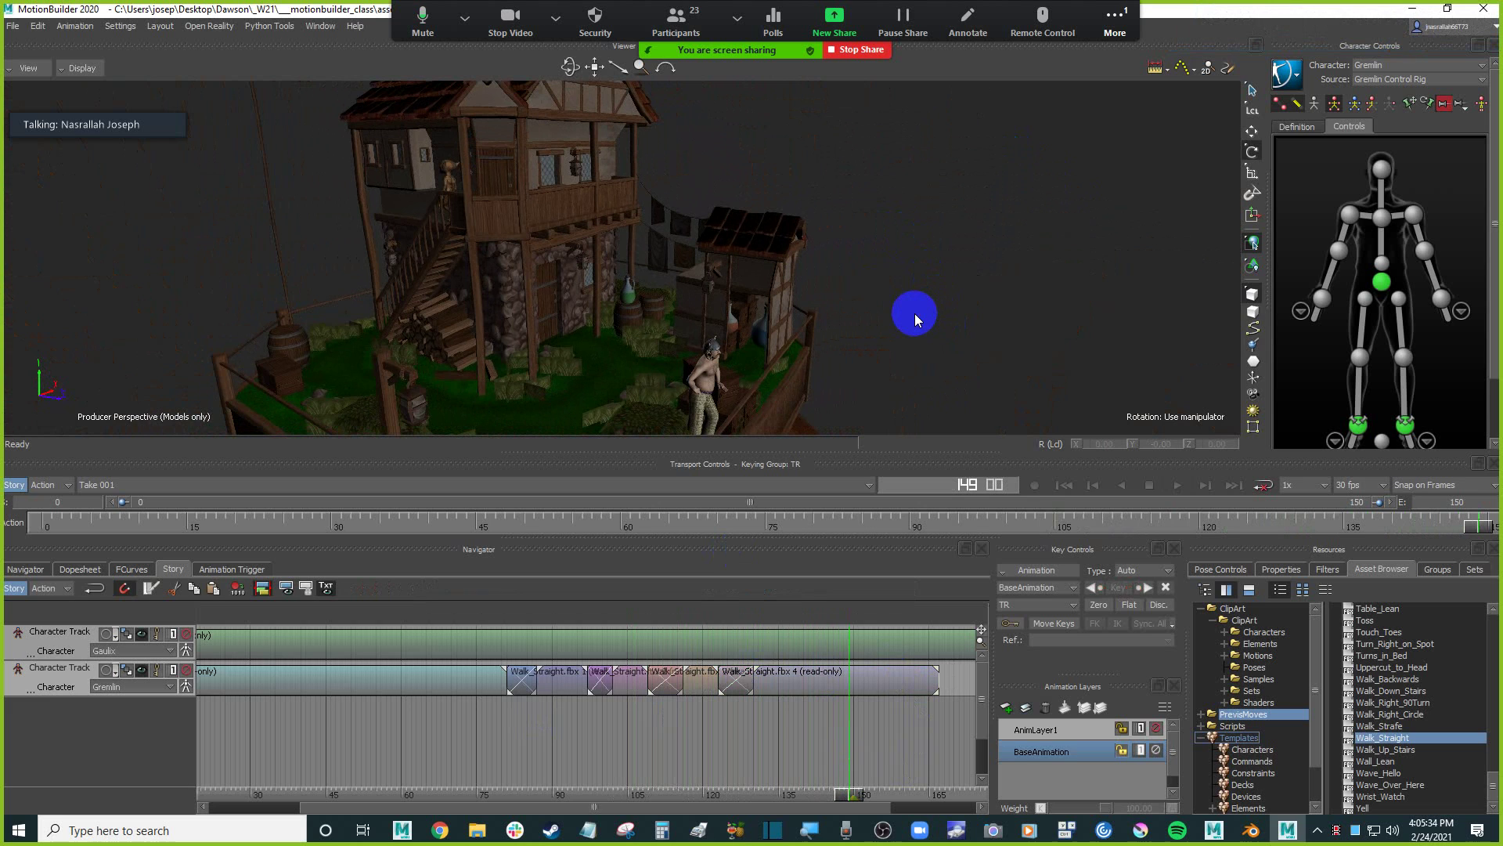
{"action": "left_click_drag", "start_coordinate": [915, 313], "coordinate": [874, 329], "text": "ctrl+shift"}
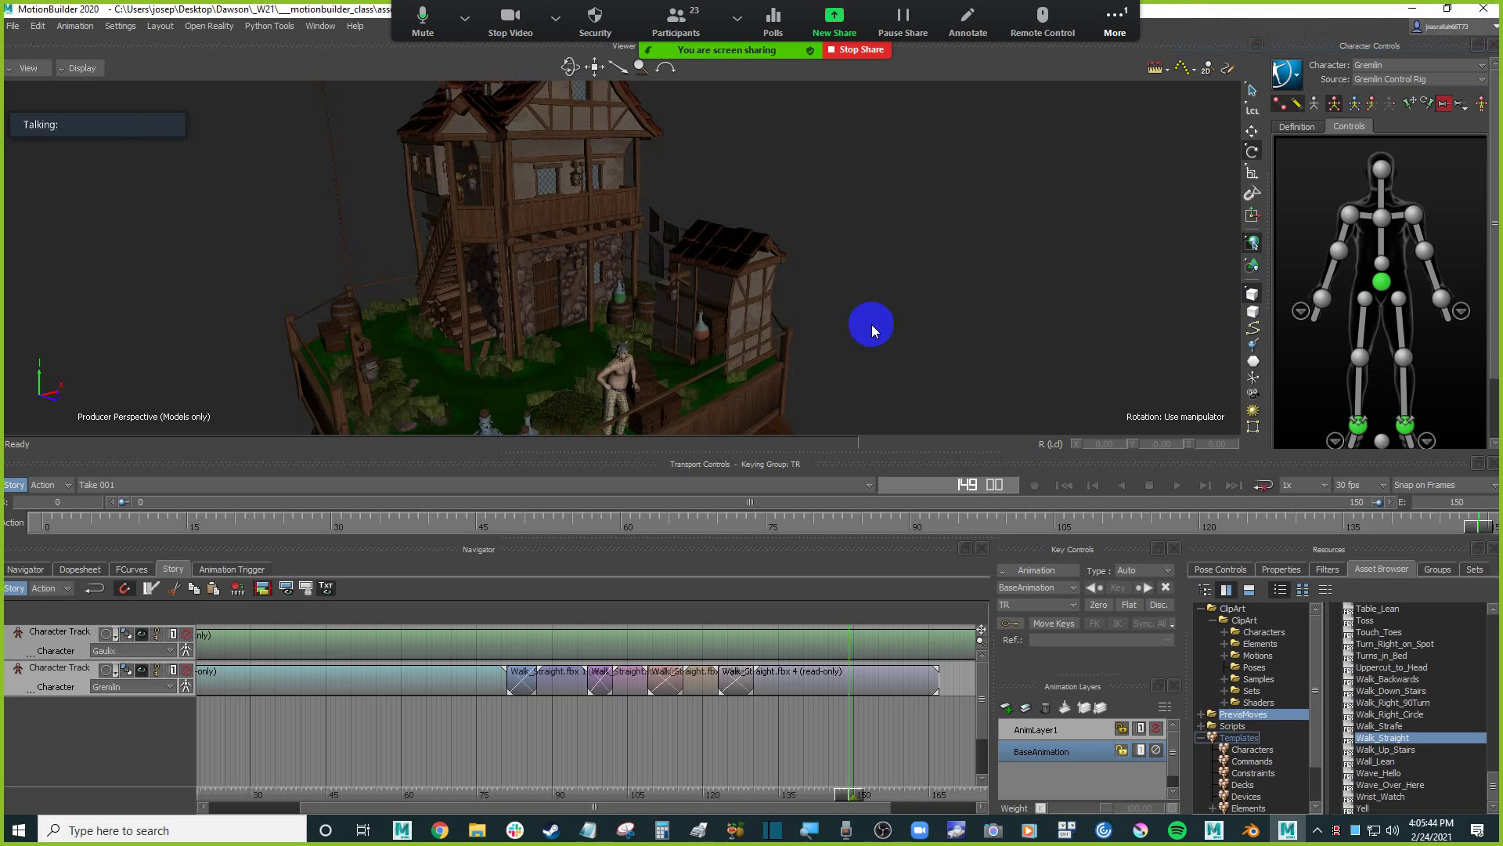
{"action": "left_click_drag", "start_coordinate": [875, 321], "coordinate": [870, 285], "text": "ctrl"}
{"action": "key", "text": "ctrl+s"}
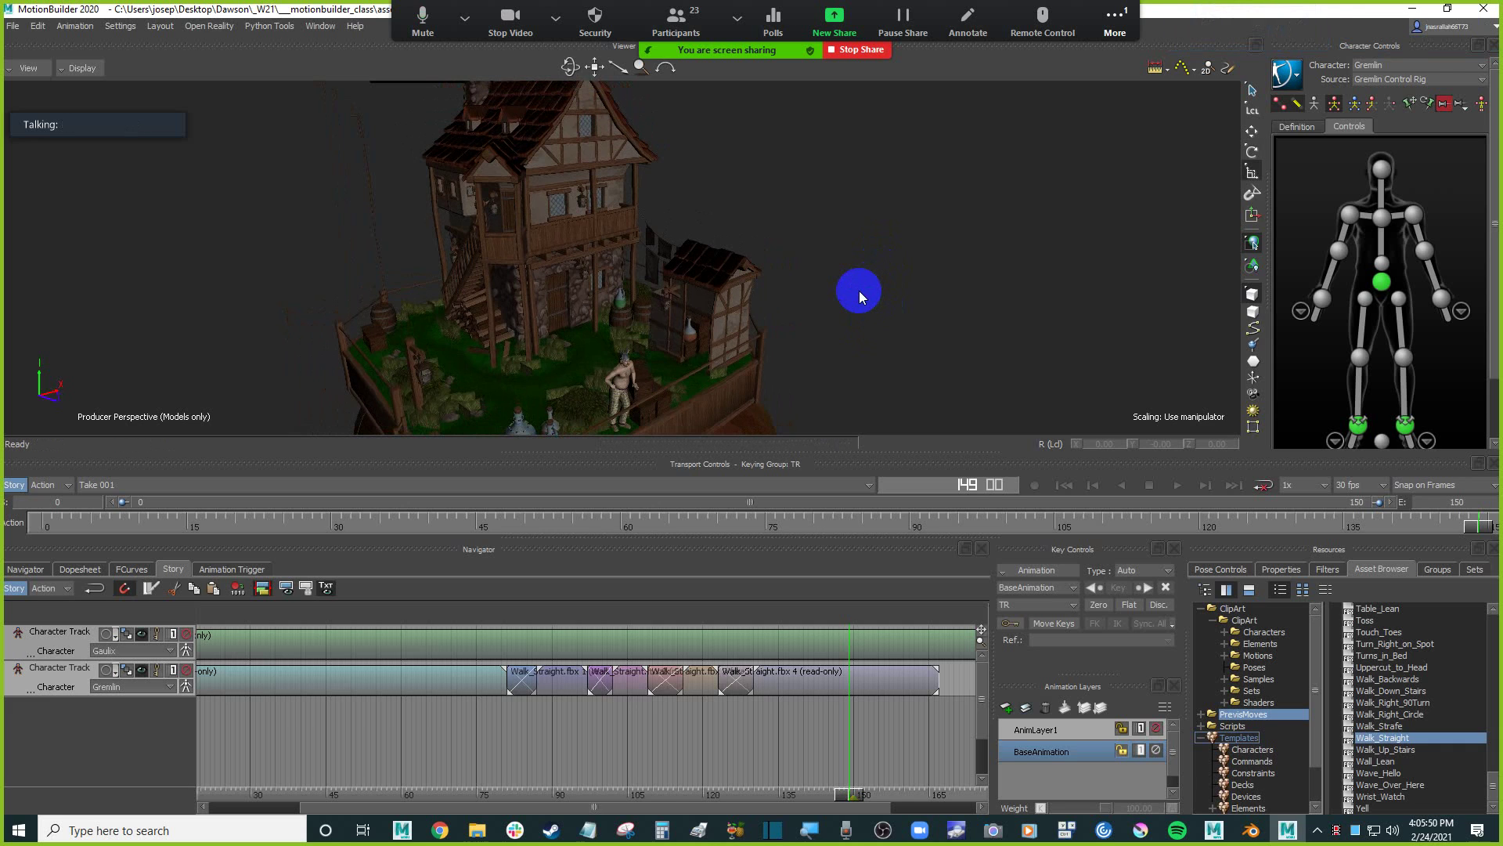
{"action": "left_click_drag", "start_coordinate": [858, 292], "coordinate": [846, 296], "text": "ctrl"}
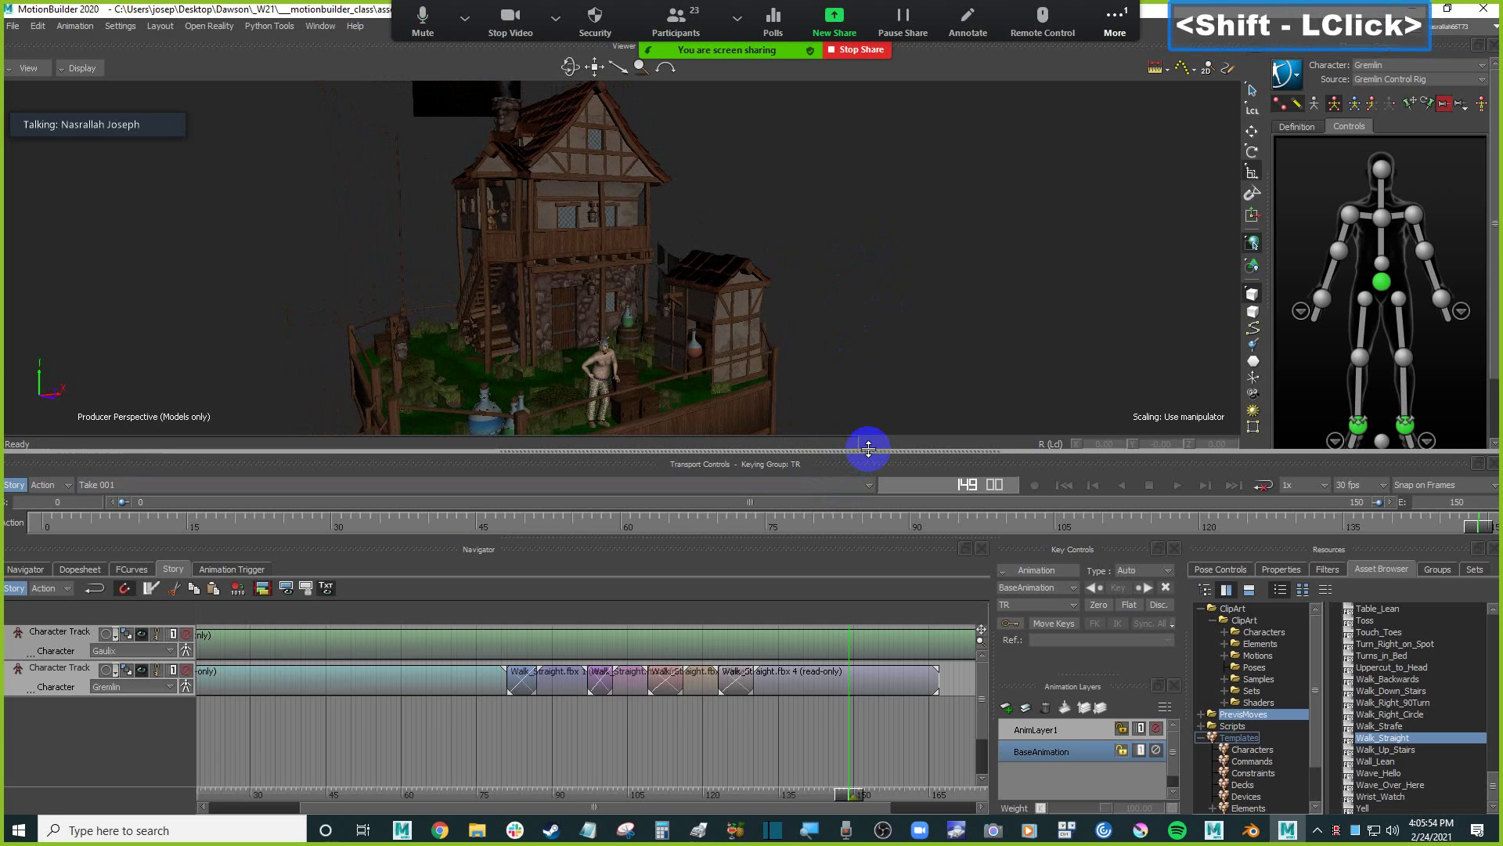
{"action": "left_click_drag", "start_coordinate": [866, 448], "coordinate": [873, 551]}
{"action": "left_click_drag", "start_coordinate": [631, 395], "coordinate": [699, 389], "text": "ctrl"}
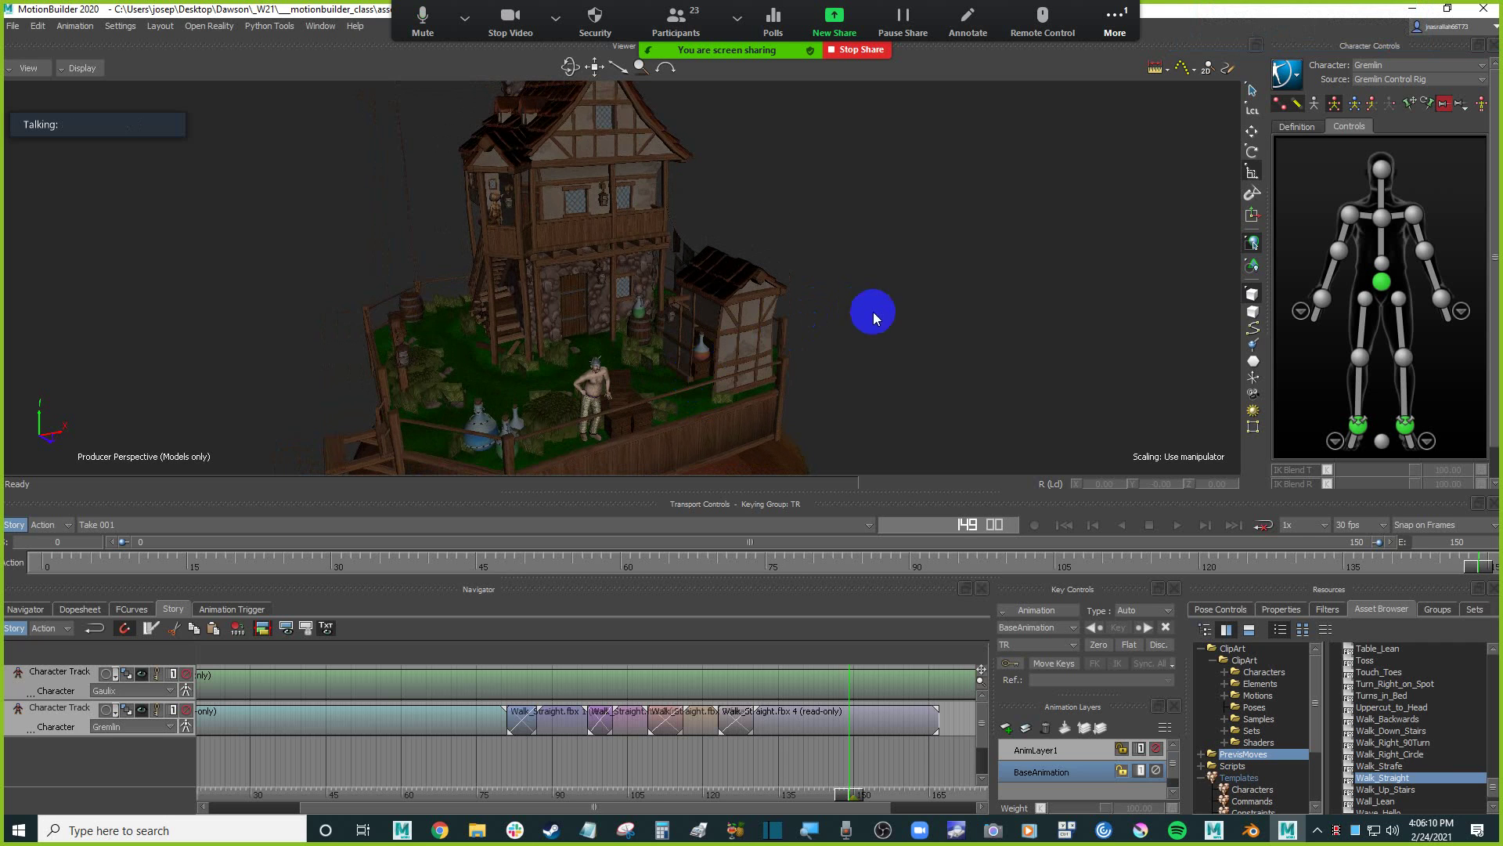
{"action": "mouse_move", "coordinate": [880, 332]}
{"action": "left_mouse_down", "text": "ctrl"}
{"action": "mouse_move", "coordinate": [862, 314]}
{"action": "mouse_move", "coordinate": [909, 366]}
{"action": "mouse_move", "coordinate": [898, 409]}
{"action": "mouse_move", "coordinate": [882, 393]}
{"action": "mouse_move", "coordinate": [895, 363]}
{"action": "mouse_move", "coordinate": [825, 339]}
{"action": "mouse_move", "coordinate": [909, 321]}
{"action": "mouse_move", "coordinate": [774, 339]}
{"action": "mouse_move", "coordinate": [792, 349]}
{"action": "mouse_move", "coordinate": [787, 312]}
{"action": "mouse_move", "coordinate": [828, 328]}
{"action": "mouse_move", "coordinate": [863, 268]}
{"action": "mouse_move", "coordinate": [858, 313]}
{"action": "left_mouse_up", "text": "ctrl"}
{"action": "scroll", "coordinate": [857, 309], "scroll_direction": "down", "scroll_amount": 3}
{"action": "left_click", "coordinate": [905, 298]}
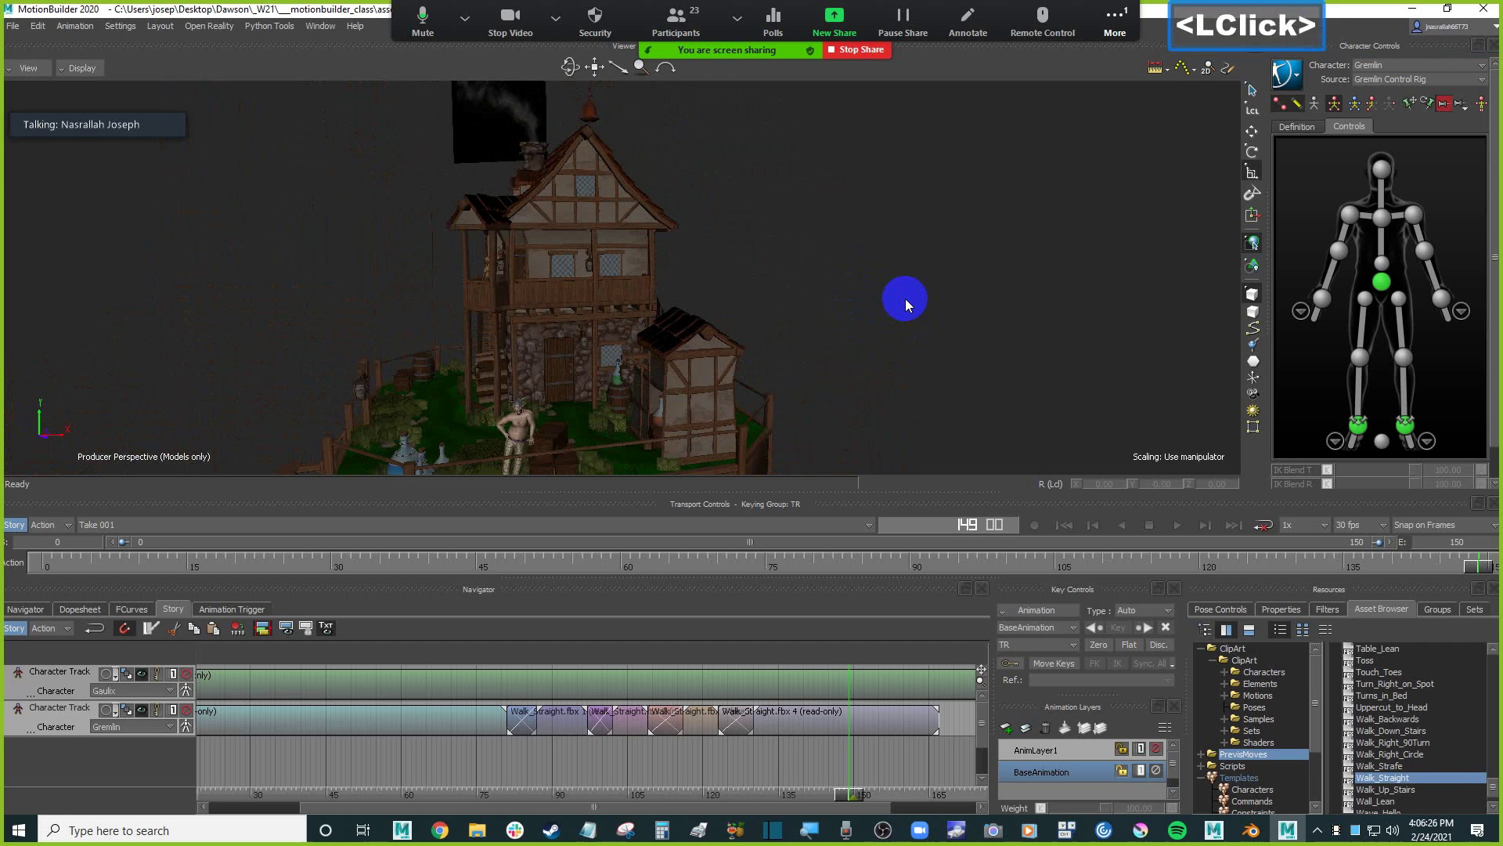
{"action": "double_click", "coordinate": [906, 298]}
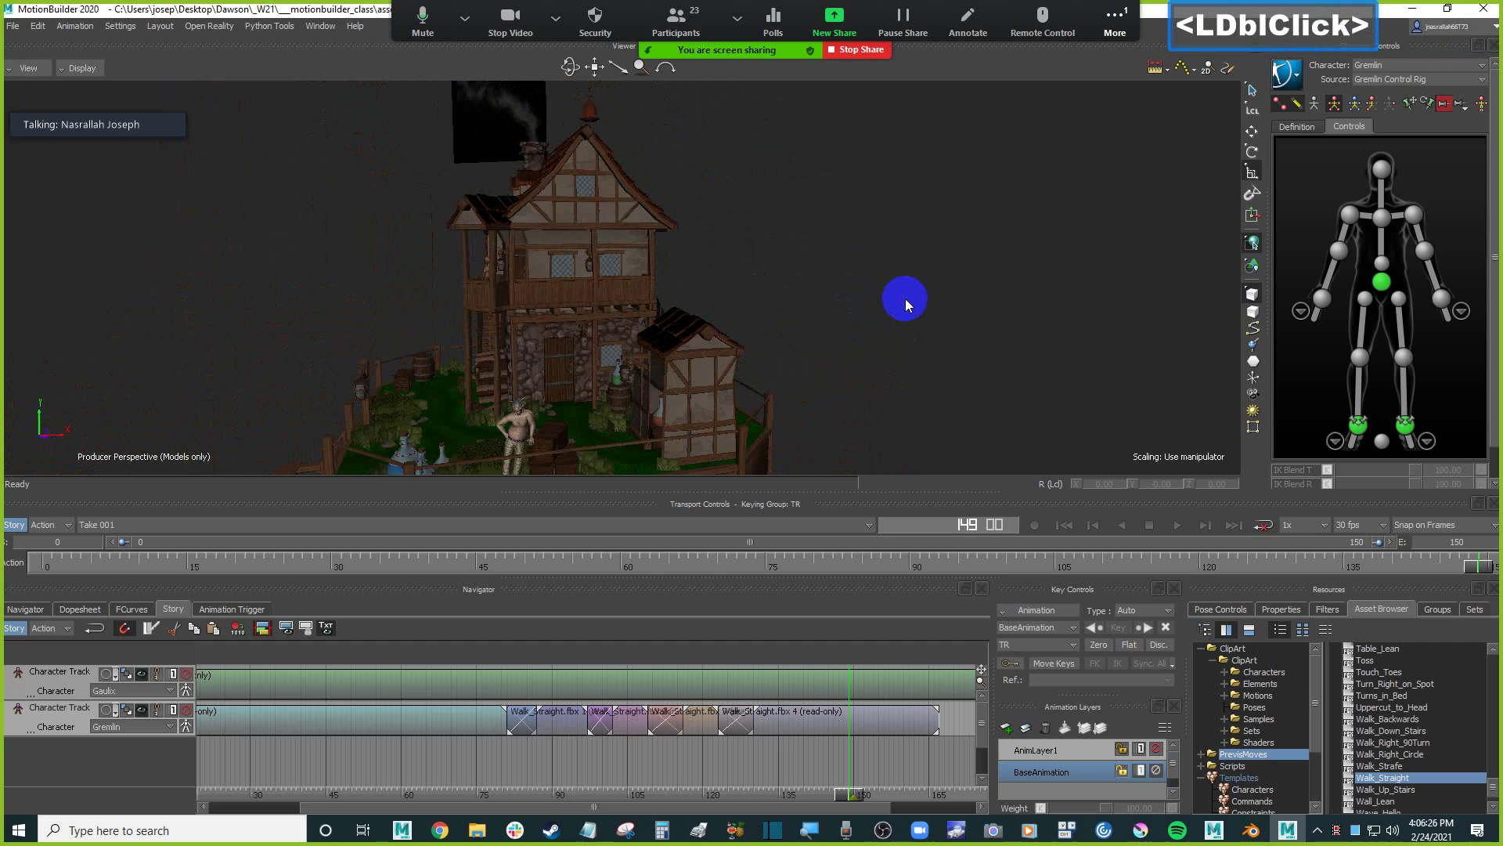
{"action": "left_click_drag", "start_coordinate": [178, 494], "coordinate": [175, 435]}
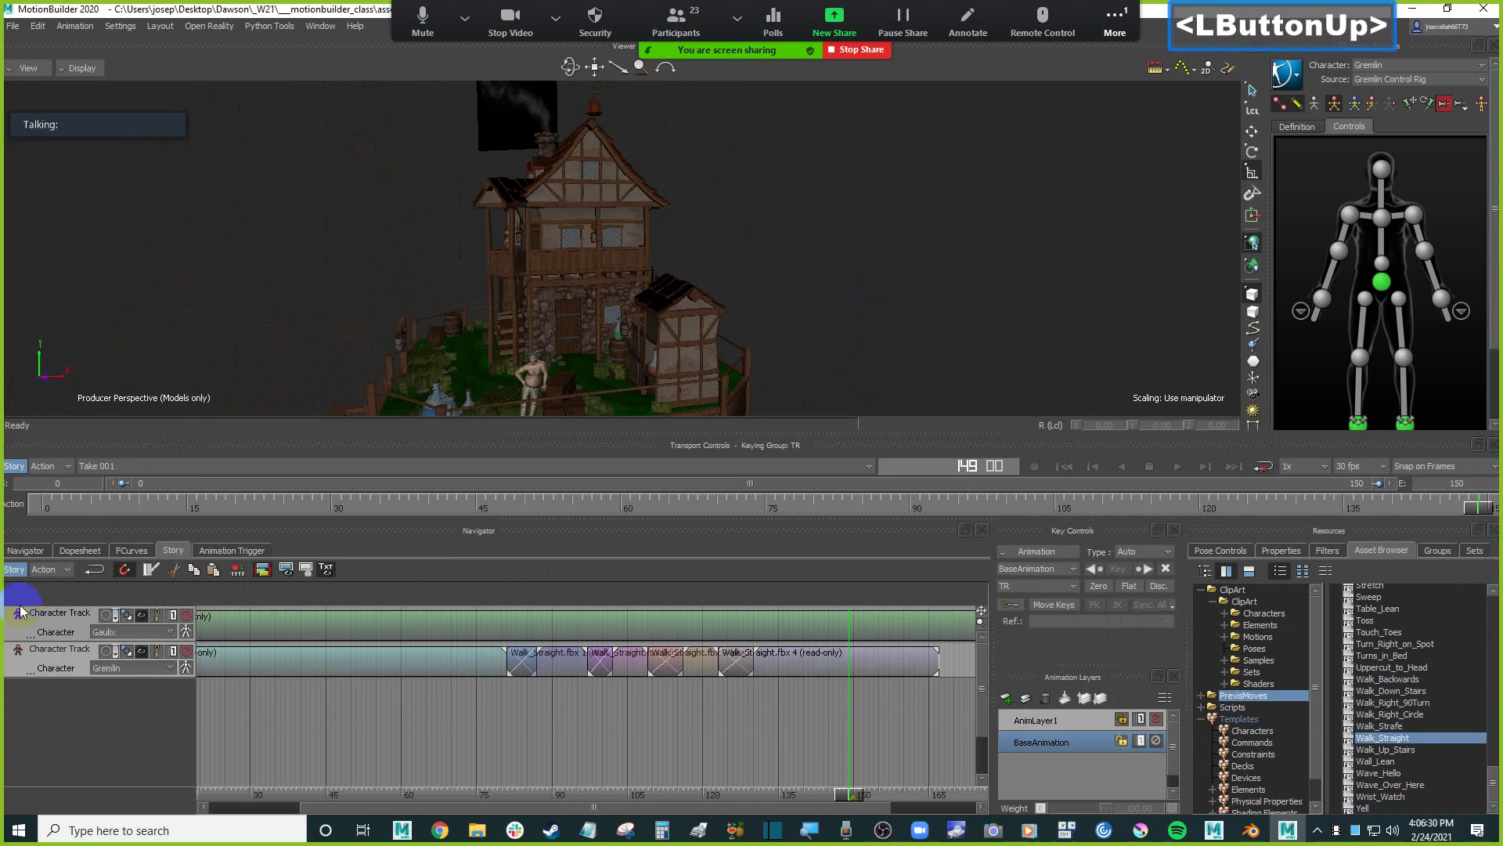
Examine the scene's existing cameras, including the settings of Producer Perspective and the Camera Switcher.
{"action": "left_click", "coordinate": [25, 550]}
{"action": "left_click", "coordinate": [39, 664]}
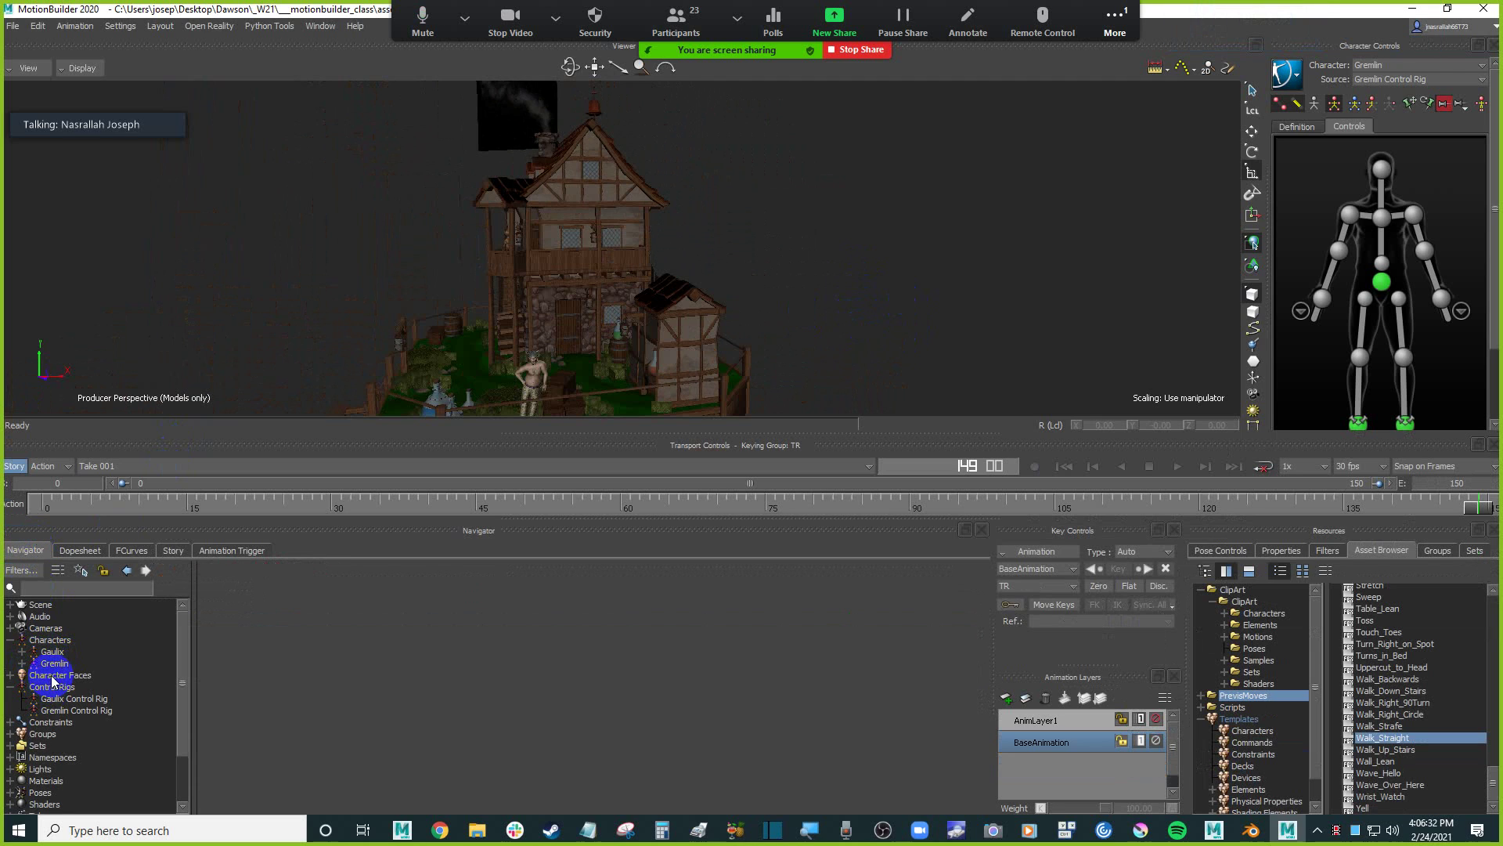
{"action": "left_click", "coordinate": [10, 640]}
{"action": "left_click", "coordinate": [10, 664]}
{"action": "left_click", "coordinate": [11, 628]}
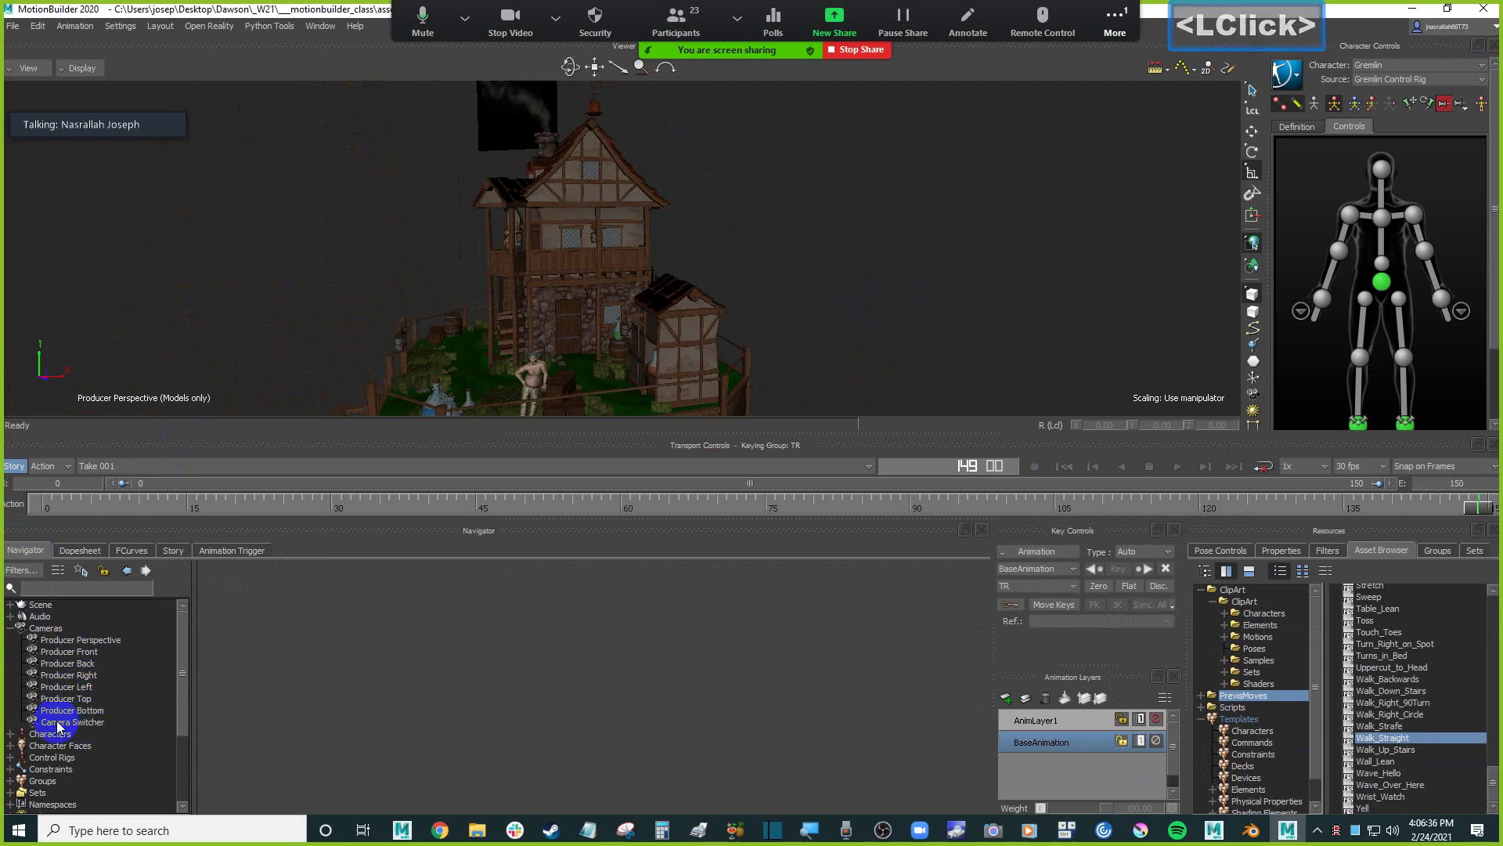
{"action": "double_click", "coordinate": [93, 724]}
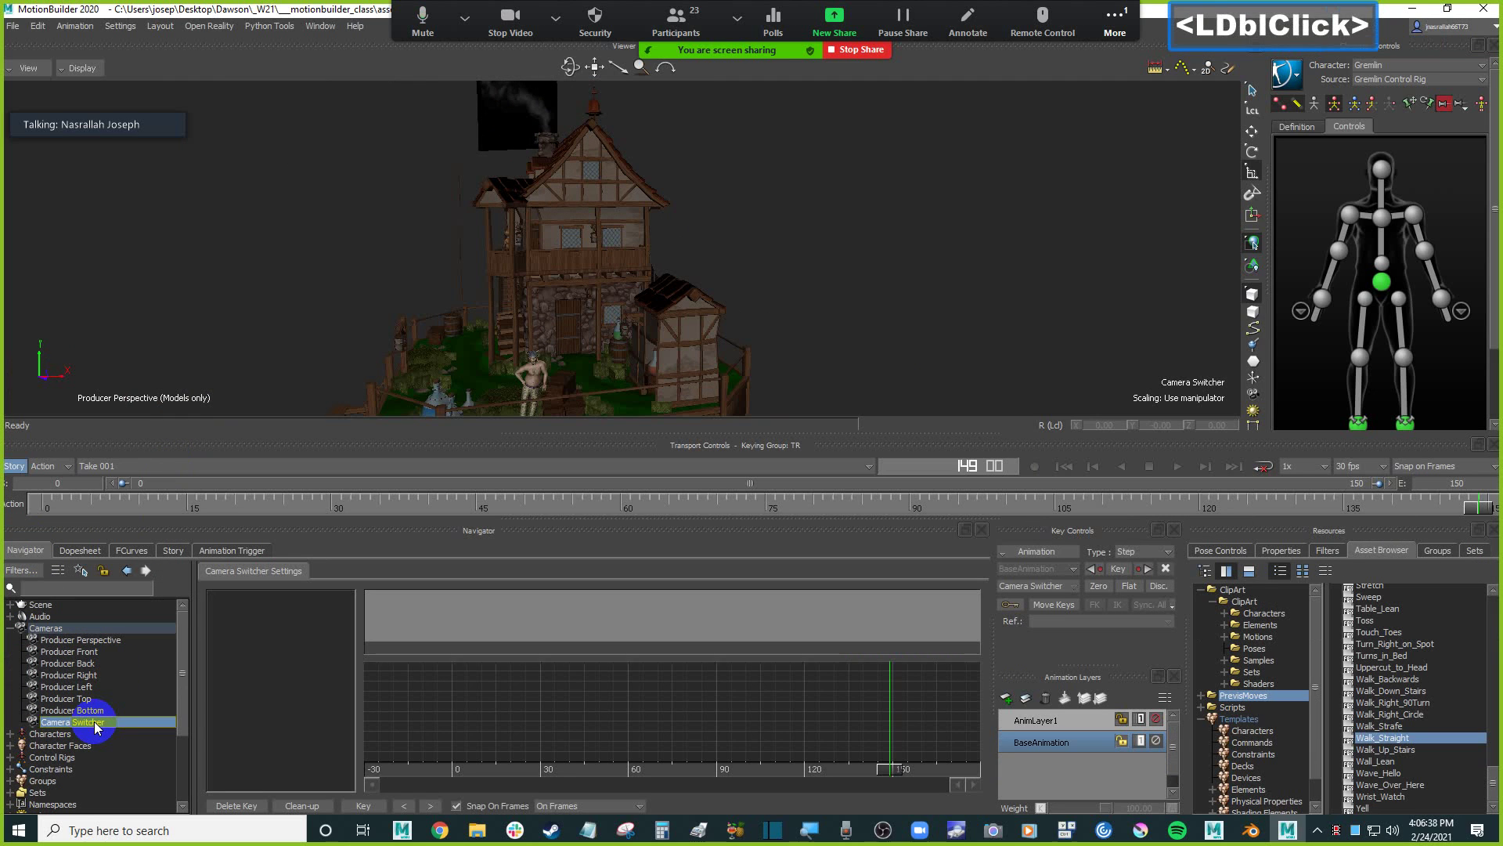
{"action": "left_click", "coordinate": [118, 640]}
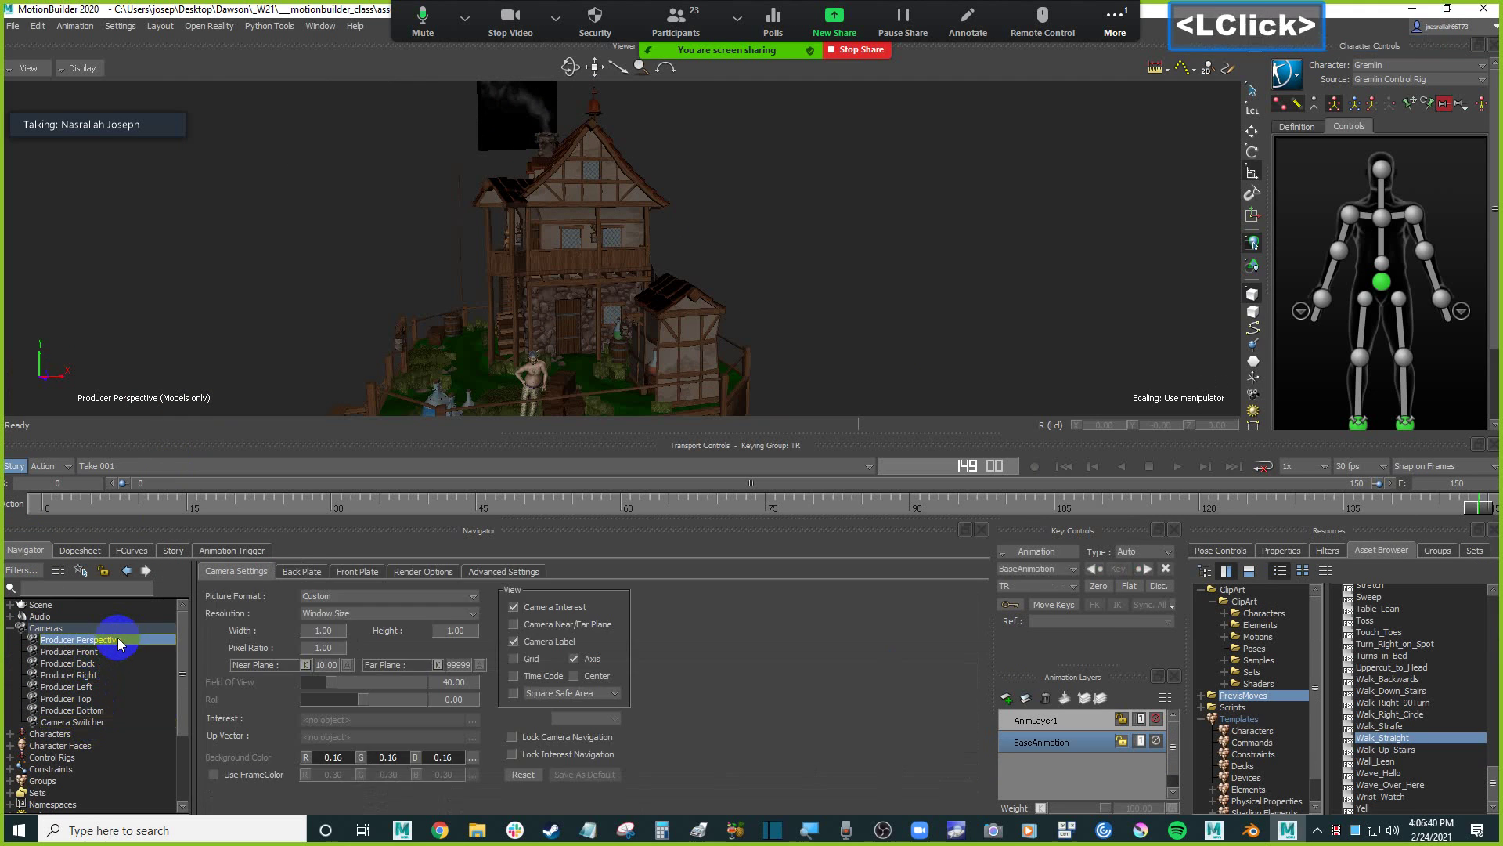
{"action": "left_click", "coordinate": [117, 641]}
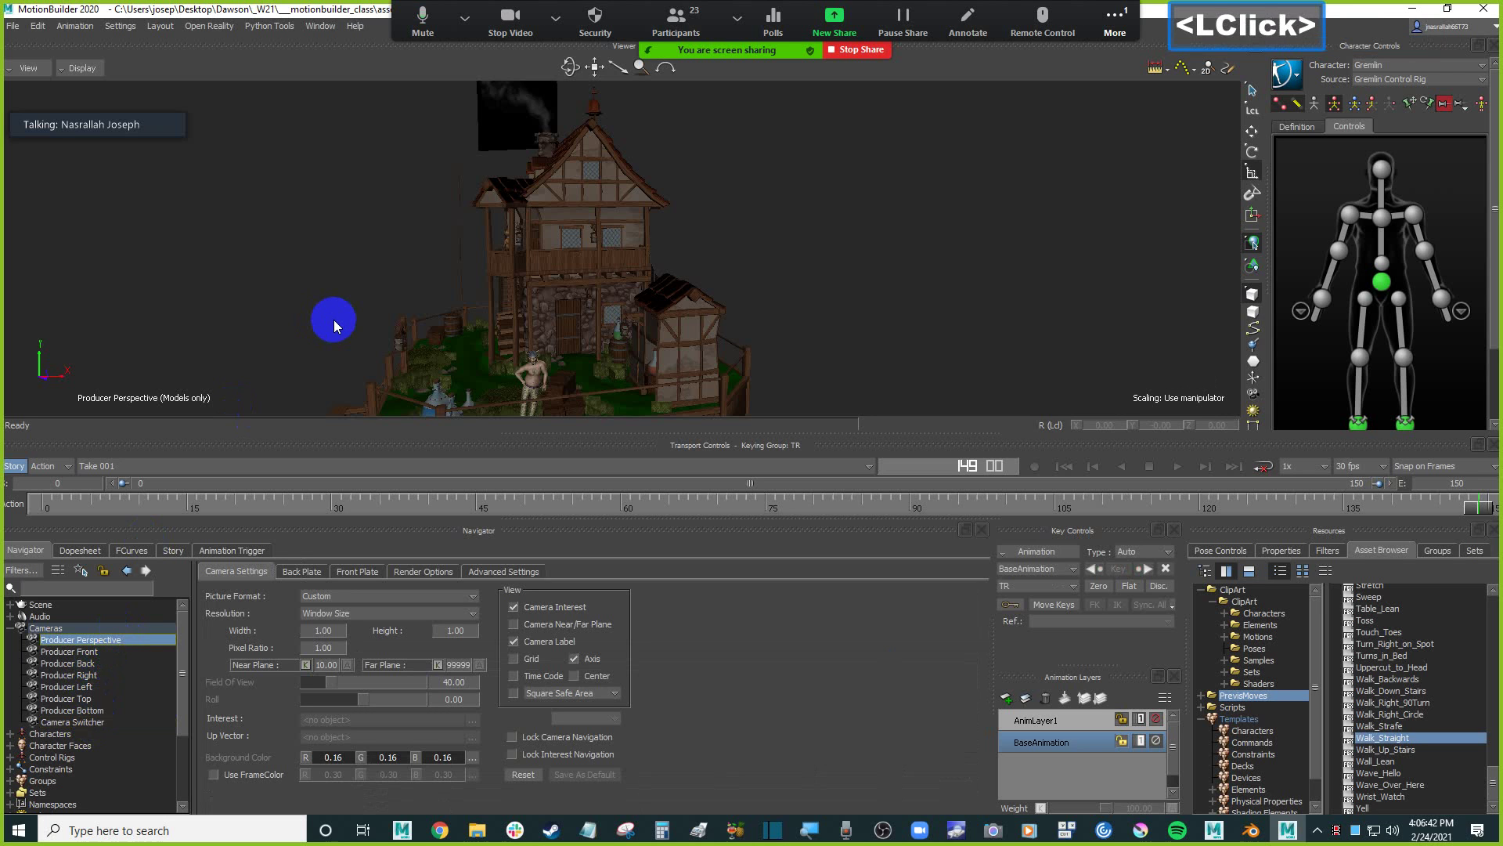
{"action": "left_click_drag", "start_coordinate": [315, 304], "coordinate": [415, 319], "text": "ctrl+shift"}
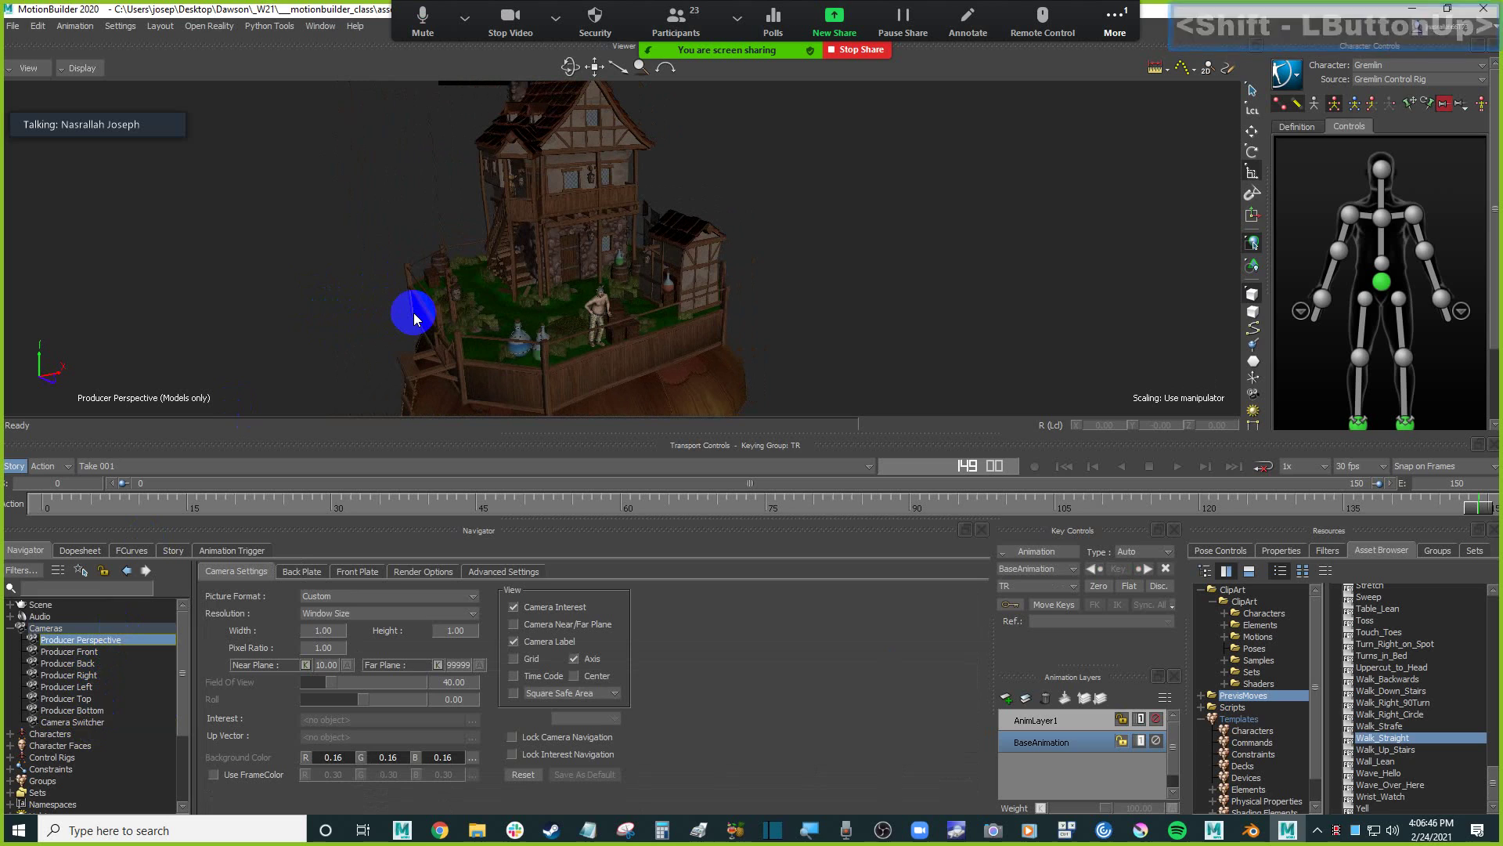
{"action": "left_click", "coordinate": [376, 303]}
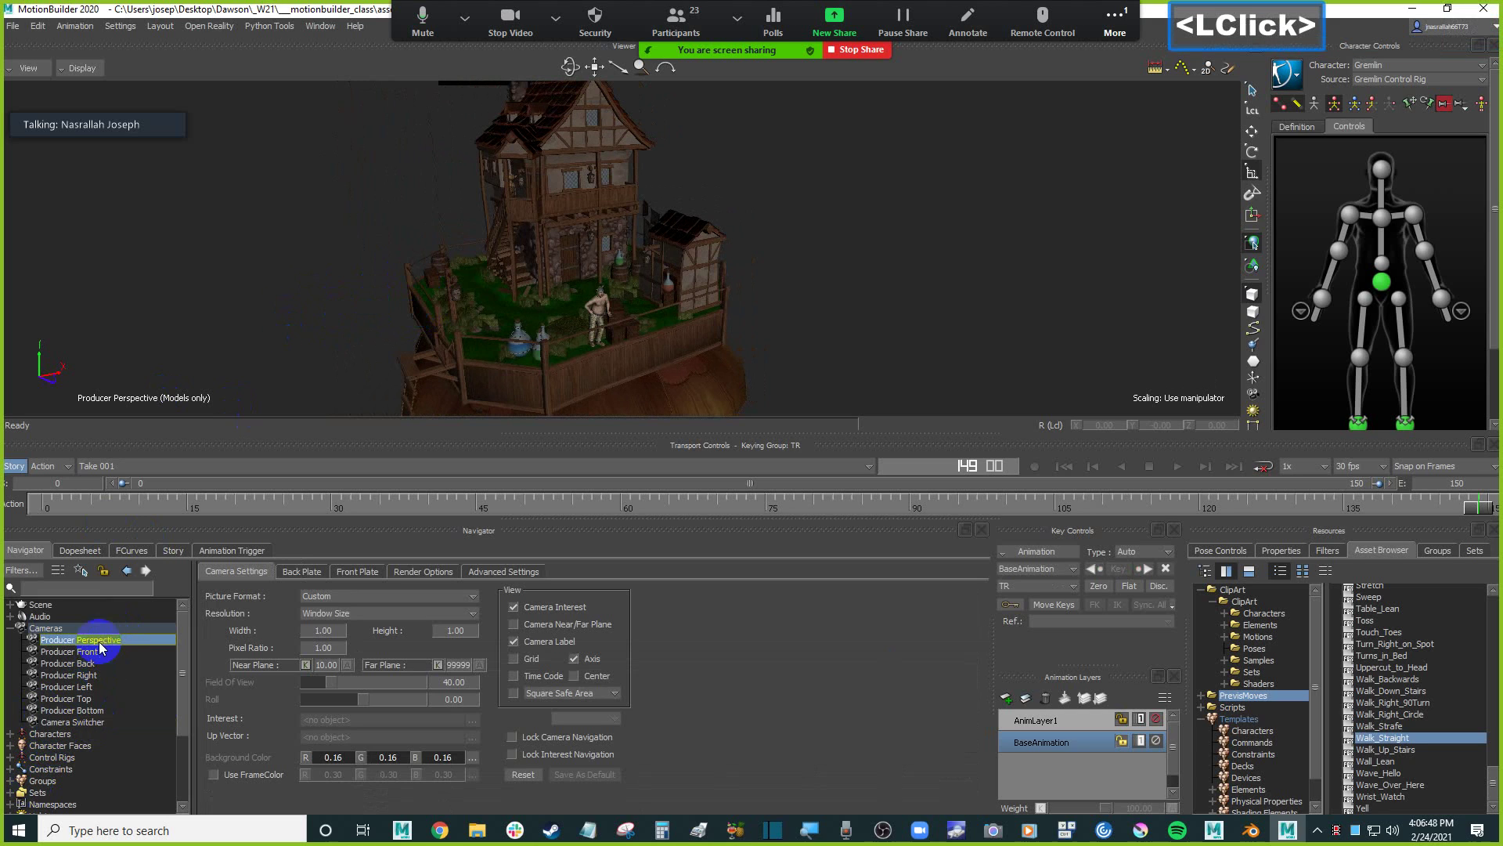
{"action": "left_click", "coordinate": [109, 723]}
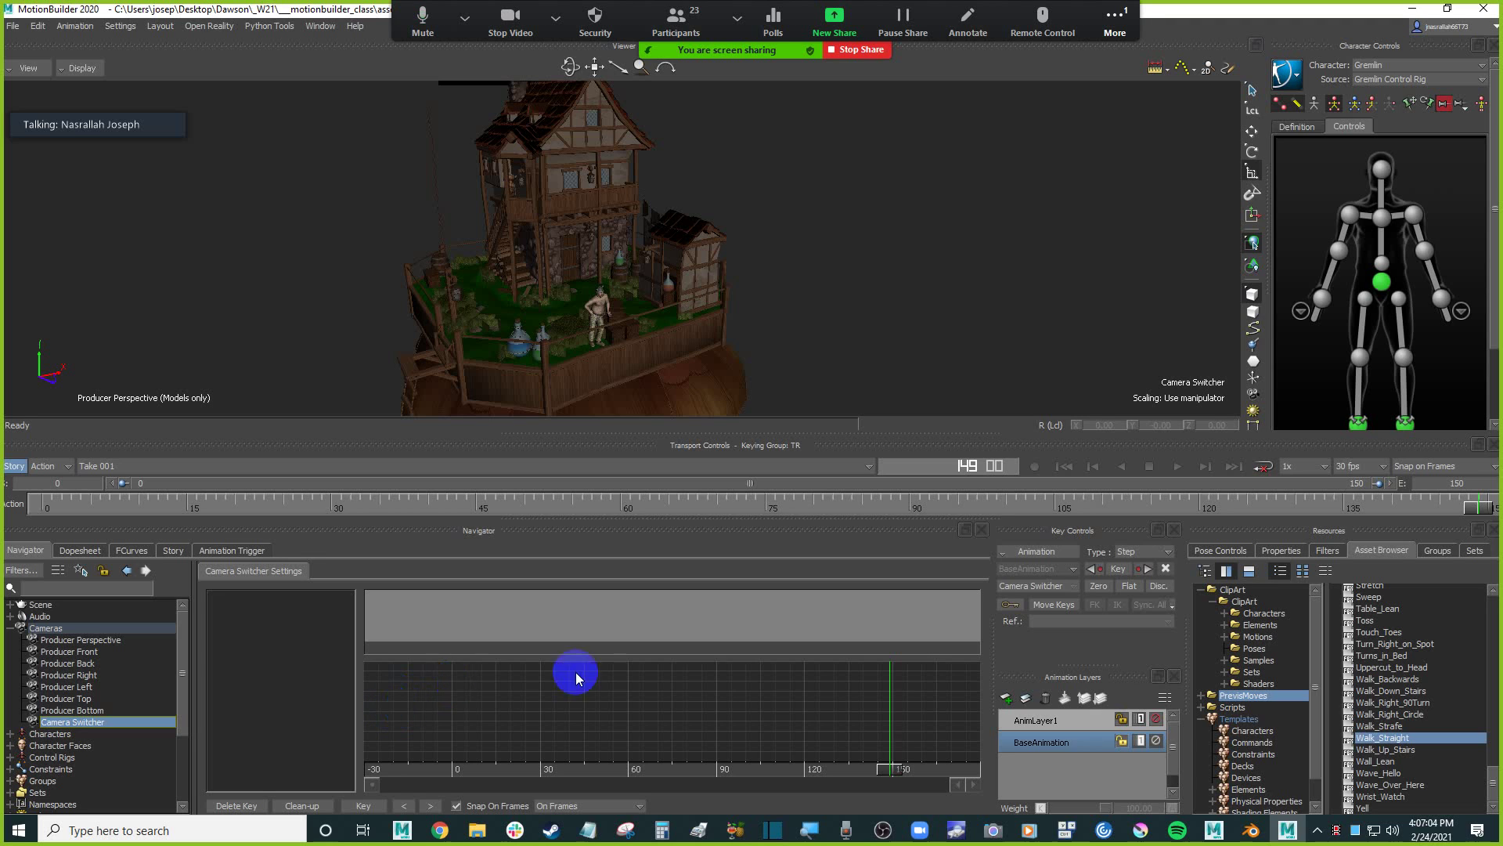
Add a Camera from the Elements templates to the scene, placing it in the empty space beside the house.
{"action": "scroll", "coordinate": [1253, 696], "scroll_direction": "down", "scroll_amount": 1}
{"action": "scroll", "coordinate": [1251, 696], "scroll_direction": "down", "scroll_amount": 1}
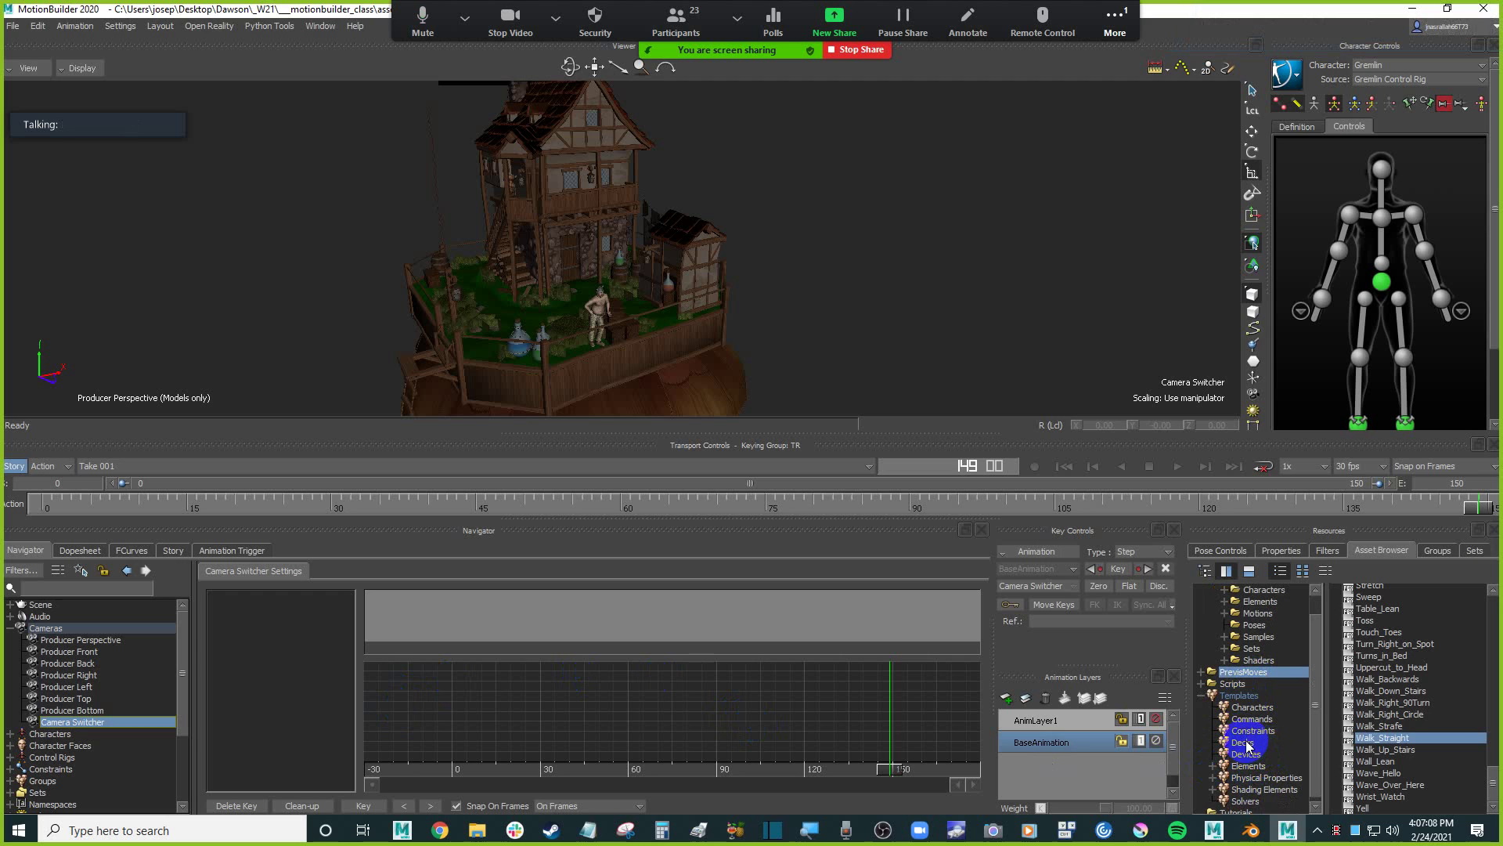
{"action": "left_click", "coordinate": [1250, 697]}
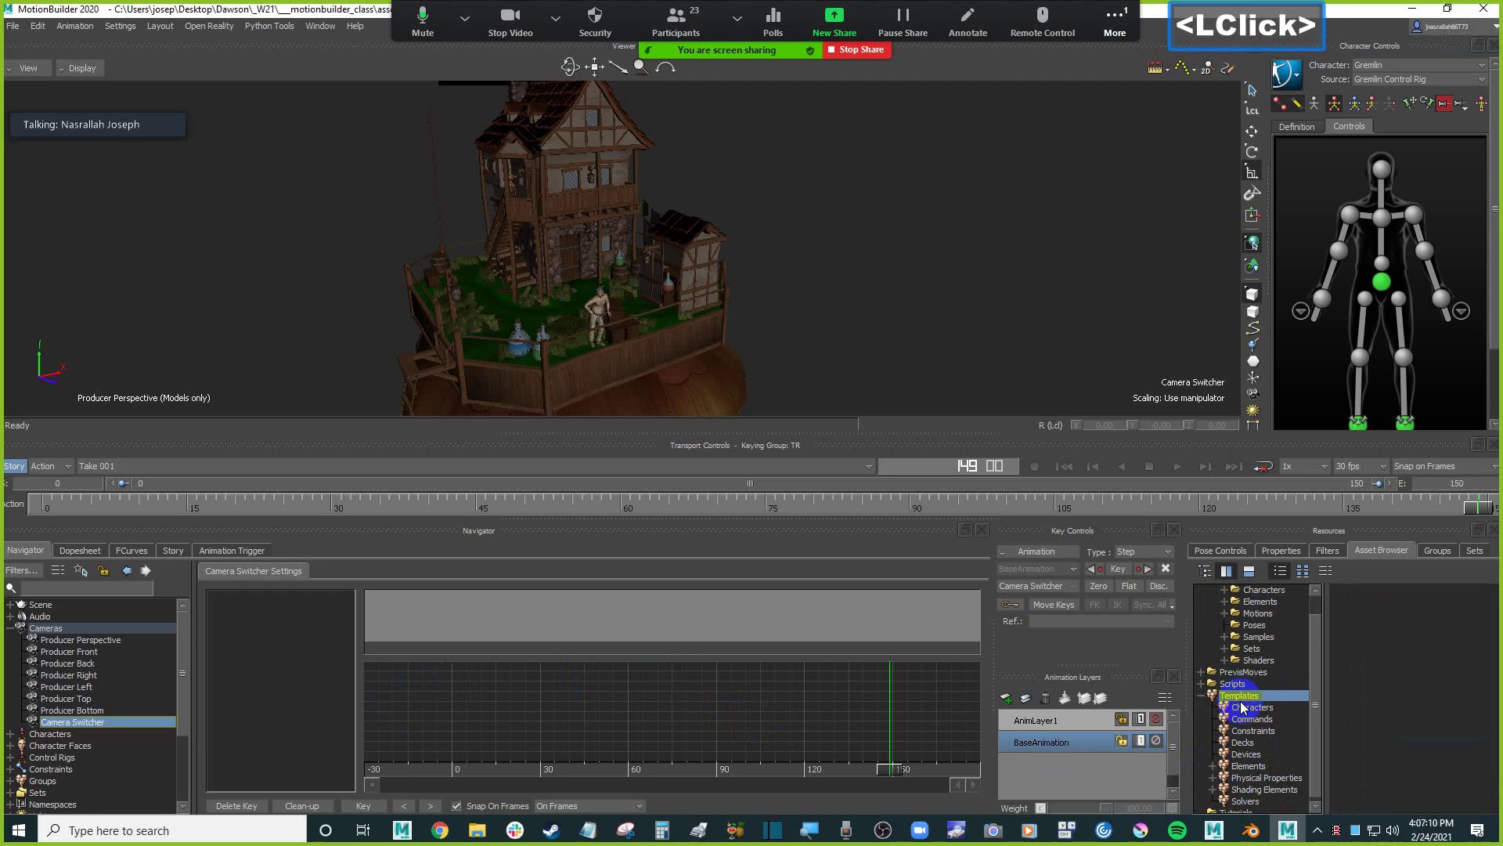
{"action": "left_click", "coordinate": [1253, 766]}
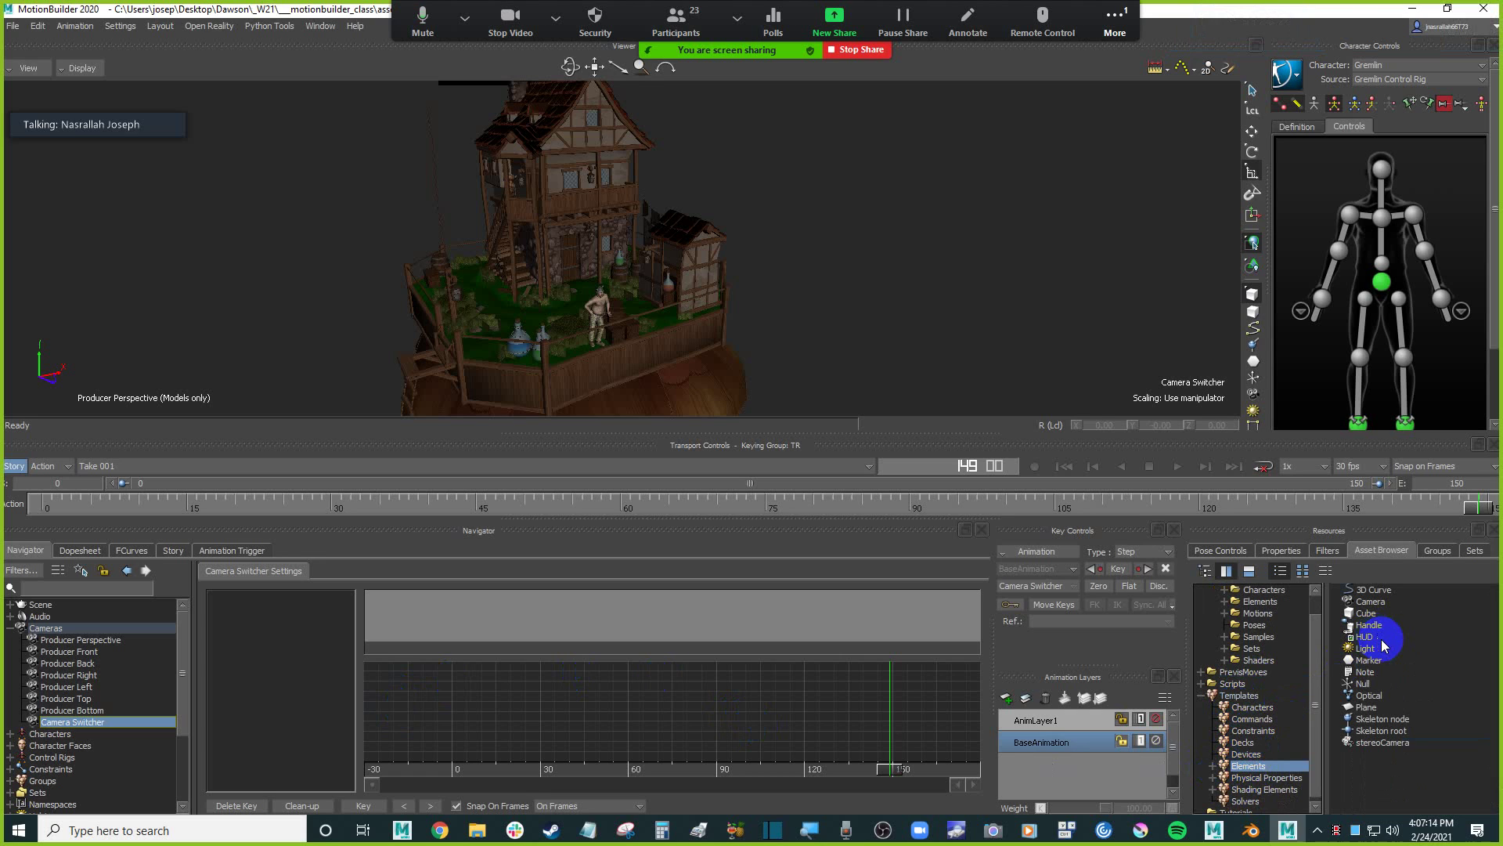
{"action": "left_click", "coordinate": [1372, 603]}
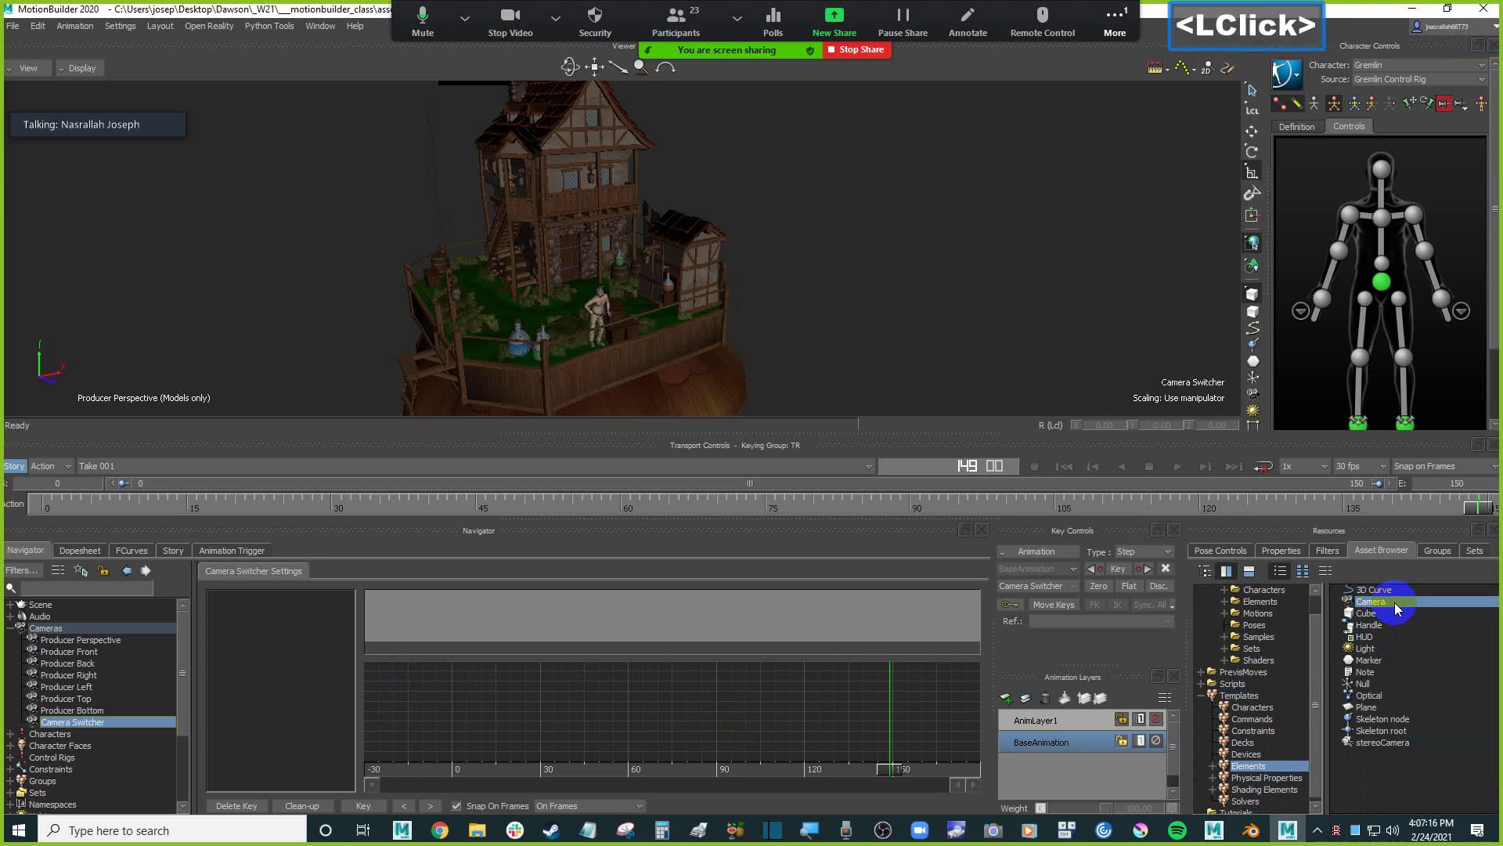
{"action": "left_click", "coordinate": [1385, 602]}
{"action": "left_click_drag", "start_coordinate": [1385, 601], "coordinate": [975, 247]}
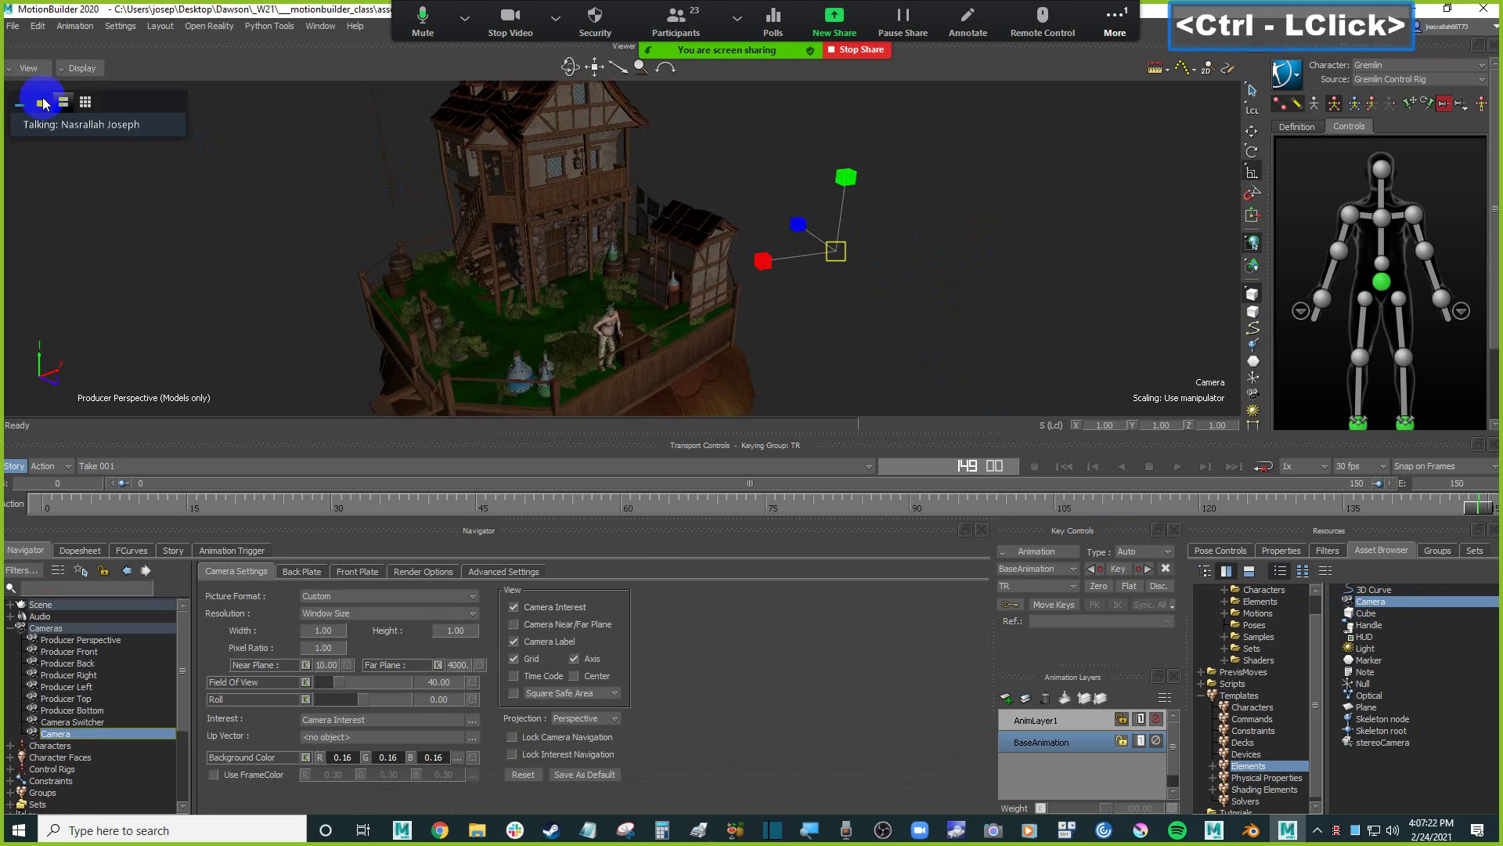
Show the new camera in X-Ray display, and set the viewer's display mode to Normal.
{"action": "left_click", "coordinate": [81, 68]}
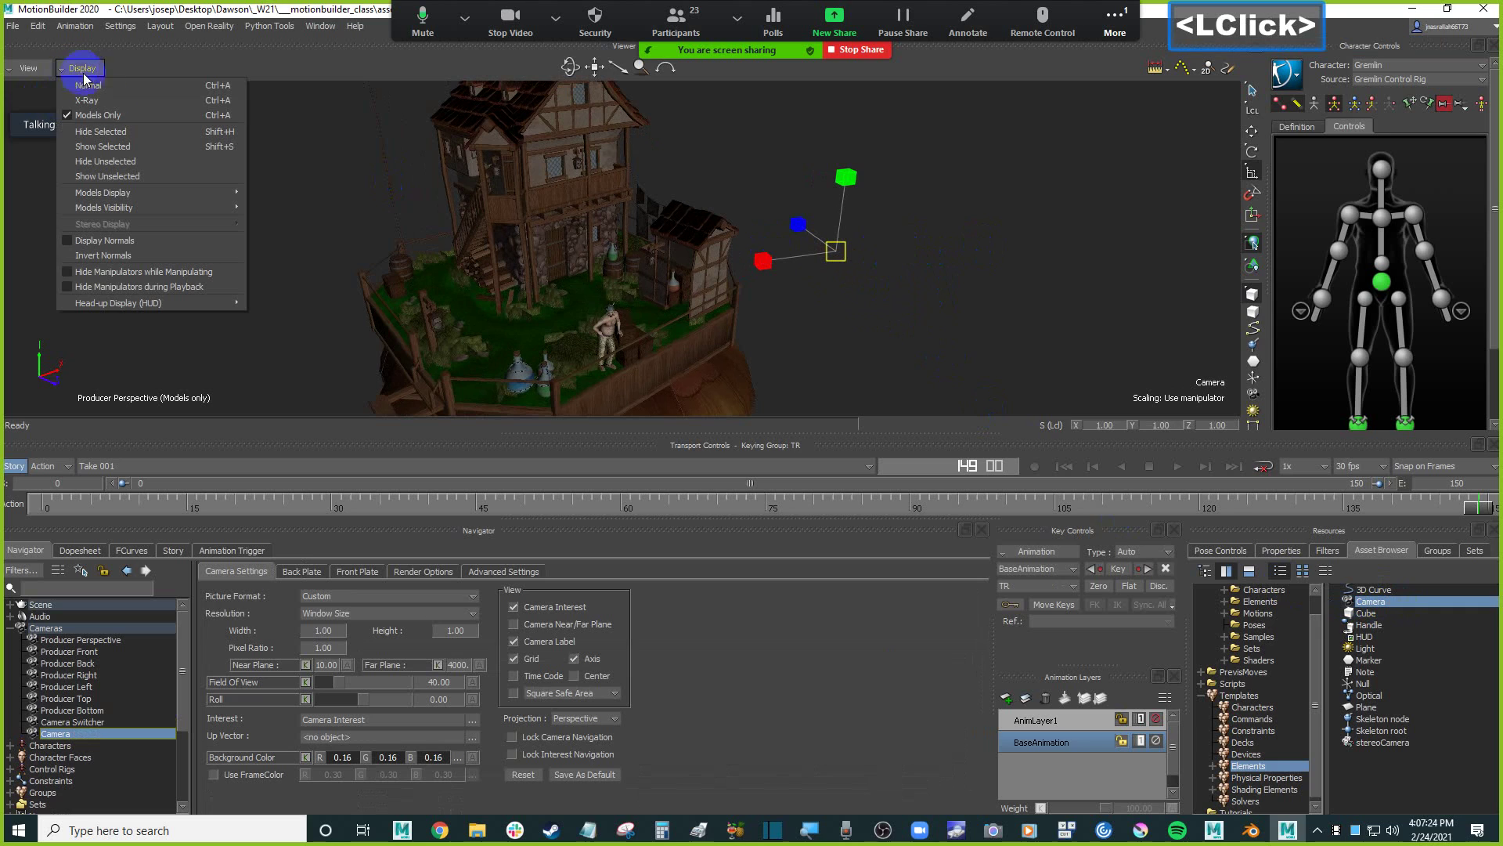
{"action": "left_click", "coordinate": [118, 102]}
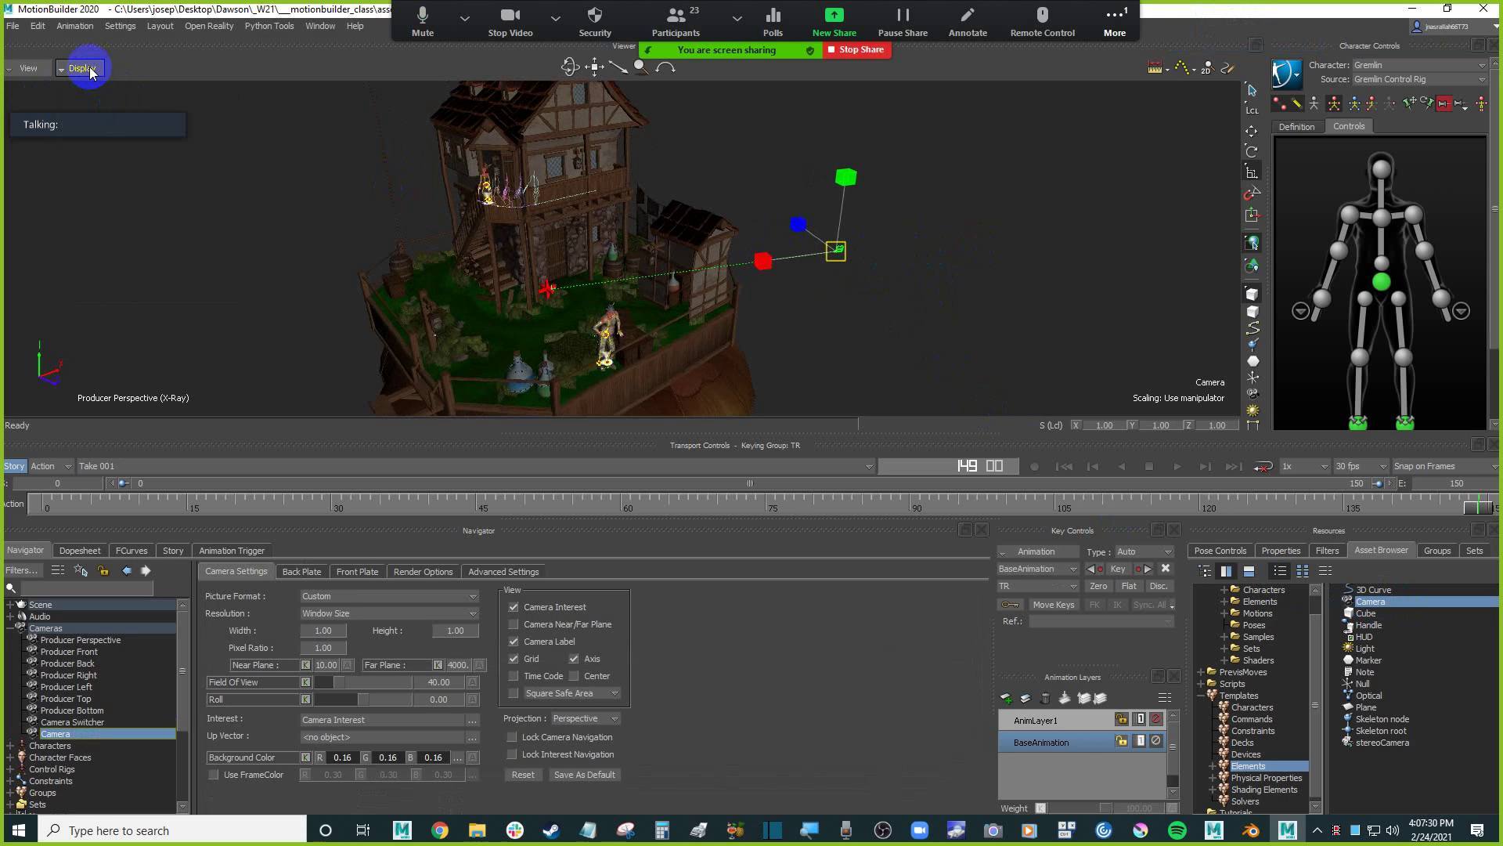
{"action": "mouse_move", "coordinate": [976, 249]}
{"action": "left_mouse_down", "text": "ctrl"}
{"action": "mouse_move", "coordinate": [976, 298]}
{"action": "mouse_move", "coordinate": [963, 248]}
{"action": "left_mouse_up", "text": "ctrl"}
{"action": "left_click", "coordinate": [98, 69]}
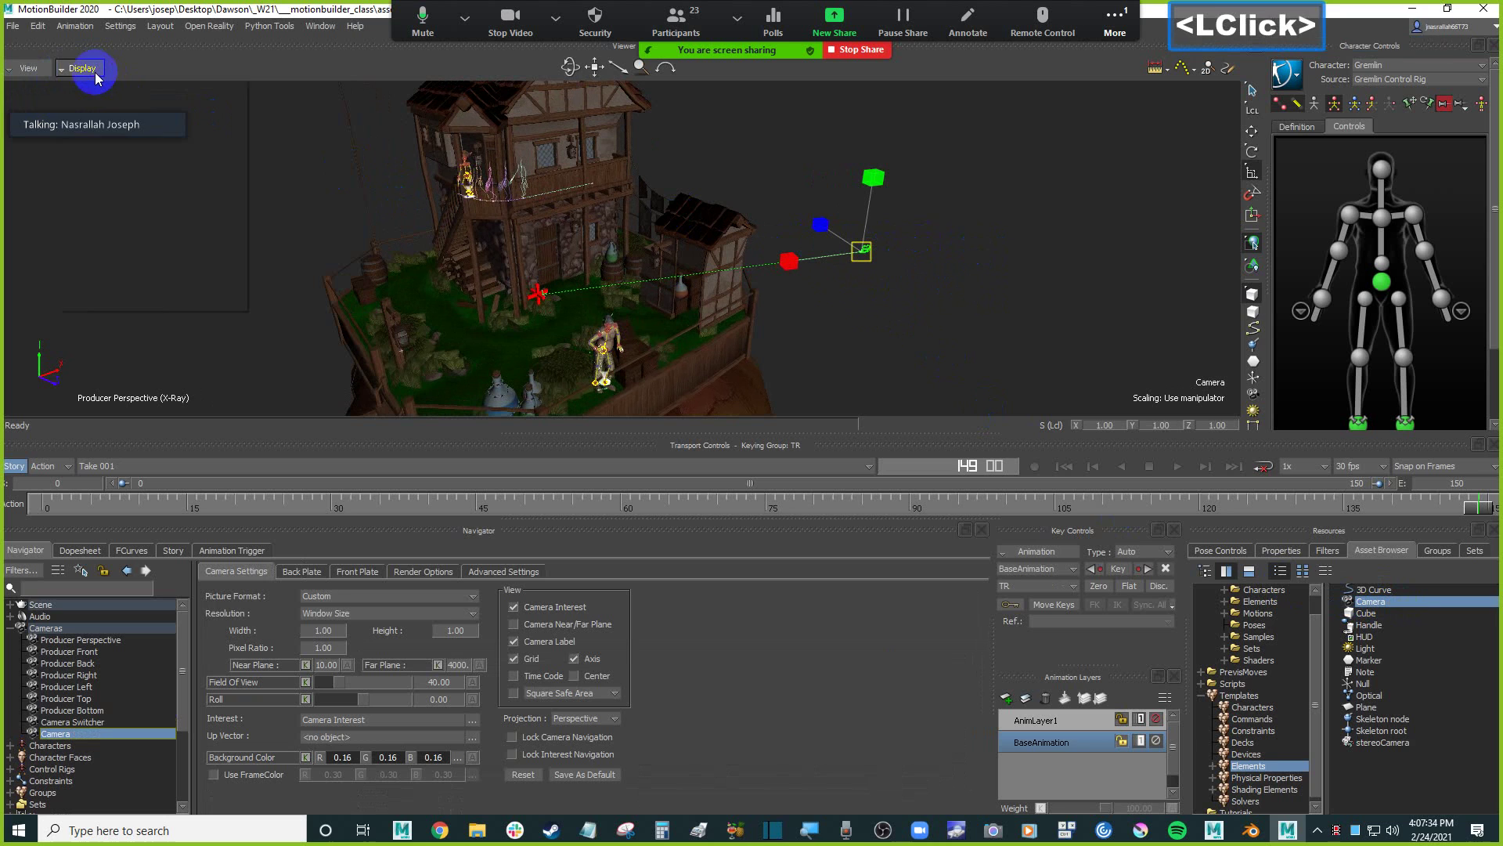
{"action": "left_click", "coordinate": [110, 93]}
{"action": "left_click_drag", "start_coordinate": [1000, 251], "coordinate": [971, 235], "text": "ctrl"}
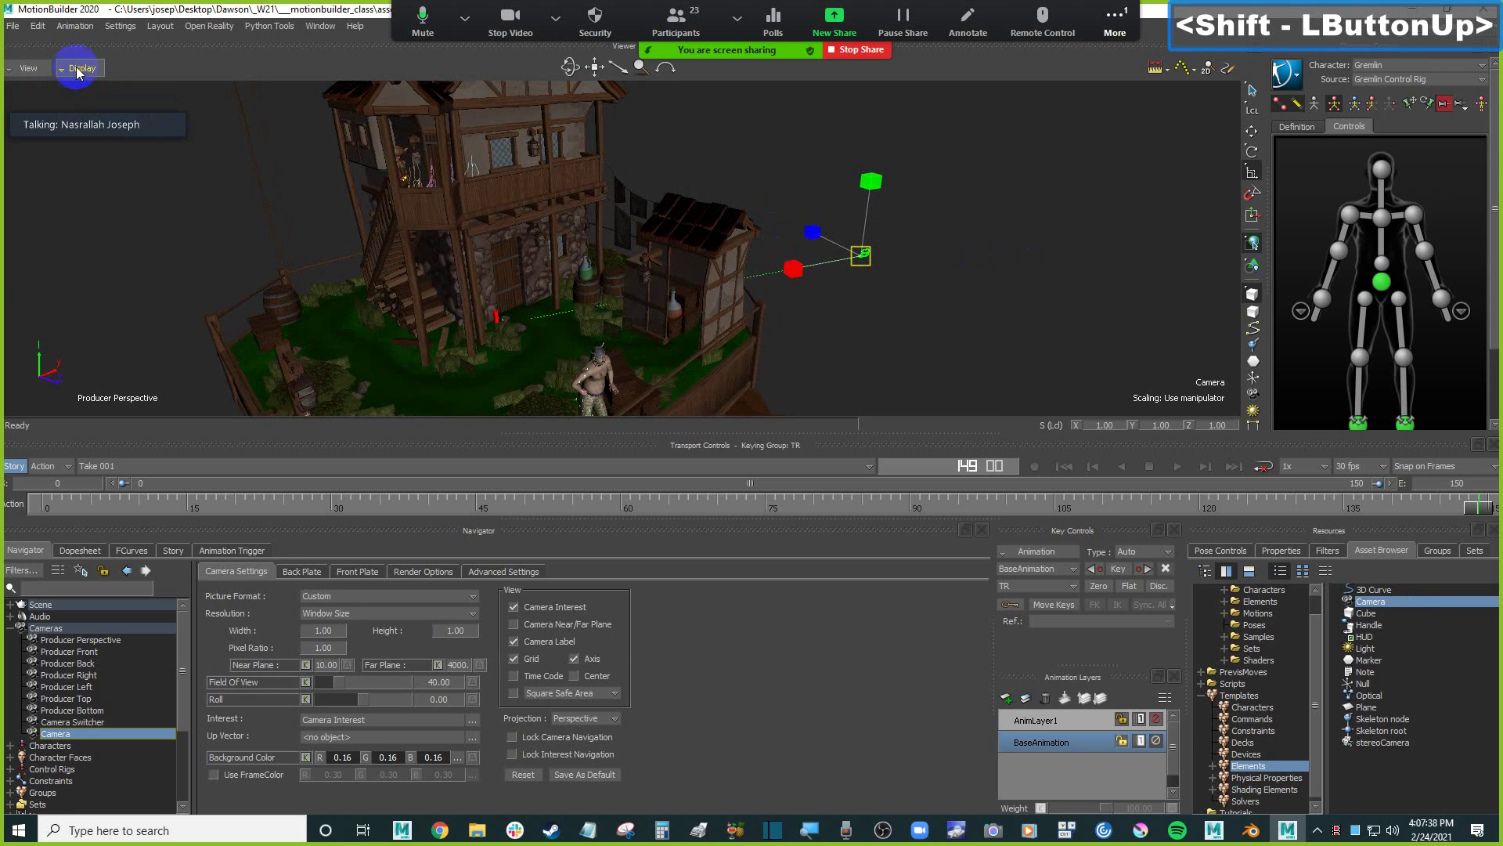
Compare the display modes by switching the viewer to X-Ray again and back to Normal.
{"action": "left_click", "coordinate": [79, 69]}
{"action": "left_click", "coordinate": [119, 84]}
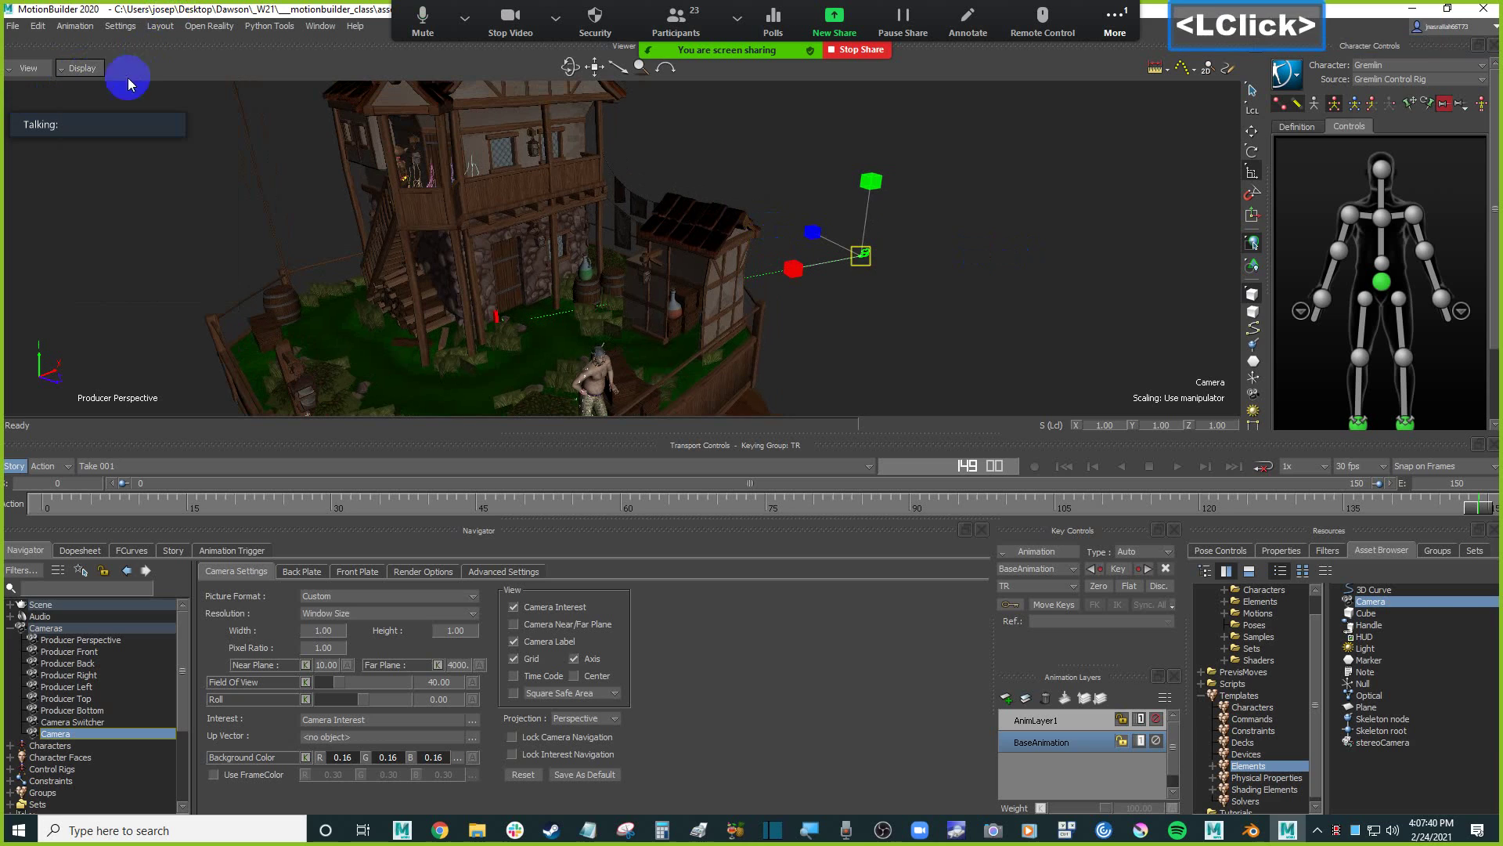
{"action": "left_click", "coordinate": [88, 71]}
{"action": "left_click", "coordinate": [113, 105]}
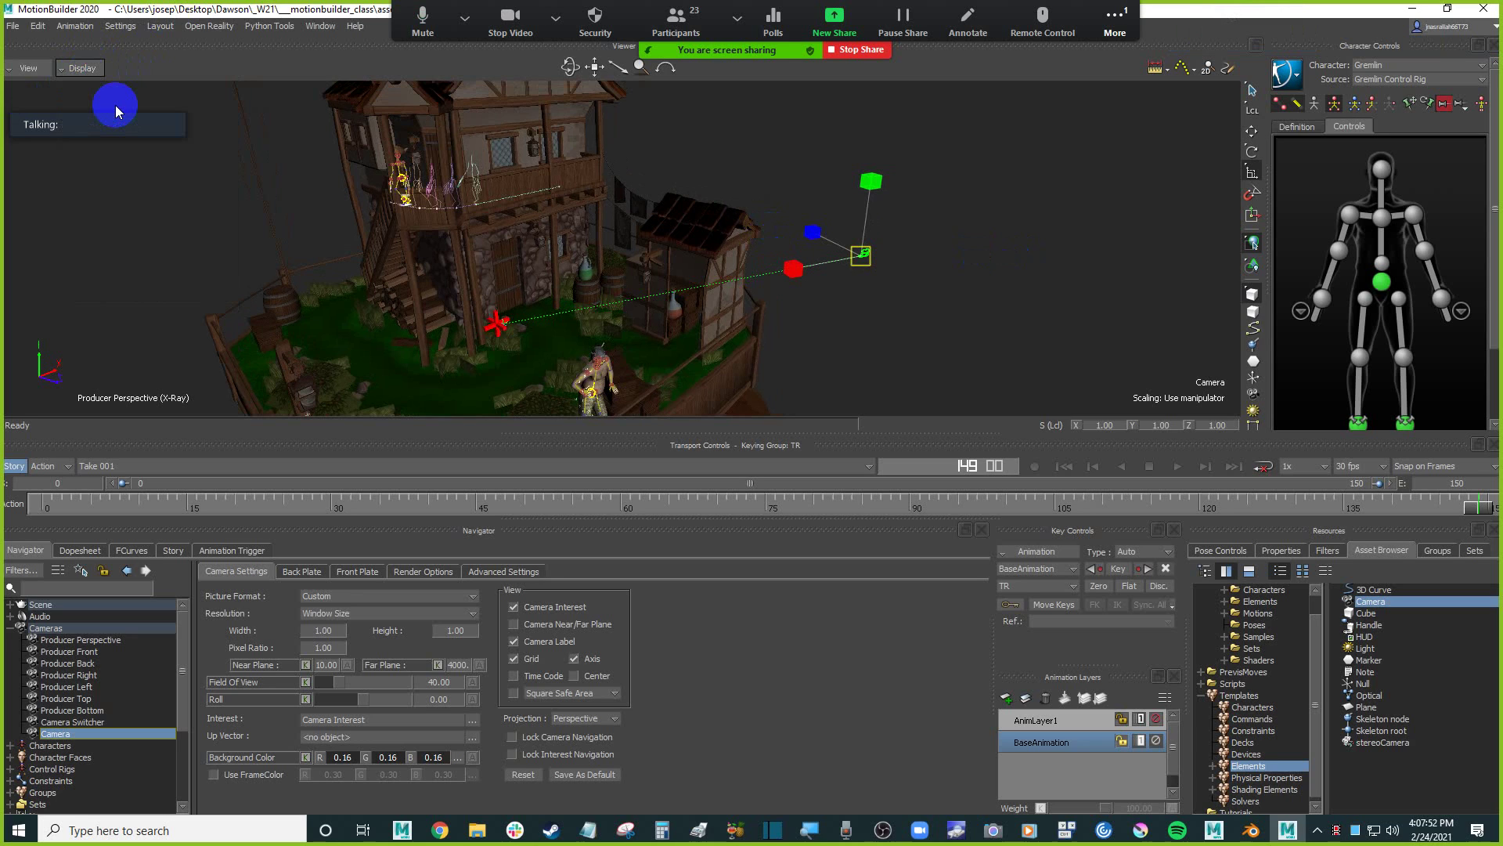
{"action": "left_click", "coordinate": [82, 68]}
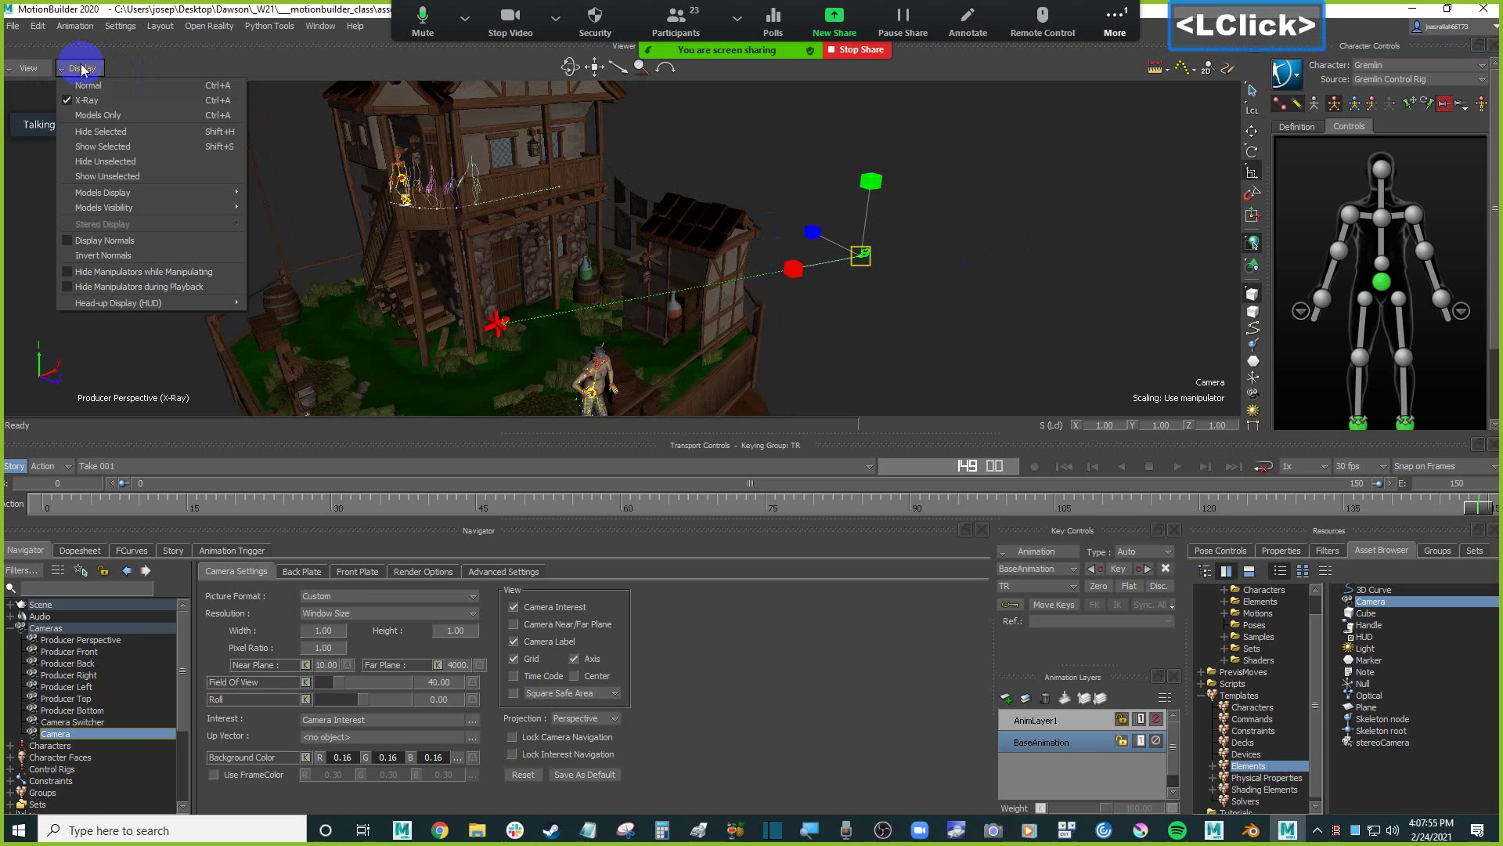
{"action": "left_click", "coordinate": [110, 351]}
{"action": "left_click", "coordinate": [91, 69]}
{"action": "left_click", "coordinate": [84, 84]}
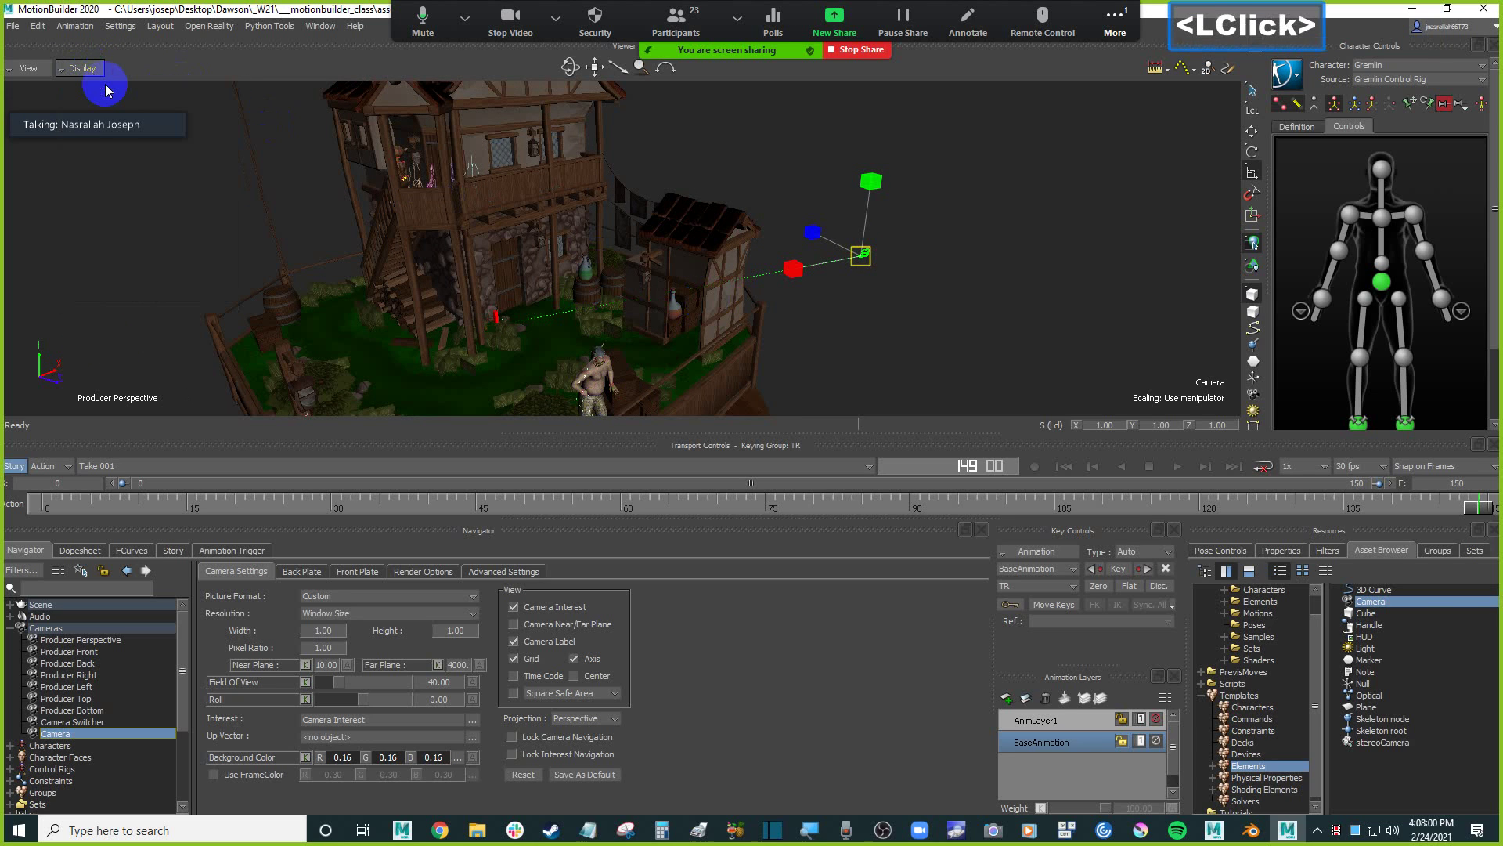
Expand the Scene branch of the Navigator and select the new Camera there.
{"action": "left_click_drag", "start_coordinate": [902, 282], "coordinate": [883, 250], "text": "shift"}
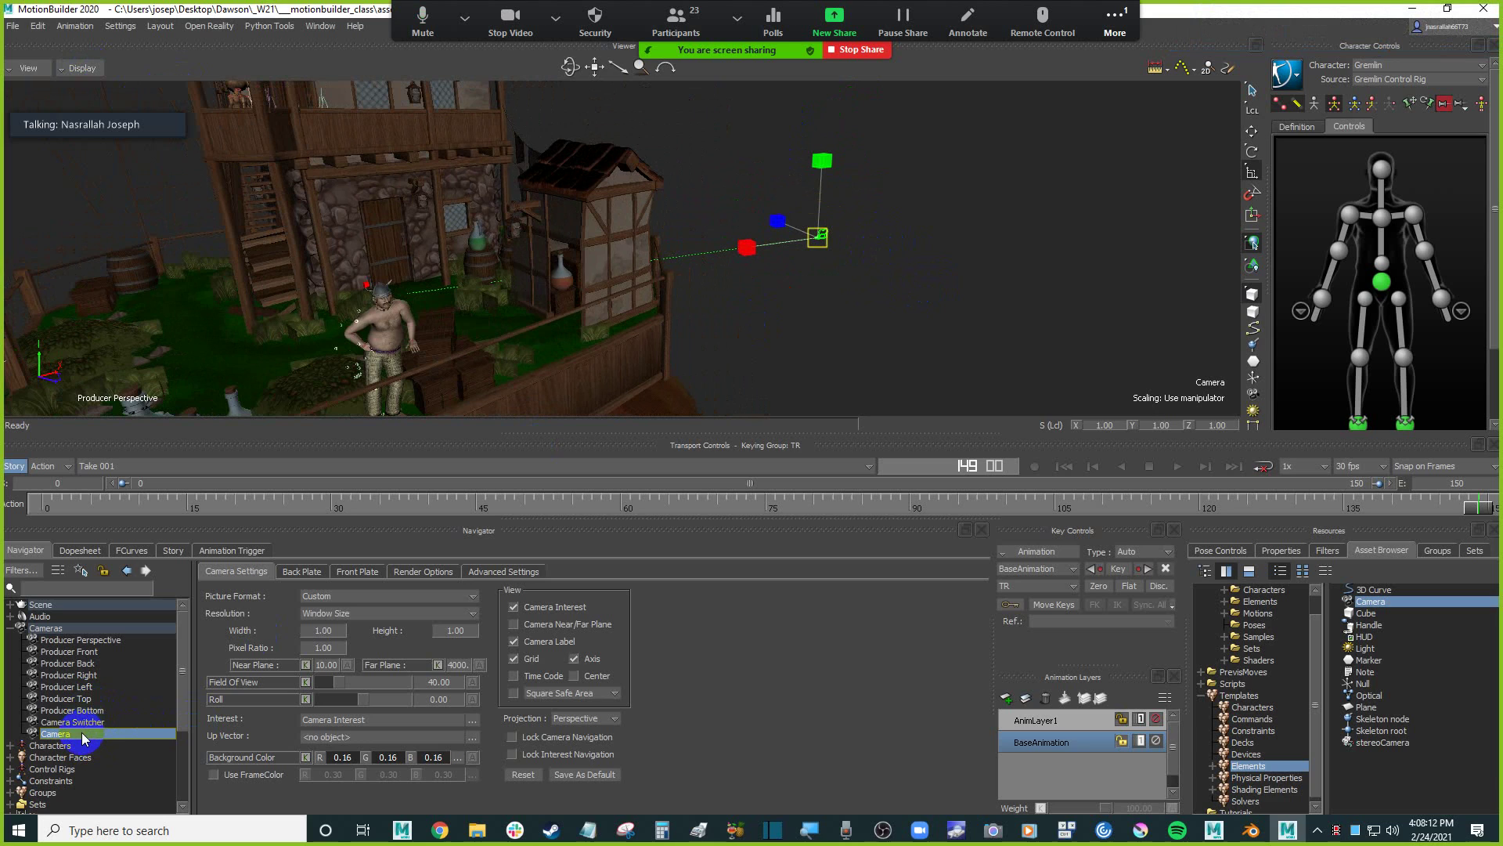
{"action": "left_click", "coordinate": [11, 606]}
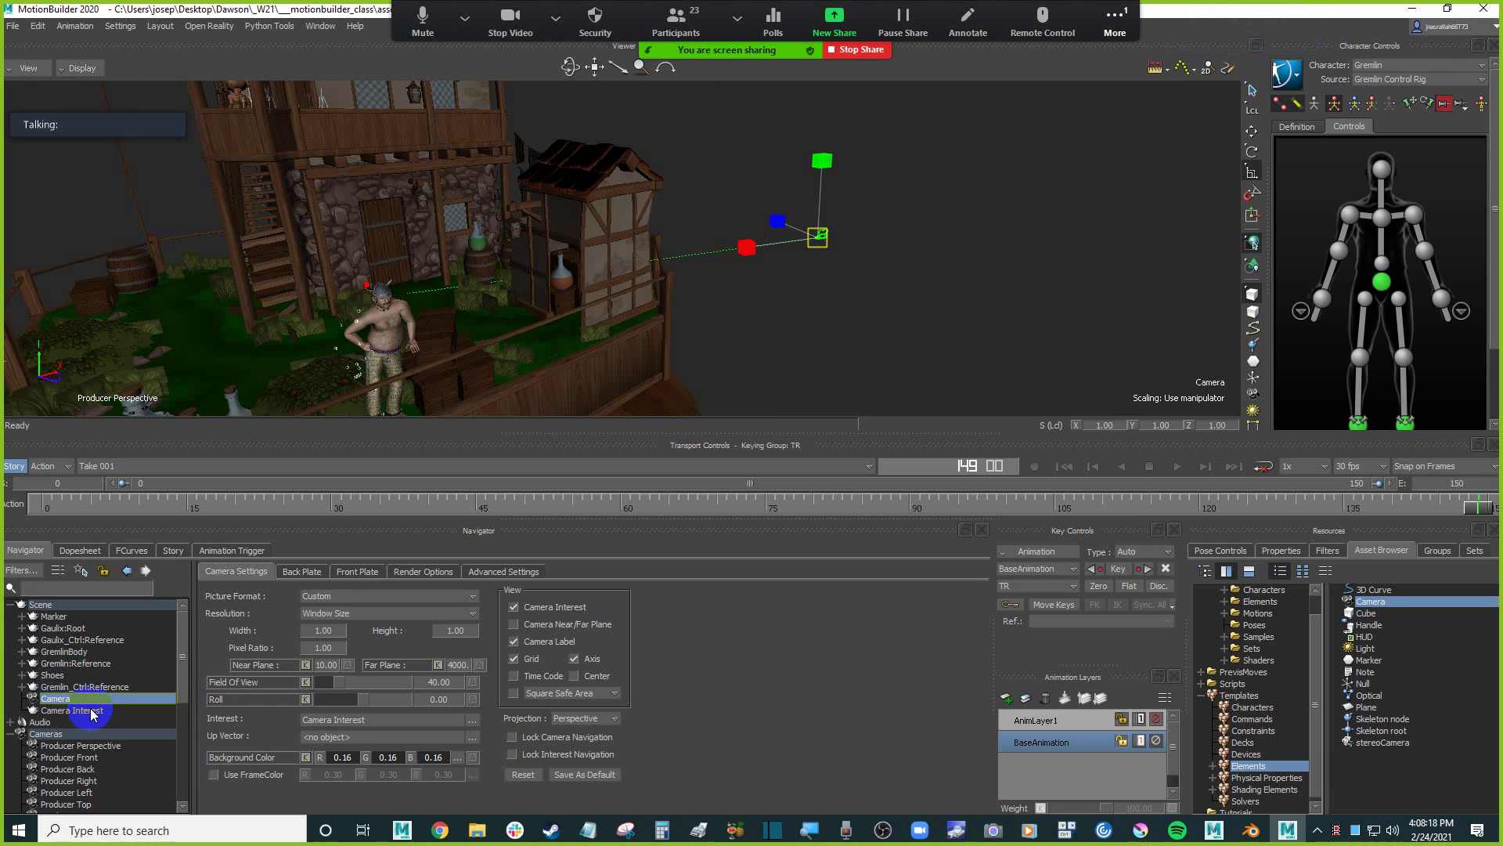
{"action": "left_click", "coordinate": [79, 698]}
{"action": "mouse_move", "coordinate": [968, 242]}
{"action": "left_mouse_down", "text": "ctrl"}
{"action": "mouse_move", "coordinate": [935, 151]}
{"action": "mouse_move", "coordinate": [923, 202]}
{"action": "mouse_move", "coordinate": [900, 202]}
{"action": "mouse_move", "coordinate": [956, 204]}
{"action": "mouse_move", "coordinate": [959, 228]}
{"action": "left_mouse_up", "text": "ctrl"}
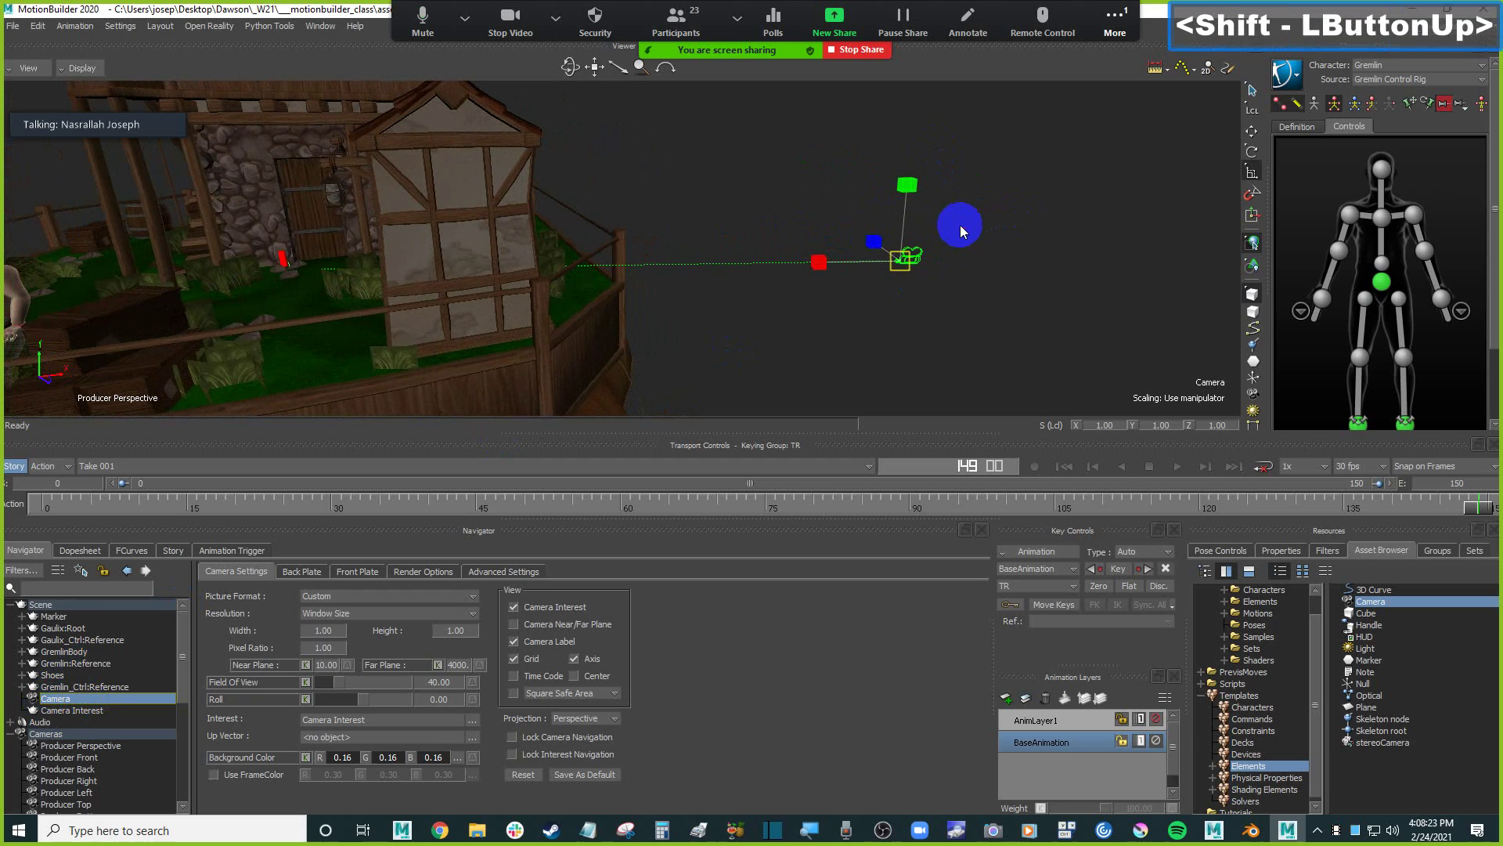
Examine the selected camera's properties, including its Camera Settings and Show groups.
{"action": "left_click", "coordinate": [1293, 553]}
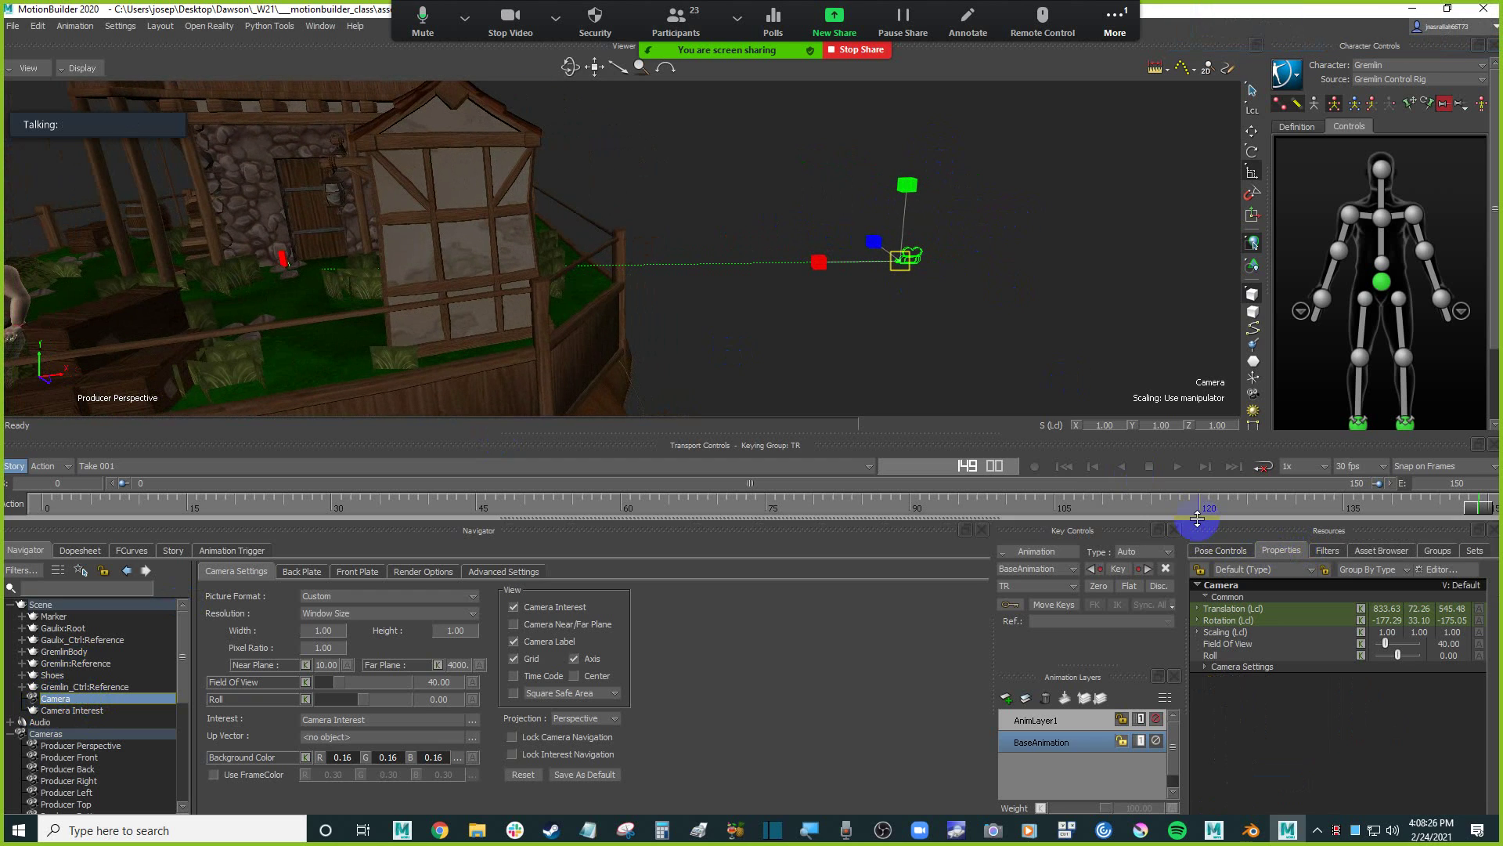
{"action": "left_click", "coordinate": [1205, 666]}
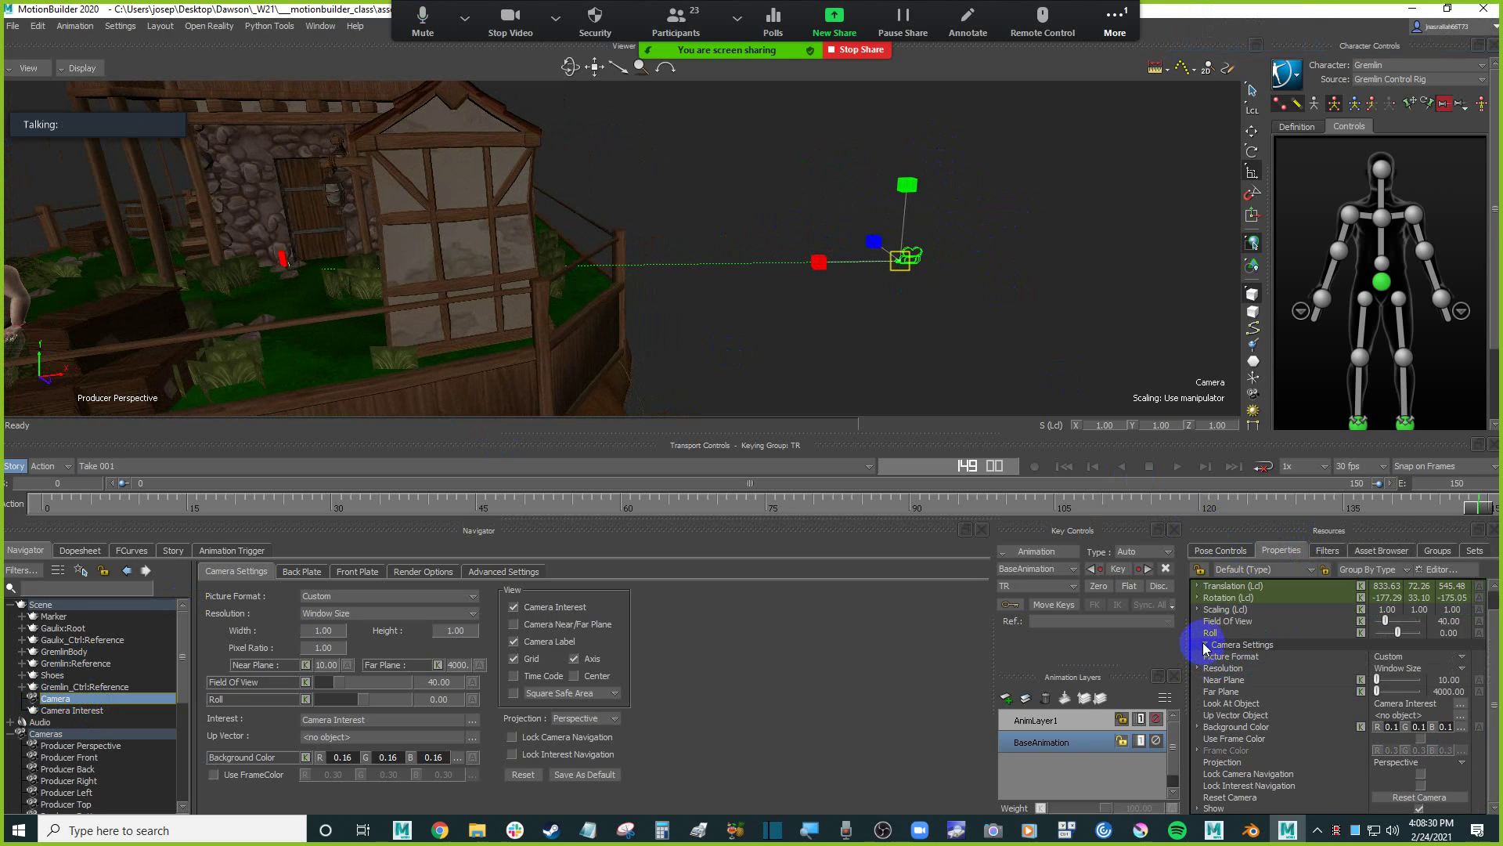
{"action": "left_click", "coordinate": [1205, 645]}
{"action": "left_click", "coordinate": [998, 234]}
{"action": "left_click", "coordinate": [918, 261]}
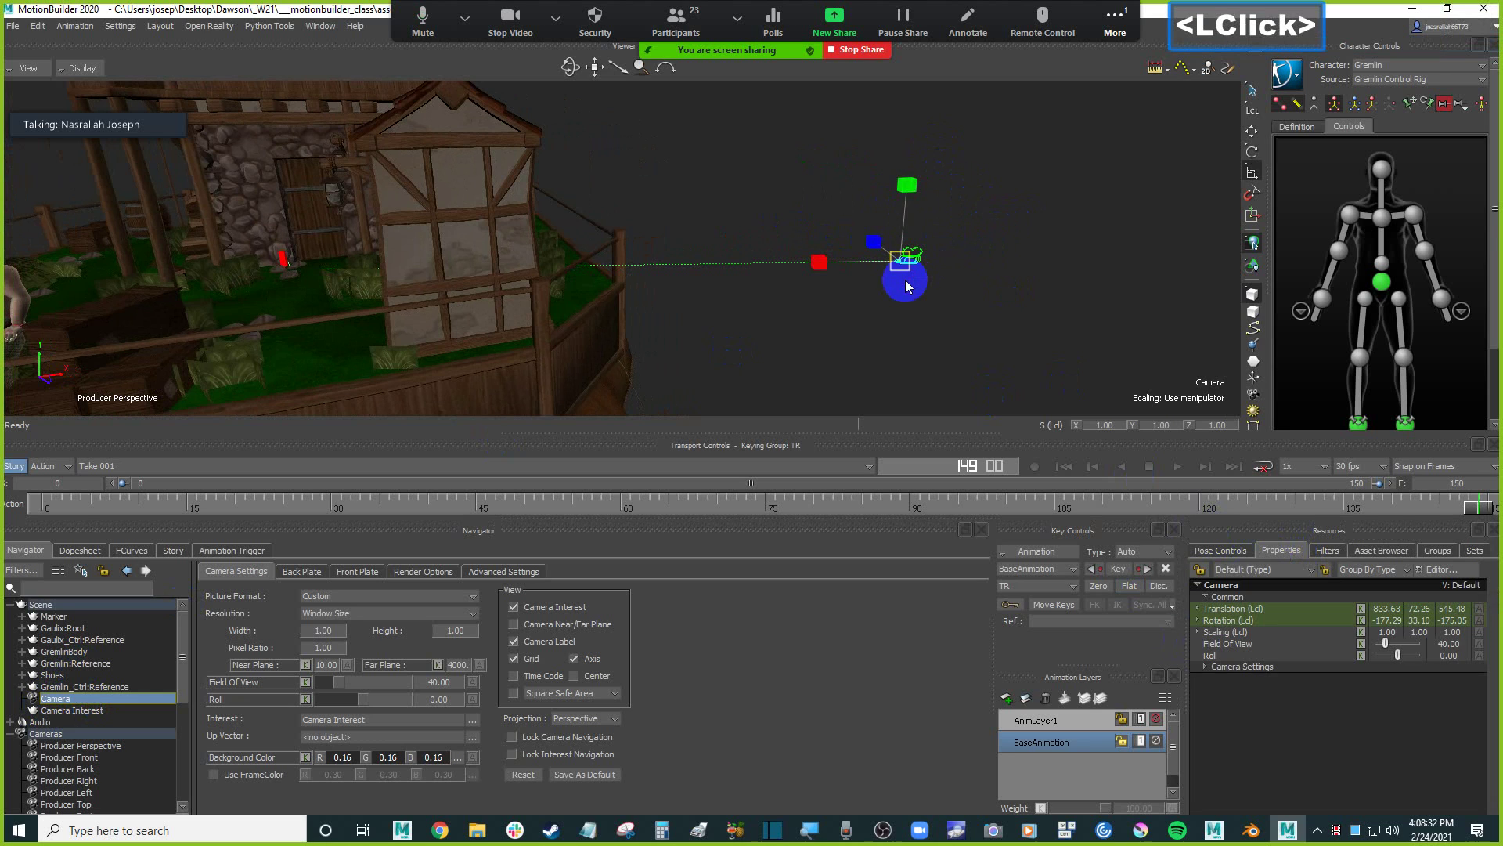
{"action": "left_click", "coordinate": [1206, 669]}
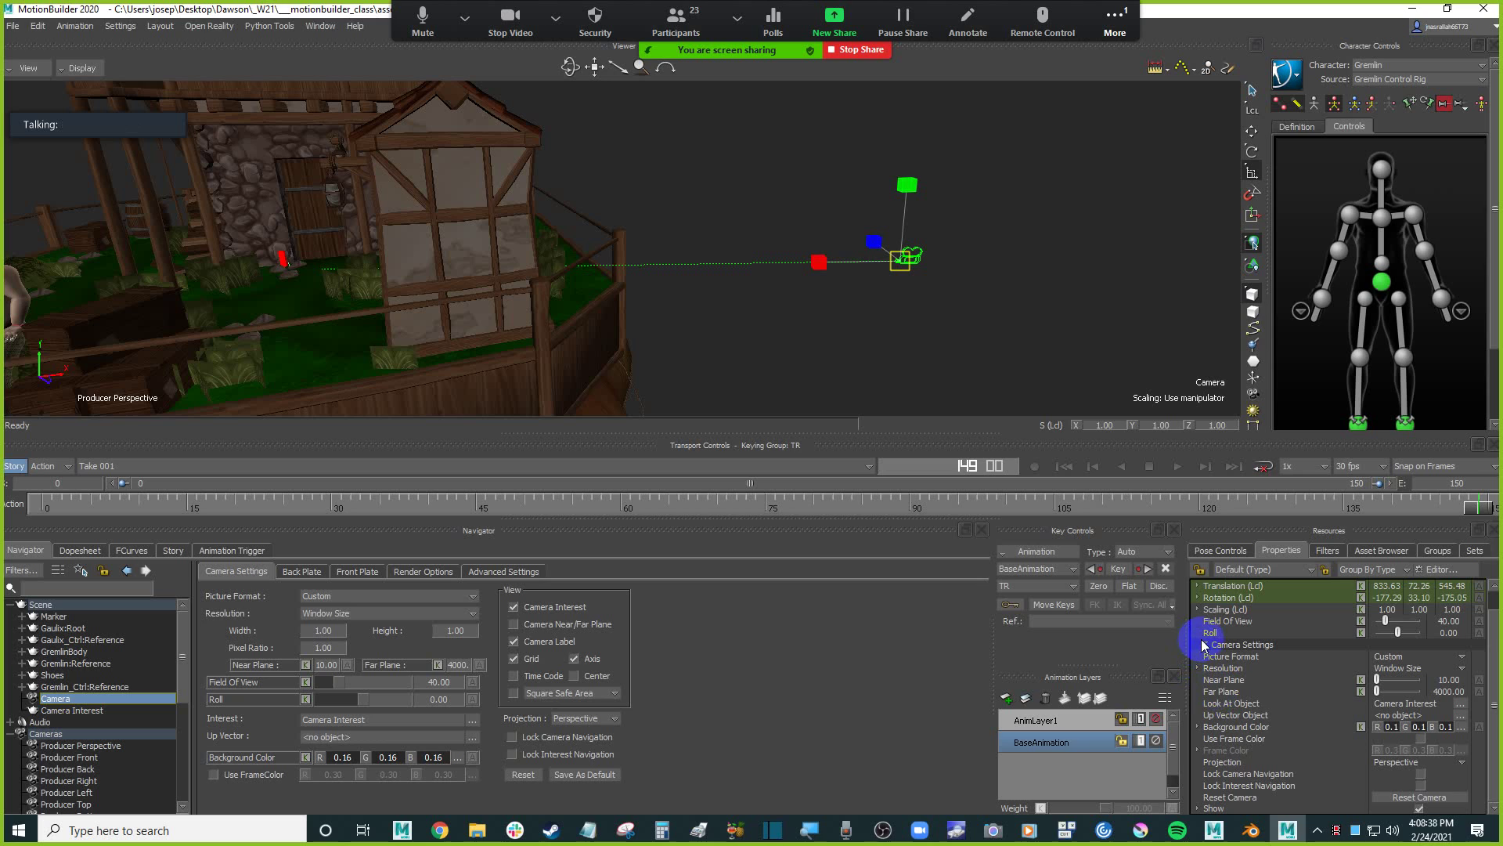
{"action": "left_click", "coordinate": [1207, 645]}
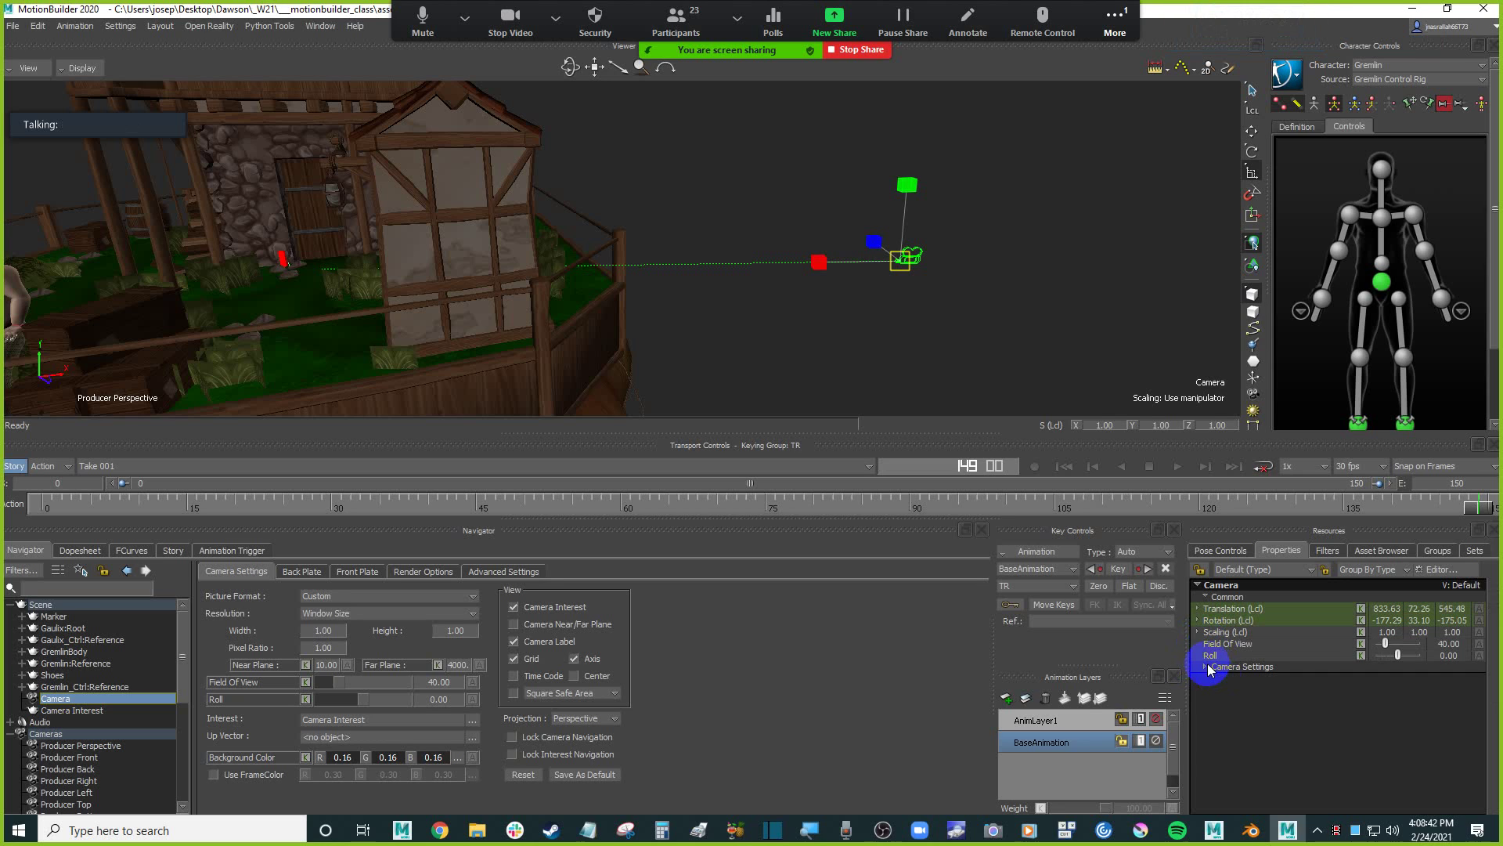
{"action": "left_click", "coordinate": [1207, 666]}
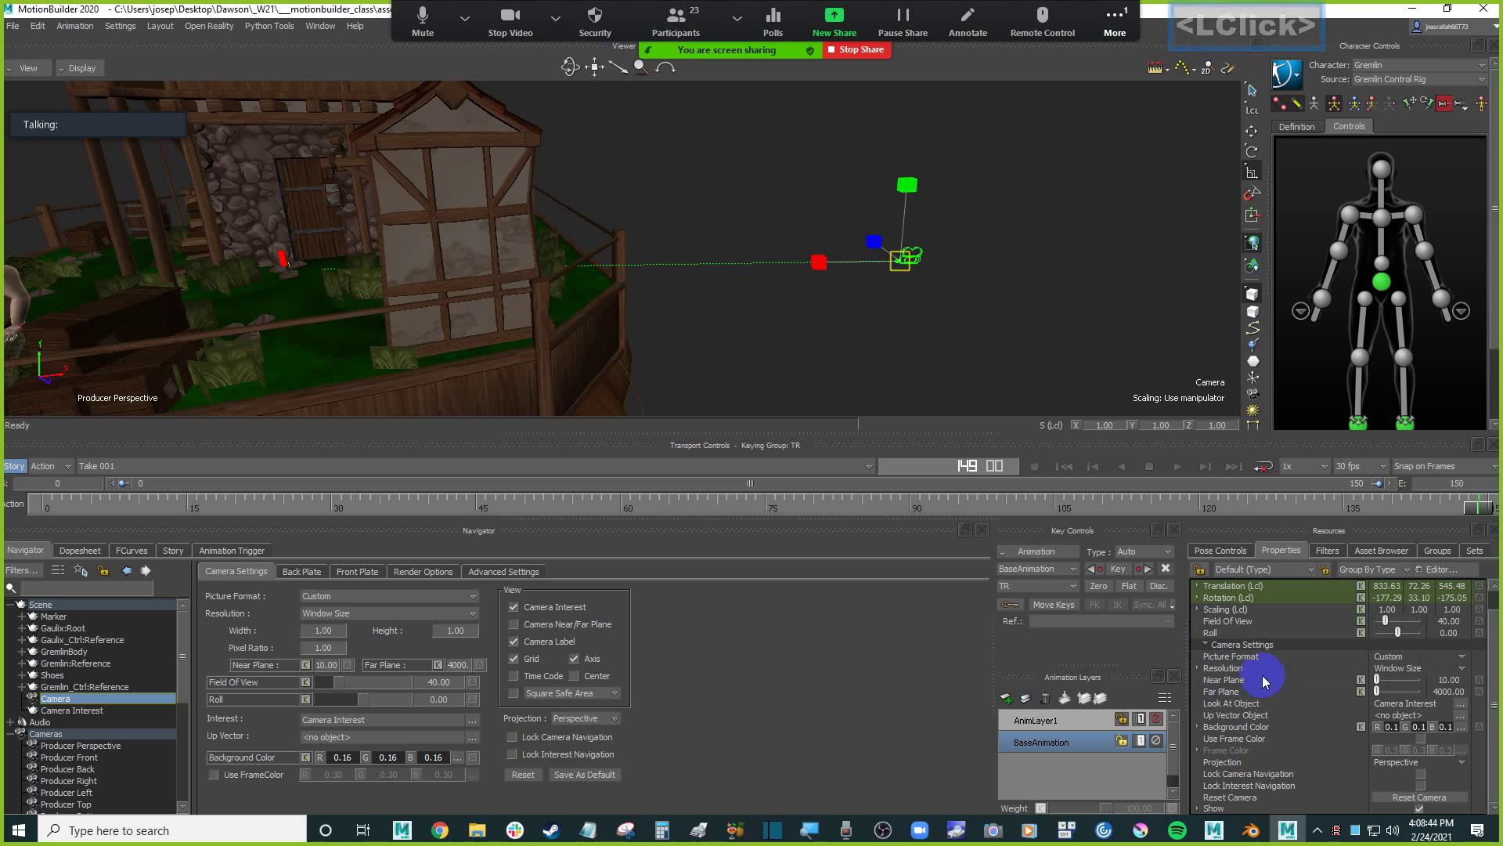
{"action": "scroll", "coordinate": [1267, 682], "scroll_direction": "down", "scroll_amount": 1}
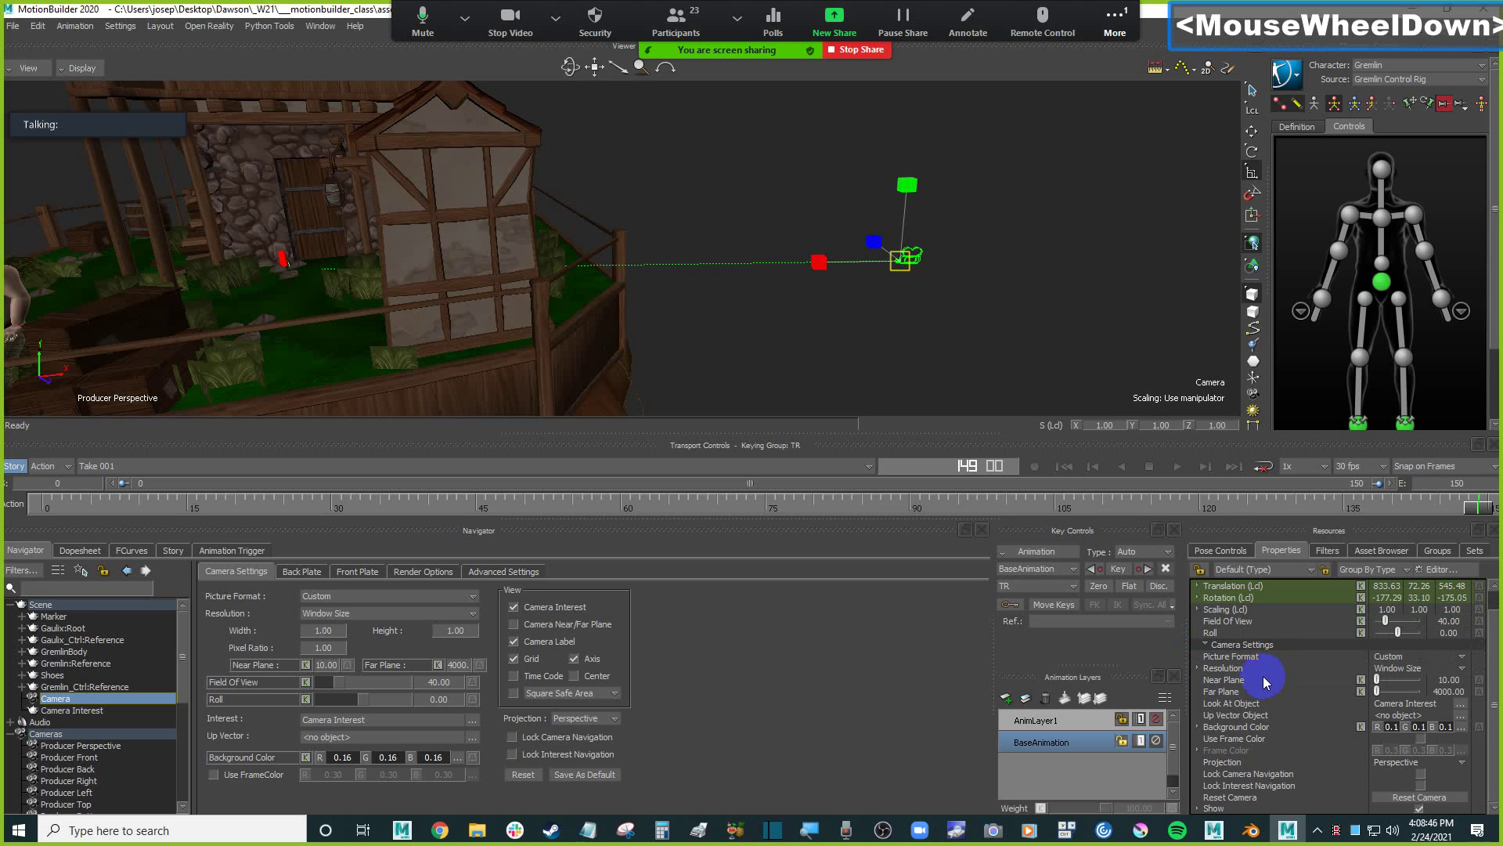
{"action": "scroll", "coordinate": [1266, 682], "scroll_direction": "up", "scroll_amount": 1}
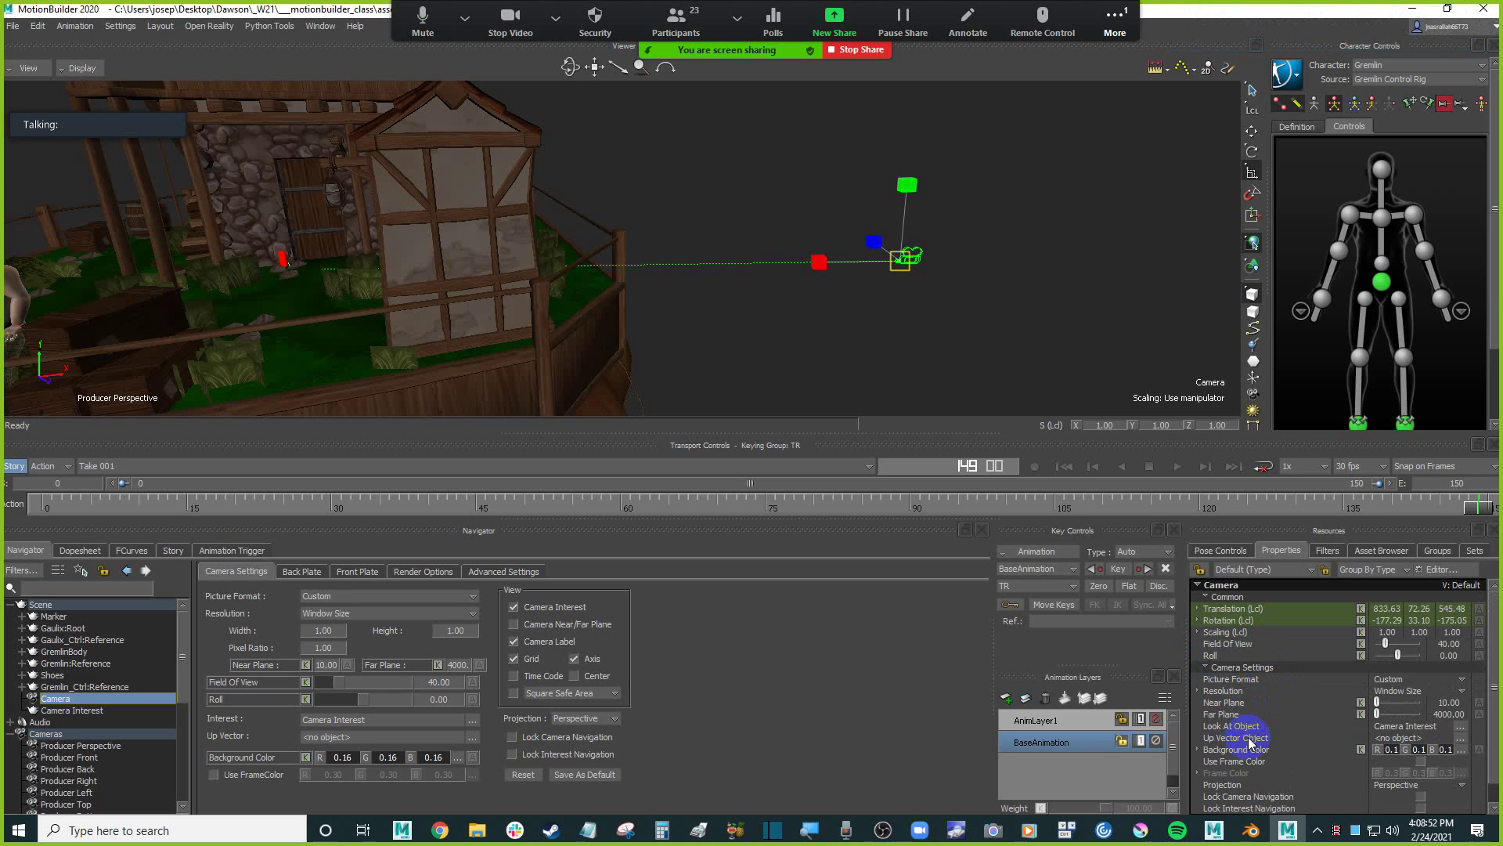
{"action": "scroll", "coordinate": [1253, 738], "scroll_direction": "down", "scroll_amount": 1}
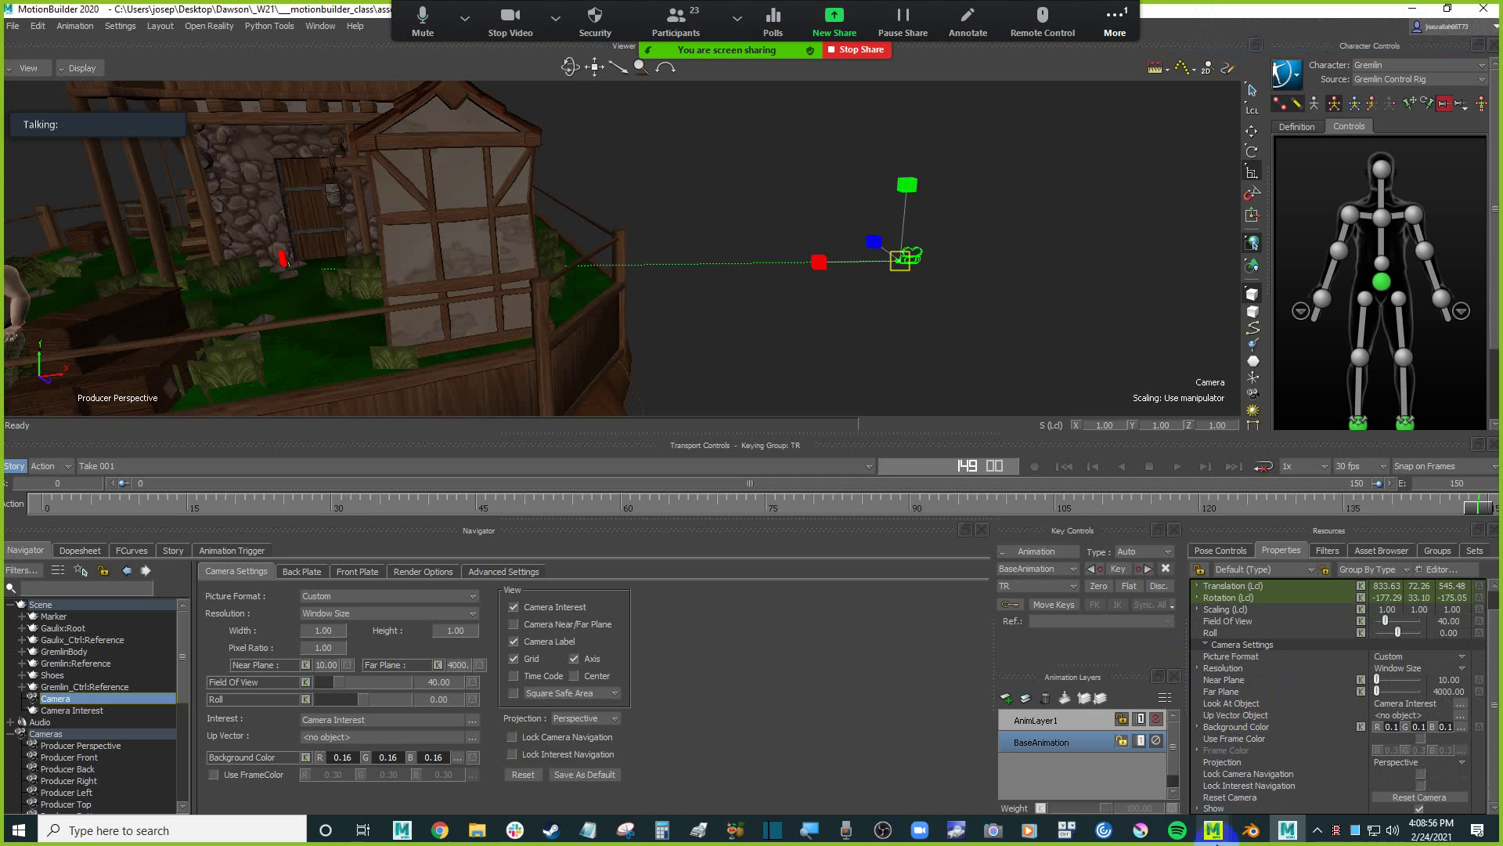
{"action": "left_click", "coordinate": [1198, 809]}
{"action": "scroll", "coordinate": [1263, 703], "scroll_direction": "down", "scroll_amount": 4}
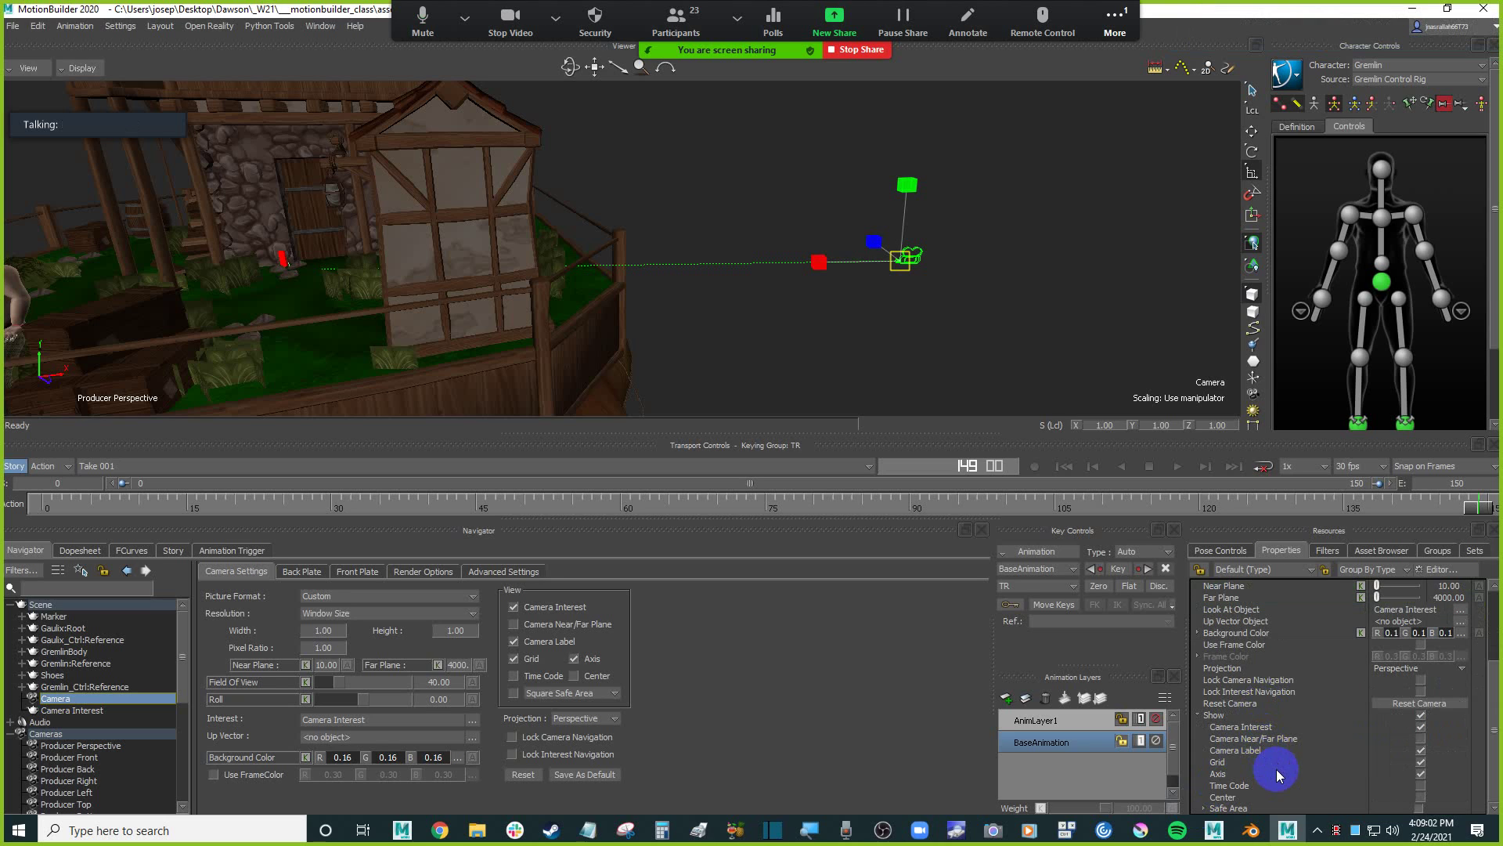
{"action": "left_click", "coordinate": [1199, 714]}
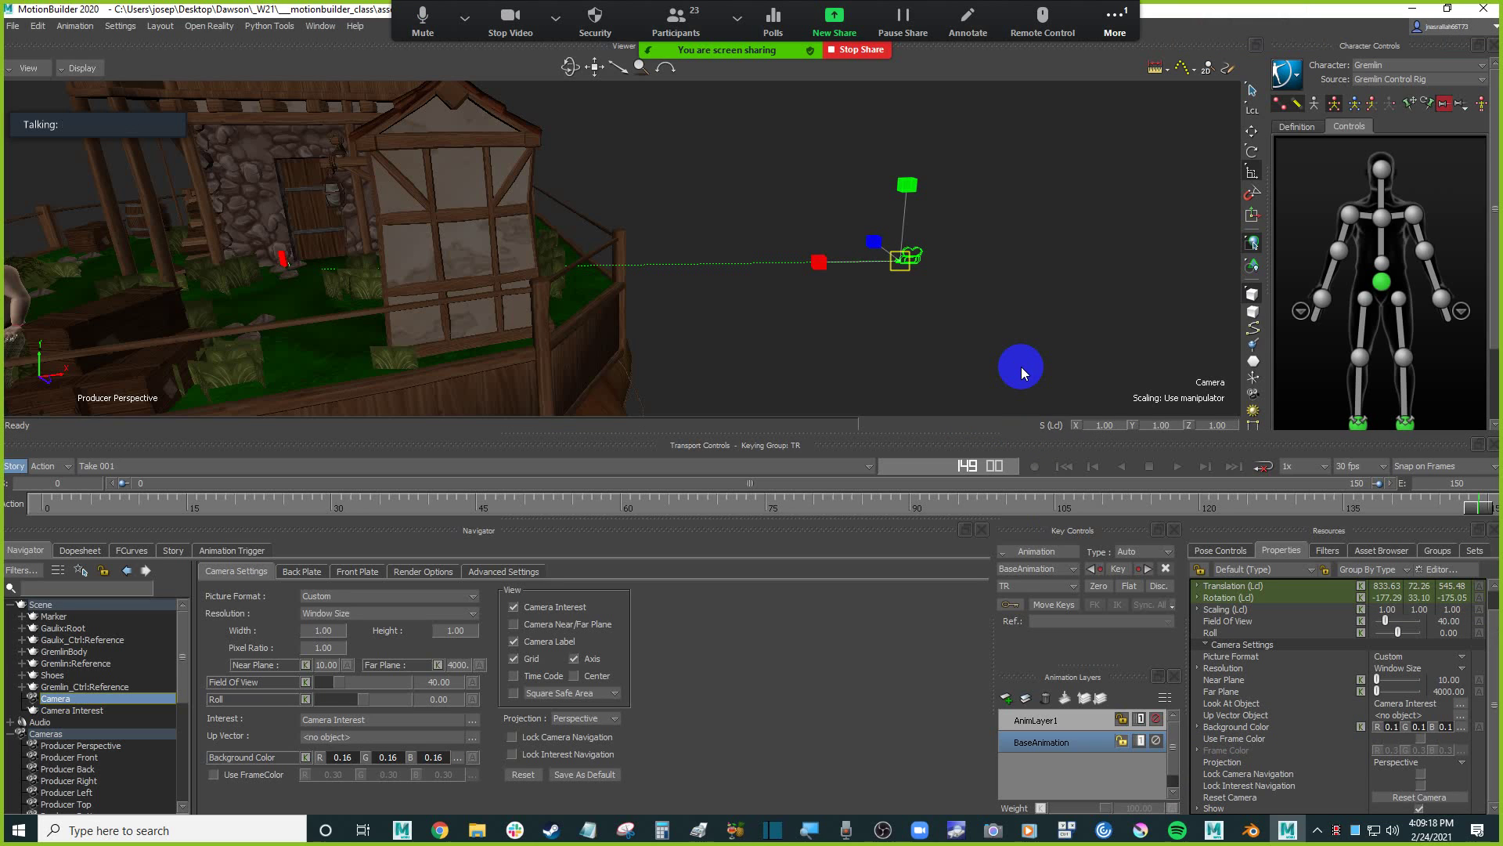
Move Camera Interest from the house into the empty space near the camera, at about X 643.5, Y 4.7, Z 398.4.
{"action": "left_click", "coordinate": [1010, 310]}
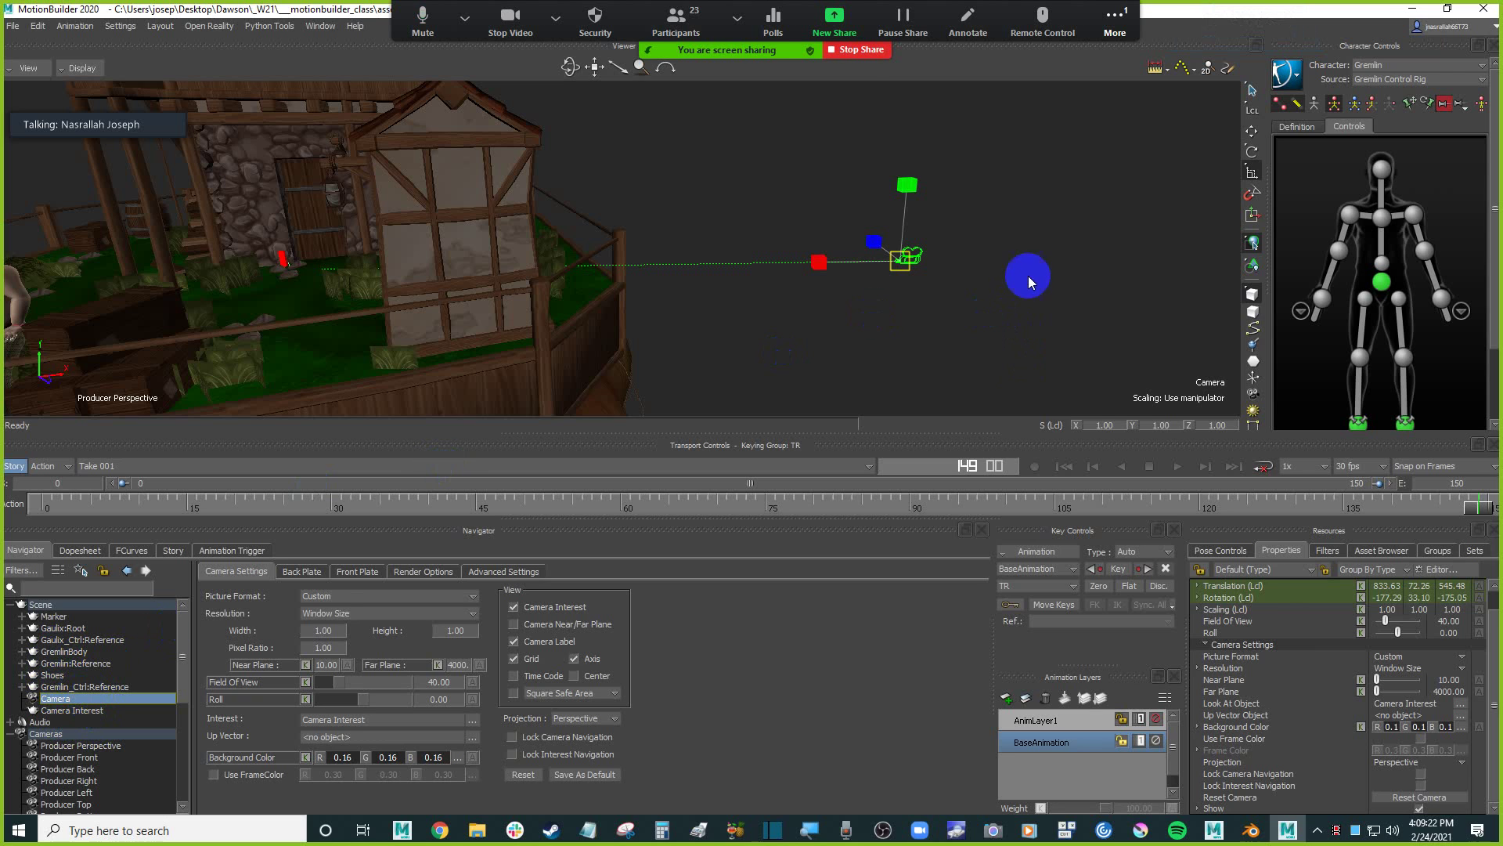
{"action": "left_click_drag", "start_coordinate": [1007, 295], "coordinate": [1007, 228], "text": "ctrl"}
{"action": "left_click", "coordinate": [1003, 243]}
{"action": "double_click", "coordinate": [988, 258]}
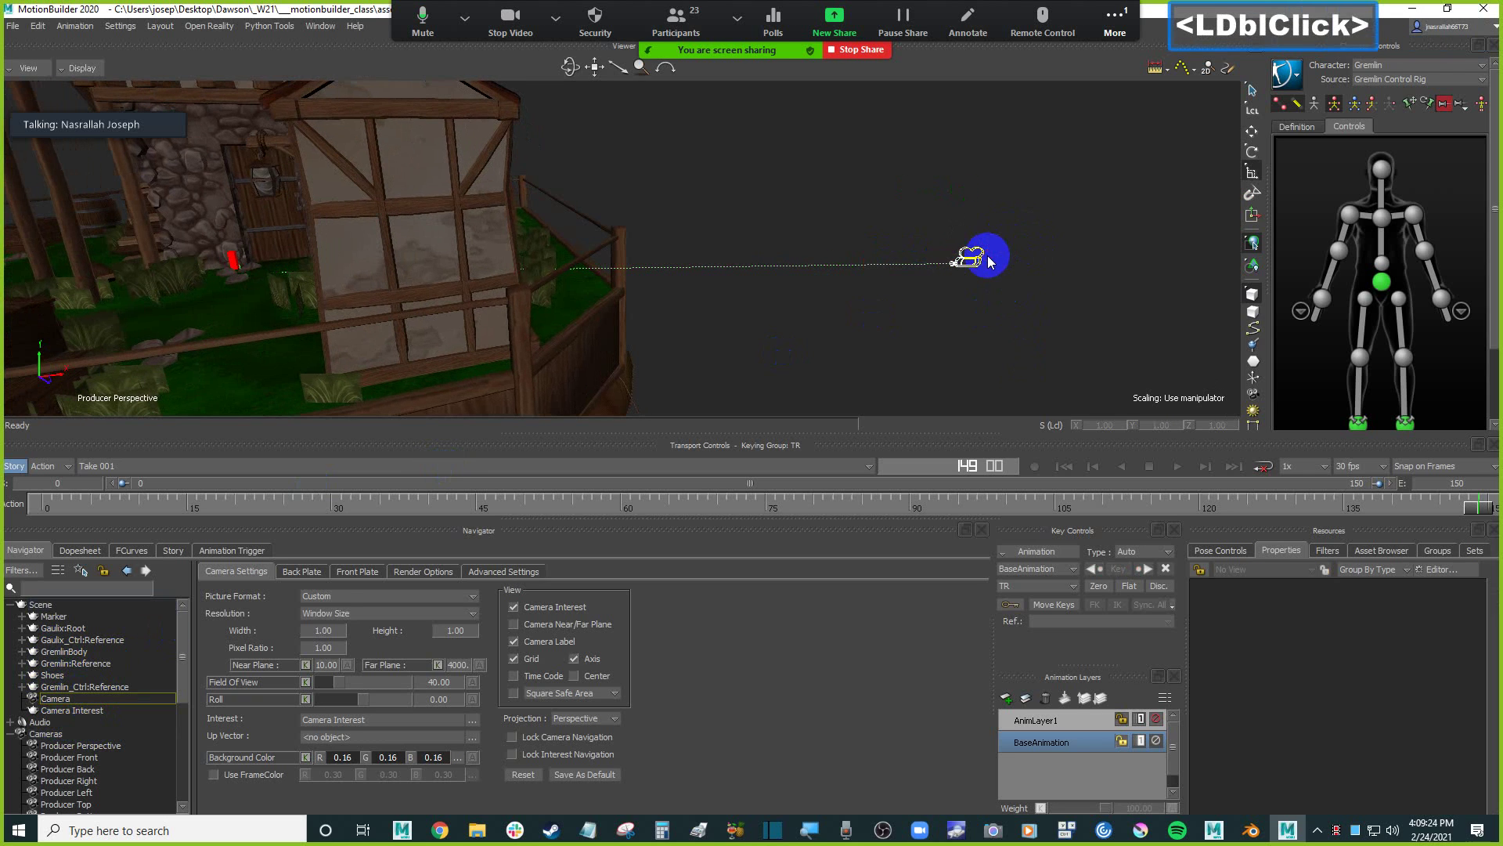
{"action": "left_click", "coordinate": [980, 253]}
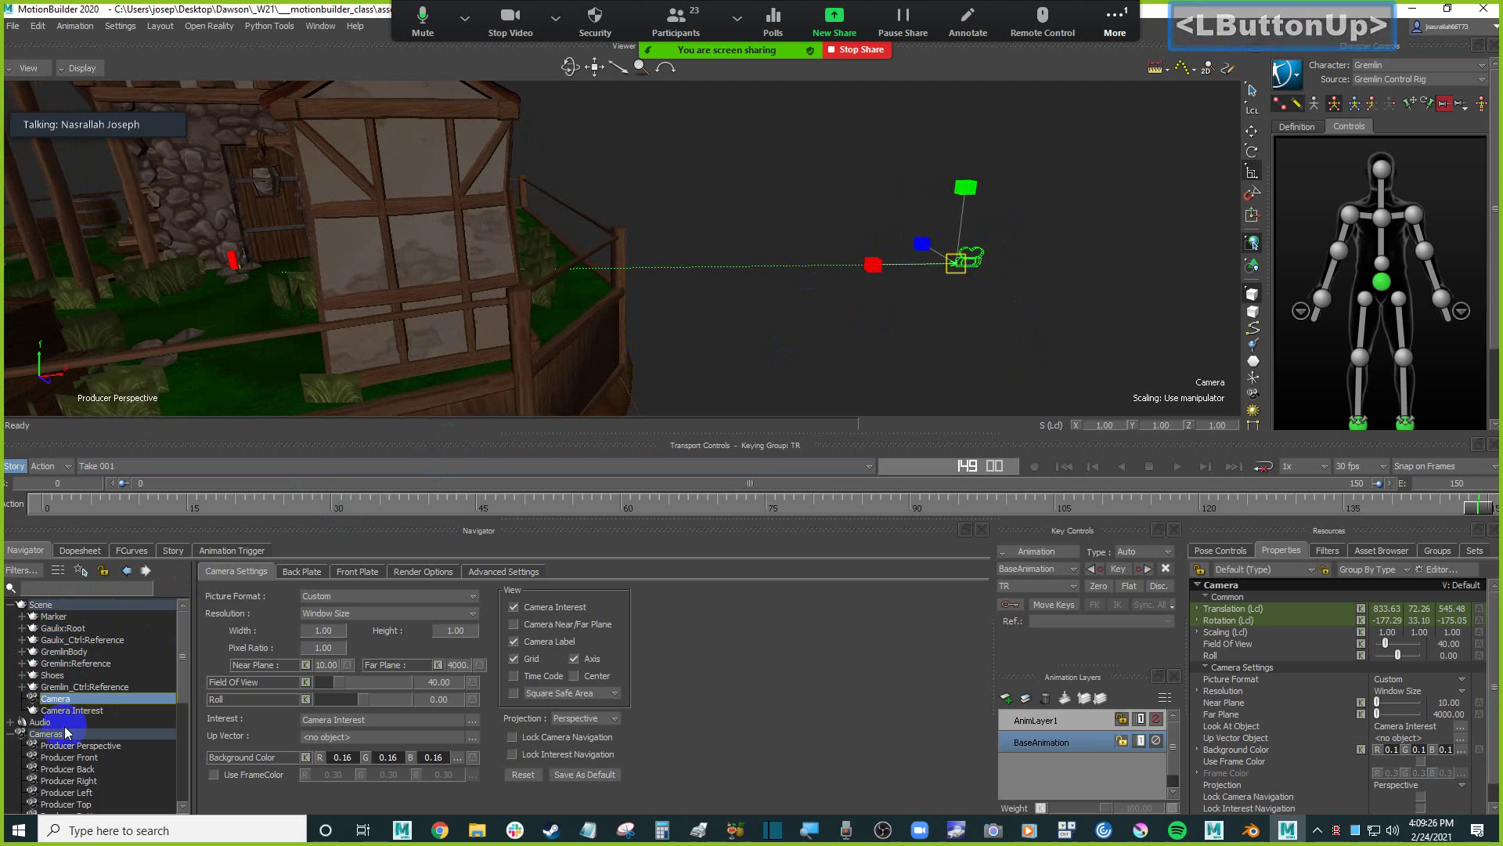
{"action": "left_click", "coordinate": [92, 713]}
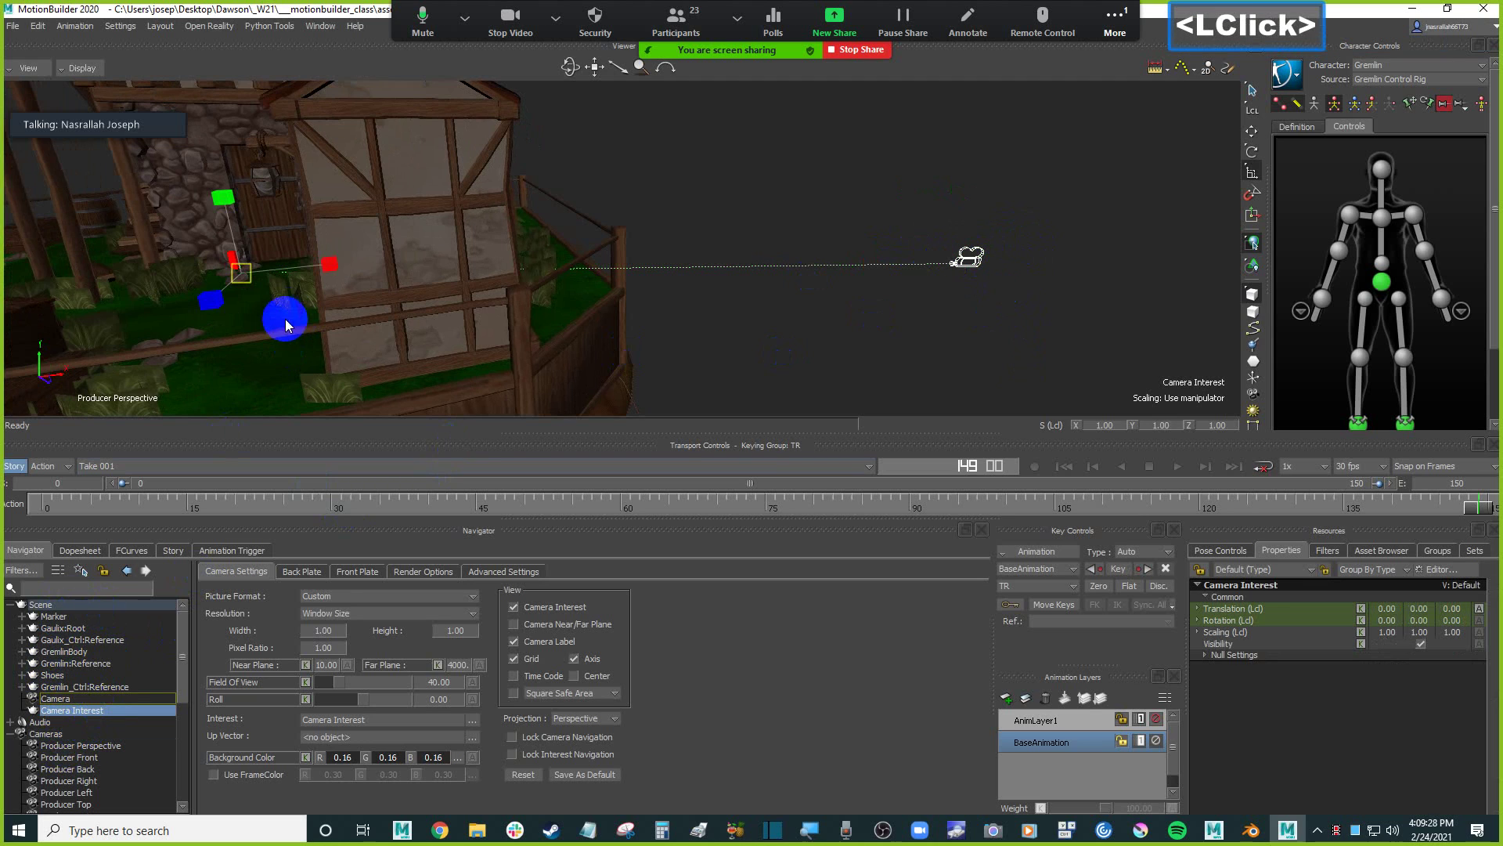
{"action": "key", "text": "t"}
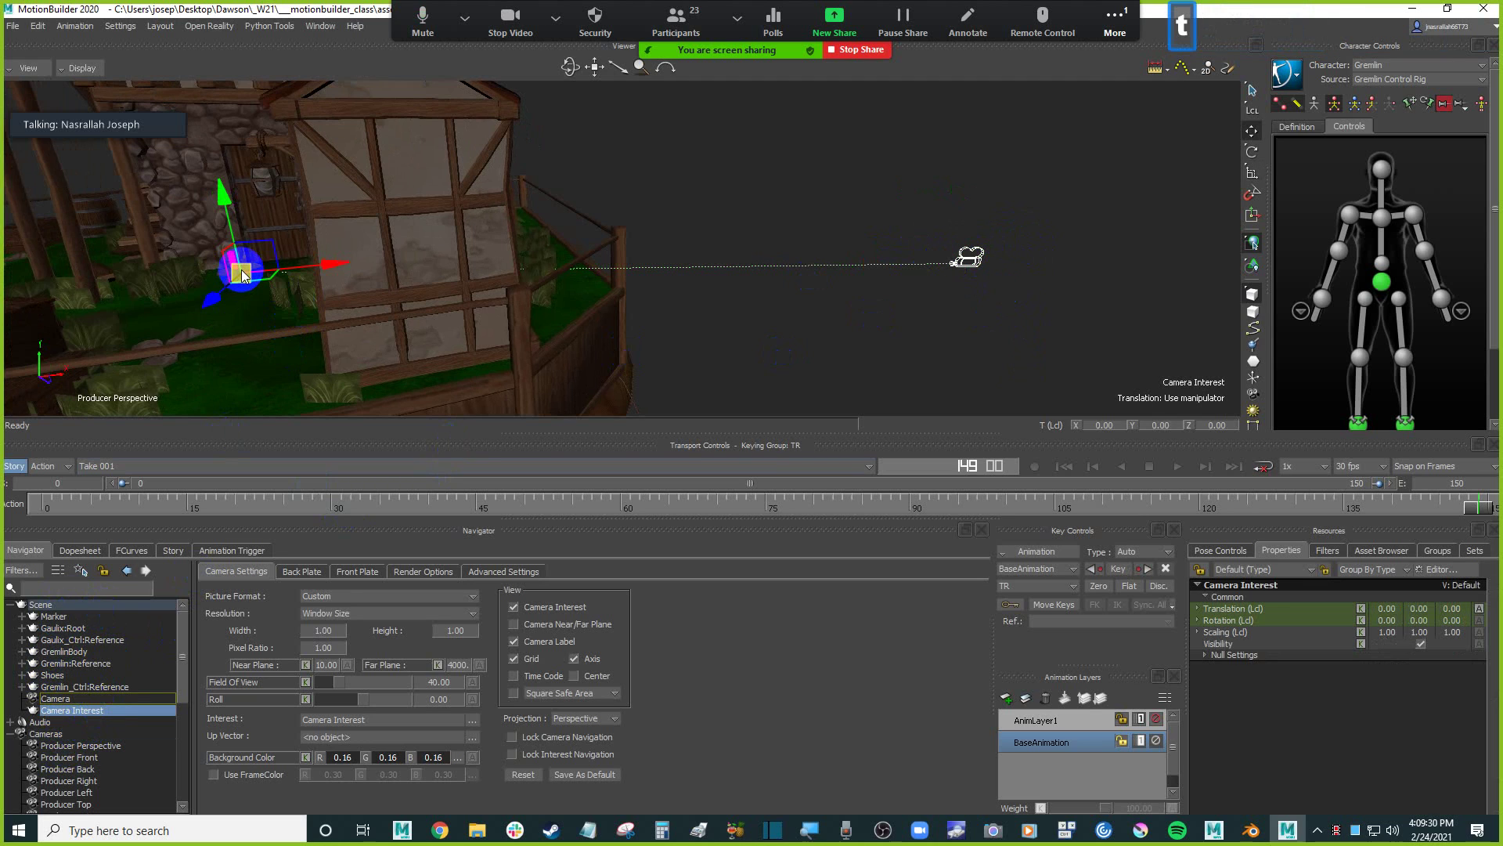
{"action": "left_click_drag", "start_coordinate": [242, 274], "coordinate": [797, 184]}
{"action": "double_click", "coordinate": [783, 321]}
{"action": "left_click", "coordinate": [771, 264]}
{"action": "left_click_drag", "start_coordinate": [811, 294], "coordinate": [702, 490], "text": "ctrl+shift"}
{"action": "left_click", "coordinate": [778, 433], "text": "shift"}
Rename the new camera as Camera 1.
{"action": "left_click", "coordinate": [900, 265]}
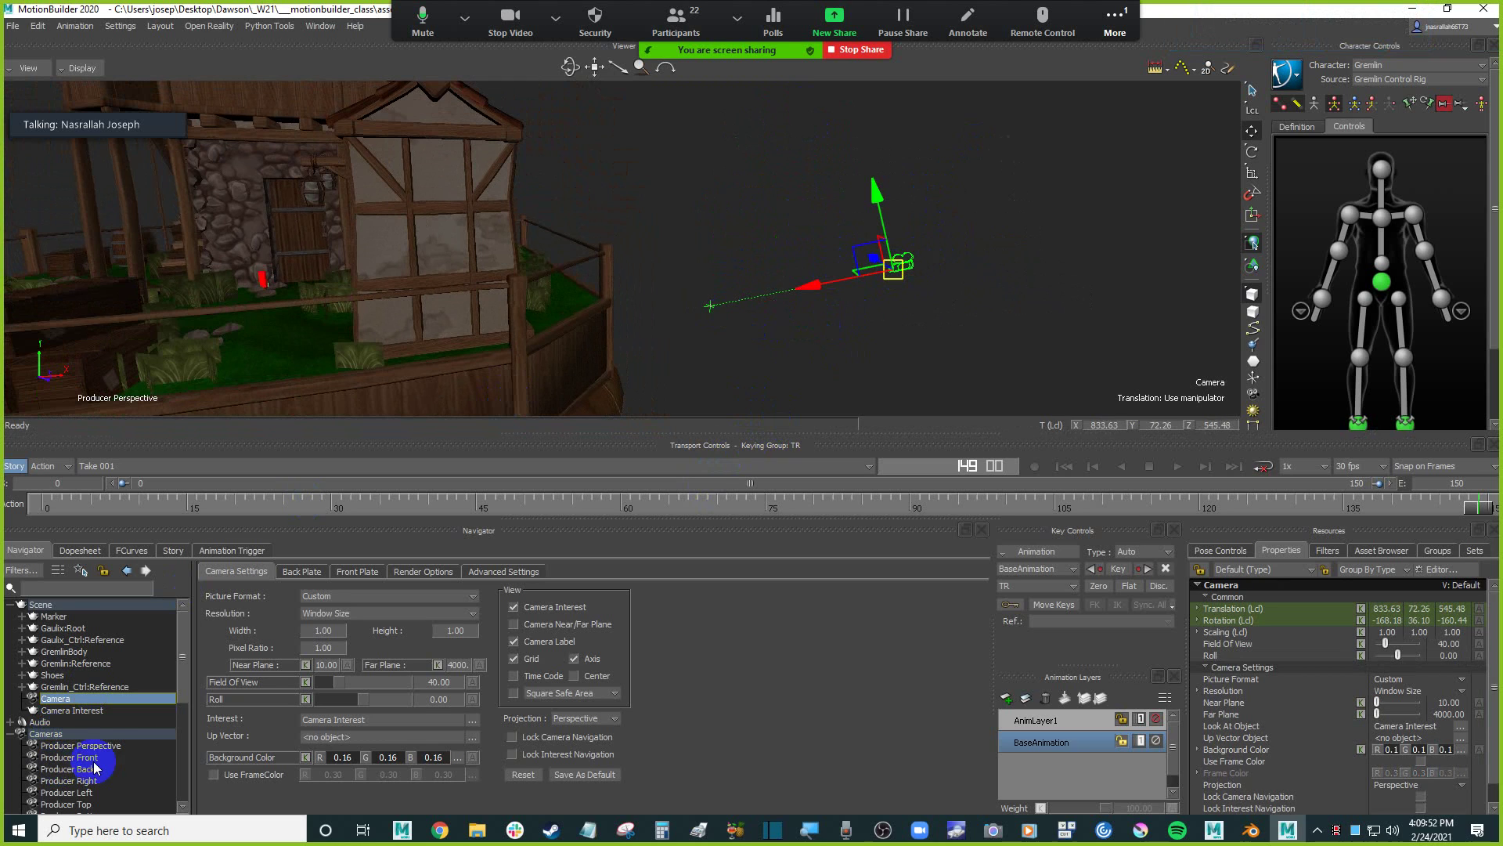
{"action": "left_click", "coordinate": [105, 699]}
{"action": "right_click", "coordinate": [109, 701]}
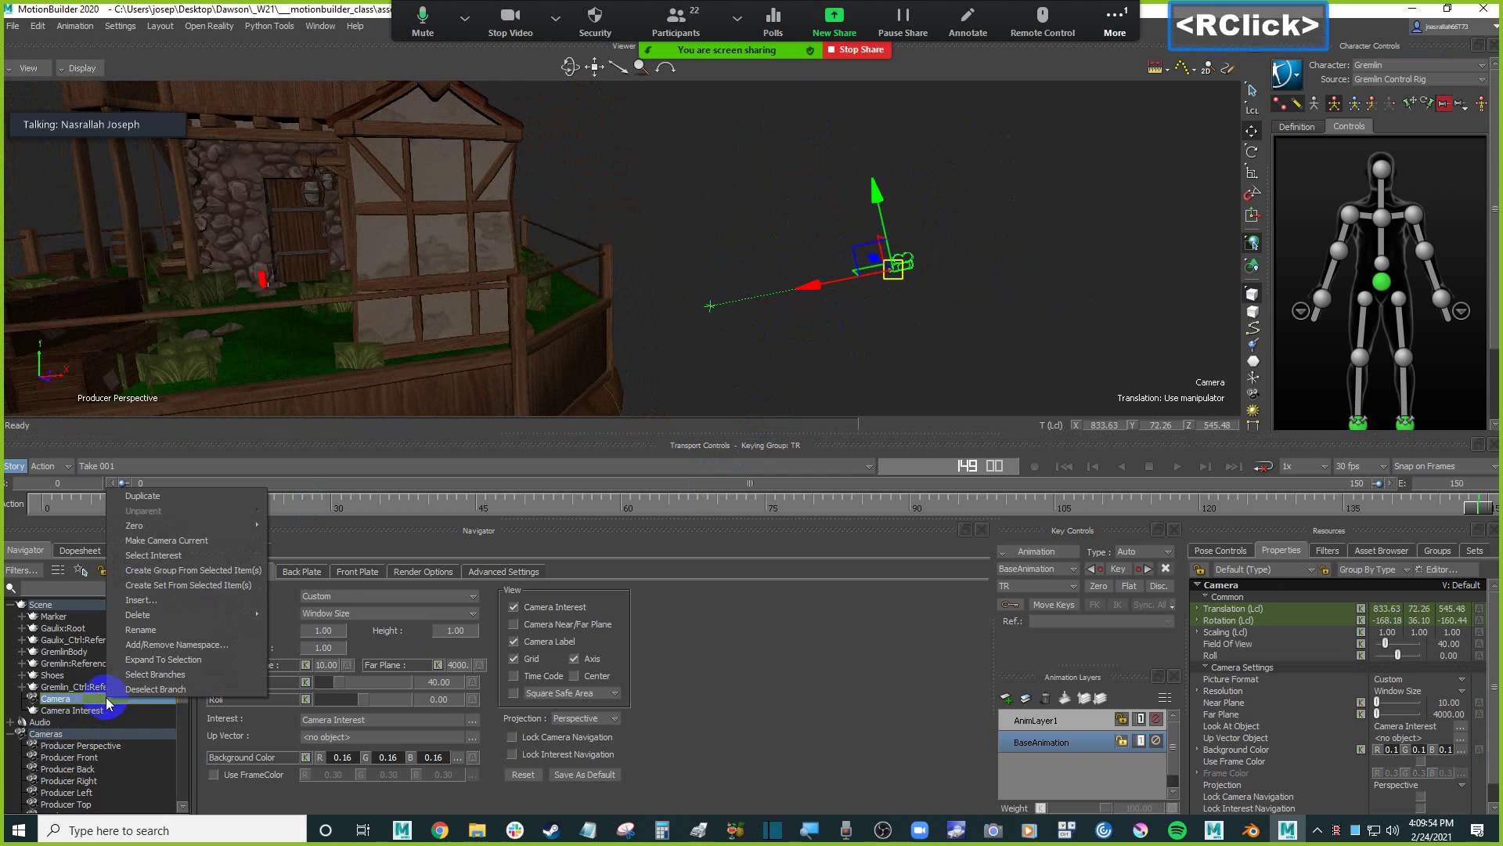
{"action": "left_click", "coordinate": [164, 633]}
{"action": "left_click", "coordinate": [155, 705]}
{"action": "type", "text": "1"}
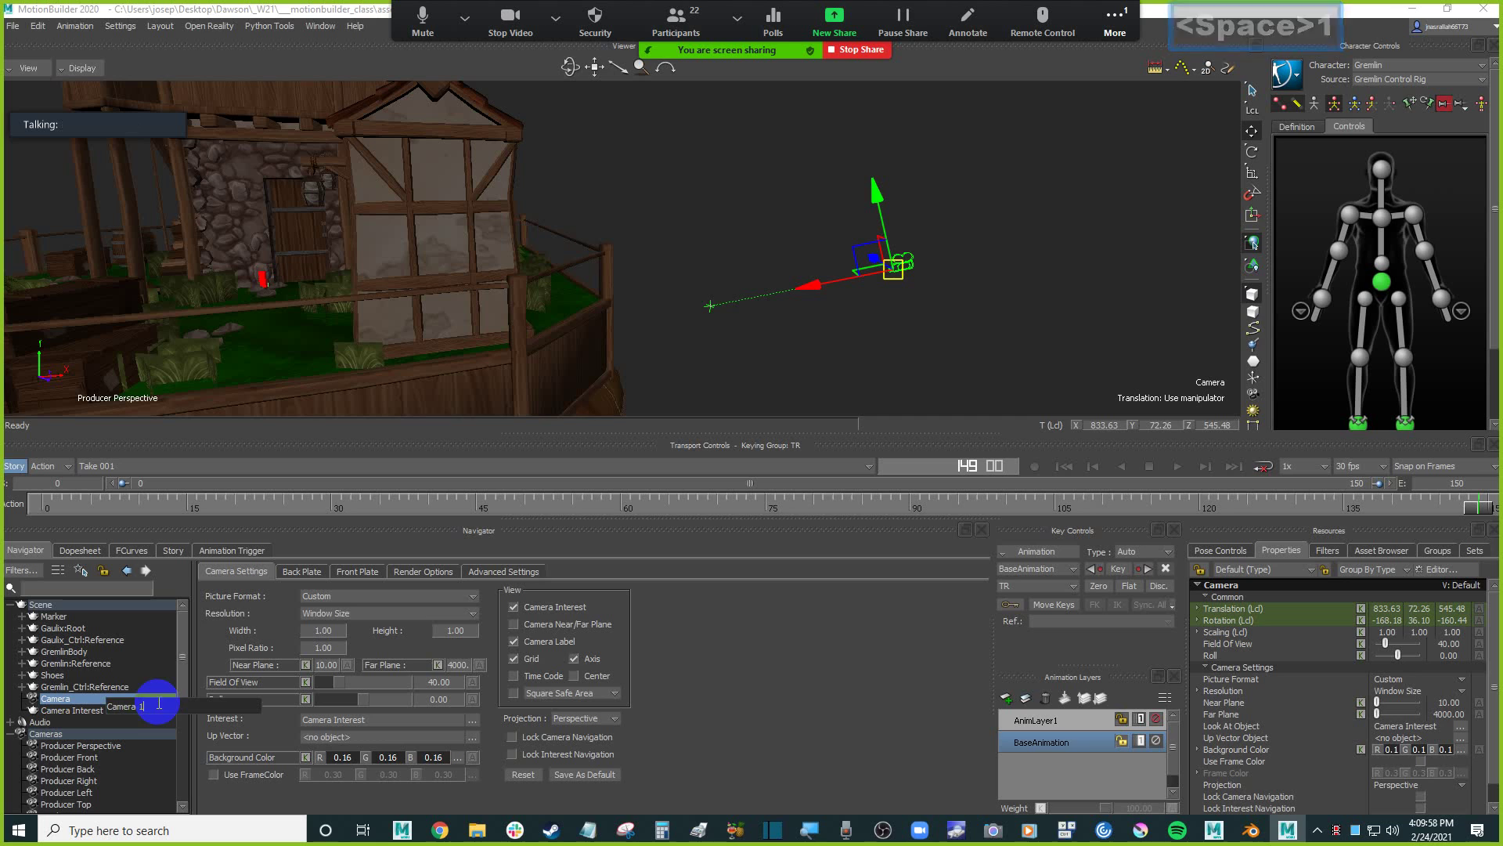
Rename the Camera Interest object as Camera 1 Interest.
{"action": "left_click", "coordinate": [86, 711]}
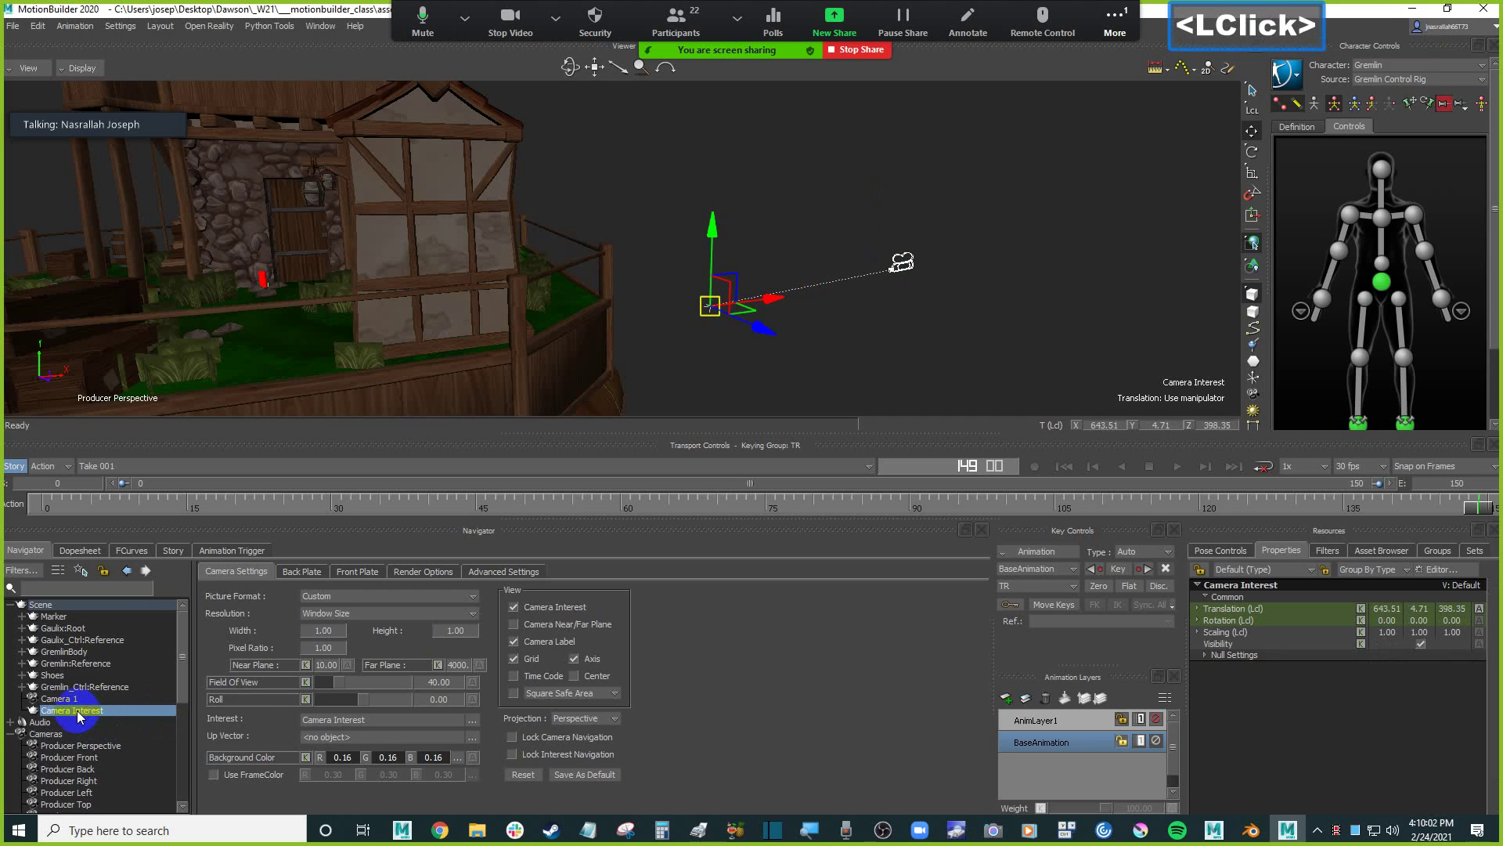
{"action": "right_click", "coordinate": [78, 710]}
{"action": "left_click", "coordinate": [138, 642]}
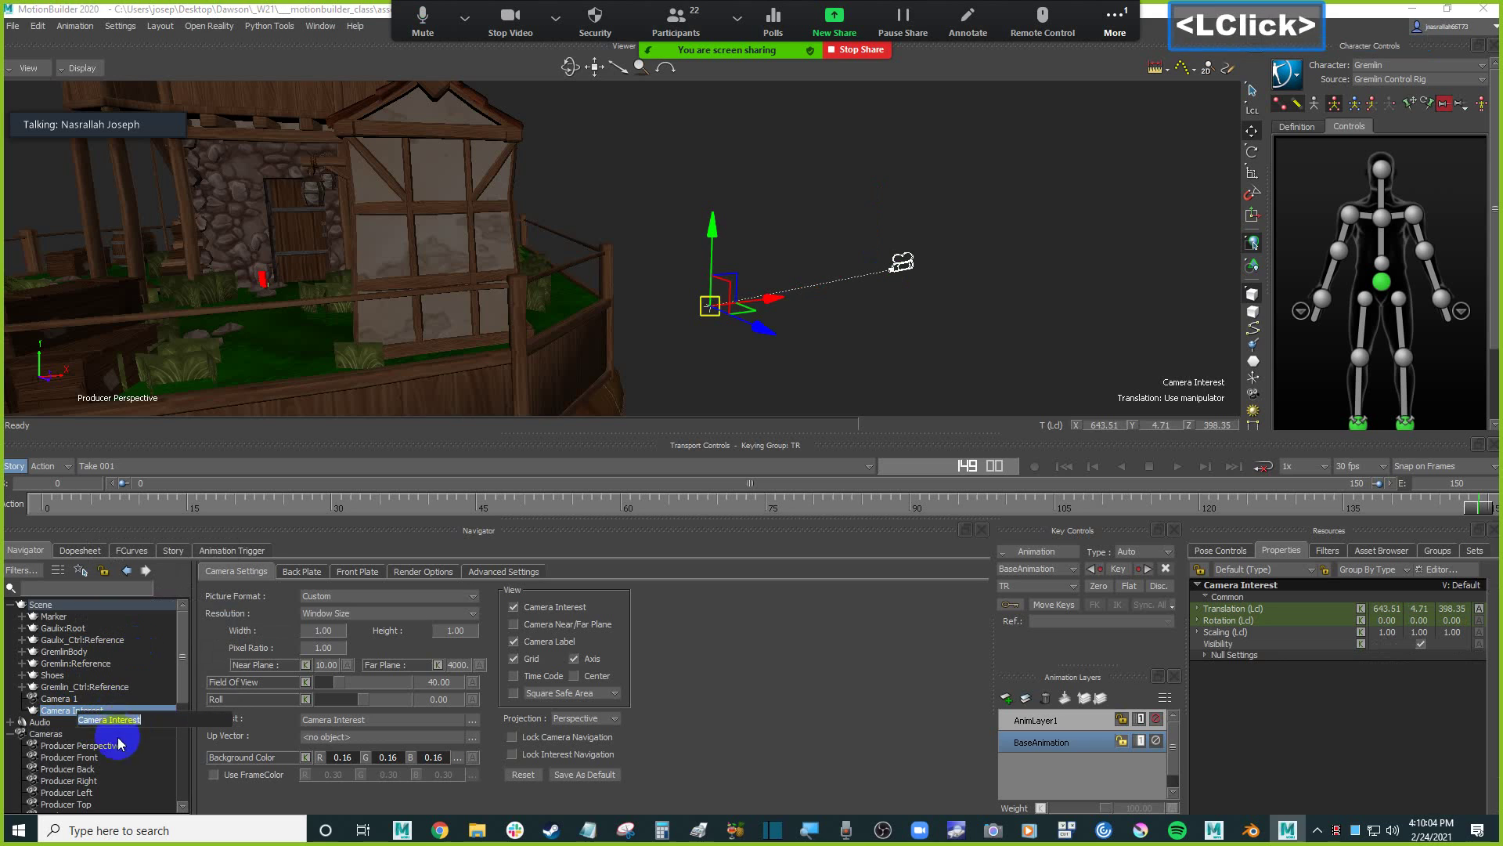
{"action": "left_click", "coordinate": [109, 719]}
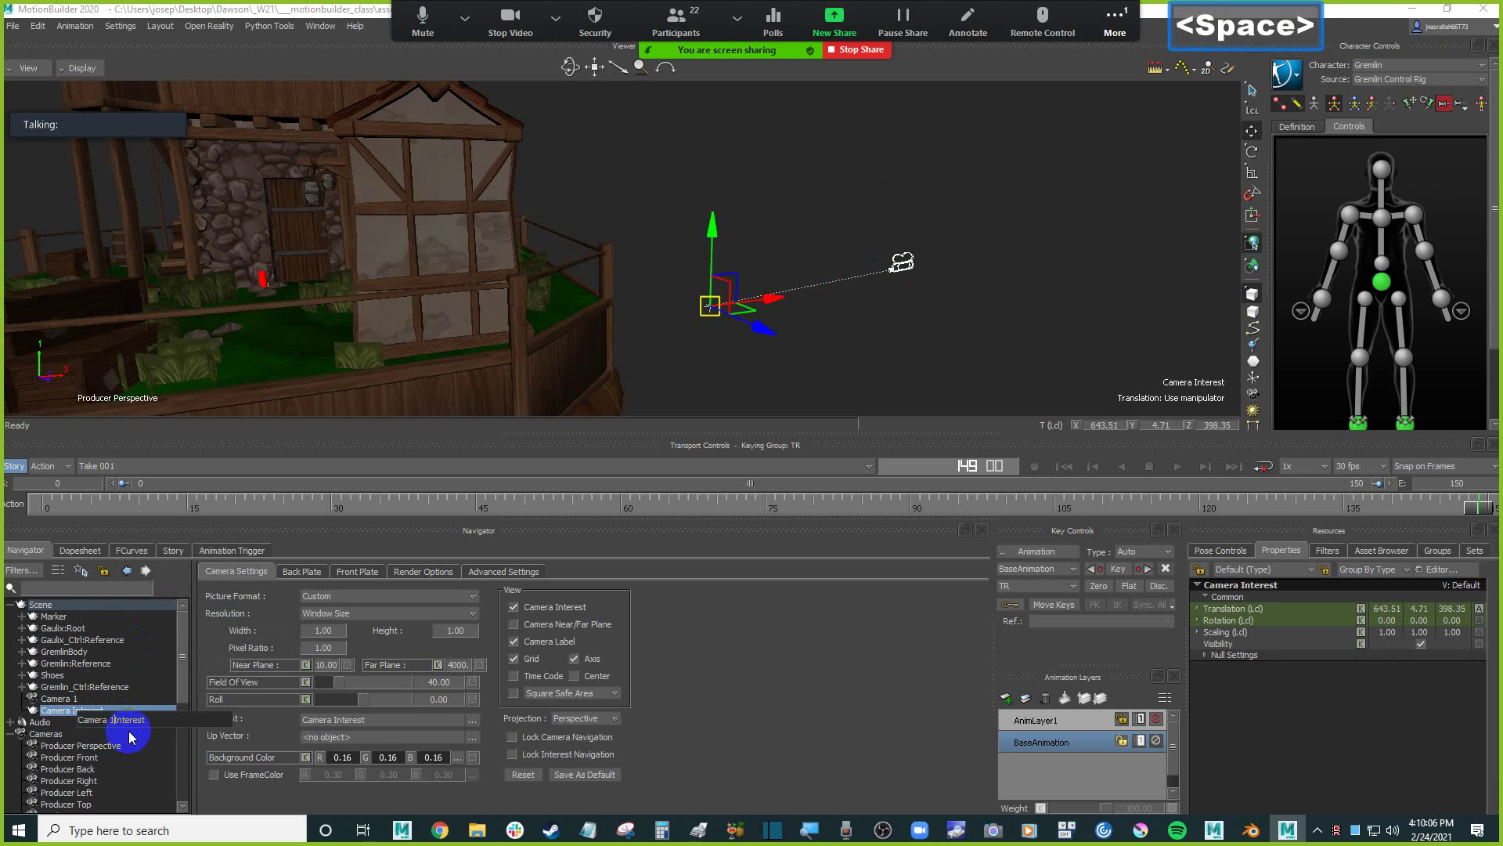
{"action": "key", "text": "Return"}
Find the renamed Camera 1 in the Cameras branch and select it.
{"action": "left_click", "coordinate": [59, 698], "text": "ctrl"}
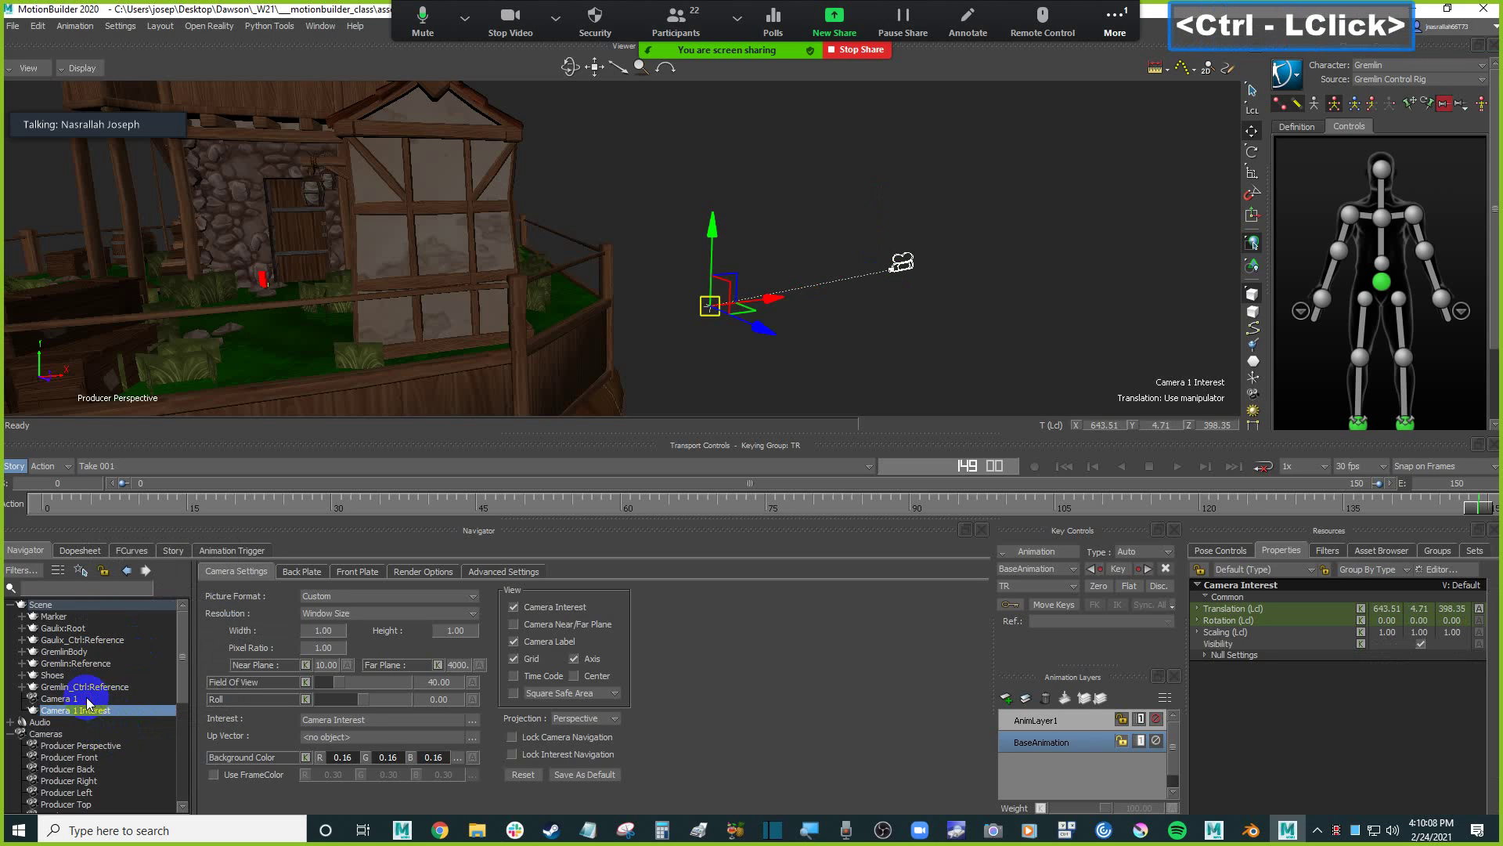
{"action": "left_click", "coordinate": [67, 734]}
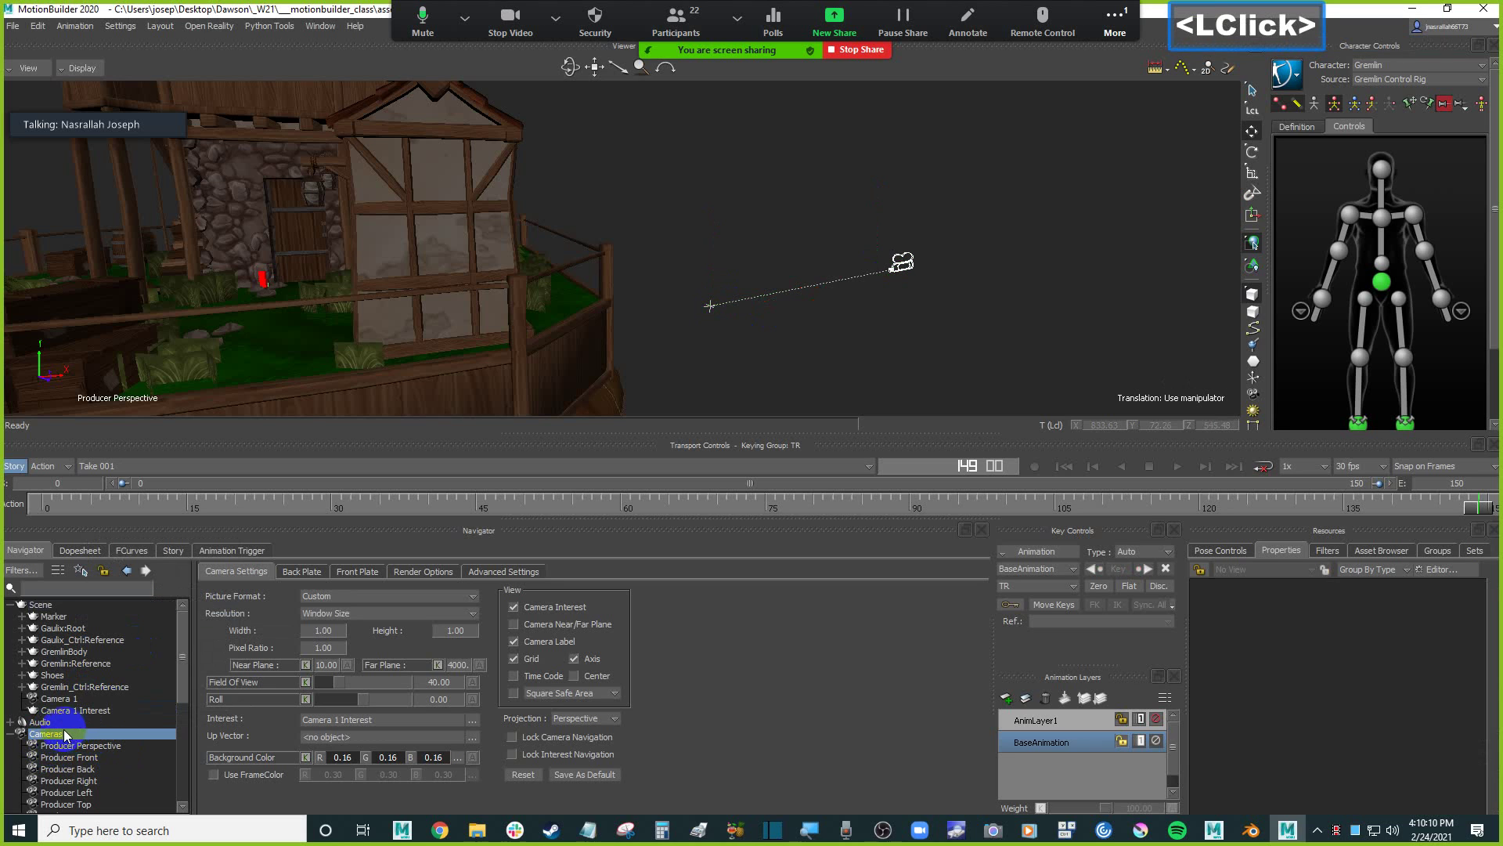
{"action": "scroll", "coordinate": [71, 740], "scroll_direction": "down", "scroll_amount": 3}
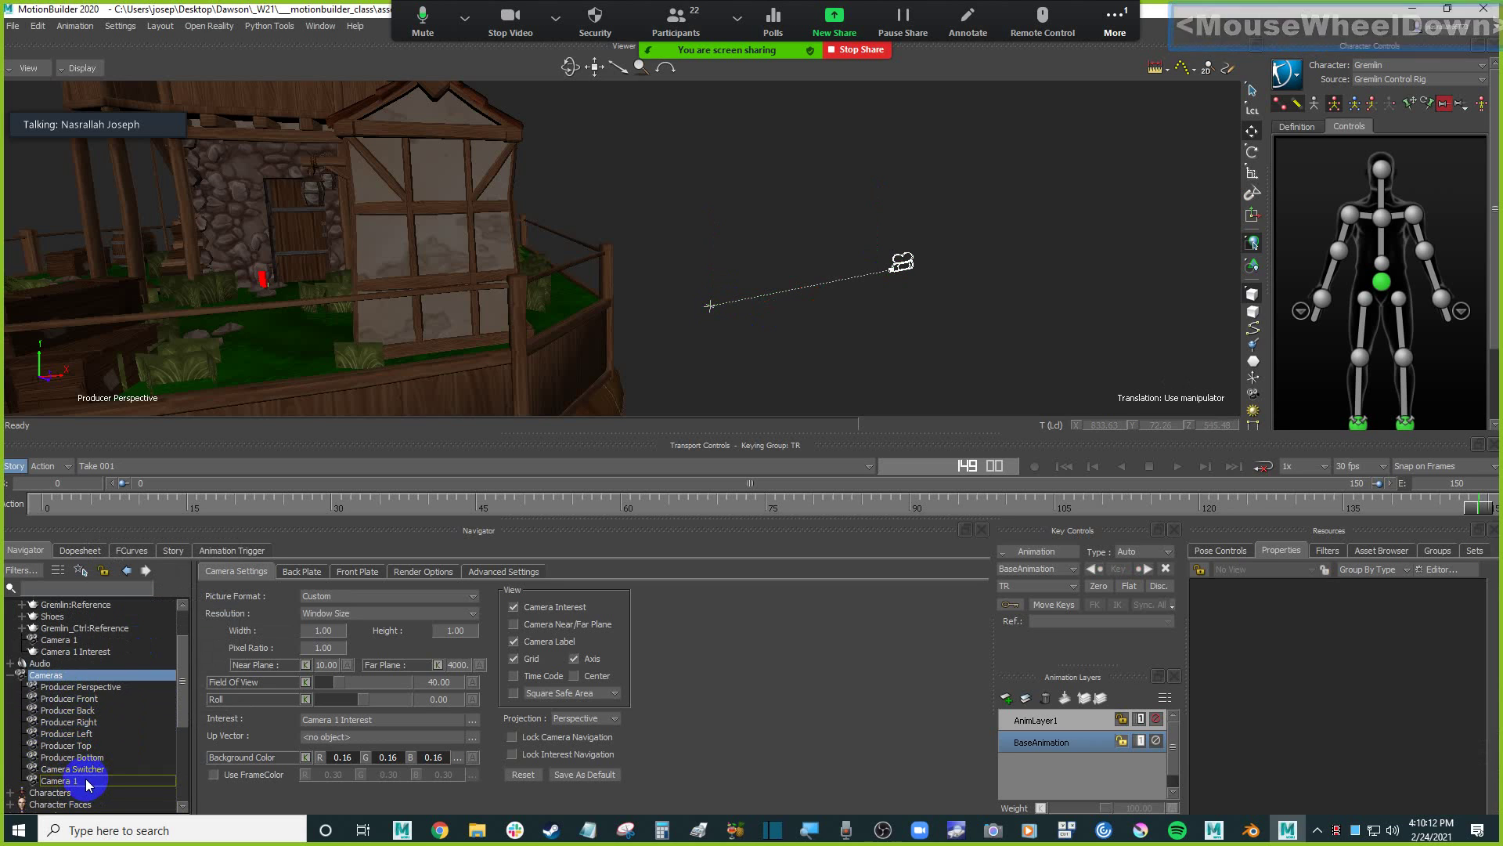
{"action": "double_click", "coordinate": [86, 781]}
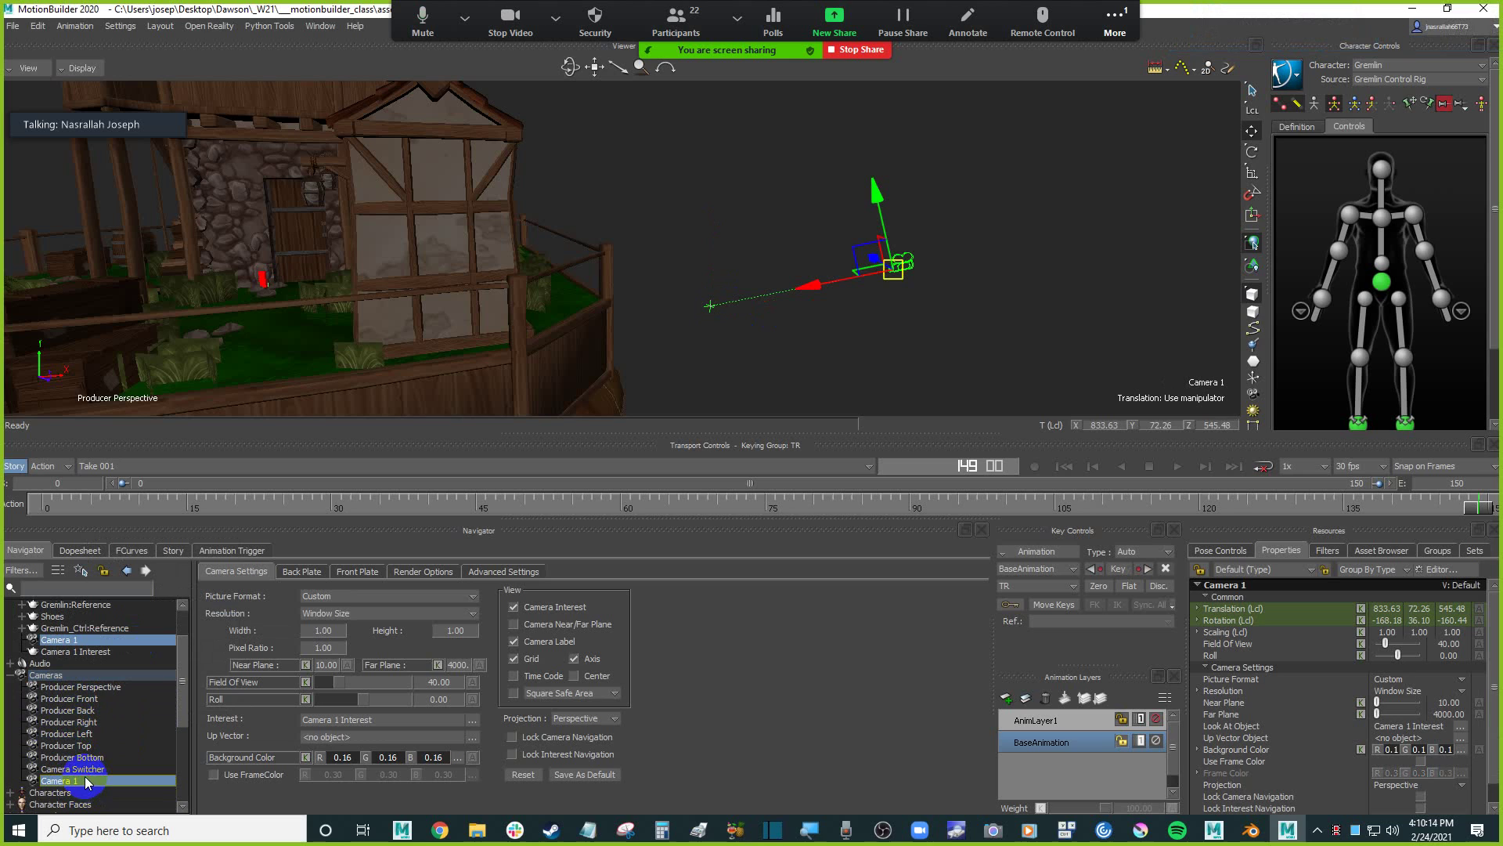
{"action": "left_click", "coordinate": [79, 786]}
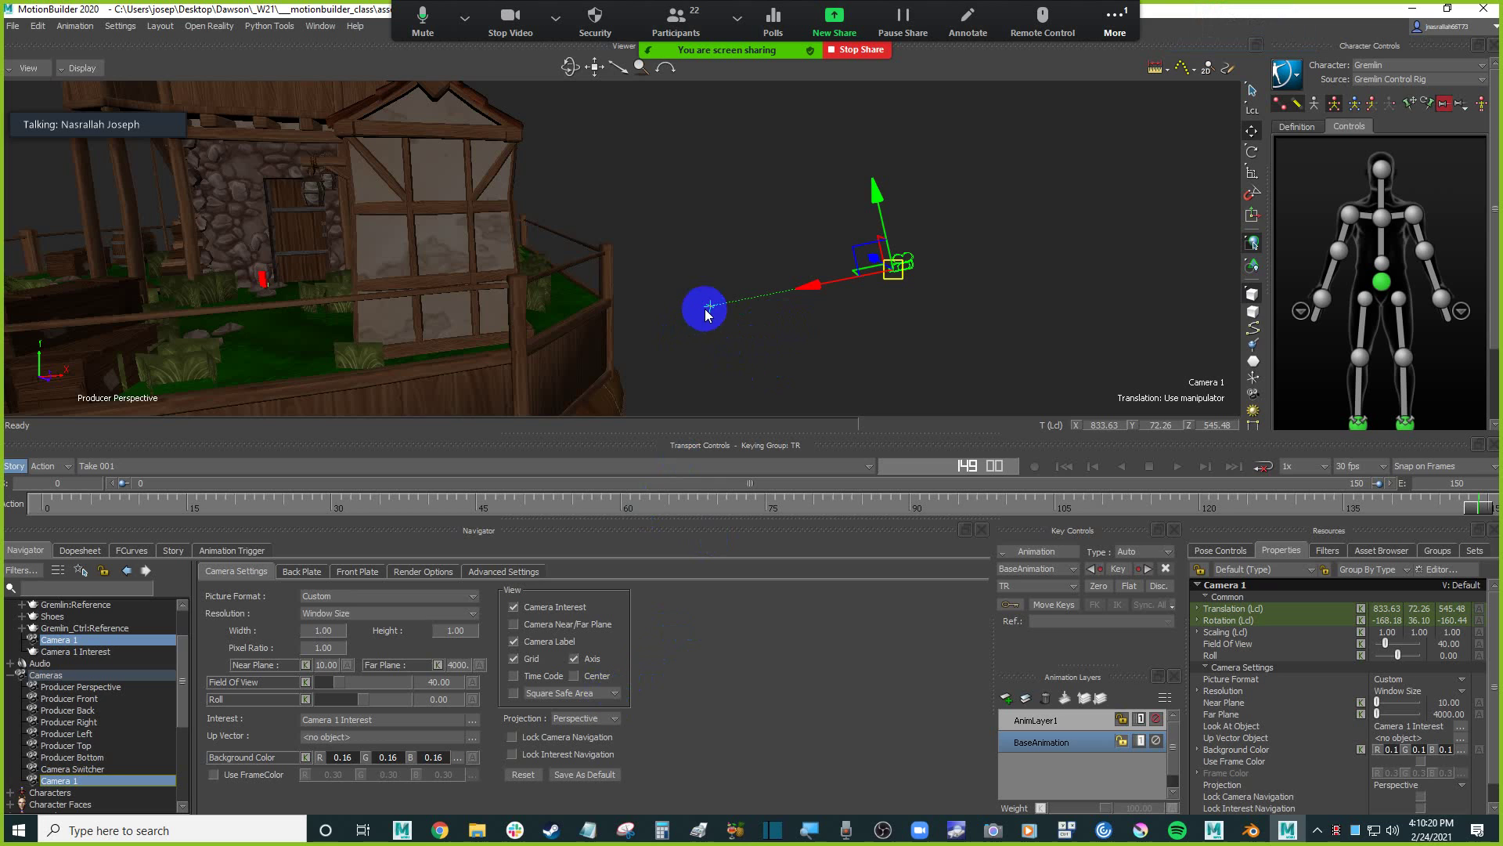
Inspect Camera 1 and Camera 1 Interest in the viewer by selecting each in turn, and clear the selection.
{"action": "left_click", "coordinate": [912, 269]}
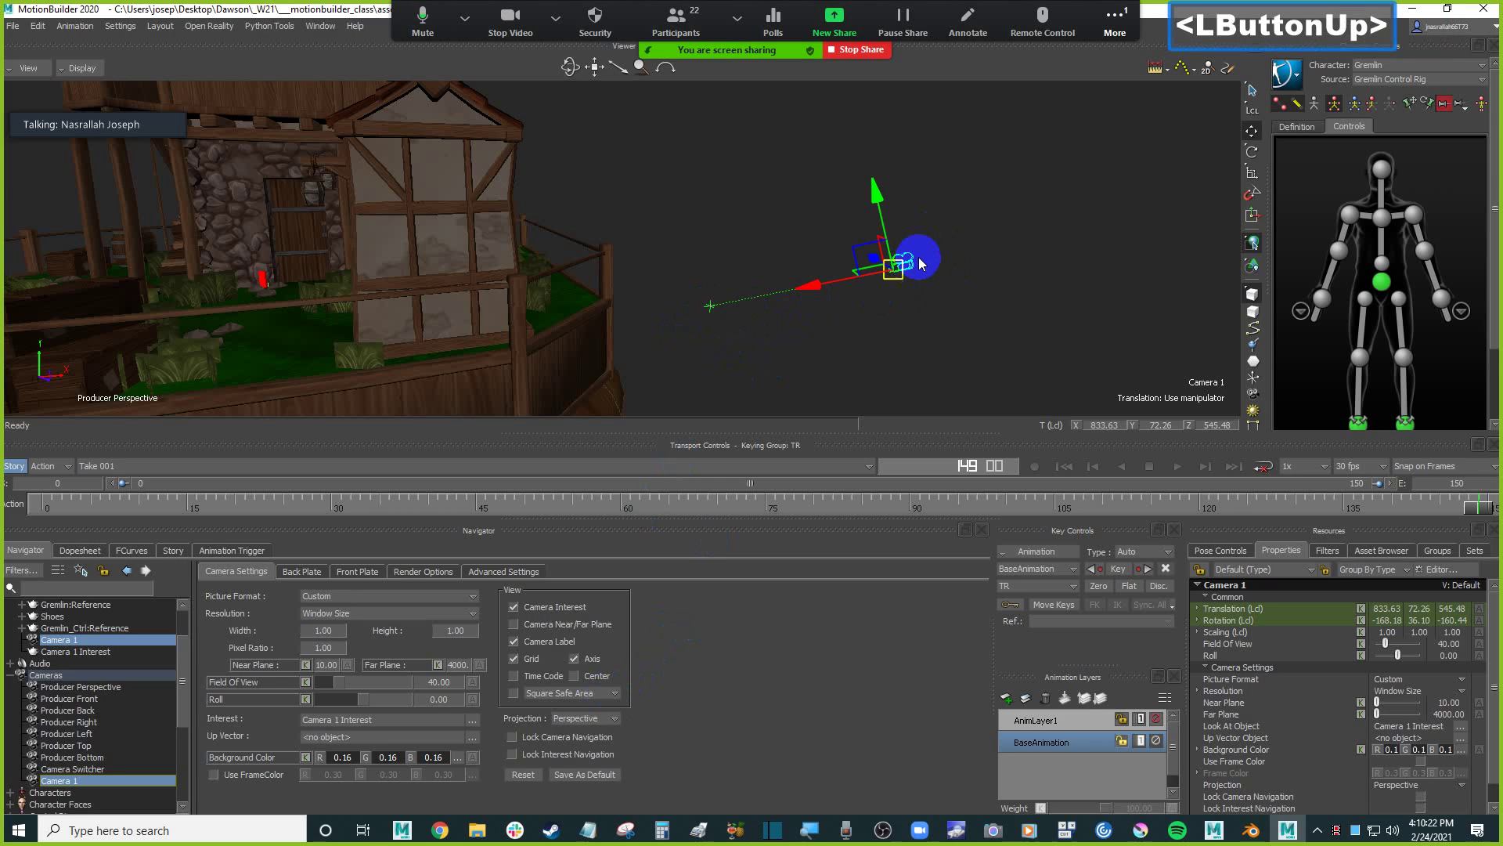
{"action": "left_click", "coordinate": [939, 325]}
{"action": "left_click", "coordinate": [899, 261]}
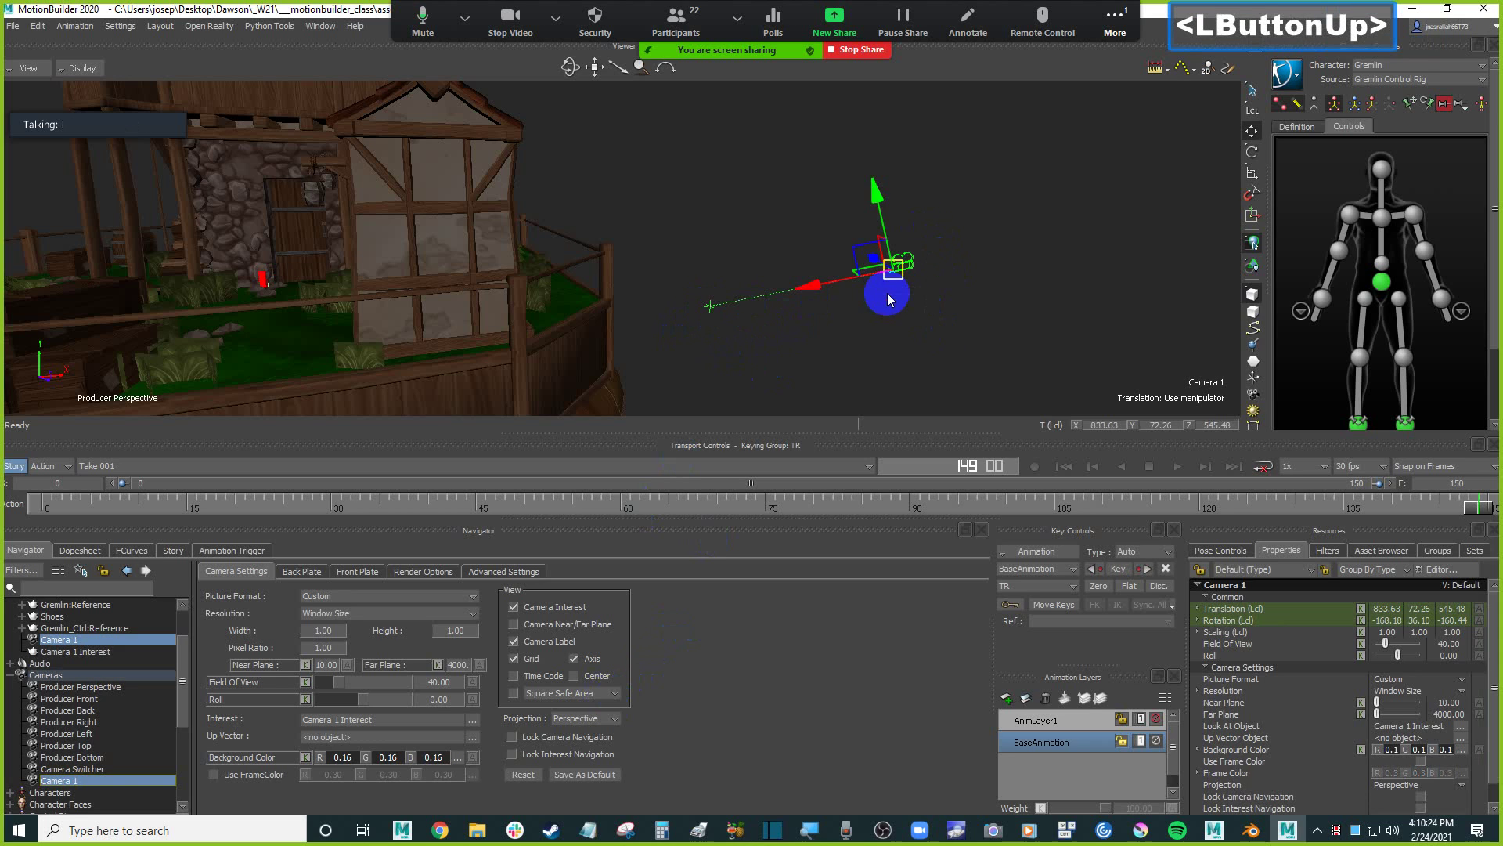
{"action": "left_click", "coordinate": [710, 307]}
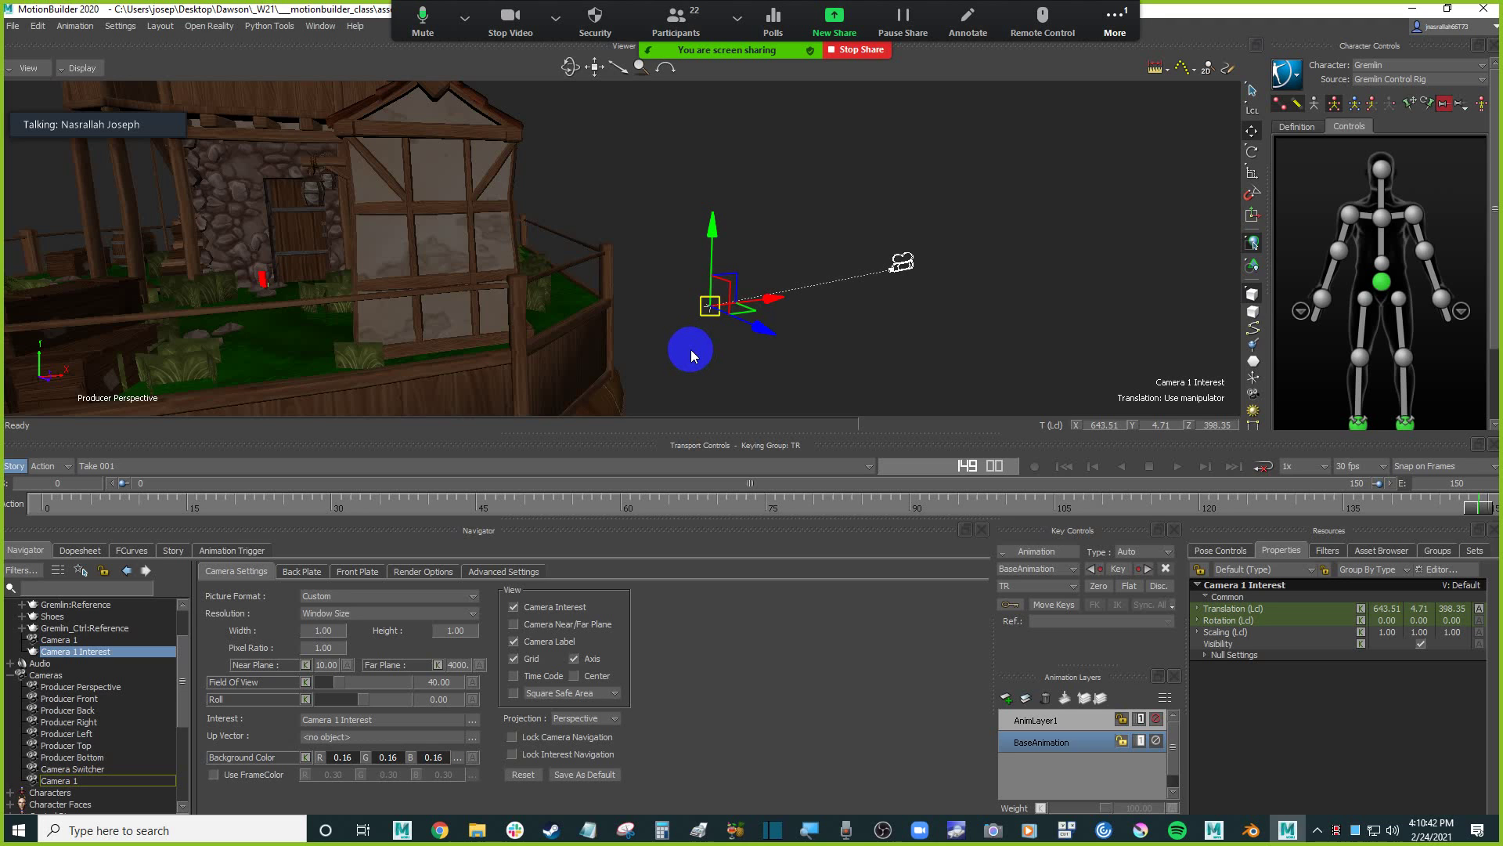
{"action": "left_click", "coordinate": [698, 364]}
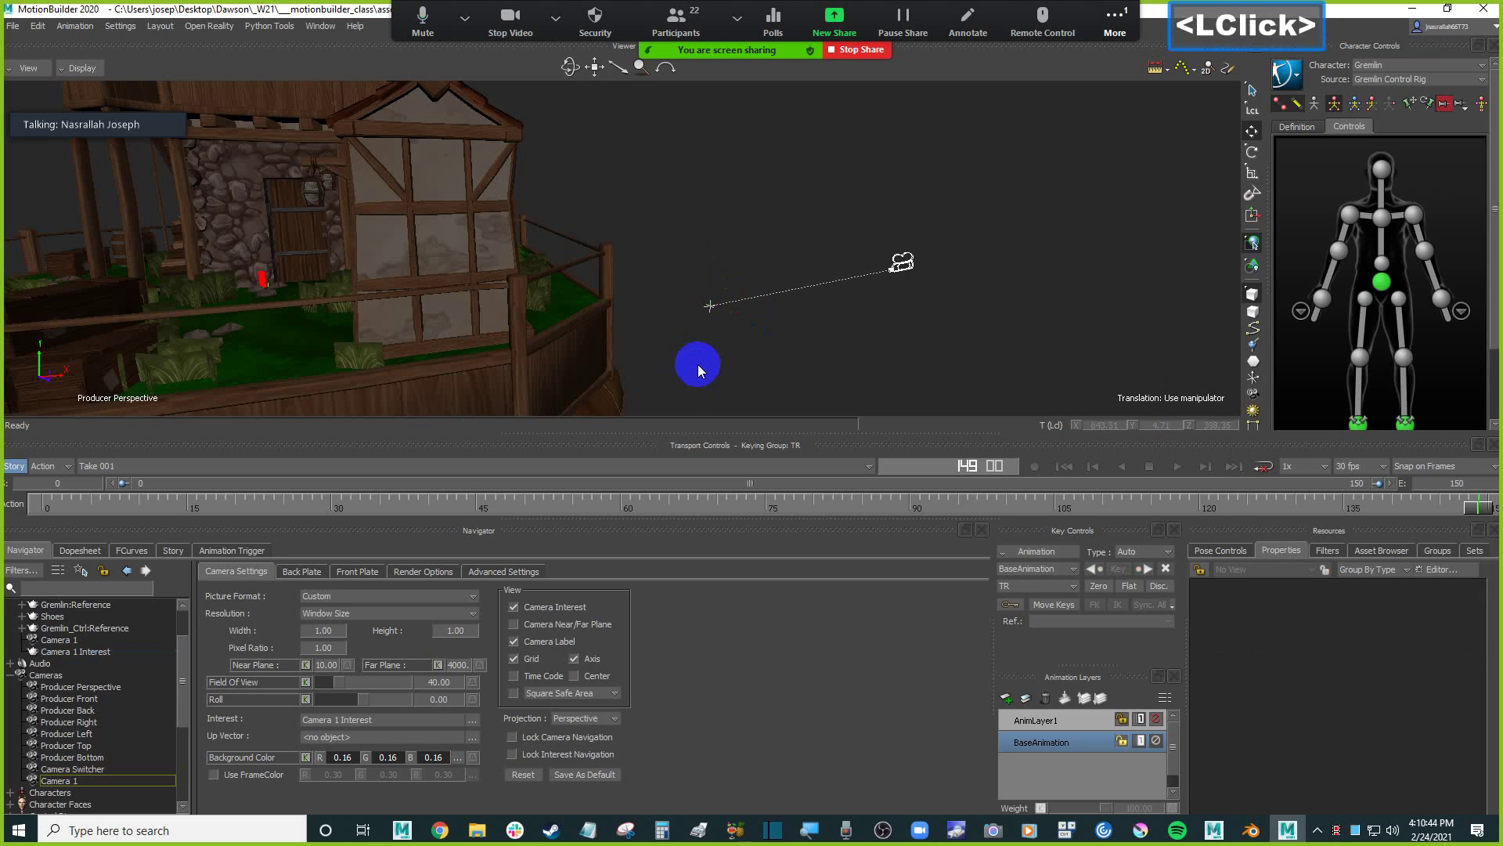
{"action": "left_click", "coordinate": [1115, 24]}
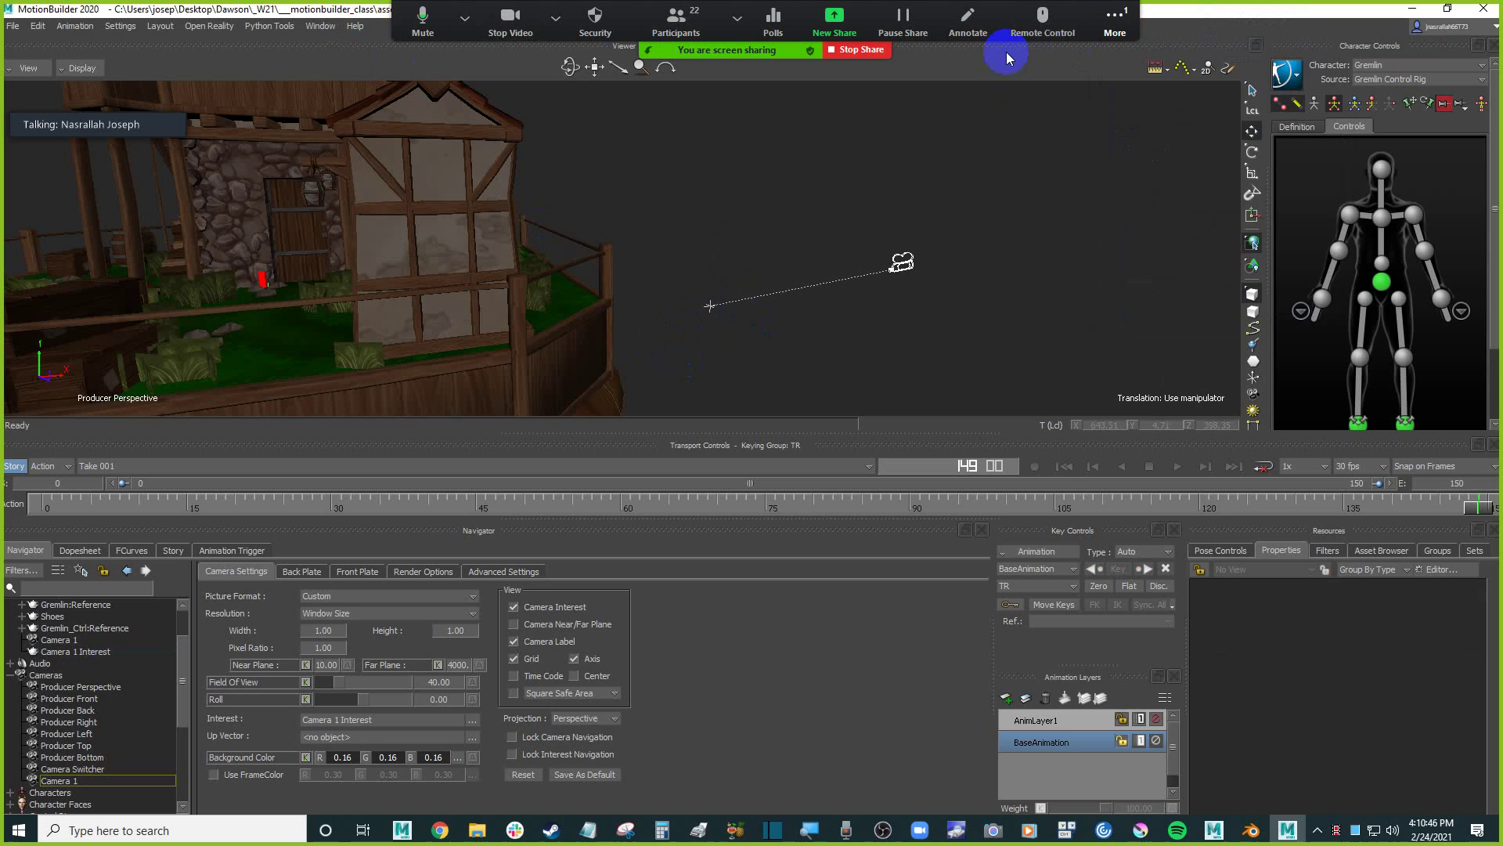
Check the meeting chat messages and close the chat window.
{"action": "left_click", "coordinate": [1136, 56]}
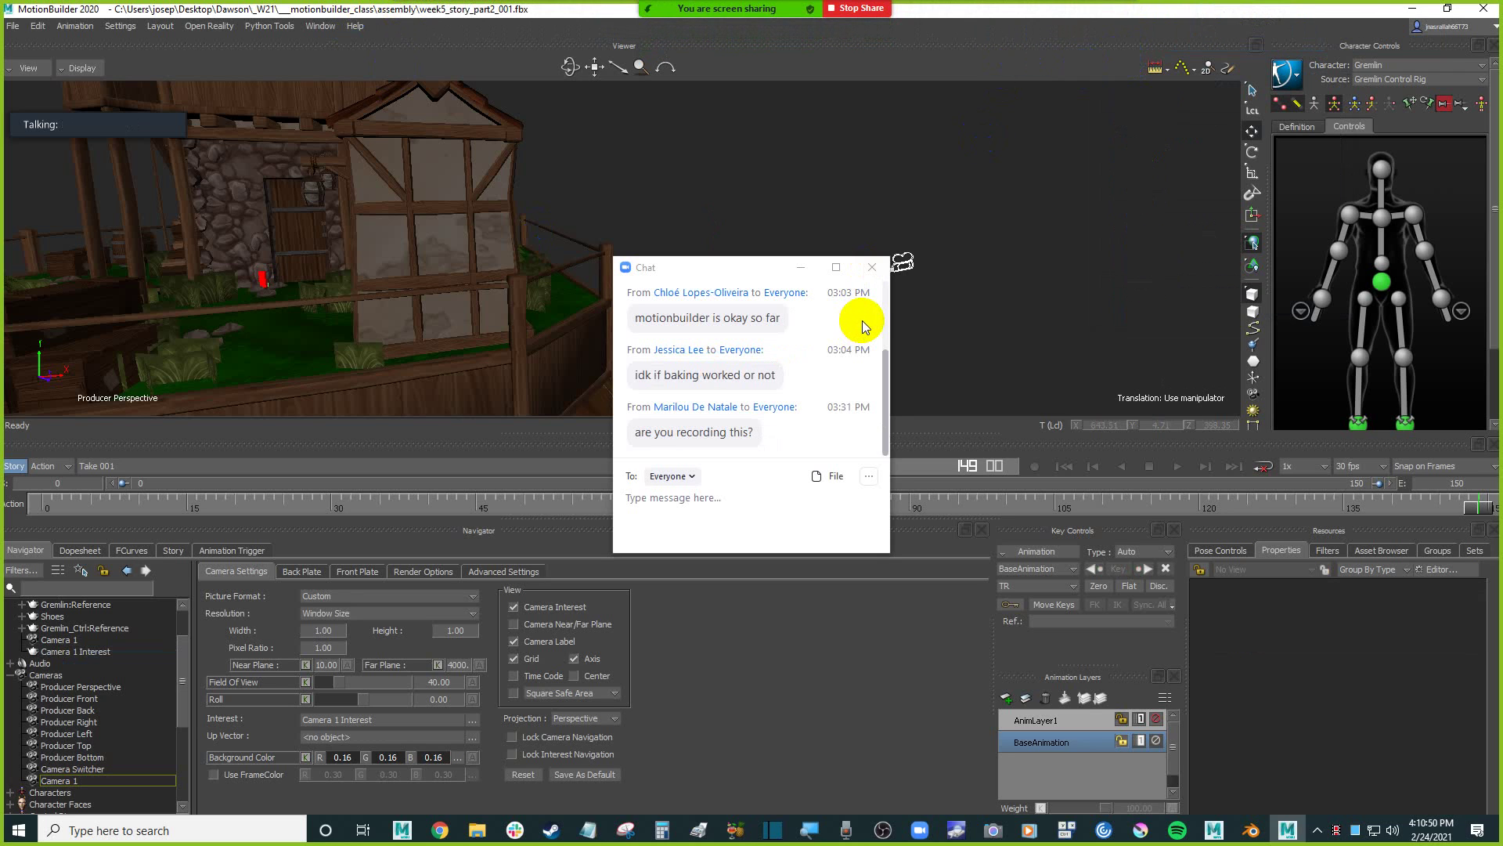
{"action": "left_click", "coordinate": [873, 268]}
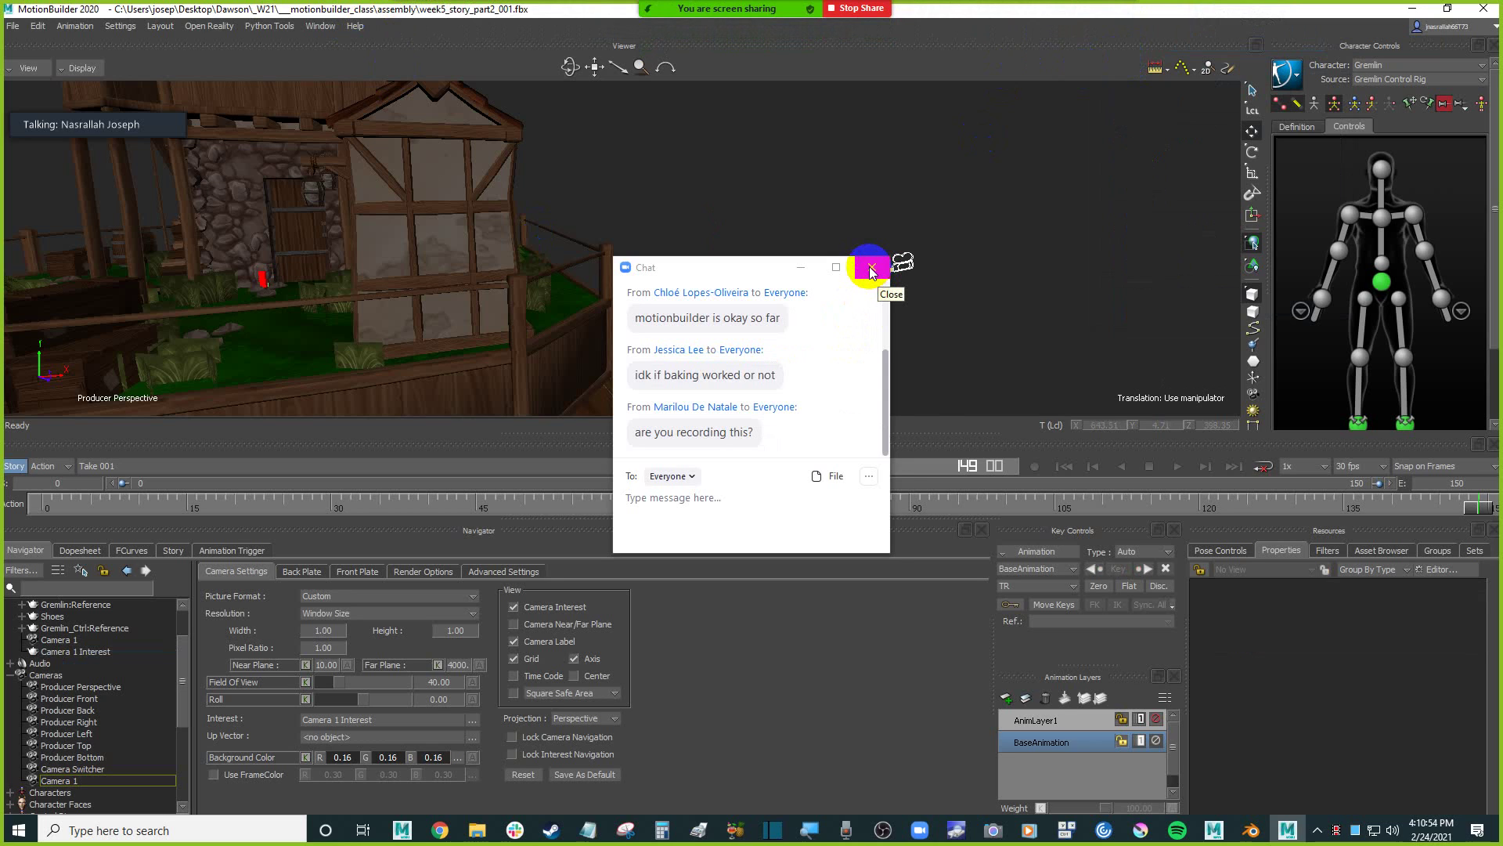
{"action": "left_click", "coordinate": [872, 271]}
{"action": "double_click", "coordinate": [671, 212]}
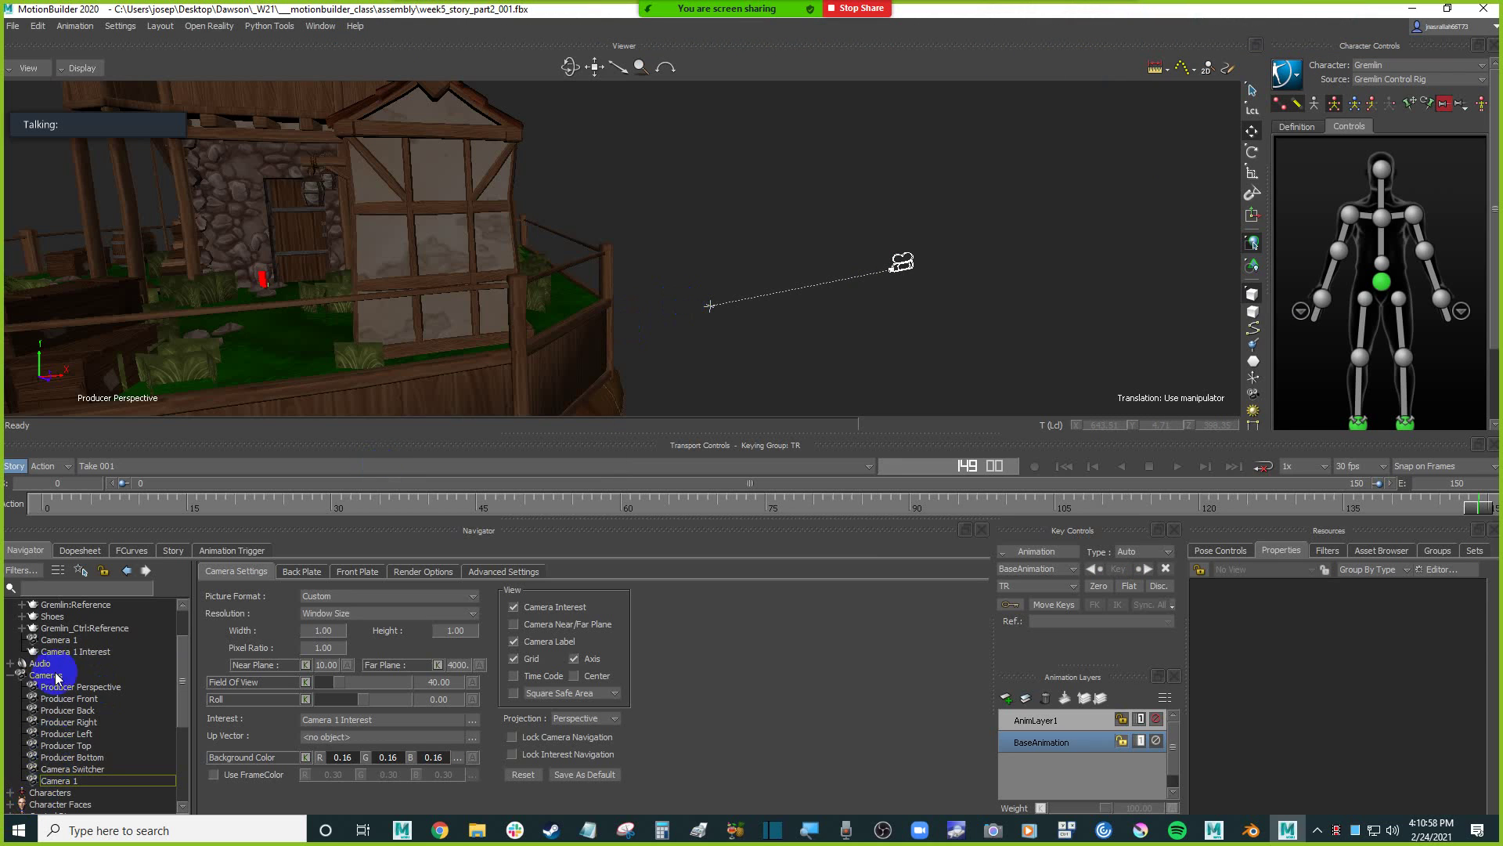
Select Camera 1 in the Scene branch and examine its camera settings.
{"action": "scroll", "coordinate": [124, 647], "scroll_direction": "up", "scroll_amount": 1}
{"action": "scroll", "coordinate": [129, 654], "scroll_direction": "down", "scroll_amount": 2}
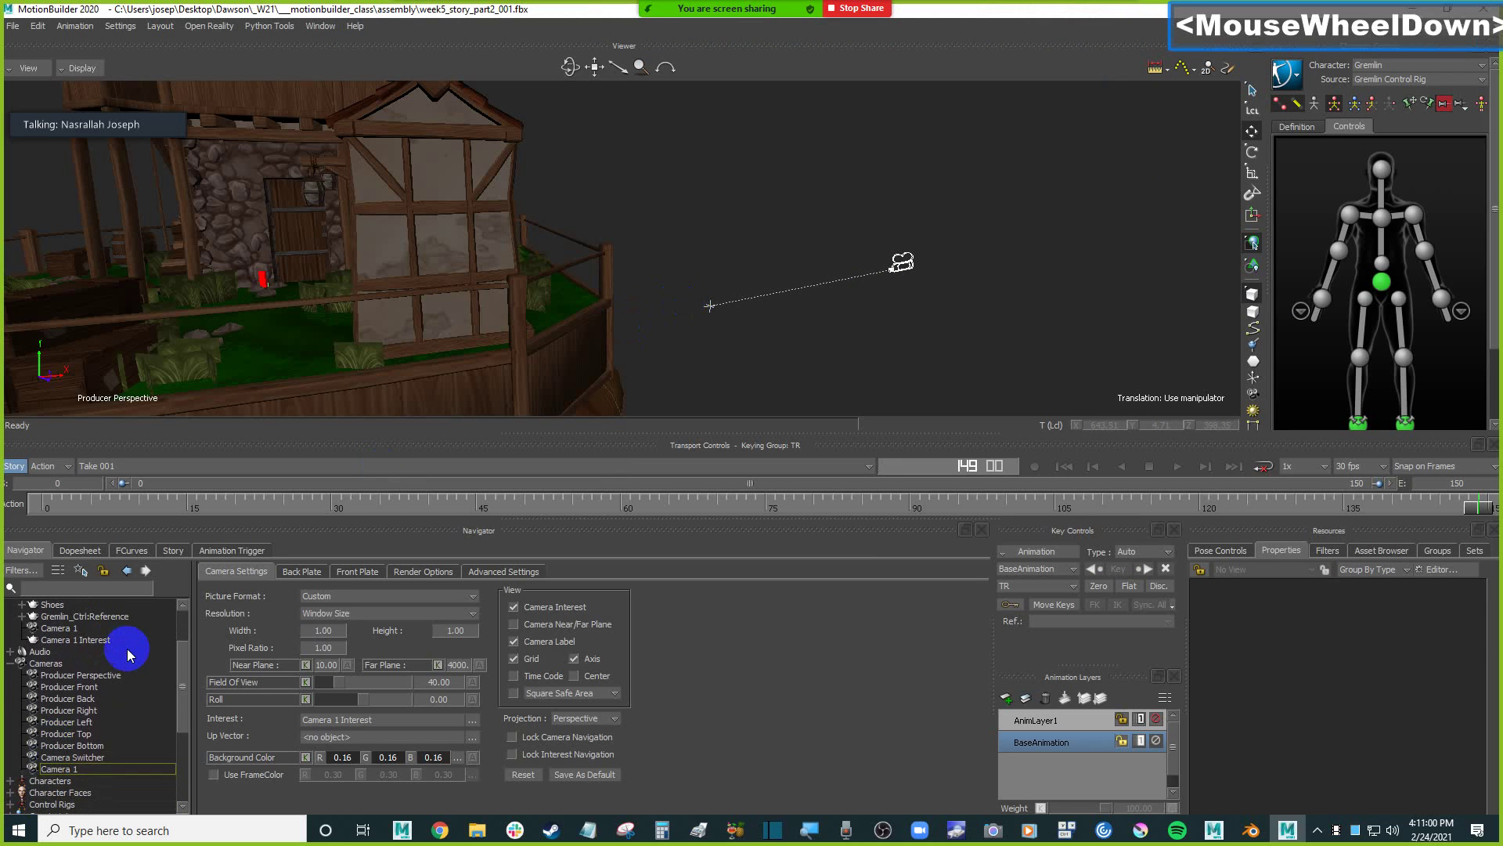
{"action": "left_click", "coordinate": [179, 615]}
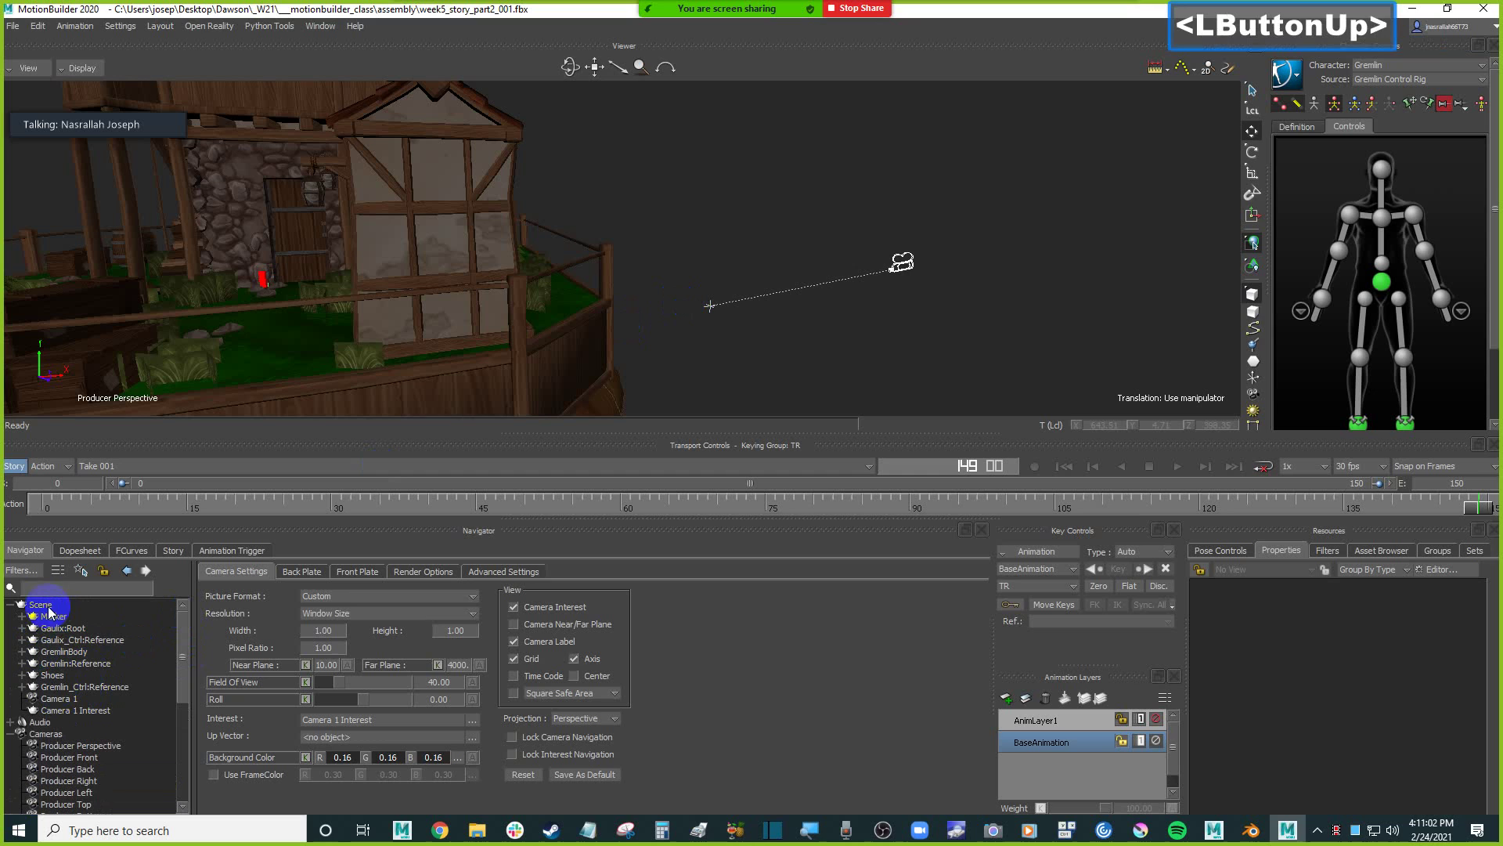
{"action": "left_click", "coordinate": [59, 698]}
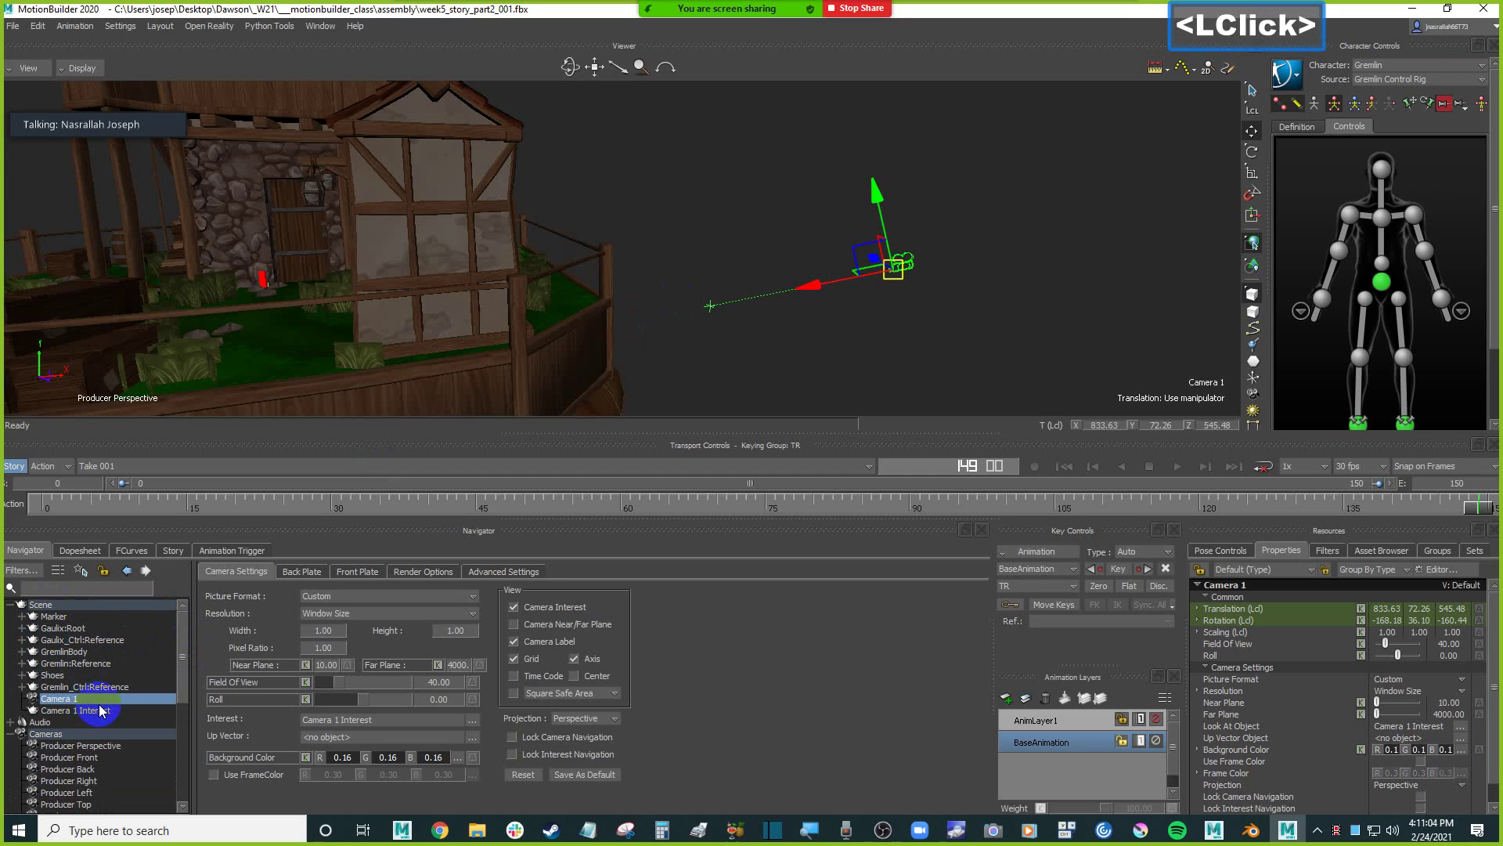
{"action": "left_click", "coordinate": [83, 697]}
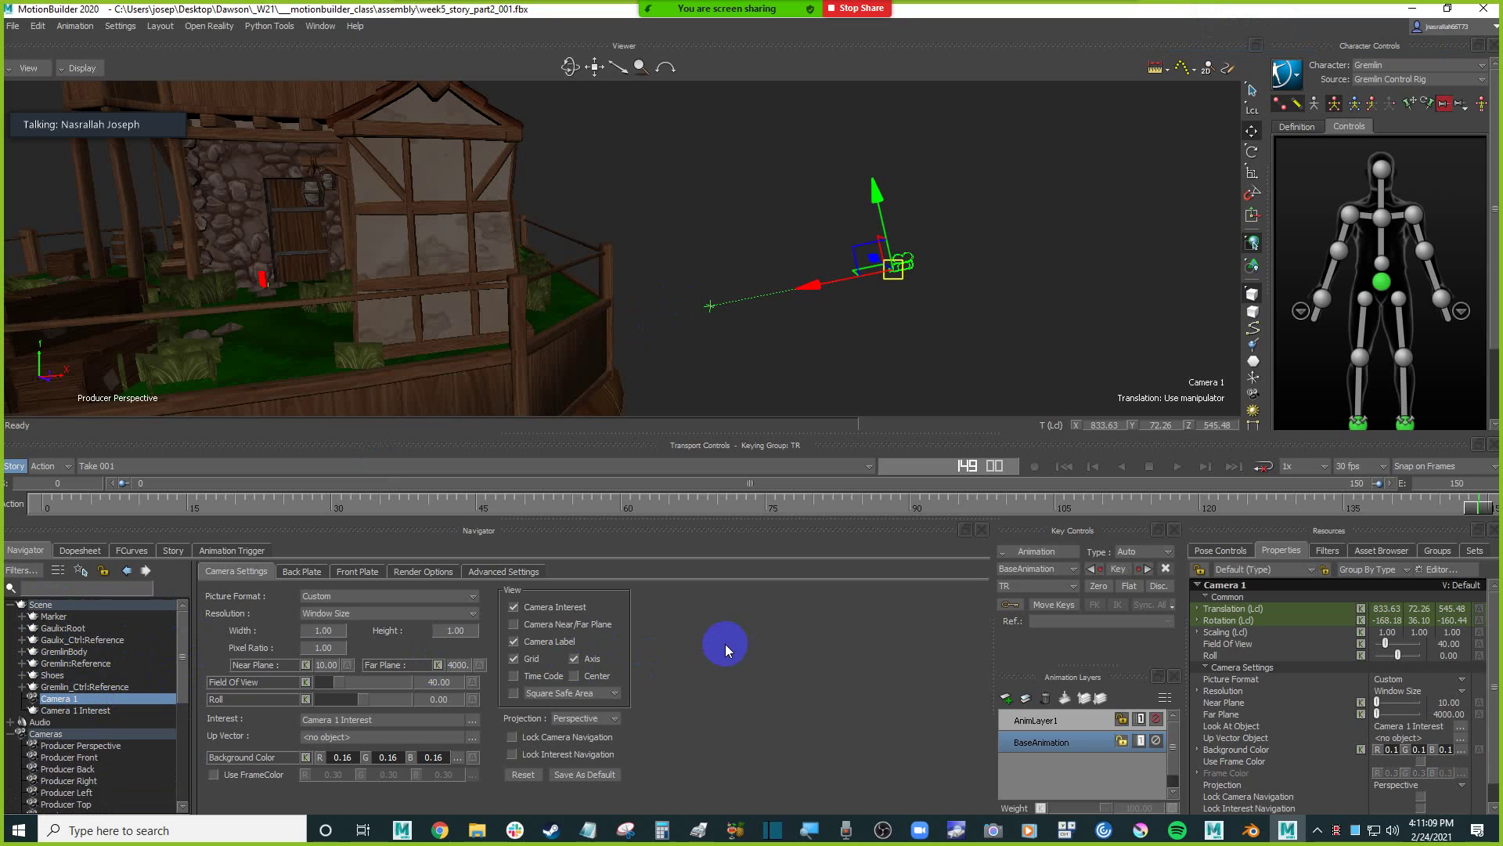
{"action": "left_click", "coordinate": [85, 698]}
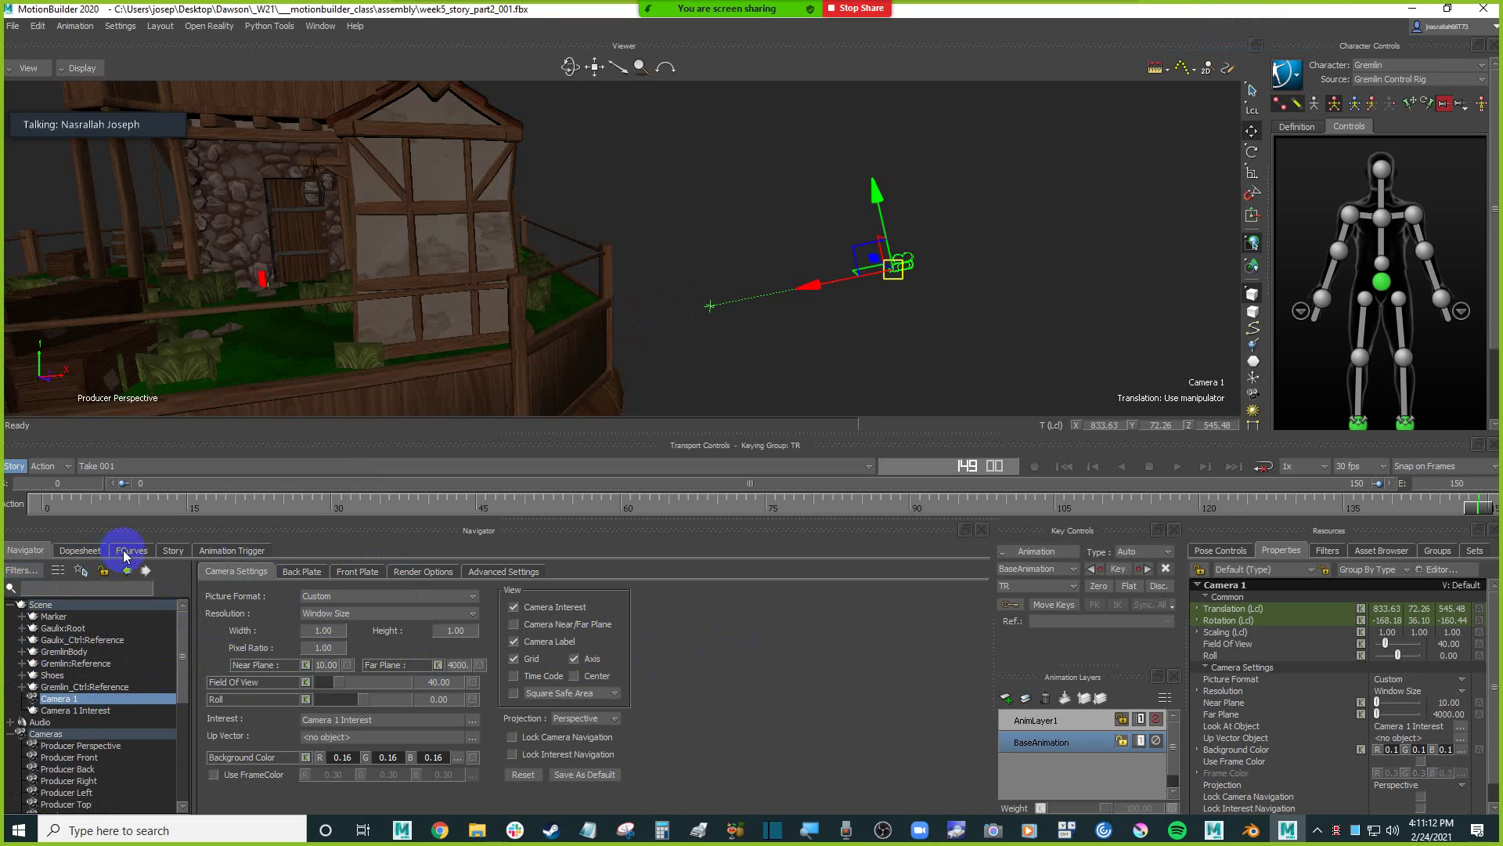
Select Camera 1 Interest to view its attributes, and reselect Camera 1 to examine its properties.
{"action": "left_click", "coordinate": [77, 710]}
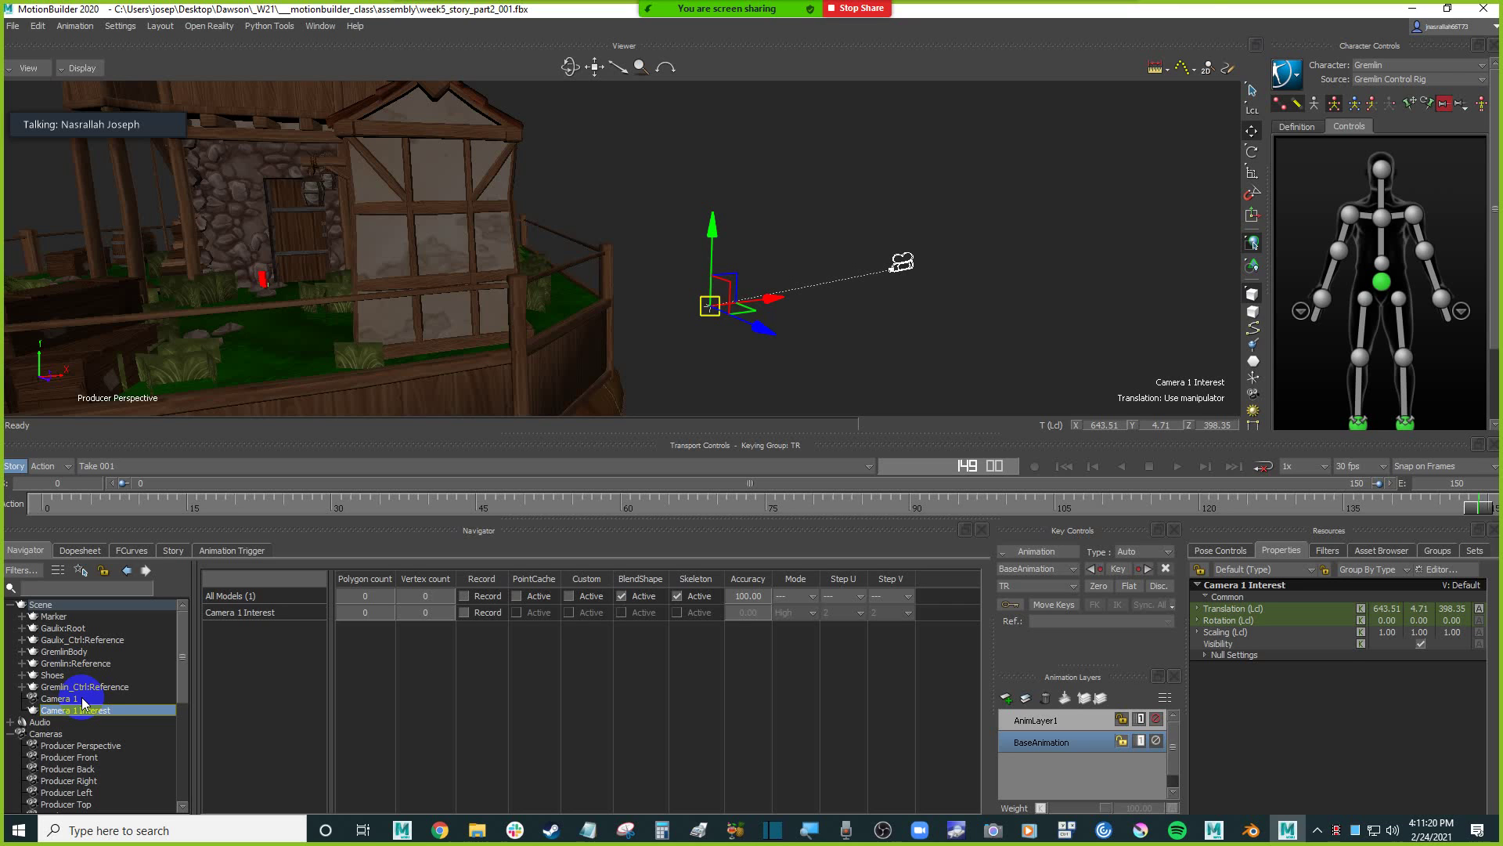
{"action": "left_click", "coordinate": [82, 698]}
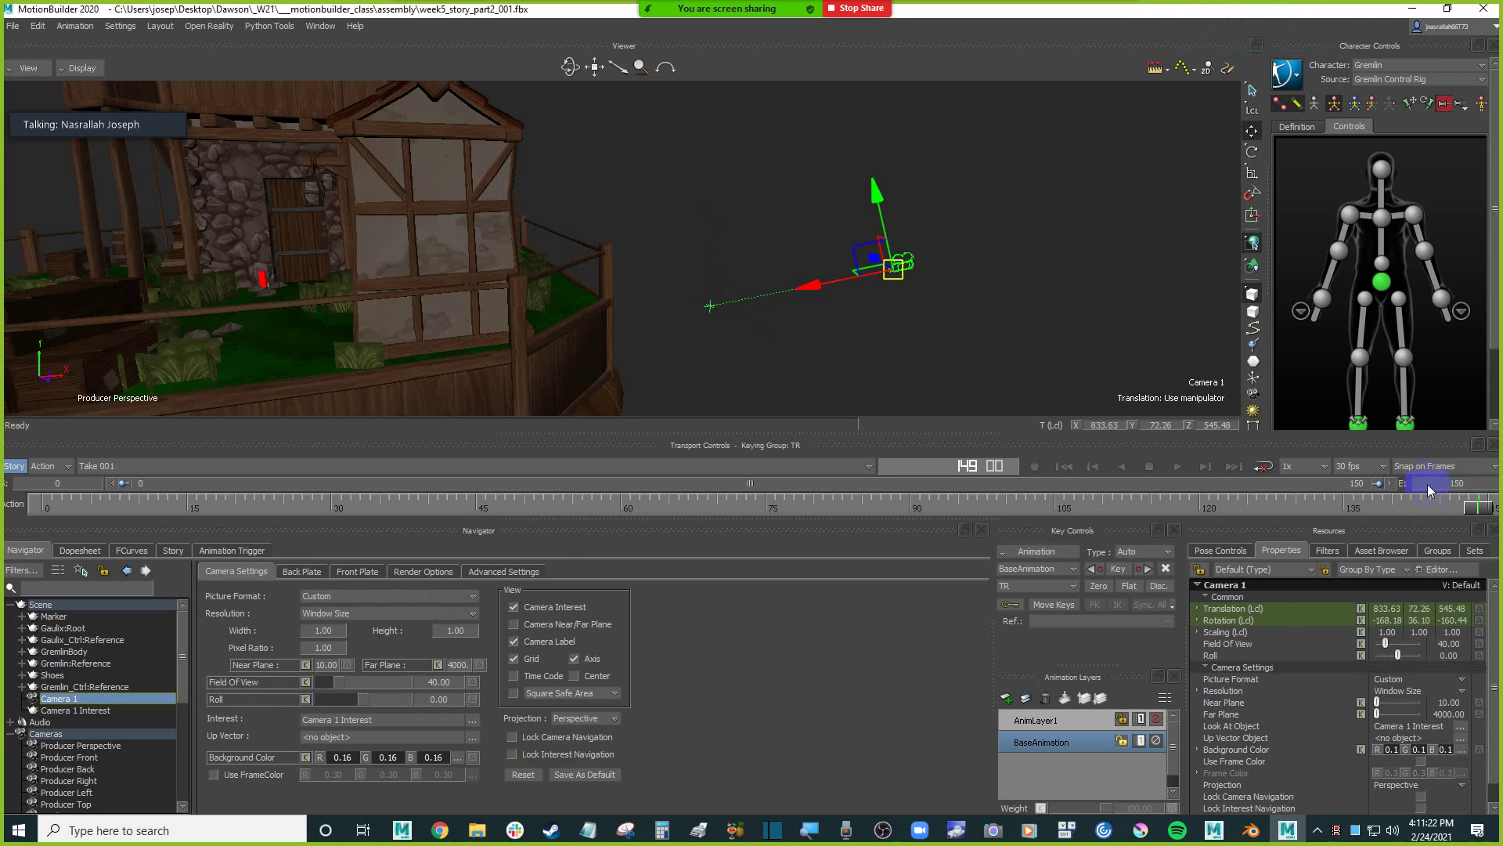
{"action": "left_click", "coordinate": [1282, 552]}
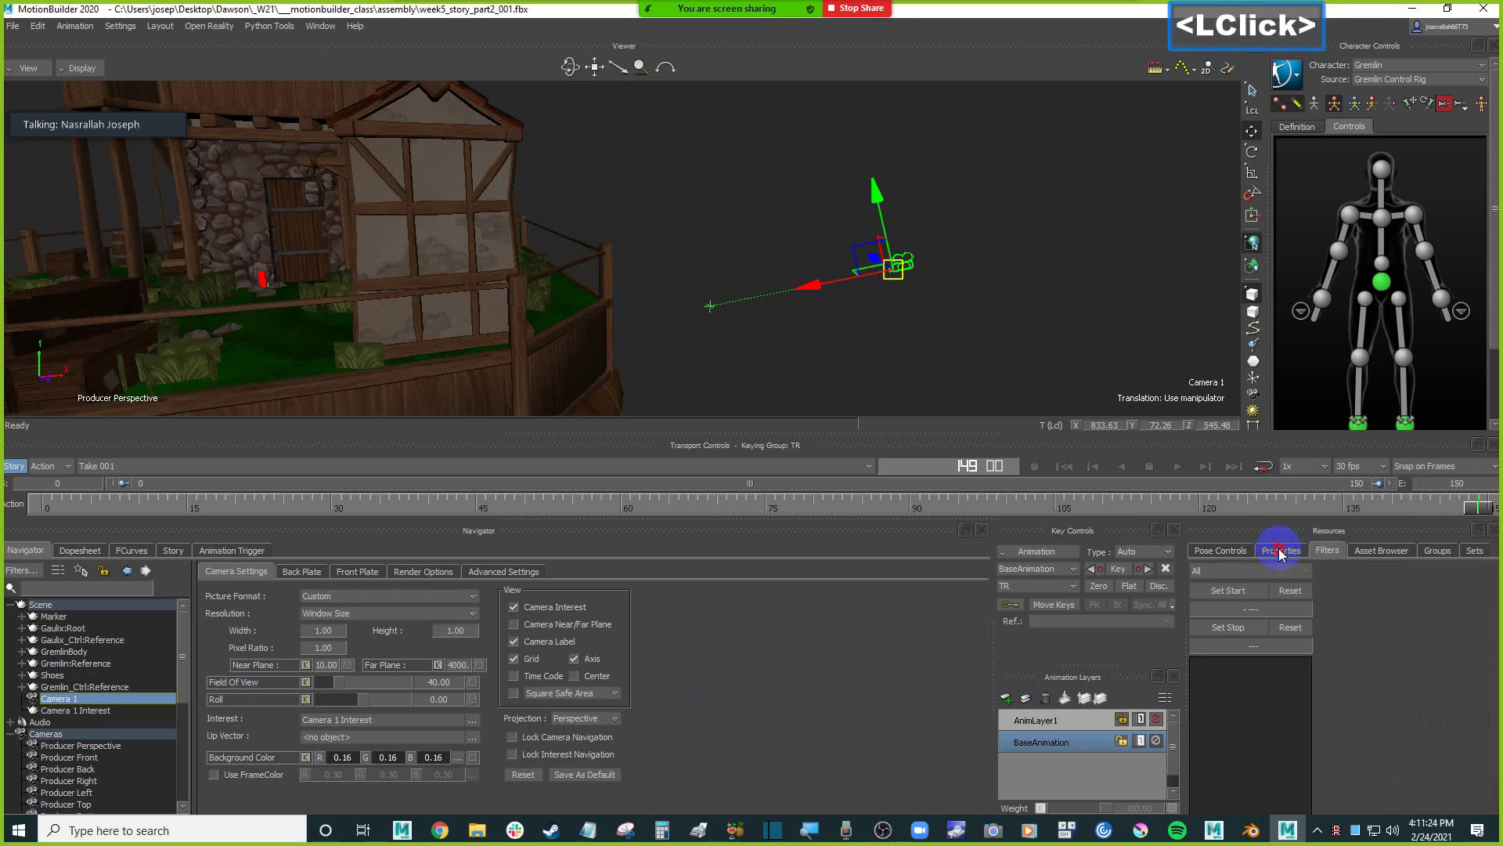
{"action": "double_click", "coordinate": [1279, 550]}
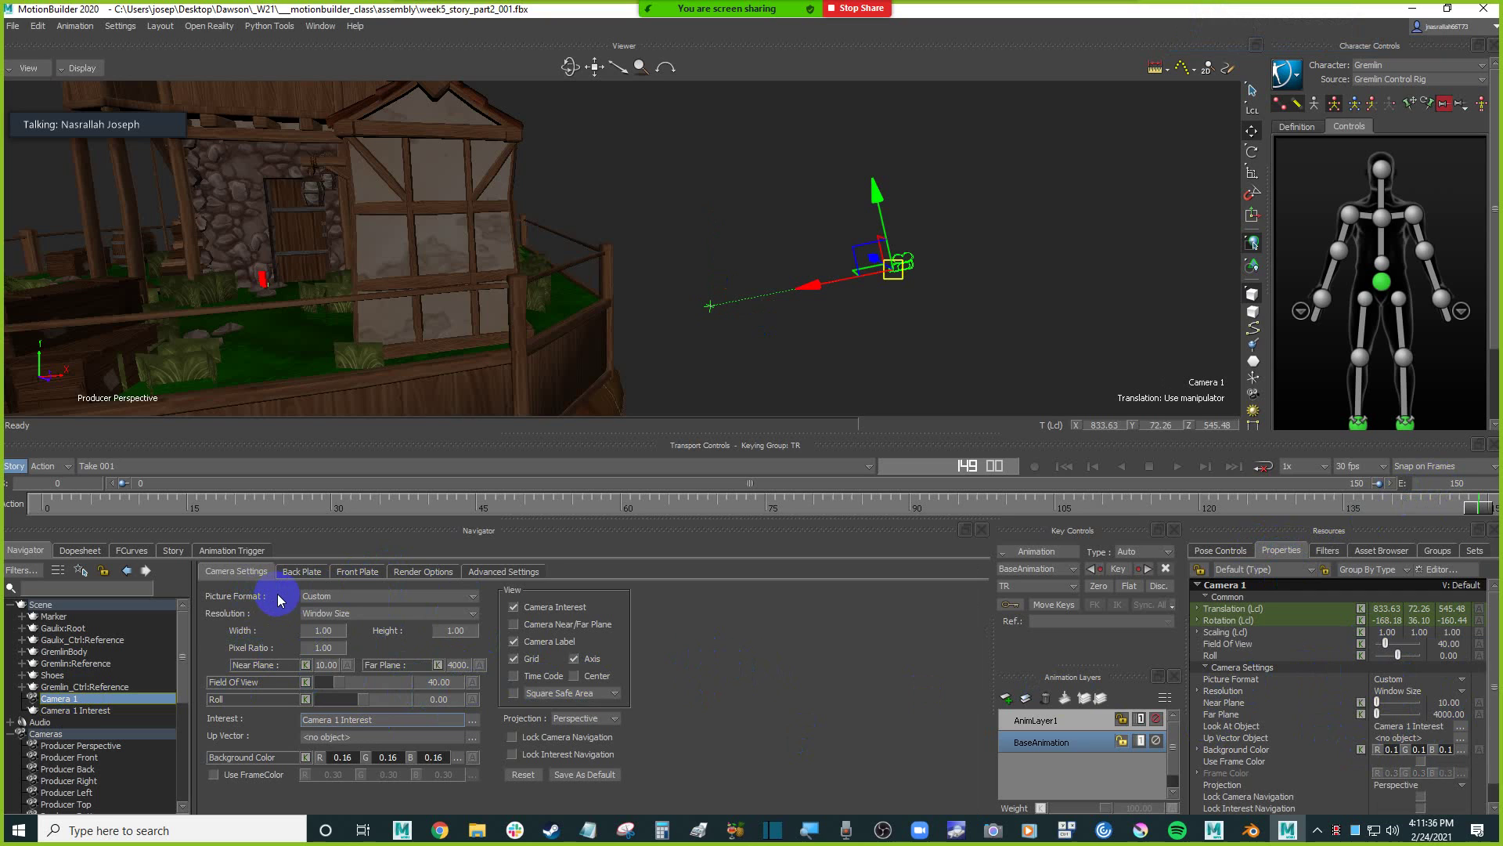
Switch the viewer to a two-pane layout with the Producer Perspective and Producer Front views side by side.
{"action": "left_click", "coordinate": [693, 150]}
{"action": "mouse_move", "coordinate": [87, 117]}
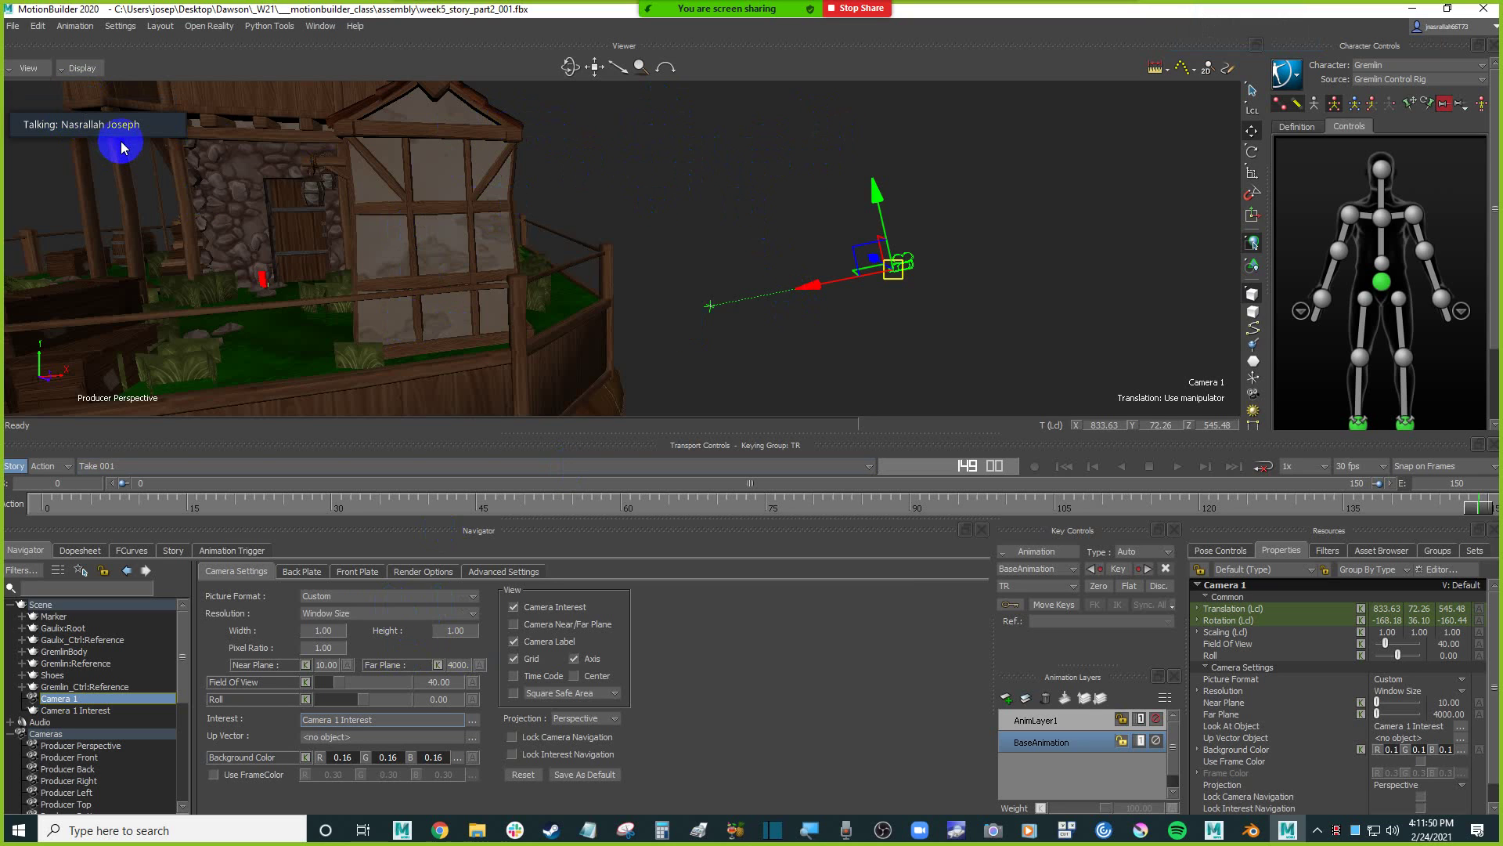
{"action": "left_click", "coordinate": [33, 72]}
{"action": "mouse_move", "coordinate": [55, 89]}
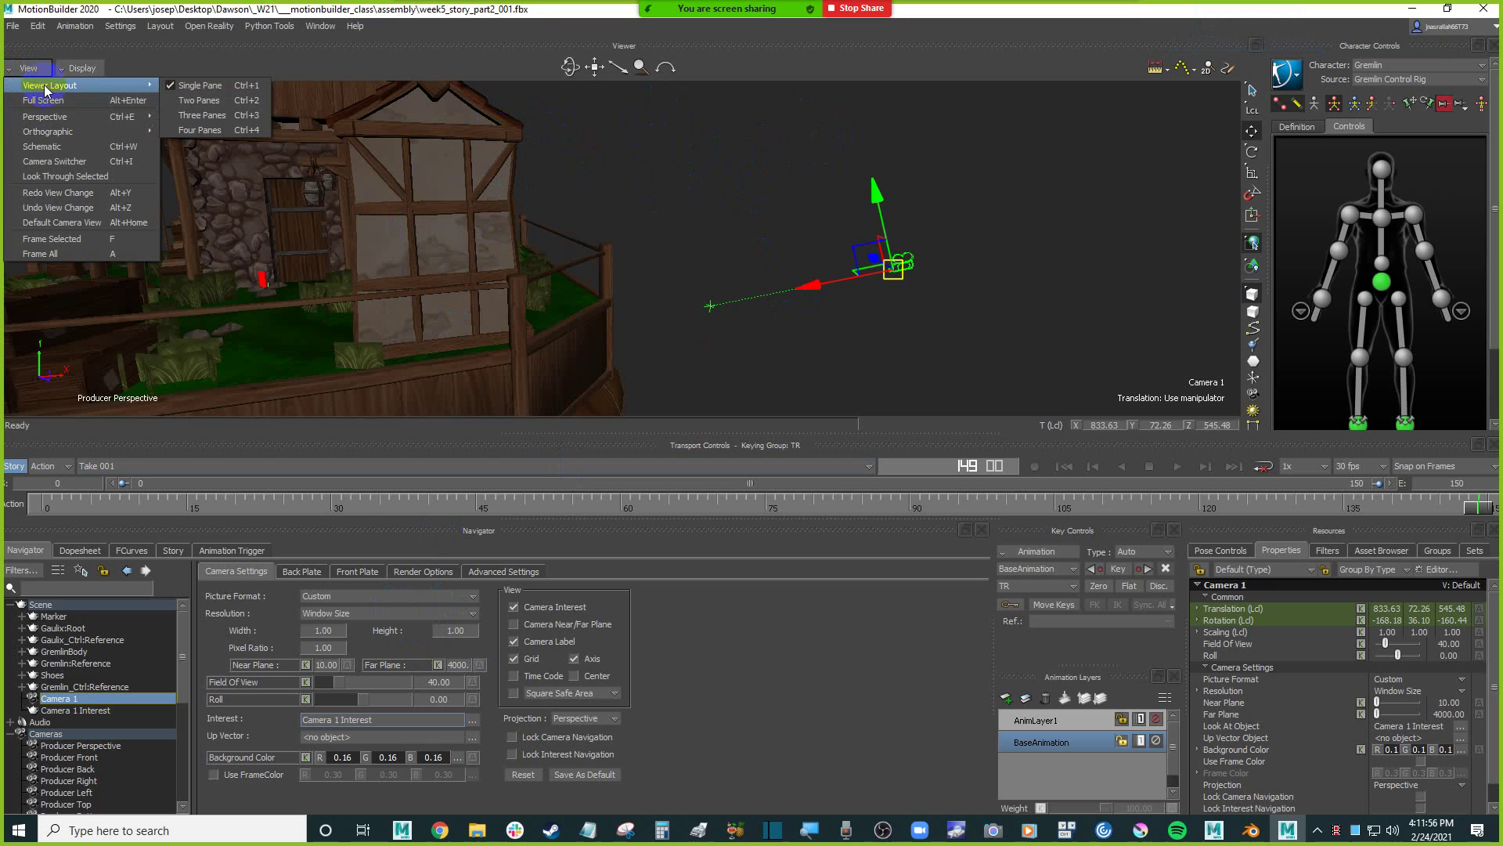
{"action": "left_click", "coordinate": [221, 102]}
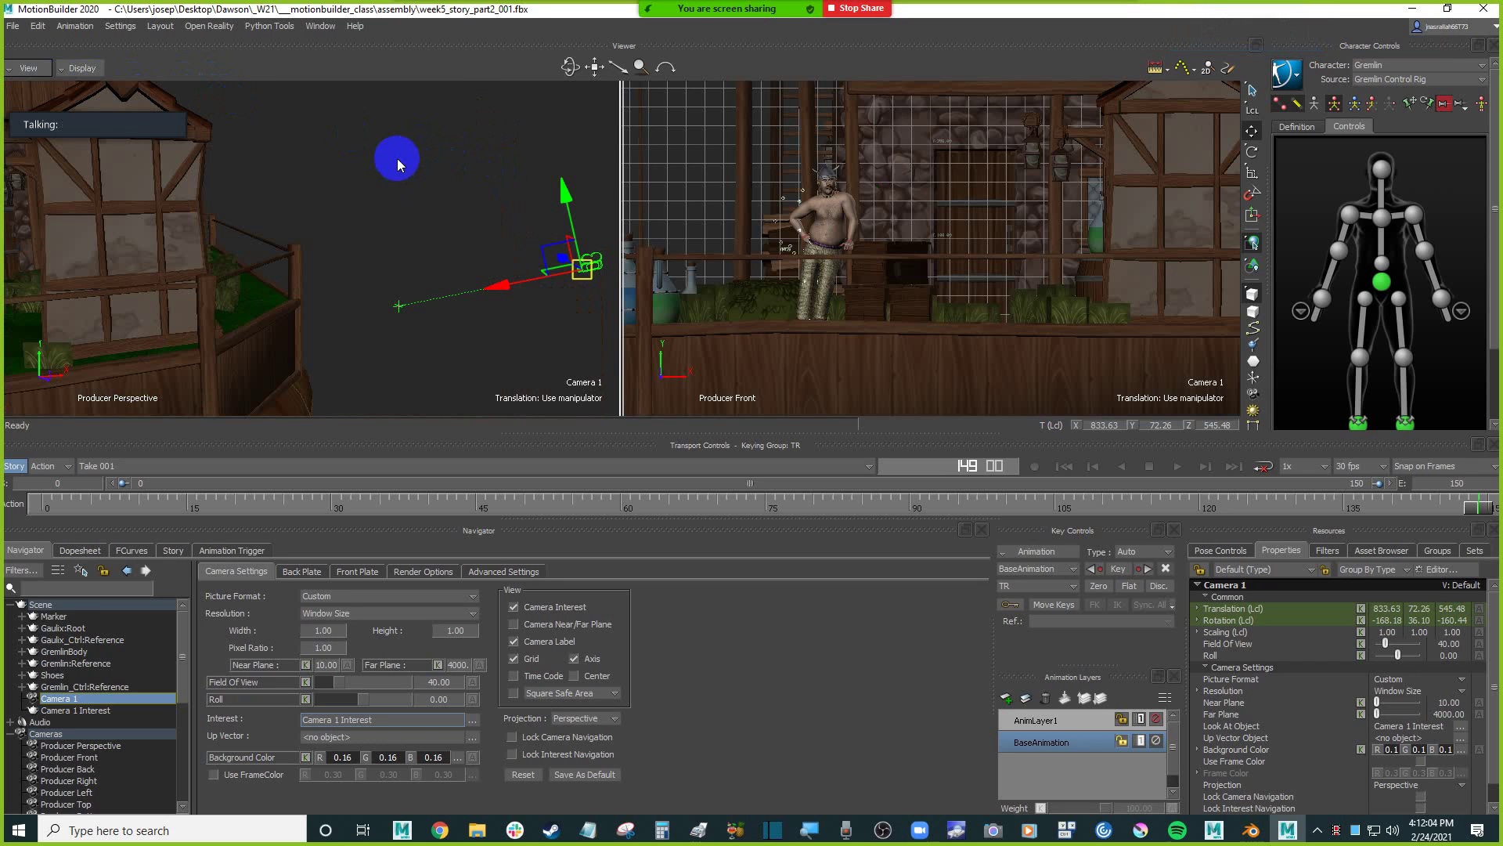
{"action": "left_click", "coordinate": [395, 160]}
{"action": "left_click_drag", "start_coordinate": [392, 151], "coordinate": [473, 184], "text": "ctrl"}
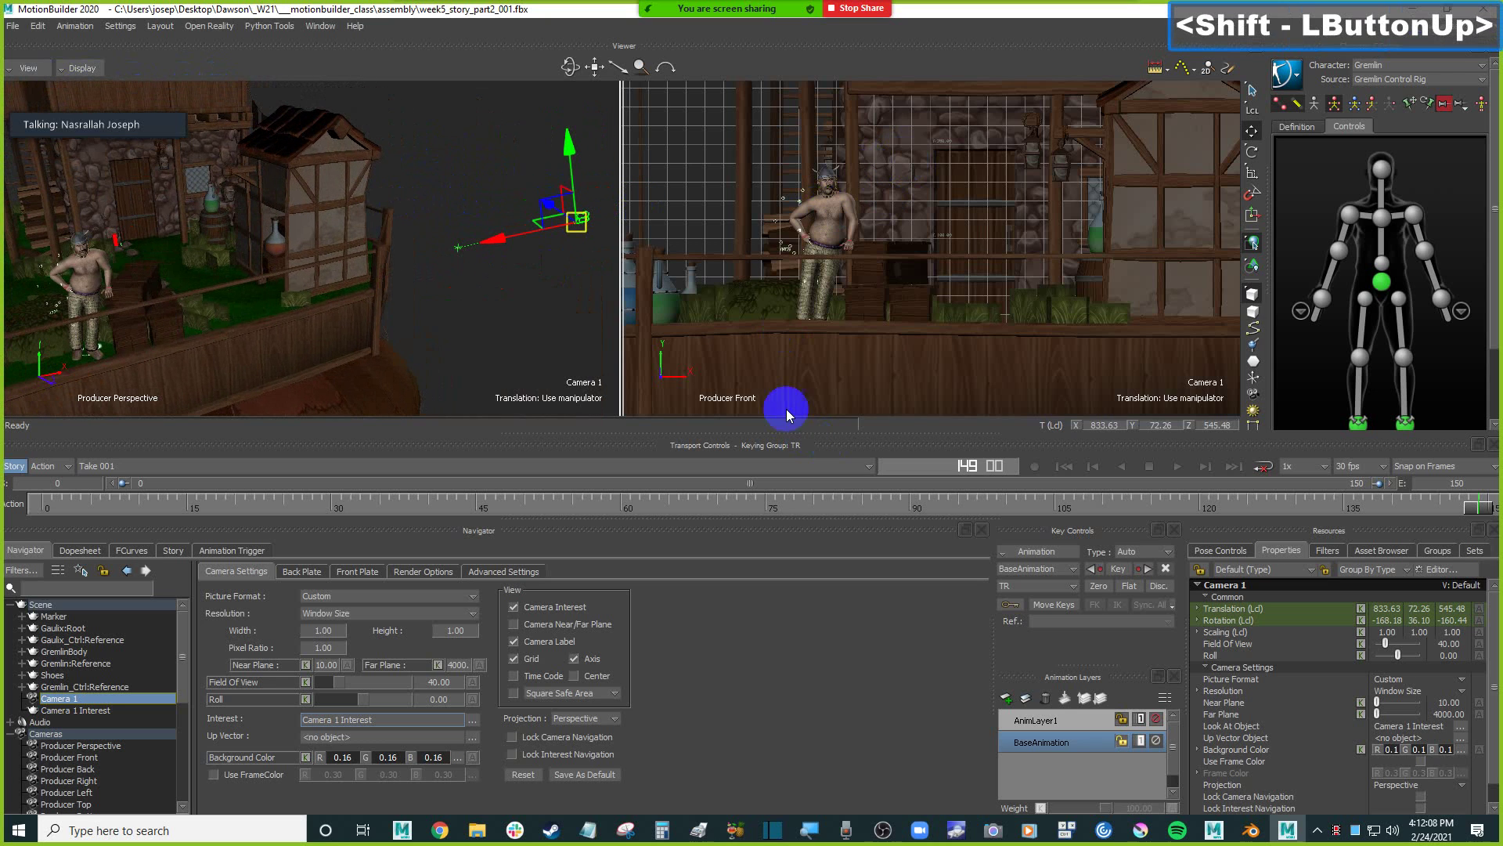
{"action": "left_click_drag", "start_coordinate": [758, 178], "coordinate": [809, 228], "text": "ctrl"}
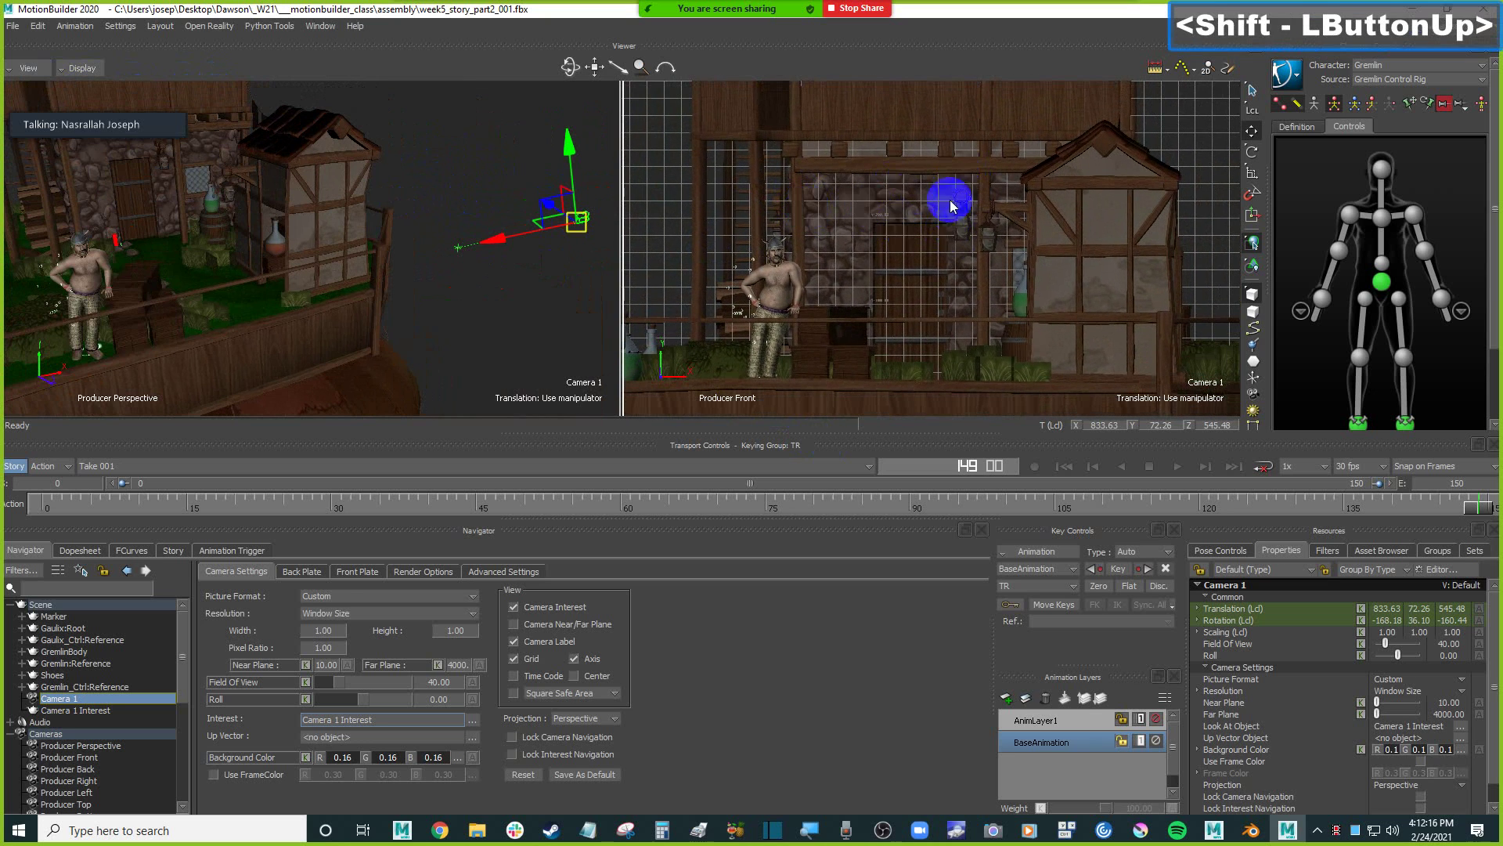
Clear the selection and make the Producer Front pane active, switching it to look through Camera 1.
{"action": "left_click", "coordinate": [678, 219]}
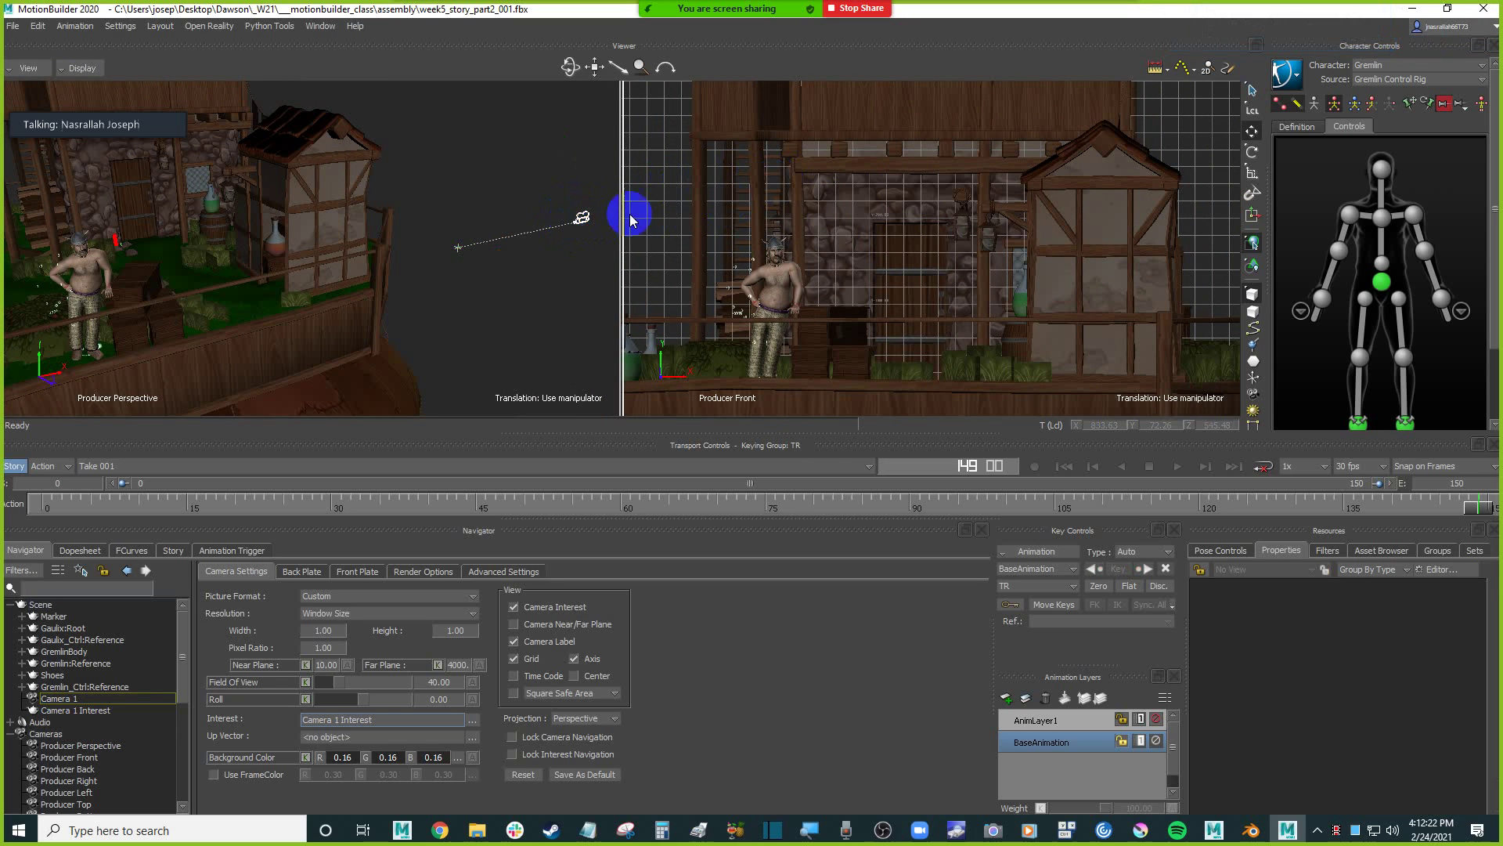
{"action": "left_click", "coordinate": [513, 145]}
{"action": "left_click", "coordinate": [669, 153]}
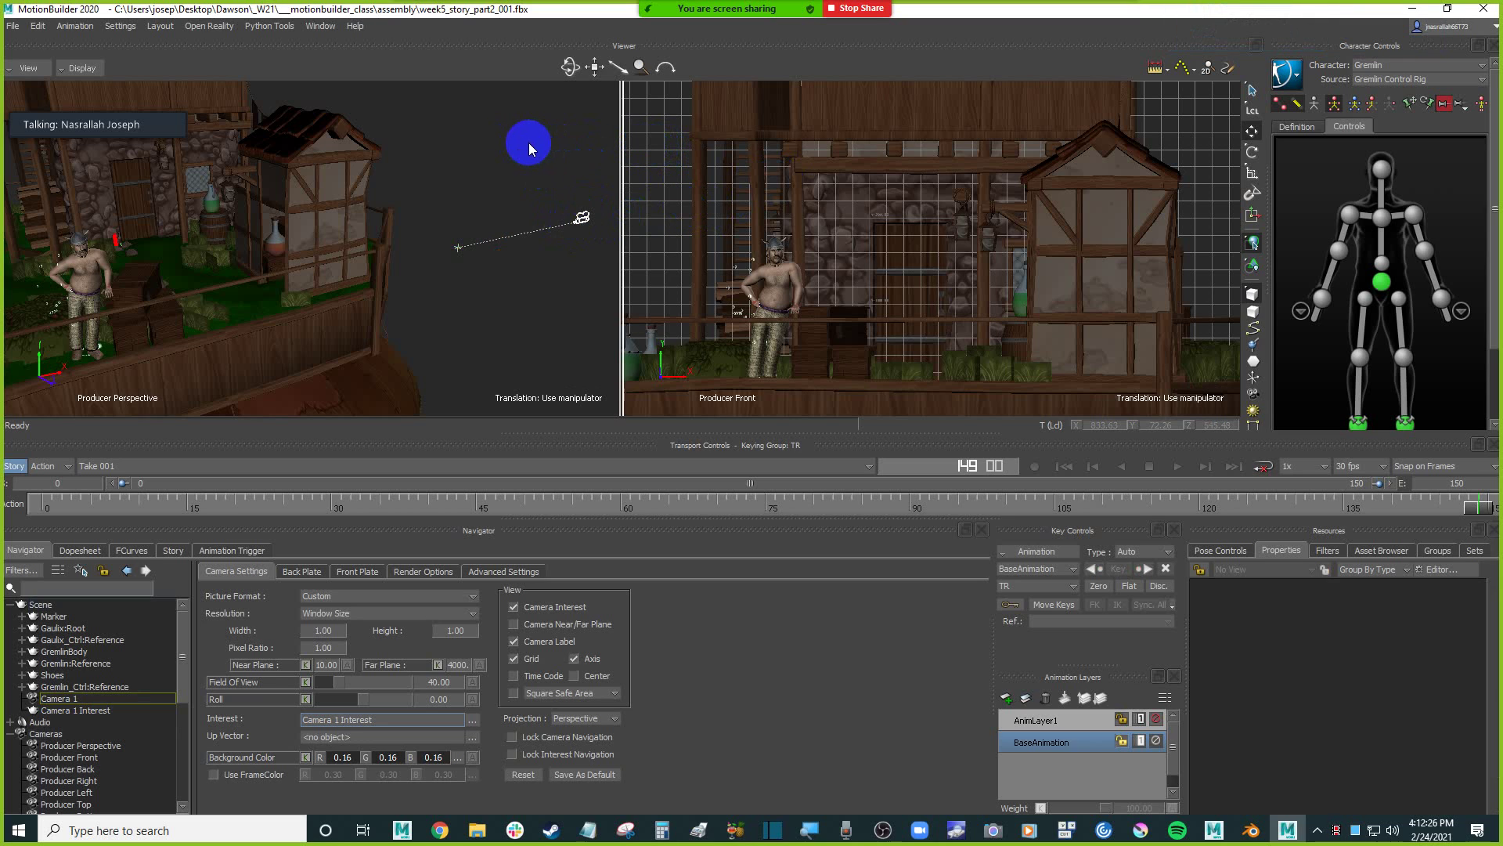
{"action": "left_click", "coordinate": [528, 143]}
{"action": "left_click", "coordinate": [660, 148]}
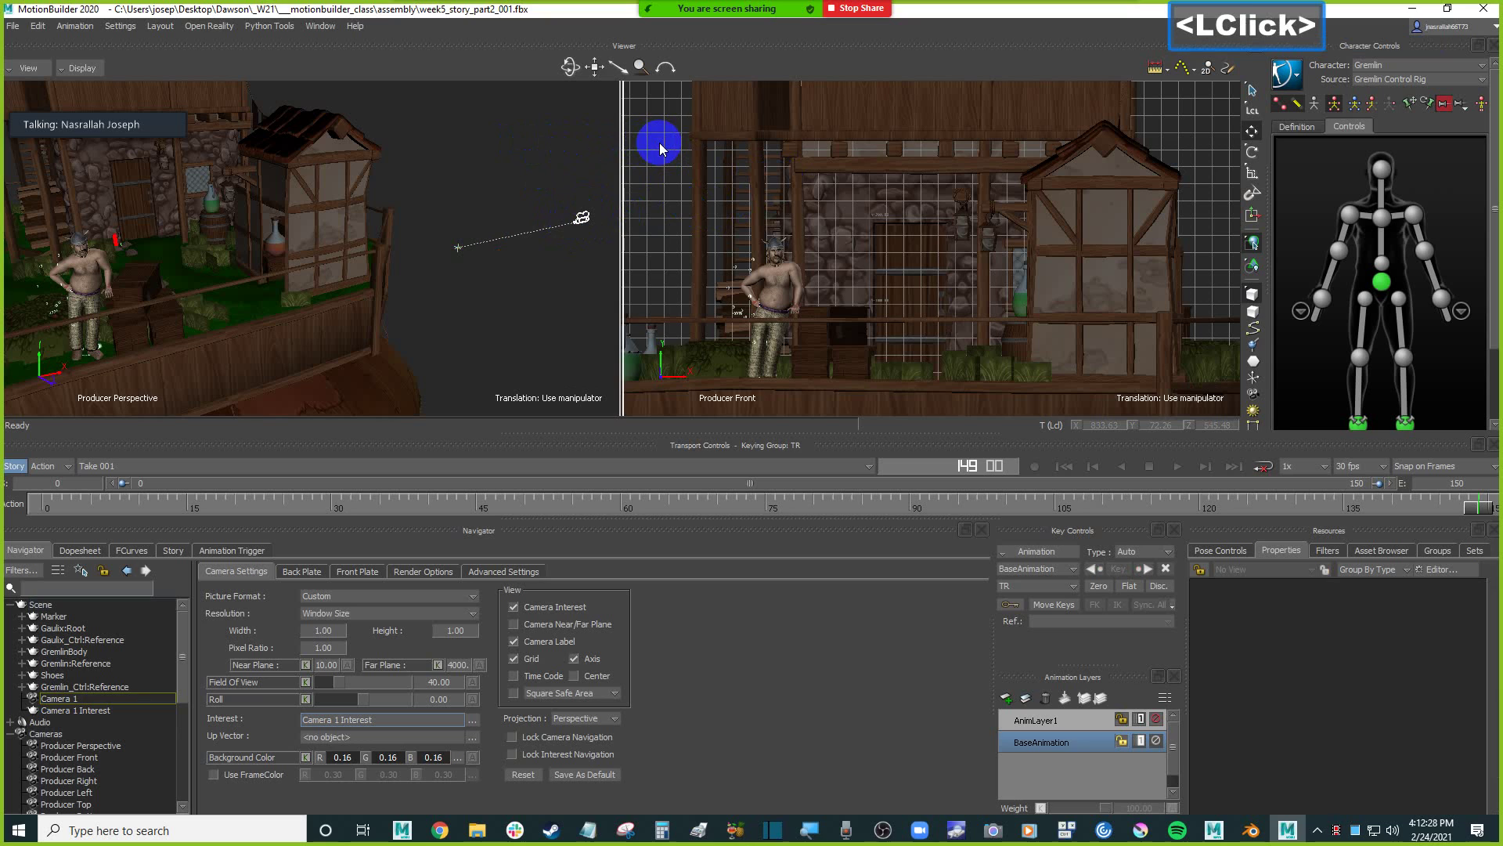
{"action": "double_click", "coordinate": [661, 141]}
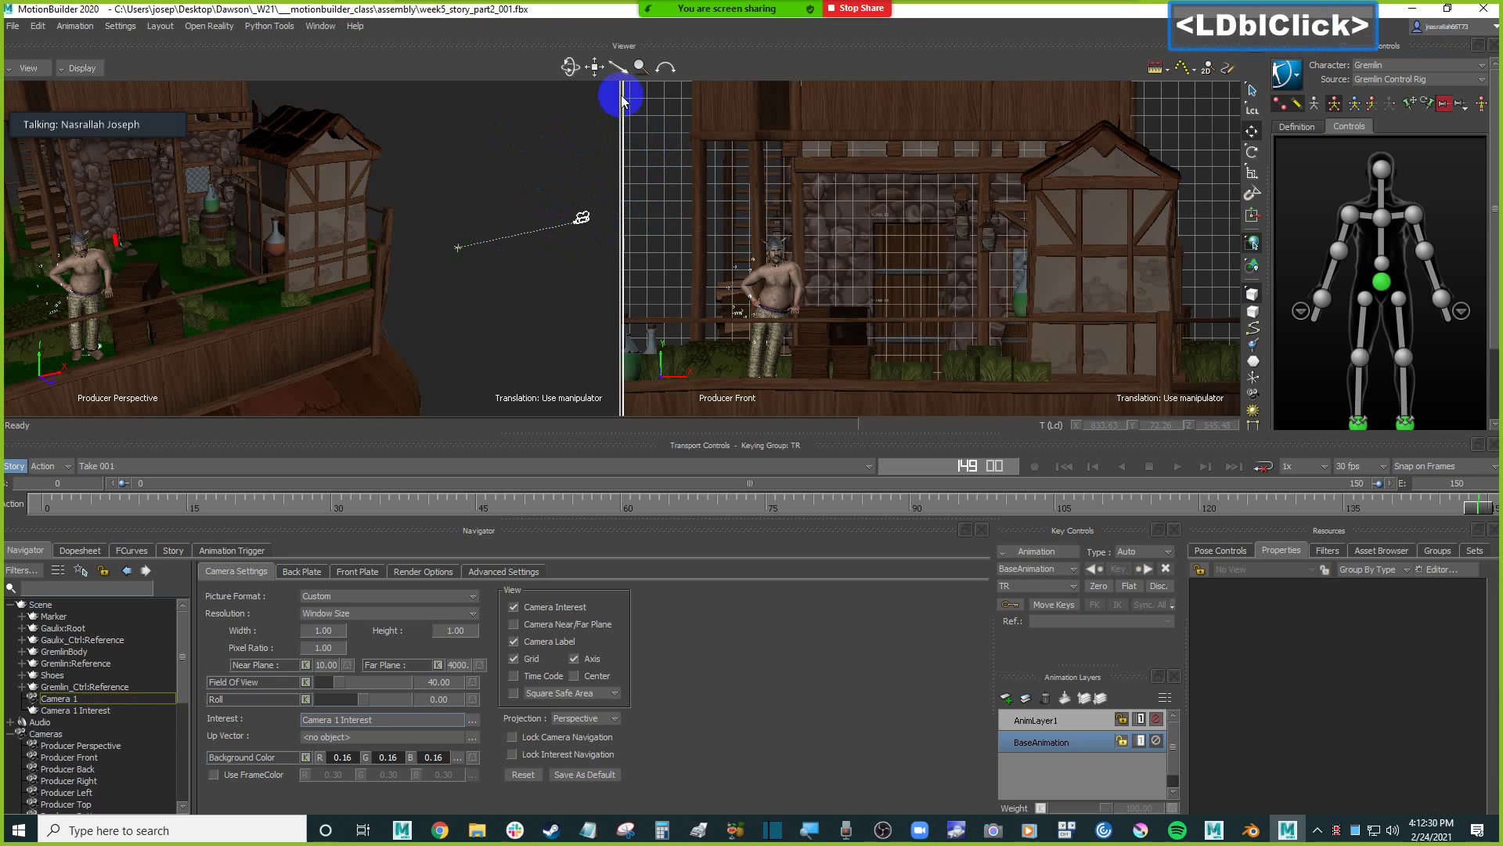
{"action": "left_click", "coordinate": [591, 101]}
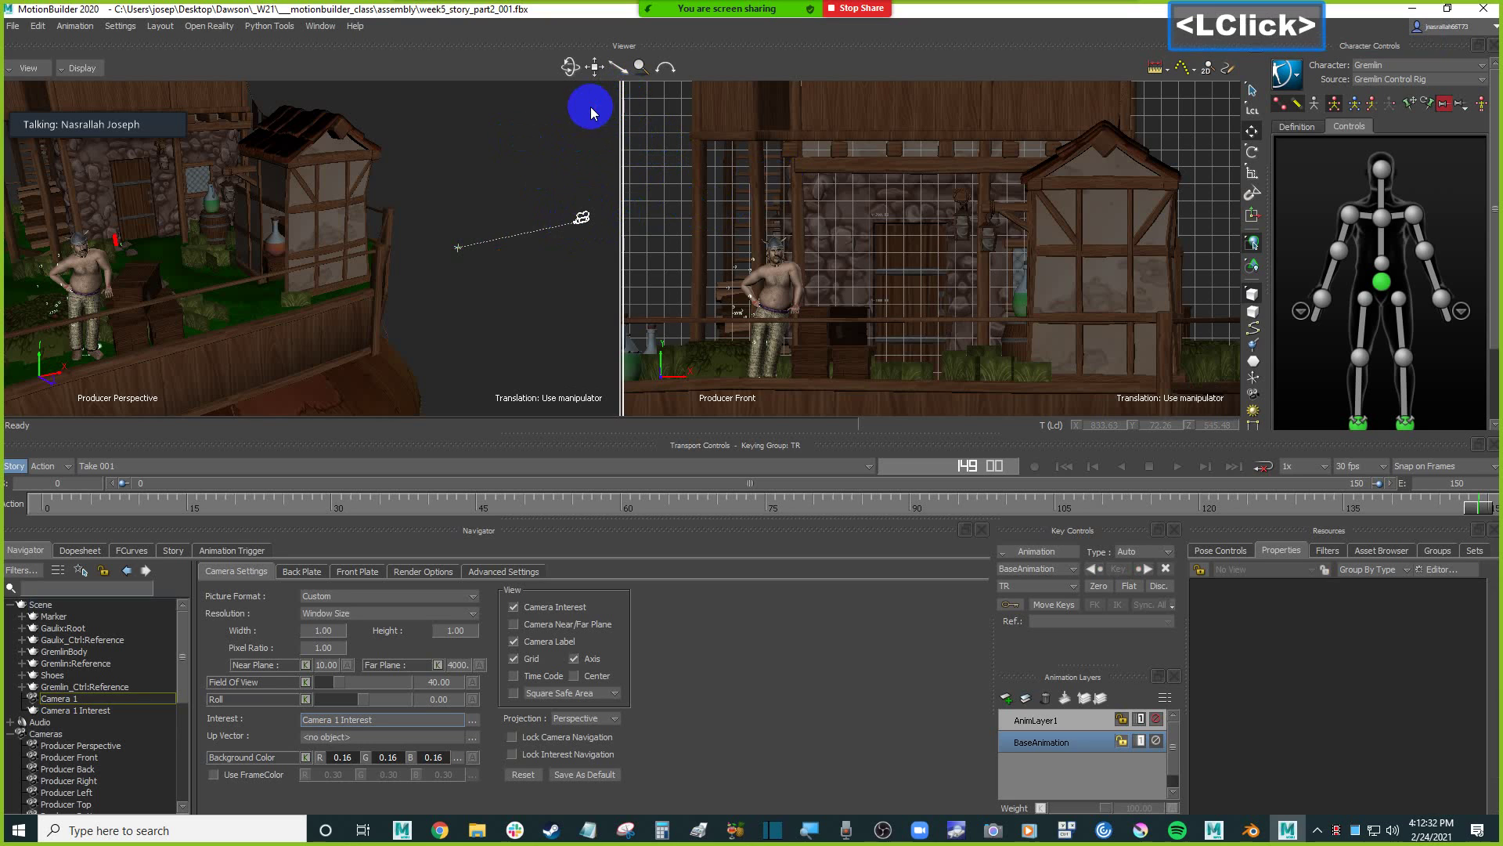
{"action": "left_click", "coordinate": [661, 111]}
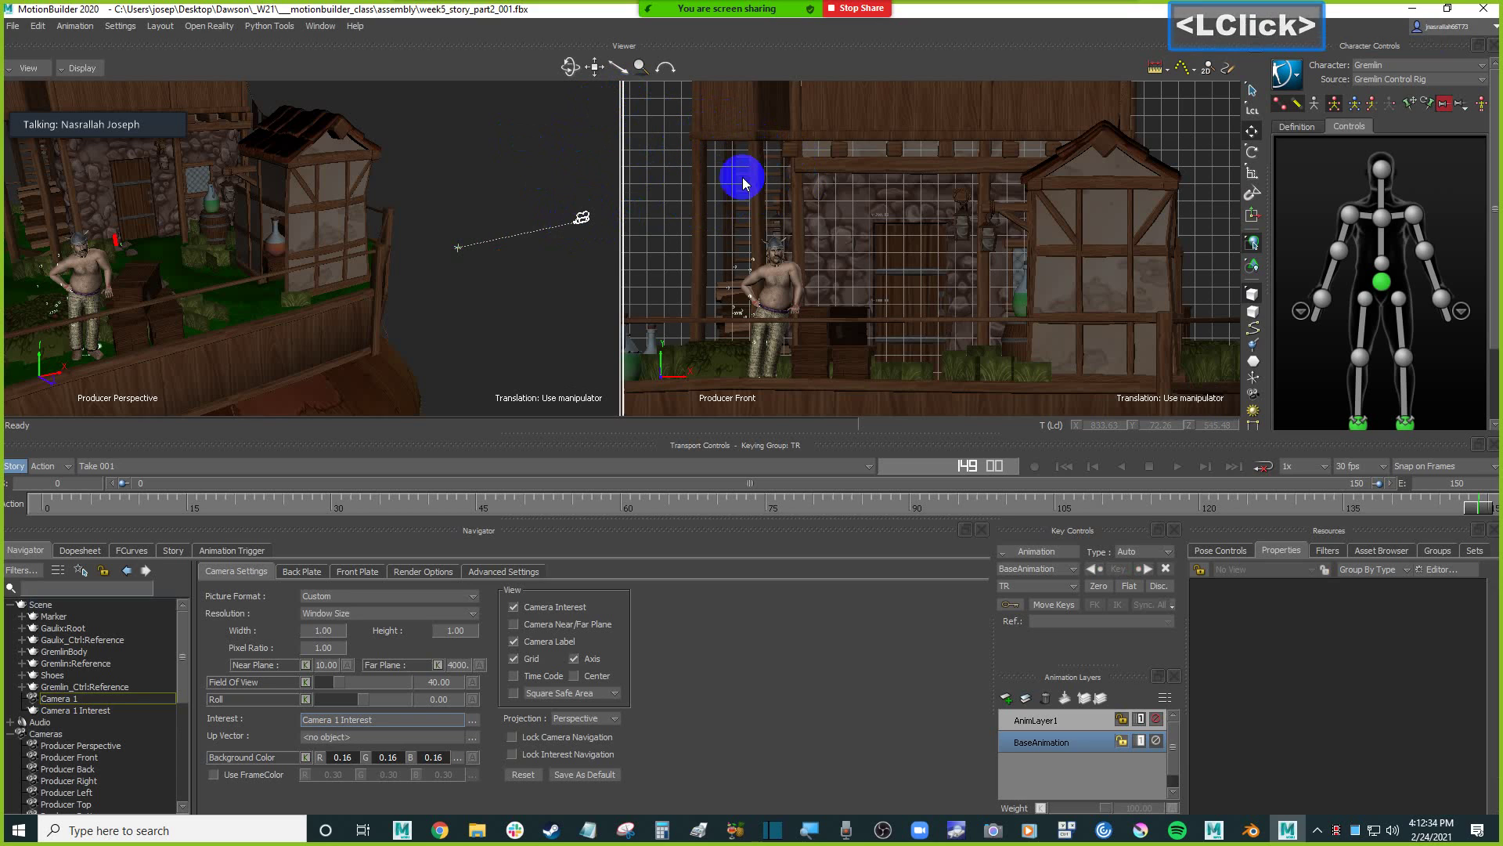
{"action": "left_click", "coordinate": [26, 69]}
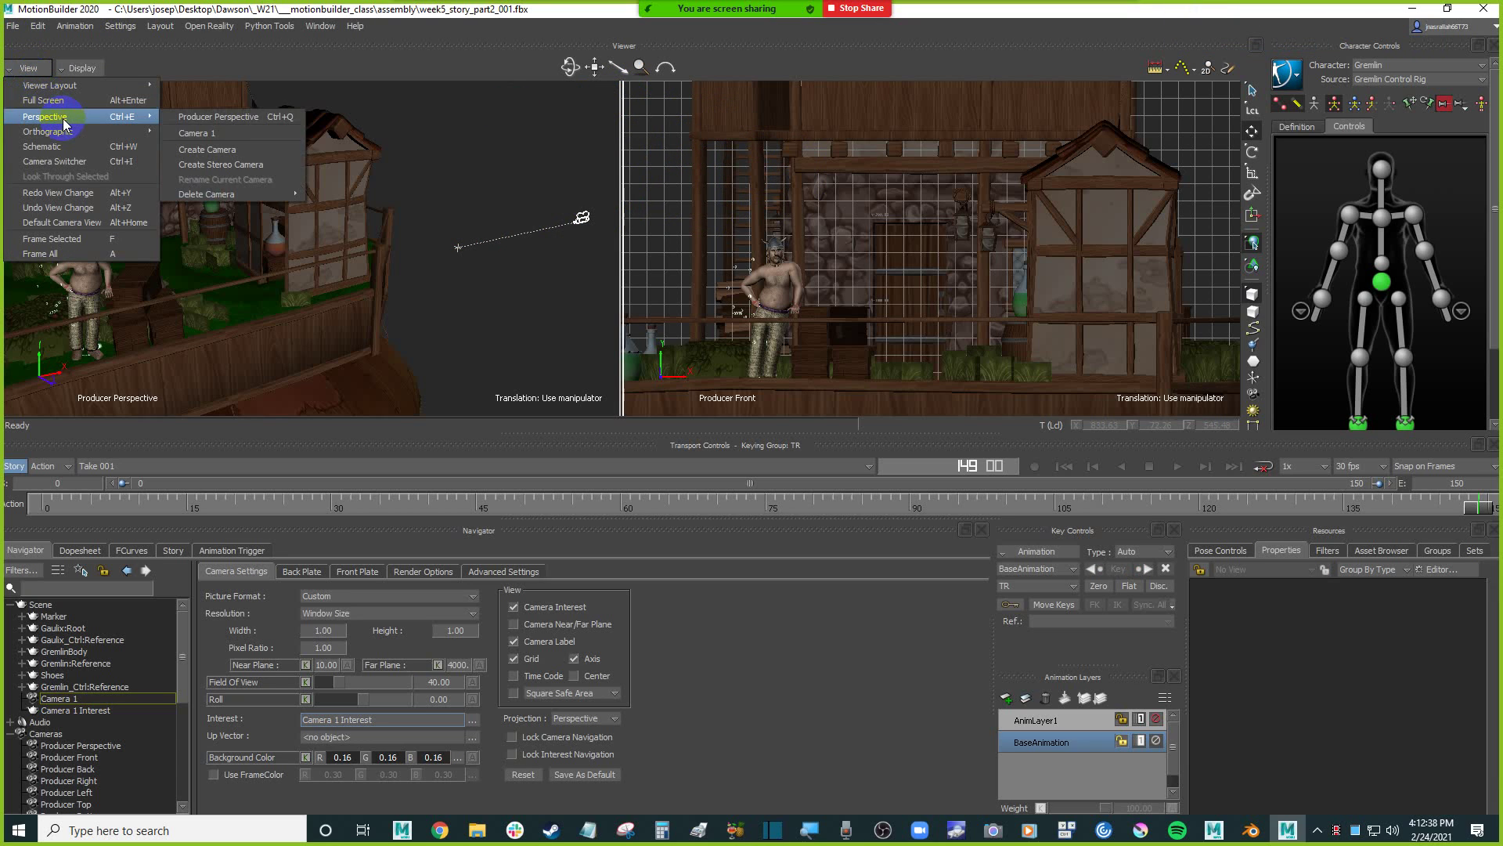
{"action": "left_click", "coordinate": [233, 137]}
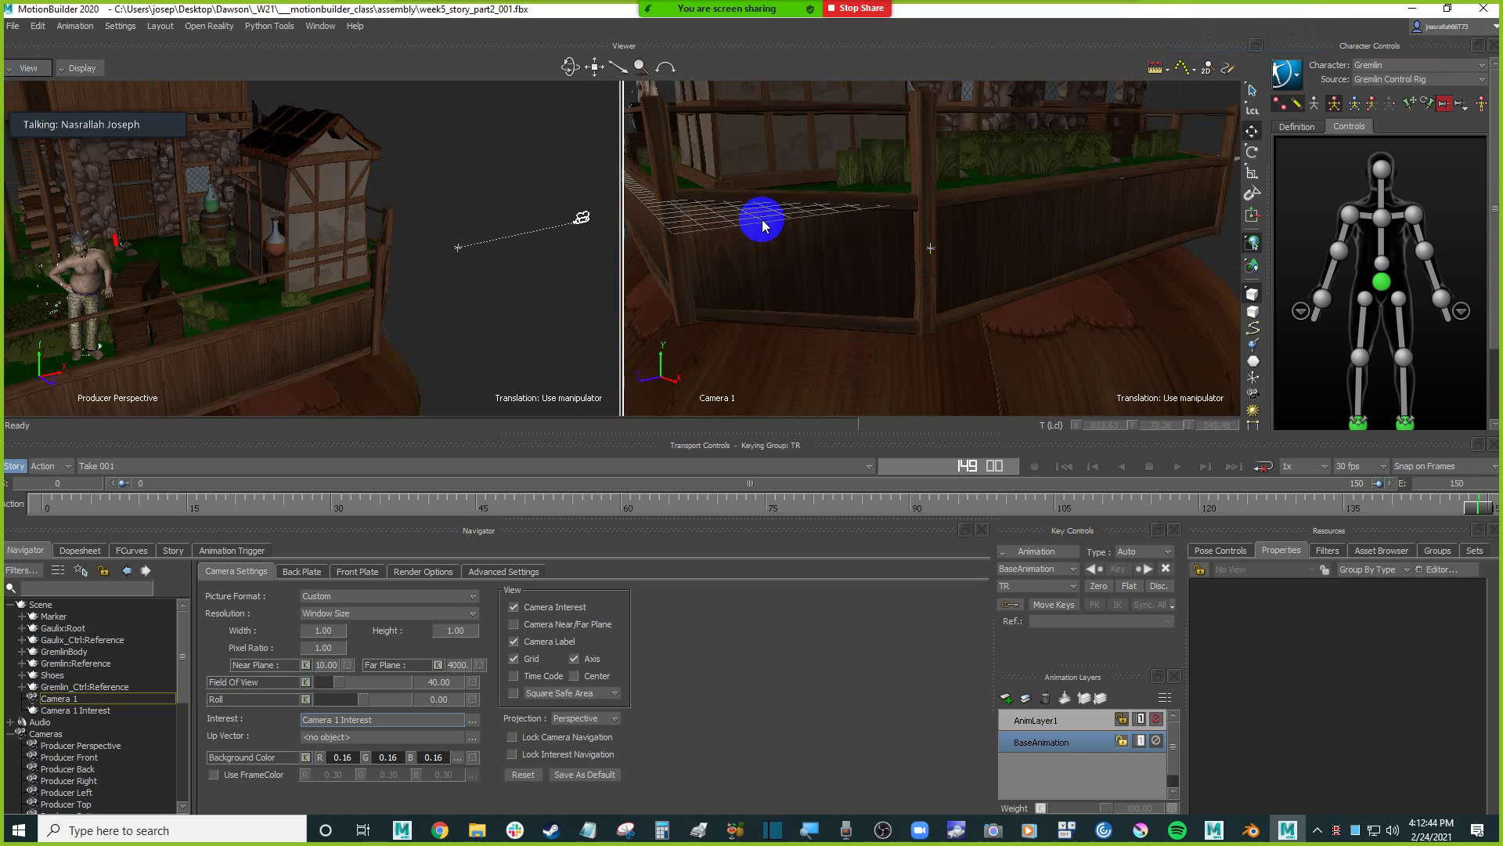
In the perspective pane, move Camera 1 to about X 923, Y 191, Z 534 and its interest to about X 614, Y 54, Z 359.
{"action": "left_click", "coordinate": [586, 220]}
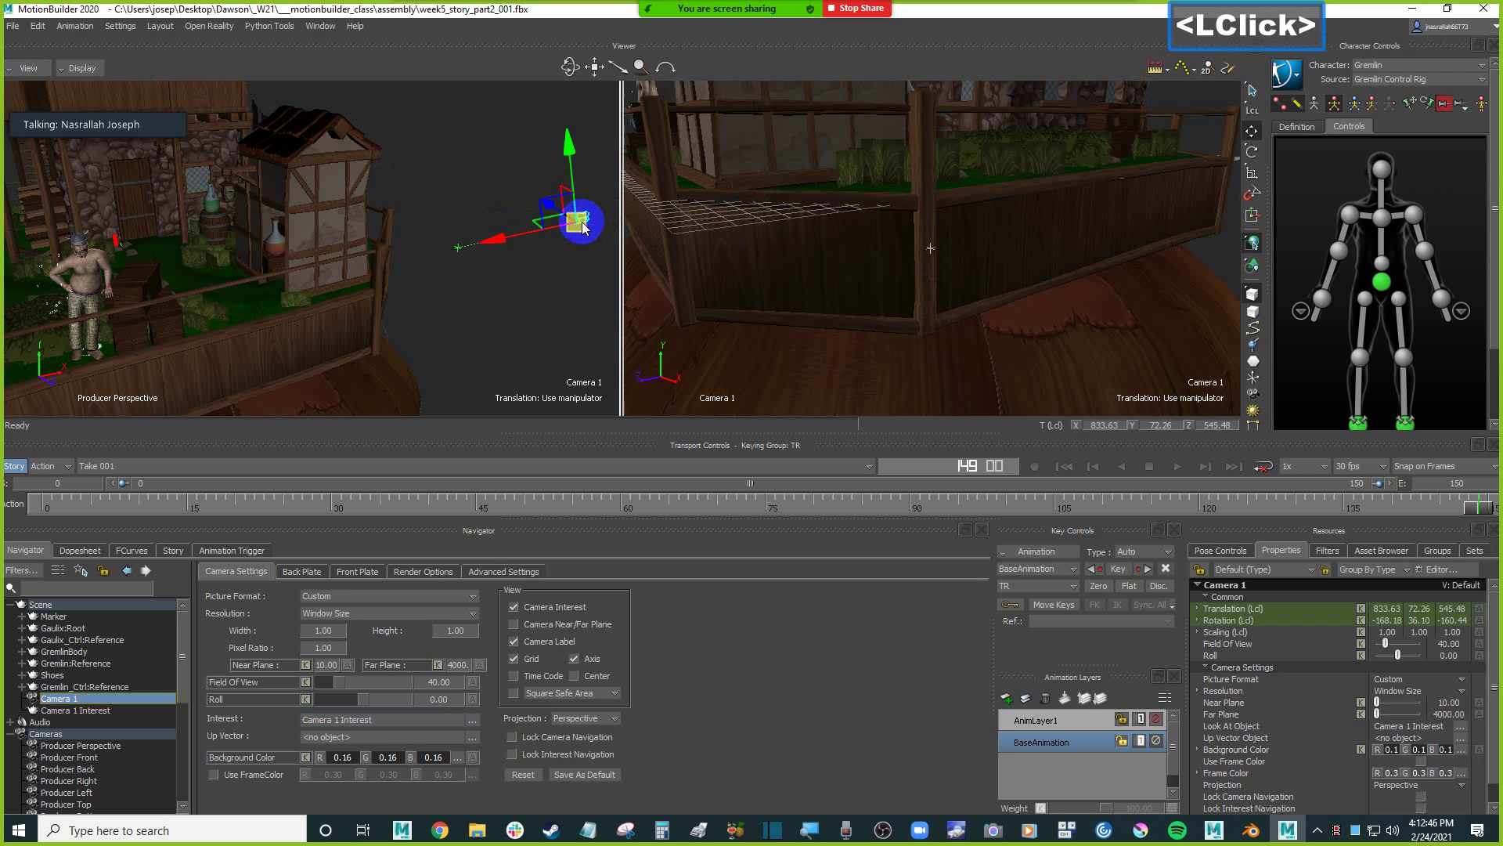
{"action": "left_click_drag", "start_coordinate": [586, 222], "coordinate": [562, 190]}
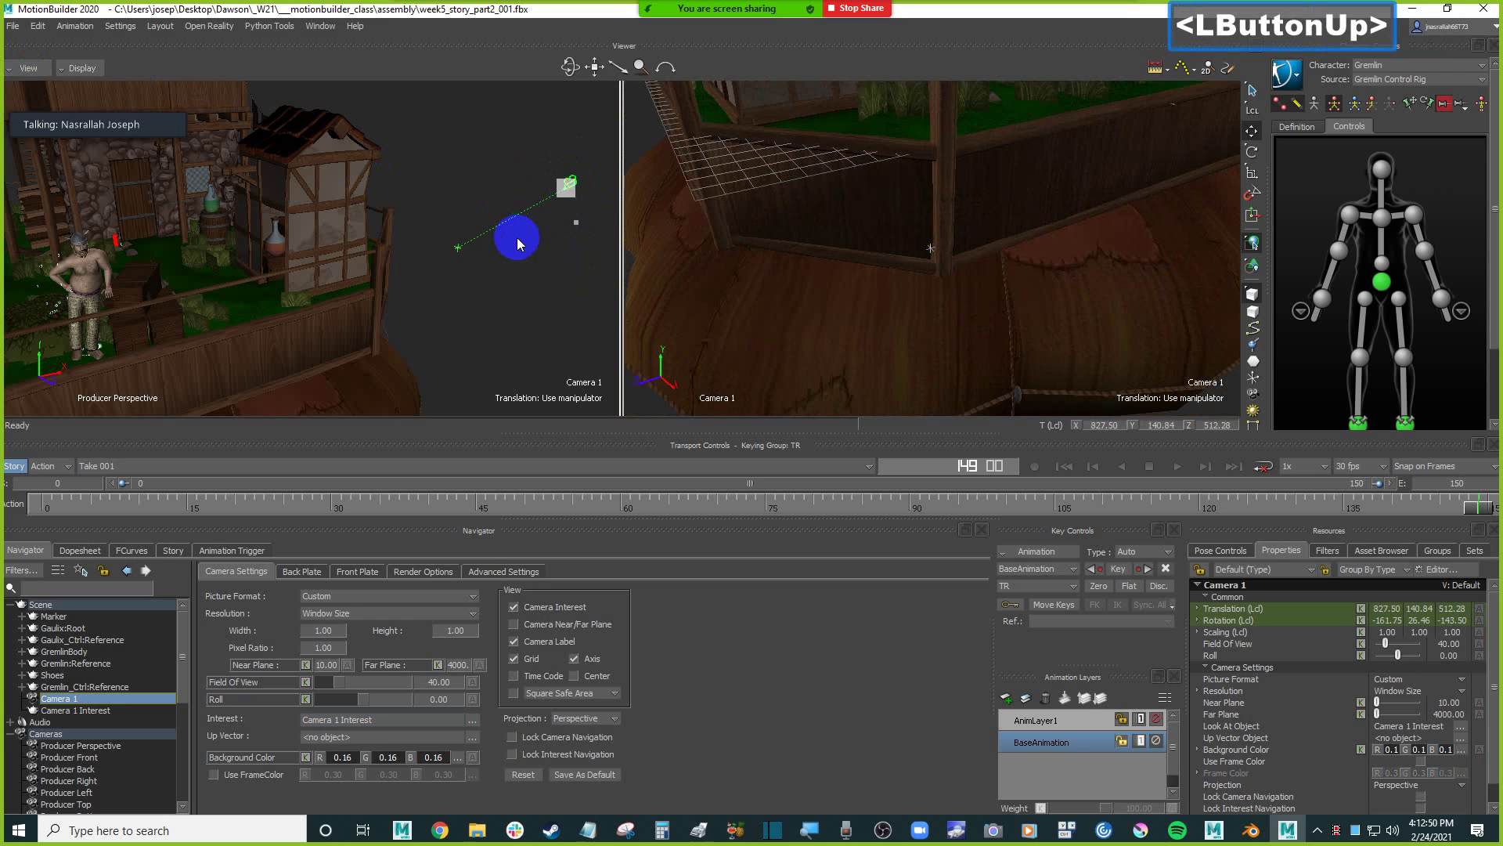
{"action": "left_click", "coordinate": [460, 256]}
{"action": "left_click_drag", "start_coordinate": [430, 163], "coordinate": [436, 224]}
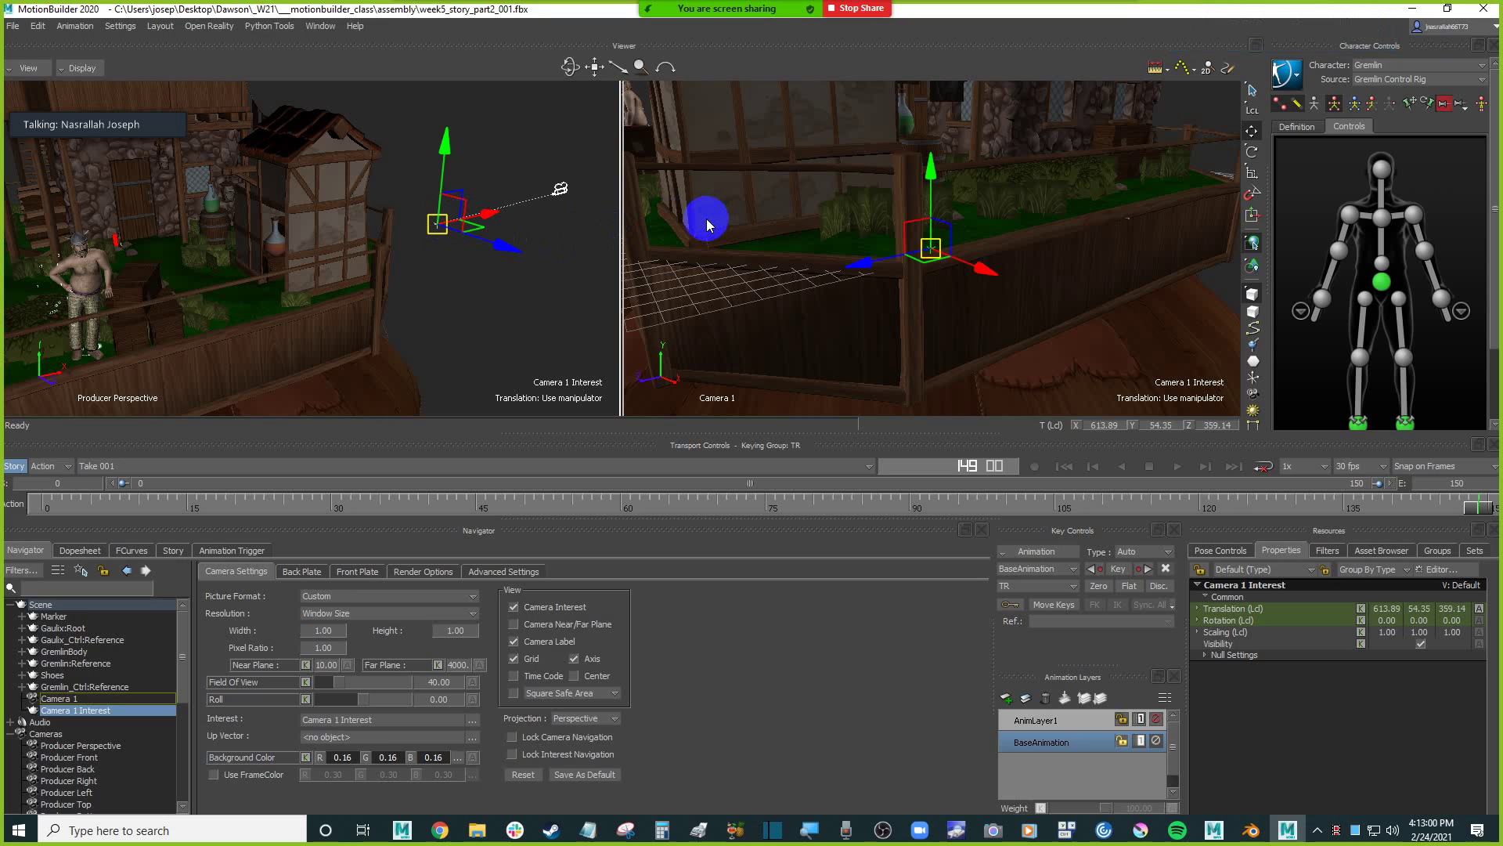
{"action": "left_click", "coordinate": [569, 192]}
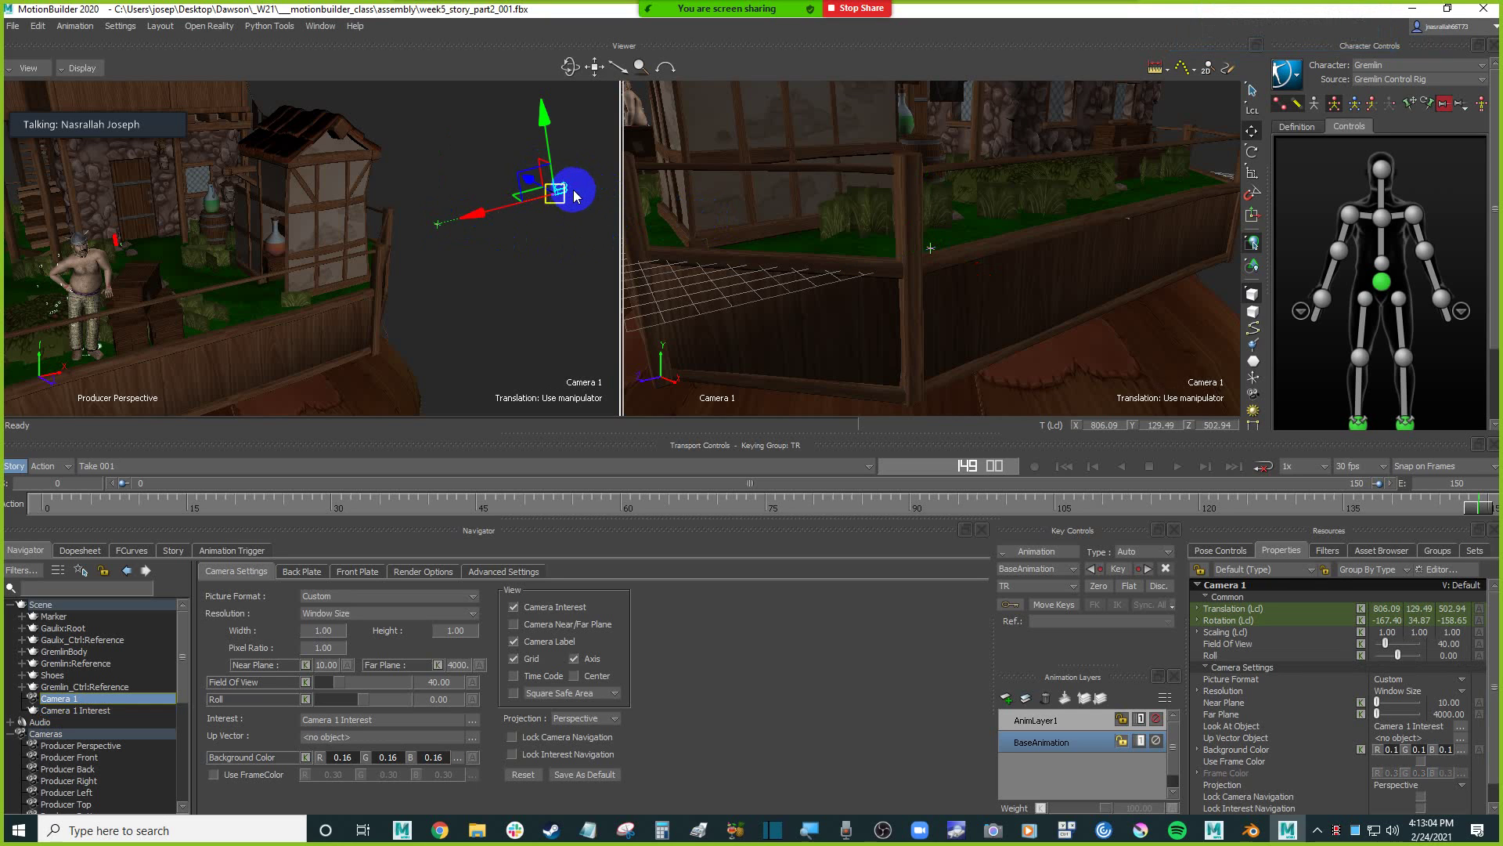
{"action": "left_click_drag", "start_coordinate": [576, 196], "coordinate": [609, 165]}
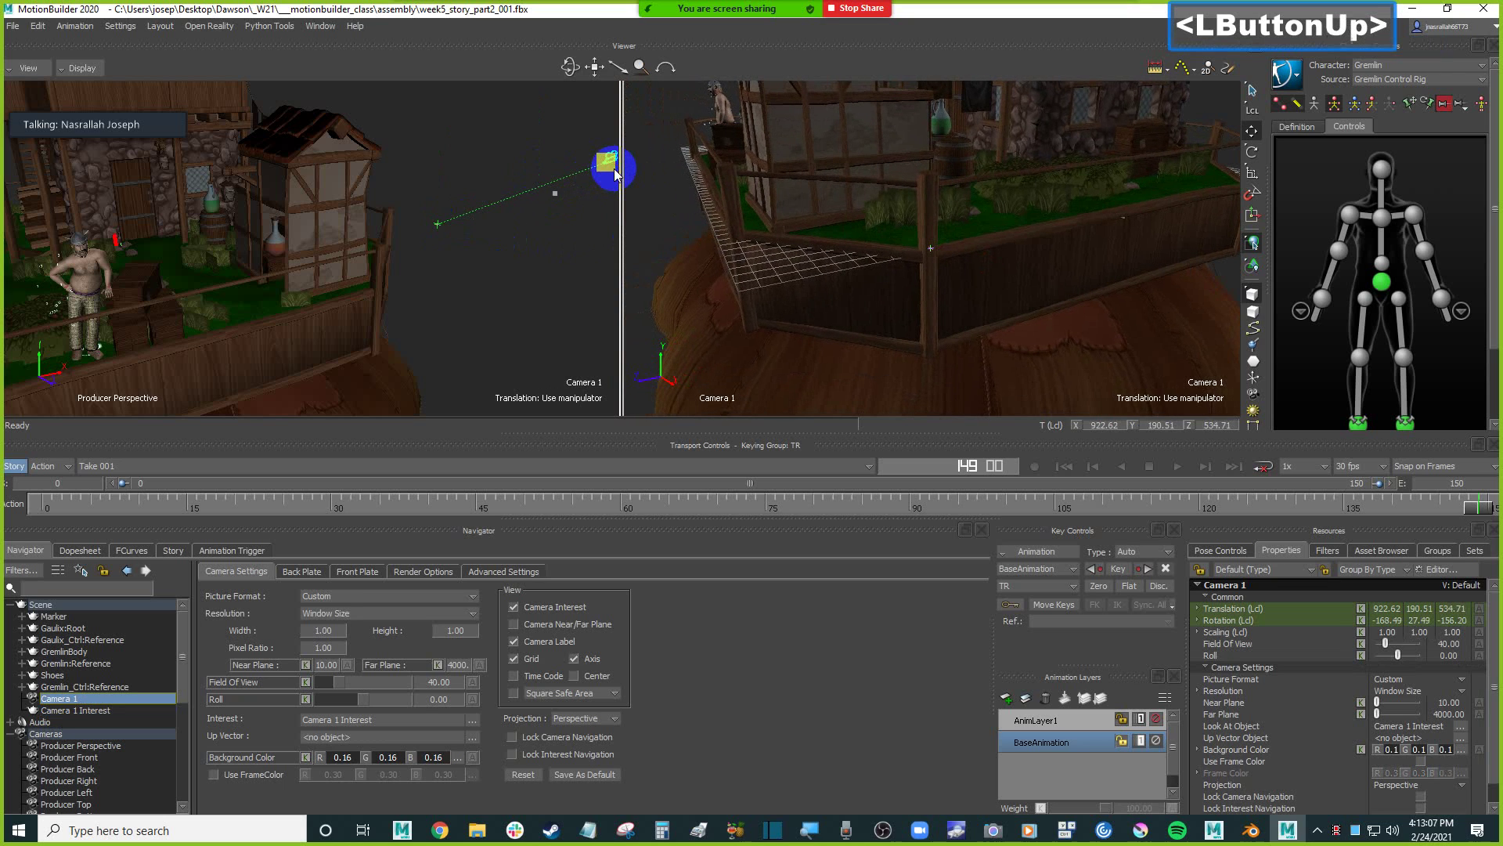
Set Camera 1's picture format to HD and open its width value for editing.
{"action": "left_click", "coordinate": [358, 597]}
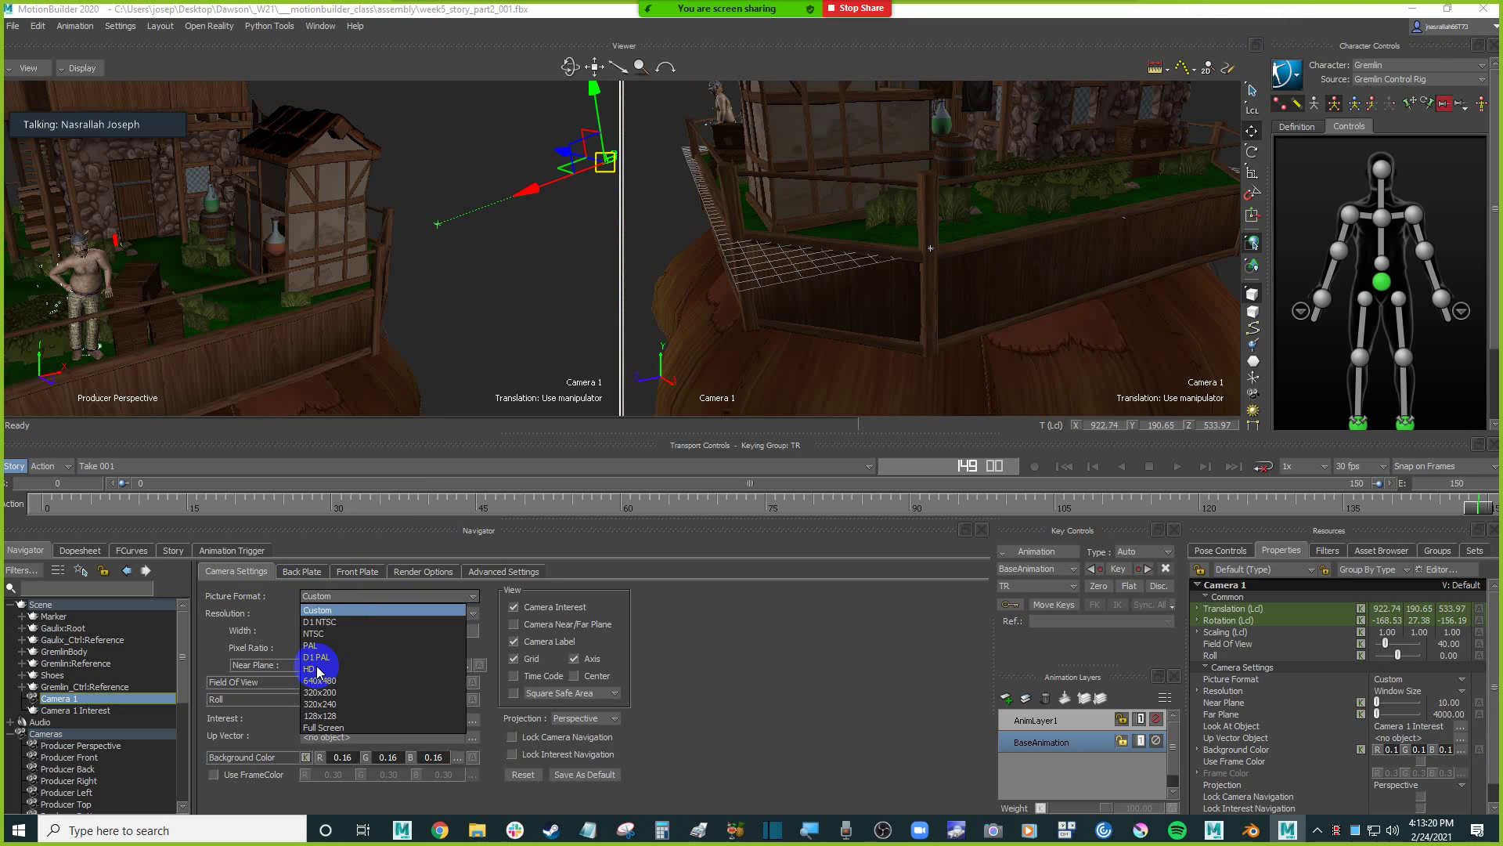
{"action": "left_click", "coordinate": [316, 668]}
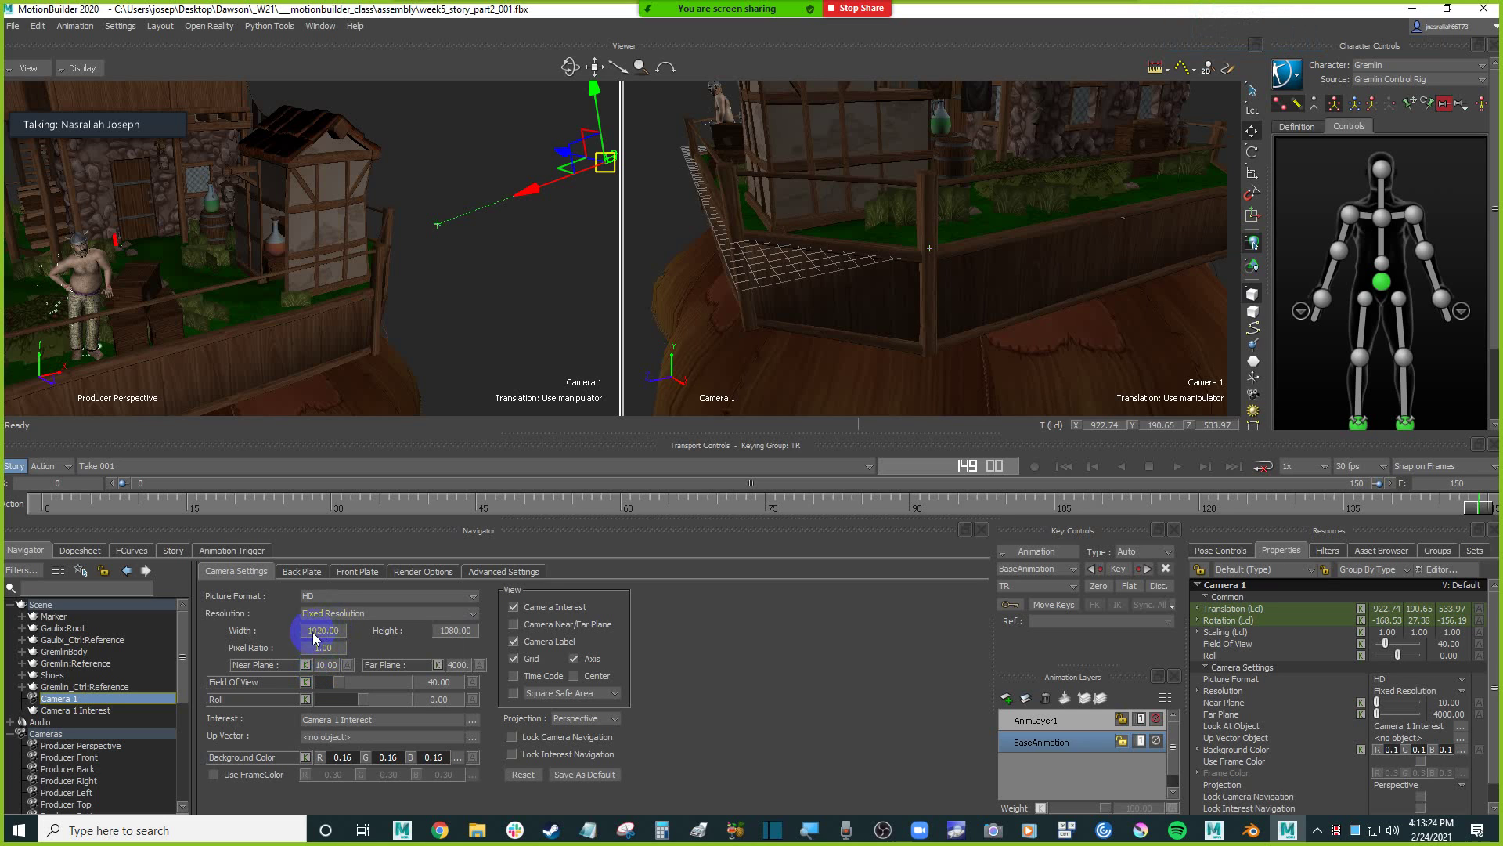
{"action": "left_click", "coordinate": [328, 608]}
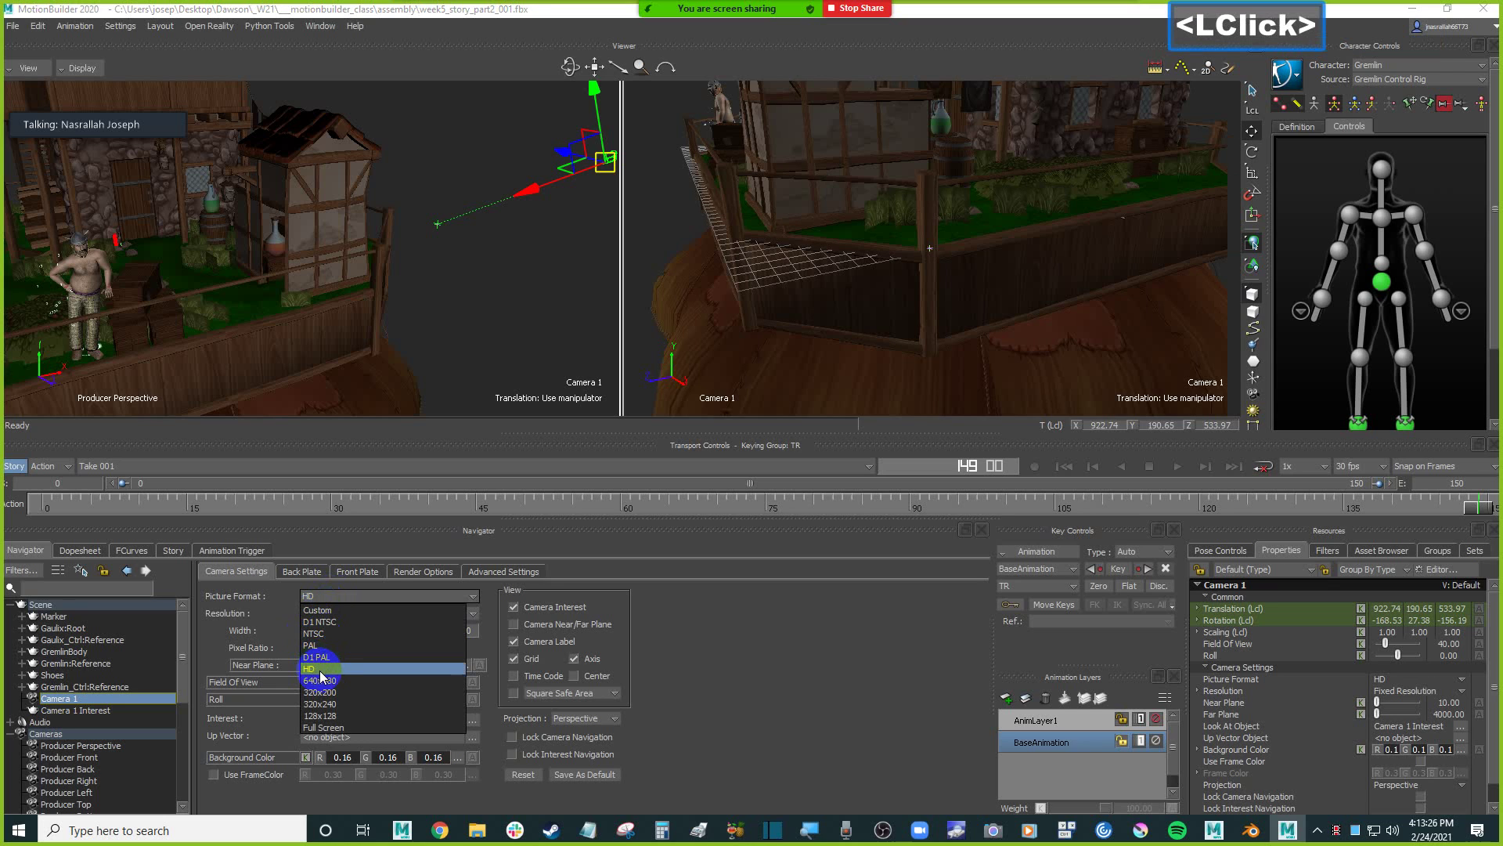
{"action": "left_click", "coordinate": [323, 677]}
{"action": "left_click", "coordinate": [316, 632]}
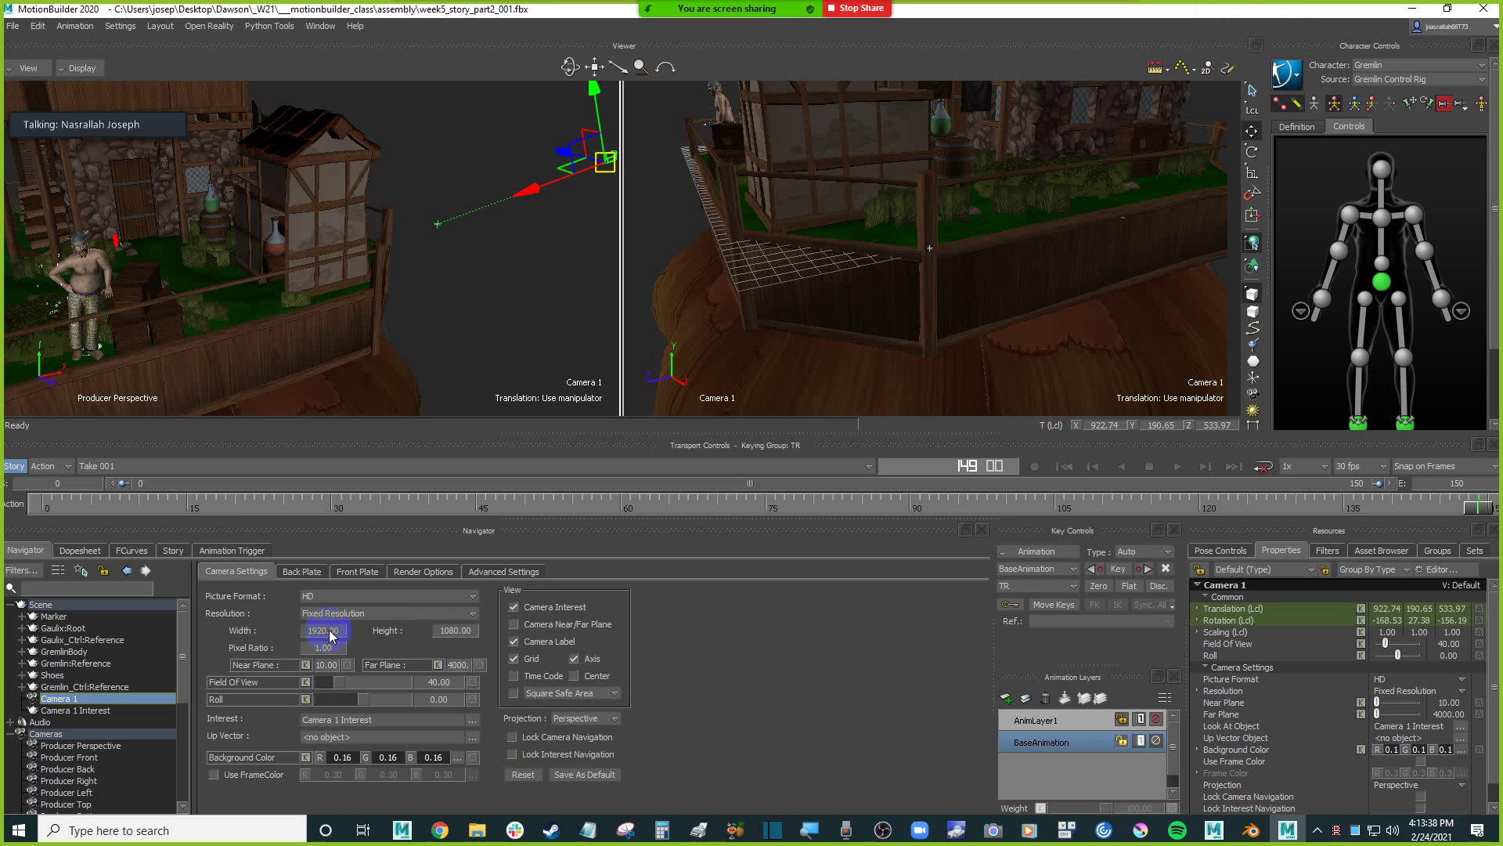
{"action": "double_click", "coordinate": [330, 631]}
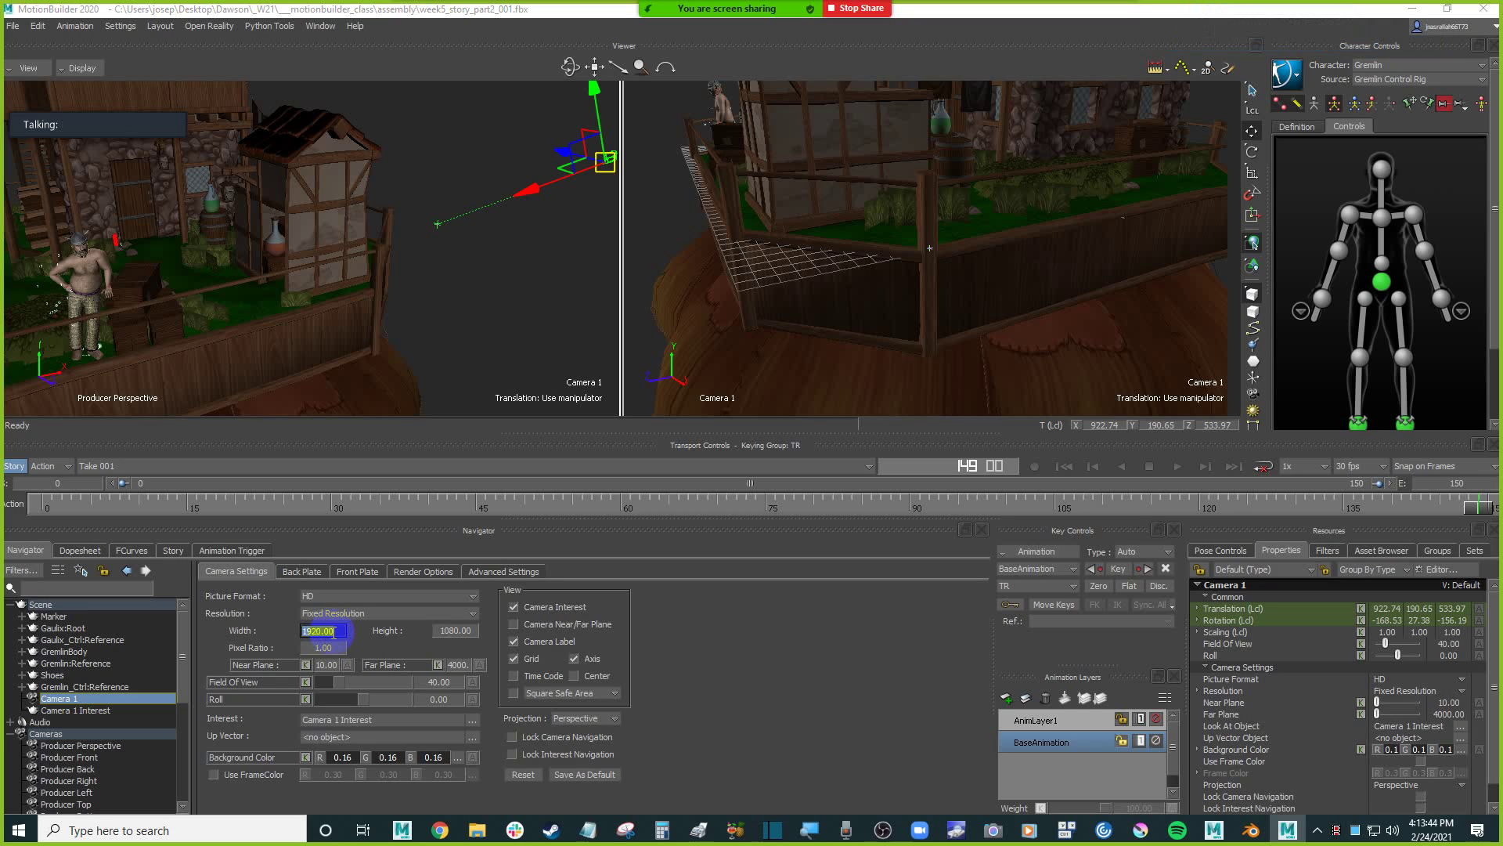
Switch Camera 1's picture format to Custom, keeping the width as it is.
{"action": "left_click", "coordinate": [711, 645]}
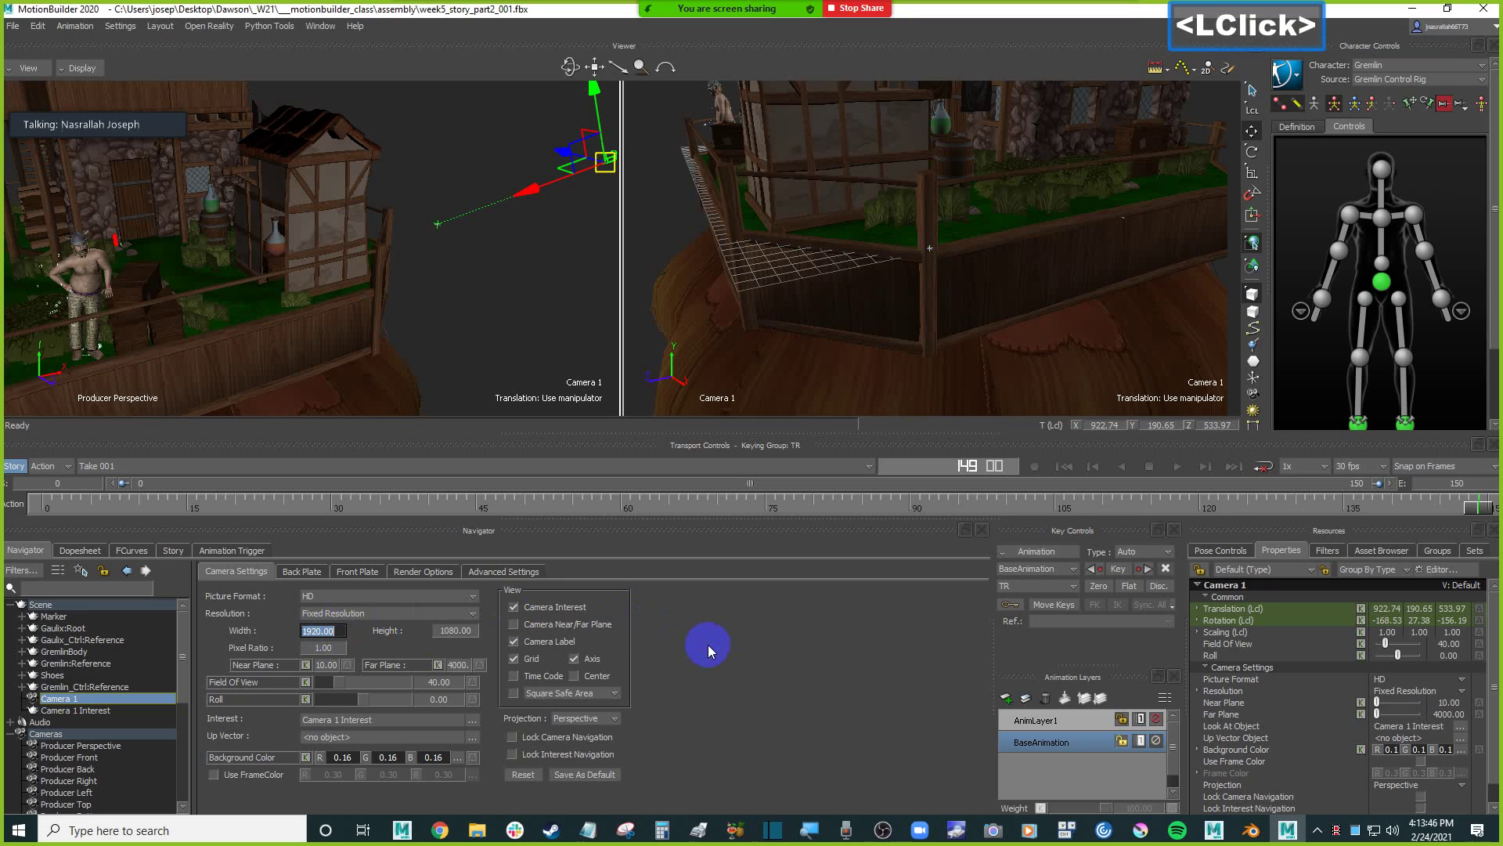
{"action": "left_click", "coordinate": [379, 597]}
{"action": "left_click", "coordinate": [339, 609]}
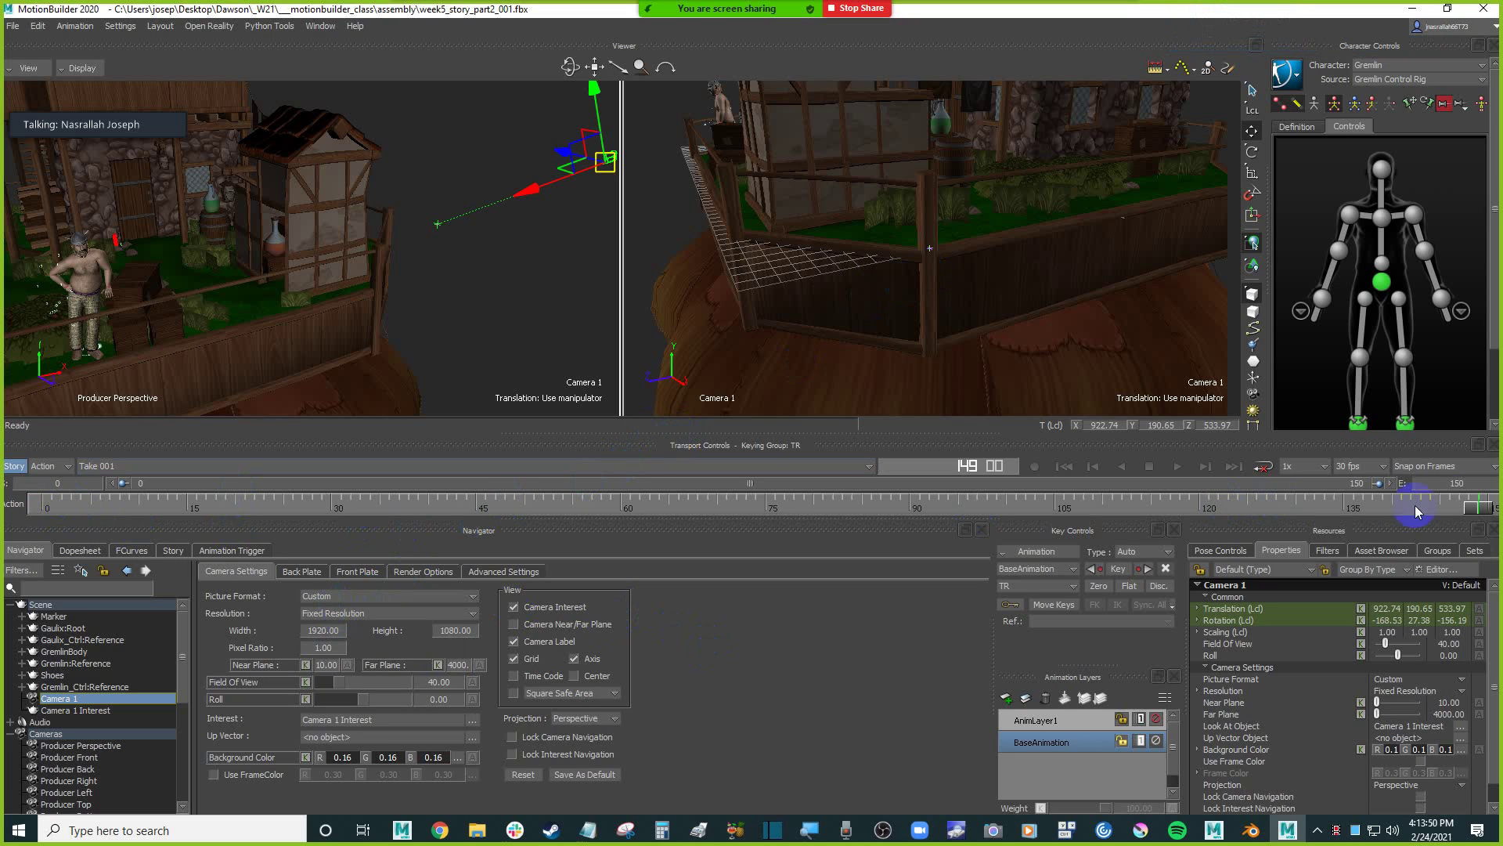
Move the playhead back to about frame 137, clear the camera selection and make the viewer slightly taller.
{"action": "left_click_drag", "start_coordinate": [1487, 510], "coordinate": [1372, 508]}
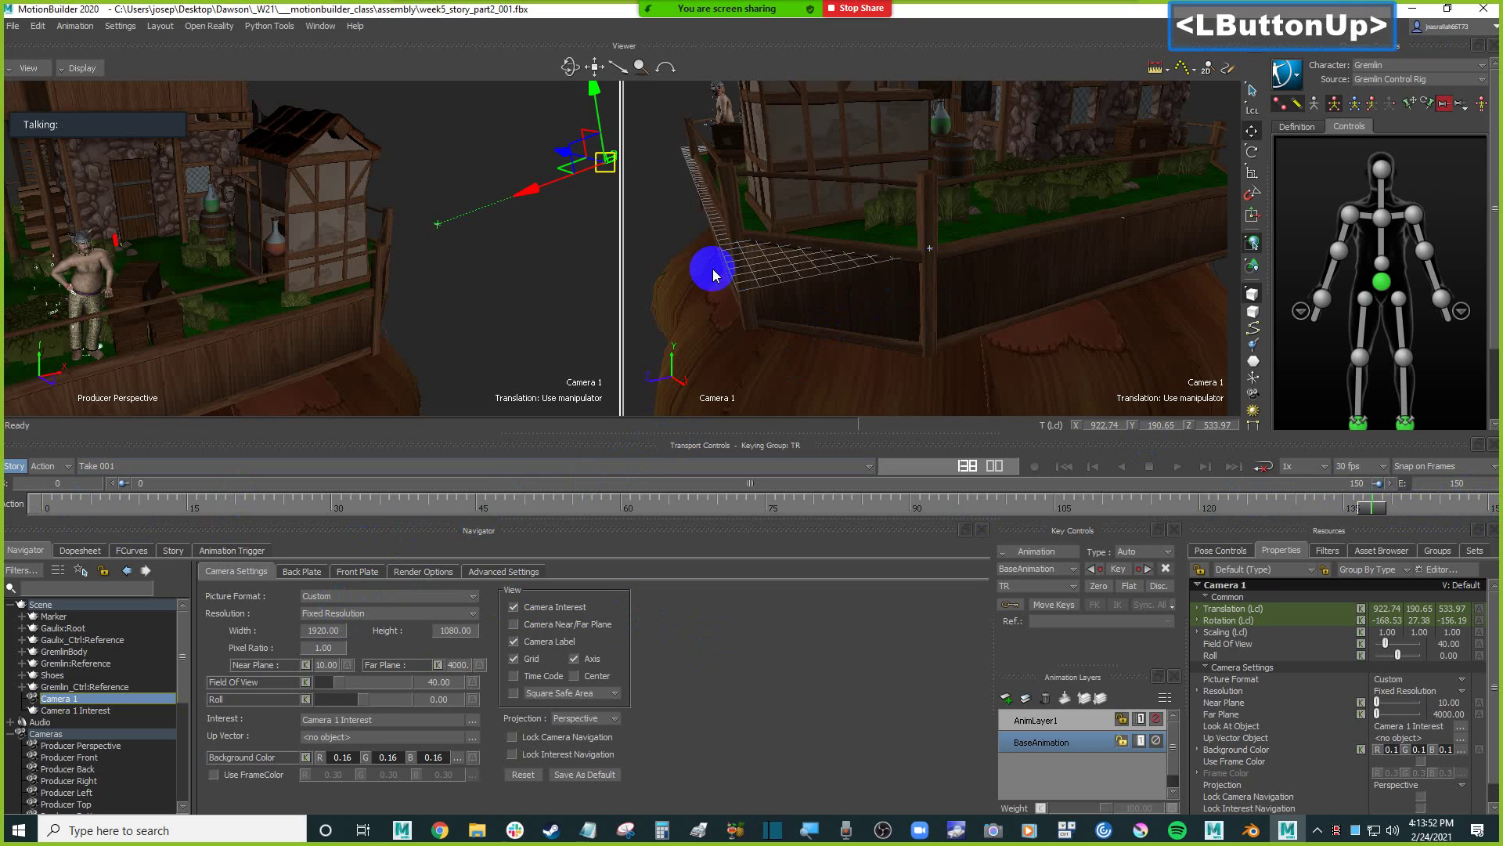
{"action": "left_click", "coordinate": [689, 235]}
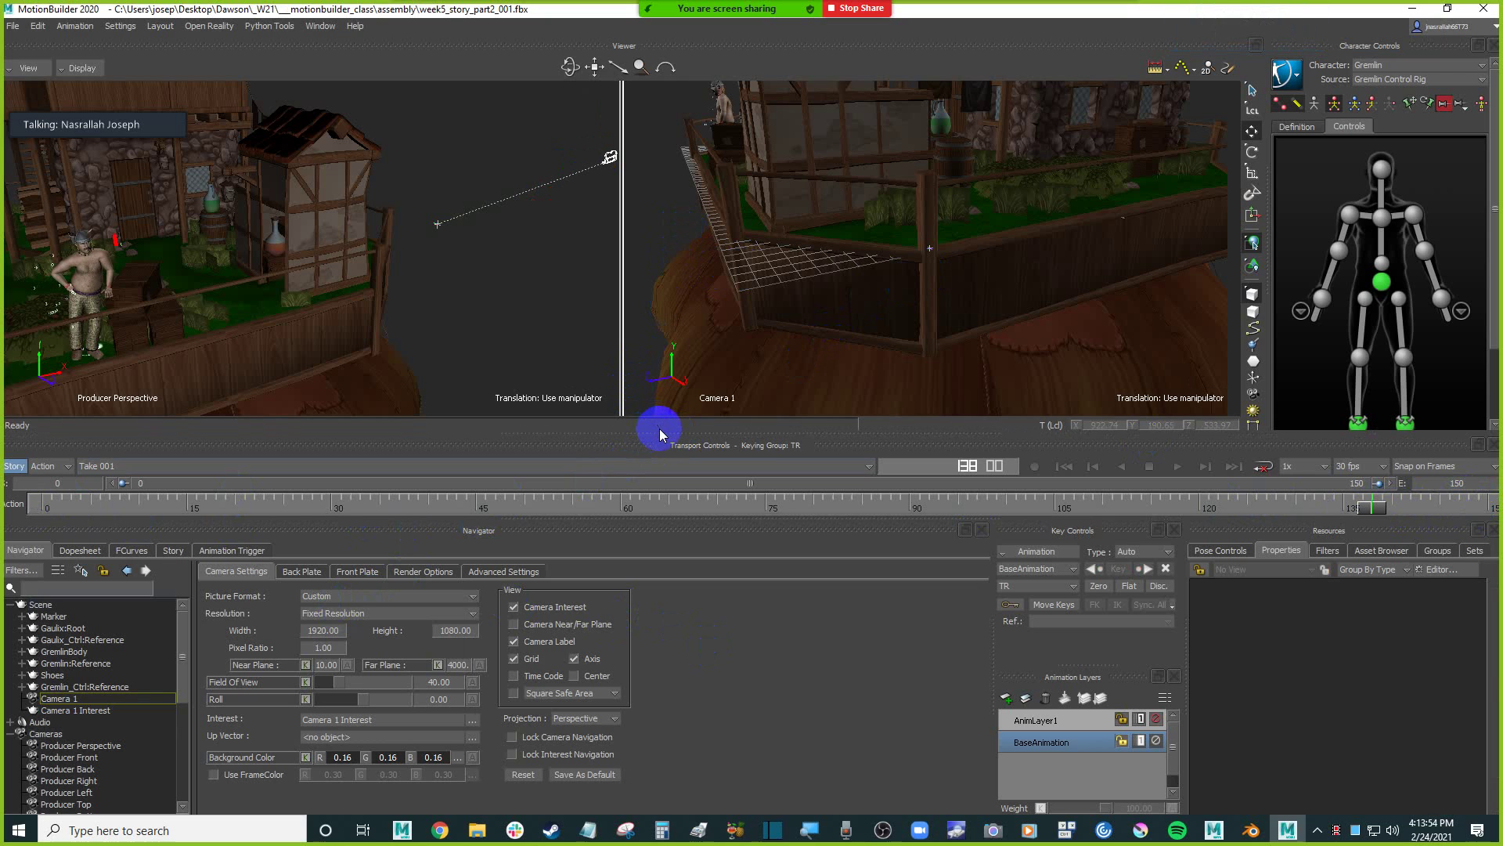
{"action": "left_click_drag", "start_coordinate": [660, 433], "coordinate": [662, 458]}
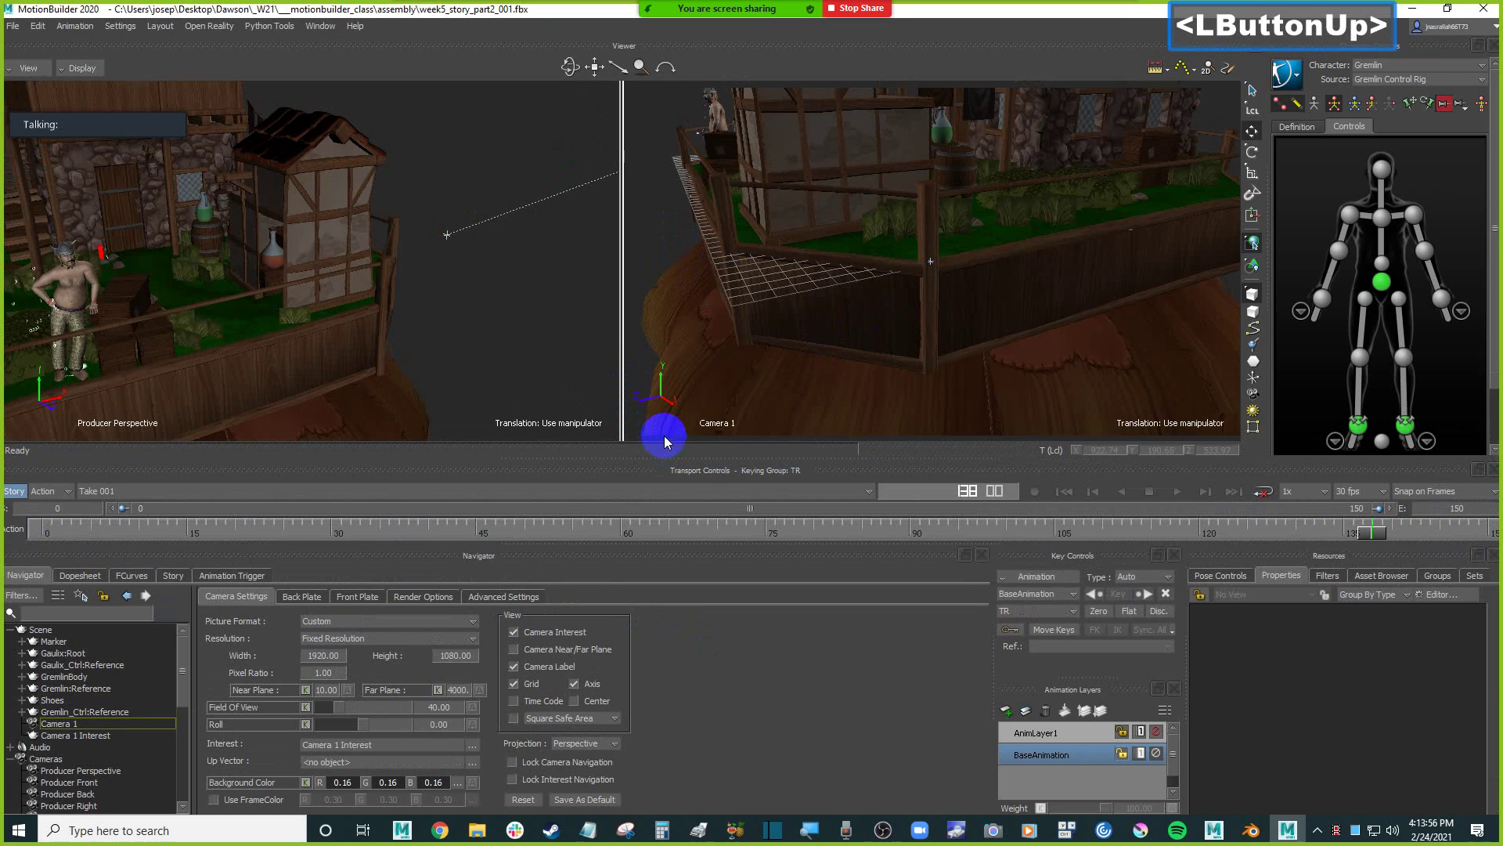
Try the 640x480 picture format on Camera 1 and return it to HD.
{"action": "double_click", "coordinate": [644, 237]}
{"action": "left_click", "coordinate": [372, 623]}
{"action": "left_click", "coordinate": [329, 671]}
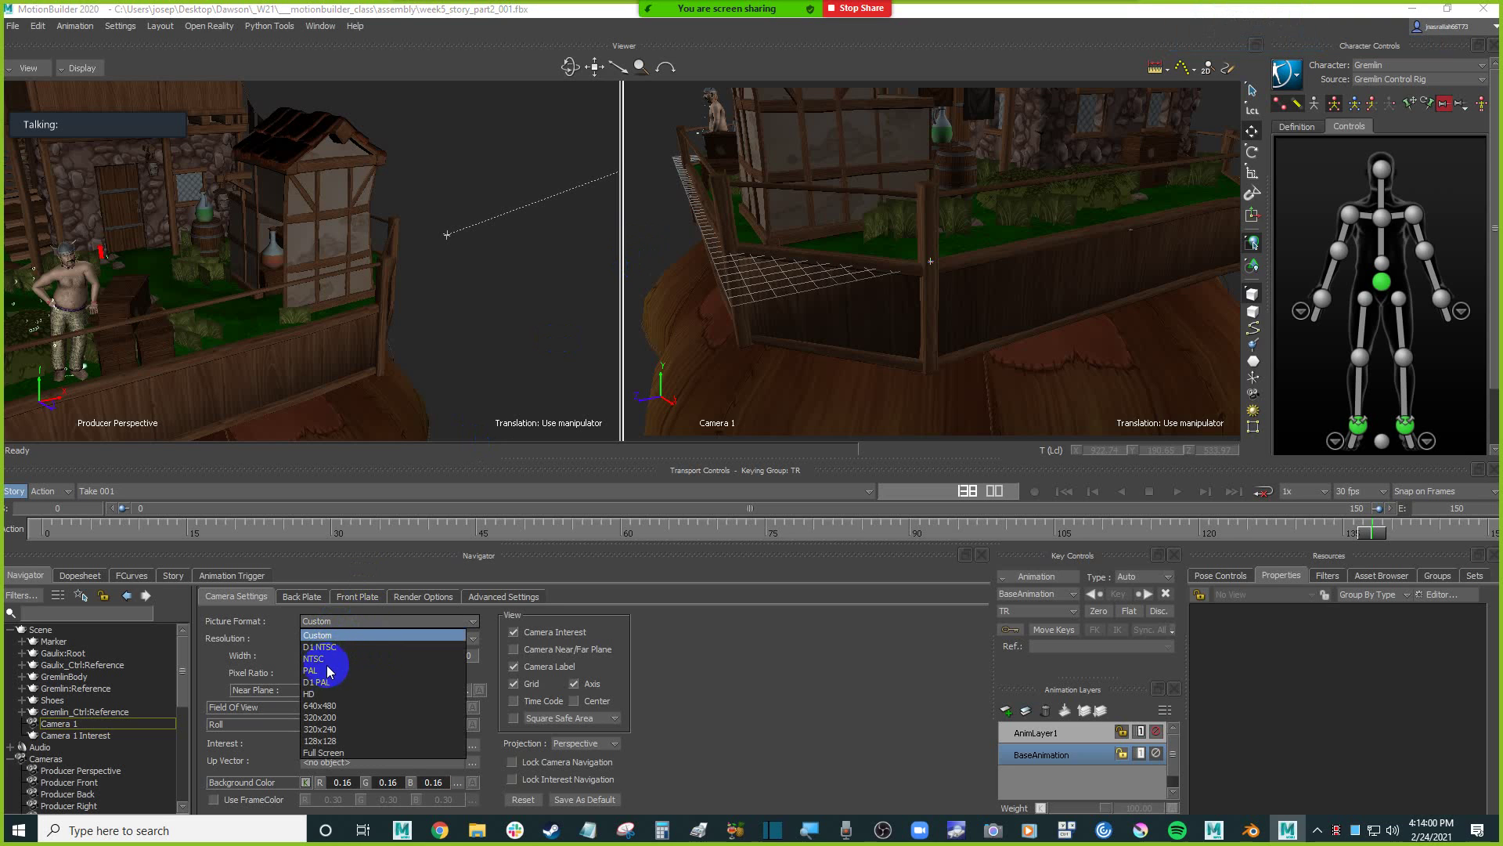
{"action": "left_click", "coordinate": [335, 706]}
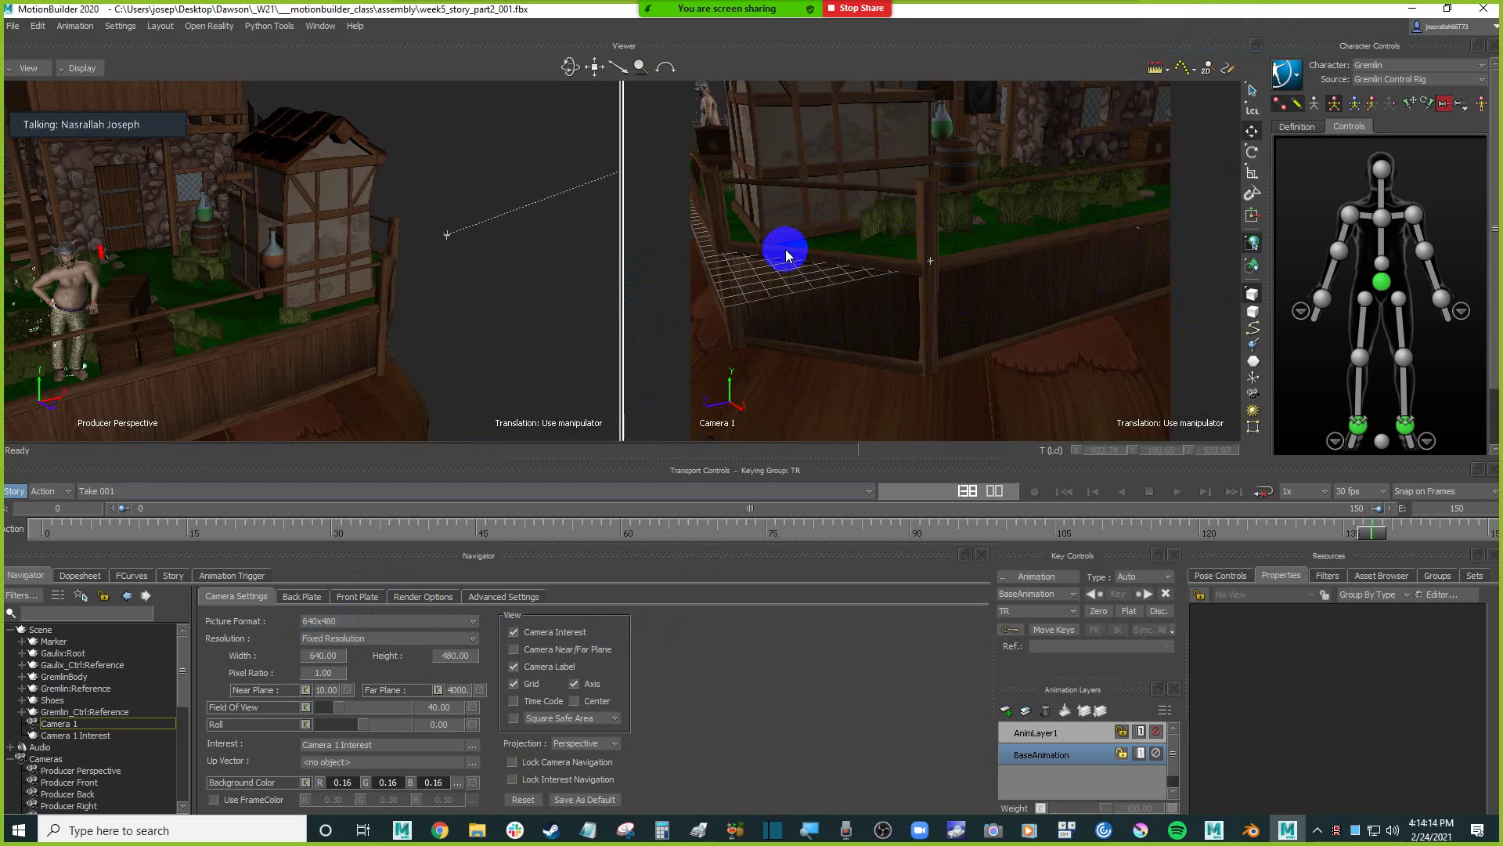
{"action": "left_click", "coordinate": [344, 623]}
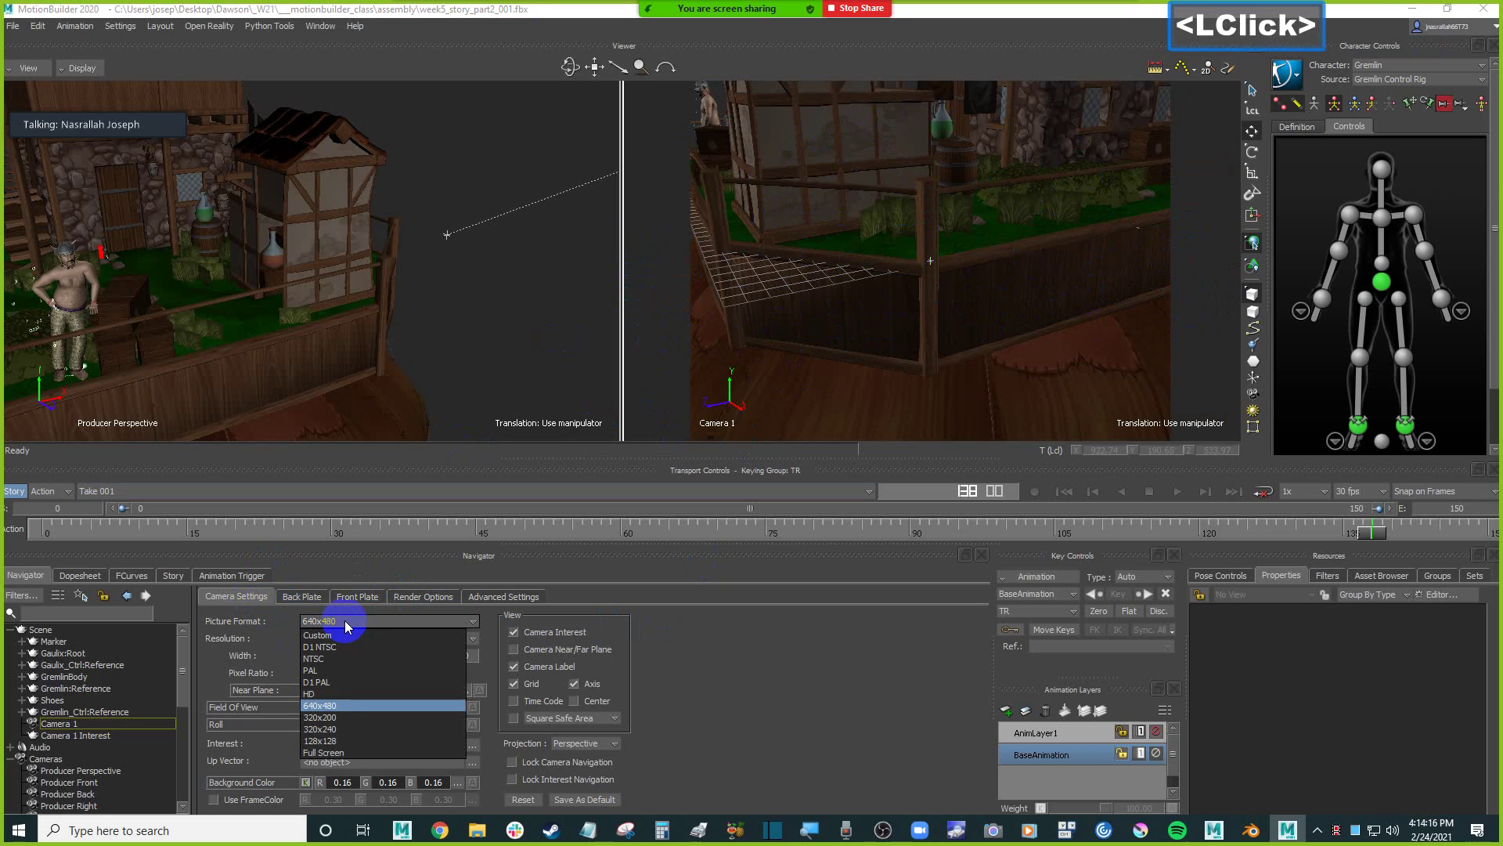
{"action": "left_click", "coordinate": [325, 693]}
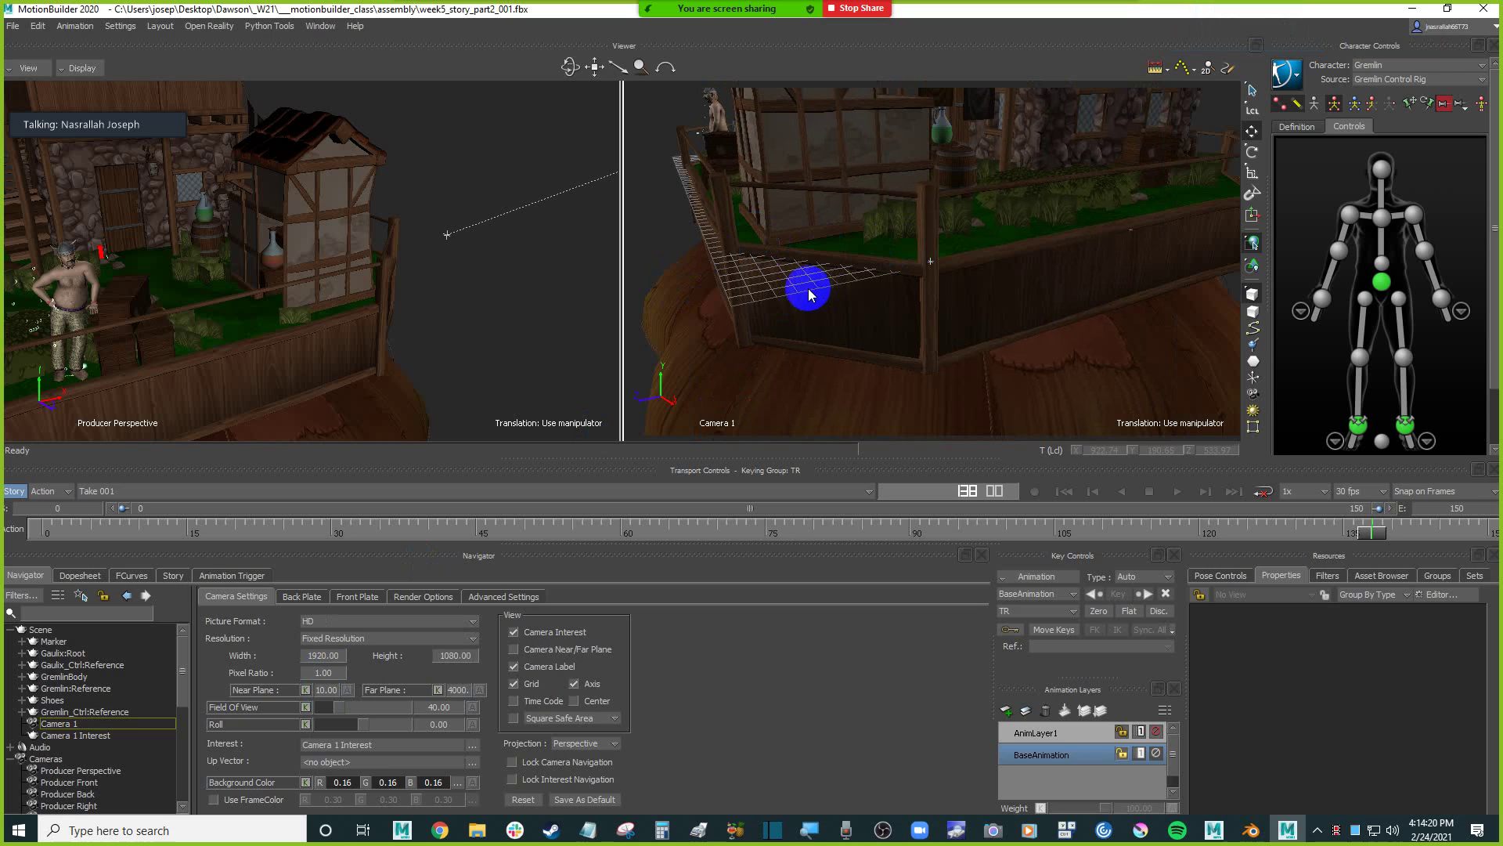
{"action": "left_click_drag", "start_coordinate": [603, 458], "coordinate": [607, 429]}
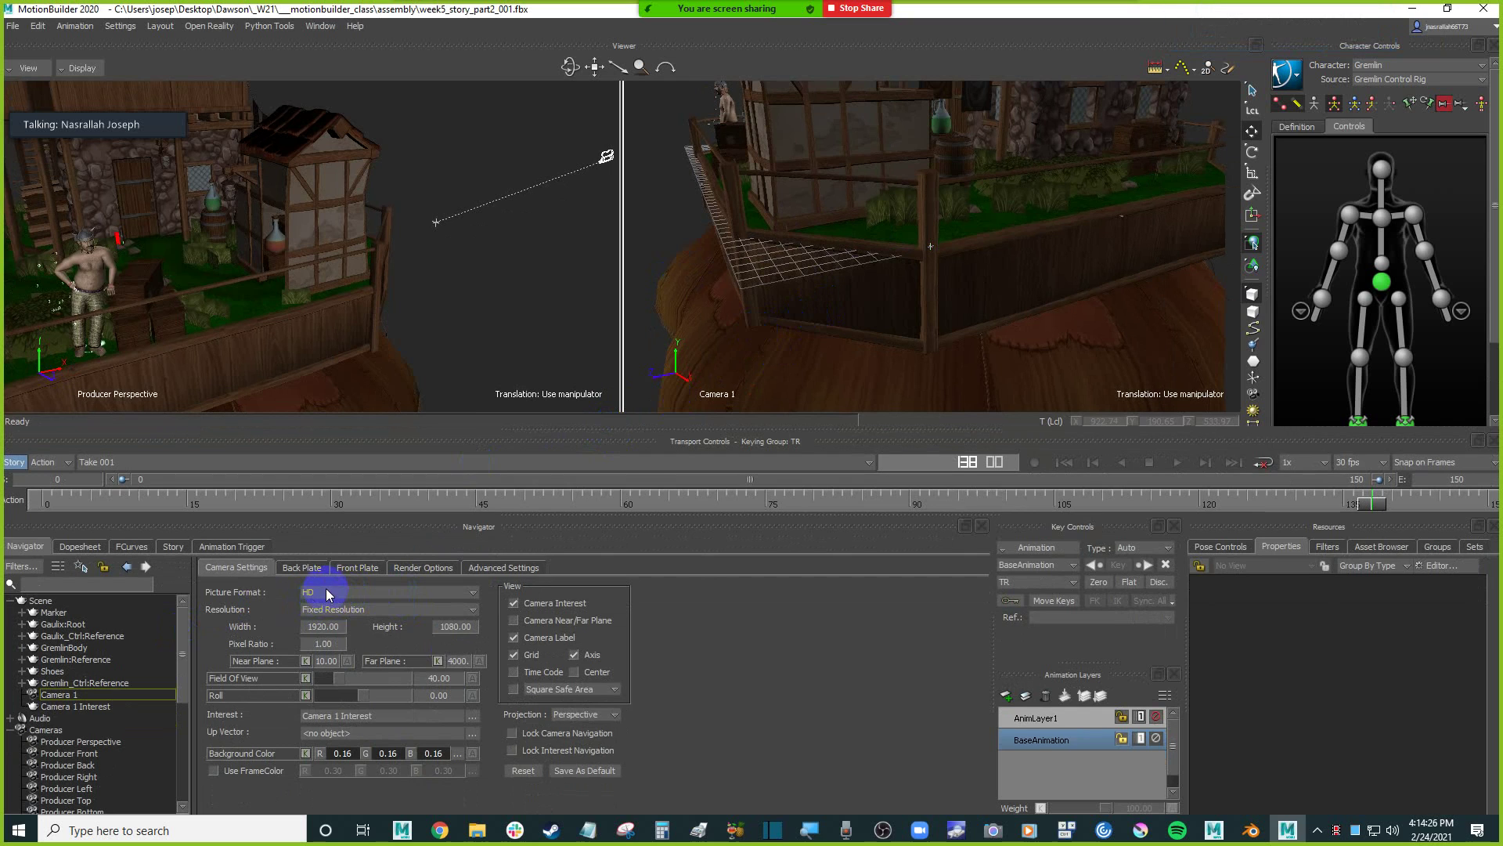
Set Camera 1's resolution to a width of 1280 and a height of 720.
{"action": "left_click", "coordinate": [335, 628]}
{"action": "double_click", "coordinate": [335, 627]}
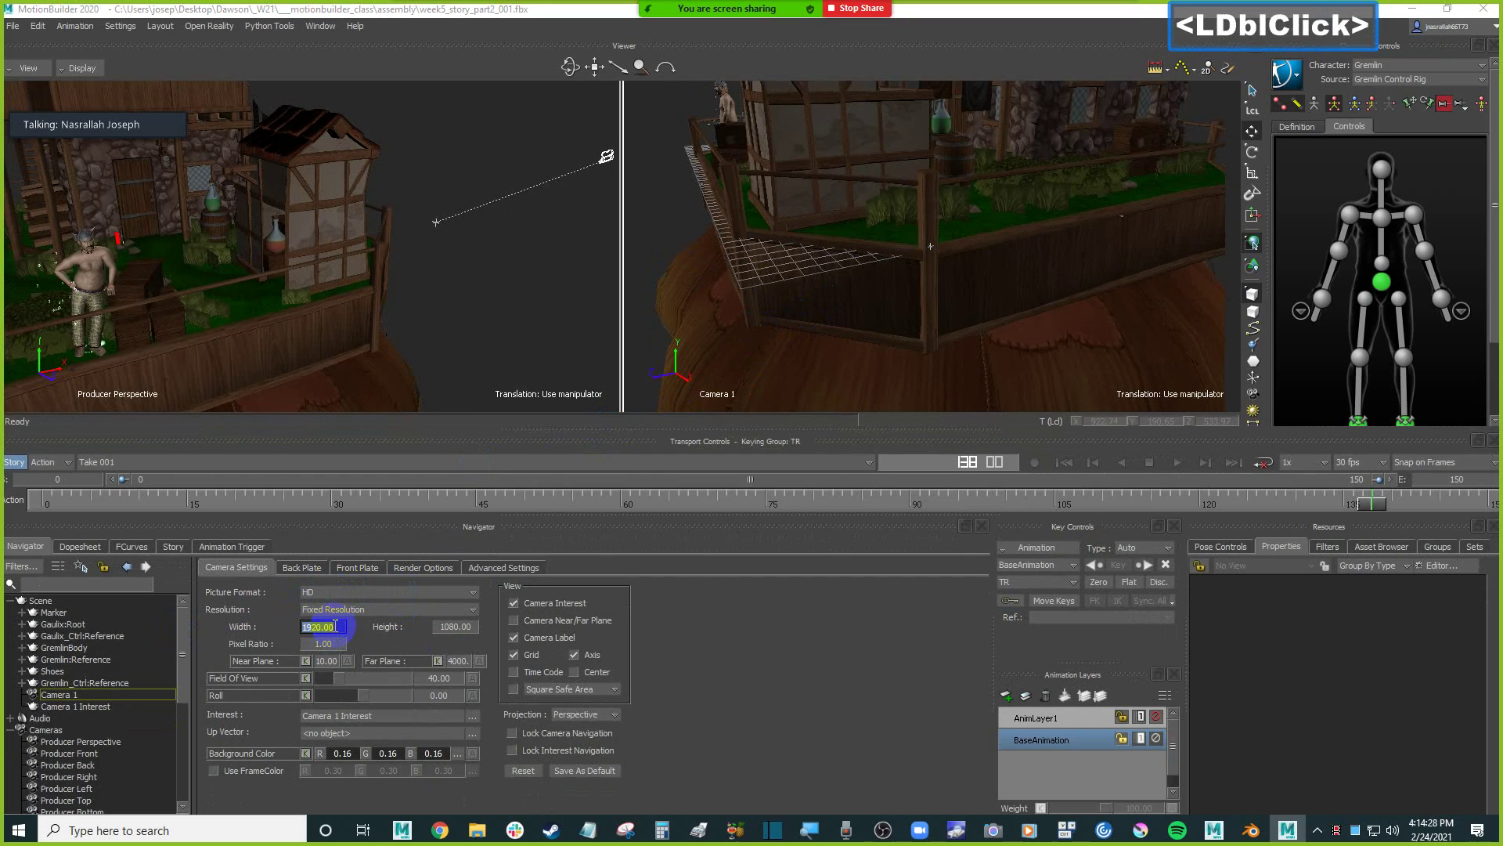
{"action": "type", "text": "1280"}
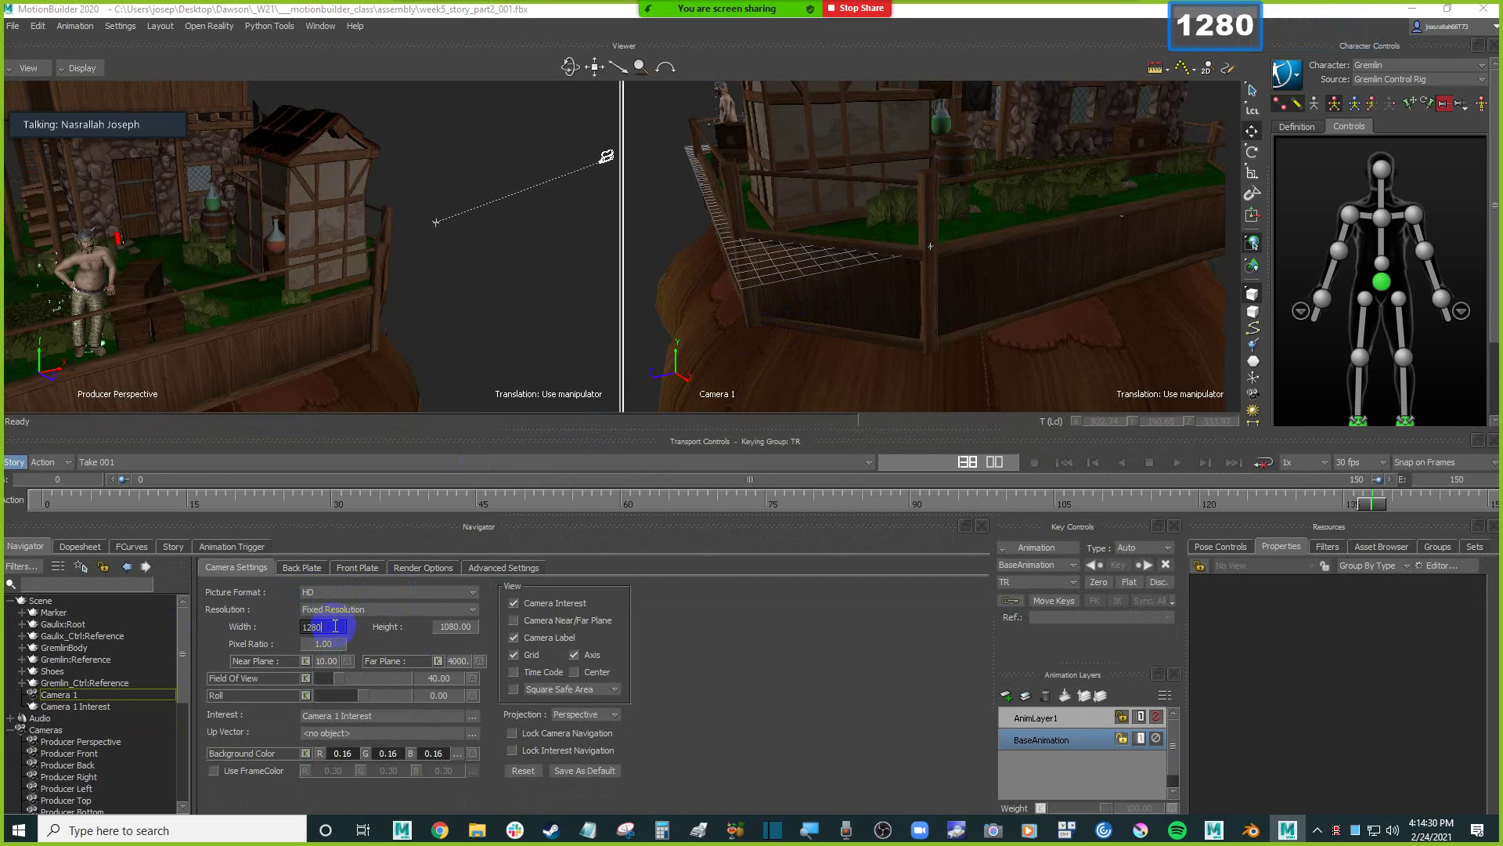
{"action": "key", "text": "Return"}
{"action": "left_click", "coordinate": [467, 627]}
{"action": "double_click", "coordinate": [467, 627]}
{"action": "type", "text": "720"}
{"action": "key", "text": "Return"}
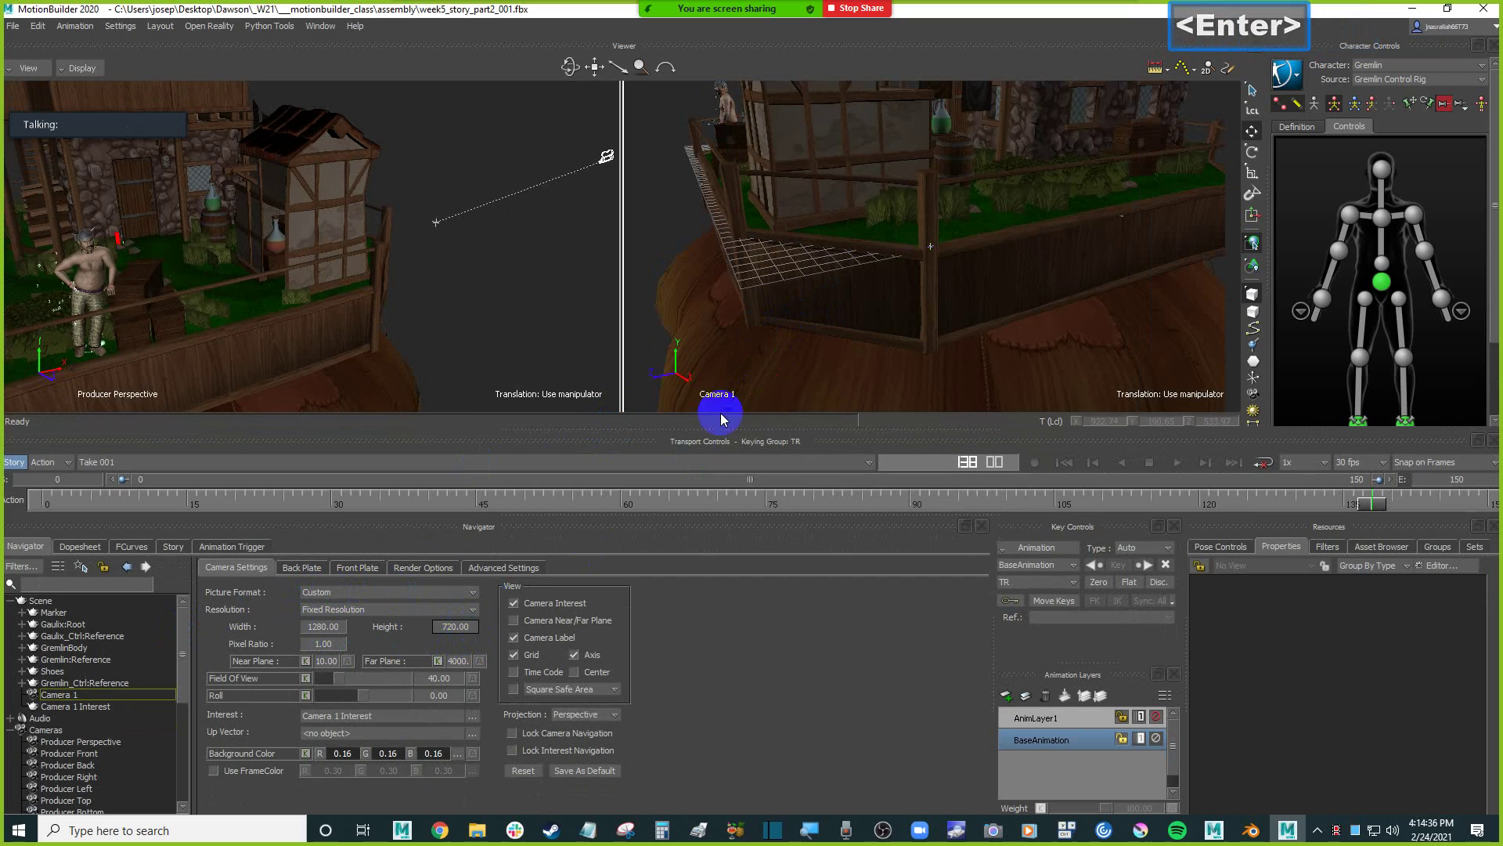
Set Camera 1's near plane to 1 and its far plane to 9999.
{"action": "double_click", "coordinate": [327, 662]}
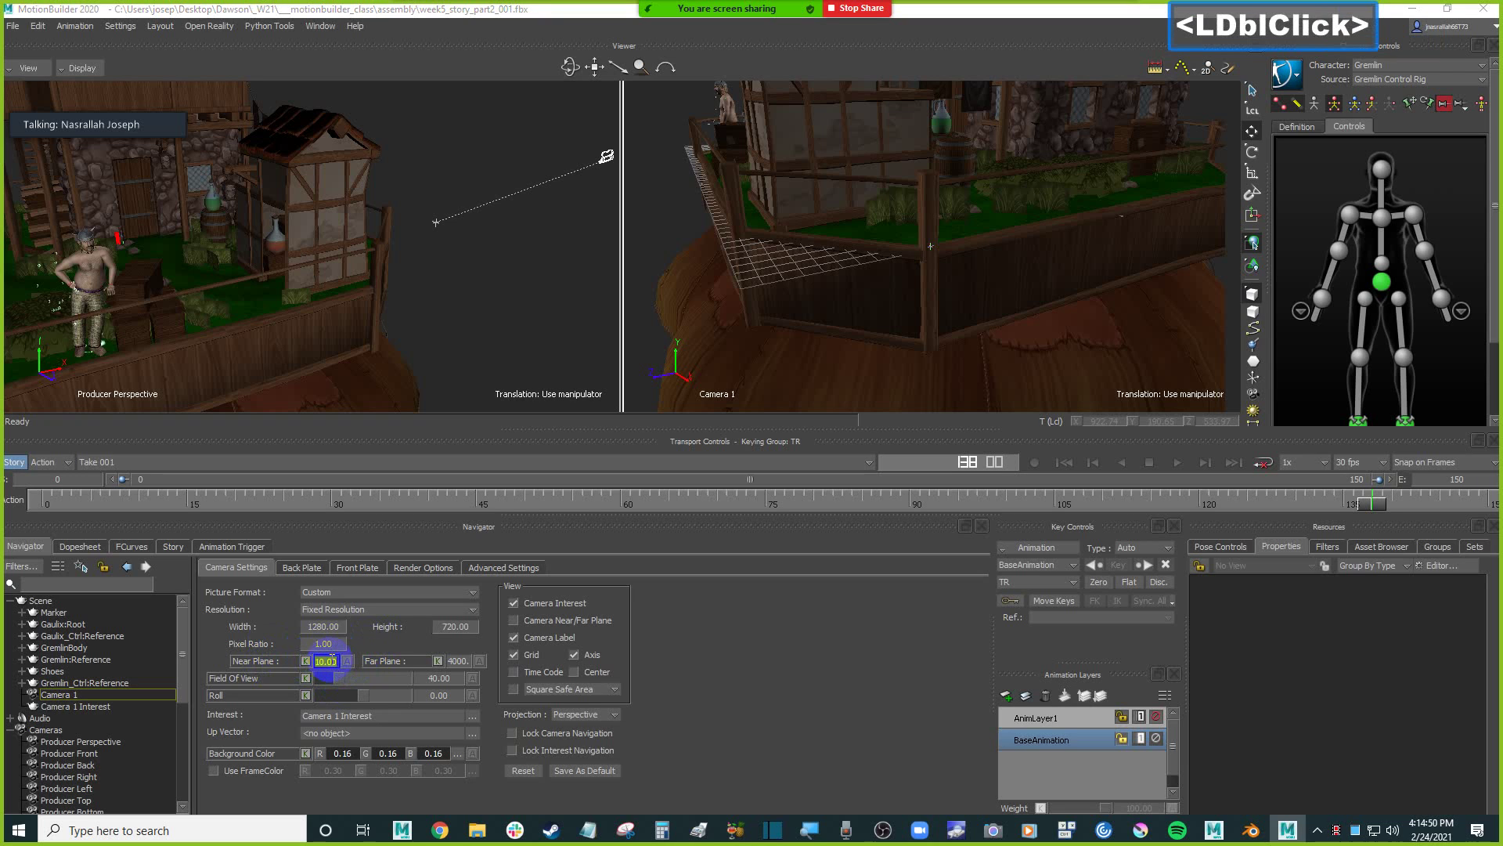
{"action": "type", "text": "1"}
{"action": "key", "text": "Return"}
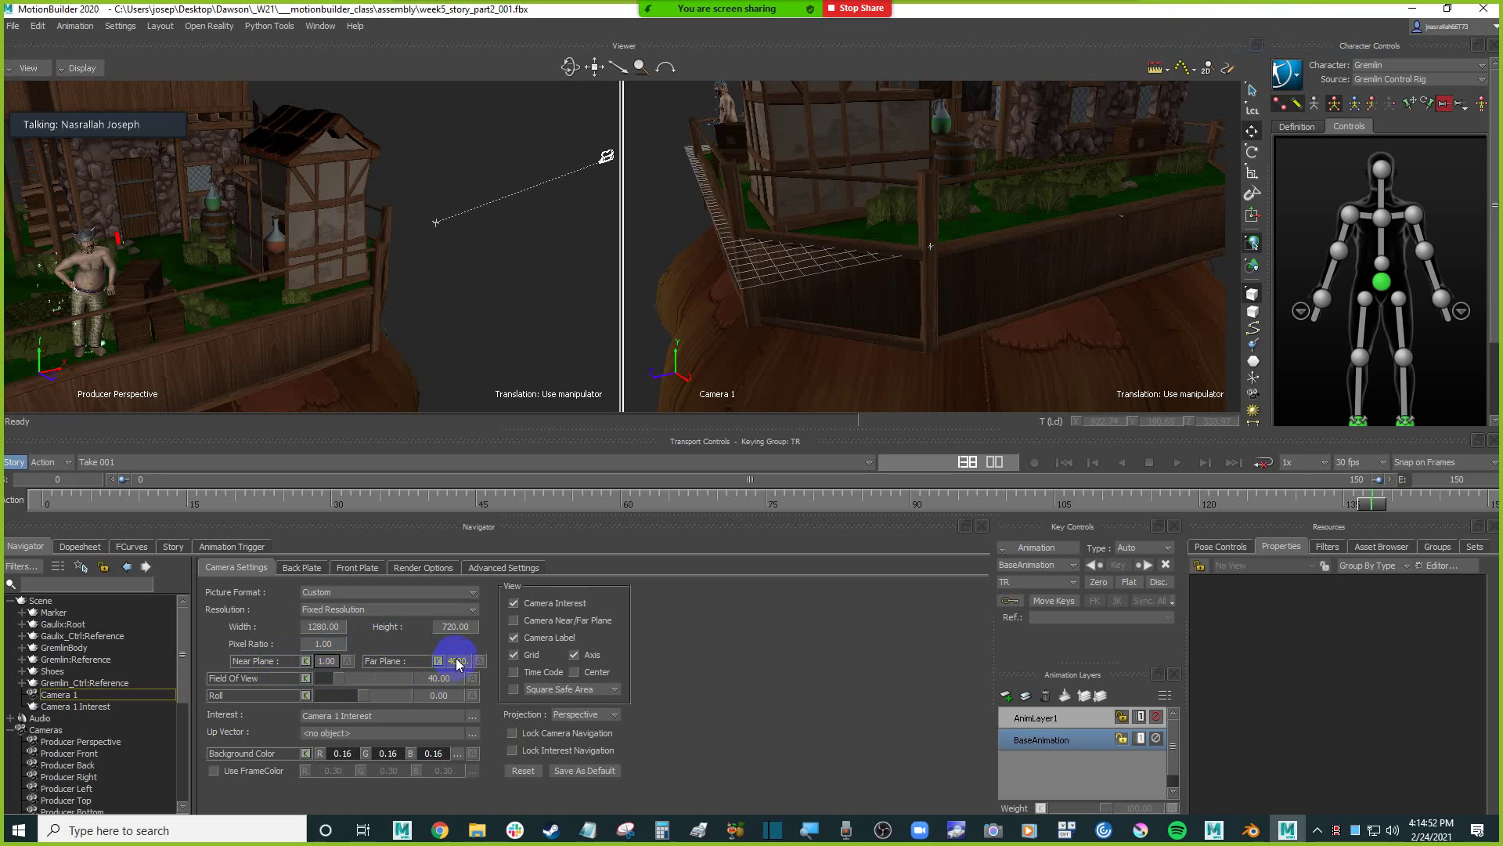
{"action": "double_click", "coordinate": [459, 662]}
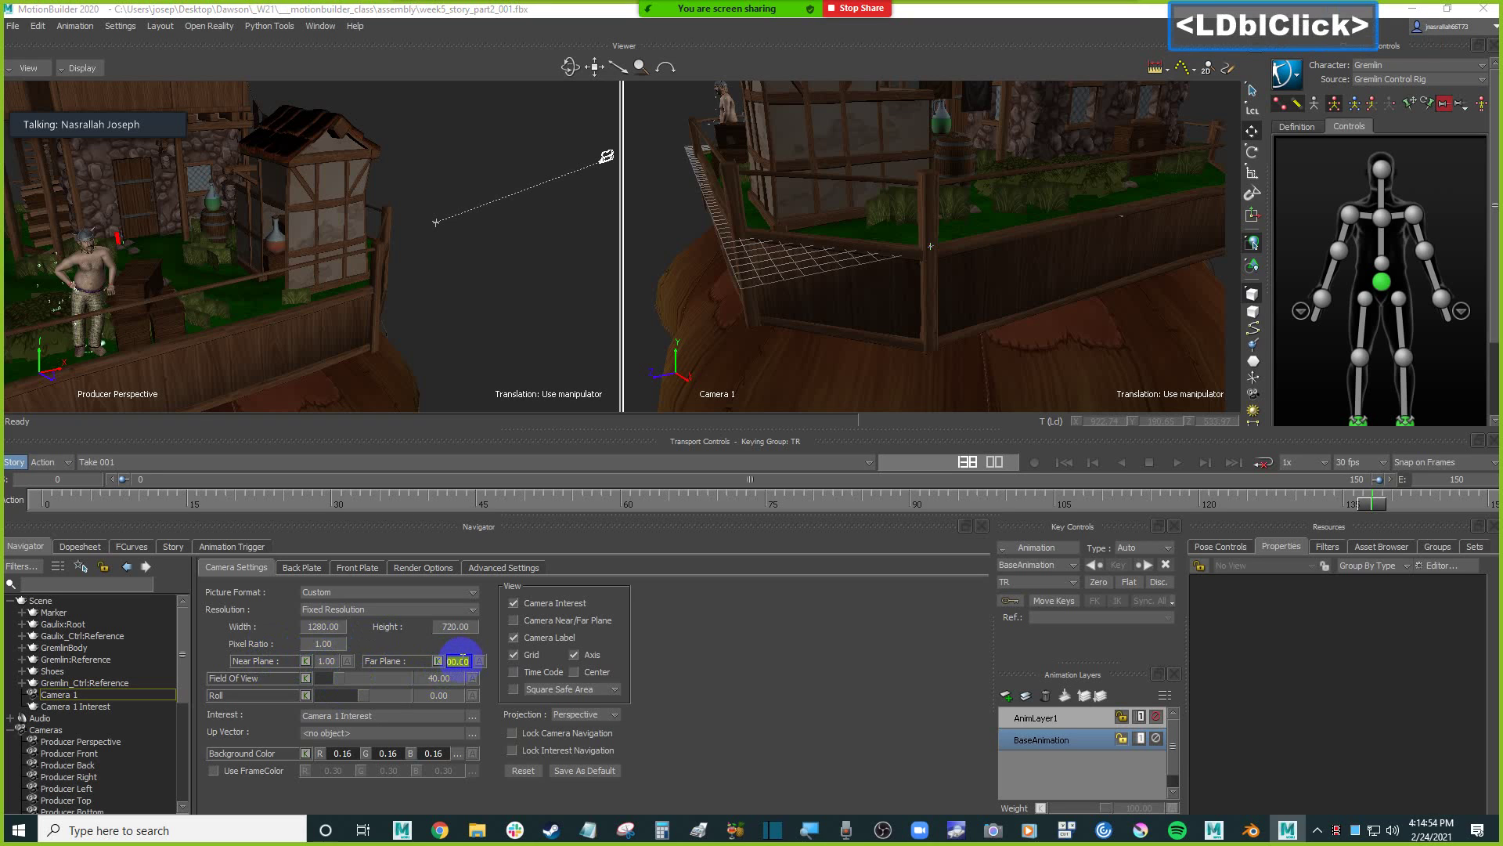
{"action": "type", "text": "9999"}
{"action": "key", "text": "Return"}
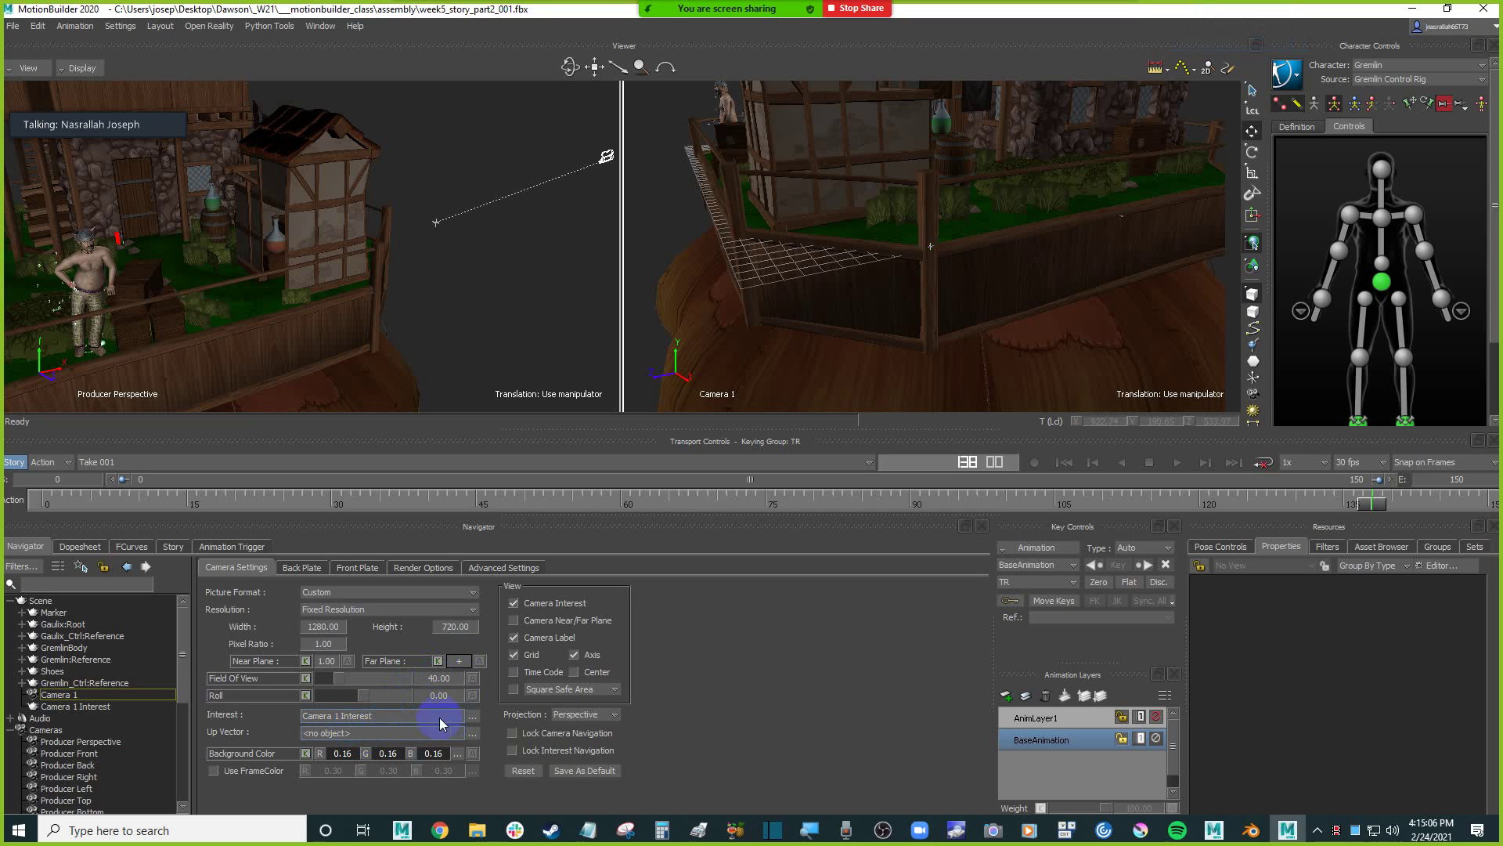
Change Camera 1's background color to the light blue palette swatch with R 0.55, G 0.81, B 0.96.
{"action": "left_click", "coordinate": [425, 219]}
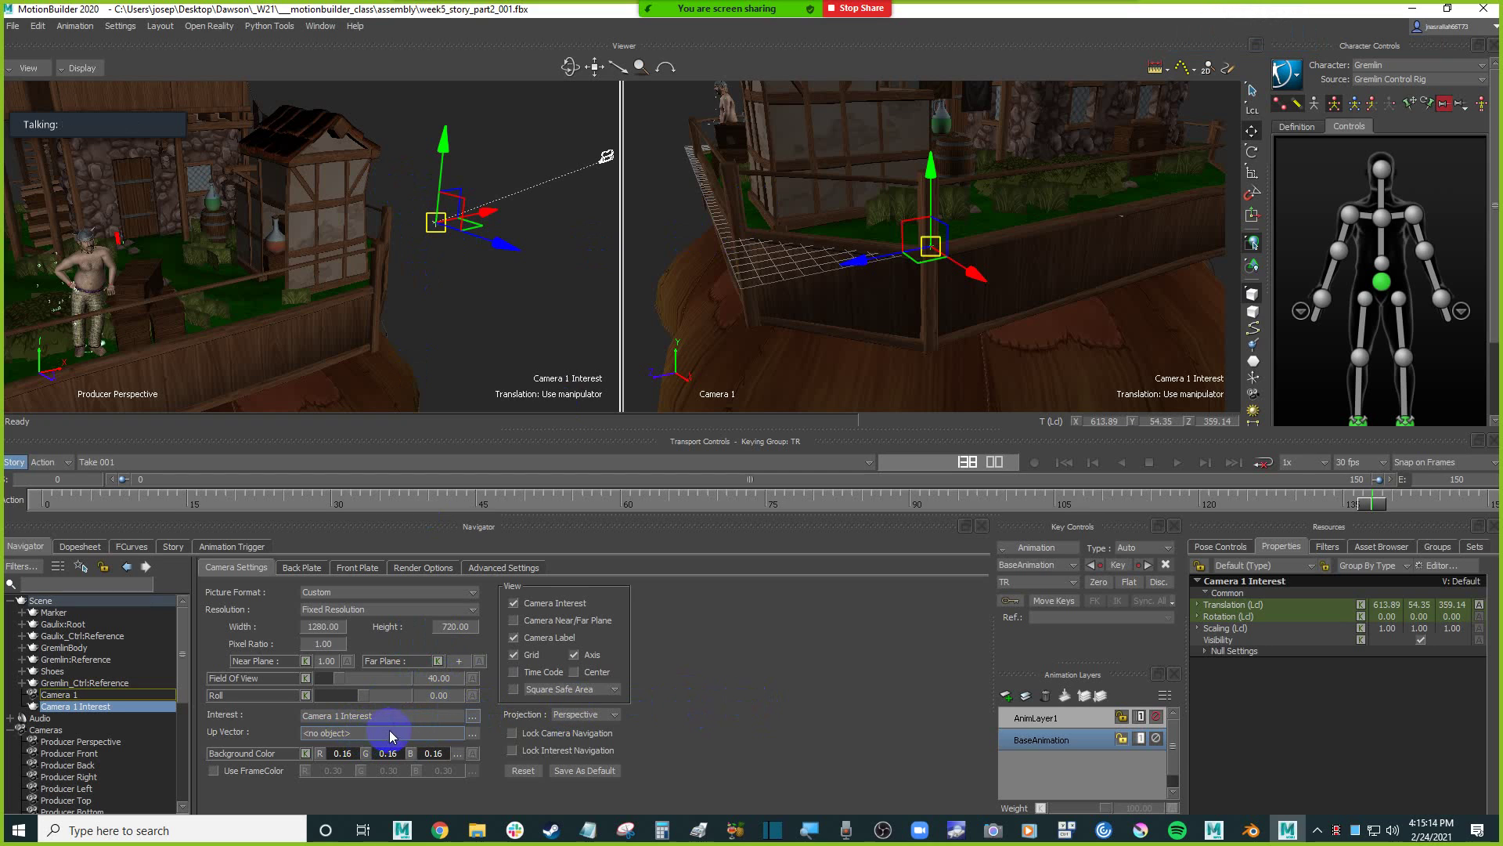
{"action": "left_click", "coordinate": [458, 753]}
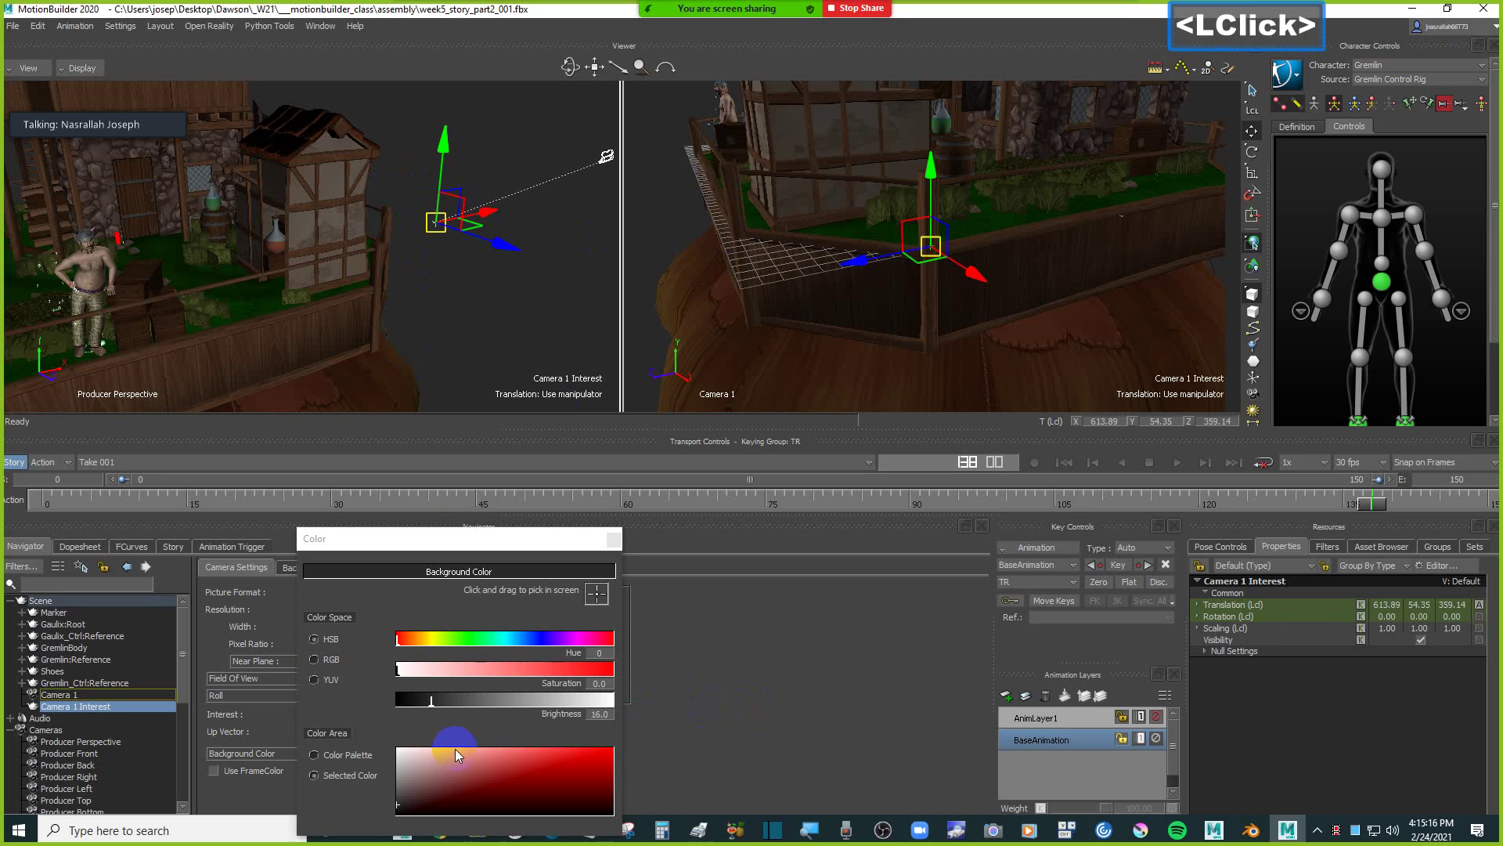
{"action": "left_click", "coordinate": [329, 754]}
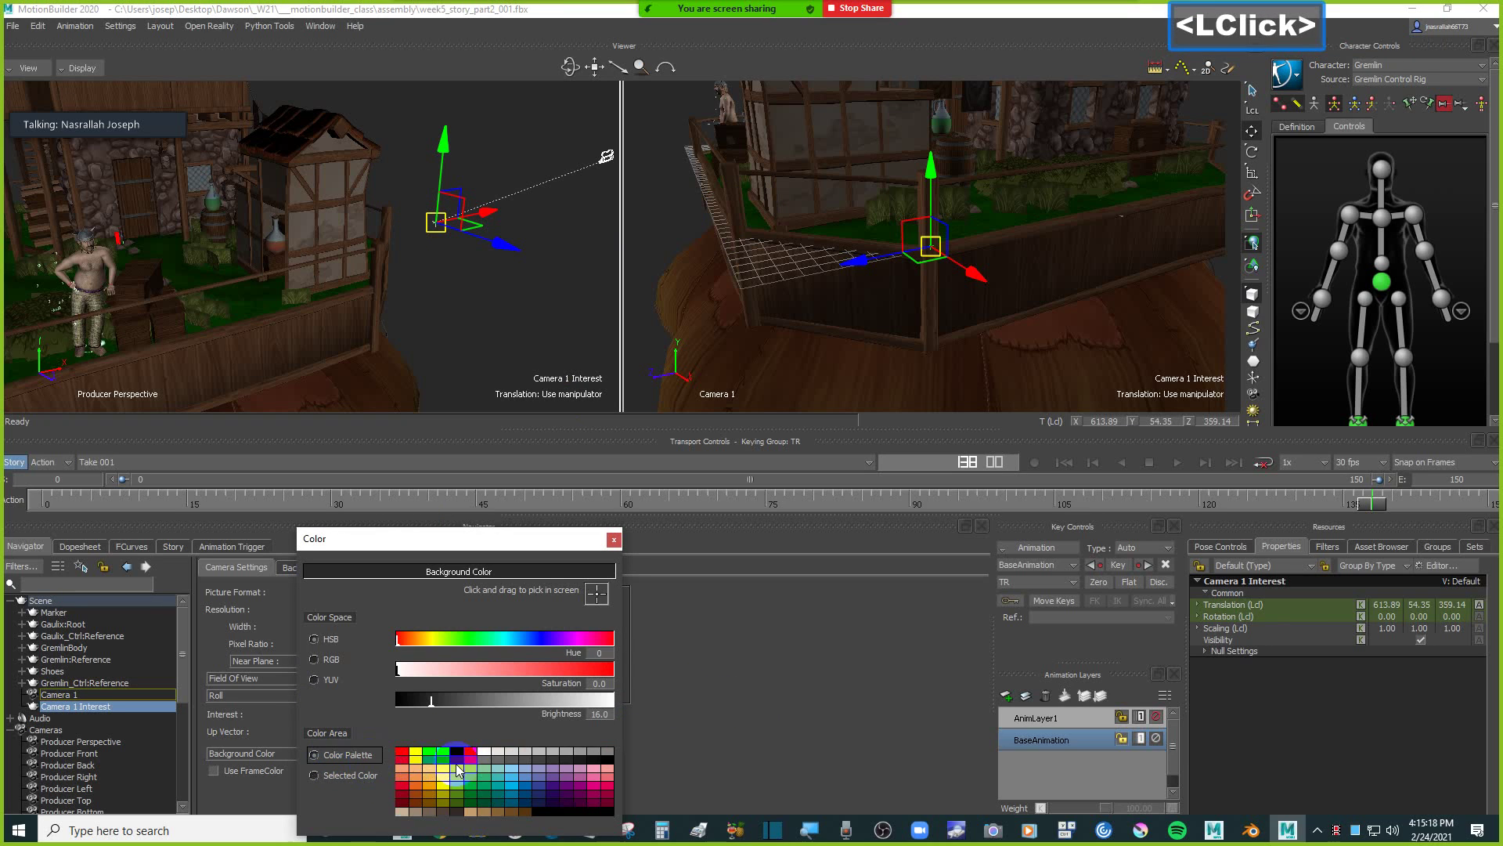
{"action": "left_click", "coordinate": [515, 774]}
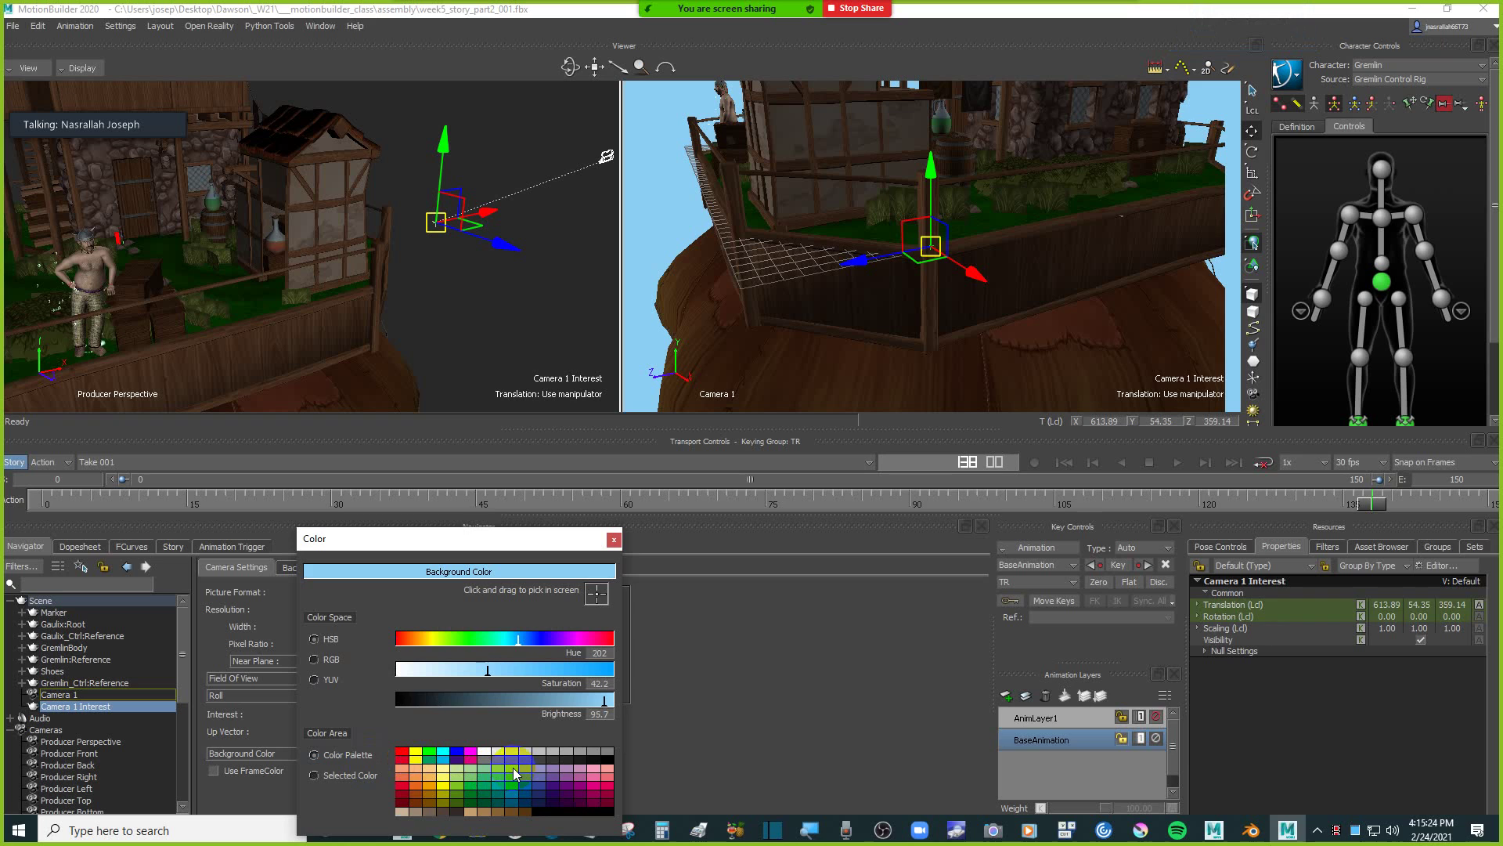
{"action": "left_click", "coordinate": [611, 541]}
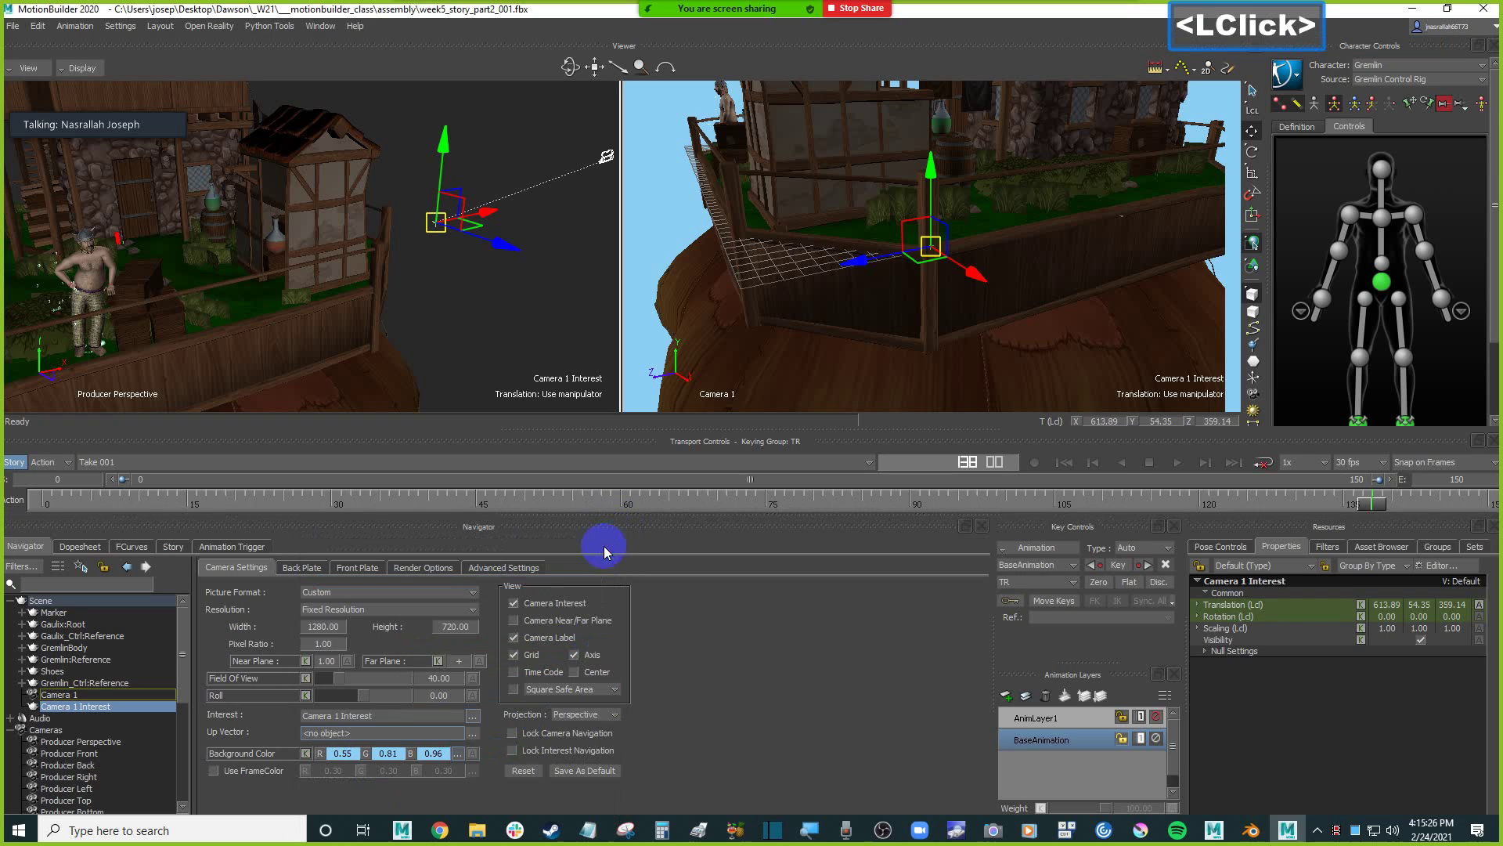
{"action": "left_click", "coordinate": [695, 753]}
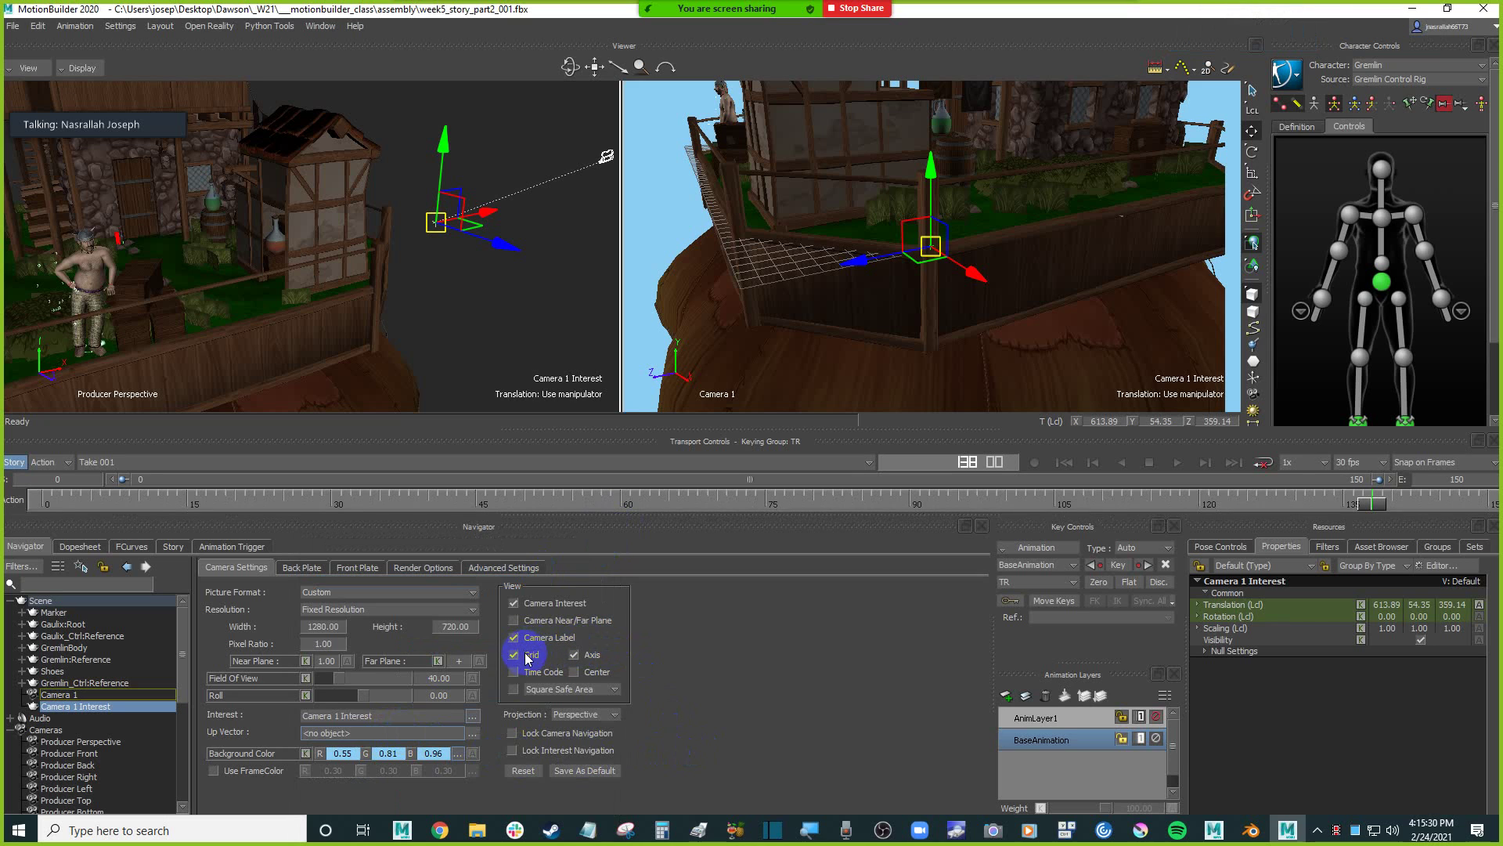
Hide the grid in Camera 1's view and display the square safe area.
{"action": "left_click", "coordinate": [778, 259]}
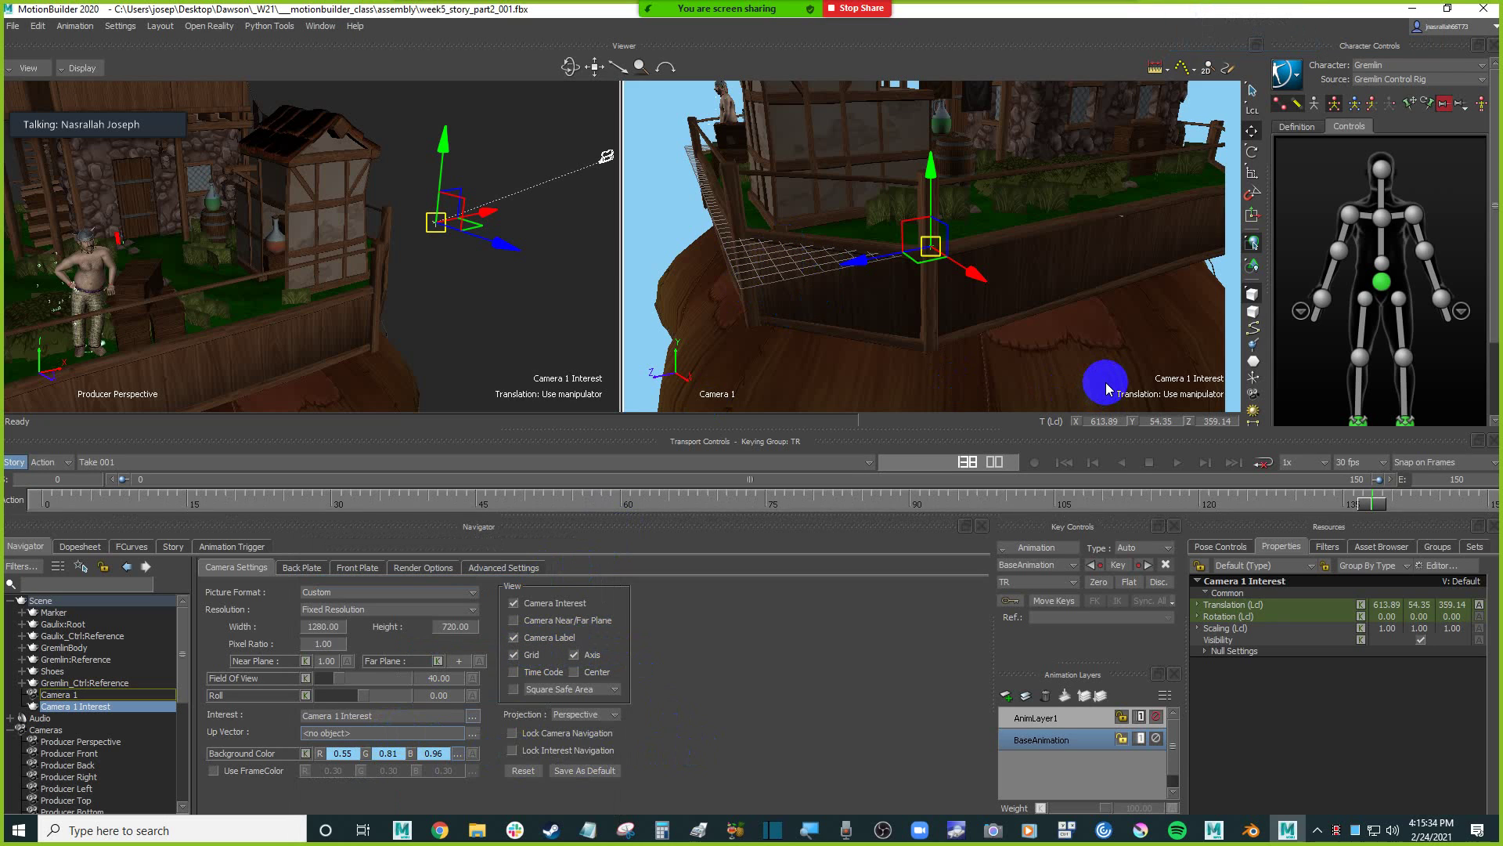
{"action": "left_click", "coordinate": [515, 656]}
{"action": "left_click", "coordinate": [745, 672]}
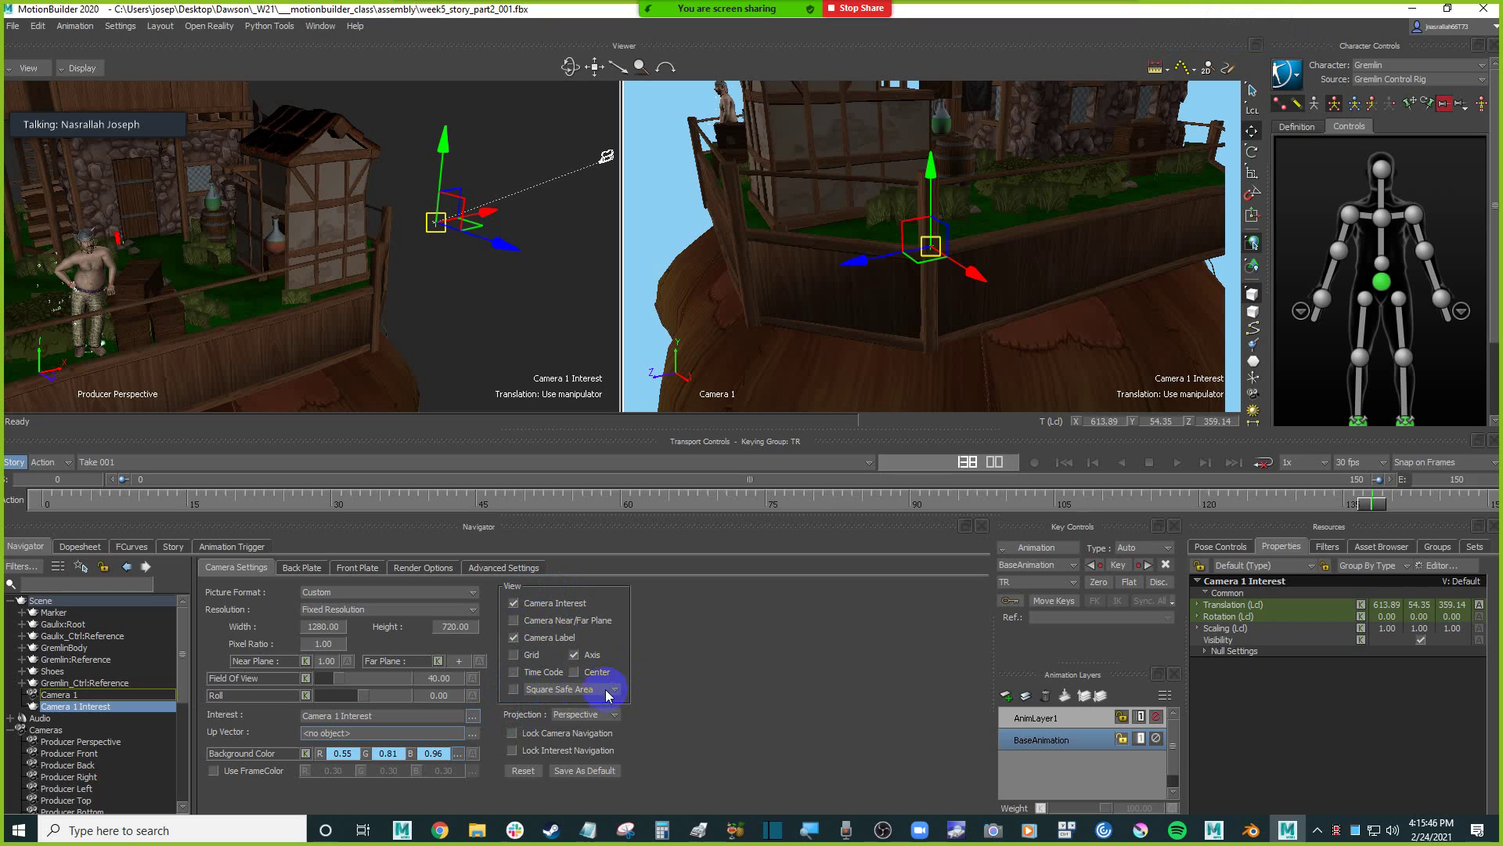
{"action": "left_click", "coordinate": [515, 690]}
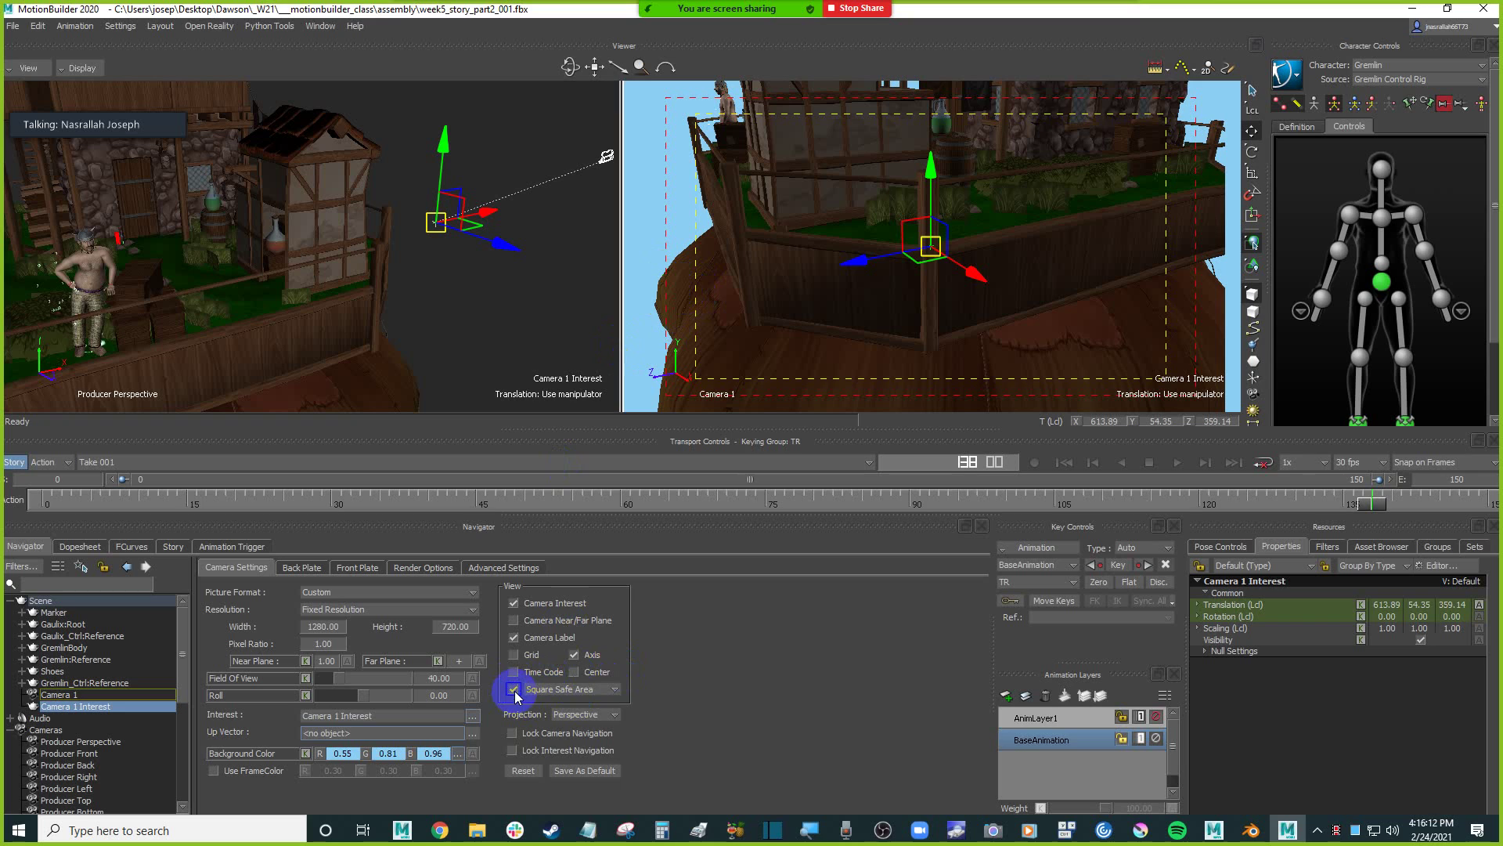
{"action": "left_click", "coordinate": [742, 686]}
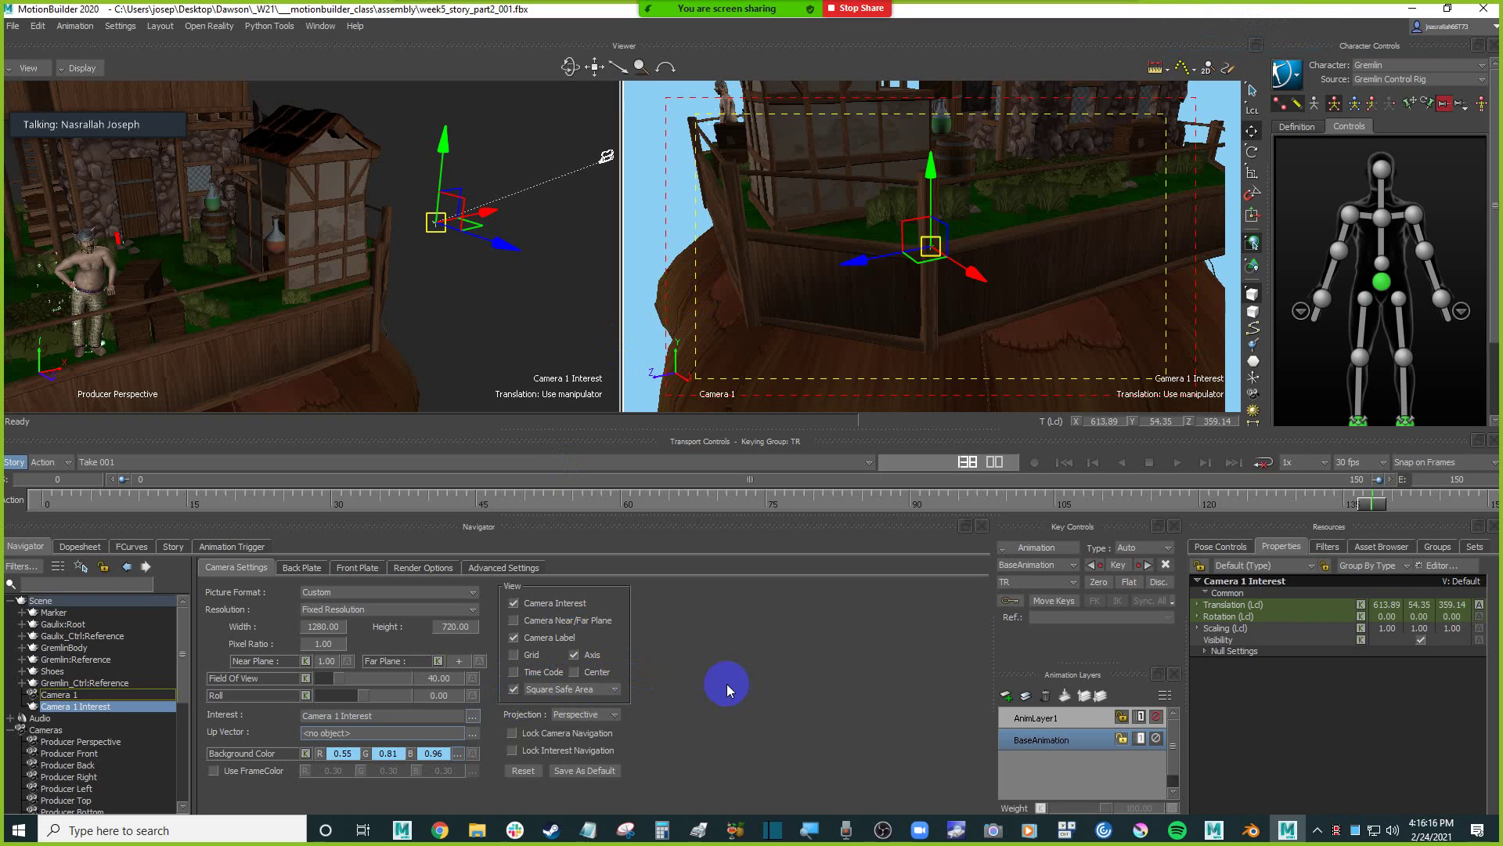
{"action": "left_click", "coordinate": [659, 716]}
{"action": "left_click", "coordinate": [682, 726]}
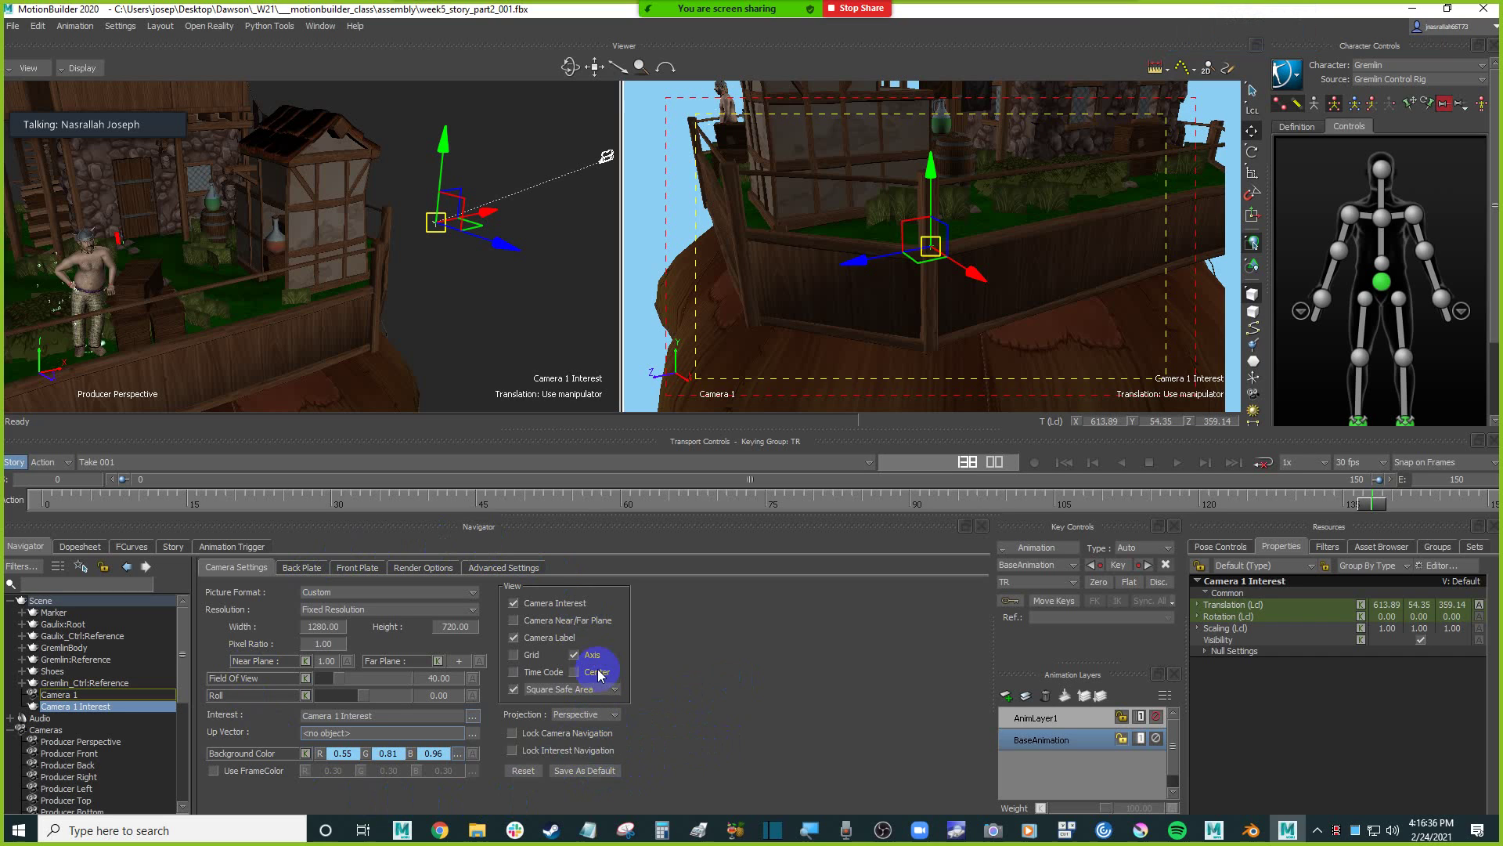
Save Camera 1's current settings as the default for cameras.
{"action": "left_click", "coordinate": [748, 717]}
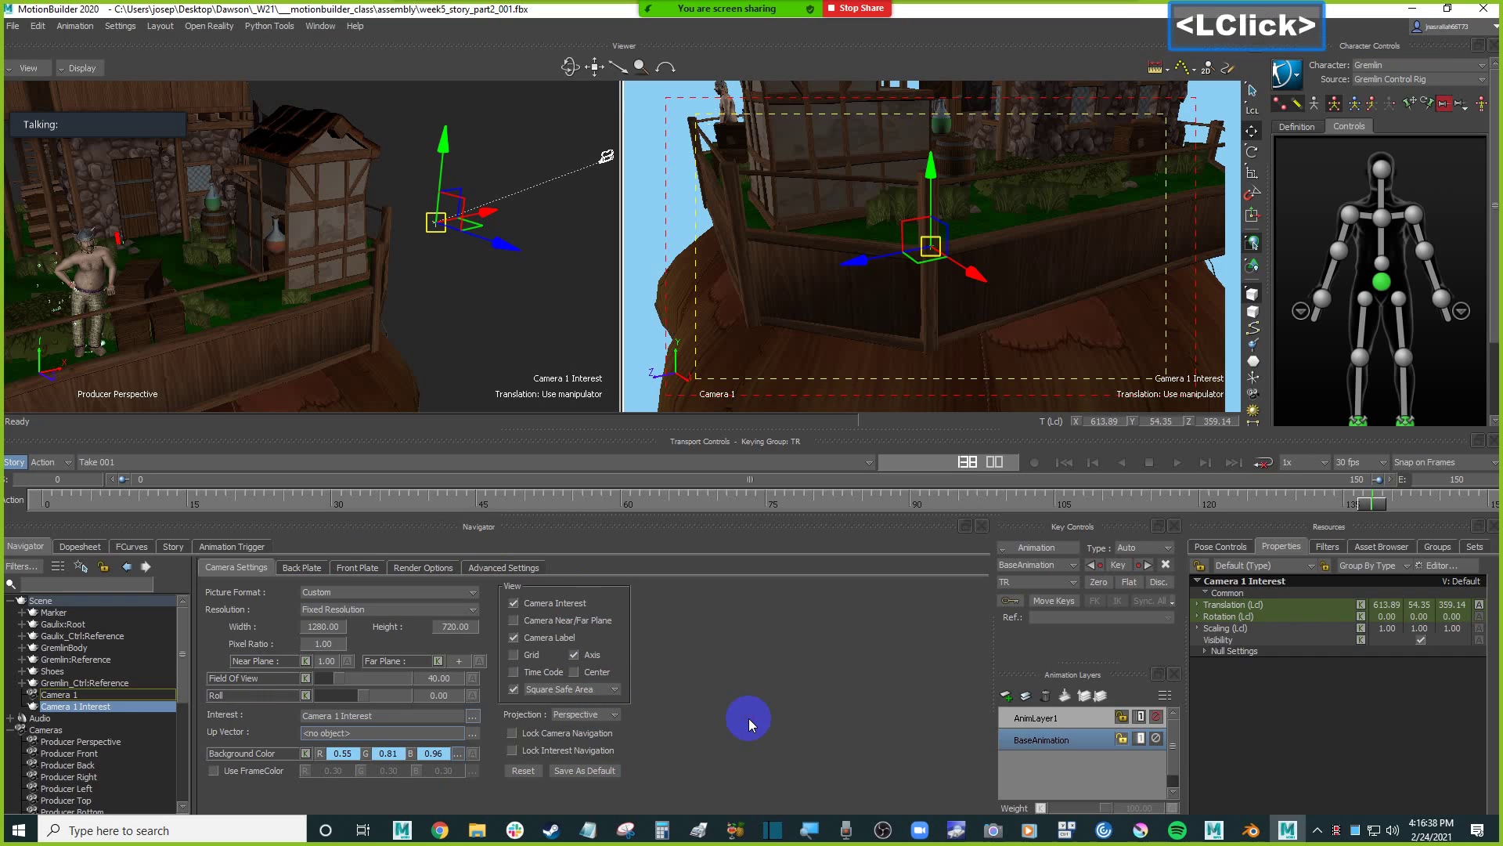
{"action": "left_click", "coordinate": [605, 772]}
{"action": "left_click", "coordinate": [603, 773]}
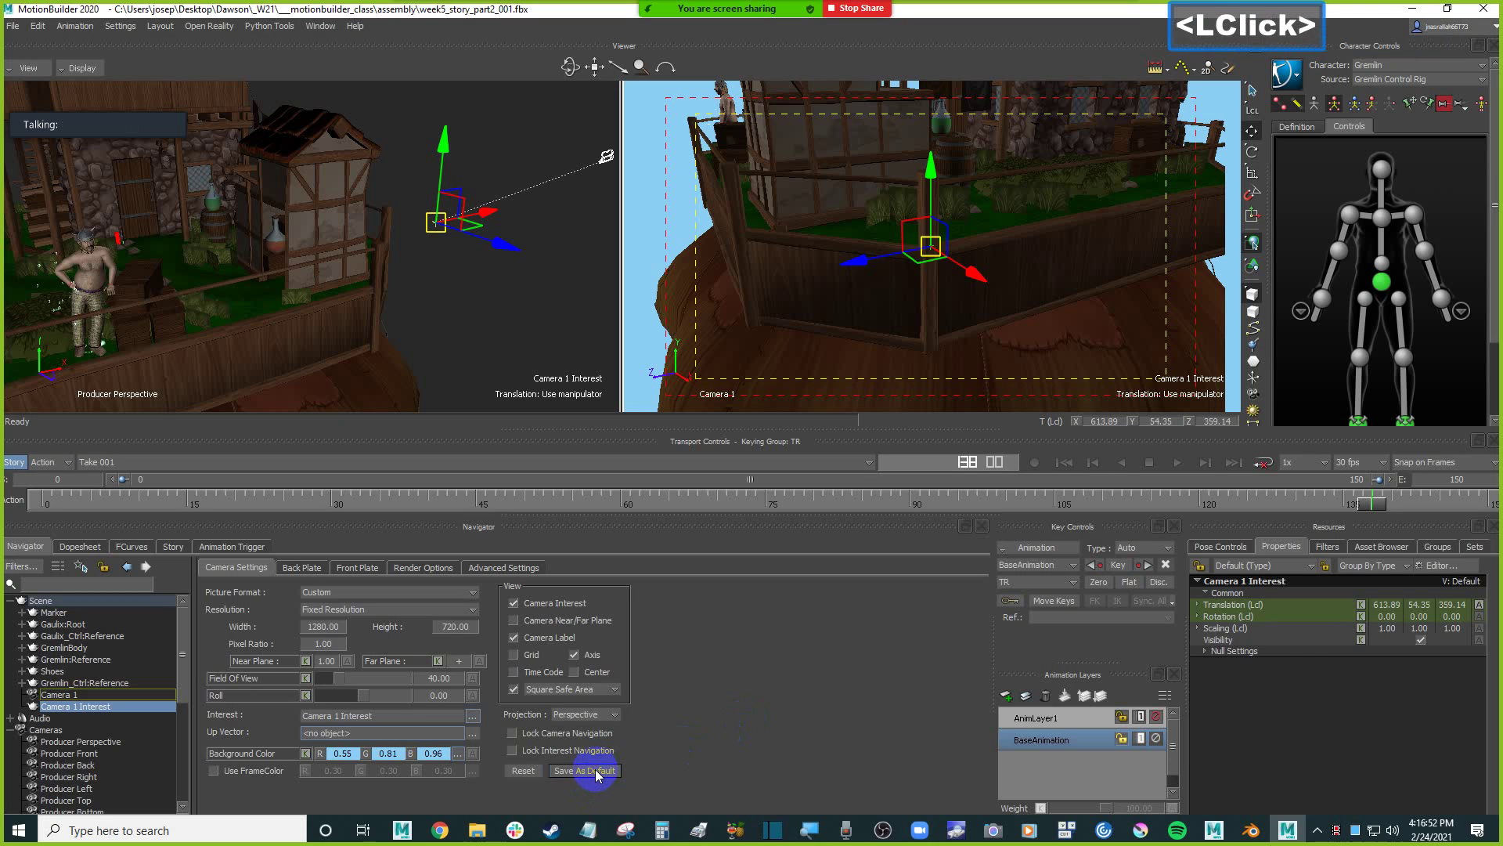
Add a new camera from the Elements templates at about X 692, Y -78, Z 457, and compare its settings with Camera 1's.
{"action": "left_click", "coordinate": [533, 313]}
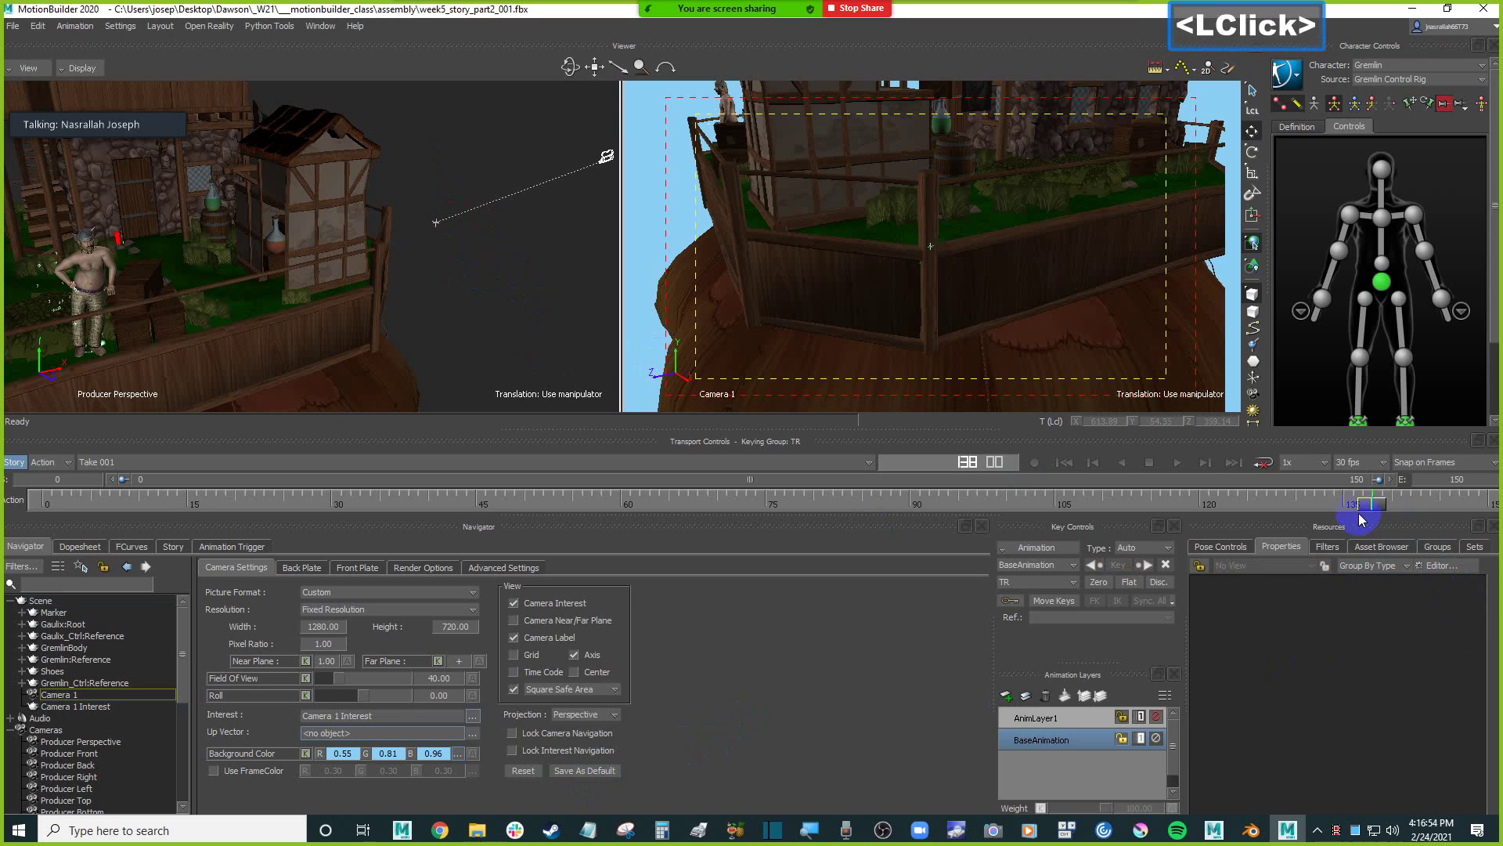
{"action": "left_click", "coordinate": [1398, 546]}
{"action": "left_click", "coordinate": [1374, 599]}
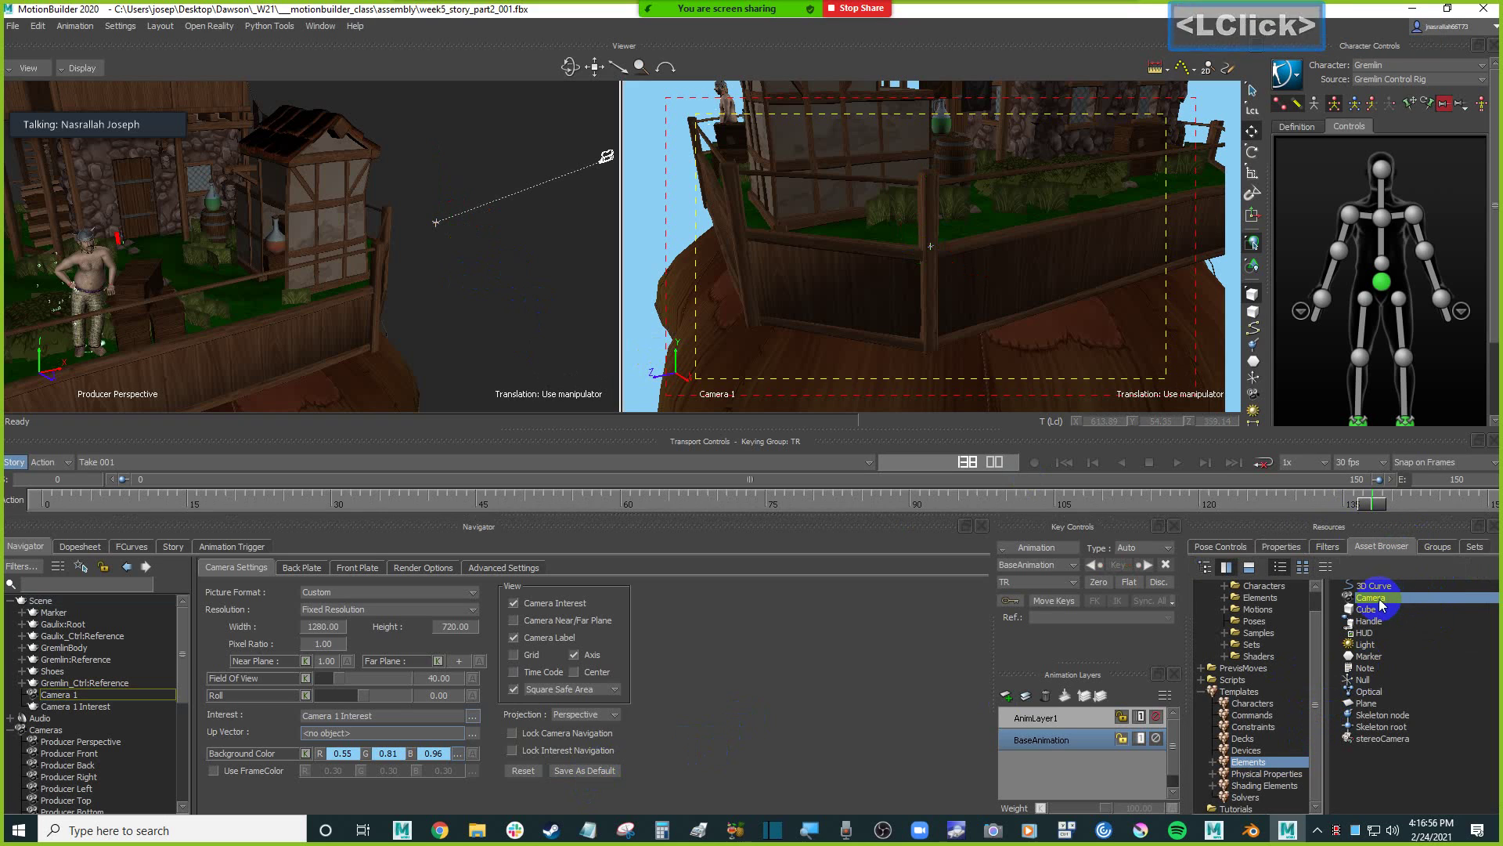
{"action": "left_click_drag", "start_coordinate": [1375, 599], "coordinate": [490, 283]}
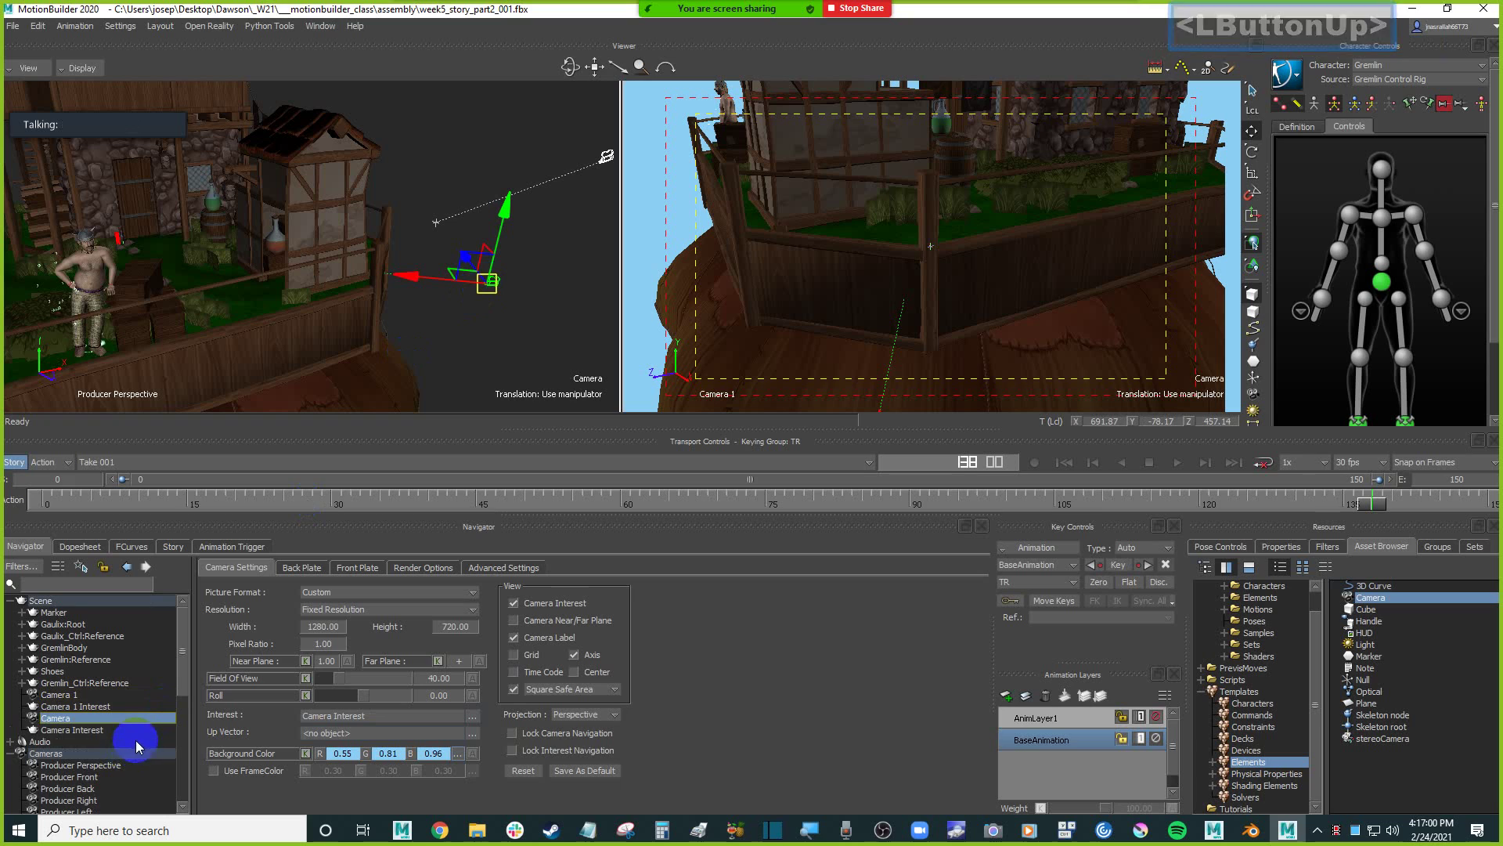
{"action": "double_click", "coordinate": [79, 720]}
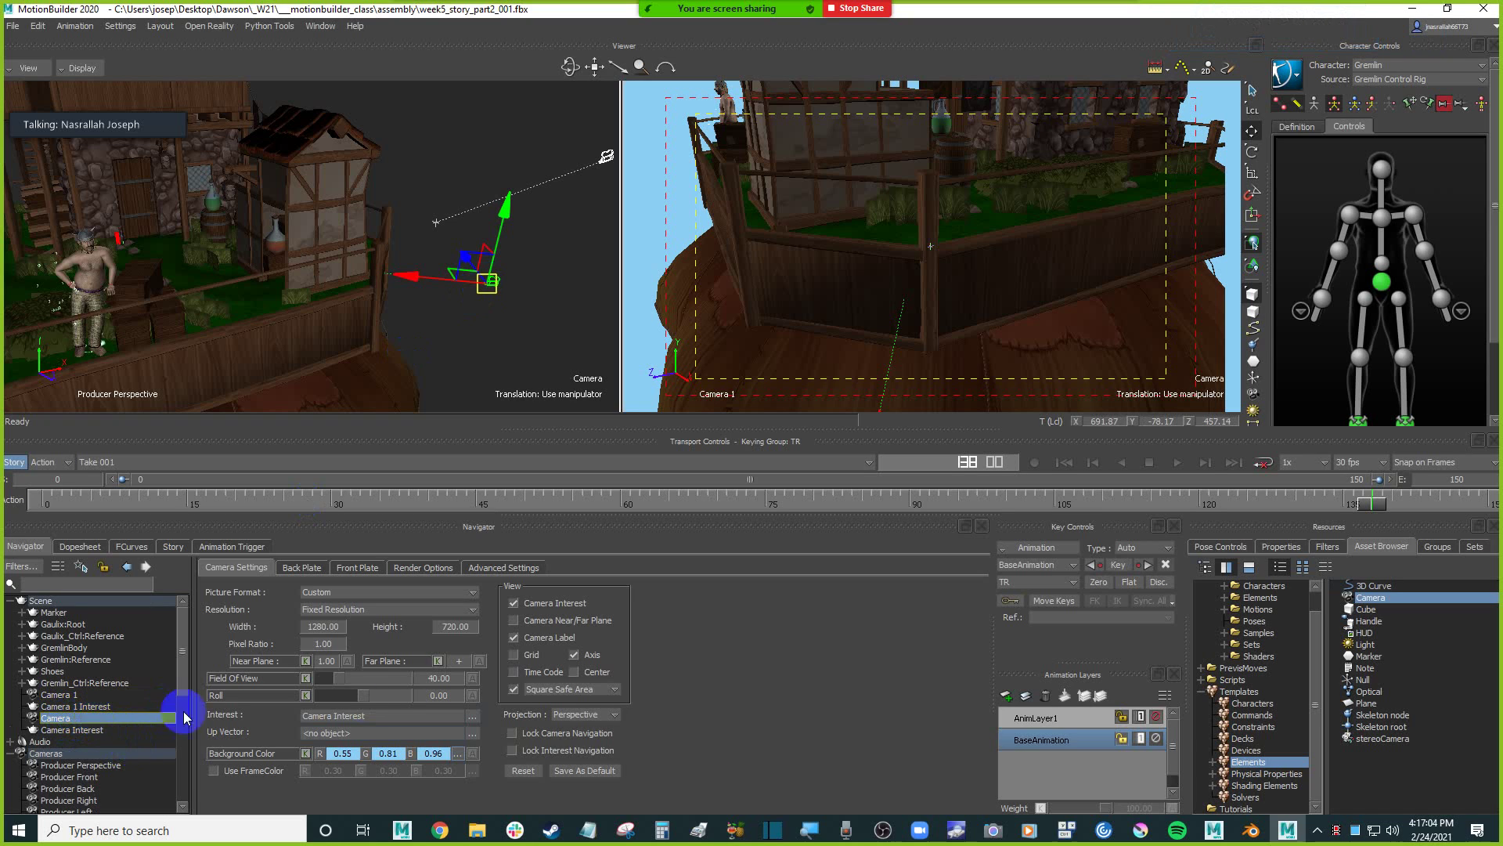
{"action": "double_click", "coordinate": [76, 696]}
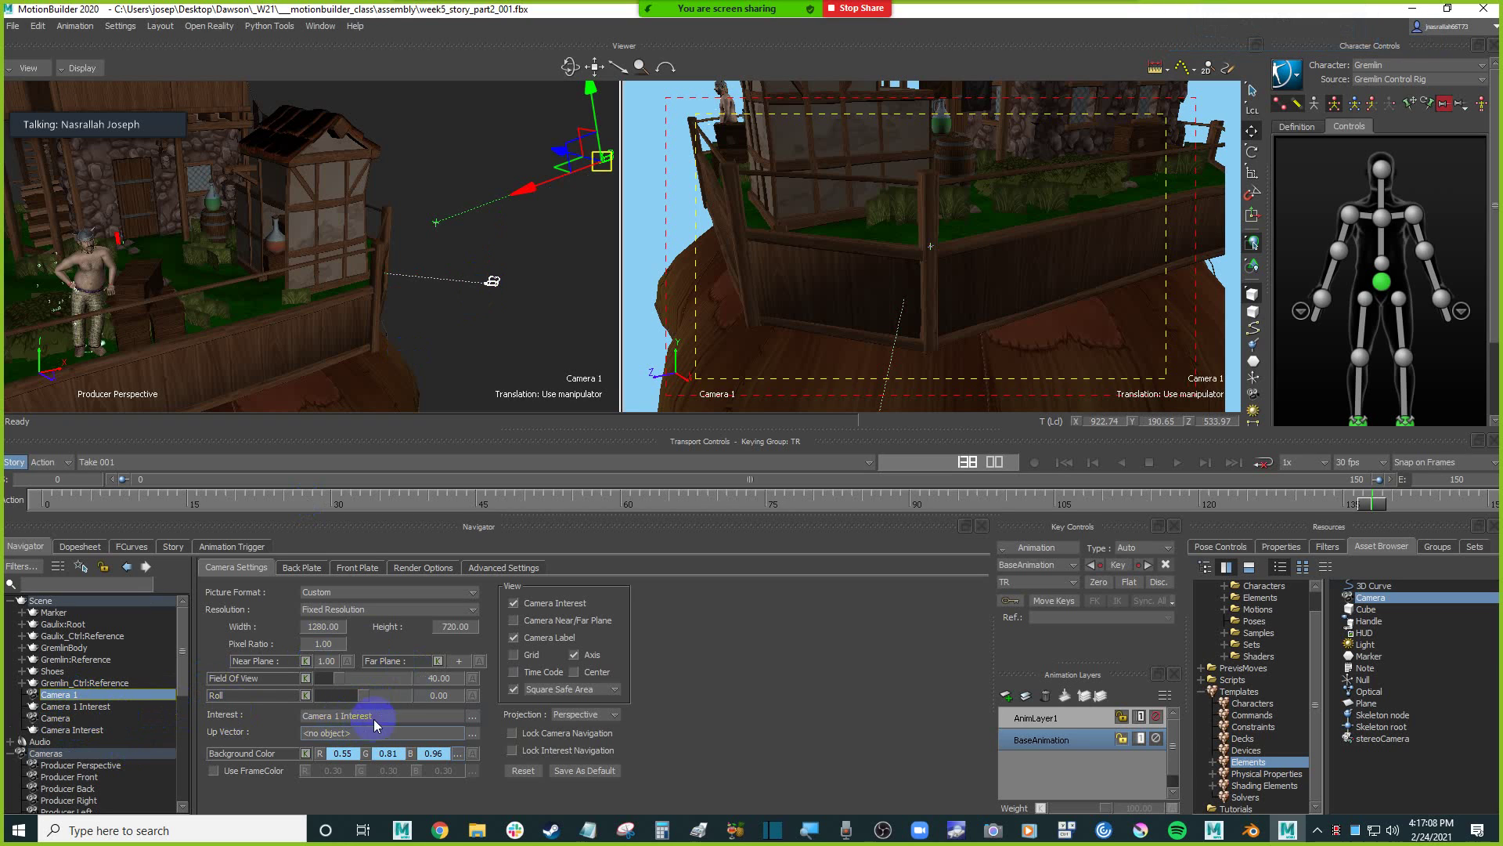
Rename the newly added camera in the scene as Camera 2.
{"action": "double_click", "coordinate": [66, 718]}
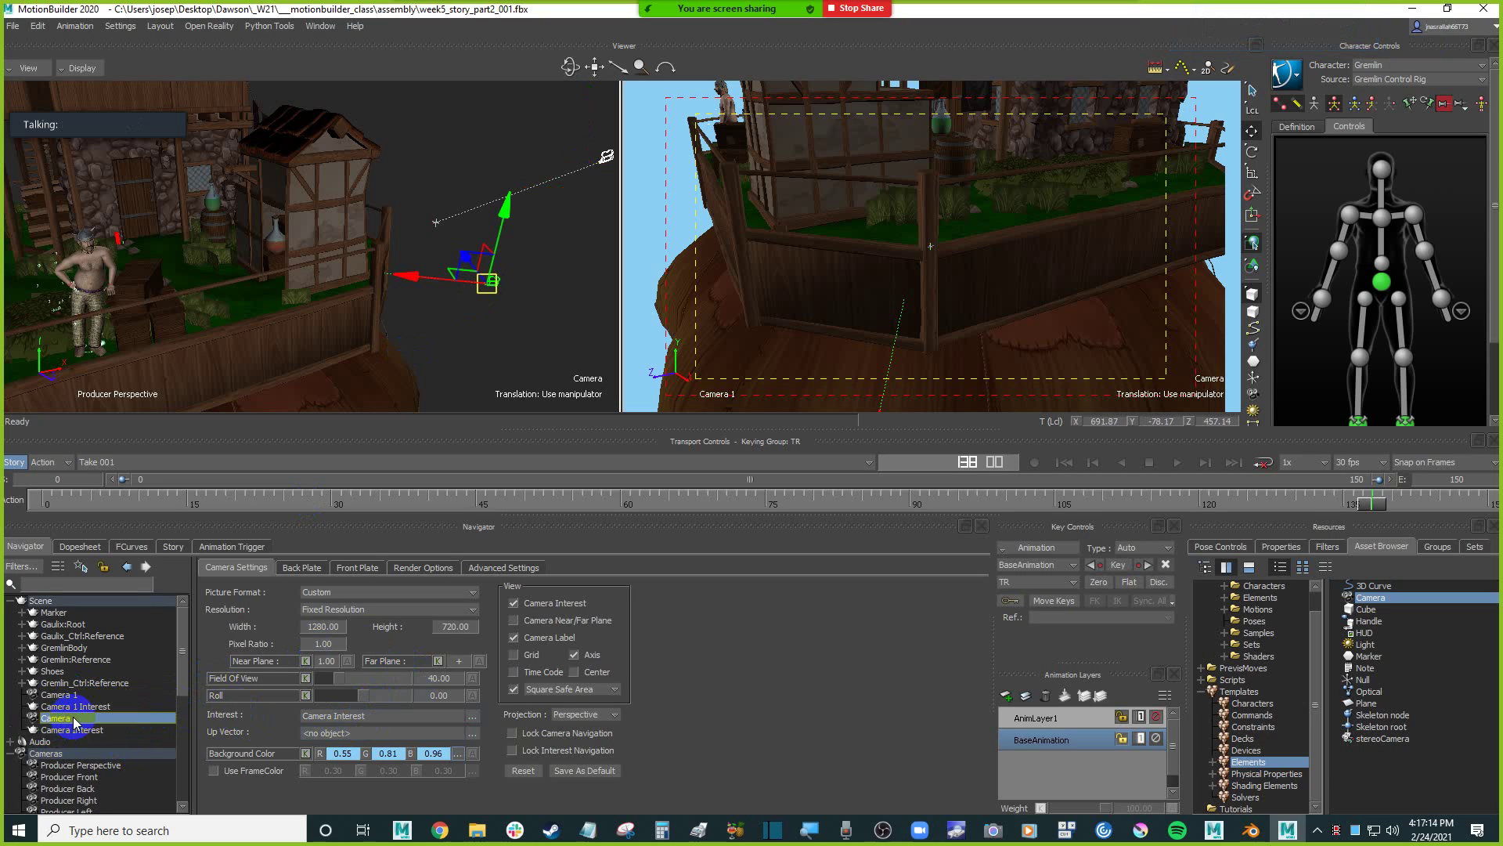
{"action": "right_click", "coordinate": [77, 719]}
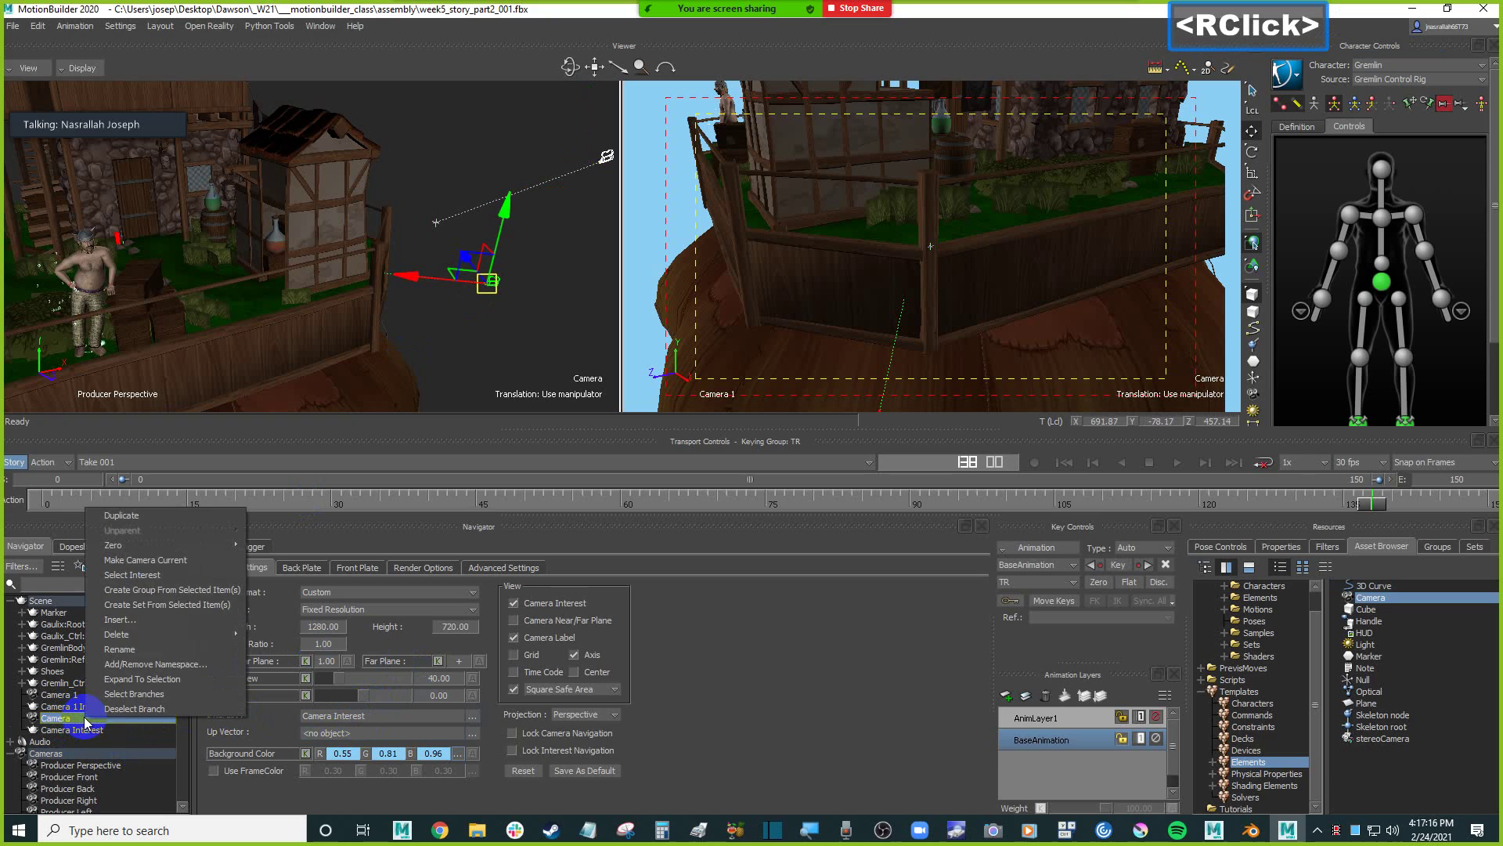
{"action": "left_click", "coordinate": [119, 649]}
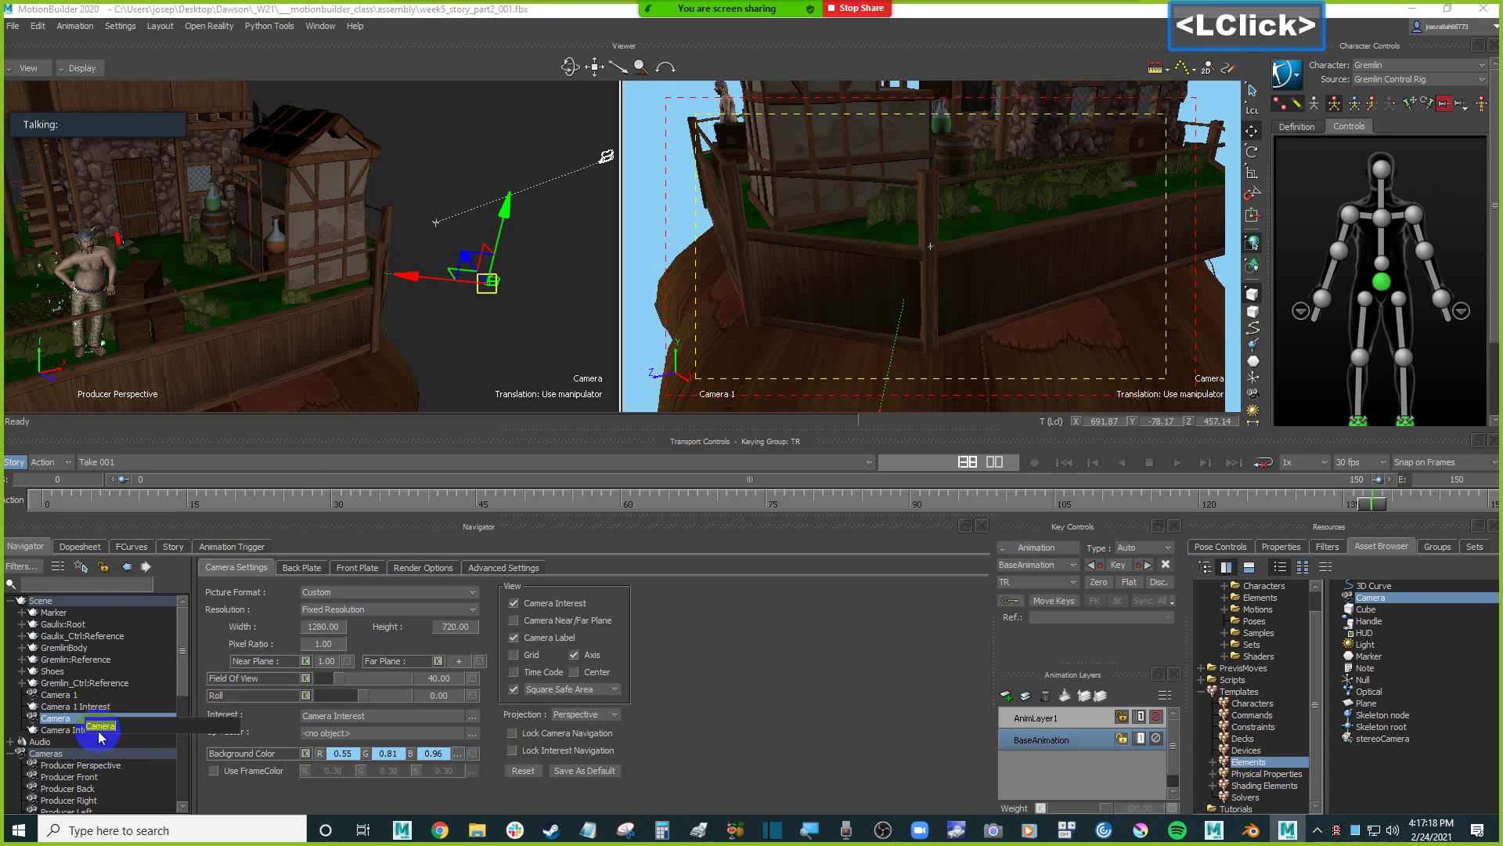
{"action": "type", "text": "2"}
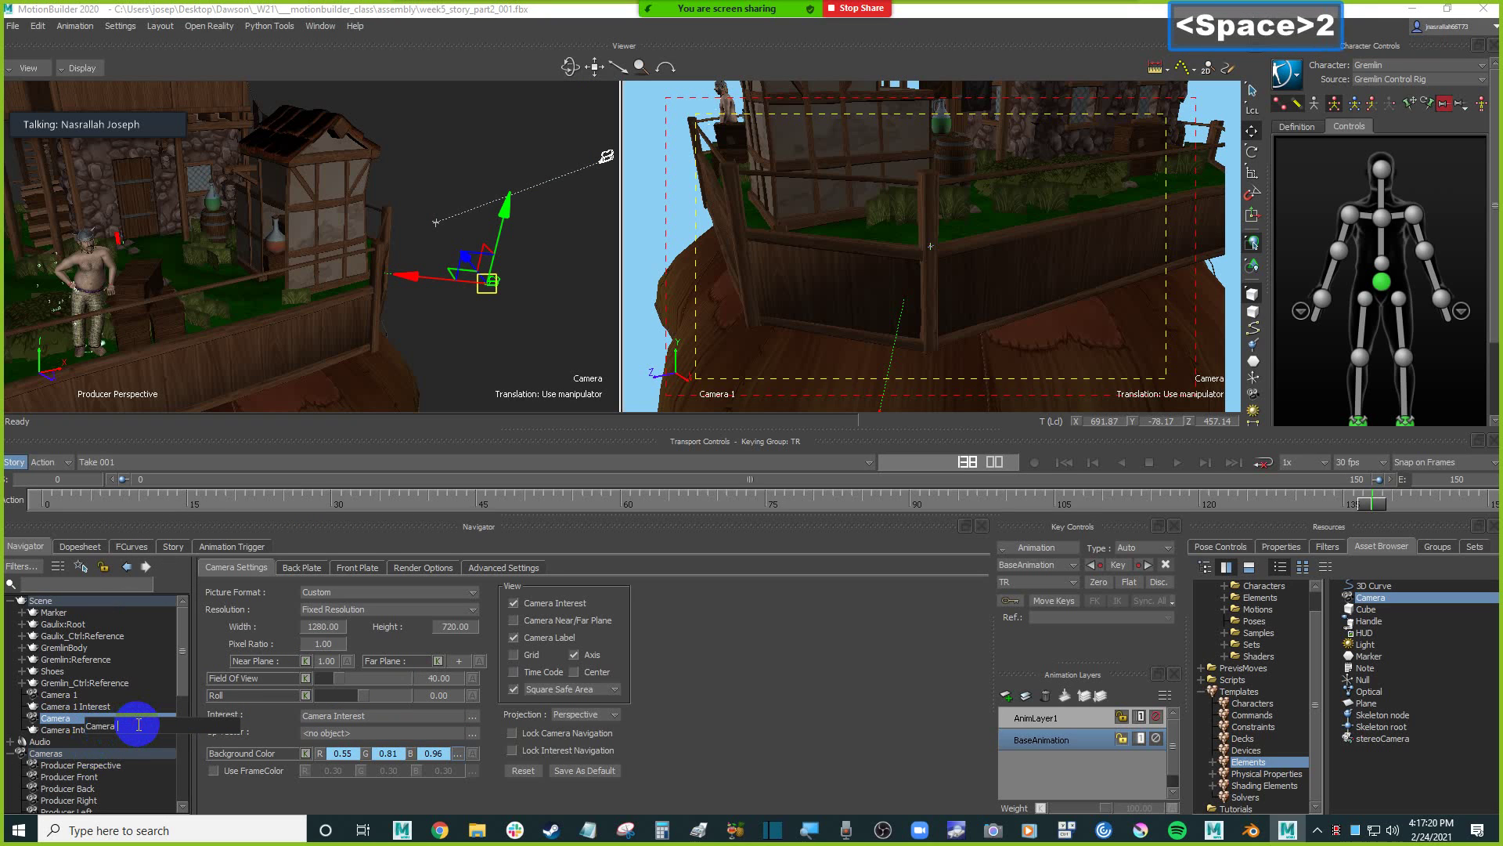
{"action": "key", "text": "Return"}
{"action": "left_click", "coordinate": [118, 719]}
Rename the new camera's interest object as Camera 2 Interest.
{"action": "left_click", "coordinate": [98, 730]}
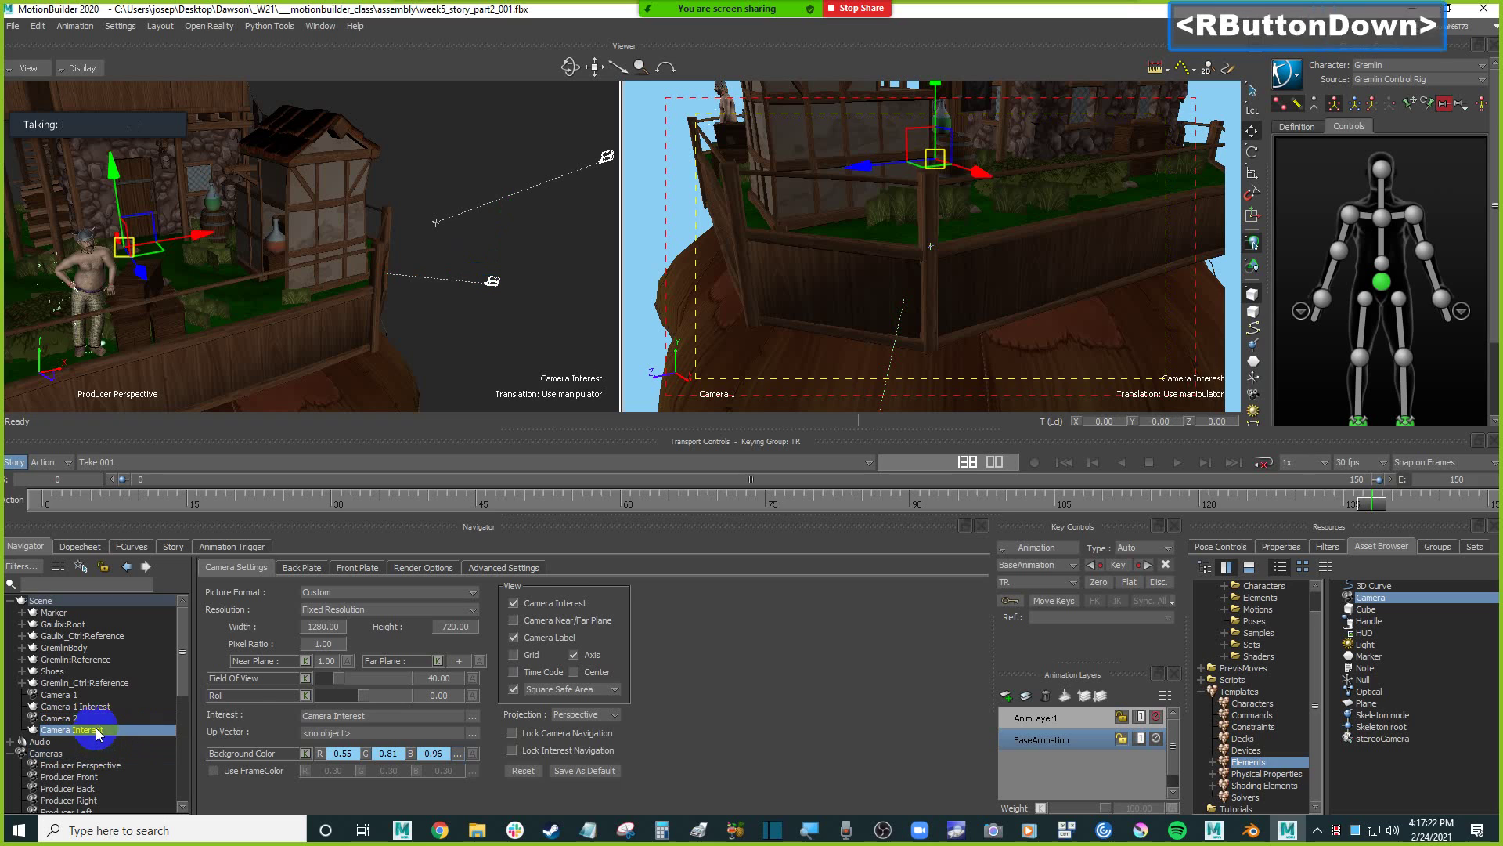
{"action": "right_click", "coordinate": [98, 730]}
{"action": "left_click", "coordinate": [181, 661]}
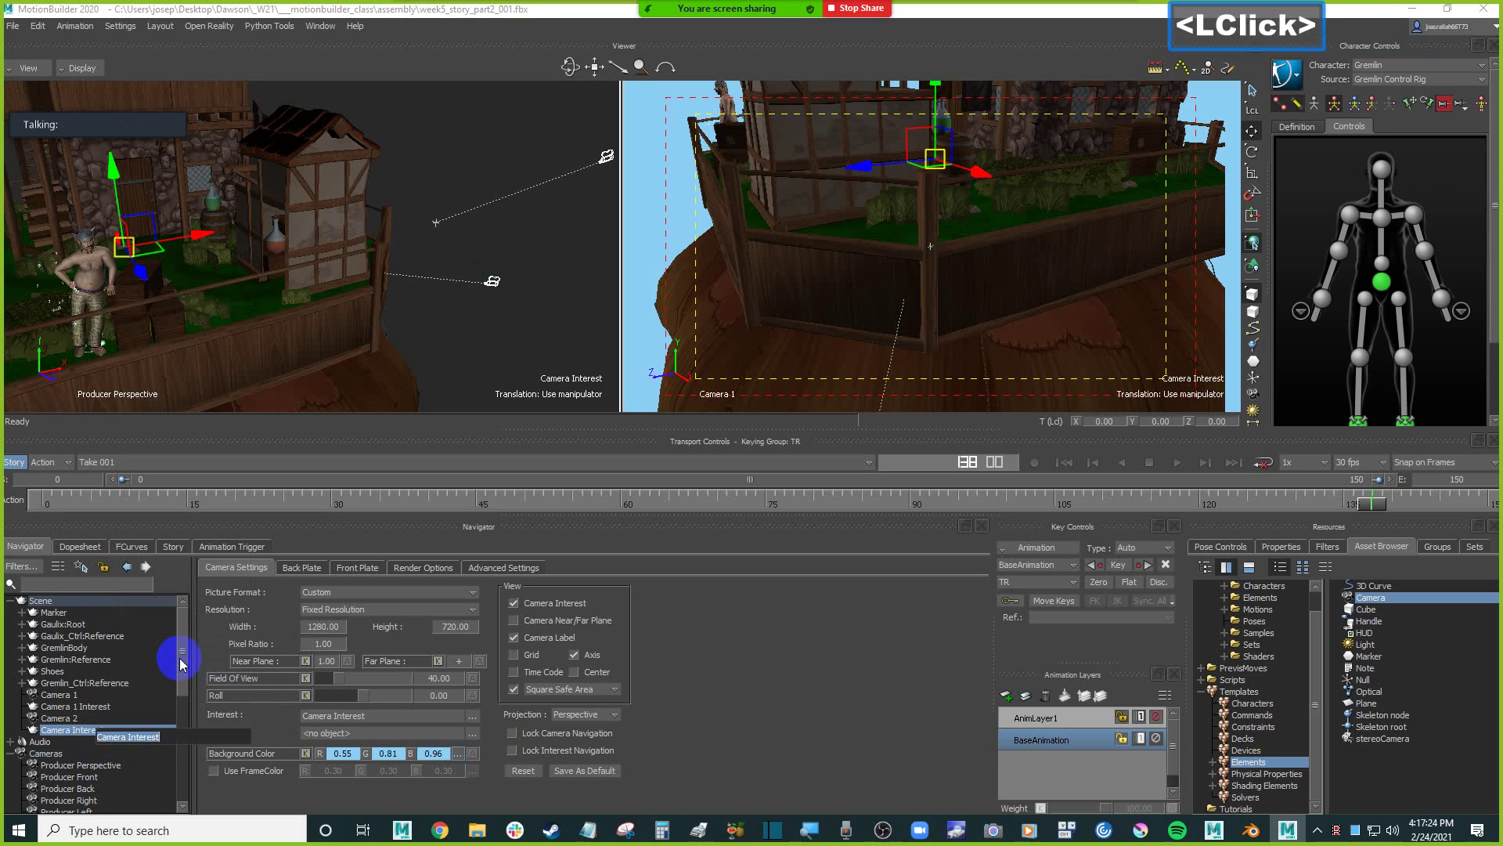
{"action": "left_click", "coordinate": [127, 738]}
{"action": "type", "text": "2"}
{"action": "key", "text": "Return"}
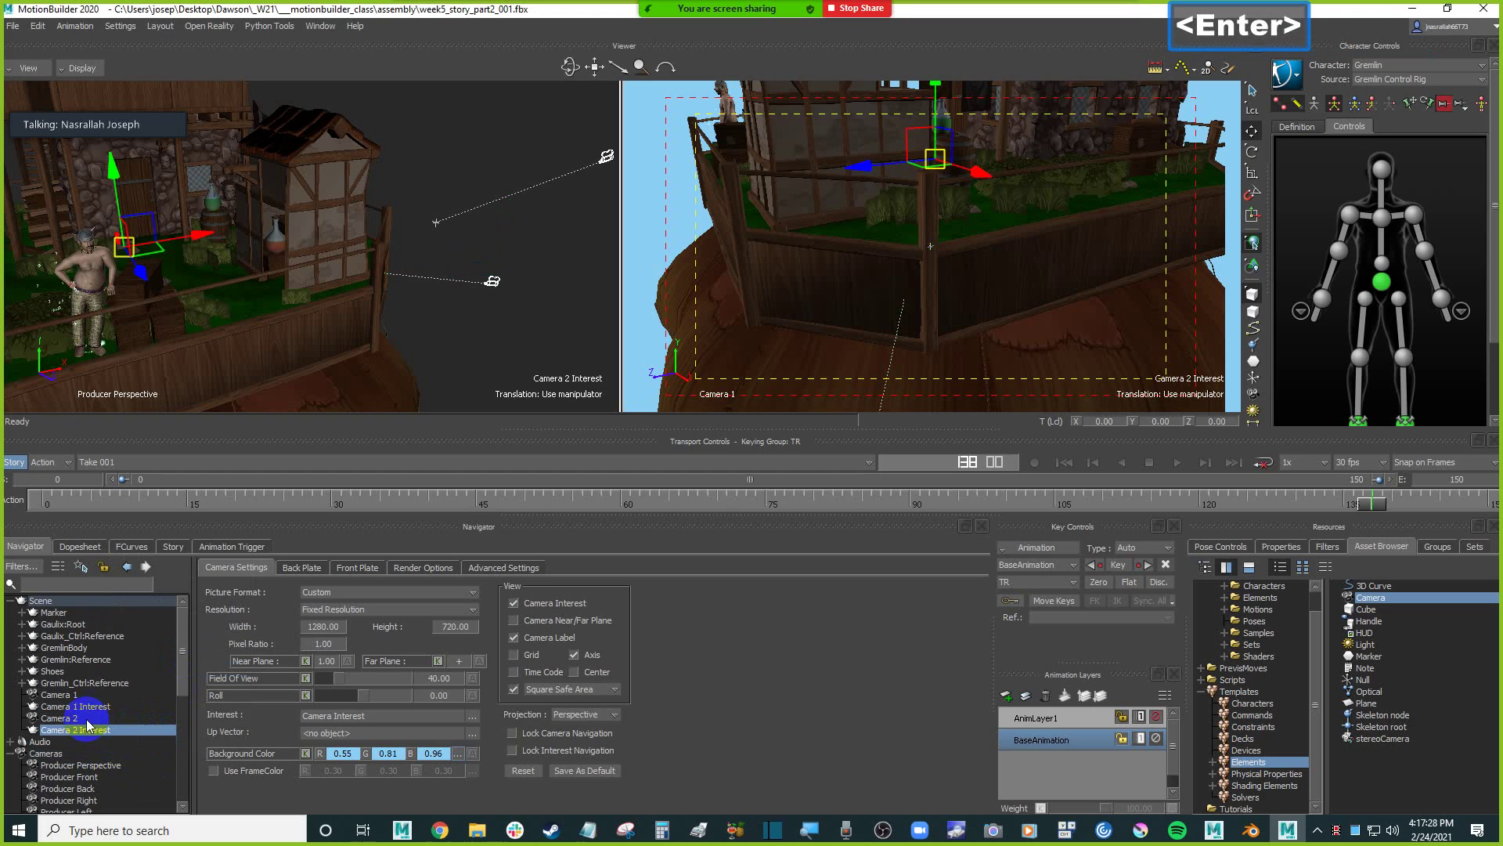
Compare the camera settings of Camera 1 and Camera 2.
{"action": "left_click", "coordinate": [78, 694]}
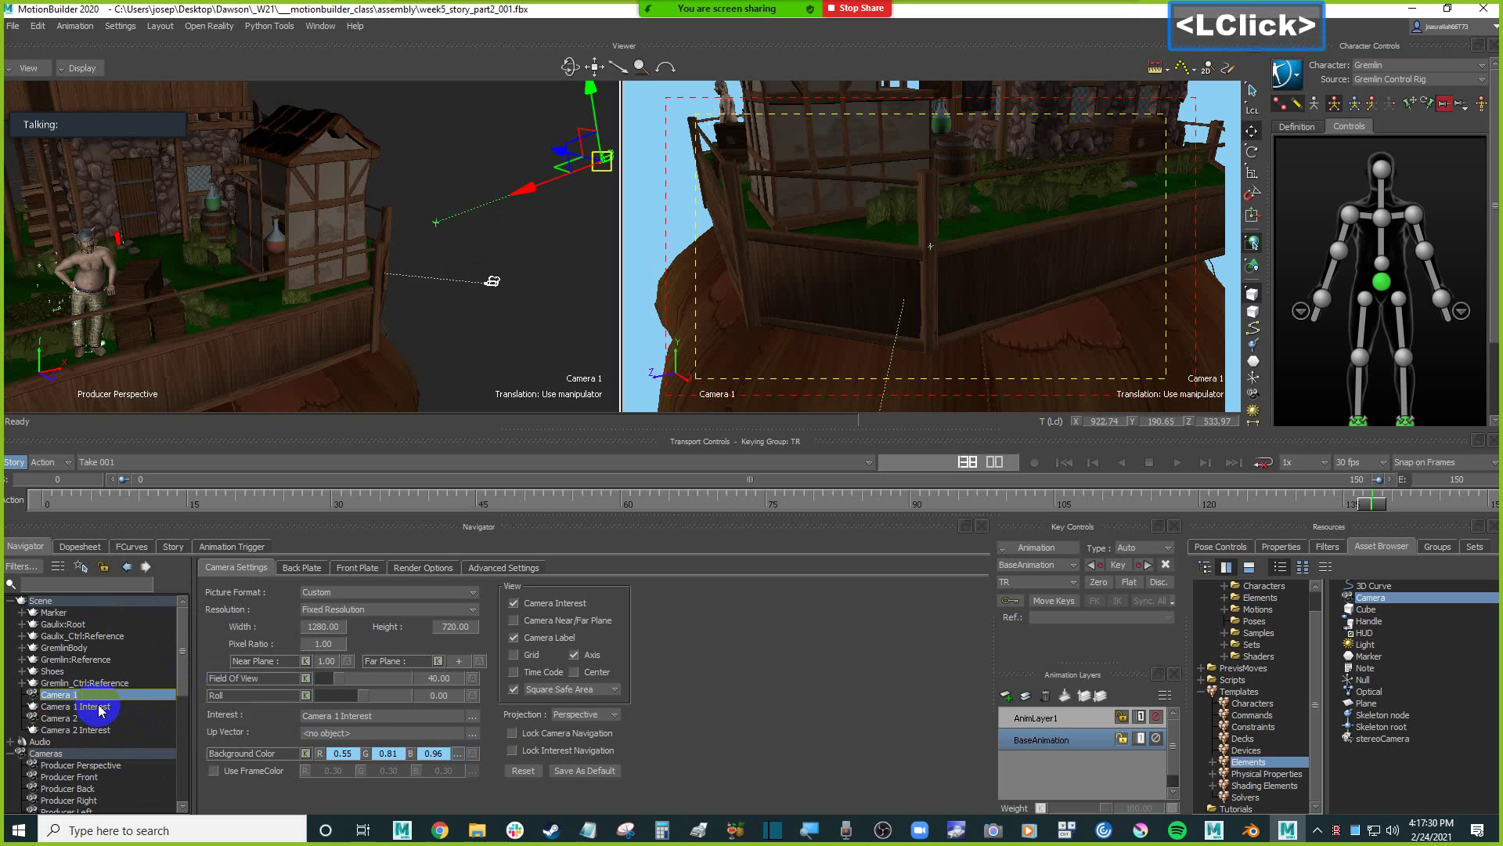
{"action": "left_click", "coordinate": [76, 718]}
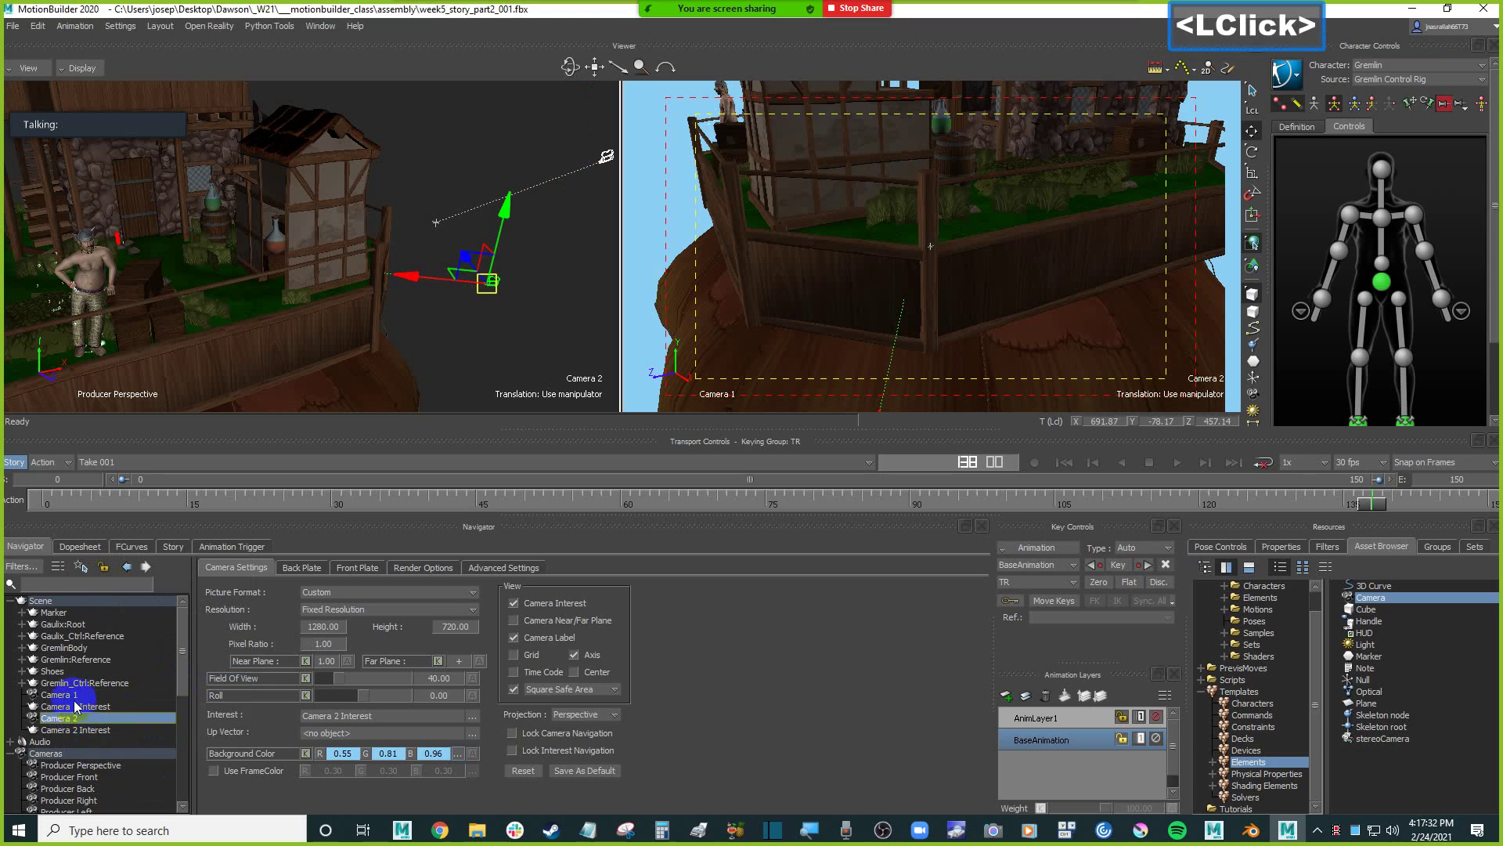
{"action": "left_click", "coordinate": [79, 695]}
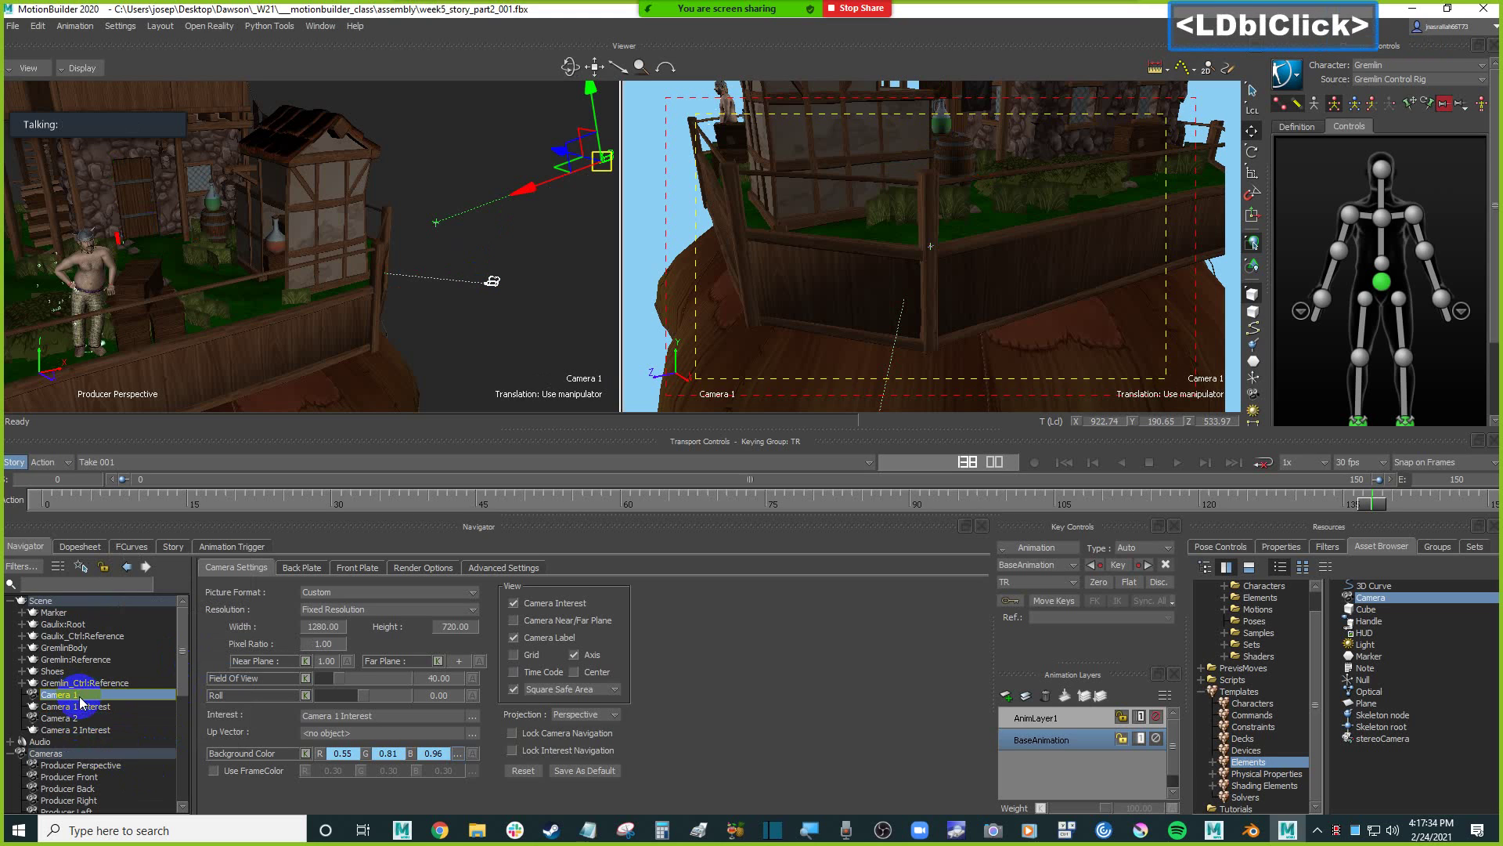
{"action": "double_click", "coordinate": [78, 718]}
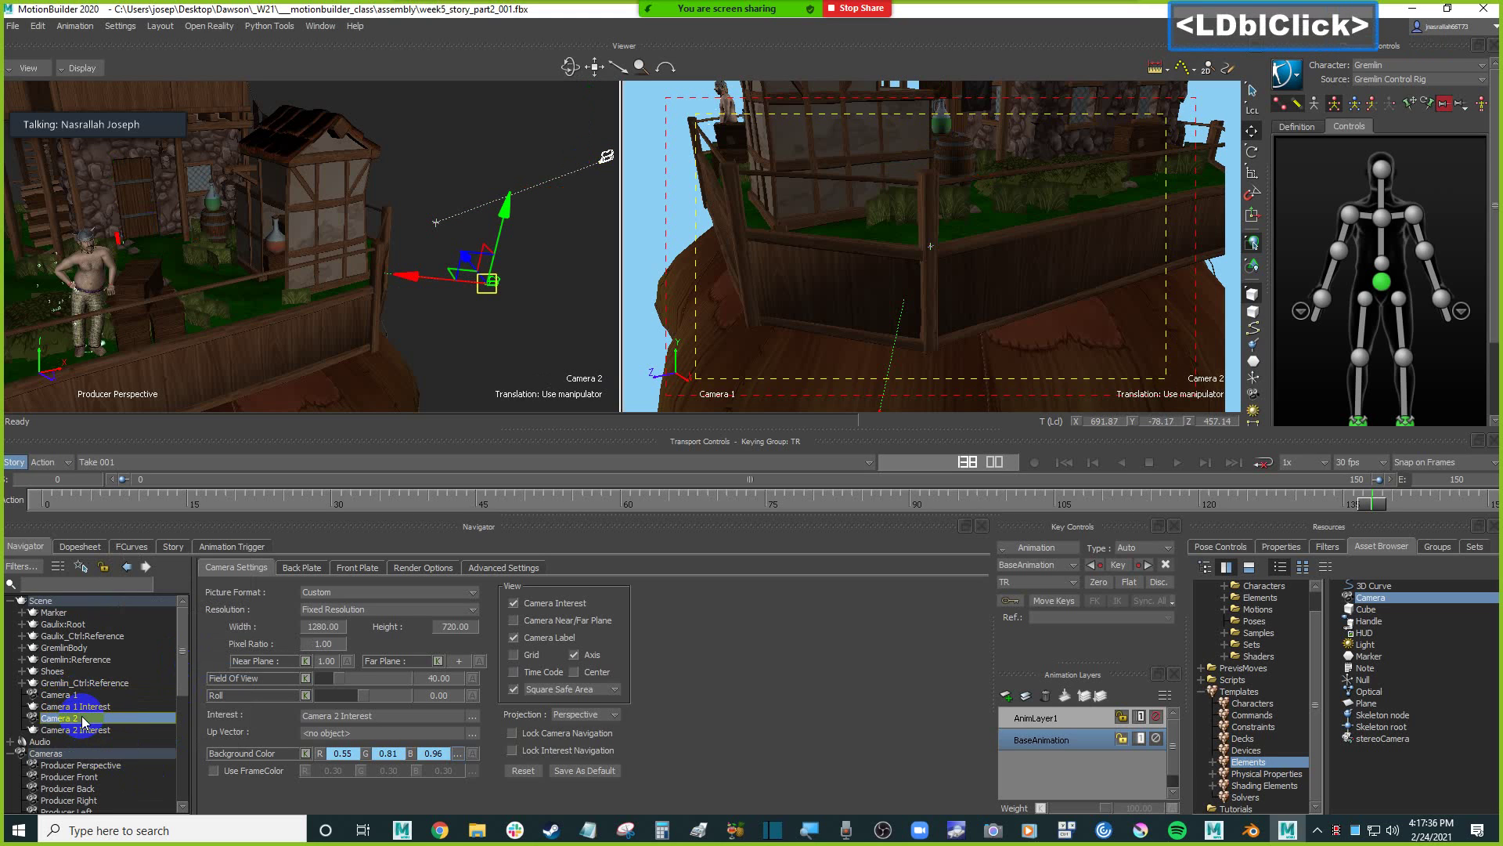
{"action": "double_click", "coordinate": [78, 695]}
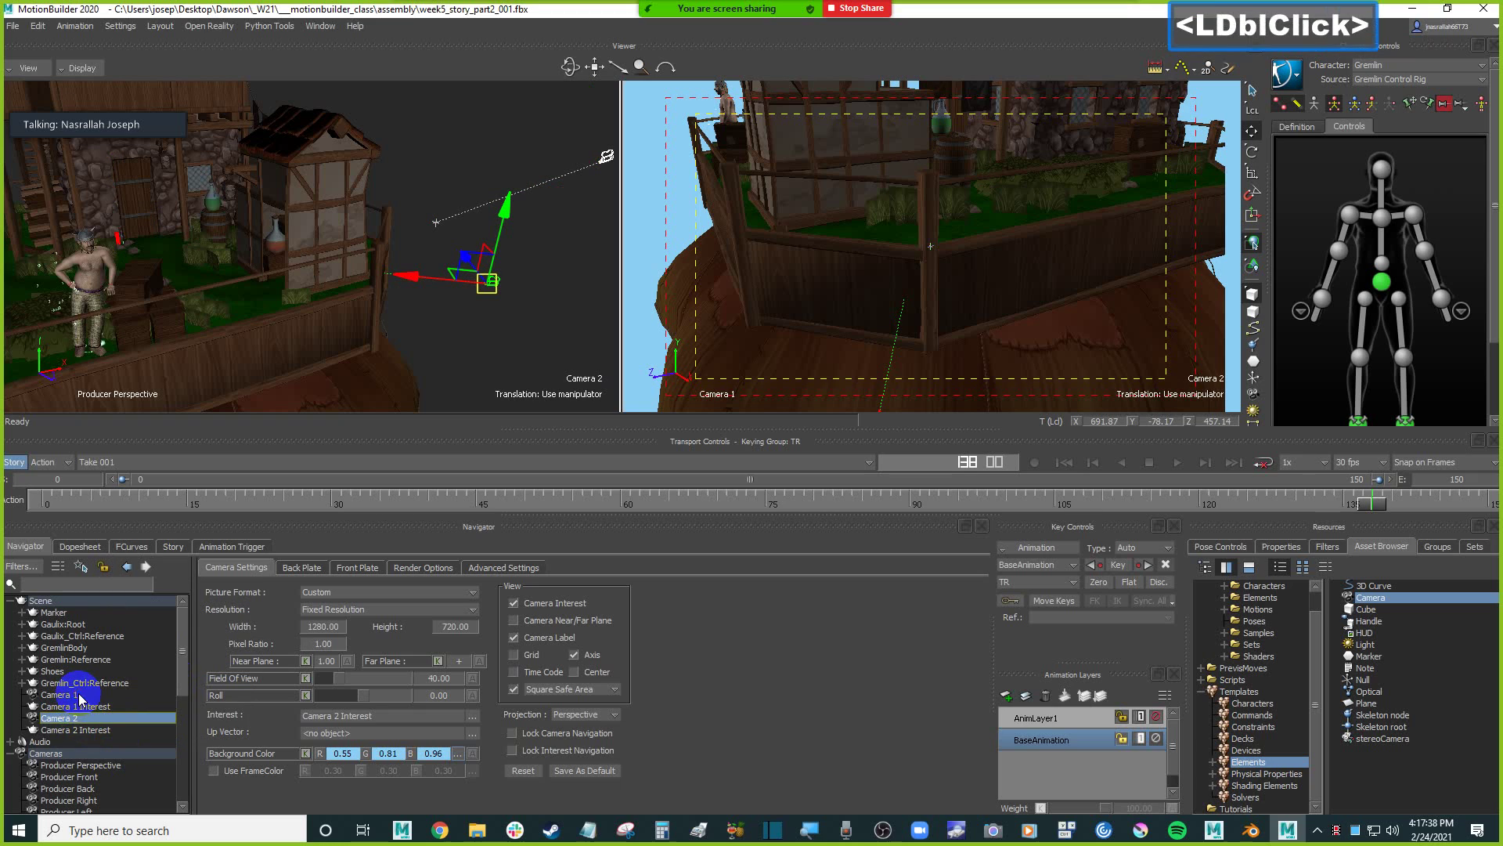
{"action": "double_click", "coordinate": [78, 718]}
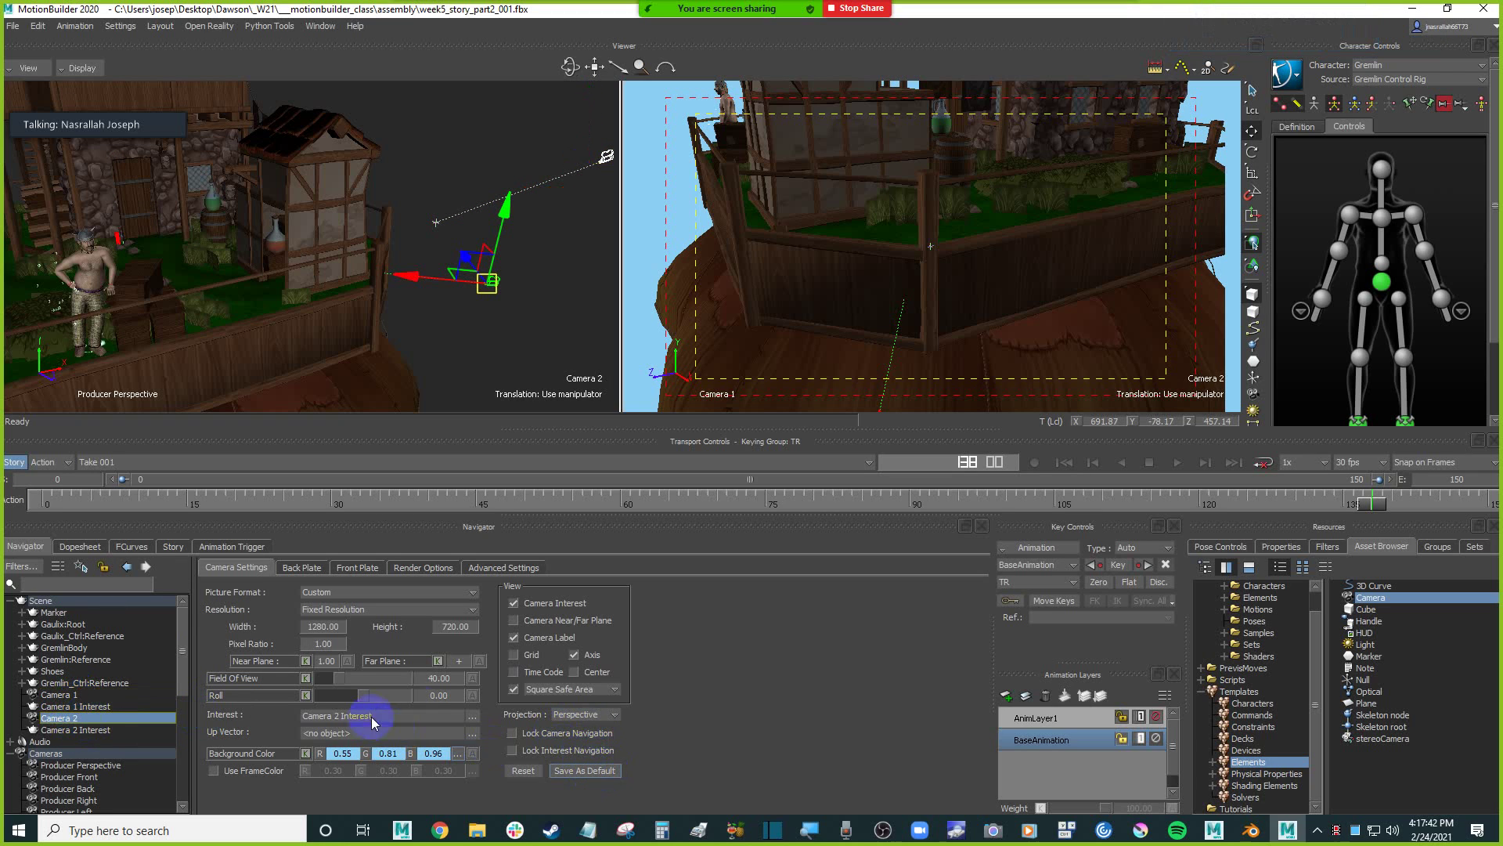
Duplicate Camera 1 together with its Camera 1 Interest object.
{"action": "left_click", "coordinate": [90, 694]}
{"action": "left_click", "coordinate": [97, 709], "text": "ctrl"}
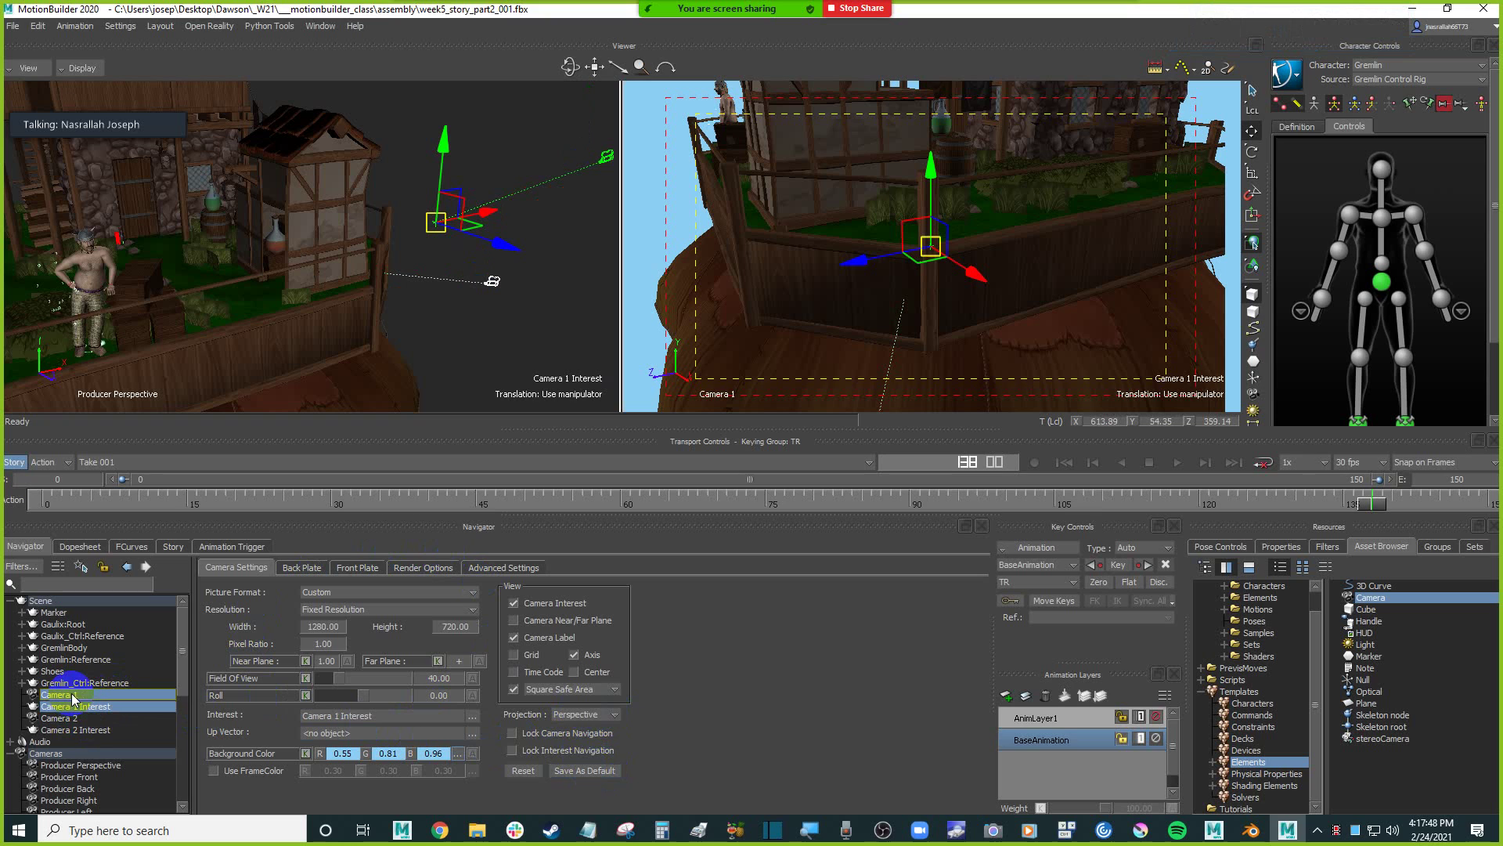
{"action": "scroll", "coordinate": [94, 721], "scroll_direction": "down", "scroll_amount": 2}
{"action": "left_click", "coordinate": [94, 788]}
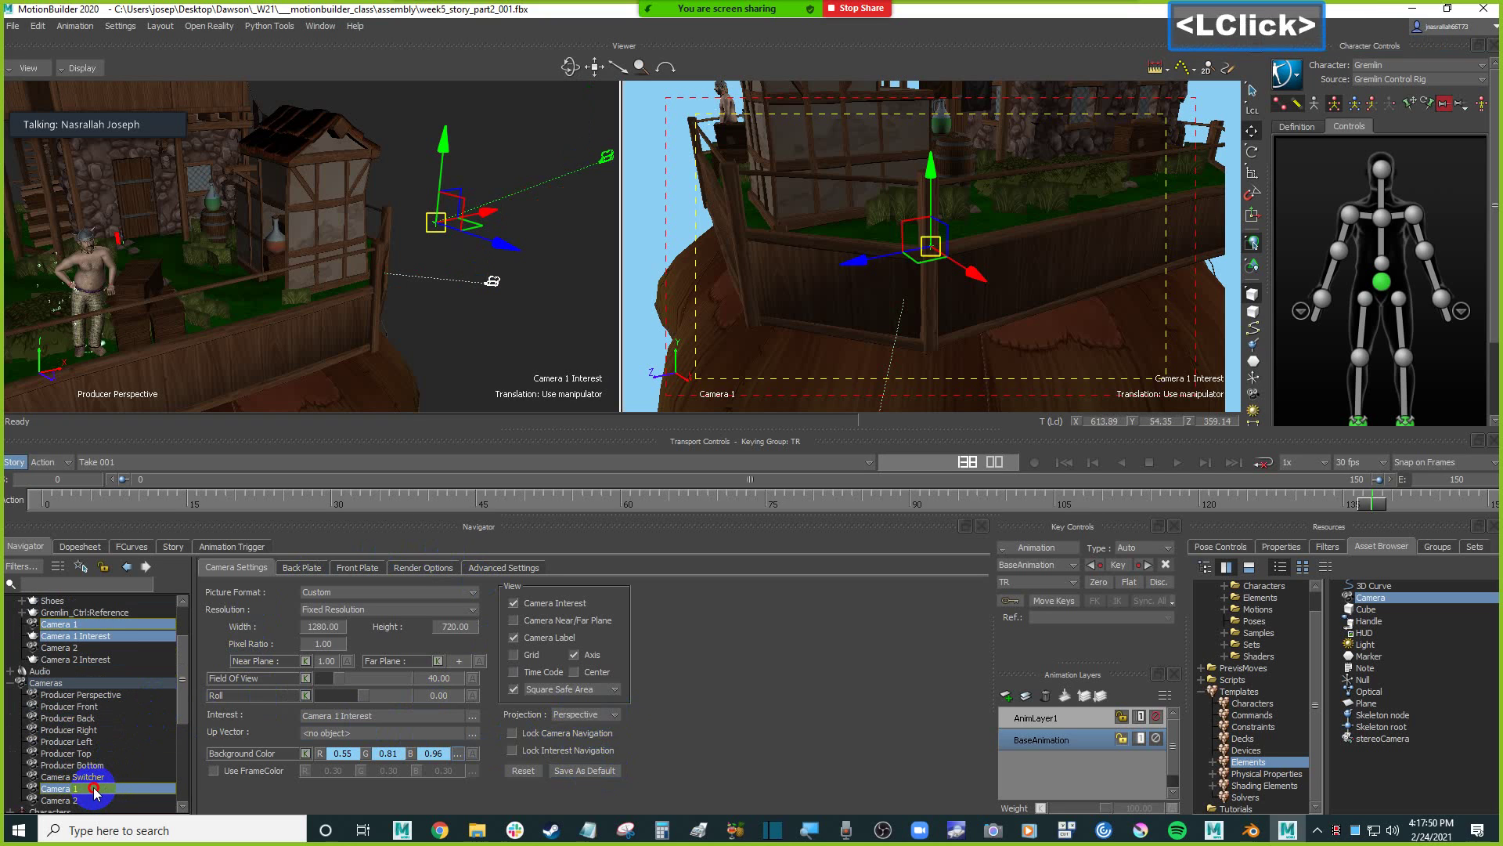
{"action": "double_click", "coordinate": [94, 789]}
{"action": "right_click", "coordinate": [94, 788]}
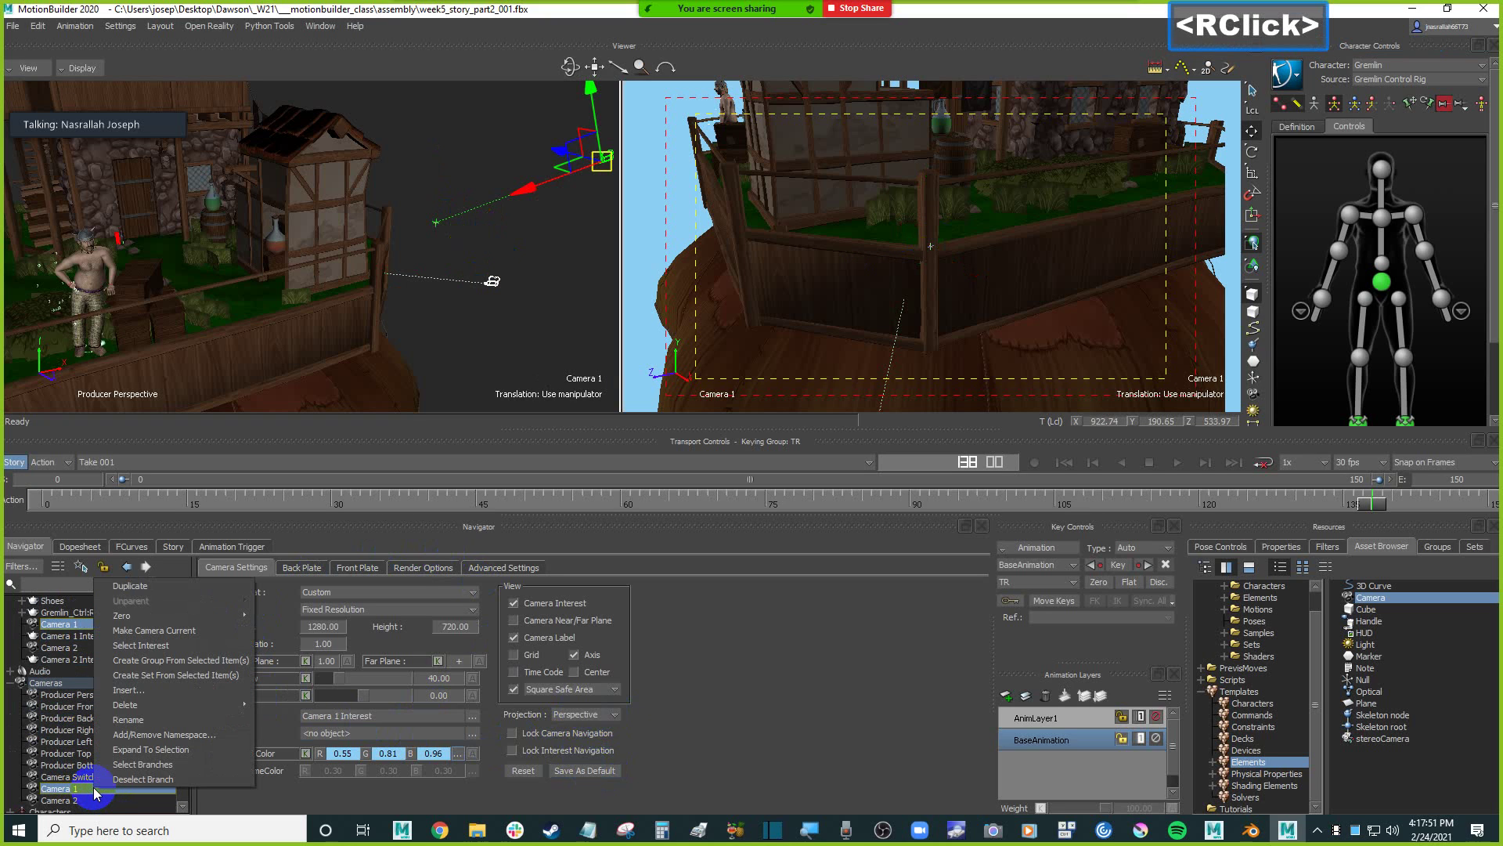
{"action": "left_click", "coordinate": [166, 586]}
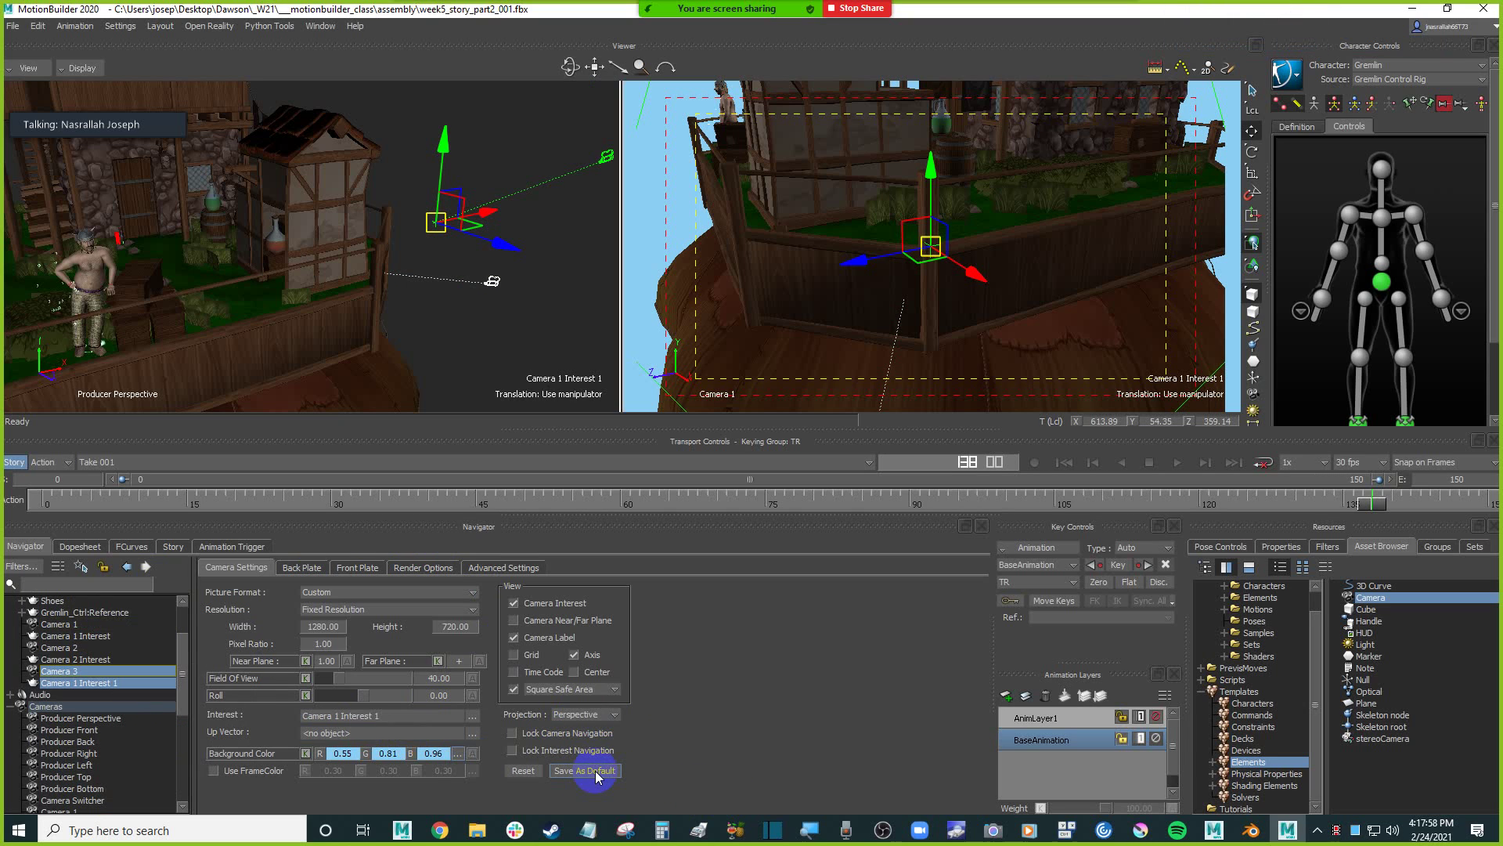
{"action": "left_click", "coordinate": [185, 678]}
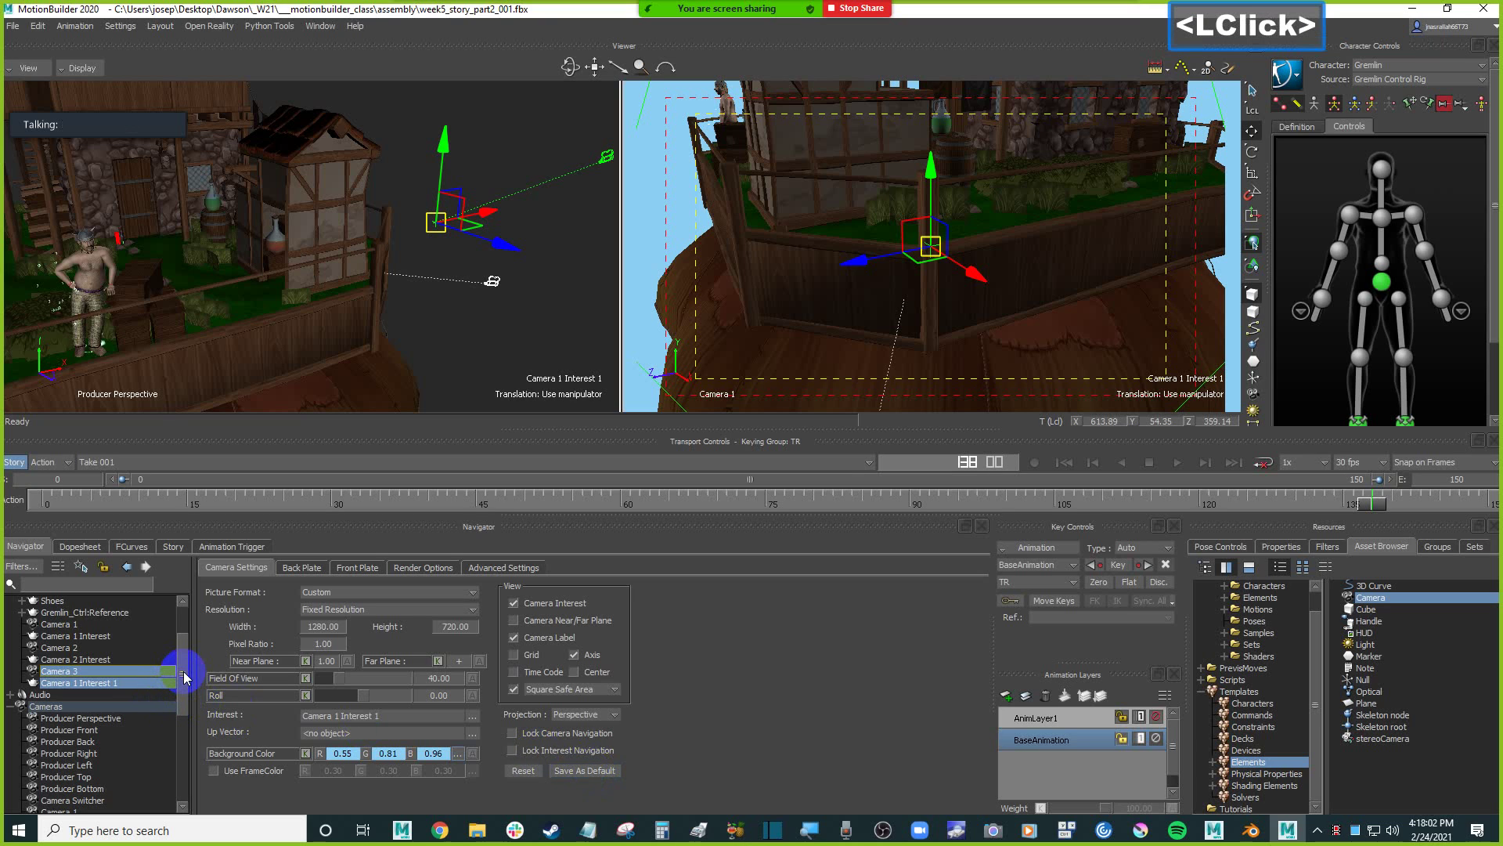
{"action": "left_click", "coordinate": [523, 362]}
{"action": "scroll", "coordinate": [509, 266], "scroll_direction": "down", "scroll_amount": 3}
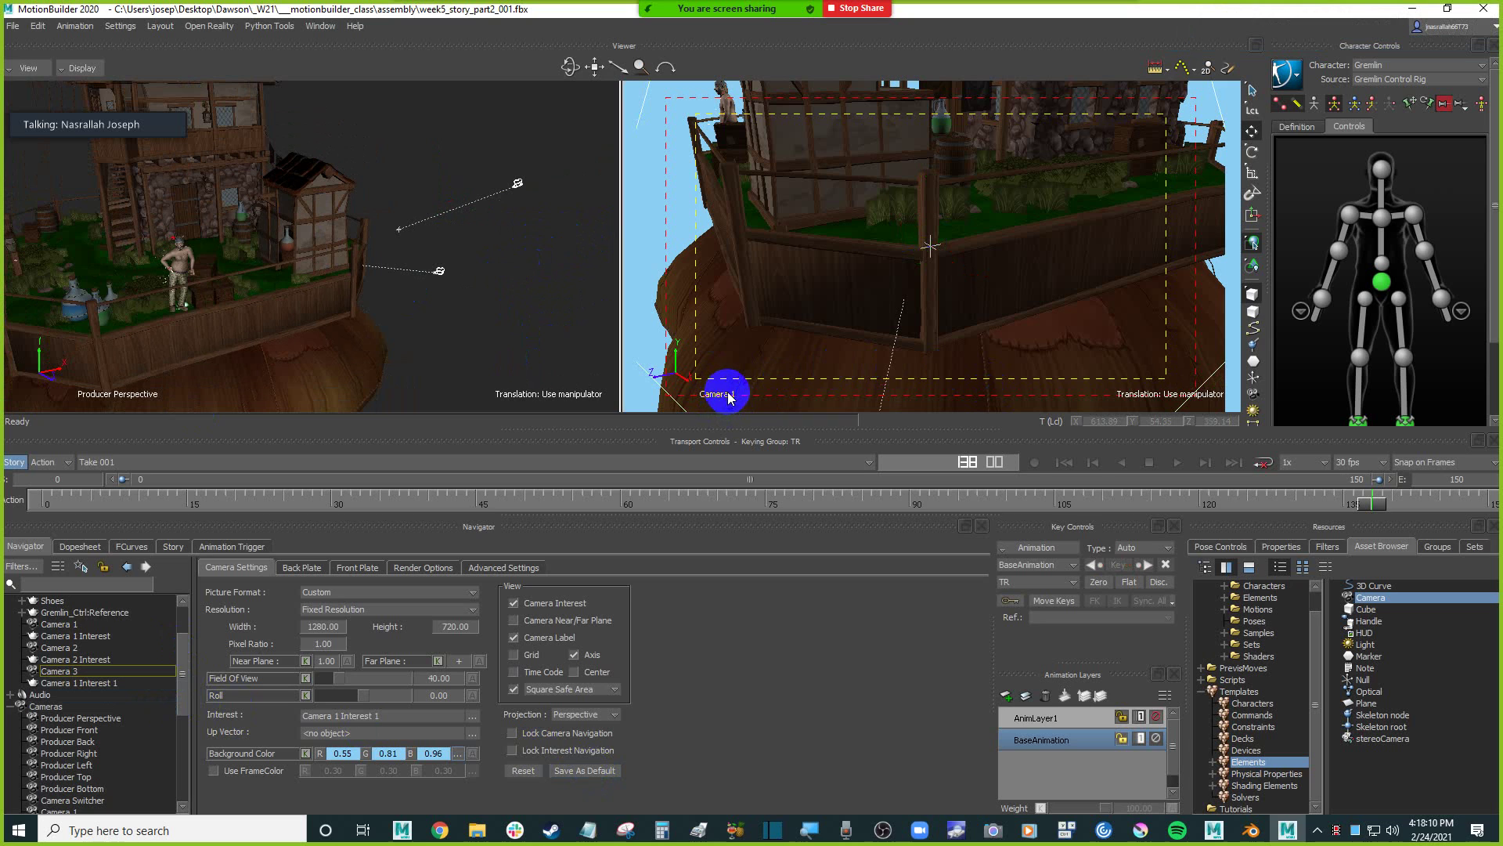
{"action": "left_click_drag", "start_coordinate": [545, 259], "coordinate": [555, 300], "text": "shift"}
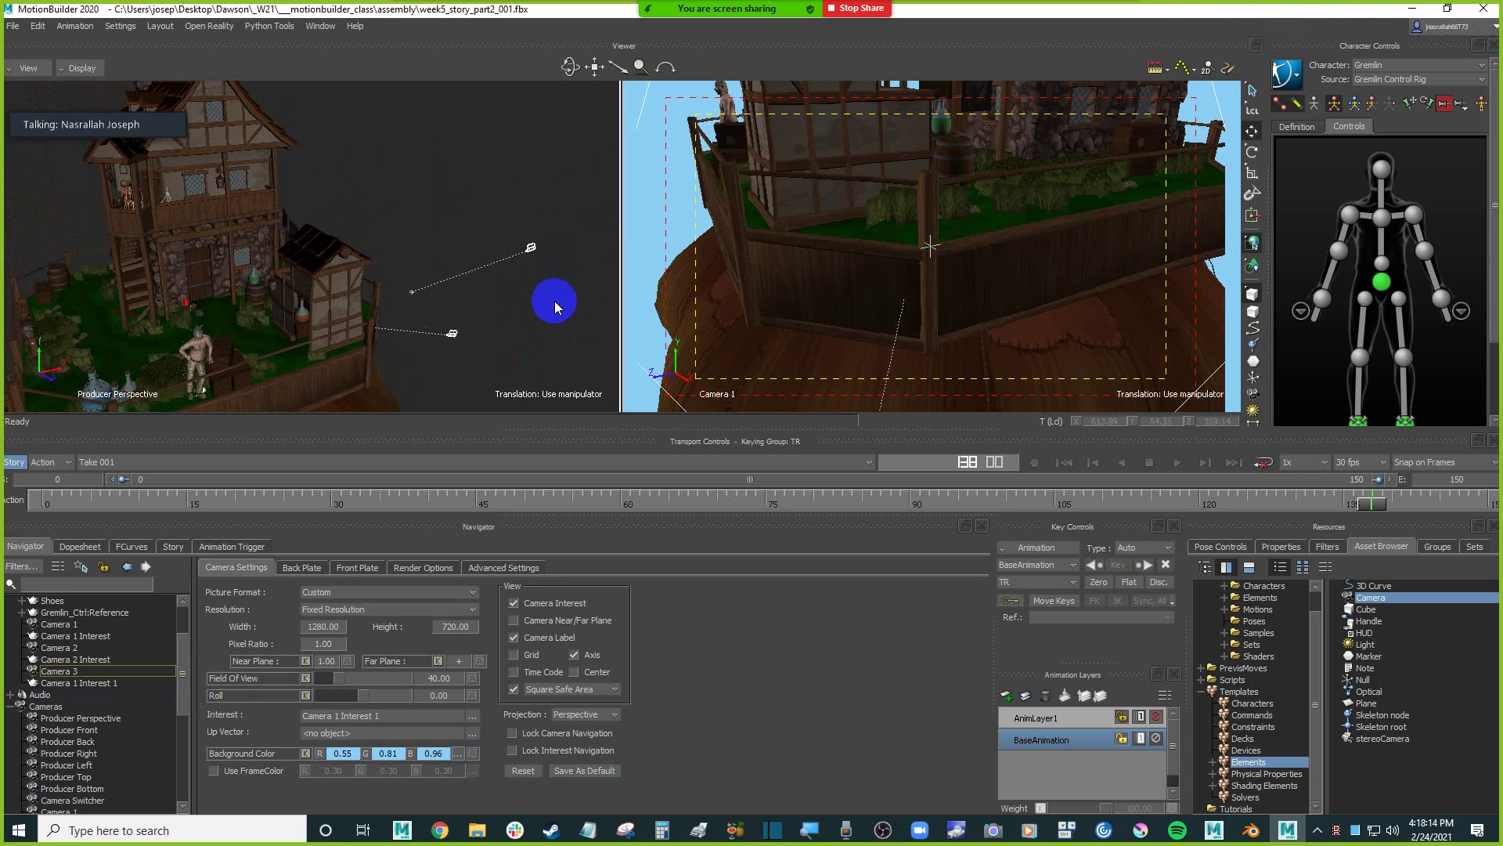
{"action": "left_click_drag", "start_coordinate": [555, 301], "coordinate": [807, 225], "text": "shift"}
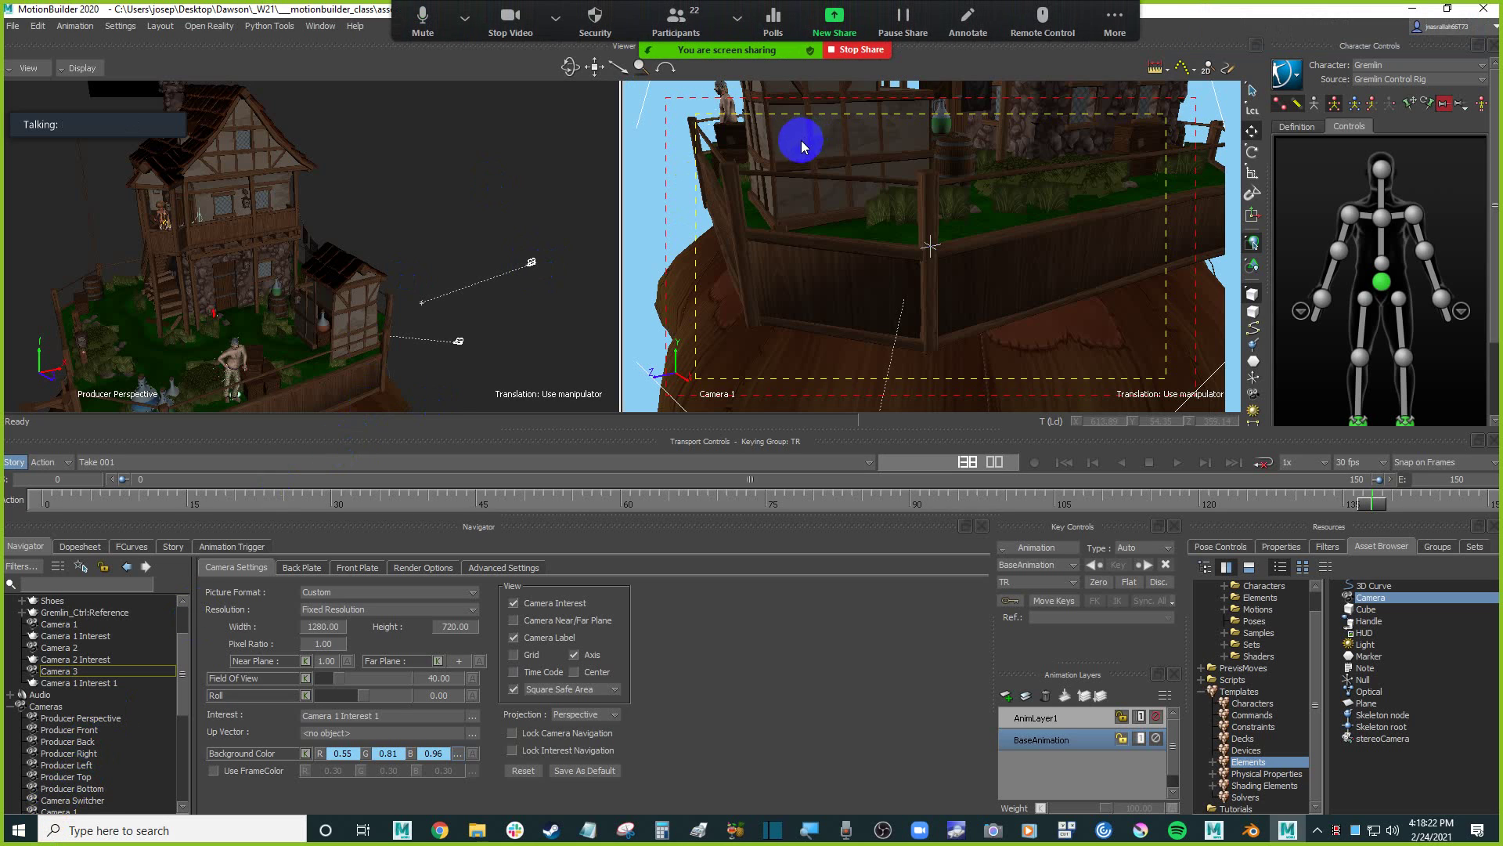
{"action": "left_click", "coordinate": [1115, 22]}
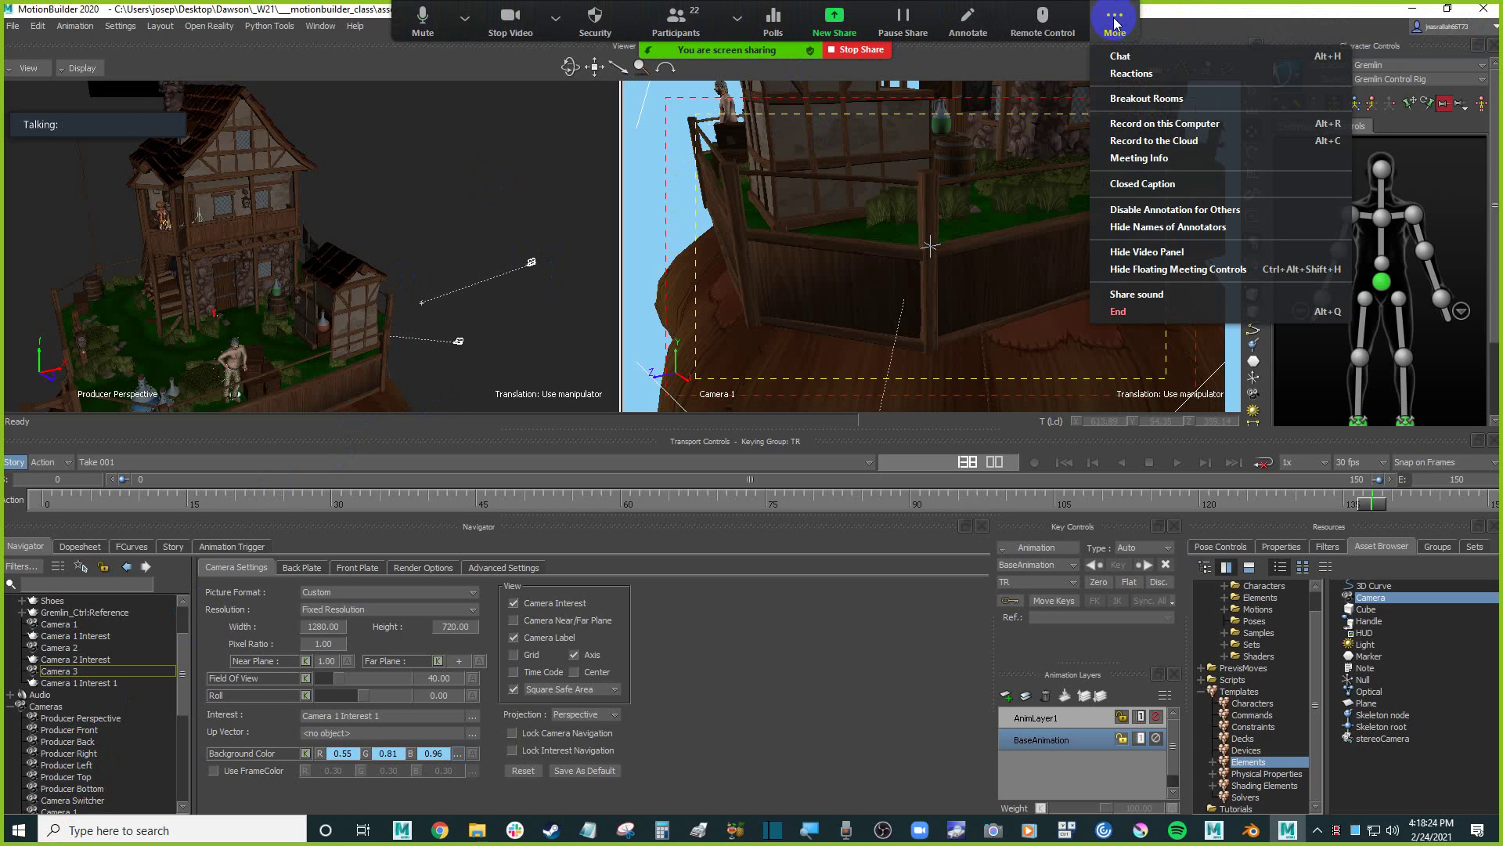
{"action": "left_click", "coordinate": [493, 250]}
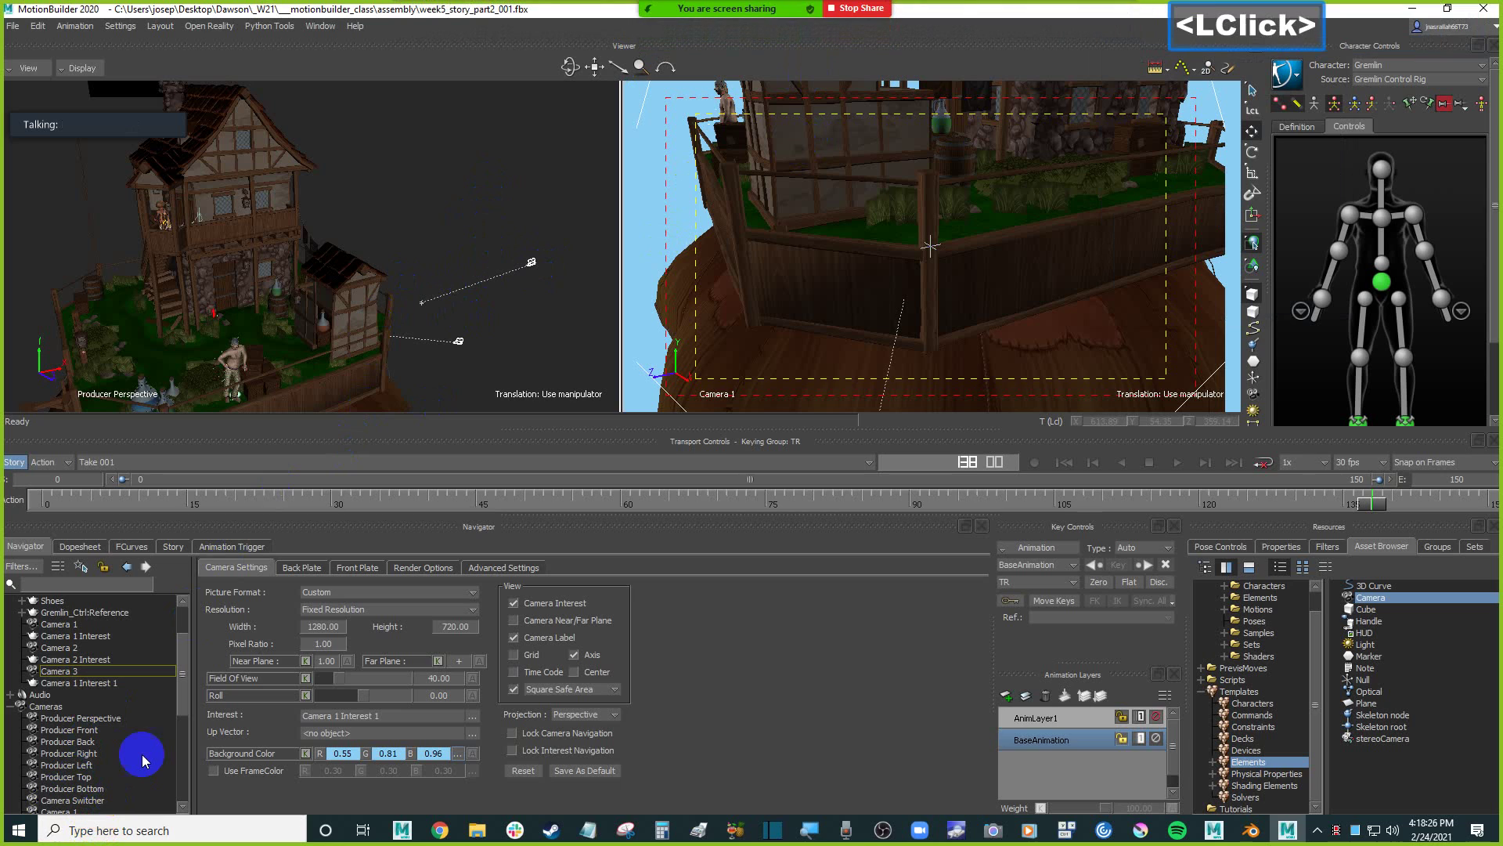
Try moving Camera 1 with its manipulator in the Producer Perspective view, and undo the move.
{"action": "scroll", "coordinate": [139, 748], "scroll_direction": "down", "scroll_amount": 5}
{"action": "left_click", "coordinate": [91, 755]}
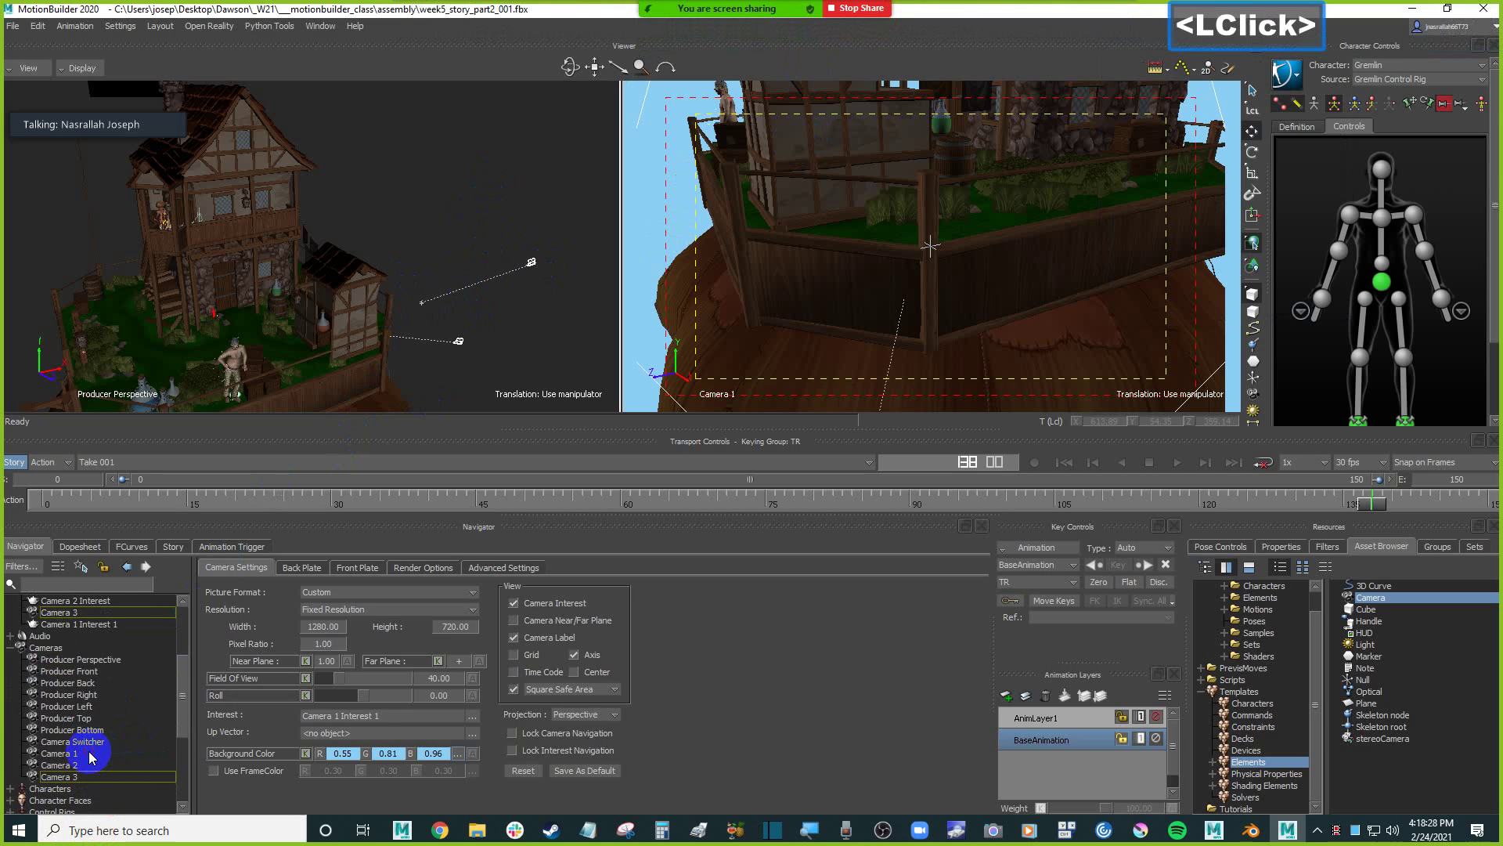
{"action": "left_click", "coordinate": [538, 292]}
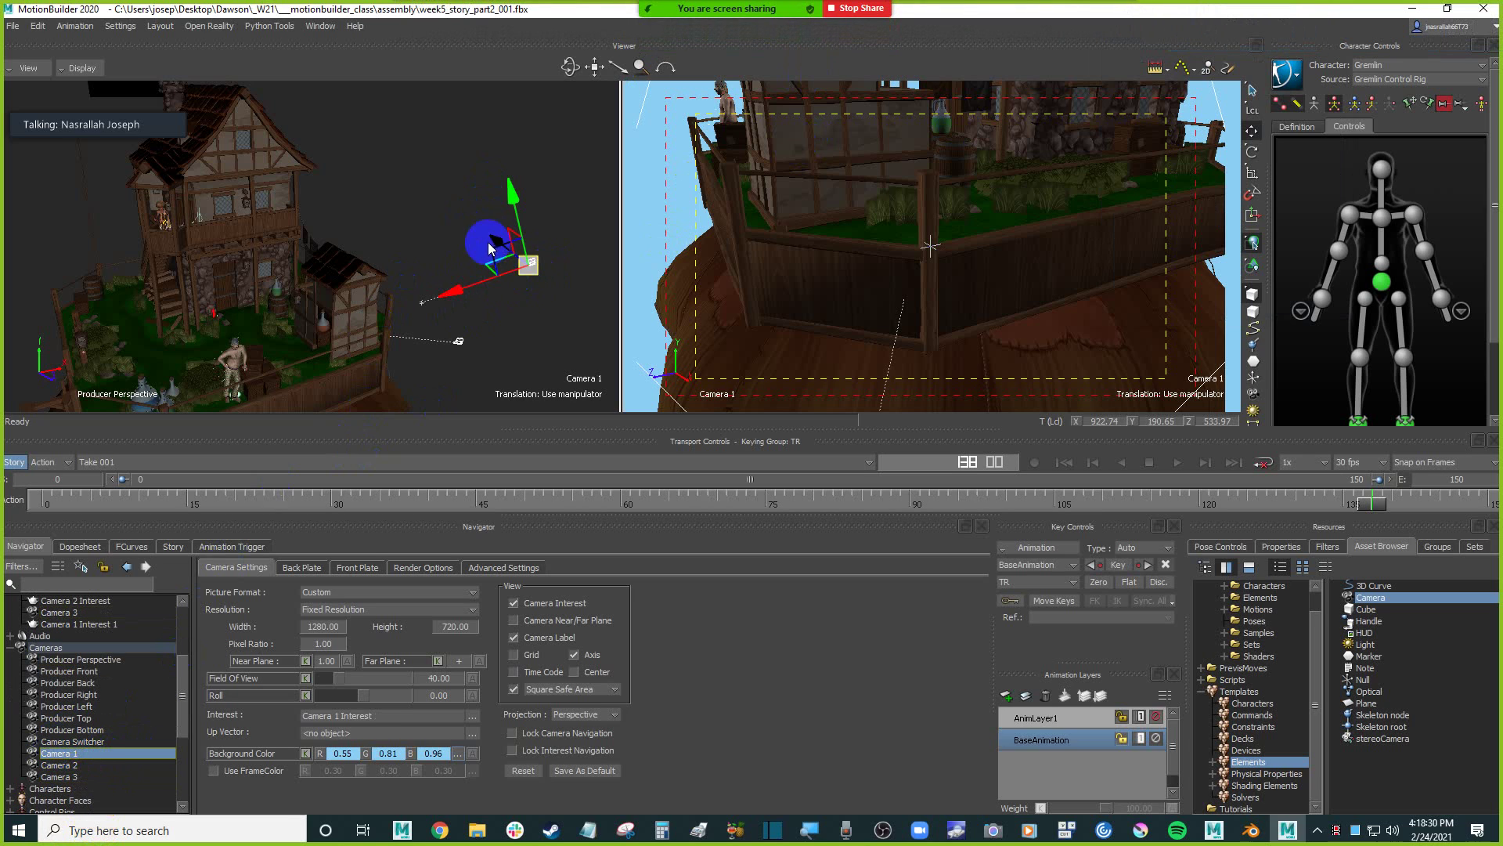
{"action": "left_click_drag", "start_coordinate": [542, 272], "coordinate": [529, 232]}
{"action": "key", "text": "ctrl+z"}
{"action": "left_click", "coordinate": [434, 182]}
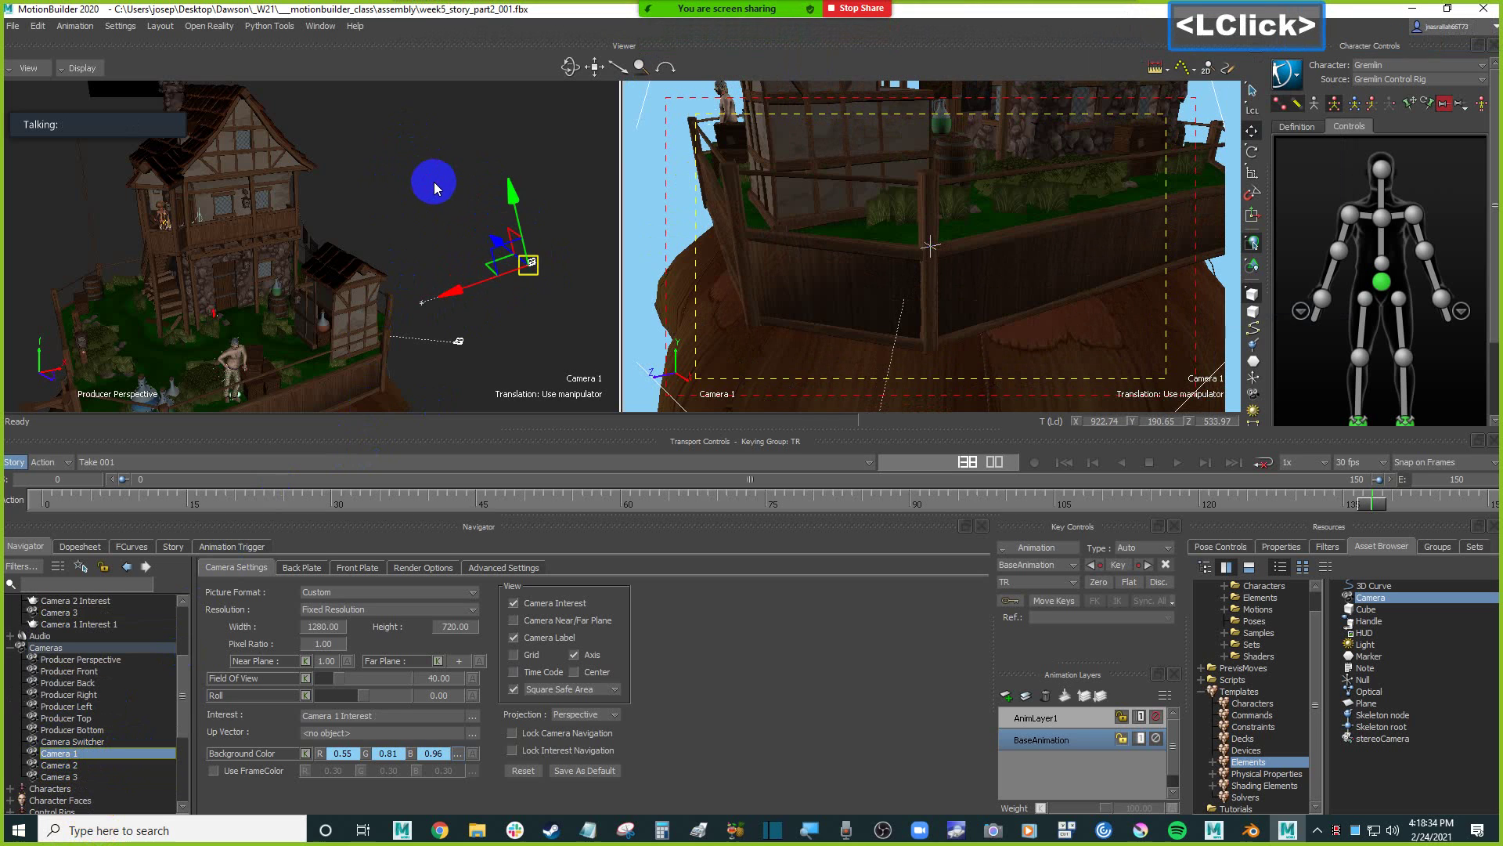
Switch the translation manipulator to global axes, then test moving Camera 1 in the Producer Perspective view and undo the move.
{"action": "left_click", "coordinate": [77, 753]}
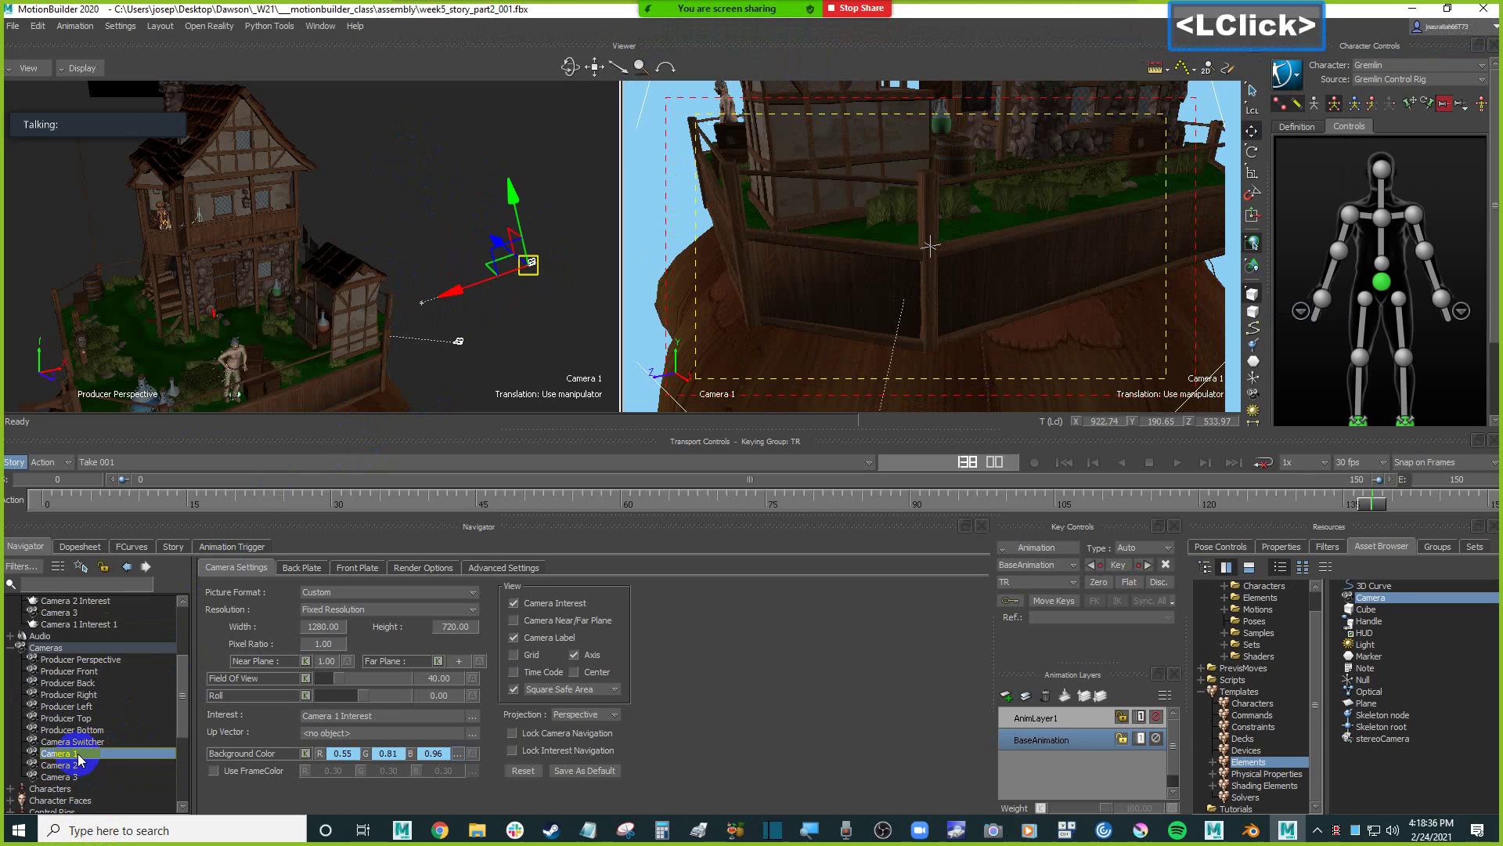
{"action": "left_click", "coordinate": [560, 296]}
{"action": "key", "text": "F5"}
{"action": "key", "text": "F6"}
{"action": "left_click_drag", "start_coordinate": [527, 262], "coordinate": [530, 225]}
{"action": "key", "text": "ctrl+z"}
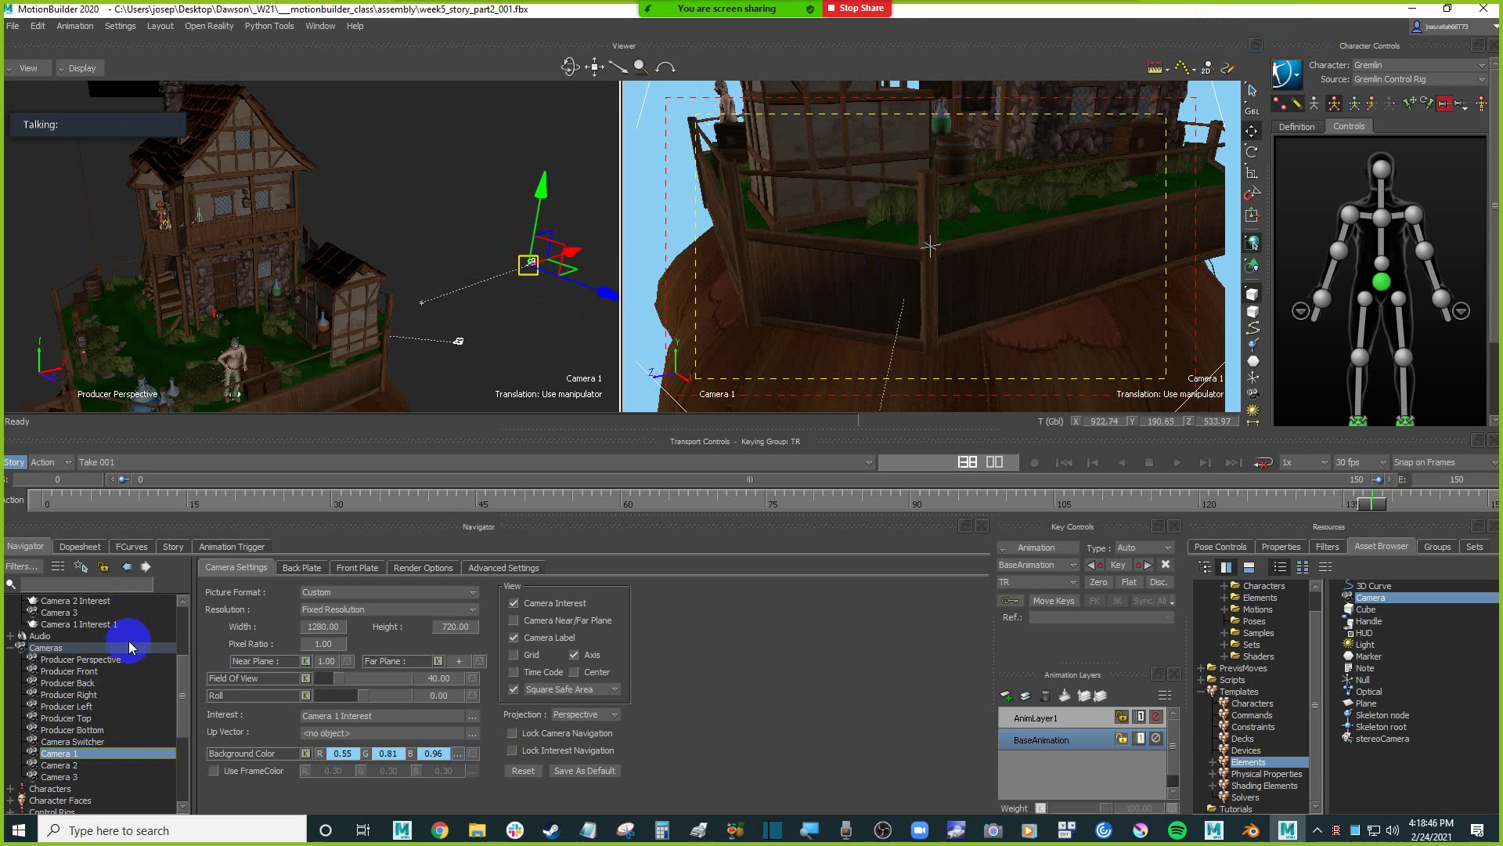
{"action": "scroll", "coordinate": [124, 661], "scroll_direction": "up", "scroll_amount": 1}
{"action": "left_click_drag", "start_coordinate": [185, 683], "coordinate": [91, 660]}
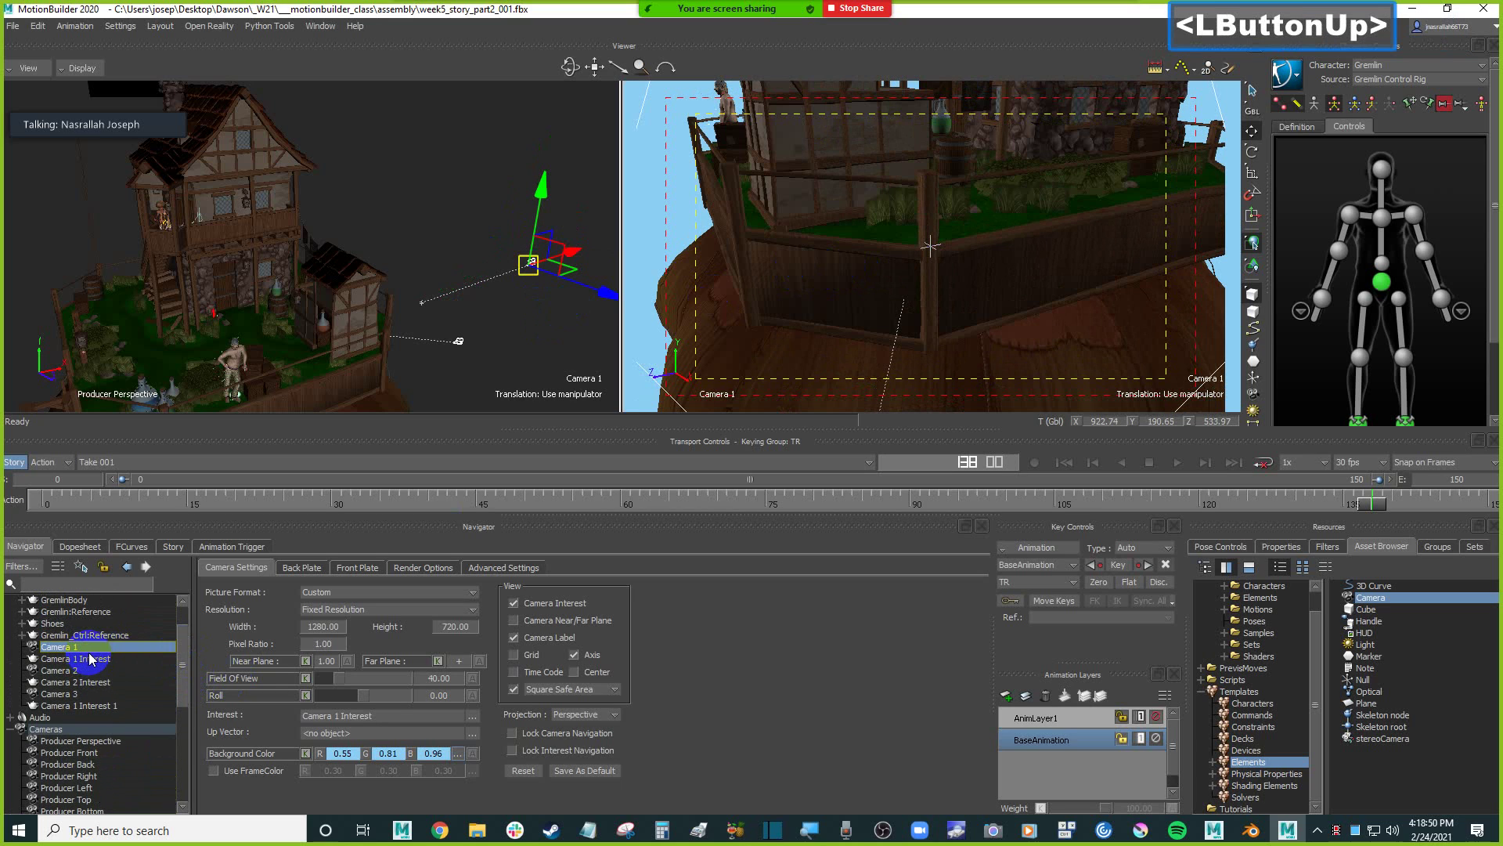
{"action": "left_click", "coordinate": [107, 661], "text": "ctrl"}
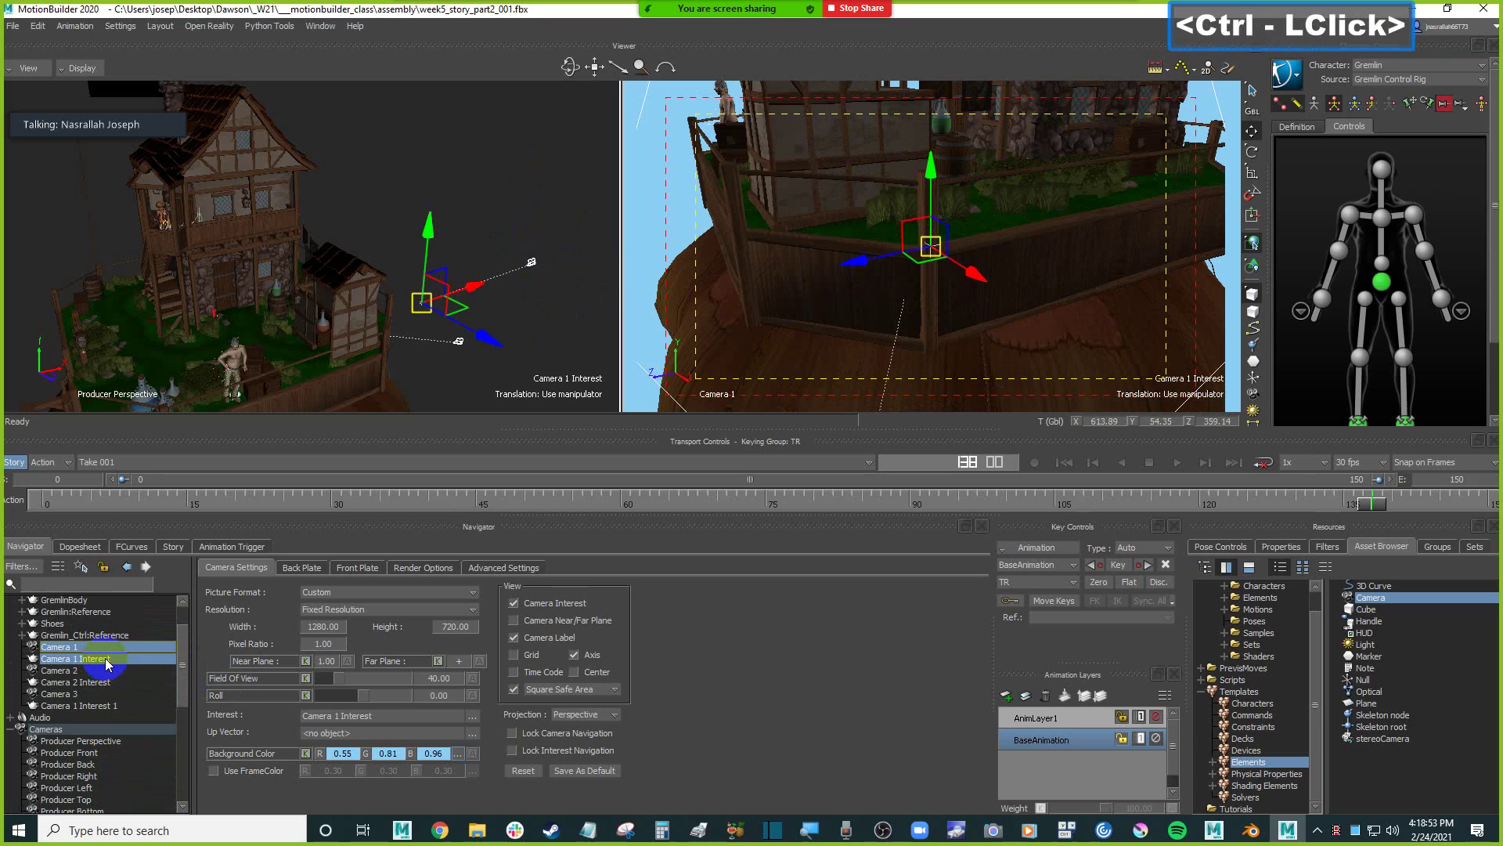
{"action": "left_click", "coordinate": [1028, 217]}
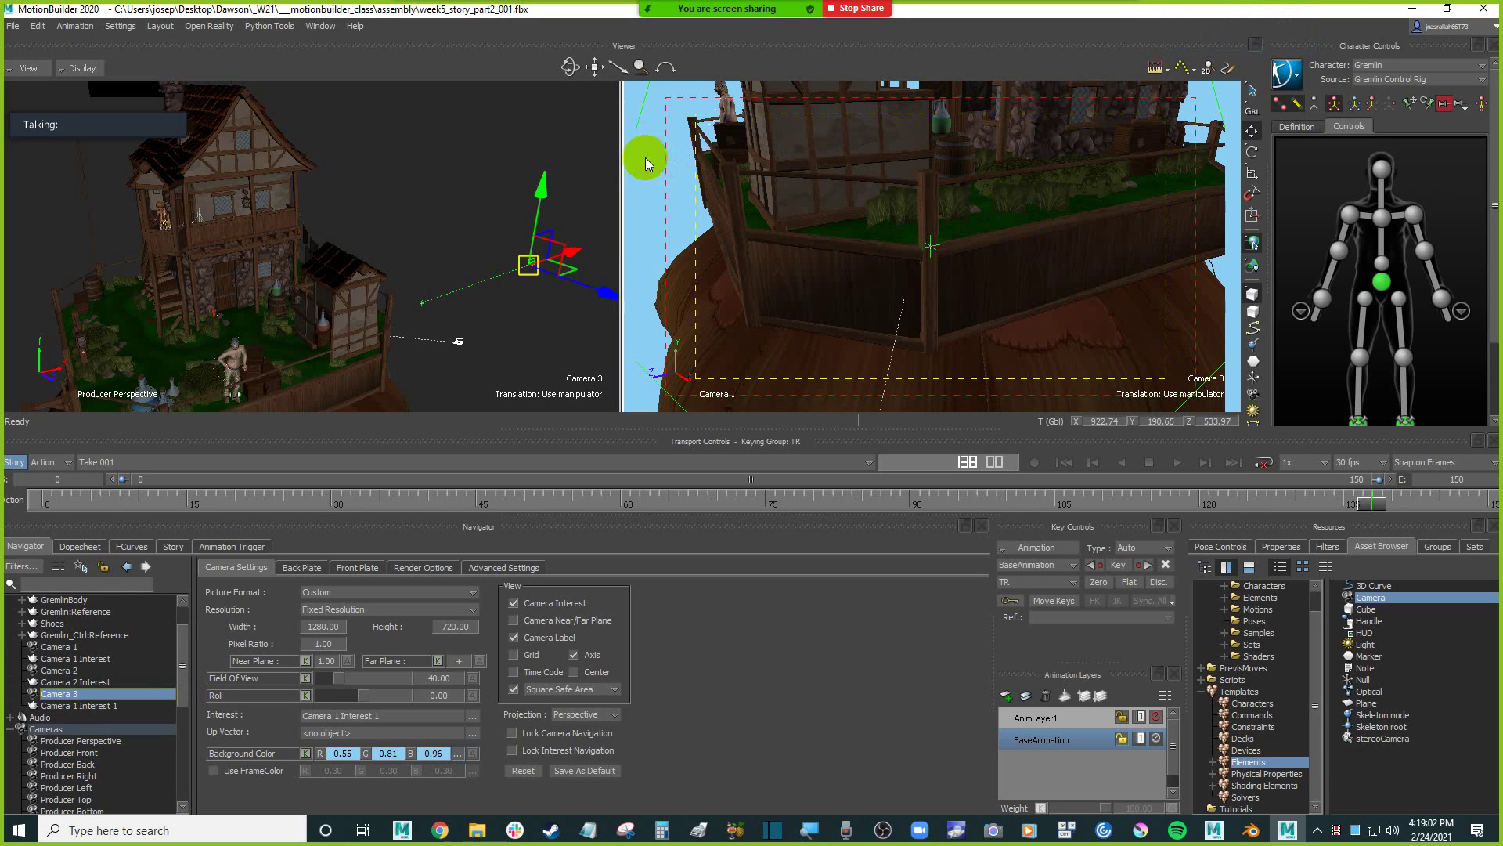
{"action": "left_click_drag", "start_coordinate": [647, 162], "coordinate": [656, 184]}
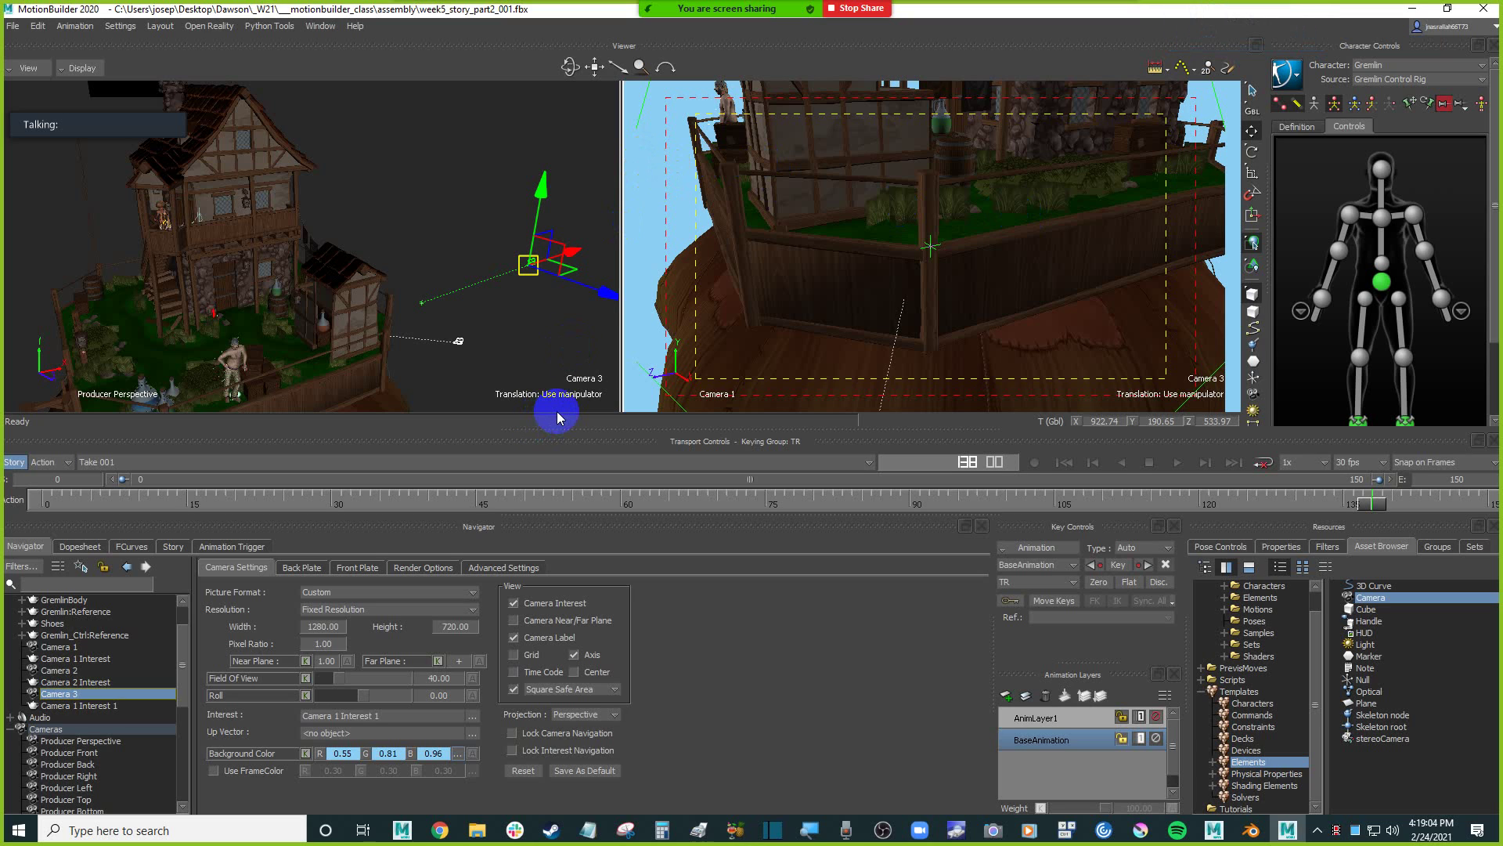
Select Camera 1 with its interest and pan Camera 1's view until the interest sits at about X 577, Y 159, Z 343.
{"action": "left_click", "coordinate": [89, 648]}
{"action": "left_click", "coordinate": [98, 658], "text": "ctrl"}
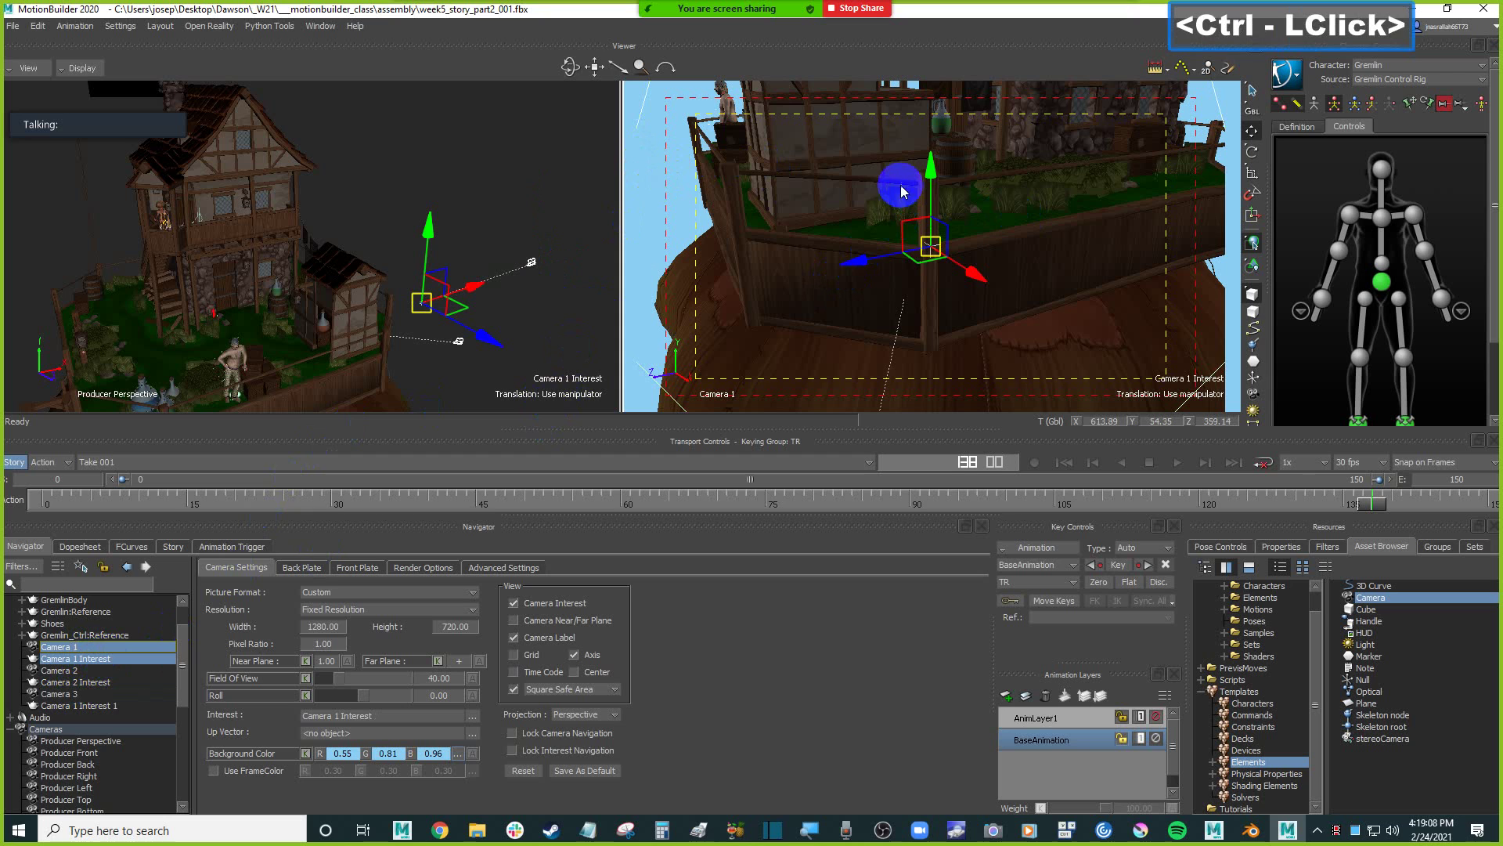
{"action": "left_click_drag", "start_coordinate": [595, 67], "coordinate": [595, 67]}
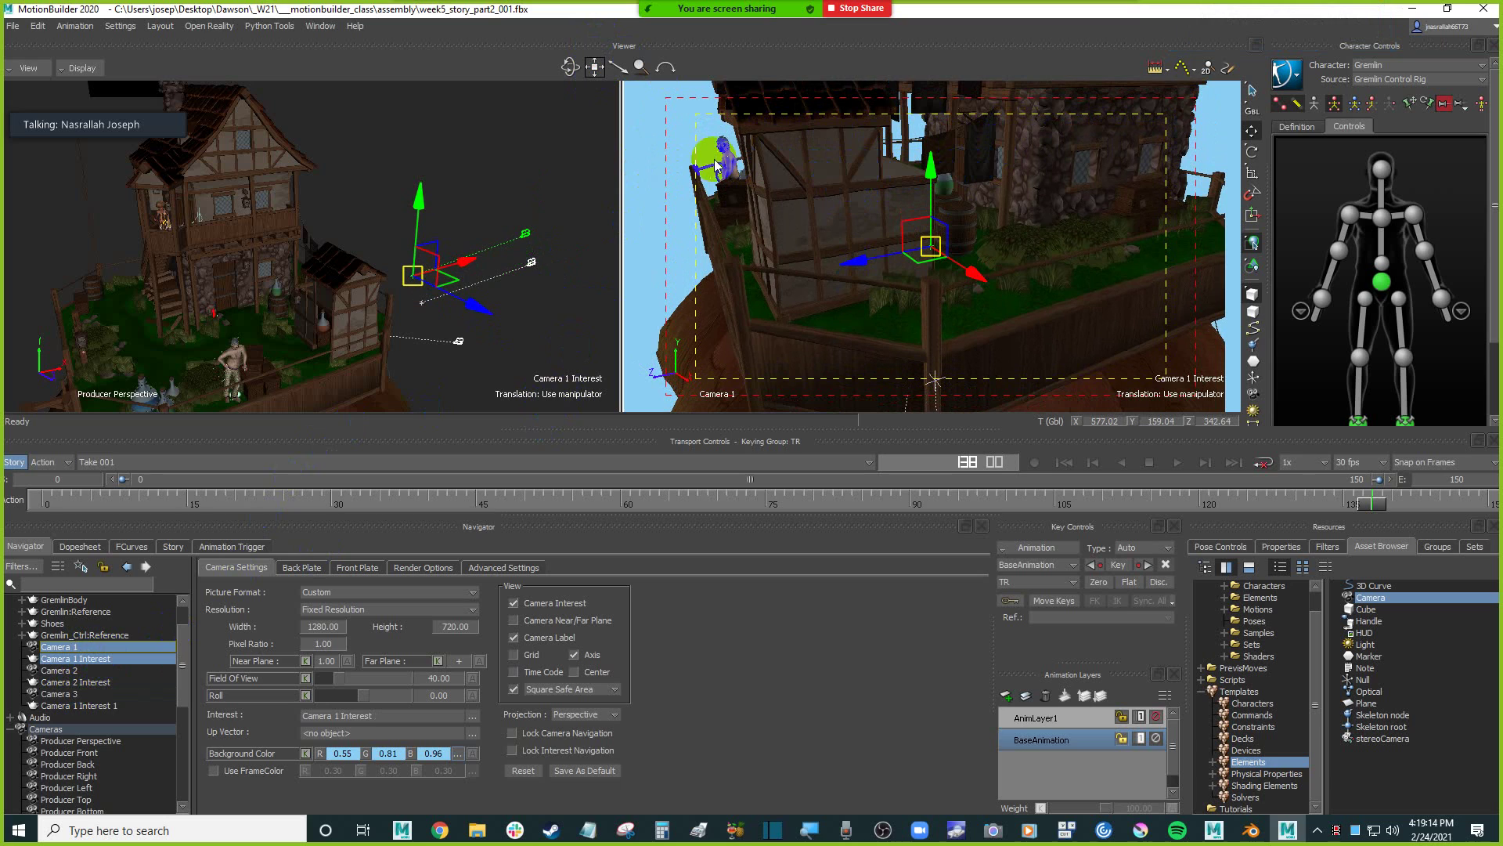
{"action": "left_click", "coordinate": [658, 160]}
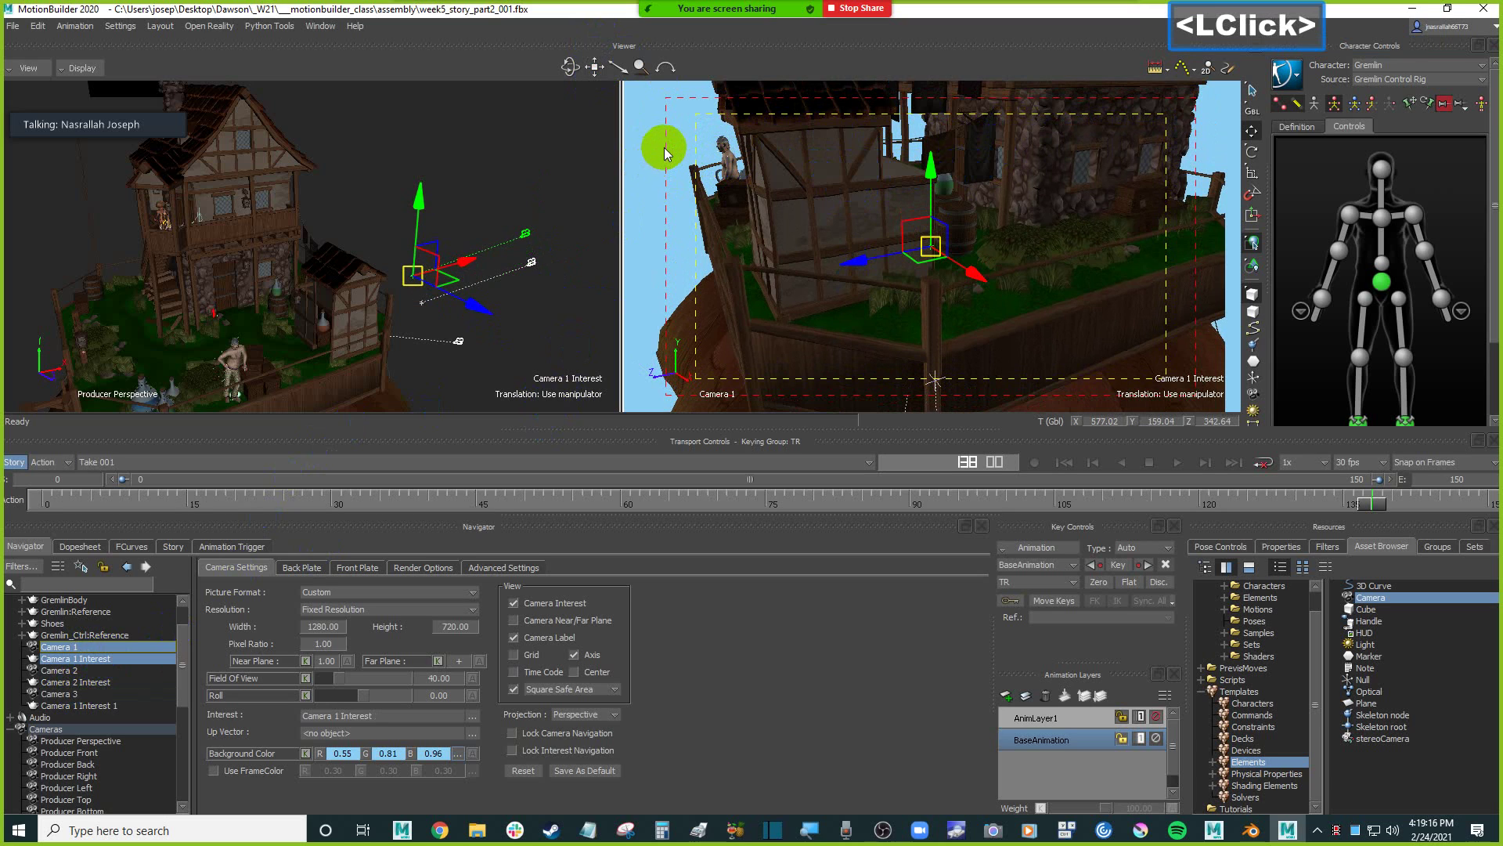
Move Camera 1 together with its interest up above the house roof, bringing the interest to about X 64, Y 836, Z 94.
{"action": "left_click_drag", "start_coordinate": [669, 143], "coordinate": [1054, 279], "text": "shift"}
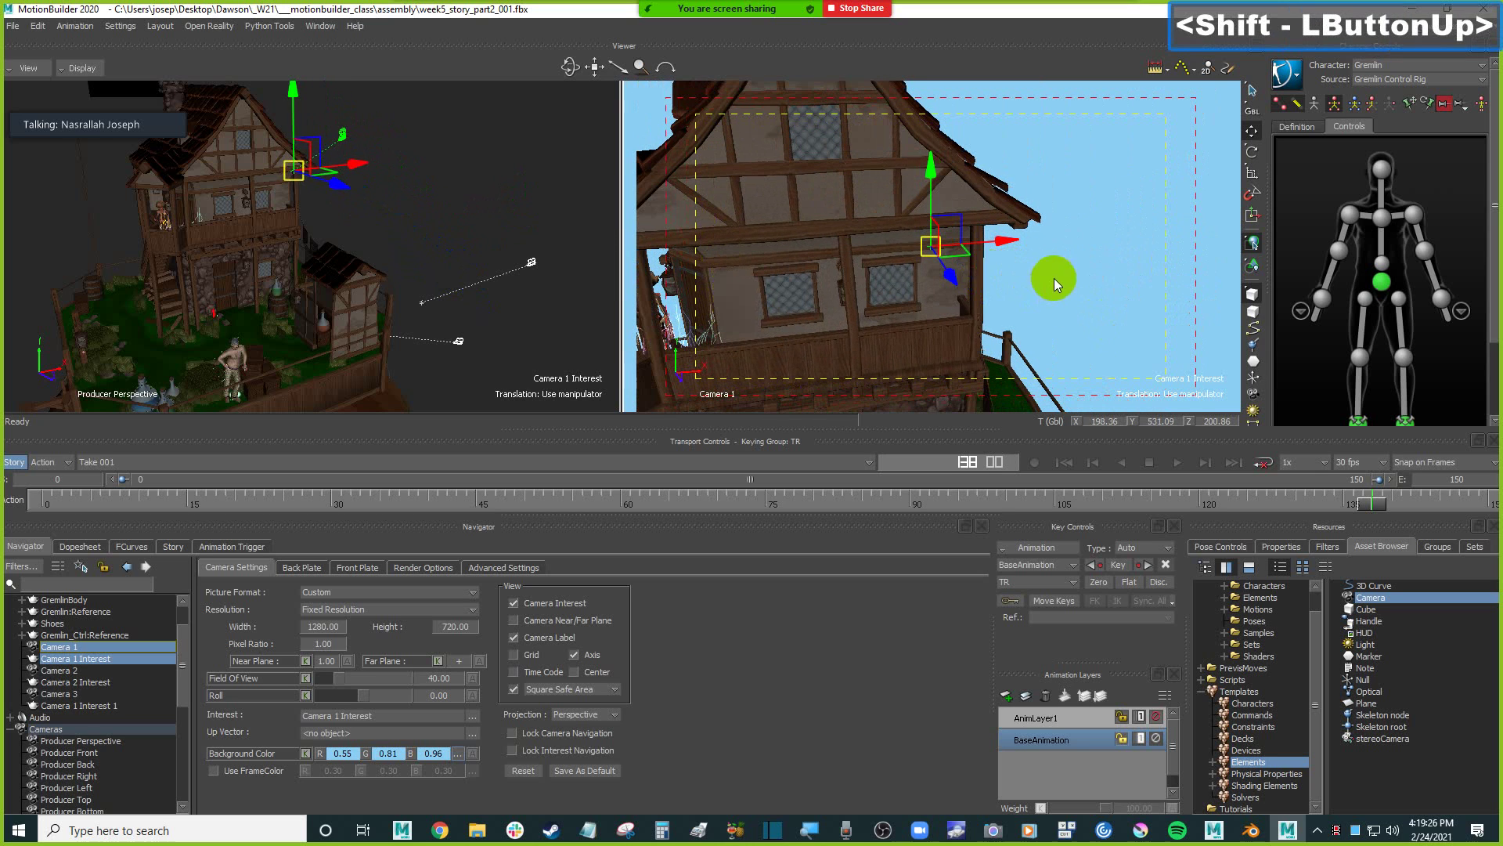
{"action": "left_click_drag", "start_coordinate": [785, 202], "coordinate": [840, 215], "text": "shift"}
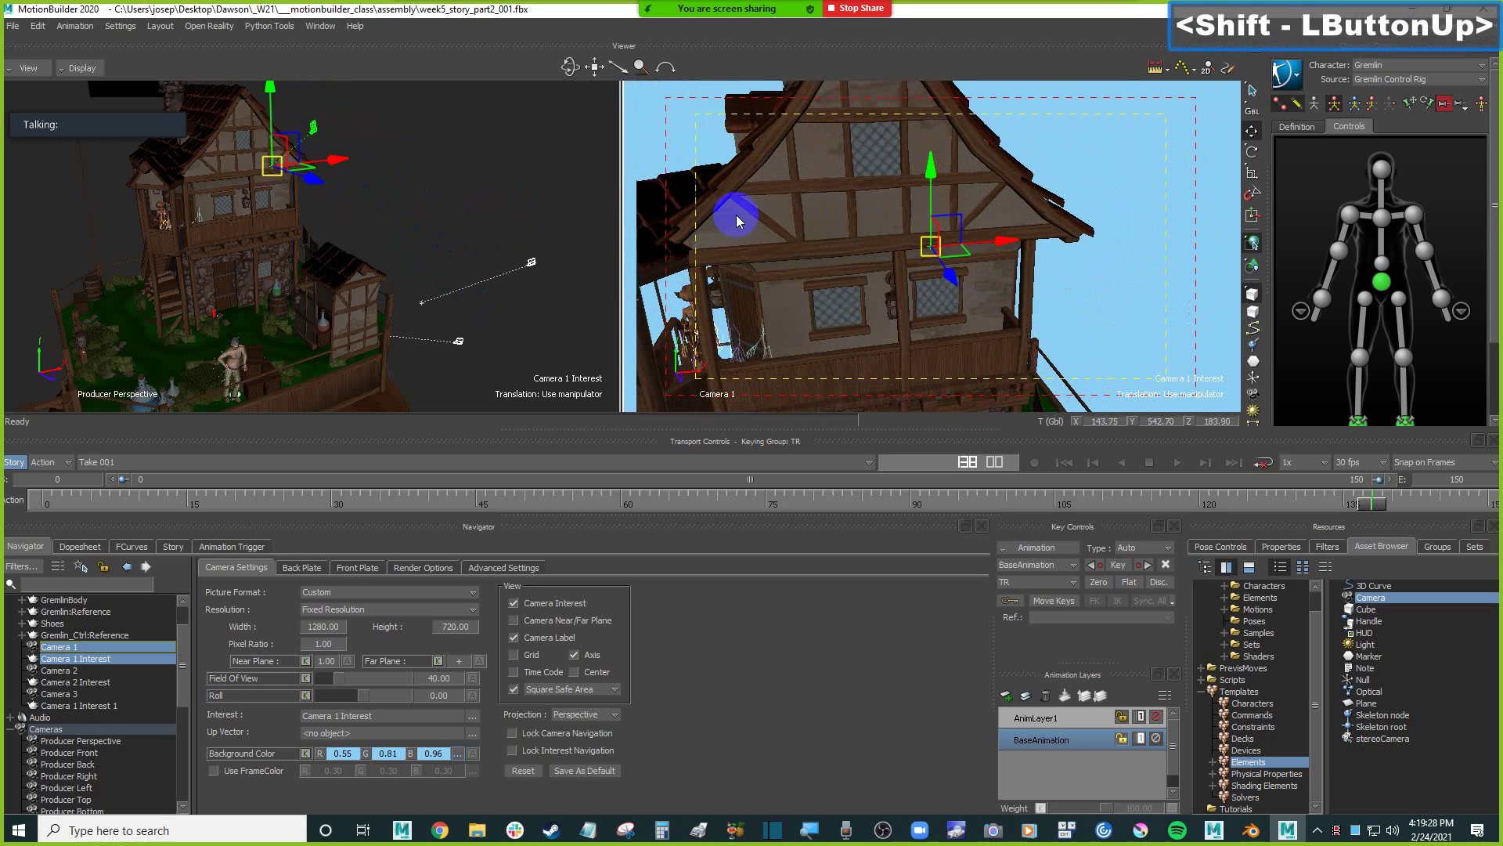
{"action": "left_click_drag", "start_coordinate": [444, 208], "coordinate": [399, 215], "text": "ctrl"}
{"action": "left_click", "coordinate": [694, 196], "text": "ctrl"}
{"action": "left_click_drag", "start_coordinate": [694, 196], "coordinate": [812, 336], "text": "ctrl"}
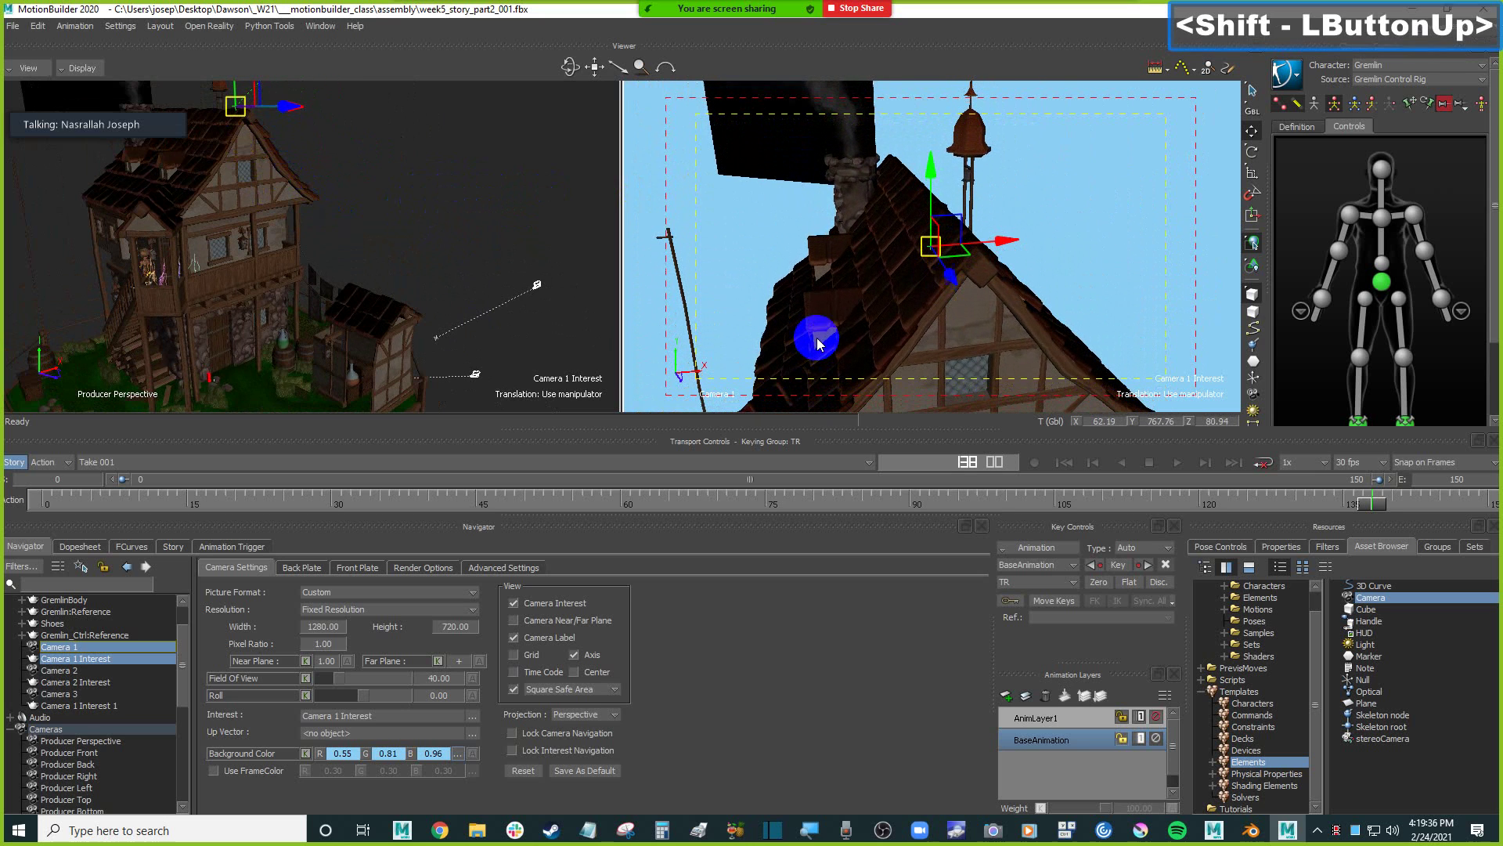
{"action": "left_click", "coordinate": [753, 238], "text": "ctrl"}
{"action": "left_click_drag", "start_coordinate": [752, 238], "coordinate": [802, 258], "text": "ctrl"}
{"action": "left_click_drag", "start_coordinate": [400, 121], "coordinate": [434, 228], "text": "shift"}
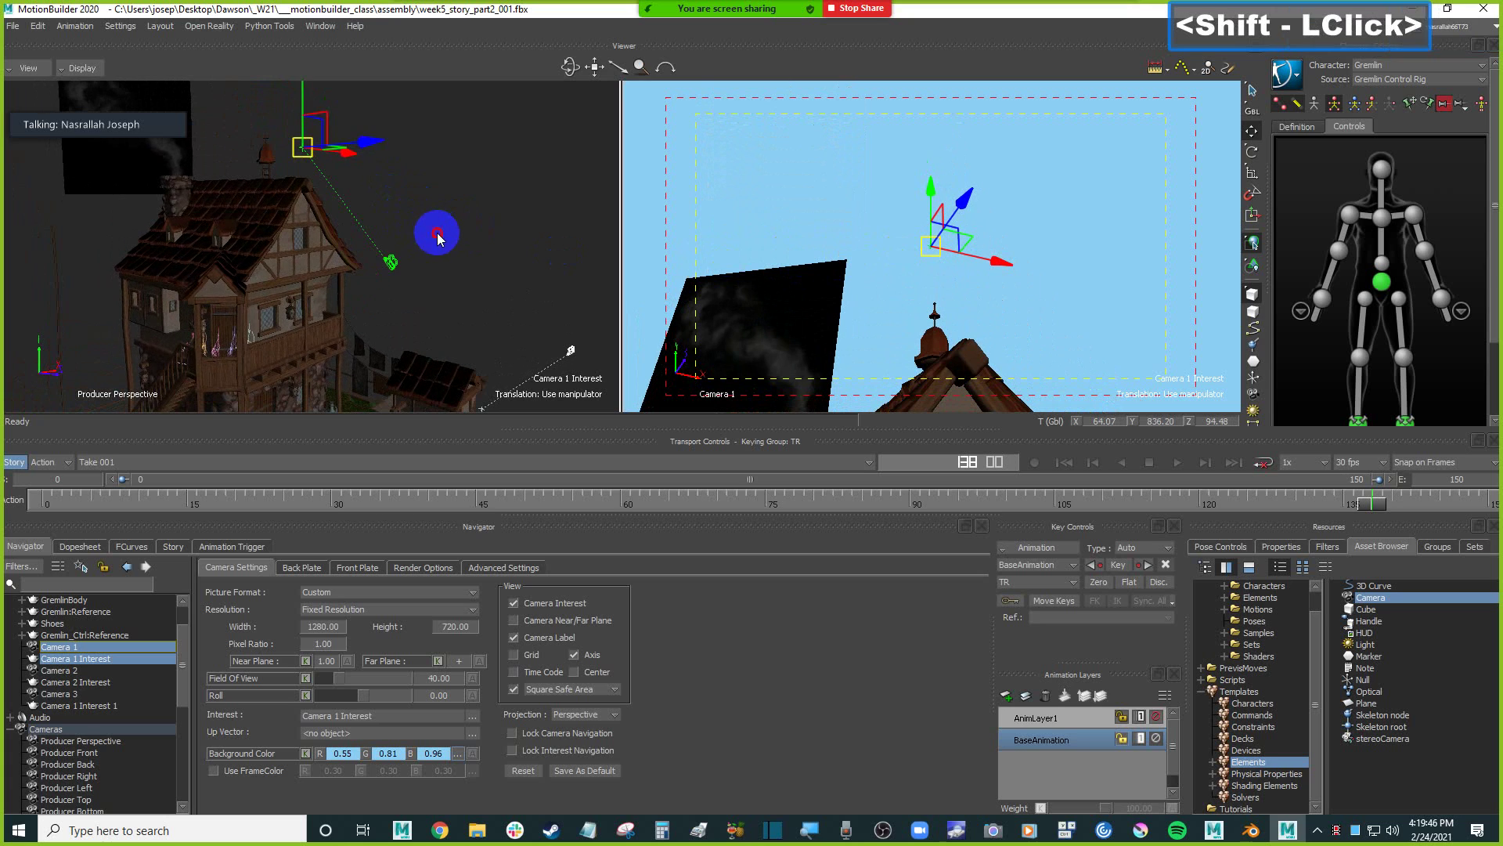
Raise Camera 1 alone to about X -64, Y 623, Z 403 in the Producer Perspective view, and clear the selection.
{"action": "left_click", "coordinate": [402, 249]}
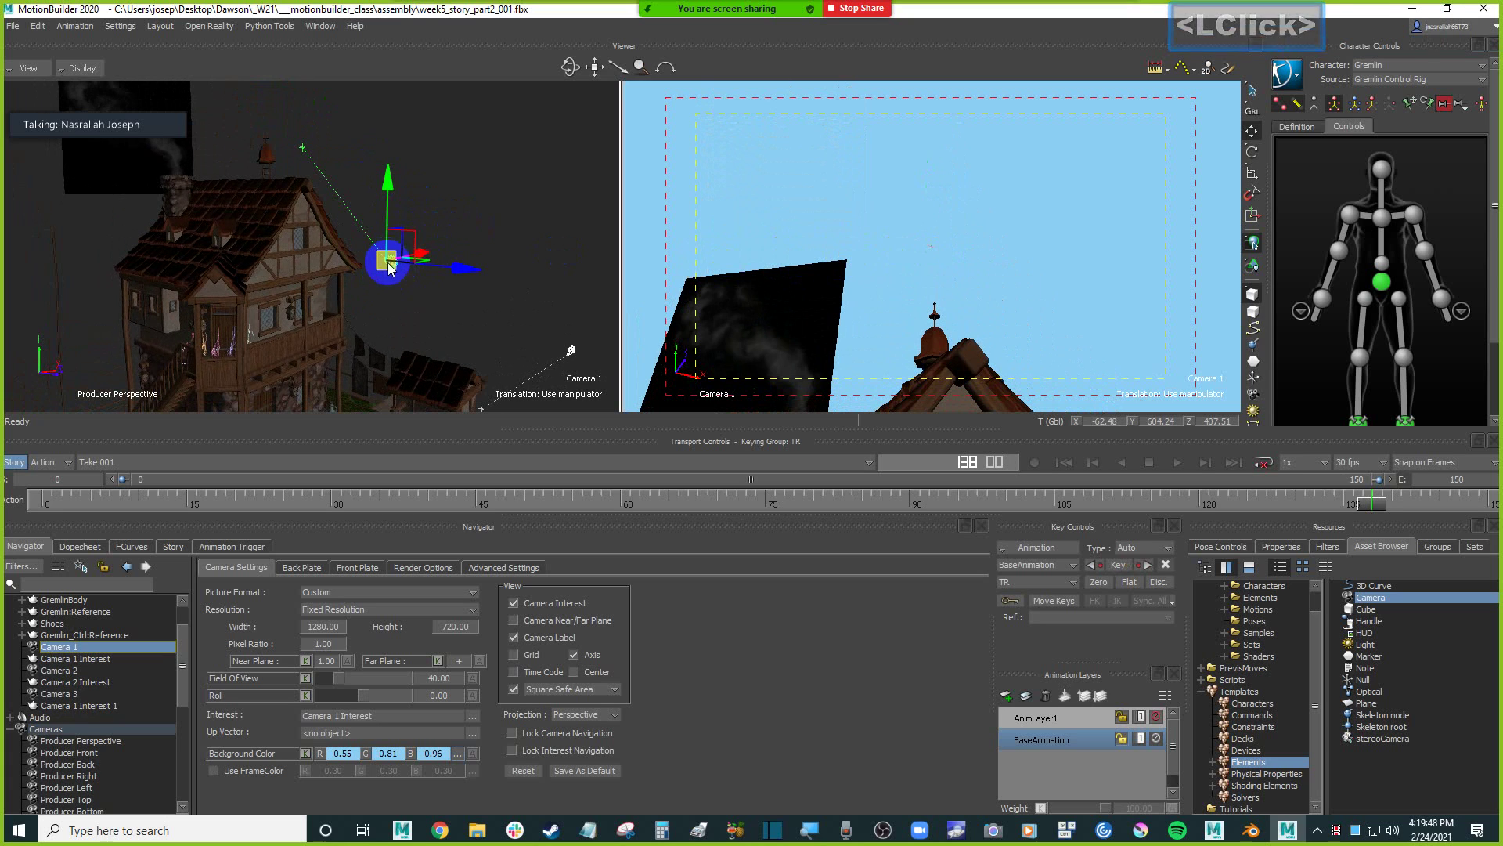
{"action": "mouse_move", "coordinate": [398, 248]}
{"action": "left_mouse_down"}
{"action": "mouse_move", "coordinate": [397, 224]}
{"action": "mouse_move", "coordinate": [385, 250]}
{"action": "left_mouse_up"}
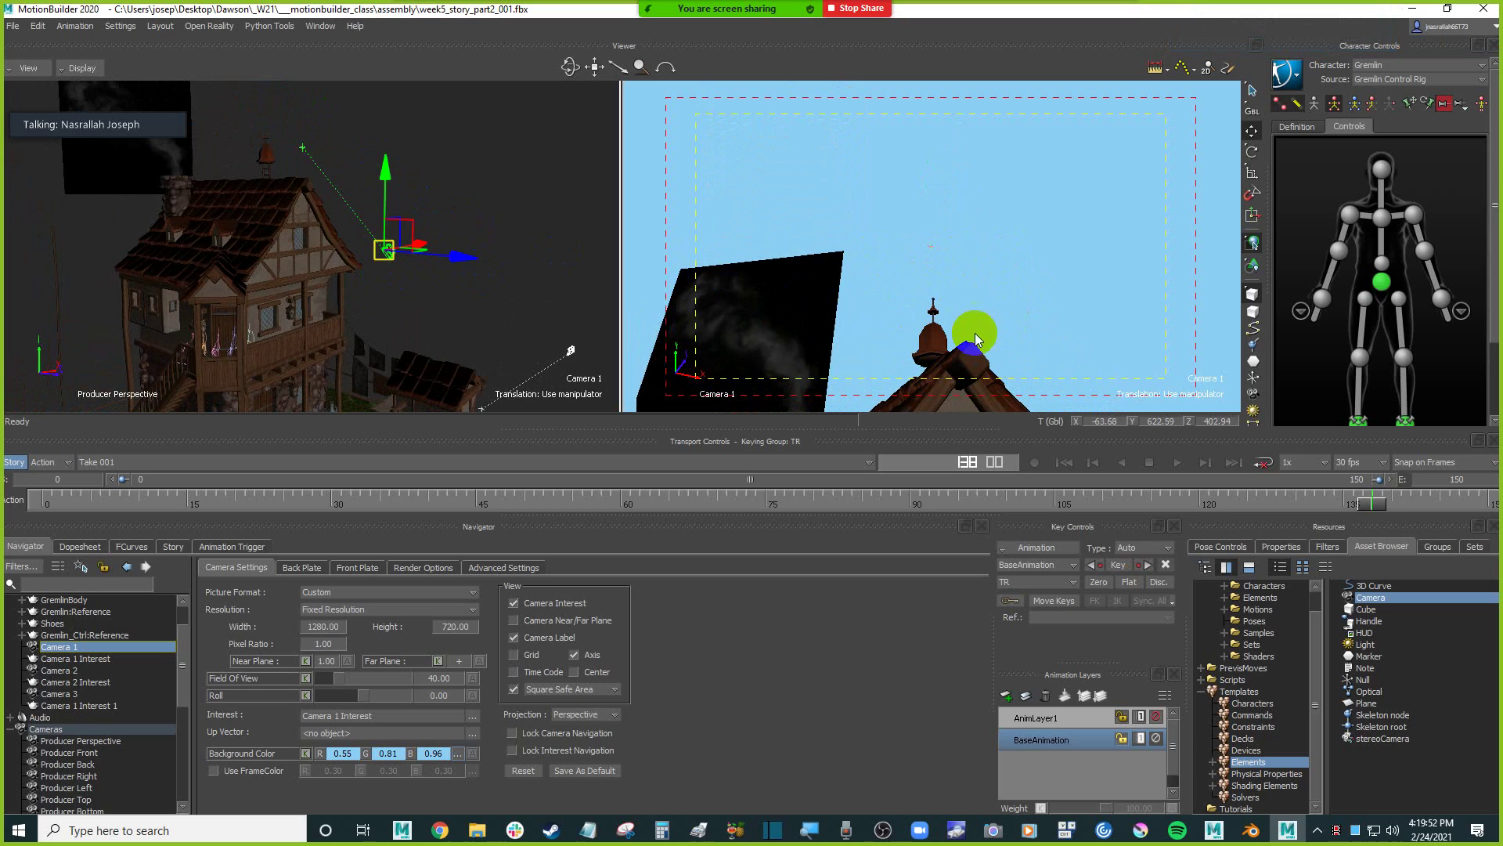
{"action": "left_click", "coordinate": [971, 294]}
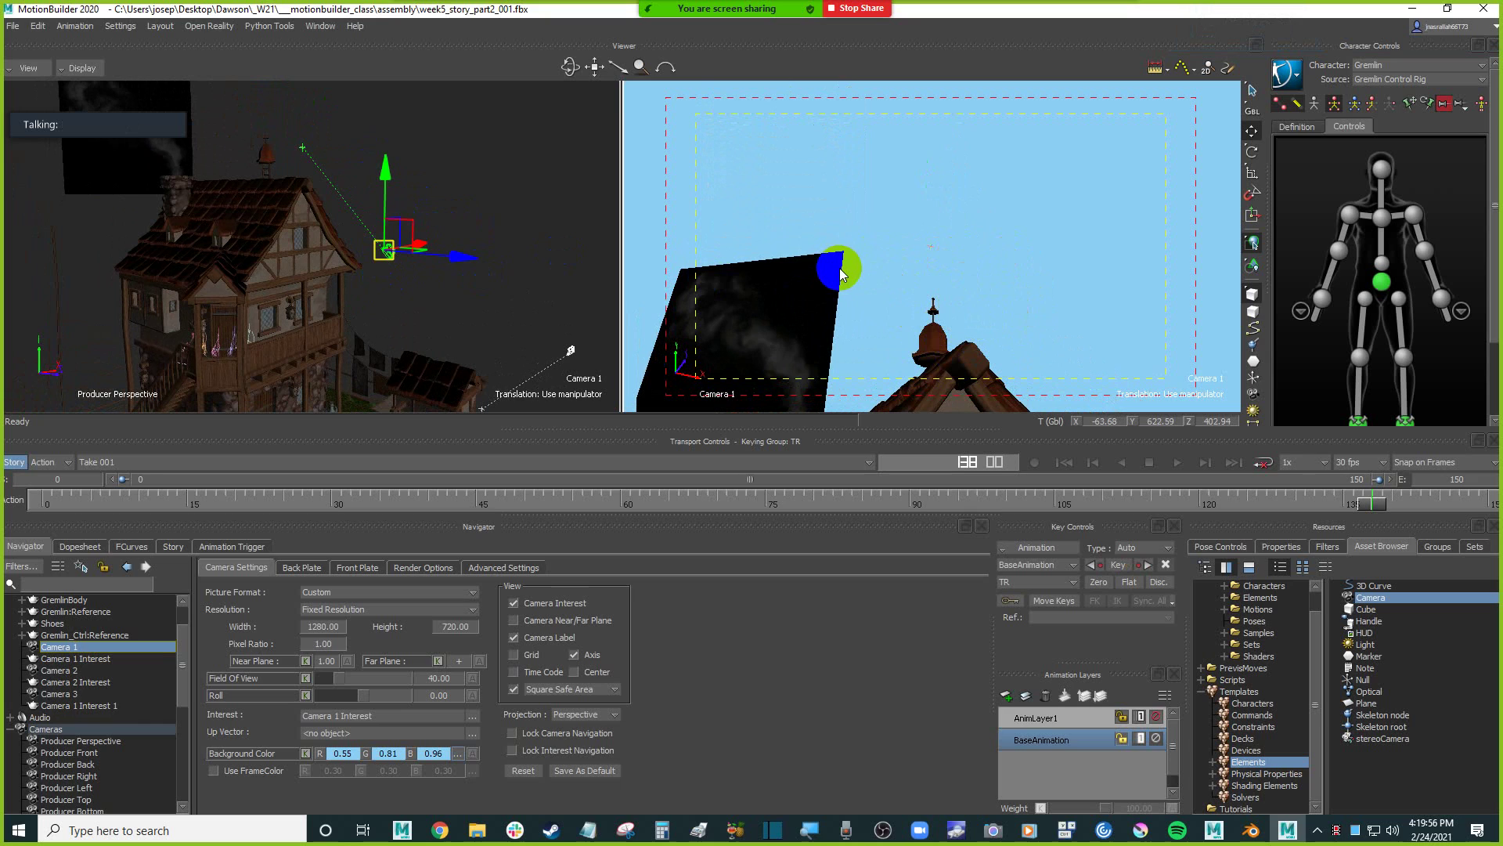
{"action": "left_click", "coordinate": [881, 237]}
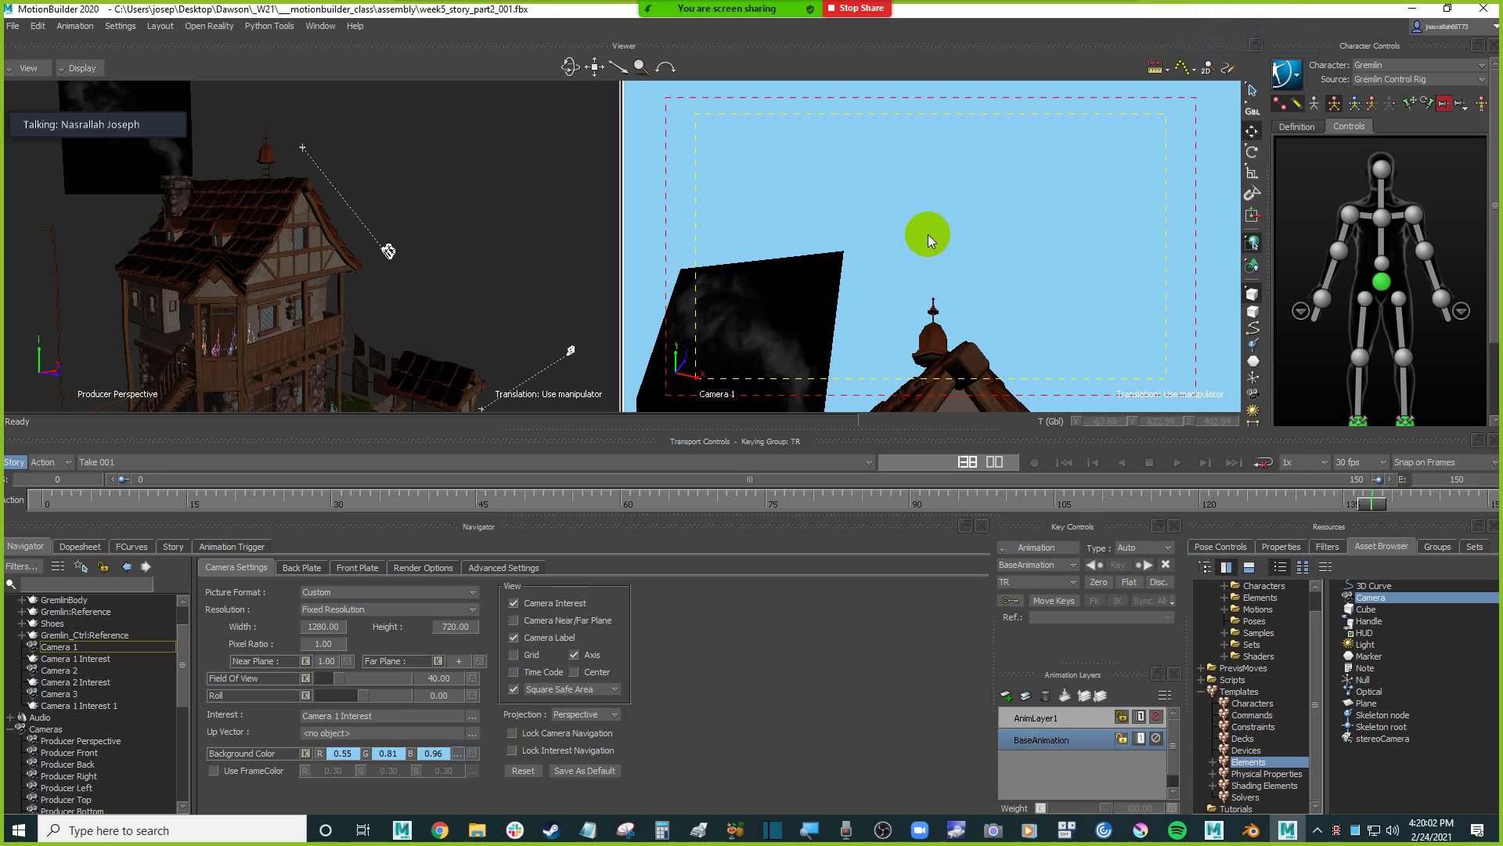
At frame 0, aim Camera 1 with its interest at the sky above the roof, interest at about X 48, Y 915, Z 137.
{"action": "left_click", "coordinate": [1058, 463]}
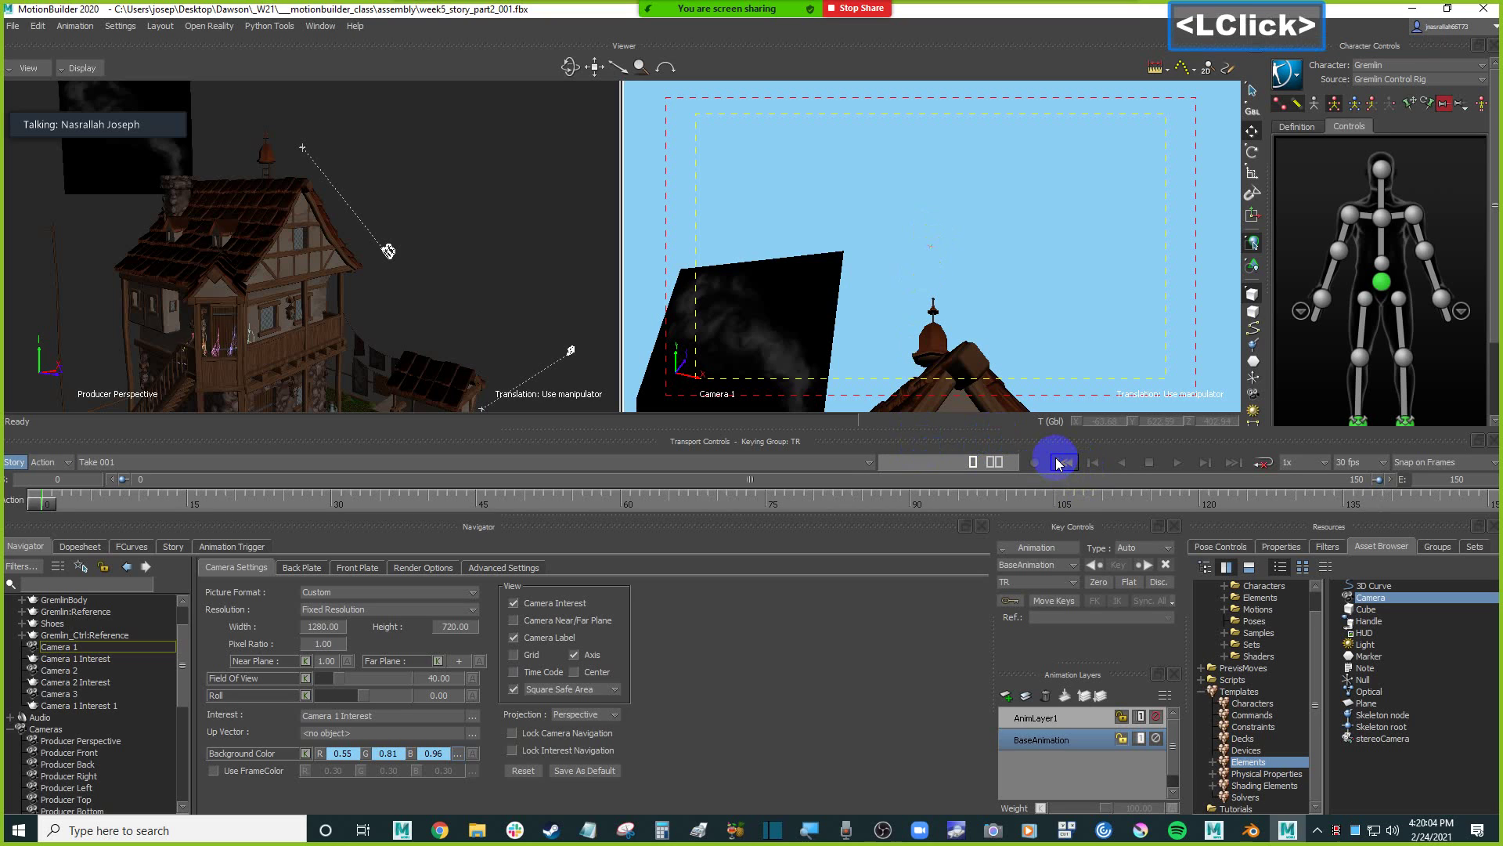
{"action": "left_click", "coordinate": [358, 287]}
{"action": "left_click", "coordinate": [296, 339]}
{"action": "left_click", "coordinate": [120, 607]}
{"action": "left_click", "coordinate": [916, 205], "text": "shift"}
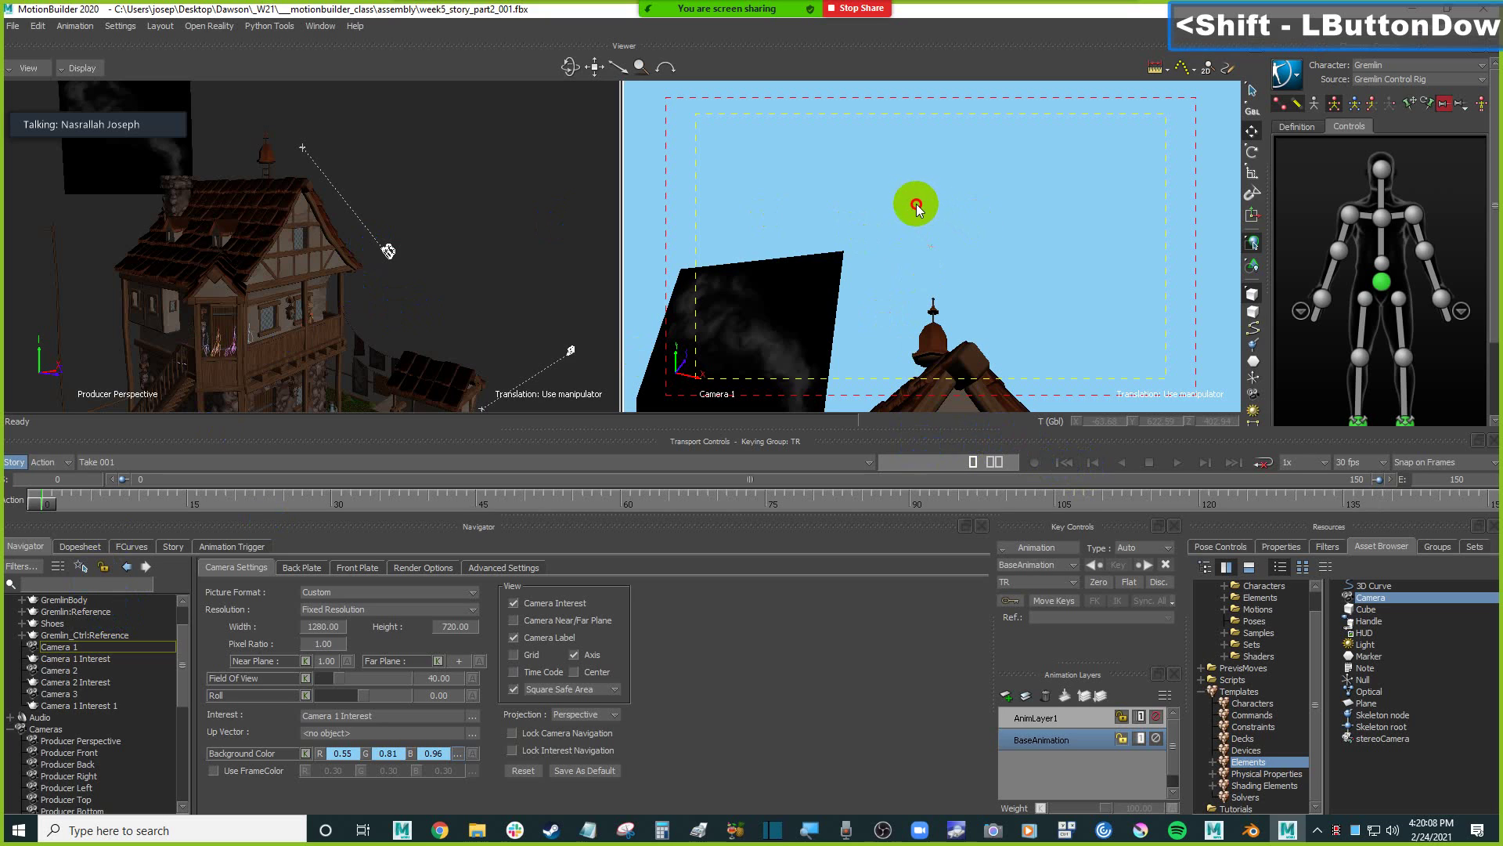
{"action": "left_click_drag", "start_coordinate": [916, 205], "coordinate": [381, 392], "text": "shift"}
{"action": "left_click", "coordinate": [86, 648]}
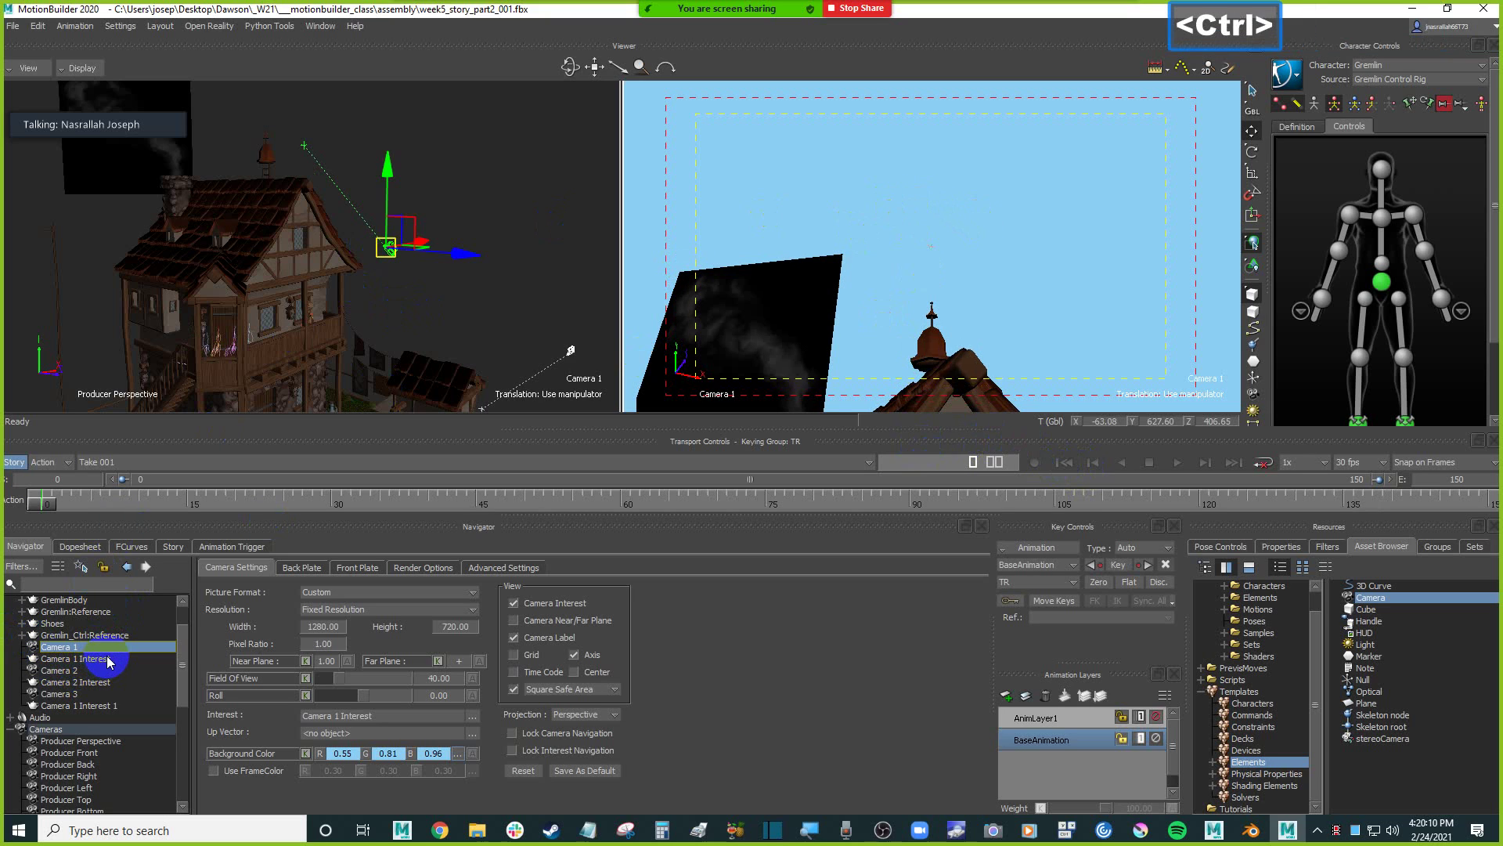
{"action": "left_click", "coordinate": [94, 658], "text": "ctrl"}
{"action": "mouse_move", "coordinate": [845, 180]}
{"action": "left_mouse_down", "text": "shift"}
{"action": "mouse_move", "coordinate": [839, 205]}
{"action": "mouse_move", "coordinate": [843, 186]}
{"action": "left_mouse_up", "text": "shift"}
{"action": "left_click", "coordinate": [842, 188], "text": "ctrl"}
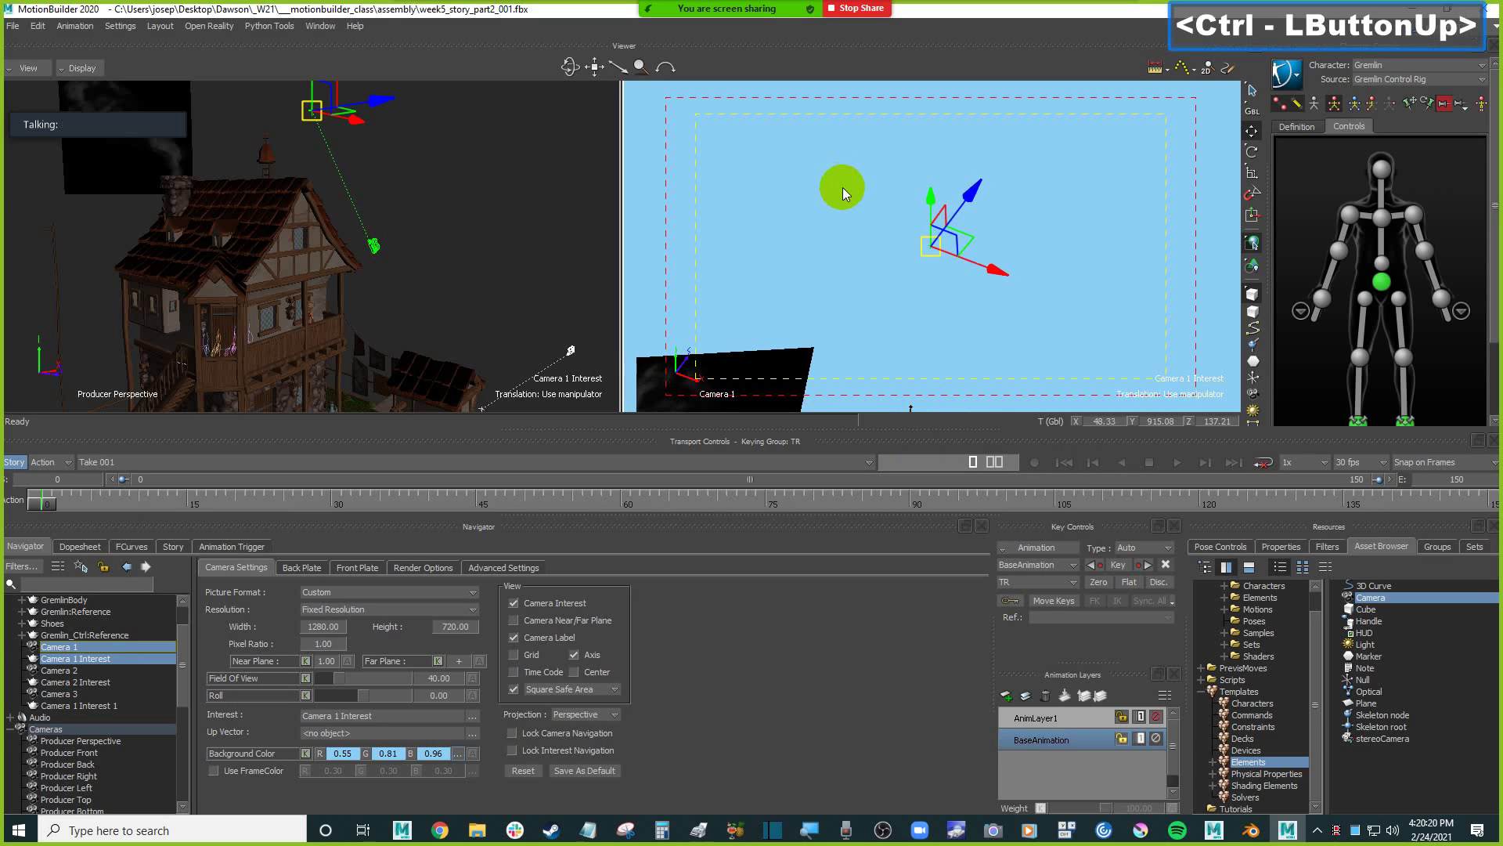
Key Camera 1 and its interest at frame 0, and check each object's key on the timeline.
{"action": "left_click", "coordinate": [1120, 566]}
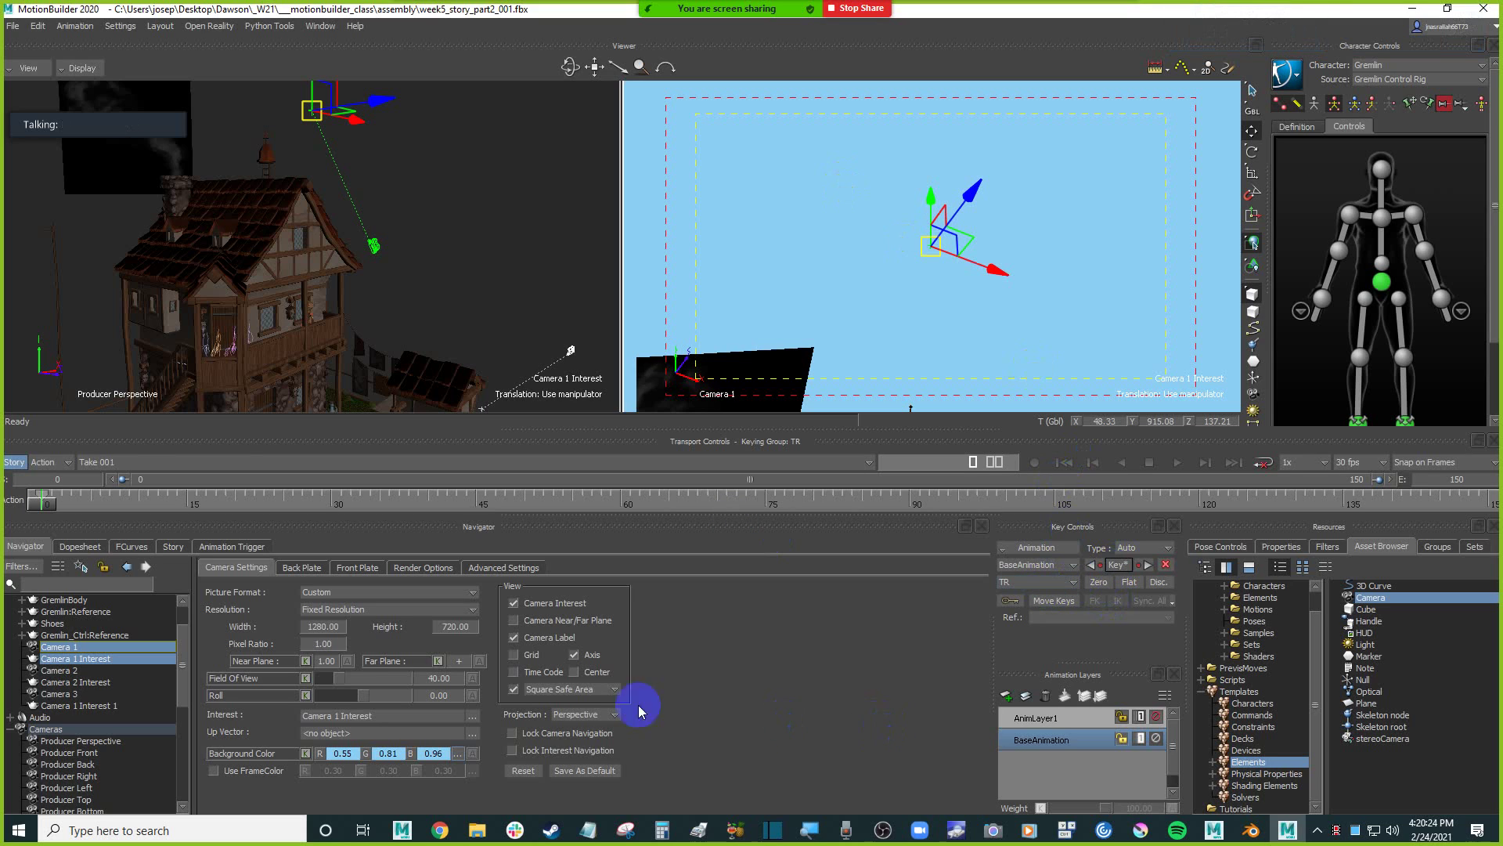
{"action": "left_click", "coordinate": [63, 647]}
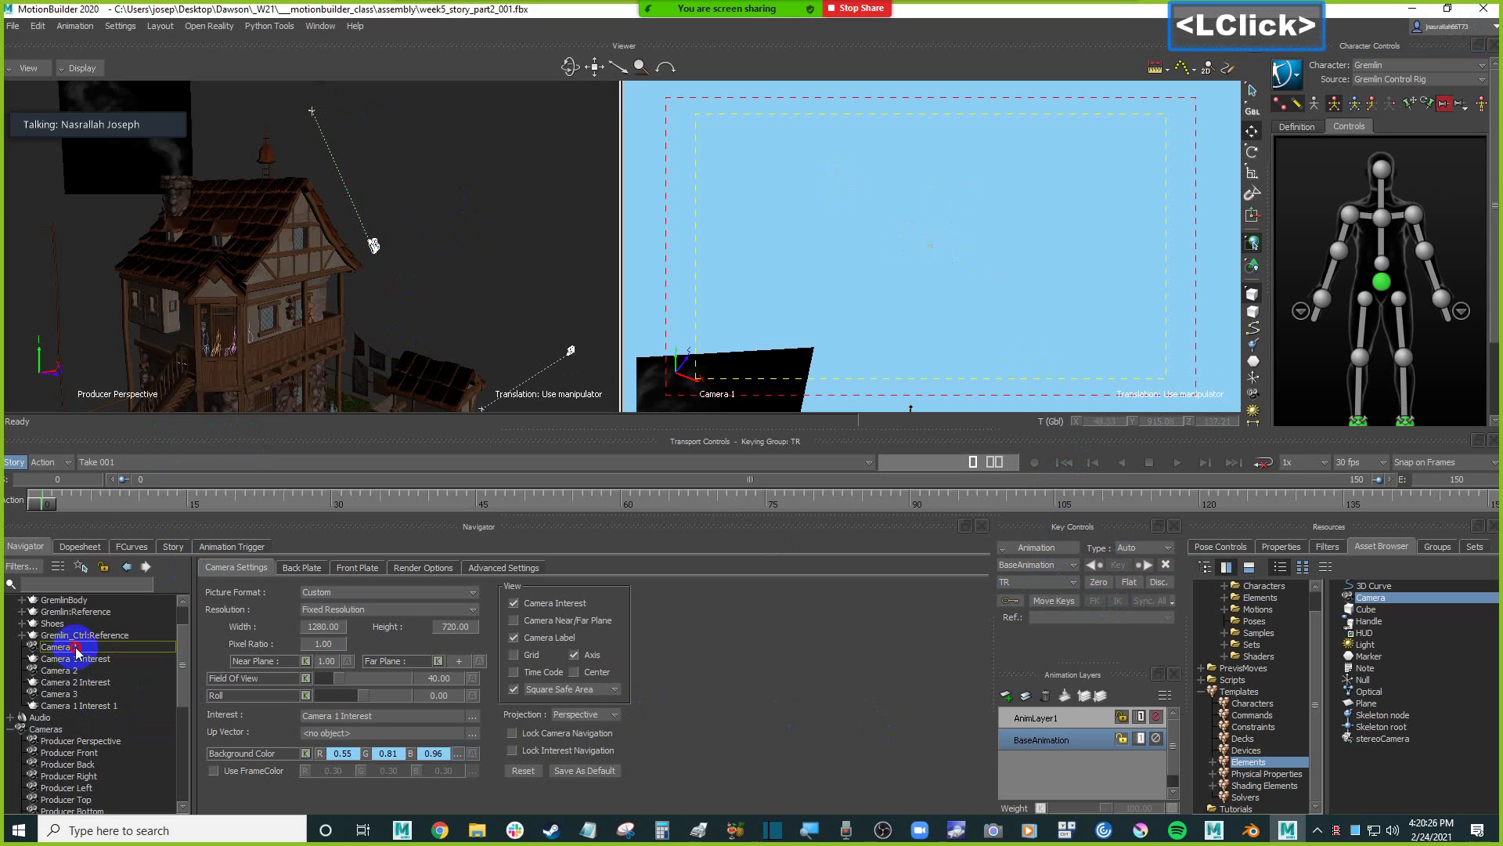
{"action": "left_click", "coordinate": [44, 498]}
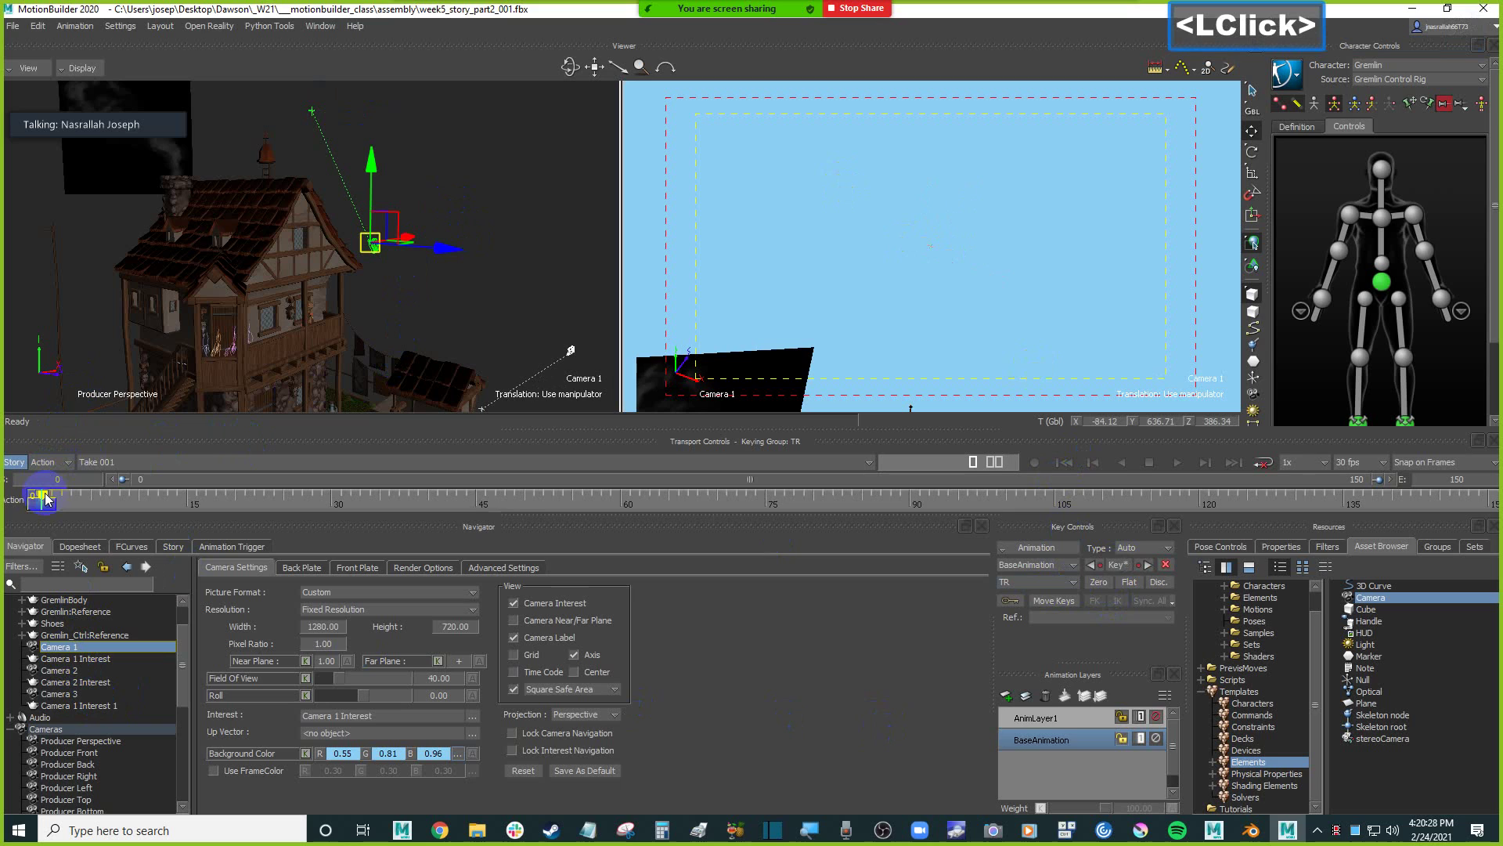
{"action": "left_click", "coordinate": [94, 659]}
{"action": "left_click", "coordinate": [42, 495]}
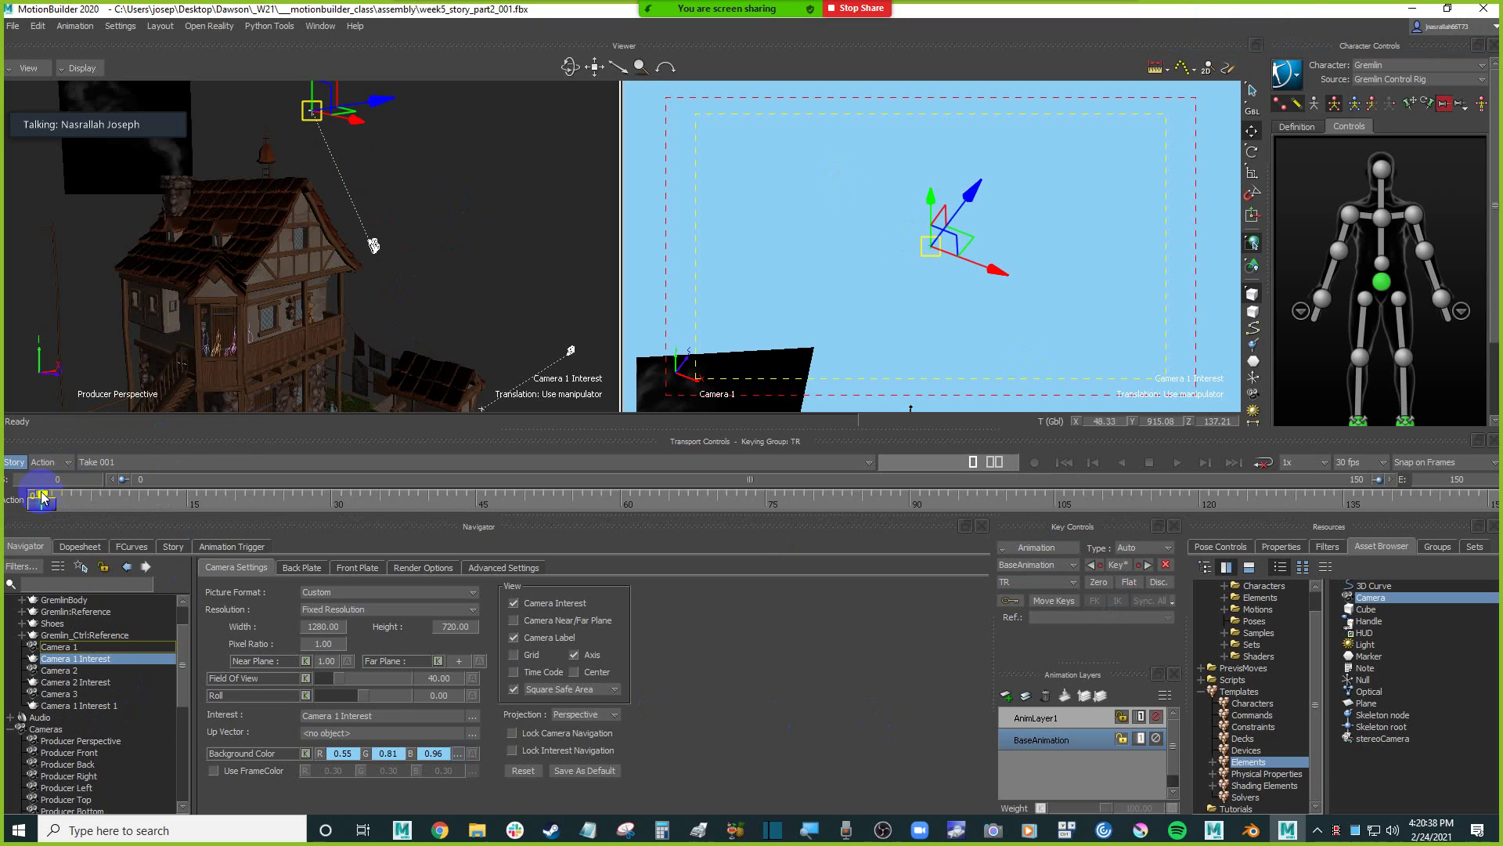
Try moving Camera 1 and its interest separately in the Producer Perspective view, undoing each move.
{"action": "left_click", "coordinate": [56, 646]}
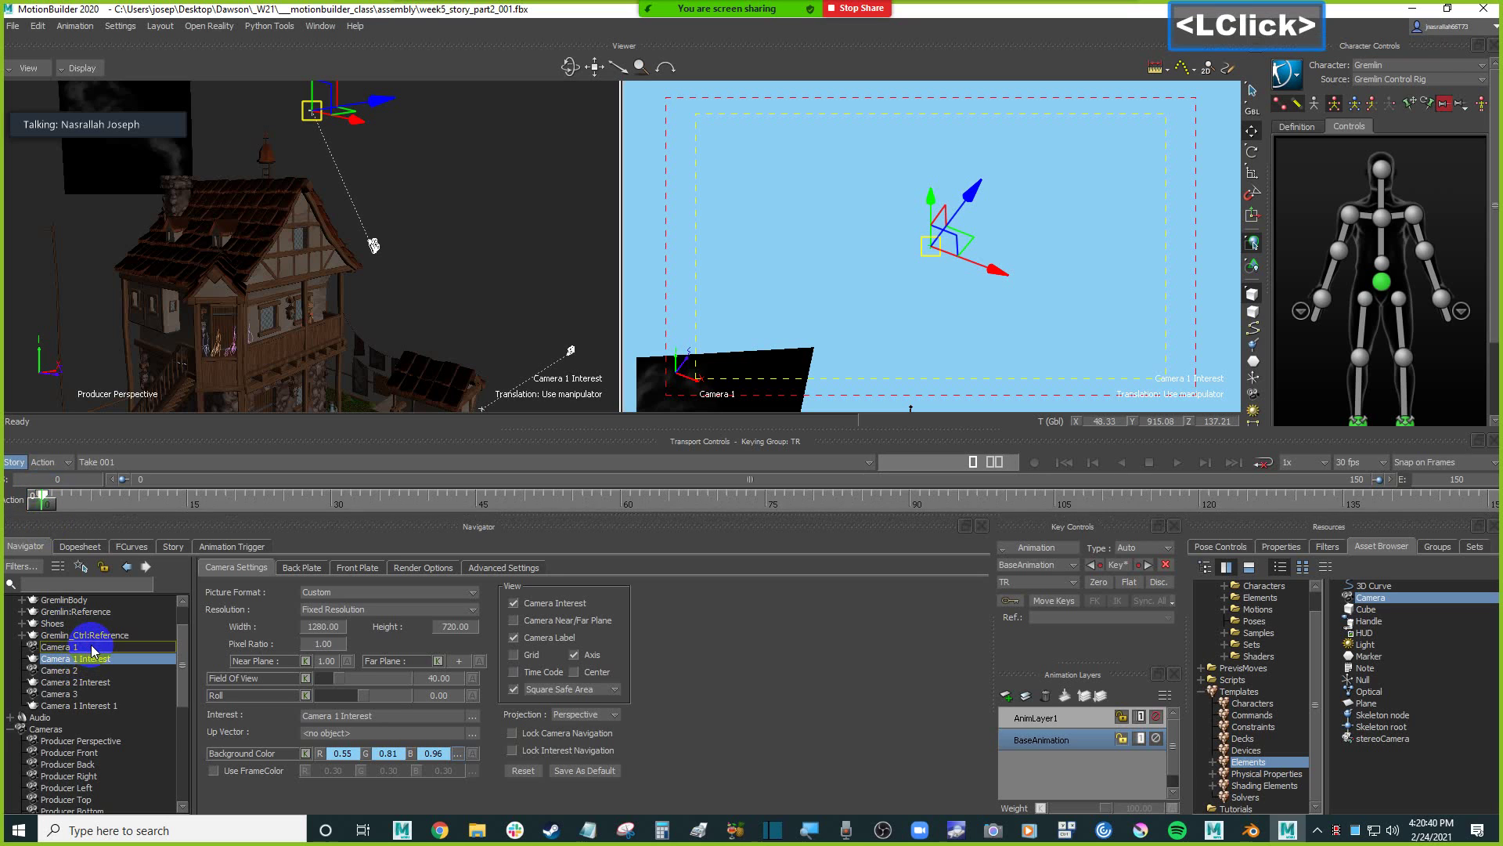
{"action": "left_click", "coordinate": [397, 249]}
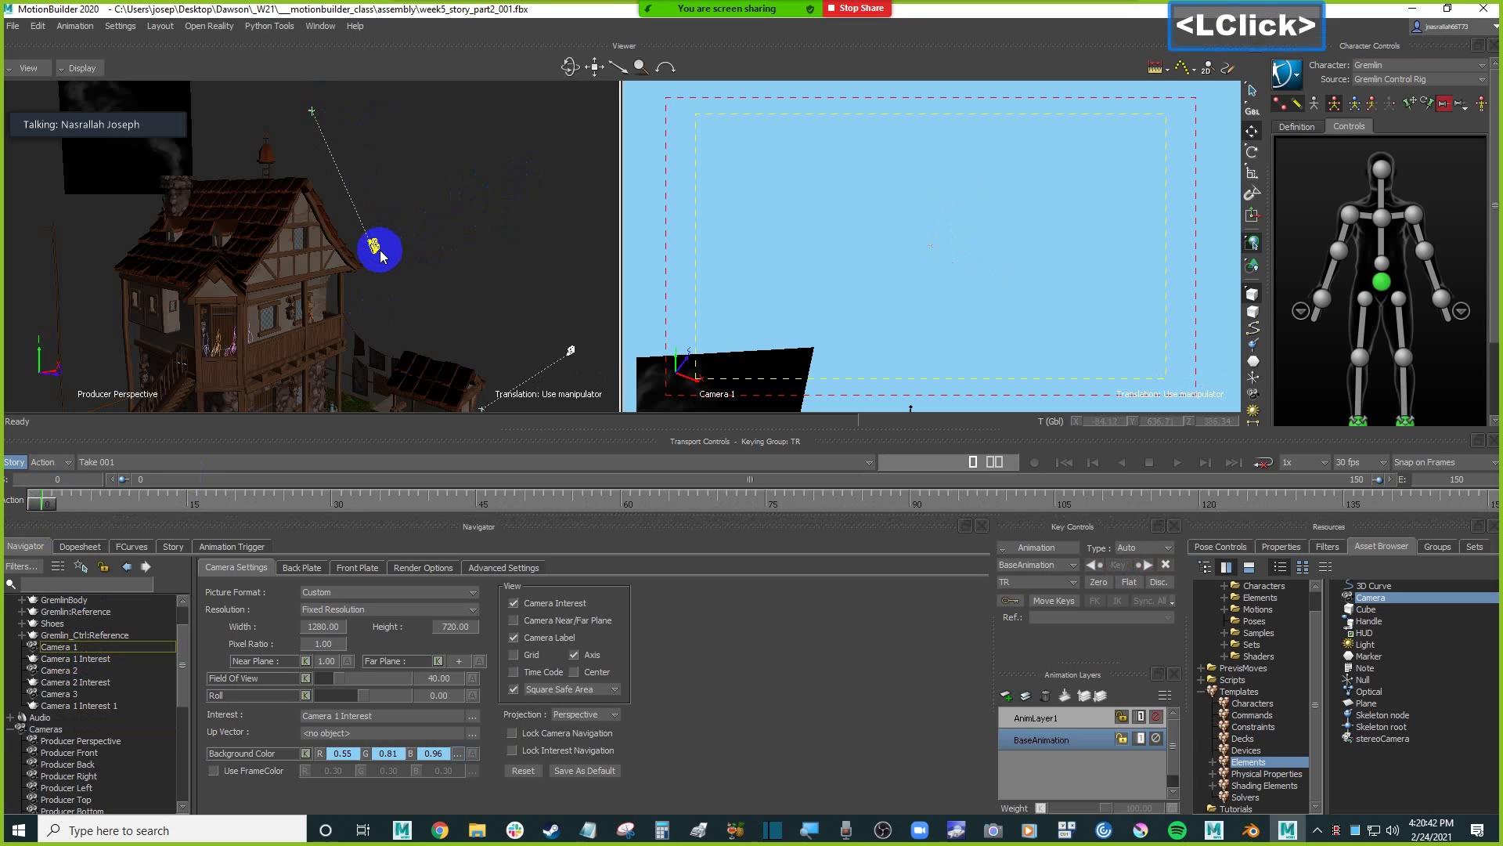
{"action": "left_click", "coordinate": [374, 252]}
{"action": "left_click_drag", "start_coordinate": [376, 250], "coordinate": [378, 244]}
{"action": "key", "text": "ctrl+z"}
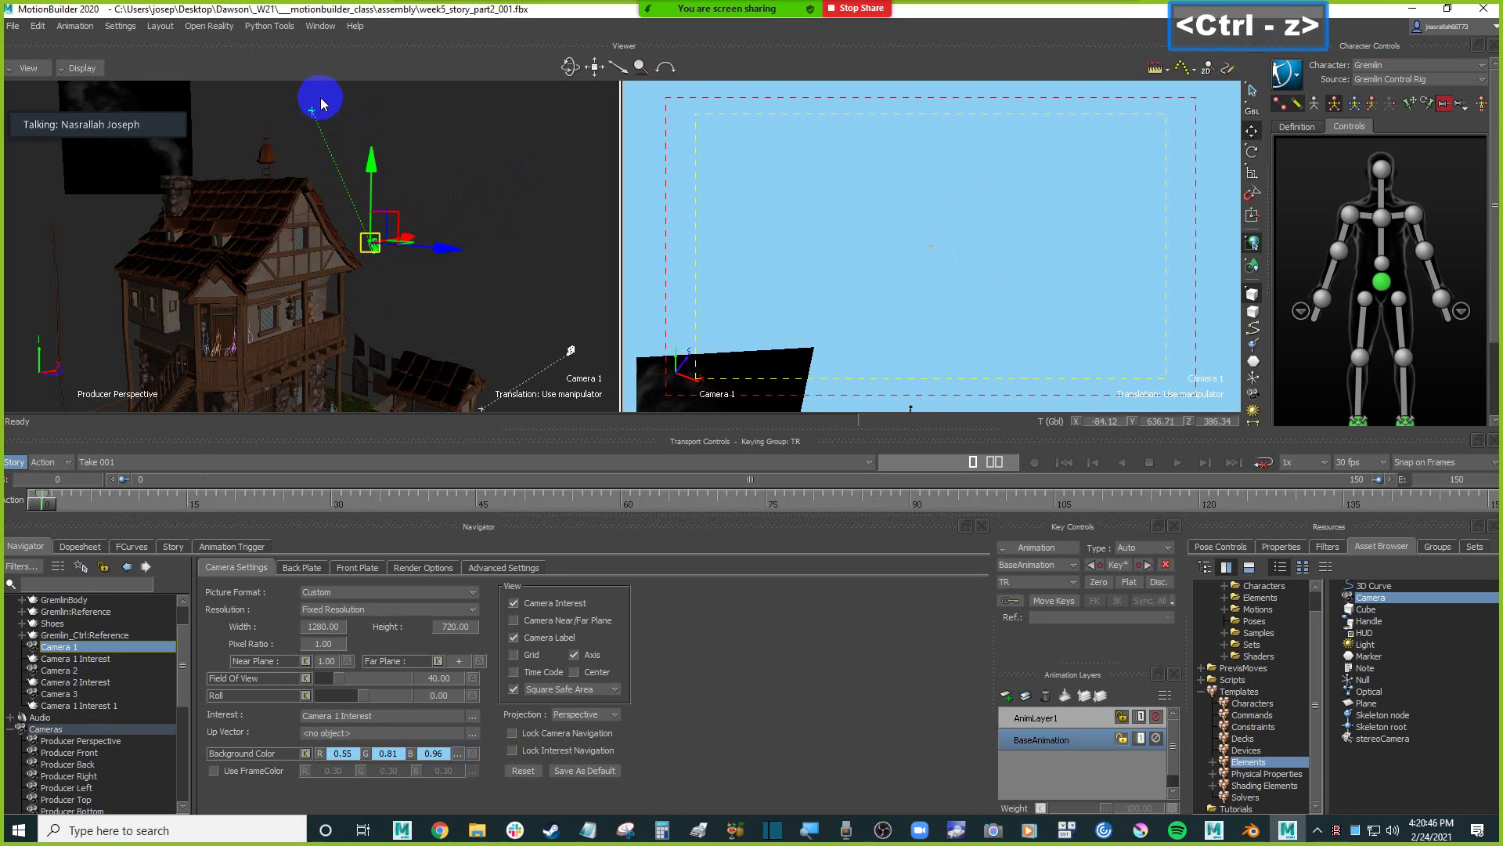
{"action": "left_click", "coordinate": [312, 112]}
{"action": "mouse_move", "coordinate": [310, 112]}
{"action": "left_mouse_down"}
{"action": "mouse_move", "coordinate": [304, 141]}
{"action": "mouse_move", "coordinate": [319, 134]}
{"action": "left_mouse_up"}
{"action": "key", "text": "ctrl+z"}
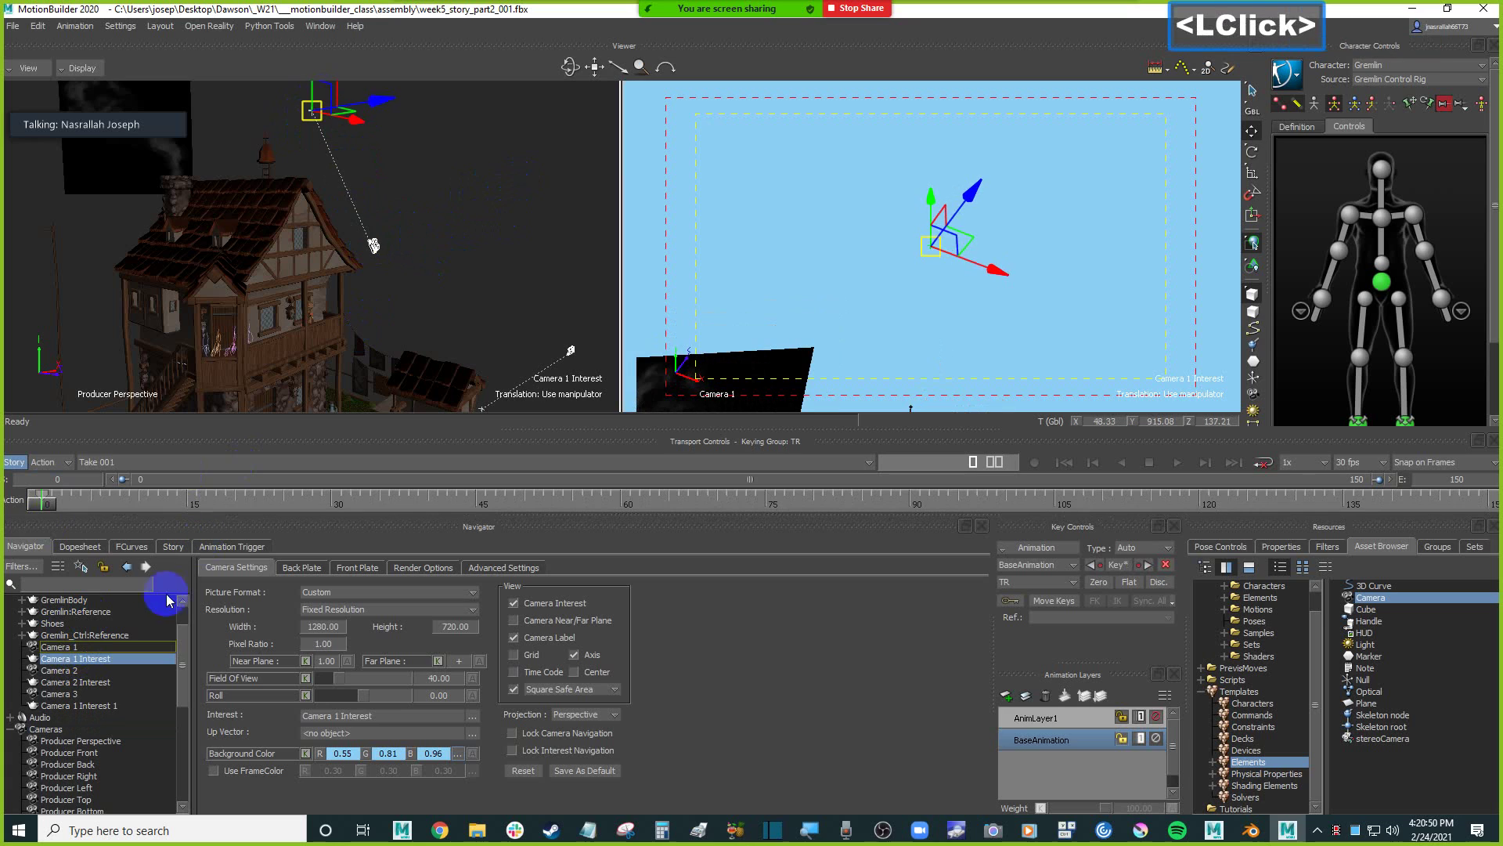
Select Camera 1 with its interest, try panning Camera 1's view slightly, and undo the pan.
{"action": "left_click", "coordinate": [70, 646]}
{"action": "left_click", "coordinate": [85, 657], "text": "ctrl"}
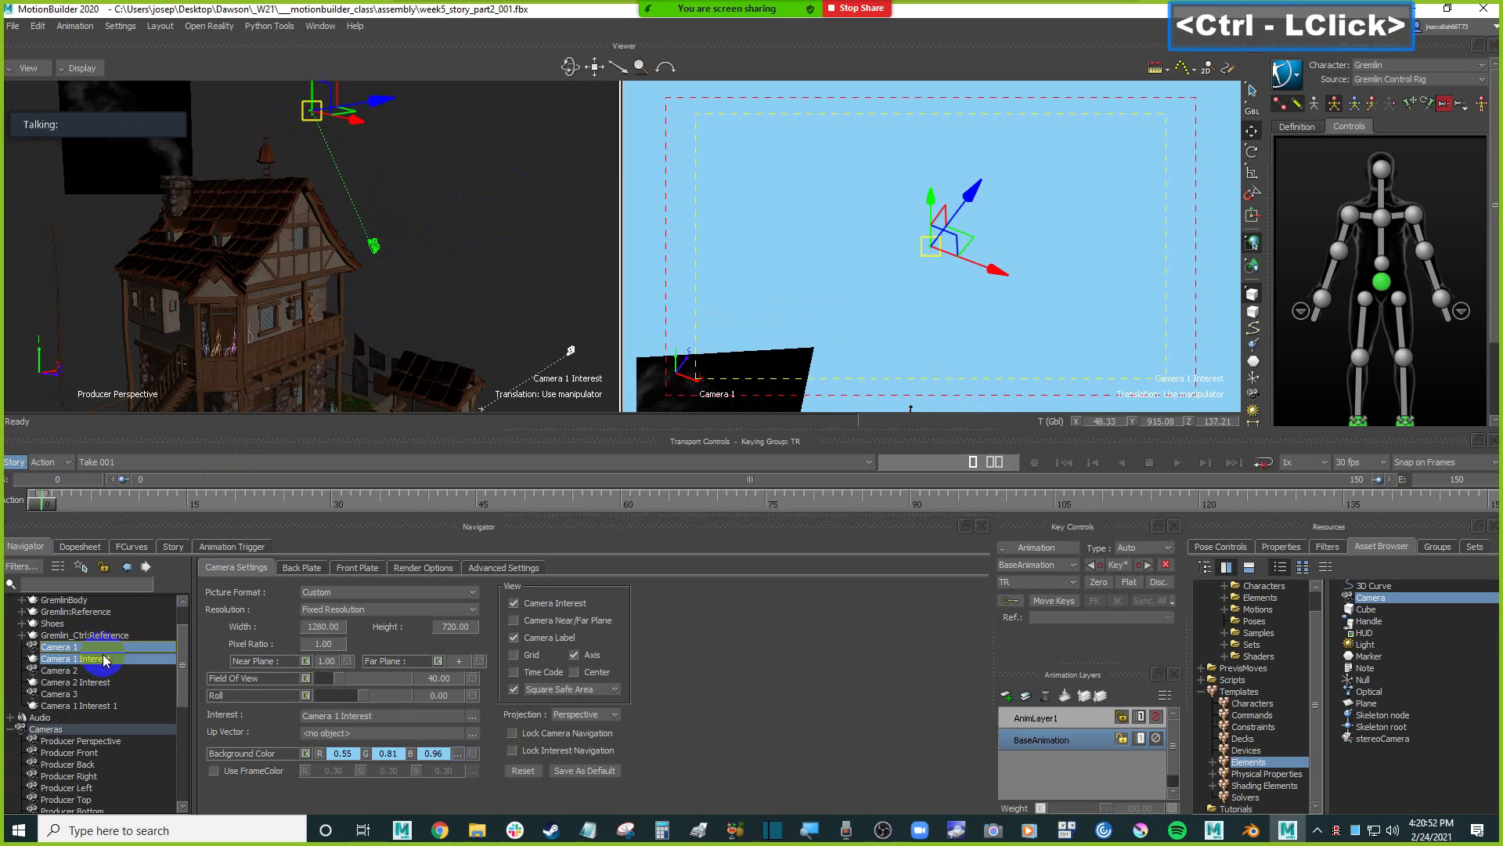
{"action": "left_click_drag", "start_coordinate": [855, 235], "coordinate": [840, 245], "text": "shift"}
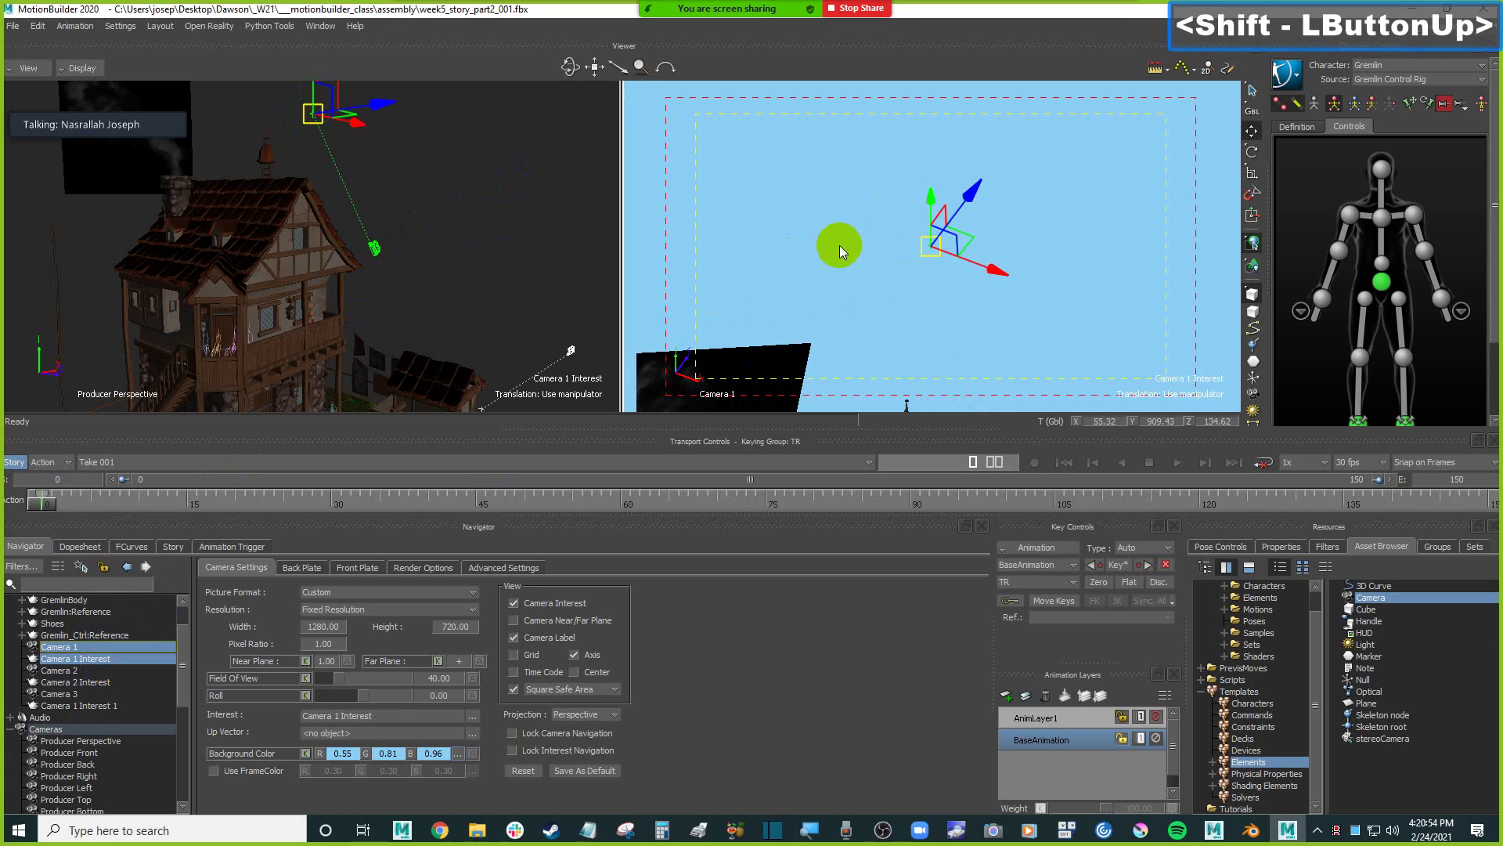
{"action": "key", "text": "ctrl+z"}
{"action": "left_click", "coordinate": [473, 211]}
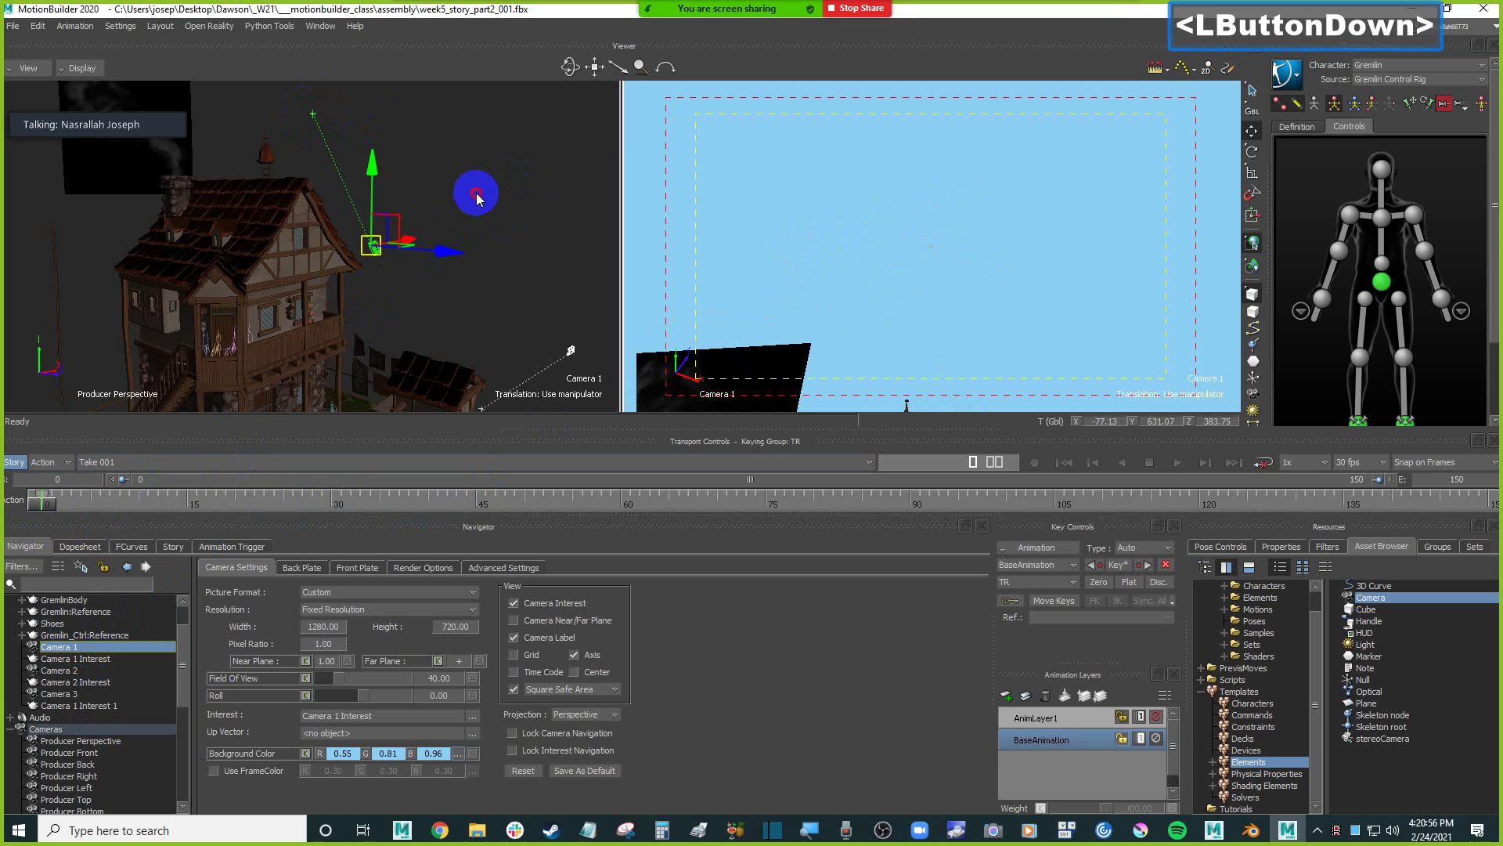
At frame 90, lower Camera 1 with its interest to frame Gaulix outside the house, interest at about X 195, Y 120, Z -35, and key both.
{"action": "left_click", "coordinate": [97, 652]}
{"action": "left_click", "coordinate": [92, 658], "text": "ctrl"}
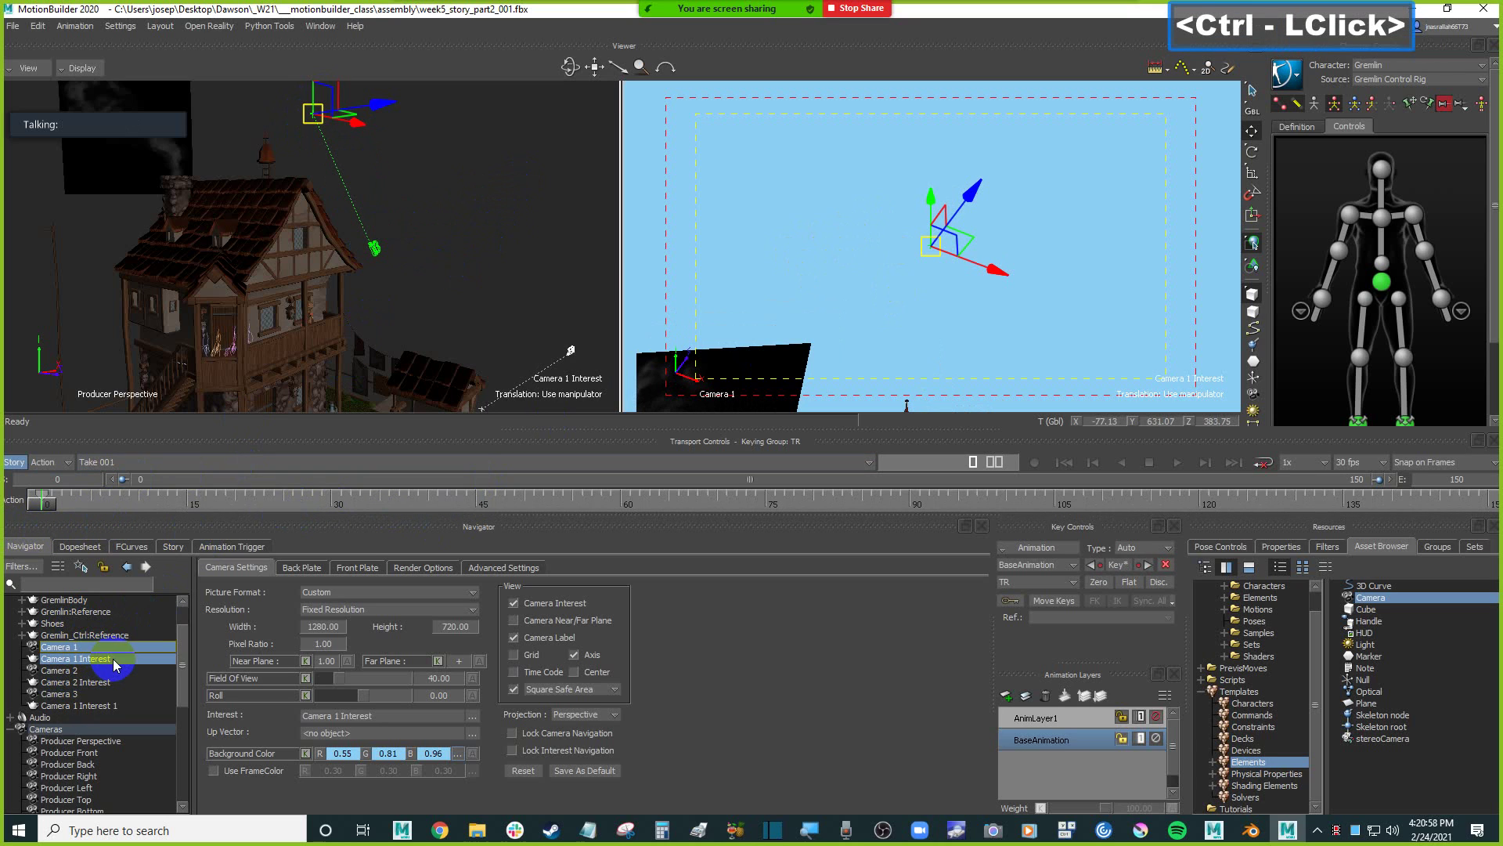
{"action": "left_click_drag", "start_coordinate": [45, 509], "coordinate": [909, 511]}
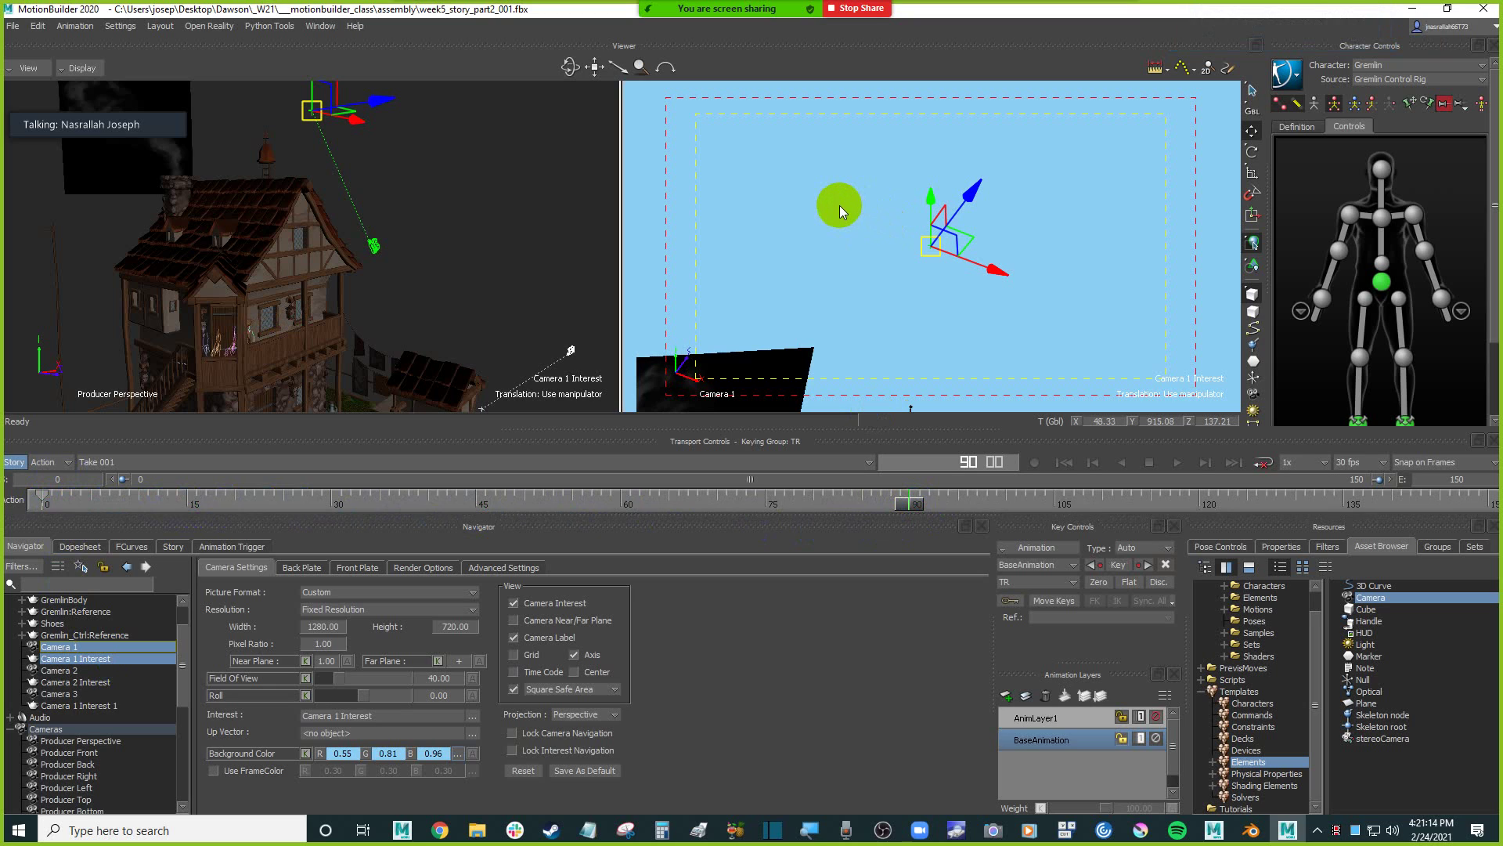
{"action": "left_click", "coordinate": [1058, 525]}
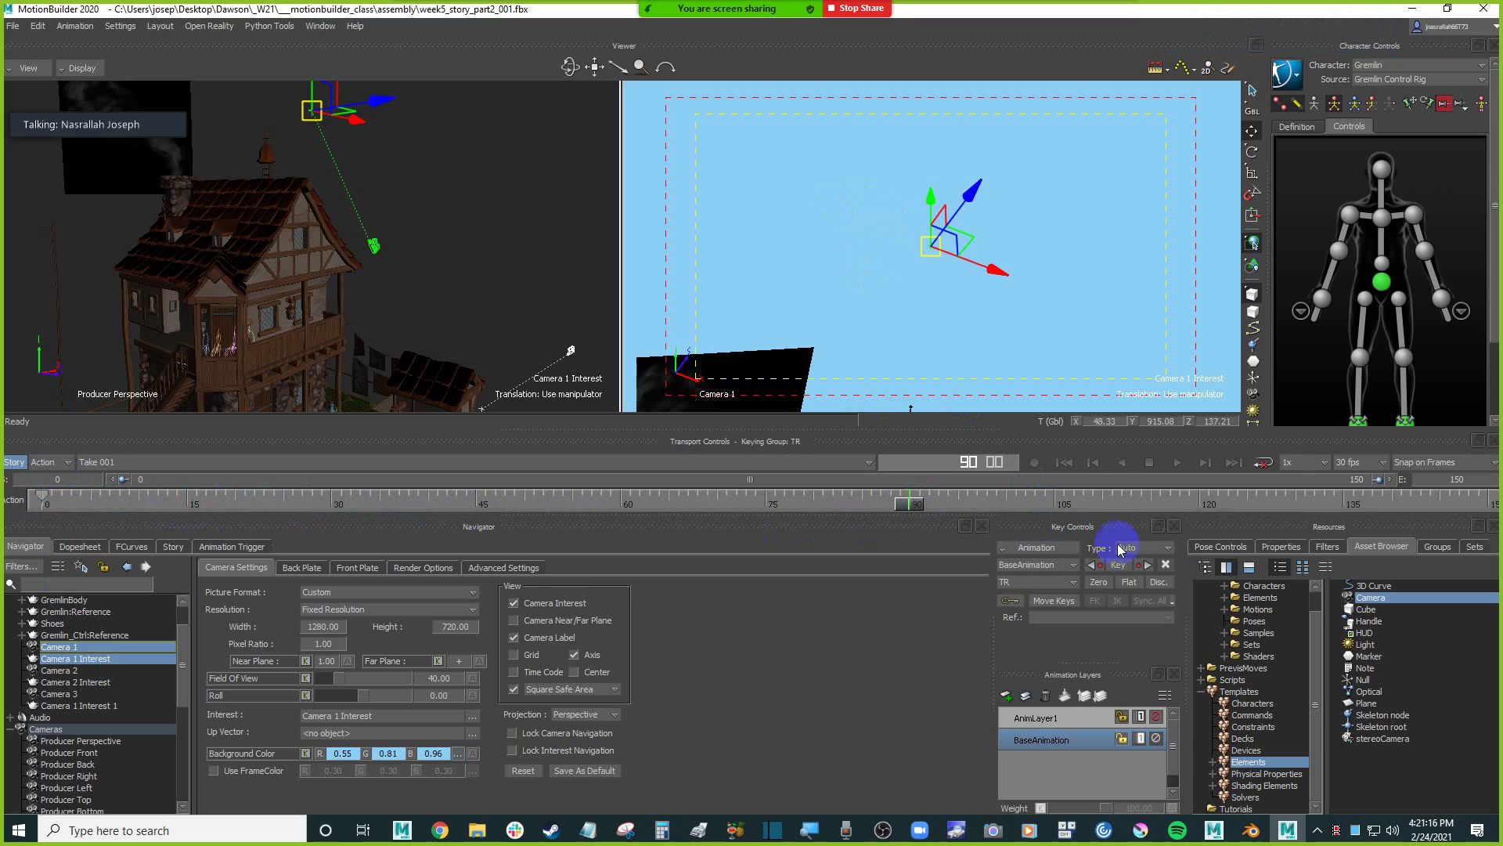
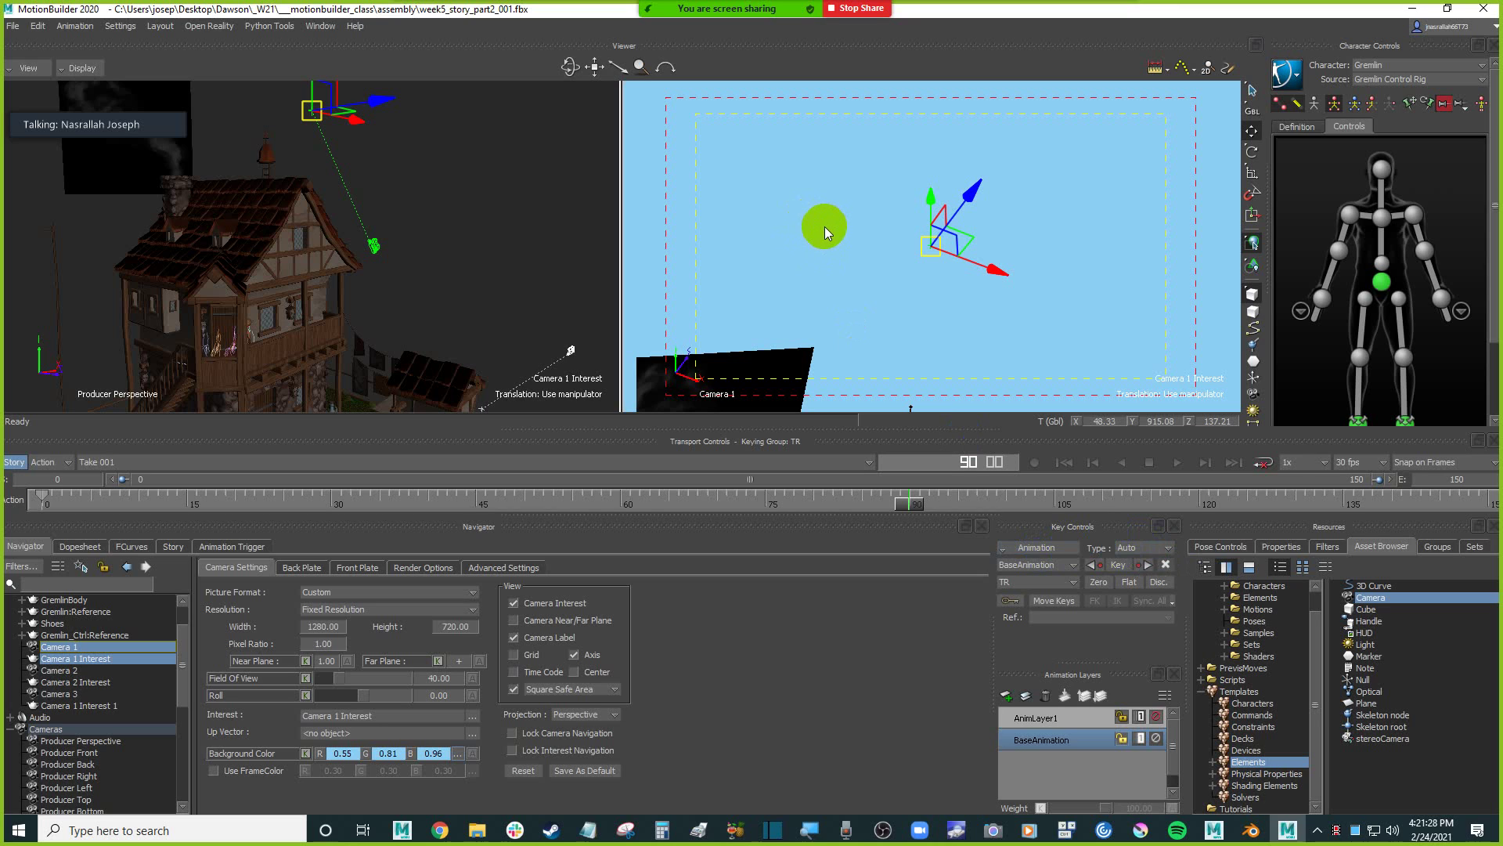
{"action": "mouse_move", "coordinate": [833, 220]}
{"action": "left_mouse_down", "text": "ctrl+shift"}
{"action": "mouse_move", "coordinate": [843, 309]}
{"action": "mouse_move", "coordinate": [829, 201]}
{"action": "mouse_move", "coordinate": [839, 326]}
{"action": "mouse_move", "coordinate": [852, 319]}
{"action": "mouse_move", "coordinate": [825, 245]}
{"action": "mouse_move", "coordinate": [855, 298]}
{"action": "mouse_move", "coordinate": [868, 279]}
{"action": "left_mouse_up", "text": "ctrl+shift"}
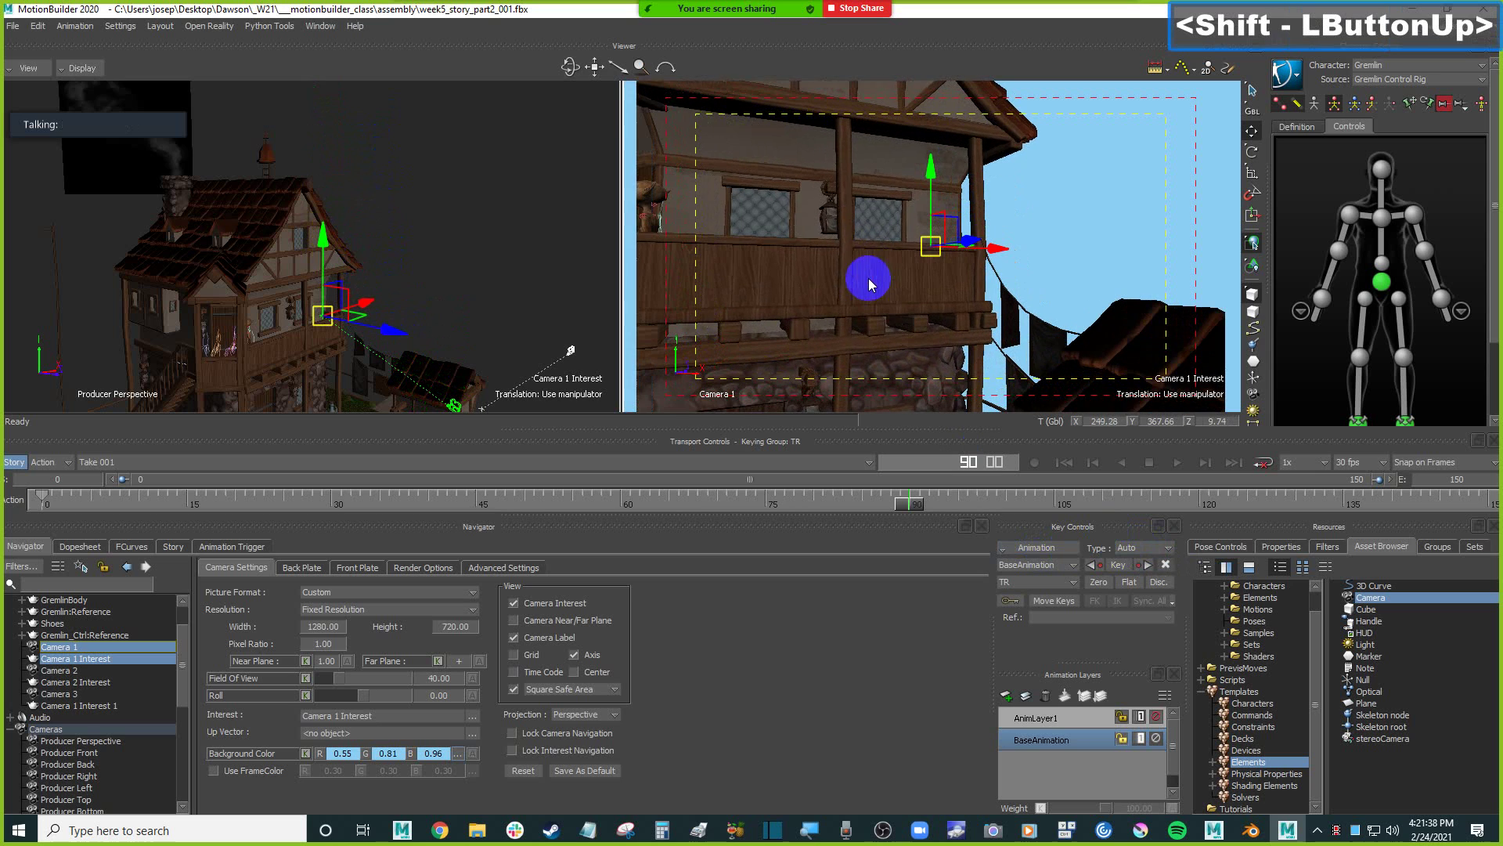
{"action": "left_click_drag", "start_coordinate": [781, 269], "coordinate": [859, 362], "text": "shift"}
{"action": "left_click_drag", "start_coordinate": [846, 251], "coordinate": [865, 302], "text": "shift"}
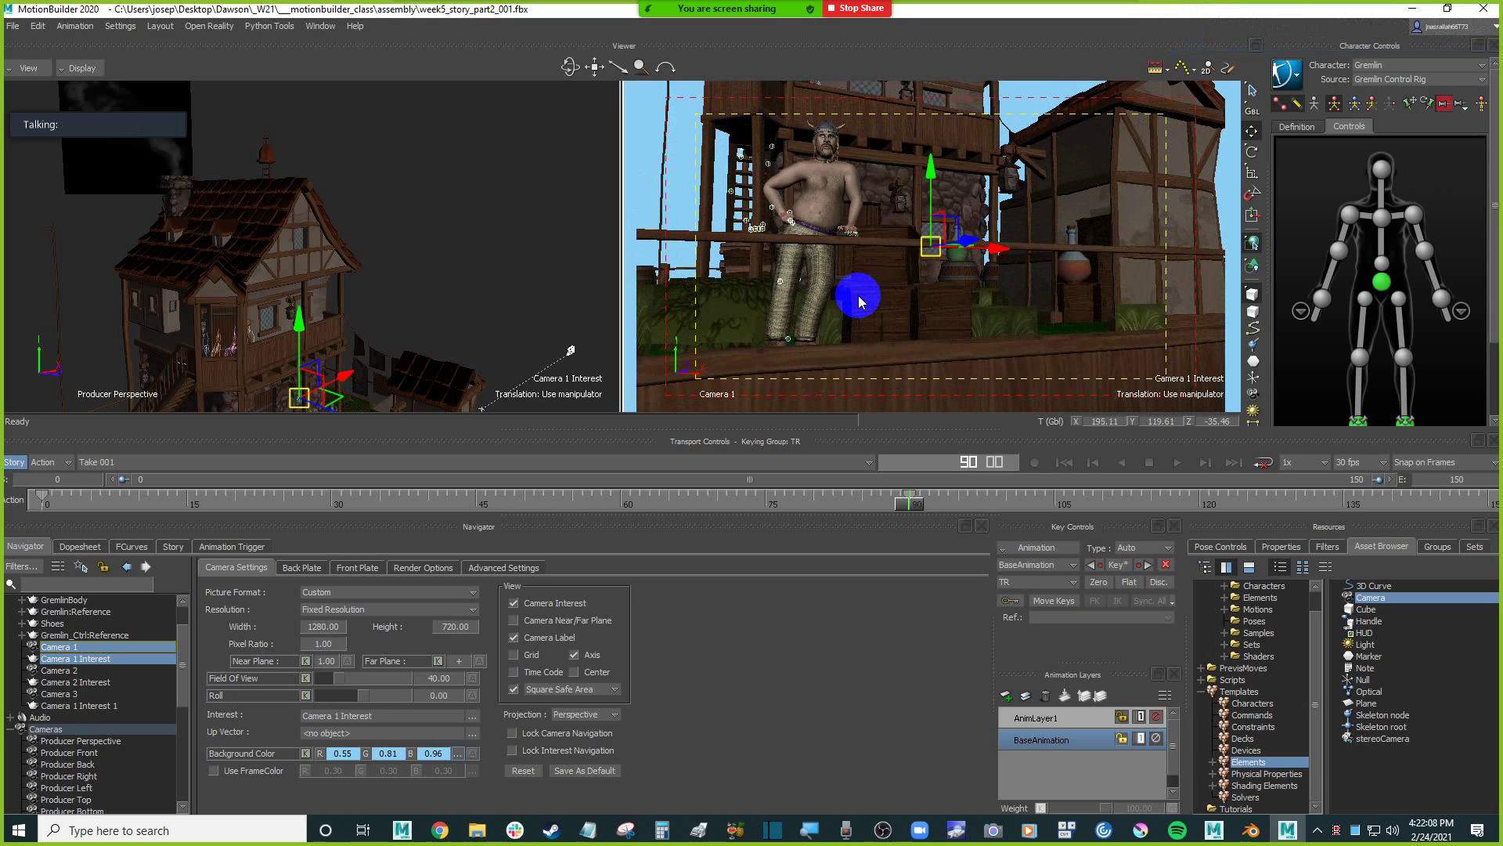
Clear the selection and set the Camera 1 view to the Models Only display mode.
{"action": "left_click", "coordinate": [671, 174]}
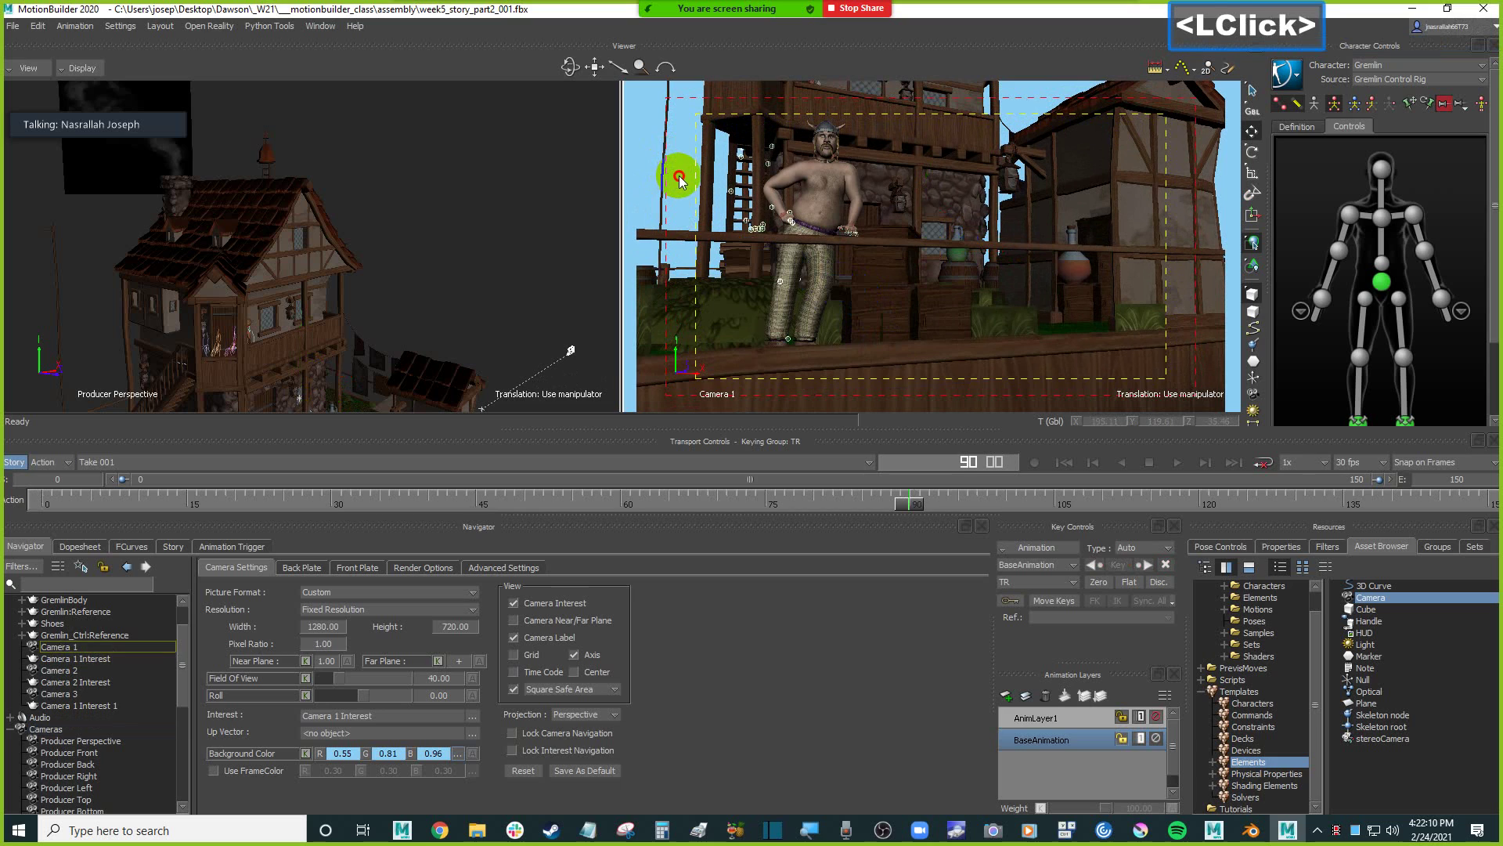
{"action": "key", "text": "ctrl+a"}
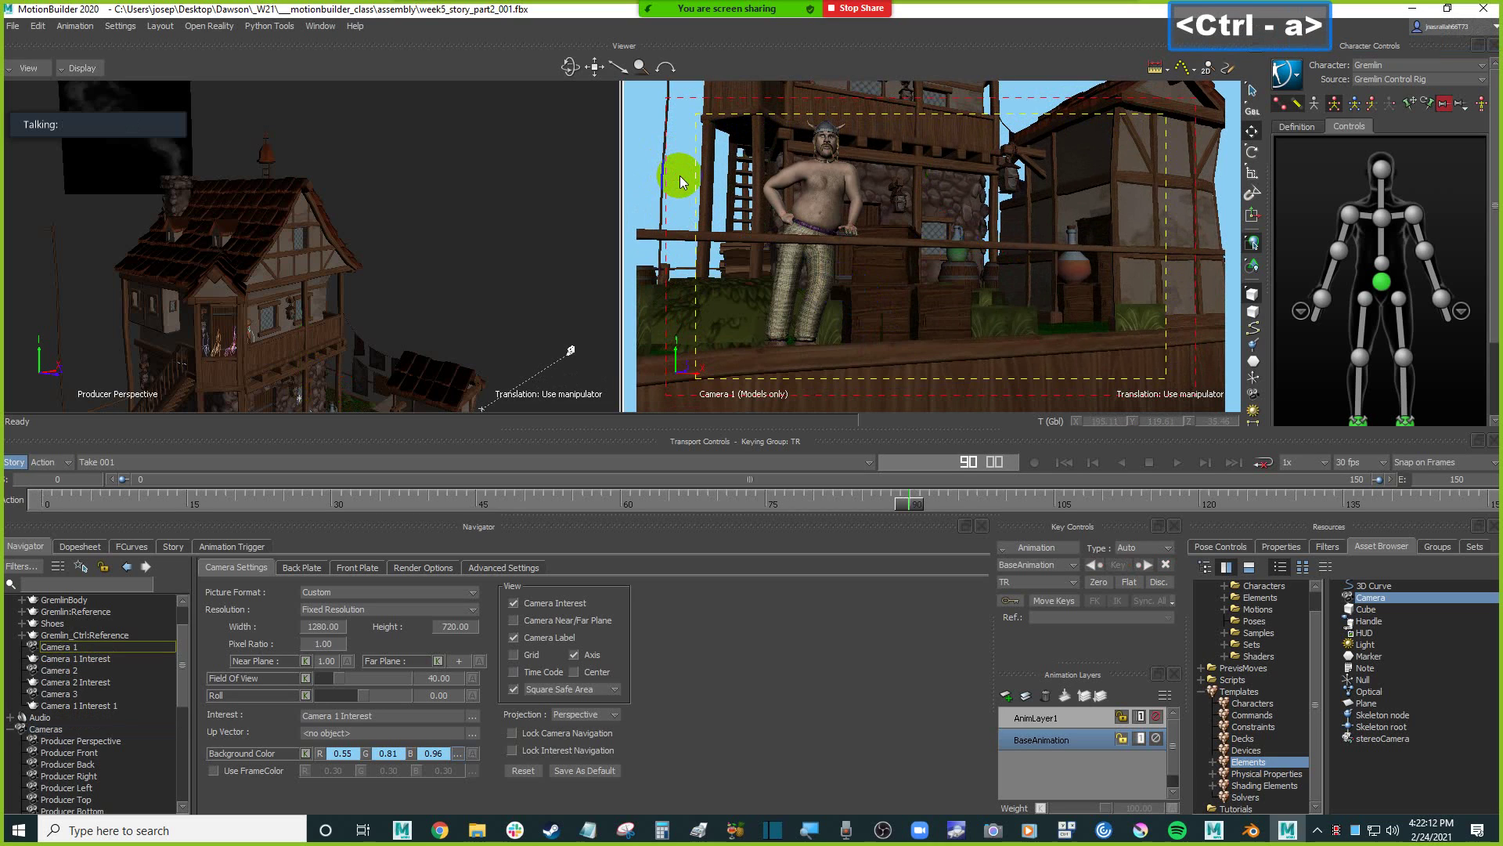
{"action": "left_click", "coordinate": [81, 68]}
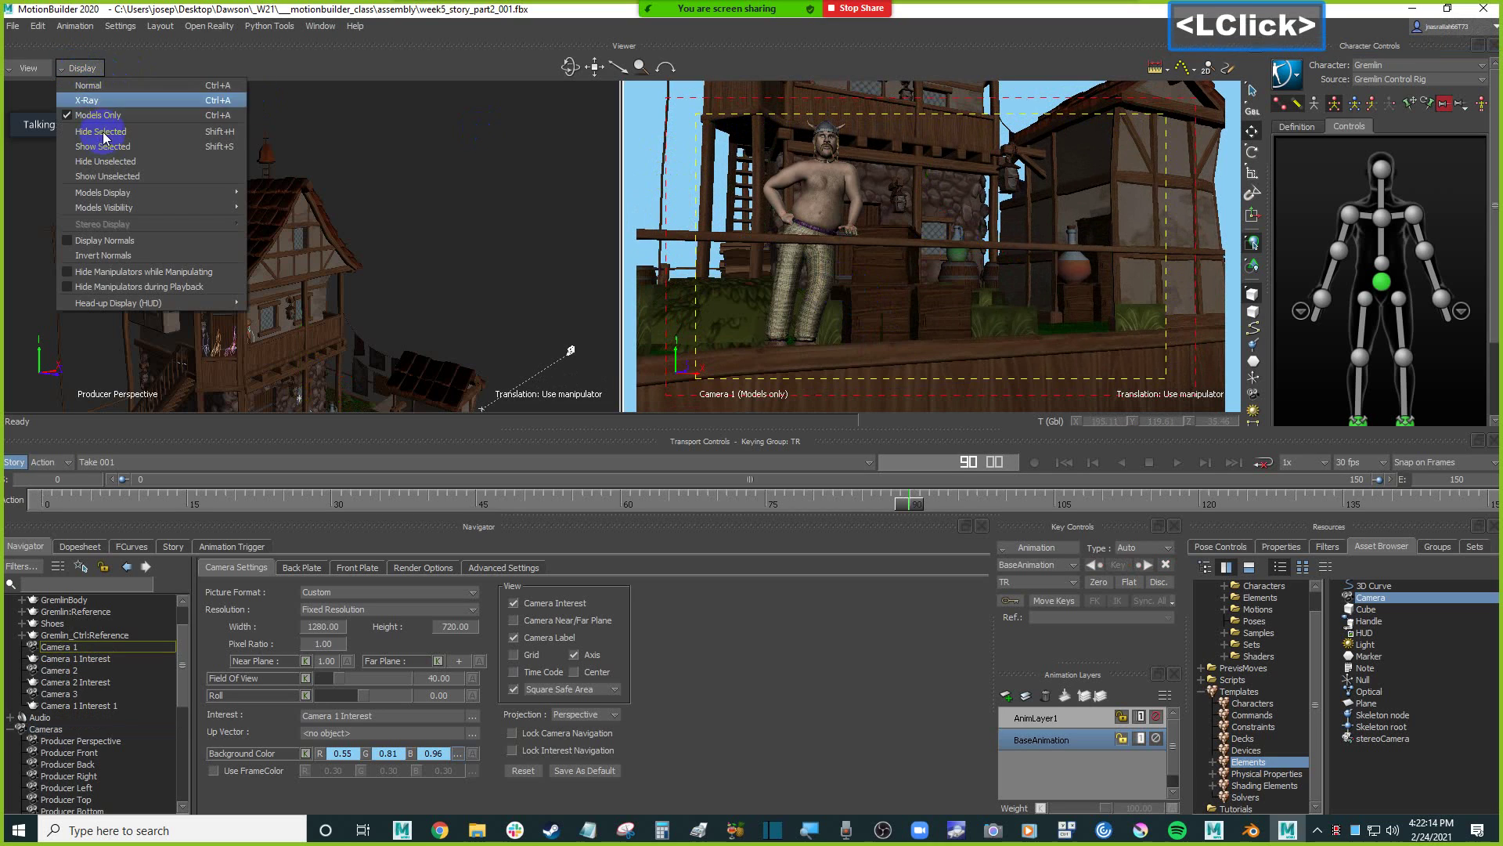
{"action": "left_click", "coordinate": [683, 154]}
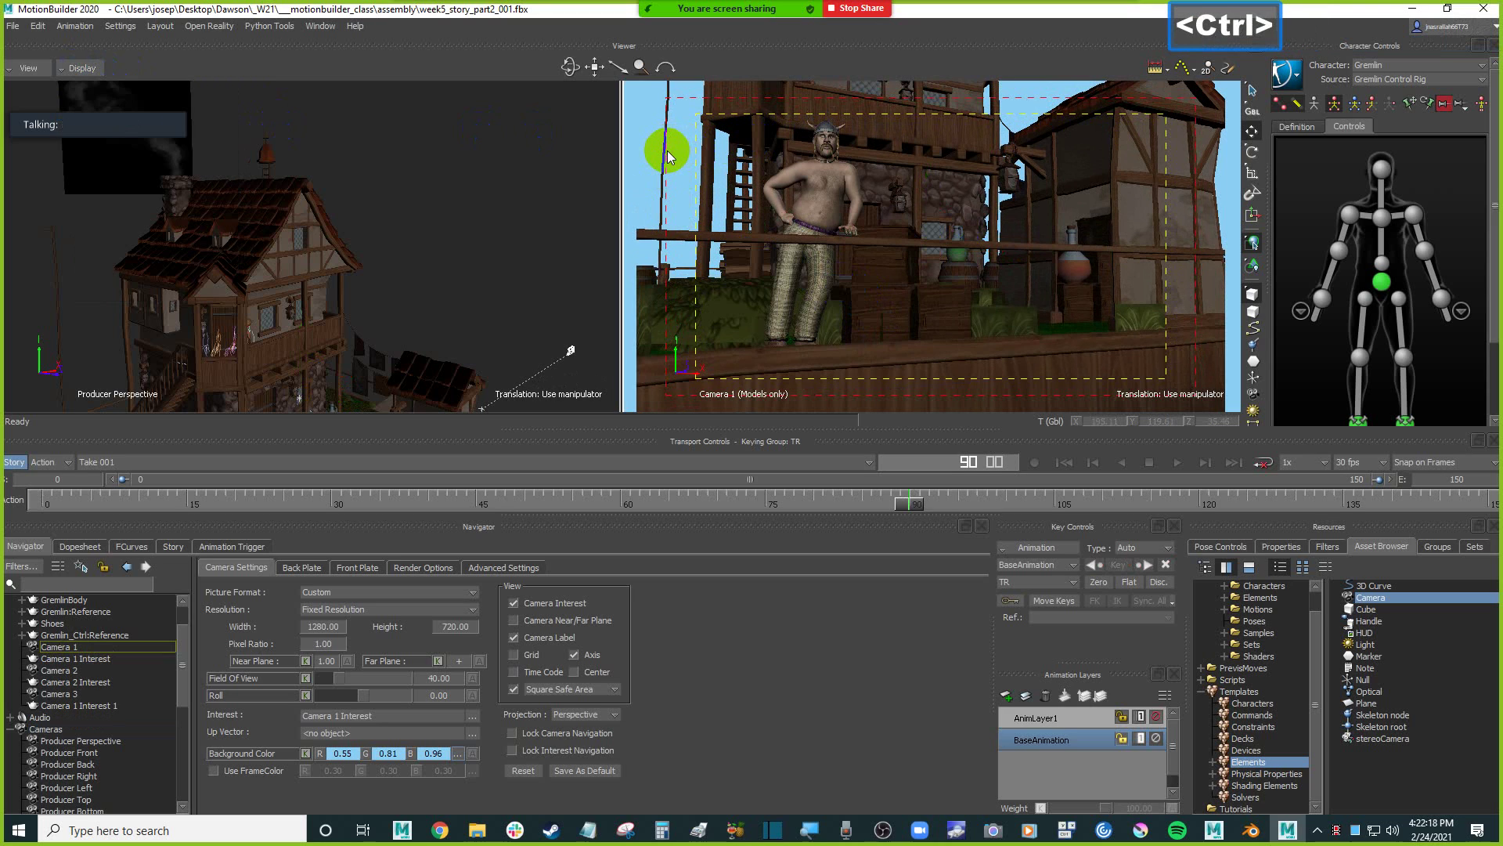
Play the take from the start twice to review Camera 1's move from the sky down to Gaulix.
{"action": "key", "text": "ctrl+Home"}
{"action": "key", "text": "ctrl+space"}
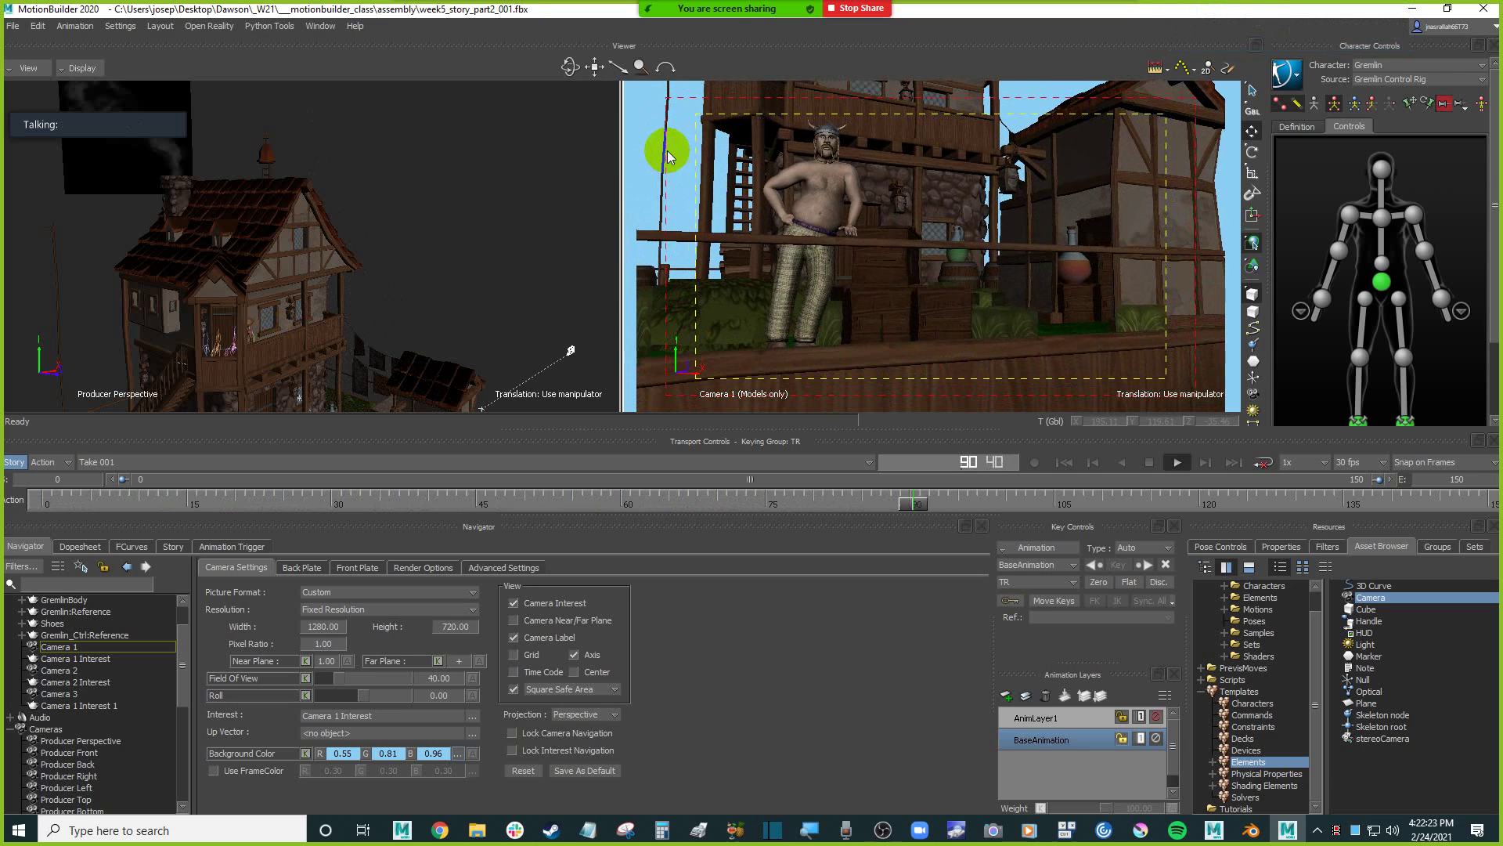
{"action": "key", "text": "ctrl+Home"}
{"action": "key", "text": "ctrl+space"}
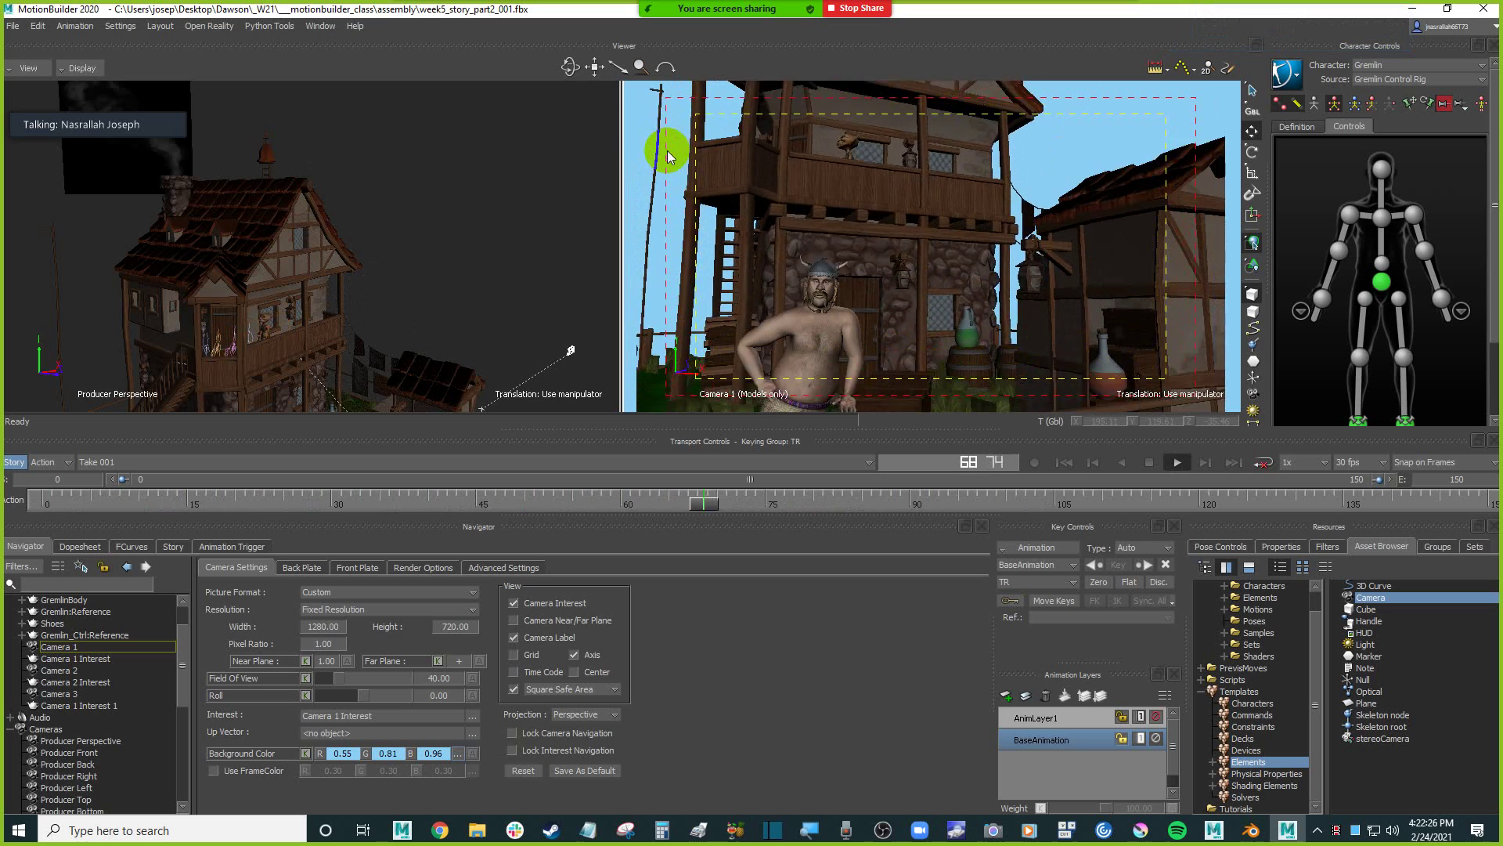
Move the frame 90 keys of Camera 1 and its interest to frame 120, and set the take's end frame to 999.
{"action": "key", "text": "ctrl+space"}
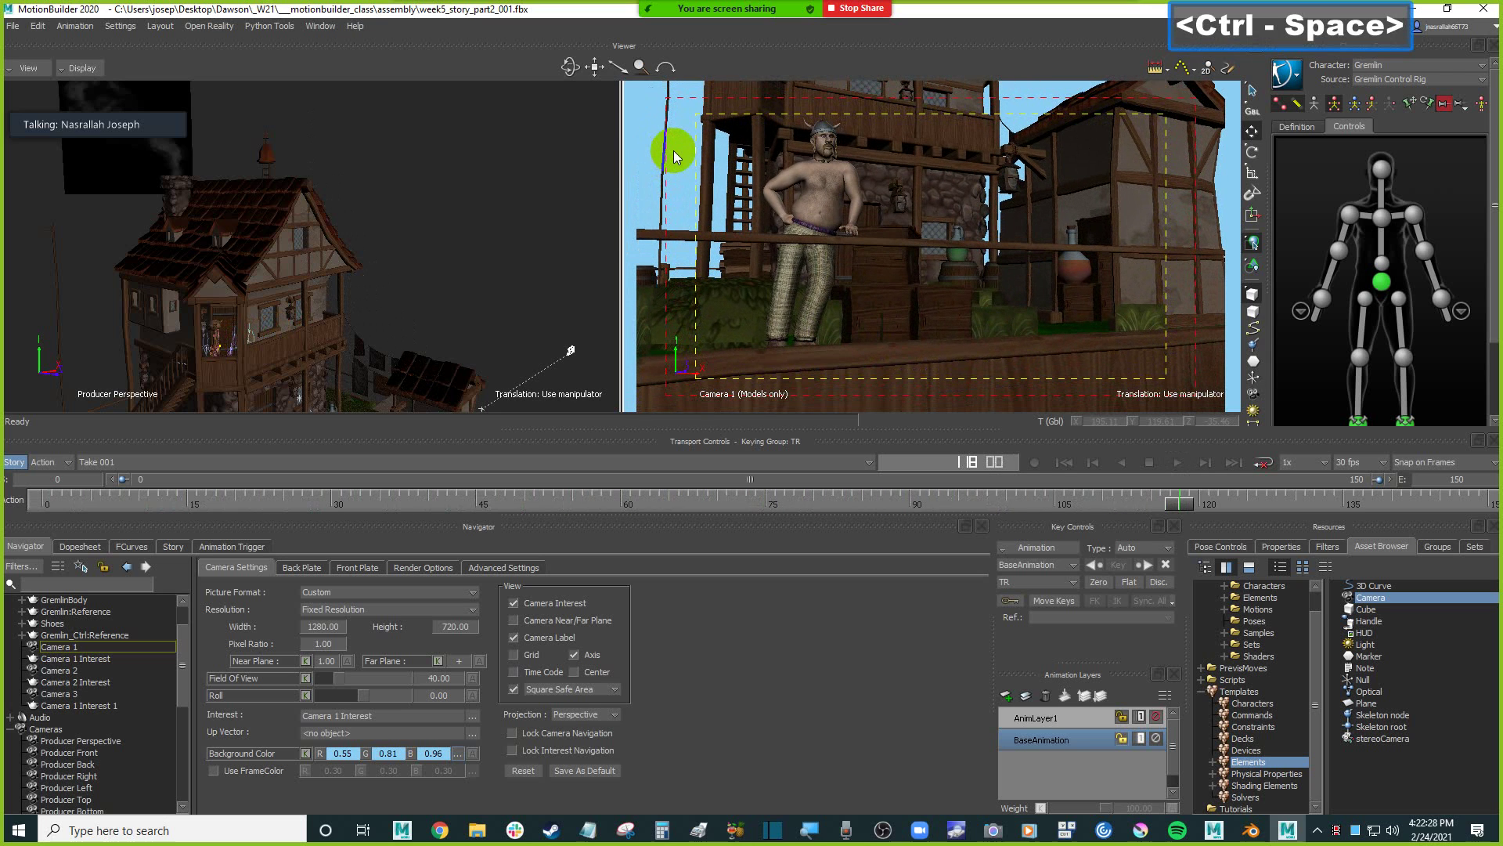
{"action": "left_click", "coordinate": [59, 647]}
{"action": "left_click", "coordinate": [117, 659], "text": "ctrl"}
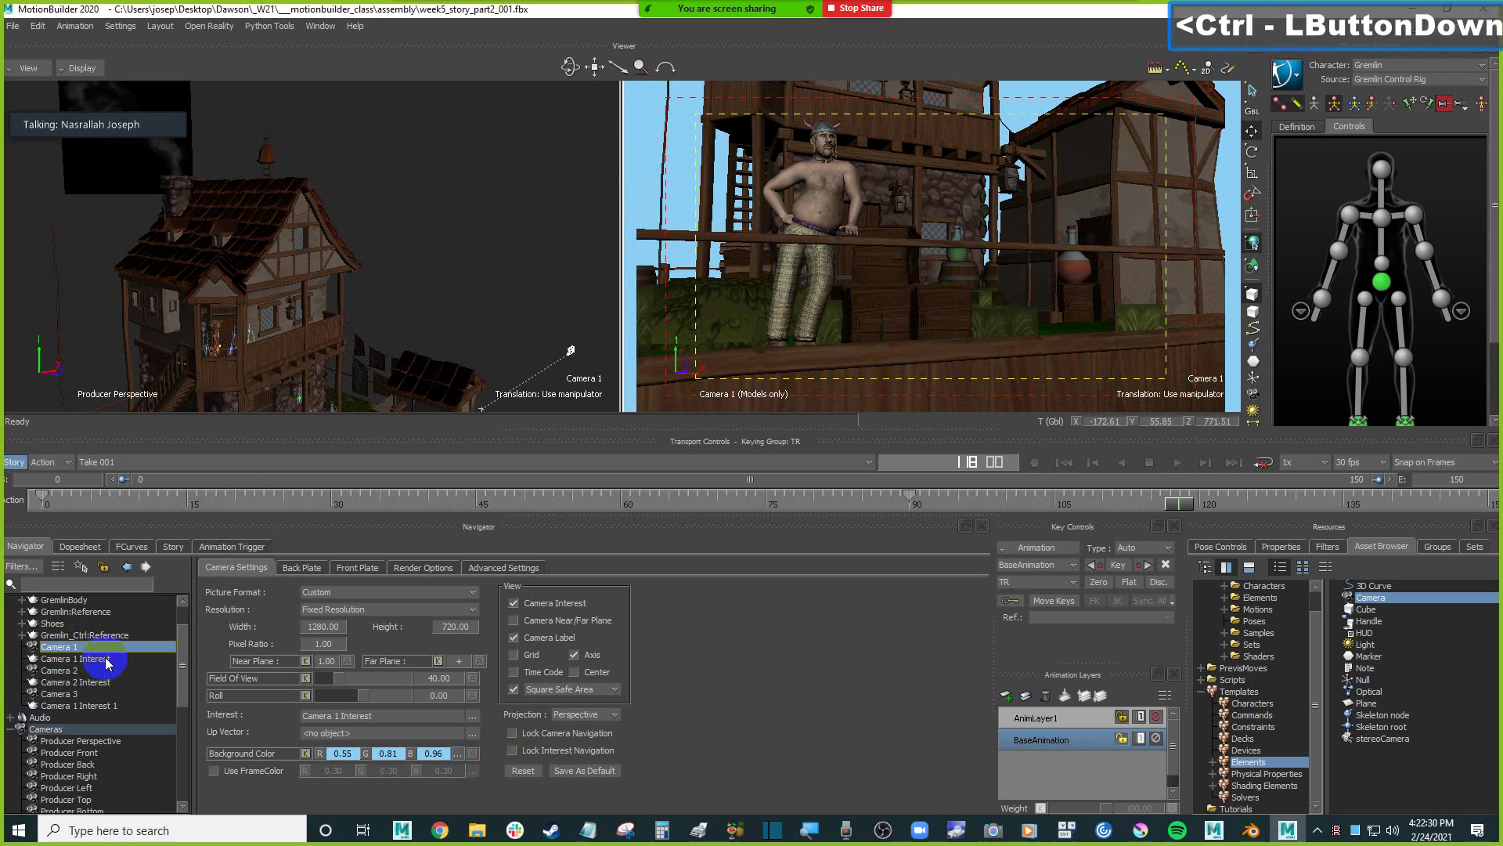
{"action": "left_click", "coordinate": [901, 505]}
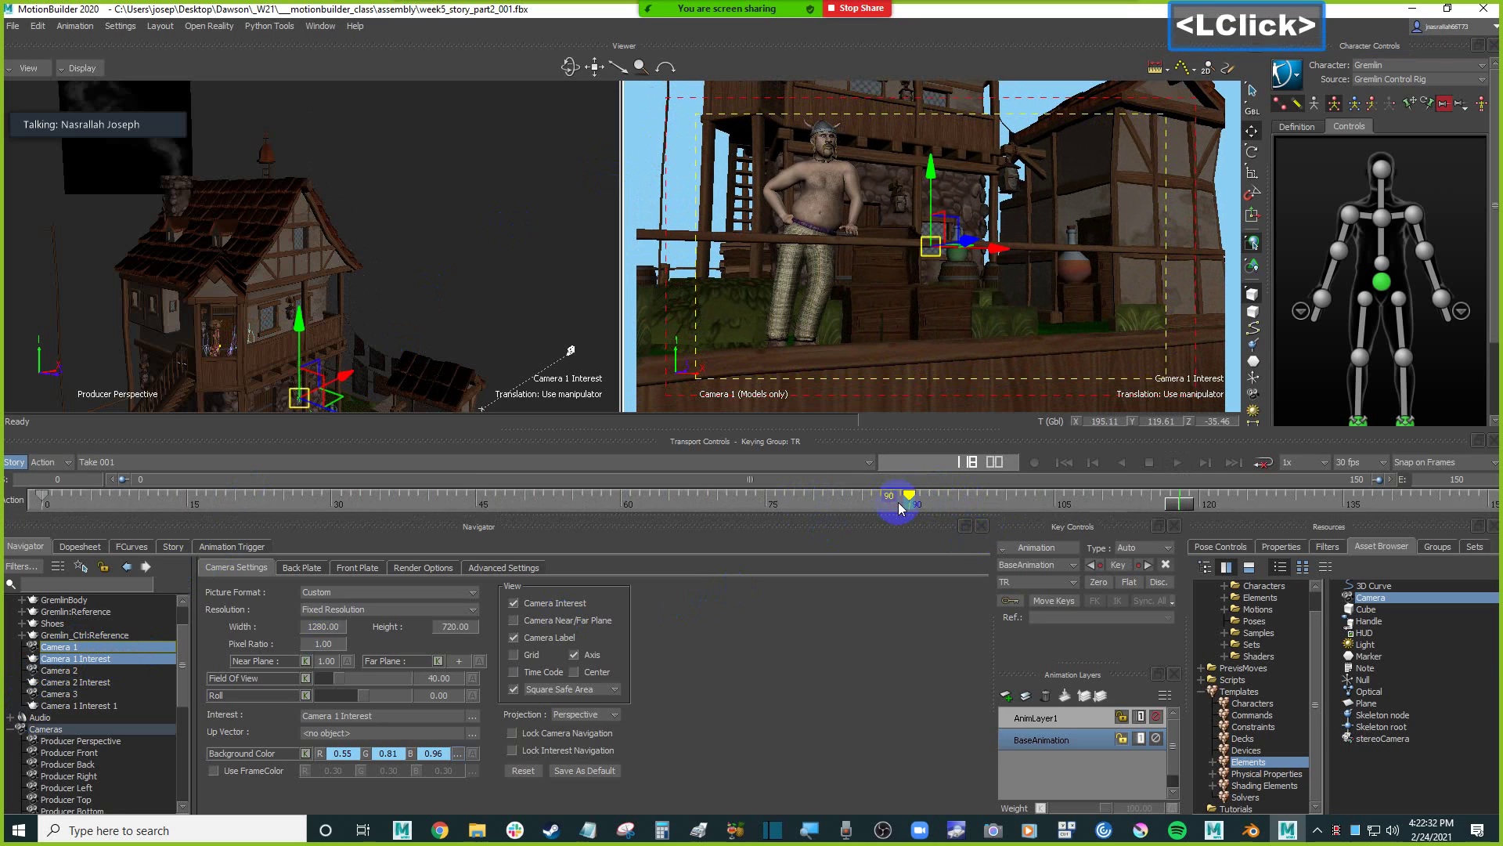
{"action": "left_click_drag", "start_coordinate": [909, 493], "coordinate": [1211, 502]}
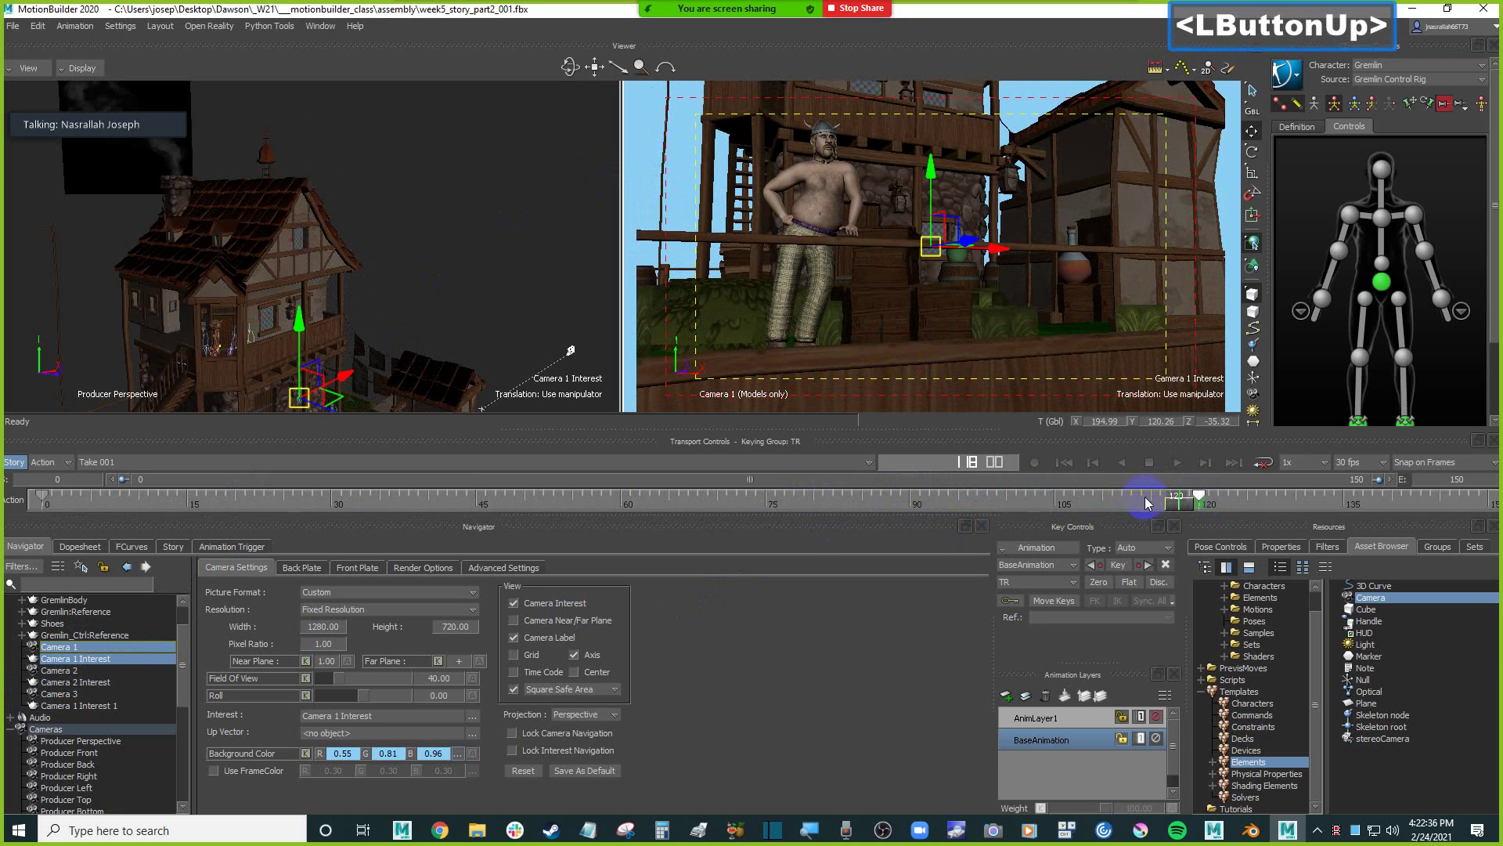
{"action": "double_click", "coordinate": [1475, 475]}
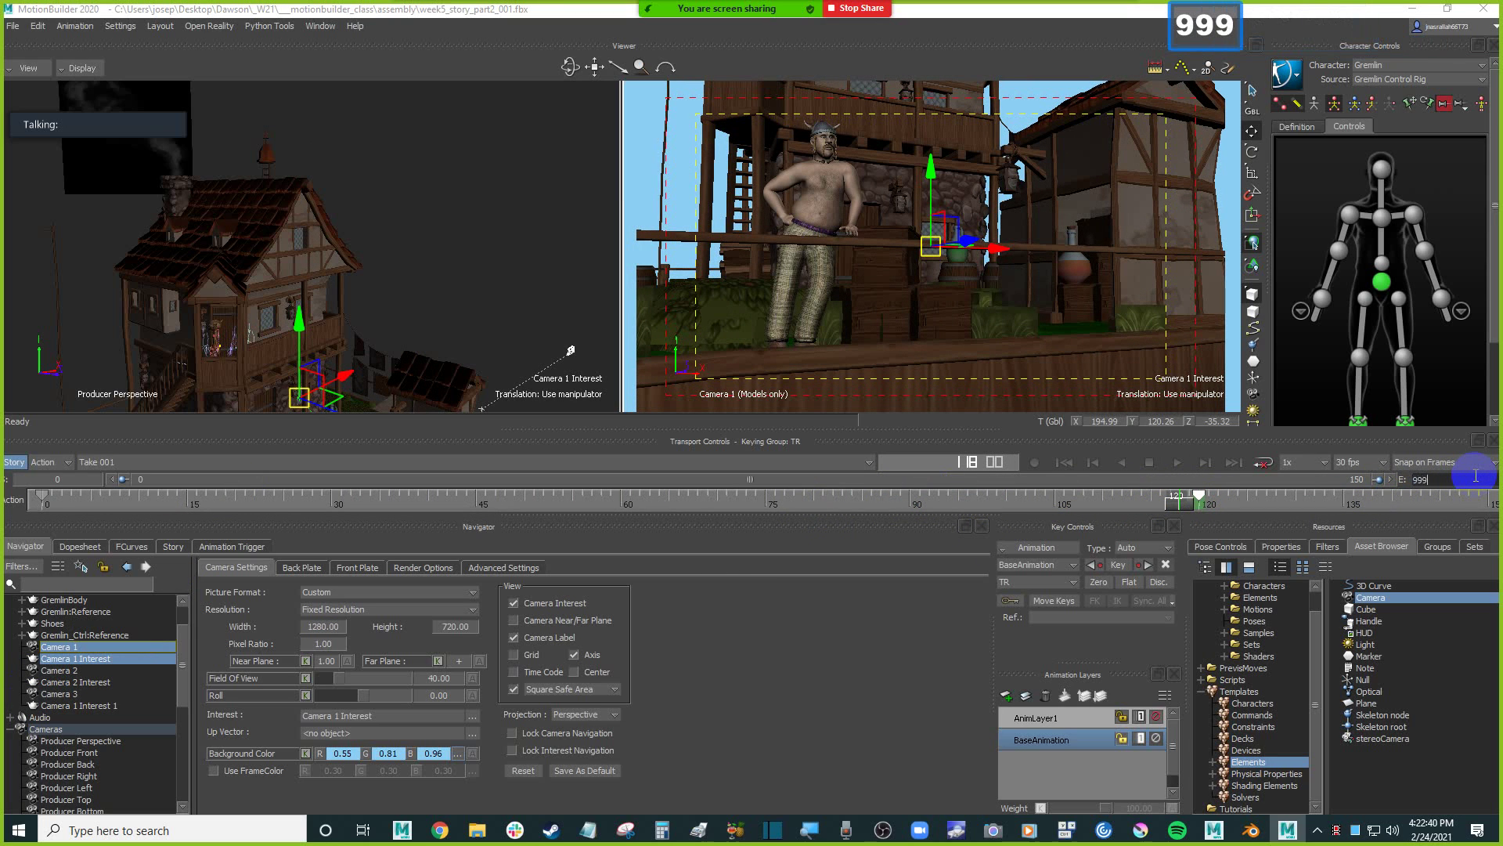
{"action": "key", "text": "Return"}
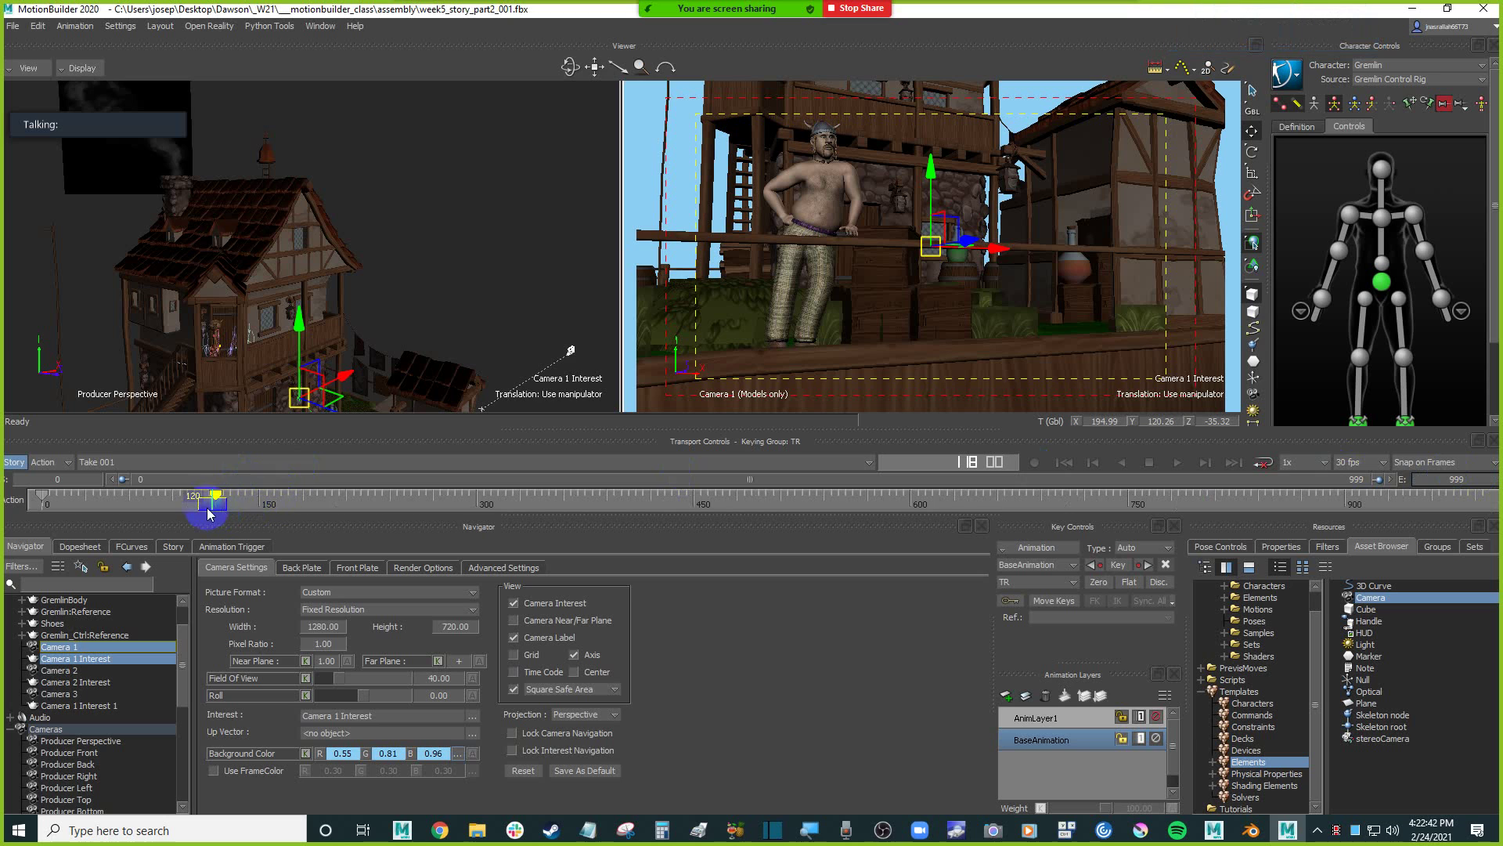
Play the extended take from the start twice to review the retimed Camera 1 move, and return to the first frame.
{"action": "key", "text": "ctrl+Home"}
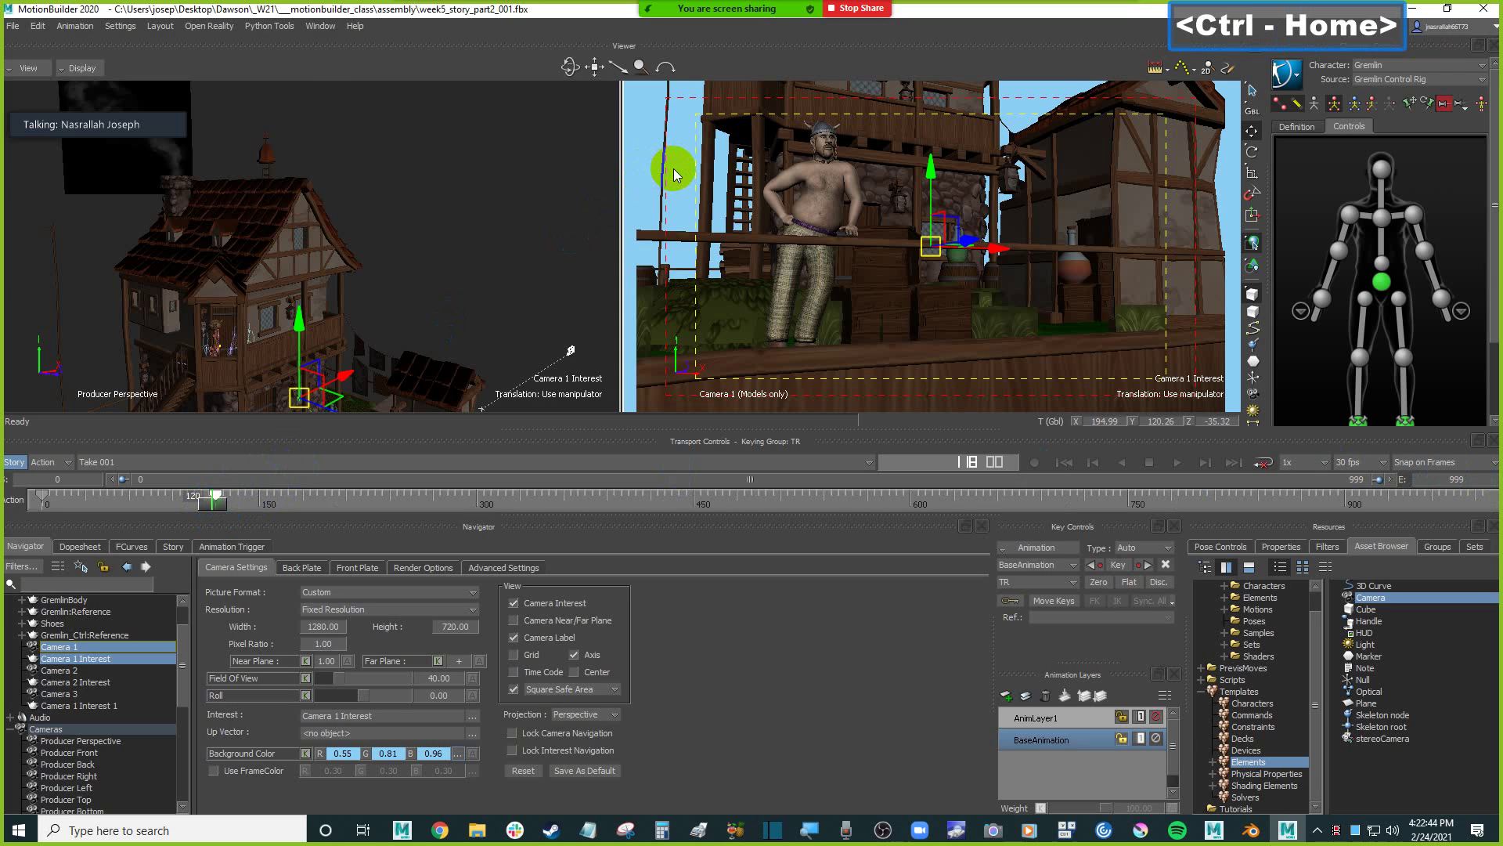
{"action": "key", "text": "ctrl+space"}
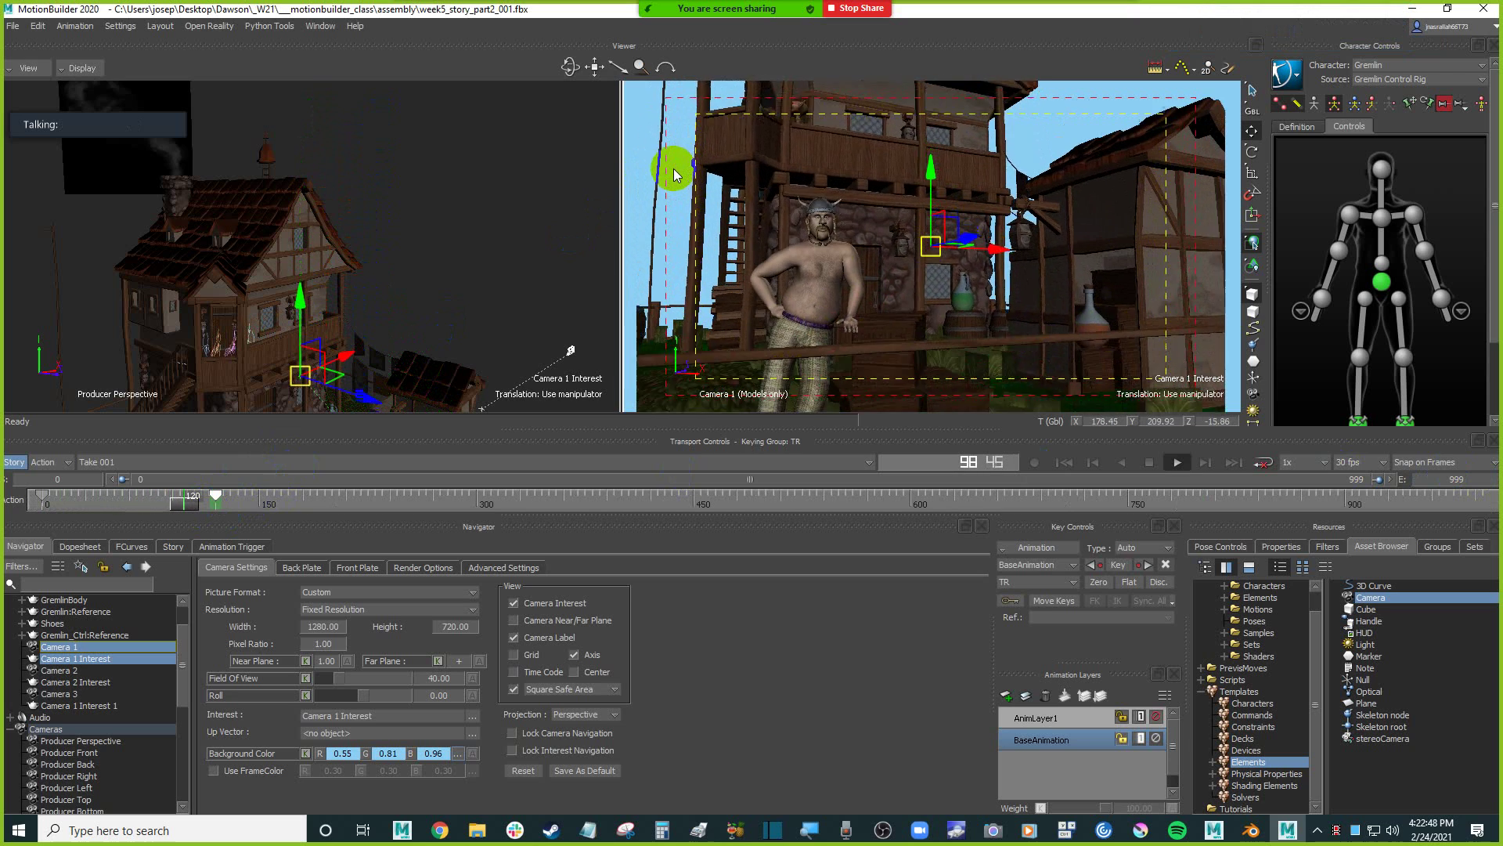
{"action": "key", "text": "ctrl+Home"}
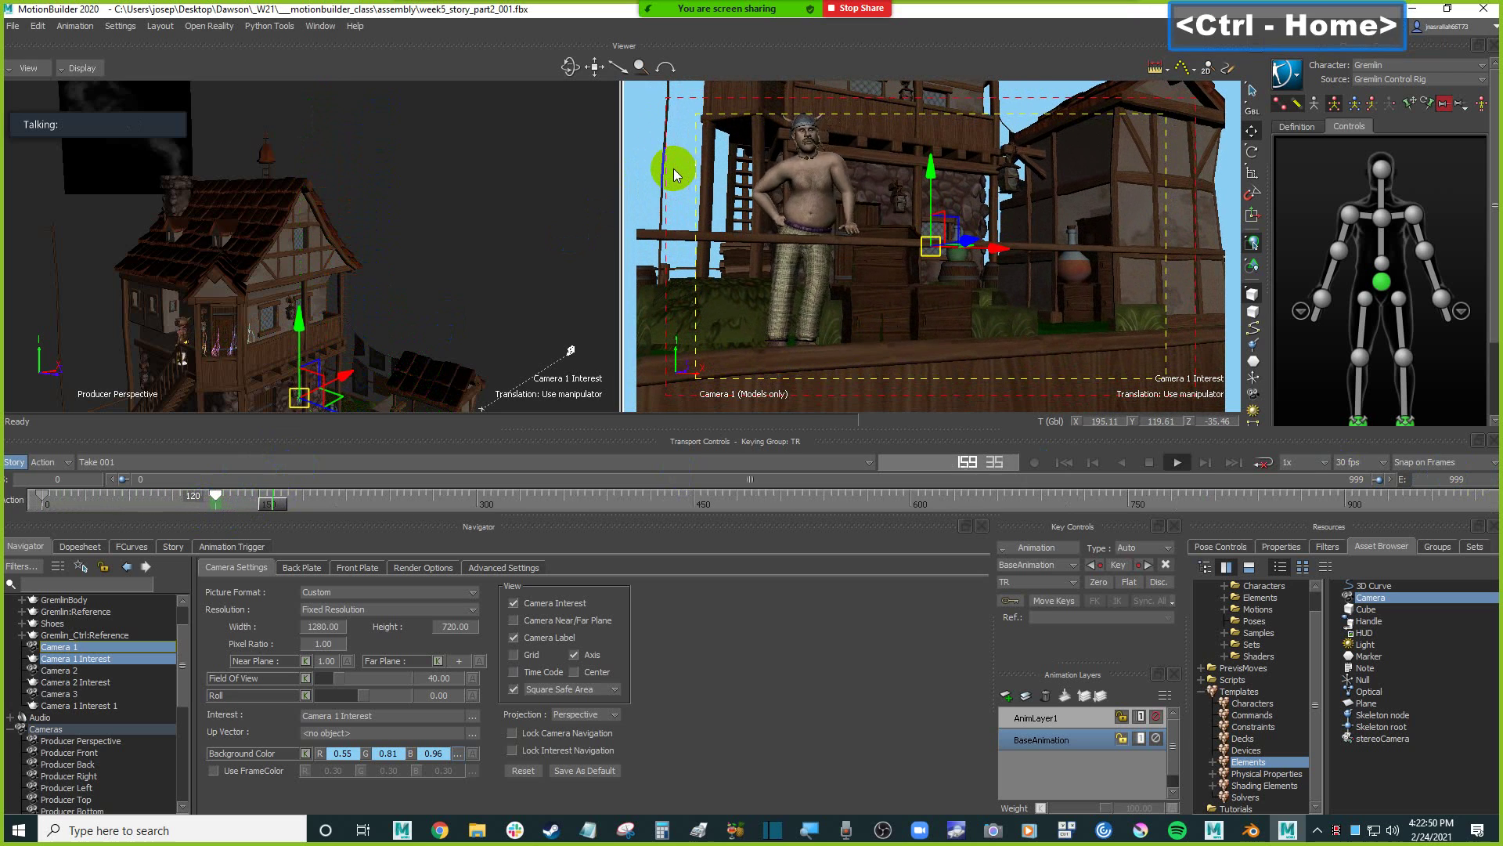
{"action": "key", "text": "ctrl+space"}
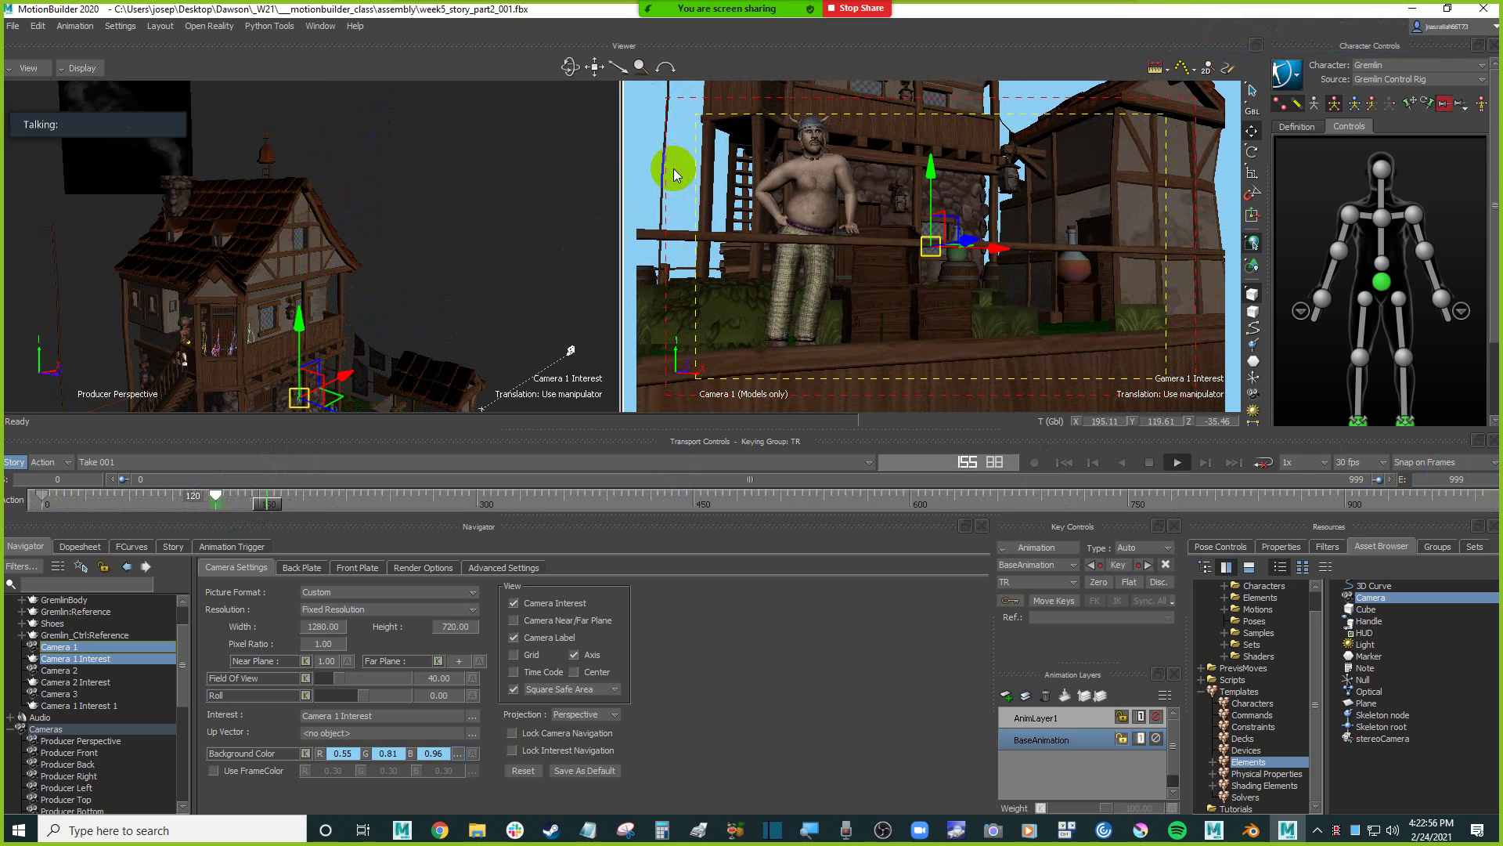
{"action": "key", "text": "ctrl+Home"}
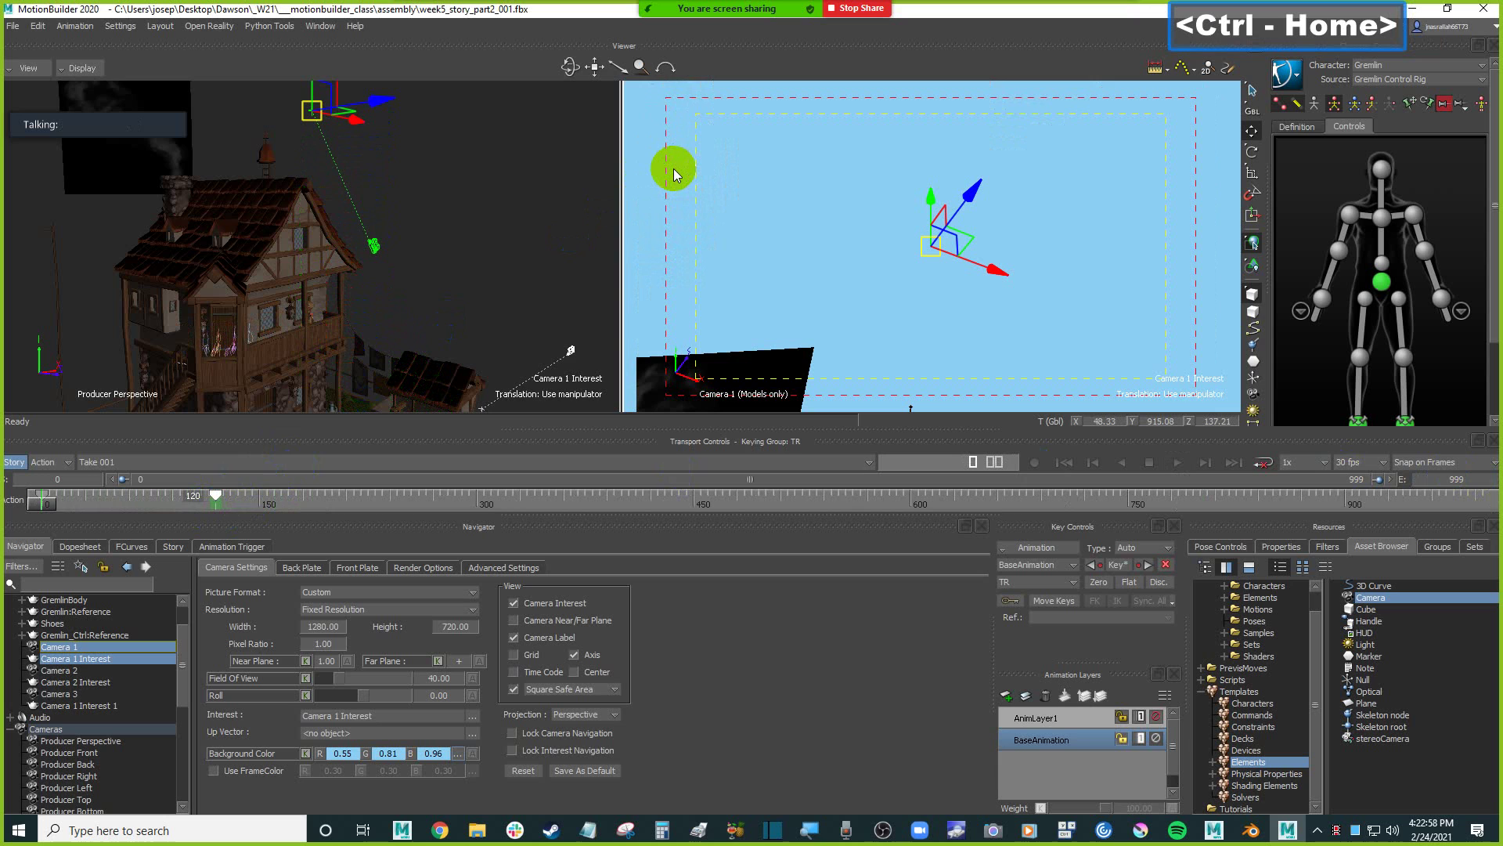
Deselect everything and scrub the timeline to about frame 124, where the character stands at the railing.
{"action": "left_click", "coordinate": [441, 179]}
{"action": "left_click_drag", "start_coordinate": [522, 235], "coordinate": [493, 255], "text": "shift"}
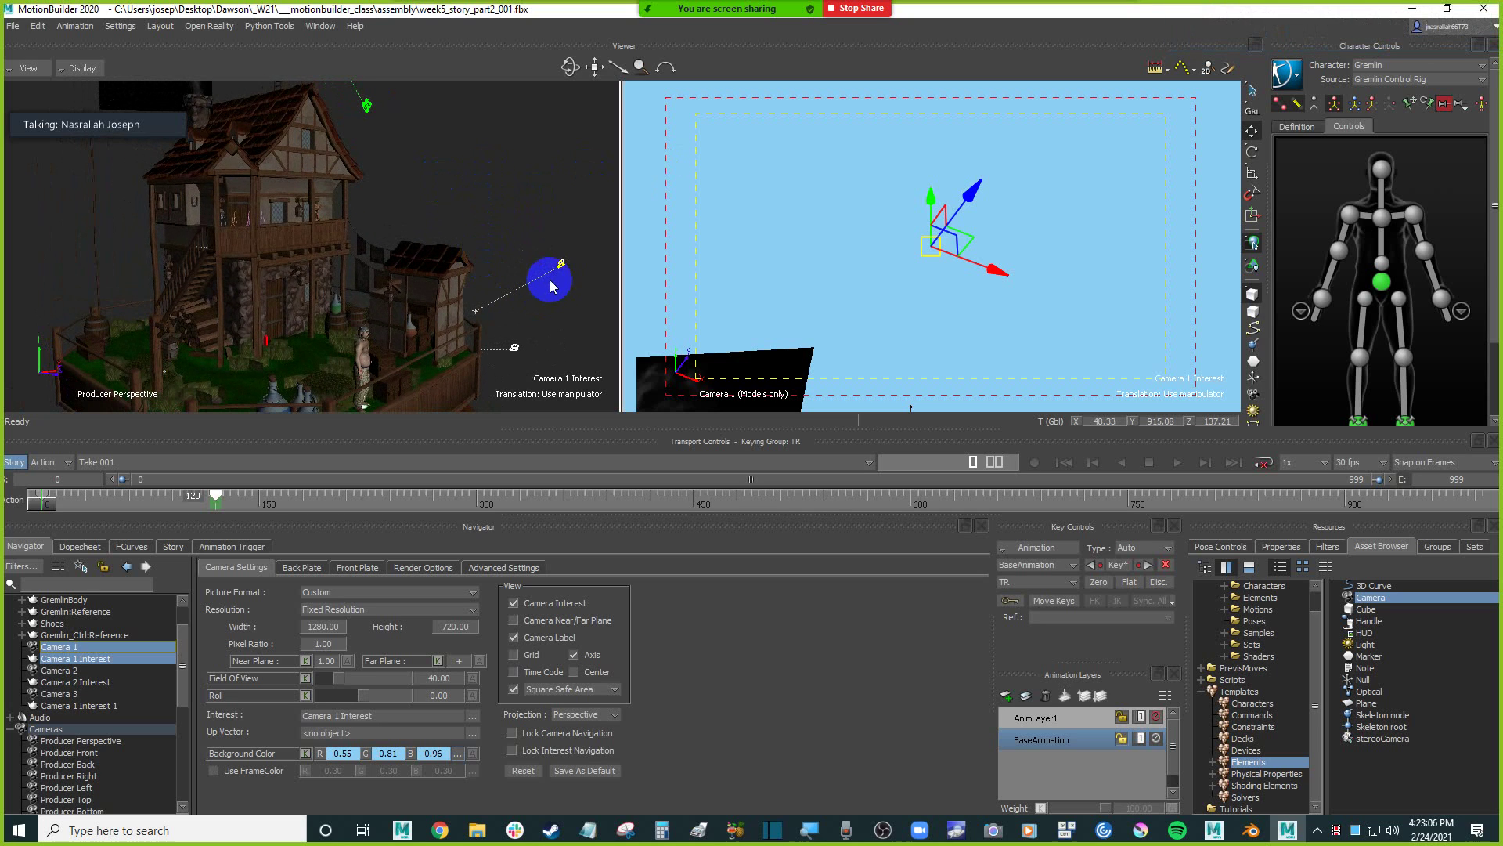
{"action": "left_click", "coordinate": [823, 213]}
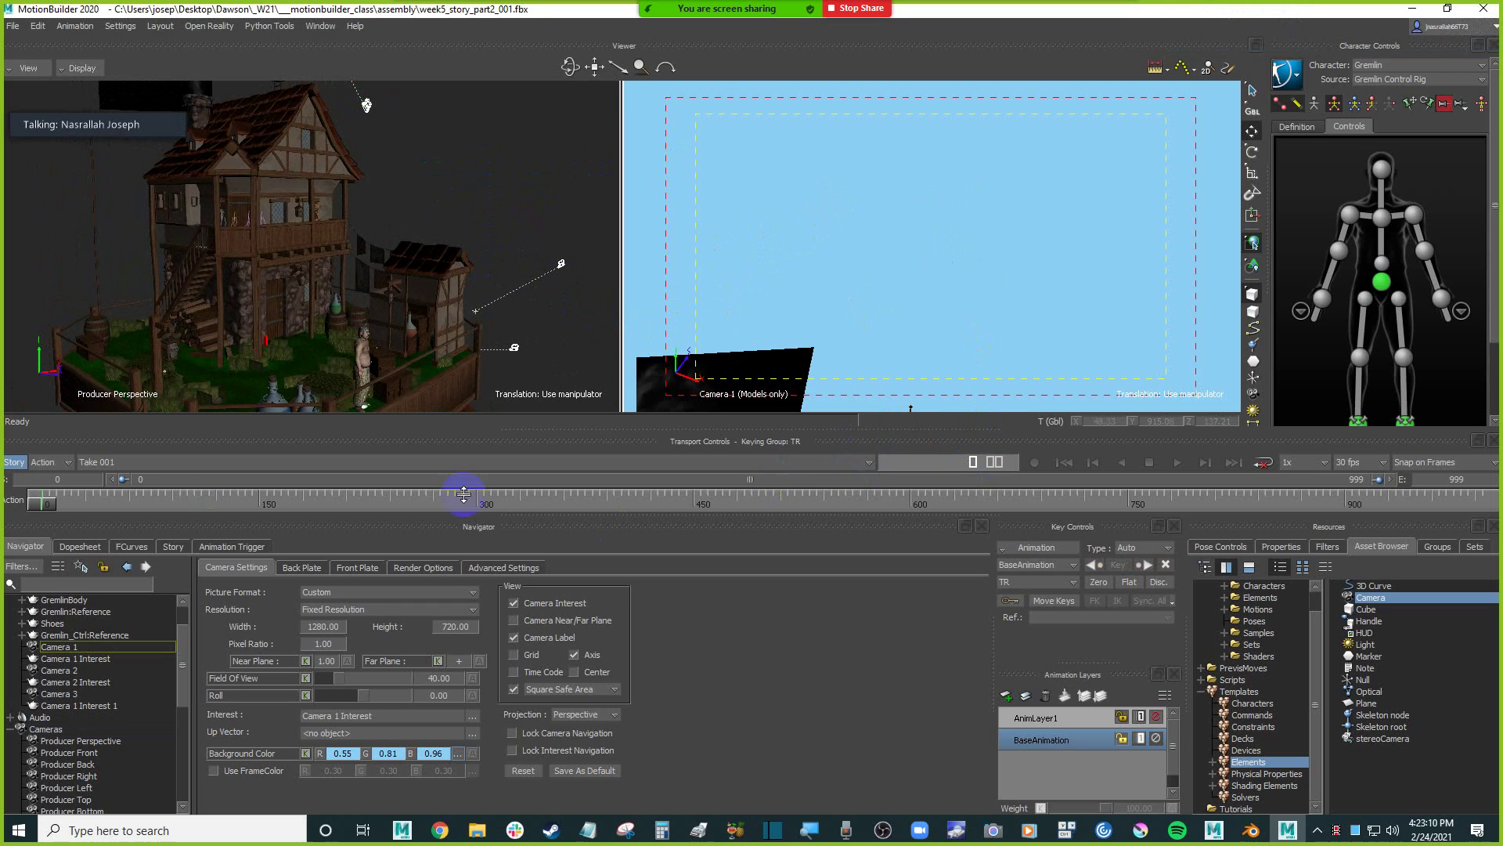
{"action": "left_click_drag", "start_coordinate": [43, 508], "coordinate": [222, 491]}
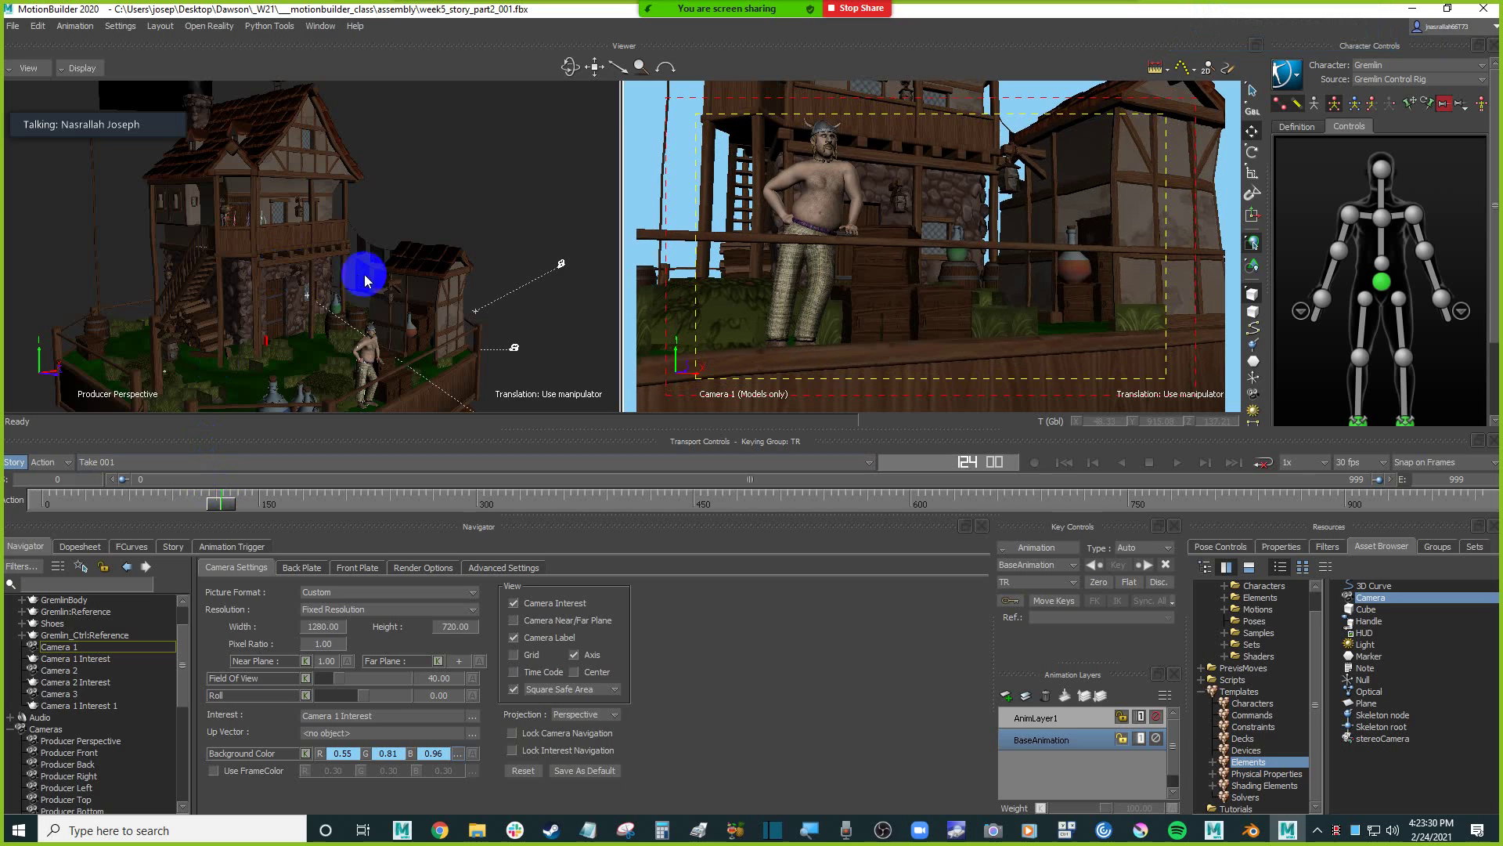
Select Camera 2 and its interest, look through Camera 2, and frame the character from the thighs up beside the potion bottles.
{"action": "left_click_drag", "start_coordinate": [453, 219], "coordinate": [439, 208], "text": "shift"}
{"action": "left_click", "coordinate": [60, 694], "text": "shift"}
{"action": "left_click", "coordinate": [80, 671]}
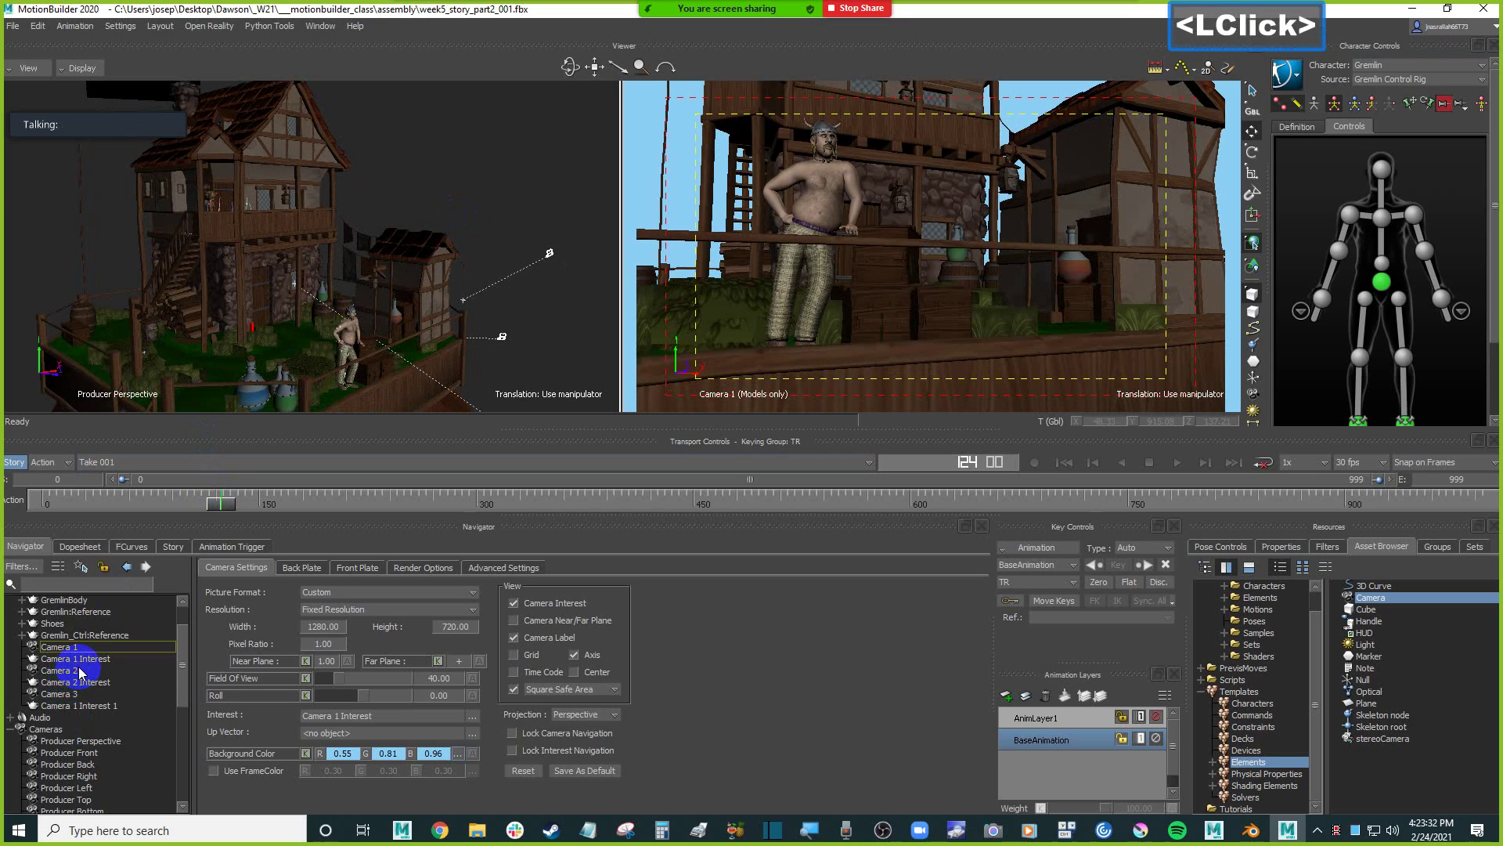
{"action": "left_click", "coordinate": [102, 682], "text": "ctrl"}
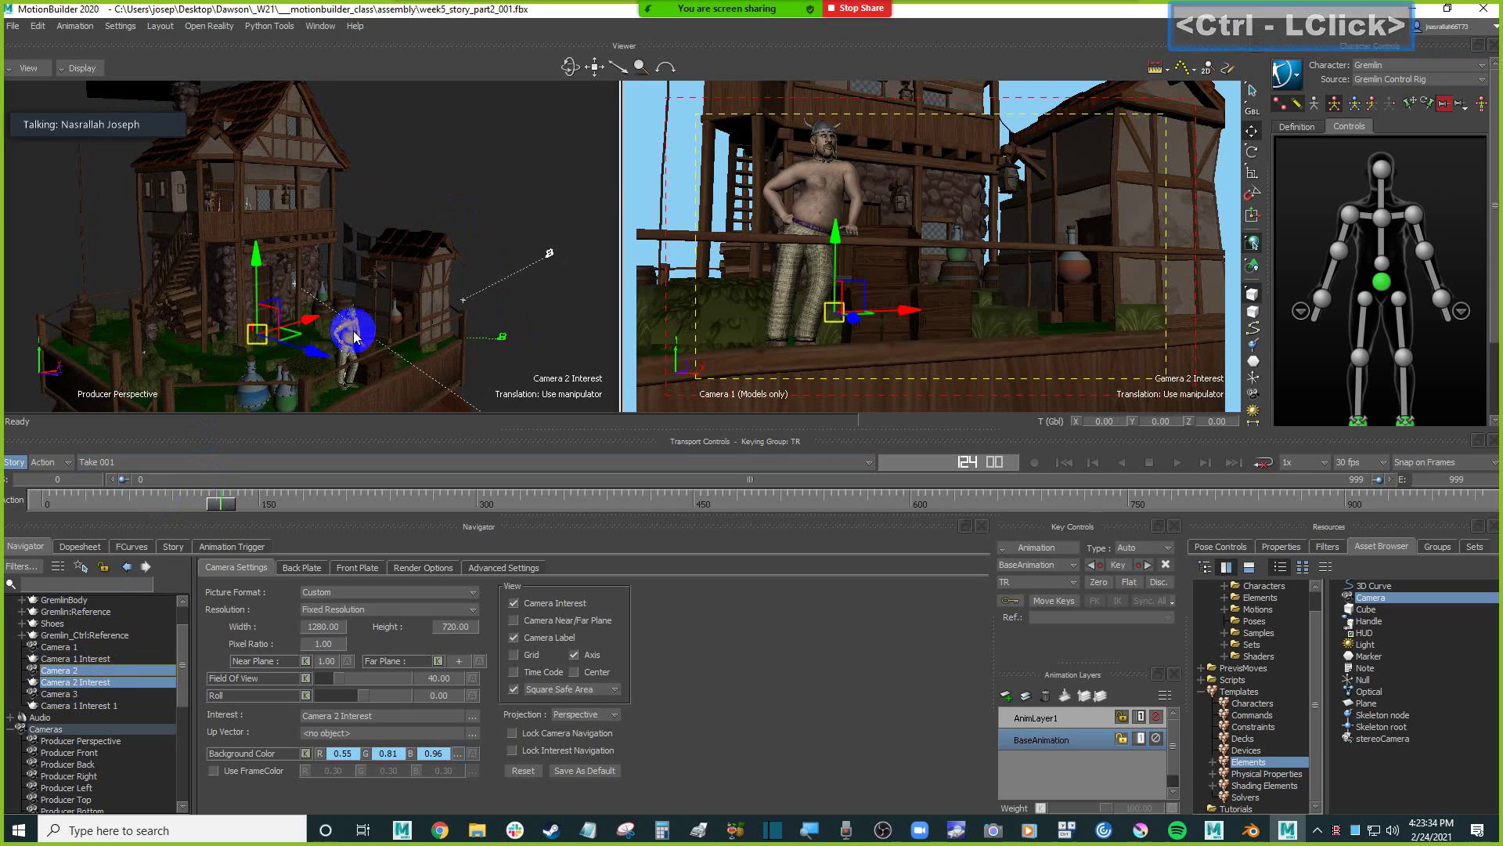
{"action": "left_click", "coordinate": [647, 129]}
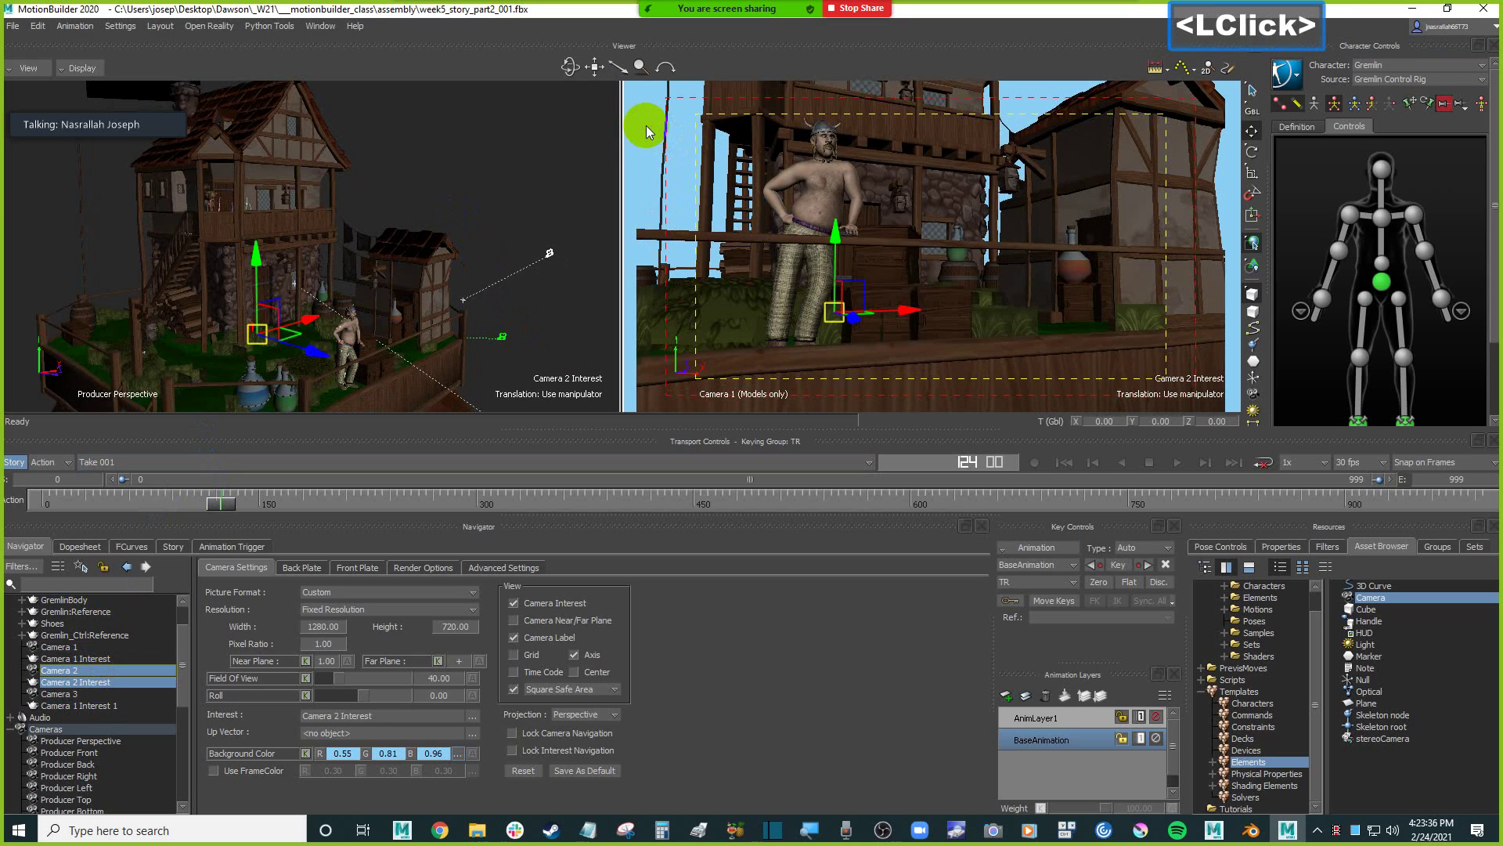
{"action": "left_click", "coordinate": [29, 68]}
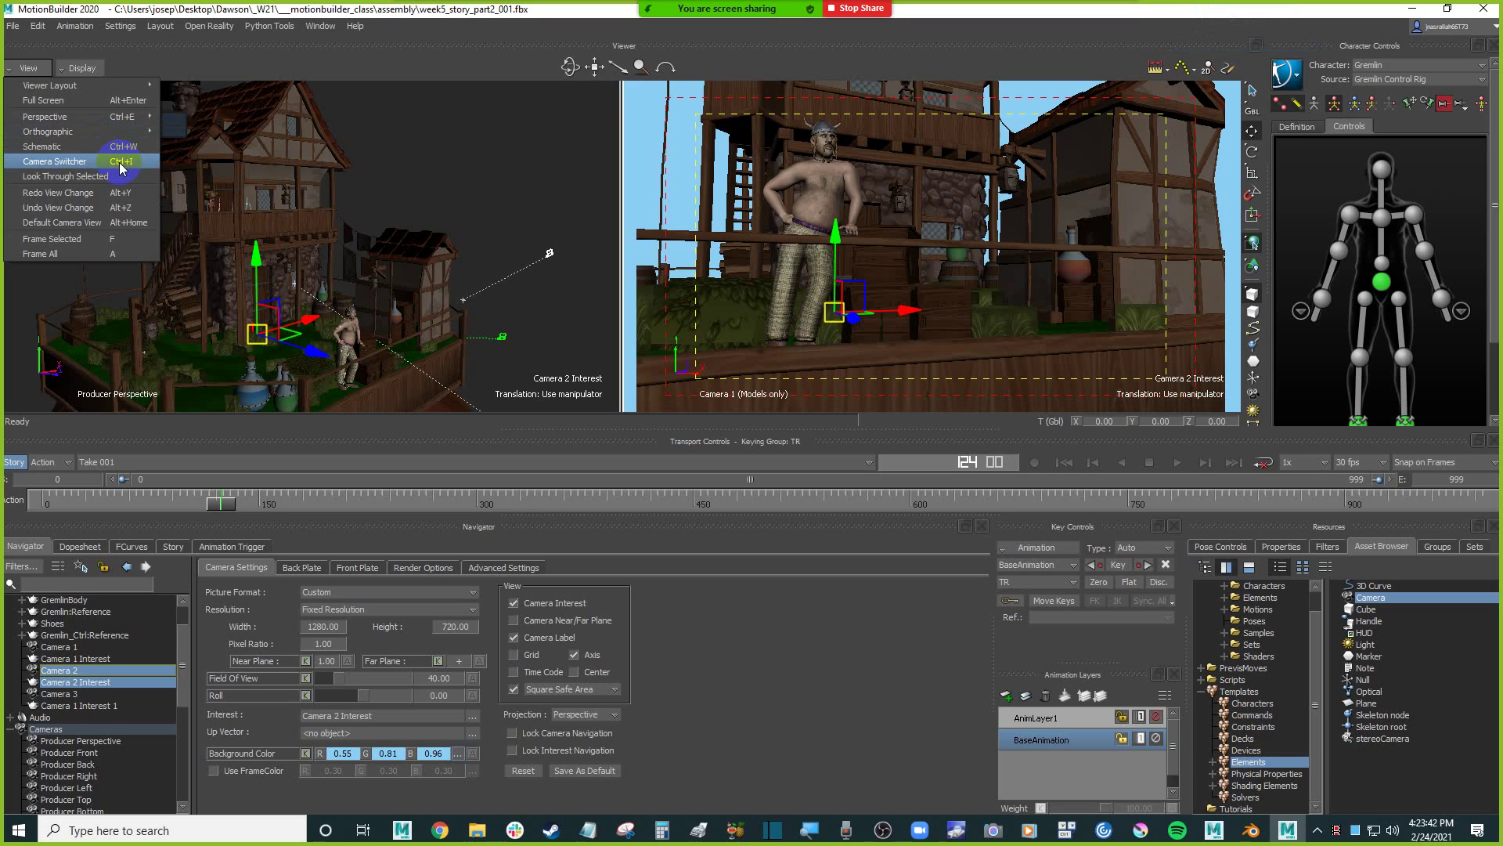
{"action": "mouse_move", "coordinate": [130, 135]}
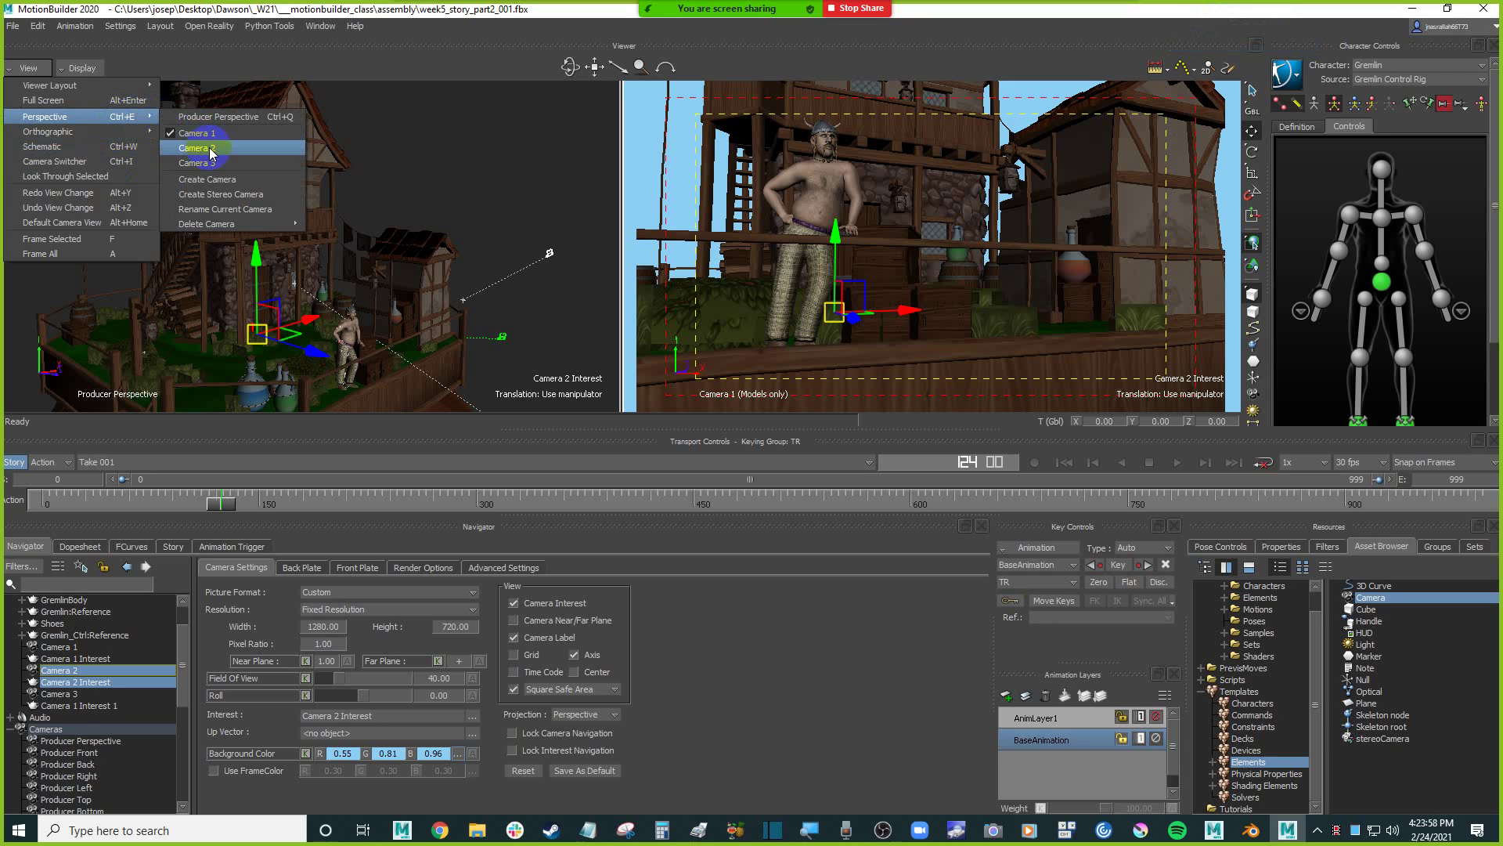
{"action": "left_click", "coordinate": [196, 148]}
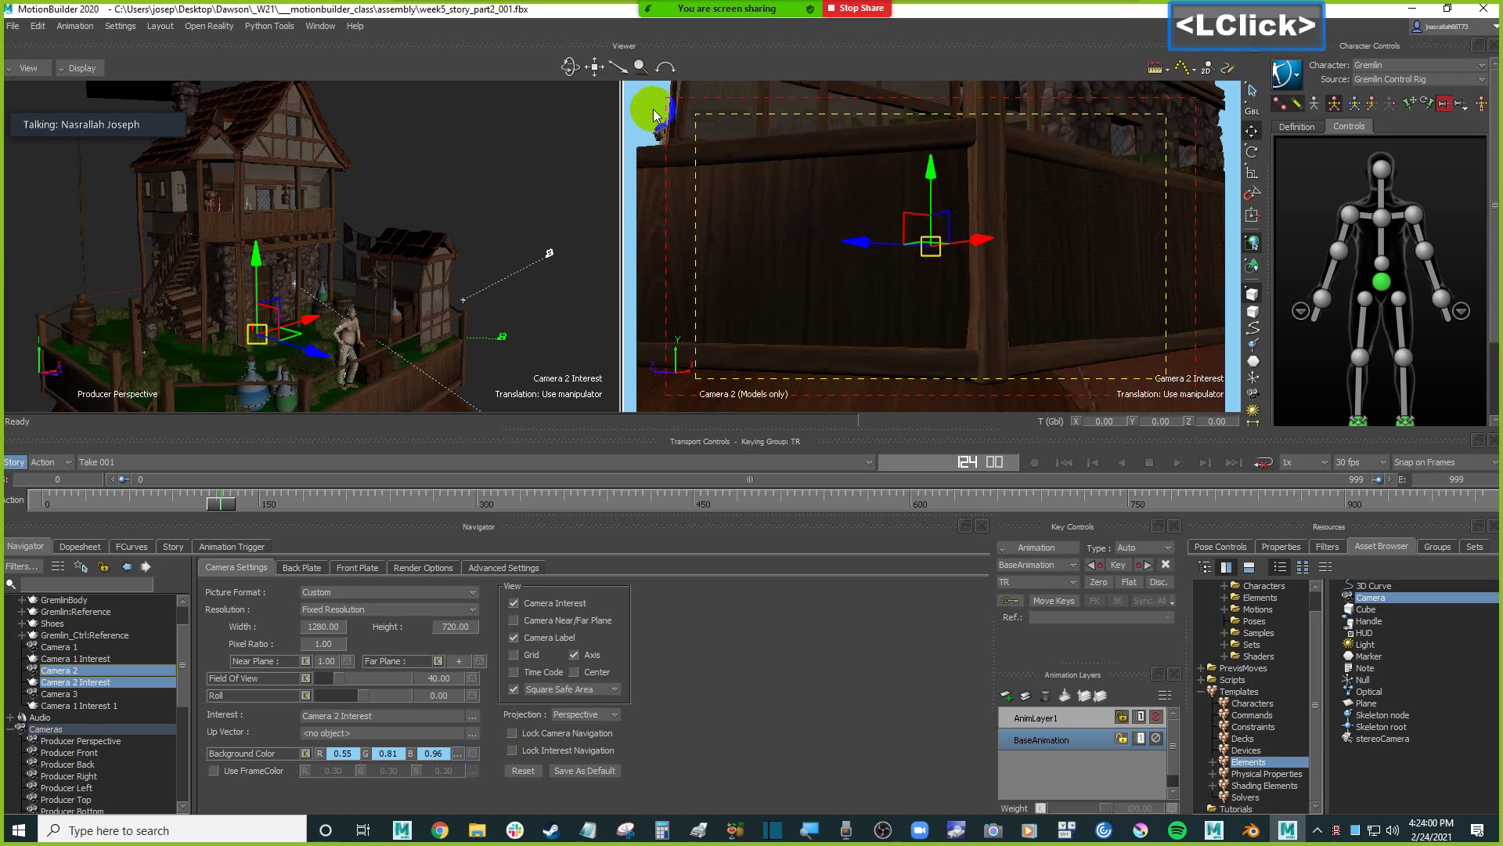
{"action": "left_click_drag", "start_coordinate": [821, 228], "coordinate": [841, 184], "text": "shift"}
{"action": "left_click", "coordinate": [805, 177]}
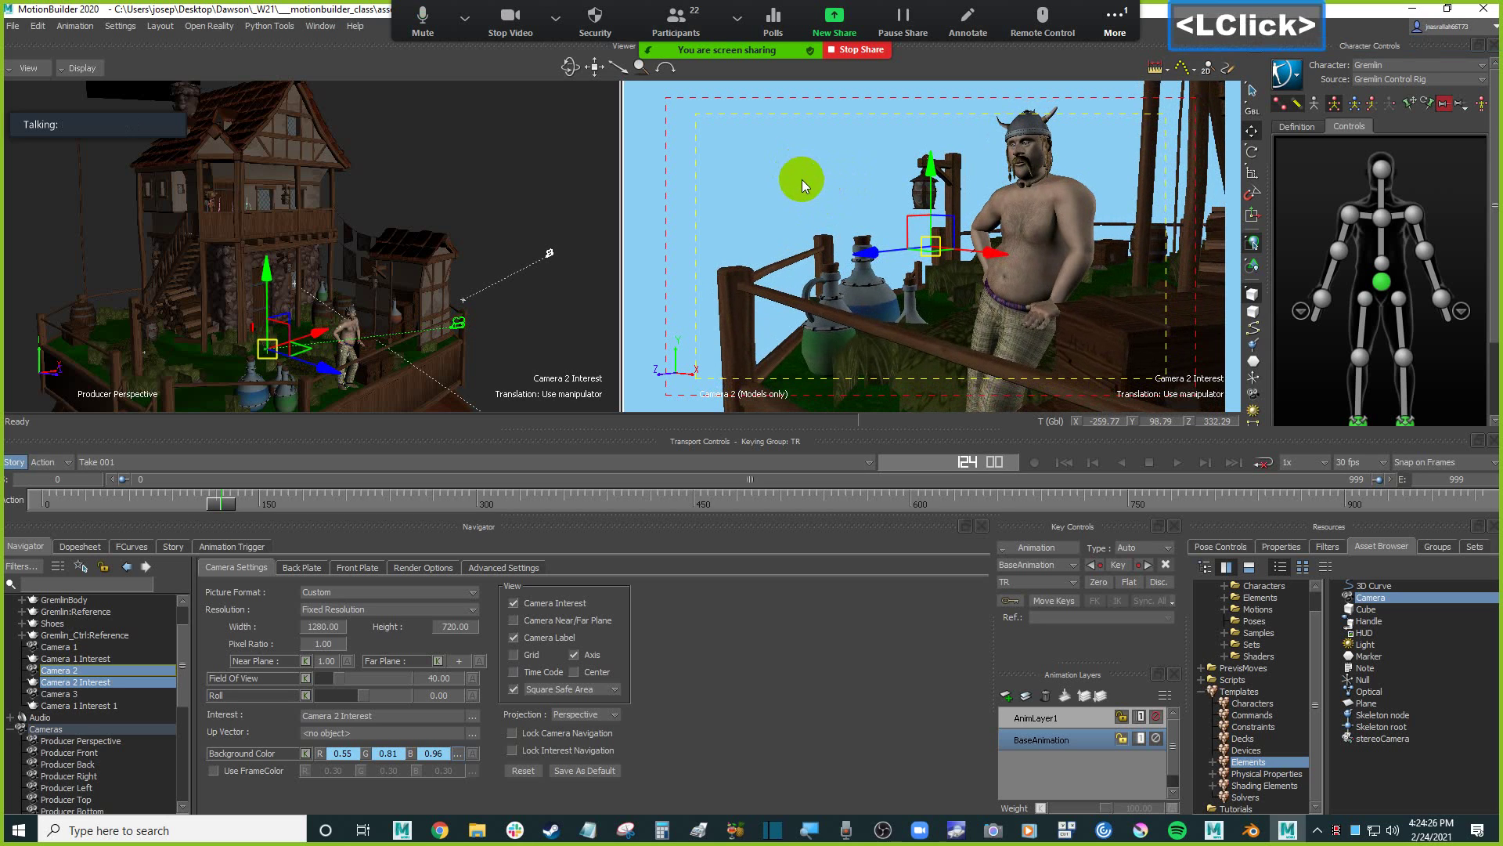
Scrub the timeline forward to about frame 180 for the next shot.
{"action": "left_click_drag", "start_coordinate": [217, 503], "coordinate": [296, 495]}
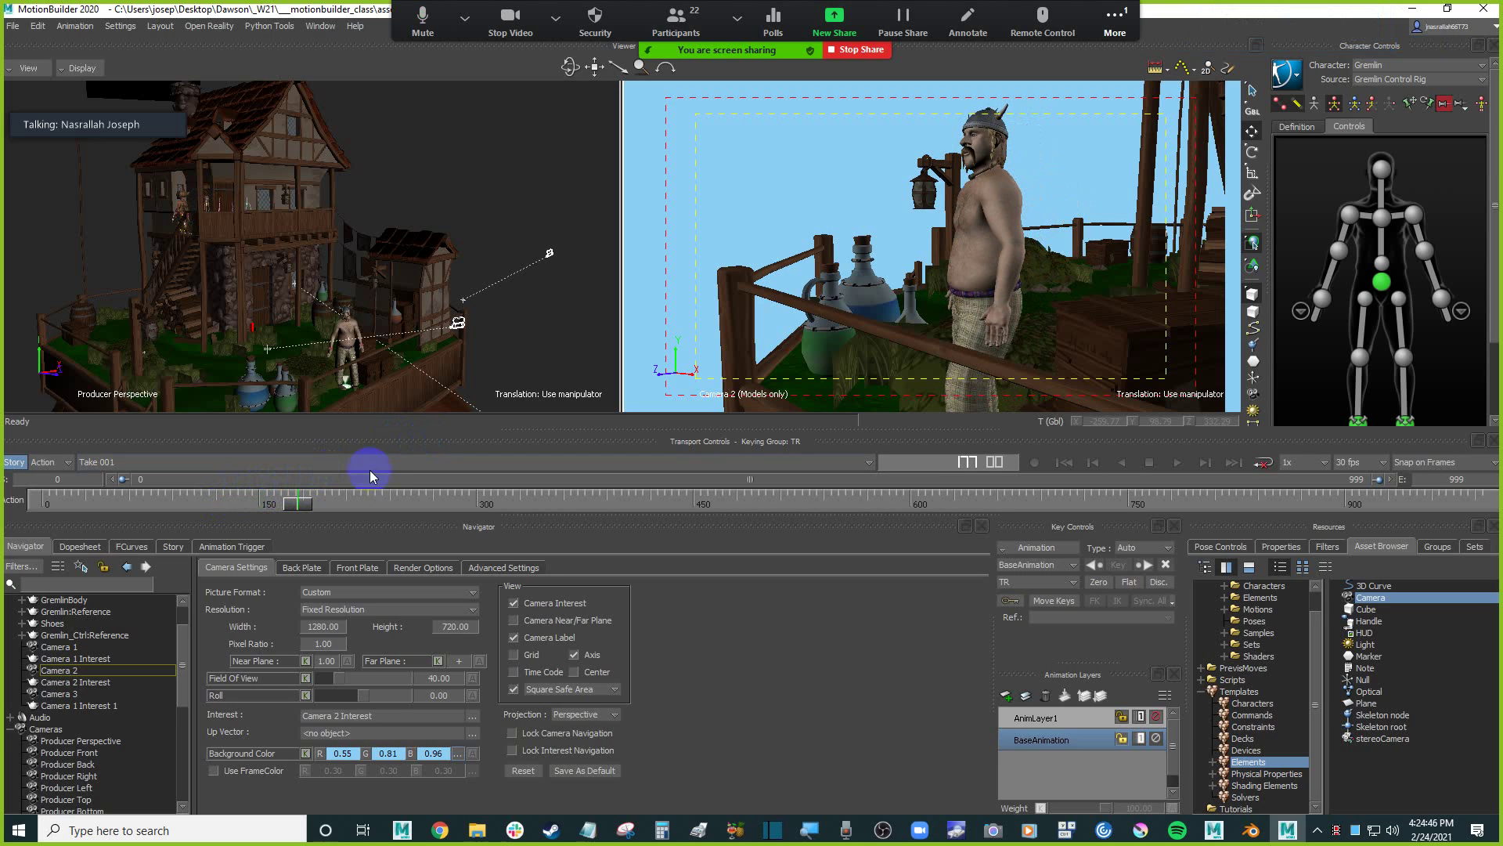
{"action": "mouse_move", "coordinate": [302, 507]}
{"action": "left_mouse_down"}
{"action": "mouse_move", "coordinate": [289, 507]}
{"action": "mouse_move", "coordinate": [303, 508]}
{"action": "left_mouse_up"}
{"action": "left_click", "coordinate": [539, 329]}
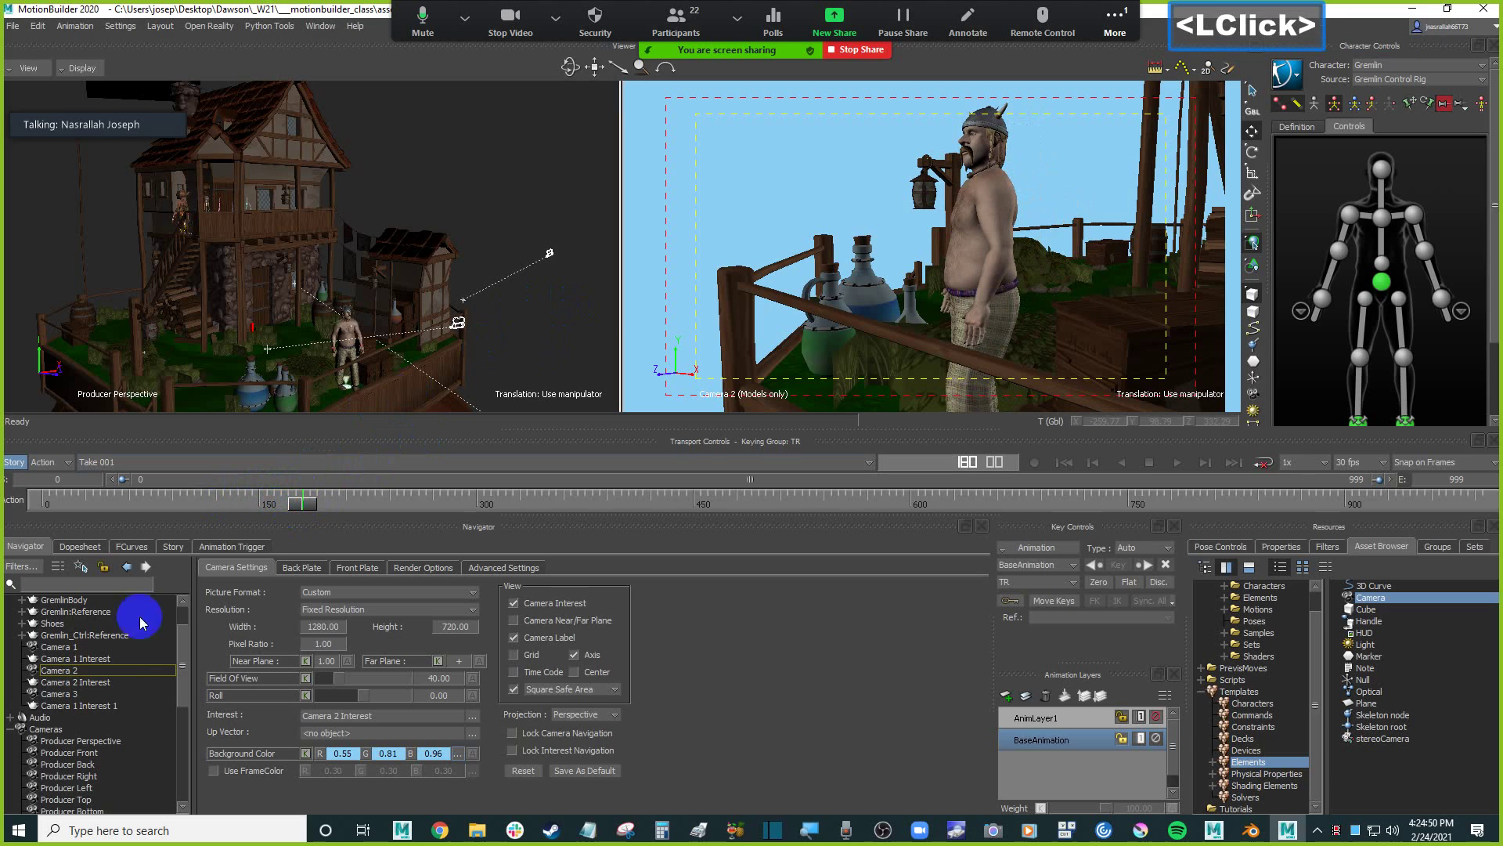
{"action": "left_click", "coordinate": [86, 695]}
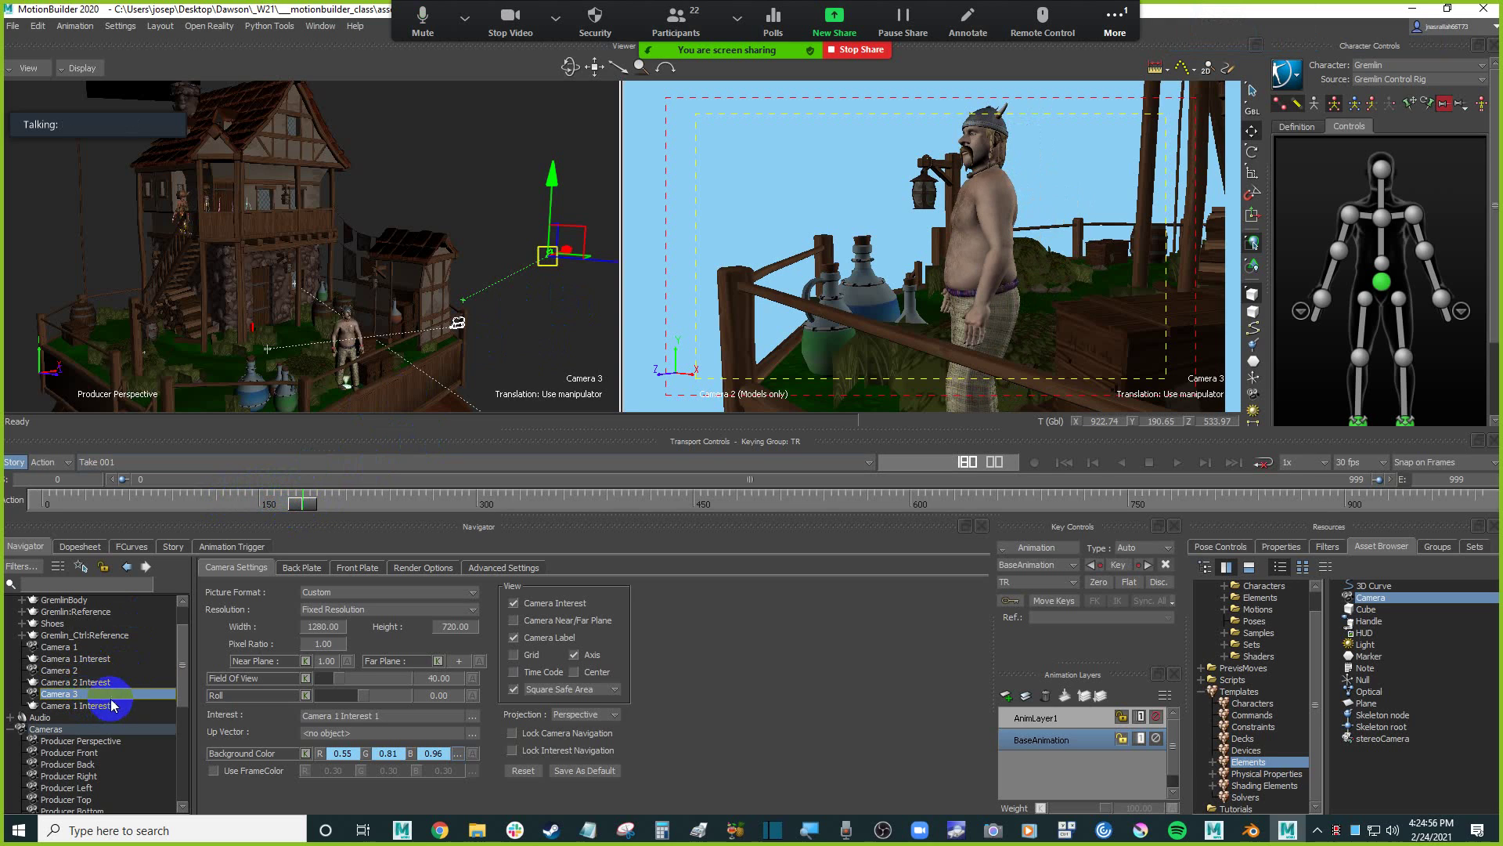
{"action": "left_click", "coordinate": [108, 705]}
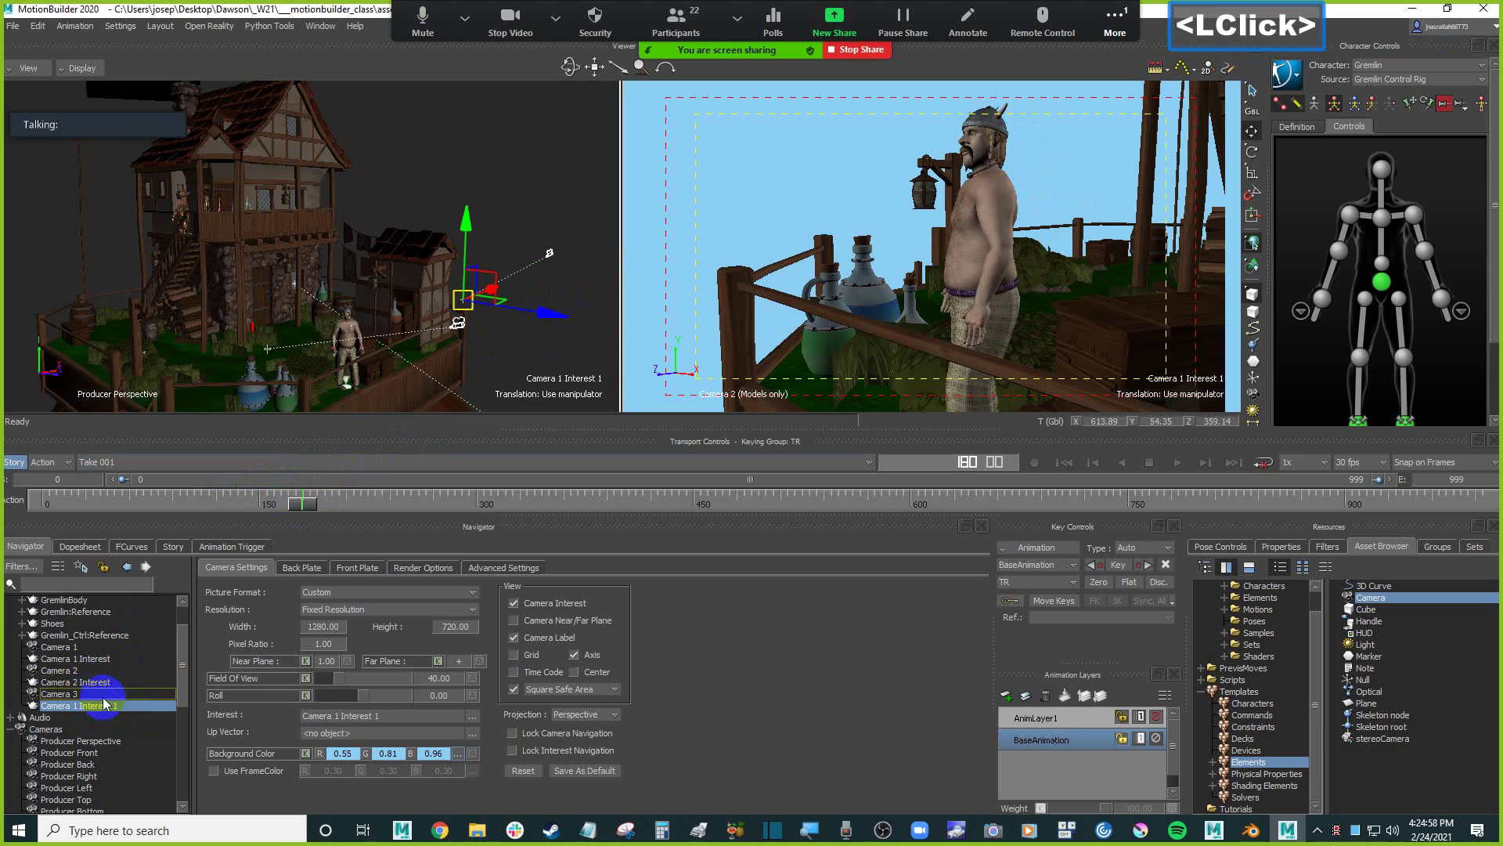
{"action": "left_click", "coordinate": [122, 694]}
{"action": "double_click", "coordinate": [124, 693]}
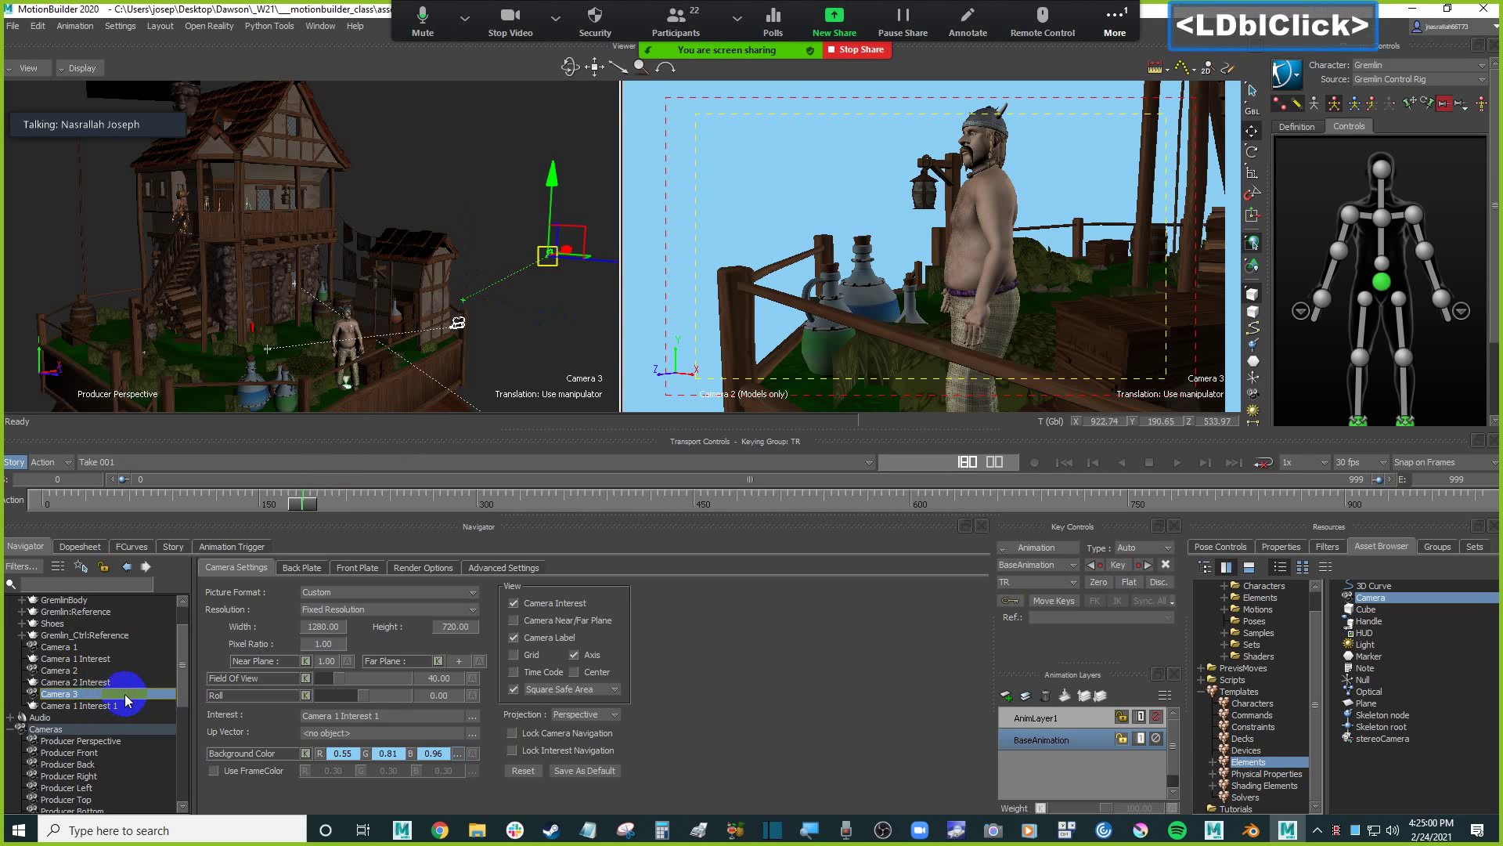
{"action": "left_click", "coordinate": [110, 707]}
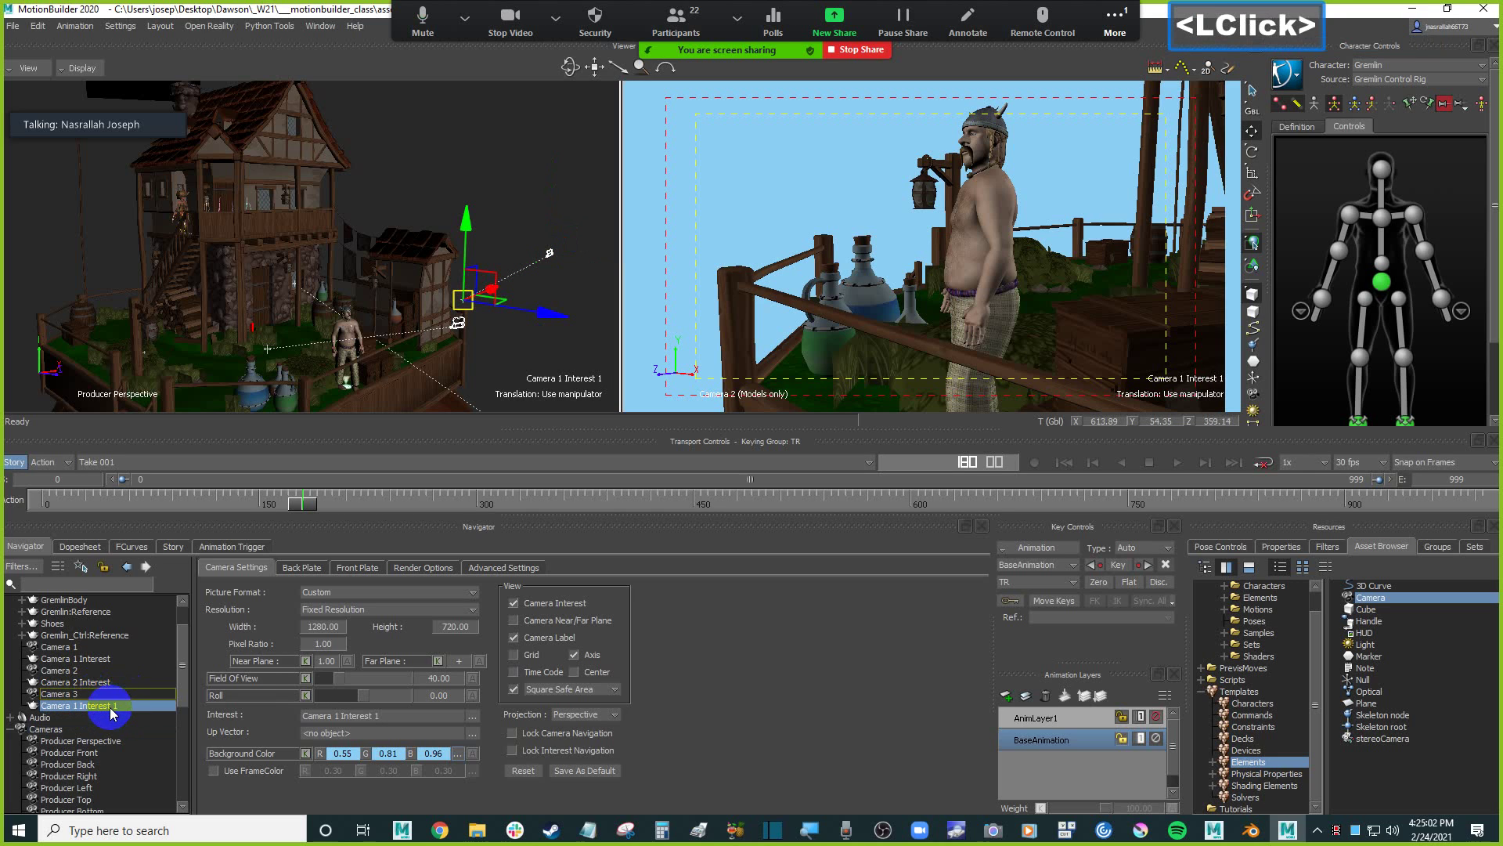
{"action": "right_click", "coordinate": [112, 709]}
{"action": "left_click", "coordinate": [162, 638]}
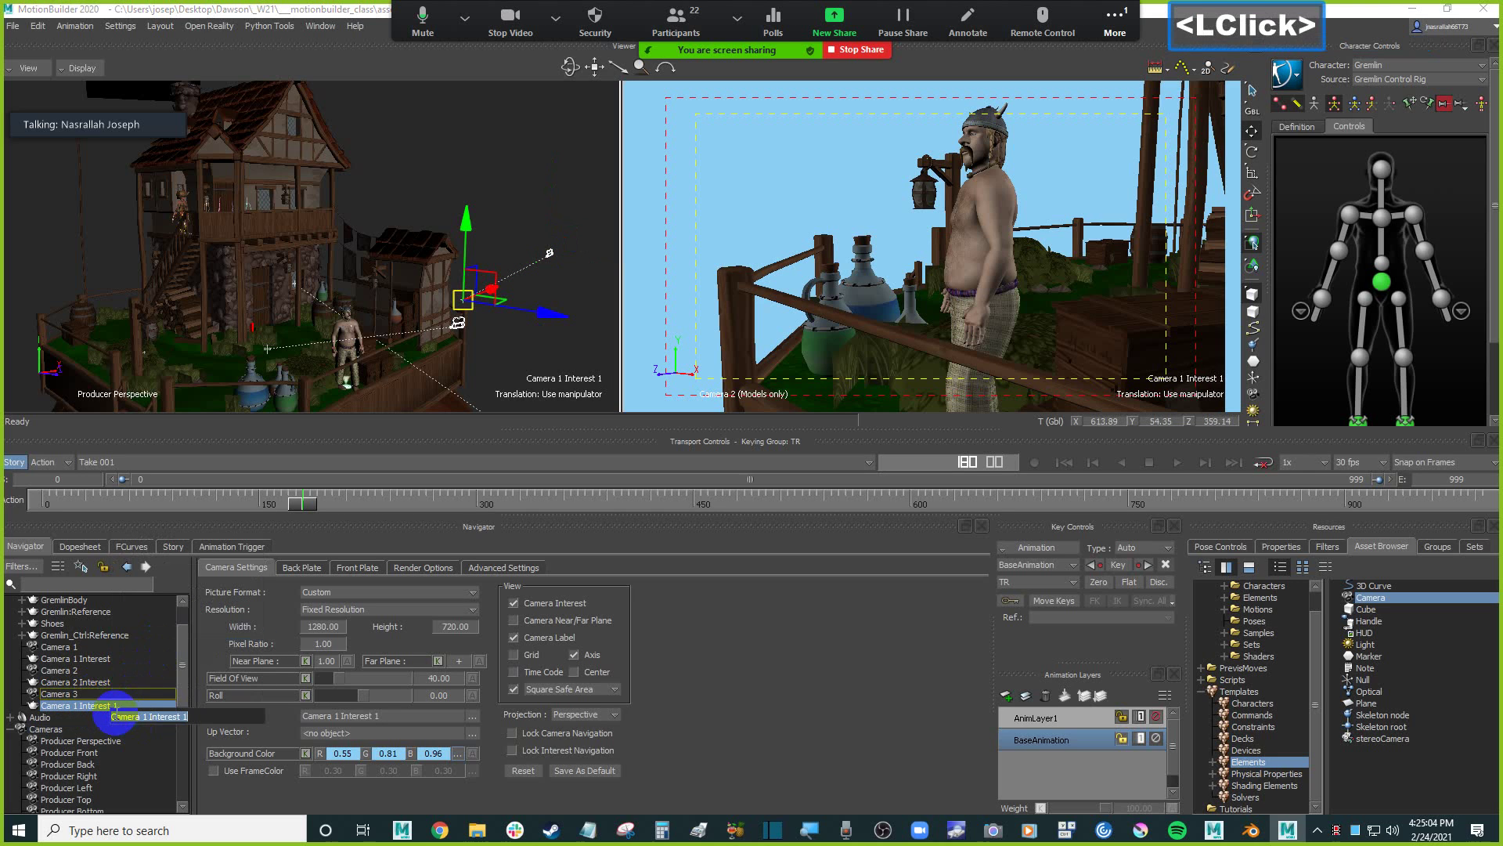
{"action": "left_click", "coordinate": [544, 210]}
{"action": "key", "text": "Escape"}
{"action": "left_click", "coordinate": [561, 268]}
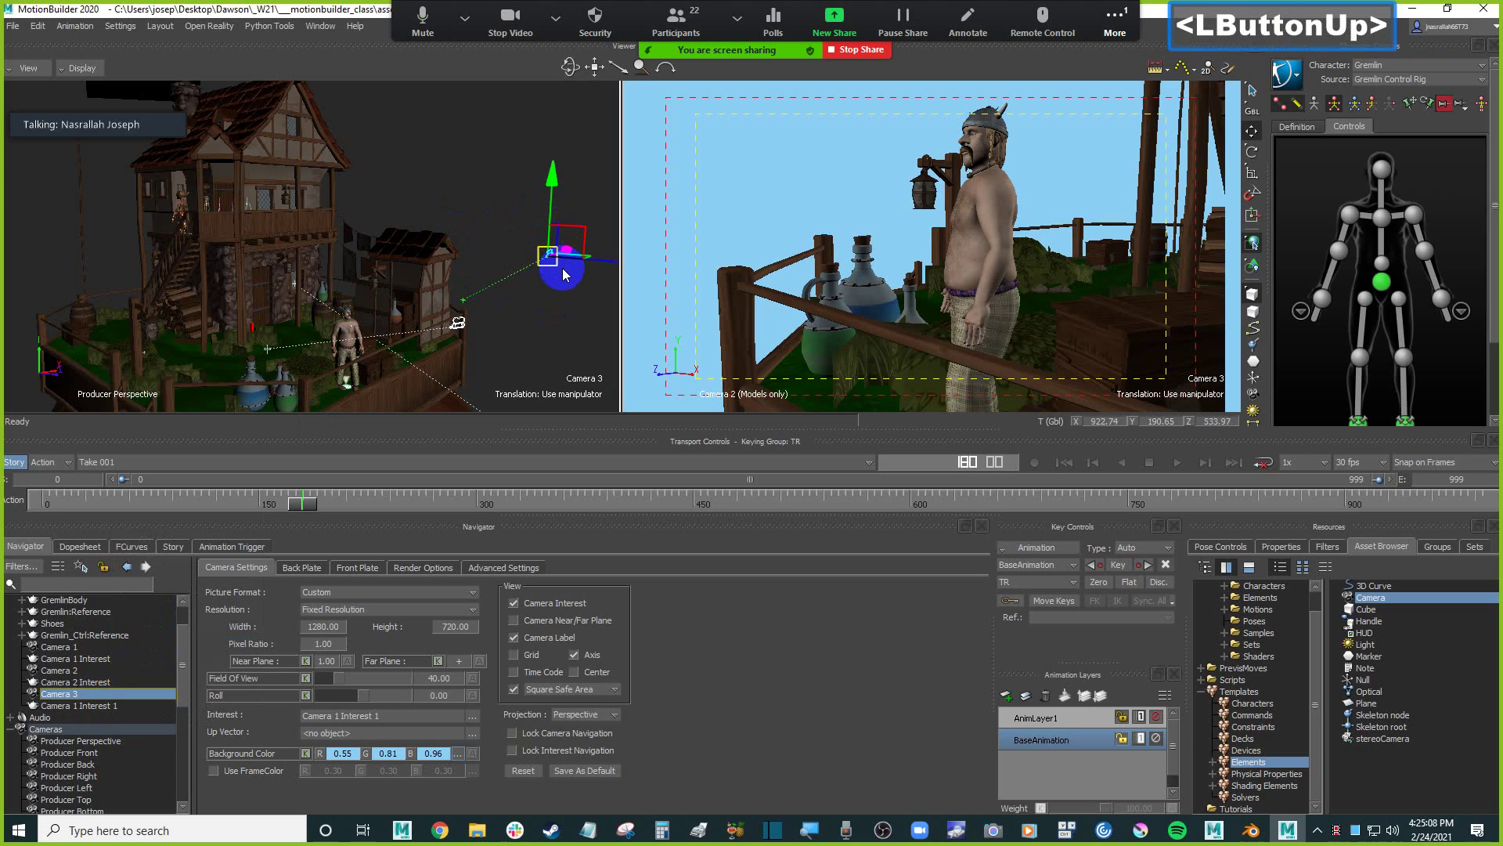
Rename the Camera 1 Interest 1 object as Camera 3 Interest.
{"action": "left_click", "coordinate": [93, 707]}
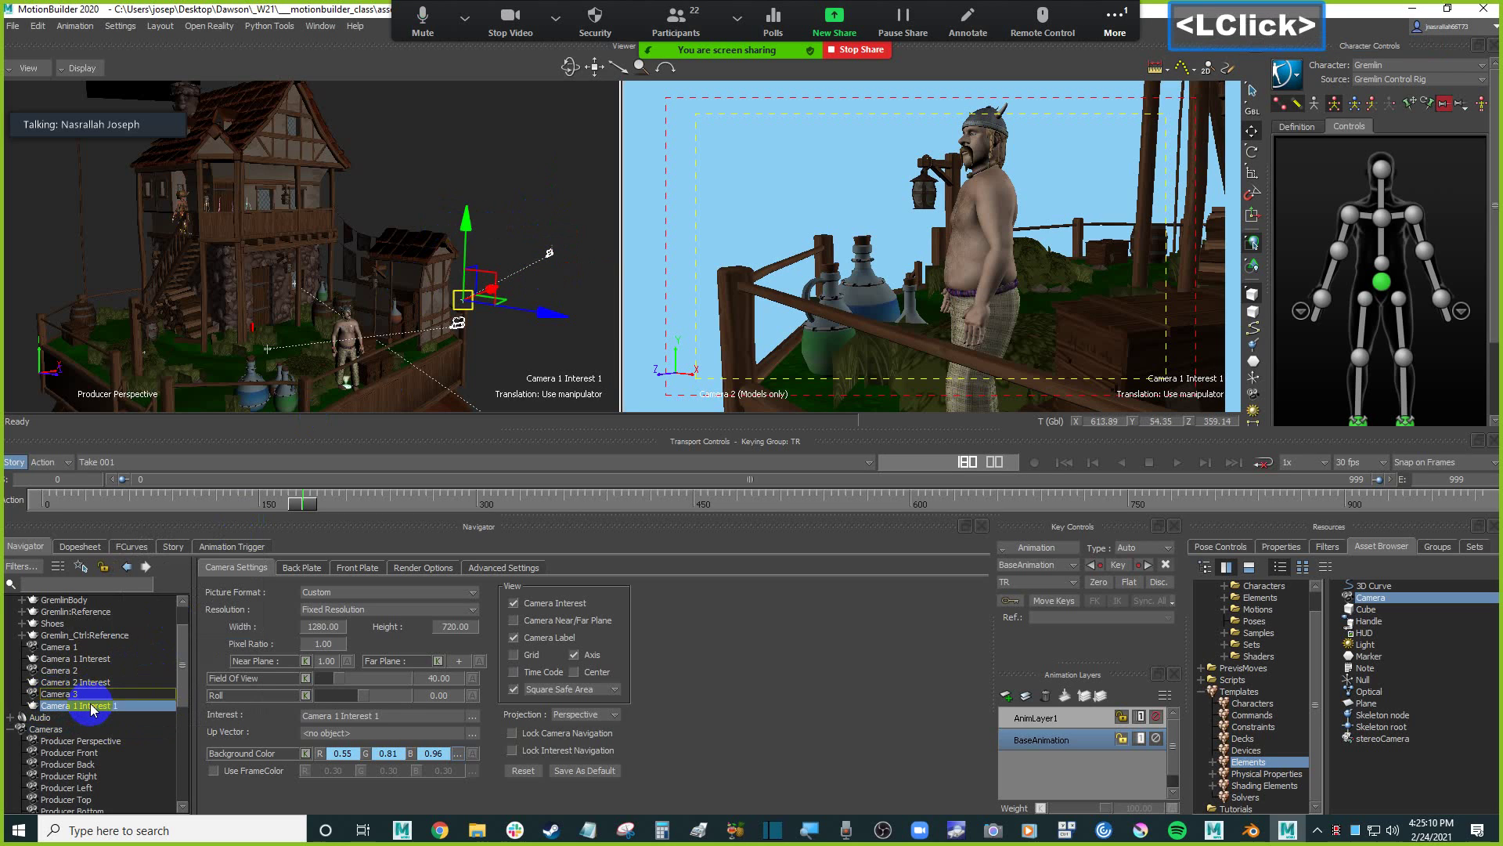
{"action": "right_click", "coordinate": [93, 706]}
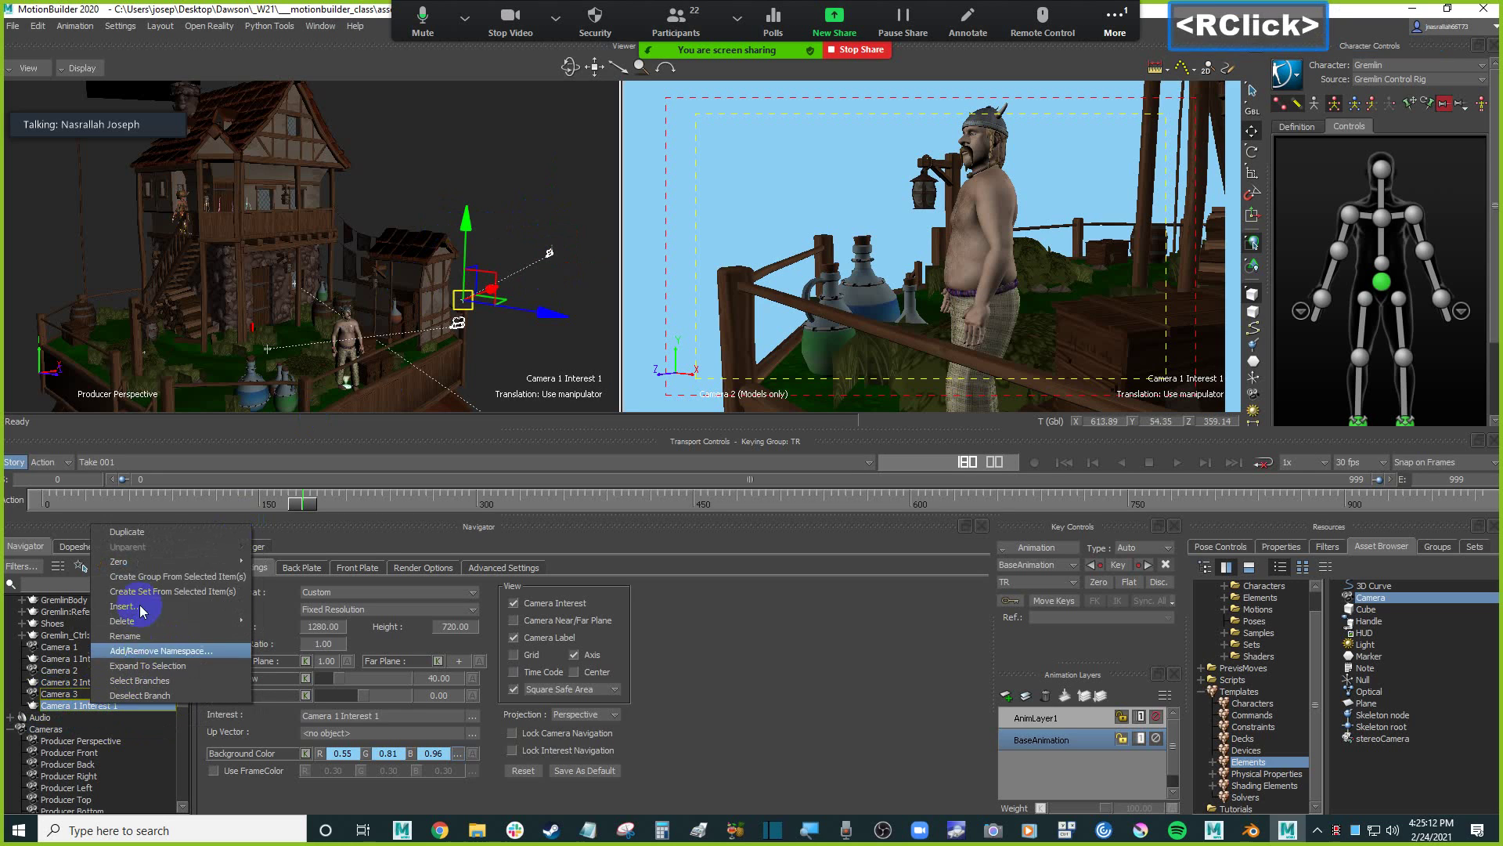
{"action": "left_click", "coordinate": [160, 636]}
{"action": "left_click", "coordinate": [185, 712]}
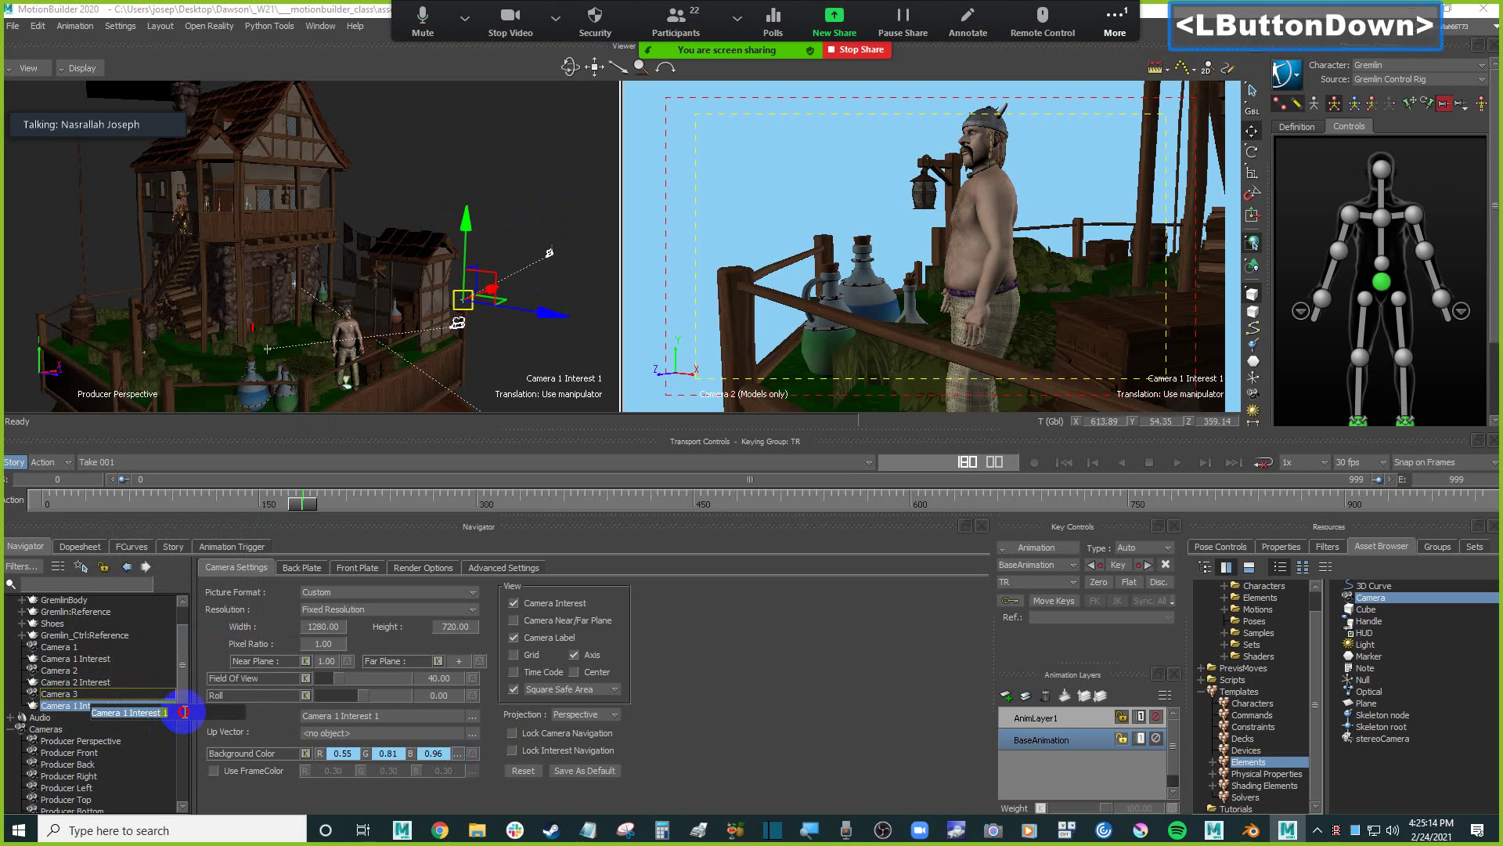
{"action": "key", "text": "BackSpace"}
{"action": "key", "text": "ctrl+Left"}
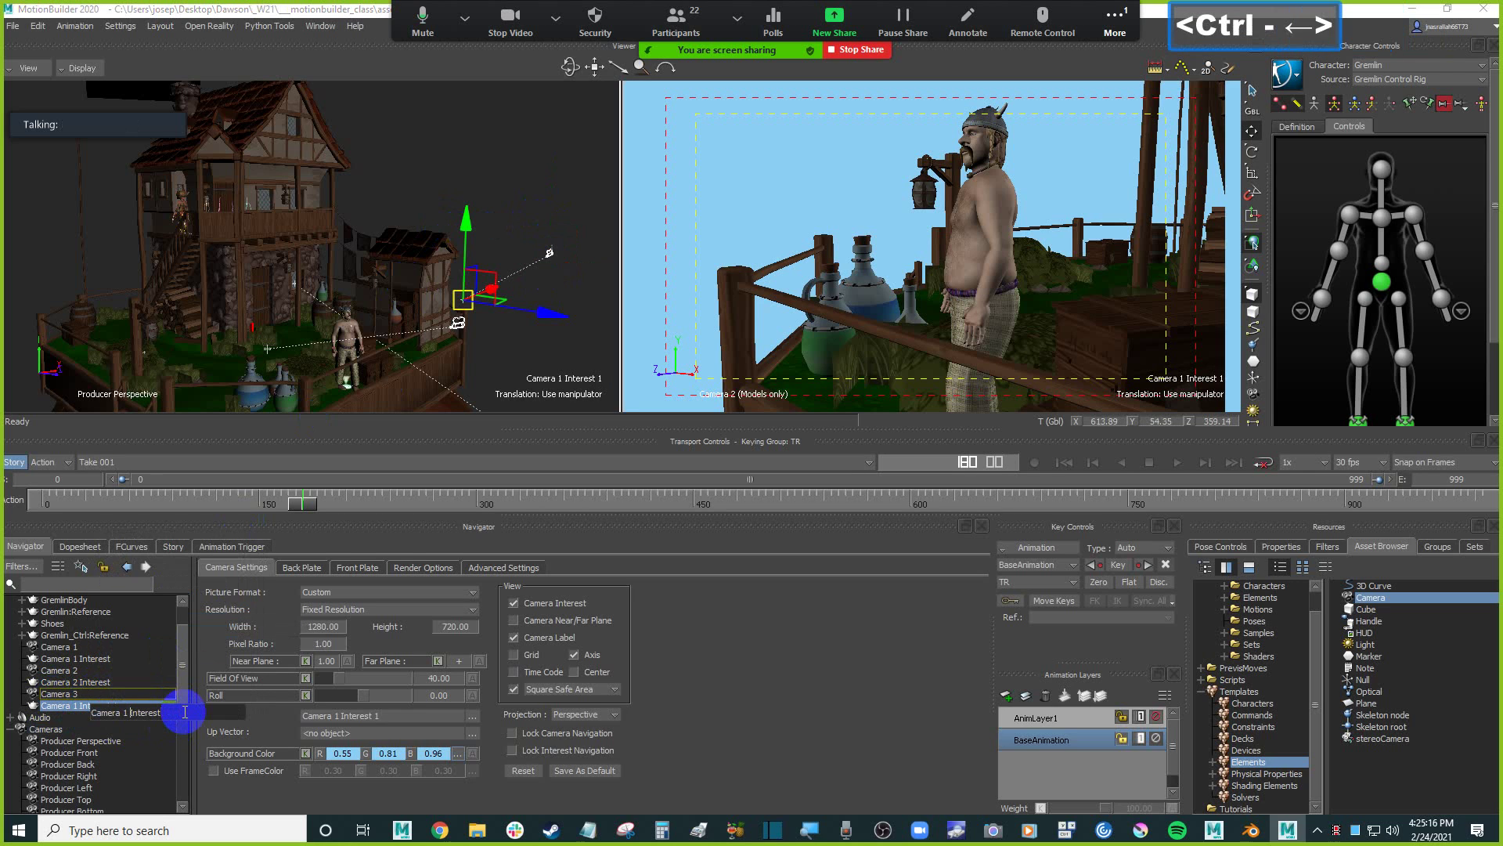
{"action": "key", "text": "Left"}
{"action": "key", "text": "BackSpace"}
{"action": "type", "text": "3"}
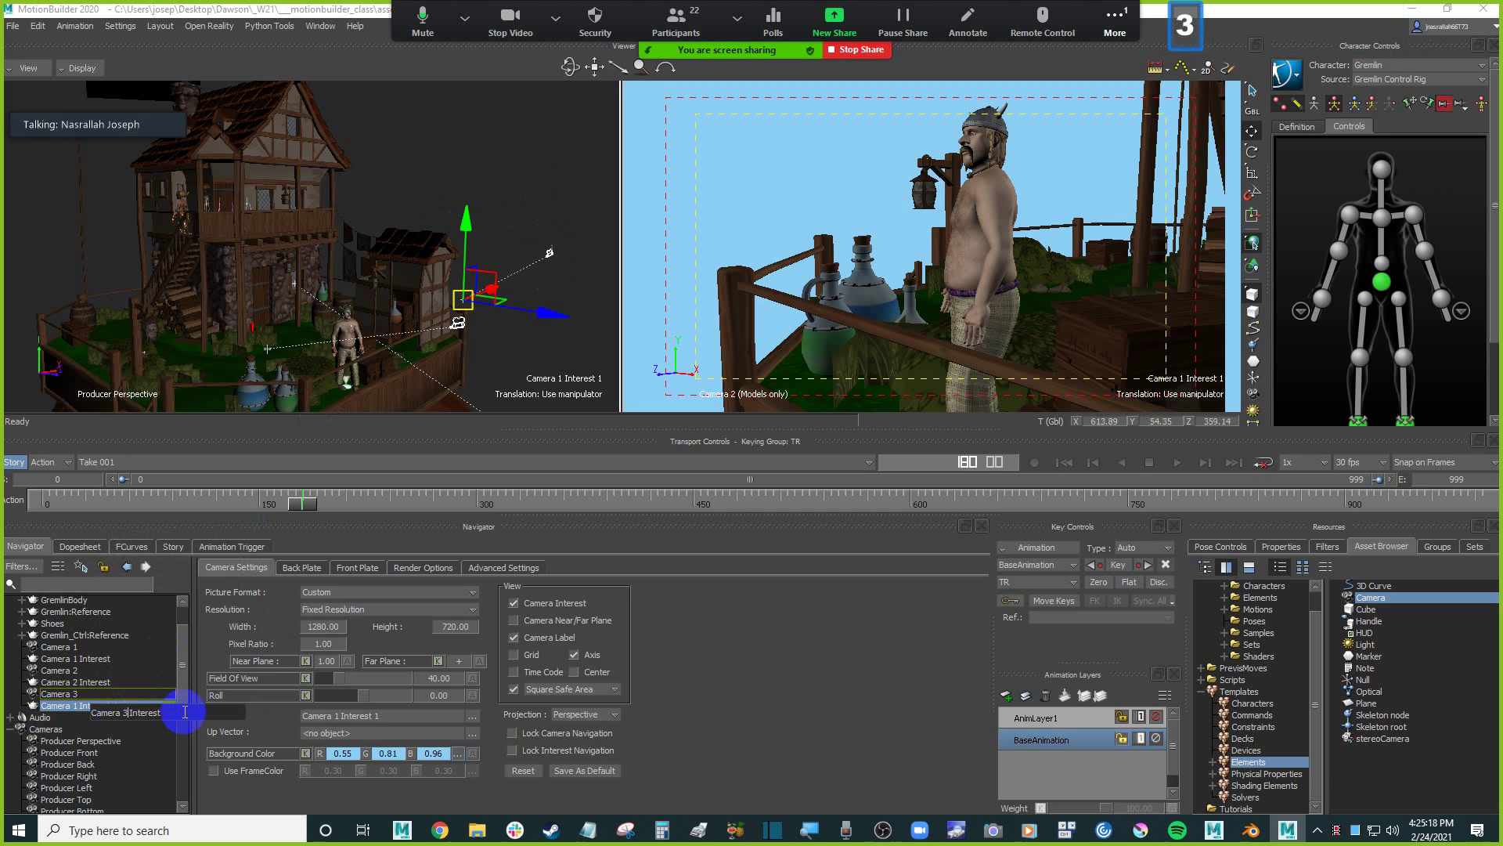
{"action": "key", "text": "Return"}
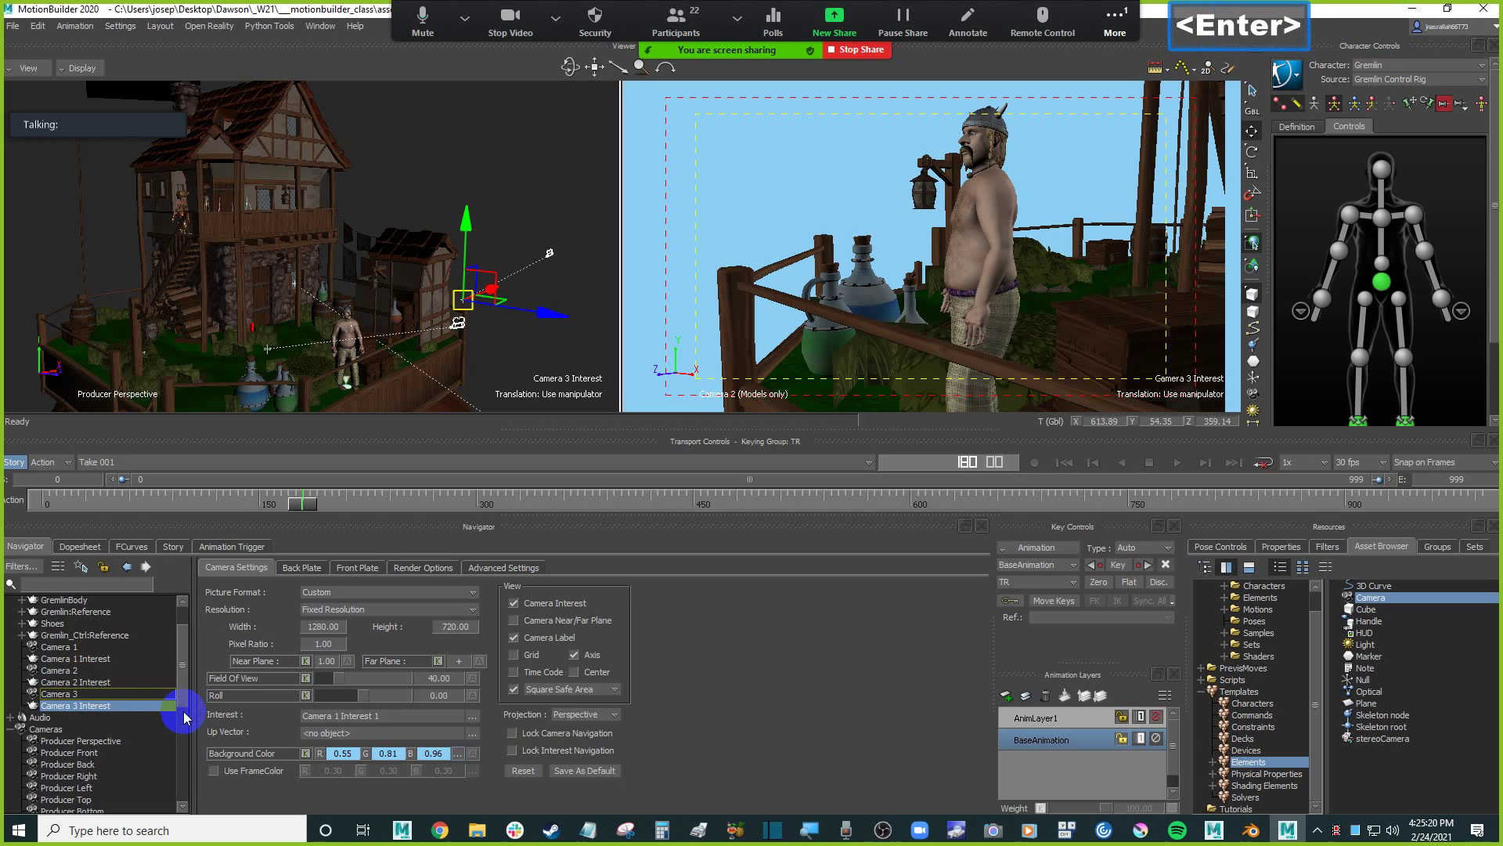
Select Camera 3 together with Camera 3 Interest and change the Camera 2 view to look through Camera 3.
{"action": "left_click", "coordinate": [78, 693]}
{"action": "left_click", "coordinate": [86, 706]}
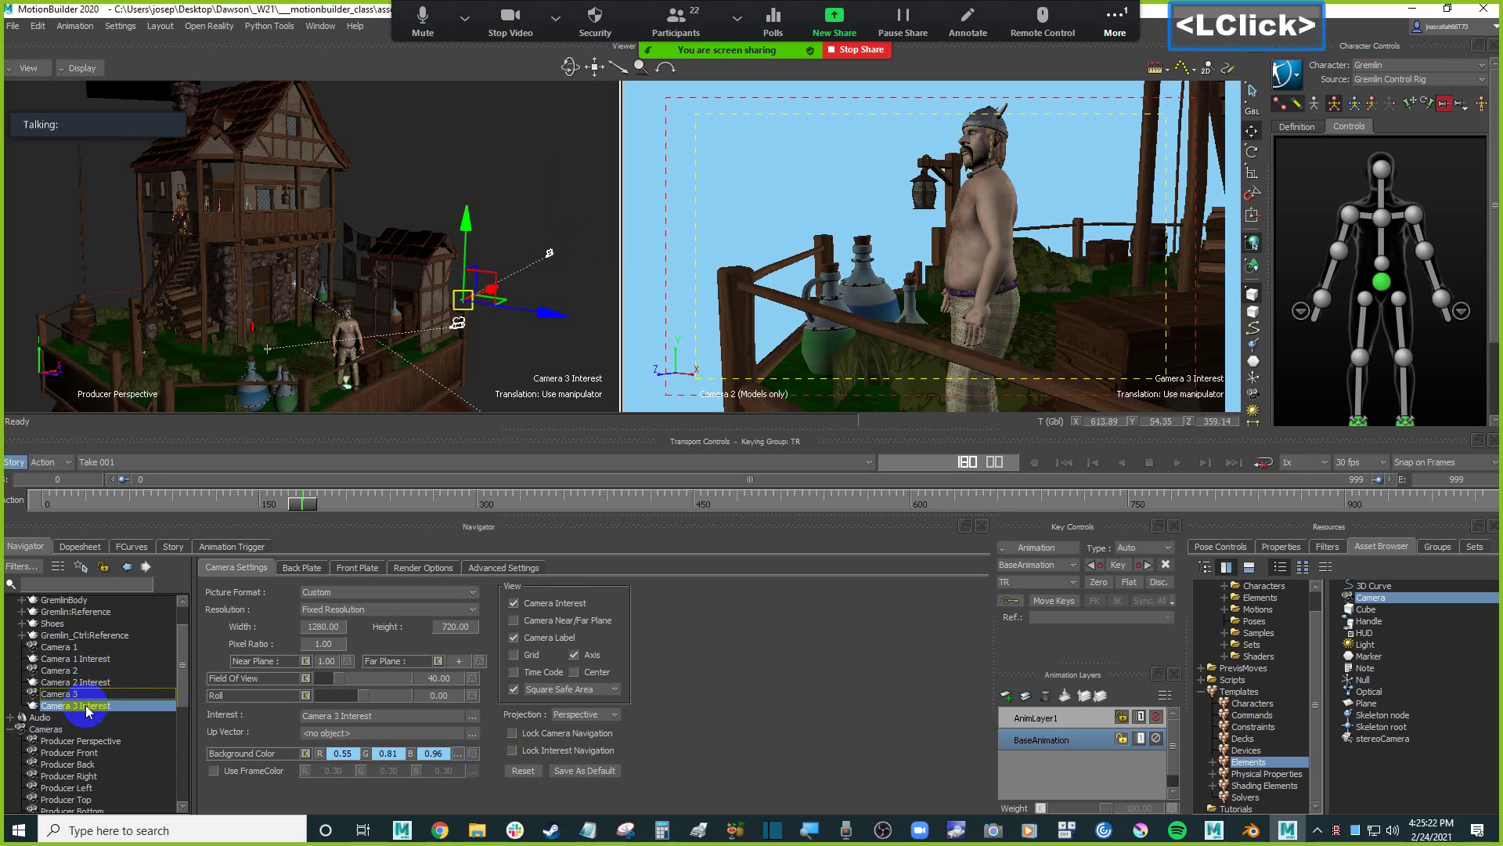
{"action": "left_click", "coordinate": [74, 693], "text": "ctrl"}
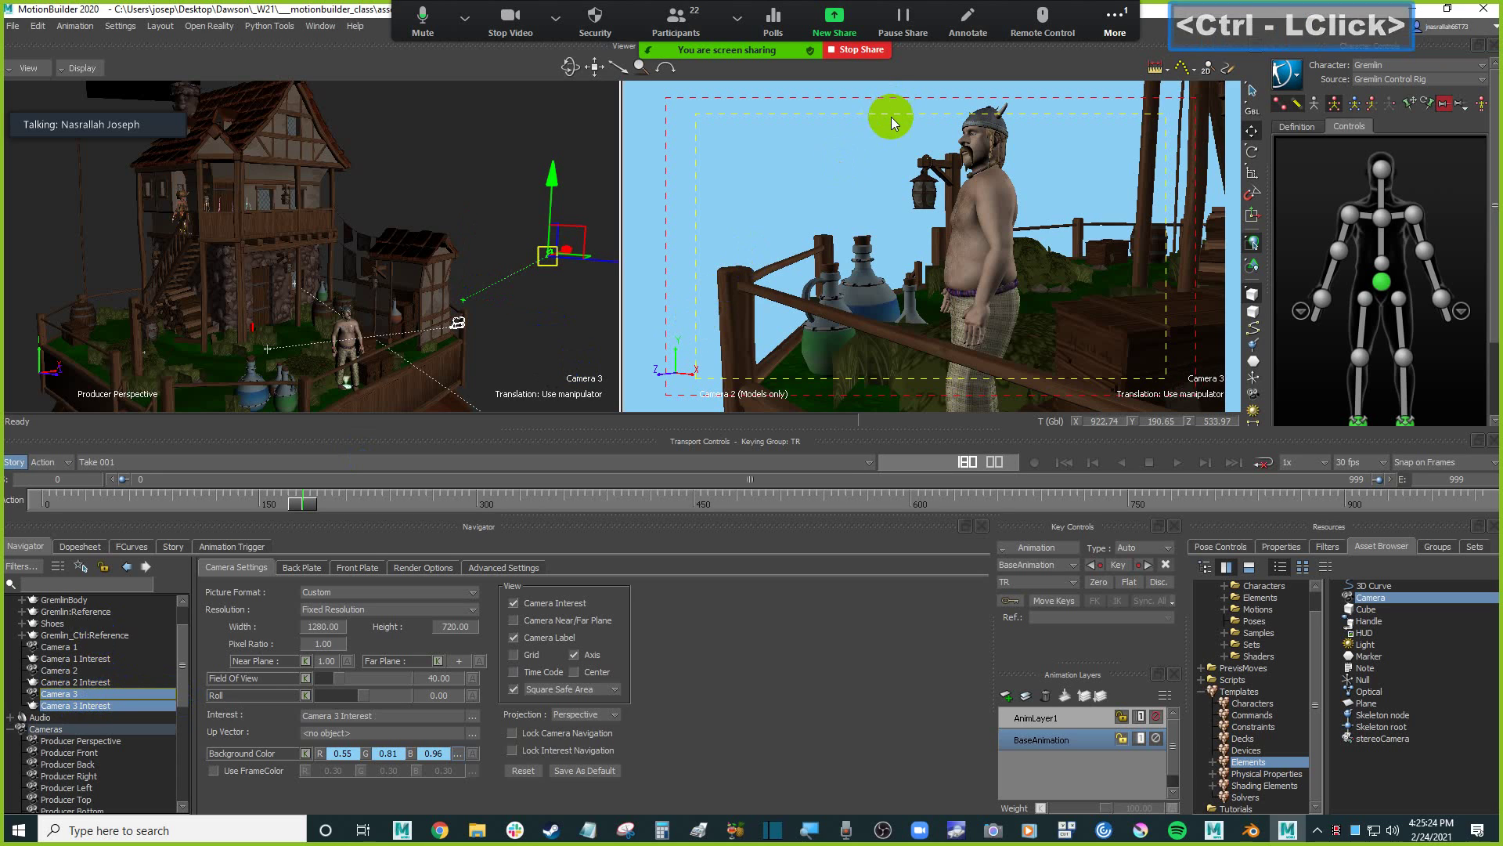
{"action": "left_click", "coordinate": [638, 140]}
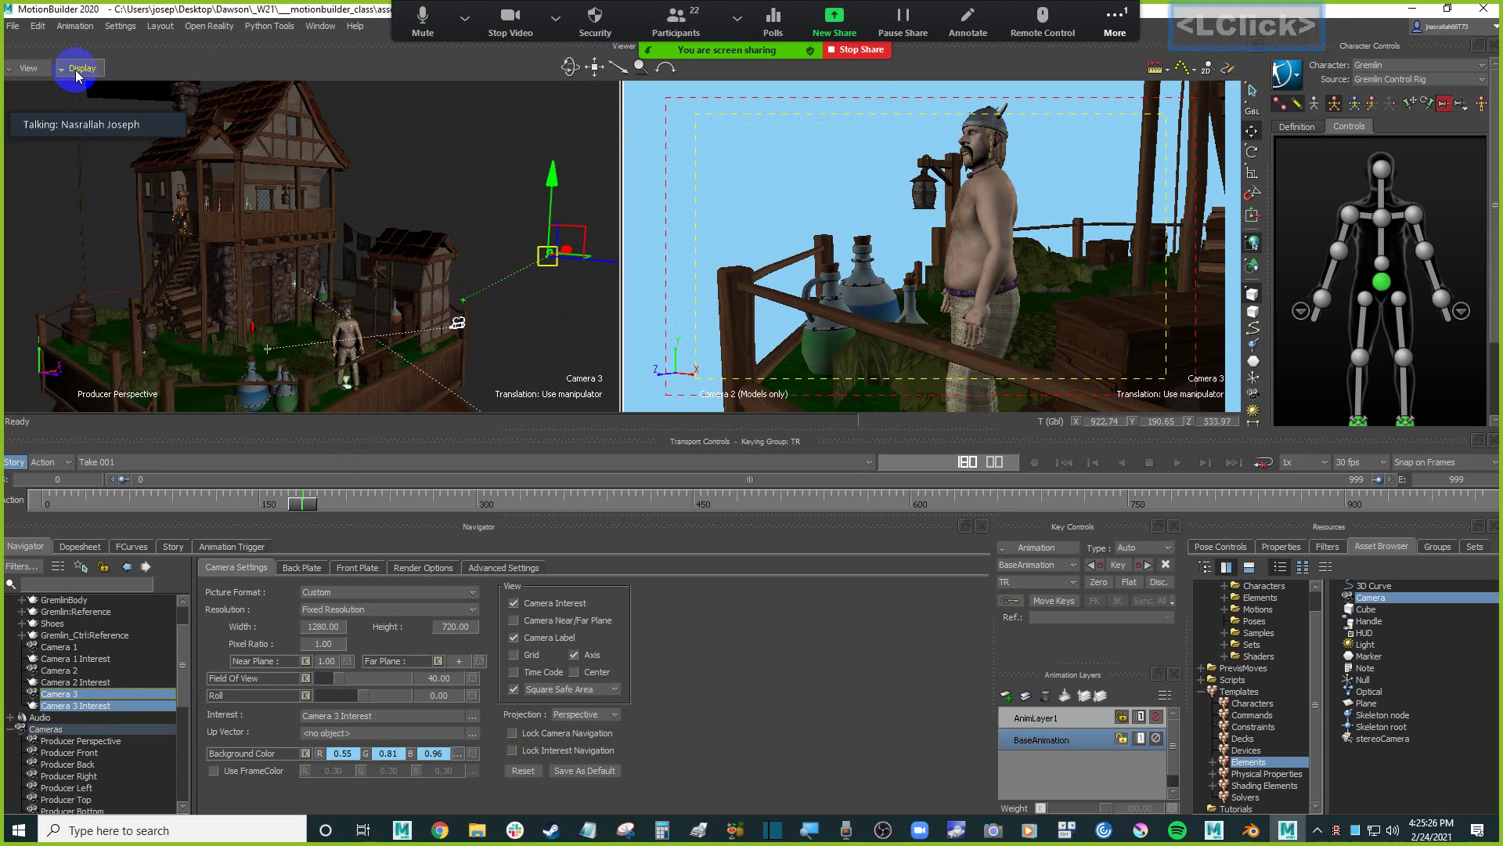
{"action": "left_click", "coordinate": [28, 68]}
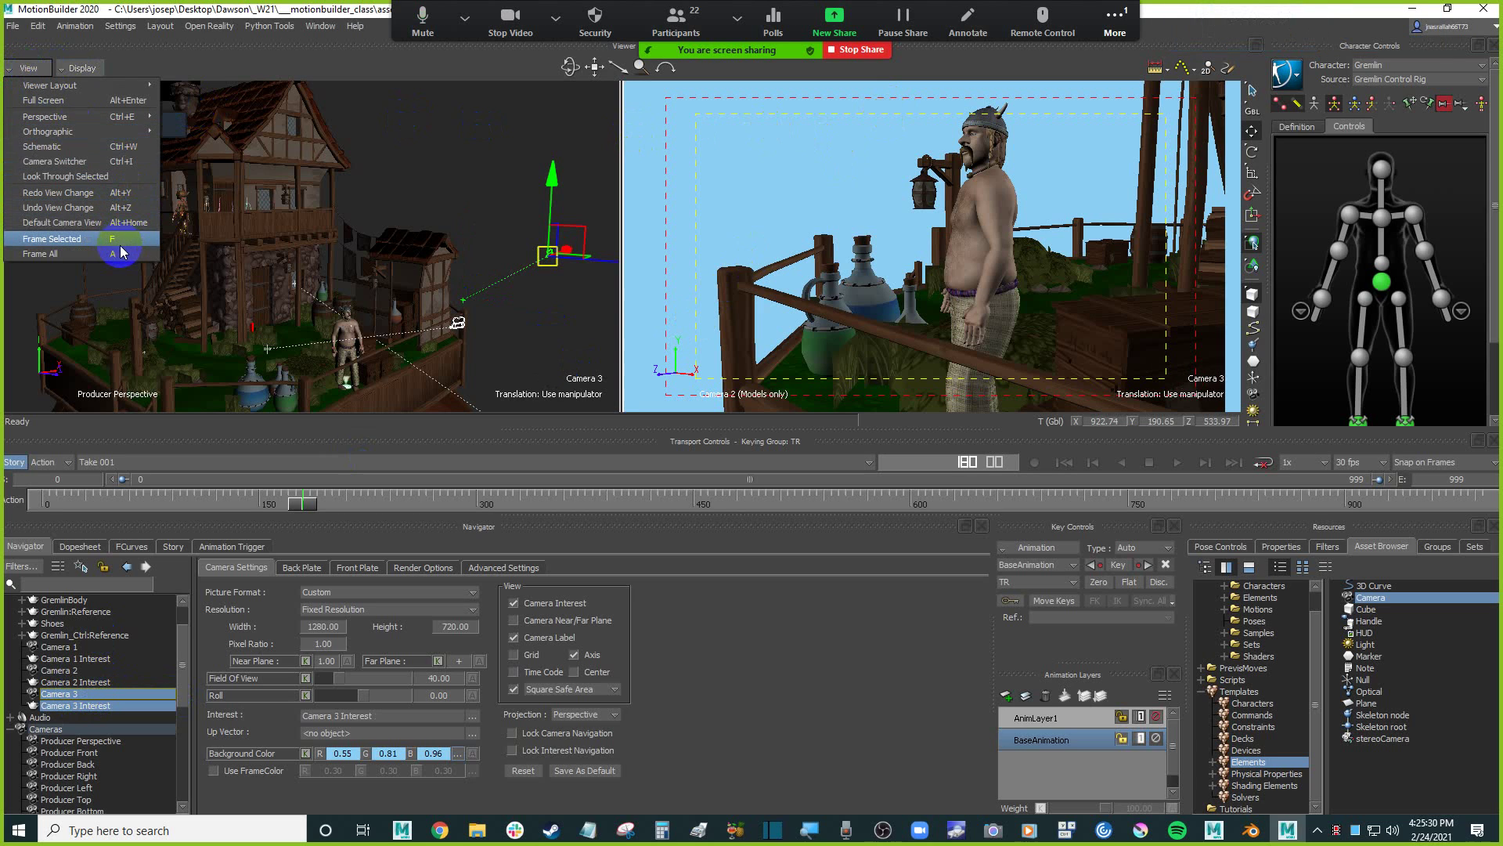
{"action": "mouse_move", "coordinate": [110, 117]}
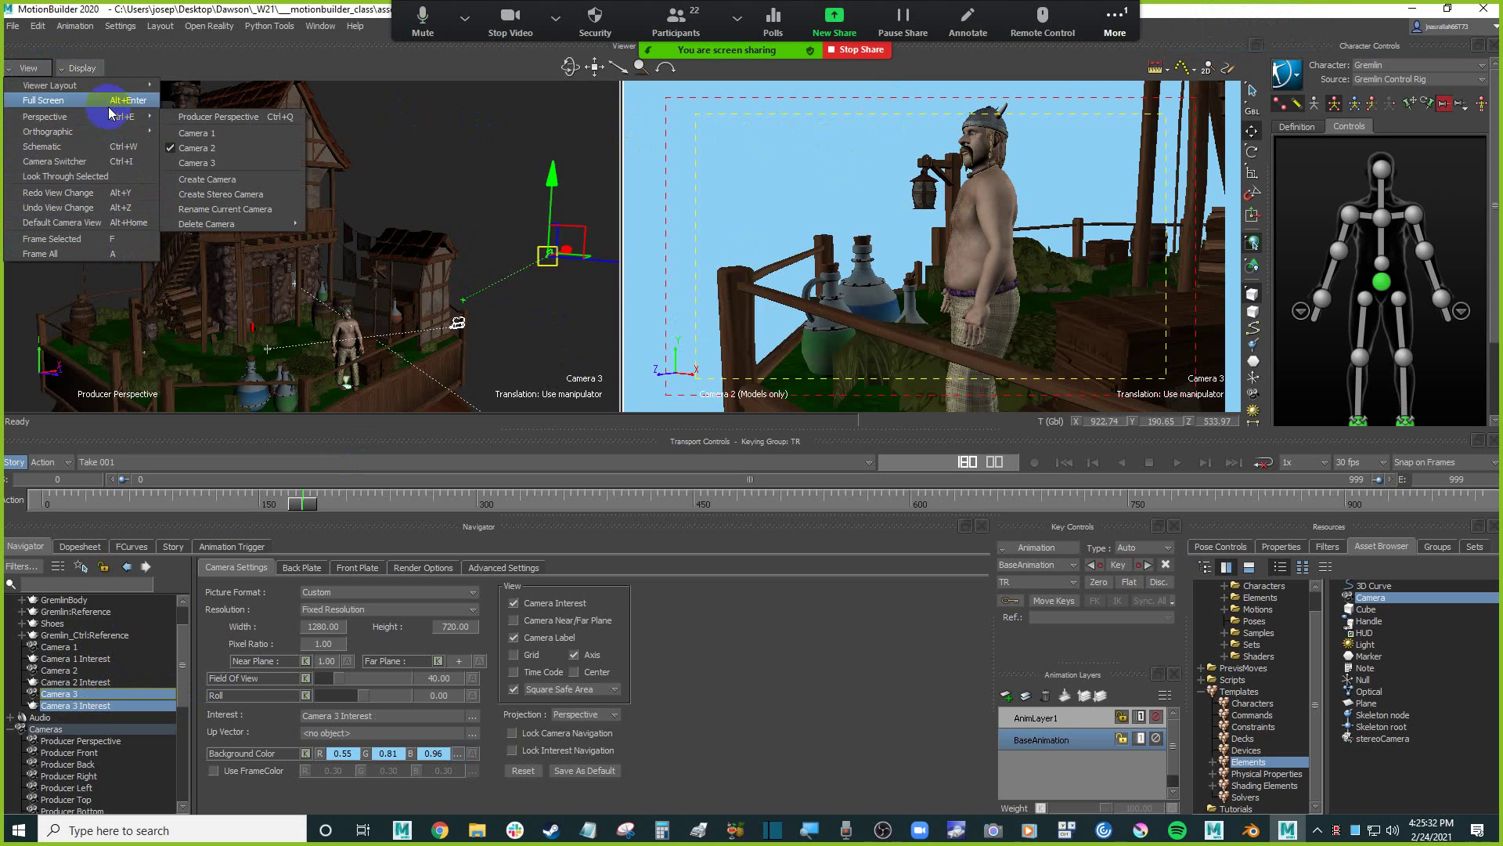
{"action": "left_click", "coordinate": [238, 161]}
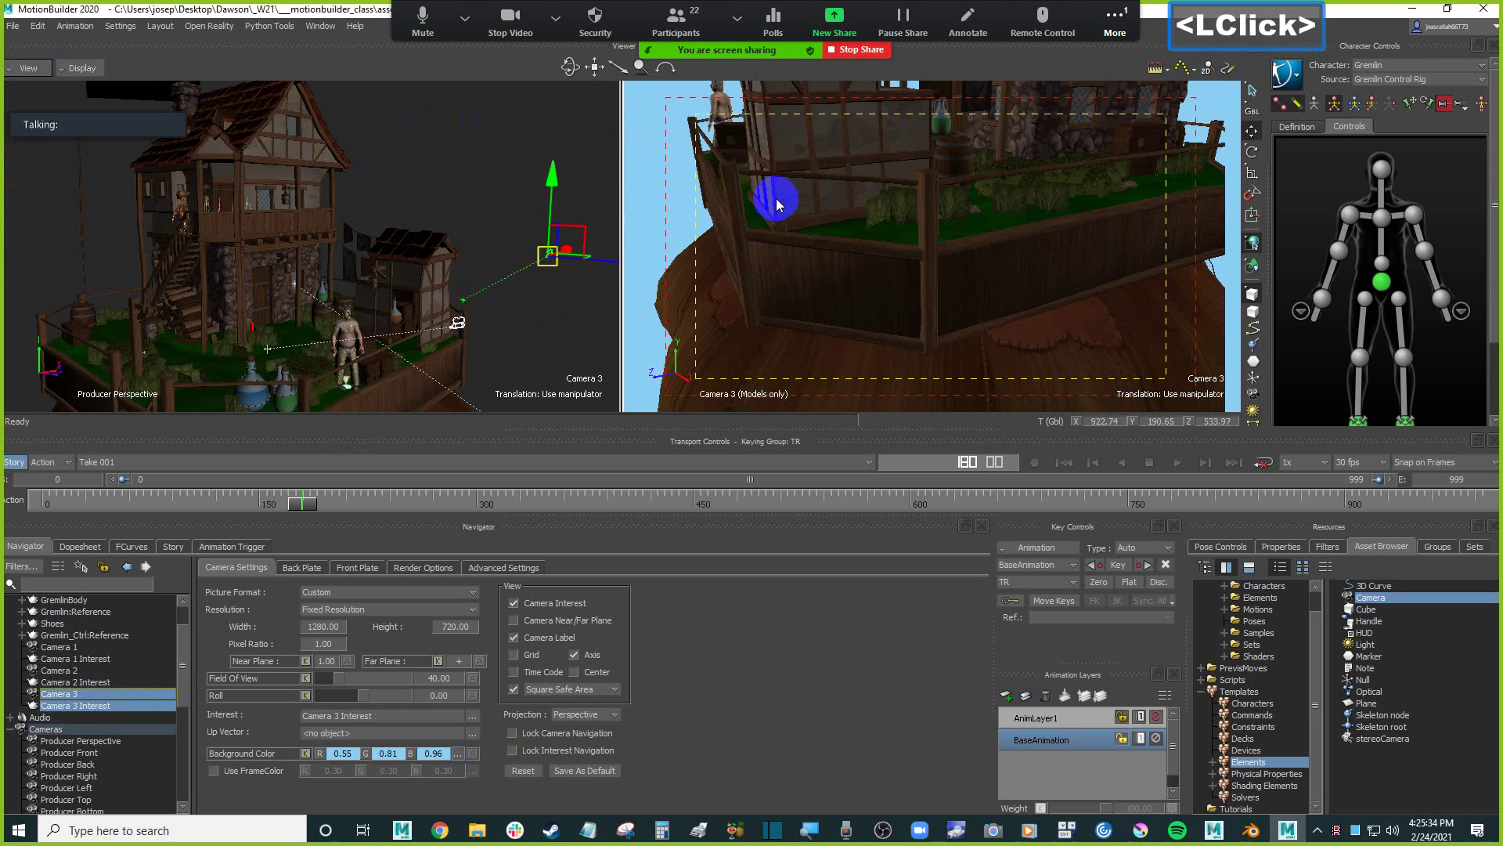
Reposition Camera 3 to frame the house's stone ground floor with the character on the right, then deselect it.
{"action": "left_click_drag", "start_coordinate": [726, 166], "coordinate": [936, 192], "text": "shift"}
{"action": "left_click_drag", "start_coordinate": [740, 196], "coordinate": [840, 237], "text": "shift"}
{"action": "left_click_drag", "start_coordinate": [840, 237], "coordinate": [899, 278], "text": "ctrl"}
{"action": "left_click_drag", "start_coordinate": [899, 278], "coordinate": [900, 279], "text": "ctrl"}
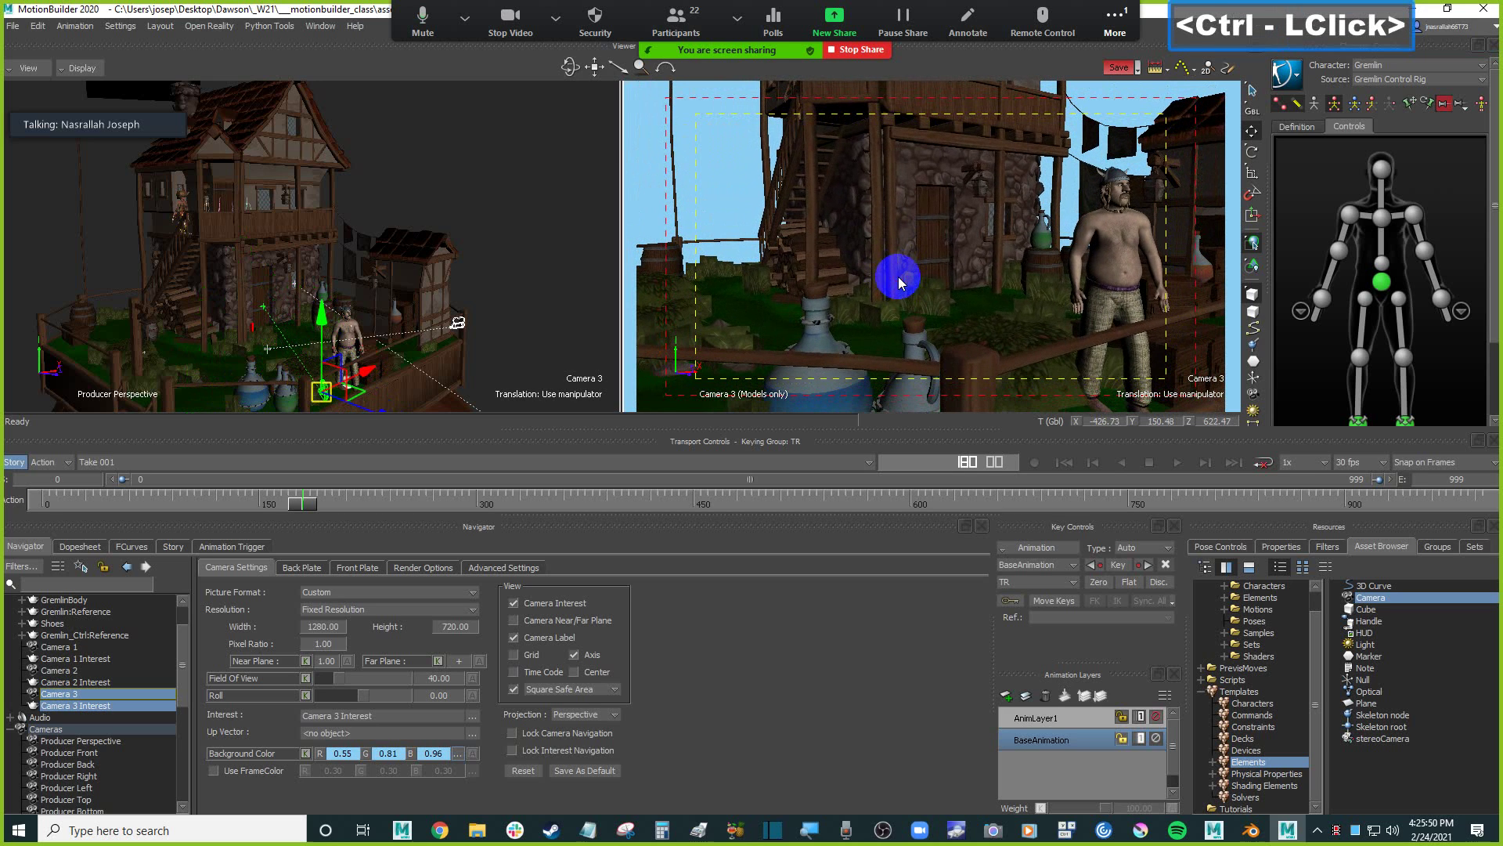
{"action": "left_click", "coordinate": [746, 210]}
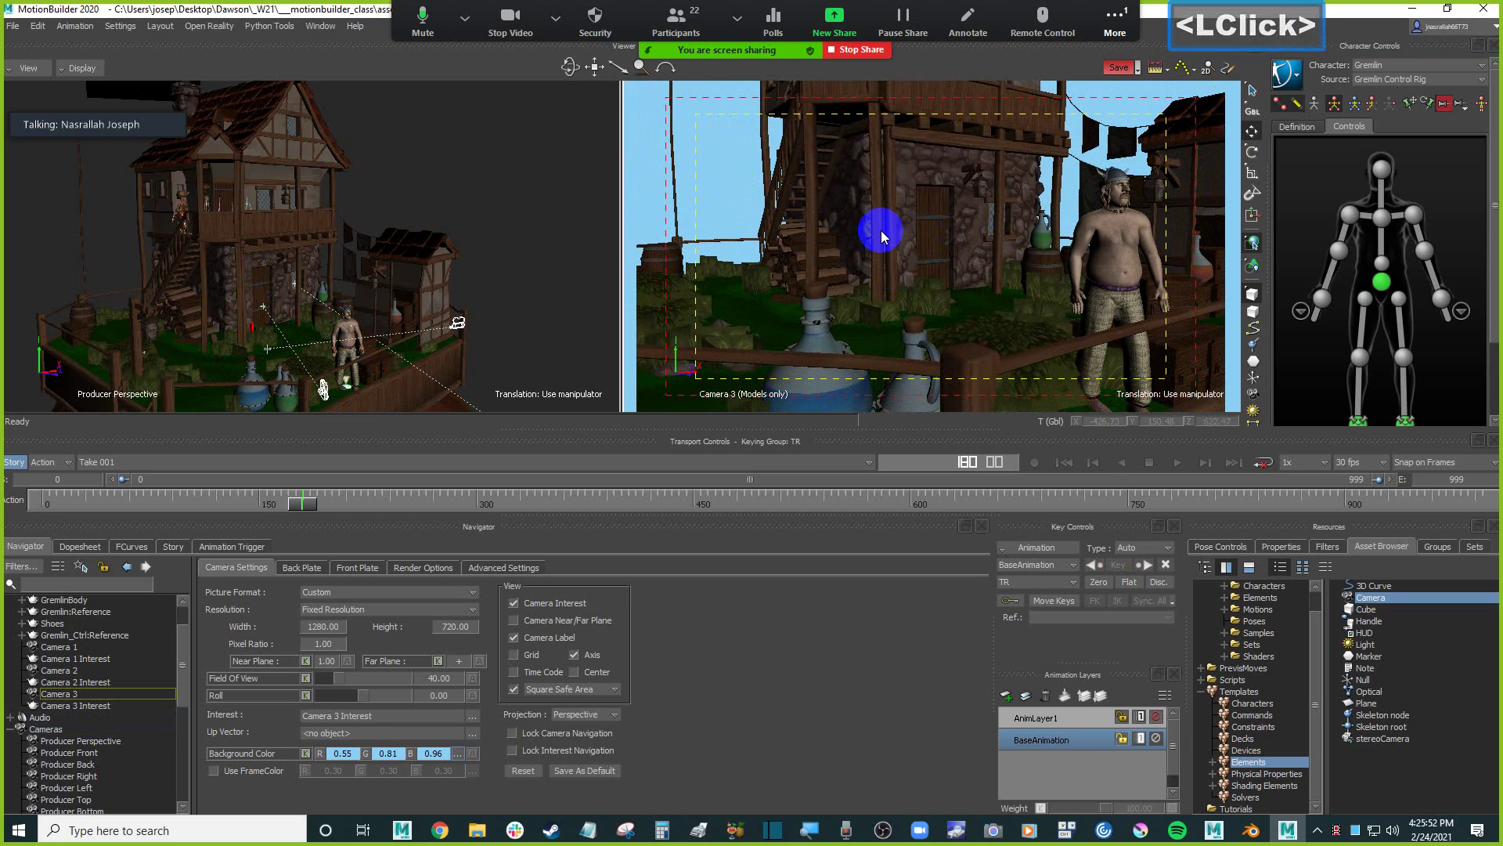
{"action": "left_click", "coordinate": [726, 208]}
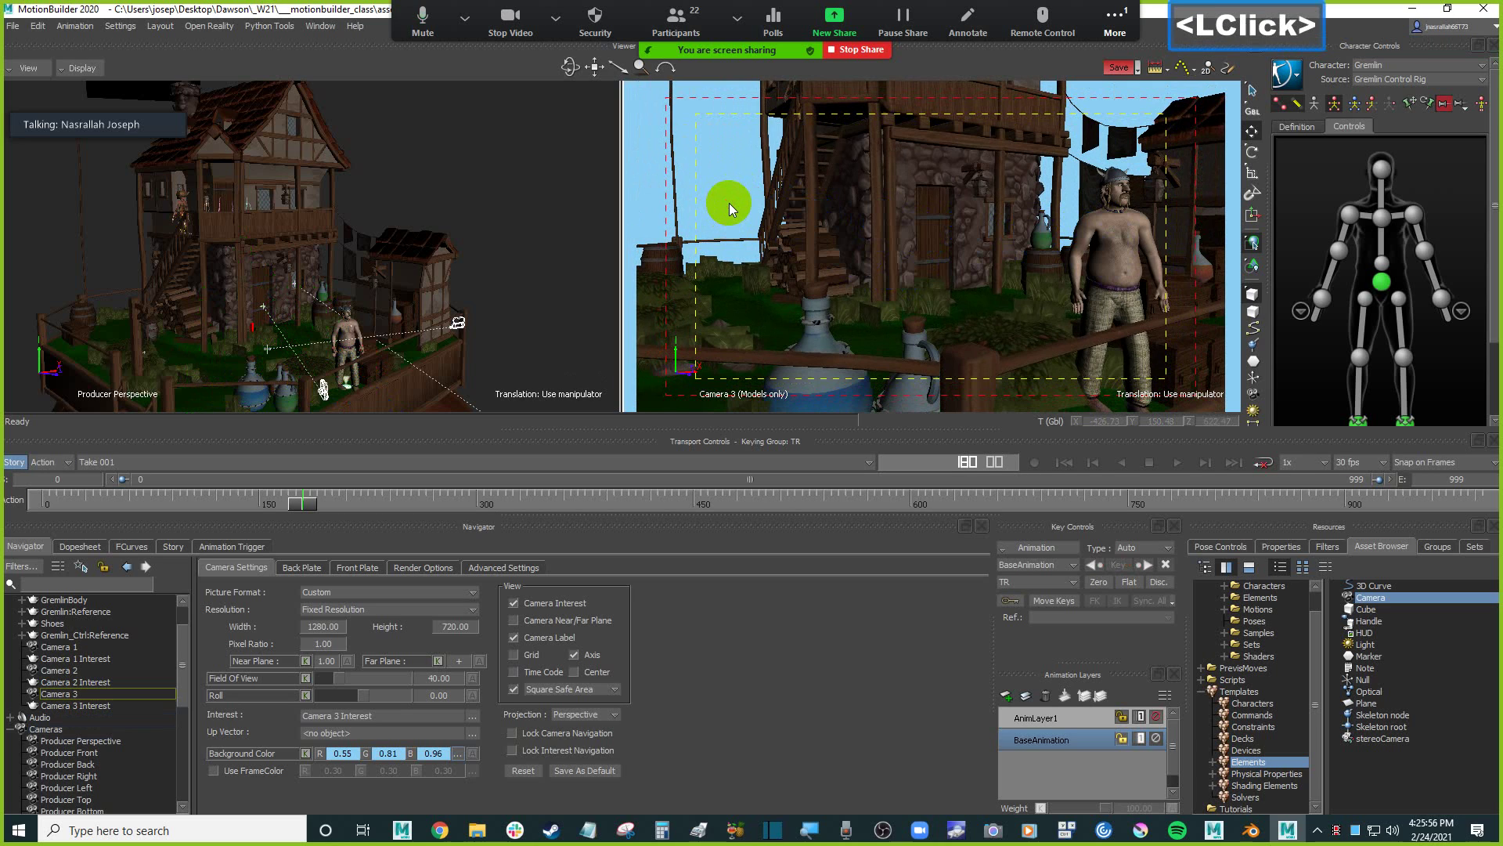
{"action": "left_click", "coordinate": [729, 202]}
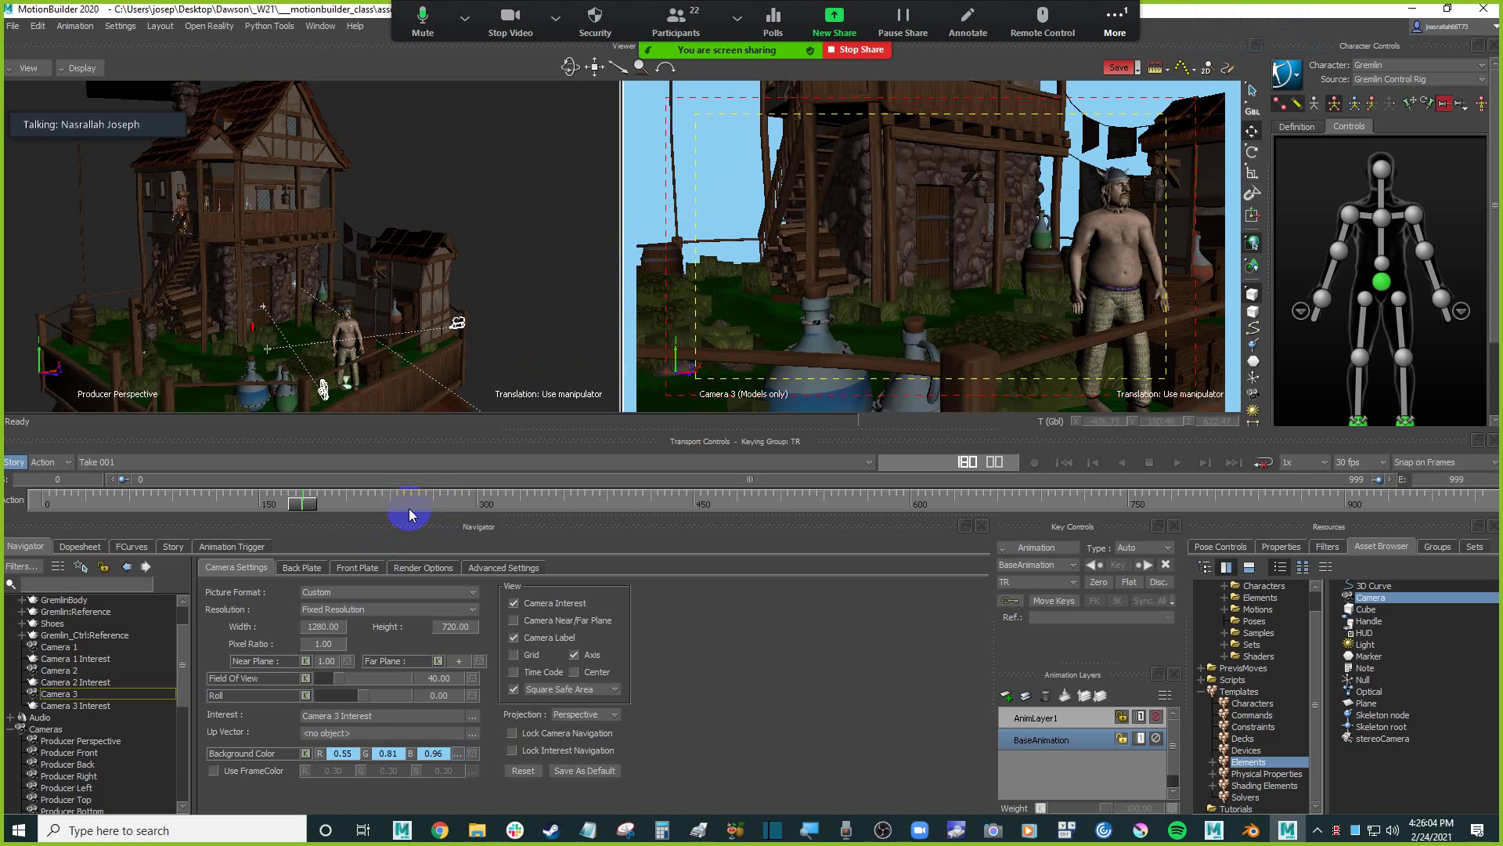
{"action": "left_click_drag", "start_coordinate": [658, 216], "coordinate": [754, 201]}
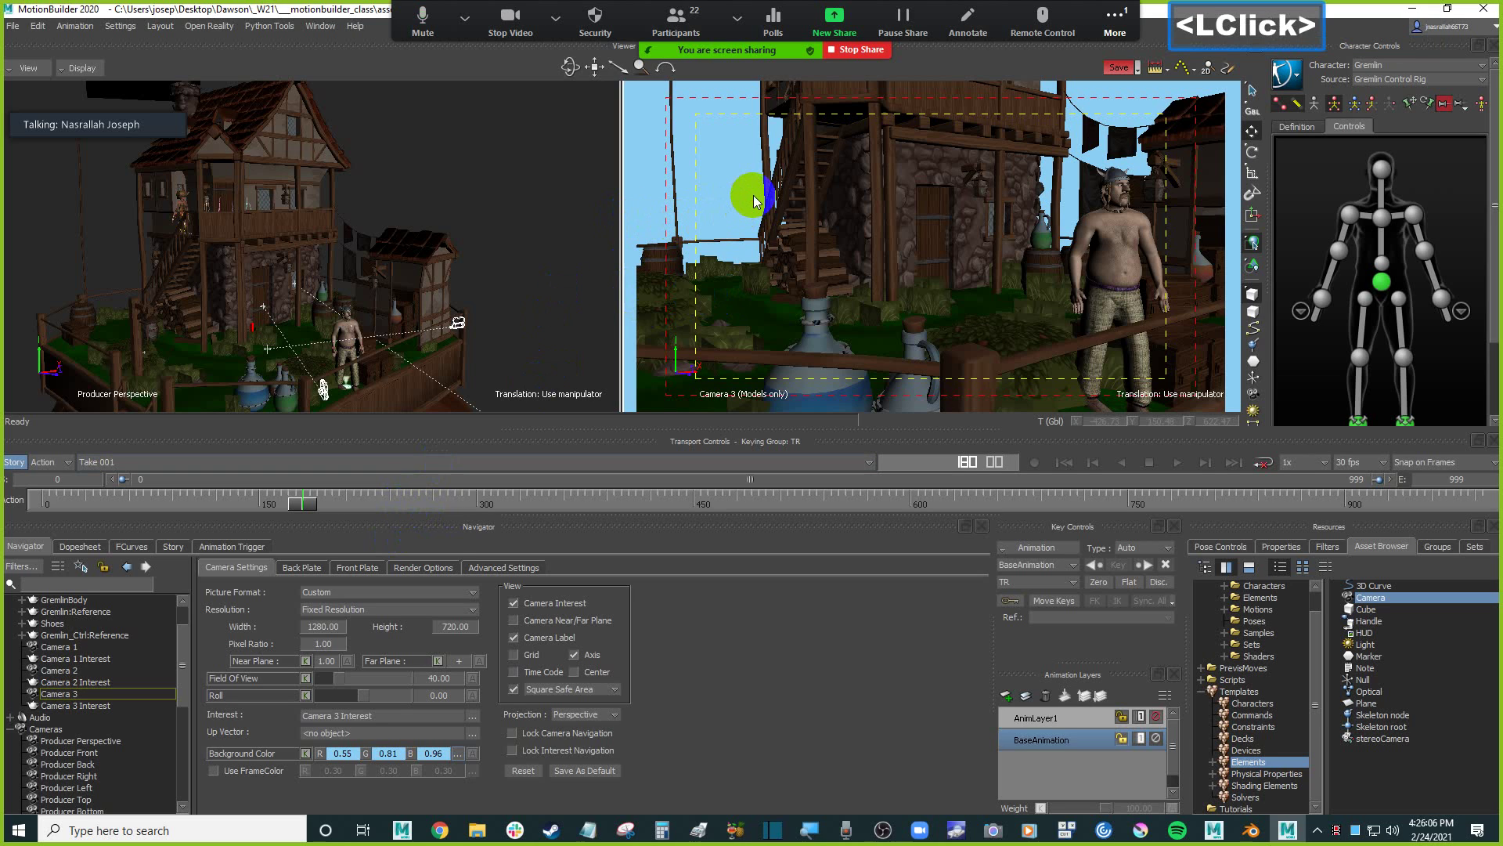
Find the Camera Switcher among the scene's cameras in the Navigator tree.
{"action": "left_click", "coordinate": [750, 201]}
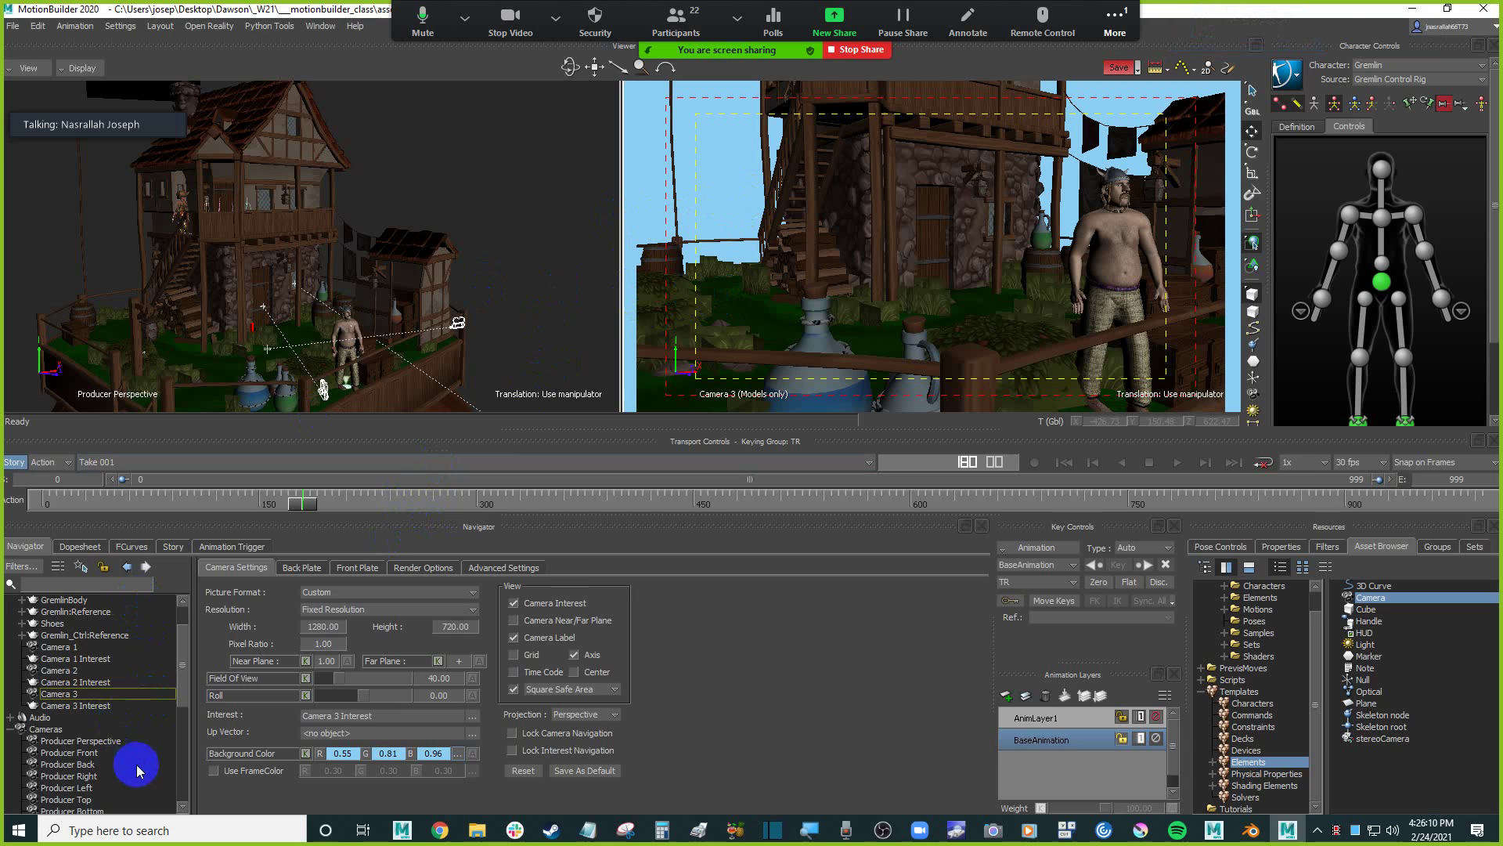
{"action": "scroll", "coordinate": [135, 745], "scroll_direction": "down", "scroll_amount": 2}
{"action": "left_click_drag", "start_coordinate": [186, 669], "coordinate": [175, 703]}
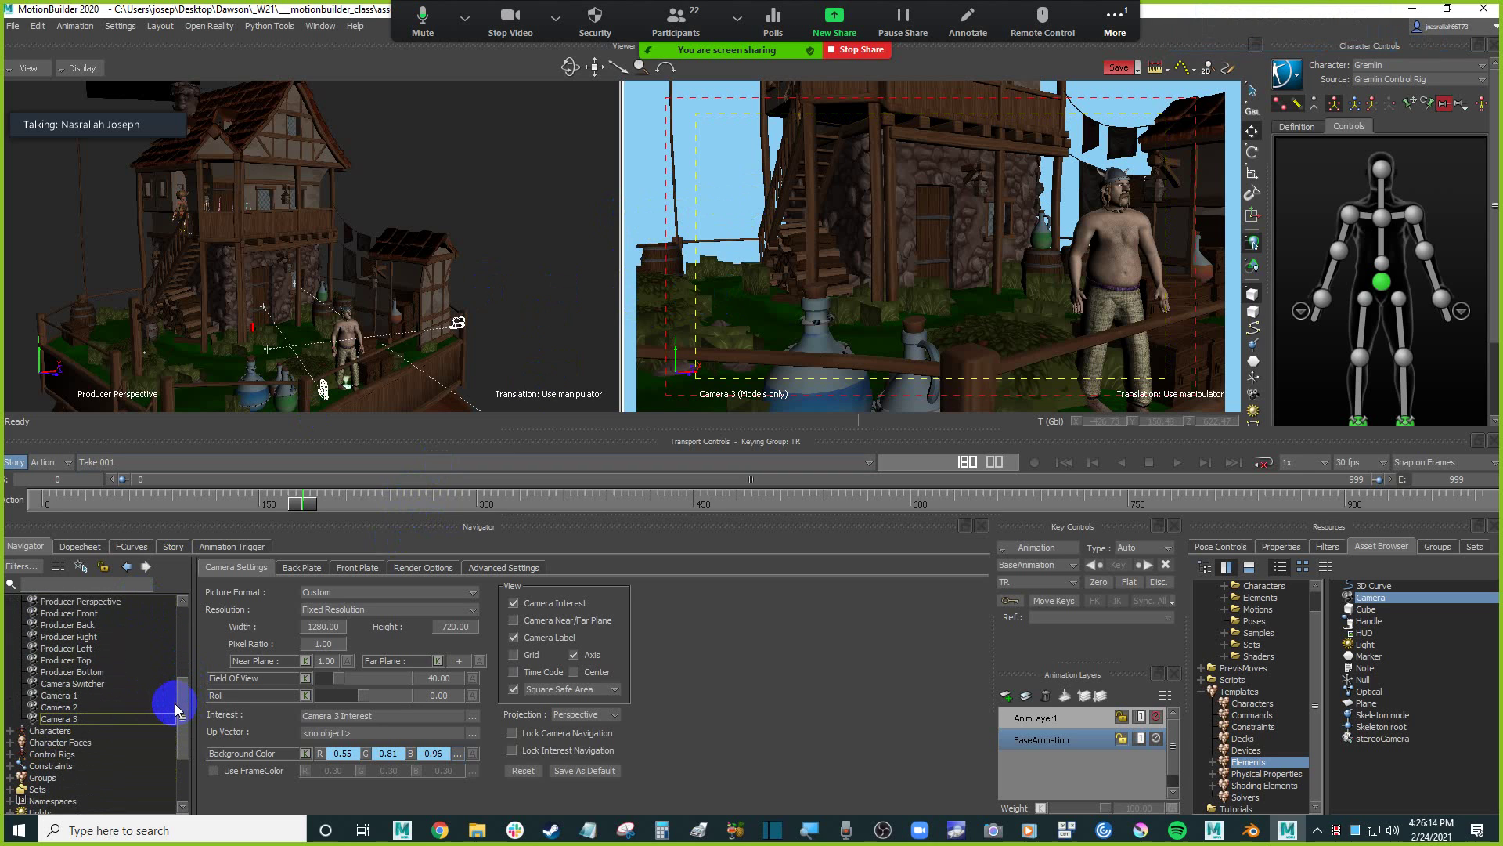
Check the latest messages in the Zoom meeting chat and close the chat window.
{"action": "left_click", "coordinate": [1107, 21]}
{"action": "left_click", "coordinate": [1127, 55]}
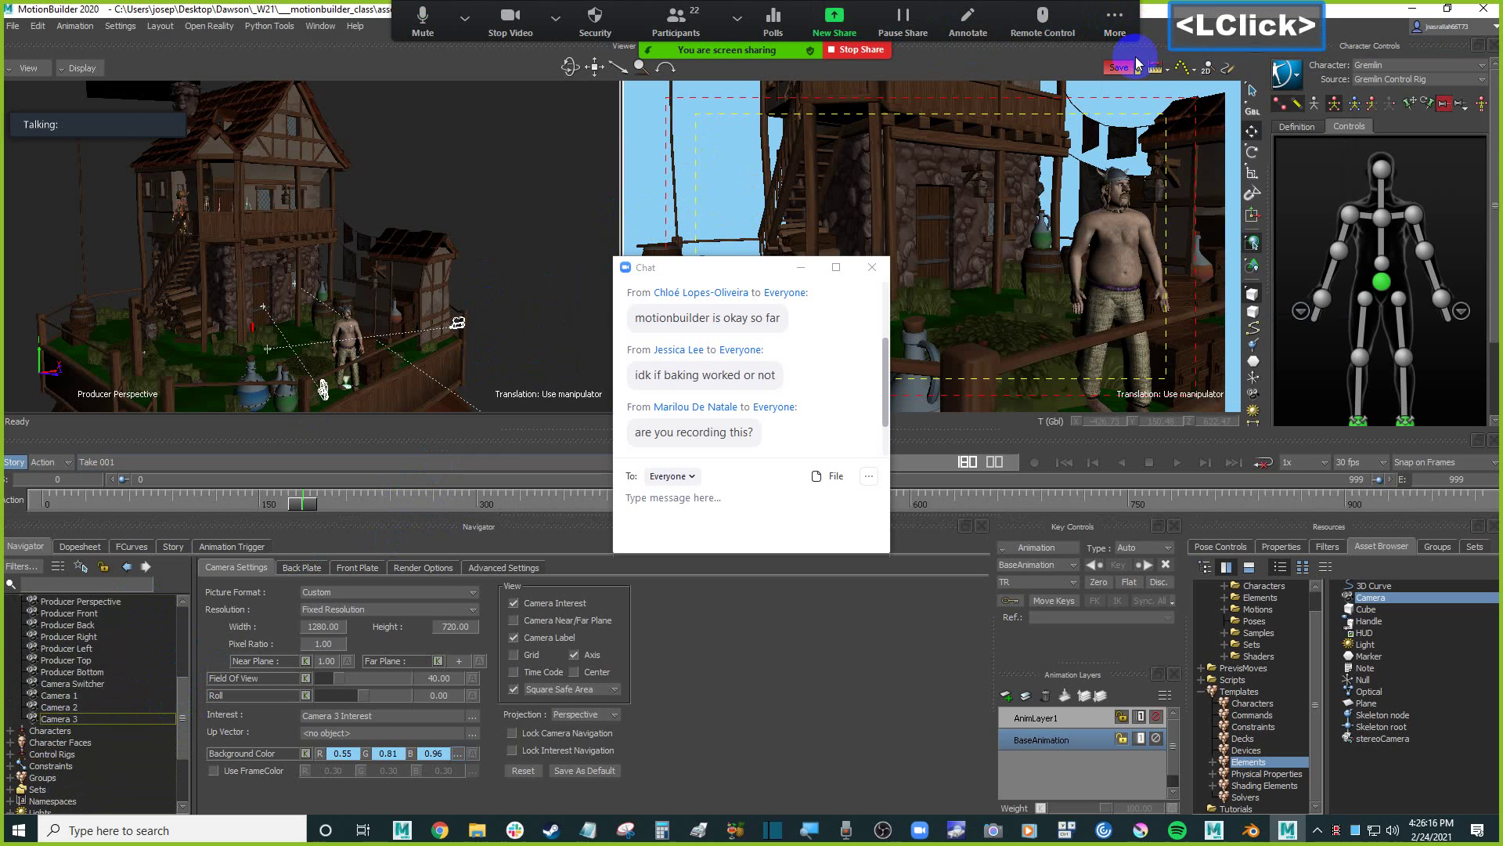
{"action": "scroll", "coordinate": [774, 412], "scroll_direction": "down", "scroll_amount": 1}
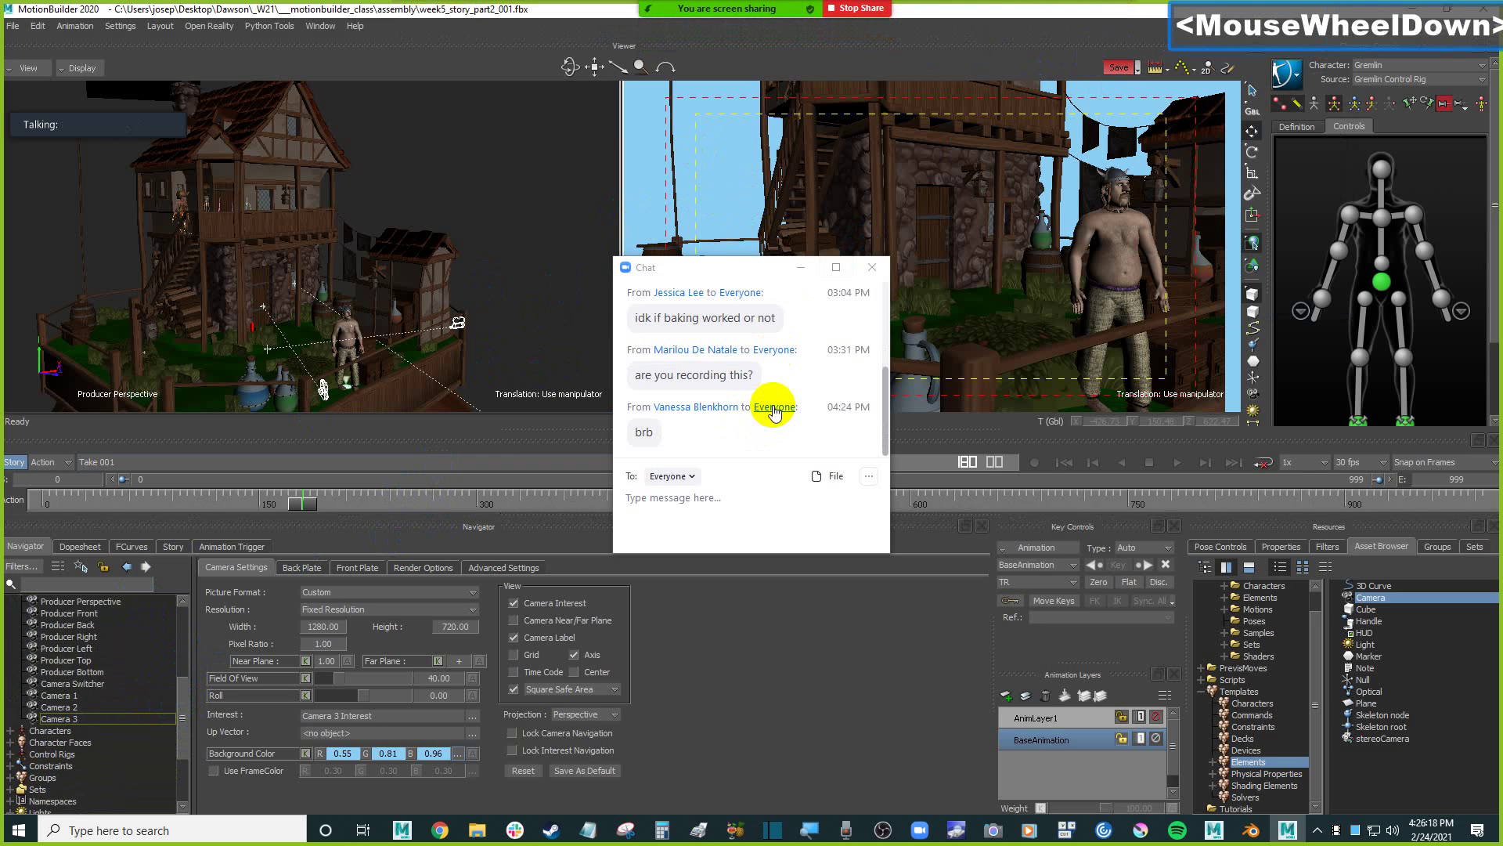
{"action": "left_click", "coordinate": [873, 266]}
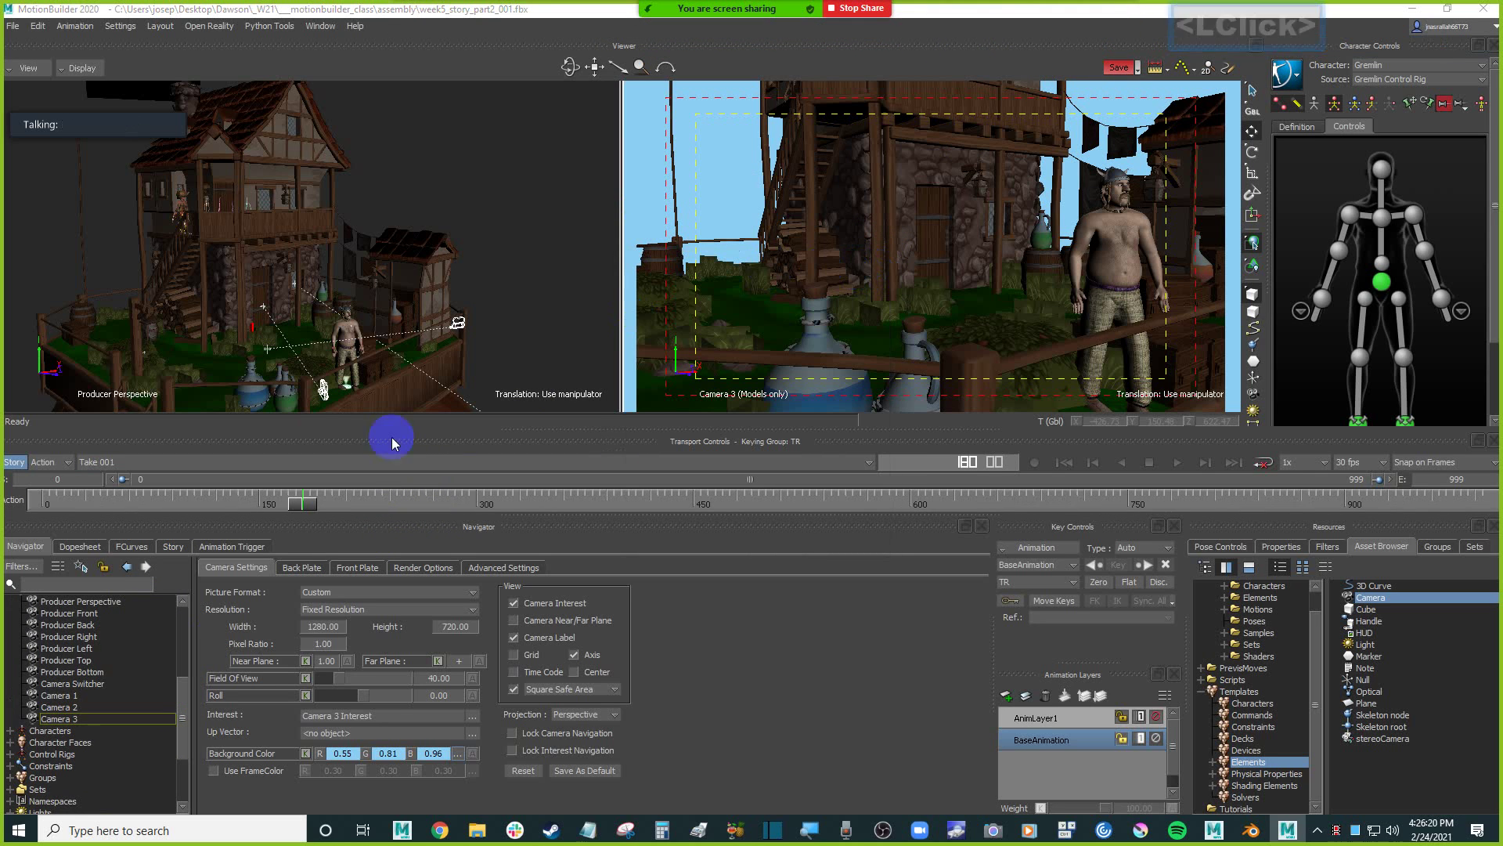
Open the settings of the Camera Switcher listed under the scene's Cameras.
{"action": "left_click", "coordinate": [180, 693]}
{"action": "mouse_move", "coordinate": [180, 694]}
{"action": "left_mouse_down"}
{"action": "mouse_move", "coordinate": [182, 711]}
{"action": "mouse_move", "coordinate": [185, 678]}
{"action": "left_mouse_up"}
{"action": "left_click", "coordinate": [110, 714]}
{"action": "double_click", "coordinate": [109, 714]}
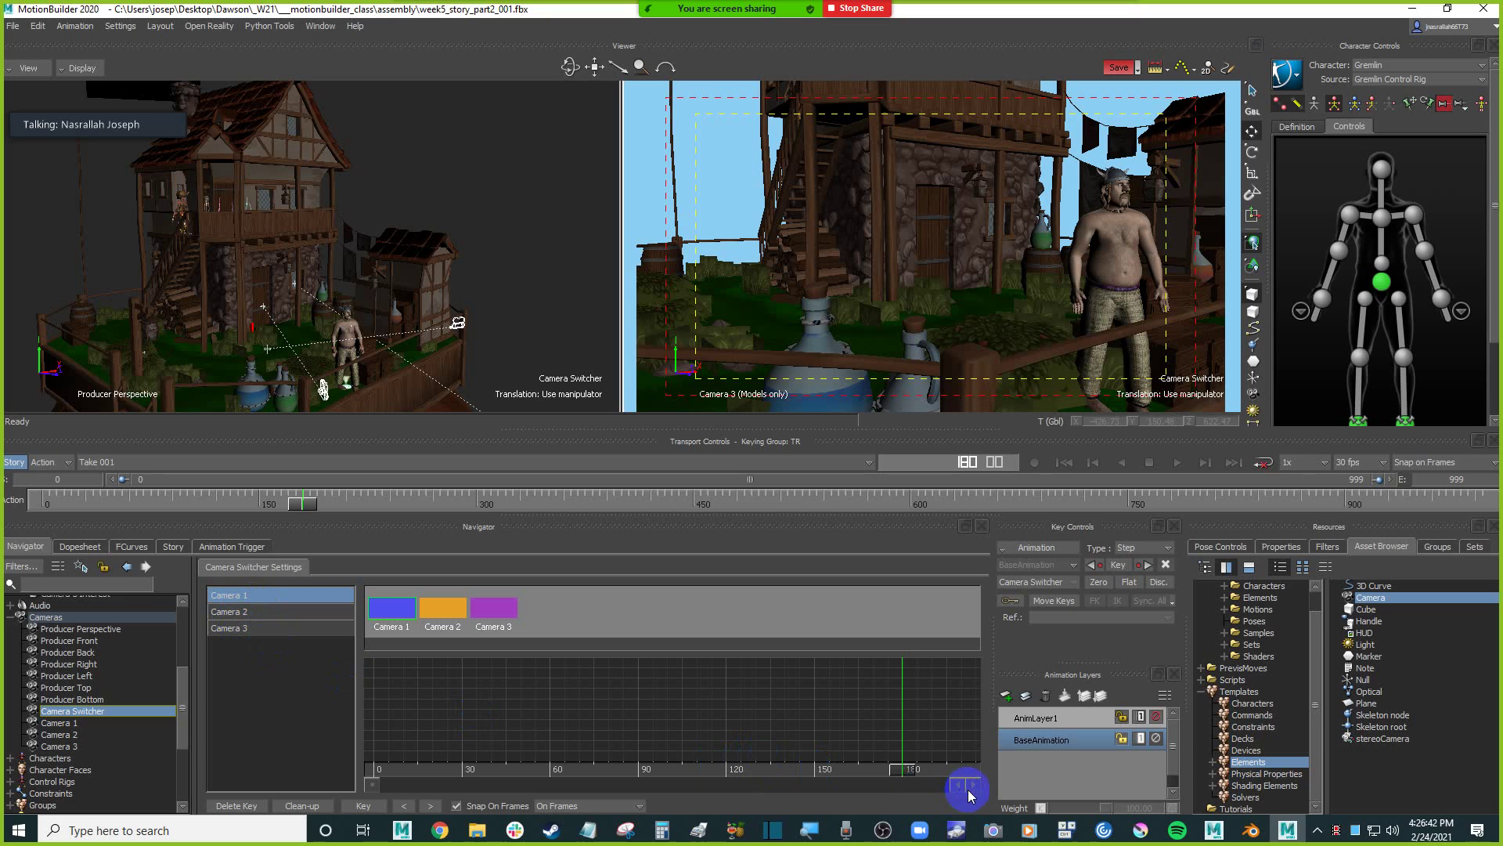
Go to the start of the take and key Camera 1 in the Camera Switcher at frame 0.
{"action": "left_click", "coordinate": [1064, 464]}
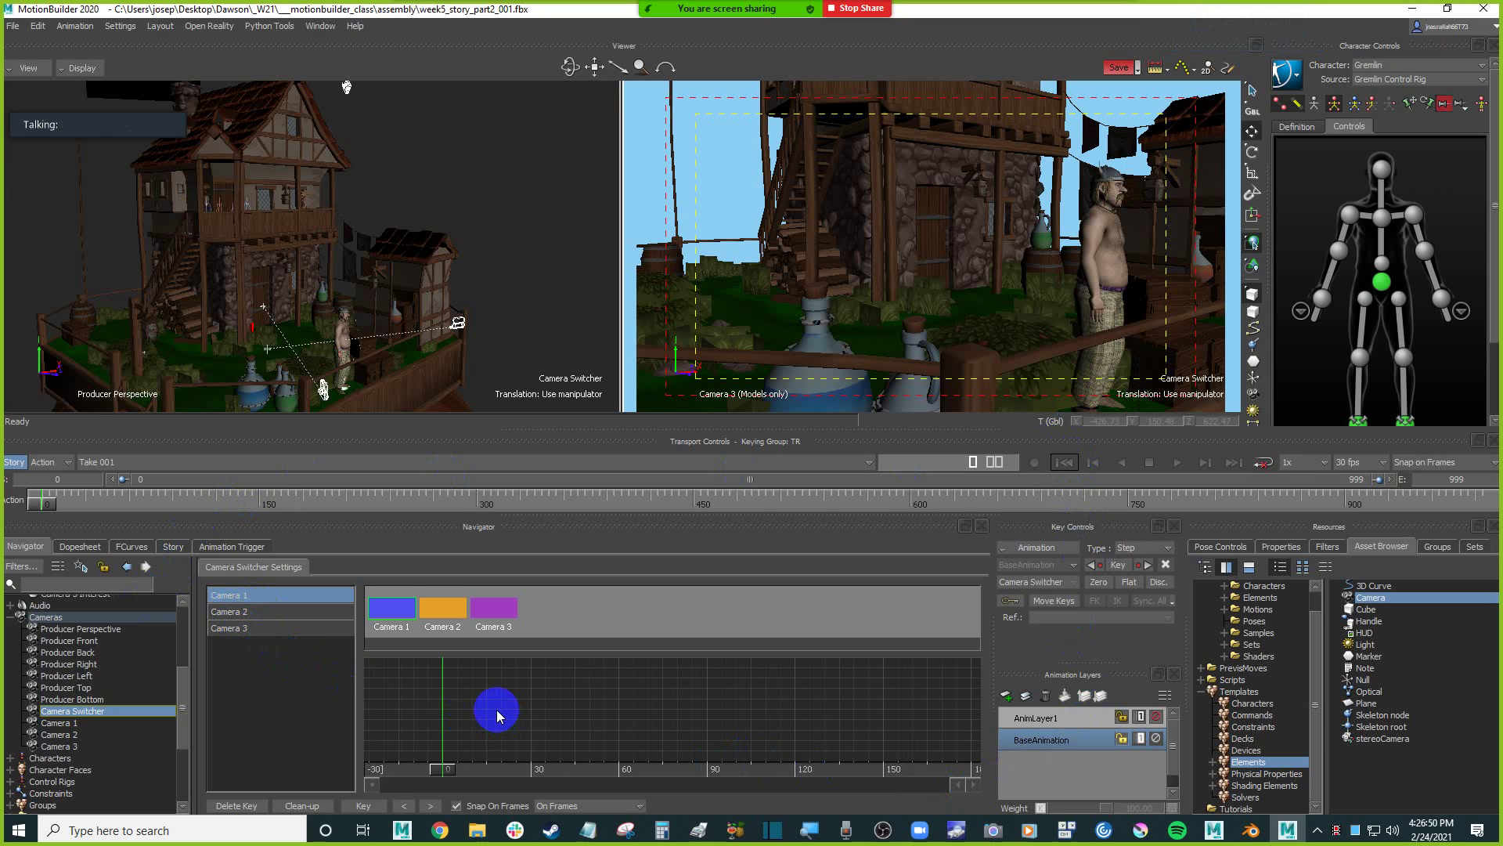
{"action": "left_click_drag", "start_coordinate": [445, 621], "coordinate": [465, 652]}
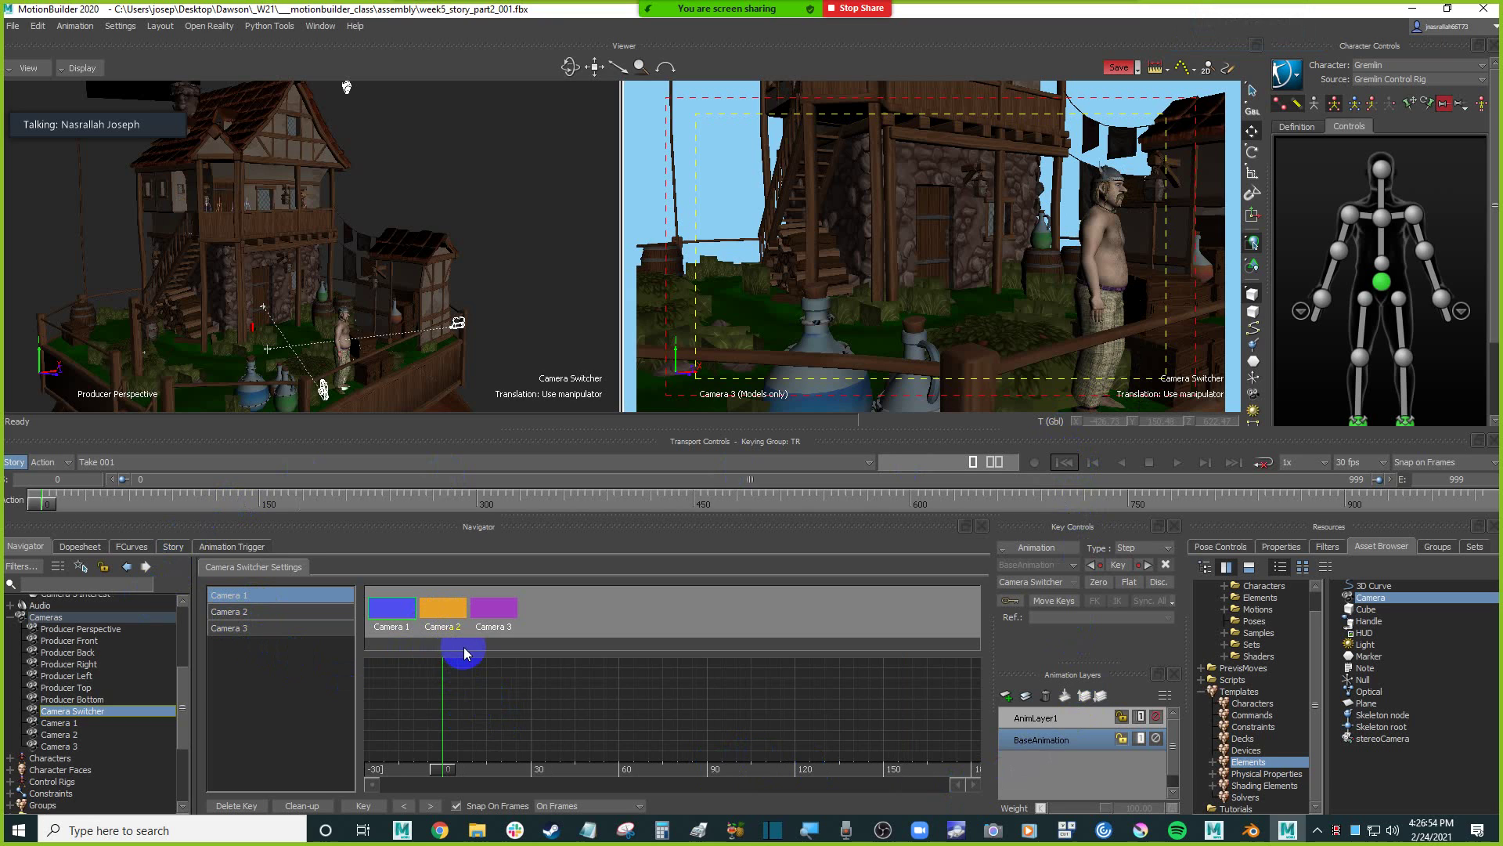
{"action": "left_click", "coordinate": [393, 612]}
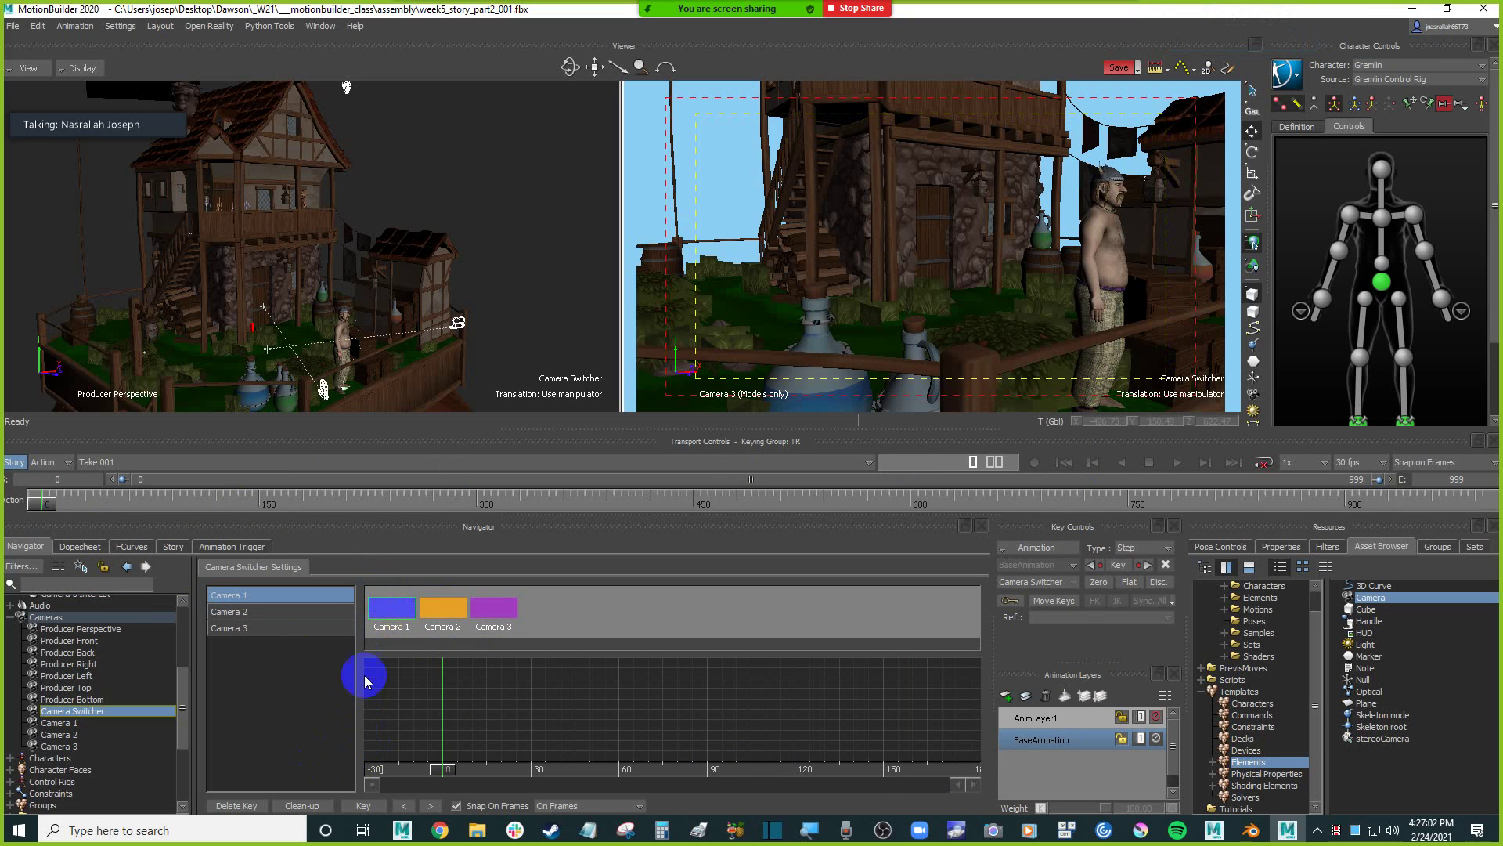
{"action": "left_click", "coordinate": [369, 808]}
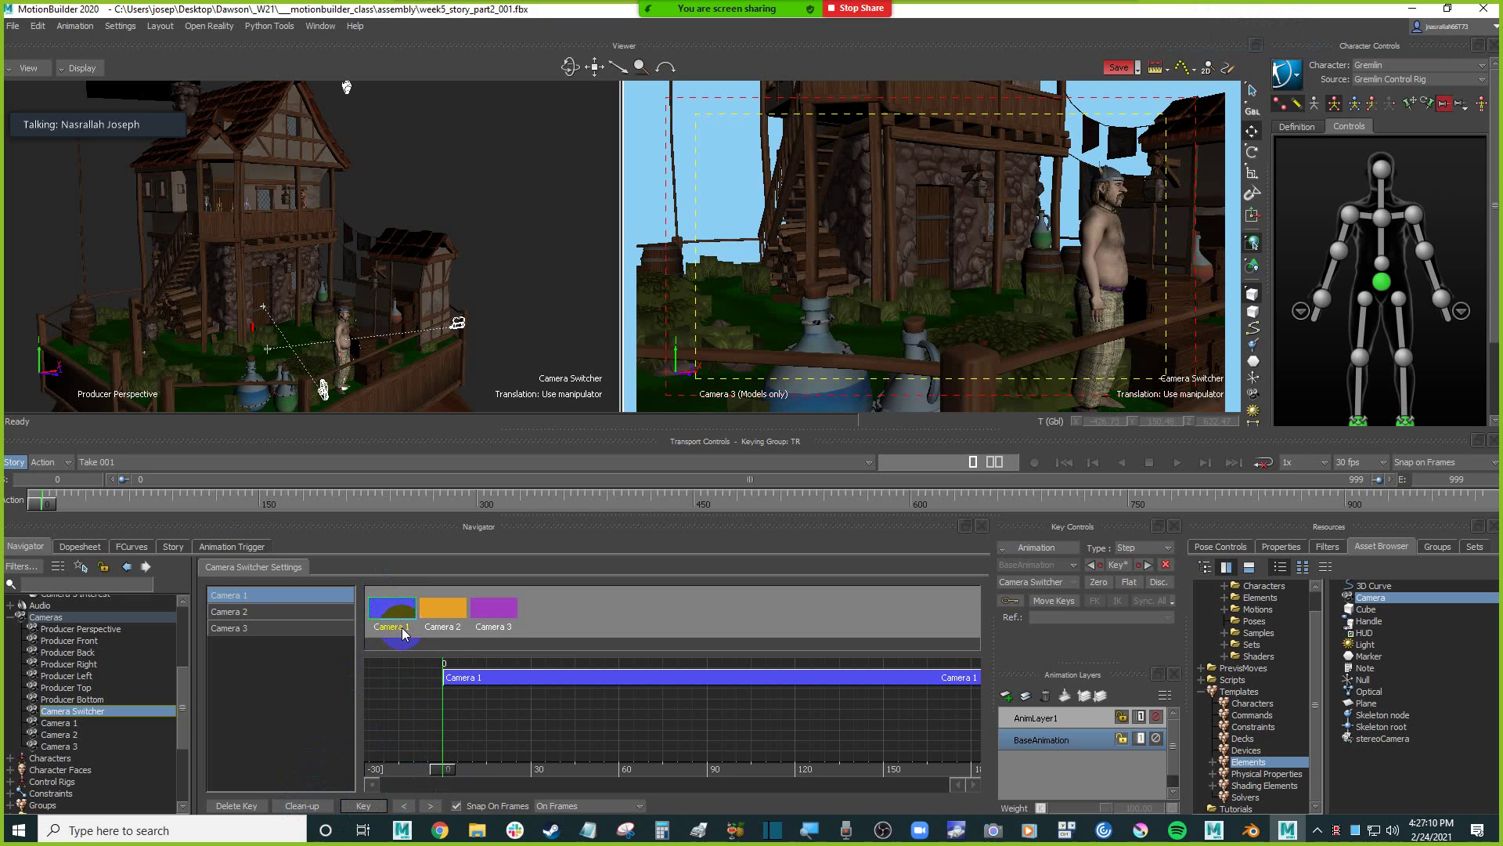
Select Camera 1 in the perspective view and scrub forward to about frame 88 to review its motion.
{"action": "left_click_drag", "start_coordinate": [447, 773], "coordinate": [493, 771]}
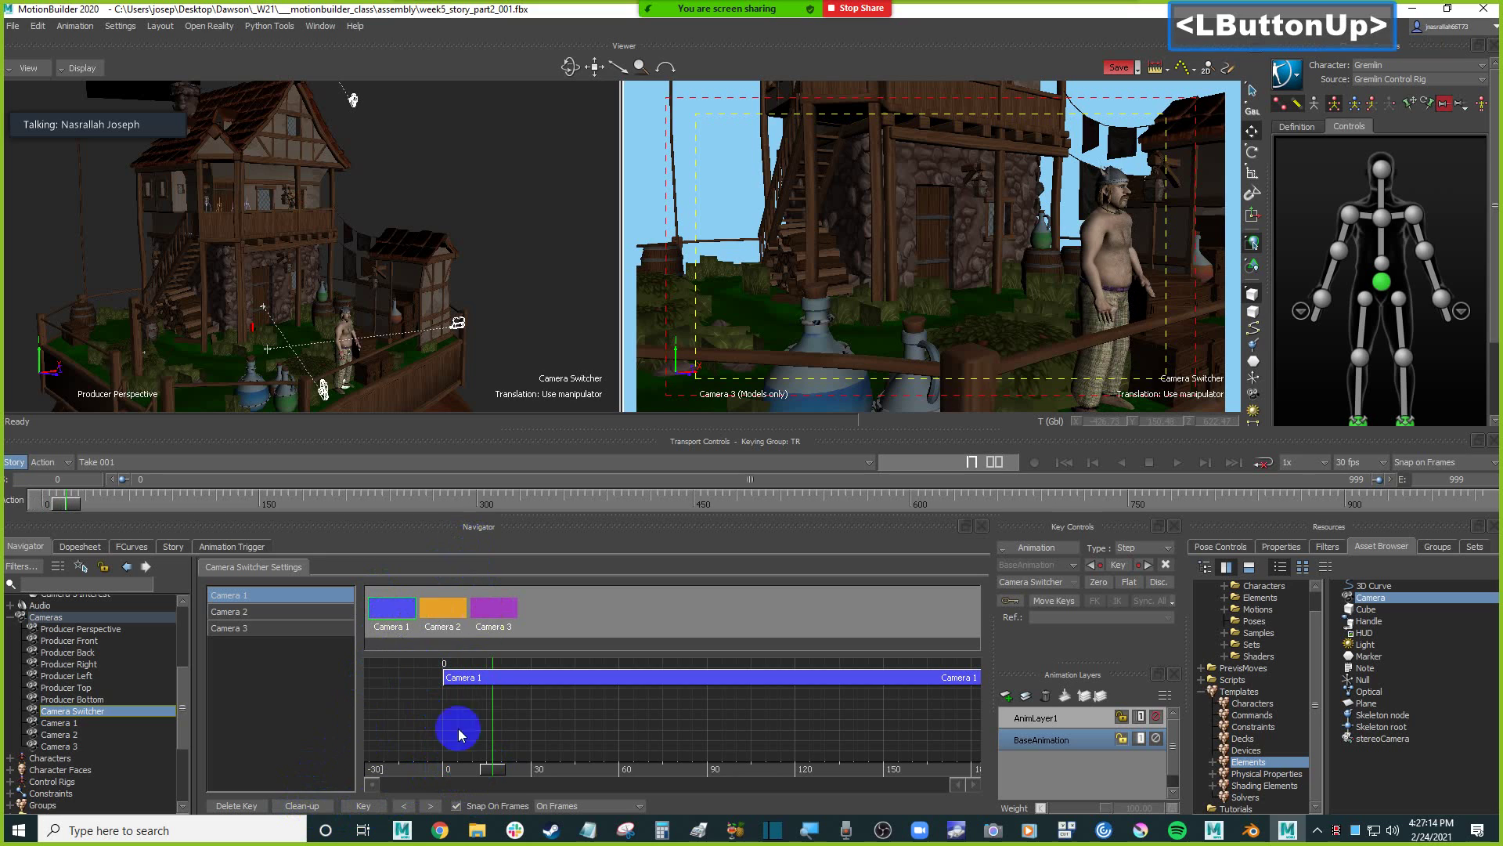
{"action": "left_click", "coordinate": [521, 137]}
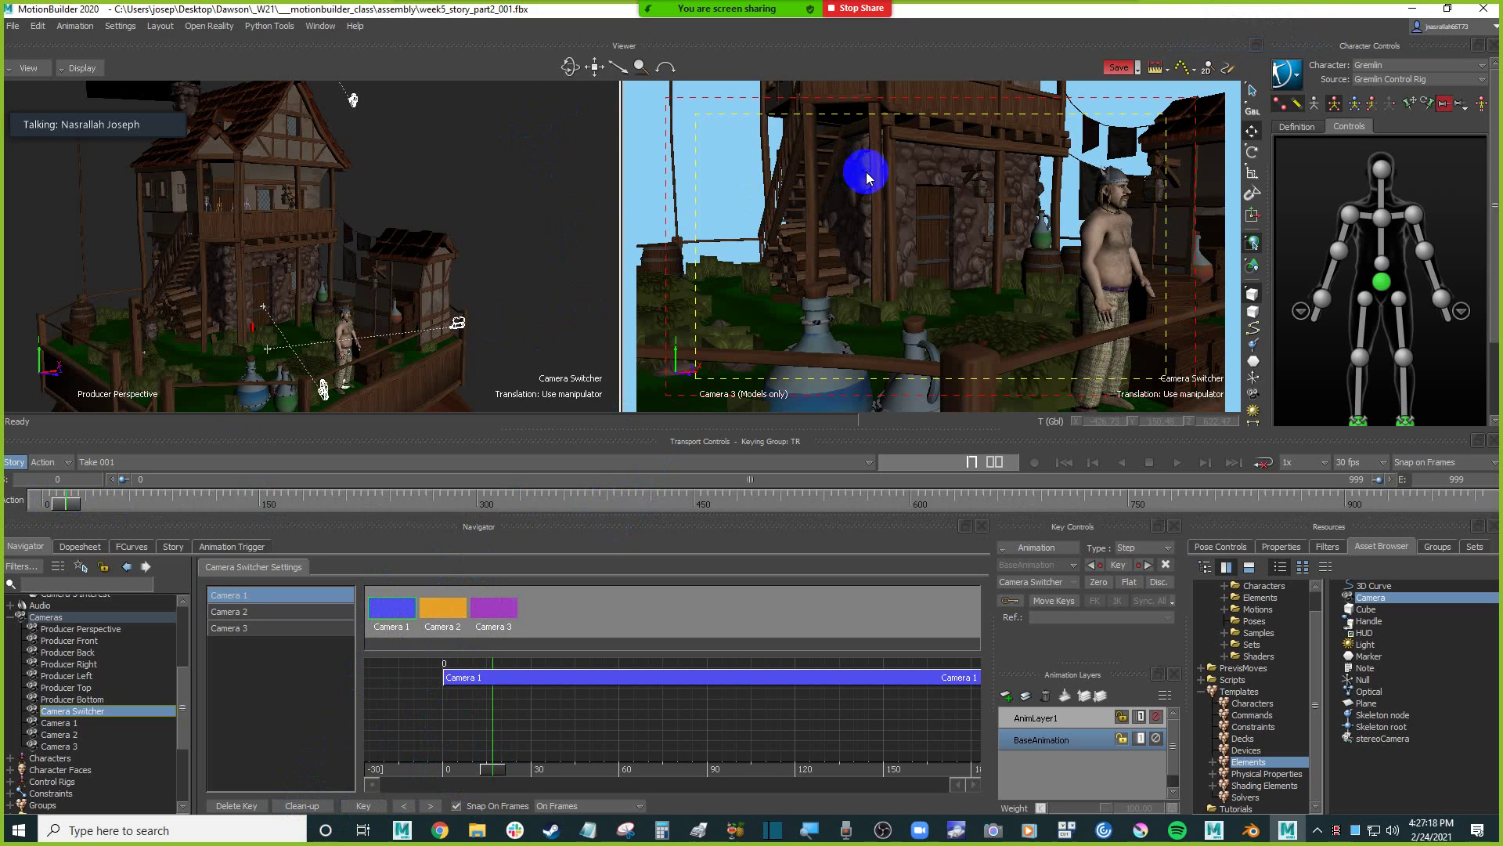
{"action": "left_click_drag", "start_coordinate": [389, 352], "coordinate": [373, 151], "text": "shift"}
{"action": "left_click", "coordinate": [346, 147]}
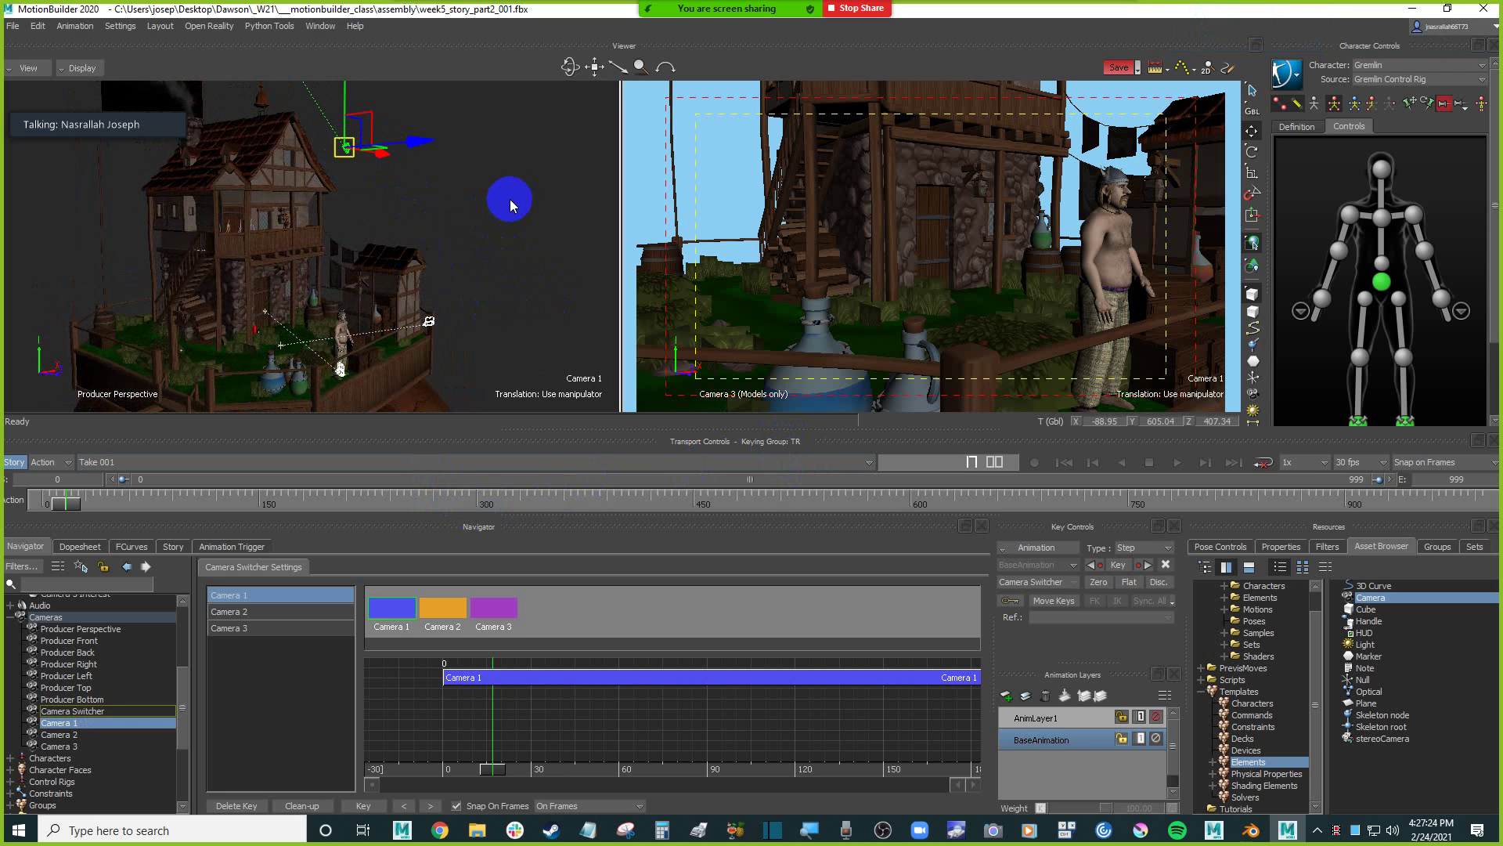
{"action": "left_click_drag", "start_coordinate": [67, 499], "coordinate": [174, 504]}
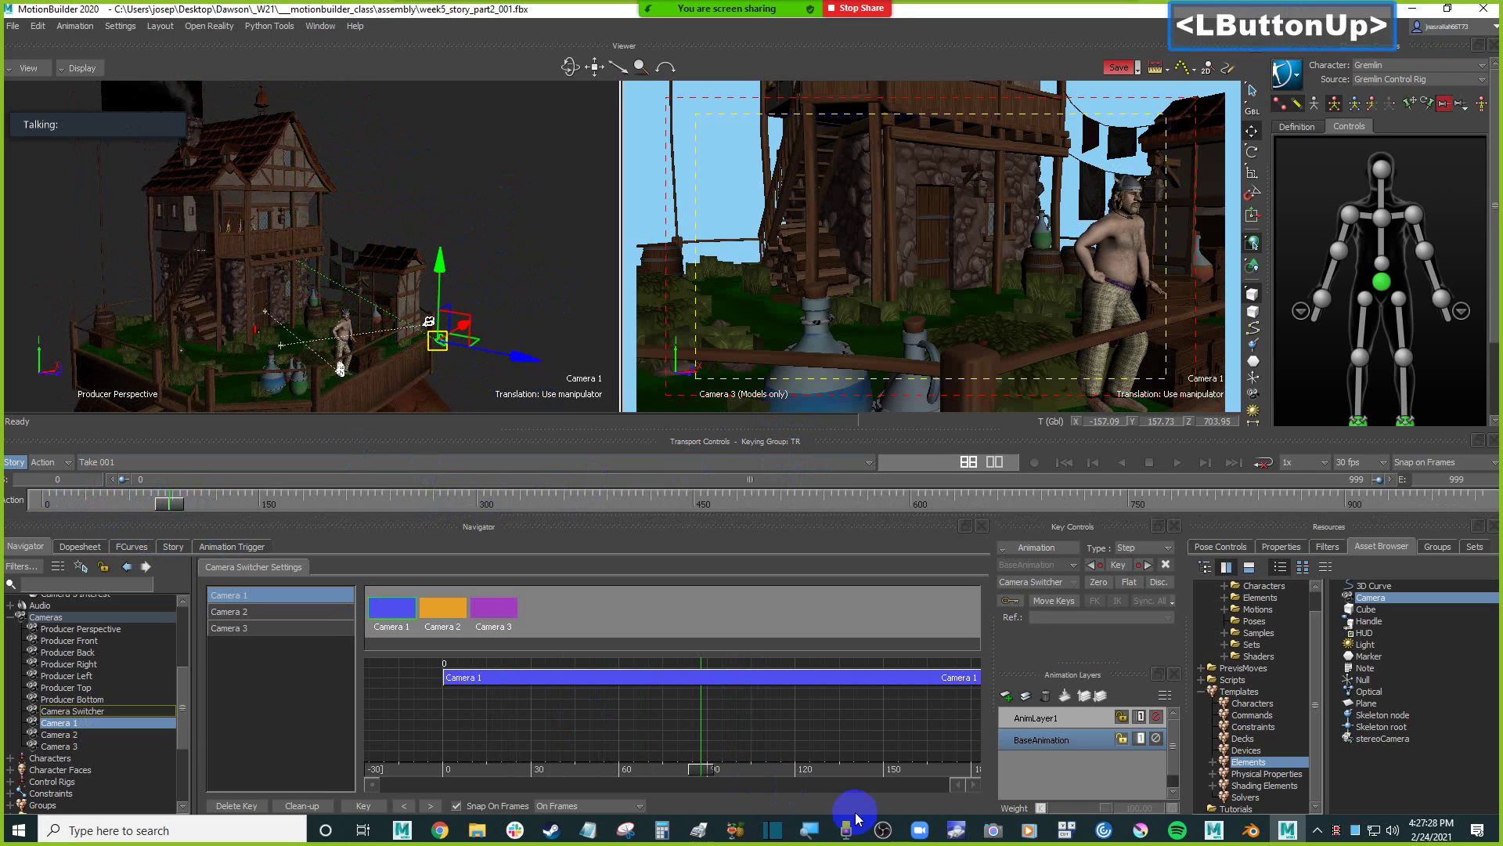
{"action": "left_click", "coordinate": [1088, 718]}
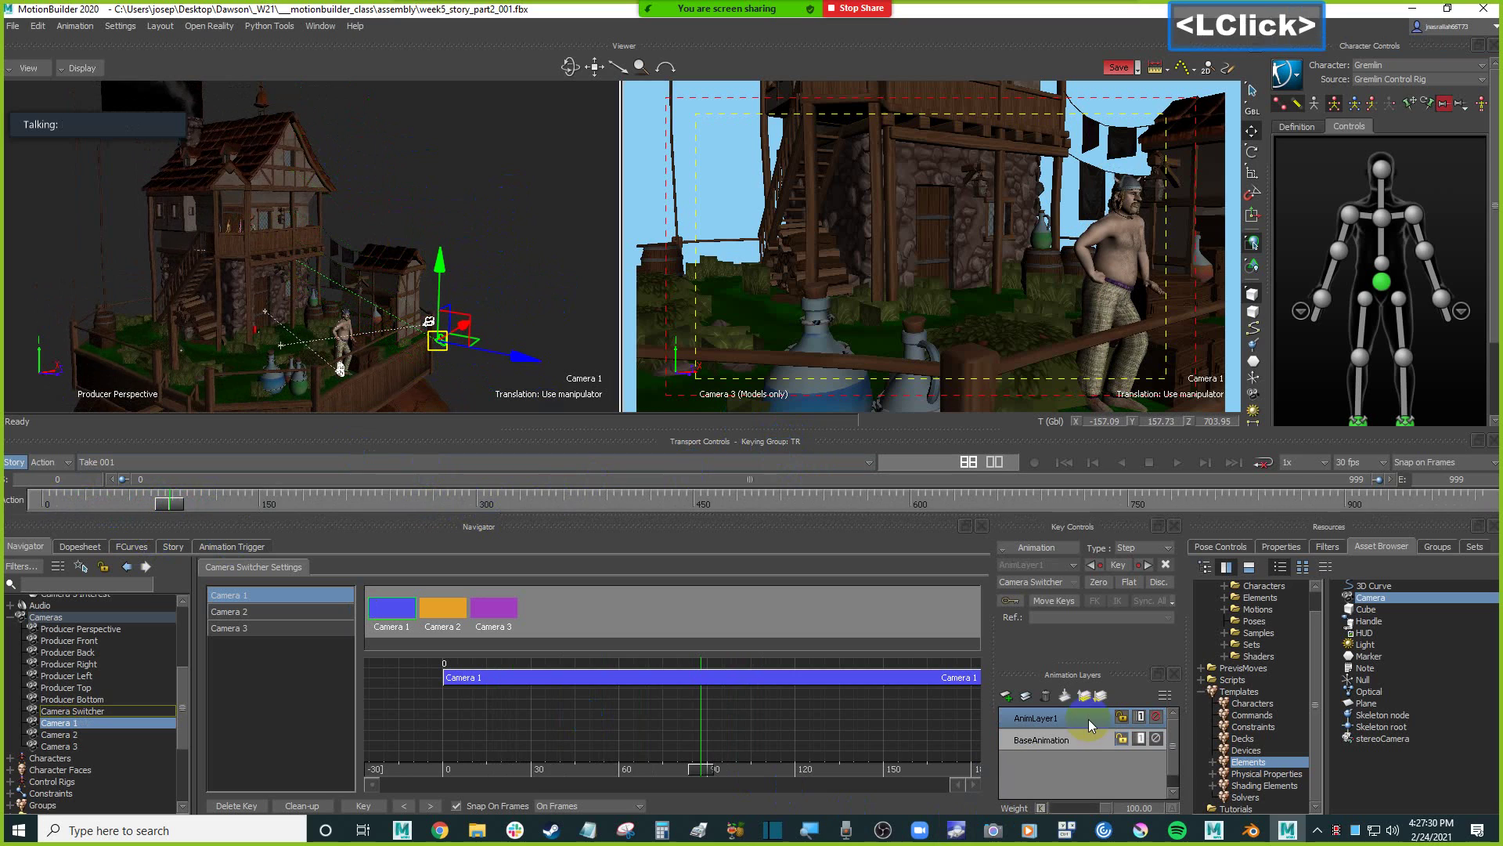
{"action": "left_click", "coordinate": [1087, 739]}
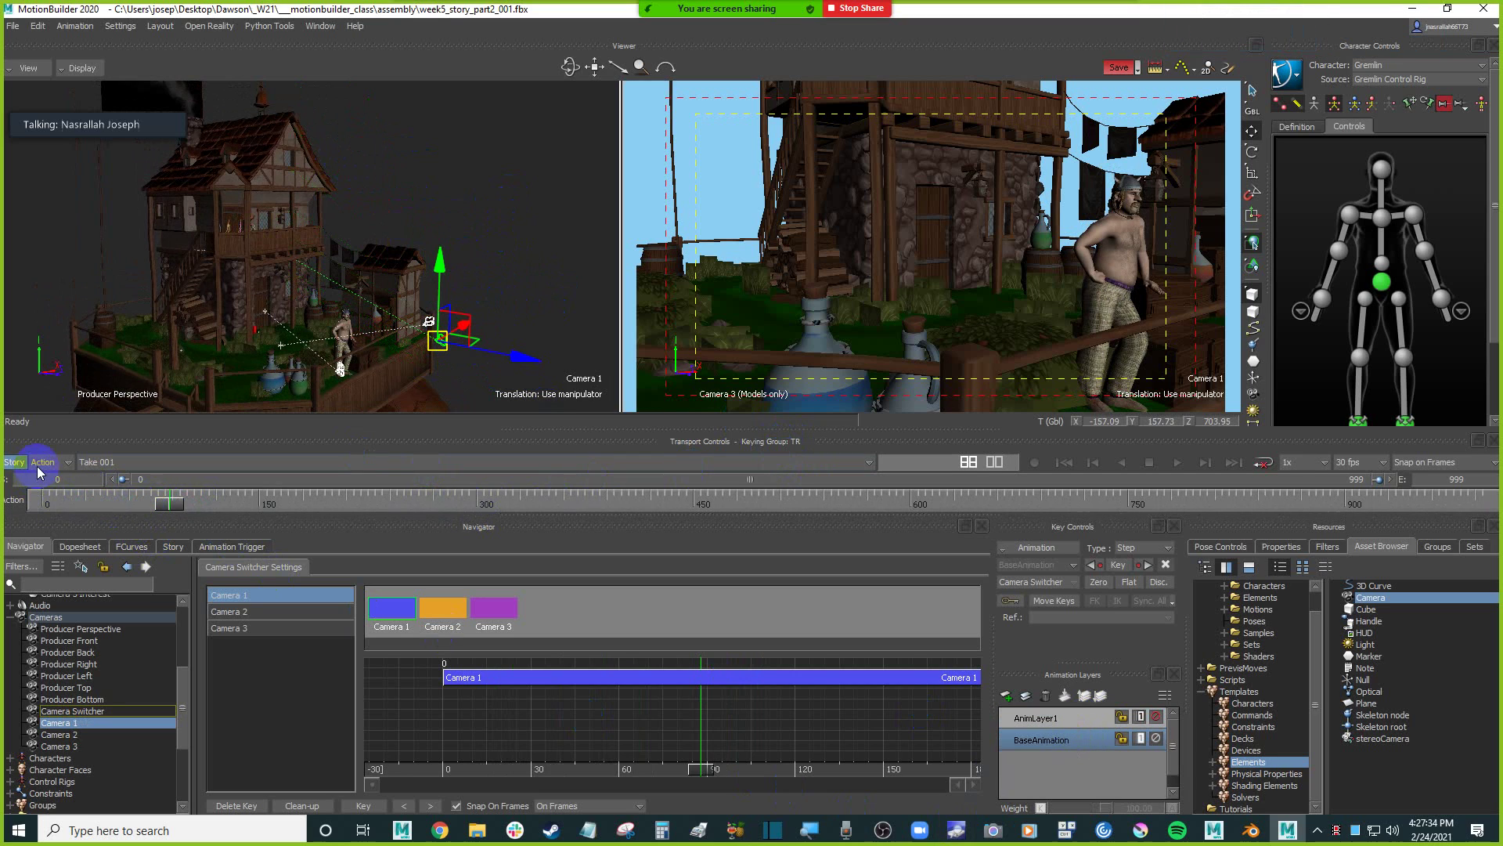
{"action": "left_click", "coordinate": [14, 463]}
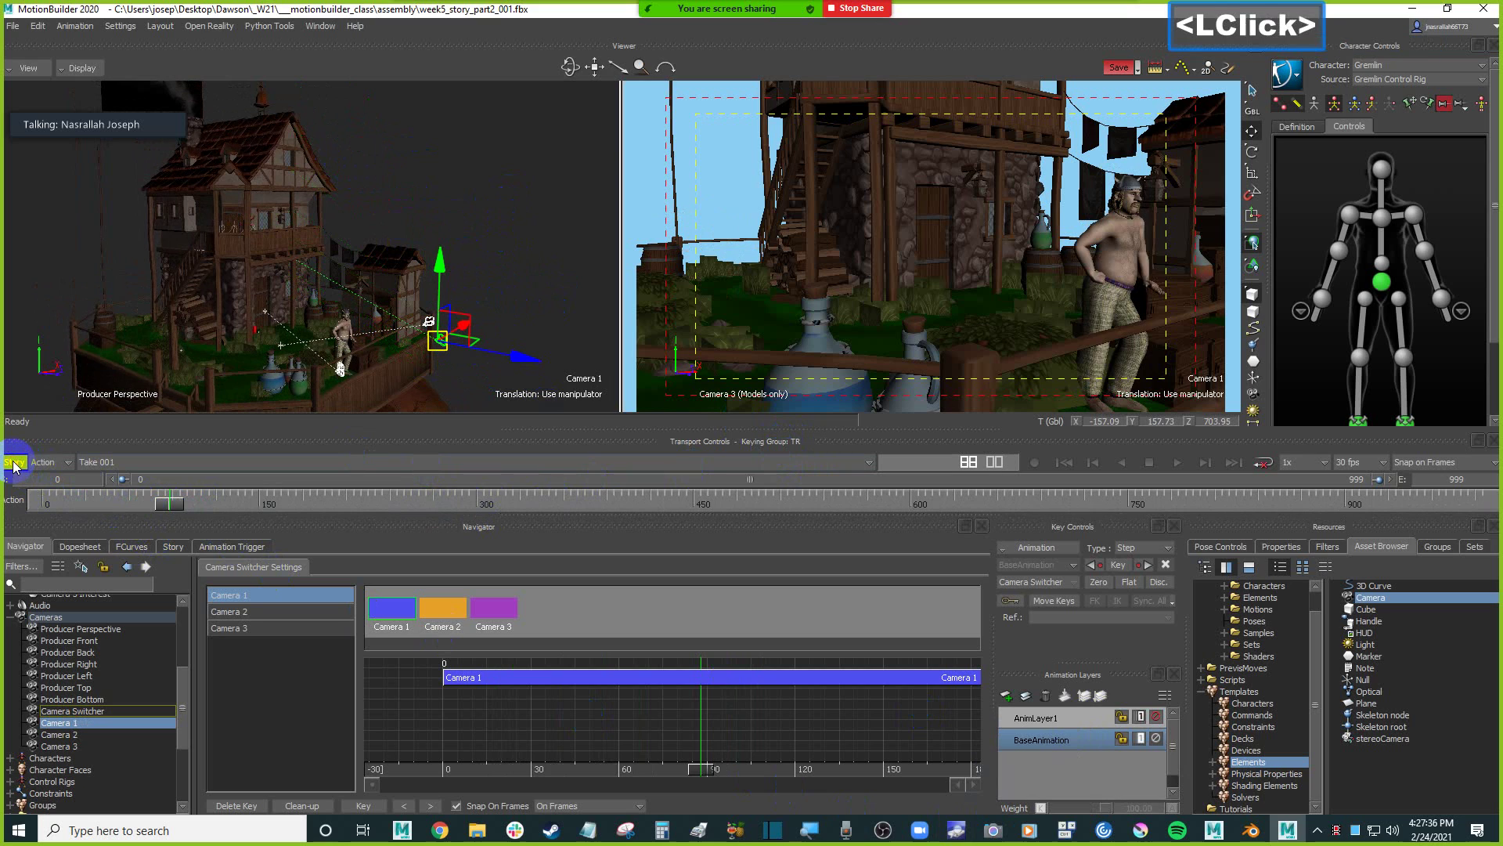
{"action": "left_click", "coordinate": [501, 235]}
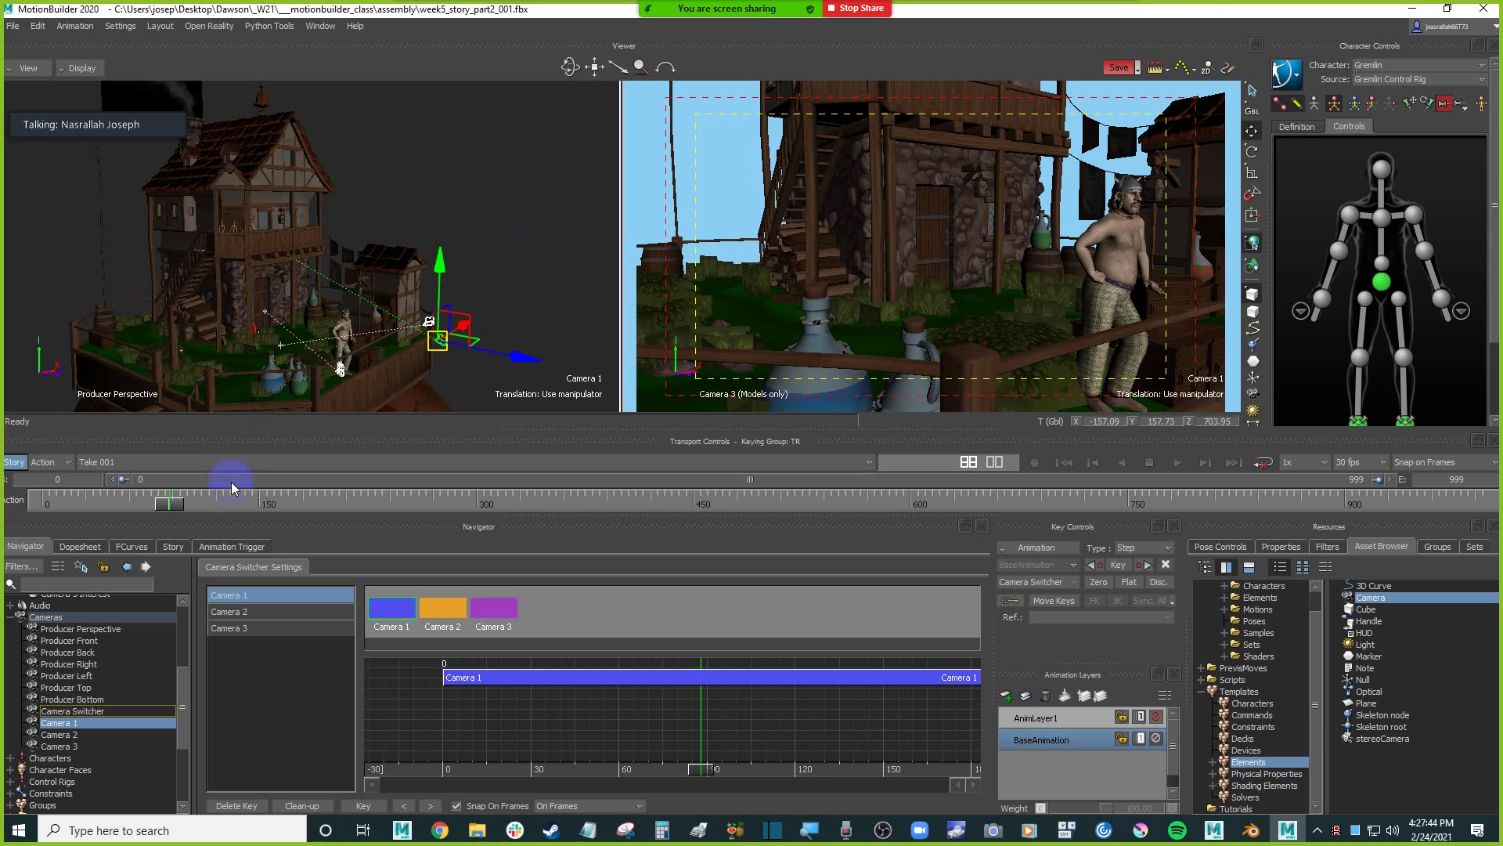
Examine Camera 1's translation curves and the timing of its last key in the function curve editor.
{"action": "left_click", "coordinate": [130, 546]}
{"action": "left_click", "coordinate": [45, 621]}
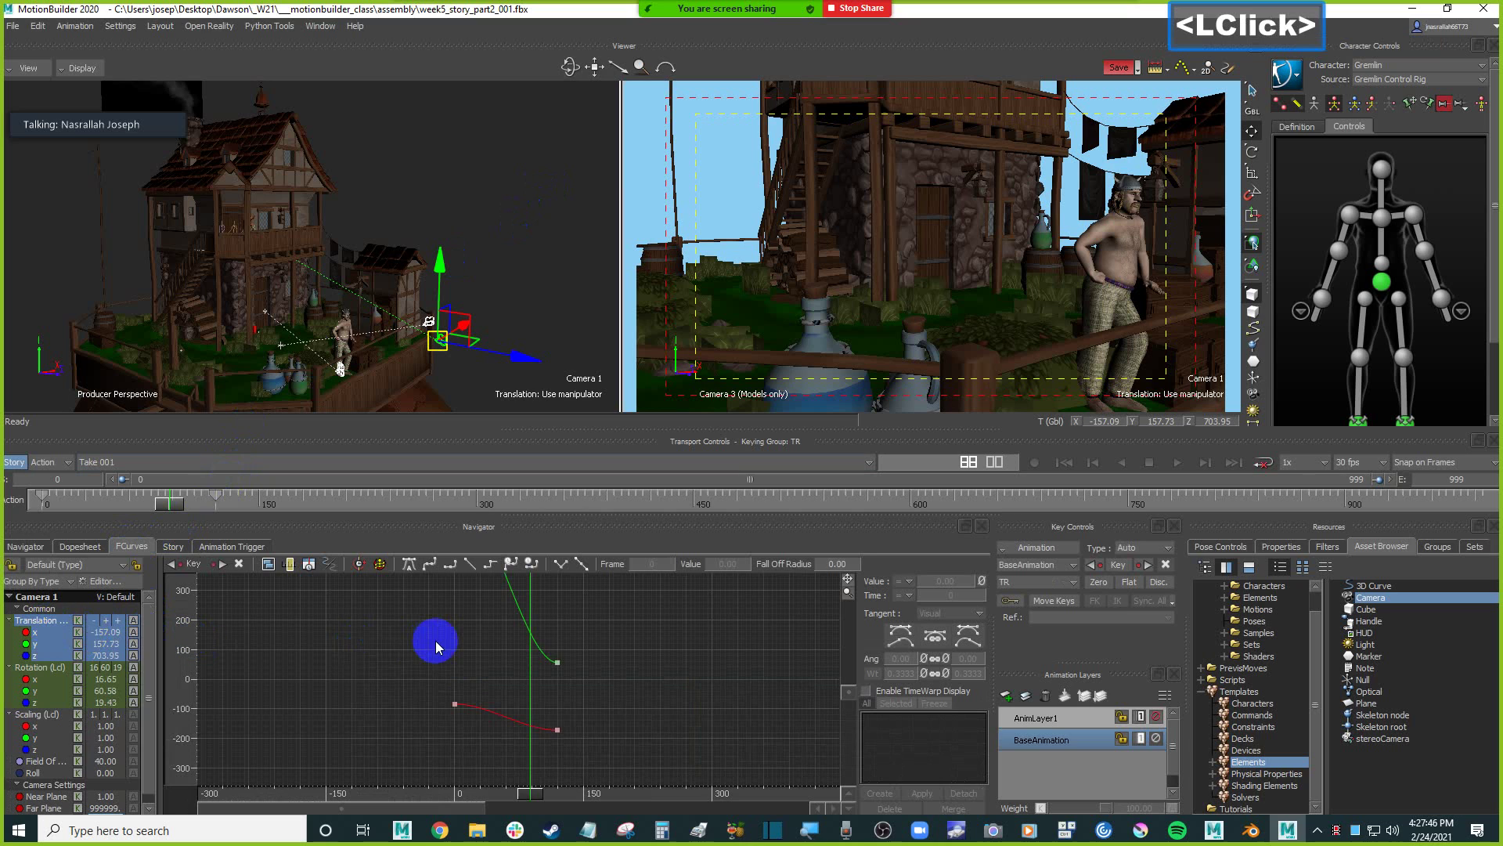
{"action": "key", "text": "a"}
{"action": "left_click", "coordinate": [465, 659], "text": "ctrl"}
{"action": "left_click_drag", "start_coordinate": [466, 659], "coordinate": [463, 661], "text": "ctrl"}
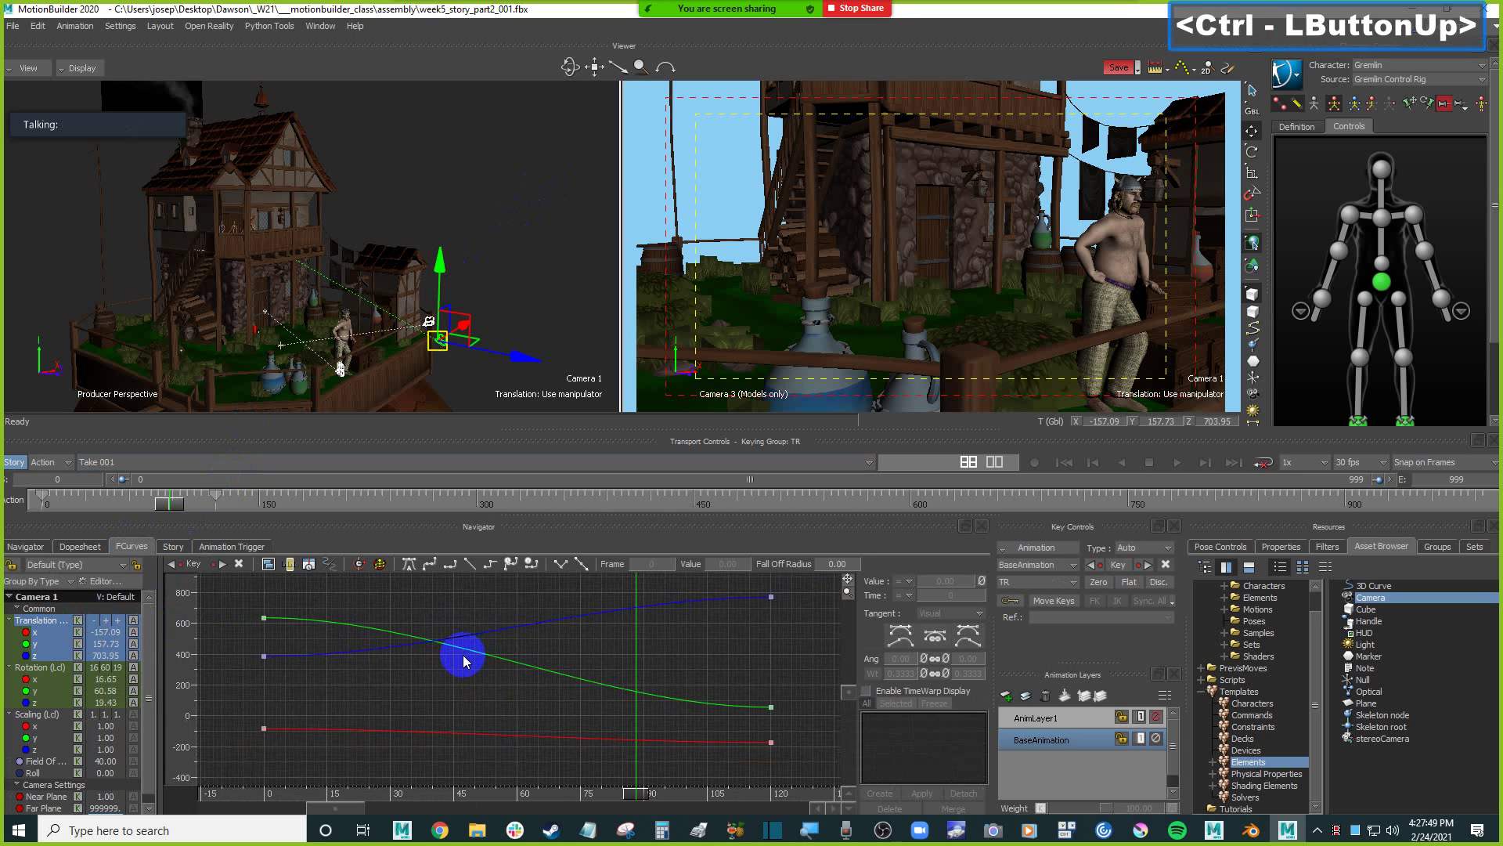
{"action": "left_click", "coordinate": [219, 499]}
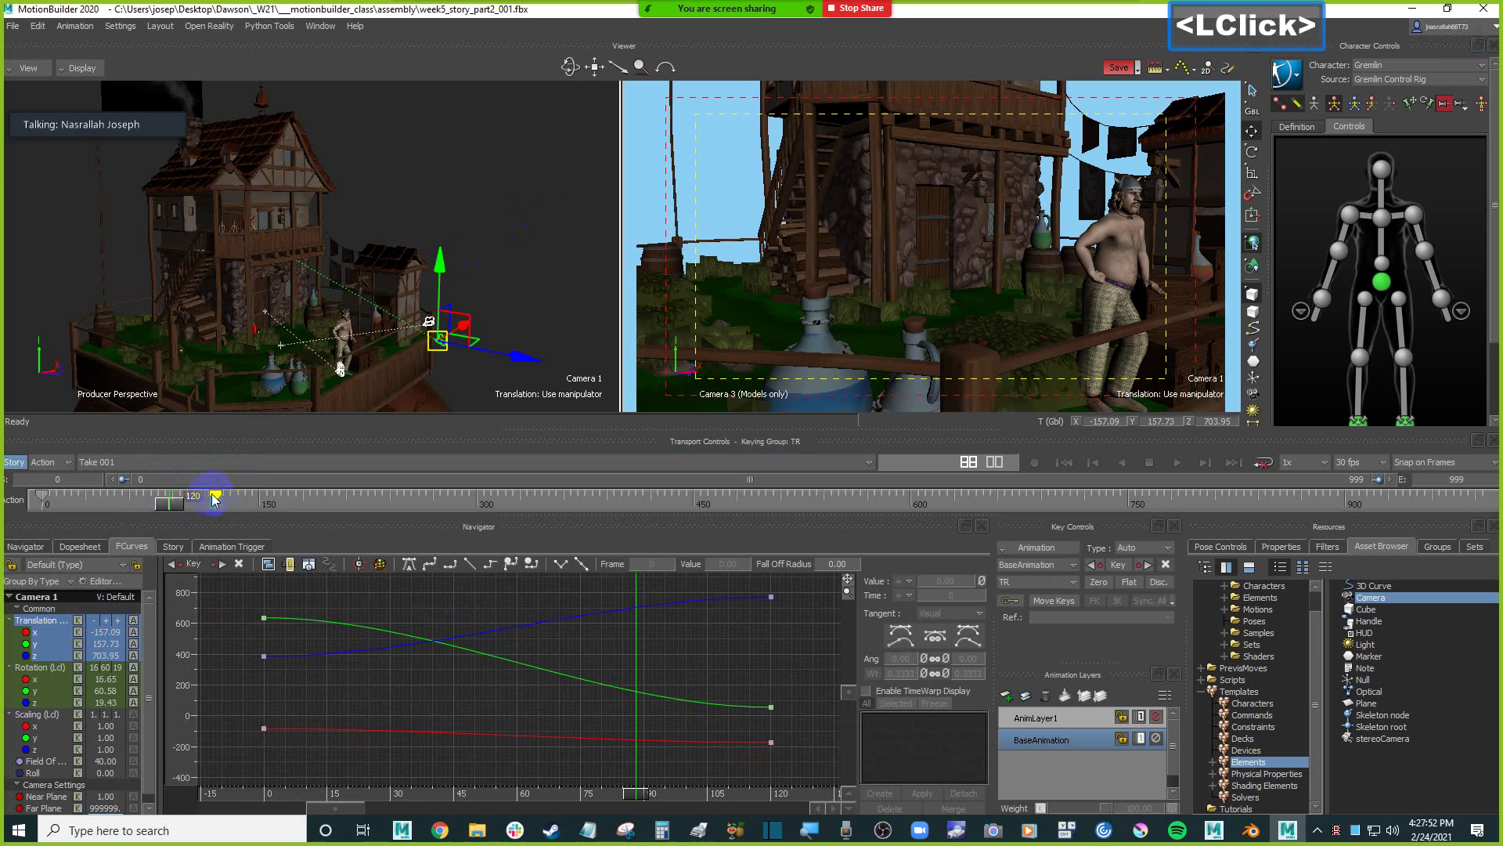
Examine Camera 1's translation and rotation curves together, selecting the Z translation key at frame 120 to check its timing.
{"action": "left_click", "coordinate": [26, 546]}
{"action": "left_click", "coordinate": [124, 723]}
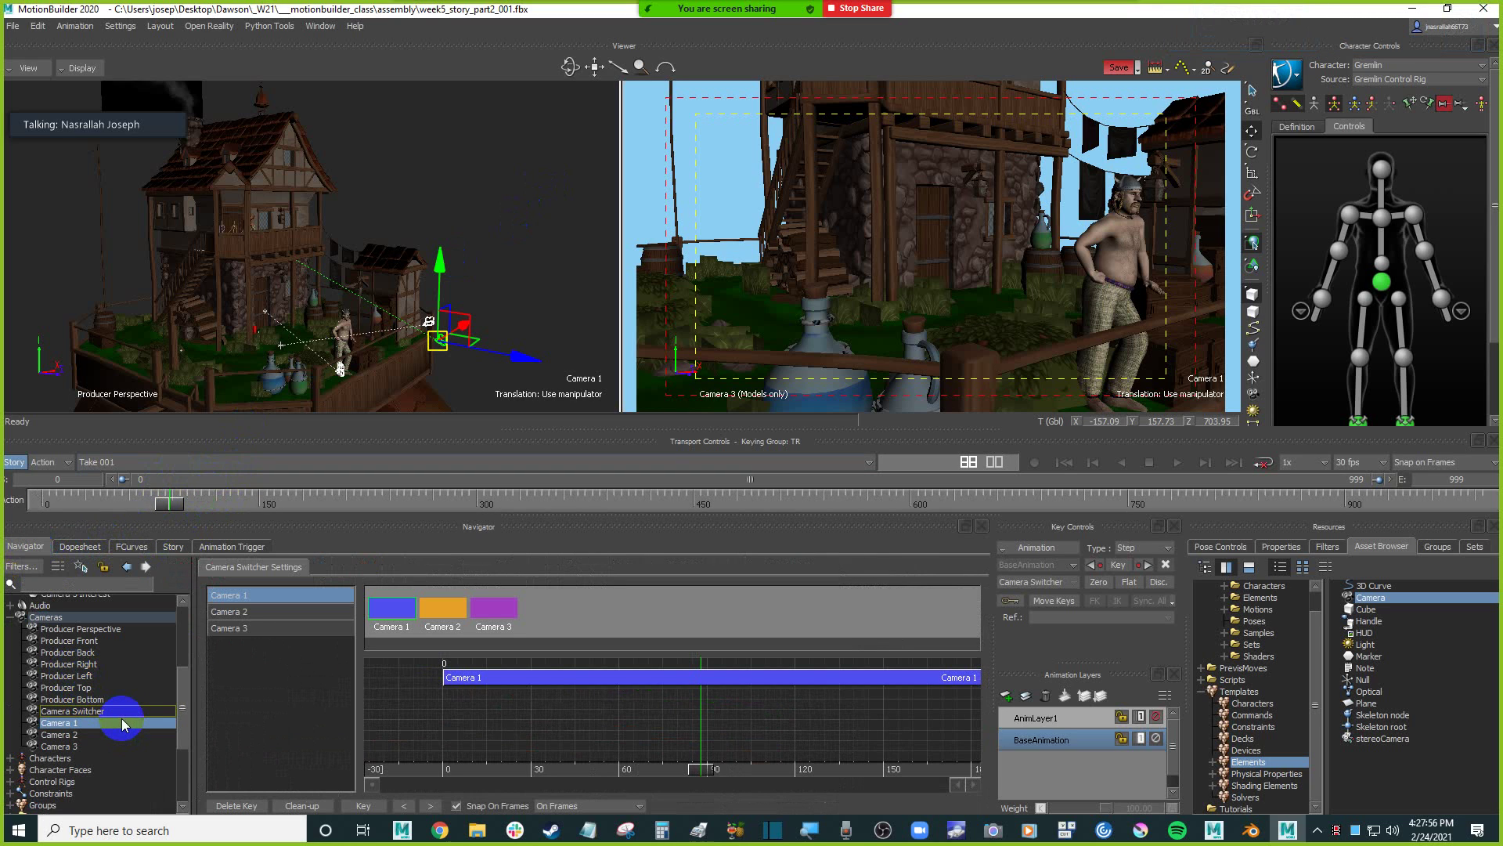
{"action": "left_click", "coordinate": [134, 548]}
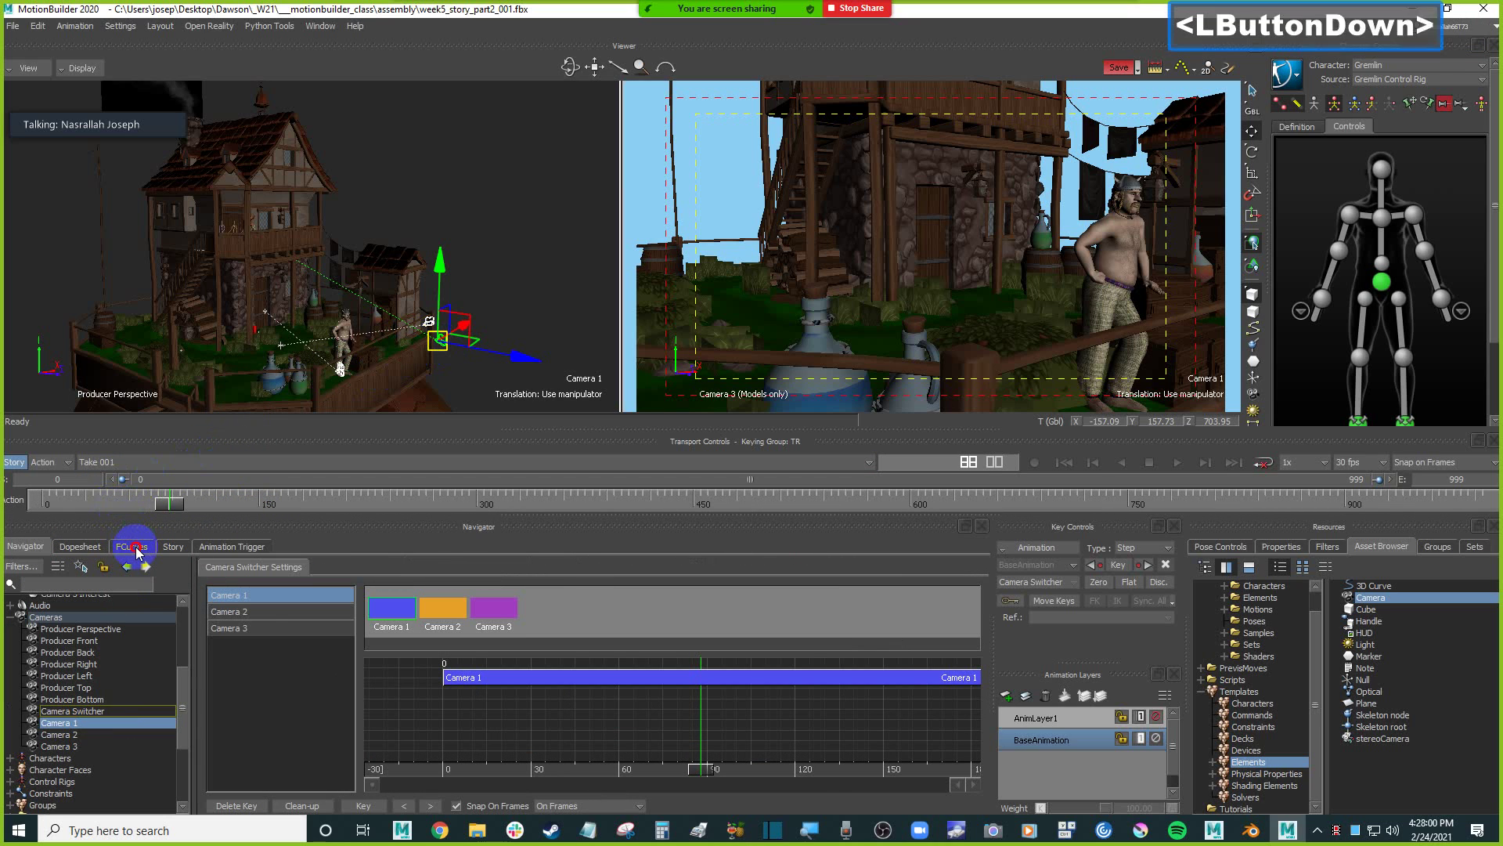
{"action": "left_click", "coordinate": [47, 622]}
{"action": "left_click", "coordinate": [56, 671]}
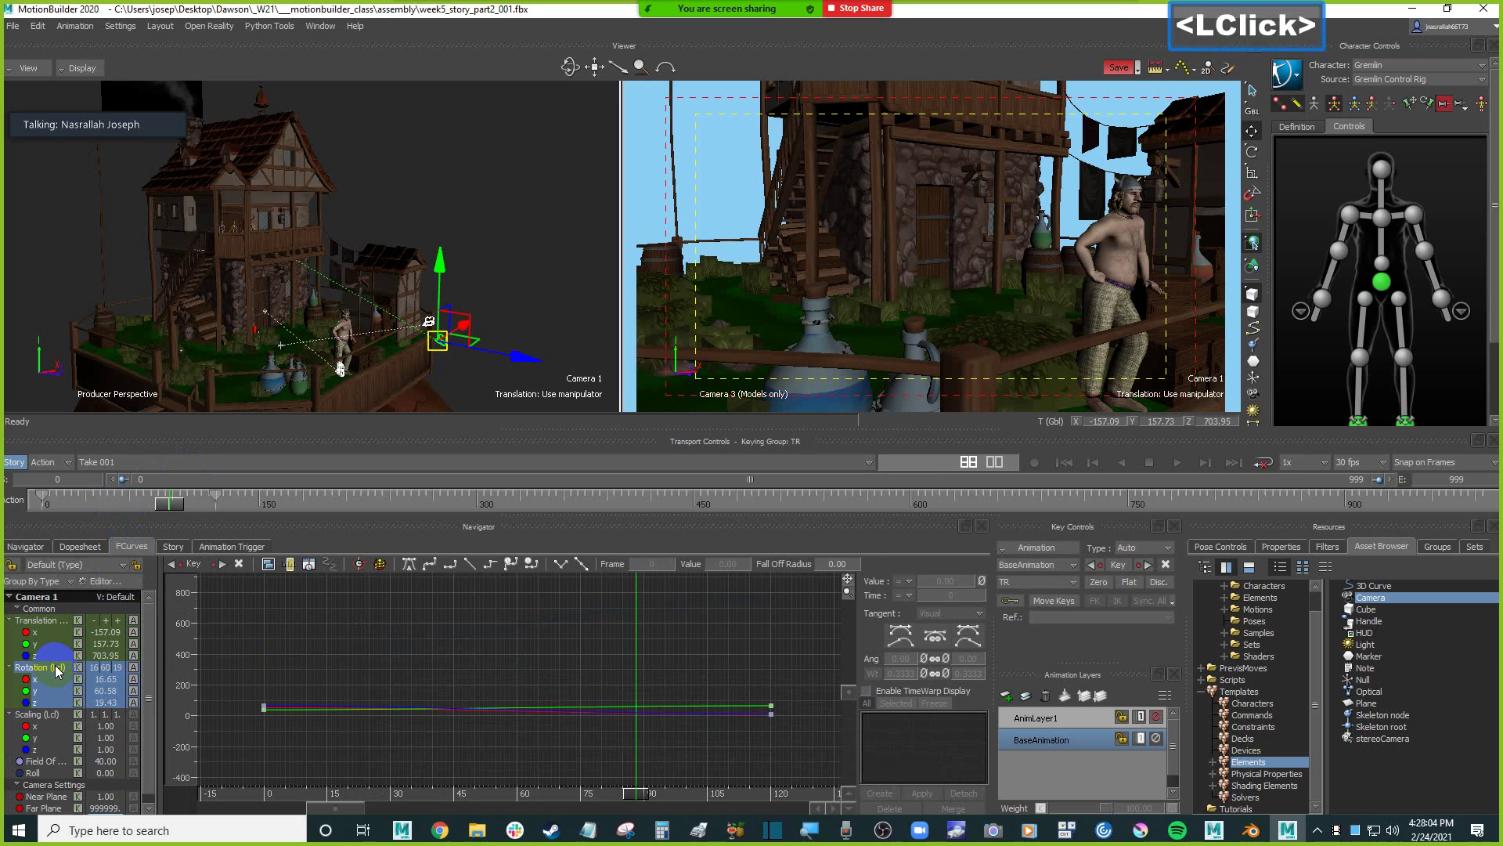
{"action": "left_click", "coordinate": [39, 620], "text": "ctrl"}
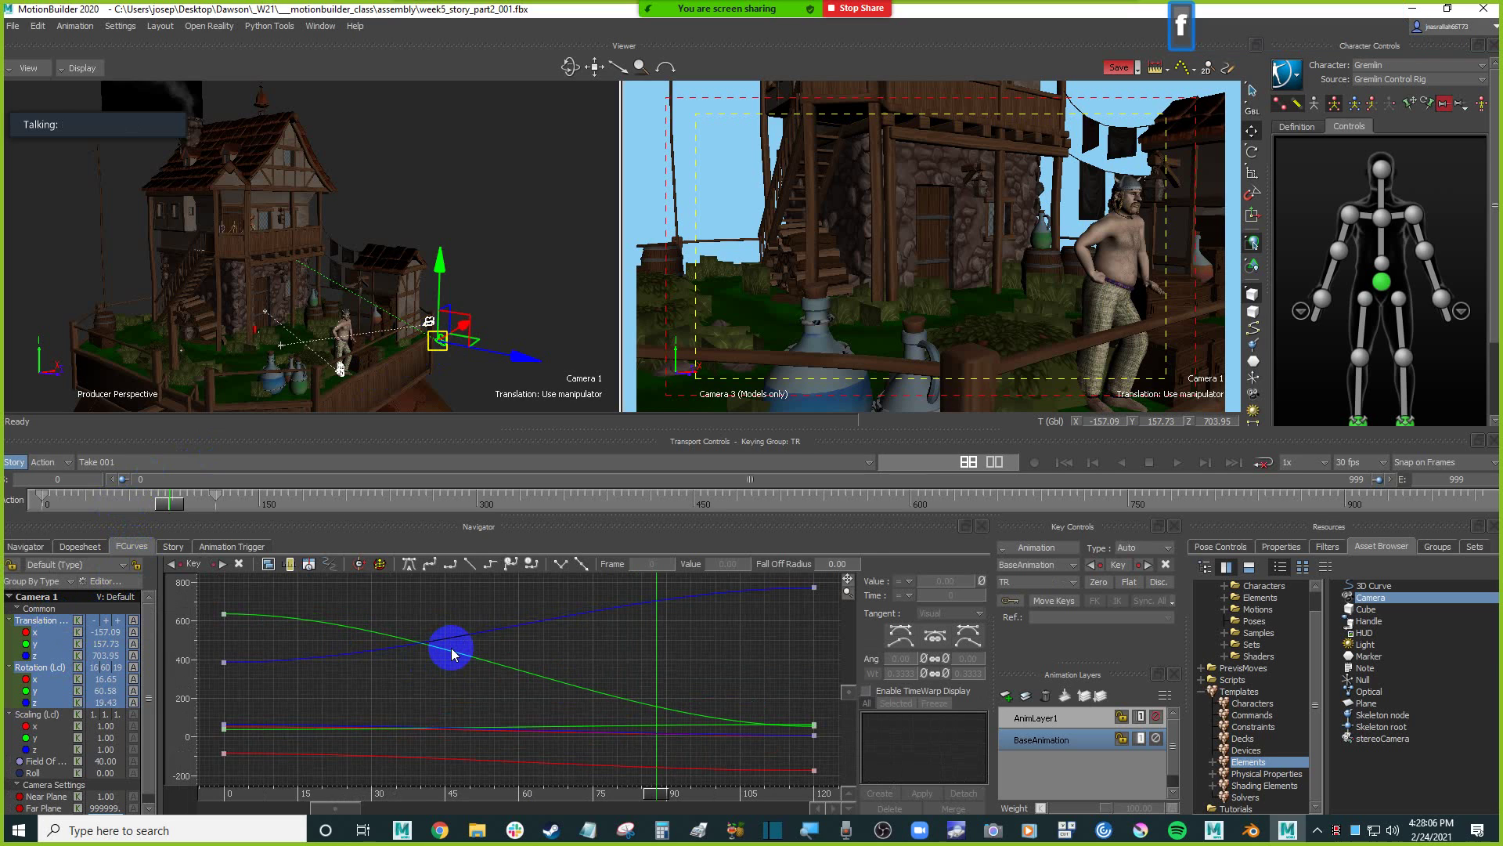
{"action": "left_click_drag", "start_coordinate": [505, 646], "coordinate": [454, 681], "text": "ctrl"}
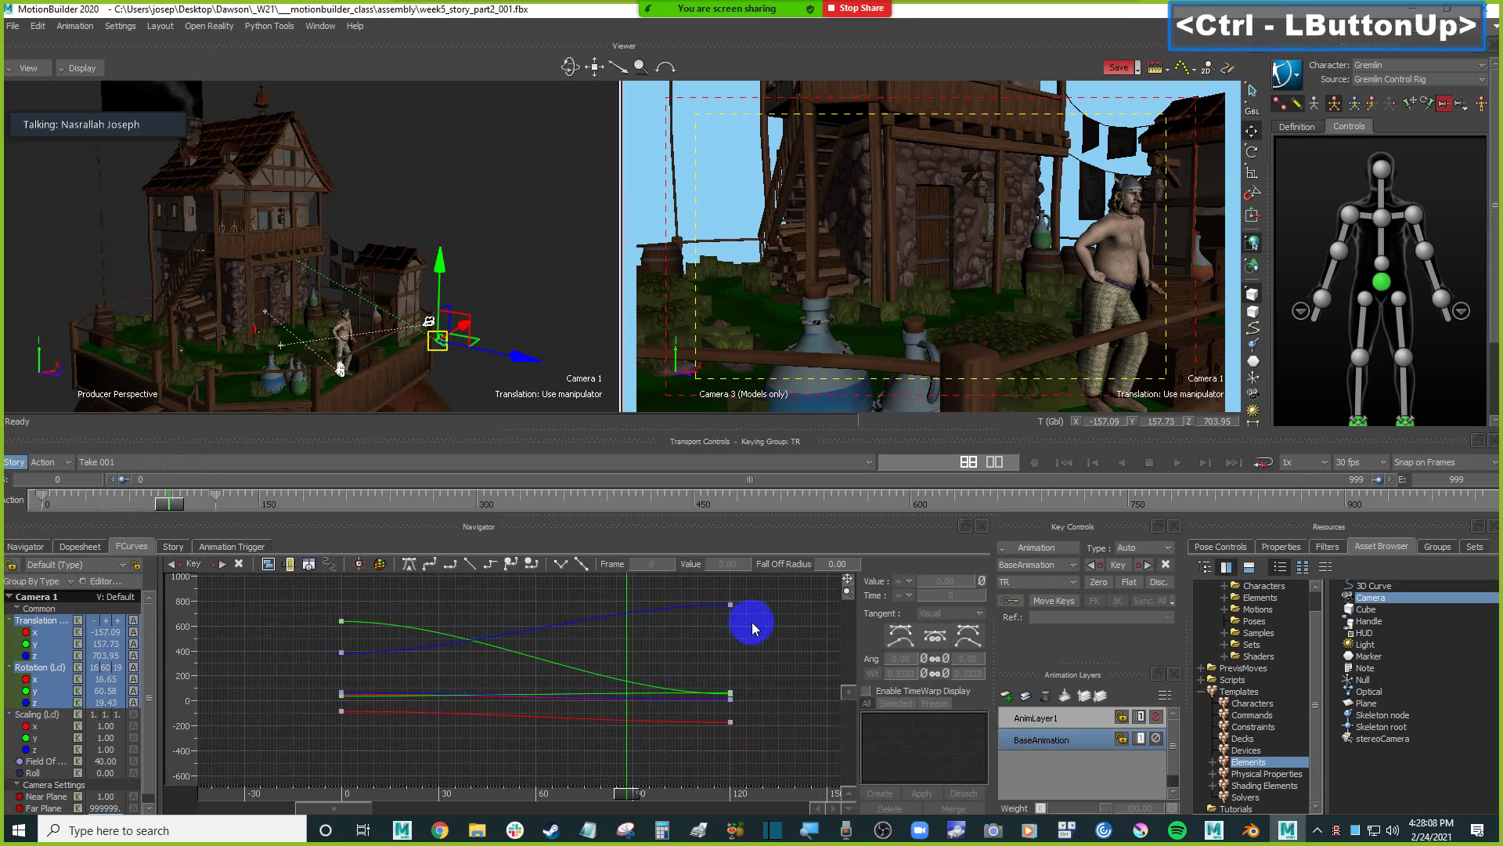
{"action": "left_click", "coordinate": [730, 604]}
{"action": "left_click", "coordinate": [216, 496]}
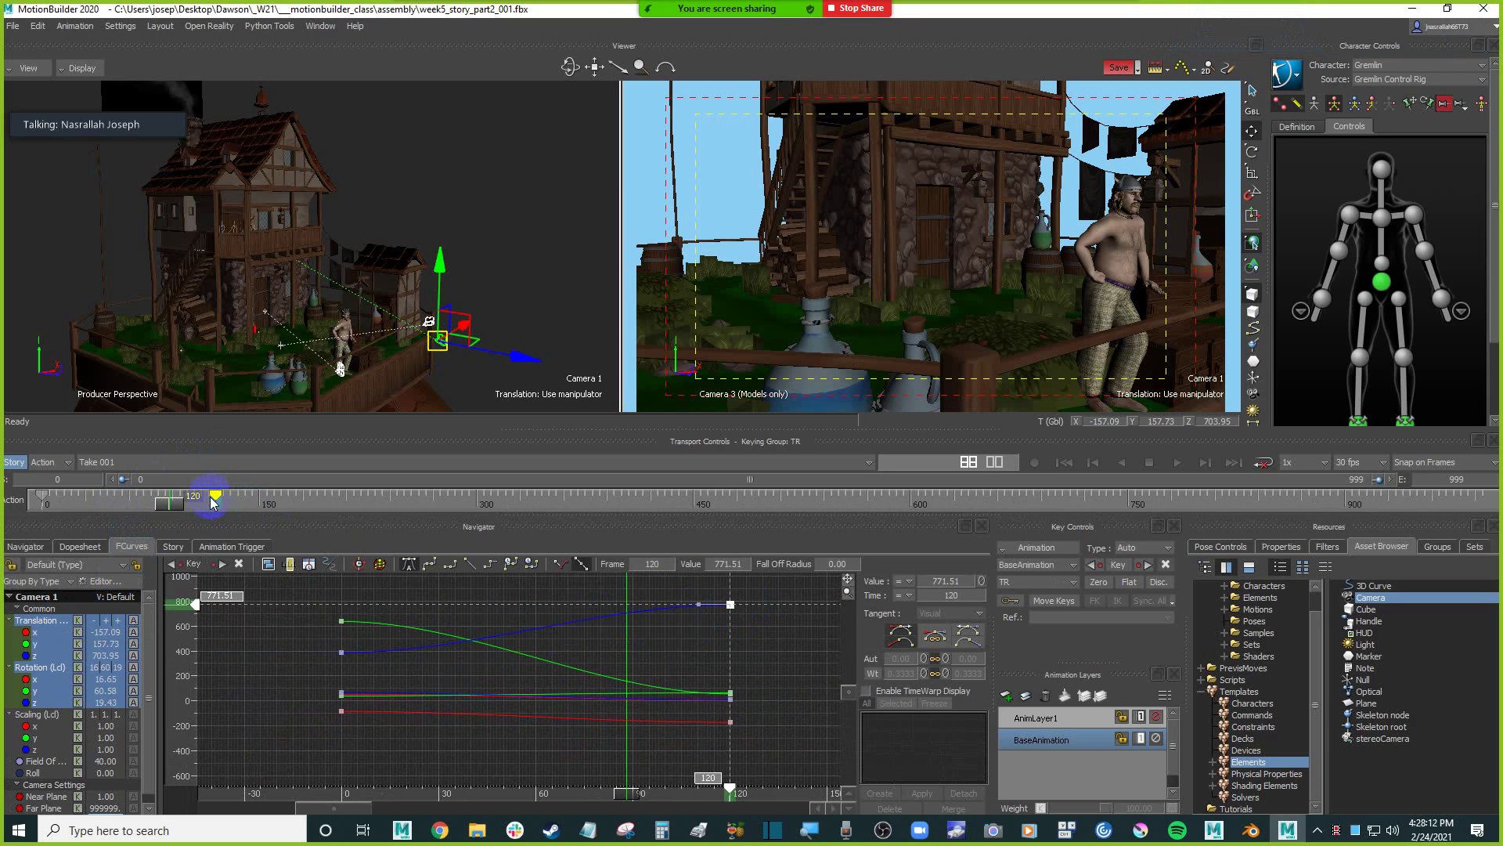
Reopen the Camera Switcher and key Camera 2 at frame 120.
{"action": "left_click", "coordinate": [33, 543]}
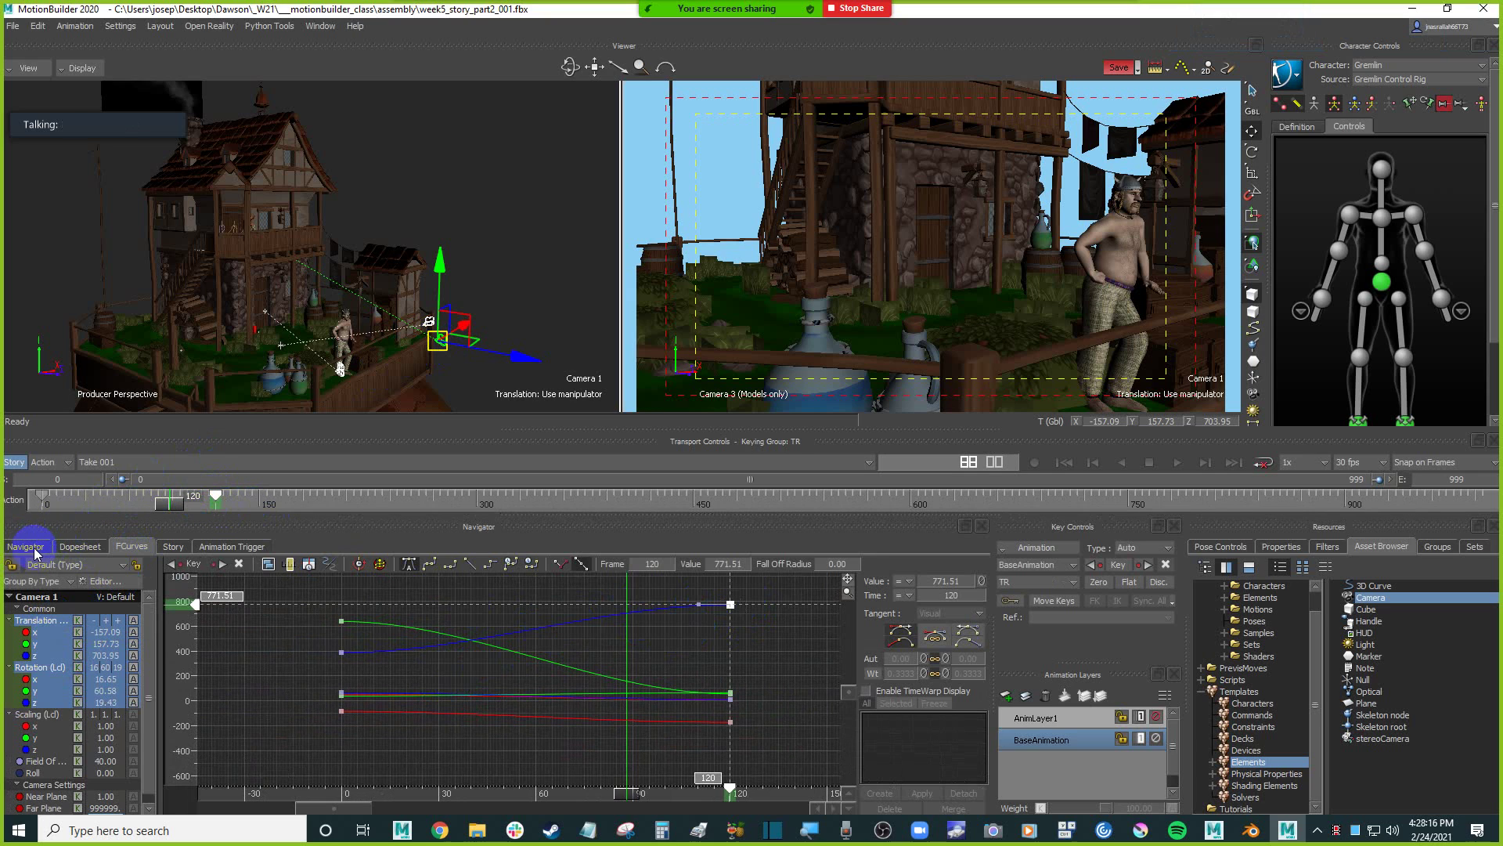
{"action": "left_click", "coordinate": [35, 550]}
{"action": "double_click", "coordinate": [100, 713]}
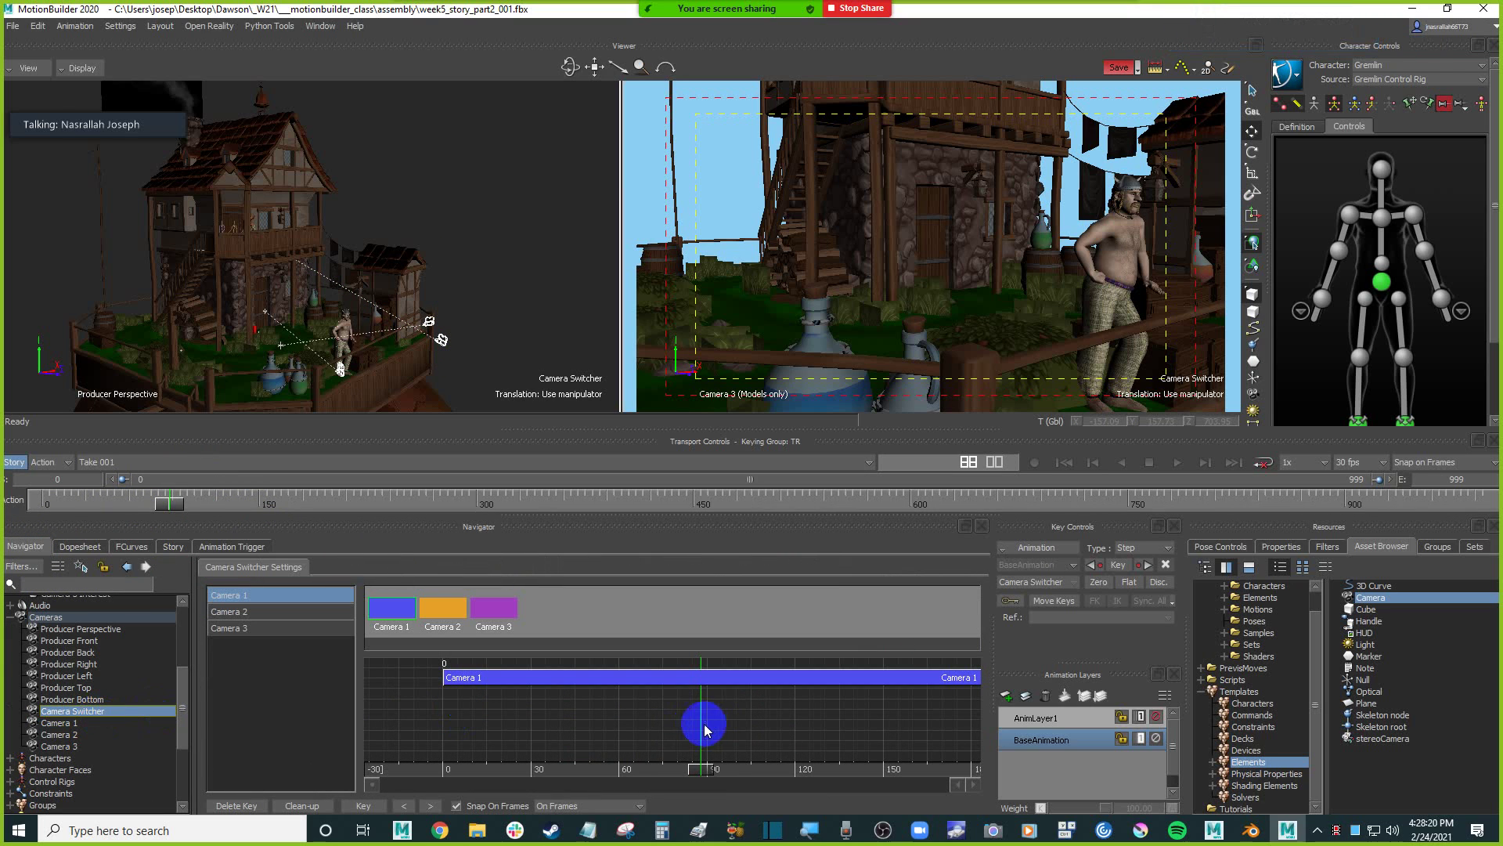
{"action": "mouse_move", "coordinate": [701, 773]}
{"action": "left_mouse_down"}
{"action": "mouse_move", "coordinate": [564, 765]}
{"action": "mouse_move", "coordinate": [815, 759]}
{"action": "mouse_move", "coordinate": [794, 759]}
{"action": "left_mouse_up"}
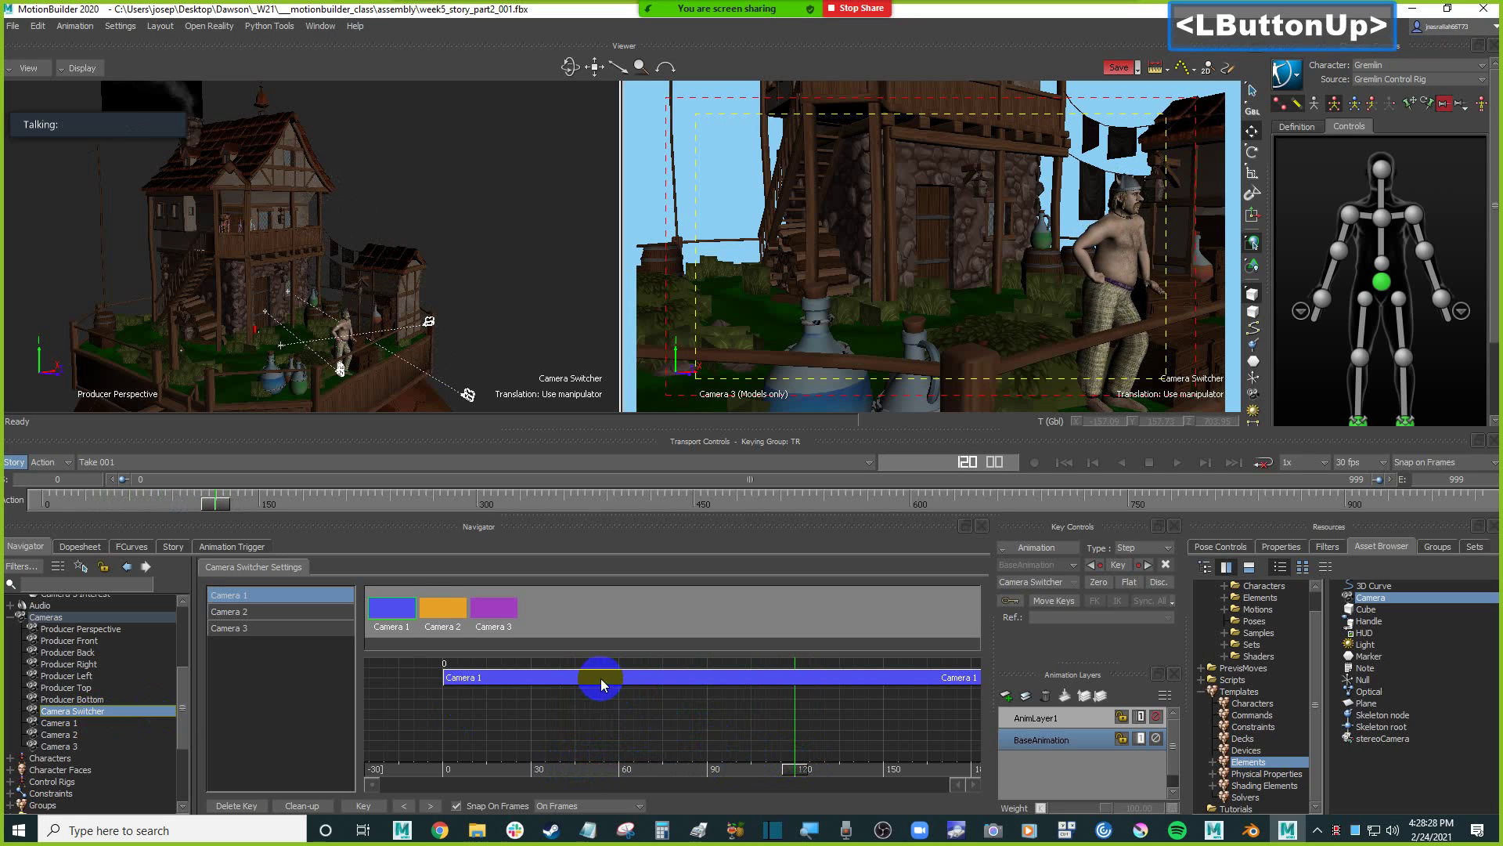
{"action": "left_click", "coordinate": [448, 611]}
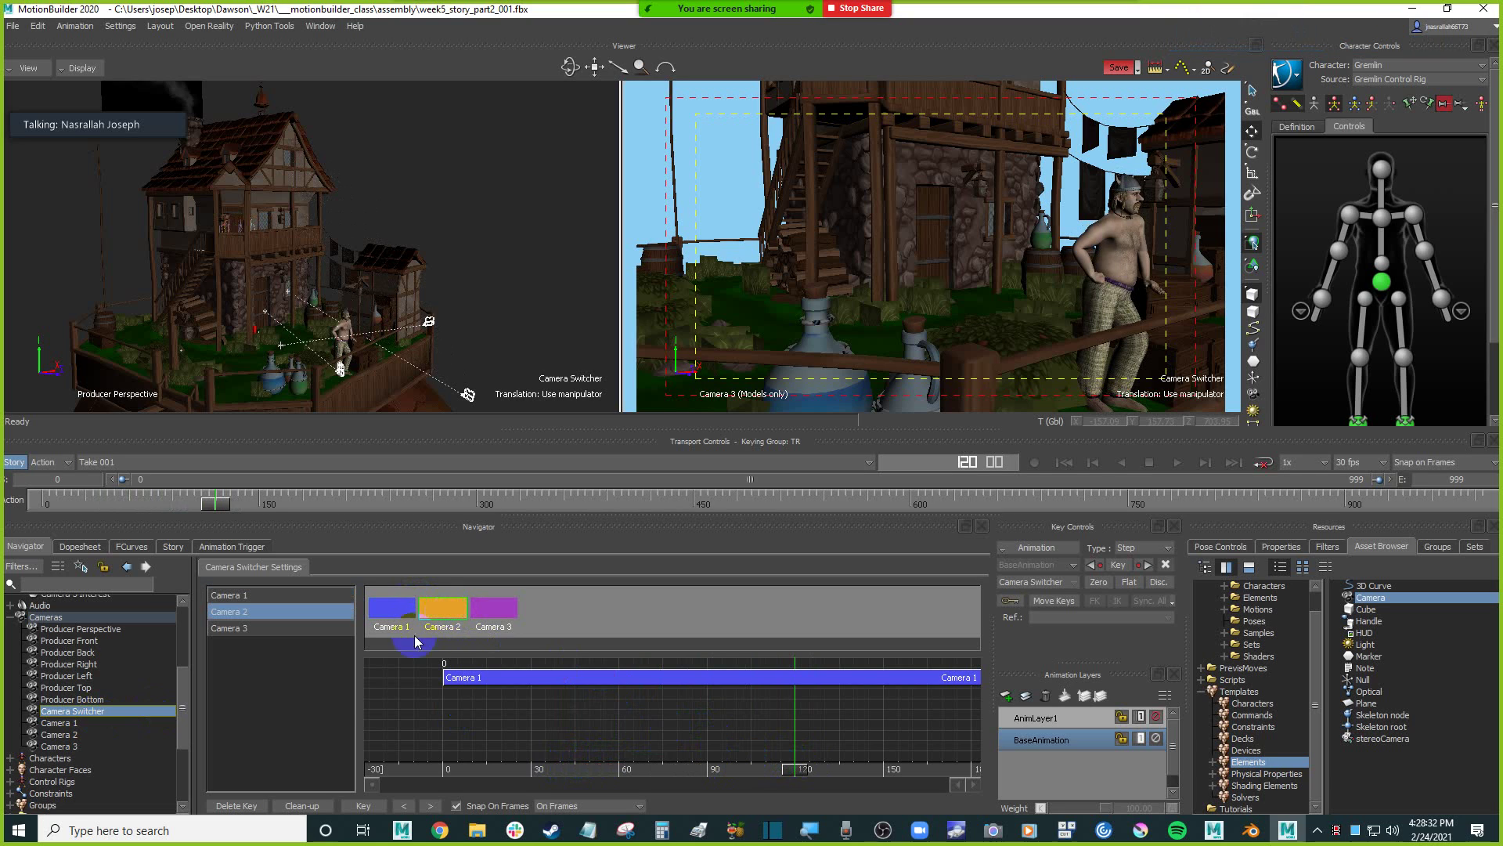
{"action": "left_click", "coordinate": [368, 807]}
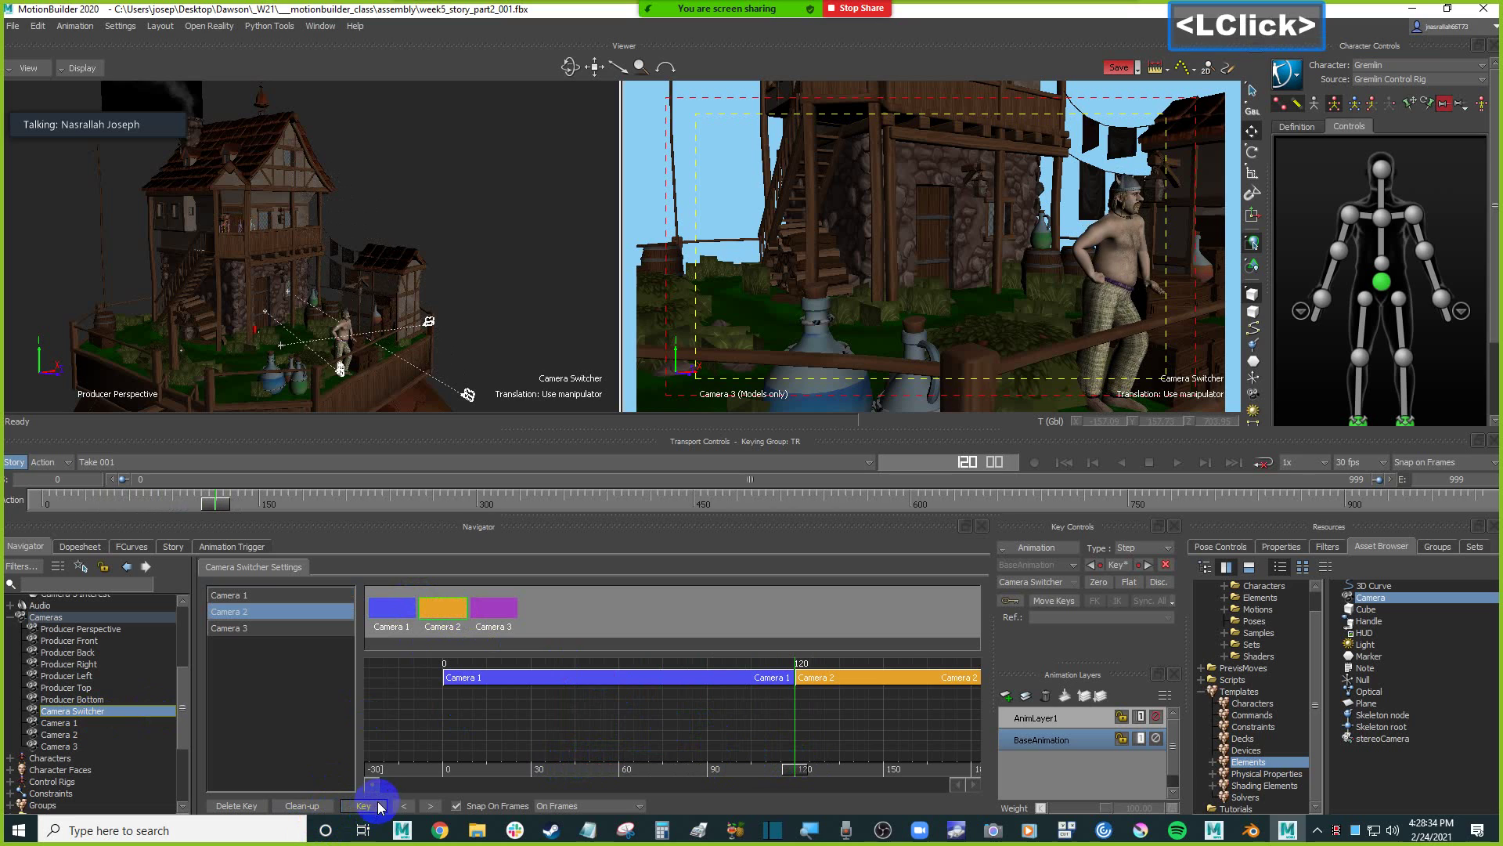
Scrub the Camera Switcher timeline to frame 153 and key Camera 3 there.
{"action": "left_click", "coordinate": [793, 768]}
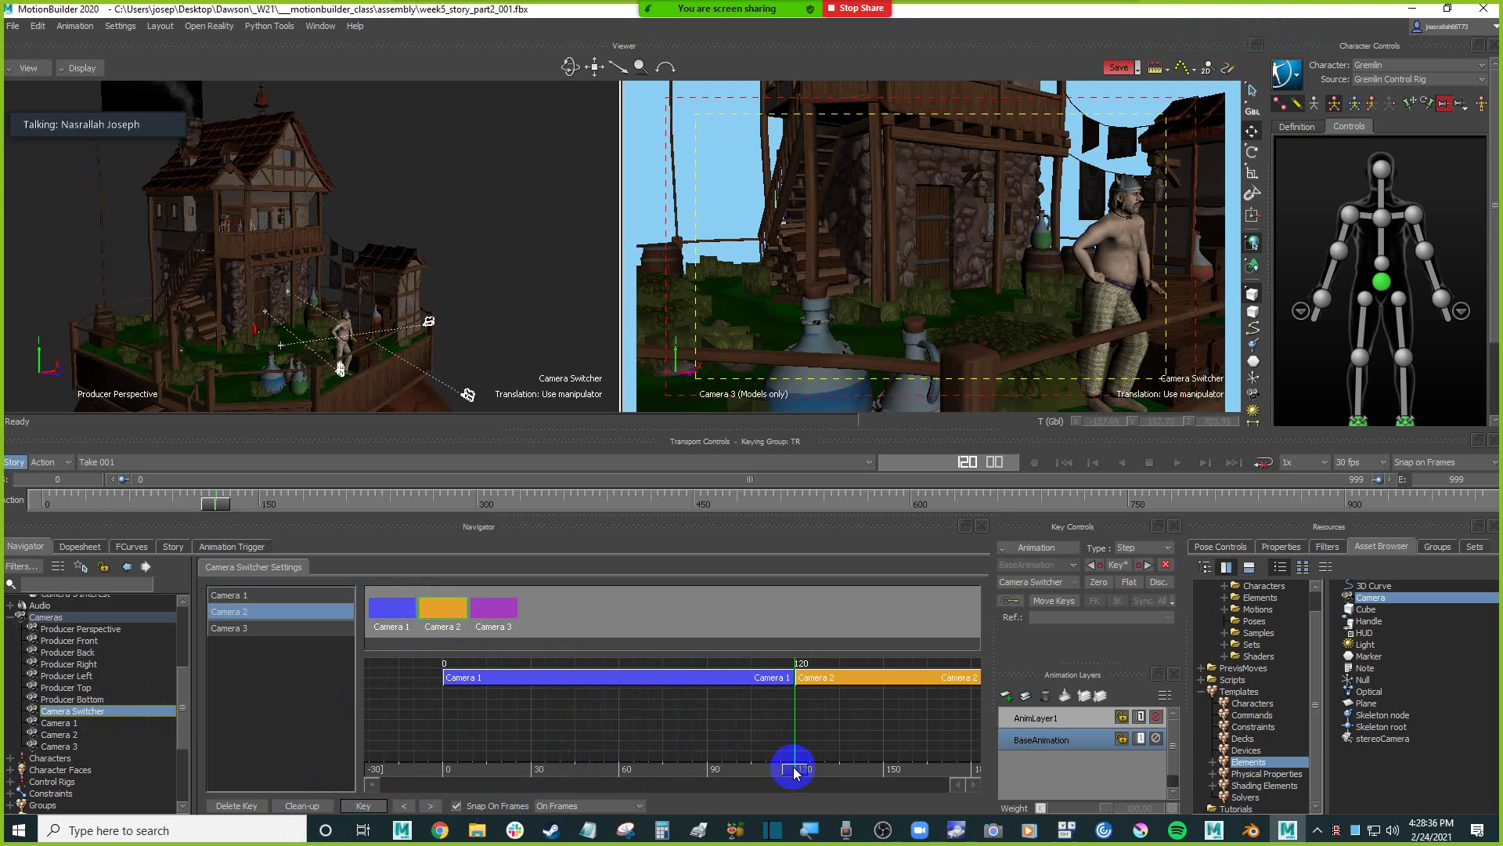
{"action": "left_click_drag", "start_coordinate": [793, 771], "coordinate": [884, 772]}
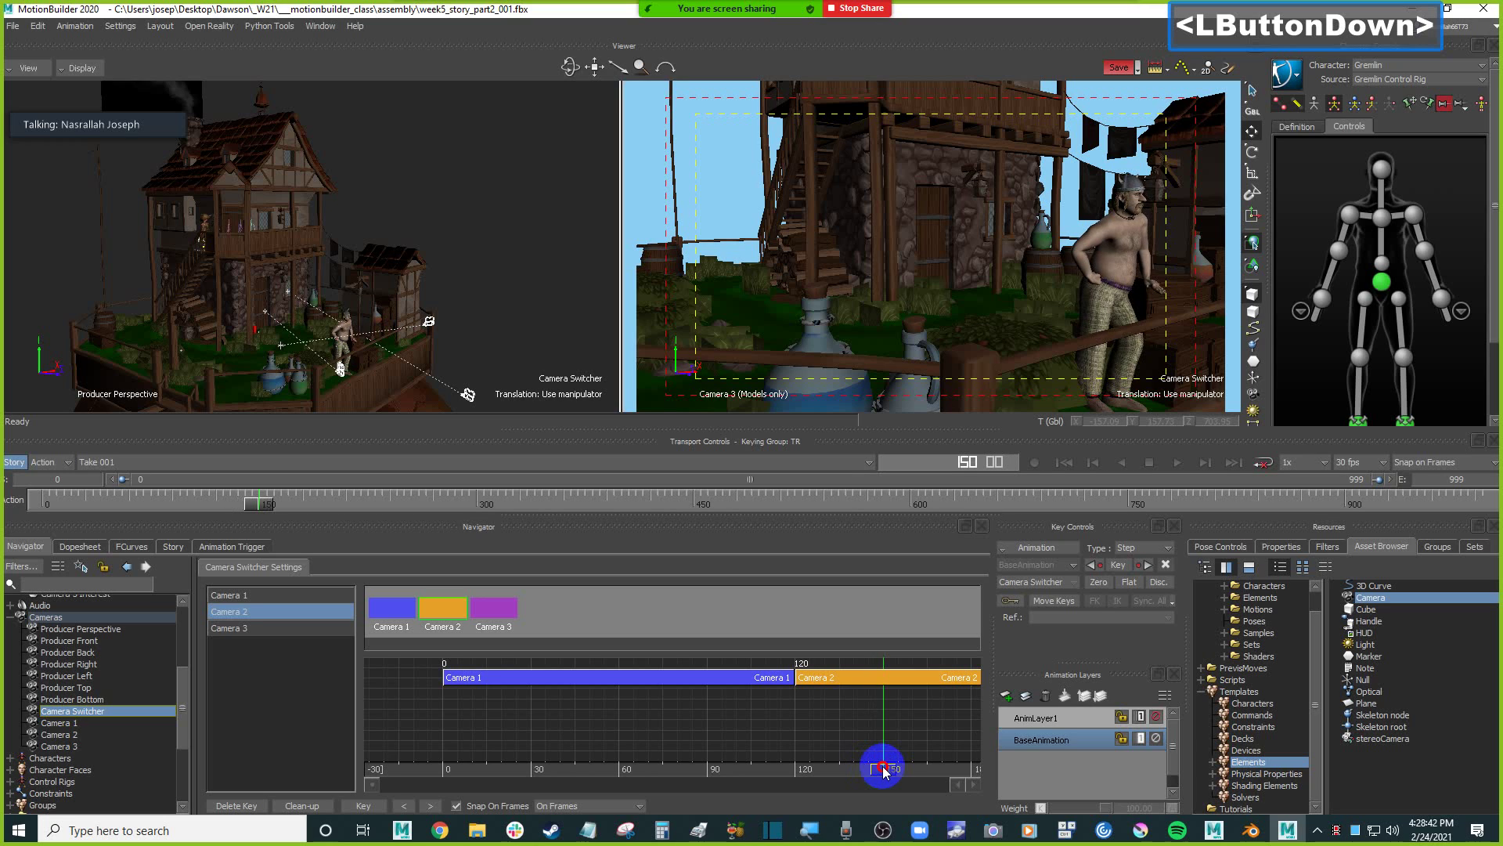
{"action": "left_click_drag", "start_coordinate": [884, 771], "coordinate": [893, 770]}
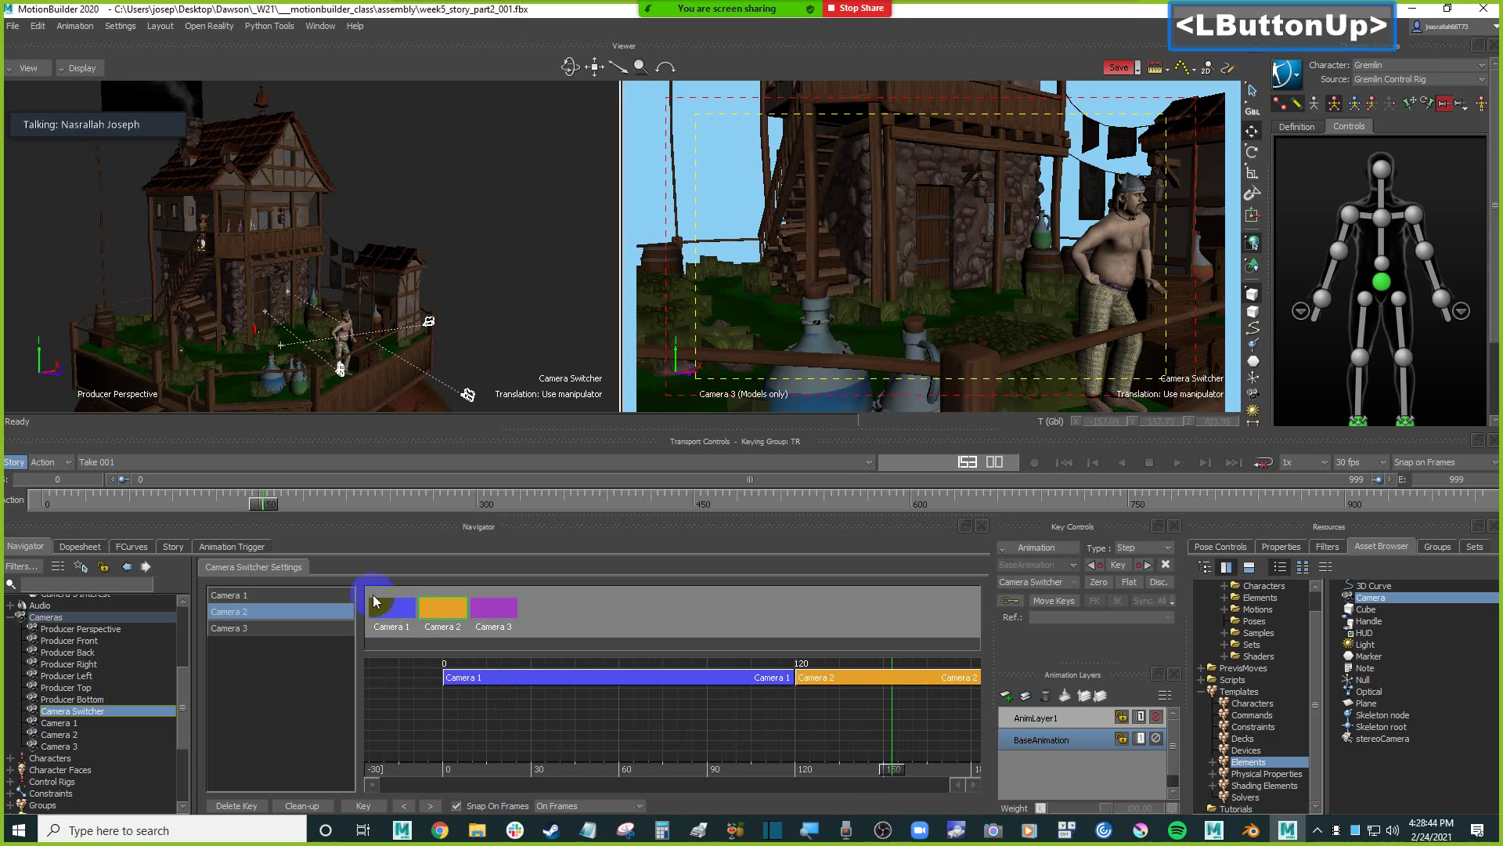
{"action": "left_click", "coordinate": [507, 616]}
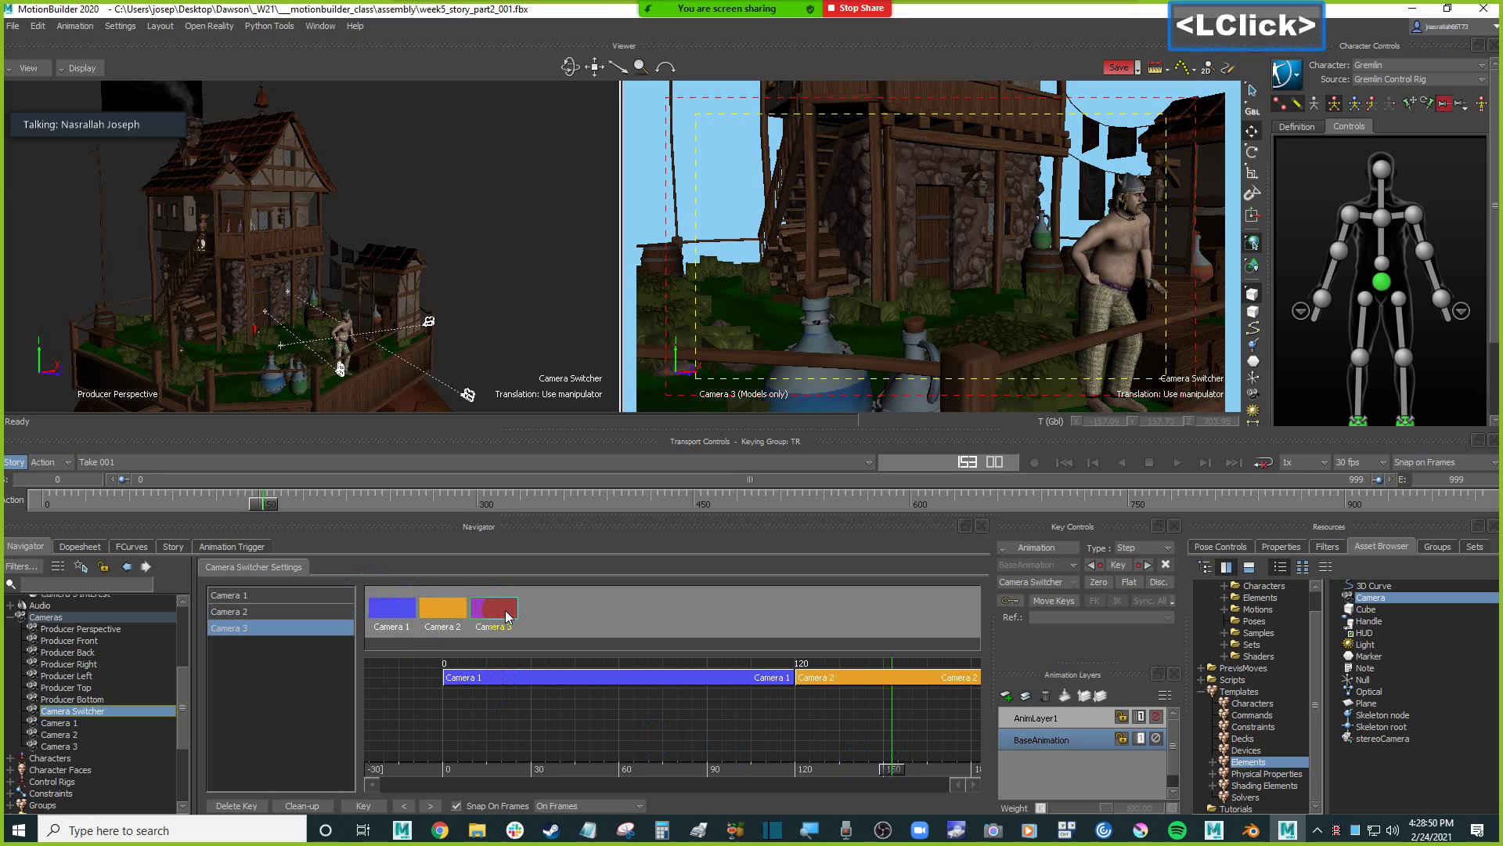
{"action": "left_click", "coordinate": [363, 806]}
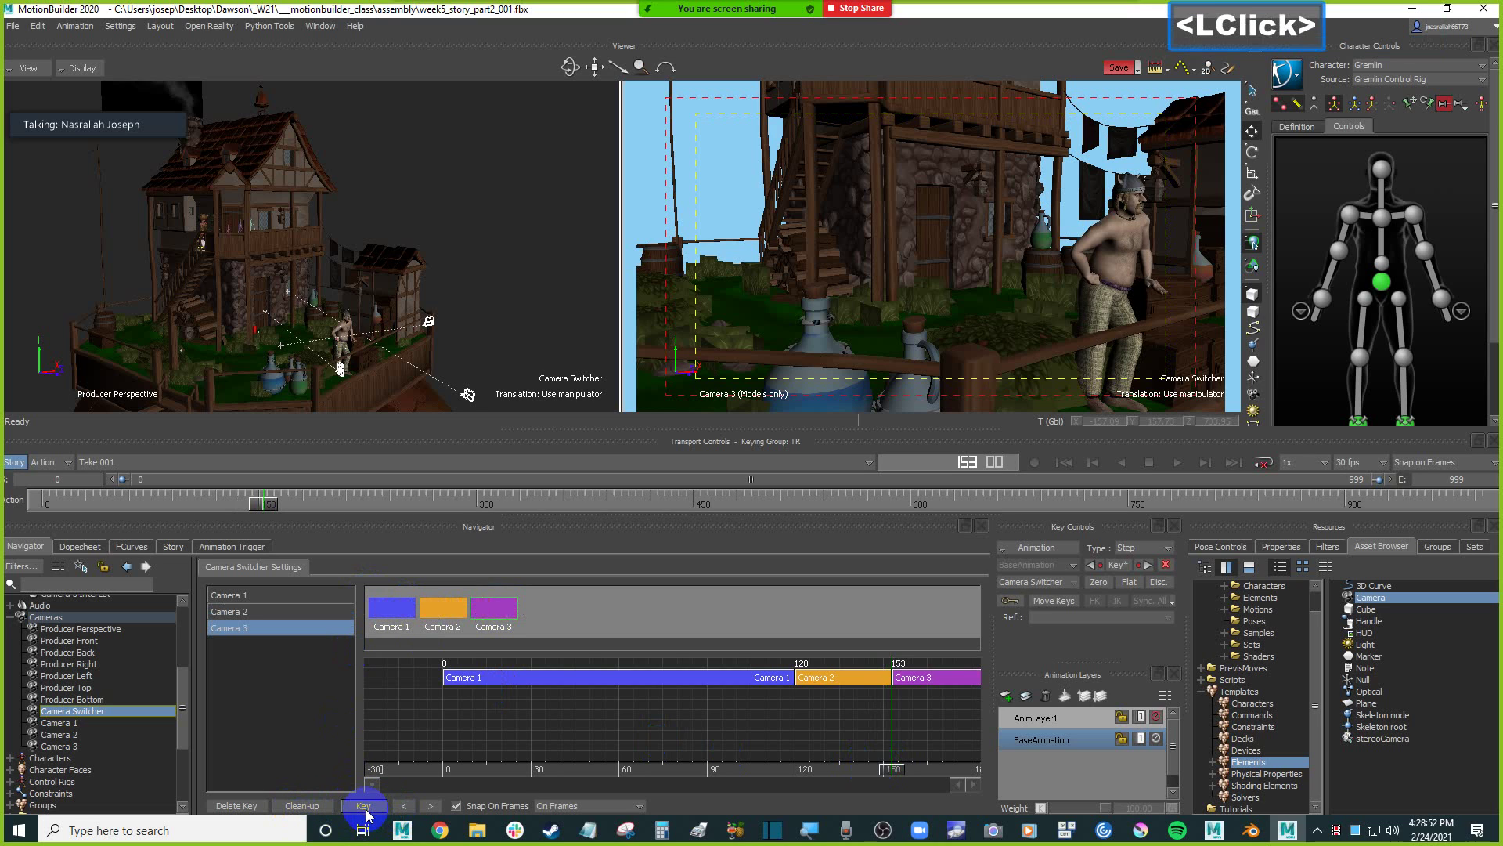
Go back to about frame 115 and set the camera viewer pane to look through the Camera Switcher.
{"action": "left_click_drag", "start_coordinate": [889, 765], "coordinate": [781, 751]}
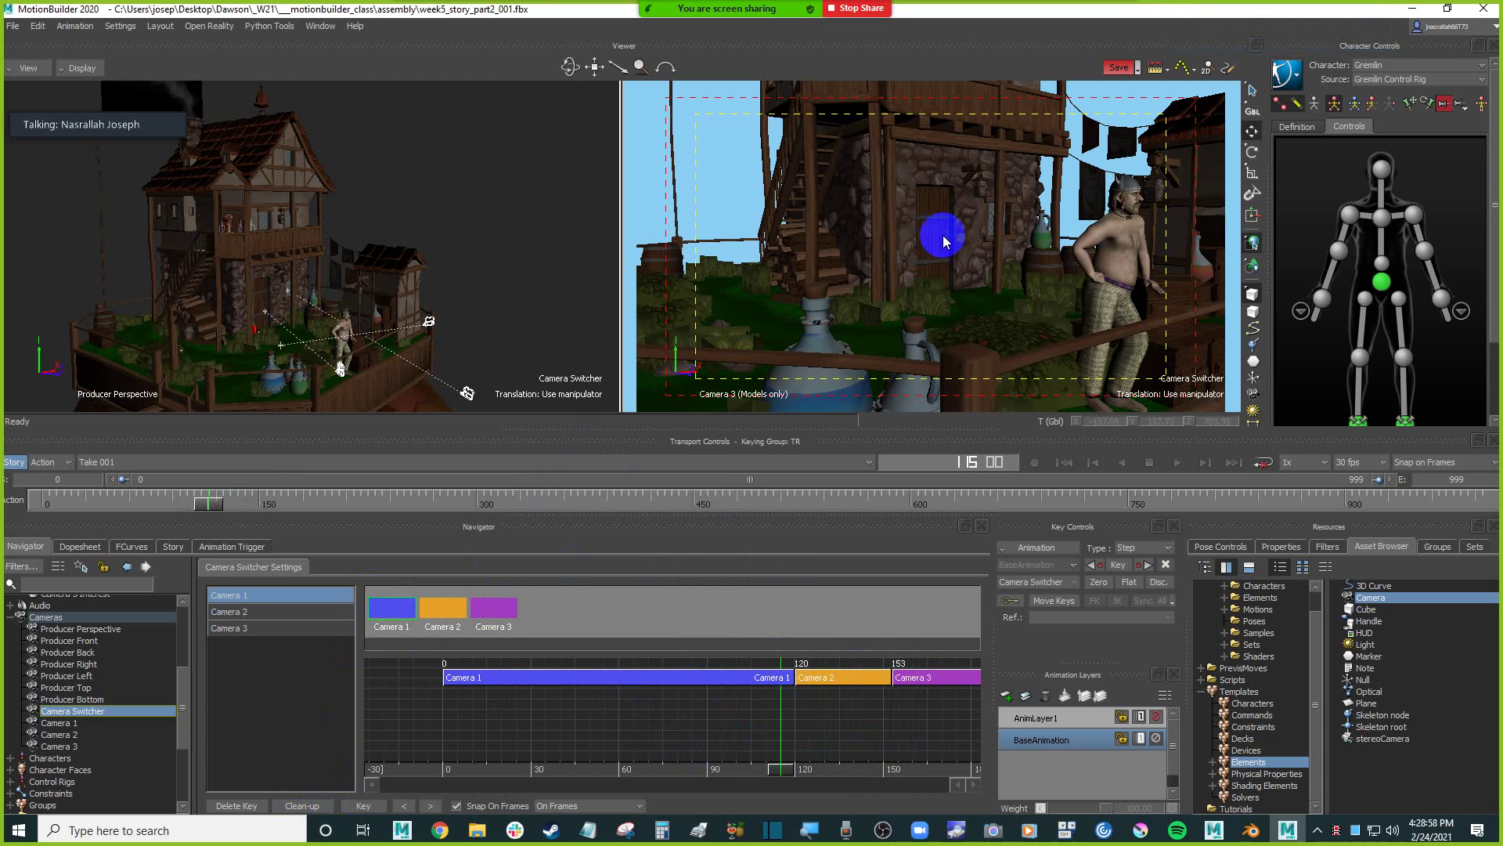
{"action": "left_click", "coordinate": [537, 202]}
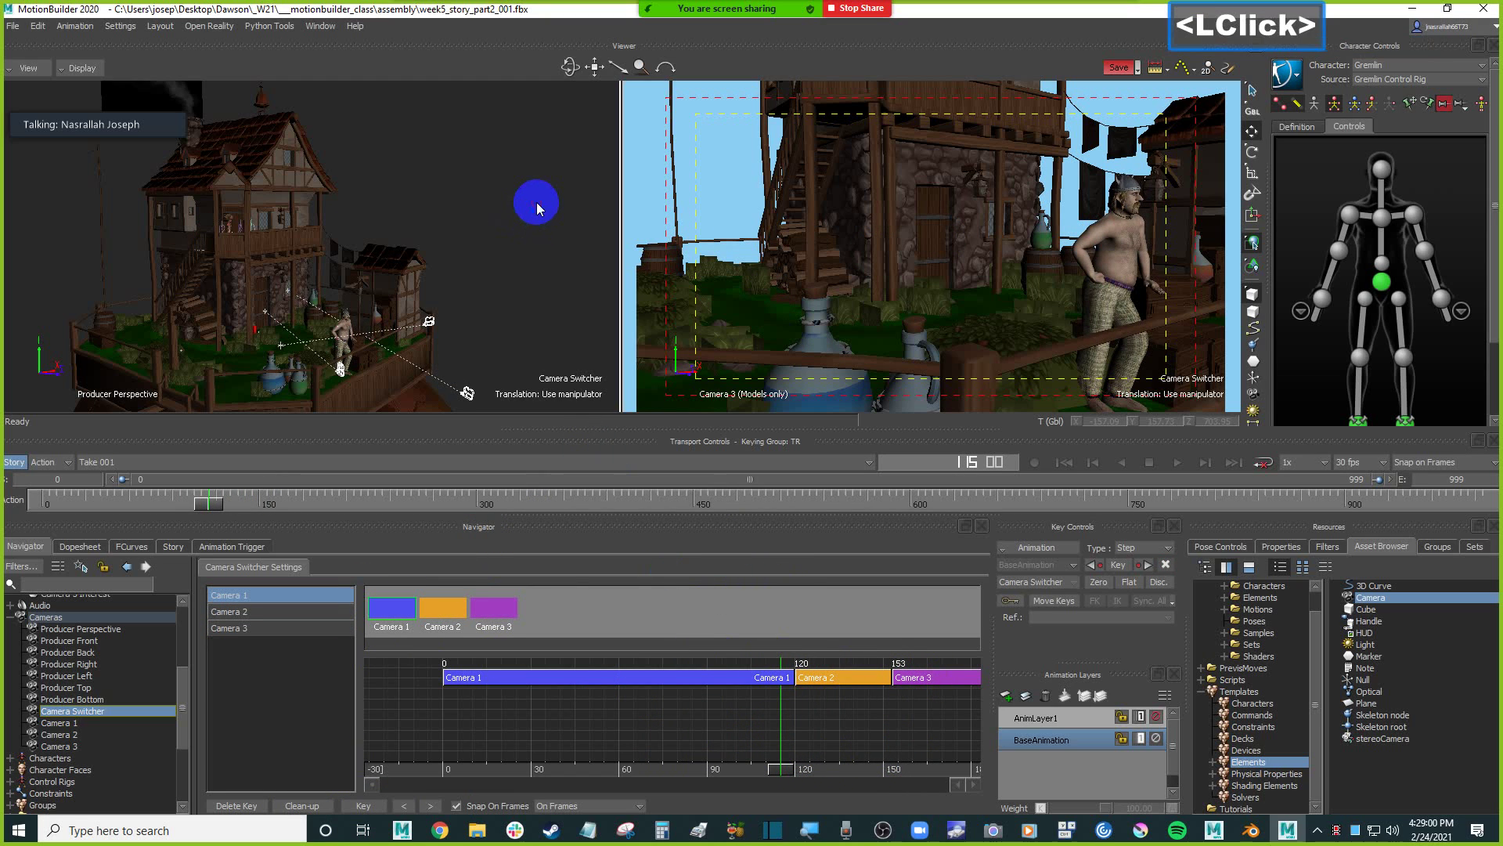
{"action": "left_click", "coordinate": [537, 202]}
{"action": "mouse_move", "coordinate": [124, 110]}
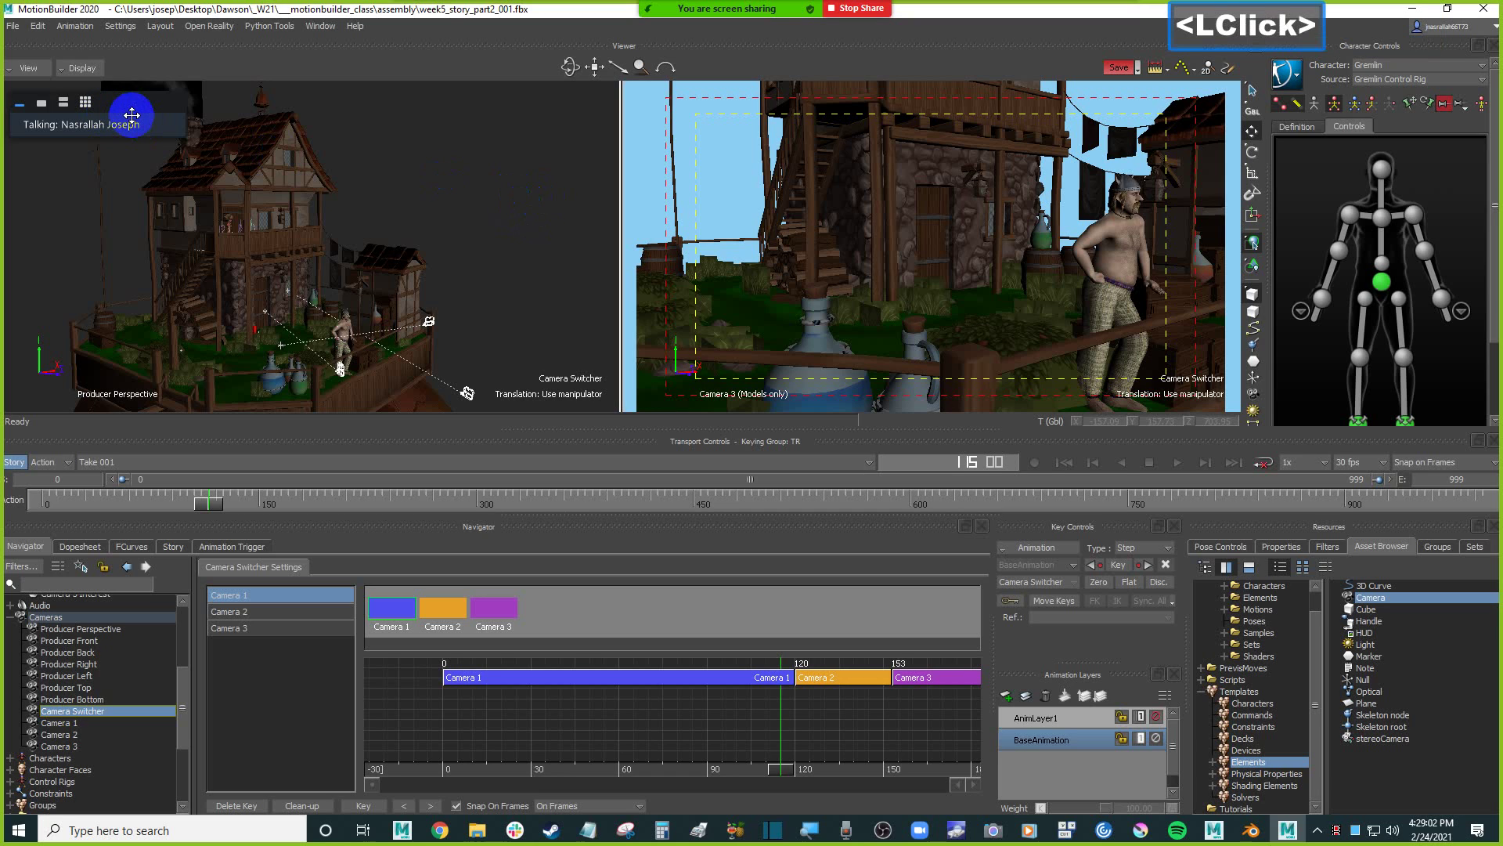
{"action": "left_click", "coordinate": [650, 109]}
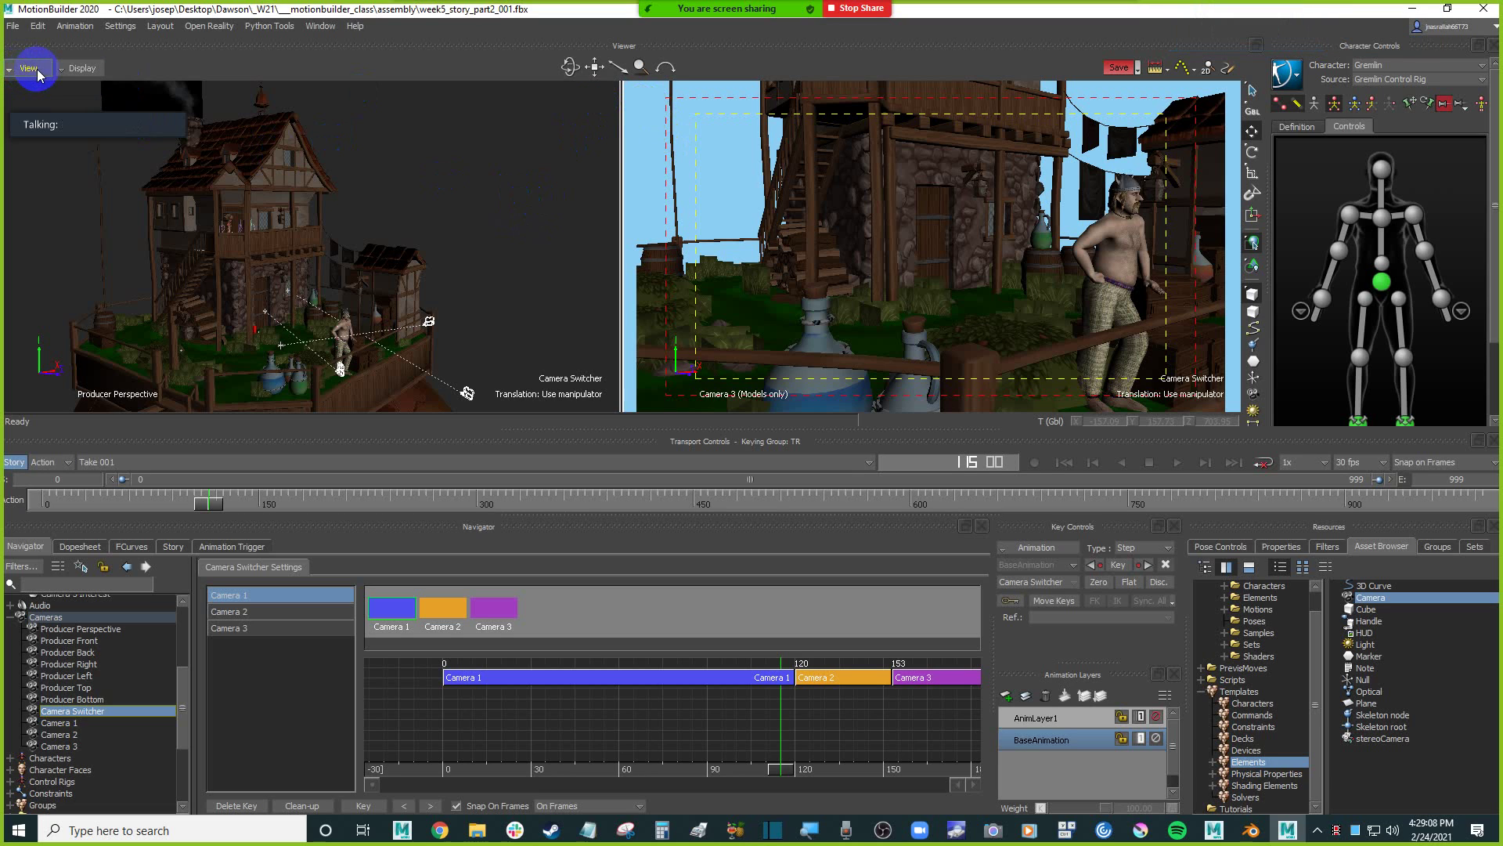
{"action": "left_click", "coordinate": [81, 69]}
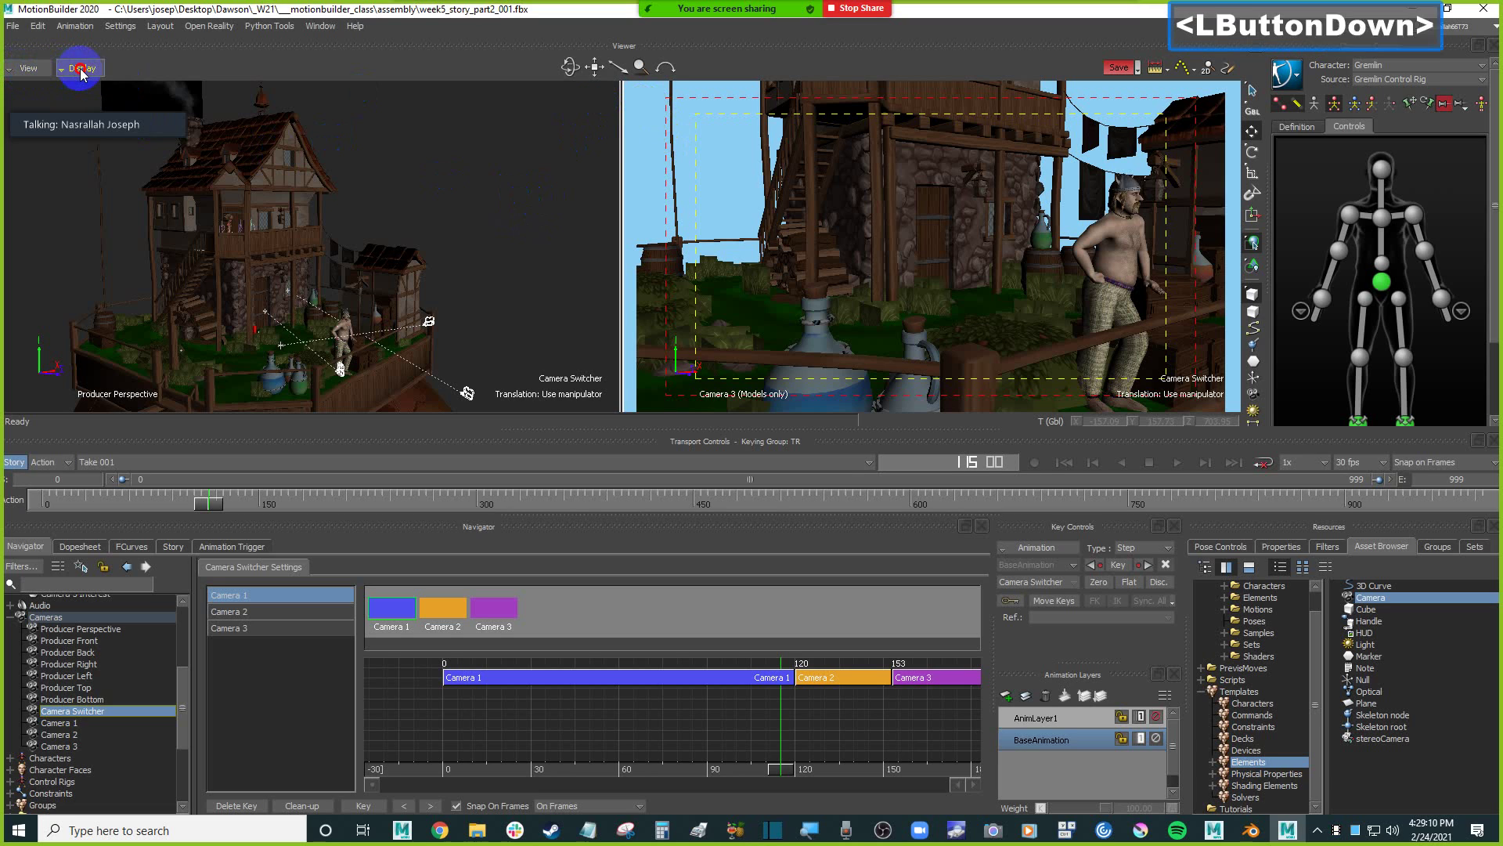
{"action": "left_click", "coordinate": [40, 71]}
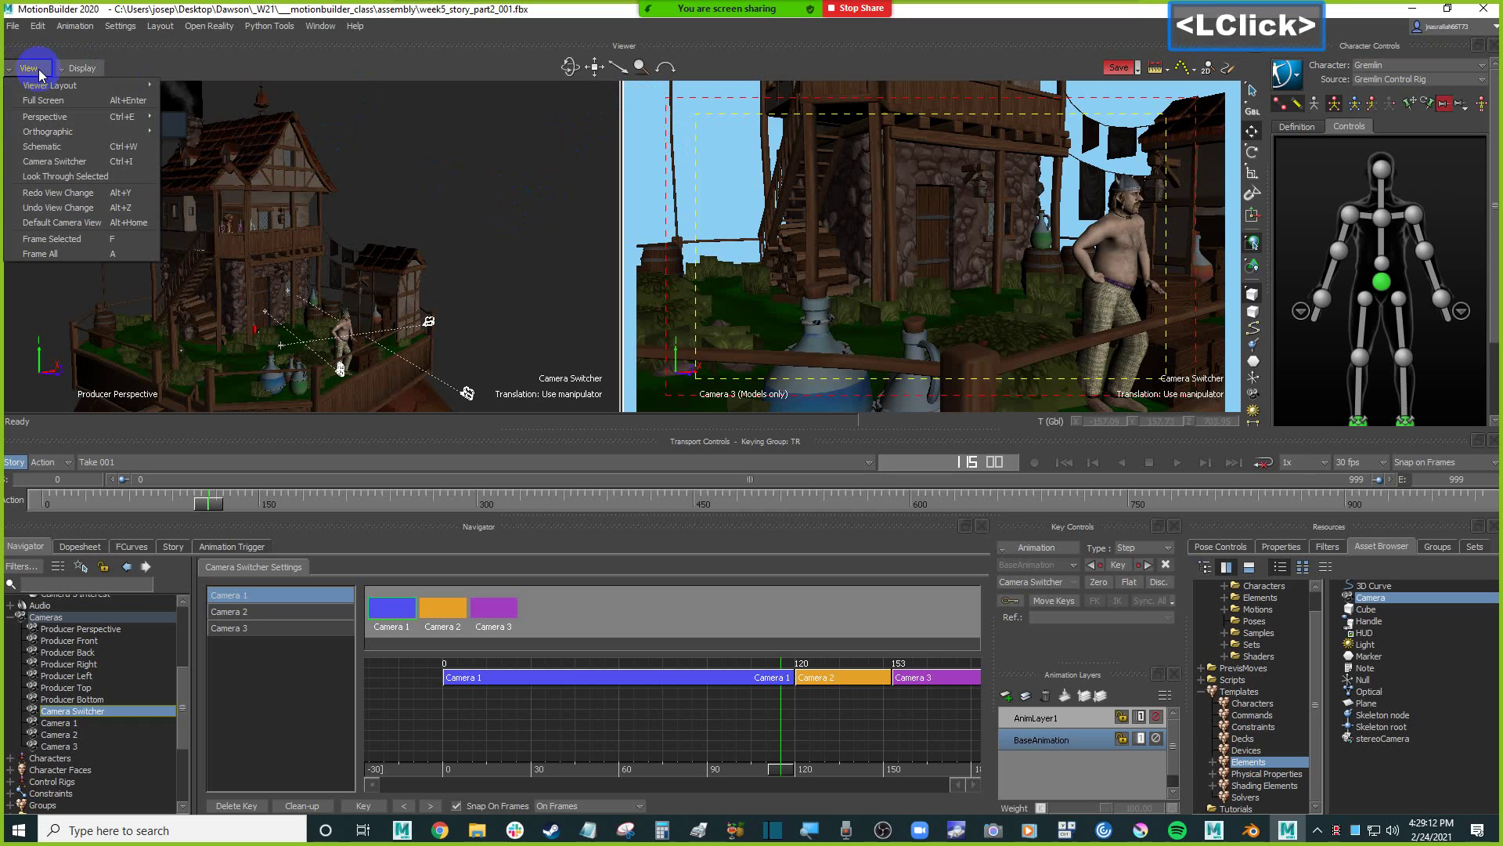
{"action": "left_click", "coordinate": [130, 163]}
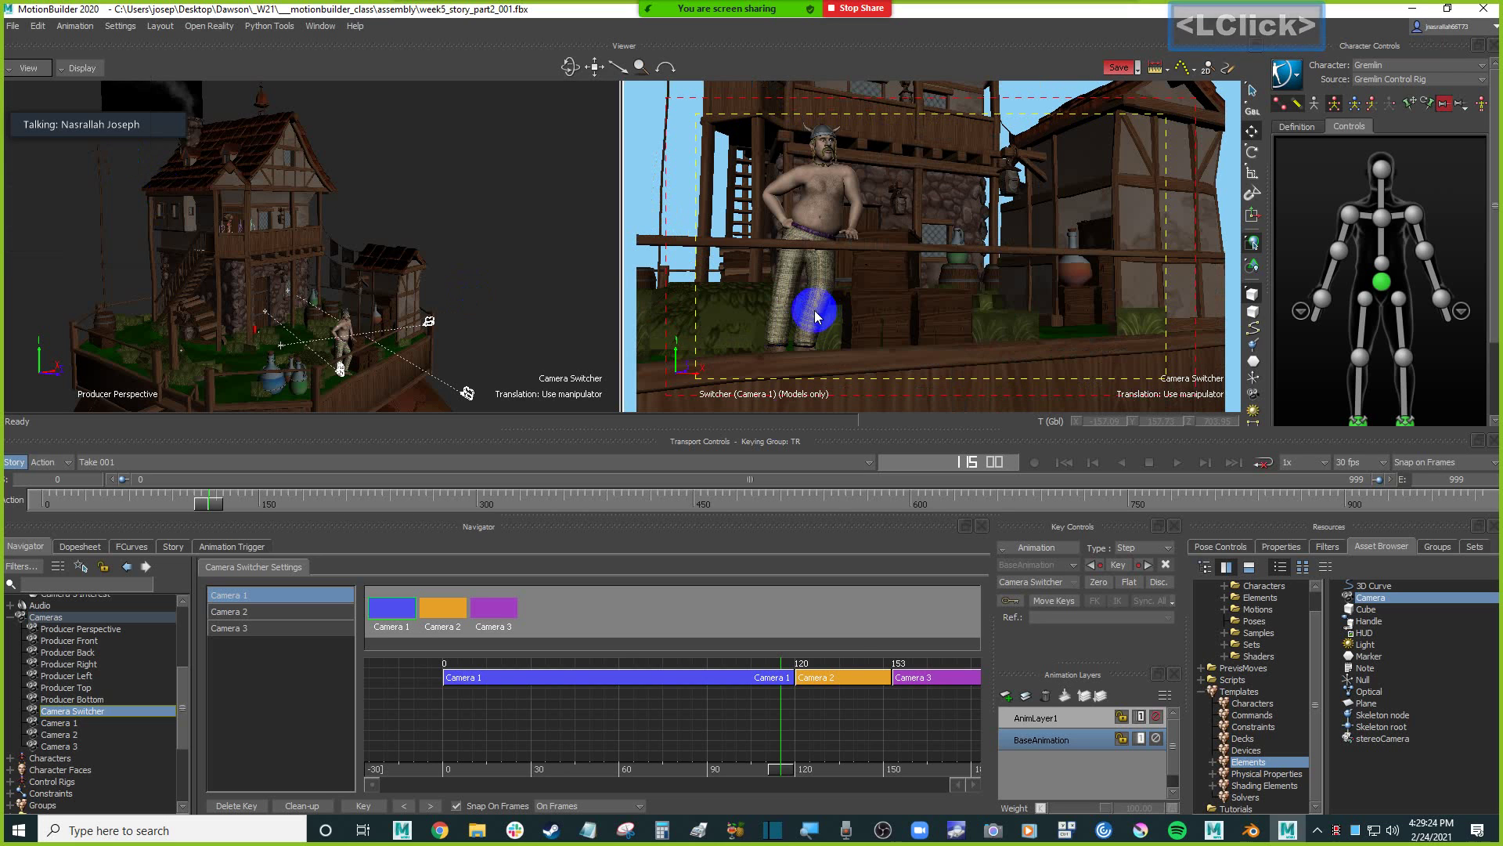
Preview the cuts by scrubbing and retime the start of Camera 3, trying frames 155 and 142 before settling on 146.
{"action": "left_click_drag", "start_coordinate": [791, 775], "coordinate": [793, 693]}
{"action": "left_click_drag", "start_coordinate": [793, 768], "coordinate": [861, 768]}
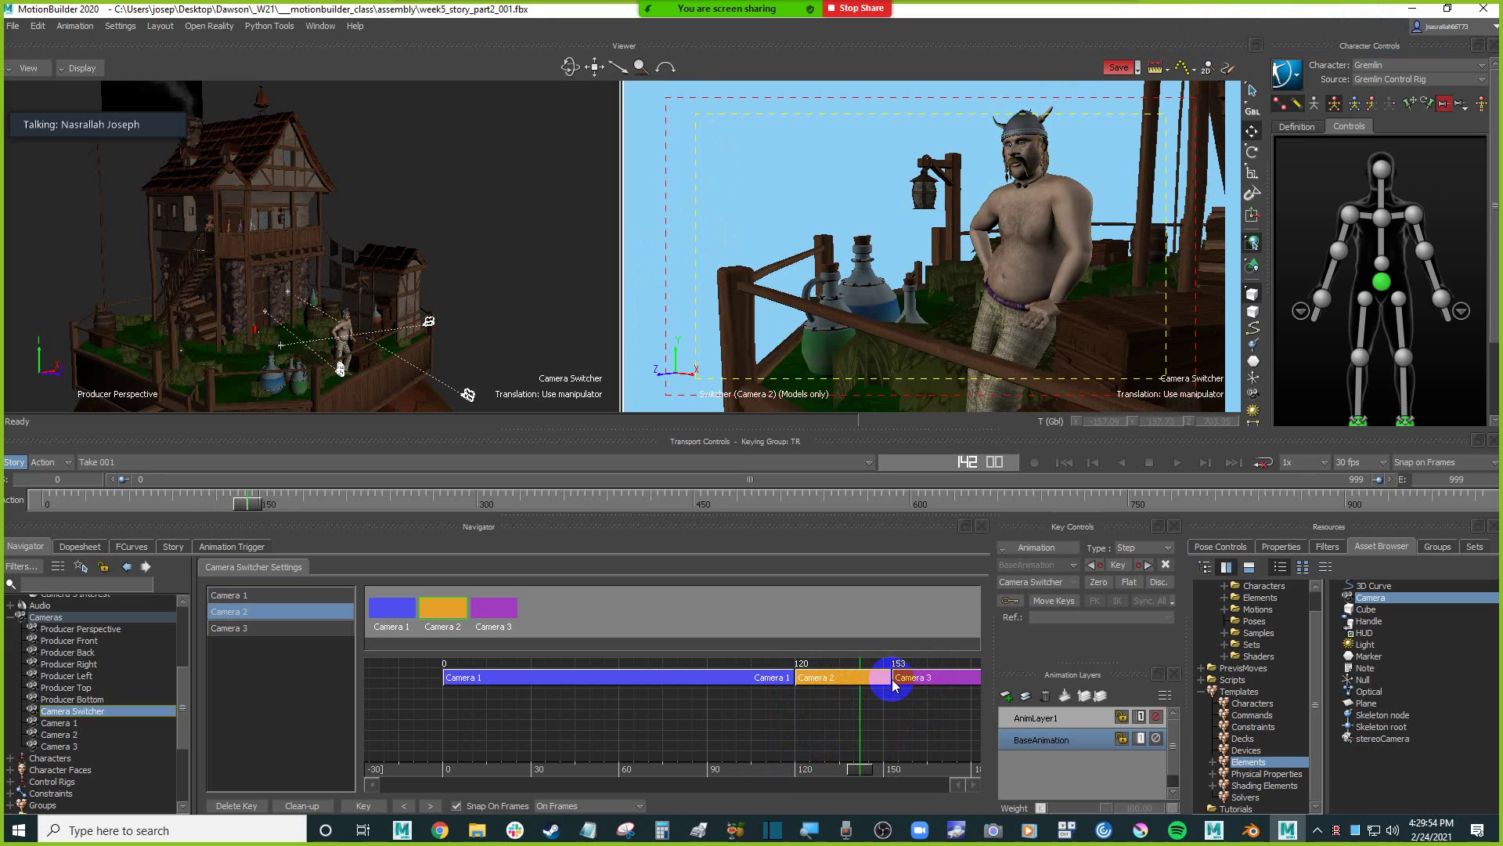
{"action": "left_click_drag", "start_coordinate": [895, 682], "coordinate": [899, 684]}
{"action": "left_click_drag", "start_coordinate": [869, 771], "coordinate": [887, 738]}
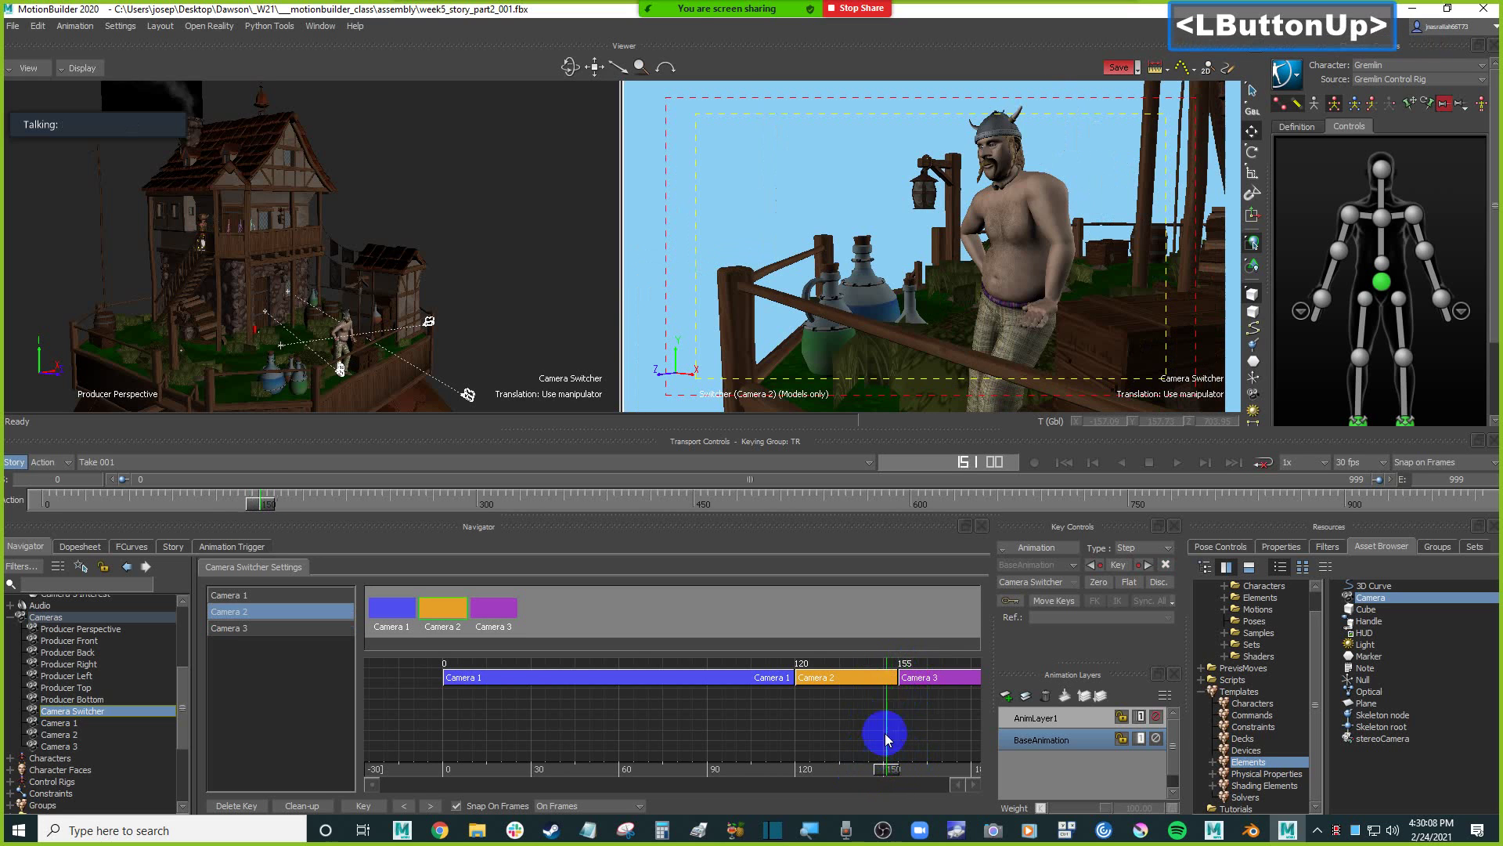
{"action": "left_click_drag", "start_coordinate": [898, 672], "coordinate": [859, 678]}
{"action": "mouse_move", "coordinate": [891, 775]}
{"action": "left_mouse_down"}
{"action": "mouse_move", "coordinate": [856, 764]}
{"action": "mouse_move", "coordinate": [867, 767]}
{"action": "left_mouse_up"}
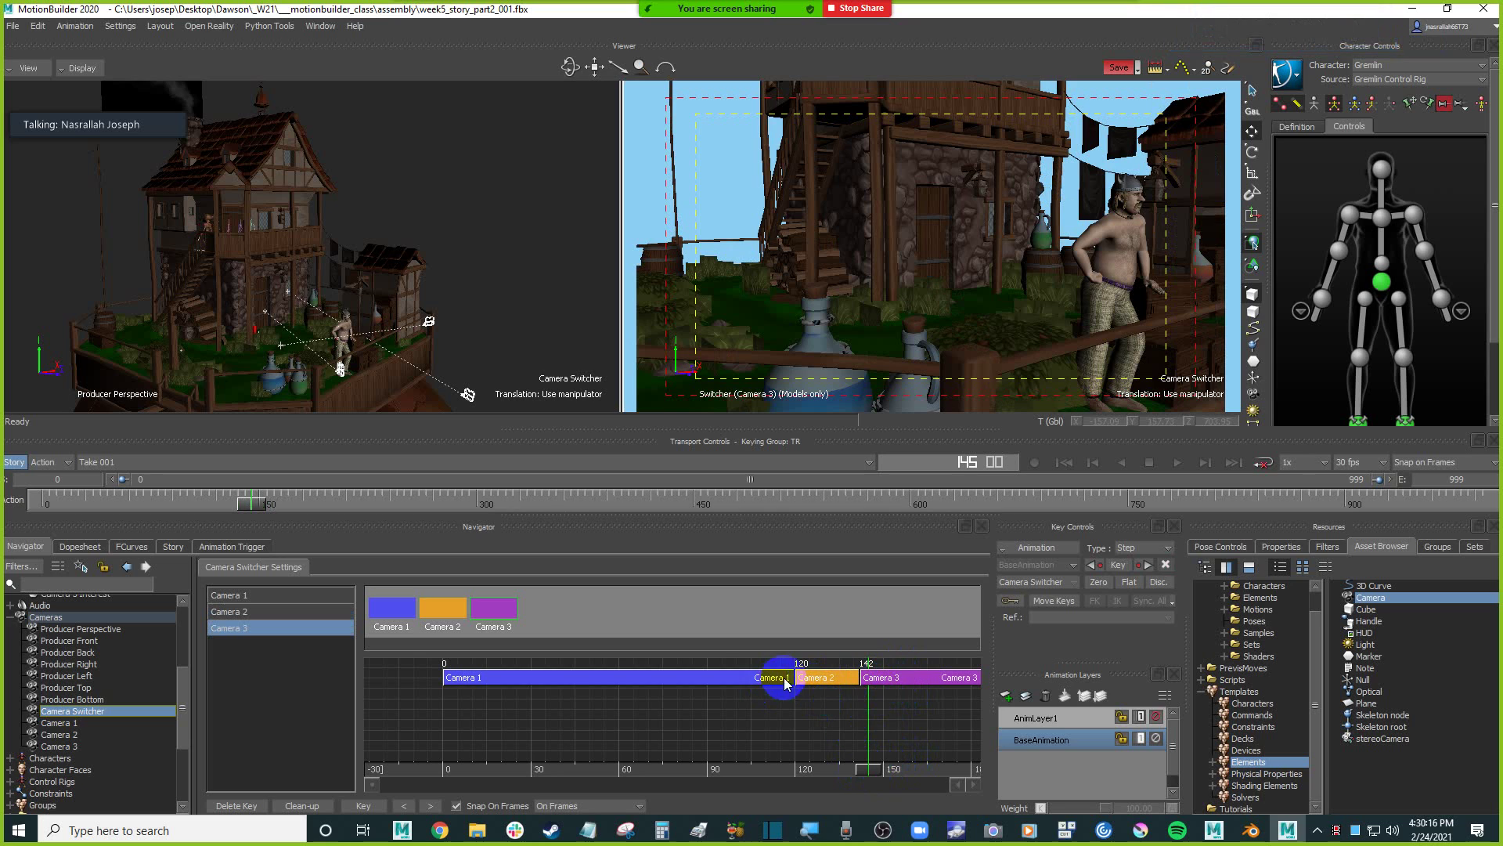
{"action": "left_click_drag", "start_coordinate": [871, 769], "coordinate": [854, 768]}
{"action": "left_click_drag", "start_coordinate": [862, 675], "coordinate": [878, 686]}
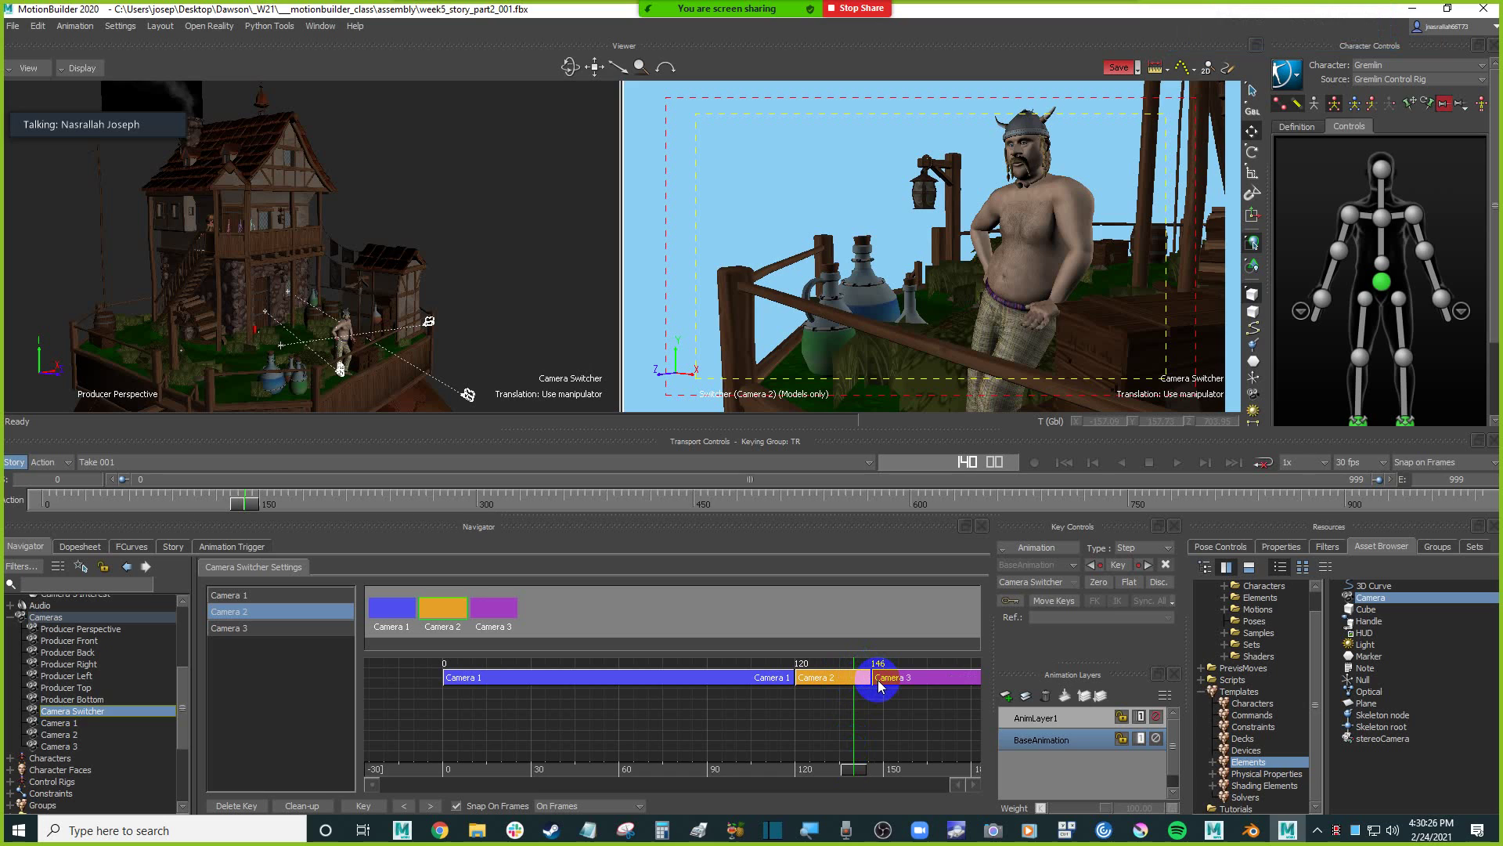
Try to save the scene, and close the error report without sending it.
{"action": "left_click", "coordinate": [642, 262]}
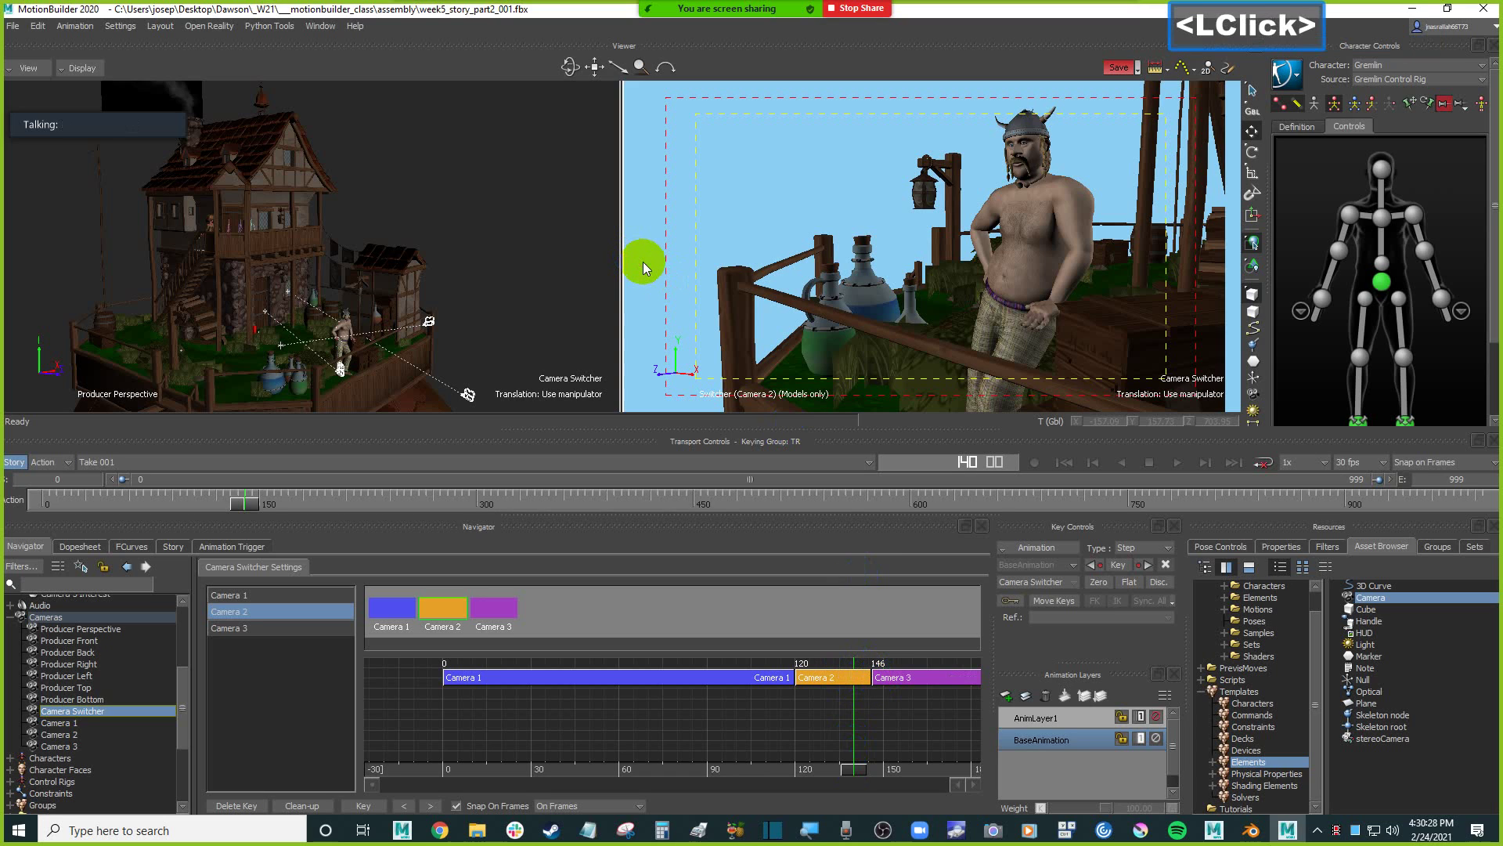
{"action": "key", "text": "ctrl+s"}
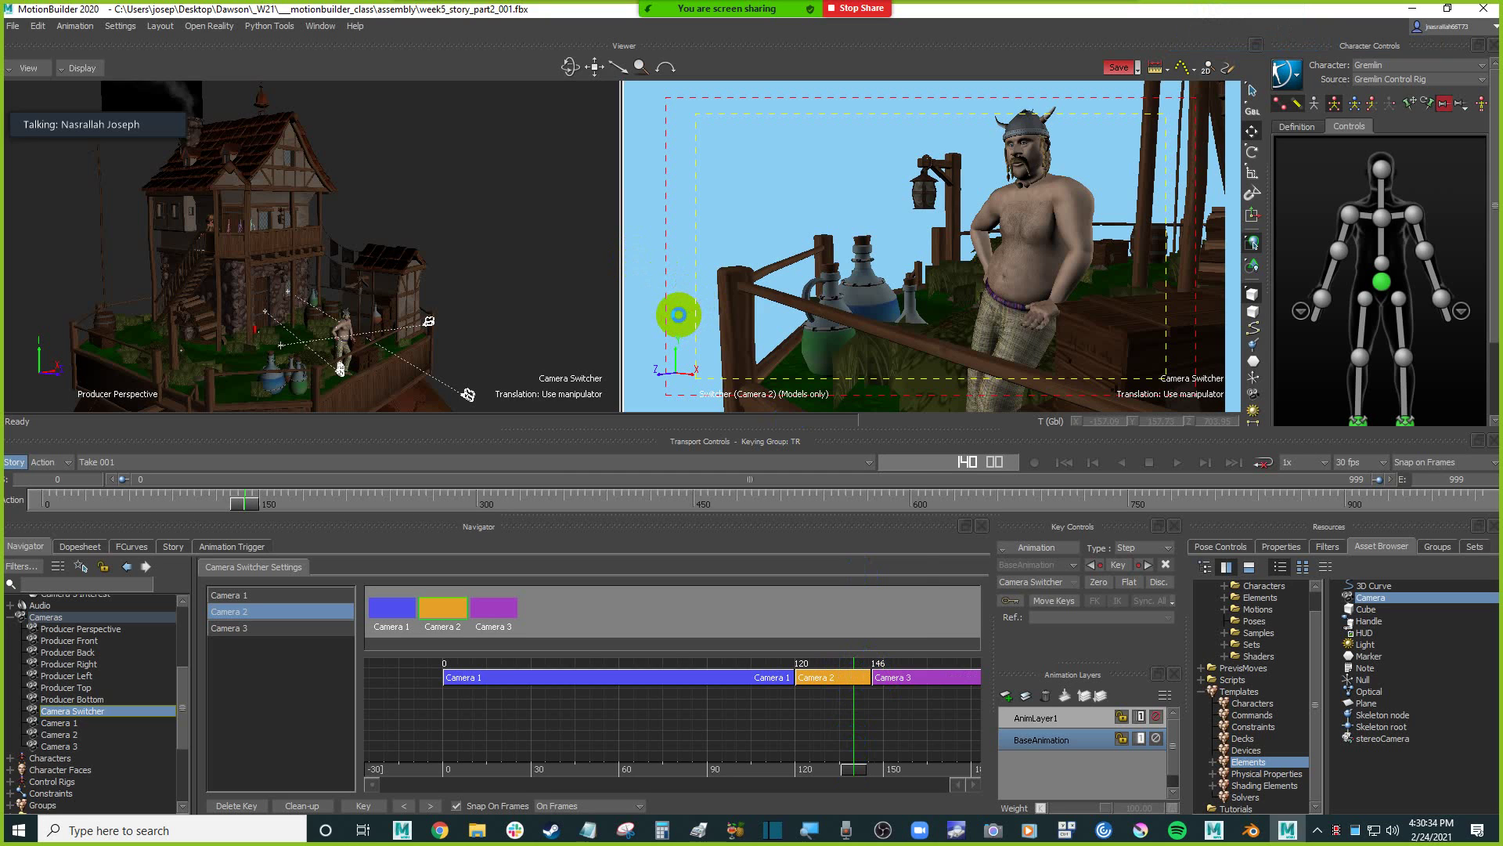
{"action": "left_click_drag", "start_coordinate": [841, 190], "coordinate": [777, 195]}
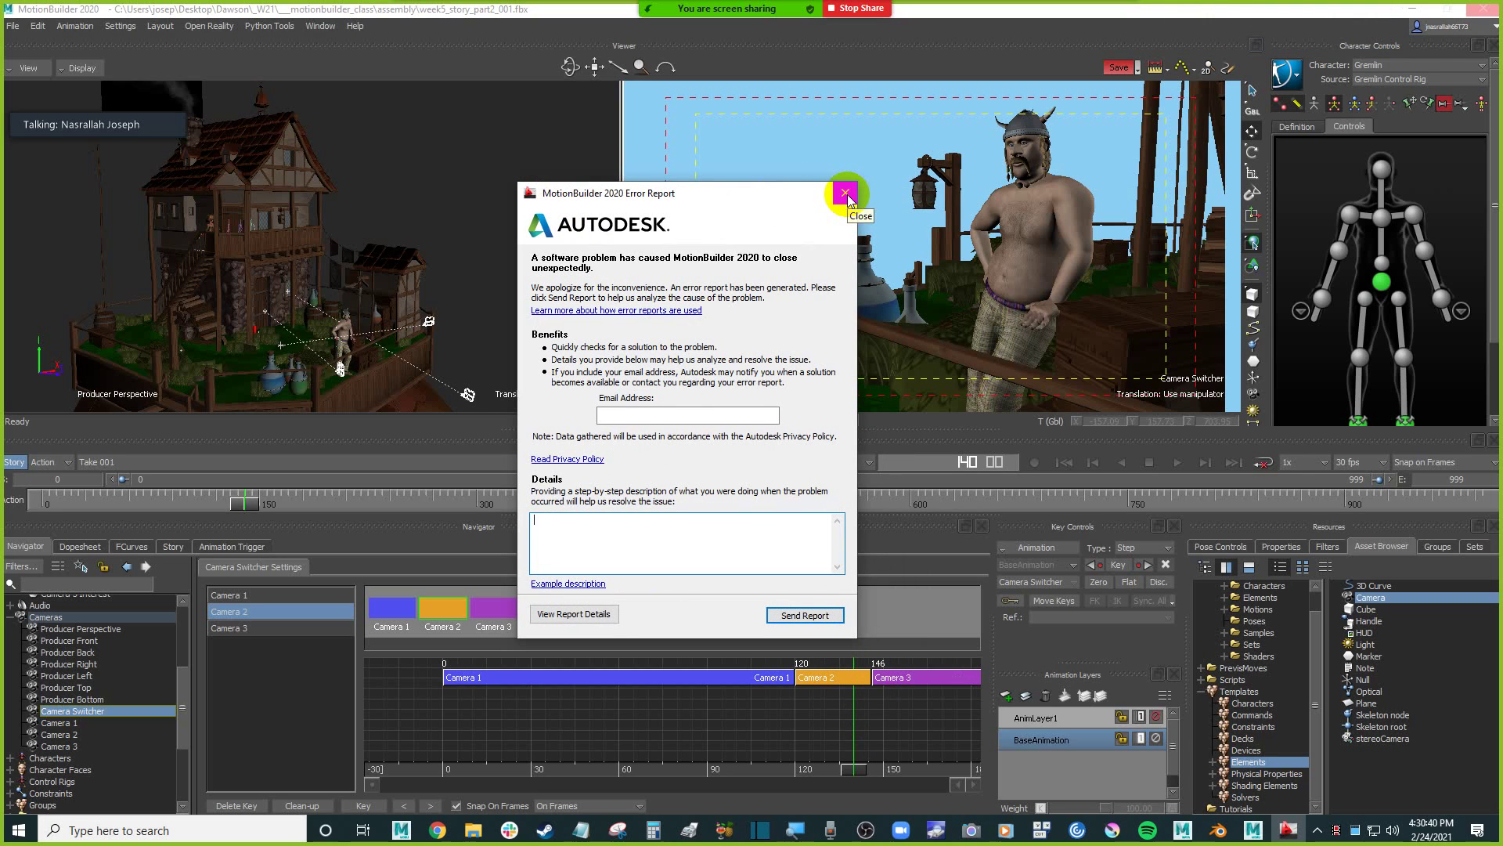
{"action": "left_click", "coordinate": [846, 195]}
{"action": "left_click", "coordinate": [792, 448]}
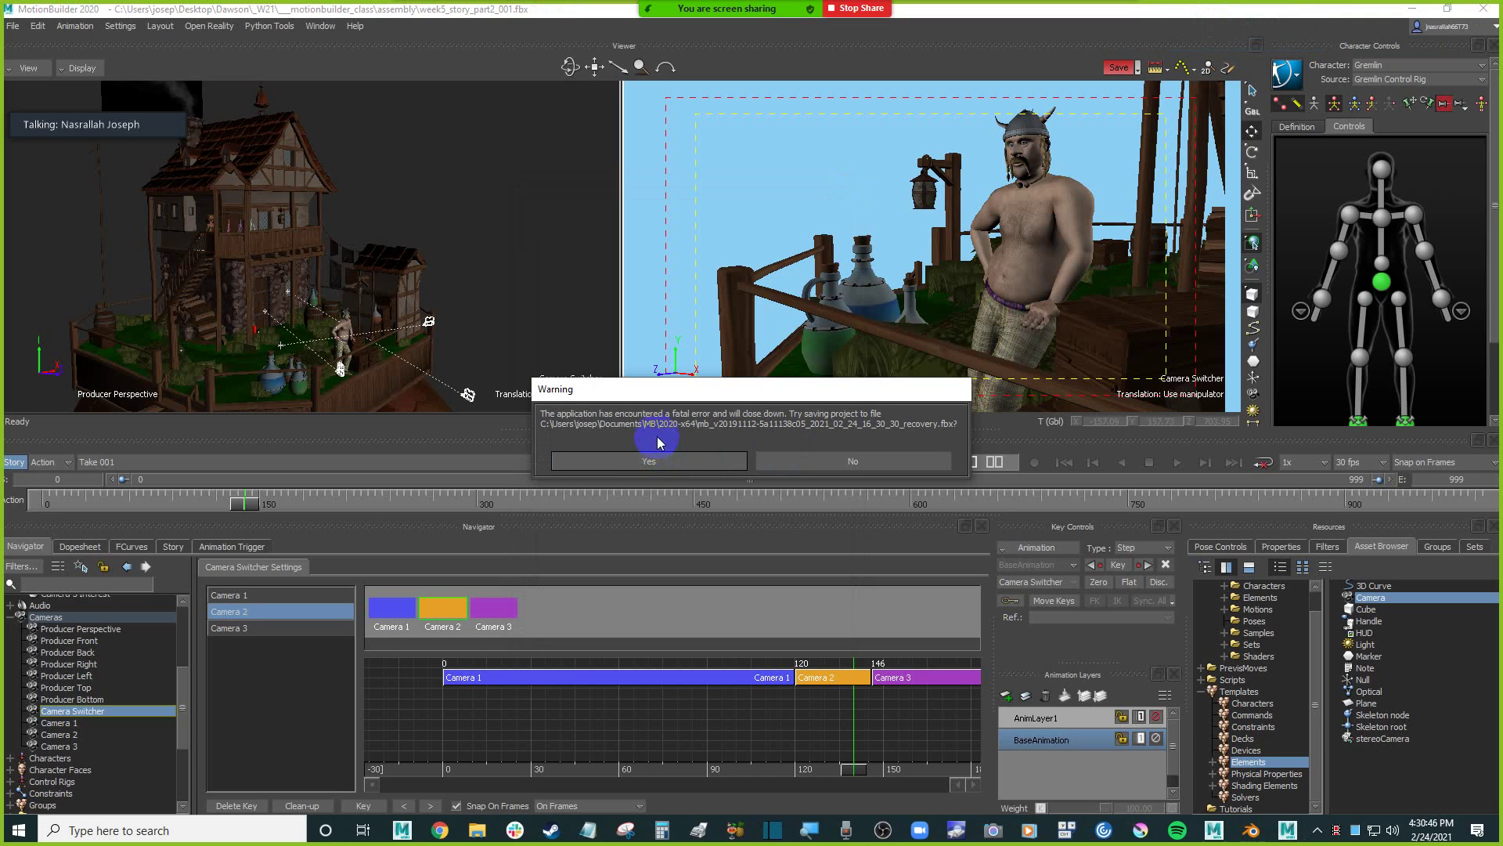
Capture the warning with the recovery file path using Snipping Tool, and accept saving the project to the recovery file.
{"action": "left_click", "coordinate": [635, 833]}
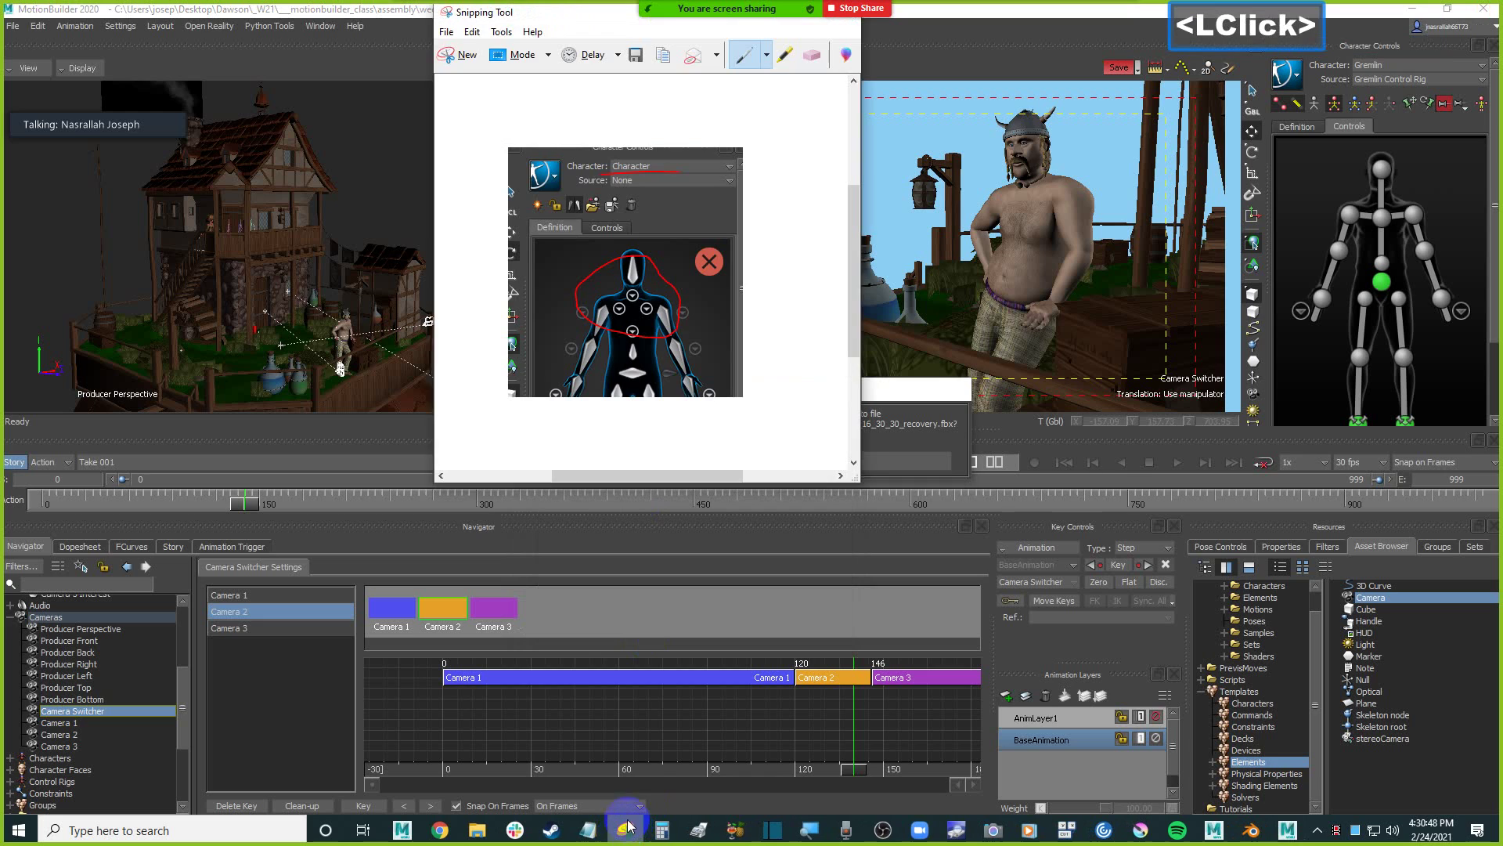
{"action": "left_click", "coordinate": [467, 57]}
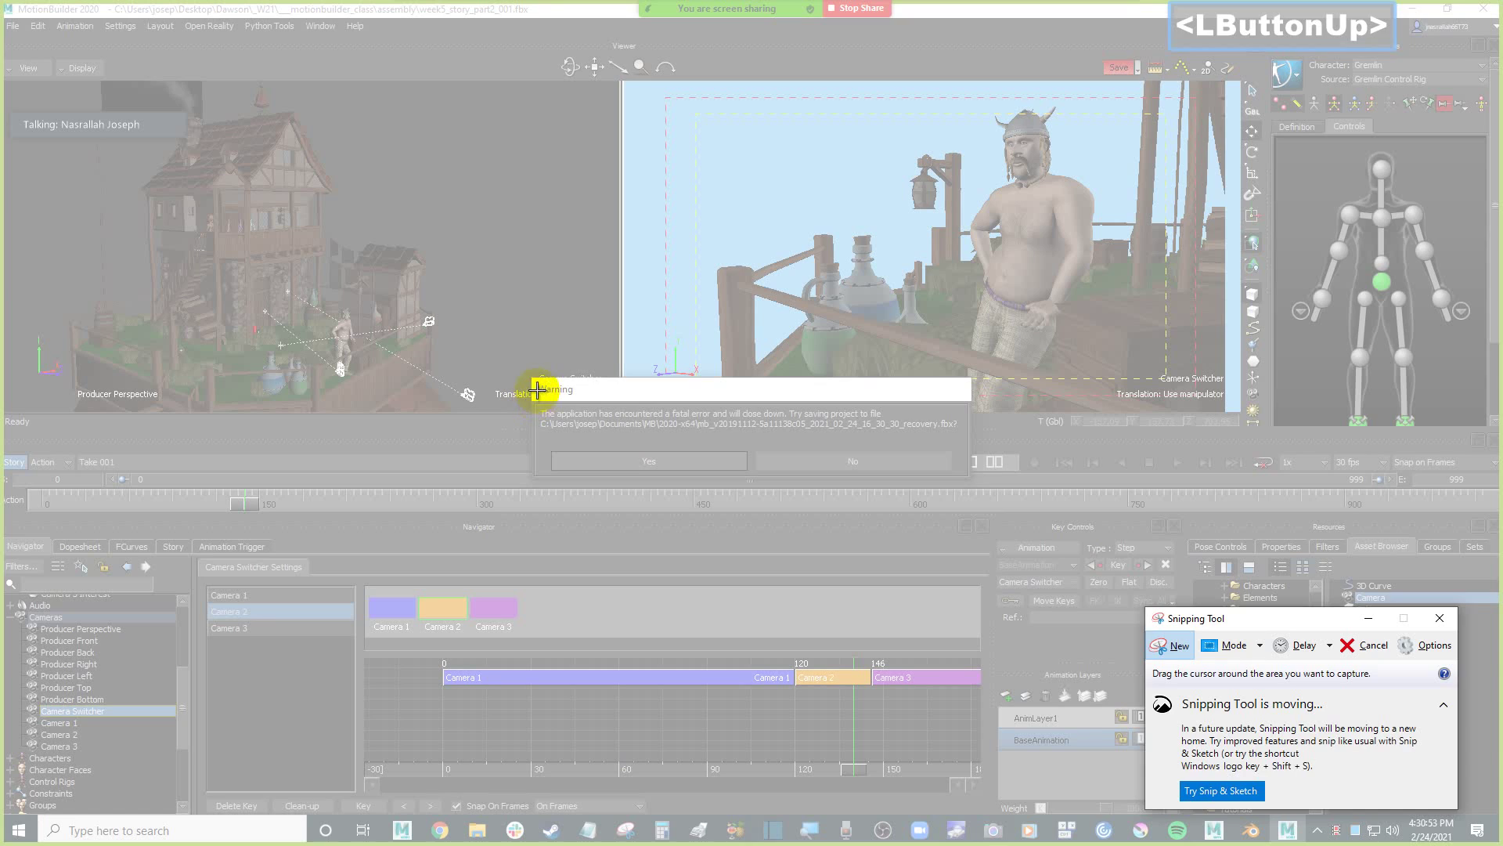
{"action": "left_click_drag", "start_coordinate": [535, 383], "coordinate": [973, 479]}
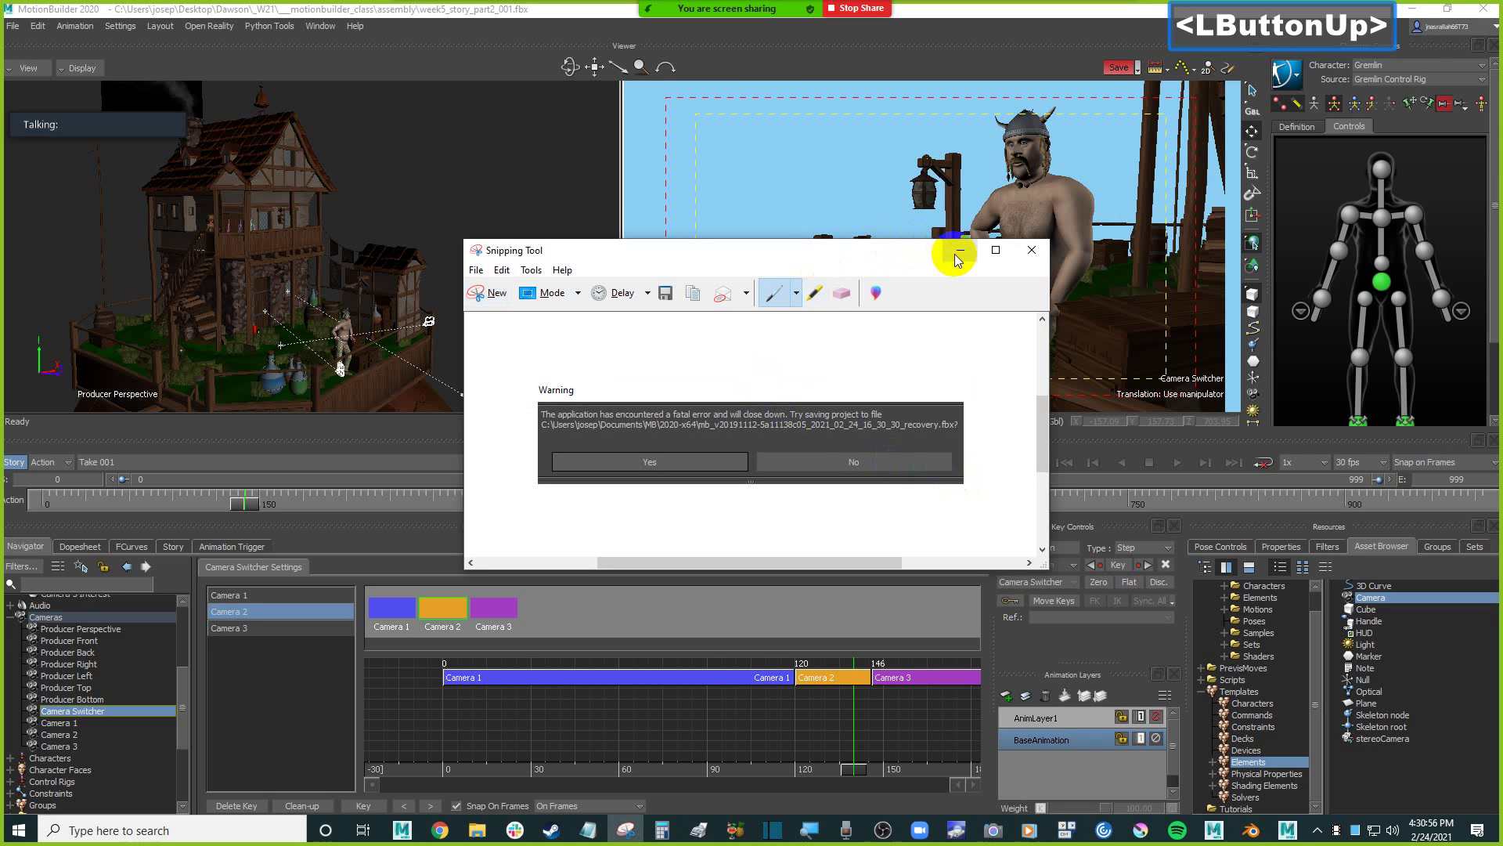
{"action": "left_click", "coordinate": [959, 252]}
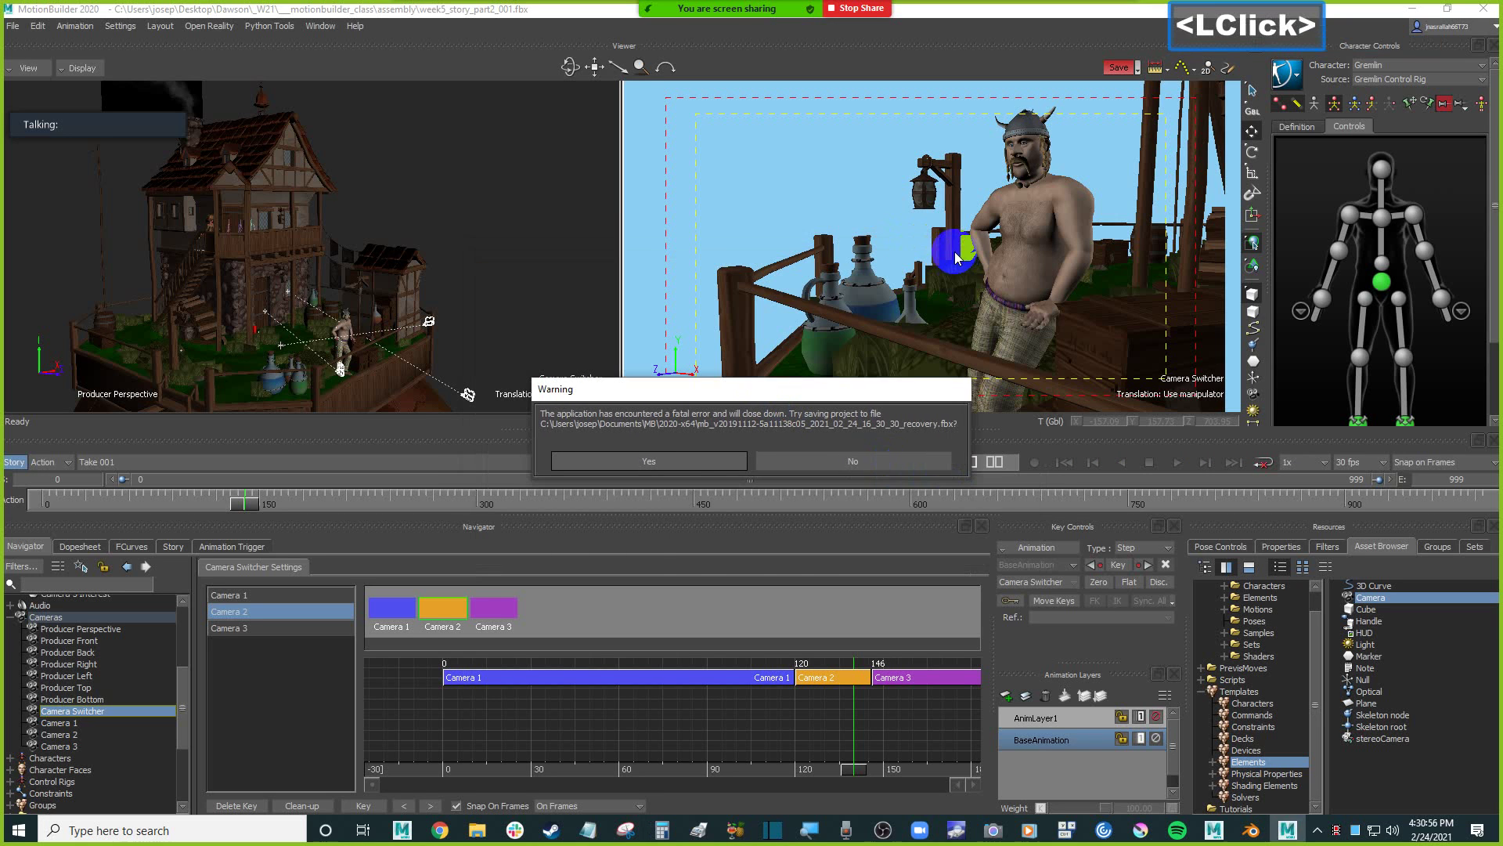
{"action": "left_click", "coordinate": [670, 461]}
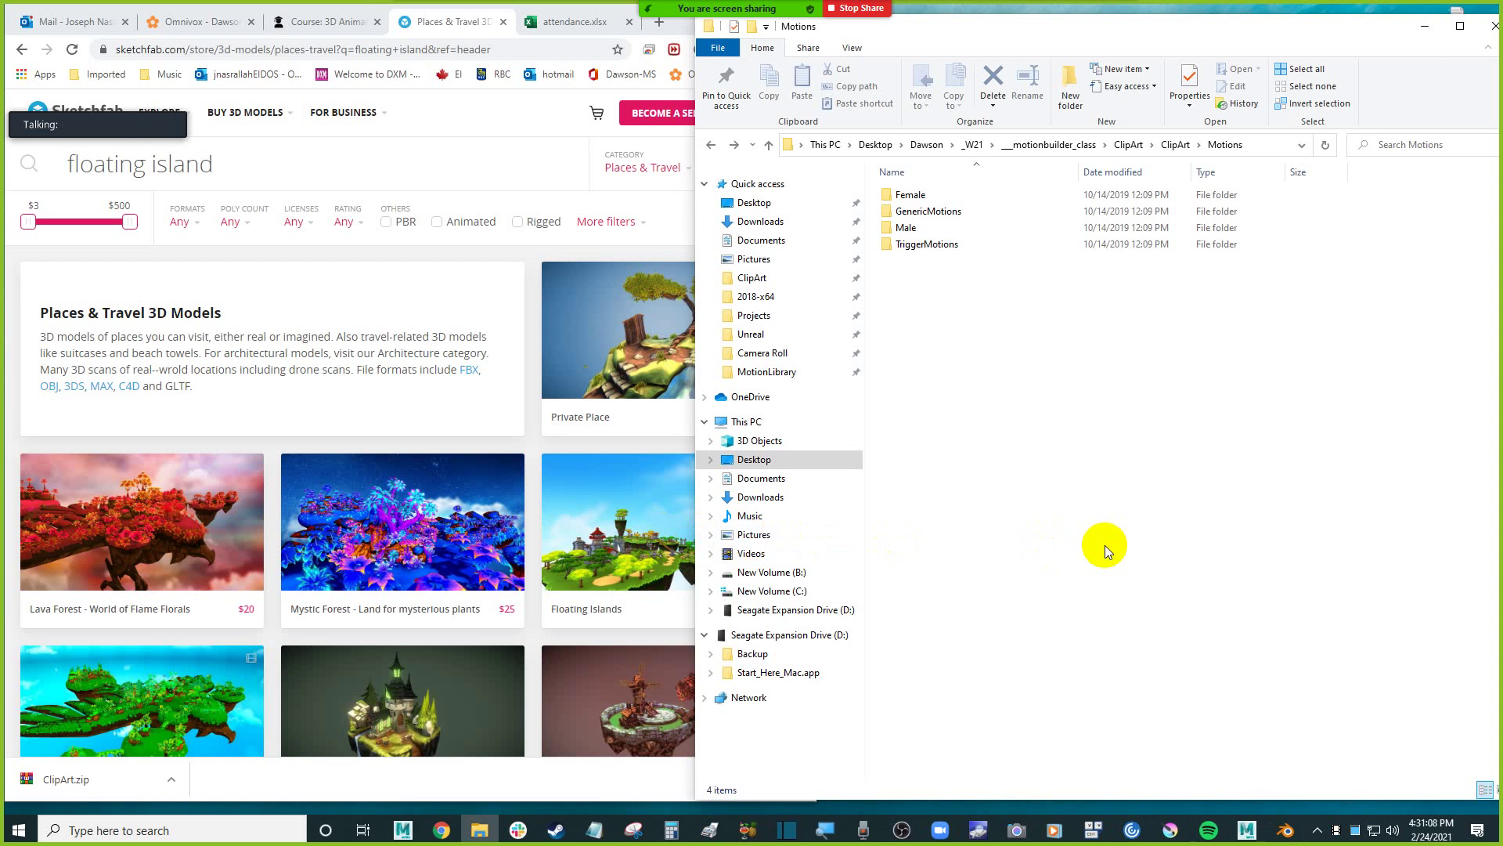
Search Windows for "2020" and relaunch MotionBuilder 2020.
{"action": "left_click", "coordinate": [1194, 820]}
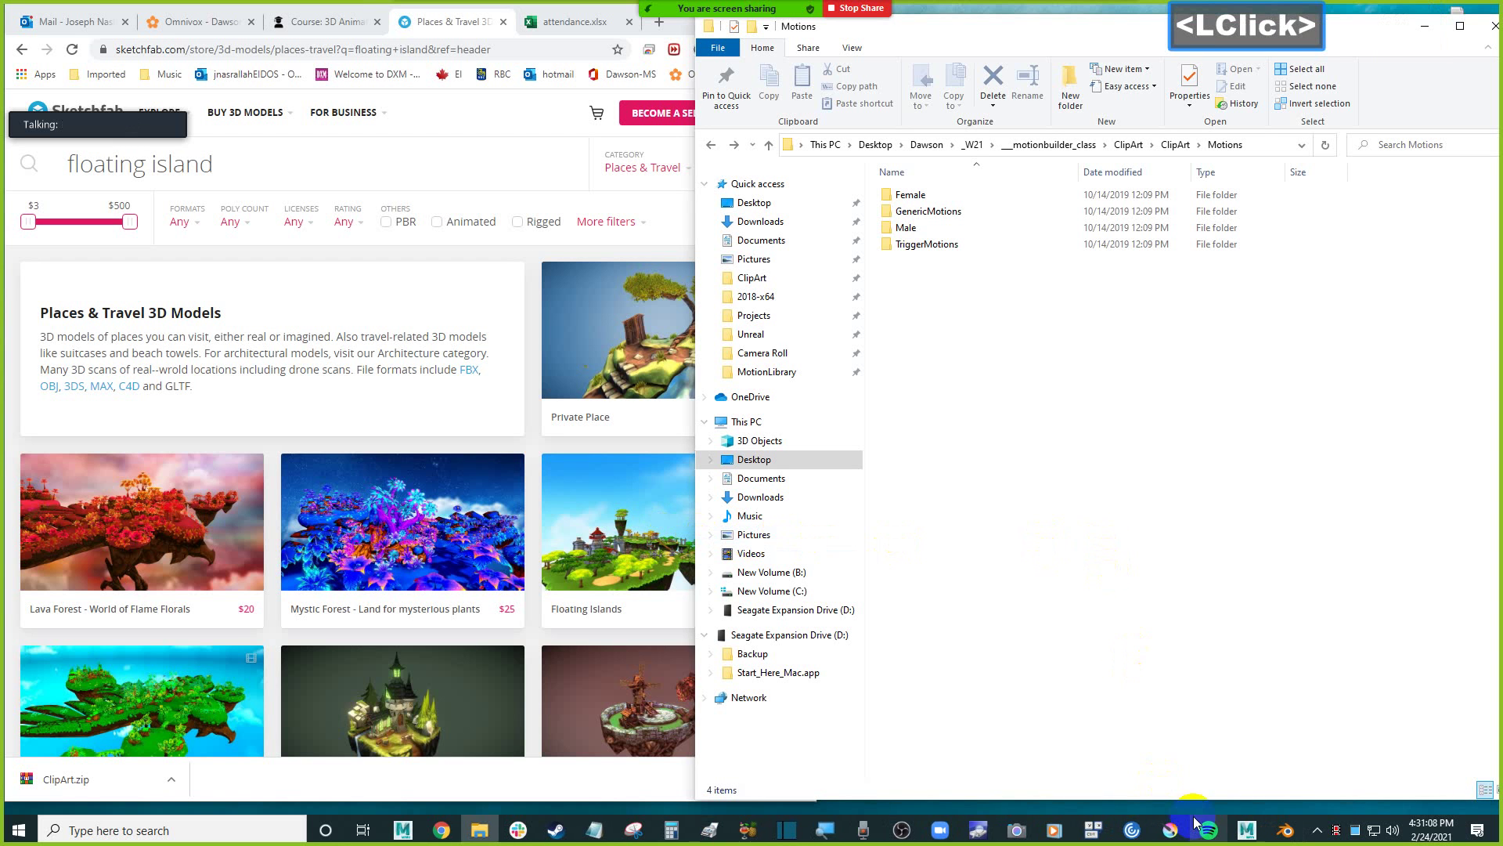
{"action": "left_click", "coordinate": [223, 831]}
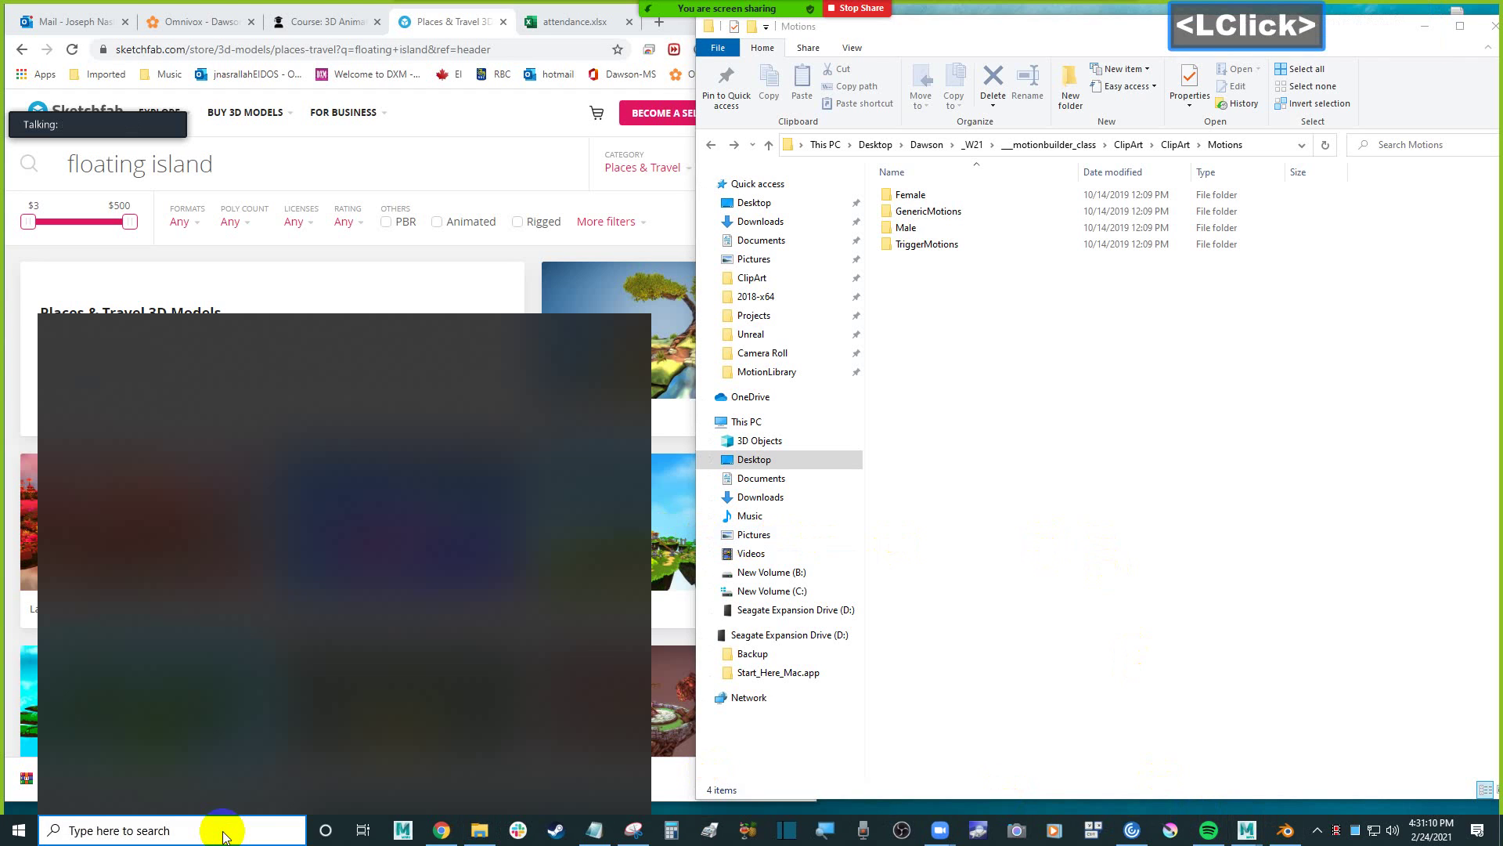
{"action": "type", "text": "2020"}
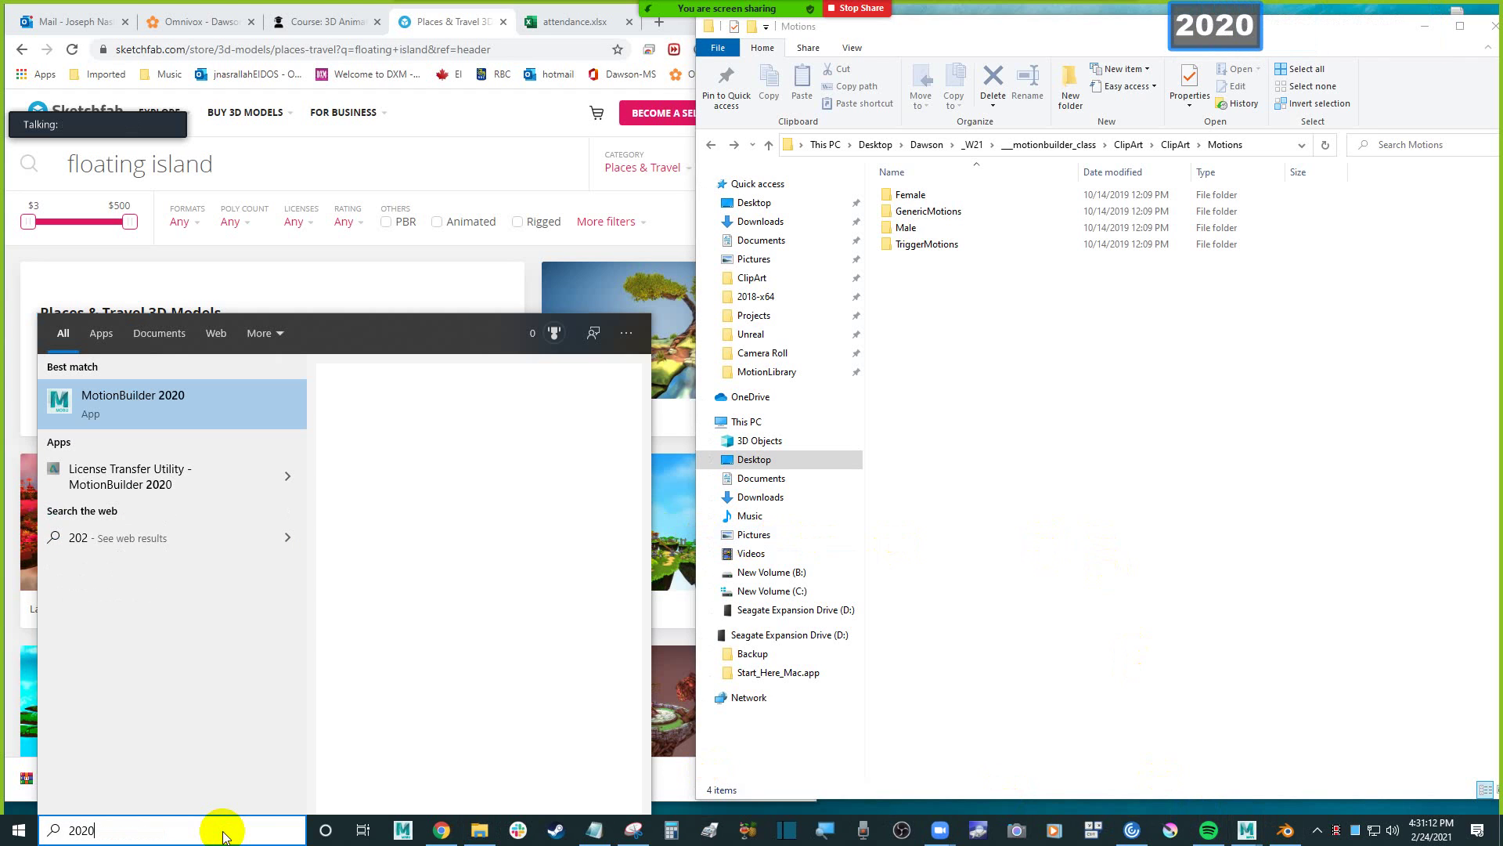
{"action": "left_click", "coordinate": [193, 400]}
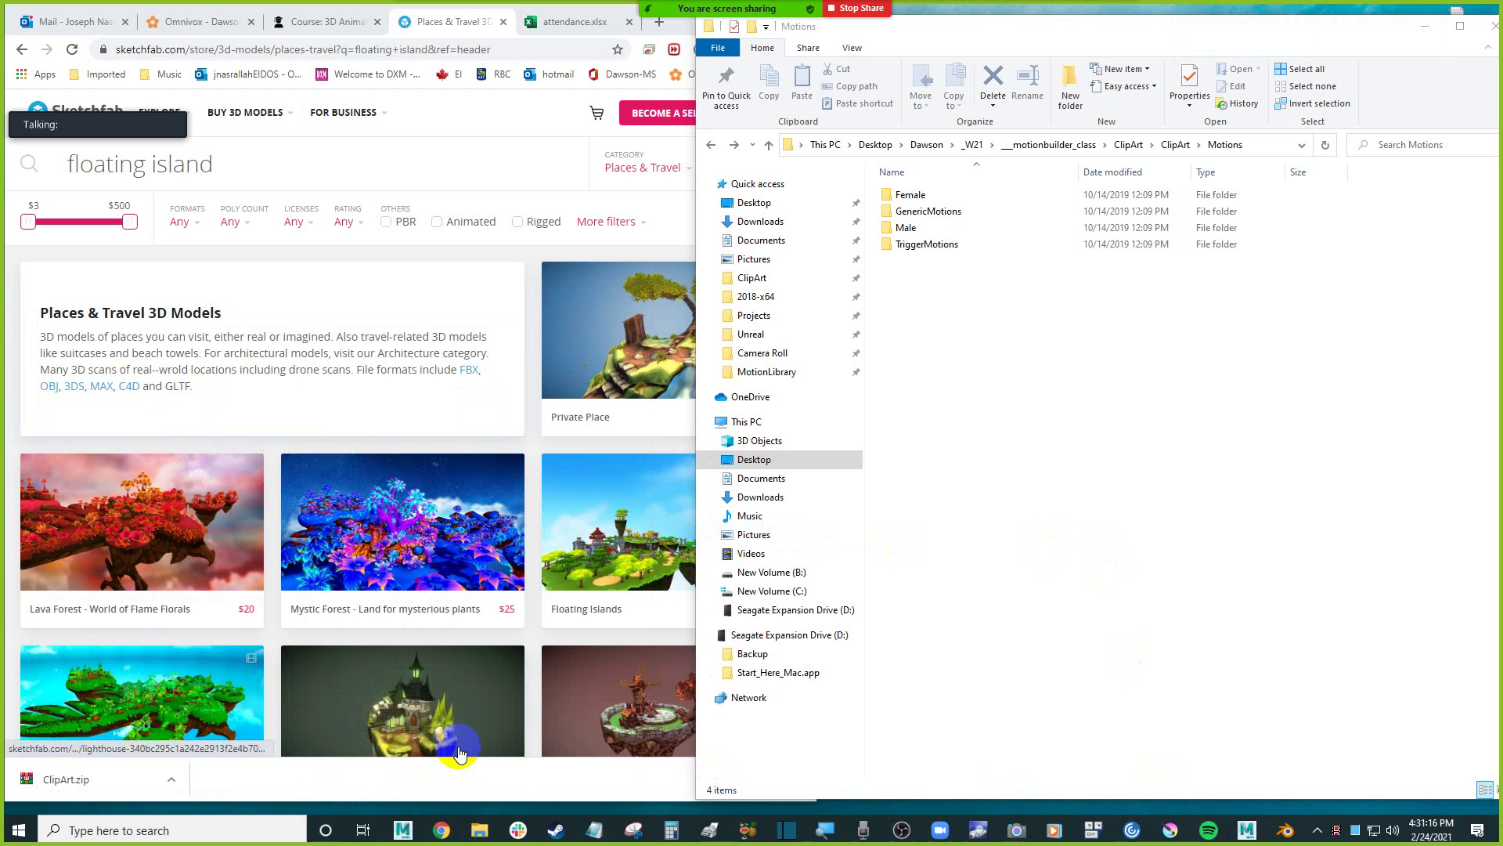
Close the Sketchfab page in the browser and bring up the 3D animation course page.
{"action": "mouse_move", "coordinate": [480, 830]}
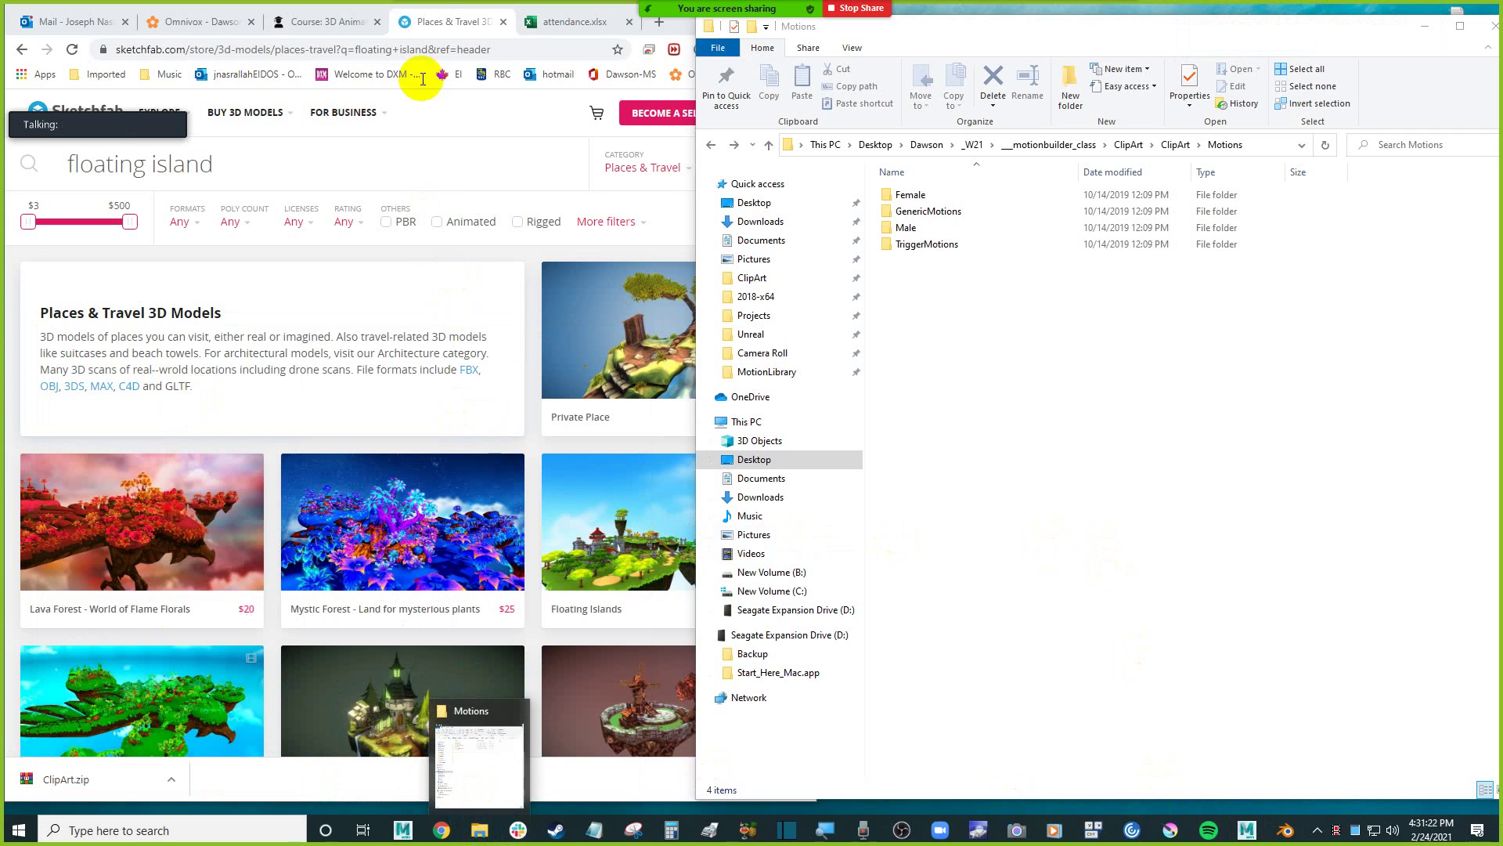
{"action": "middle_click", "coordinate": [433, 28]}
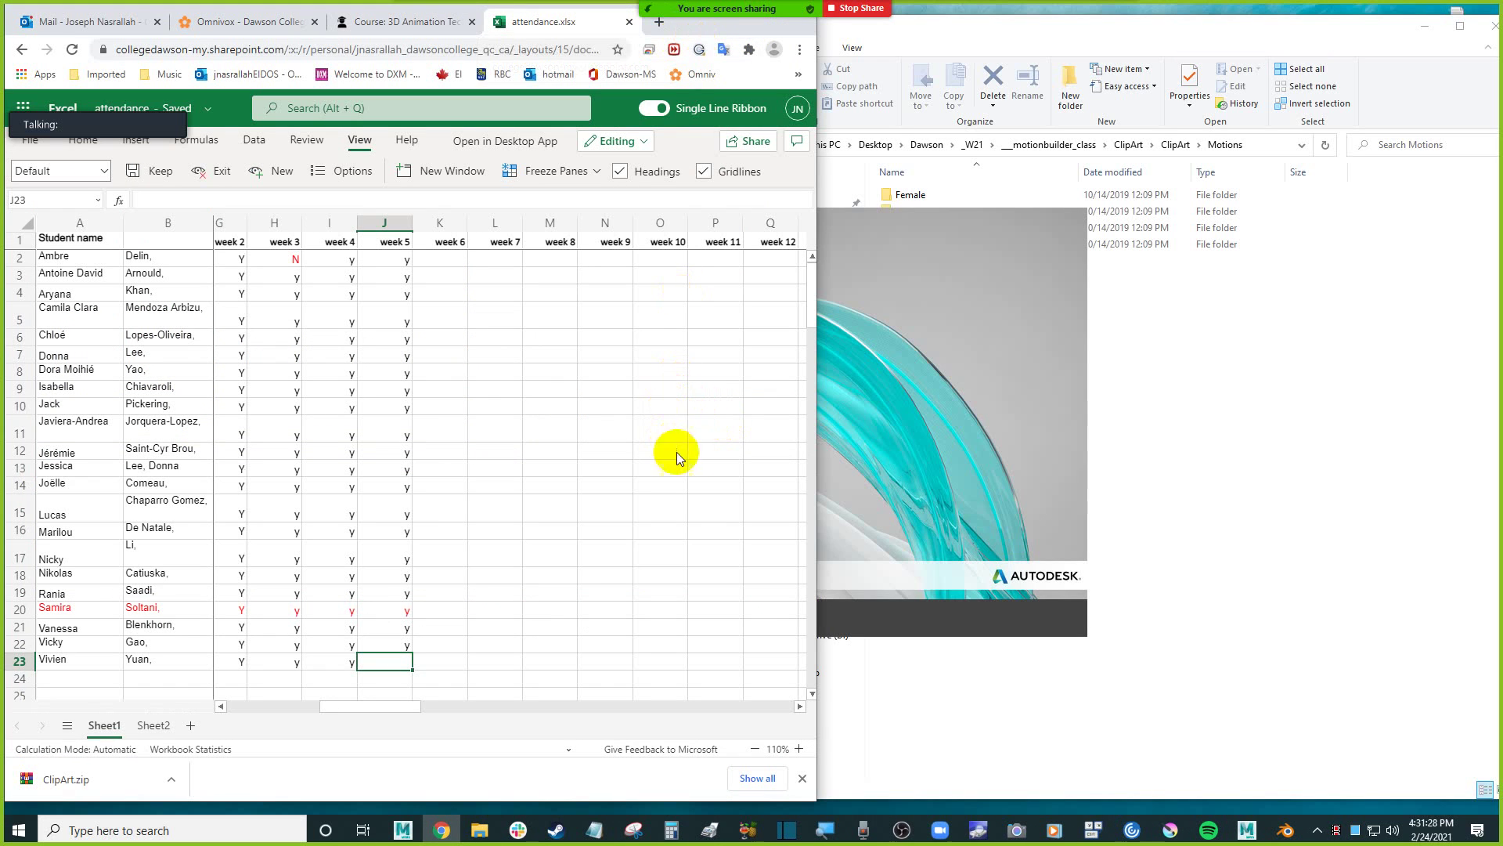
{"action": "left_click", "coordinate": [392, 22]}
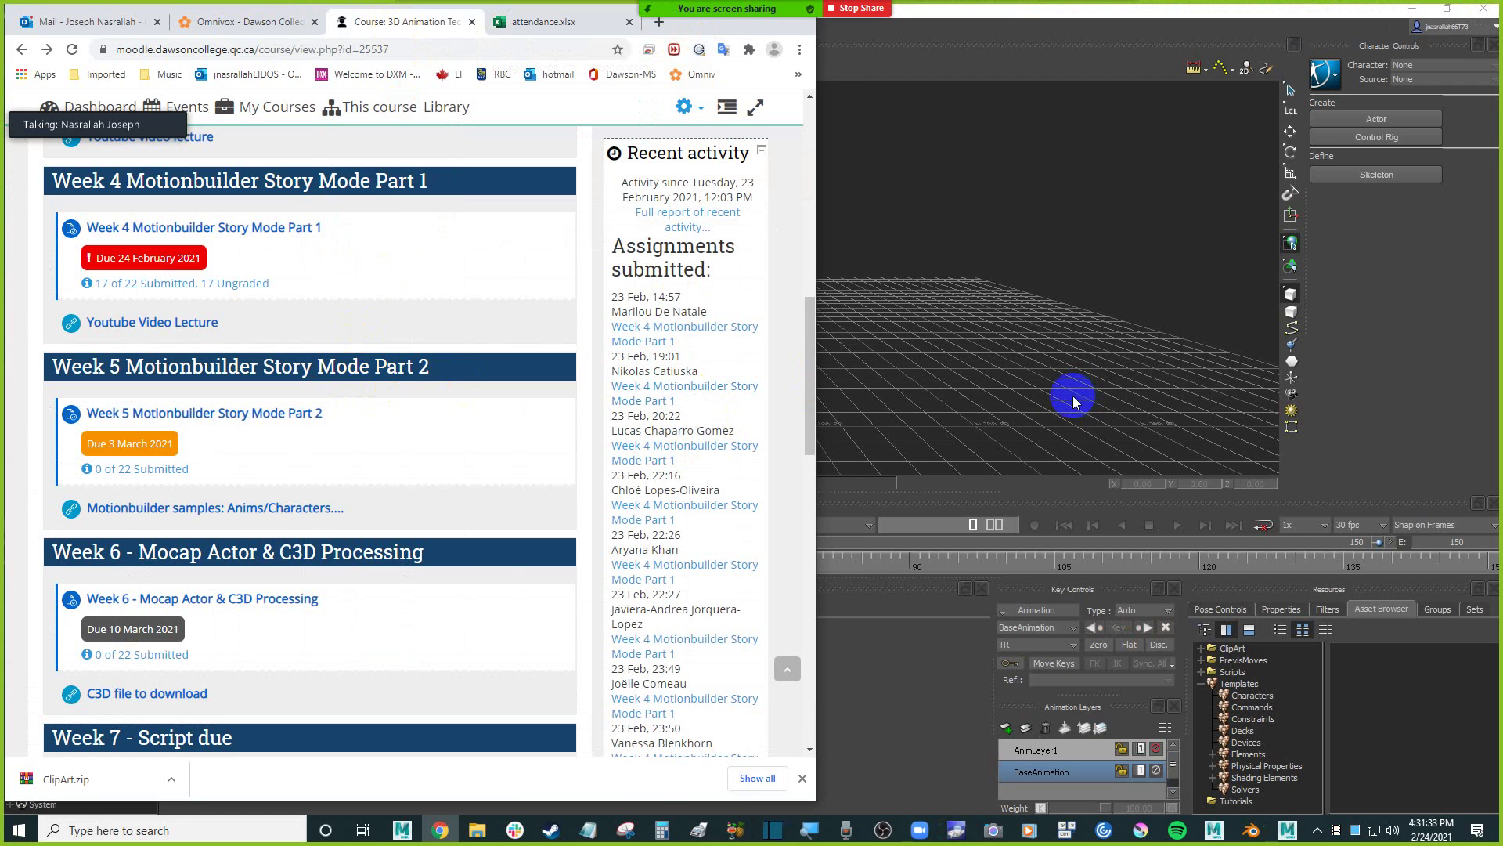
{"action": "left_click", "coordinate": [968, 296]}
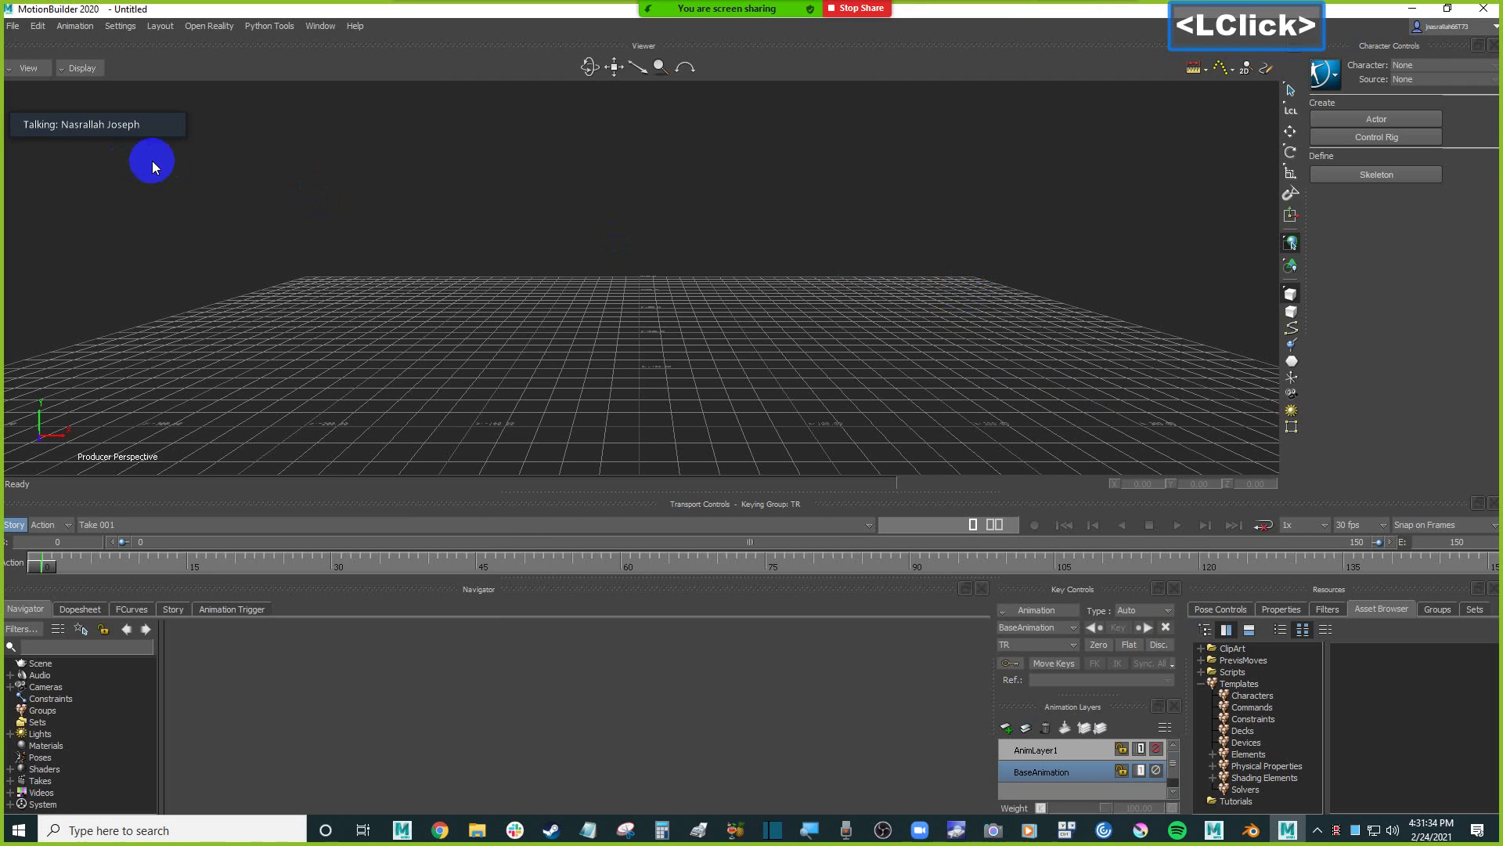
{"action": "left_click", "coordinate": [13, 26]}
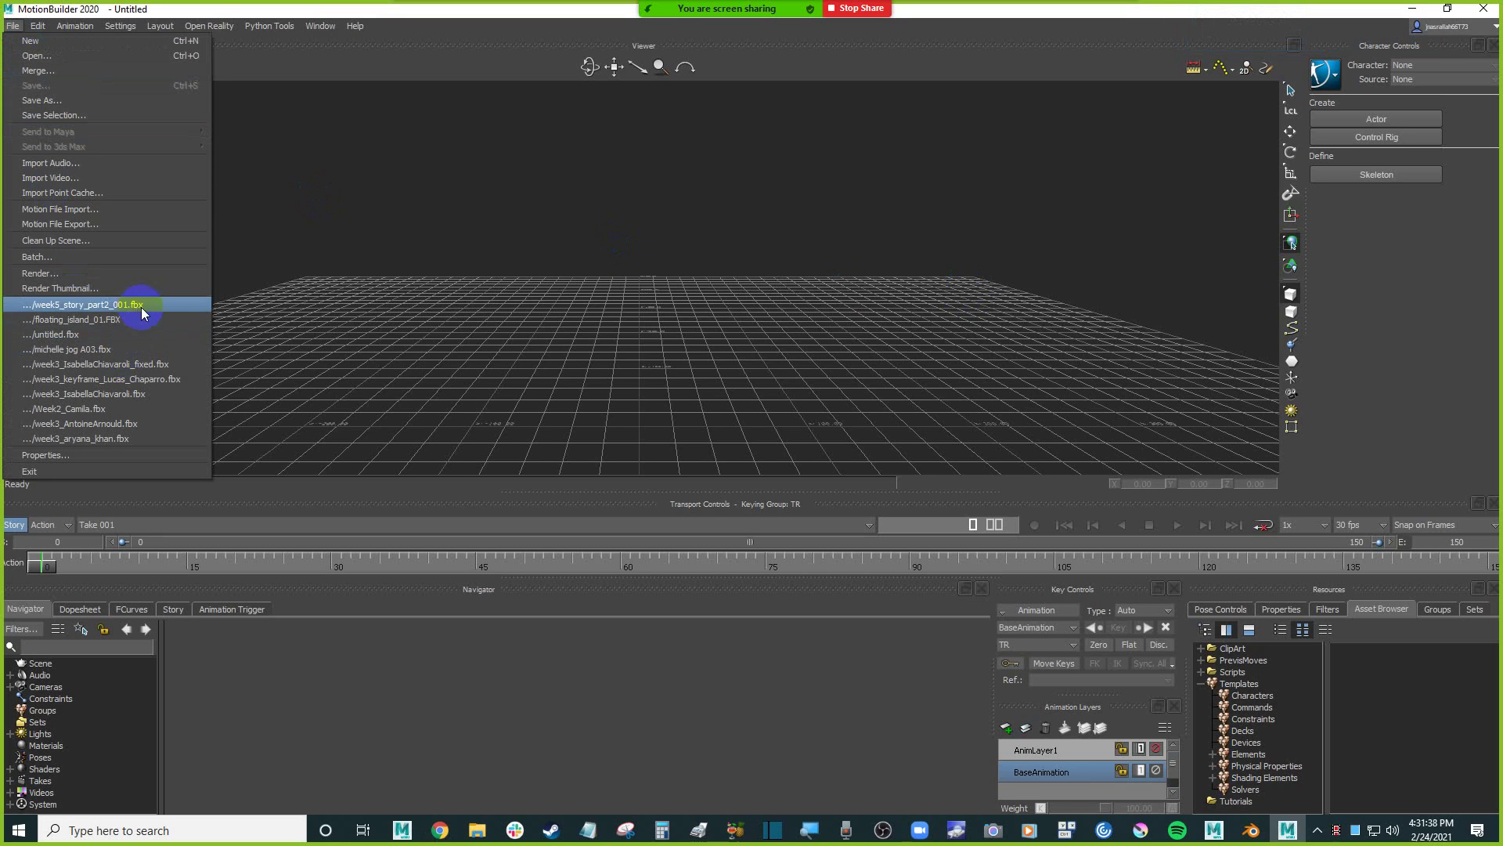
{"action": "left_click", "coordinate": [410, 307]}
{"action": "left_click", "coordinate": [477, 830]}
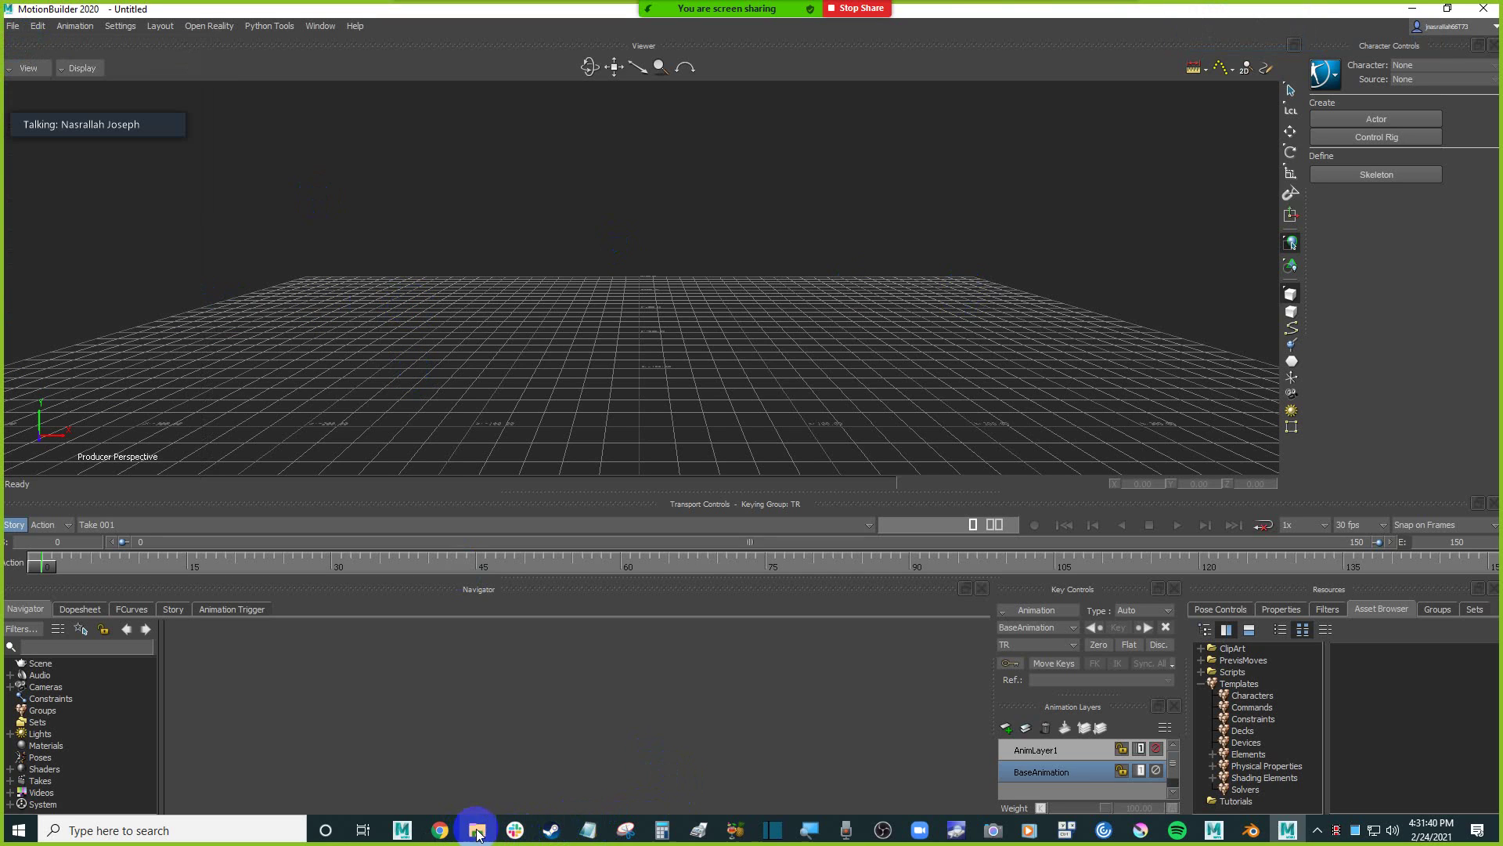
{"action": "left_click", "coordinate": [479, 828]}
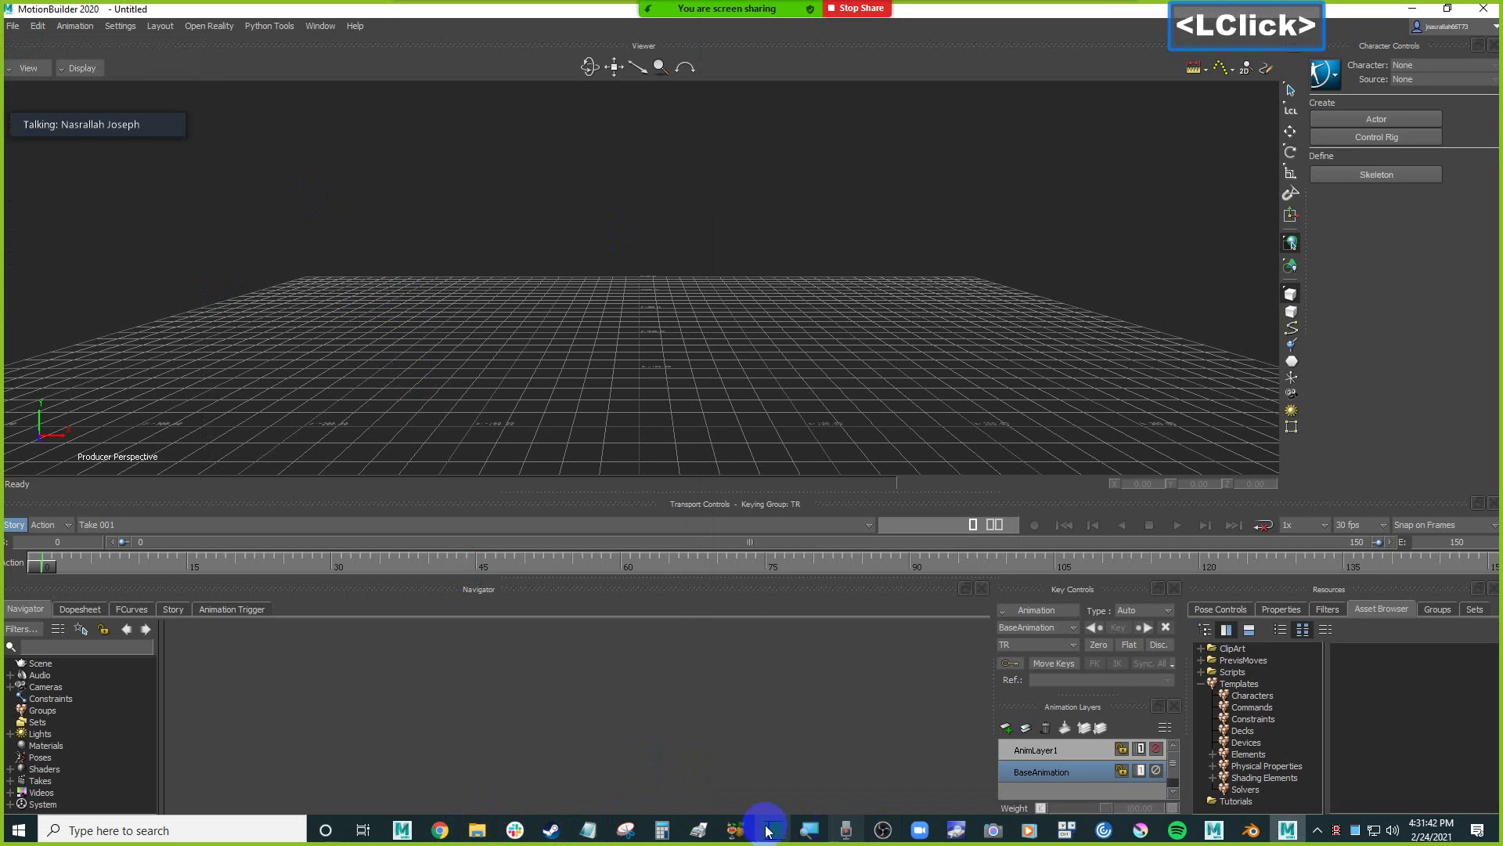
Arrange the captured recovery warning and a File Explorer window side by side so the recovery path stays readable.
{"action": "left_click", "coordinate": [618, 828]}
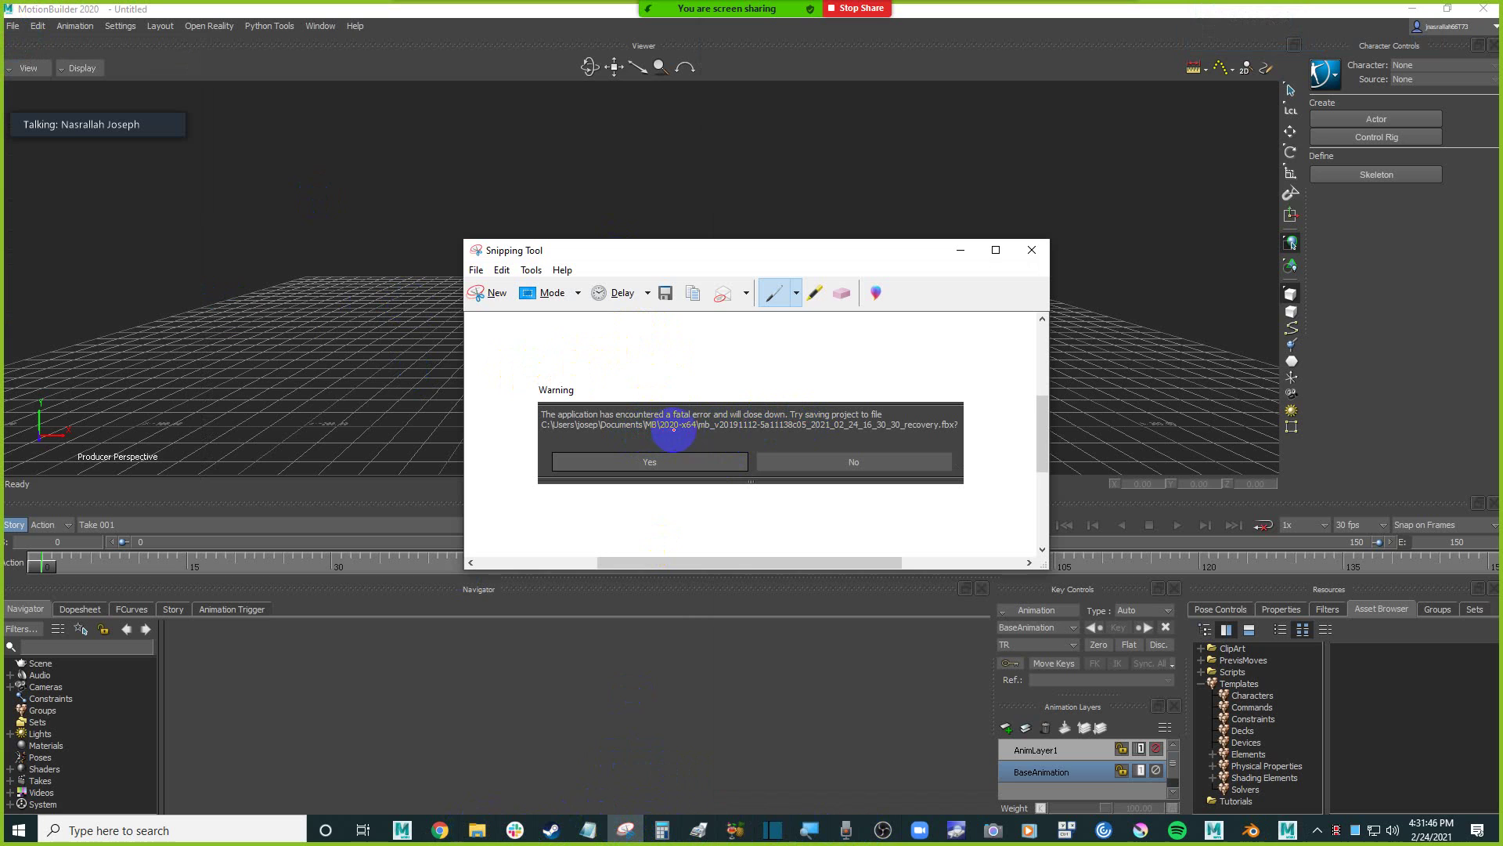
{"action": "left_click_drag", "start_coordinate": [757, 249], "coordinate": [1116, 199]}
{"action": "left_click", "coordinate": [479, 828]}
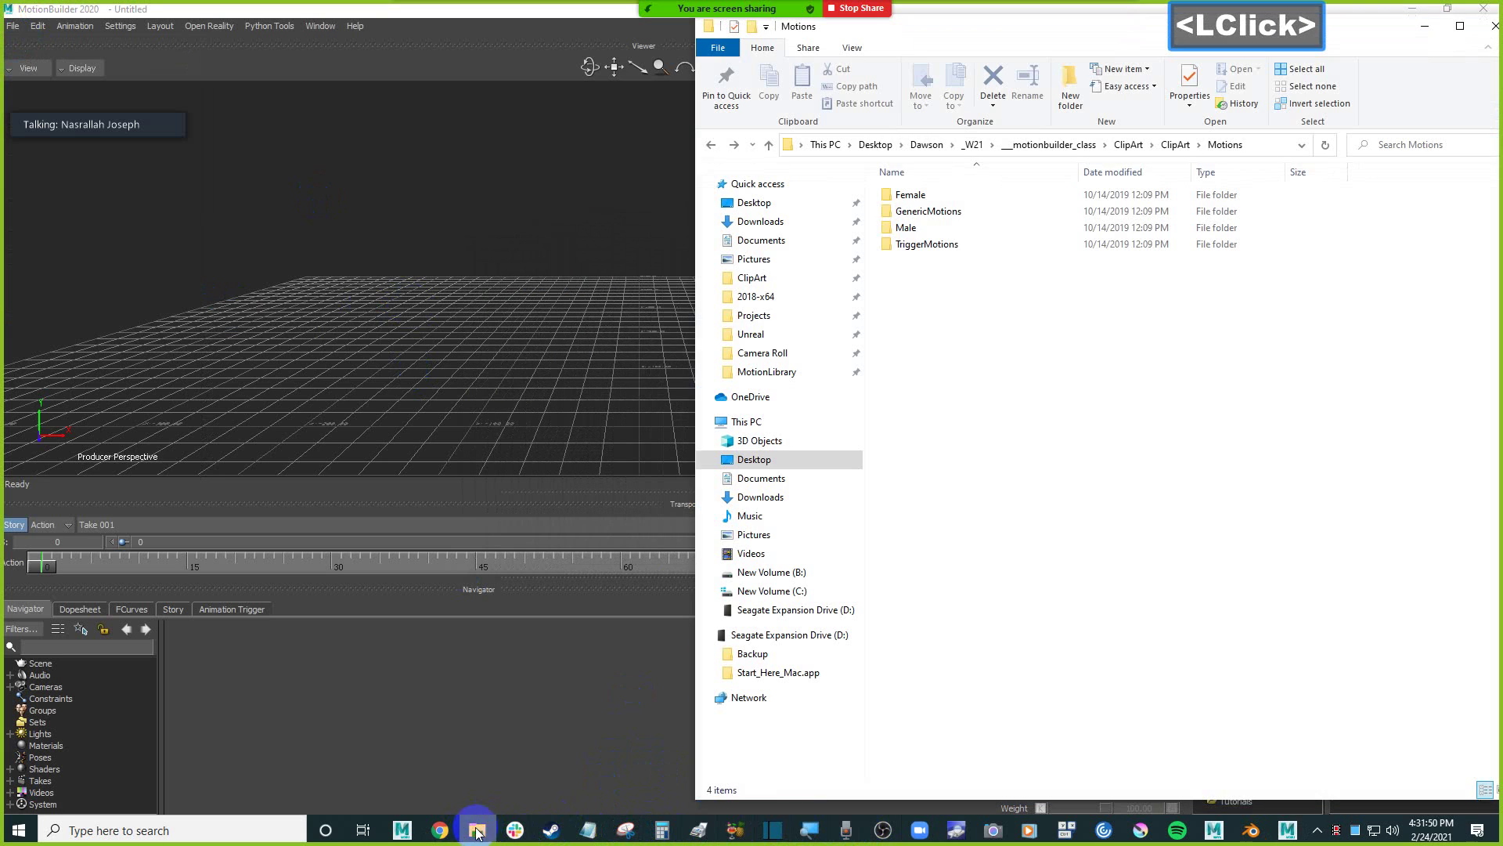
{"action": "left_click_drag", "start_coordinate": [1017, 37], "coordinate": [351, 101]}
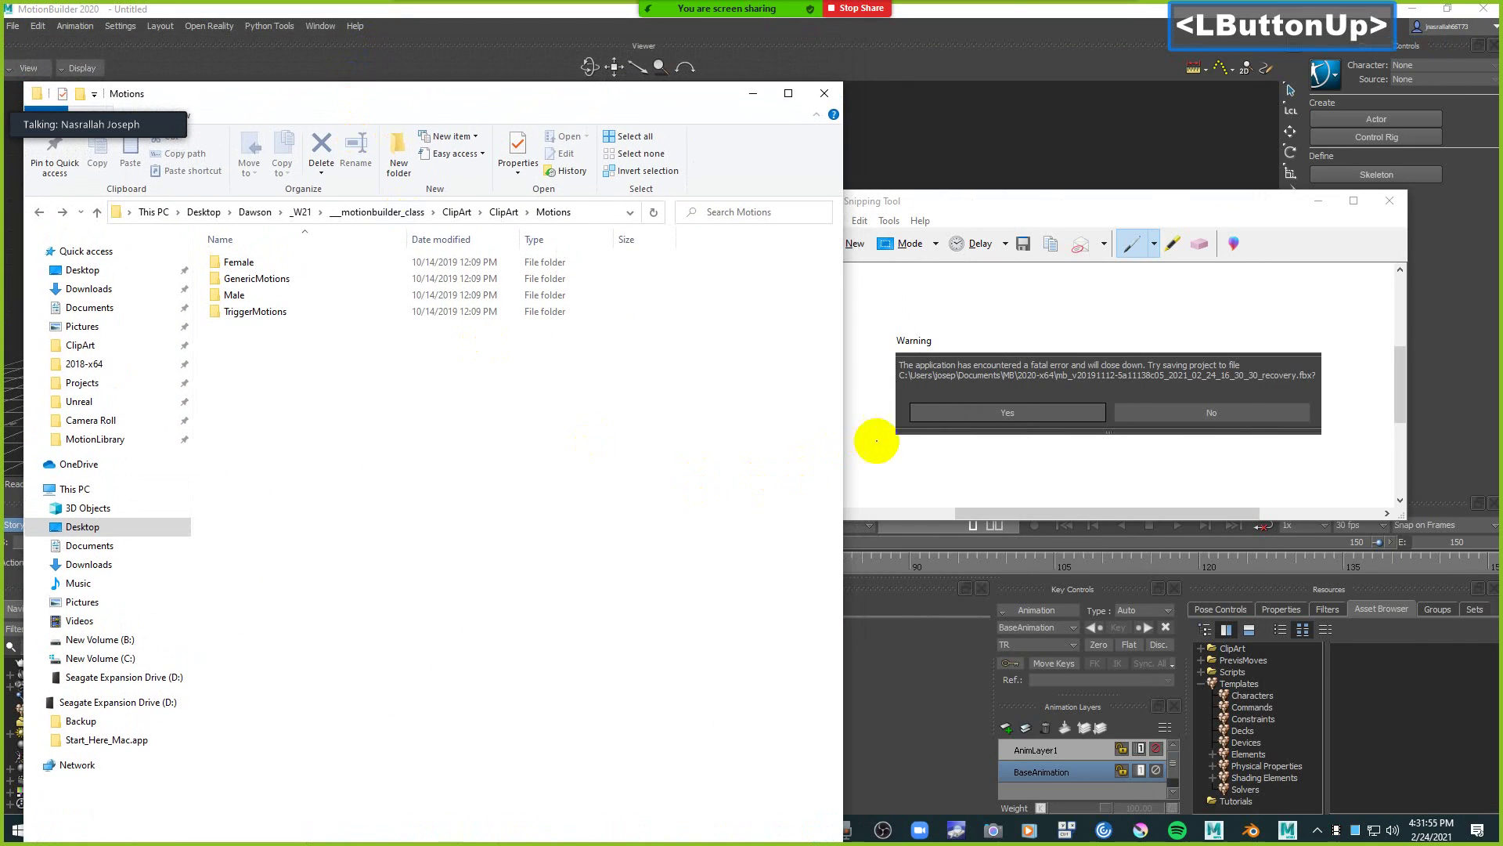
Browse drive C to the Documents\MB\2020-x64 folder in the user profile named in the warning.
{"action": "left_click", "coordinate": [109, 491]}
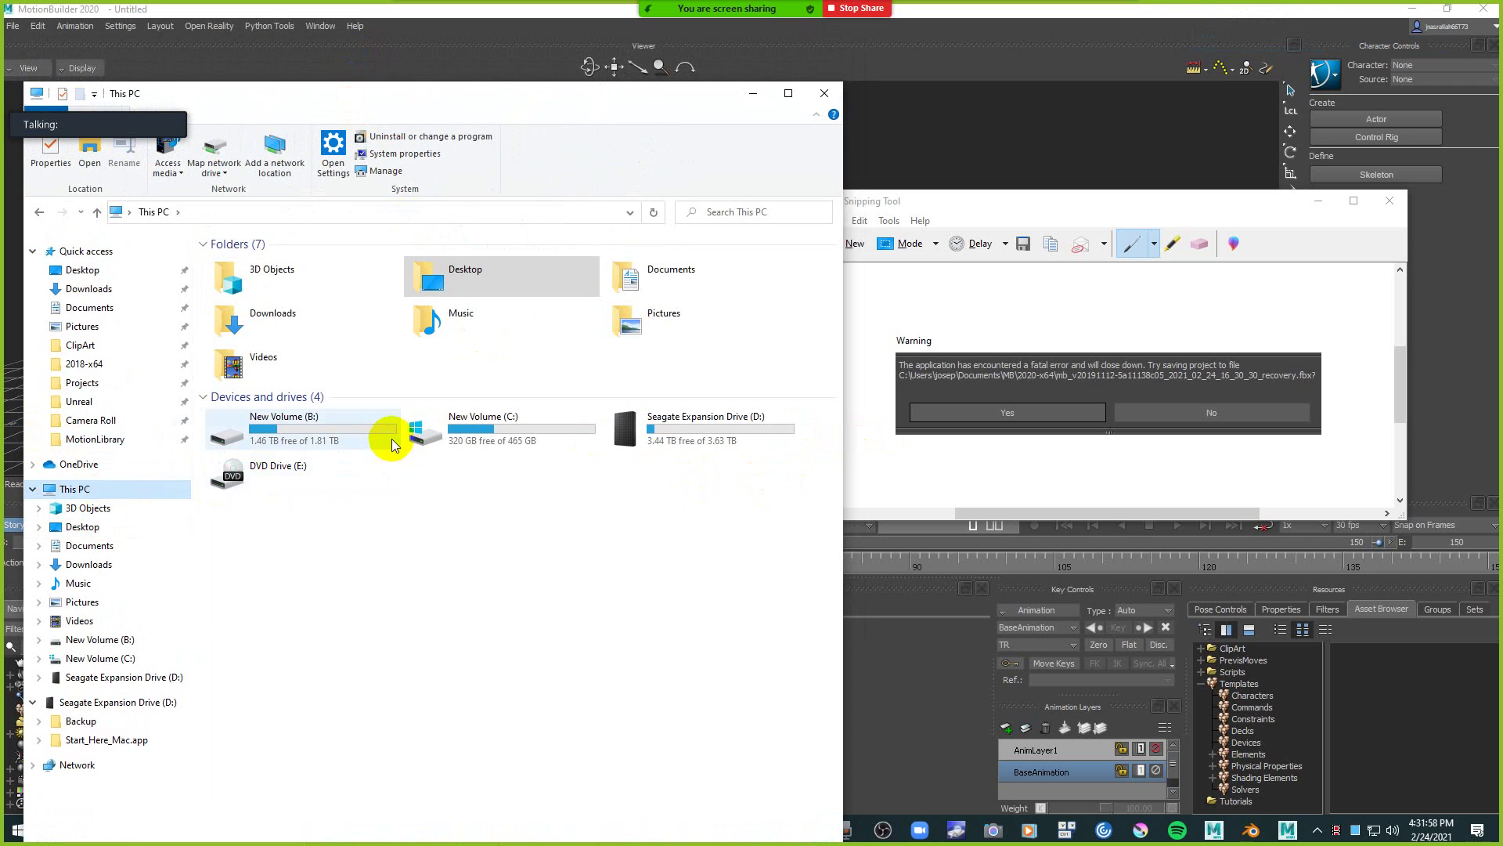
{"action": "double_click", "coordinate": [498, 428]}
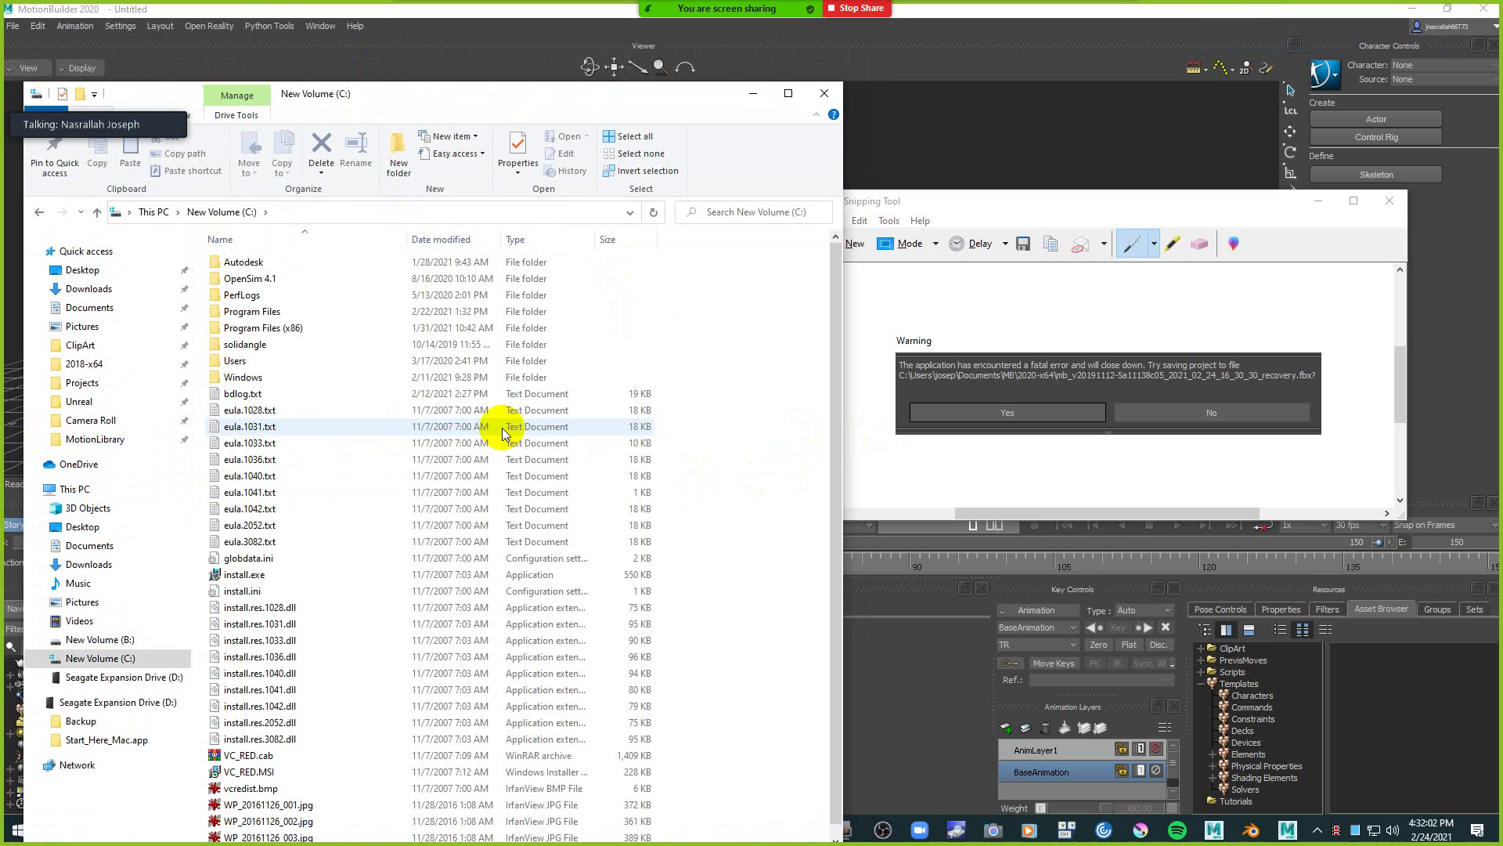
{"action": "double_click", "coordinate": [267, 360]}
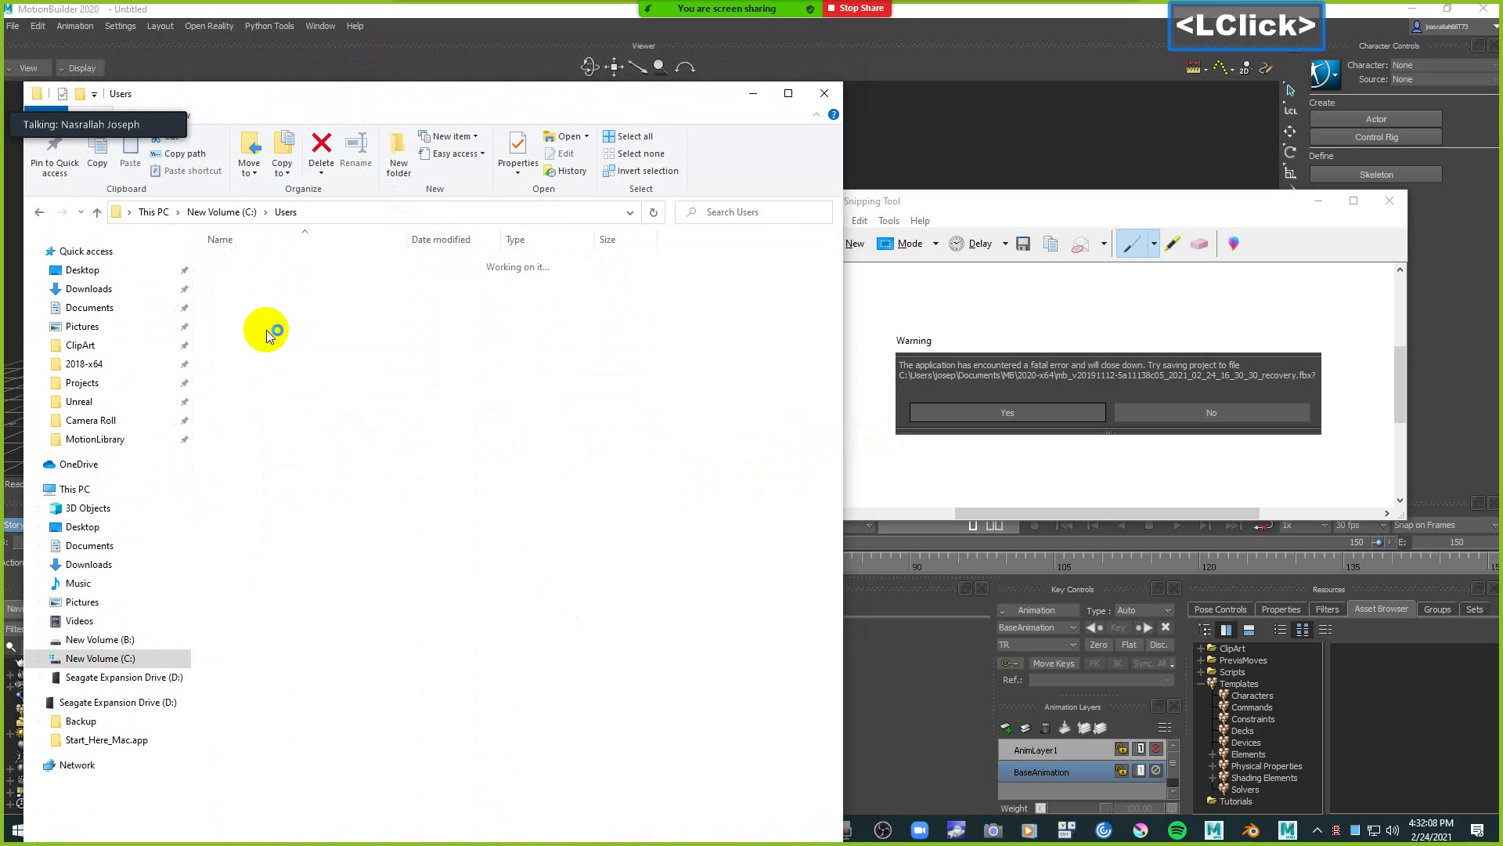
{"action": "left_click", "coordinate": [252, 265]}
{"action": "double_click", "coordinate": [253, 264]}
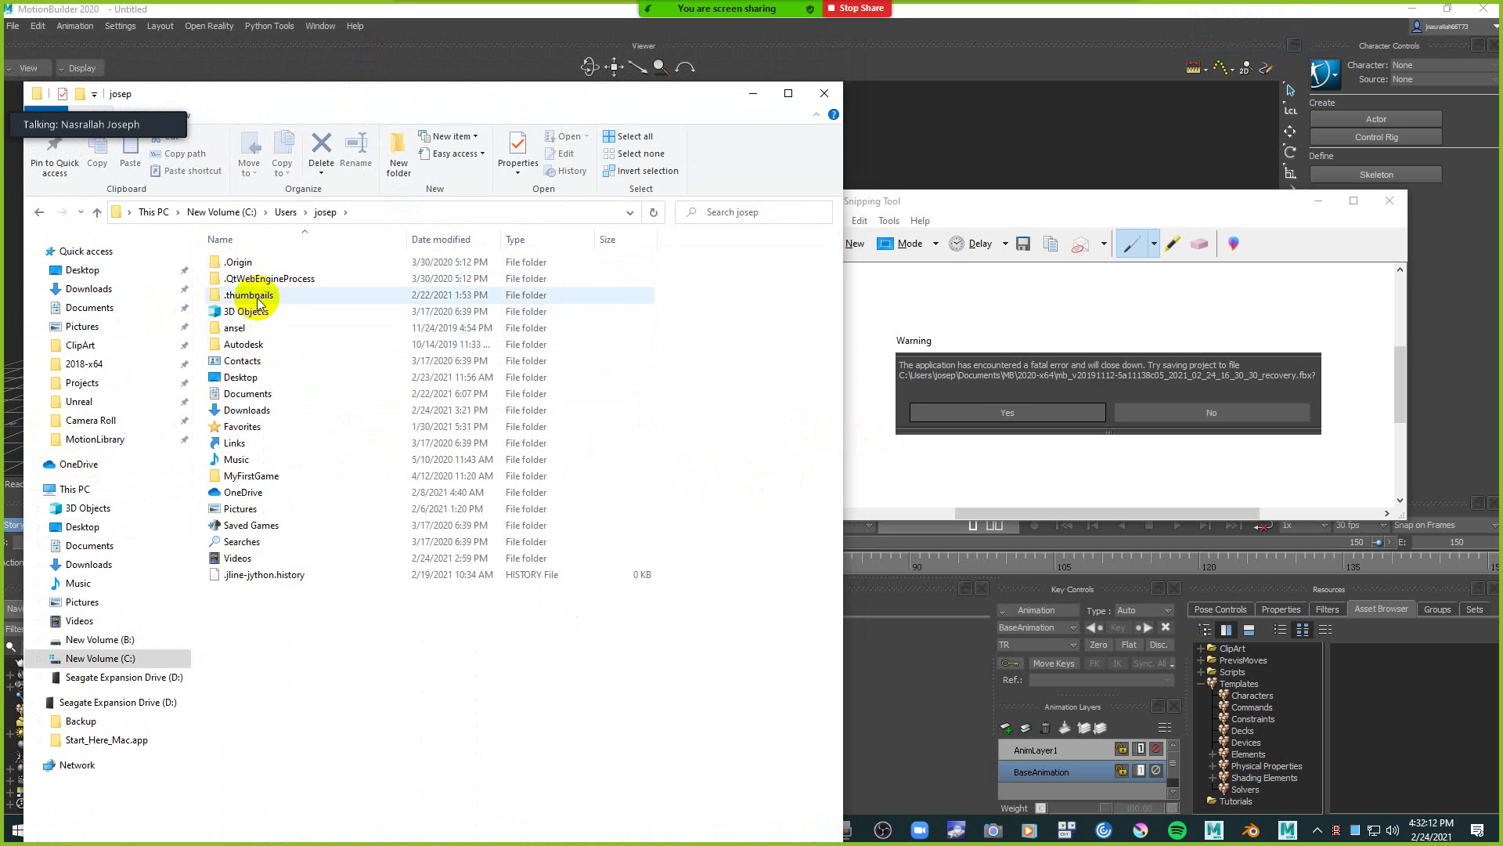
{"action": "double_click", "coordinate": [285, 391]}
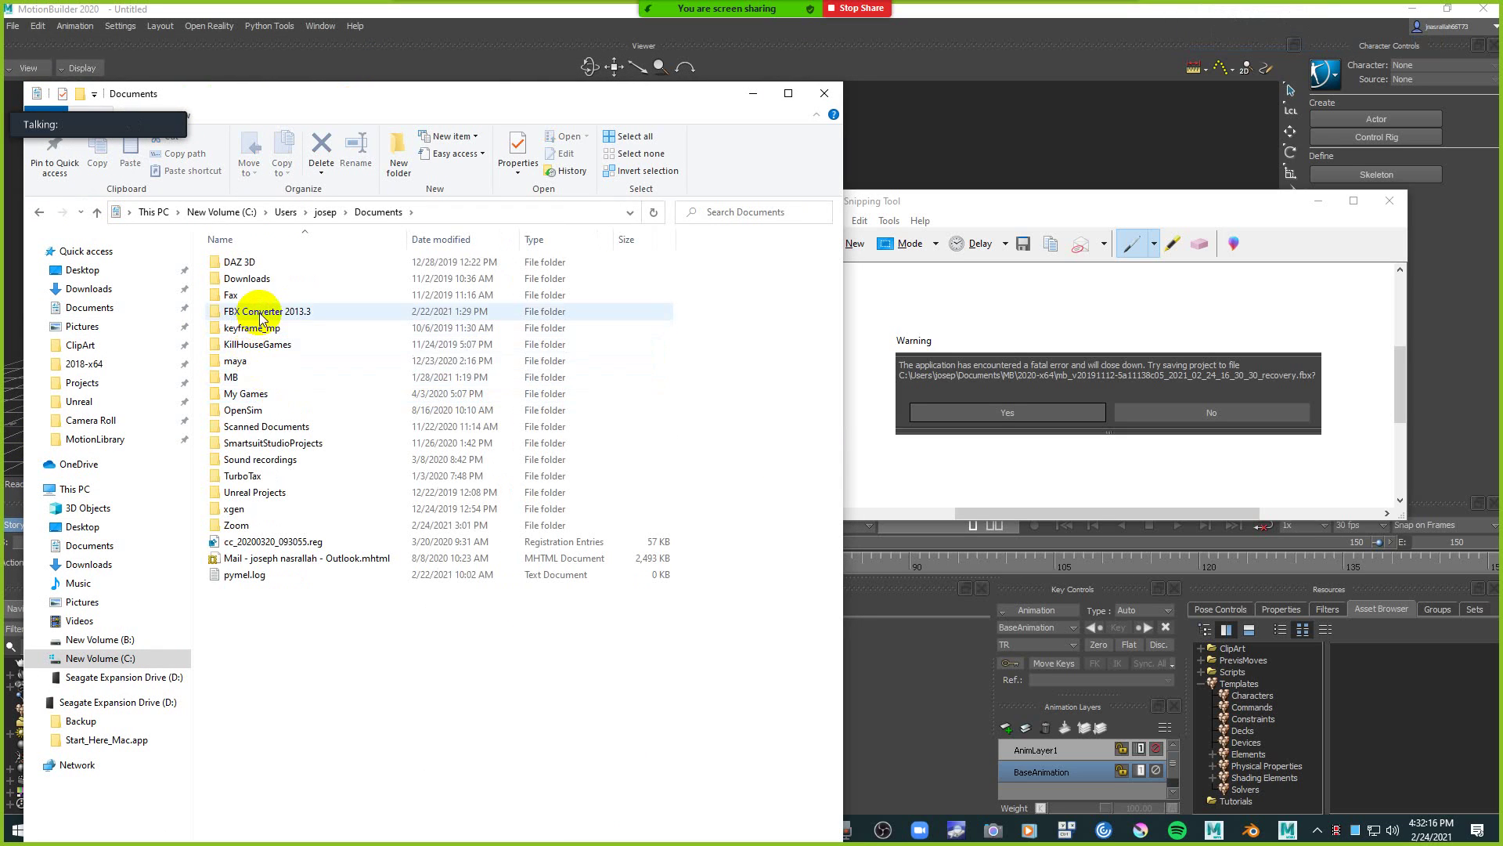
{"action": "double_click", "coordinate": [256, 377]}
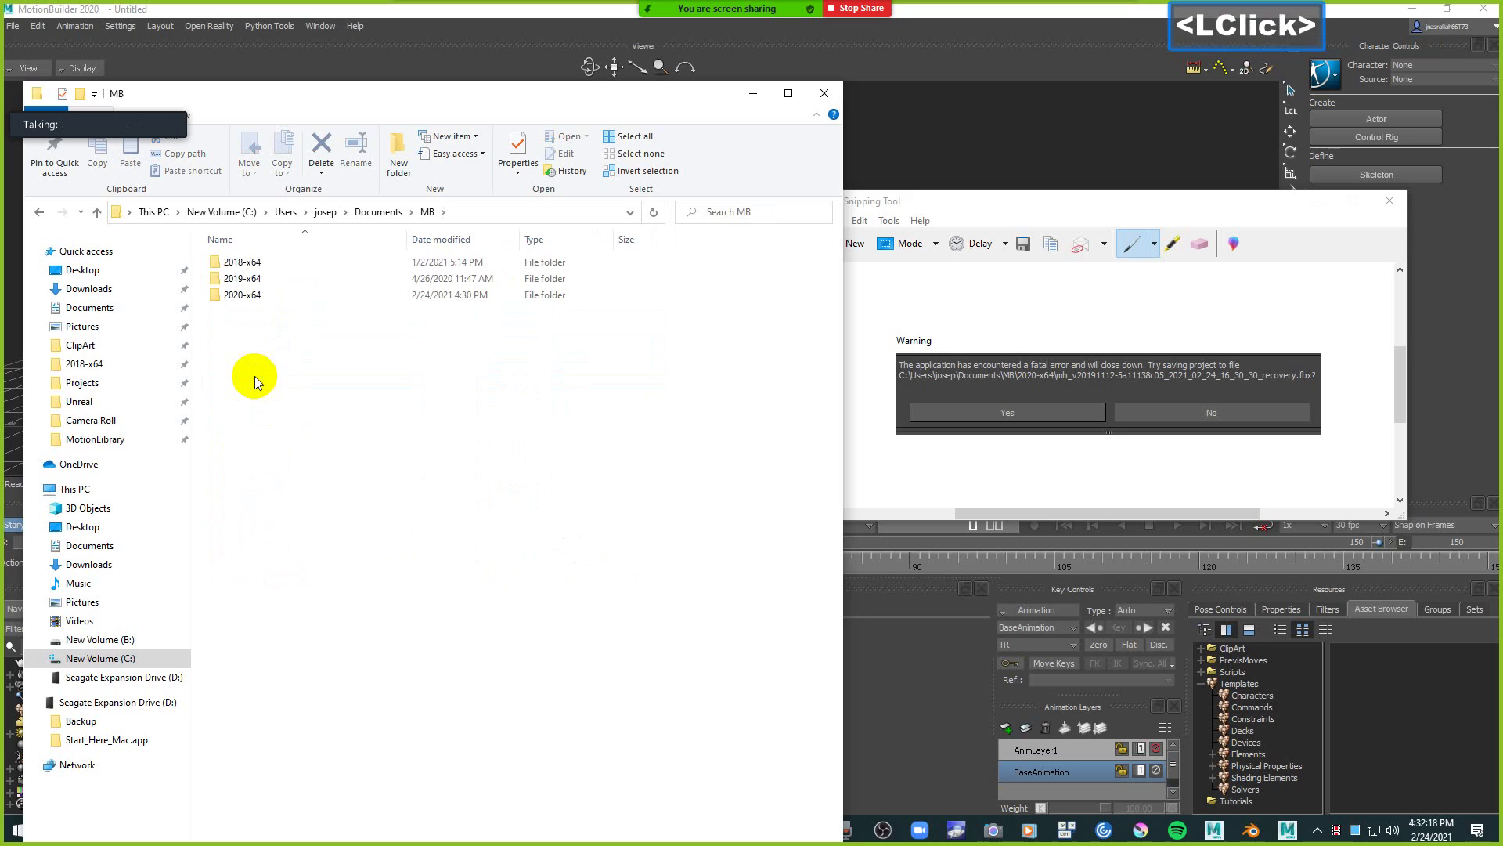
{"action": "double_click", "coordinate": [271, 296]}
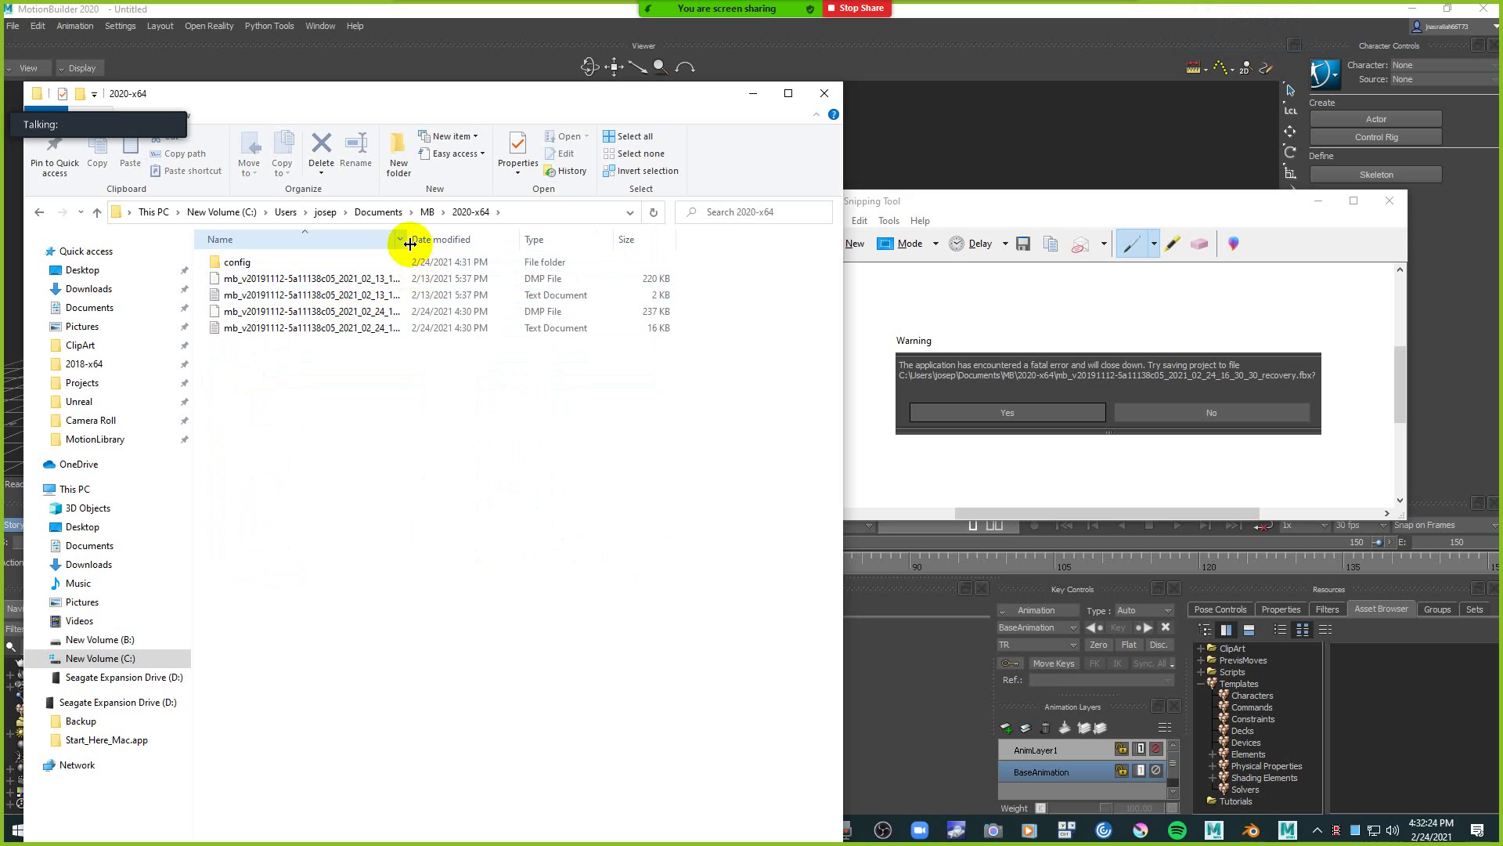
Look for the recovery FBX by widening the name column, sorting by date modified, and checking the config subfolder.
{"action": "left_click_drag", "start_coordinate": [410, 244], "coordinate": [494, 245]}
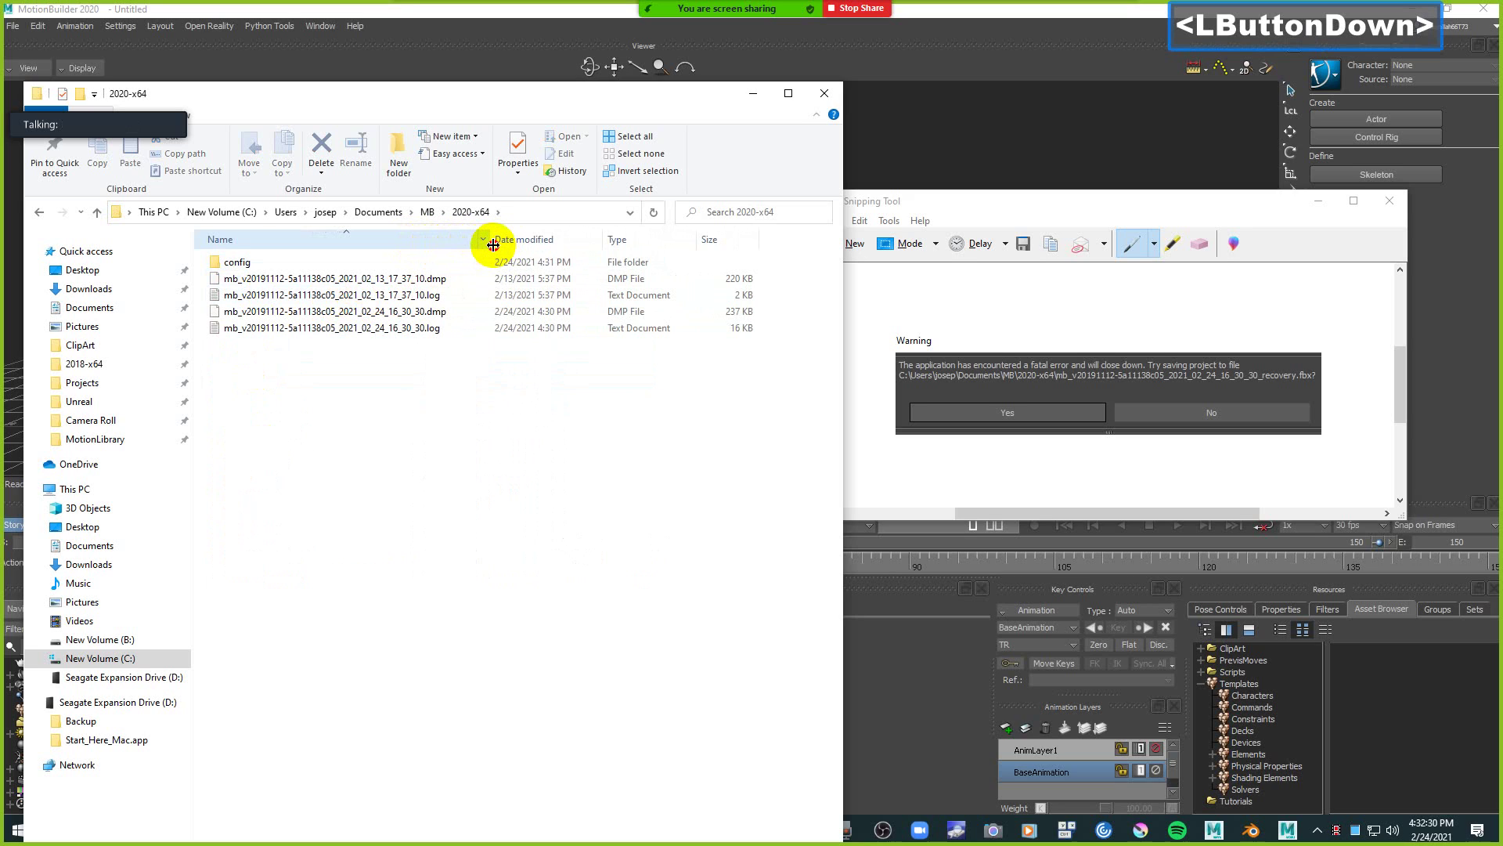
{"action": "left_click_drag", "start_coordinate": [493, 245], "coordinate": [530, 250]}
{"action": "left_click", "coordinate": [577, 237]}
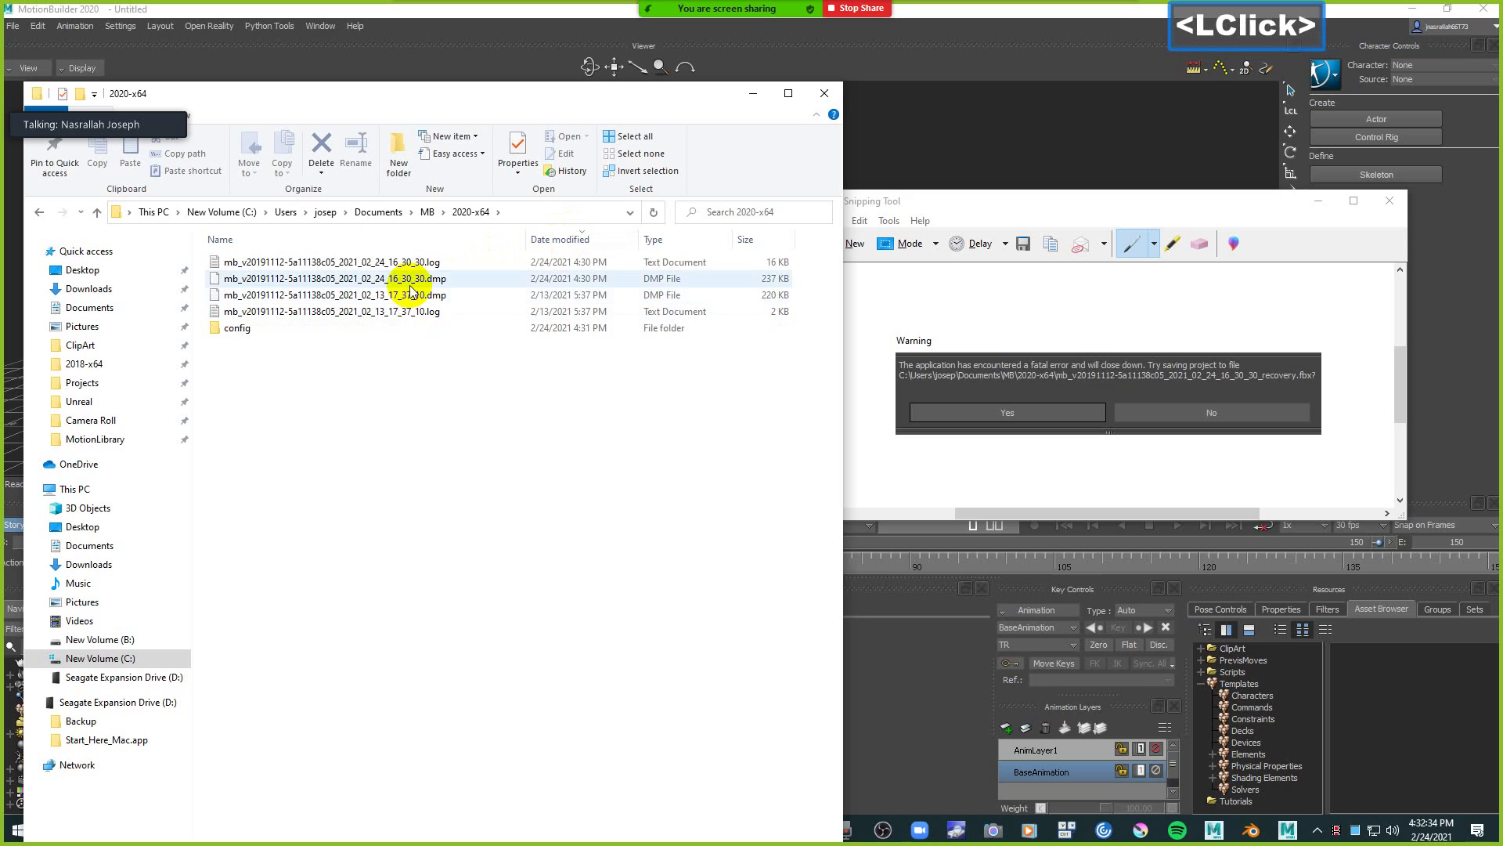
{"action": "left_click", "coordinate": [433, 280]}
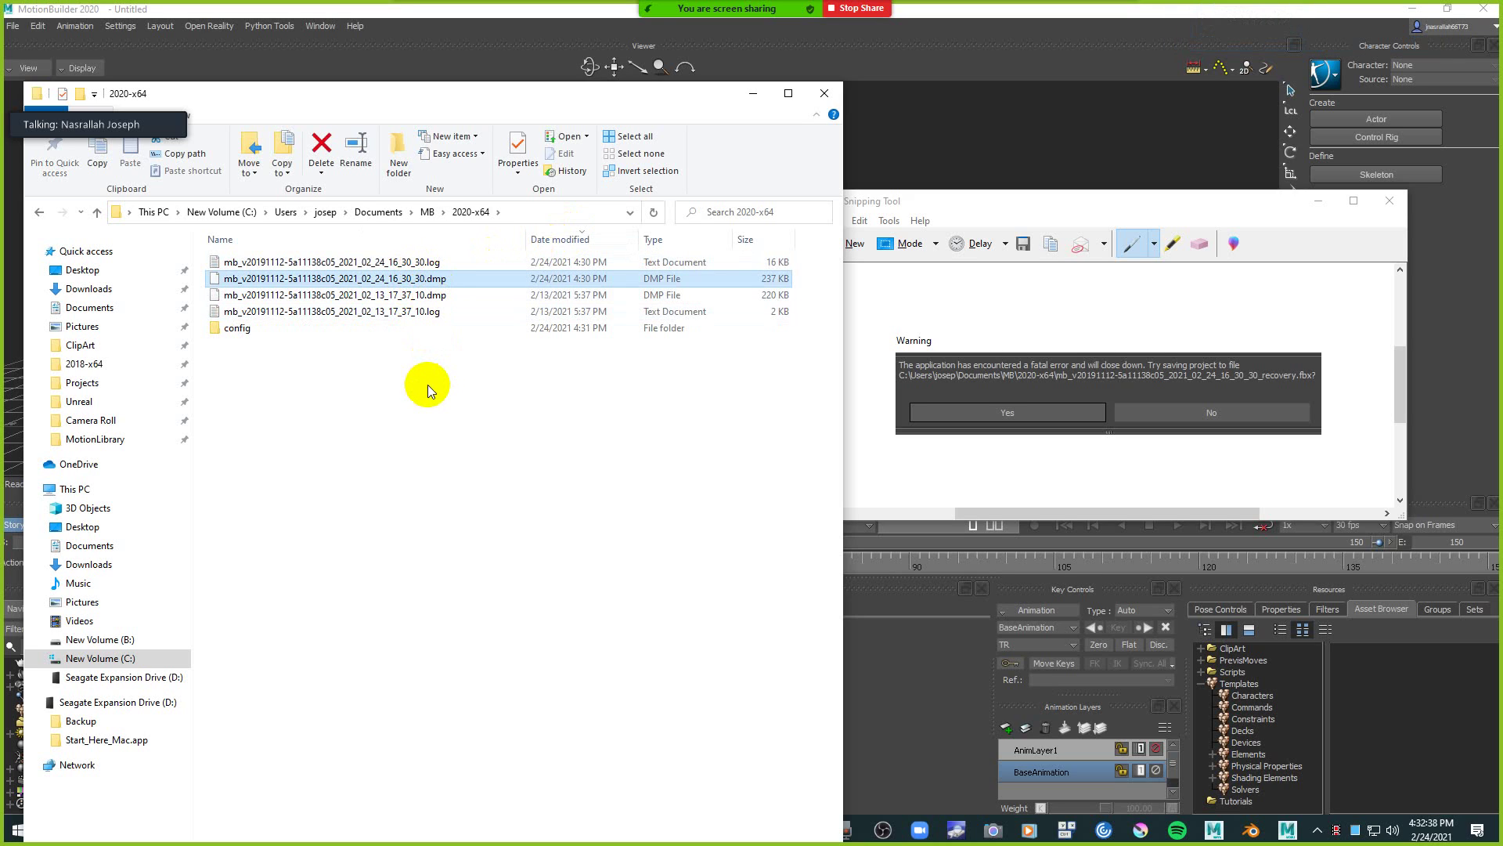
{"action": "double_click", "coordinate": [238, 328]}
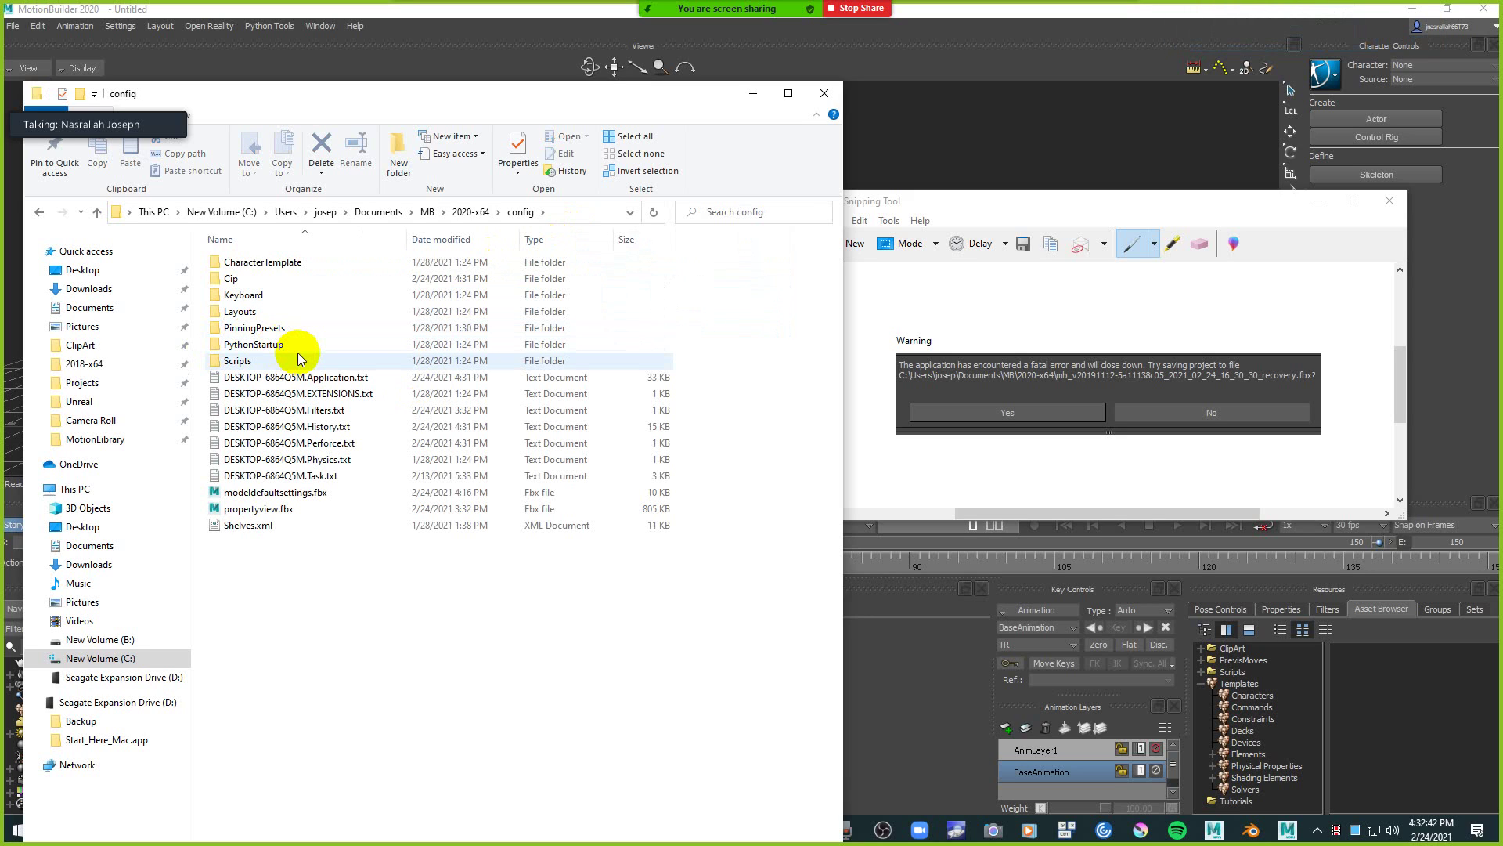
{"action": "left_click", "coordinate": [40, 212]}
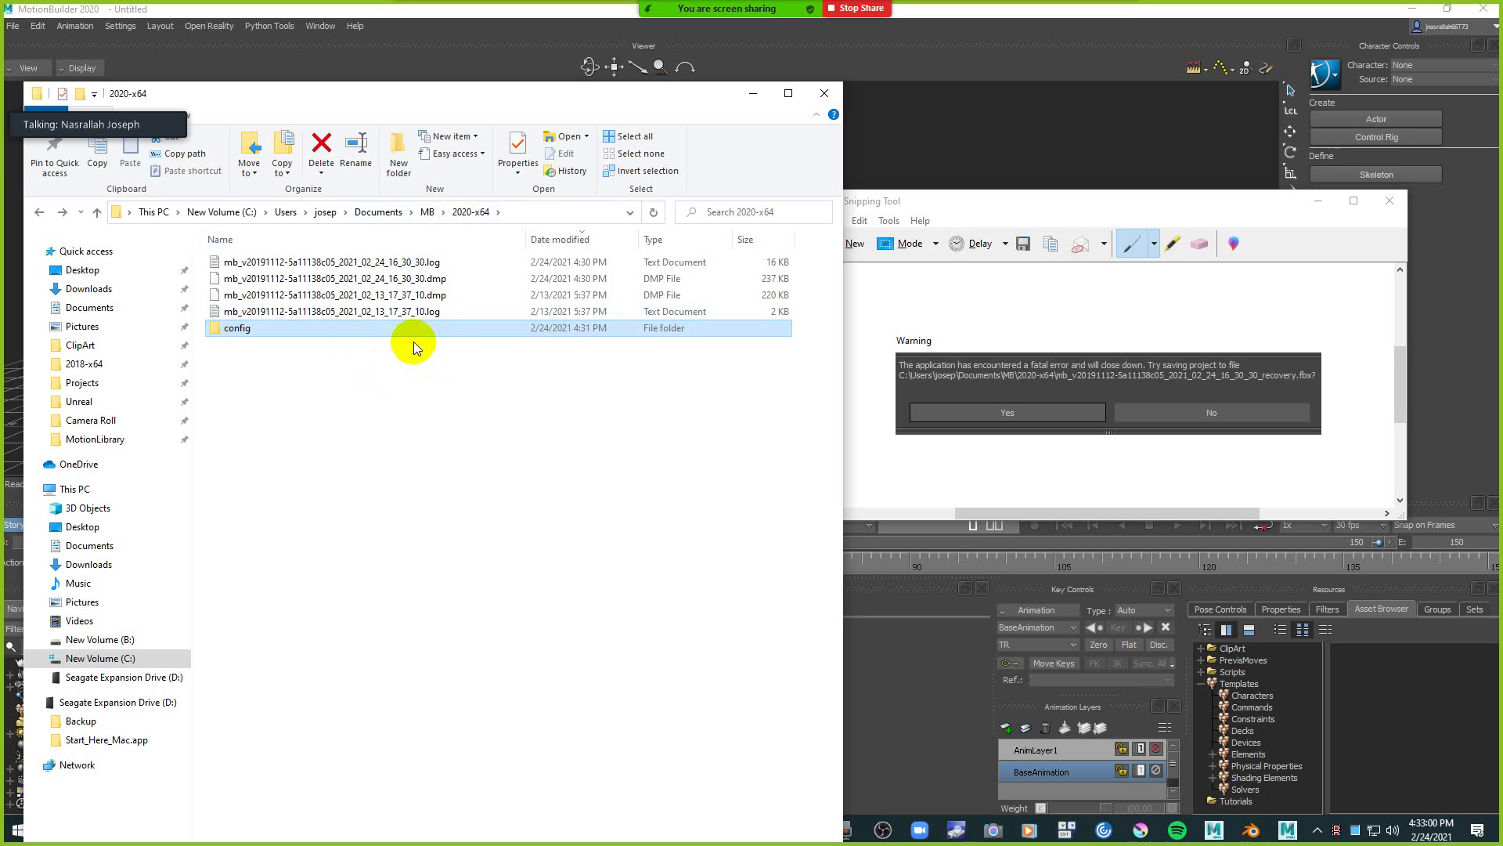
{"action": "double_click", "coordinate": [264, 328]}
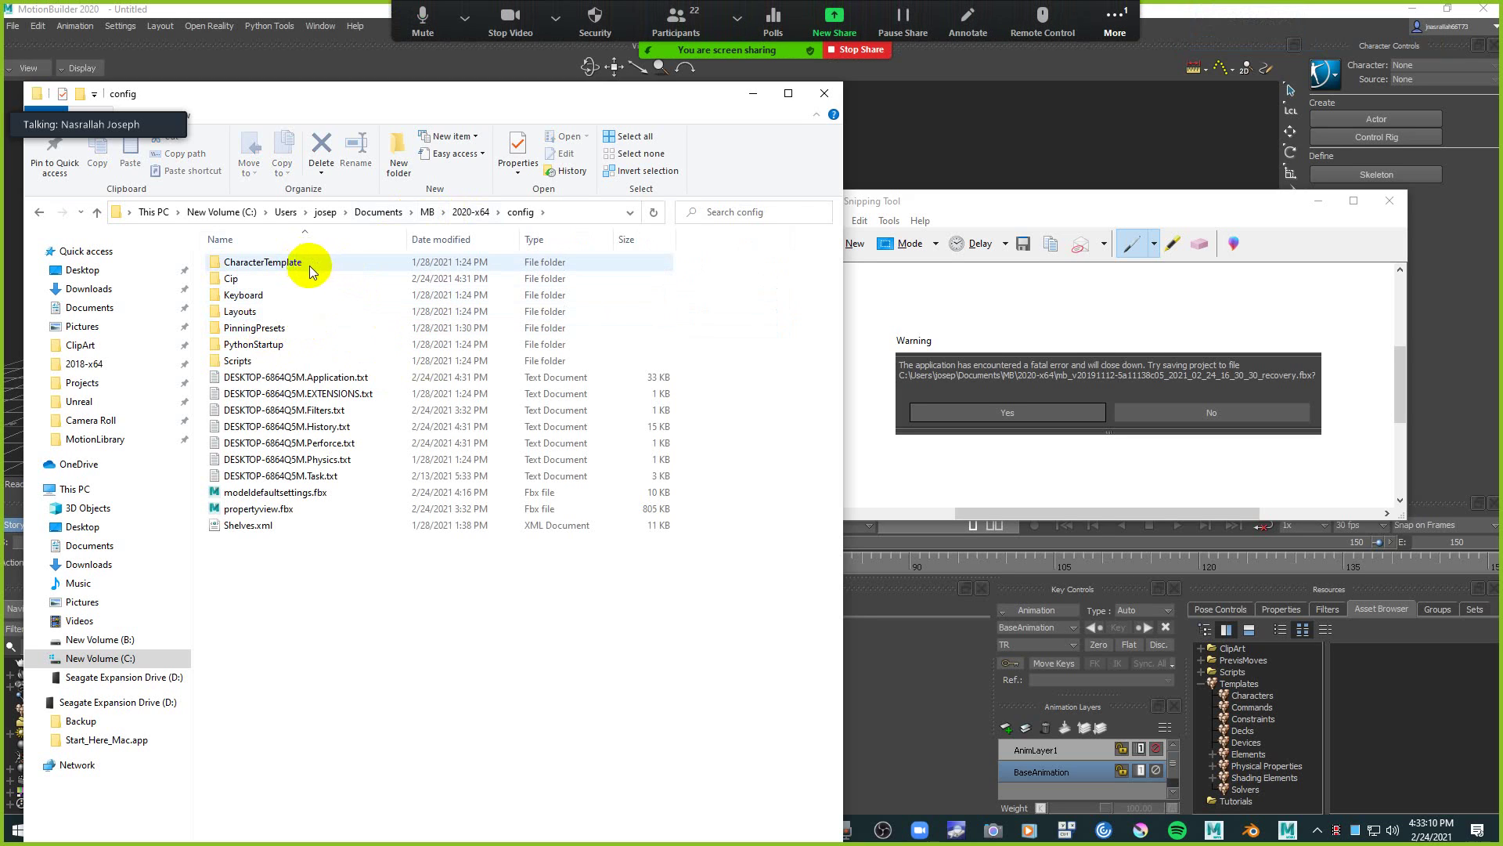
Read the messages in the Zoom meeting chat and close the chat window.
{"action": "left_click", "coordinate": [1115, 20]}
{"action": "left_click", "coordinate": [1125, 53]}
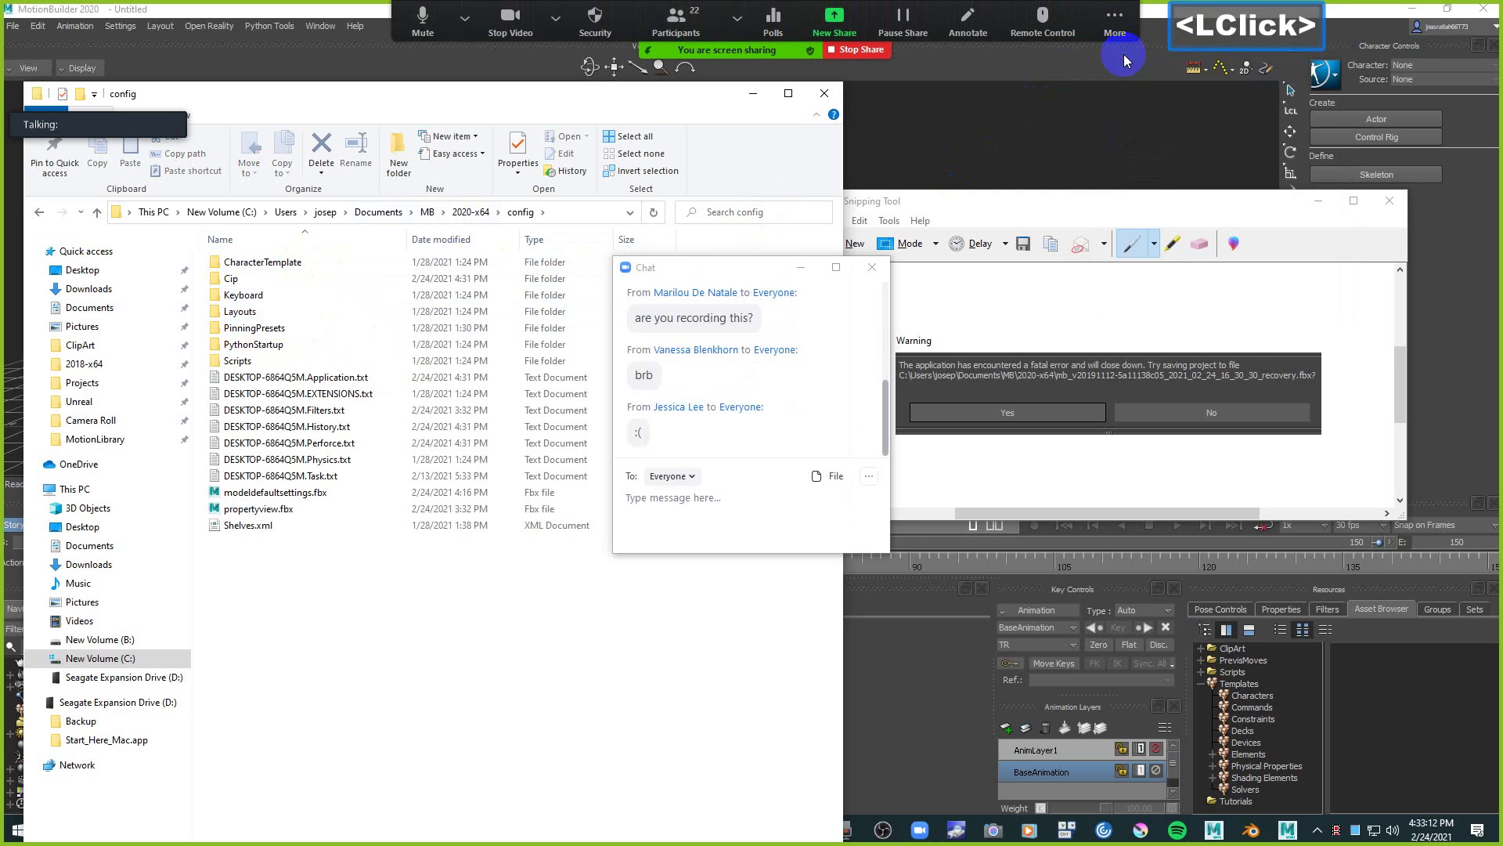
{"action": "left_click", "coordinate": [872, 268]}
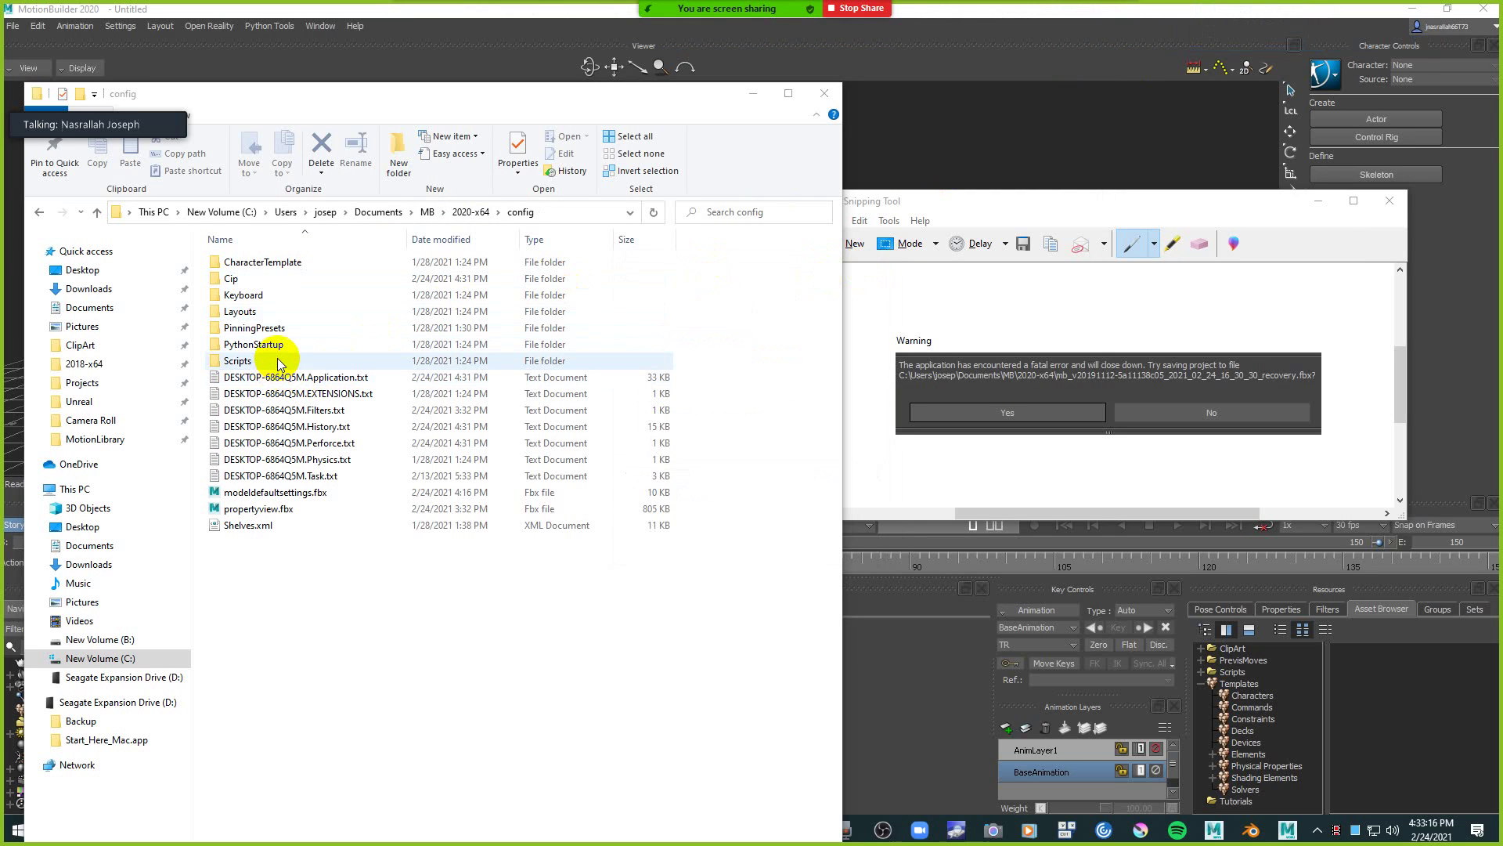
Switch to MotionBuilder and reopen the recent scene week5_story_part2_001.fbx with its contents.
{"action": "left_click", "coordinate": [434, 11]}
{"action": "left_click", "coordinate": [13, 26]}
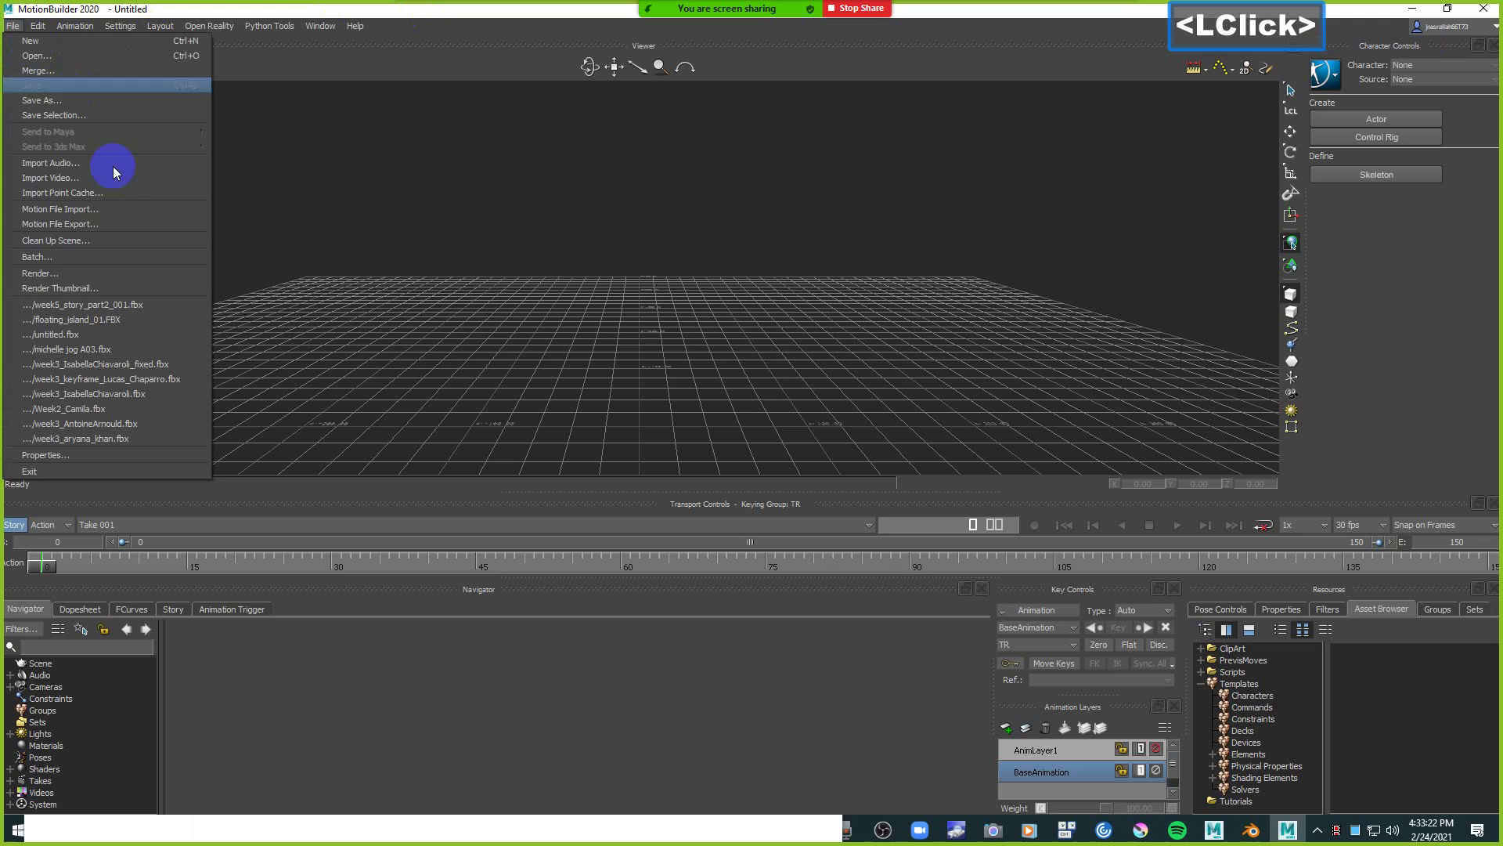
{"action": "left_click", "coordinate": [163, 301]}
{"action": "left_click", "coordinate": [585, 779]}
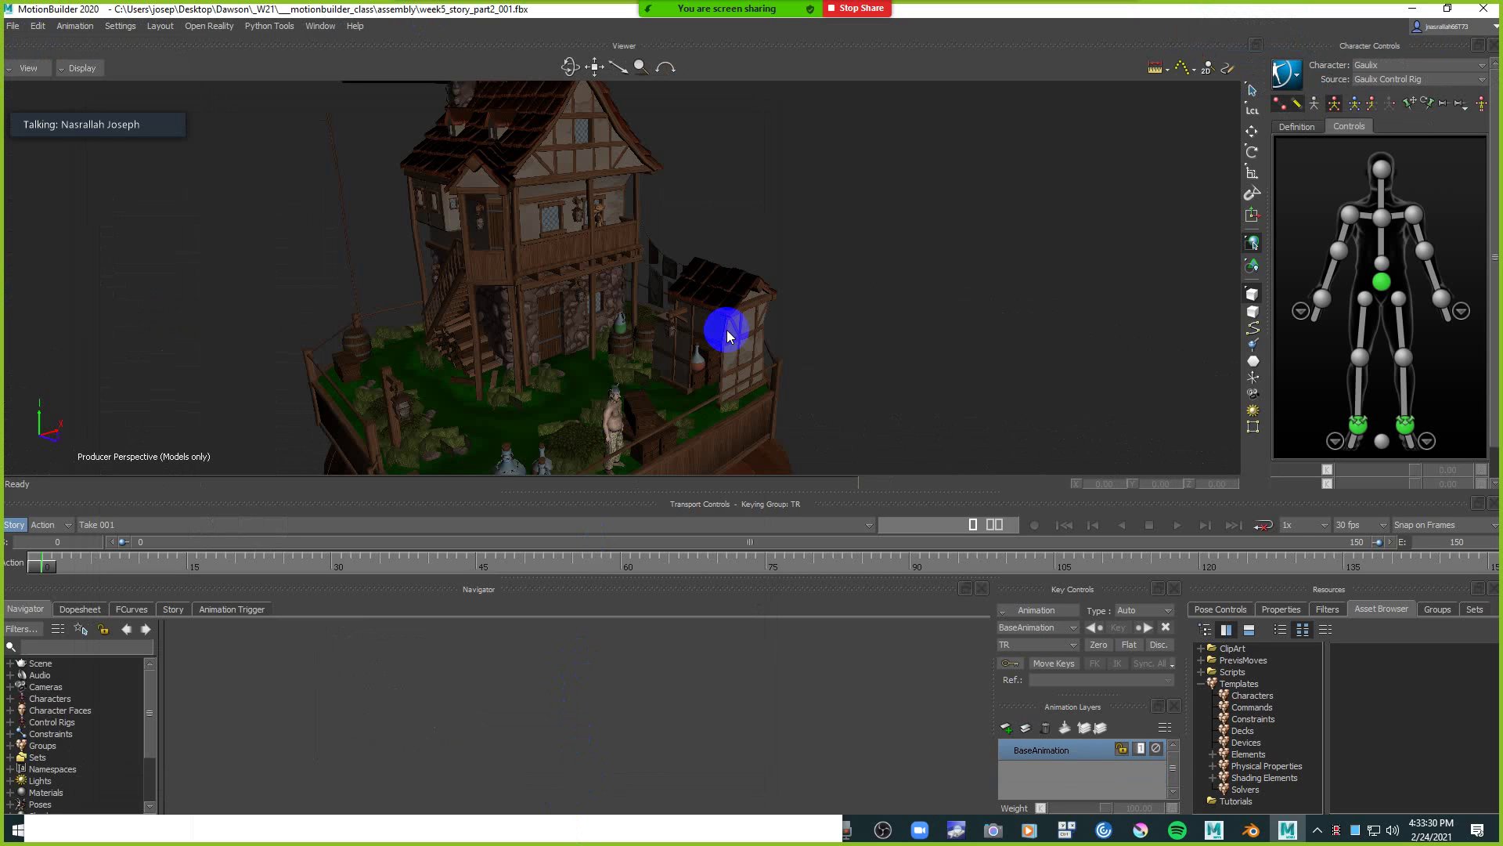
{"action": "left_click", "coordinate": [863, 340]}
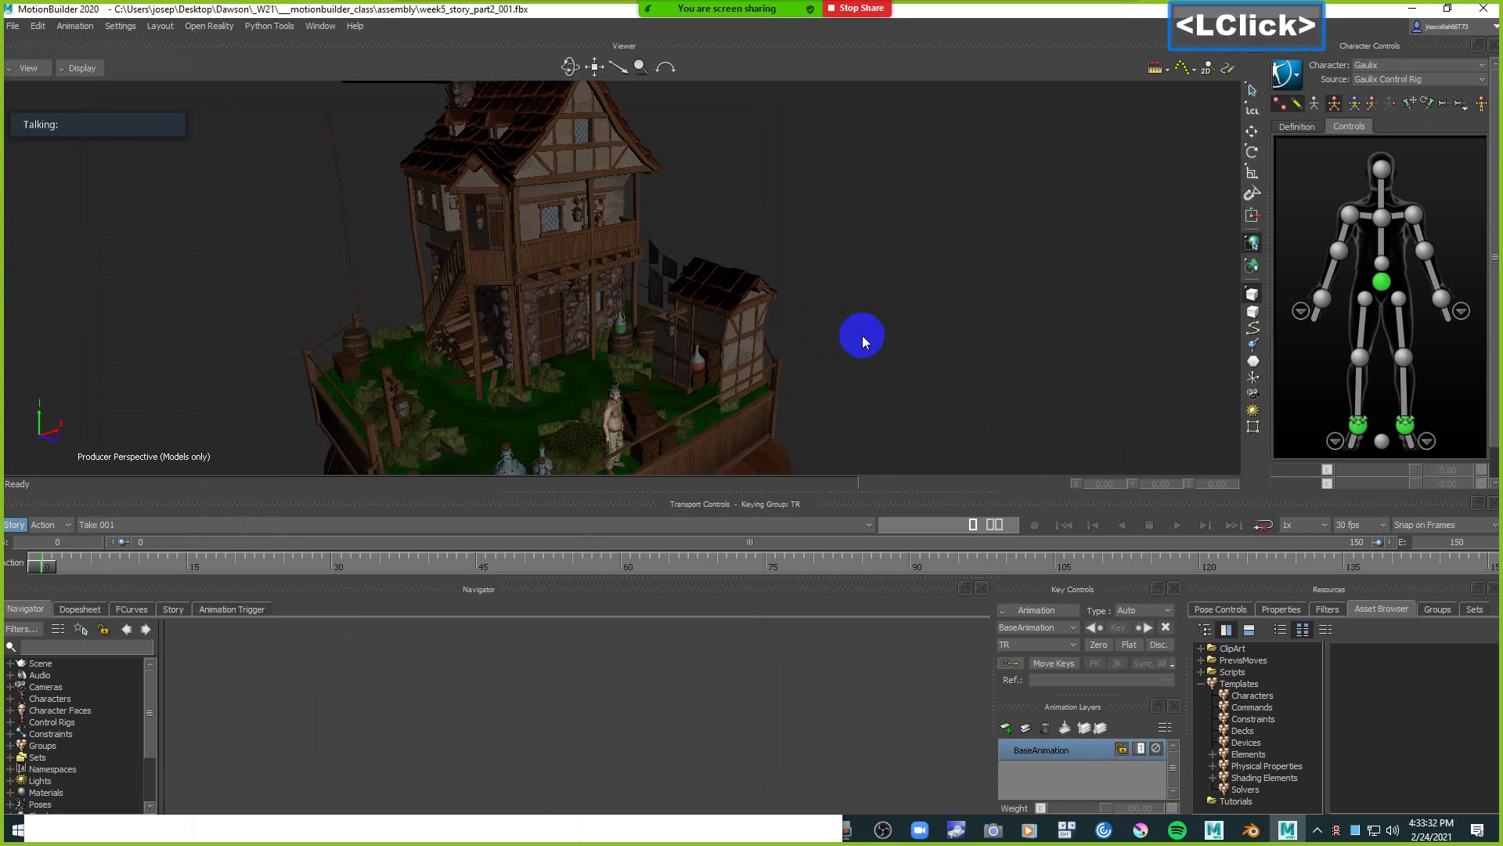
Expand the scene's cameras in the Navigator and select the Camera Switcher.
{"action": "left_click", "coordinate": [15, 687]}
{"action": "scroll", "coordinate": [117, 705], "scroll_direction": "down", "scroll_amount": 1}
{"action": "left_click", "coordinate": [107, 748]}
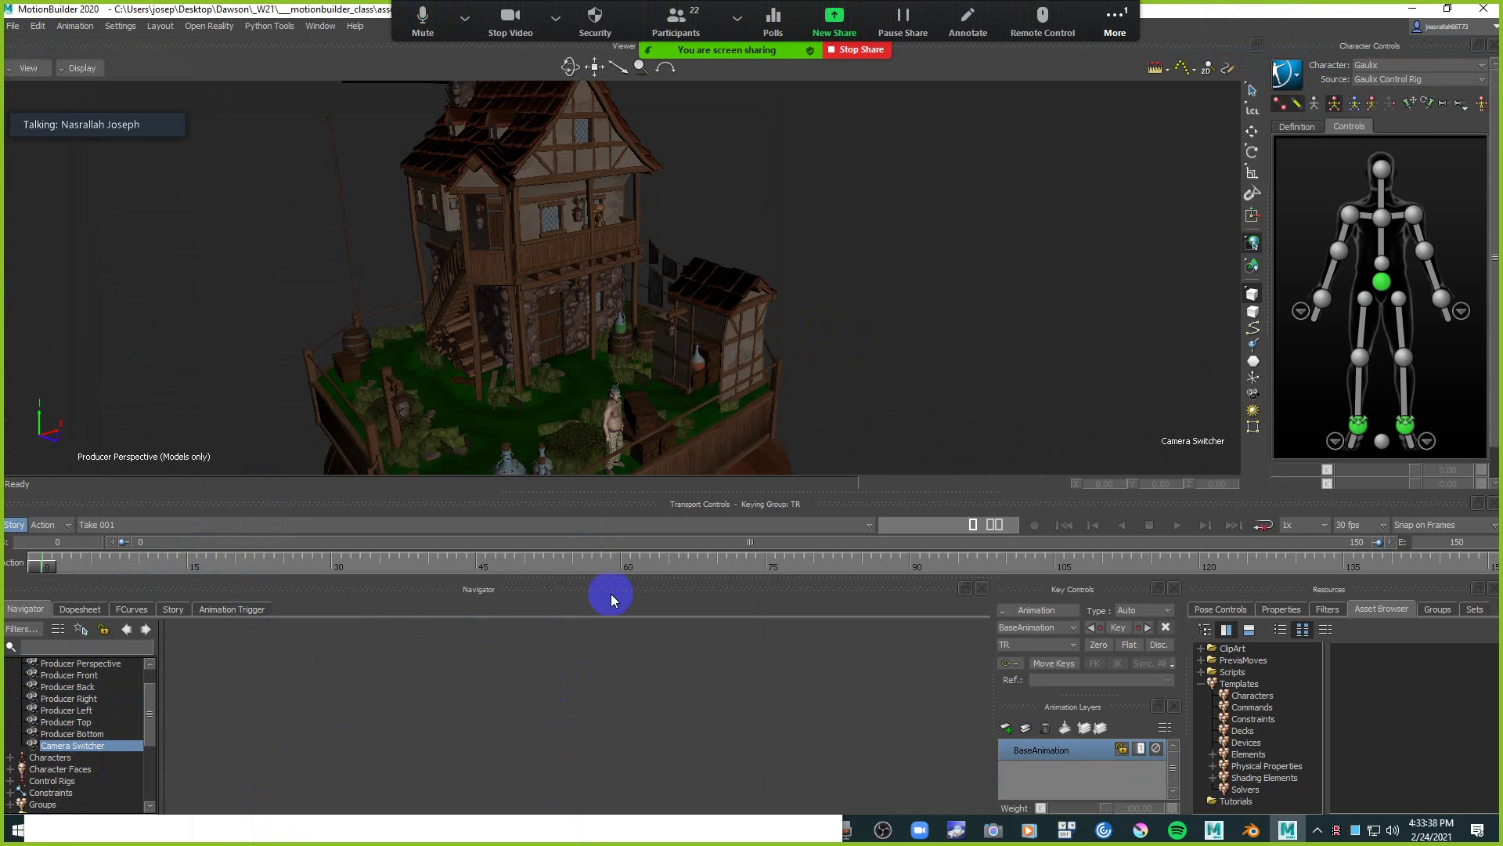
Check the Zoom meeting chat for new messages, and close it to return to the scene.
{"action": "left_click", "coordinate": [1126, 14]}
{"action": "left_click", "coordinate": [1127, 56]}
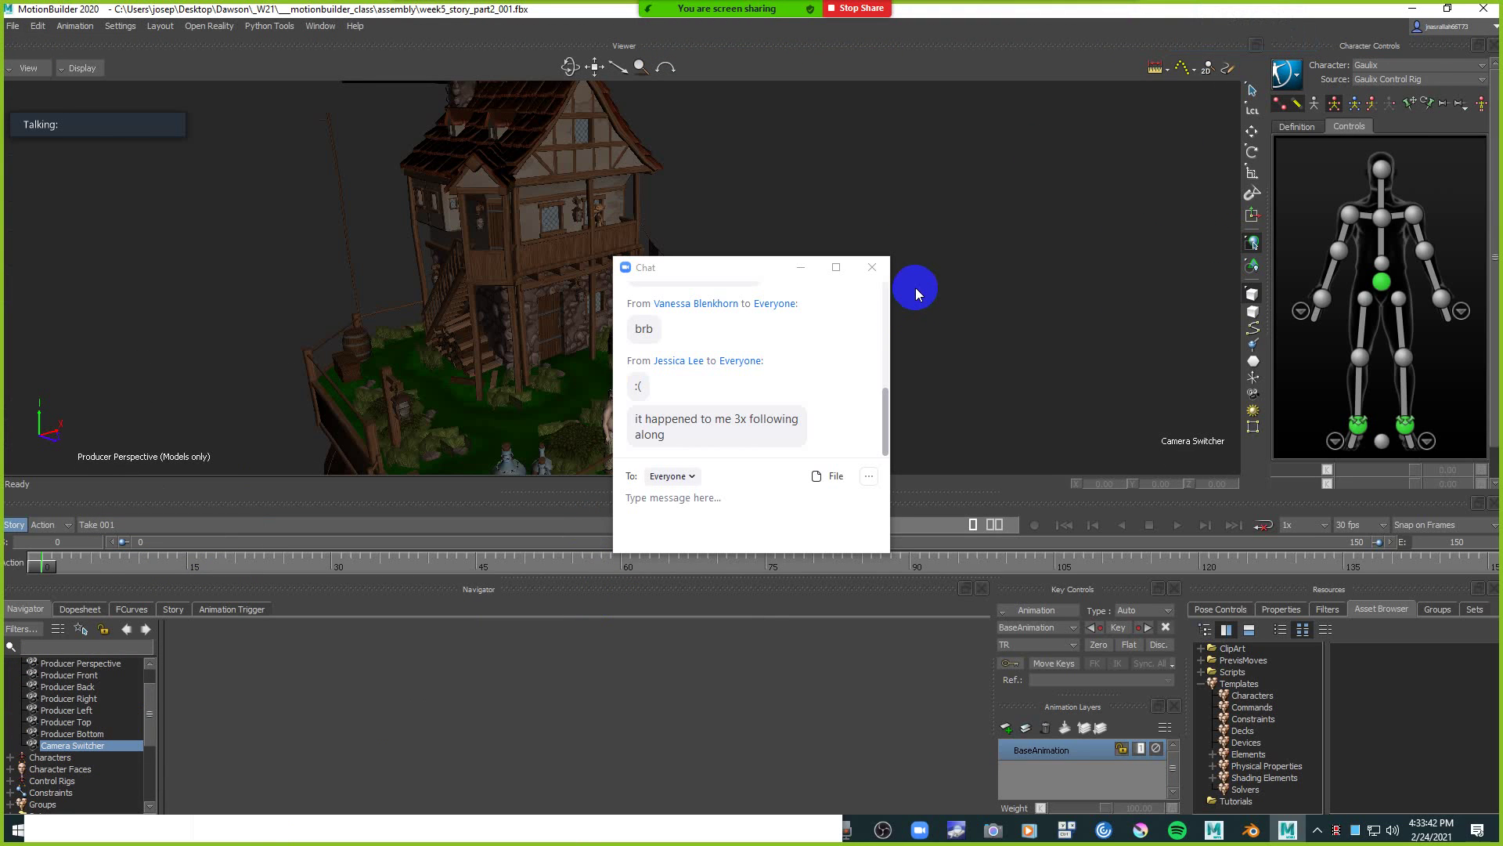
{"action": "left_click", "coordinate": [873, 268]}
{"action": "double_click", "coordinate": [859, 261]}
Deselect the Camera Switcher, play the character's animation in front of the house, and return to the first frame.
{"action": "scroll", "coordinate": [859, 267], "scroll_direction": "down", "scroll_amount": 3}
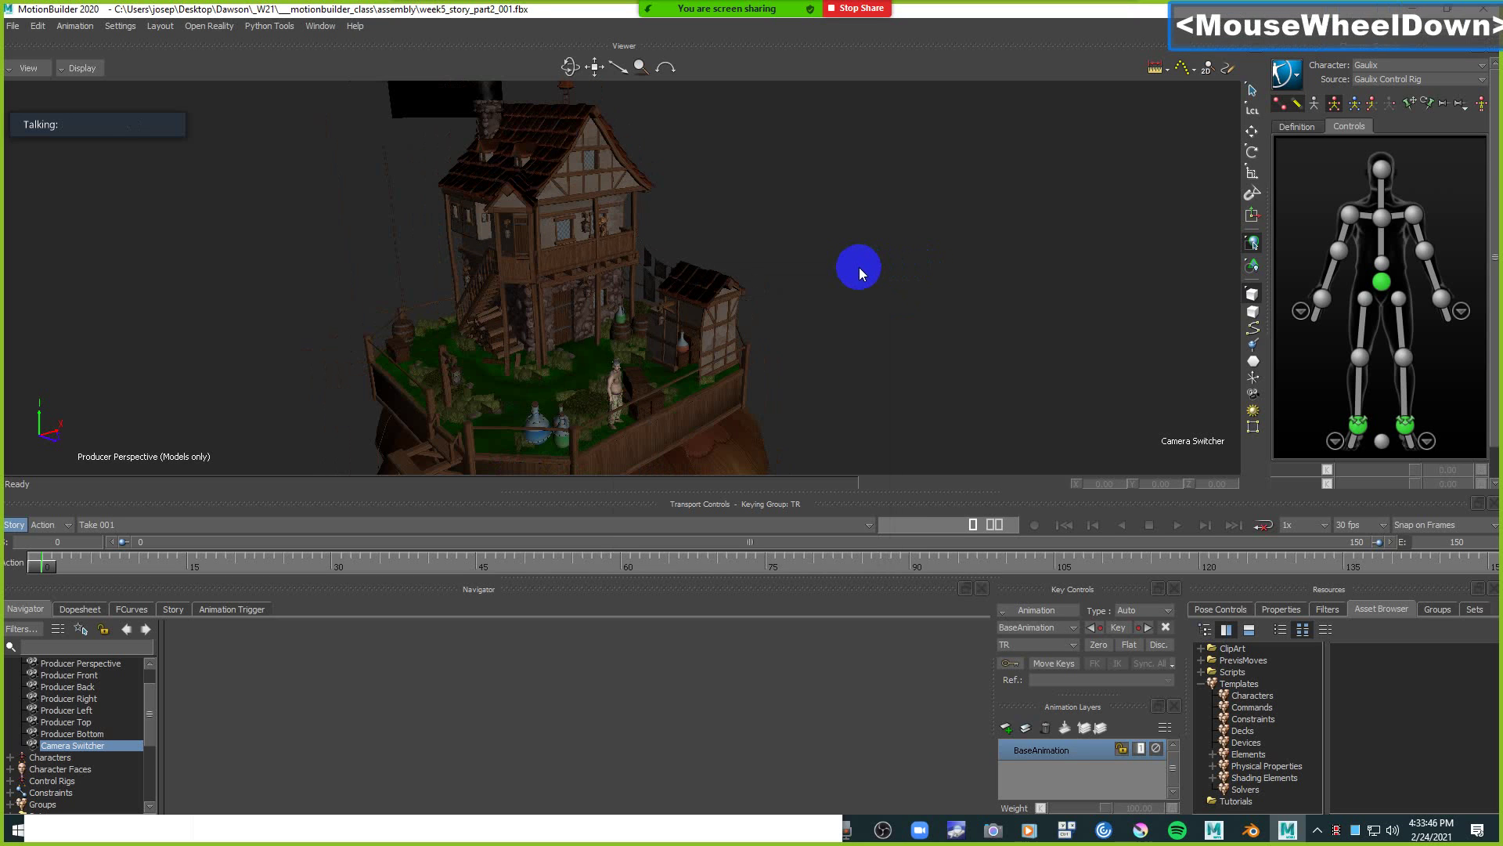
{"action": "mouse_move", "coordinate": [864, 339]}
{"action": "left_mouse_down", "text": "ctrl"}
{"action": "mouse_move", "coordinate": [871, 316]}
{"action": "mouse_move", "coordinate": [829, 295]}
{"action": "mouse_move", "coordinate": [830, 373]}
{"action": "mouse_move", "coordinate": [842, 312]}
{"action": "mouse_move", "coordinate": [859, 326]}
{"action": "mouse_move", "coordinate": [848, 340]}
{"action": "left_mouse_up", "text": "ctrl"}
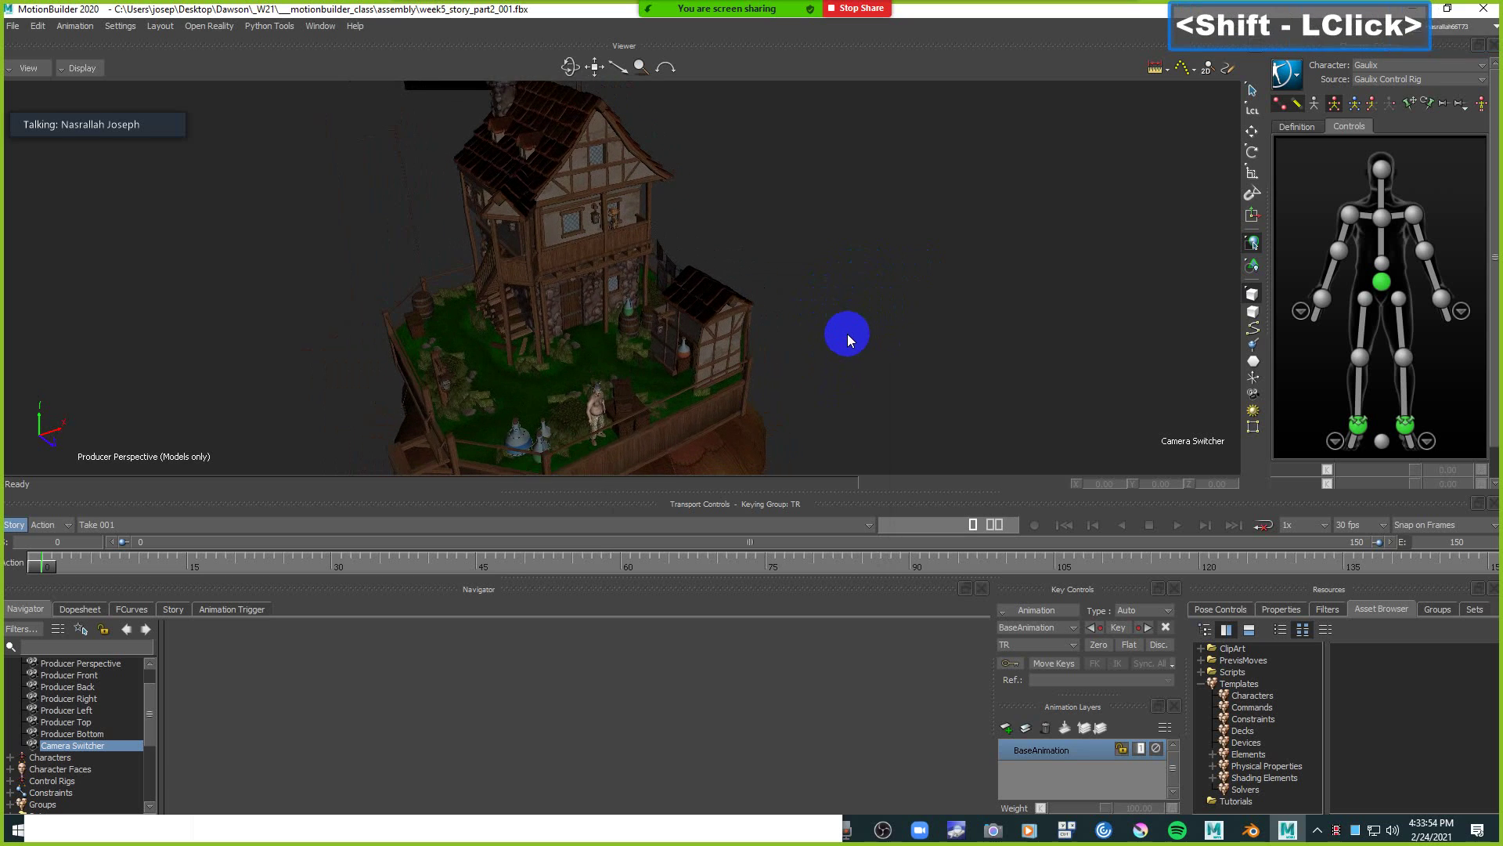
{"action": "left_click_drag", "start_coordinate": [847, 332], "coordinate": [848, 322], "text": "ctrl"}
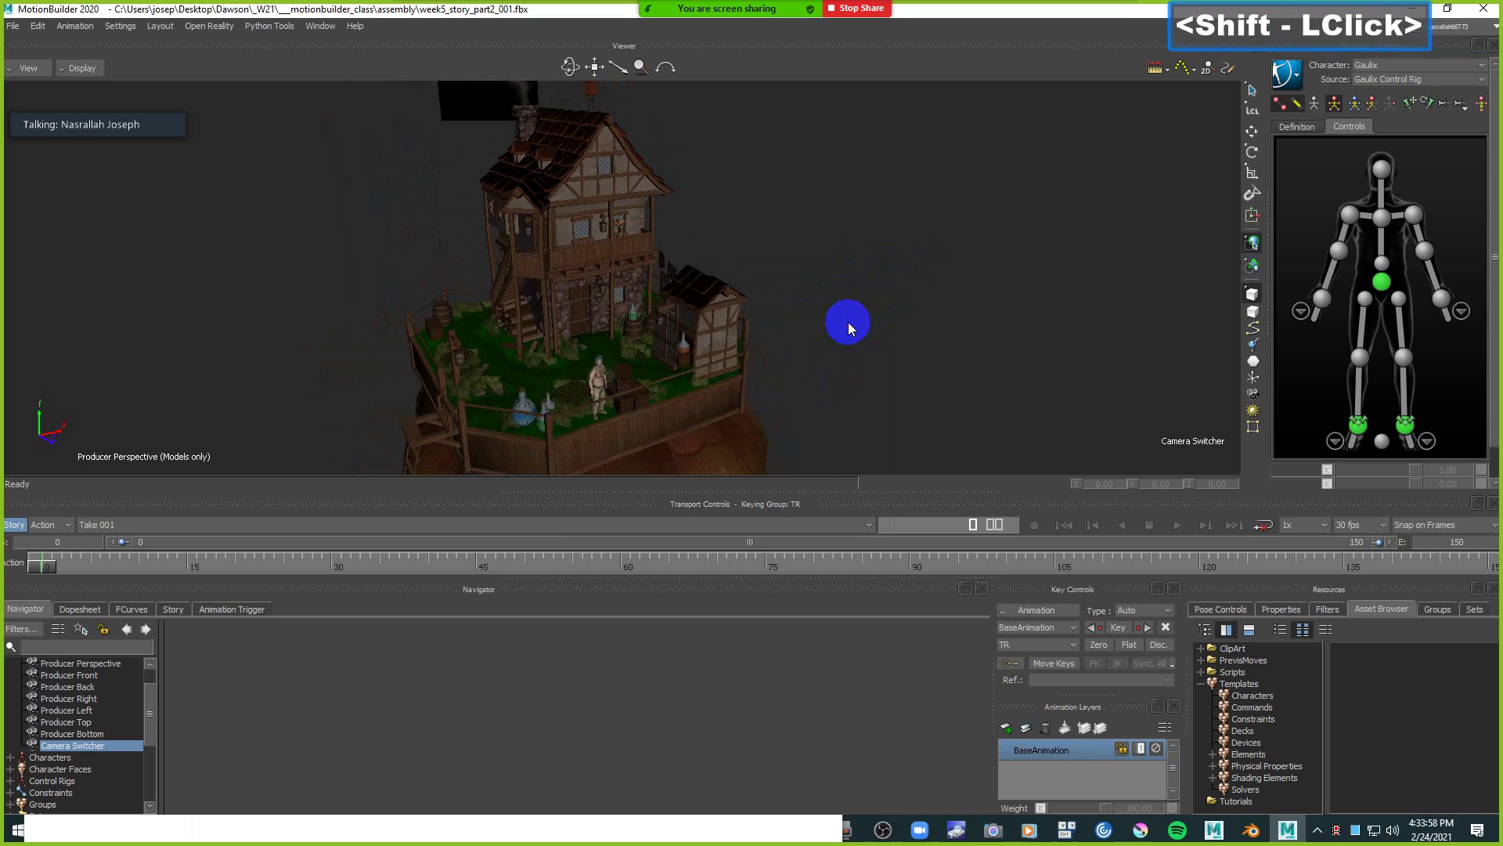
{"action": "left_click", "coordinate": [834, 322]}
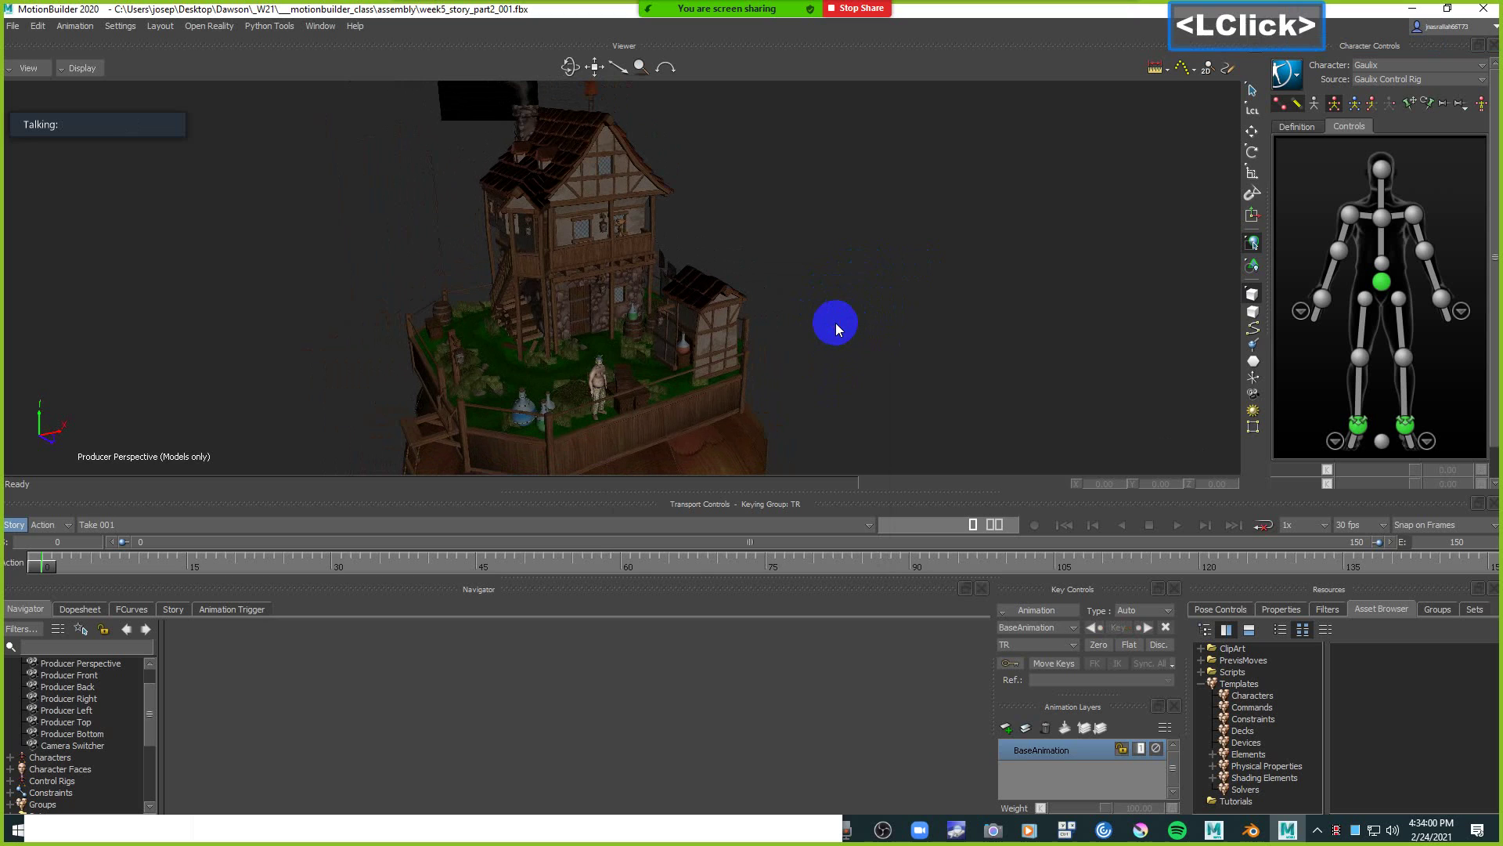
{"action": "left_click", "coordinate": [819, 321]}
{"action": "left_click_drag", "start_coordinate": [819, 321], "coordinate": [854, 289], "text": "ctrl"}
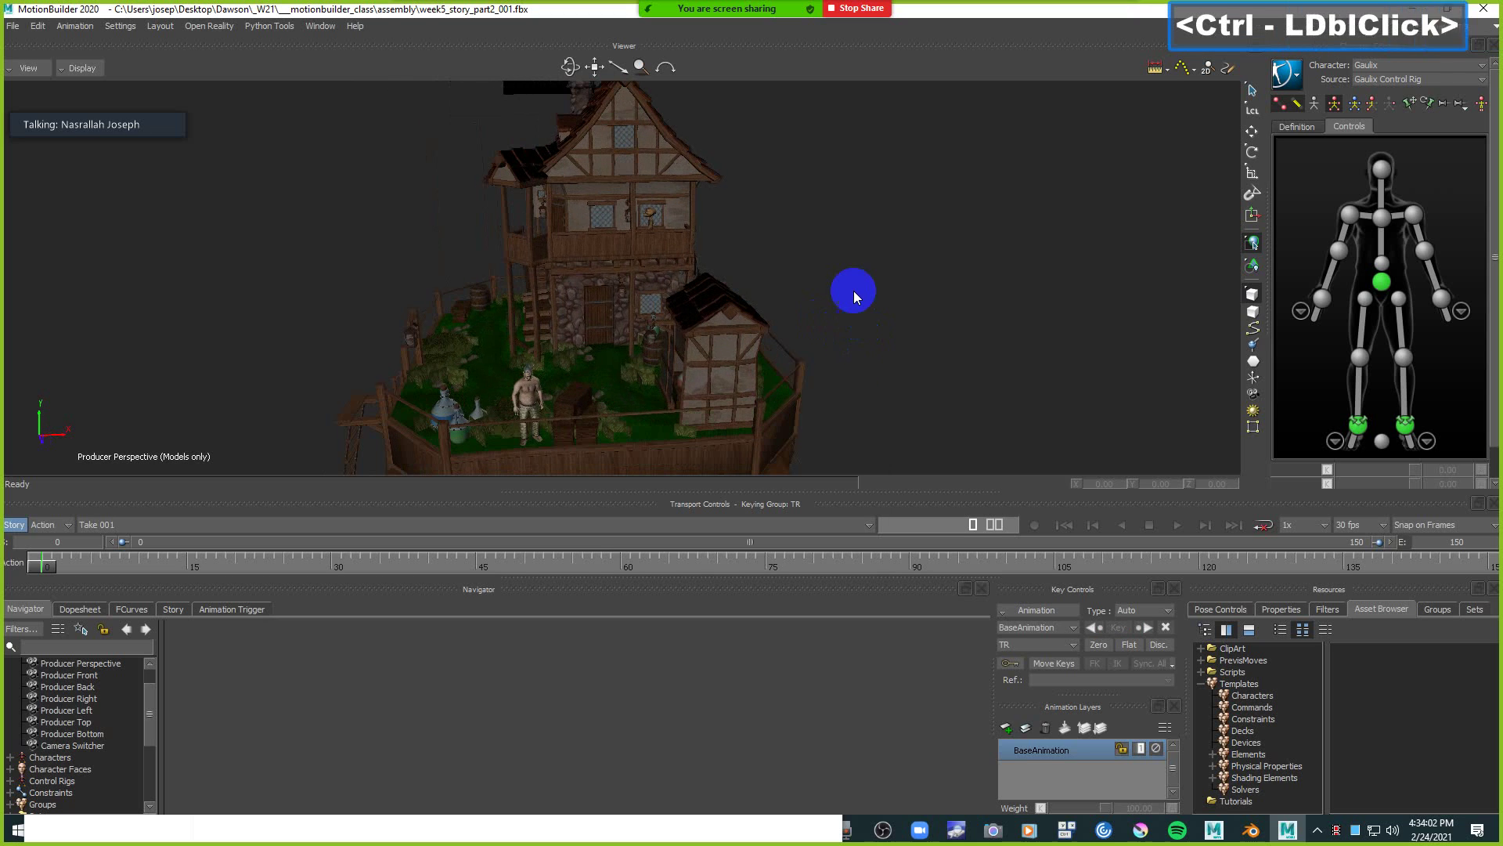
{"action": "key", "text": "ctrl+space"}
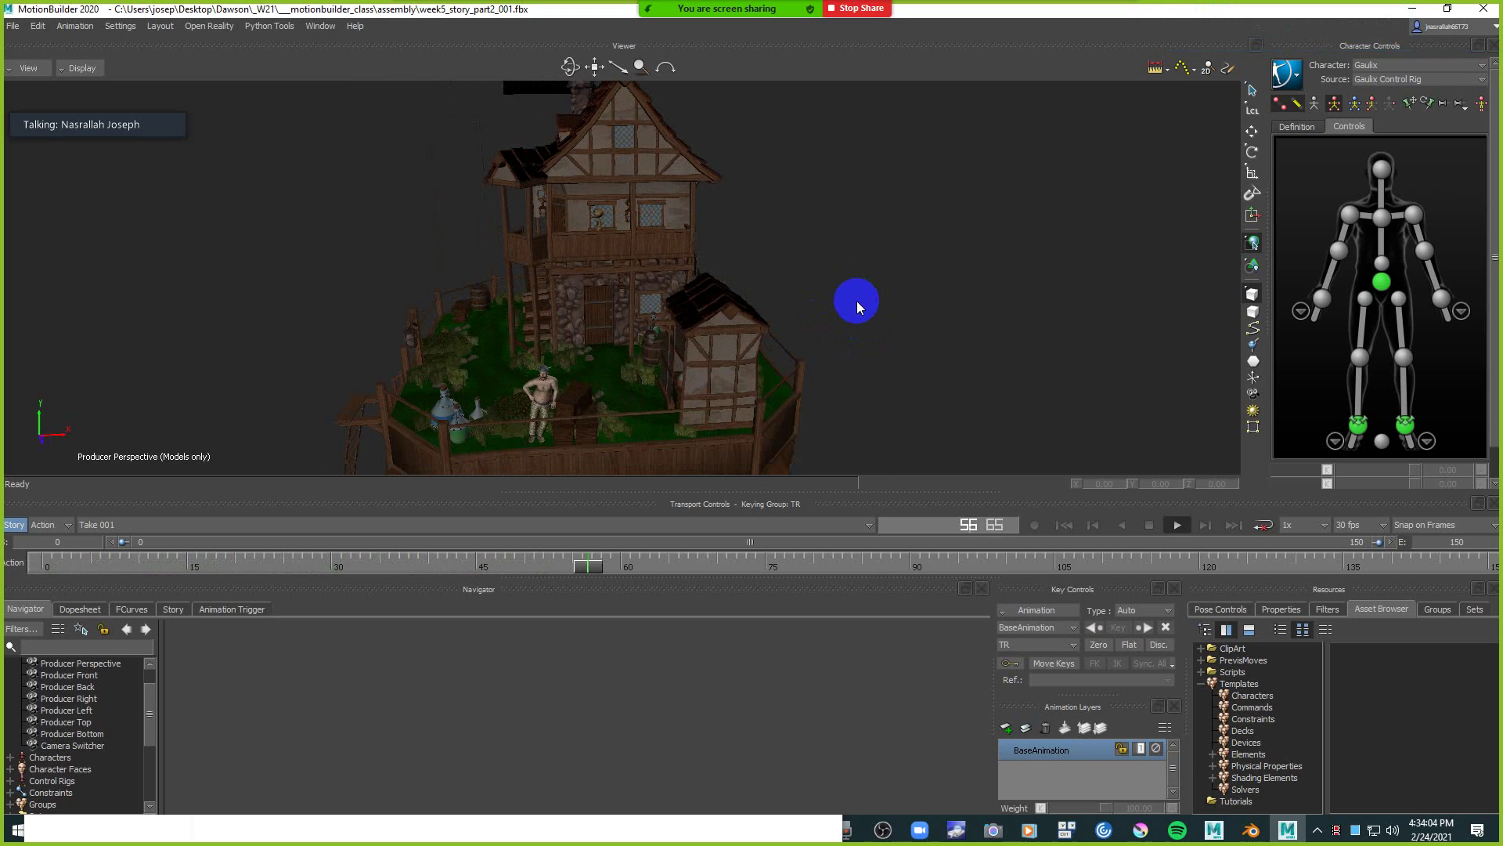
{"action": "key", "text": "ctrl+Home"}
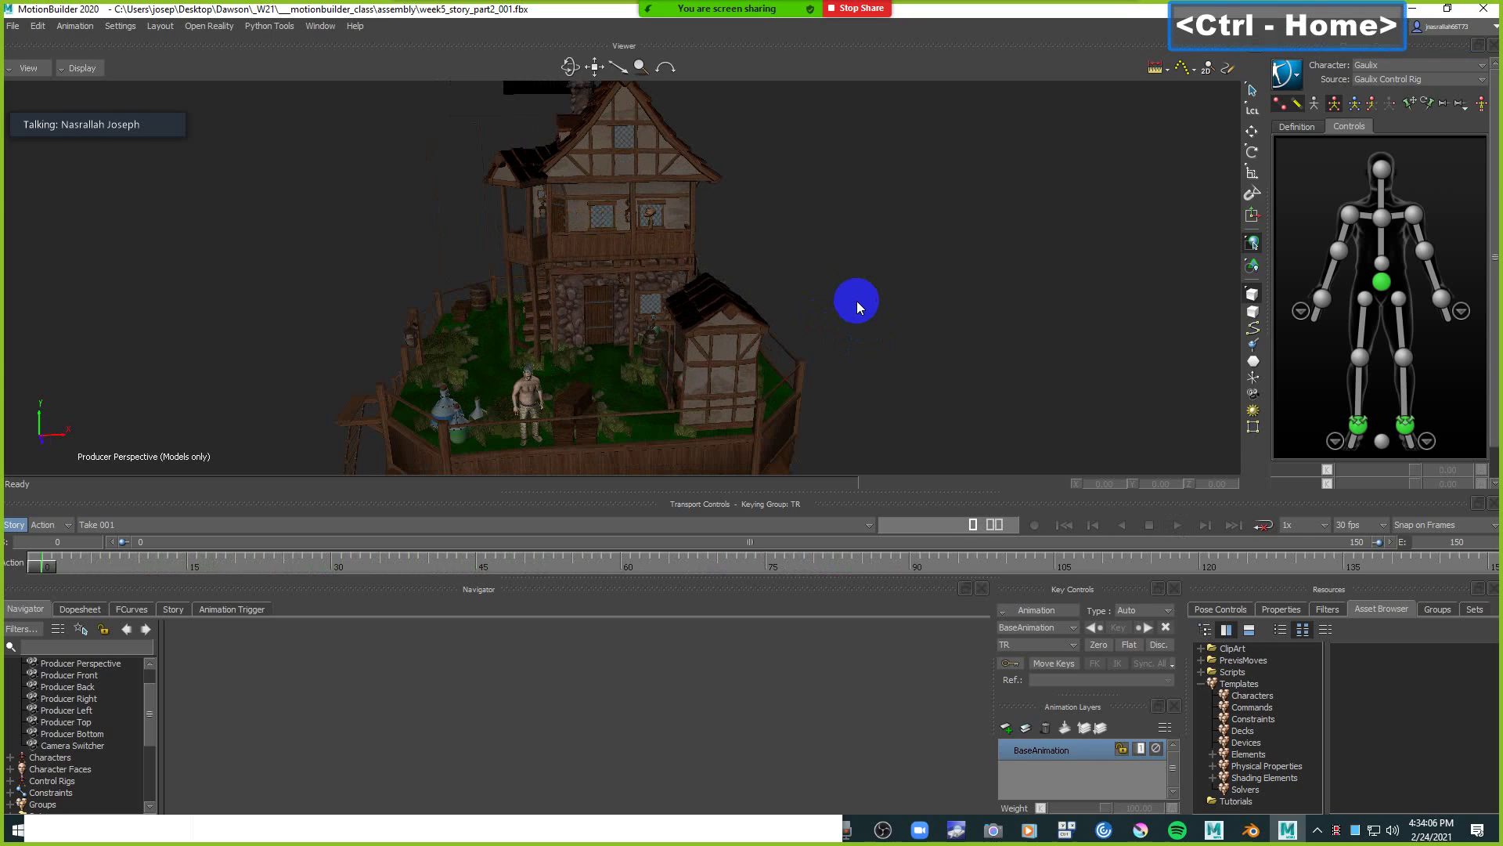
{"action": "left_click", "coordinate": [1044, 510]}
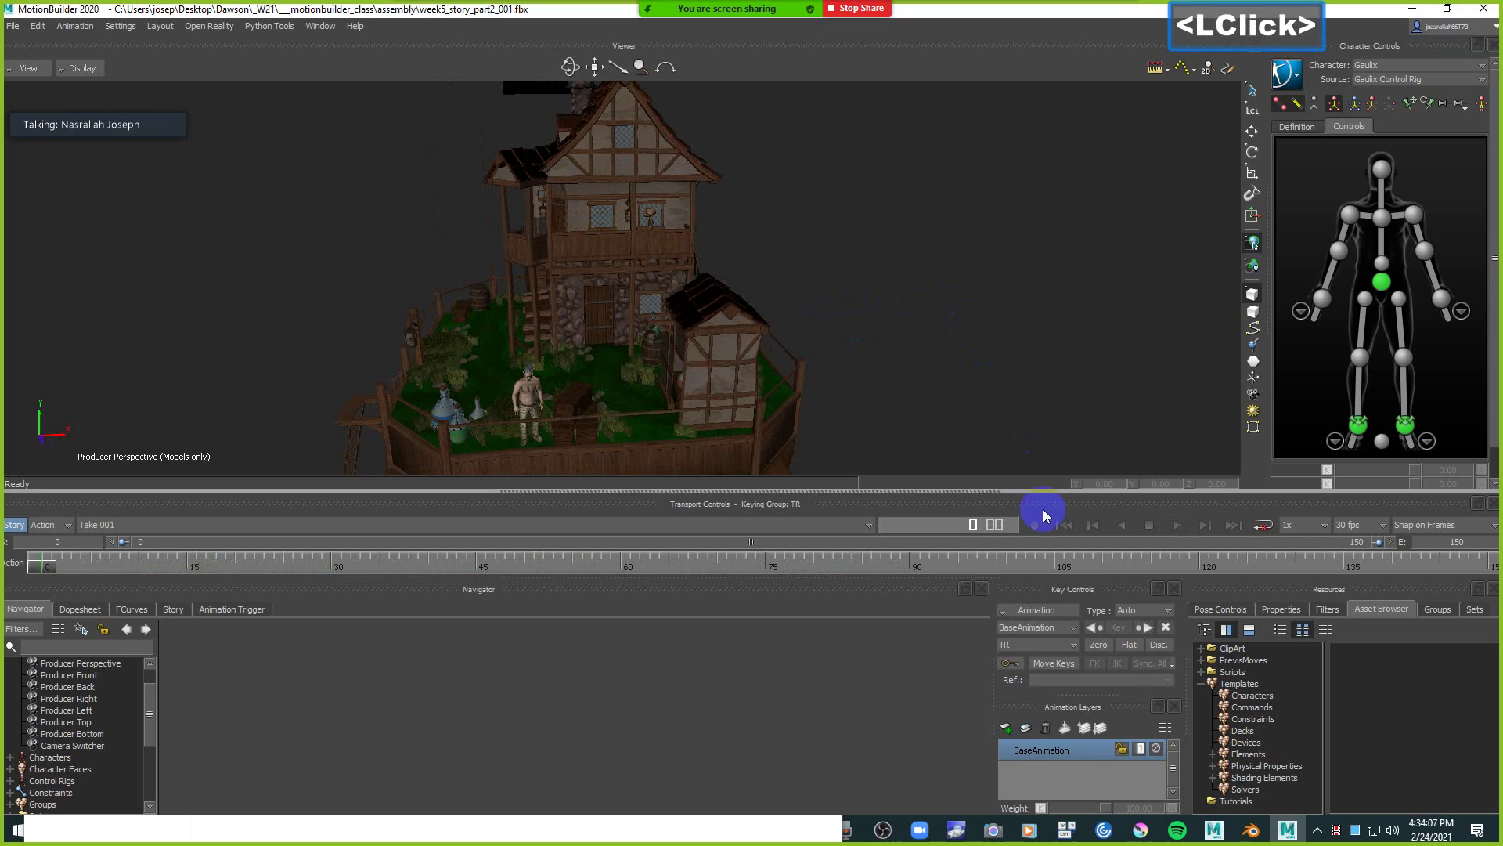
Add a new Camera from the Elements templates to the scene and show the perspective view in X-Ray display.
{"action": "left_click", "coordinate": [1249, 754]}
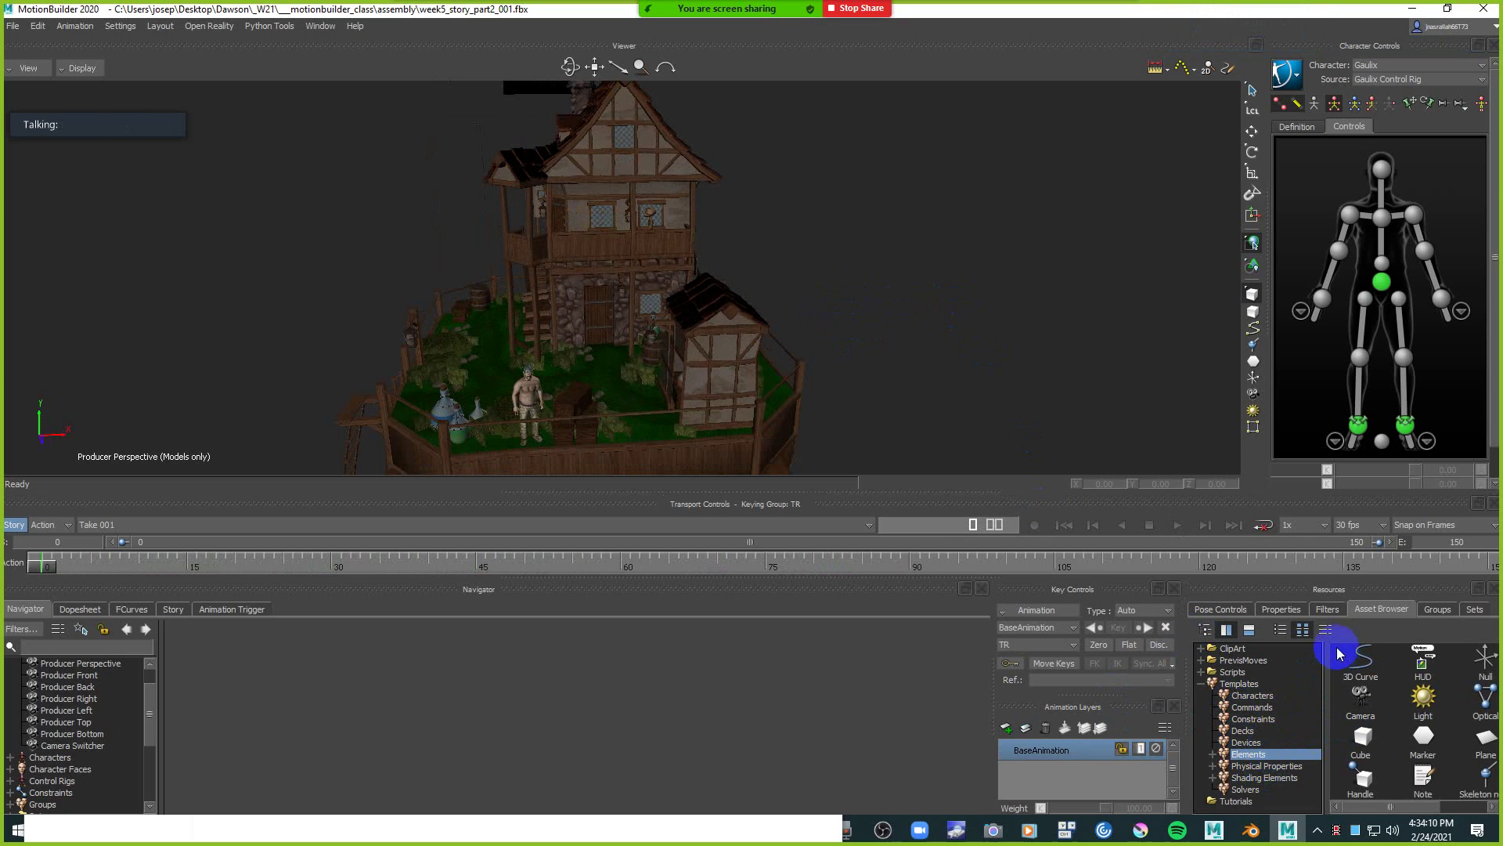
{"action": "left_click", "coordinate": [1280, 629]}
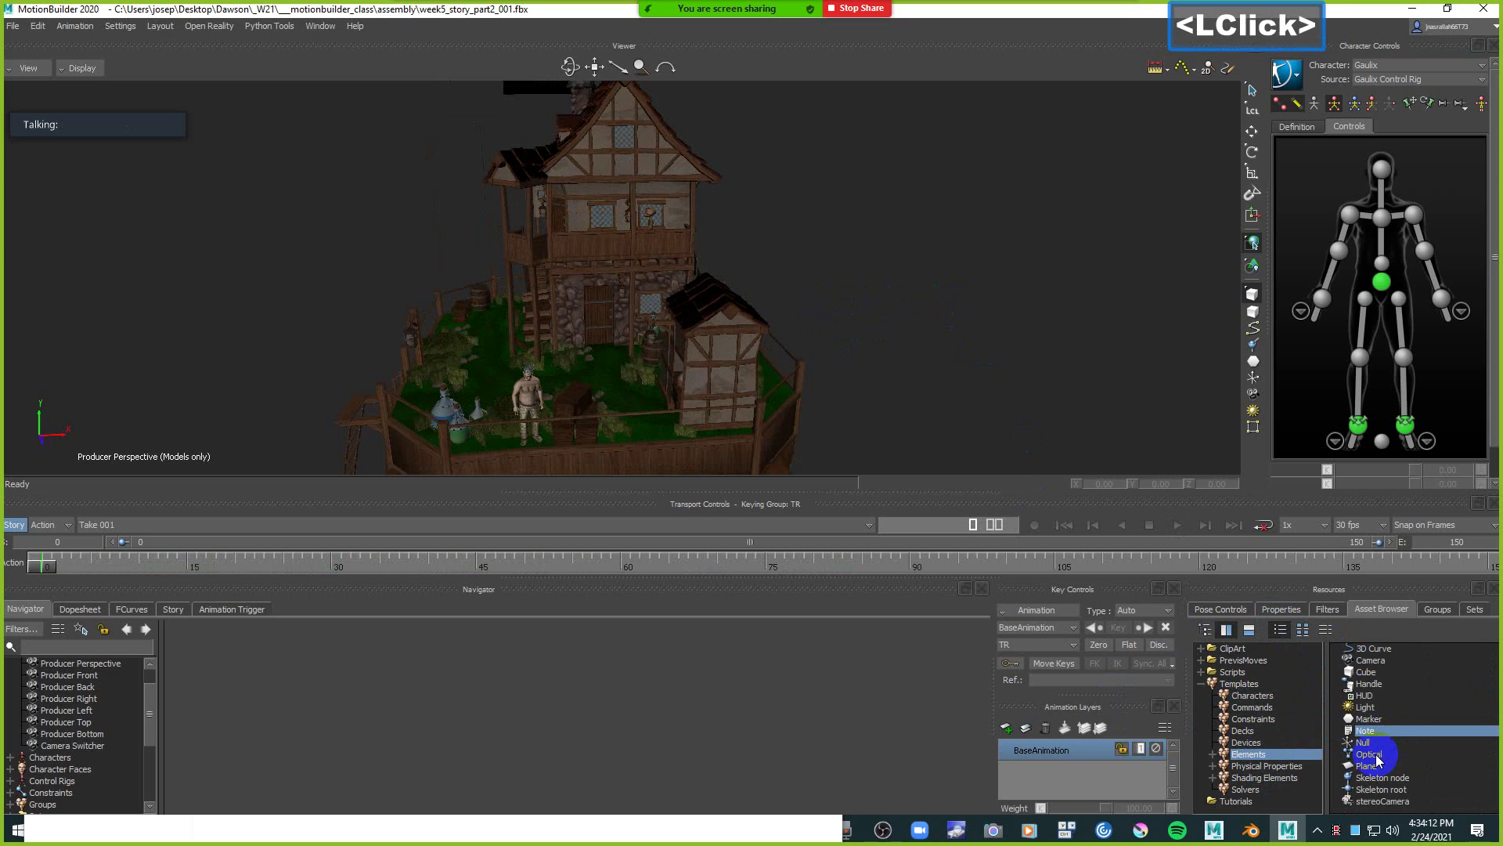
{"action": "left_click", "coordinate": [1370, 661]}
{"action": "left_click_drag", "start_coordinate": [1370, 660], "coordinate": [942, 308]}
{"action": "key", "text": "ctrl+a"}
{"action": "left_click_drag", "start_coordinate": [148, 736], "coordinate": [144, 666]}
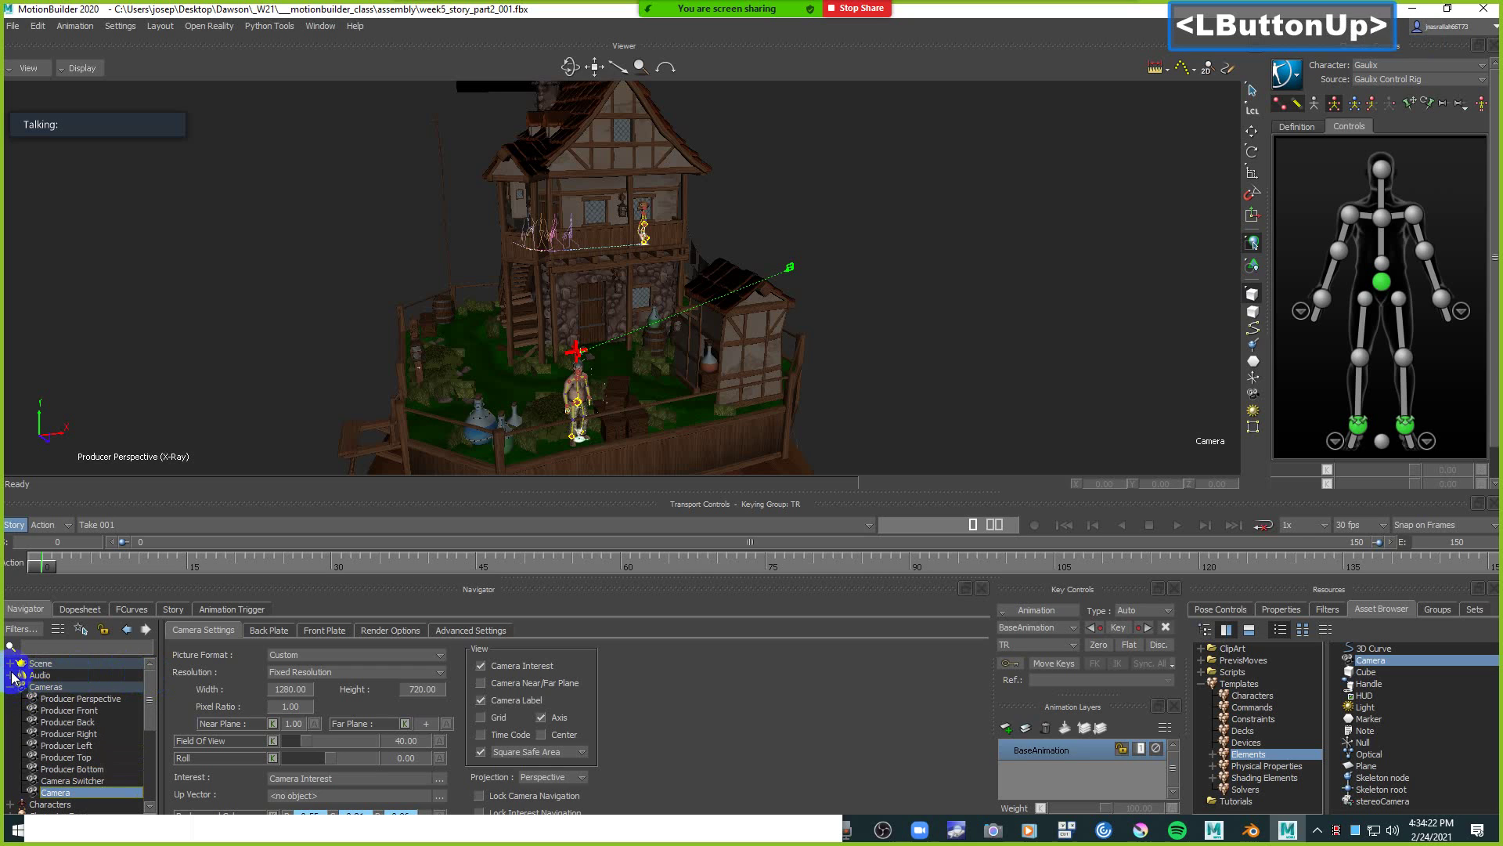
Split the viewer into two views, keeping Producer Perspective in one and showing the new camera's view in the other.
{"action": "left_click_drag", "start_coordinate": [900, 332], "coordinate": [902, 305], "text": "ctrl"}
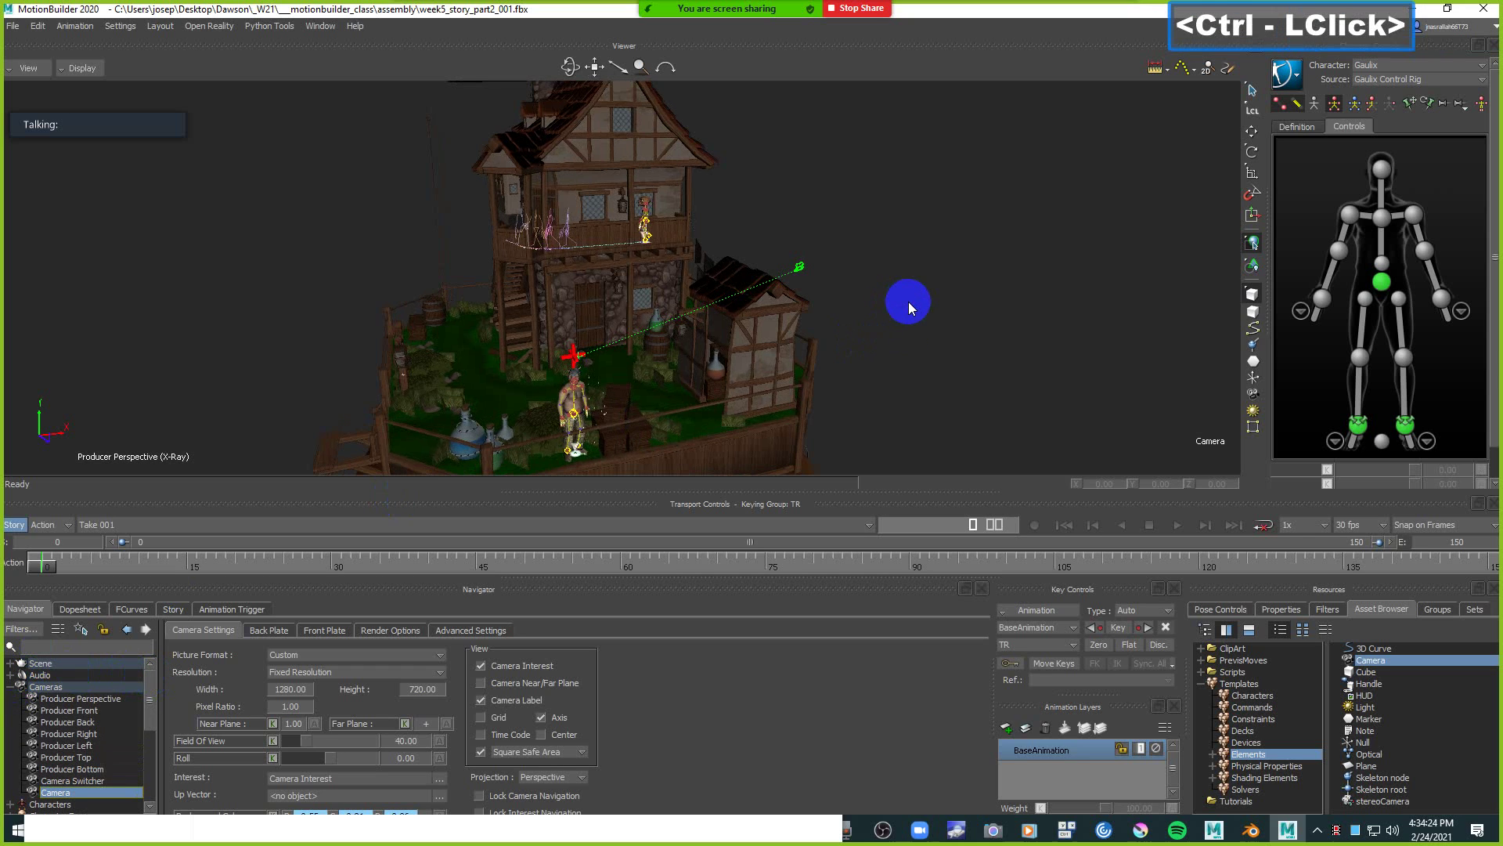
{"action": "key", "text": "ctrl+2"}
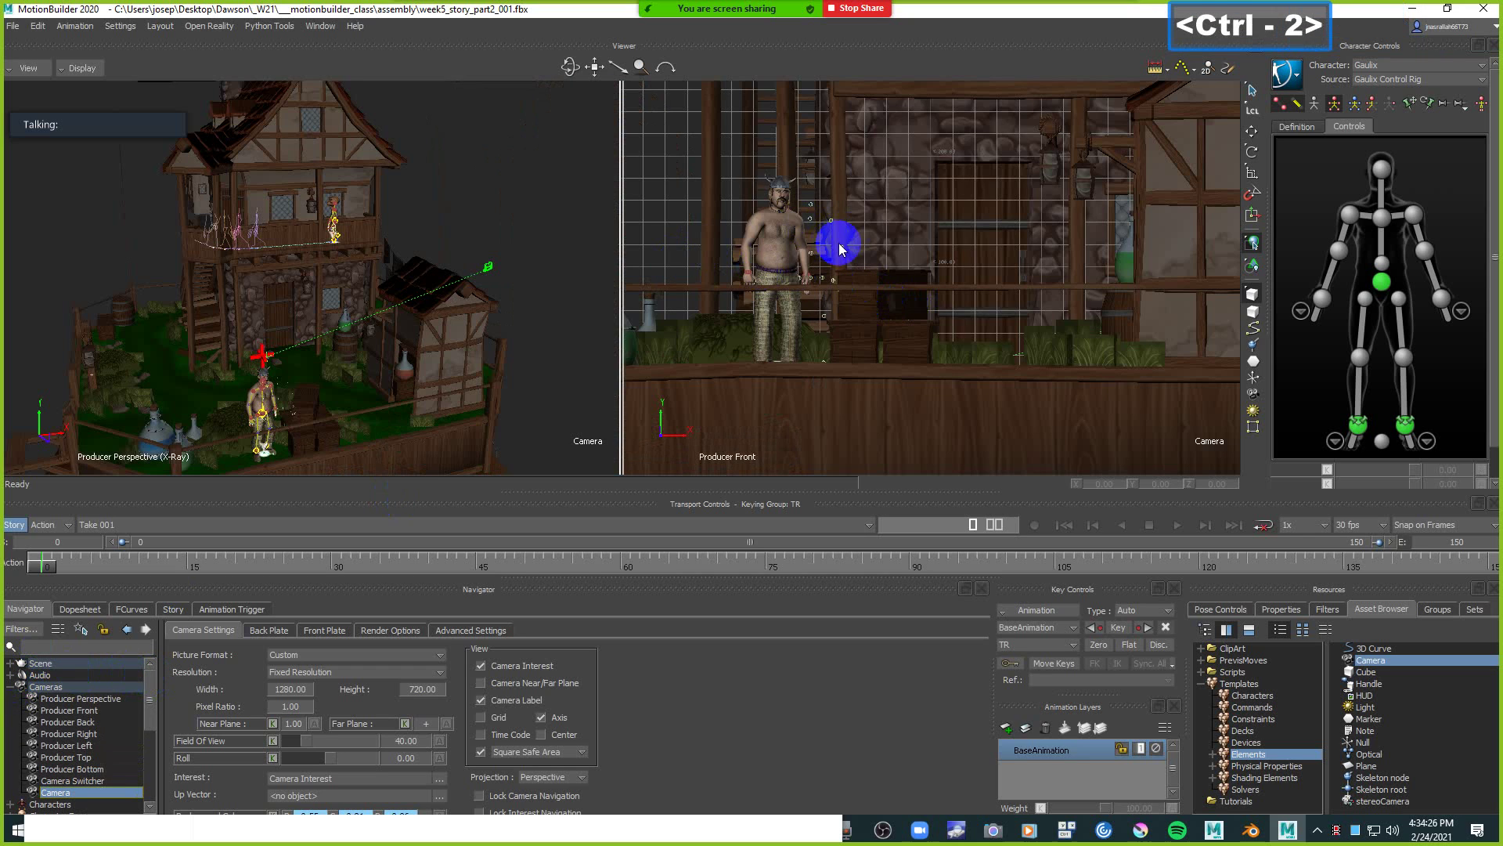
{"action": "key", "text": "ctrl"}
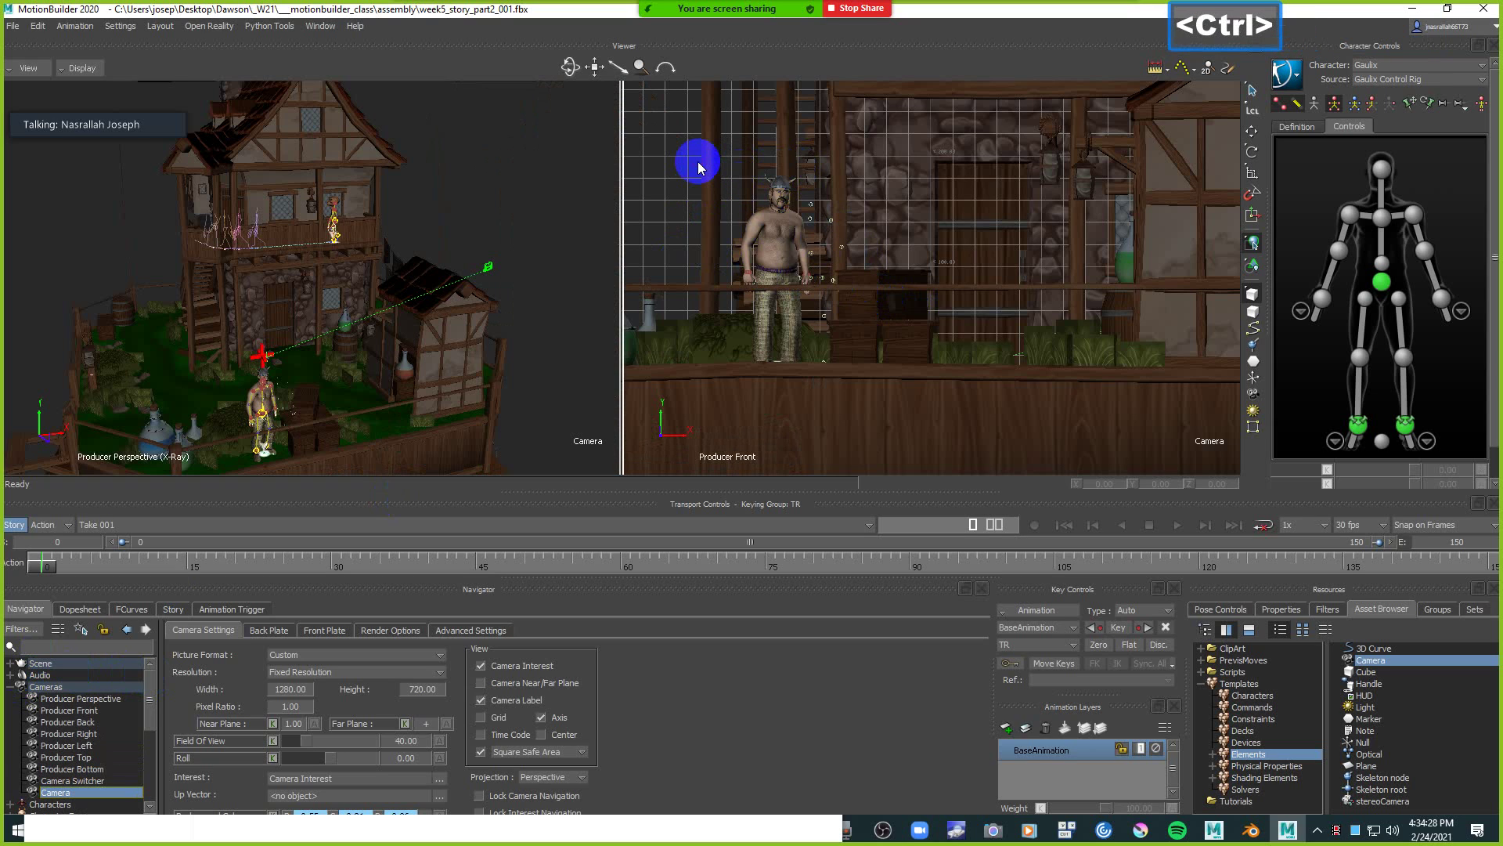
{"action": "key", "text": "ctrl+e"}
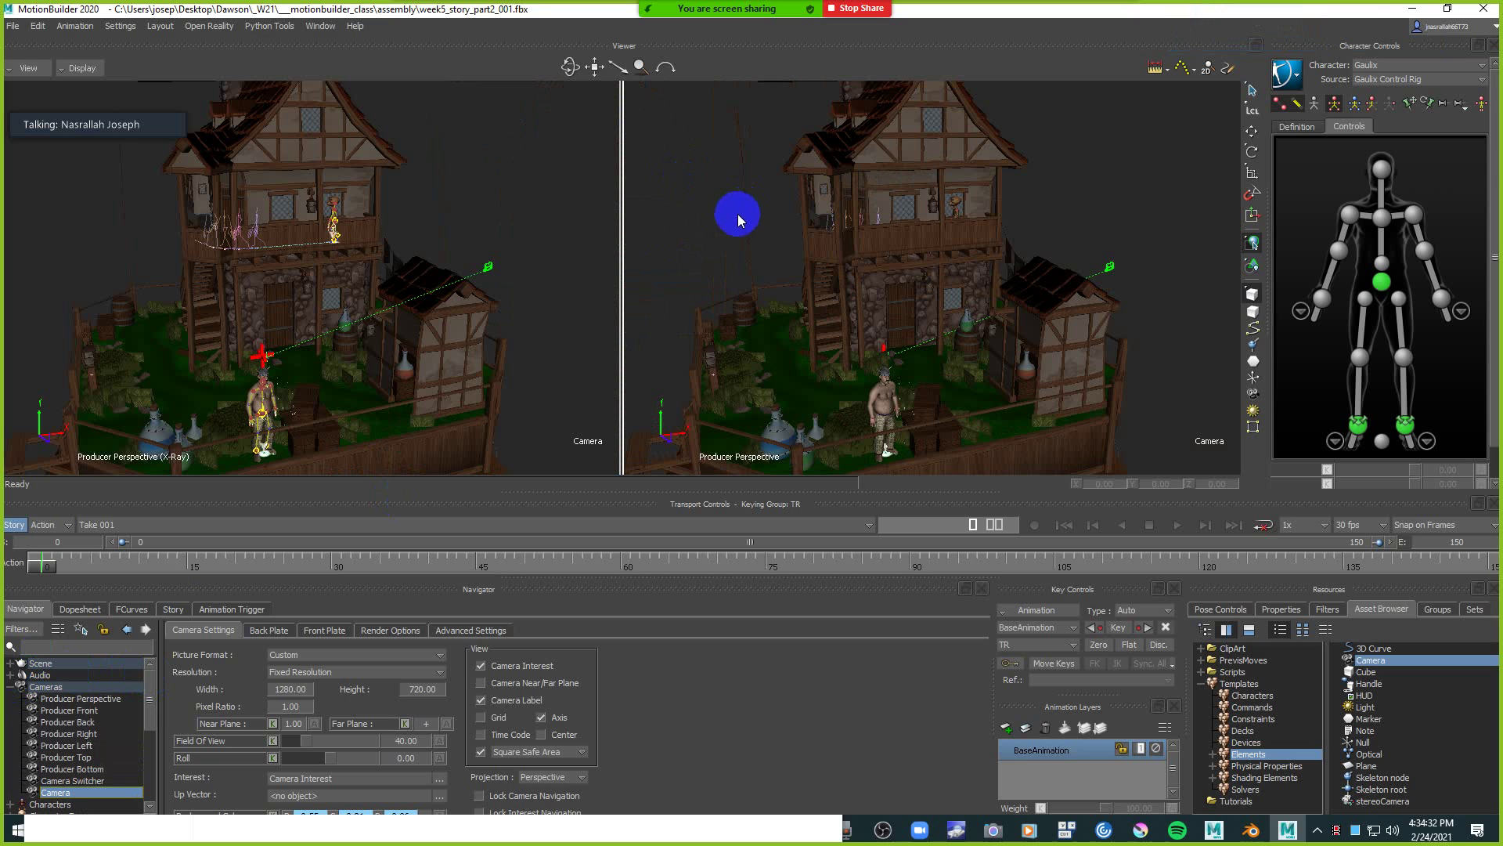
{"action": "mouse_move", "coordinate": [988, 191]}
{"action": "left_mouse_down", "text": "shift"}
{"action": "mouse_move", "coordinate": [971, 271]}
{"action": "mouse_move", "coordinate": [1007, 191]}
{"action": "left_mouse_up", "text": "shift"}
{"action": "key", "text": "ctrl"}
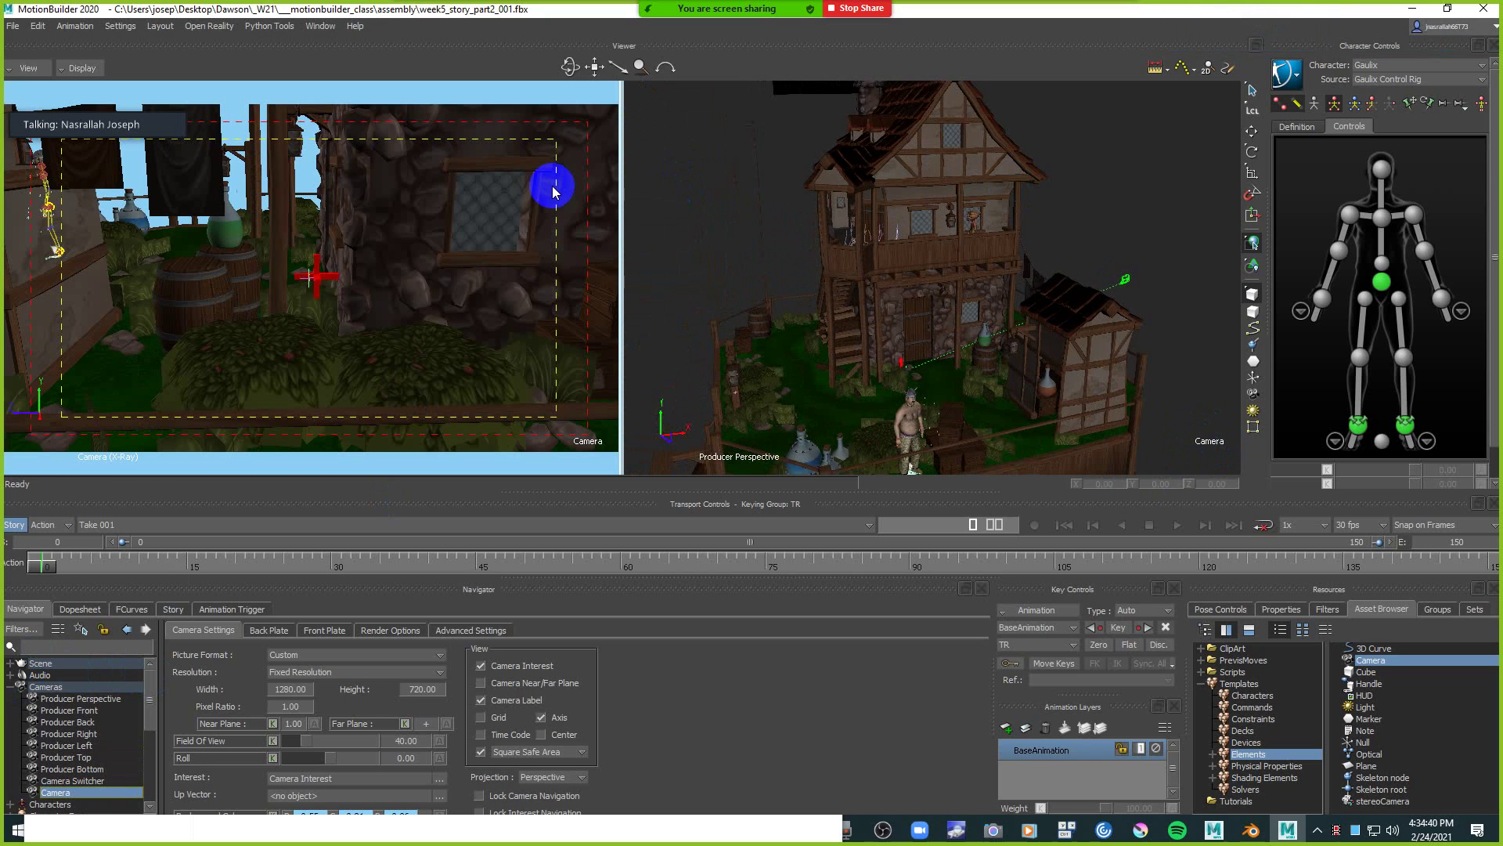
{"action": "left_click", "coordinate": [1180, 179]}
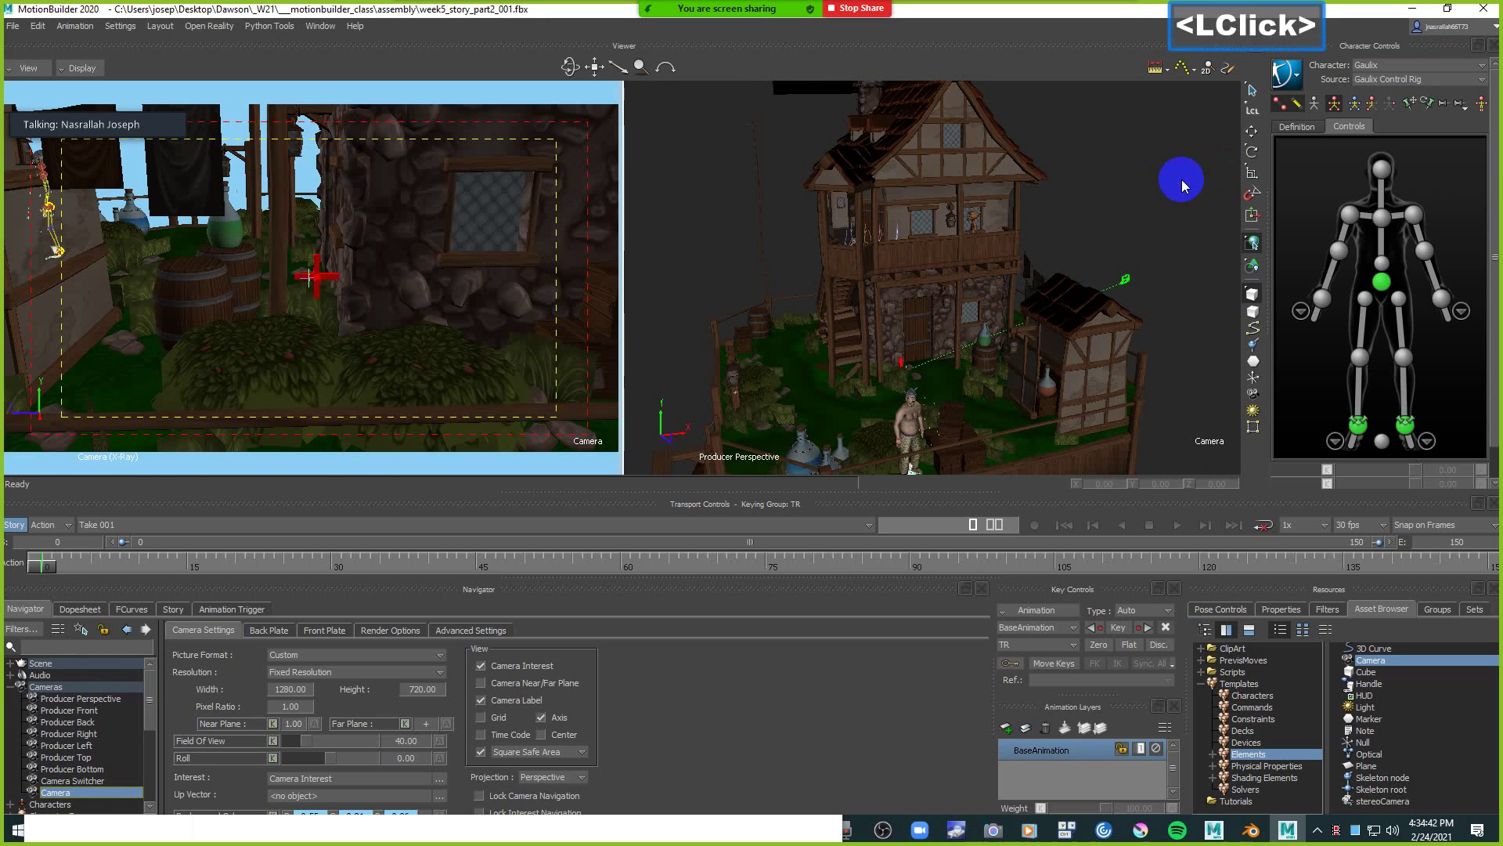
{"action": "key", "text": "ctrl+e"}
{"action": "left_click", "coordinate": [590, 191]}
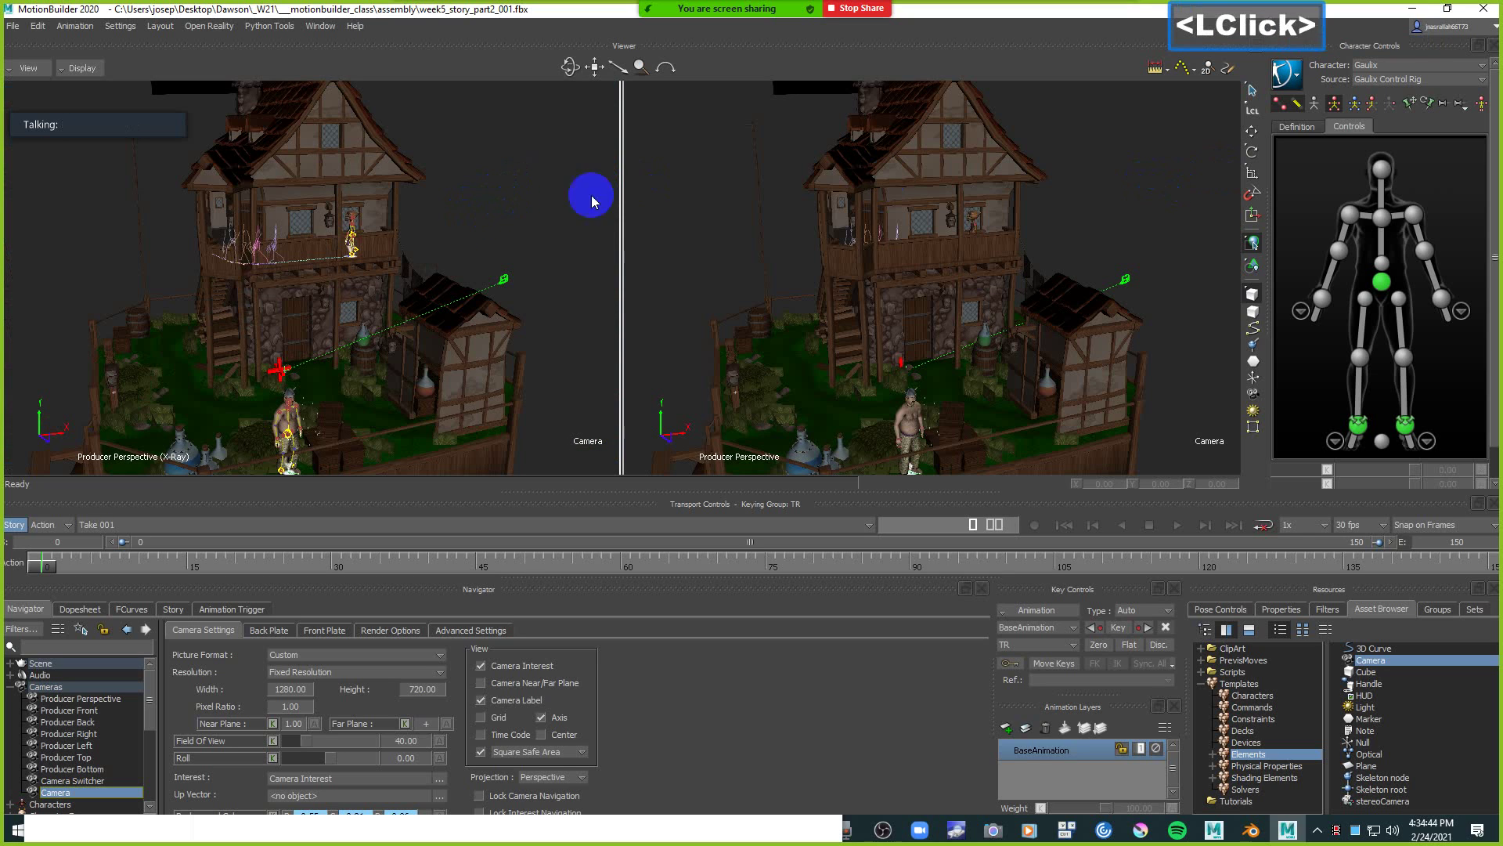
{"action": "key", "text": "ctrl+e"}
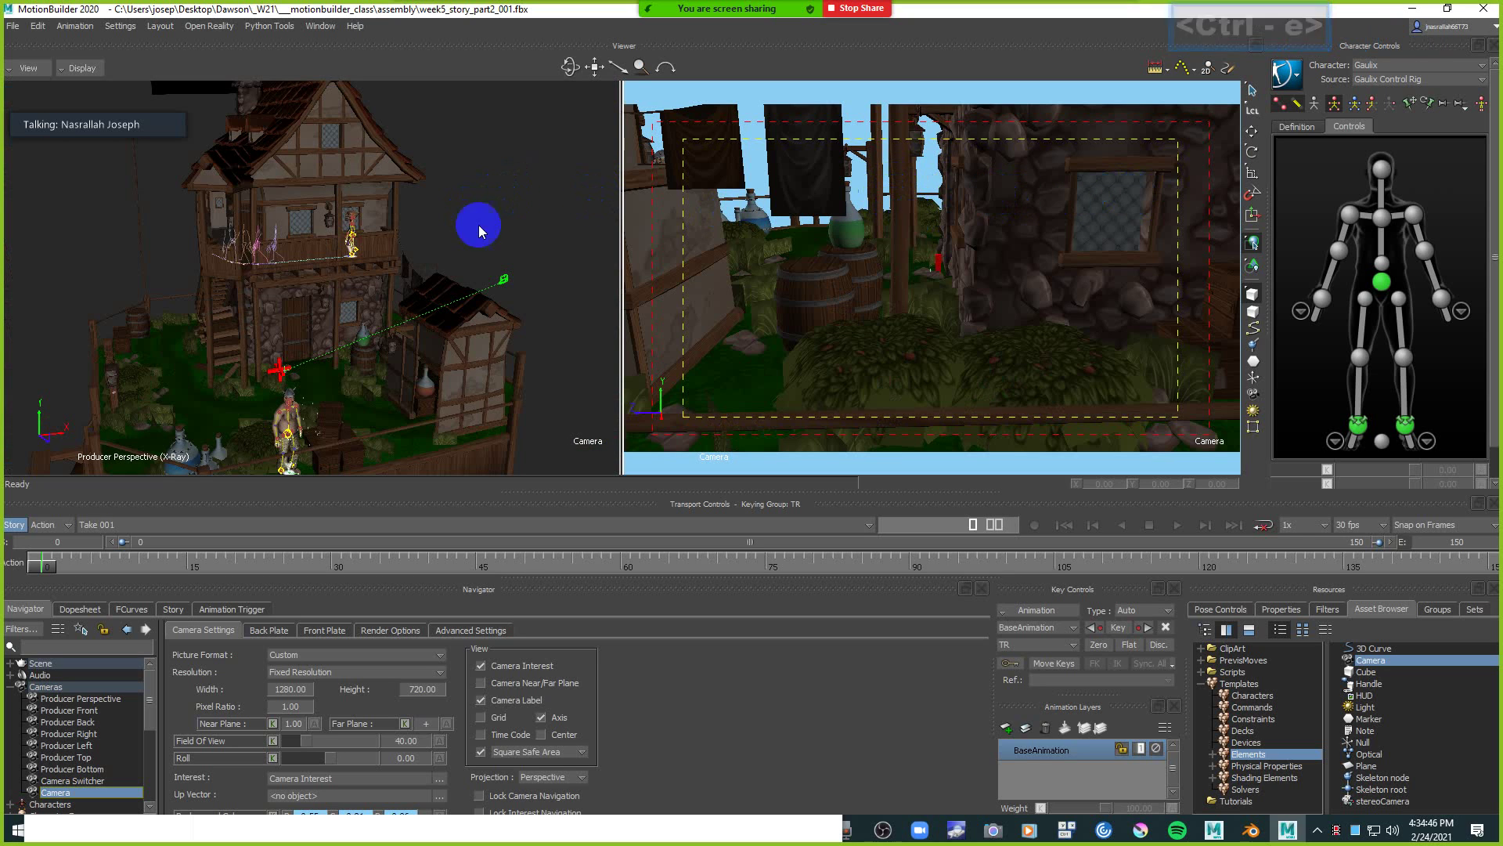
Raise the new camera's framing to the sky above the house's roof and key it at frame 0.
{"action": "left_click_drag", "start_coordinate": [932, 202], "coordinate": [970, 262], "text": "shift"}
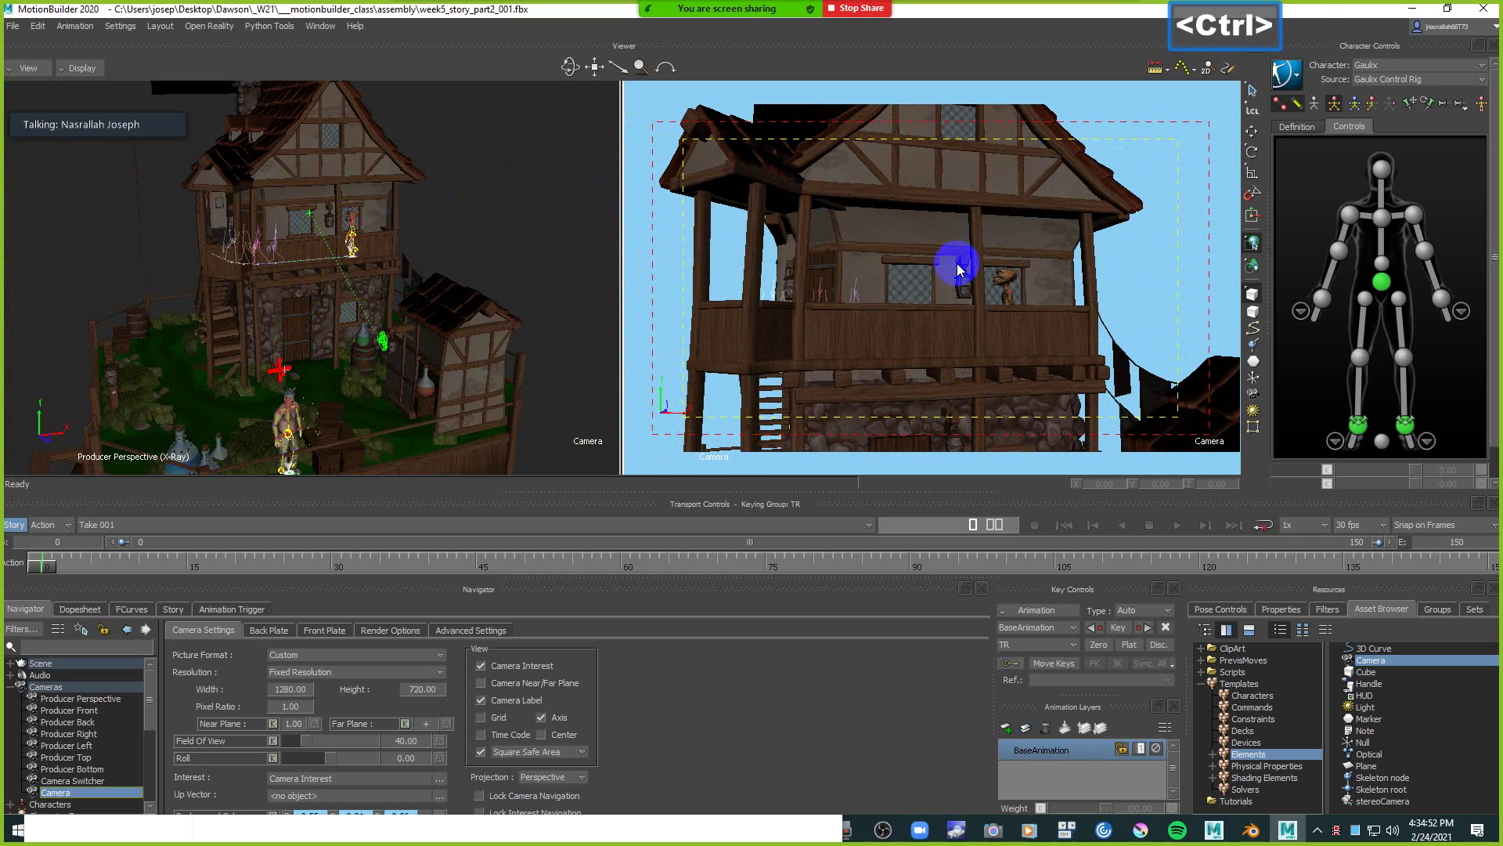
{"action": "mouse_move", "coordinate": [960, 268]}
{"action": "left_mouse_down", "text": "shift"}
{"action": "mouse_move", "coordinate": [943, 268]}
{"action": "mouse_move", "coordinate": [940, 318]}
{"action": "mouse_move", "coordinate": [923, 222]}
{"action": "mouse_move", "coordinate": [957, 224]}
{"action": "mouse_move", "coordinate": [953, 255]}
{"action": "mouse_move", "coordinate": [929, 250]}
{"action": "mouse_move", "coordinate": [933, 232]}
{"action": "mouse_move", "coordinate": [939, 308]}
{"action": "mouse_move", "coordinate": [940, 262]}
{"action": "left_mouse_up", "text": "shift"}
{"action": "key", "text": "k"}
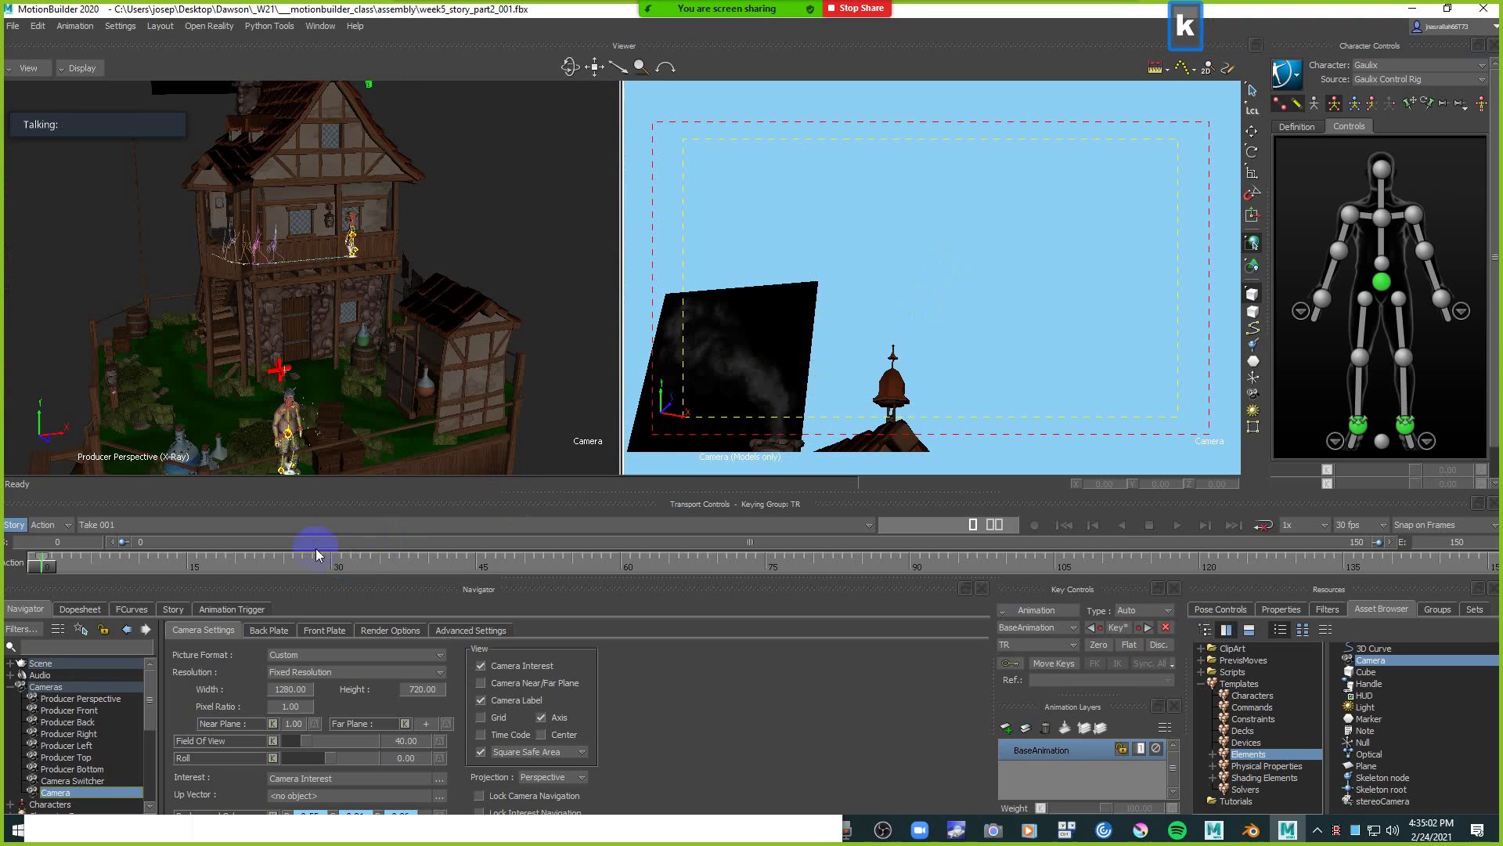
Scrub through the animation and set the timeline's end frame to 555.
{"action": "left_click_drag", "start_coordinate": [52, 569], "coordinate": [907, 562]}
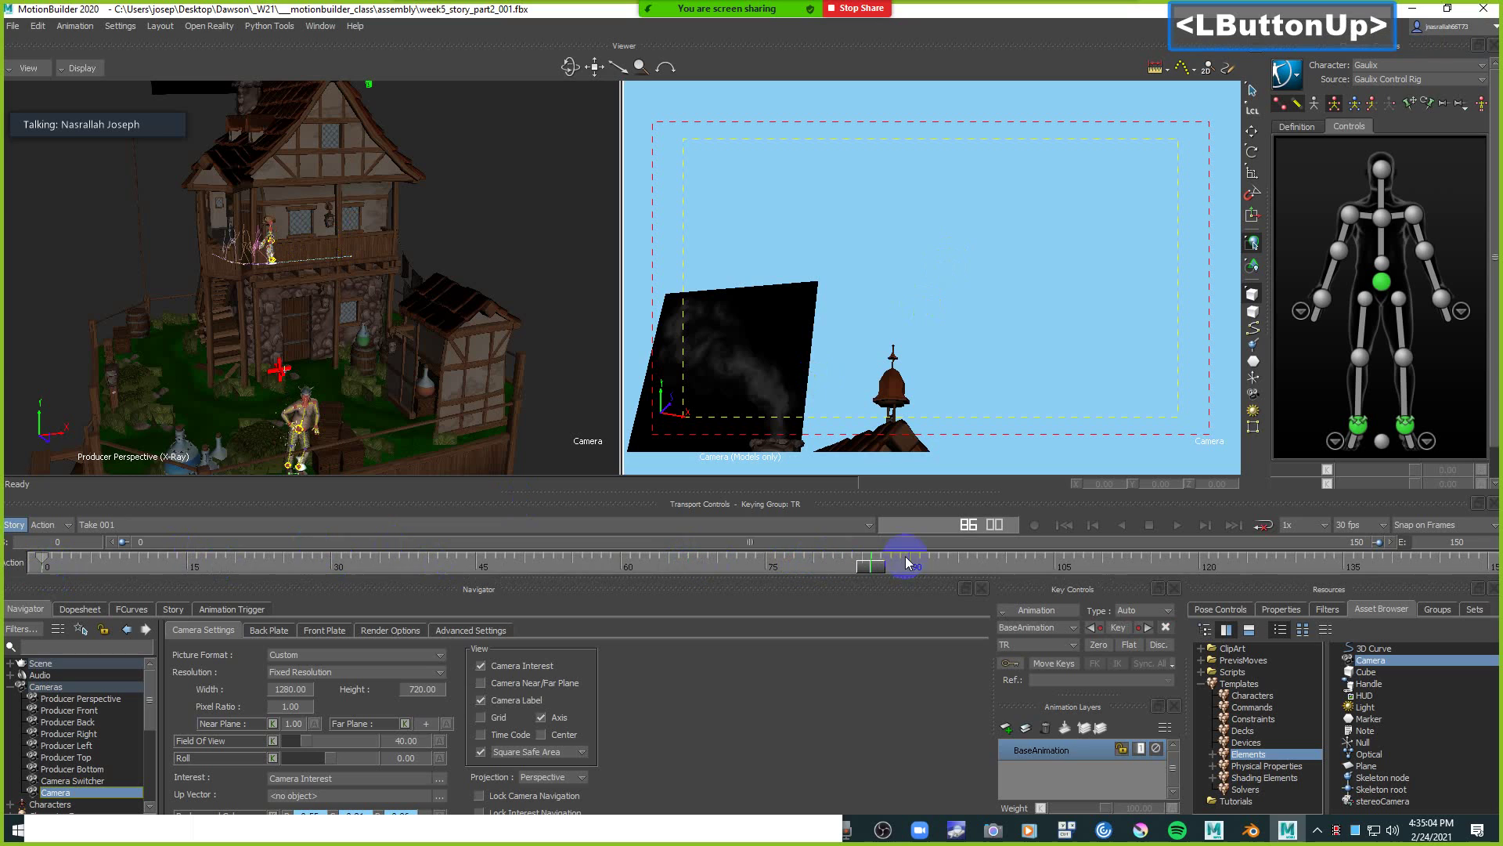
{"action": "double_click", "coordinate": [1475, 541]}
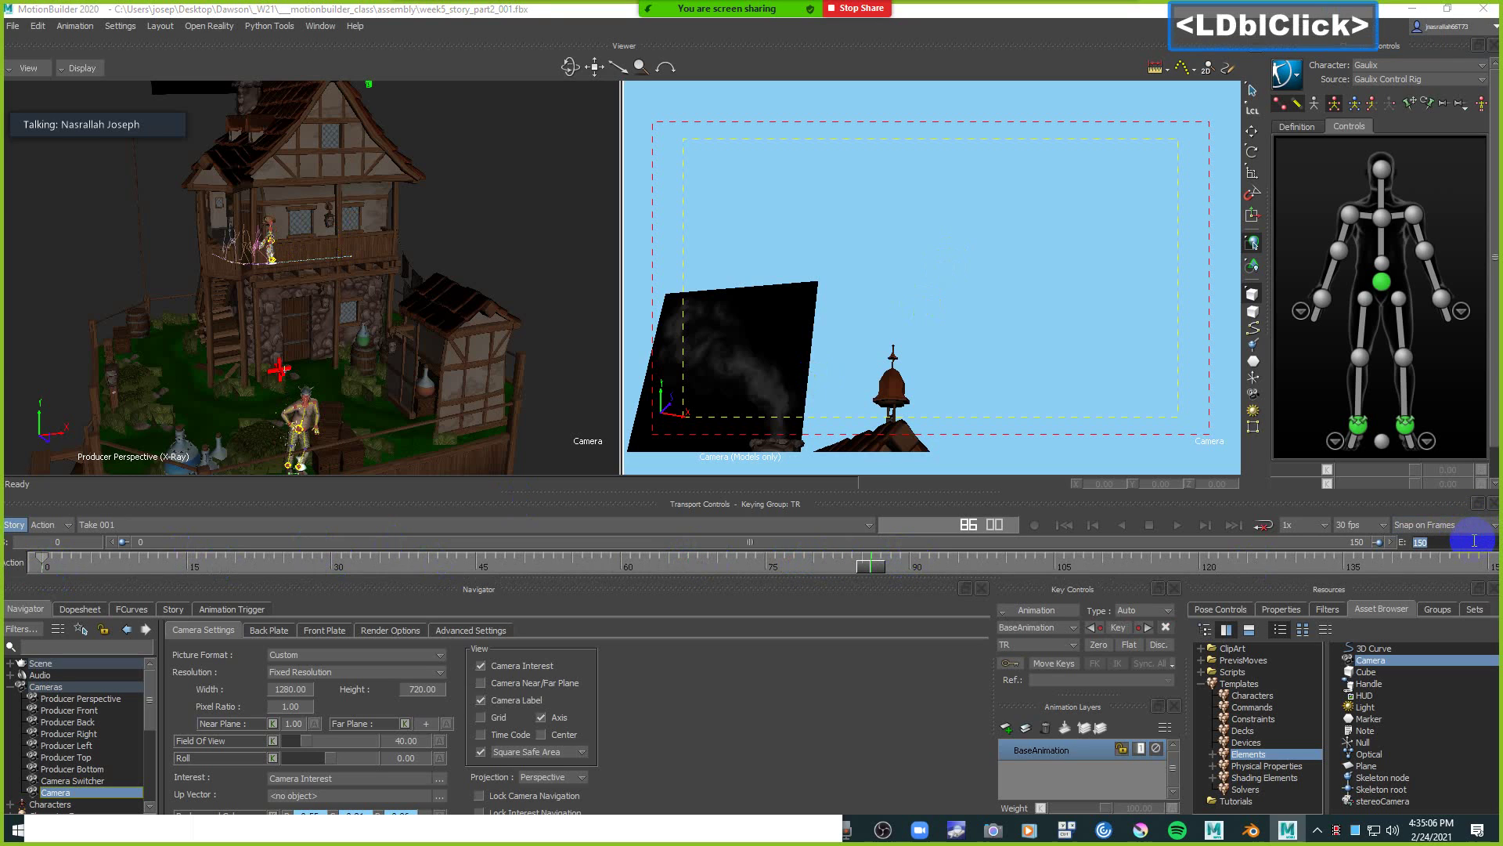
{"action": "type", "text": "55"}
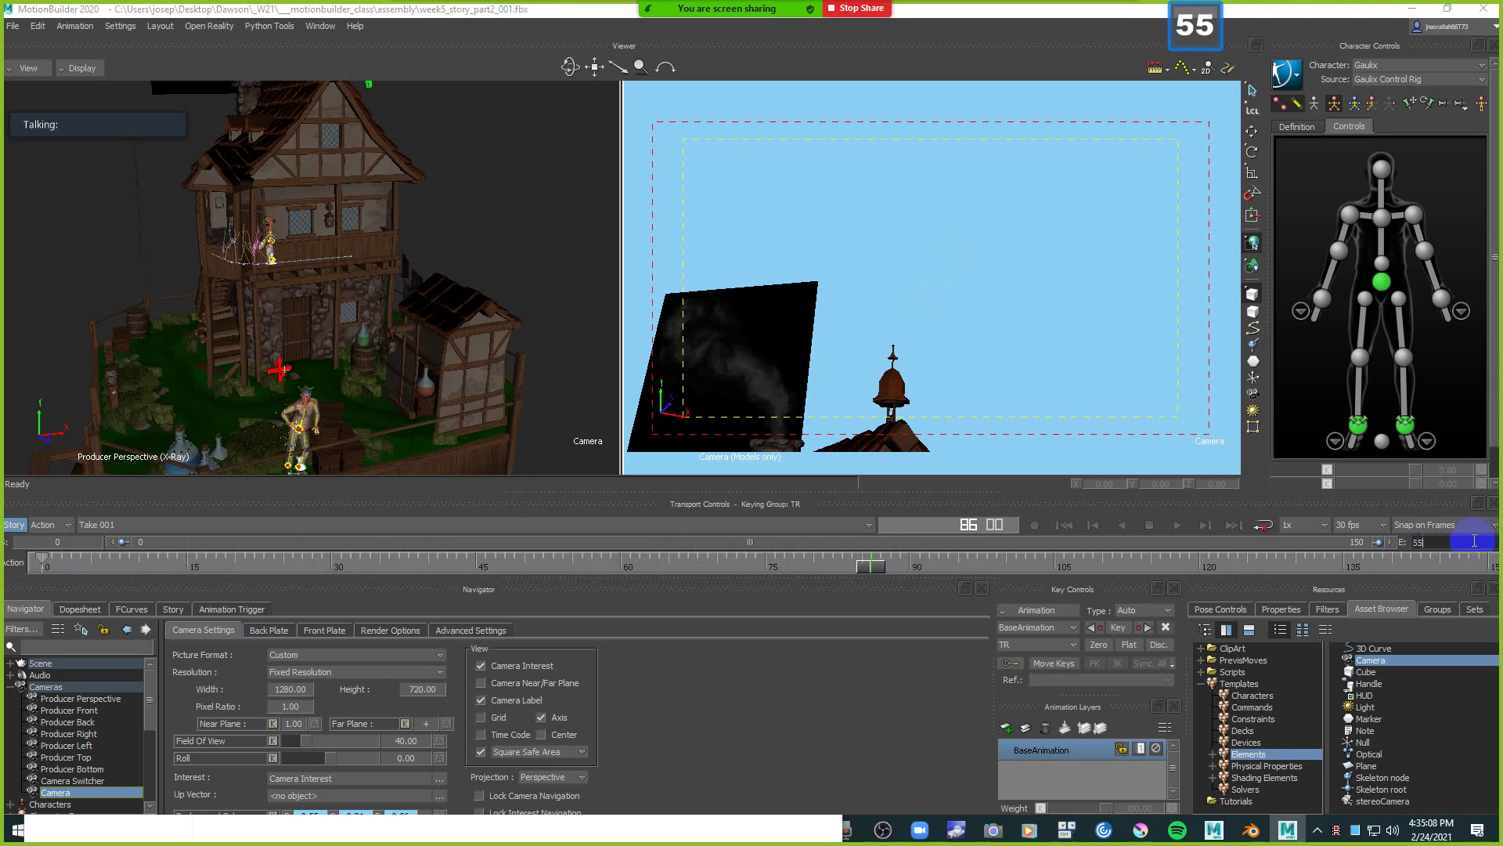
{"action": "type", "text": "5"}
{"action": "key", "text": "Return"}
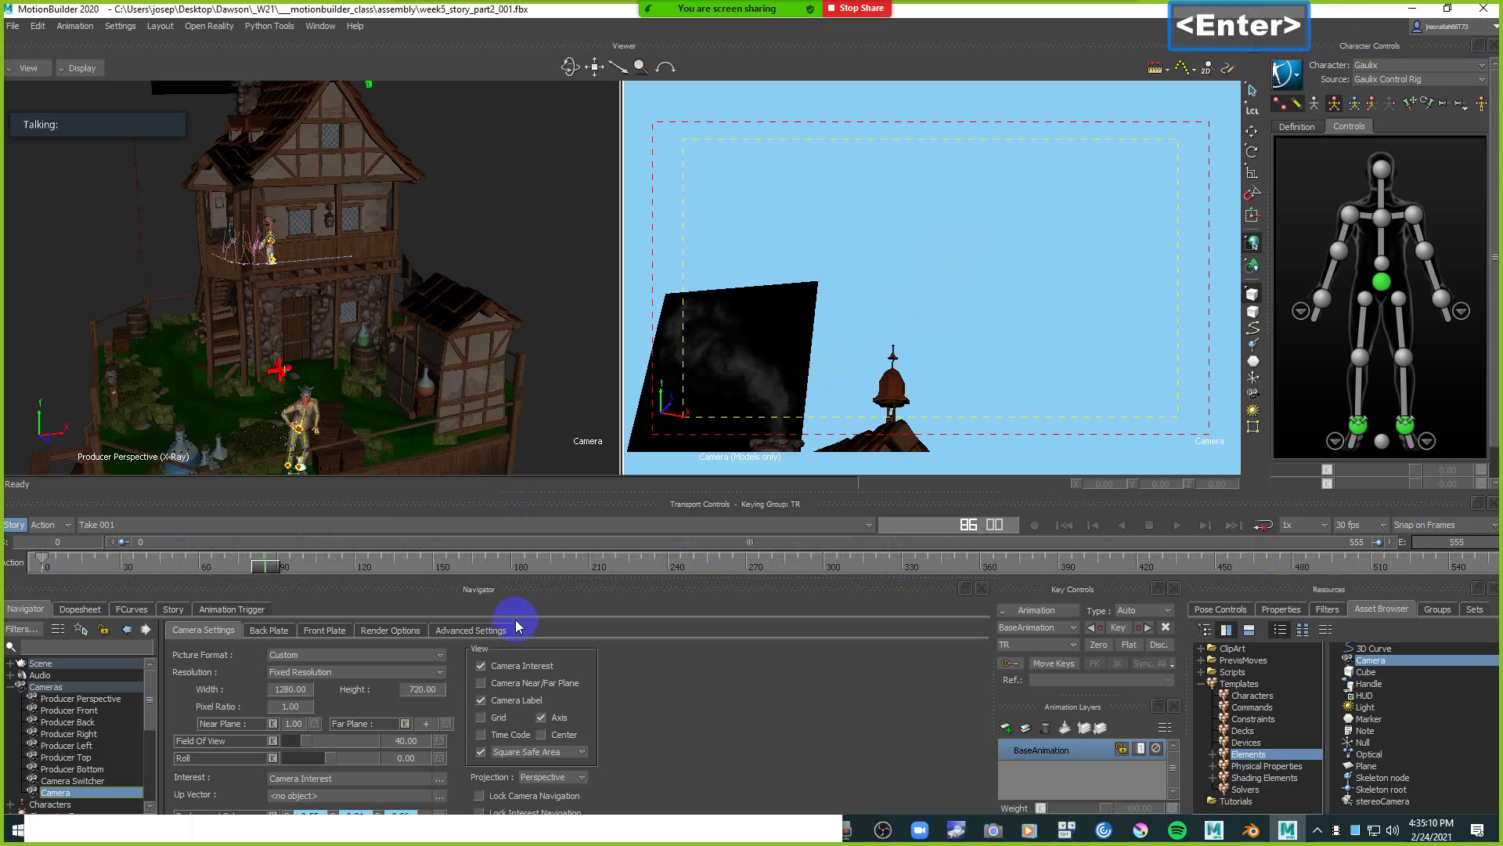
At frame 120, lower the new camera's framing to the character standing before the house and key it.
{"action": "left_click", "coordinate": [359, 569]}
{"action": "left_click_drag", "start_coordinate": [358, 570], "coordinate": [354, 572]}
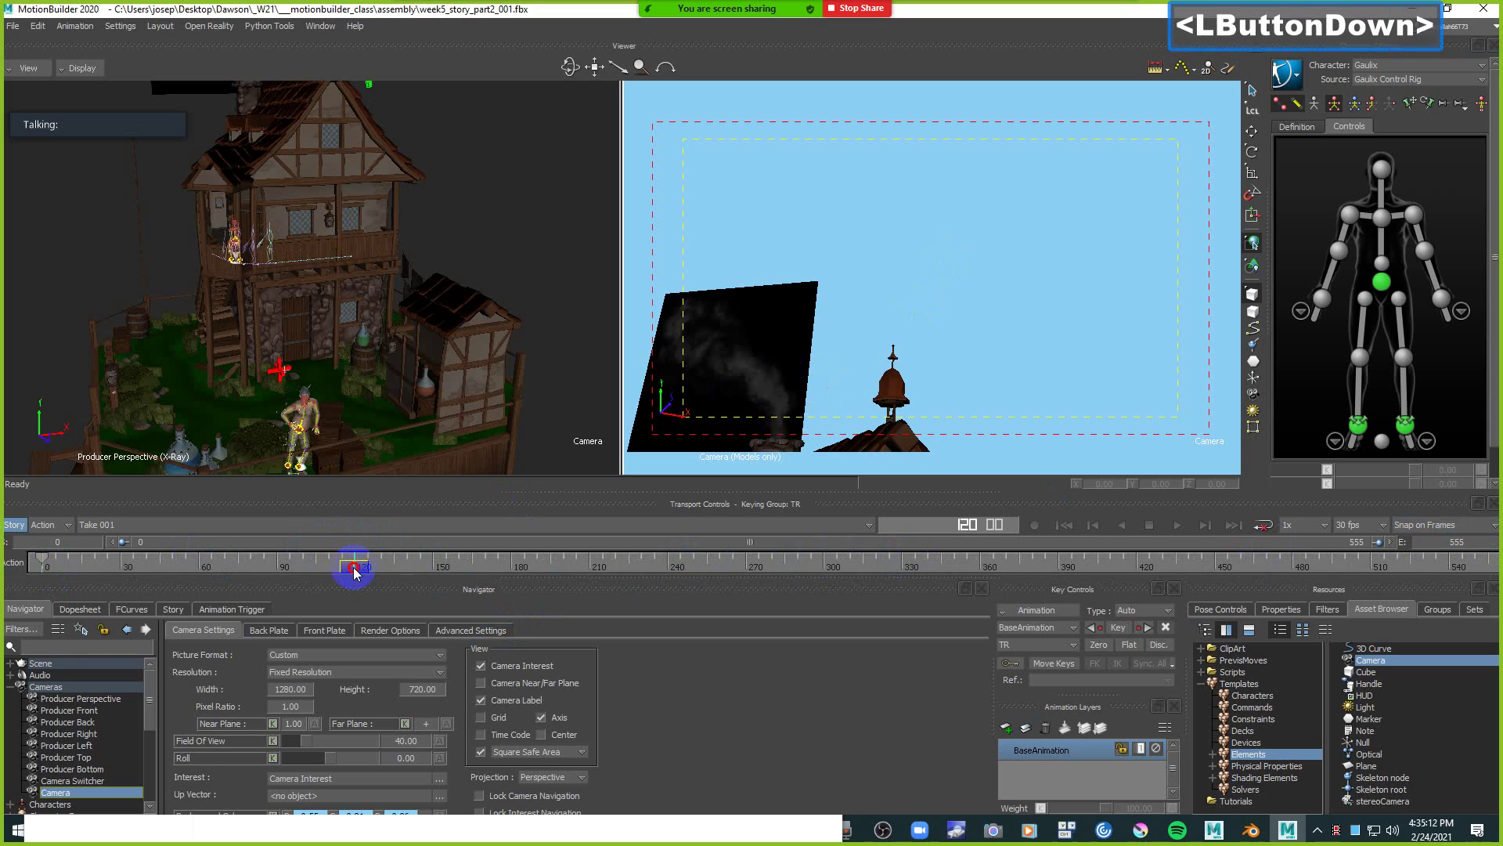
{"action": "left_click", "coordinate": [1022, 280]}
{"action": "left_click_drag", "start_coordinate": [984, 250], "coordinate": [988, 270], "text": "shift"}
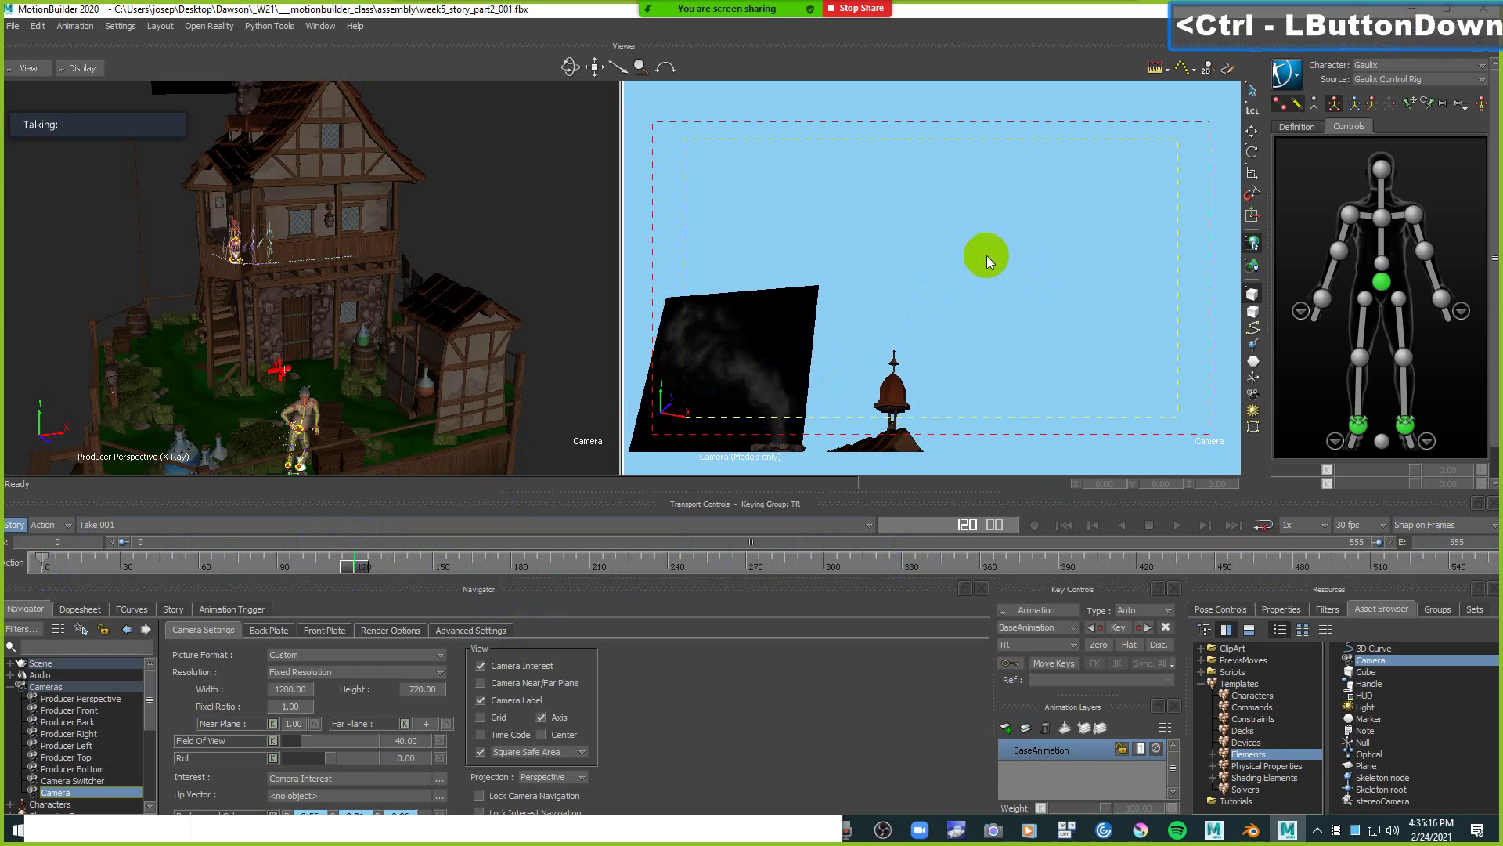
{"action": "left_click_drag", "start_coordinate": [988, 270], "coordinate": [975, 204], "text": "shift"}
{"action": "left_click_drag", "start_coordinate": [1016, 356], "coordinate": [1005, 189], "text": "shift"}
{"action": "left_click_drag", "start_coordinate": [1028, 325], "coordinate": [991, 246], "text": "ctrl"}
{"action": "left_click_drag", "start_coordinate": [992, 255], "coordinate": [950, 279], "text": "ctrl"}
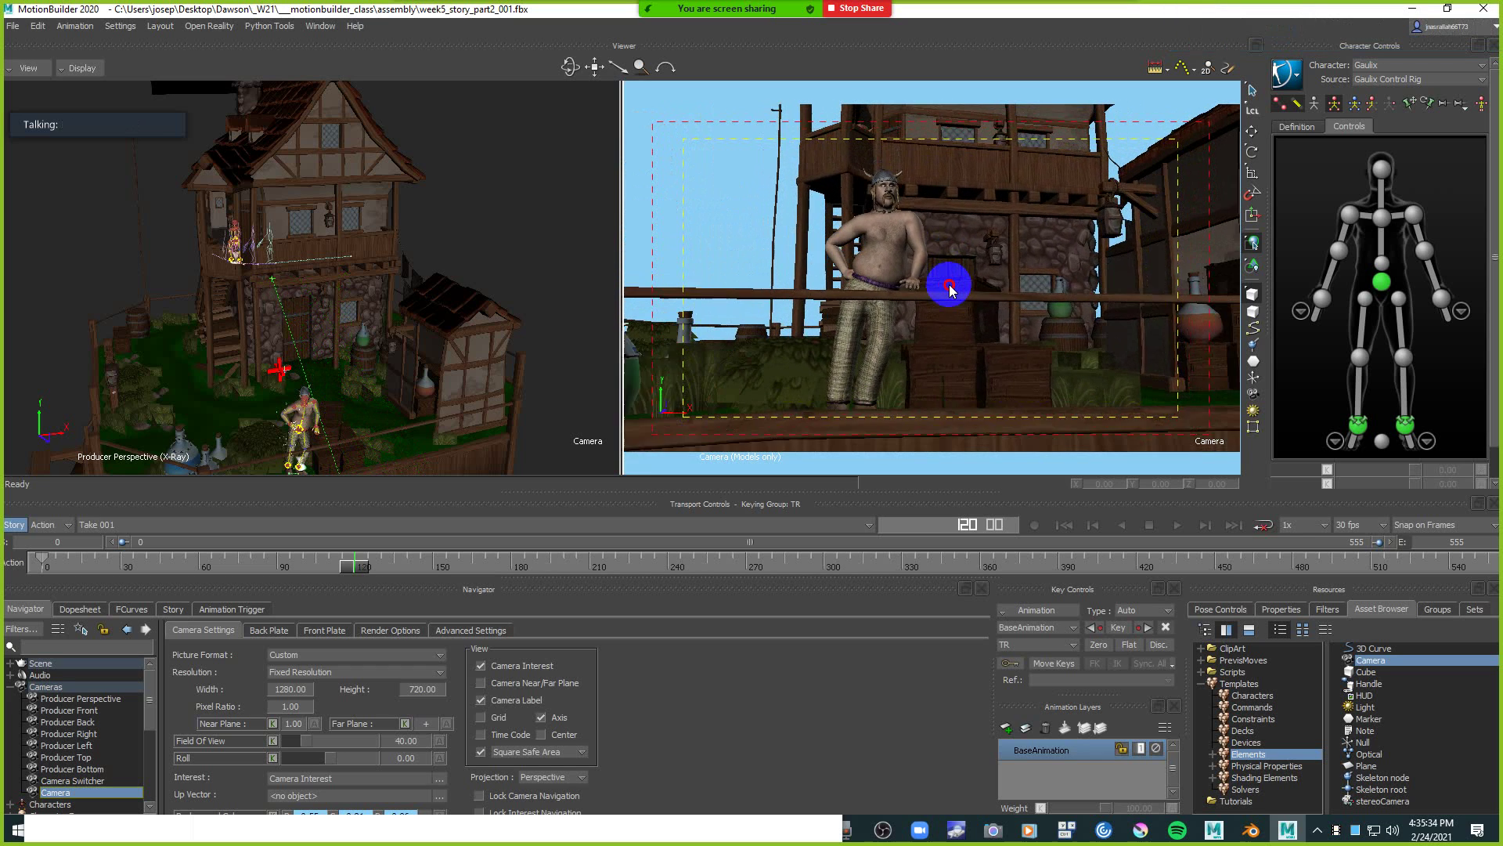
{"action": "key", "text": "k"}
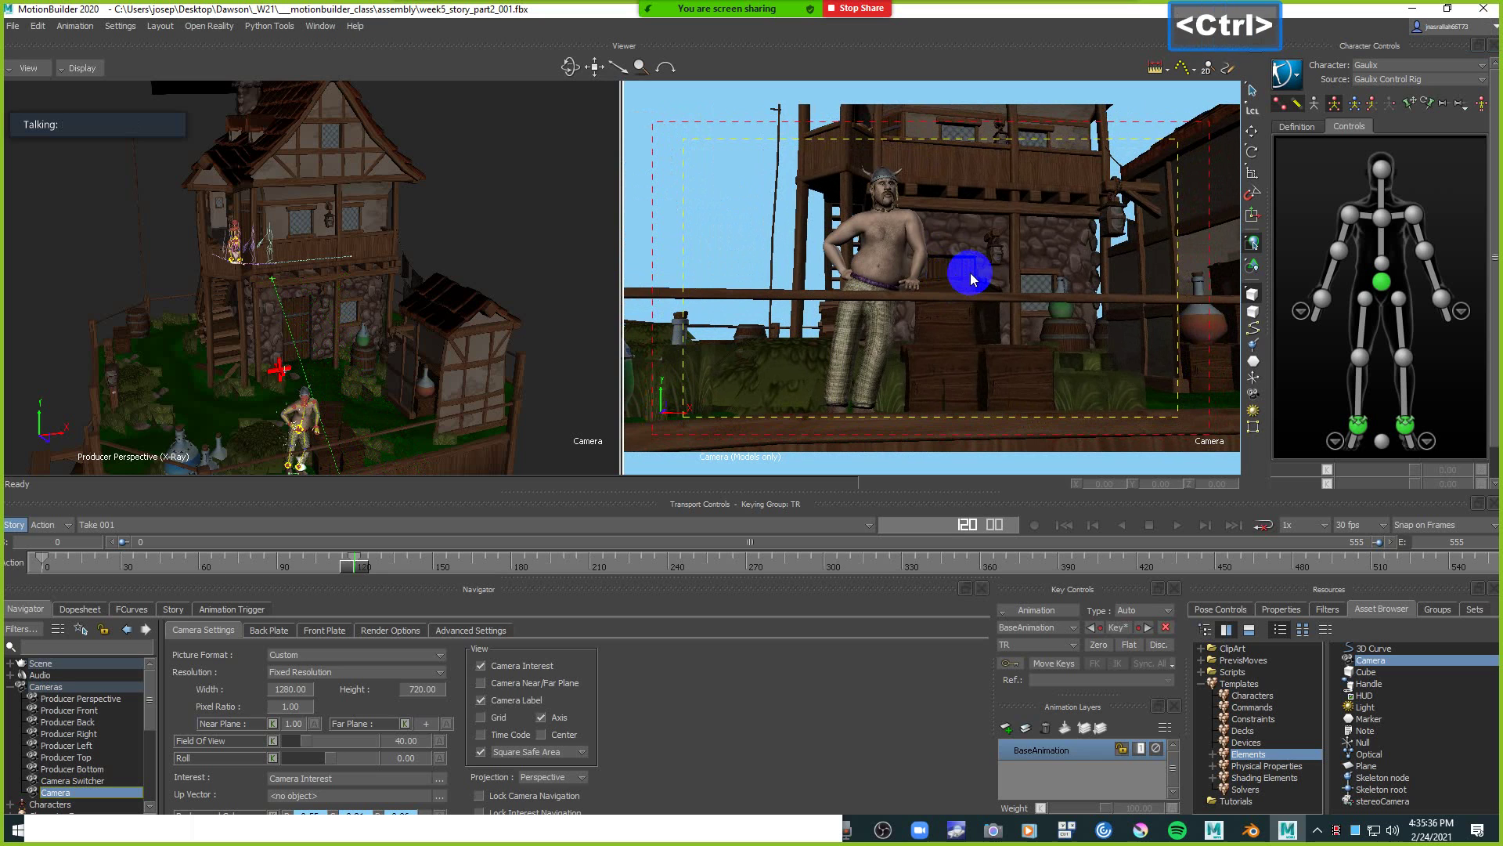
Return to the first frame, try reframing the new camera on the house, and undo the camera changes.
{"action": "key", "text": "ctrl+Home"}
{"action": "key", "text": "ctrl+Home"}
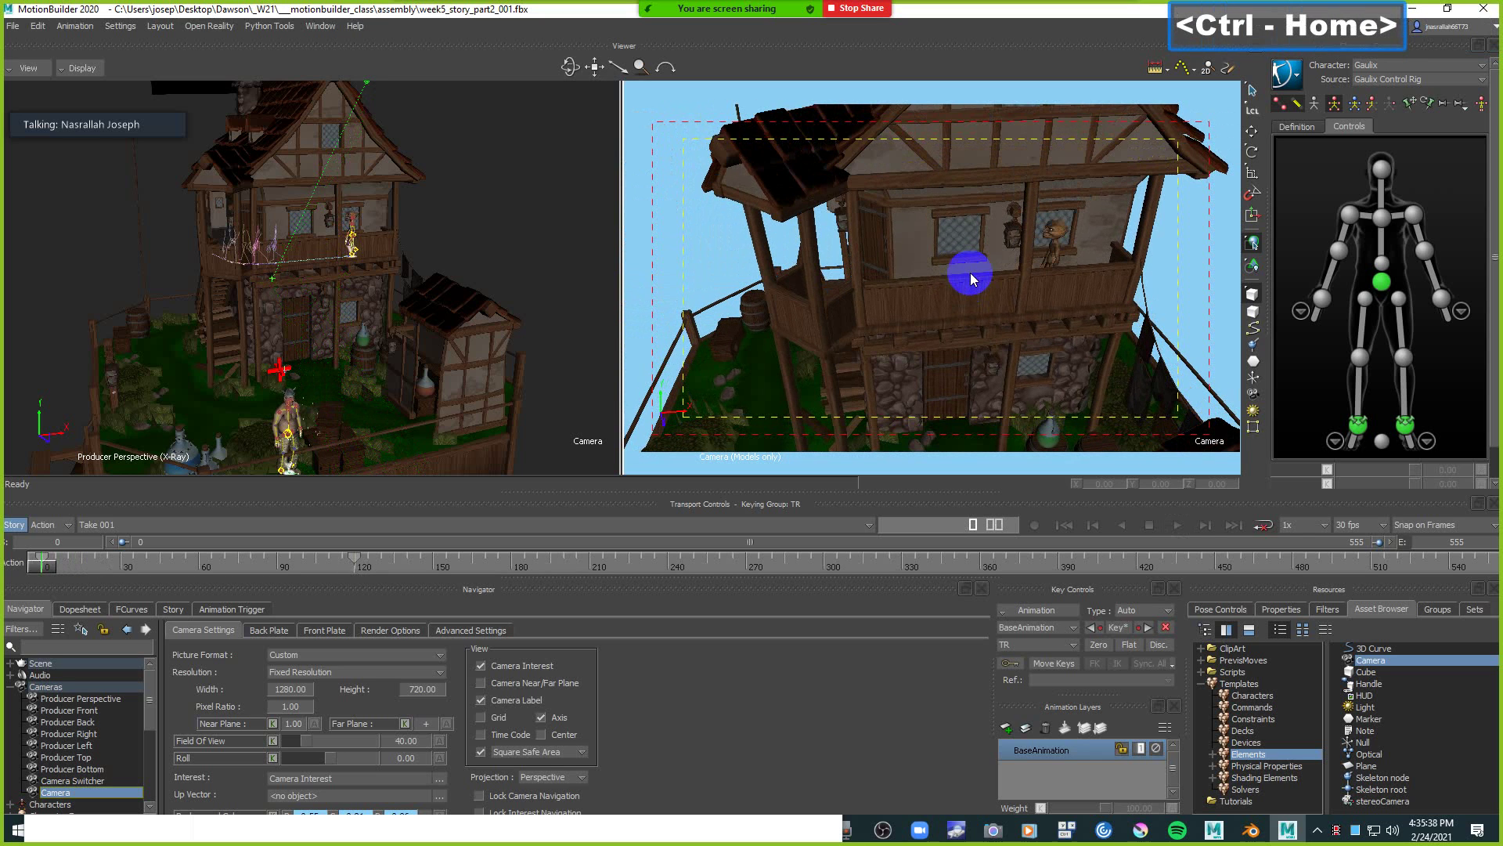
{"action": "left_click_drag", "start_coordinate": [1039, 271], "coordinate": [995, 245], "text": "ctrl+shift"}
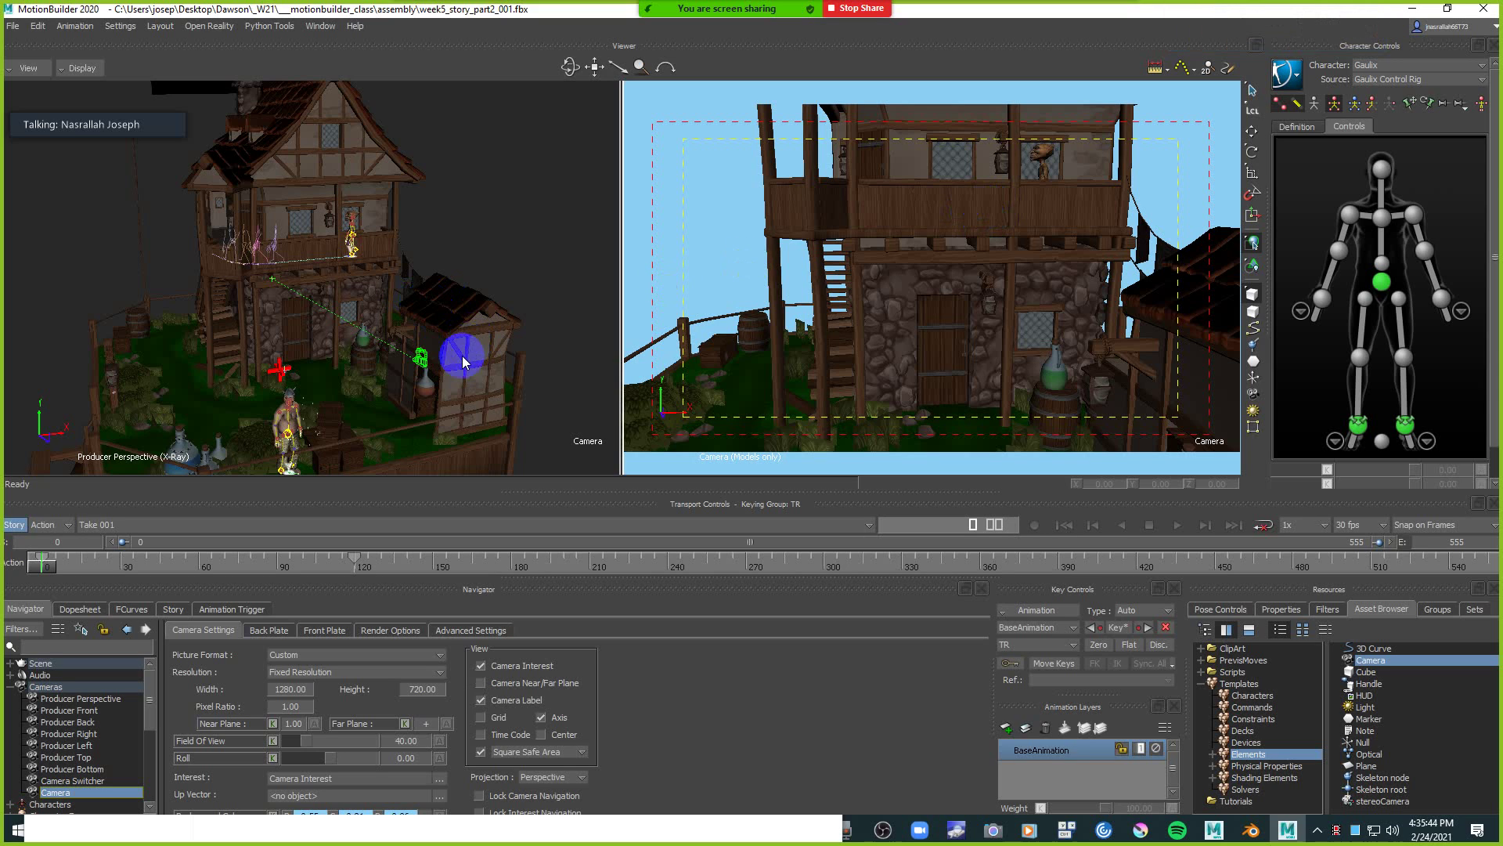
{"action": "key", "text": "ctrl+z"}
Select both Camera and Camera Interest under Scene, frame the sky above the roof, and key them at frame 0.
{"action": "left_click", "coordinate": [10, 664]}
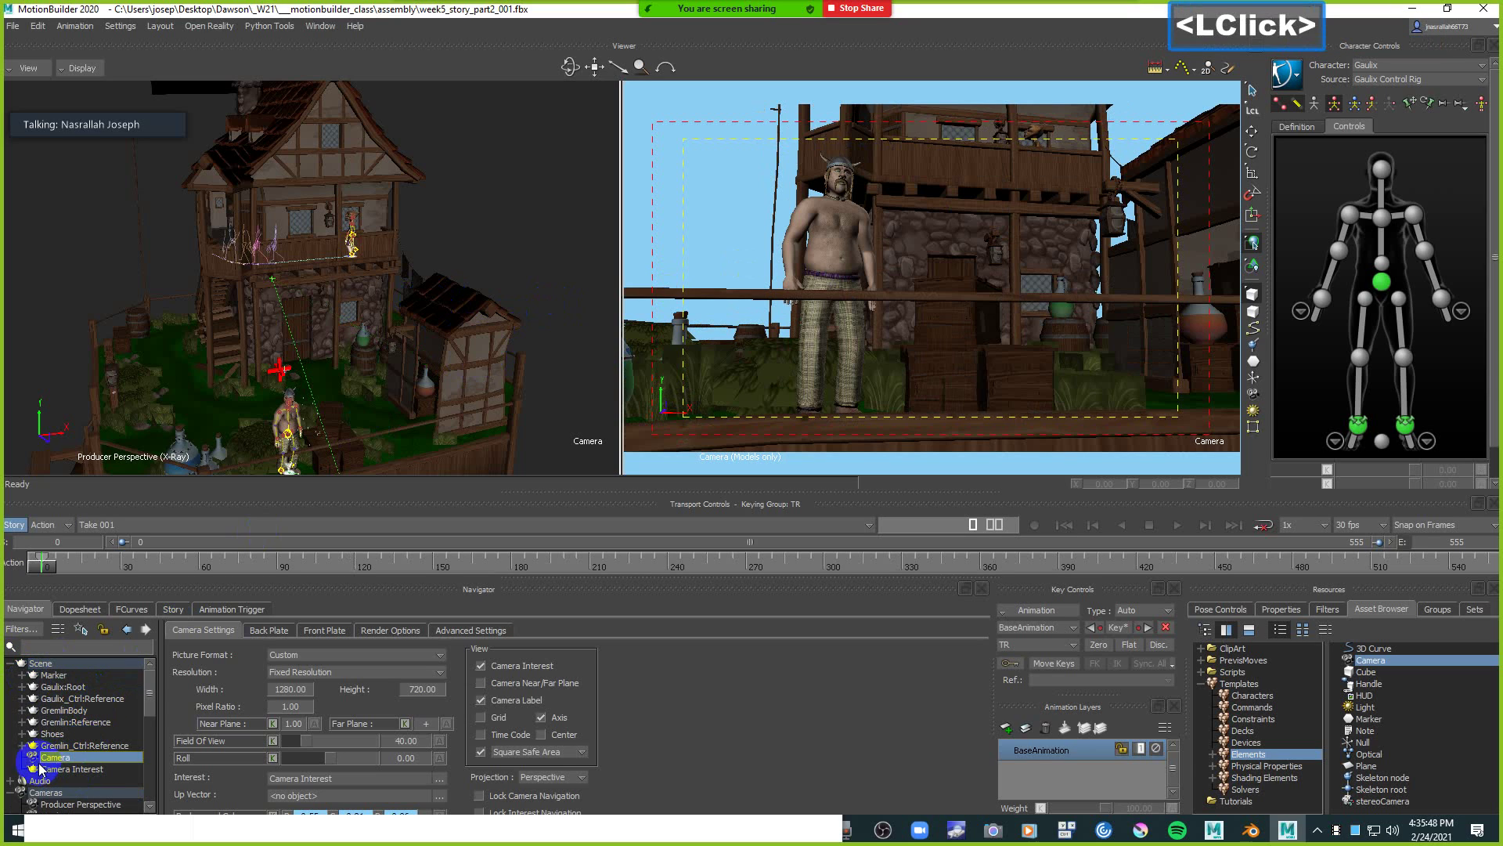
{"action": "left_click", "coordinate": [85, 770]}
{"action": "left_click", "coordinate": [96, 770], "text": "ctrl"}
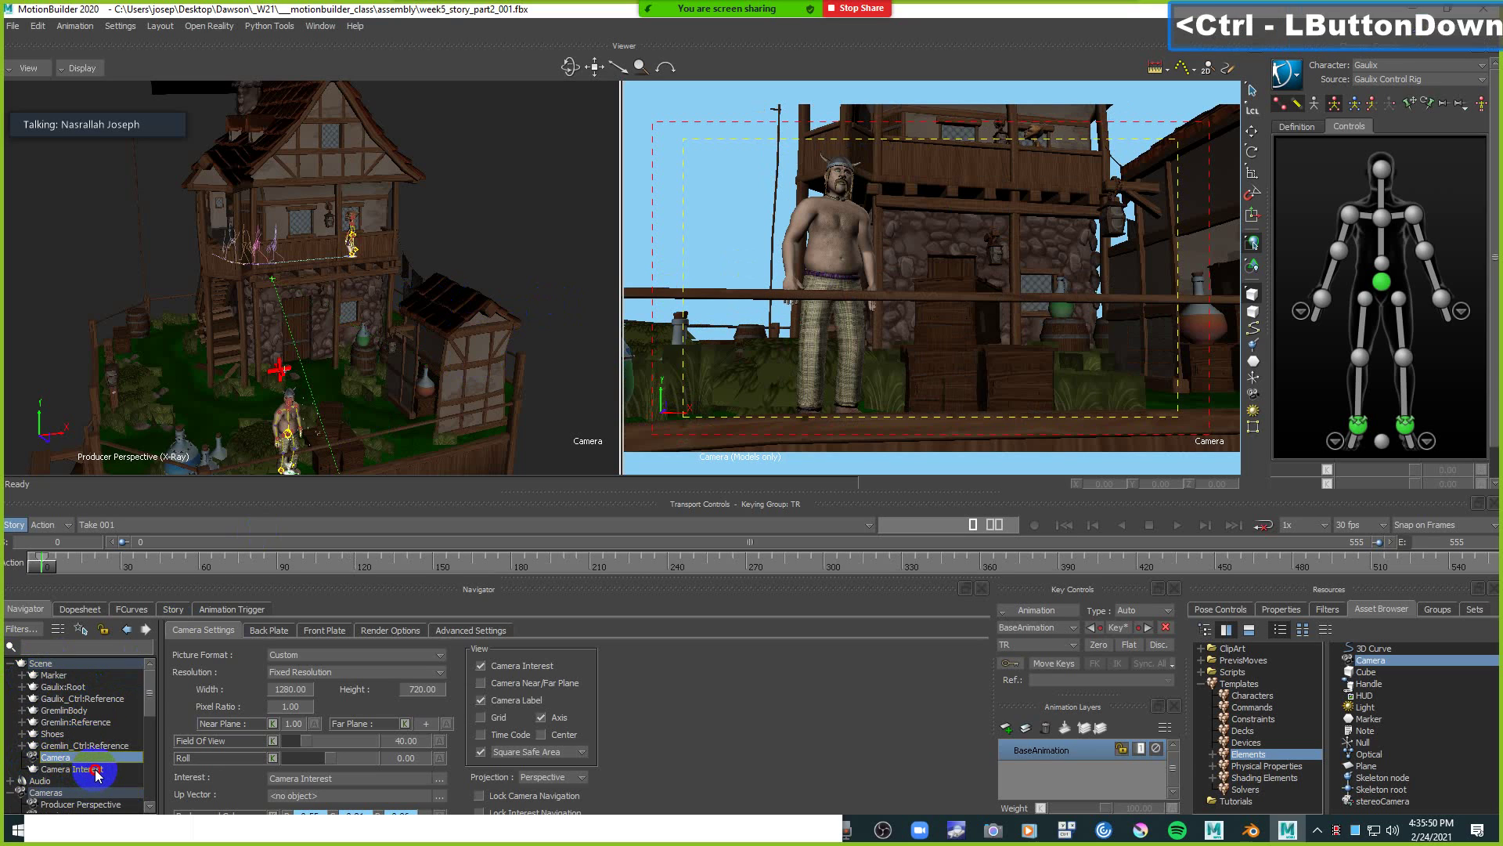
{"action": "mouse_move", "coordinate": [1004, 280]}
{"action": "left_mouse_down", "text": "shift"}
{"action": "mouse_move", "coordinate": [979, 225]}
{"action": "mouse_move", "coordinate": [953, 321]}
{"action": "mouse_move", "coordinate": [937, 256]}
{"action": "mouse_move", "coordinate": [956, 262]}
{"action": "mouse_move", "coordinate": [953, 295]}
{"action": "mouse_move", "coordinate": [953, 242]}
{"action": "mouse_move", "coordinate": [965, 252]}
{"action": "mouse_move", "coordinate": [972, 321]}
{"action": "left_mouse_up", "text": "shift"}
{"action": "left_click_drag", "start_coordinate": [969, 288], "coordinate": [974, 273], "text": "ctrl"}
{"action": "left_click_drag", "start_coordinate": [975, 273], "coordinate": [975, 283], "text": "shift"}
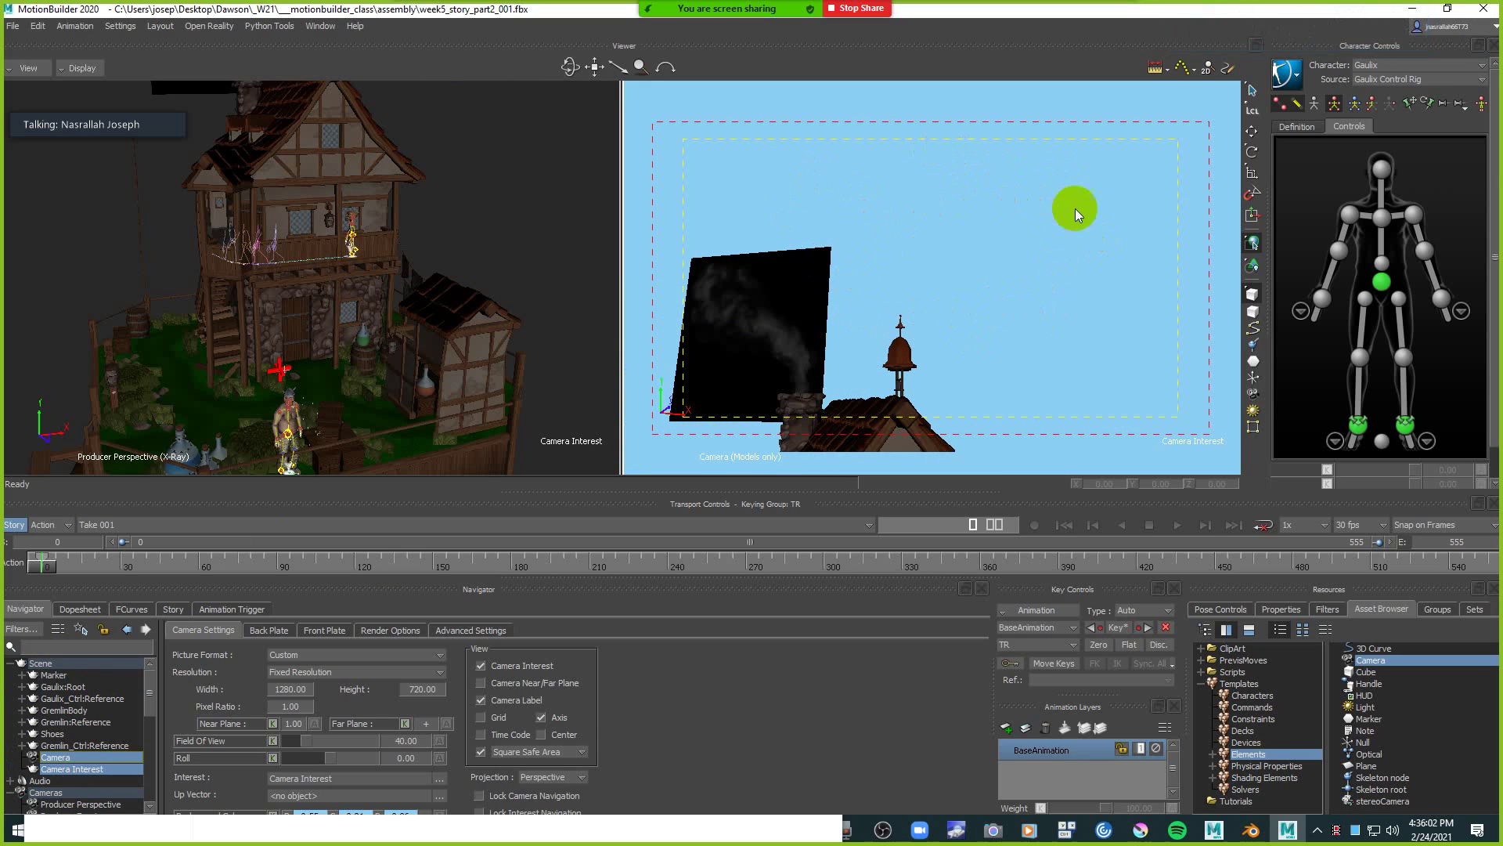
{"action": "left_click_drag", "start_coordinate": [971, 227], "coordinate": [988, 269], "text": "shift"}
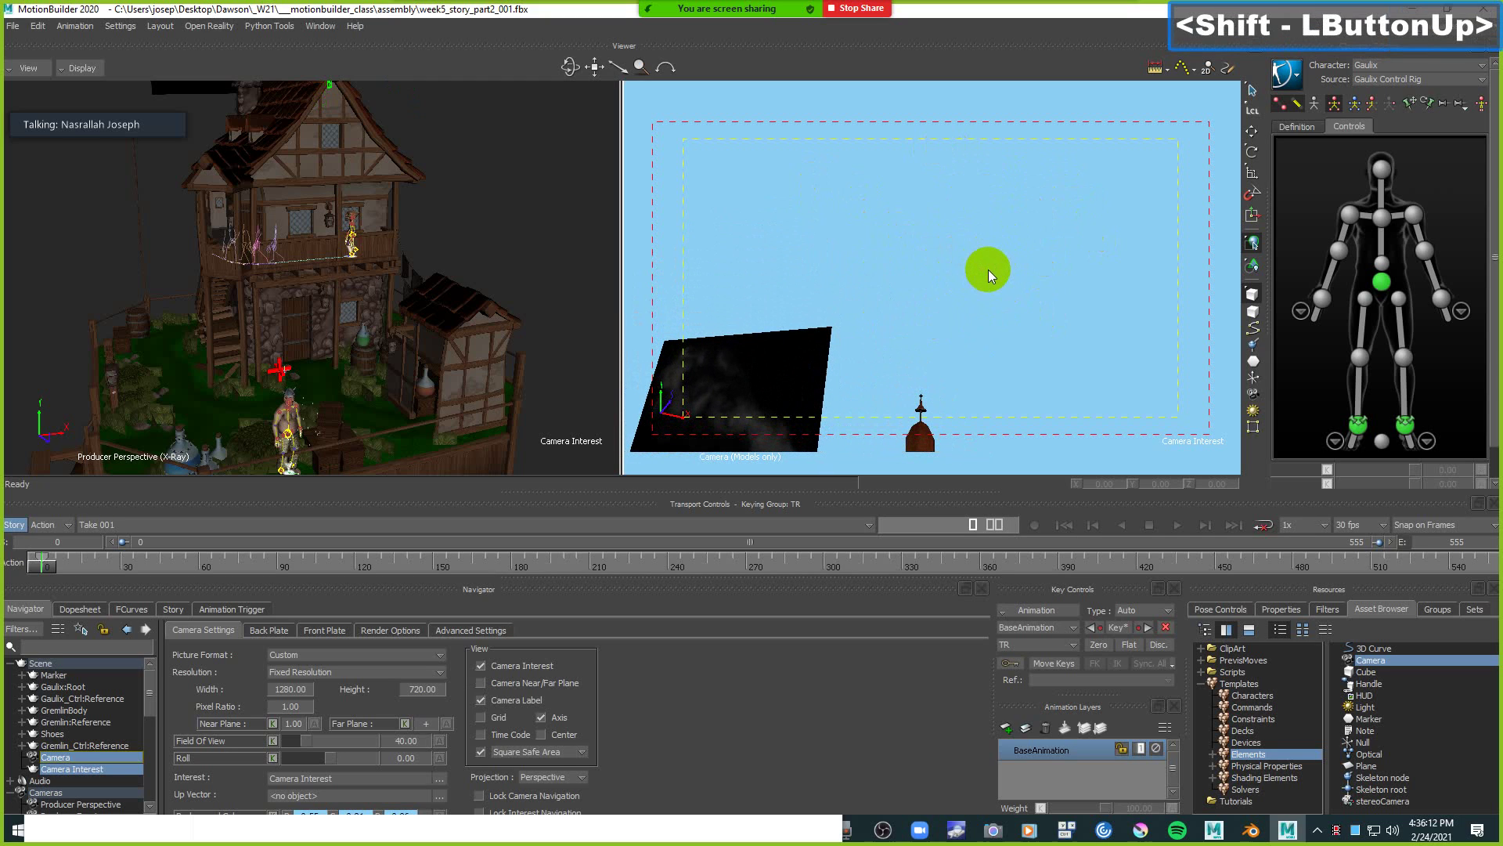
{"action": "key", "text": "k"}
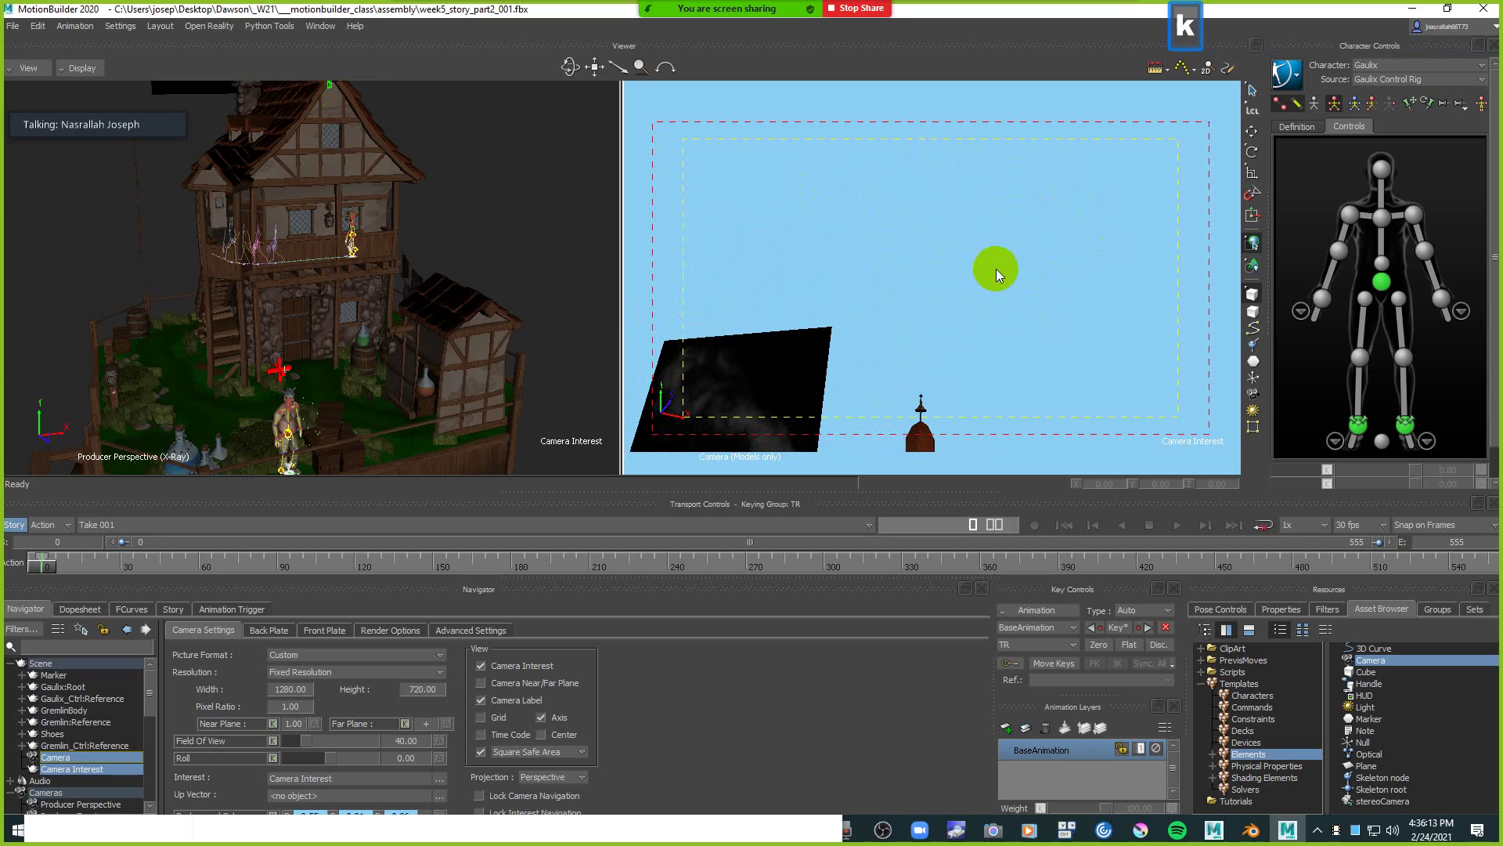
At frame 120, bring the camera view down to a low-angle shot of the character and house, and key it.
{"action": "left_click", "coordinate": [355, 563], "text": "ctrl"}
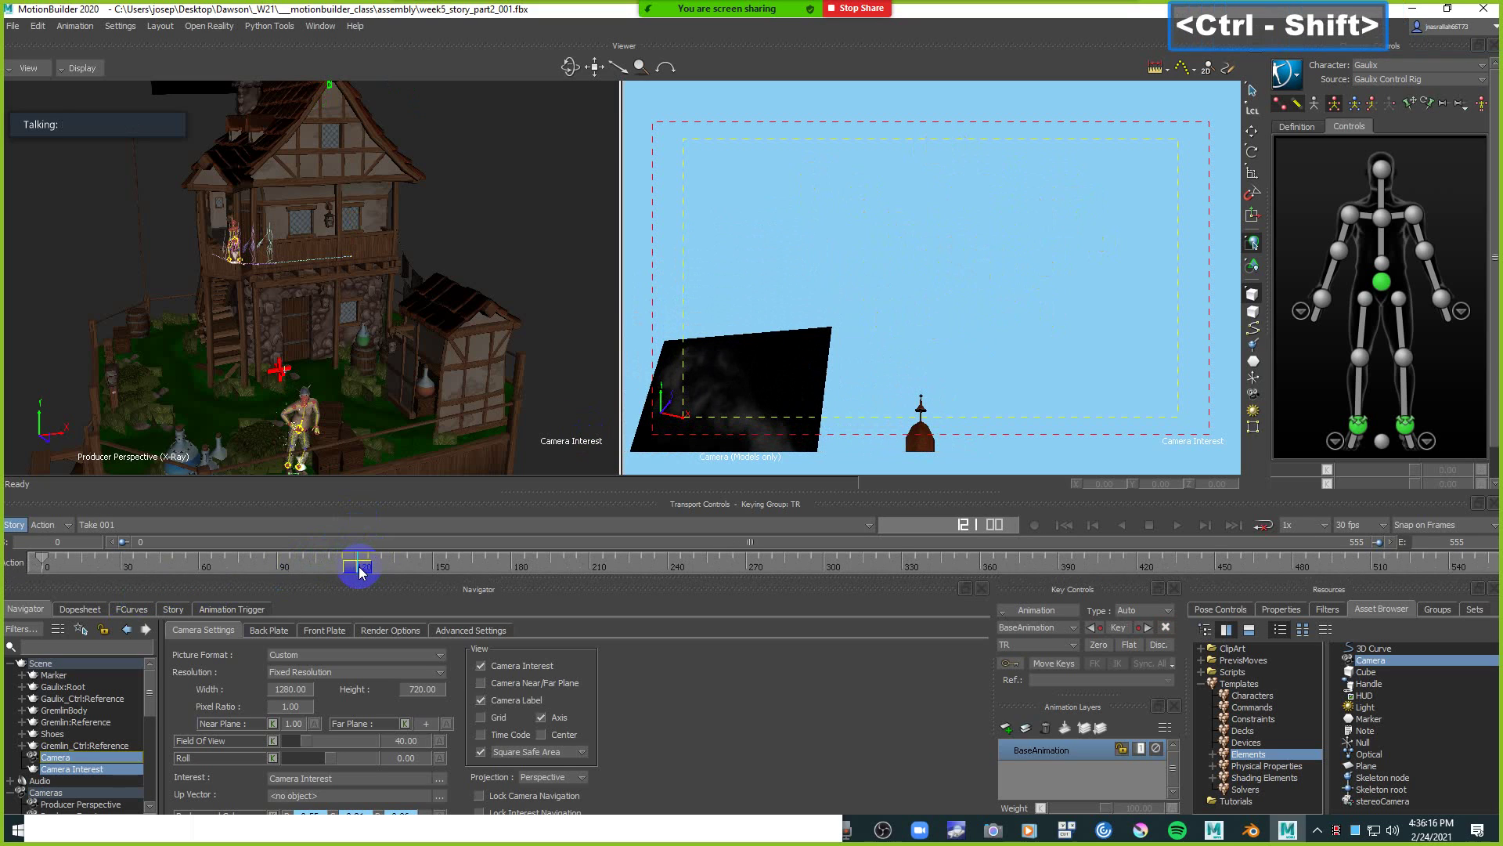
{"action": "left_click", "coordinate": [355, 570]}
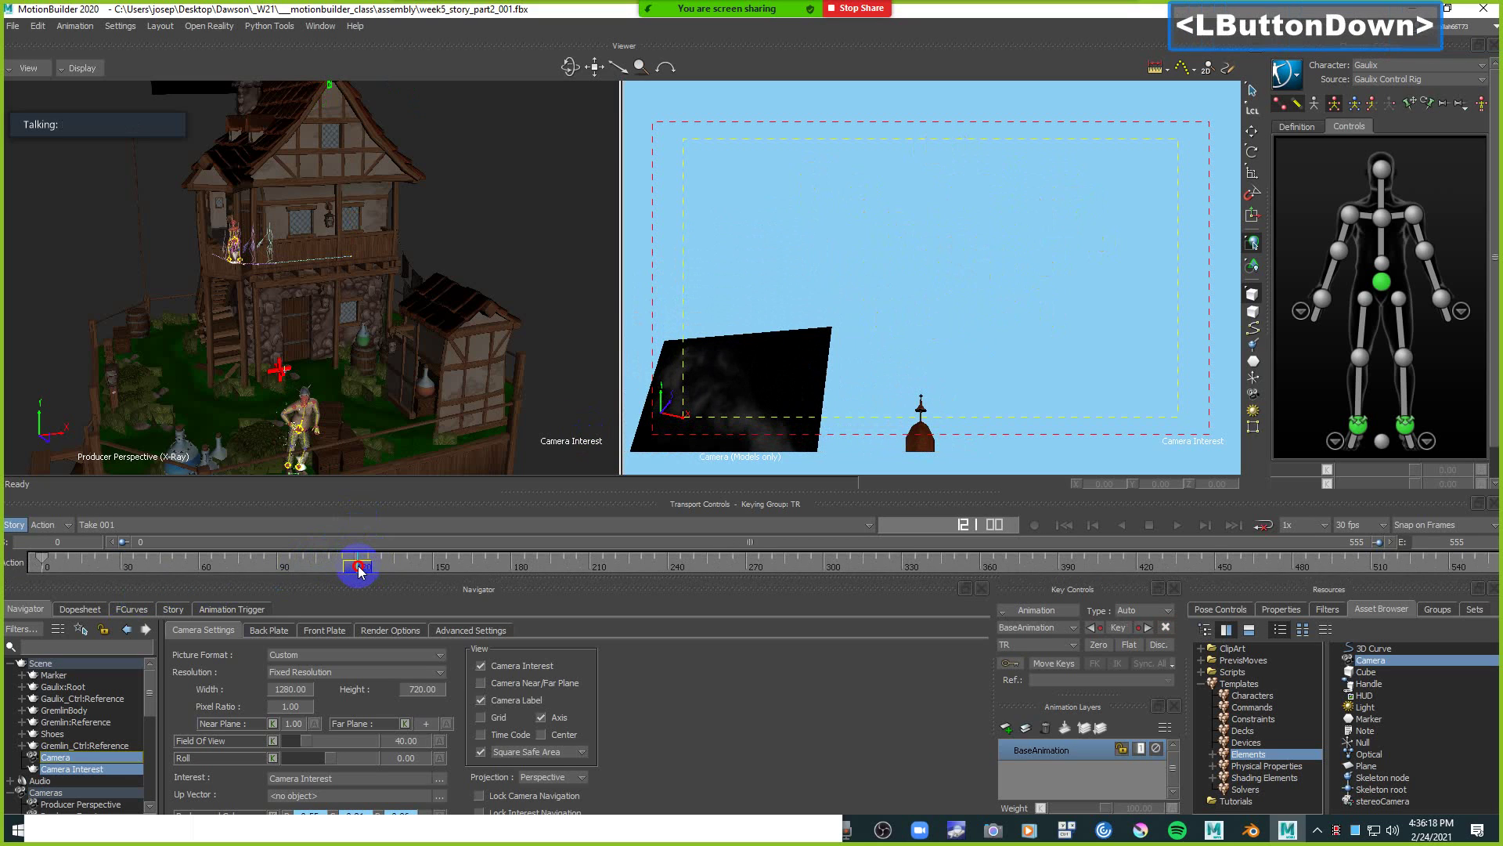
{"action": "key", "text": "ctrl"}
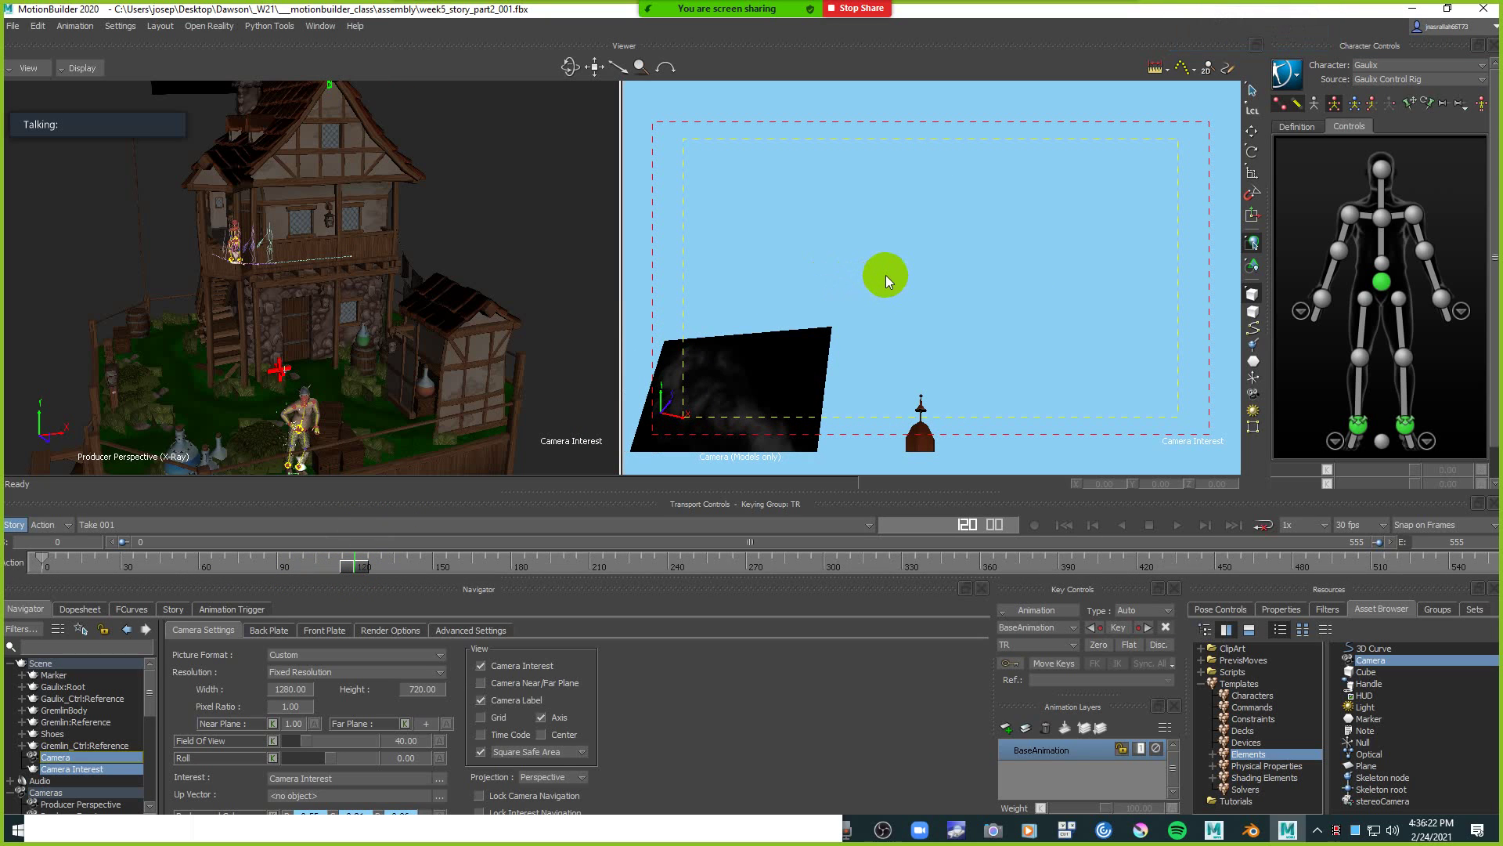
{"action": "left_click_drag", "start_coordinate": [899, 298], "coordinate": [862, 305], "text": "shift"}
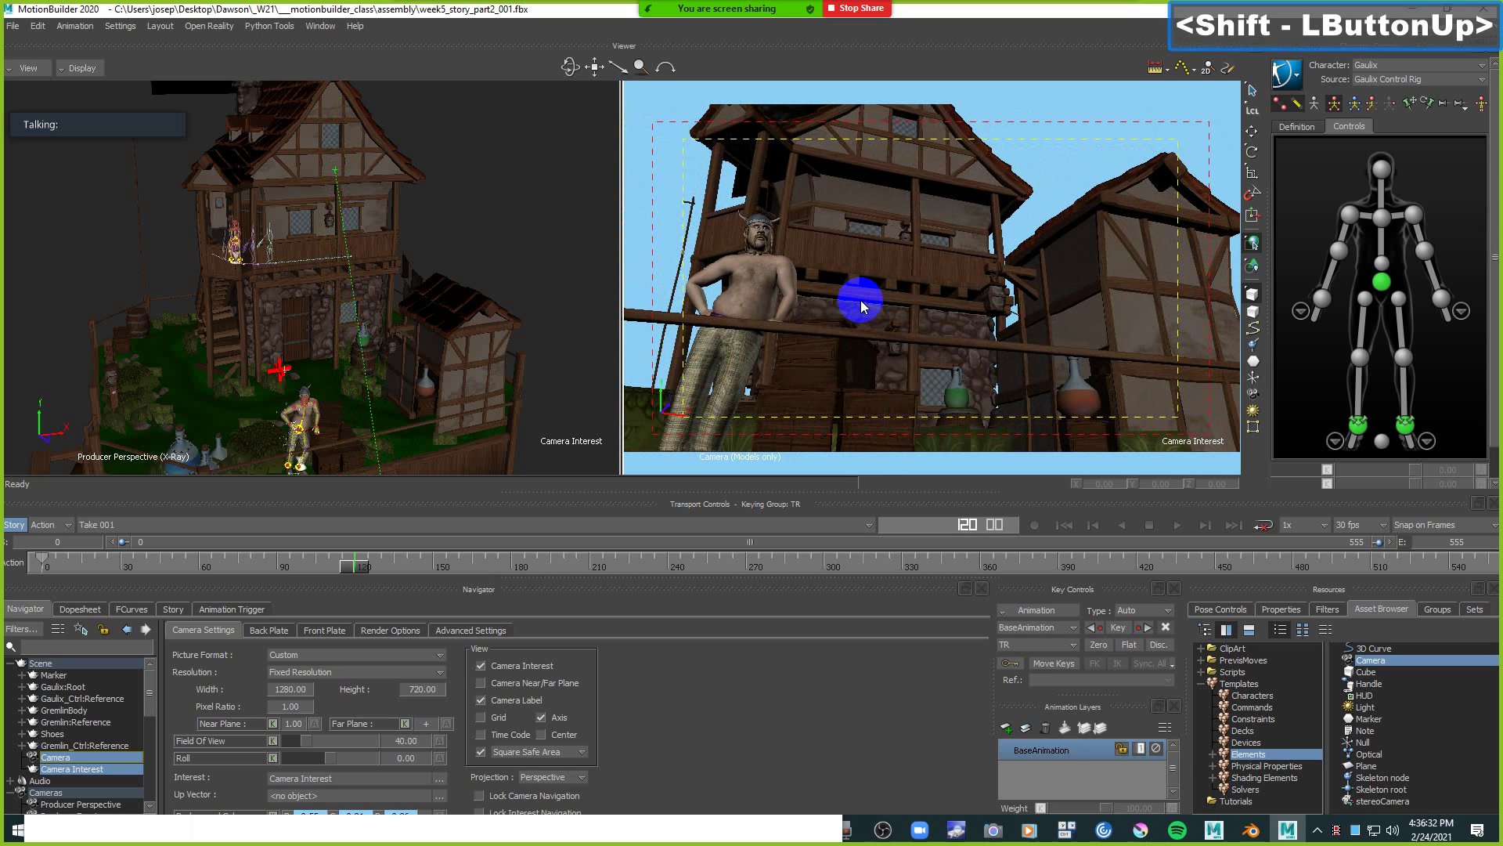
{"action": "key", "text": "k"}
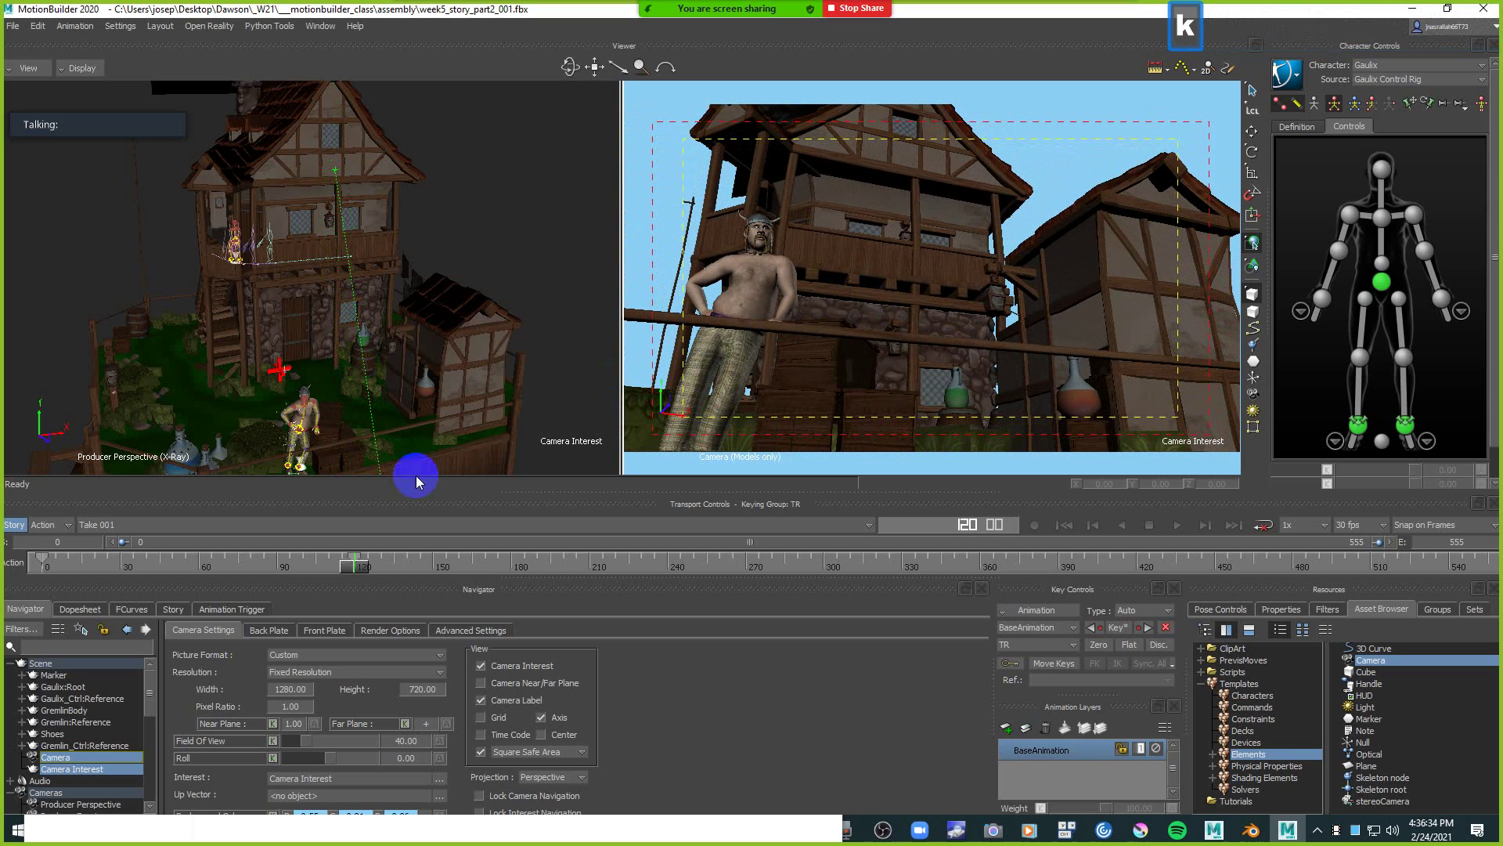
Deselect the camera and its interest at frame 120, and save the scene.
{"action": "left_click", "coordinate": [353, 570]}
{"action": "mouse_move", "coordinate": [353, 570]}
{"action": "left_mouse_down"}
{"action": "mouse_move", "coordinate": [17, 553]}
{"action": "mouse_move", "coordinate": [352, 547]}
{"action": "left_mouse_up"}
{"action": "left_click", "coordinate": [556, 222]}
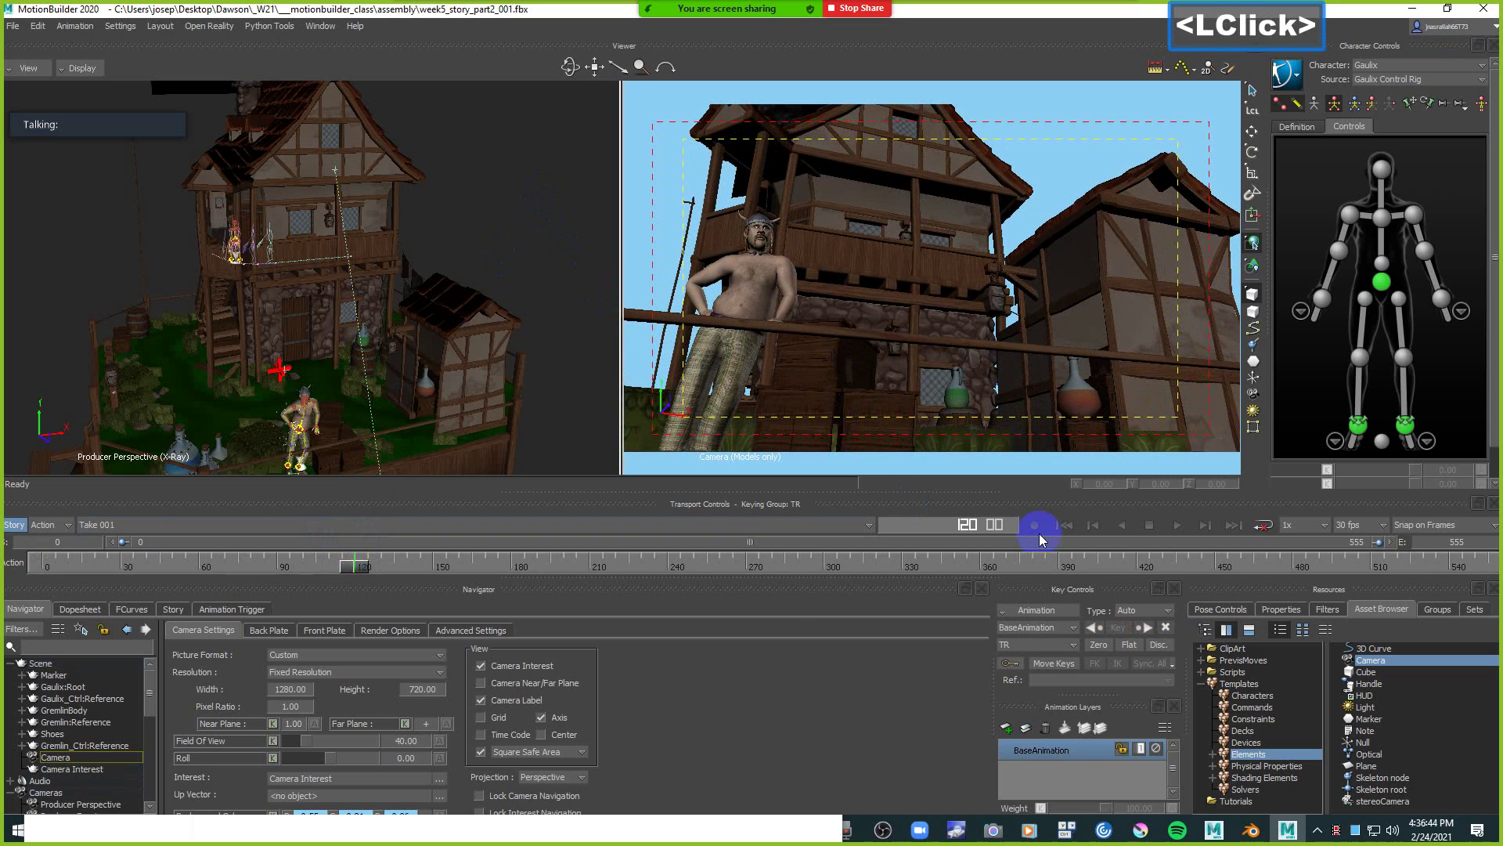
{"action": "left_click", "coordinate": [533, 241]}
{"action": "key", "text": "ctrl+s"}
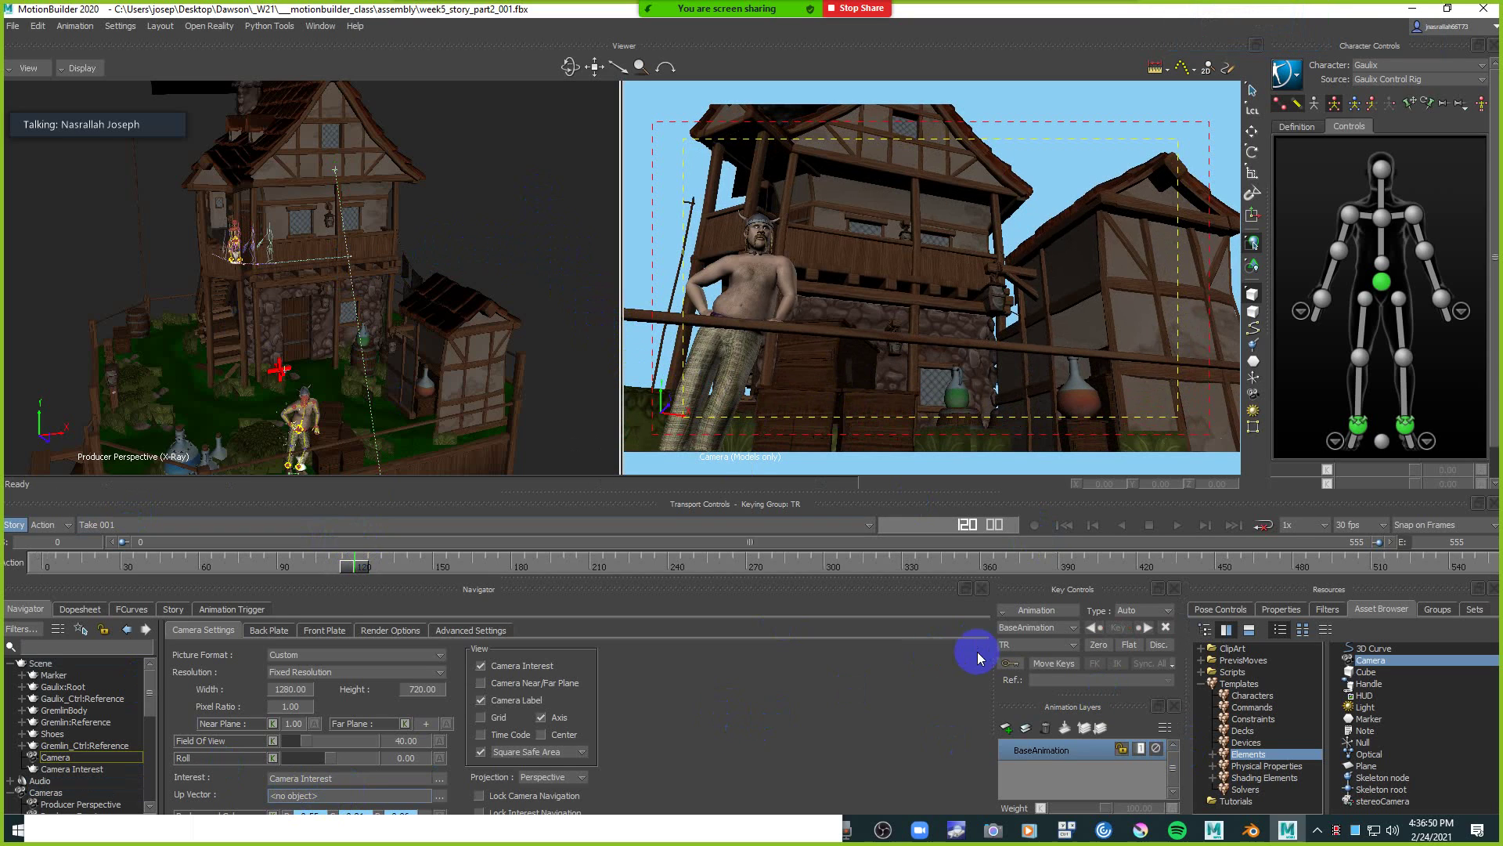
Add a second camera to the scene from the Elements templates and look through it in the camera view.
{"action": "left_click_drag", "start_coordinate": [1404, 666], "coordinate": [588, 302]}
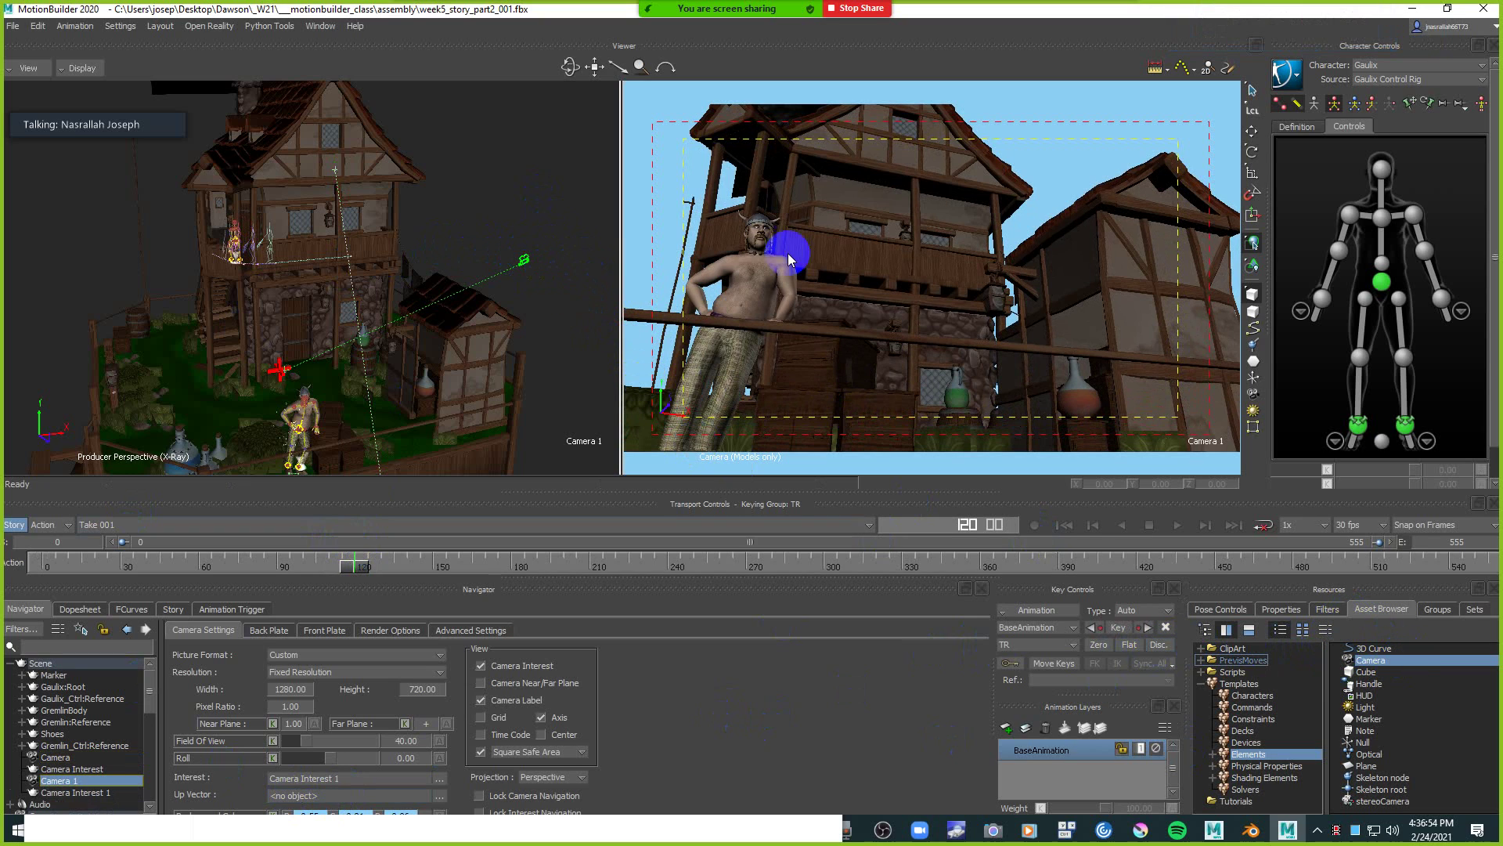
{"action": "left_click", "coordinate": [657, 175]}
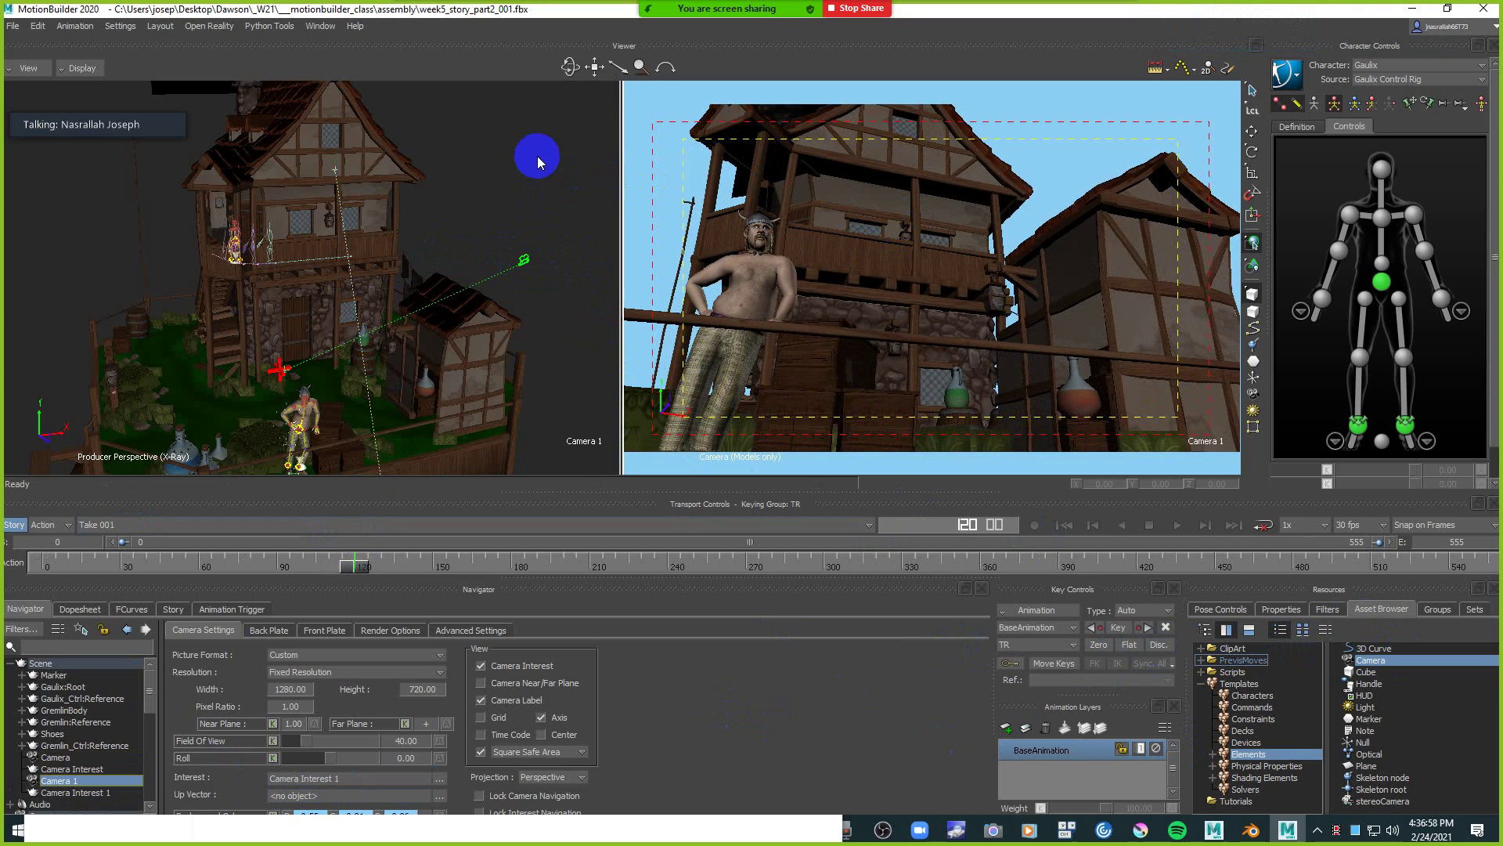
{"action": "left_click", "coordinate": [664, 162]}
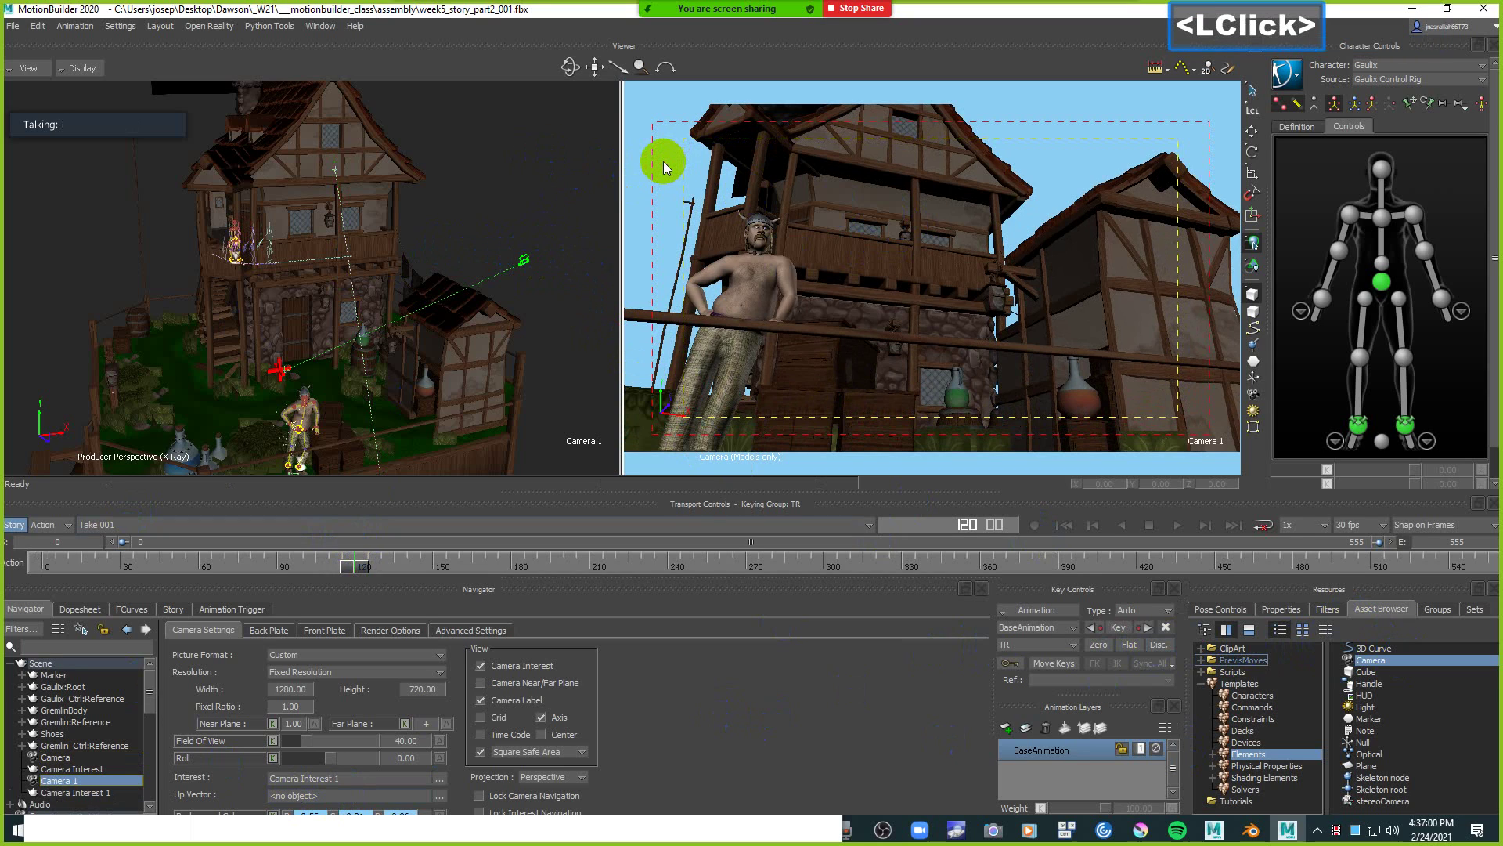
{"action": "left_click", "coordinate": [664, 162]}
{"action": "key", "text": "ctrl+e"}
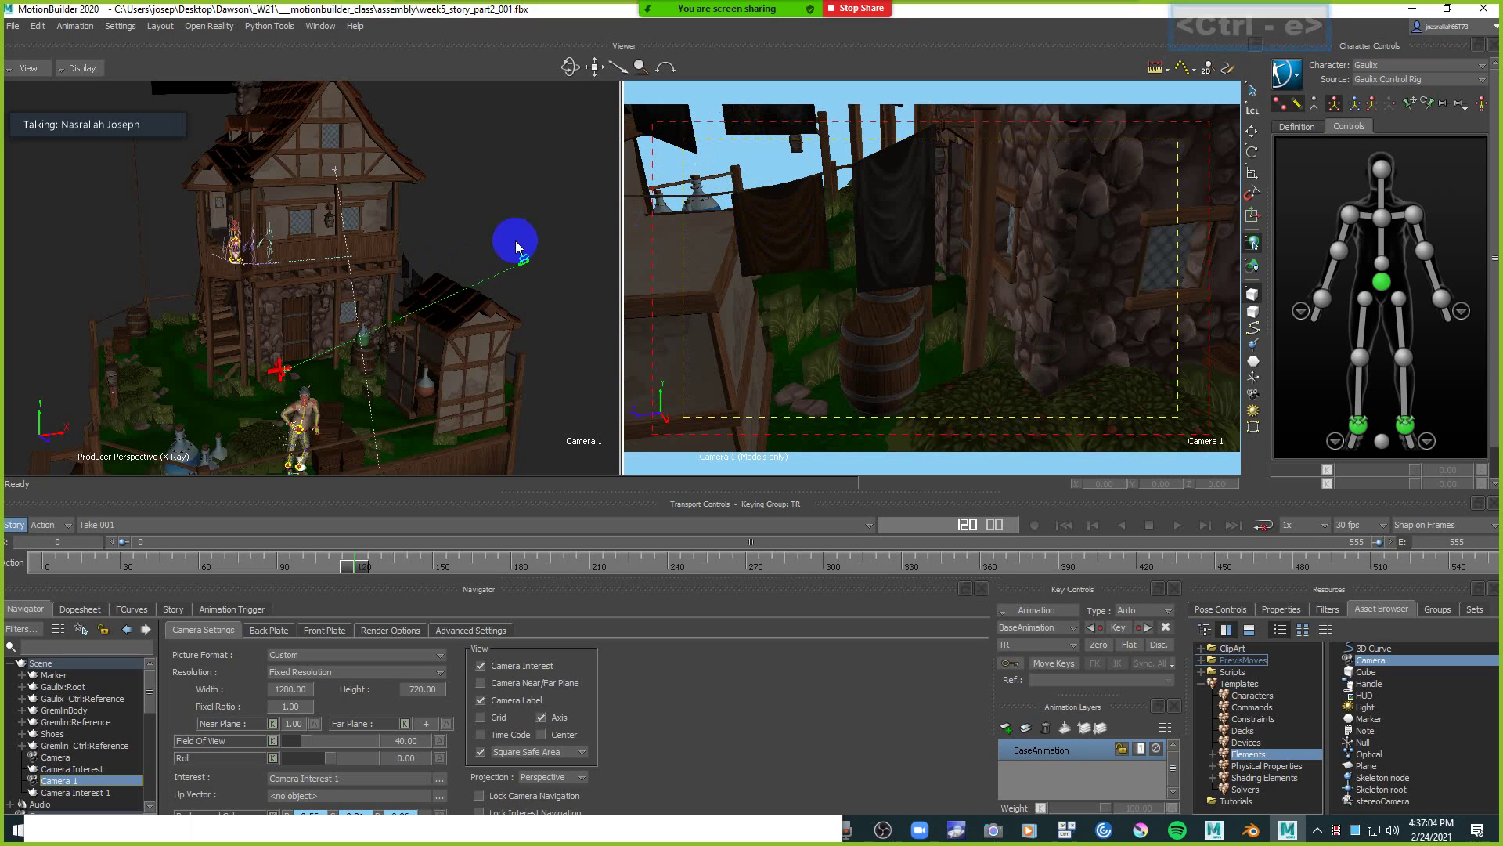
Select Camera 1 with Camera Interest 1 and frame a medium shot of the character beside the wooden fence and potion bottles.
{"action": "key", "text": "ctrl+shift"}
{"action": "left_click", "coordinate": [98, 781]}
{"action": "left_click", "coordinate": [108, 793], "text": "ctrl"}
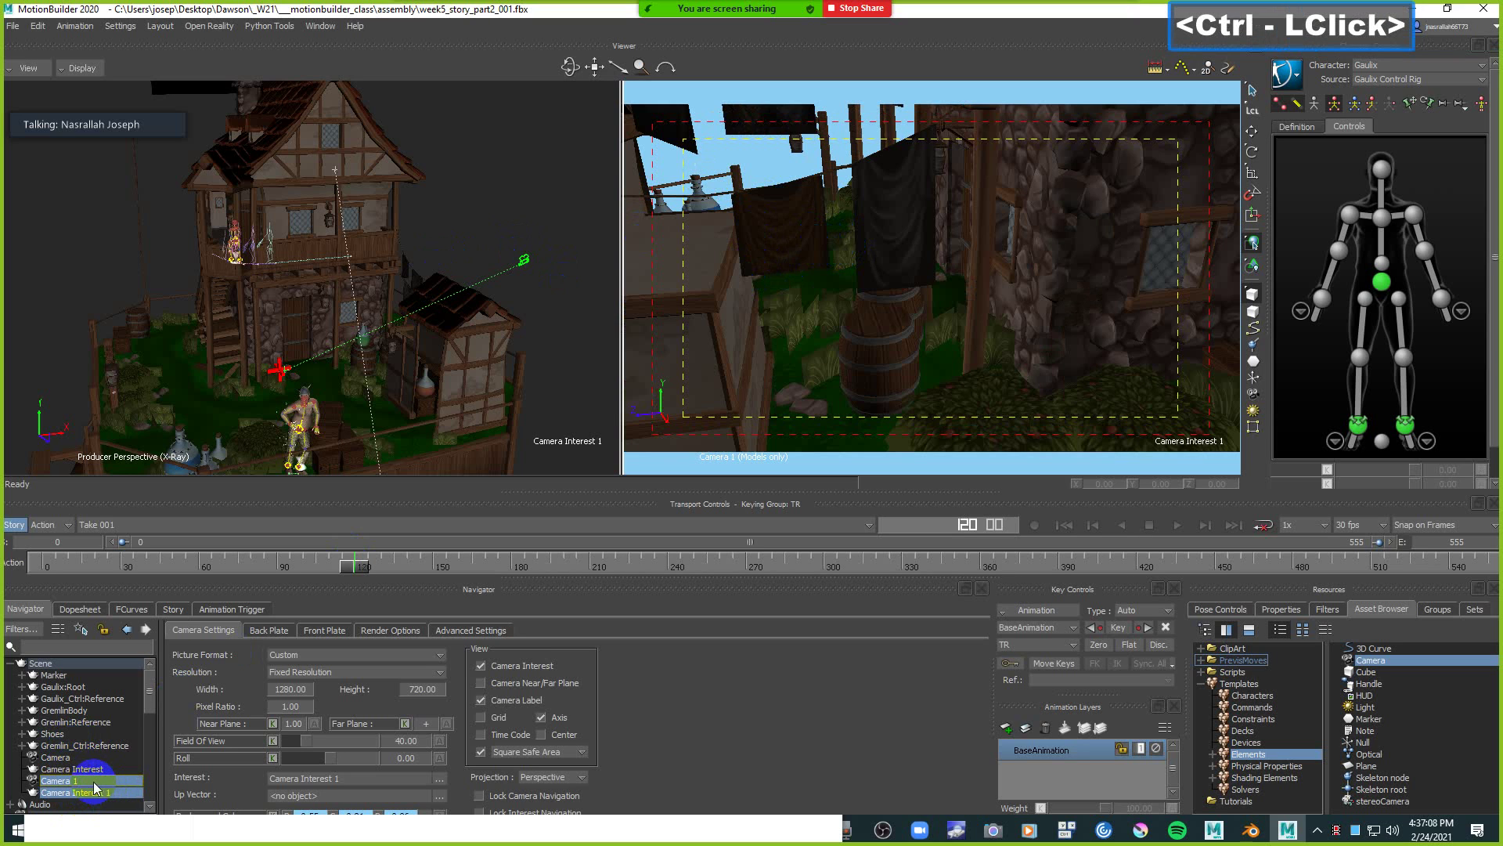
{"action": "mouse_move", "coordinate": [794, 233]}
{"action": "left_mouse_down", "text": "shift"}
{"action": "mouse_move", "coordinate": [964, 222]}
{"action": "mouse_move", "coordinate": [845, 216]}
{"action": "mouse_move", "coordinate": [990, 168]}
{"action": "mouse_move", "coordinate": [985, 274]}
{"action": "mouse_move", "coordinate": [994, 196]}
{"action": "mouse_move", "coordinate": [909, 235]}
{"action": "mouse_move", "coordinate": [940, 219]}
{"action": "mouse_move", "coordinate": [956, 235]}
{"action": "mouse_move", "coordinate": [913, 235]}
{"action": "mouse_move", "coordinate": [947, 227]}
{"action": "mouse_move", "coordinate": [968, 250]}
{"action": "mouse_move", "coordinate": [866, 243]}
{"action": "mouse_move", "coordinate": [883, 204]}
{"action": "mouse_move", "coordinate": [815, 222]}
{"action": "mouse_move", "coordinate": [862, 201]}
{"action": "mouse_move", "coordinate": [893, 221]}
{"action": "mouse_move", "coordinate": [937, 221]}
{"action": "mouse_move", "coordinate": [927, 213]}
{"action": "left_mouse_up", "text": "shift"}
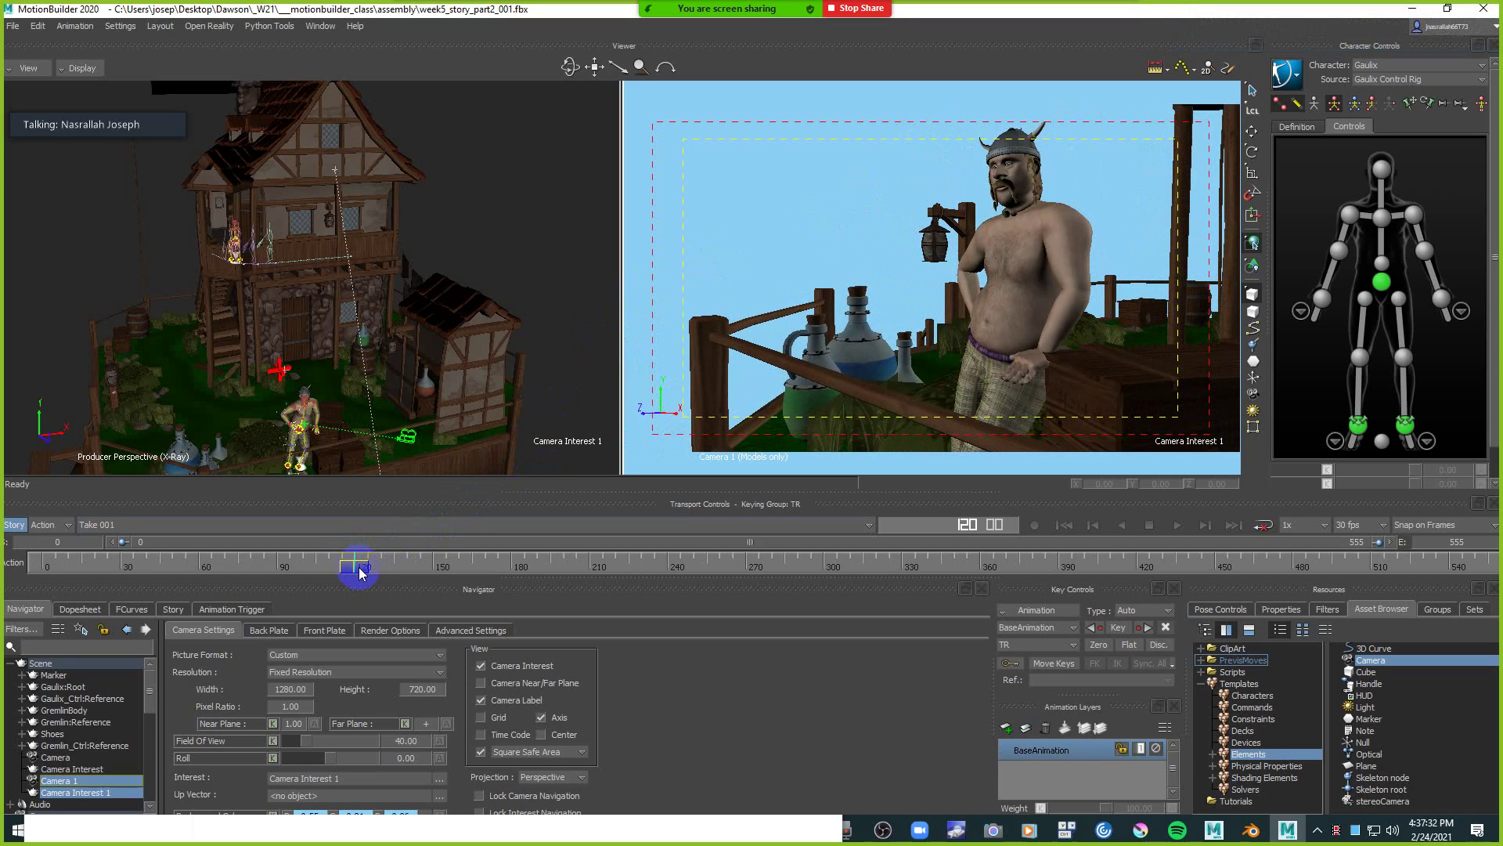
Add a third camera from the Elements templates, select it with its Camera Interest 2, and look through it in the camera view.
{"action": "left_click_drag", "start_coordinate": [1404, 662], "coordinate": [678, 160]}
{"action": "left_click_drag", "start_coordinate": [766, 182], "coordinate": [766, 181]}
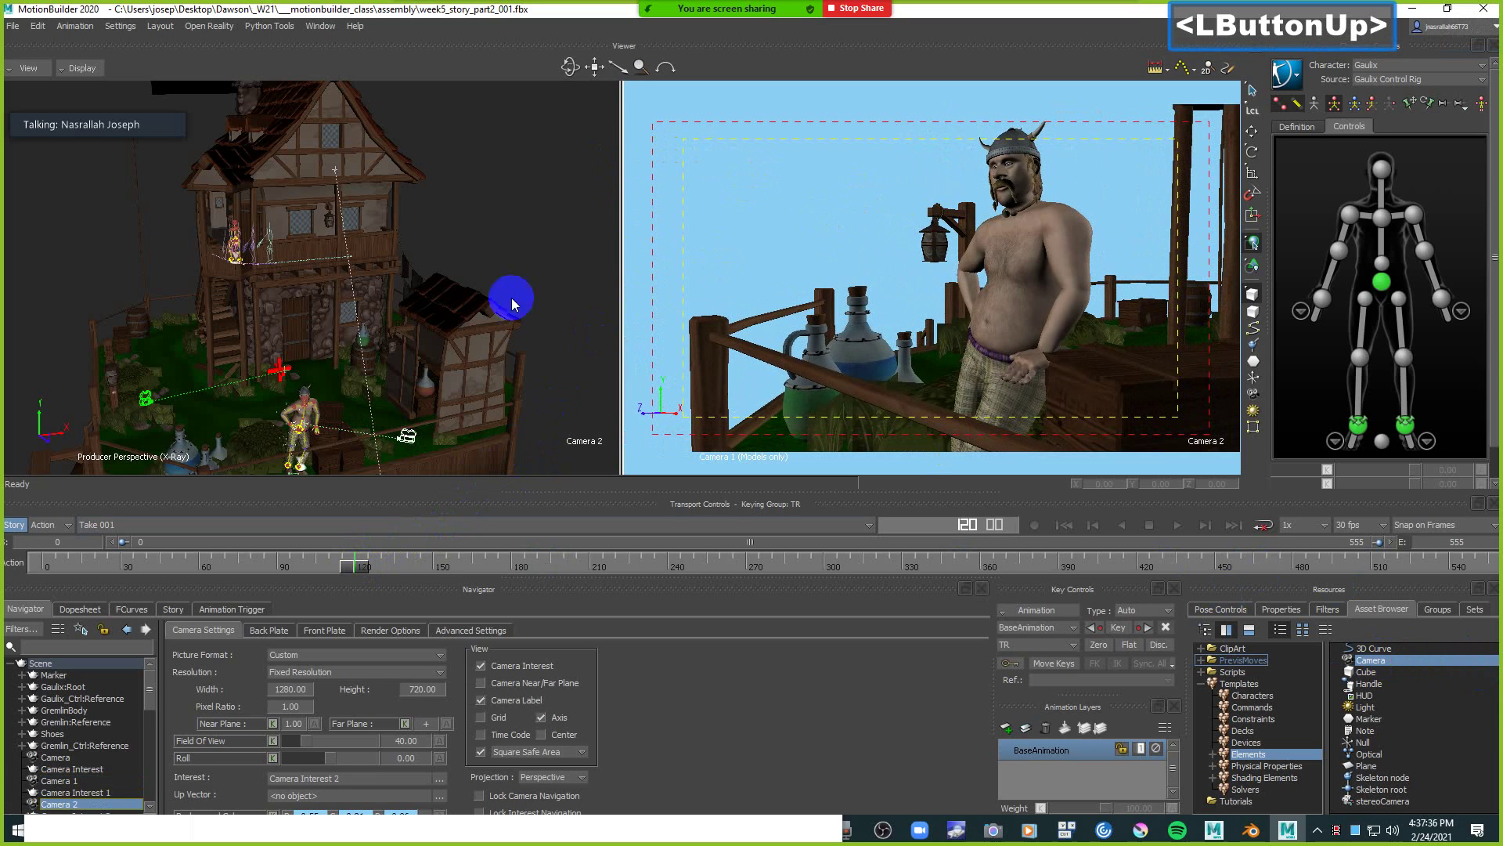
{"action": "scroll", "coordinate": [134, 715], "scroll_direction": "down", "scroll_amount": 2}
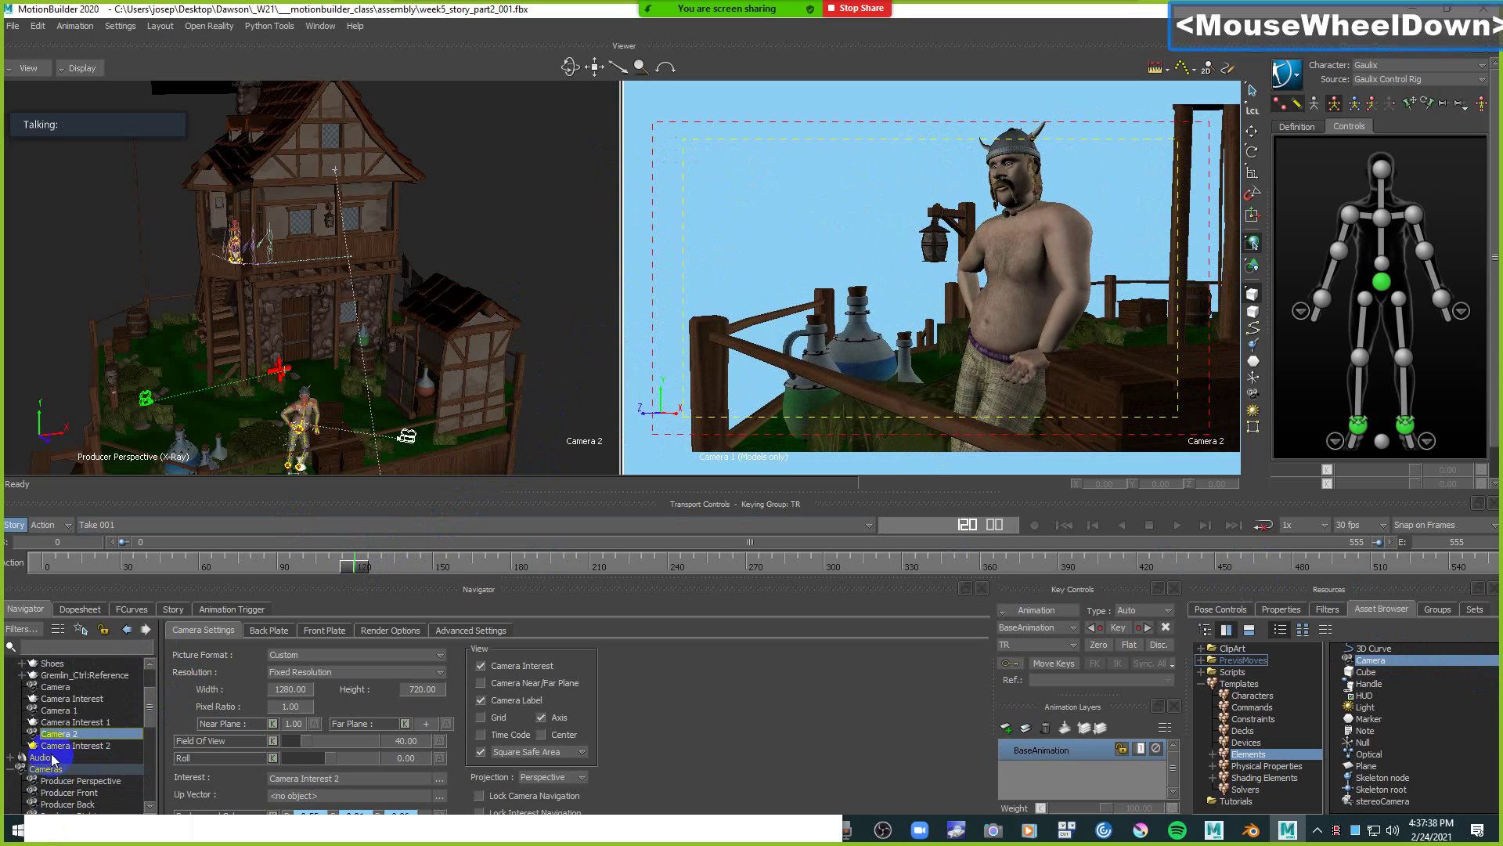
{"action": "left_click_drag", "start_coordinate": [152, 710], "coordinate": [152, 714]}
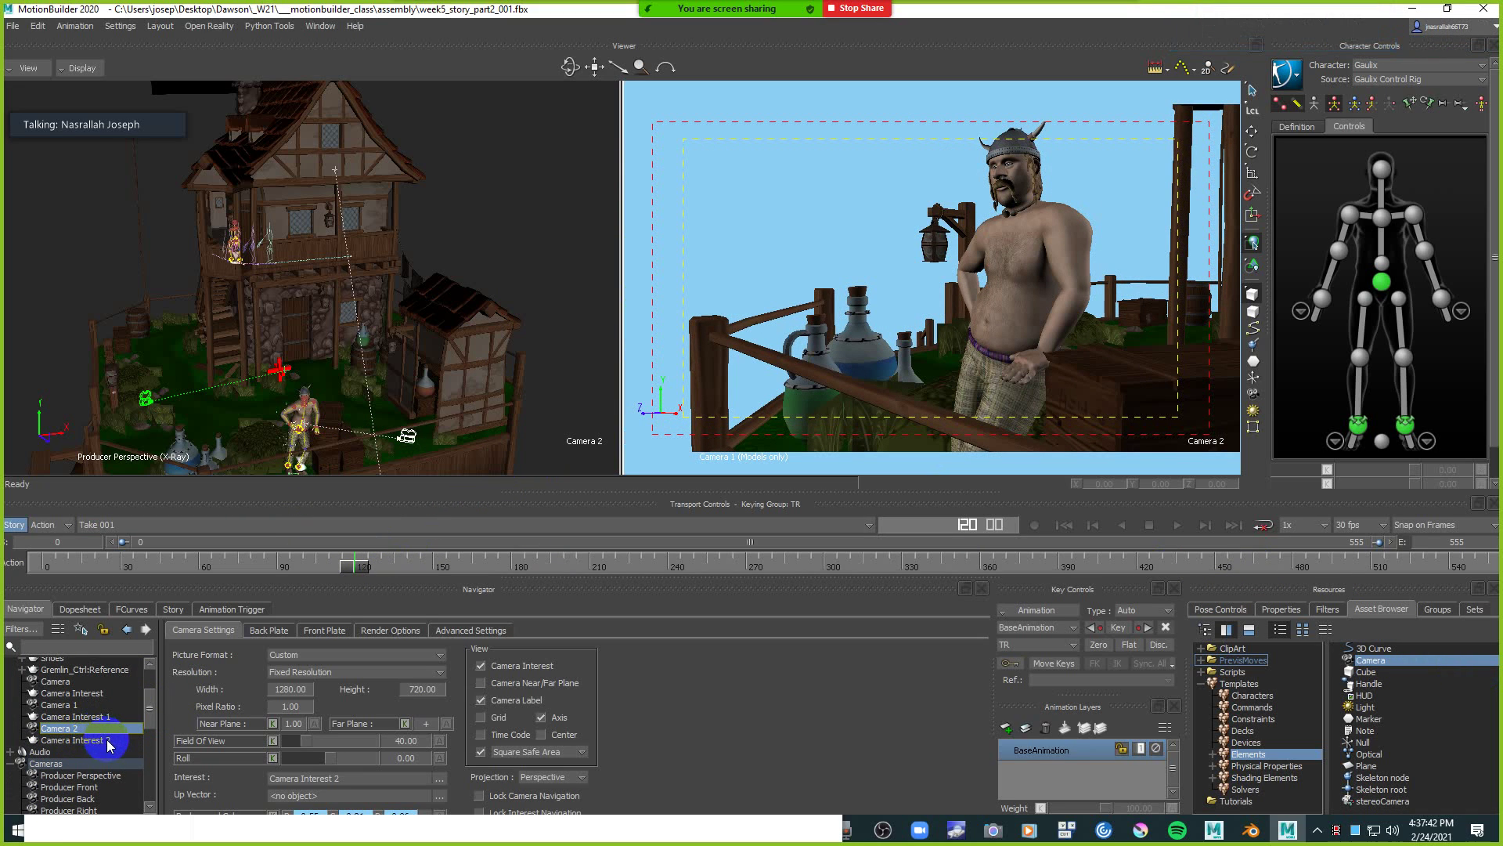
{"action": "left_click", "coordinate": [487, 247]}
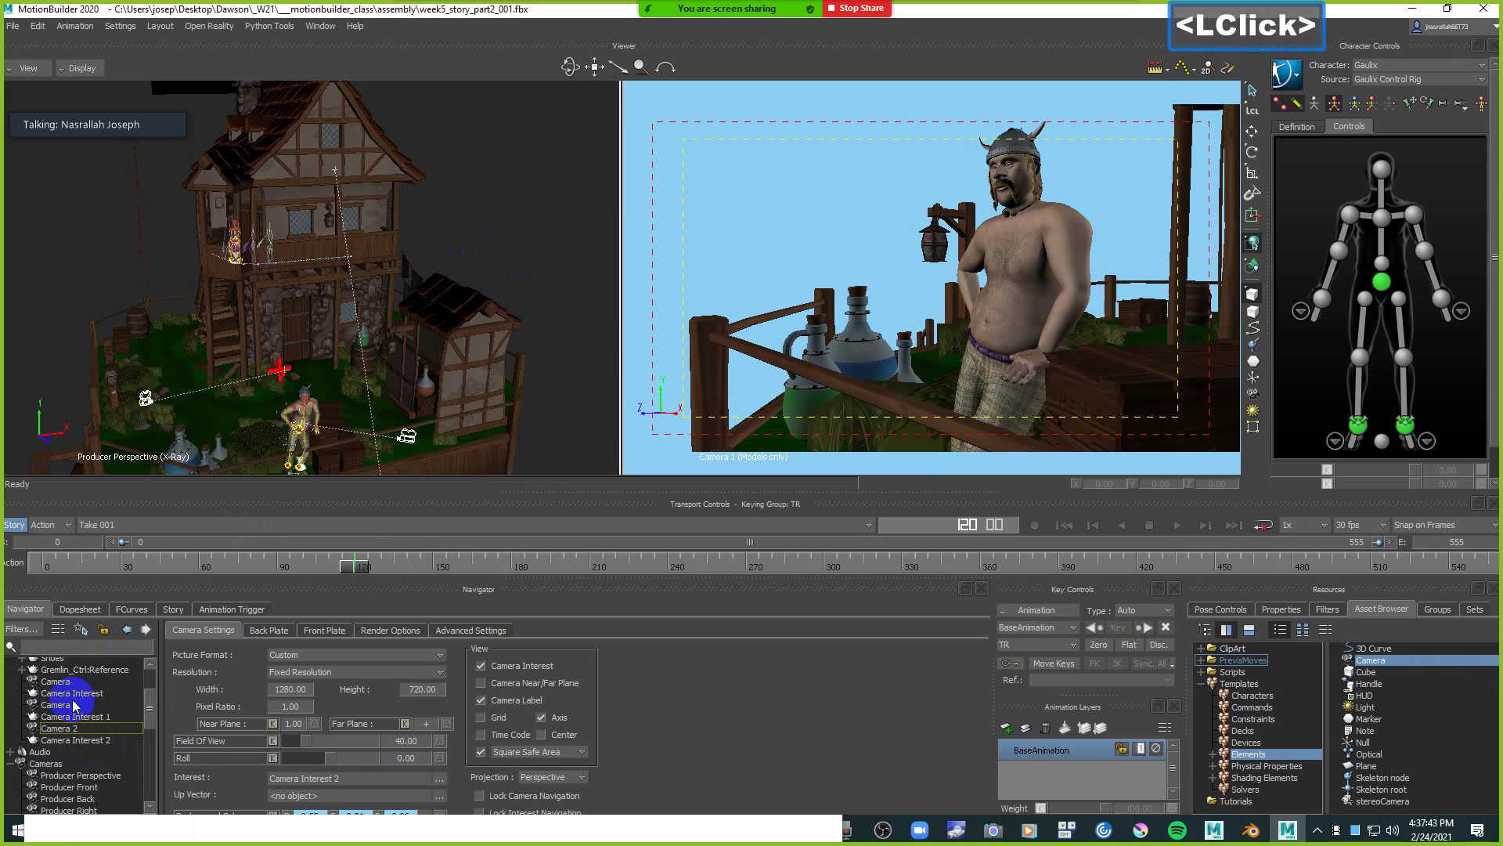
{"action": "left_click", "coordinate": [99, 740], "text": "ctrl"}
{"action": "left_click", "coordinate": [745, 199]}
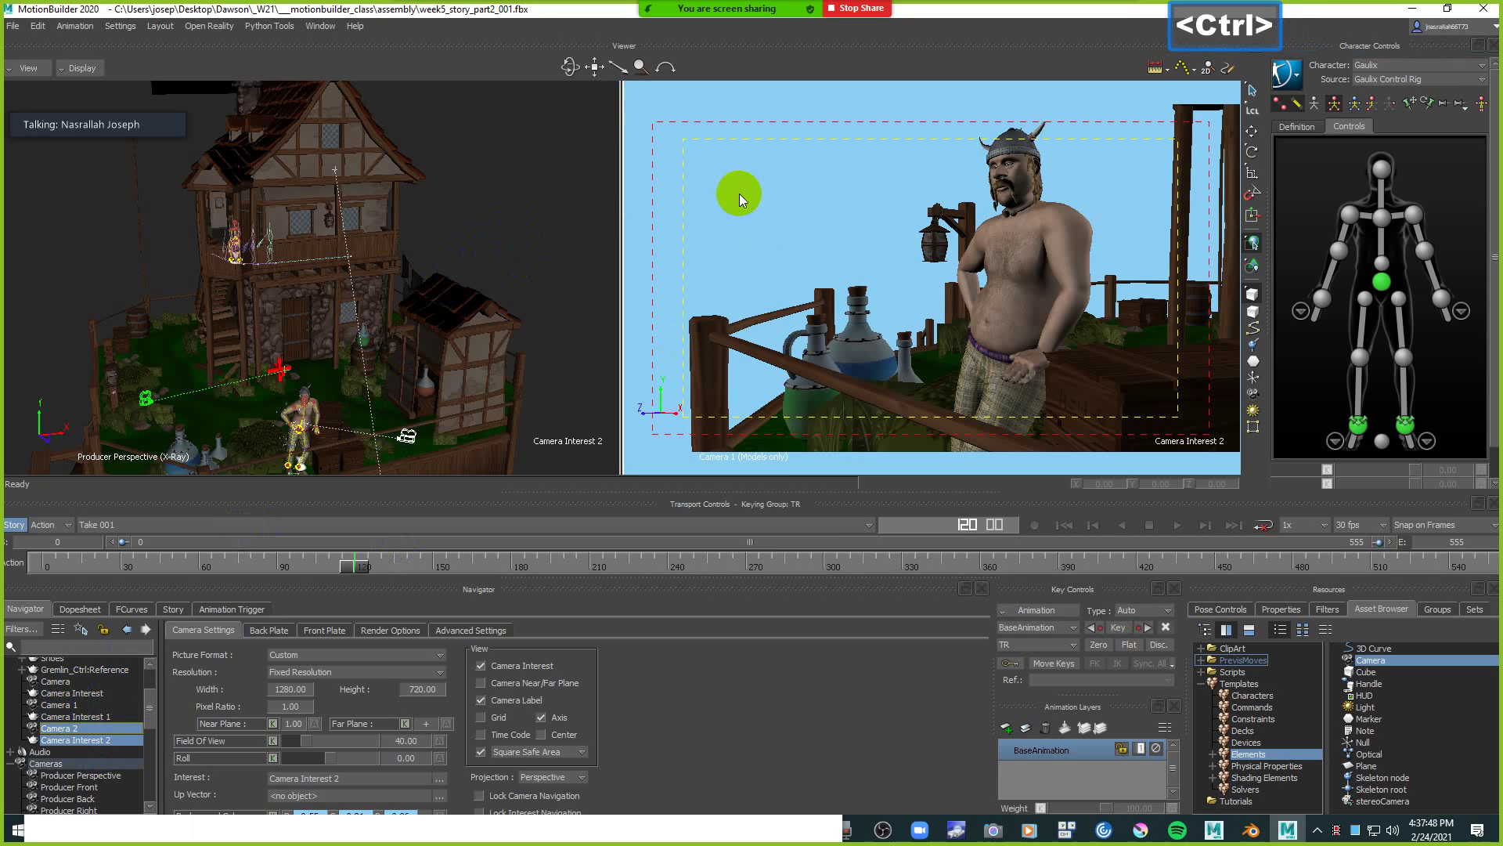
{"action": "key", "text": "ctrl+e"}
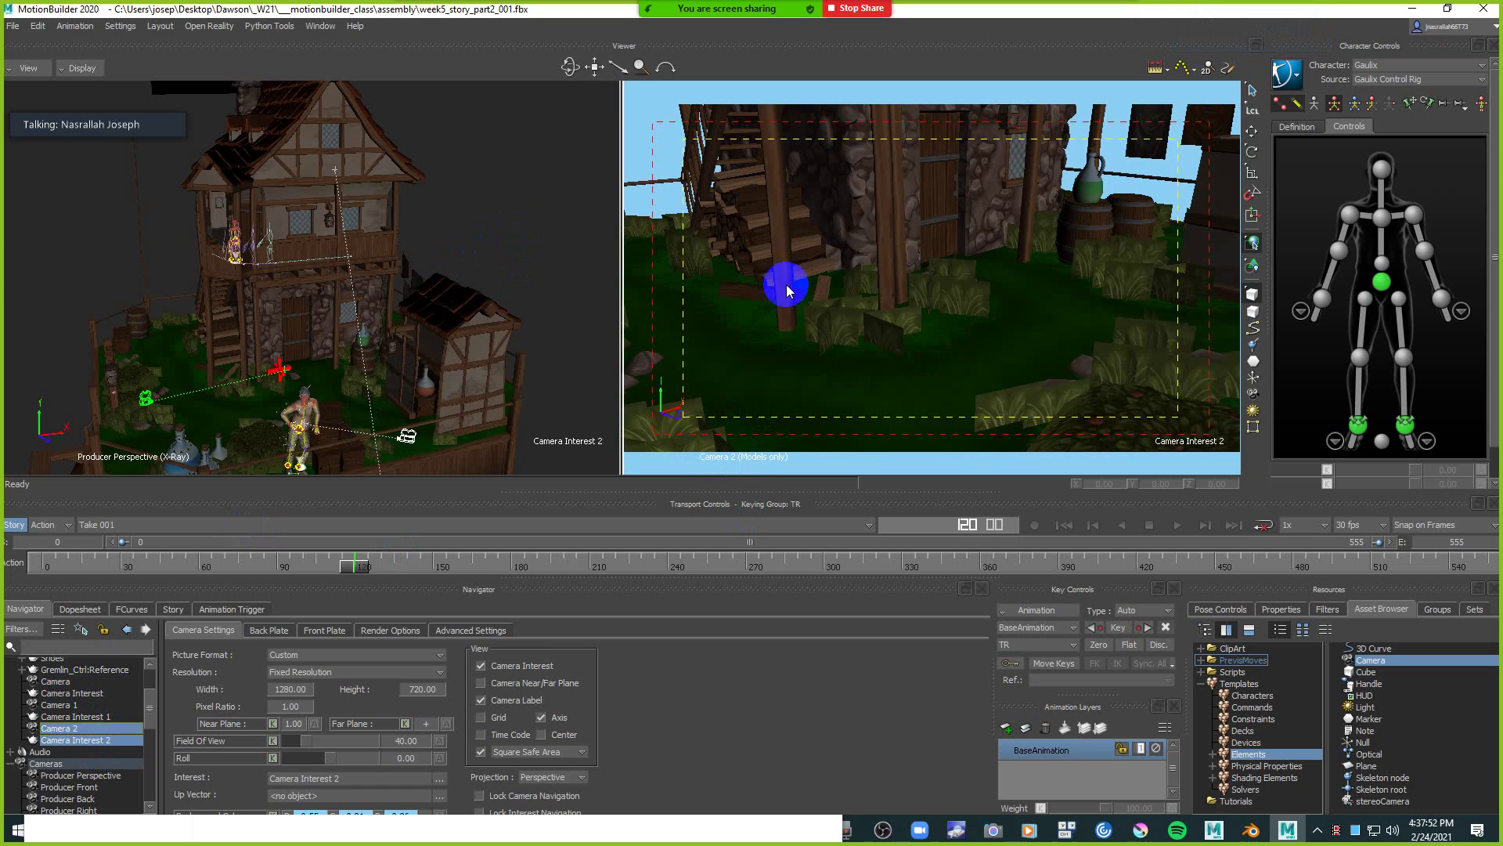
Frame Camera 2 on the character beside the fence with the house behind and the bottles in the foreground, then deselect Camera Interest 2.
{"action": "left_click_drag", "start_coordinate": [977, 255], "coordinate": [963, 286], "text": "shift"}
{"action": "scroll", "coordinate": [952, 231], "scroll_direction": "down", "scroll_amount": 2}
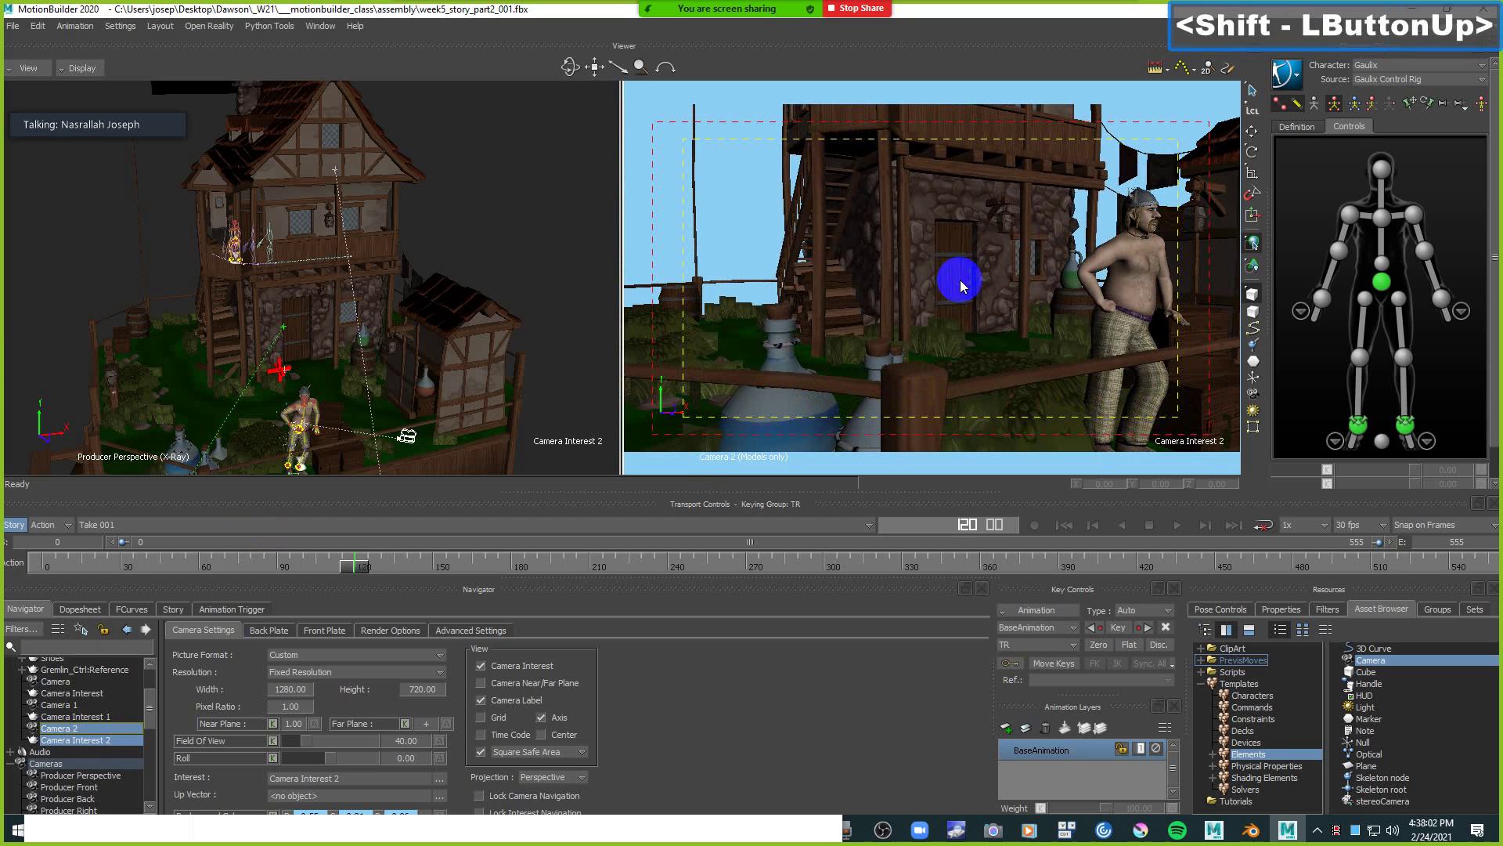
{"action": "left_click", "coordinate": [731, 227]}
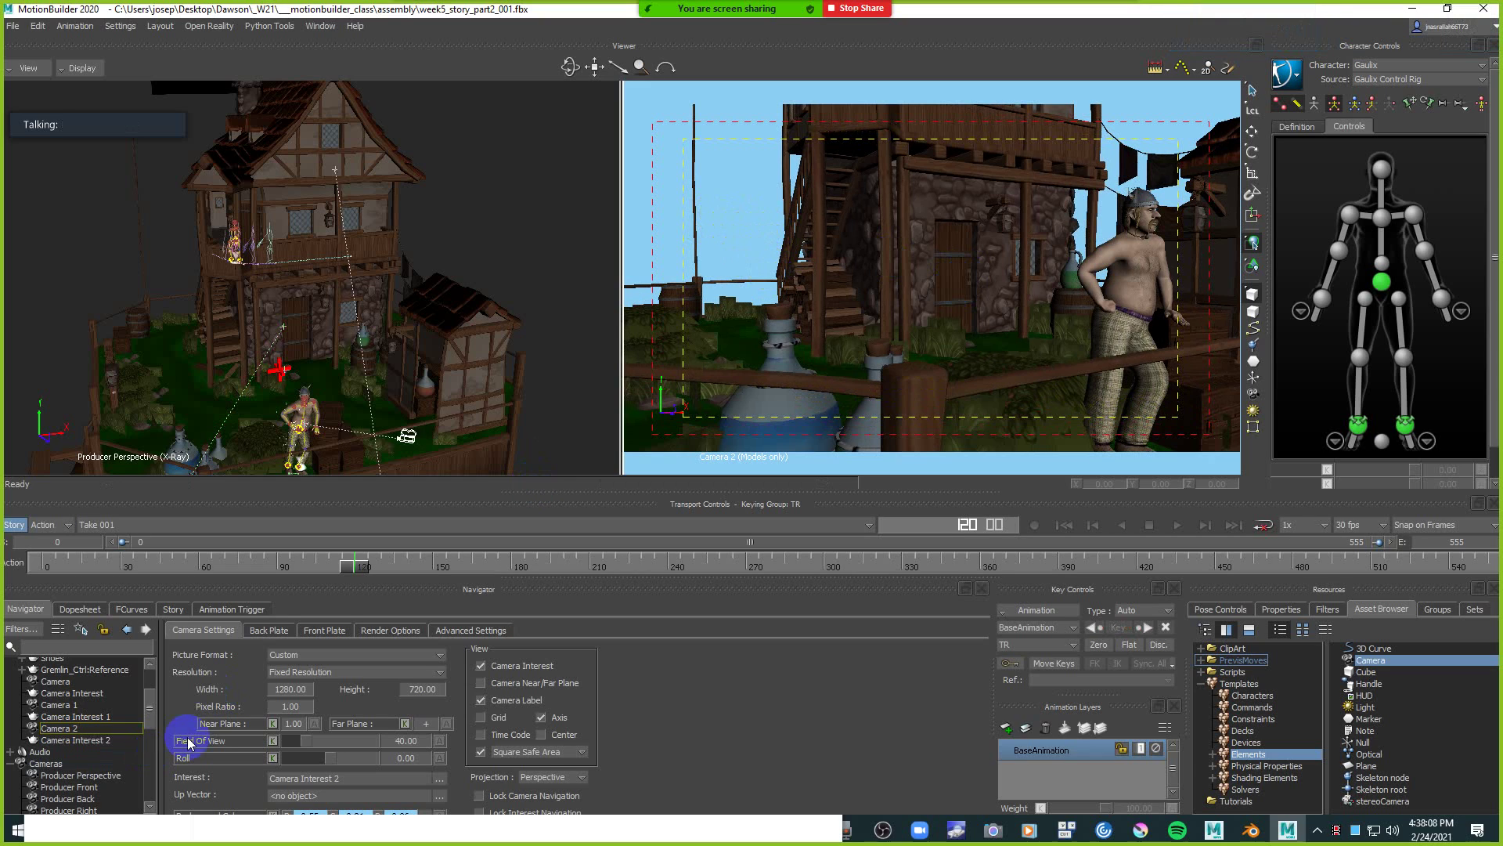
Open the Camera Switcher settings, return to the first frame, and key Camera as the active camera at frame 0.
{"action": "left_click_drag", "start_coordinate": [147, 697], "coordinate": [140, 732]}
{"action": "left_click", "coordinate": [99, 771]}
{"action": "double_click", "coordinate": [99, 770]}
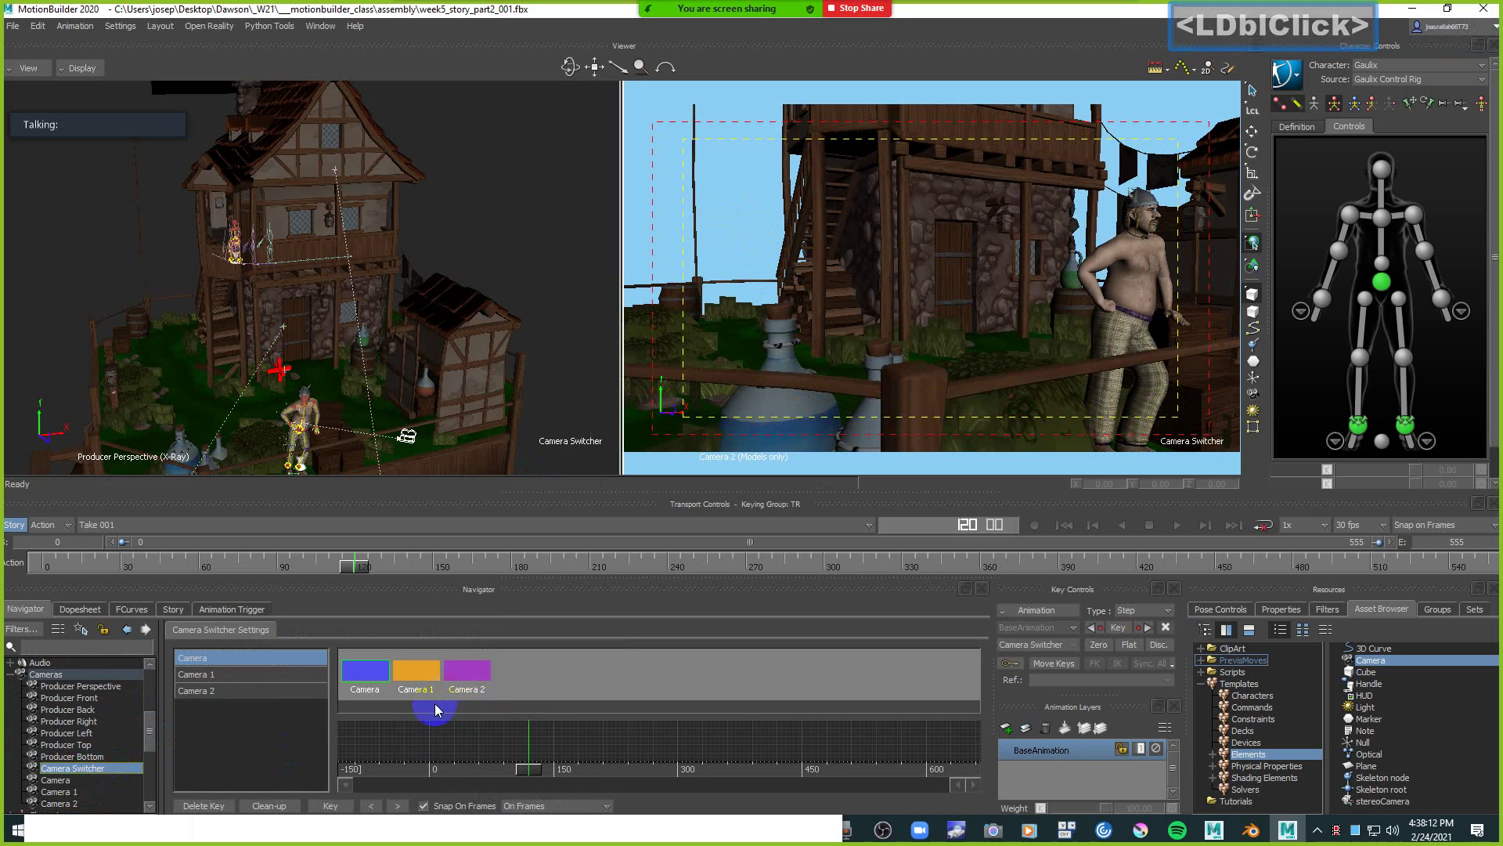
{"action": "left_click", "coordinate": [1064, 525]}
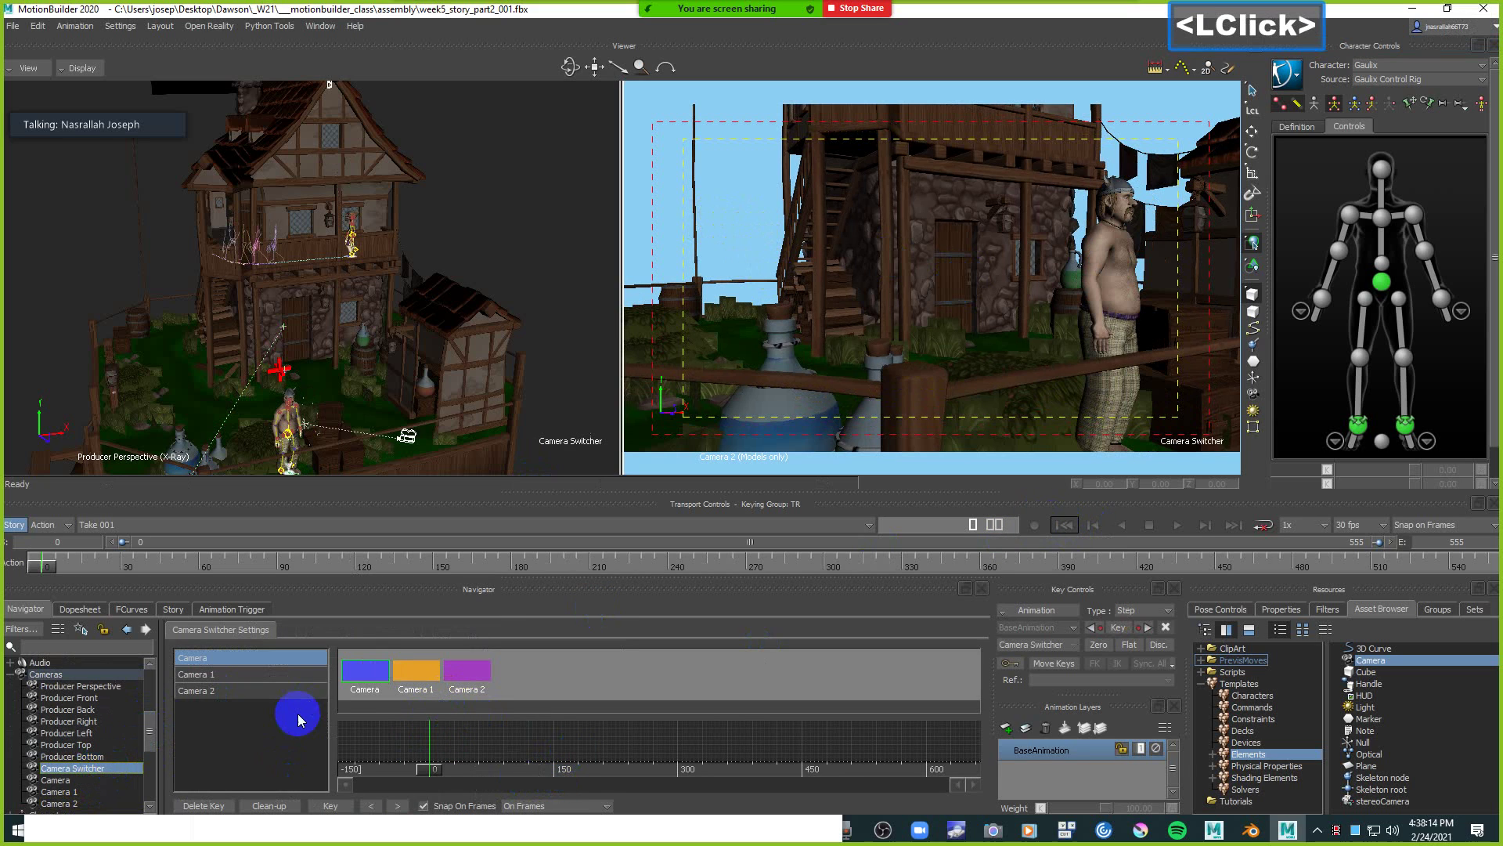
{"action": "left_click", "coordinate": [397, 806]}
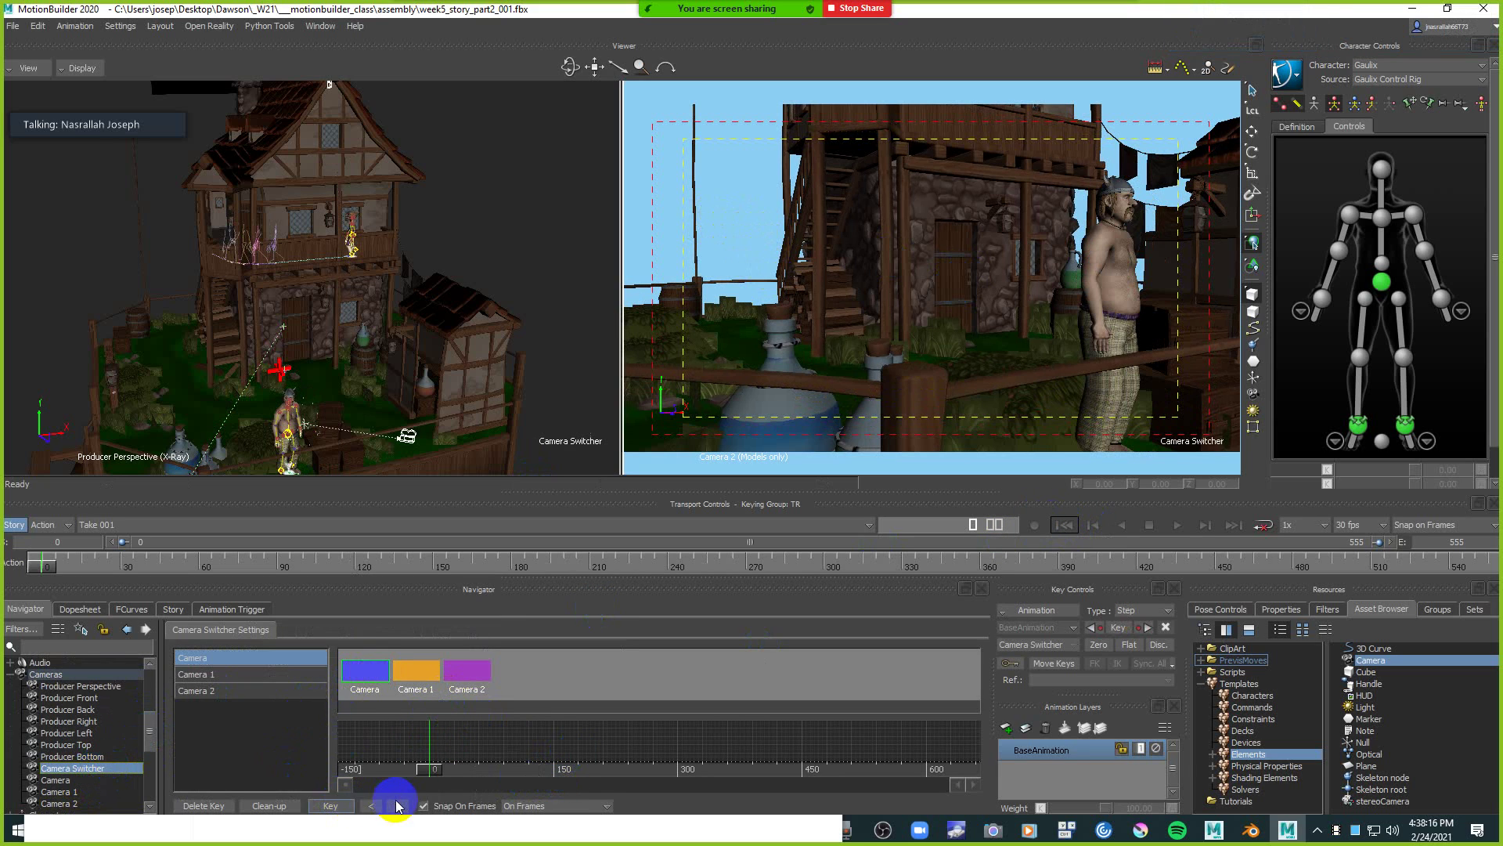
{"action": "left_click", "coordinate": [332, 806]}
Go to frame 120 and key a cut to Camera 1 in the Camera Switcher.
{"action": "mouse_move", "coordinate": [579, 772]}
{"action": "left_mouse_down"}
{"action": "mouse_move", "coordinate": [604, 765]}
{"action": "mouse_move", "coordinate": [569, 769]}
{"action": "left_mouse_up"}
{"action": "double_click", "coordinate": [982, 524]}
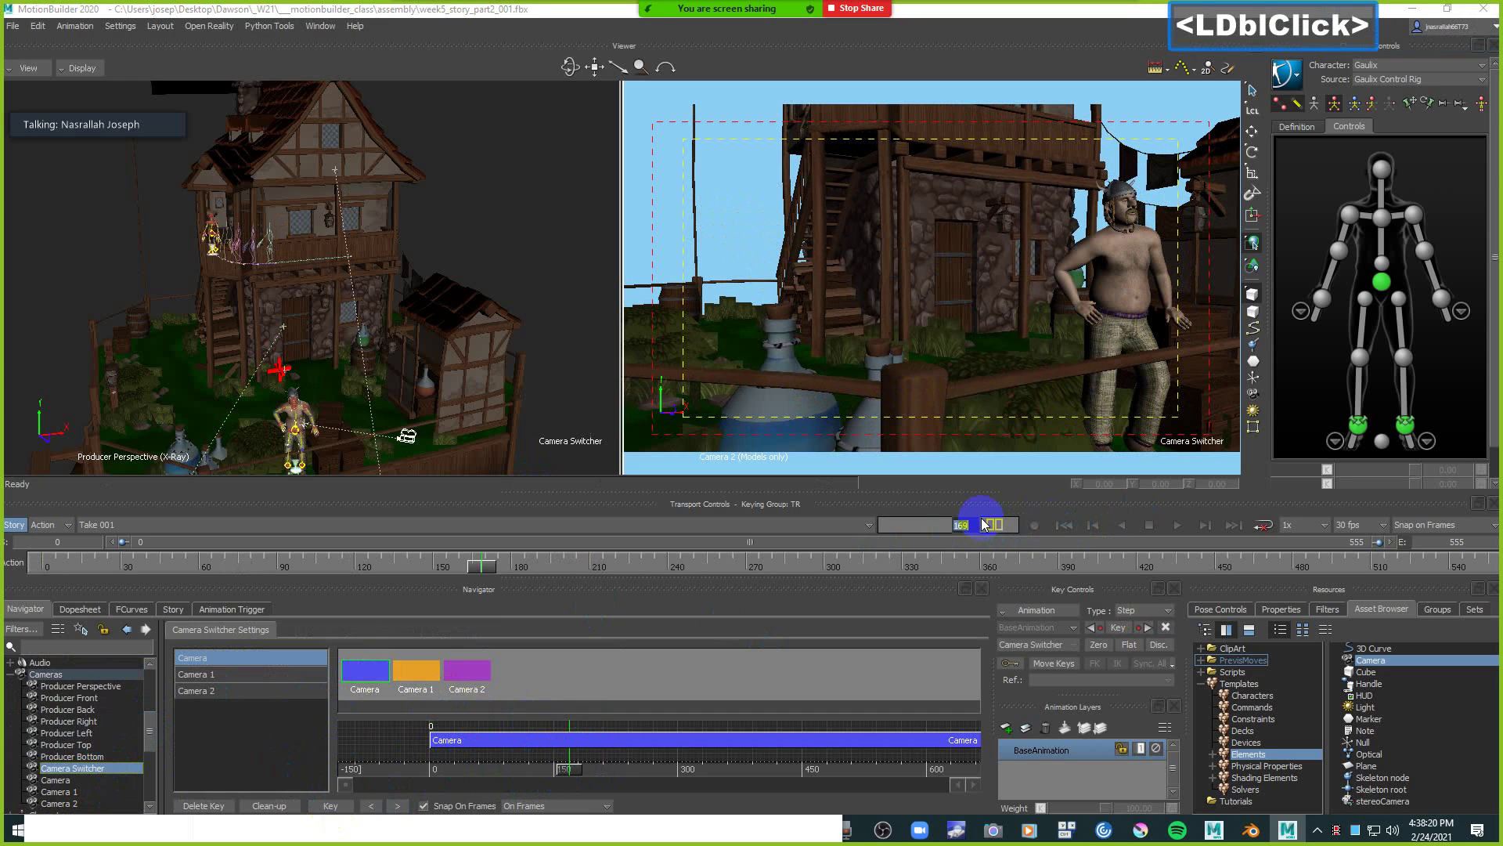
{"action": "type", "text": "120"}
{"action": "key", "text": "Return"}
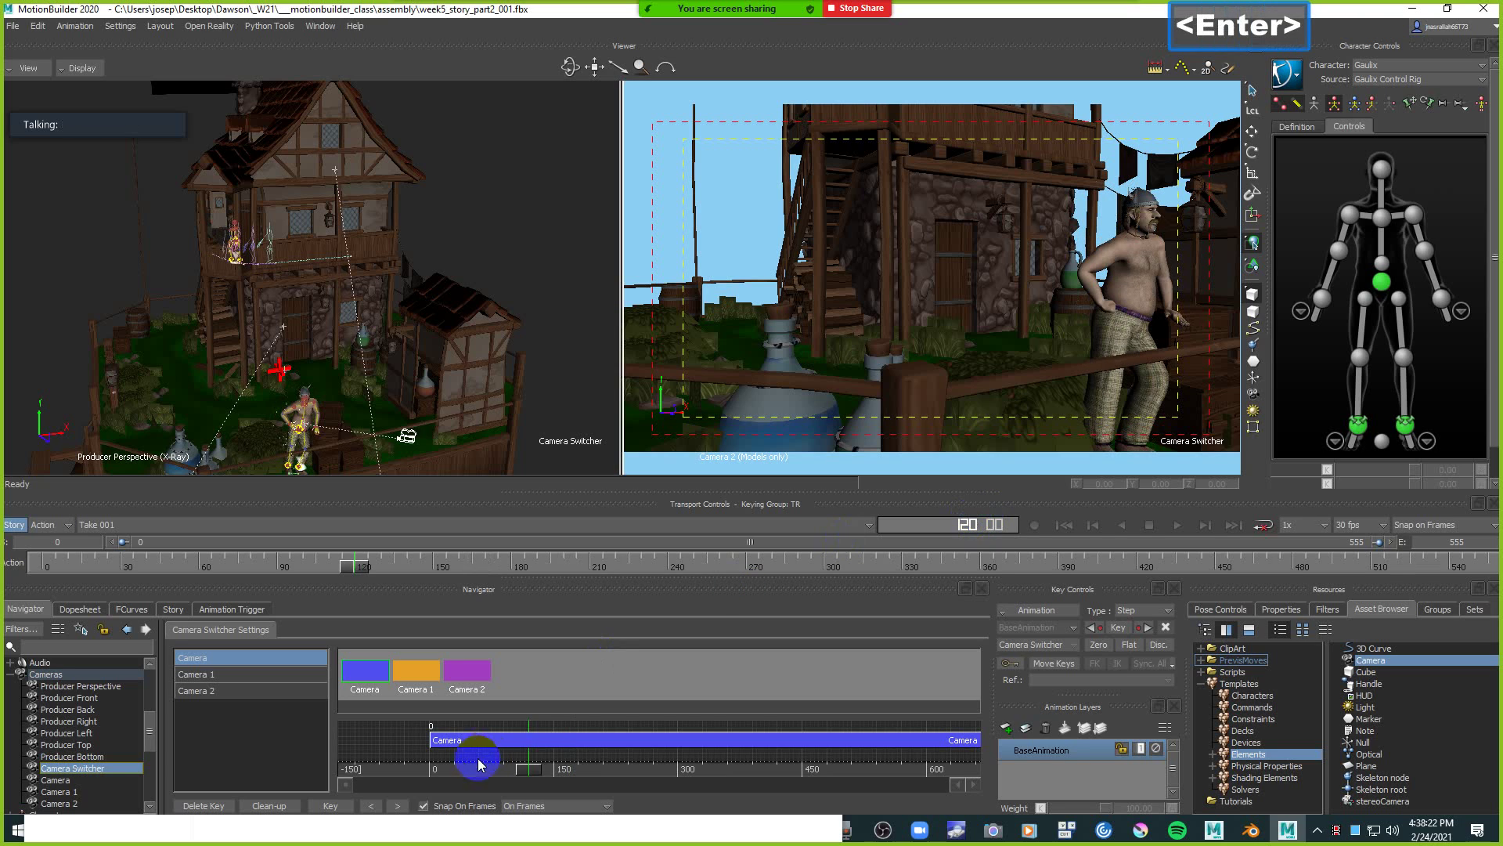
{"action": "left_click", "coordinate": [420, 675]}
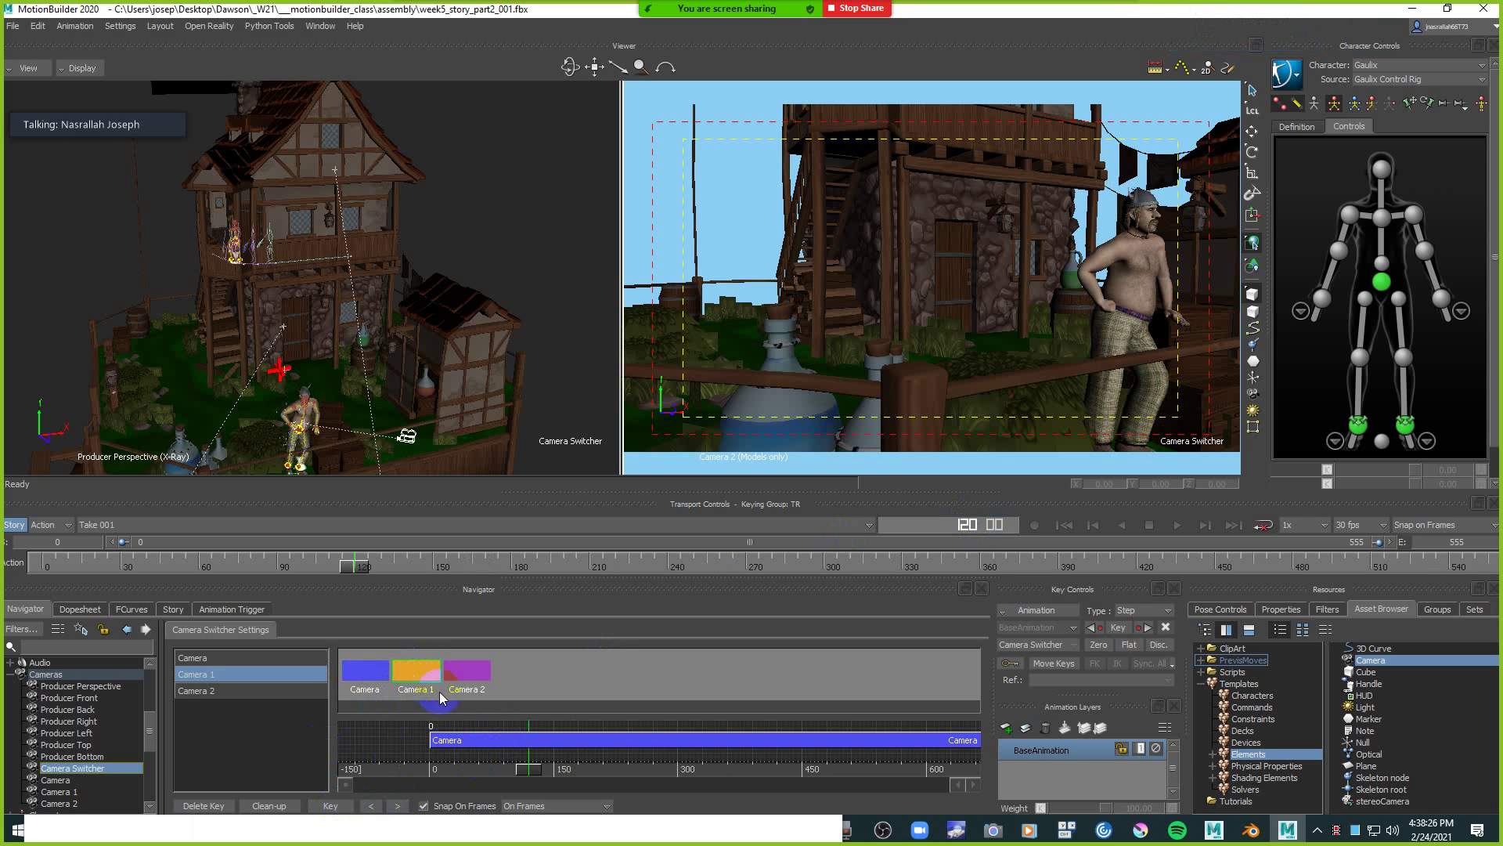
{"action": "left_click", "coordinate": [330, 806]}
Move the Camera Switcher time to frame 228 and key a cut to Camera 2.
{"action": "left_click_drag", "start_coordinate": [537, 776], "coordinate": [621, 773]}
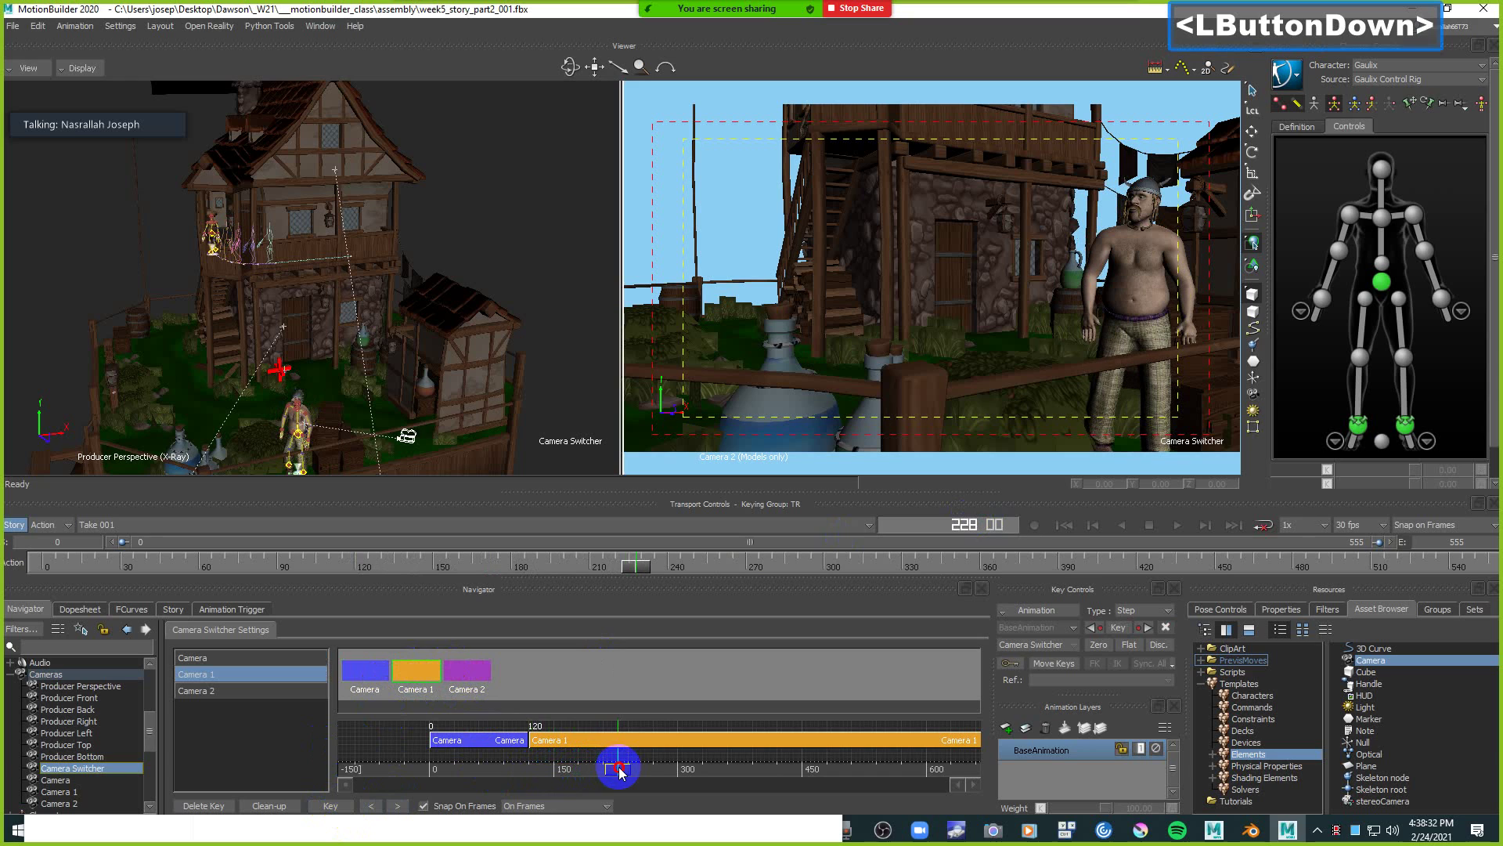
{"action": "left_click", "coordinate": [468, 672]}
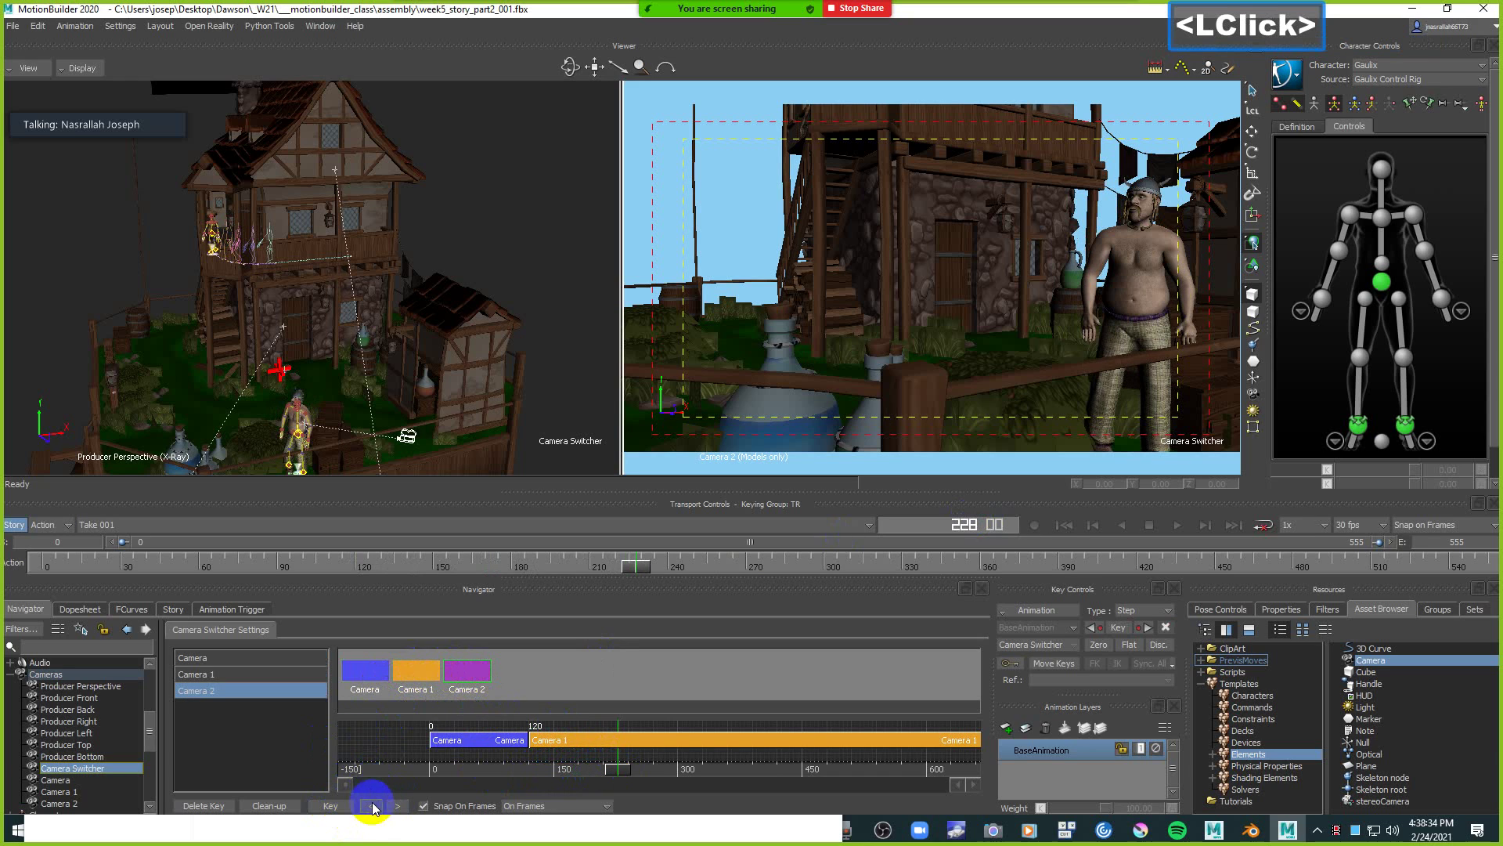
{"action": "left_click", "coordinate": [329, 806]}
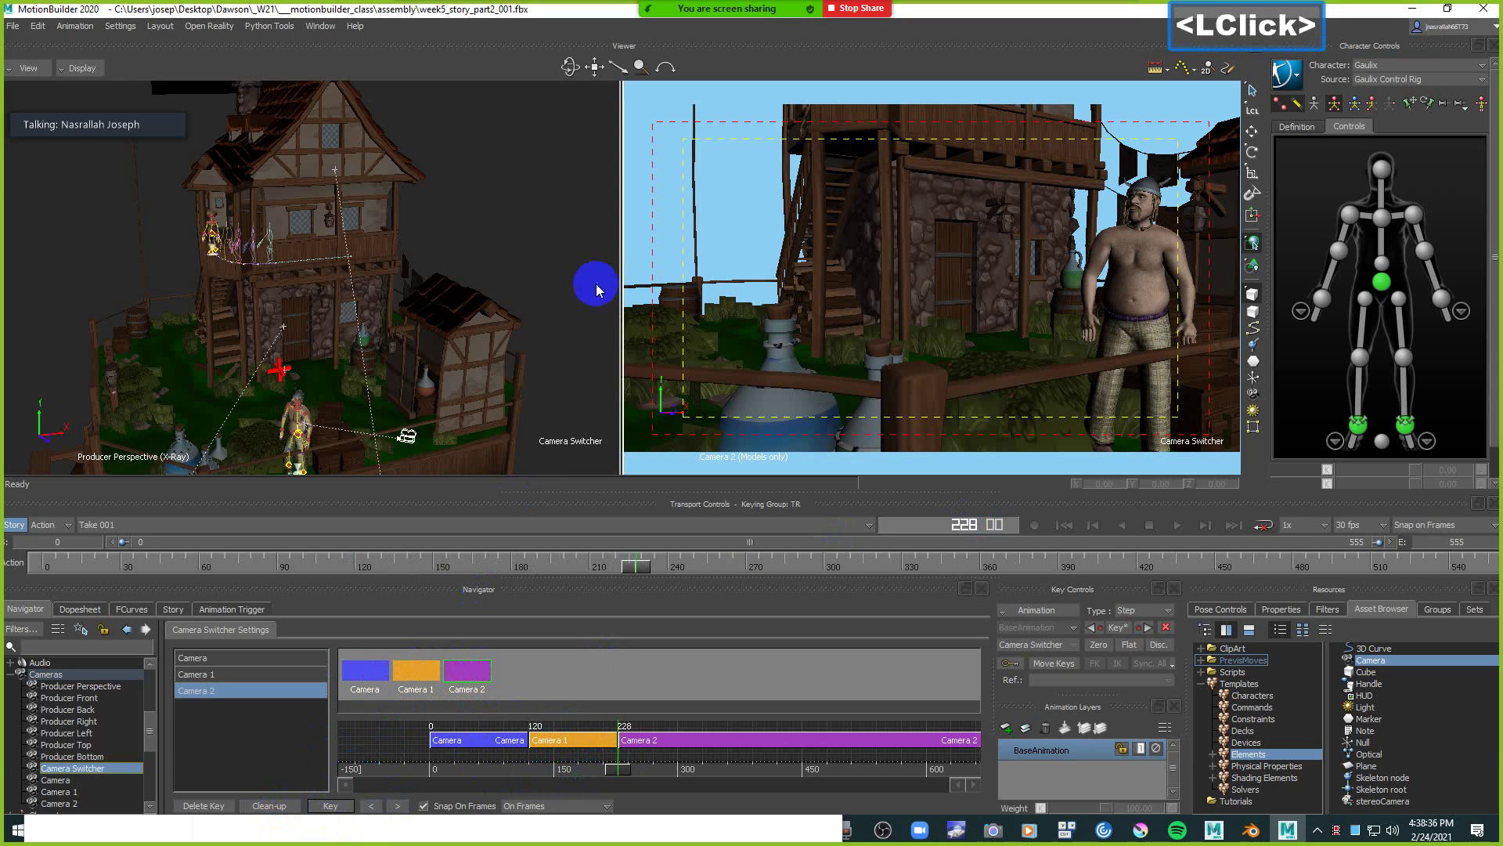
Set the camera view to display through the Camera Switcher.
{"action": "left_click_drag", "start_coordinate": [571, 257], "coordinate": [565, 262], "text": "shift"}
{"action": "left_click", "coordinate": [730, 135]}
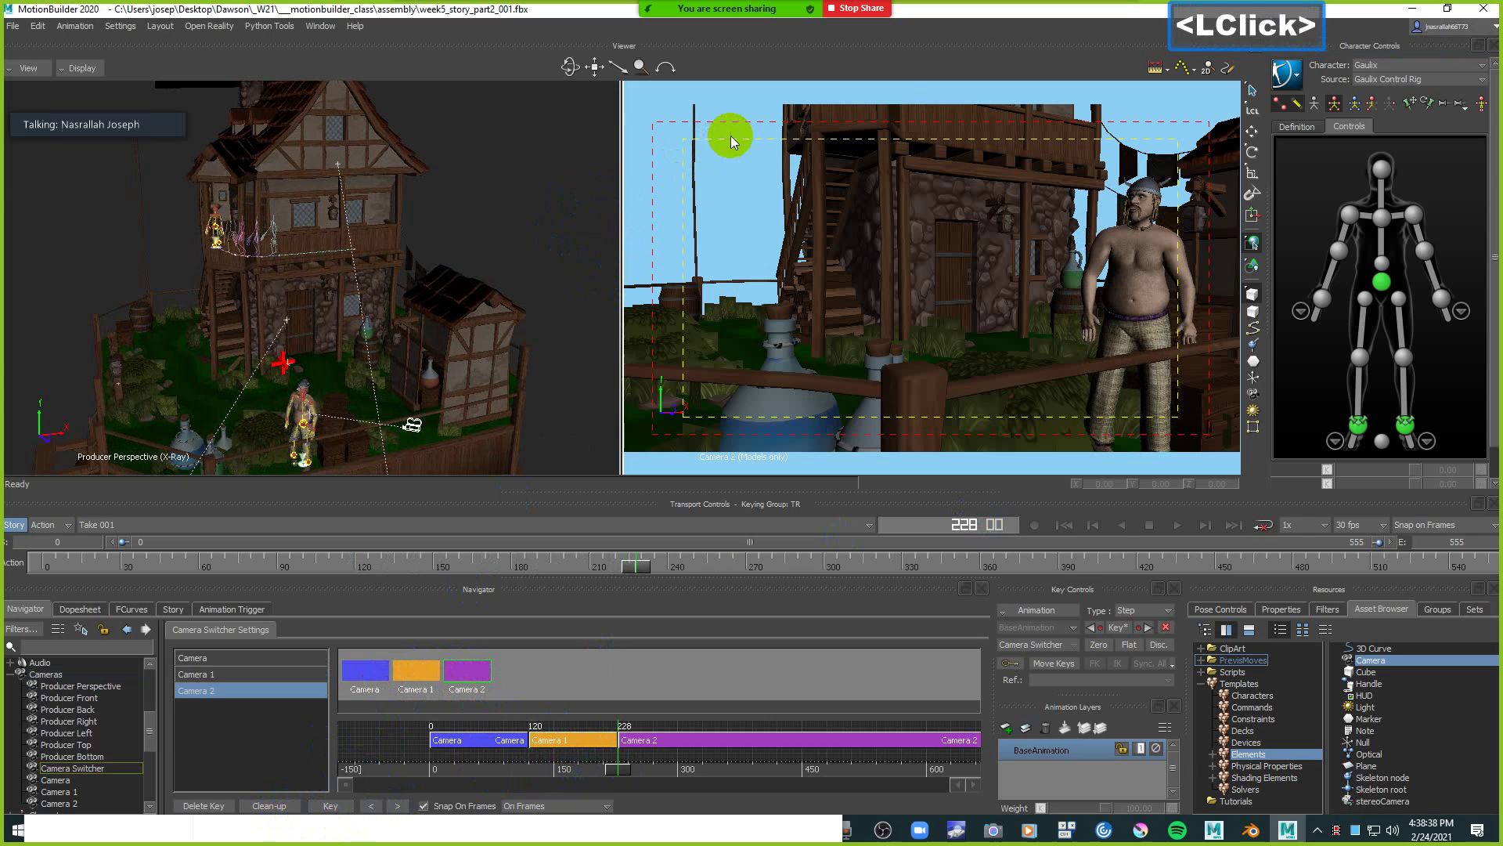
{"action": "left_click", "coordinate": [31, 68]}
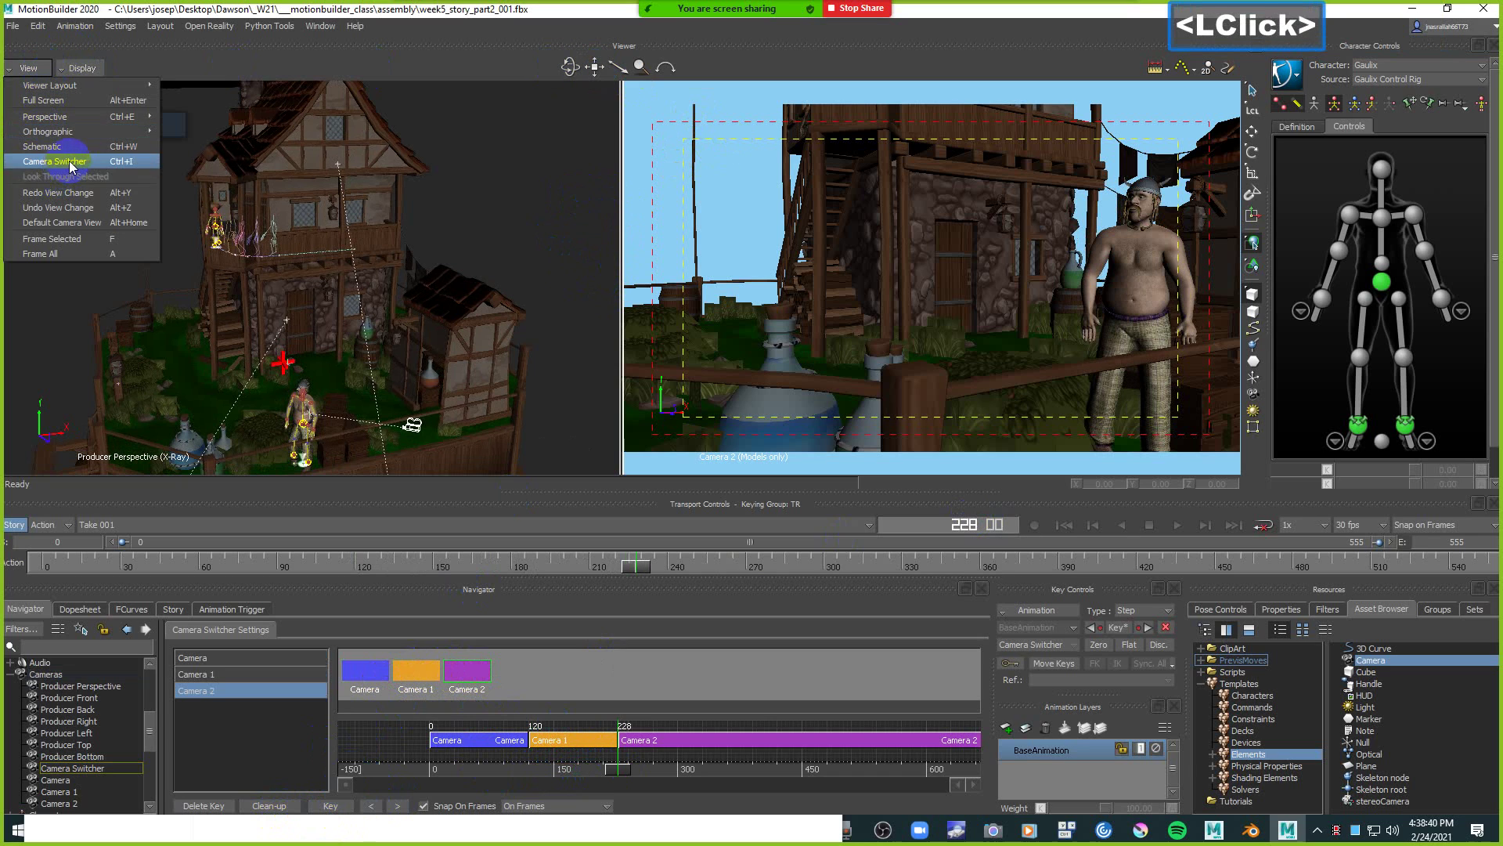
{"action": "left_click", "coordinate": [55, 155]}
{"action": "left_click", "coordinate": [741, 186]}
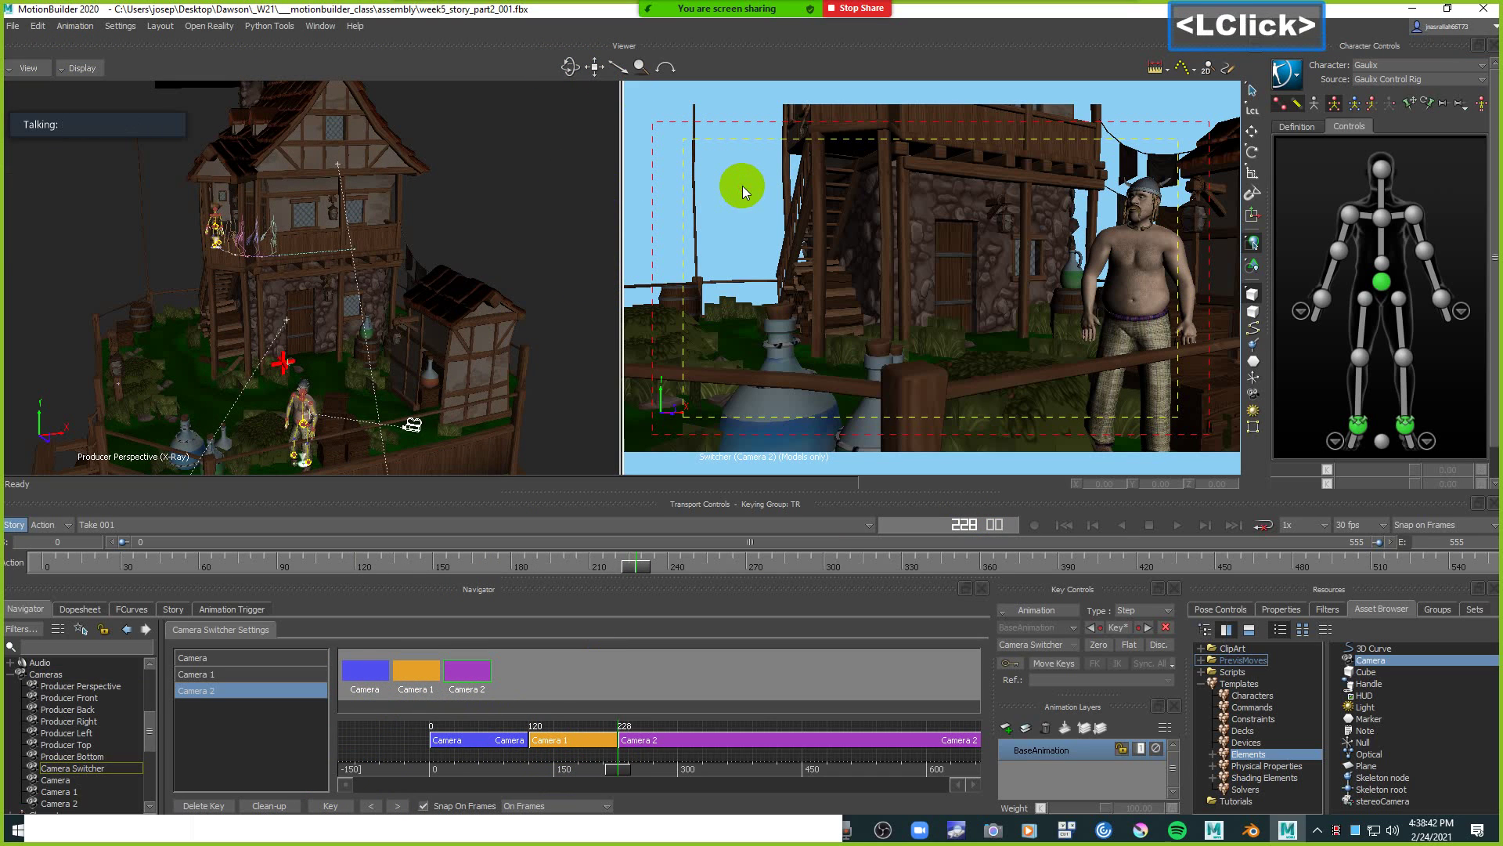
Play the camera cuts from the start, return to the first frame, and save the scene.
{"action": "key", "text": "ctrl+Home"}
{"action": "key", "text": "ctrl+space"}
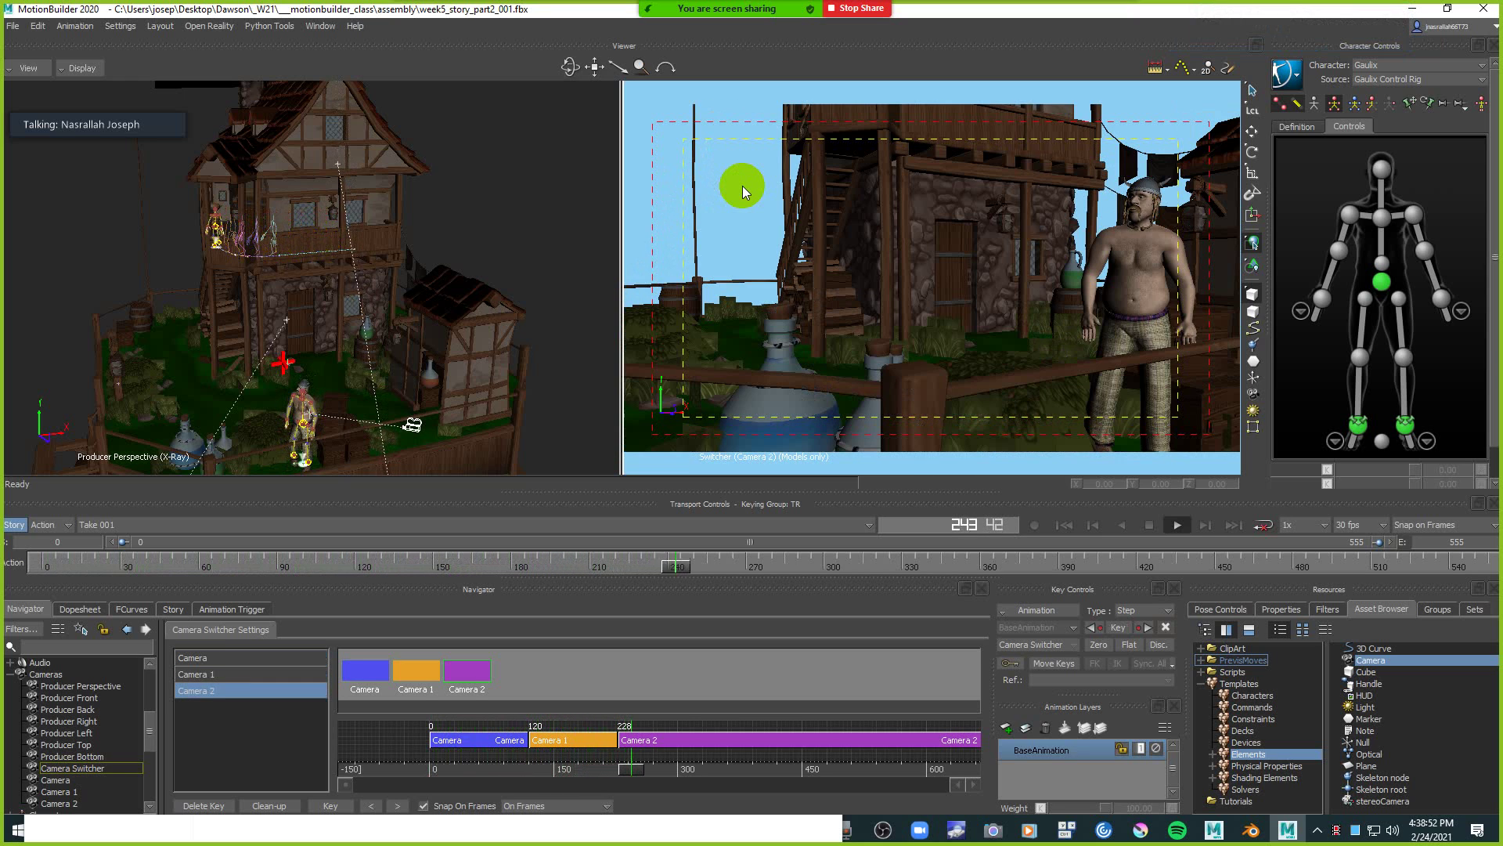
{"action": "key", "text": "ctrl+Home"}
{"action": "key", "text": "ctrl+End"}
{"action": "key", "text": "ctrl+Home"}
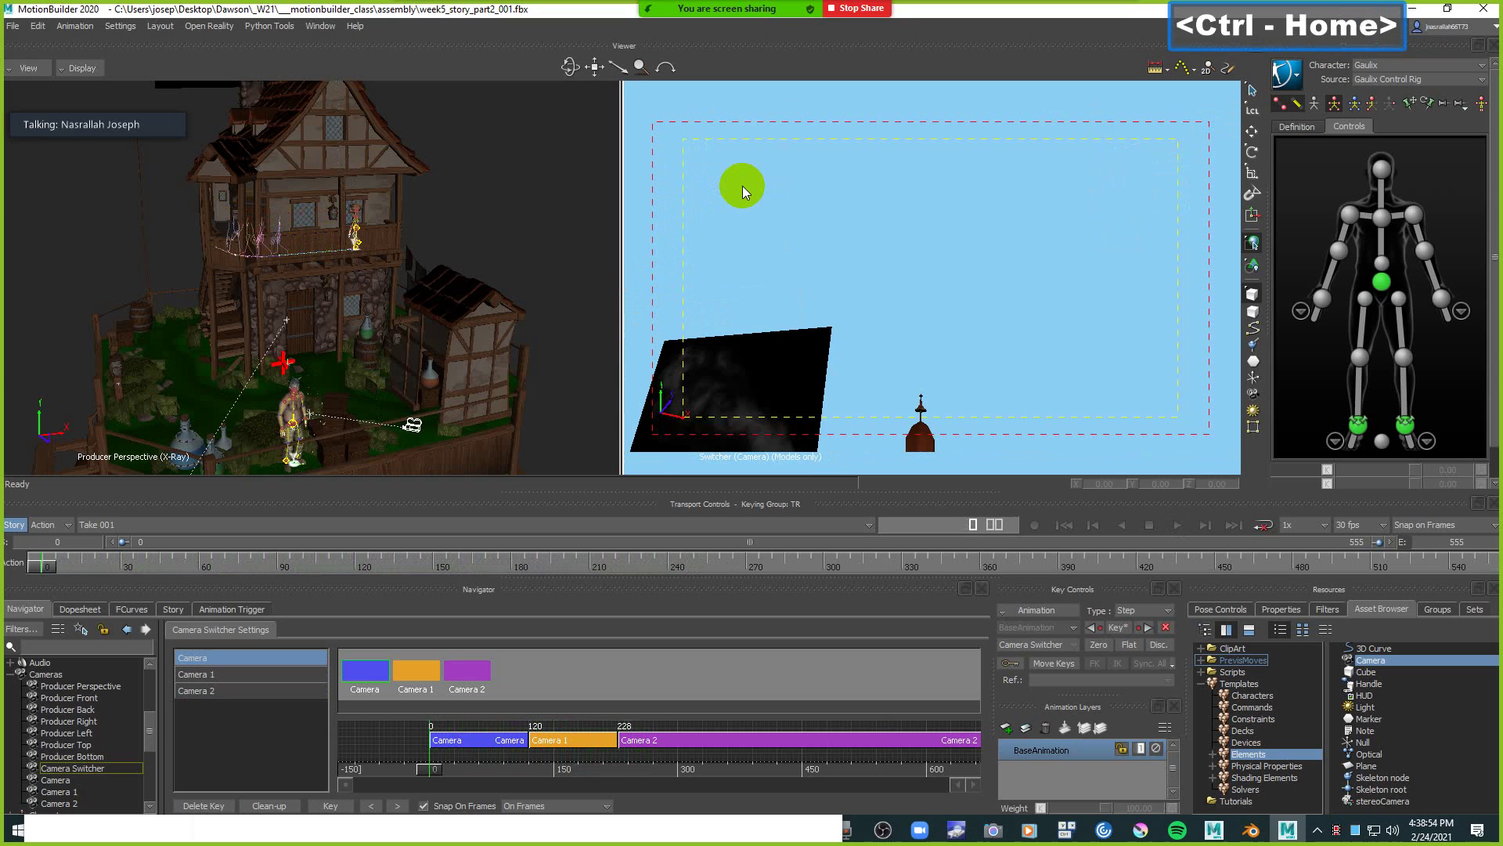
{"action": "key", "text": "ctrl+s"}
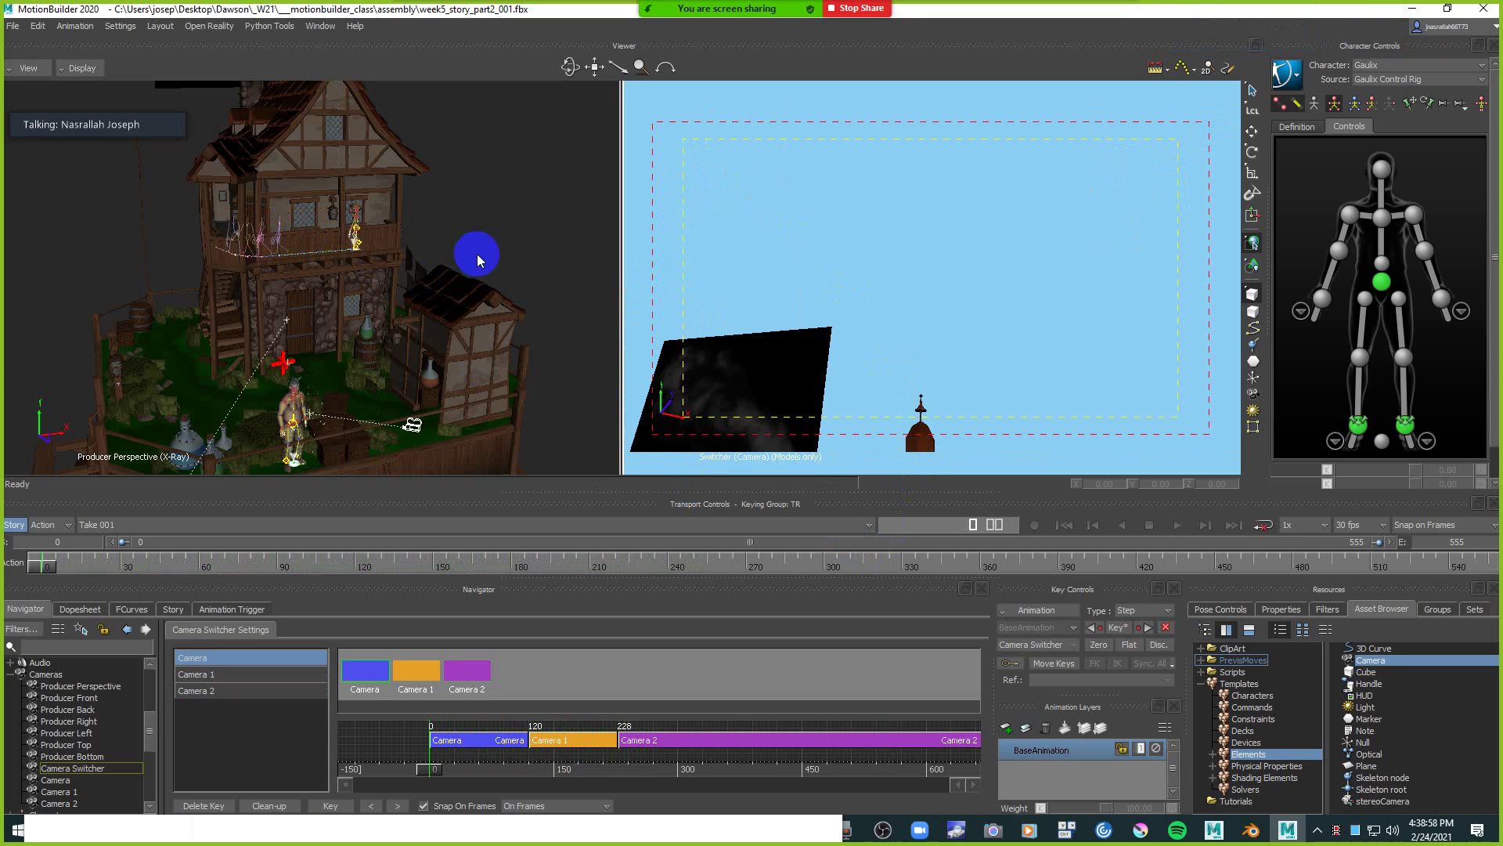
Set the Producer Perspective view to Models Only display and move it closer to the character in the yard.
{"action": "left_click", "coordinate": [540, 248]}
{"action": "key", "text": "ctrl+a"}
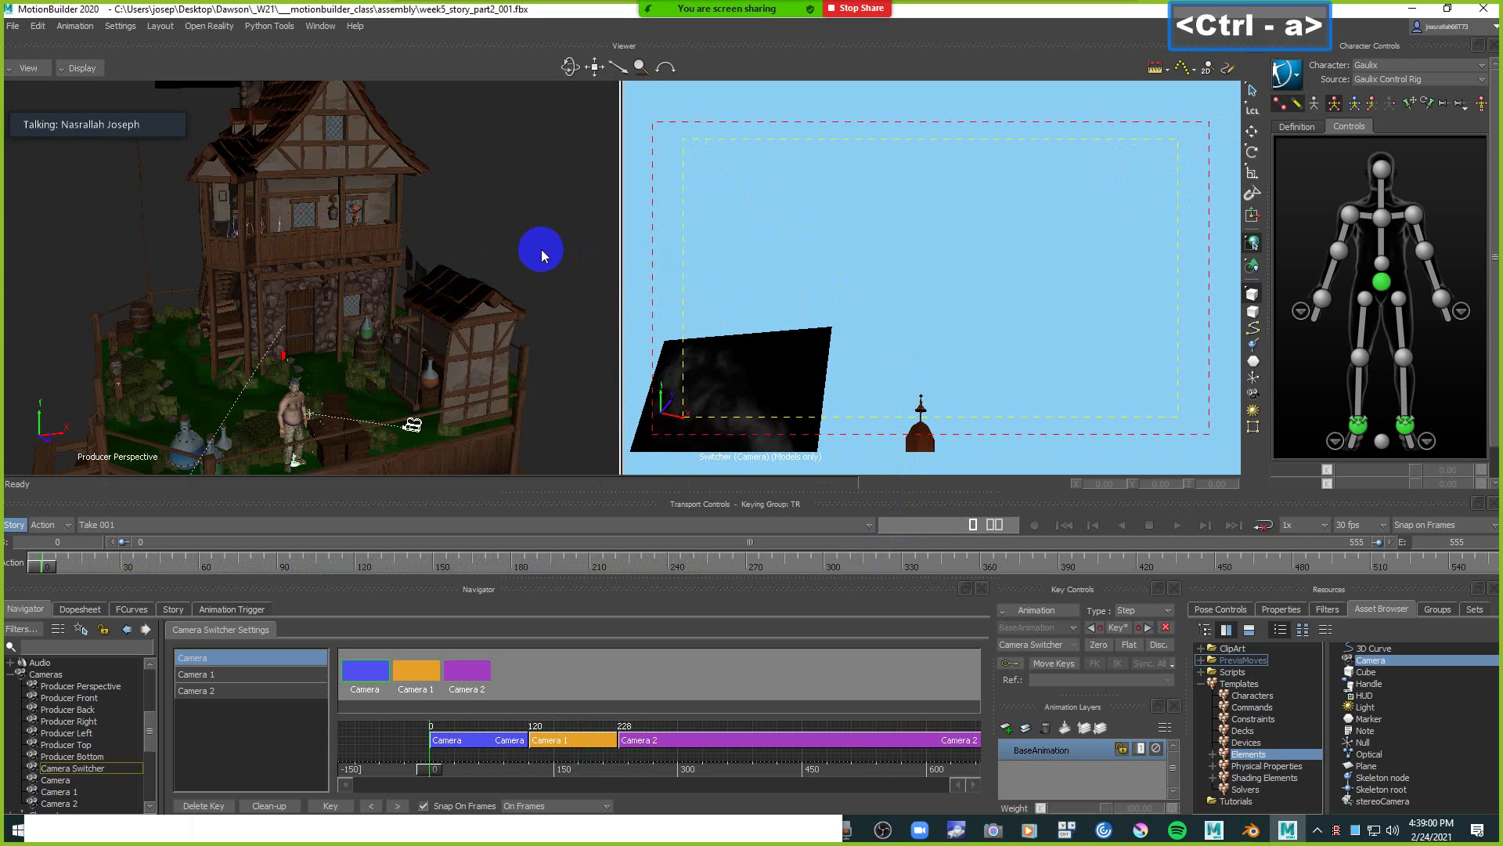
{"action": "left_click_drag", "start_coordinate": [538, 244], "coordinate": [515, 275], "text": "ctrl+shift"}
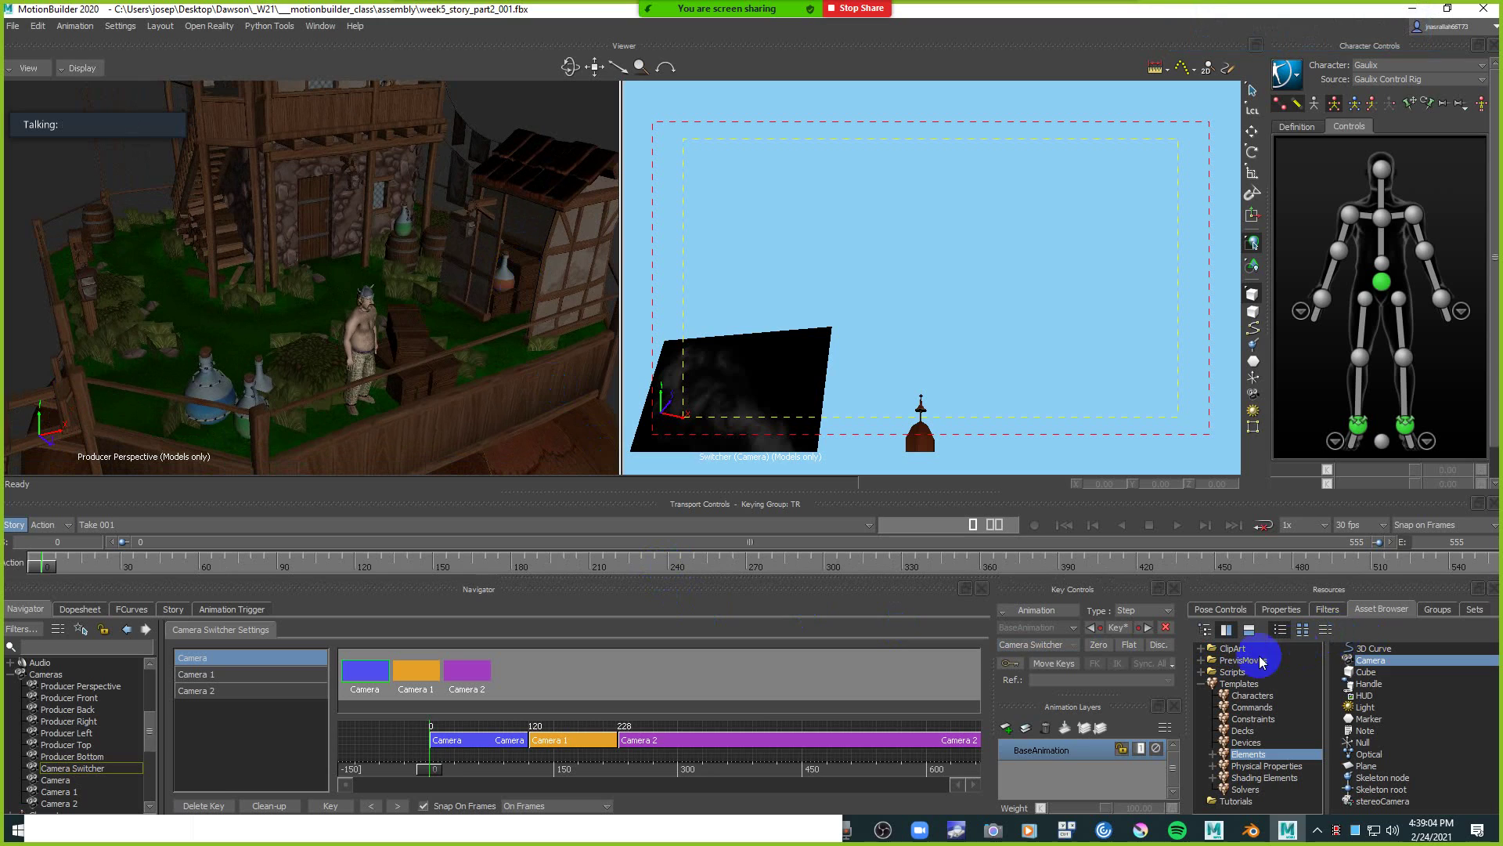
Bring up the Story tracks and move the time near the end of the Gaulix character's Railing_Lean clip.
{"action": "left_click", "coordinate": [1486, 736]}
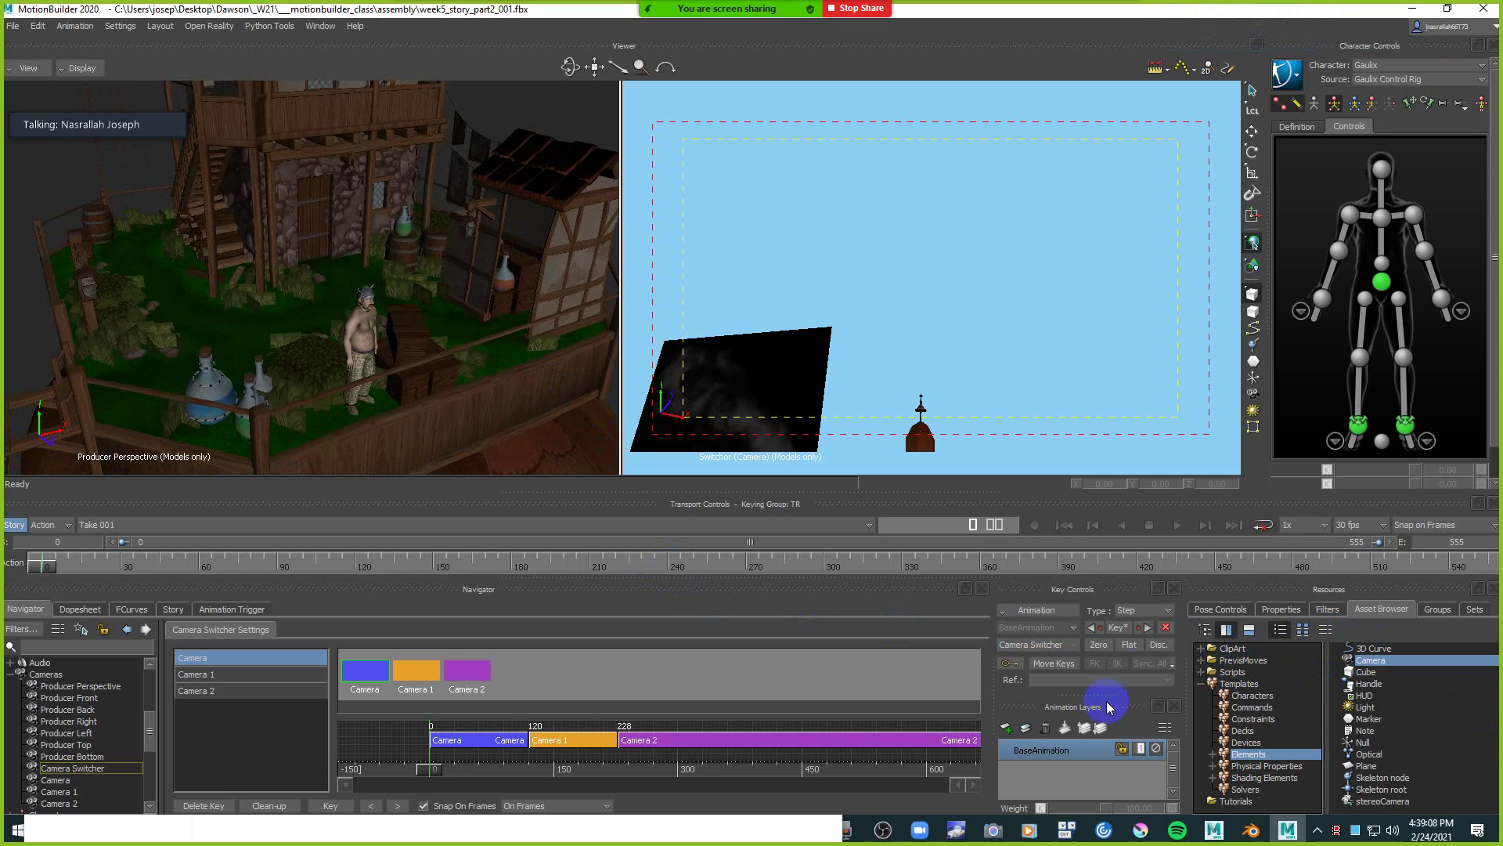
{"action": "left_click", "coordinate": [171, 609]}
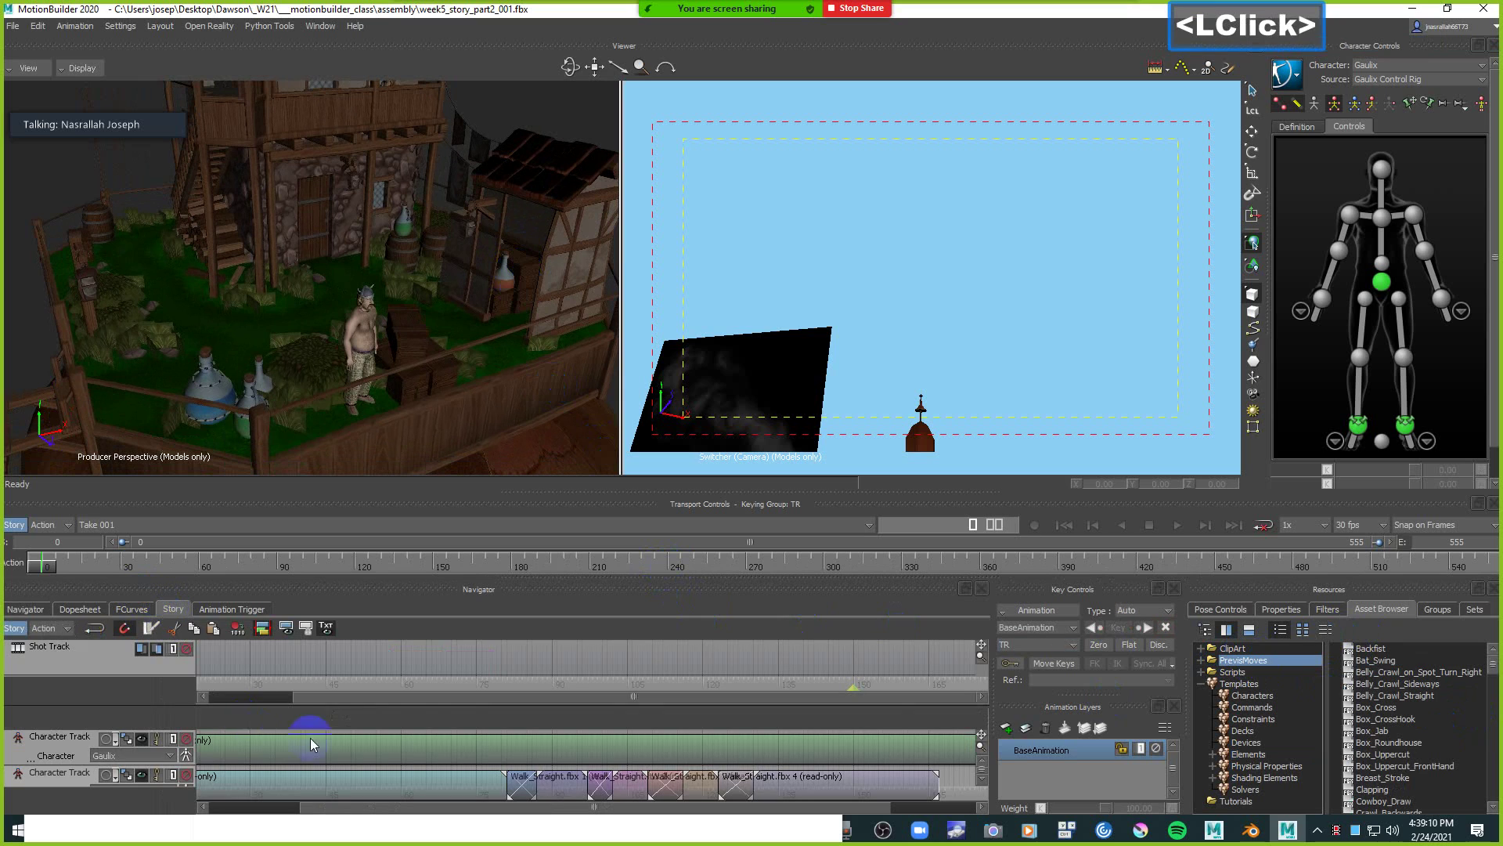
{"action": "left_click_drag", "start_coordinate": [154, 707], "coordinate": [172, 611]}
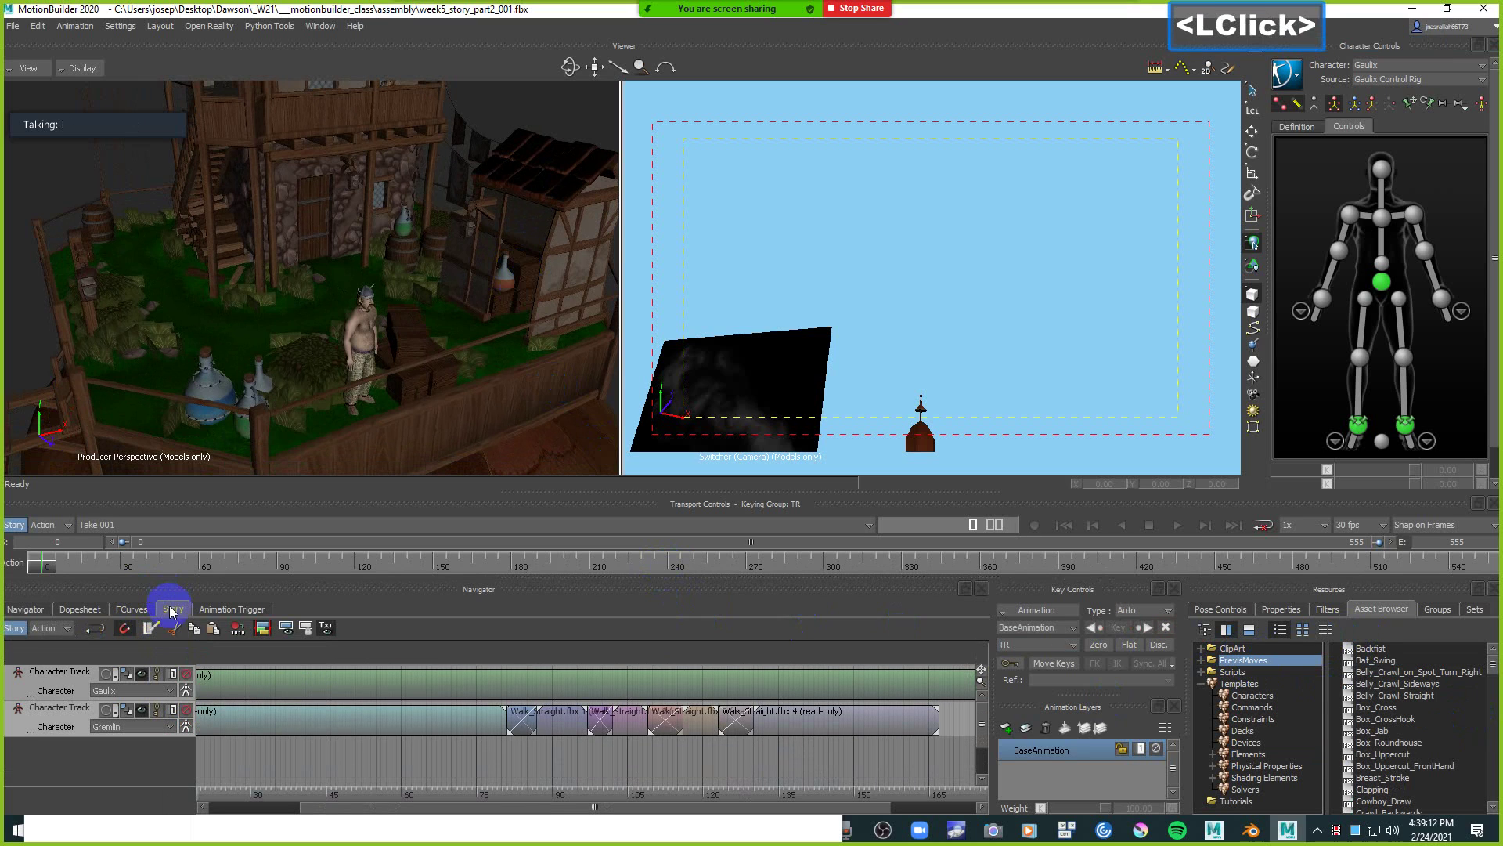
{"action": "left_click_drag", "start_coordinate": [760, 748], "coordinate": [631, 746], "text": "shift"}
{"action": "left_click_drag", "start_coordinate": [870, 745], "coordinate": [742, 741], "text": "shift"}
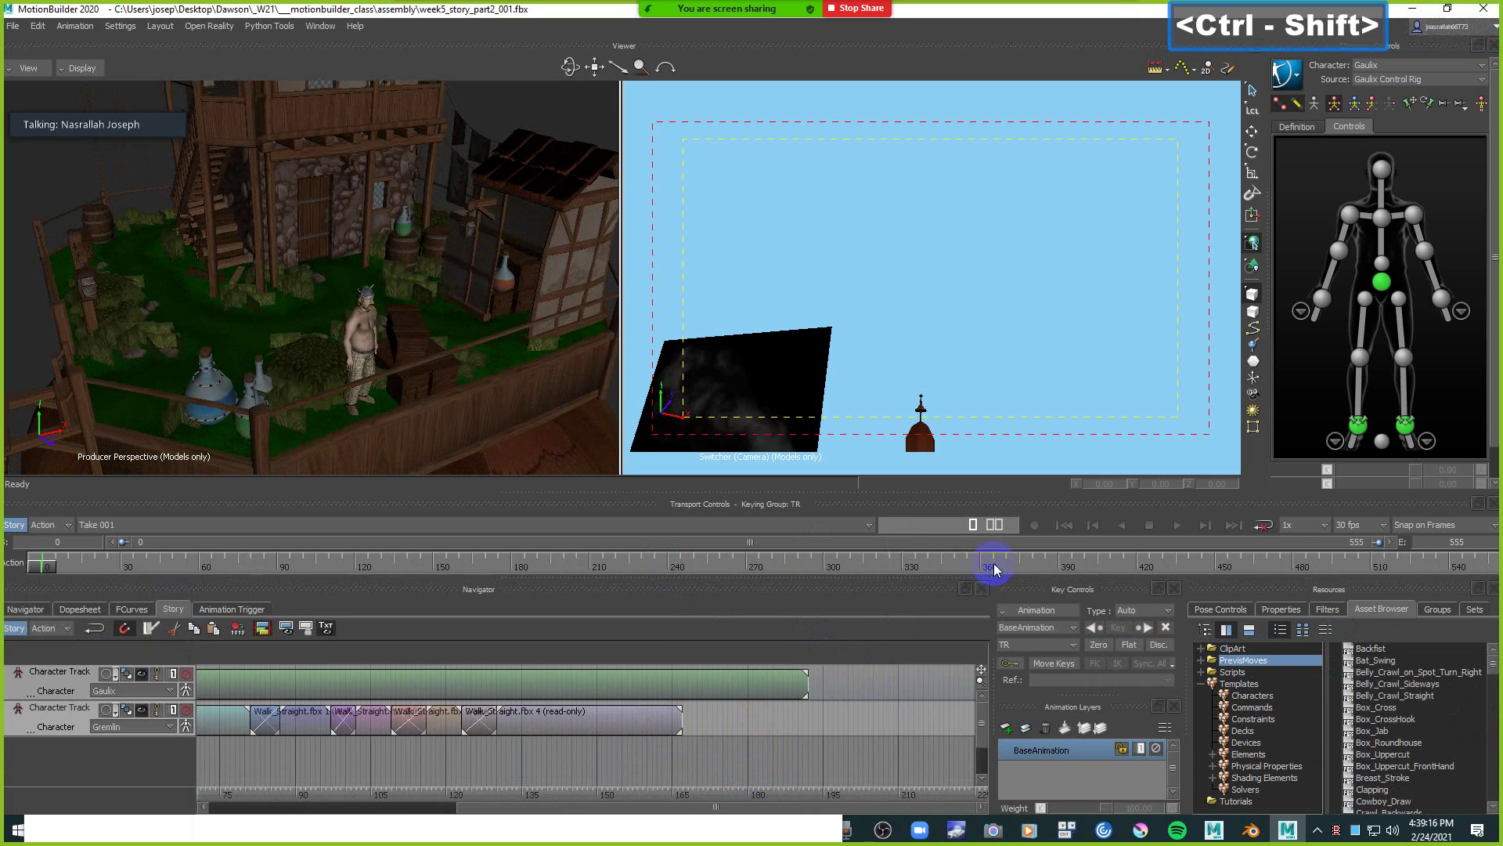
{"action": "left_click_drag", "start_coordinate": [994, 562], "coordinate": [531, 560]}
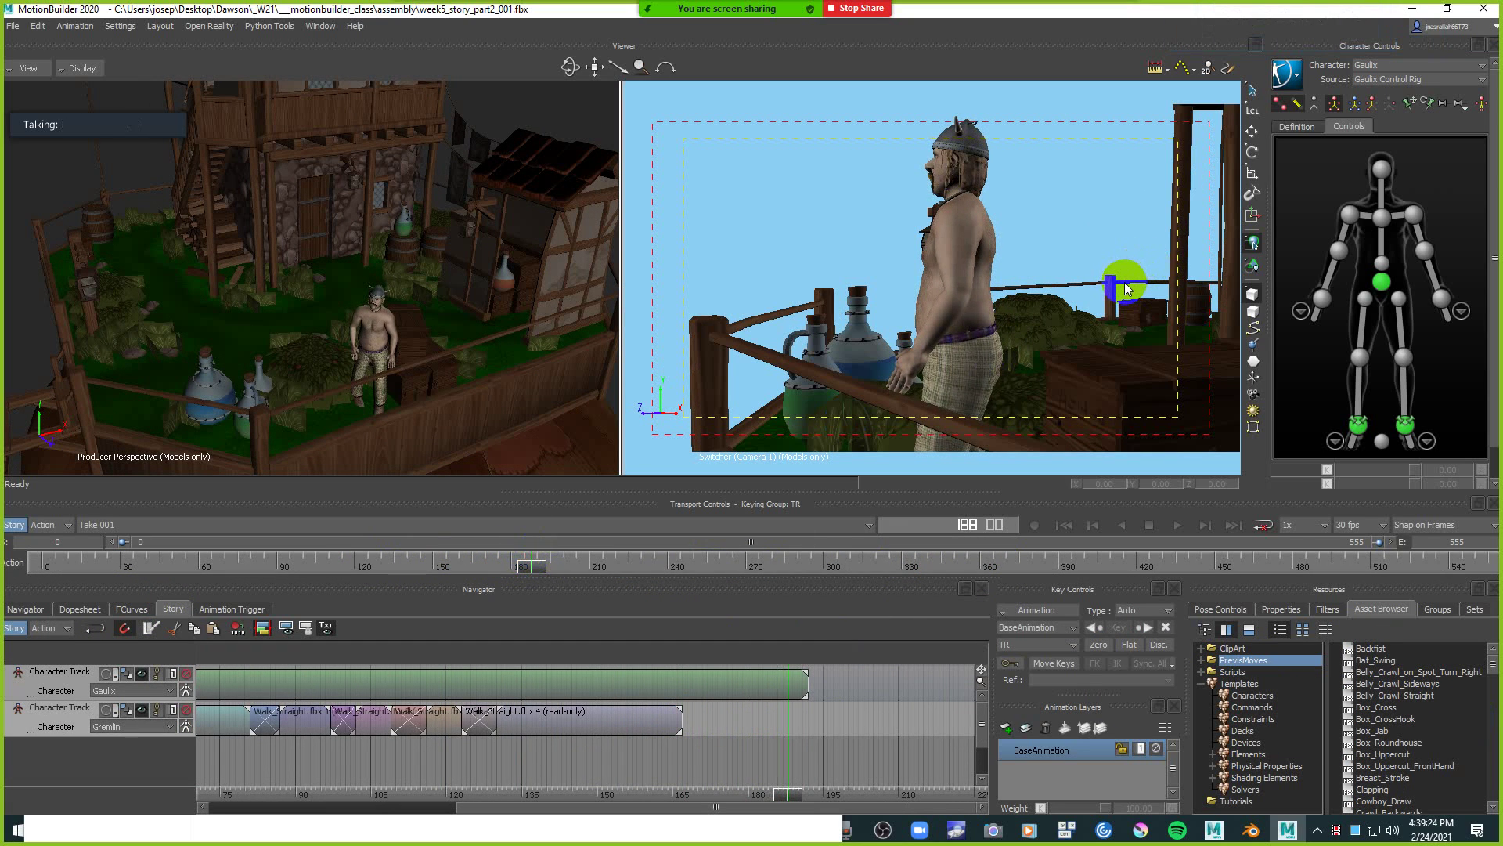
{"action": "left_click", "coordinate": [1083, 445]}
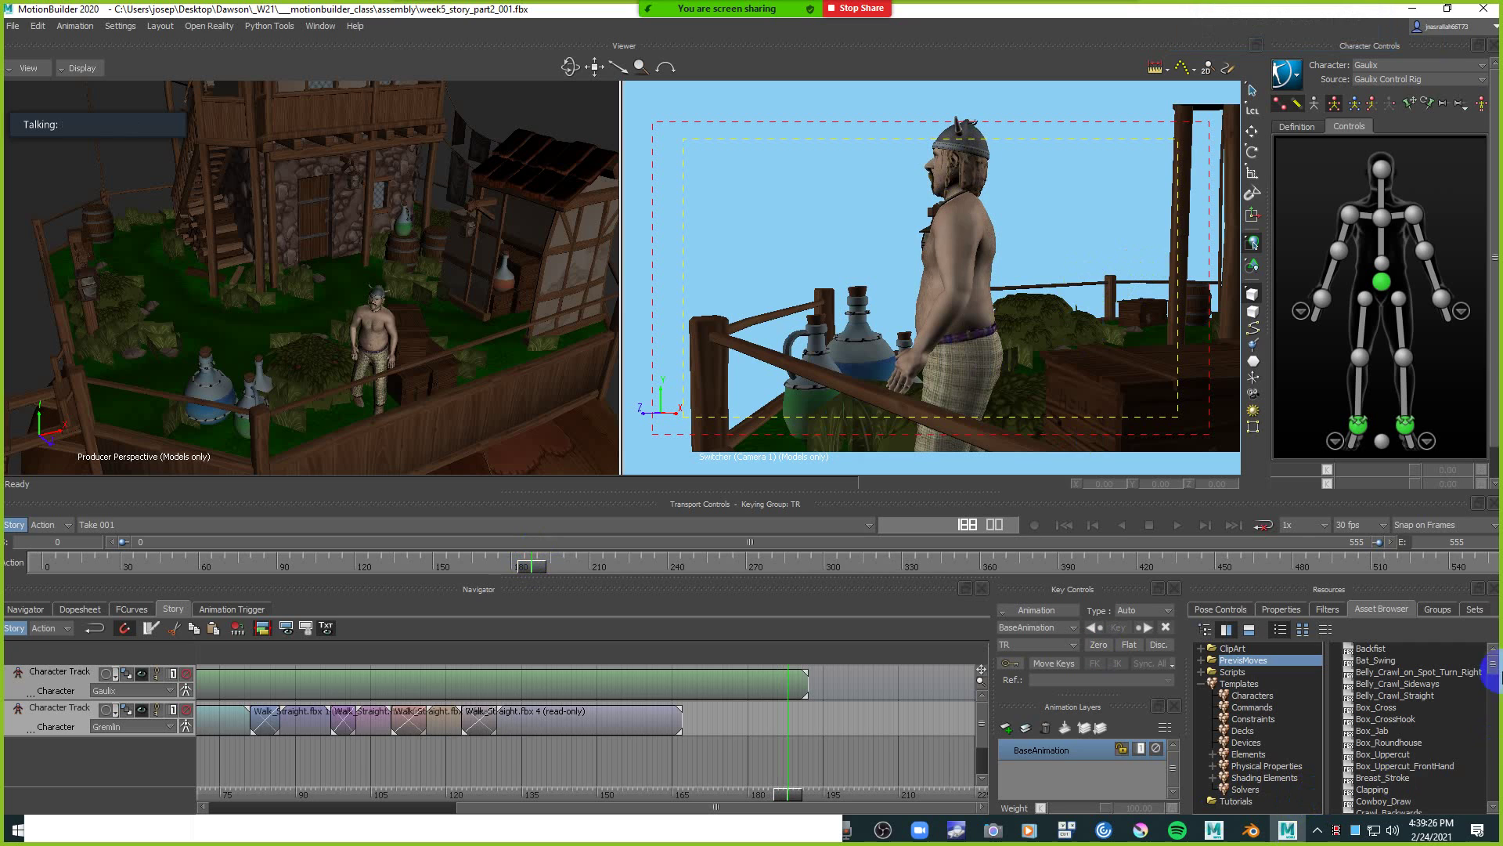
Add the Turn_Right_on_Spot PrevisMoves clip to the Gaulix track and butt it against the end of the preceding clip at frame 192.
{"action": "left_click_drag", "start_coordinate": [1496, 667], "coordinate": [1498, 781]}
{"action": "left_click", "coordinate": [1429, 761]}
{"action": "left_click_drag", "start_coordinate": [1429, 762], "coordinate": [580, 736]}
{"action": "left_click_drag", "start_coordinate": [713, 728], "coordinate": [681, 725], "text": "ctrl"}
{"action": "mouse_move", "coordinate": [548, 779]}
{"action": "left_mouse_down", "text": "shift"}
{"action": "mouse_move", "coordinate": [487, 795]}
{"action": "mouse_move", "coordinate": [740, 783]}
{"action": "mouse_move", "coordinate": [529, 791]}
{"action": "left_mouse_up", "text": "shift"}
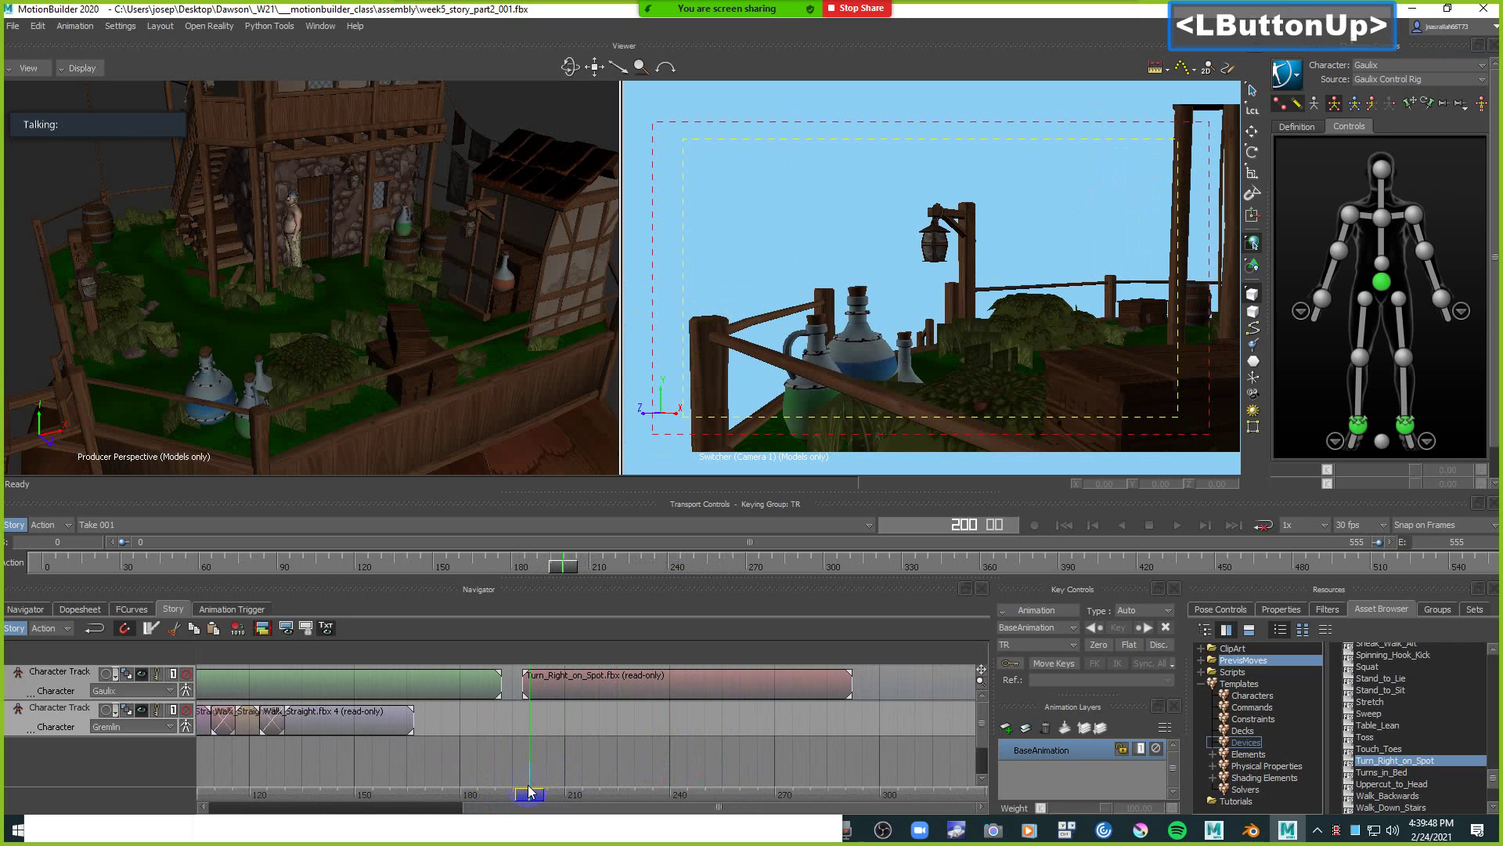
{"action": "left_click_drag", "start_coordinate": [604, 711], "coordinate": [582, 711]}
{"action": "mouse_move", "coordinate": [530, 797]}
{"action": "left_mouse_down"}
{"action": "mouse_move", "coordinate": [488, 794]}
{"action": "mouse_move", "coordinate": [503, 793]}
{"action": "left_mouse_up"}
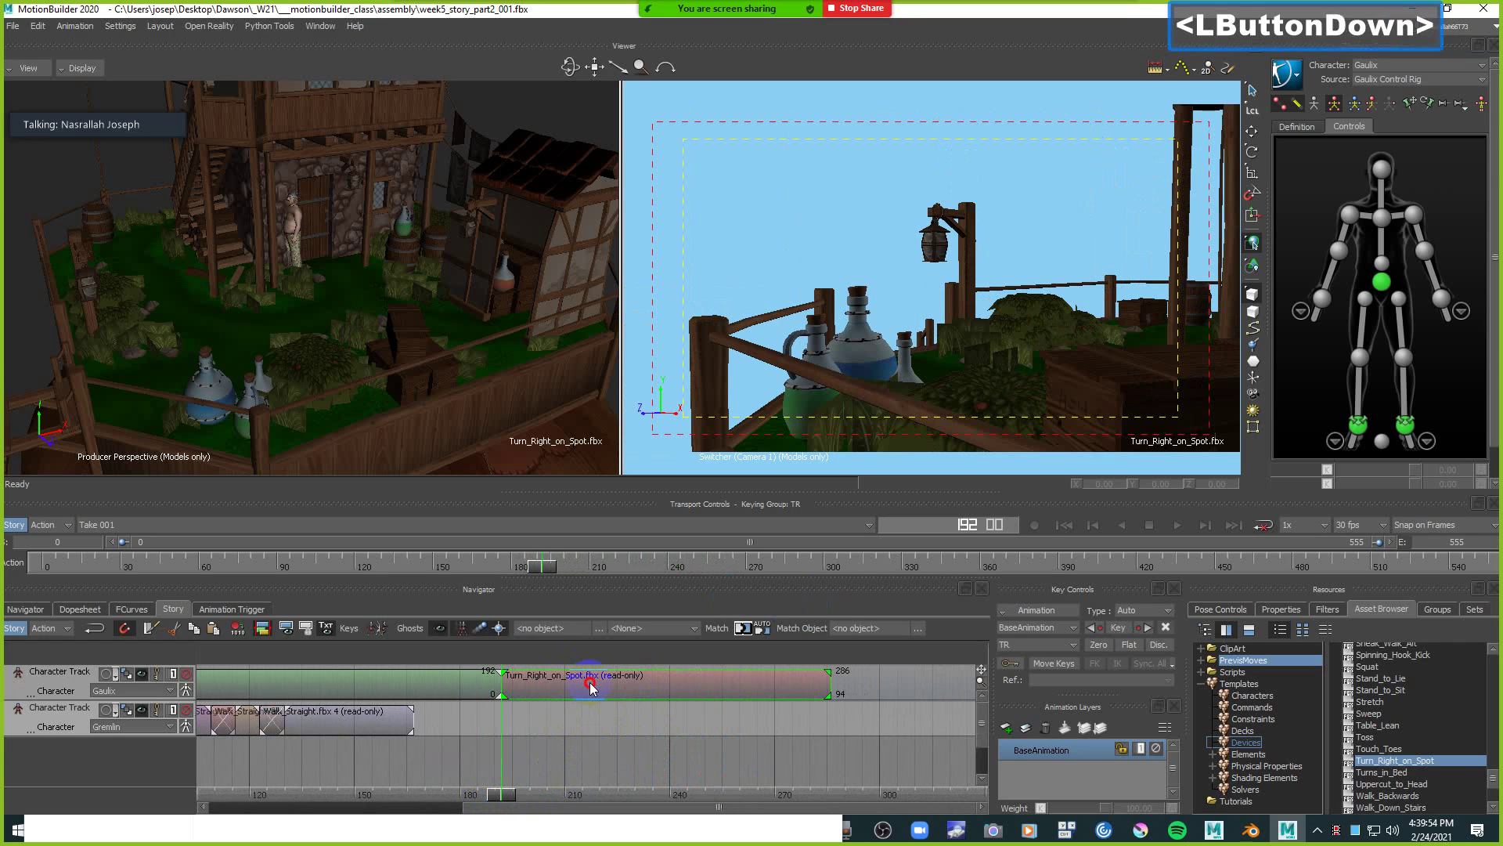
Match the Turn_Right_on_Spot clip to the end of the previous clip using Gaulix_Ctrl:Hips, with Translation and Rotation both enabled.
{"action": "left_click", "coordinate": [718, 626]}
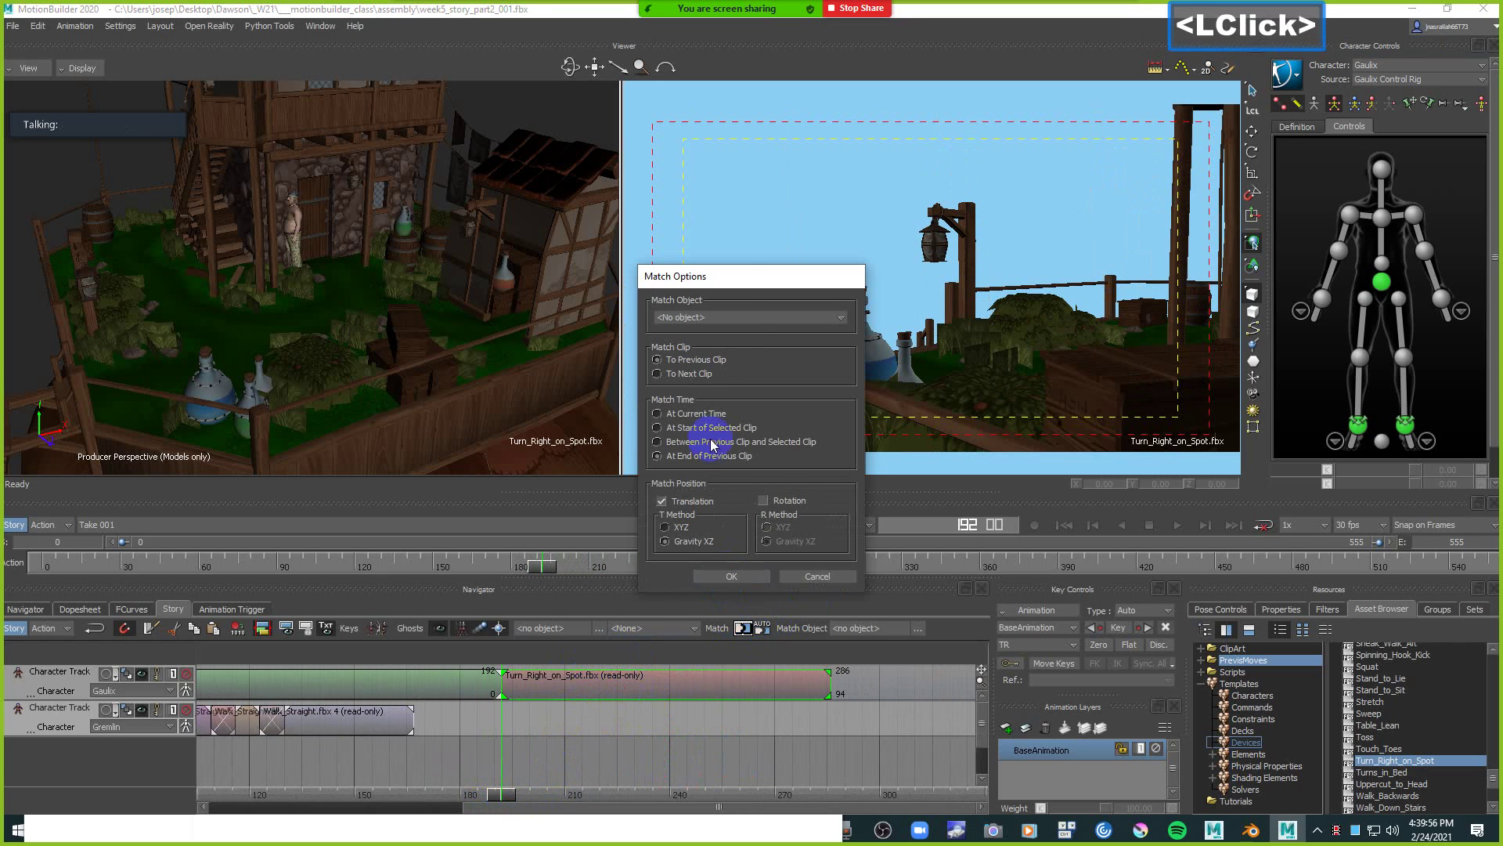
{"action": "left_click", "coordinate": [746, 318]}
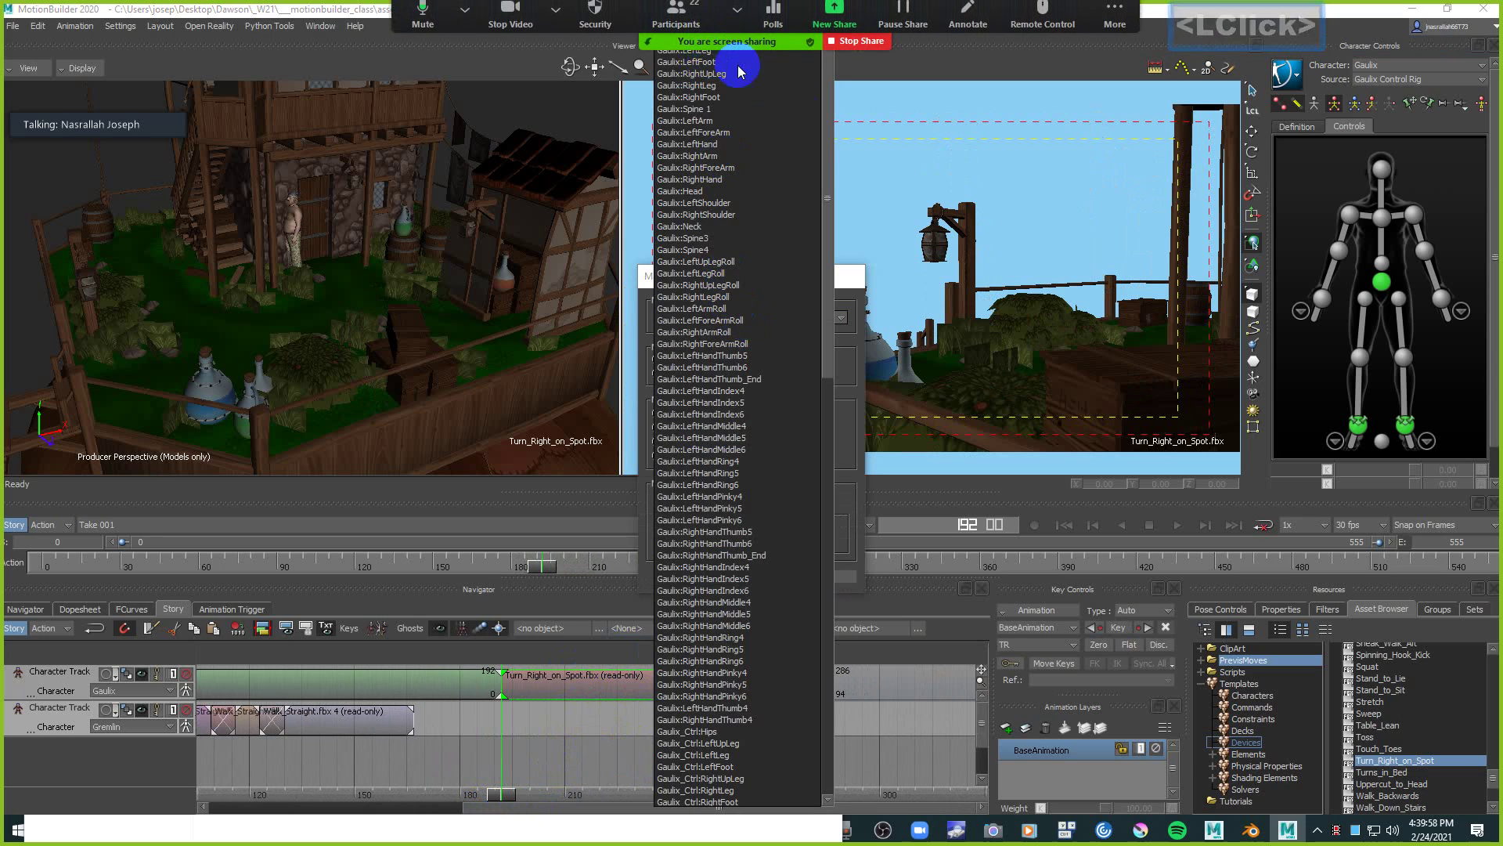
{"action": "left_click_drag", "start_coordinate": [831, 119], "coordinate": [728, 331]}
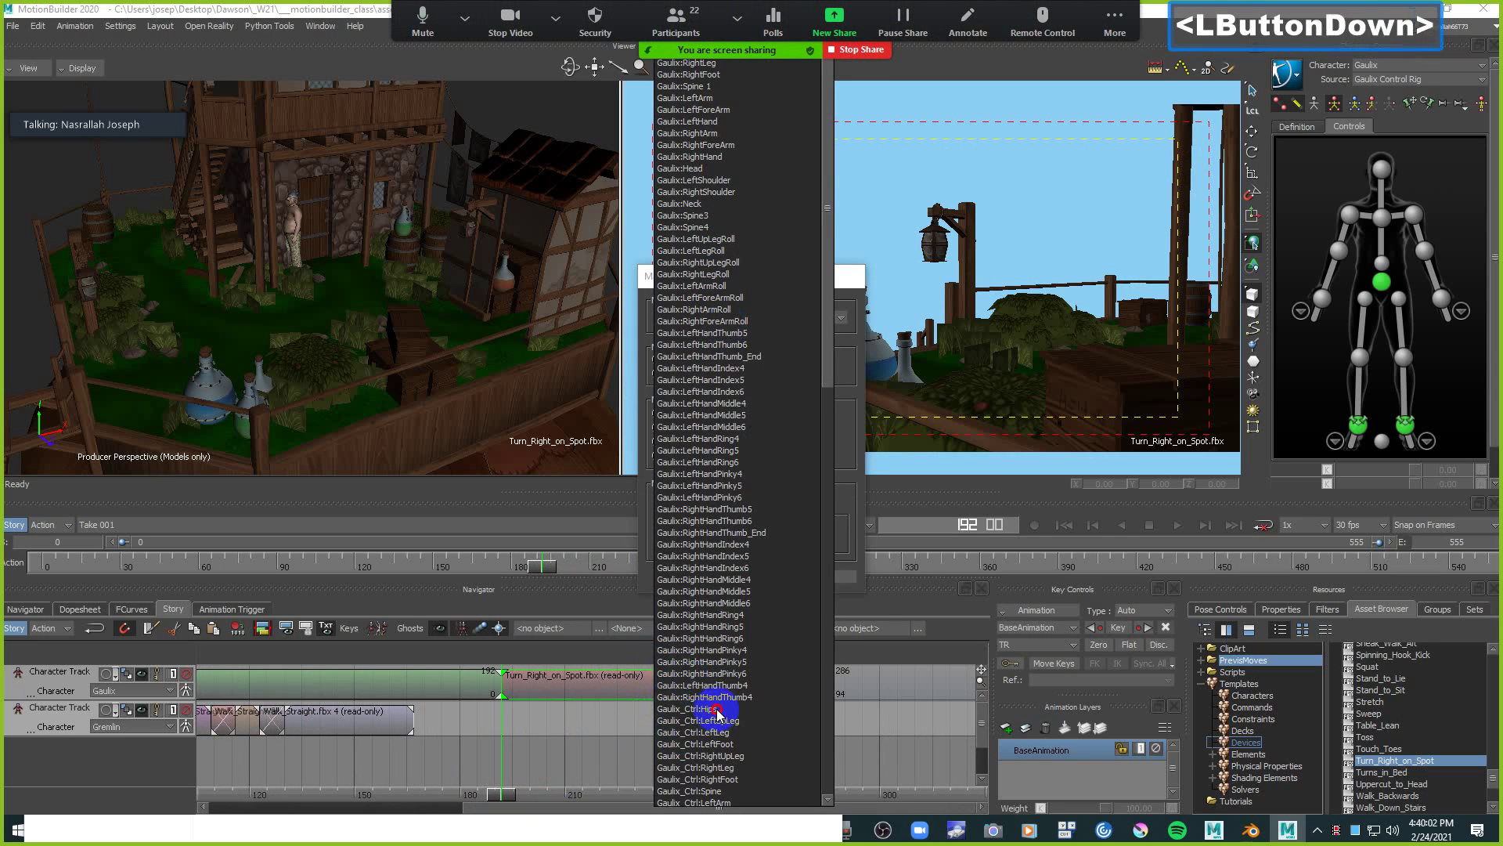
{"action": "left_click", "coordinate": [718, 709]}
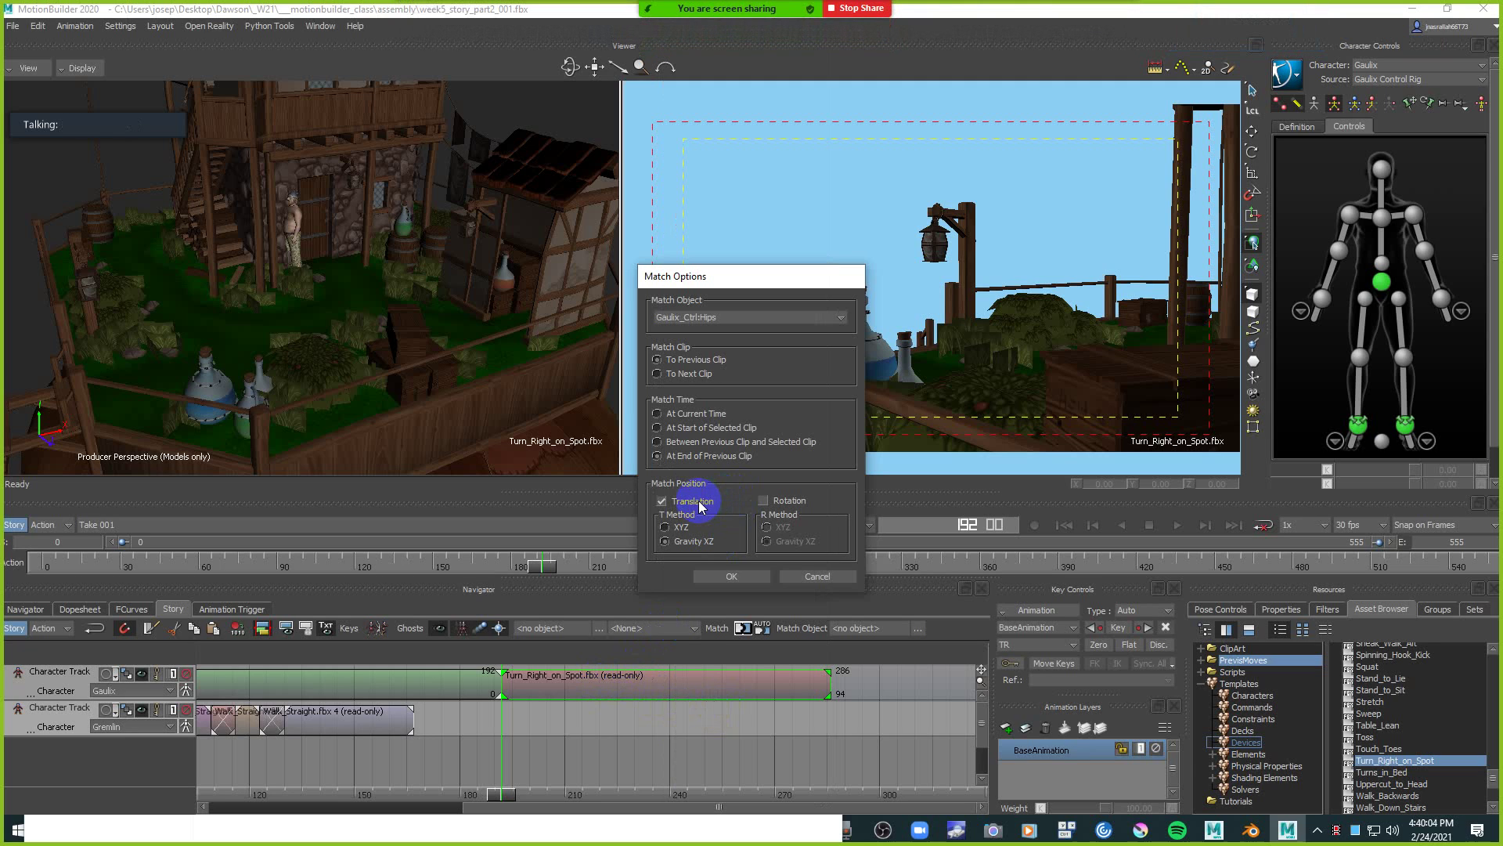
{"action": "left_click", "coordinate": [788, 503]}
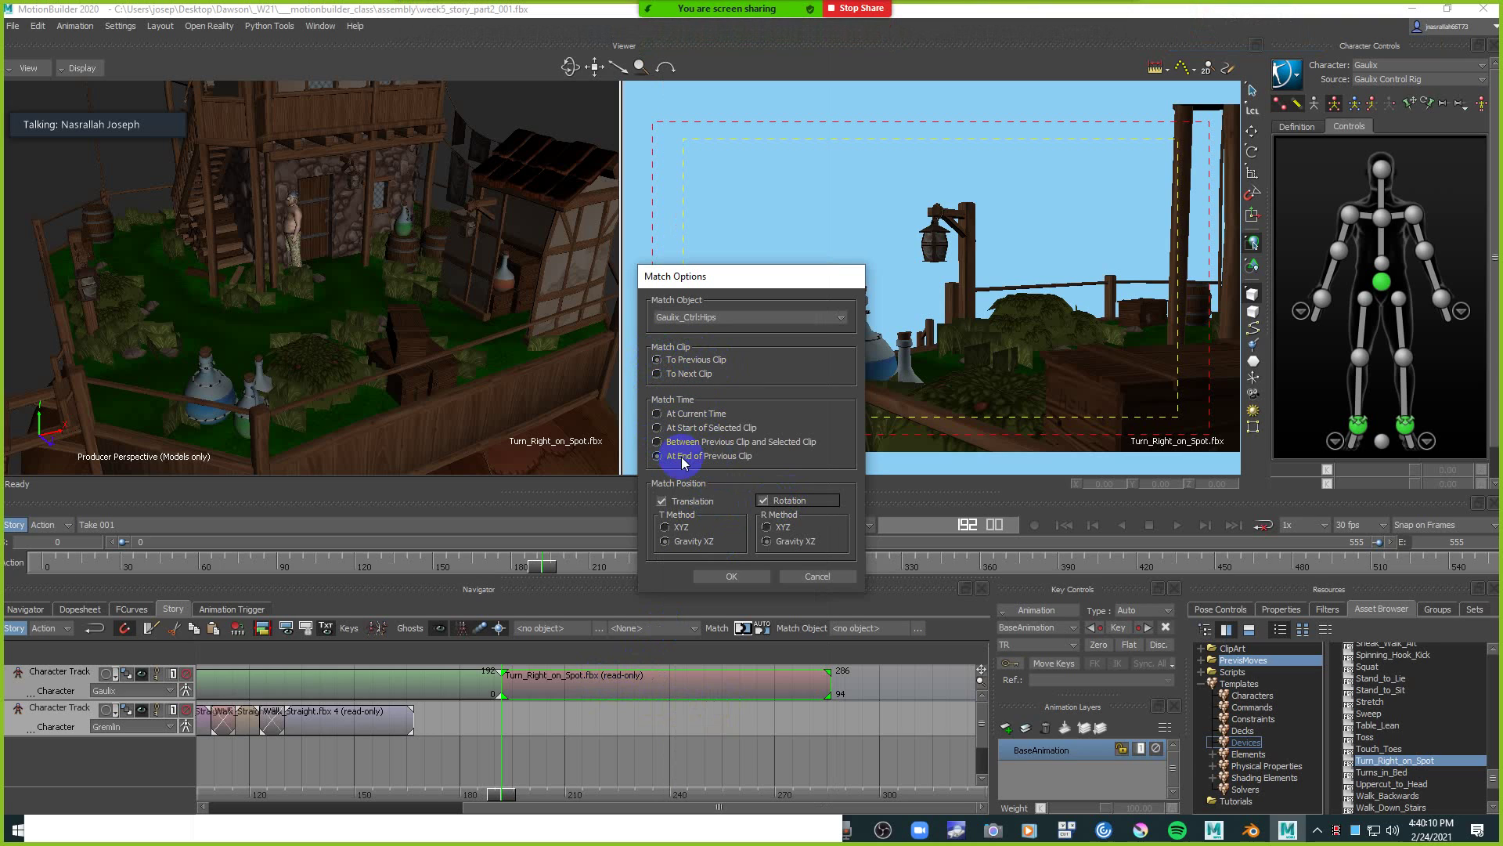
{"action": "left_click", "coordinate": [731, 577]}
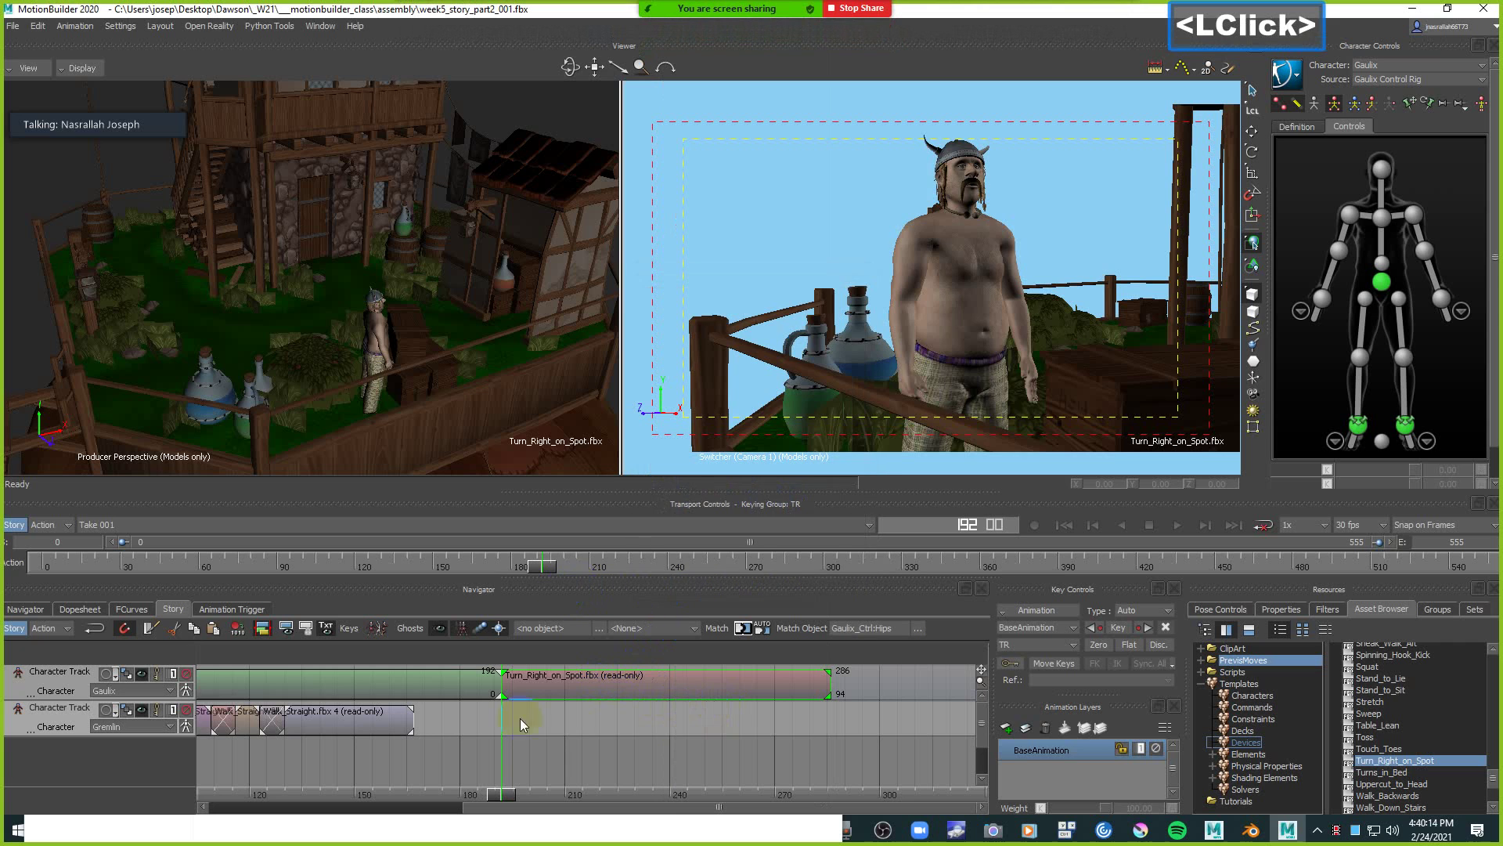
Compare the poses around the clip junction and rotate the Turn_Right_on_Spot clip so the character faces the same way as in the preceding clip.
{"action": "left_click_drag", "start_coordinate": [514, 807], "coordinate": [537, 775]}
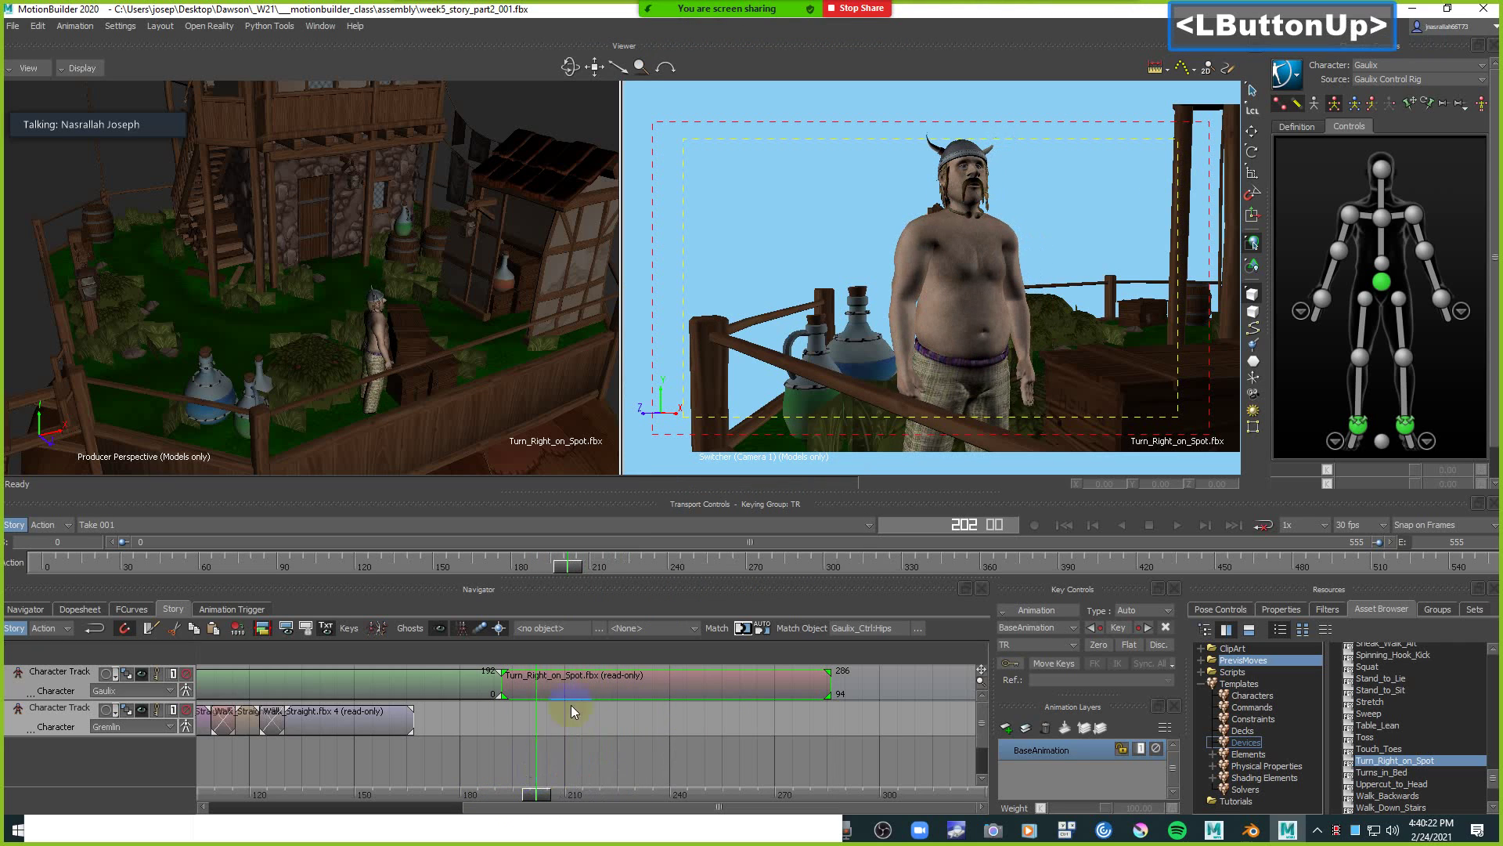
{"action": "left_click", "coordinate": [595, 689]}
{"action": "left_click", "coordinate": [468, 691]}
{"action": "left_click_drag", "start_coordinate": [540, 792], "coordinate": [517, 771]}
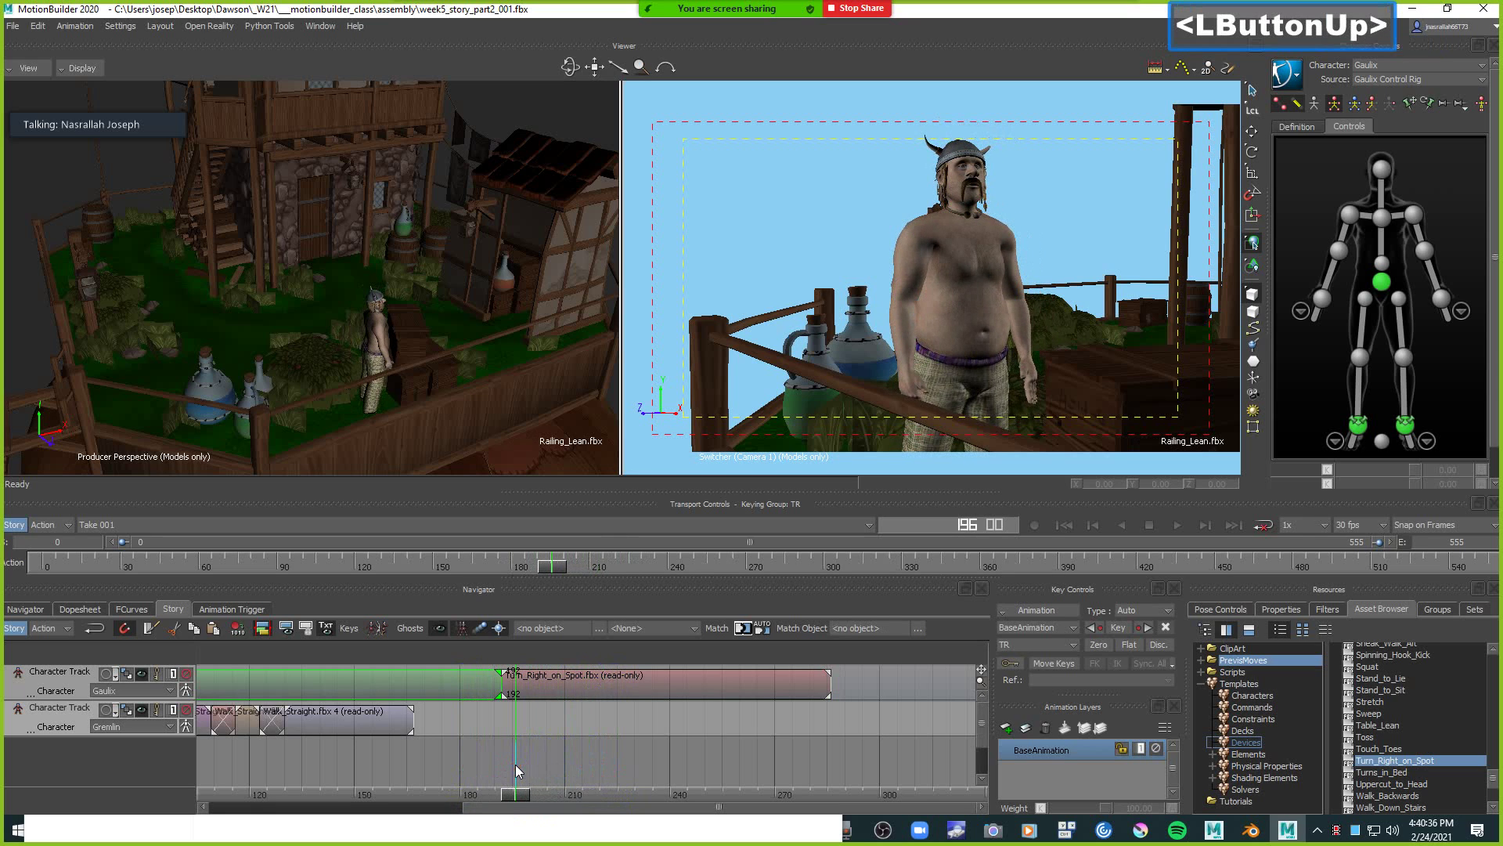
{"action": "left_click", "coordinate": [614, 684]}
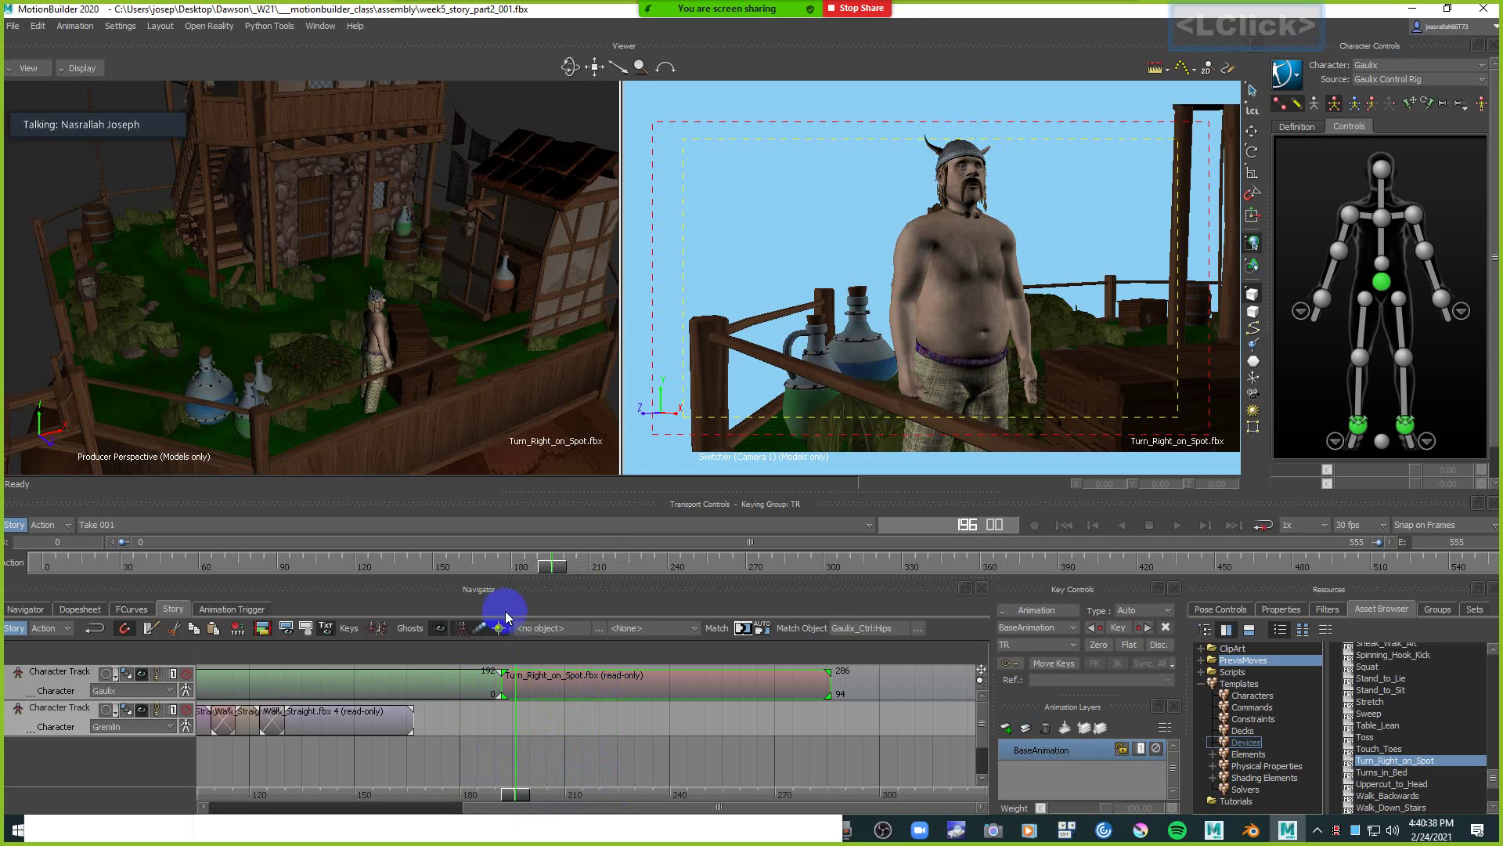
{"action": "left_click", "coordinate": [1252, 152]}
{"action": "left_click_drag", "start_coordinate": [419, 463], "coordinate": [313, 473]}
{"action": "left_click_drag", "start_coordinate": [498, 773], "coordinate": [523, 741]}
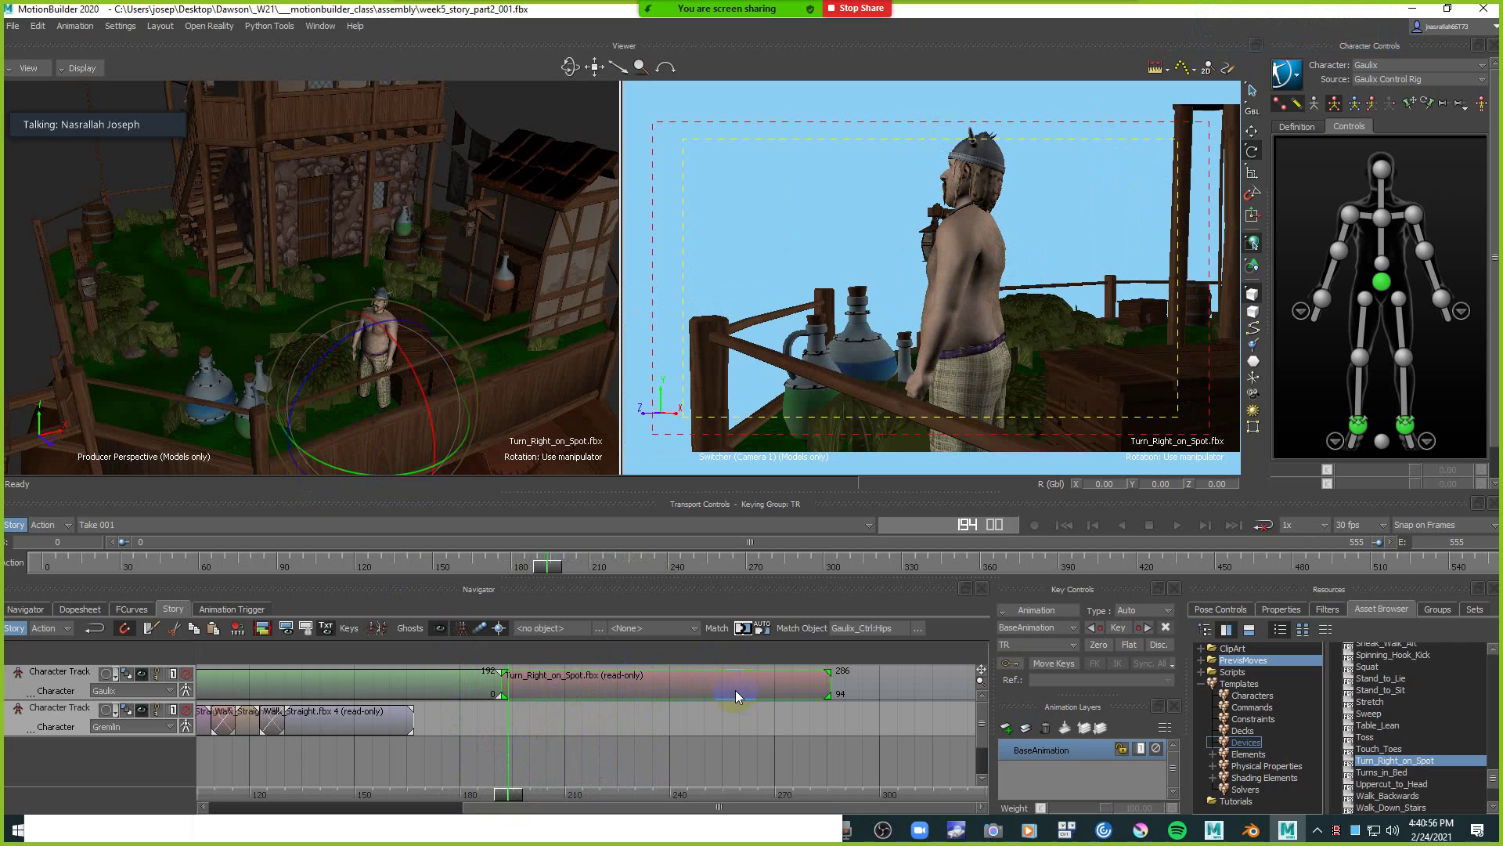
Move the Turn_Right_on_Spot clip to about X -128.91, Y 8.10, Z 436.49, aligning the character's feet with the preceding clip.
{"action": "mouse_move", "coordinate": [509, 793]}
{"action": "left_mouse_down"}
{"action": "mouse_move", "coordinate": [539, 786]}
{"action": "mouse_move", "coordinate": [495, 778]}
{"action": "left_mouse_up"}
{"action": "left_click_drag", "start_coordinate": [503, 372], "coordinate": [527, 311], "text": "ctrl"}
{"action": "double_click", "coordinate": [537, 325], "text": "ctrl"}
{"action": "left_click", "coordinate": [507, 810], "text": "shift"}
{"action": "left_click", "coordinate": [523, 791]}
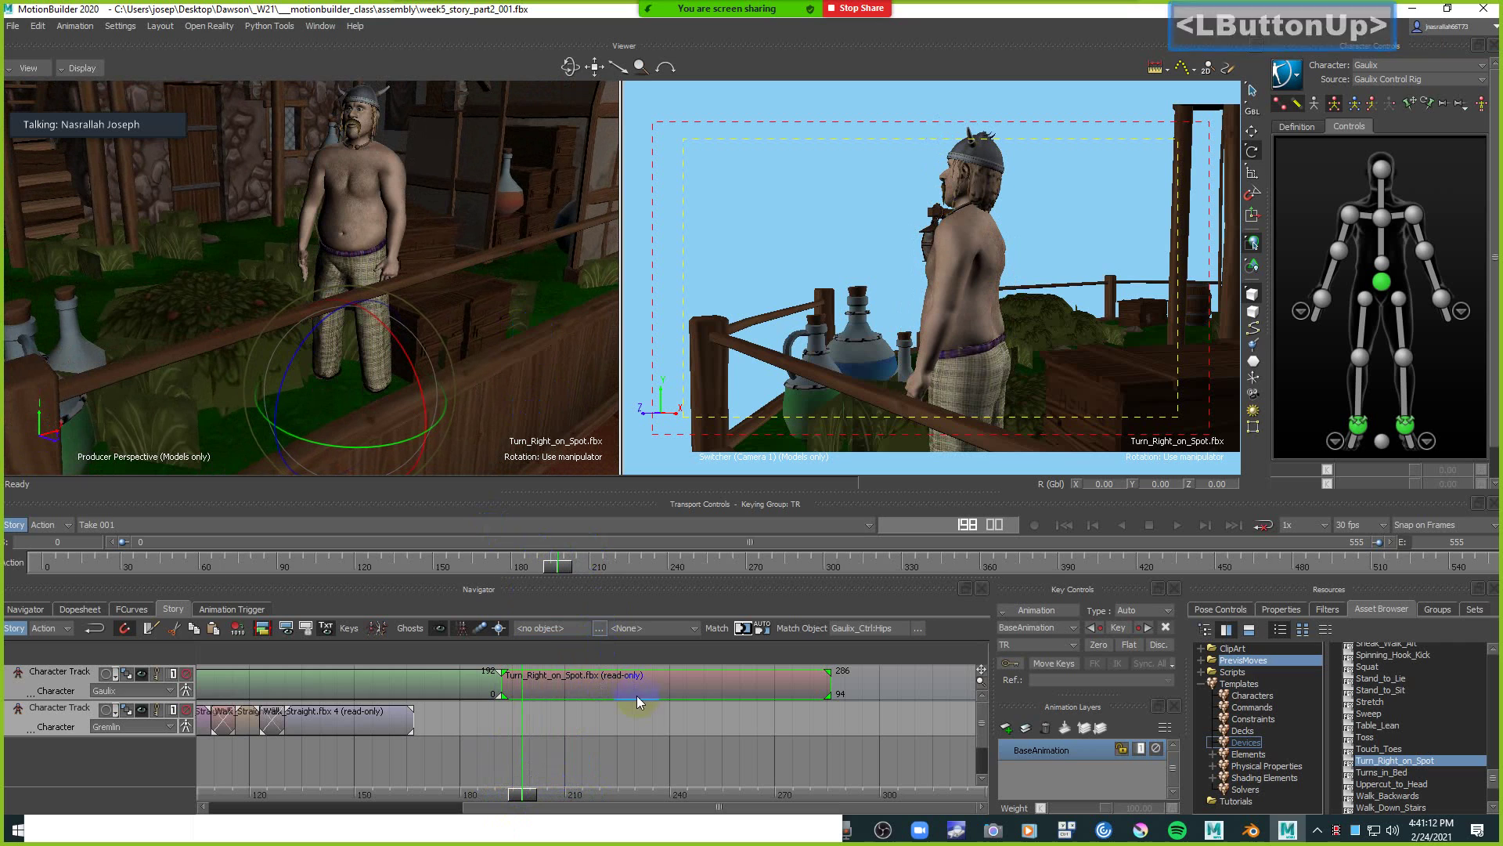
{"action": "left_click", "coordinate": [532, 375]}
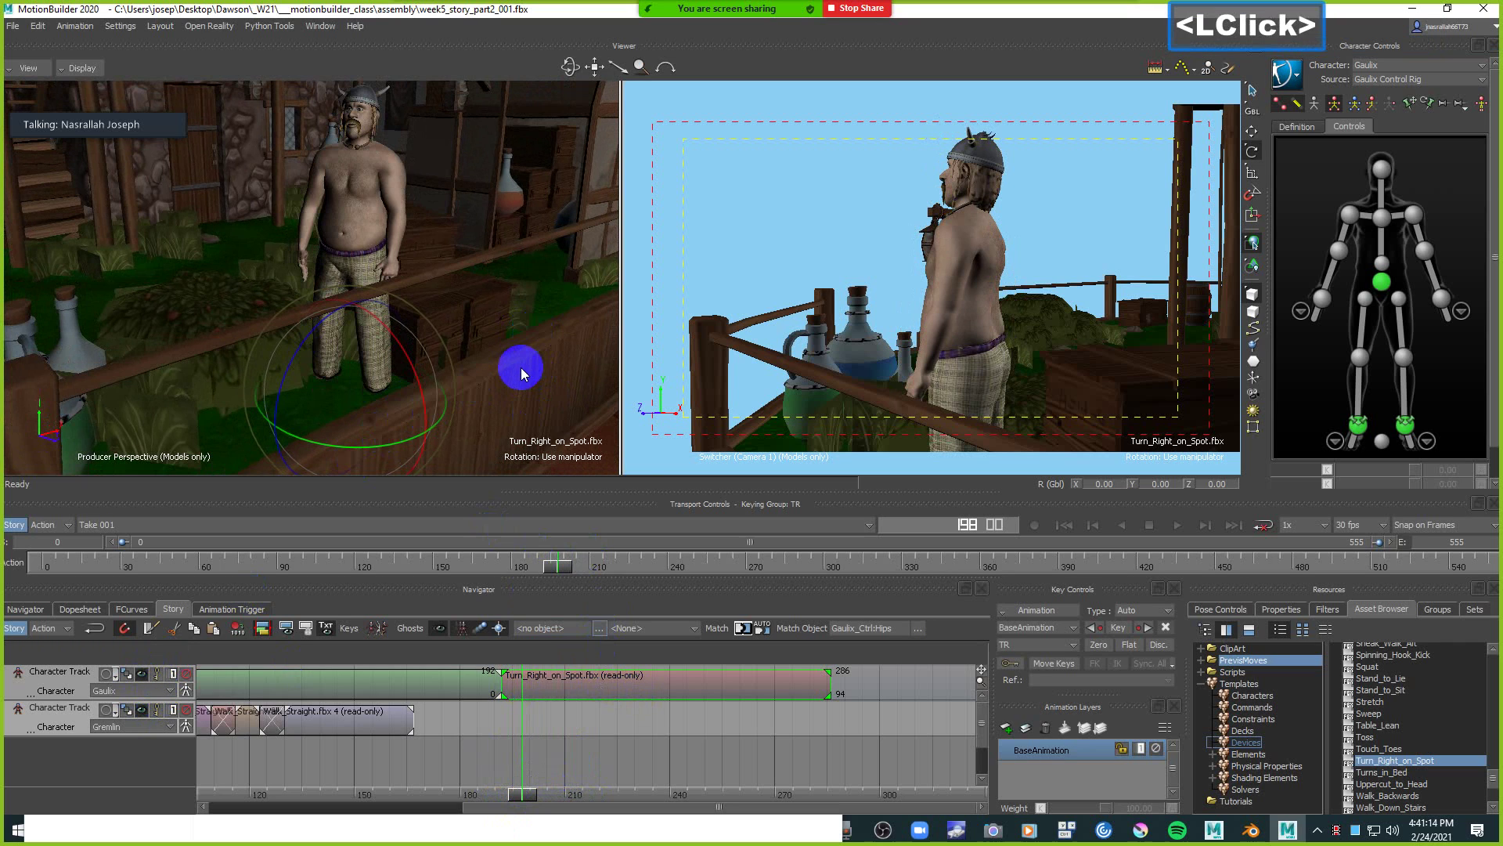
{"action": "key", "text": "F6"}
{"action": "left_click_drag", "start_coordinate": [350, 323], "coordinate": [379, 362]}
{"action": "left_click_drag", "start_coordinate": [520, 791], "coordinate": [514, 786]}
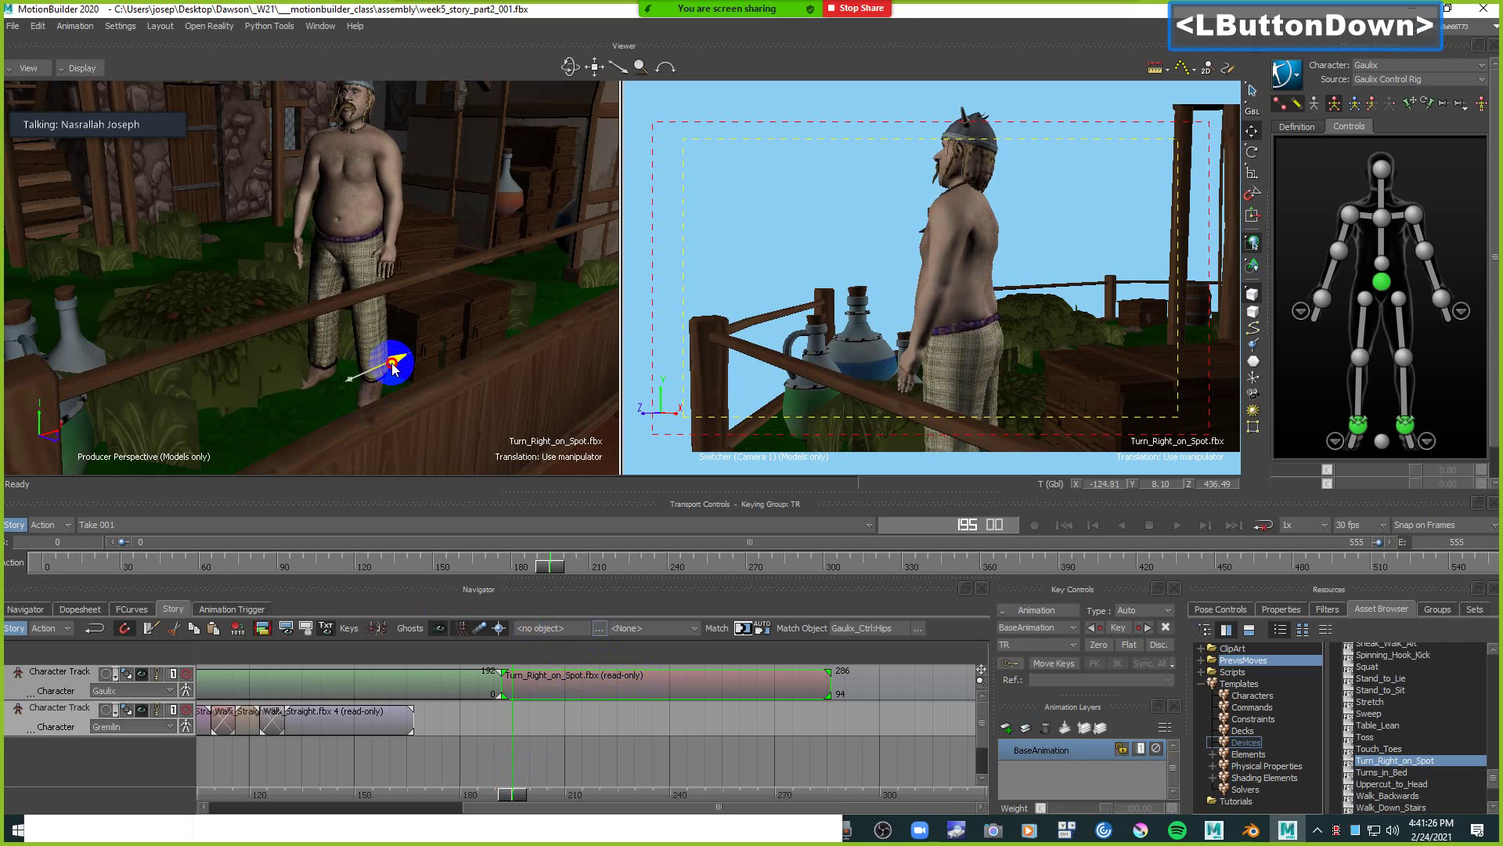
{"action": "left_click_drag", "start_coordinate": [389, 368], "coordinate": [390, 368]}
{"action": "left_click", "coordinate": [508, 797]}
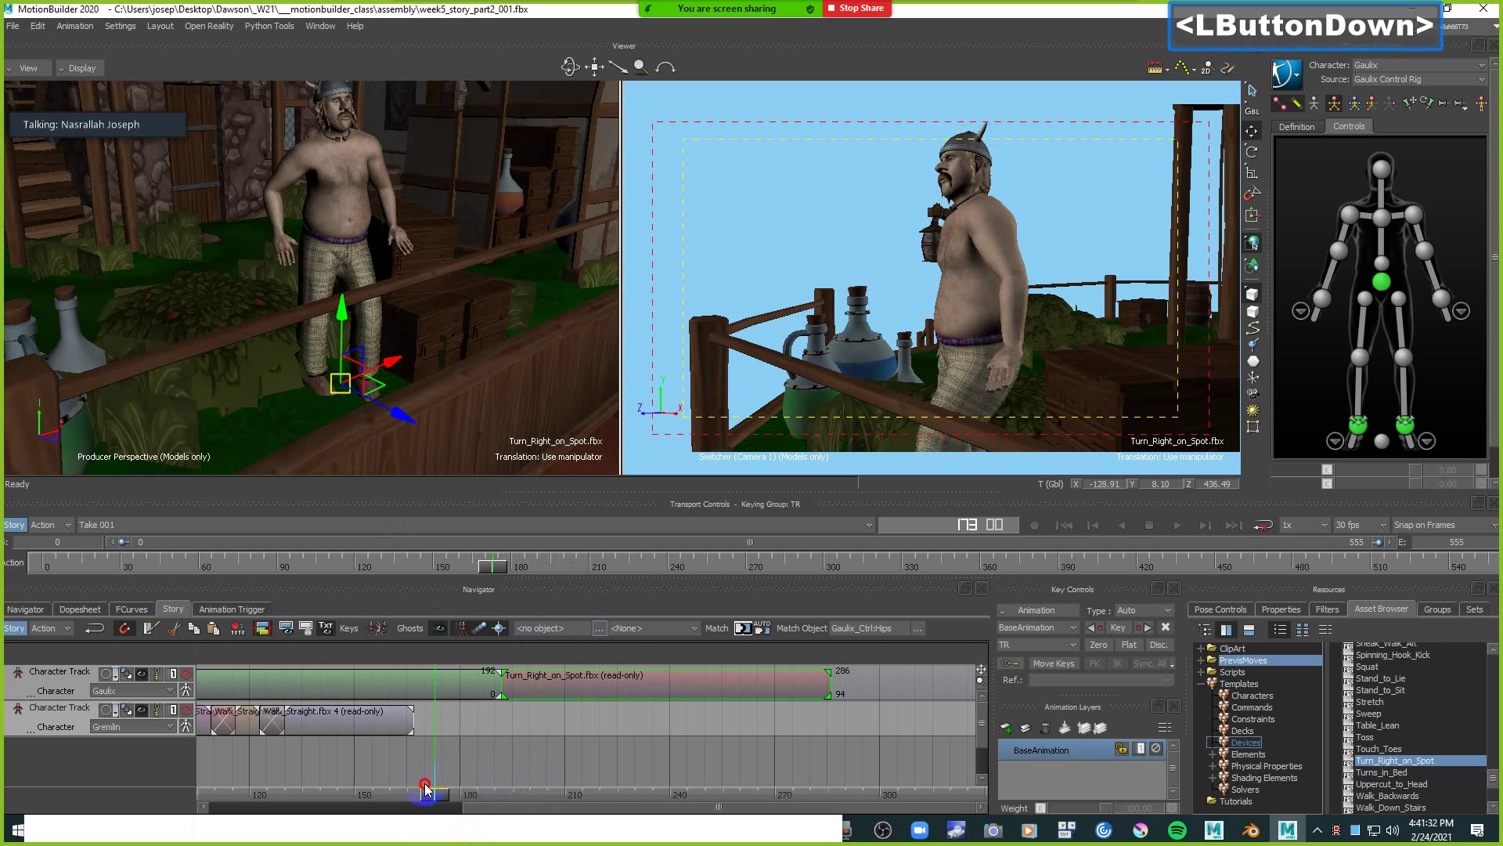
Try shifting the Turn_Right_on_Spot clip earlier to overlap the end of Railing_Lean, and undo the shift.
{"action": "left_click_drag", "start_coordinate": [568, 779], "coordinate": [491, 780]}
{"action": "left_click_drag", "start_coordinate": [609, 689], "coordinate": [572, 698]}
{"action": "left_click_drag", "start_coordinate": [489, 797], "coordinate": [462, 775]}
{"action": "key", "text": "ctrl+z"}
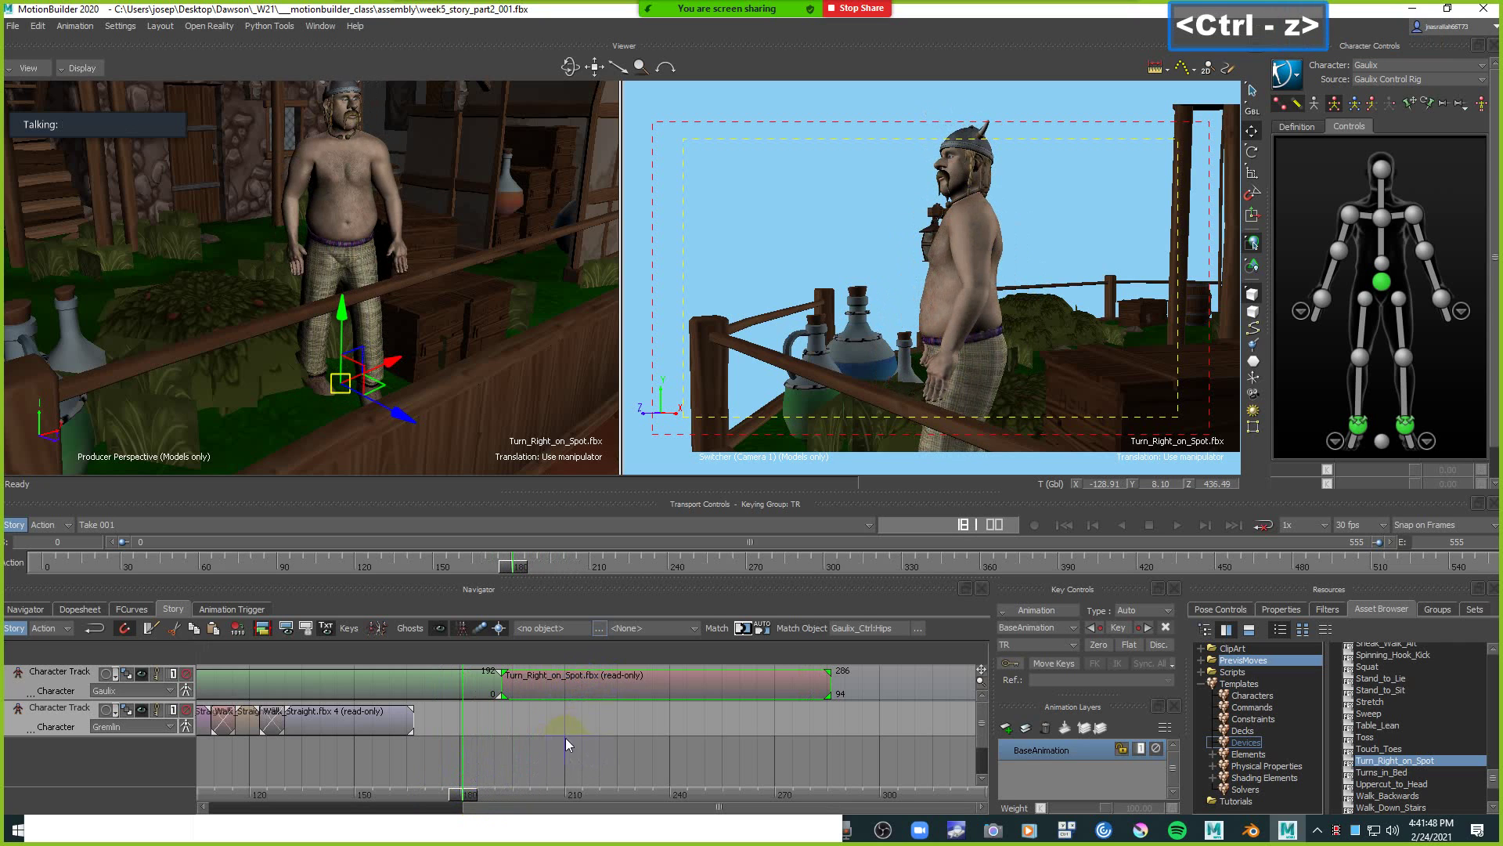
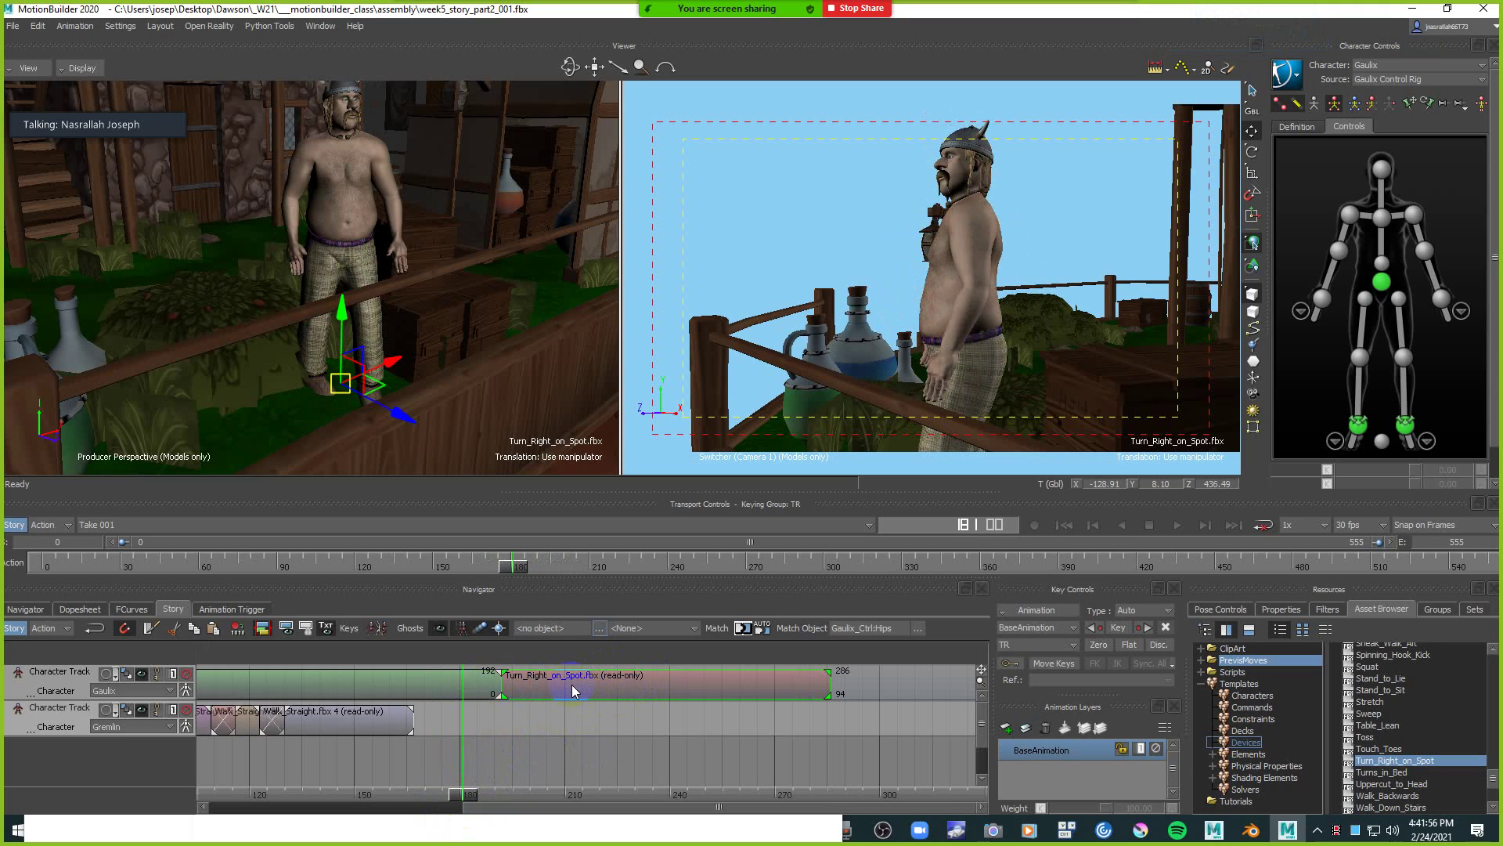
Try Mirror Animation on the Turn_Right_on_Spot clip, preview the motion near the junction, and undo the mirroring.
{"action": "left_click", "coordinate": [1289, 613]}
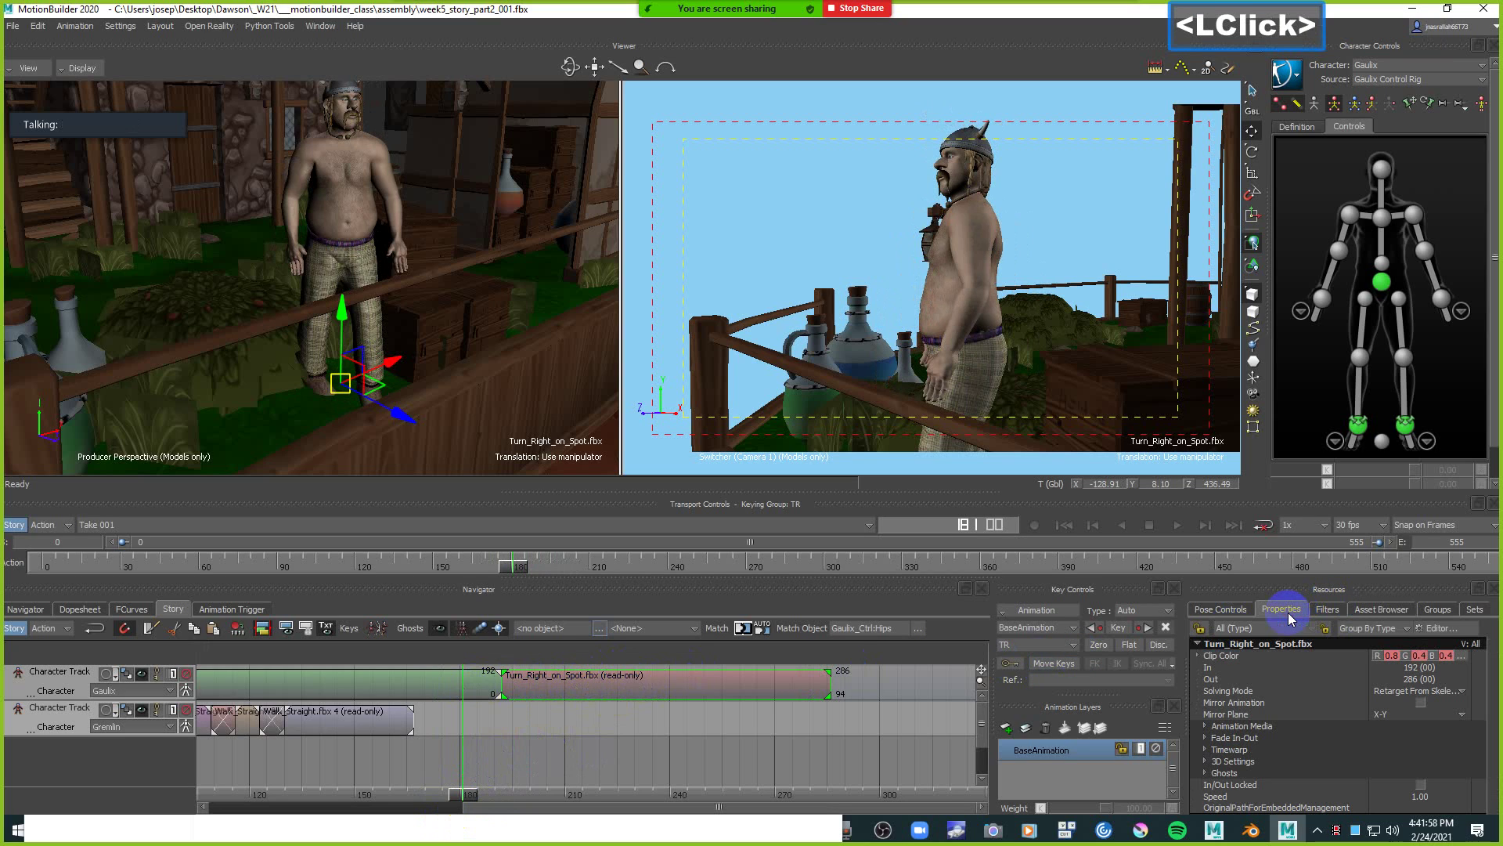
{"action": "left_click", "coordinate": [1422, 703]}
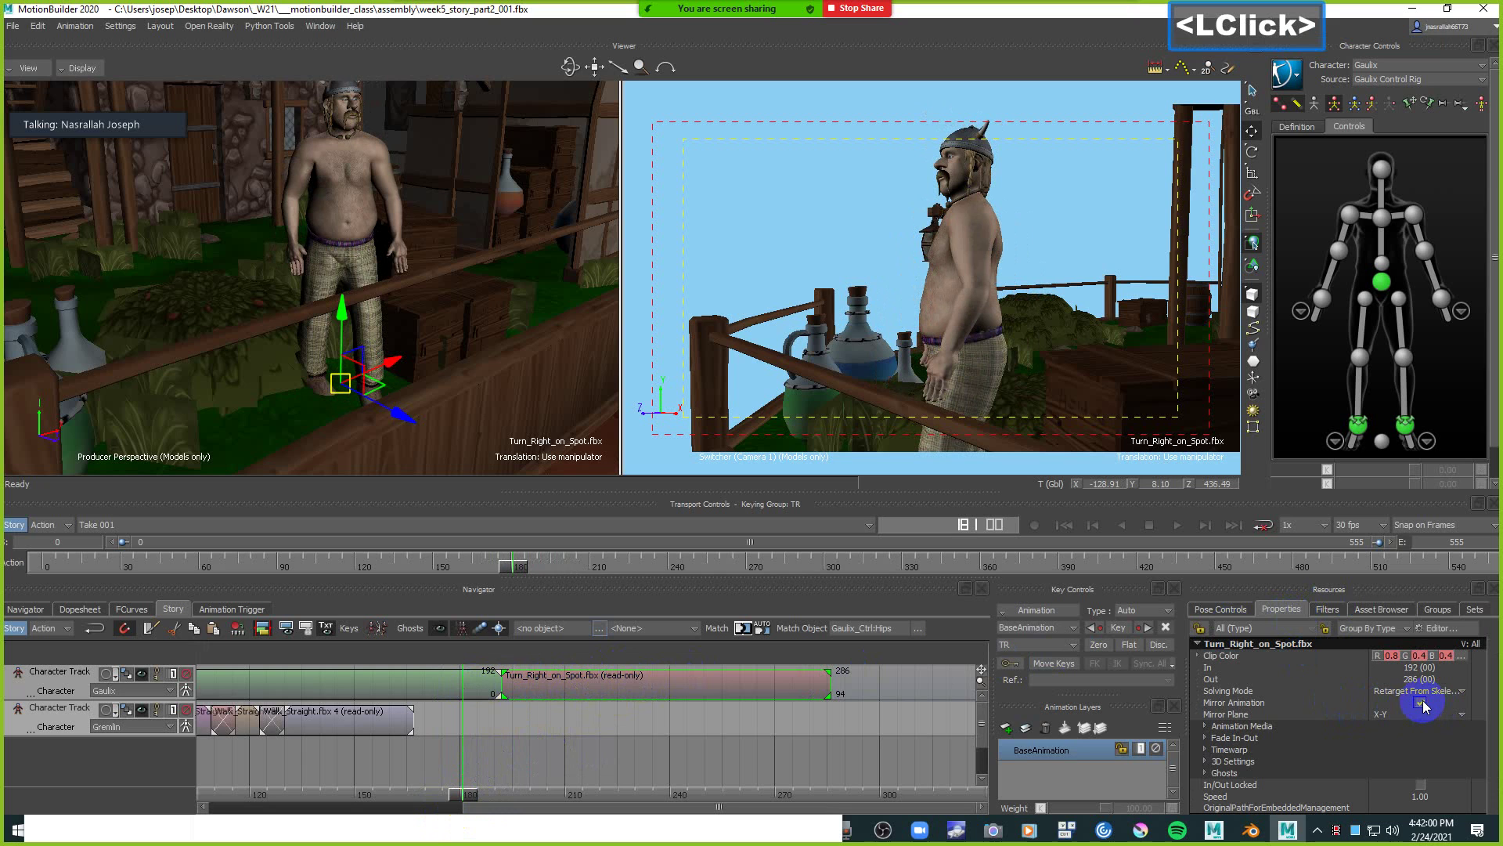
{"action": "left_click_drag", "start_coordinate": [466, 798], "coordinate": [494, 771]}
{"action": "key", "text": "ctrl+z"}
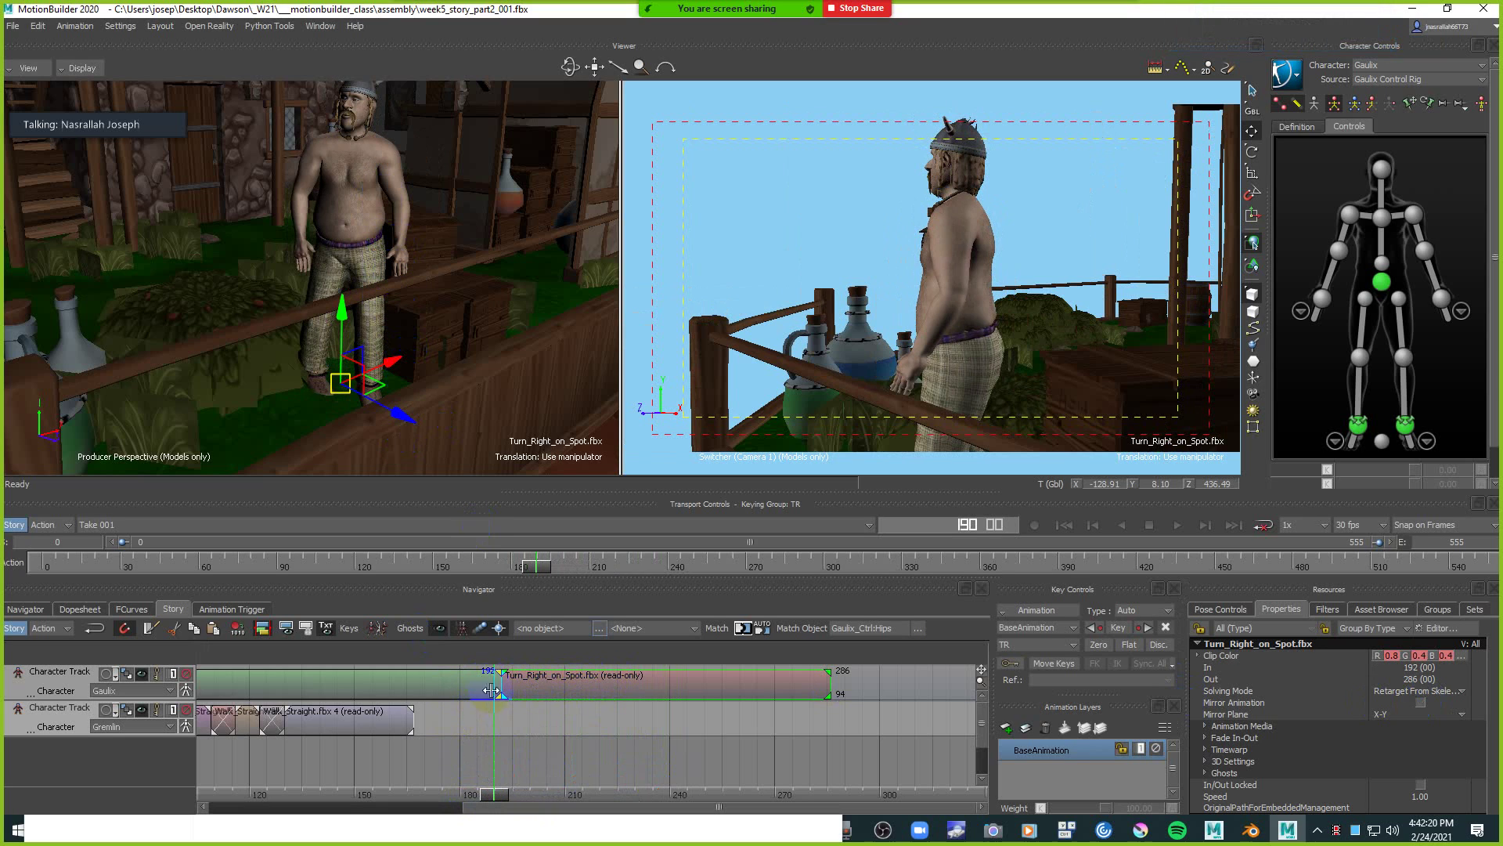
Check the poses on both sides of the junction and trim 11 frames off the start of Turn_Right_on_Spot, keeping it at frames 192 to 275.
{"action": "left_click", "coordinate": [448, 688]}
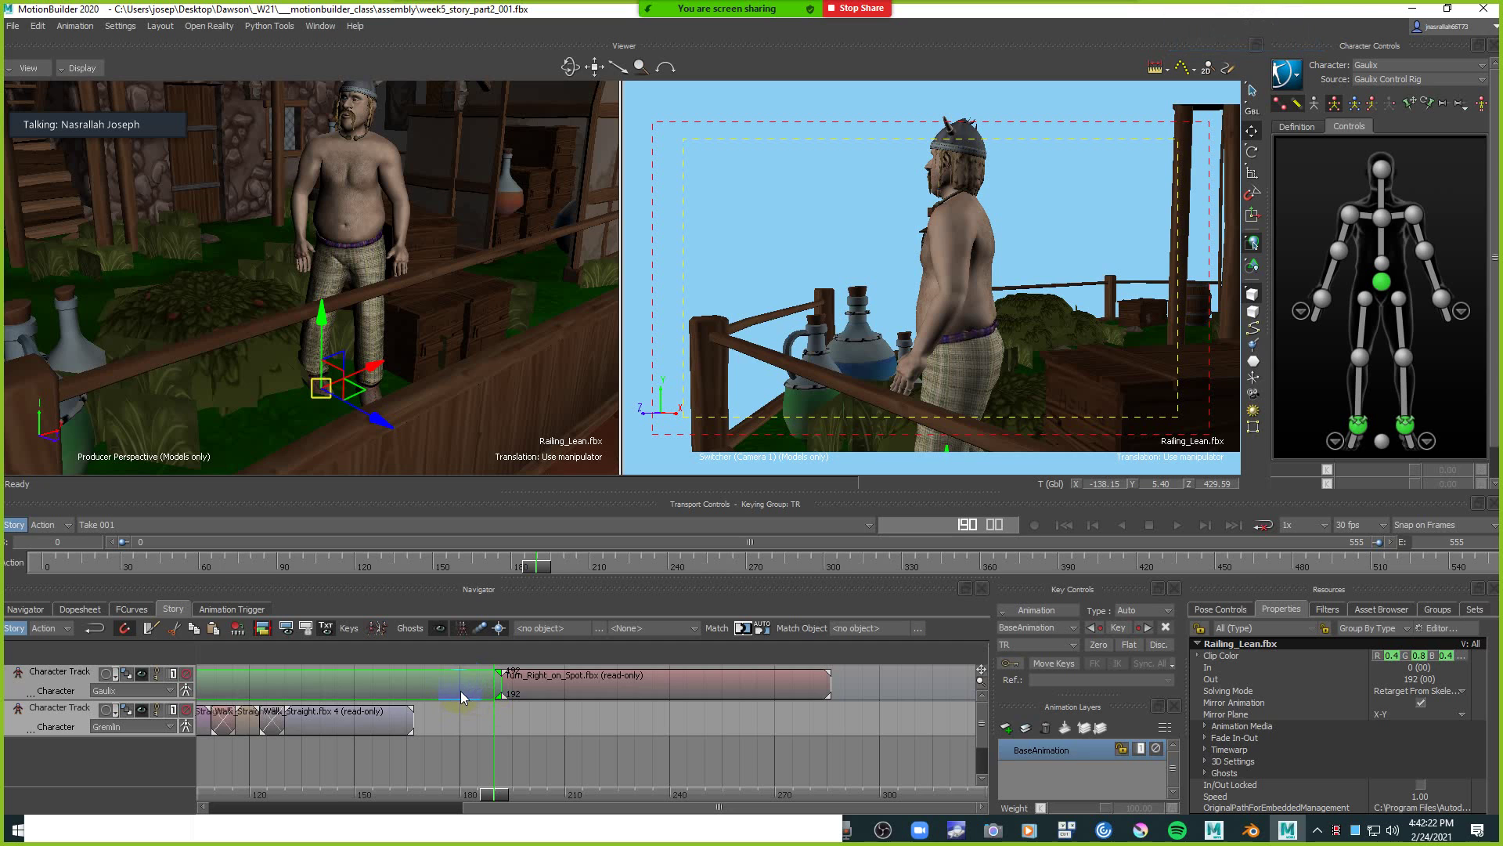
{"action": "mouse_move", "coordinate": [504, 779]}
{"action": "left_mouse_down"}
{"action": "mouse_move", "coordinate": [492, 789]}
{"action": "mouse_move", "coordinate": [510, 789]}
{"action": "left_mouse_up"}
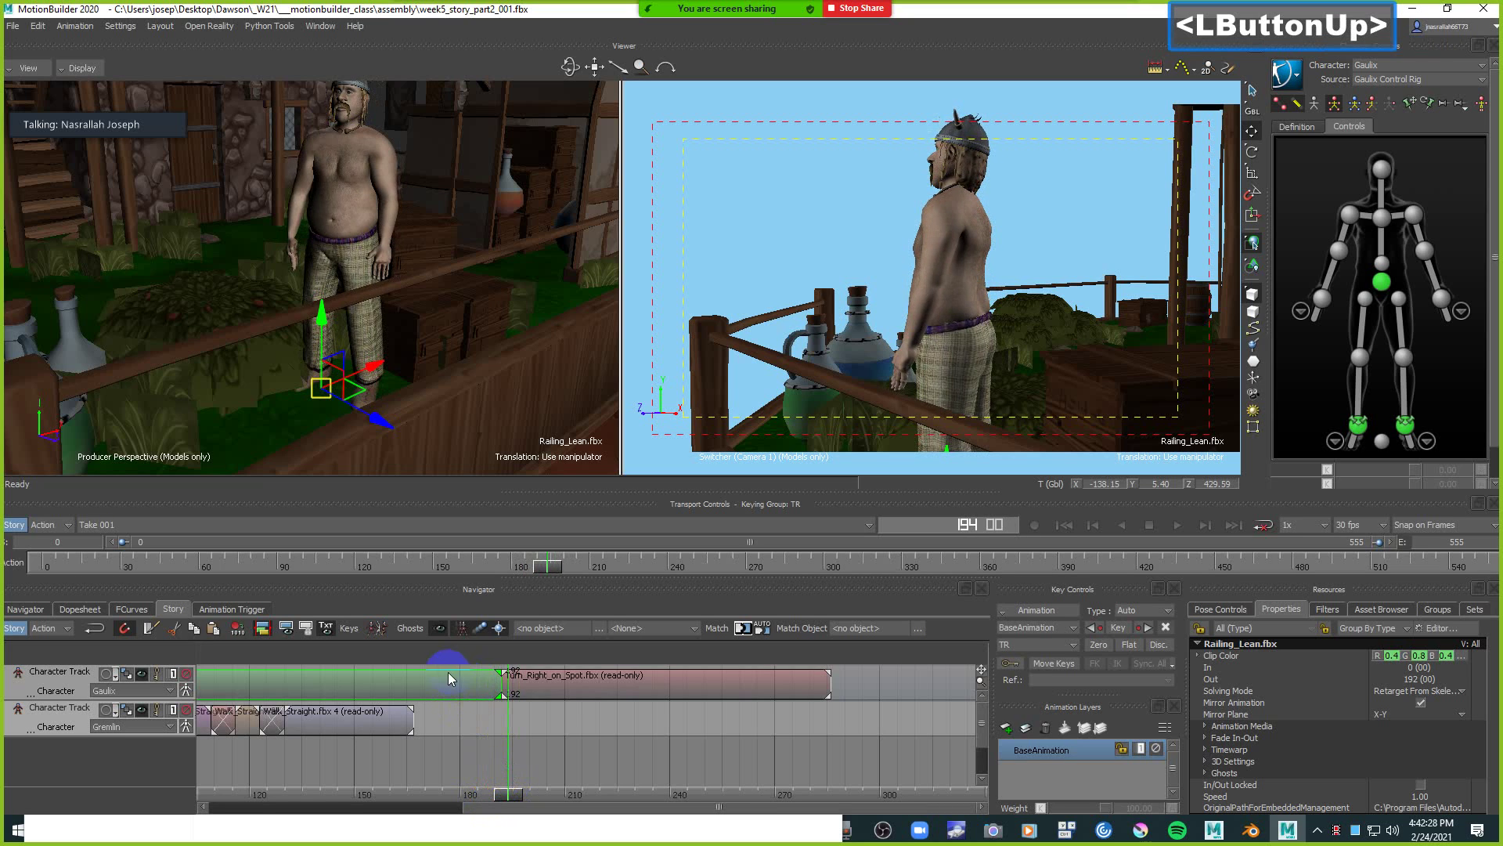
{"action": "left_click", "coordinate": [536, 683]}
{"action": "mouse_move", "coordinate": [508, 796]}
{"action": "left_mouse_down"}
{"action": "mouse_move", "coordinate": [486, 792]}
{"action": "mouse_move", "coordinate": [538, 787]}
{"action": "mouse_move", "coordinate": [480, 793]}
{"action": "left_mouse_up"}
{"action": "left_click", "coordinate": [458, 690]}
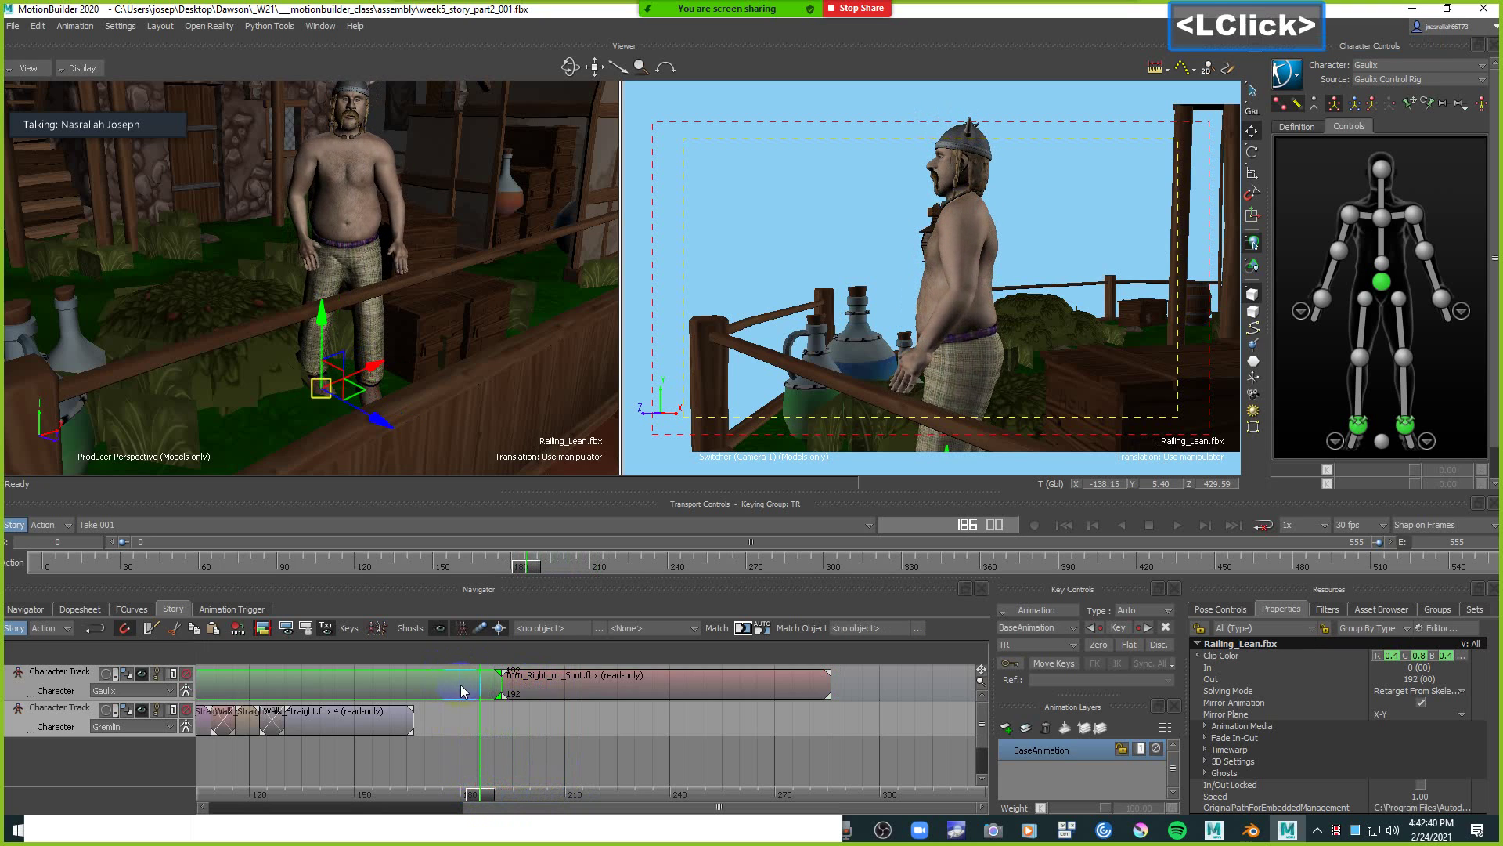
{"action": "mouse_move", "coordinate": [491, 791]}
{"action": "left_mouse_down"}
{"action": "mouse_move", "coordinate": [467, 793]}
{"action": "mouse_move", "coordinate": [560, 792]}
{"action": "mouse_move", "coordinate": [539, 791]}
{"action": "left_mouse_up"}
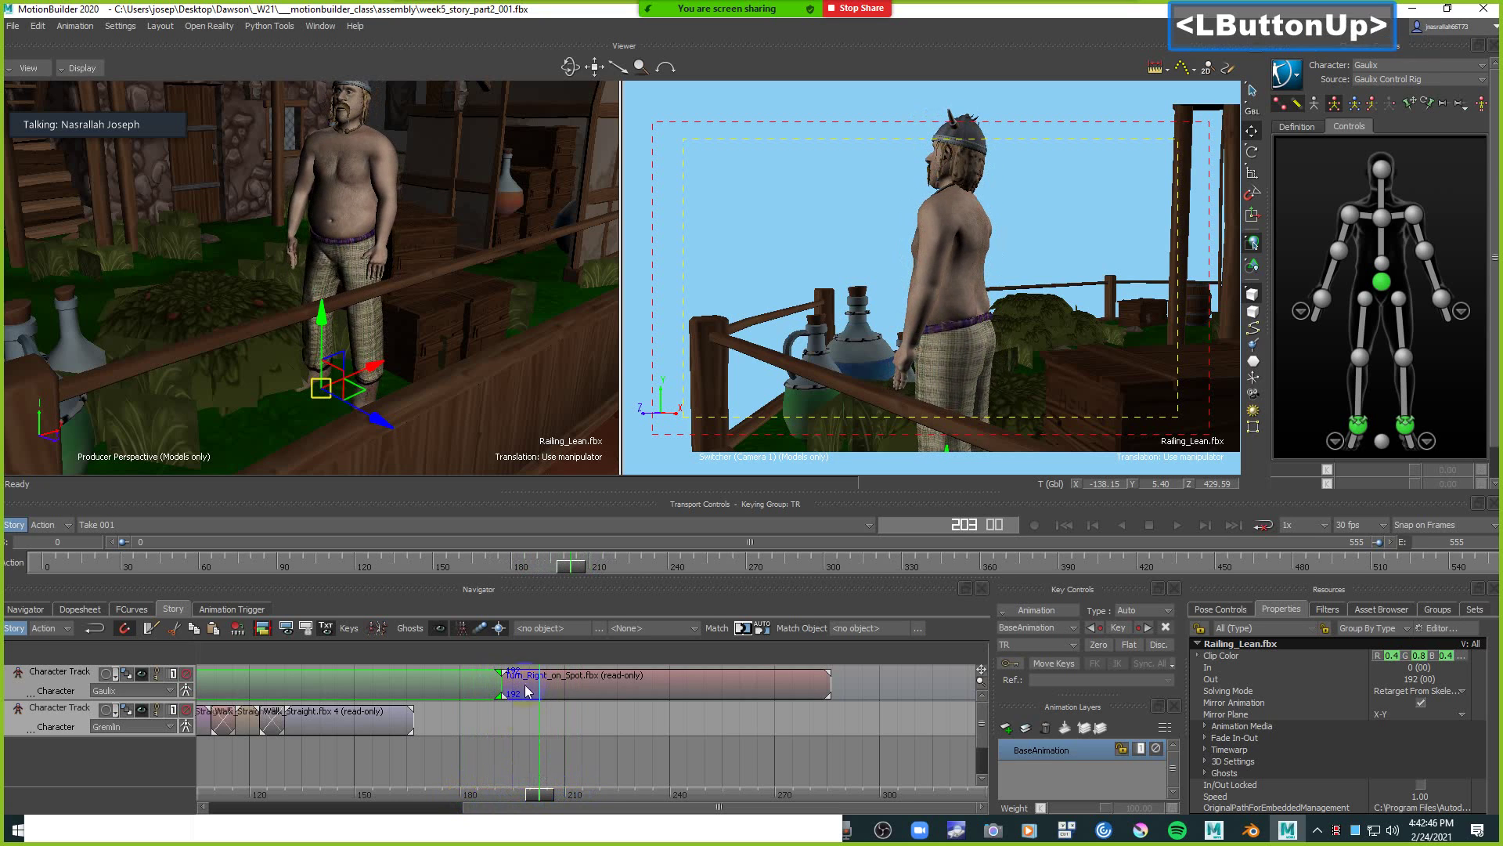
{"action": "left_click", "coordinate": [511, 685]}
{"action": "left_click_drag", "start_coordinate": [508, 684], "coordinate": [540, 687]}
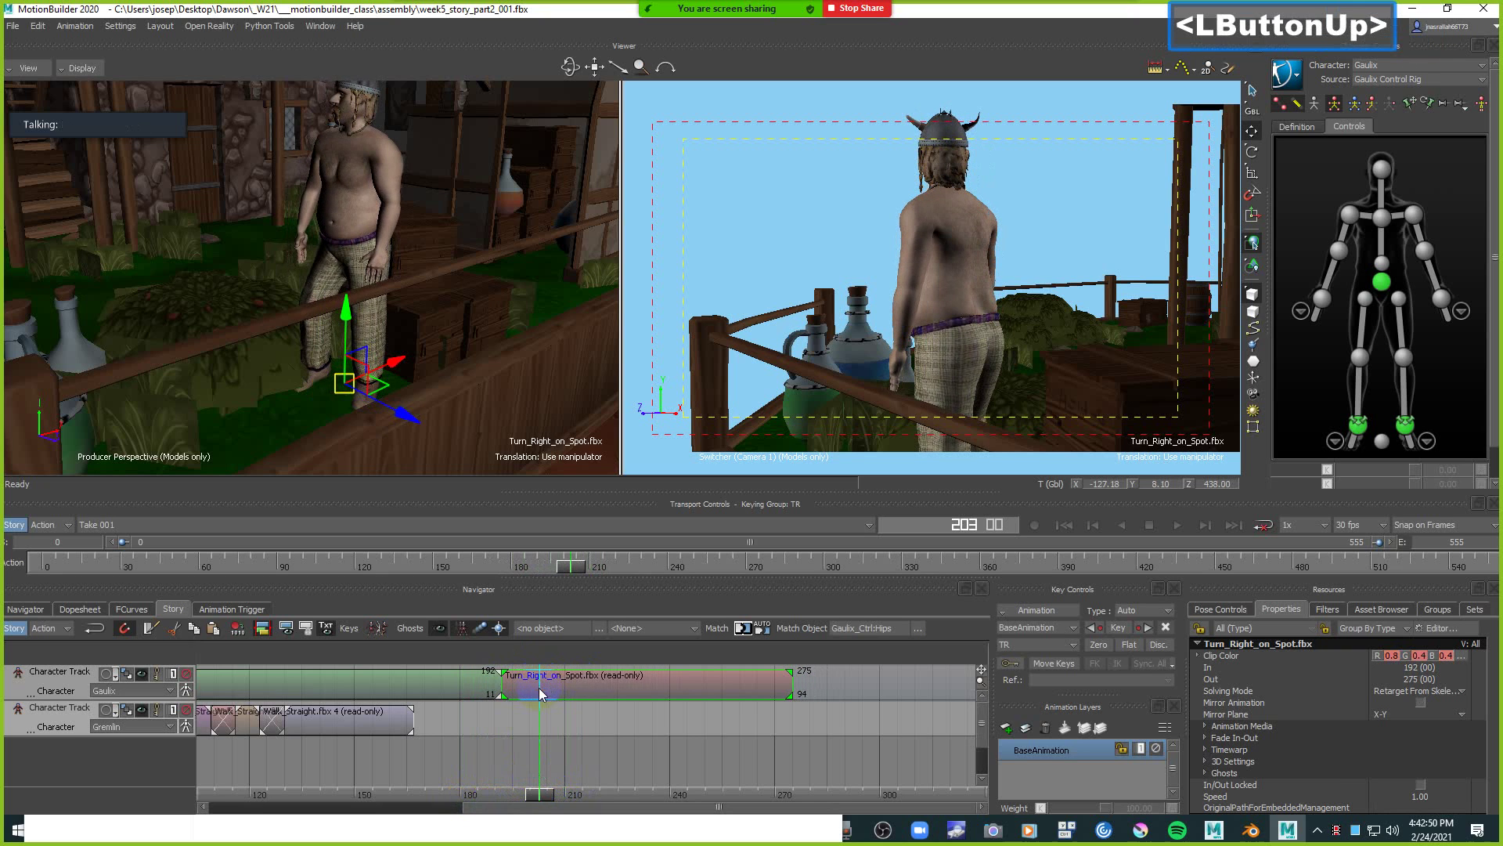
Go to frame 273, reframe Camera 2 wider with the character further inside the shot, and save the scene.
{"action": "mouse_move", "coordinate": [539, 792]}
{"action": "left_mouse_down"}
{"action": "mouse_move", "coordinate": [491, 777]}
{"action": "mouse_move", "coordinate": [787, 775]}
{"action": "left_mouse_up"}
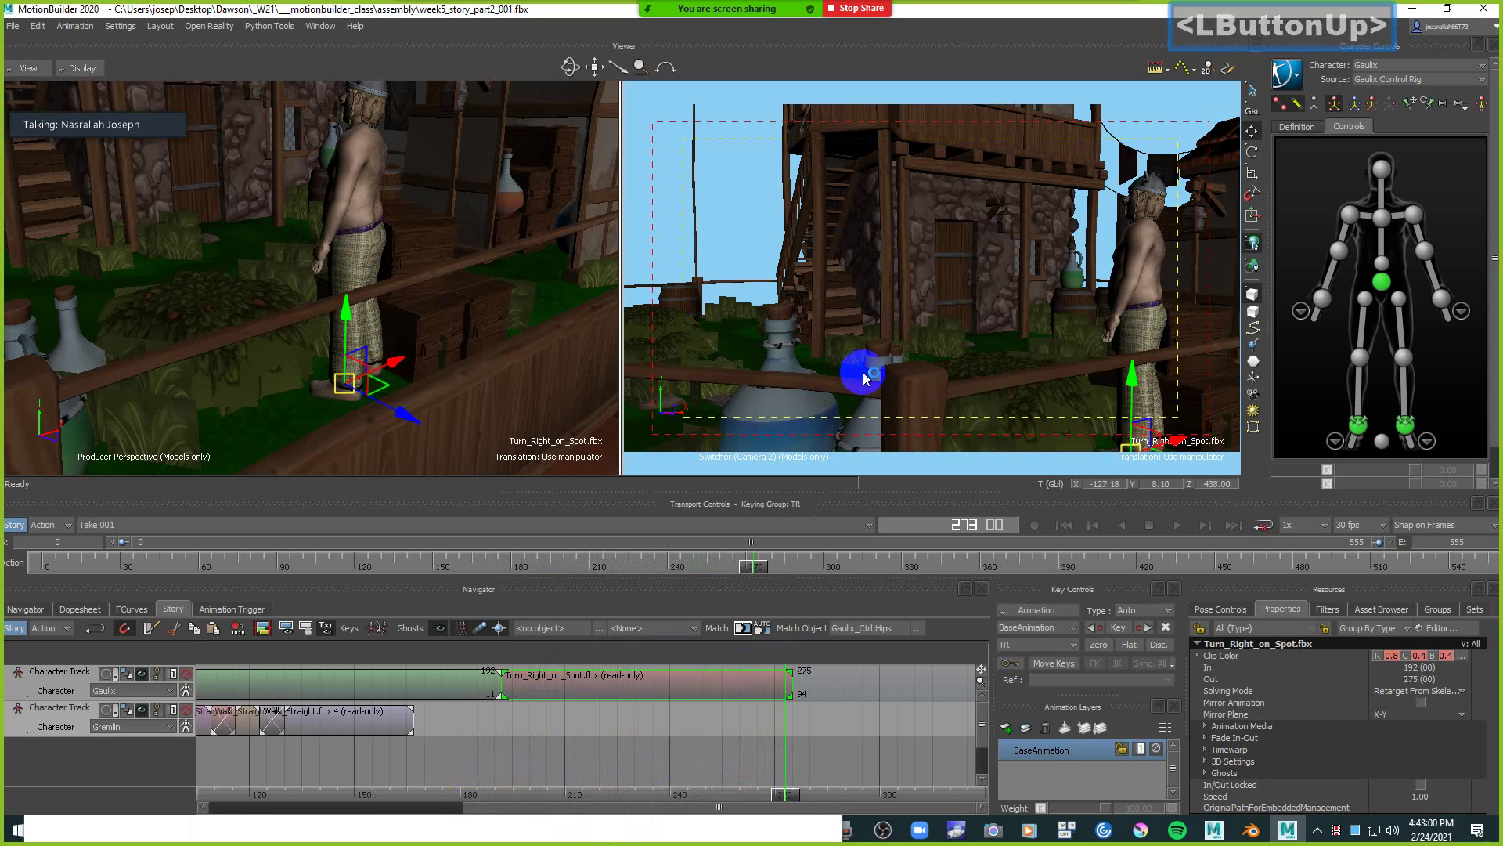
{"action": "left_click_drag", "start_coordinate": [855, 285], "coordinate": [901, 314], "text": "shift"}
{"action": "left_click_drag", "start_coordinate": [900, 314], "coordinate": [859, 347], "text": "ctrl"}
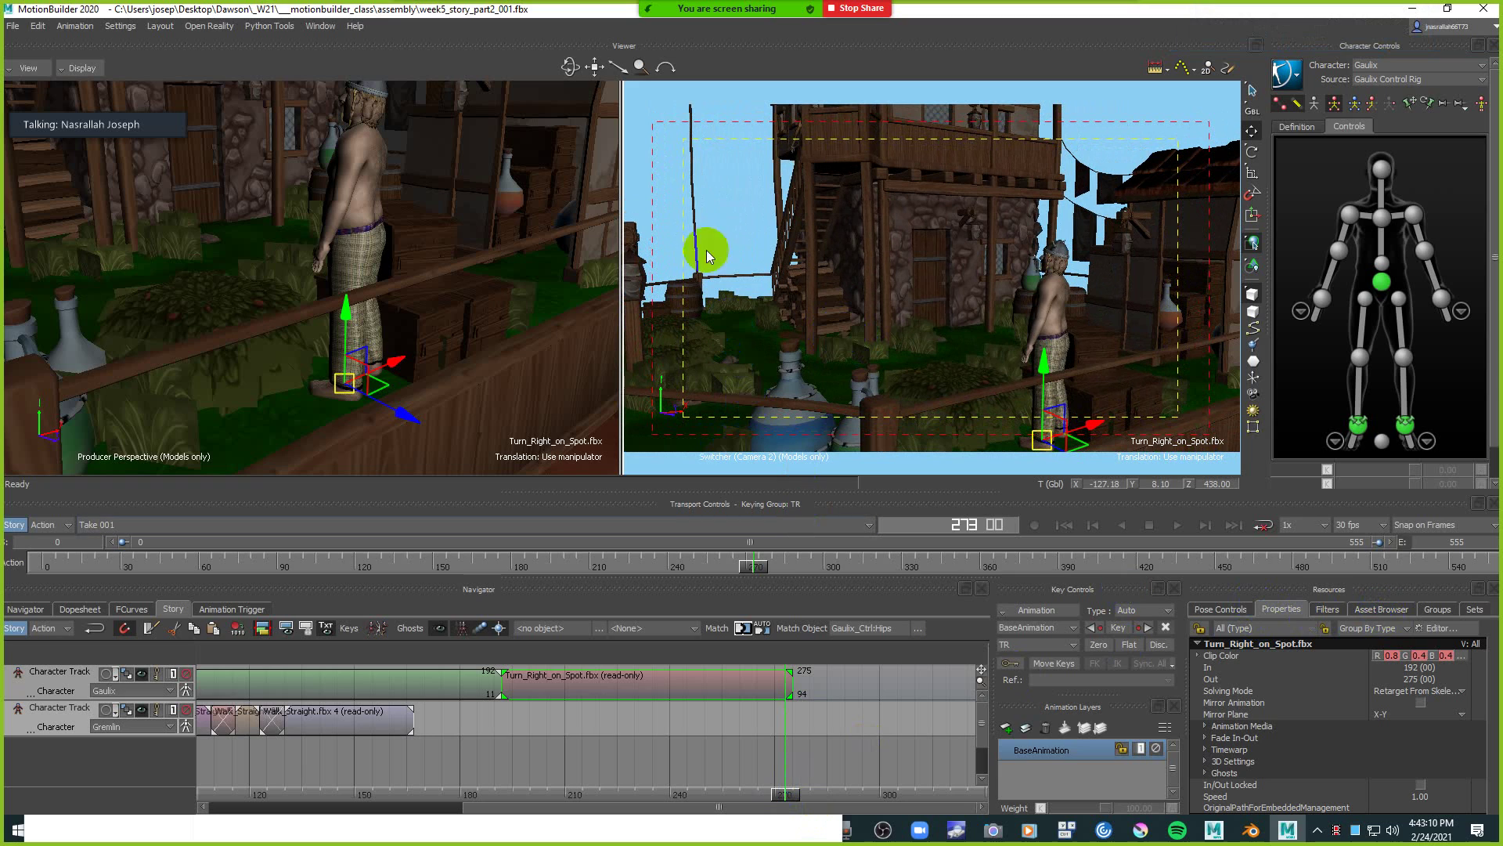
{"action": "left_click", "coordinate": [727, 207]}
{"action": "key", "text": "ctrl+s"}
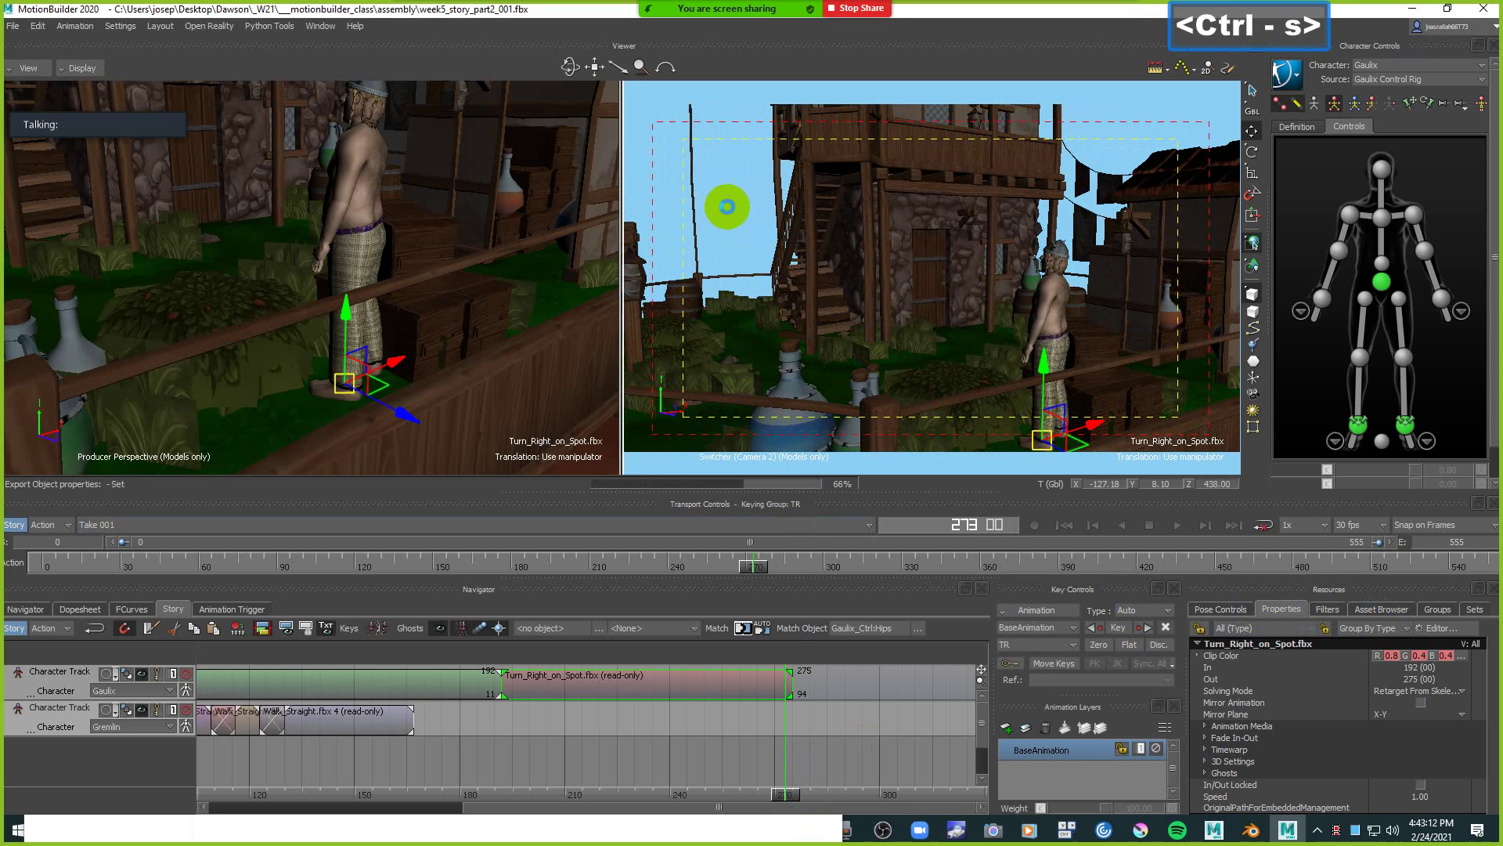
Add the PrevisMoves Wave_Hello clip to the Gaulix track directly after Turn_Right_on_Spot, starting at frame 275.
{"action": "left_click", "coordinate": [1382, 609]}
{"action": "left_click_drag", "start_coordinate": [1492, 776], "coordinate": [817, 685]}
{"action": "left_click", "coordinate": [1380, 773]}
{"action": "left_click_drag", "start_coordinate": [888, 722], "coordinate": [526, 794], "text": "shift"}
{"action": "left_click", "coordinate": [671, 676]}
{"action": "left_click_drag", "start_coordinate": [666, 677], "coordinate": [635, 689]}
Try matching Wave_Hello to the end of the previous clip with no match object, and check the junction.
{"action": "left_click", "coordinate": [741, 628]}
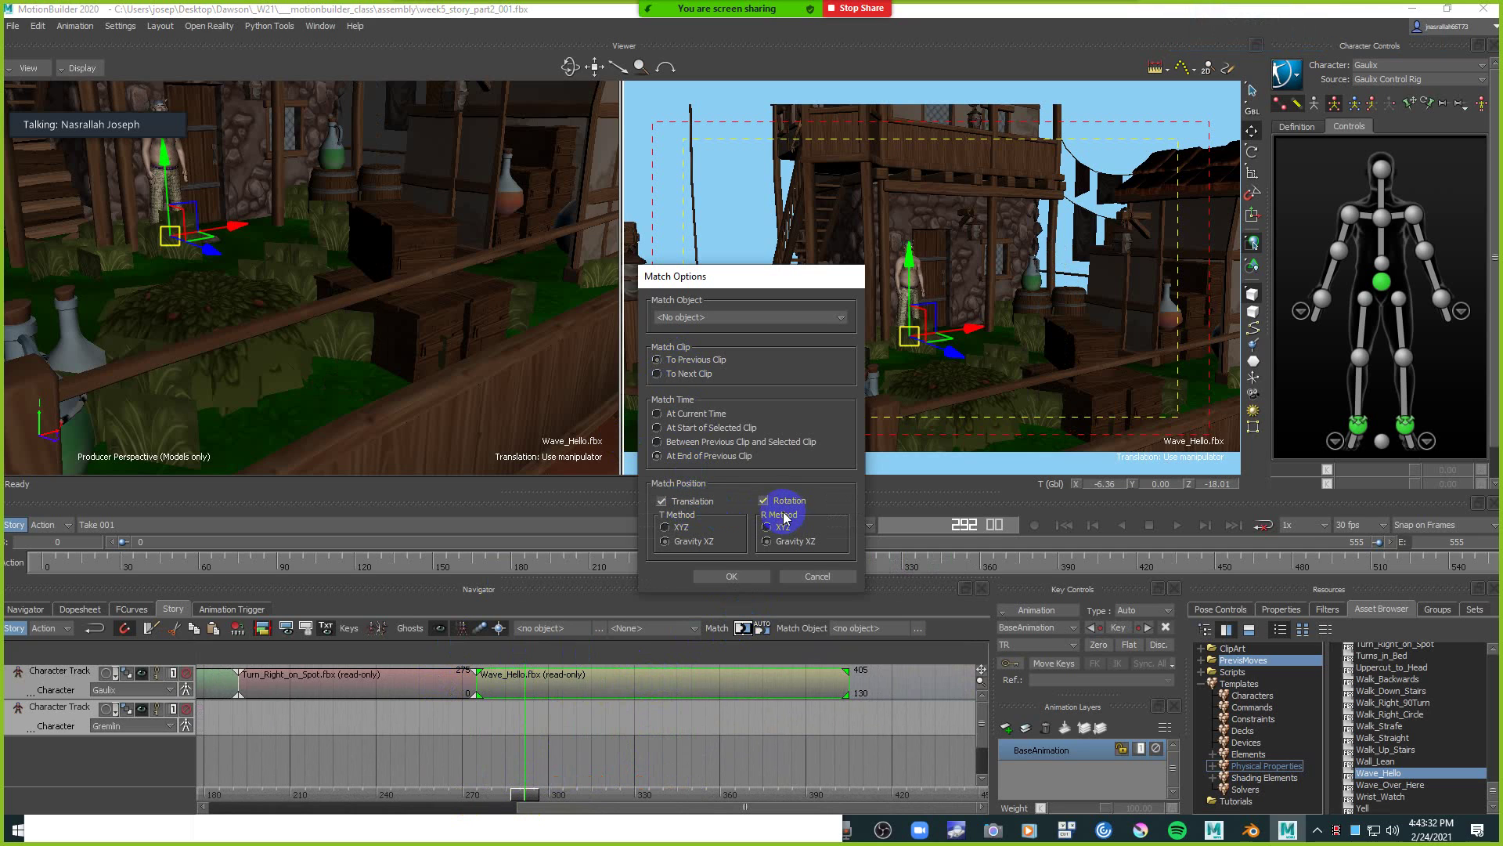
{"action": "left_click", "coordinate": [732, 576]}
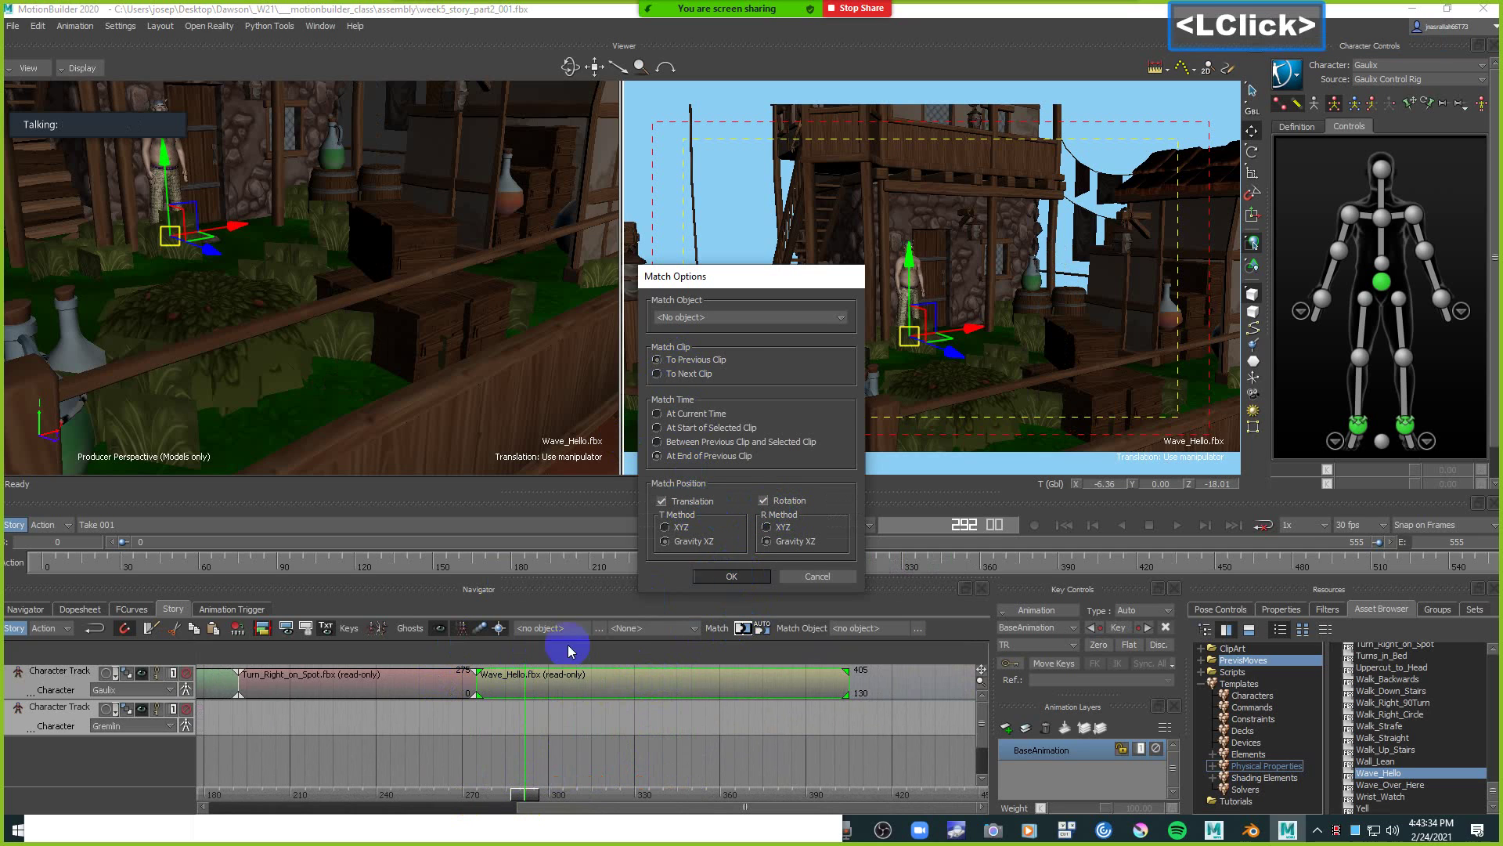
{"action": "left_click_drag", "start_coordinate": [523, 795], "coordinate": [492, 790]}
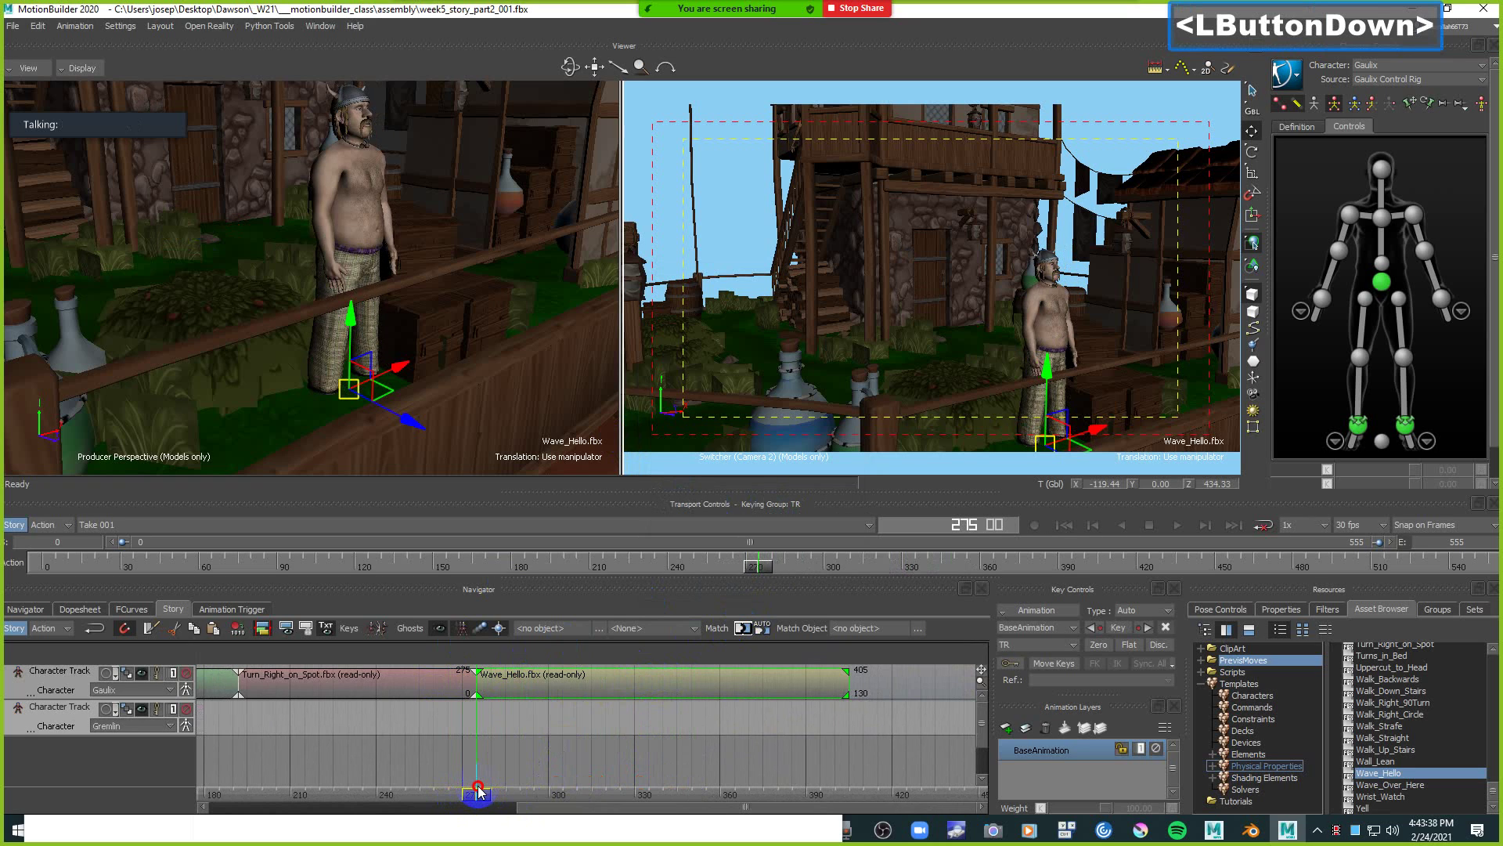
Match Wave_Hello to the end of the previous clip using Gaulix:Hips, with Gravity XZ translation and rotation, and check the junction.
{"action": "left_click", "coordinate": [742, 628]}
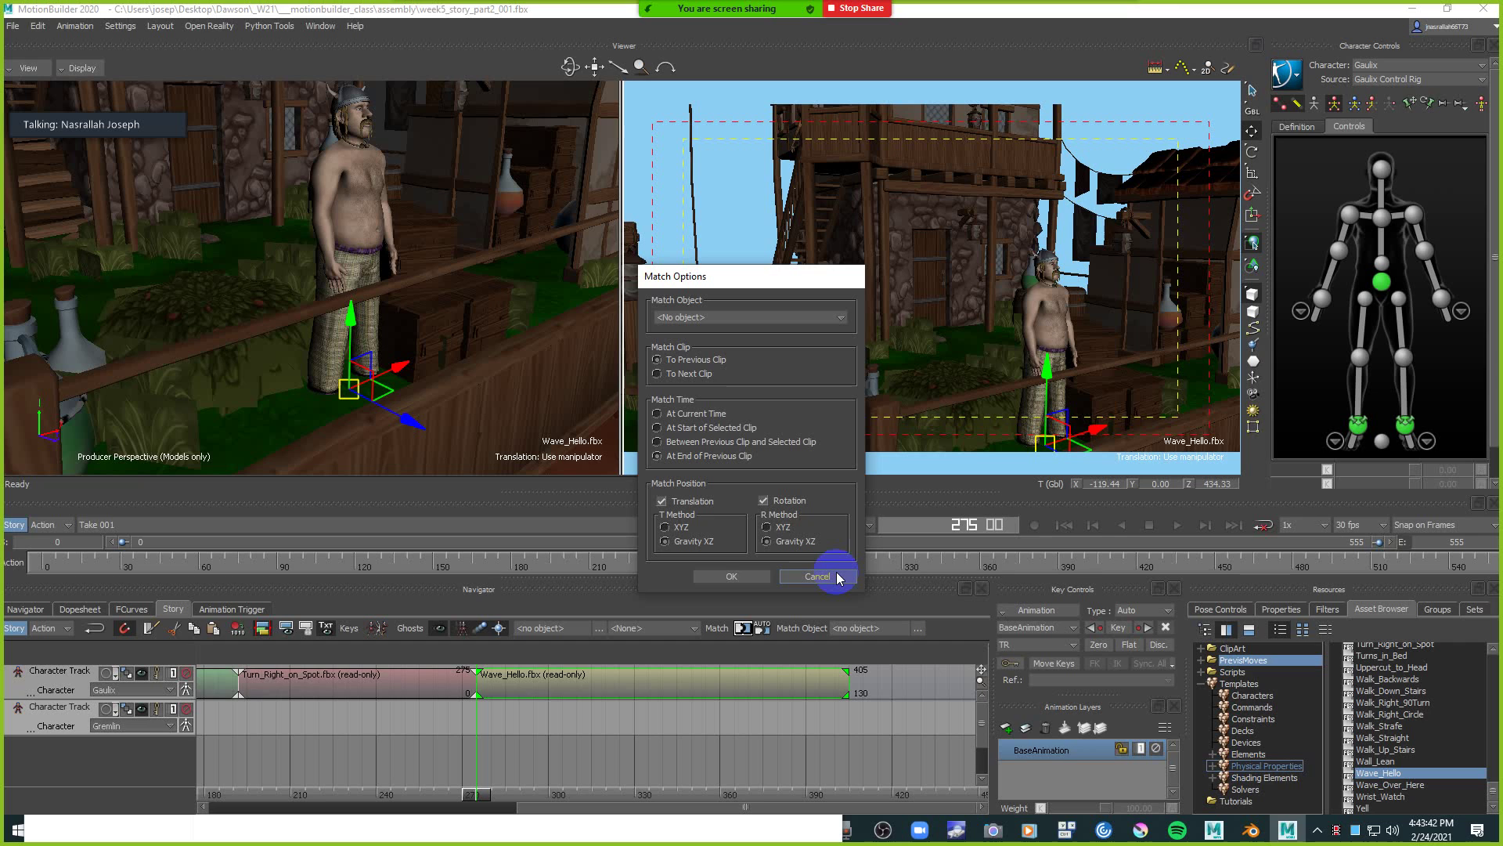
{"action": "left_click", "coordinate": [757, 318]}
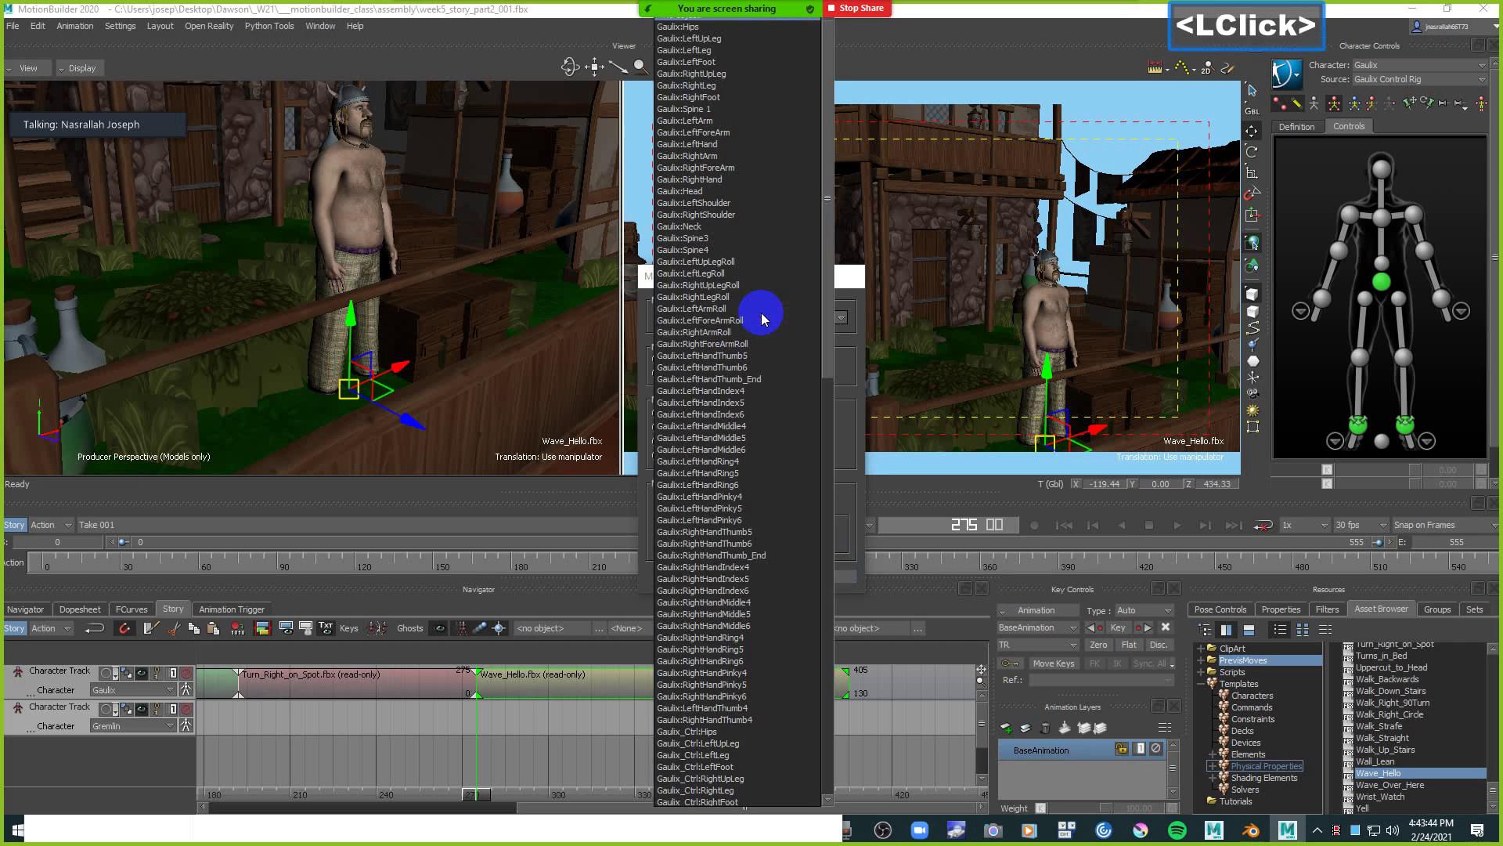
{"action": "left_click", "coordinate": [680, 27]}
{"action": "left_click", "coordinate": [731, 577]}
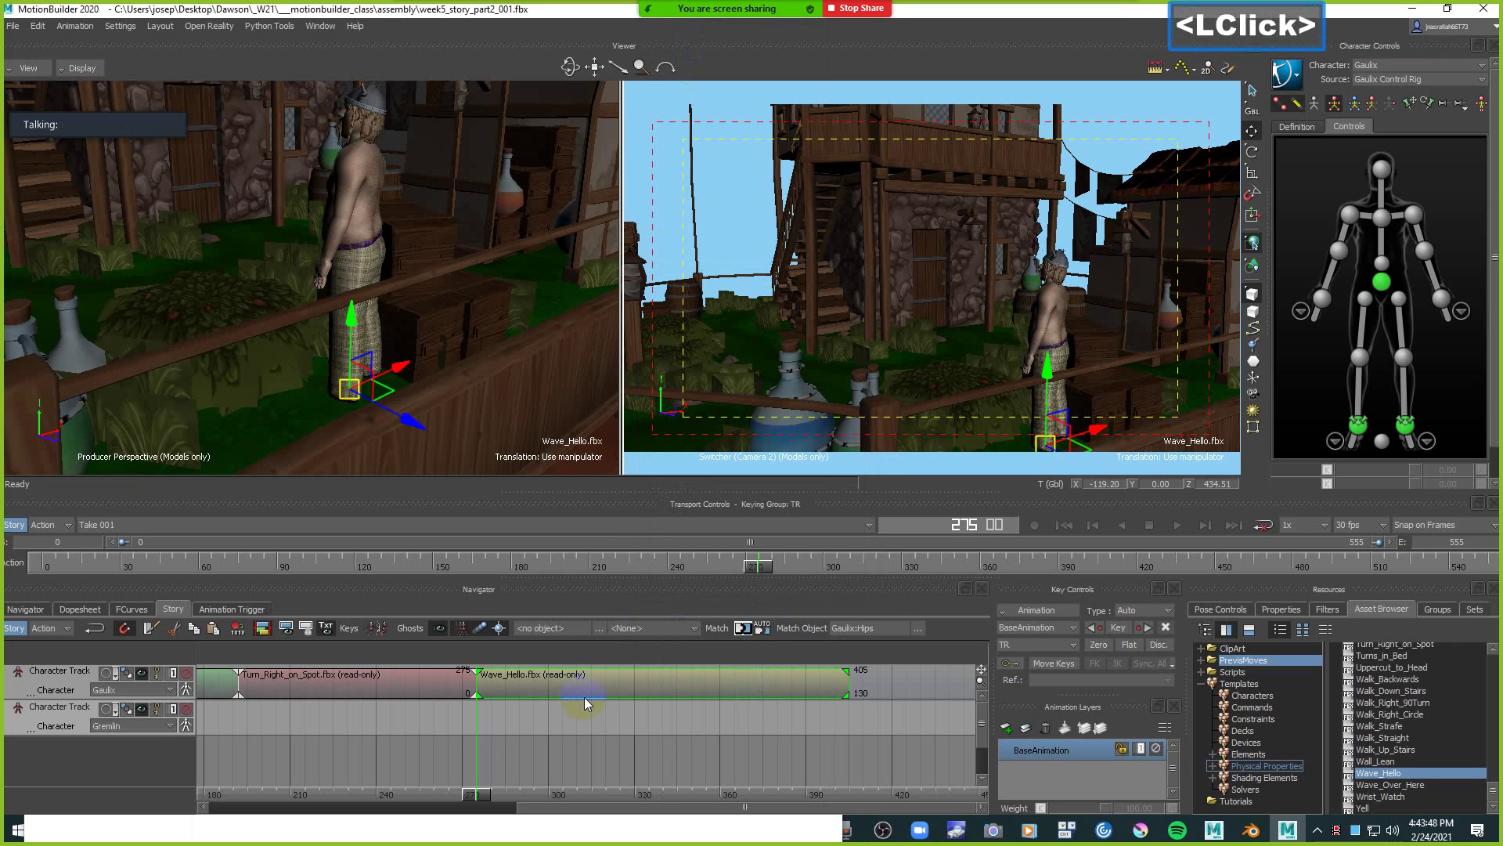
{"action": "left_click_drag", "start_coordinate": [469, 796], "coordinate": [486, 796]}
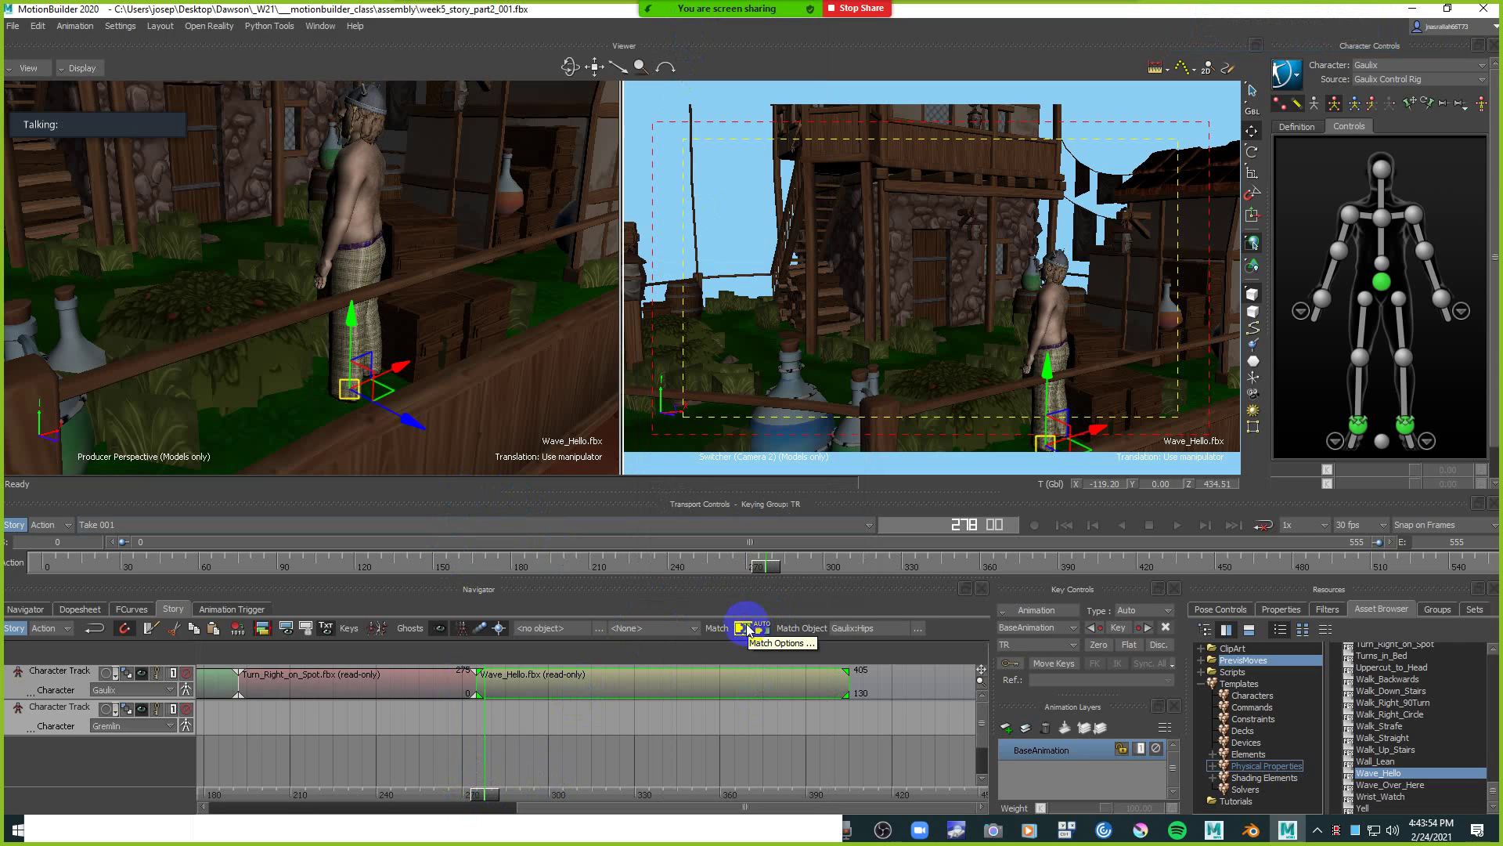
Raise the Wave_Hello clip vertically to about Y 8.66 to align its height with the end of Turn_Right_on_Spot.
{"action": "left_click_drag", "start_coordinate": [429, 353], "coordinate": [483, 375], "text": "shift"}
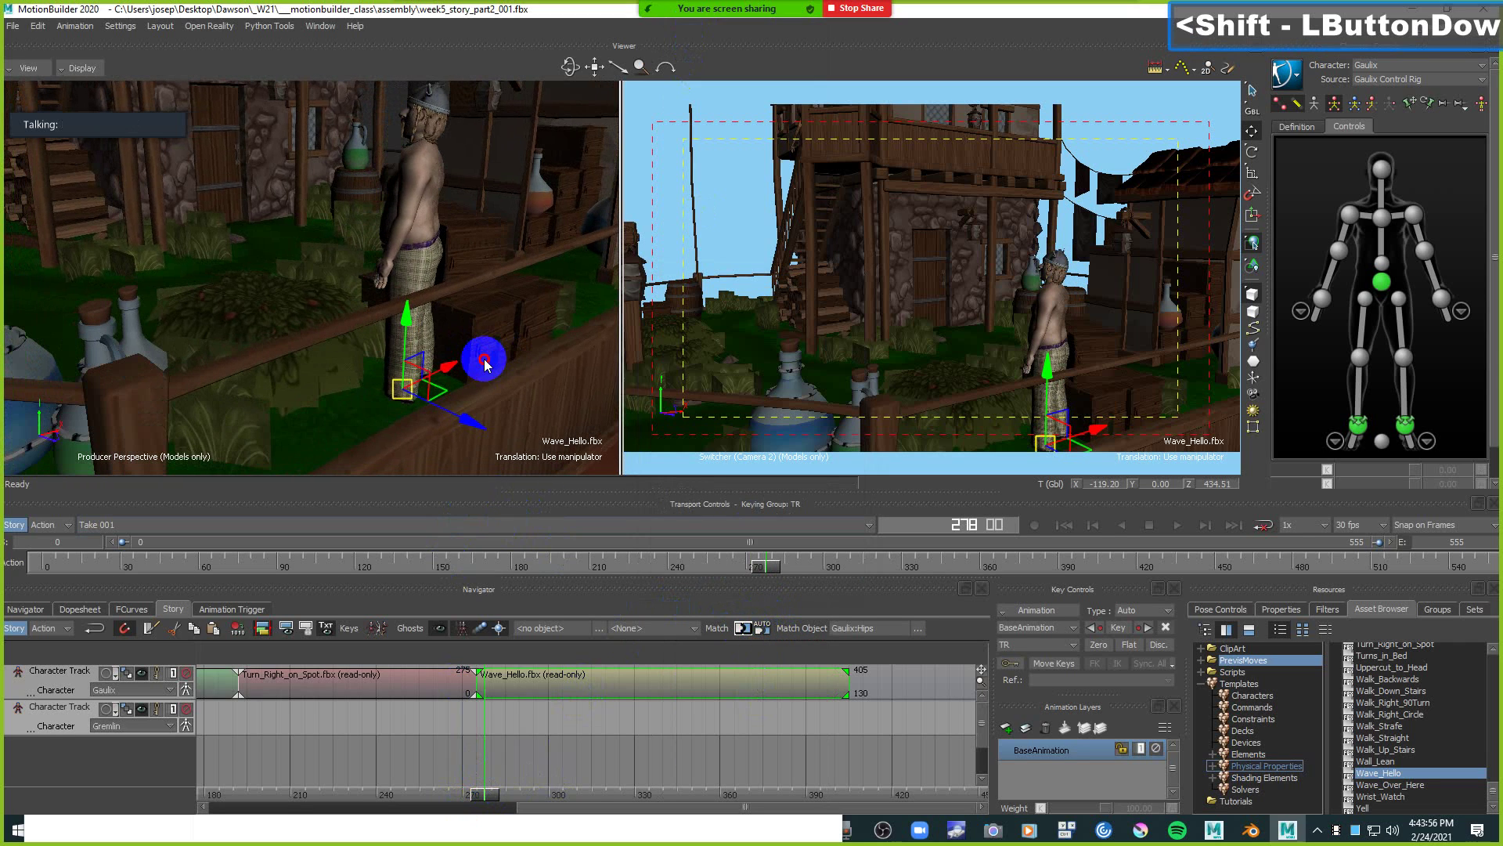
{"action": "left_click", "coordinate": [408, 320]}
{"action": "left_click_drag", "start_coordinate": [408, 319], "coordinate": [411, 309]}
{"action": "mouse_move", "coordinate": [496, 795]}
{"action": "left_mouse_down"}
{"action": "mouse_move", "coordinate": [460, 795]}
{"action": "mouse_move", "coordinate": [480, 796]}
{"action": "left_mouse_up"}
{"action": "left_click", "coordinate": [406, 312]}
{"action": "left_click_drag", "start_coordinate": [406, 312], "coordinate": [397, 305]}
Shift Wave_Hello earlier to start at frame 268, blending it with the end of Turn_Right_on_Spot, and preview the transition.
{"action": "mouse_move", "coordinate": [480, 795]}
{"action": "left_mouse_down"}
{"action": "mouse_move", "coordinate": [465, 794]}
{"action": "mouse_move", "coordinate": [525, 791]}
{"action": "mouse_move", "coordinate": [430, 775]}
{"action": "mouse_move", "coordinate": [465, 792]}
{"action": "left_mouse_up"}
{"action": "left_click_drag", "start_coordinate": [545, 688], "coordinate": [528, 686]}
{"action": "mouse_move", "coordinate": [467, 794]}
{"action": "left_mouse_down"}
{"action": "mouse_move", "coordinate": [460, 783]}
{"action": "mouse_move", "coordinate": [540, 787]}
{"action": "mouse_move", "coordinate": [550, 772]}
{"action": "mouse_move", "coordinate": [493, 783]}
{"action": "left_mouse_up"}
{"action": "left_click", "coordinate": [633, 728]}
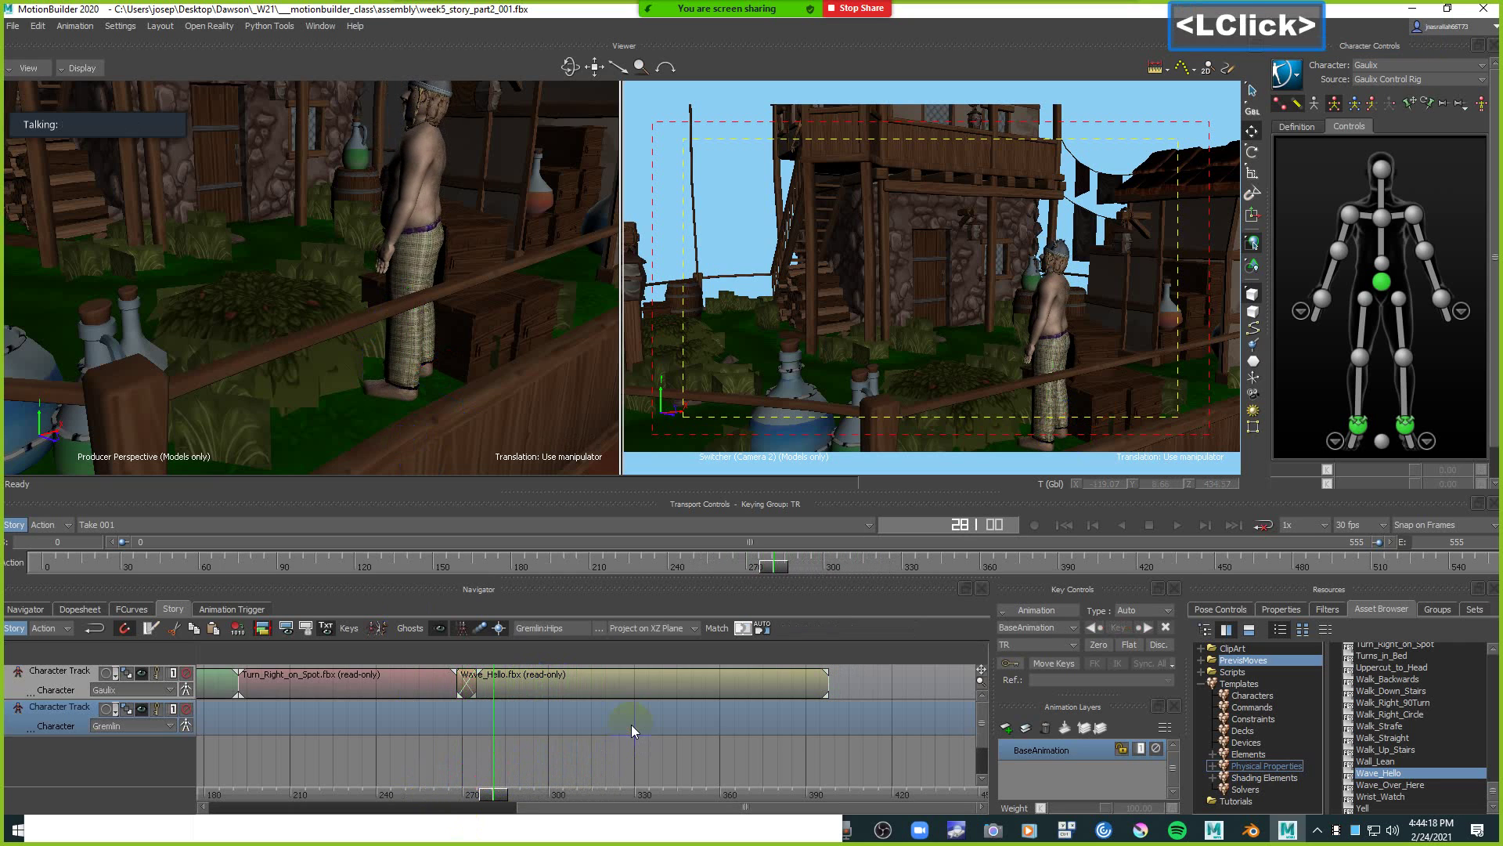
Set the timeline's end frame to 398, matching the end of the Wave_Hello clip.
{"action": "left_click", "coordinate": [780, 695]}
{"action": "double_click", "coordinate": [1468, 542]}
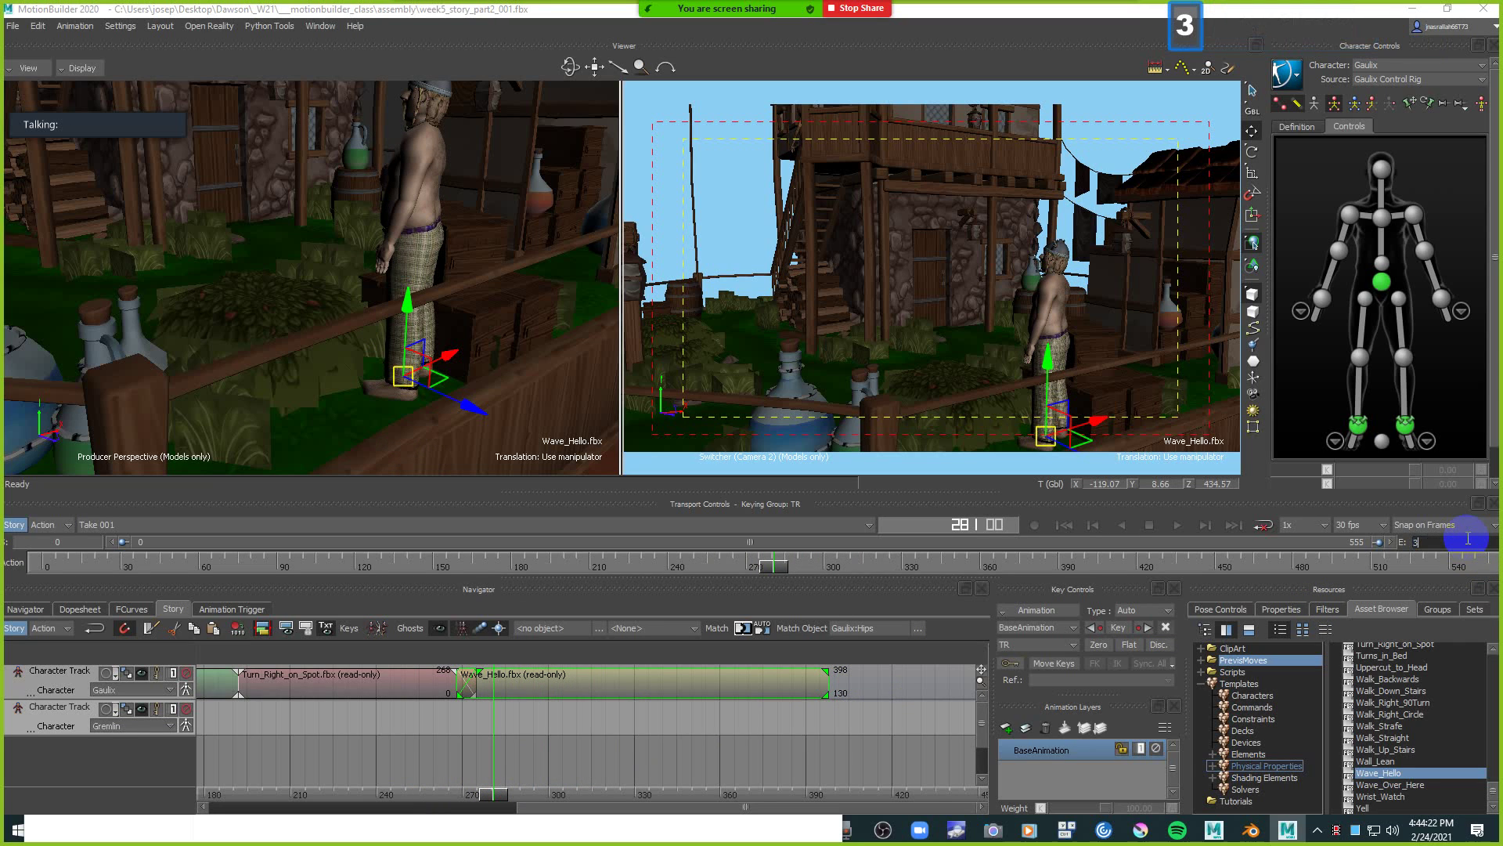
{"action": "type", "text": "398"}
{"action": "key", "text": "Return"}
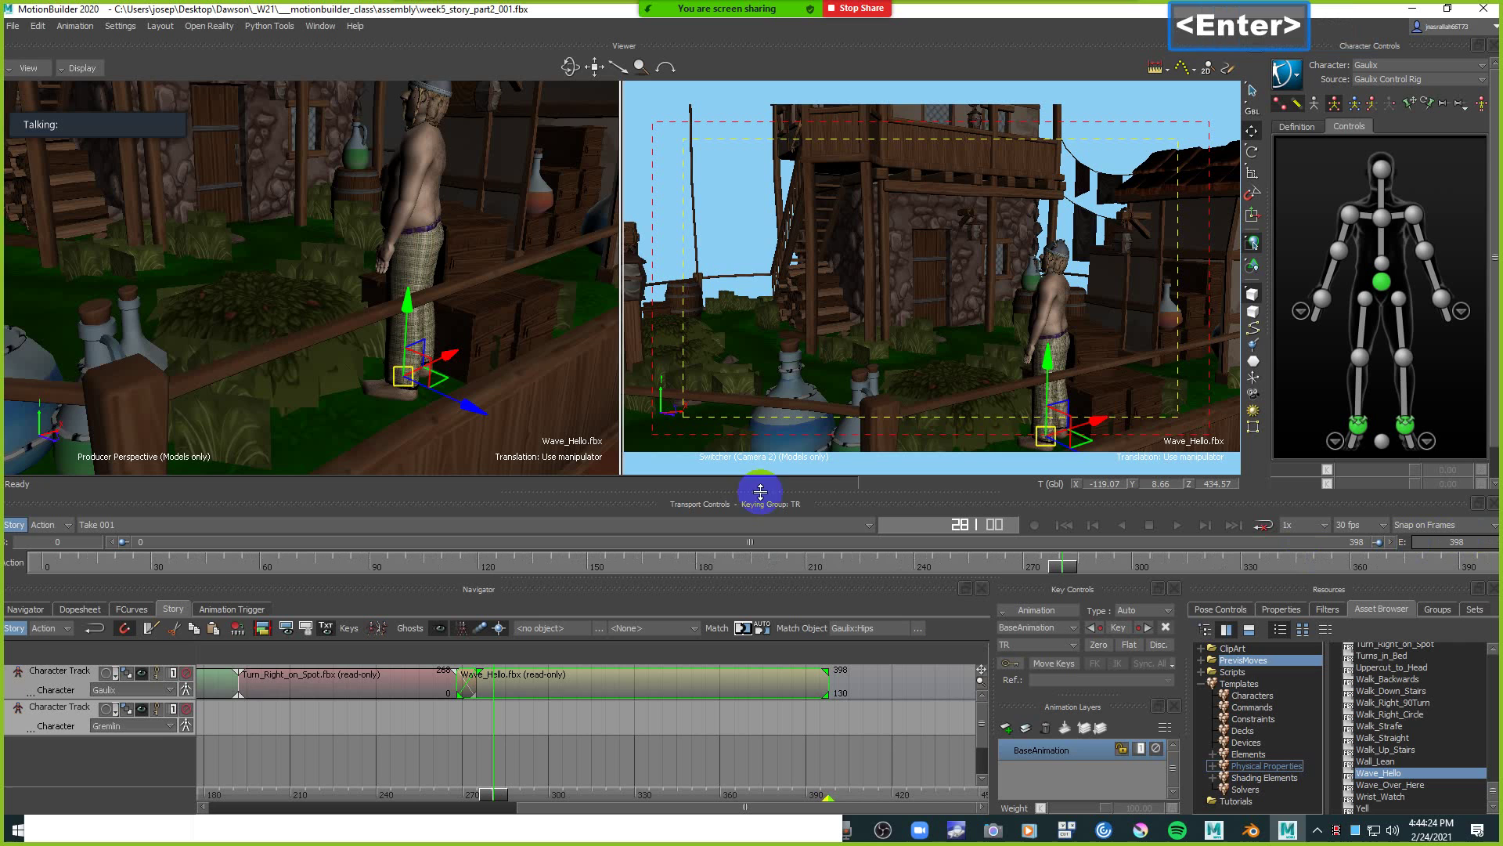
Add the PrevisMoves Walk_Right_90Turn clip to the Gremlin track, shortly after the last Walk_Straight clip.
{"action": "left_click_drag", "start_coordinate": [564, 389], "coordinate": [335, 265], "text": "ctrl"}
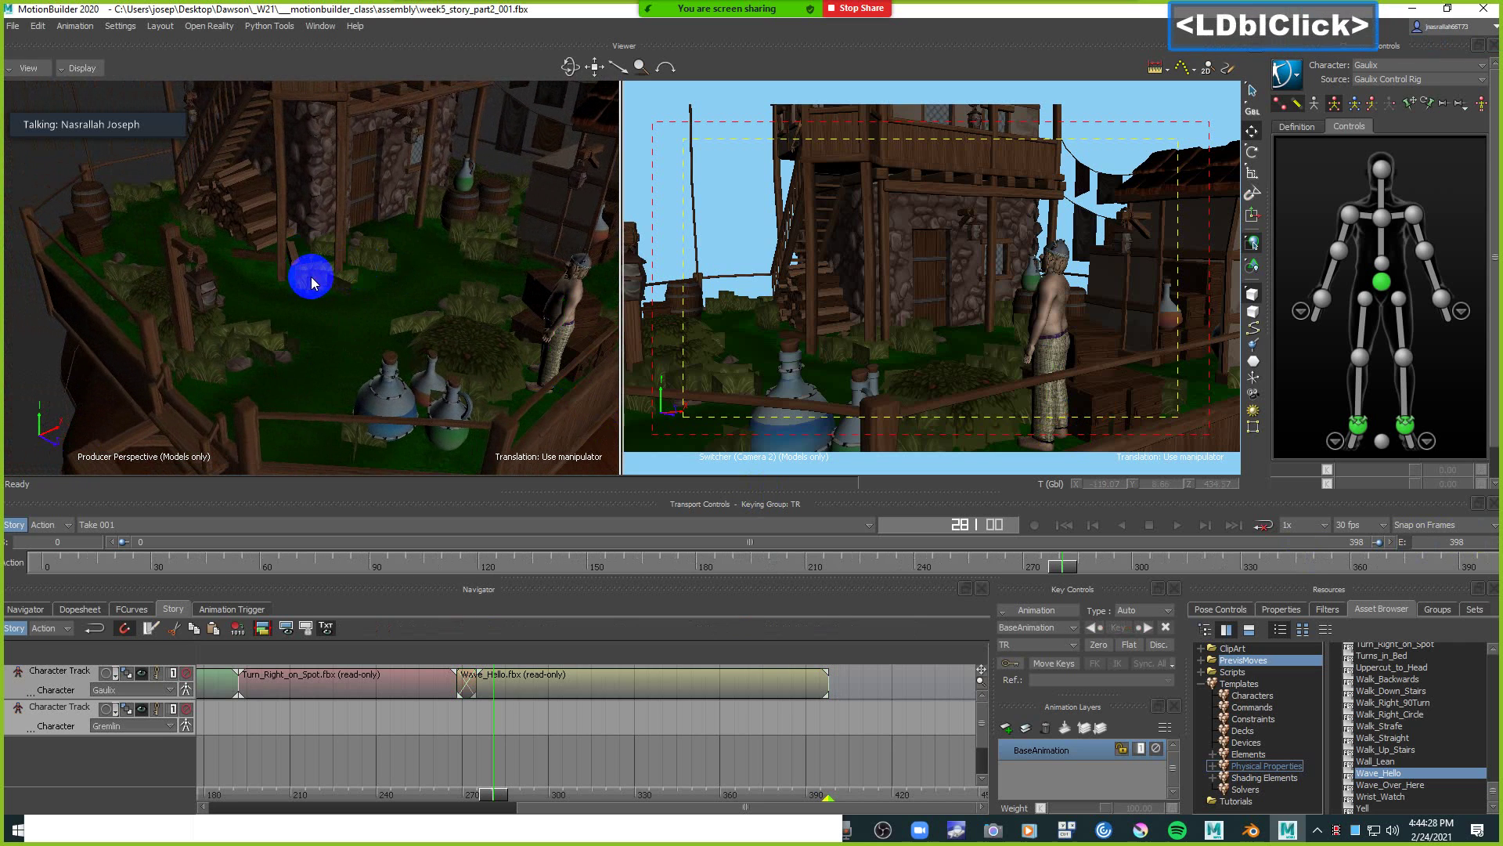
{"action": "left_click", "coordinate": [581, 720]}
{"action": "left_click_drag", "start_coordinate": [581, 725], "coordinate": [367, 791], "text": "ctrl"}
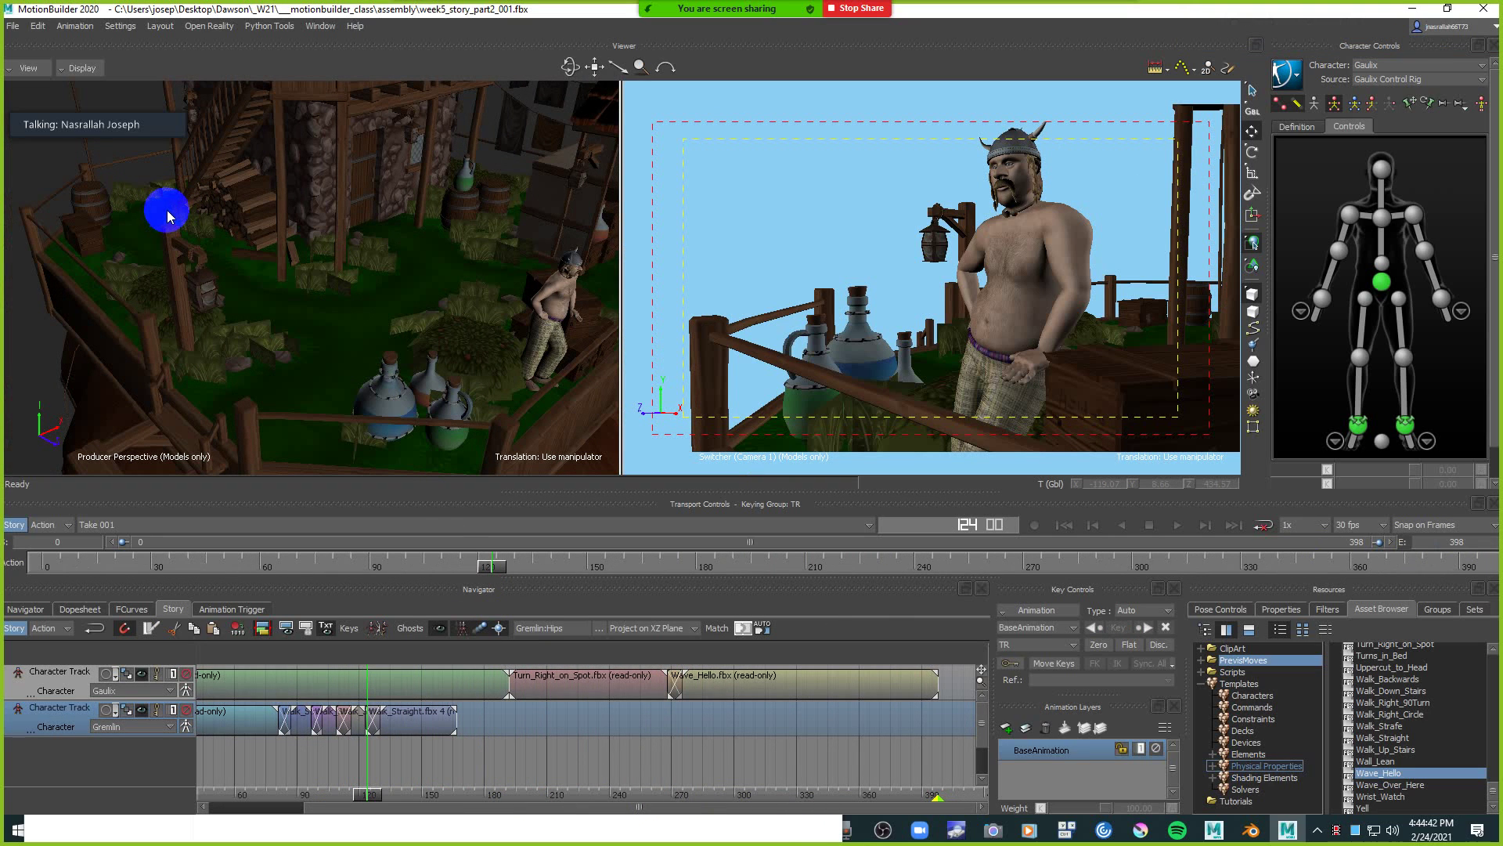
{"action": "left_click", "coordinate": [1460, 769]}
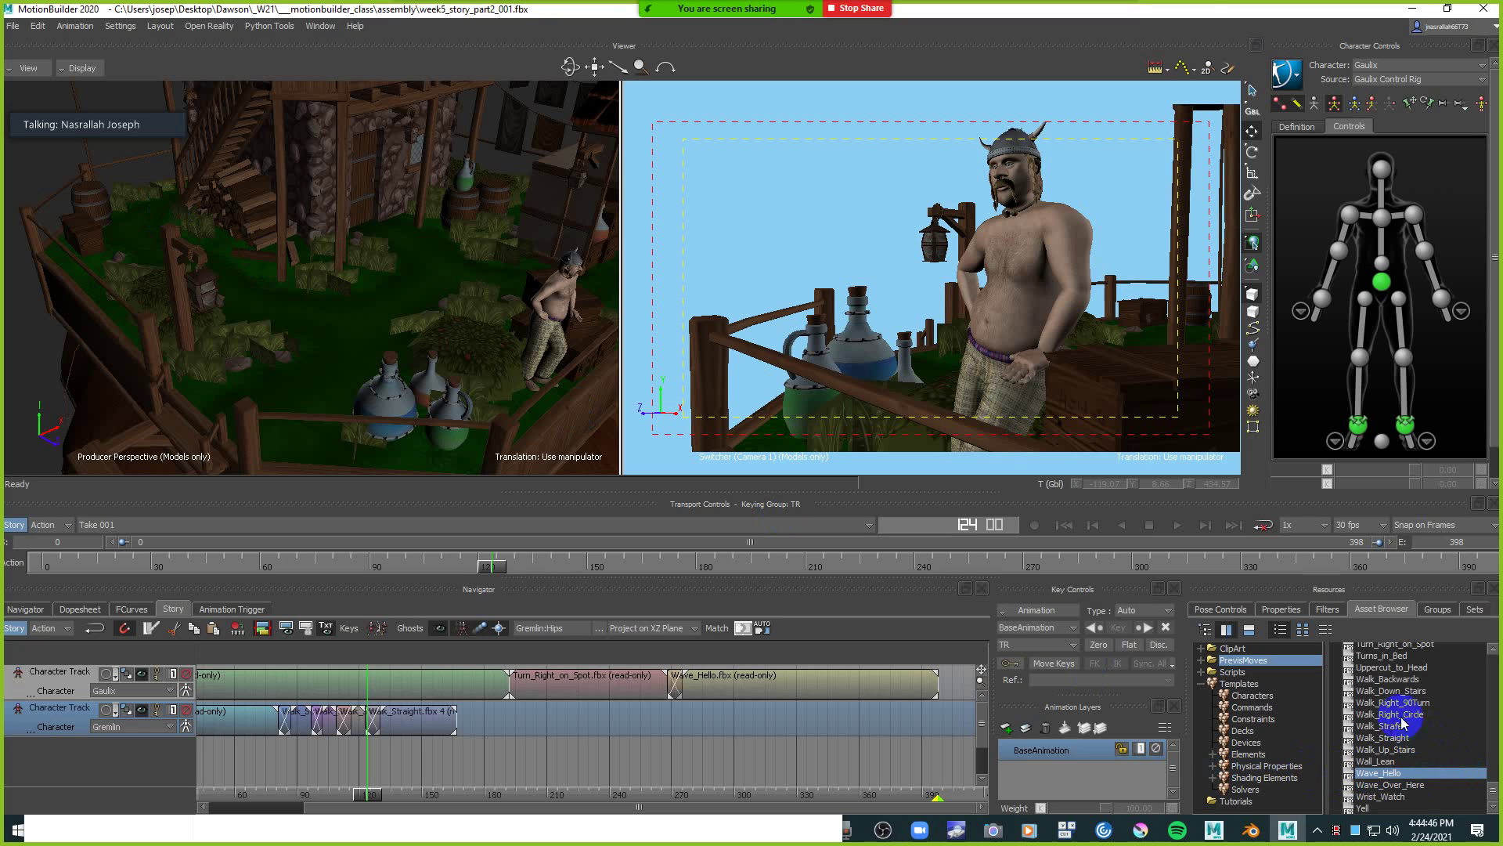
{"action": "left_click", "coordinate": [1407, 690]}
{"action": "scroll", "coordinate": [1466, 728], "scroll_direction": "up", "scroll_amount": 1}
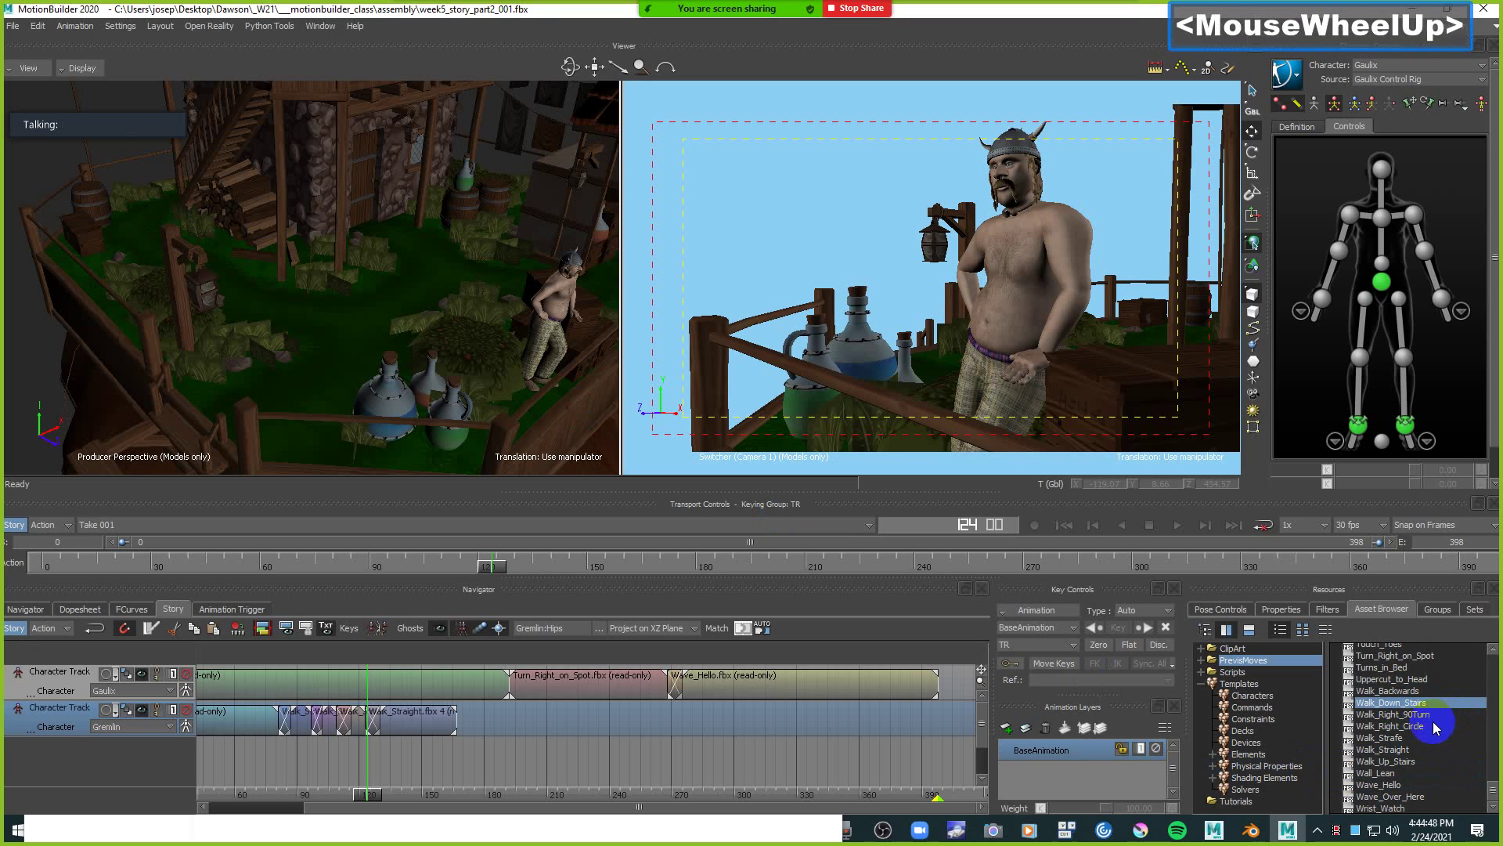
{"action": "left_click", "coordinate": [1428, 715]}
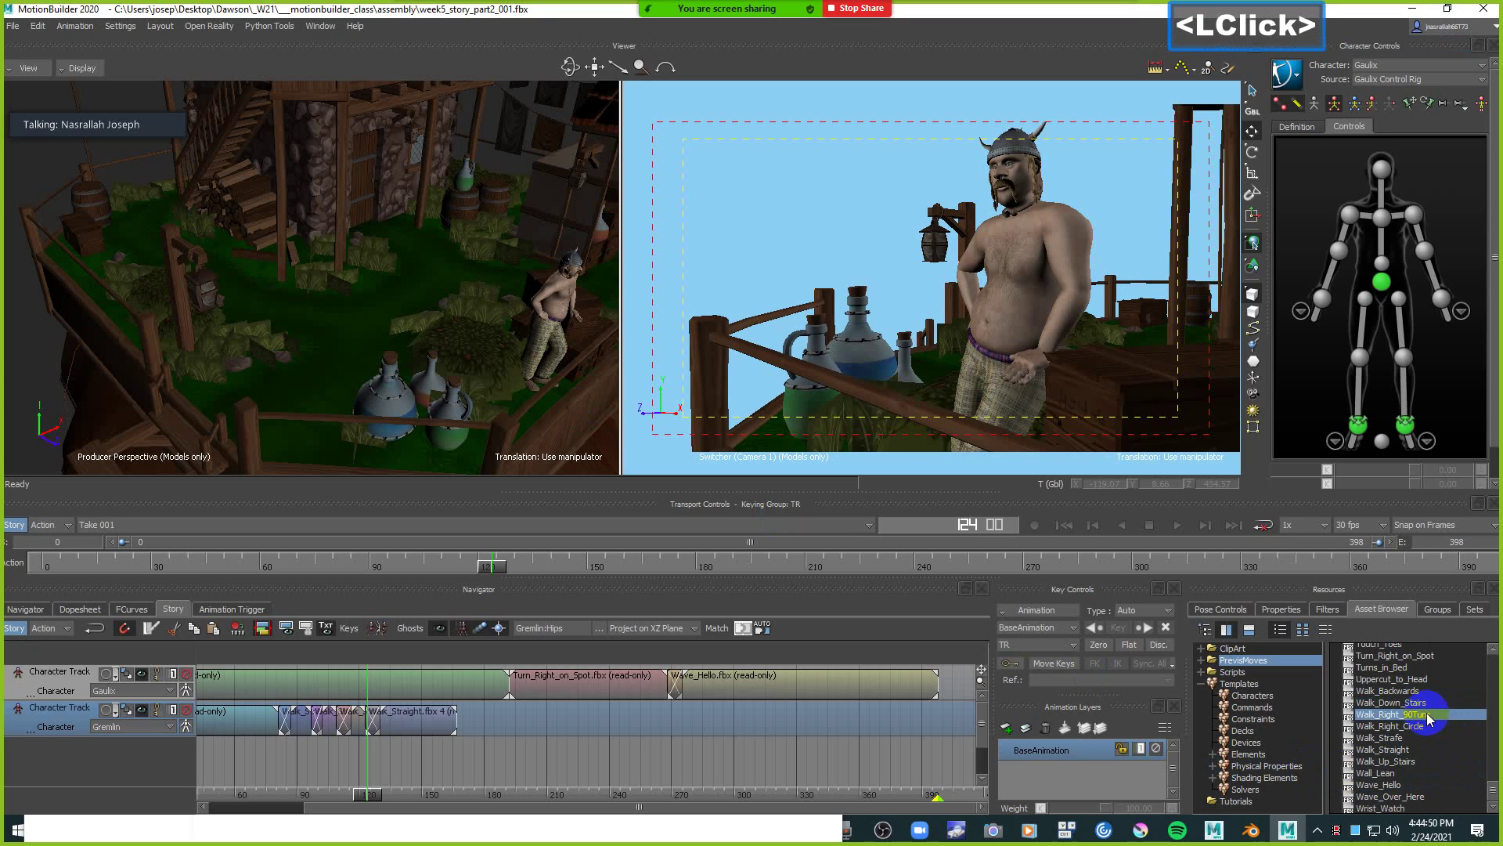
{"action": "left_click_drag", "start_coordinate": [1433, 715], "coordinate": [586, 735]}
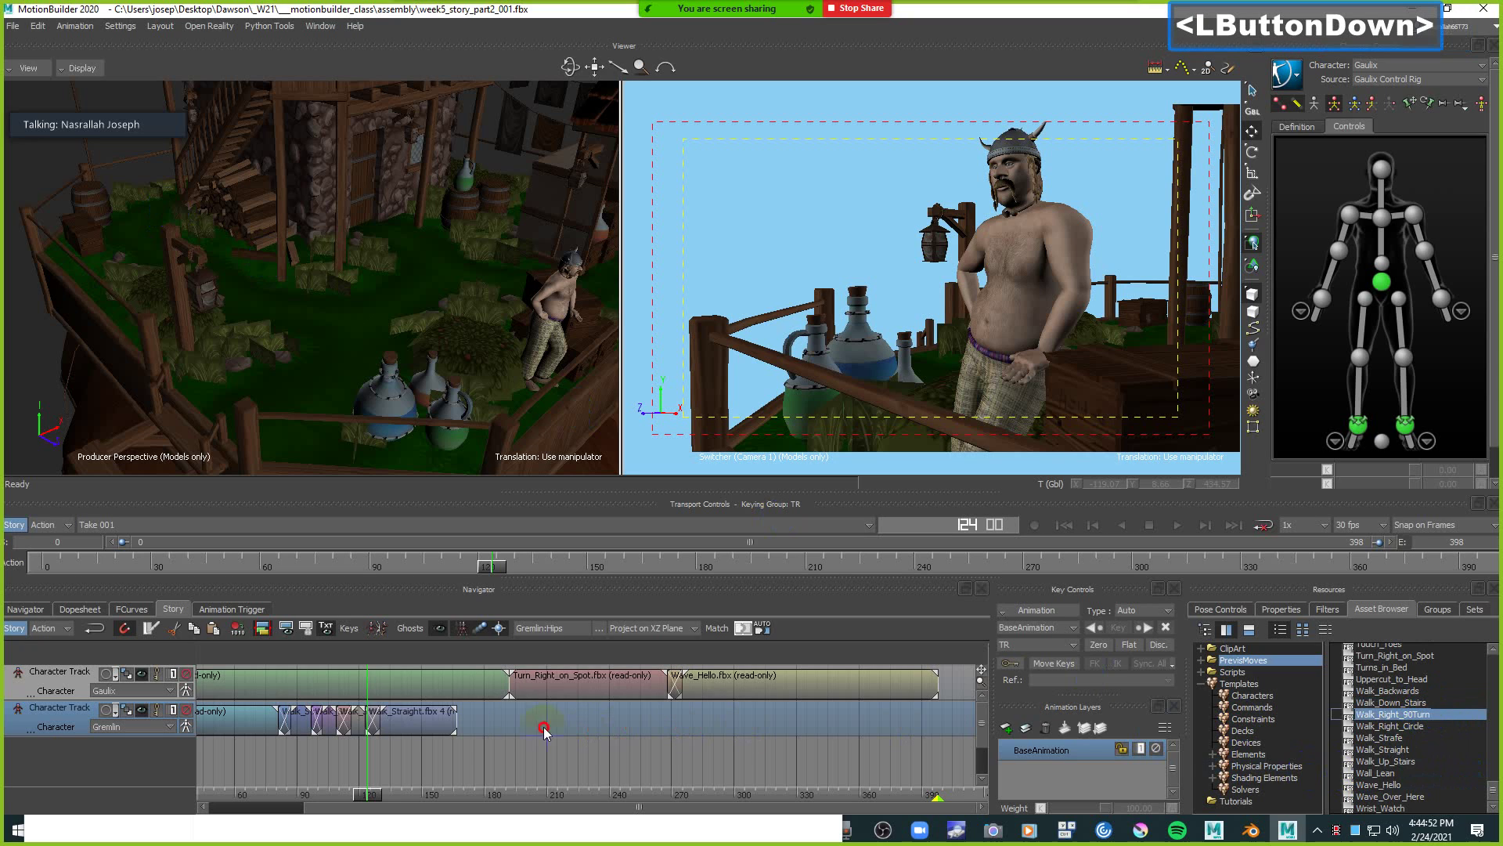
{"action": "left_click_drag", "start_coordinate": [476, 727], "coordinate": [477, 727]}
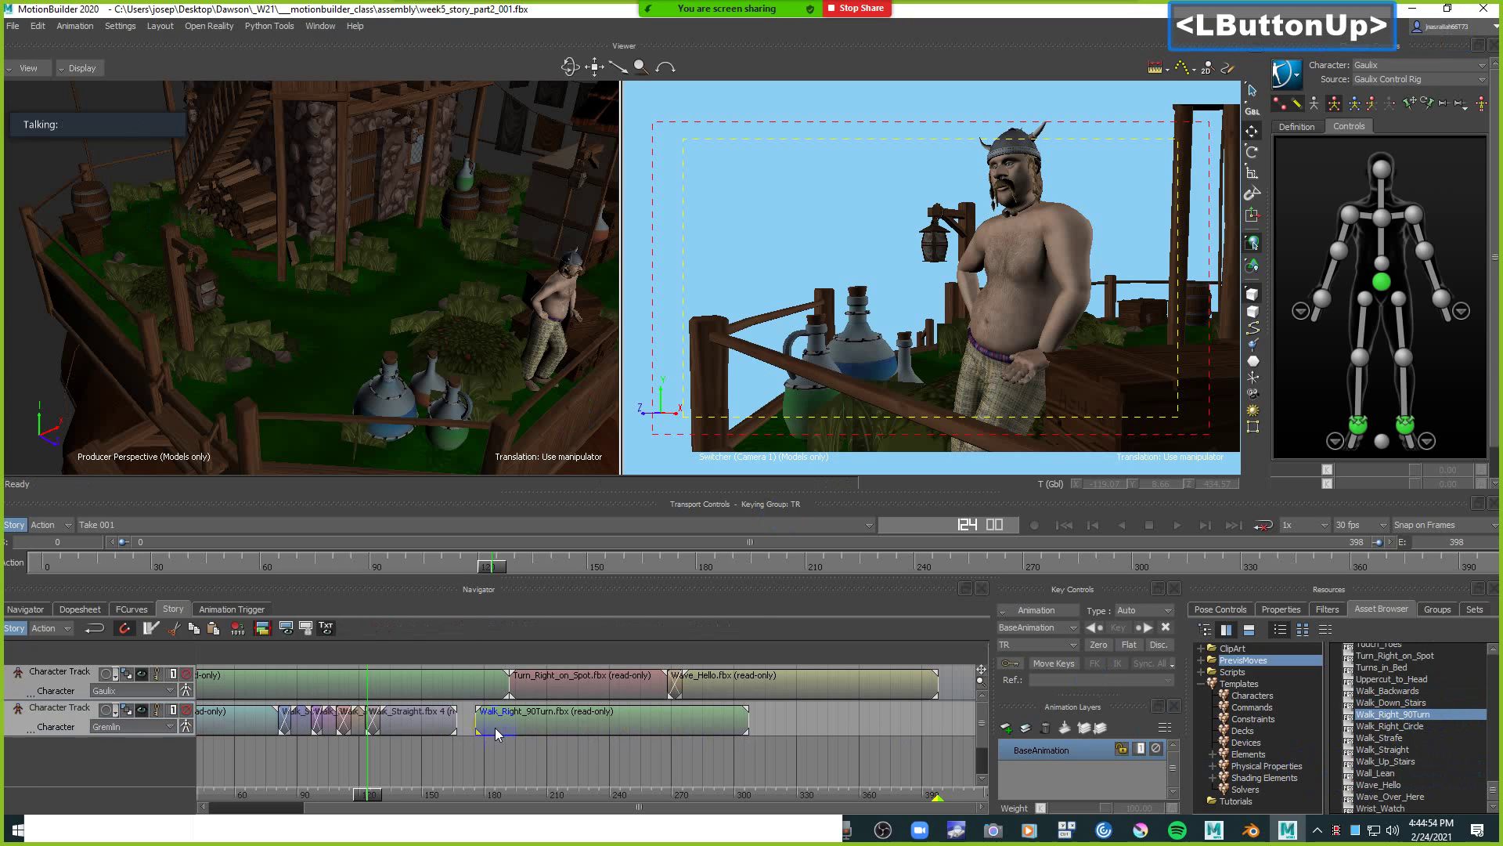
Preview the Gremlin's Walk_Right_90Turn motion in the perspective view, and delete that clip.
{"action": "left_click_drag", "start_coordinate": [370, 798], "coordinate": [574, 775]}
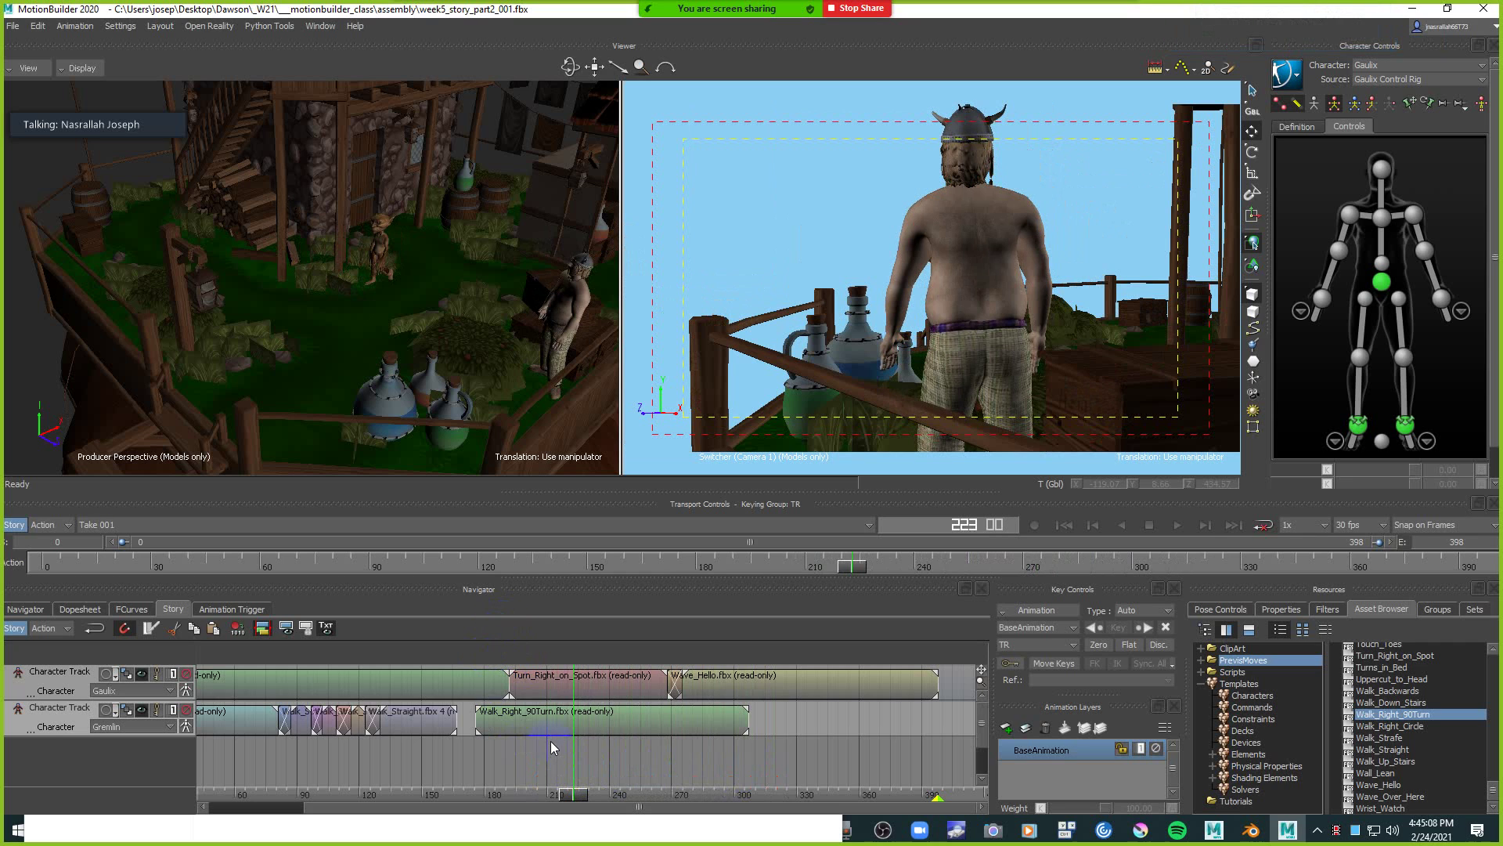
{"action": "left_click_drag", "start_coordinate": [574, 793], "coordinate": [540, 794]}
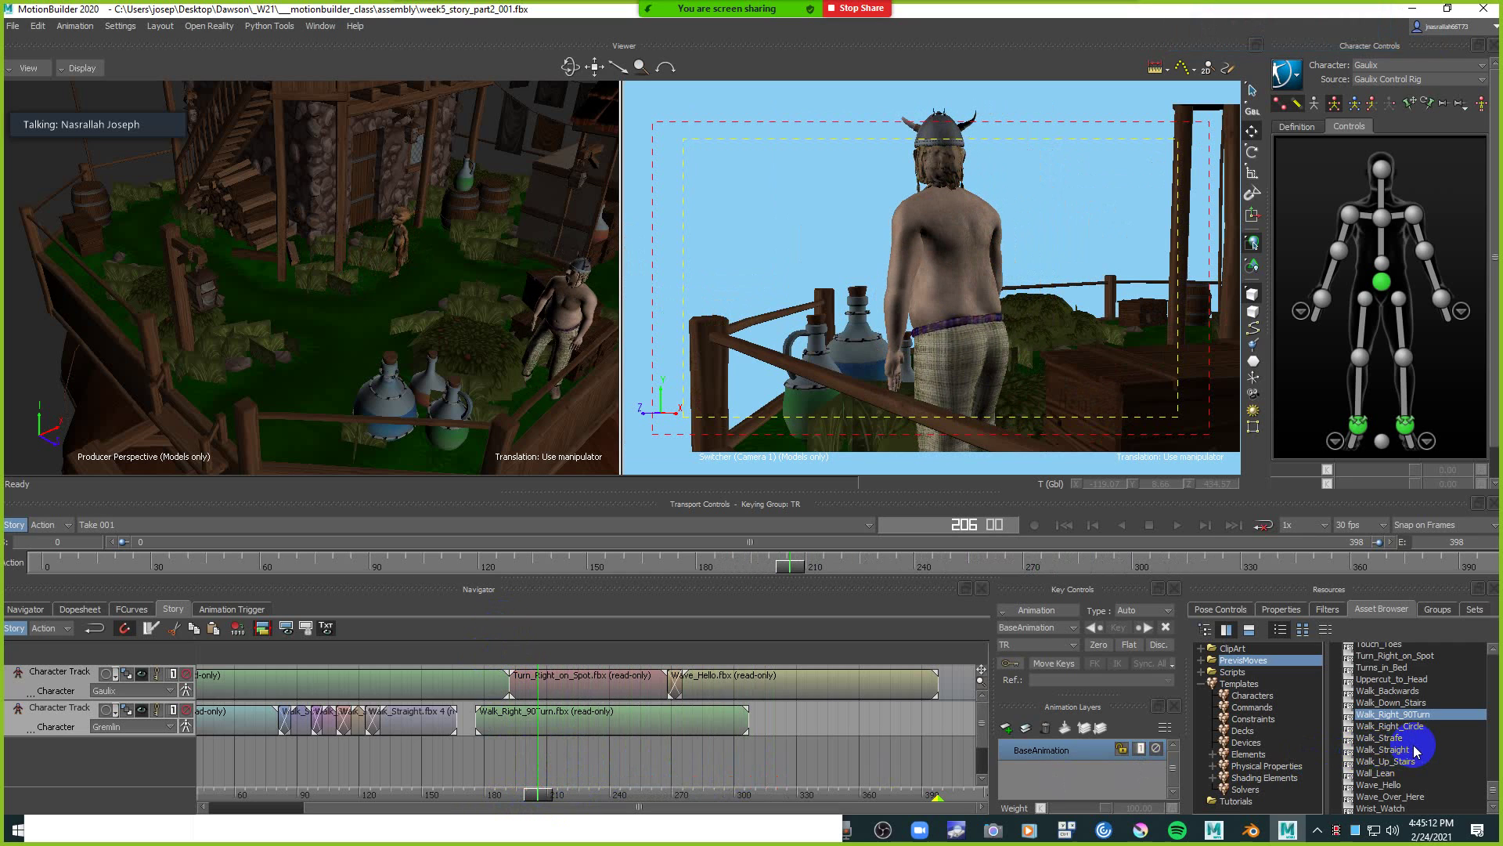
{"action": "scroll", "coordinate": [1419, 752], "scroll_direction": "down", "scroll_amount": 1}
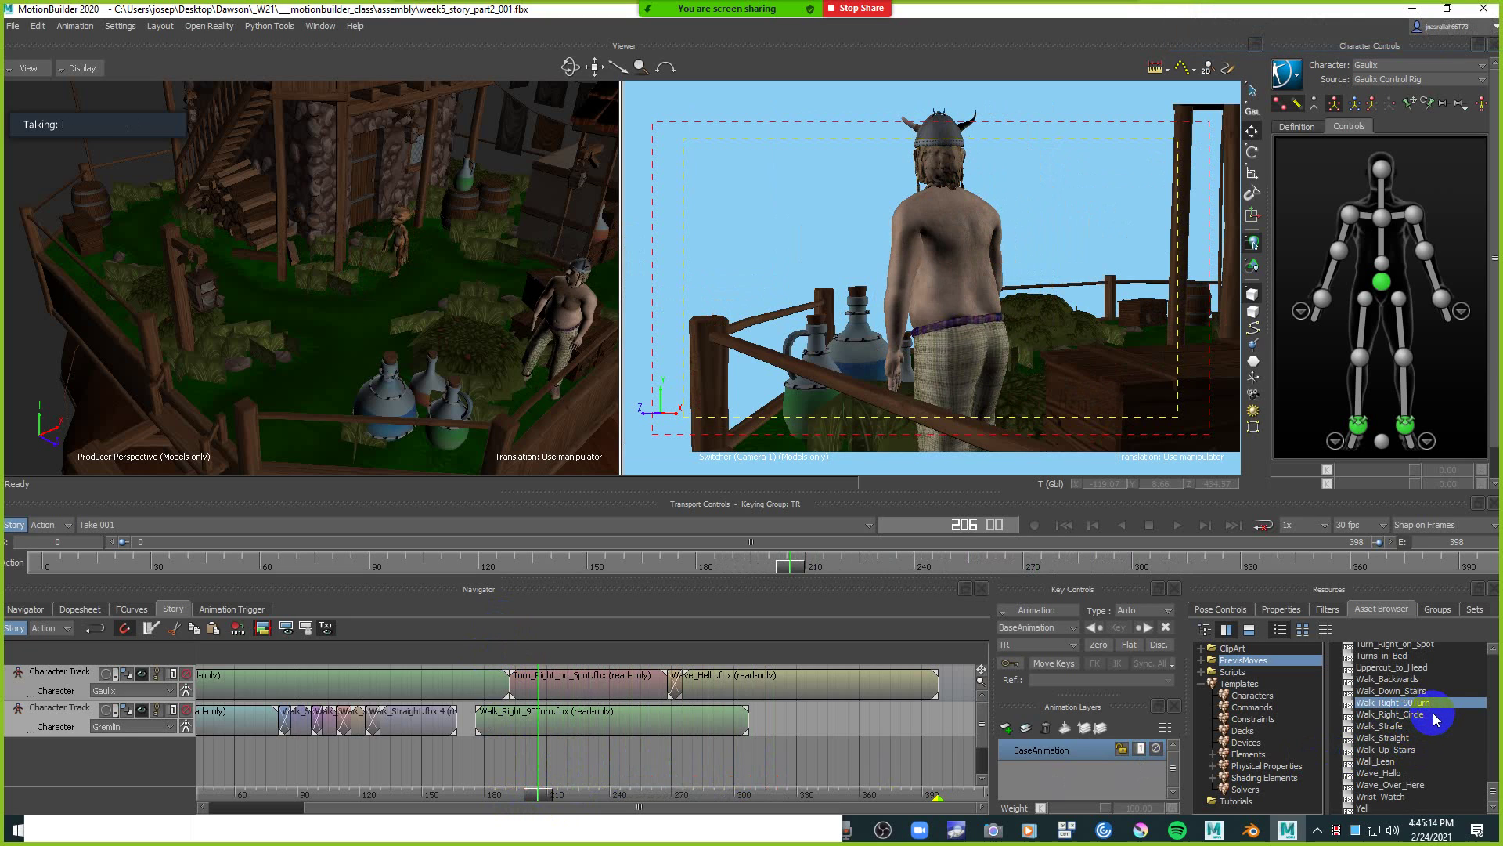
{"action": "left_click", "coordinate": [738, 722]}
{"action": "key", "text": "Delete"}
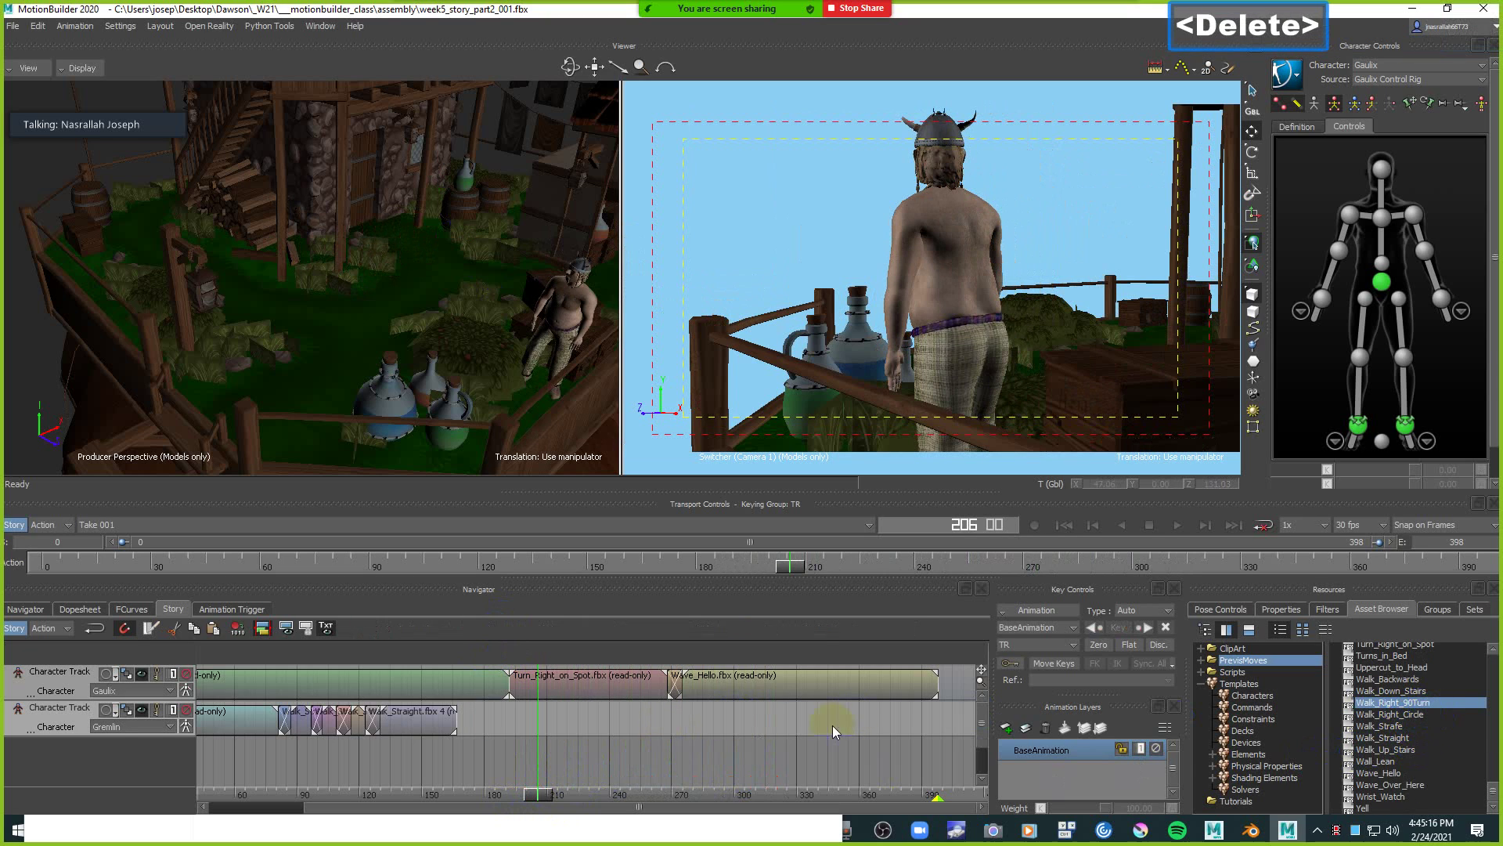
Try a Walk_Right_Circle clip on the Gremlin track after the last walk, preview its motion, and delete it.
{"action": "left_click", "coordinate": [1424, 715]}
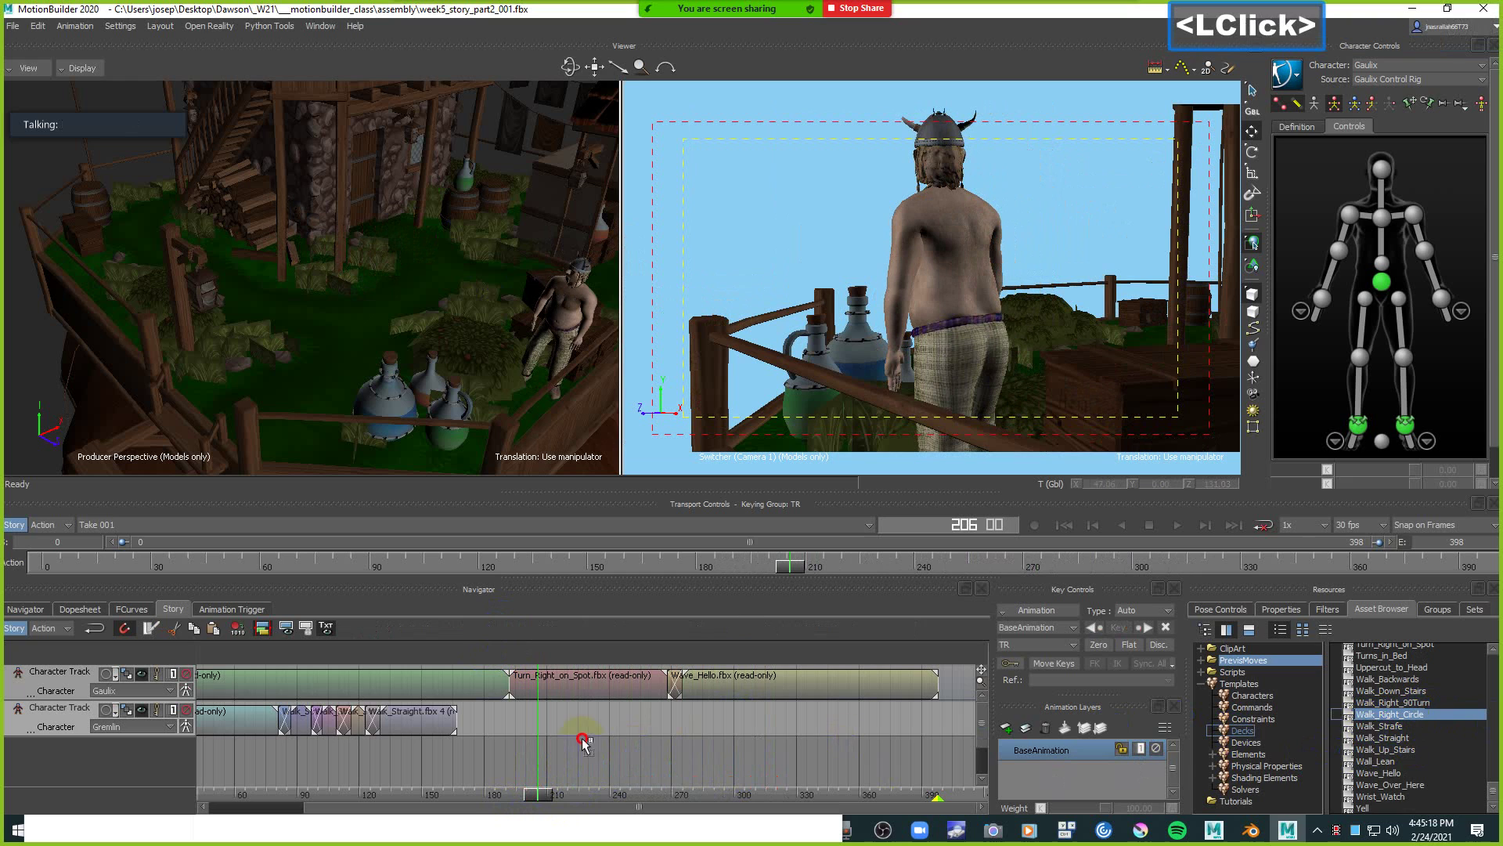
{"action": "left_click_drag", "start_coordinate": [525, 721], "coordinate": [525, 721]}
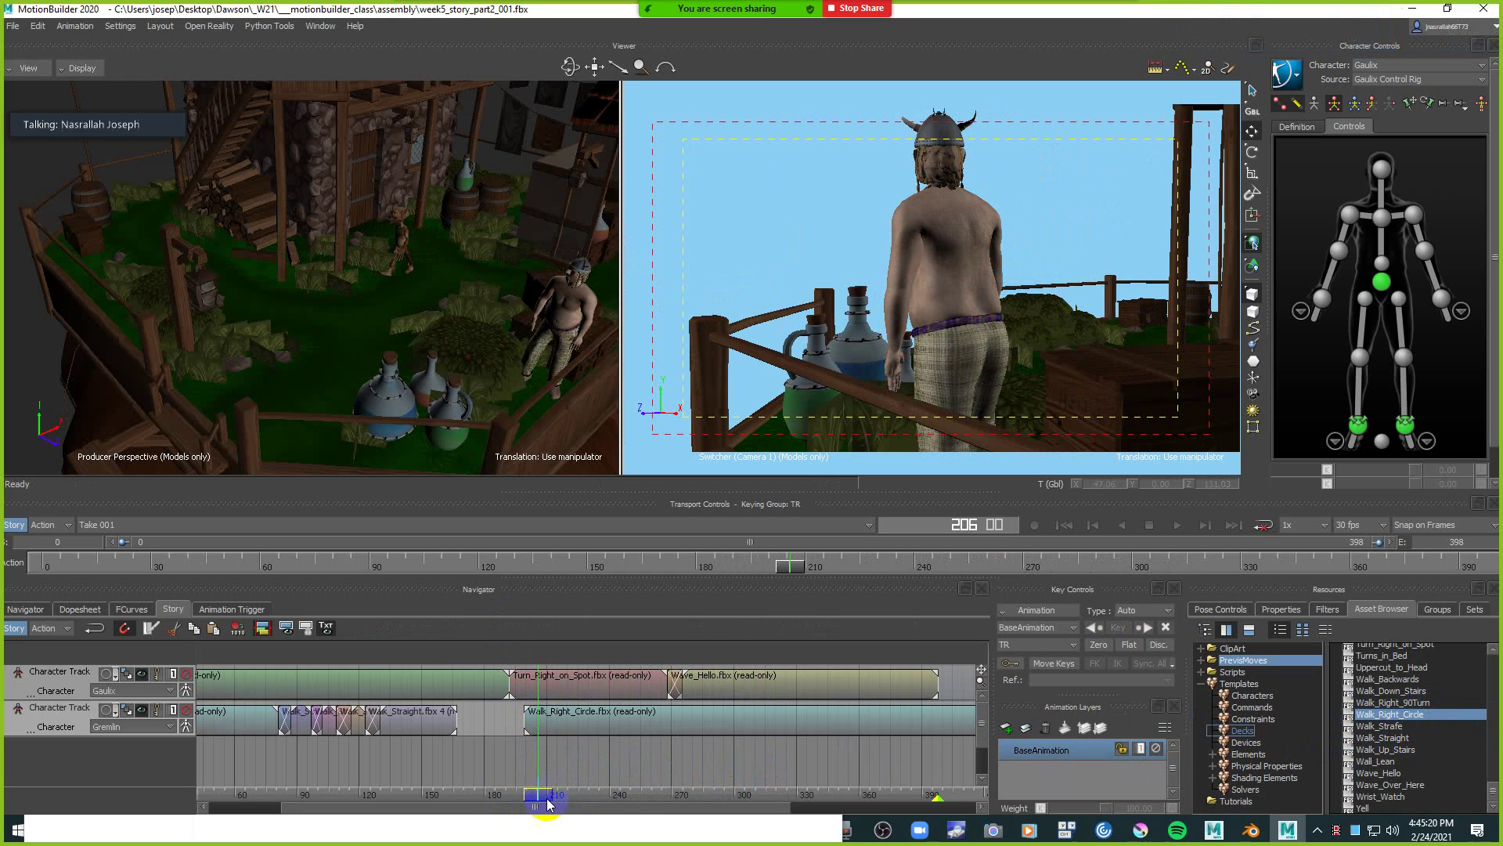
{"action": "left_click_drag", "start_coordinate": [755, 775], "coordinate": [569, 785], "text": "ctrl"}
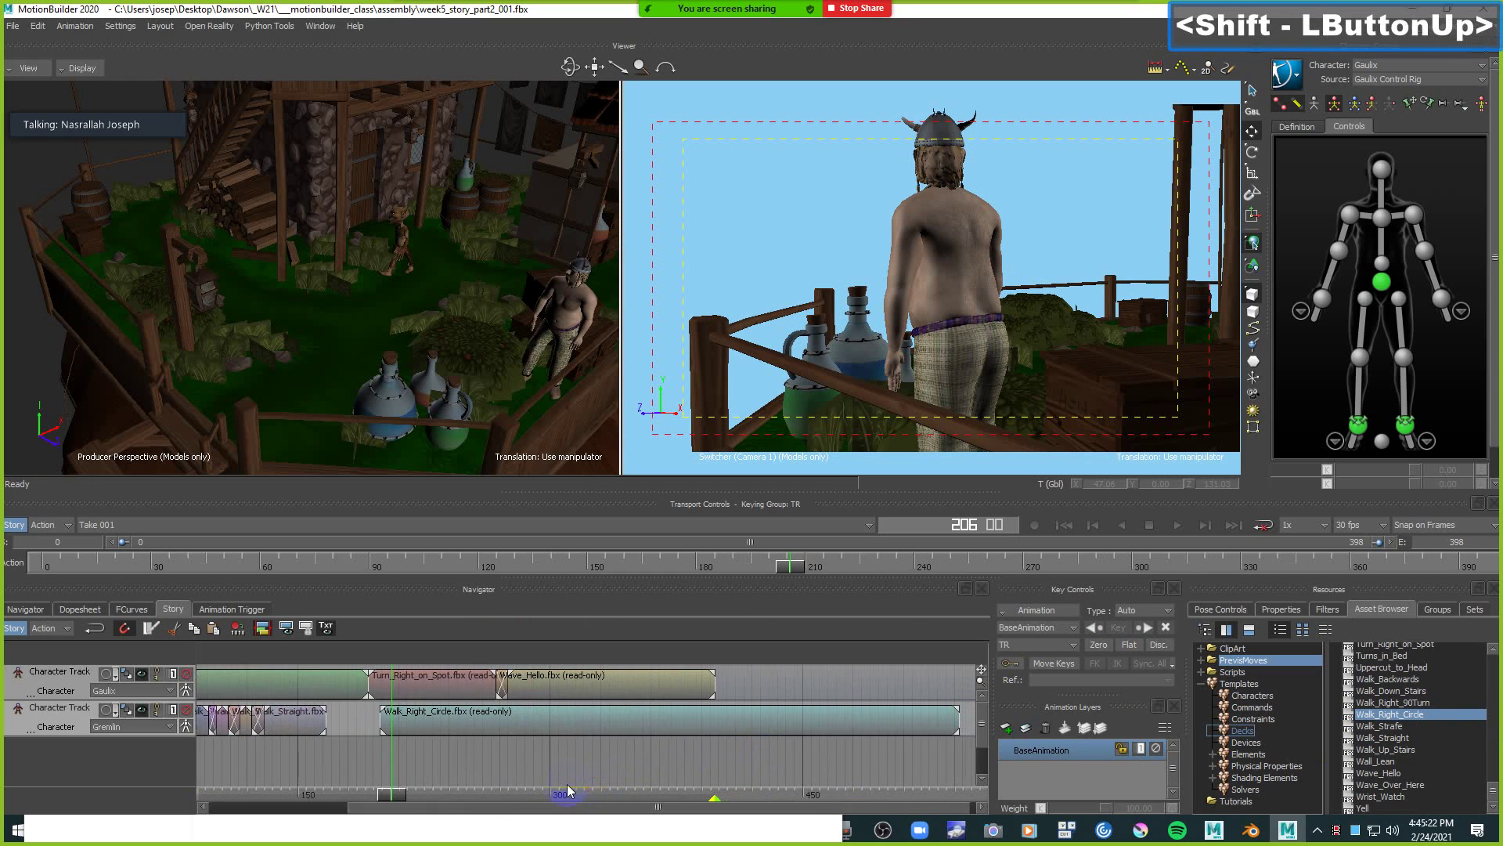
{"action": "mouse_move", "coordinate": [393, 799]}
{"action": "left_mouse_down"}
{"action": "mouse_move", "coordinate": [509, 791]}
{"action": "mouse_move", "coordinate": [358, 787]}
{"action": "mouse_move", "coordinate": [658, 778]}
{"action": "mouse_move", "coordinate": [394, 786]}
{"action": "left_mouse_up"}
{"action": "left_click", "coordinate": [557, 719]}
{"action": "key", "text": "Delete"}
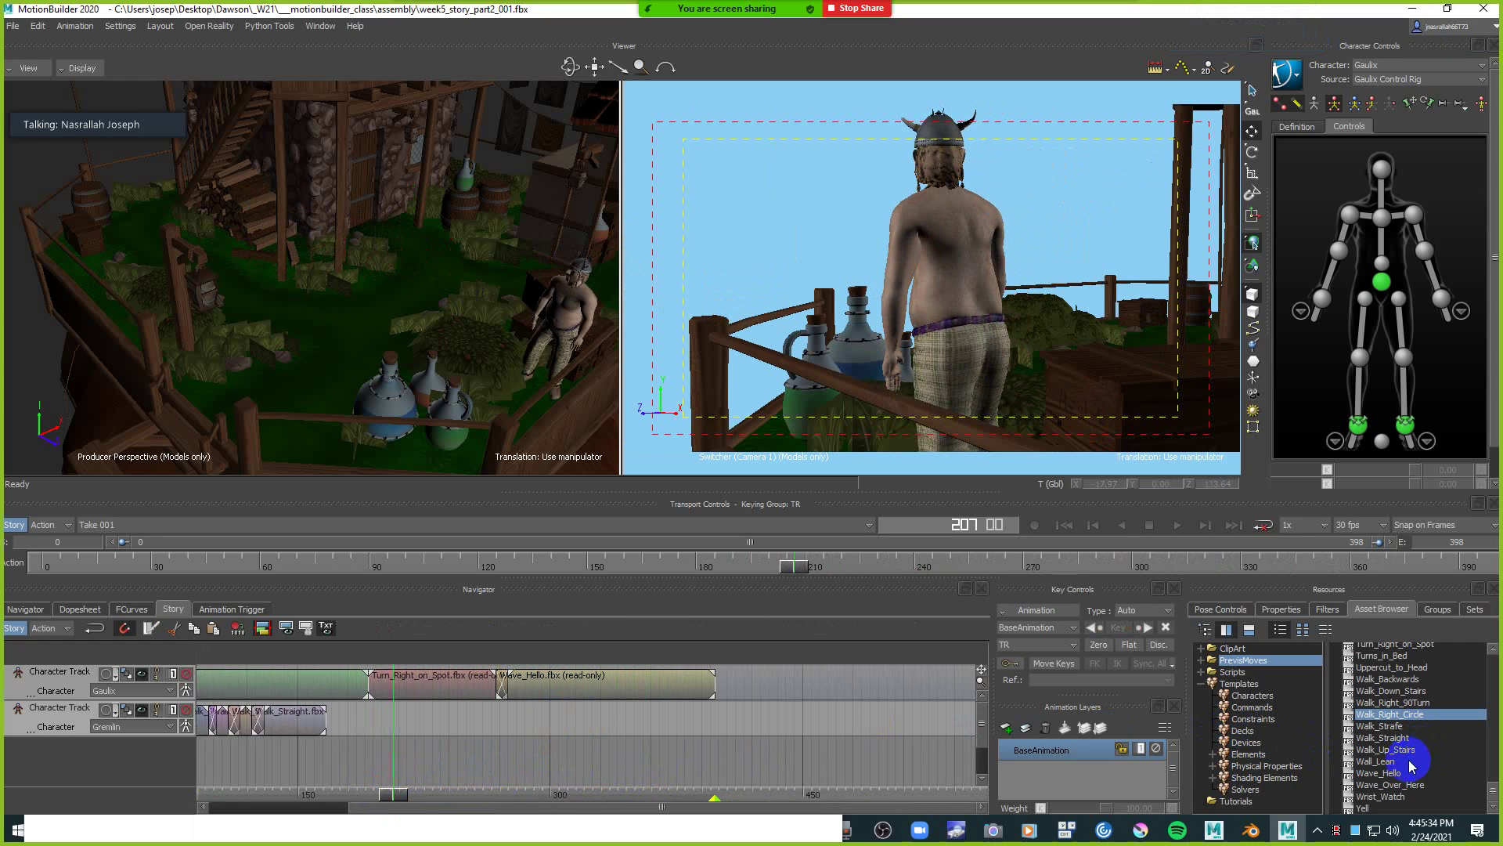
Look through the PrevisMoves clips for another motion suited to the Gremlin.
{"action": "left_click_drag", "start_coordinate": [1494, 790], "coordinate": [1494, 790]}
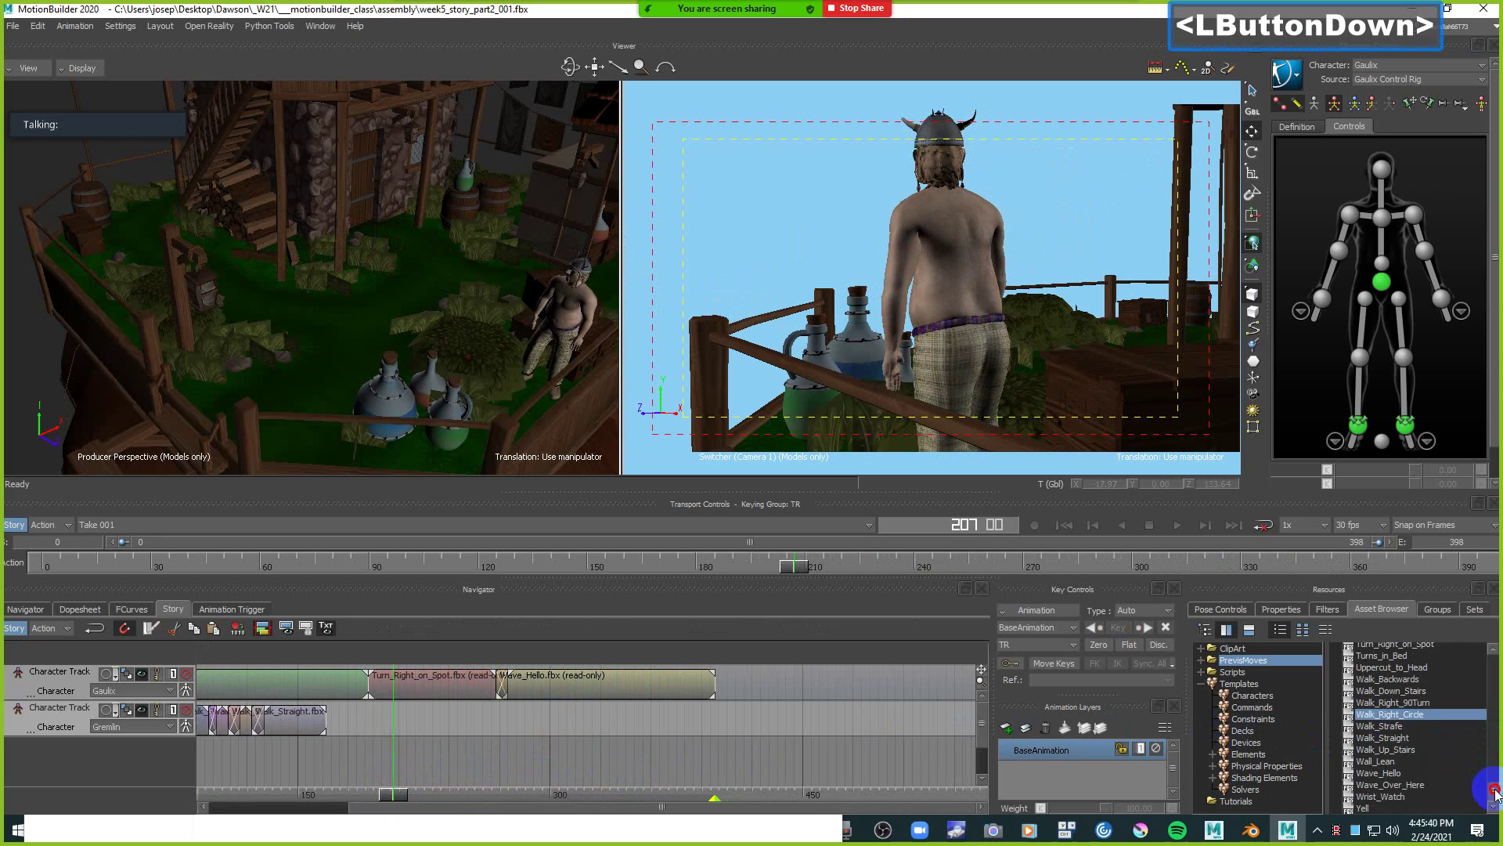
{"action": "left_click_drag", "start_coordinate": [1496, 791], "coordinate": [1496, 774]}
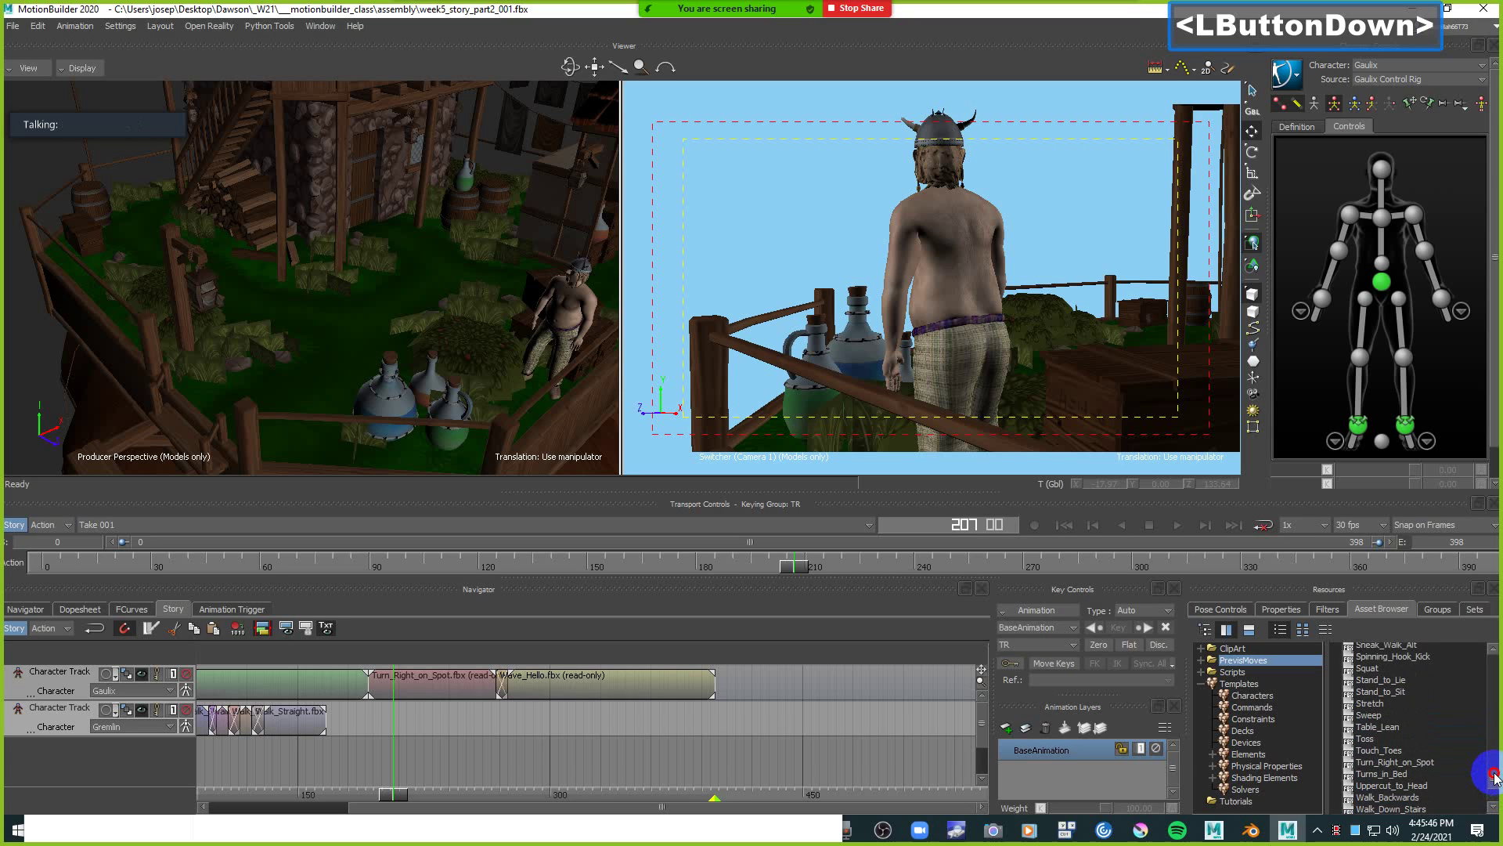
{"action": "left_click_drag", "start_coordinate": [1495, 775], "coordinate": [1496, 774]}
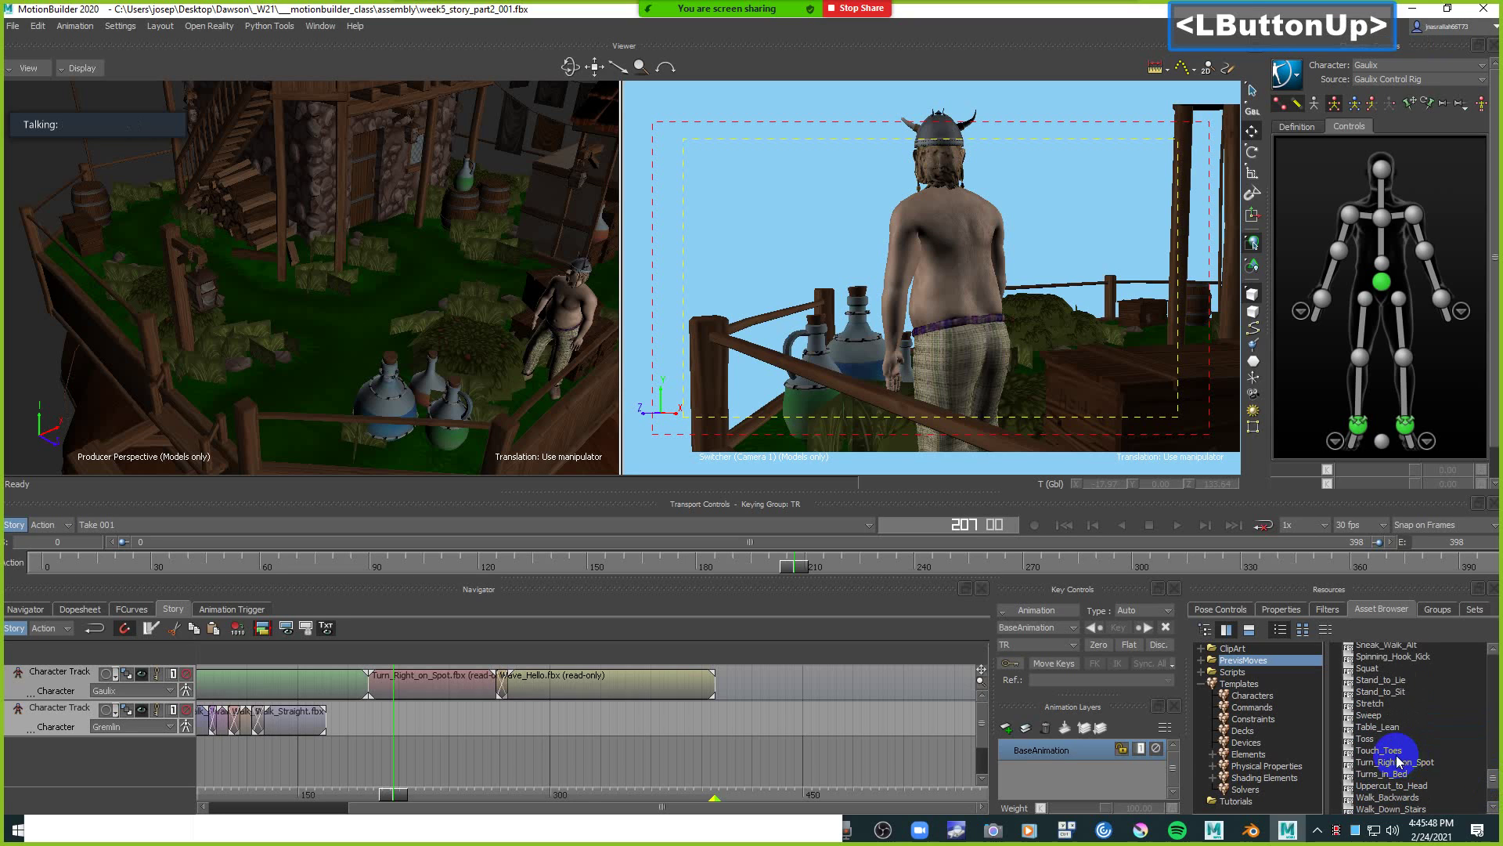
{"action": "scroll", "coordinate": [1397, 759], "scroll_direction": "up", "scroll_amount": 1}
{"action": "scroll", "coordinate": [1398, 759], "scroll_direction": "up", "scroll_amount": 5}
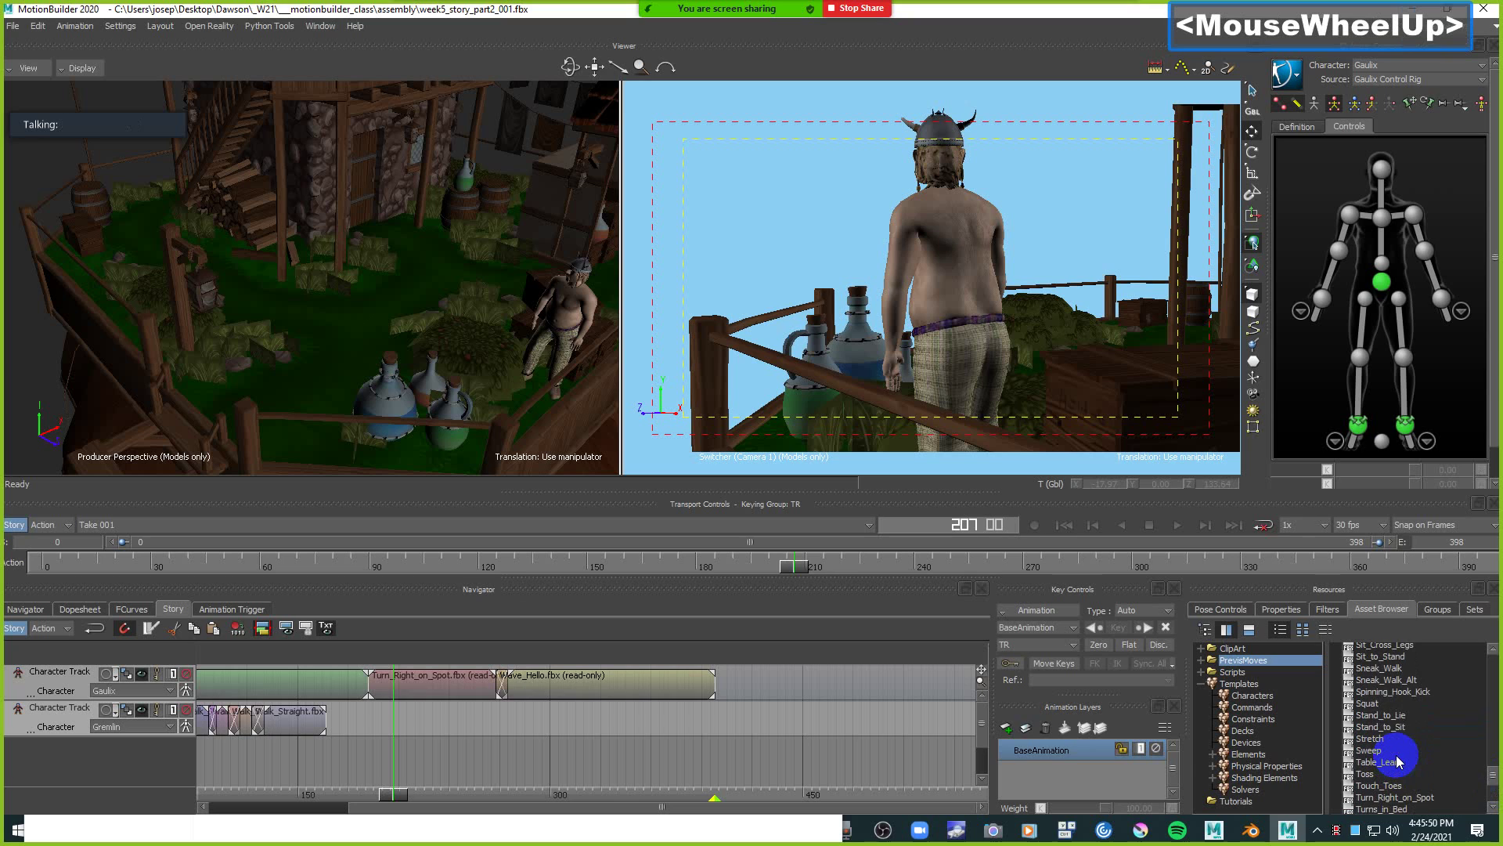
{"action": "scroll", "coordinate": [1398, 760], "scroll_direction": "up", "scroll_amount": 1}
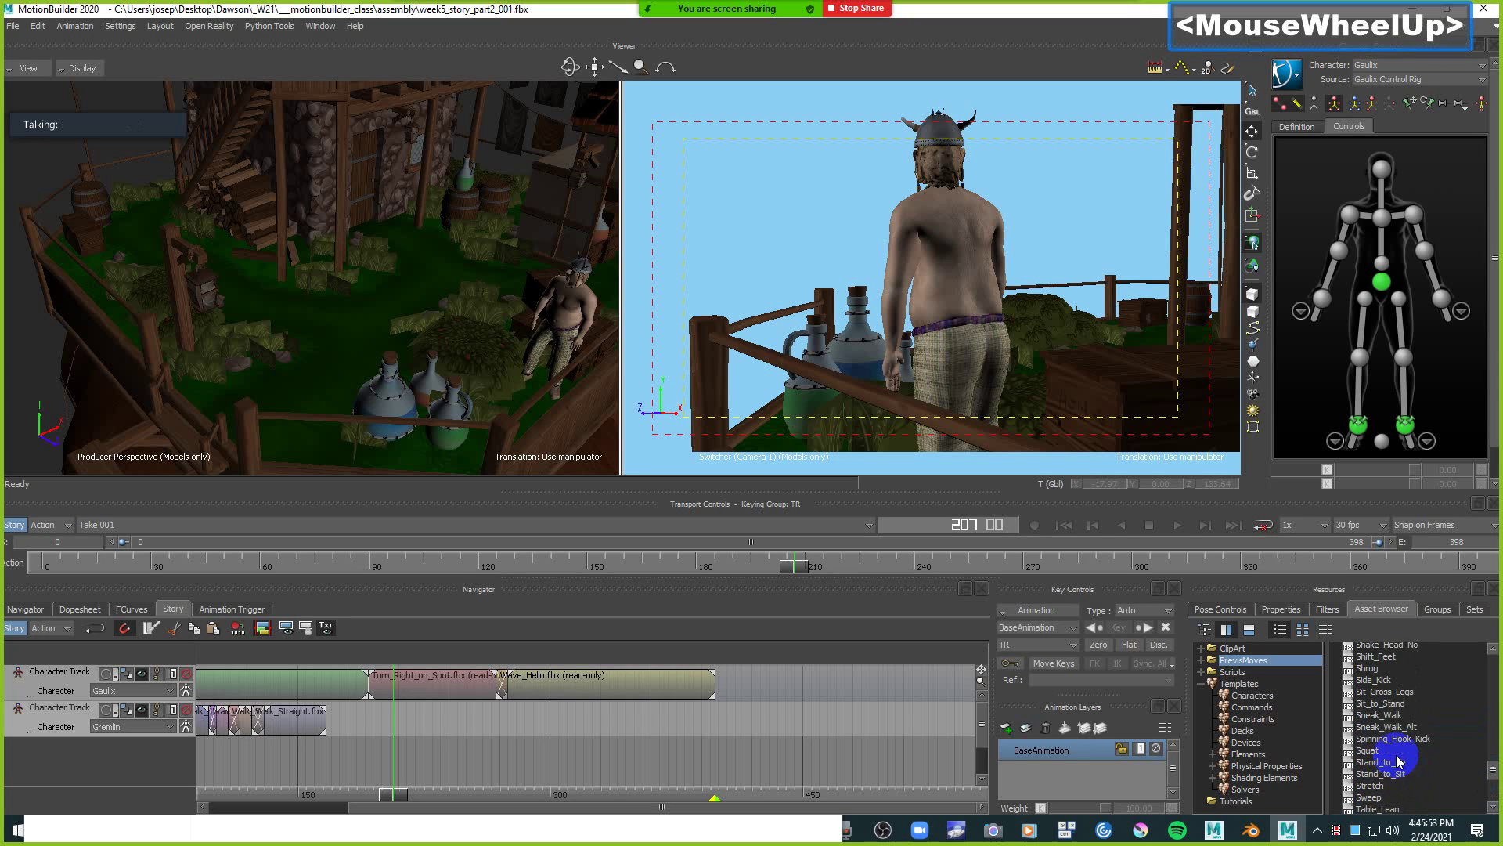
{"action": "scroll", "coordinate": [1398, 760], "scroll_direction": "up", "scroll_amount": 11}
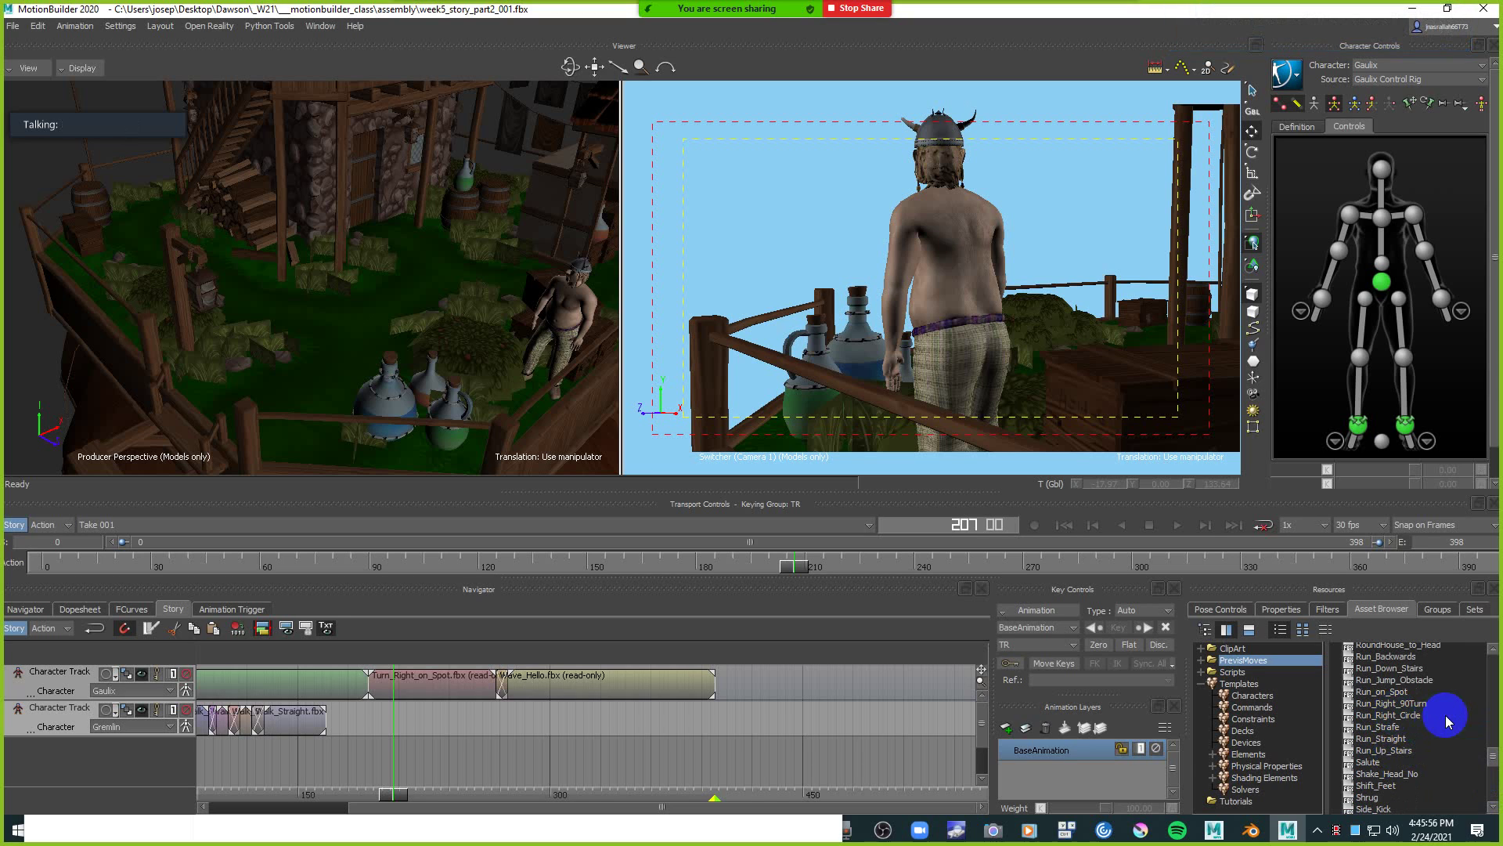
Expand the ClipArt library in the asset browser to its Characters folder, and save the scene.
{"action": "left_click", "coordinate": [1225, 648]}
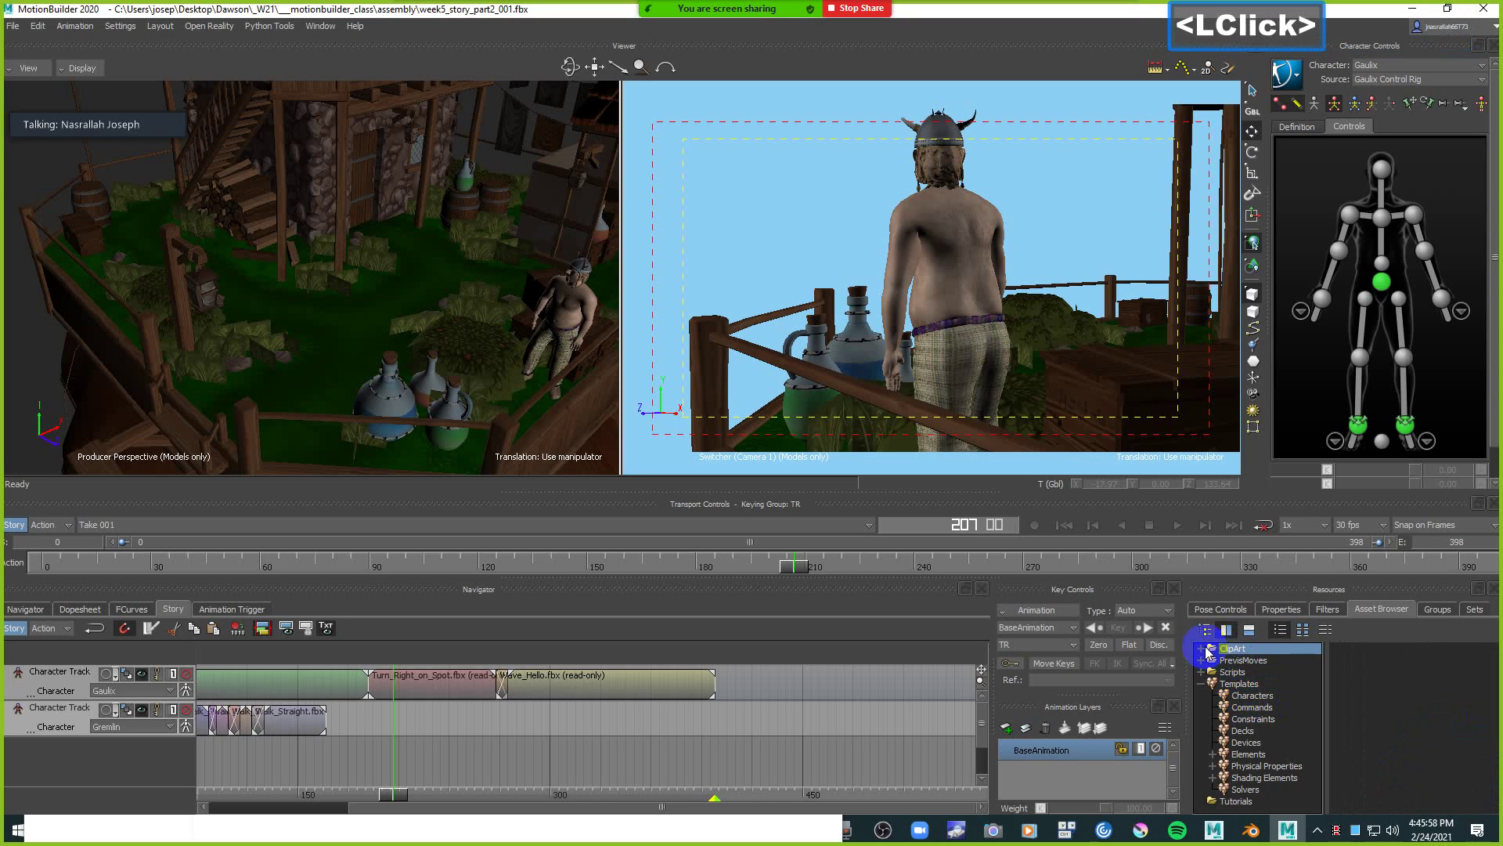
{"action": "left_click", "coordinate": [1203, 649]}
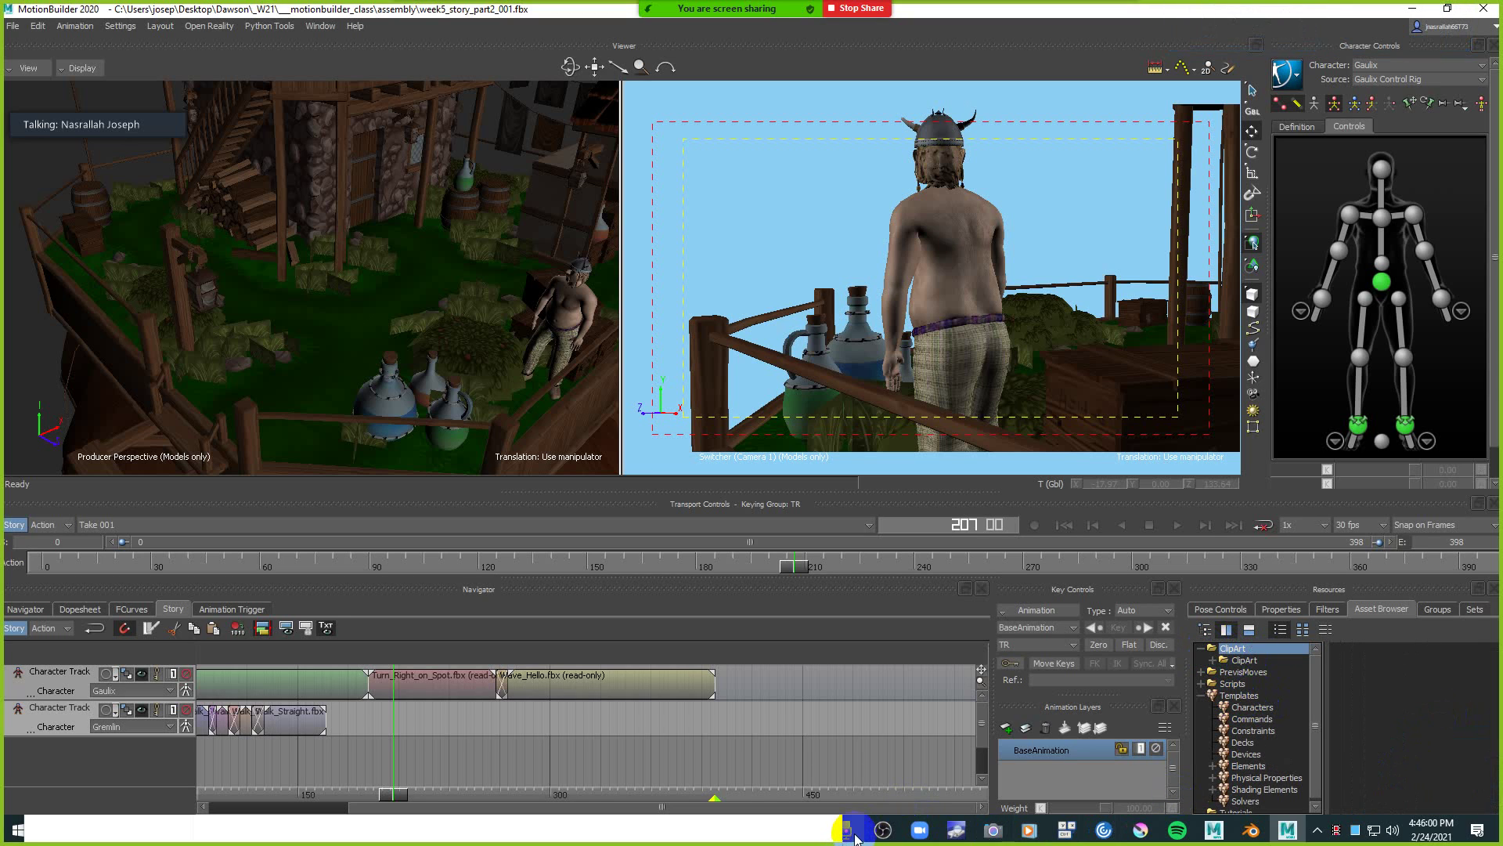
{"action": "left_click", "coordinate": [1214, 660]}
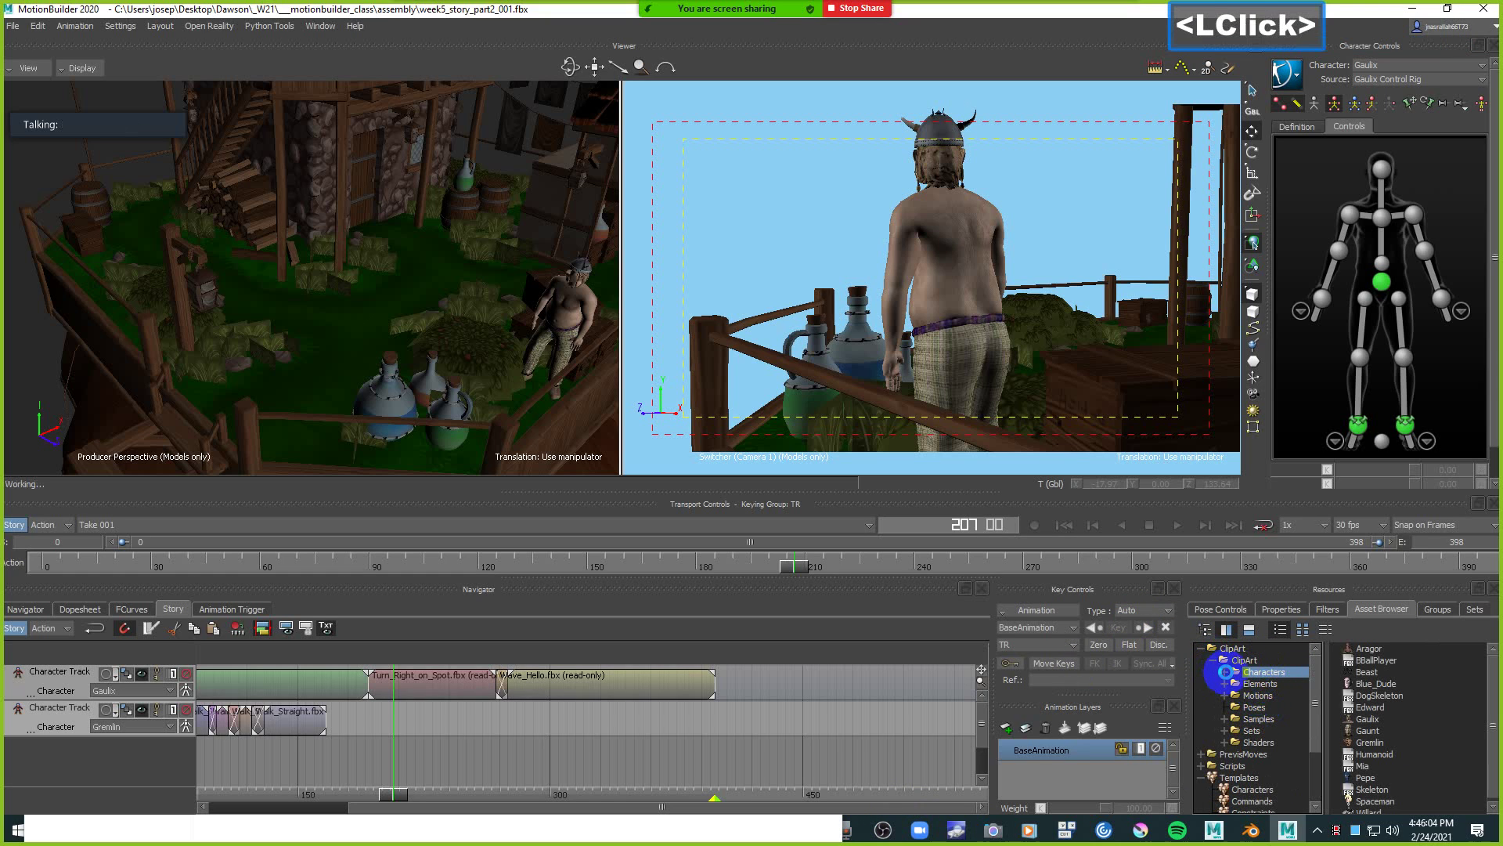
{"action": "left_click", "coordinate": [1225, 671]}
{"action": "left_click", "coordinate": [763, 255]}
{"action": "key", "text": "ctrl+s"}
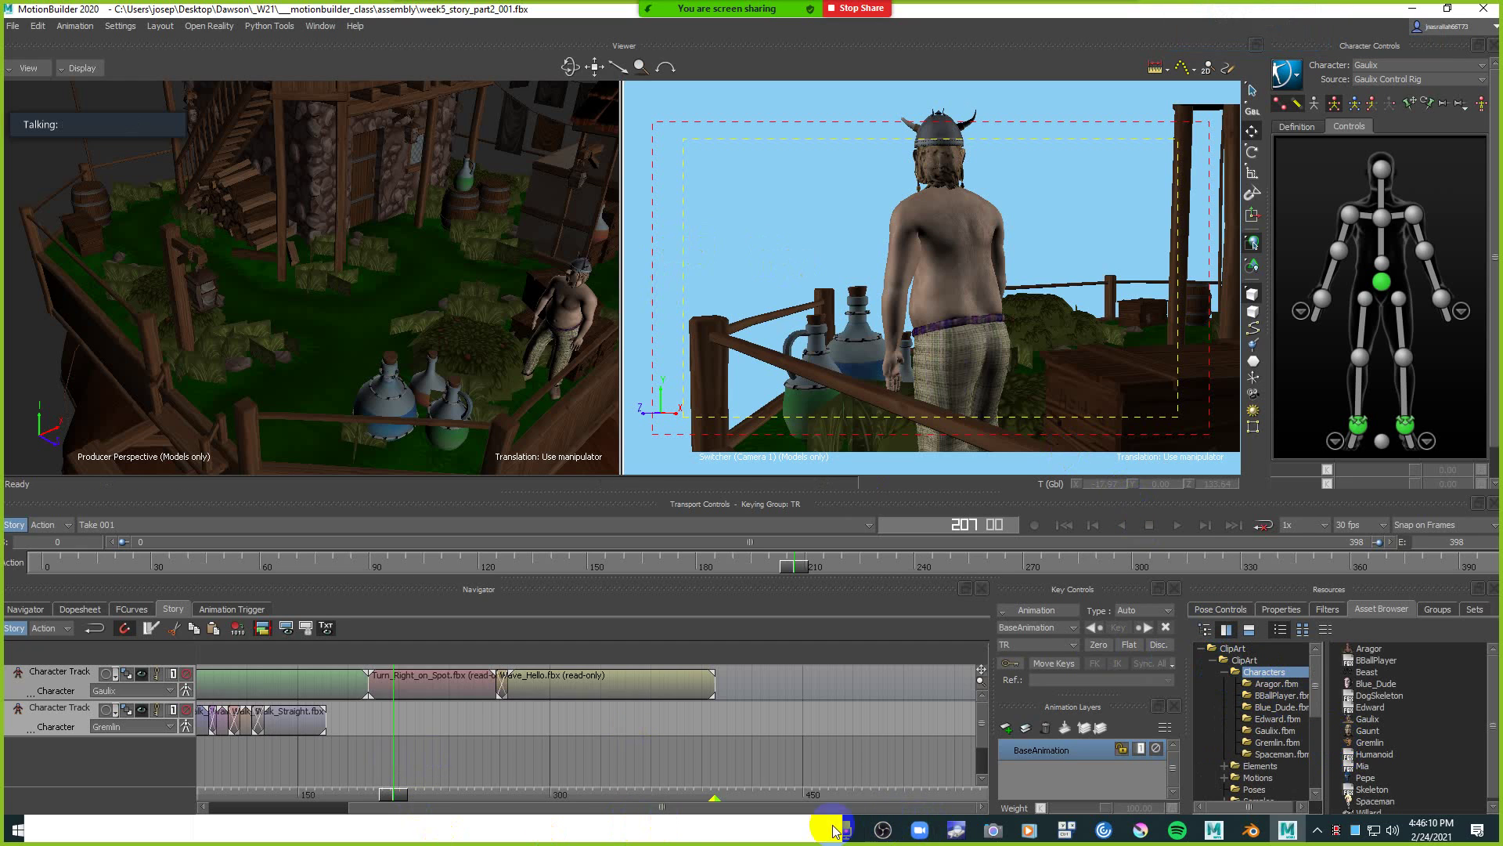
Switch to File Explorer and open the Dawson folder on the Desktop.
{"action": "left_click", "coordinate": [797, 832]}
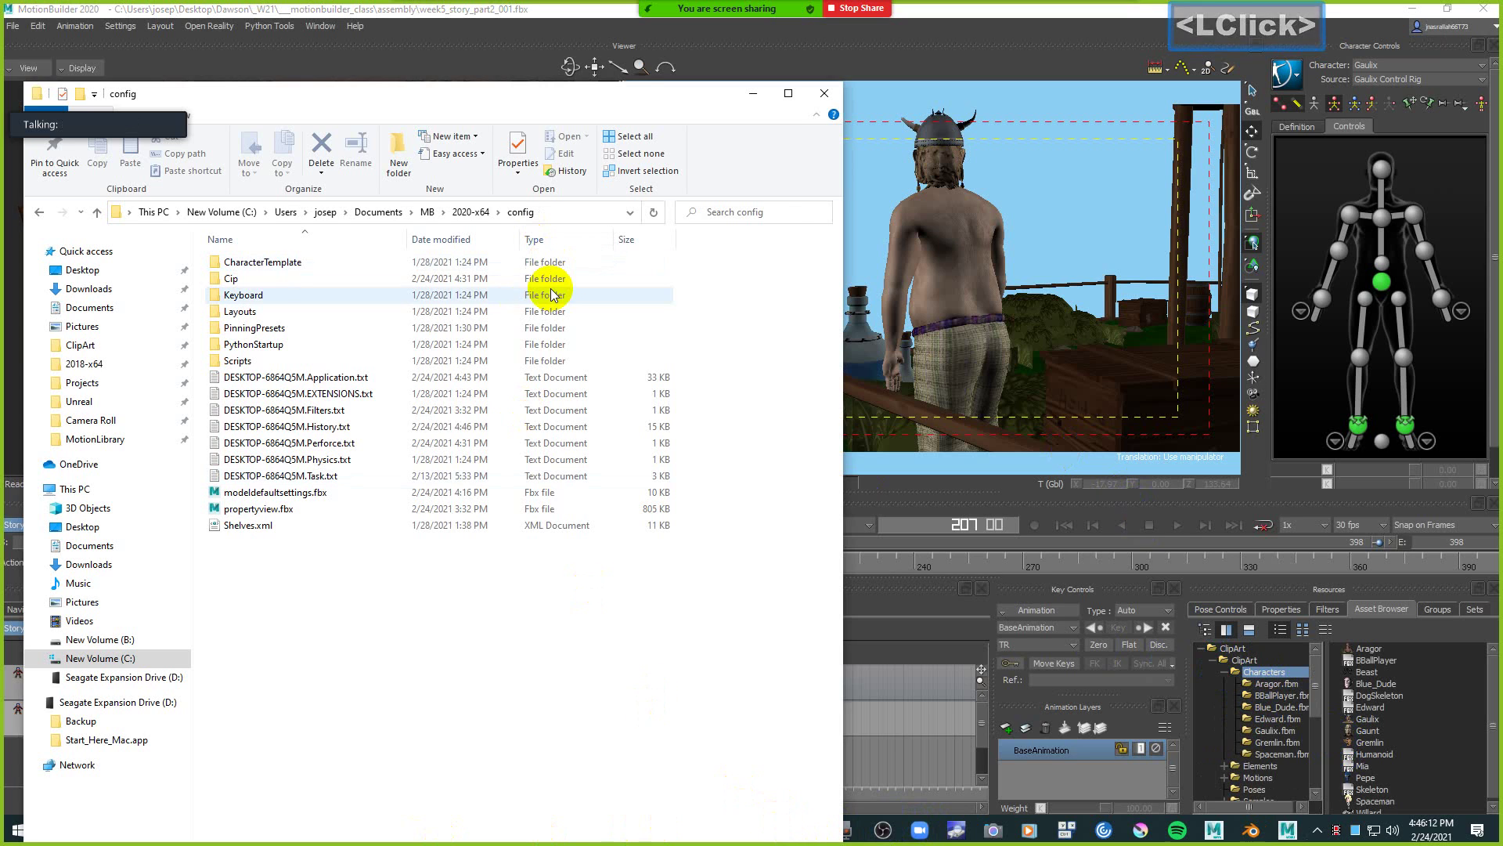
{"action": "left_click_drag", "start_coordinate": [417, 103], "coordinate": [561, 65]}
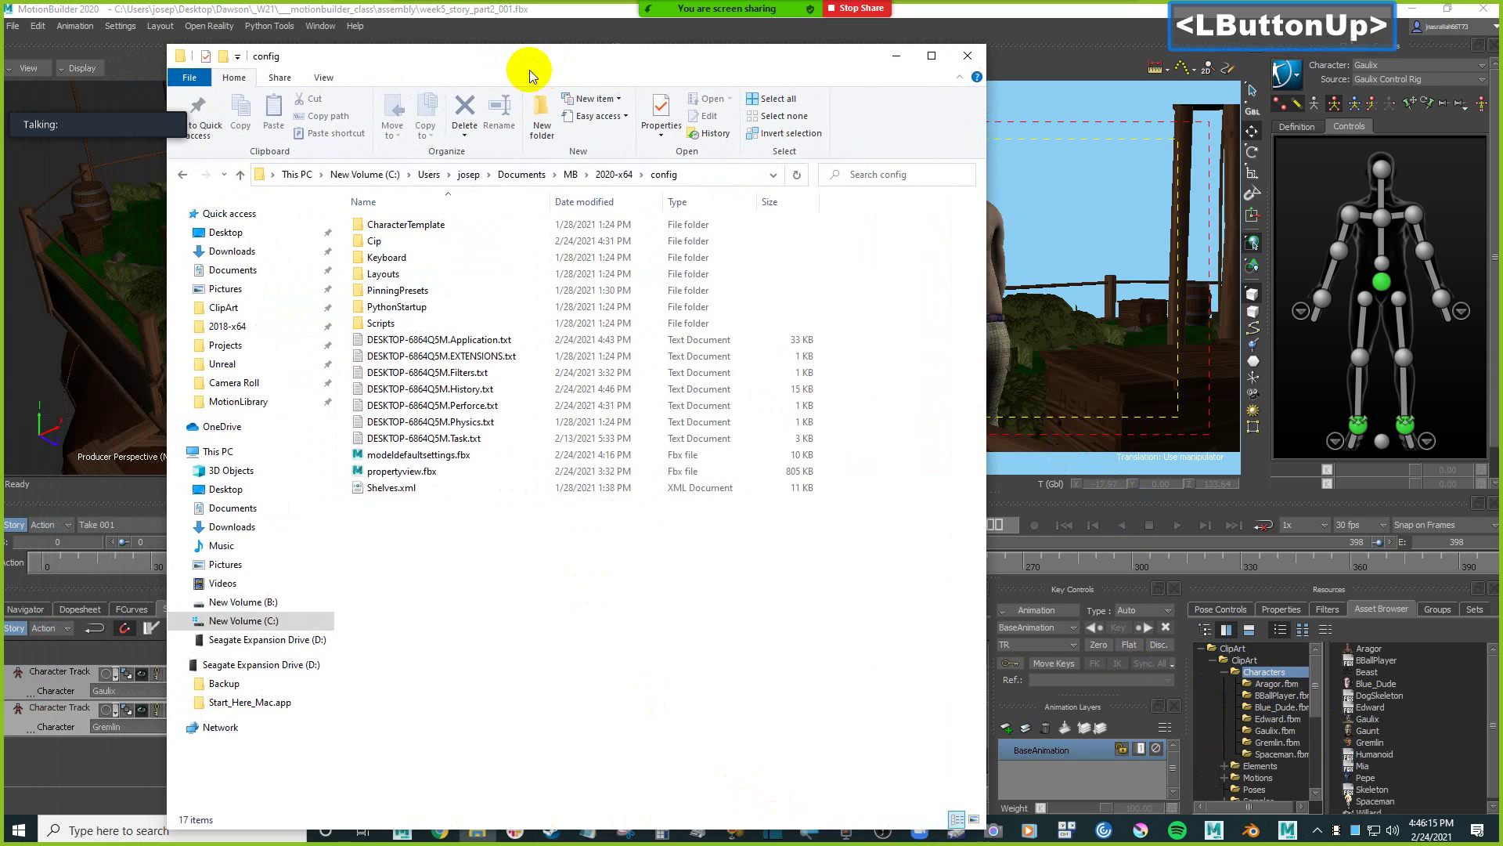
{"action": "left_click", "coordinate": [245, 253]}
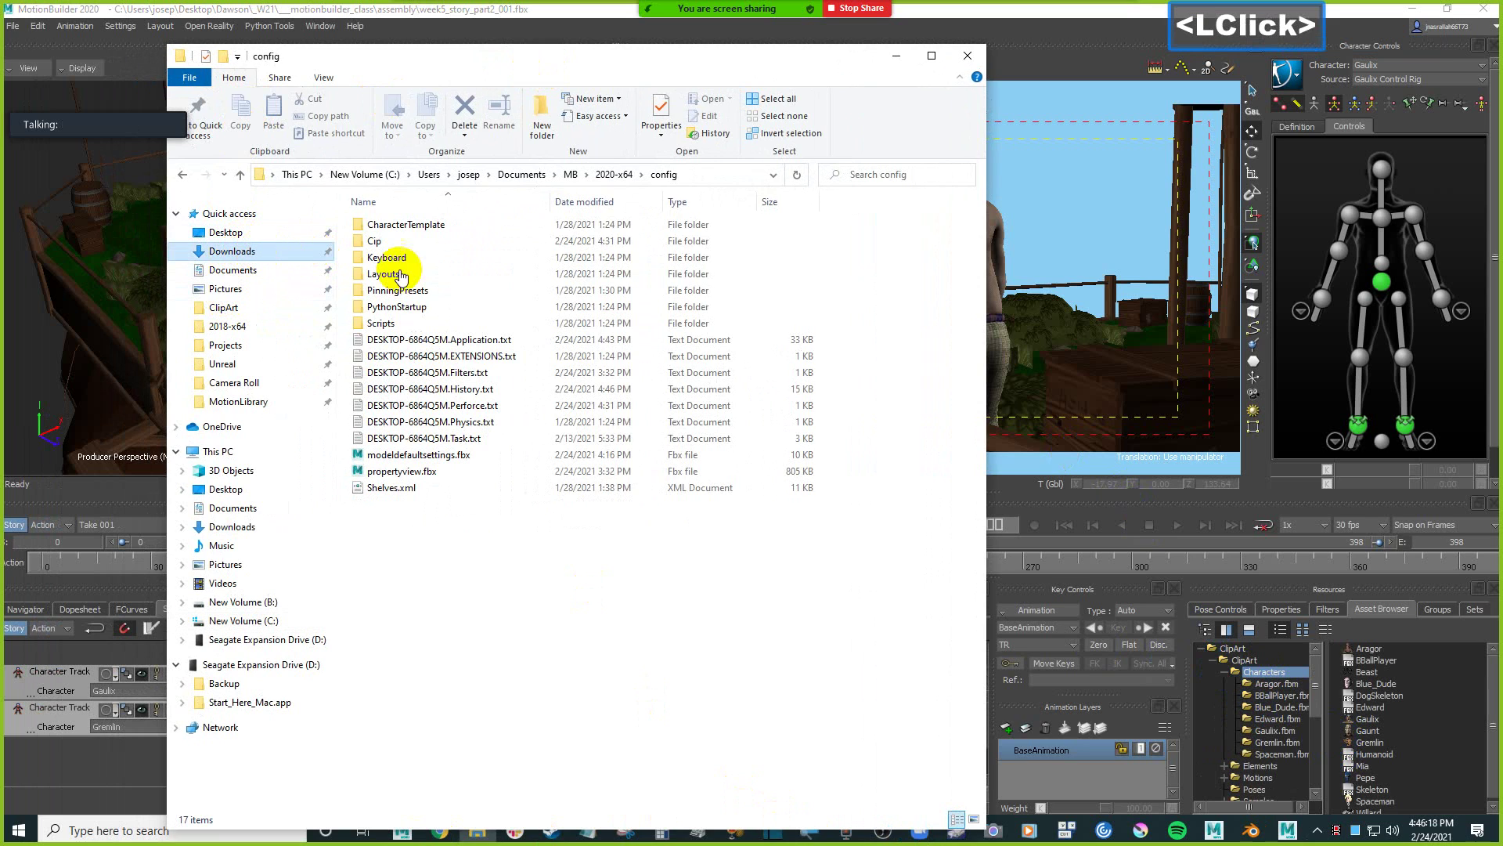
{"action": "left_click", "coordinate": [266, 234]}
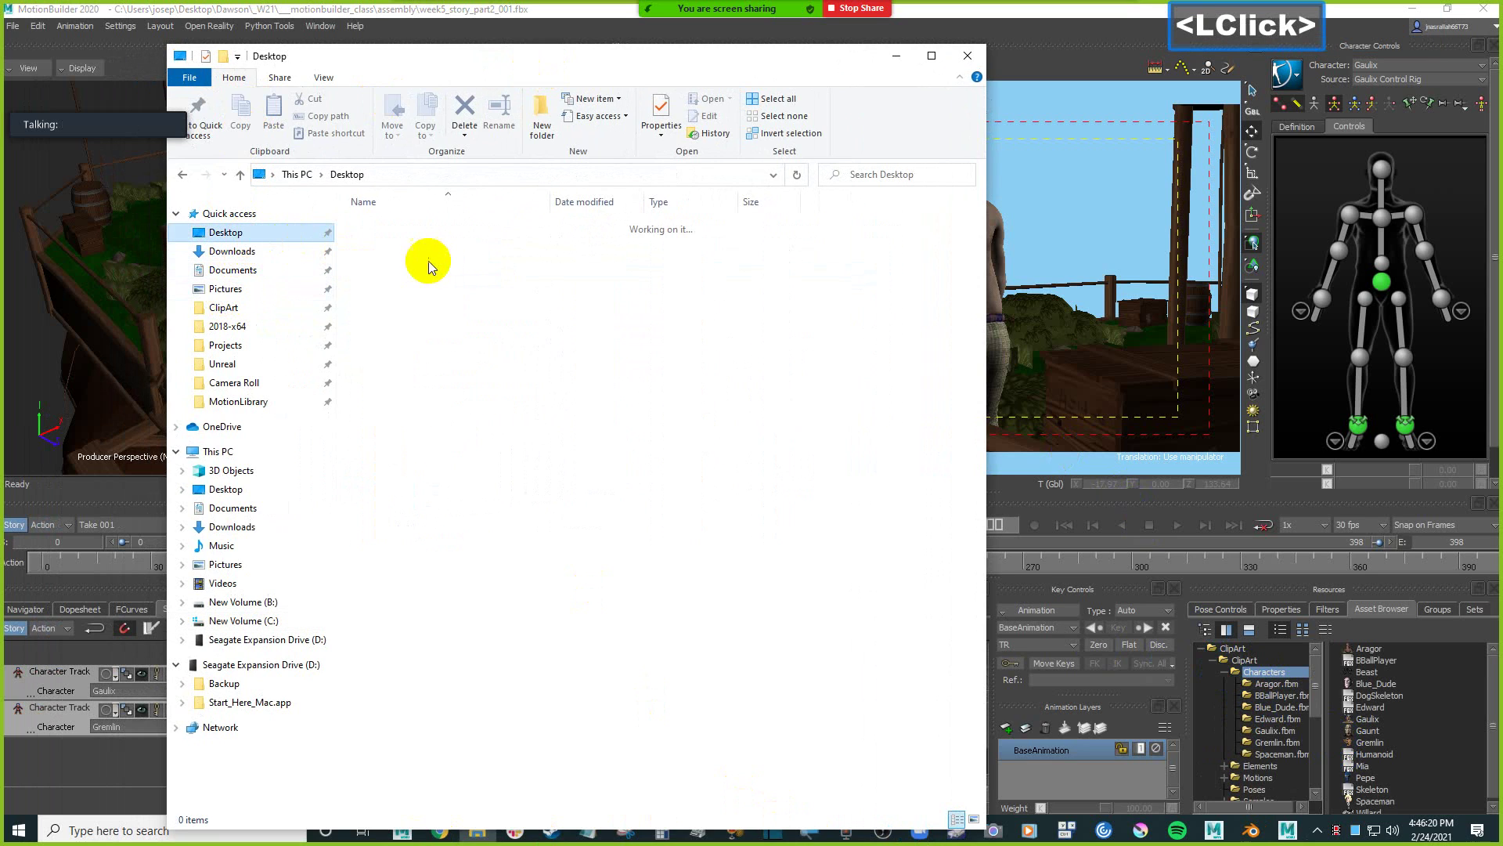
{"action": "left_click", "coordinate": [386, 242]}
{"action": "double_click", "coordinate": [384, 224]}
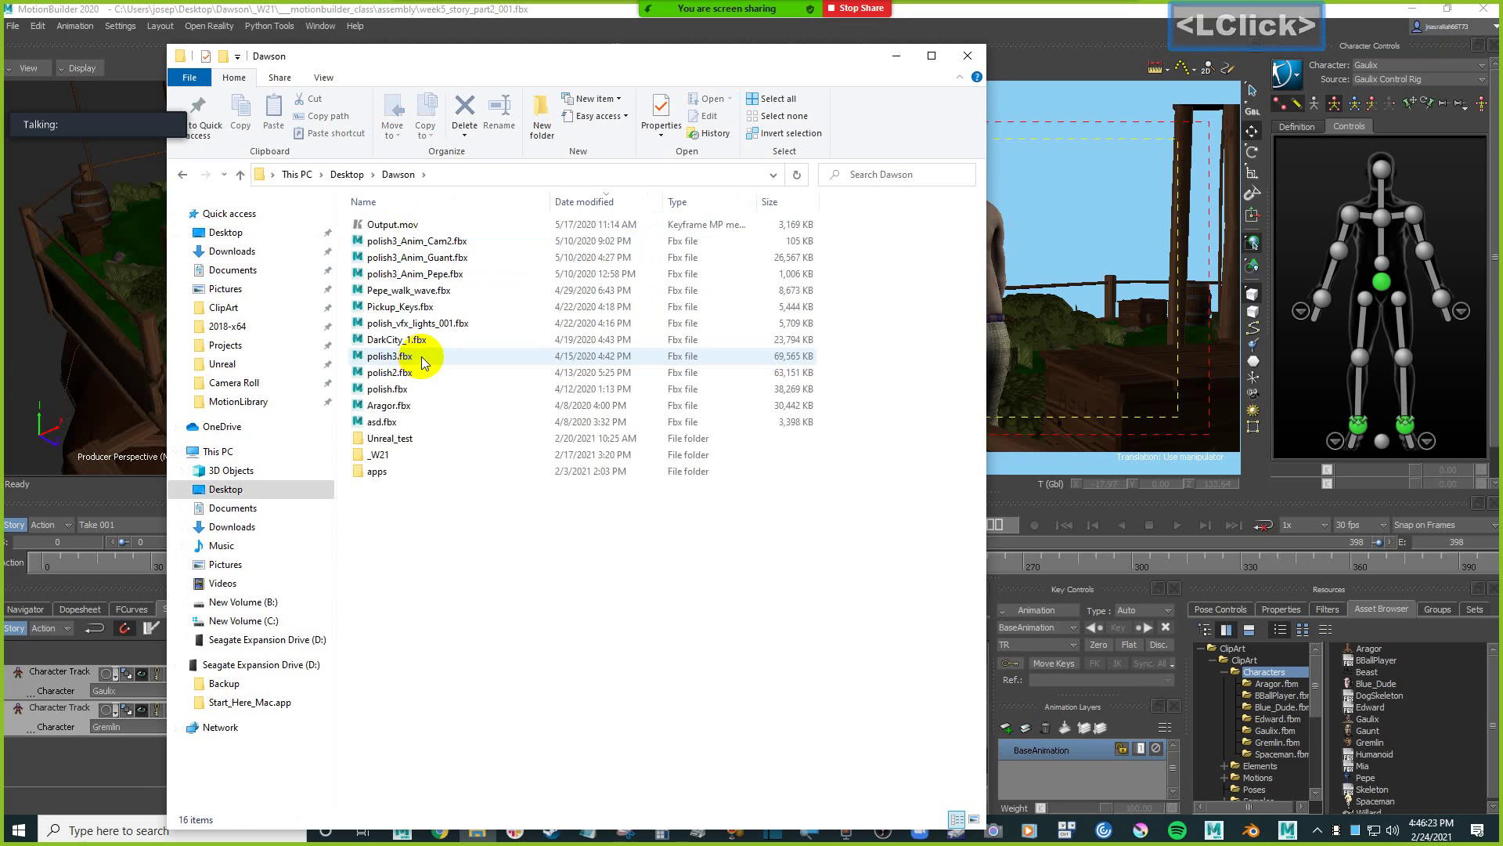
Open the ClipArt Motions folder inside _W21 and ___motionbuilder_class.
{"action": "left_click", "coordinate": [385, 458]}
{"action": "double_click", "coordinate": [392, 457]}
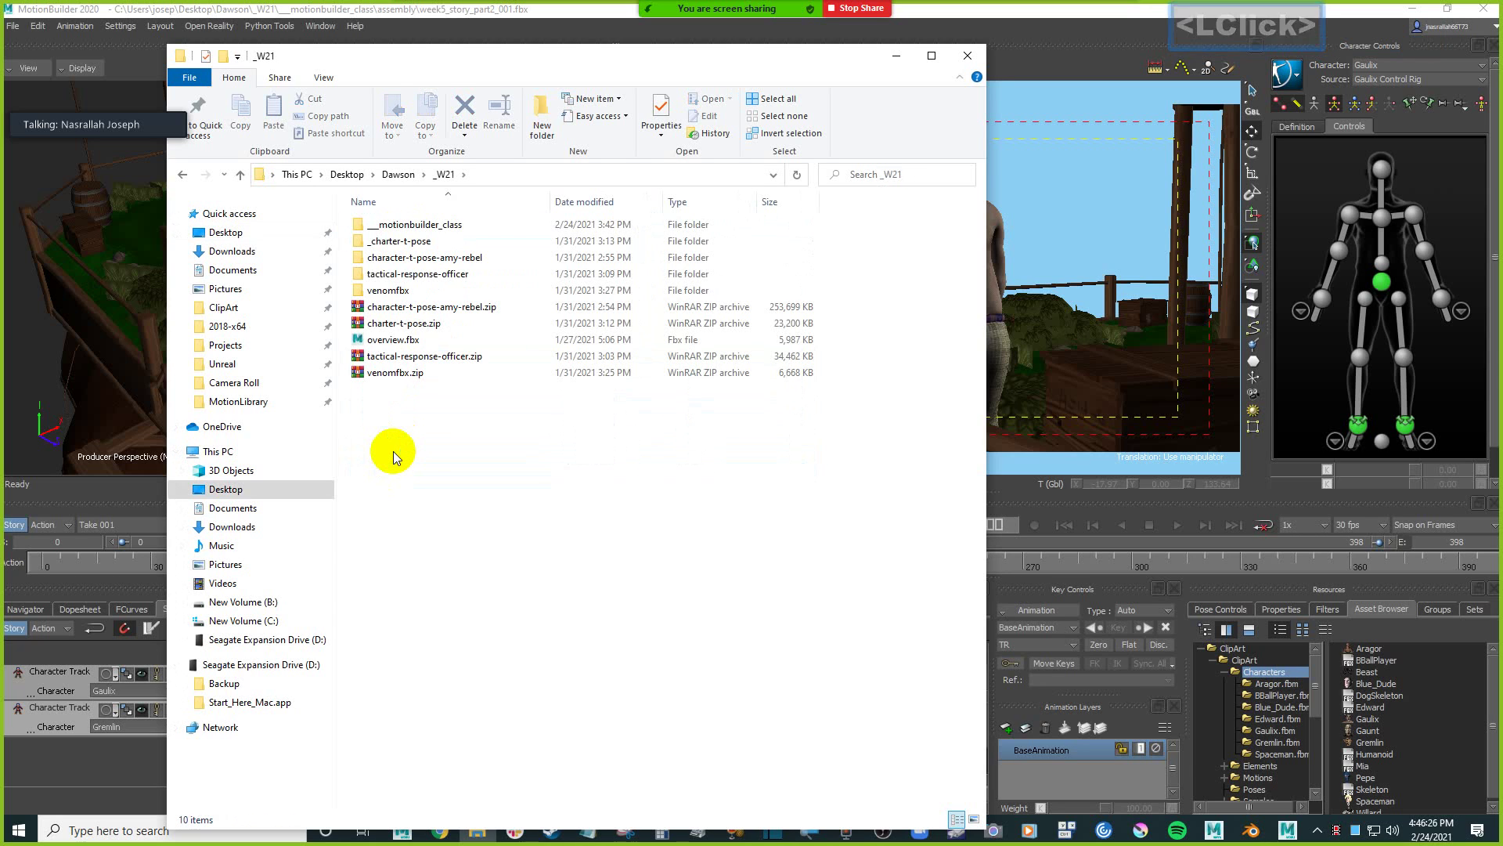
{"action": "double_click", "coordinate": [430, 226]}
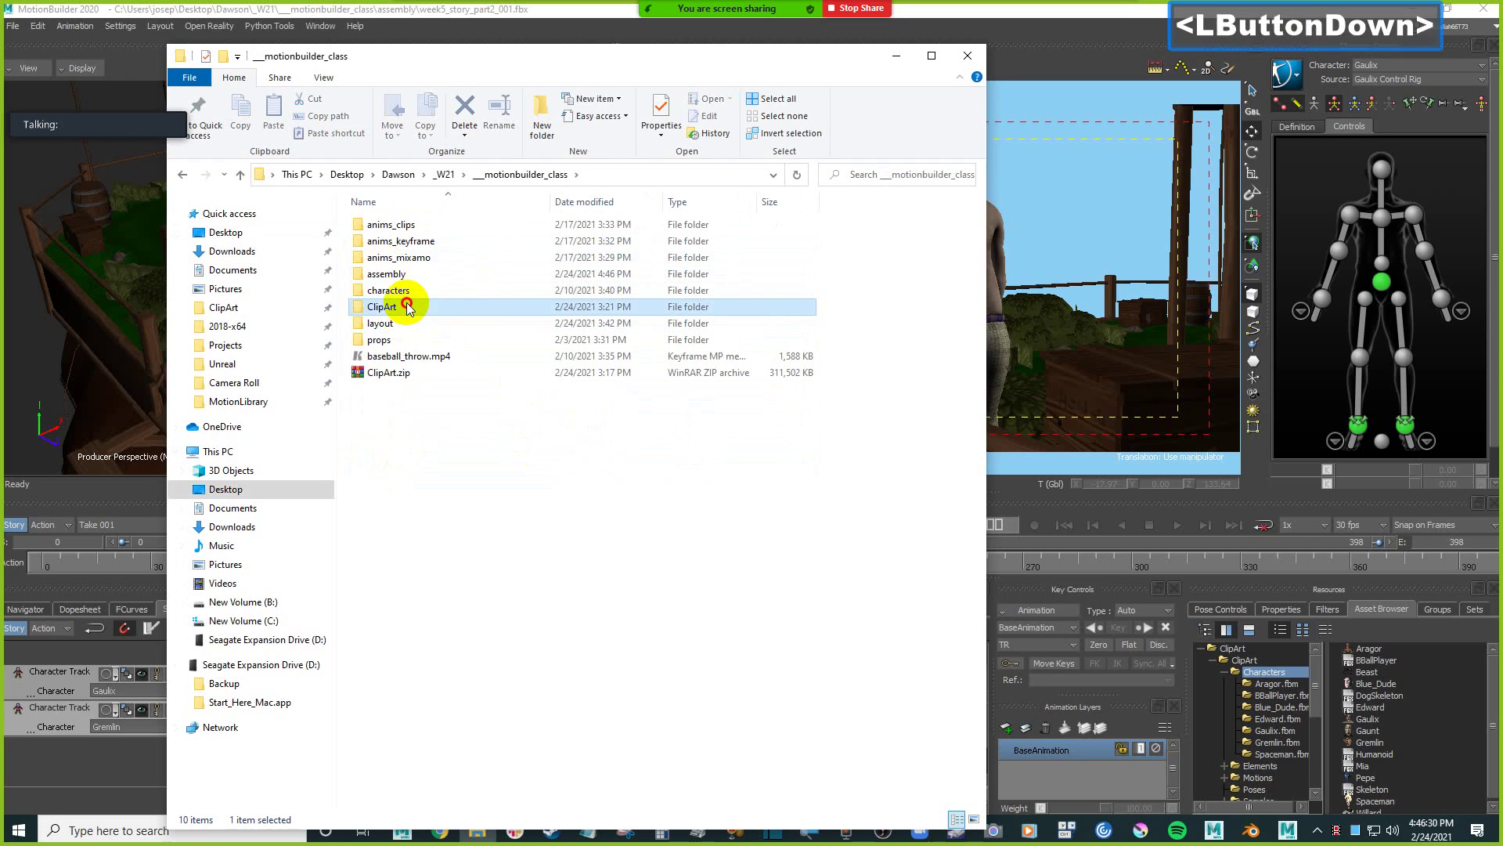
{"action": "double_click", "coordinate": [404, 306]}
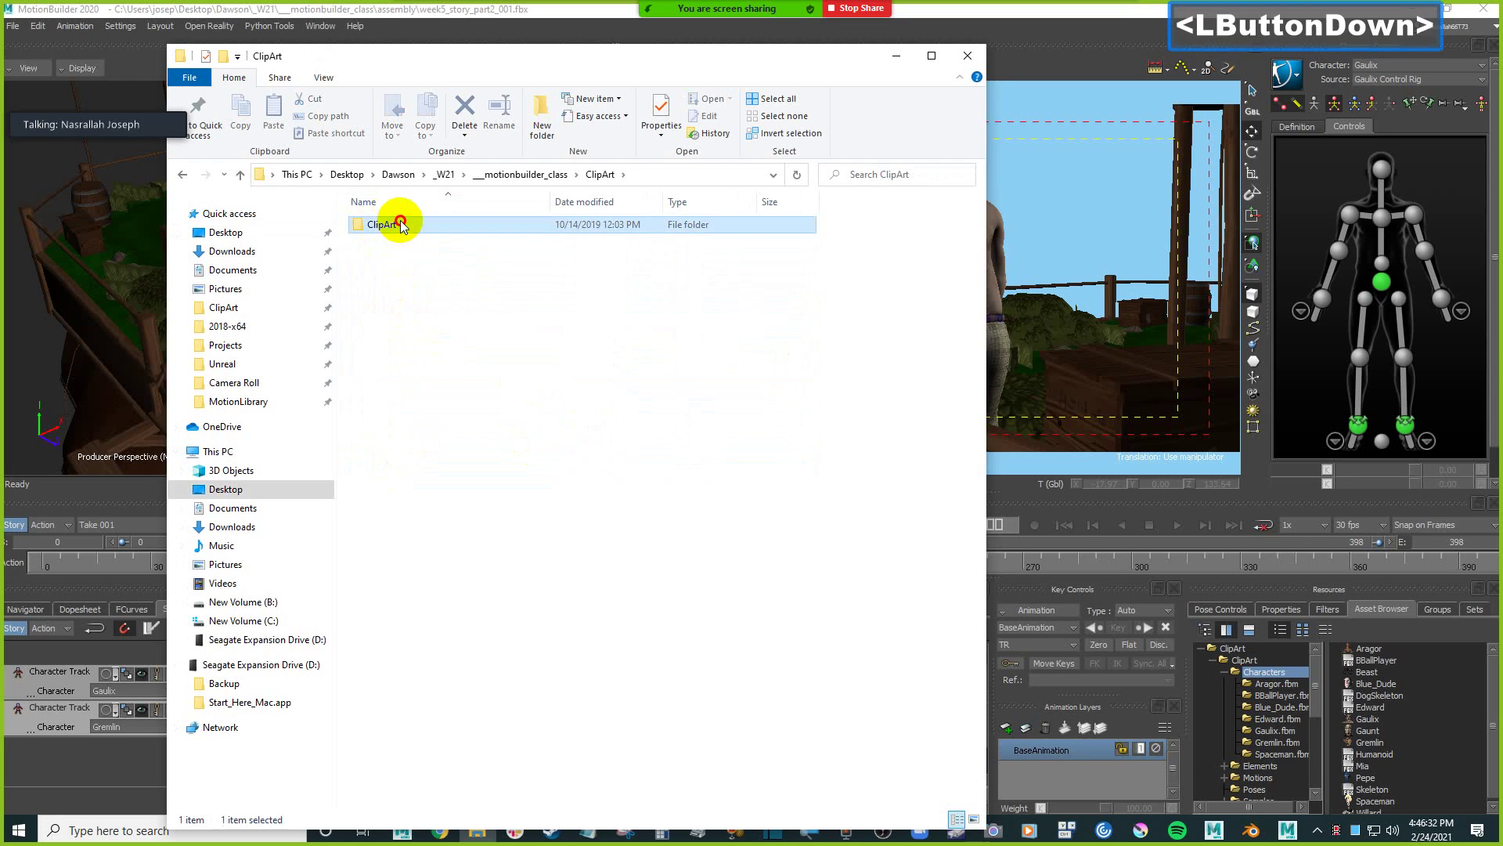
{"action": "double_click", "coordinate": [391, 224]}
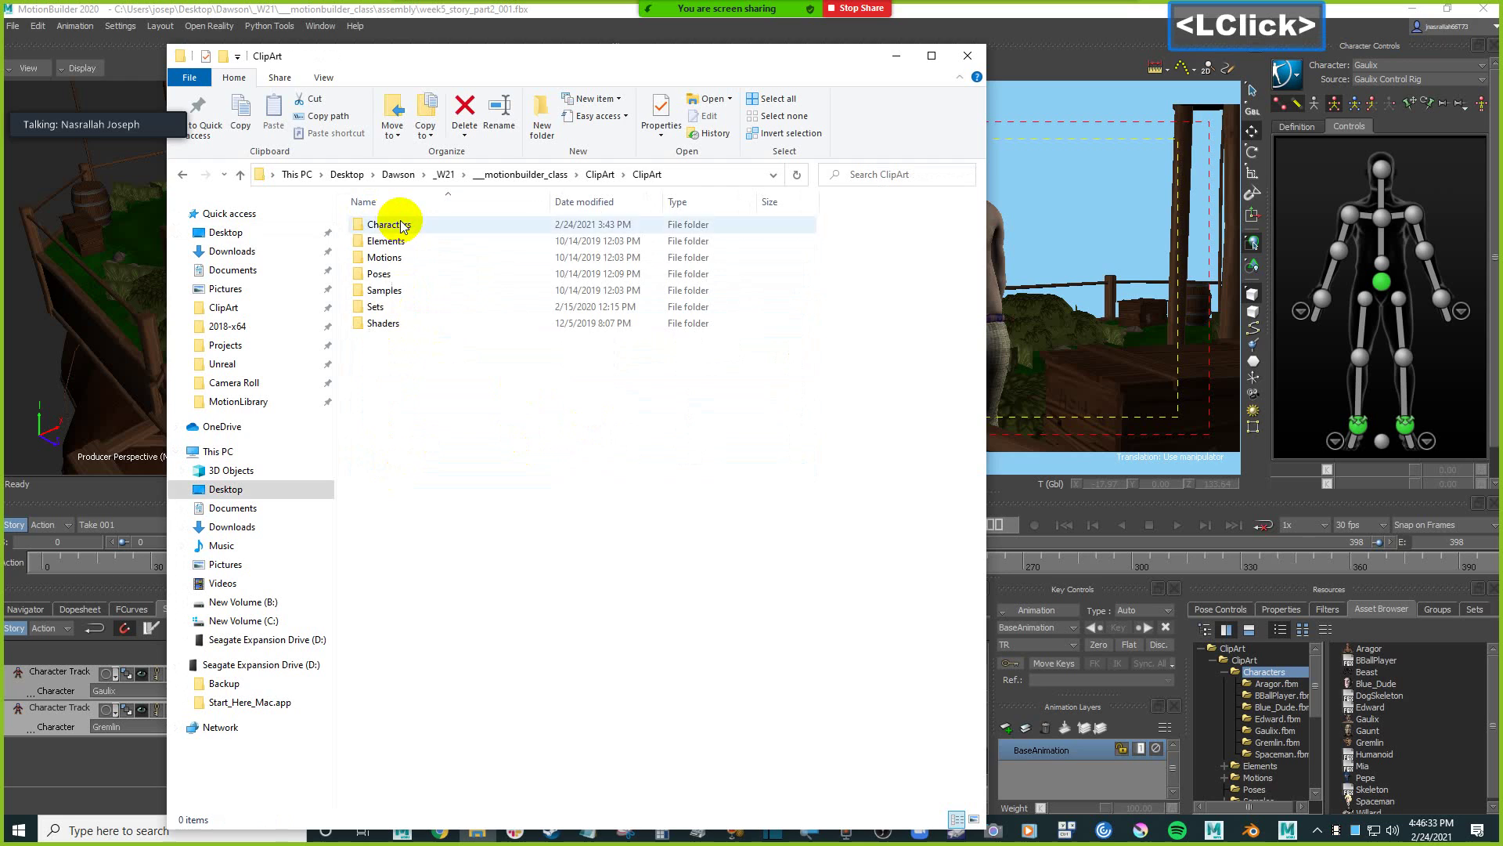
{"action": "left_click", "coordinate": [410, 258]}
{"action": "double_click", "coordinate": [410, 259]}
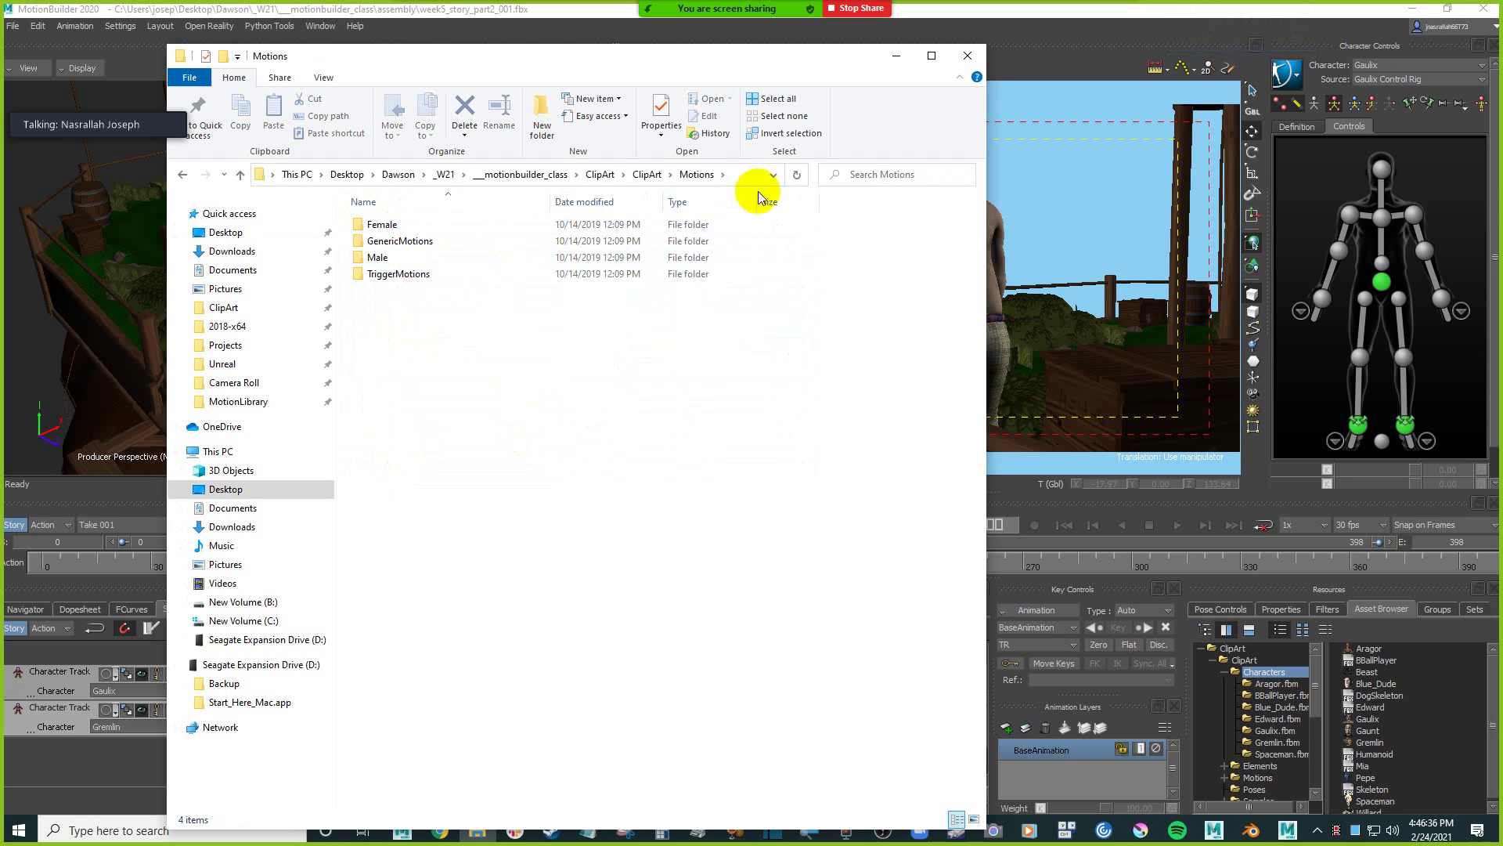
Search the Motions folder for "stop", show the results with details, and widen the Folder column.
{"action": "left_click", "coordinate": [906, 174]}
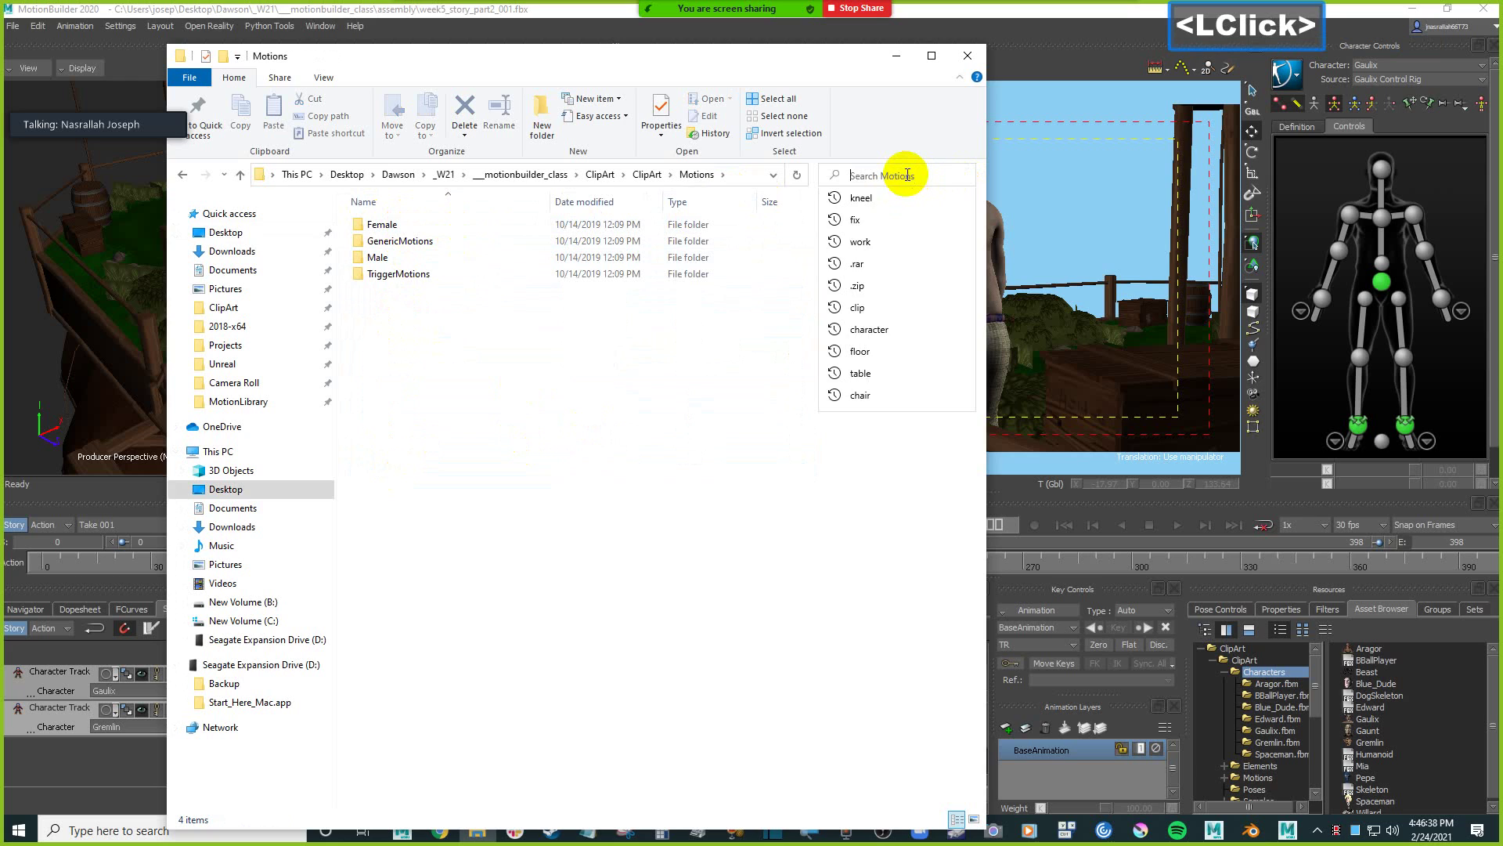
{"action": "type", "text": "stop"}
{"action": "key", "text": "Return"}
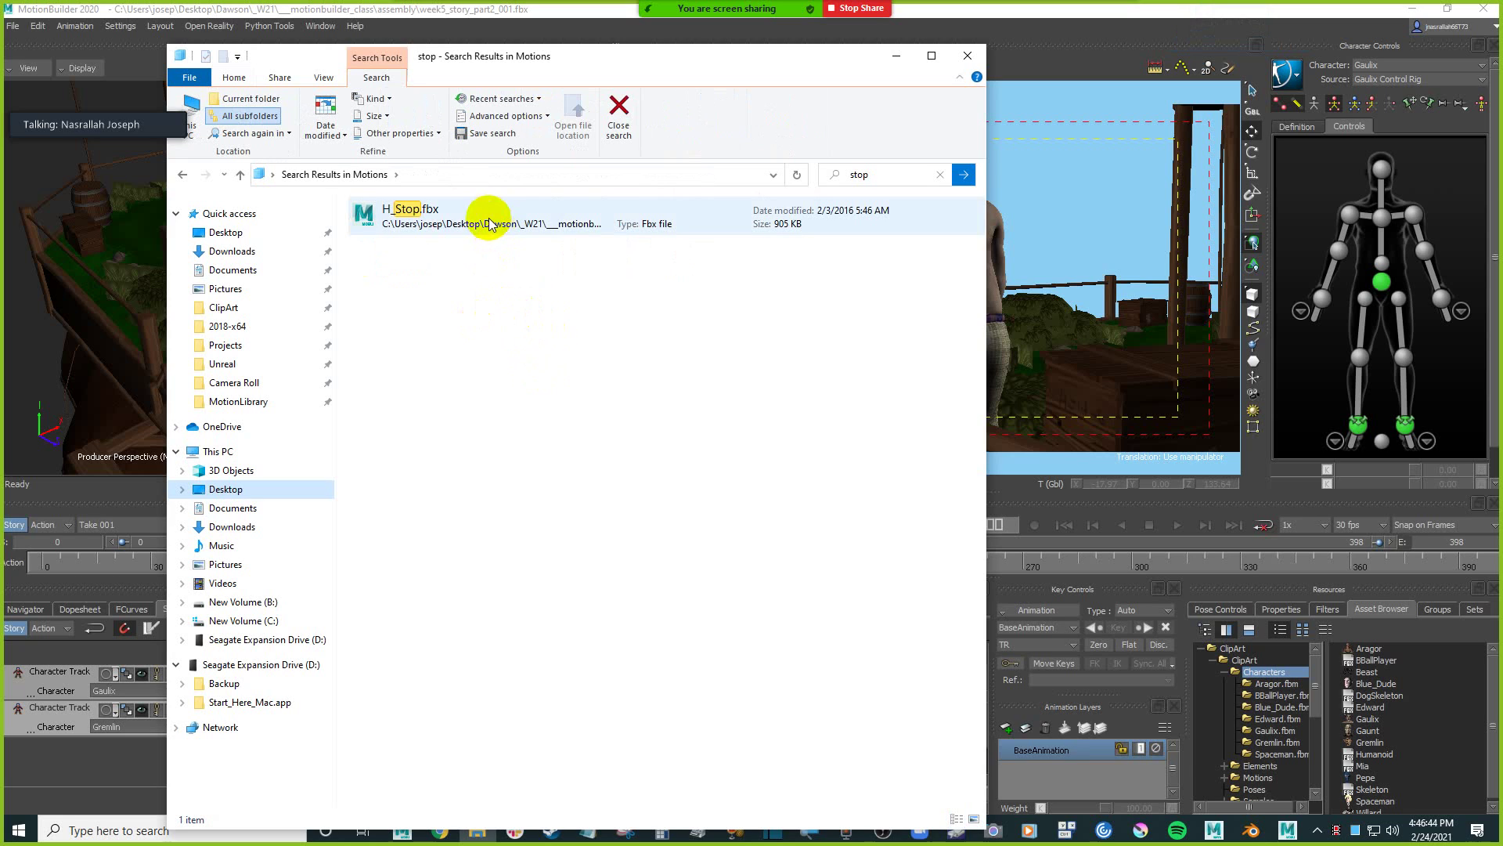
{"action": "left_click", "coordinate": [540, 216]}
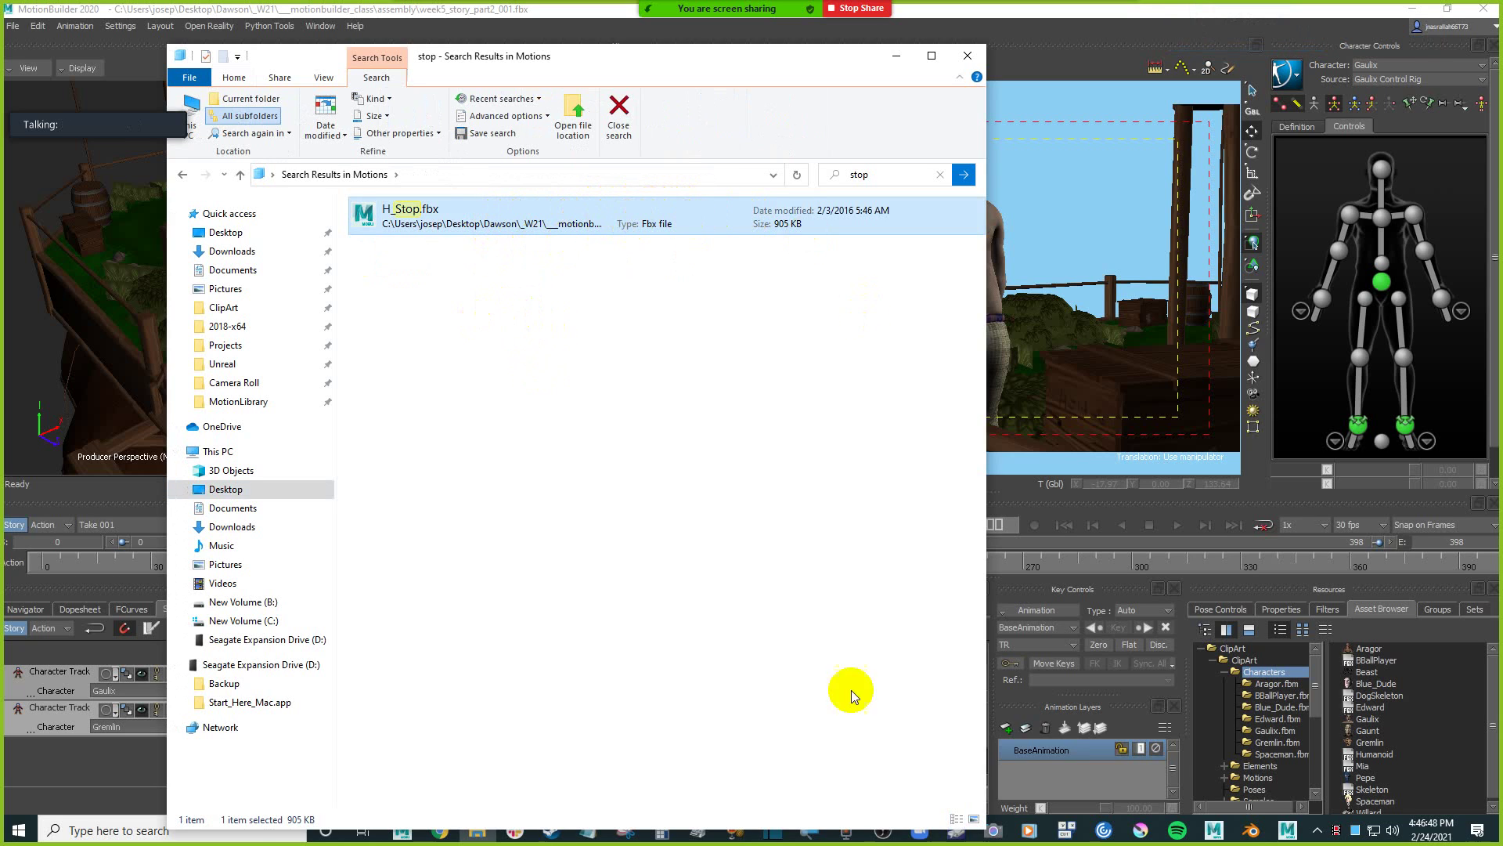
{"action": "left_click", "coordinate": [958, 818]}
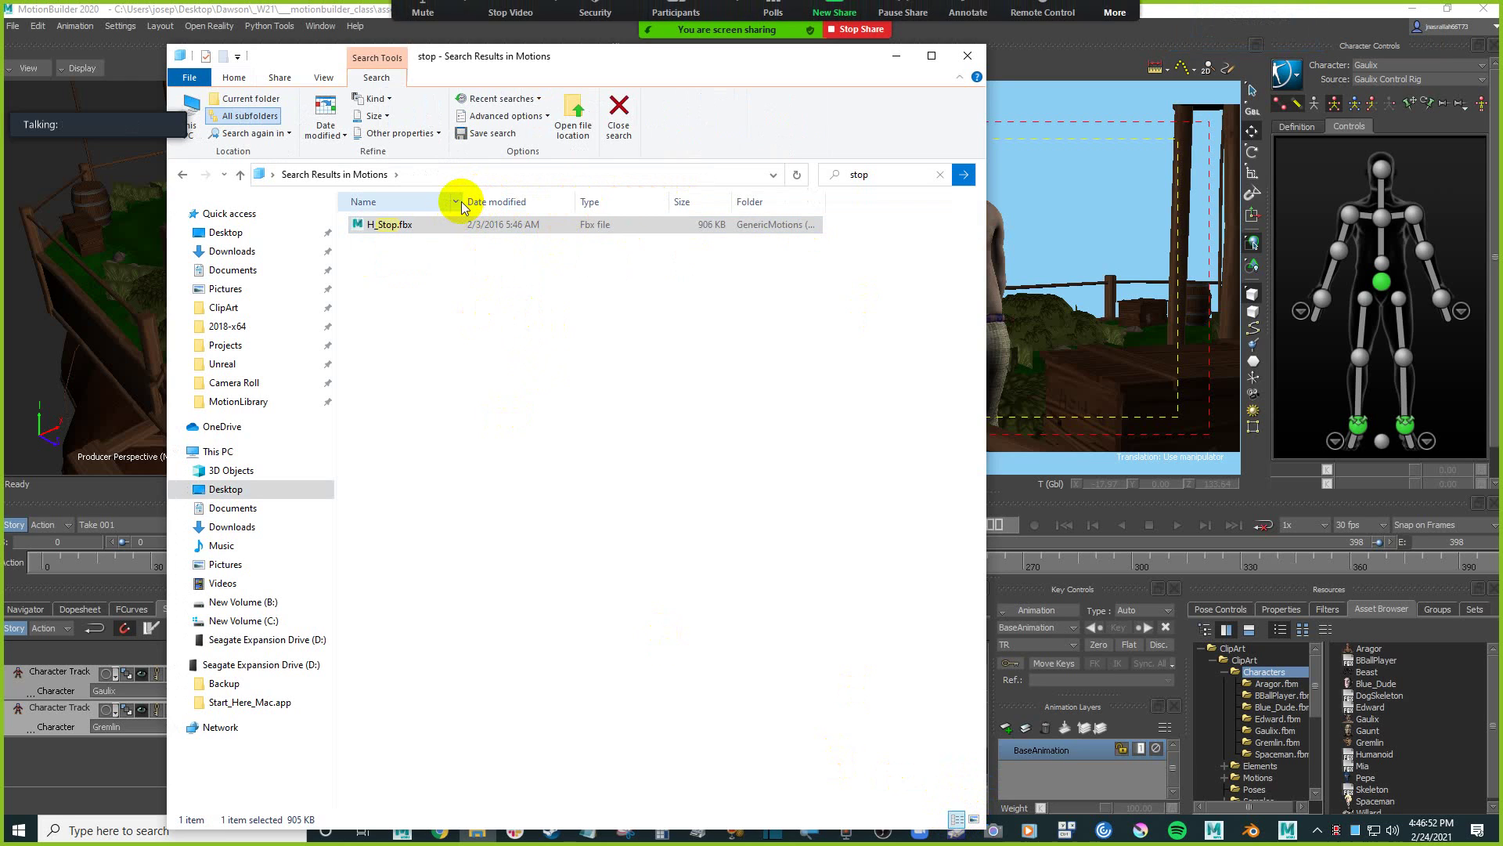
{"action": "left_click_drag", "start_coordinate": [828, 199], "coordinate": [910, 217]}
Read the newest Zoom chat messages, close the chat, and minimize File Explorer to return to MotionBuilder.
{"action": "left_click", "coordinate": [1115, 20]}
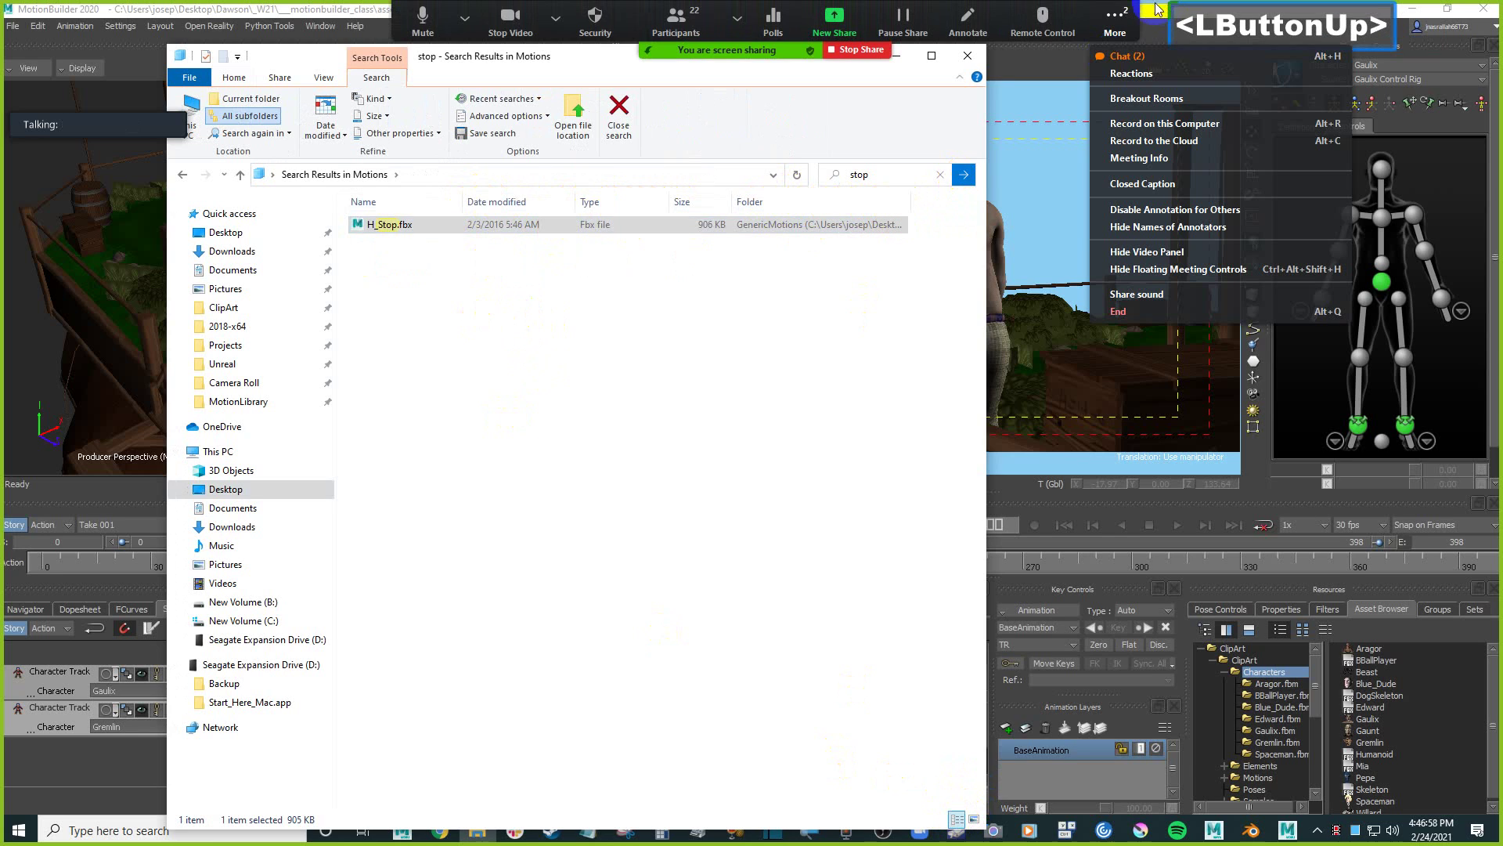
{"action": "left_click", "coordinate": [1135, 61]}
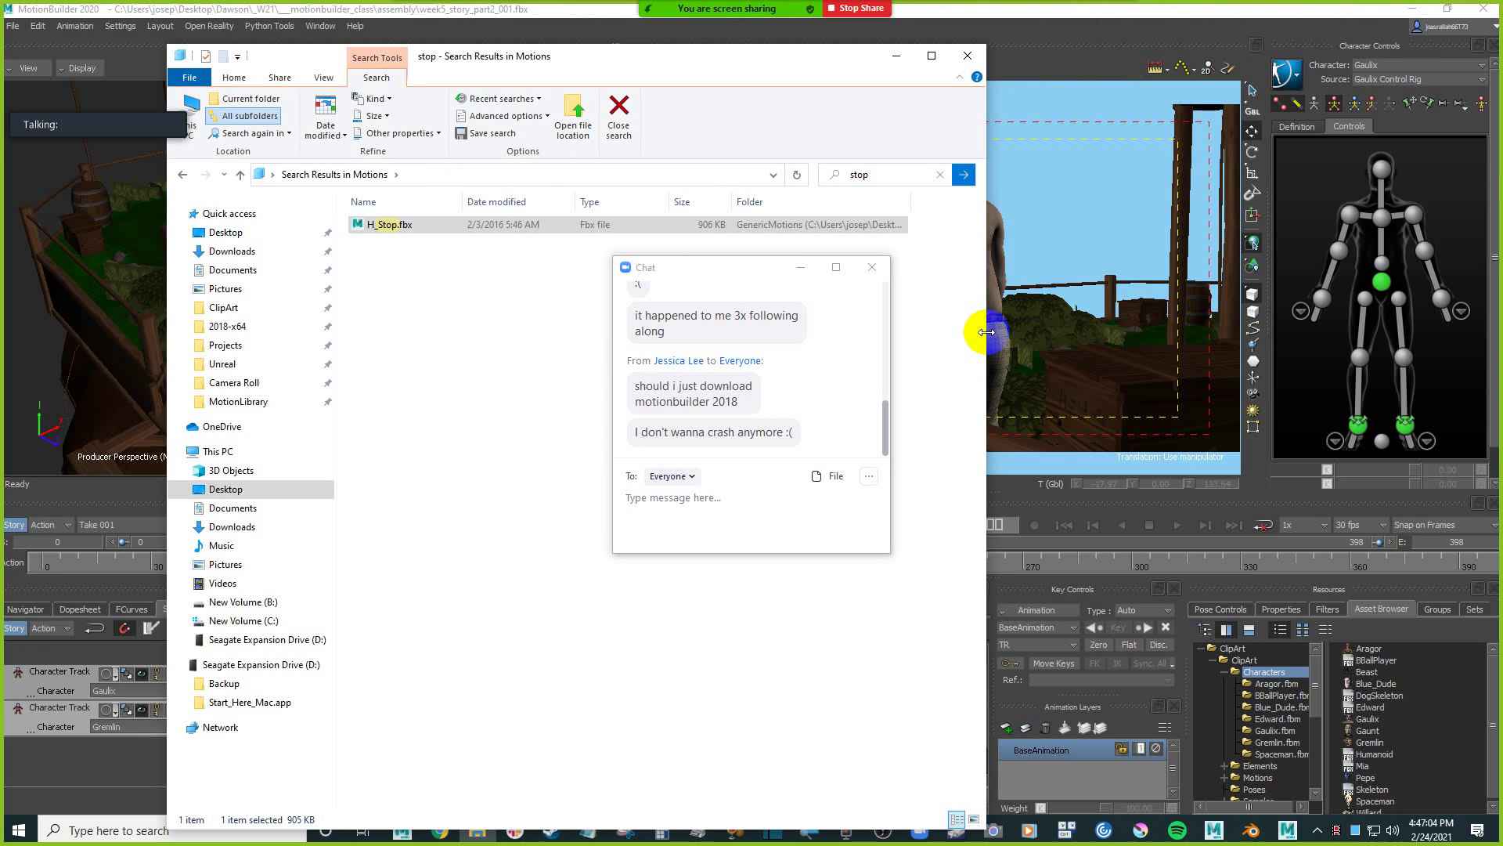
{"action": "left_click_drag", "start_coordinate": [738, 268], "coordinate": [747, 265]}
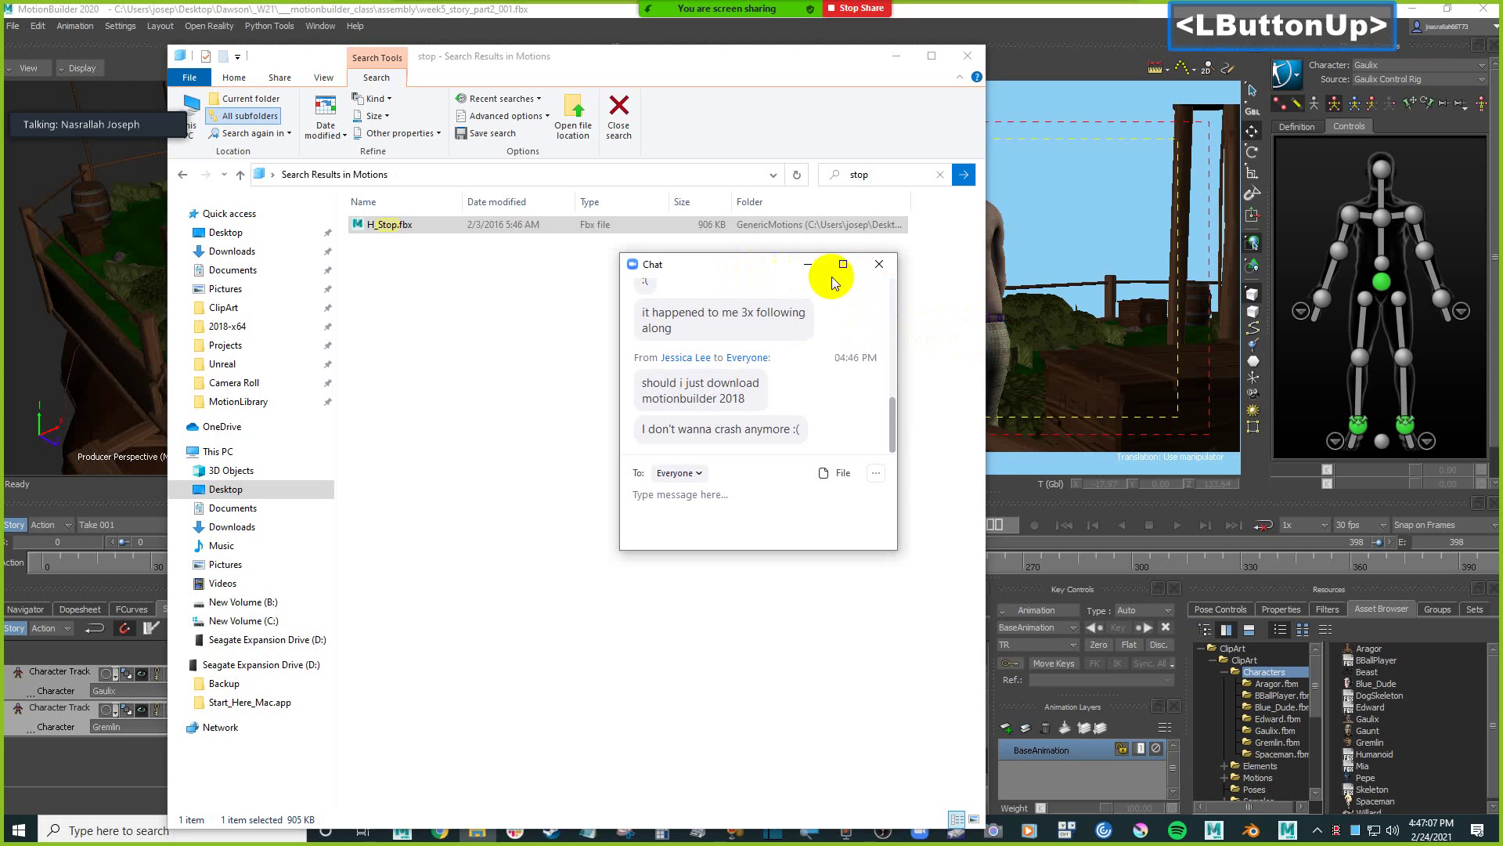
{"action": "left_click", "coordinate": [881, 269]}
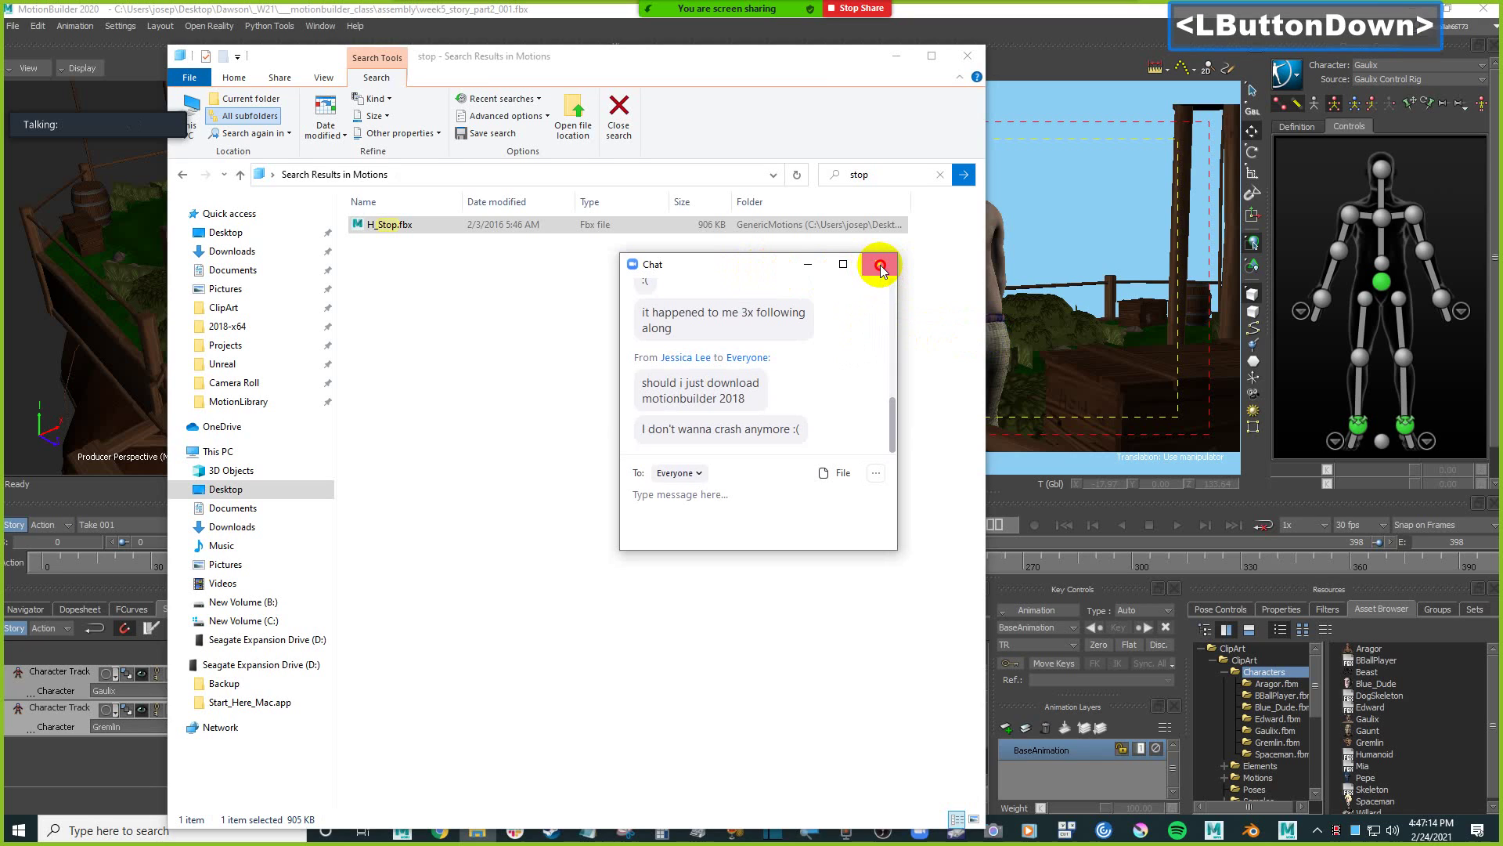
{"action": "left_click", "coordinate": [835, 284]}
{"action": "left_click", "coordinate": [898, 55]}
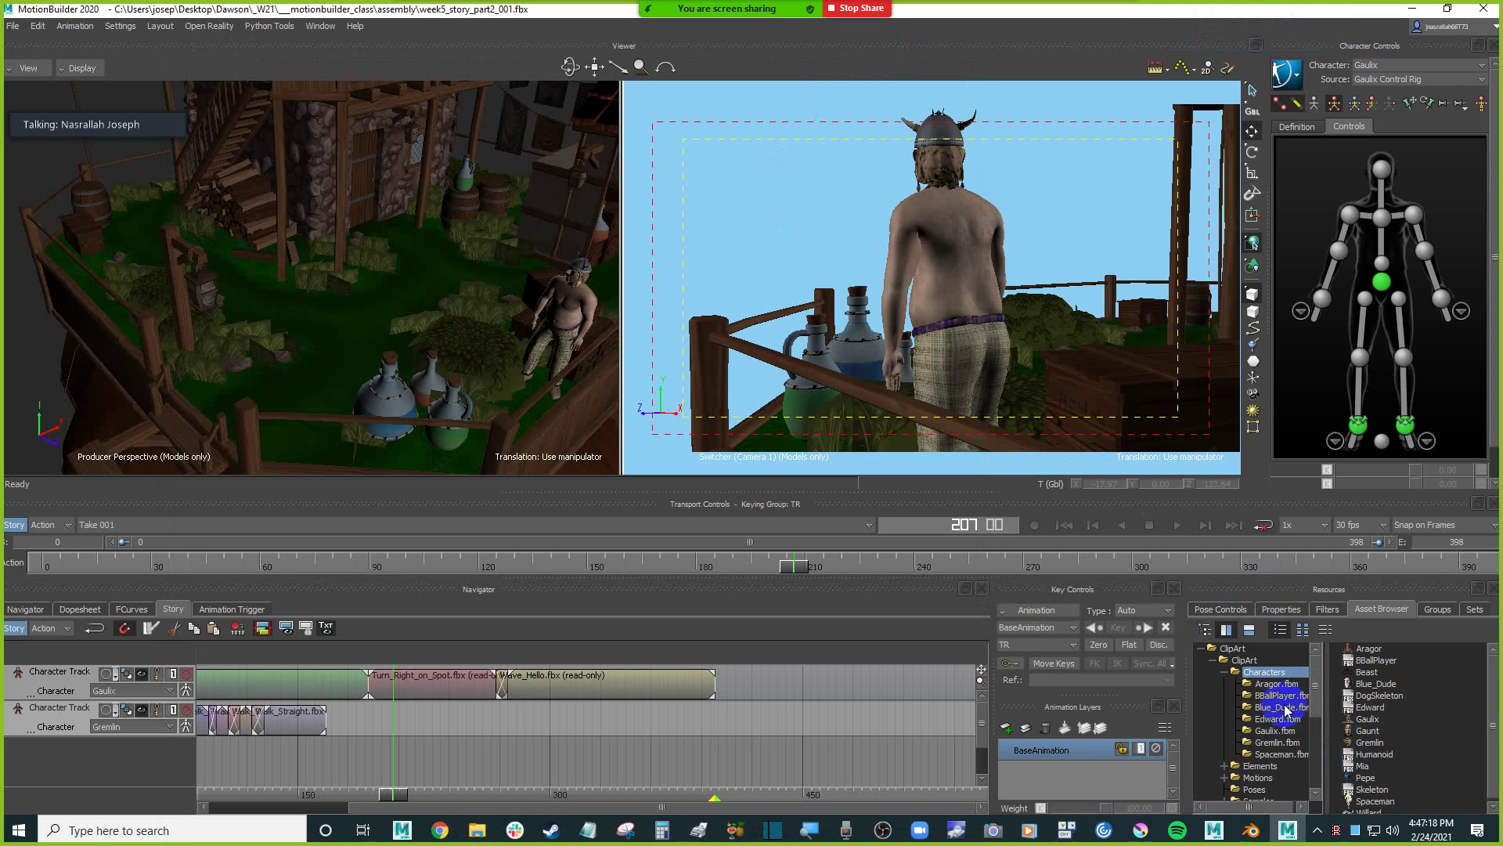
Collapse the ClipArt Characters folder and expand the Motions folder in the asset browser.
{"action": "left_click_drag", "start_coordinate": [1319, 696], "coordinate": [1336, 698]}
{"action": "left_click", "coordinate": [1496, 711]}
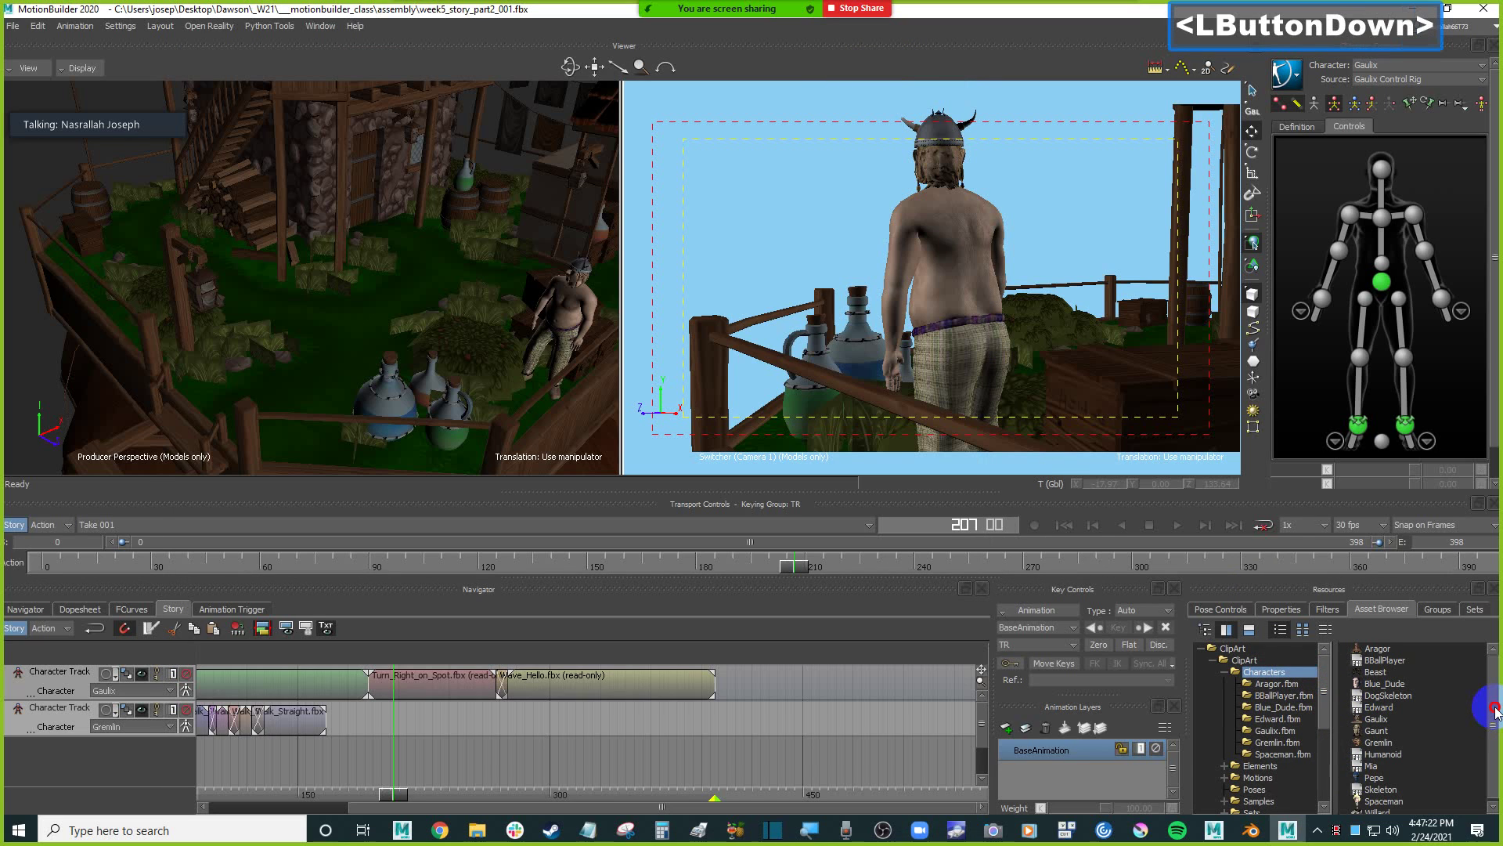
{"action": "left_click", "coordinate": [1231, 673]}
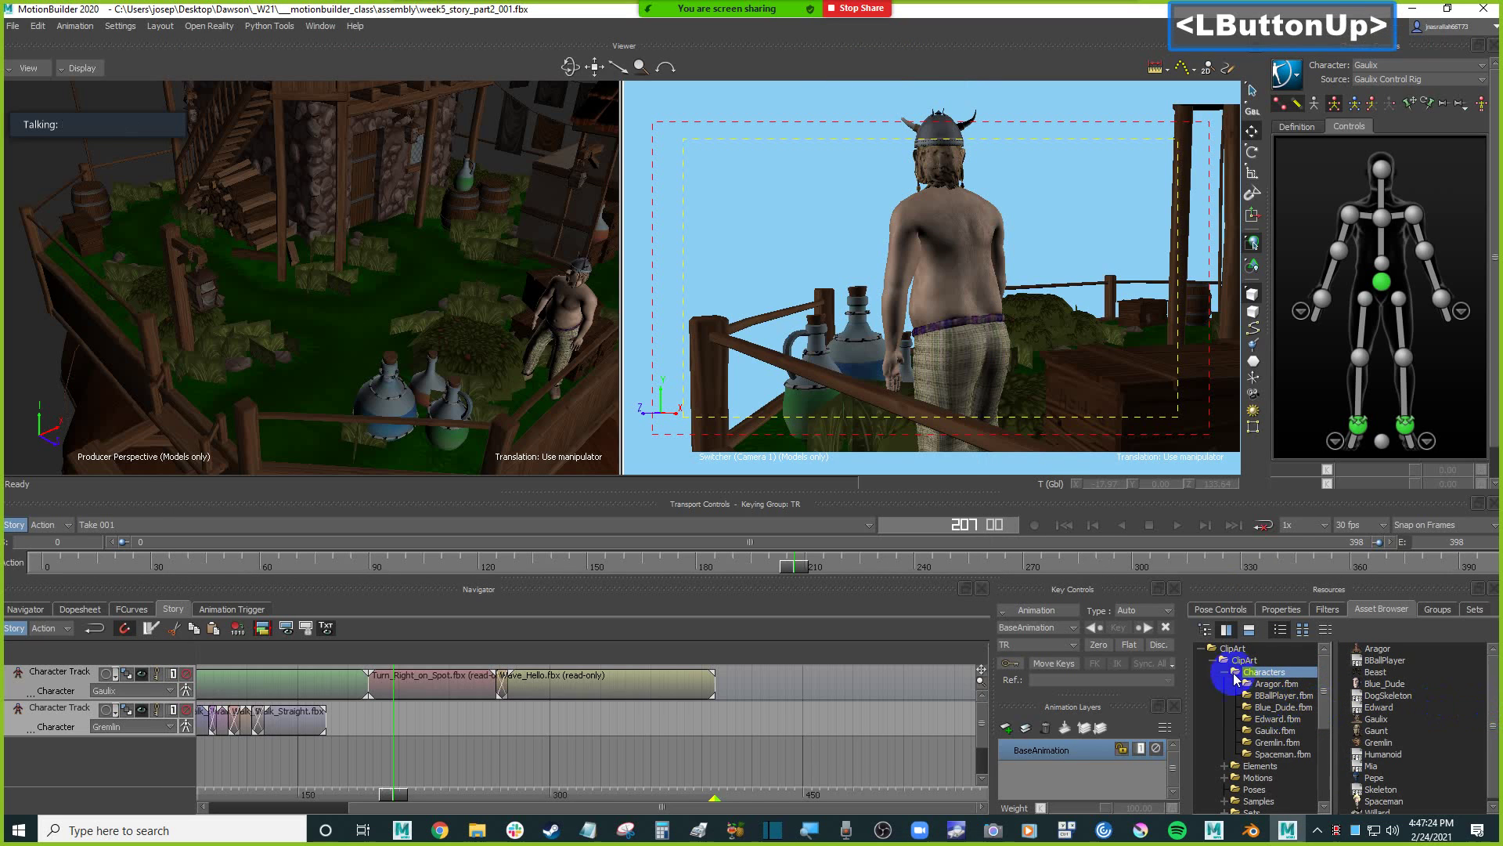
{"action": "left_click", "coordinate": [1230, 676]}
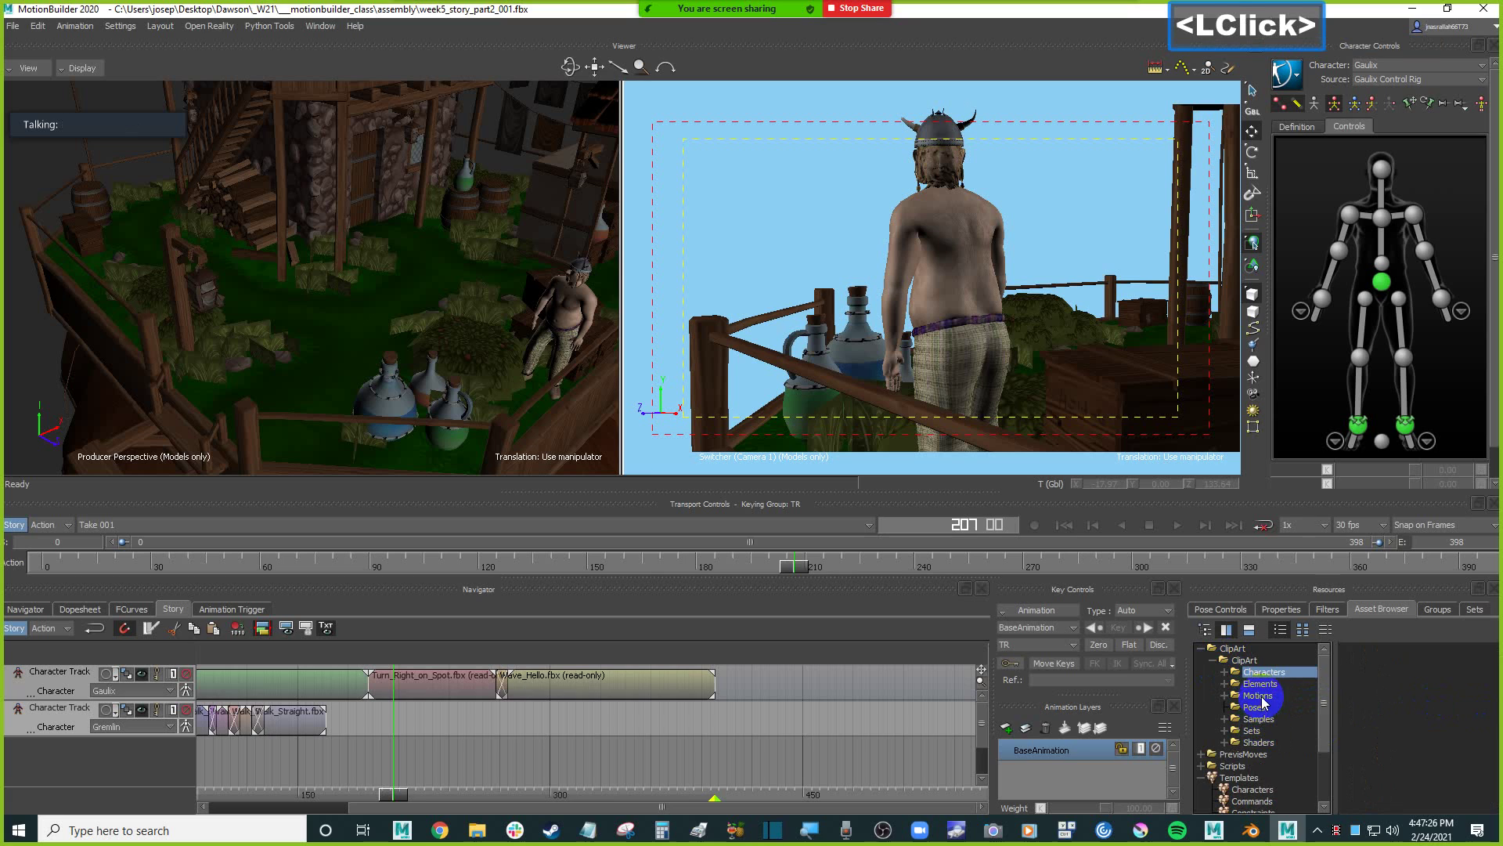
{"action": "left_click", "coordinate": [1263, 703]}
{"action": "left_click", "coordinate": [1224, 695]}
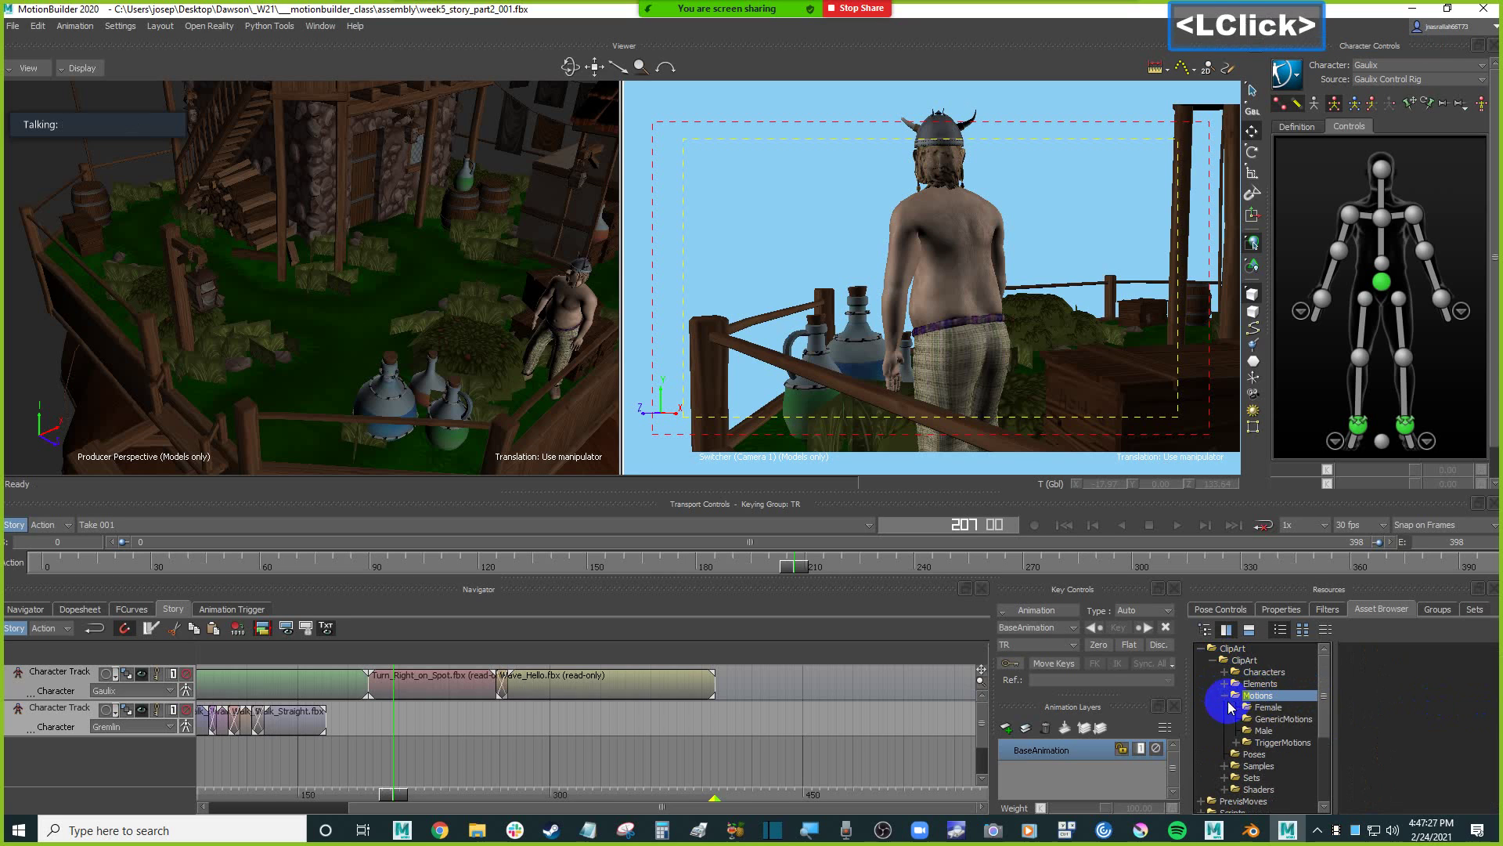
{"action": "left_click", "coordinate": [1284, 716]}
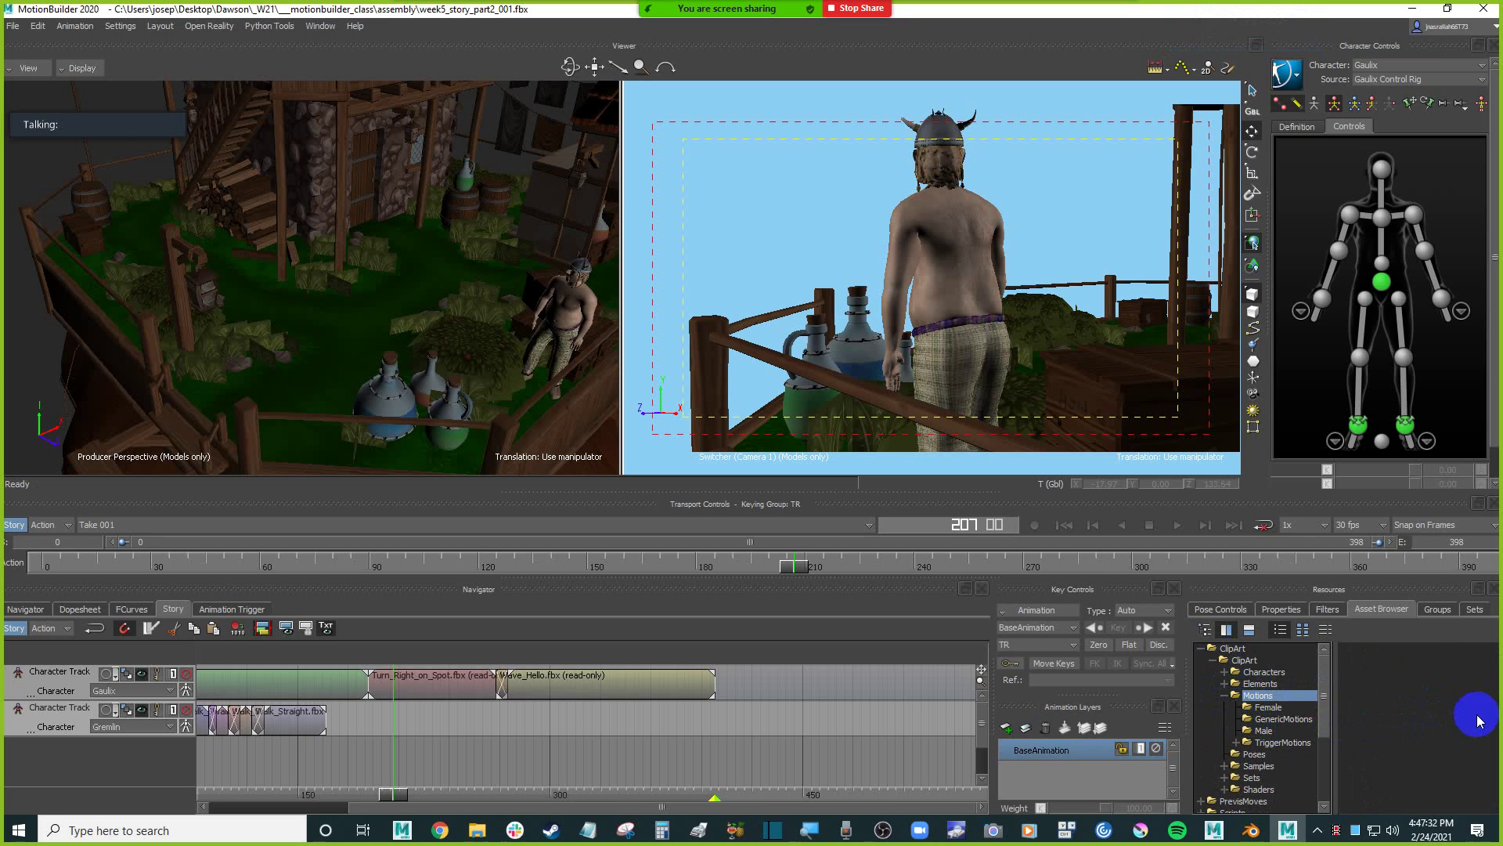
Add the WalkTurn90Left_M clip from the Male motions to the Gremlin track, shortly after the last Walk_Straight clip, and scrub to frame 255.
{"action": "left_click_drag", "start_coordinate": [1491, 666], "coordinate": [1498, 781]}
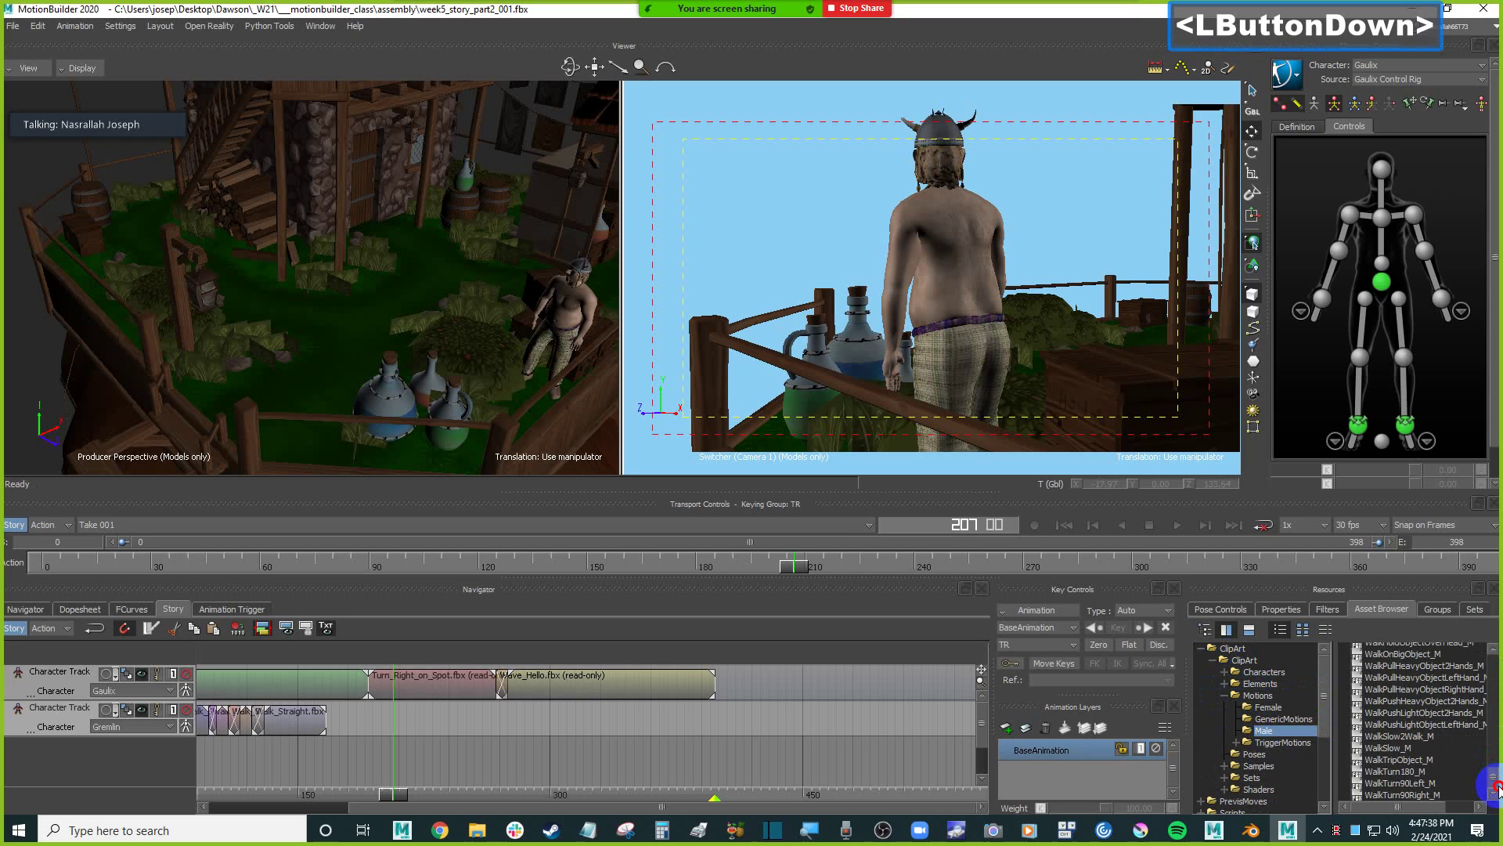
{"action": "left_click_drag", "start_coordinate": [1498, 786], "coordinate": [524, 700]}
{"action": "left_click", "coordinate": [1405, 786]}
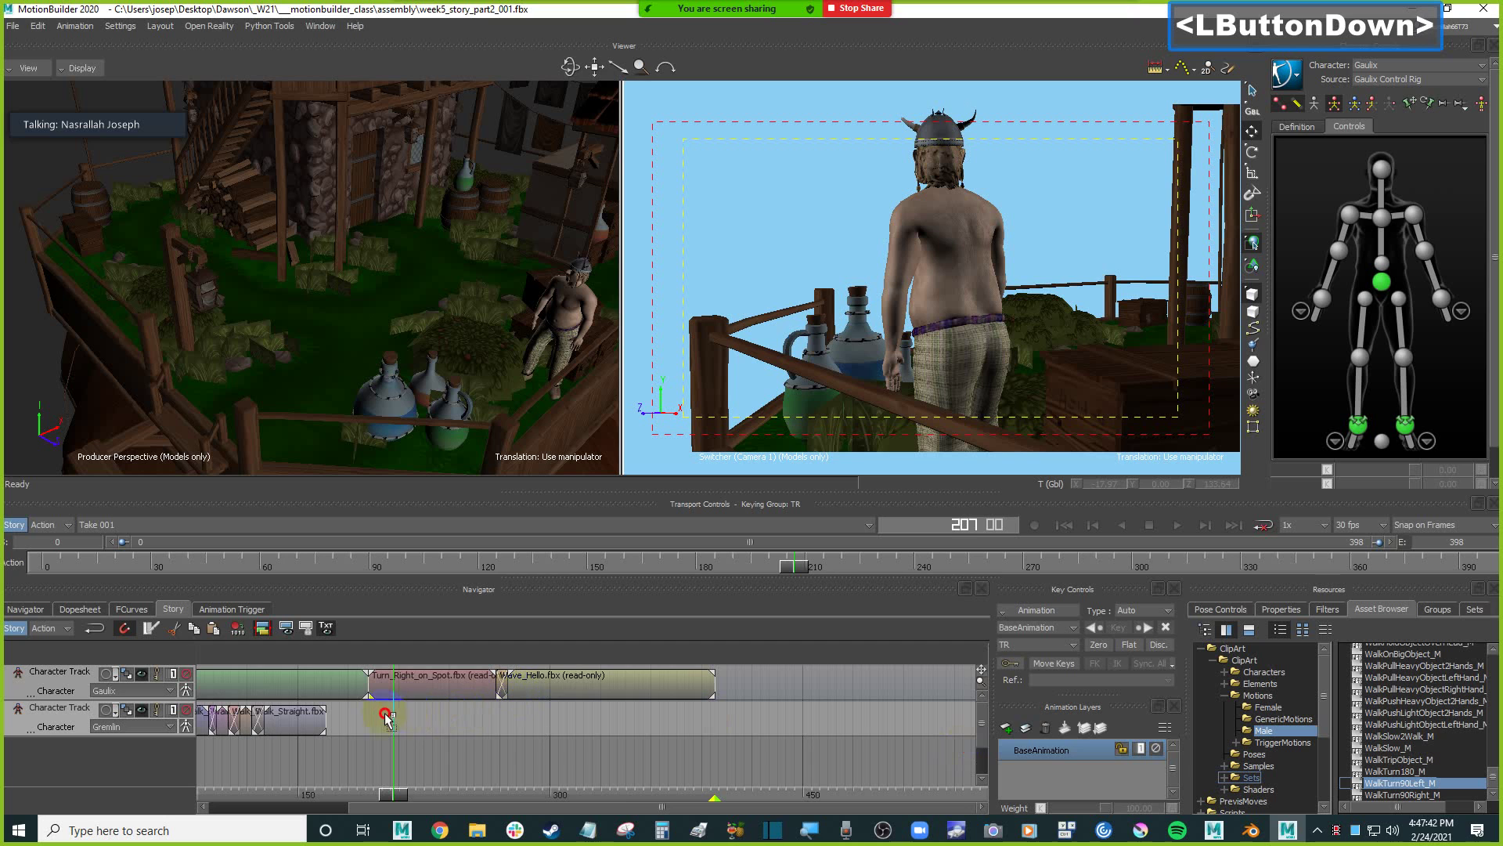
{"action": "left_click_drag", "start_coordinate": [414, 714], "coordinate": [384, 722]}
{"action": "mouse_move", "coordinate": [393, 794]}
{"action": "left_mouse_down"}
{"action": "mouse_move", "coordinate": [513, 787]}
{"action": "mouse_move", "coordinate": [435, 788]}
{"action": "mouse_move", "coordinate": [476, 788]}
{"action": "left_mouse_up"}
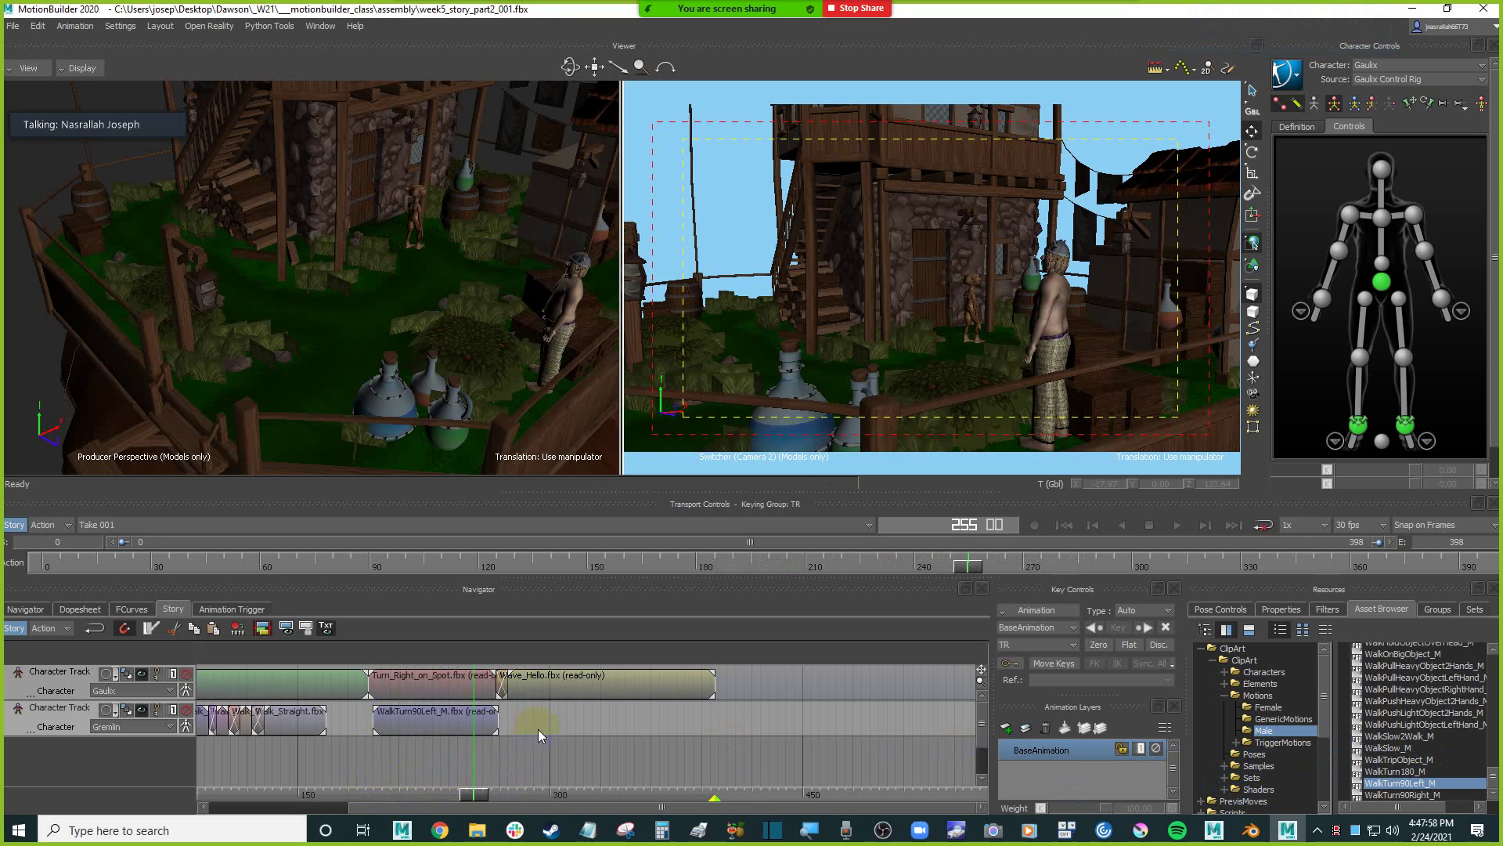
Add the Walk2Stand_M clip from the Male motions to the Gremlin track after WalkTurn90Left_M, and scrub to frame 322.
{"action": "scroll", "coordinate": [1431, 784], "scroll_direction": "down", "scroll_amount": 1}
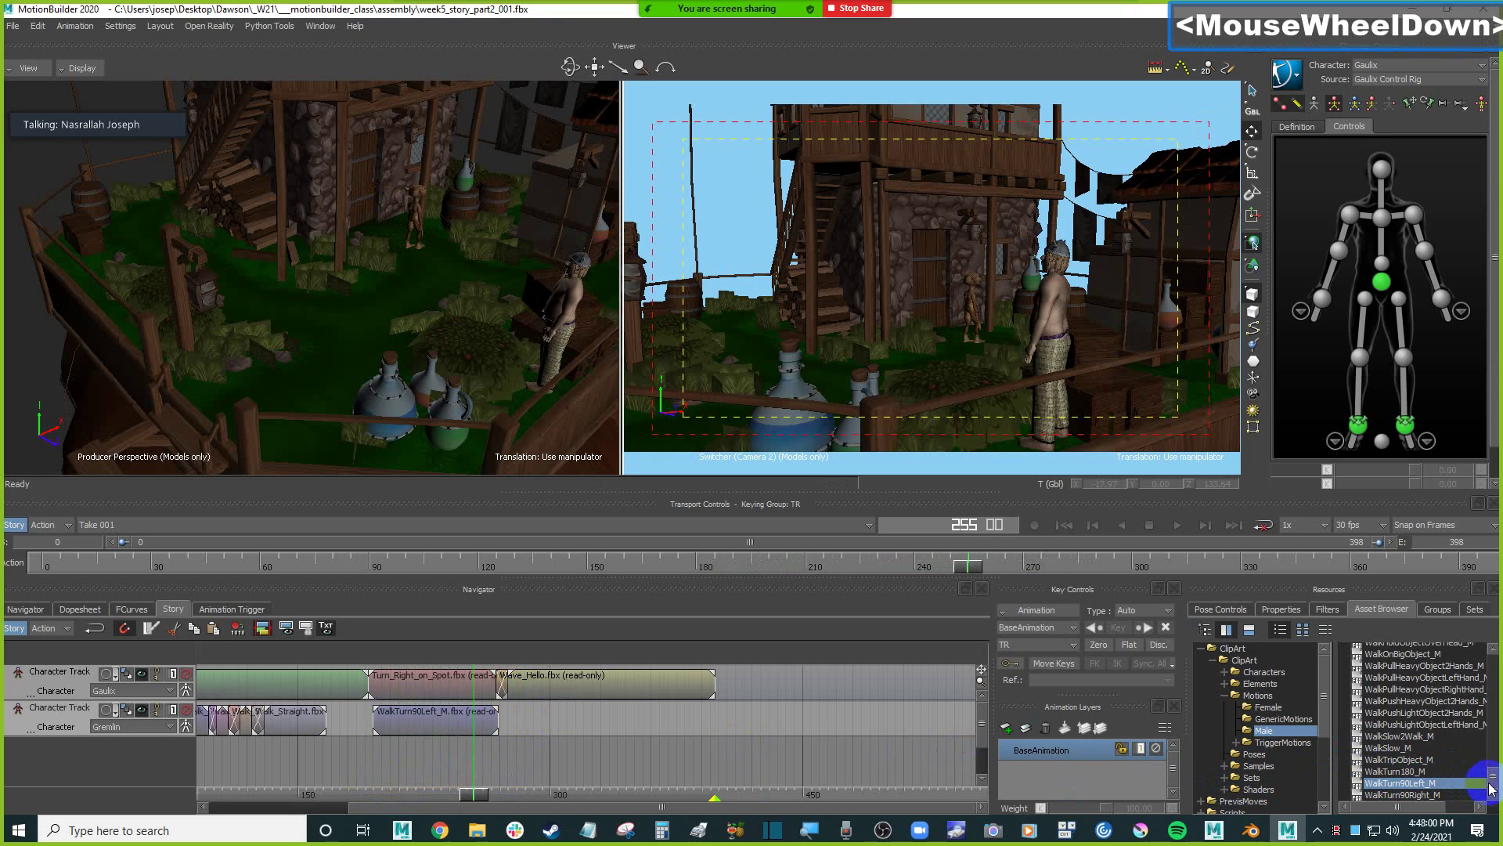
{"action": "left_click_drag", "start_coordinate": [1494, 780], "coordinate": [1494, 765]}
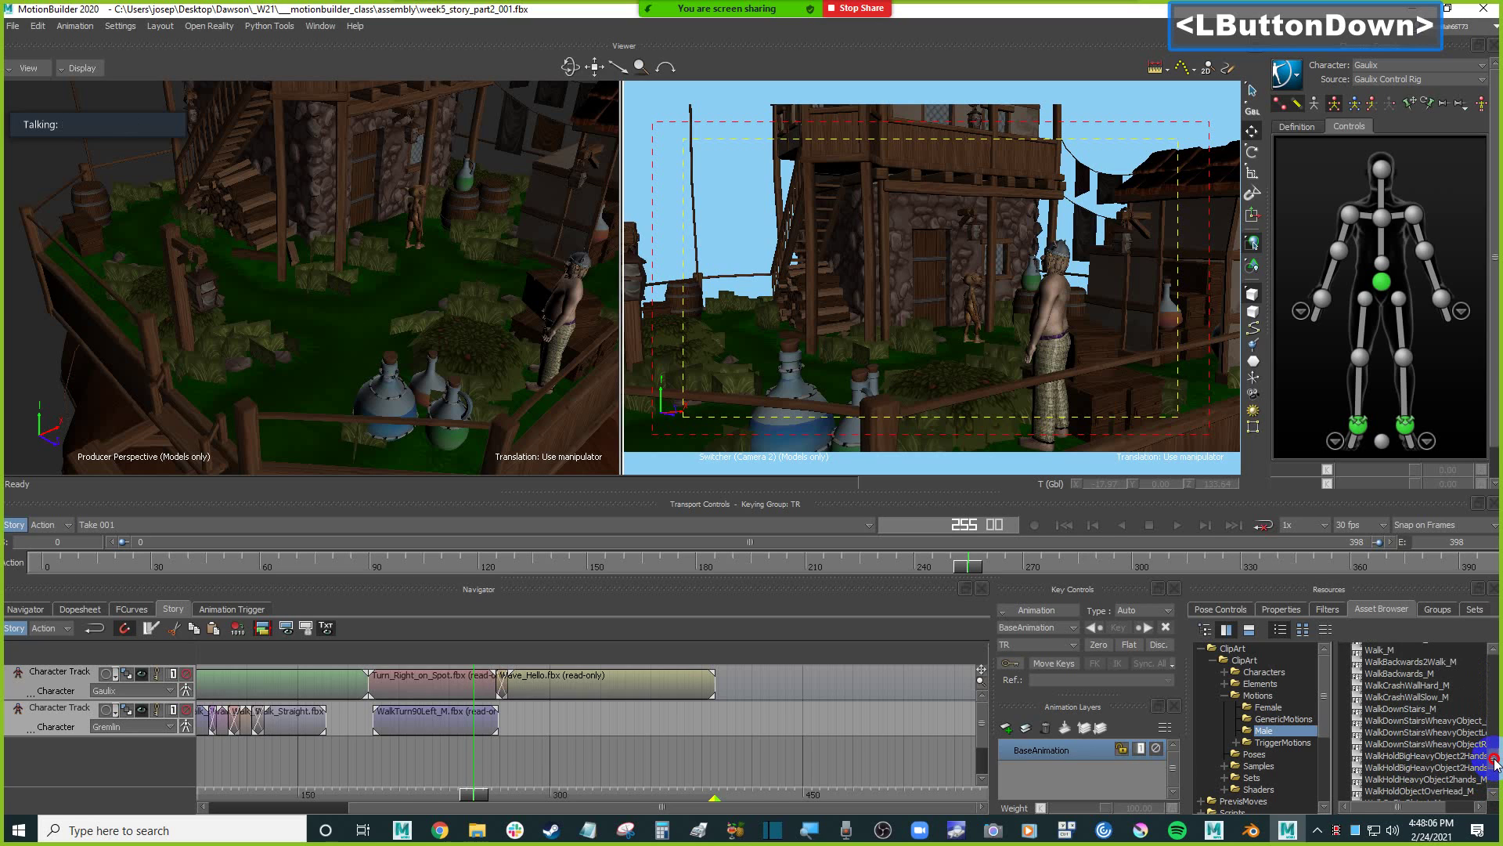
{"action": "scroll", "coordinate": [1494, 760], "scroll_direction": "up", "scroll_amount": 1}
{"action": "left_click_drag", "start_coordinate": [1494, 758], "coordinate": [1494, 750]}
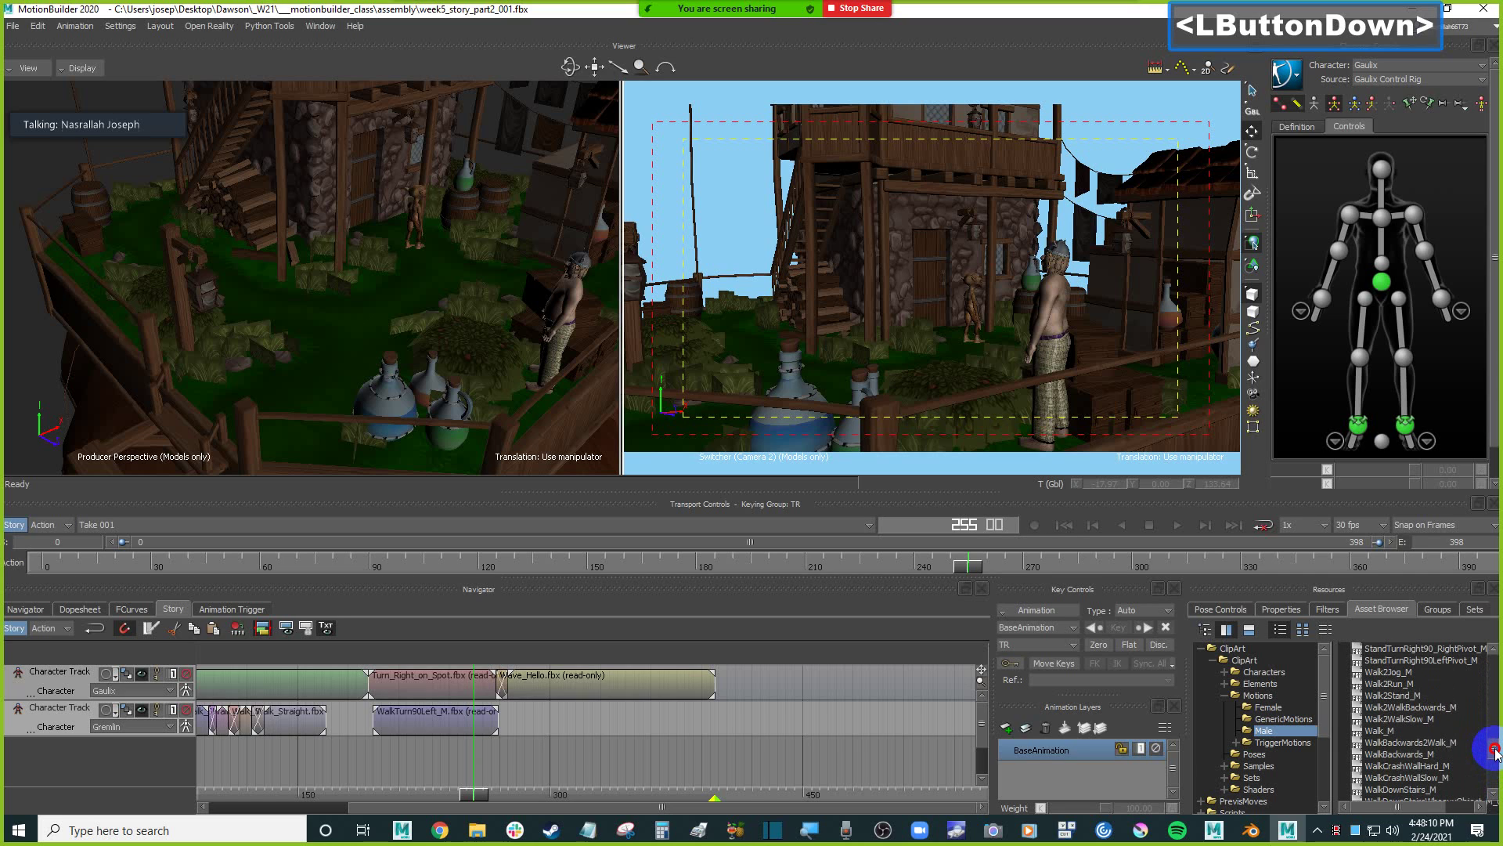
{"action": "left_click", "coordinate": [1392, 695]}
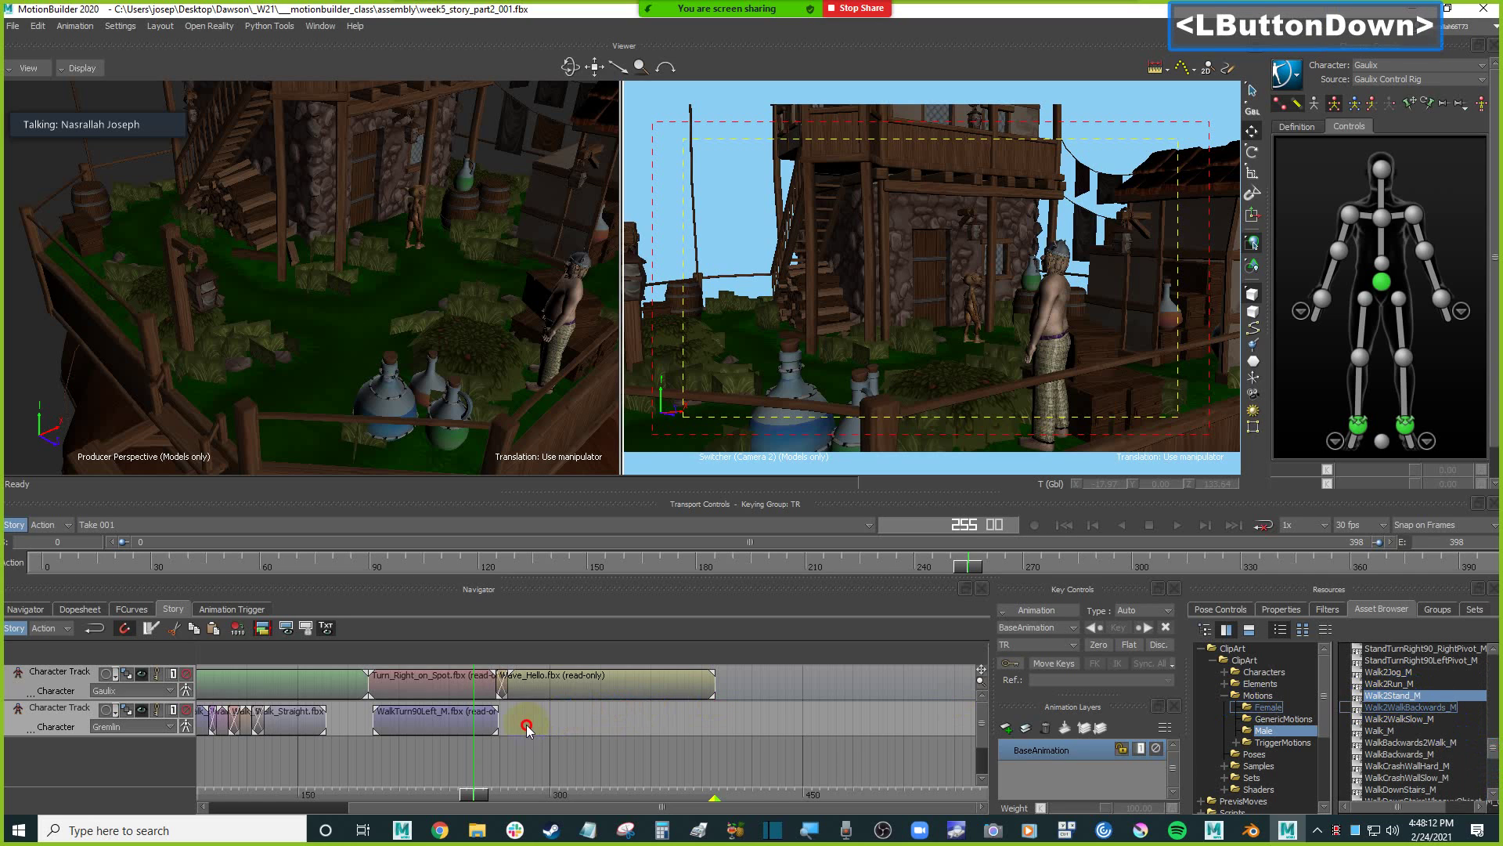
{"action": "left_click_drag", "start_coordinate": [531, 728], "coordinate": [530, 727]}
{"action": "left_click_drag", "start_coordinate": [472, 795], "coordinate": [589, 787]}
At frame 202, move the WalkTurn90Left_M clip to the grass beside the stairs, at about X -142 and Z -448.
{"action": "left_click", "coordinate": [439, 730]}
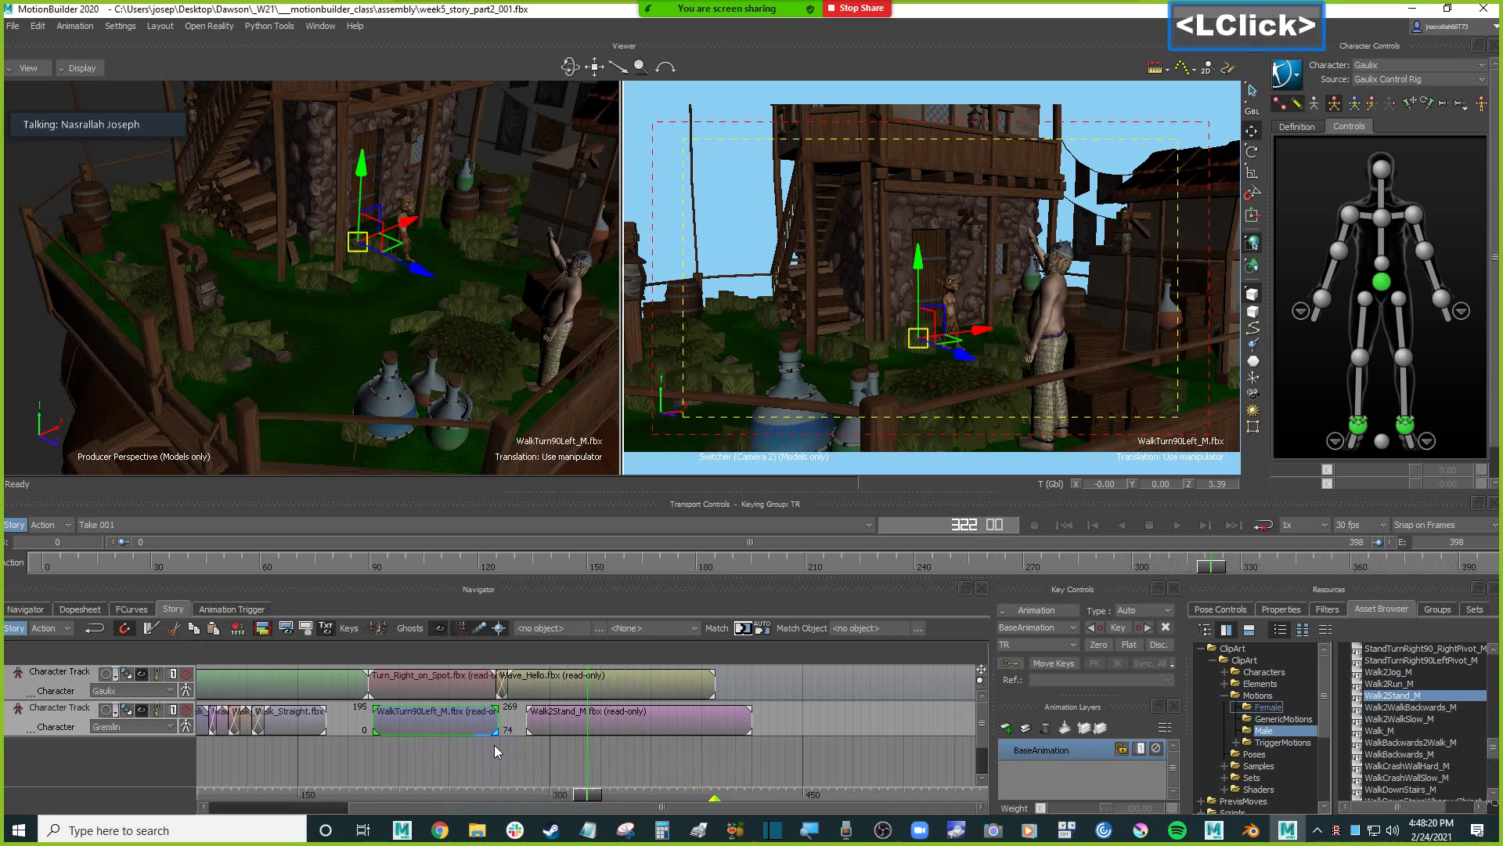
{"action": "left_click_drag", "start_coordinate": [500, 741], "coordinate": [620, 778], "text": "shift"}
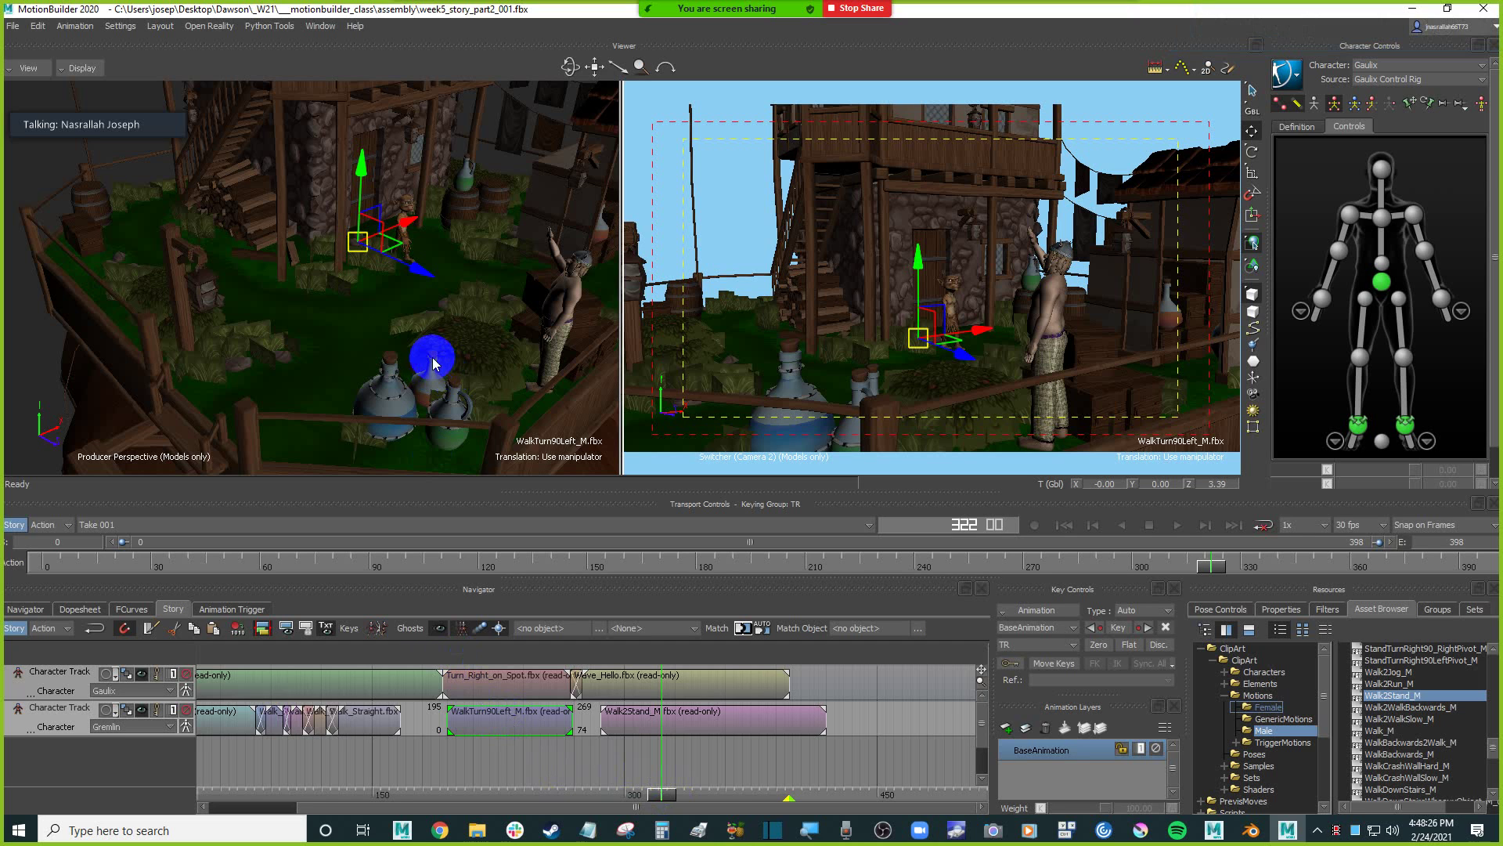
{"action": "left_click_drag", "start_coordinate": [488, 284], "coordinate": [509, 306], "text": "ctrl+shift"}
{"action": "left_click_drag", "start_coordinate": [402, 287], "coordinate": [498, 365], "text": "shift"}
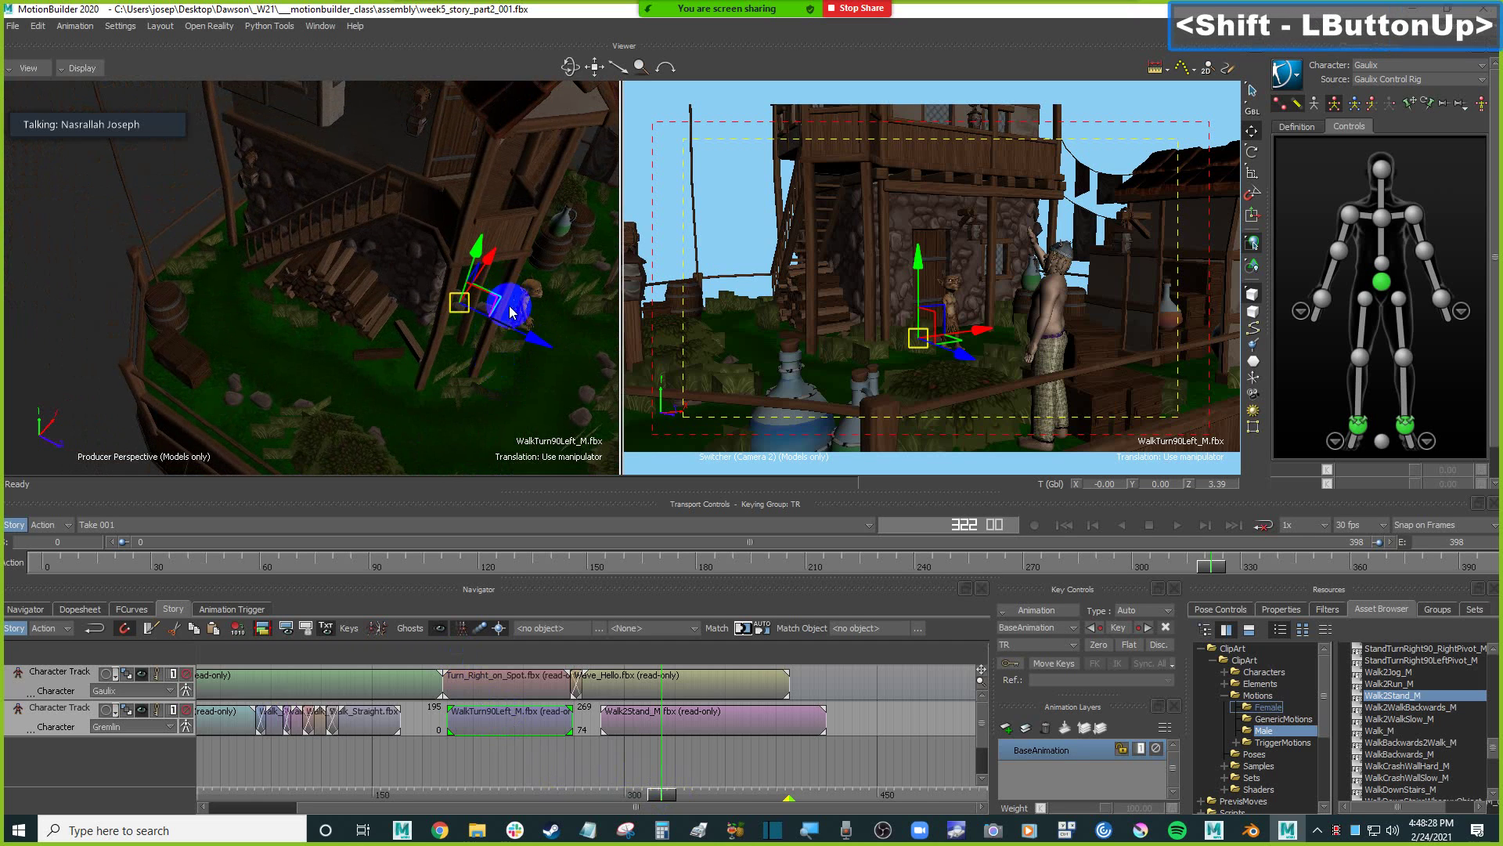
{"action": "left_click_drag", "start_coordinate": [665, 795], "coordinate": [460, 779]}
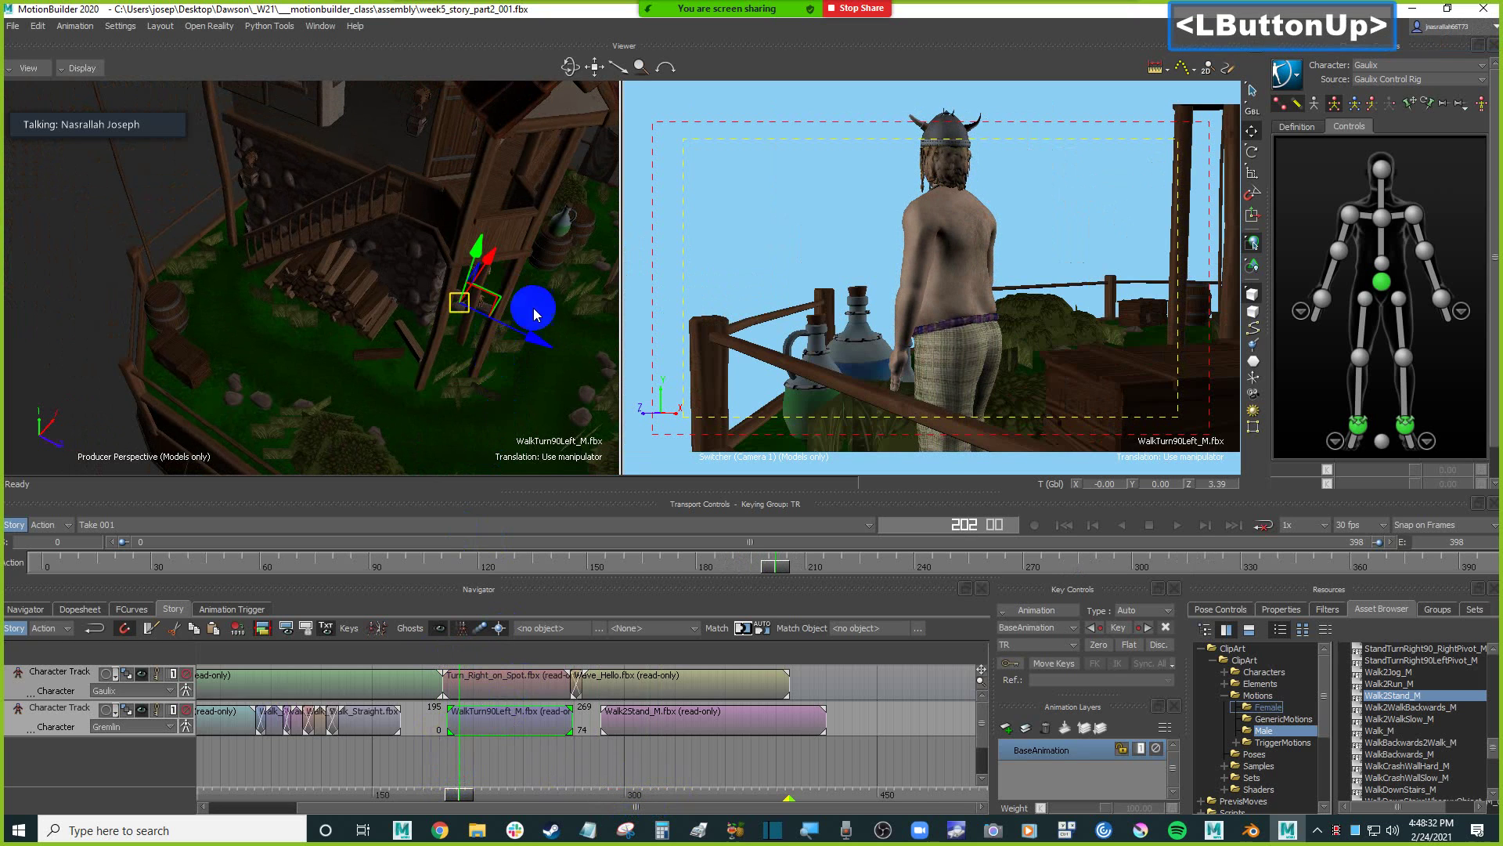
{"action": "left_click_drag", "start_coordinate": [530, 311], "coordinate": [228, 232], "text": "ctrl"}
{"action": "left_click_drag", "start_coordinate": [201, 281], "coordinate": [188, 287], "text": "ctrl+shift"}
{"action": "left_click_drag", "start_coordinate": [188, 287], "coordinate": [235, 286], "text": "ctrl"}
{"action": "left_click_drag", "start_coordinate": [235, 287], "coordinate": [372, 281], "text": "shift"}
{"action": "left_click_drag", "start_coordinate": [372, 280], "coordinate": [426, 262], "text": "ctrl"}
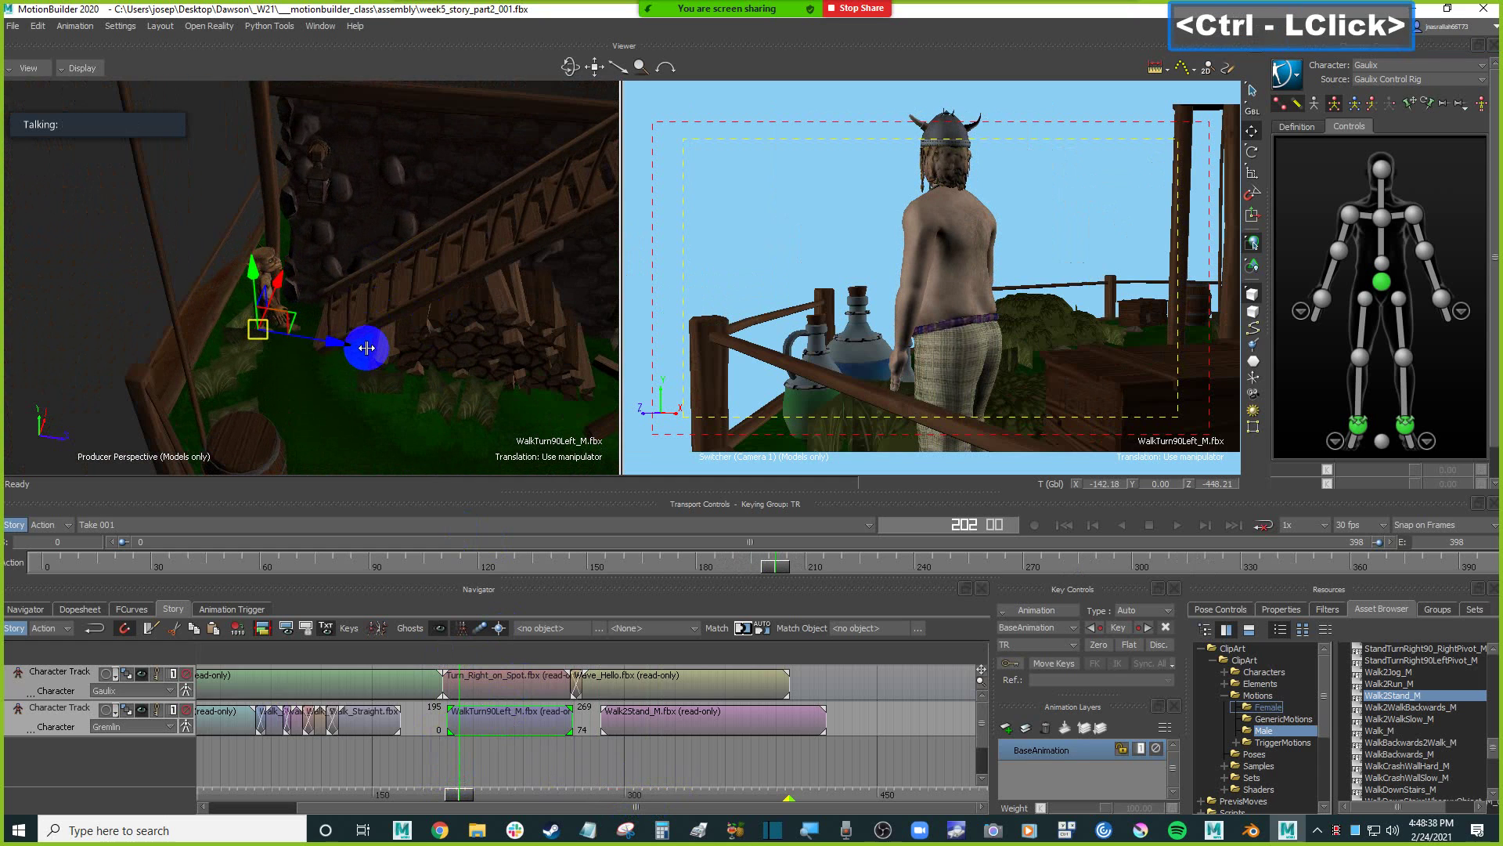
Refine the WalkTurn90Left_M clip's placement near the stairs to about X -121 and Z -416.
{"action": "key", "text": "F6"}
{"action": "left_click_drag", "start_coordinate": [321, 389], "coordinate": [269, 400]}
{"action": "left_click_drag", "start_coordinate": [413, 389], "coordinate": [361, 357], "text": "shift"}
{"action": "key", "text": "t"}
{"action": "left_click", "coordinate": [541, 725]}
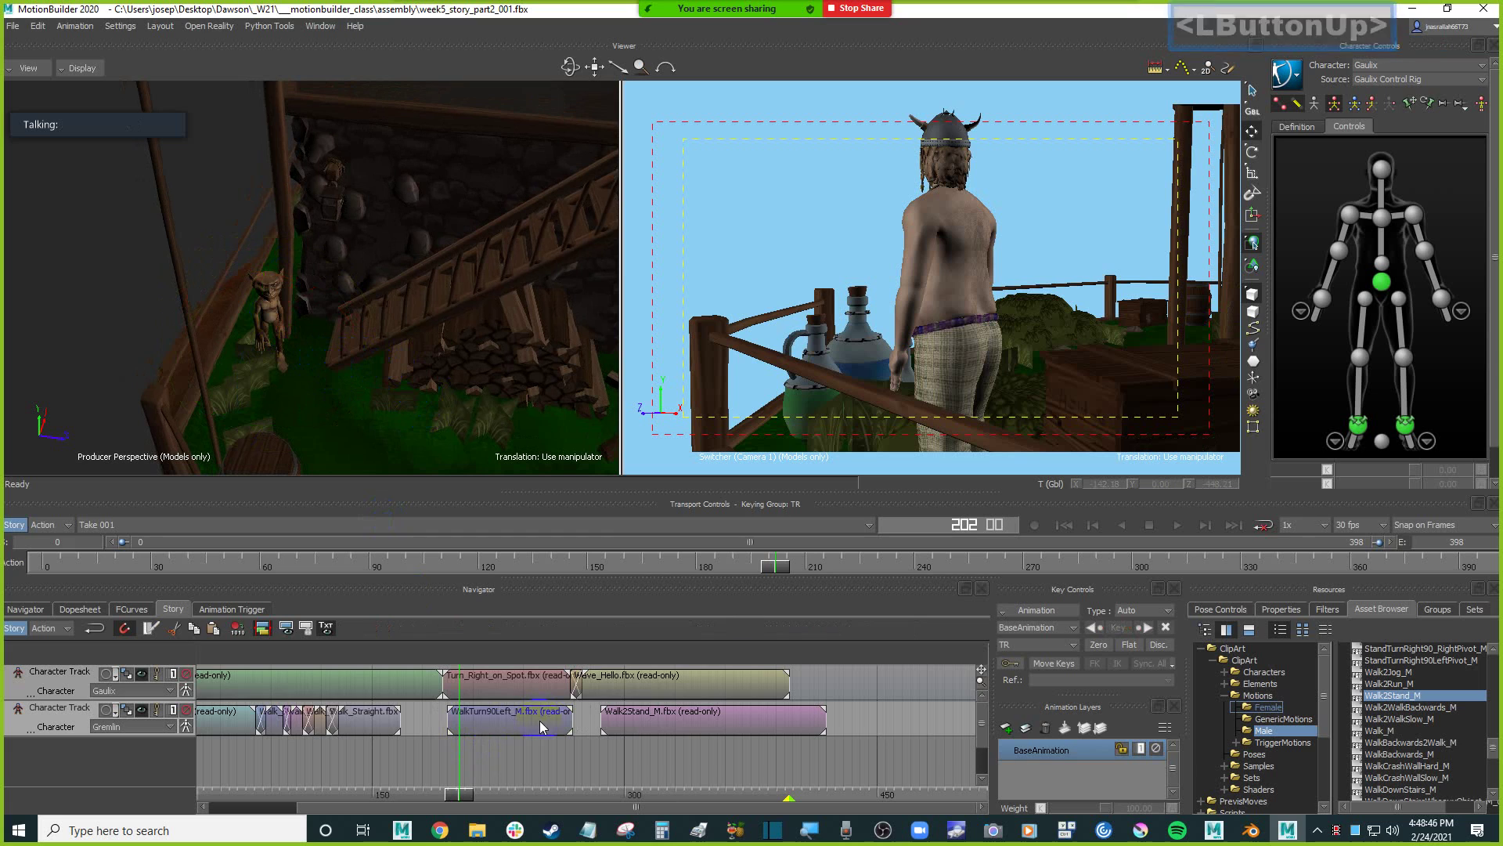
{"action": "mouse_move", "coordinate": [345, 359]}
{"action": "left_mouse_down"}
{"action": "mouse_move", "coordinate": [362, 360]}
{"action": "mouse_move", "coordinate": [317, 364]}
{"action": "left_mouse_up"}
{"action": "left_click_drag", "start_coordinate": [316, 307], "coordinate": [315, 288]}
Switch to the rotation manipulator and scrub the WalkTurn90Left_M clip to frame 269, examining the Gremlin's turn up close.
{"action": "left_click_drag", "start_coordinate": [462, 805], "coordinate": [534, 791]}
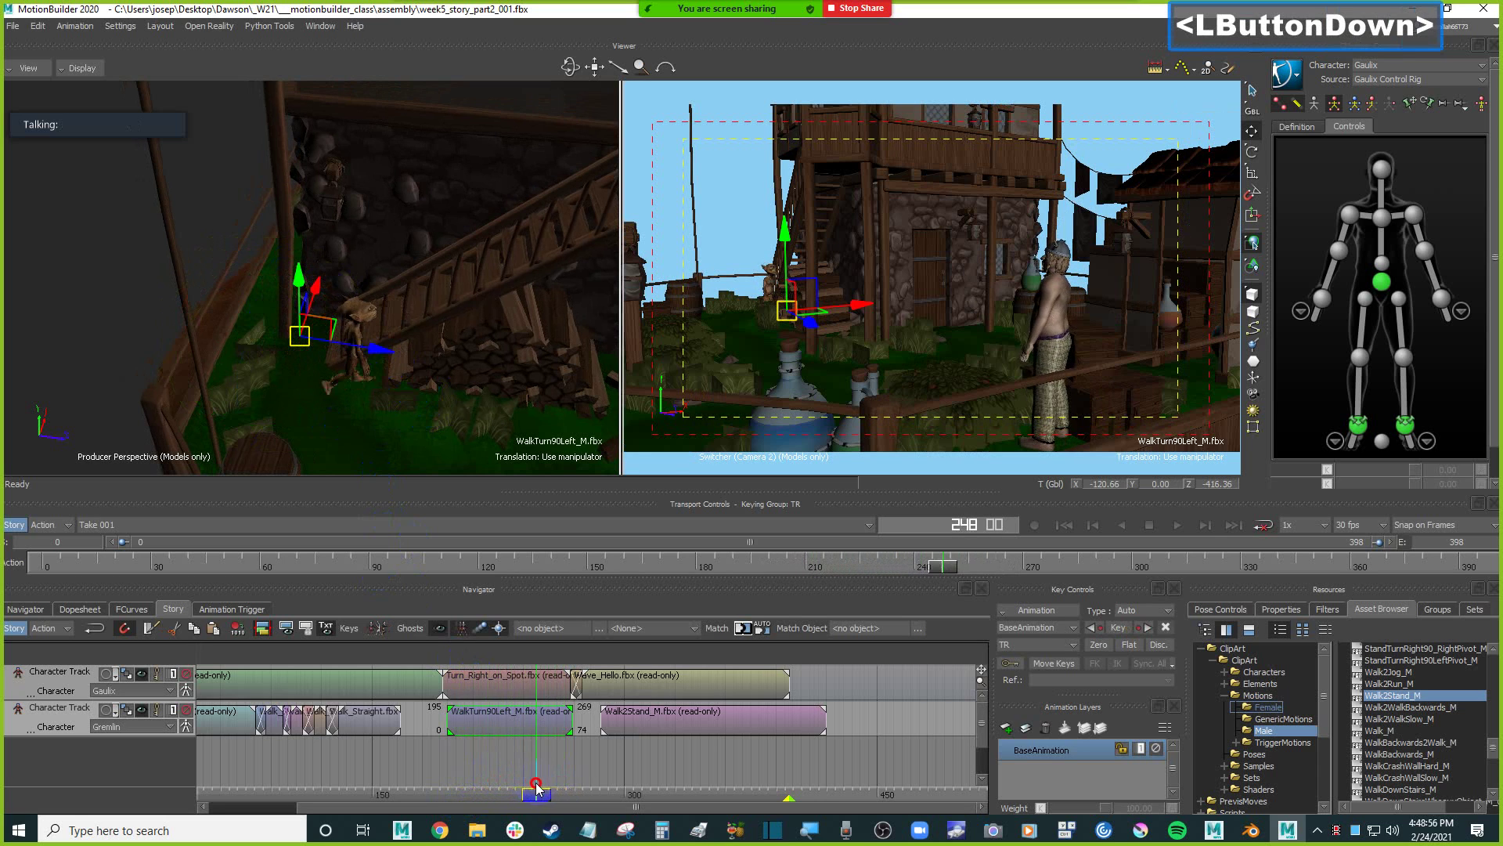
{"action": "left_click", "coordinate": [448, 629]}
{"action": "key", "text": "e"}
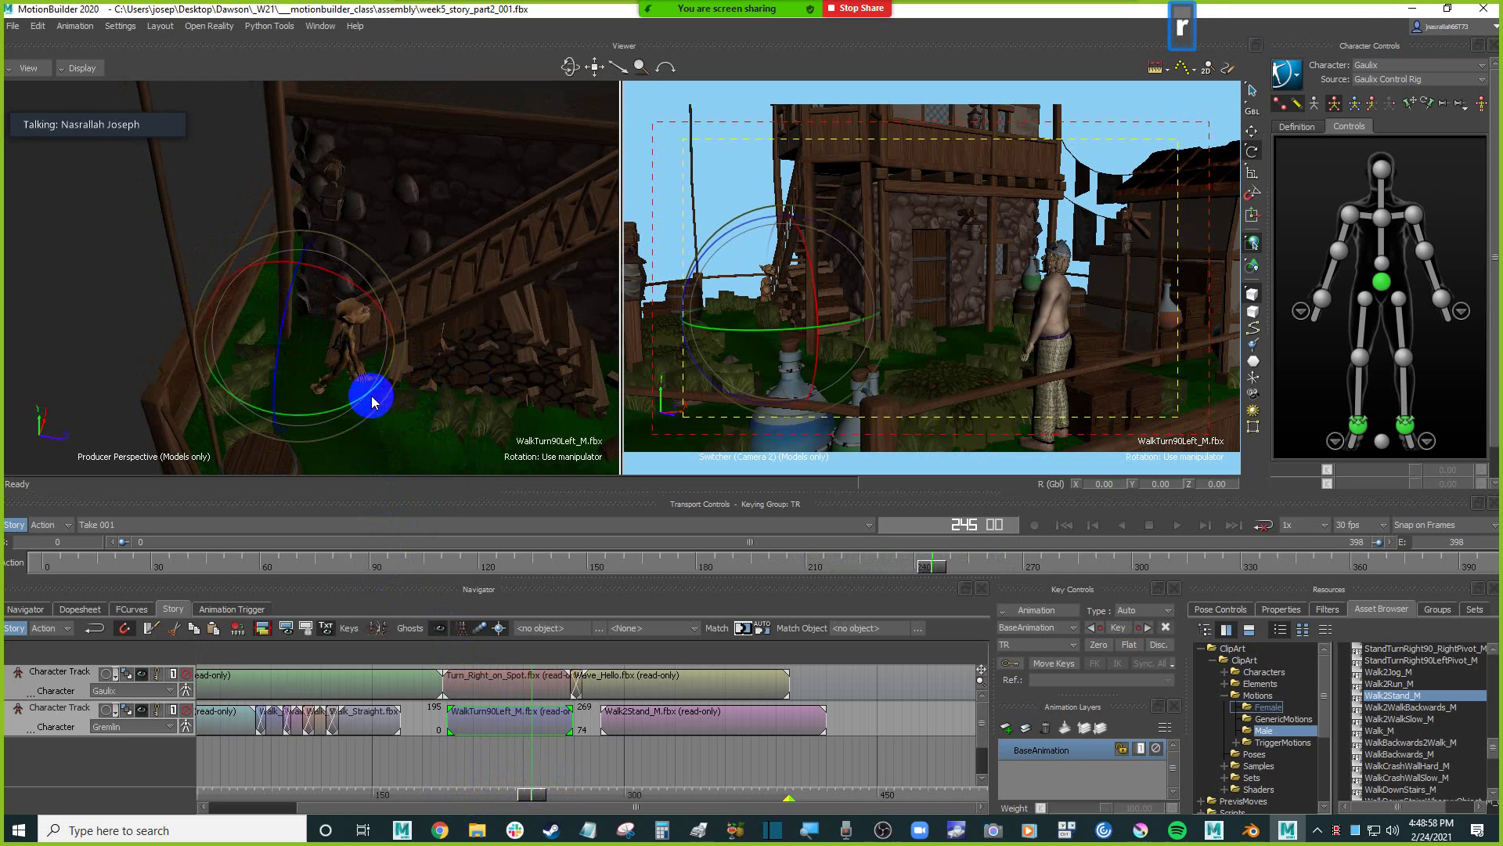
{"action": "left_click", "coordinate": [360, 402]}
{"action": "left_click_drag", "start_coordinate": [348, 415], "coordinate": [437, 652]}
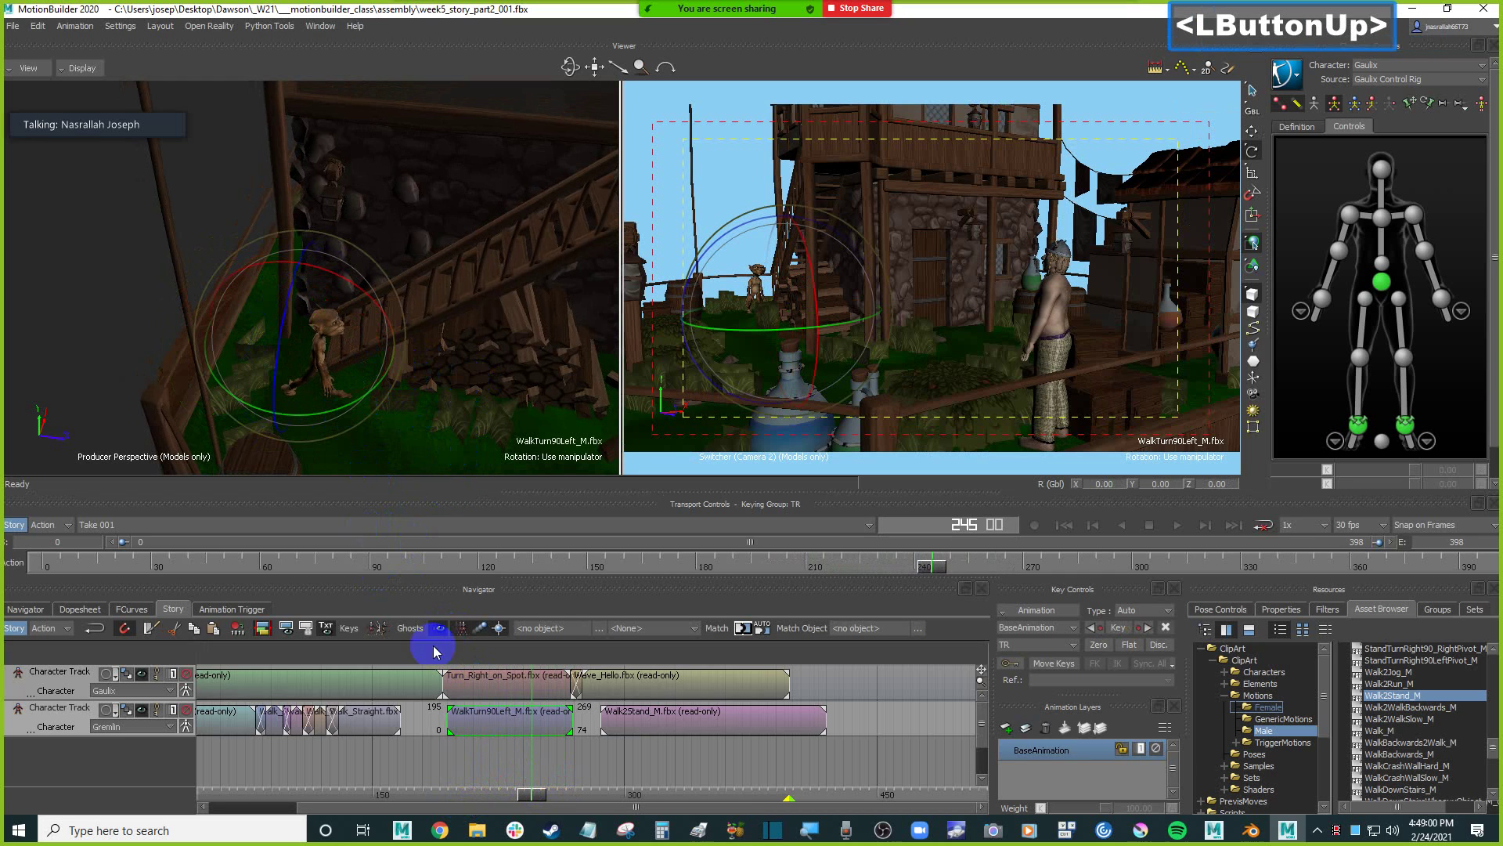
{"action": "left_click_drag", "start_coordinate": [530, 794], "coordinate": [576, 789]}
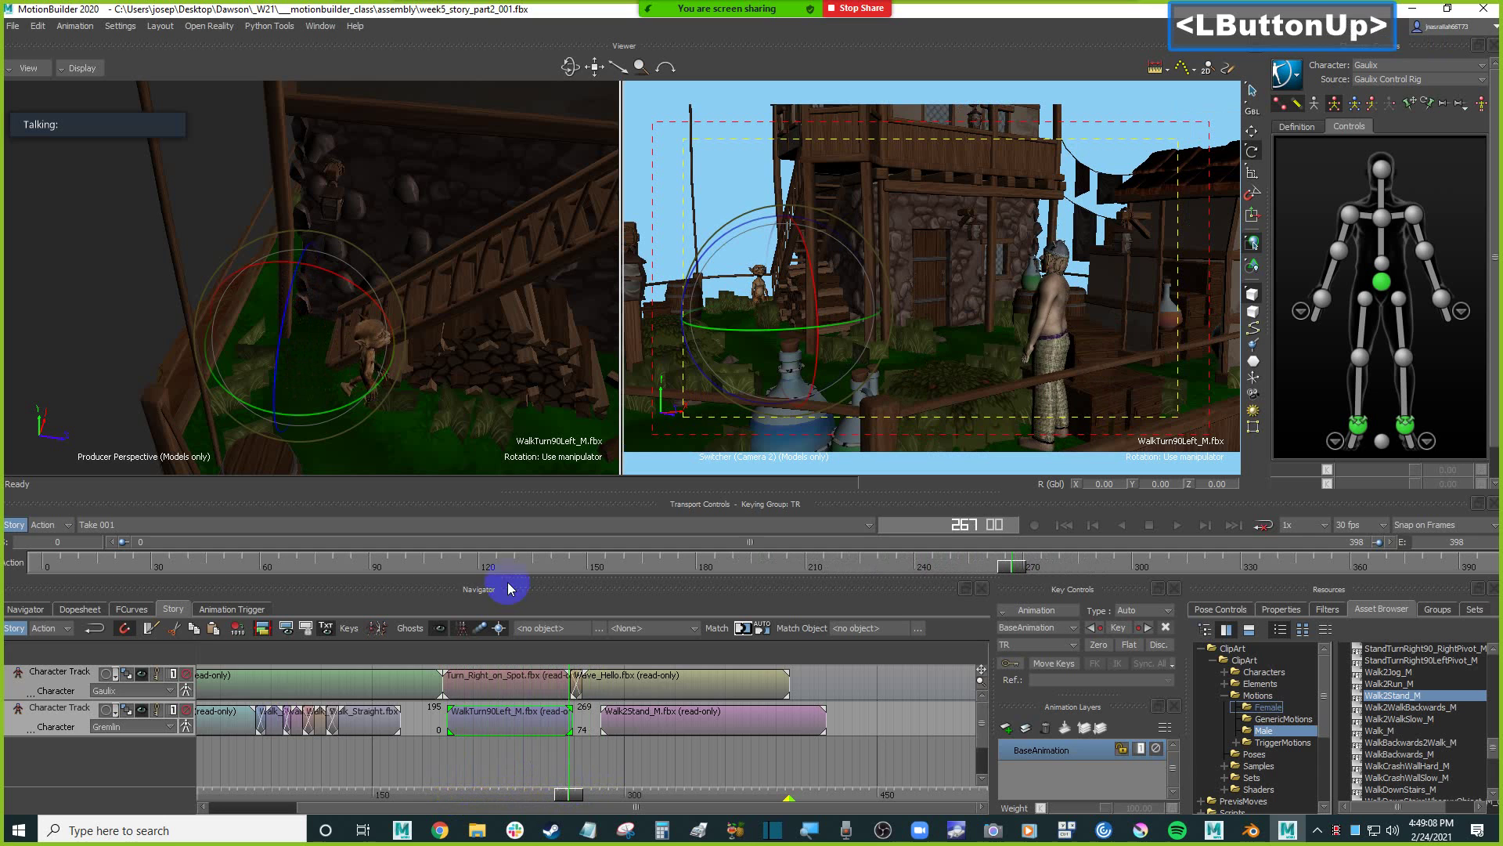
{"action": "left_click_drag", "start_coordinate": [494, 398], "coordinate": [447, 361], "text": "ctrl"}
{"action": "left_click_drag", "start_coordinate": [491, 450], "coordinate": [352, 443], "text": "ctrl"}
{"action": "mouse_move", "coordinate": [583, 795]}
{"action": "left_mouse_down"}
{"action": "mouse_move", "coordinate": [517, 794]}
{"action": "mouse_move", "coordinate": [590, 777]}
{"action": "mouse_move", "coordinate": [573, 779]}
{"action": "left_mouse_up"}
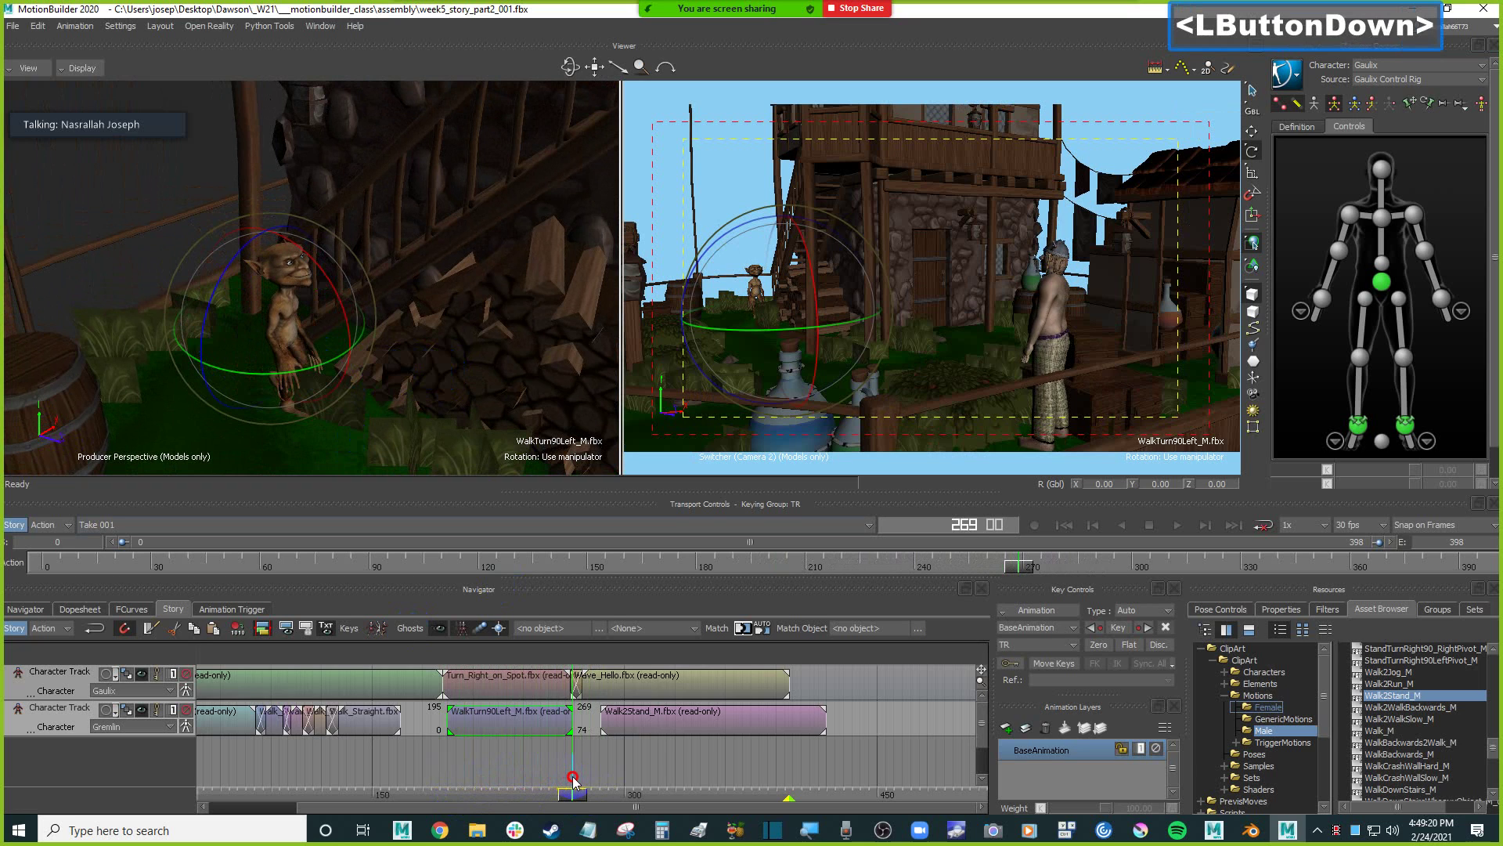
{"action": "left_click_drag", "start_coordinate": [573, 779], "coordinate": [574, 779]}
Move the Walk2Stand_M clip earlier so it ends at frame 409, and inspect the Gremlin's pose at frame 269.
{"action": "left_click_drag", "start_coordinate": [668, 725], "coordinate": [646, 728]}
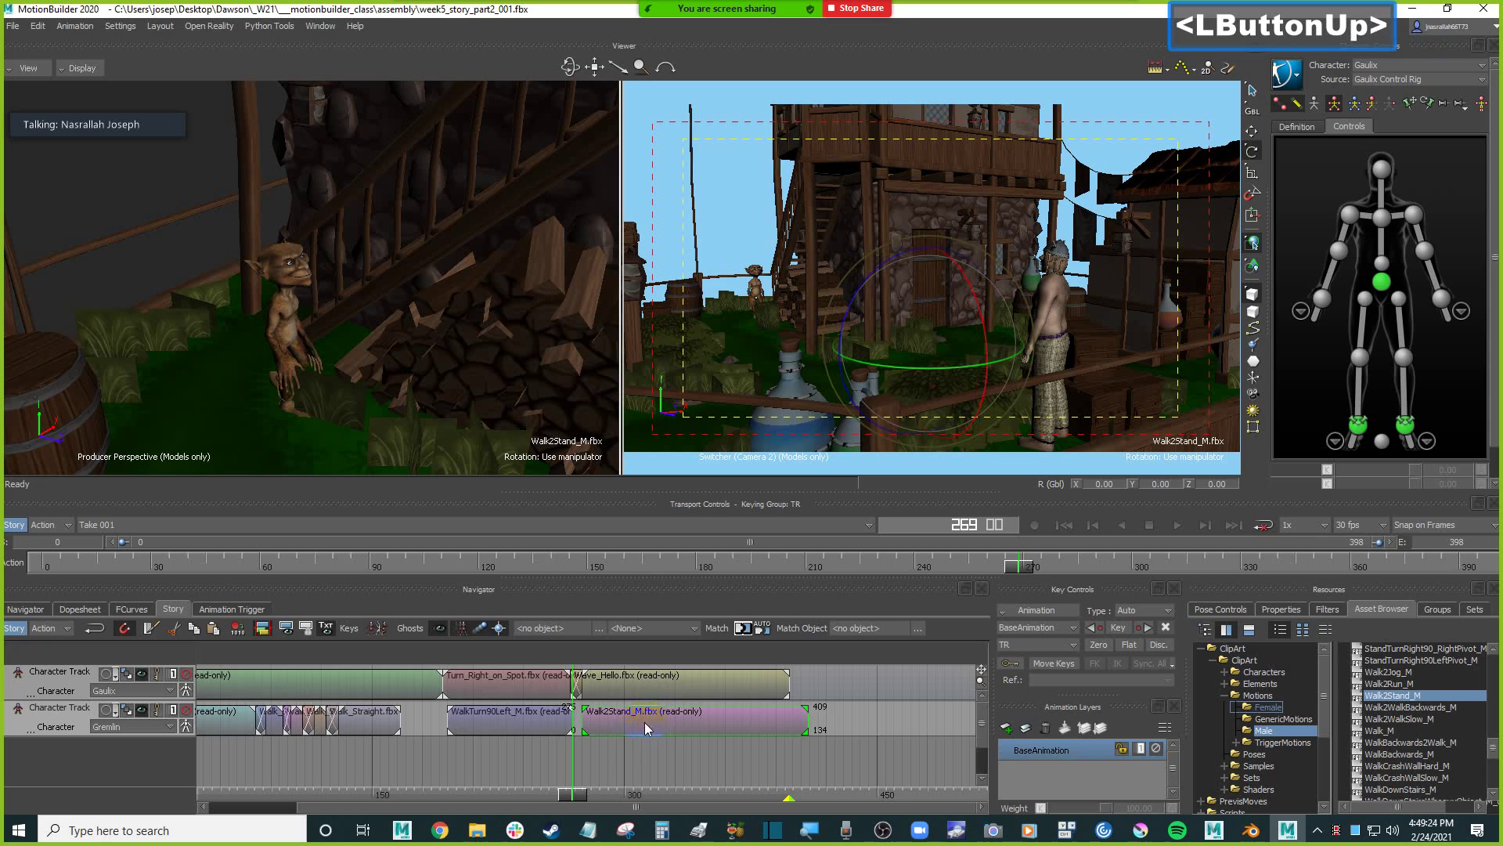
{"action": "left_click", "coordinate": [407, 415]}
{"action": "left_click_drag", "start_coordinate": [480, 386], "coordinate": [404, 345], "text": "ctrl"}
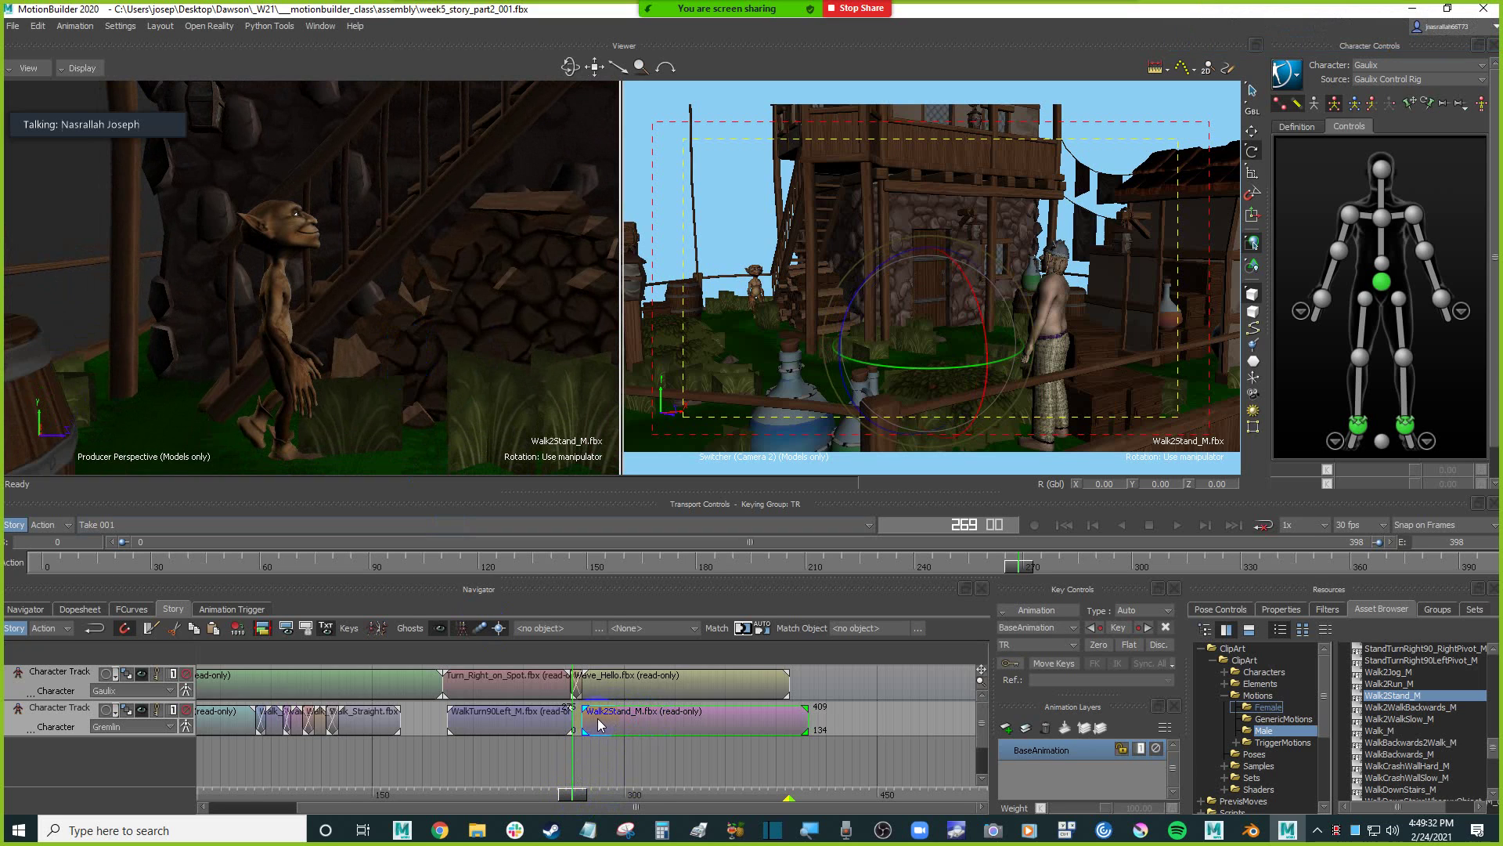
{"action": "left_click_drag", "start_coordinate": [299, 409], "coordinate": [344, 356], "text": "shift"}
{"action": "left_click_drag", "start_coordinate": [364, 356], "coordinate": [371, 389], "text": "ctrl"}
{"action": "left_click", "coordinate": [384, 418]}
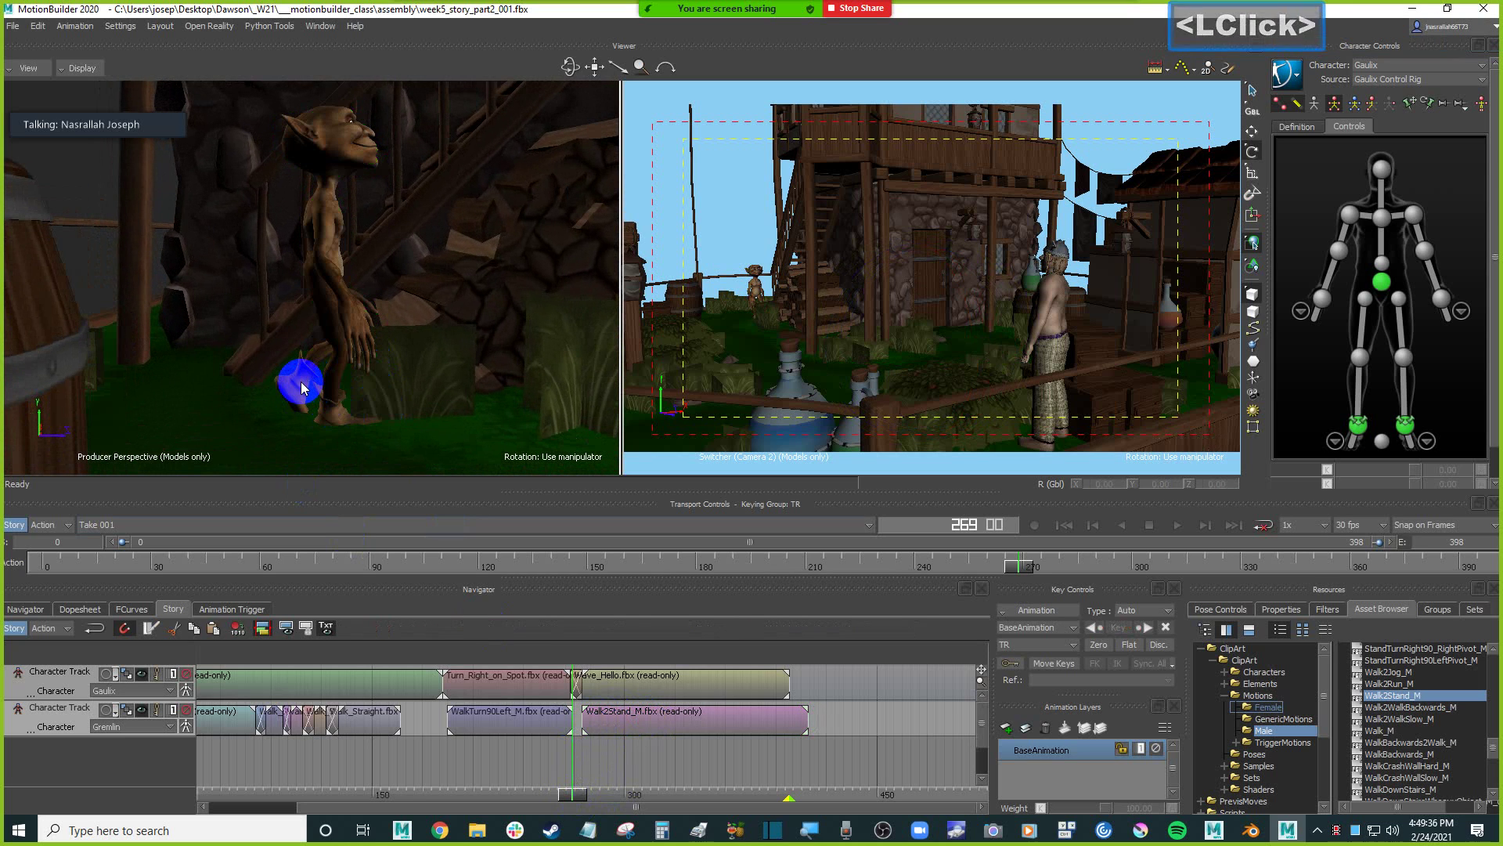
{"action": "left_click_drag", "start_coordinate": [373, 228], "coordinate": [462, 306], "text": "ctrl"}
{"action": "mouse_move", "coordinate": [462, 305]}
{"action": "left_mouse_down", "text": "ctrl"}
{"action": "mouse_move", "coordinate": [494, 350]}
{"action": "mouse_move", "coordinate": [208, 369]}
{"action": "mouse_move", "coordinate": [480, 315]}
{"action": "left_mouse_up", "text": "ctrl"}
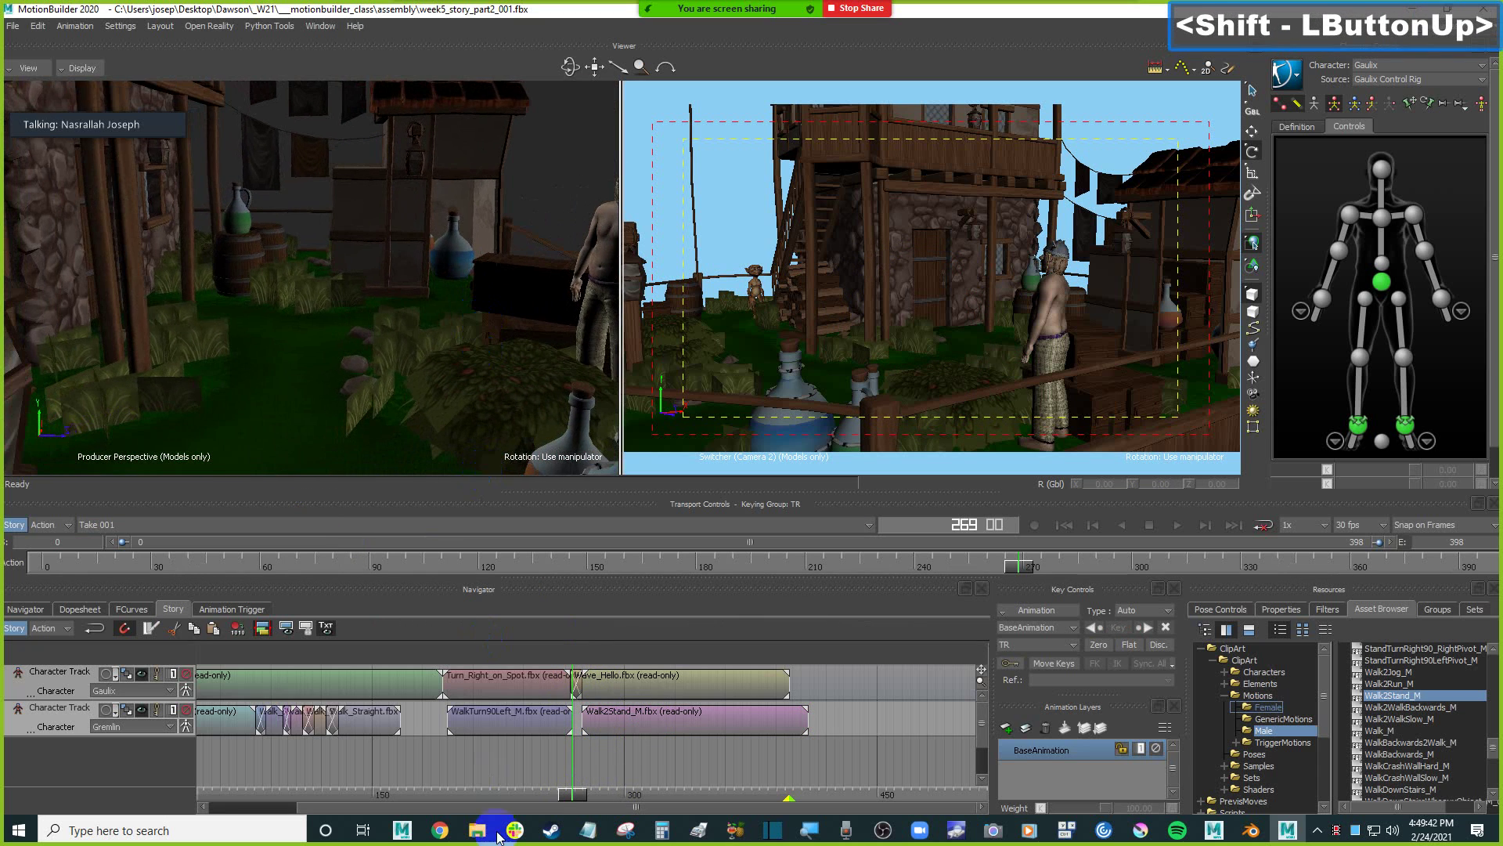
Trim the start of Walk2Stand_M at frame 338 and slide the clip back against WalkTurn90Left_M, ending at frame 340.
{"action": "left_click_drag", "start_coordinate": [578, 797], "coordinate": [688, 789]}
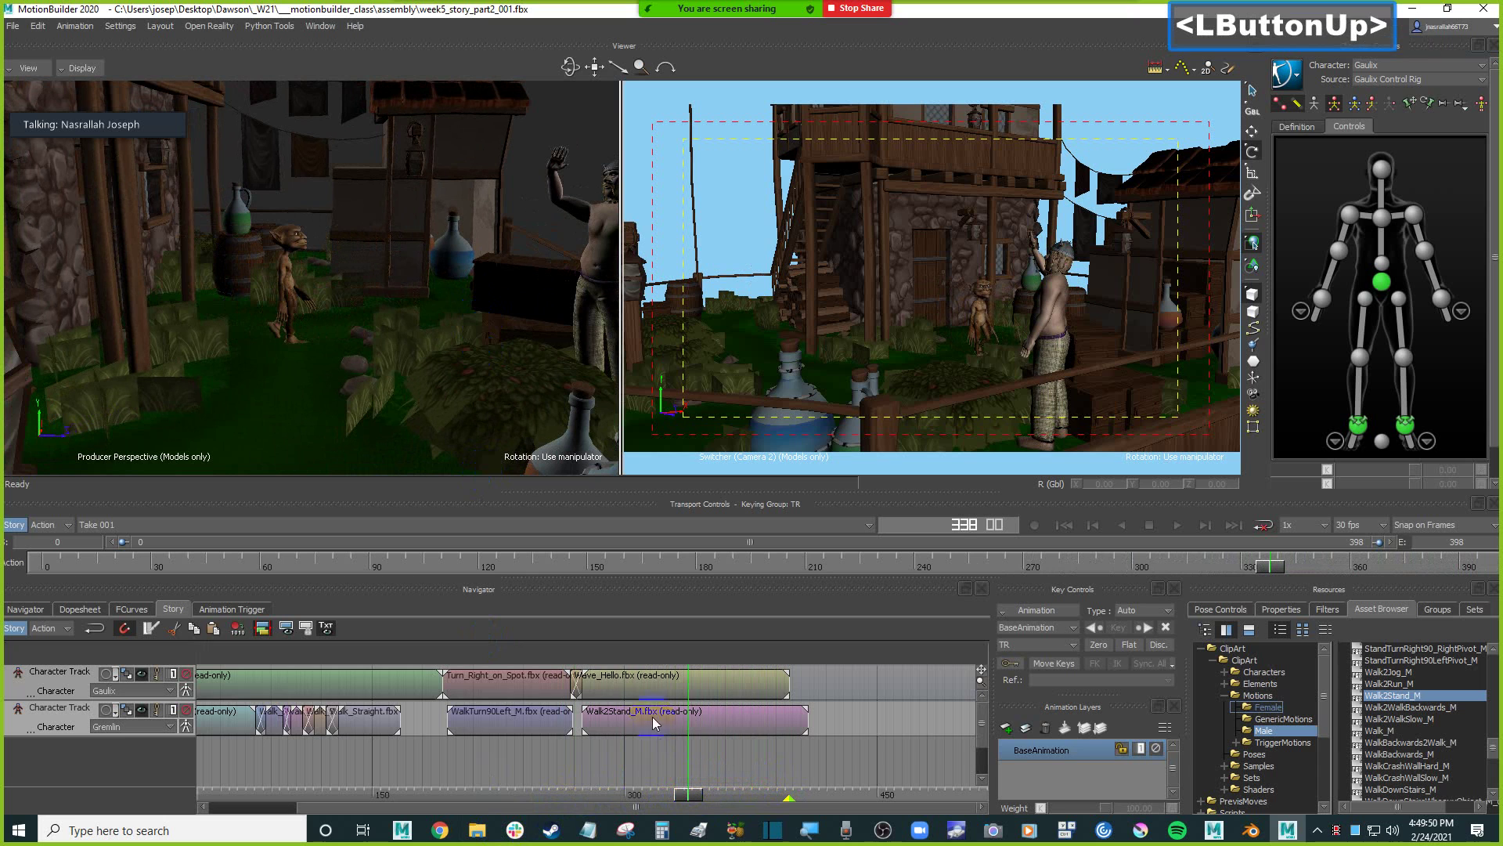
{"action": "left_click_drag", "start_coordinate": [263, 322], "coordinate": [457, 285], "text": "ctrl"}
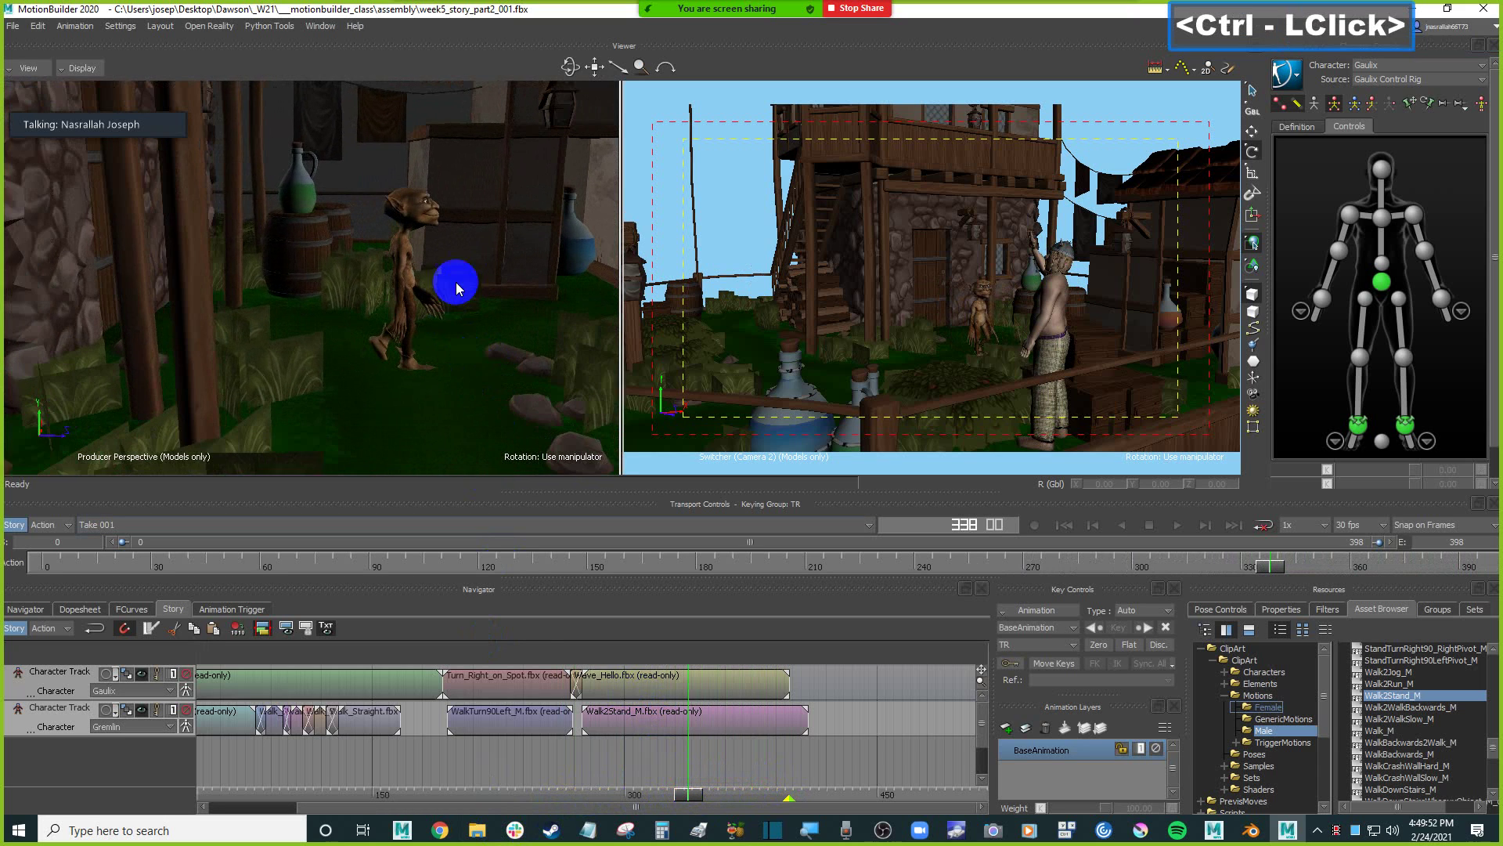
{"action": "left_click", "coordinate": [589, 720]}
{"action": "left_click_drag", "start_coordinate": [589, 720], "coordinate": [624, 730]}
Match Walk2Stand_M to the end of the previous clip using Gremlin:Hips, with Gravity XZ translation and rotation.
{"action": "left_click", "coordinate": [741, 628]}
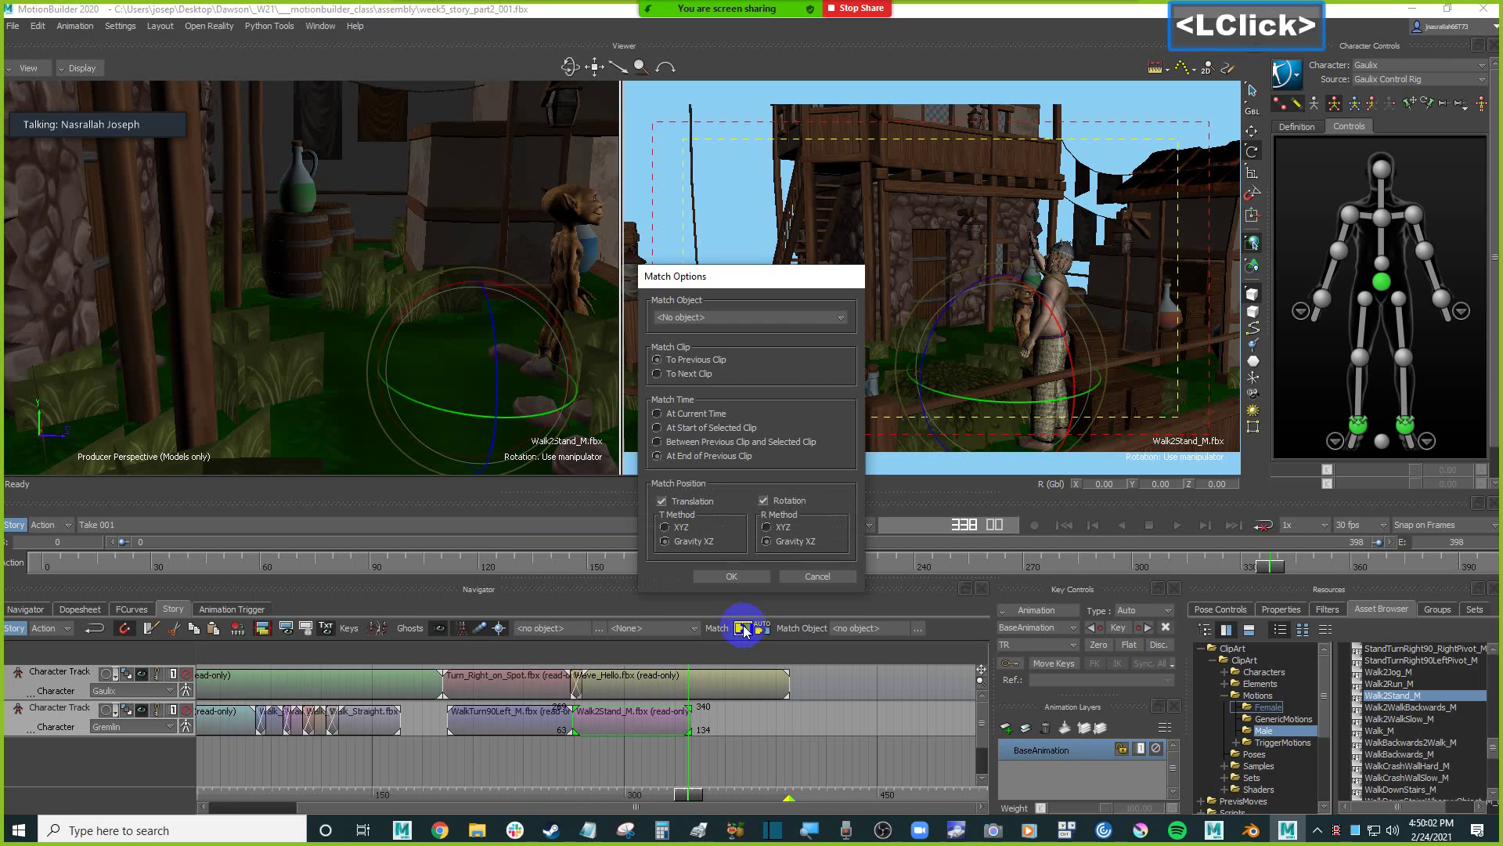
{"action": "left_click", "coordinate": [723, 318]}
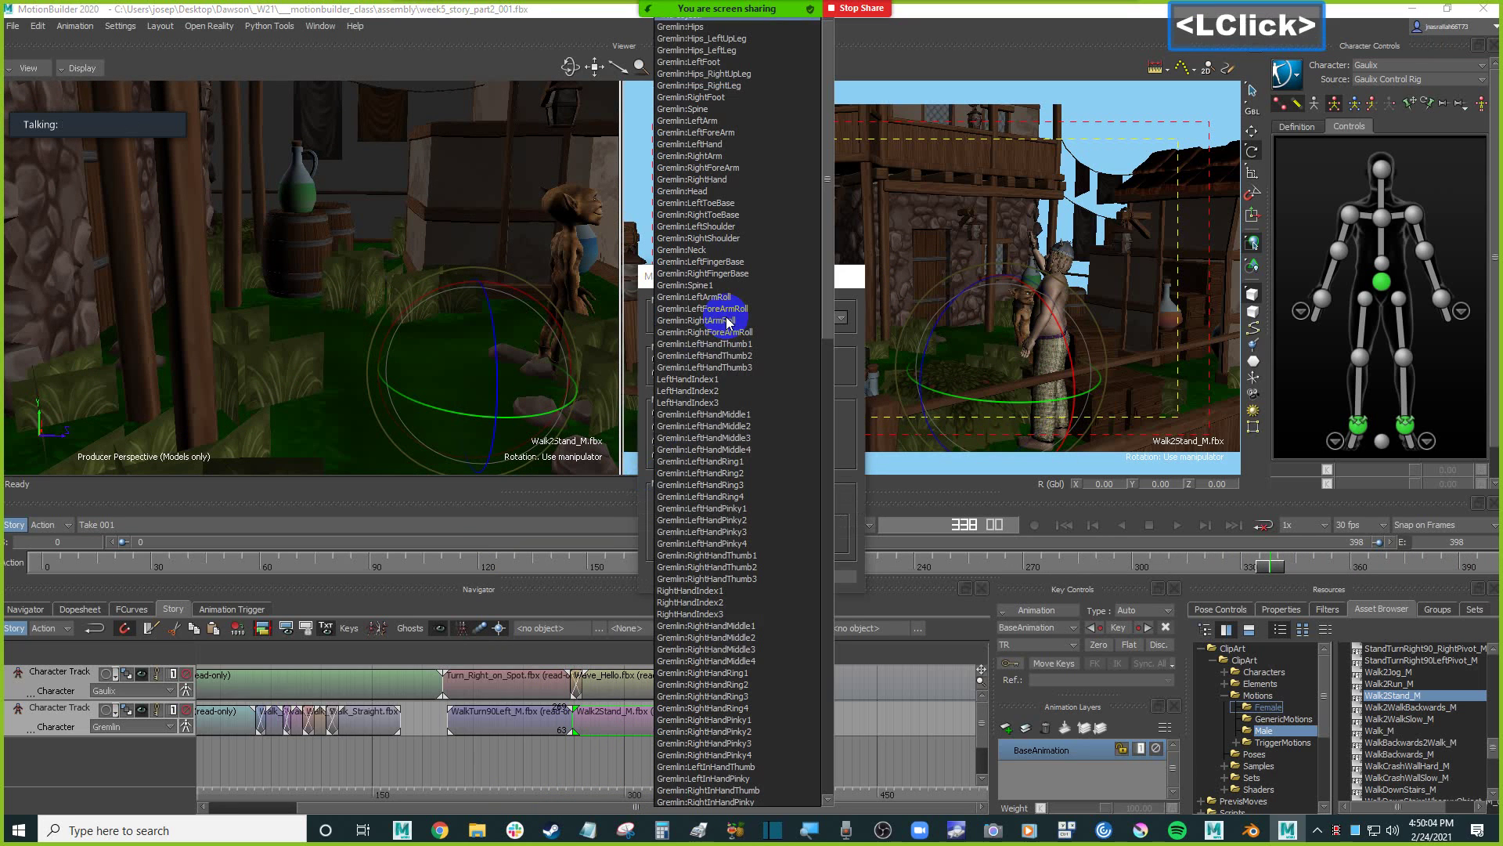
{"action": "left_click", "coordinate": [700, 28]}
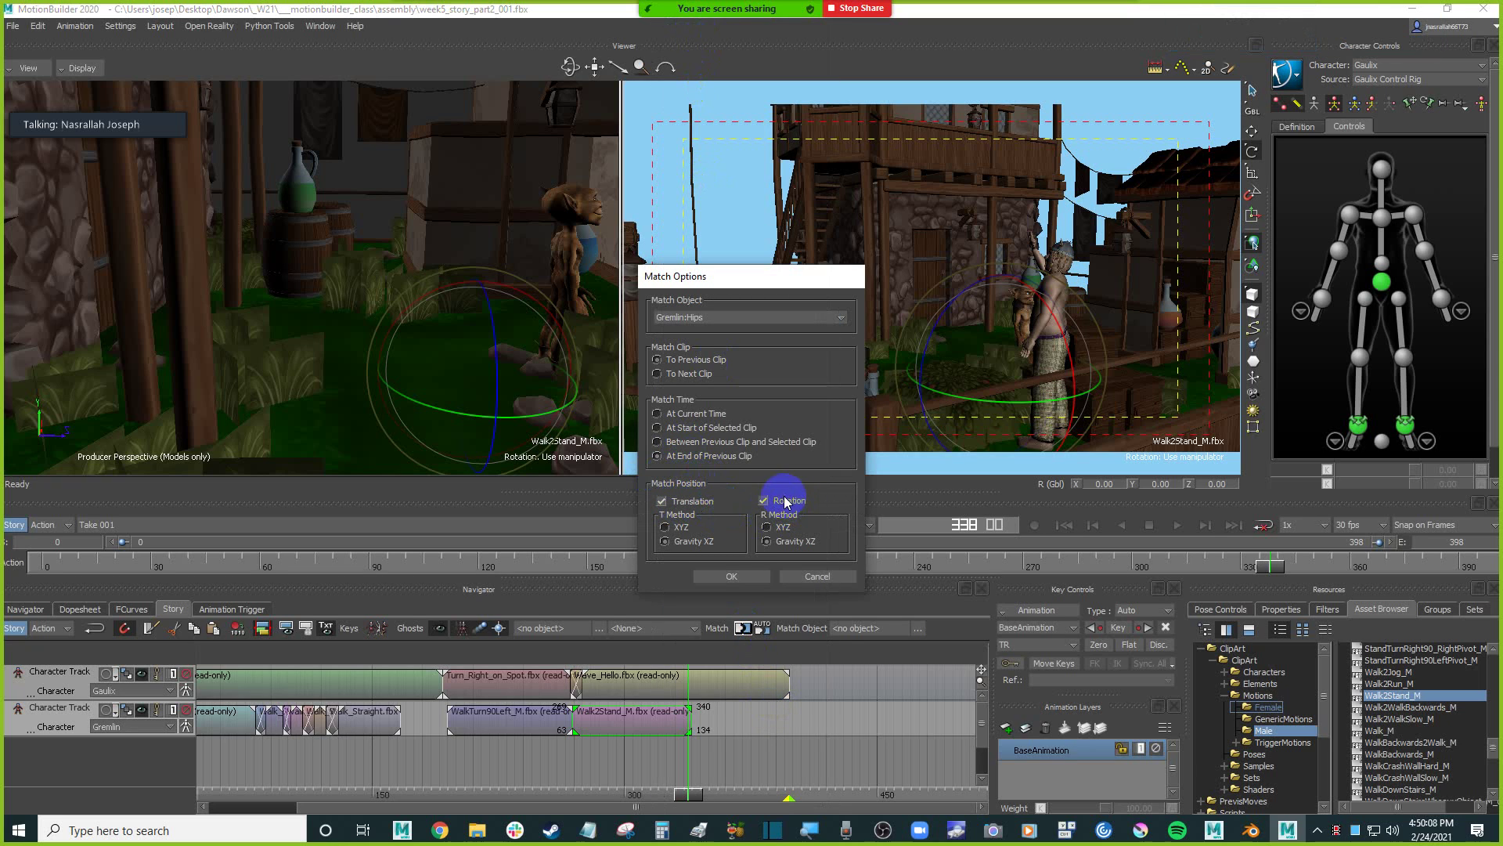
{"action": "left_click", "coordinate": [758, 581]}
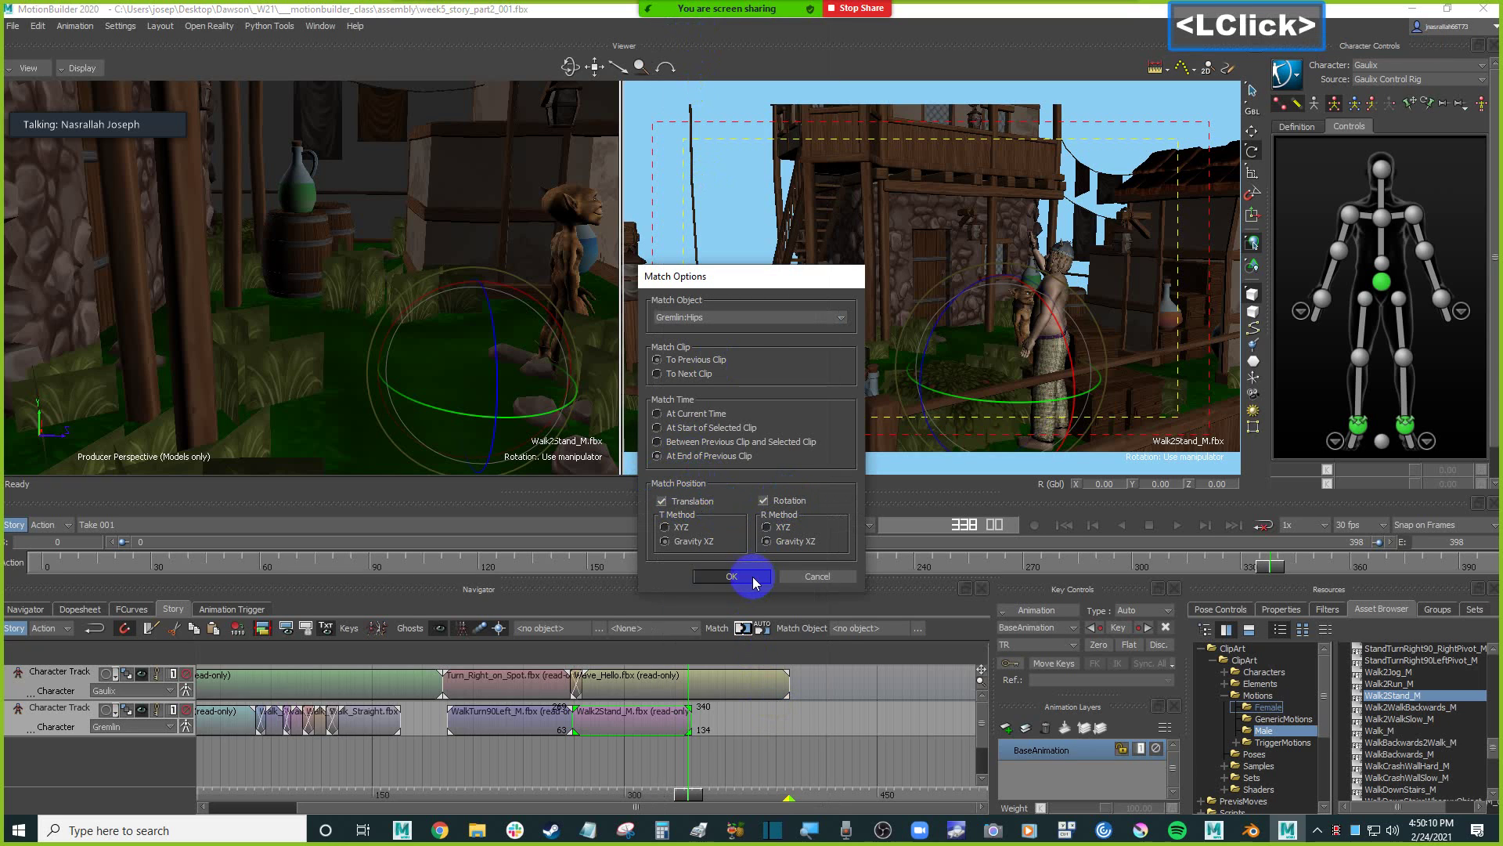
Scrub back to frame 269 and examine the Gremlin's pose where the two matched clips meet.
{"action": "left_click_drag", "start_coordinate": [318, 359], "coordinate": [708, 356], "text": "shift"}
{"action": "left_click_drag", "start_coordinate": [548, 329], "coordinate": [446, 326], "text": "ctrl"}
{"action": "left_click", "coordinate": [532, 660], "text": "shift"}
{"action": "left_click_drag", "start_coordinate": [689, 800], "coordinate": [572, 778]}
{"action": "left_click_drag", "start_coordinate": [439, 322], "coordinate": [540, 348], "text": "shift"}
{"action": "left_click_drag", "start_coordinate": [540, 349], "coordinate": [556, 321], "text": "ctrl"}
Try extending the end of the WalkTurn90Left_M clip over the start of Walk2Stand_M, and undo the change.
{"action": "left_click", "coordinate": [548, 734]}
{"action": "left_click", "coordinate": [553, 727]}
{"action": "left_click_drag", "start_coordinate": [563, 717], "coordinate": [593, 719]}
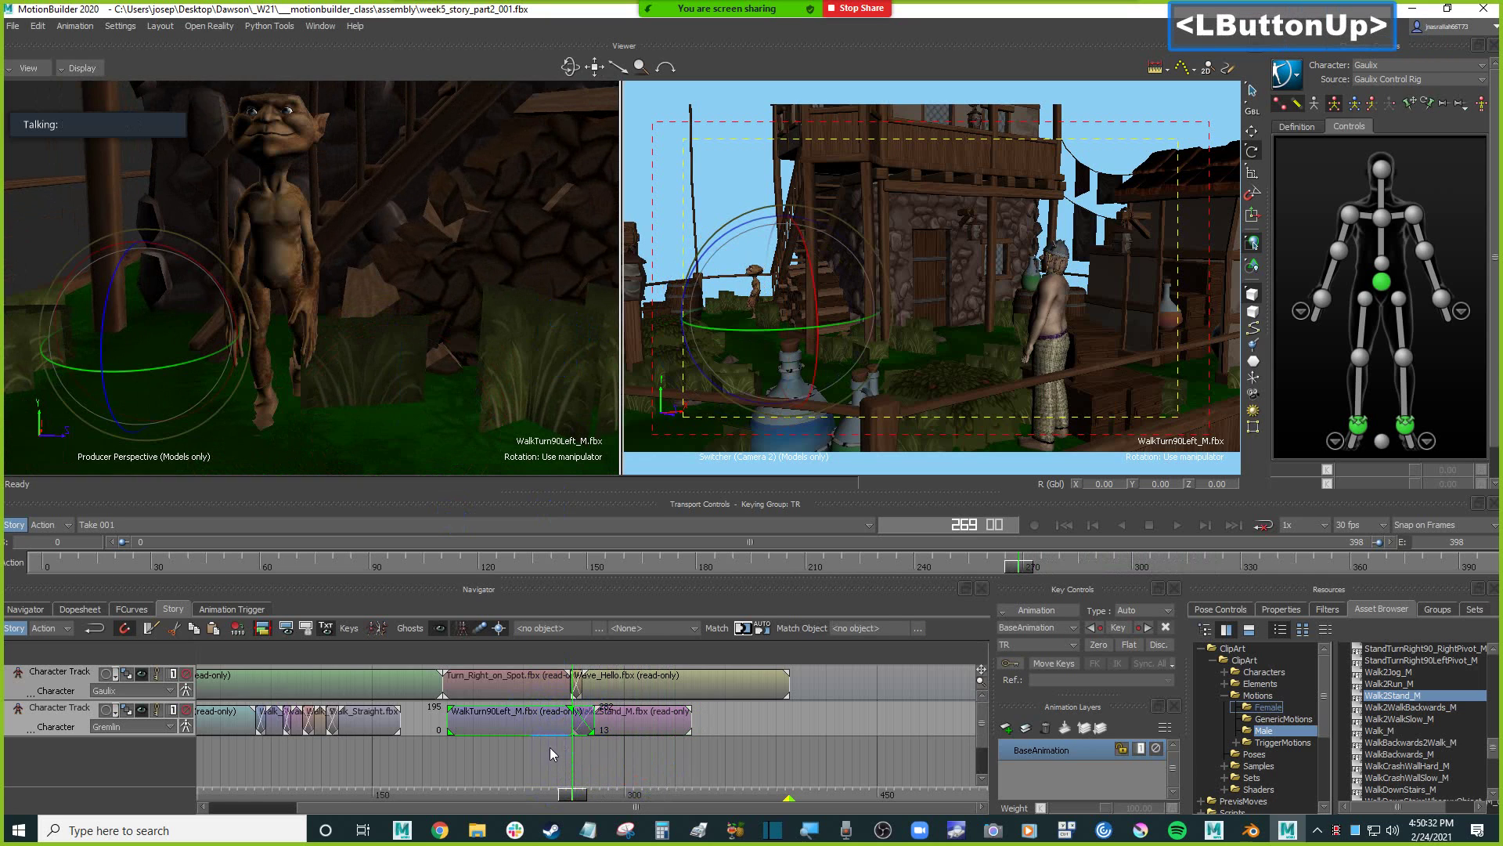
{"action": "key", "text": "ctrl+z"}
Extend the start of Walk2Stand_M back to clip frame 50 to blend over WalkTurn90Left_M, scrub the transition, and save the scene.
{"action": "left_click", "coordinate": [587, 727]}
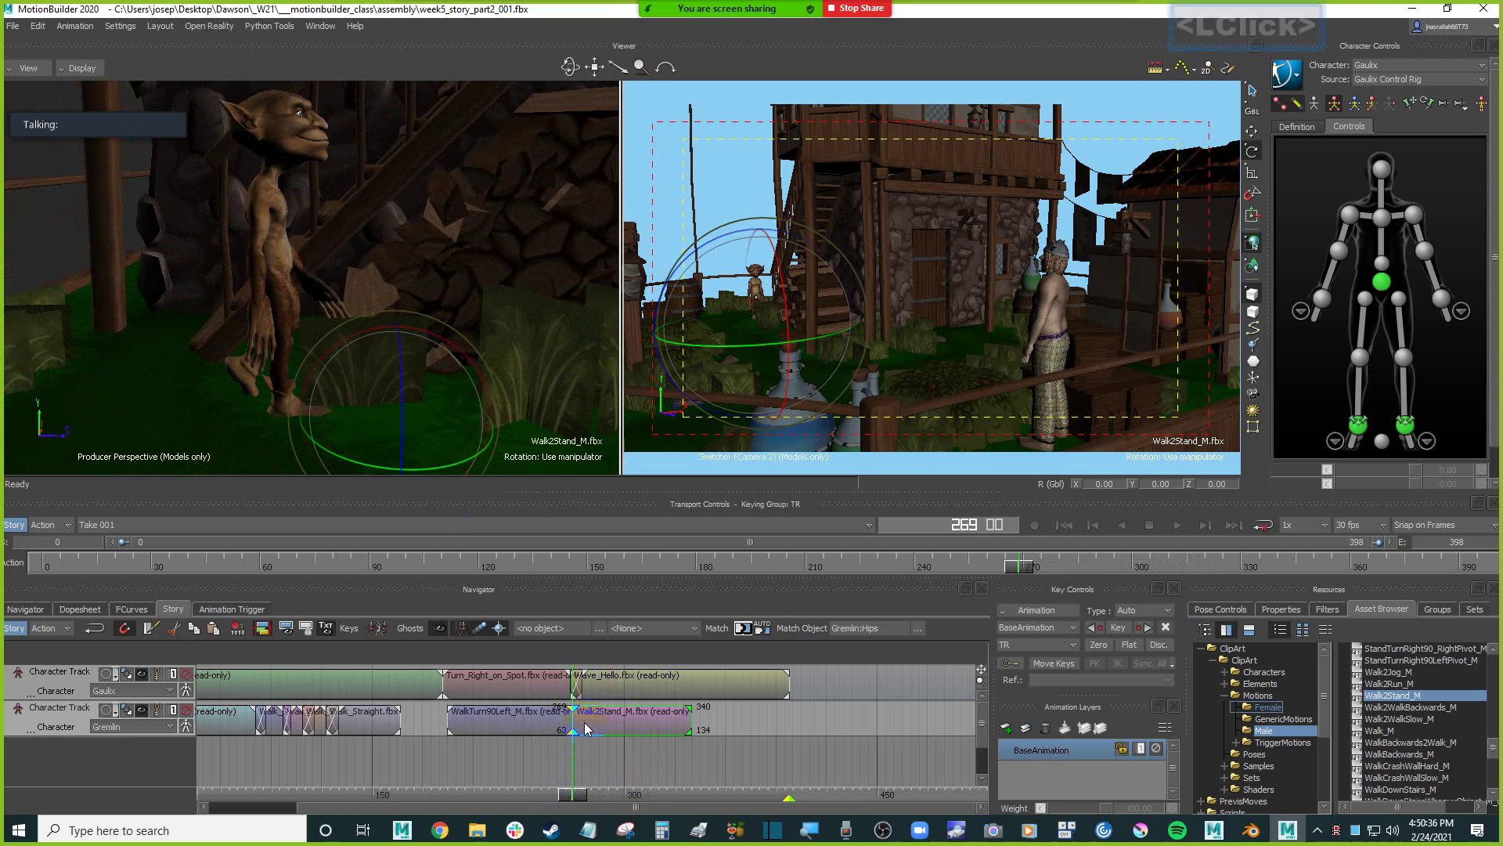
{"action": "left_click_drag", "start_coordinate": [581, 723], "coordinate": [559, 724]}
{"action": "mouse_move", "coordinate": [556, 789]}
{"action": "left_mouse_down"}
{"action": "mouse_move", "coordinate": [611, 787]}
{"action": "mouse_move", "coordinate": [532, 786]}
{"action": "left_mouse_up"}
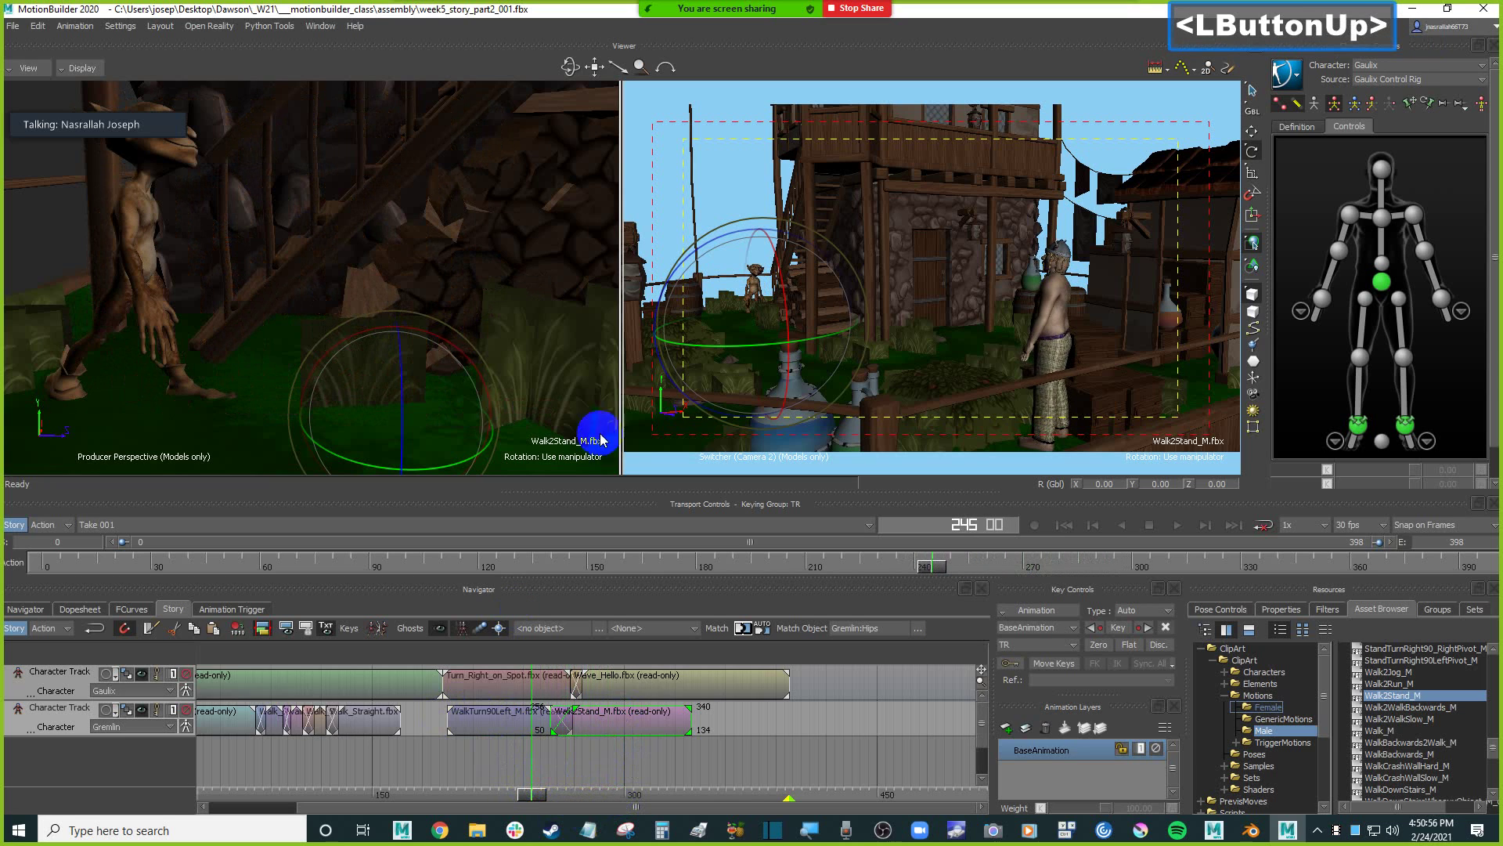
{"action": "left_click", "coordinate": [740, 152]}
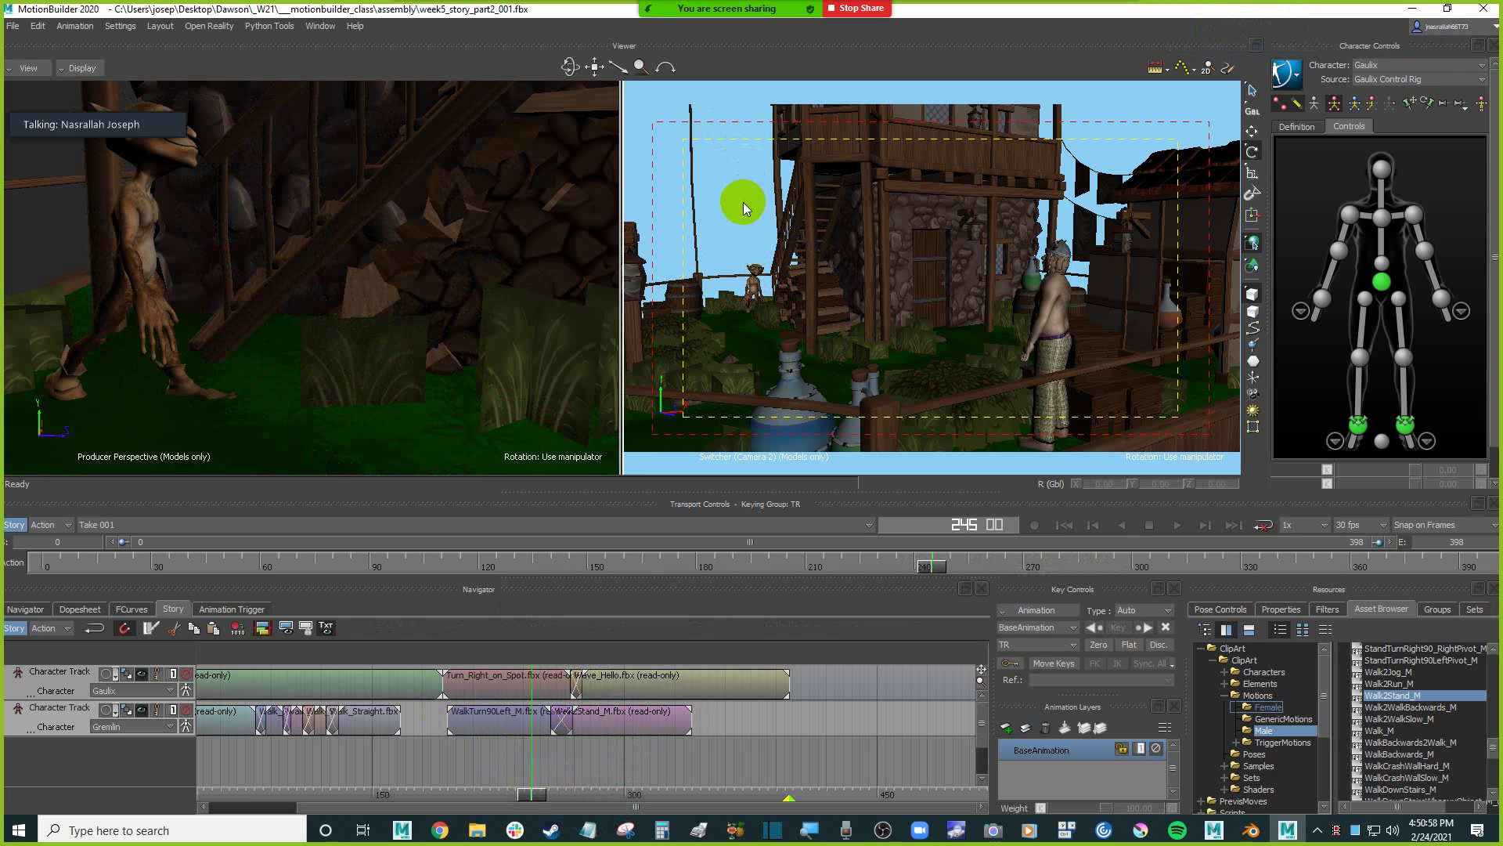
{"action": "left_click_drag", "start_coordinate": [542, 779], "coordinate": [472, 764]}
{"action": "key", "text": "ctrl+s"}
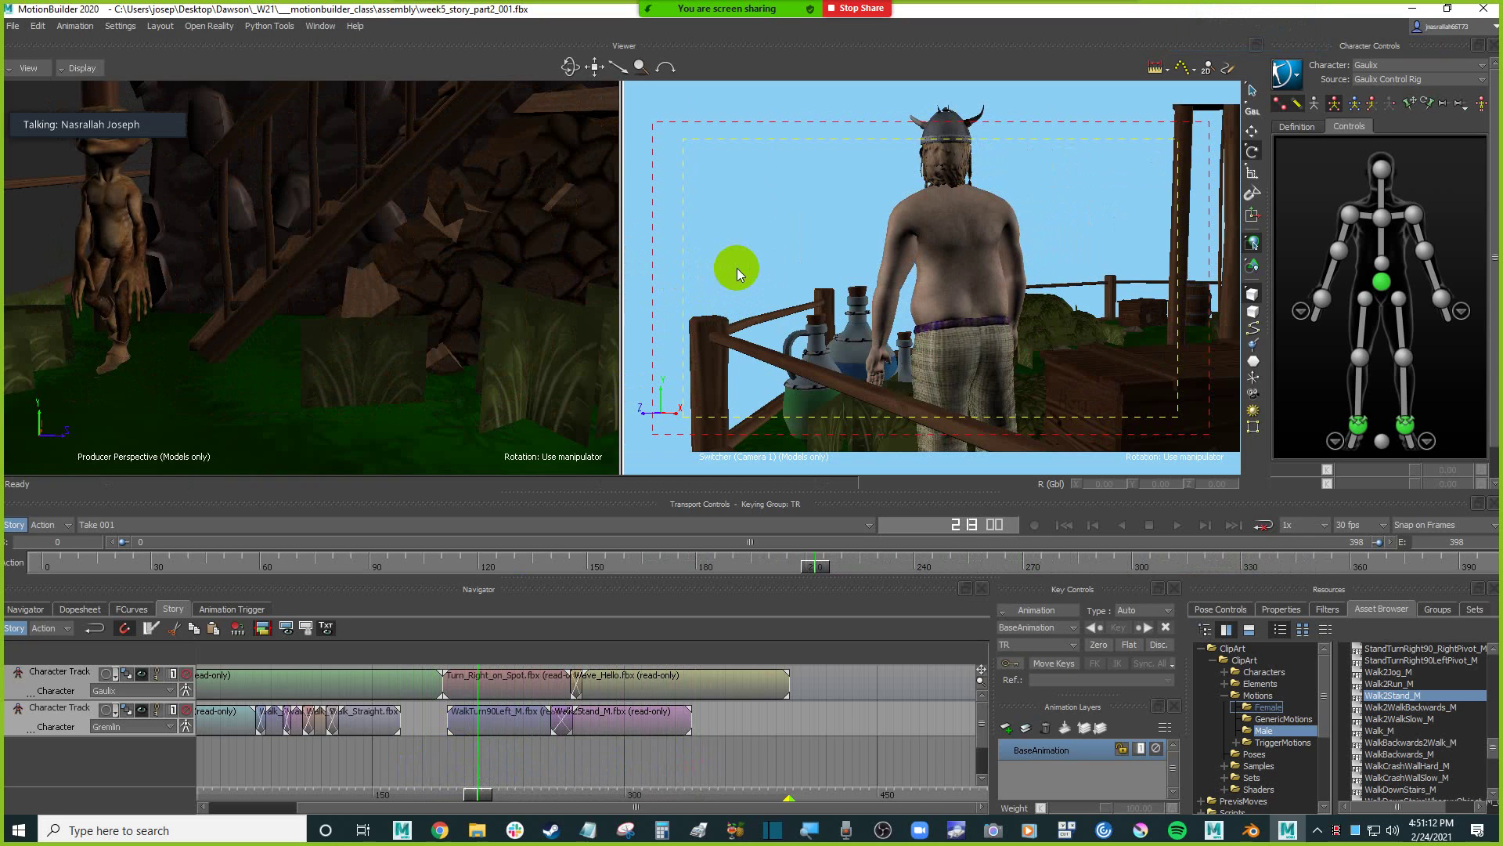
Play back the whole sequence from frame 0 to 398 to review both characters' animation, and rewind.
{"action": "key", "text": "ctrl+Home"}
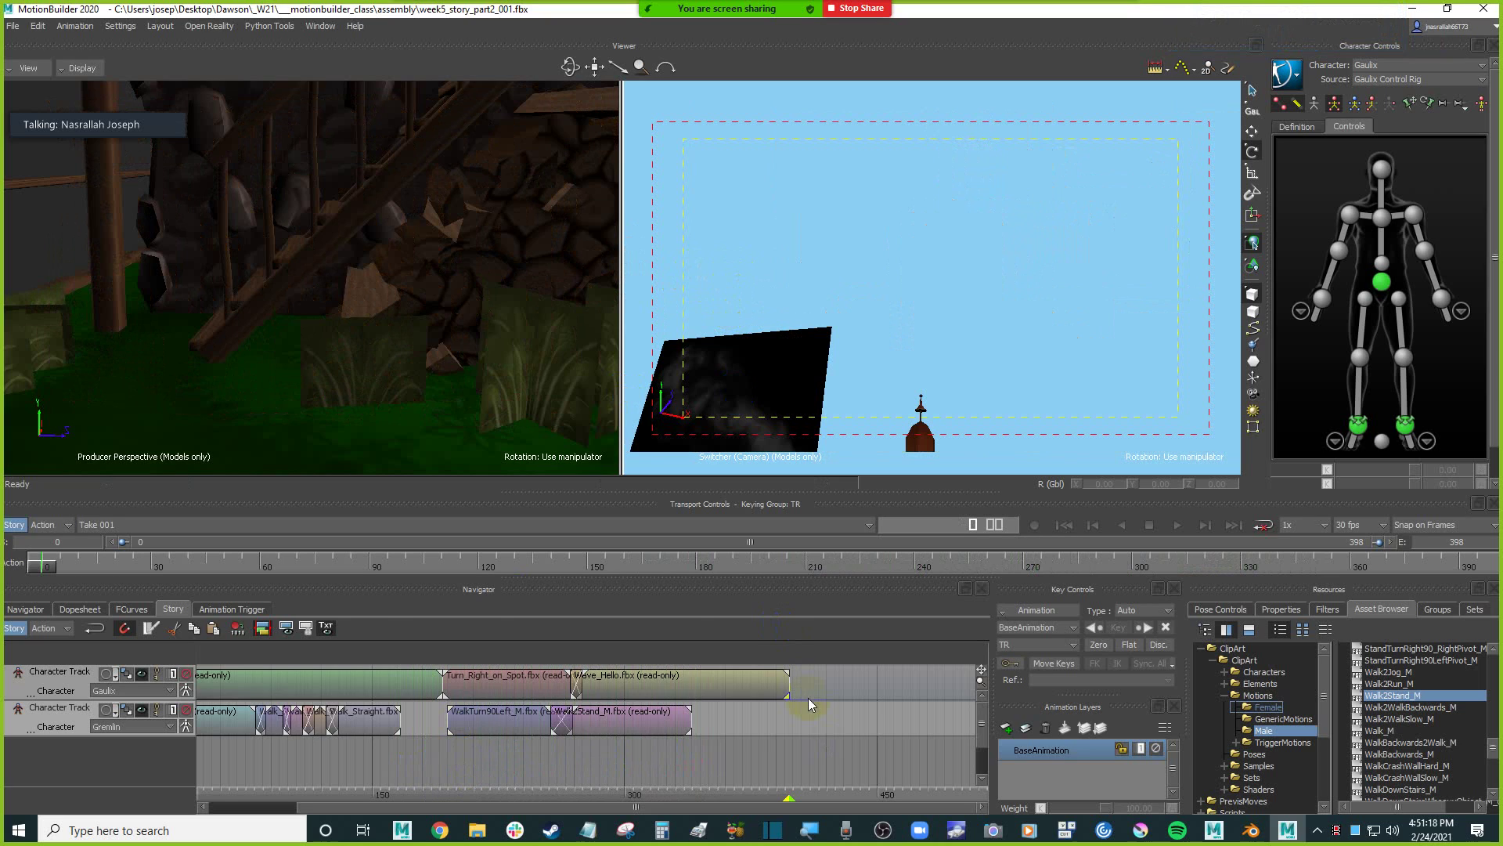
{"action": "left_click", "coordinate": [750, 692]}
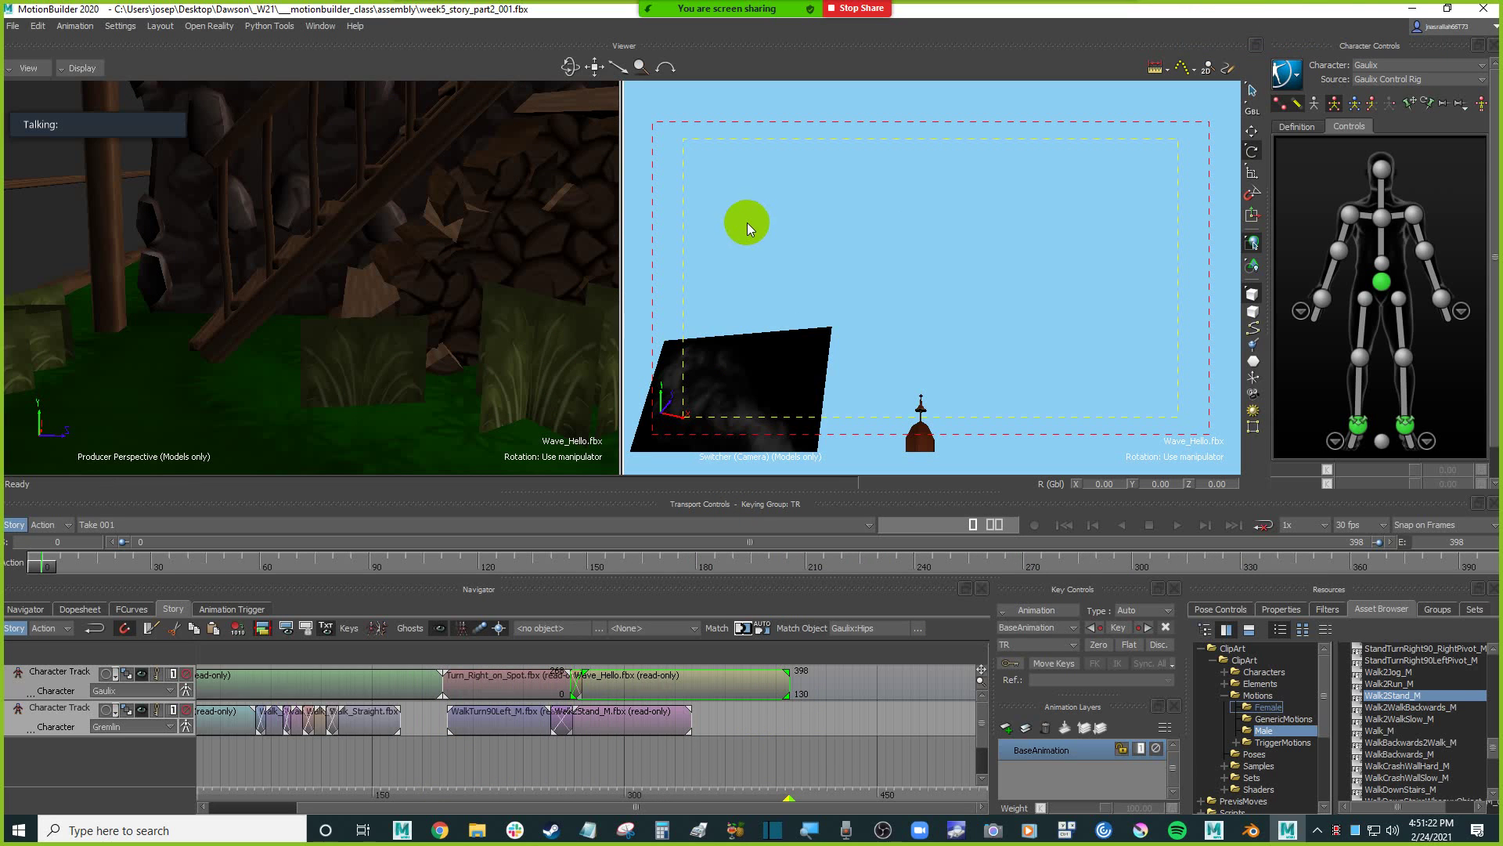
{"action": "left_click", "coordinate": [749, 225]}
{"action": "key", "text": "ctrl+Home"}
{"action": "key", "text": "ctrl+space"}
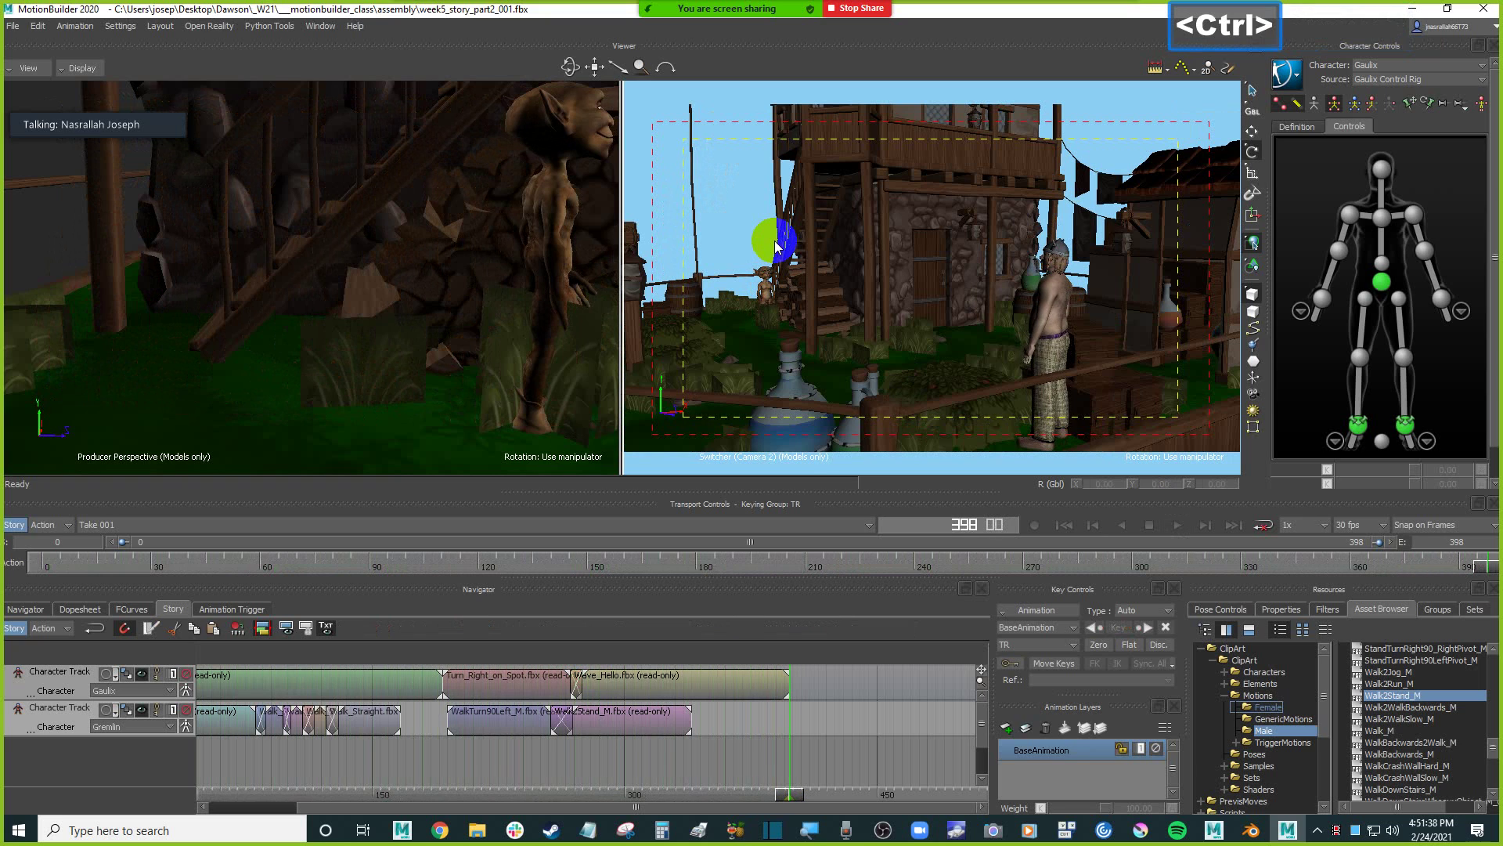
{"action": "key", "text": "ctrl+Home"}
Clear the selection and save the scene with the timeline at its first frame.
{"action": "left_click", "coordinate": [813, 226]}
{"action": "key", "text": "ctrl+s"}
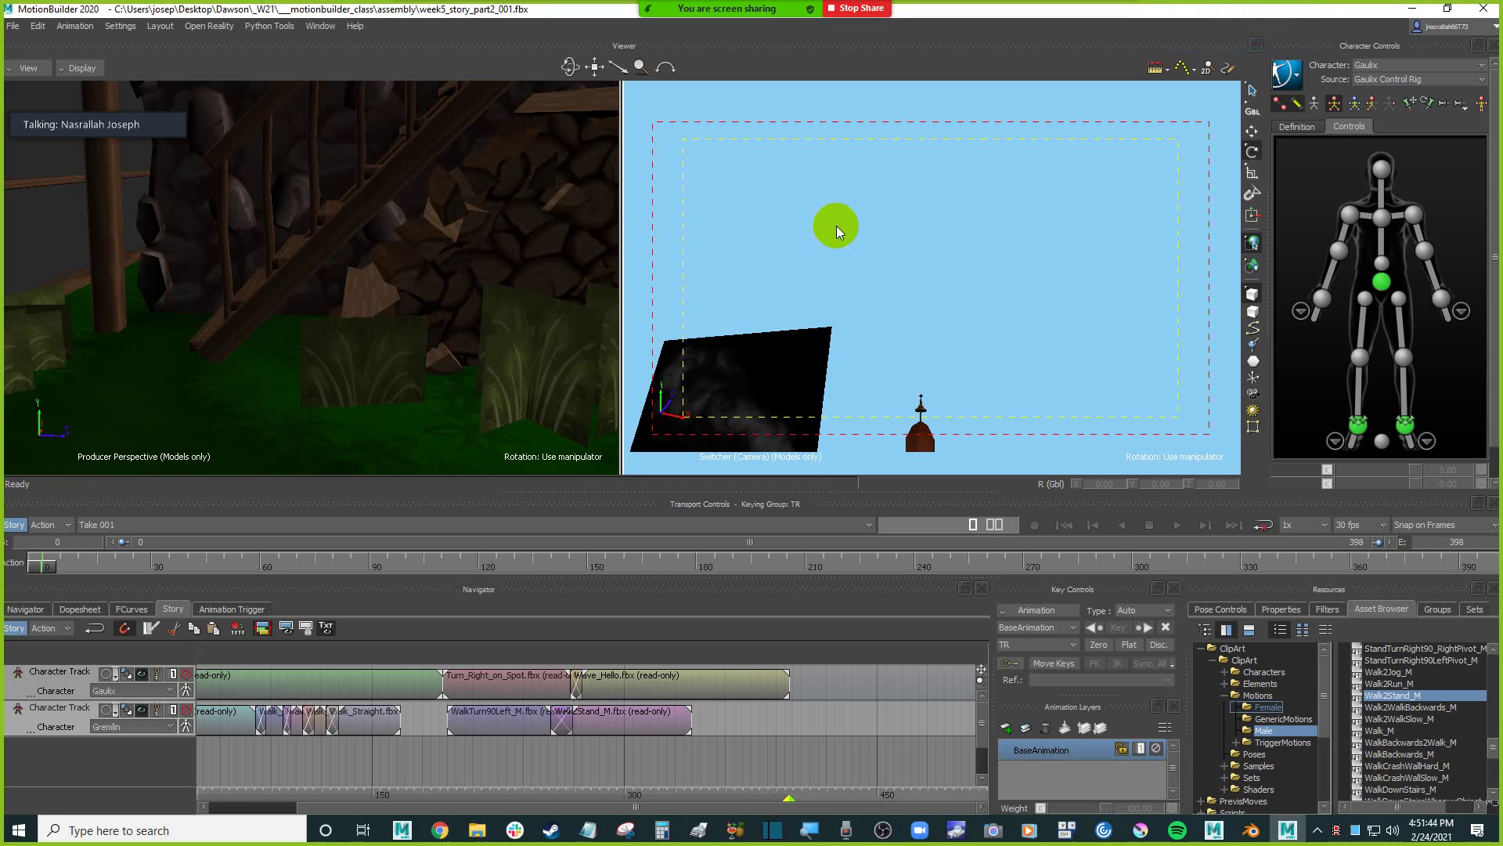
{"action": "left_click", "coordinate": [437, 211]}
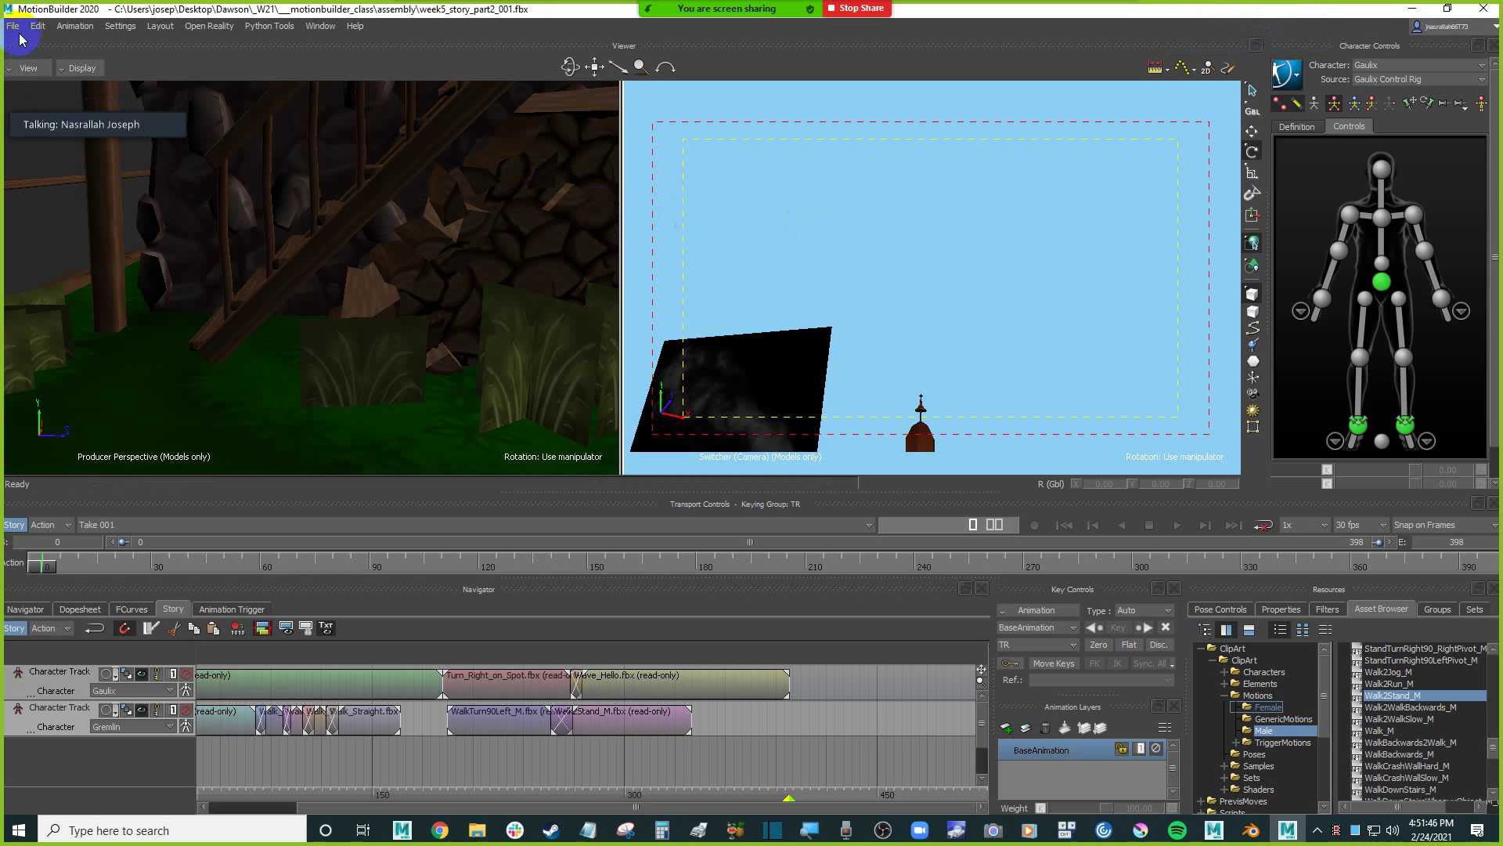
{"action": "left_click", "coordinate": [884, 246]}
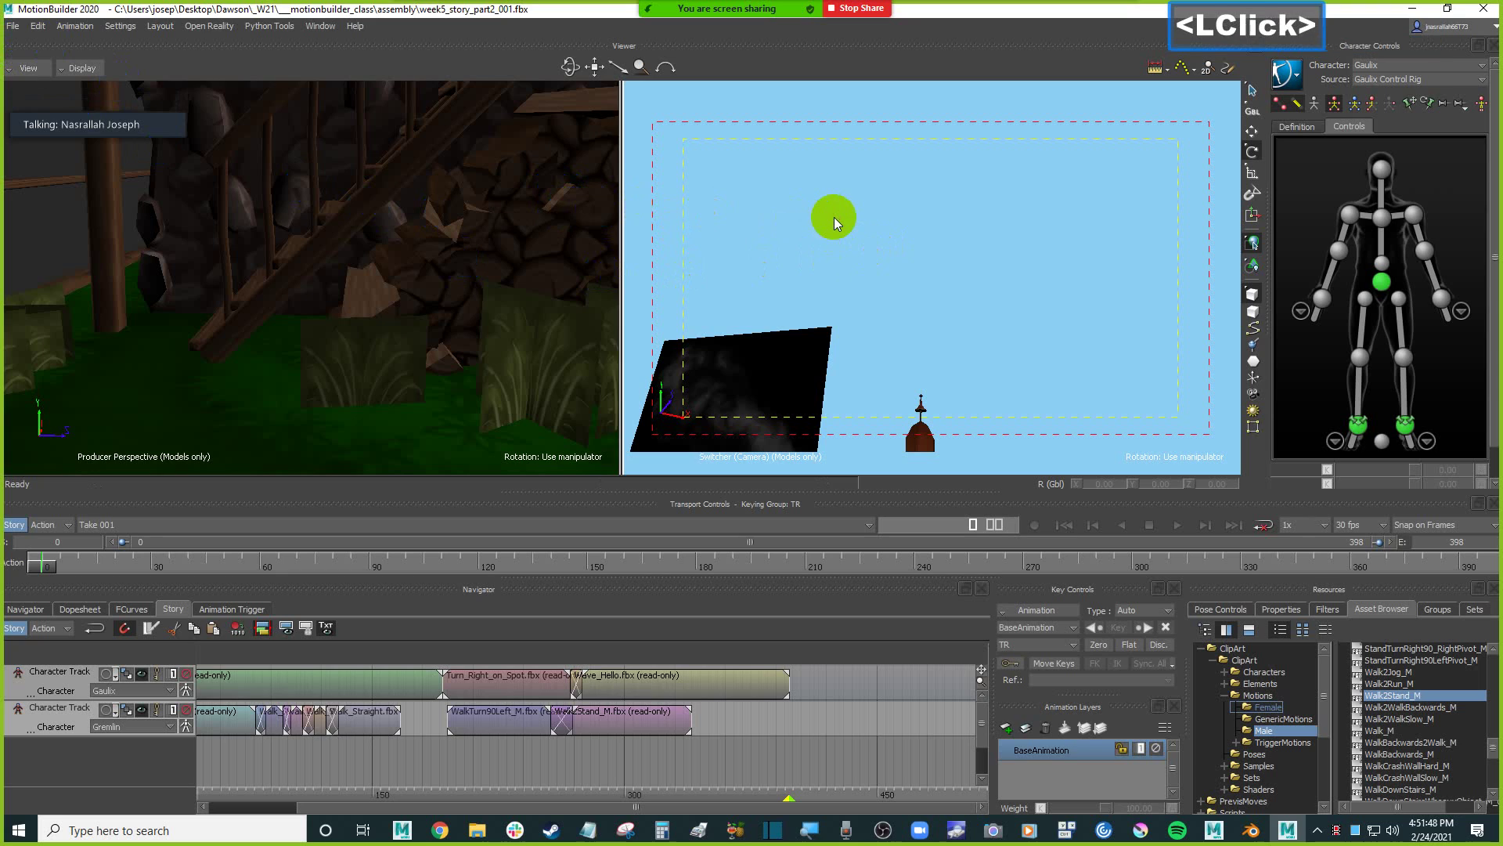
{"action": "left_click", "coordinate": [563, 211]}
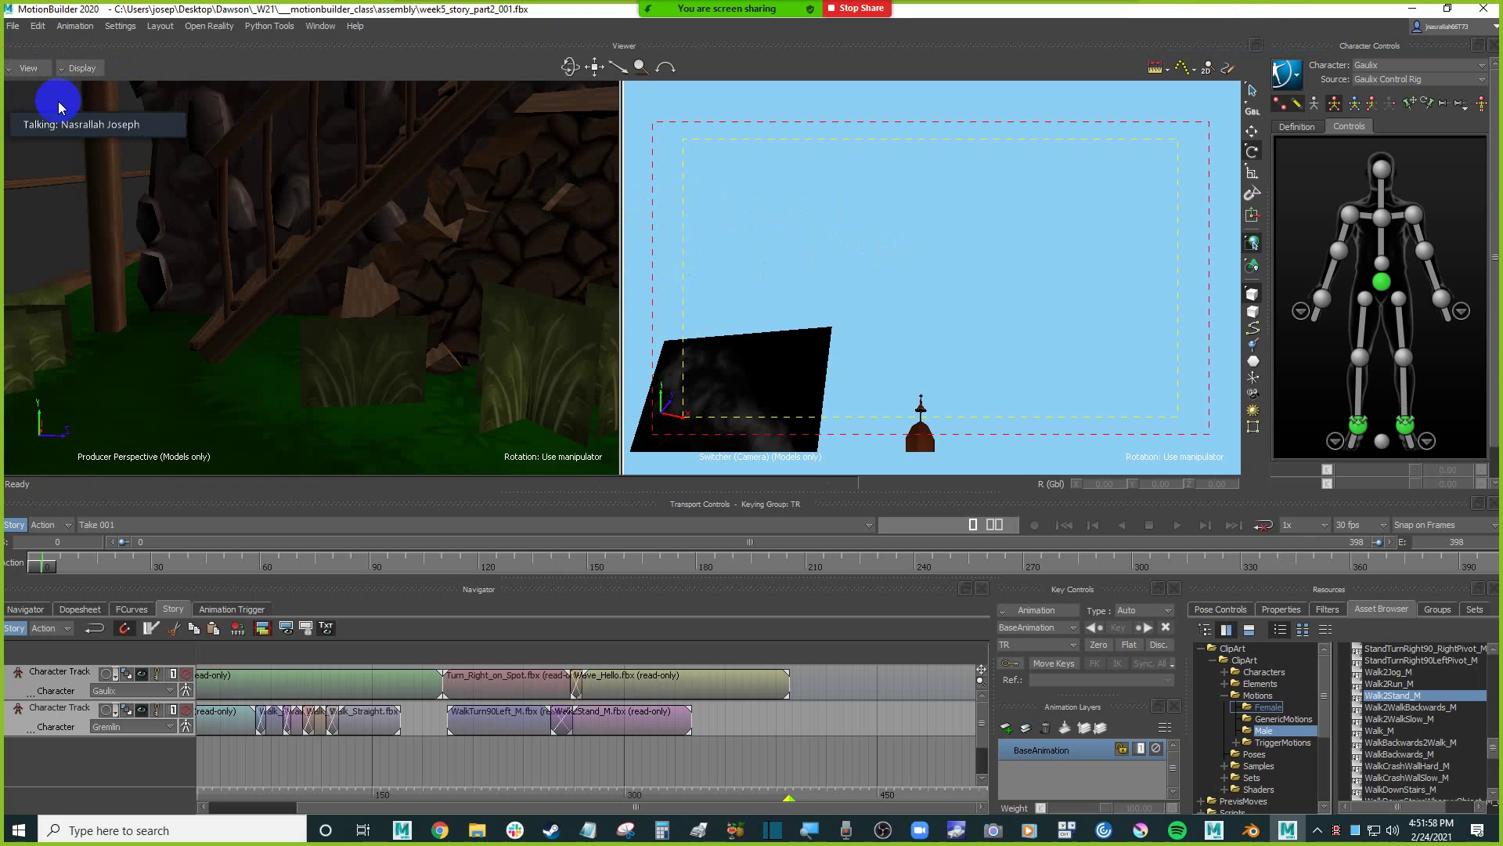
{"action": "left_click", "coordinate": [589, 121]}
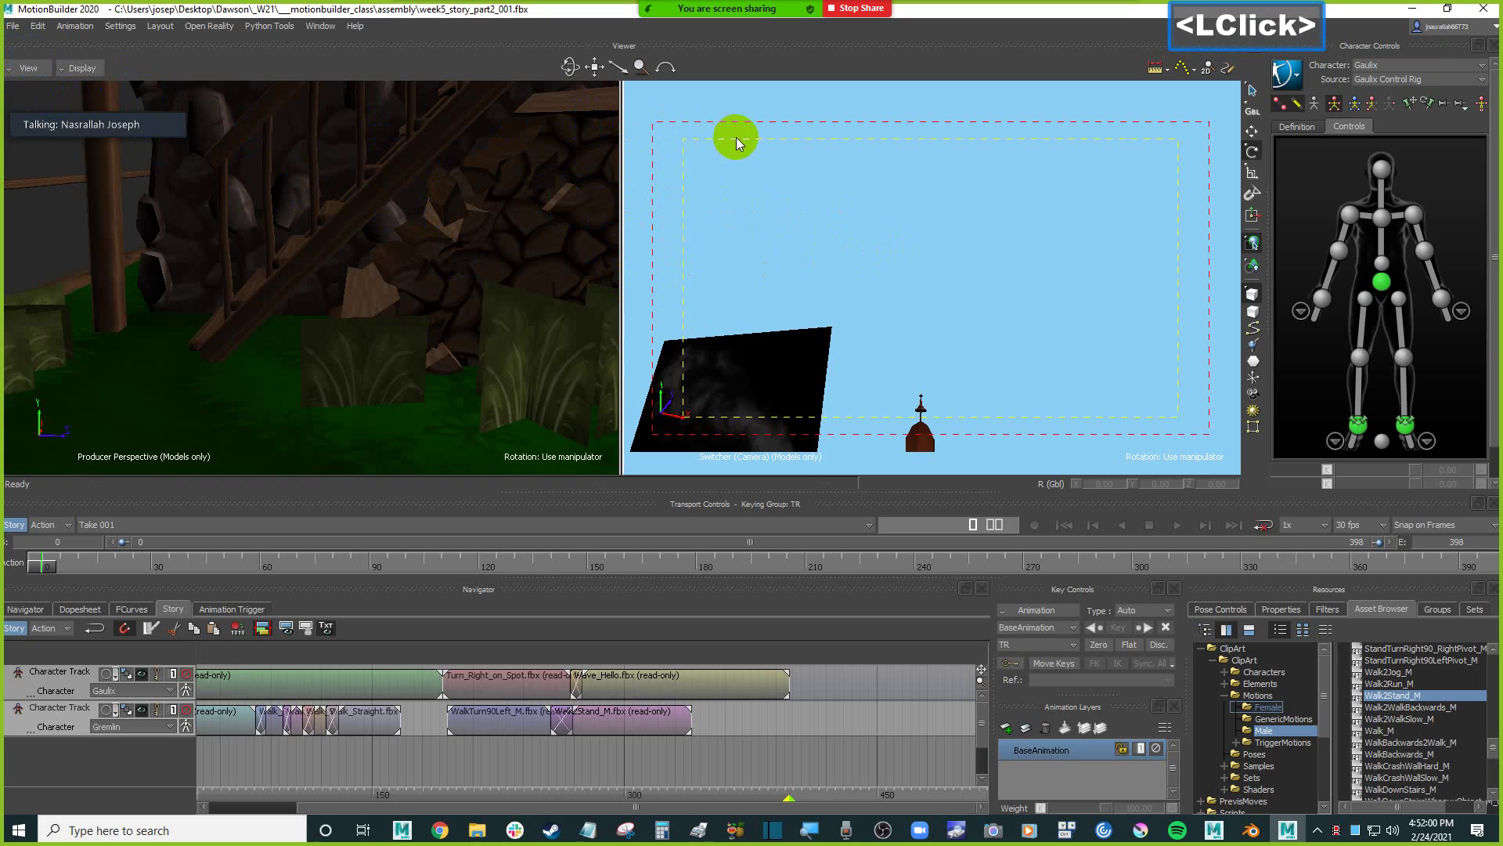
Inspect the picture format and resolution settings of the first scene camera.
{"action": "left_click", "coordinate": [40, 609]}
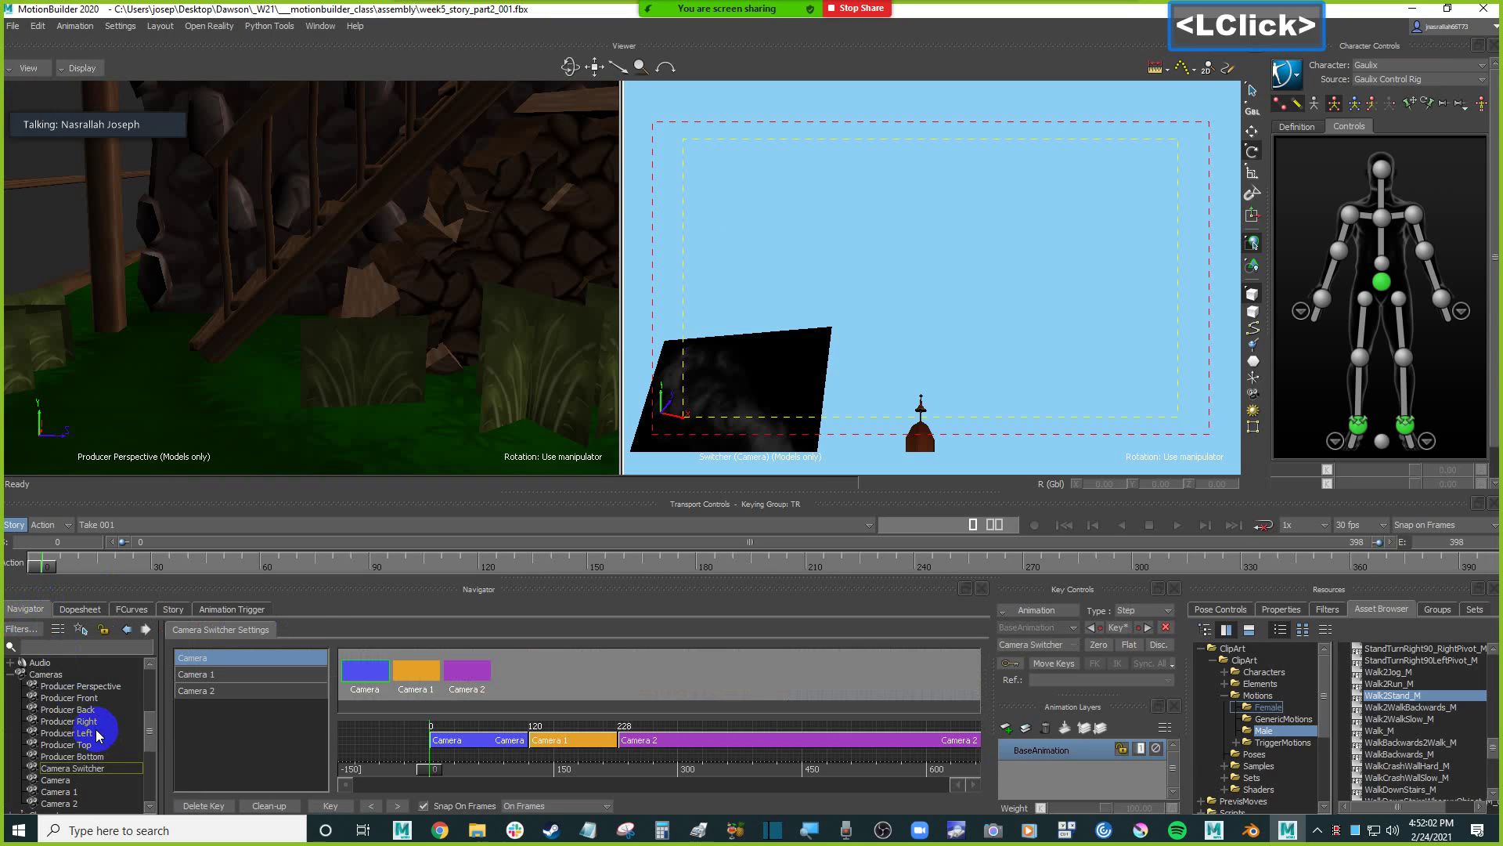
{"action": "left_click", "coordinate": [44, 675]}
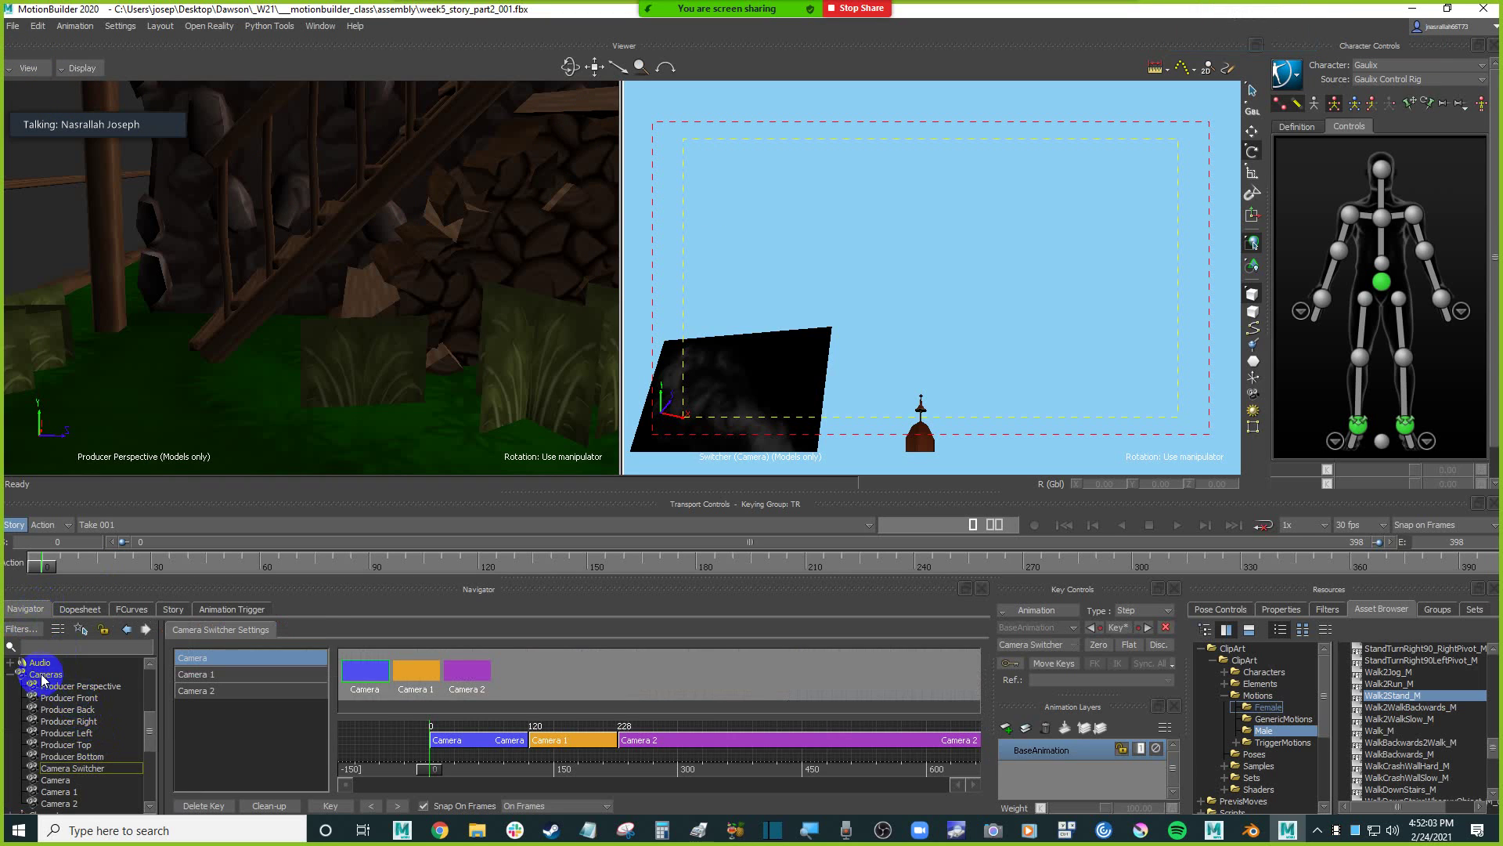
{"action": "left_click", "coordinate": [73, 779]}
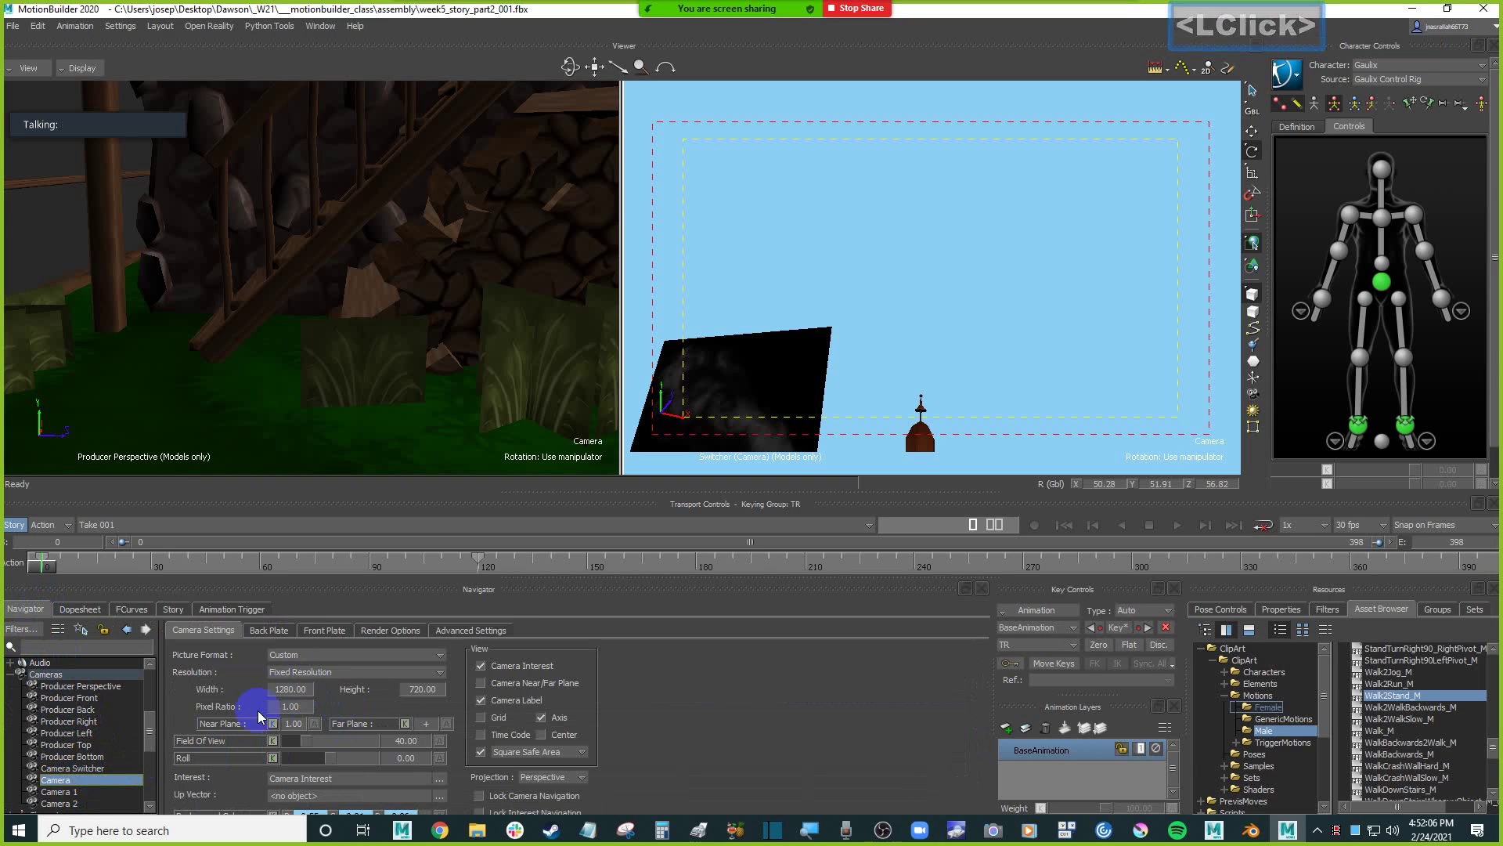
{"action": "left_click", "coordinate": [924, 211]}
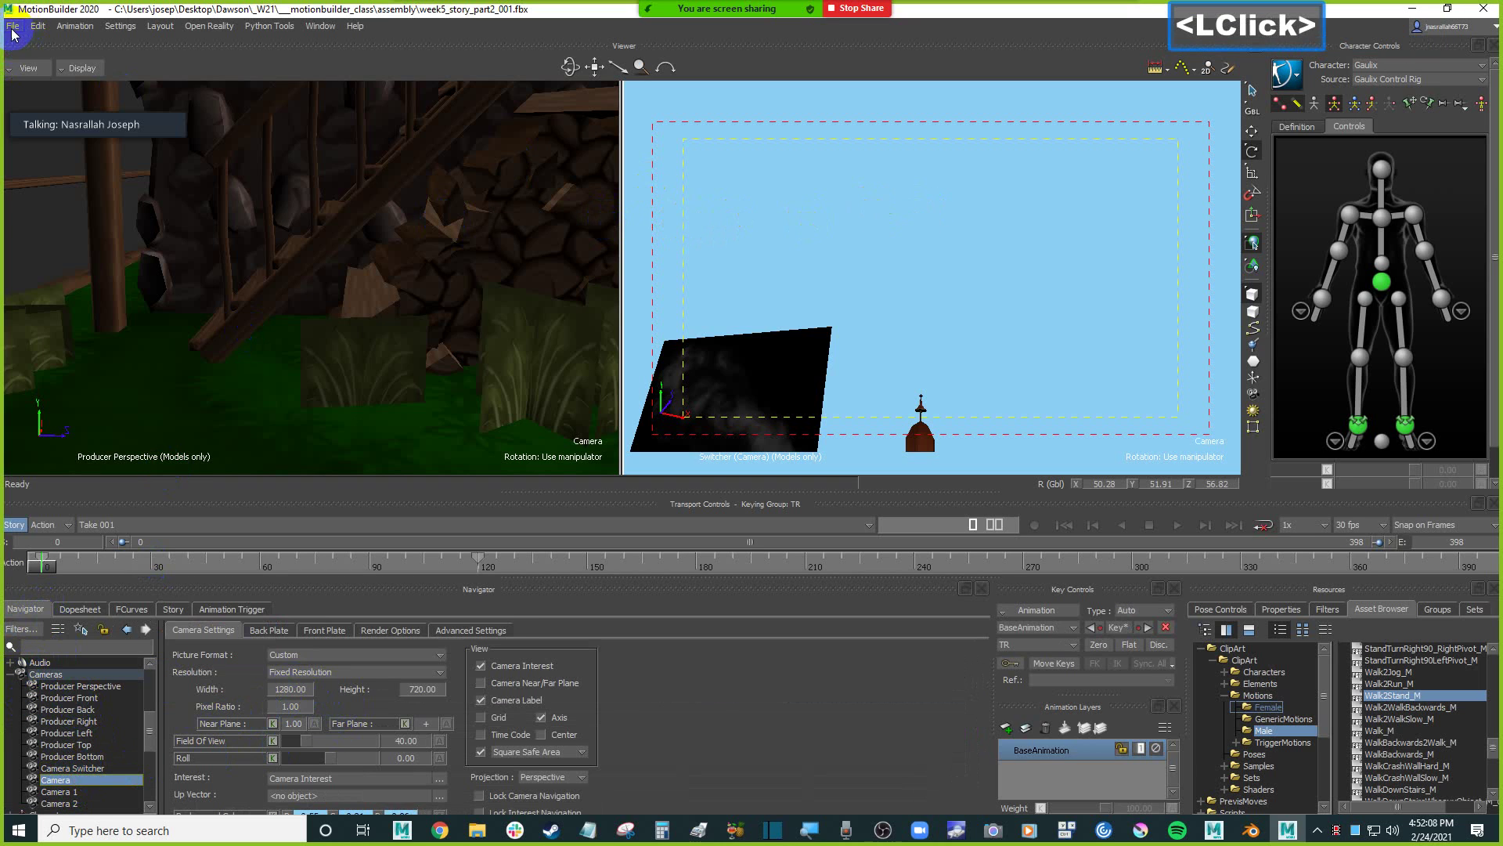
{"action": "left_click", "coordinate": [758, 126]}
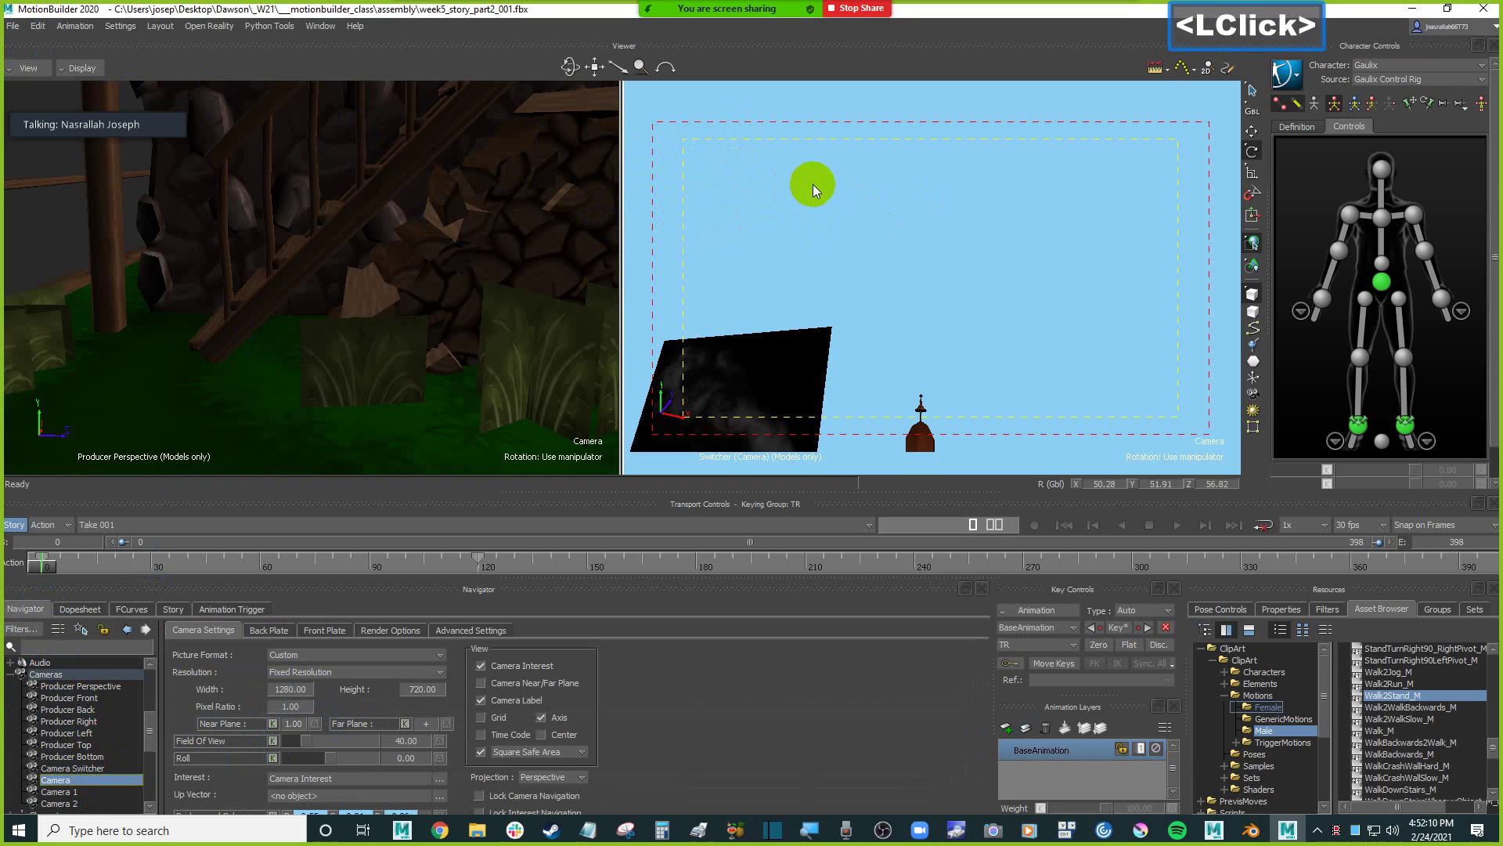
Open the scene's render settings and set the output format to MOV.
{"action": "left_click", "coordinate": [12, 25]}
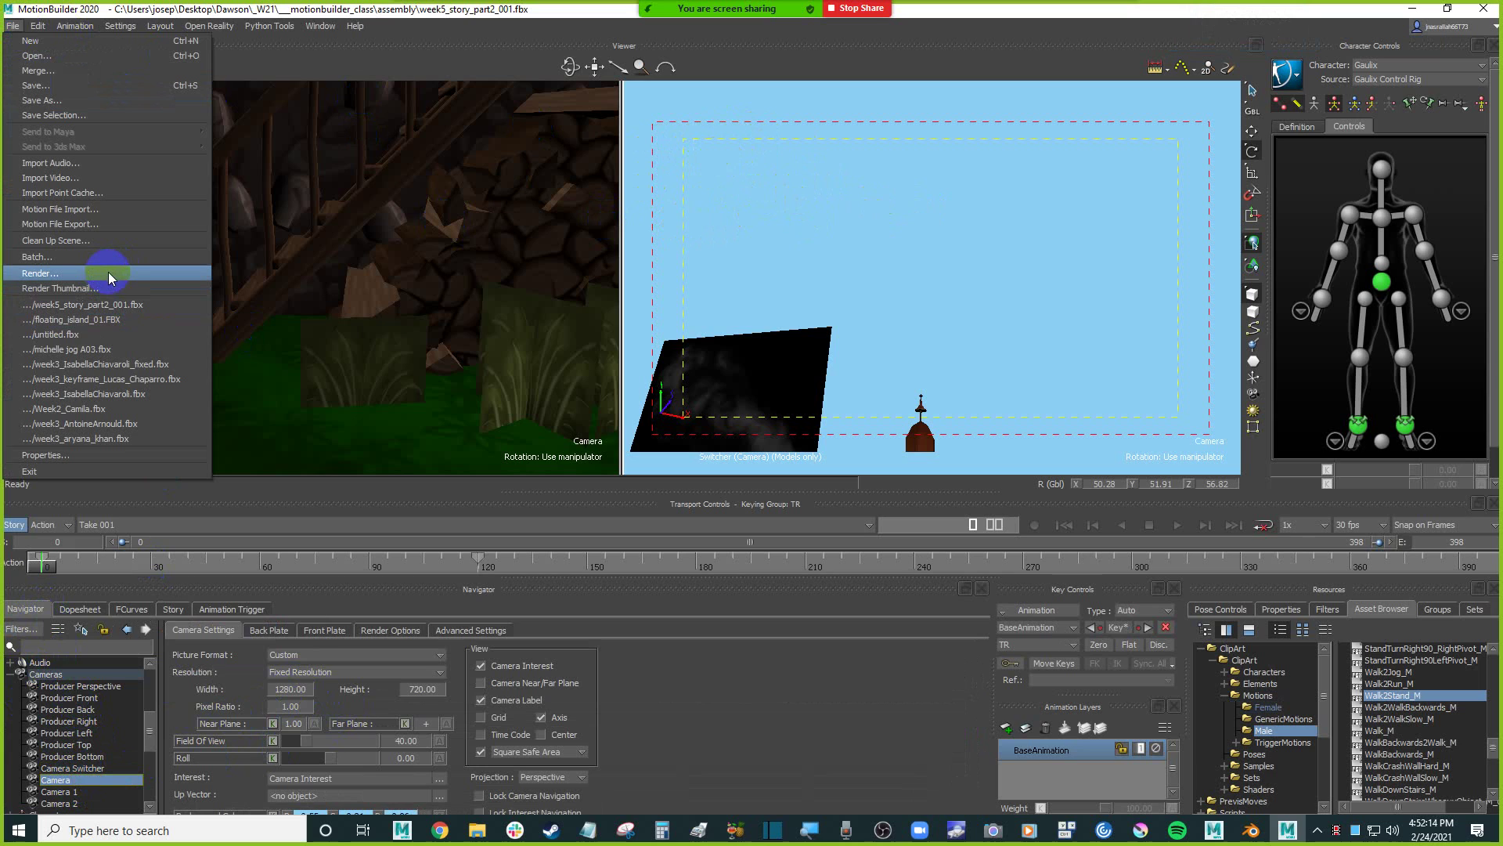
{"action": "left_click", "coordinate": [116, 272]}
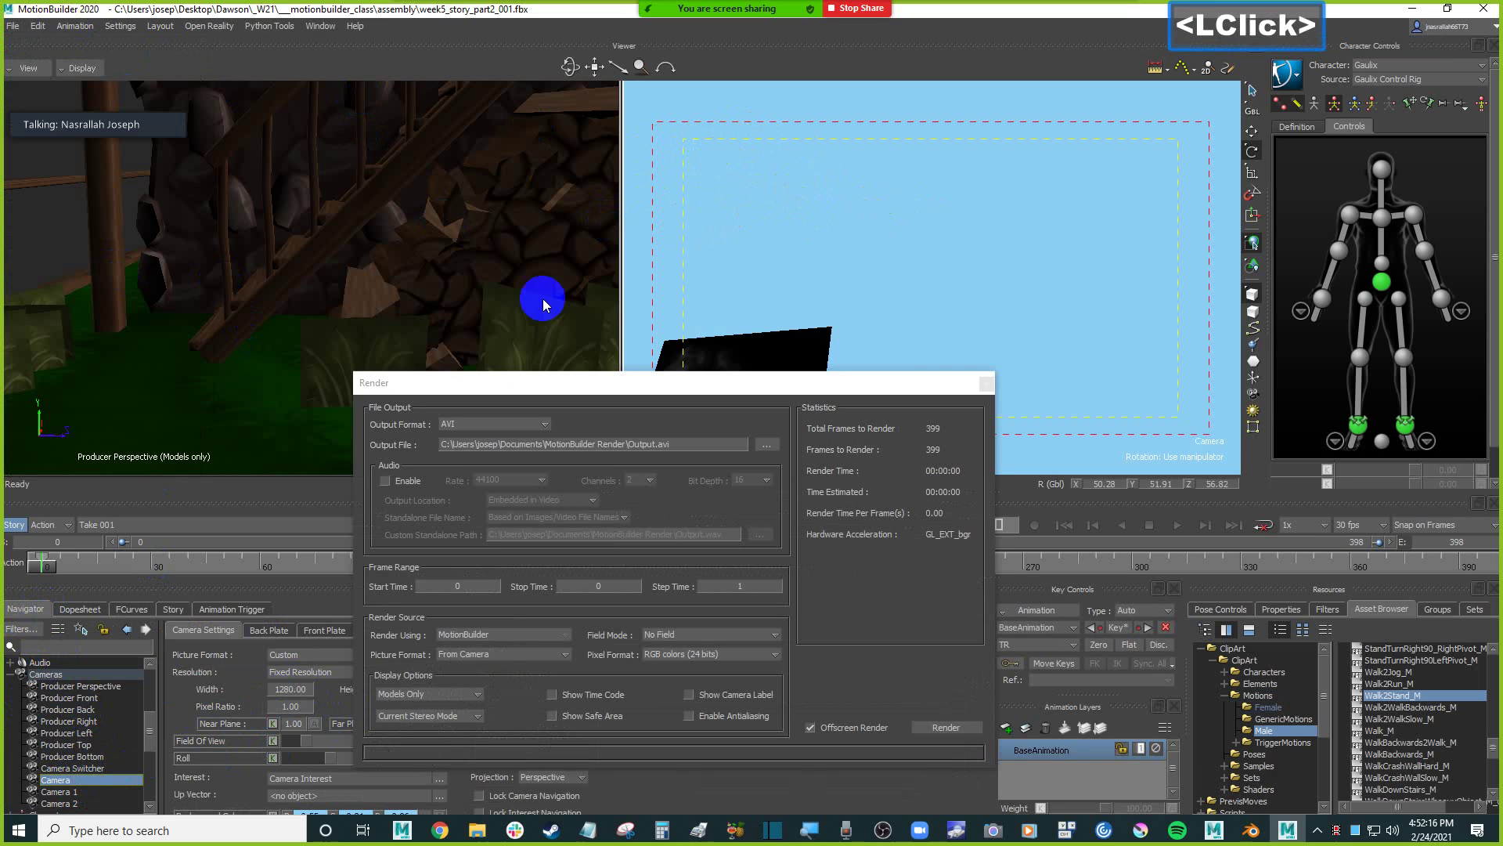
{"action": "left_click", "coordinate": [514, 423]}
{"action": "left_click", "coordinate": [459, 449]}
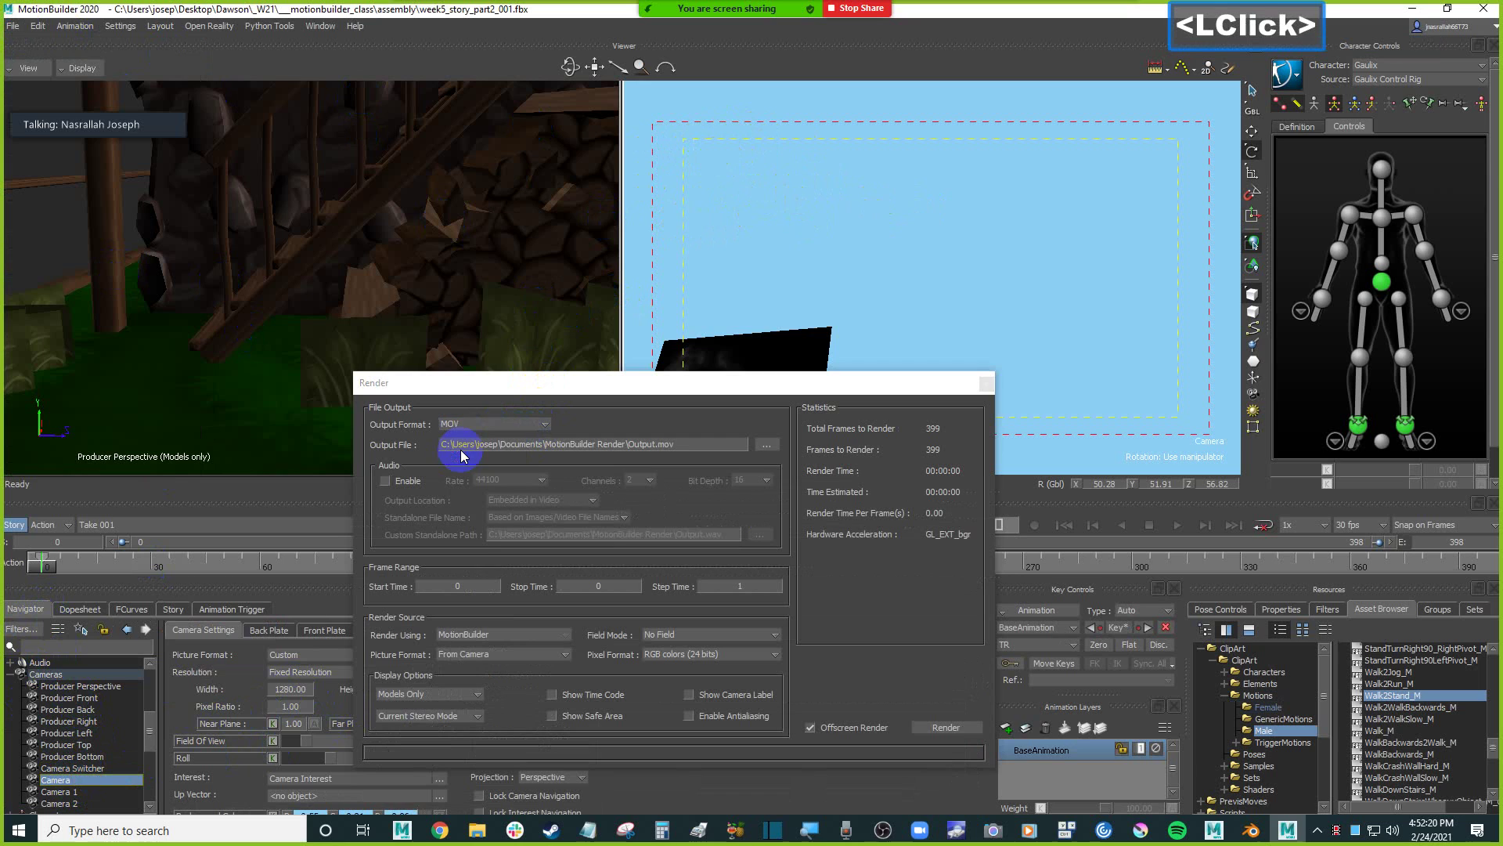
Set the render output to the ___motionbuilder_class folder, naming the movie week5_ plus the artist's first name.
{"action": "left_click", "coordinate": [767, 445]}
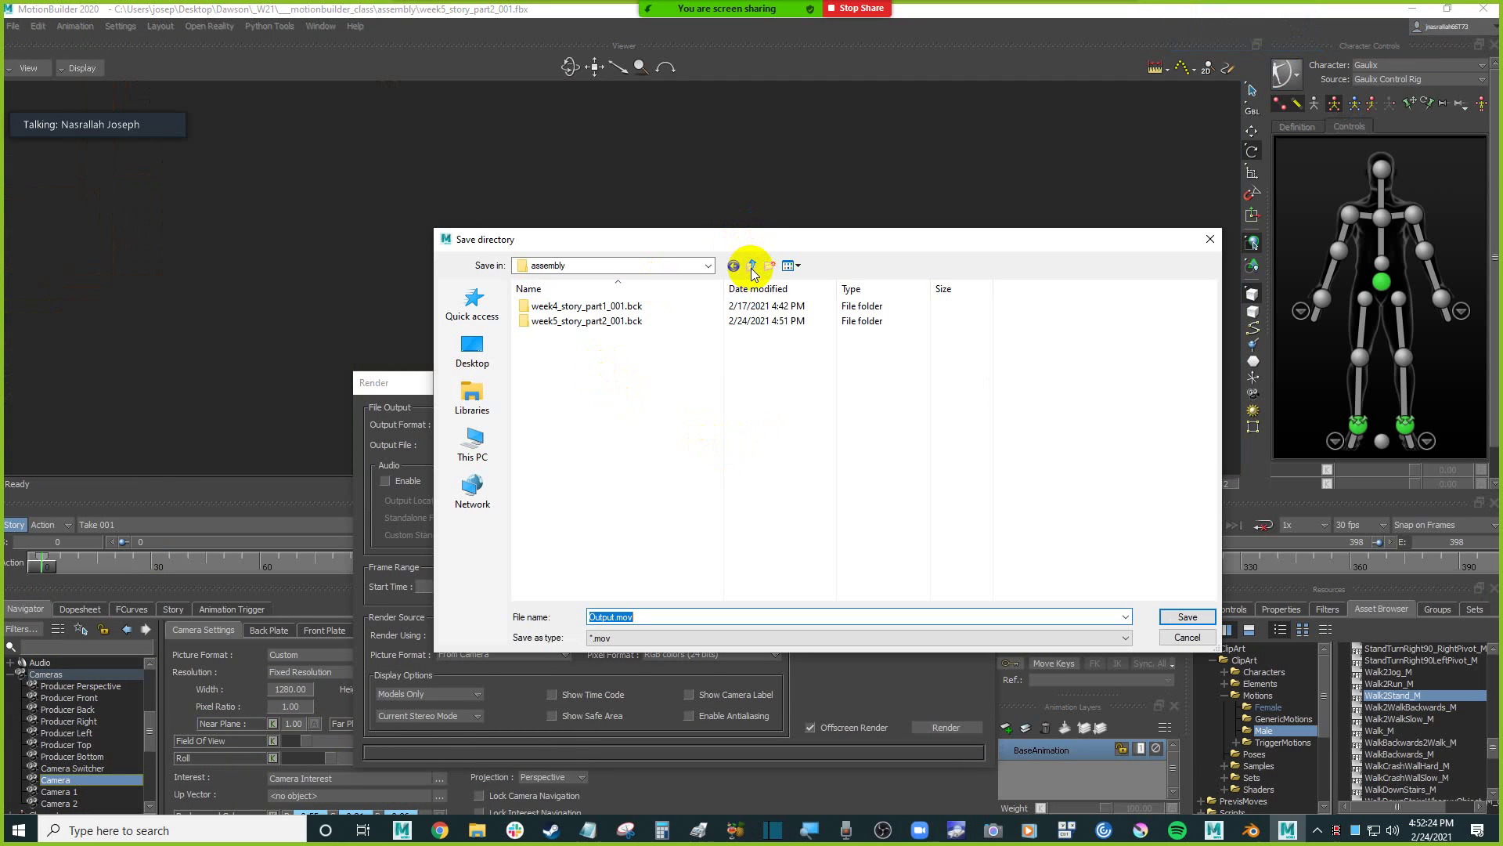
{"action": "left_click", "coordinate": [751, 265]}
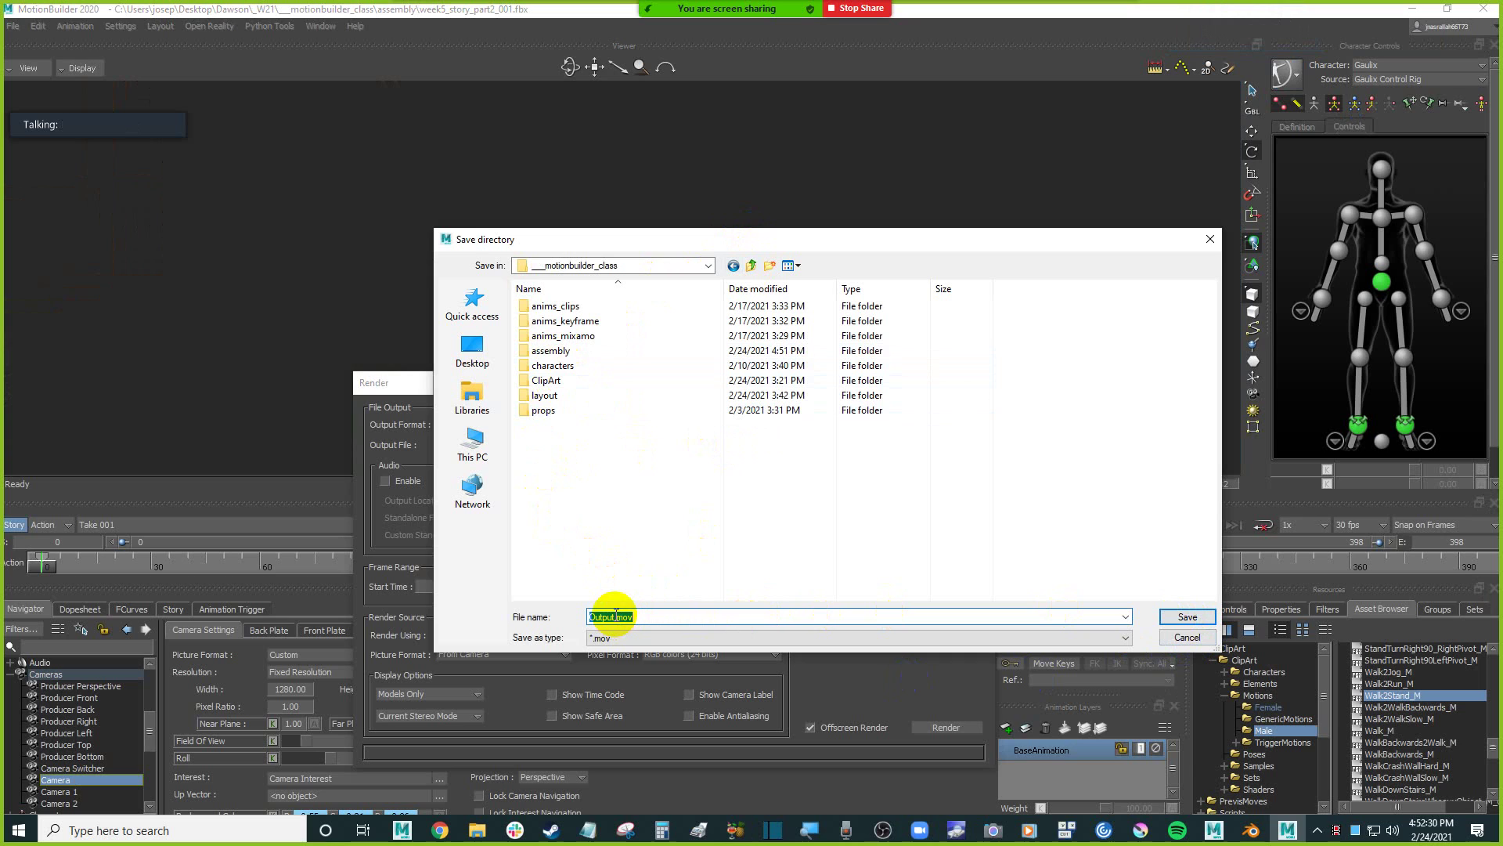
{"action": "left_click_drag", "start_coordinate": [615, 616], "coordinate": [561, 618]}
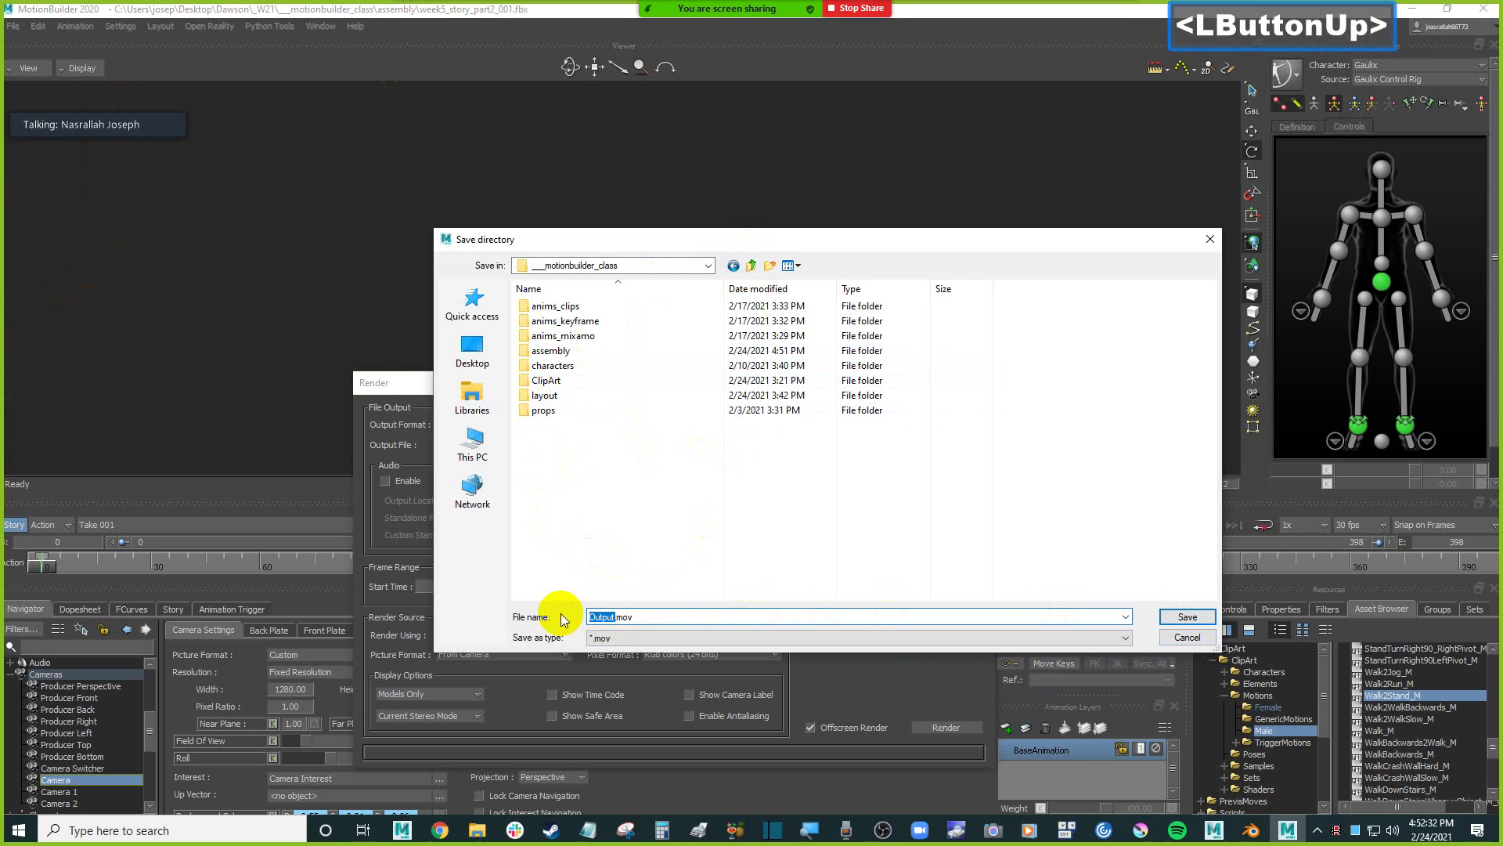
{"action": "type", "text": "week5"}
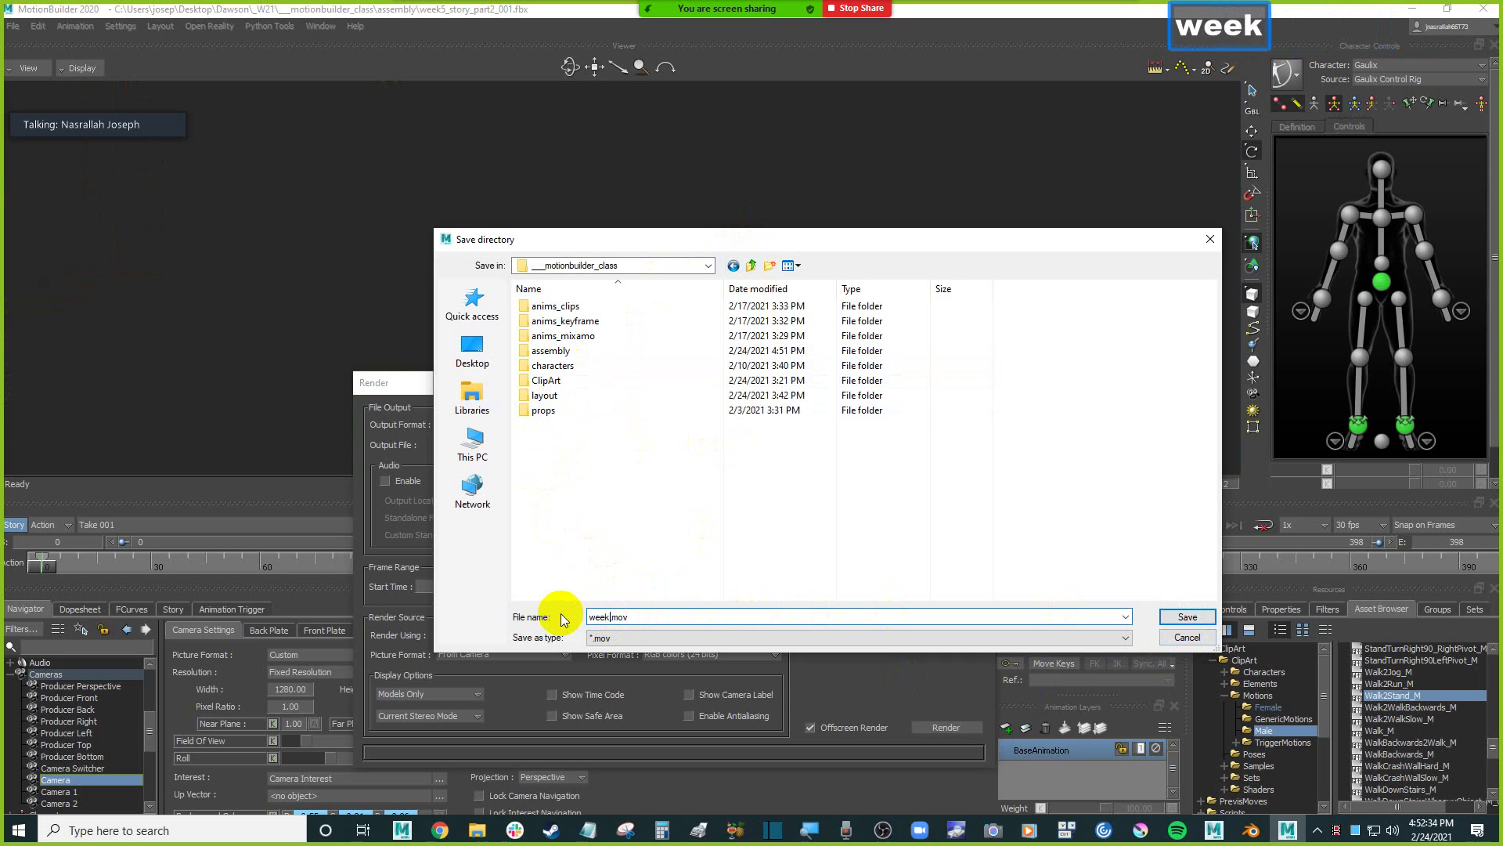
{"action": "type", "text": "_joe"}
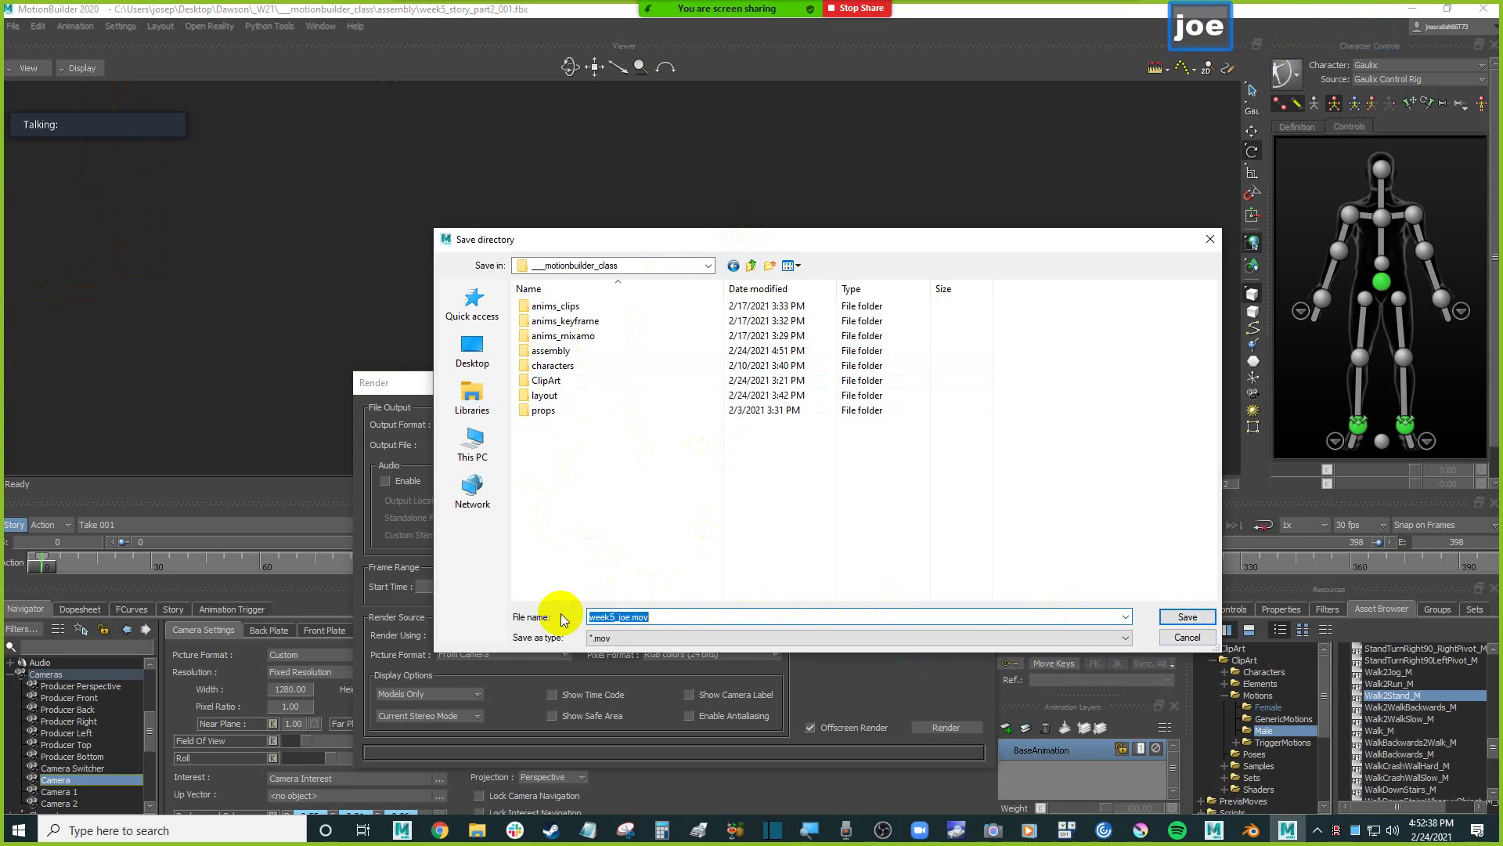
{"action": "key", "text": "Return"}
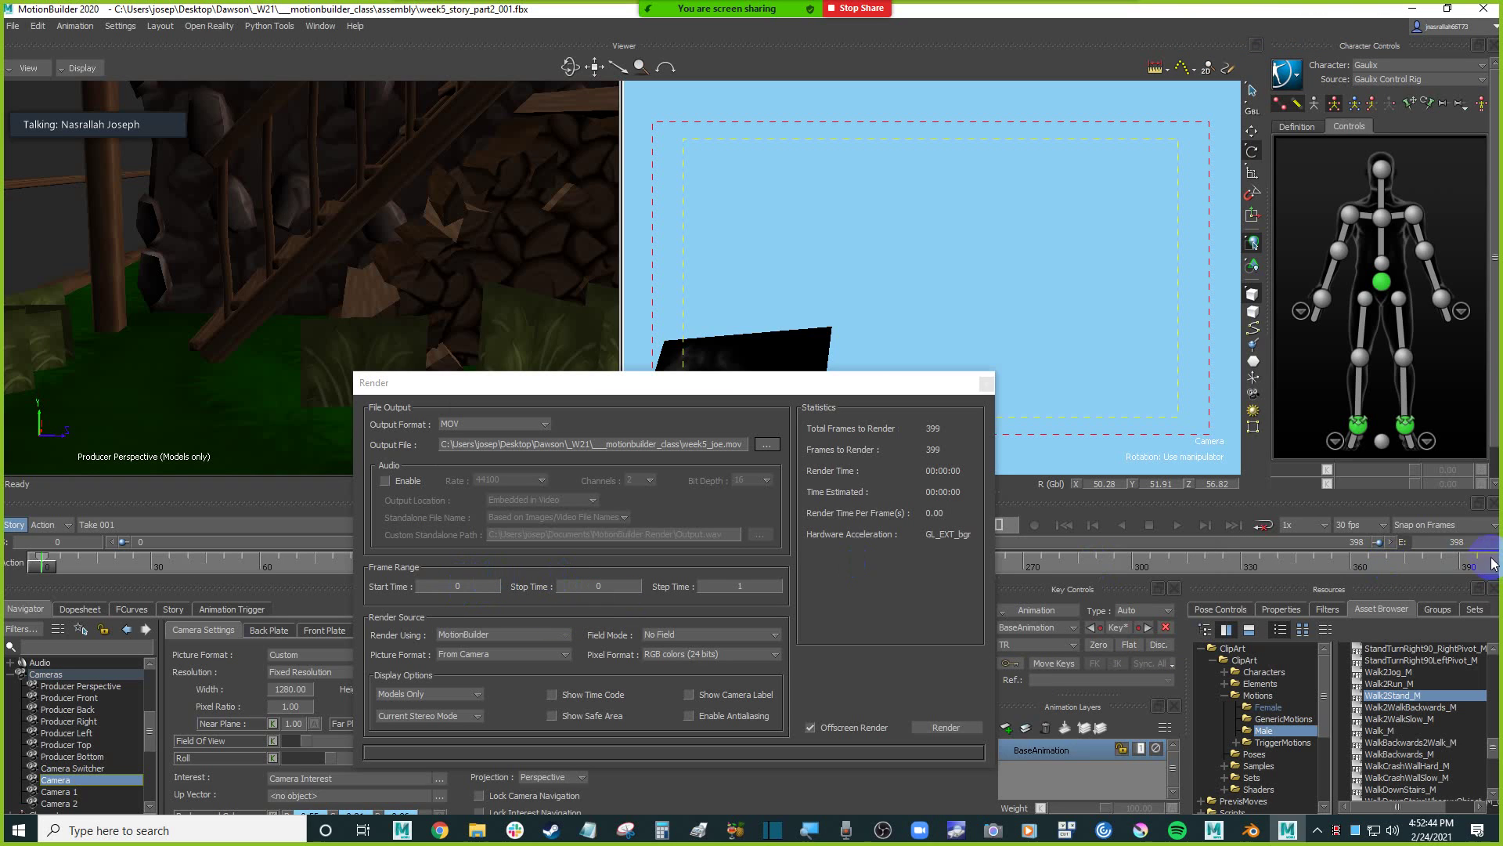
Check the last frame of the Wave_Hello clip in the Story and set the render's stop time to 398.
{"action": "left_click_drag", "start_coordinate": [755, 374], "coordinate": [559, 100]}
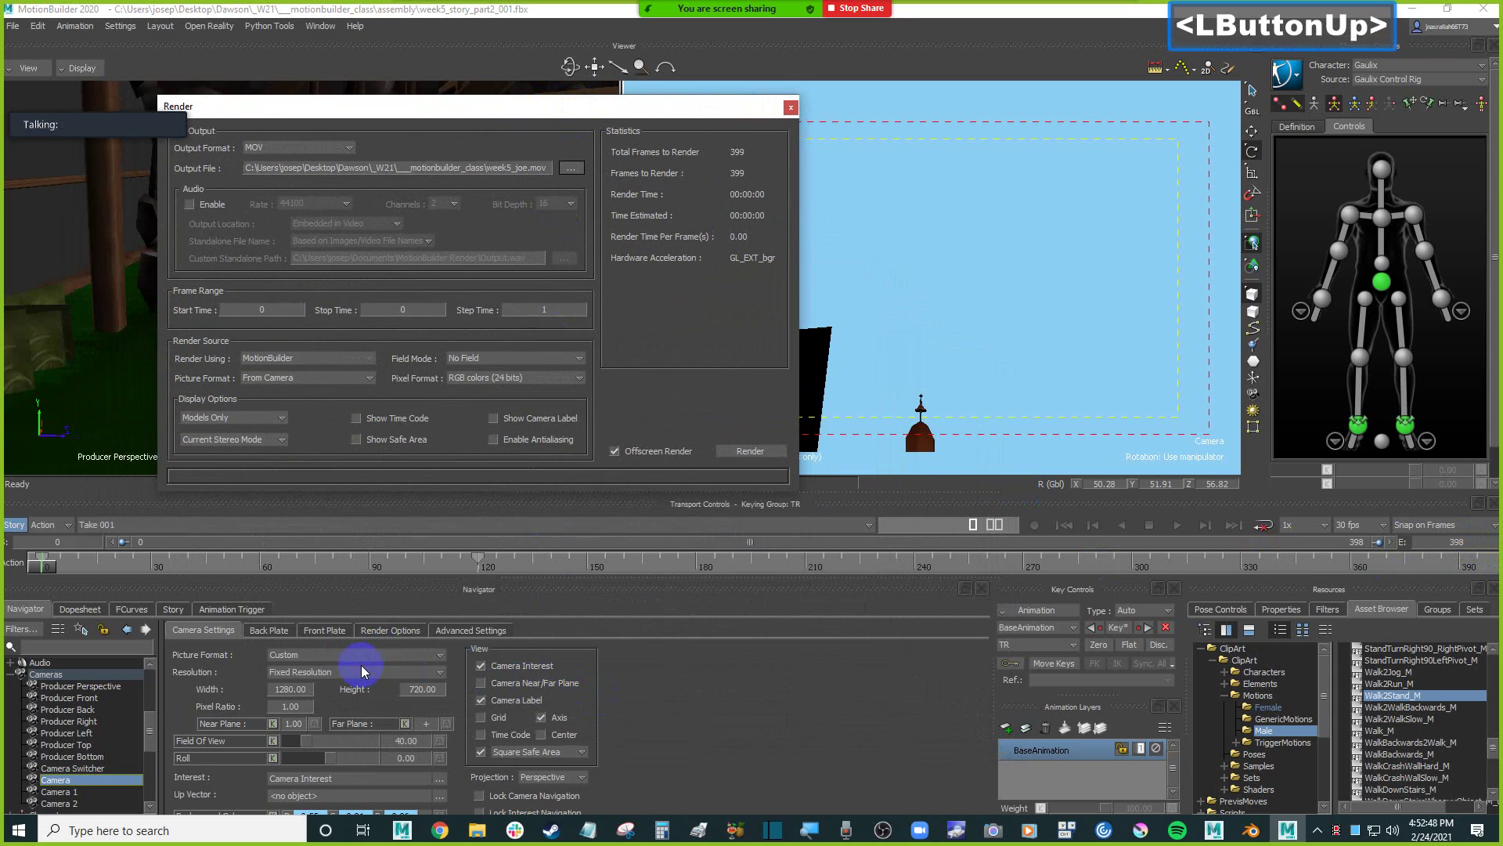
{"action": "left_click", "coordinate": [173, 609]}
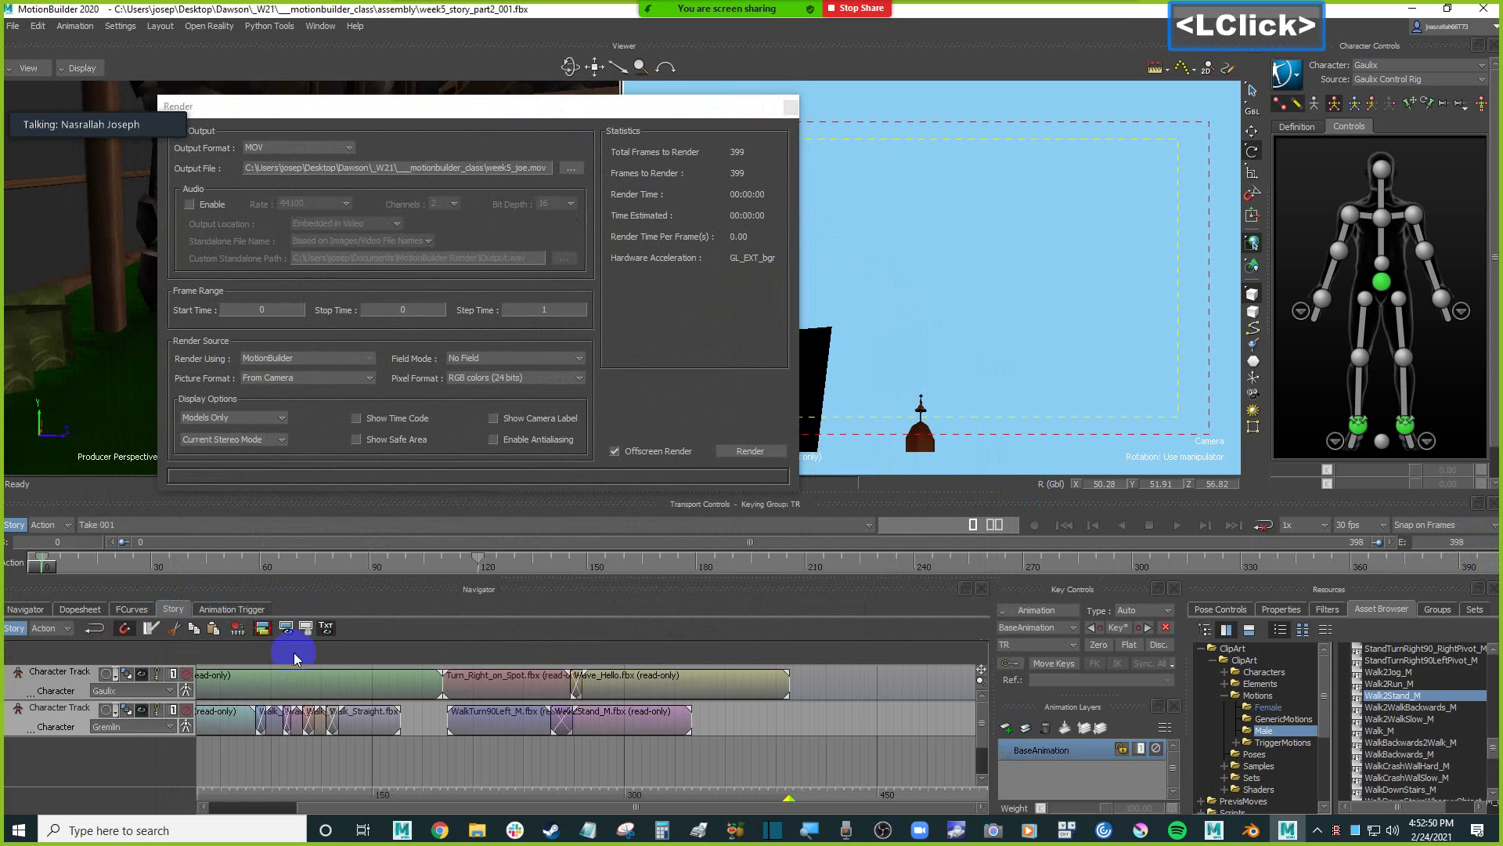
{"action": "left_click", "coordinate": [754, 692]}
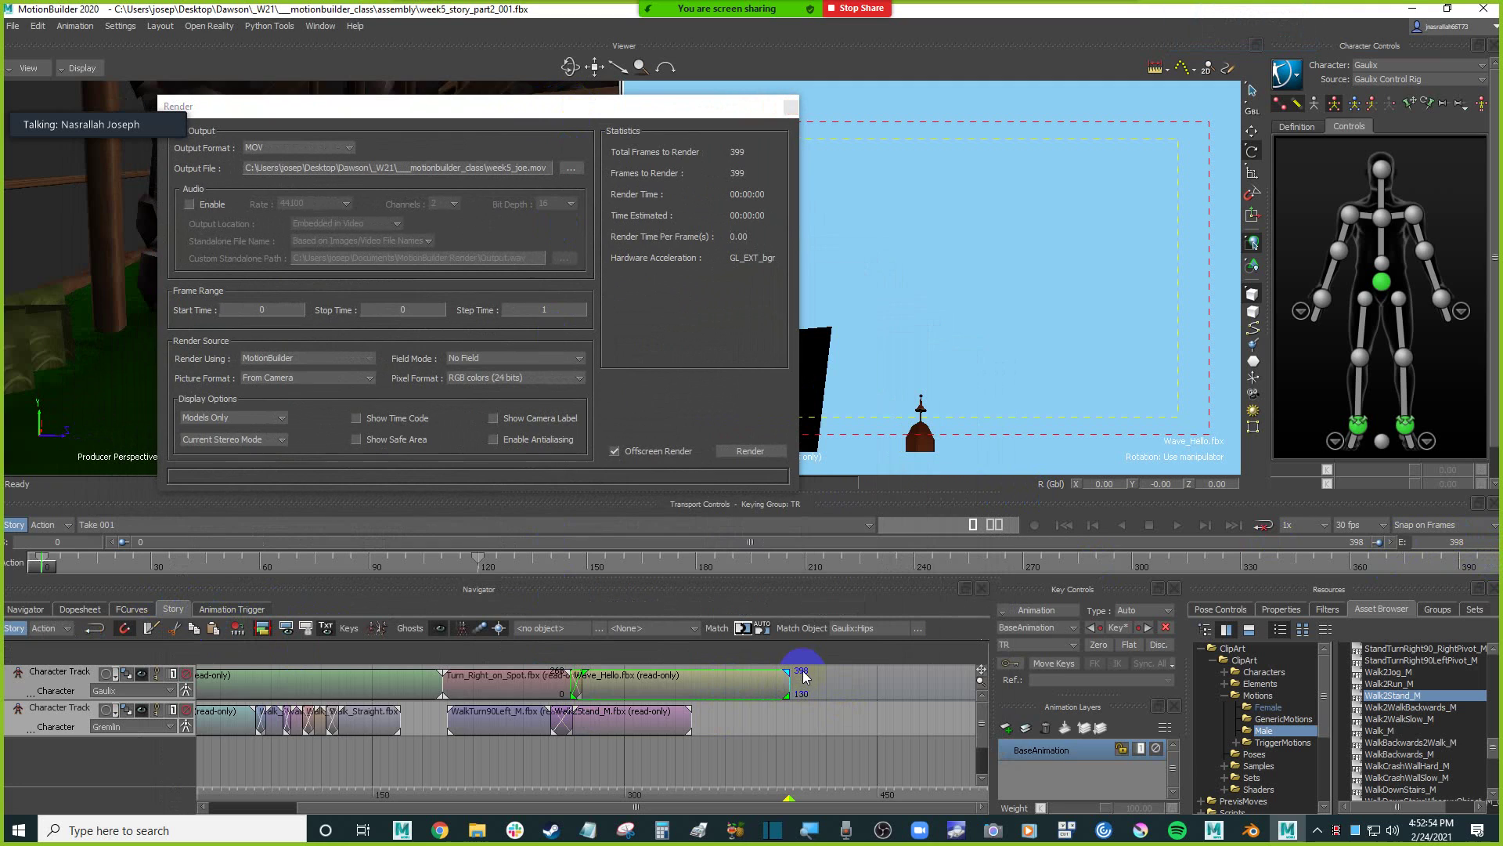
{"action": "left_click", "coordinate": [1444, 544]}
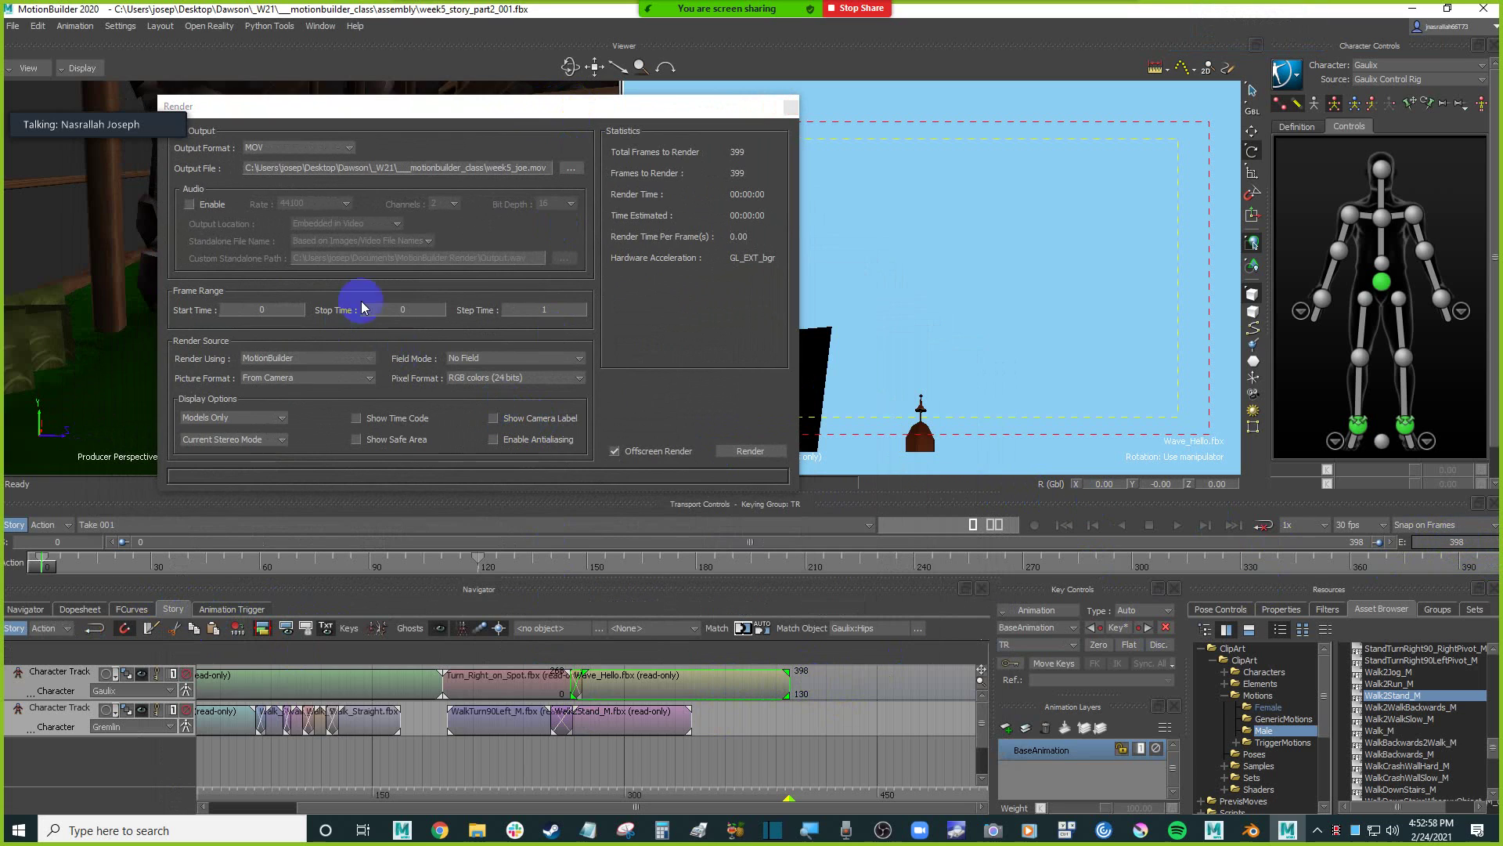
{"action": "left_click", "coordinate": [417, 308]}
{"action": "type", "text": "398"}
{"action": "key", "text": "Return"}
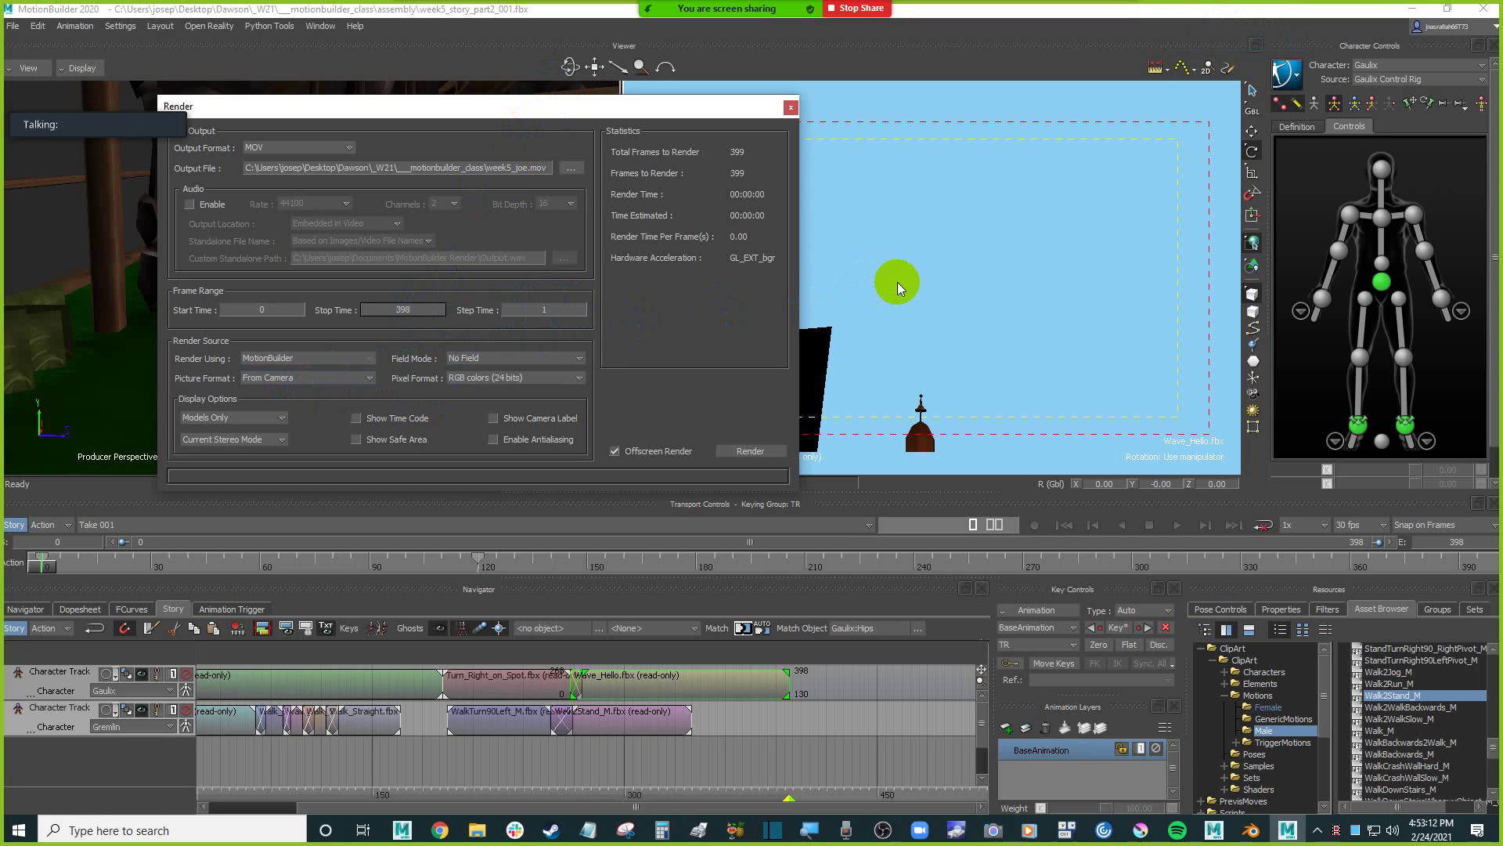
Clear the Wave_Hello clip selection and make the Camera Switcher view active.
{"action": "left_click", "coordinate": [897, 282]}
{"action": "left_click", "coordinate": [949, 279]}
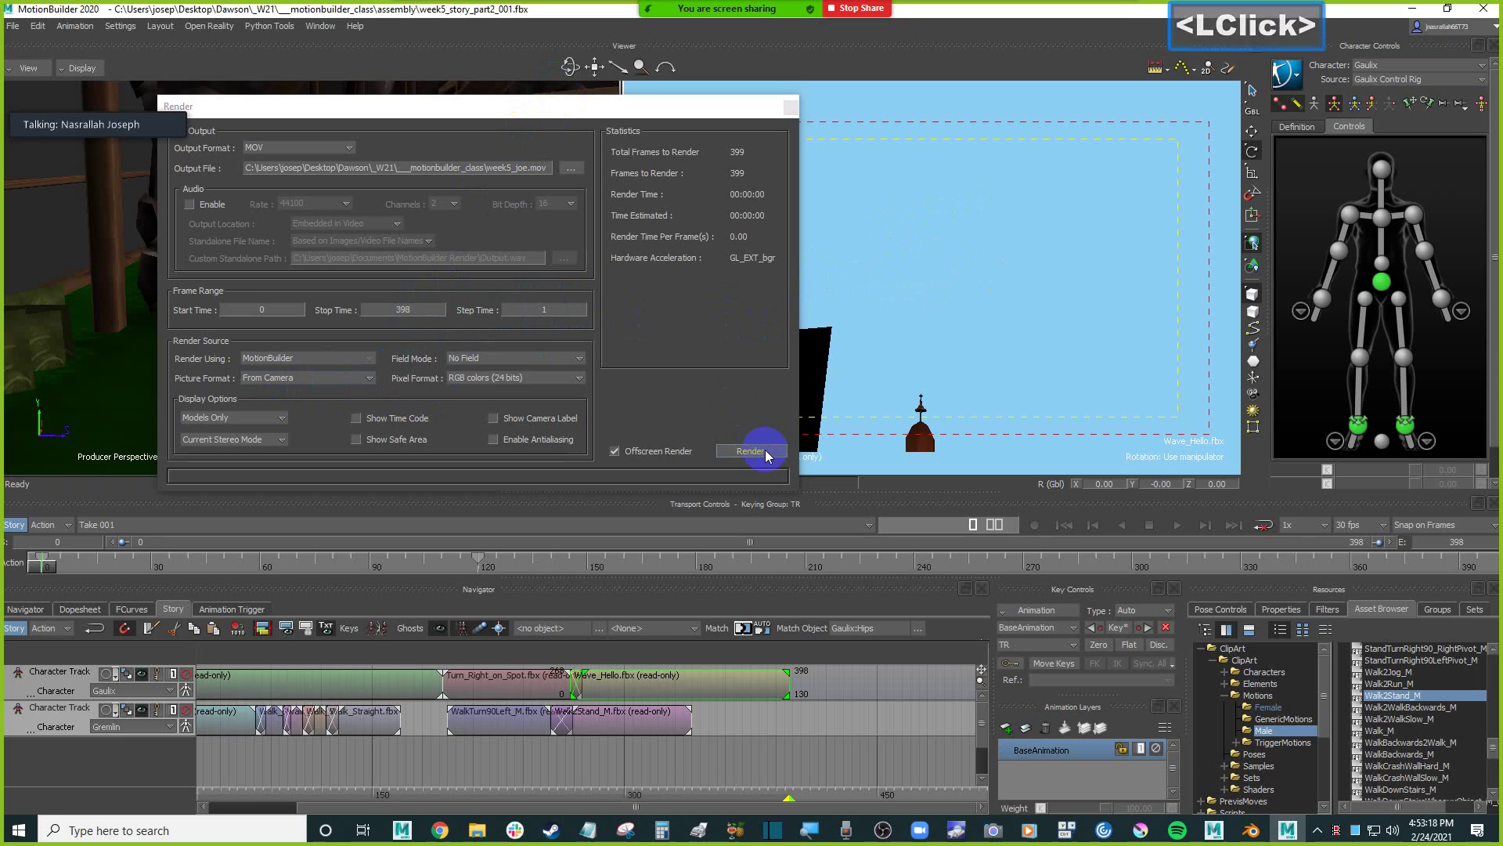
{"action": "left_click", "coordinate": [45, 229]}
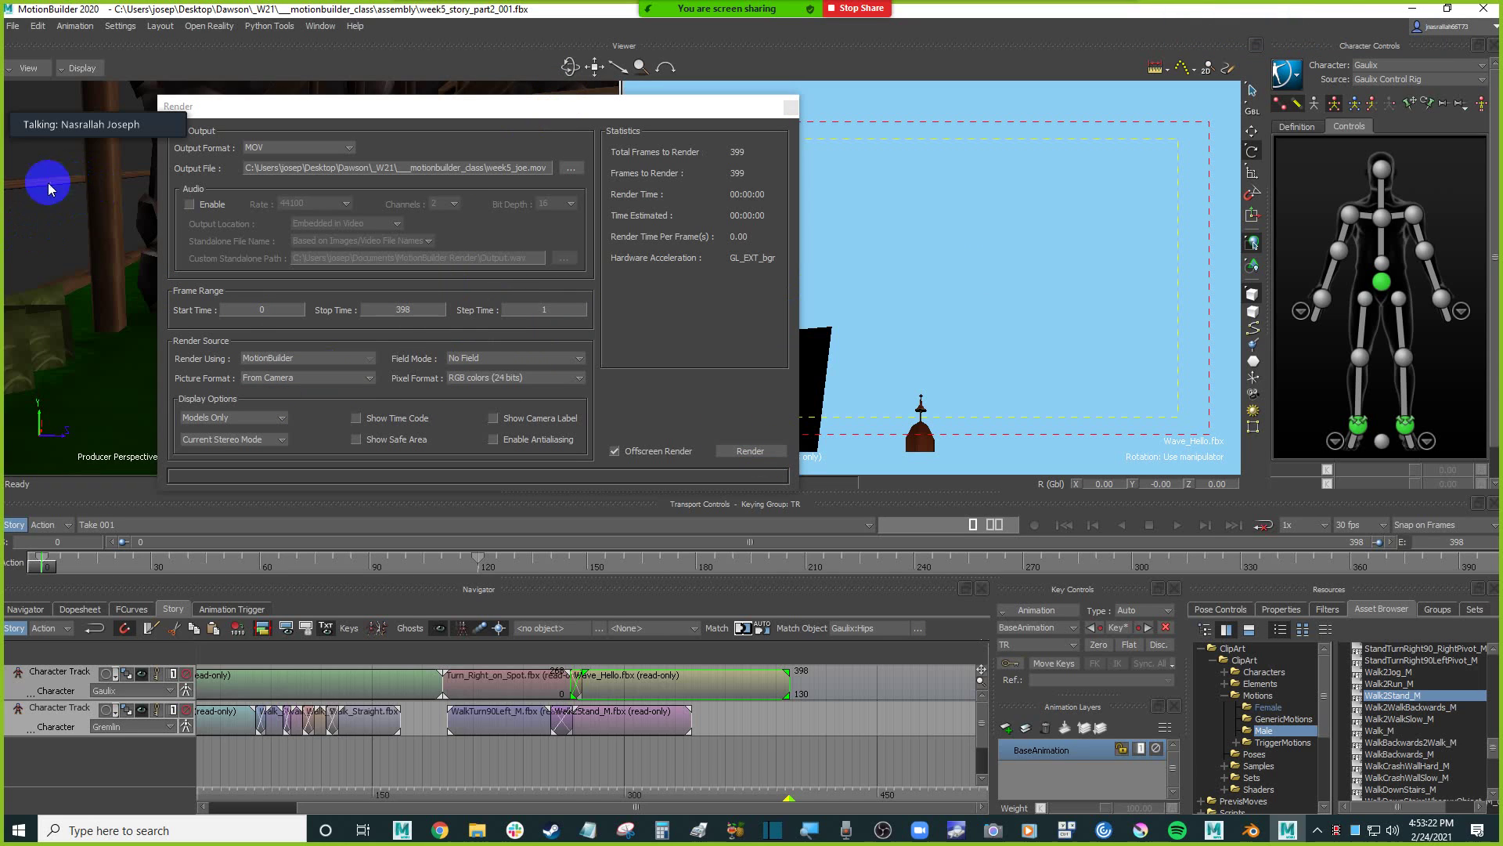
{"action": "left_click", "coordinate": [1078, 236]}
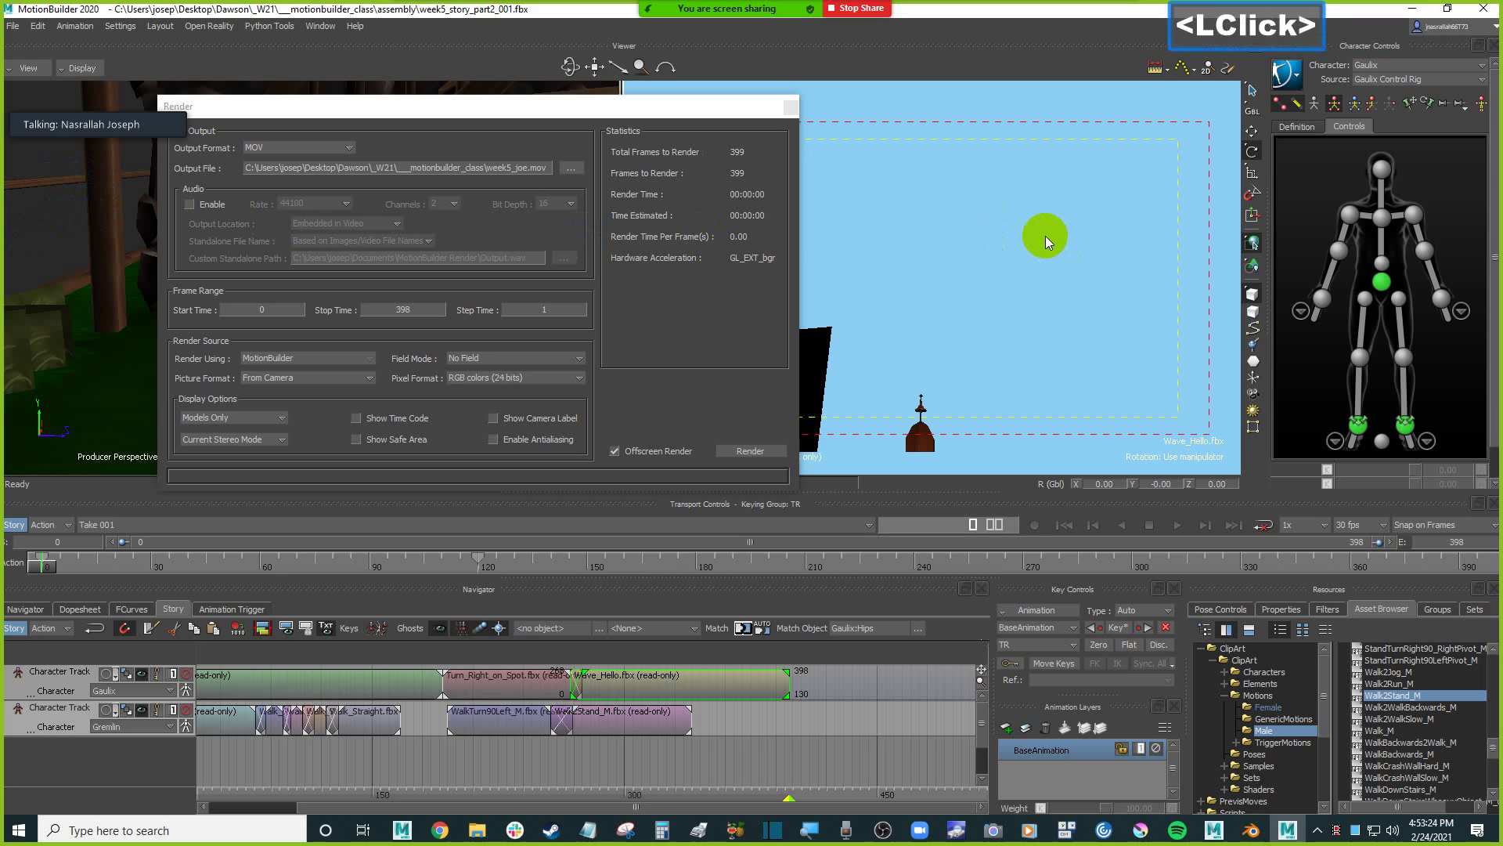
{"action": "double_click", "coordinate": [1045, 237]}
{"action": "left_click", "coordinate": [1045, 237]}
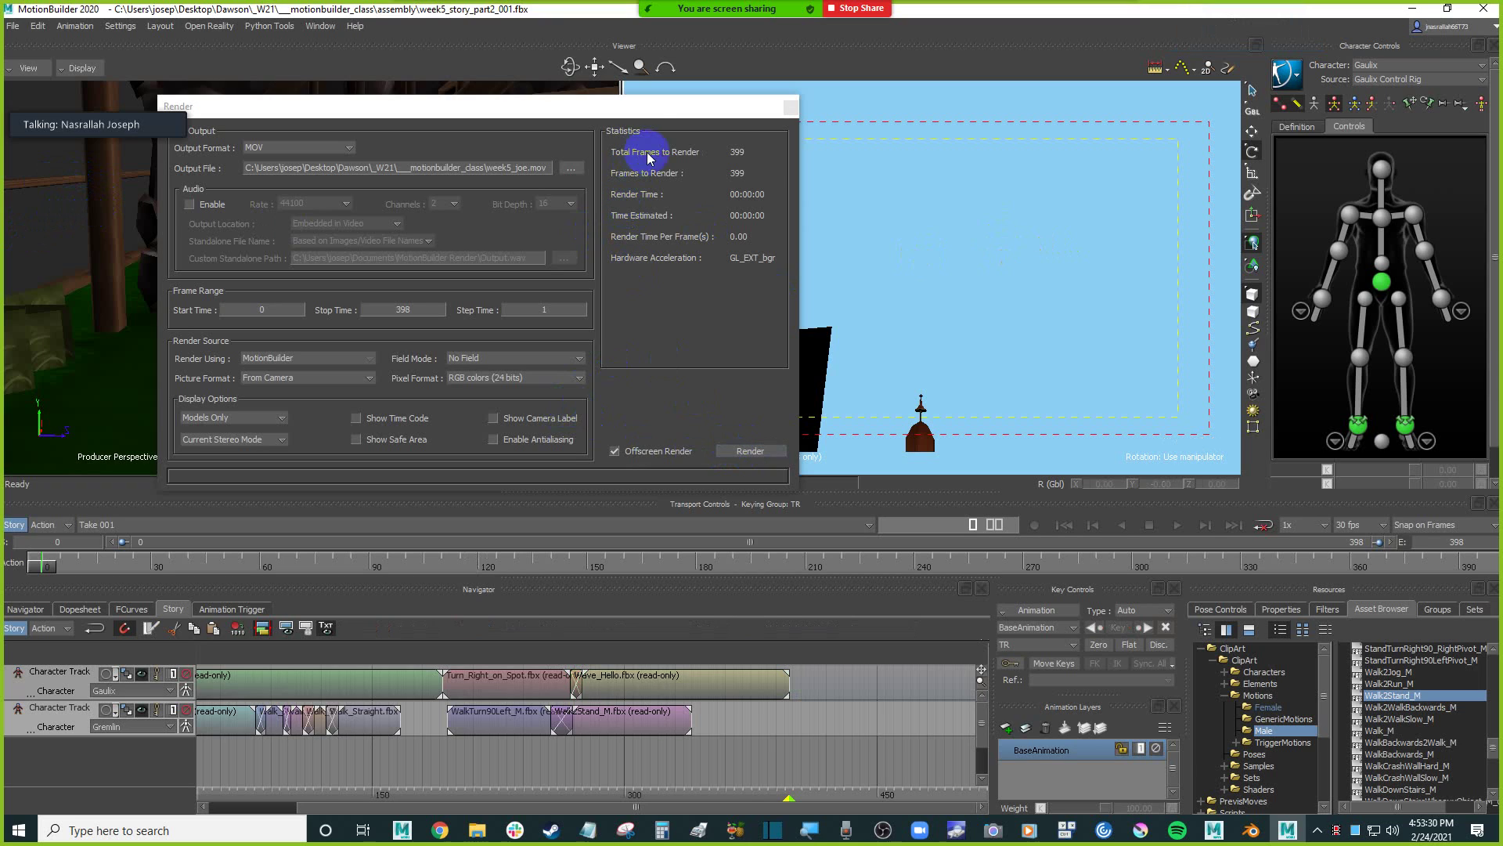
Render the sequence to the movie file with H.264 compression and close the completion notice.
{"action": "left_click", "coordinate": [763, 457]}
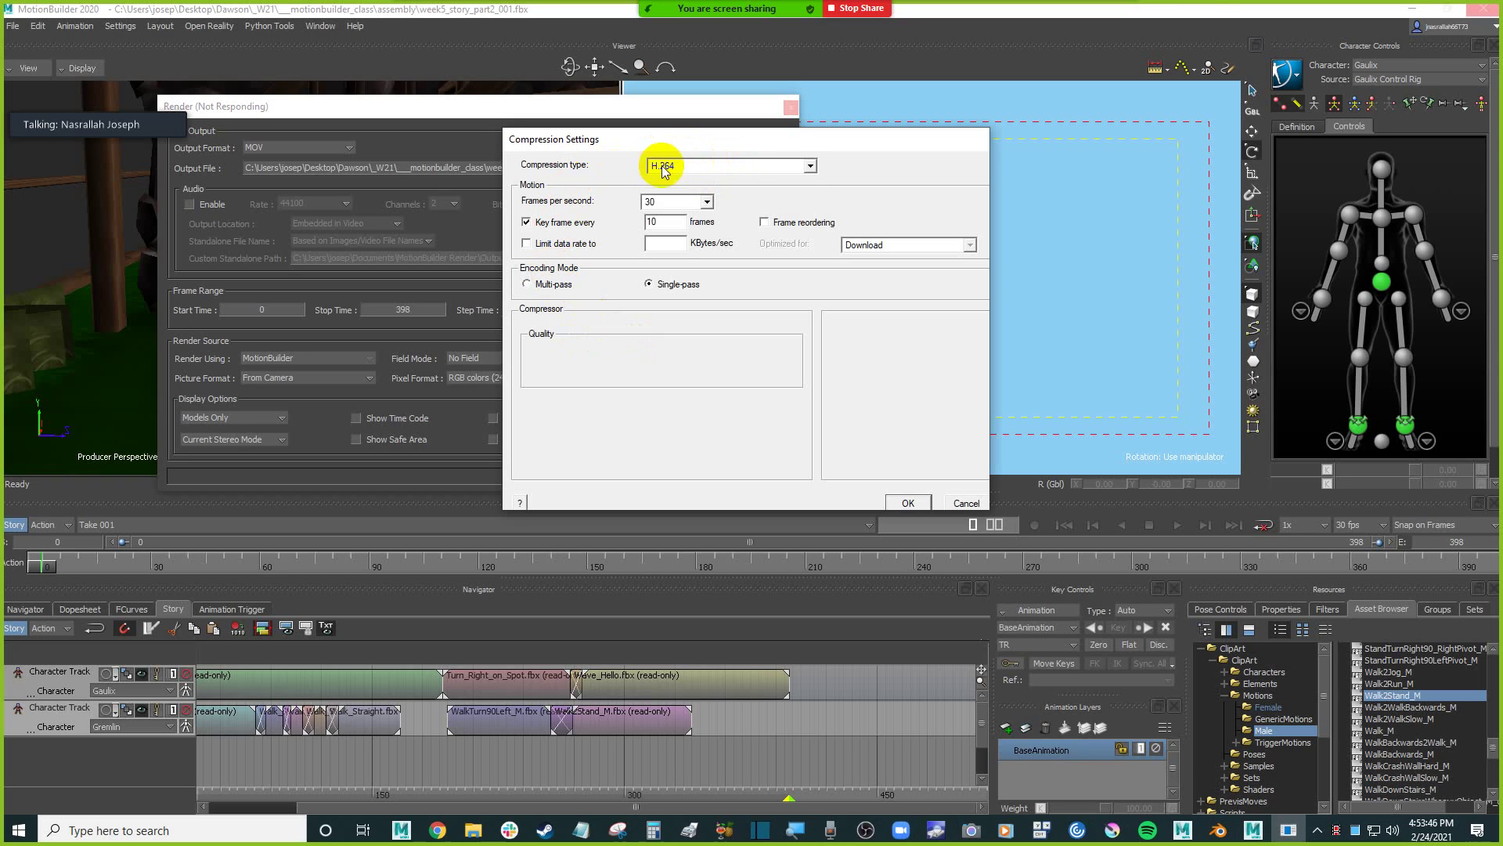
{"action": "left_click", "coordinate": [662, 168]}
{"action": "left_click", "coordinate": [704, 226]}
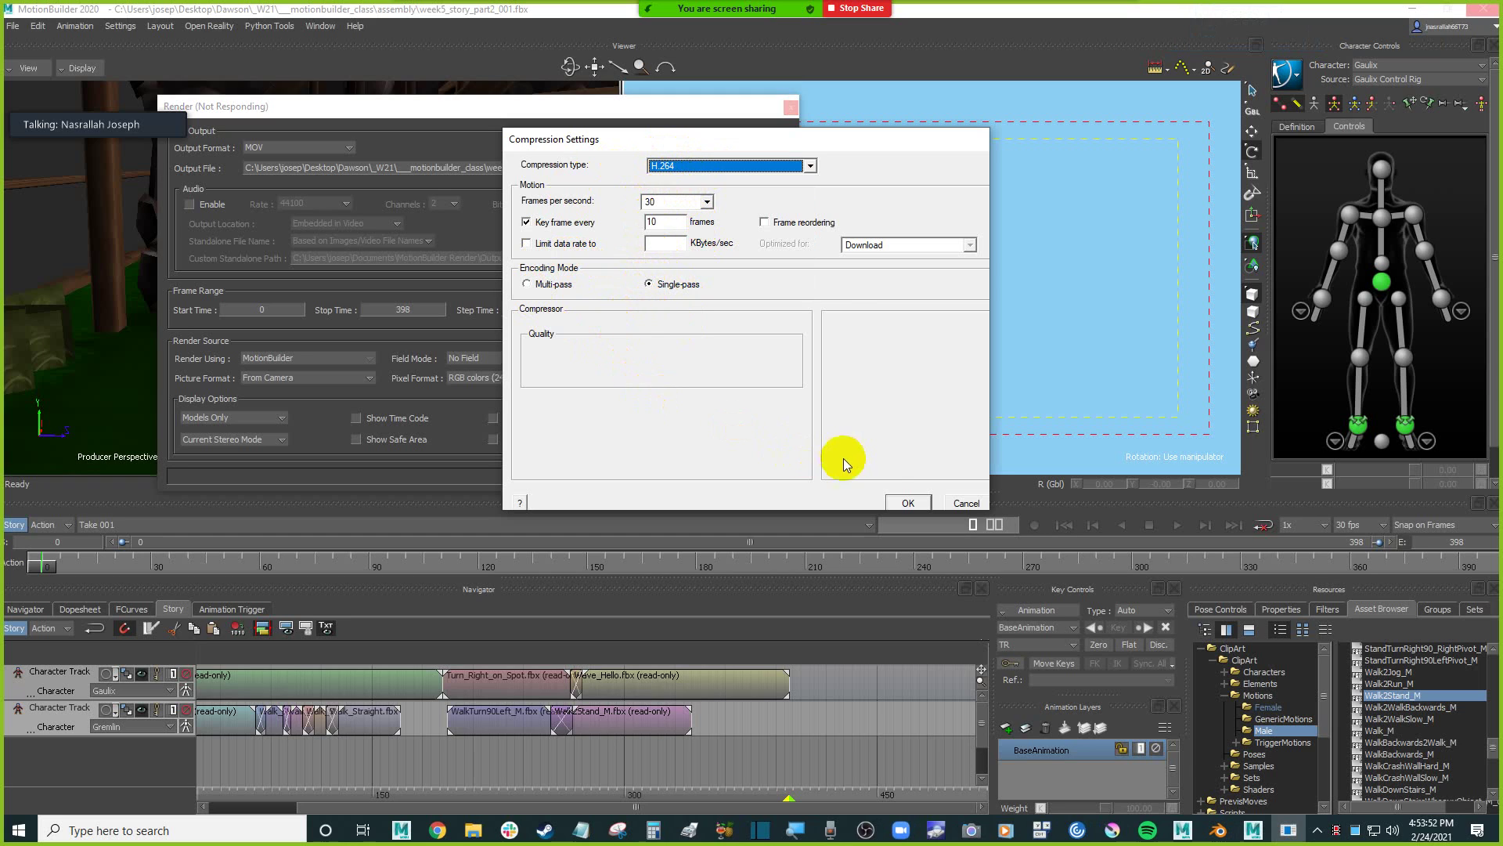
{"action": "left_click", "coordinate": [907, 502]}
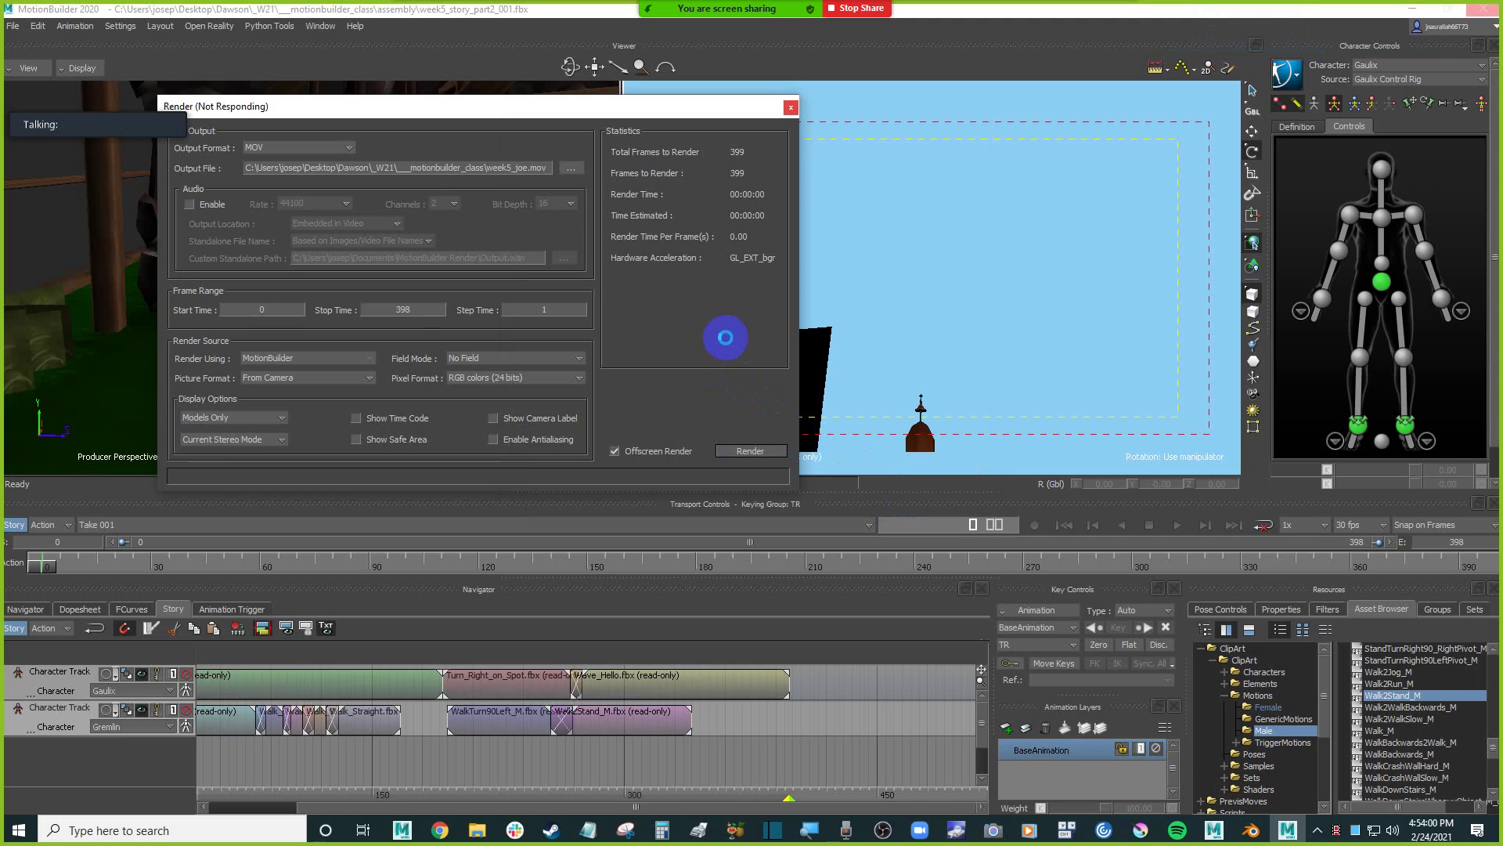
{"action": "left_click", "coordinate": [738, 334]}
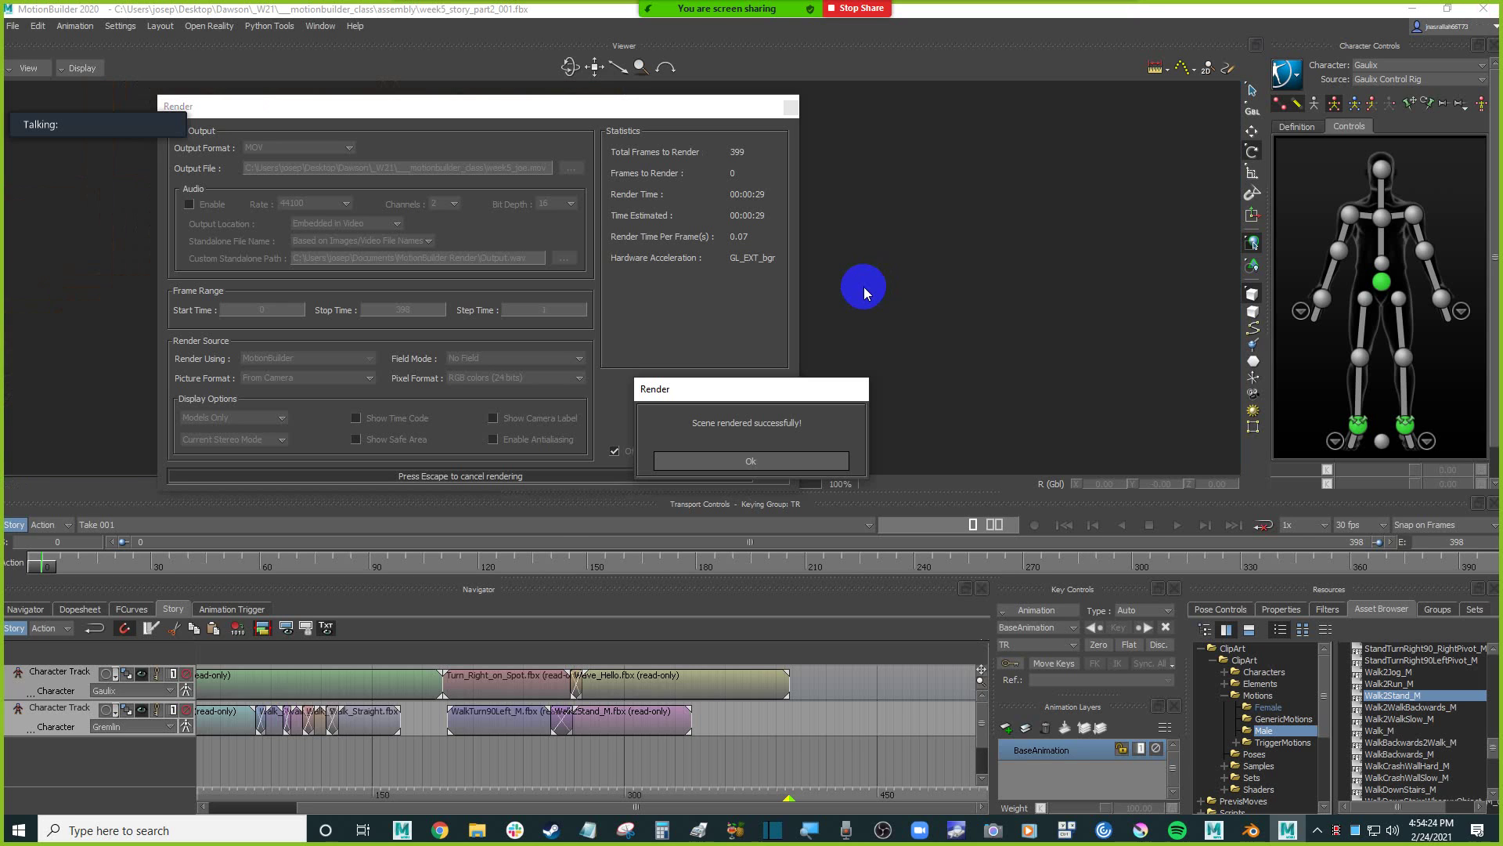
{"action": "left_click", "coordinate": [813, 461]}
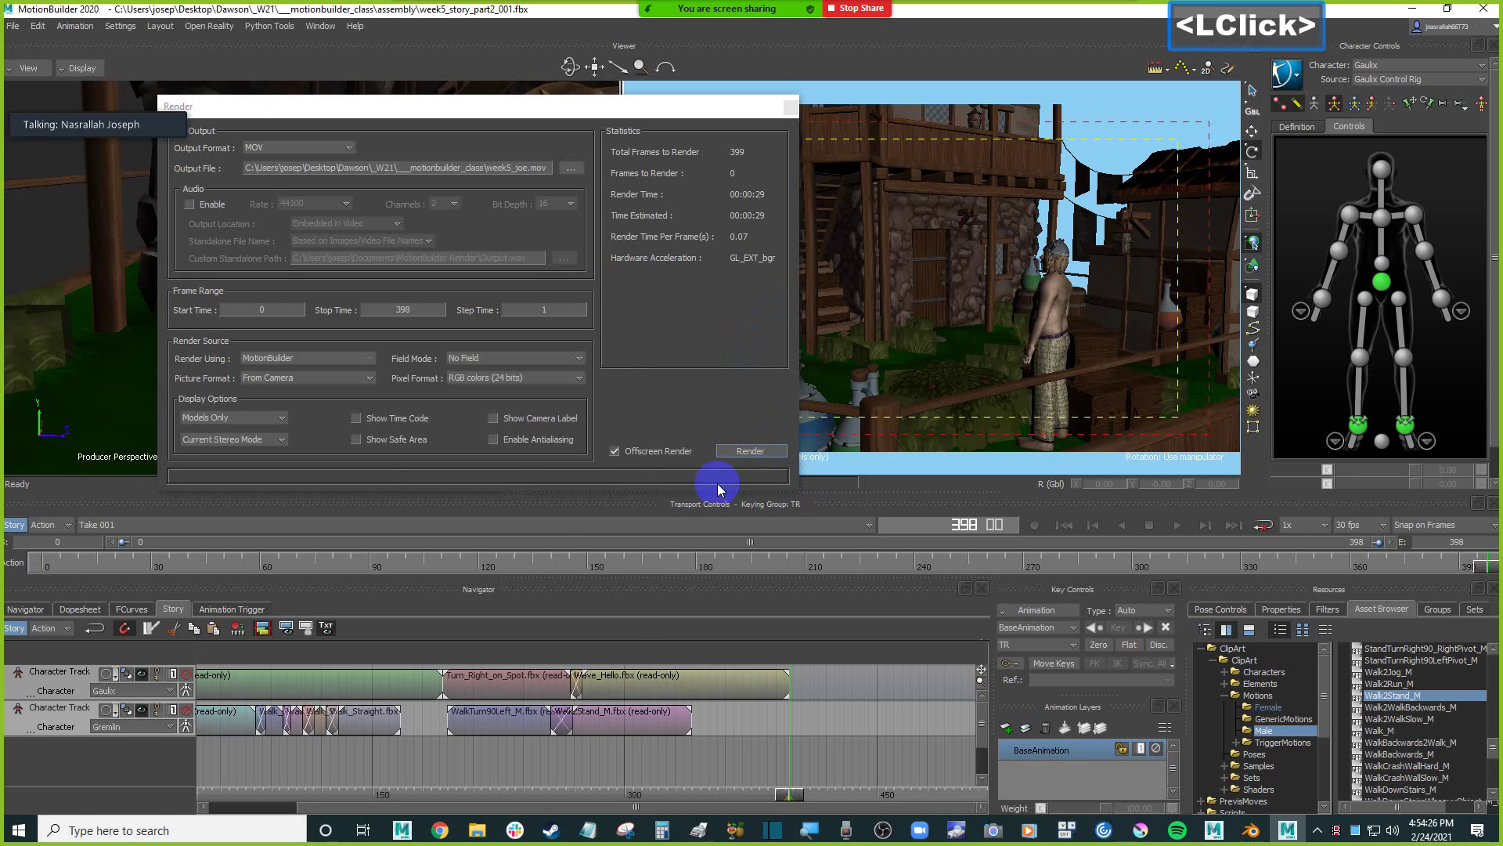
Switch to File Explorer and open the Dawson folder on the Desktop.
{"action": "left_click", "coordinate": [477, 830]}
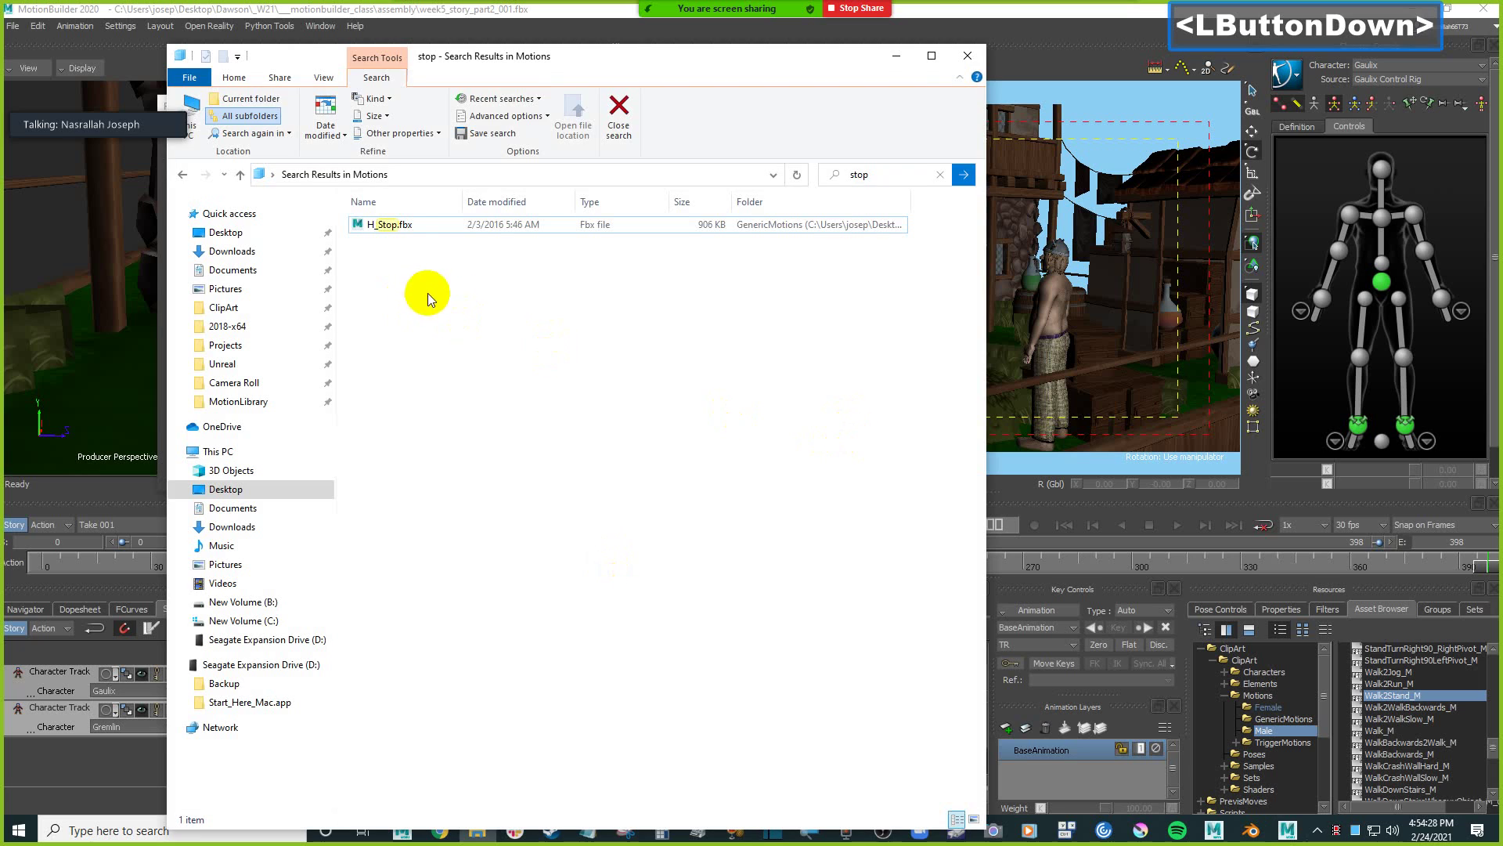
{"action": "left_click", "coordinate": [231, 233]}
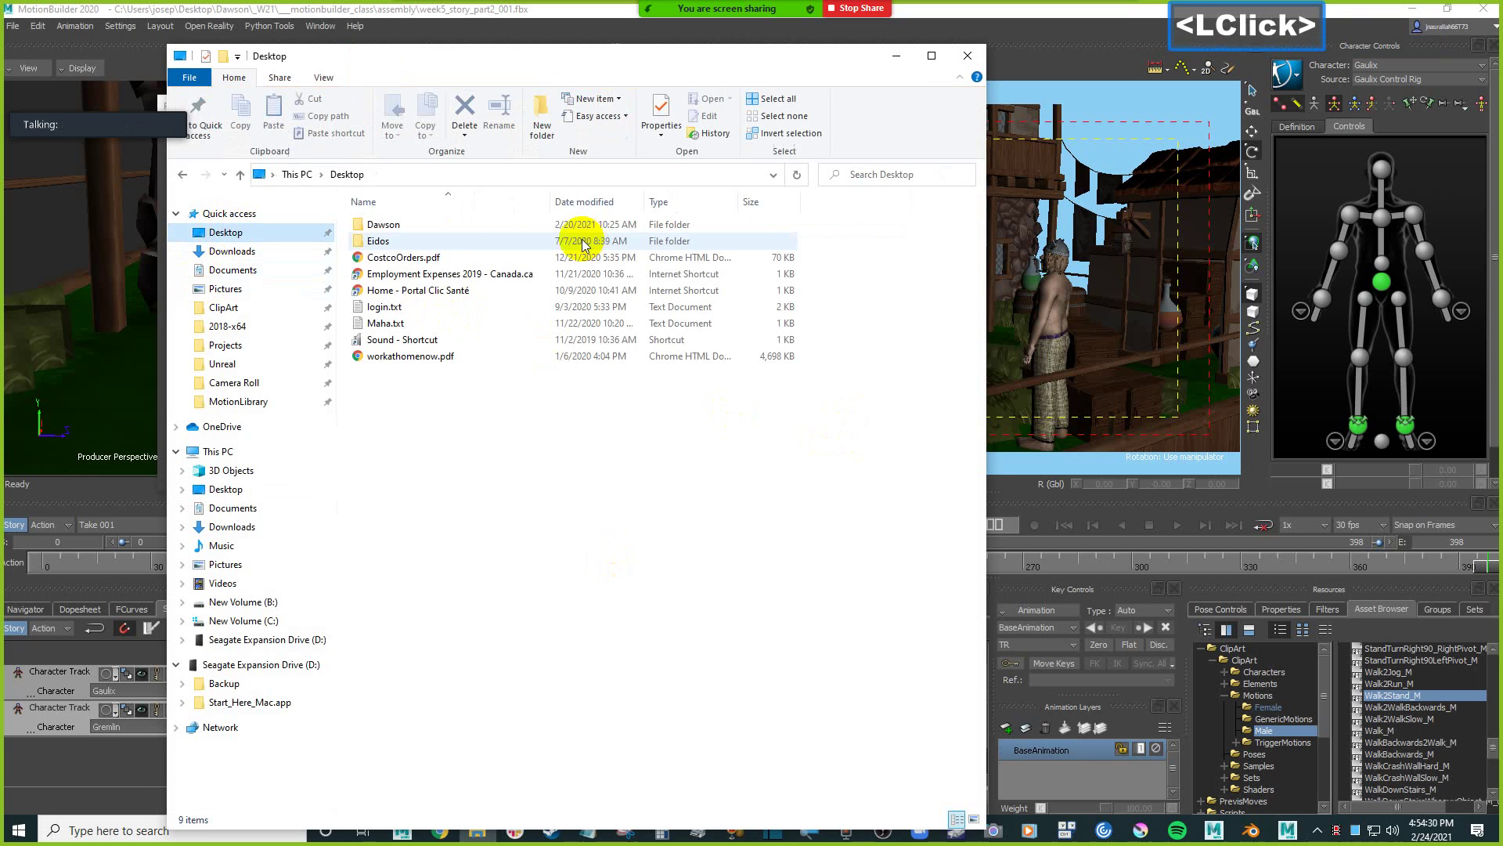
{"action": "double_click", "coordinate": [440, 224]}
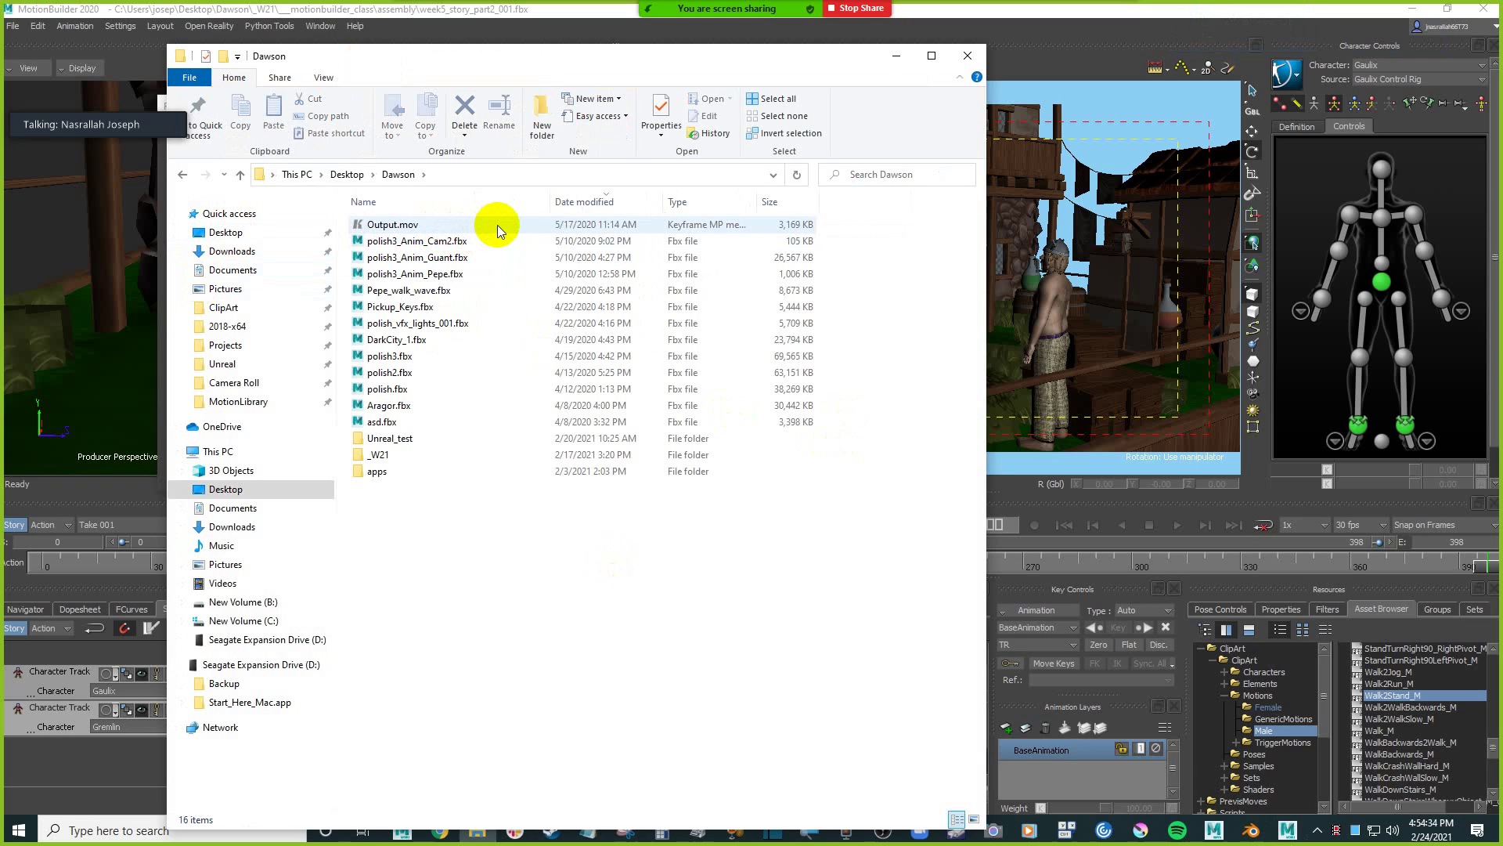
View Output.mov from the Dawson folder in Keyframe MP, dismissing the demo notice, and close the player.
{"action": "left_click", "coordinate": [486, 222]}
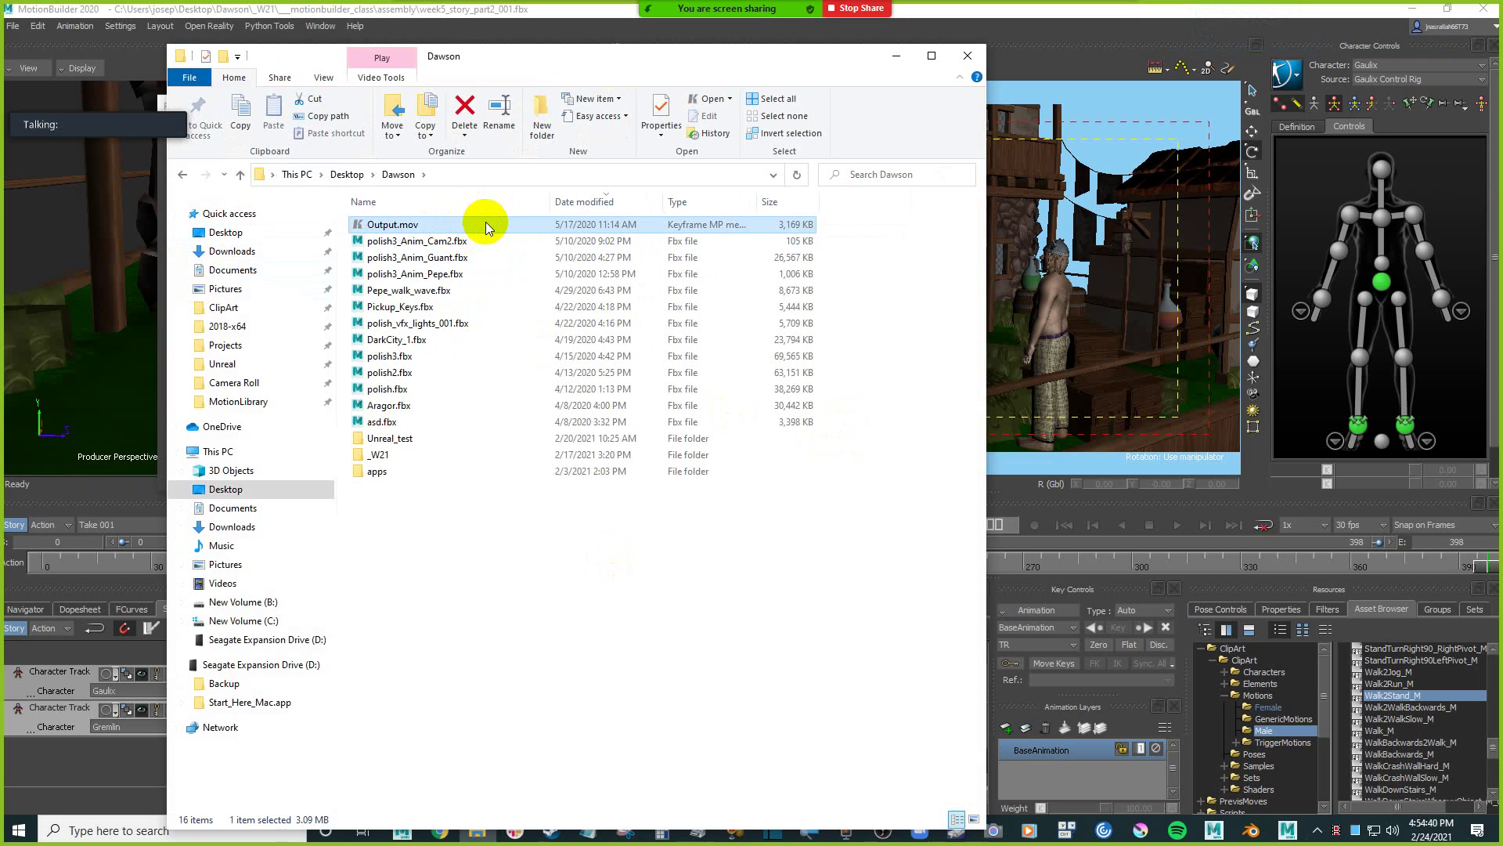
{"action": "double_click", "coordinate": [485, 223]}
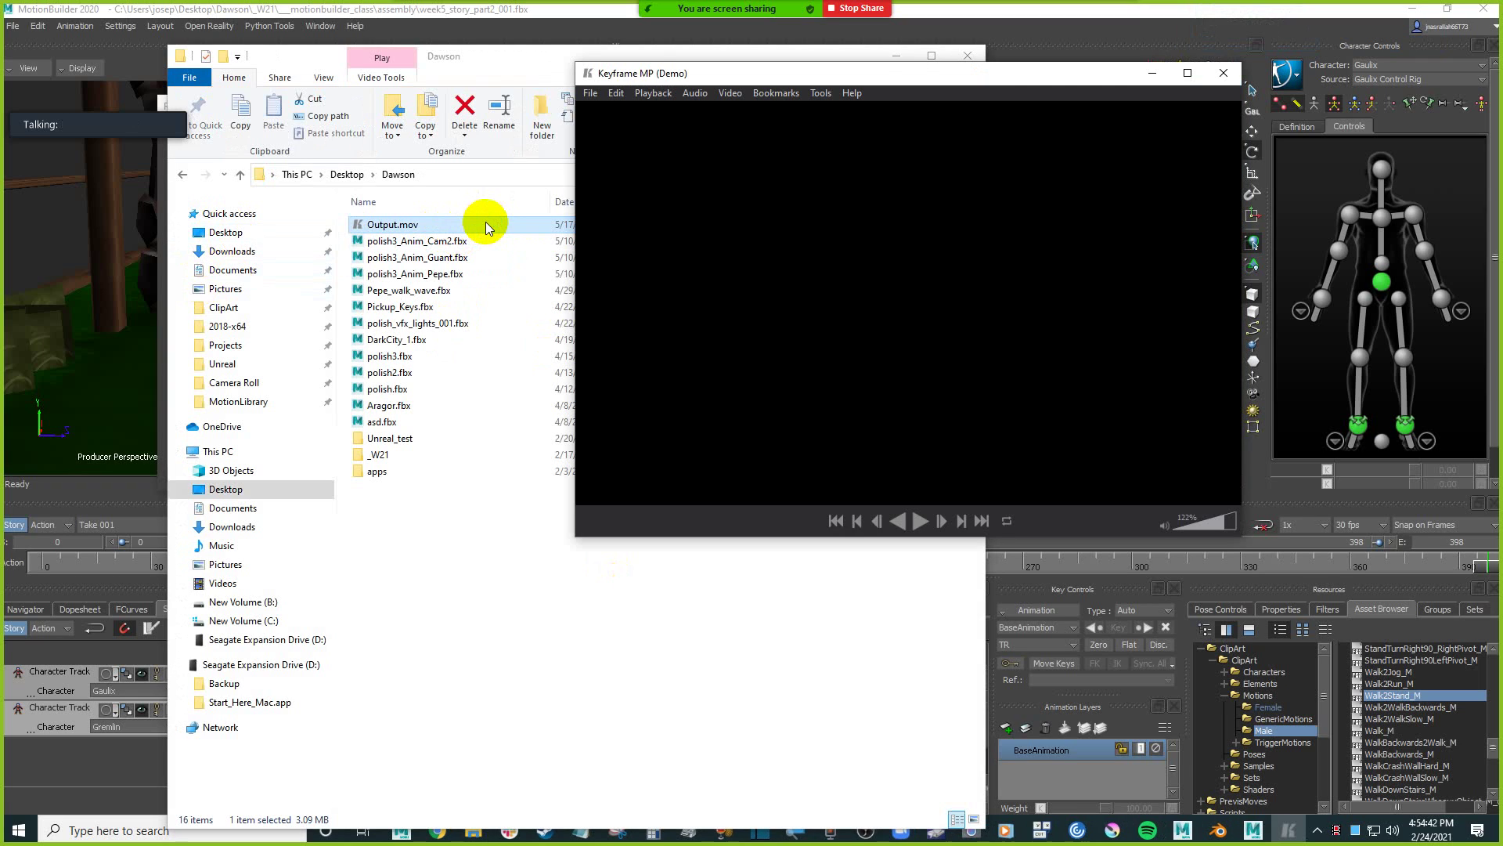
{"action": "left_click", "coordinate": [916, 381]}
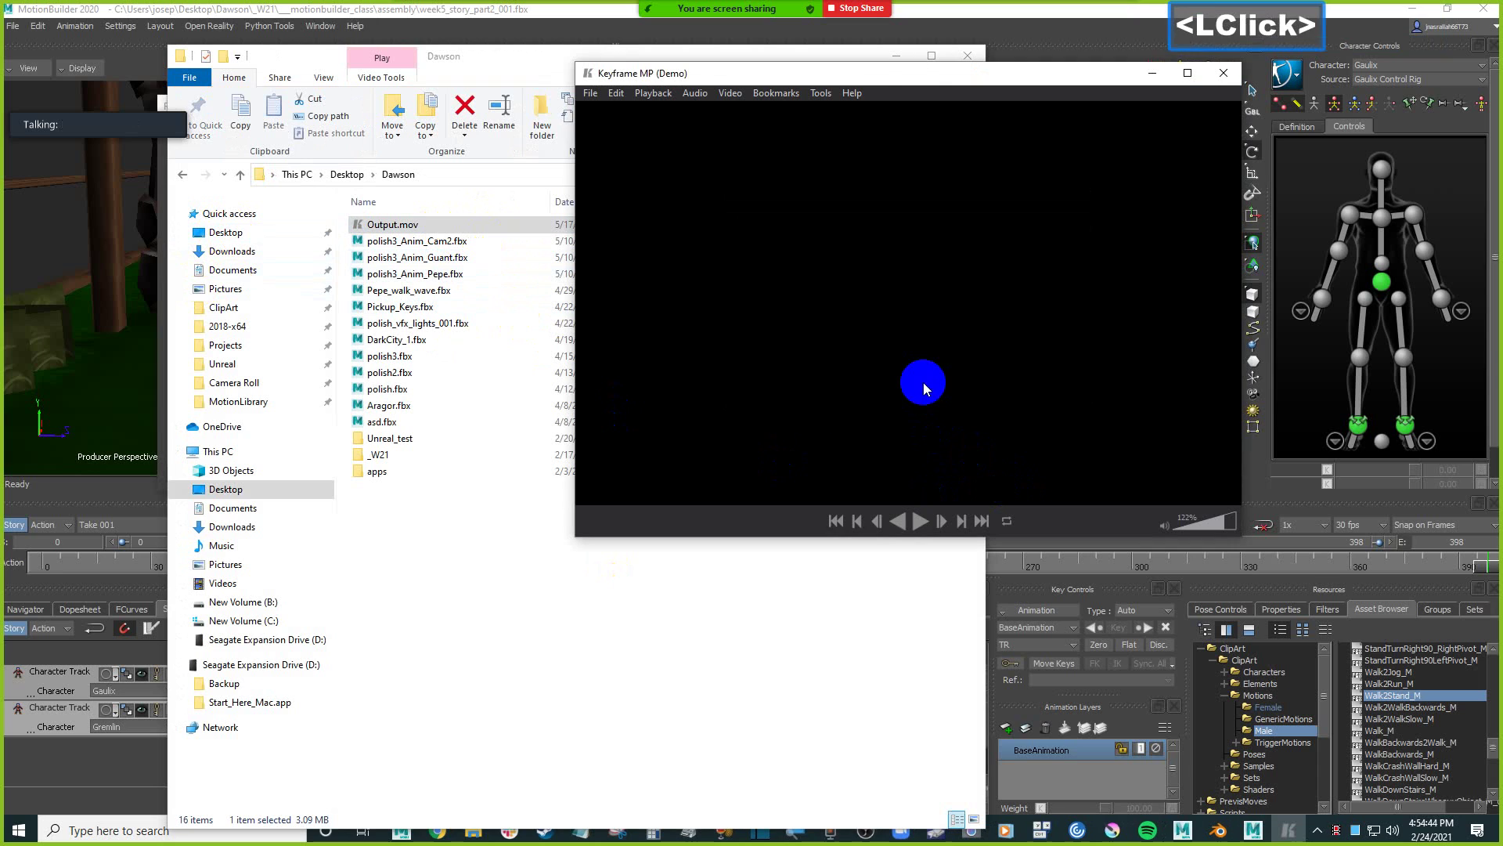
{"action": "left_click", "coordinate": [922, 522]}
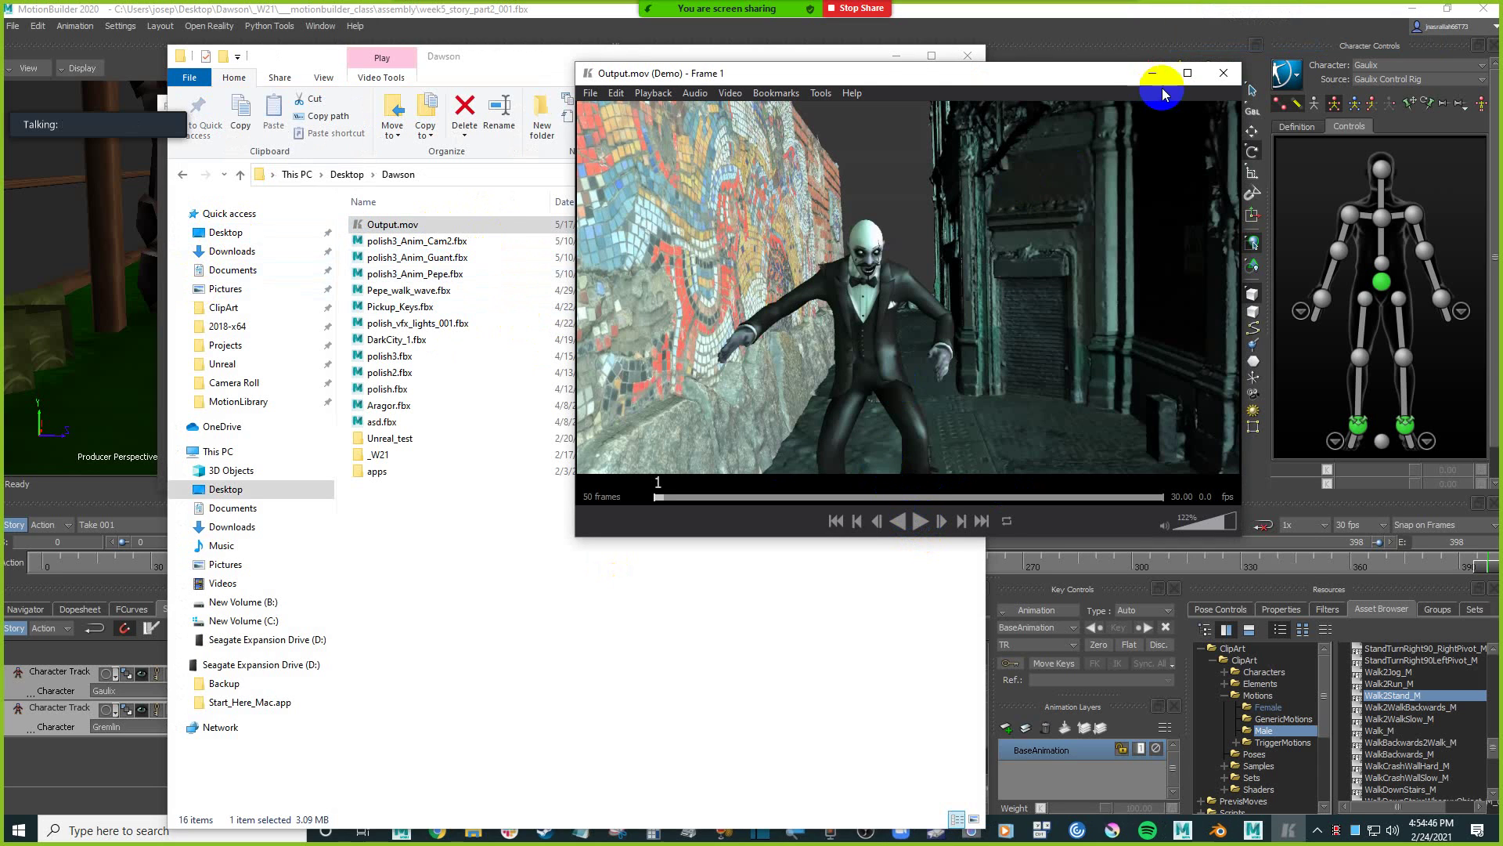
{"action": "left_click", "coordinate": [1224, 73]}
Open the _W21 folder inside Dawson and enter its ___motionbuilder_class folder.
{"action": "left_click", "coordinate": [419, 455]}
{"action": "key", "text": "Return"}
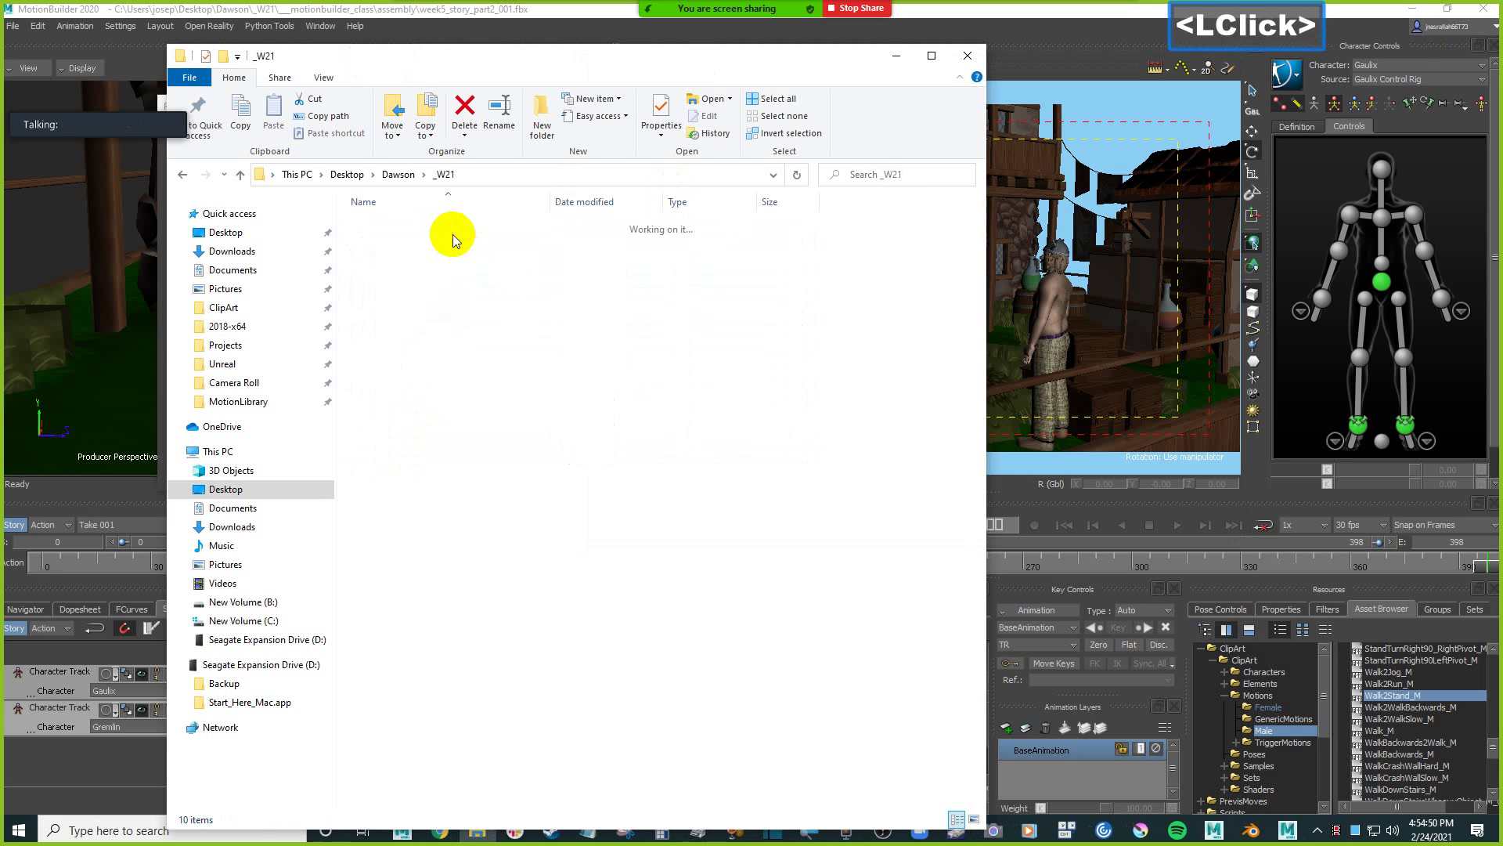
{"action": "left_click", "coordinate": [454, 226]}
{"action": "double_click", "coordinate": [454, 225]}
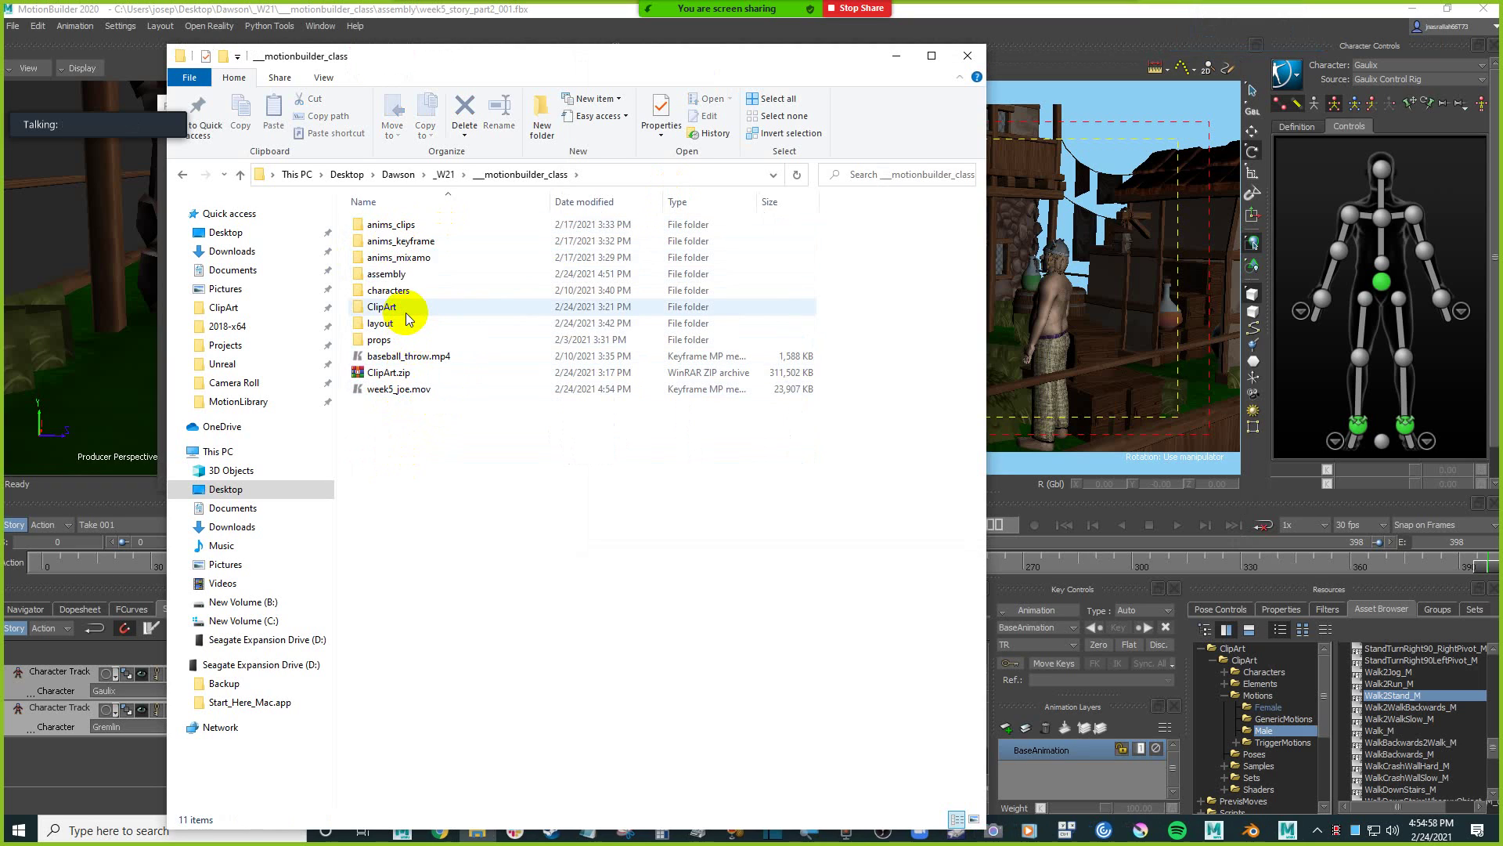
Check the class folder's location in _W21 and the scene files in its assembly subfolder, ending back in ___motionbuilder_class.
{"action": "left_click", "coordinate": [440, 175]}
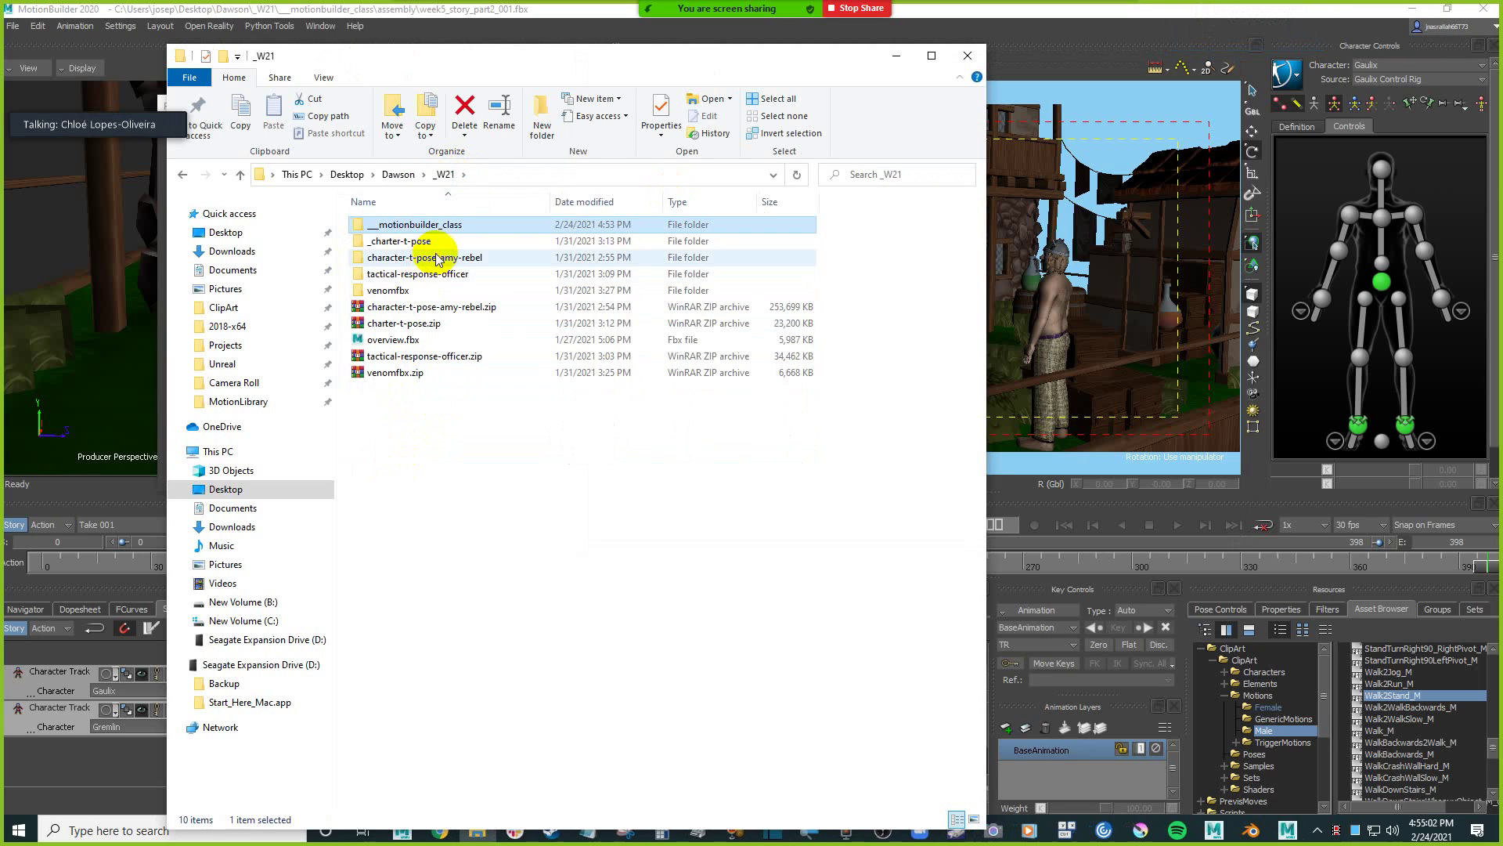
{"action": "double_click", "coordinate": [465, 226]}
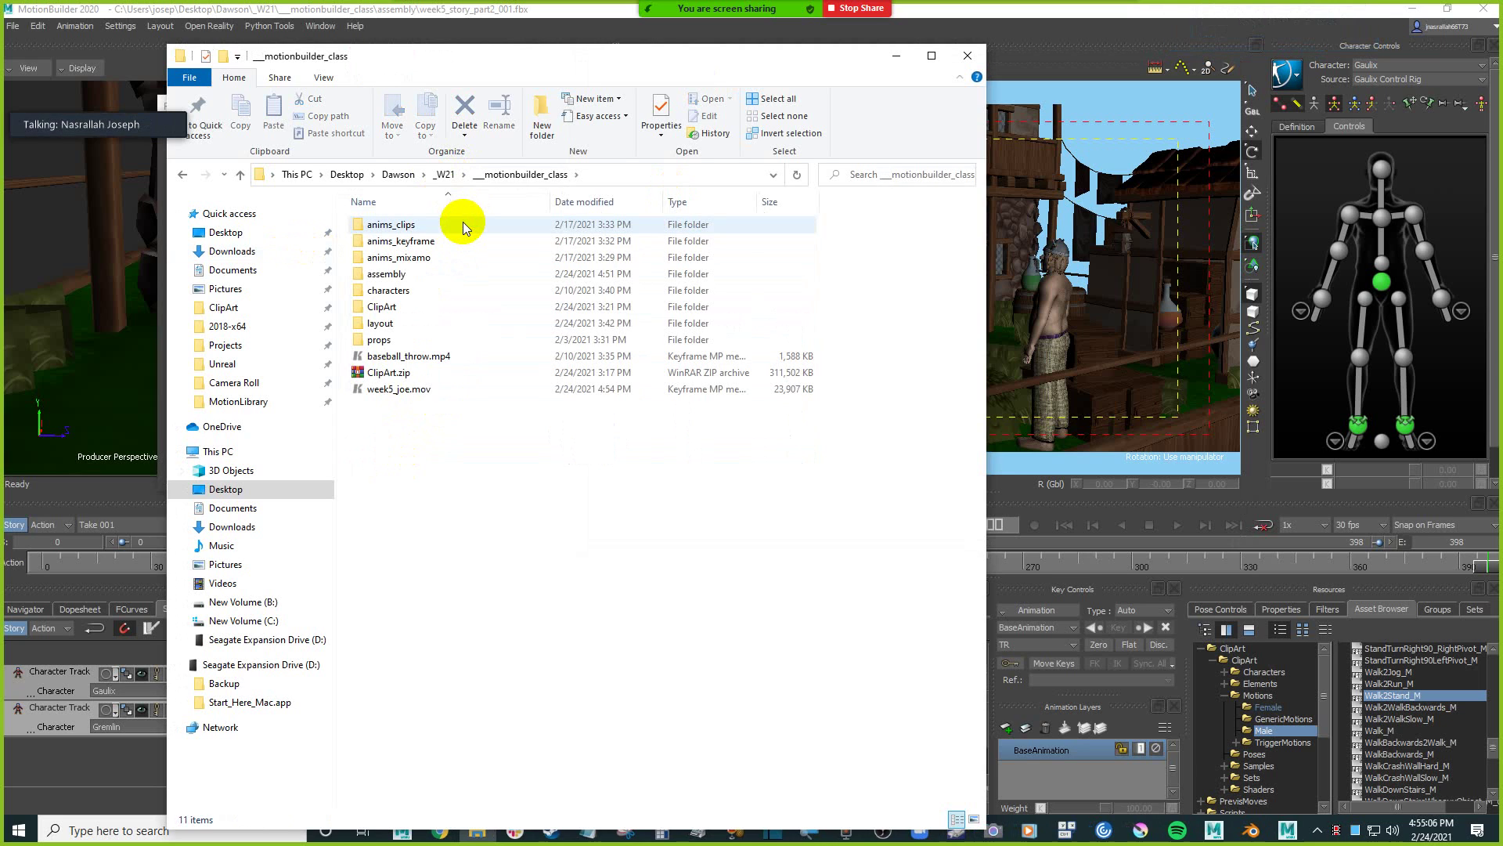
{"action": "double_click", "coordinate": [424, 273]}
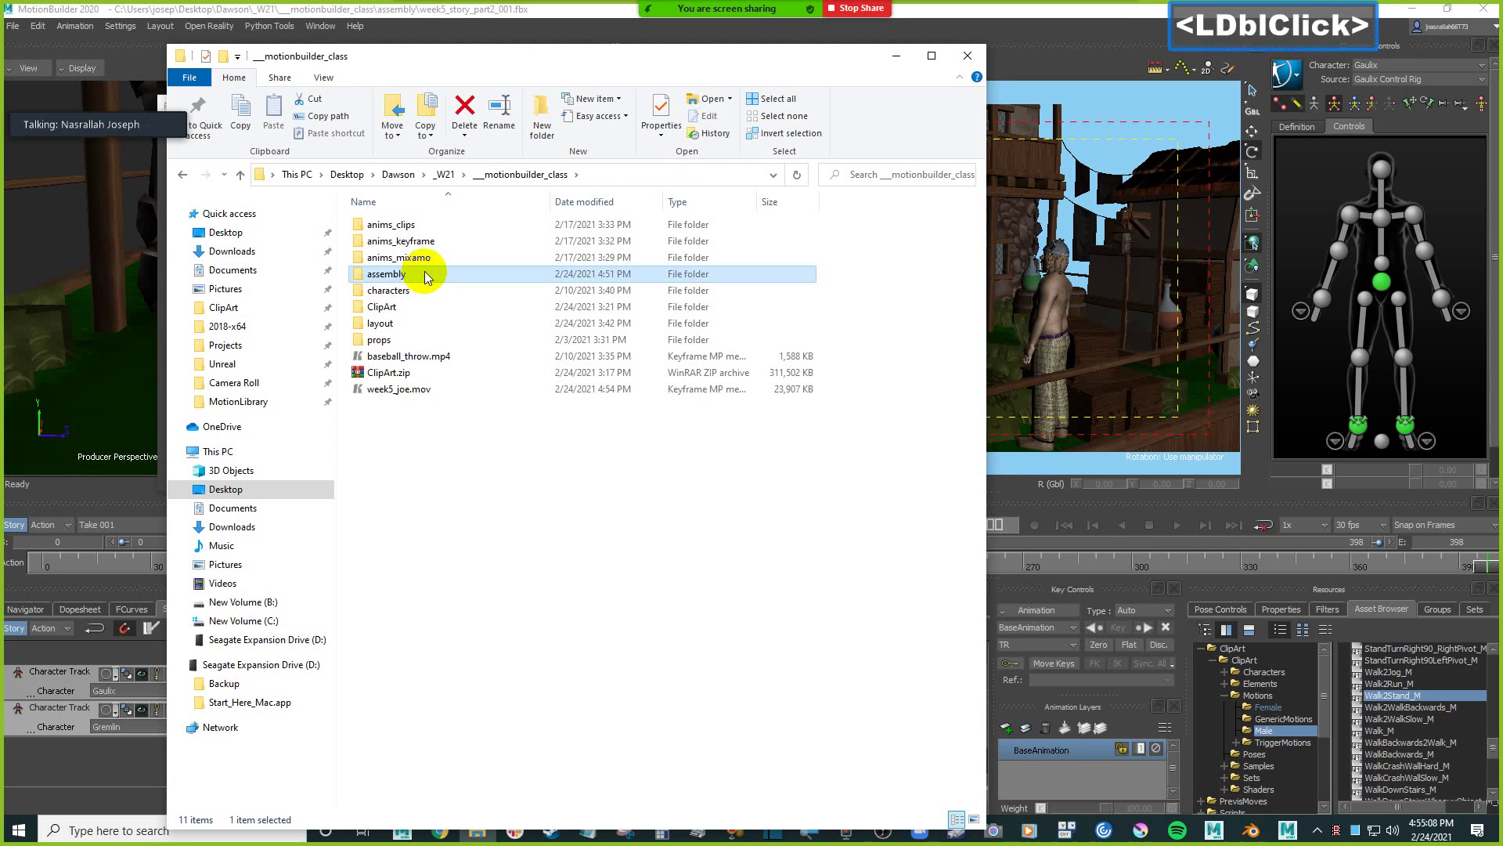
{"action": "left_click", "coordinate": [498, 174]}
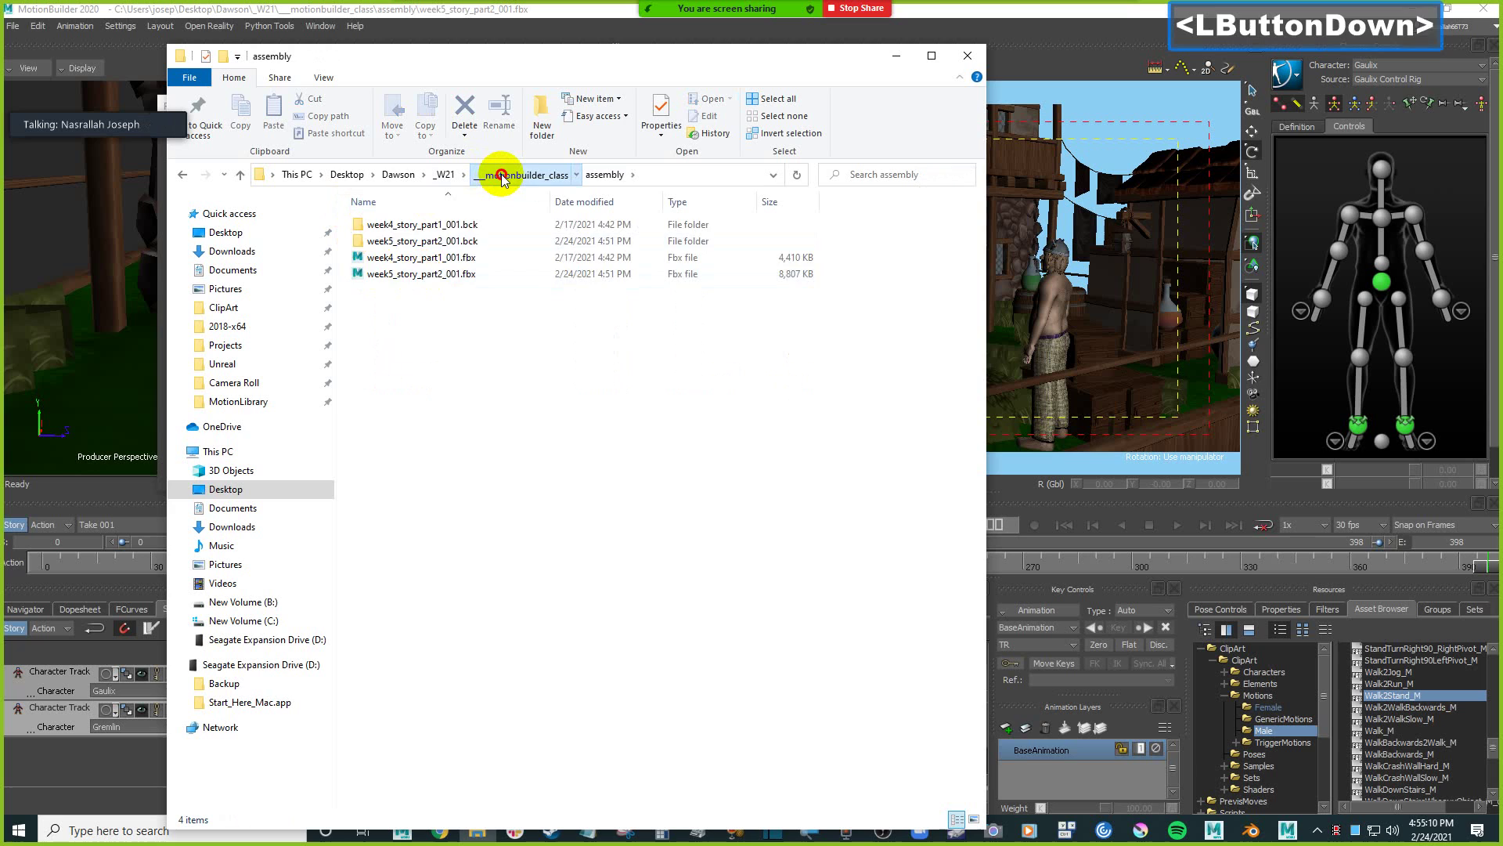
{"action": "left_click_drag", "start_coordinate": [501, 64], "coordinate": [542, 54]}
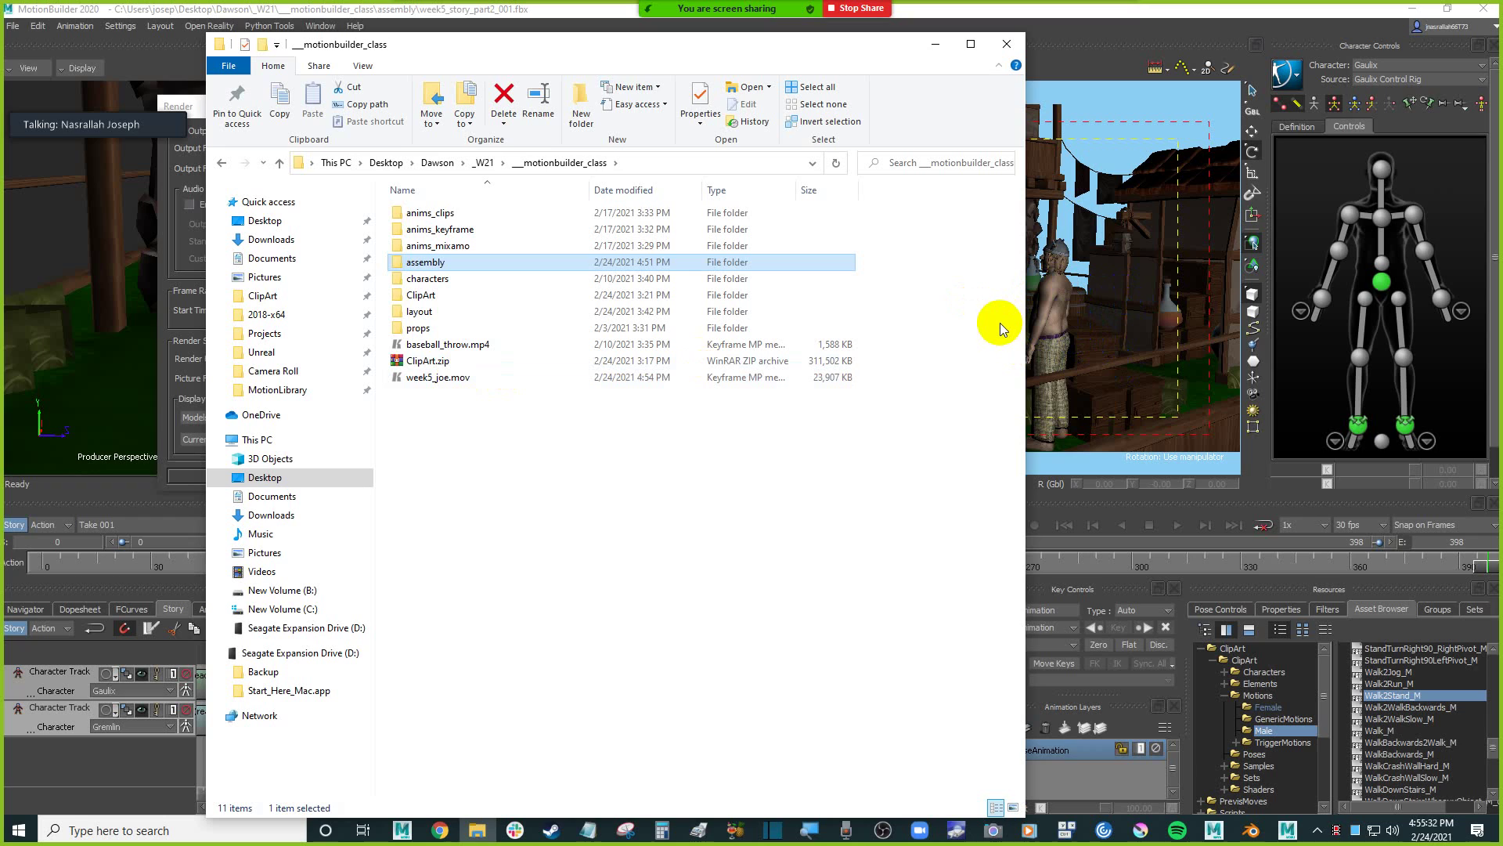
{"action": "left_click", "coordinate": [487, 489]}
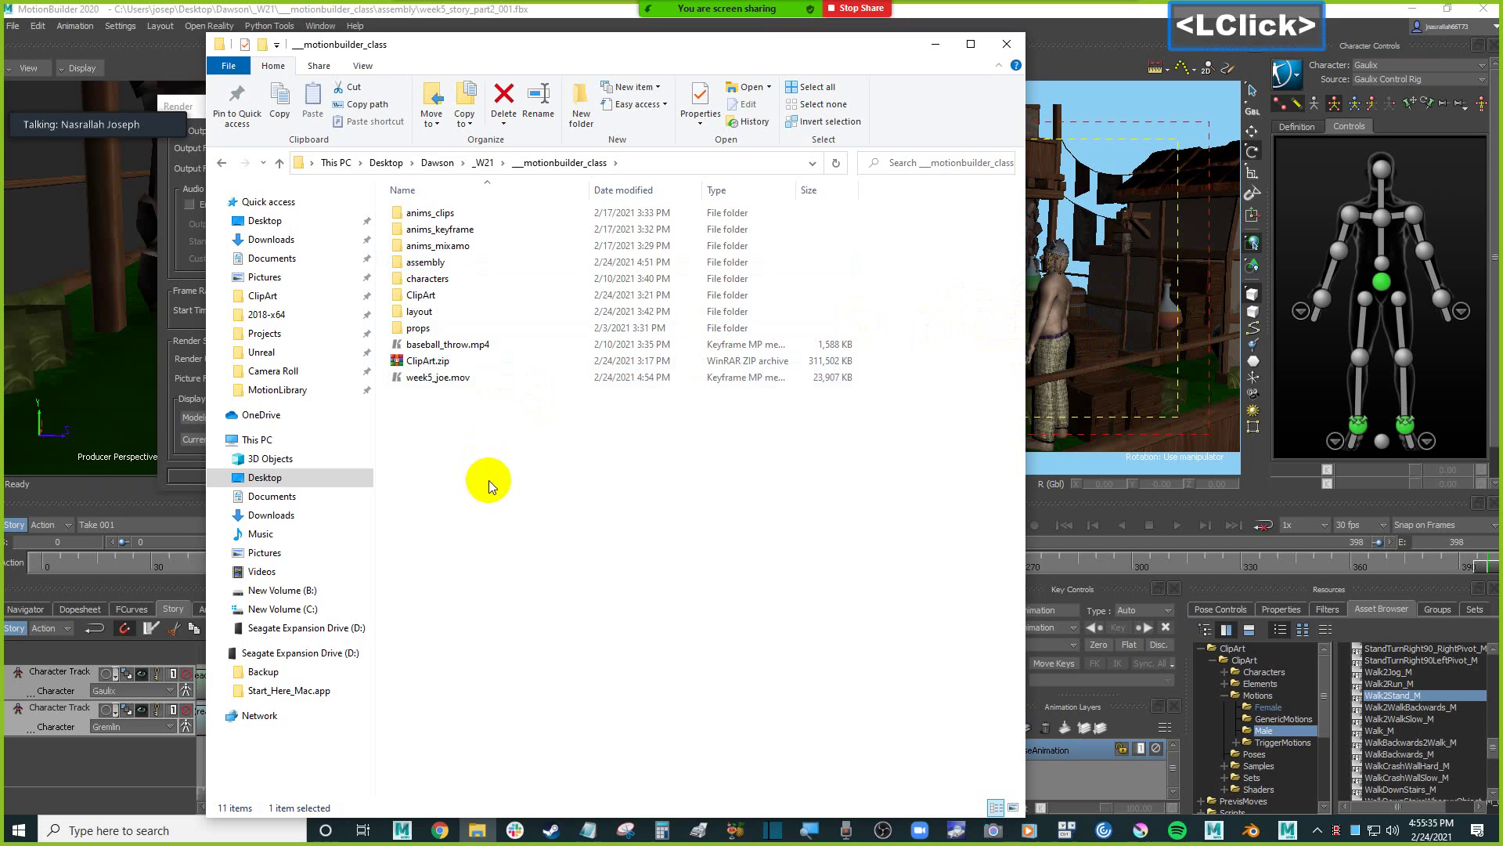
Play the rendered week5 MOV in an enlarged Keyframe MP window, dismissing the demo notice, and close the player.
{"action": "left_click", "coordinate": [467, 381]}
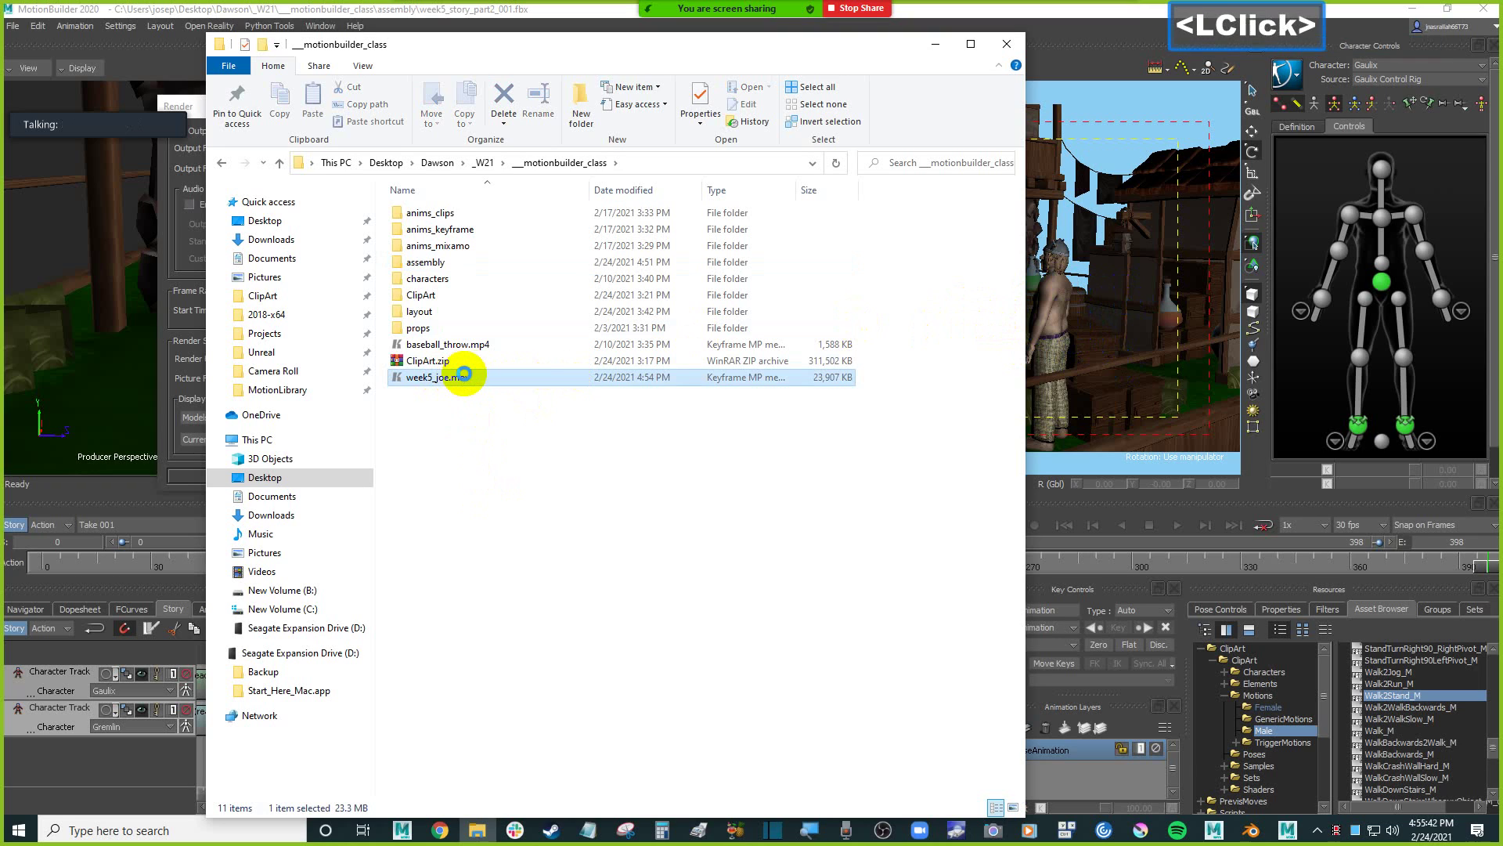
{"action": "double_click", "coordinate": [785, 389]}
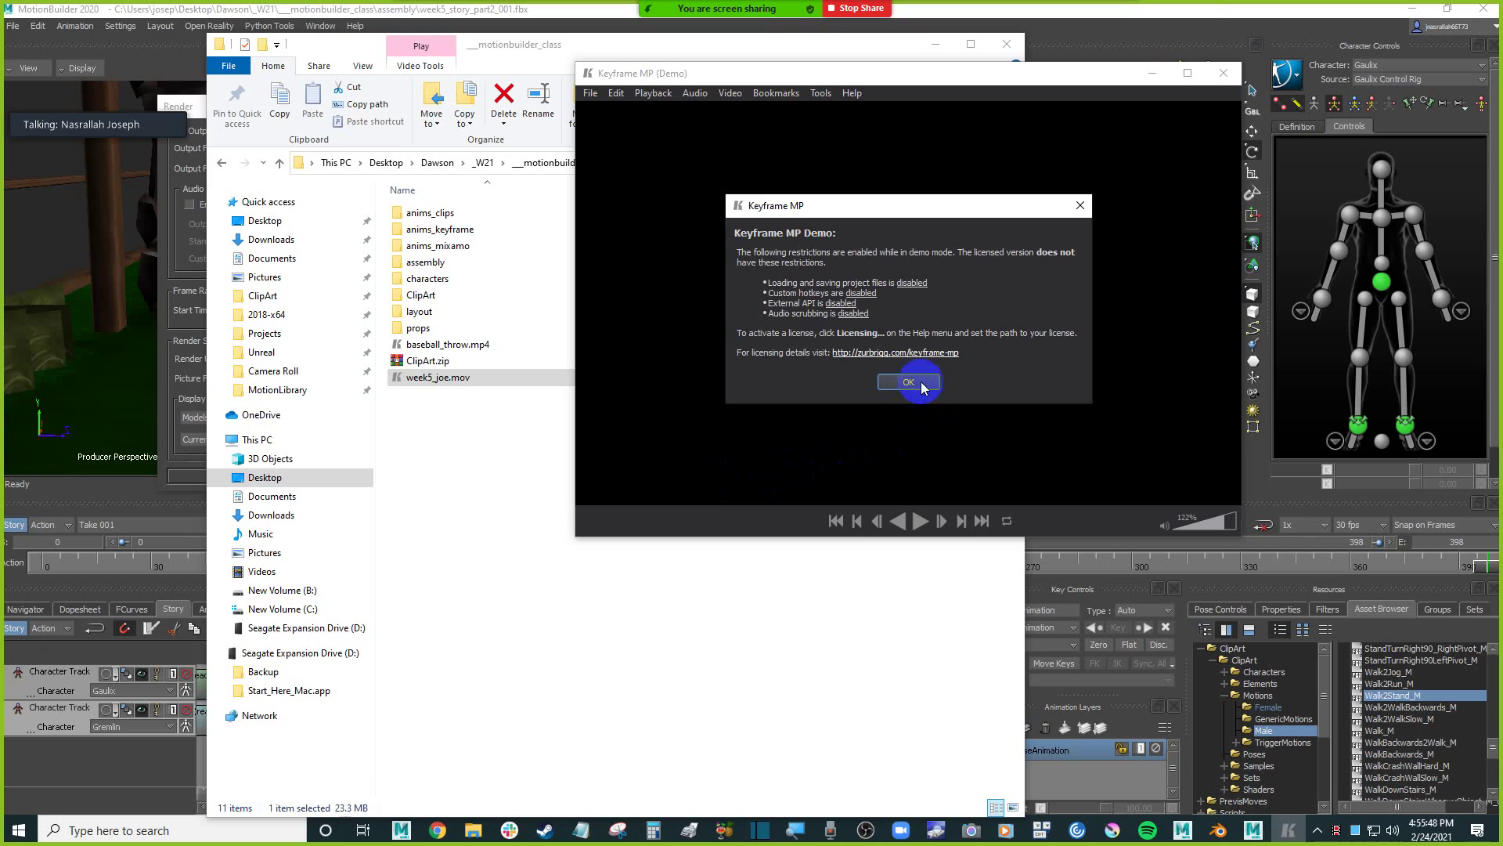
{"action": "left_click", "coordinate": [921, 384]}
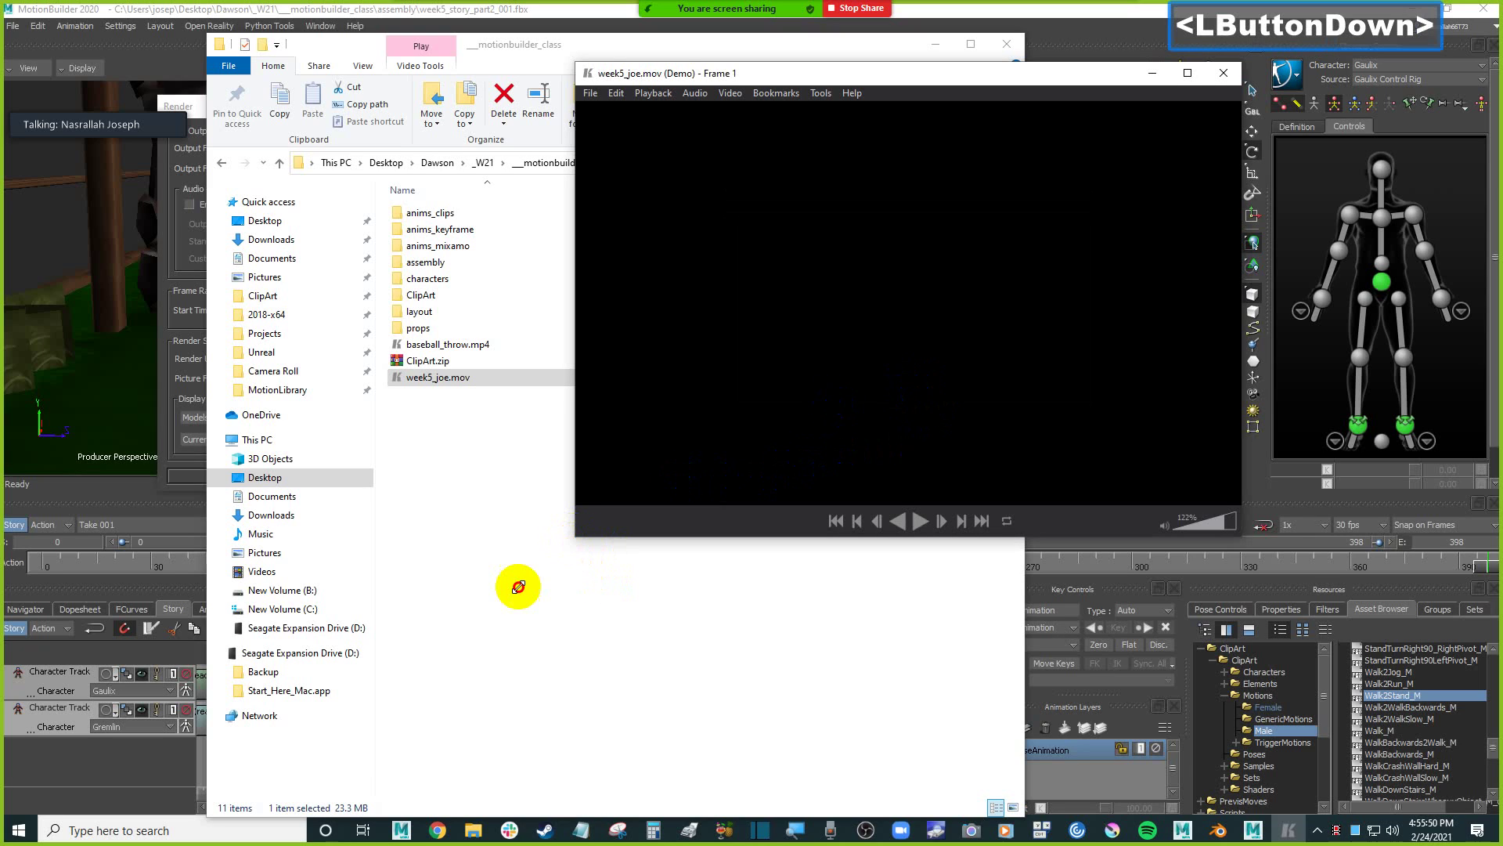
{"action": "left_click_drag", "start_coordinate": [518, 587], "coordinate": [515, 589]}
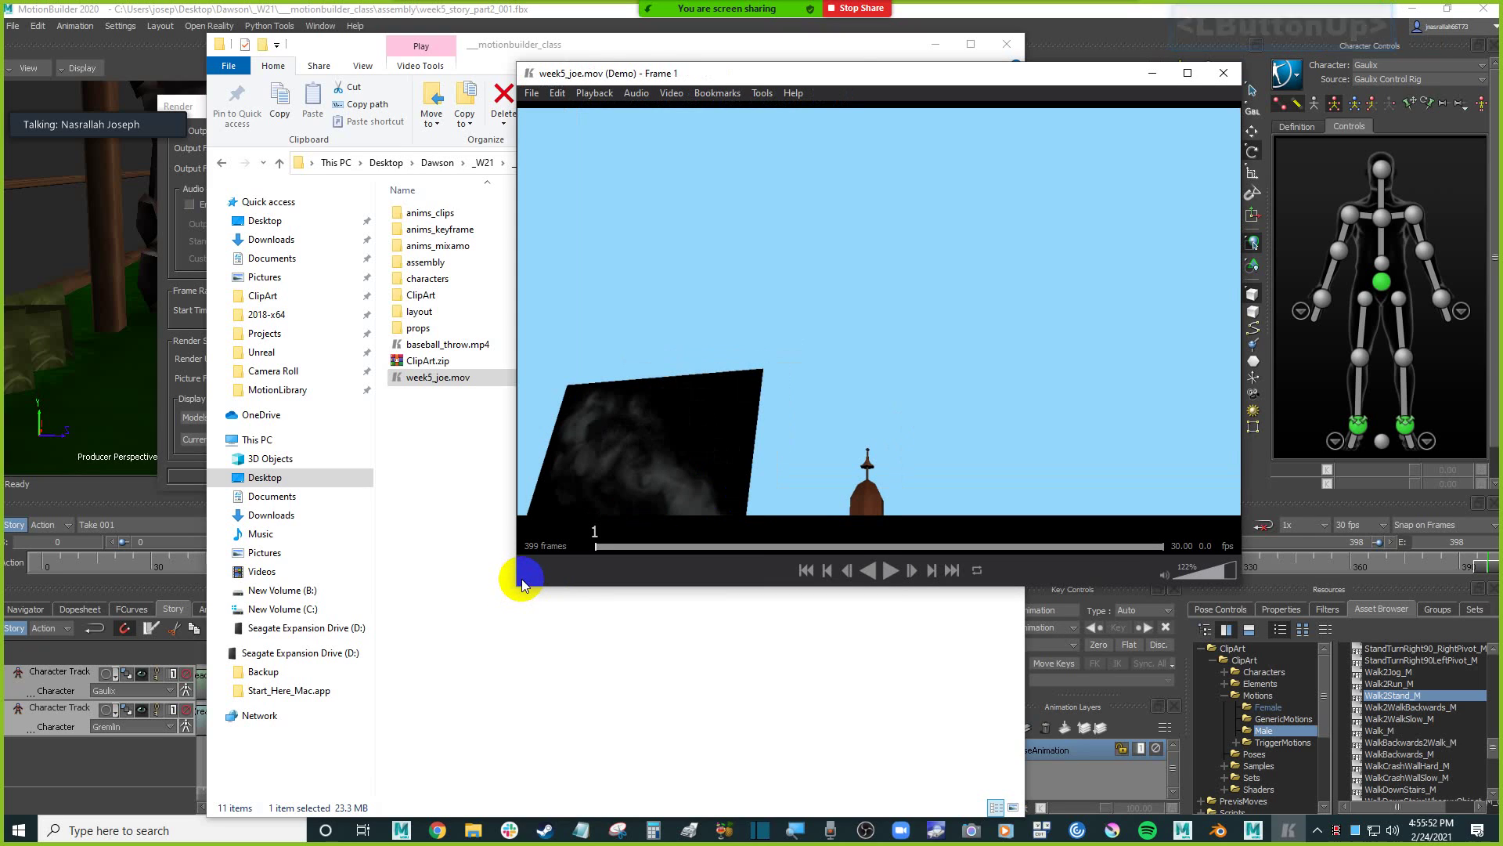
{"action": "left_click", "coordinate": [887, 573]}
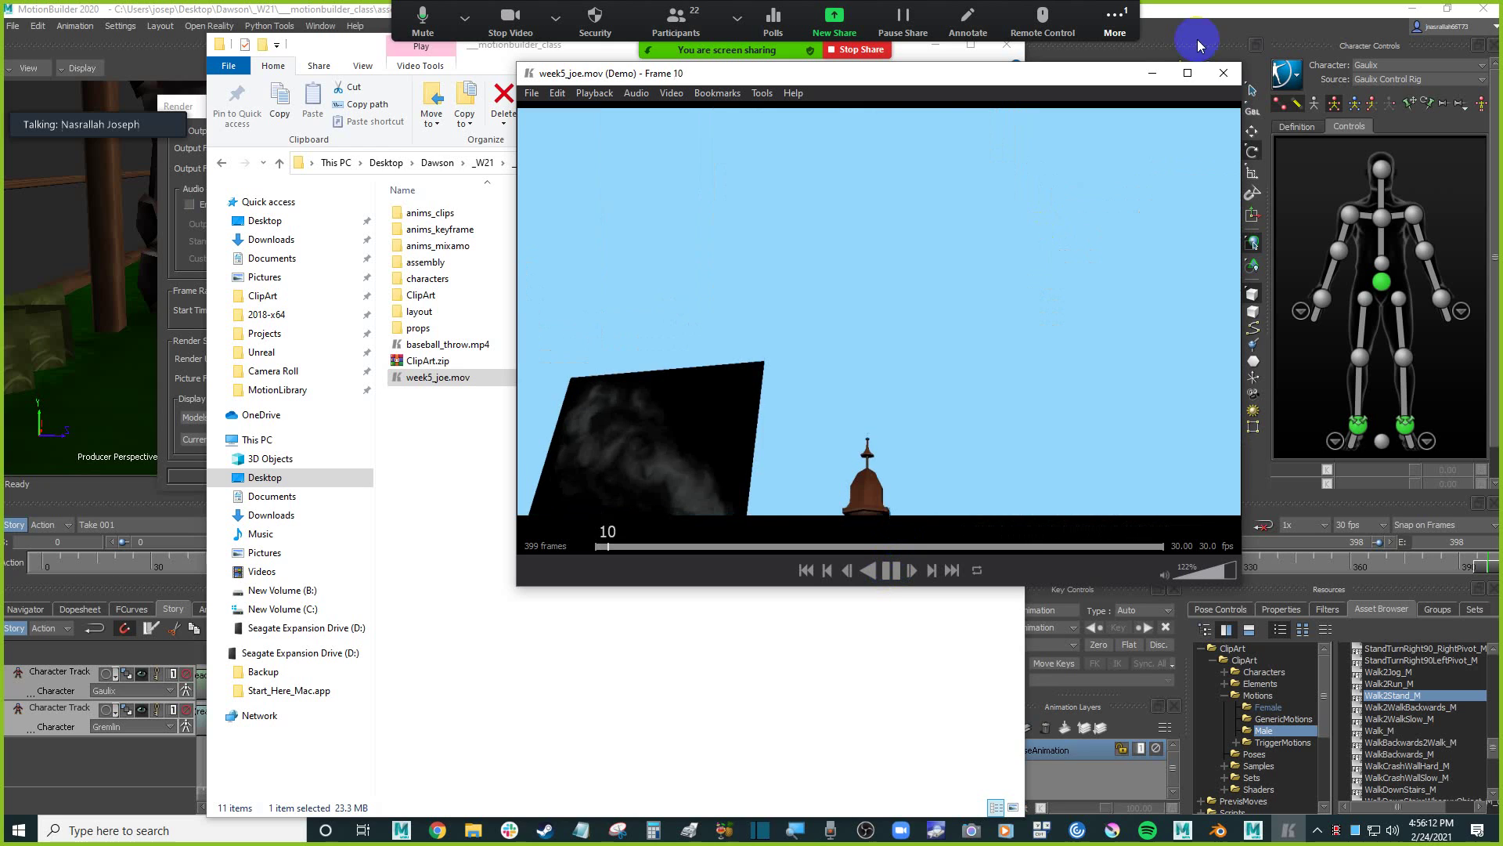
{"action": "left_click", "coordinate": [1224, 73]}
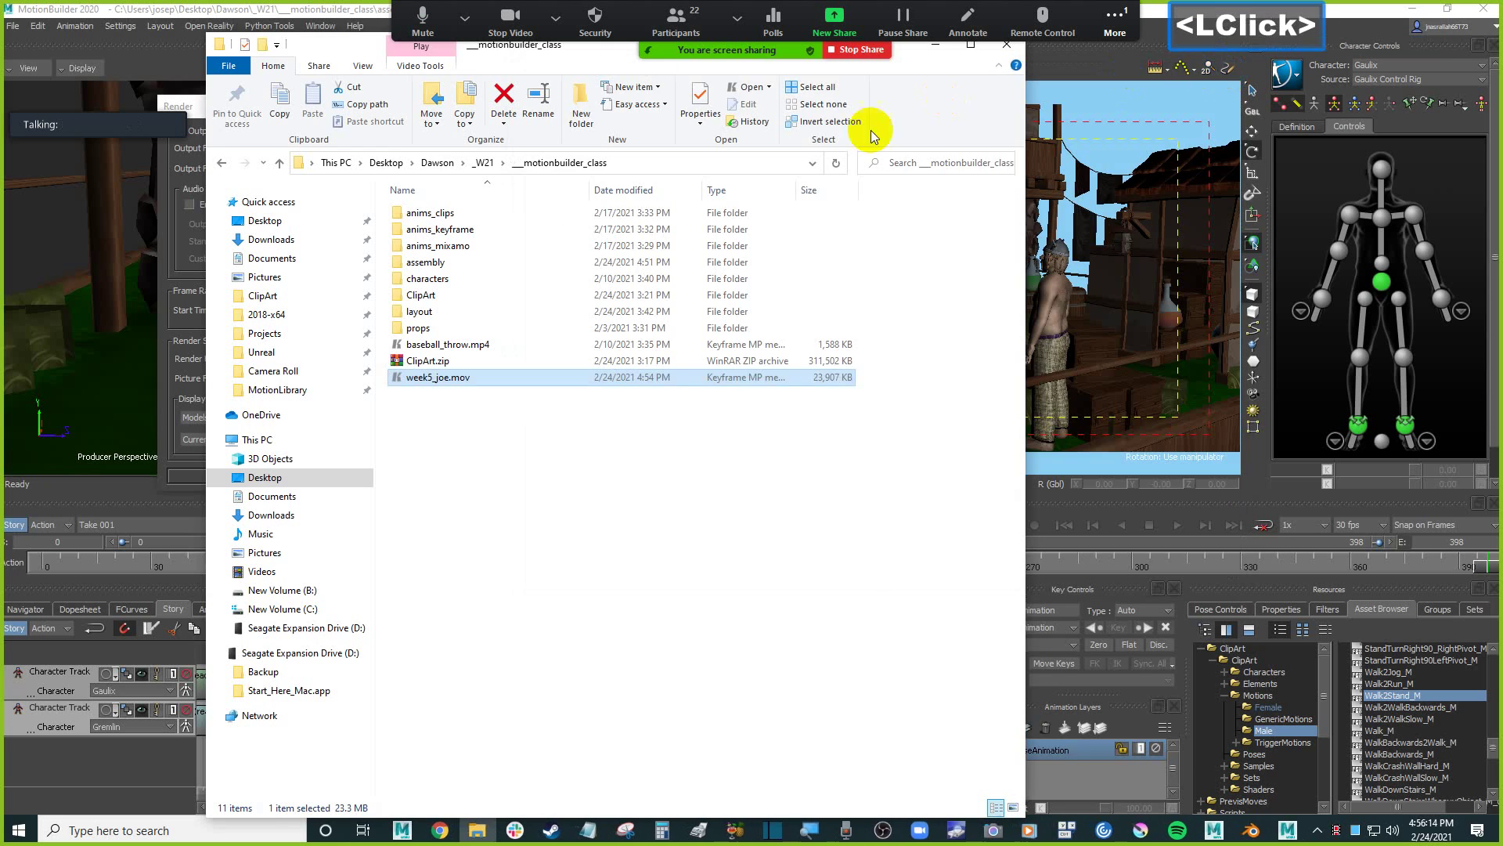
Return to MotionBuilder, close the Render window and save the current scene.
{"action": "left_click", "coordinate": [935, 44]}
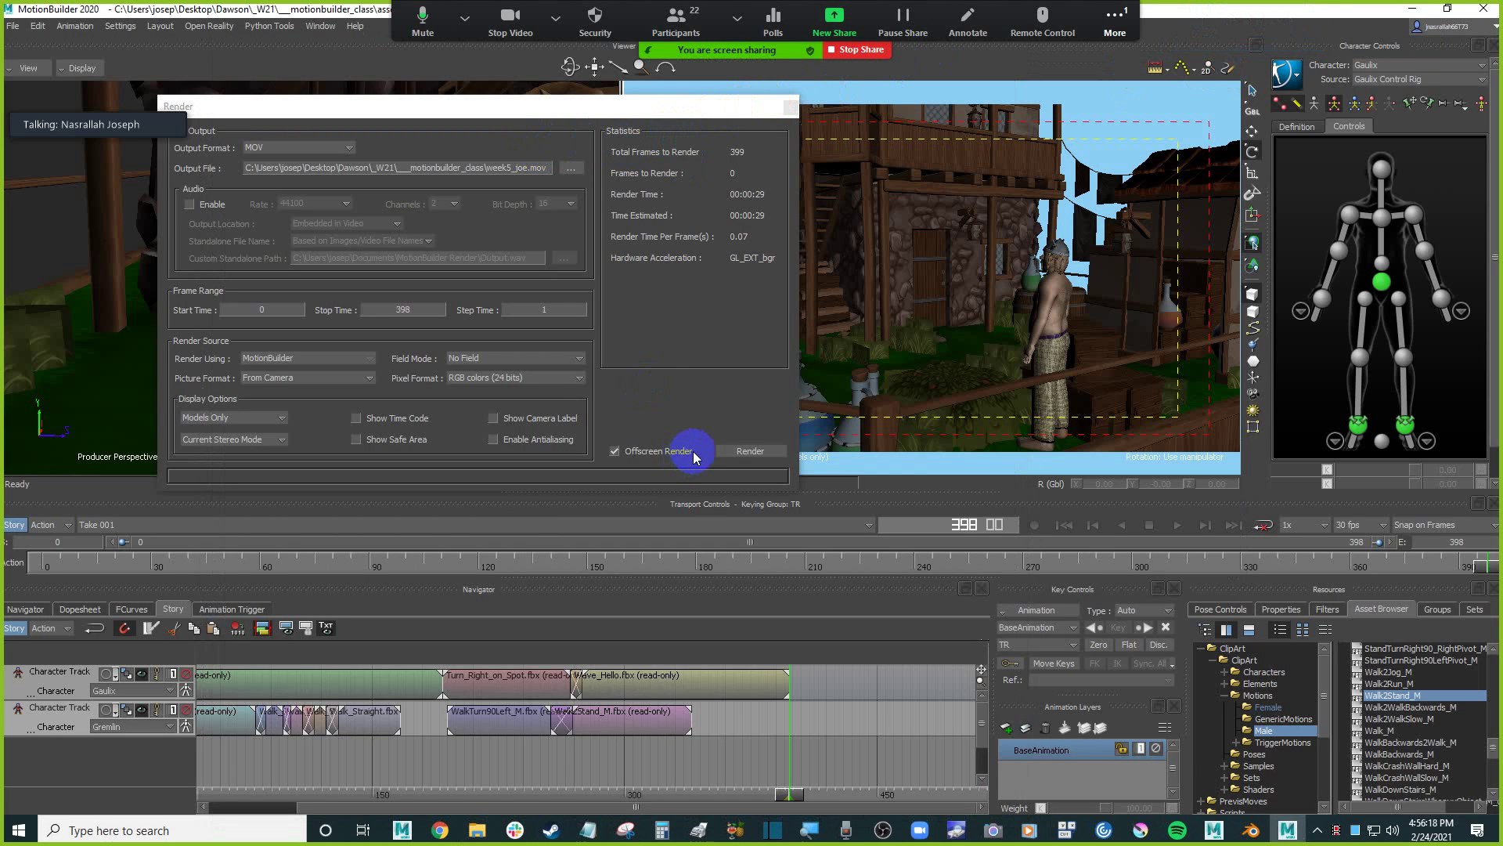
{"action": "left_click", "coordinate": [792, 105]}
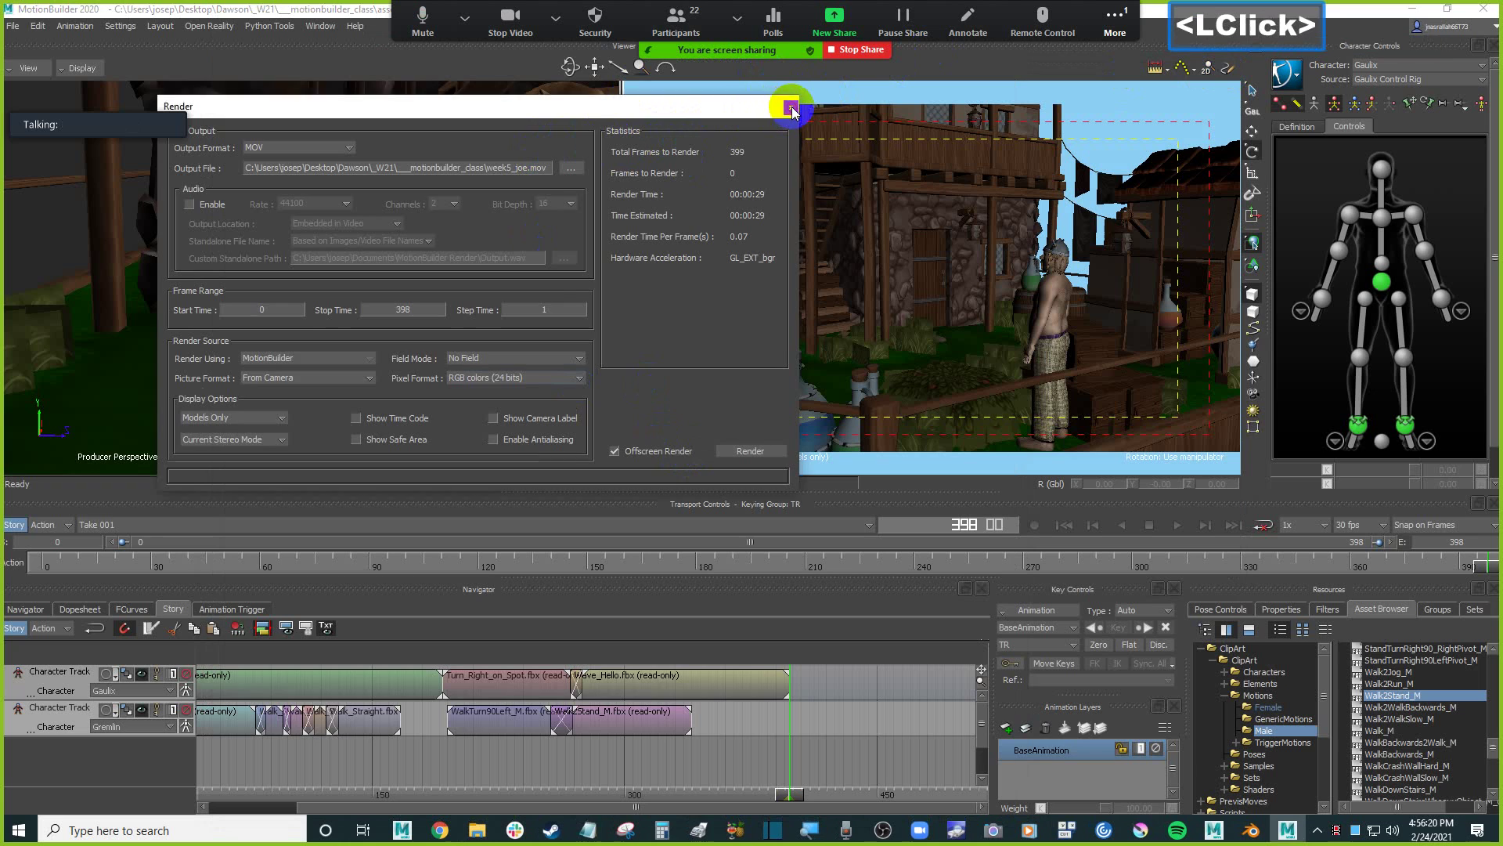
{"action": "left_click", "coordinate": [17, 29]}
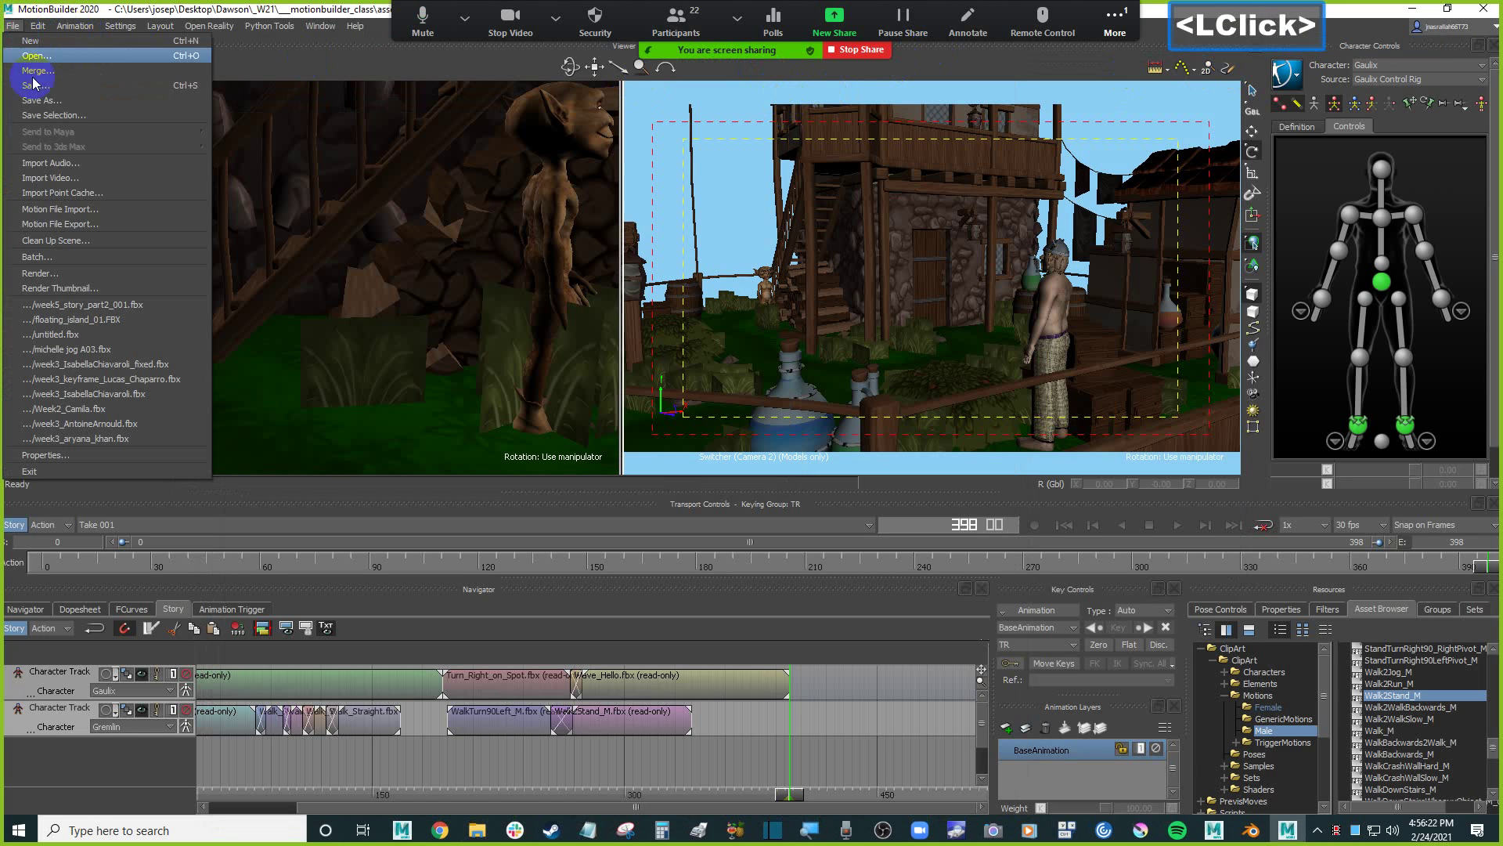
{"action": "left_click", "coordinate": [80, 88]}
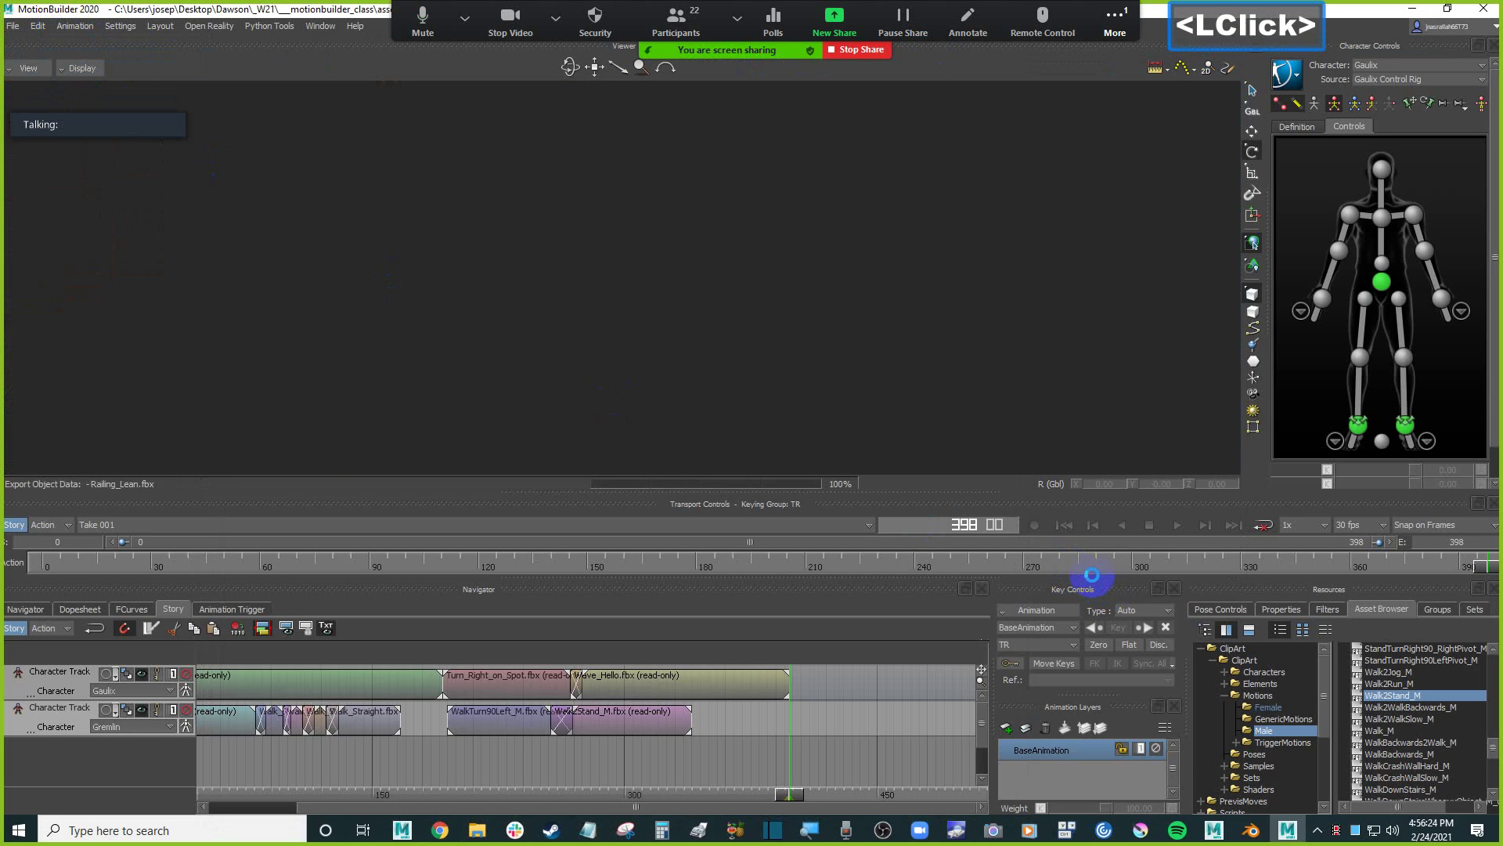